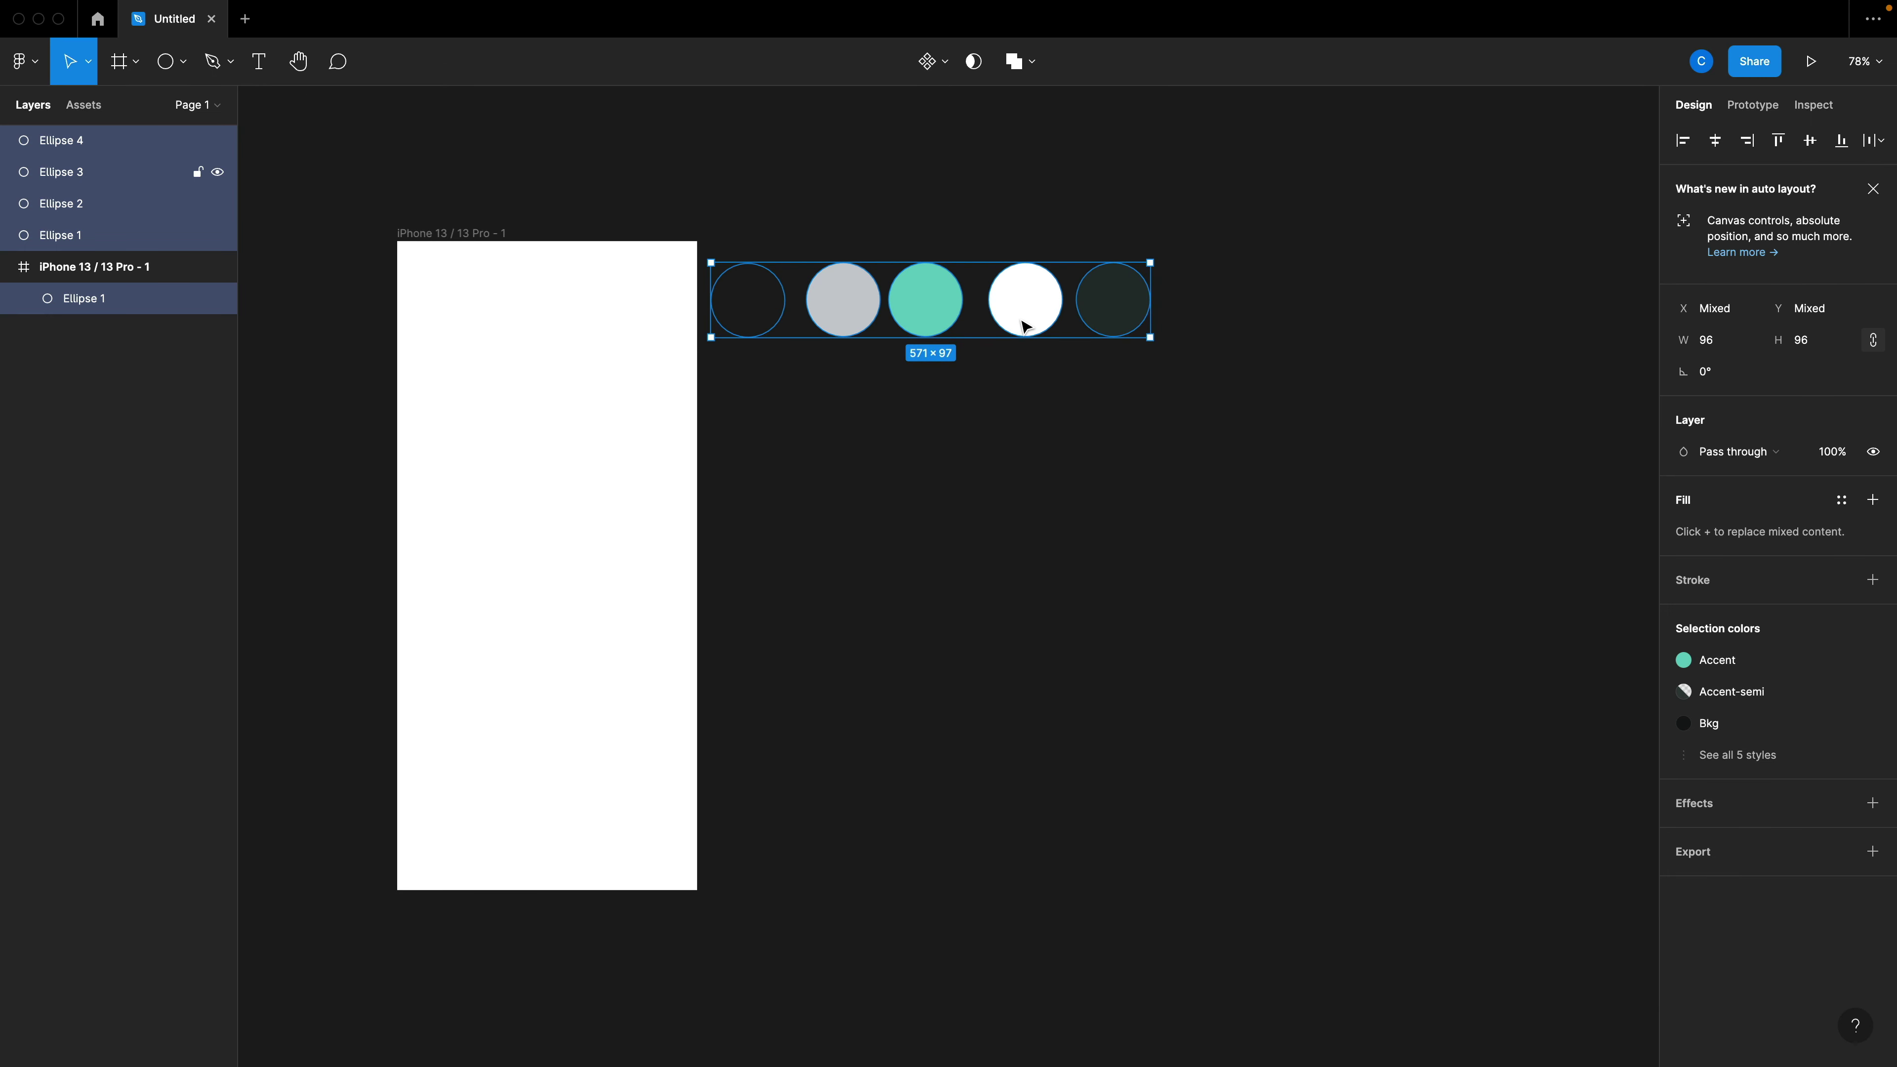
# Wrap the five color circles in a horizontal auto layout frame beside the iPhone frame and fill it with the White style.
pyautogui.hotkey('shift', 'a')
pyautogui.moveTo(784, 284); pyautogui.dragTo(774, 280)
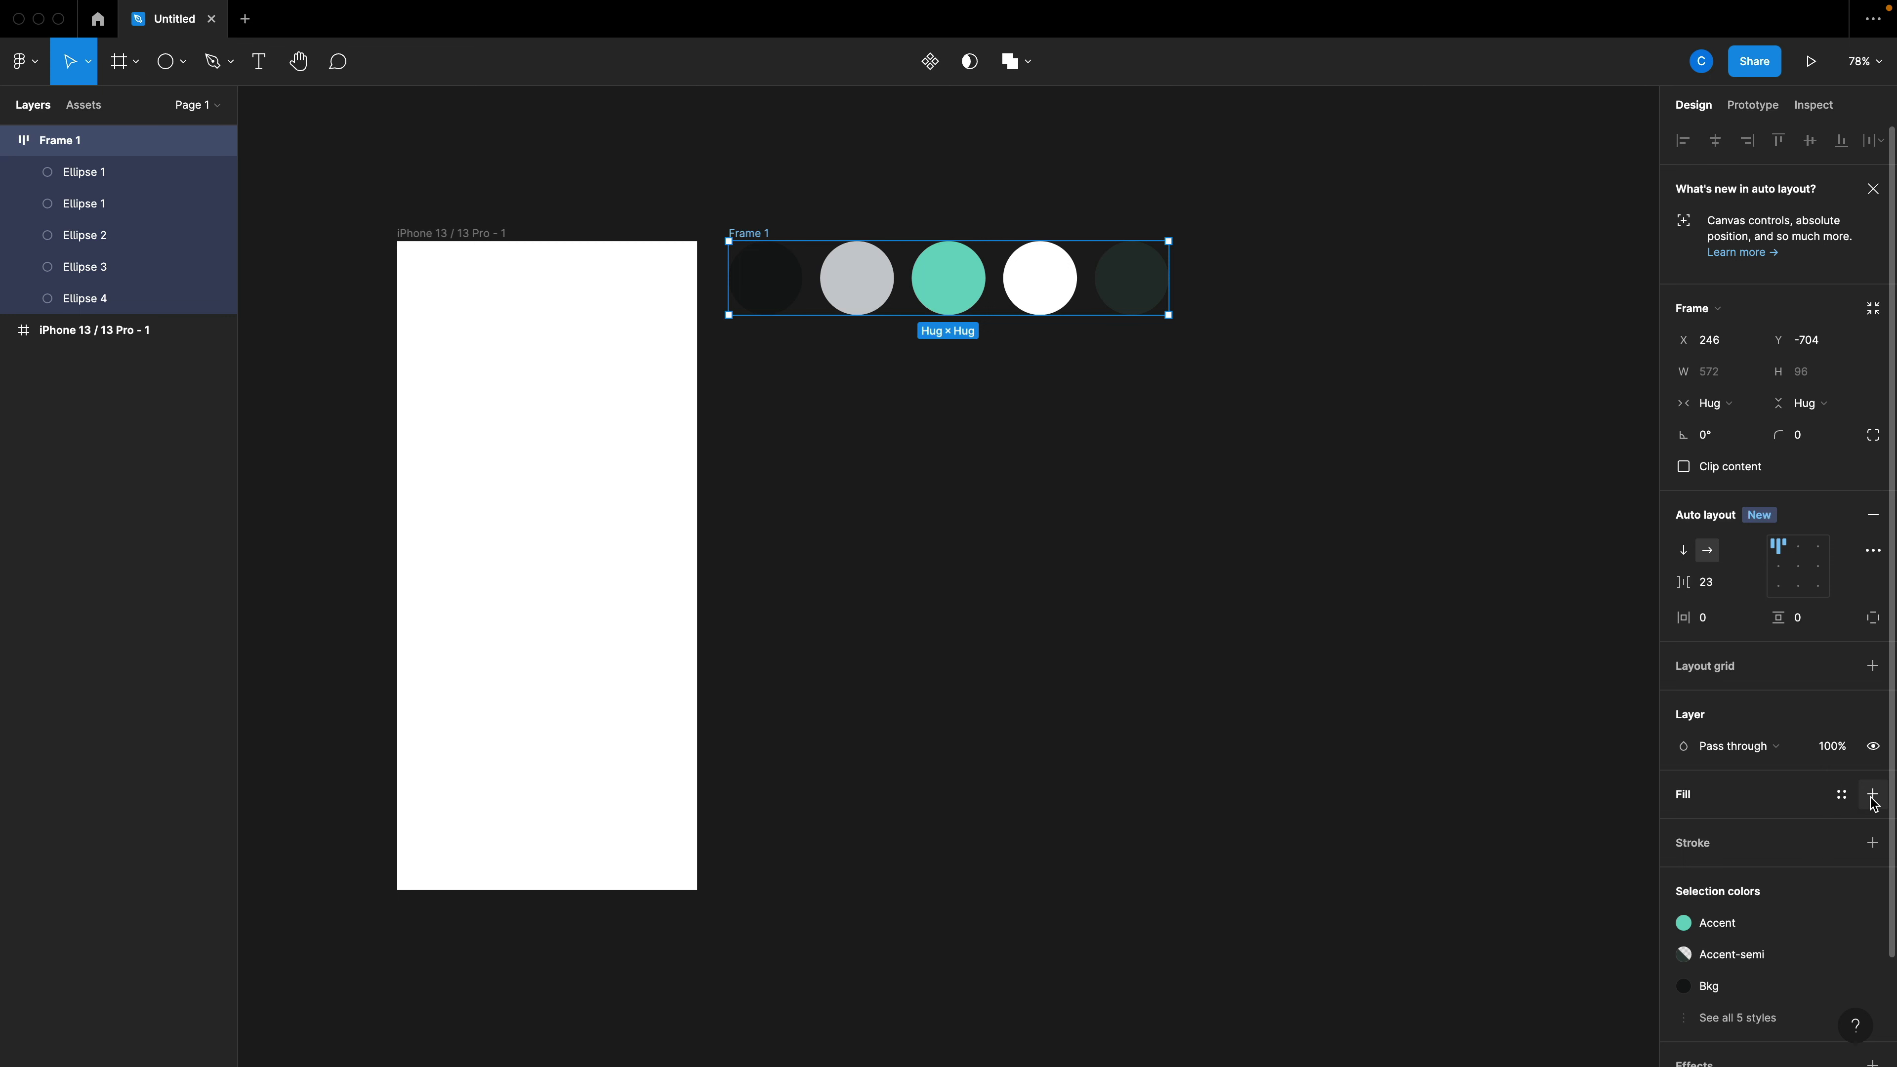
pyautogui.click(1841, 796)
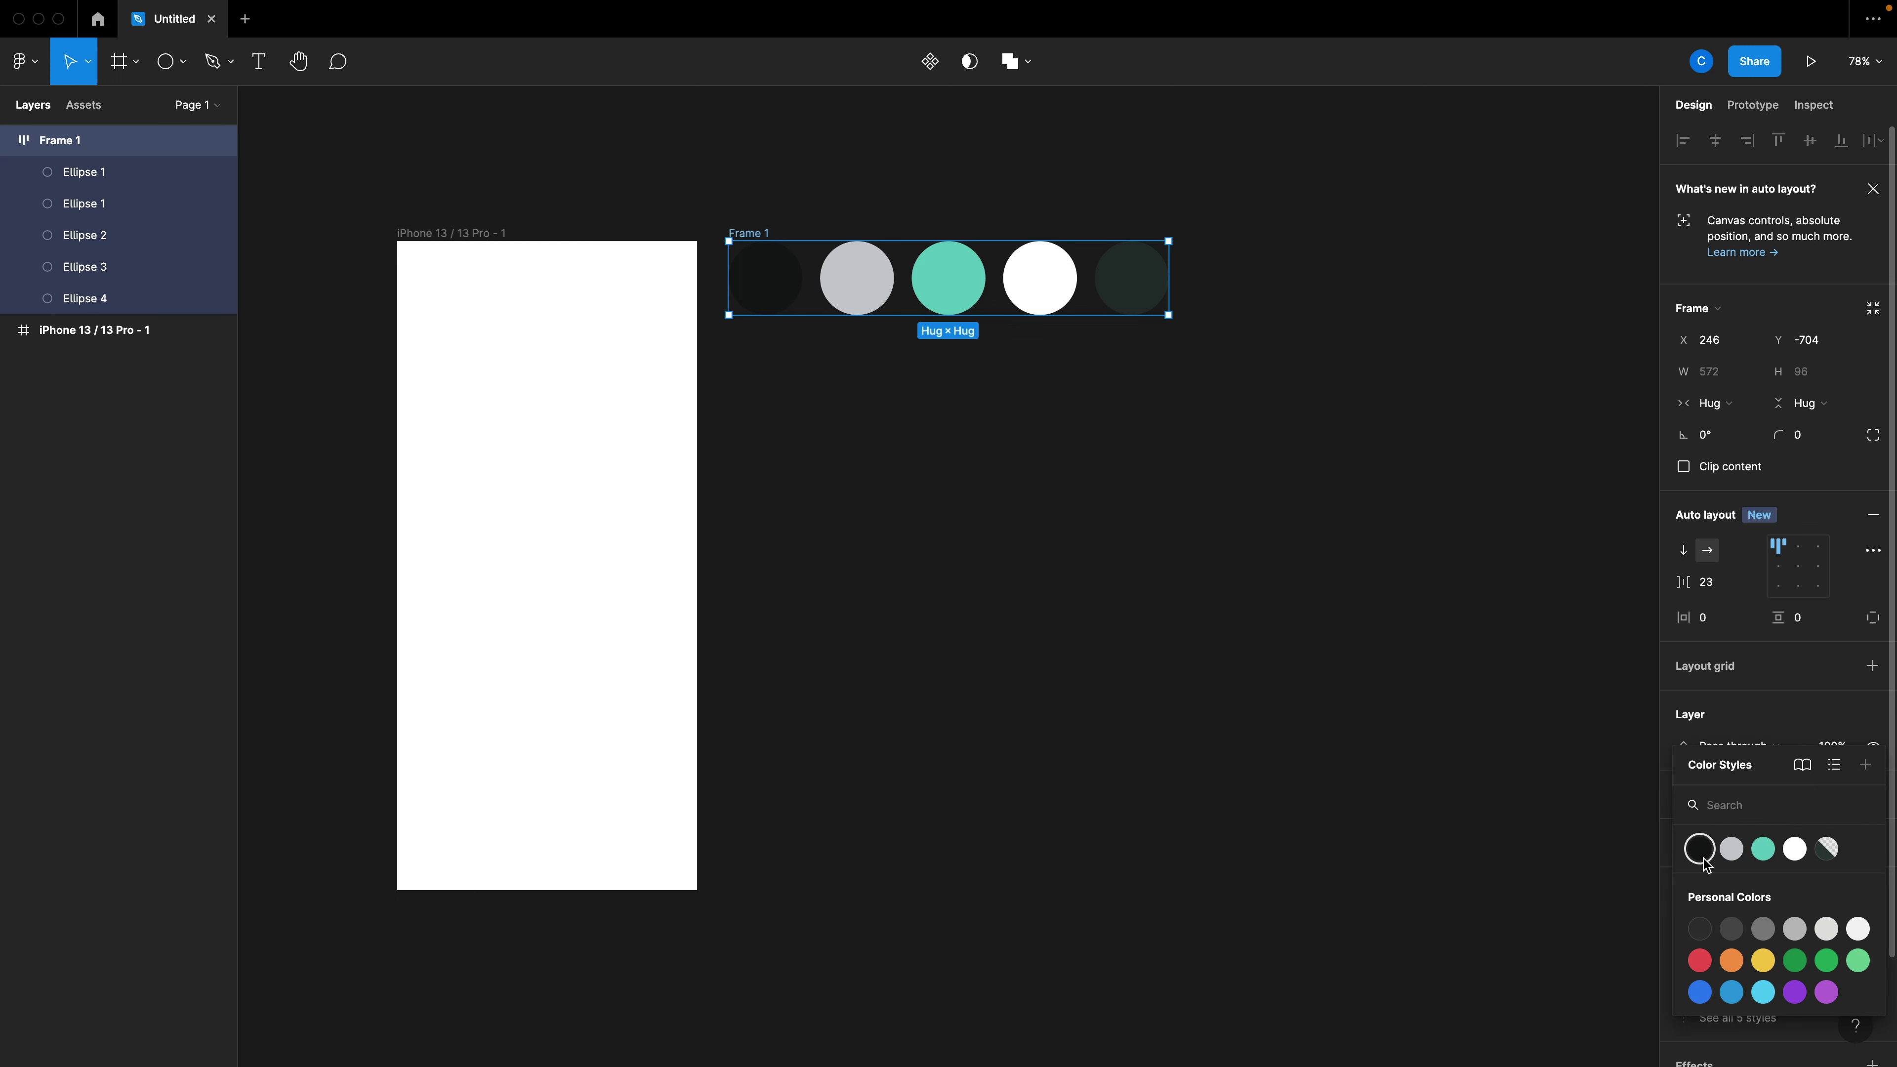
pyautogui.click(1793, 856)
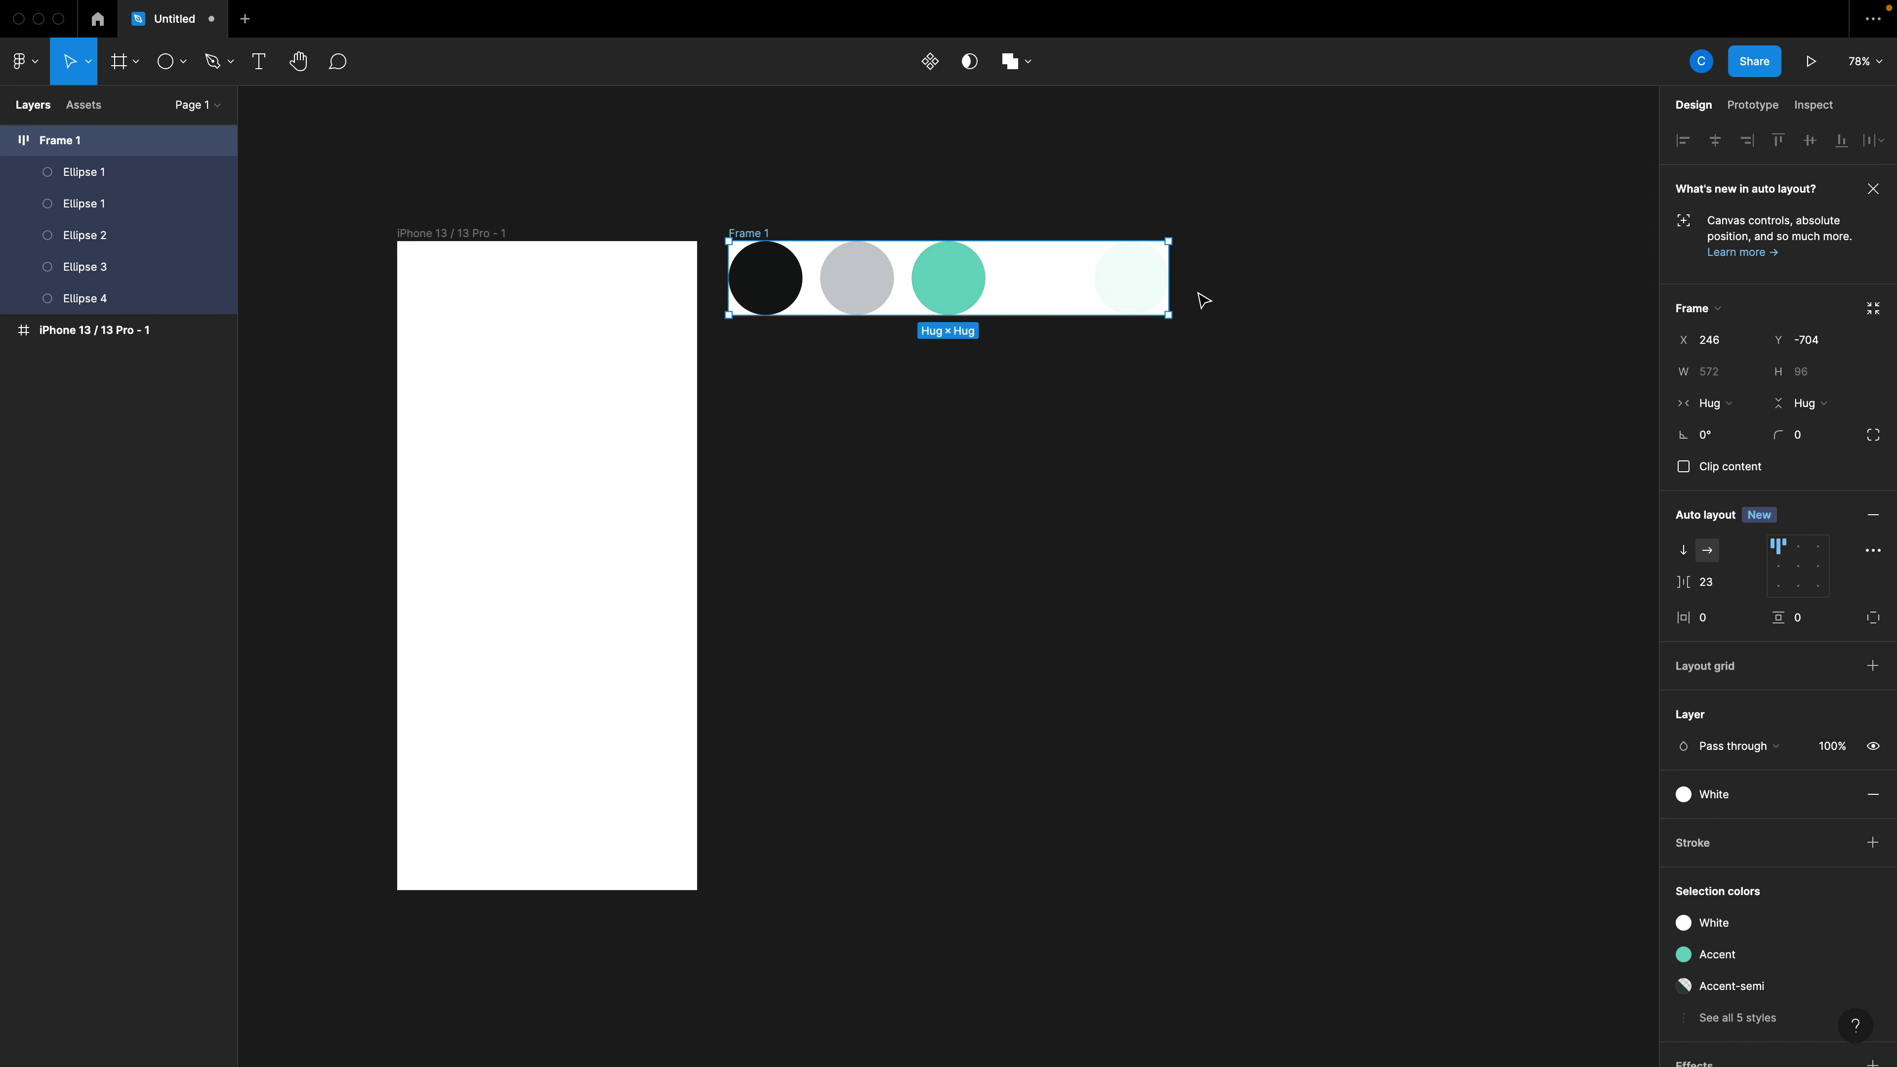
# Enlarge the circles' frame to 678 × 158, center its contents and align its top with the iPhone frame.
pyautogui.moveTo(1168, 240); pyautogui.dragTo(1251, 193)
pyautogui.click(1798, 567)
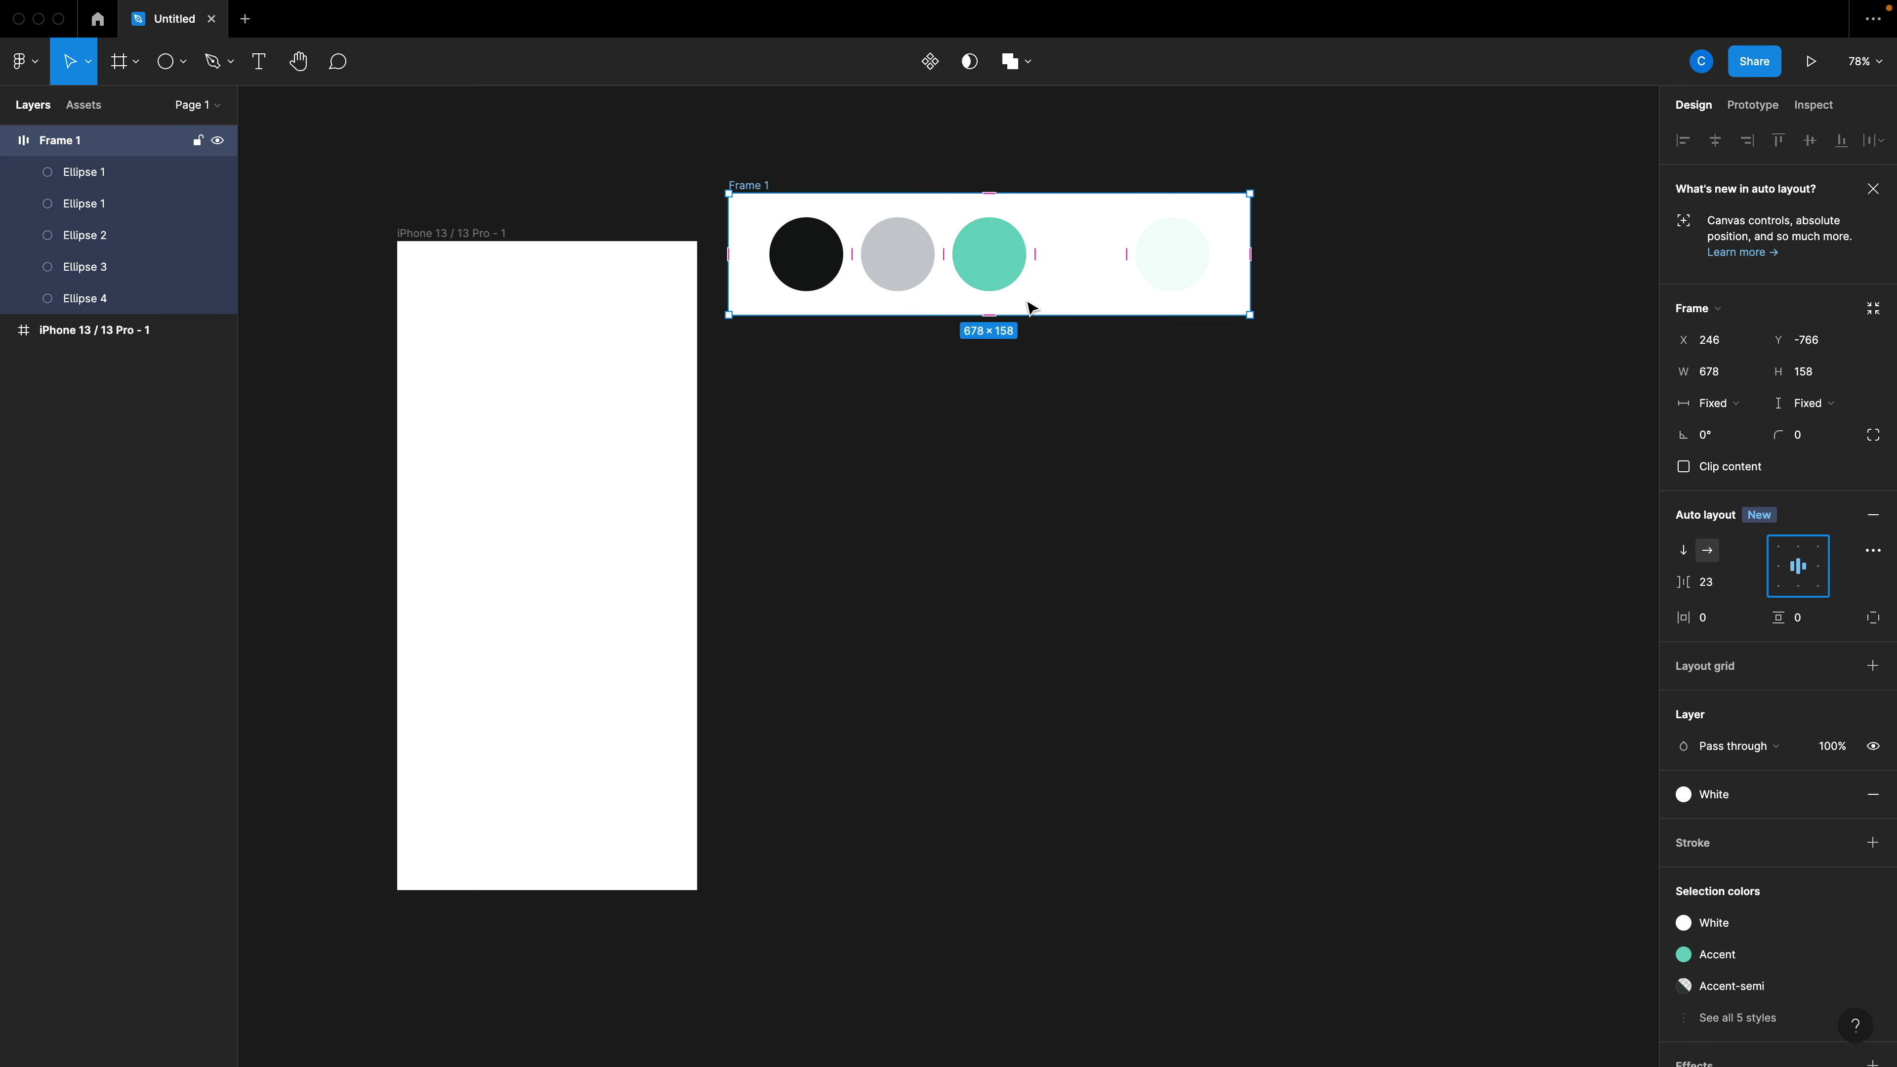
pyautogui.moveTo(1029, 306); pyautogui.dragTo(1027, 354)
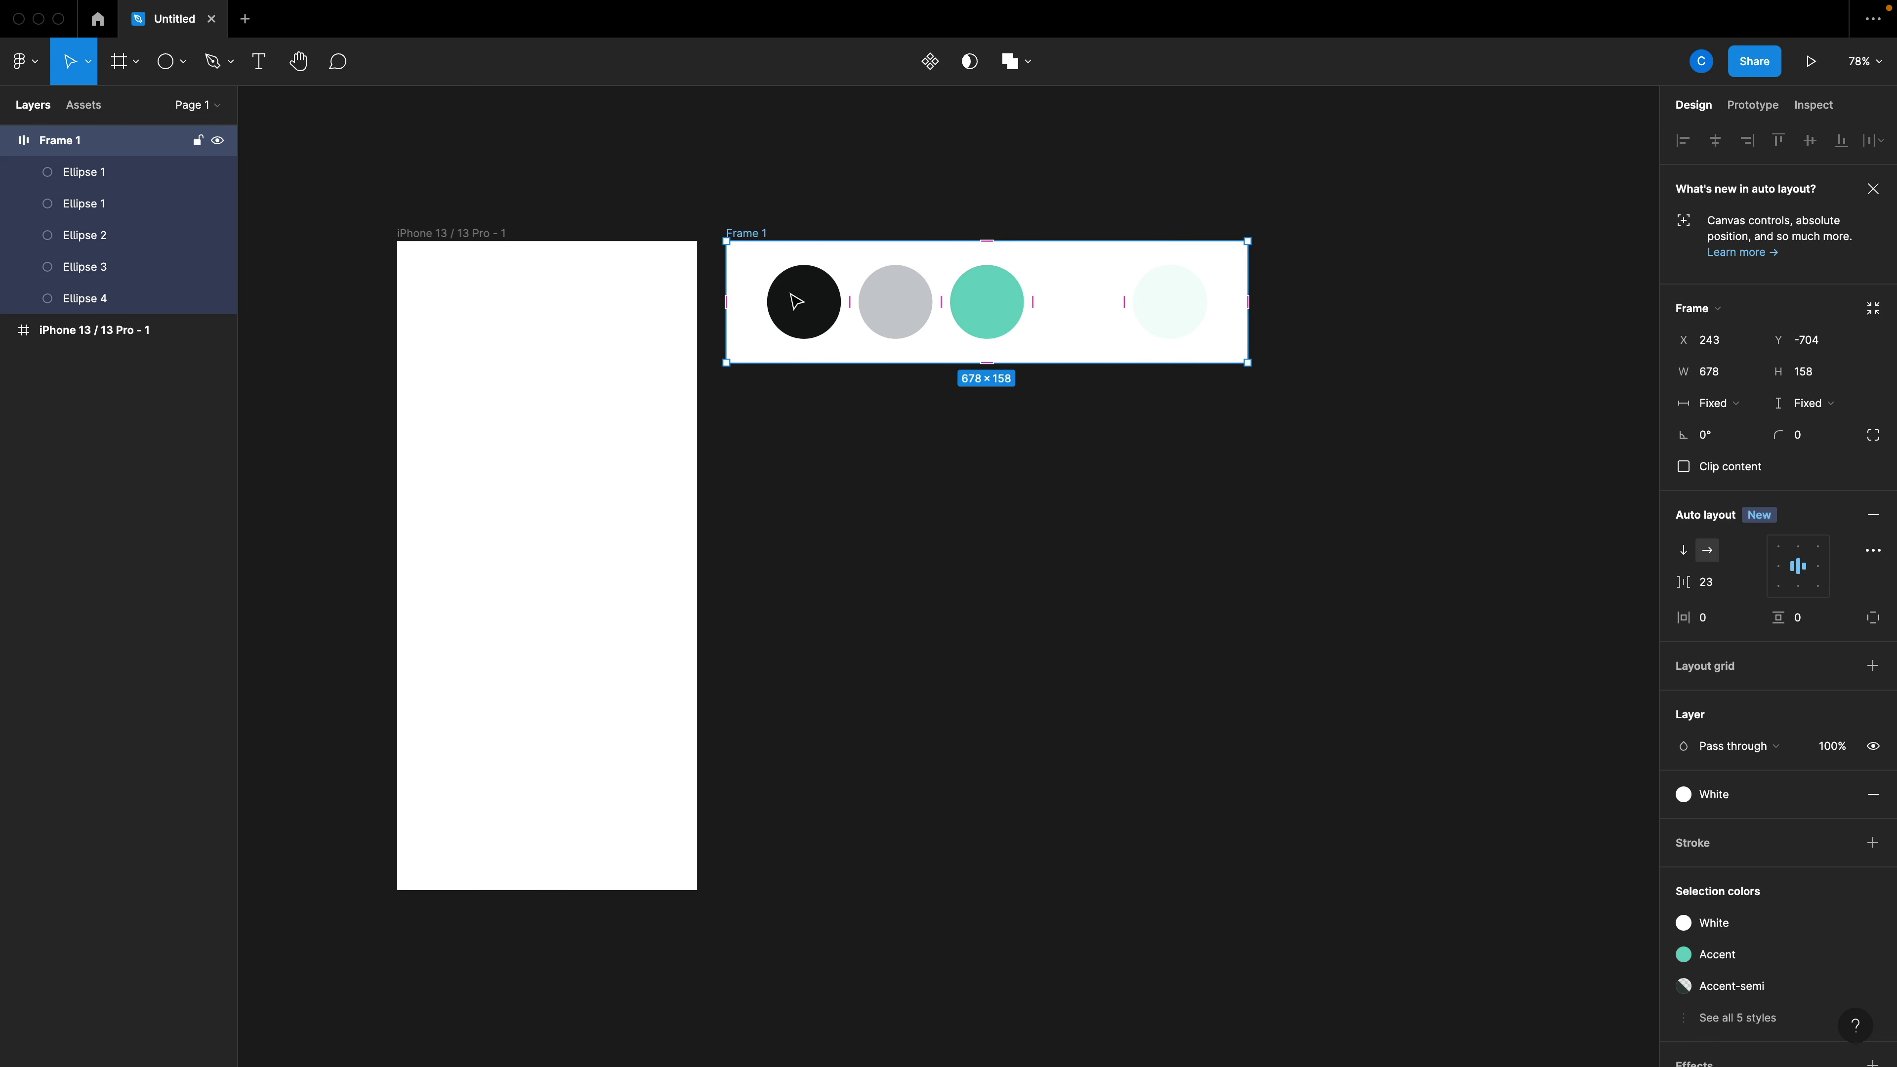
pyautogui.click(1070, 314)
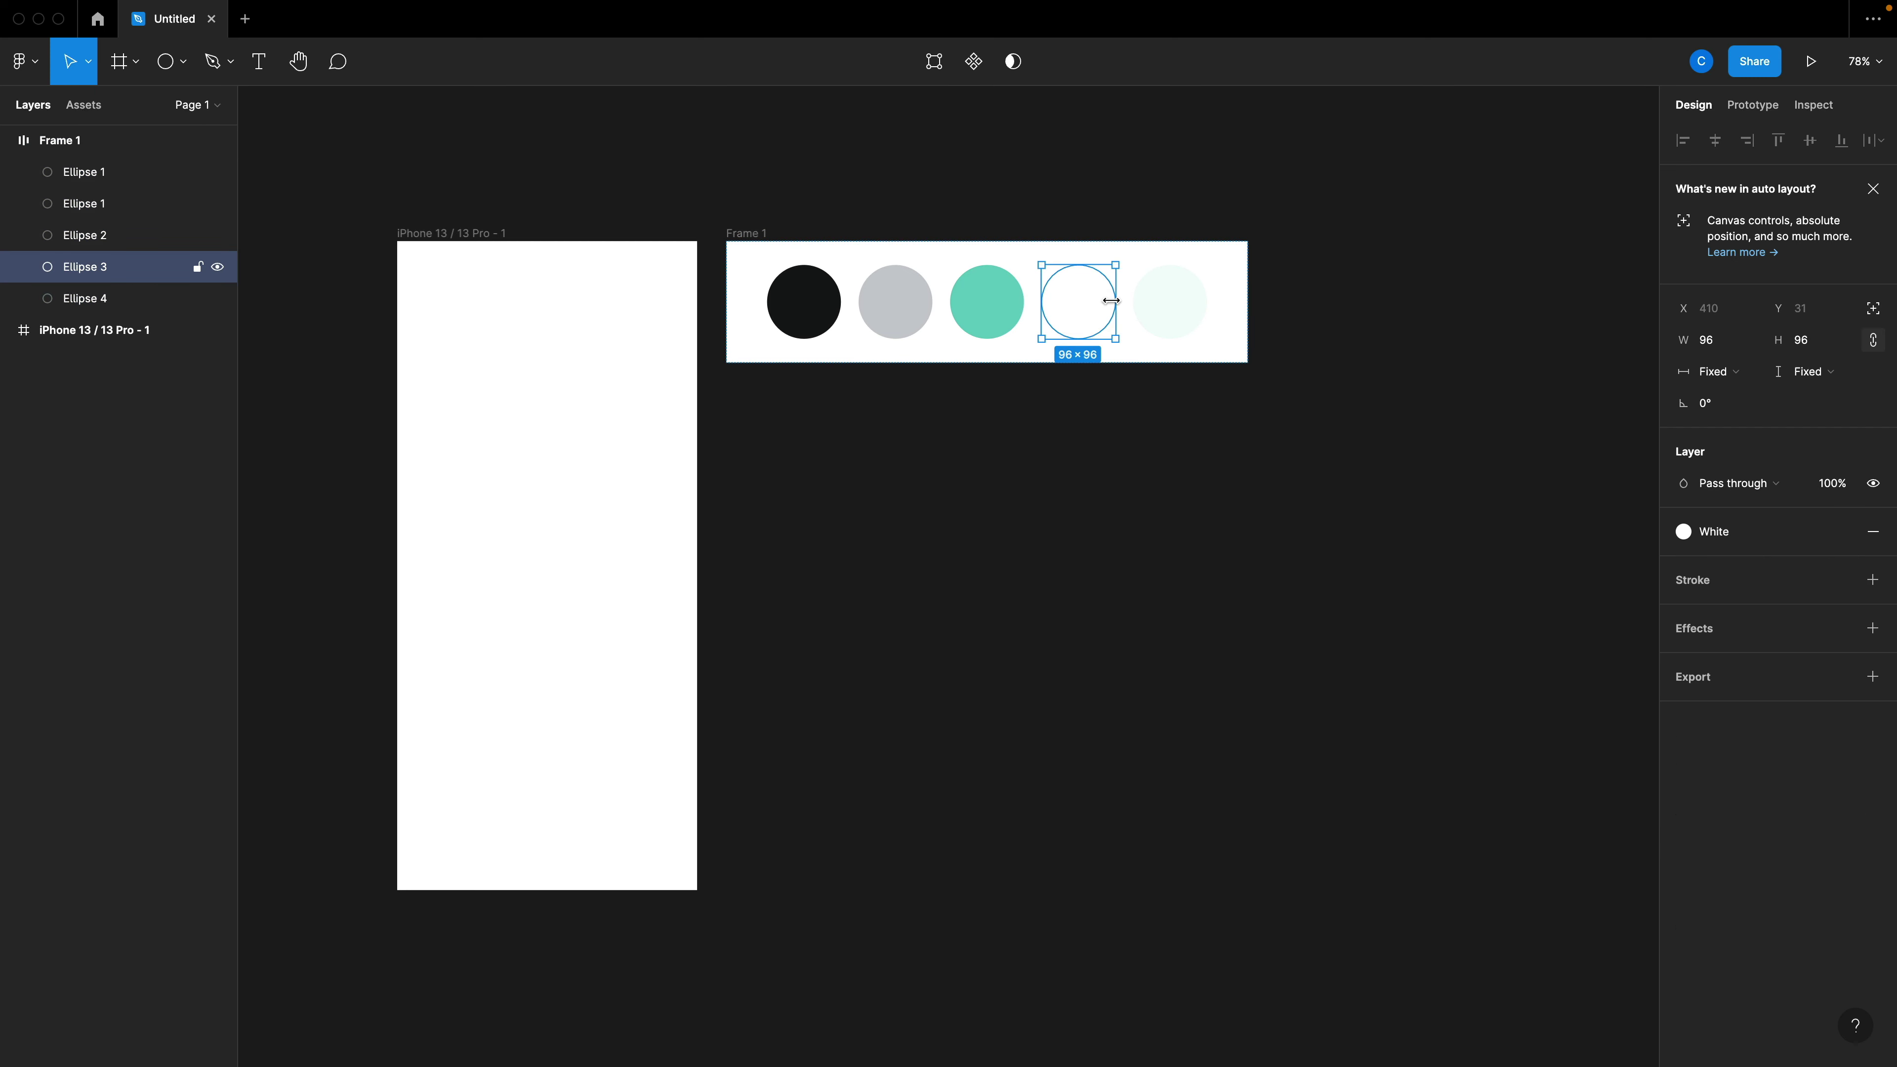
pyautogui.click(1279, 335)
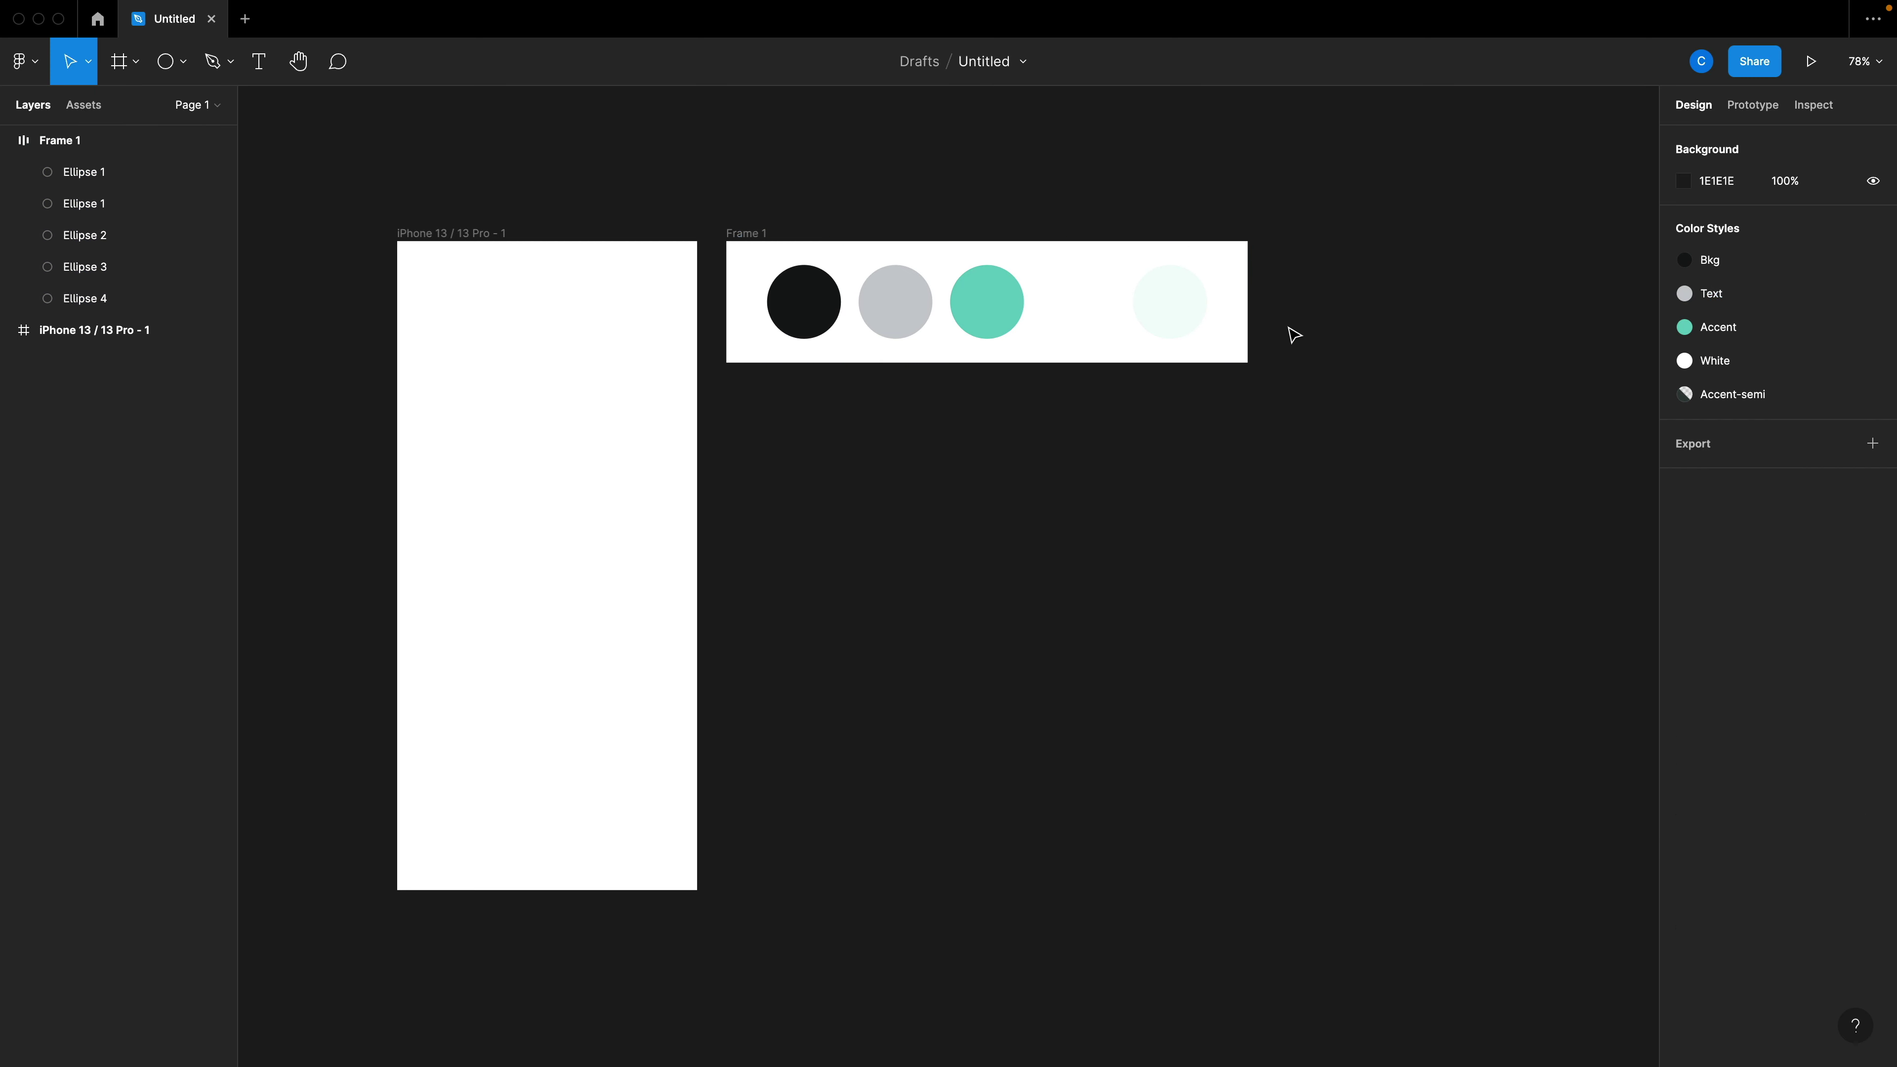
# Rename the frame holding the circles as Colors.
pyautogui.click(1239, 356)
pyautogui.doubleClick(66, 141)
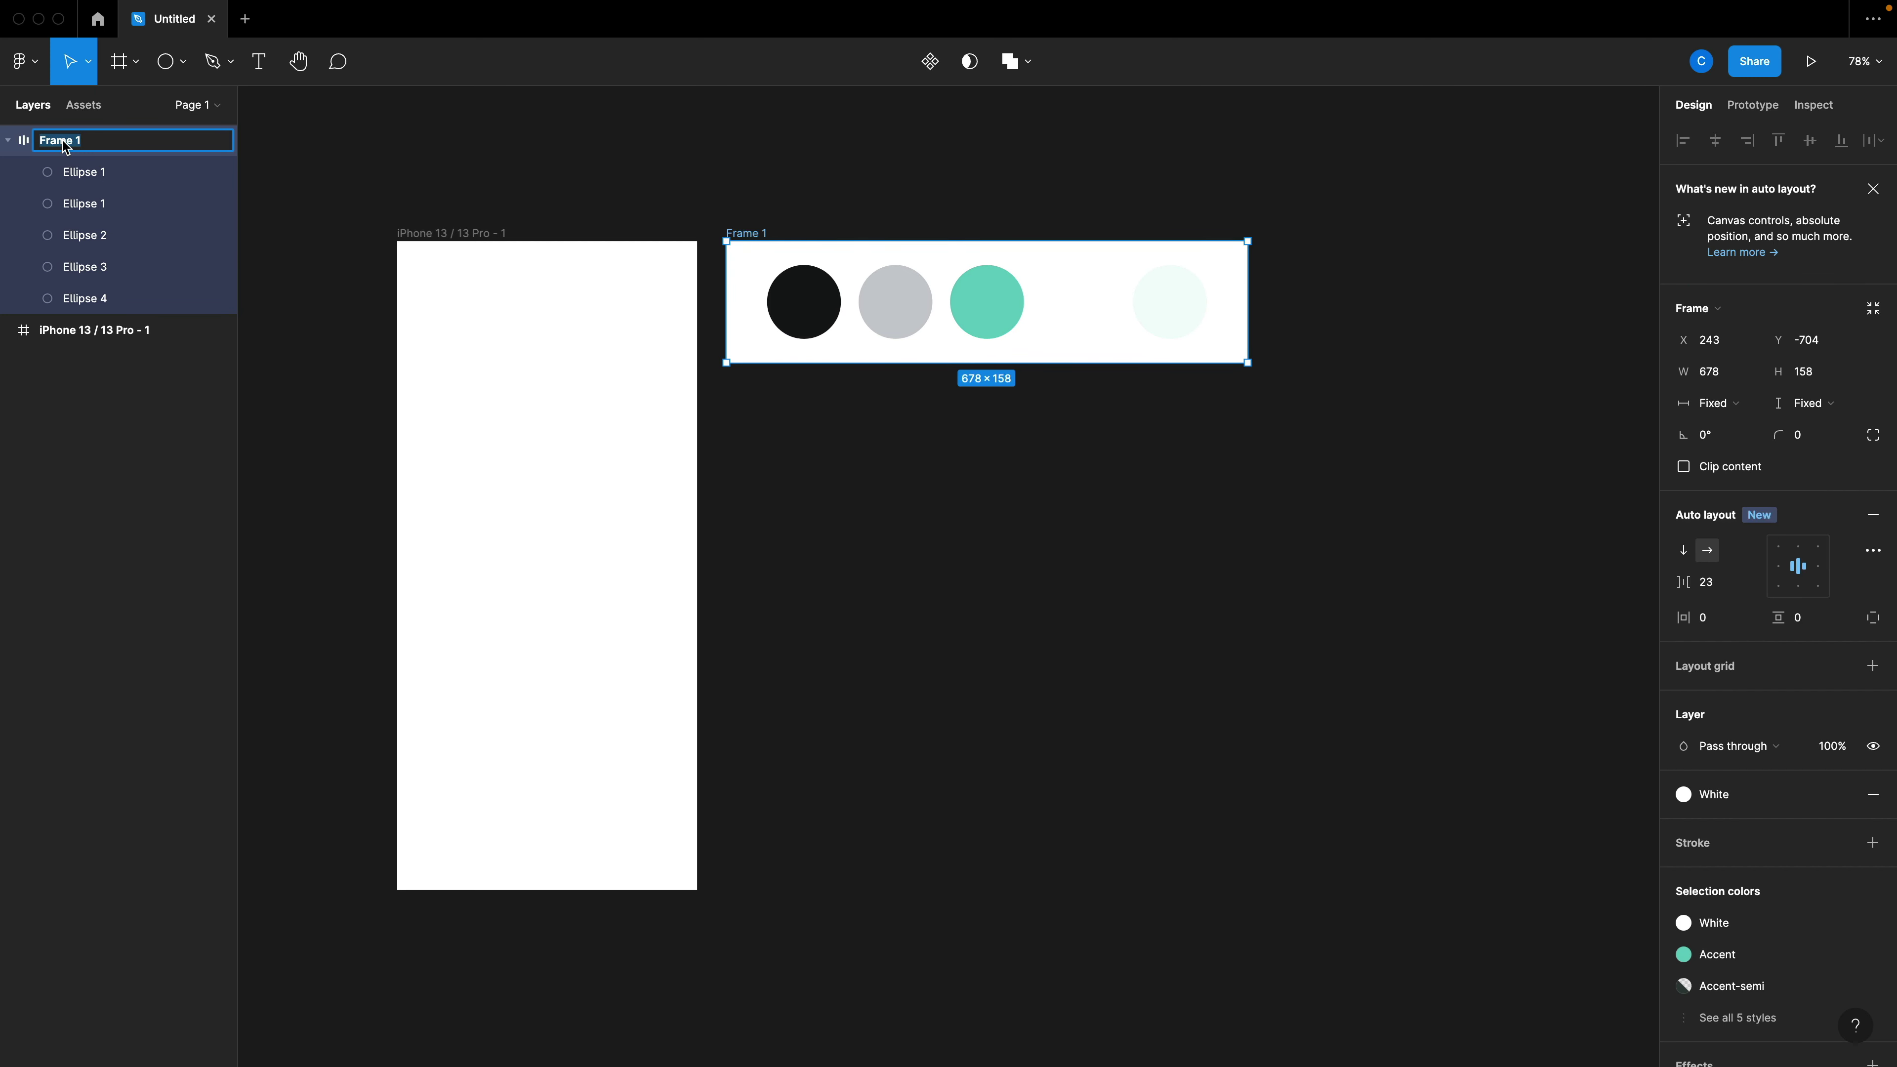
pyautogui.write('Colors')
pyautogui.press('Return')
pyautogui.click(1128, 565)
# Examine the color styles assigned to the black and white circles and the definition of the Bkg style.
pyautogui.moveTo(1310, 477); pyautogui.dragTo(763, 258)
pyautogui.click(1059, 454)
pyautogui.click(808, 309)
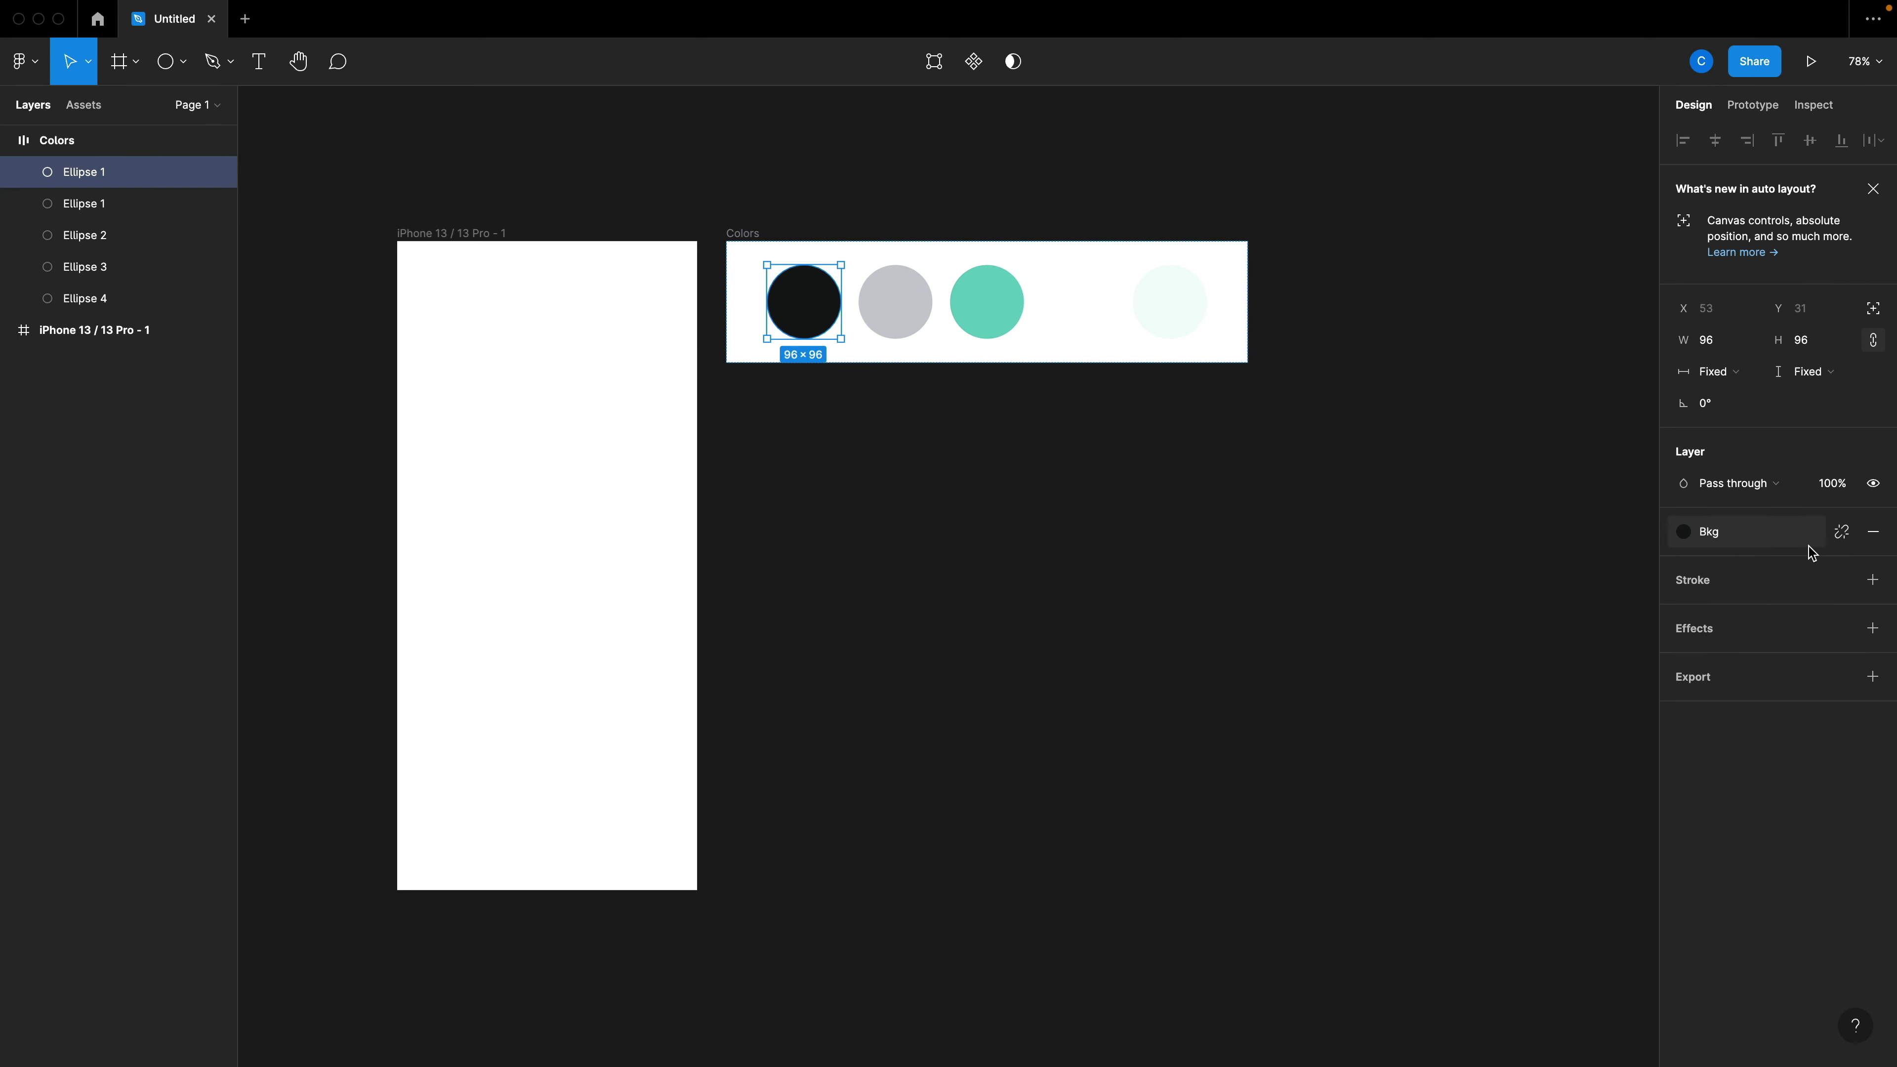
pyautogui.click(1821, 533)
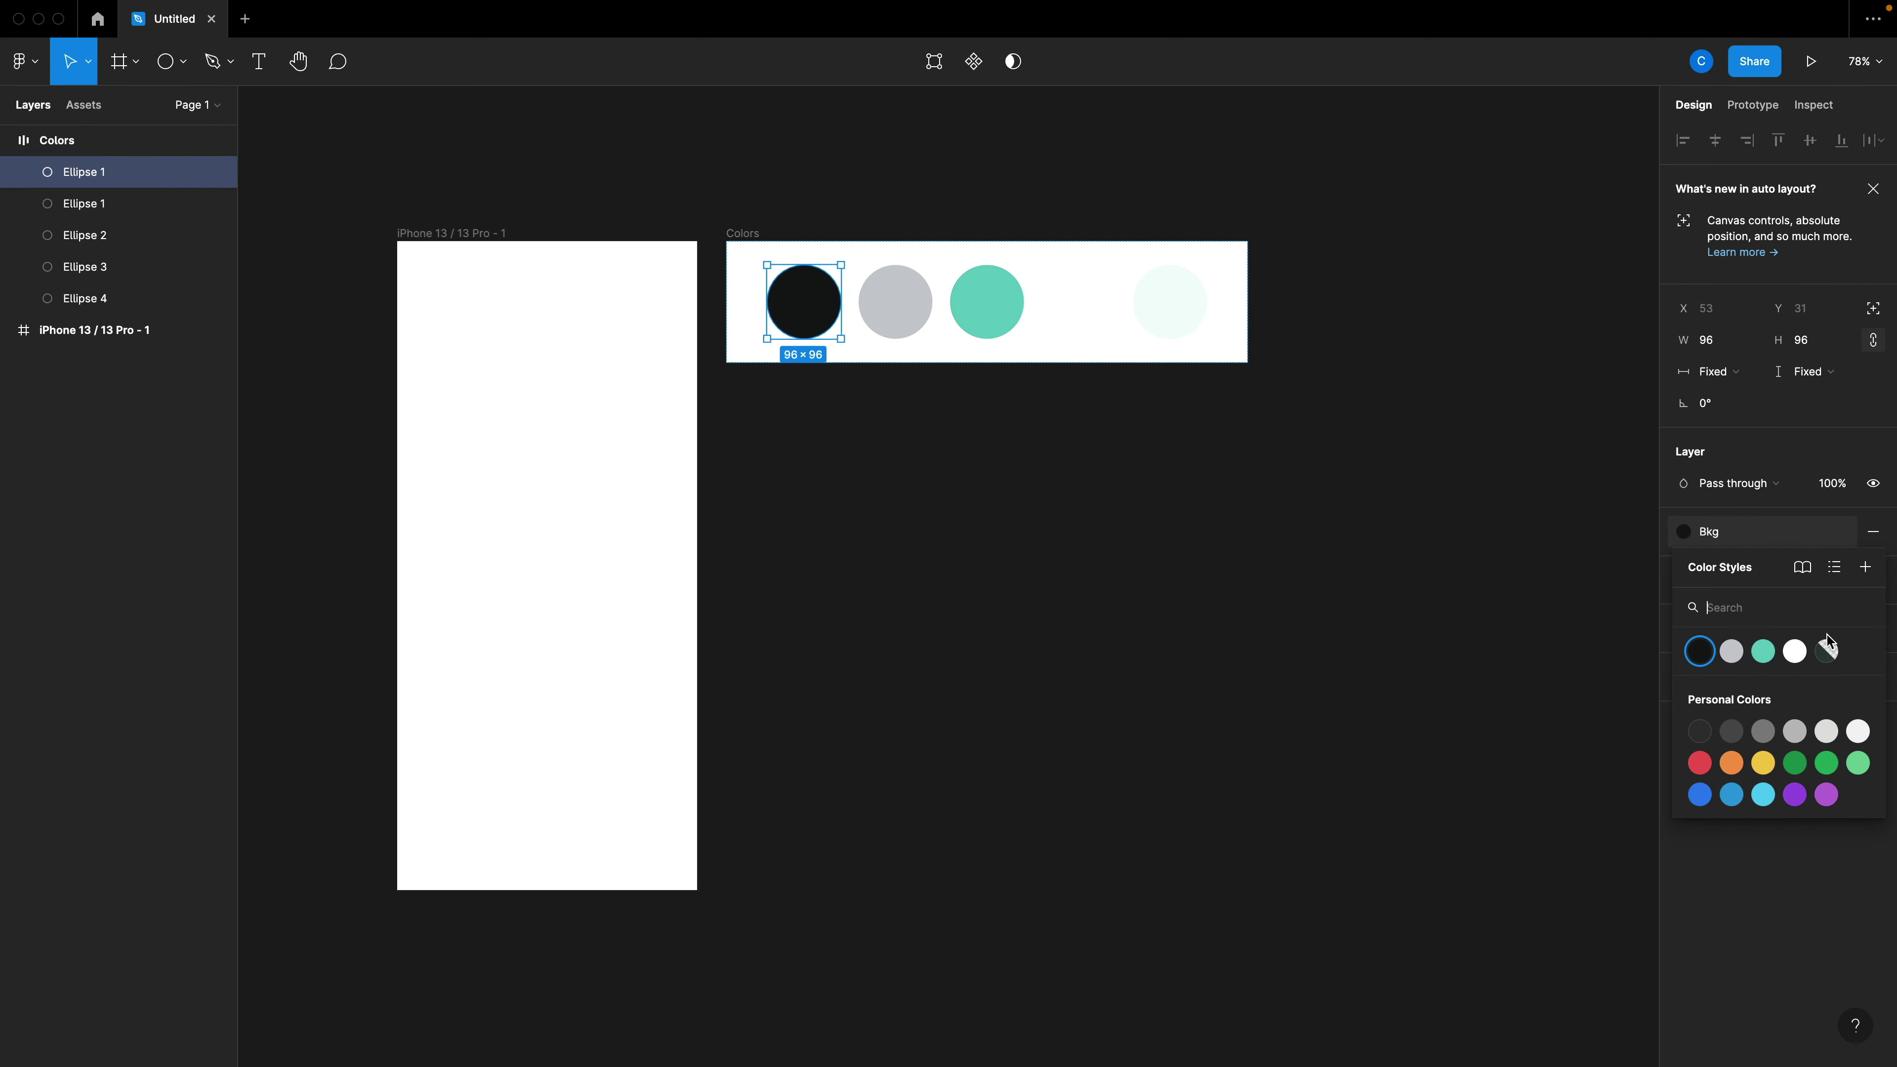
pyautogui.click(1484, 651)
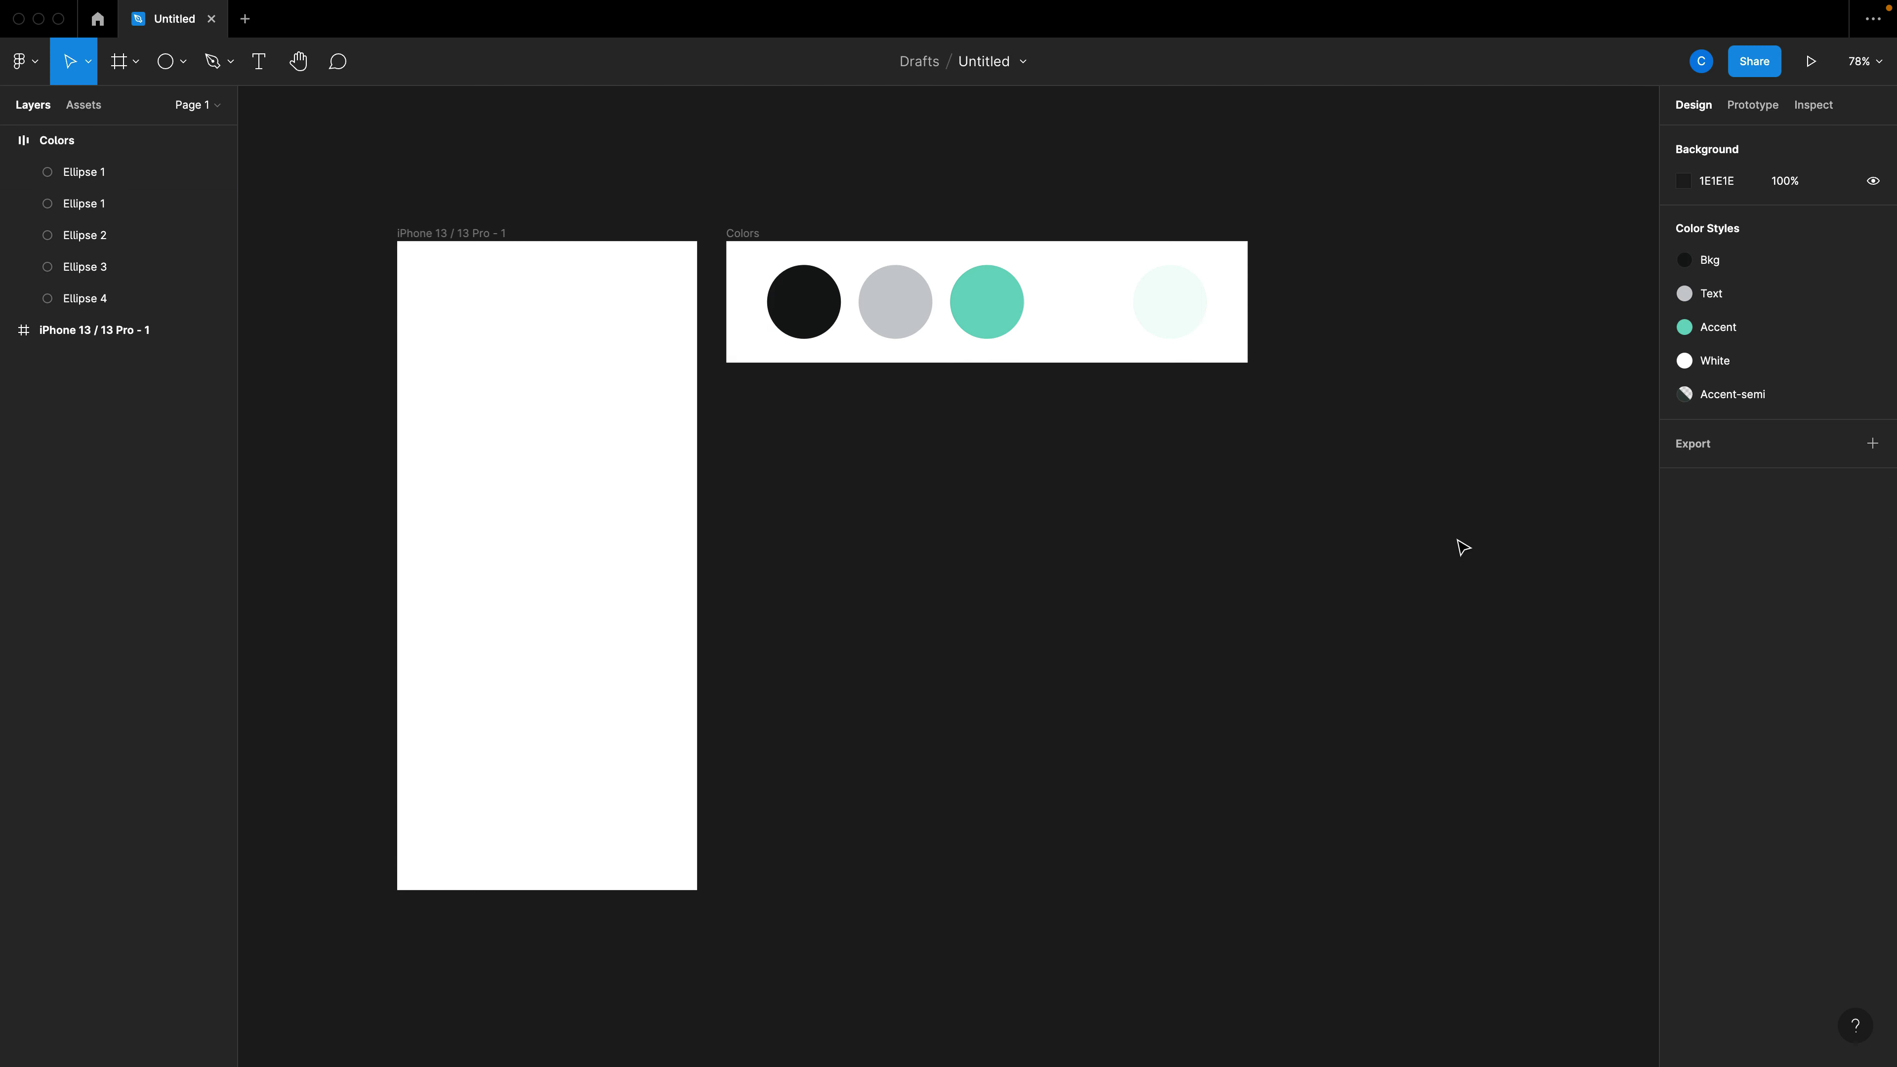
pyautogui.click(1881, 261)
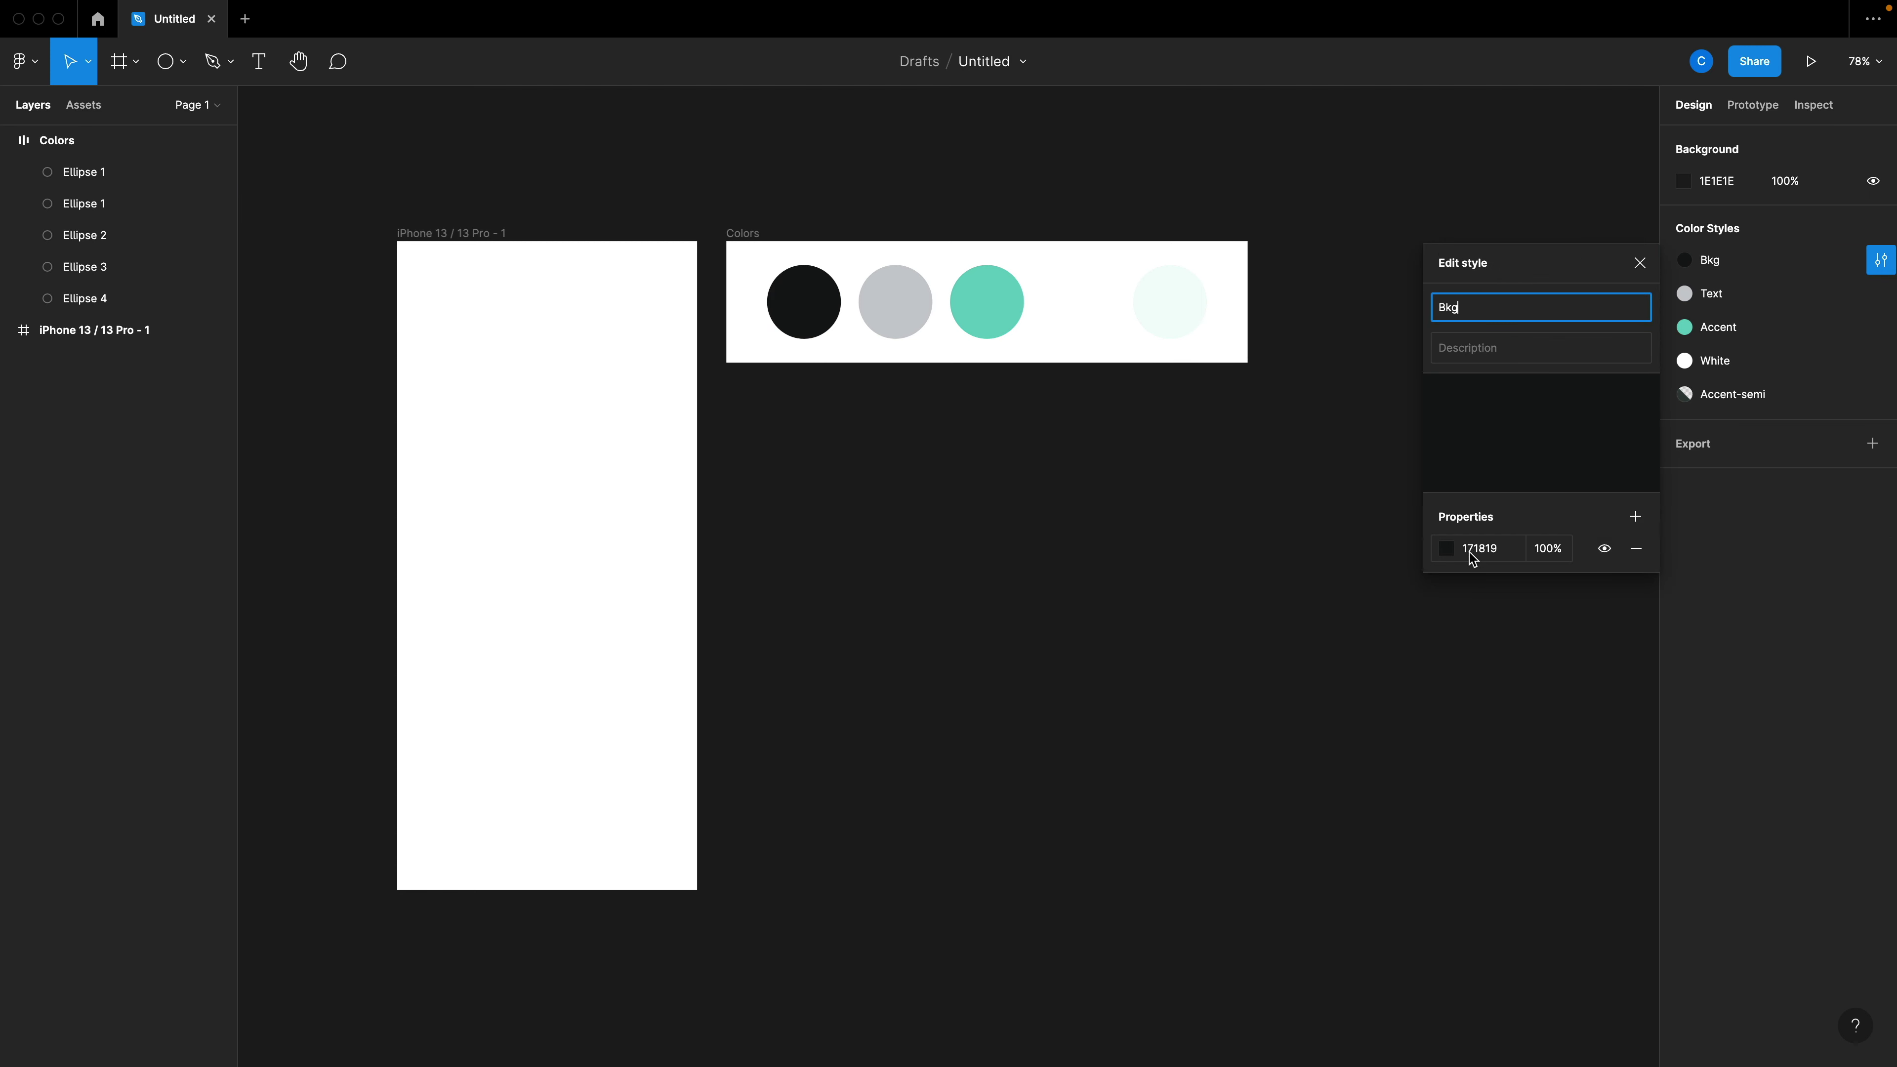
pyautogui.click(1279, 584)
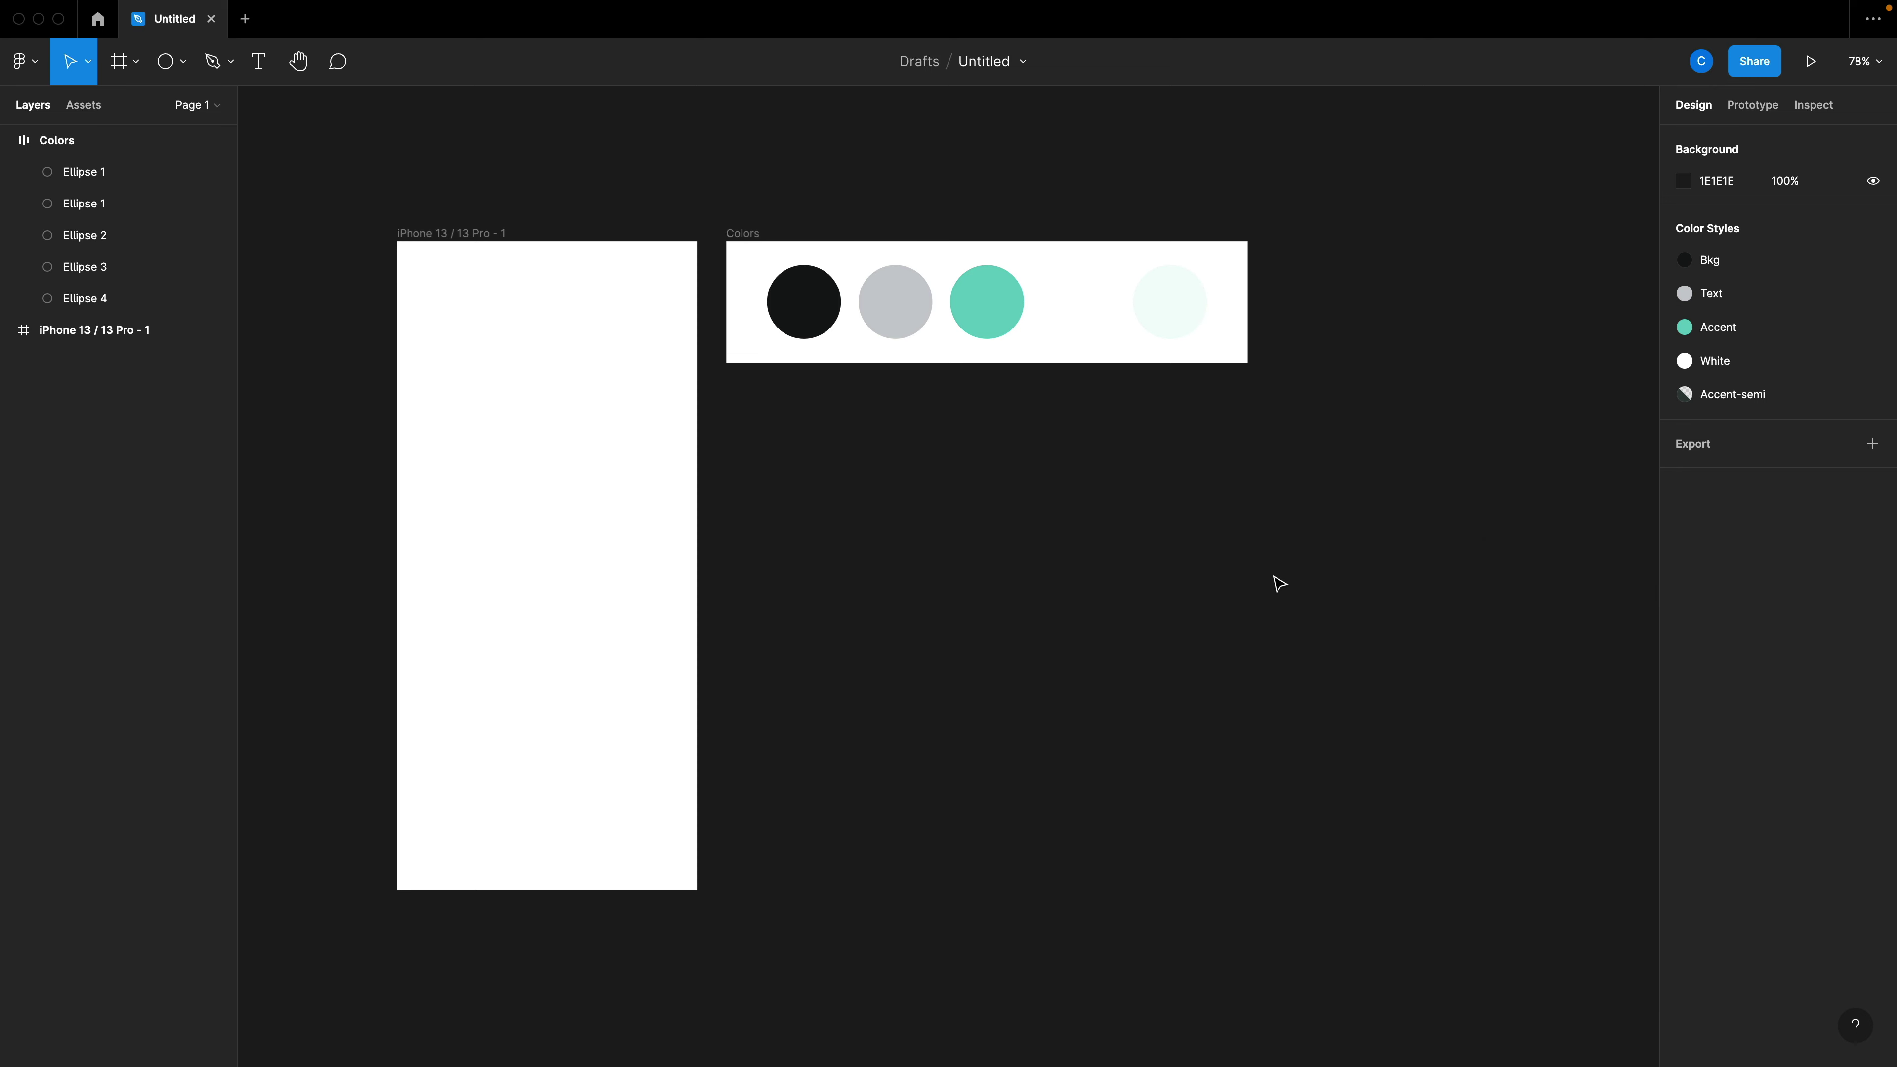
pyautogui.moveTo(1298, 415); pyautogui.dragTo(776, 269)
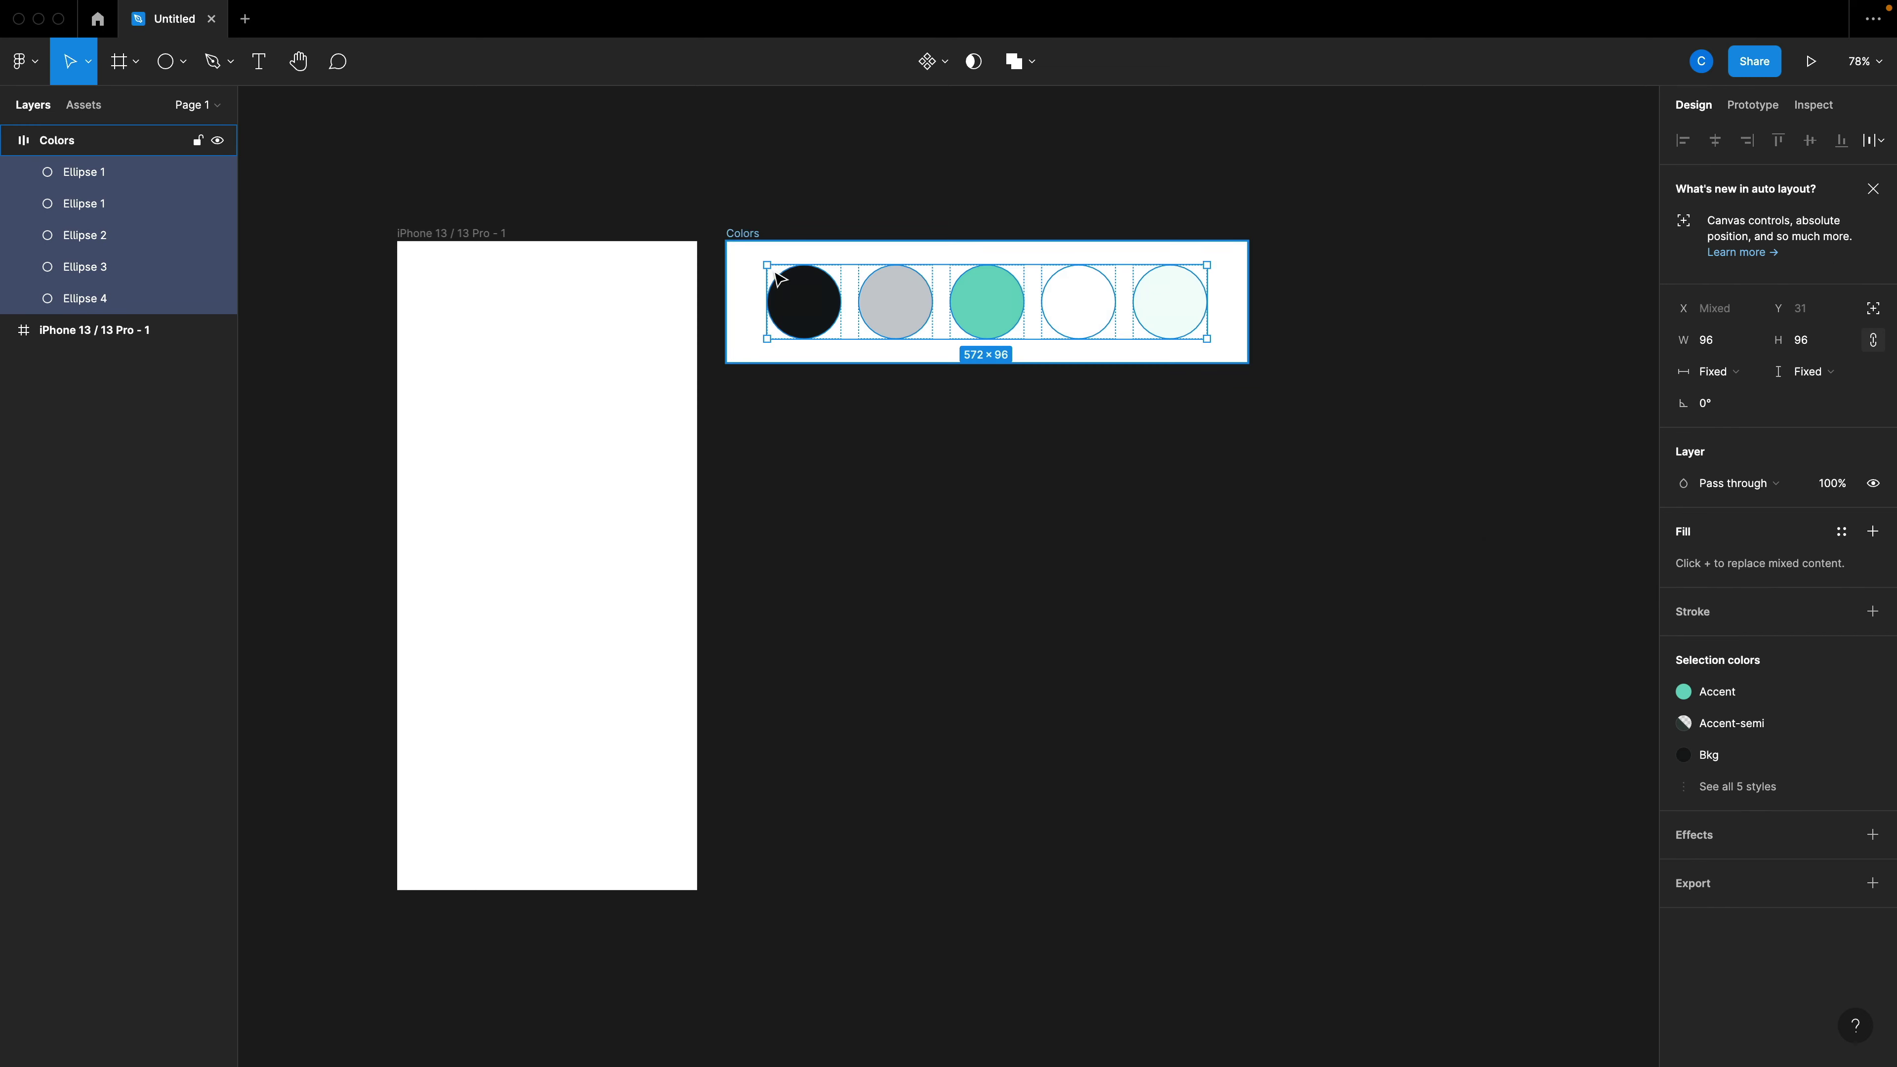
pyautogui.click(1068, 447)
pyautogui.click(1053, 330)
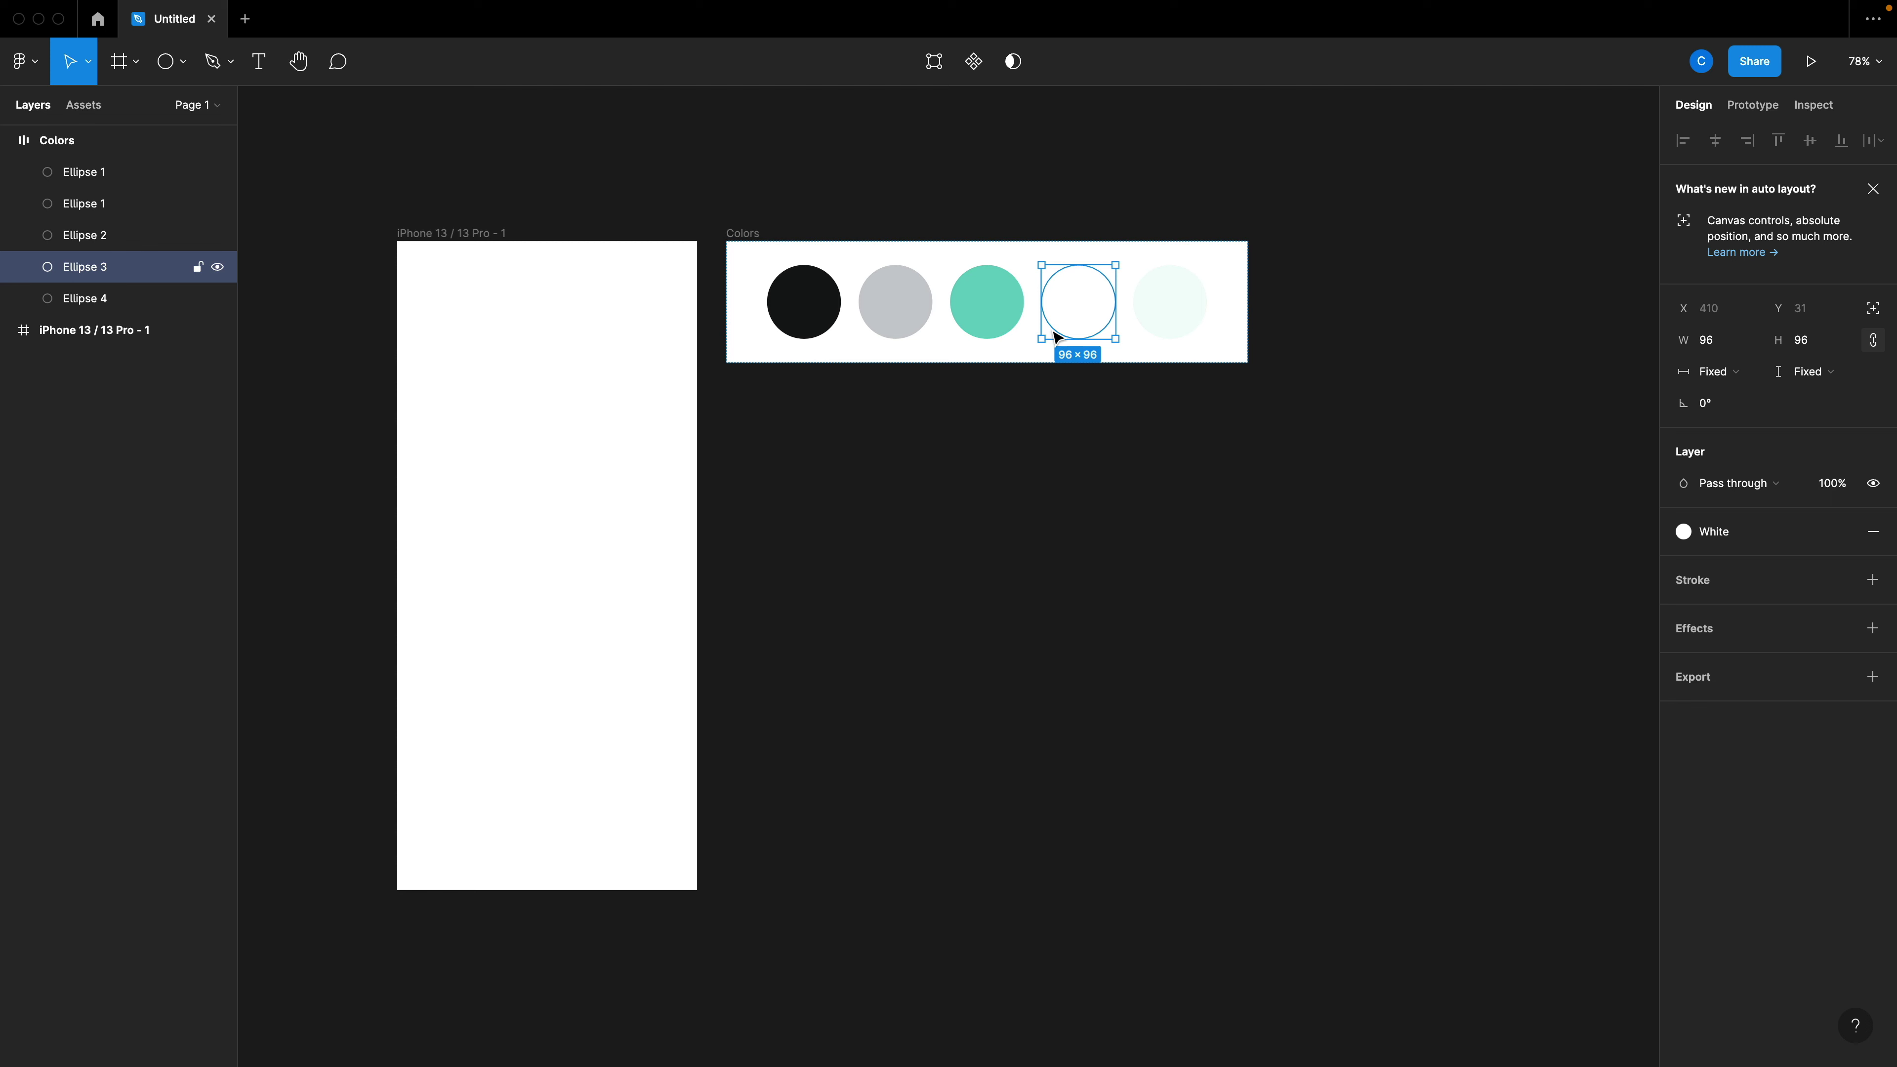
pyautogui.click(1774, 535)
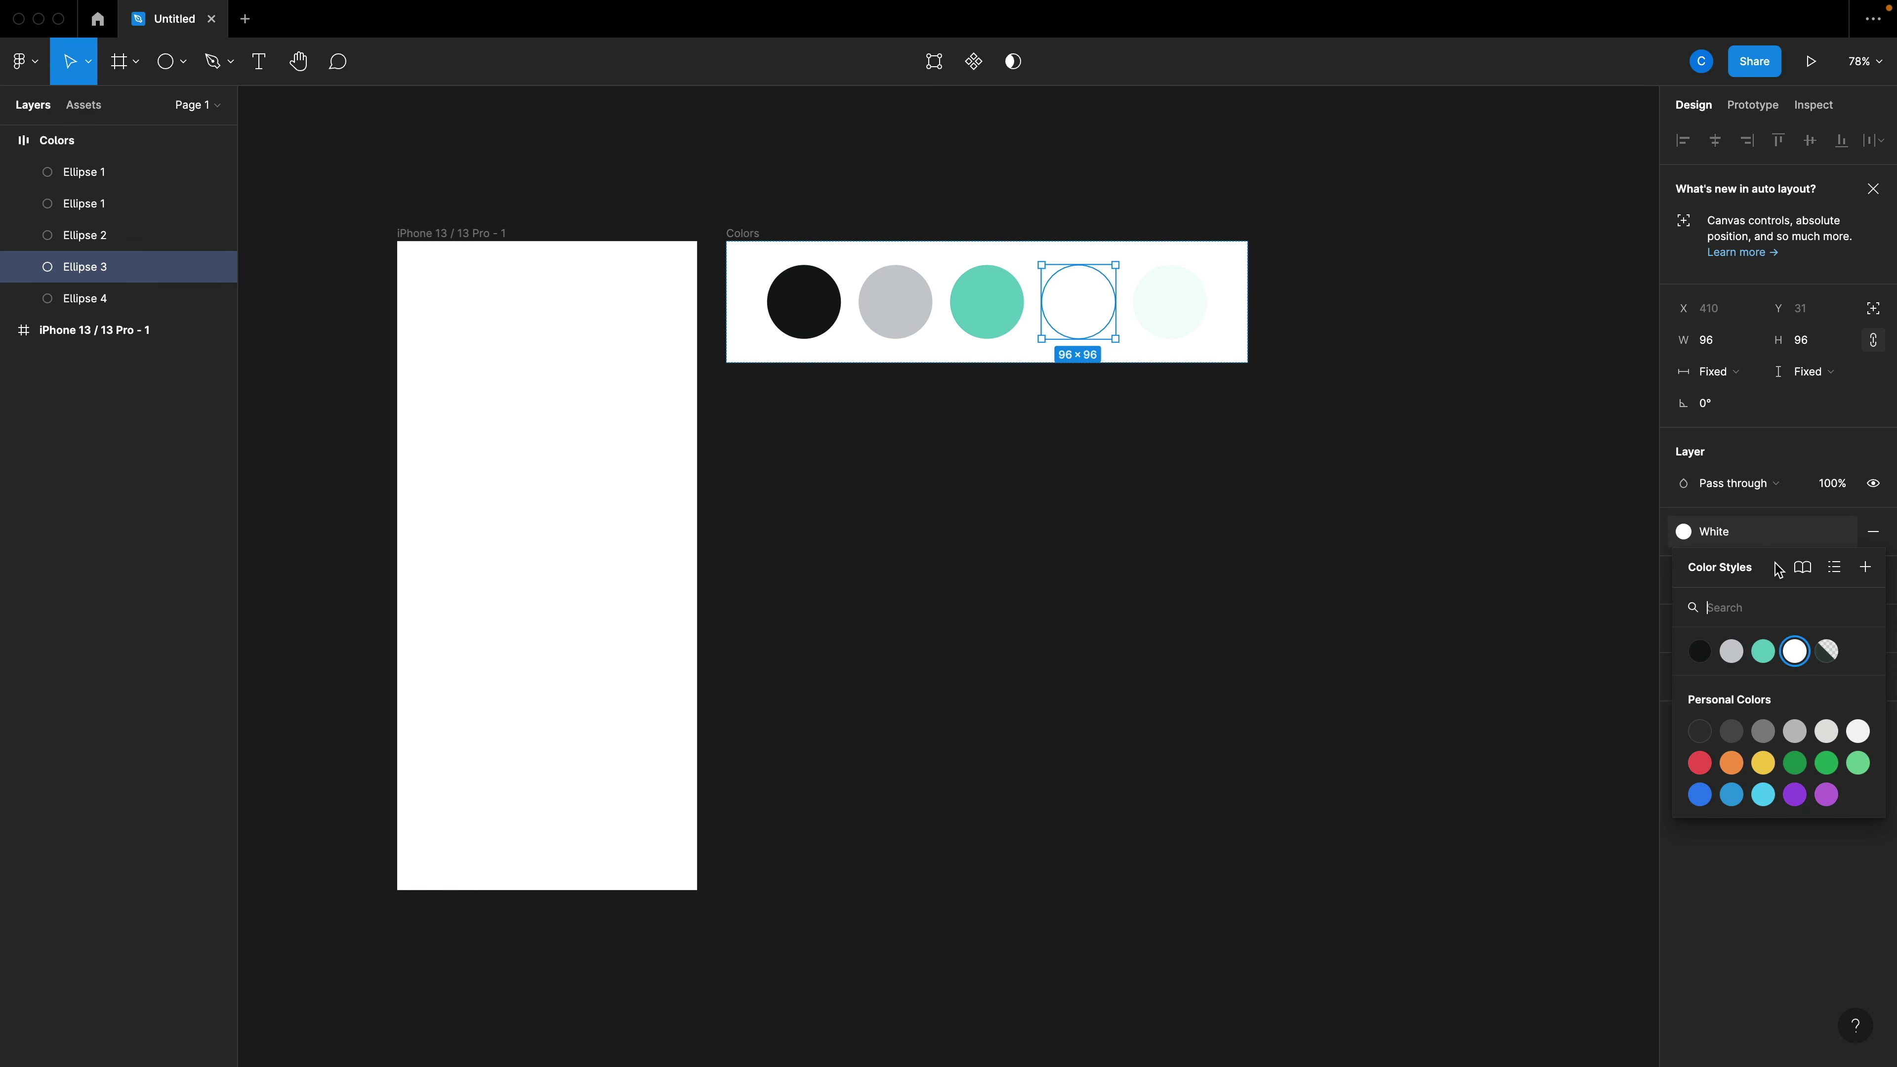
pyautogui.click(1487, 589)
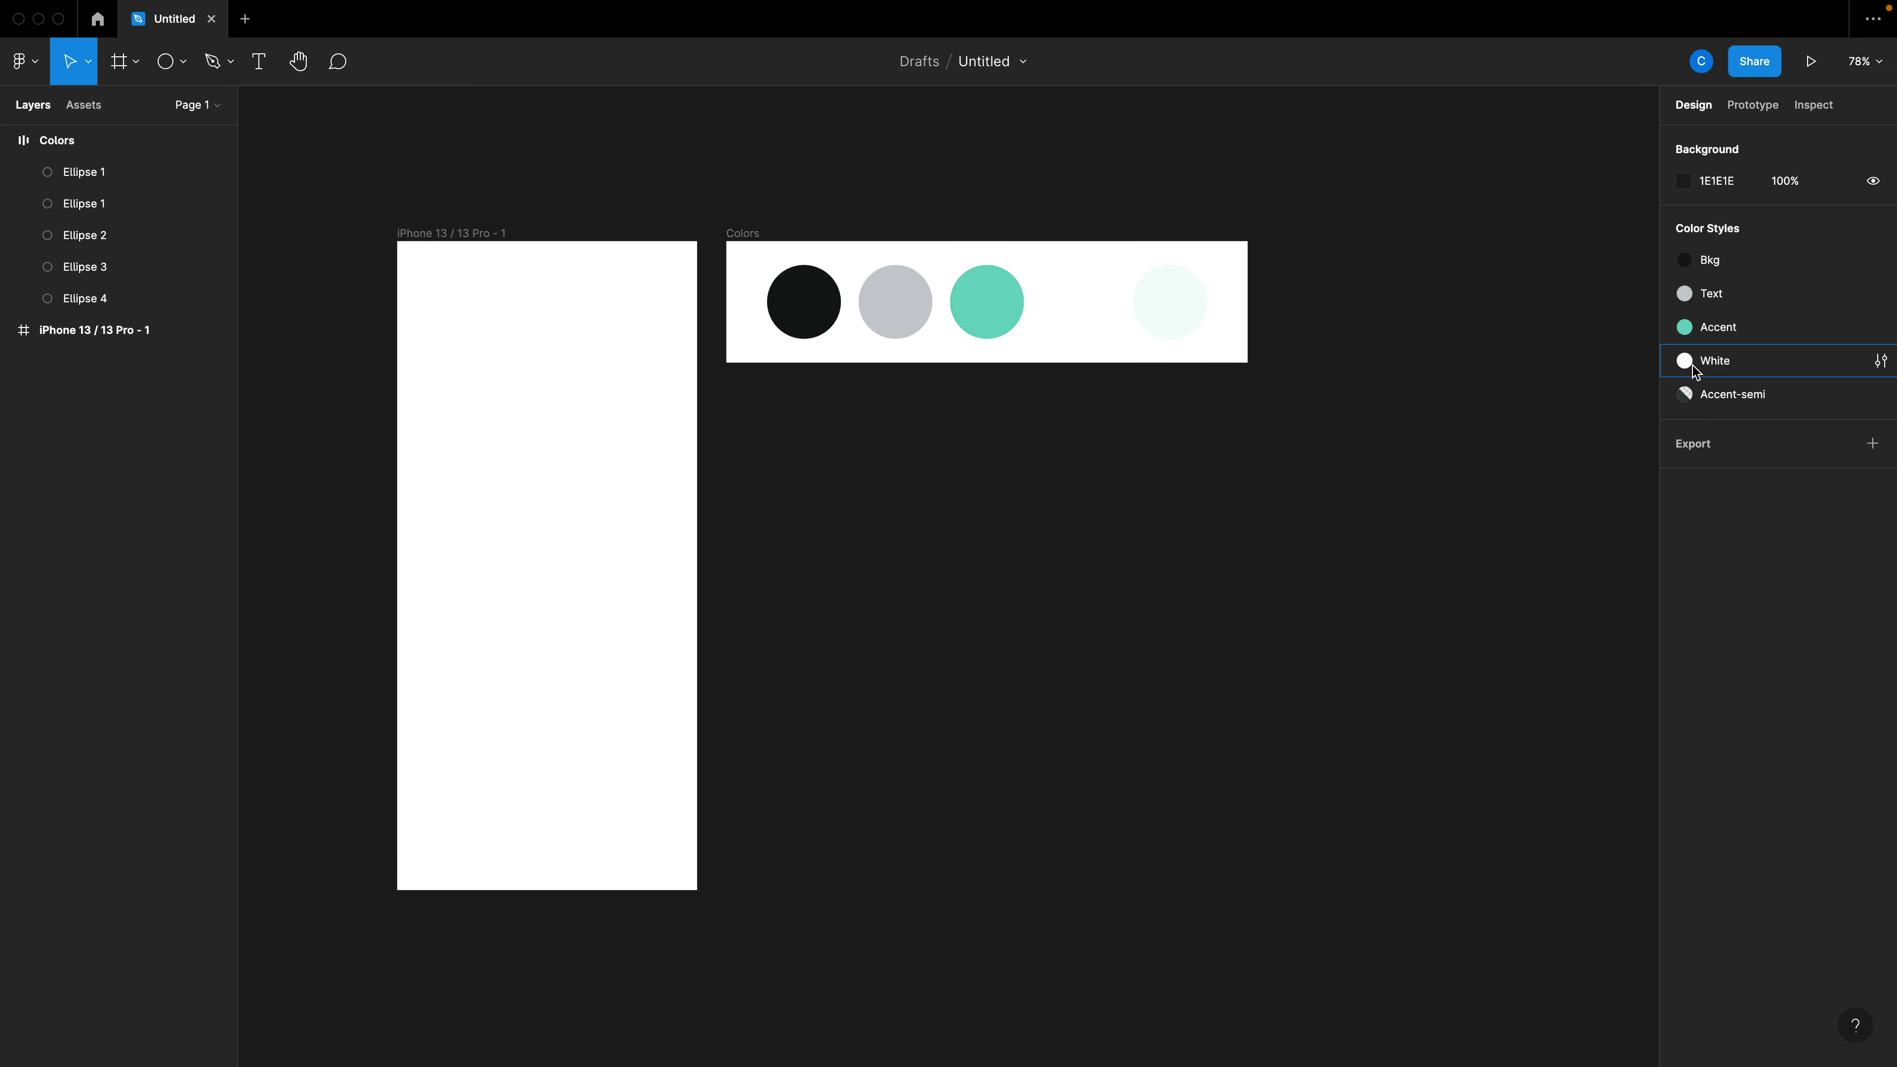
# Try recoloring the Accent color style to olive yellow CCC266, and revert the change.
pyautogui.click(1879, 329)
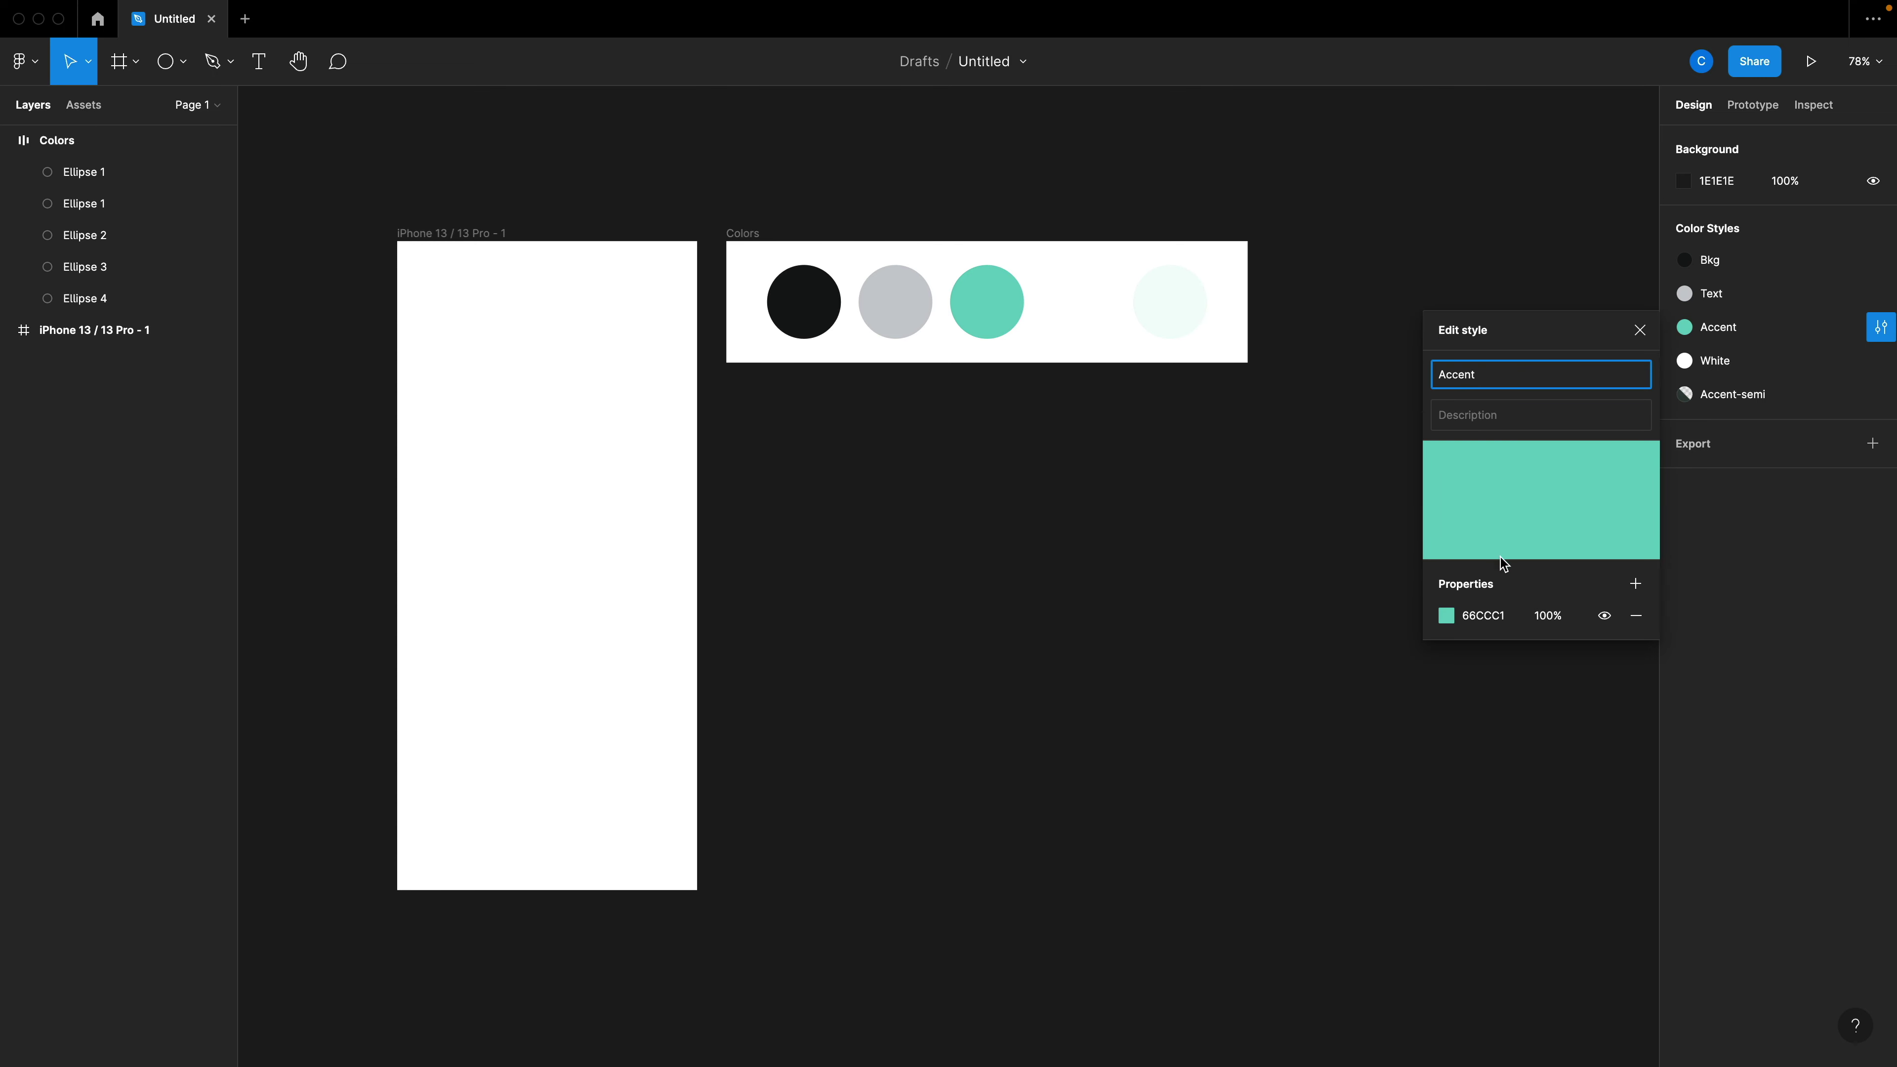
pyautogui.click(1447, 617)
pyautogui.moveTo(1303, 836); pyautogui.dragTo(1273, 835)
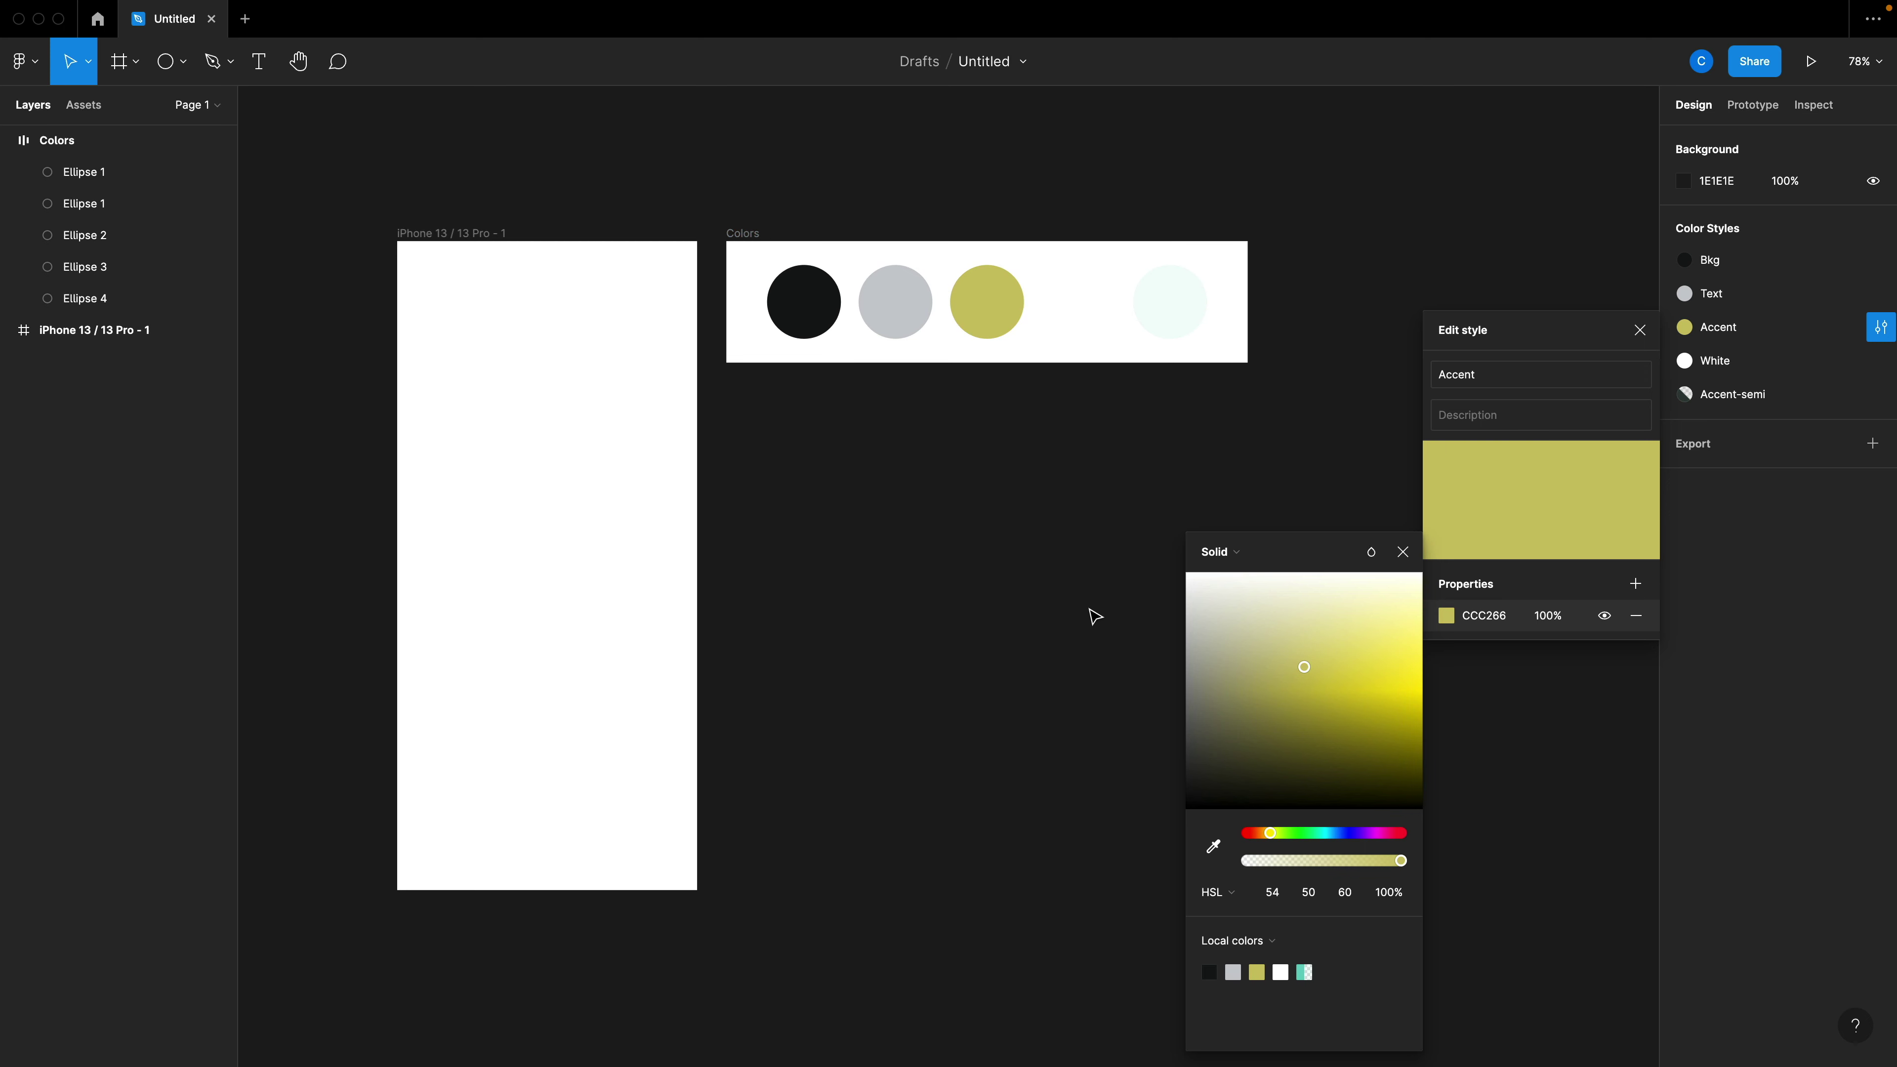
pyautogui.hotkey('ctrl', 'z')
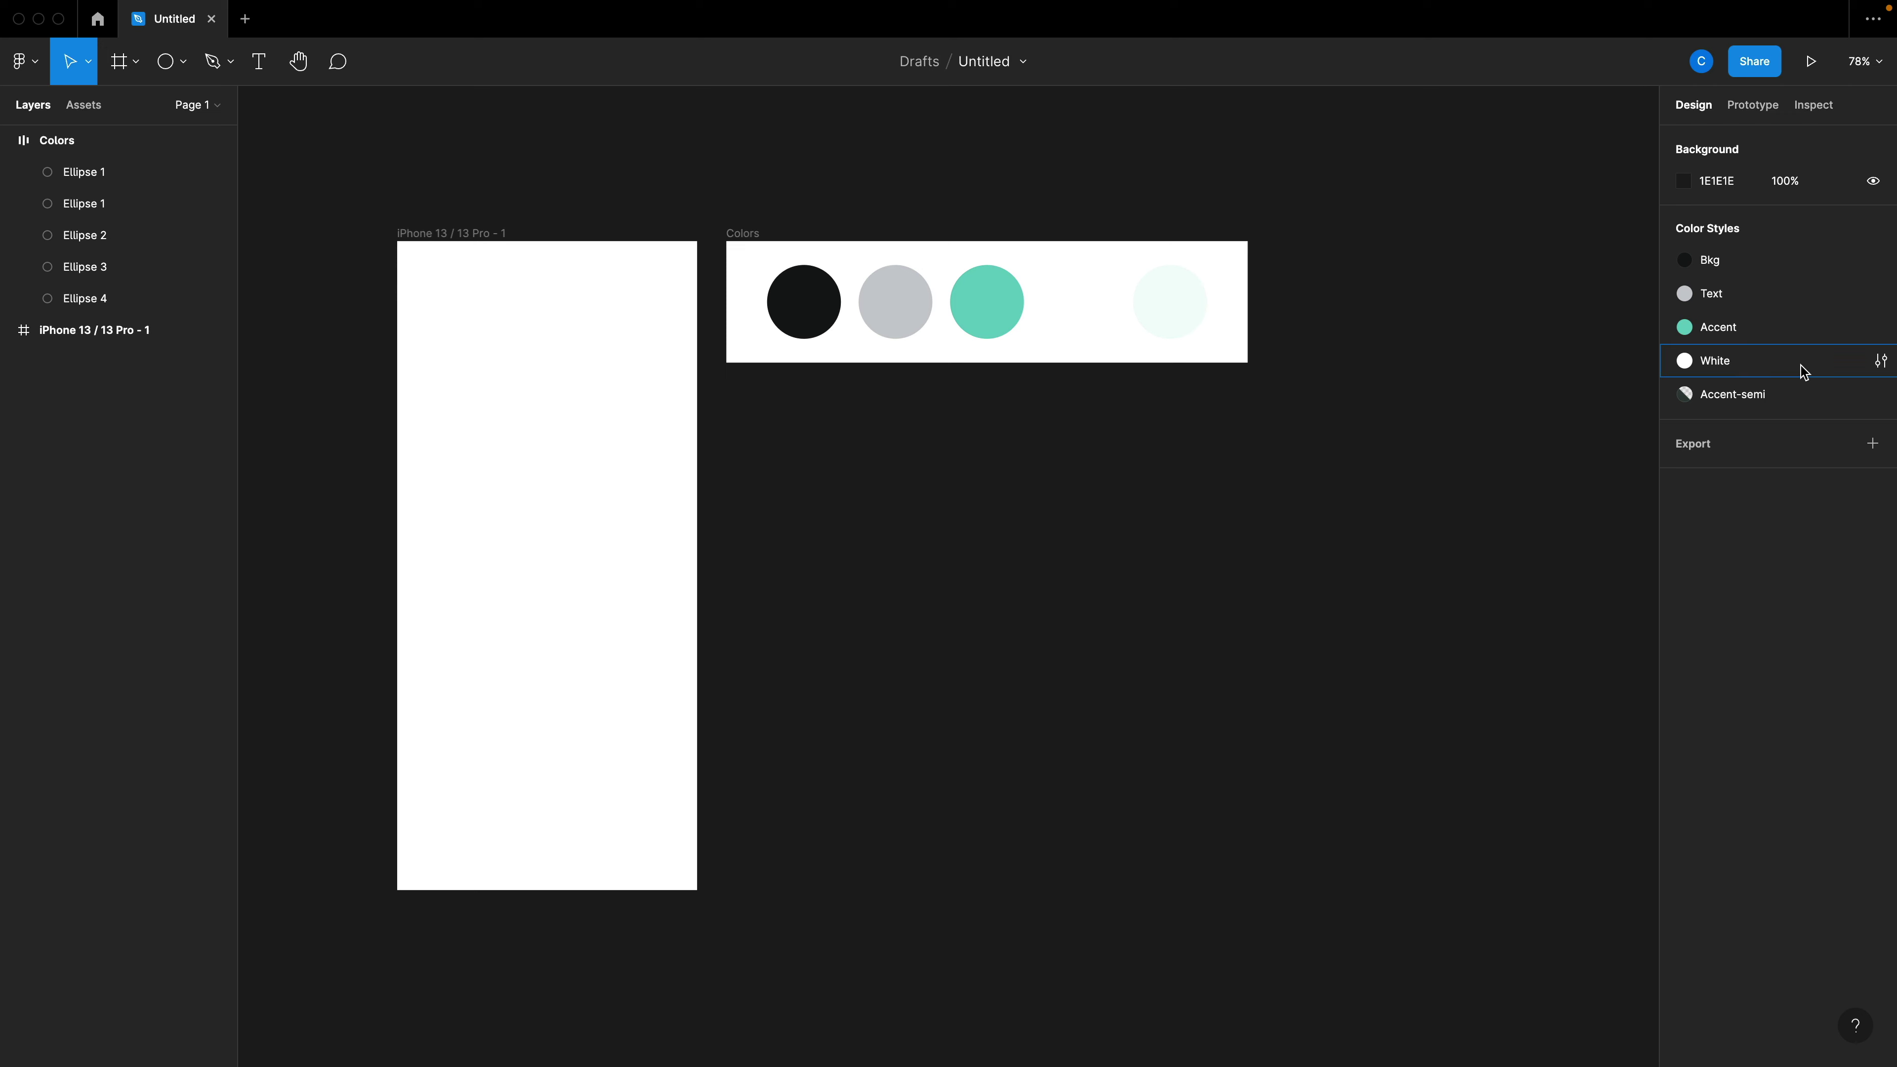
# Try recoloring the White color style to red CD2727.
pyautogui.click(1882, 364)
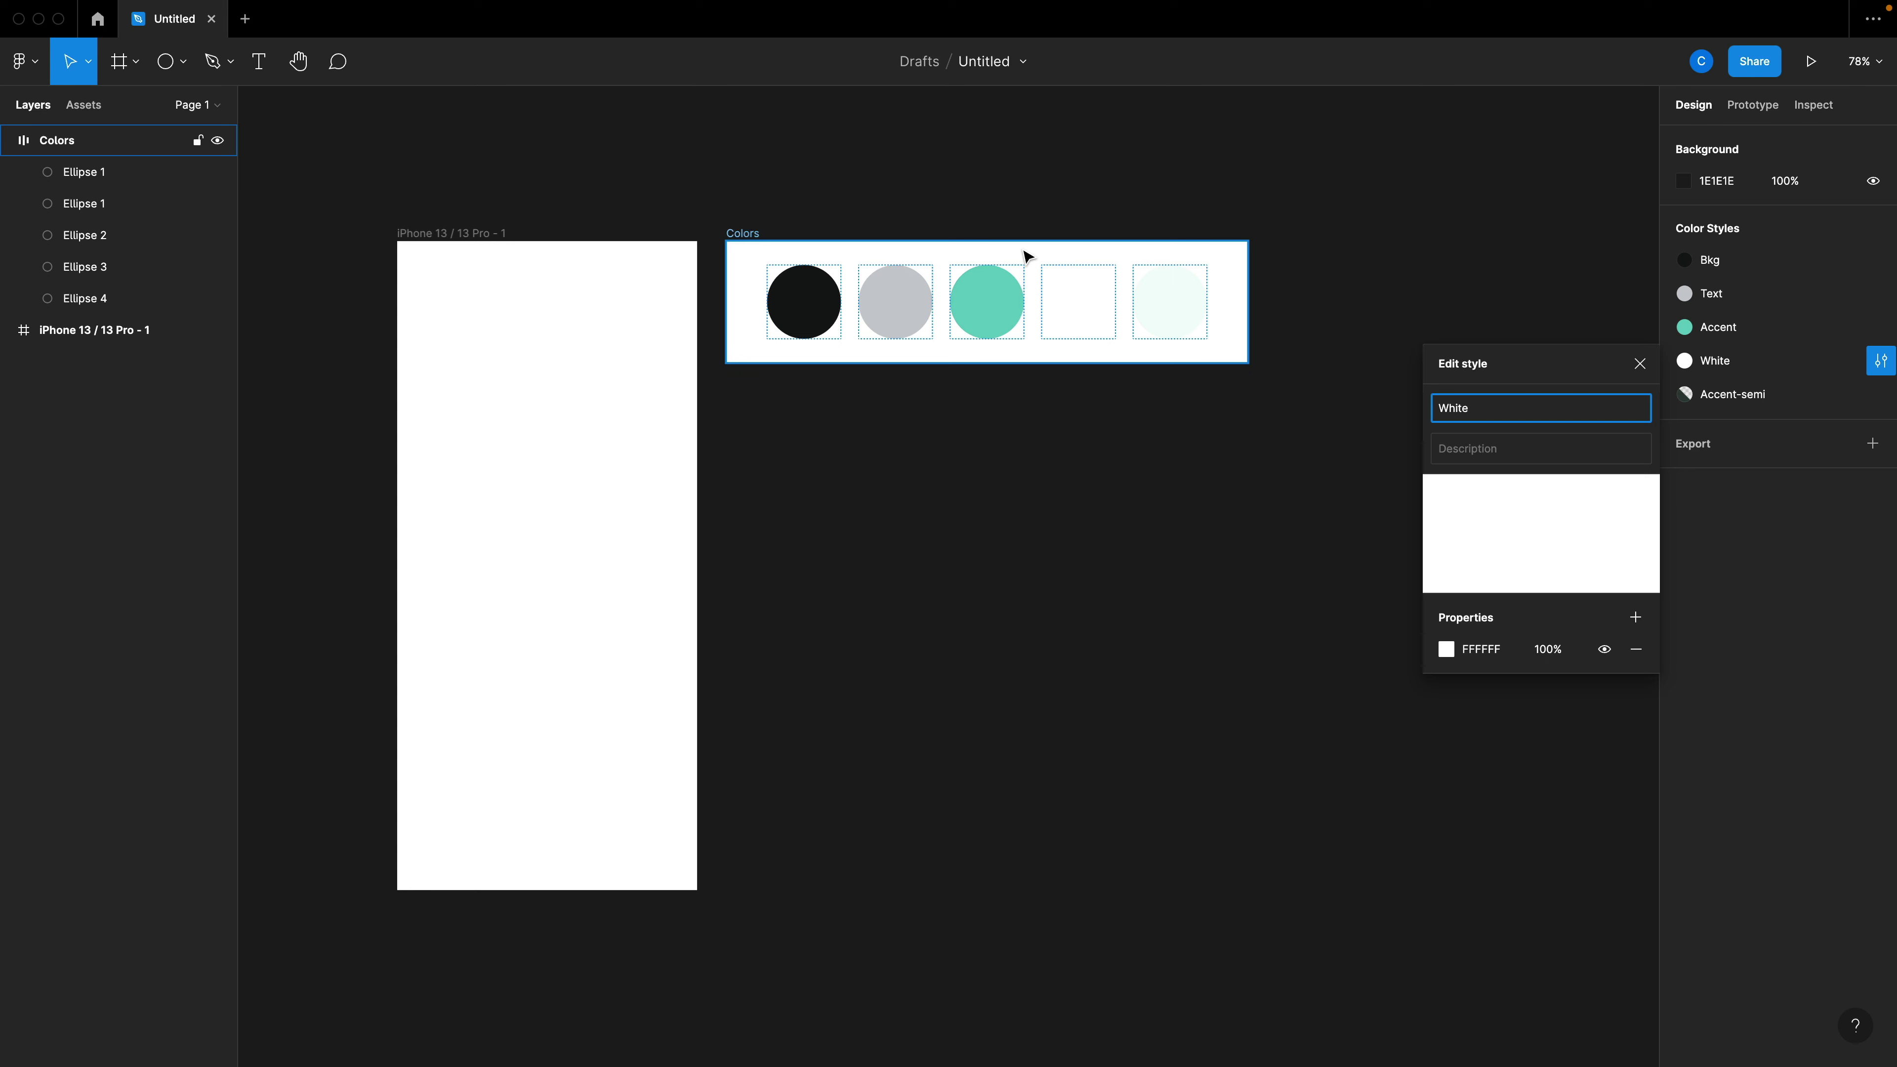
pyautogui.click(1446, 649)
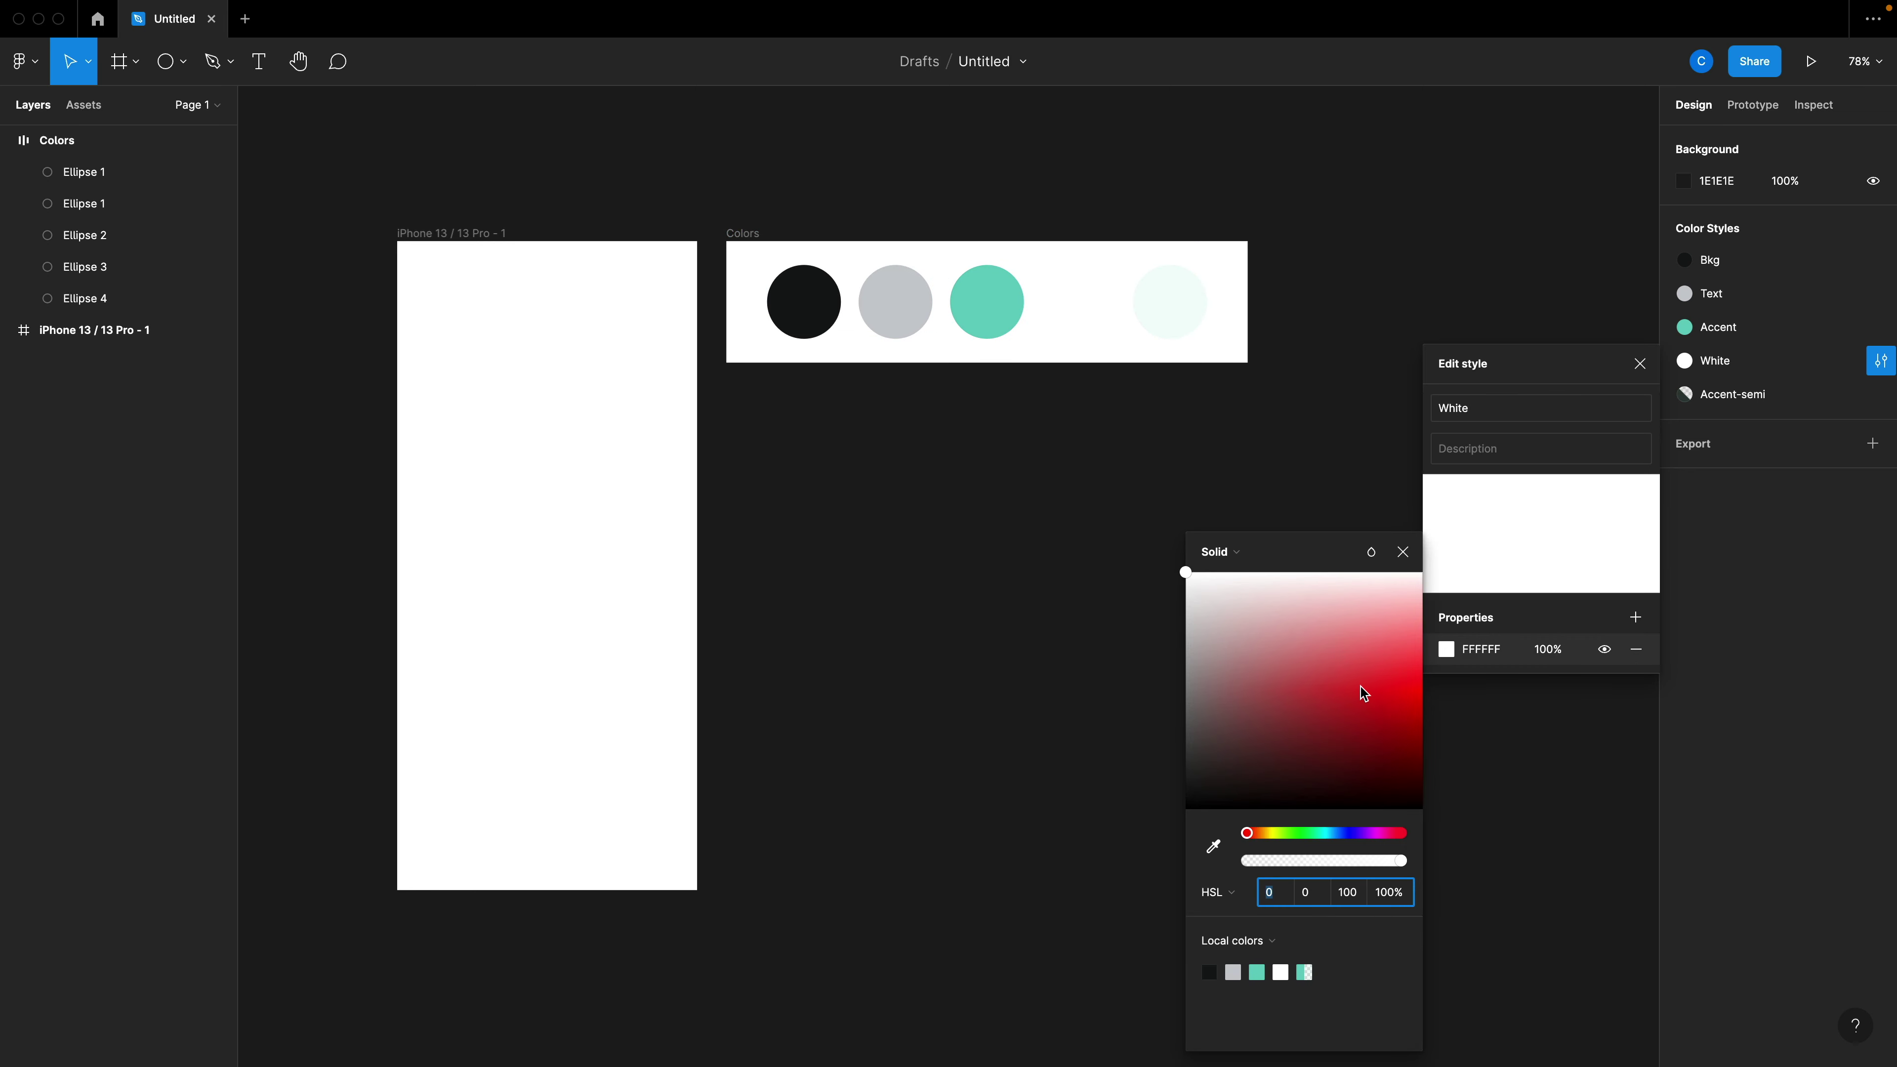
pyautogui.moveTo(1356, 685)
pyautogui.mouseDown()
pyautogui.moveTo(1396, 709)
pyautogui.moveTo(1294, 675)
pyautogui.moveTo(1307, 747)
pyautogui.moveTo(1376, 695)
pyautogui.moveTo(1345, 698)
pyautogui.mouseUp()
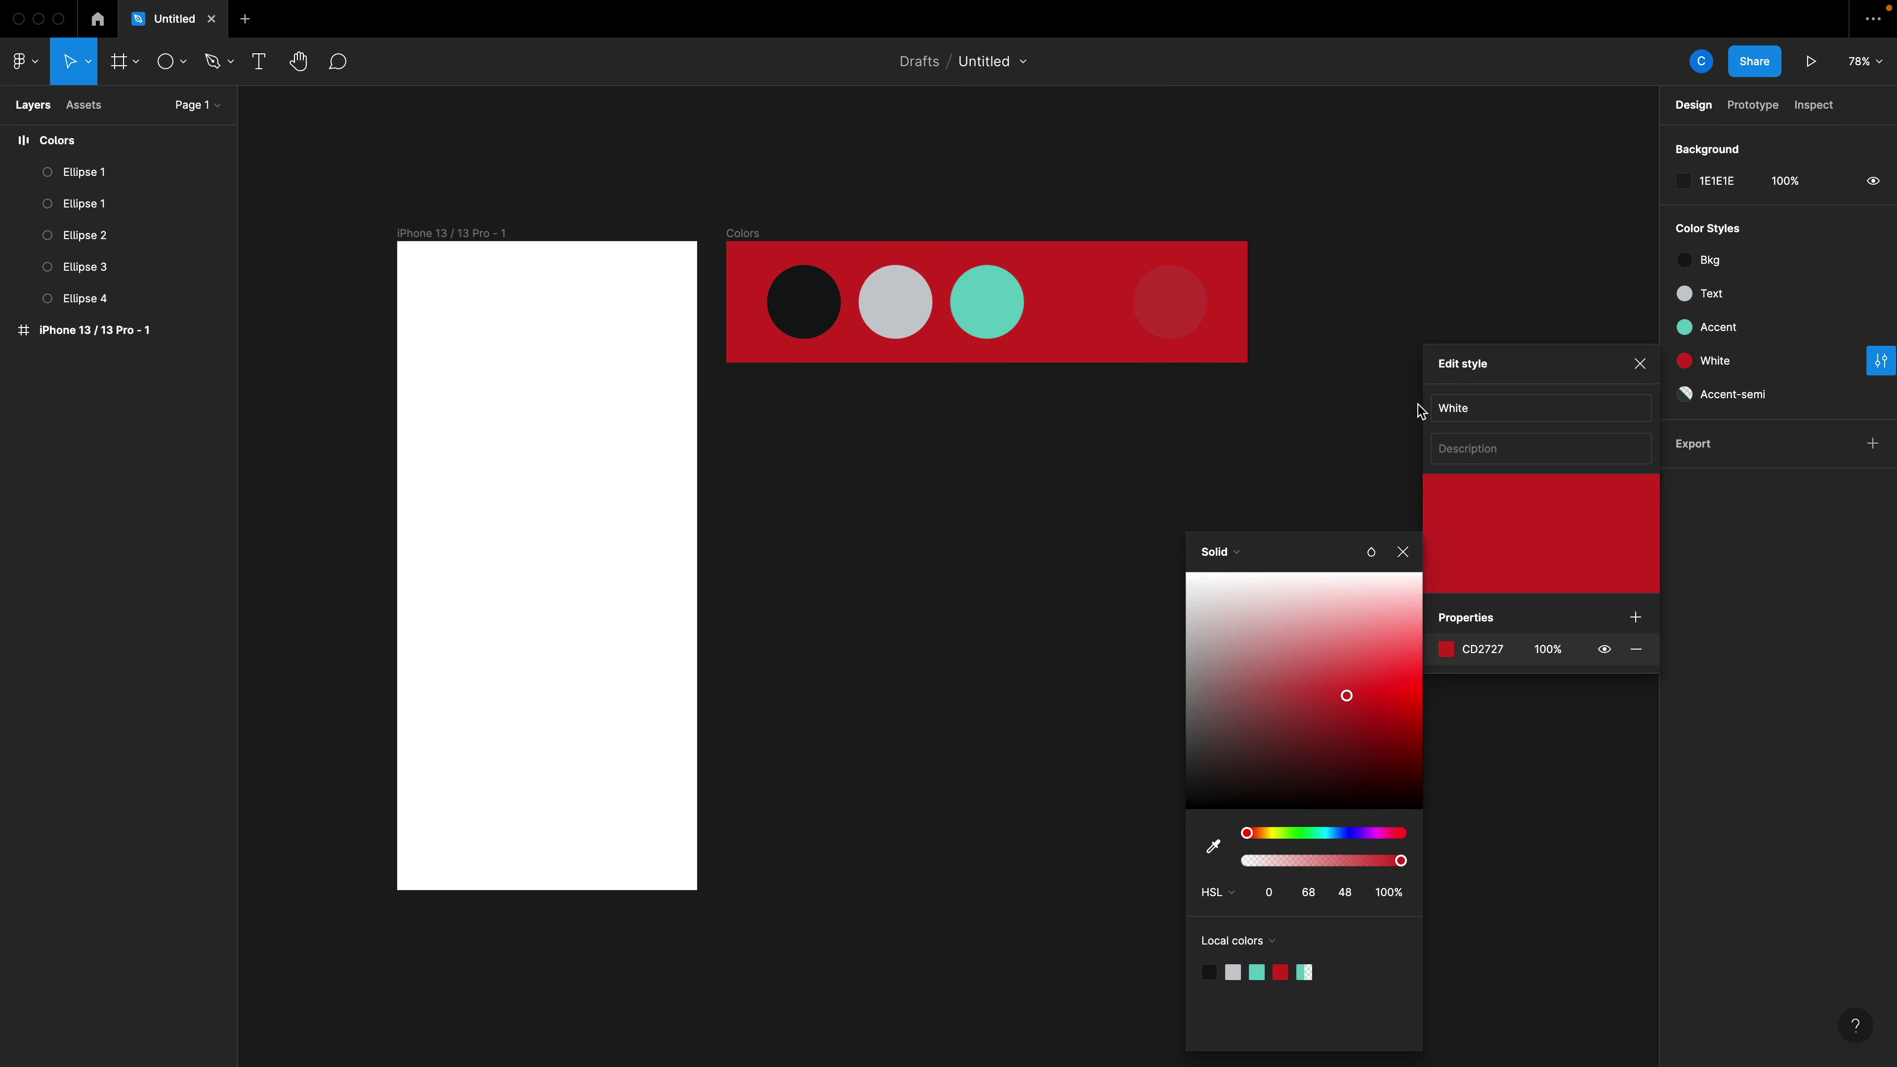
pyautogui.click(1350, 408)
# Delete the fourth circle and the Colors frame from the canvas.
pyautogui.click(1105, 310)
pyautogui.press('Delete')
pyautogui.click(1120, 261)
pyautogui.press('Delete')
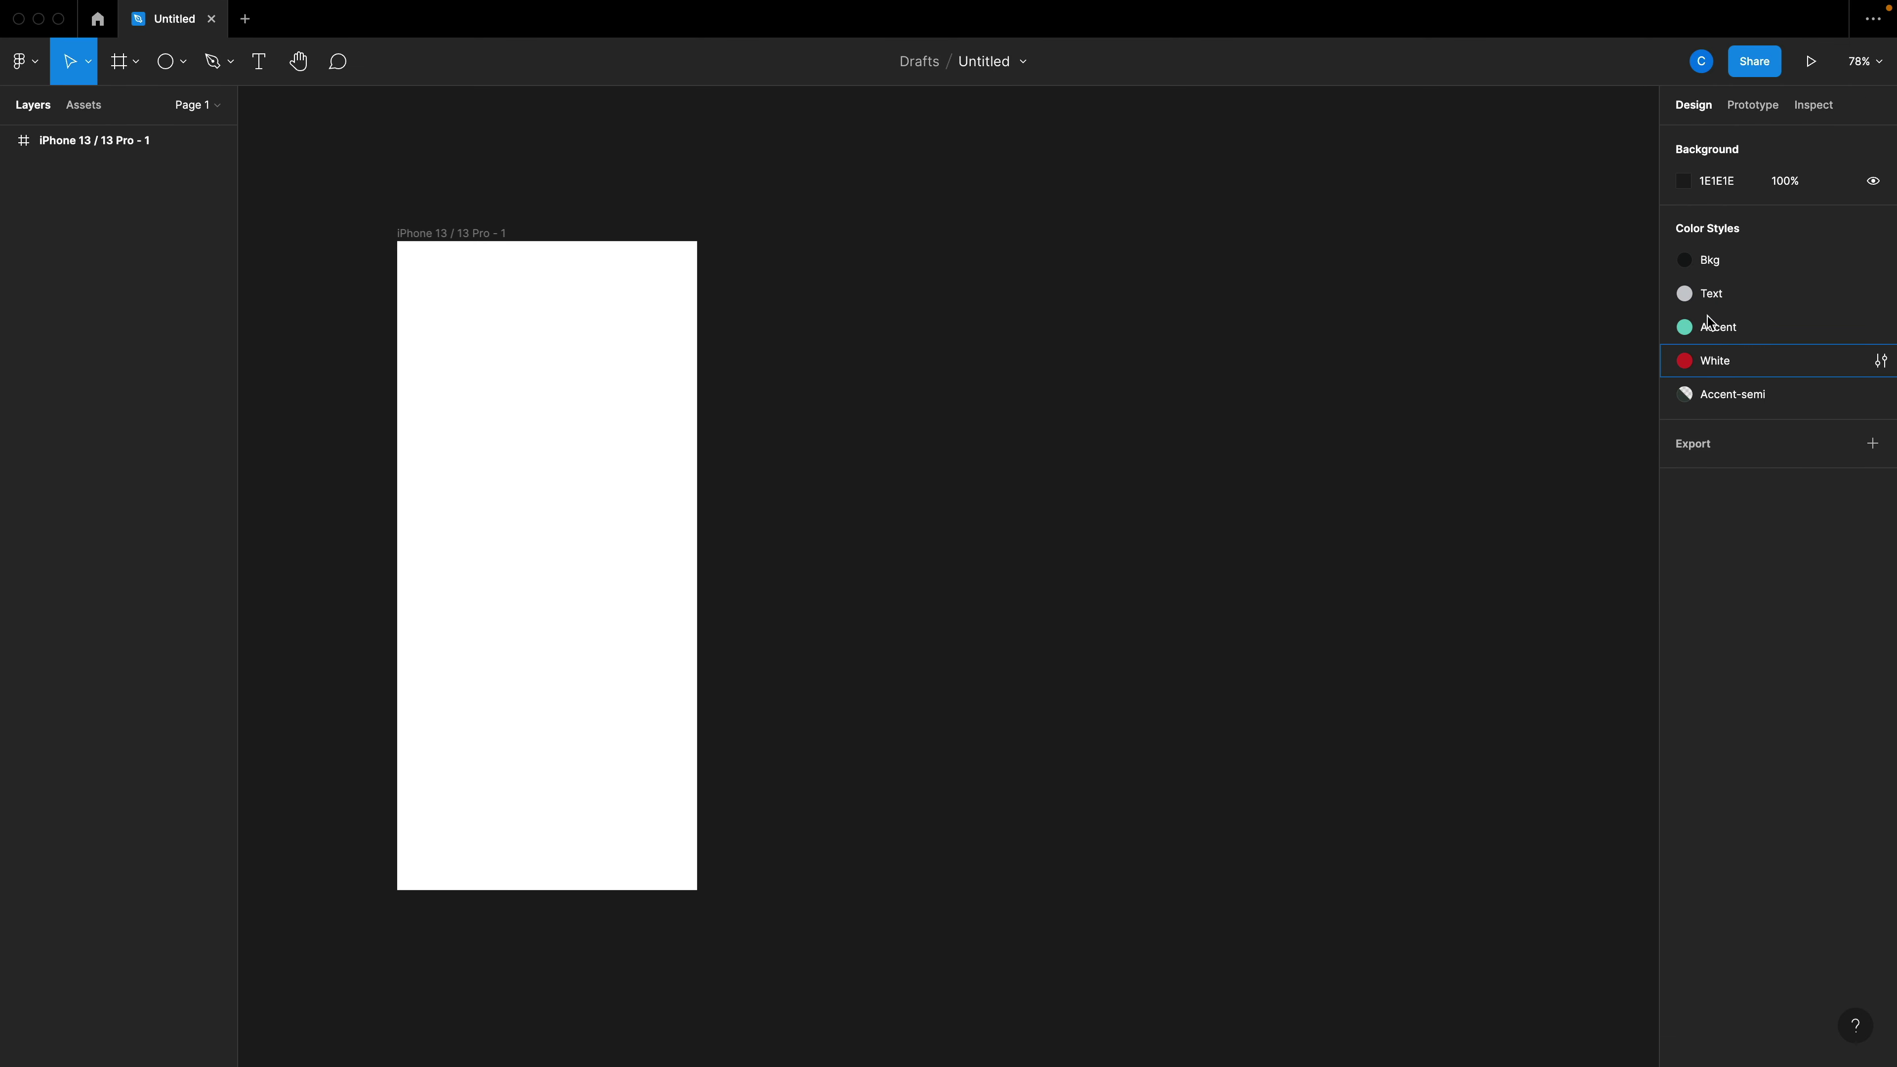
# Undo the deletion of the Colors frame and its circle, and the red recoloring of the White style.
pyautogui.press('super+z')
pyautogui.click(1164, 556)
pyautogui.press('super+z')
pyautogui.press('super+z')
pyautogui.press('super+z')
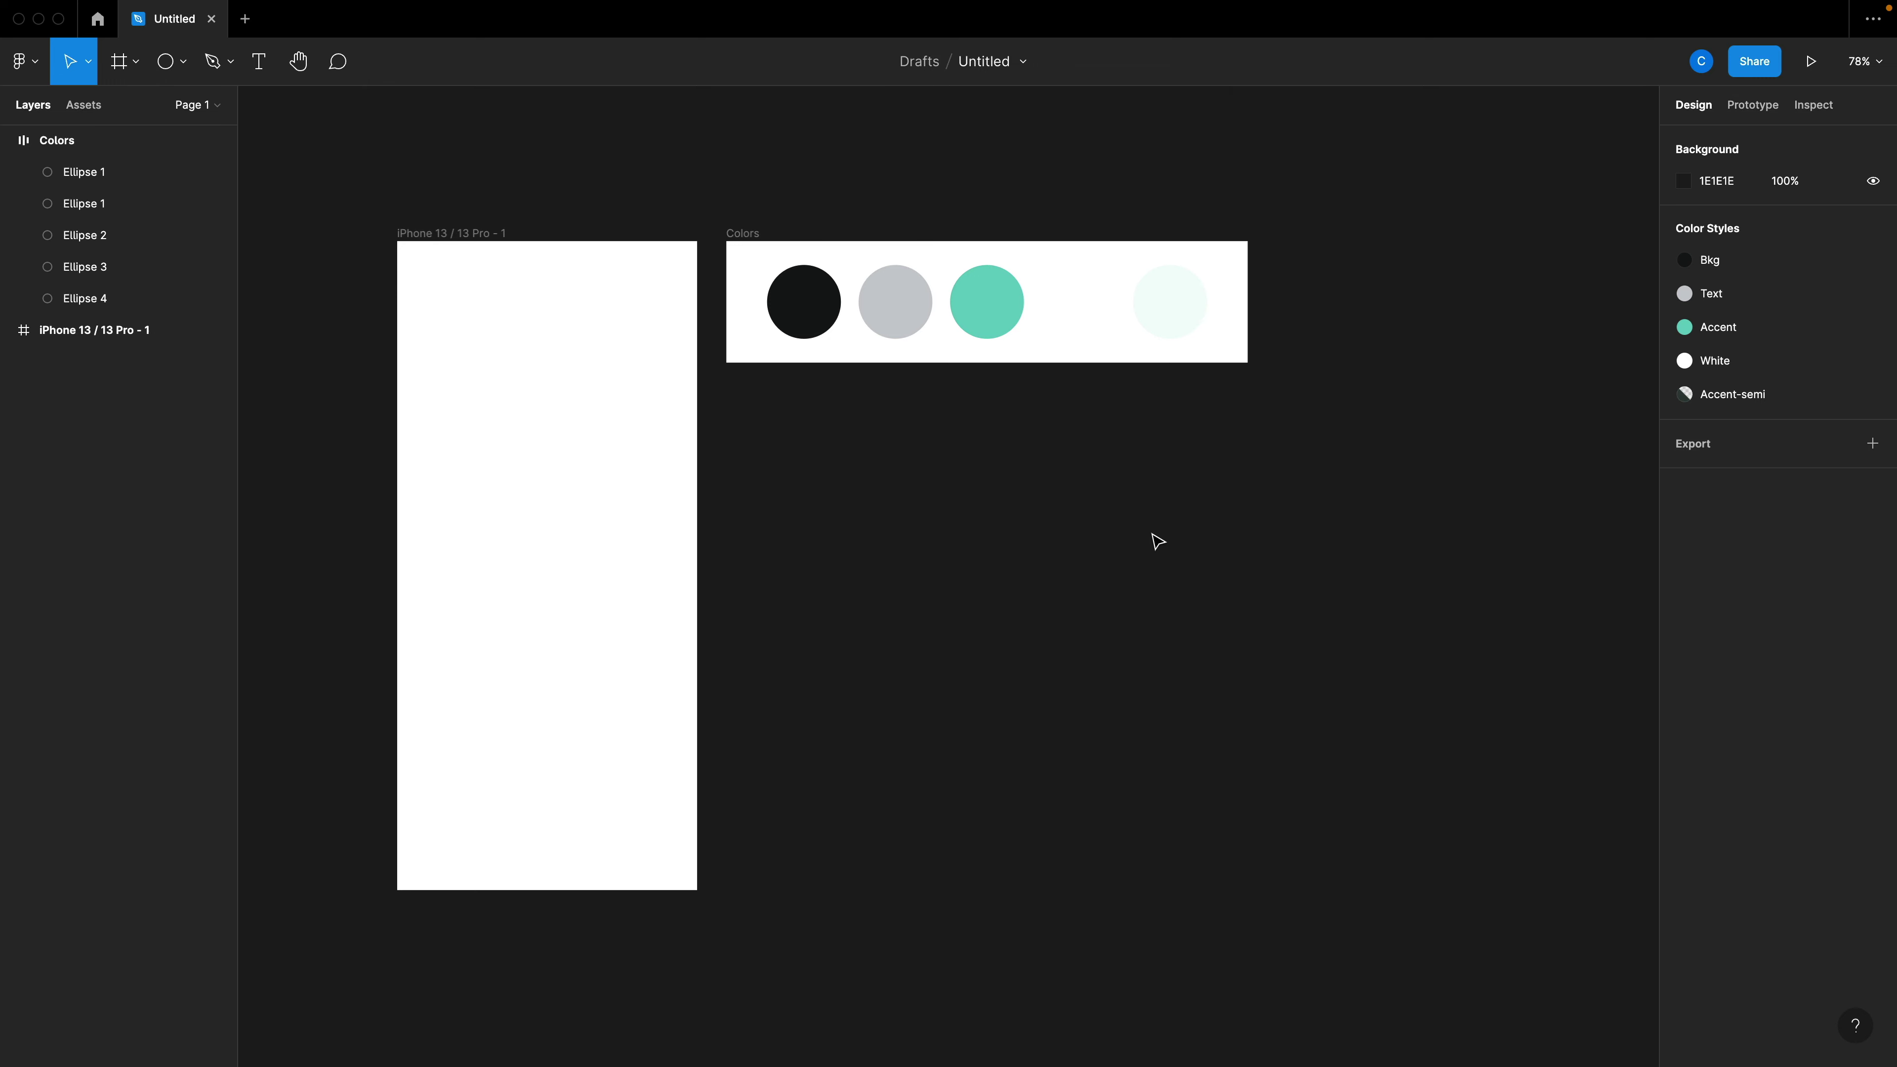
pyautogui.click(766, 250)
pyautogui.click(1313, 411)
# Add a text layer reading "Heading 1" below the Colors frame.
pyautogui.click(264, 71)
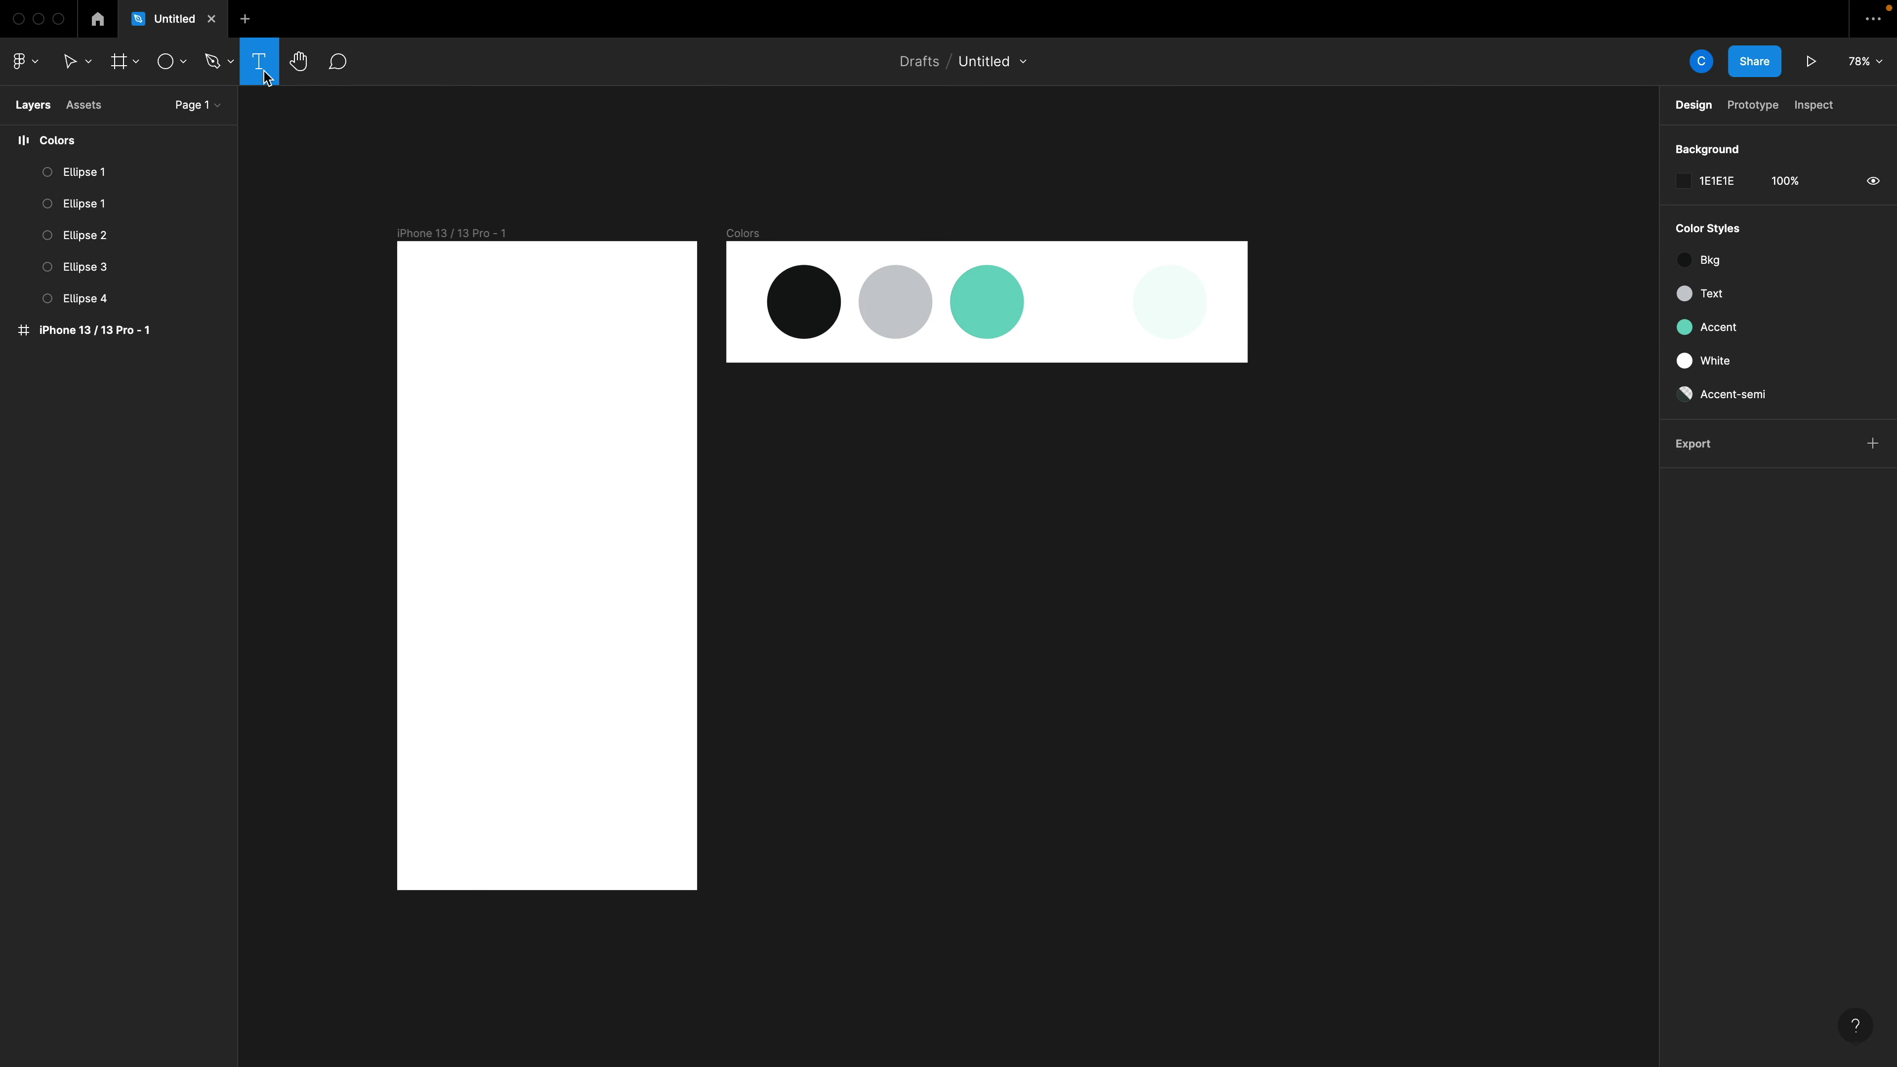
pyautogui.click(756, 423)
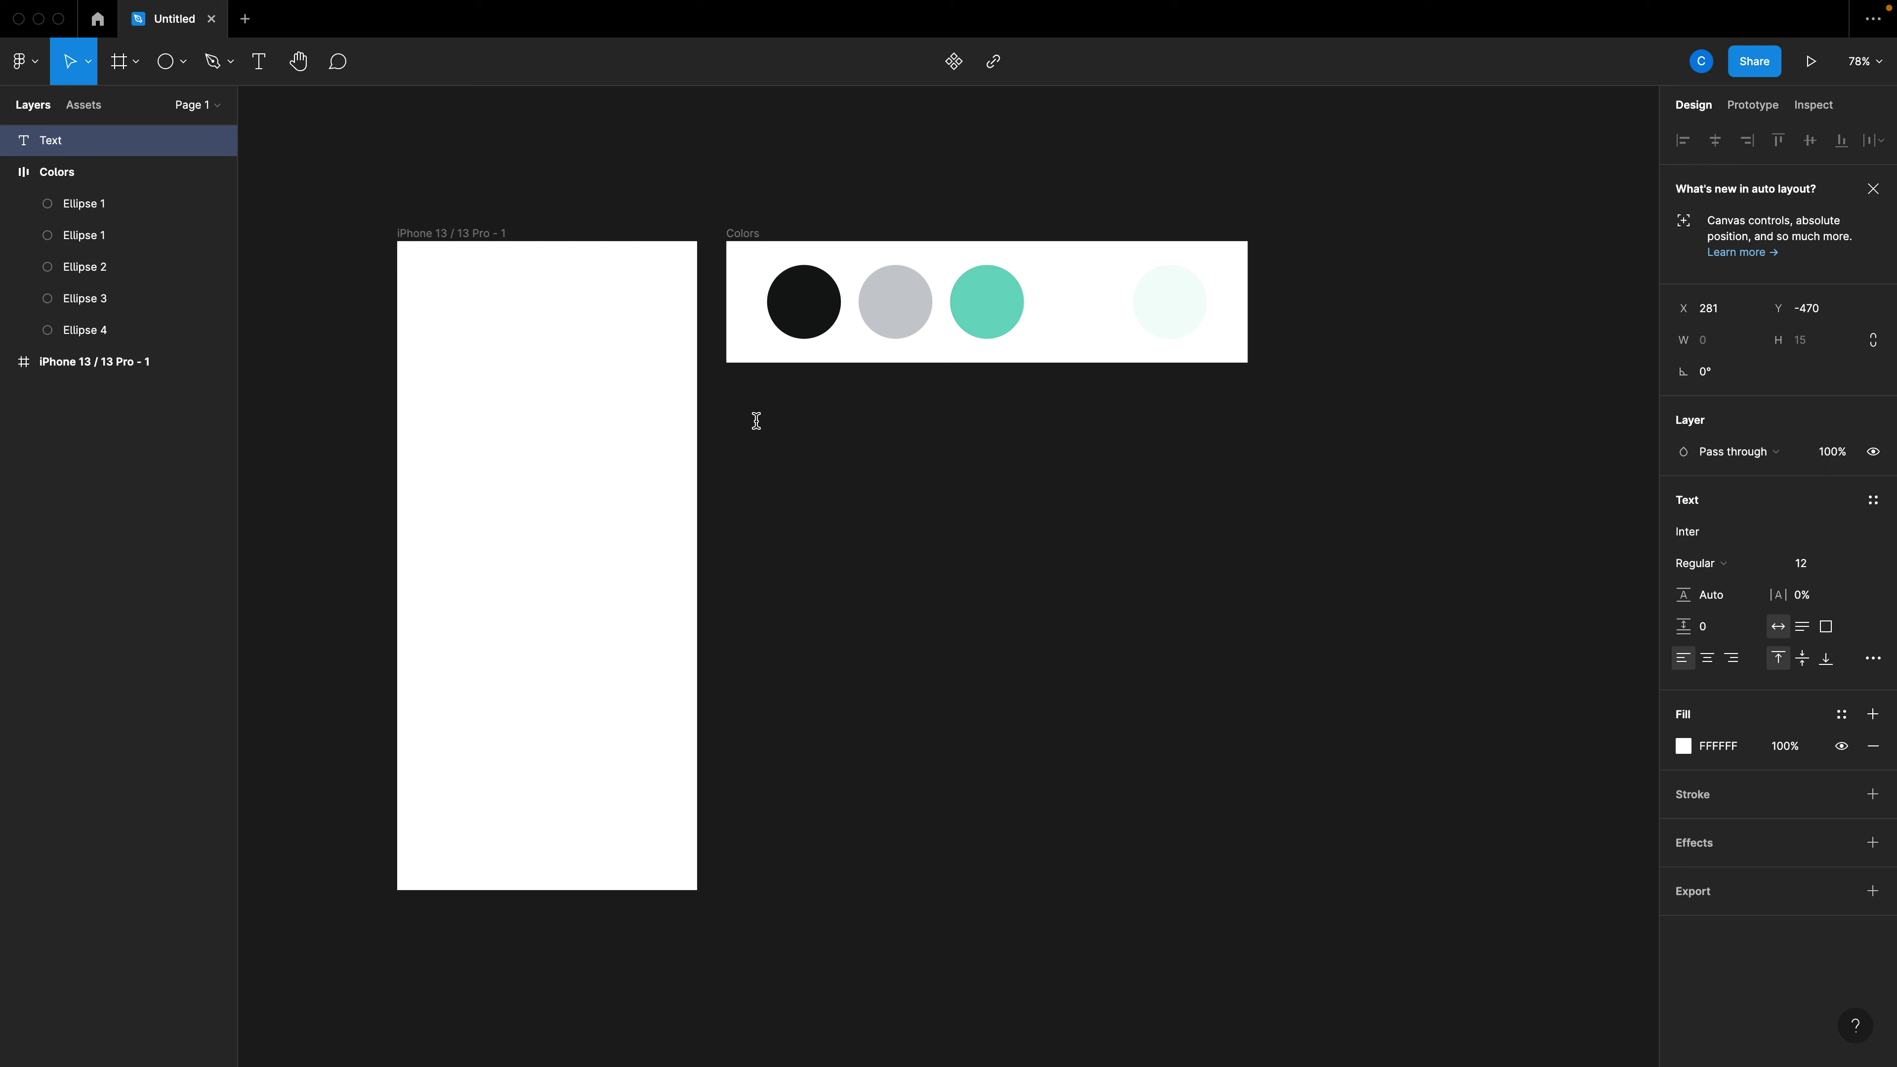
pyautogui.write('Heading')
pyautogui.press('Escape')
pyautogui.scroll(2, 789, 448)
pyautogui.scroll(5, 789, 449)
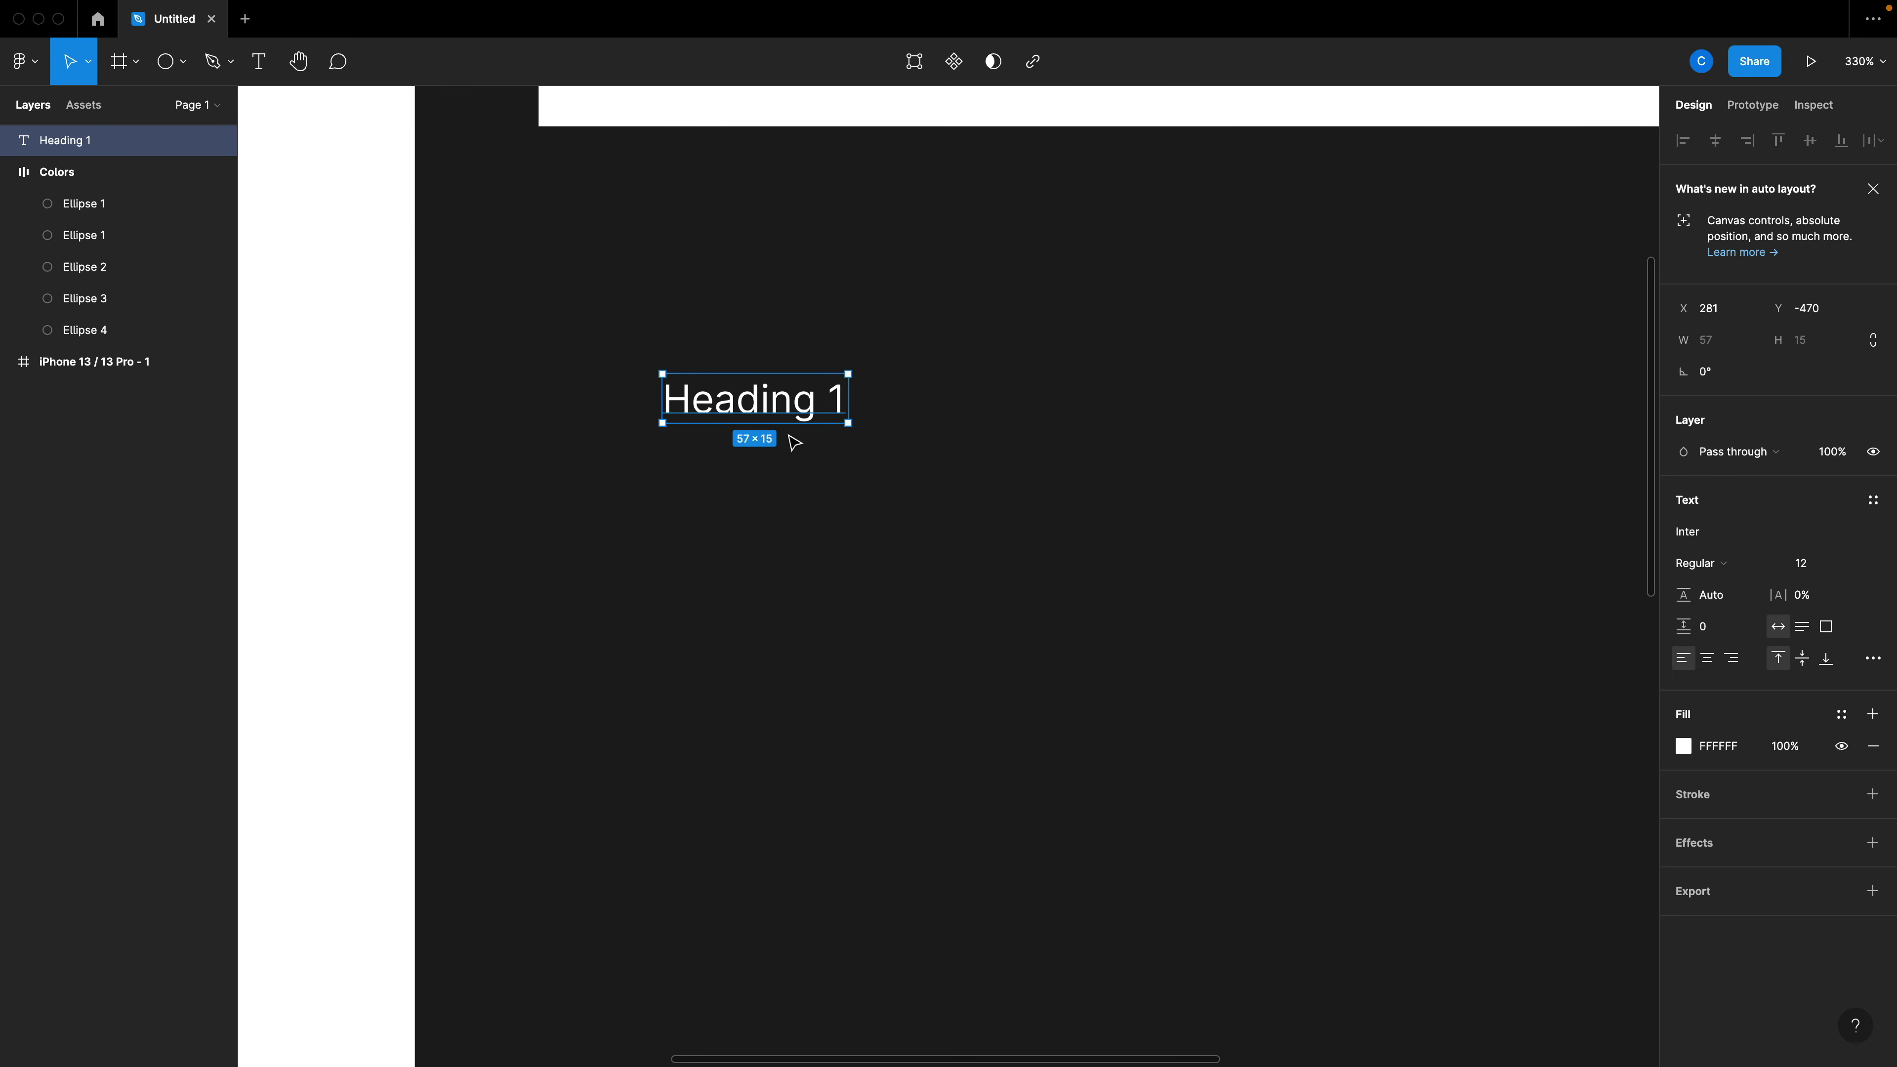
pyautogui.scroll(1, 794, 442)
# Set the Heading 1 text to the Outfit font in Bold at size 120.
pyautogui.doubleClick(779, 396)
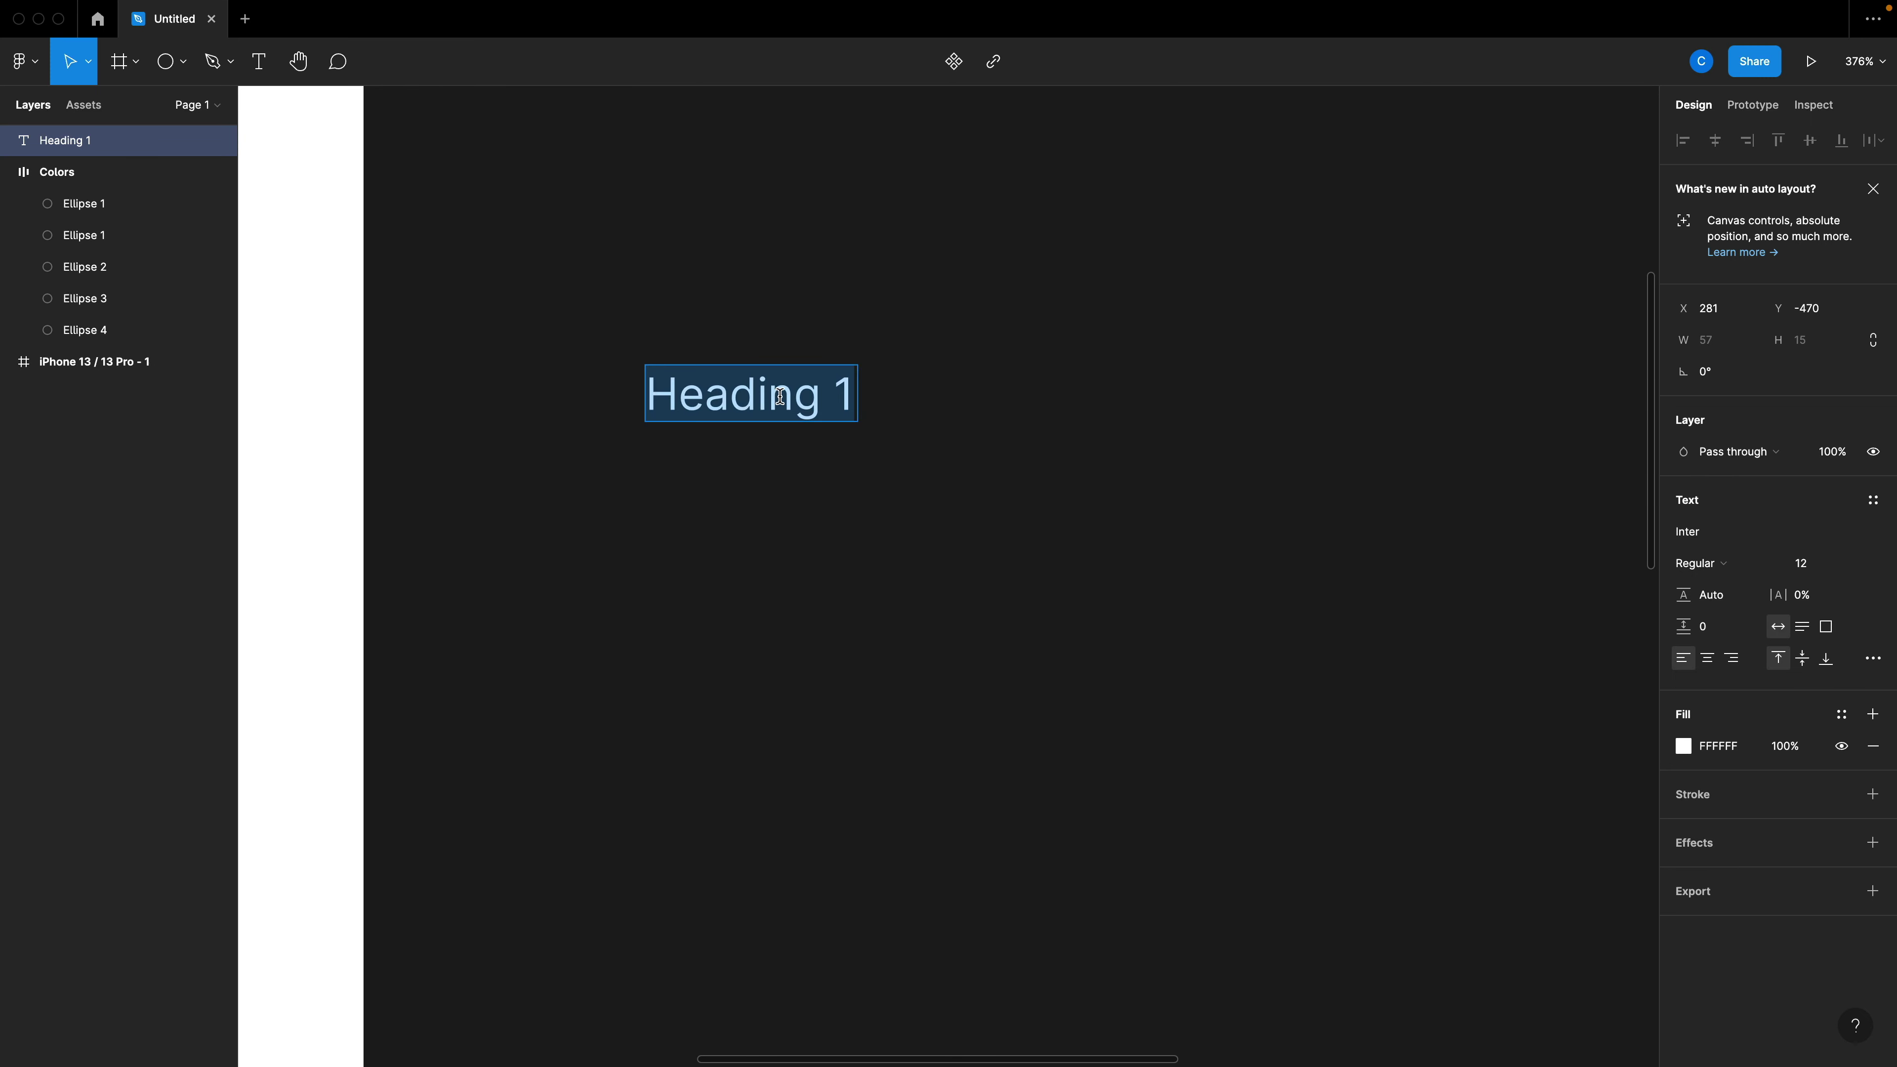
pyautogui.click(1714, 538)
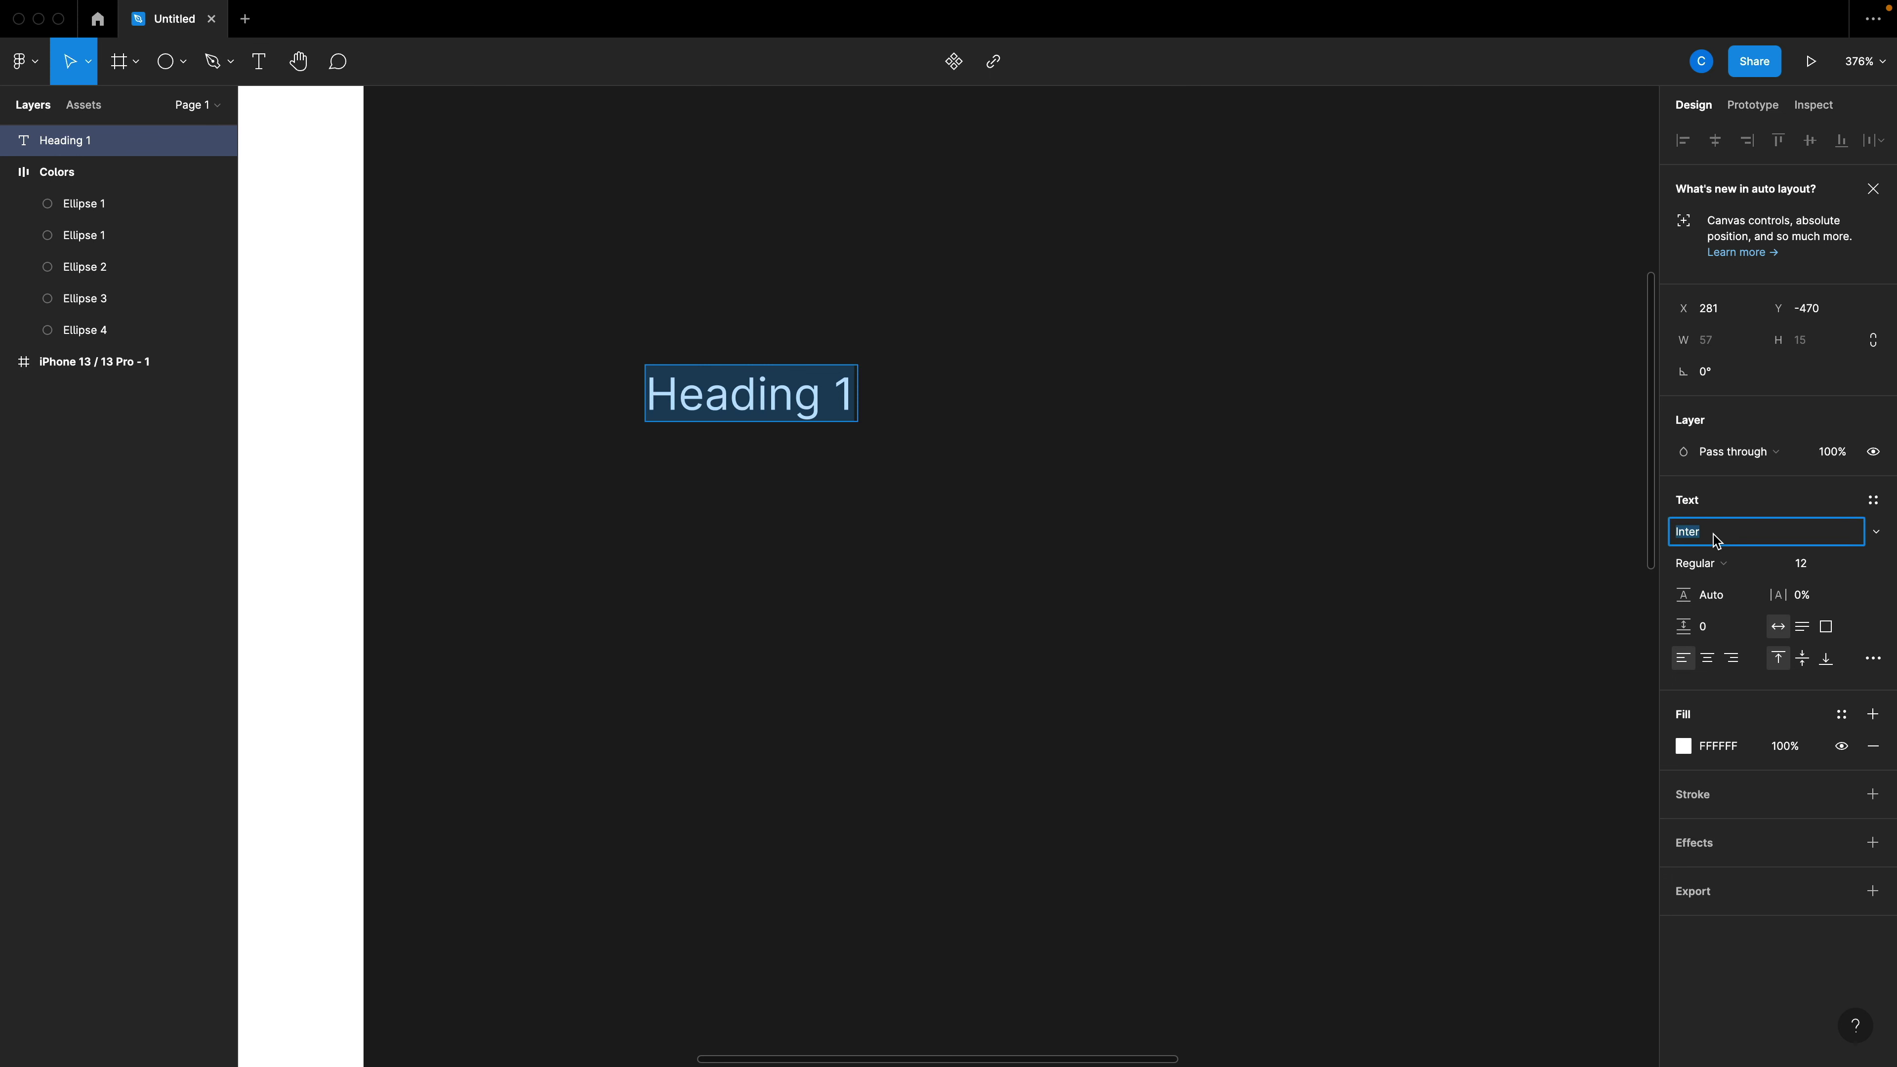
pyautogui.write('Out')
pyautogui.press('Return')
pyautogui.click(1695, 562)
pyautogui.click(1717, 631)
pyautogui.click(1804, 559)
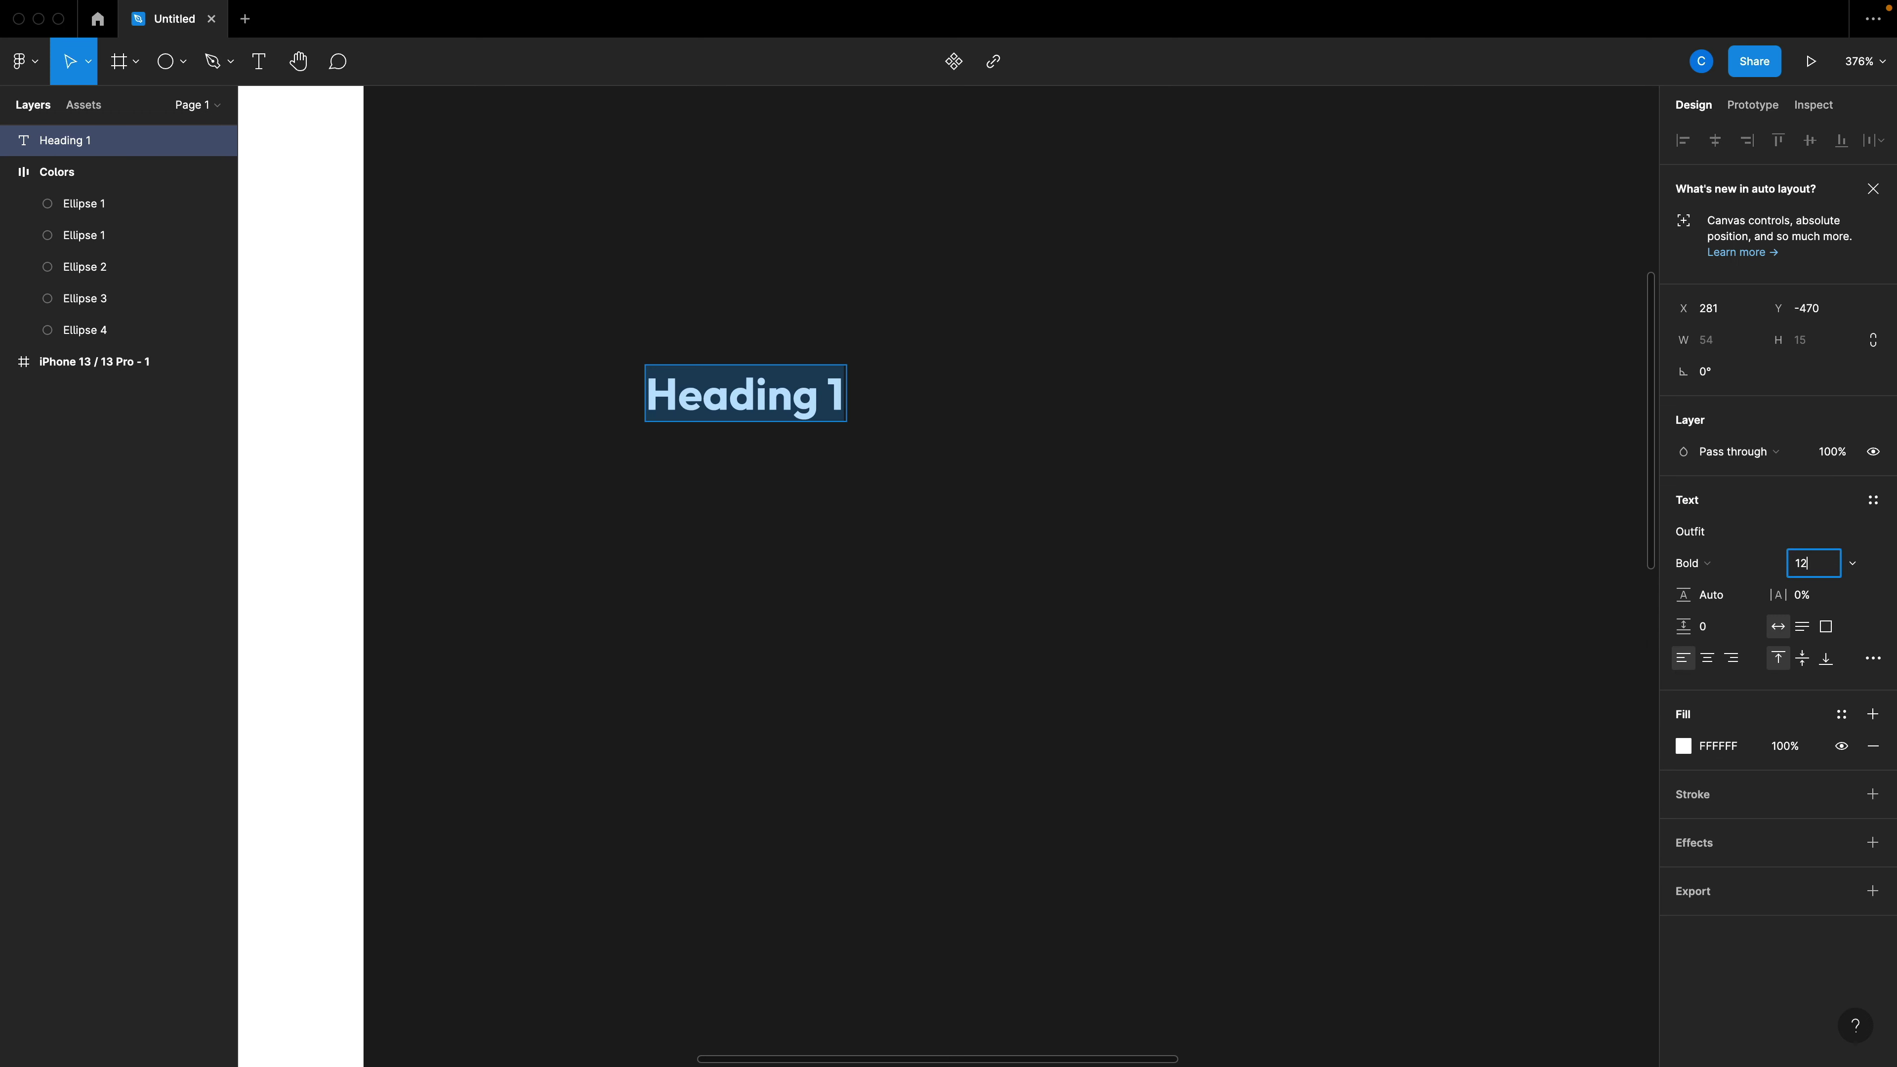
pyautogui.write('0')
pyautogui.press('Return')
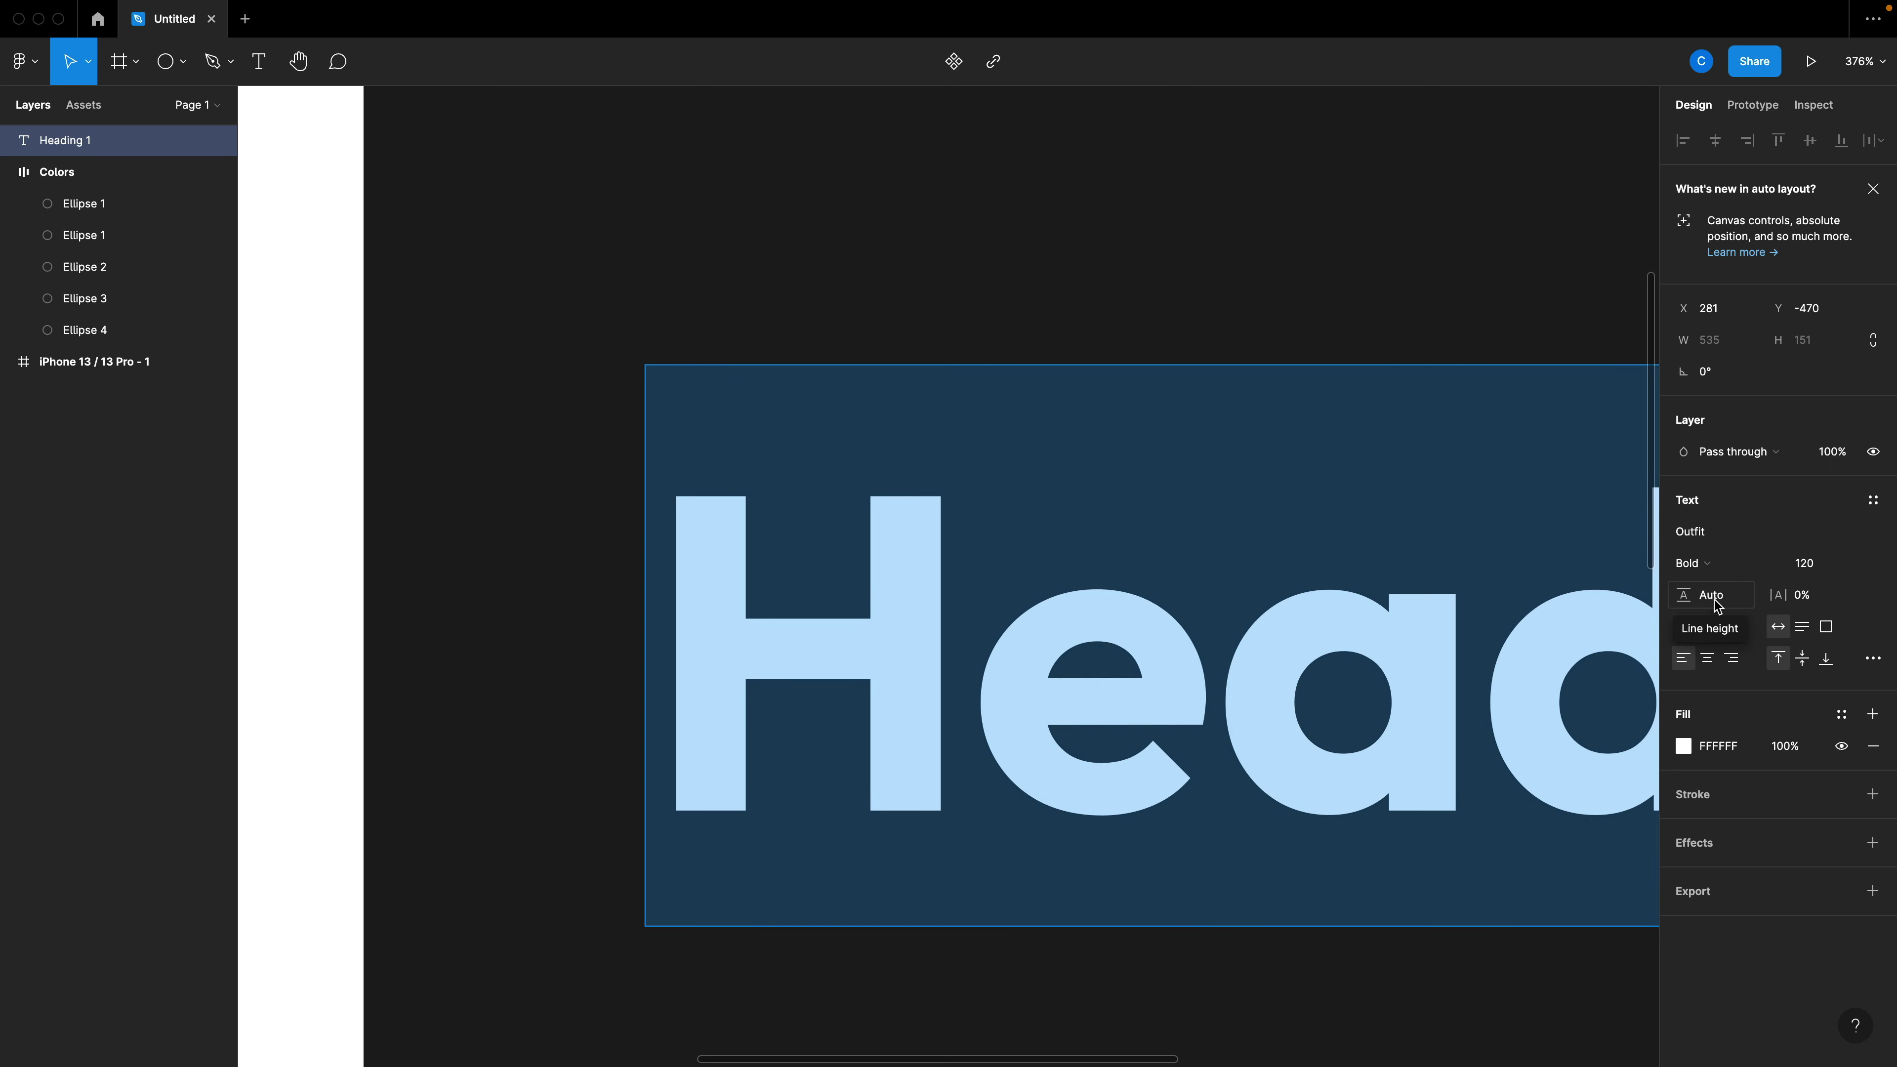
# Set the Heading 1 text's line height to 120 * 1.1, giving 132.
pyautogui.click(1708, 598)
pyautogui.hotkey('shift', '2')
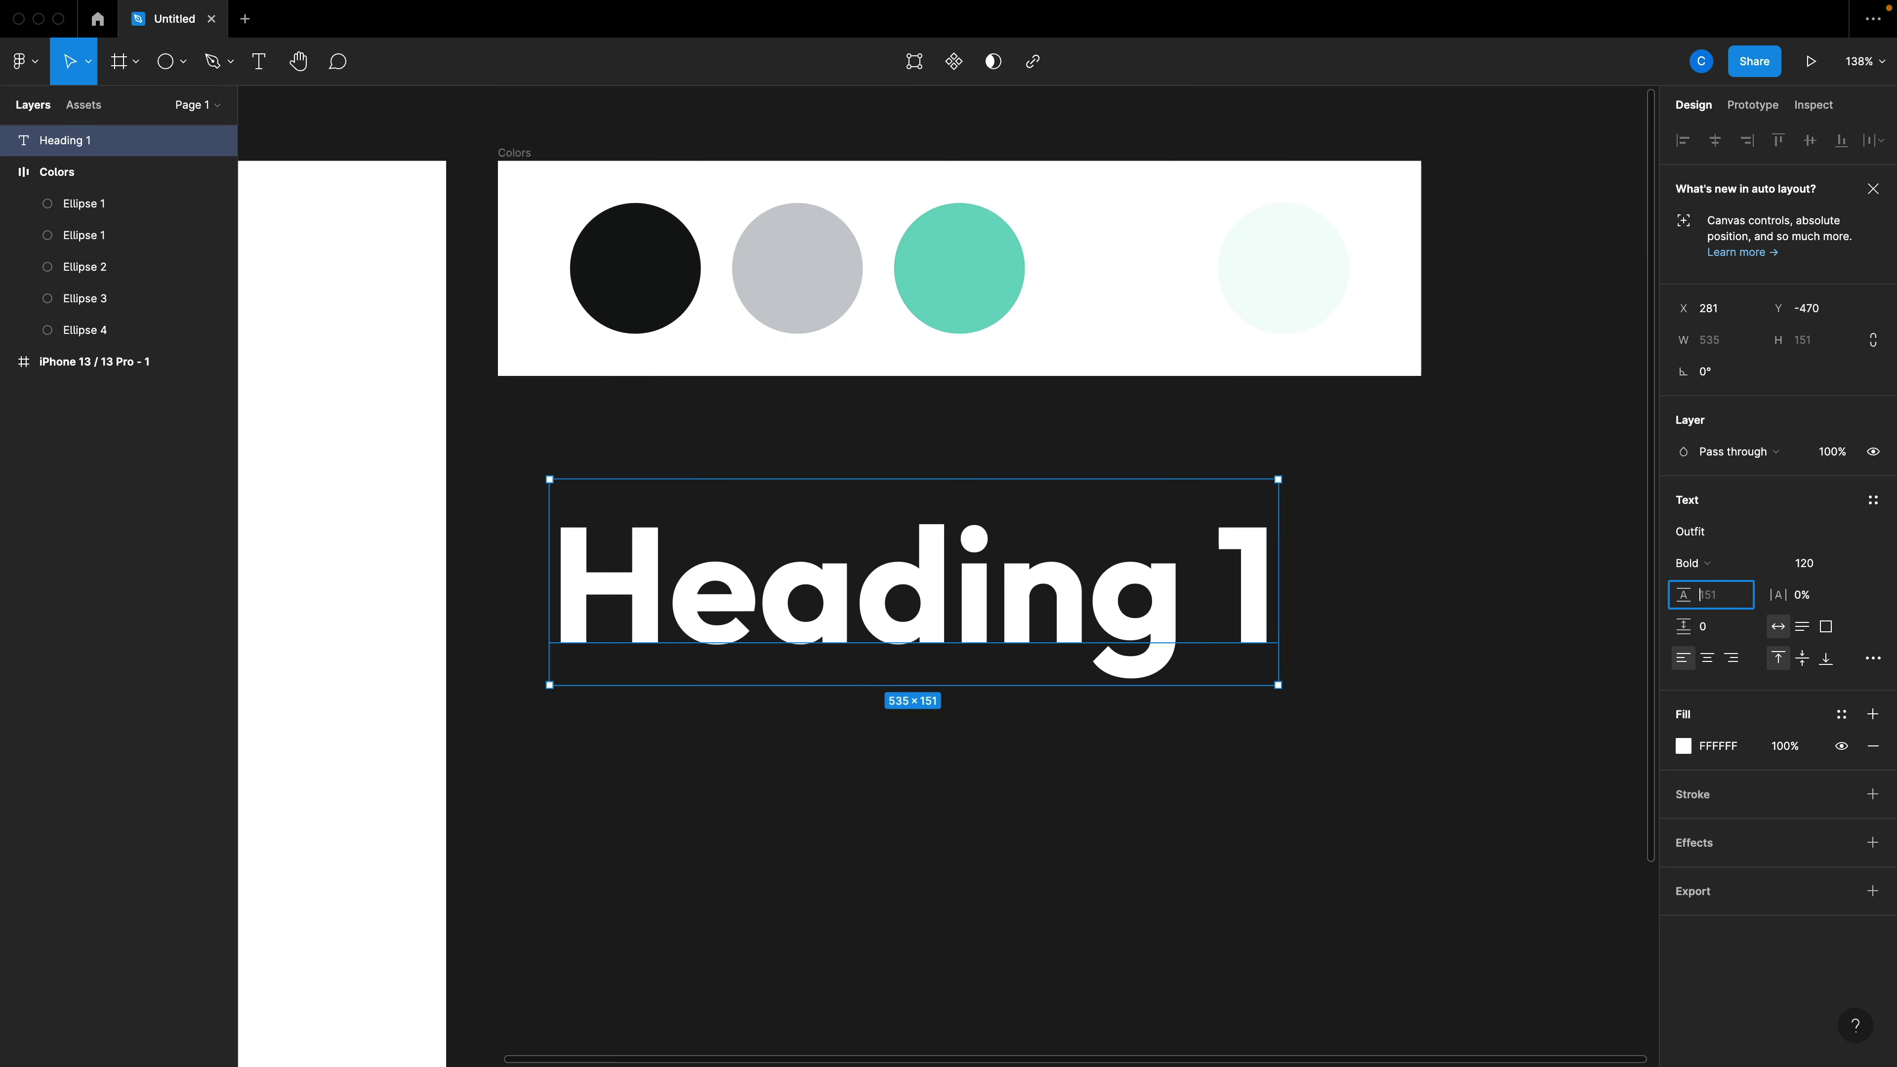
pyautogui.write('120 * 1.1')
pyautogui.press('Return')
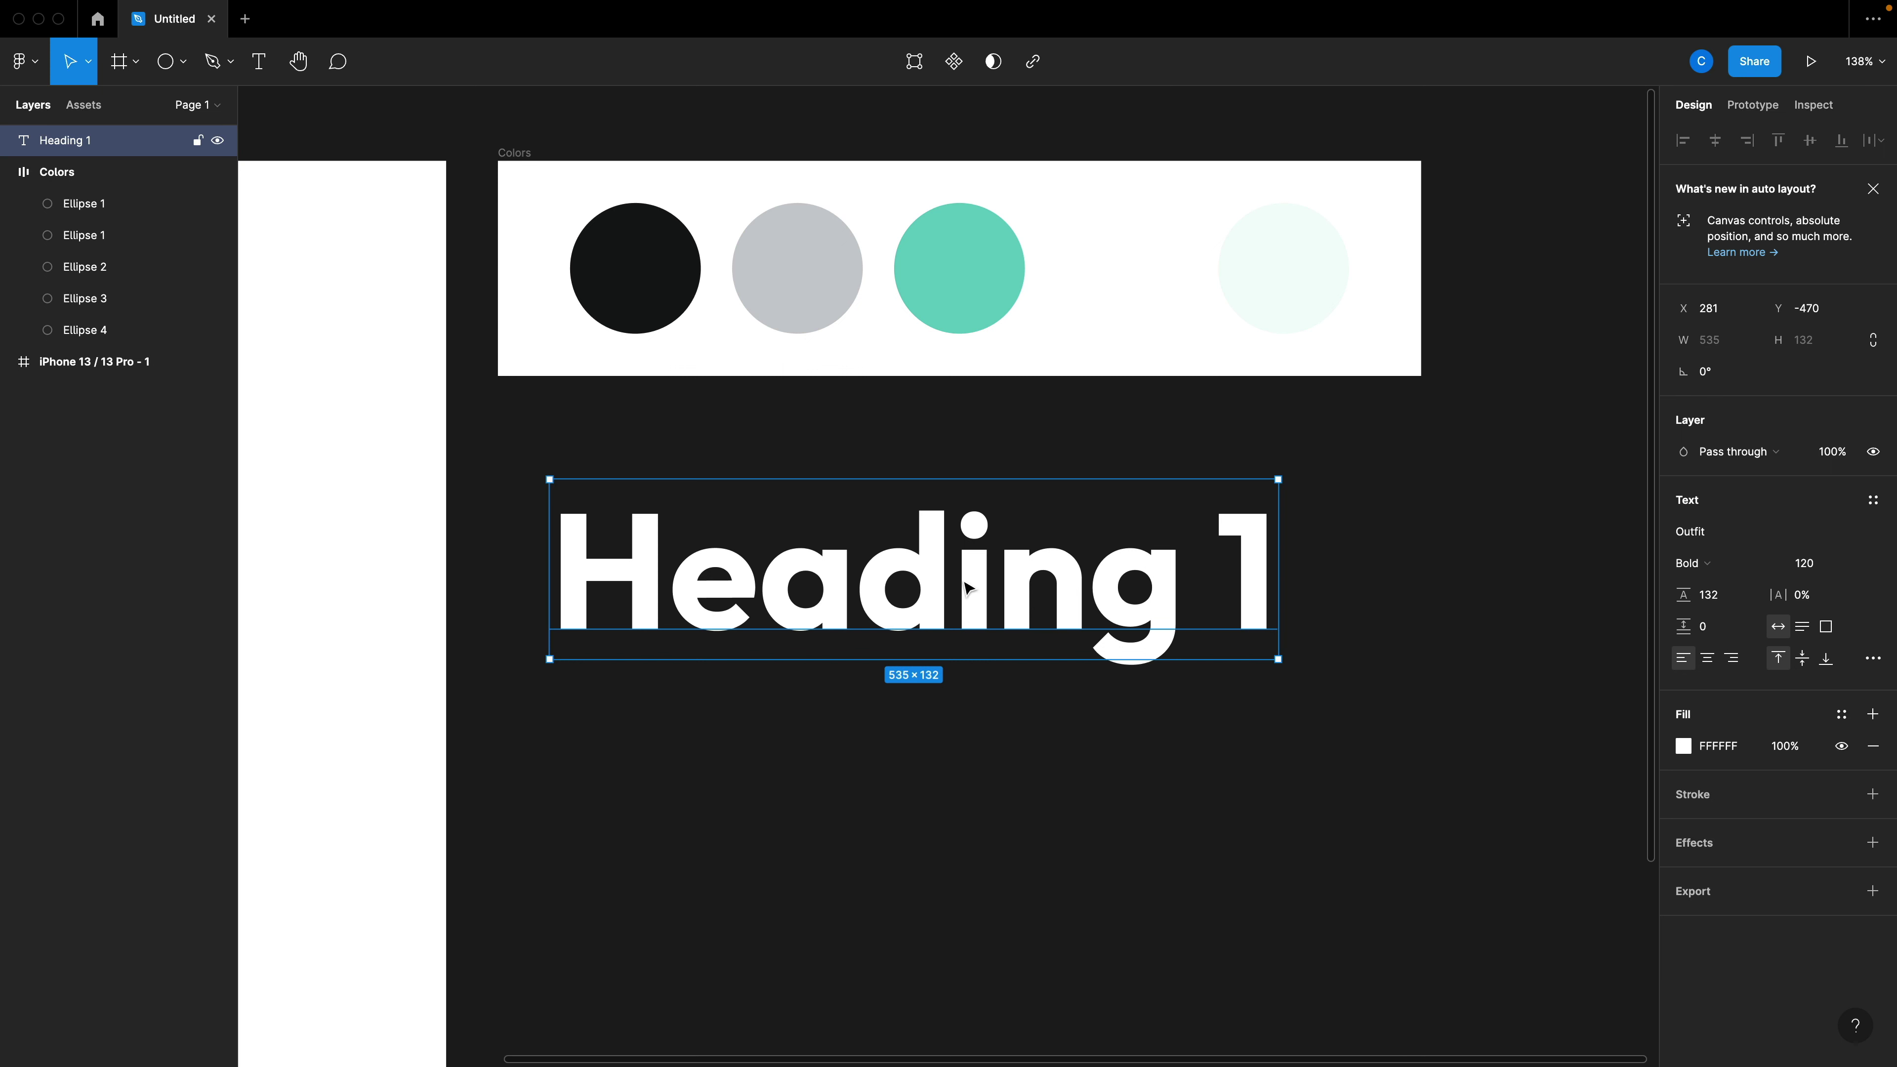
pyautogui.click(1446, 631)
# Set the letter spacing of the Heading 1 text to 2%.
pyautogui.click(1069, 607)
pyautogui.click(1802, 595)
pyautogui.write('2')
pyautogui.press('Return')
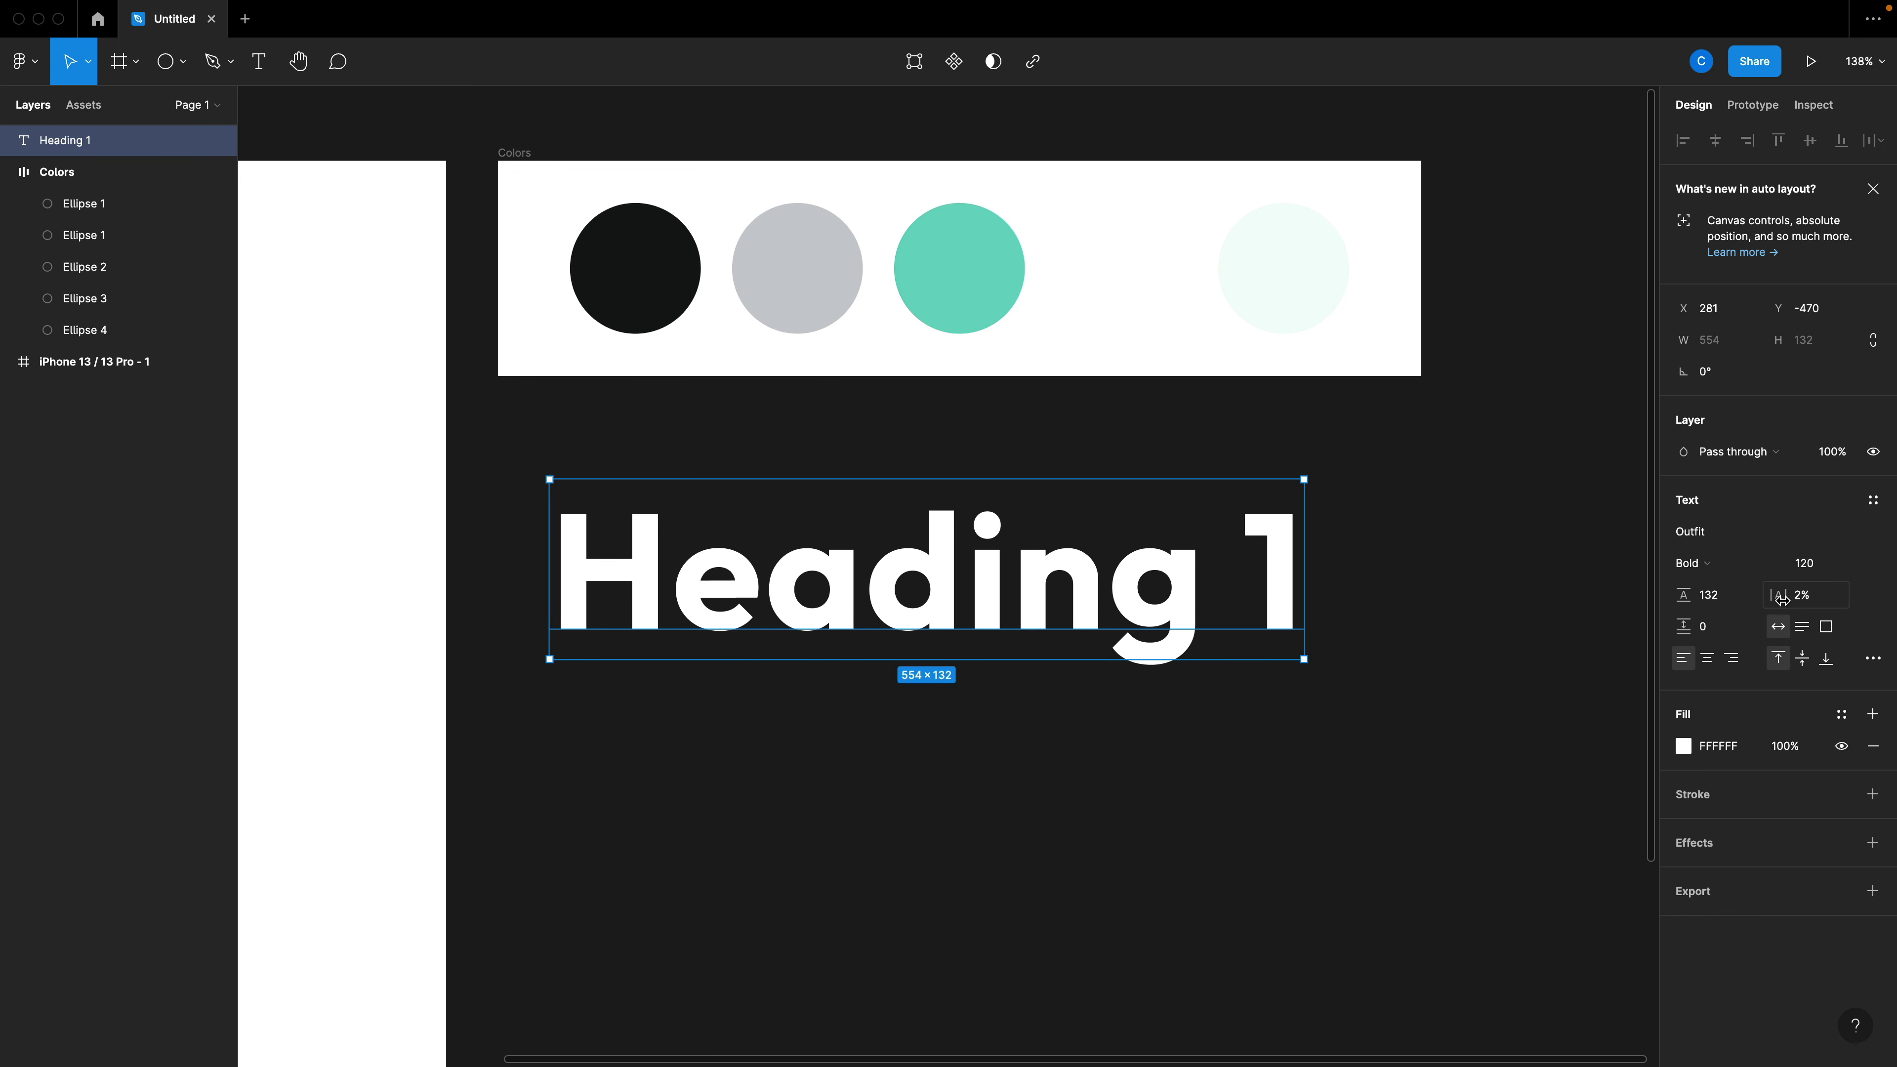
# Try a letter spacing of 0% on the Heading 1 text, and undo the change.
pyautogui.moveTo(1782, 595)
pyautogui.mouseDown()
pyautogui.moveTo(1814, 595)
pyautogui.moveTo(1783, 596)
pyautogui.mouseUp()
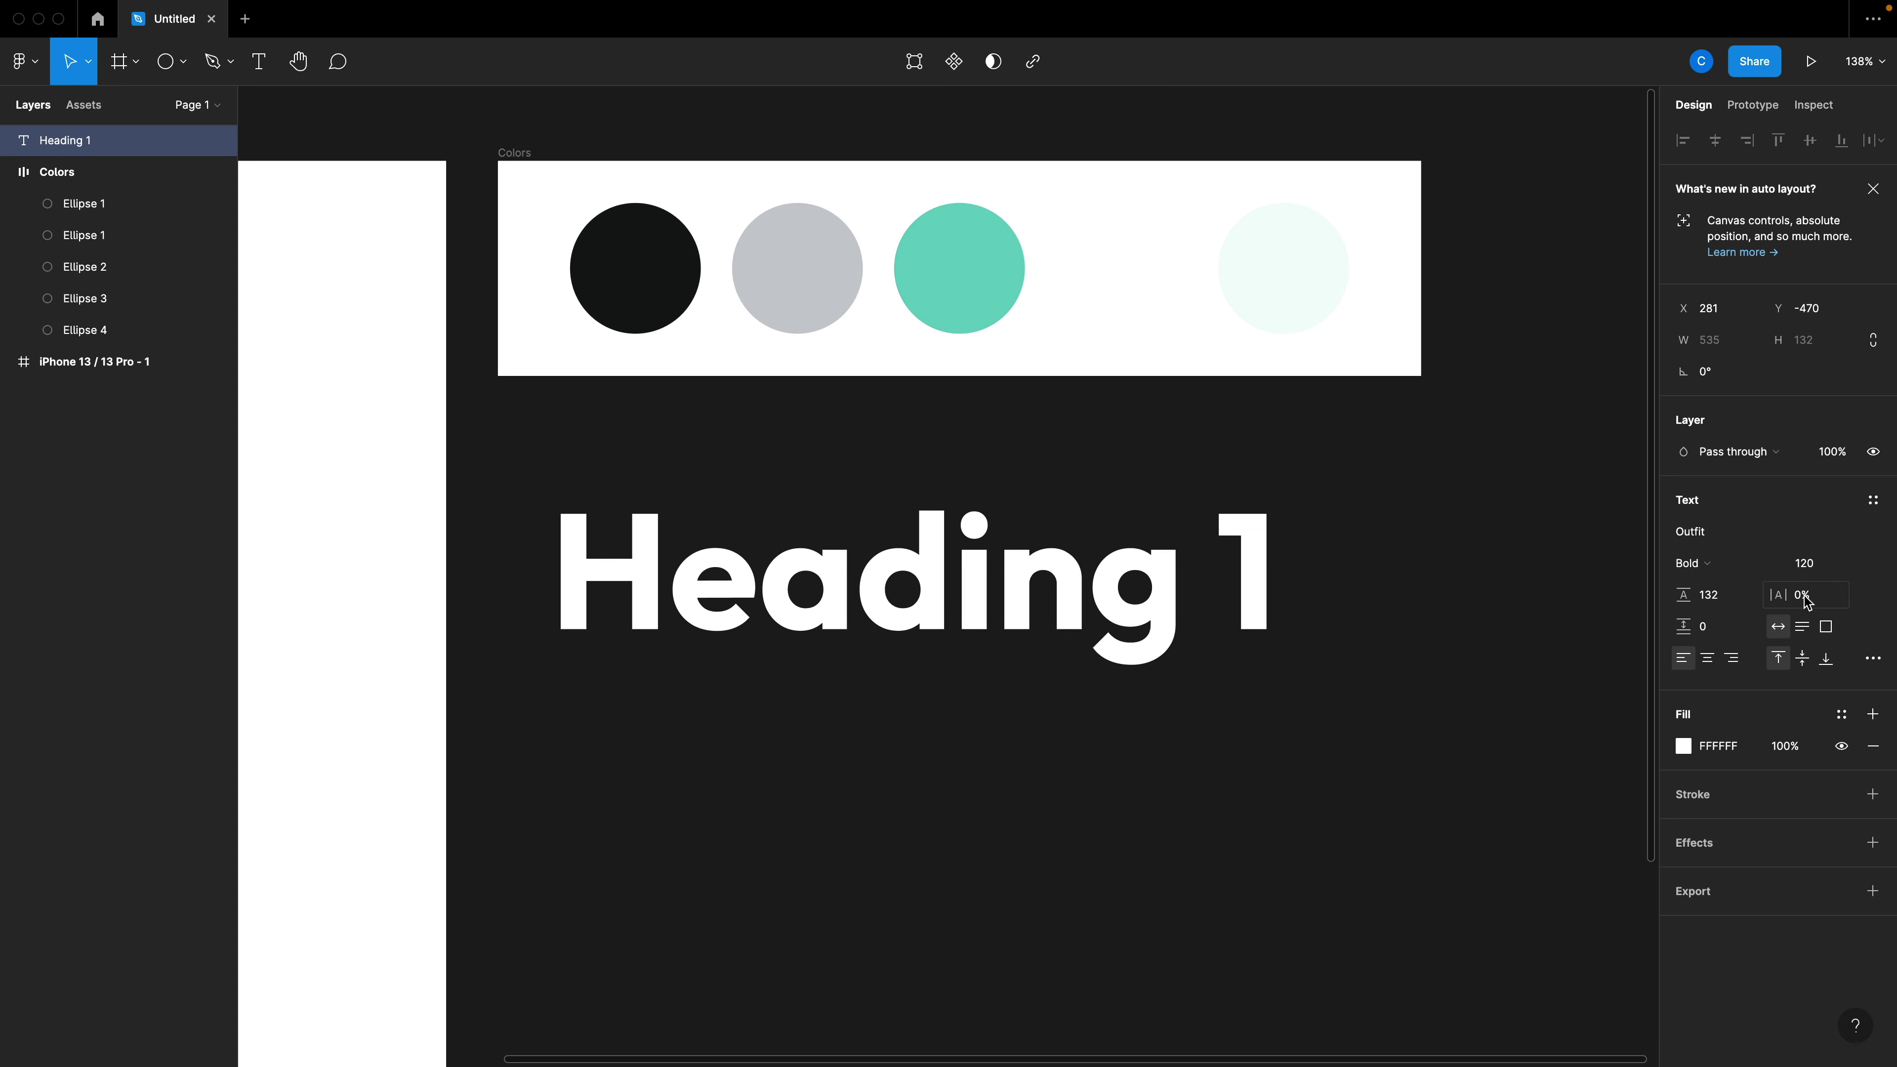
pyautogui.press('super+z')
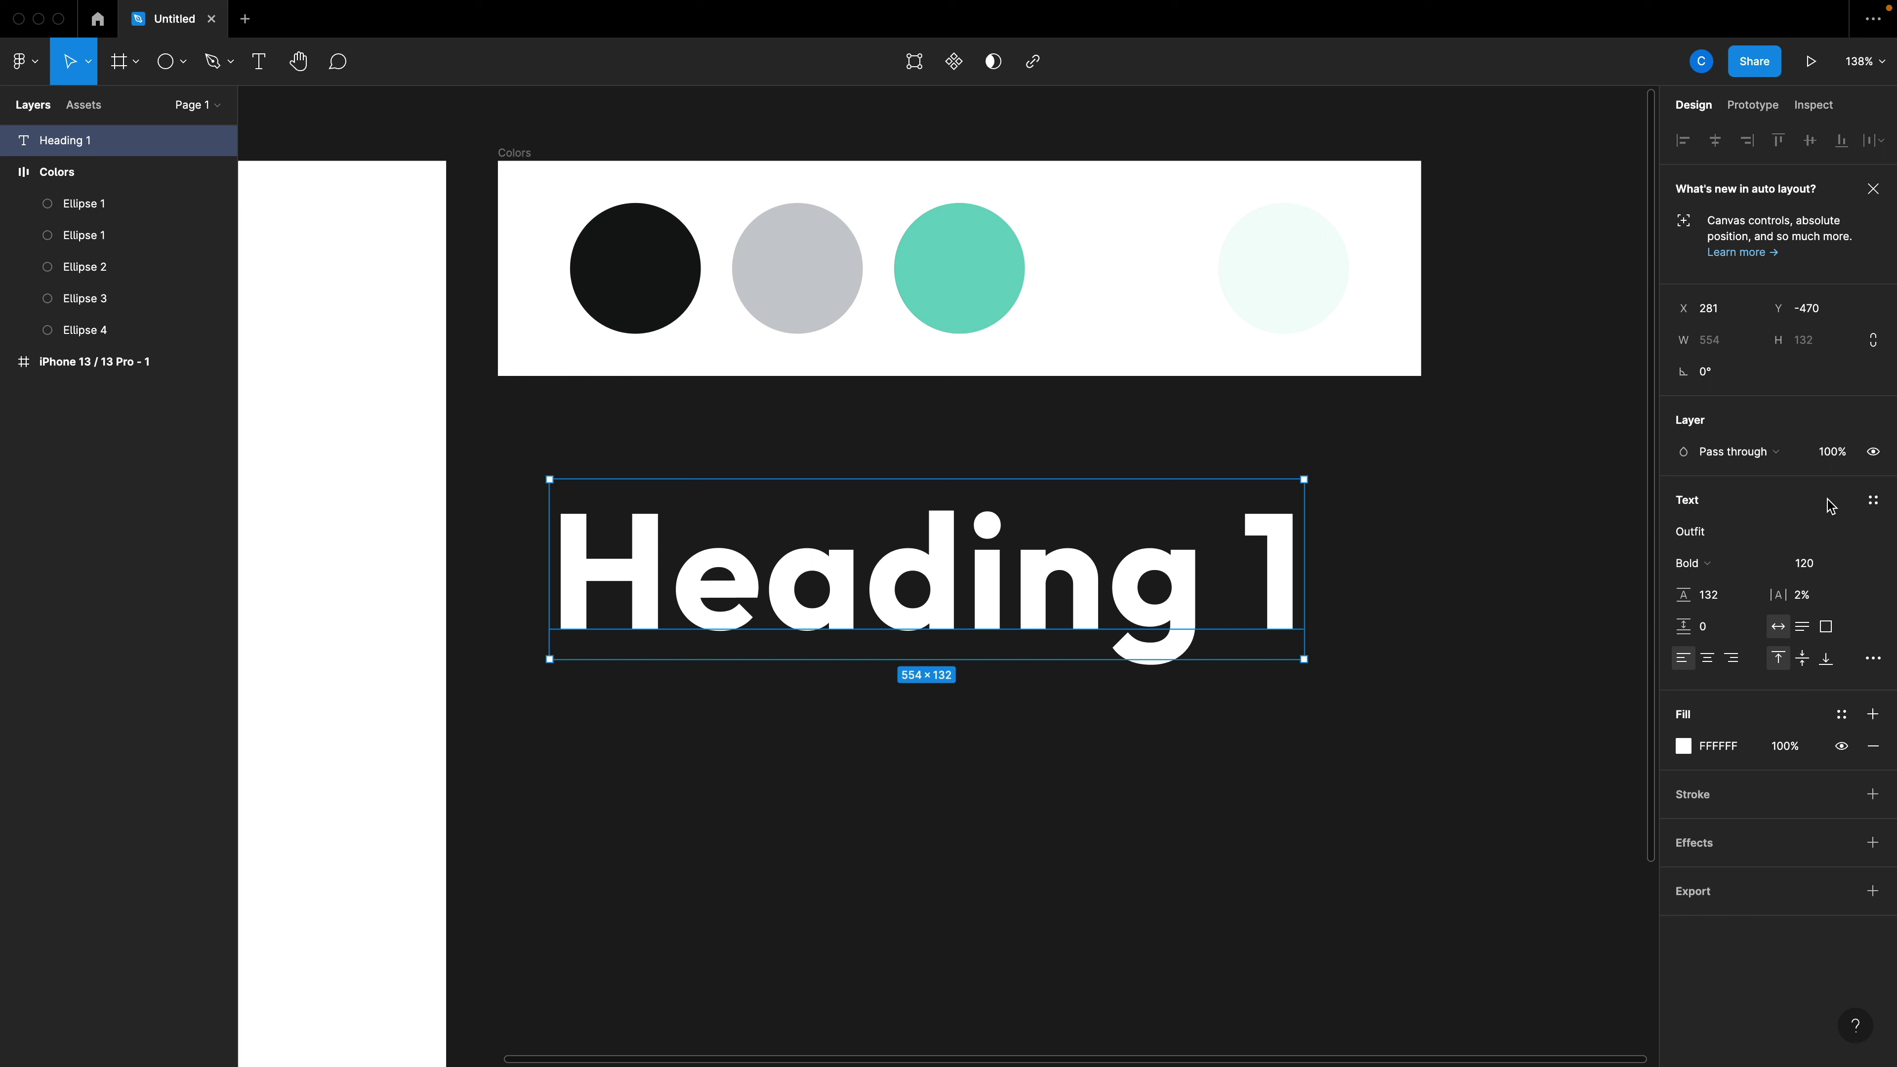
# Save the Heading 1 formatting as a new text style named "H1 Header Text".
pyautogui.click(1873, 503)
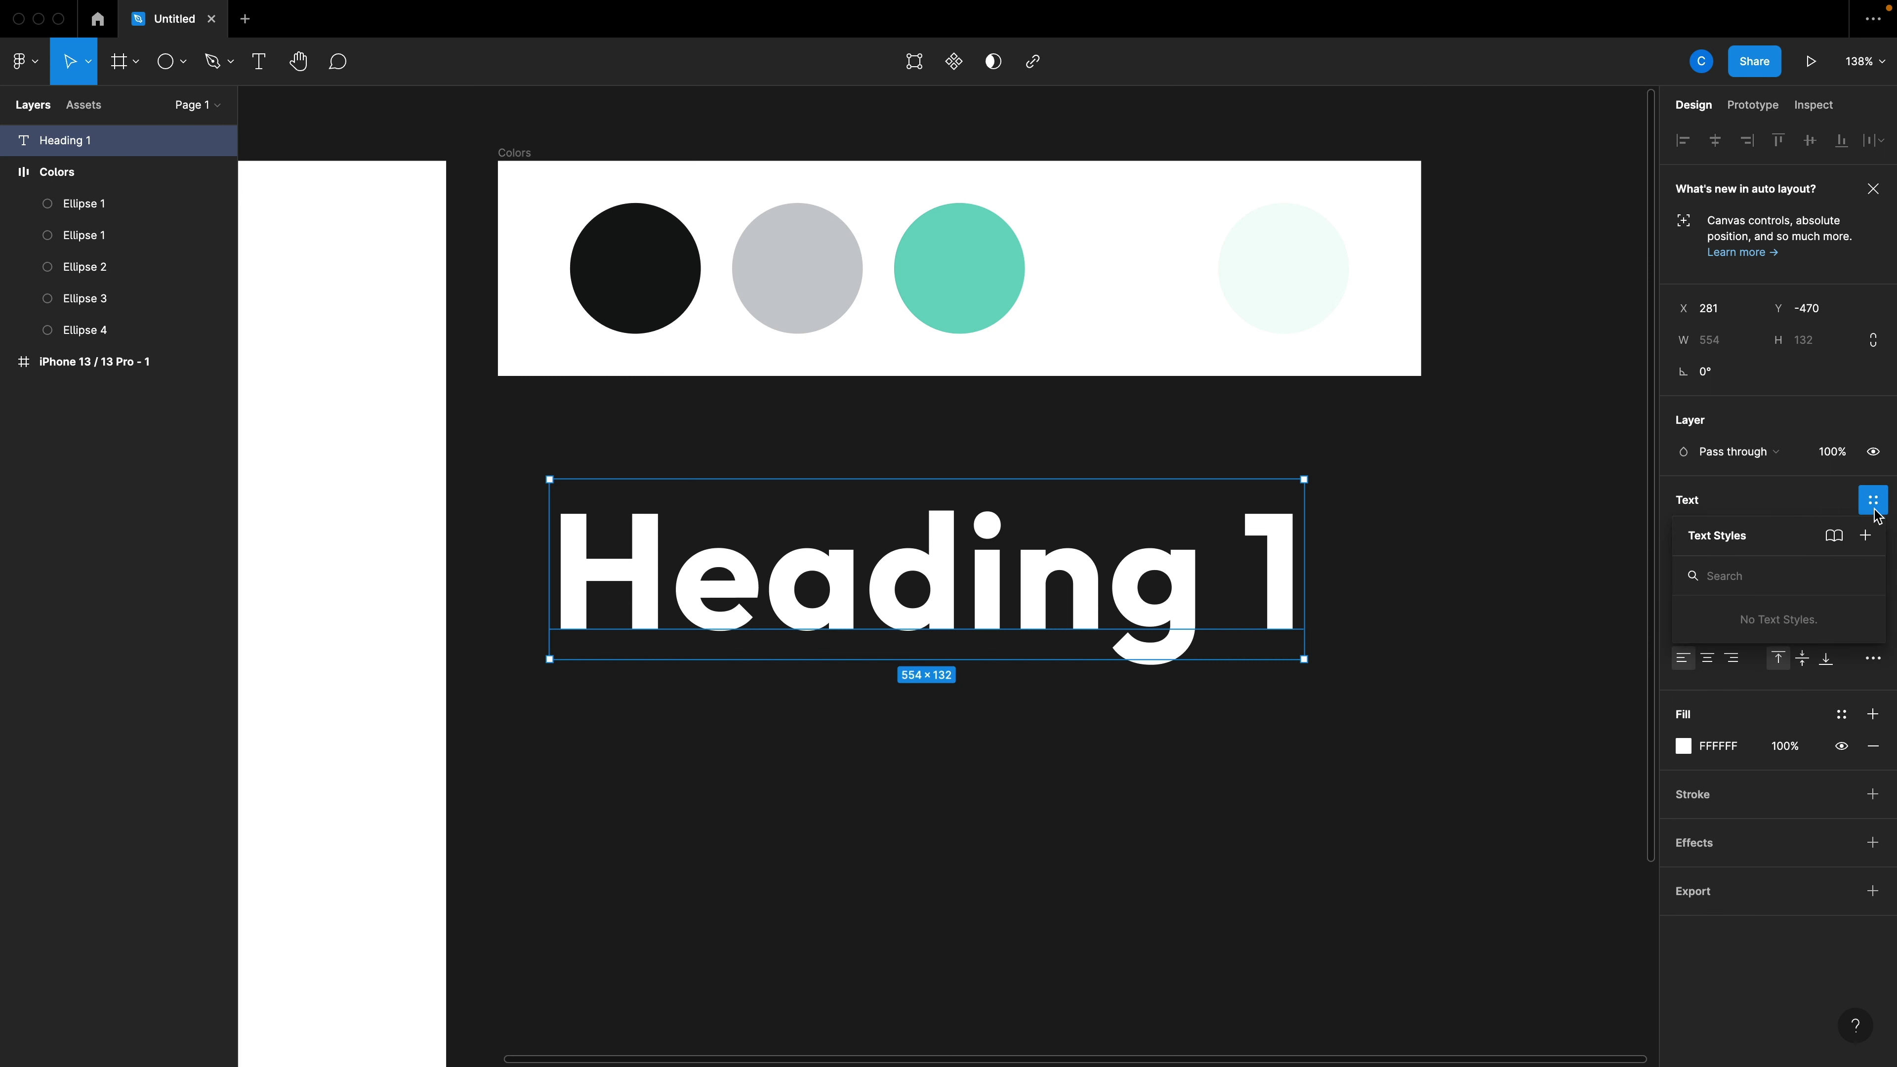
pyautogui.click(1867, 536)
pyautogui.write('H1 Header T')
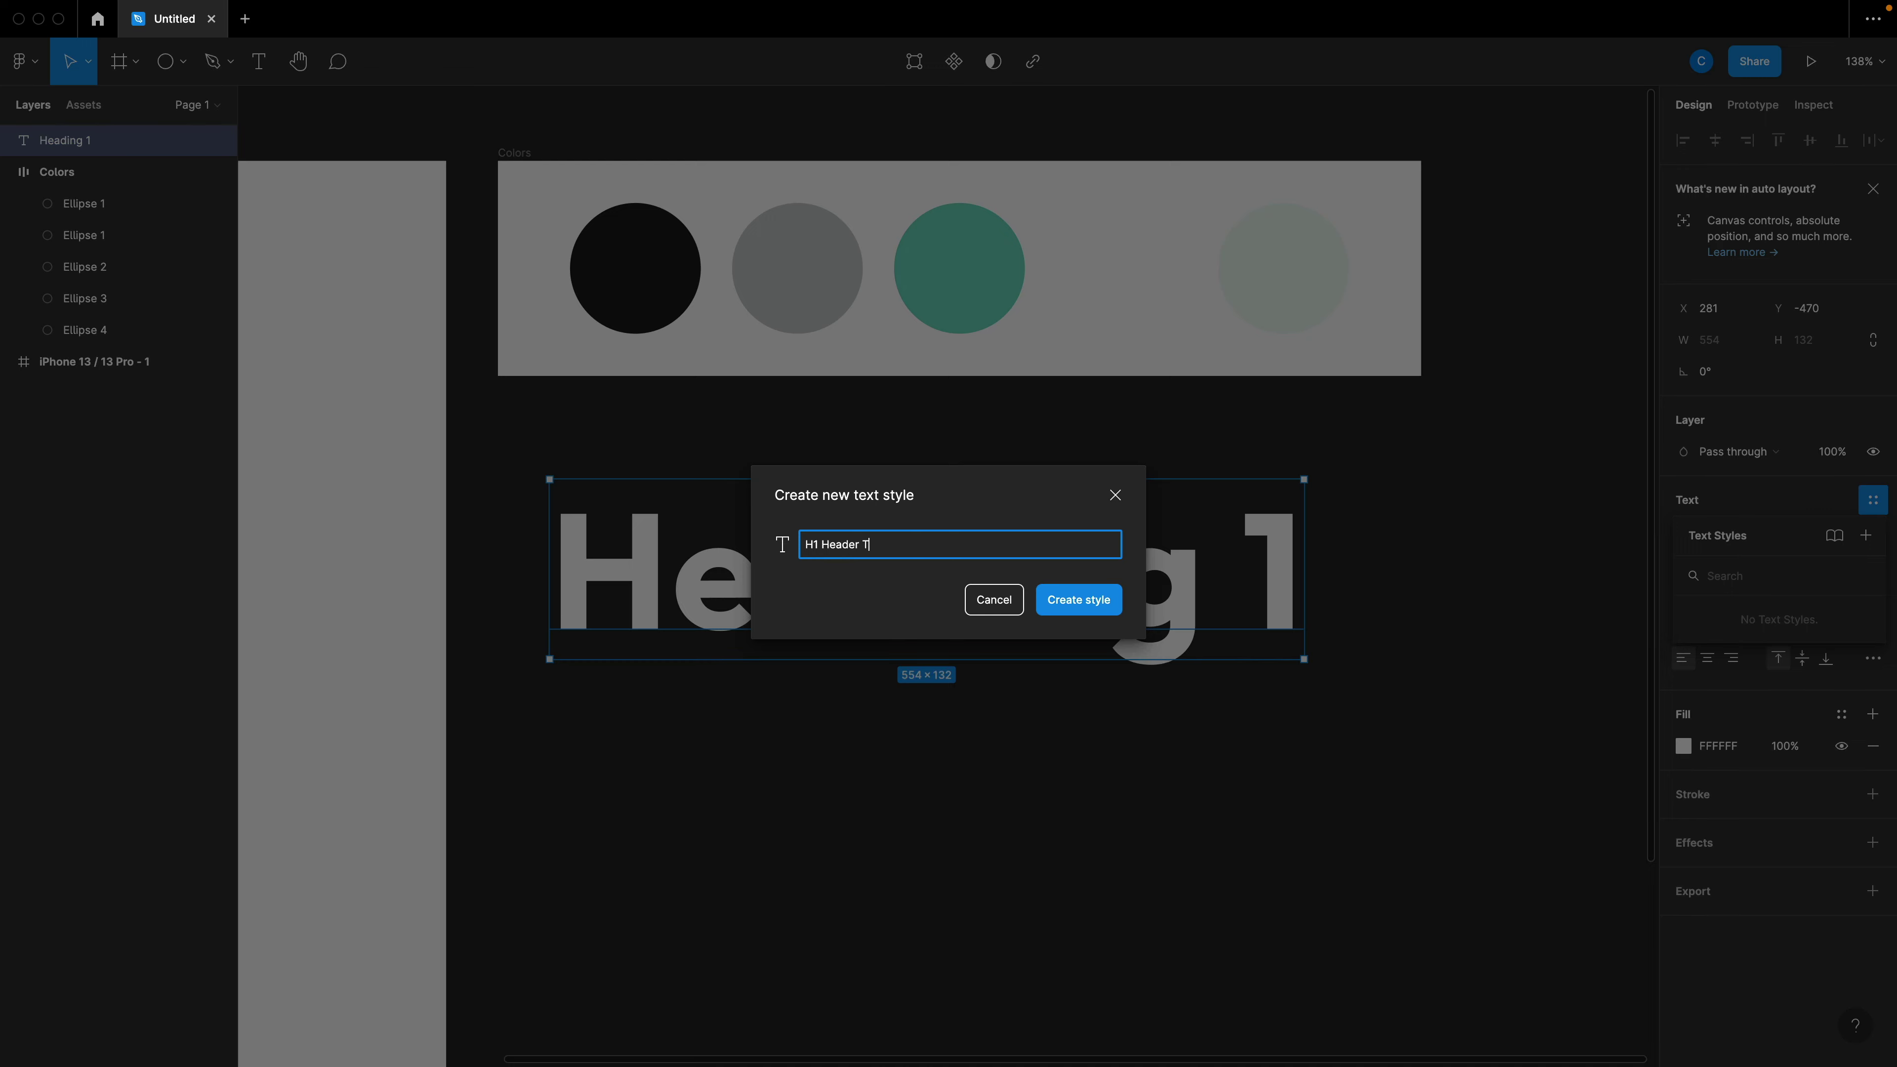
pyautogui.write('ext')
pyautogui.press('Return')
pyautogui.click(1355, 613)
# Duplicate the Heading 1 text directly below itself and change the copy's wording to "Heading 2".
pyautogui.click(1070, 606)
pyautogui.moveTo(1023, 594); pyautogui.dragTo(1029, 807)
pyautogui.scroll(-1, 1029, 807)
pyautogui.doubleClick(1210, 751)
pyautogui.doubleClick(1281, 736)
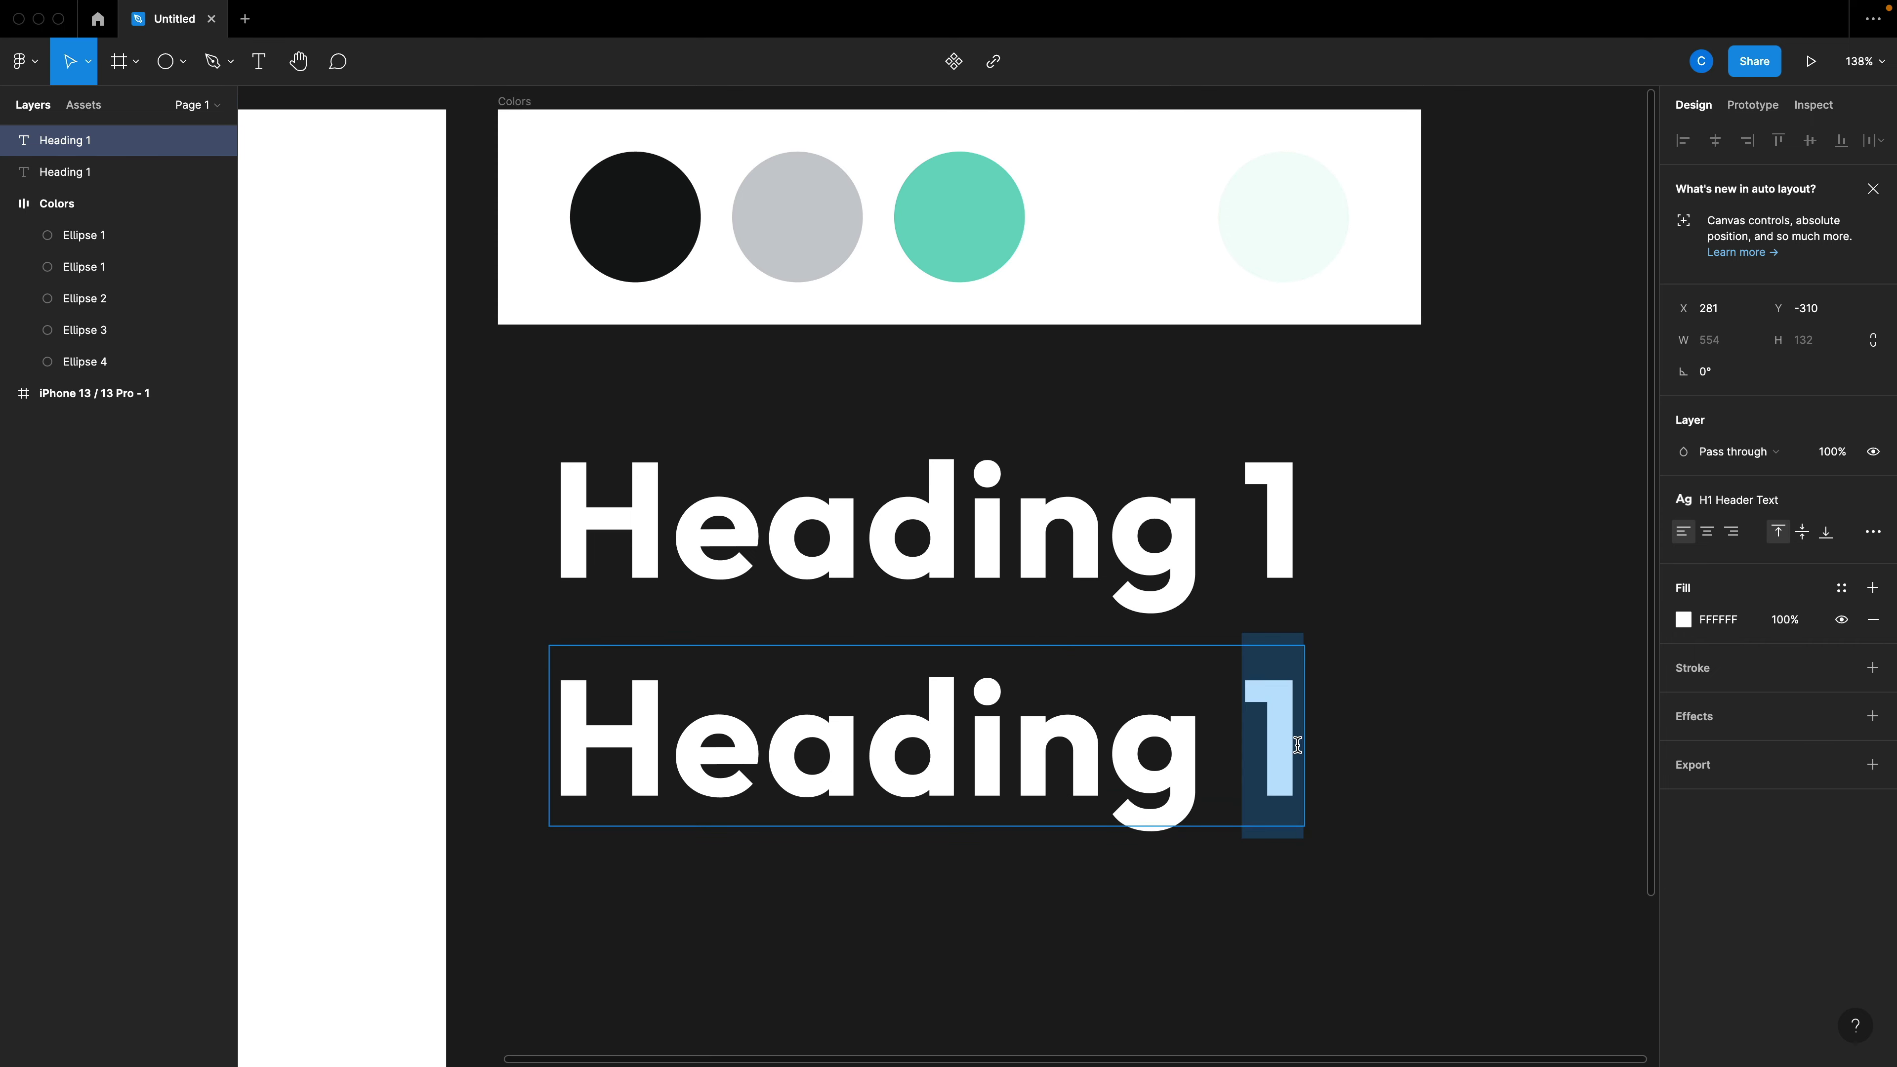
pyautogui.write('2')
pyautogui.press('Escape')
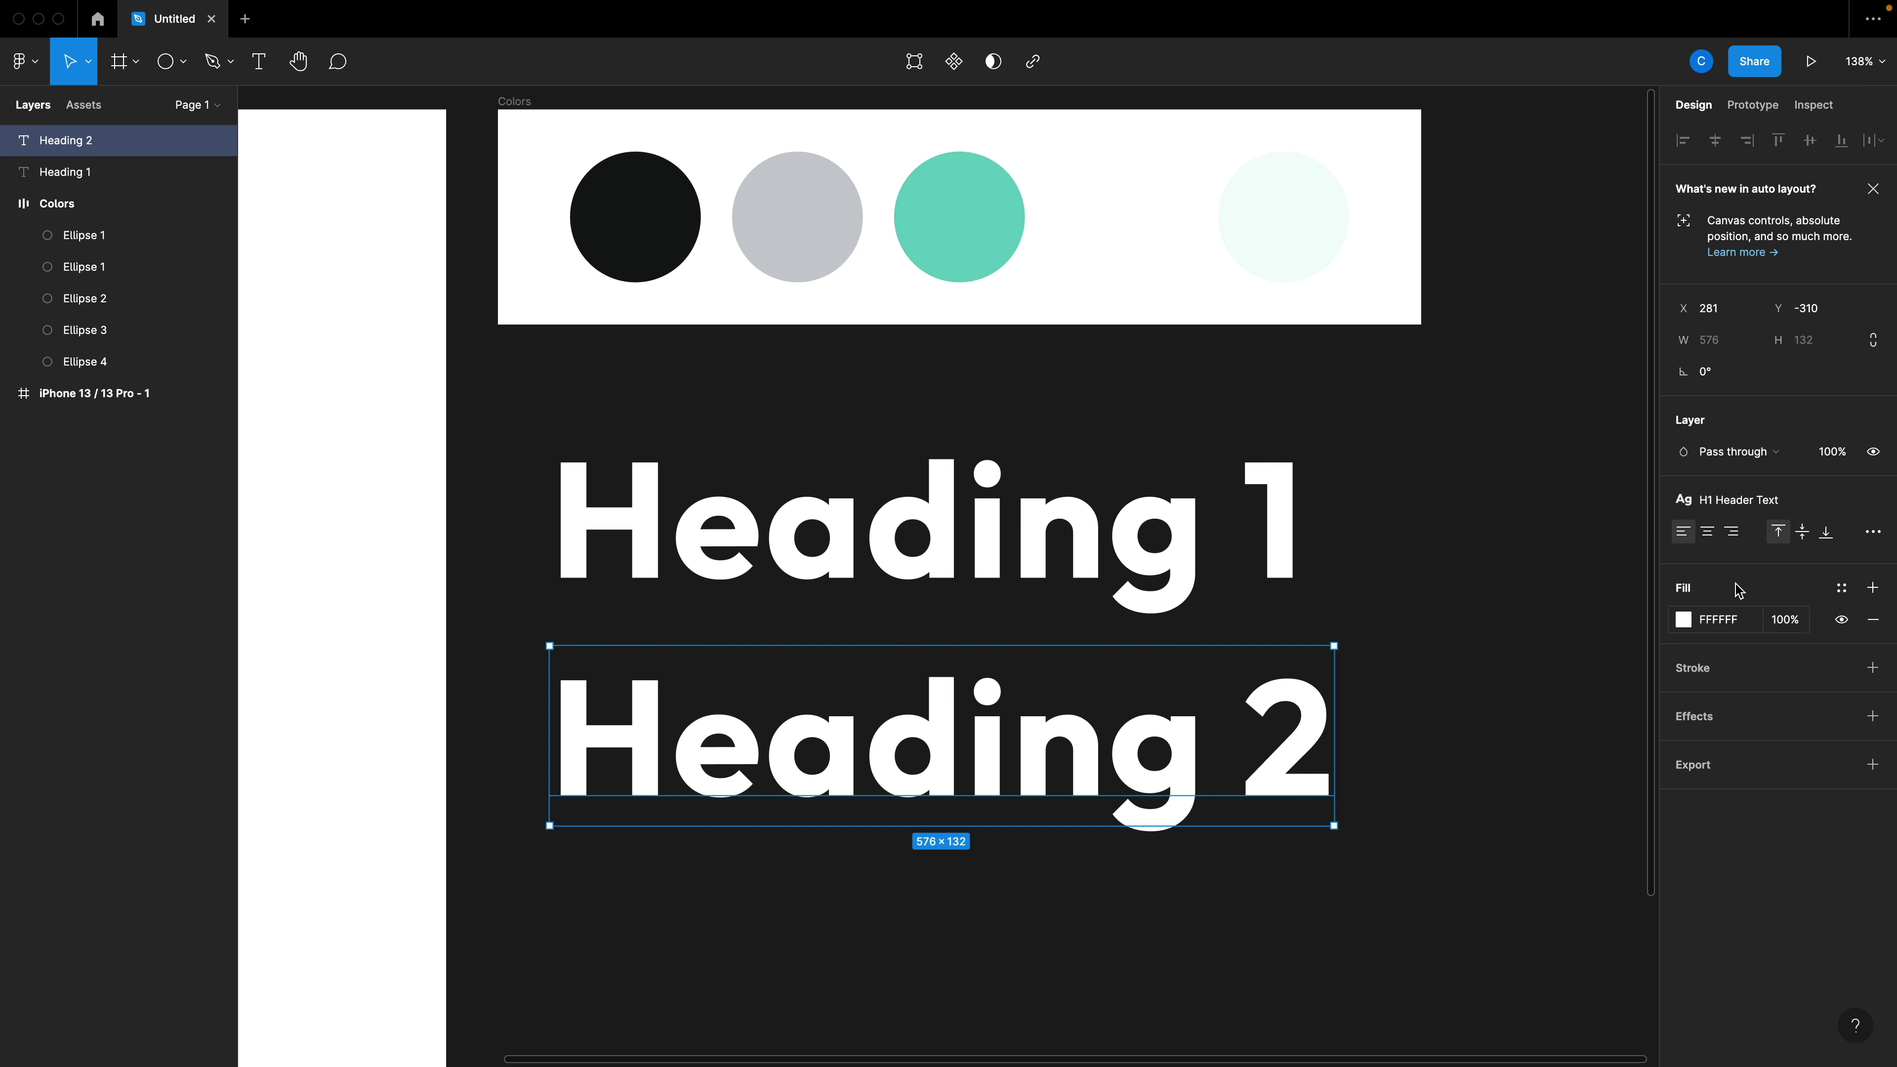
# Detach Heading 2 from its text style and set its font size to 73 and line height to 101%.
pyautogui.click(1875, 502)
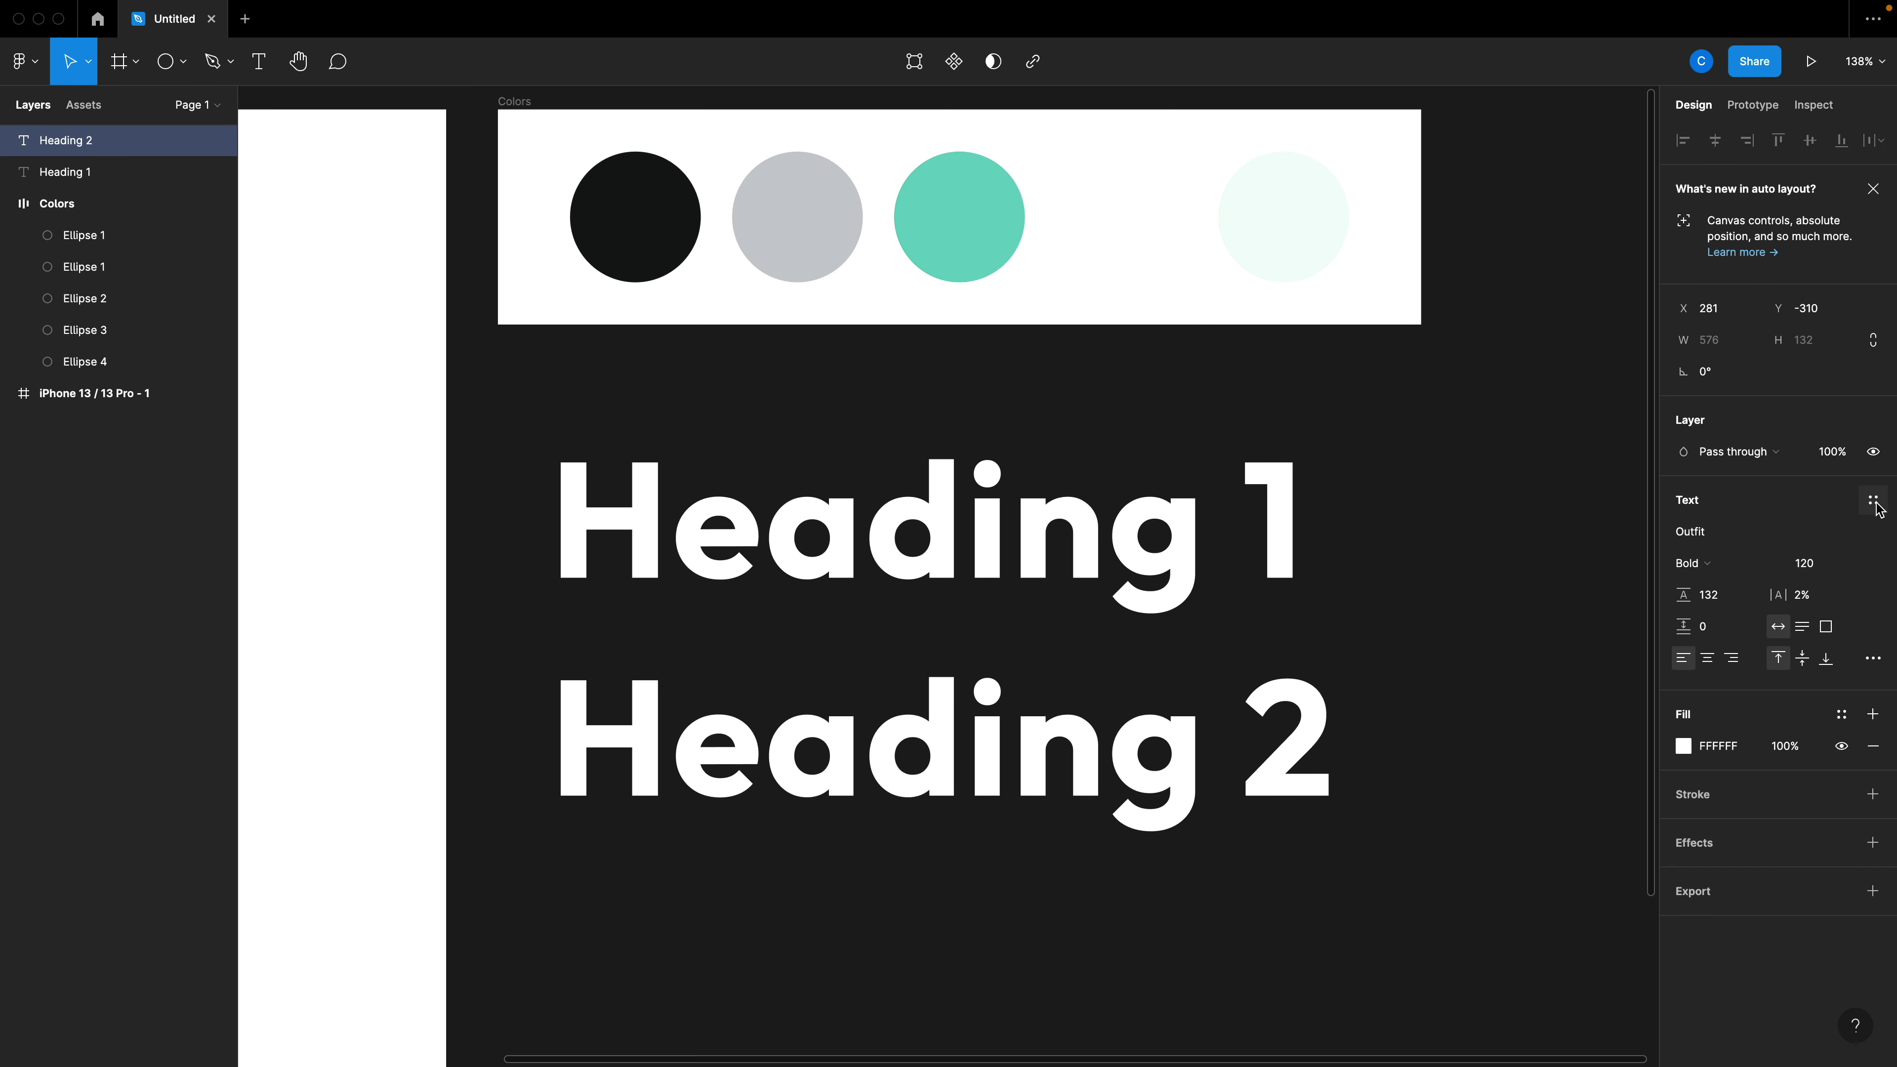
pyautogui.click(1810, 565)
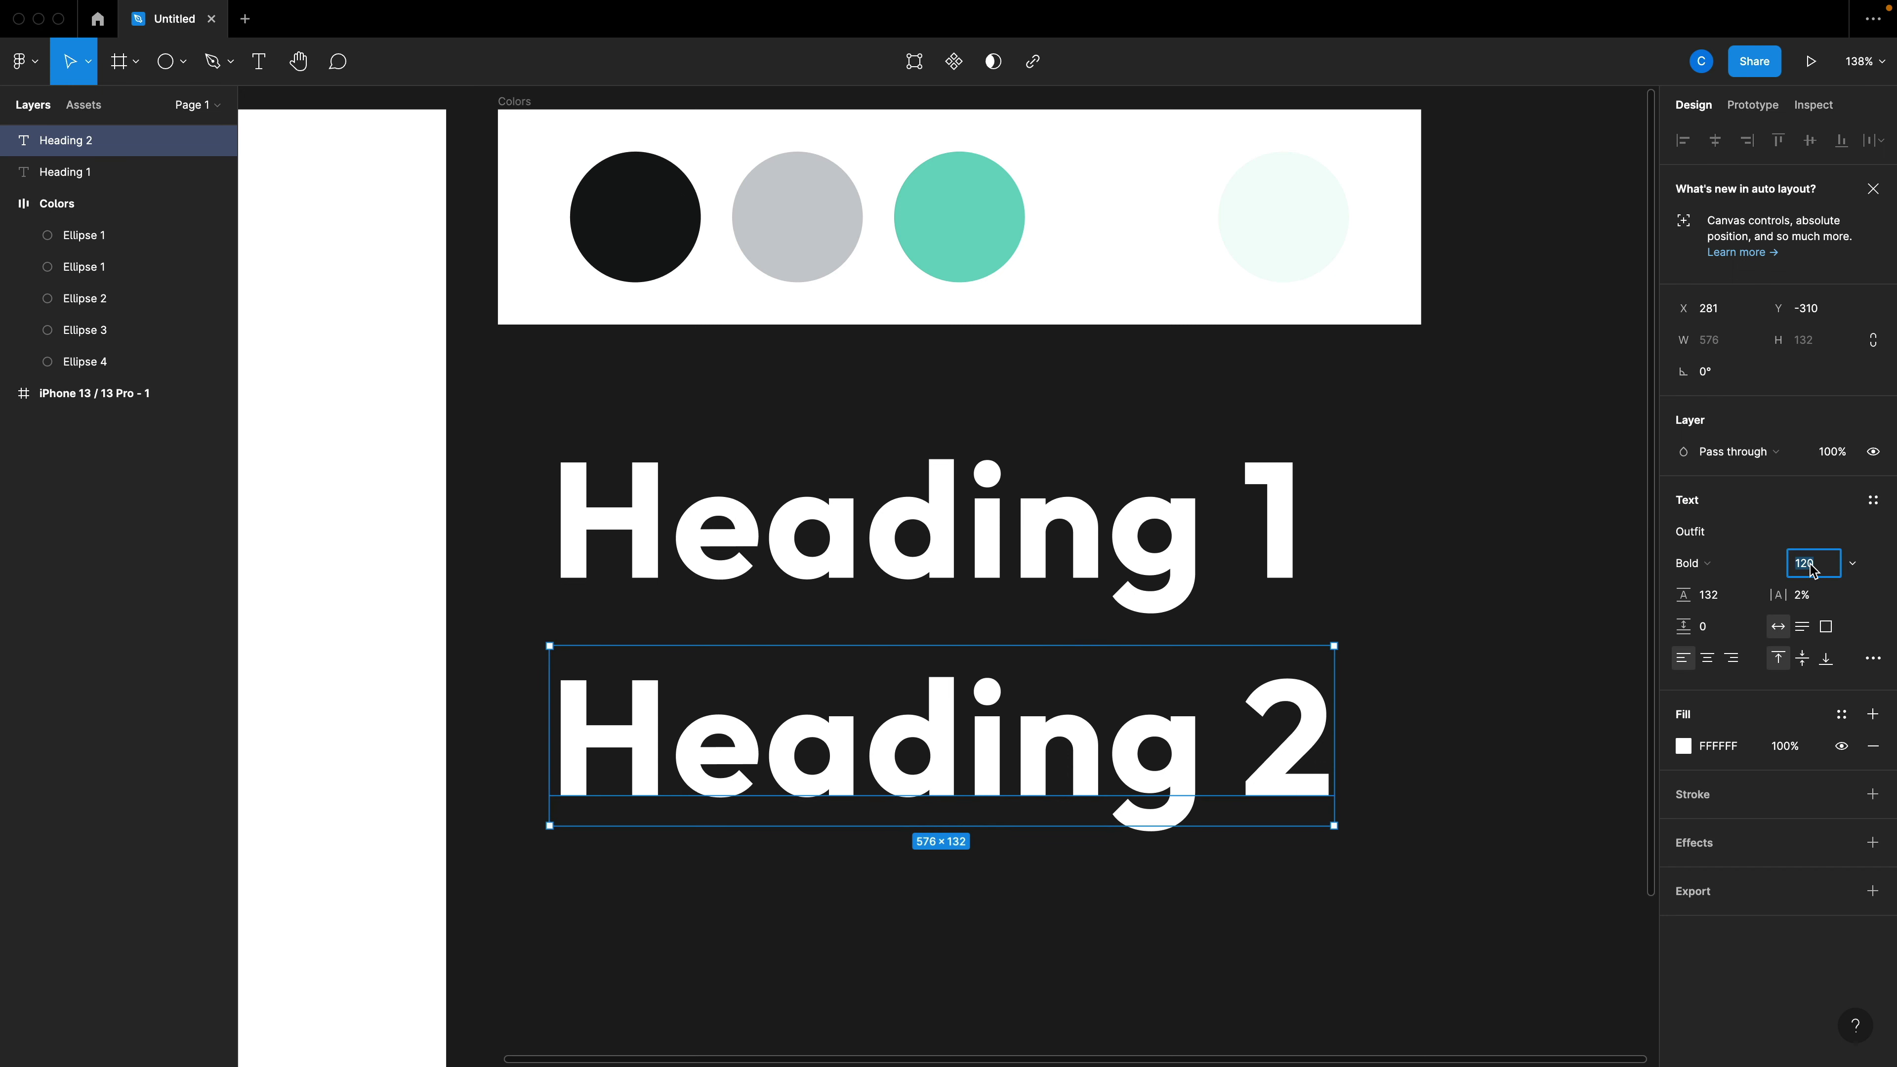
pyautogui.write('73')
pyautogui.press('Return')
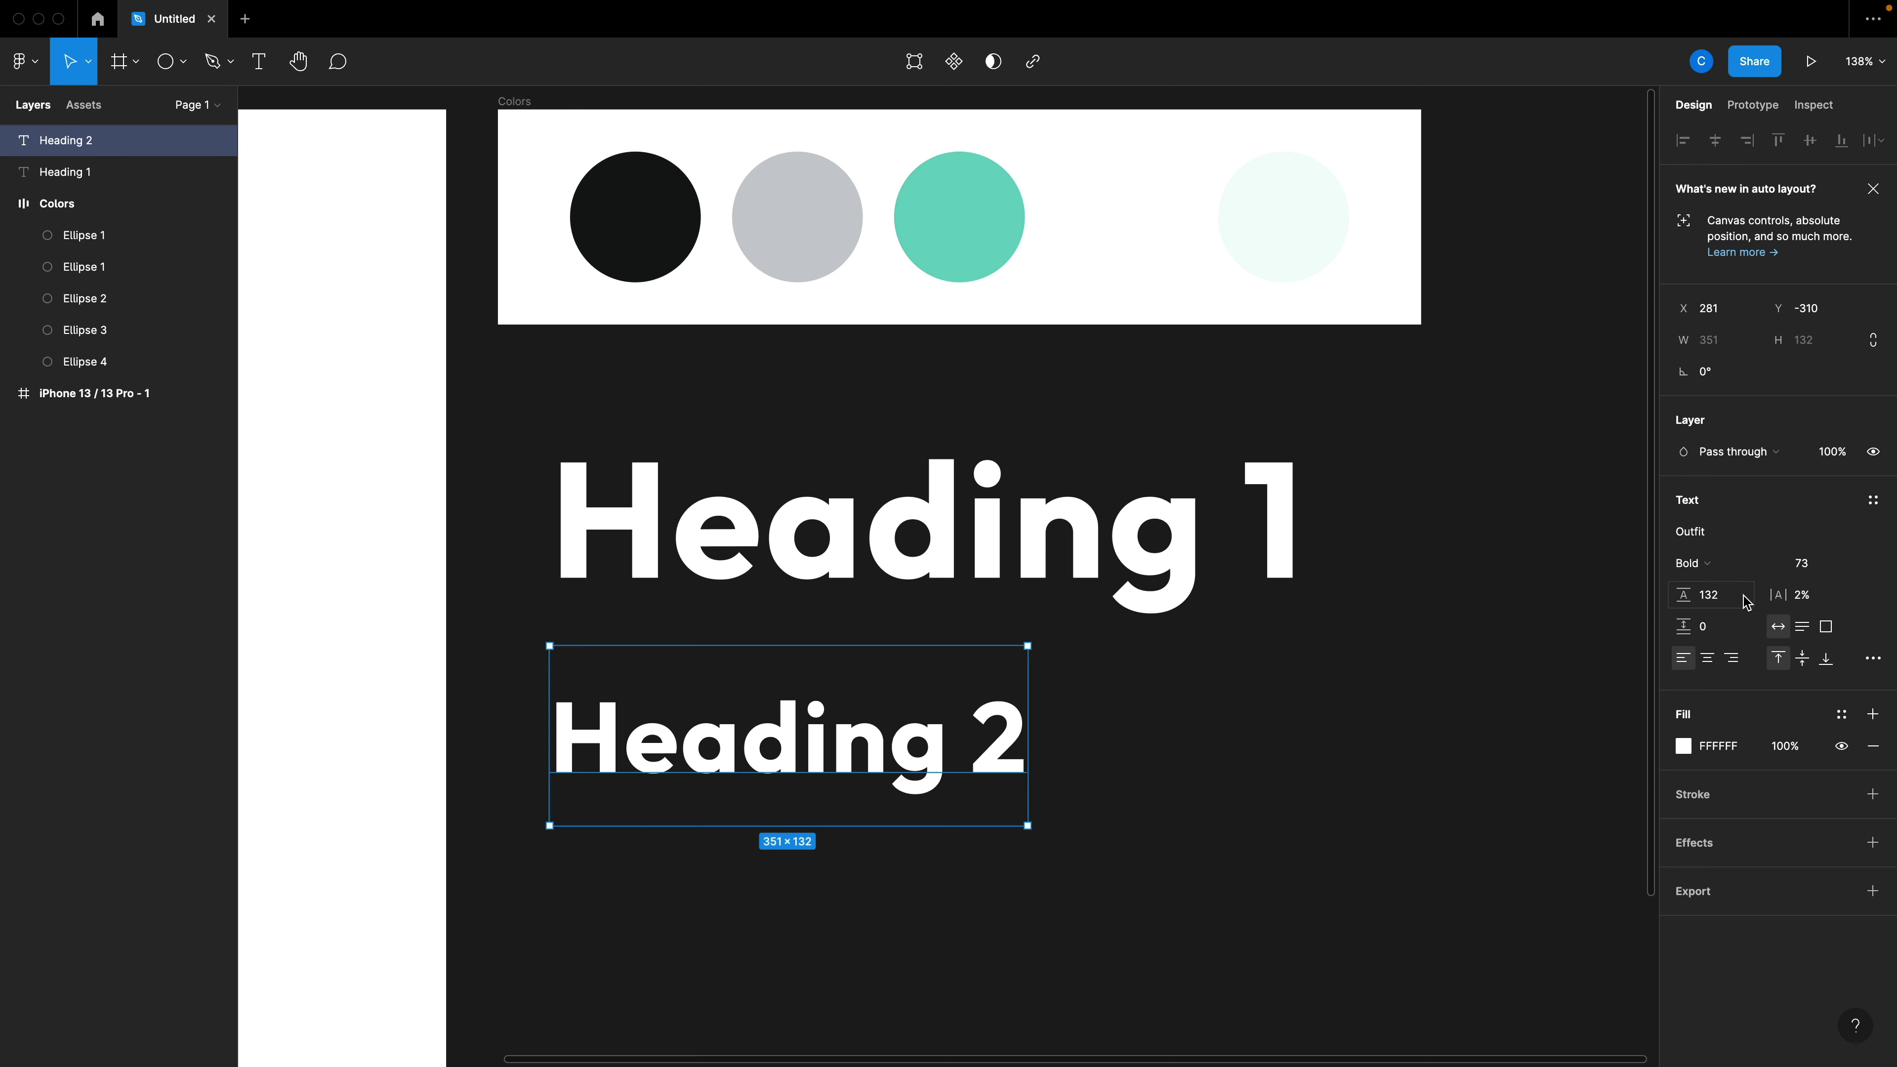
pyautogui.press('Tab')
pyautogui.press('Return')
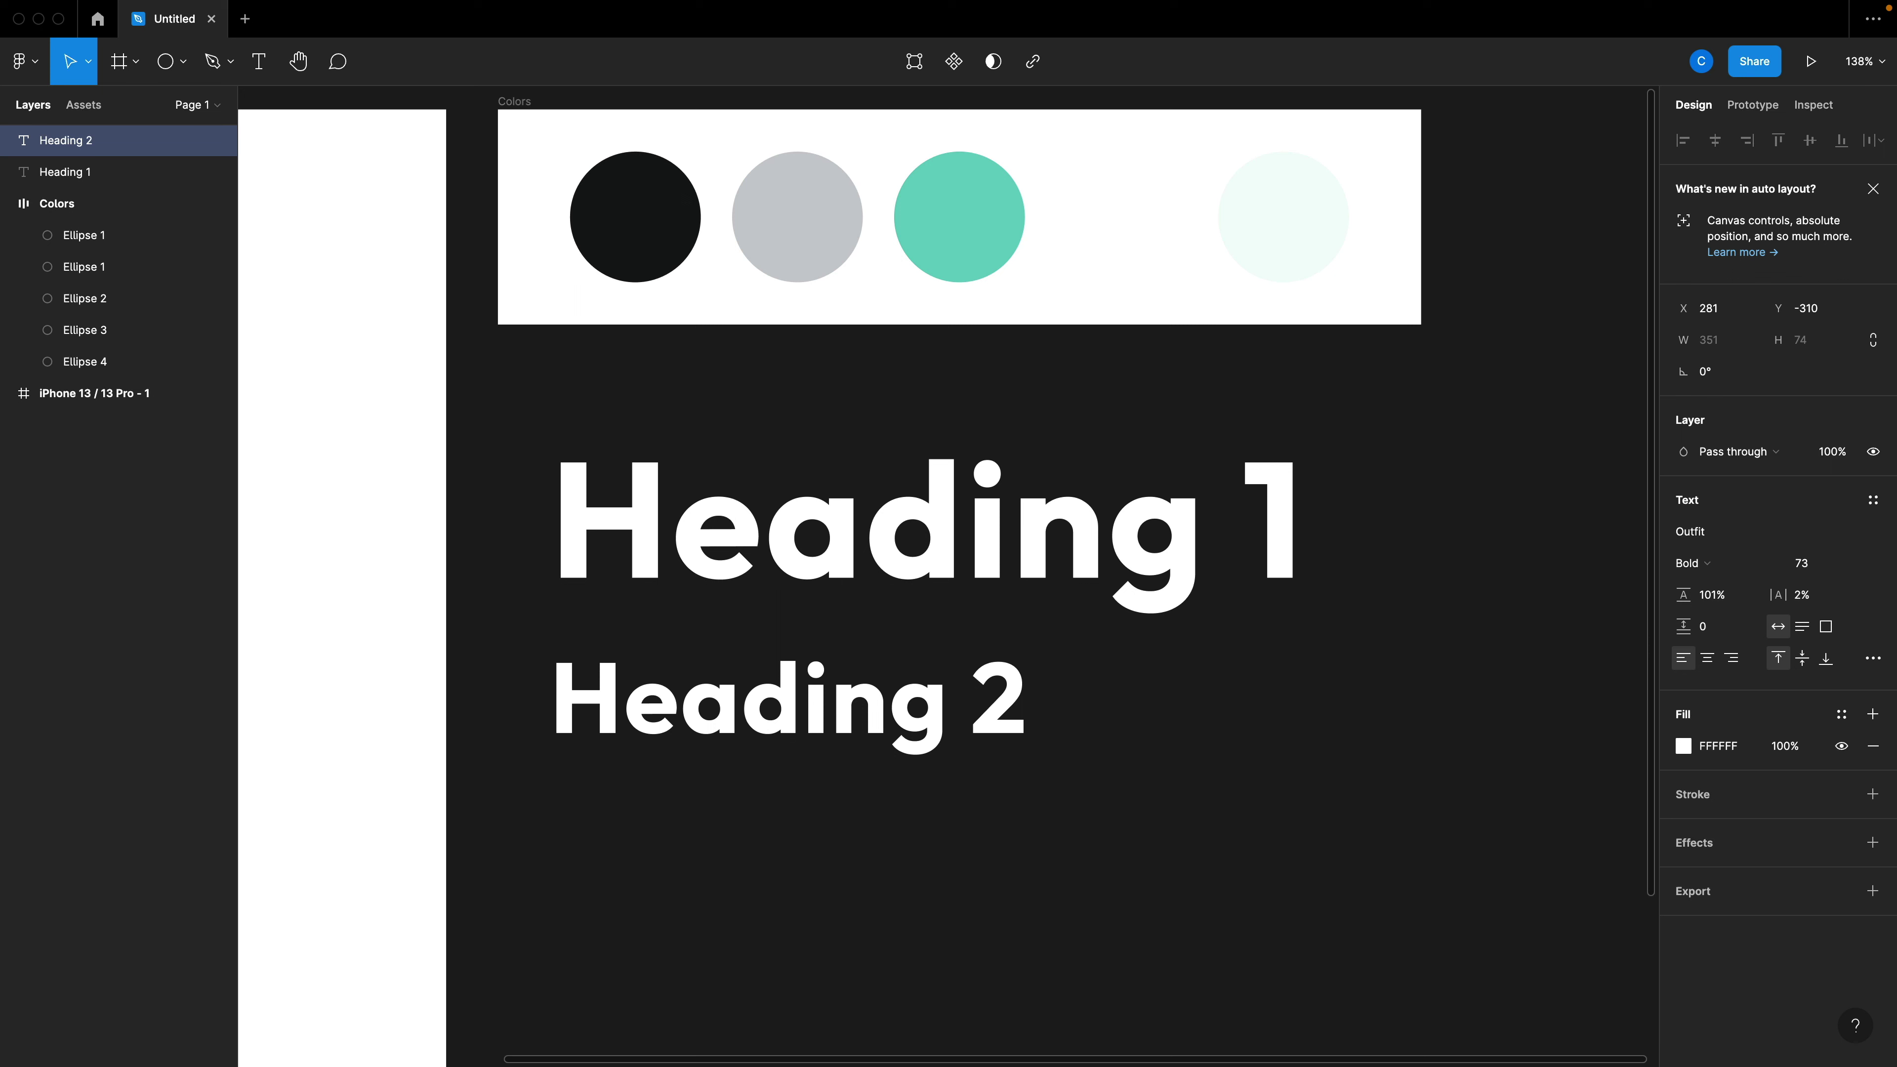
# Try a font size of 100 on the Heading 2 text, and undo the change.
pyautogui.click(1813, 568)
pyautogui.write('100')
pyautogui.press('Return')
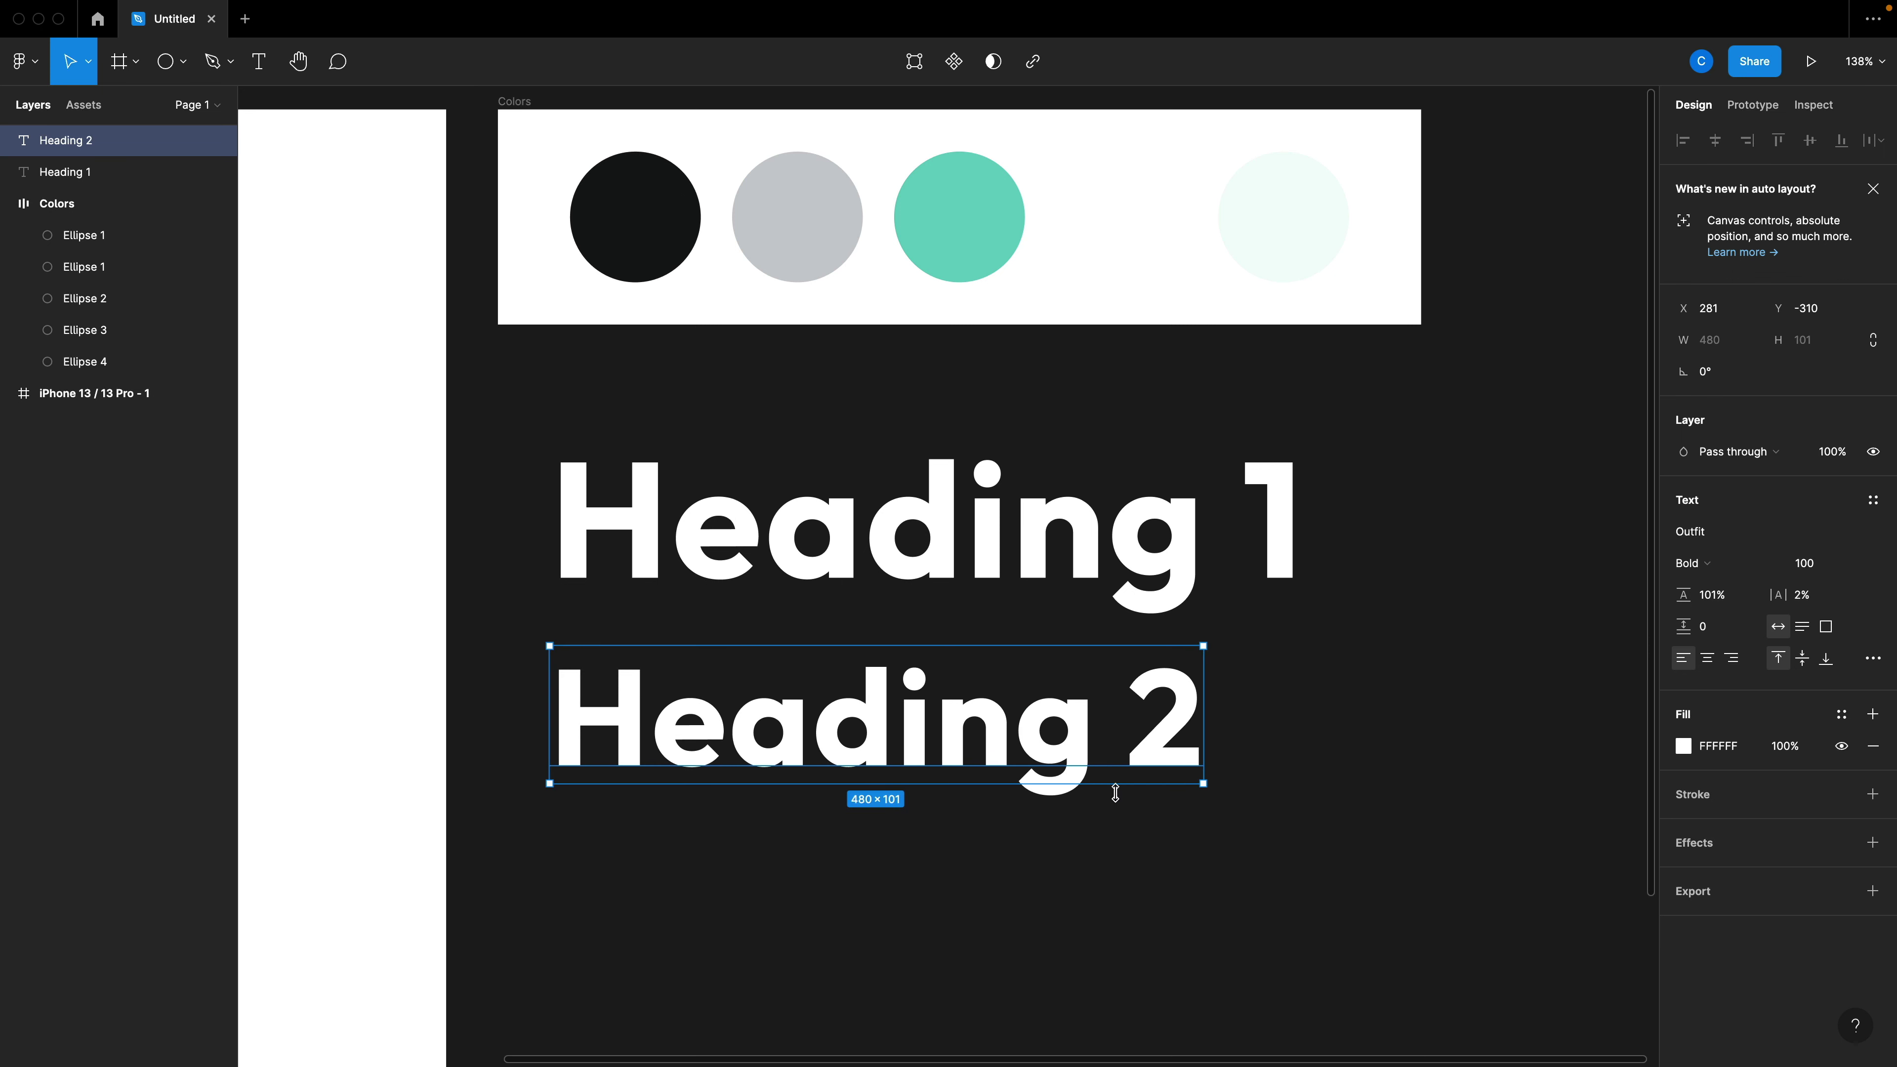
pyautogui.press('super+z')
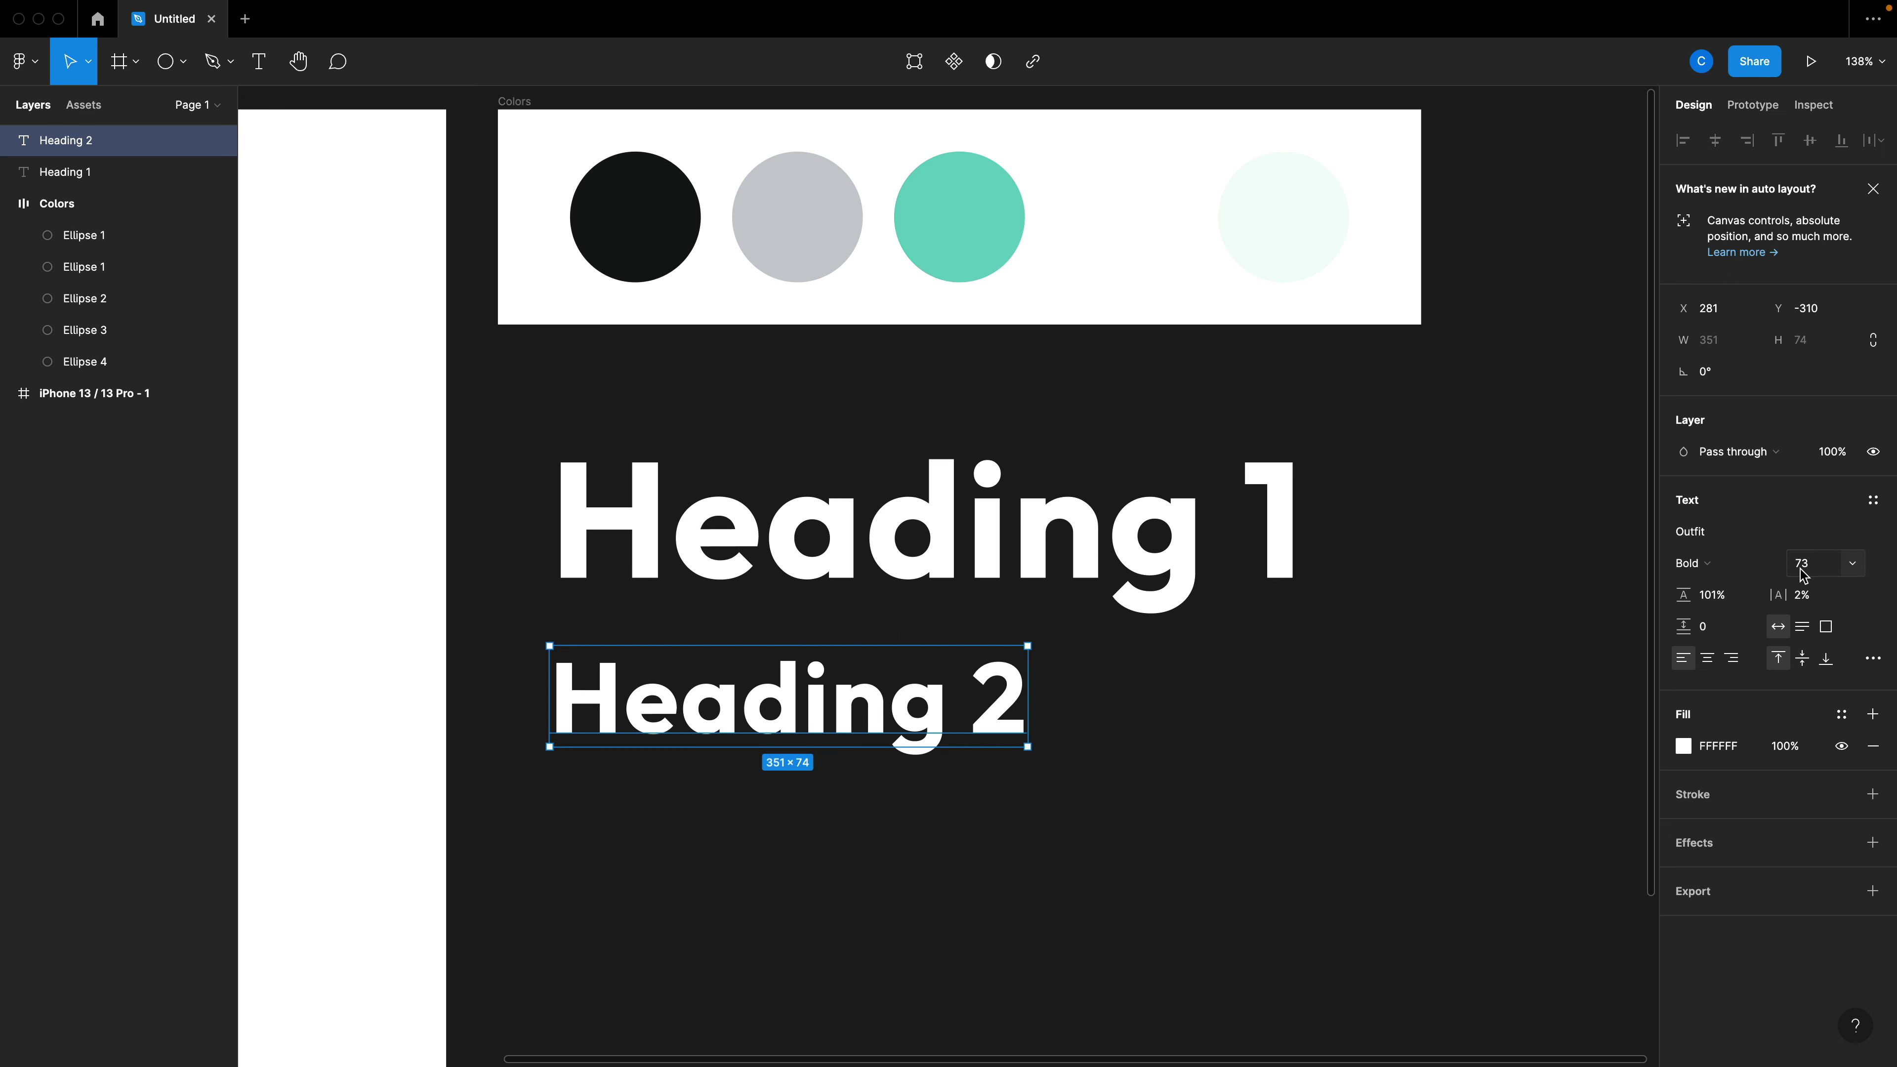
# Set the letter spacing of the Heading 2 text to 3%.
pyautogui.click(1804, 594)
pyautogui.write('3')
pyautogui.press('Return')
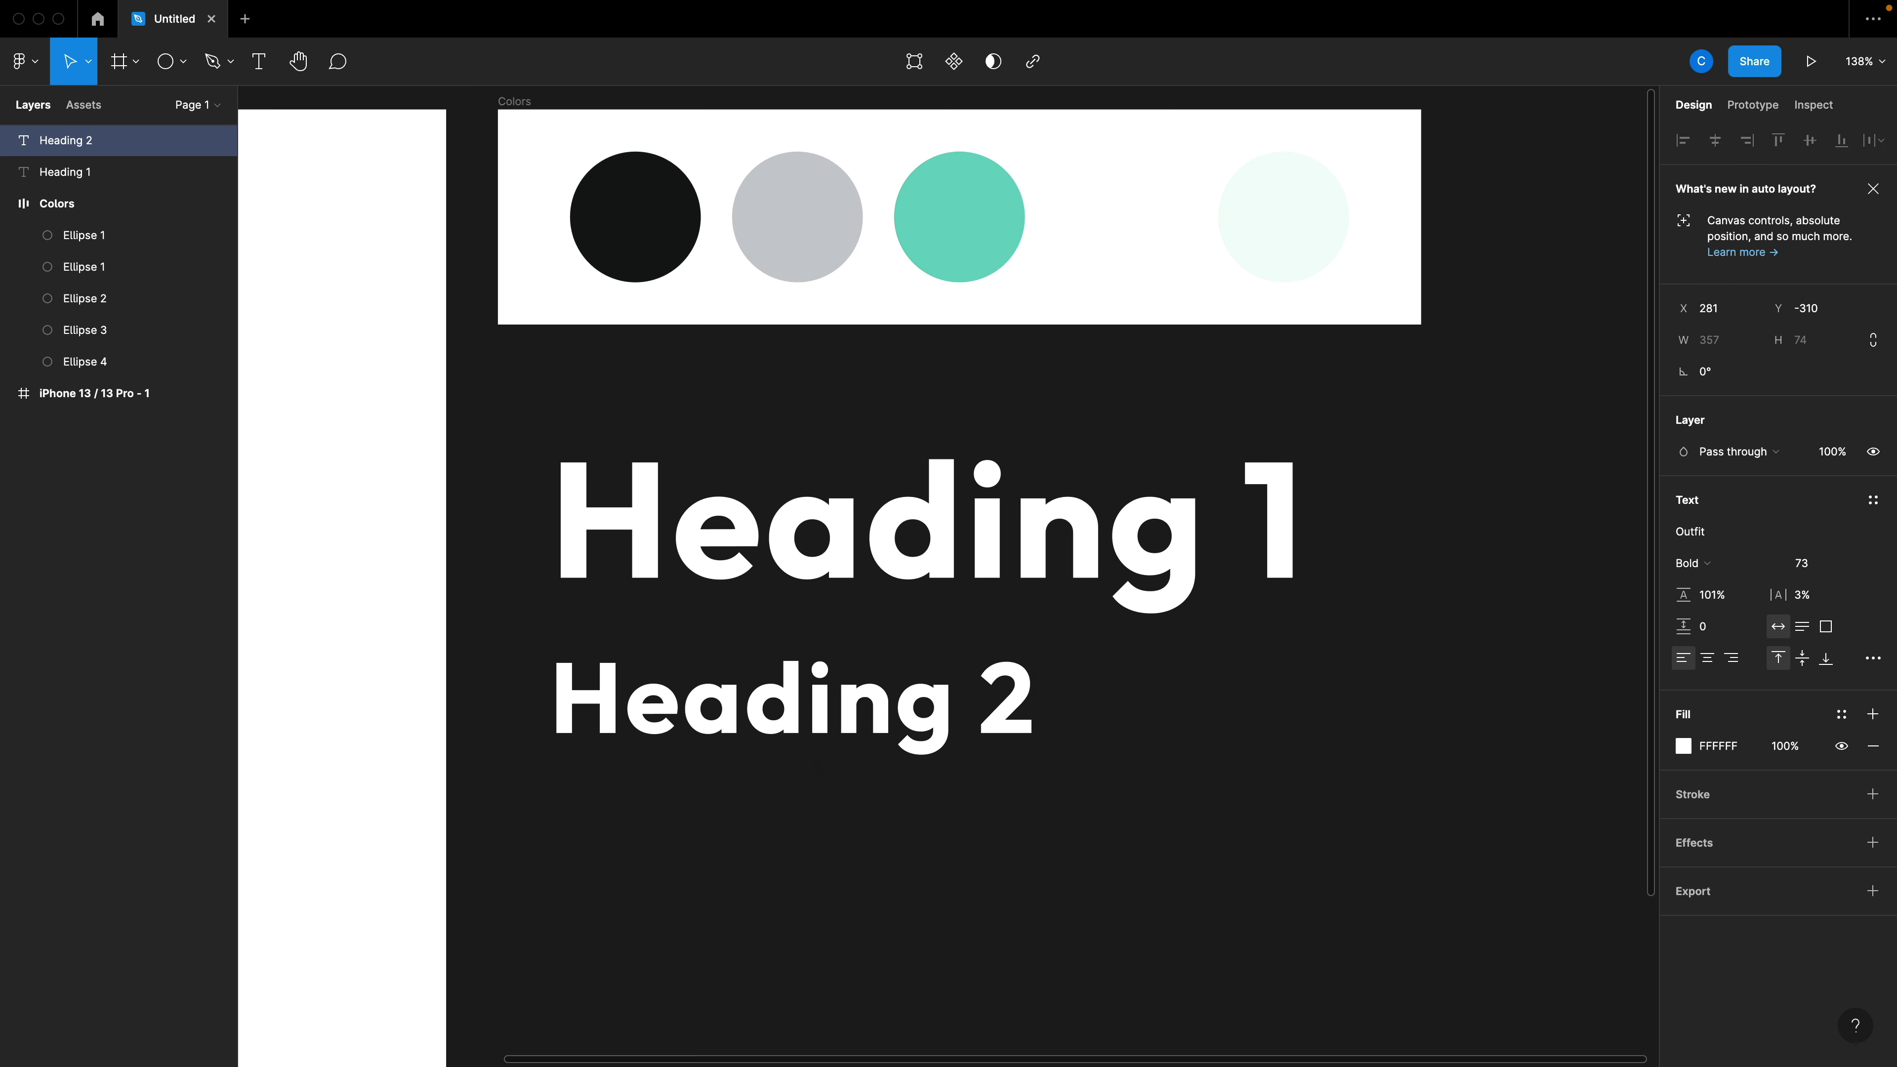
# Save the Heading 2 formatting as a new text style named "H2 Header Text" and deselect the text.
pyautogui.click(1872, 500)
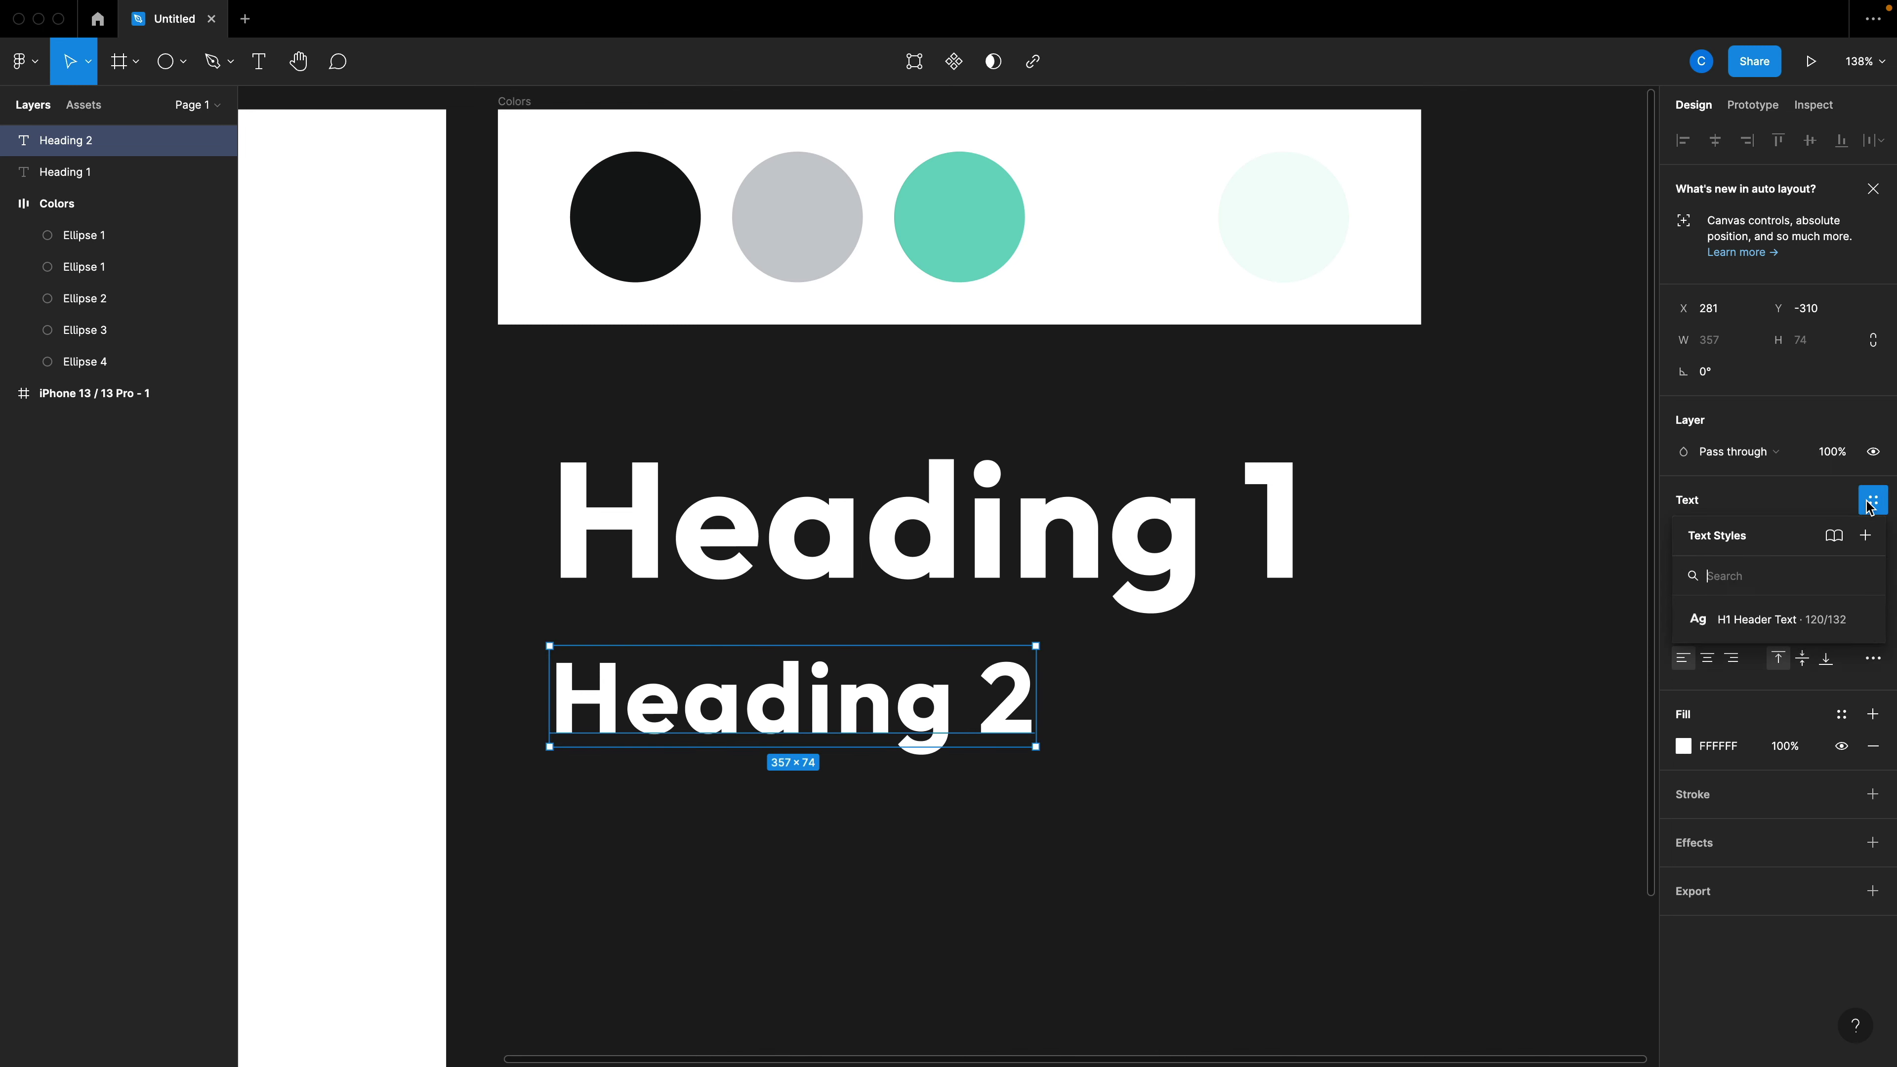
pyautogui.click(1868, 535)
pyautogui.write('H2 Header Text')
pyautogui.press('Return')
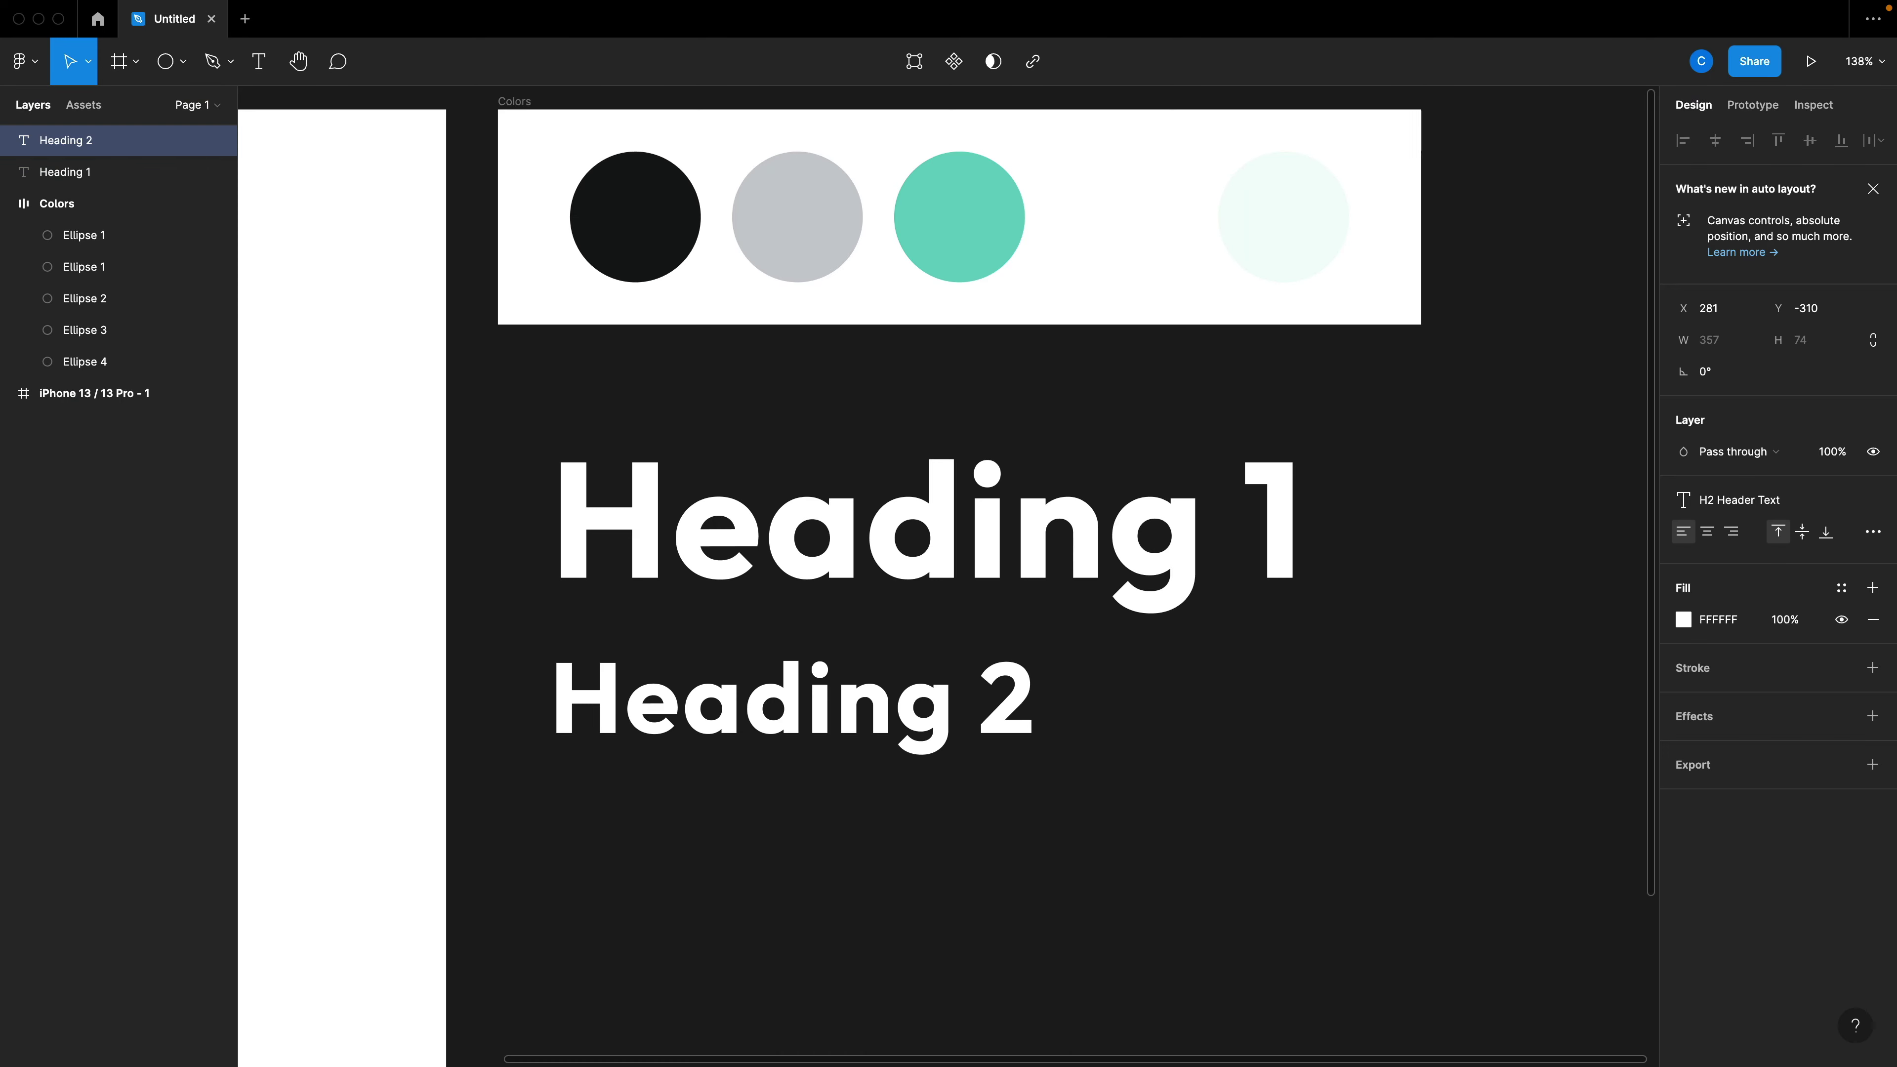
pyautogui.click(1385, 697)
pyautogui.scroll(-3, 1381, 694)
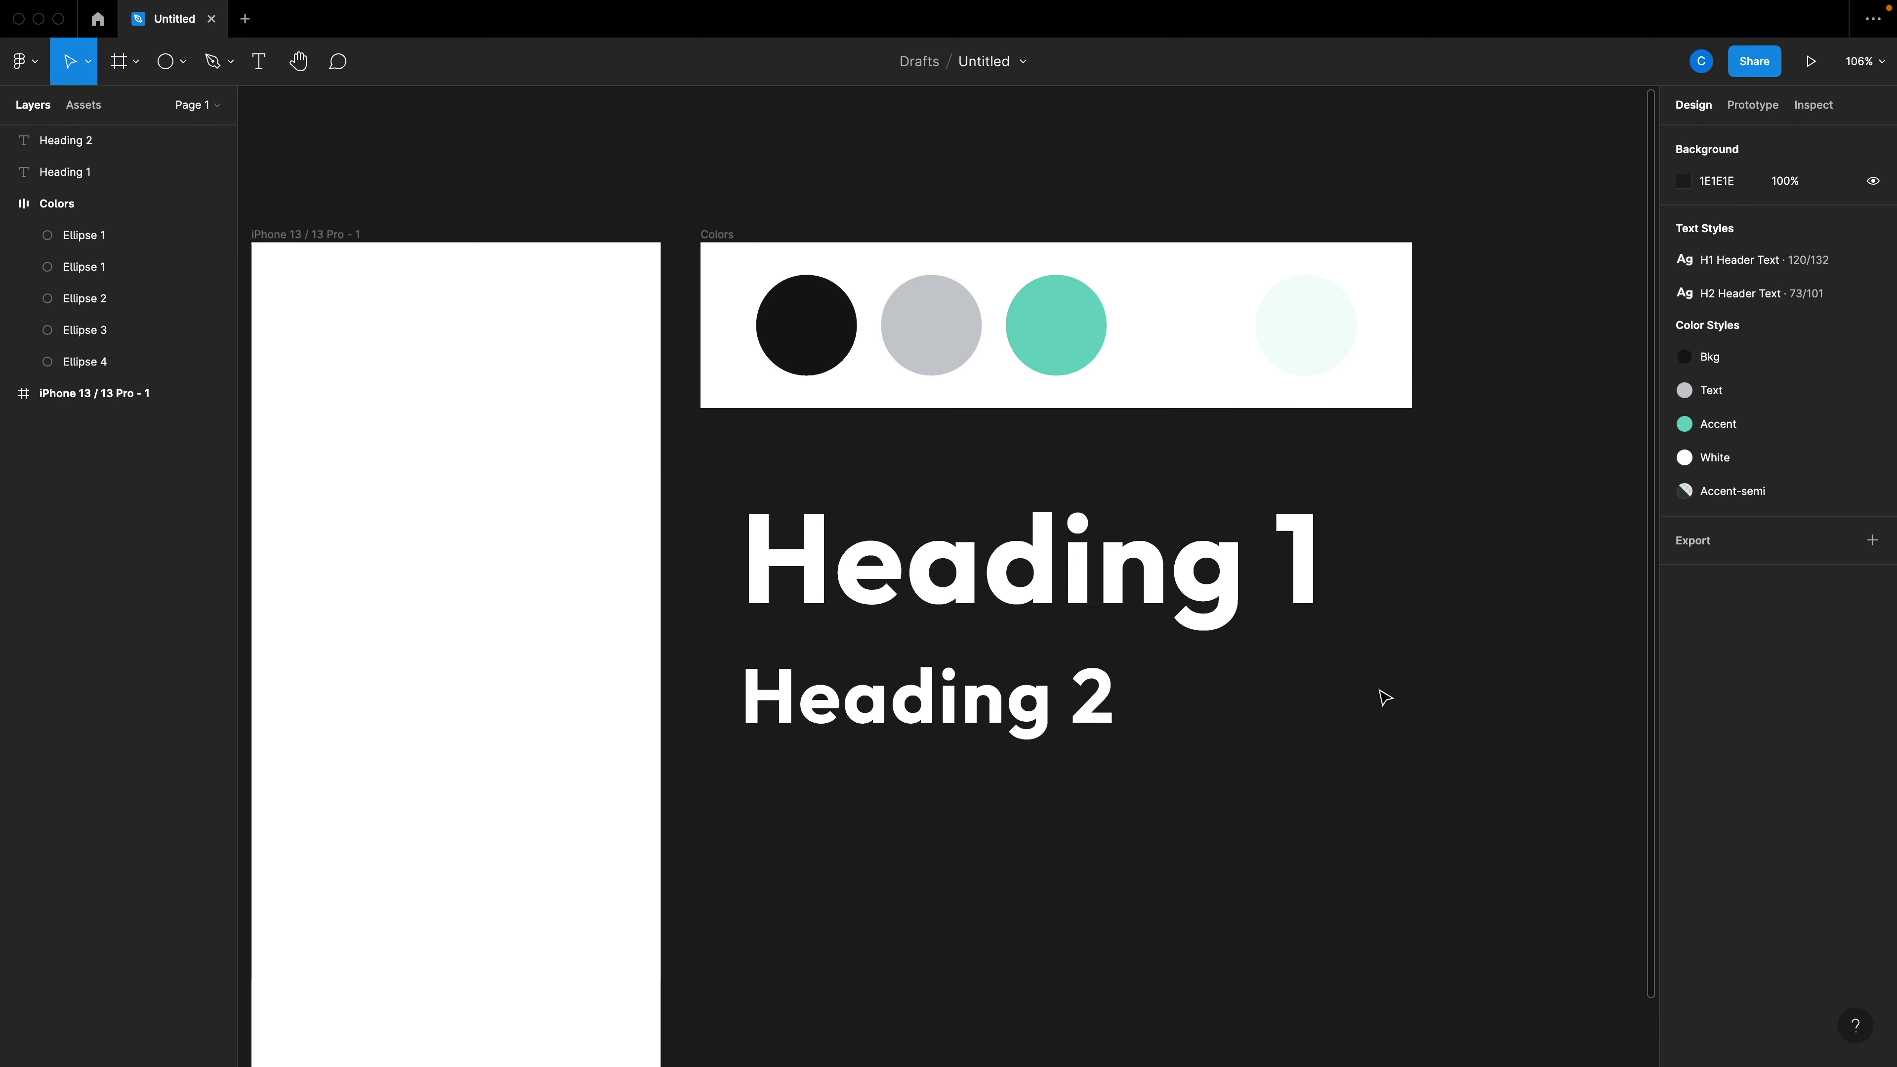
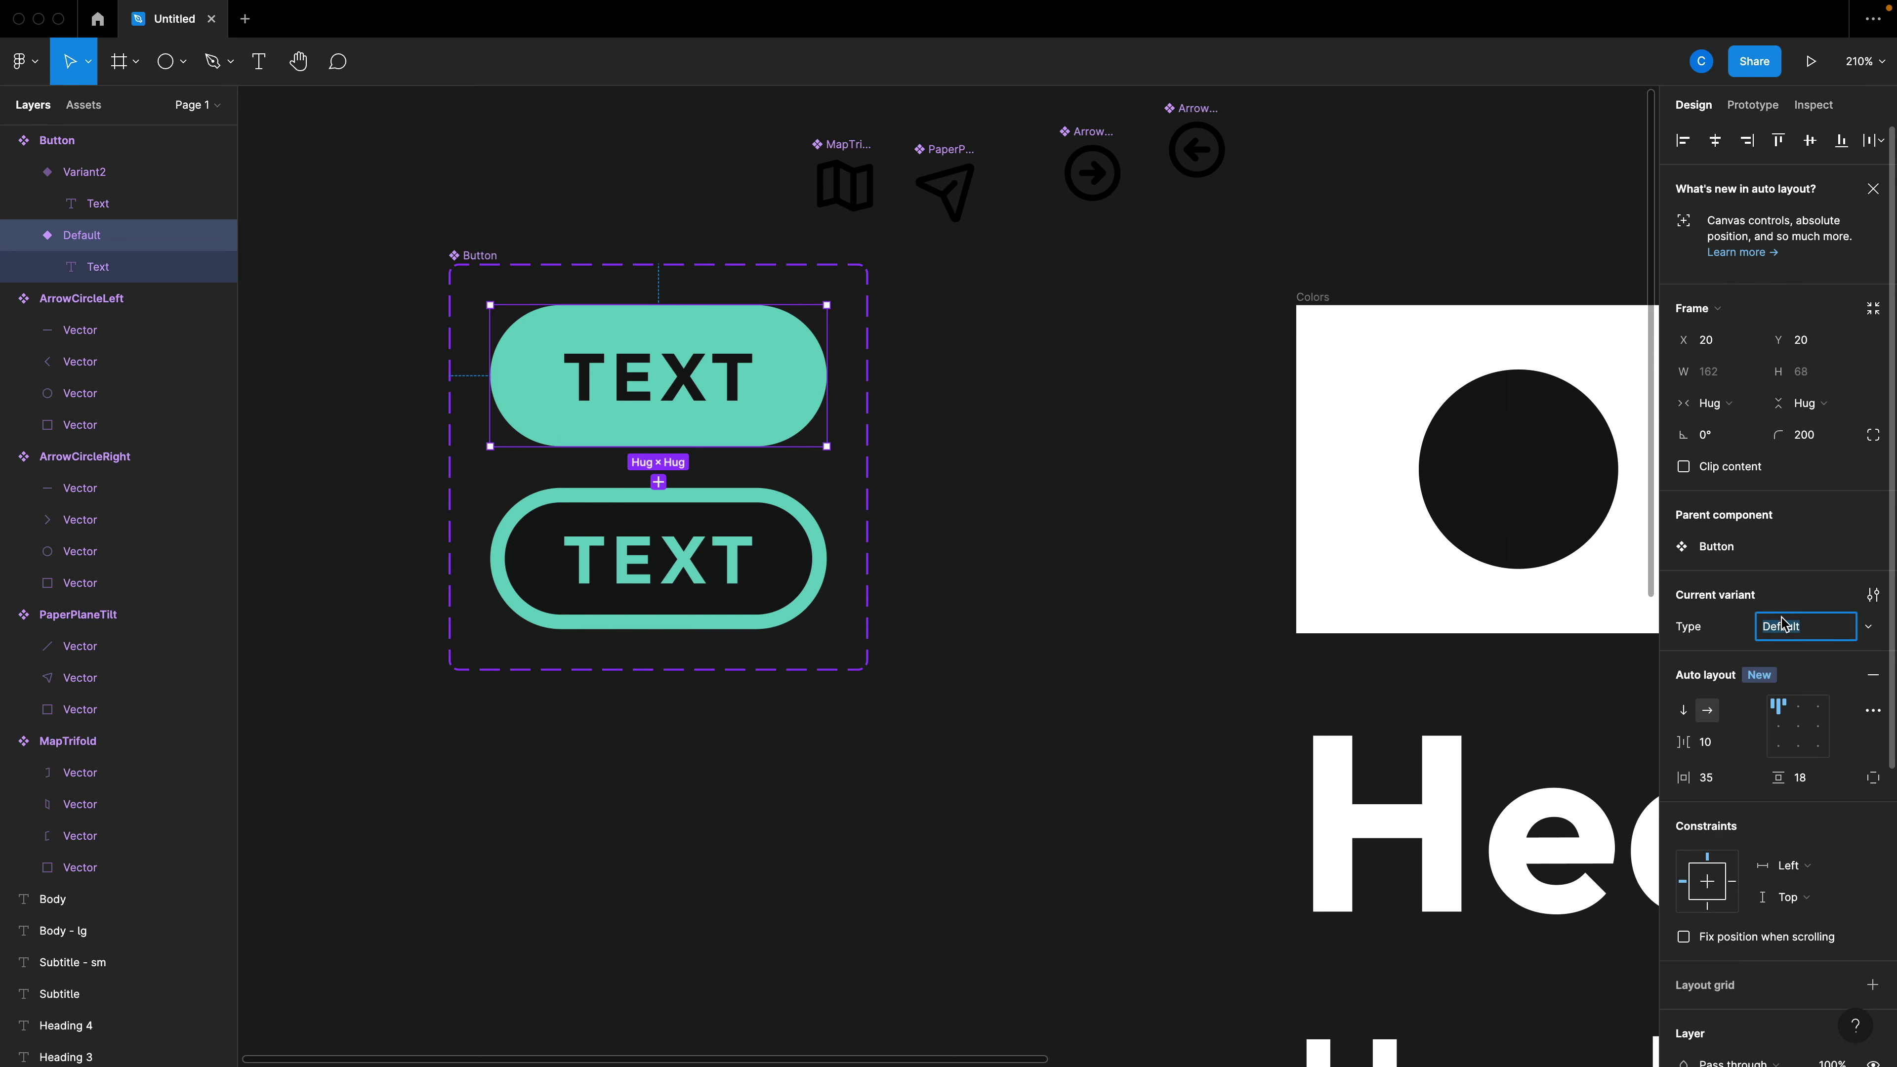
# Set the Type of the filled button variant to Primary and of the outlined variant to Secondary.
pyautogui.write('Primary')
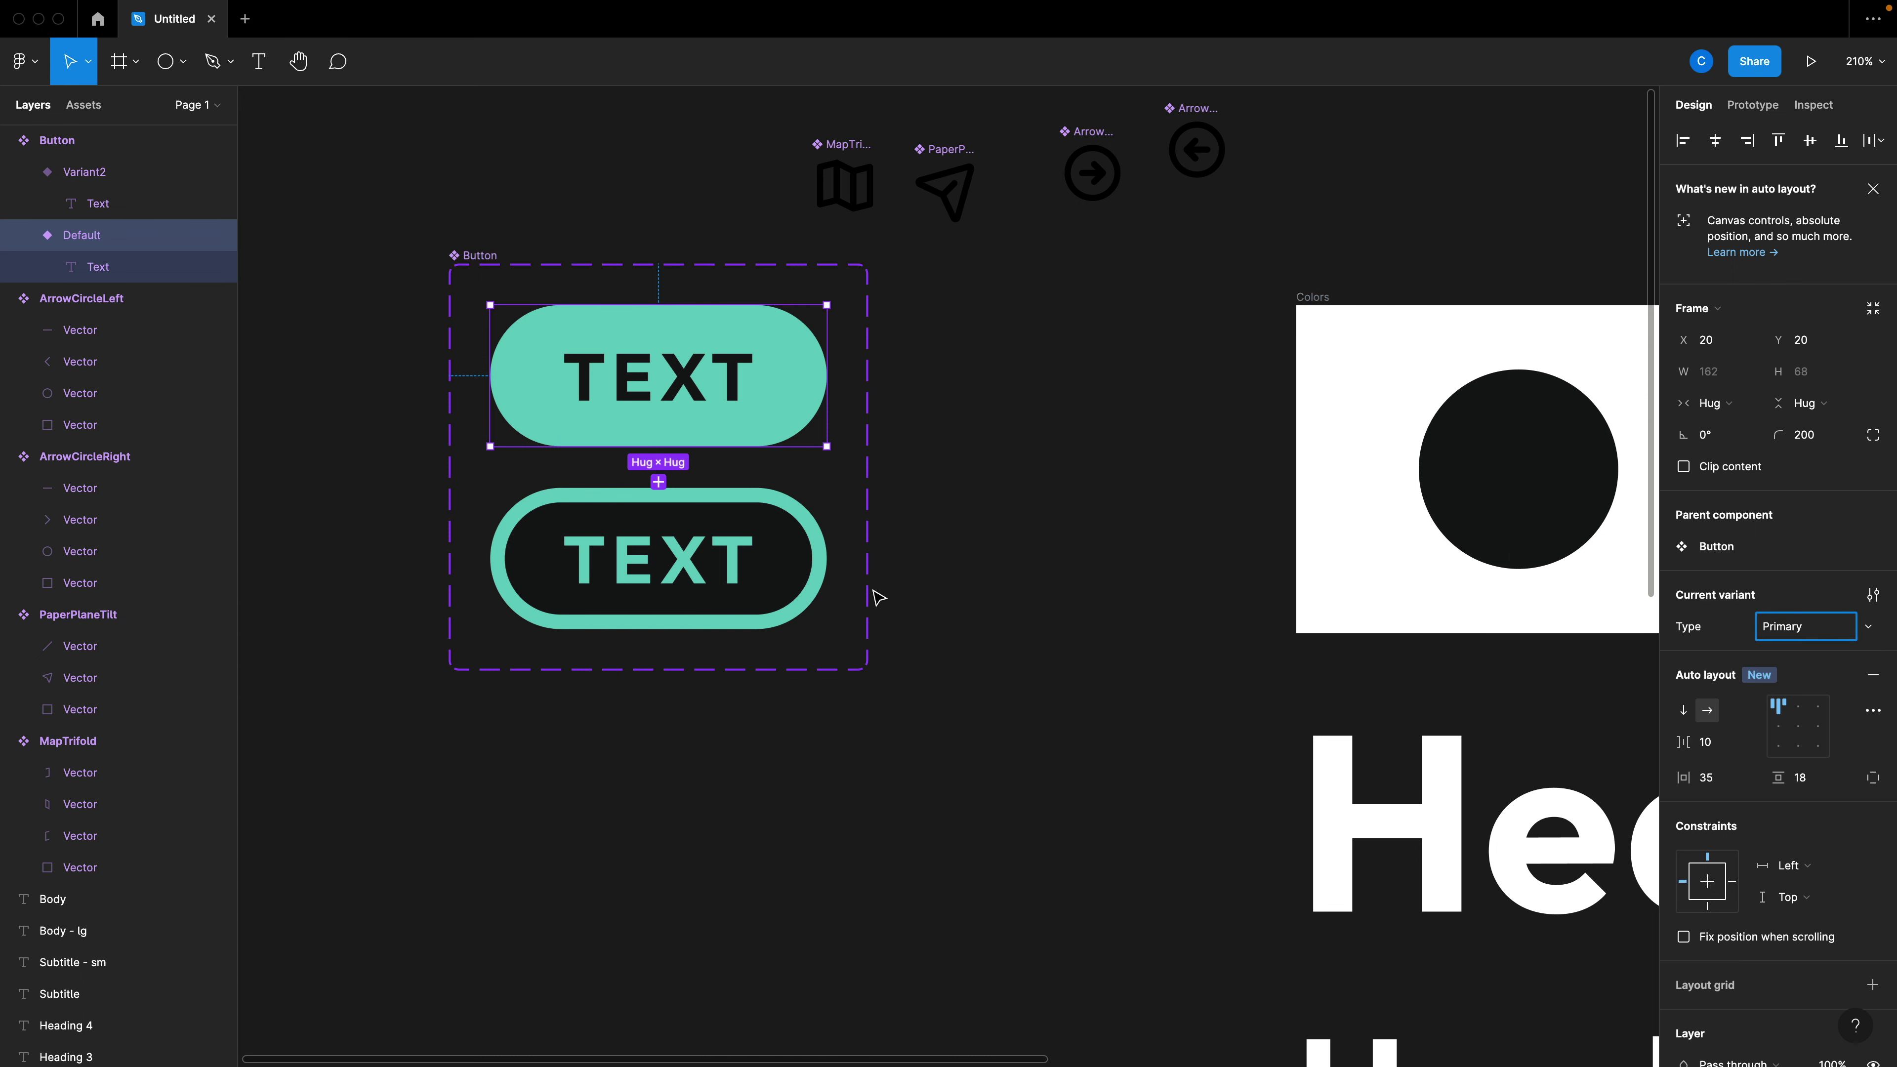
pyautogui.press('Return')
pyautogui.press('Tab')
pyautogui.click(1801, 628)
pyautogui.write('Secondary')
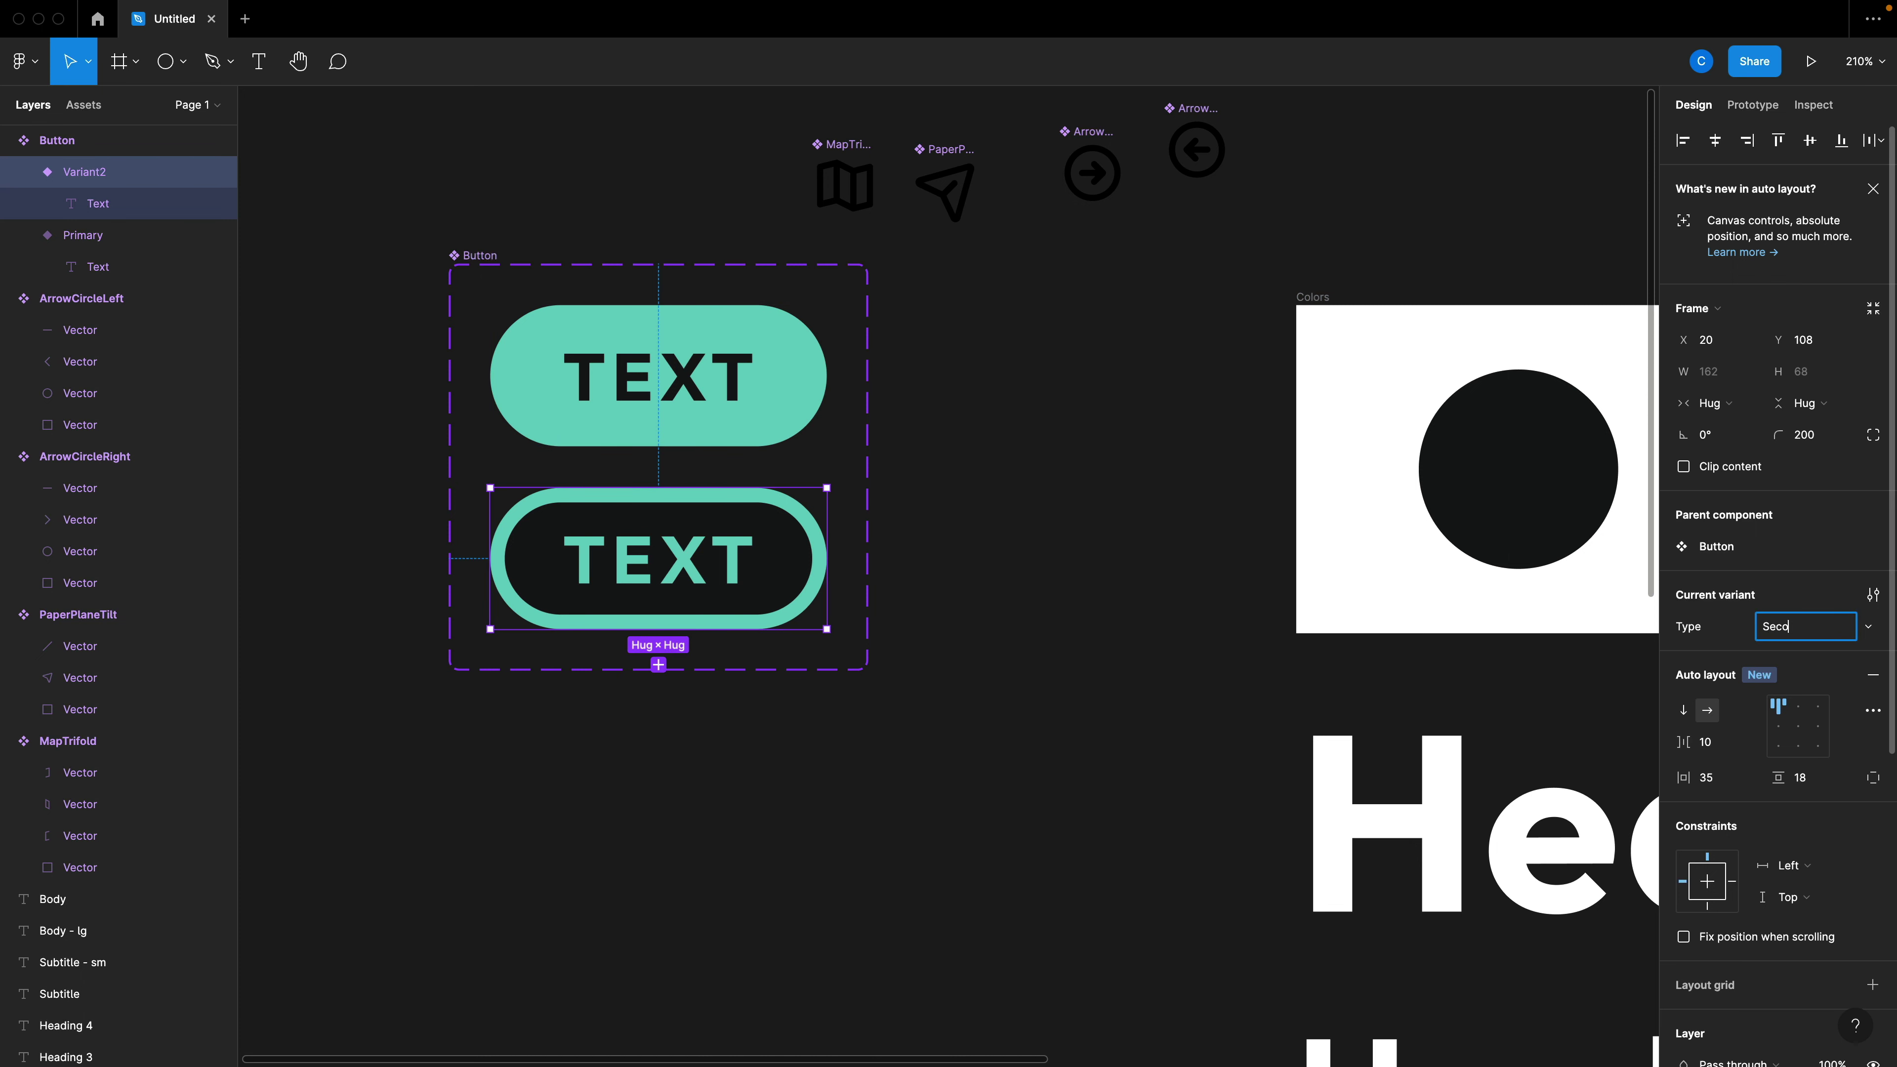
pyautogui.click(1055, 513)
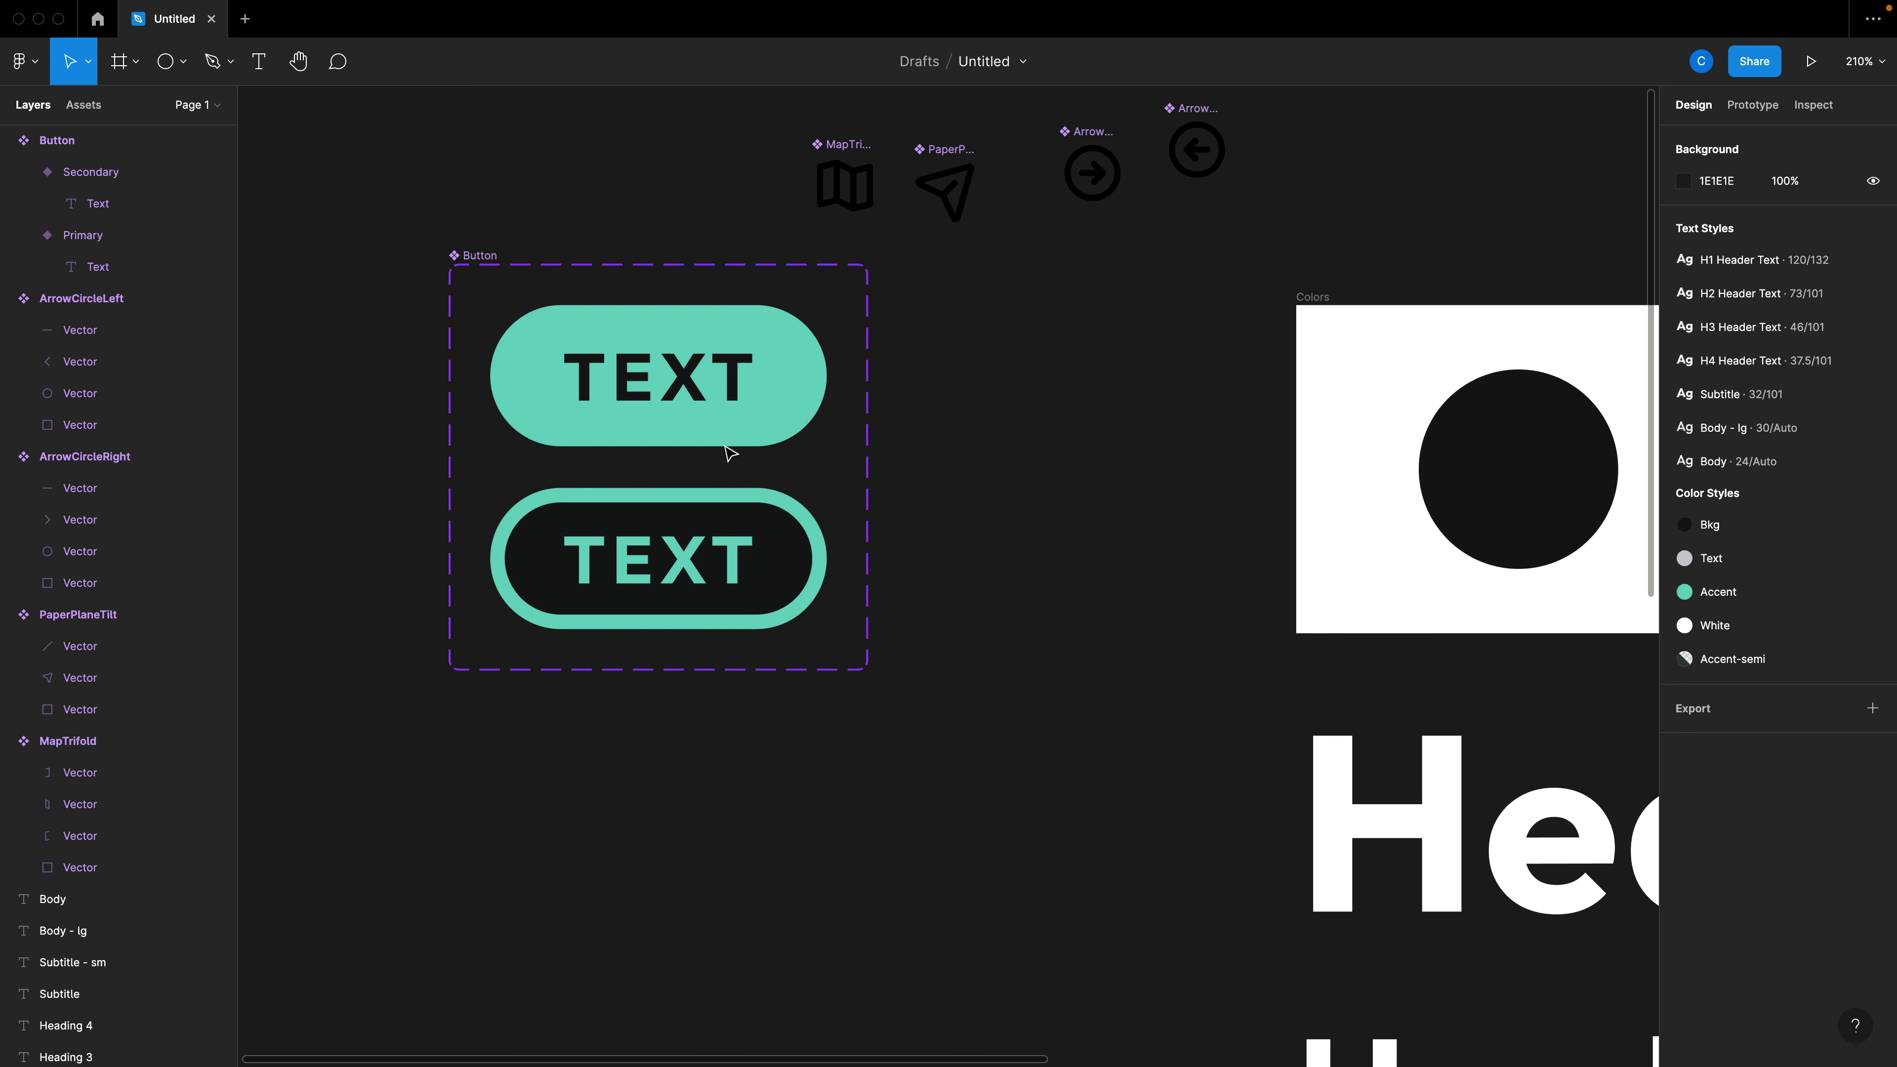
# Place an instance of the Primary button beside the component set and switch its Type between Secondary and Primary.
pyautogui.click(729, 430)
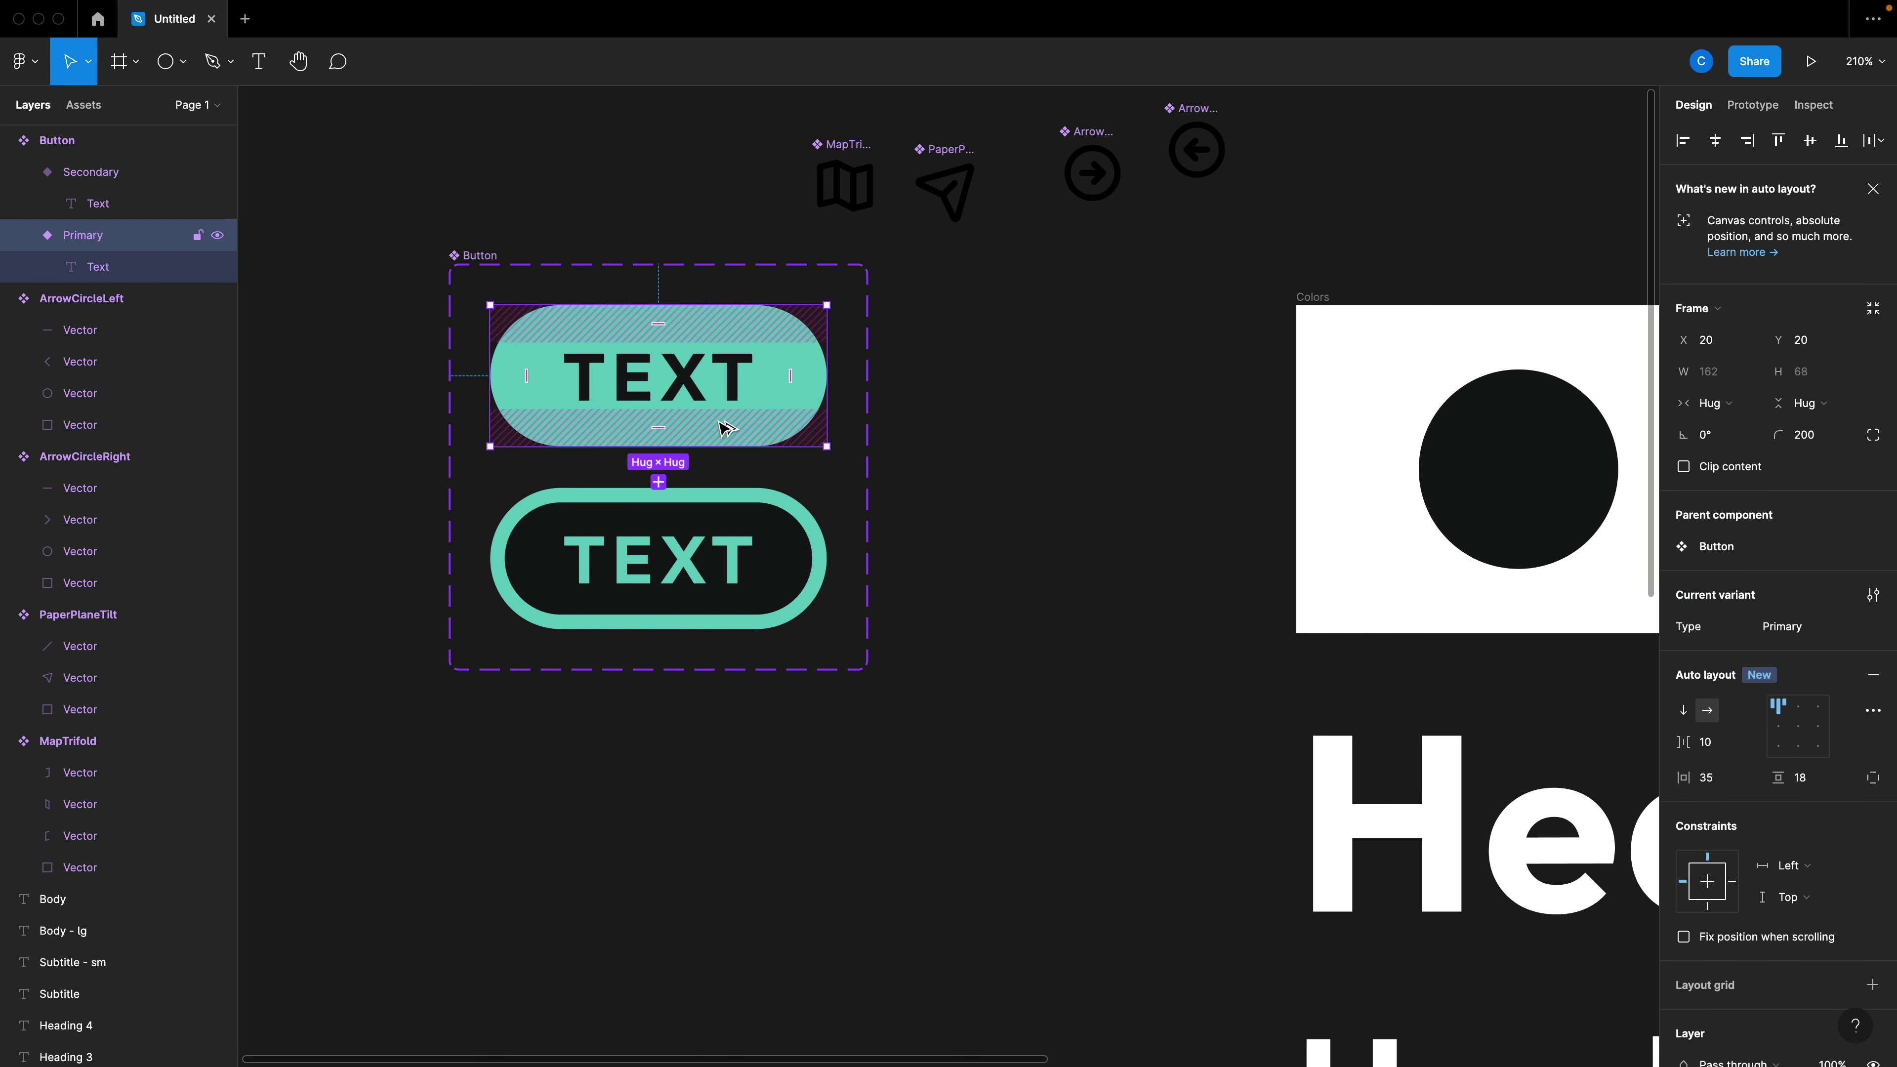
pyautogui.moveTo(724, 427); pyautogui.dragTo(1193, 521)
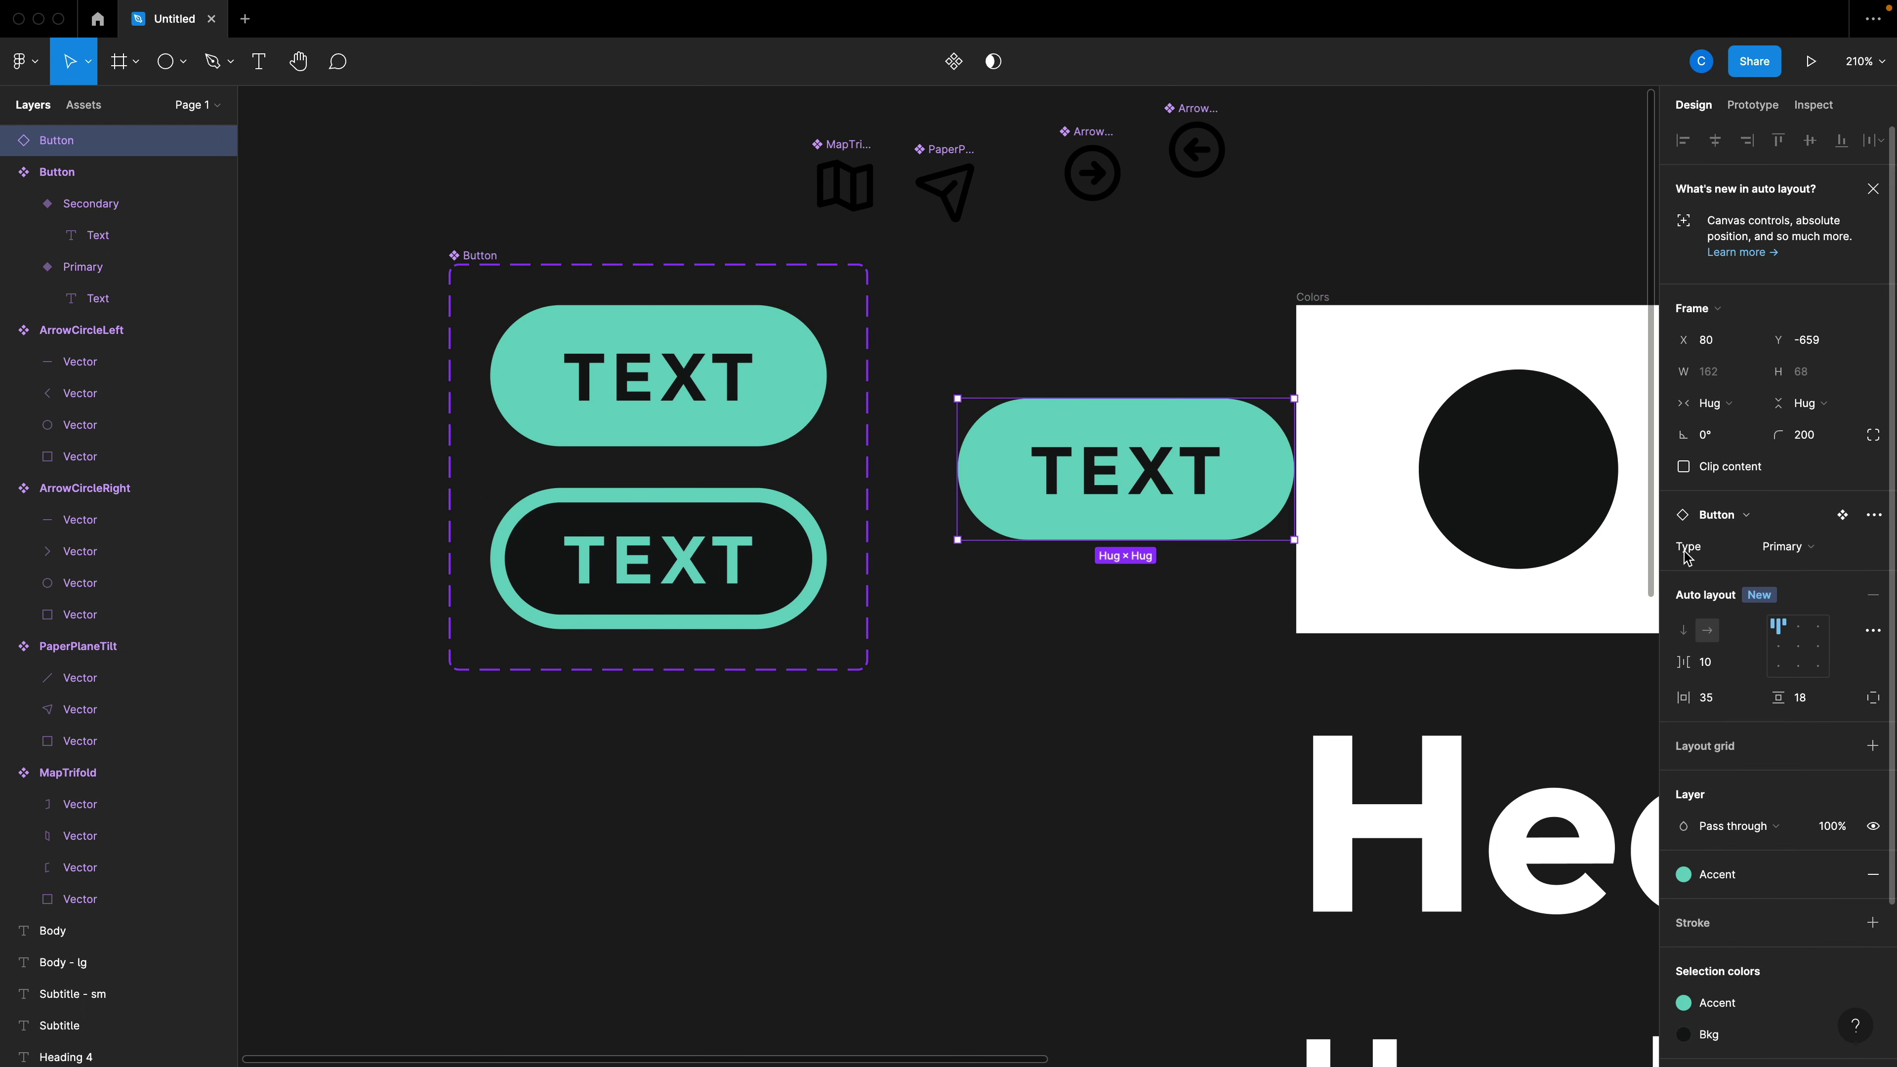
pyautogui.click(1787, 552)
pyautogui.click(1796, 581)
pyautogui.click(1798, 553)
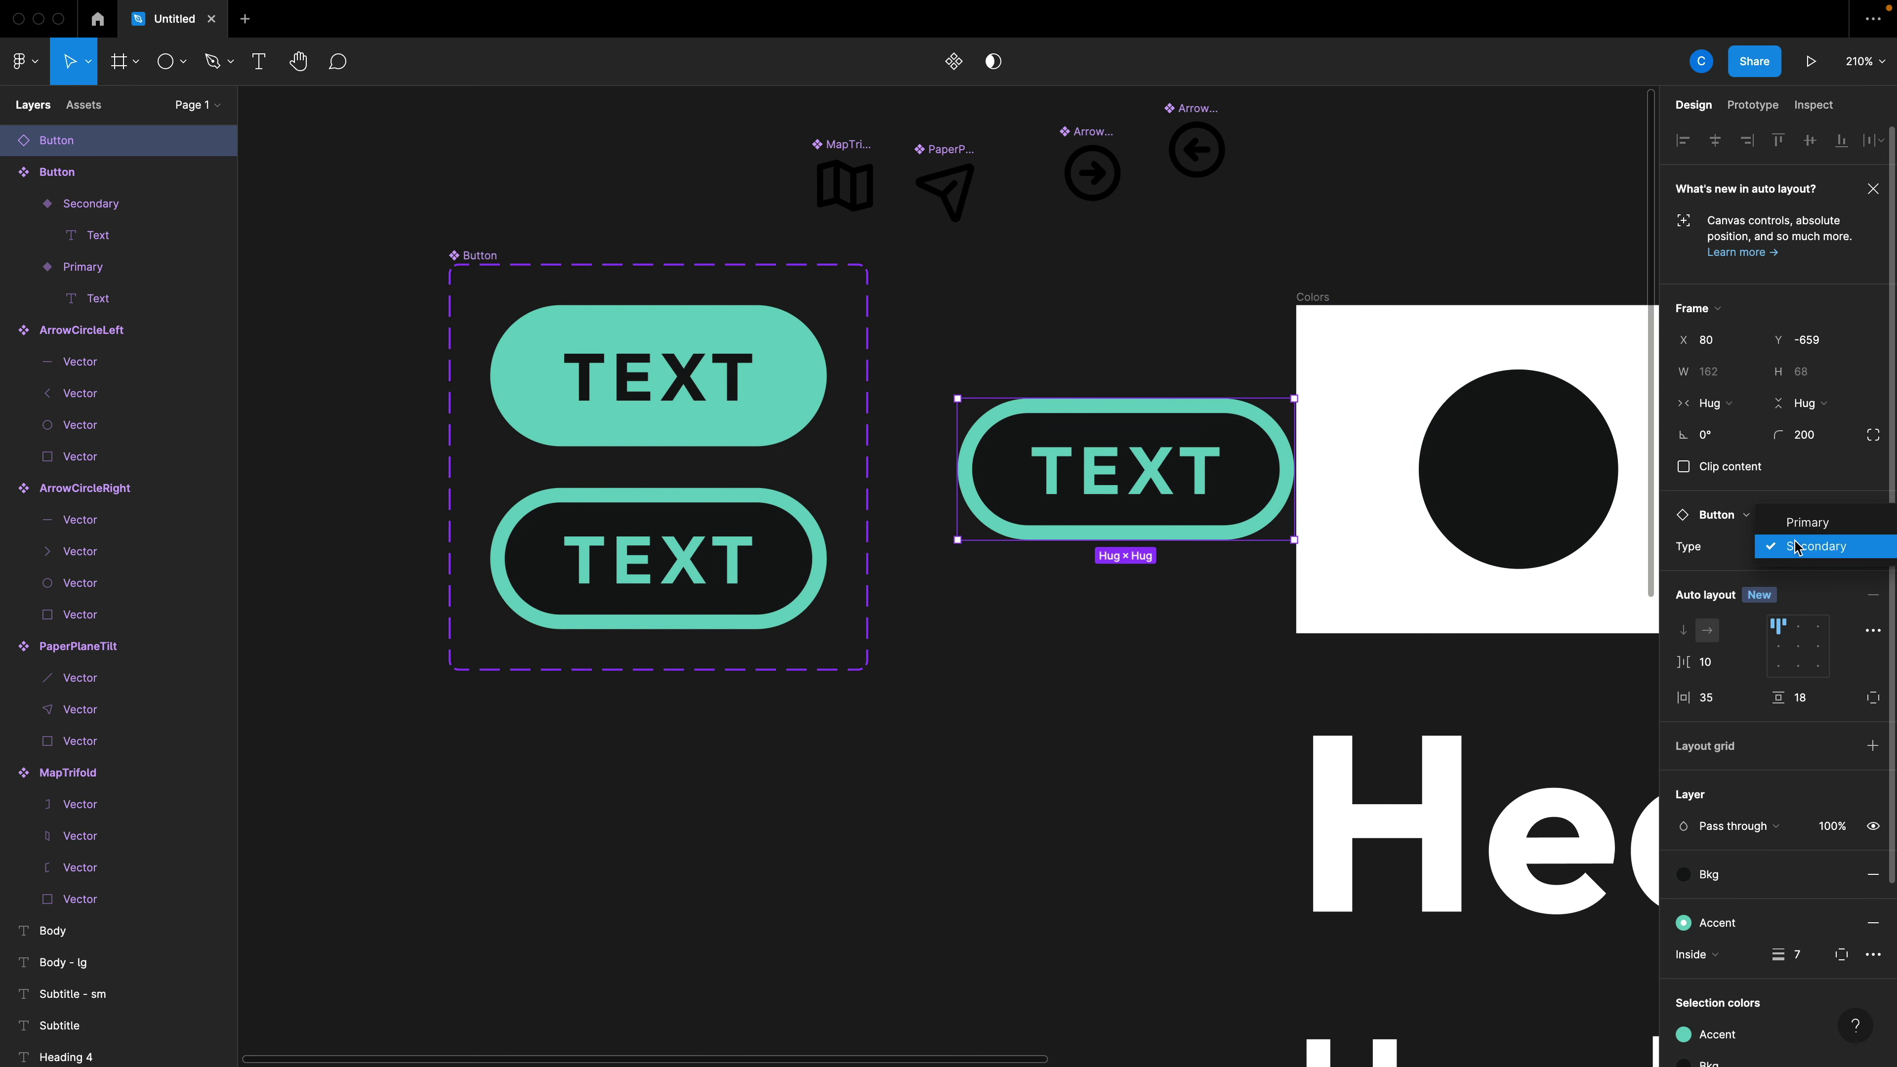
pyautogui.click(1796, 531)
pyautogui.click(1796, 548)
pyautogui.click(1798, 570)
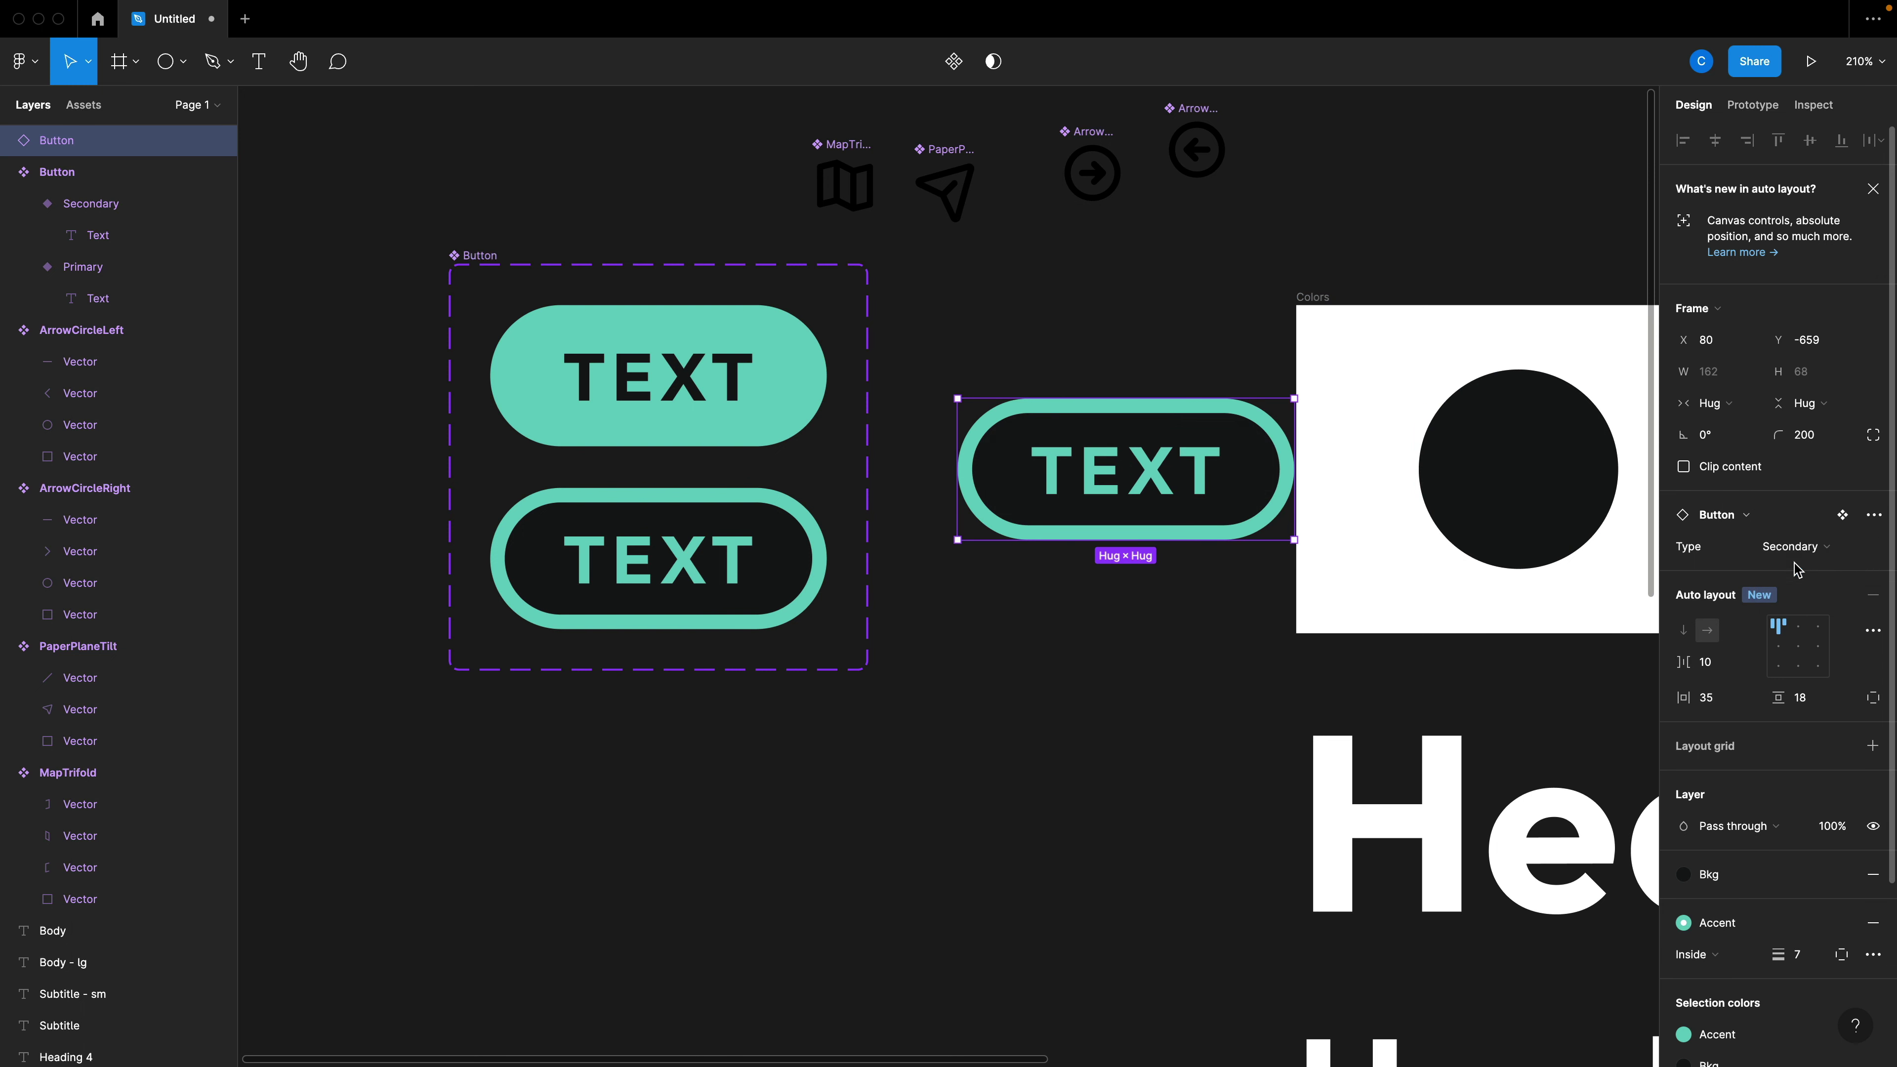
pyautogui.click(1797, 553)
pyautogui.click(1796, 532)
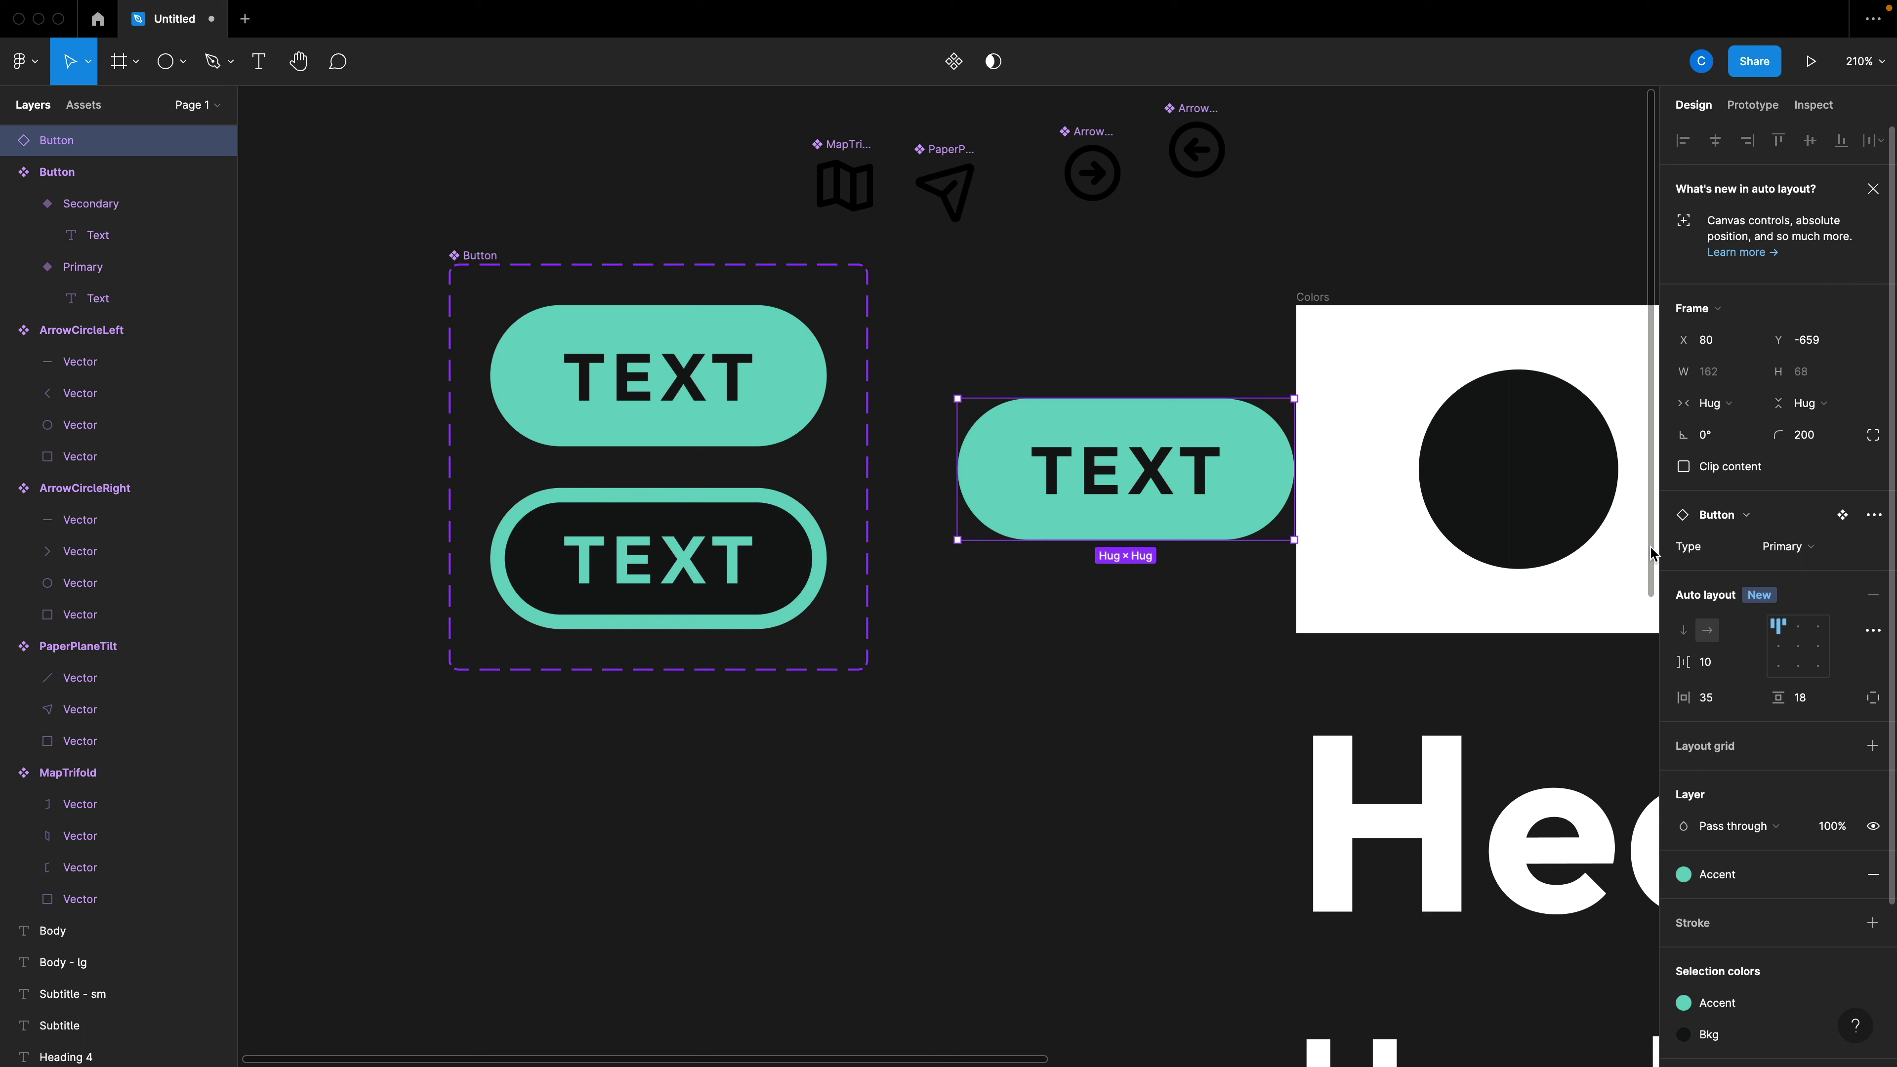
# Delete the test button instance beside the component set.
pyautogui.click(1225, 637)
pyautogui.click(1178, 532)
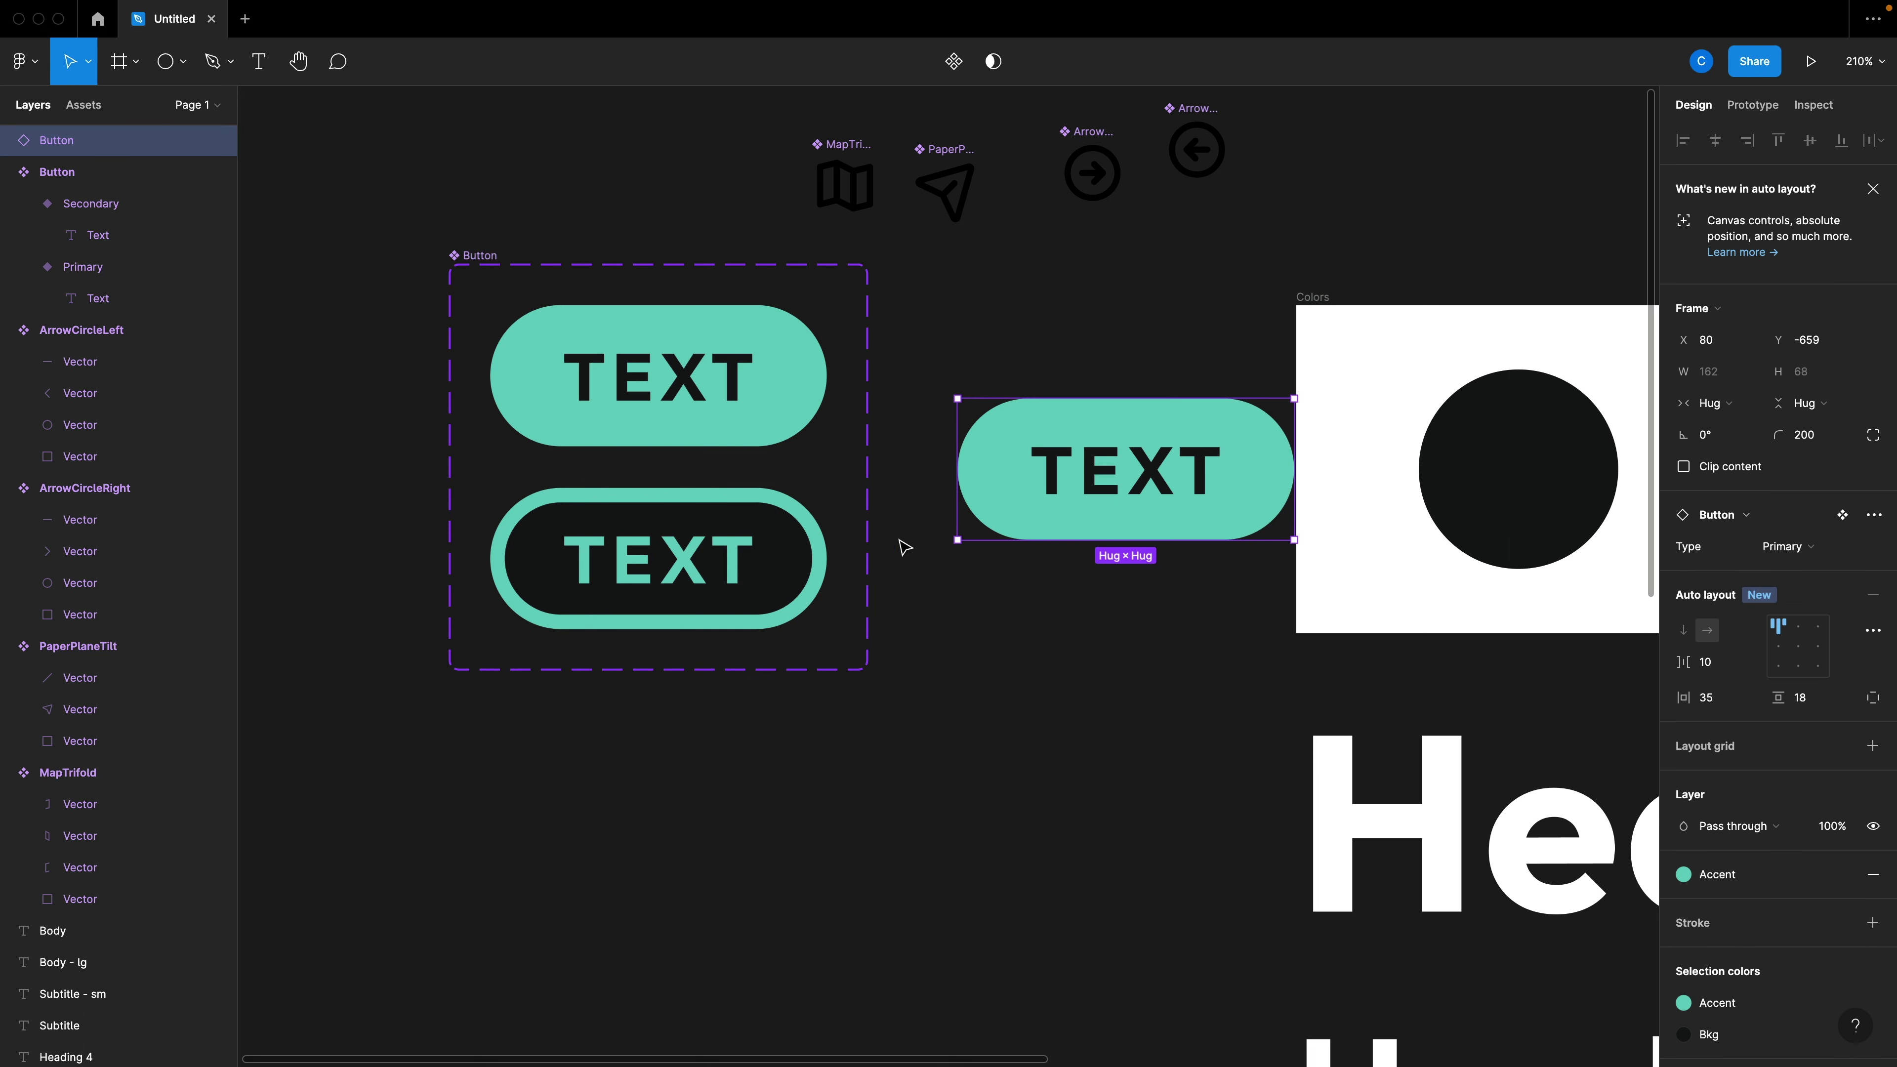
pyautogui.press('Delete')
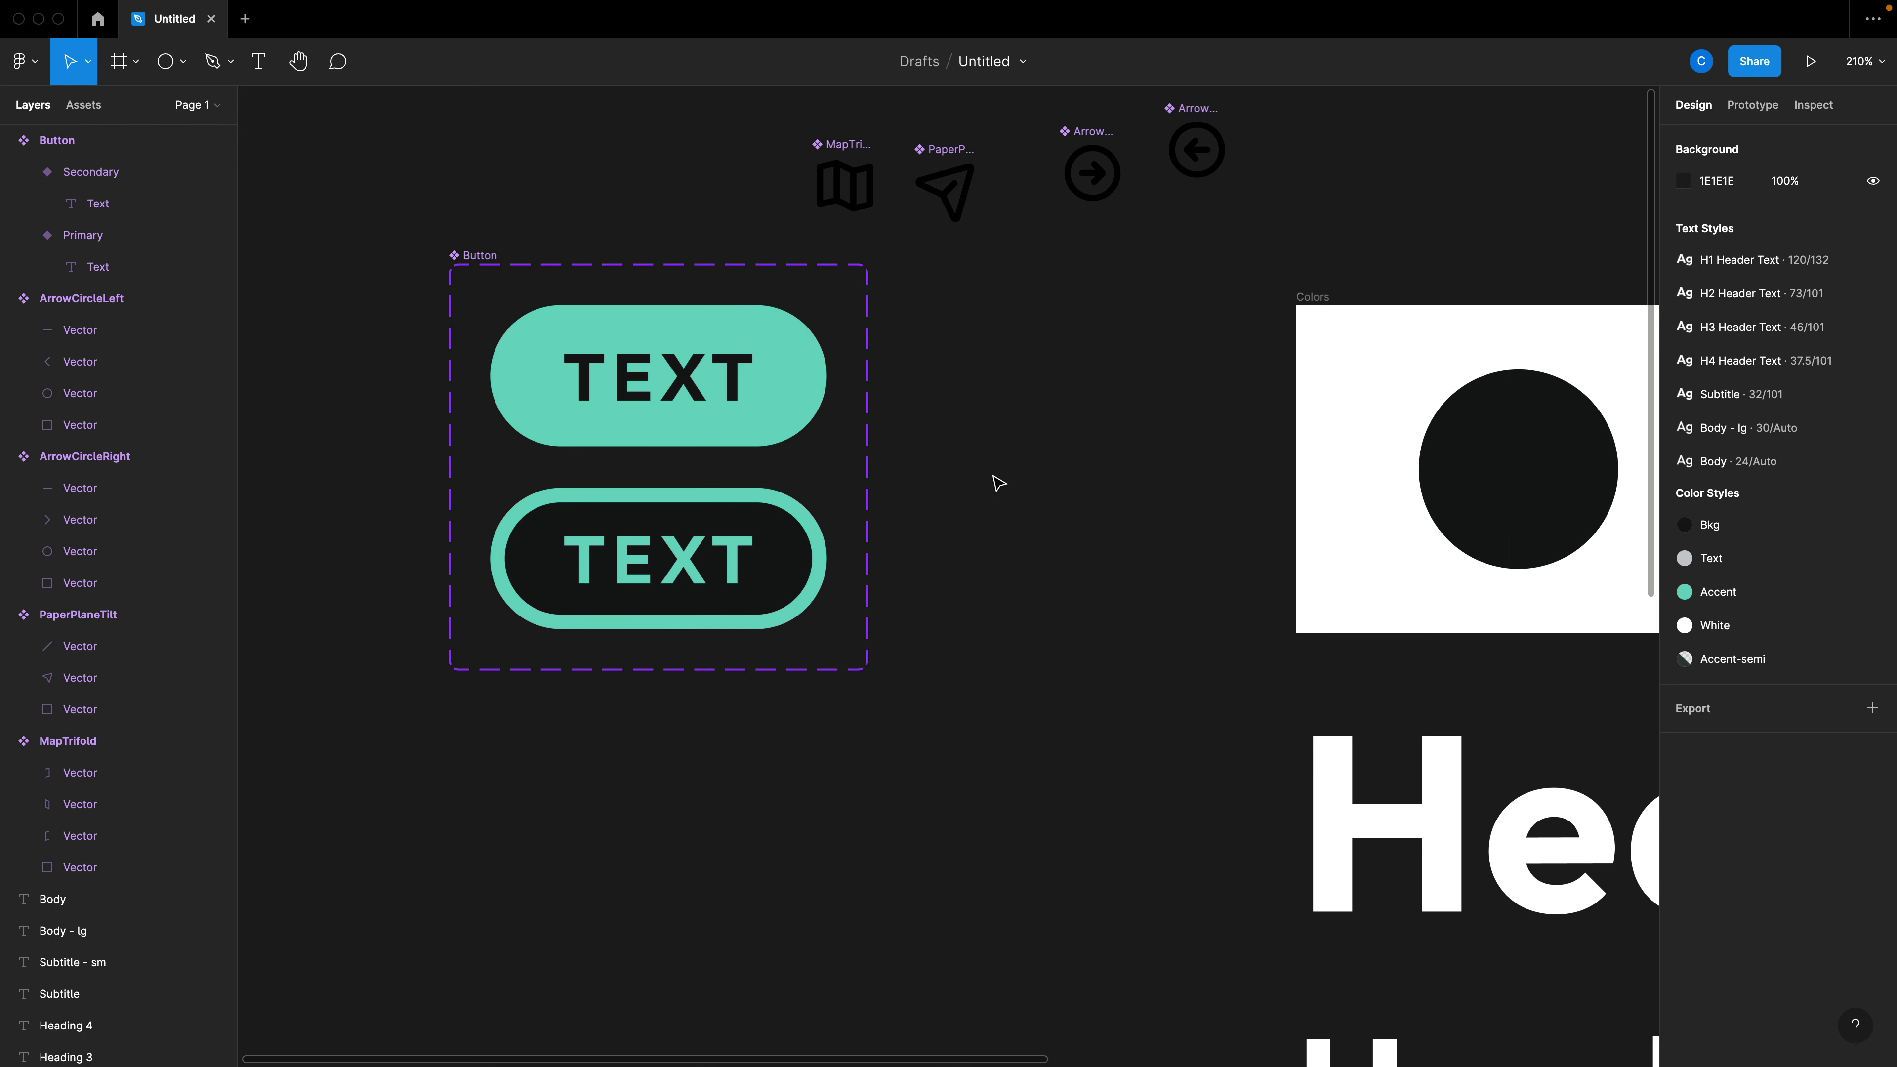
# Insert a Button instance from the local components browser onto the canvas, and undo the insertion.
pyautogui.hotkey('shift', 'i')
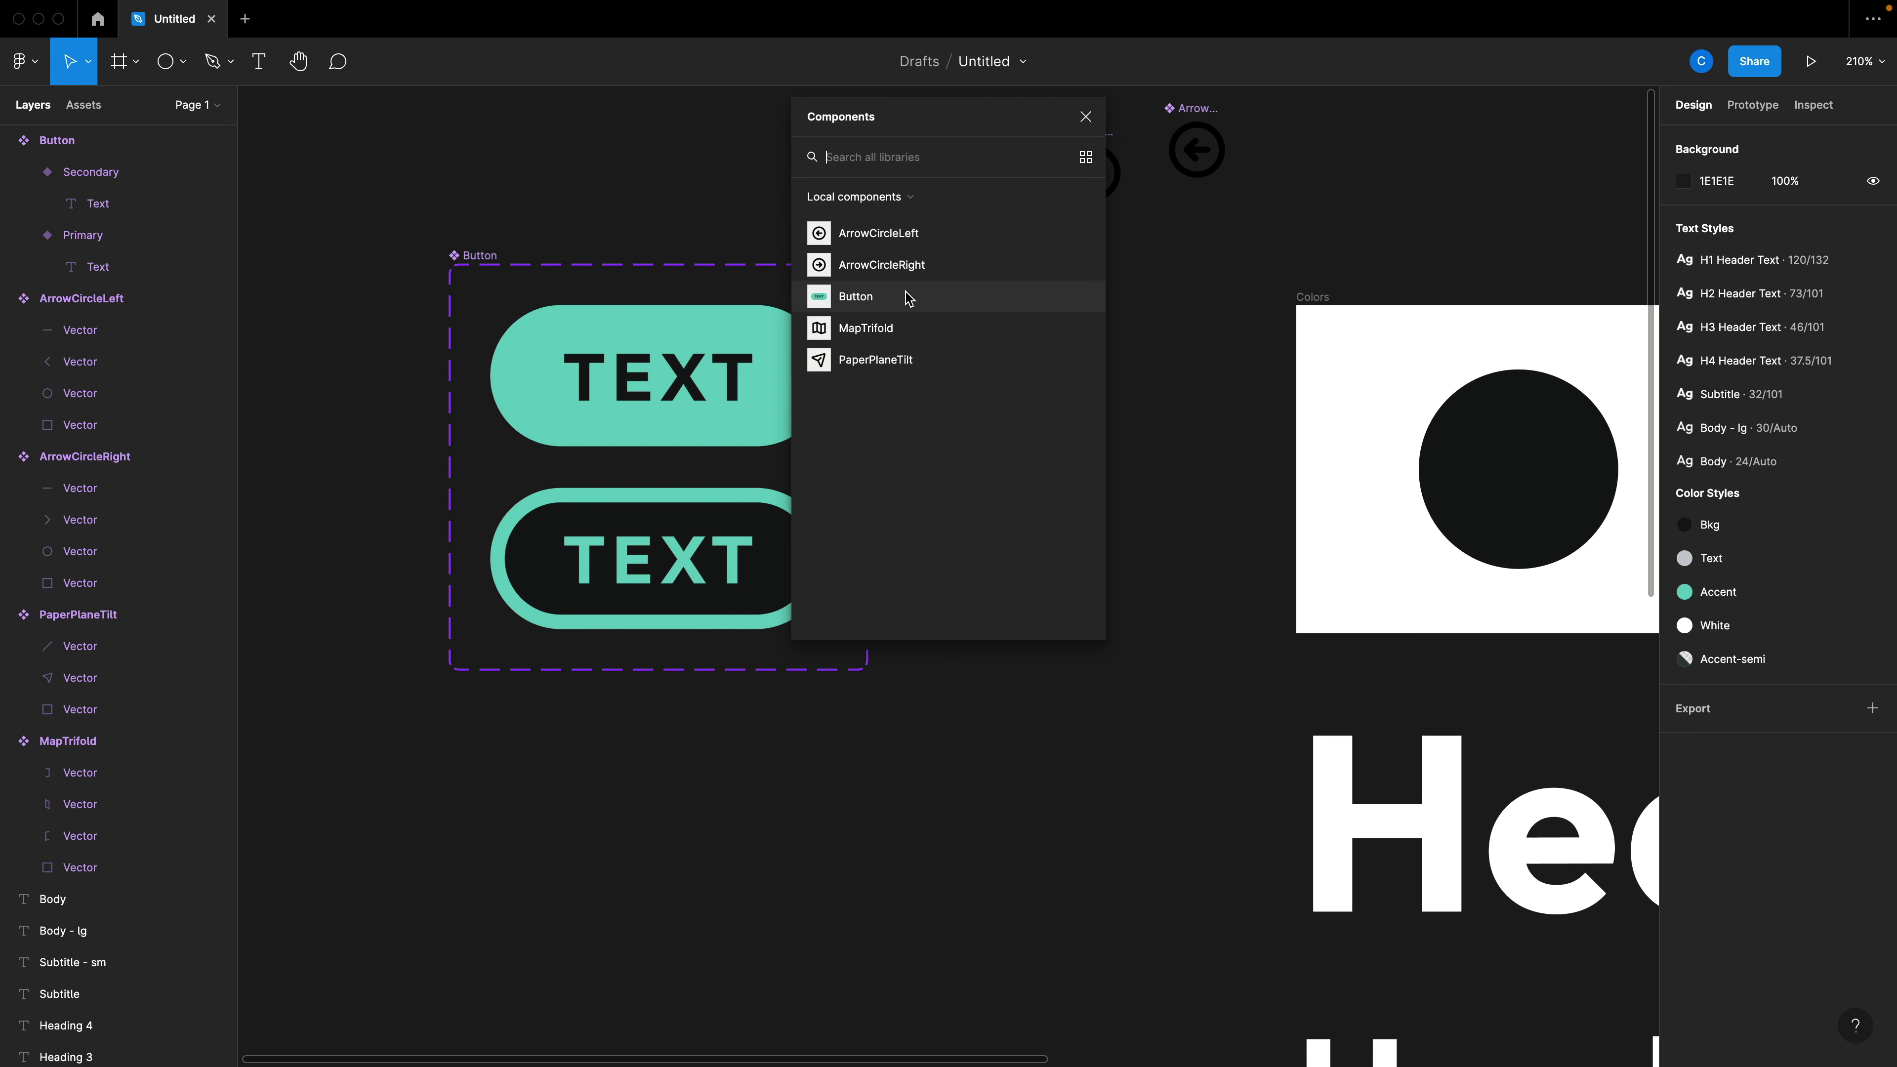
pyautogui.moveTo(900, 297); pyautogui.dragTo(1208, 355)
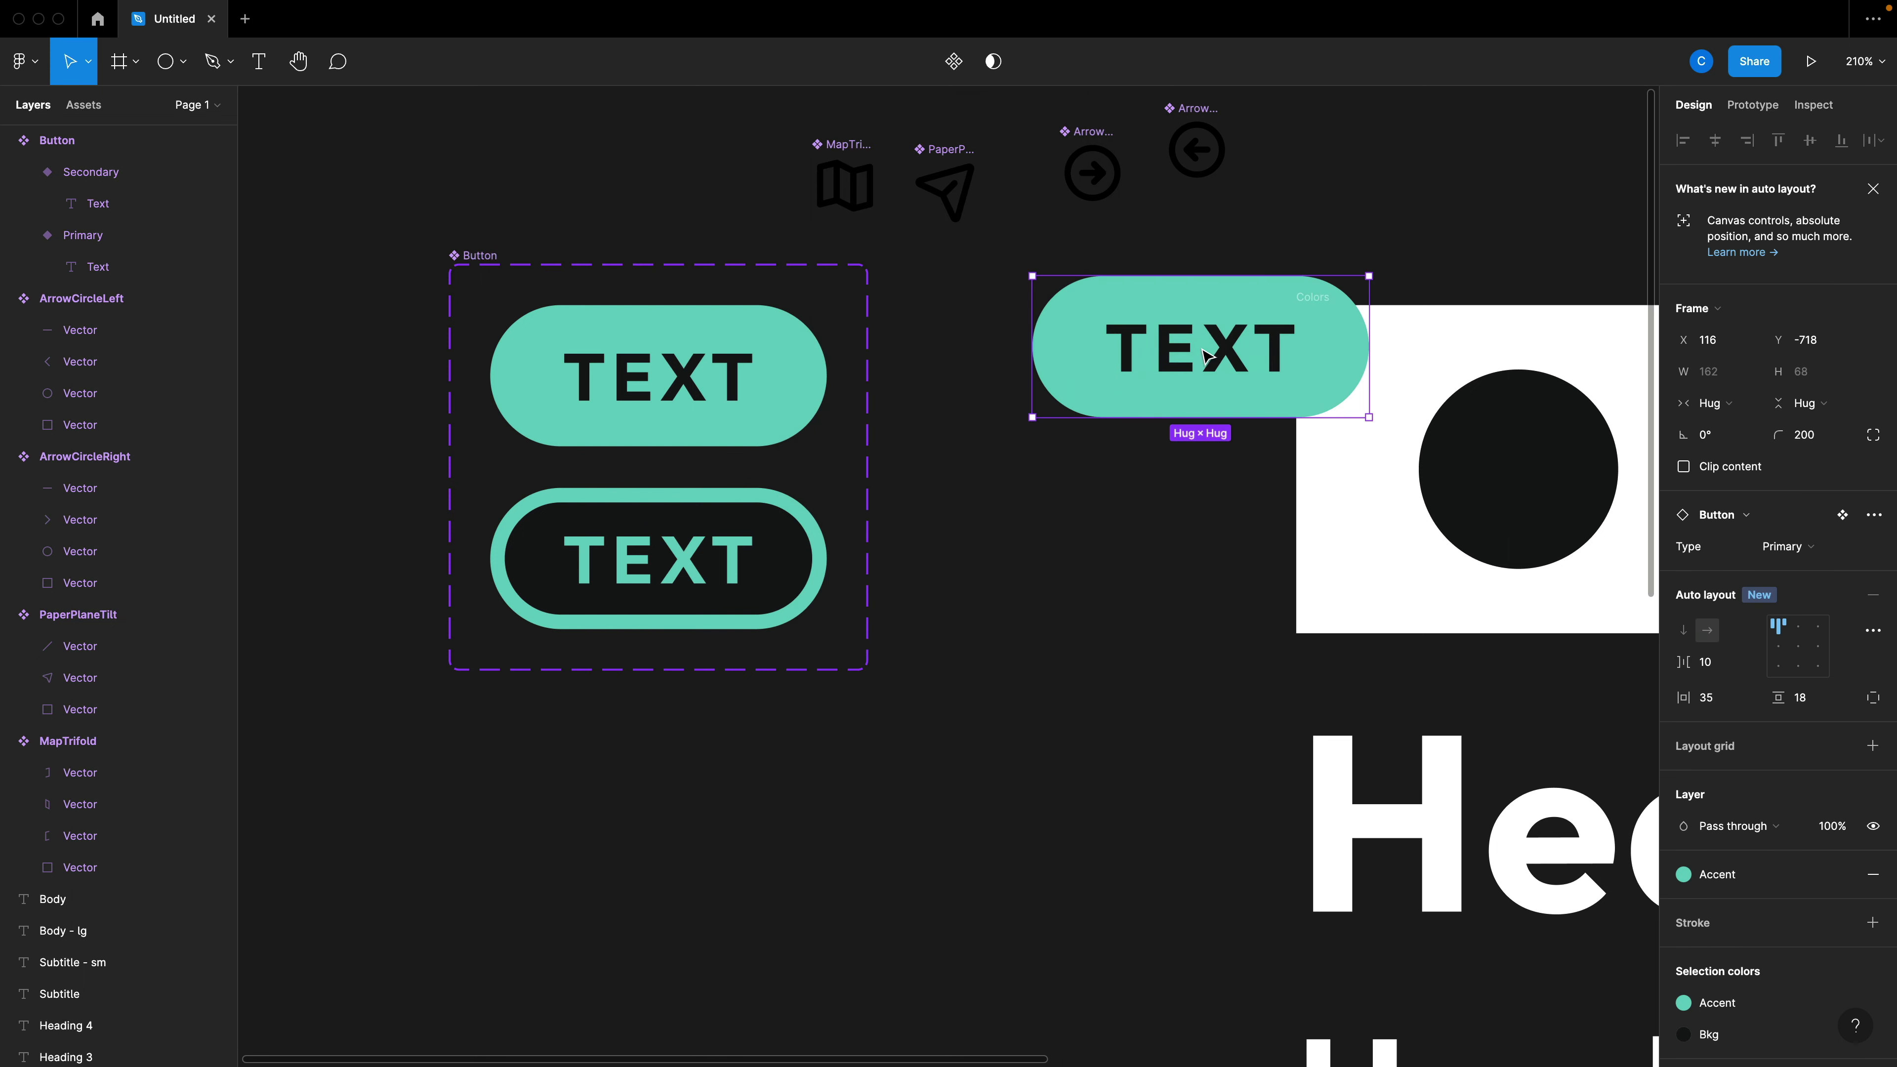
pyautogui.hotkey('ctrl', 'z')
# Place a Button instance from the assets library above the component set, undo it, and return to the layer list.
pyautogui.click(81, 107)
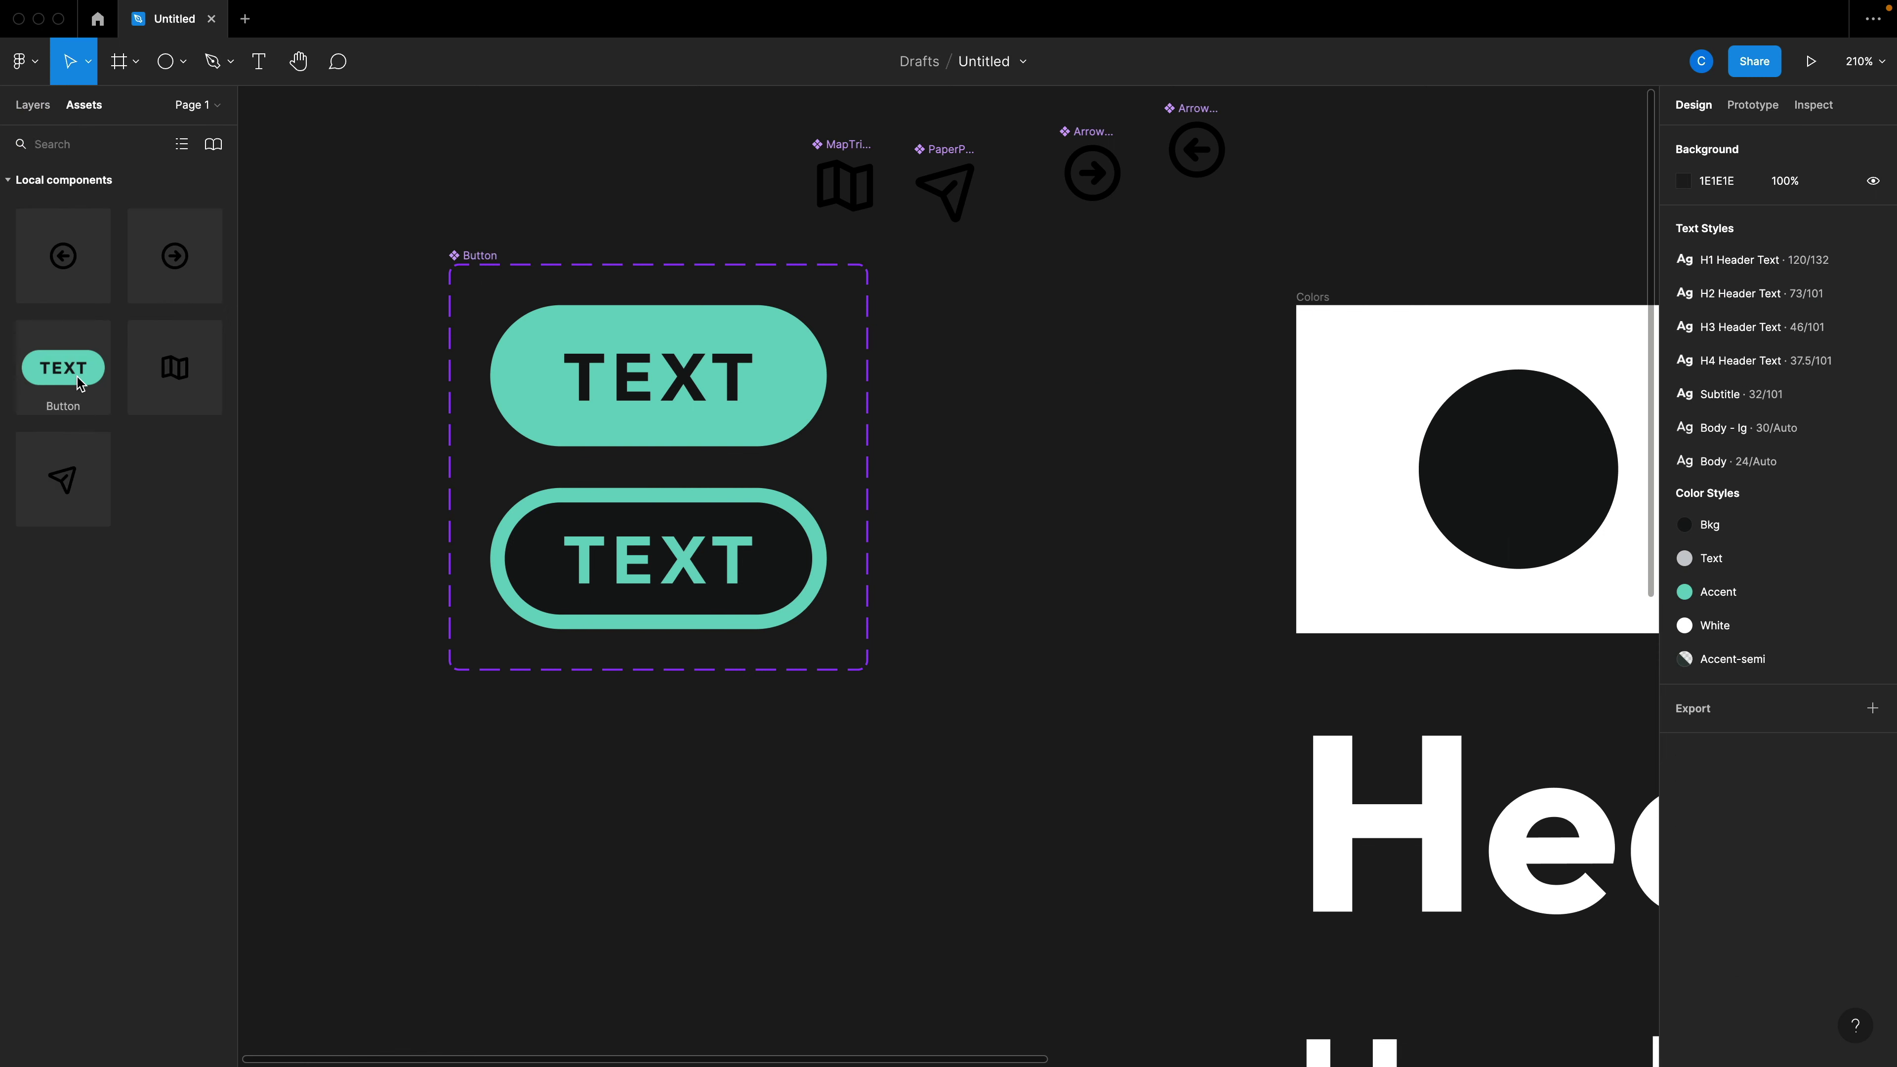
pyautogui.moveTo(80, 385); pyautogui.dragTo(527, 196)
pyautogui.hotkey('ctrl', 'z')
pyautogui.click(16, 119)
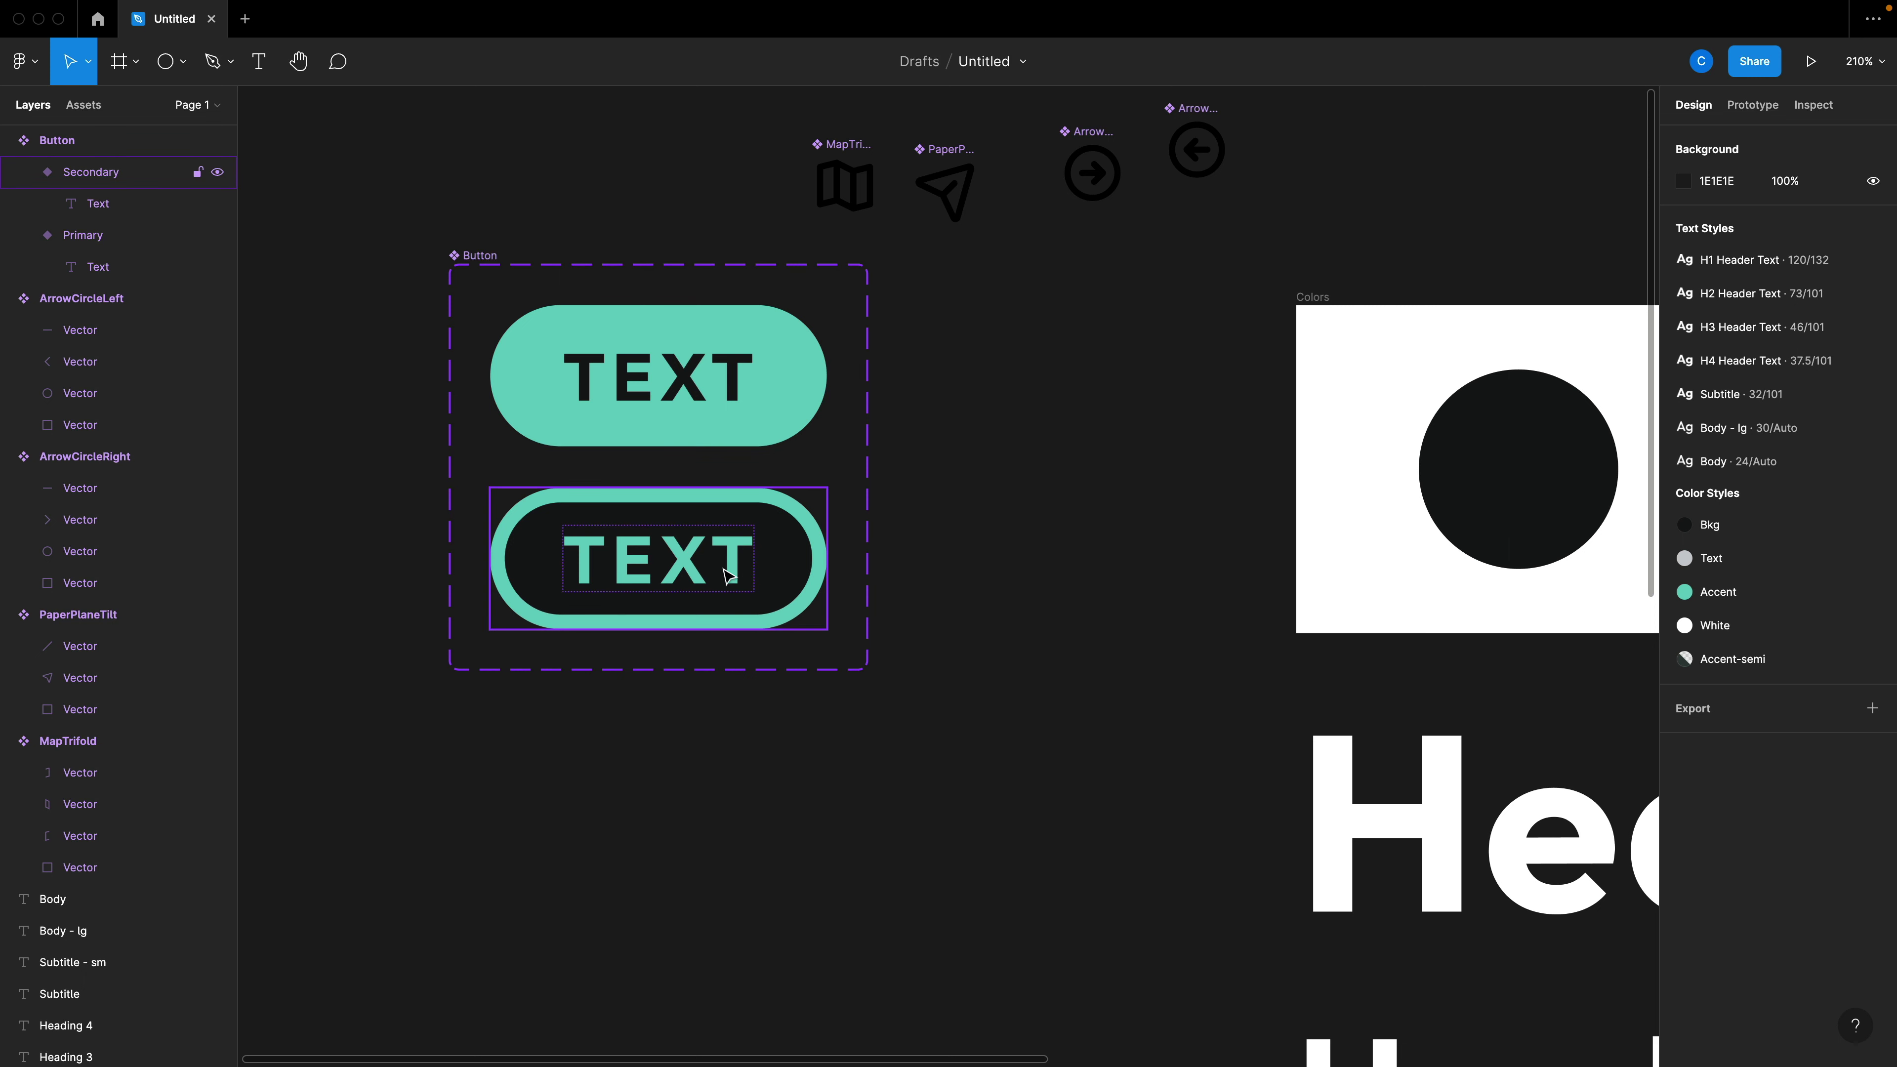
# Copy the Primary variant out of the Button component set as an instance near the Colors frame.
pyautogui.click(457, 260)
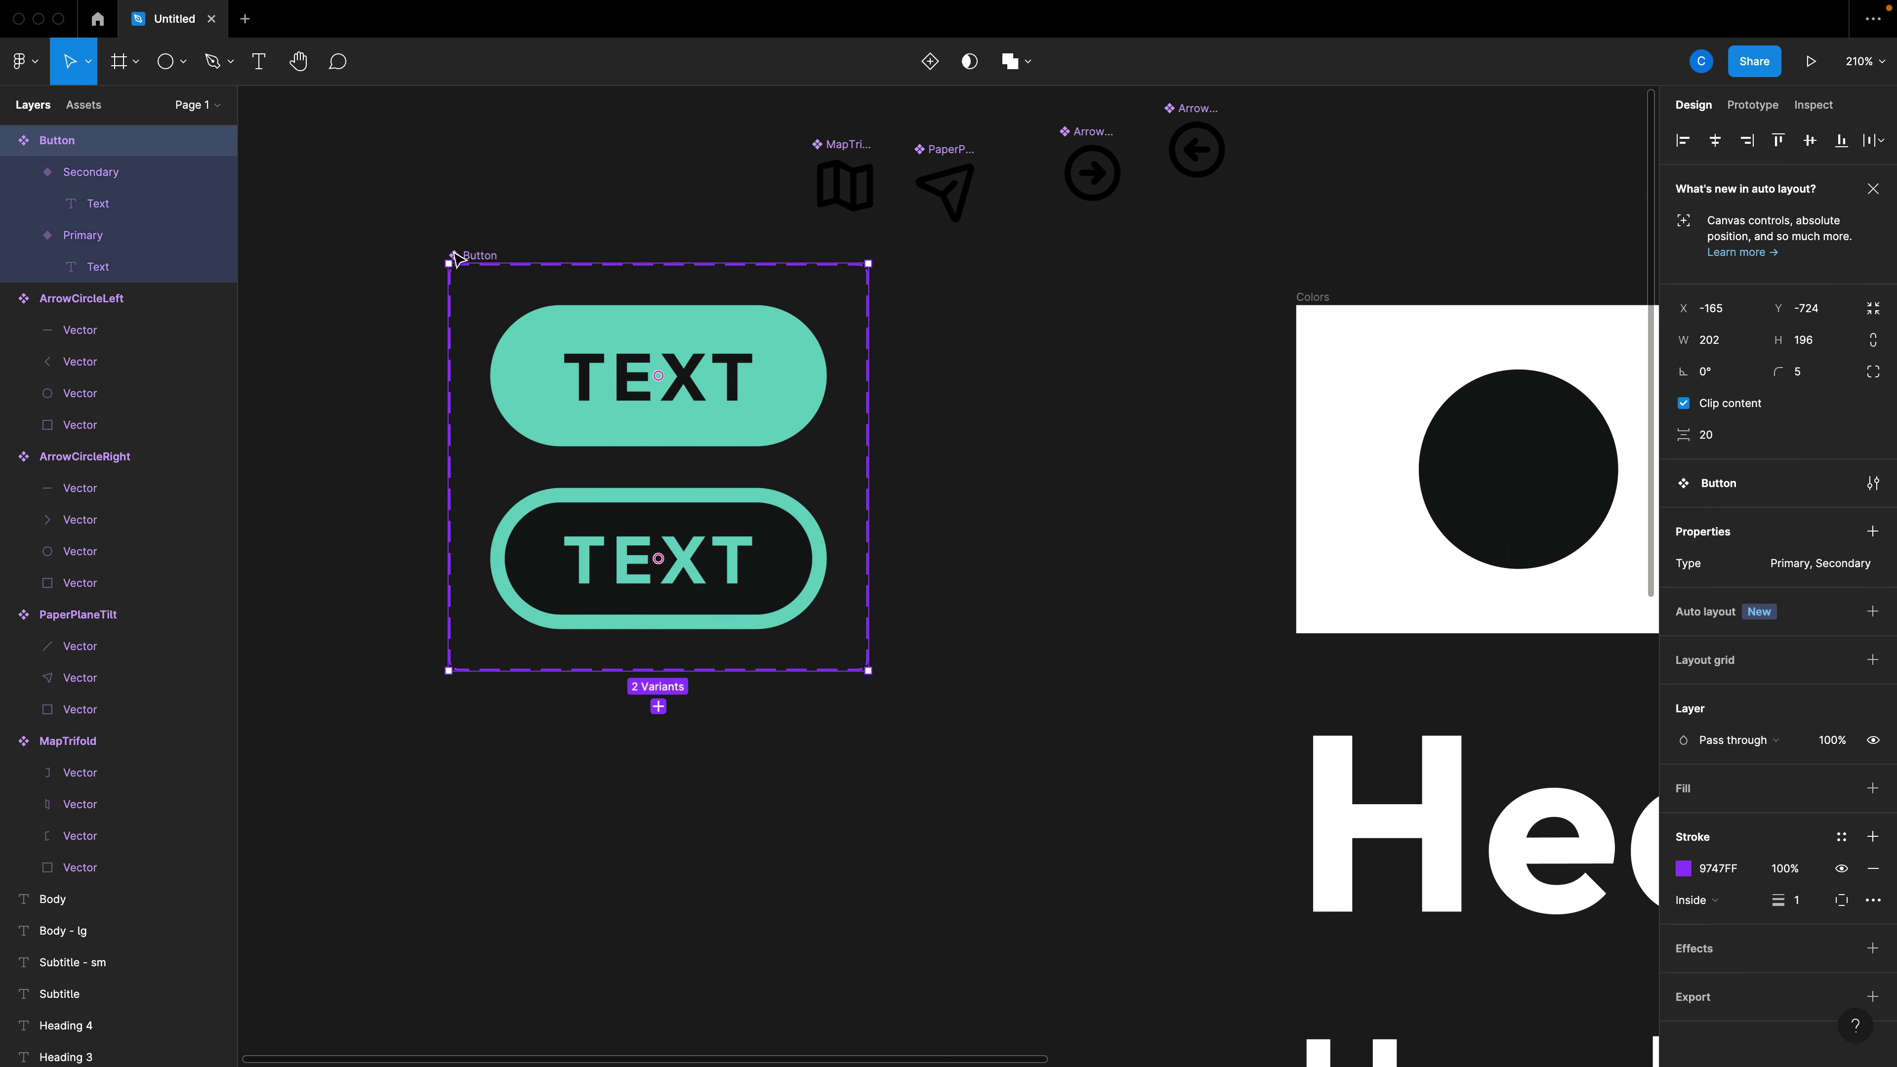
pyautogui.click(533, 320)
pyautogui.moveTo(562, 392); pyautogui.dragTo(1122, 423)
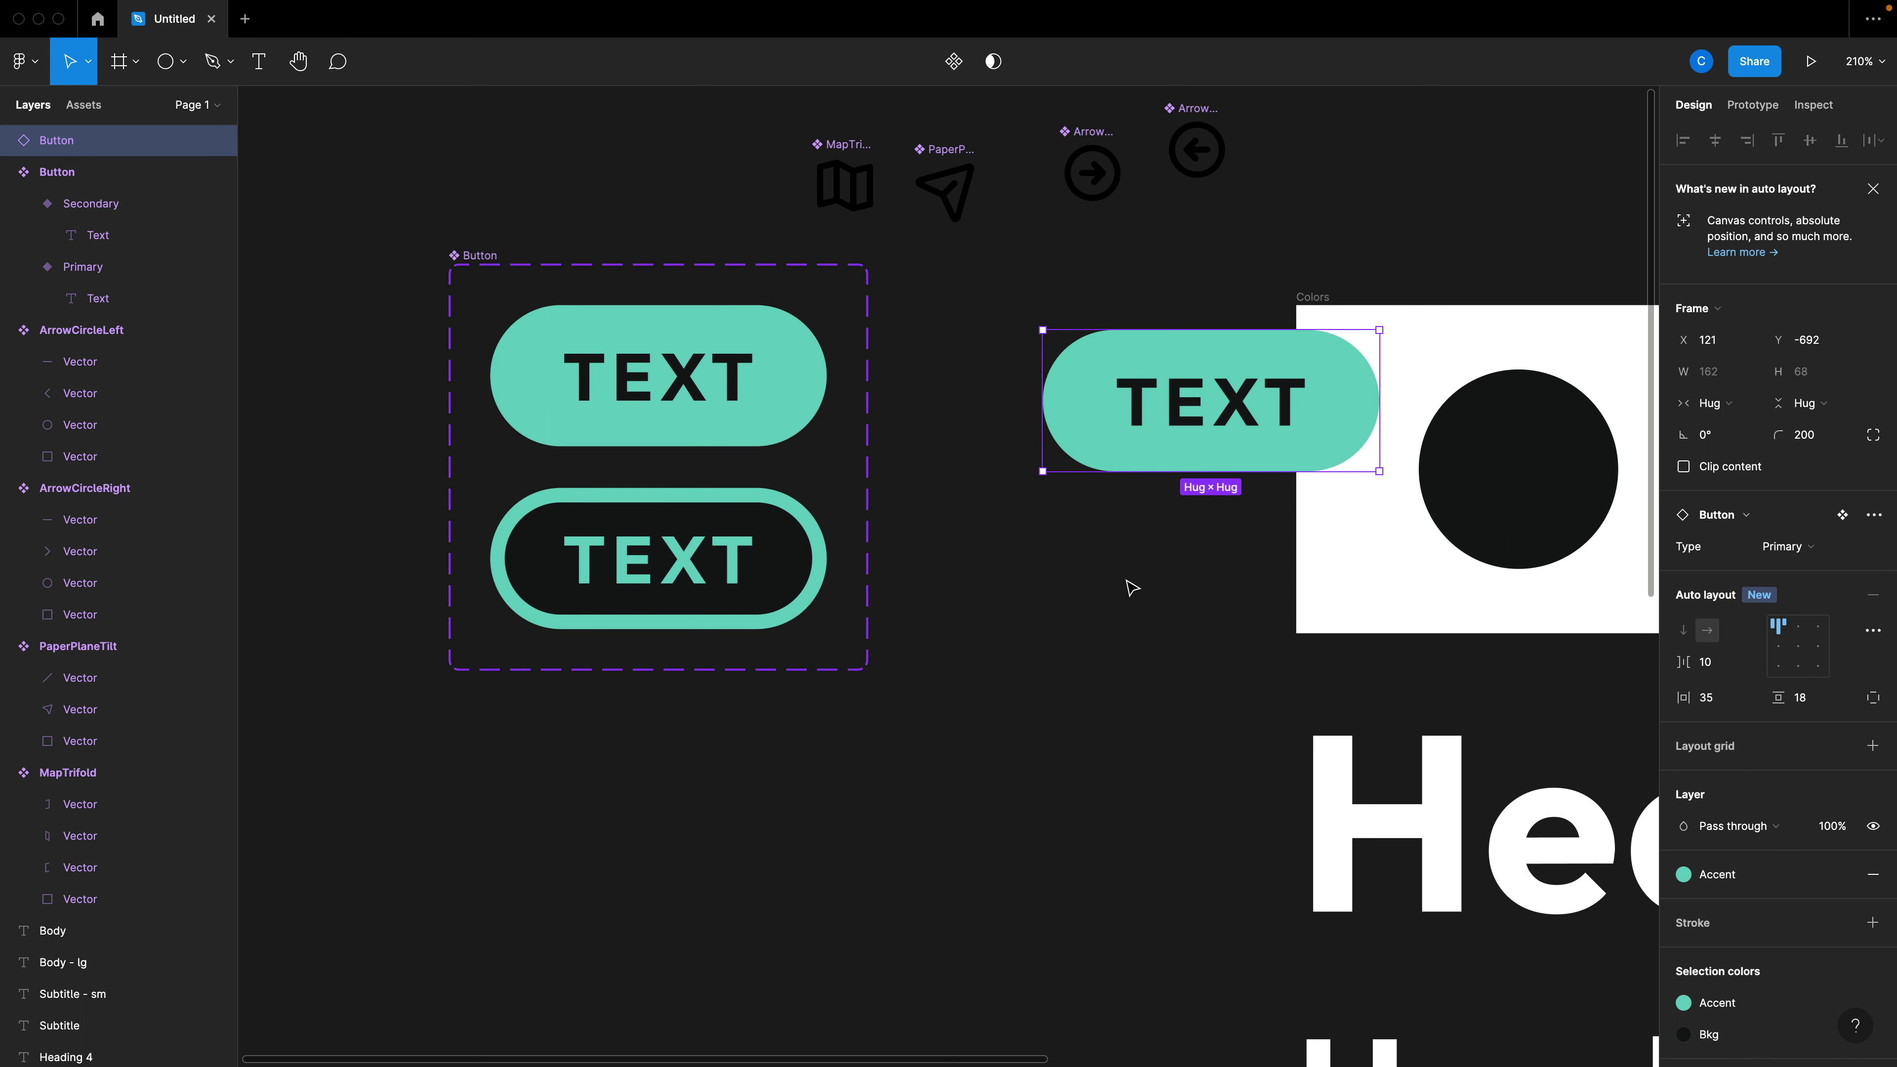
# Jump from the button instance to its main component and back, and delete the instance.
pyautogui.click(1842, 515)
pyautogui.click(1398, 538)
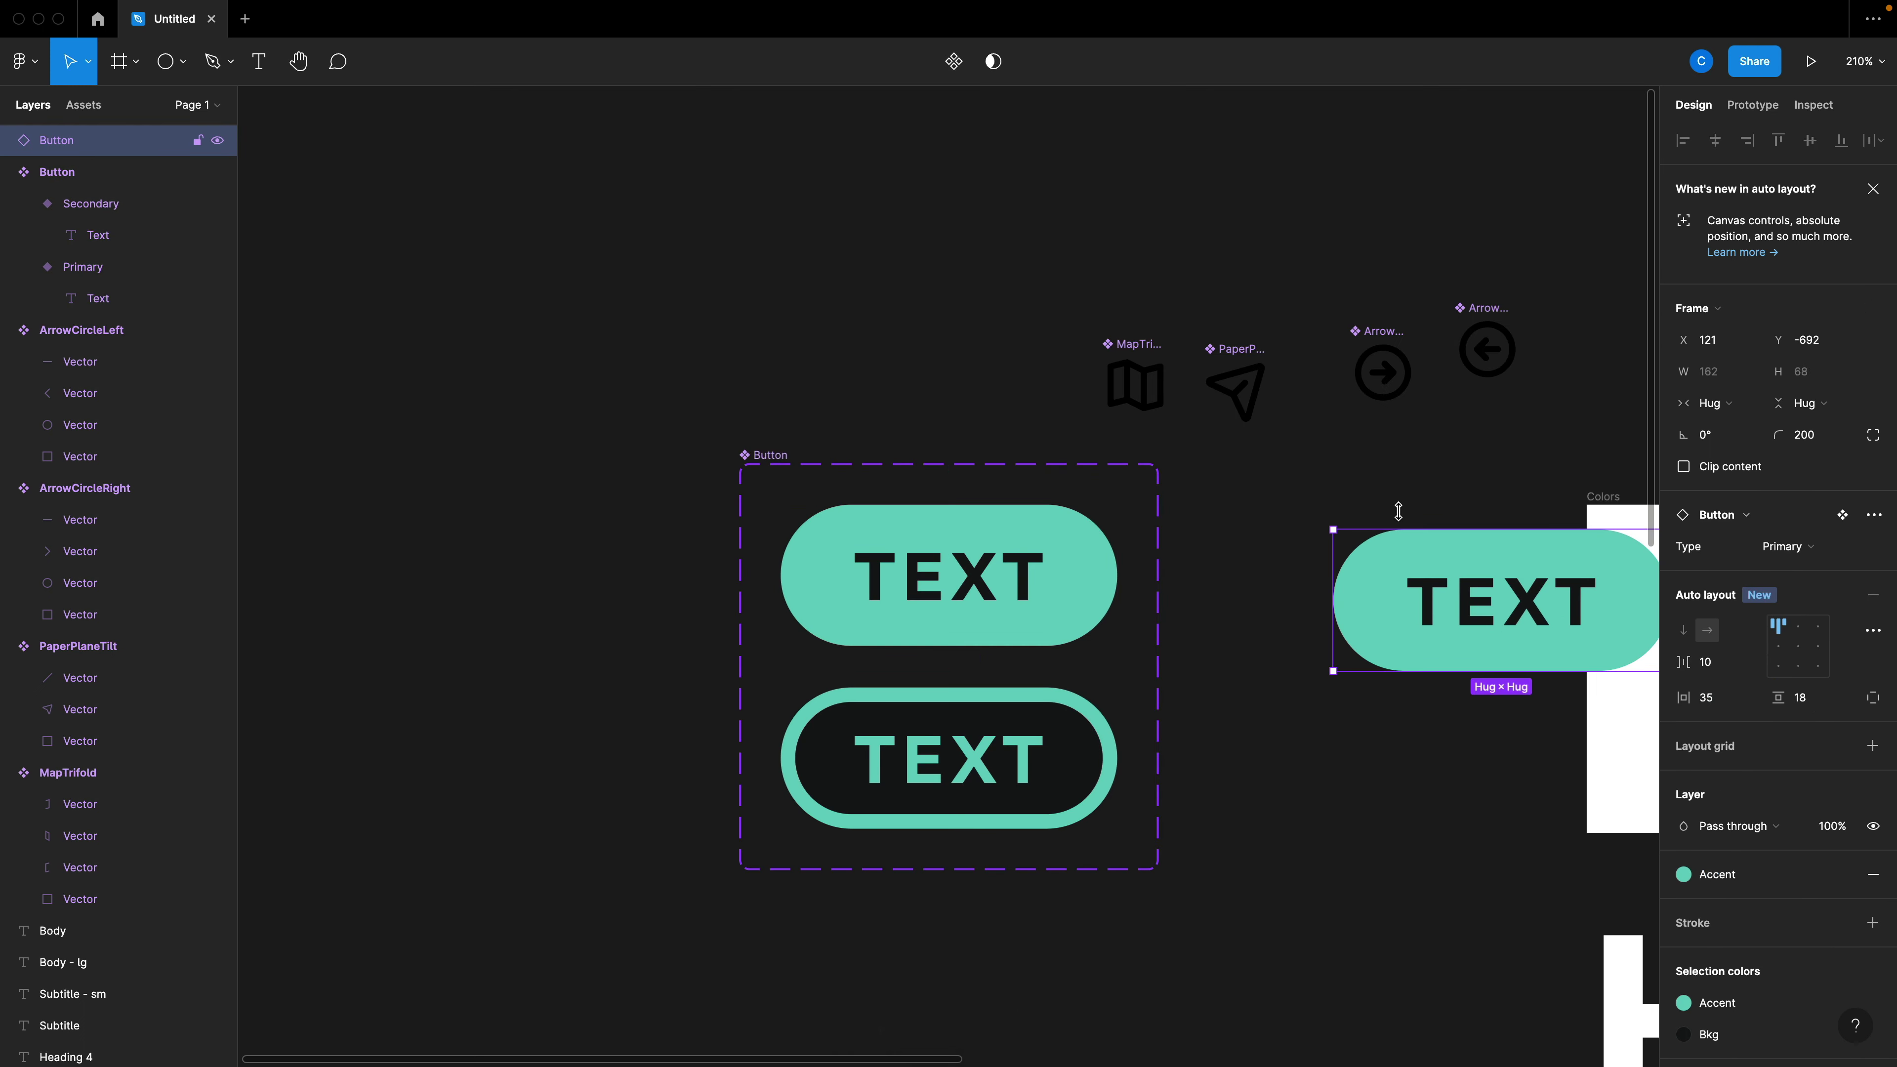
pyautogui.press('Delete')
pyautogui.hscroll(5, 1309, 508)
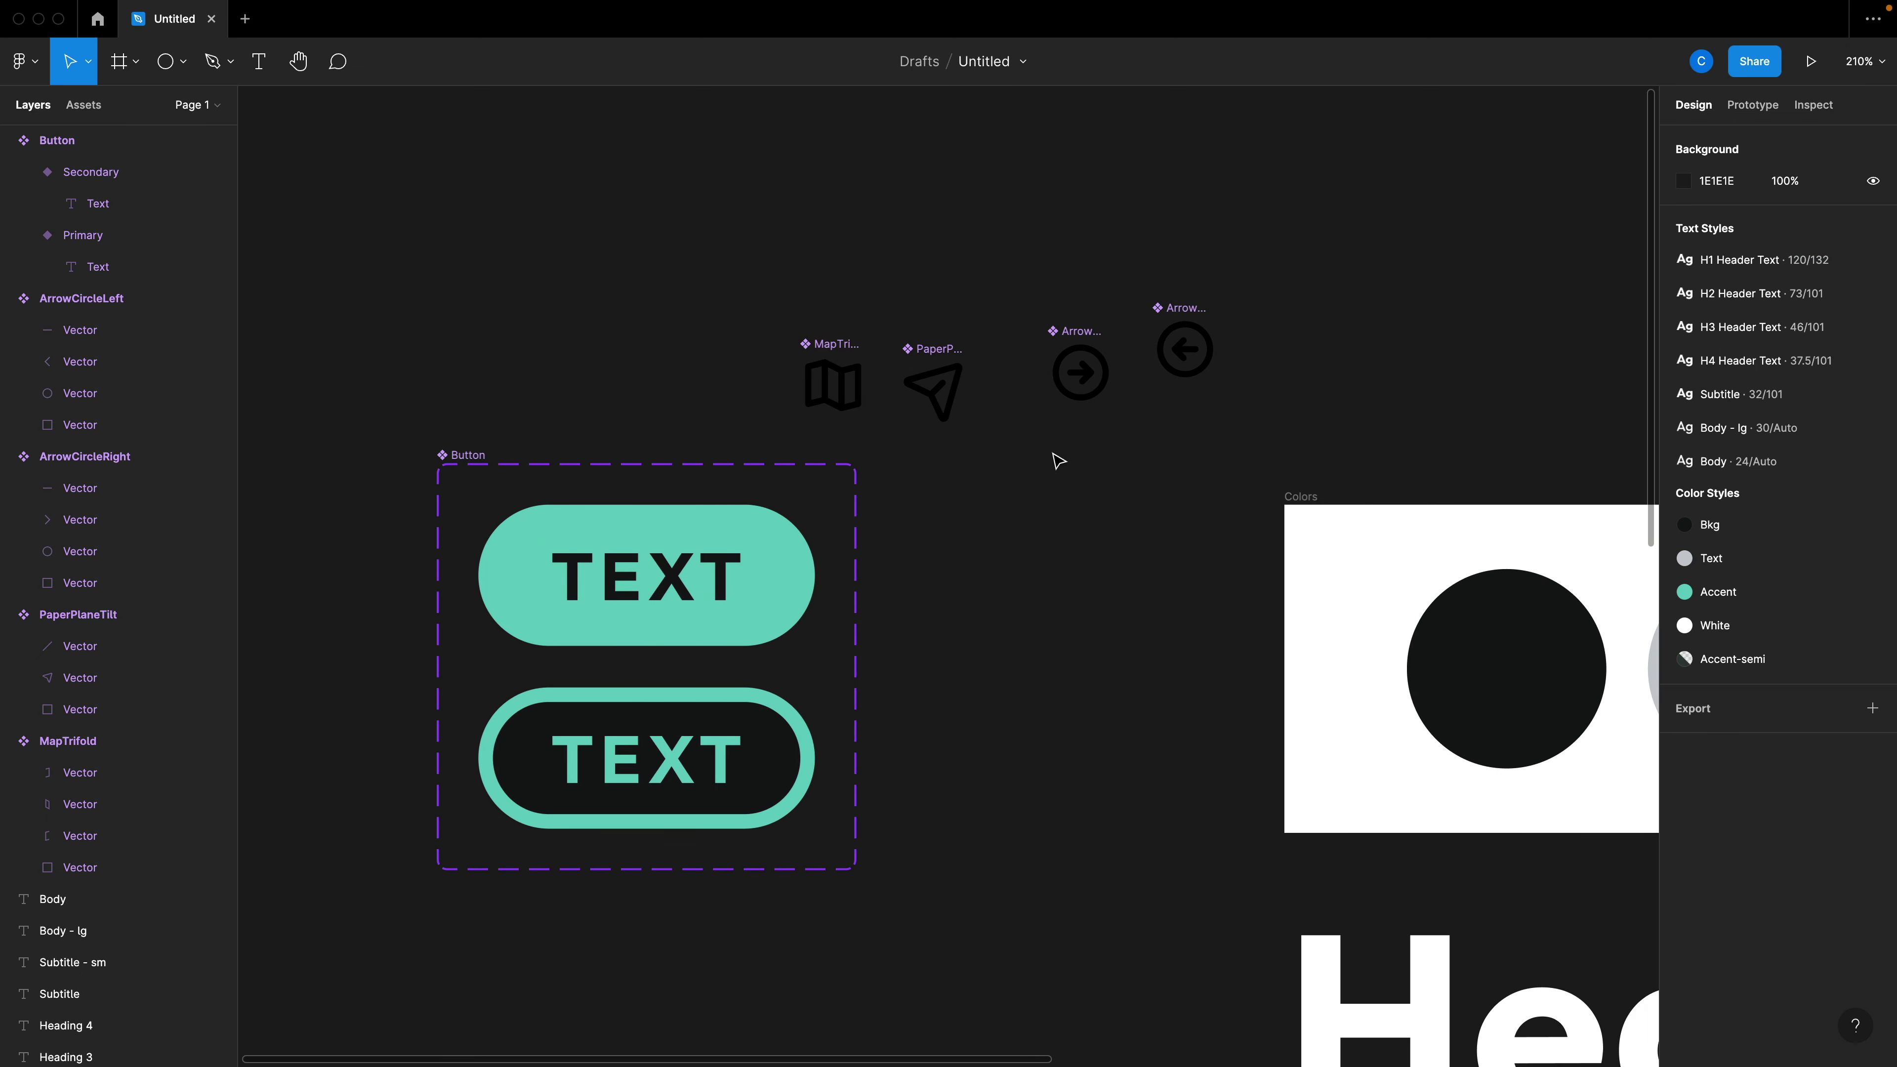
# Move the map, paper plane and right-arrow icons up closer to the height of the left-arrow icon.
pyautogui.moveTo(1059, 461); pyautogui.dragTo(796, 321)
pyautogui.moveTo(933, 389)
pyautogui.mouseDown()
pyautogui.moveTo(927, 333)
pyautogui.moveTo(944, 365)
pyautogui.mouseUp()
pyautogui.click(909, 585)
pyautogui.scroll(-1, 909, 585)
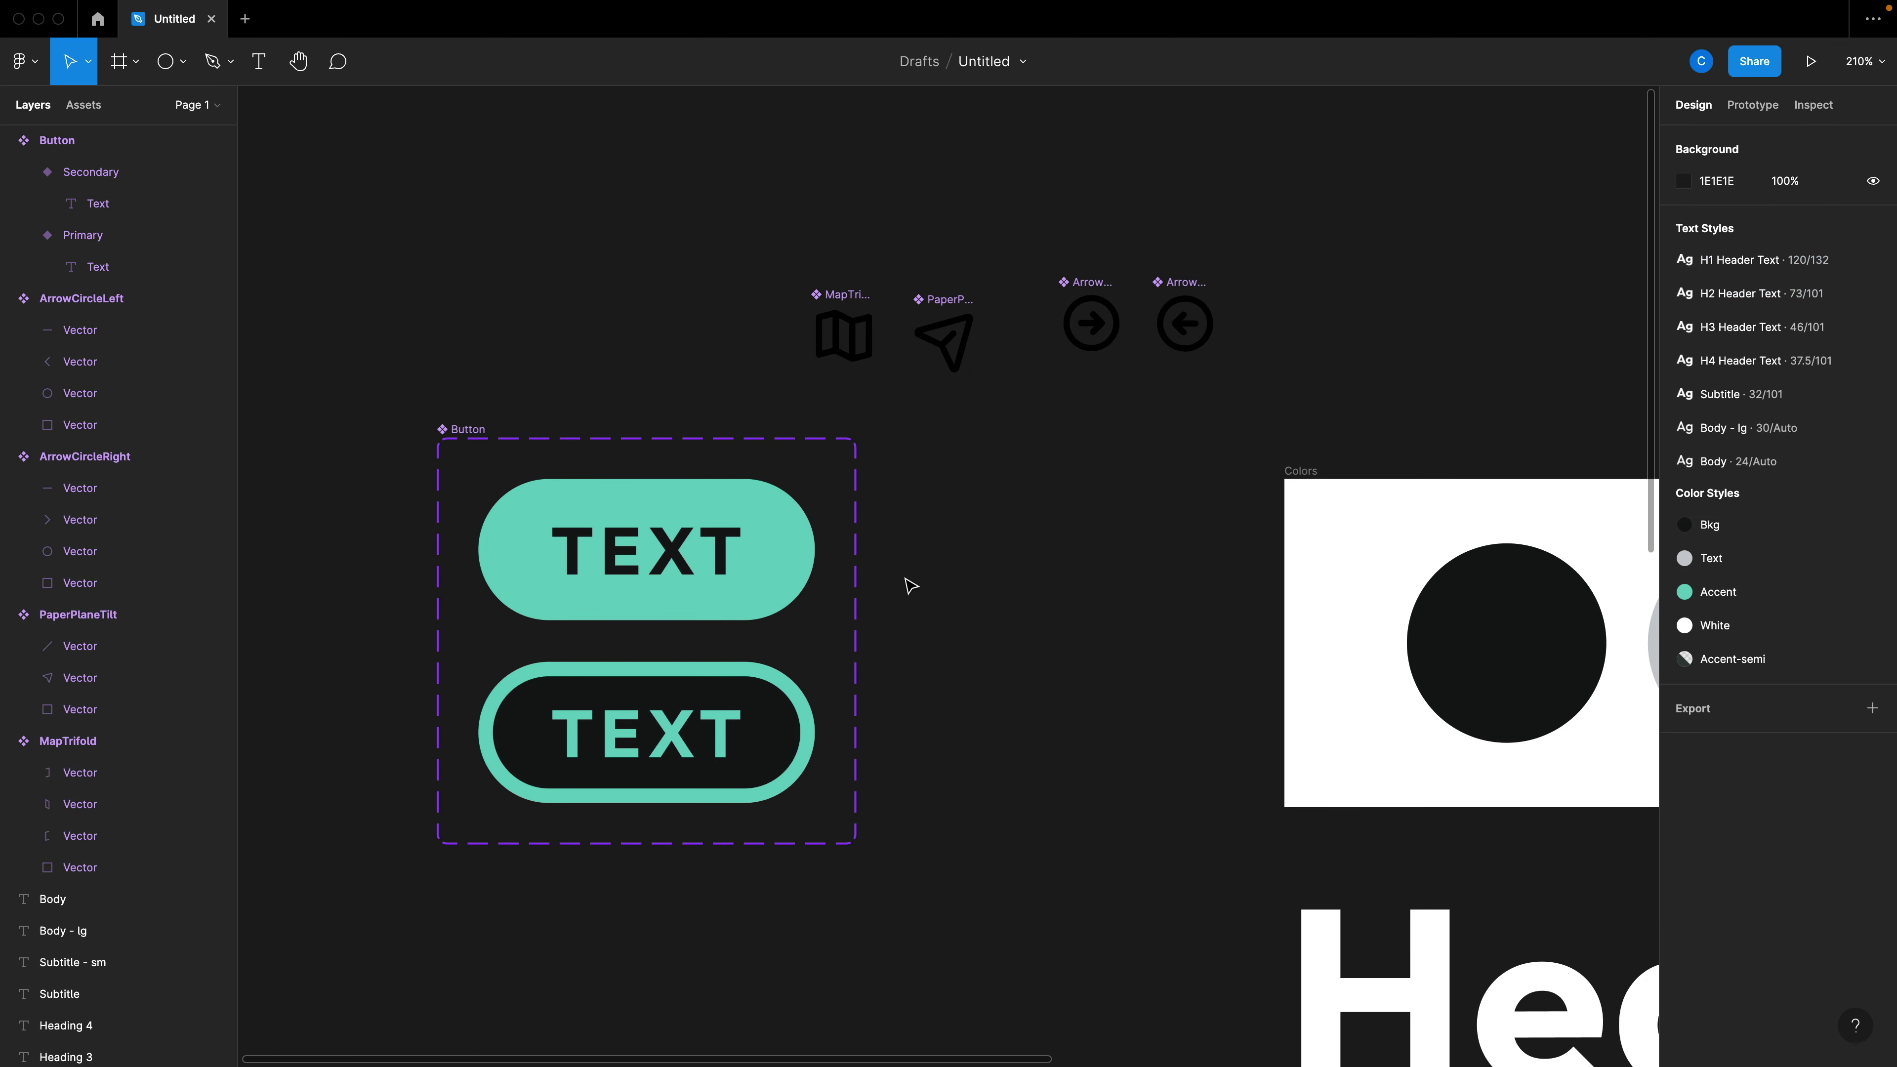
pyautogui.click(735, 551)
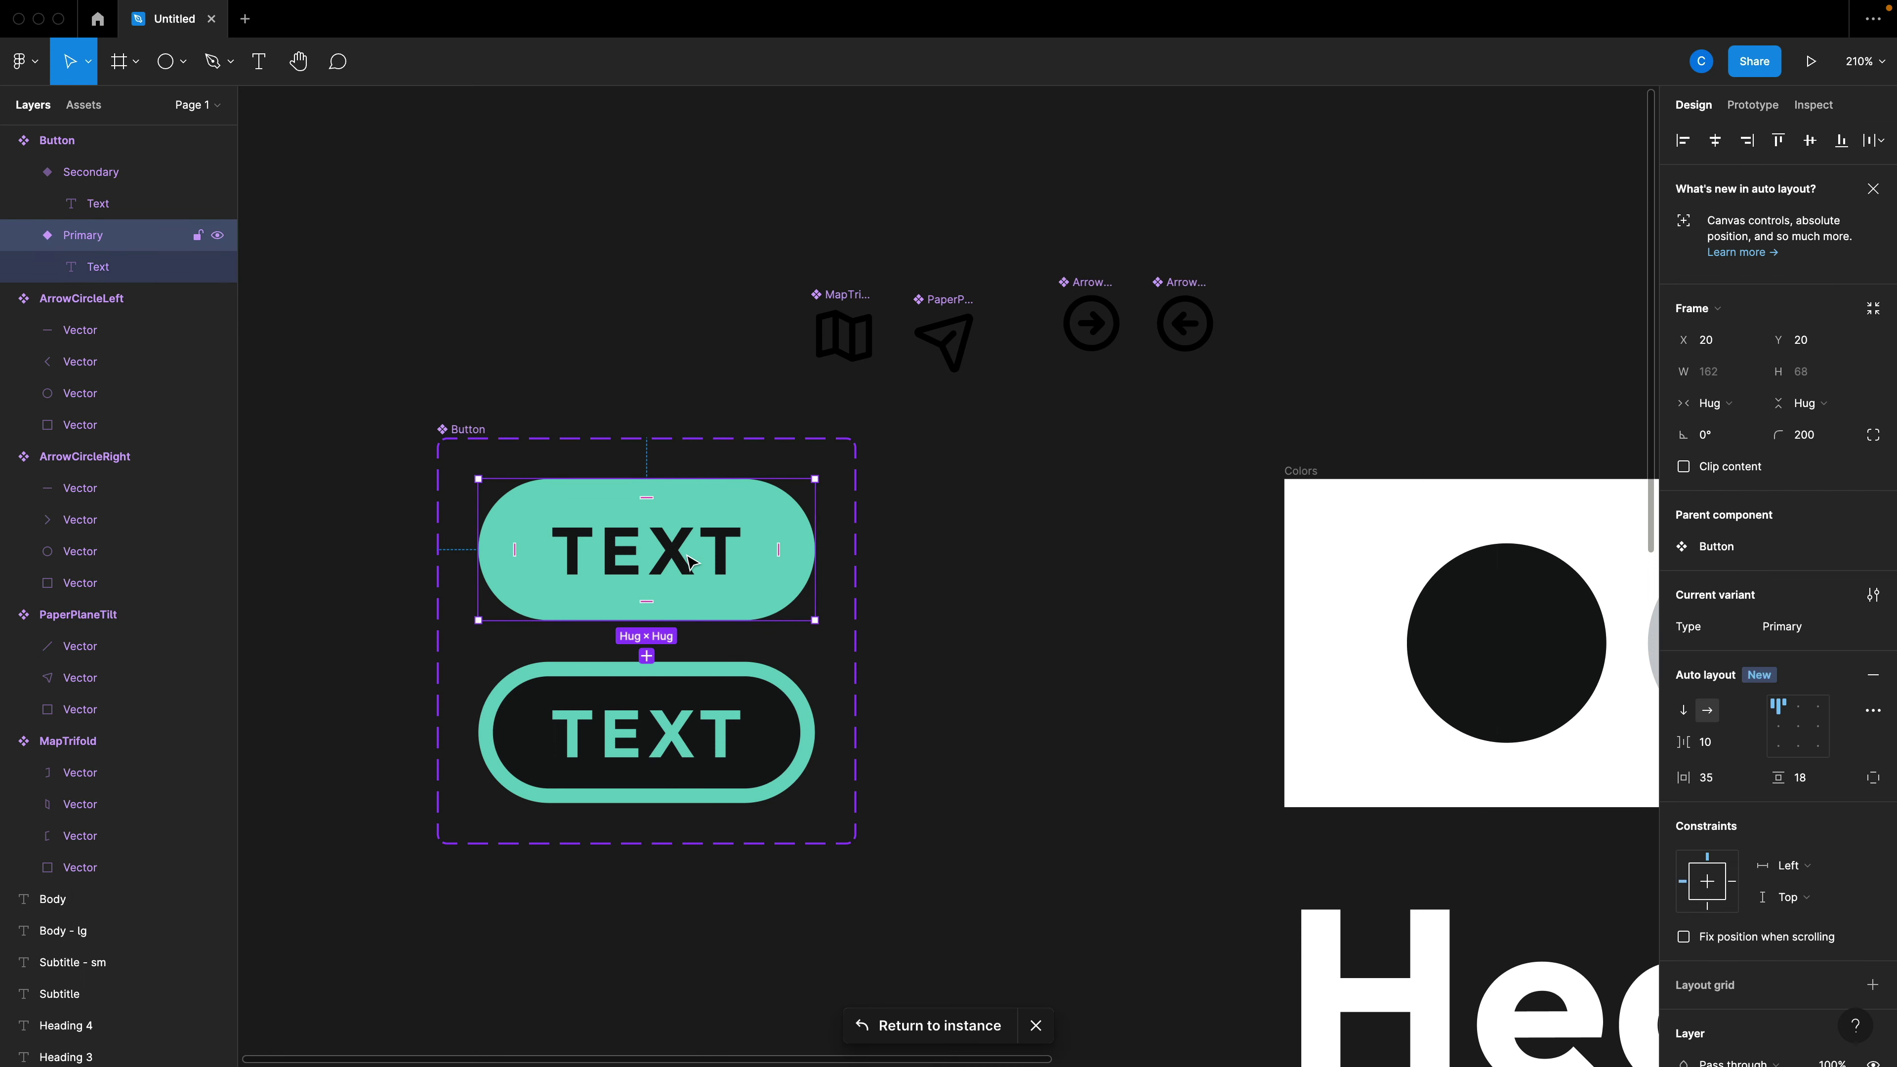
pyautogui.doubleClick(682, 564)
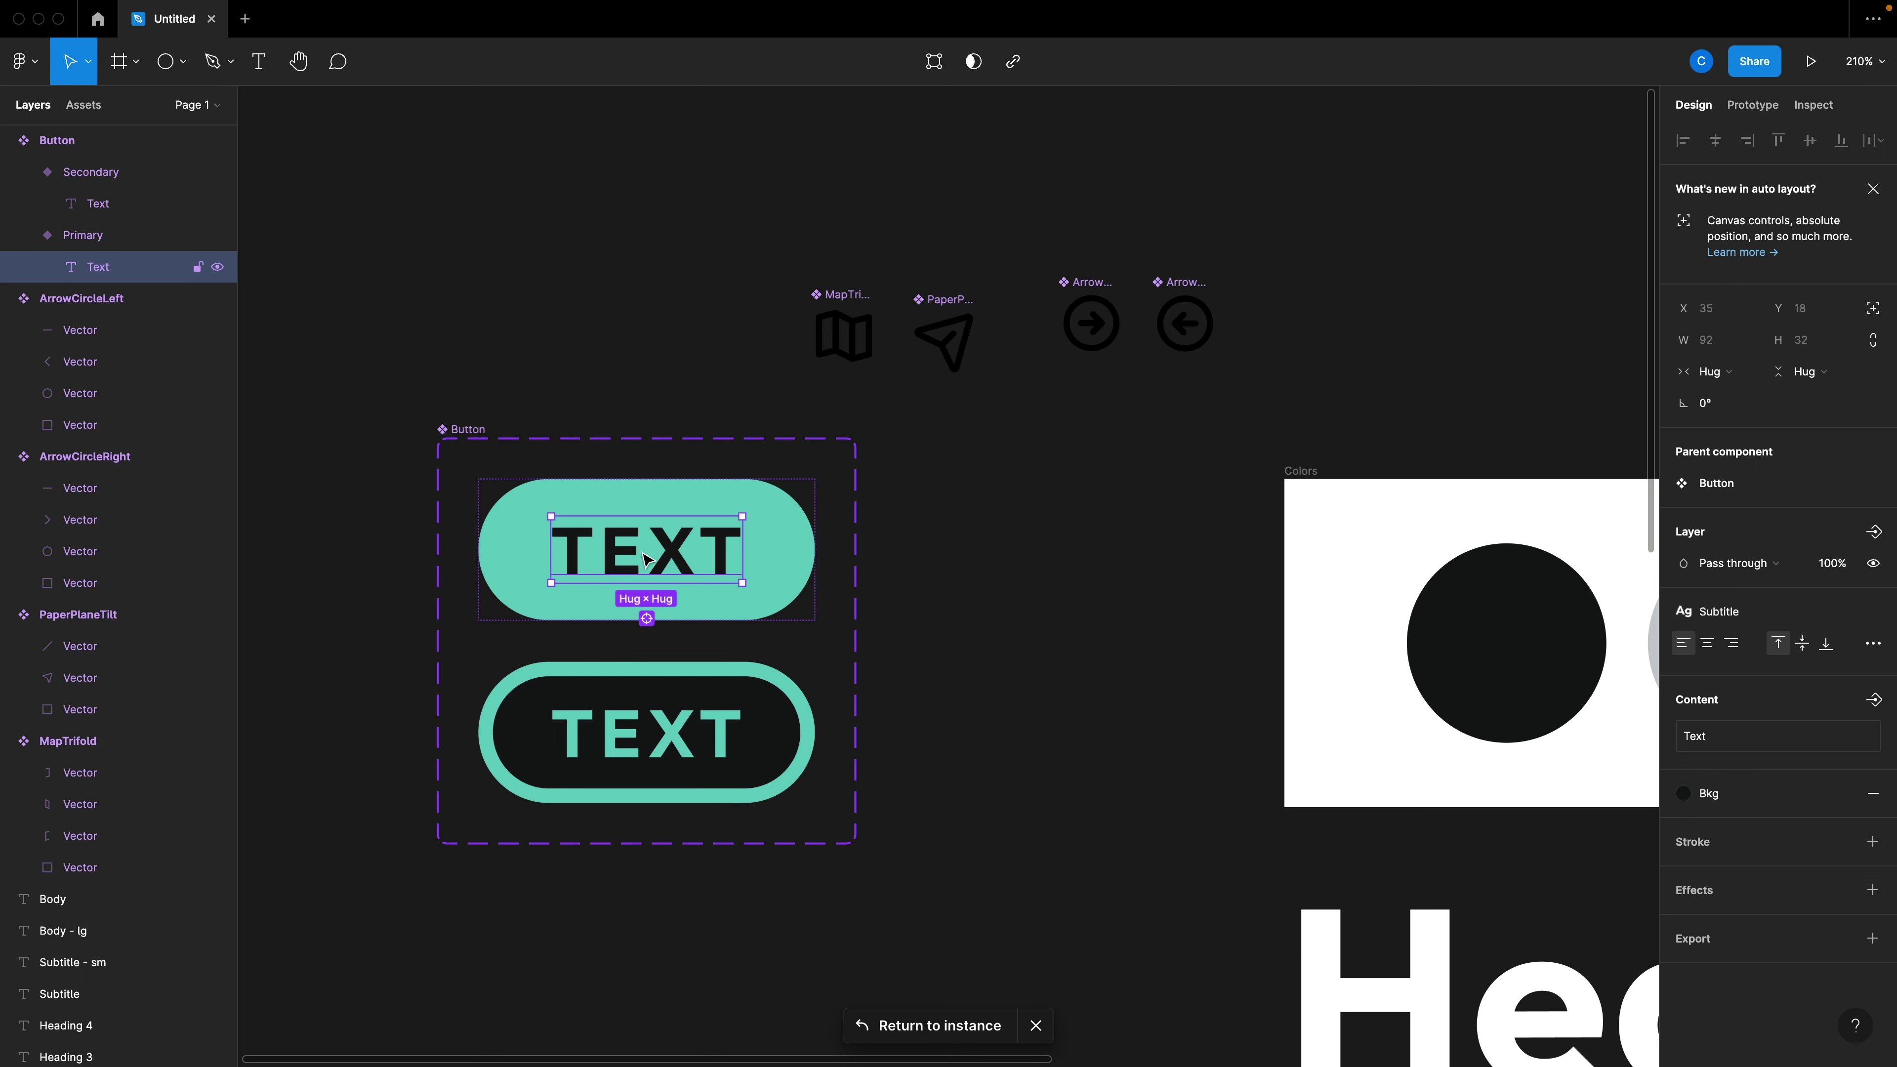
pyautogui.click(541, 447)
pyautogui.click(83, 105)
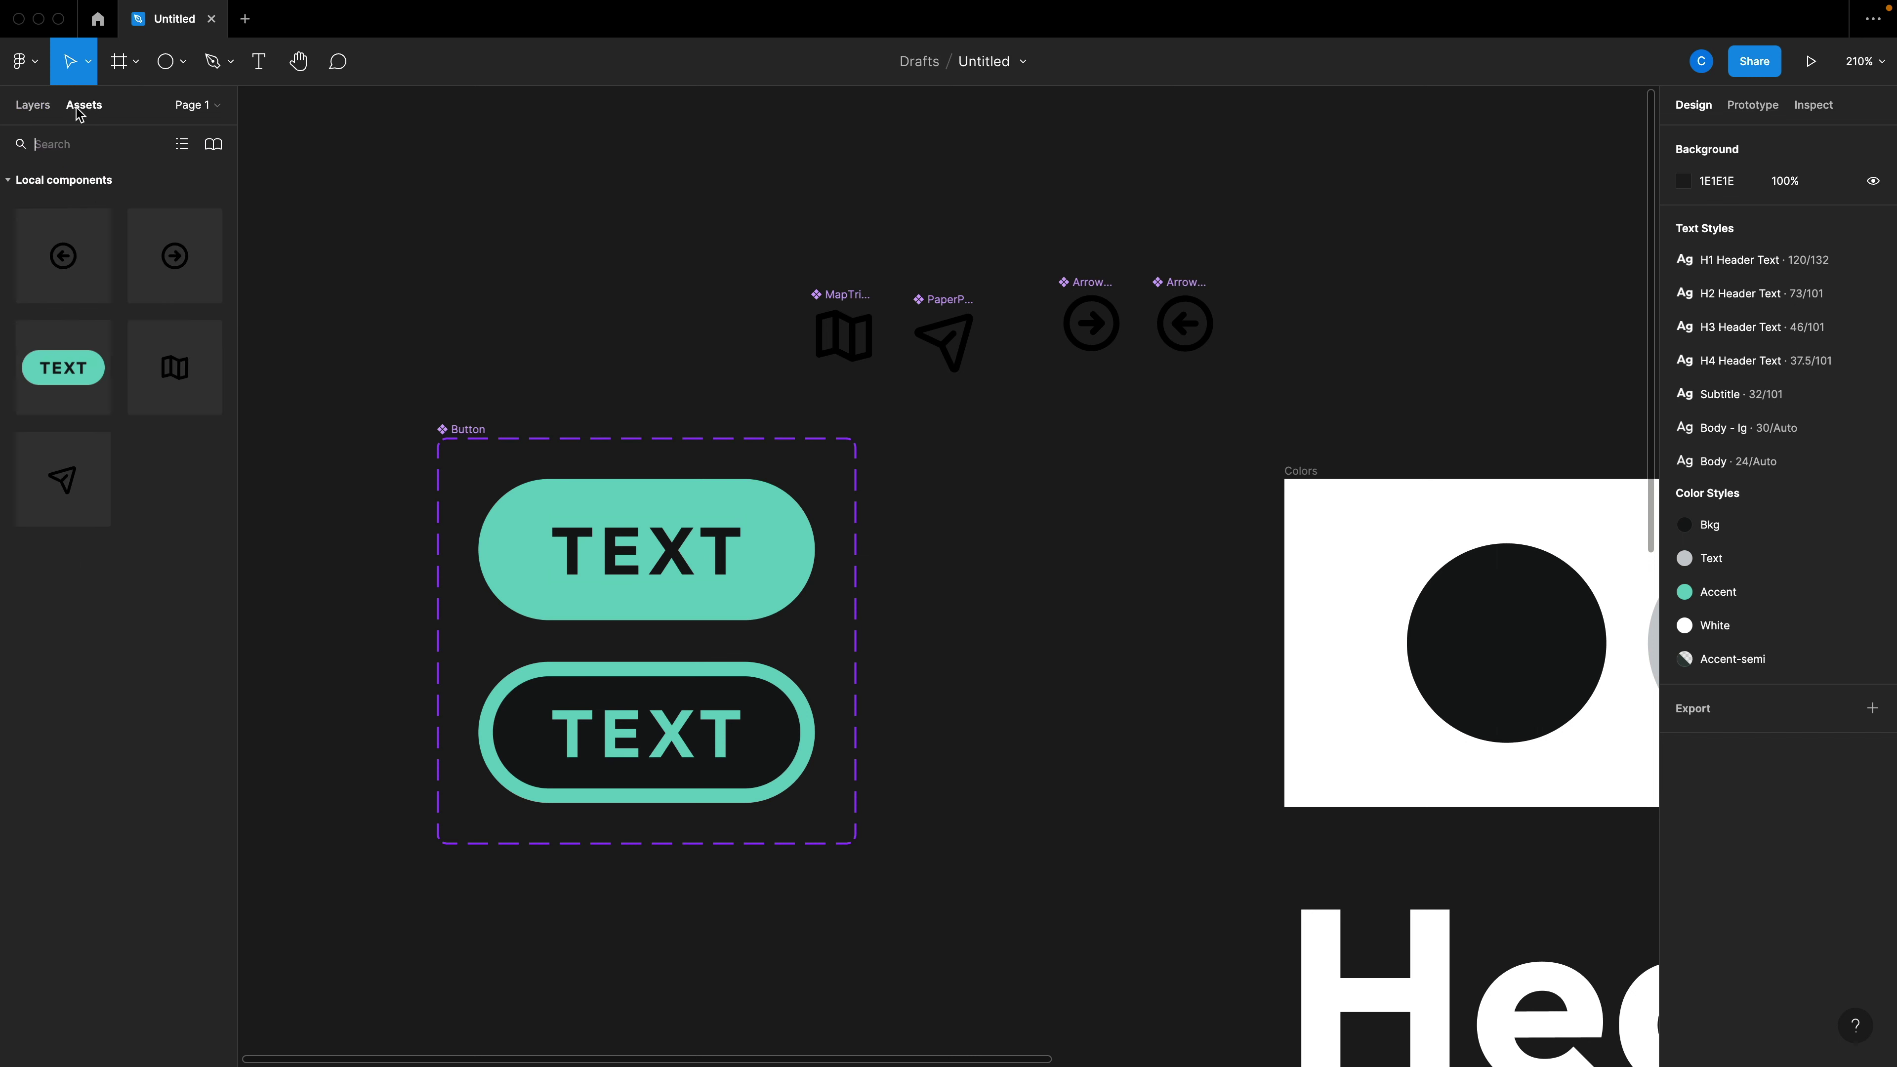
pyautogui.click(32, 105)
# Create a text property named Label with the value "Button Text" on the Button component set.
pyautogui.click(57, 140)
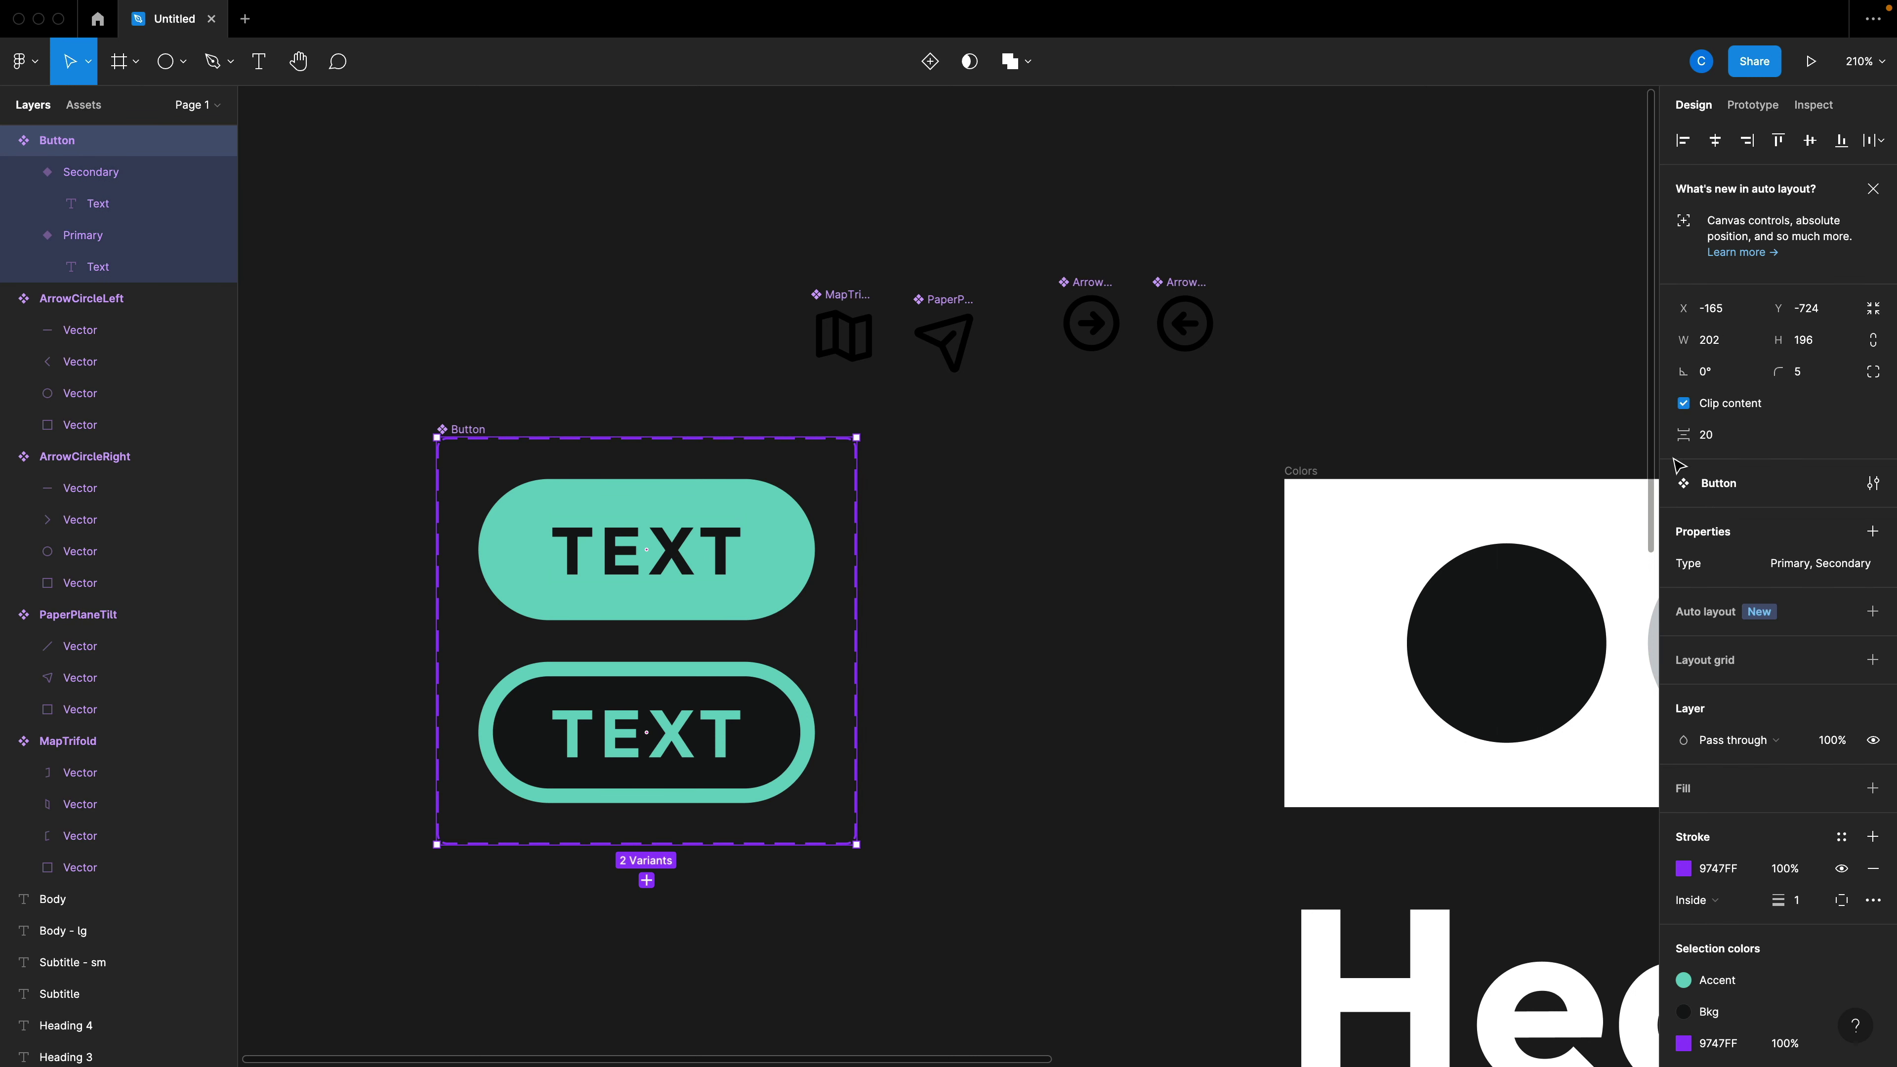
pyautogui.click(1875, 535)
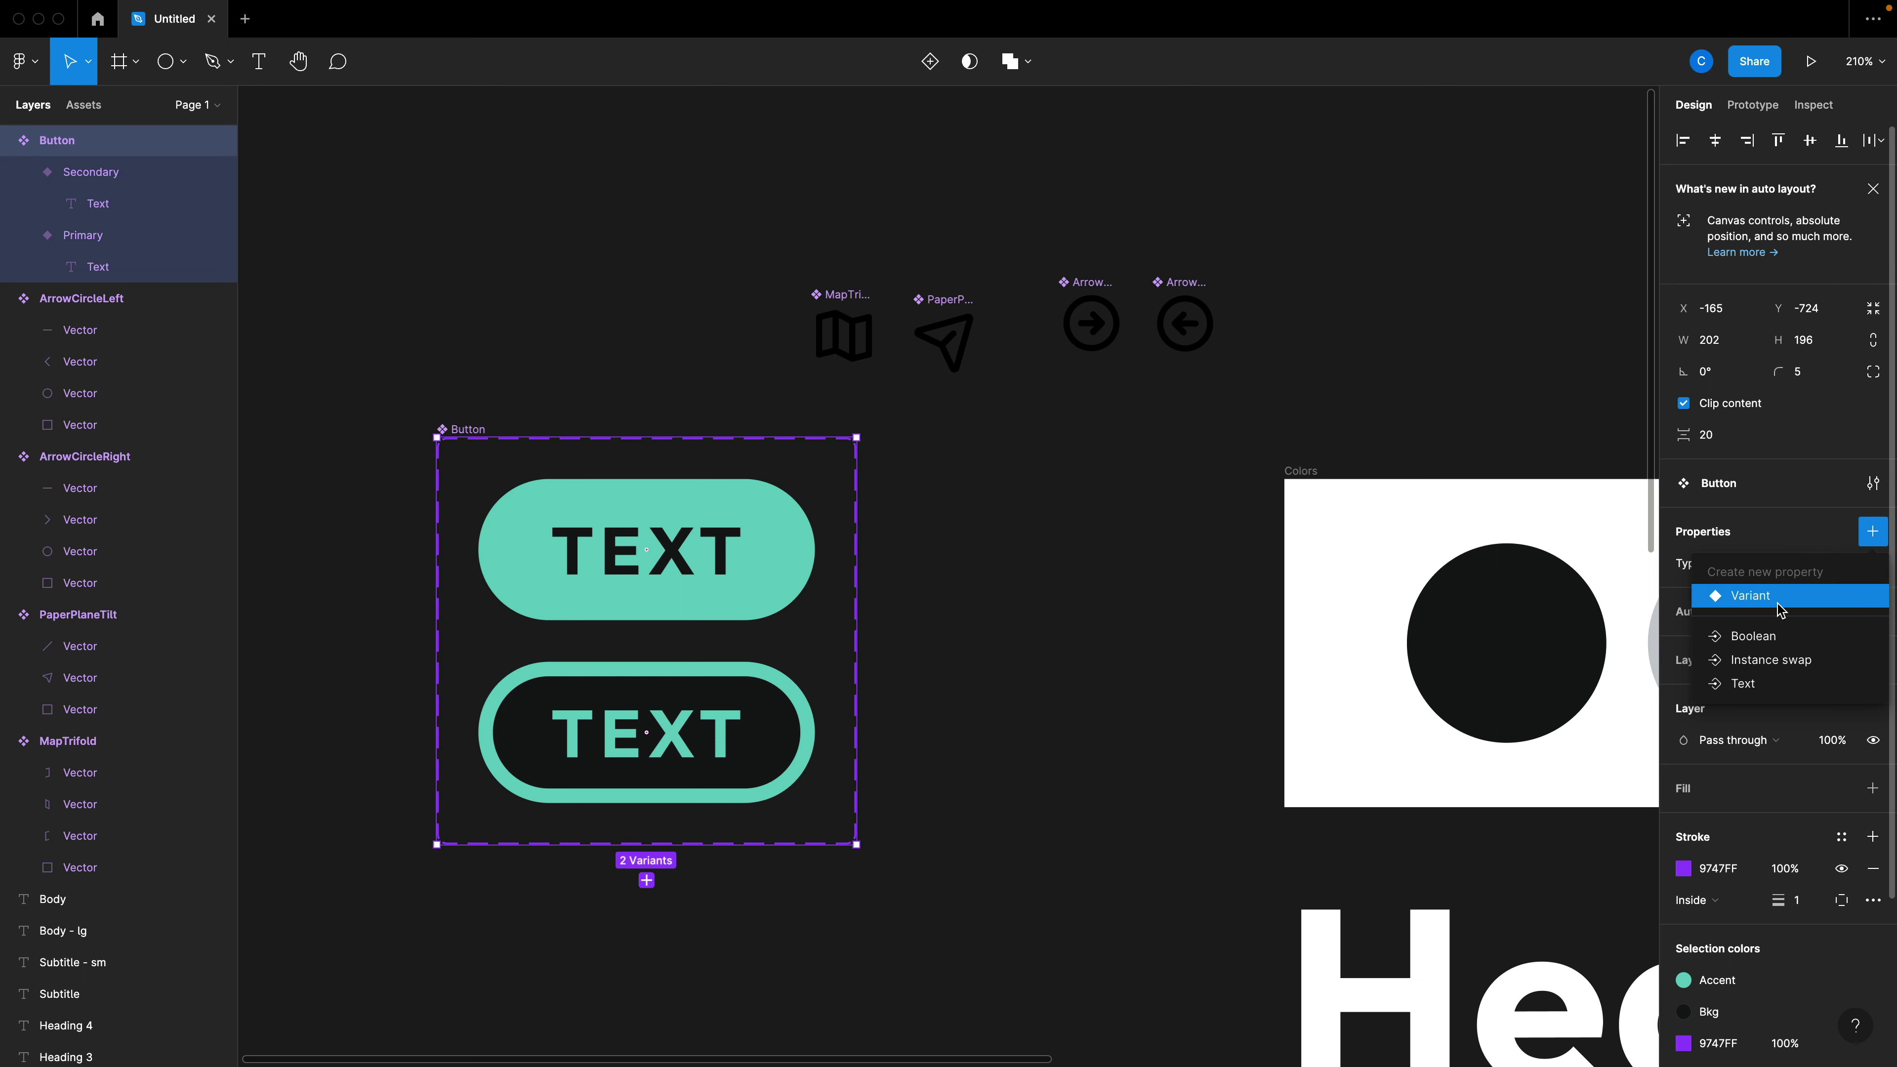
pyautogui.click(1745, 684)
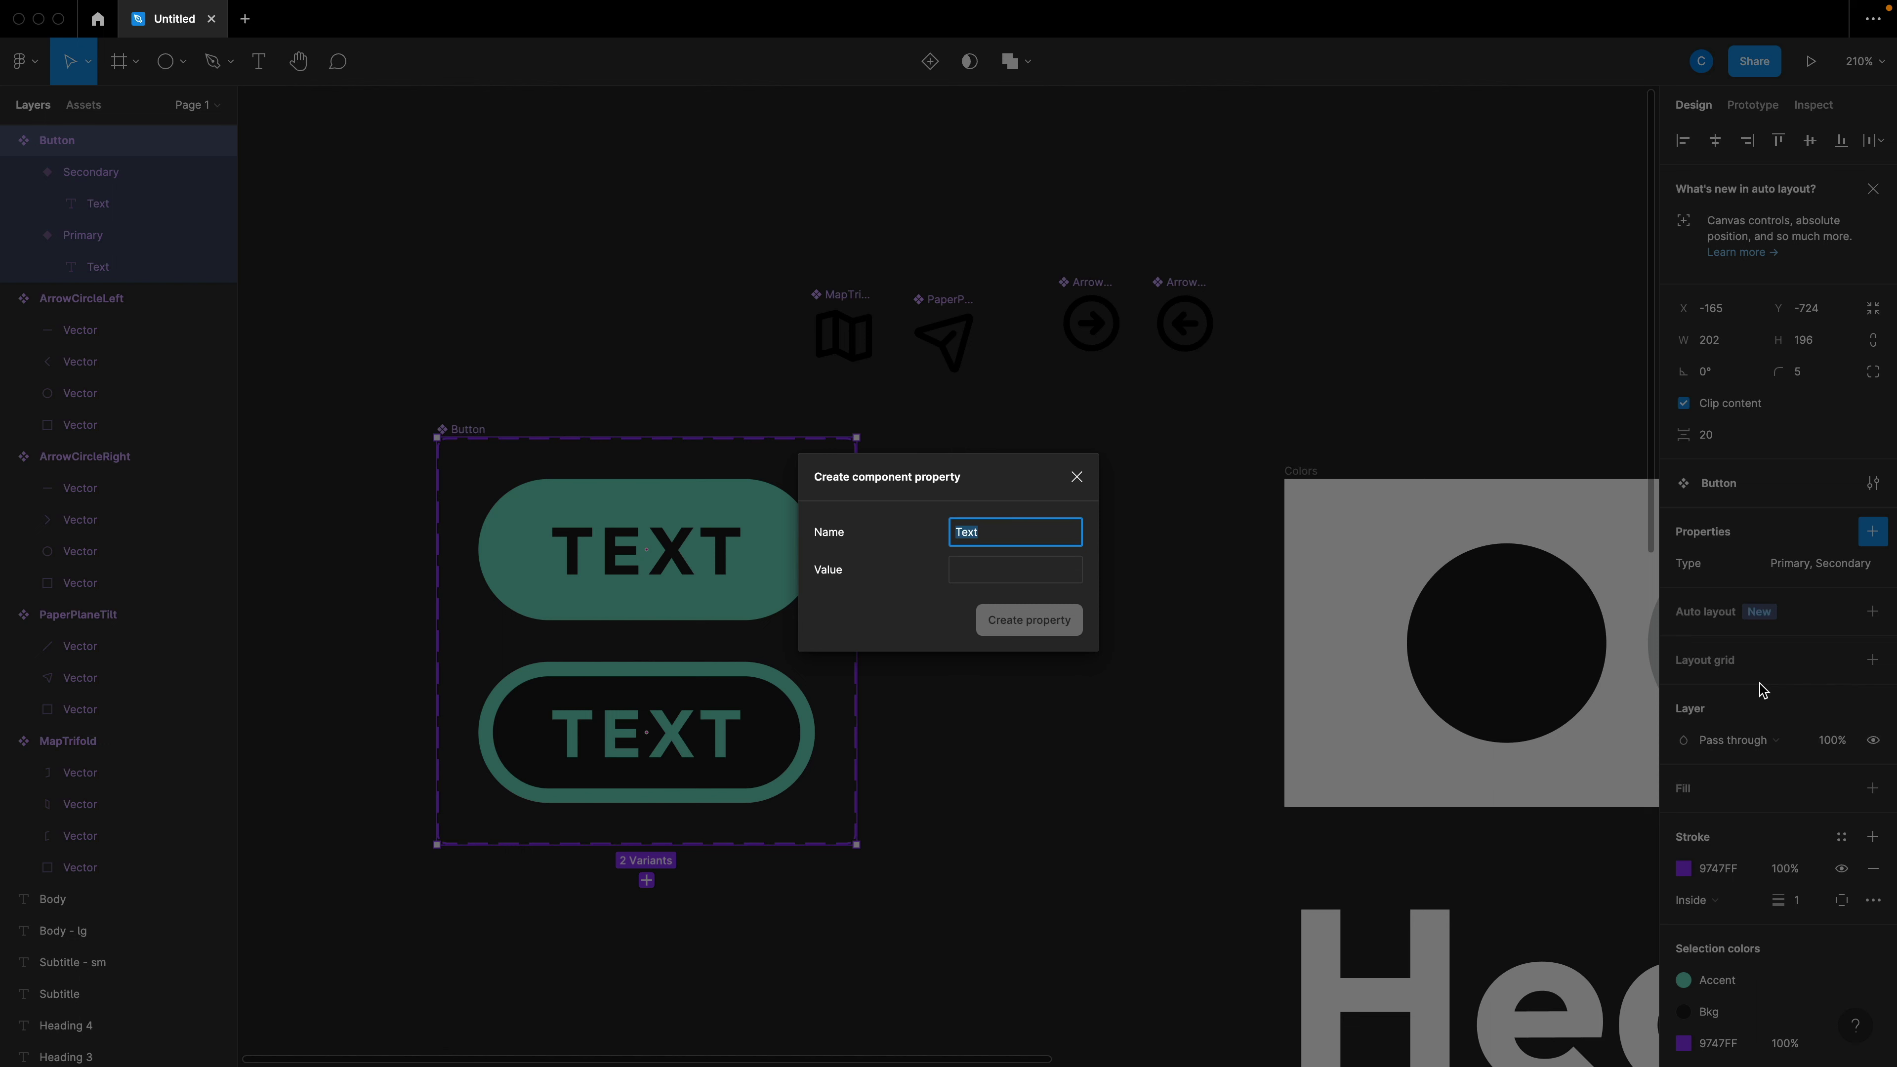
pyautogui.click(991, 542)
pyautogui.doubleClick(993, 545)
pyautogui.write('Label')
pyautogui.press('Tab')
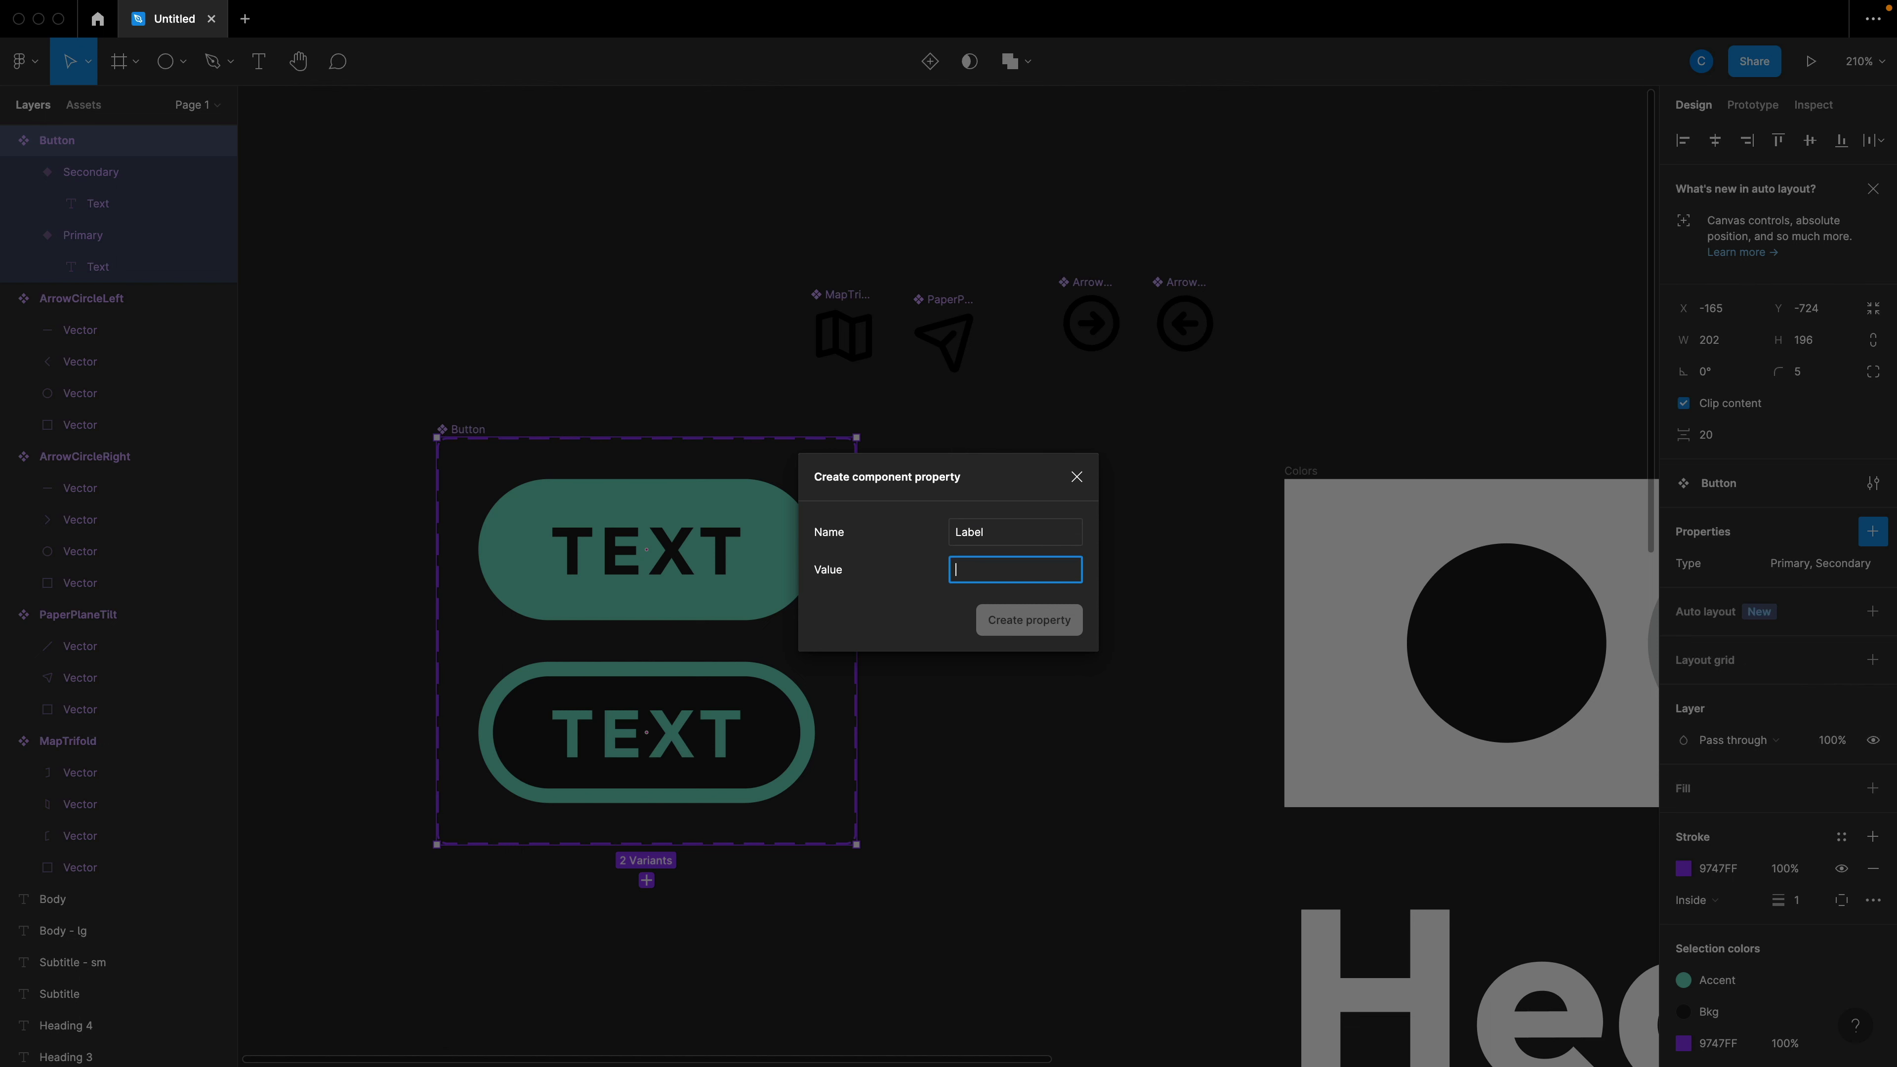
pyautogui.write('Button Text')
pyautogui.press('Return')
pyautogui.press('BackSpace')
pyautogui.click(1020, 628)
# Link the text content of the Secondary variant to the Label property.
pyautogui.click(683, 572)
pyautogui.click(653, 570)
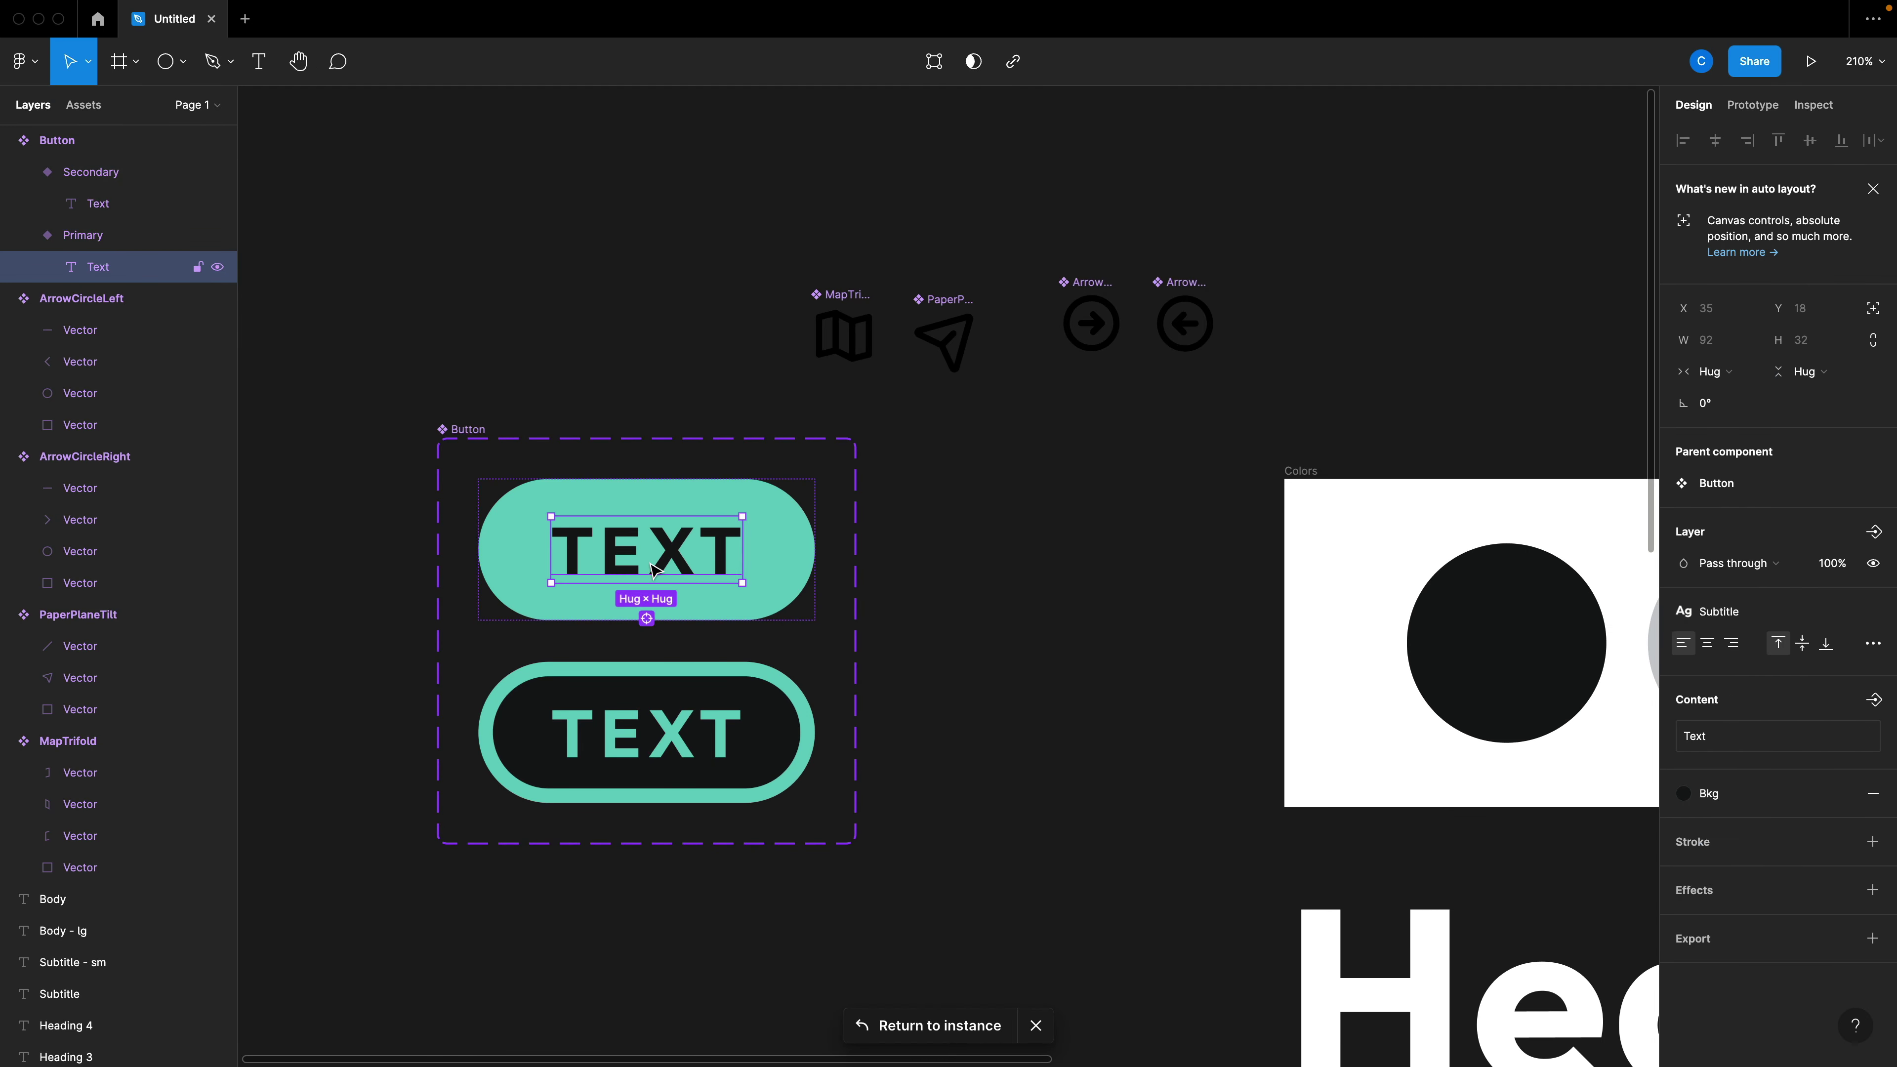
pyautogui.click(655, 732)
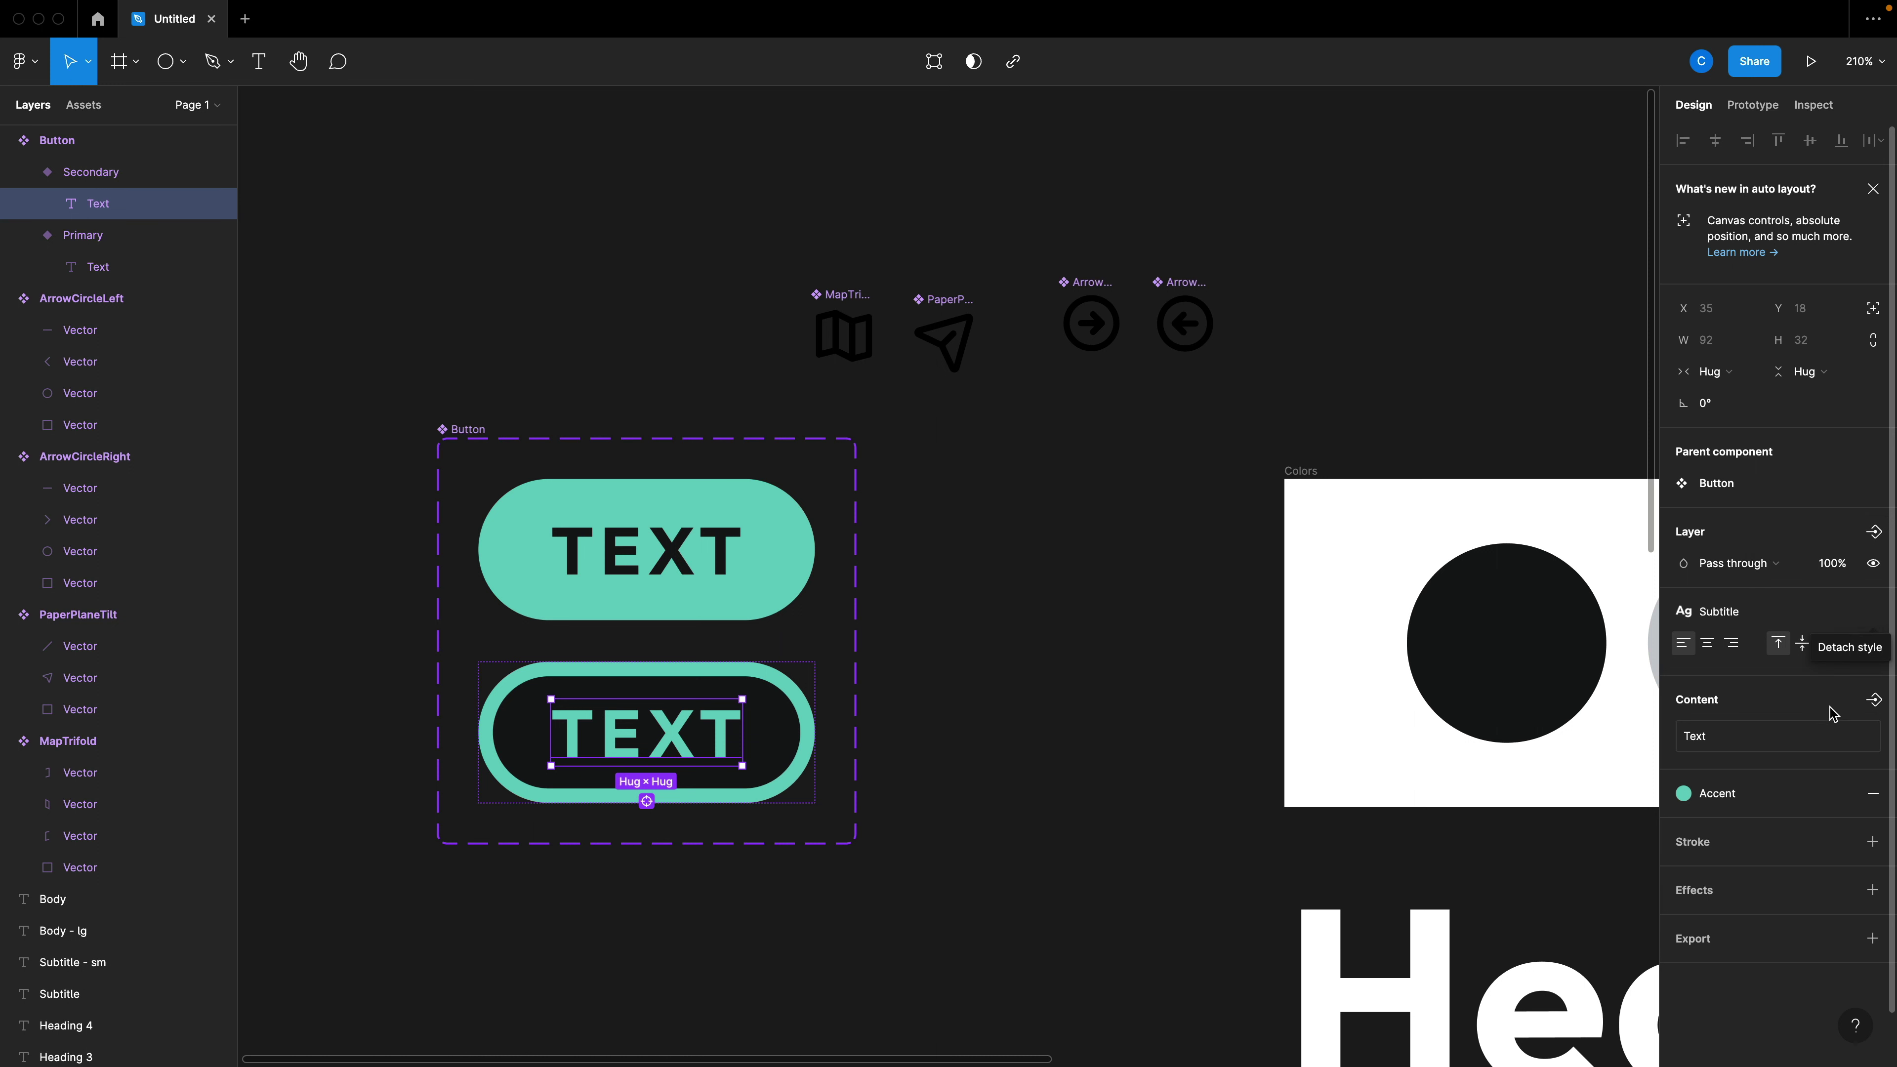
pyautogui.click(1873, 701)
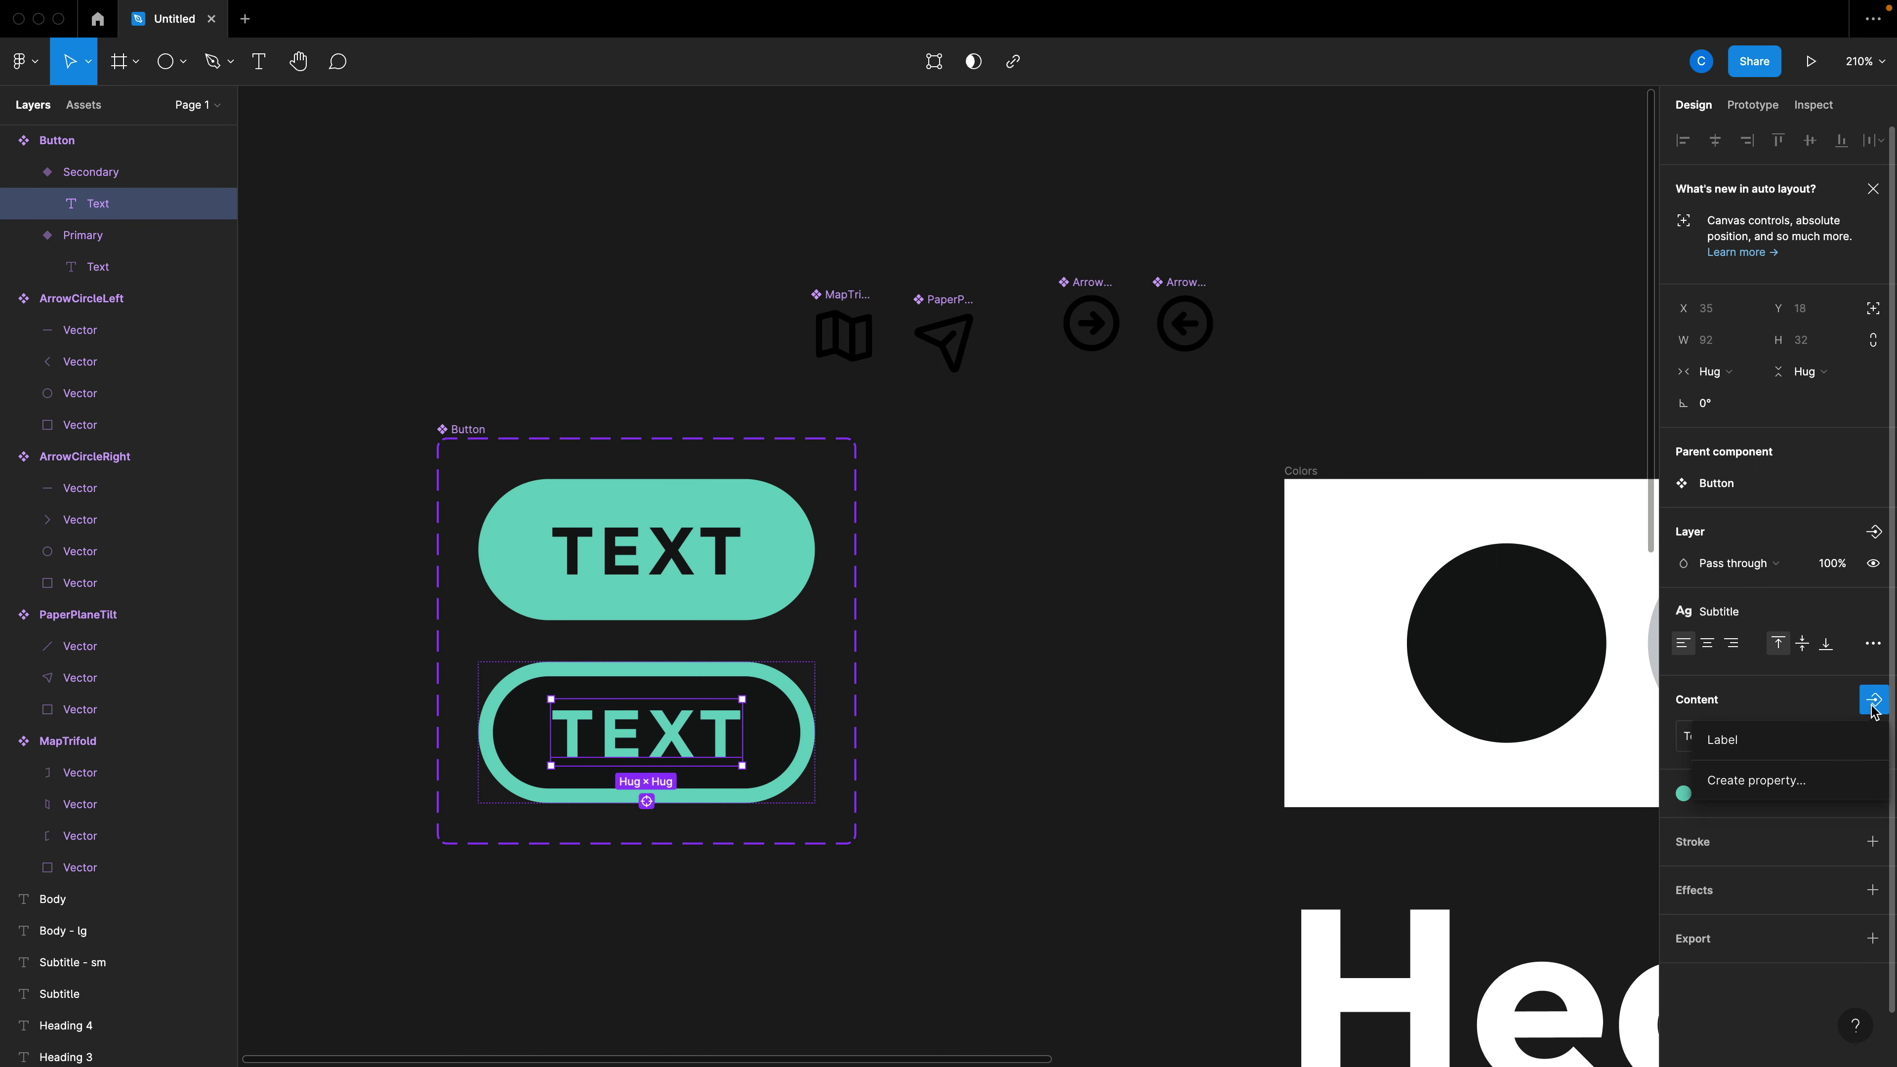
pyautogui.click(1731, 747)
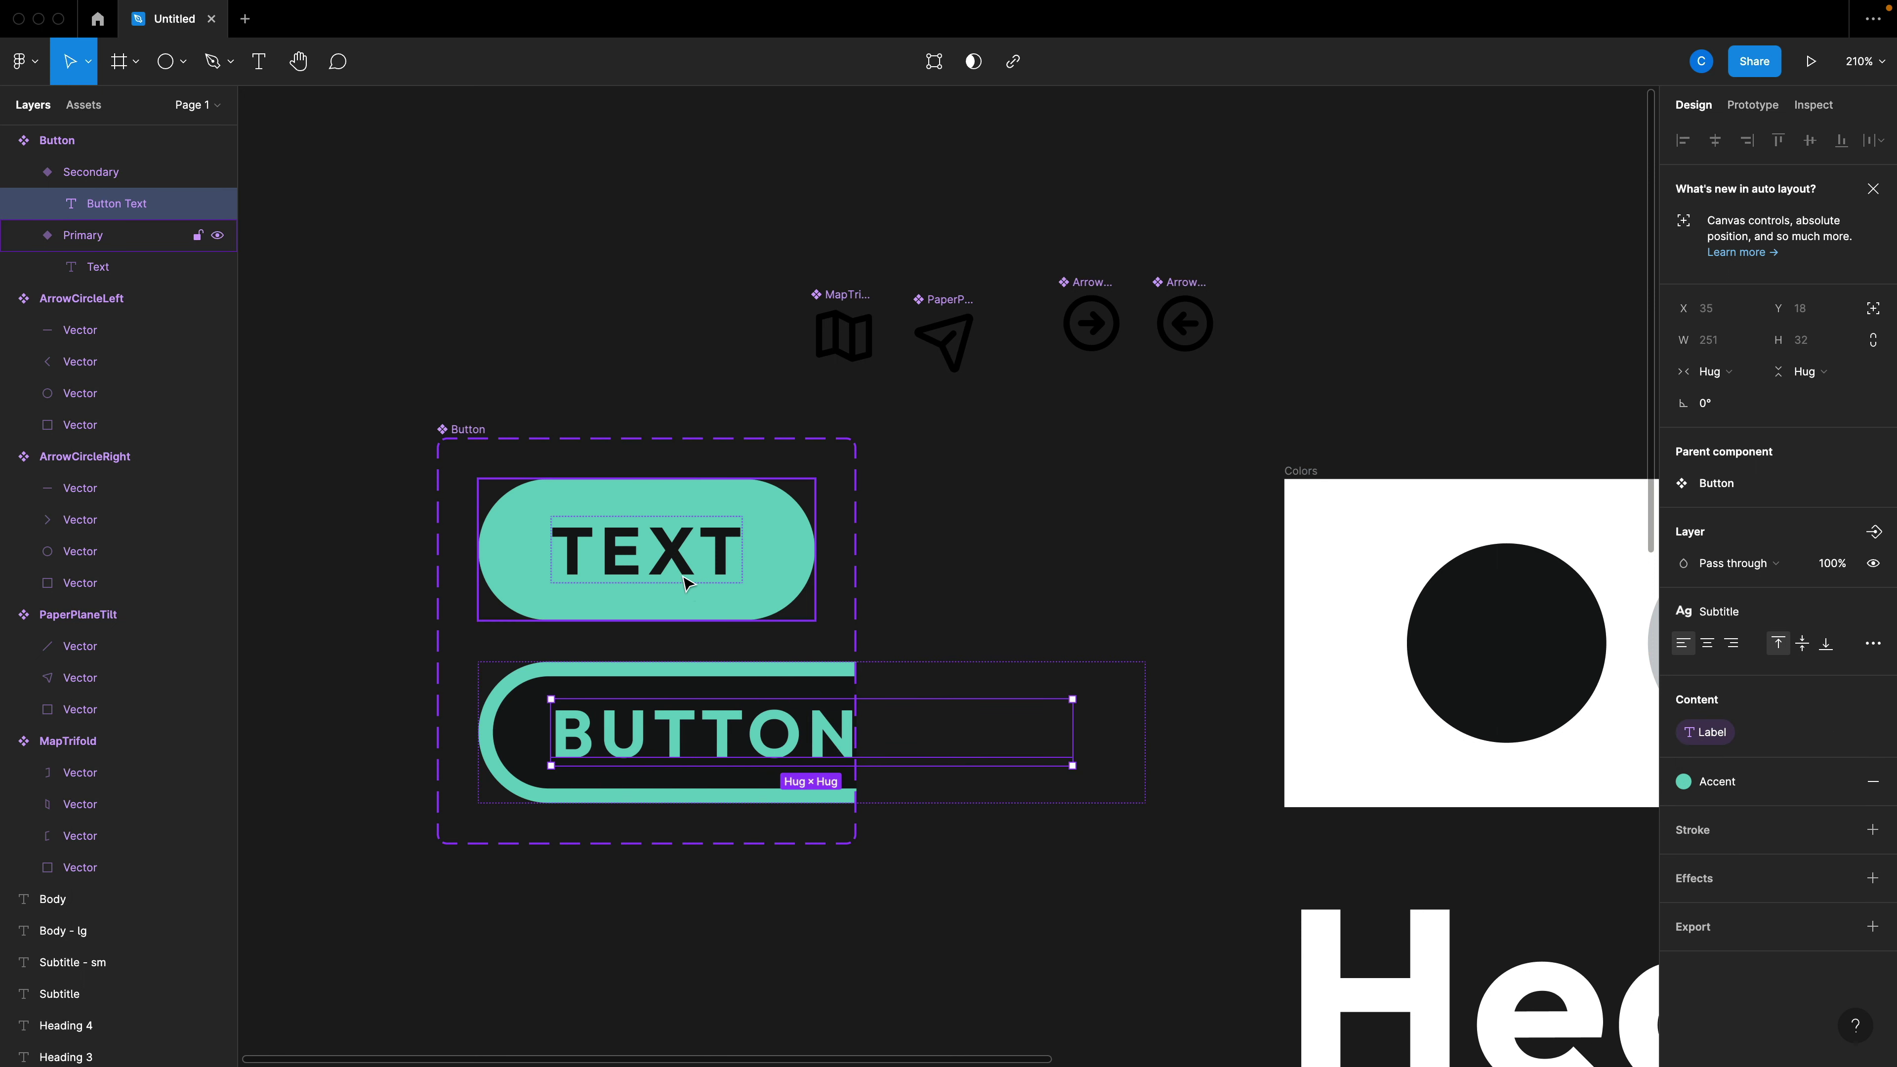
# Link the text content of the Primary variant to the Label property.
pyautogui.click(679, 557)
pyautogui.doubleClick(656, 553)
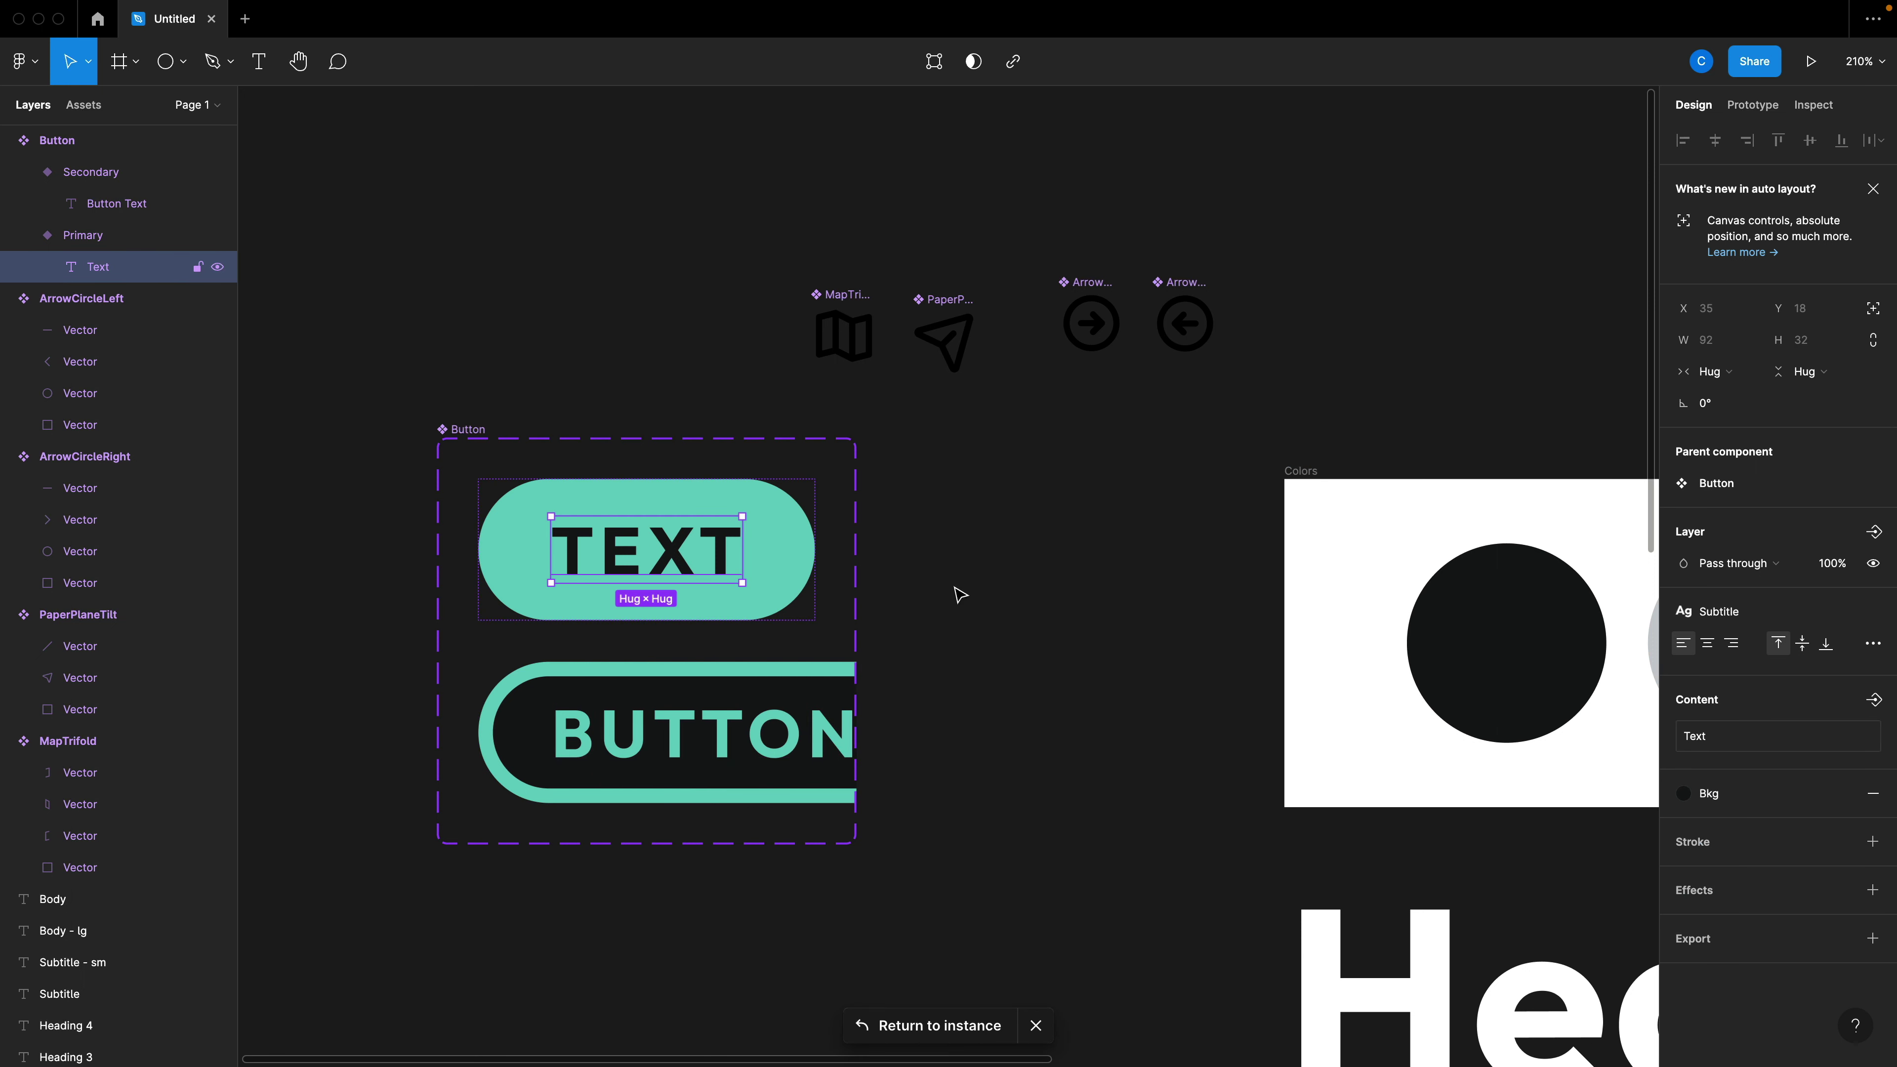
pyautogui.click(1873, 699)
pyautogui.click(1722, 740)
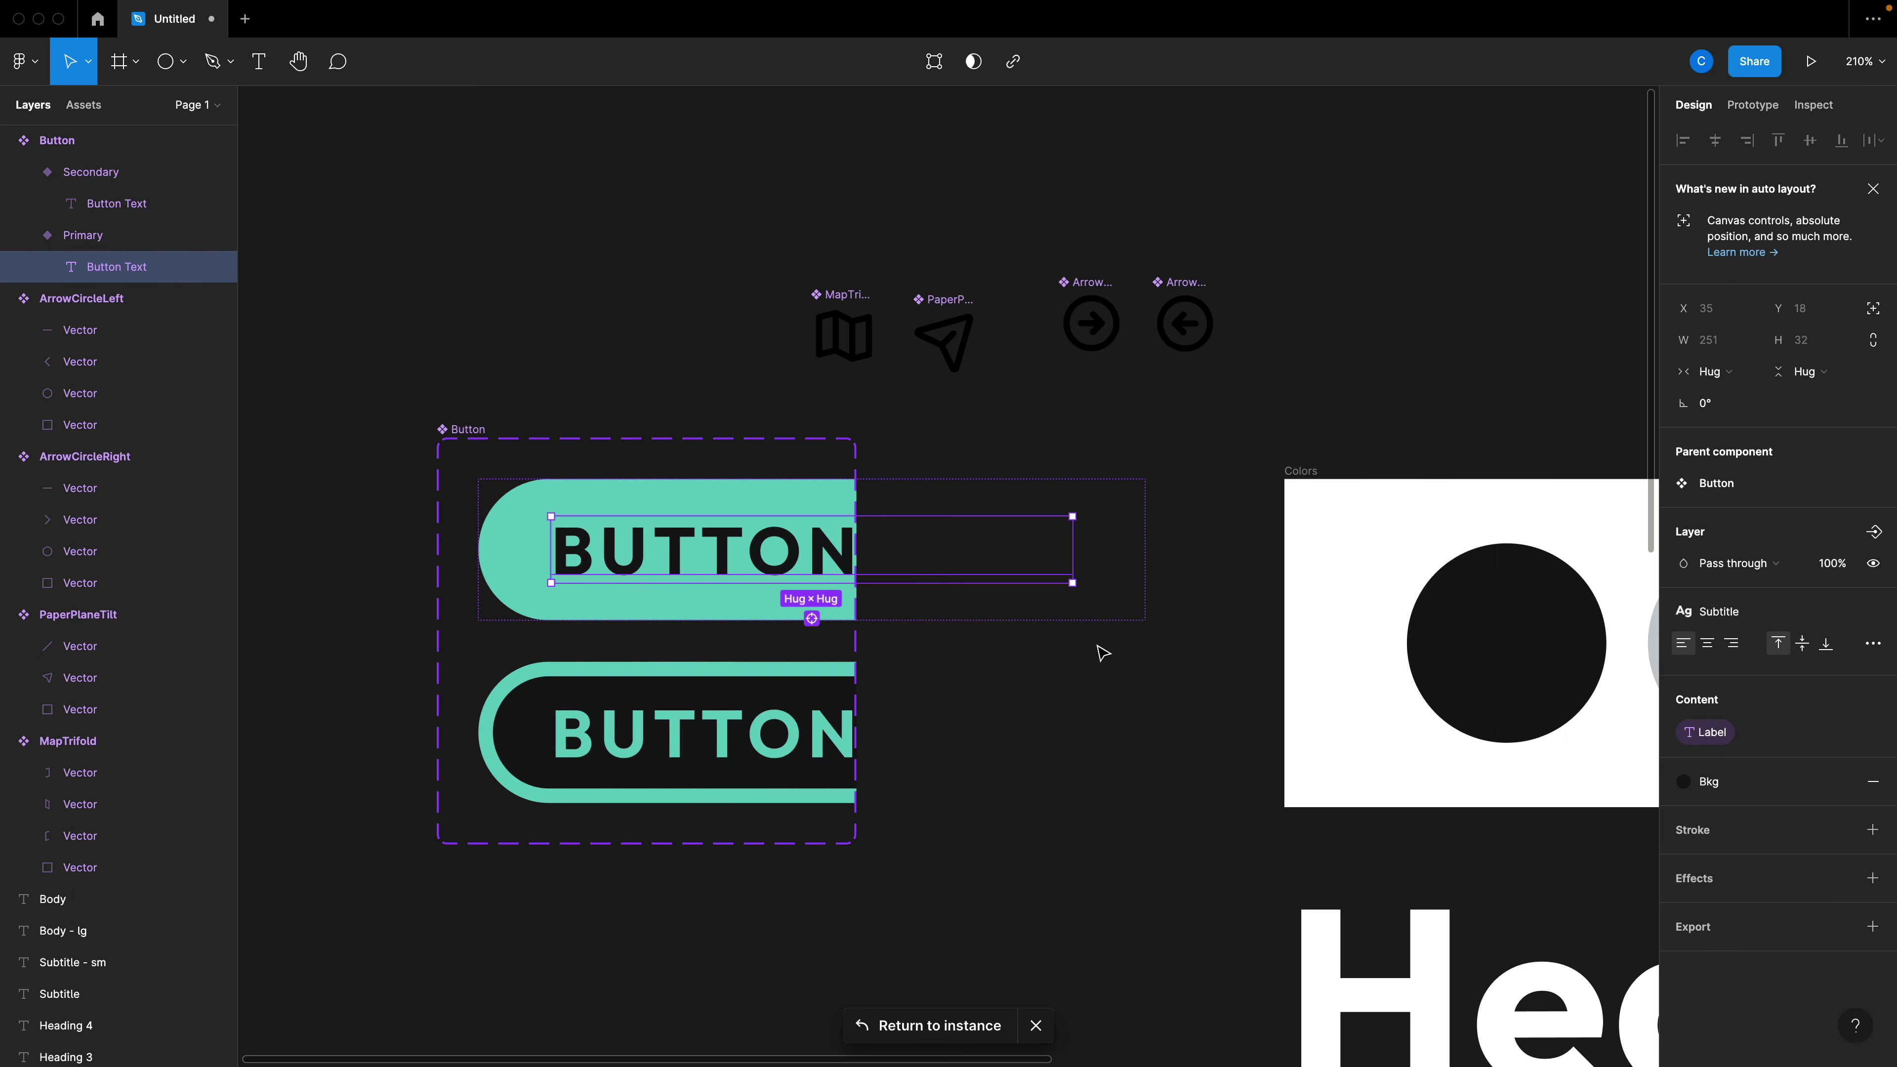
pyautogui.click(1101, 647)
# Widen the Button component set to about 376 so that both longer buttons fit inside.
pyautogui.click(948, 733)
pyautogui.click(860, 645)
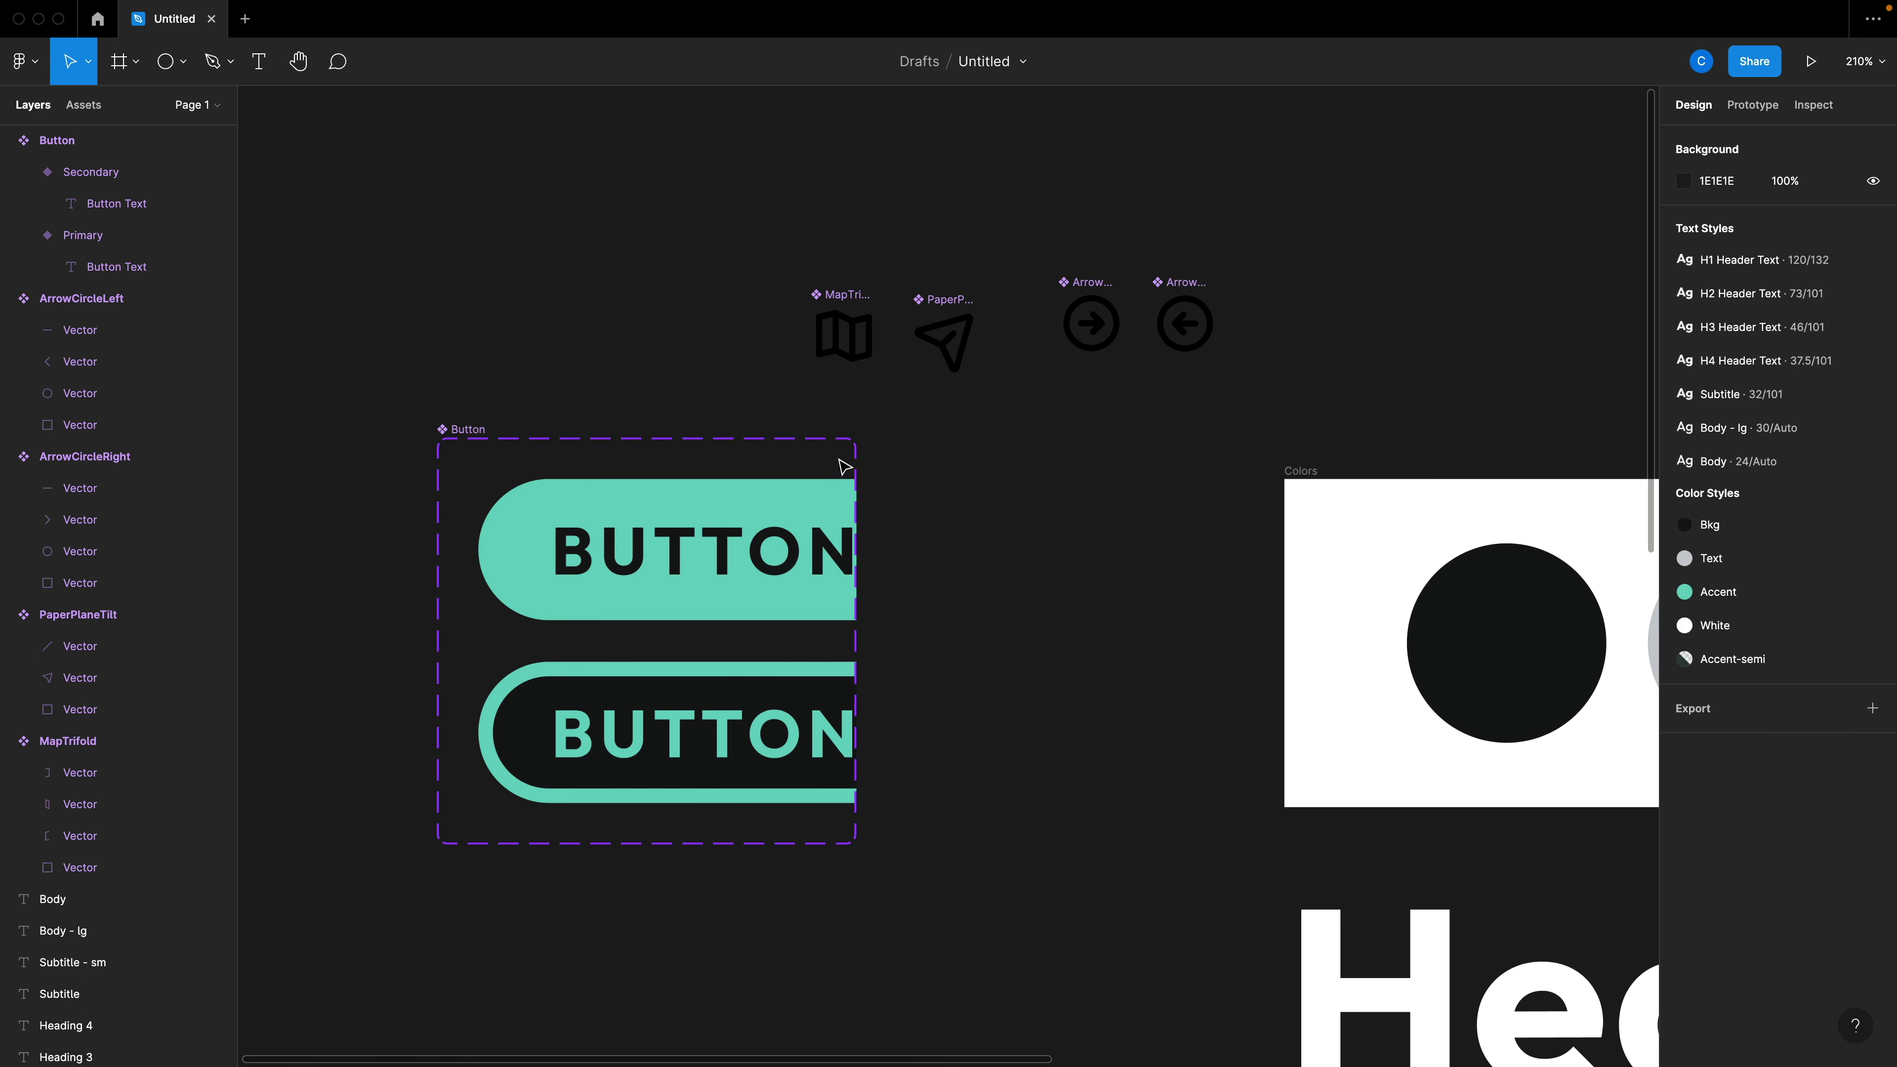
pyautogui.click(586, 433)
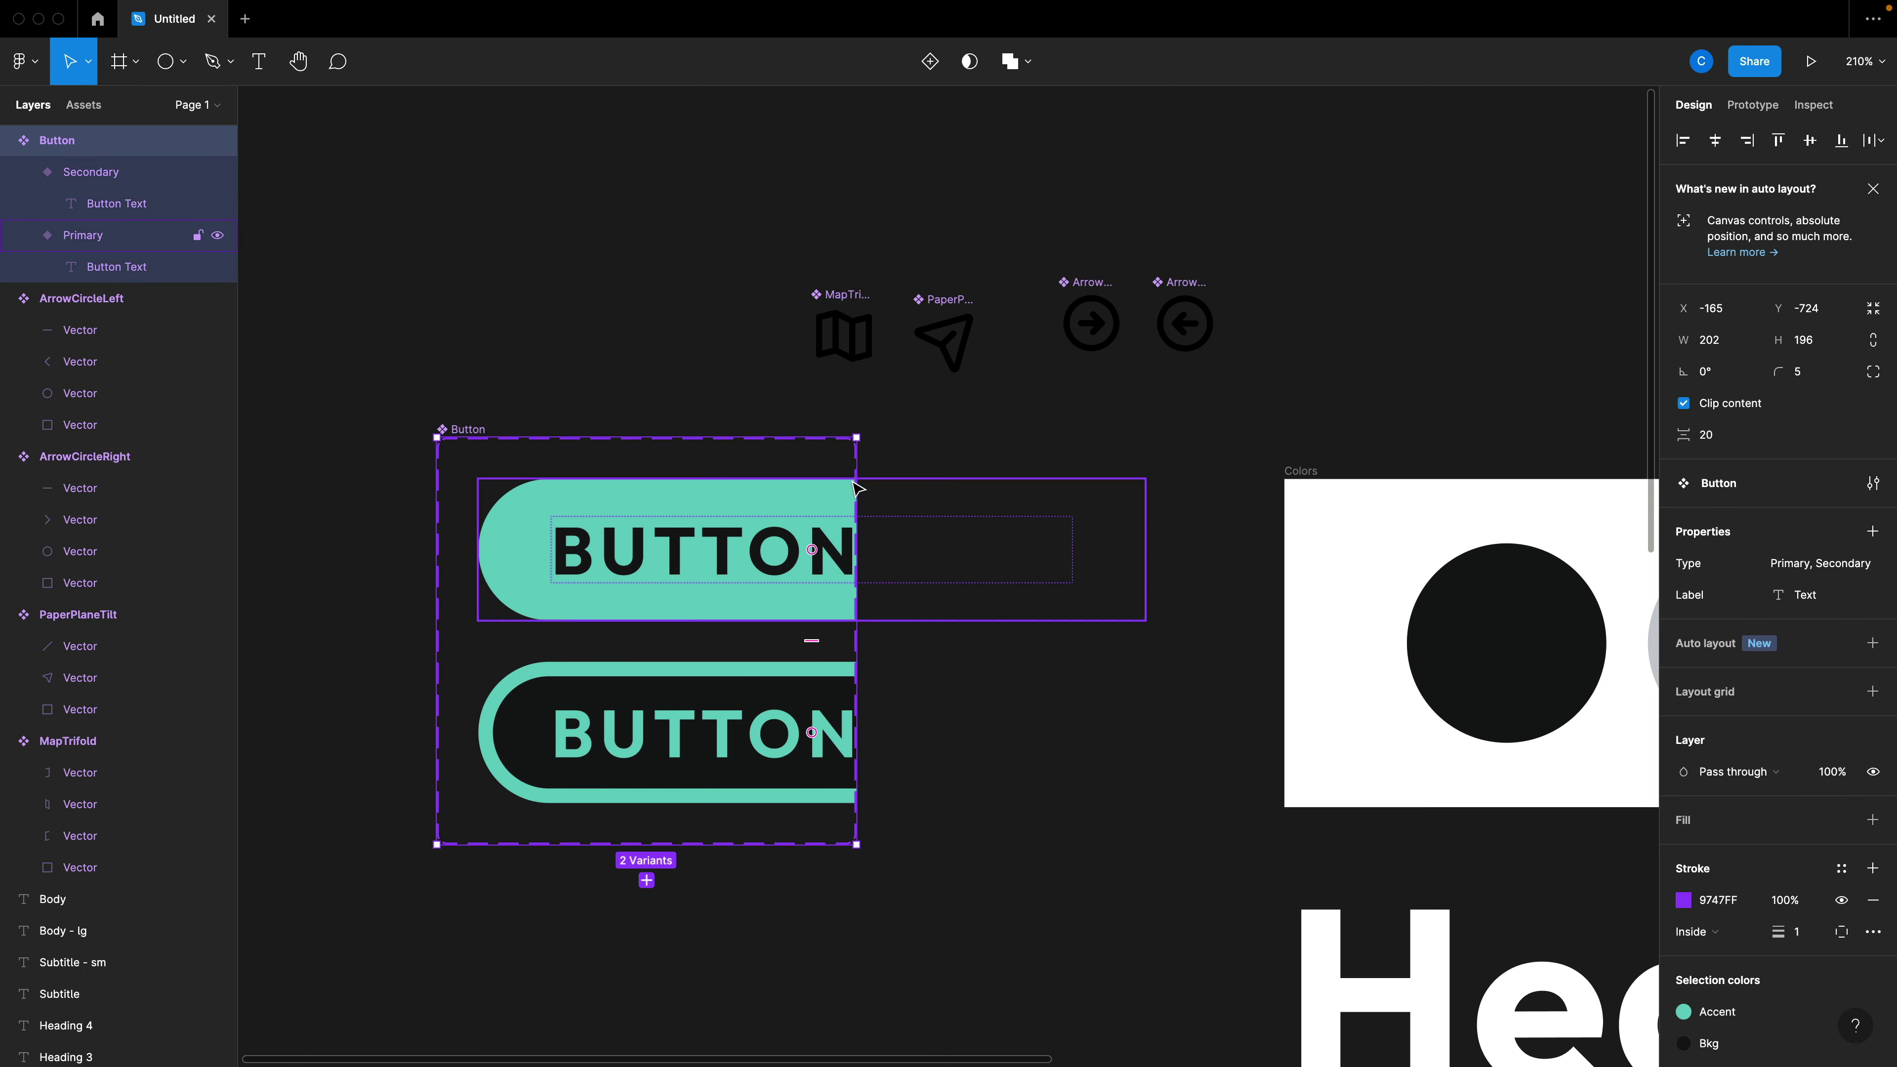
pyautogui.moveTo(856, 475); pyautogui.dragTo(1221, 505)
pyautogui.click(970, 452)
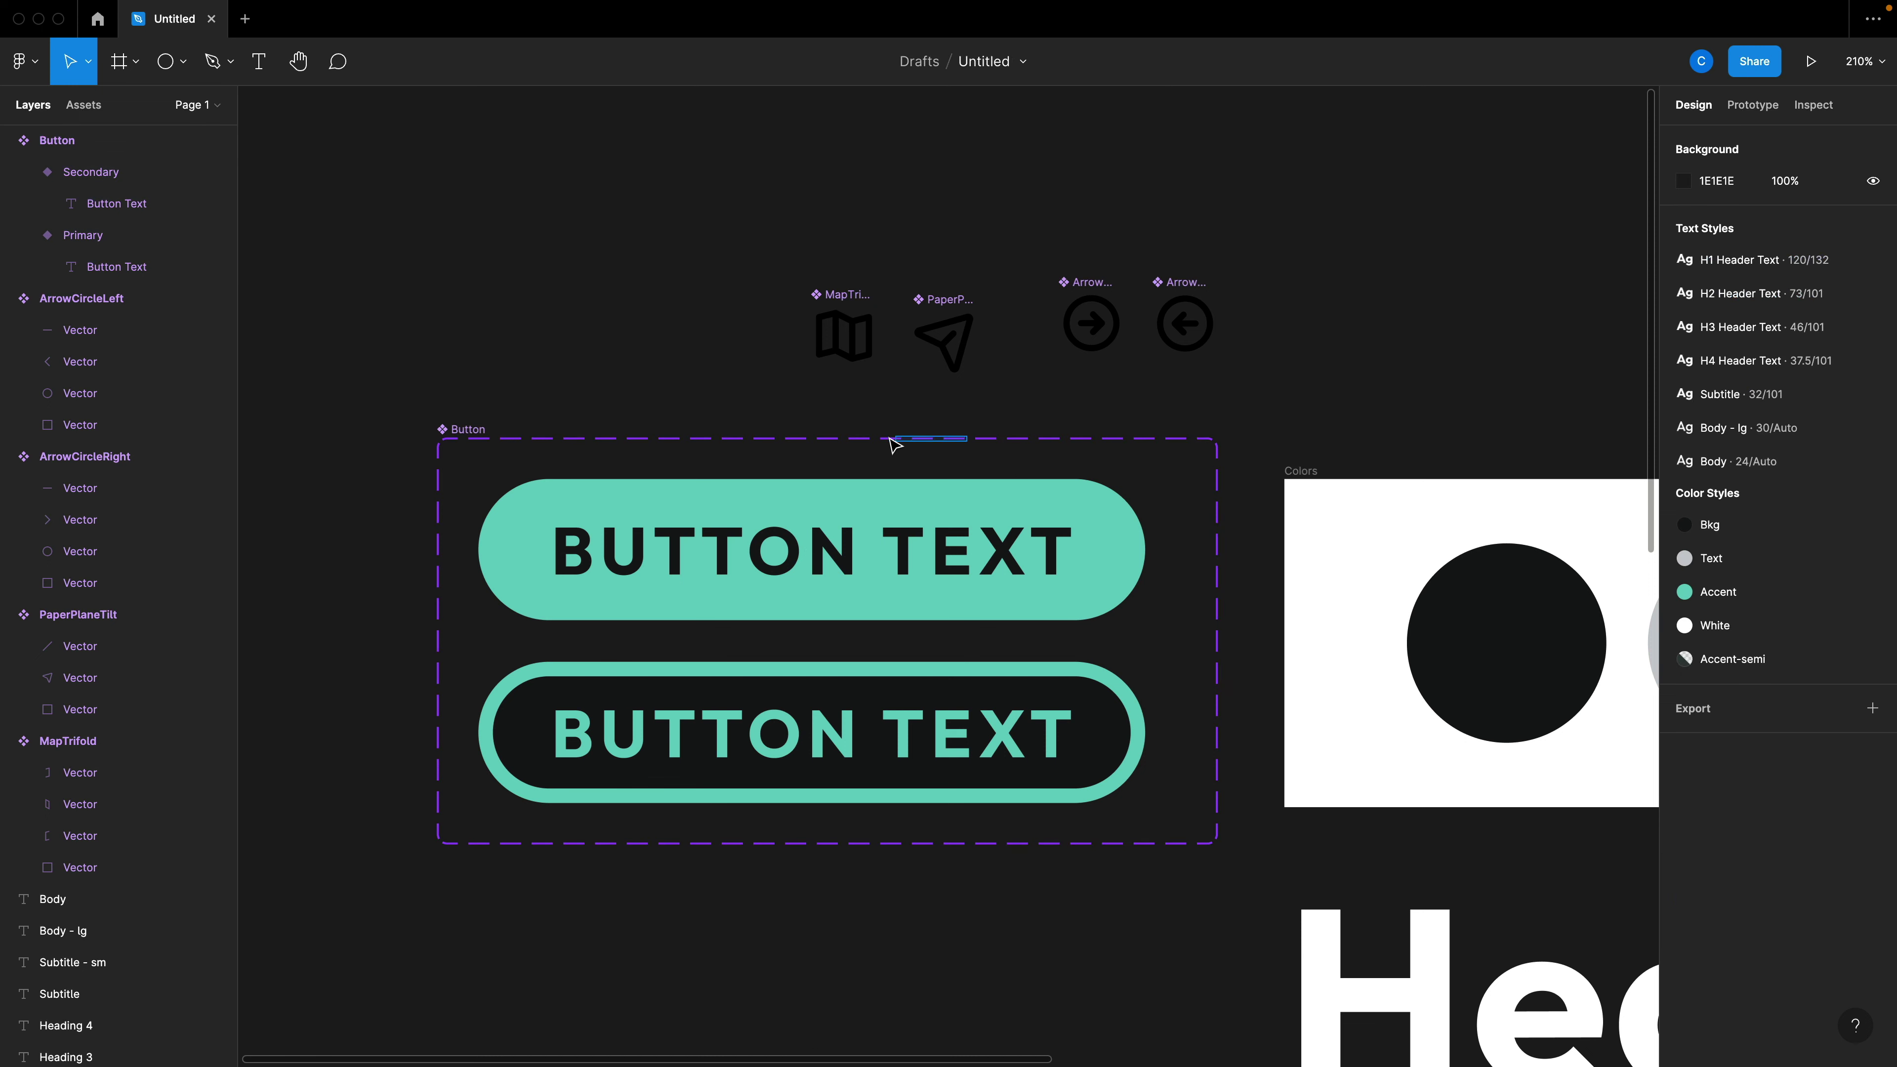
# Insert a Button instance from the local components above the icons and set its Label to "Hi".
pyautogui.hotkey('shift', 'i')
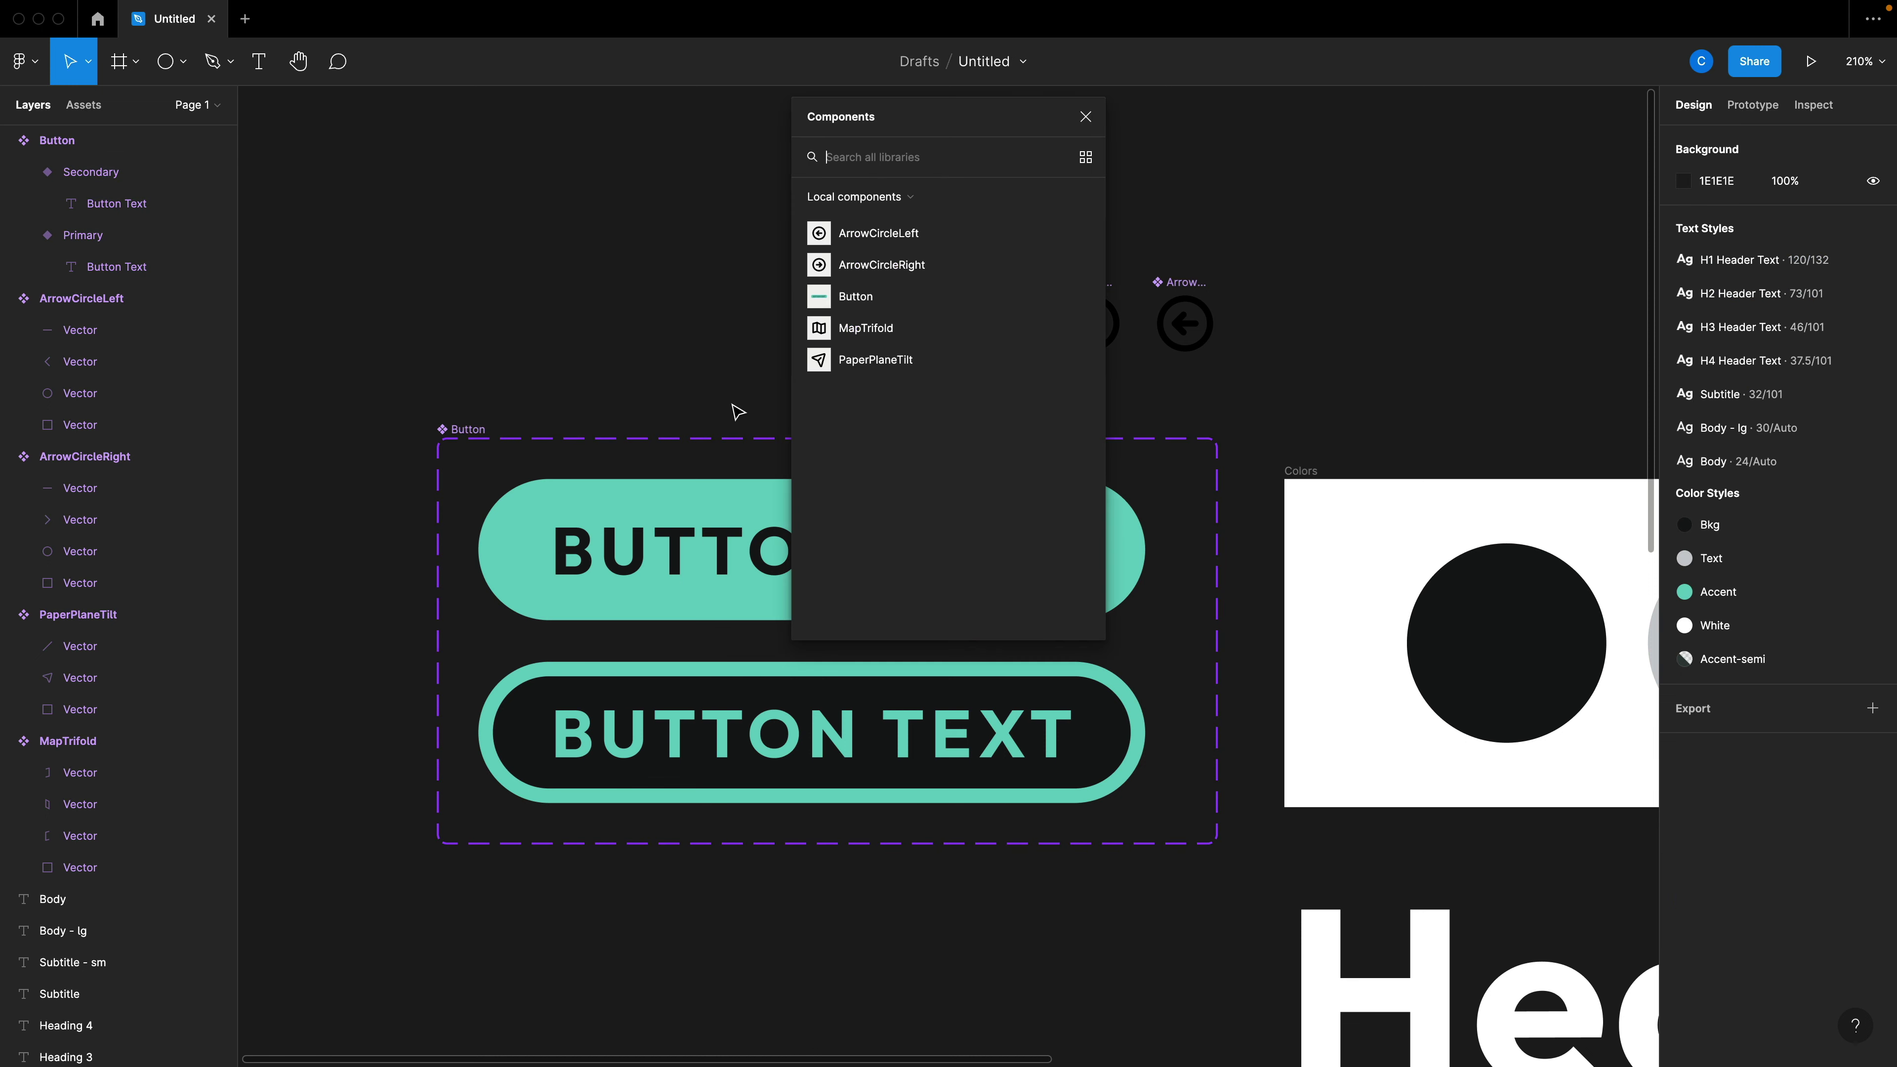
pyautogui.moveTo(836, 292); pyautogui.dragTo(791, 203)
pyautogui.click(1370, 347)
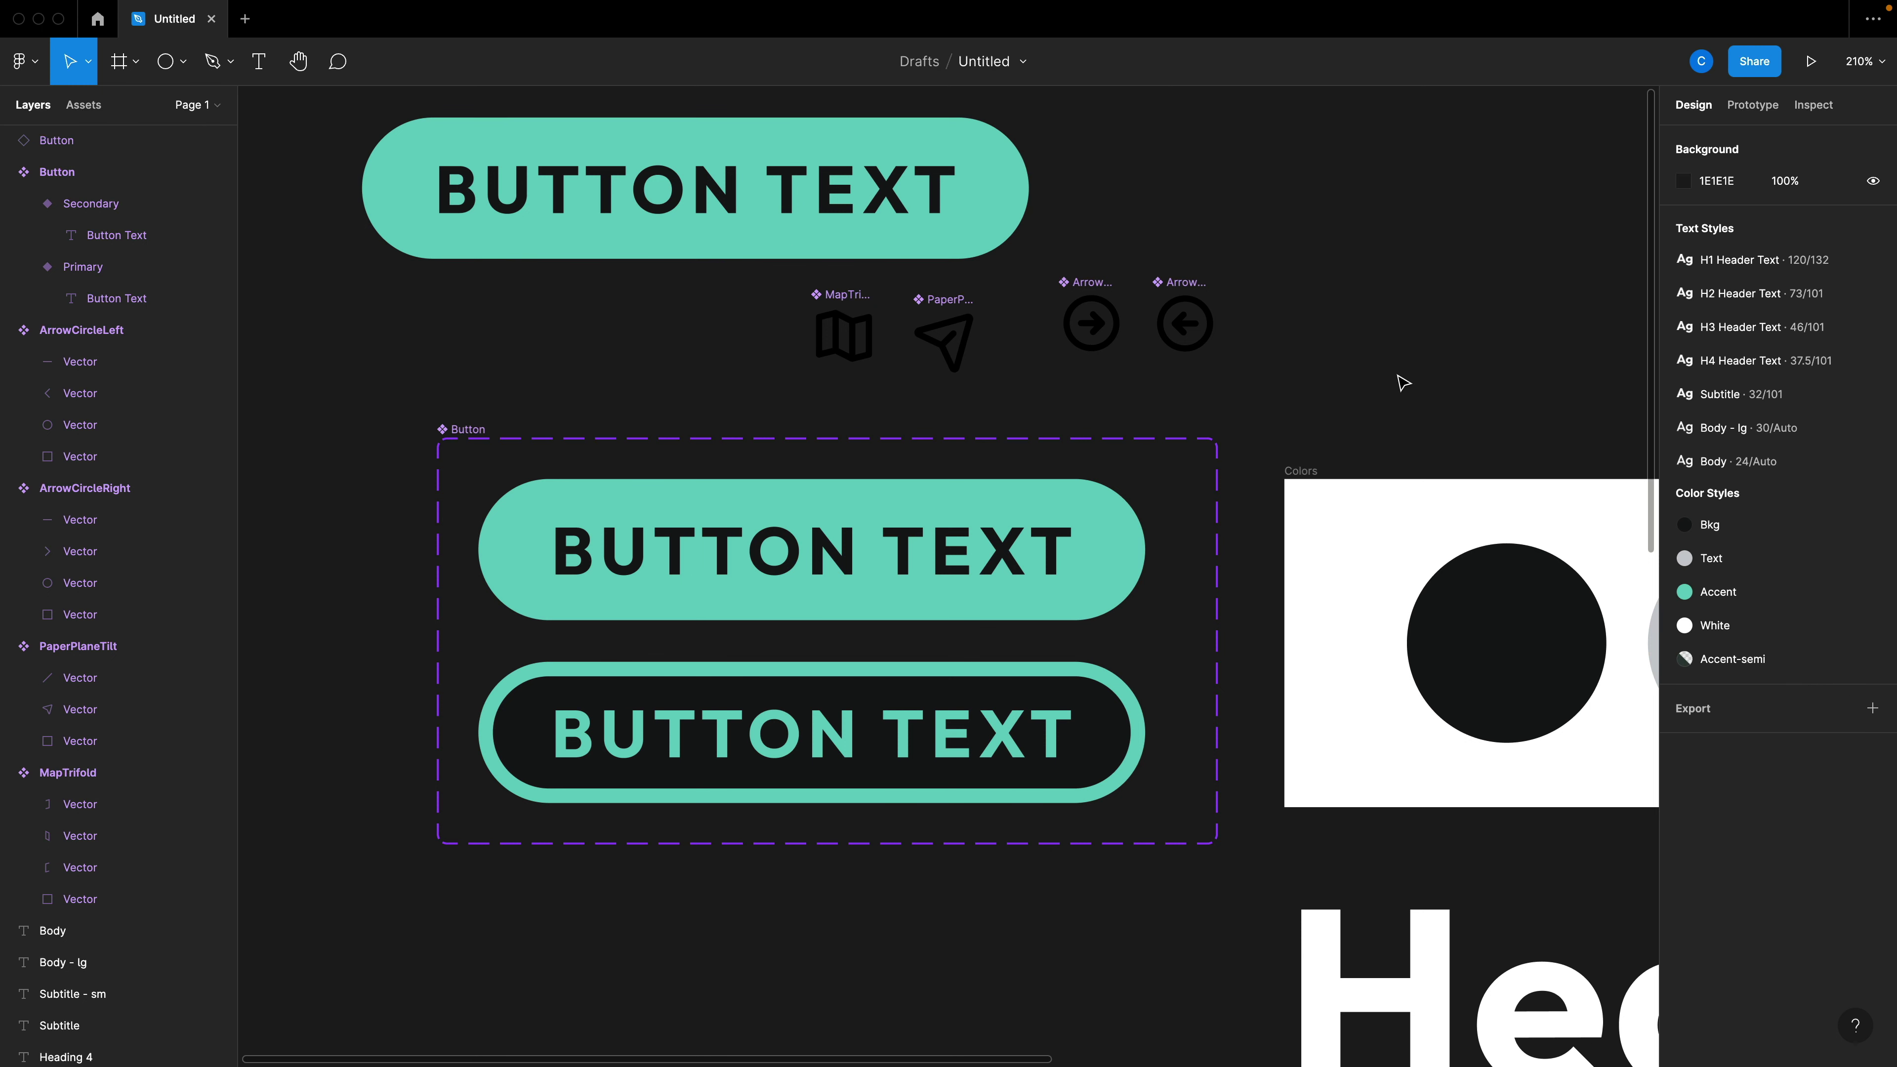
pyautogui.click(922, 179)
pyautogui.click(1796, 587)
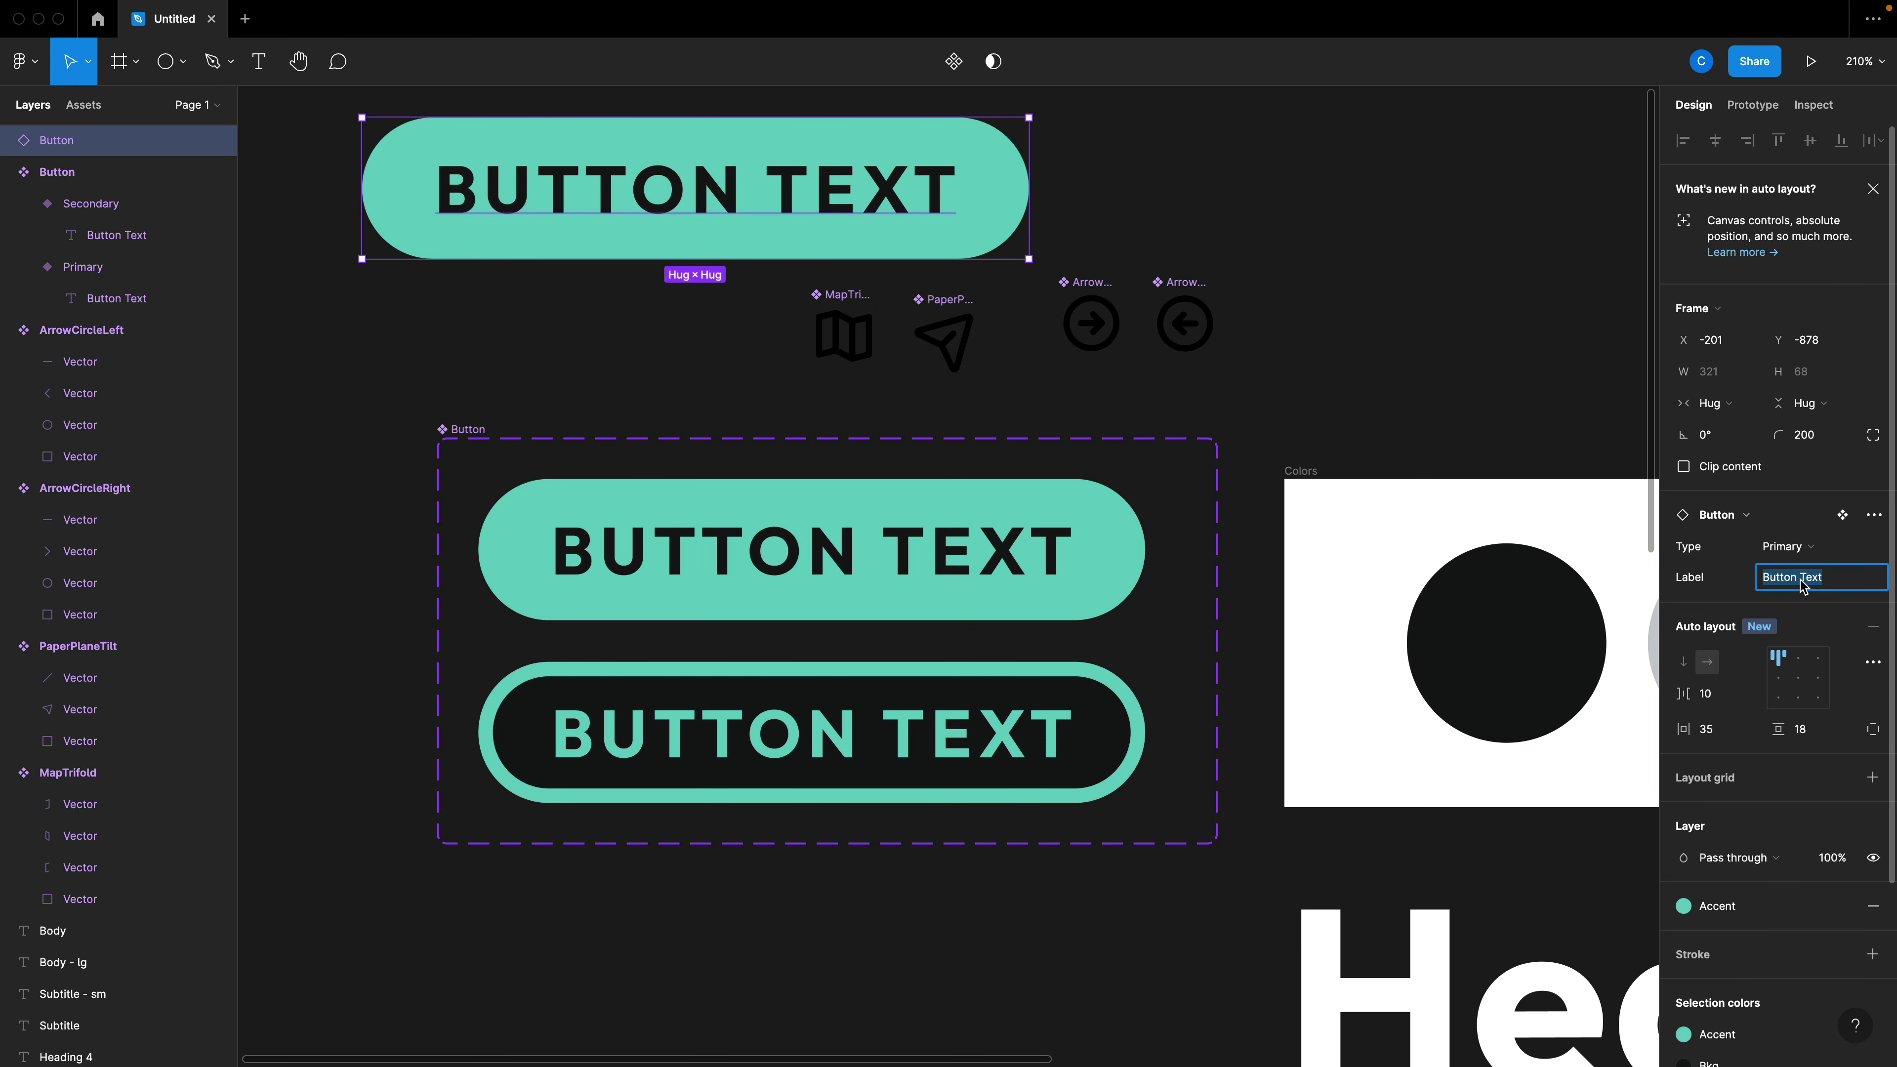
pyautogui.write('Hi')
pyautogui.press('Return')
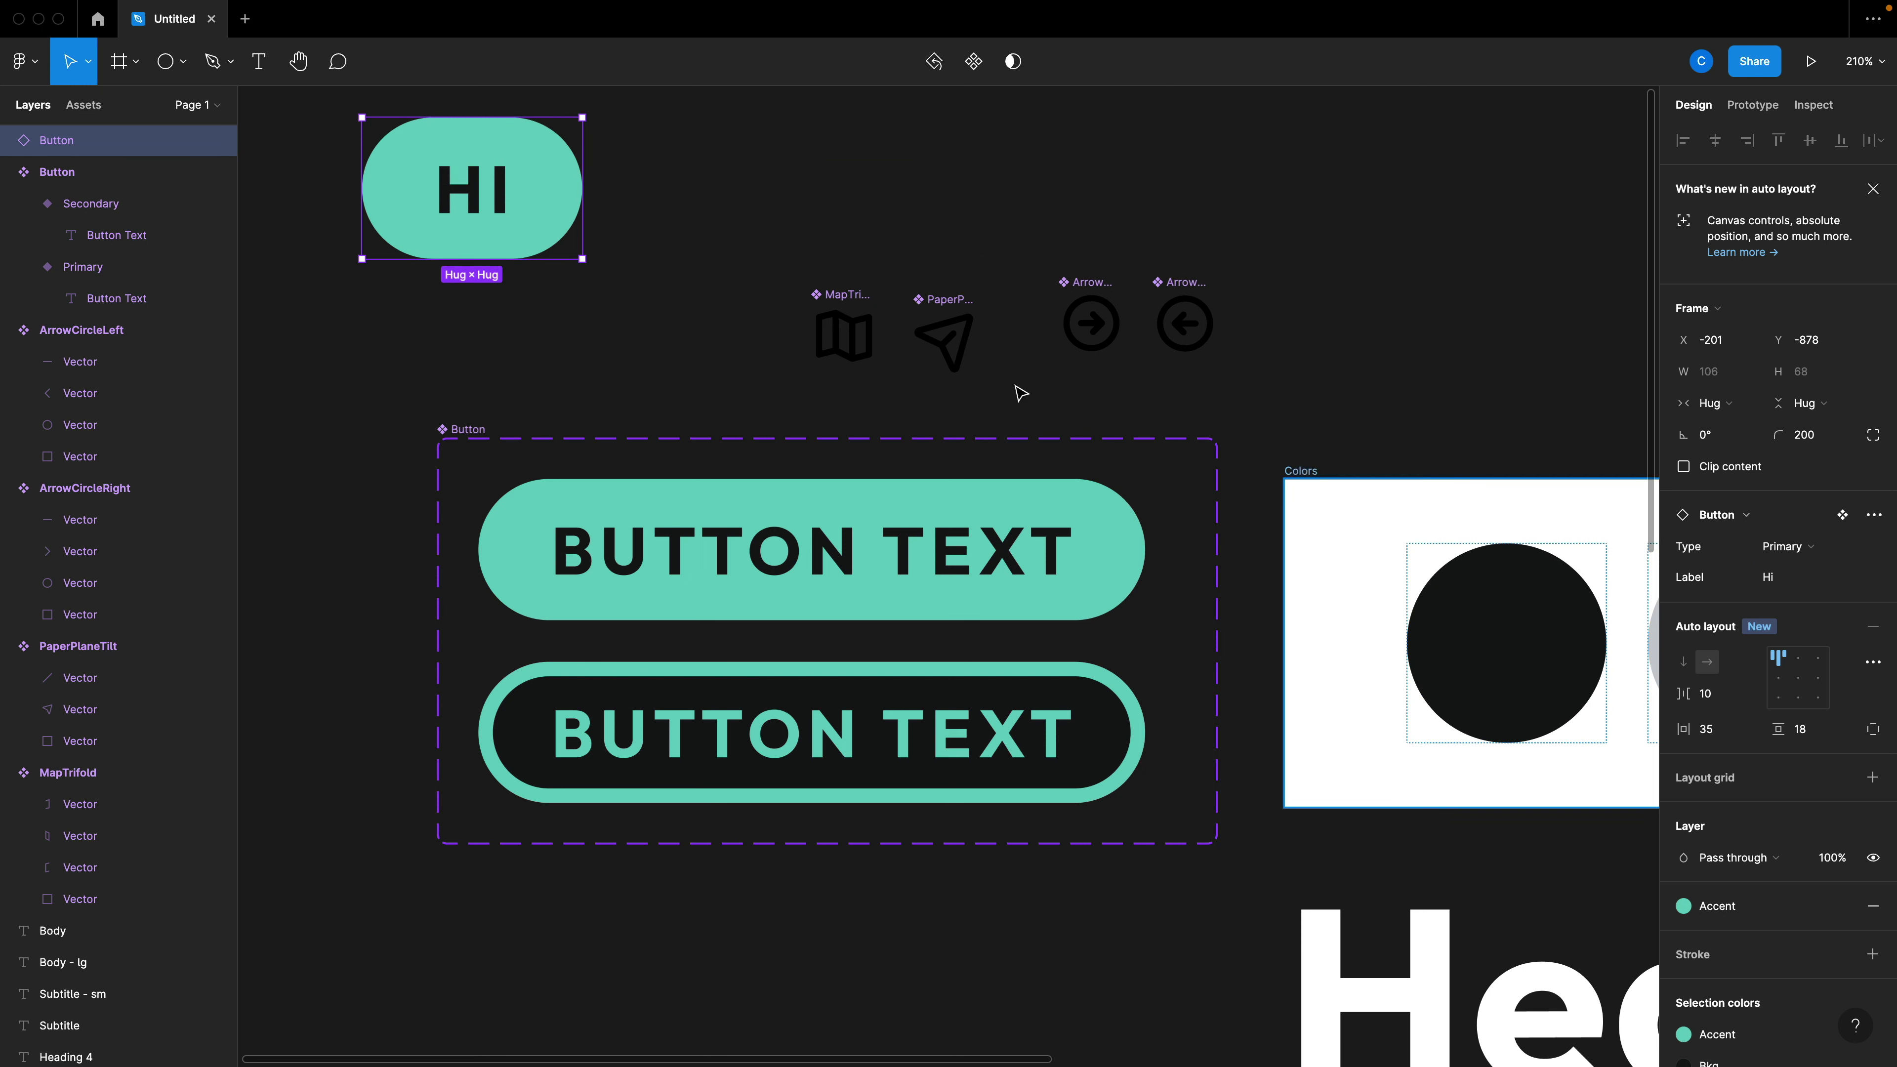
# Switch the "Hi" button instance to the Secondary type, and delete the instance.
pyautogui.doubleClick(486, 211)
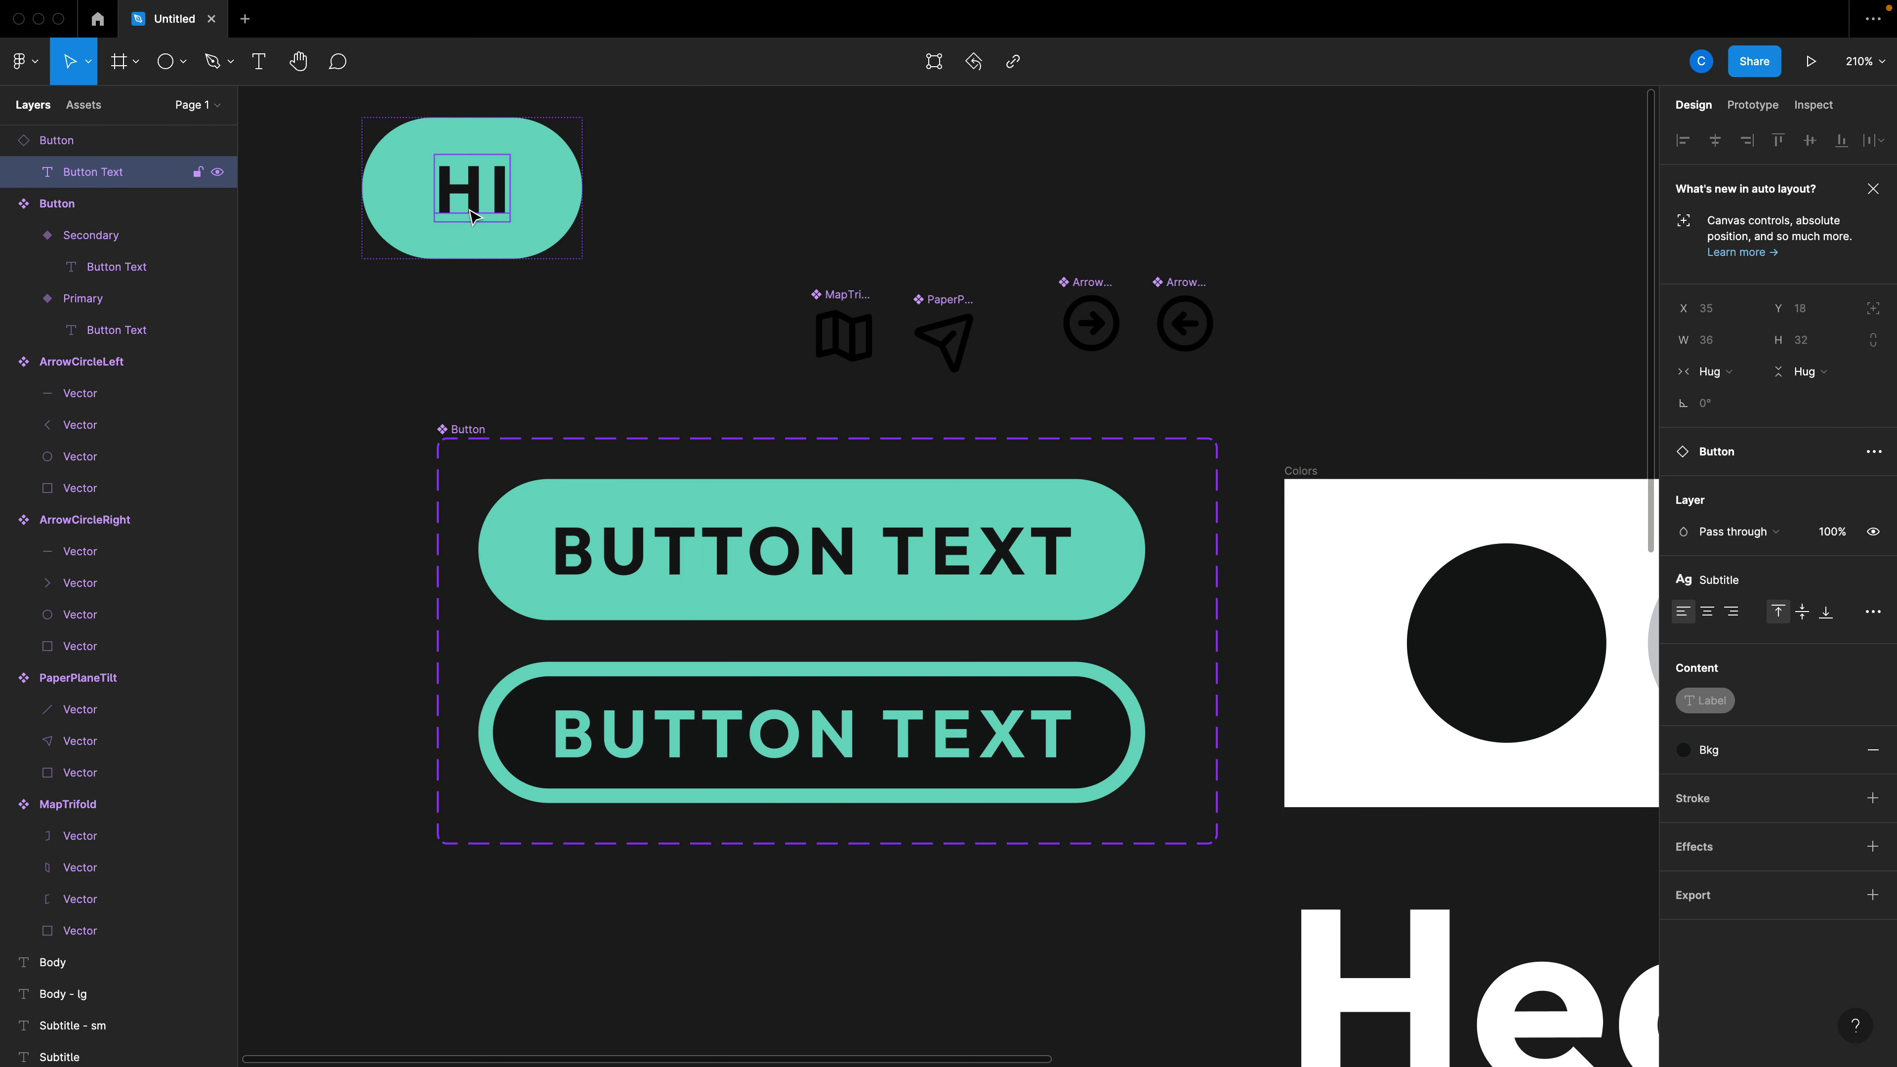
pyautogui.press('Escape')
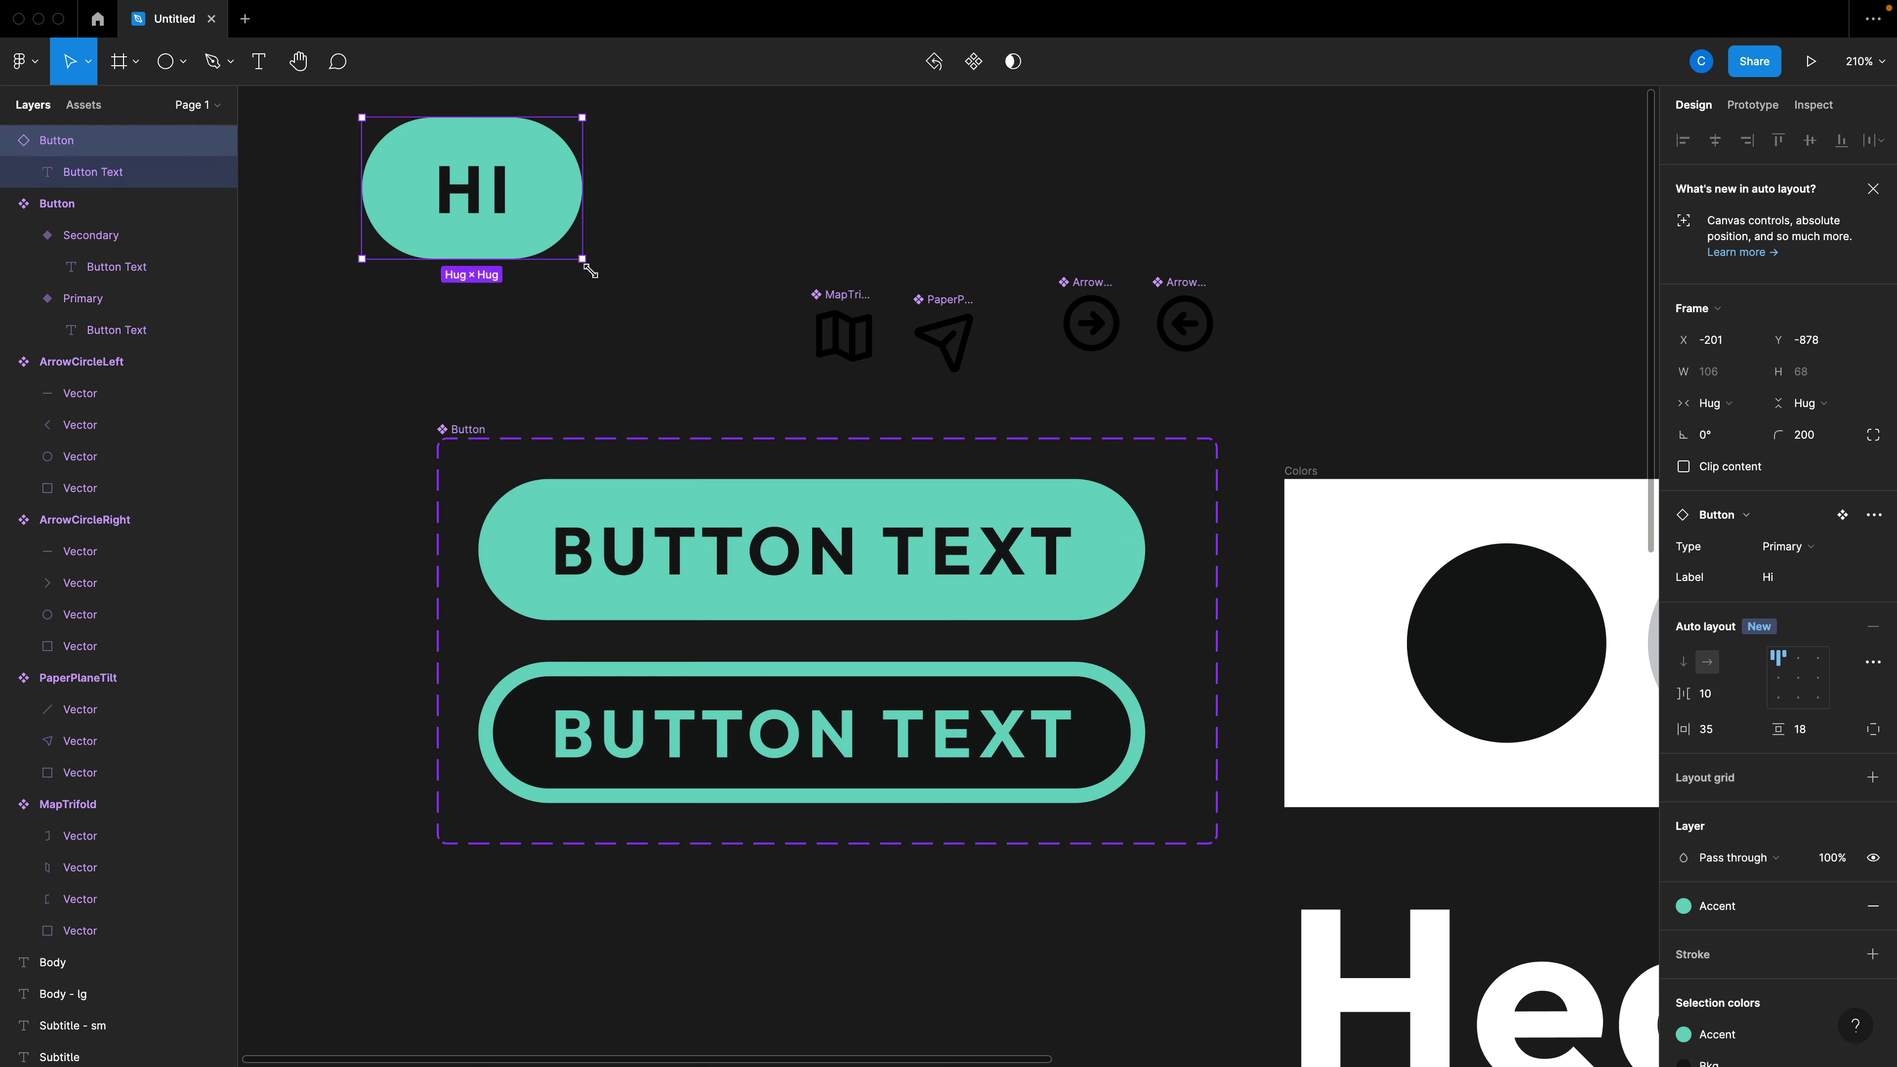
pyautogui.press('Escape')
pyautogui.click(538, 241)
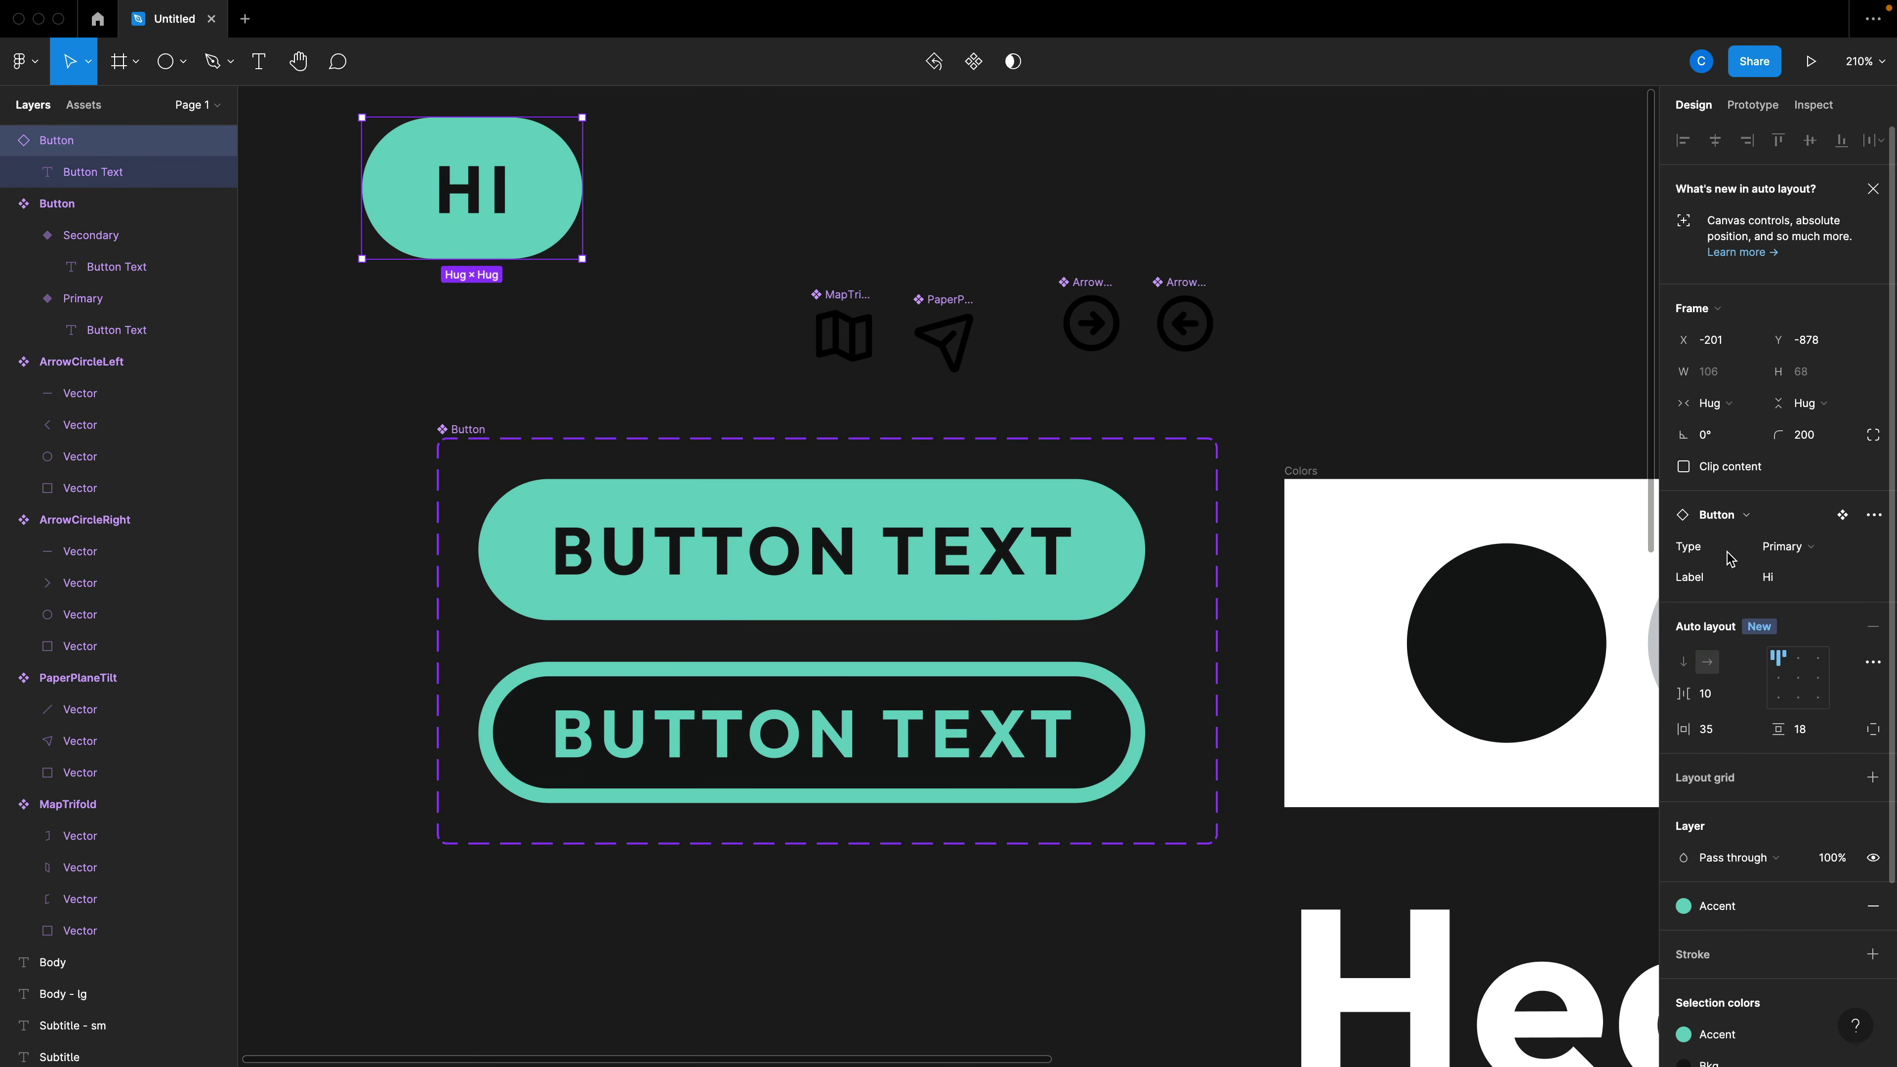
pyautogui.click(1792, 557)
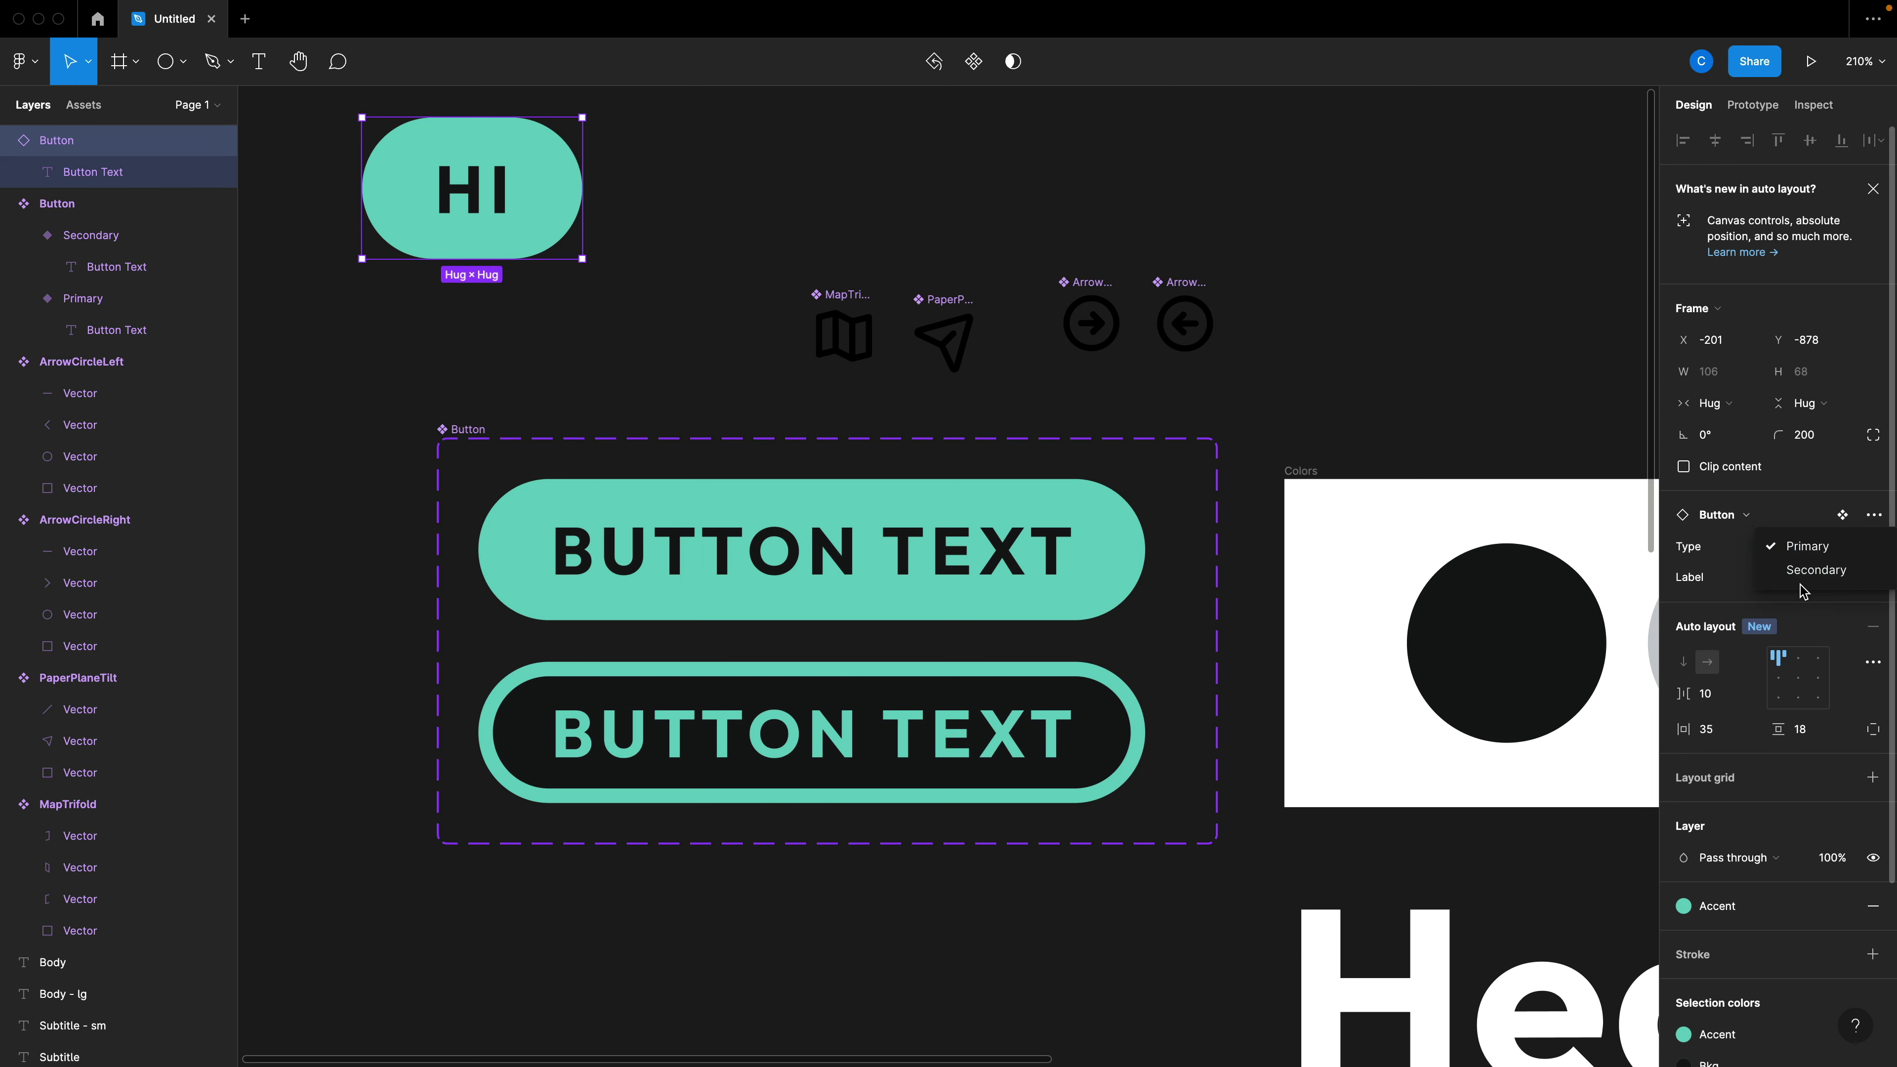
pyautogui.click(1789, 580)
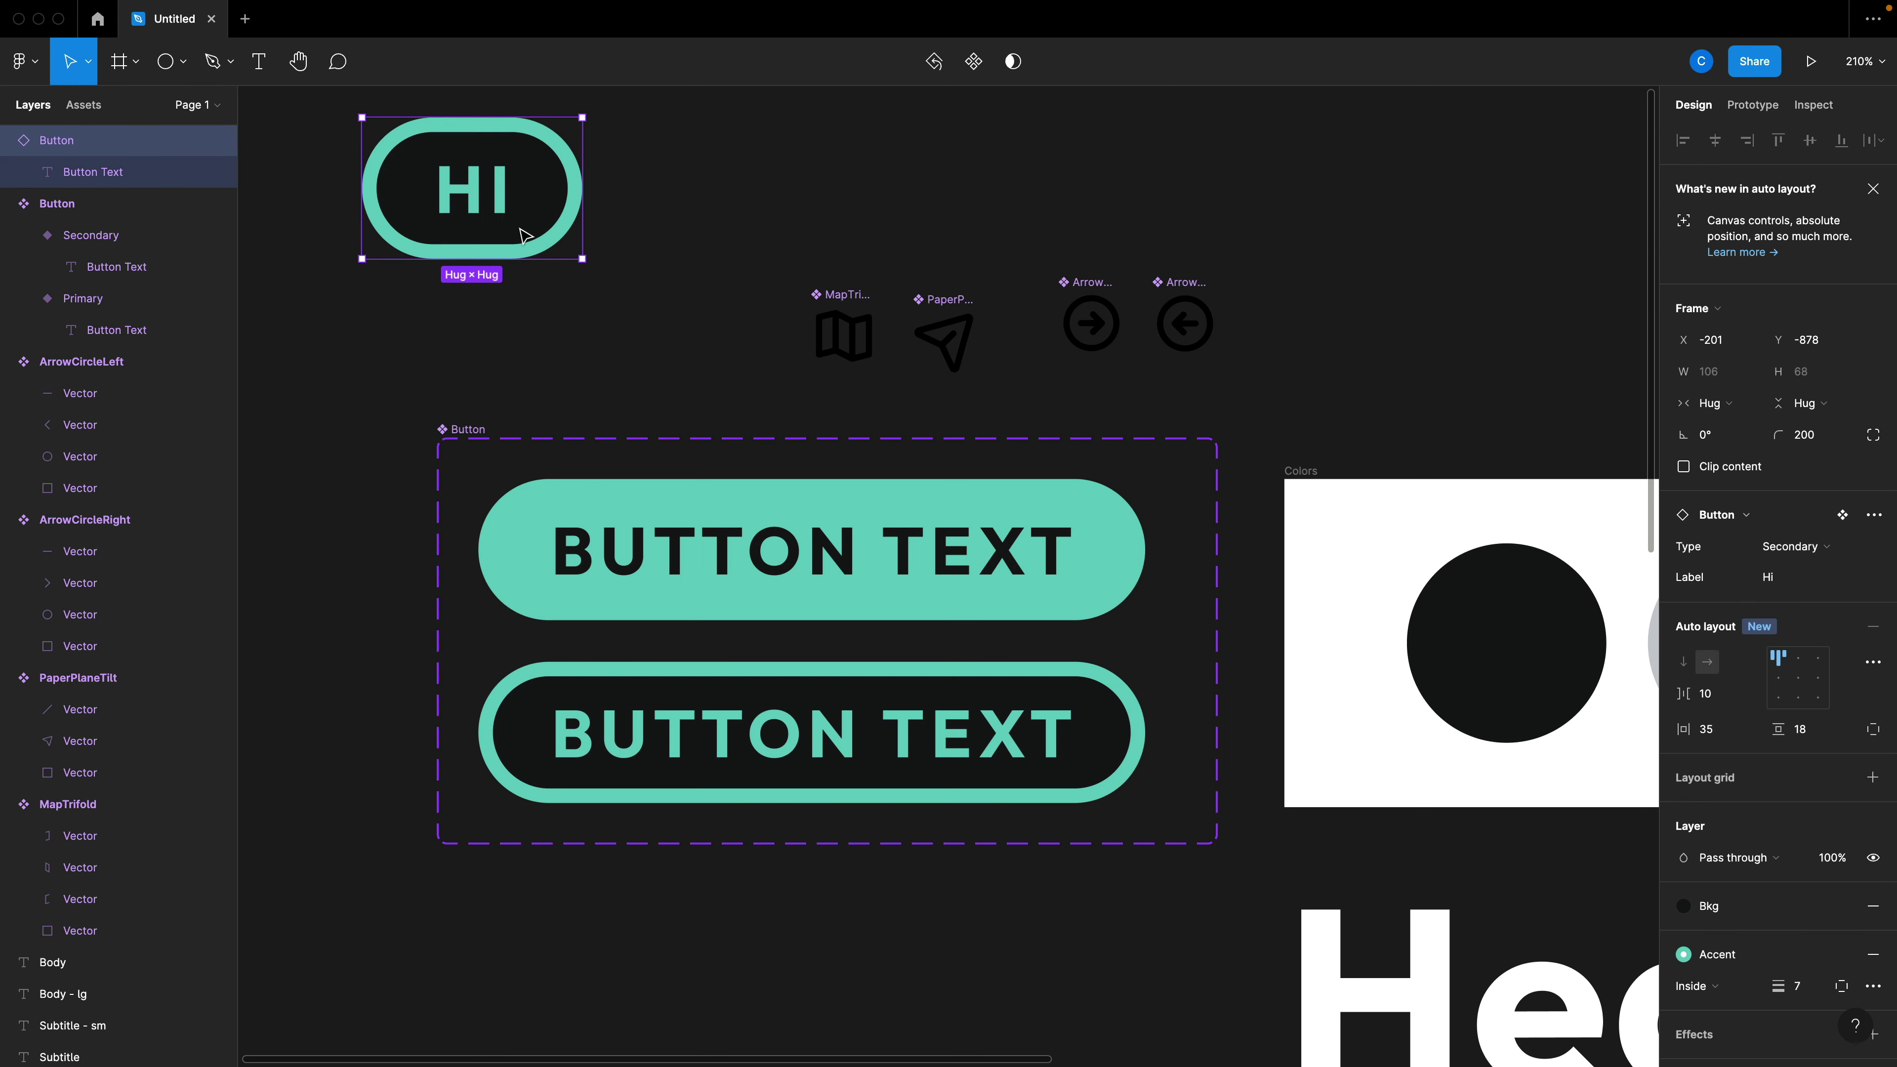
pyautogui.press('Delete')
# Place an instance of the MapTrifold icon after the label in both the Primary and Secondary variants.
pyautogui.scroll(-1, 896, 598)
pyautogui.click(956, 708)
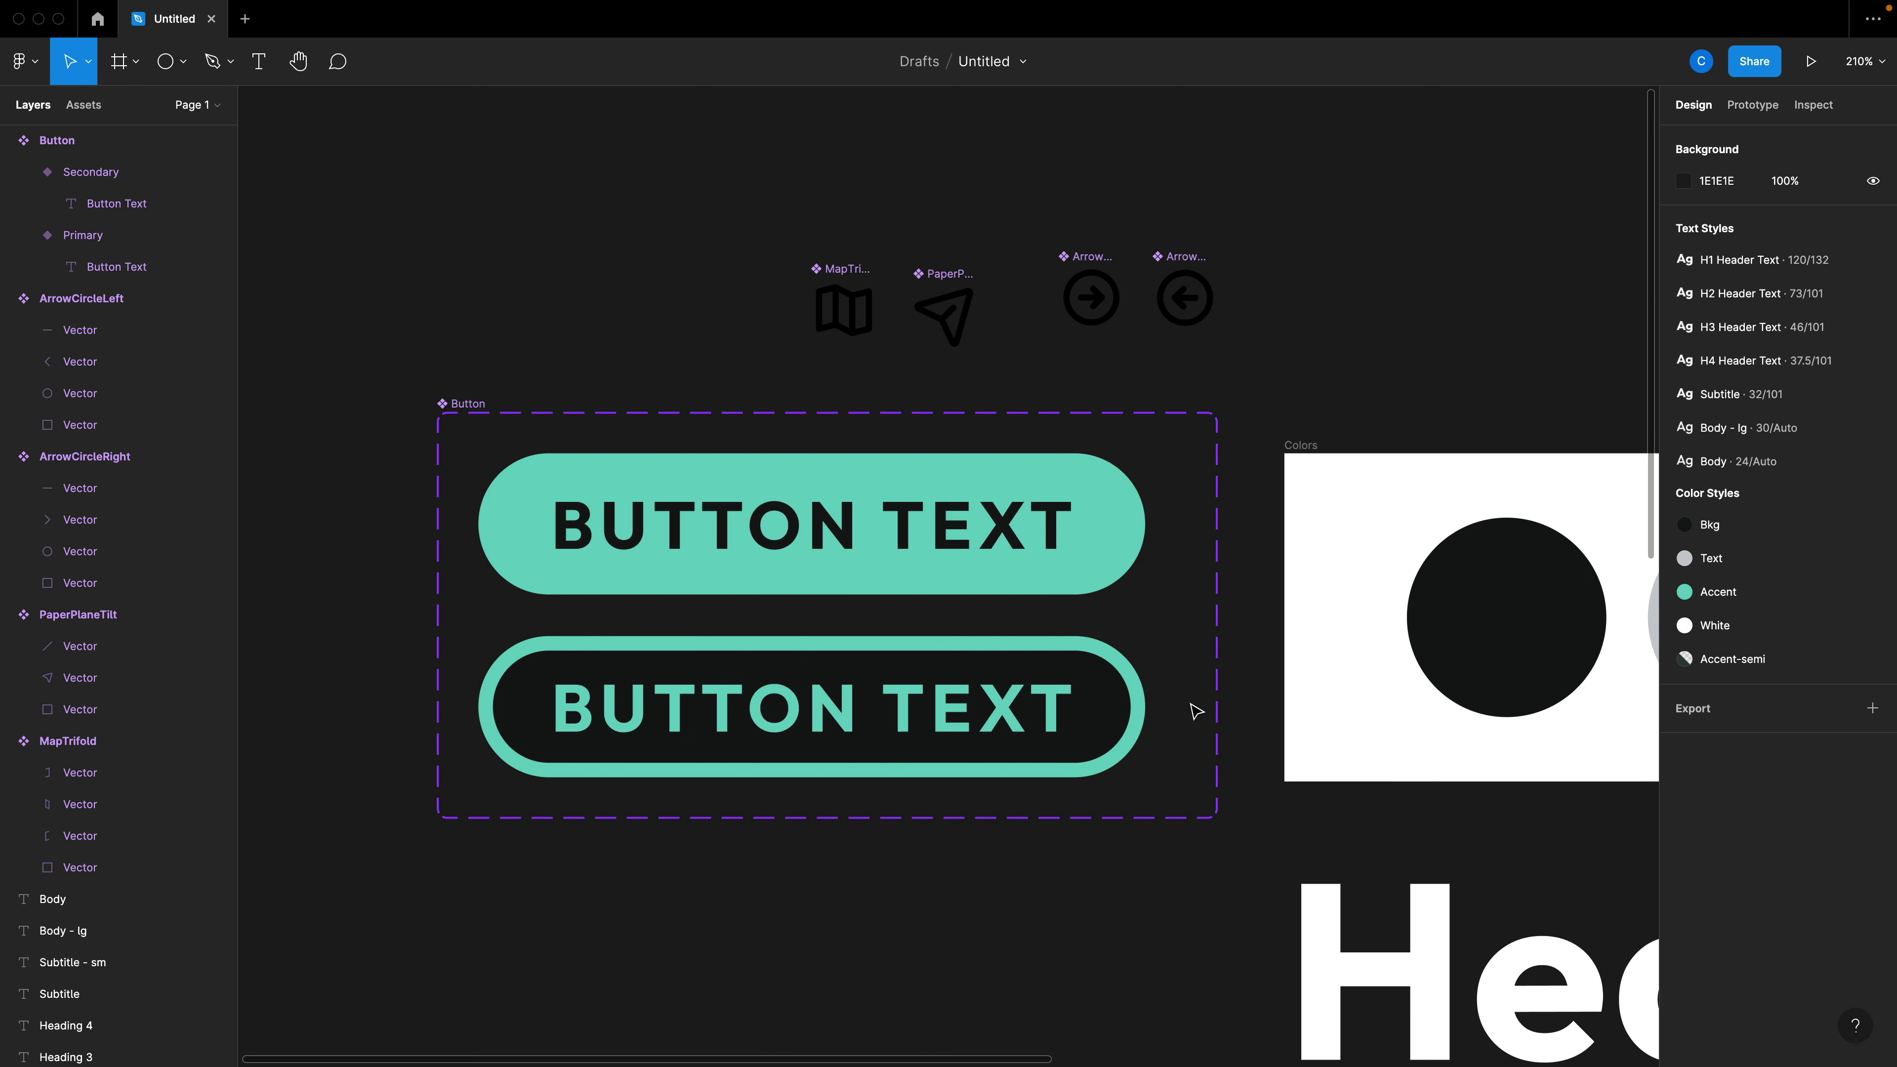
pyautogui.click(836, 316)
pyautogui.moveTo(843, 323)
pyautogui.mouseDown()
pyautogui.moveTo(1000, 410)
pyautogui.moveTo(859, 306)
pyautogui.moveTo(1093, 544)
pyautogui.moveTo(1127, 542)
pyautogui.mouseUp()
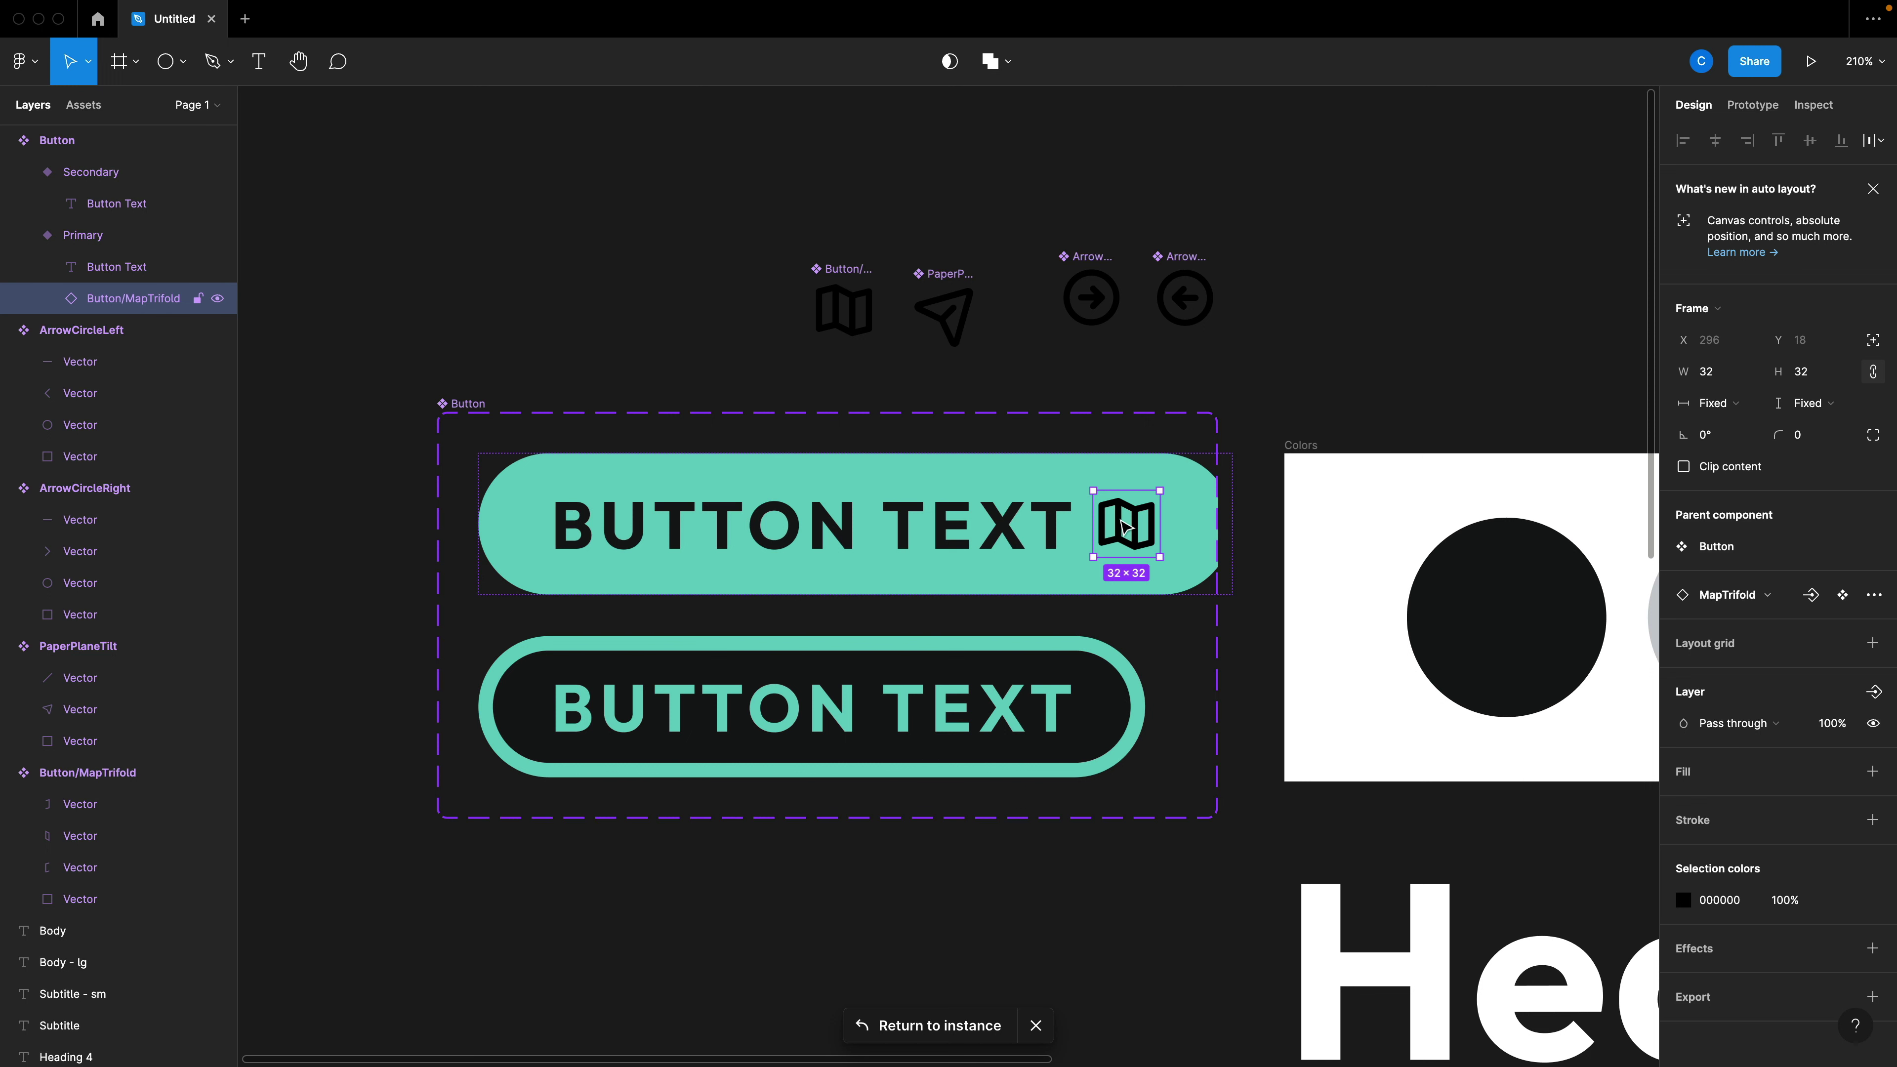
pyautogui.moveTo(1126, 527); pyautogui.dragTo(1146, 726)
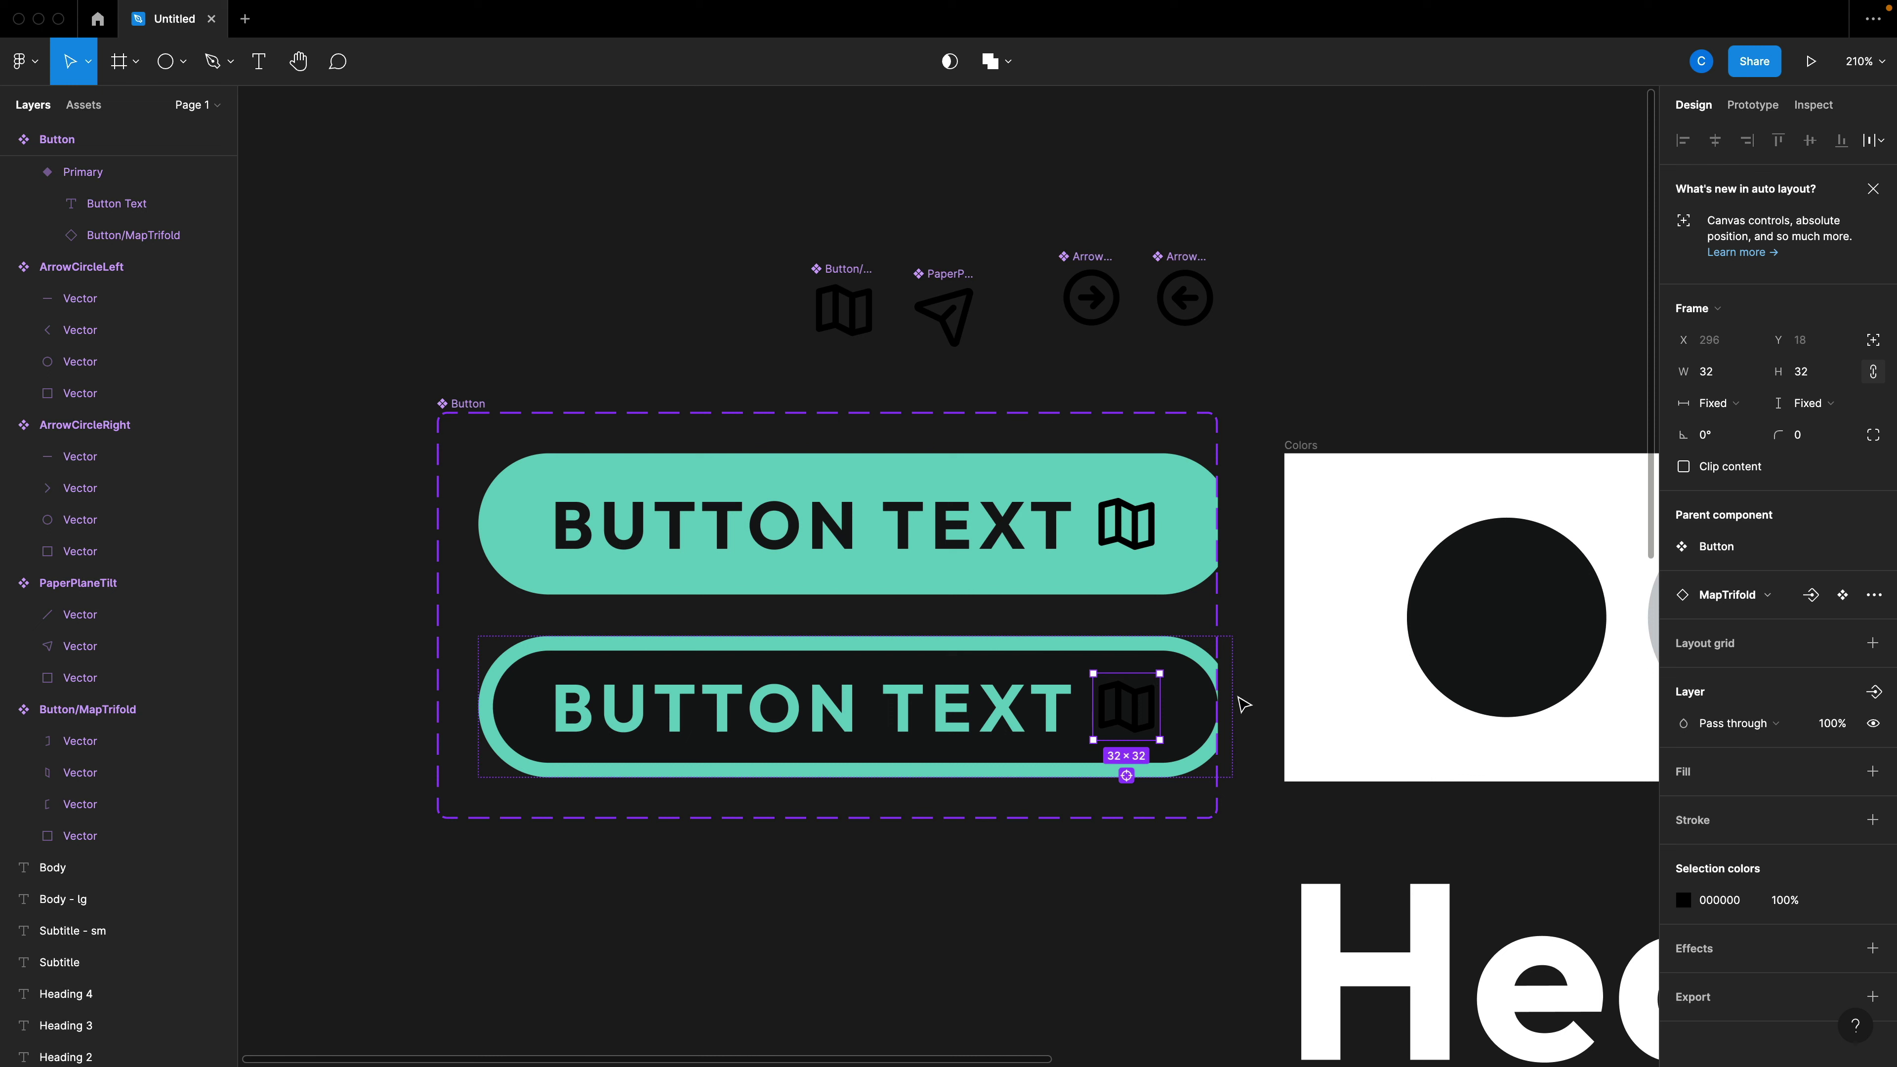
# Apply the Accent color style to the map icon in the Secondary variant.
pyautogui.scroll(-2, 1738, 875)
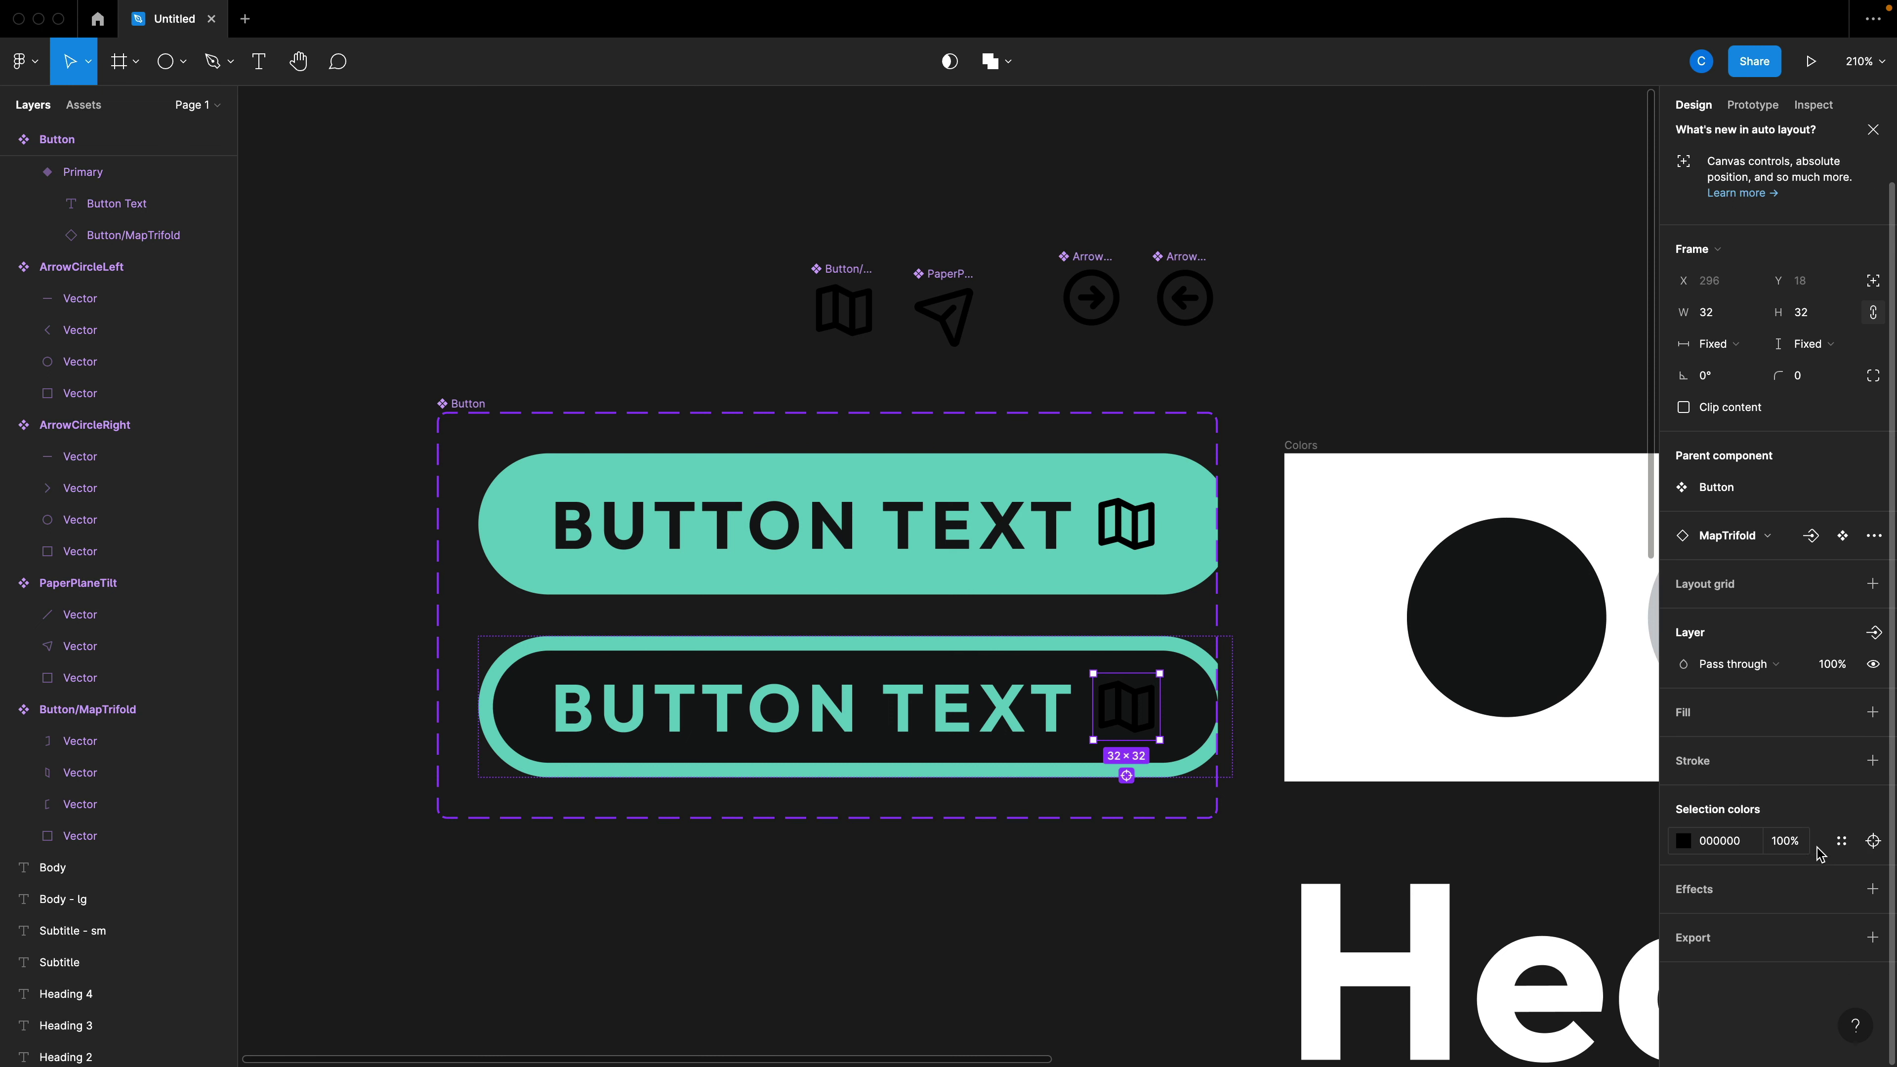
pyautogui.click(1840, 840)
pyautogui.click(1537, 837)
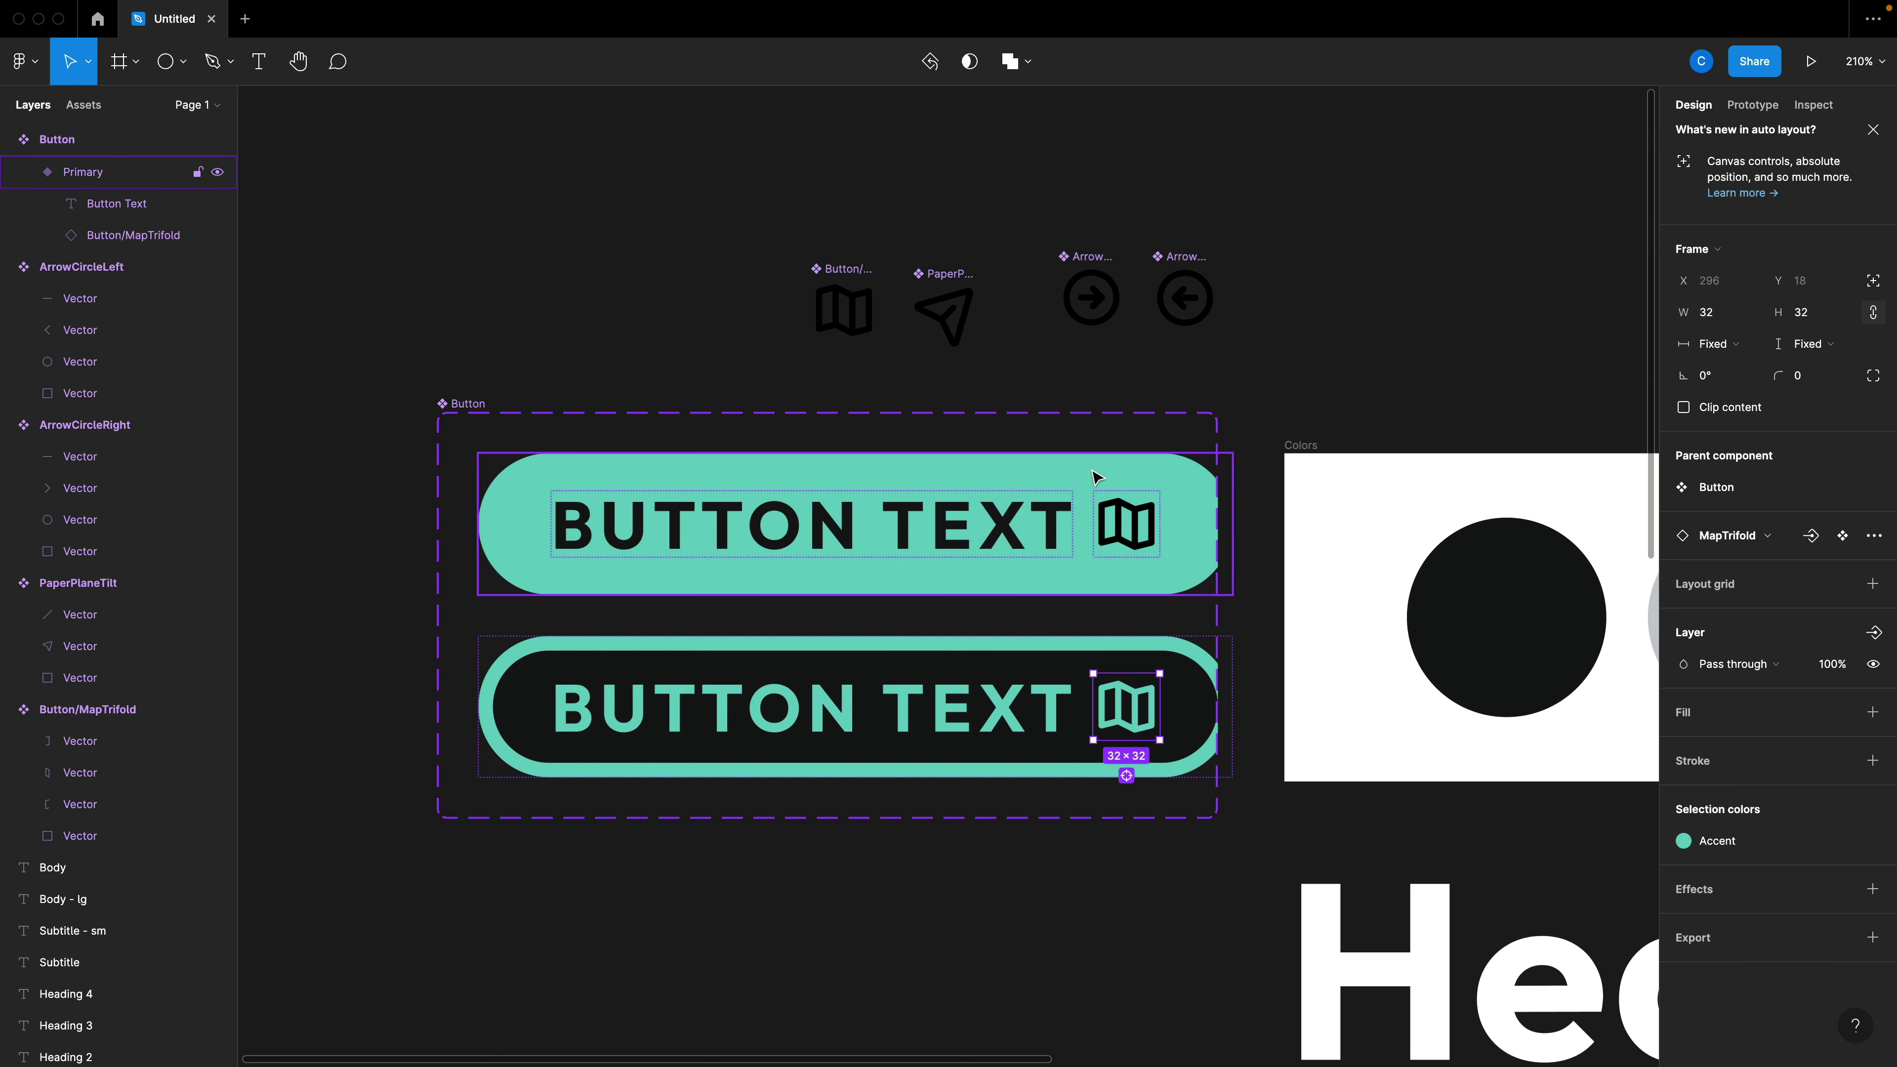
pyautogui.click(1130, 526)
pyautogui.click(1239, 408)
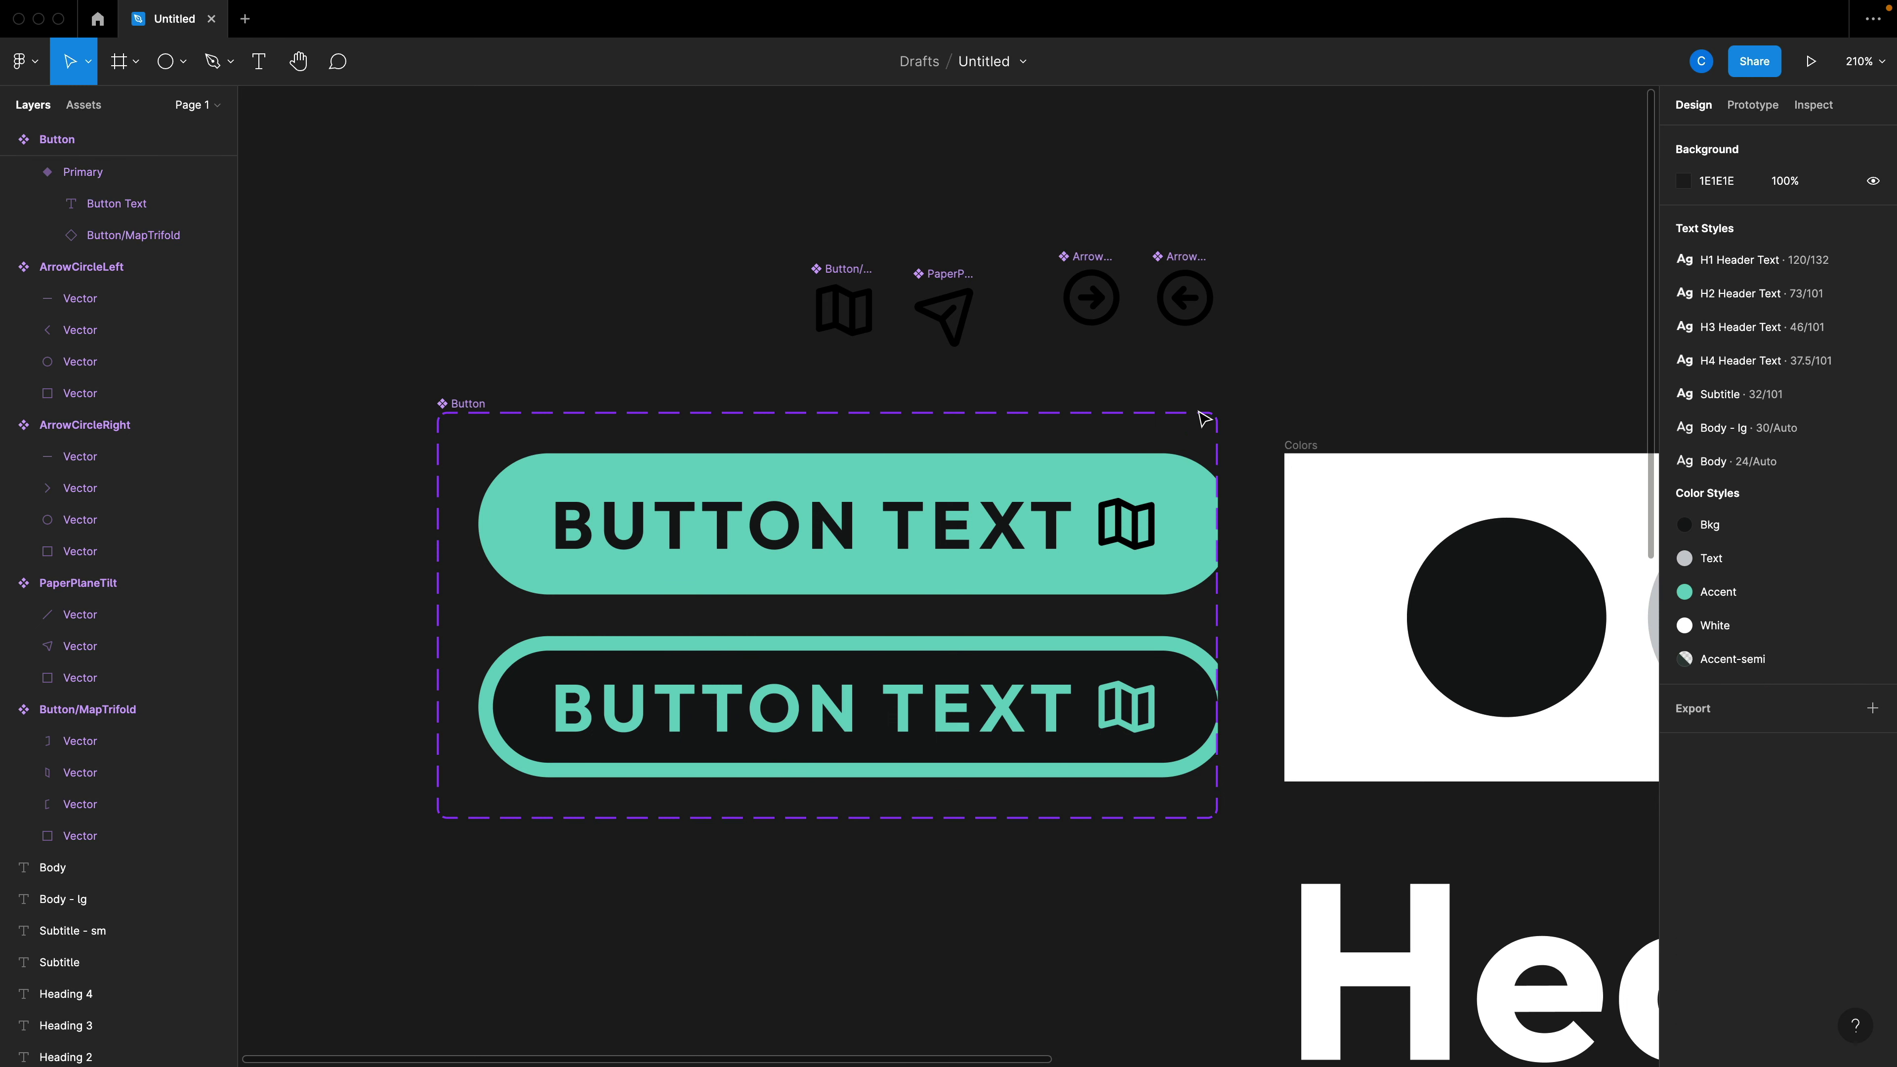
# Move the Button component set to about X -214, Y -730 and widen it to enclose both buttons.
pyautogui.click(467, 410)
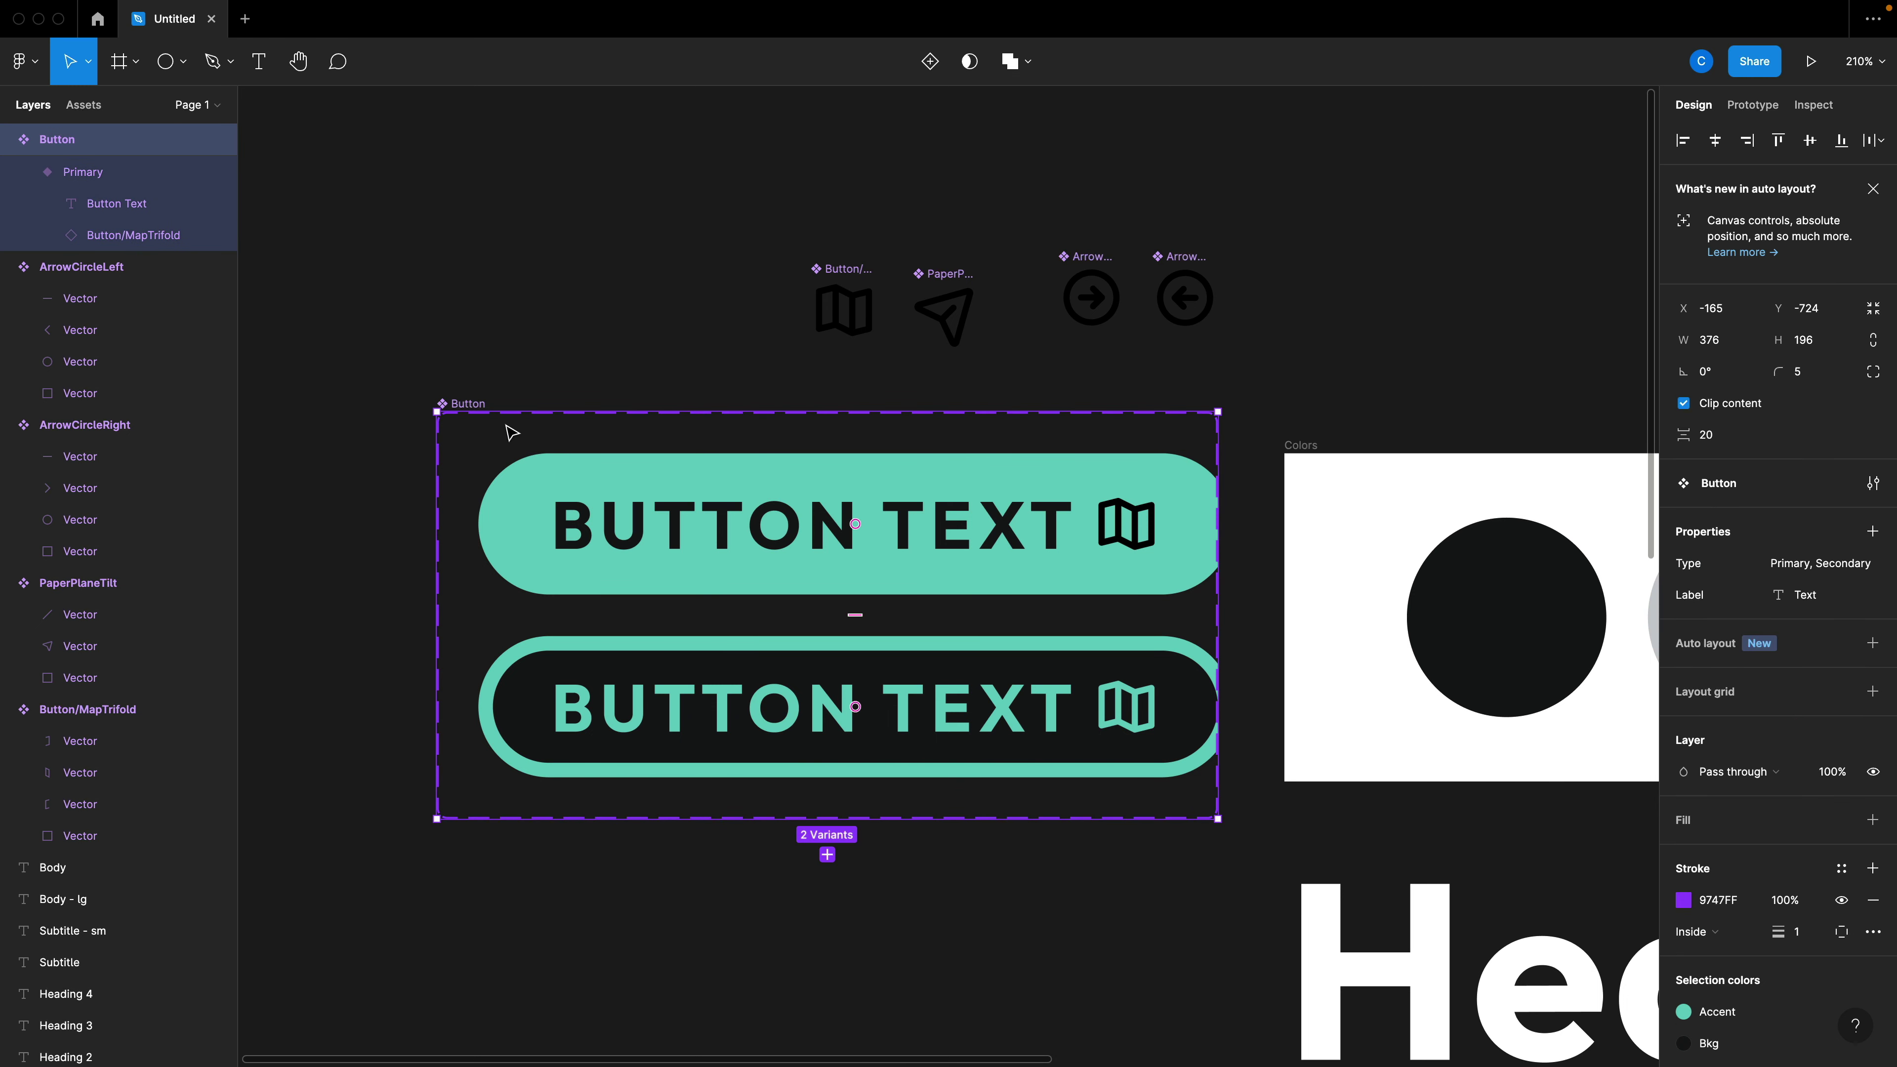
pyautogui.moveTo(512, 432); pyautogui.dragTo(410, 420)
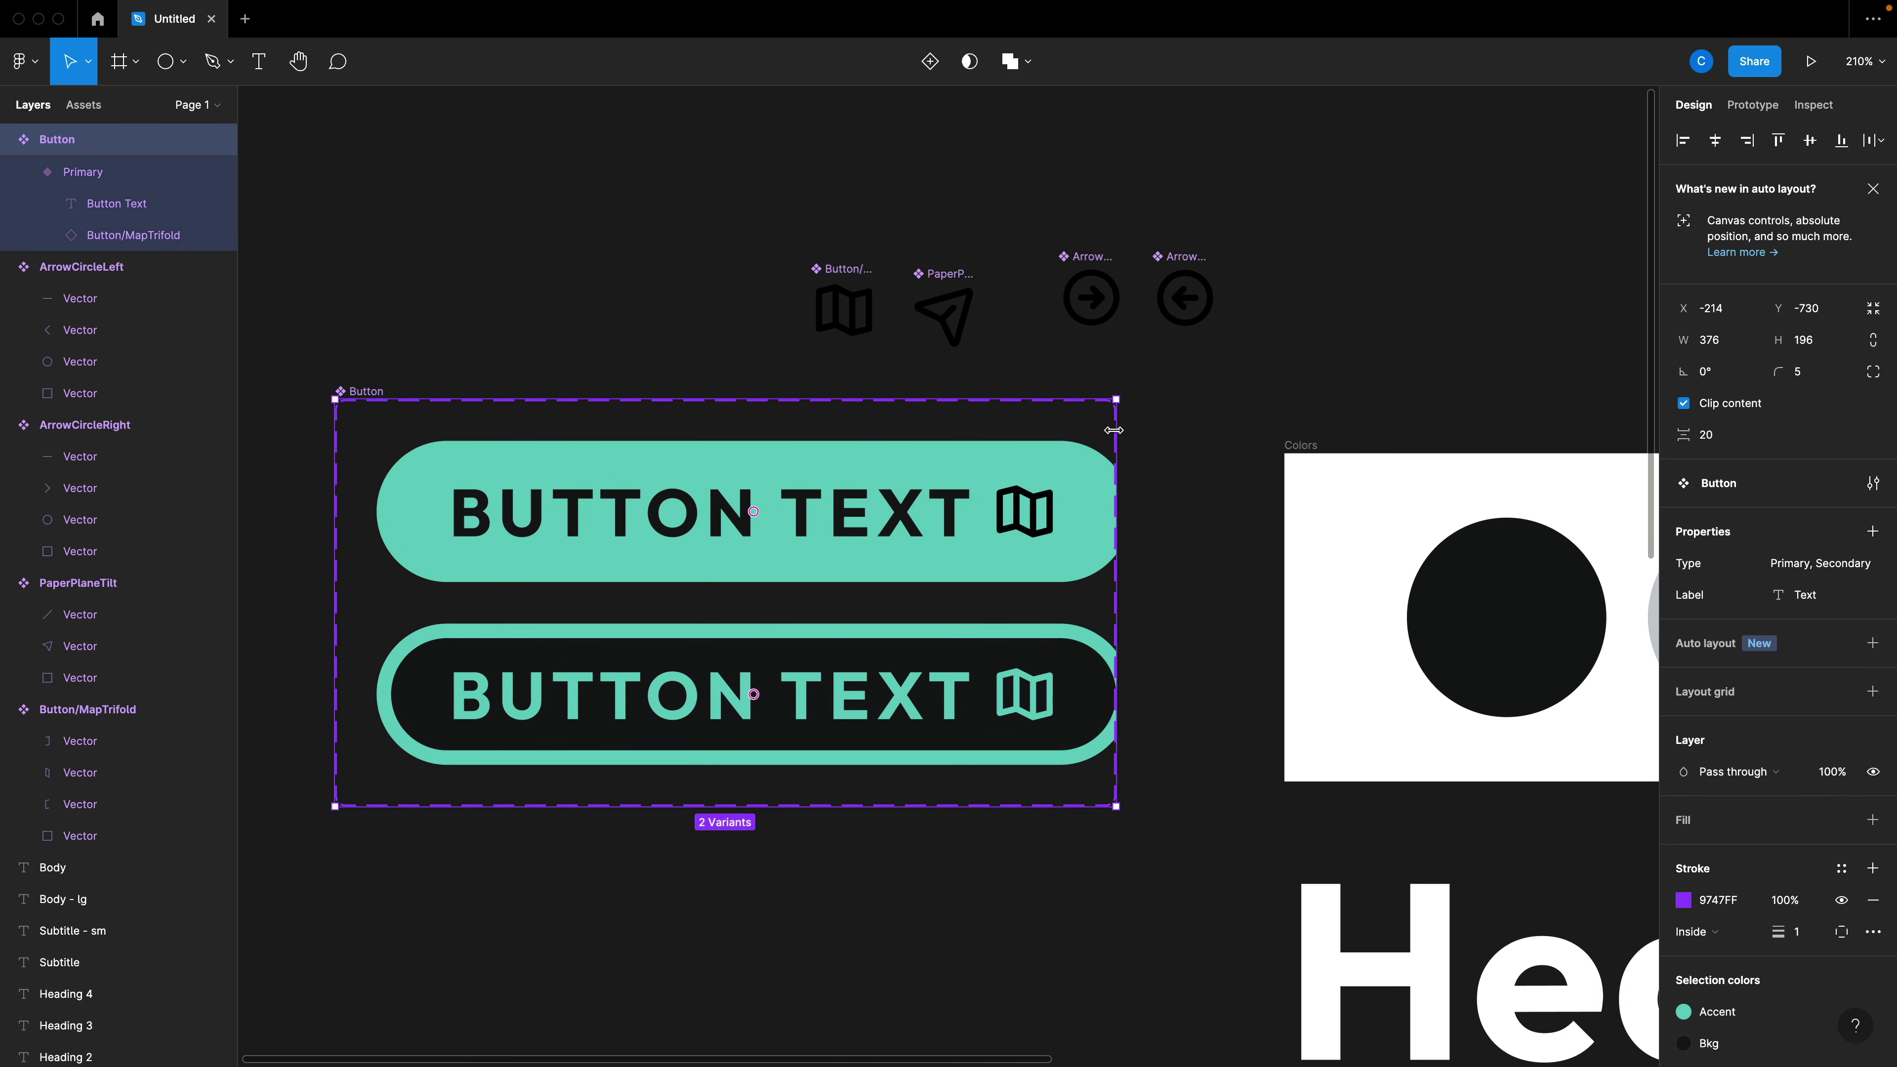
pyautogui.moveTo(1113, 430); pyautogui.dragTo(1177, 427)
pyautogui.click(1241, 408)
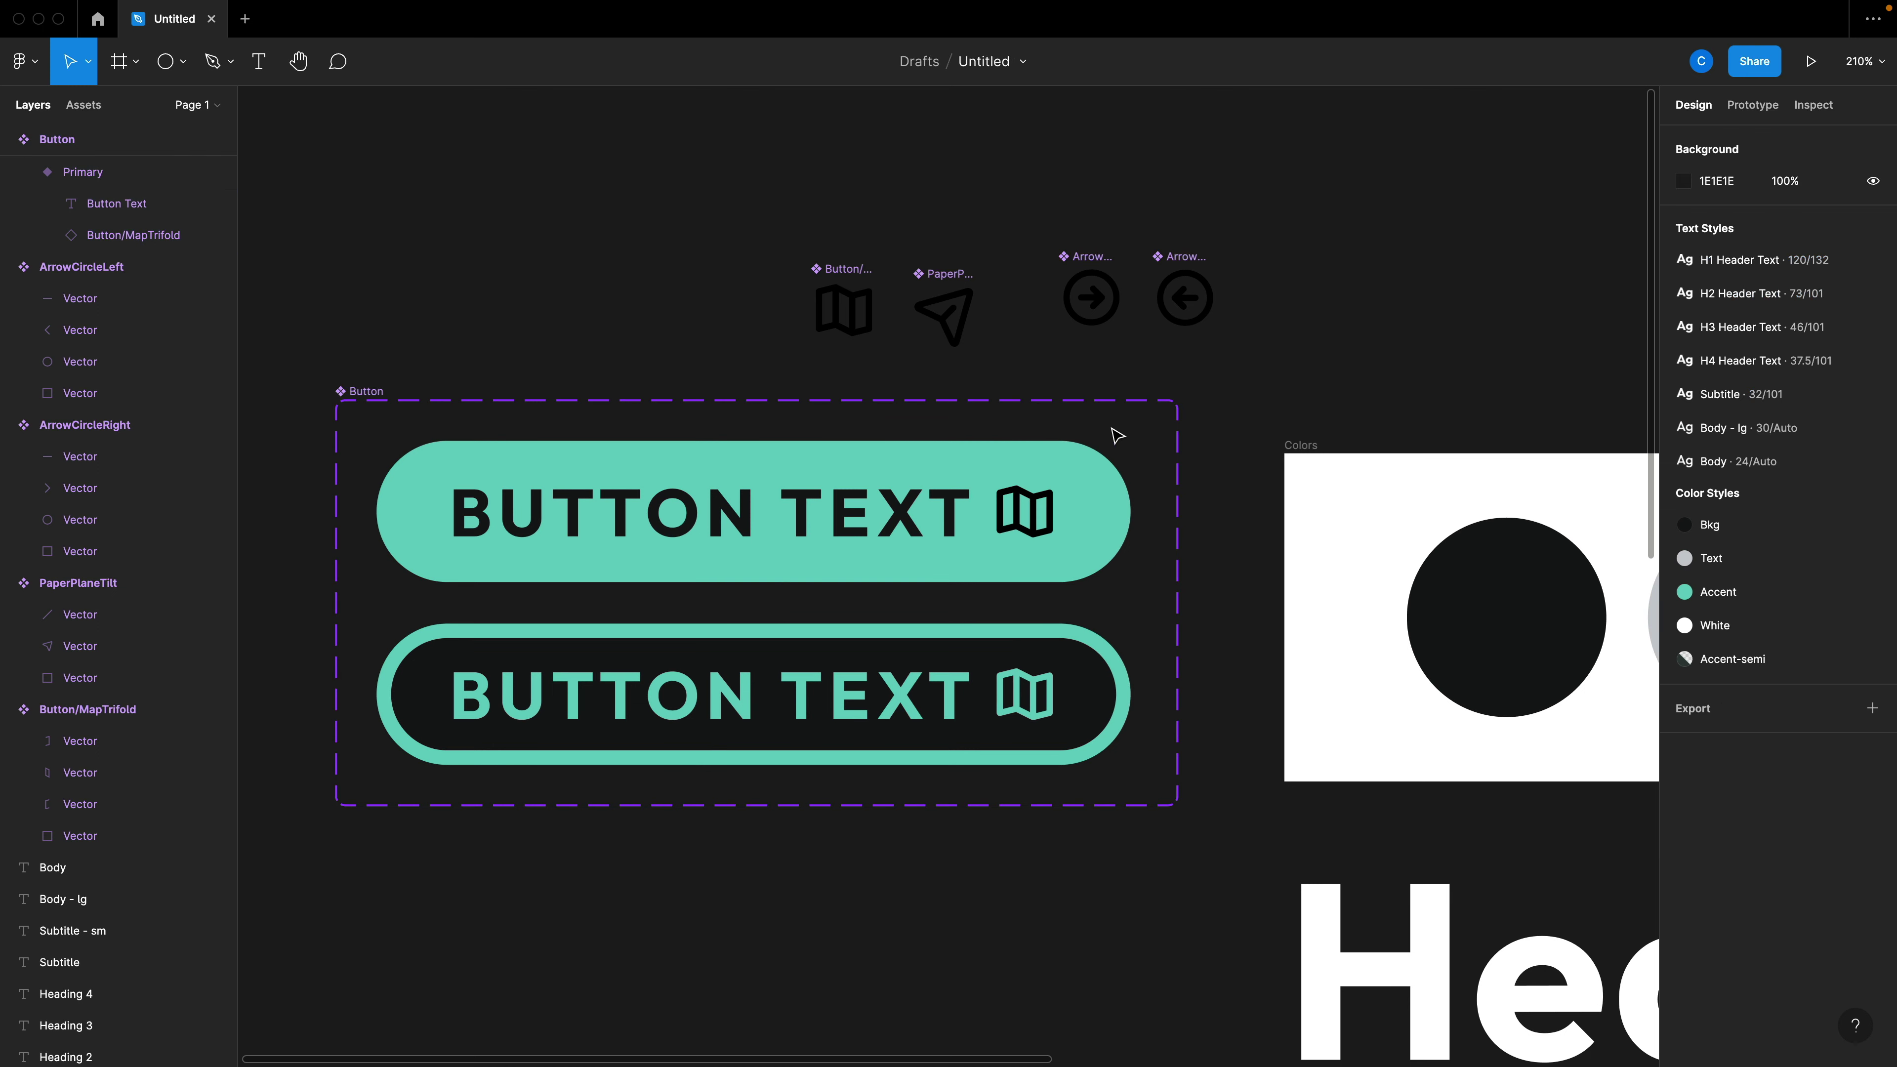
# Create a visibility property named "Icon Visible" with value True for the map icons in both Button variants.
pyautogui.click(1019, 530)
pyautogui.click(1021, 532)
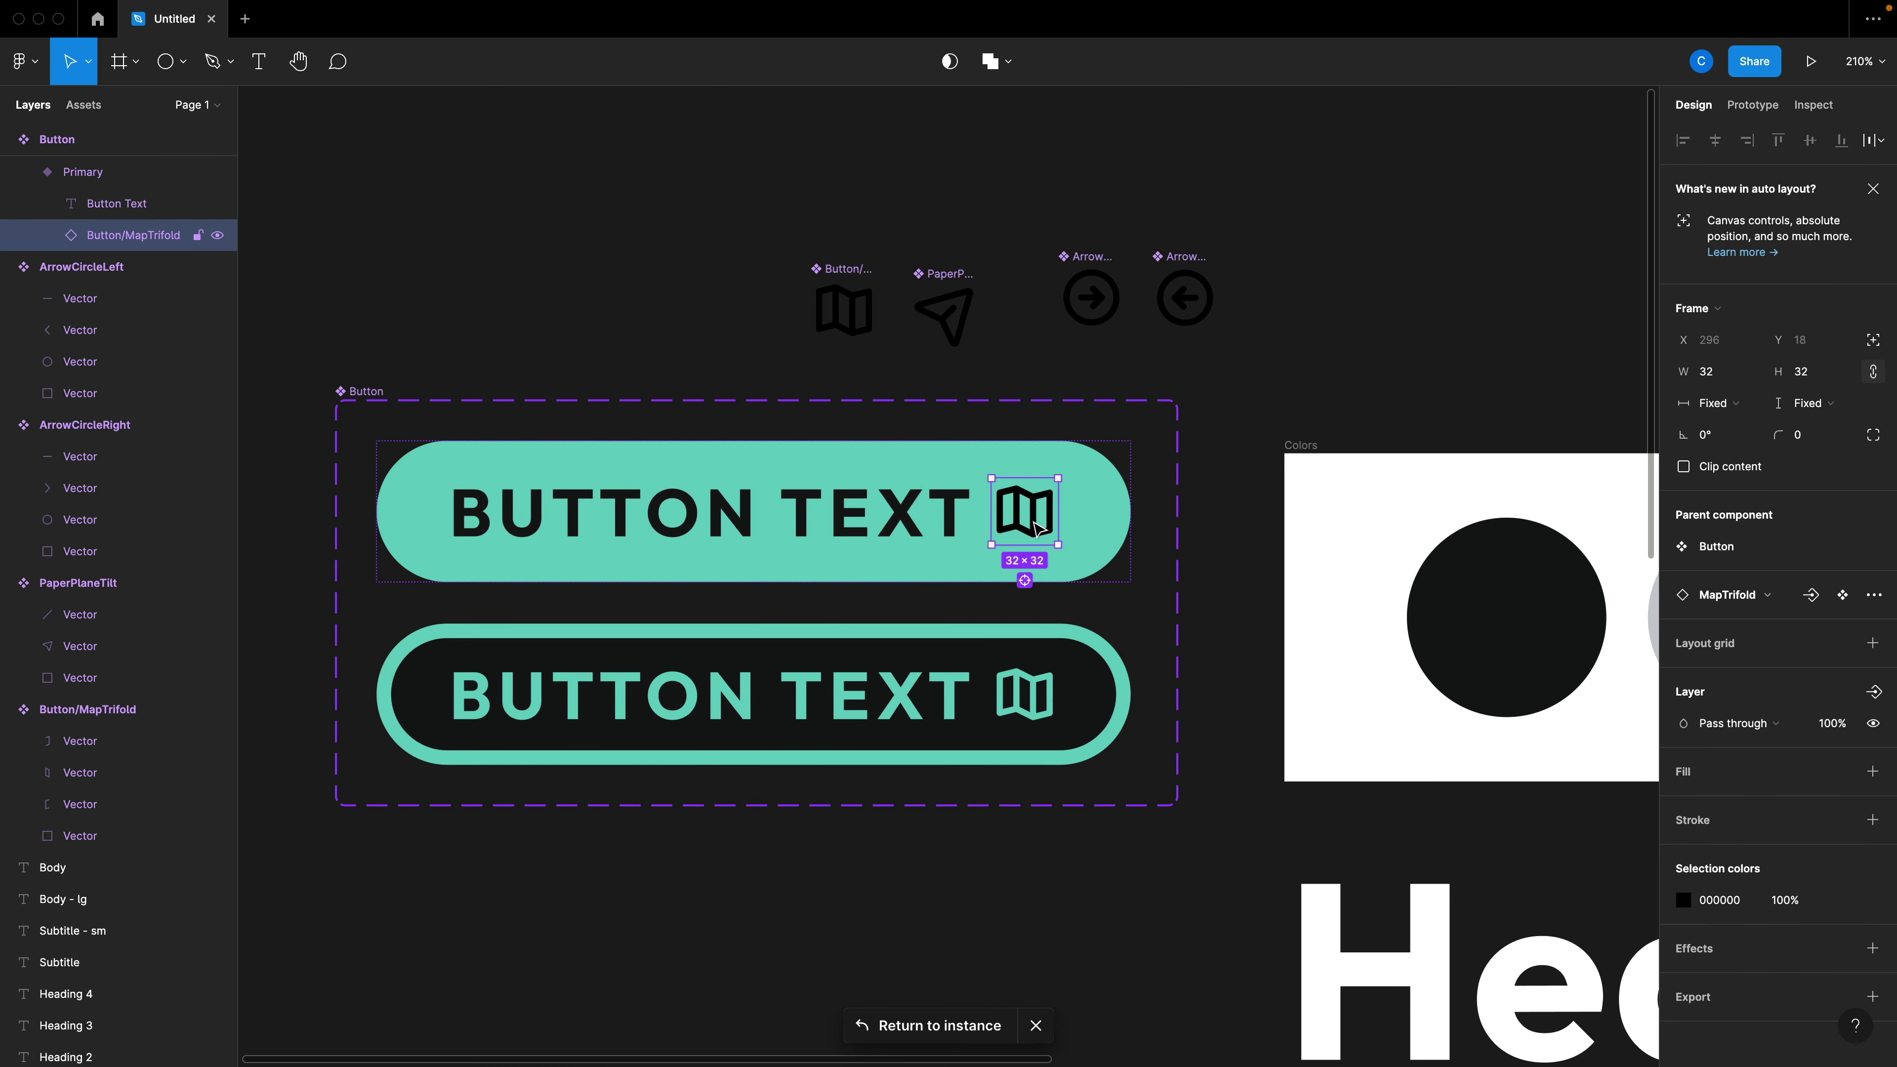
pyautogui.click(1027, 582)
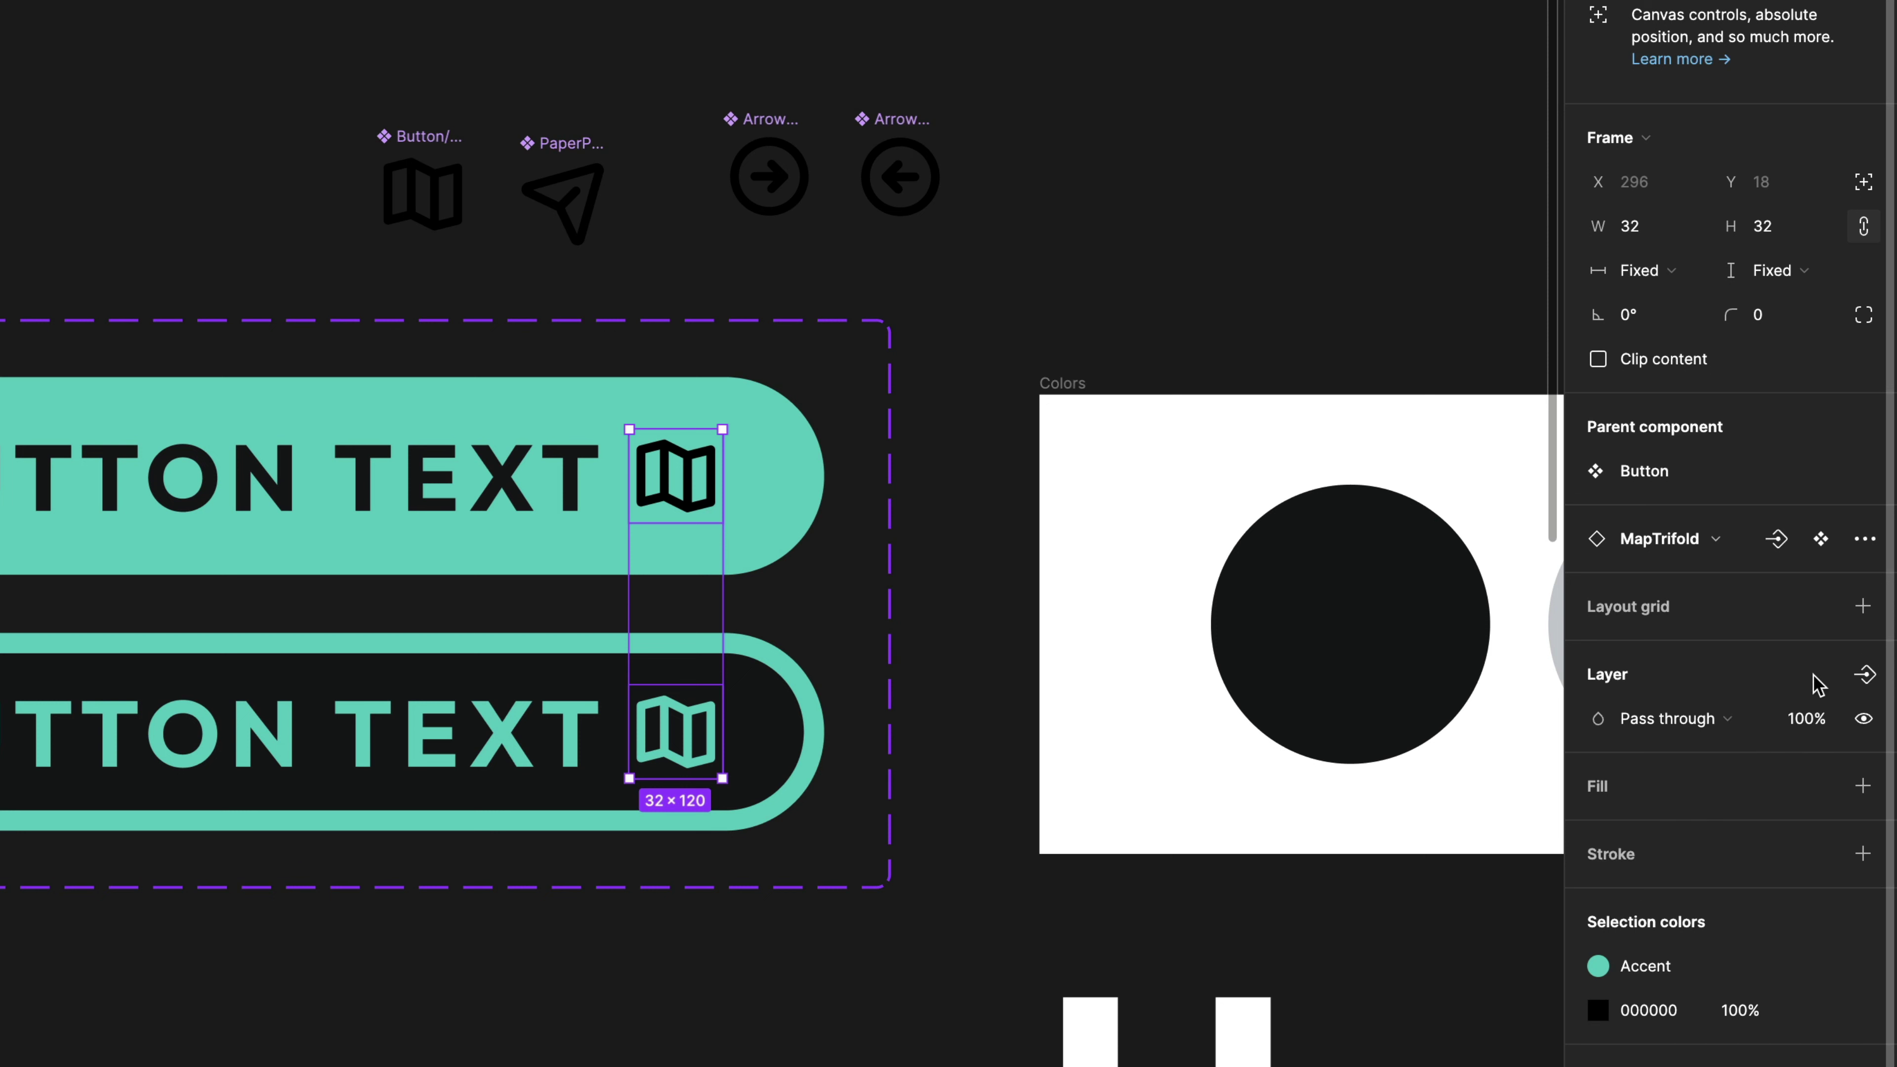
pyautogui.click(1874, 681)
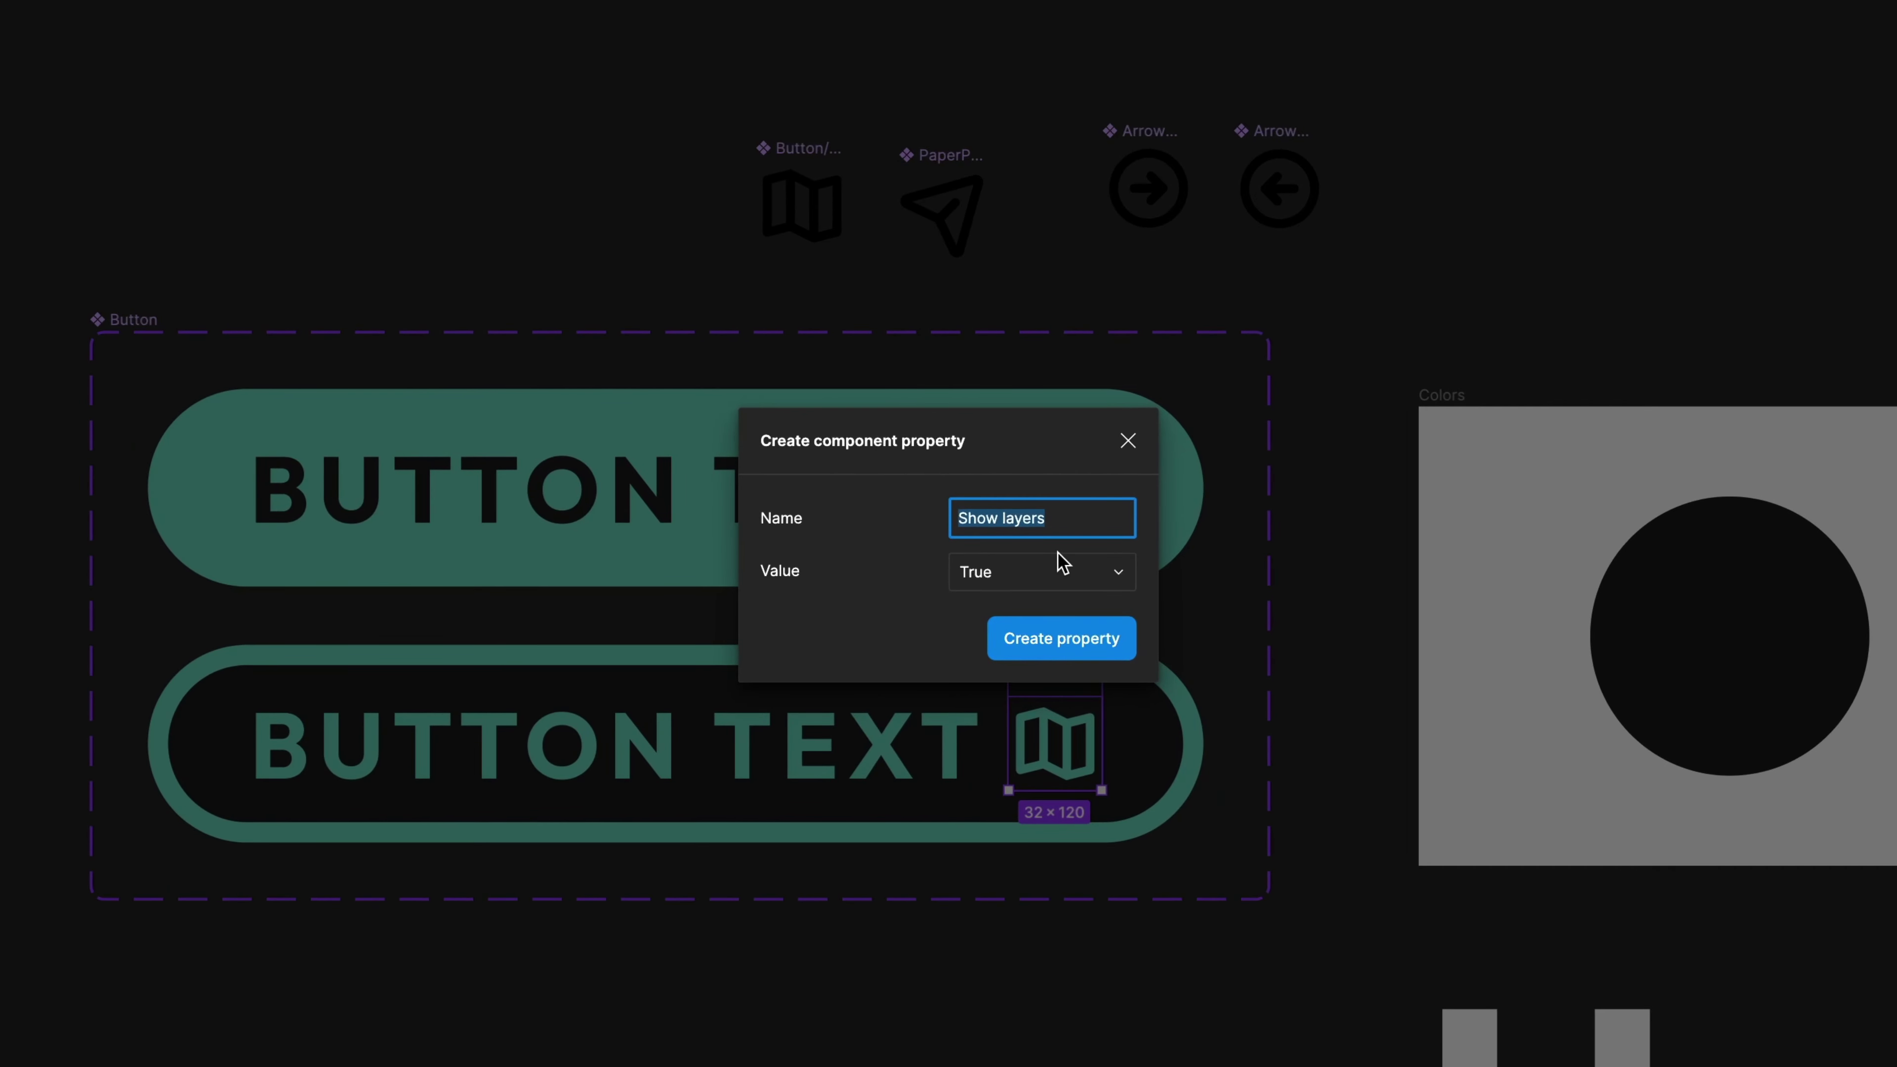
pyautogui.press('BackSpace')
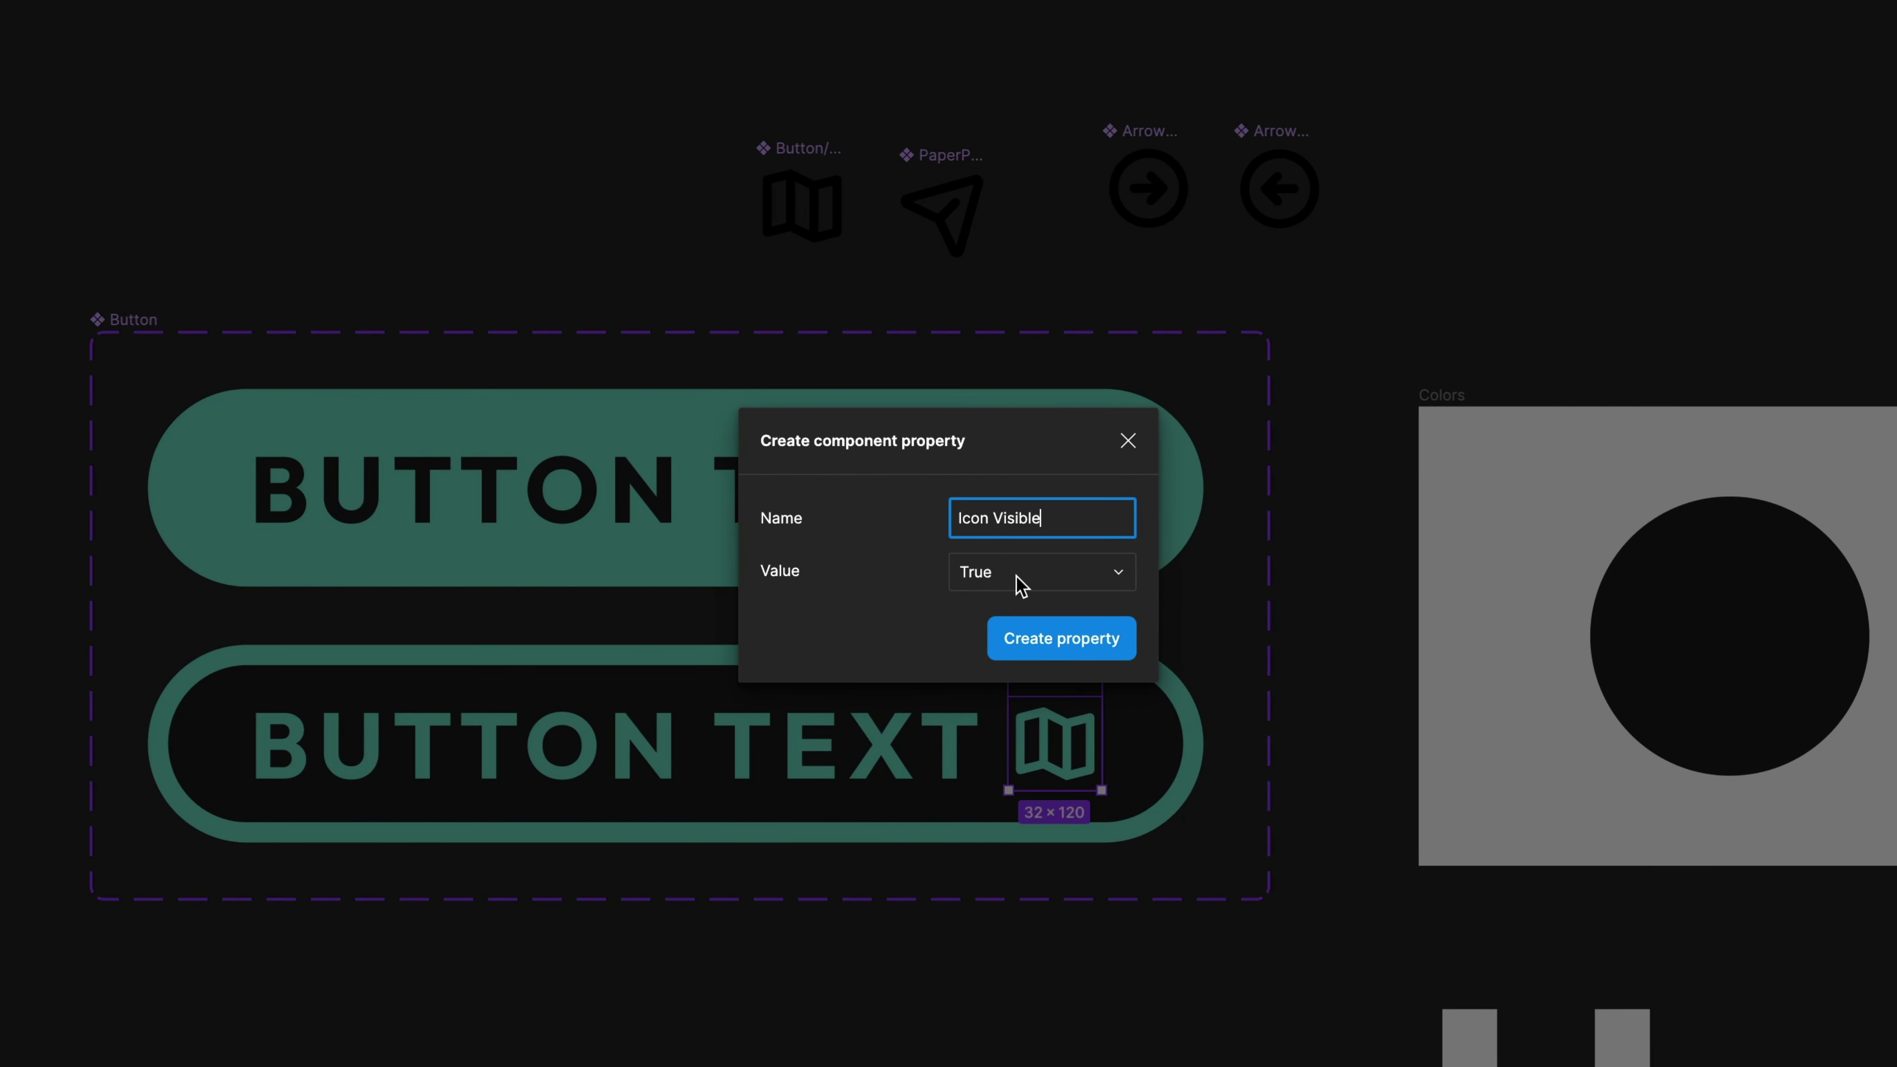
pyautogui.click(1059, 640)
pyautogui.click(669, 292)
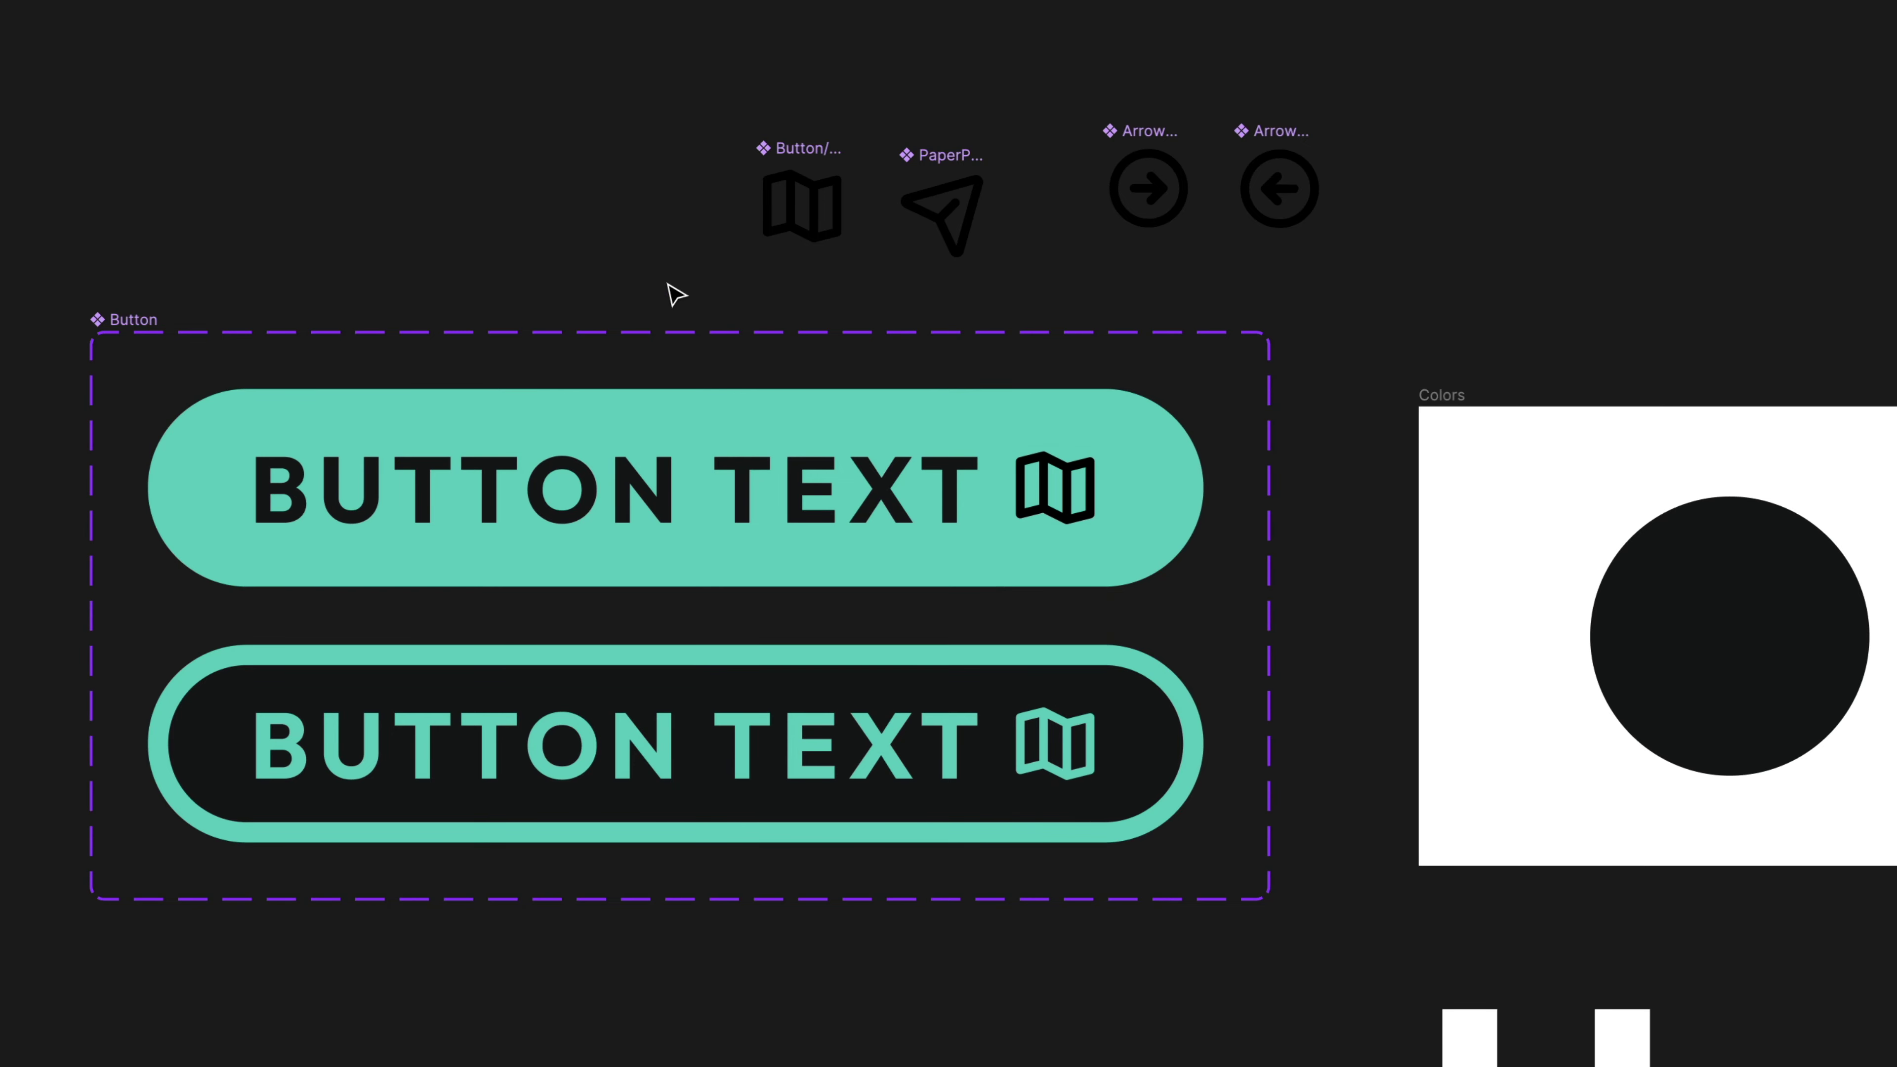
# Place a Button instance above the component set, toggle its Icon Visible property off and on, and delete the instance.
pyautogui.hotkey('shift', 'i')
pyautogui.moveTo(868, 250); pyautogui.dragTo(354, 108)
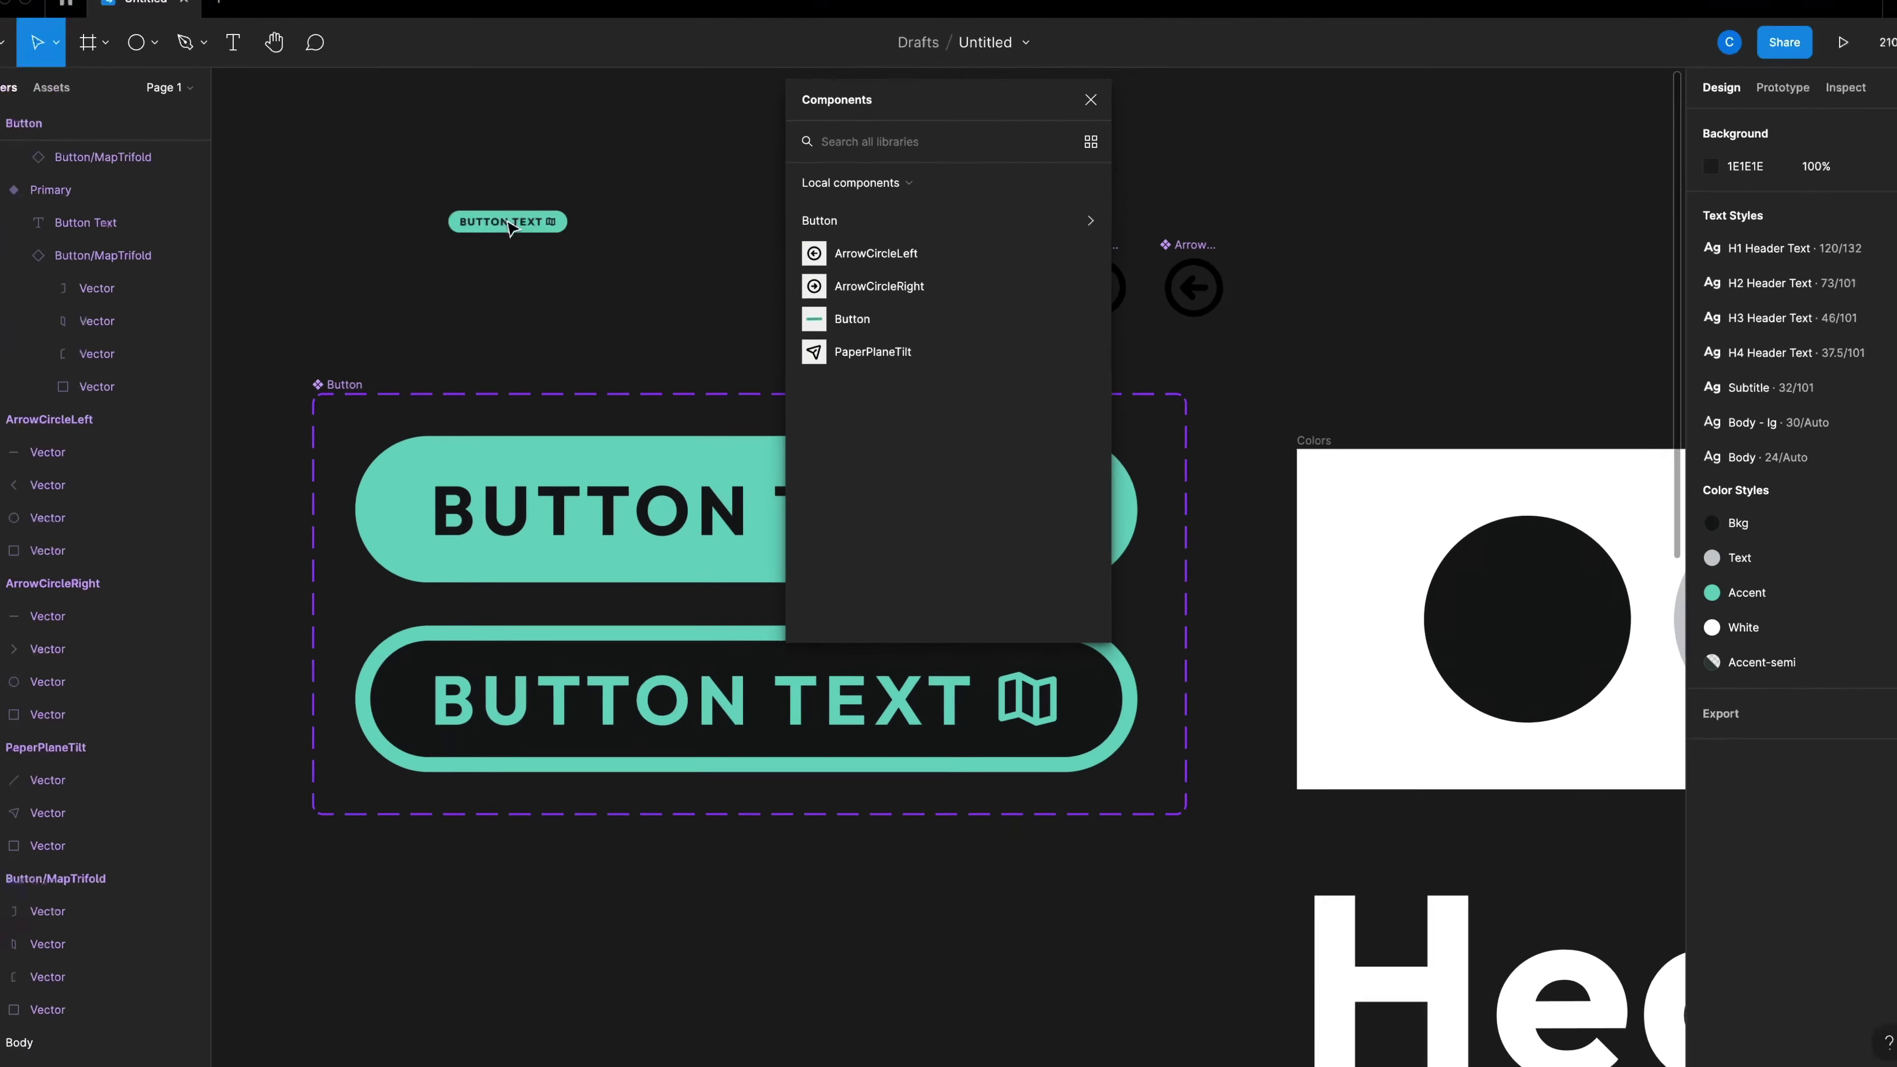
pyautogui.moveTo(509, 227); pyautogui.dragTo(770, 211)
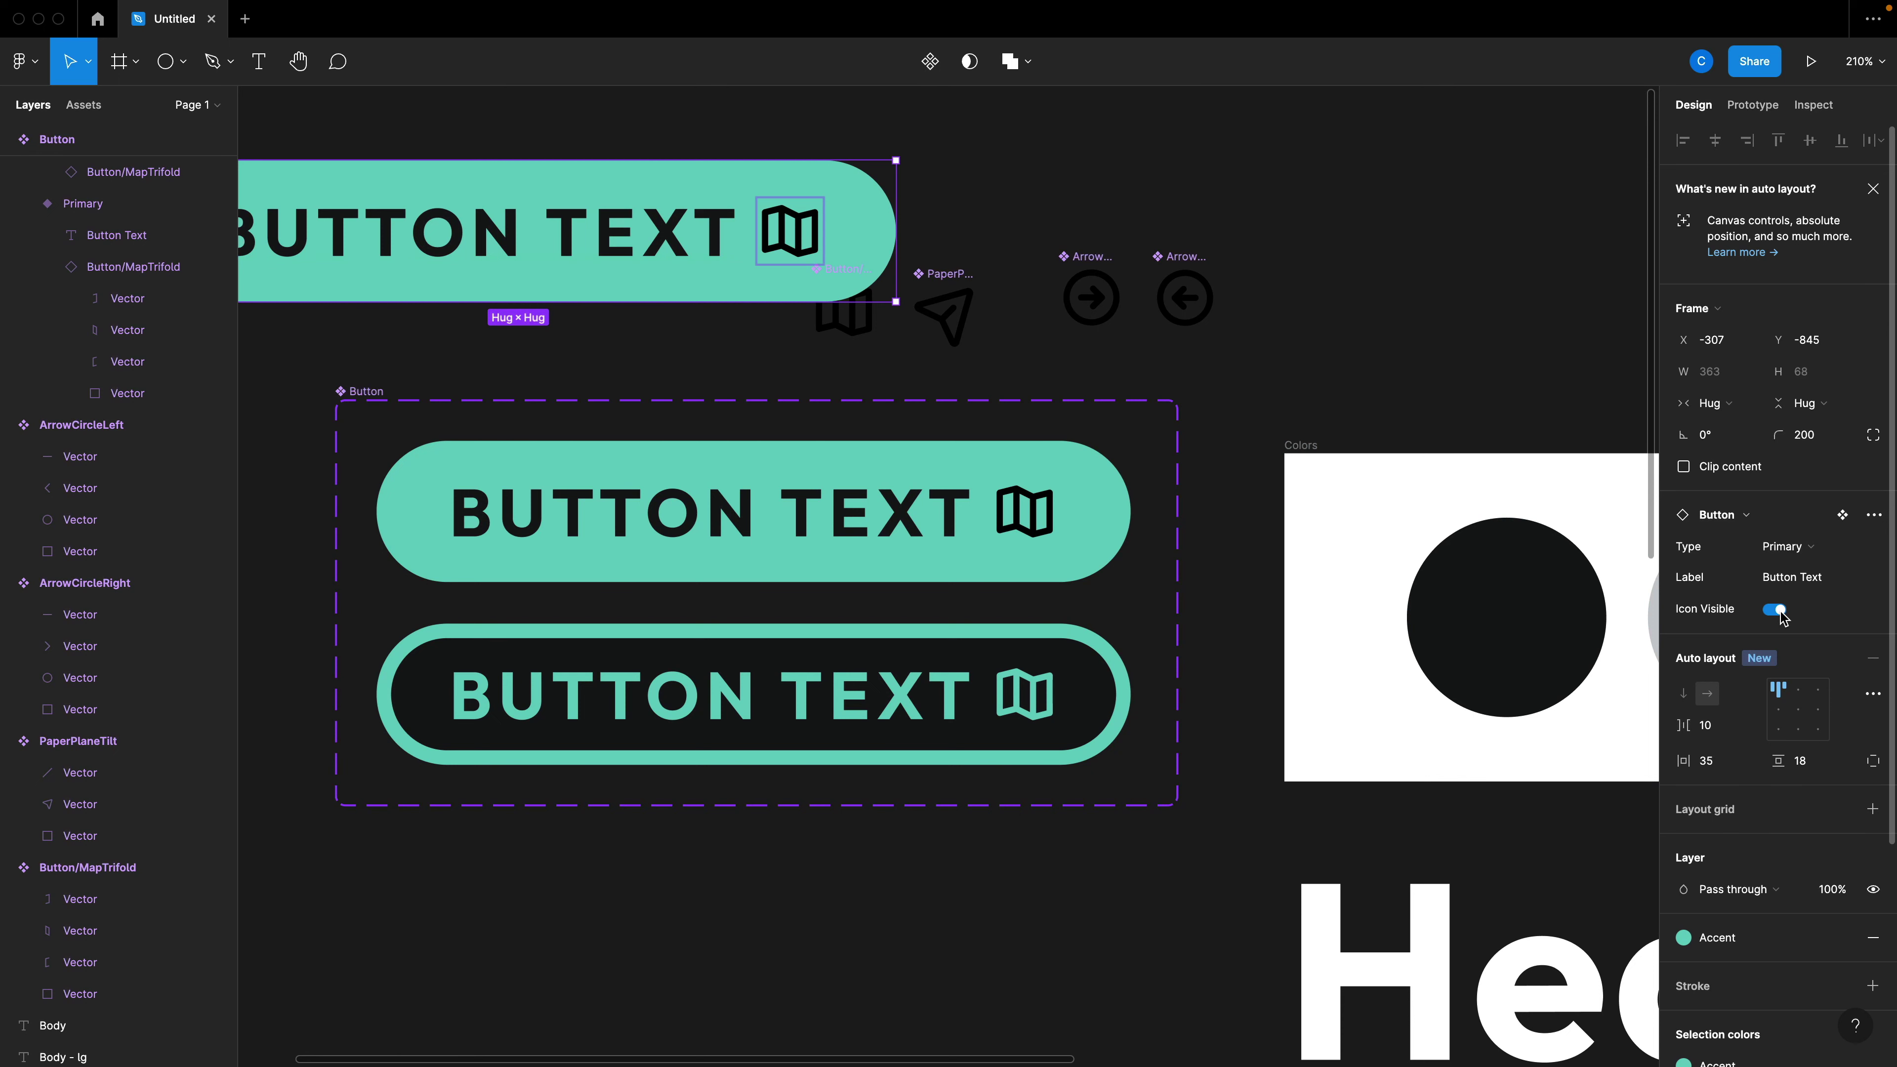
pyautogui.click(1779, 609)
pyautogui.click(1779, 610)
pyautogui.click(1778, 610)
pyautogui.click(1778, 609)
pyautogui.click(1779, 610)
pyautogui.press('Delete')
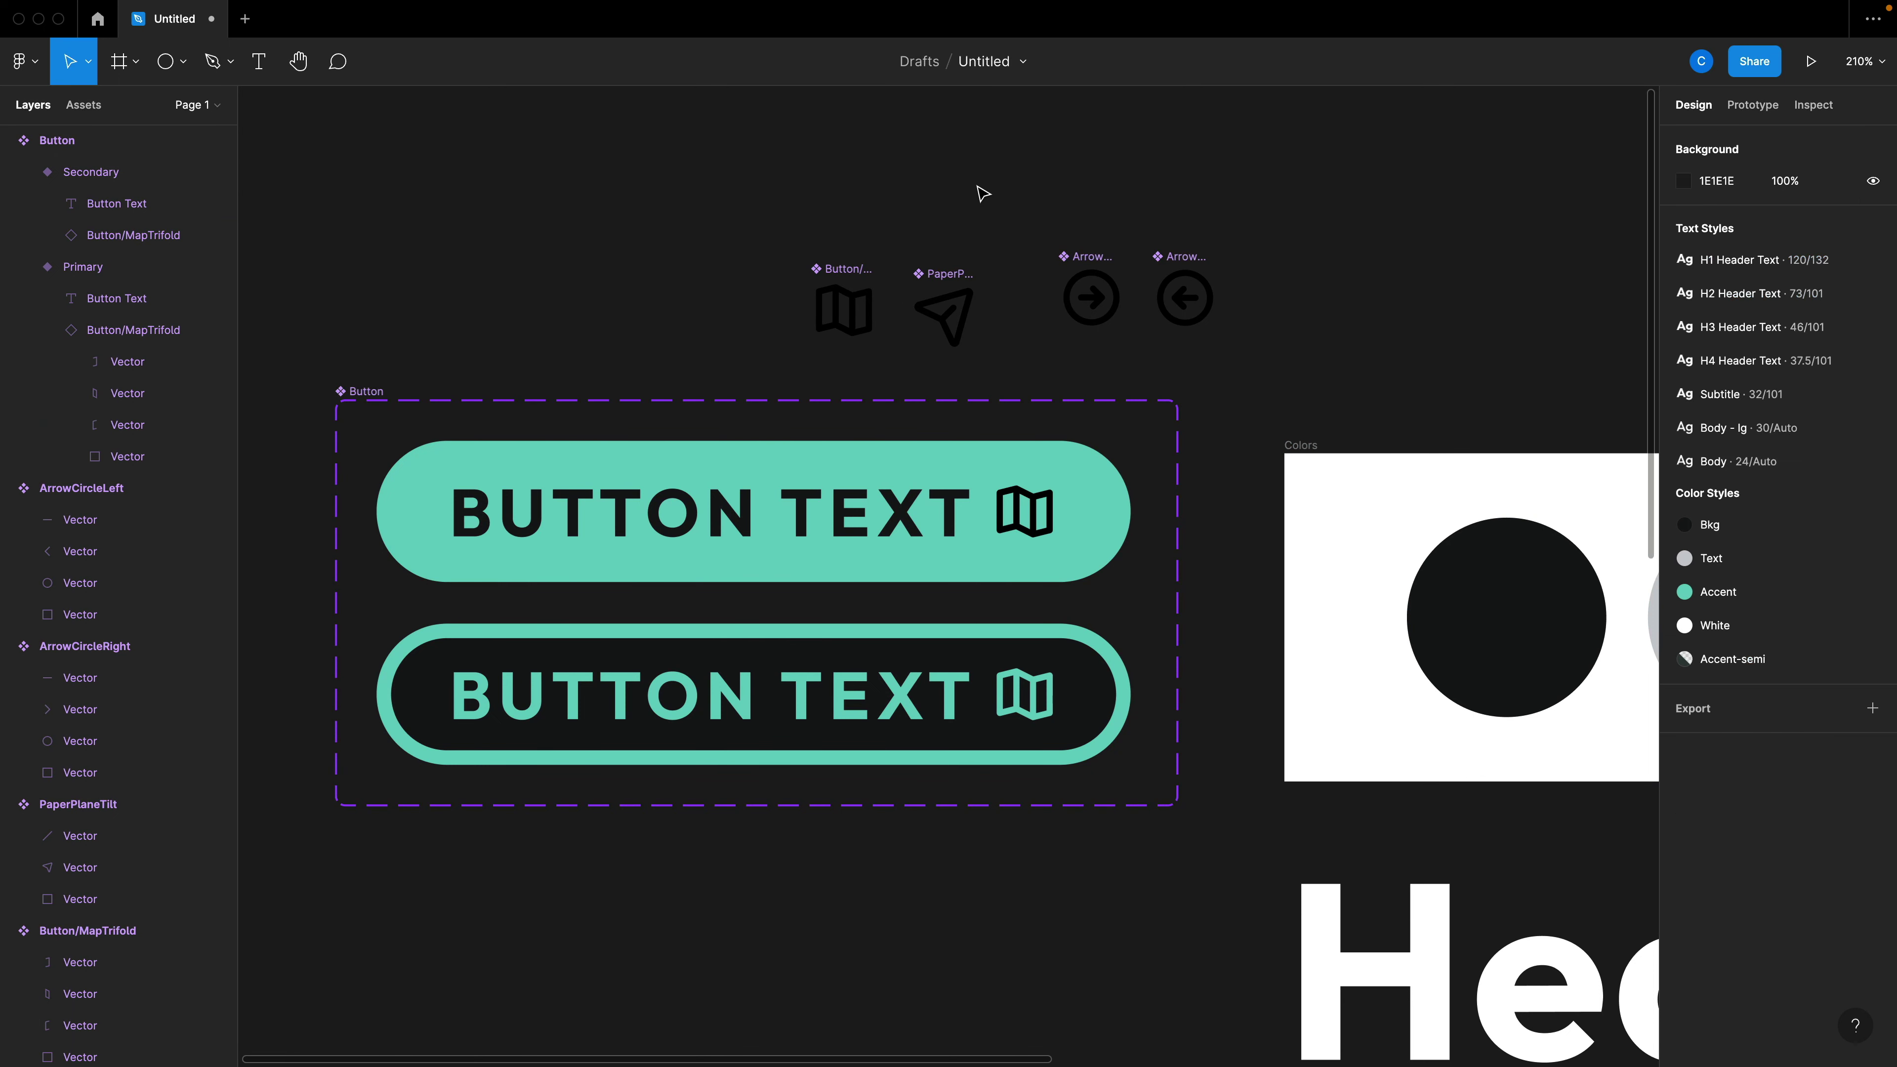
# Create an instance swap property named "Icon Type" with value MapTrifold for the map icons in both Button variants.
pyautogui.click(1031, 497)
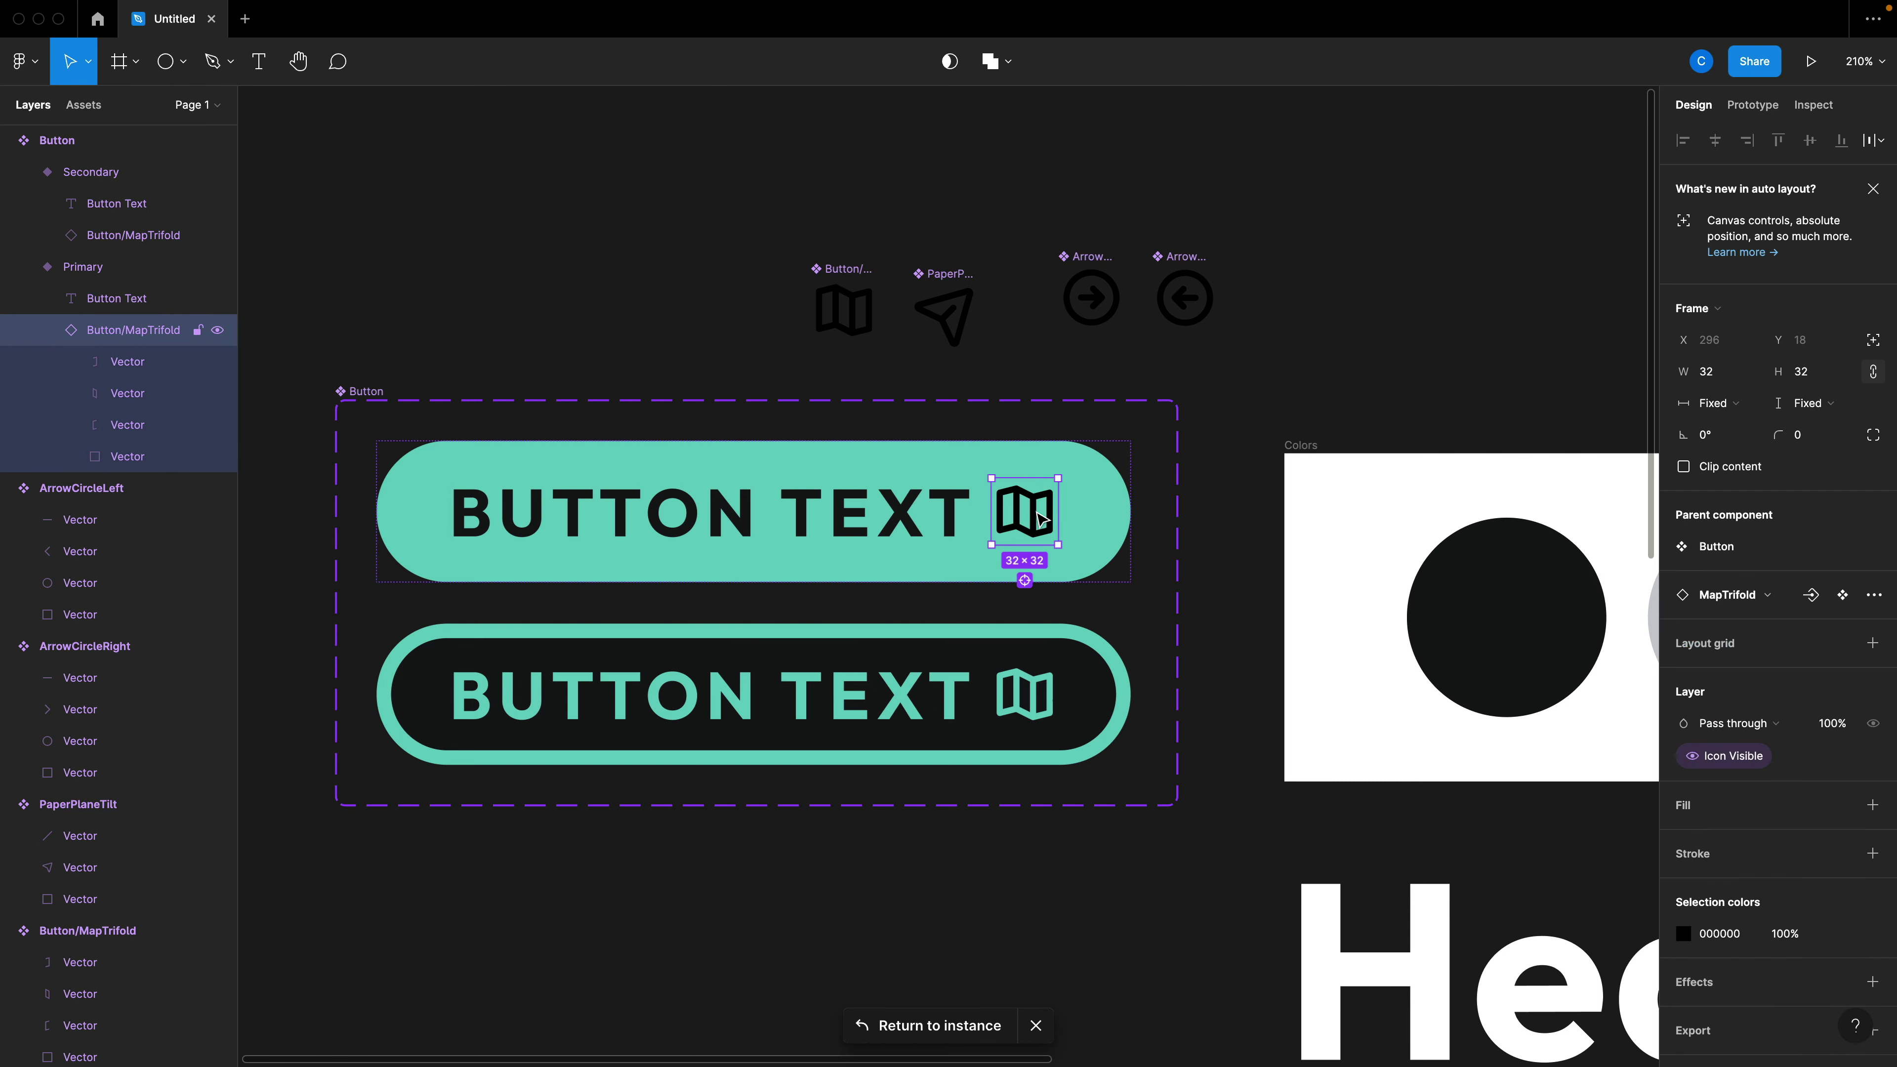
pyautogui.click(1035, 515)
pyautogui.press('super+alt+a')
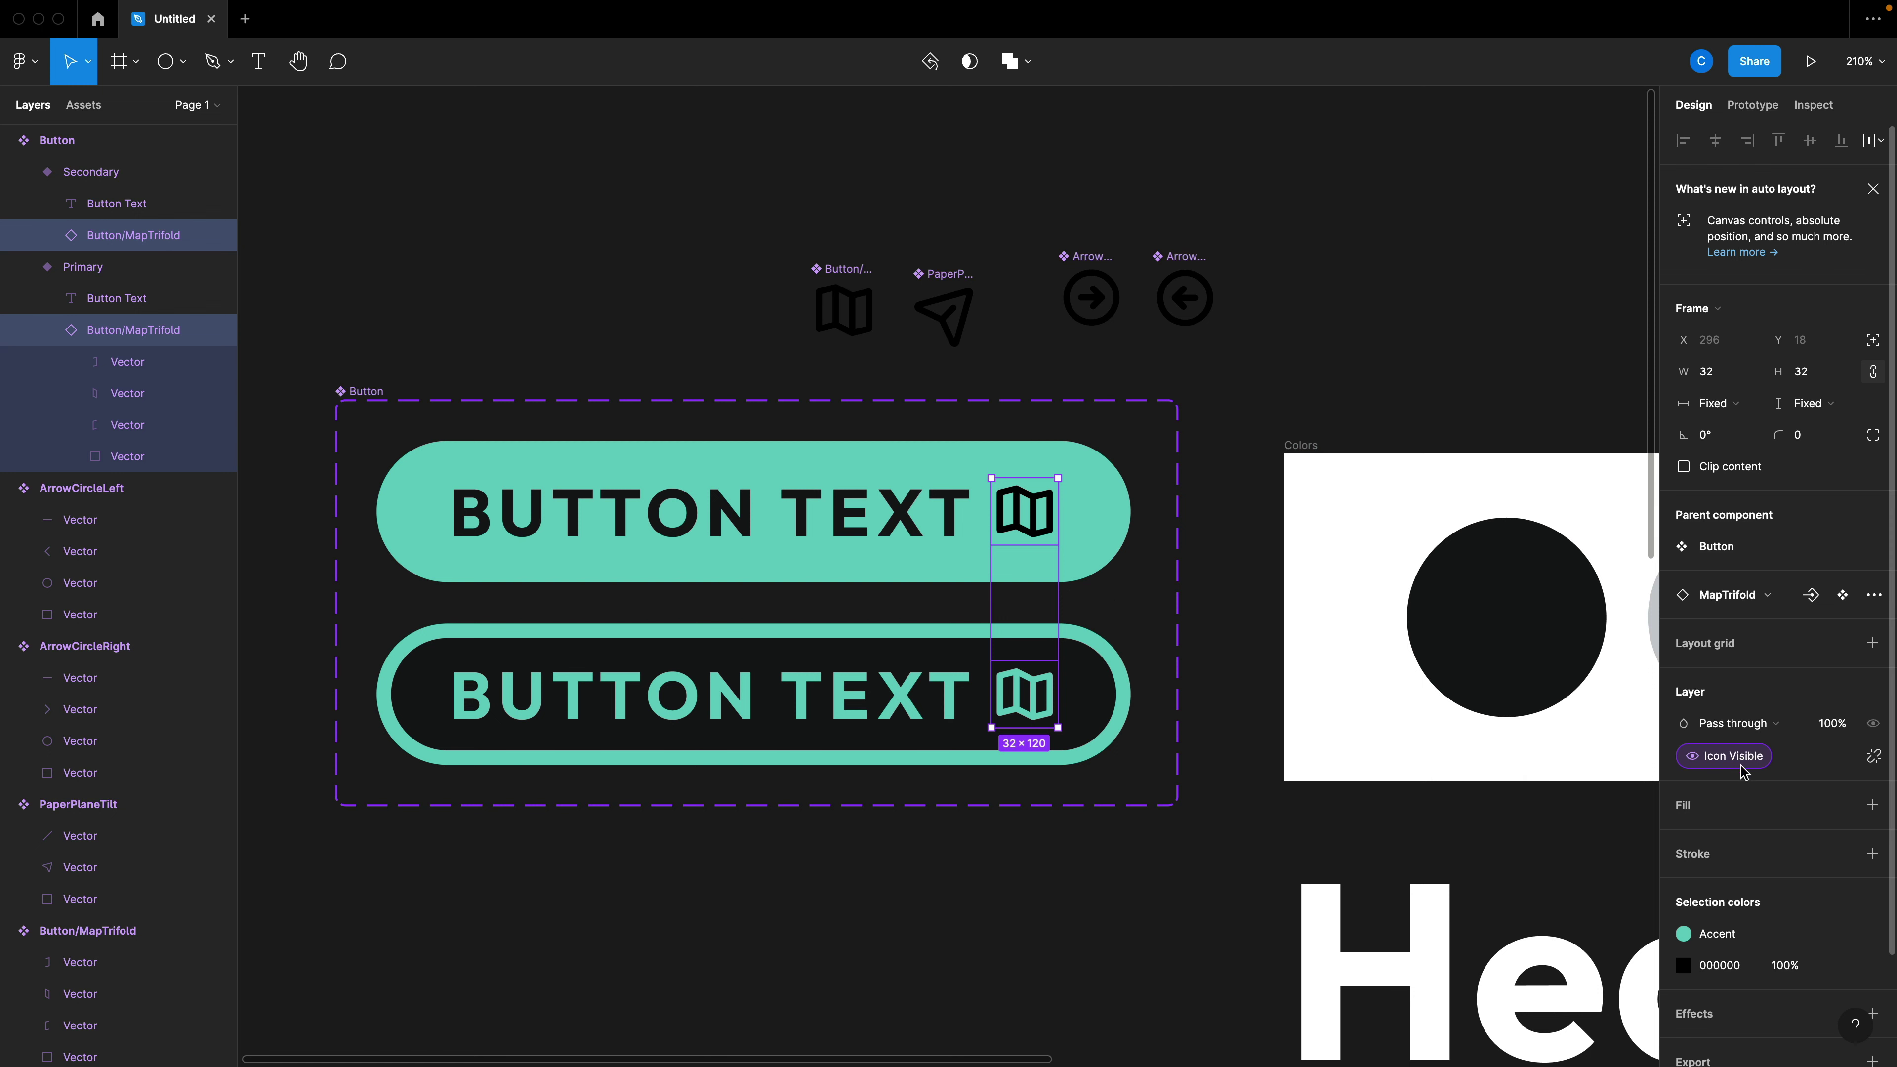
pyautogui.click(1811, 596)
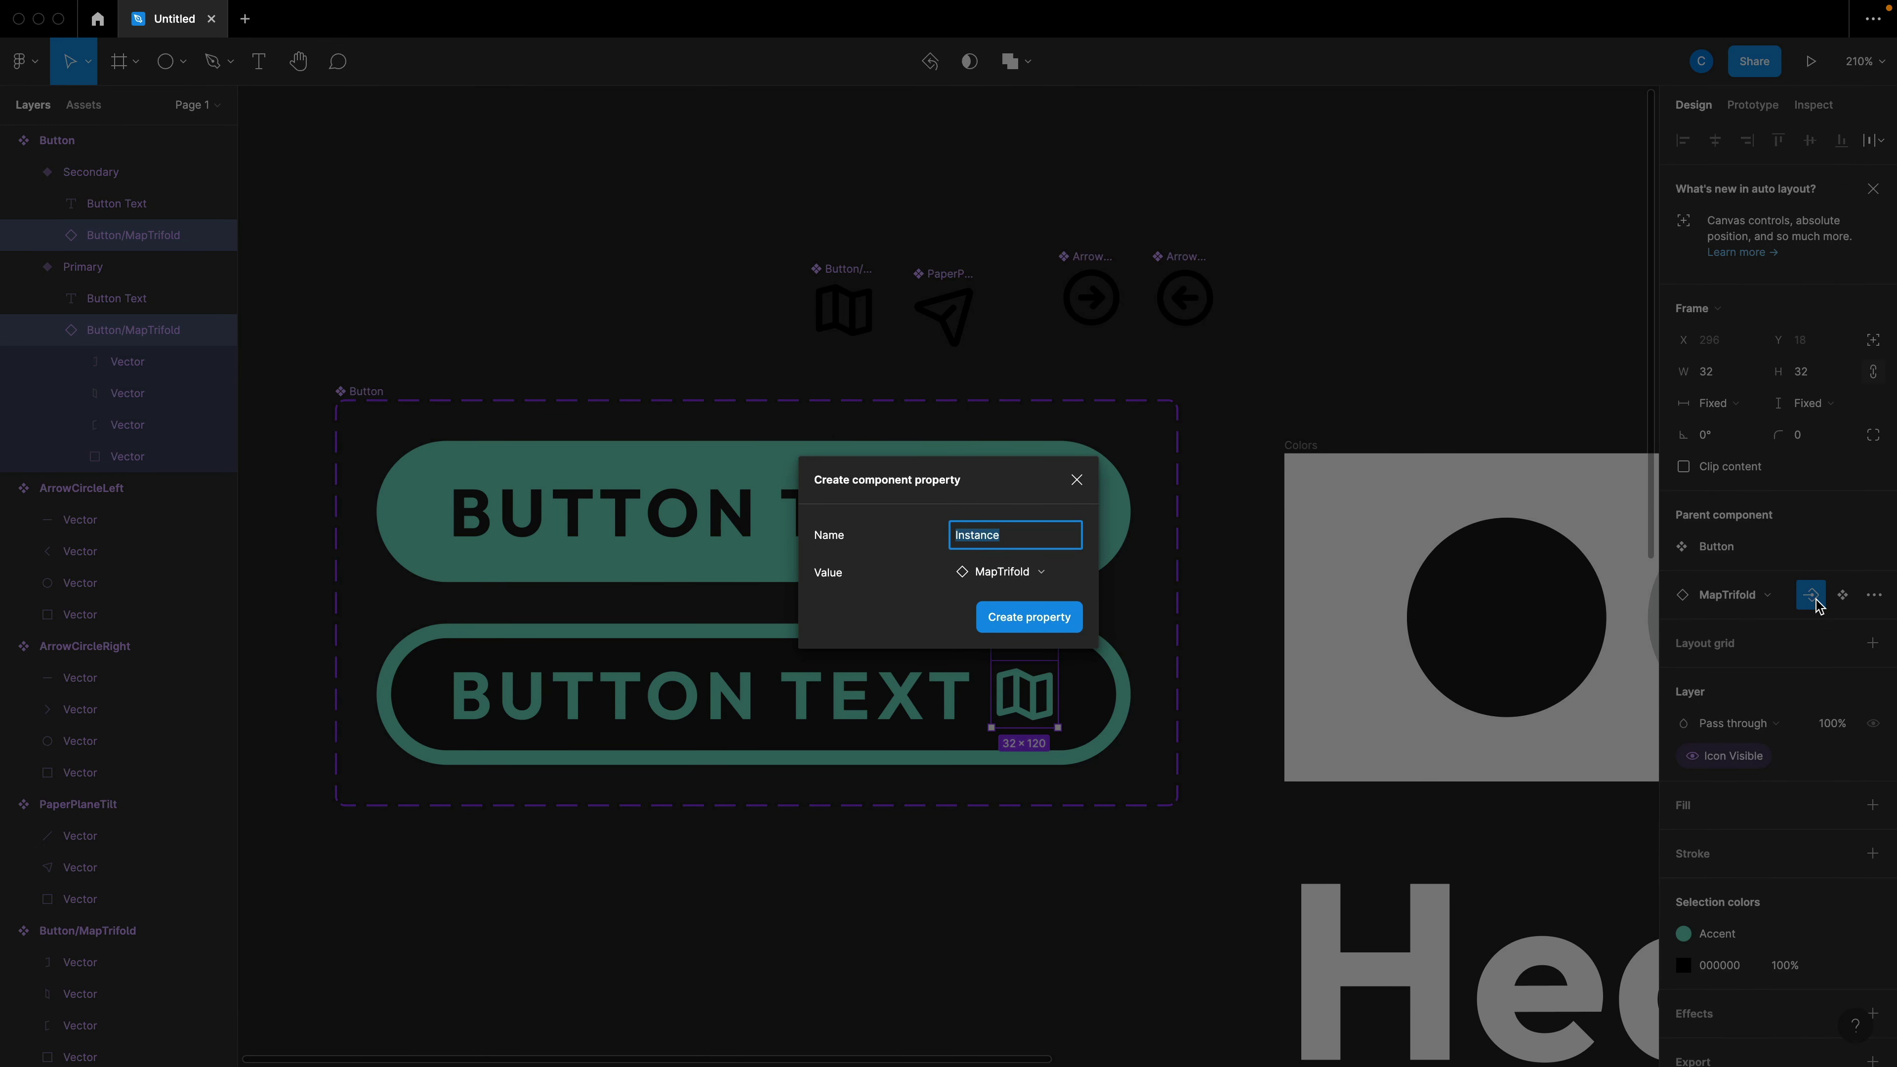
pyautogui.write('Icon Type')
pyautogui.click(1044, 617)
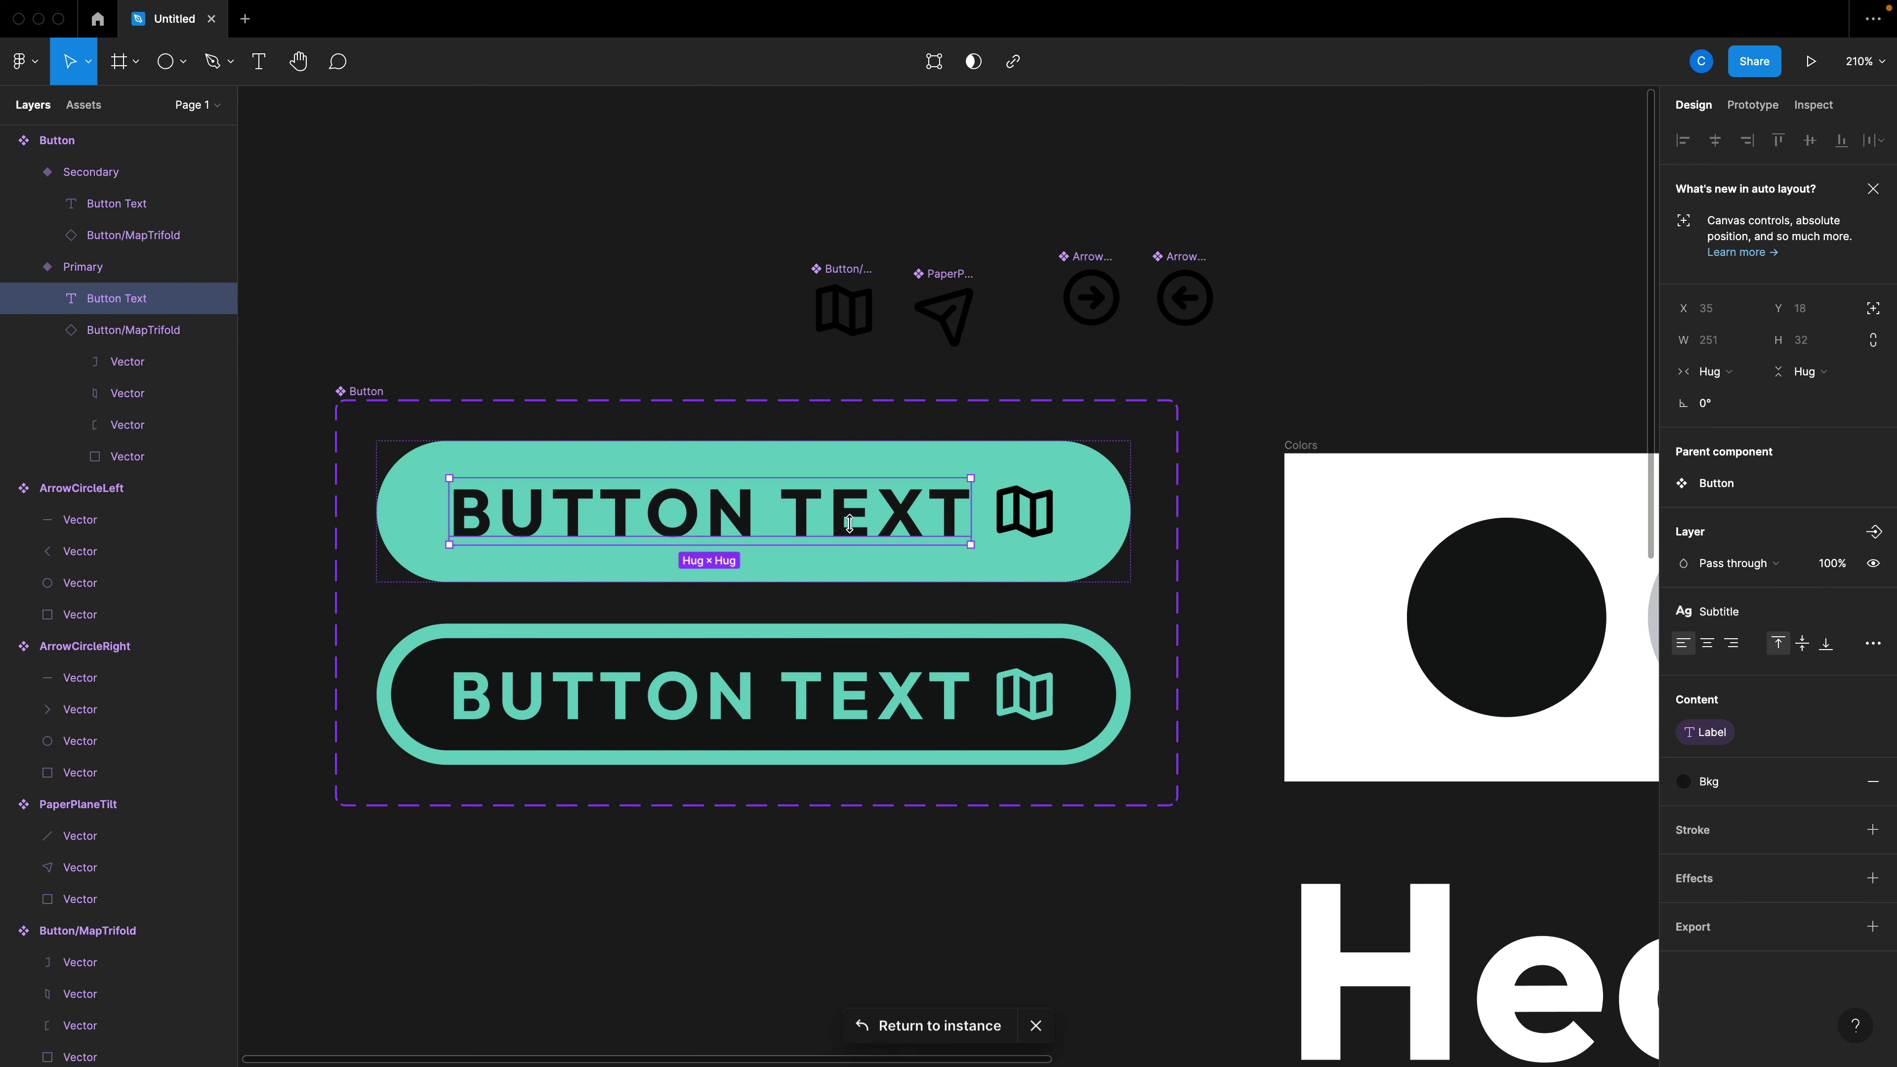
# Place a Button instance above the icon components and toggle its Icon Visible property off and back on.
pyautogui.click(840, 473)
pyautogui.moveTo(905, 460); pyautogui.dragTo(804, 175)
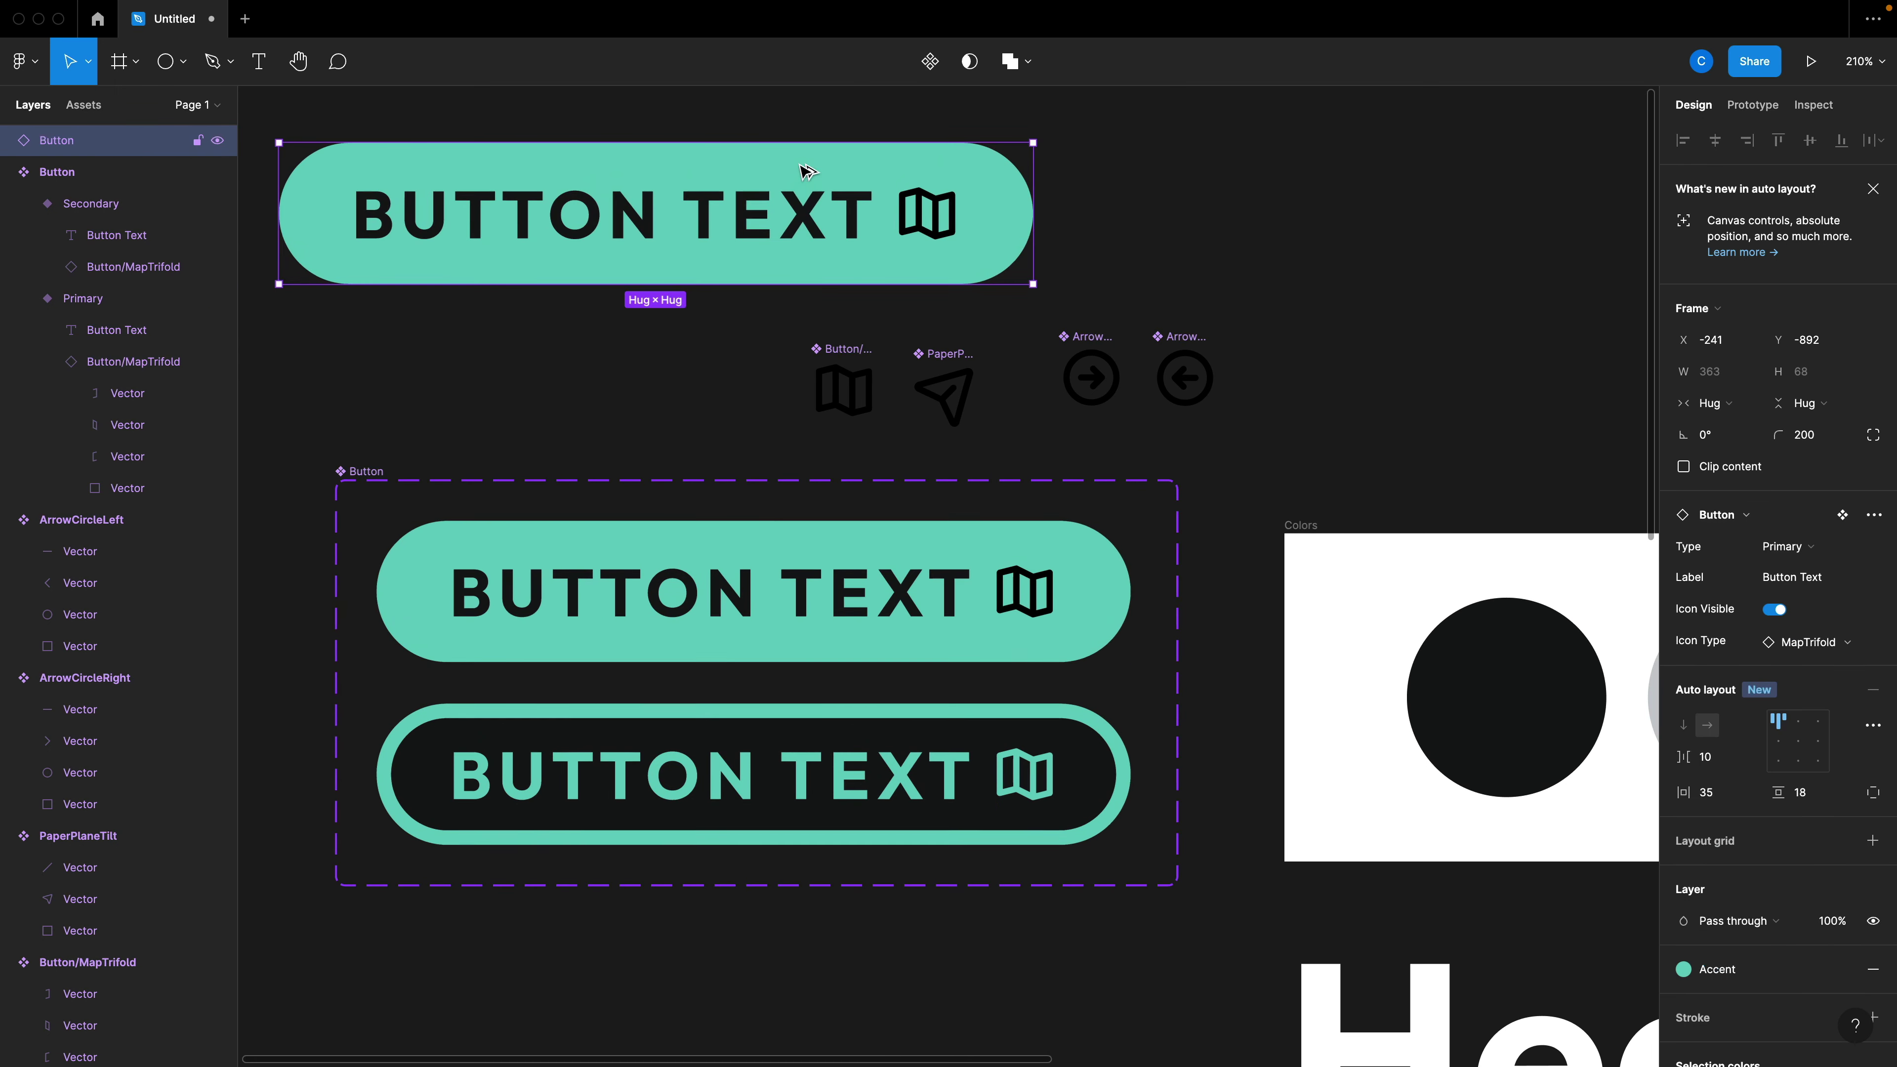
pyautogui.scroll(3, 780, 311)
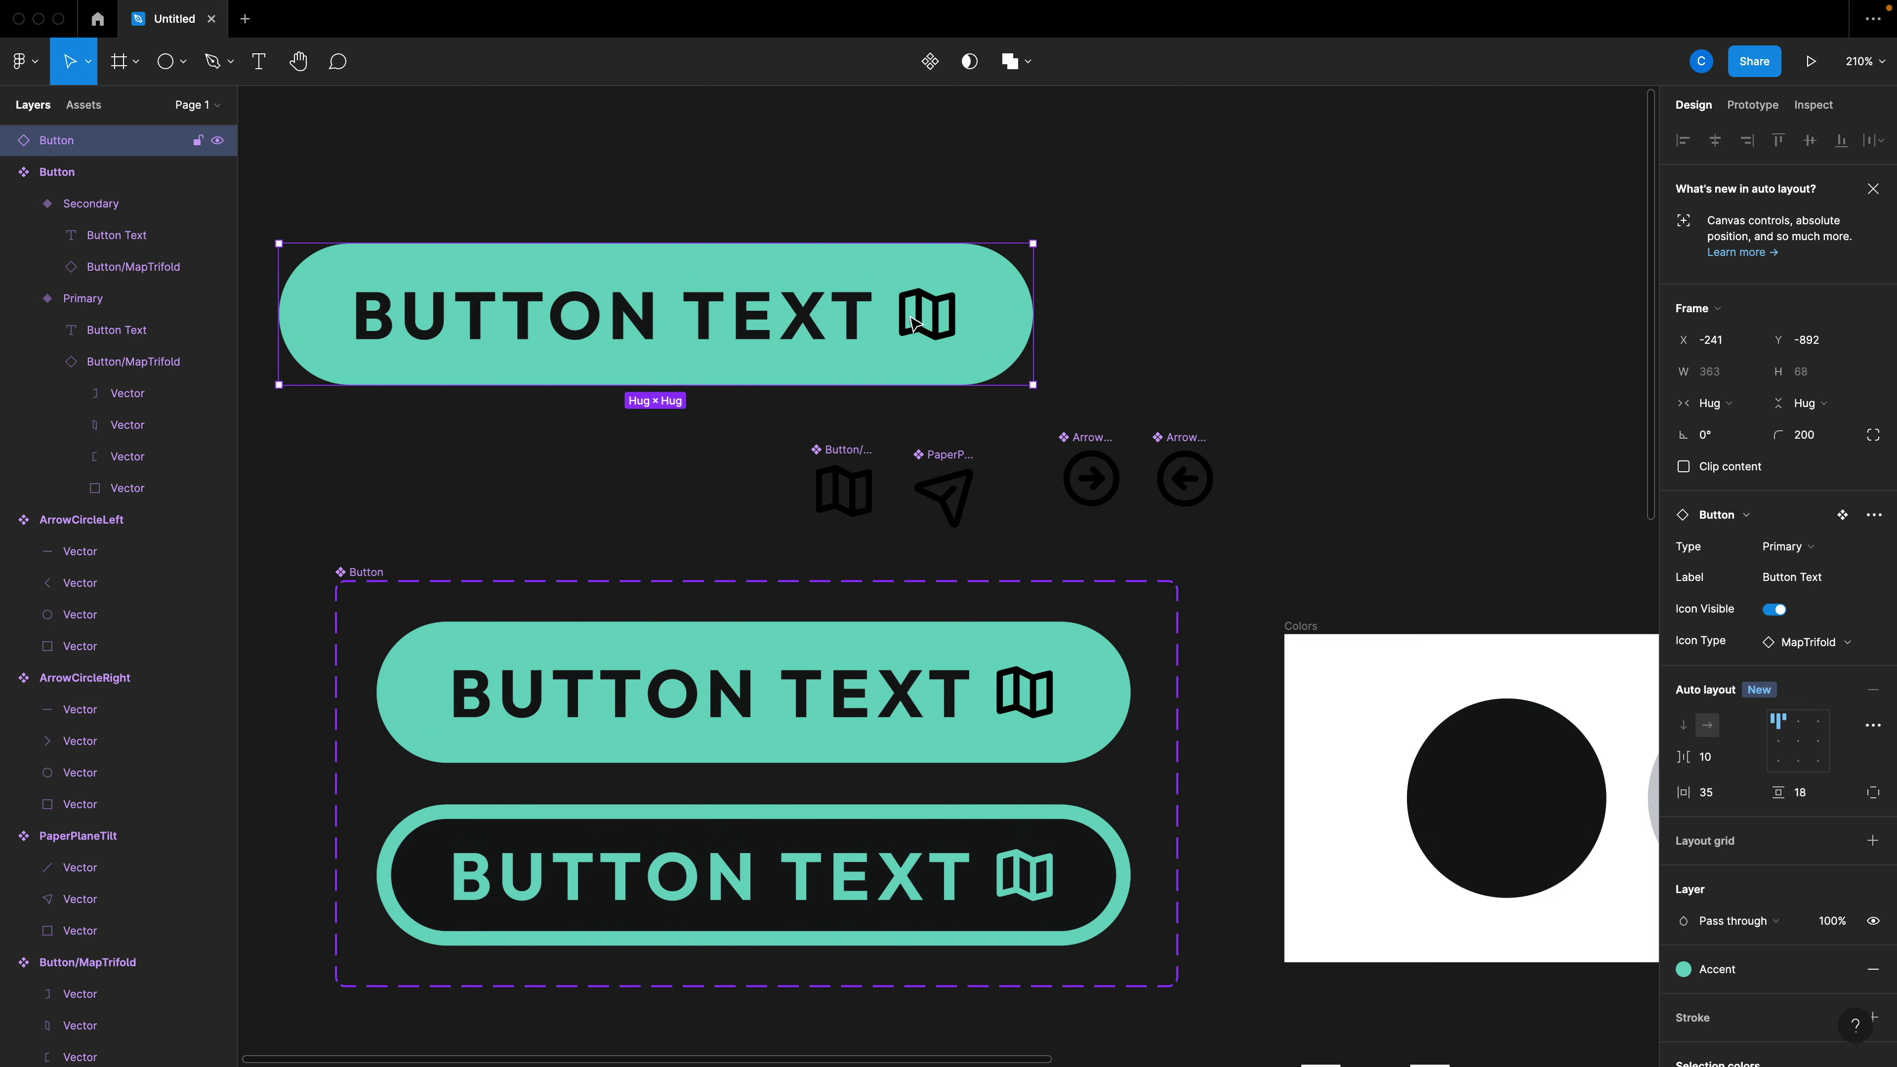
pyautogui.click(1775, 610)
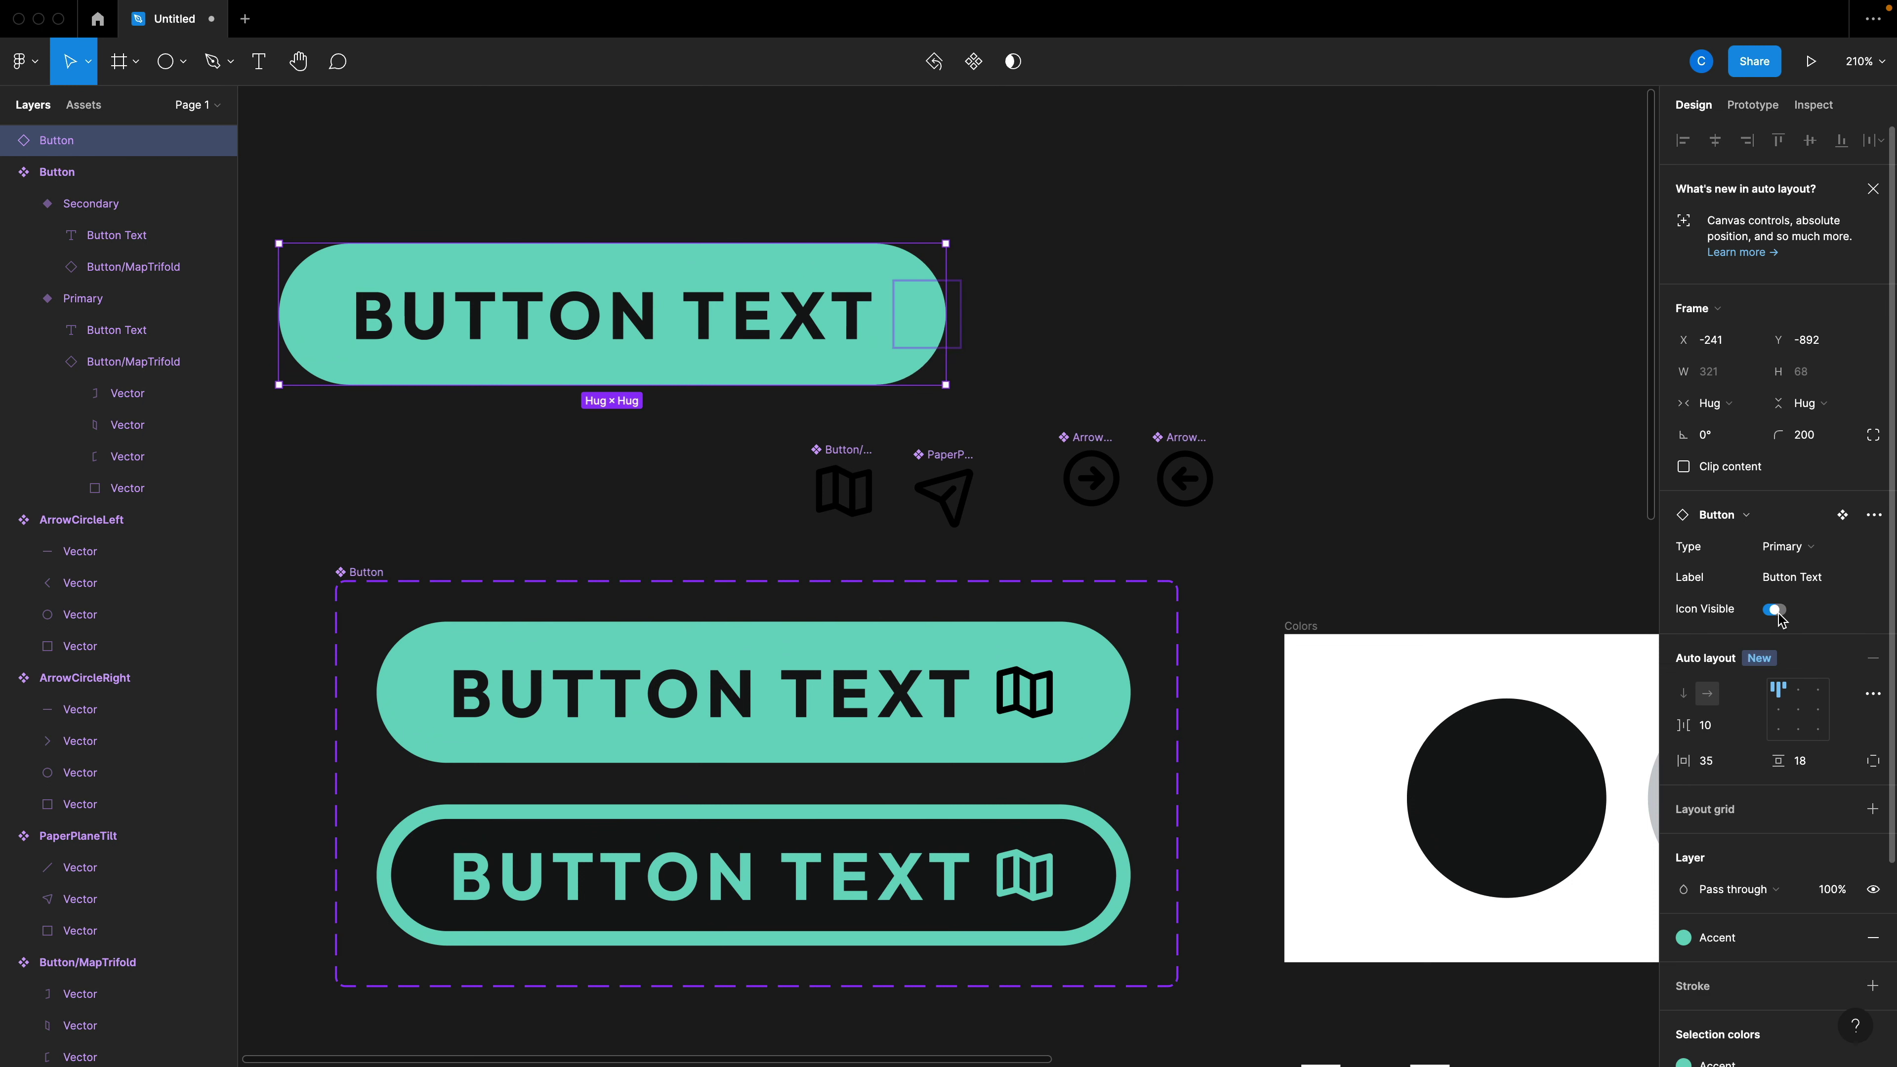
pyautogui.click(1777, 611)
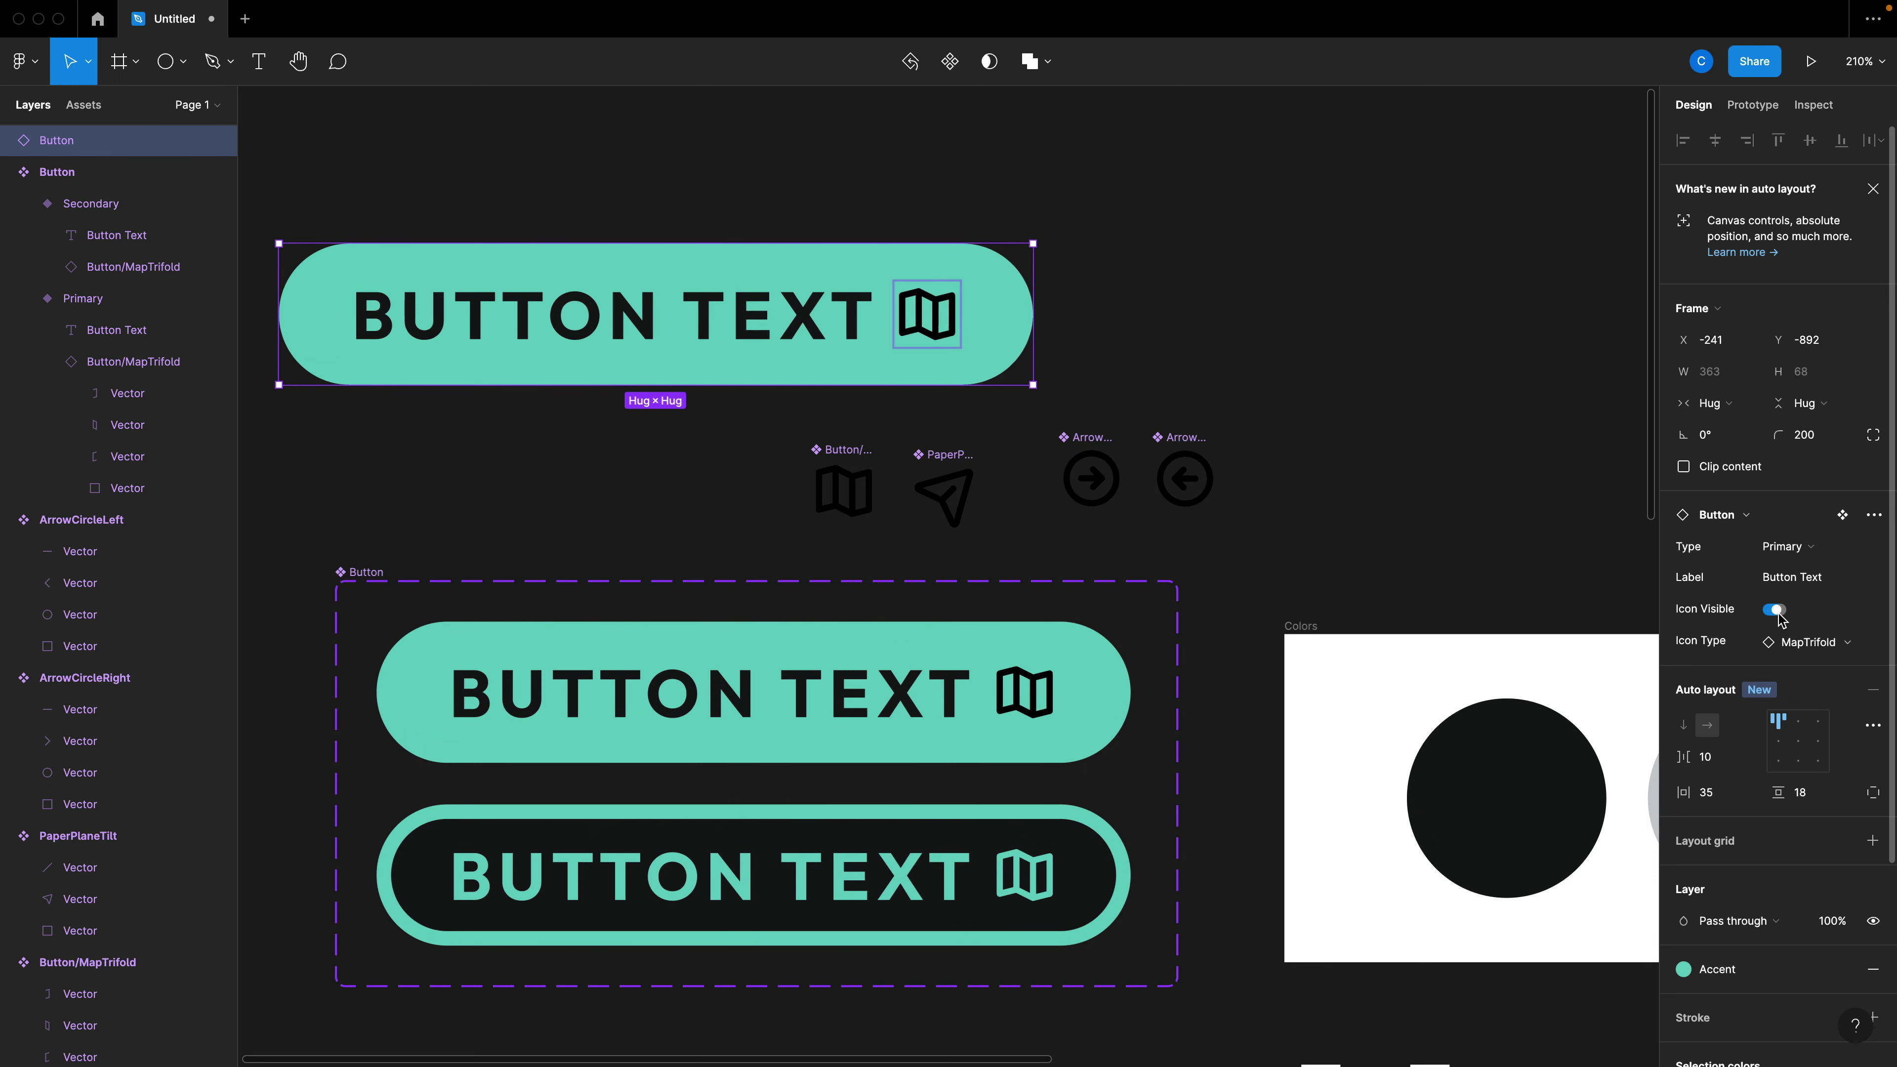
# Set the Button instance's Icon Type to PaperPlaneTilt, and delete the instance.
pyautogui.click(1820, 647)
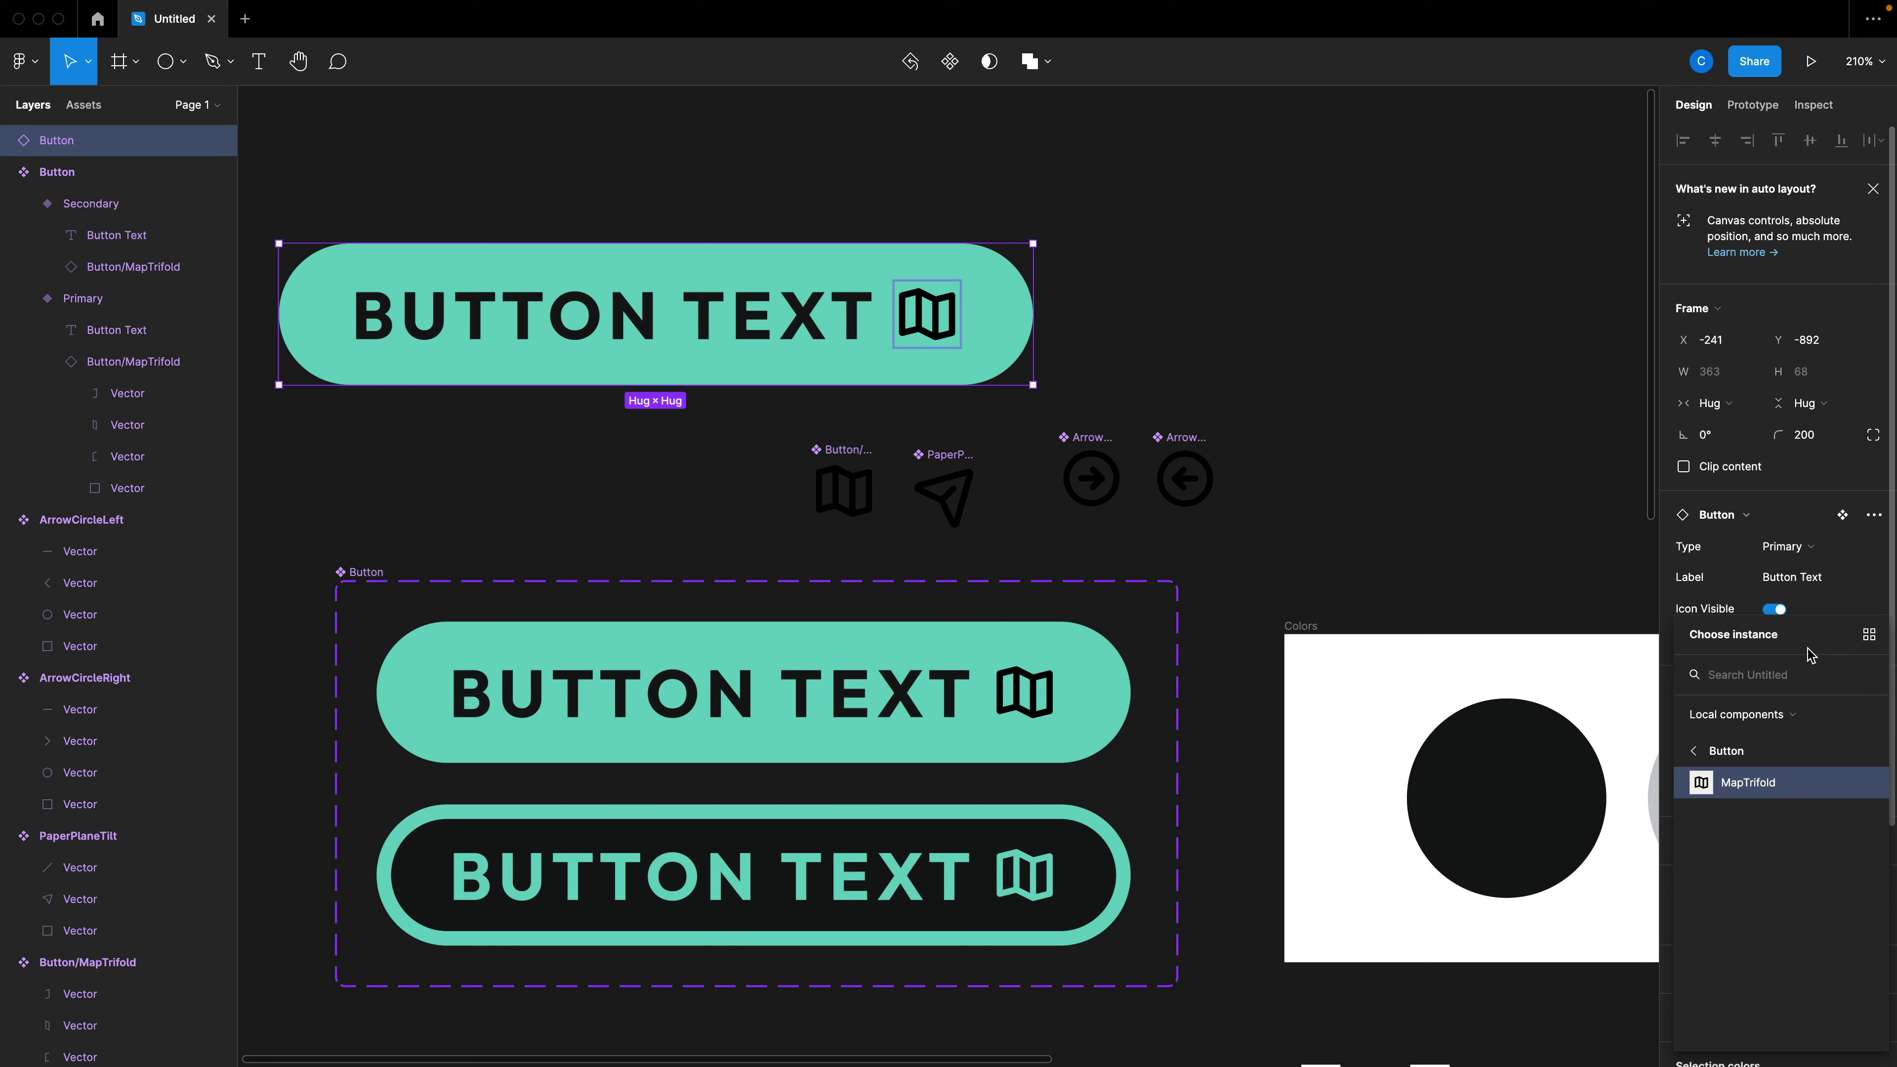
pyautogui.click(1736, 753)
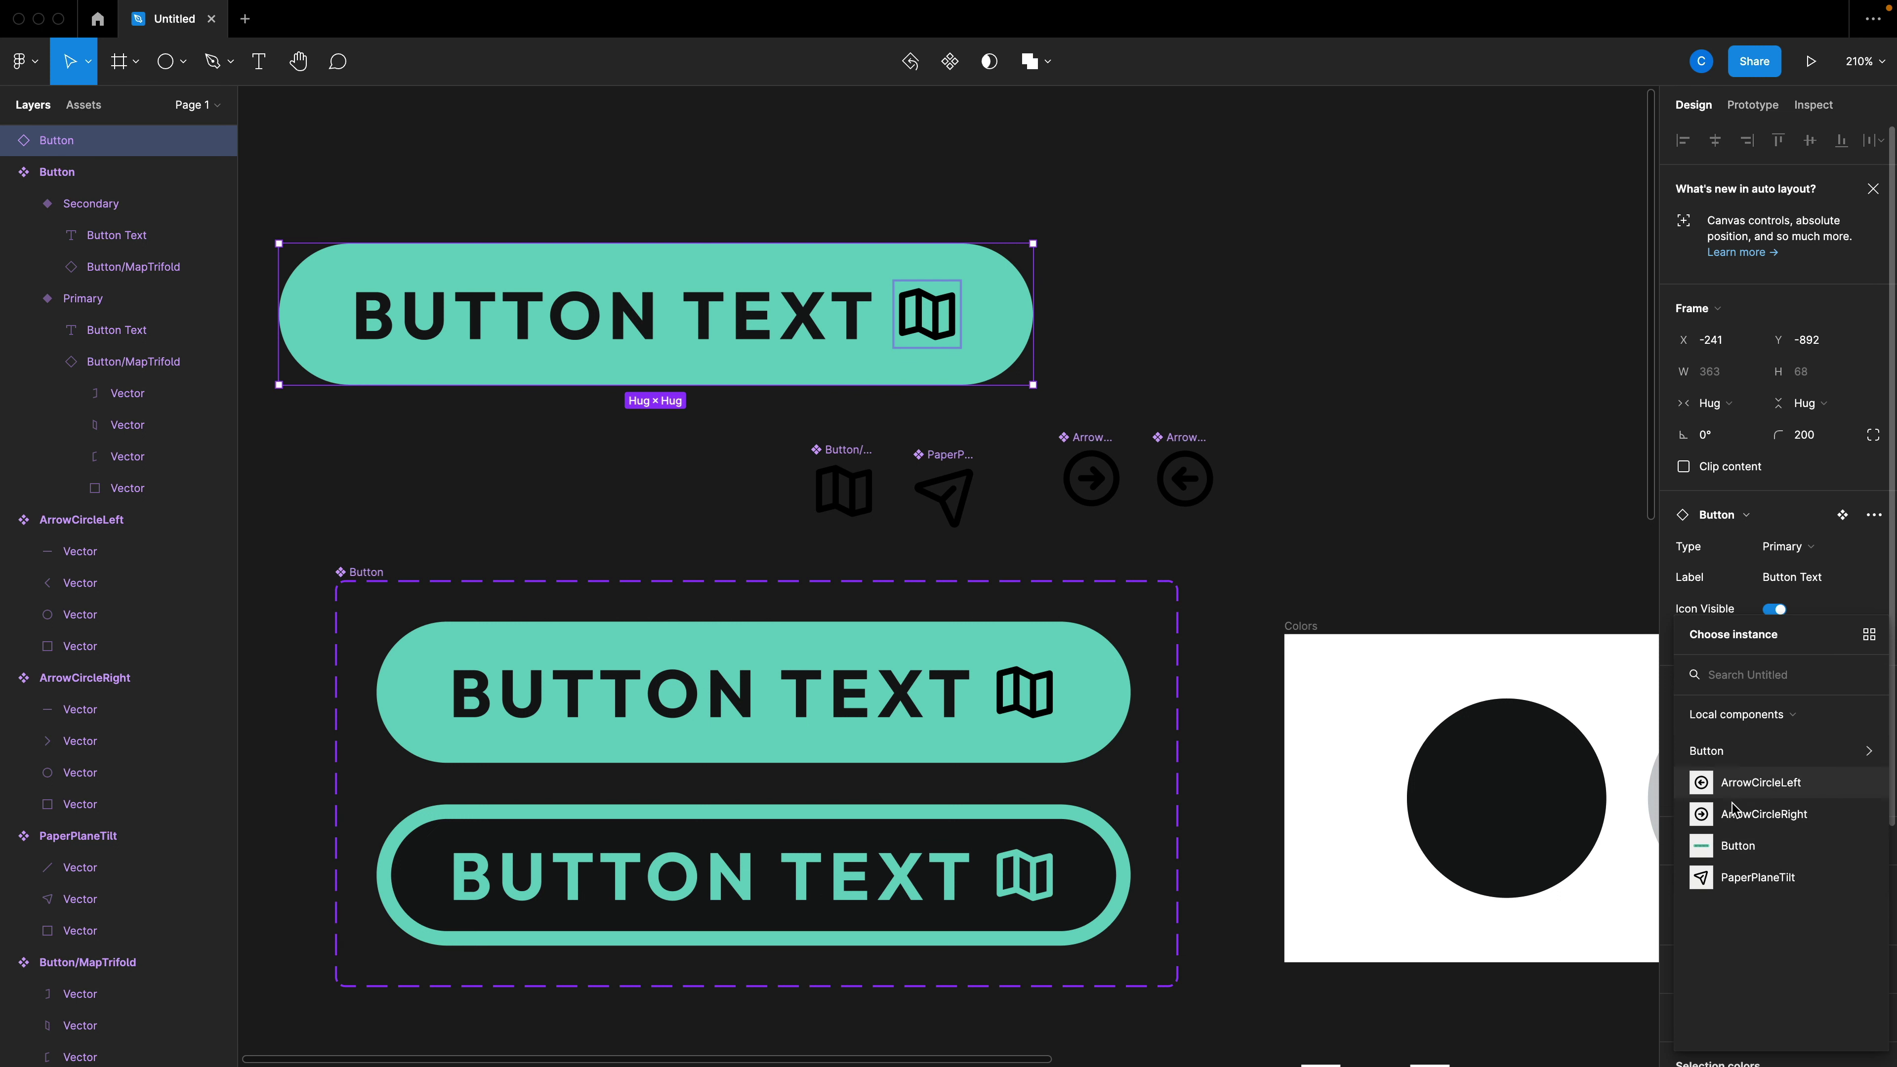
pyautogui.click(1775, 880)
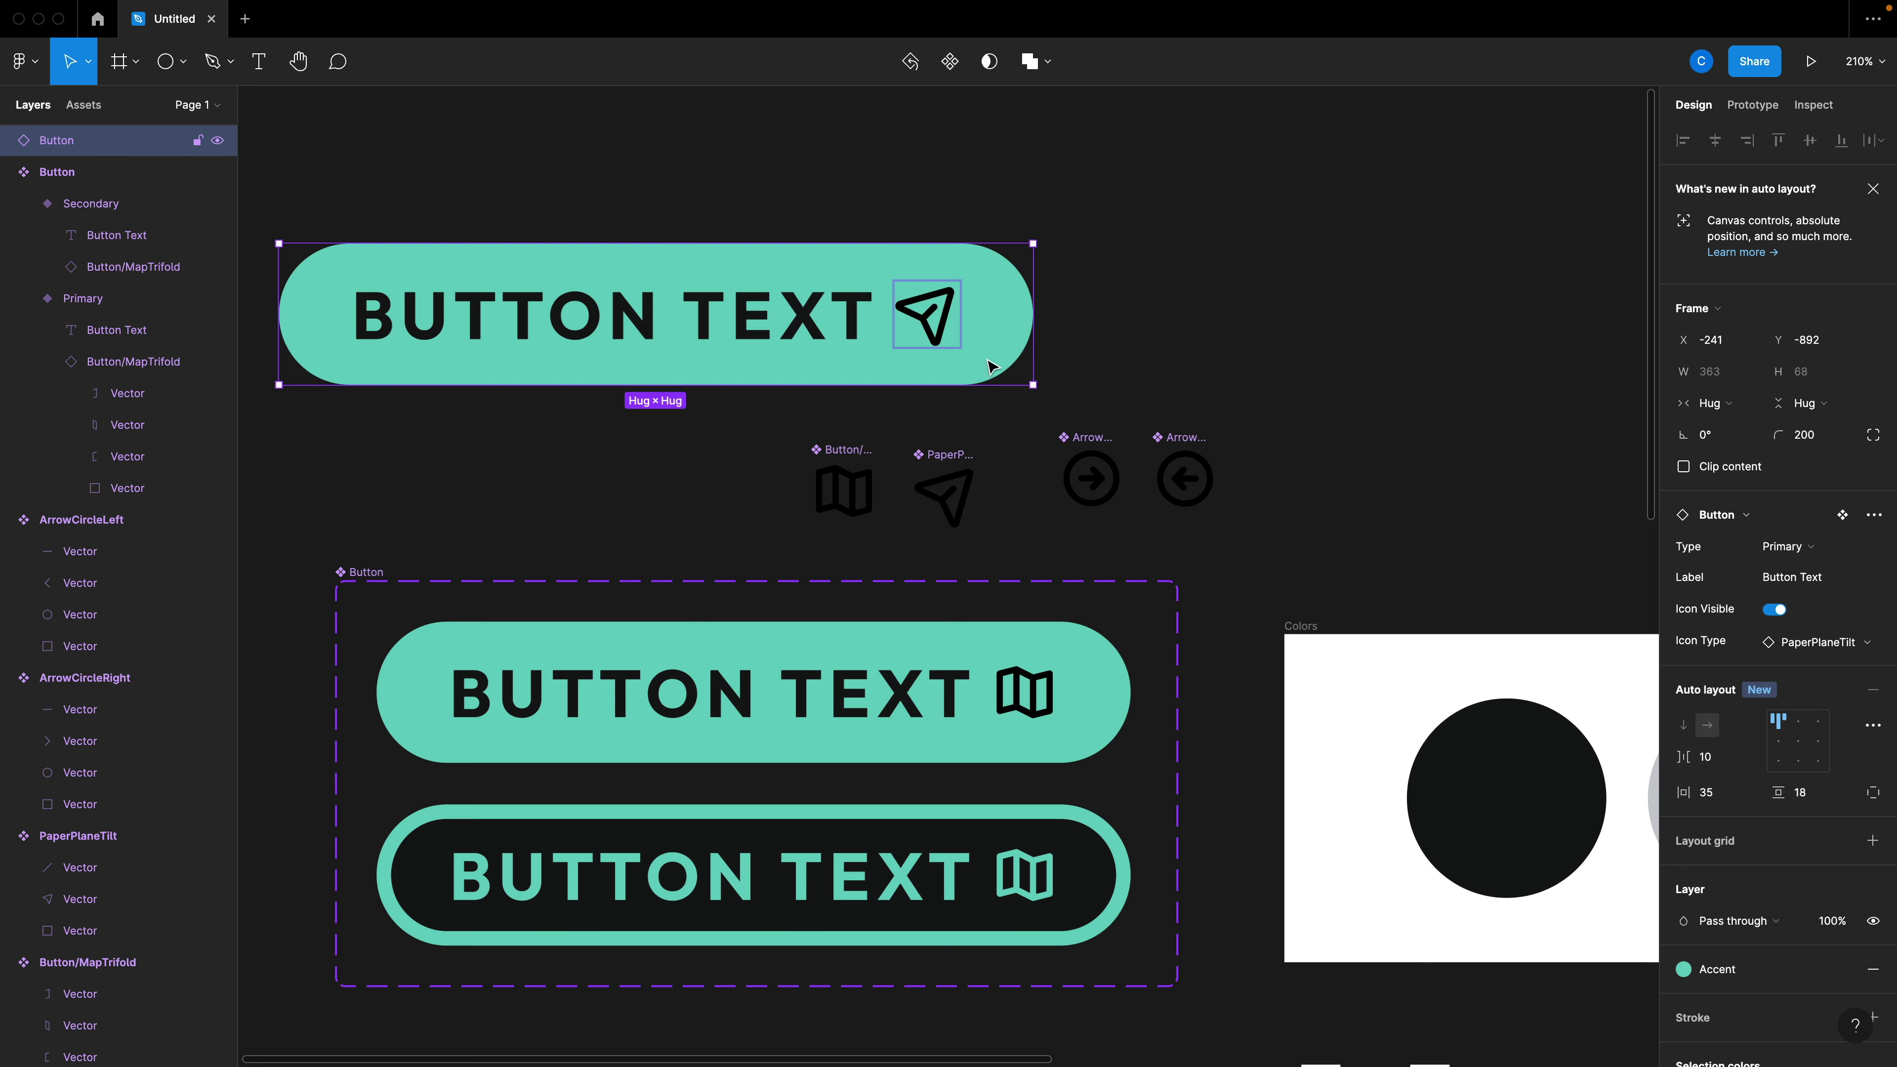
pyautogui.scroll(-3, 1075, 366)
pyautogui.keyDown('ctrl'); pyautogui.scroll(-2, 1060, 344); pyautogui.keyUp('ctrl')
pyautogui.click(1088, 323)
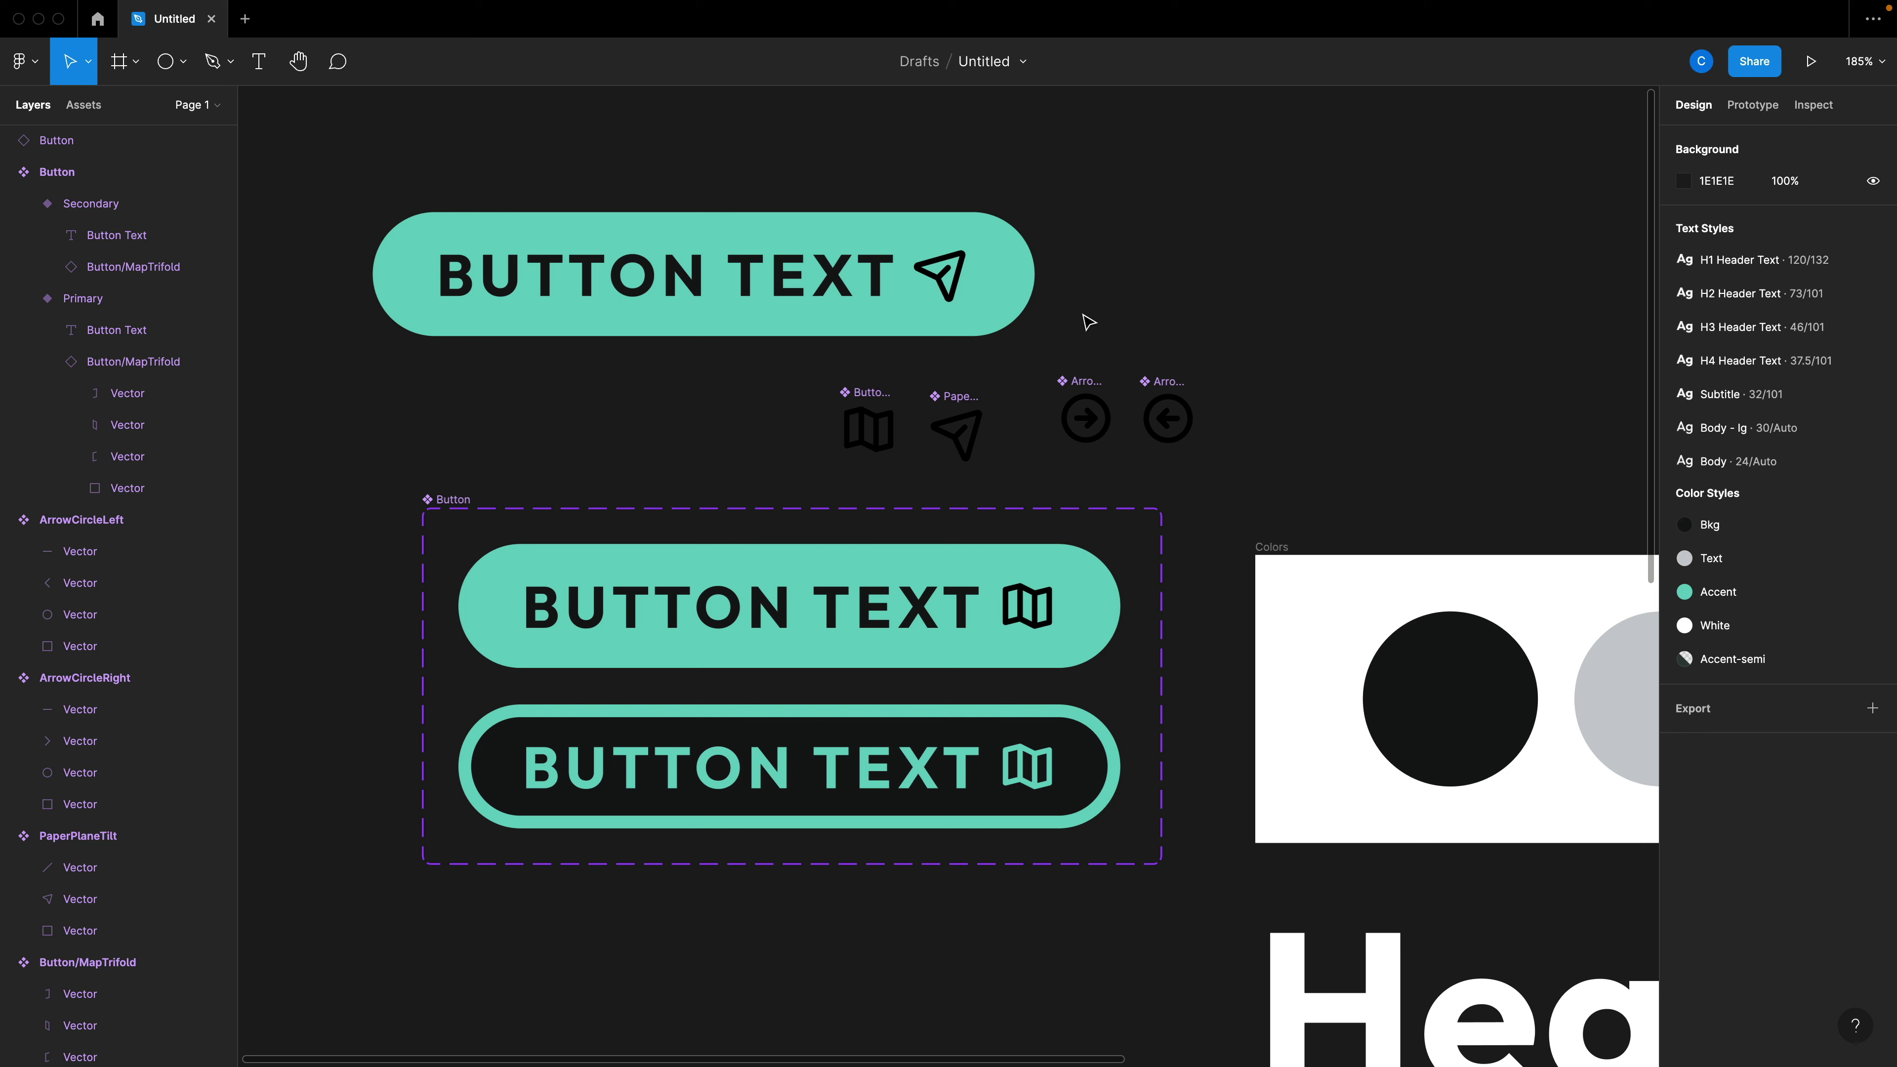
pyautogui.click(1001, 299)
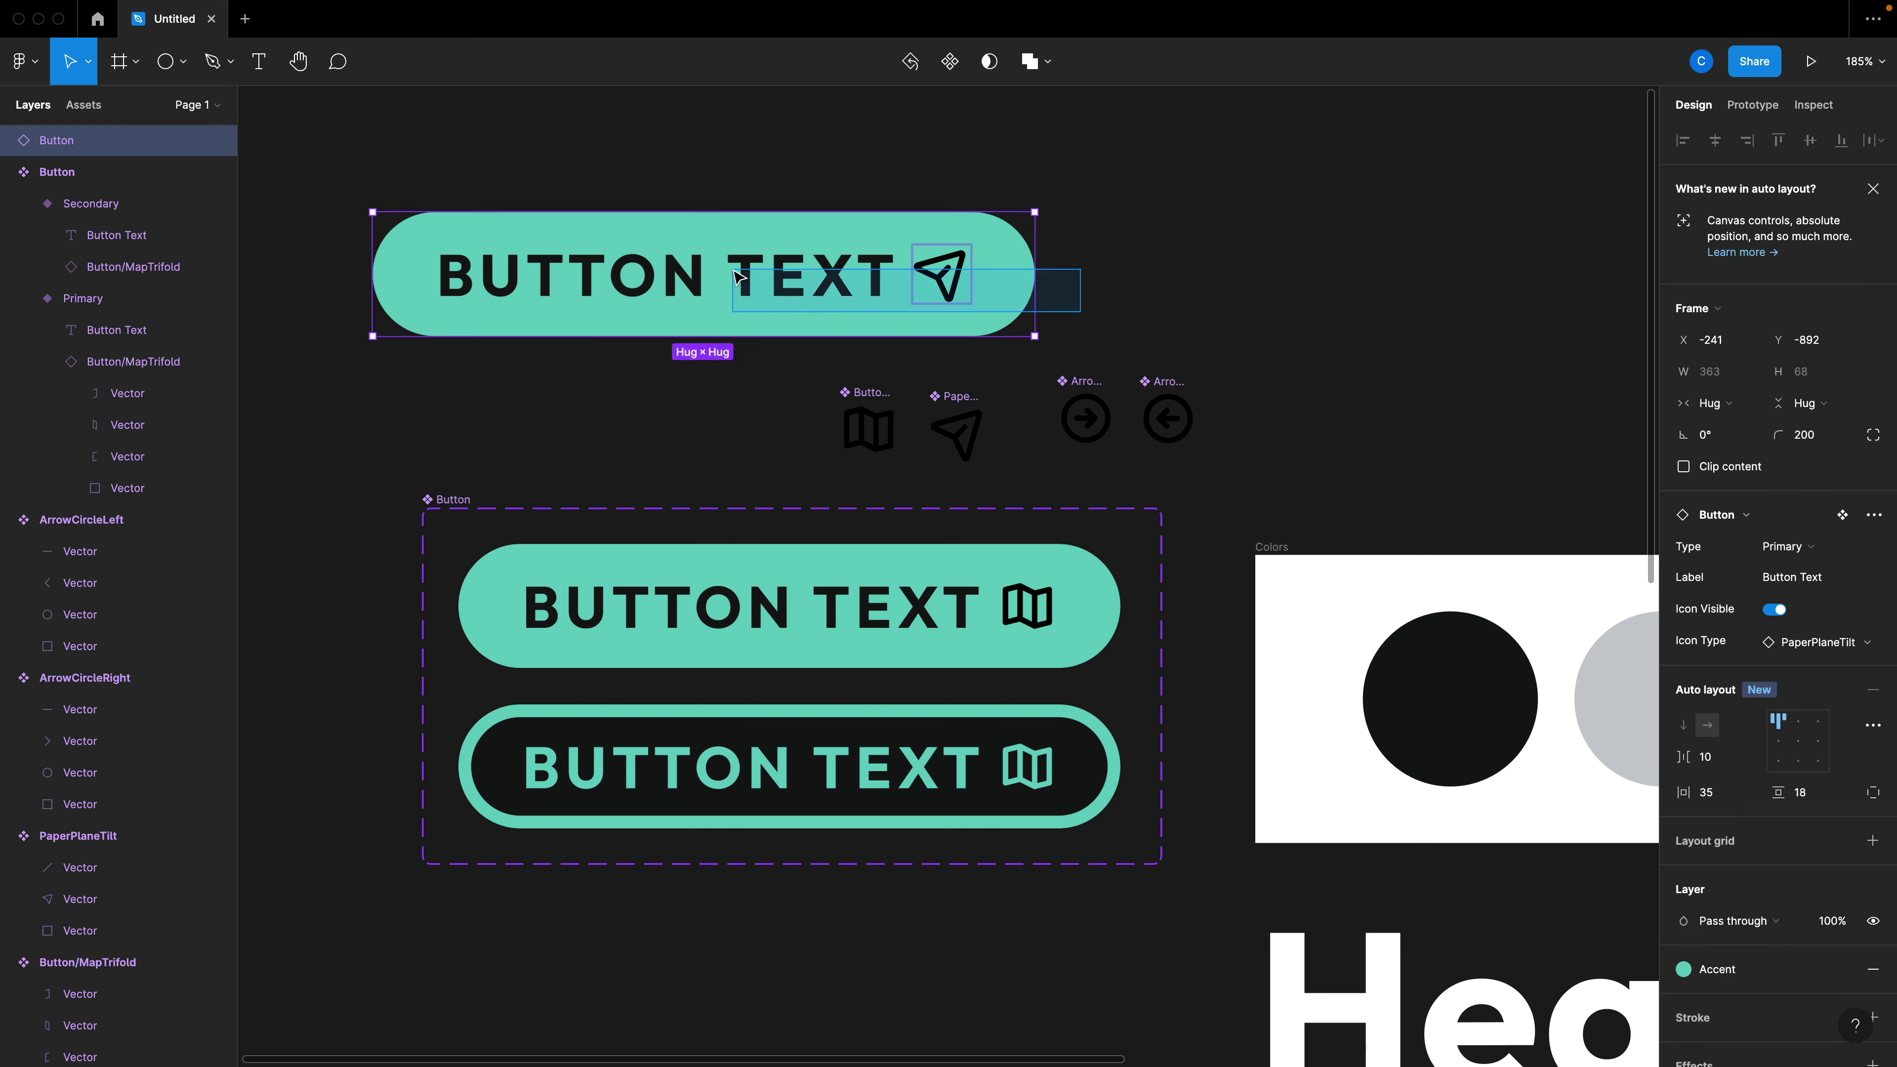
pyautogui.press('Delete')
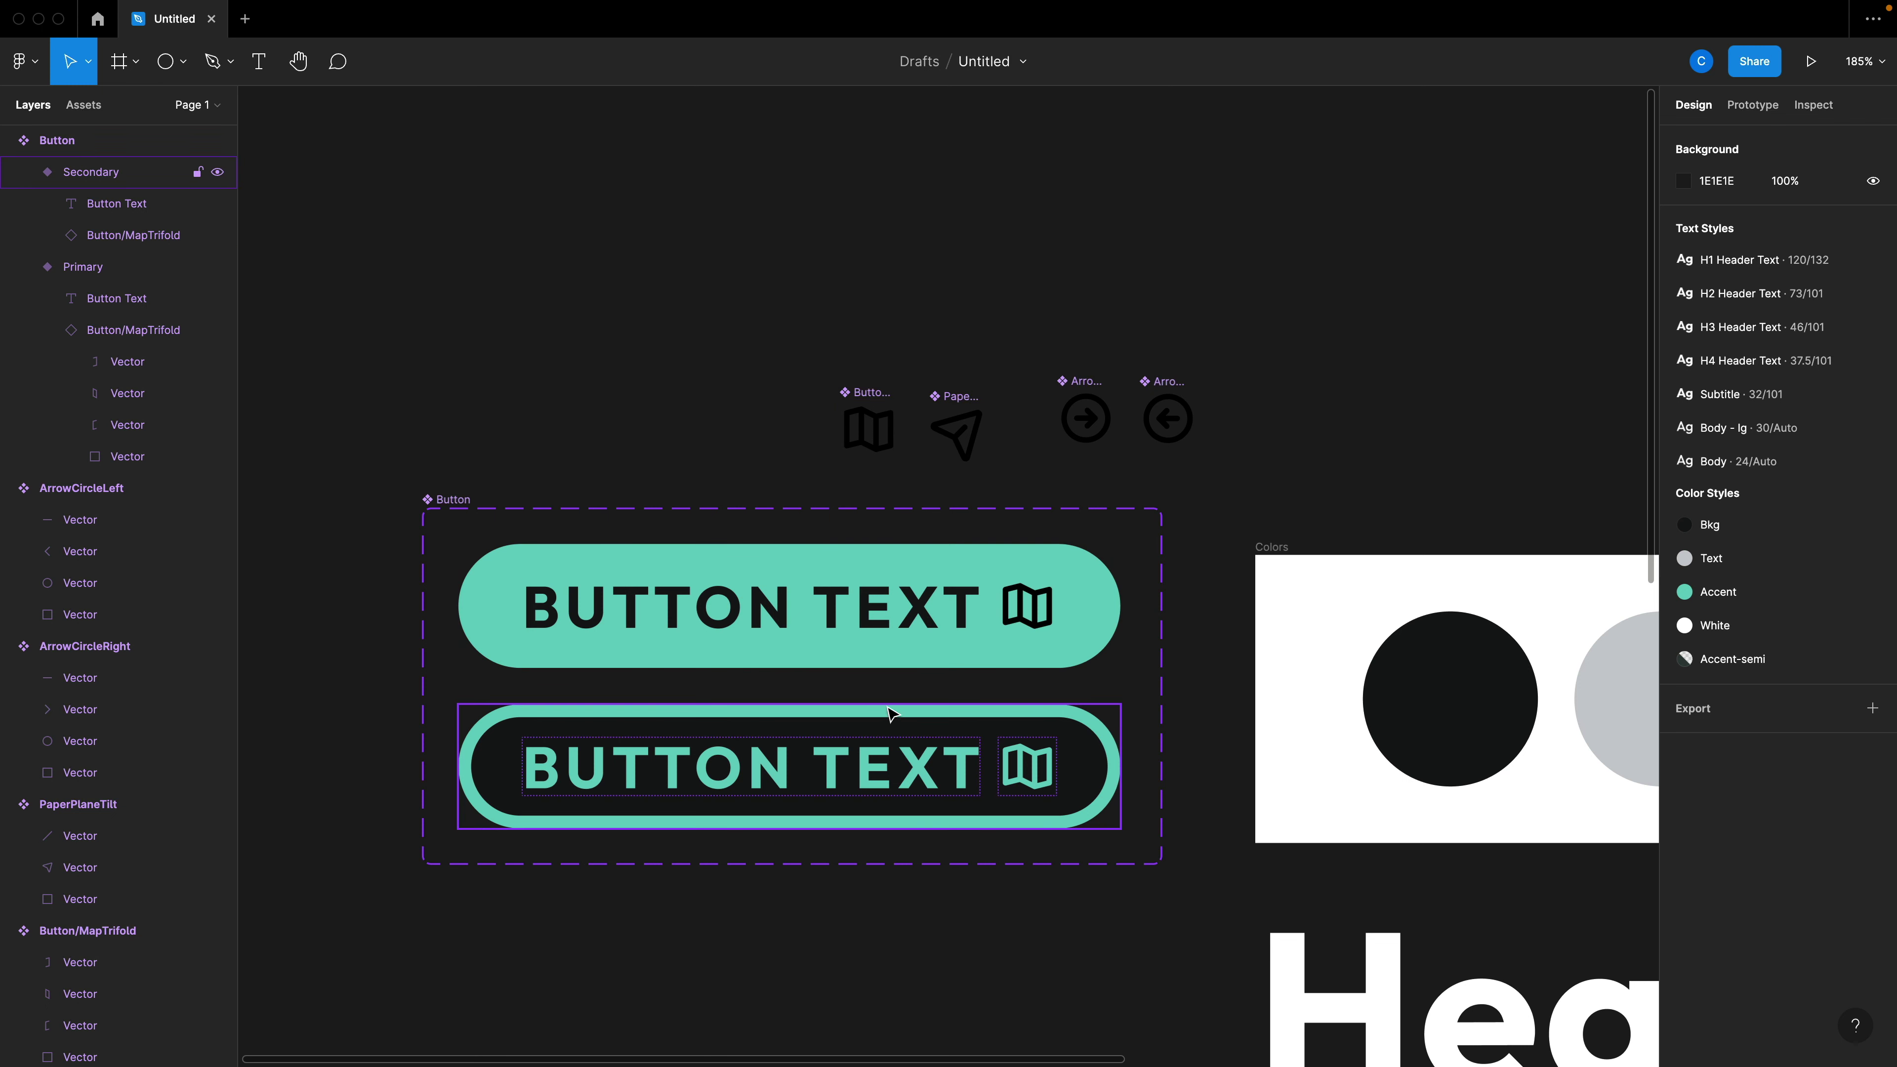
# Move the four icon components slightly farther up and to the right above the Button component set.
pyautogui.moveTo(1217, 476); pyautogui.dragTo(878, 338)
pyautogui.click(935, 457)
pyautogui.scroll(-3, 956, 801)
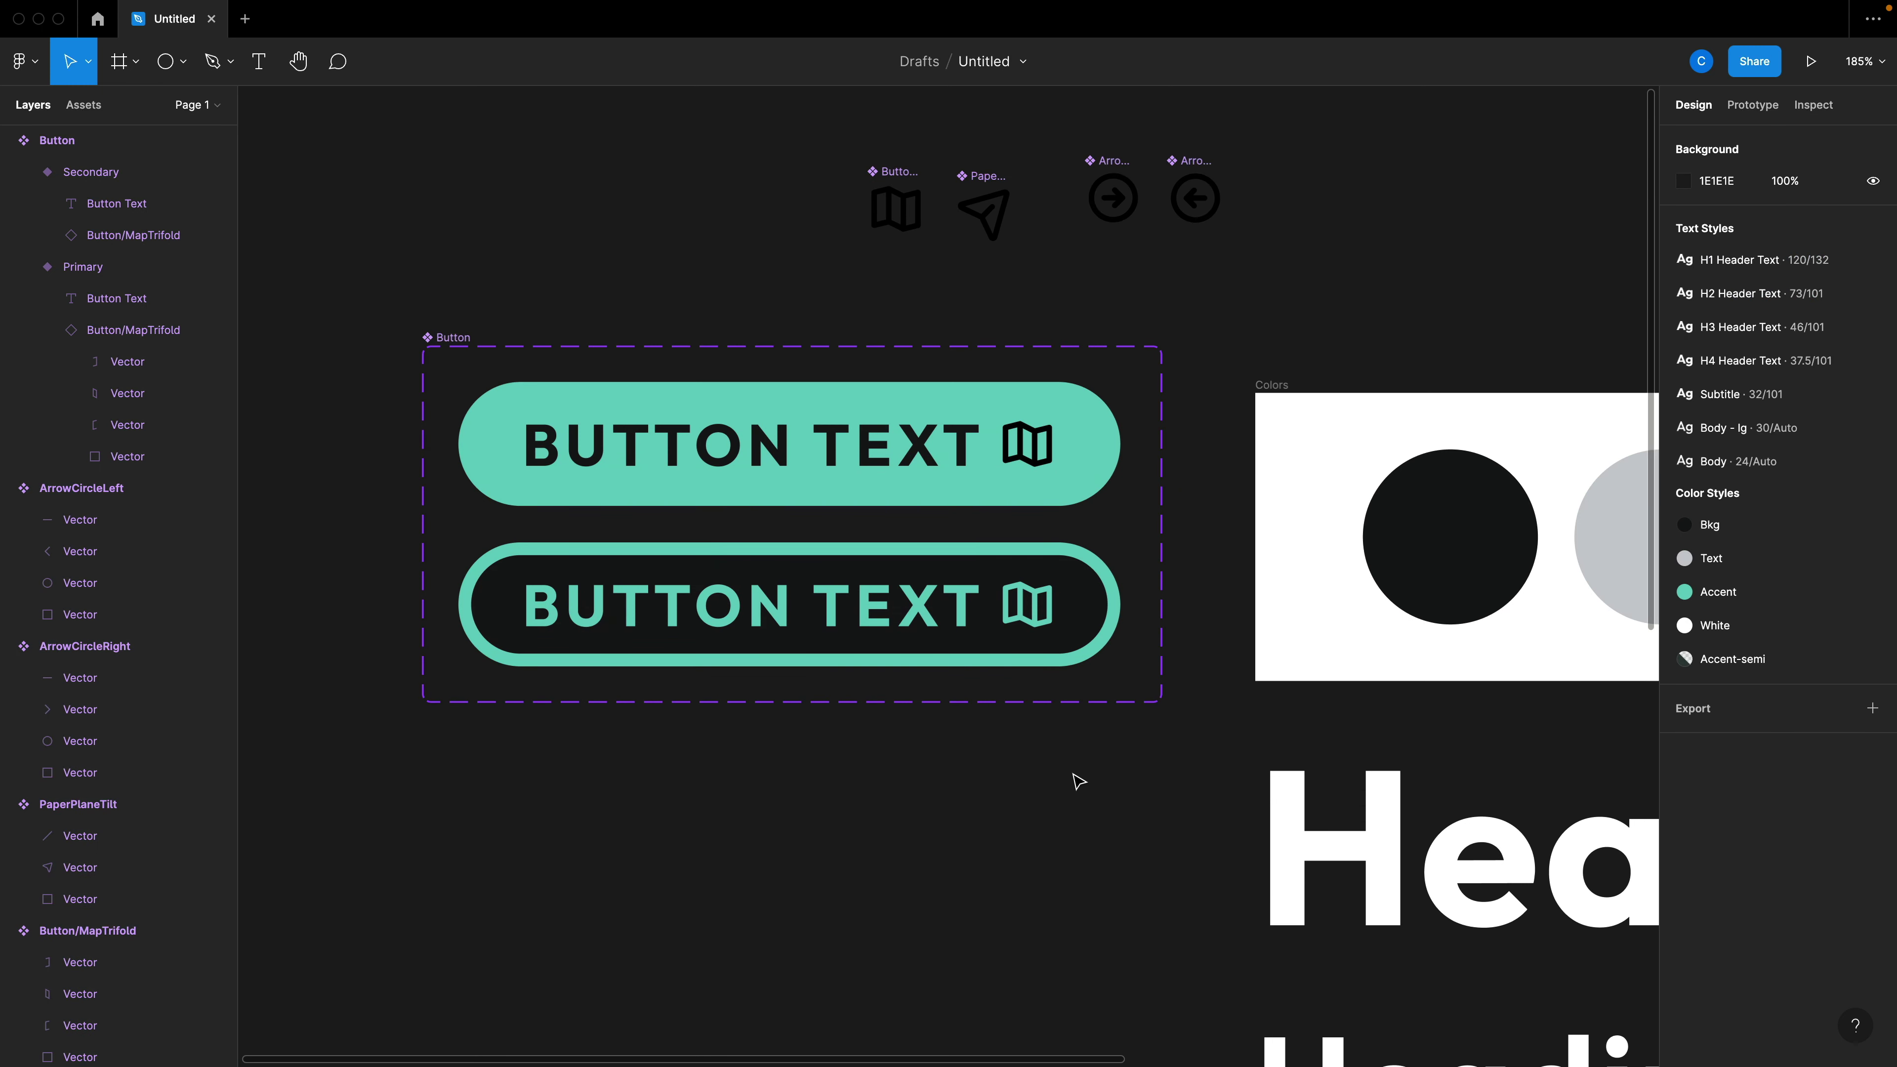
pyautogui.moveTo(1114, 777); pyautogui.dragTo(614, 398)
pyautogui.click(436, 398)
# Draw a 60 × 60 frame below the Button component set and rename it "Arrow".
pyautogui.click(136, 62)
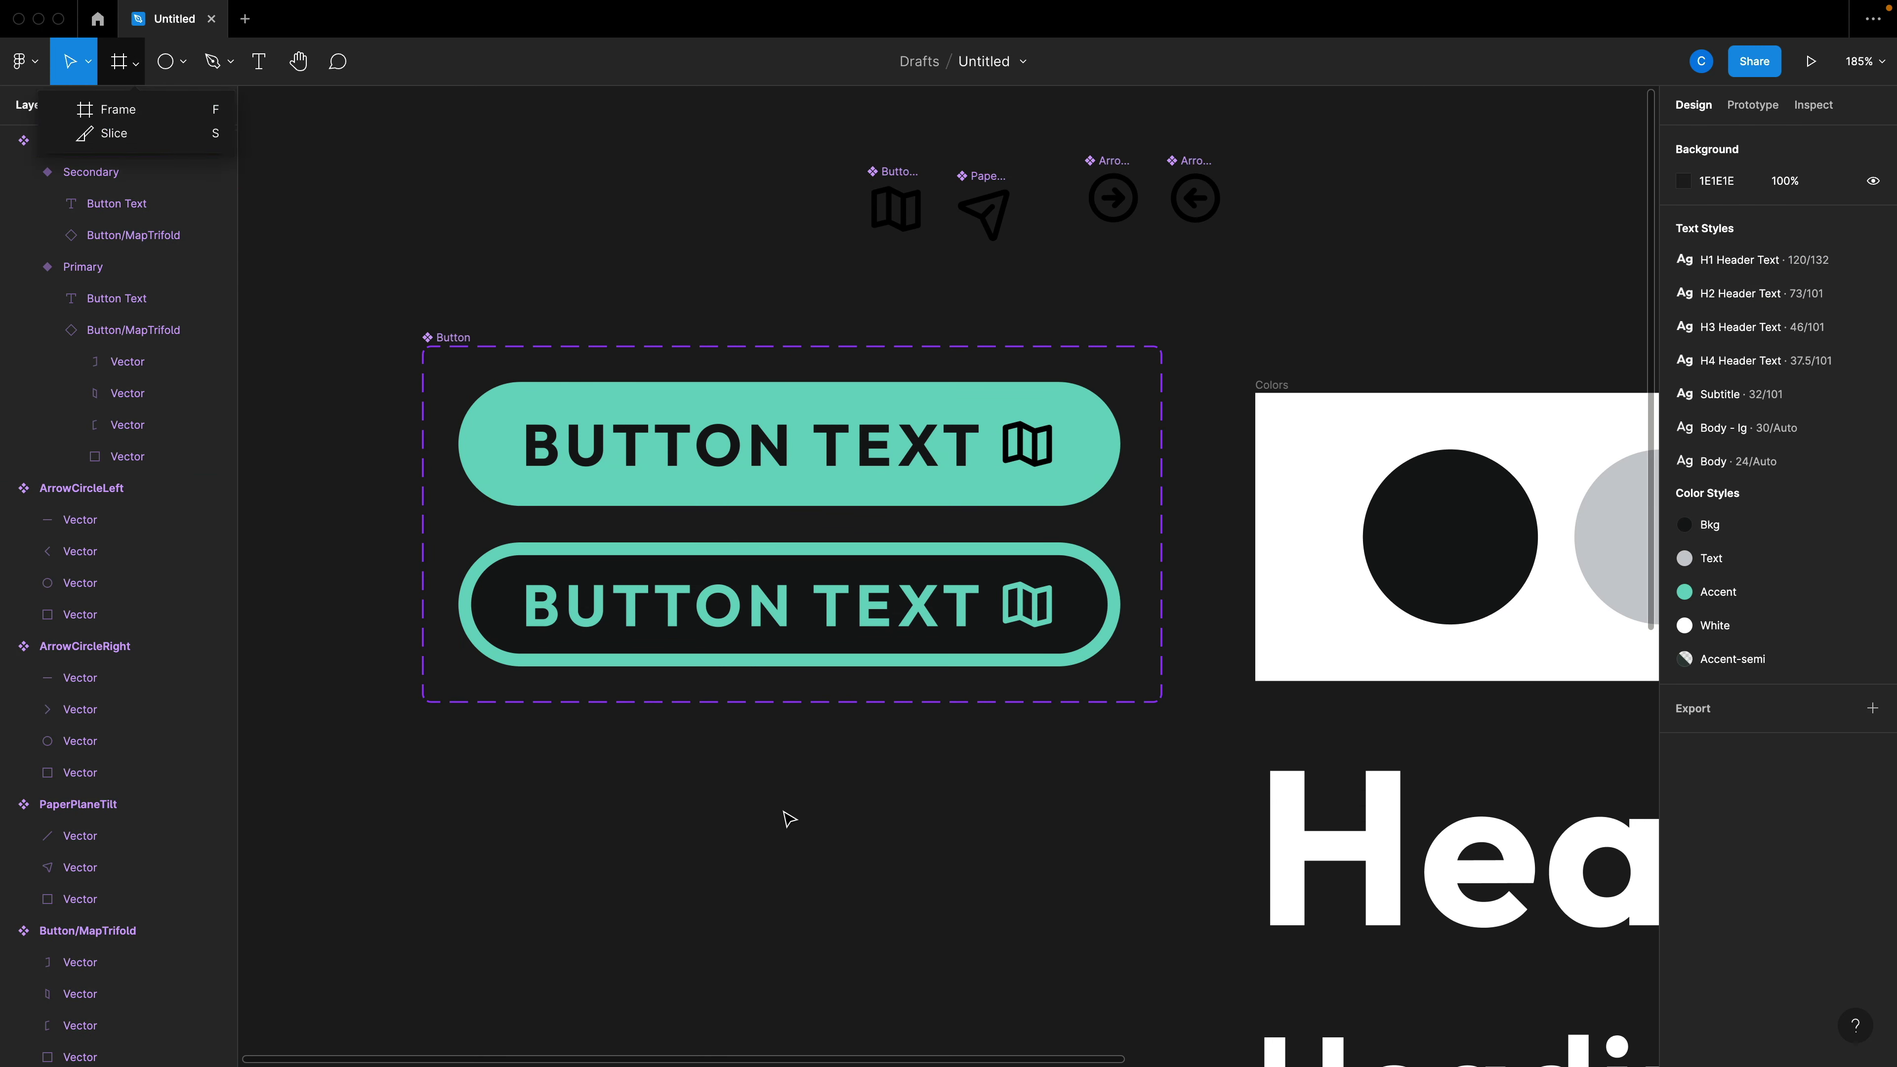
pyautogui.press('f')
pyautogui.moveTo(802, 778); pyautogui.dragTo(911, 887)
pyautogui.scroll(2, 926, 859)
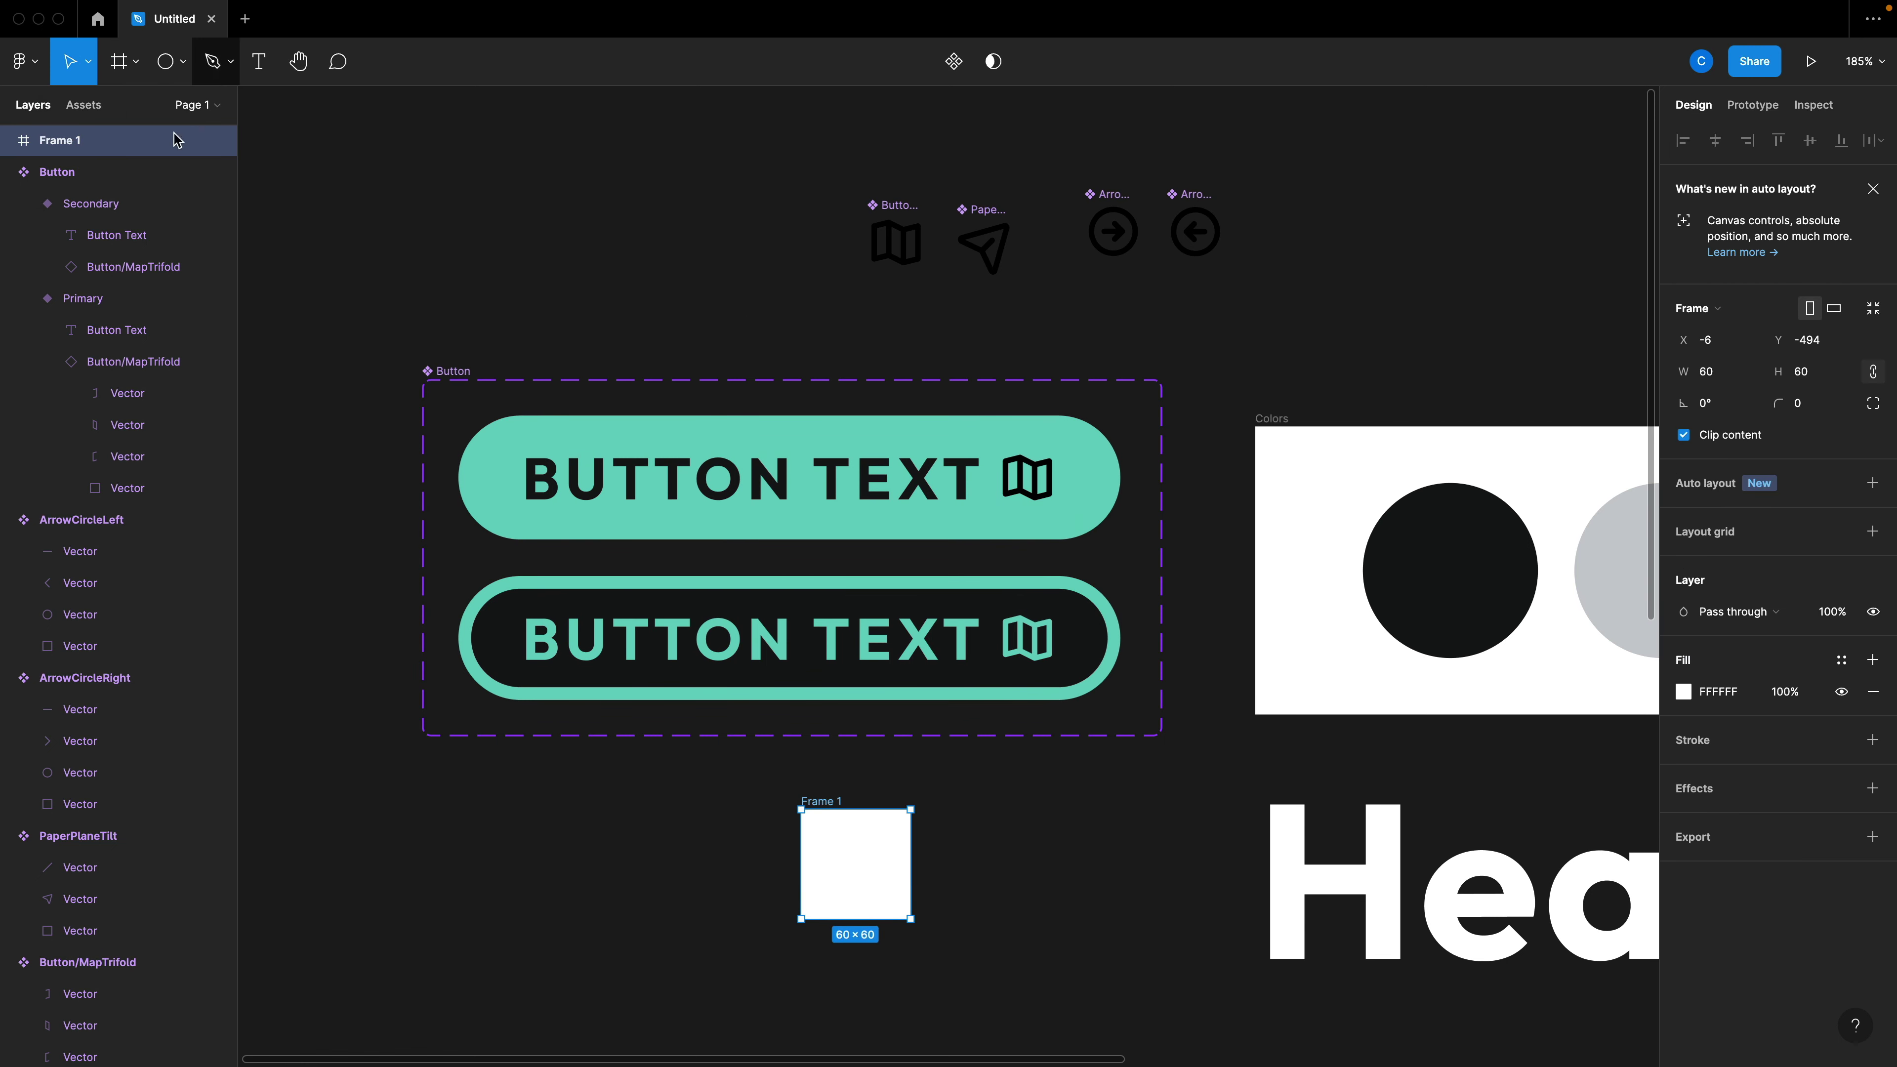
pyautogui.doubleClick(97, 141)
pyautogui.write('Arro')
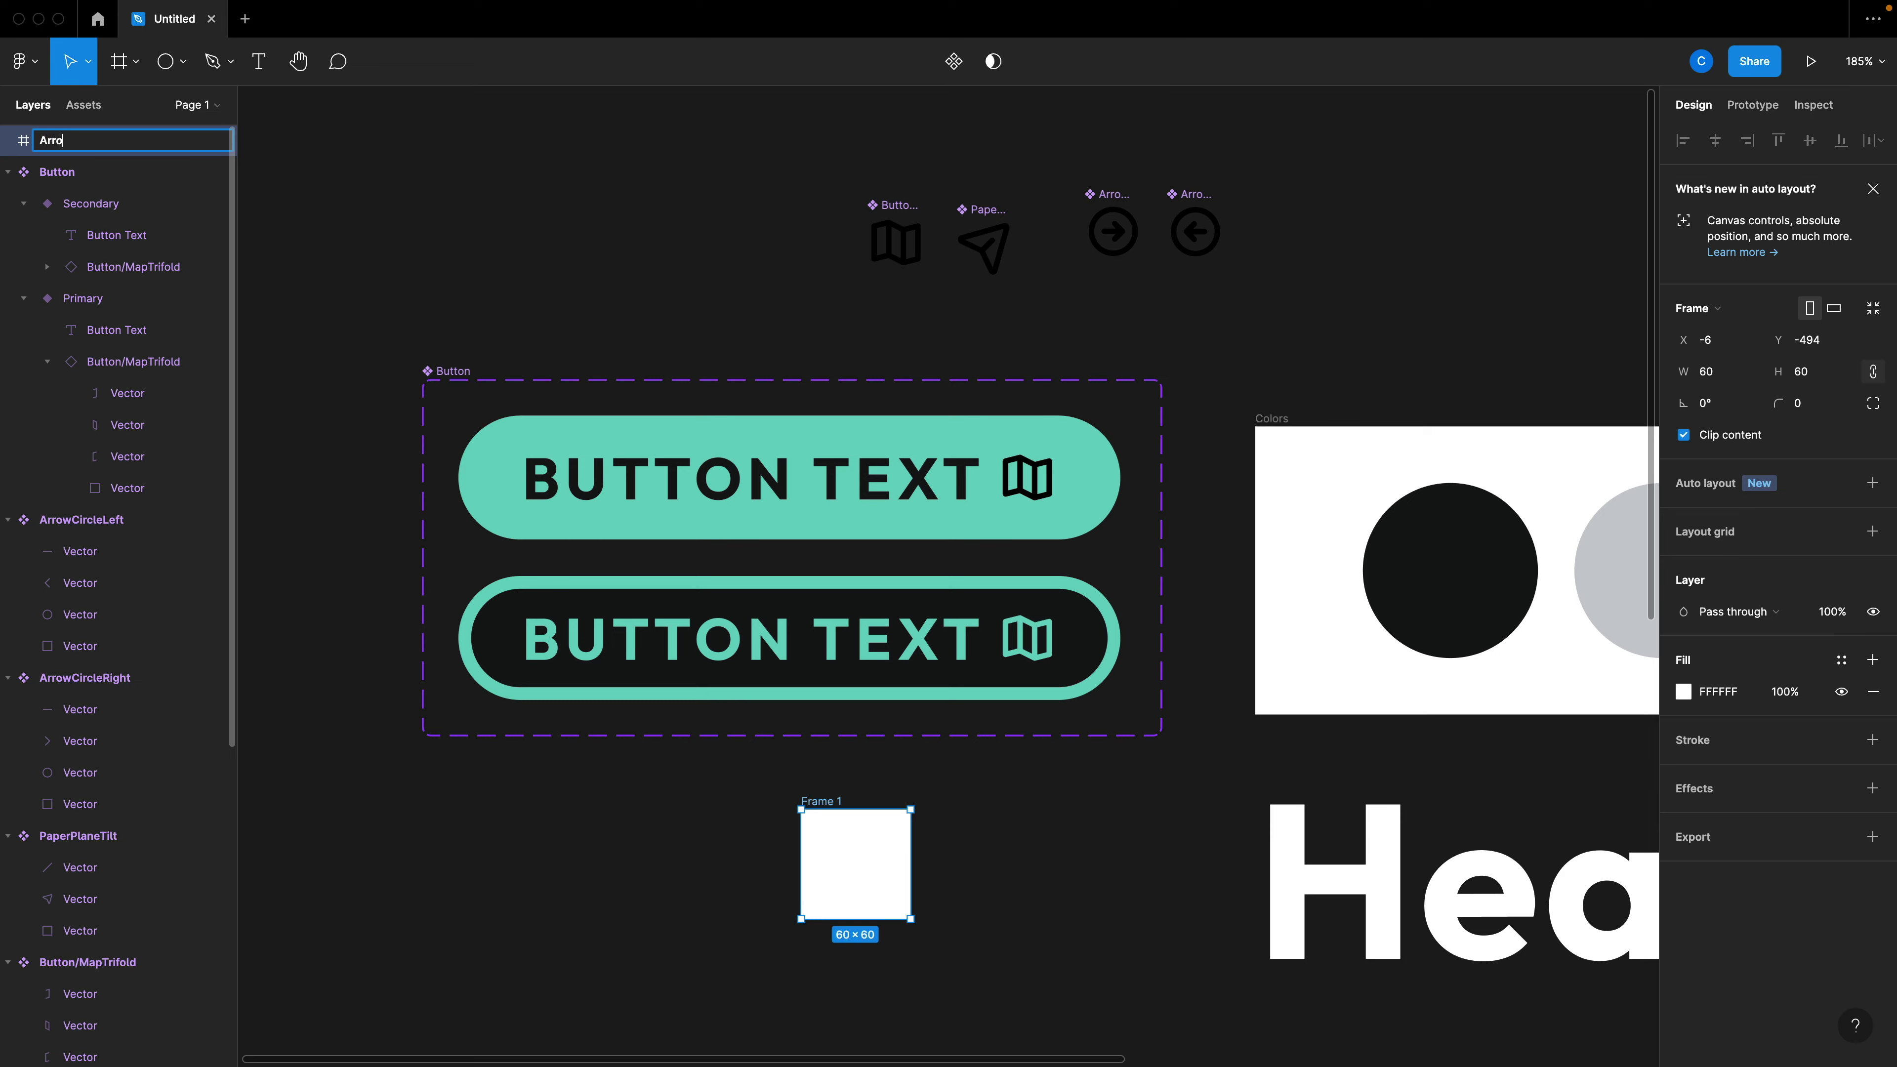
pyautogui.write('w')
pyautogui.press('Return')
# Apply the Accent color style to the Arrow frame's fill and set its corner radius to 200.
pyautogui.scroll(5, 880, 746)
pyautogui.click(1058, 830)
pyautogui.scroll(-1, 1060, 829)
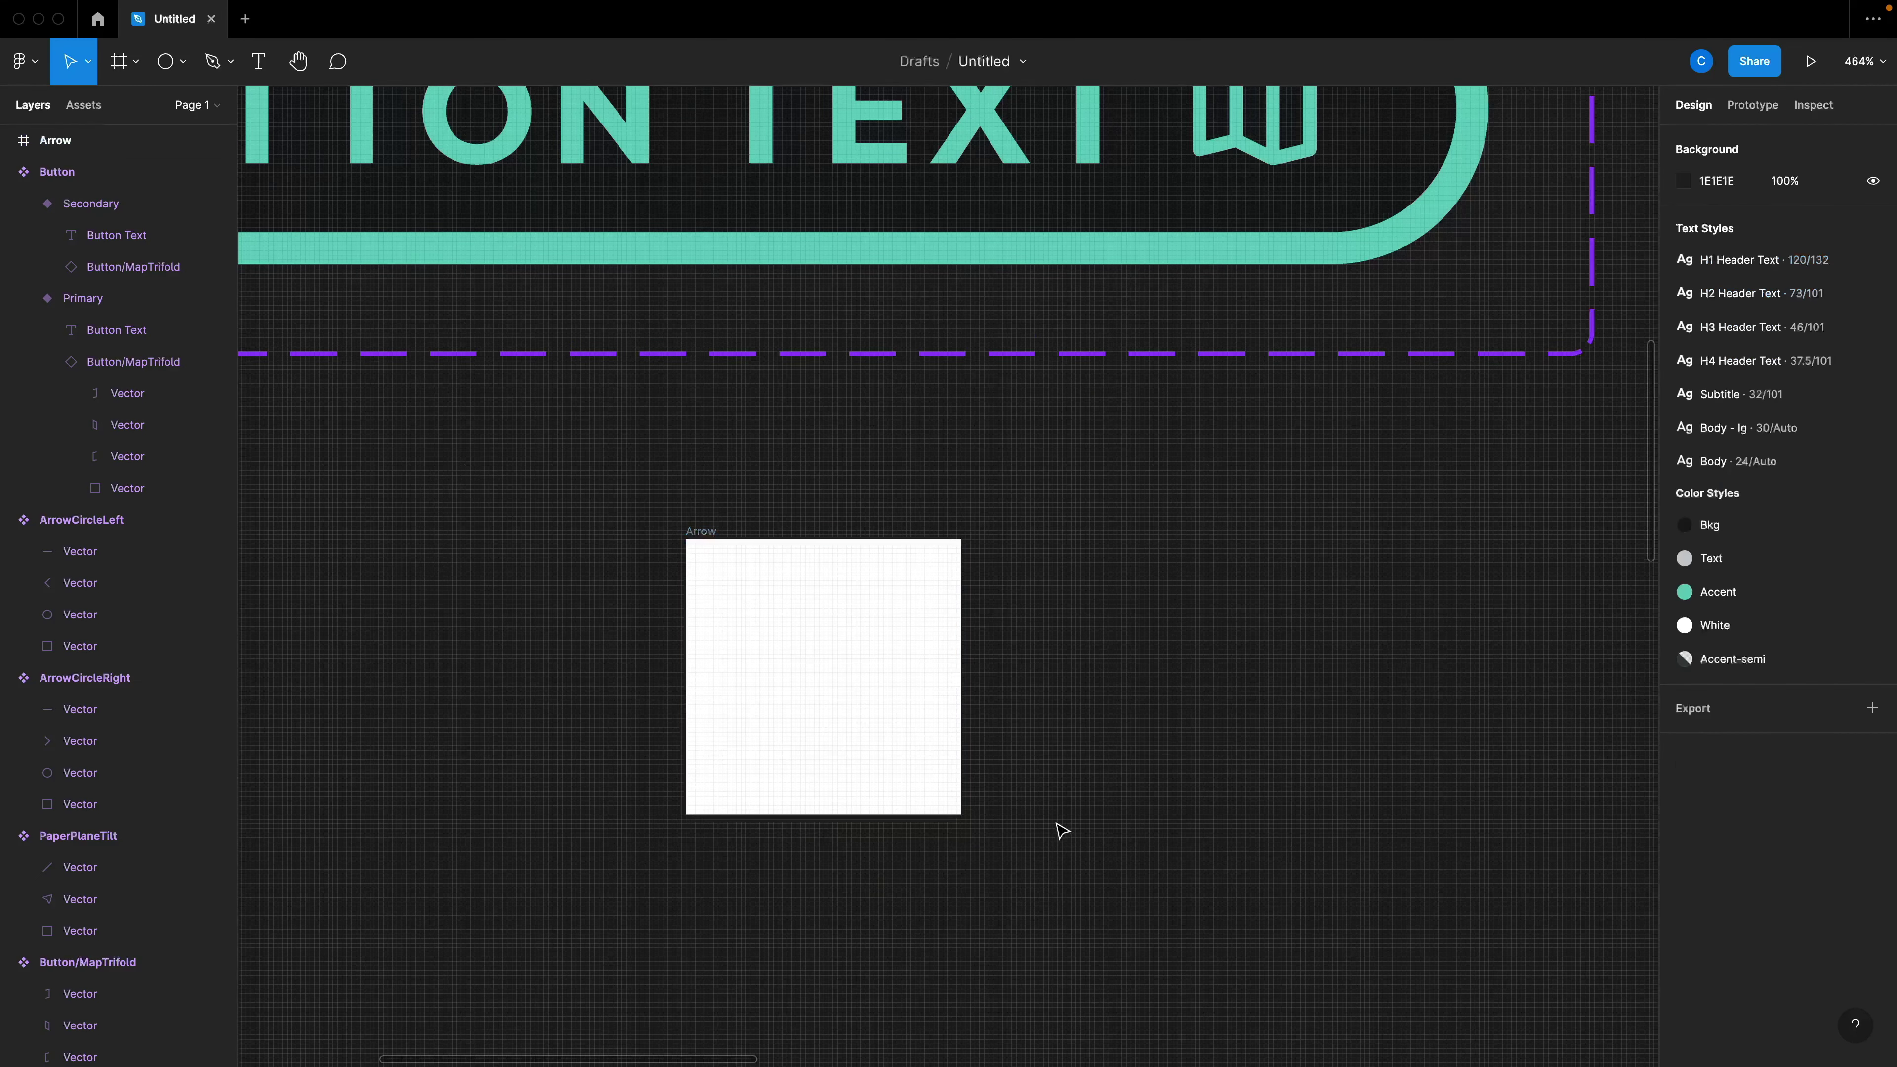
pyautogui.scroll(-3, 1060, 829)
pyautogui.click(923, 758)
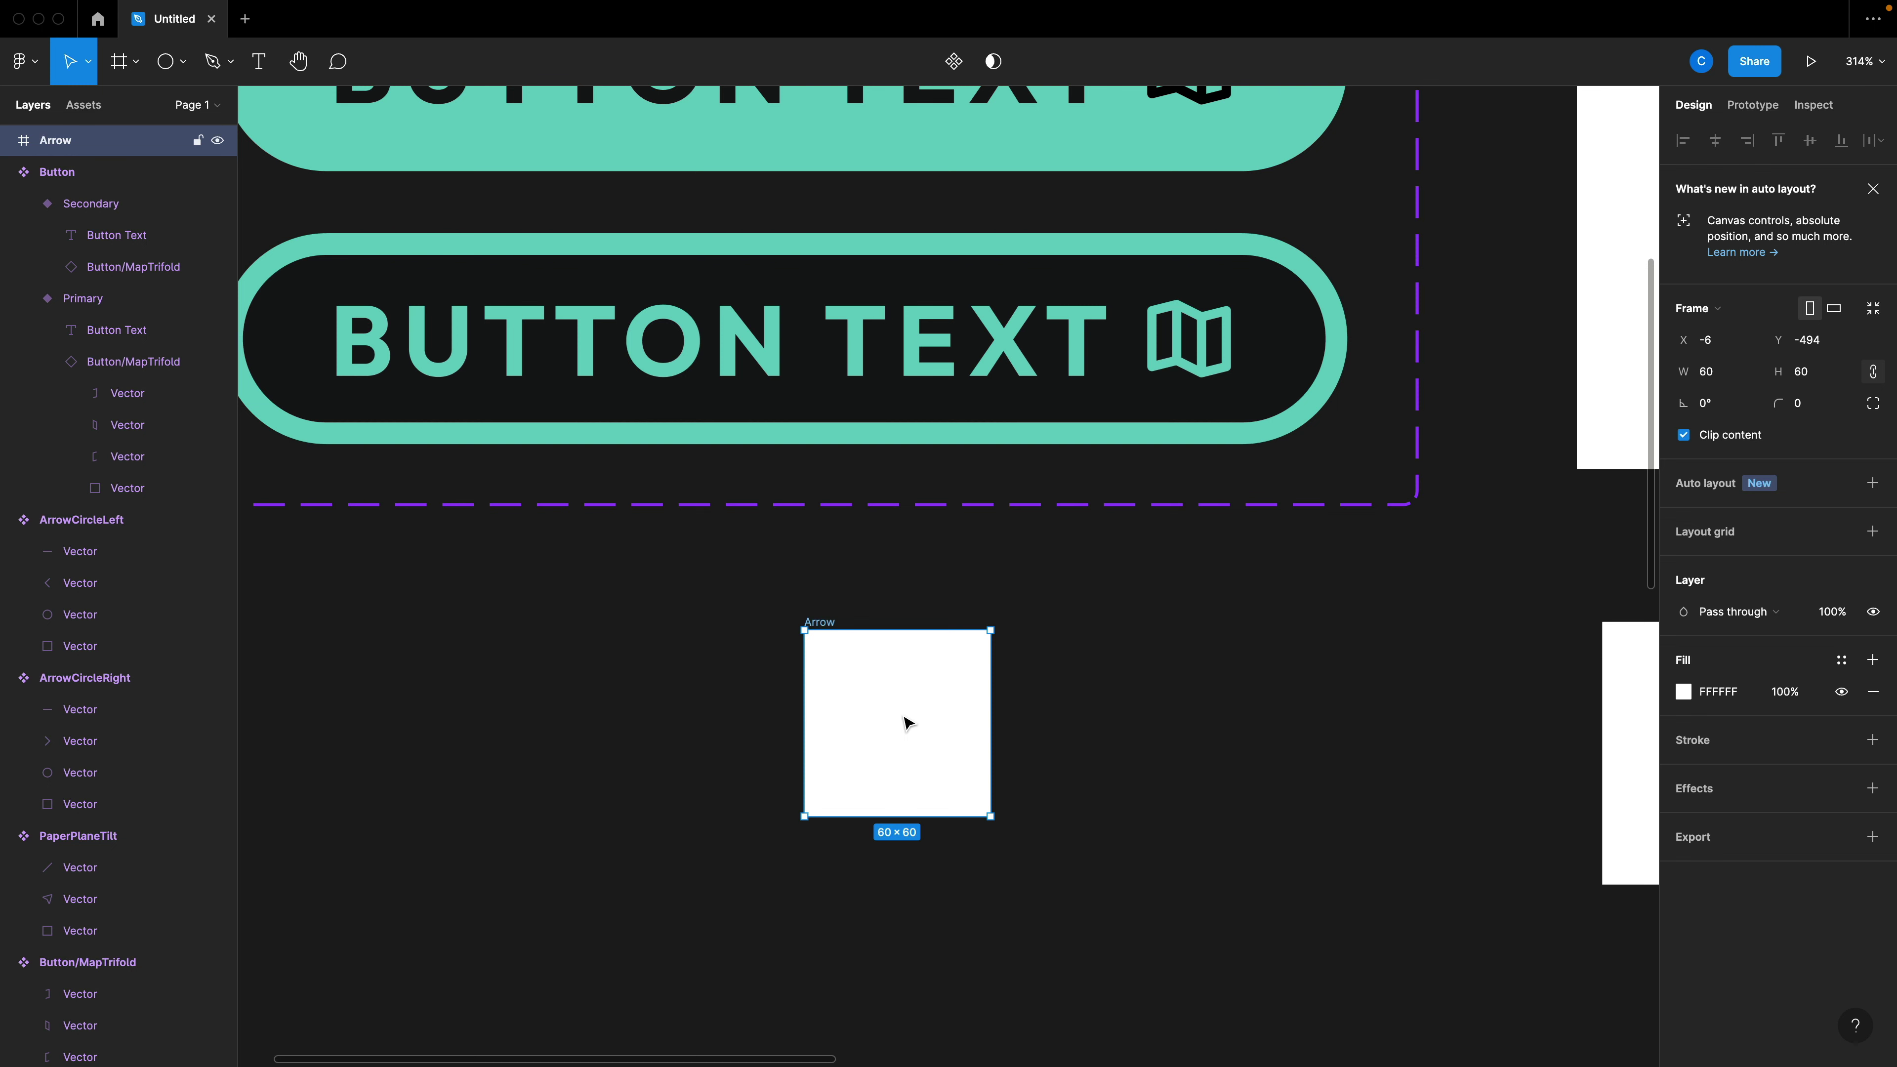
pyautogui.scroll(-1, 1029, 742)
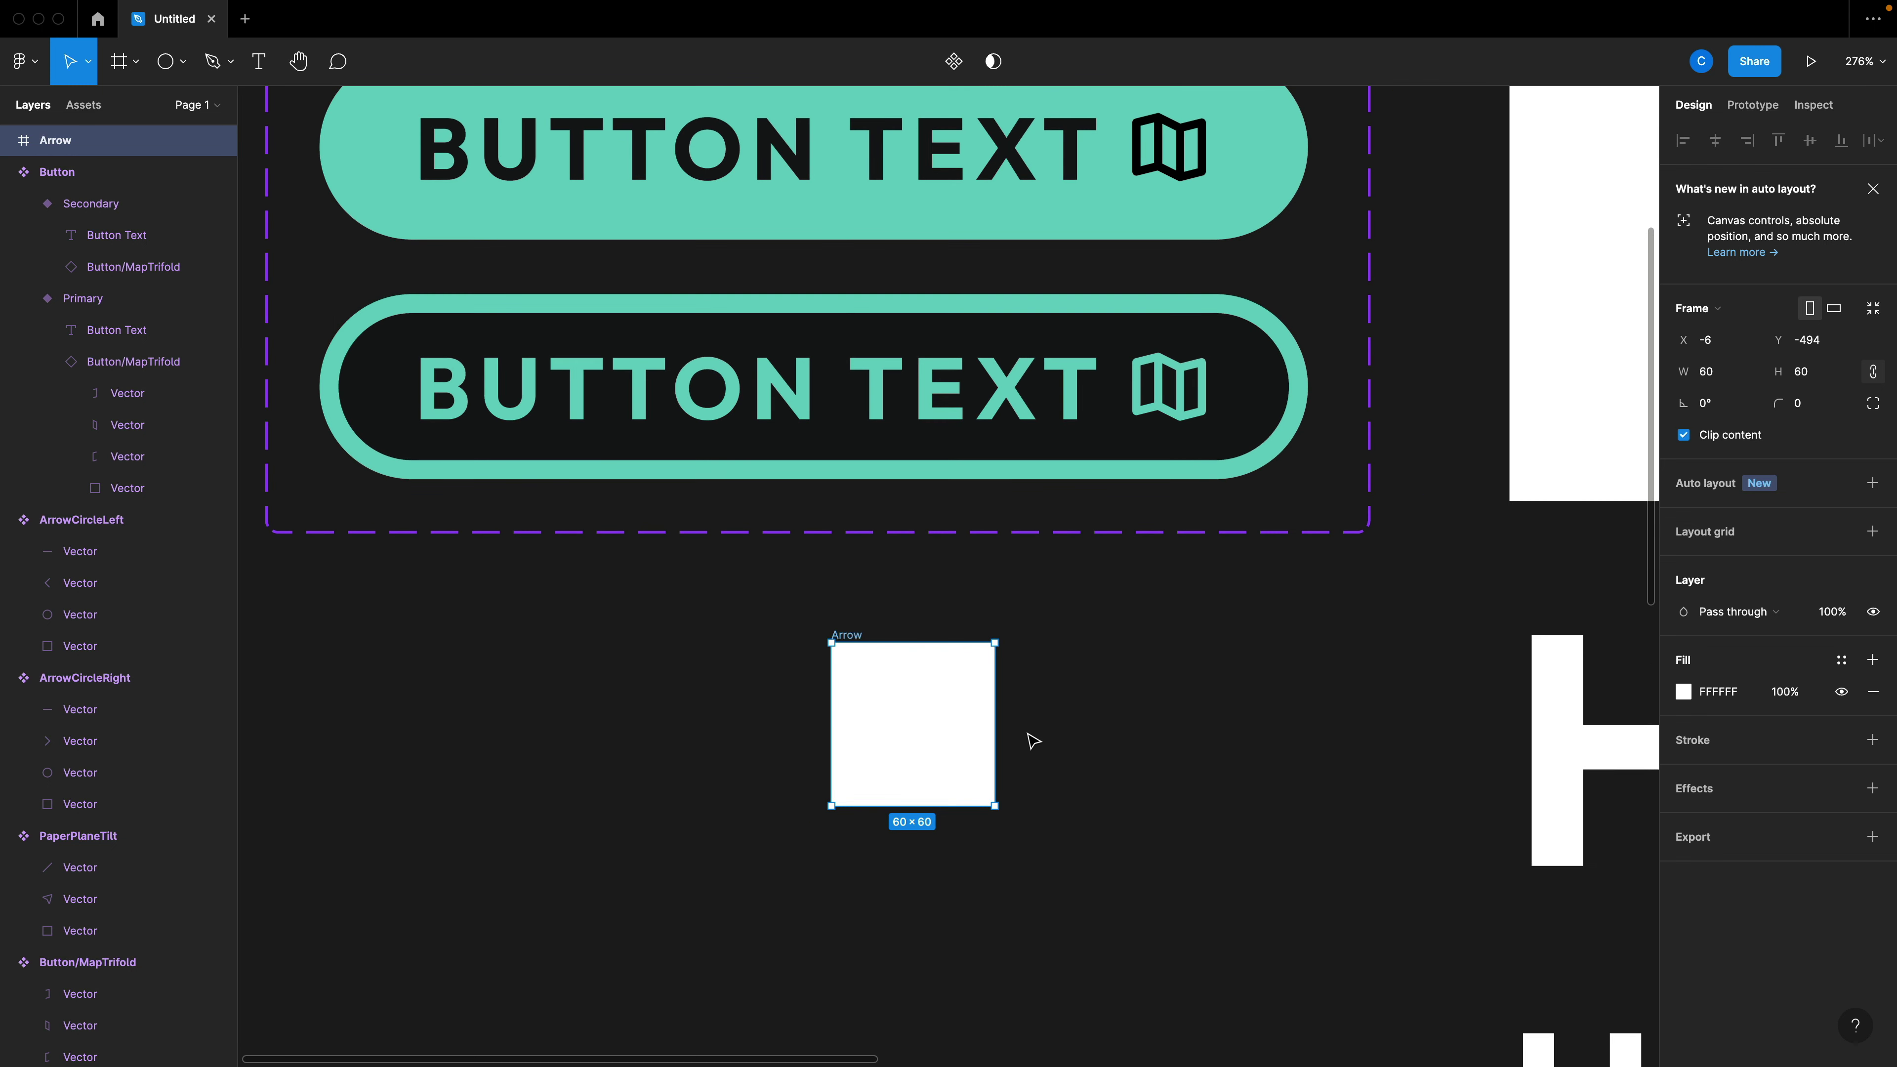
pyautogui.click(1839, 663)
pyautogui.click(1762, 779)
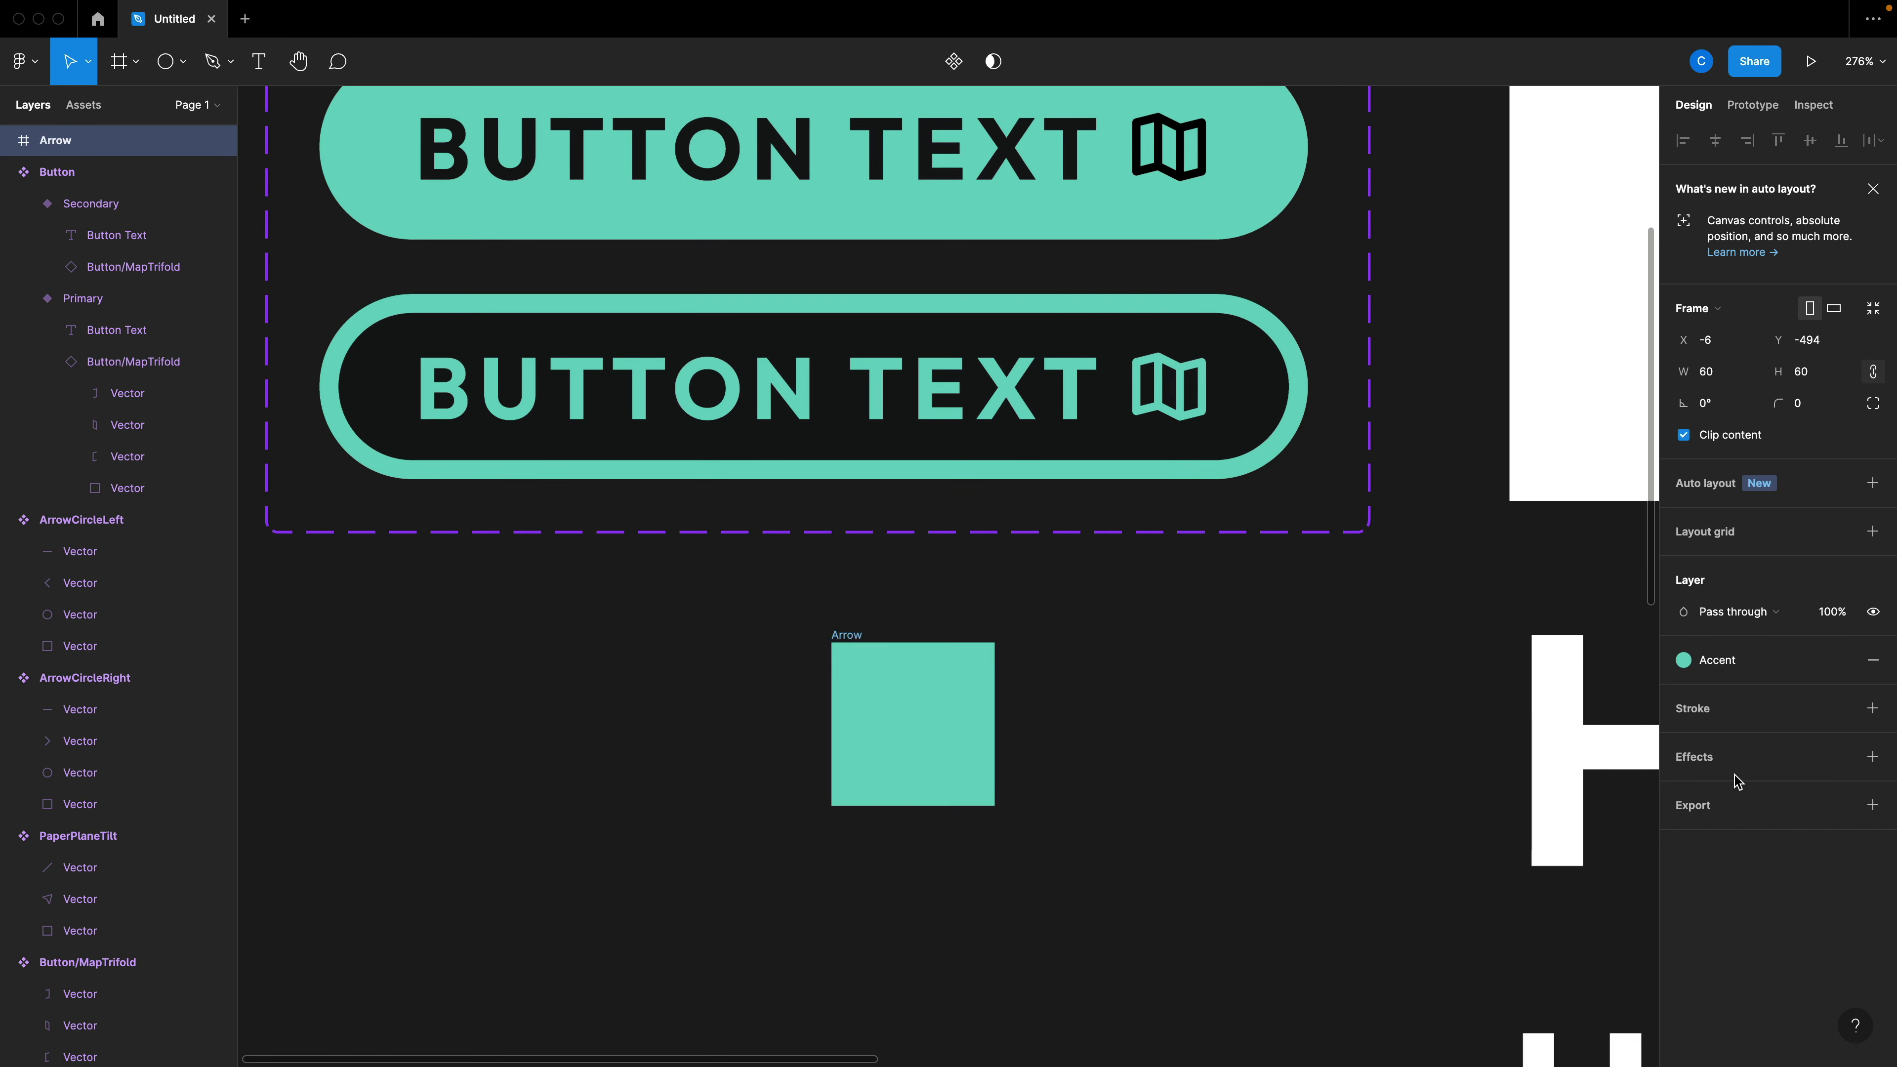
pyautogui.click(1805, 405)
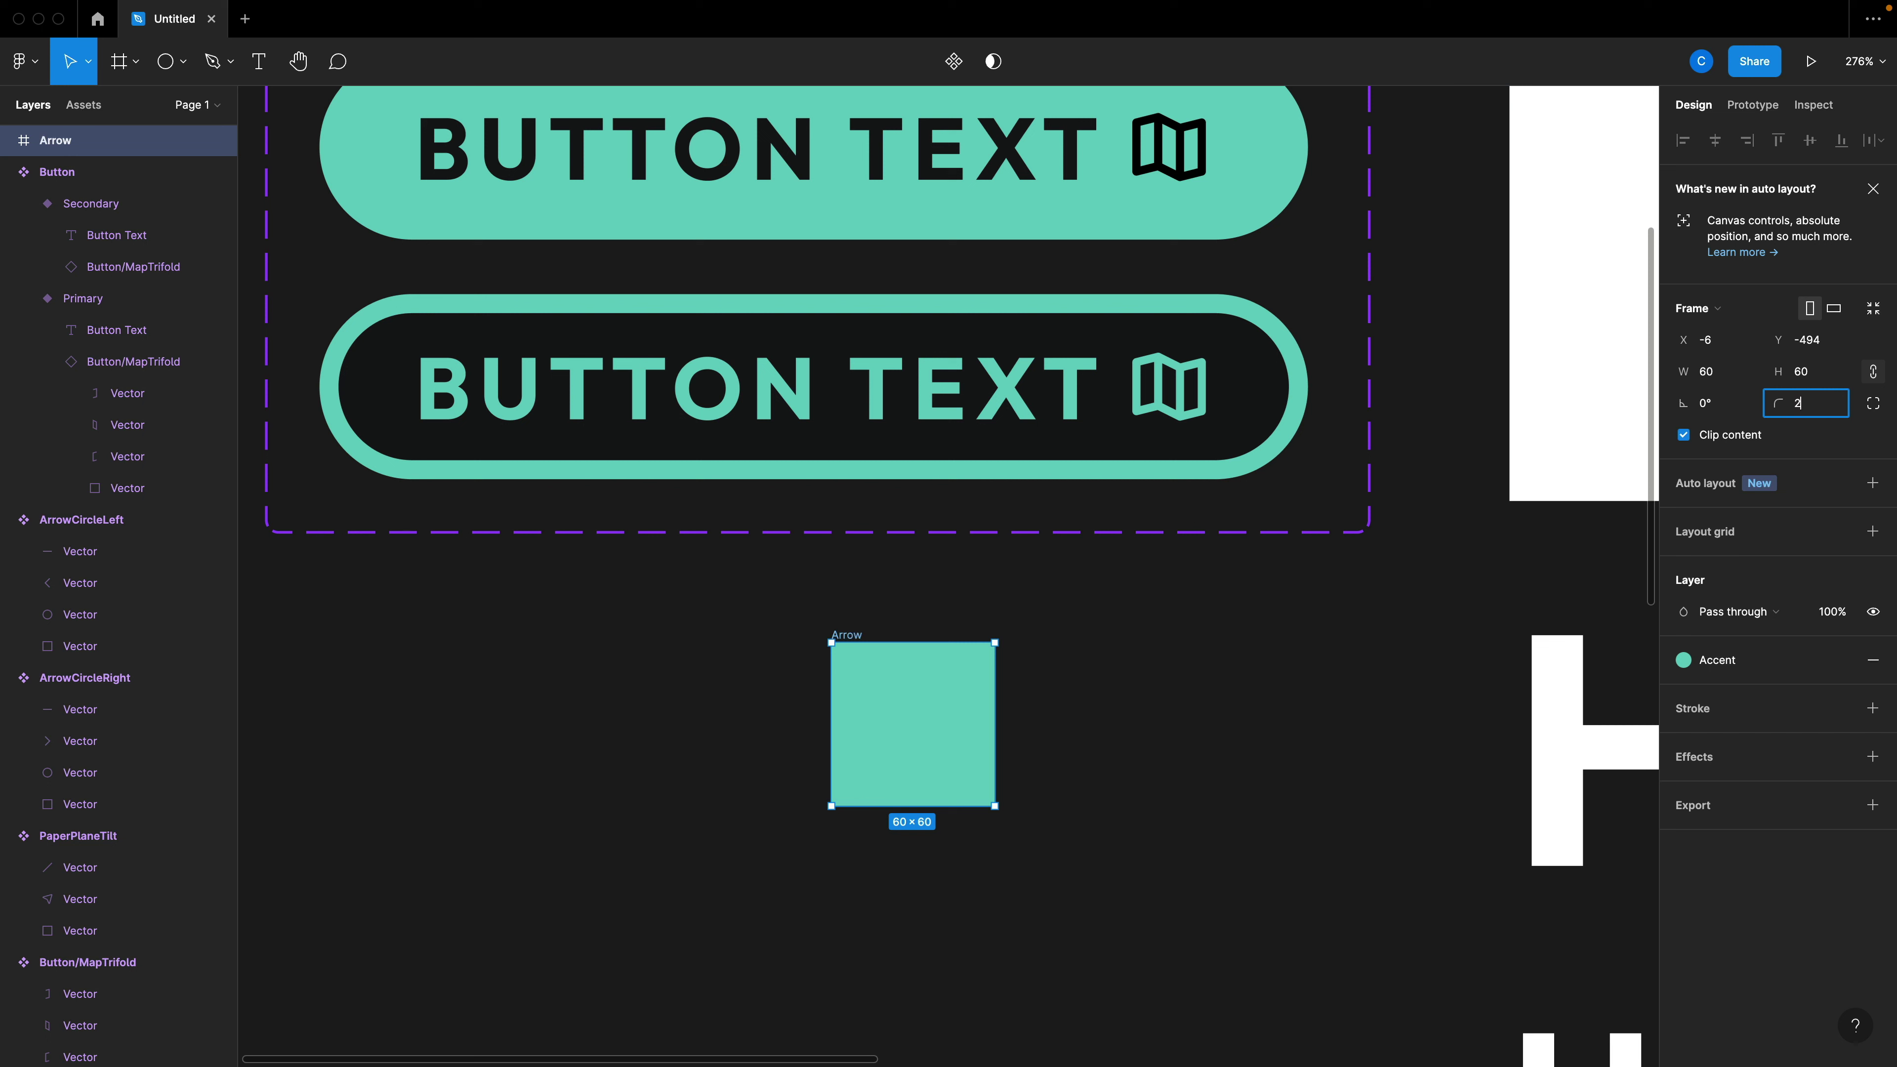
pyautogui.press('Return')
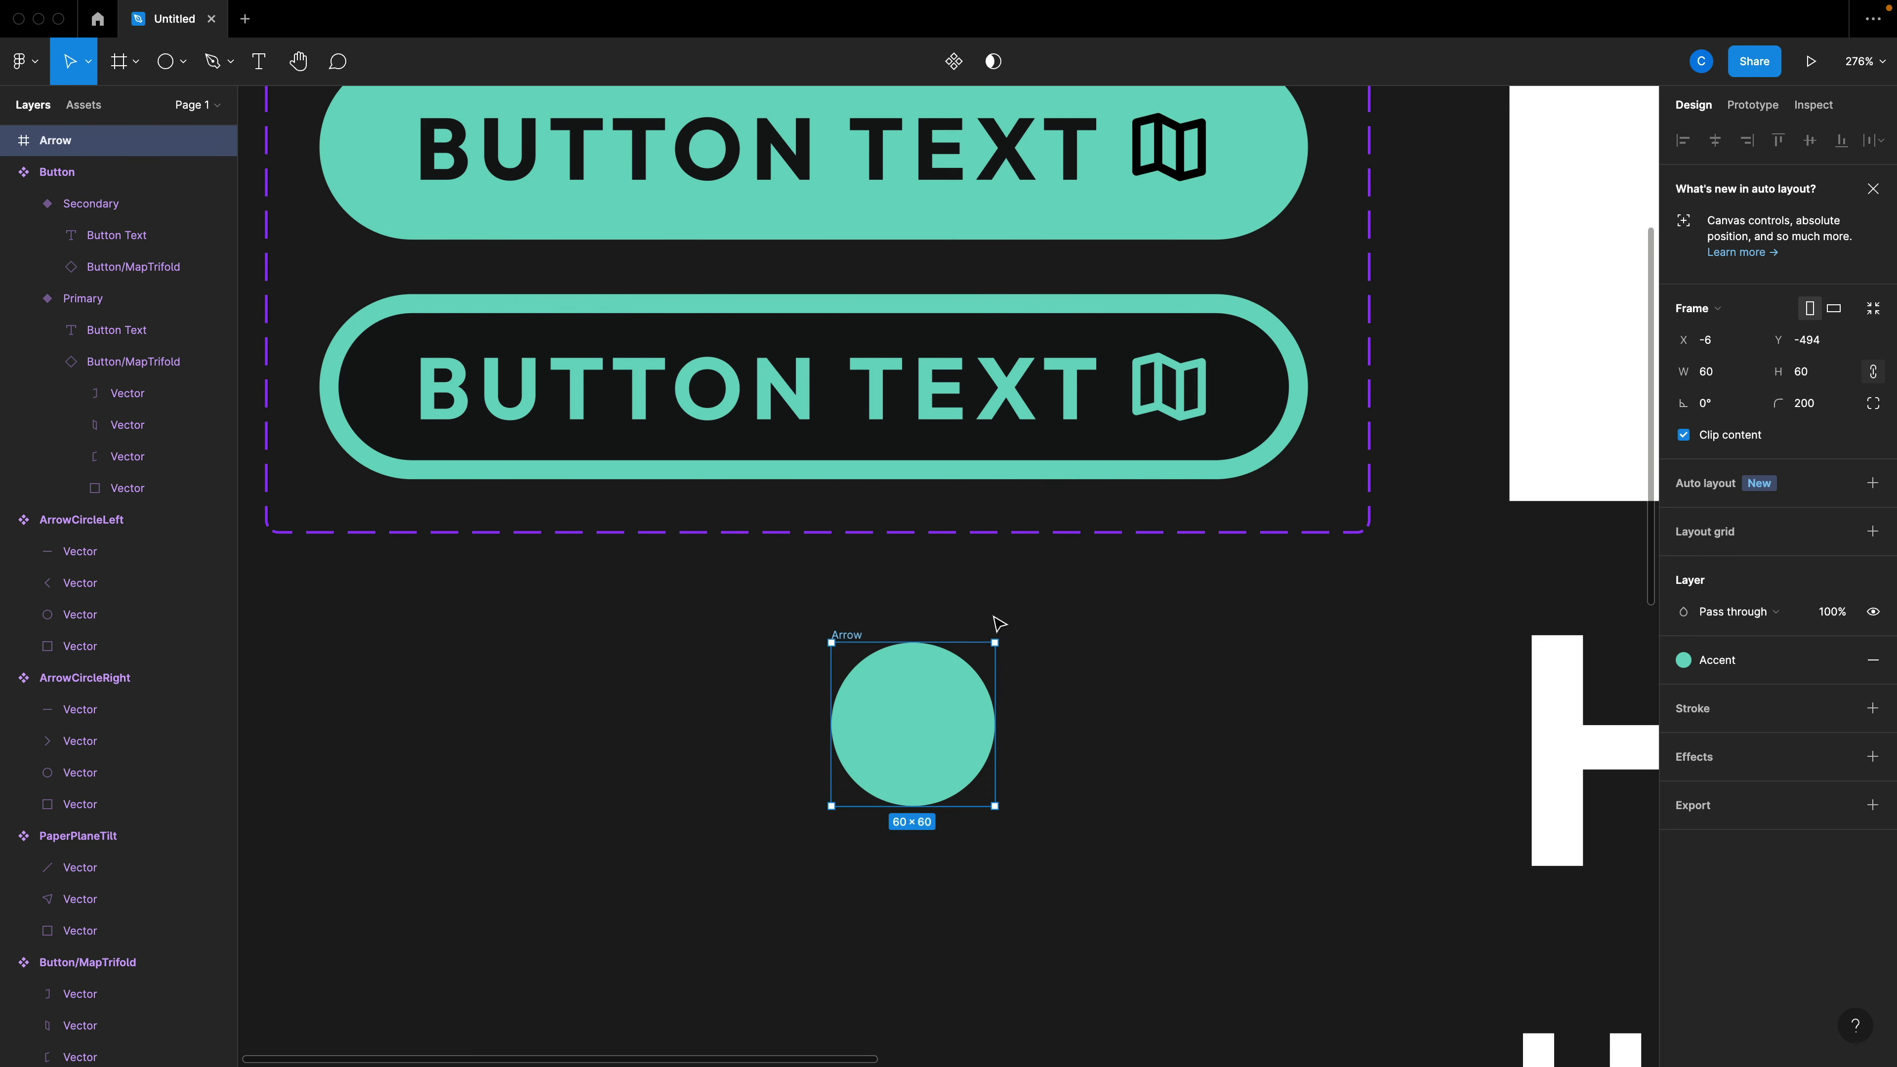
# Add auto layout to the Arrow frame and align its content to the center.
pyautogui.hotkey('shift', 'a')
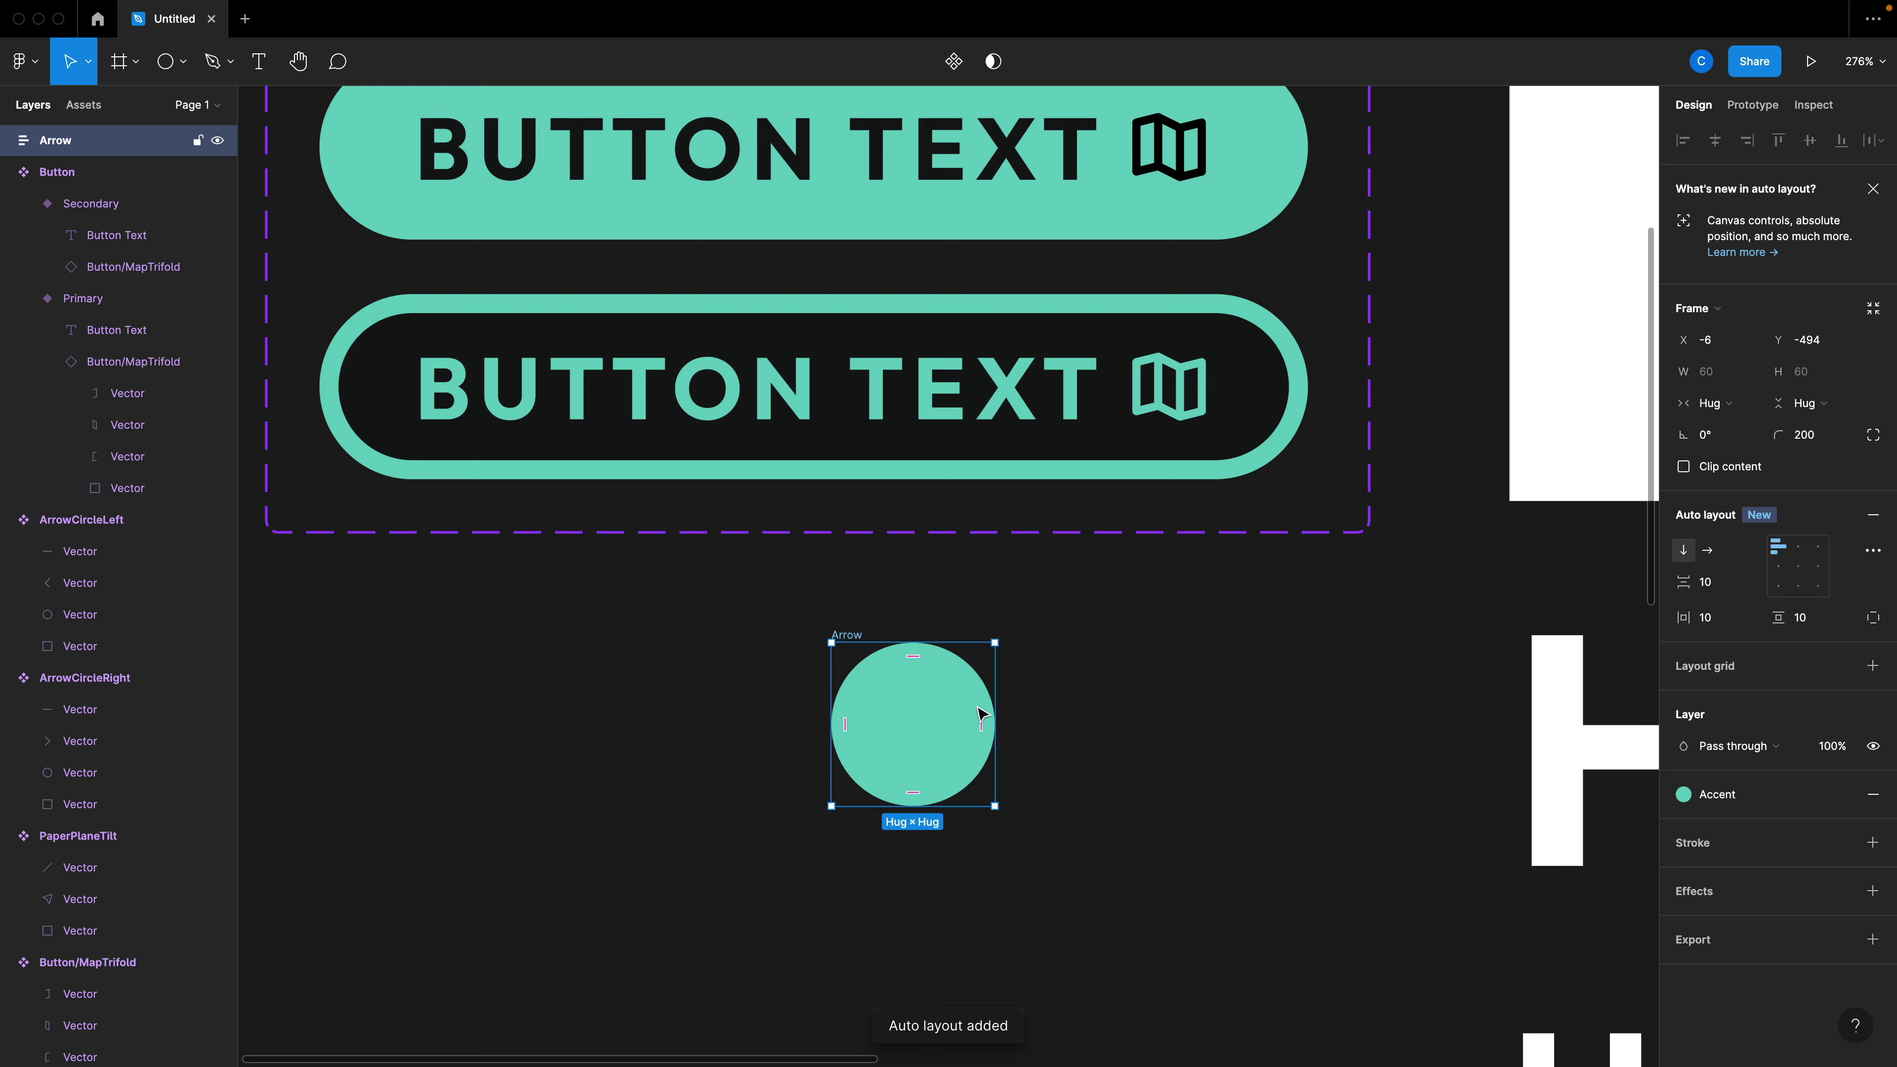
pyautogui.click(1799, 570)
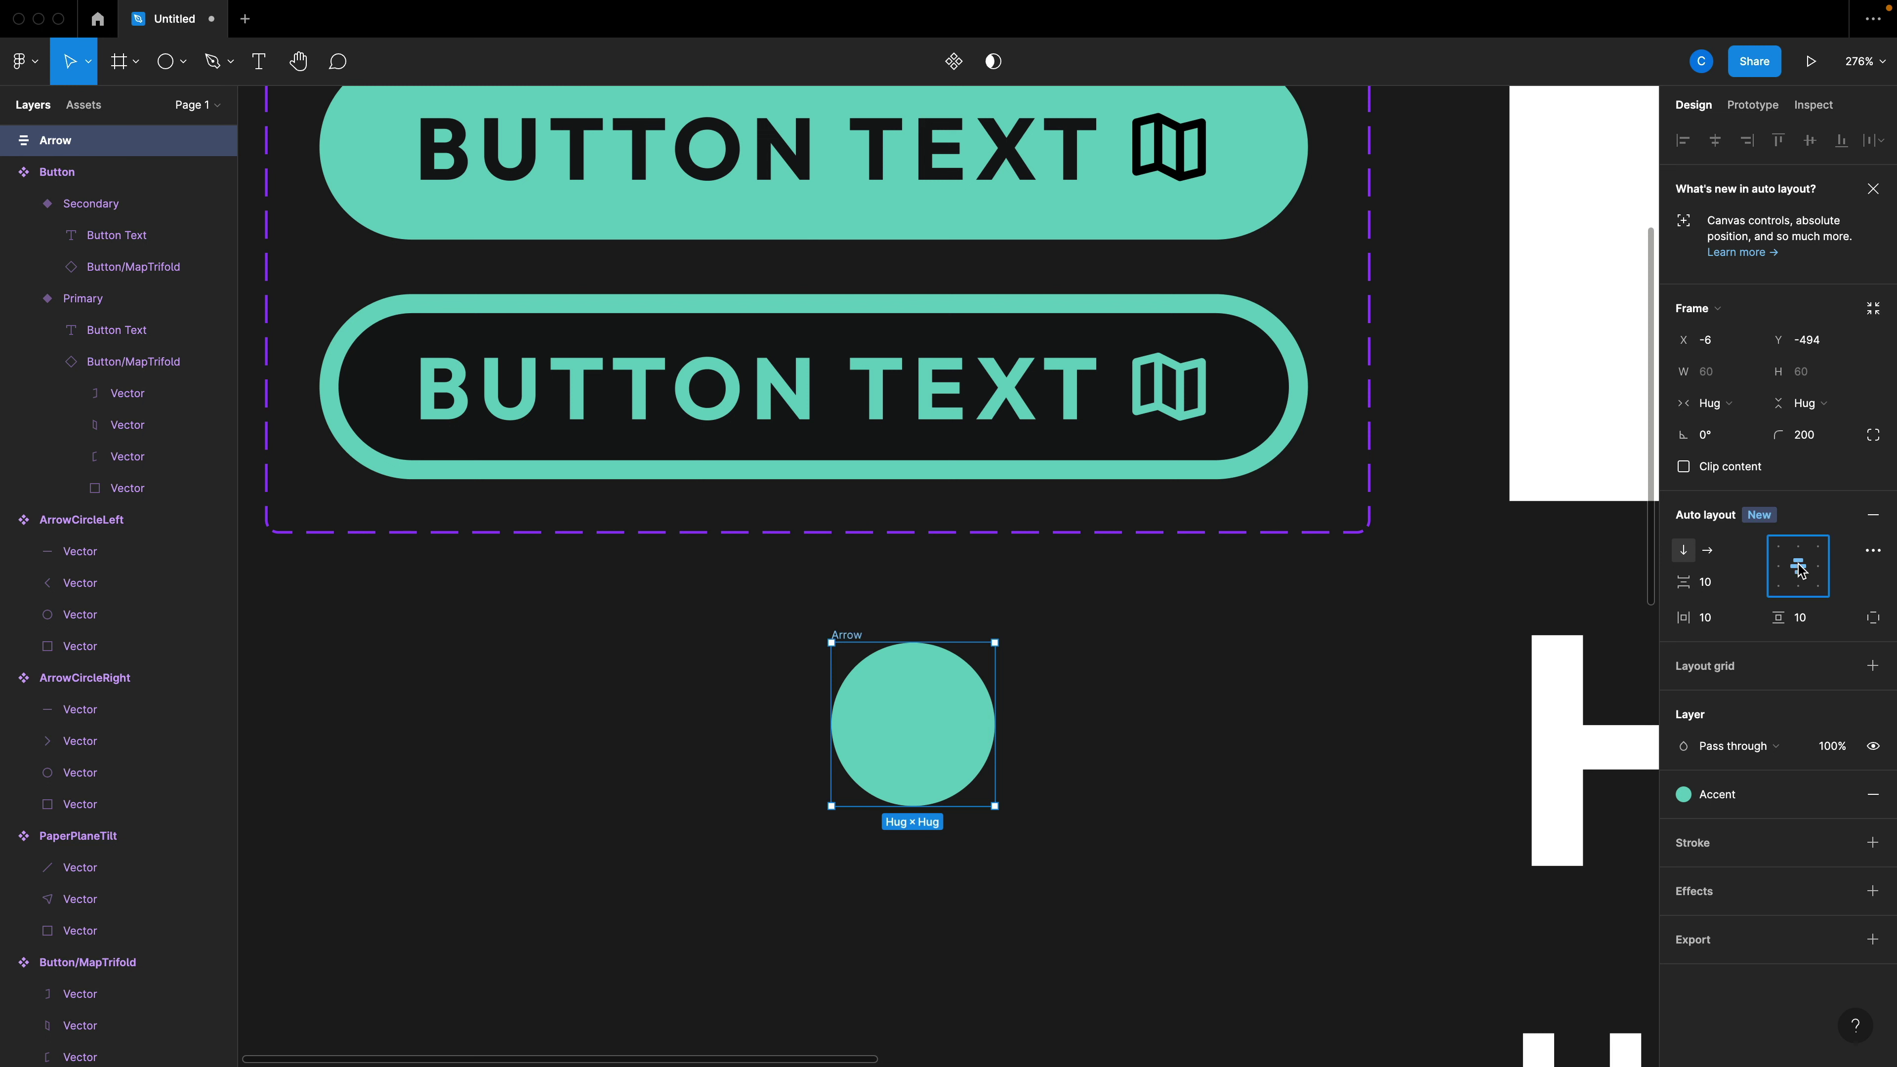
pyautogui.click(1441, 755)
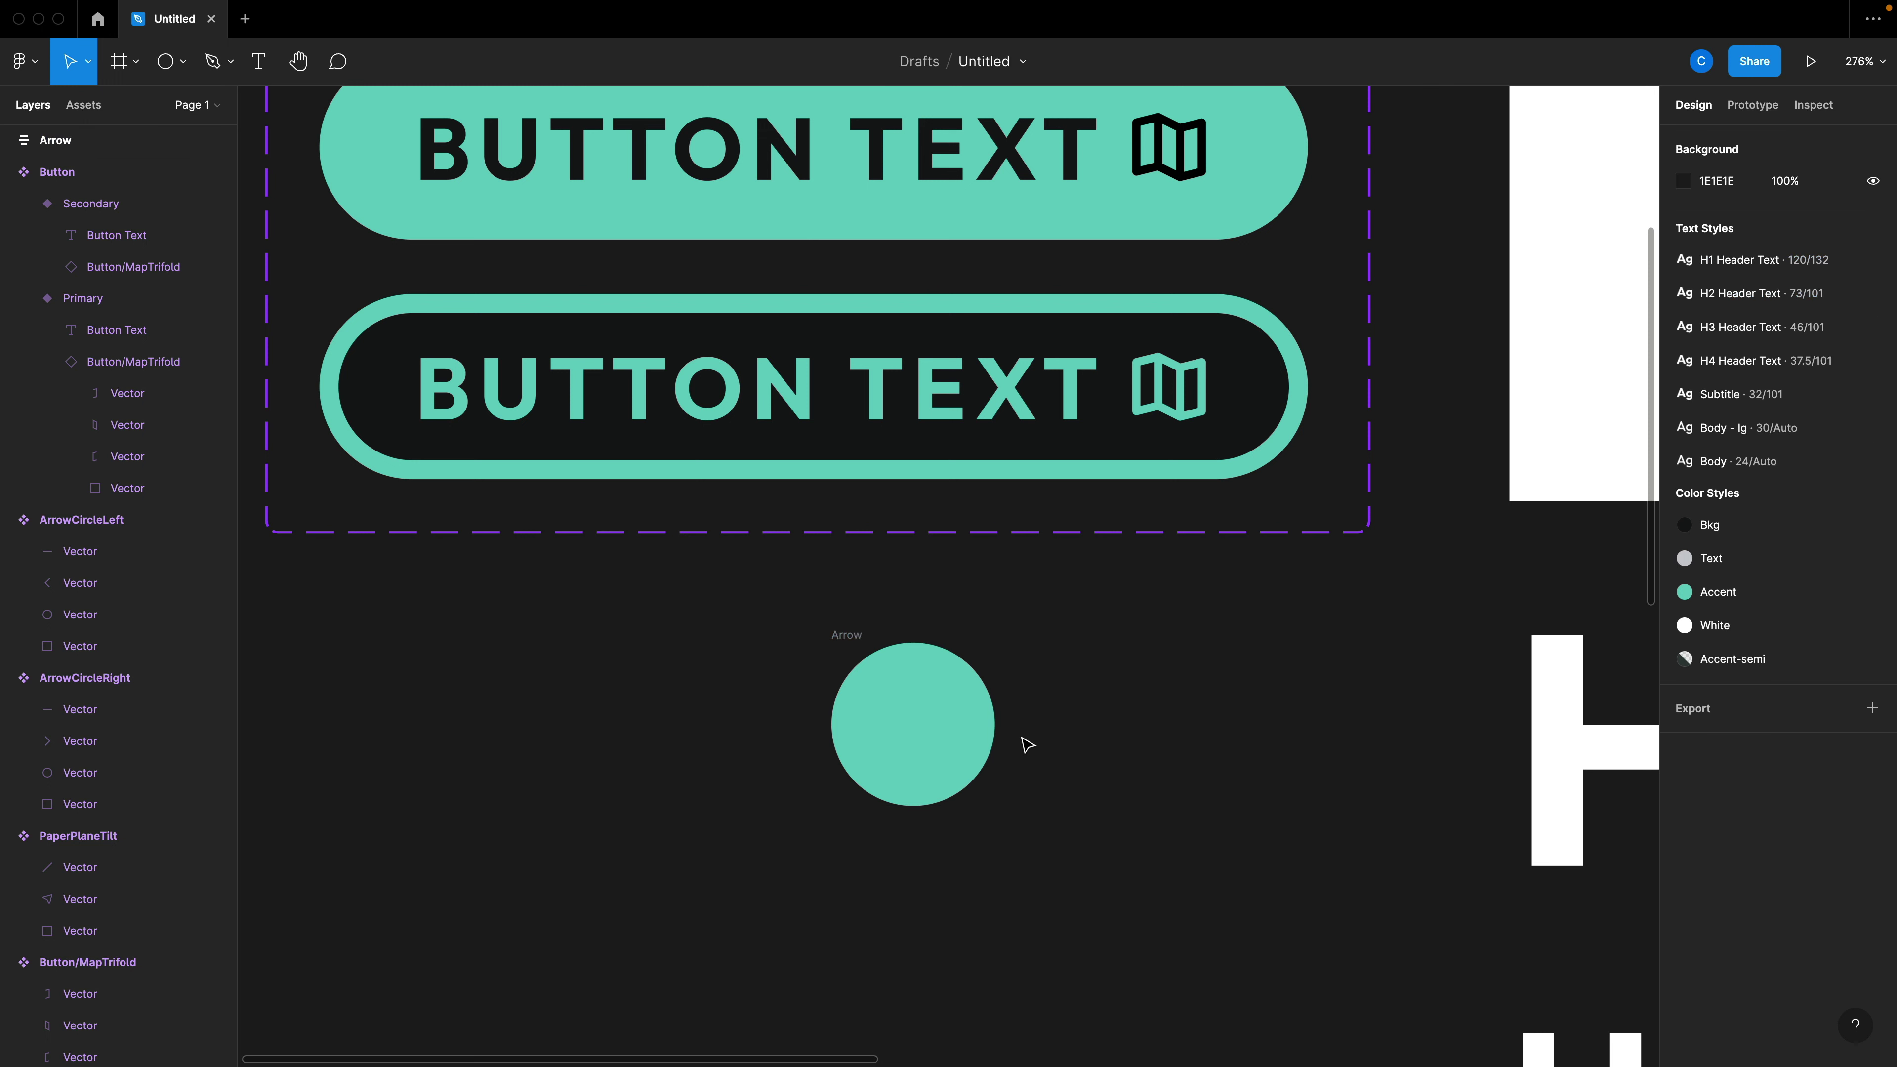
# Place a copy of the ArrowCircleRight icon component inside the round Arrow frame.
pyautogui.click(911, 733)
pyautogui.scroll(-5, 911, 729)
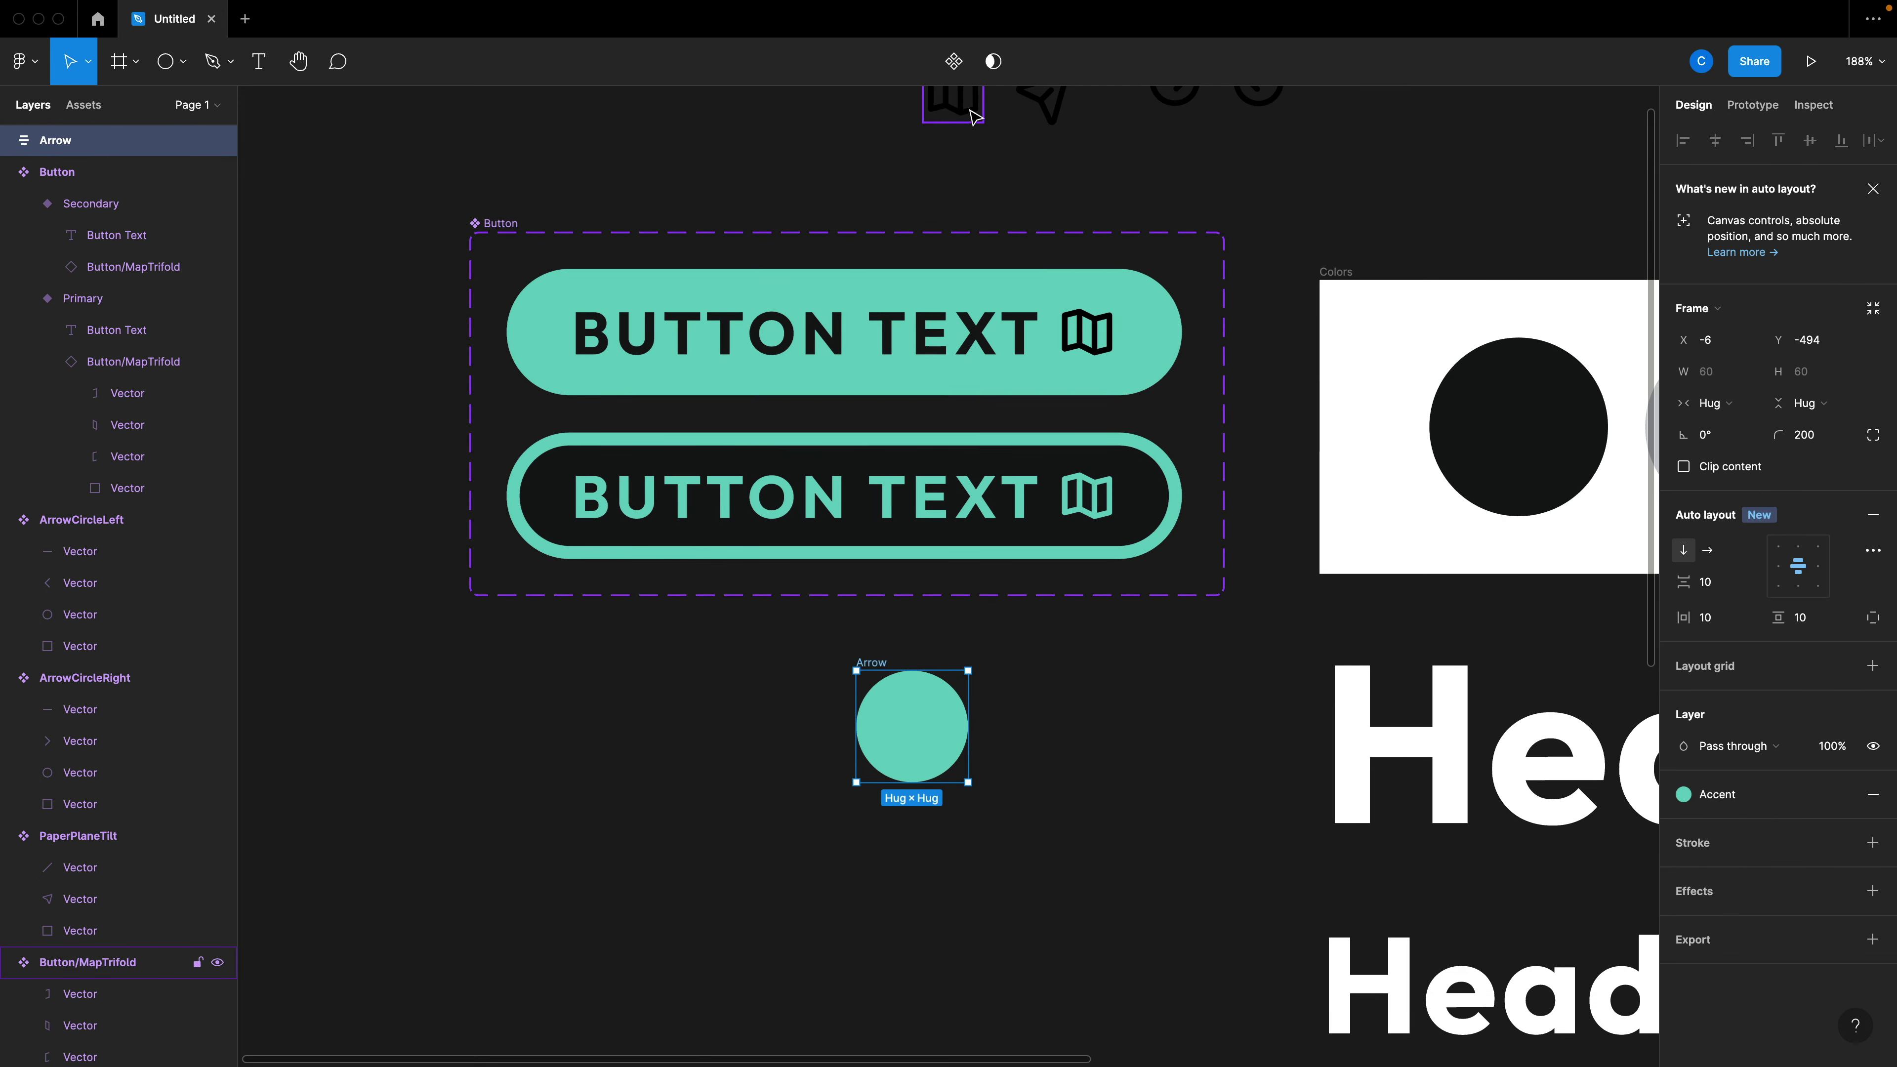
pyautogui.click(1176, 105)
pyautogui.moveTo(1176, 105); pyautogui.dragTo(912, 745)
pyautogui.click(1014, 765)
pyautogui.scroll(5, 967, 746)
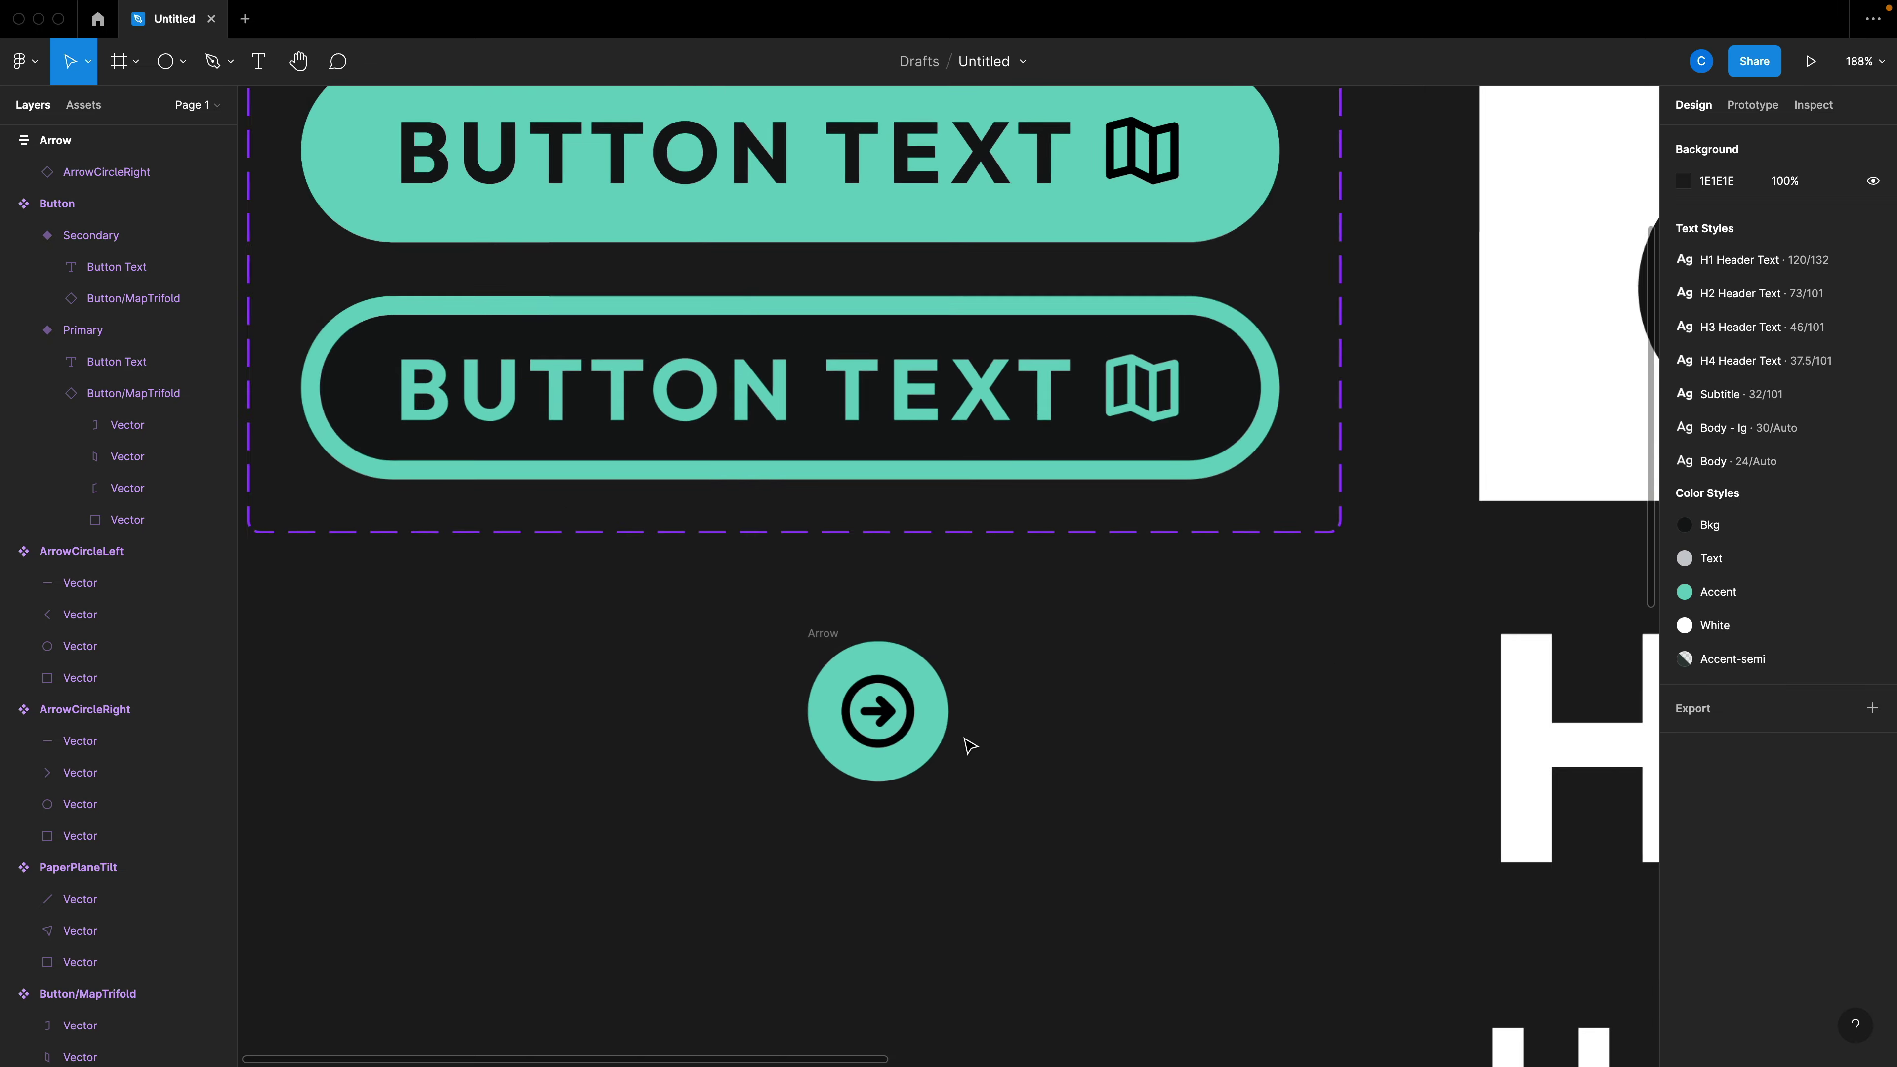
# Duplicate the whole Arrow frame with its icon directly beside the original.
pyautogui.click(881, 737)
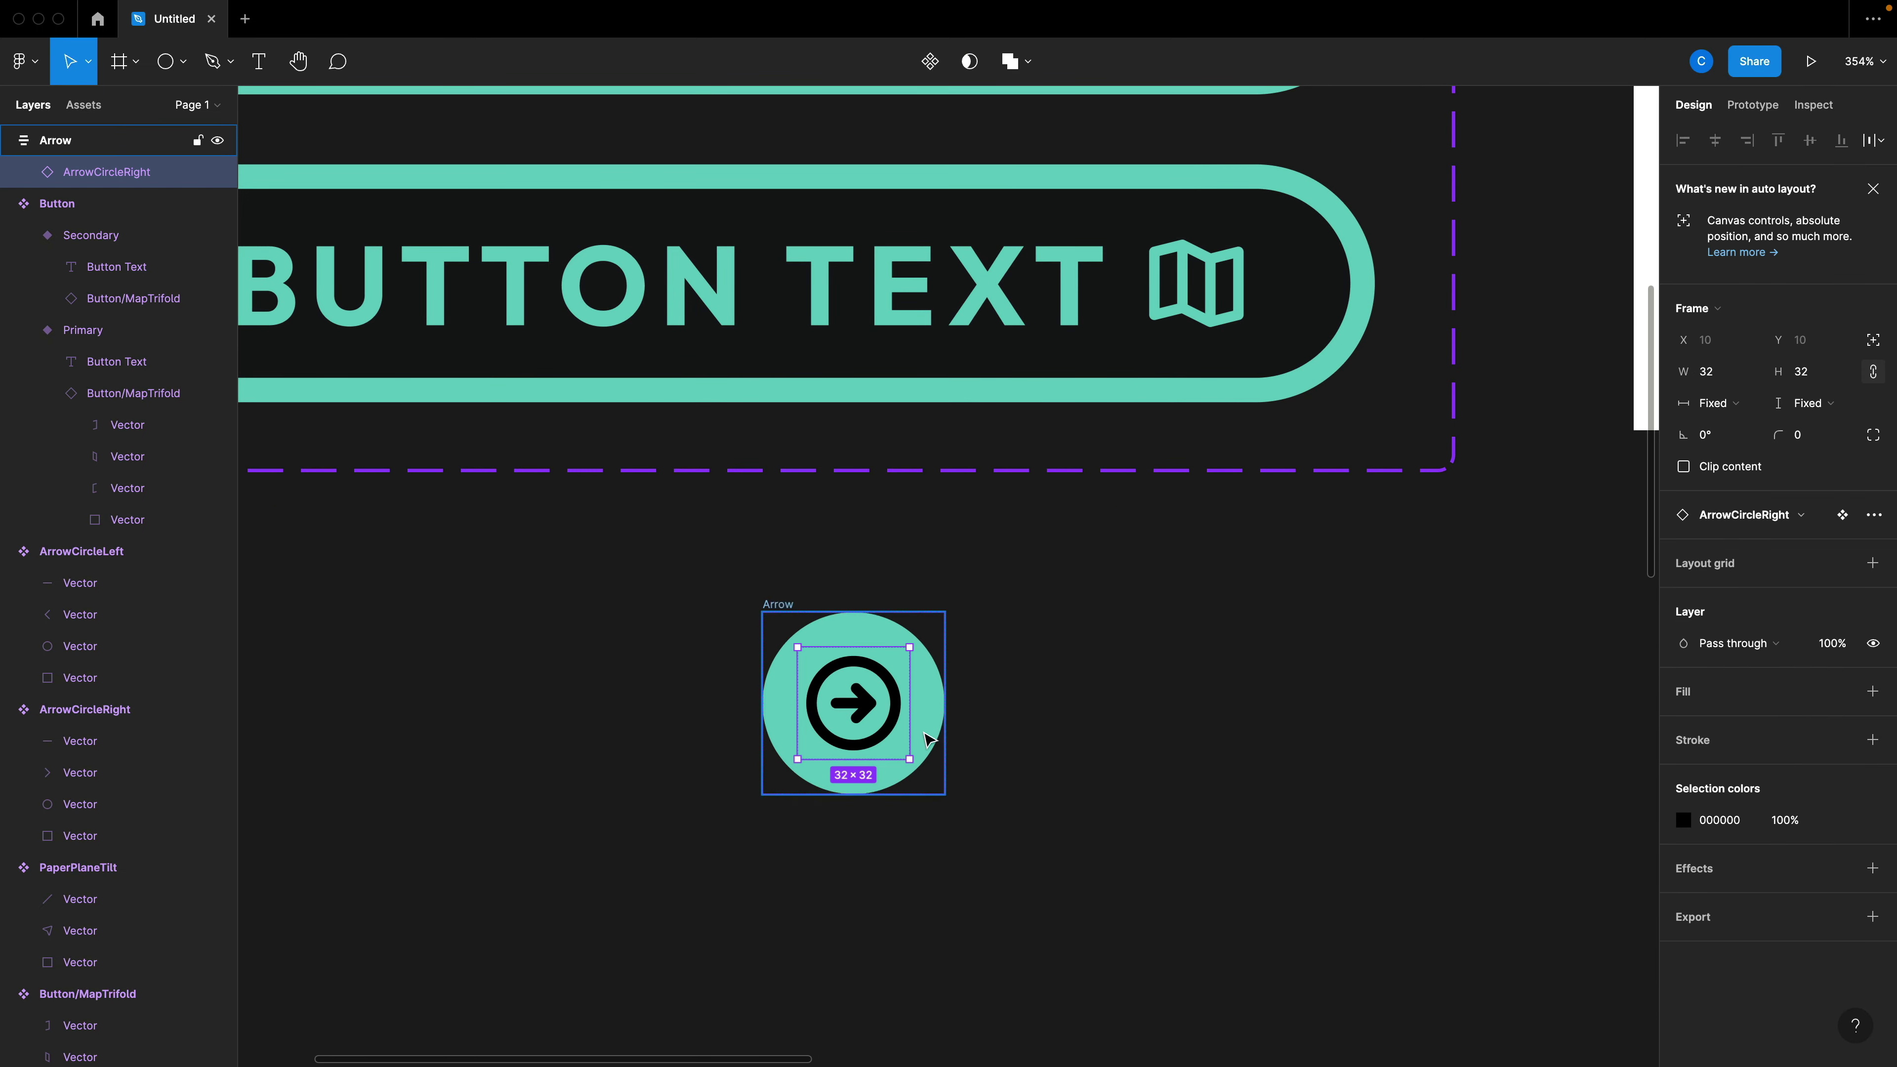
pyautogui.scroll(-2, 888, 732)
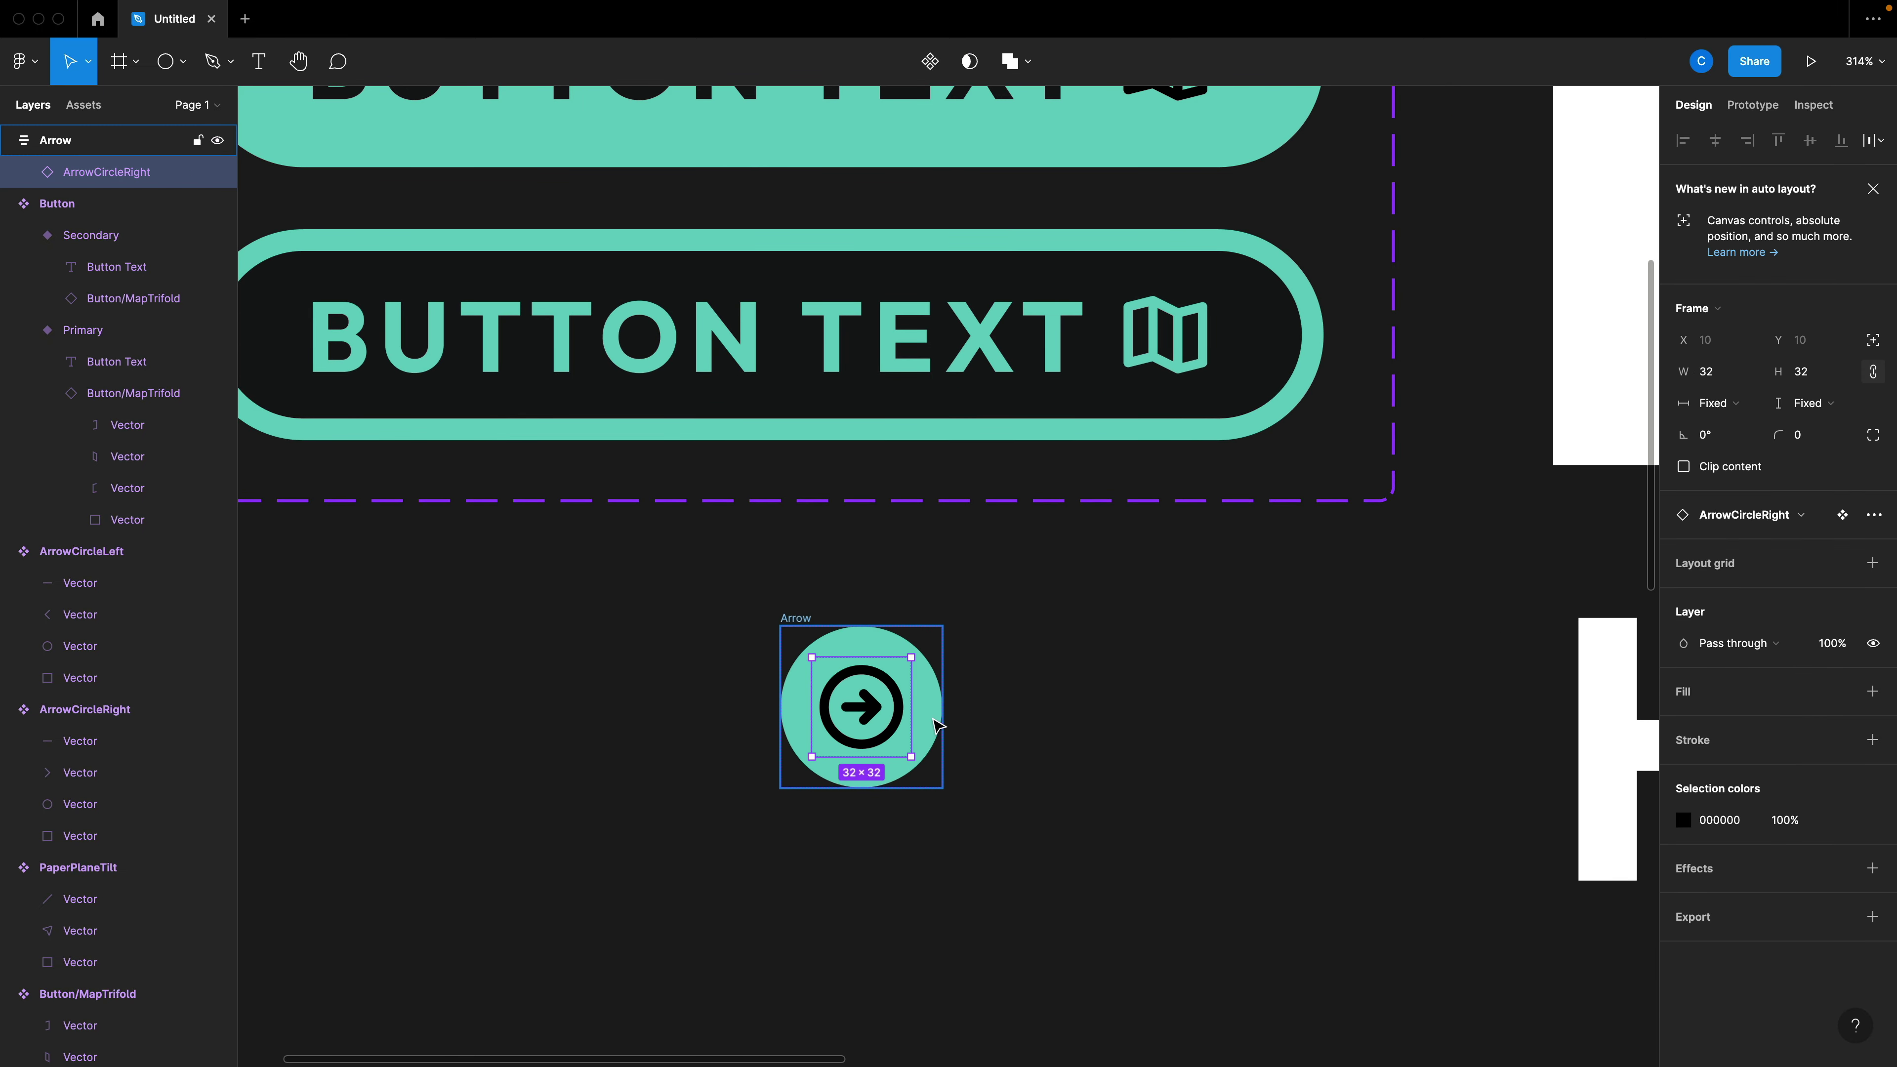
pyautogui.click(935, 723)
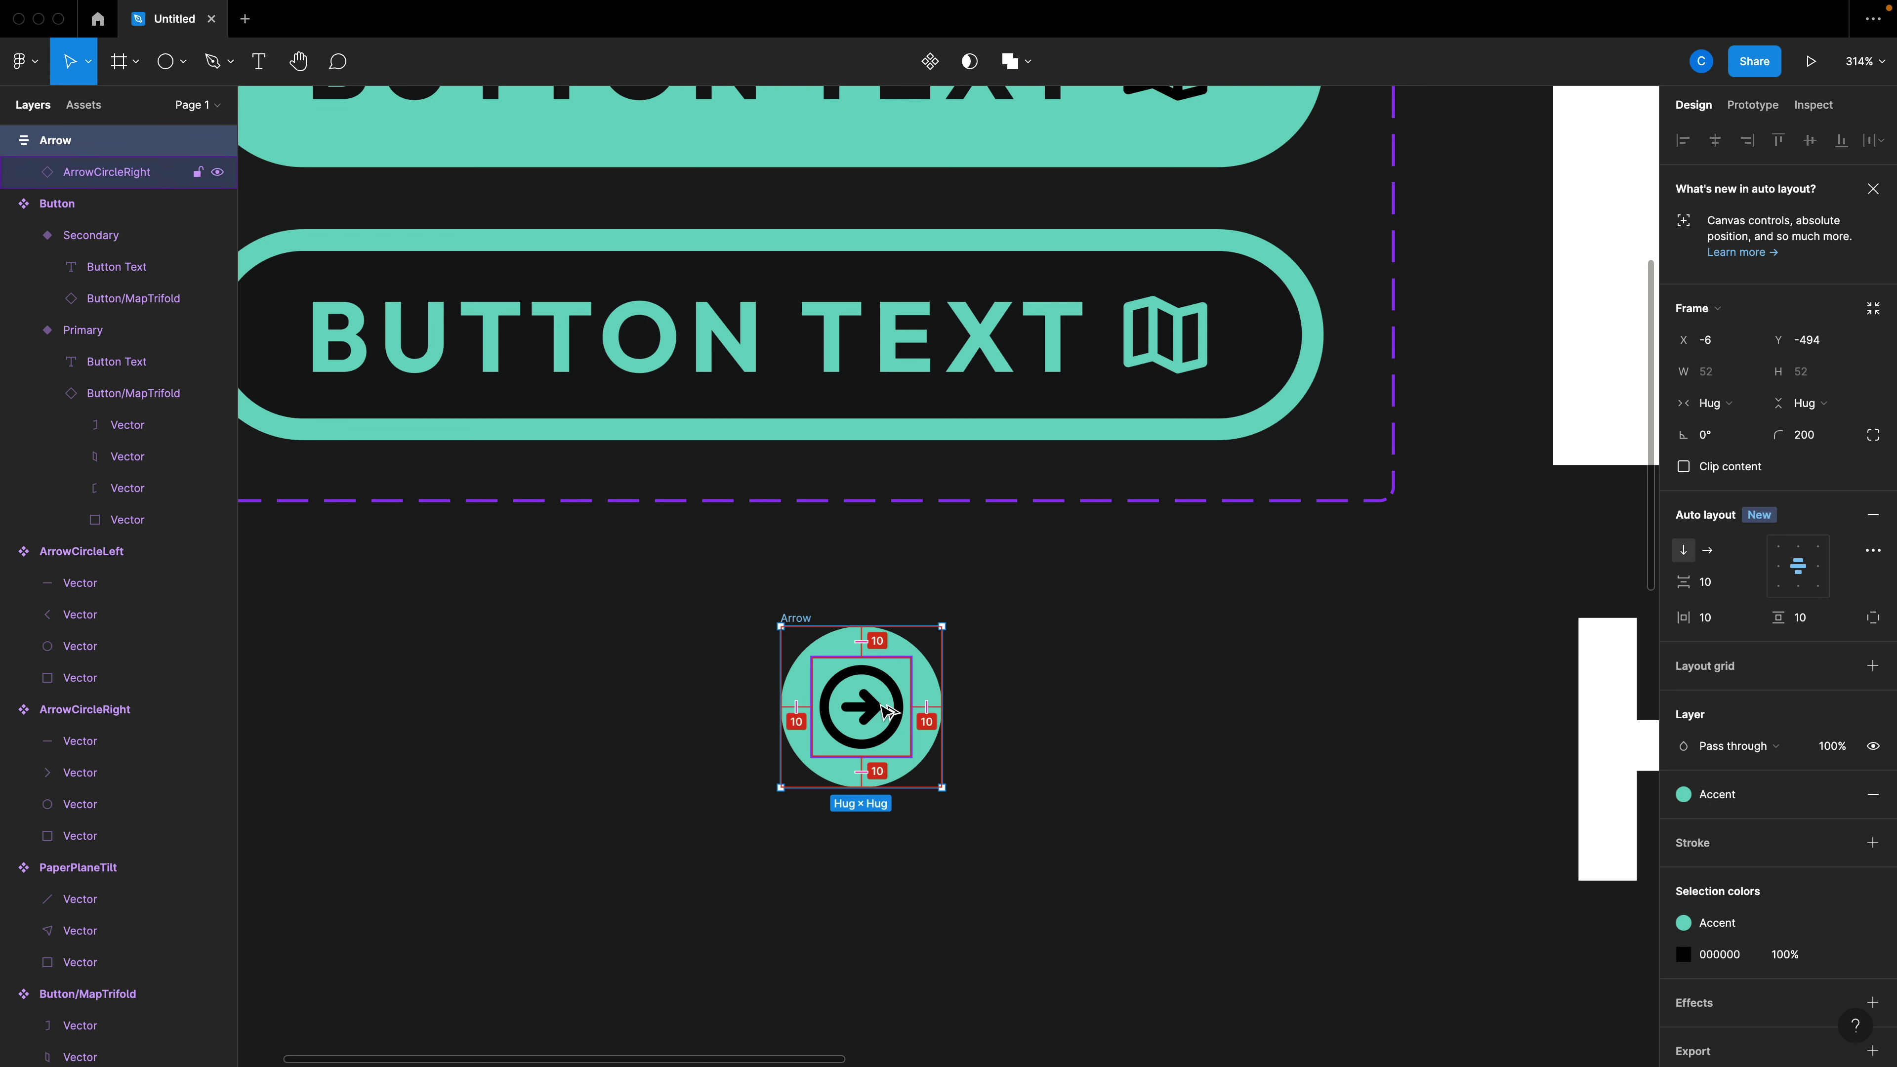
pyautogui.moveTo(866, 711); pyautogui.dragTo(1049, 714)
pyautogui.click(1143, 741)
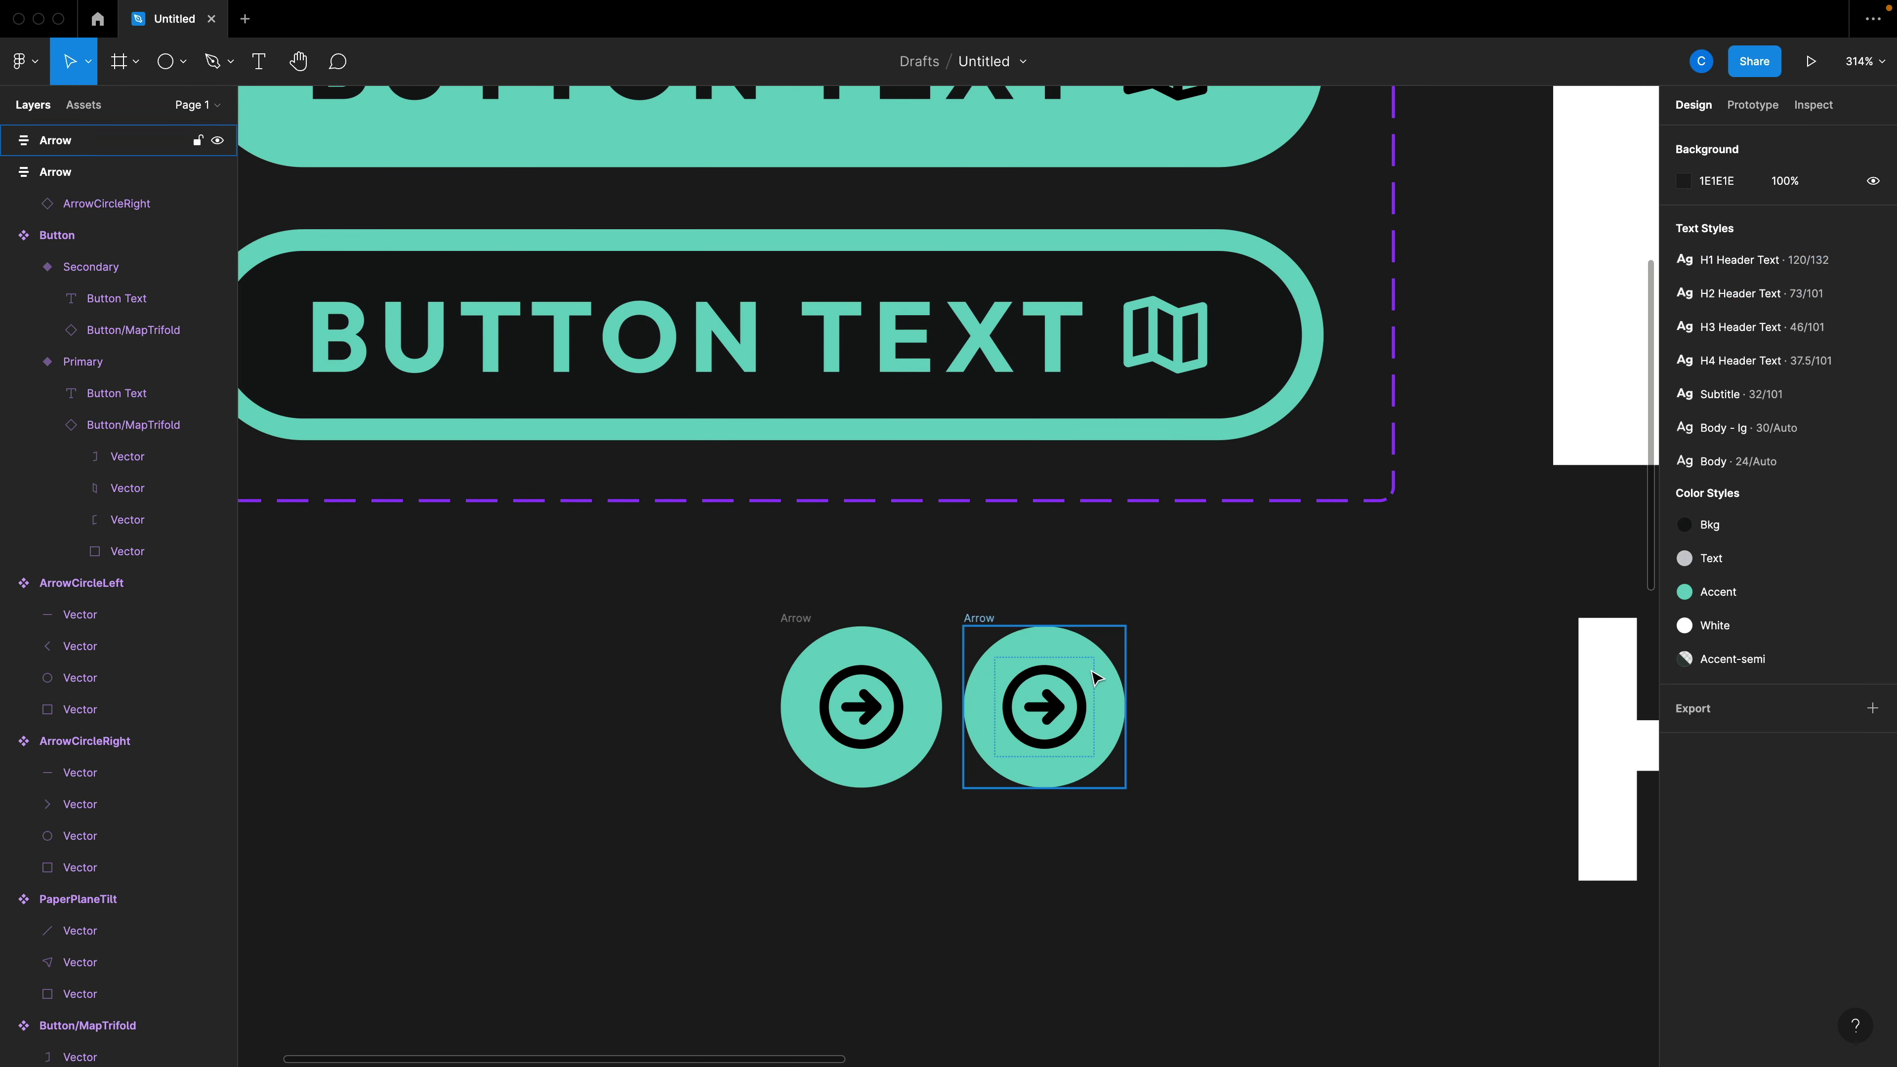
# Apply the Accent-semi color style to the fill of the duplicated Arrow frame.
pyautogui.doubleClick(1093, 668)
pyautogui.click(1063, 644)
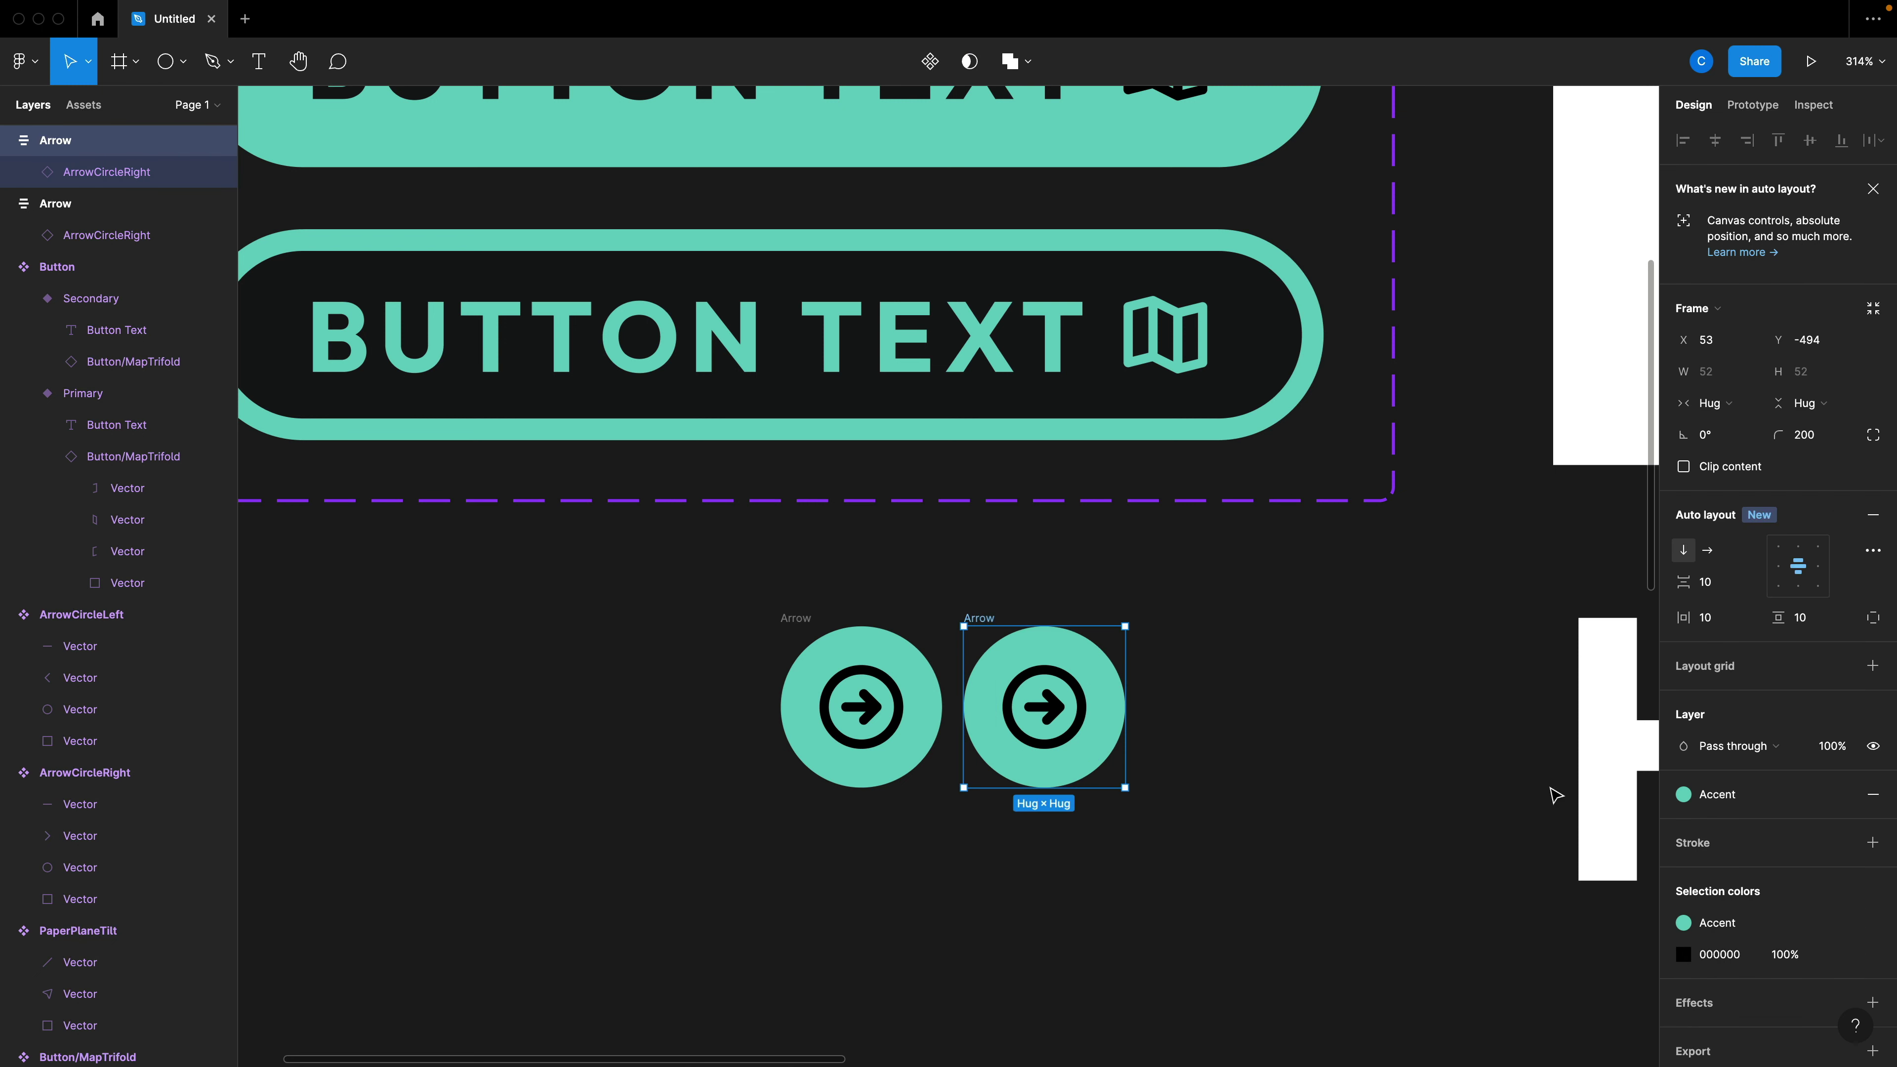
pyautogui.click(1713, 793)
pyautogui.click(1827, 849)
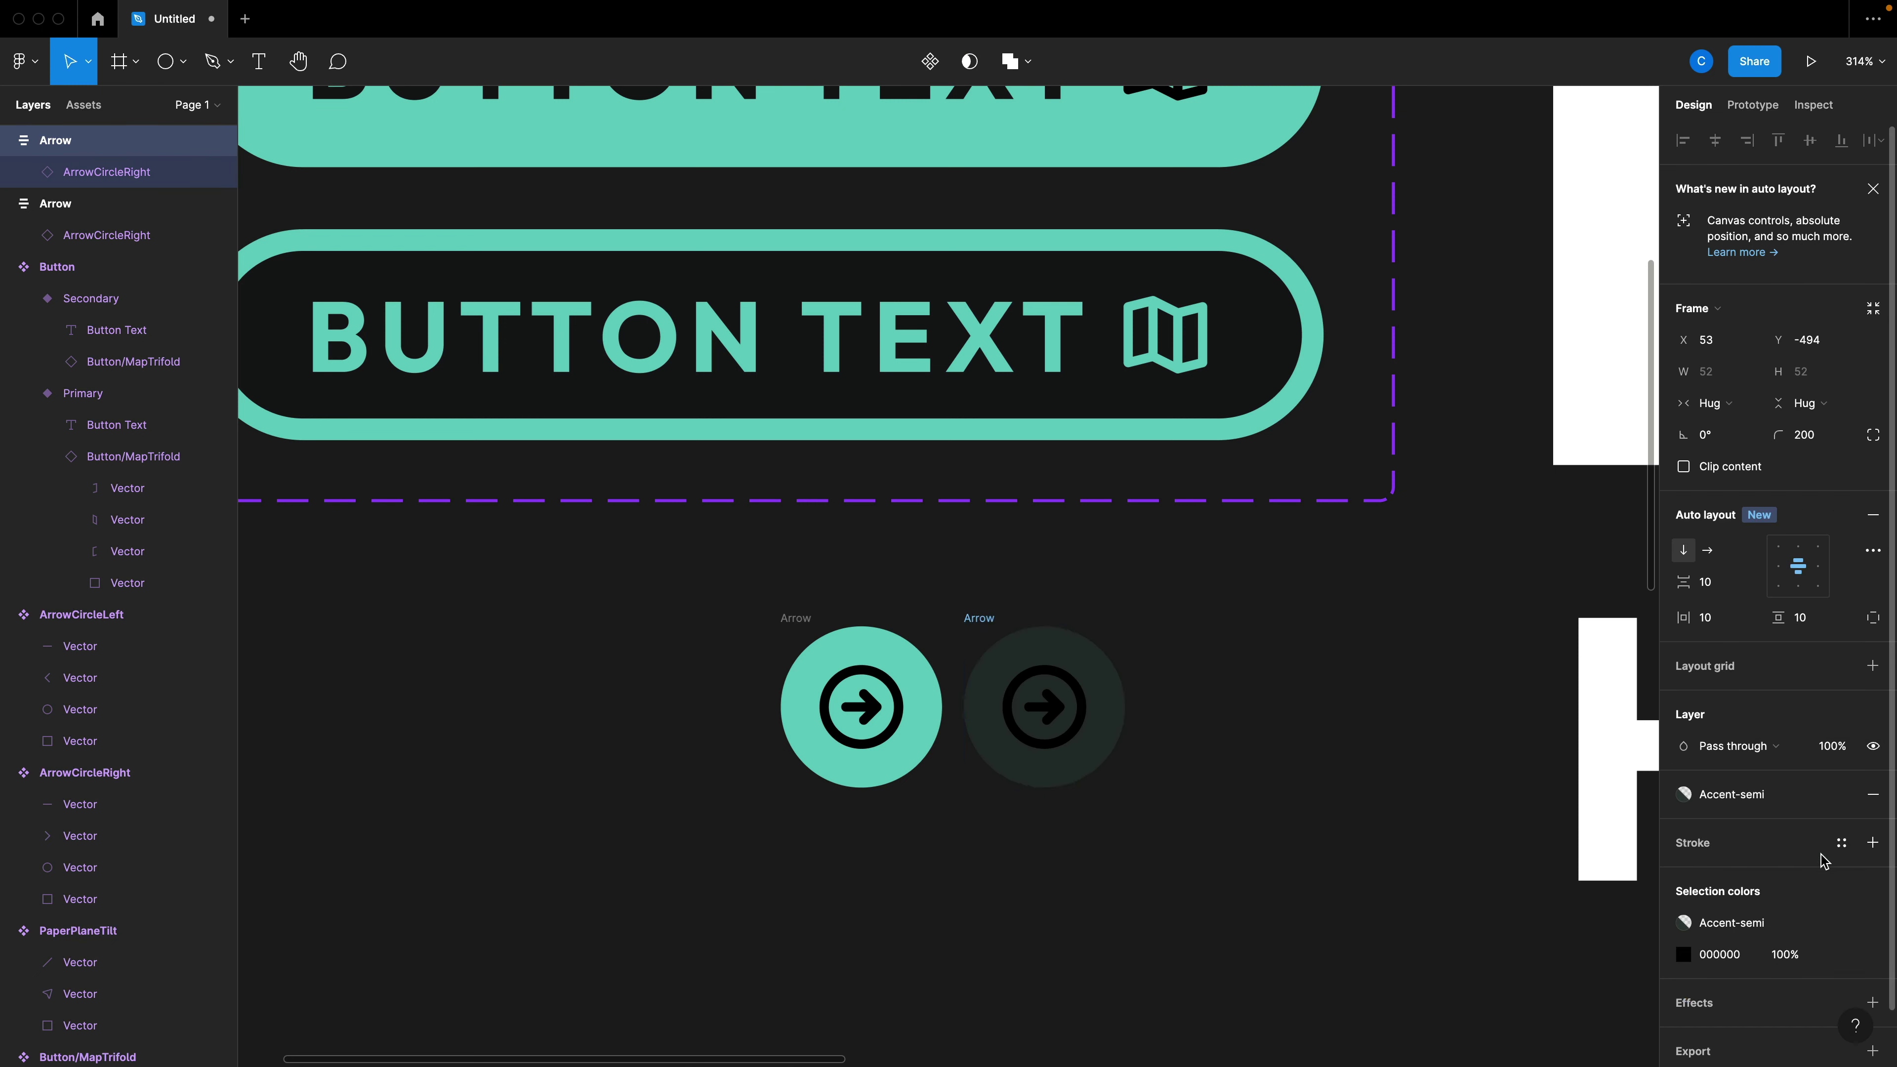
pyautogui.click(1338, 805)
# Apply the Accent color style to the duplicate's arrow icon and the Bkg style to the original's arrow icon.
pyautogui.doubleClick(1070, 750)
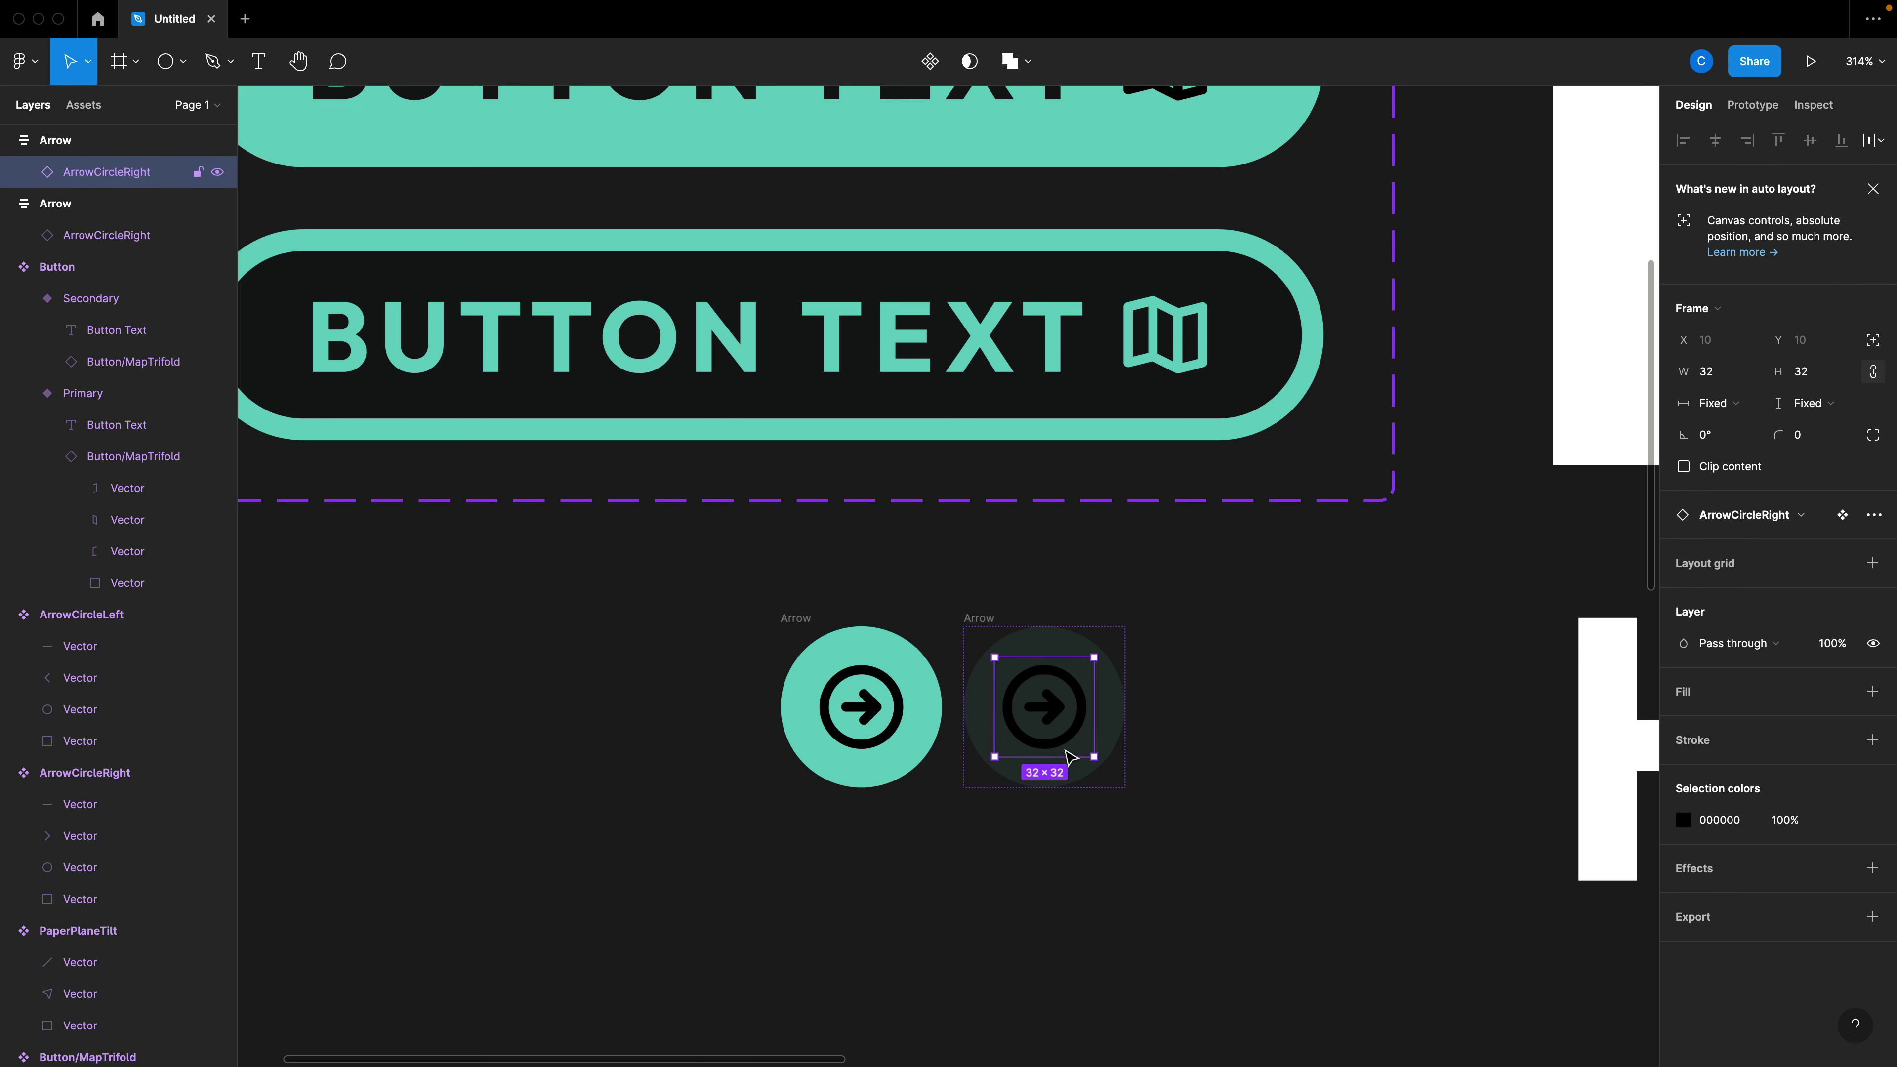
pyautogui.click(1838, 822)
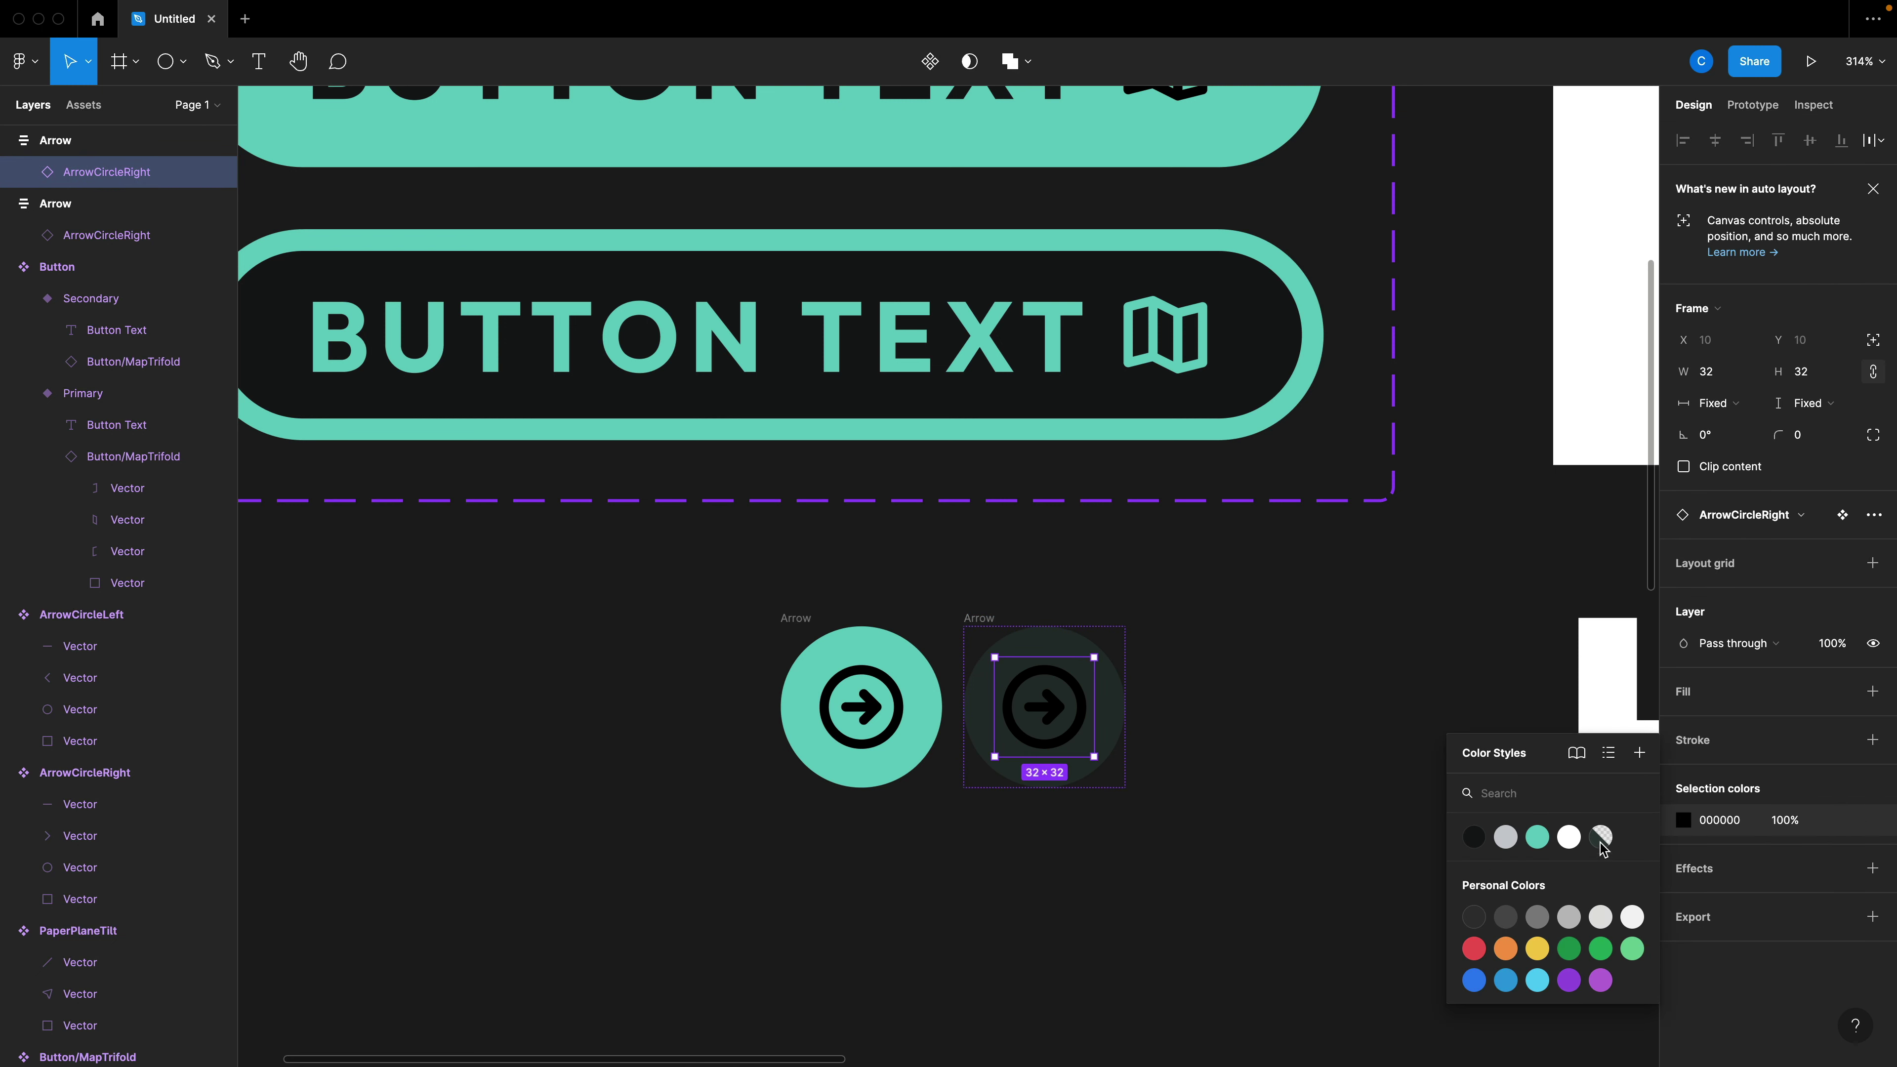
pyautogui.click(1572, 838)
pyautogui.click(860, 719)
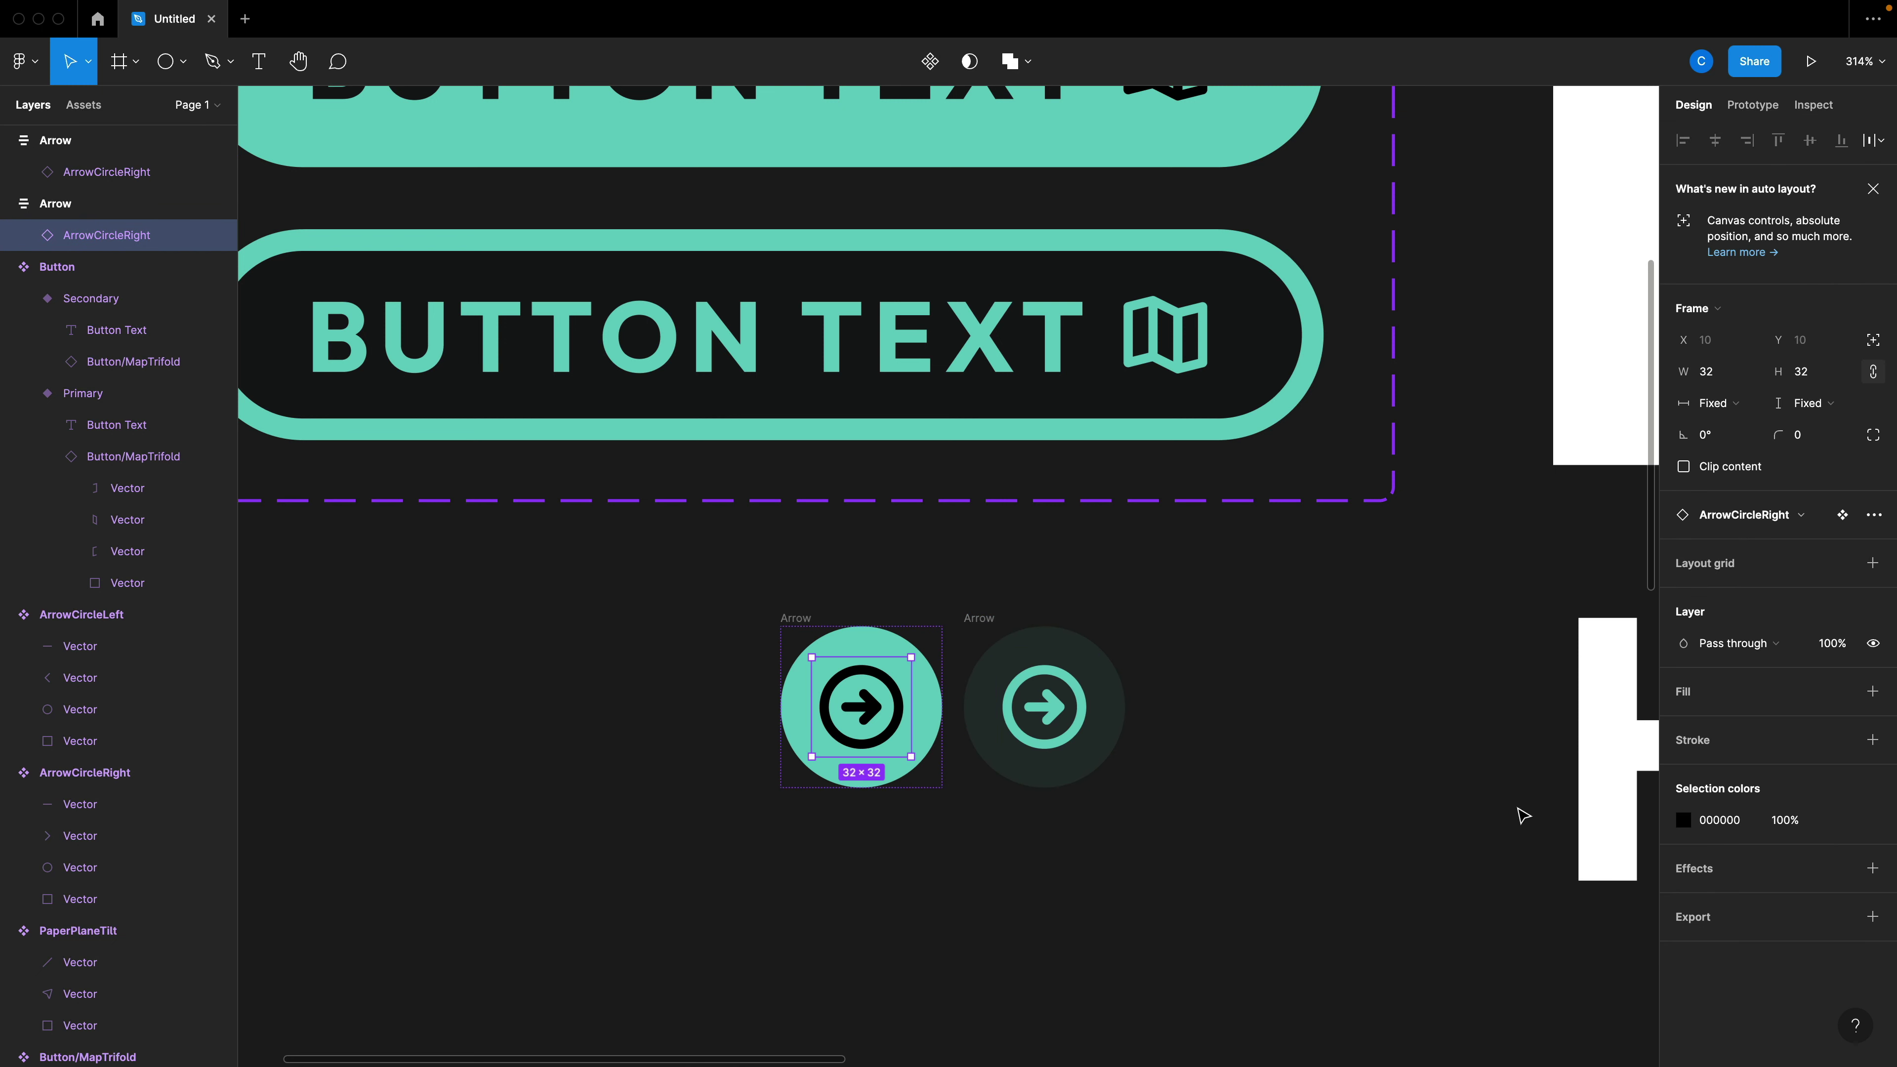
pyautogui.click(1841, 821)
pyautogui.click(1474, 837)
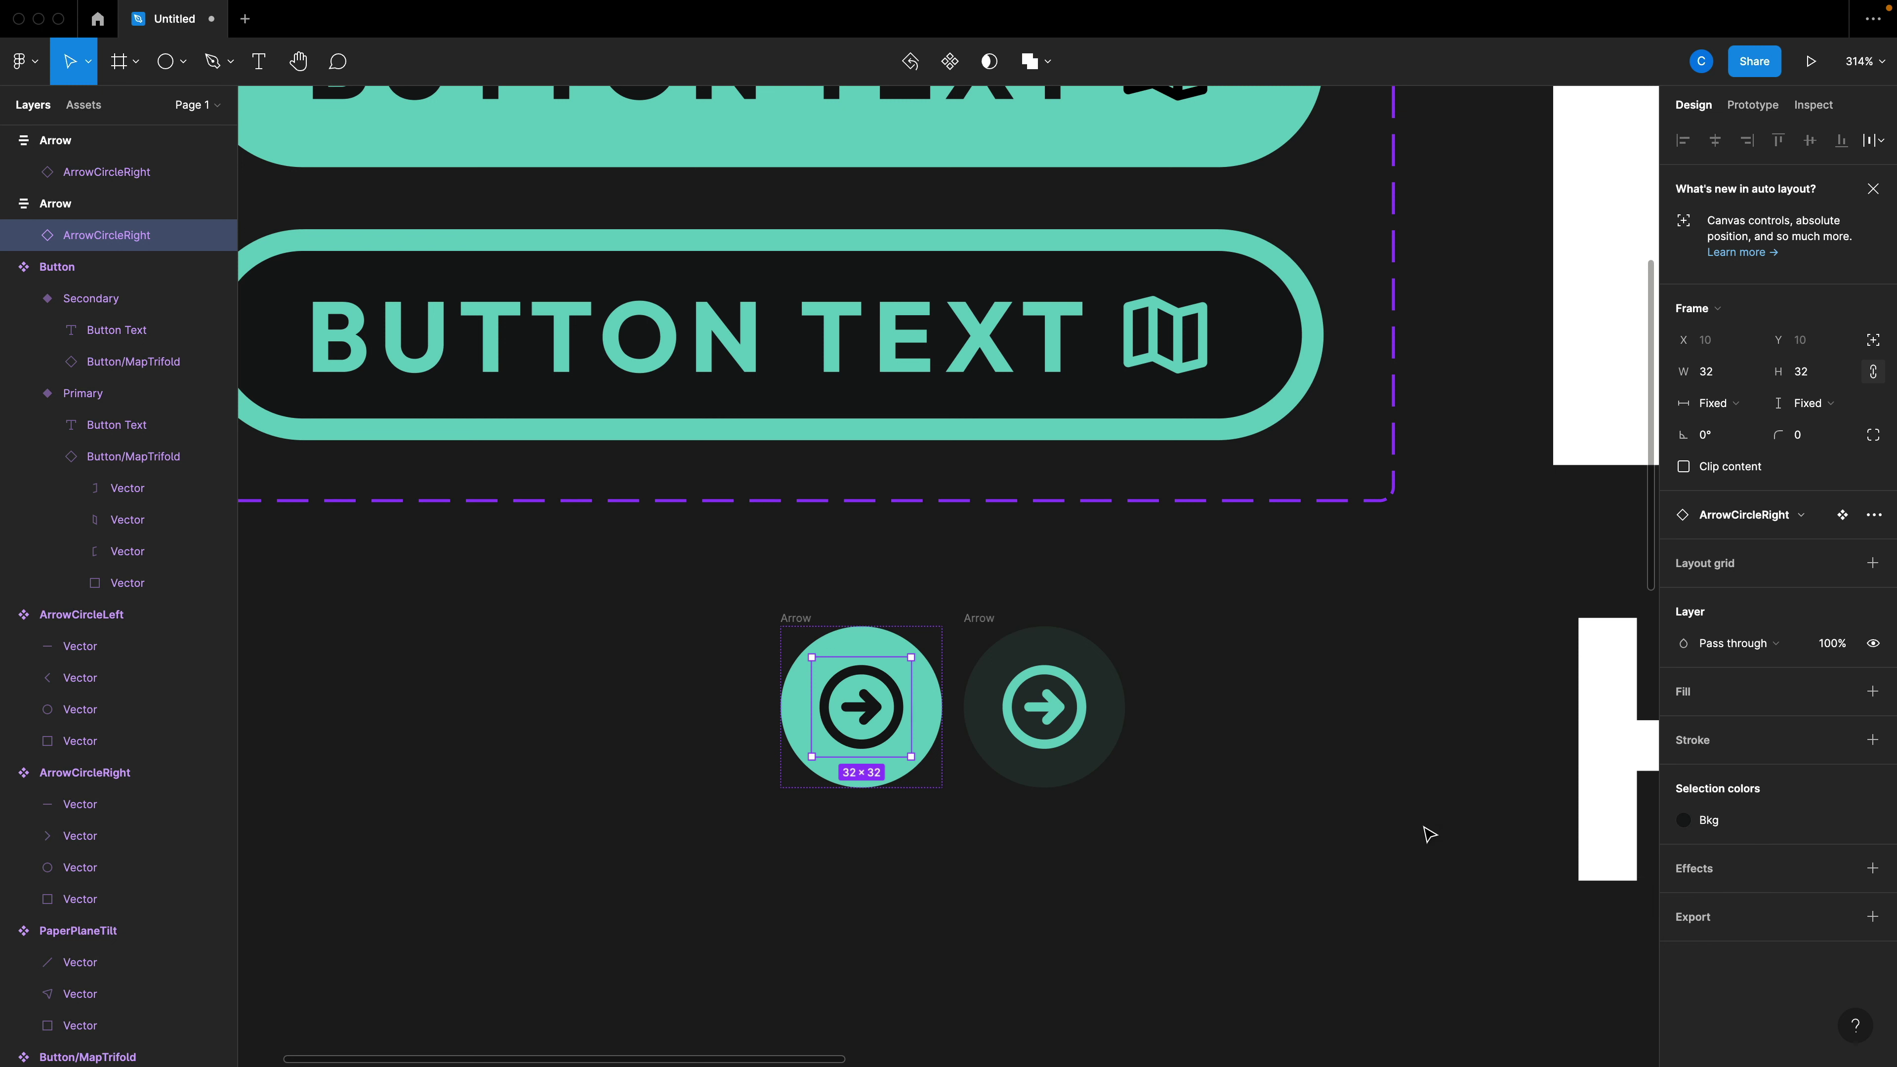
# Combine the two Arrow frames into one component set.
pyautogui.moveTo(1312, 826); pyautogui.dragTo(729, 614)
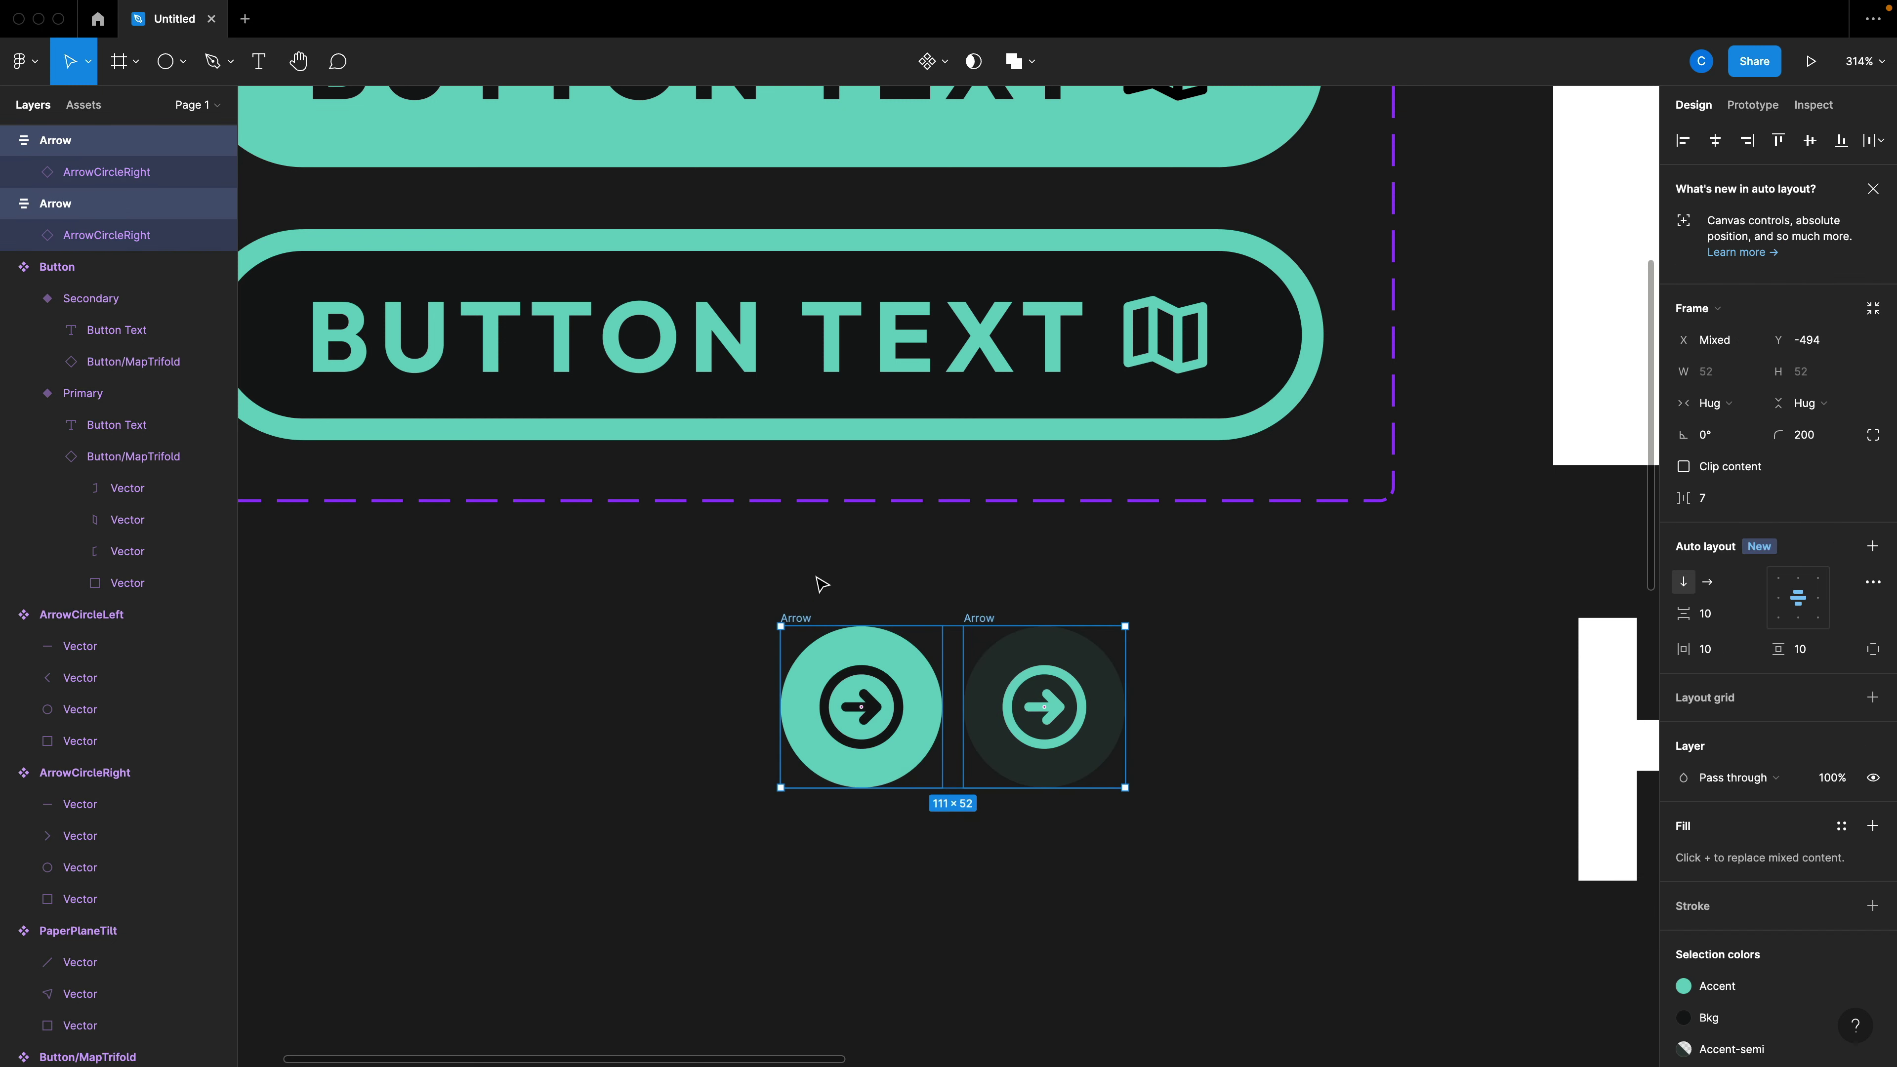
pyautogui.click(946, 64)
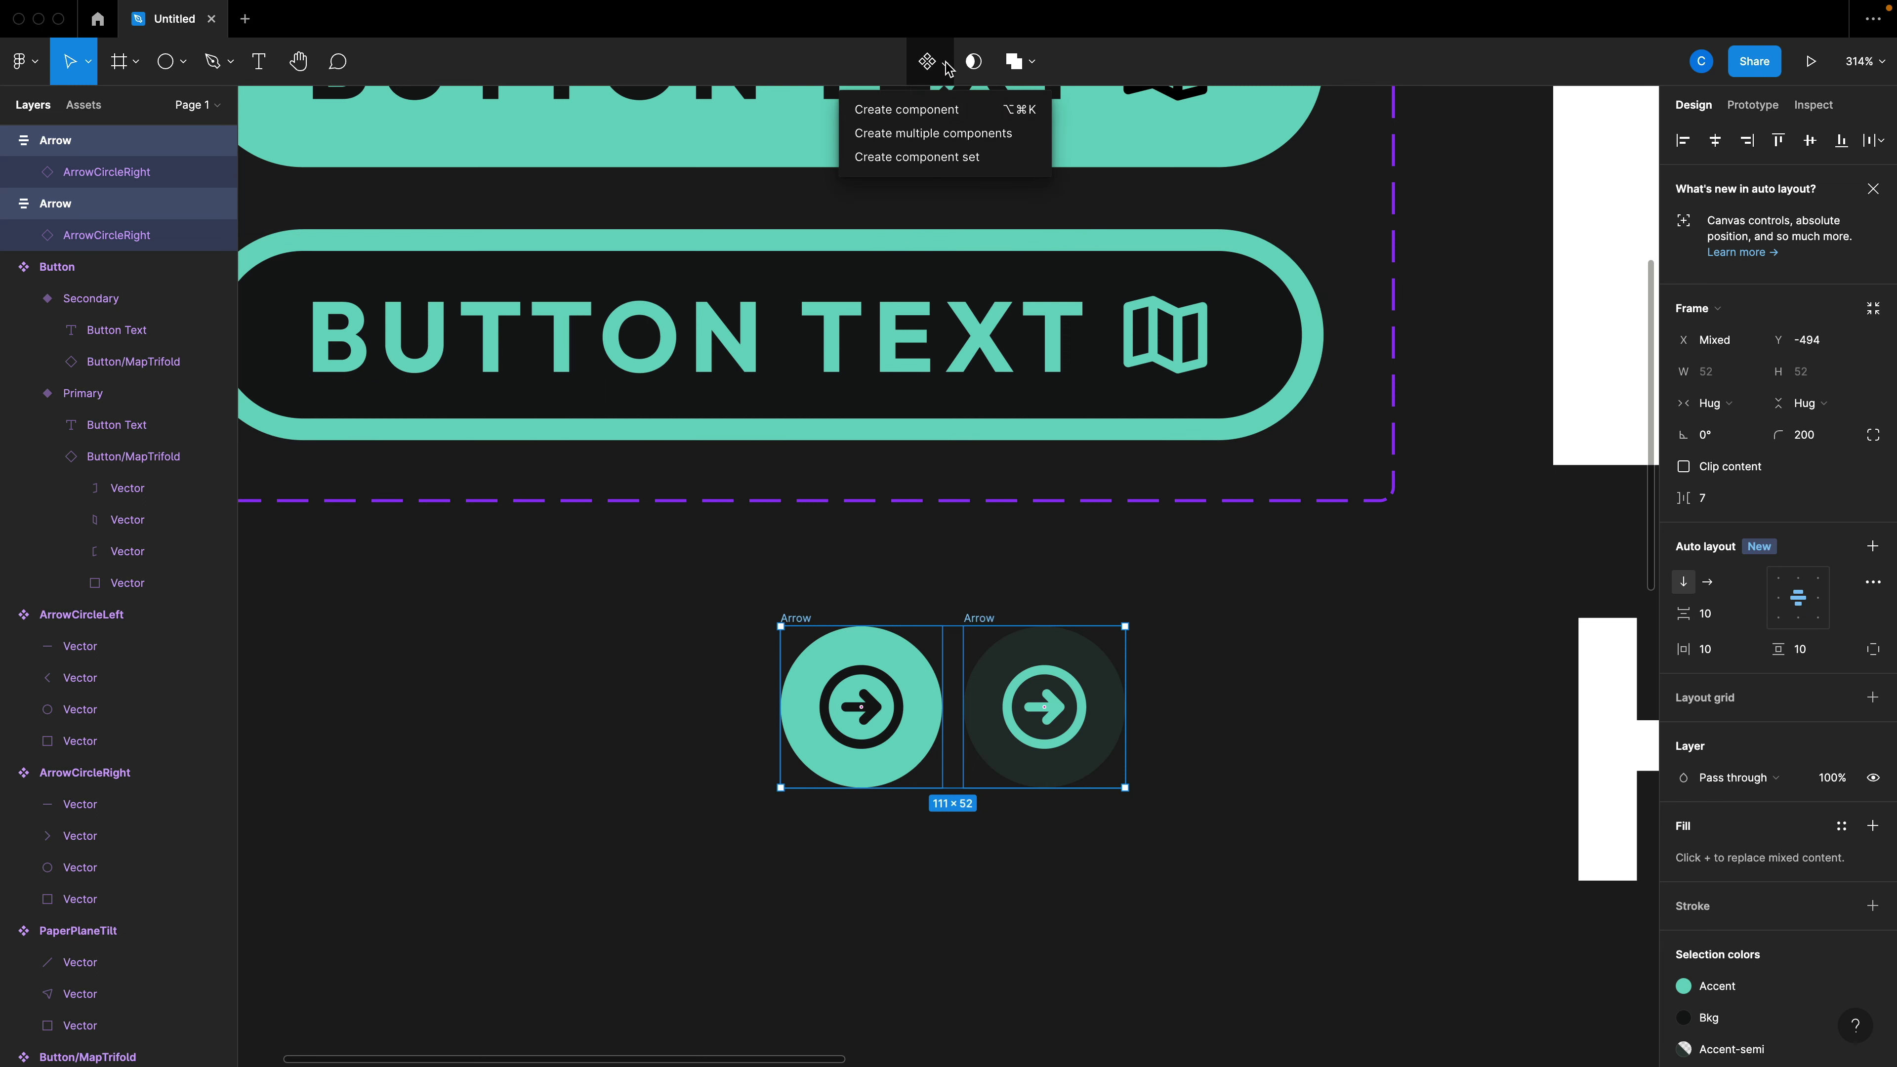
pyautogui.click(1012, 158)
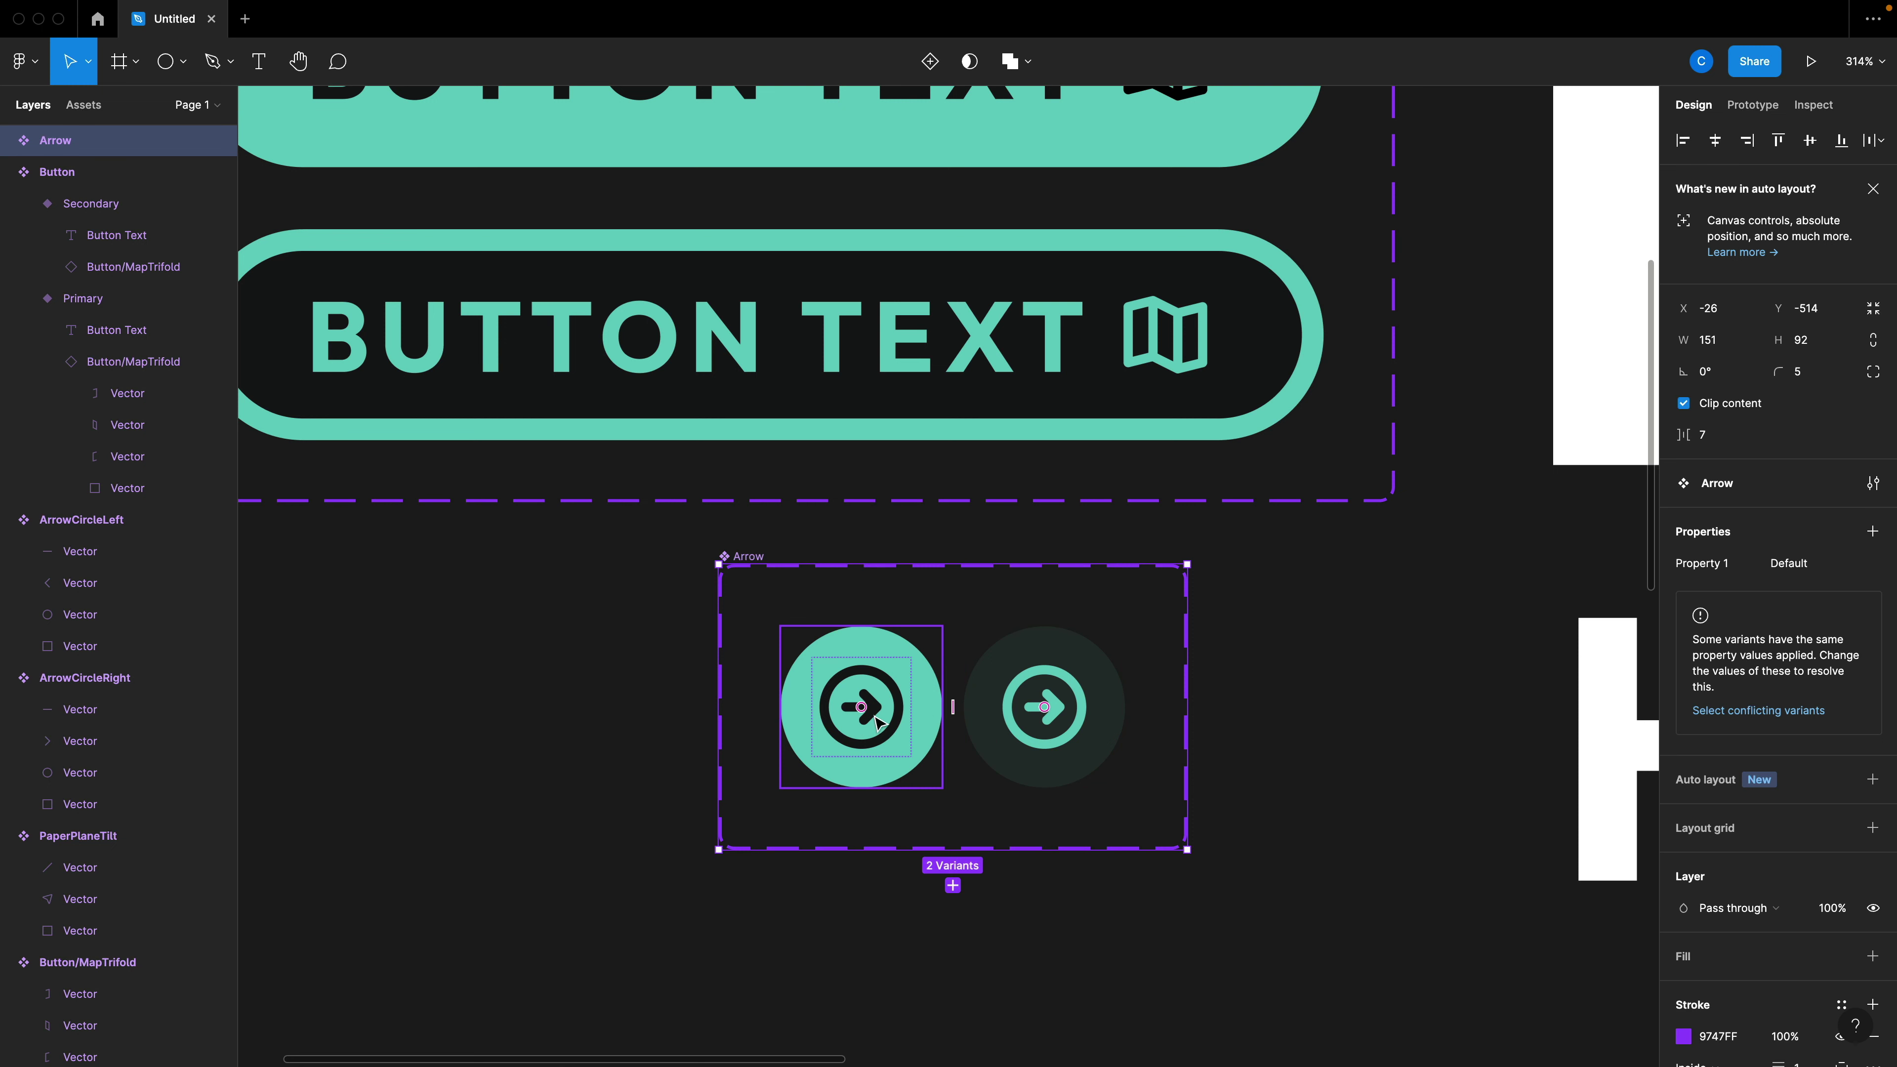
pyautogui.click(900, 691)
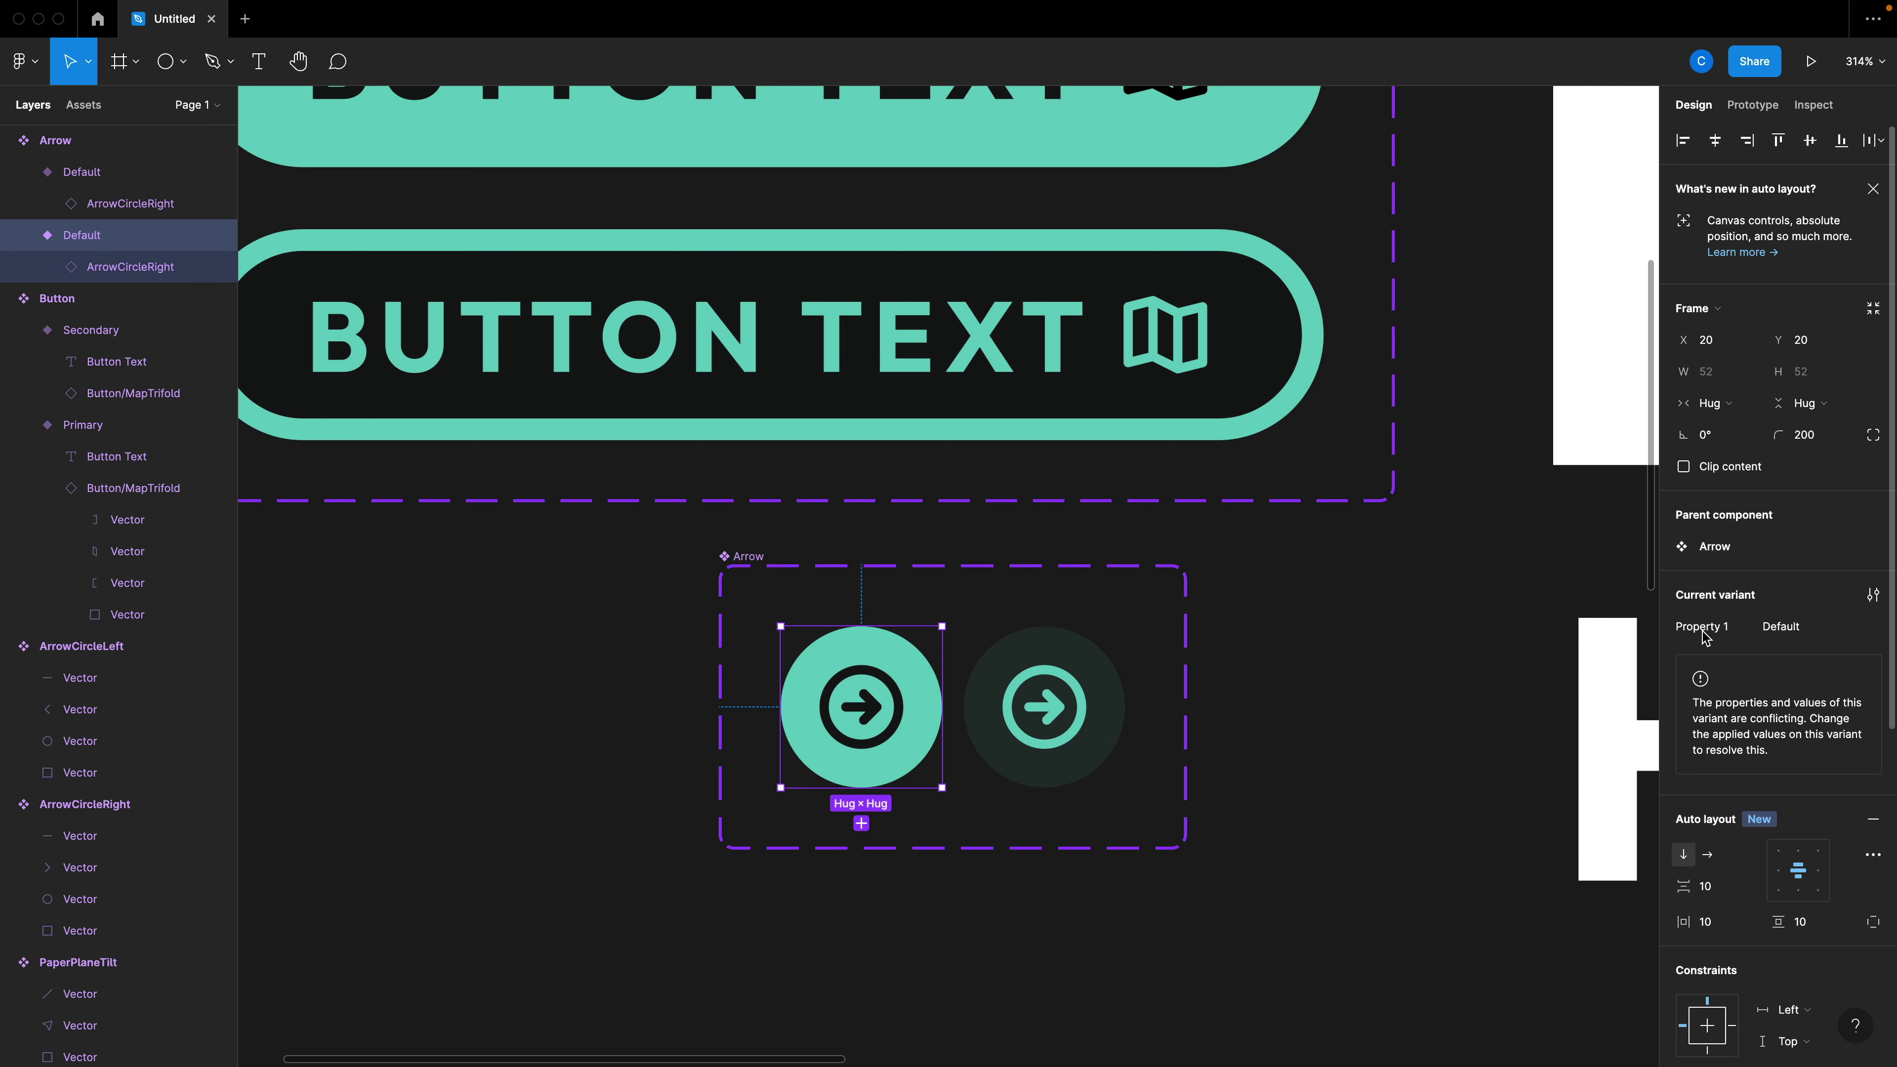
pyautogui.click(1094, 585)
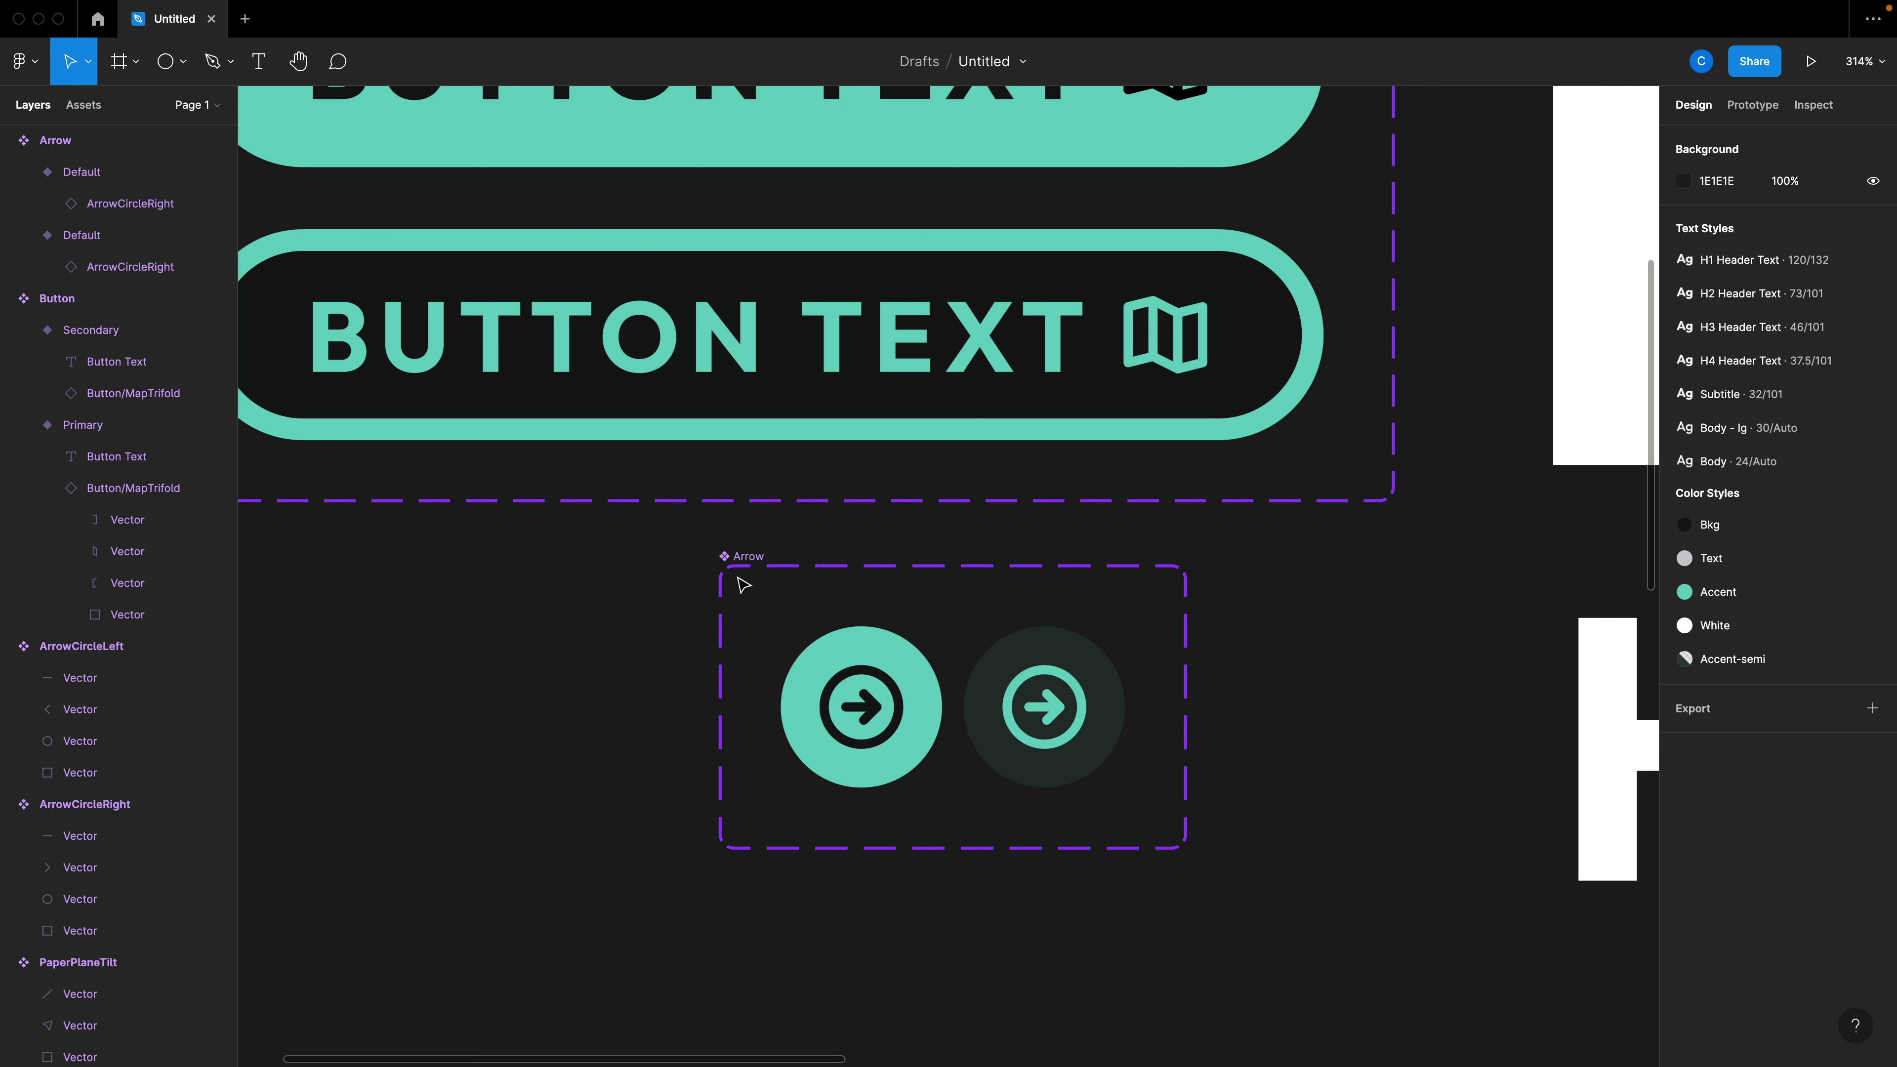
# Rename the Arrow component set's variant property to "Disabled".
pyautogui.click(747, 556)
pyautogui.doubleClick(1706, 569)
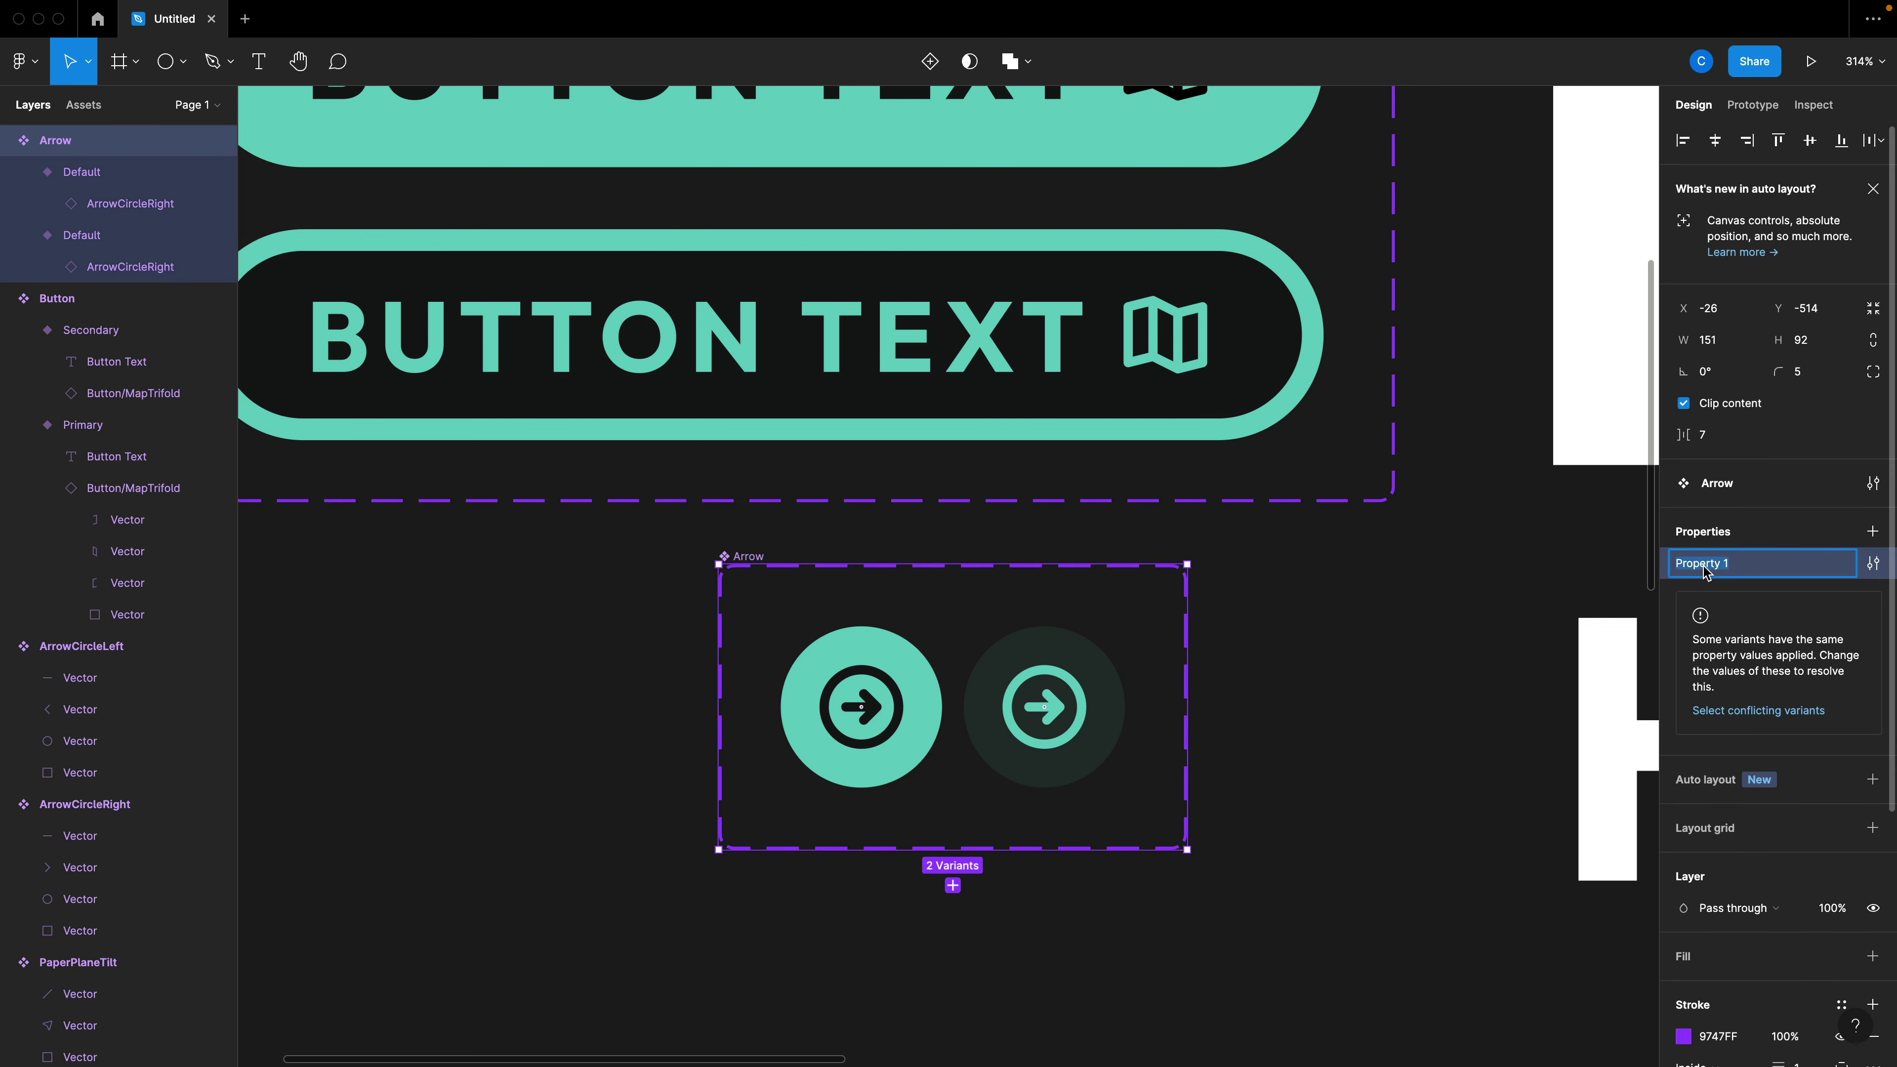
pyautogui.write('Disabled')
pyautogui.press('Return')
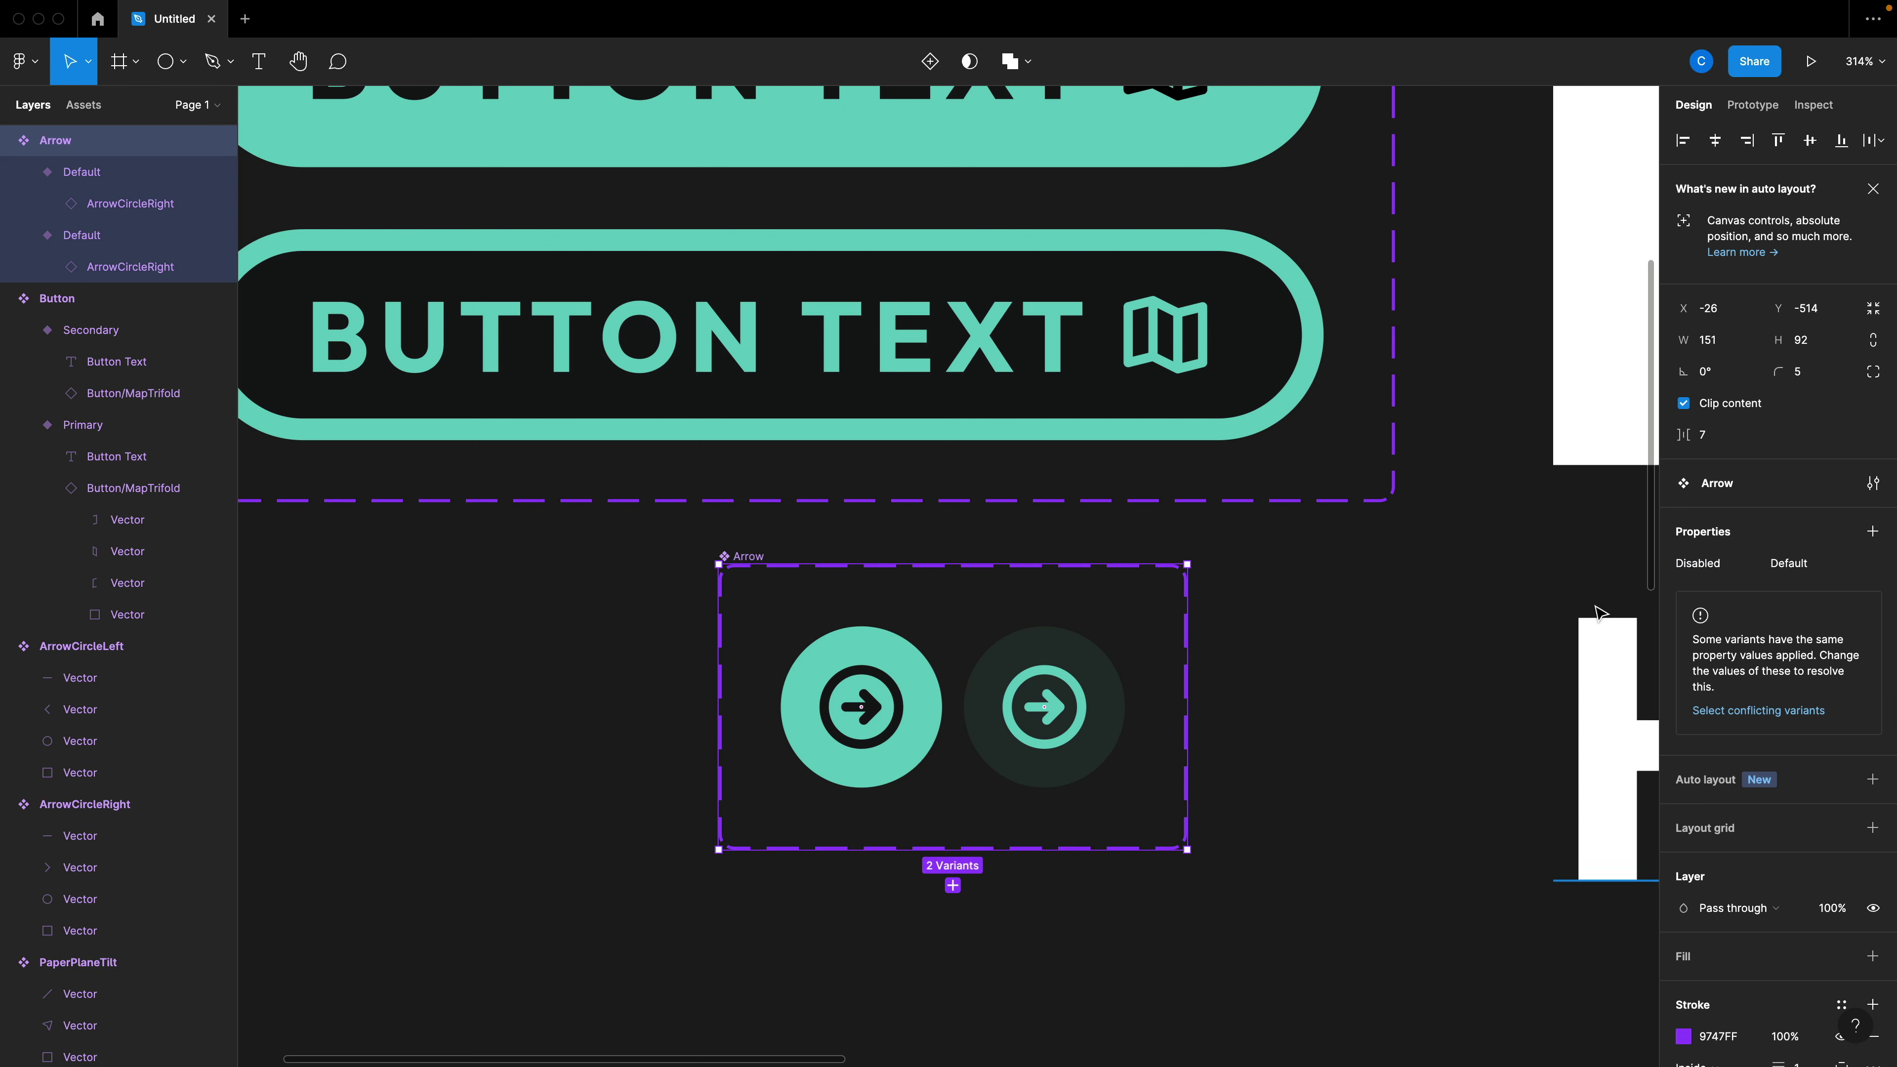
pyautogui.doubleClick(1783, 571)
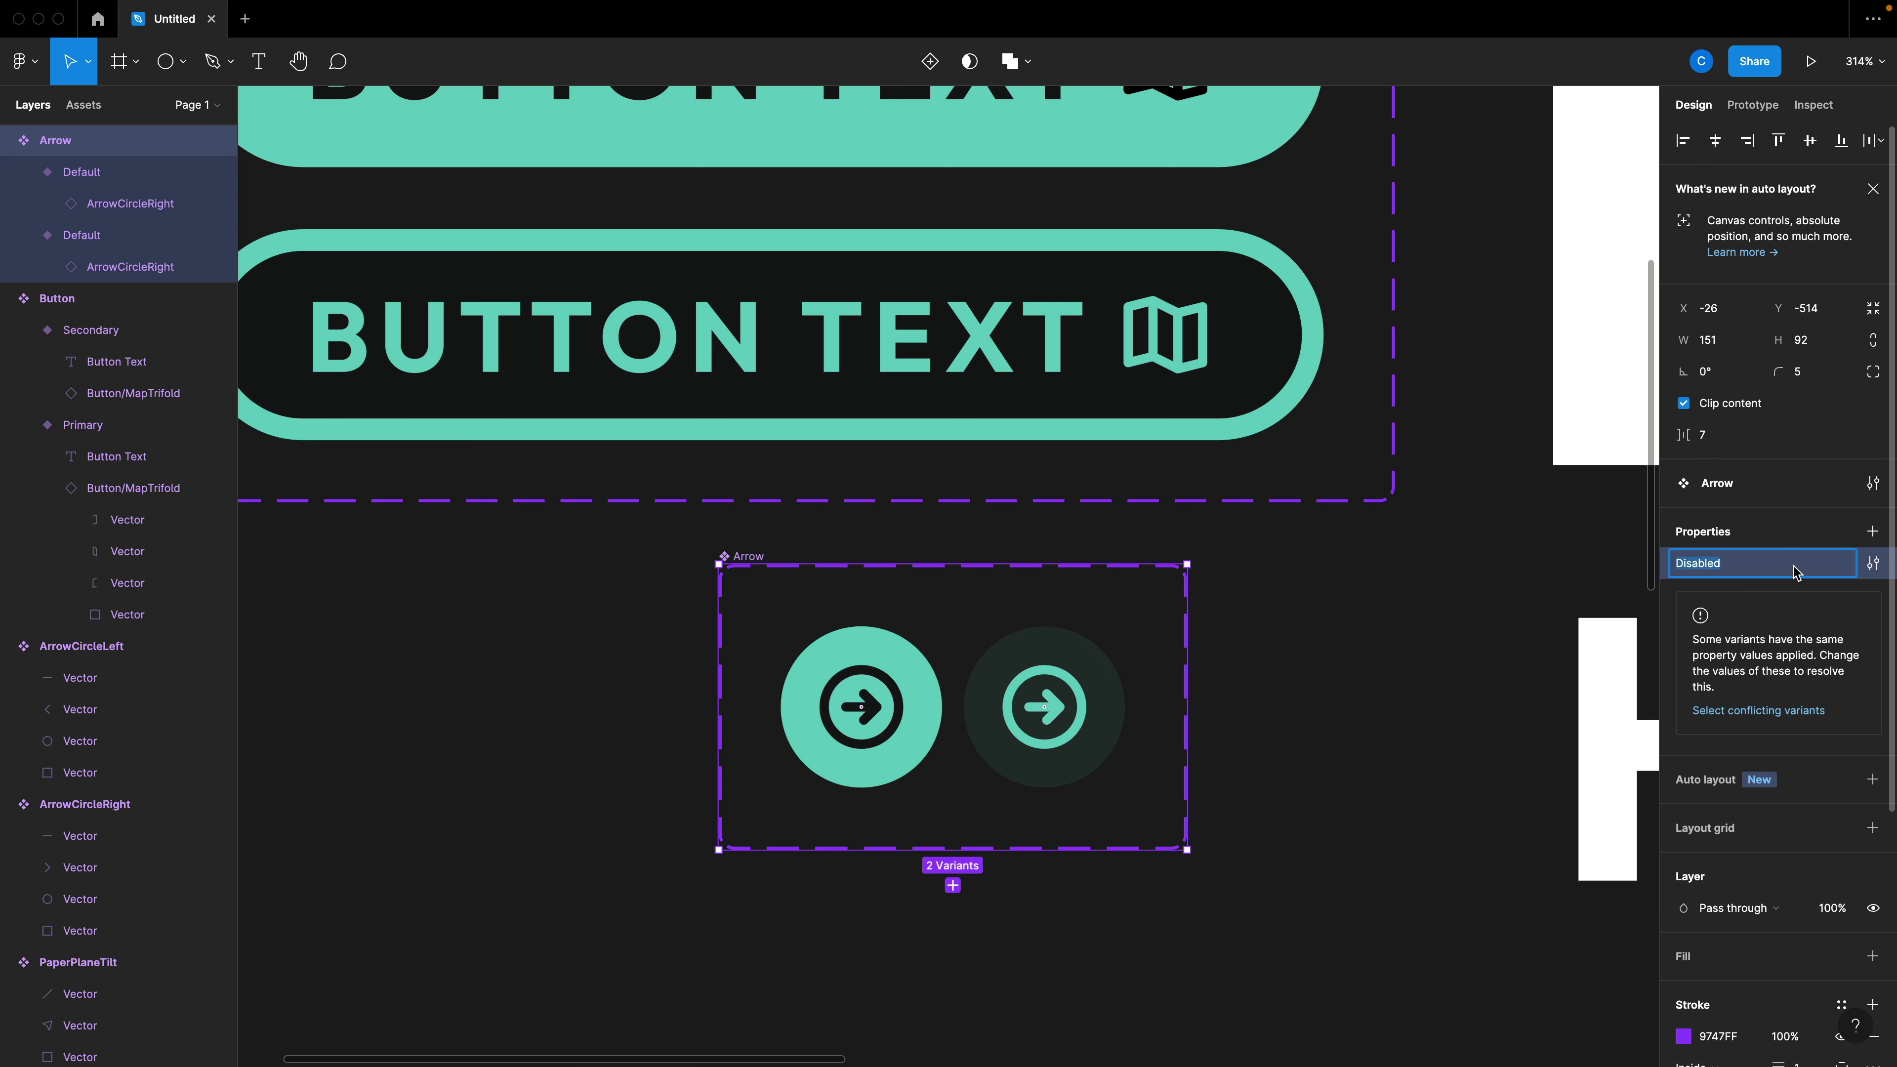
pyautogui.click(1516, 657)
# Set the Disabled value of the solid Accent arrow variant to False.
pyautogui.click(912, 711)
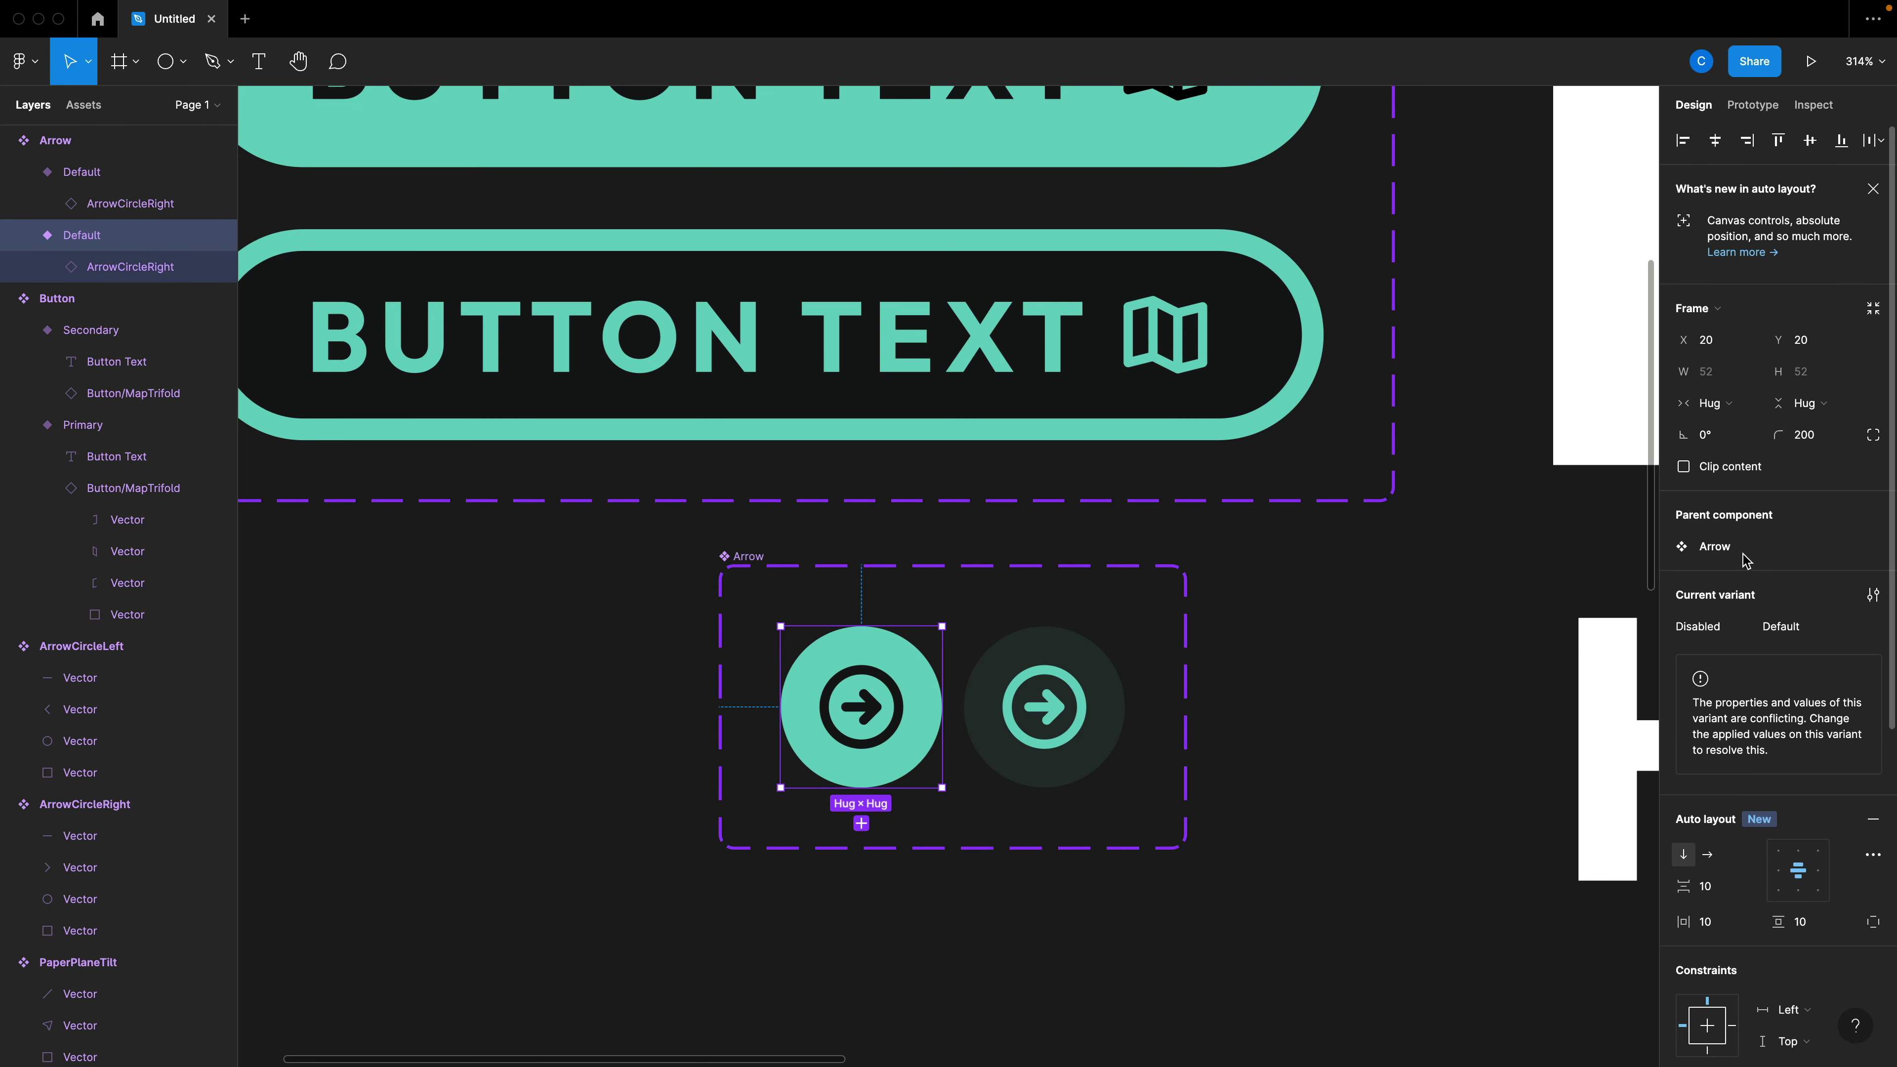
pyautogui.click(1796, 631)
pyautogui.write('Tr')
pyautogui.press('Return')
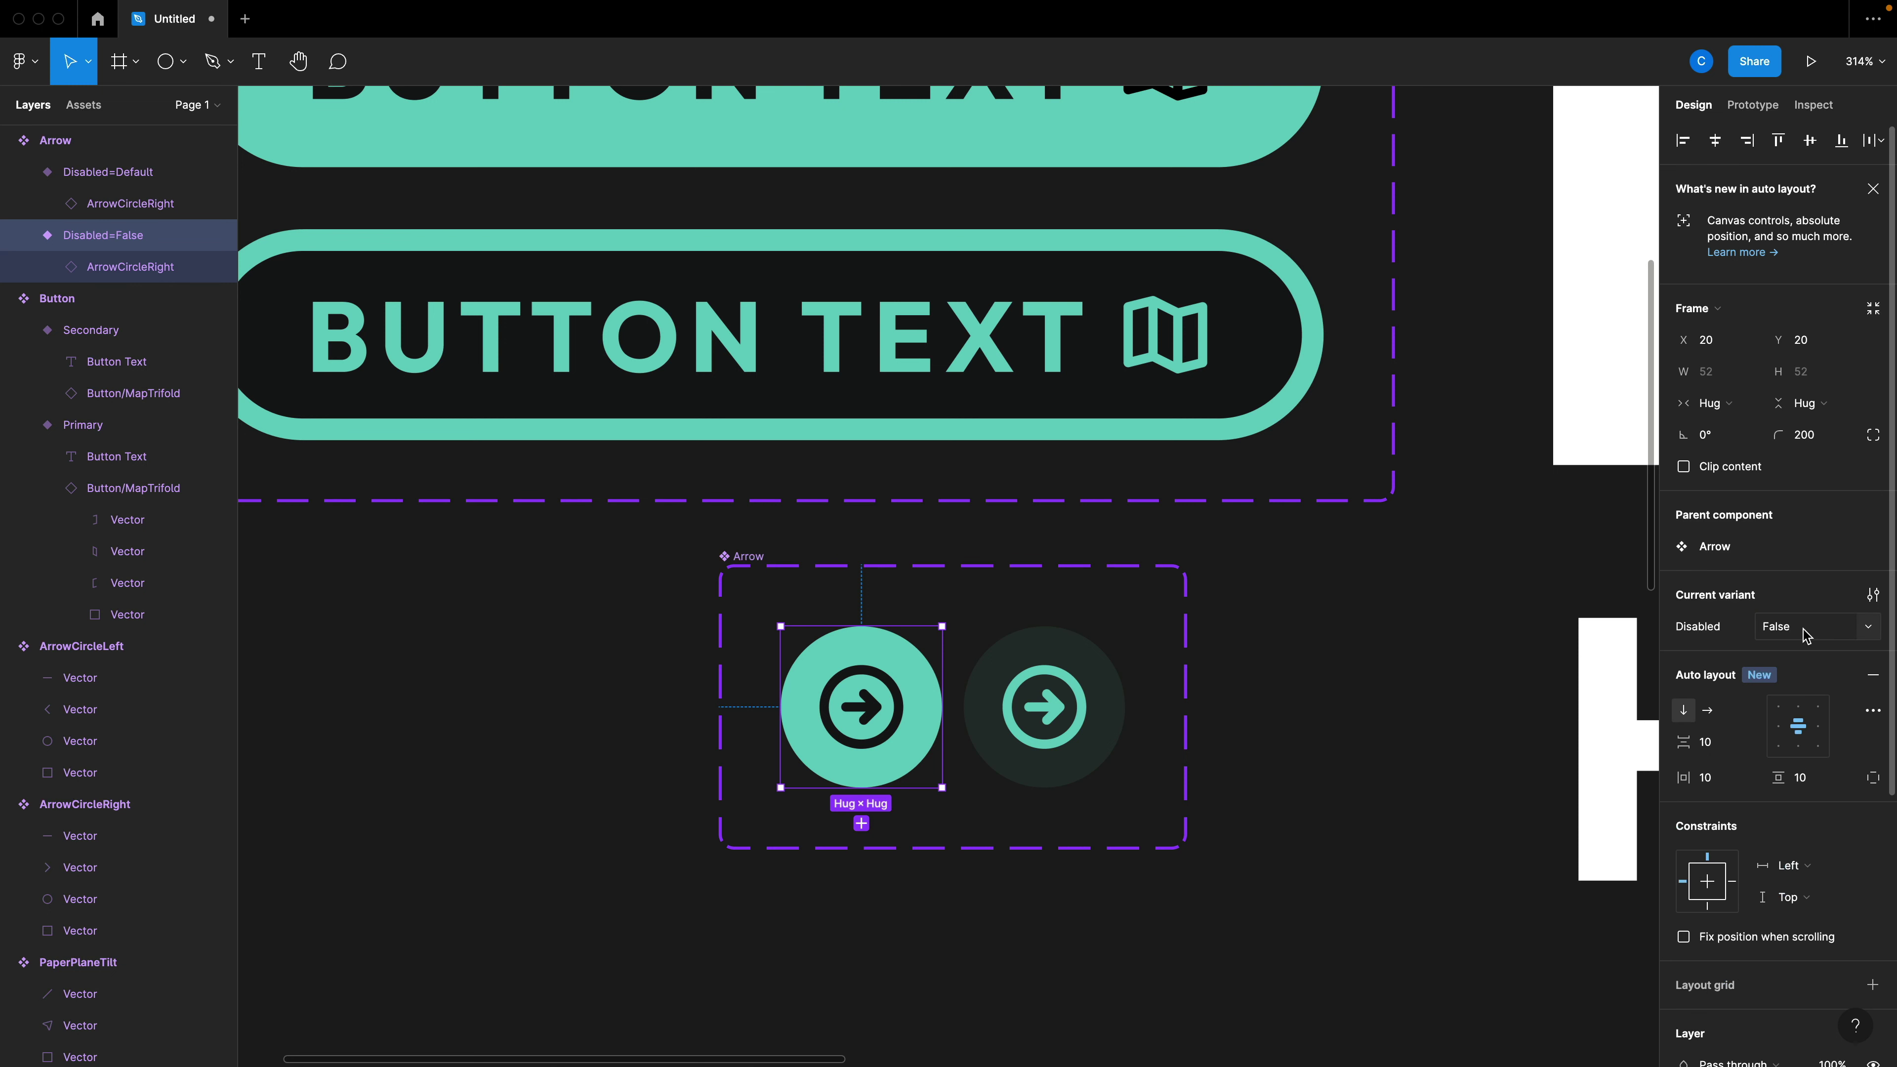
# Set the Disabled value of the semi-transparent arrow variant to True.
pyautogui.click(1117, 715)
pyautogui.click(1799, 631)
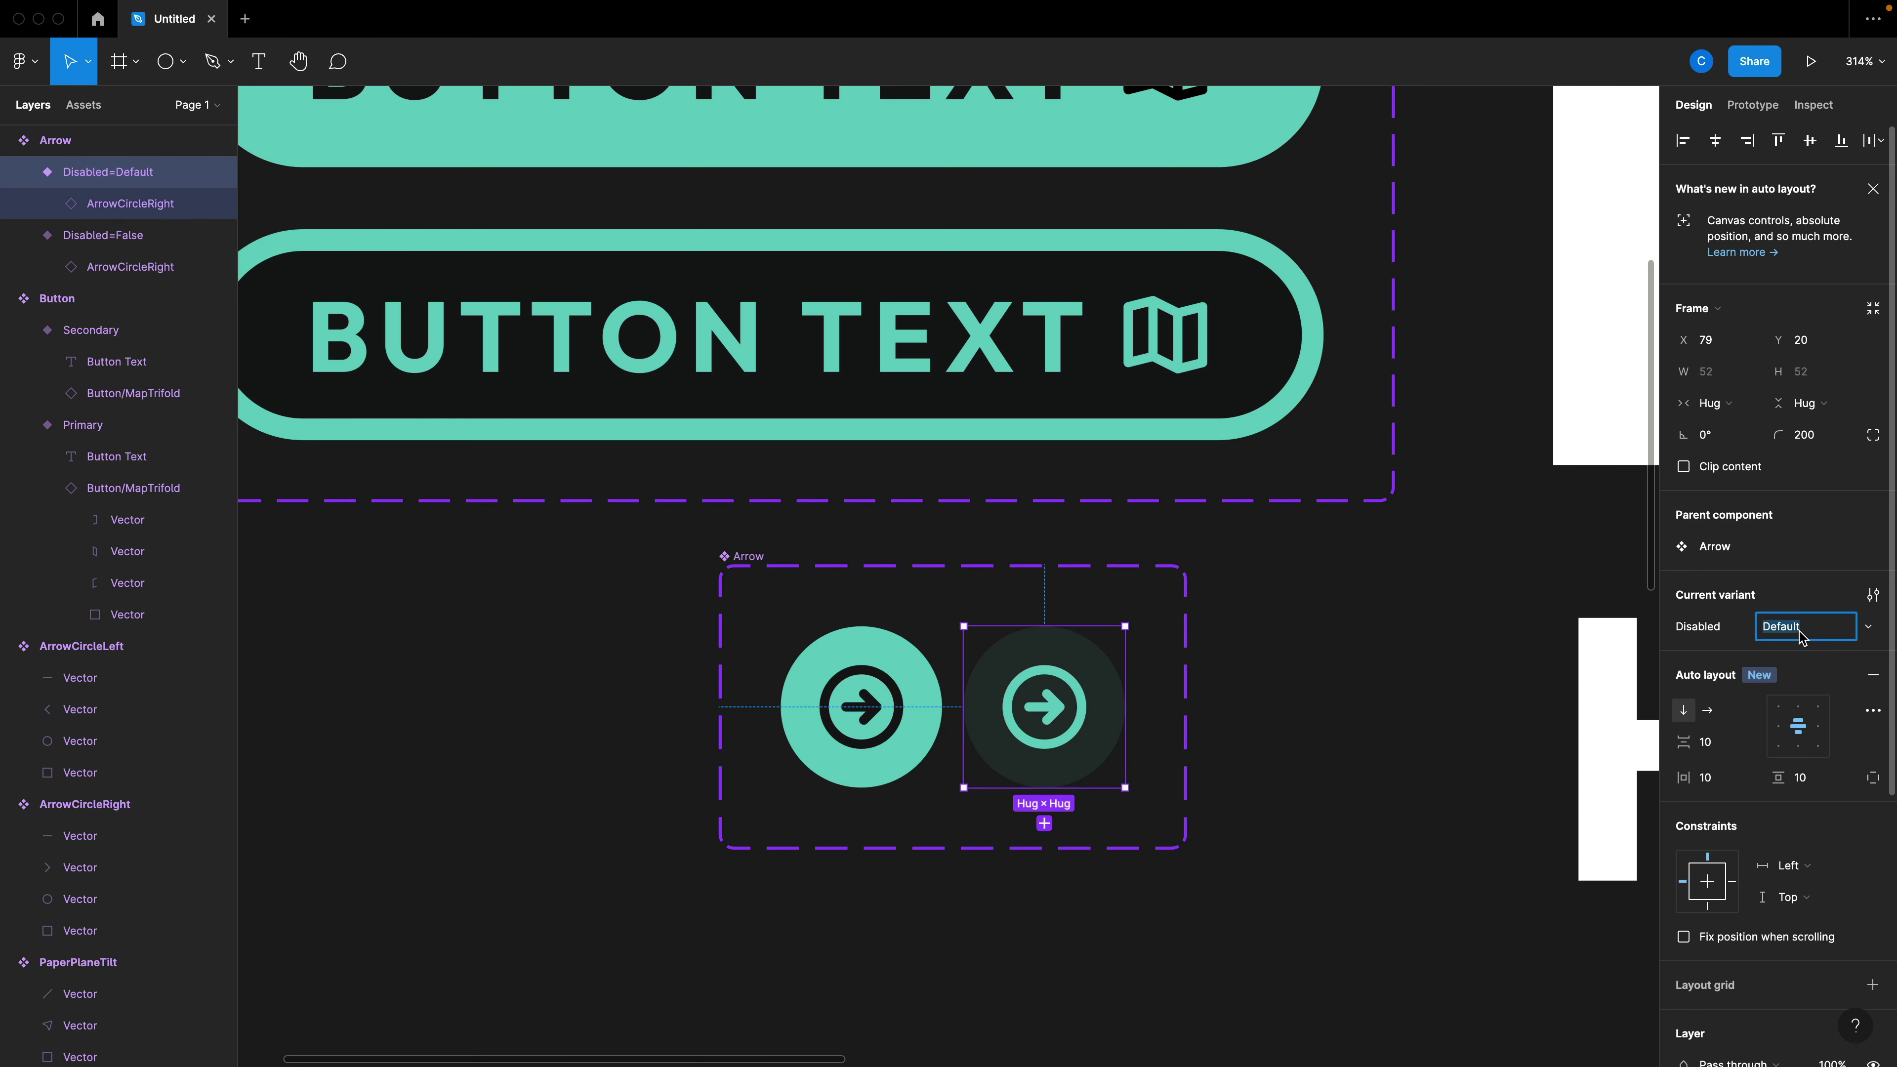
pyautogui.write('True')
pyautogui.click(1386, 716)
# Place a test instance of the Arrow component beside its component set and toggle its Disabled property on and off.
pyautogui.scroll(-3, 1386, 716)
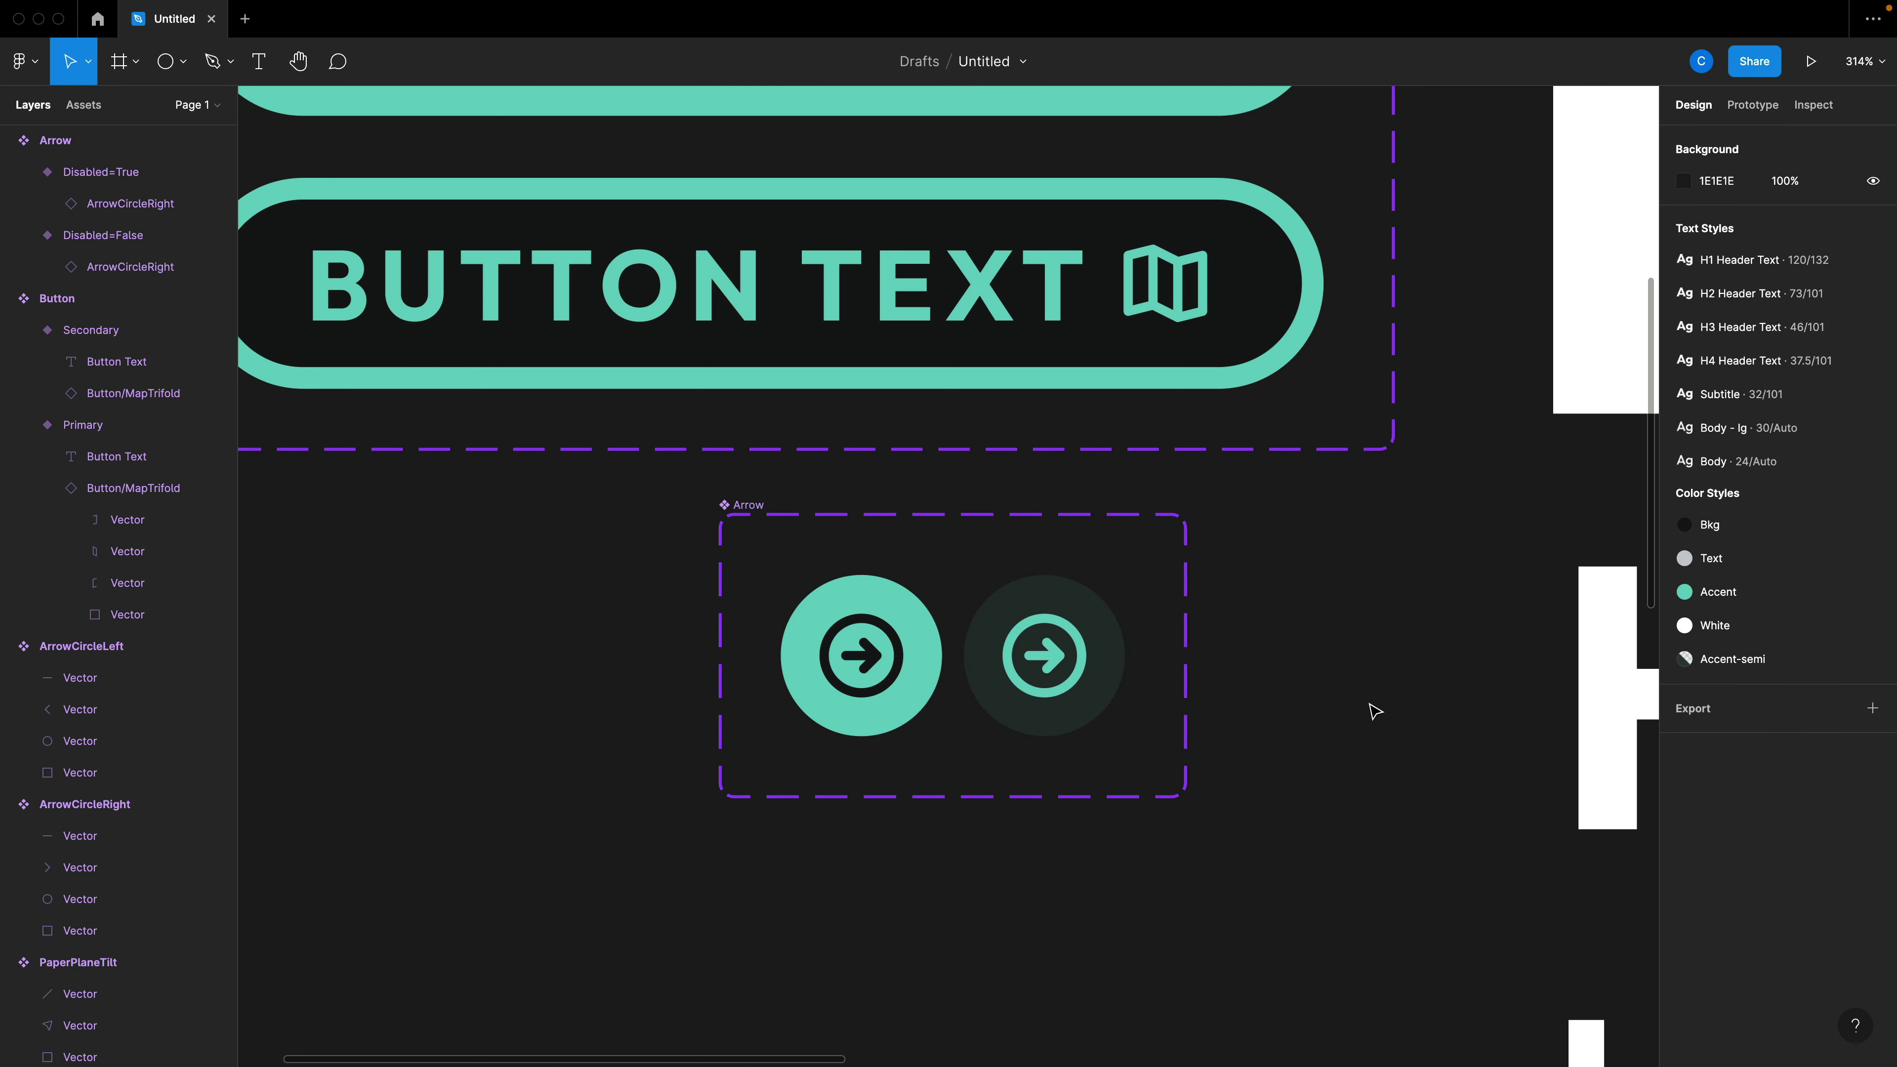
pyautogui.scroll(-2, 1122, 723)
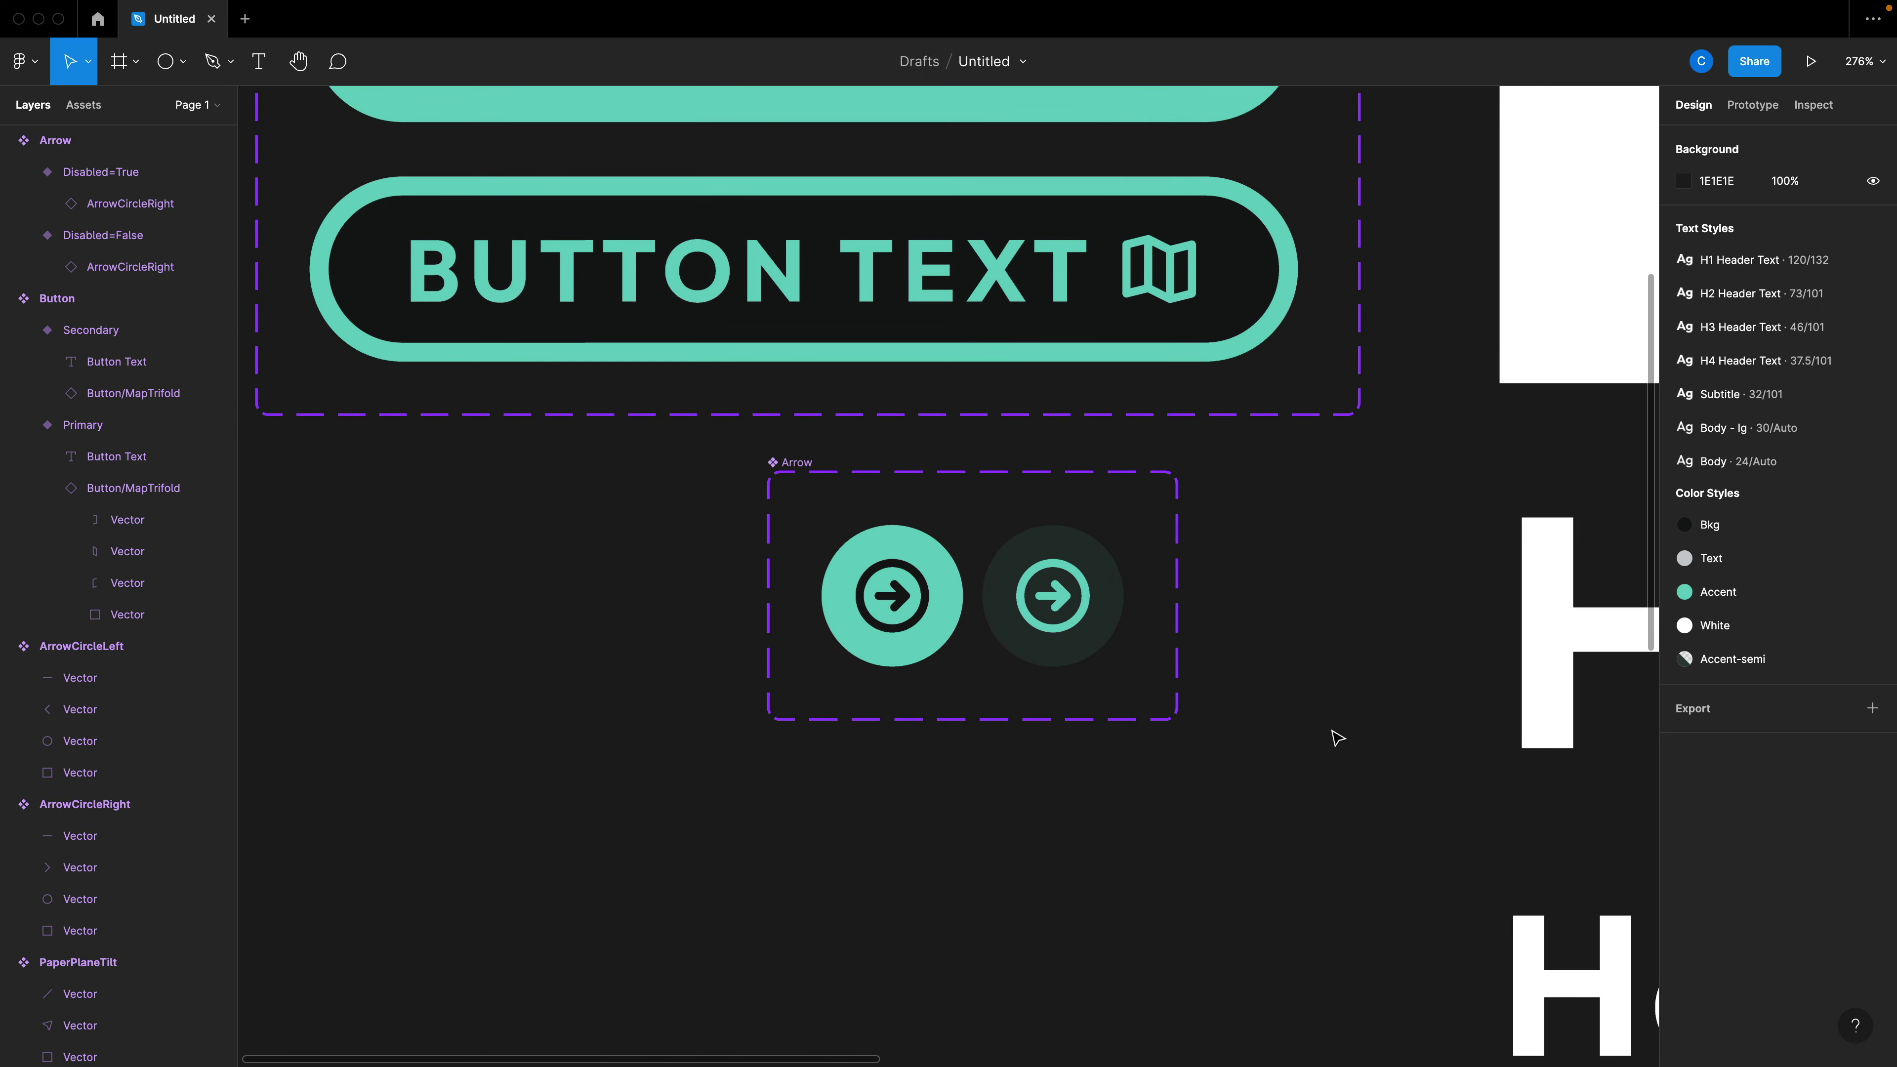
pyautogui.scroll(-2, 1273, 712)
pyautogui.click(947, 320)
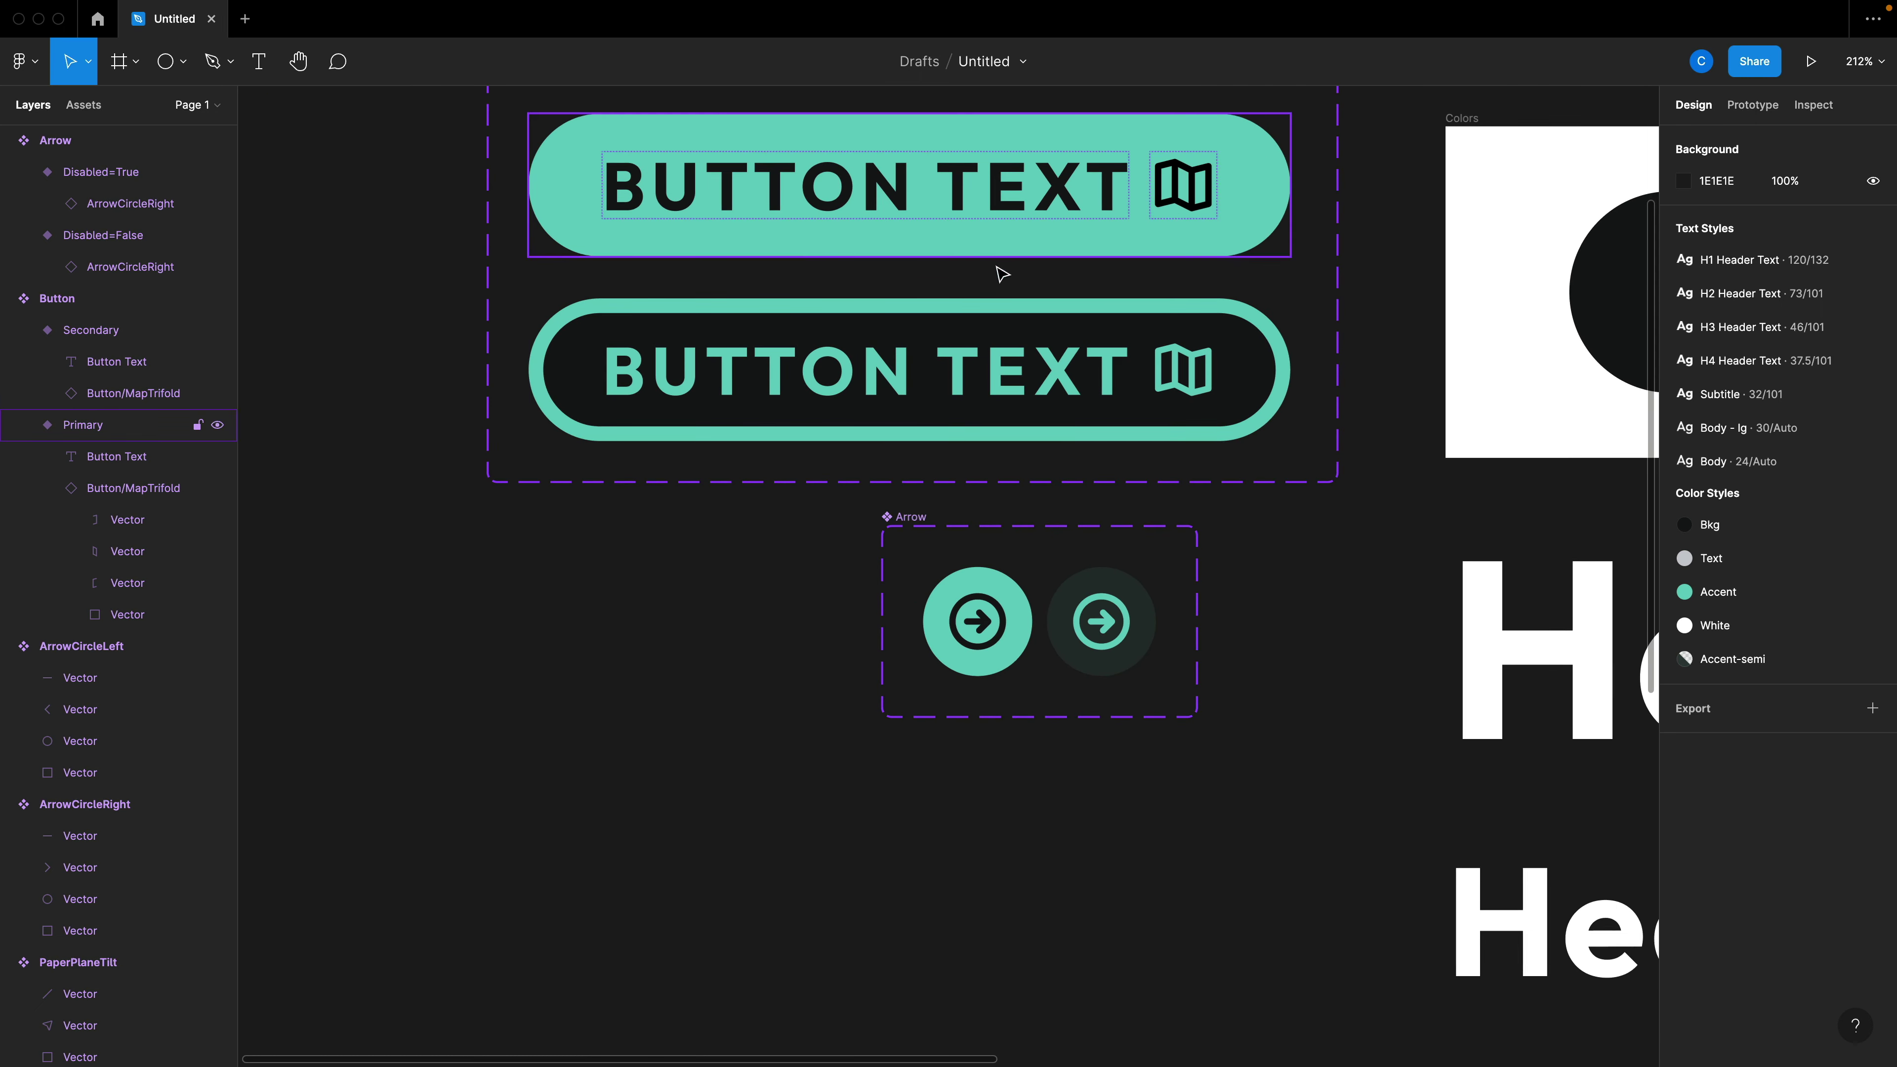
pyautogui.moveTo(999, 660); pyautogui.dragTo(737, 749)
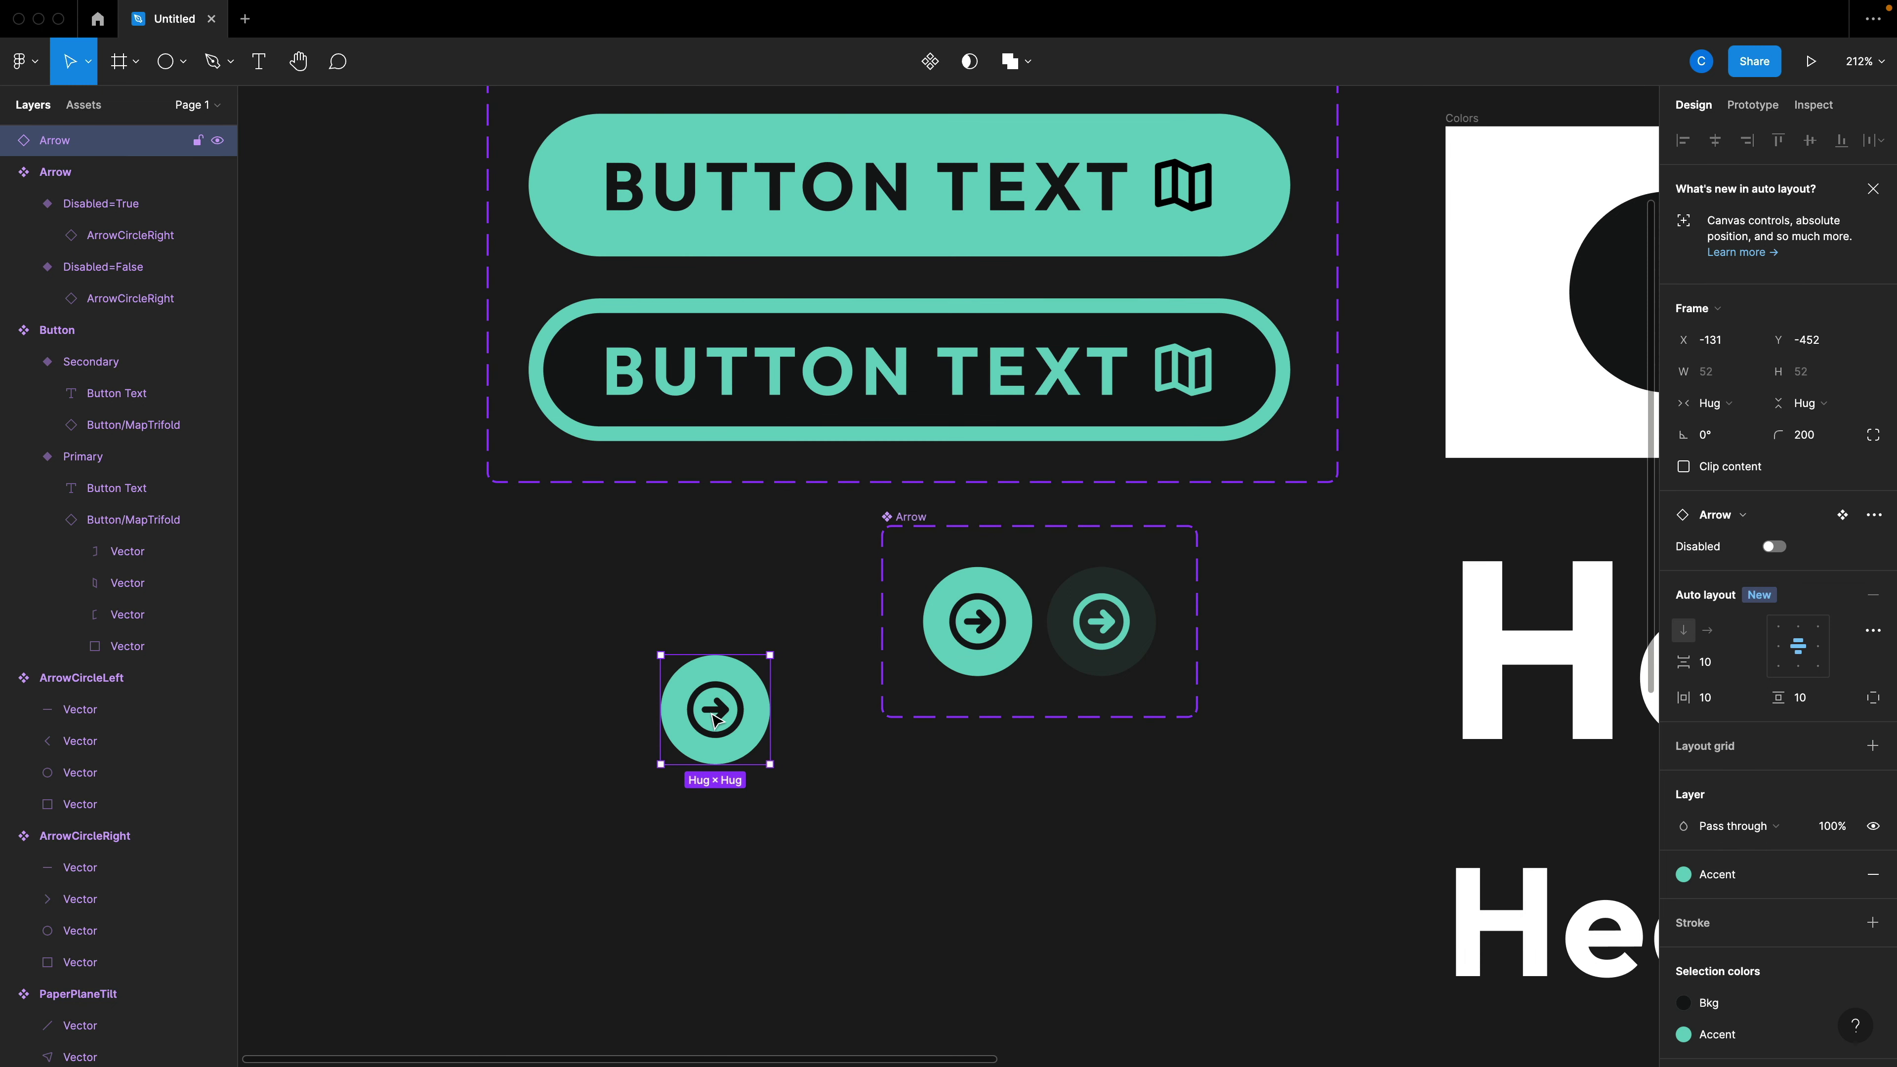
pyautogui.click(1775, 546)
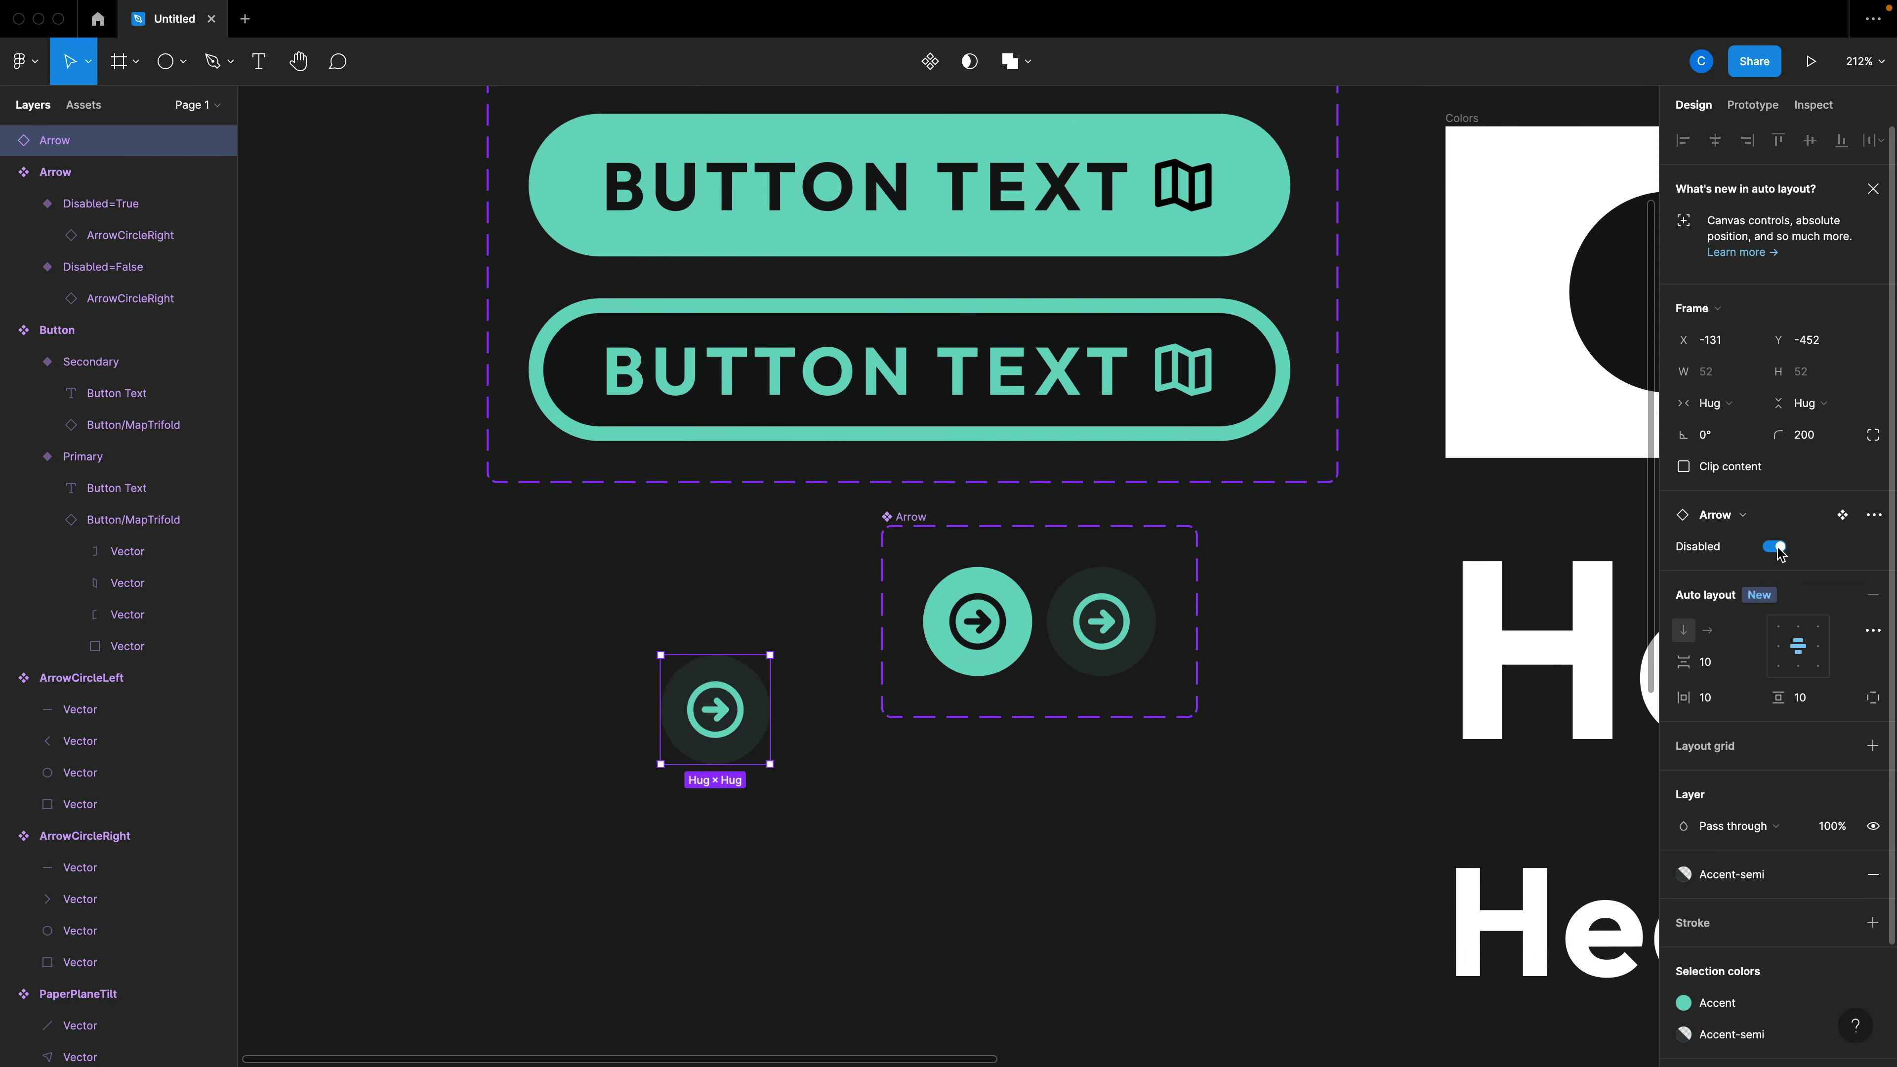
pyautogui.click(1775, 547)
pyautogui.click(1775, 547)
pyautogui.click(1775, 547)
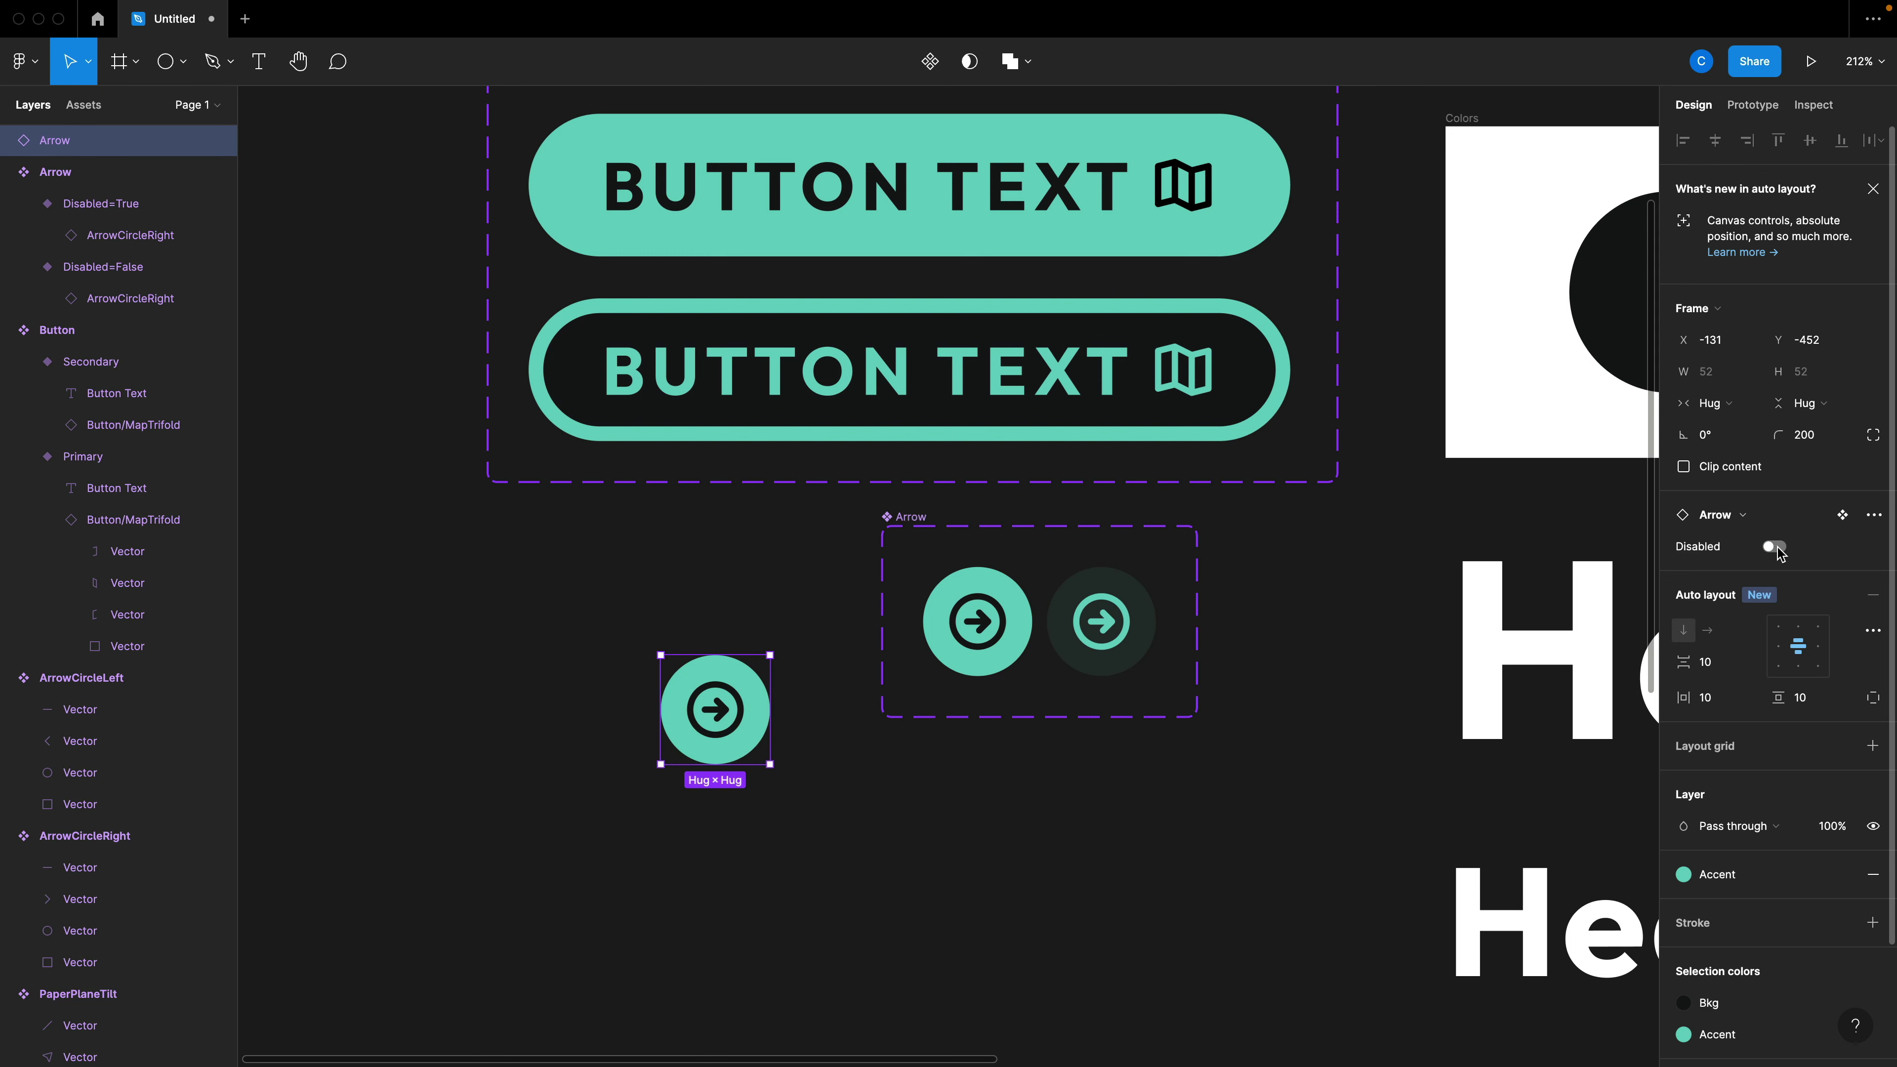
pyautogui.click(1775, 547)
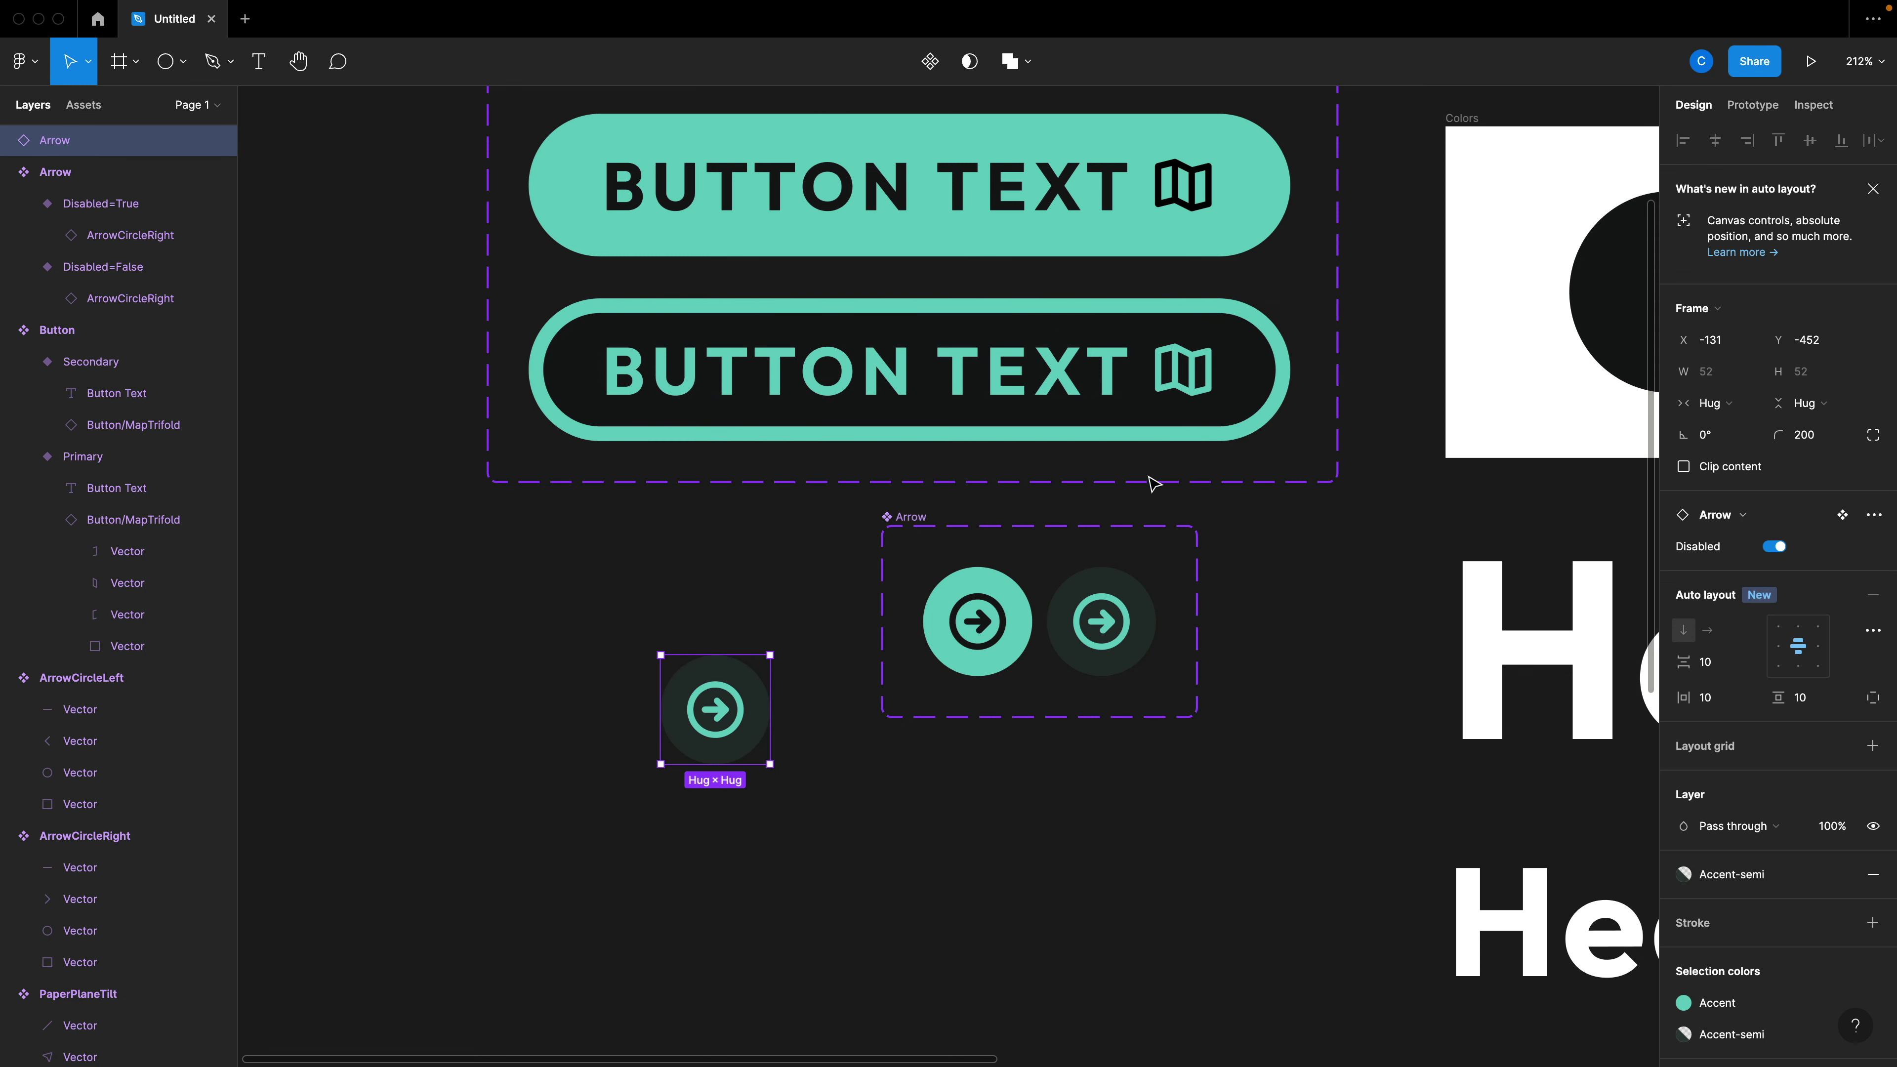
# Delete the test instance of the Arrow component.
pyautogui.click(831, 701)
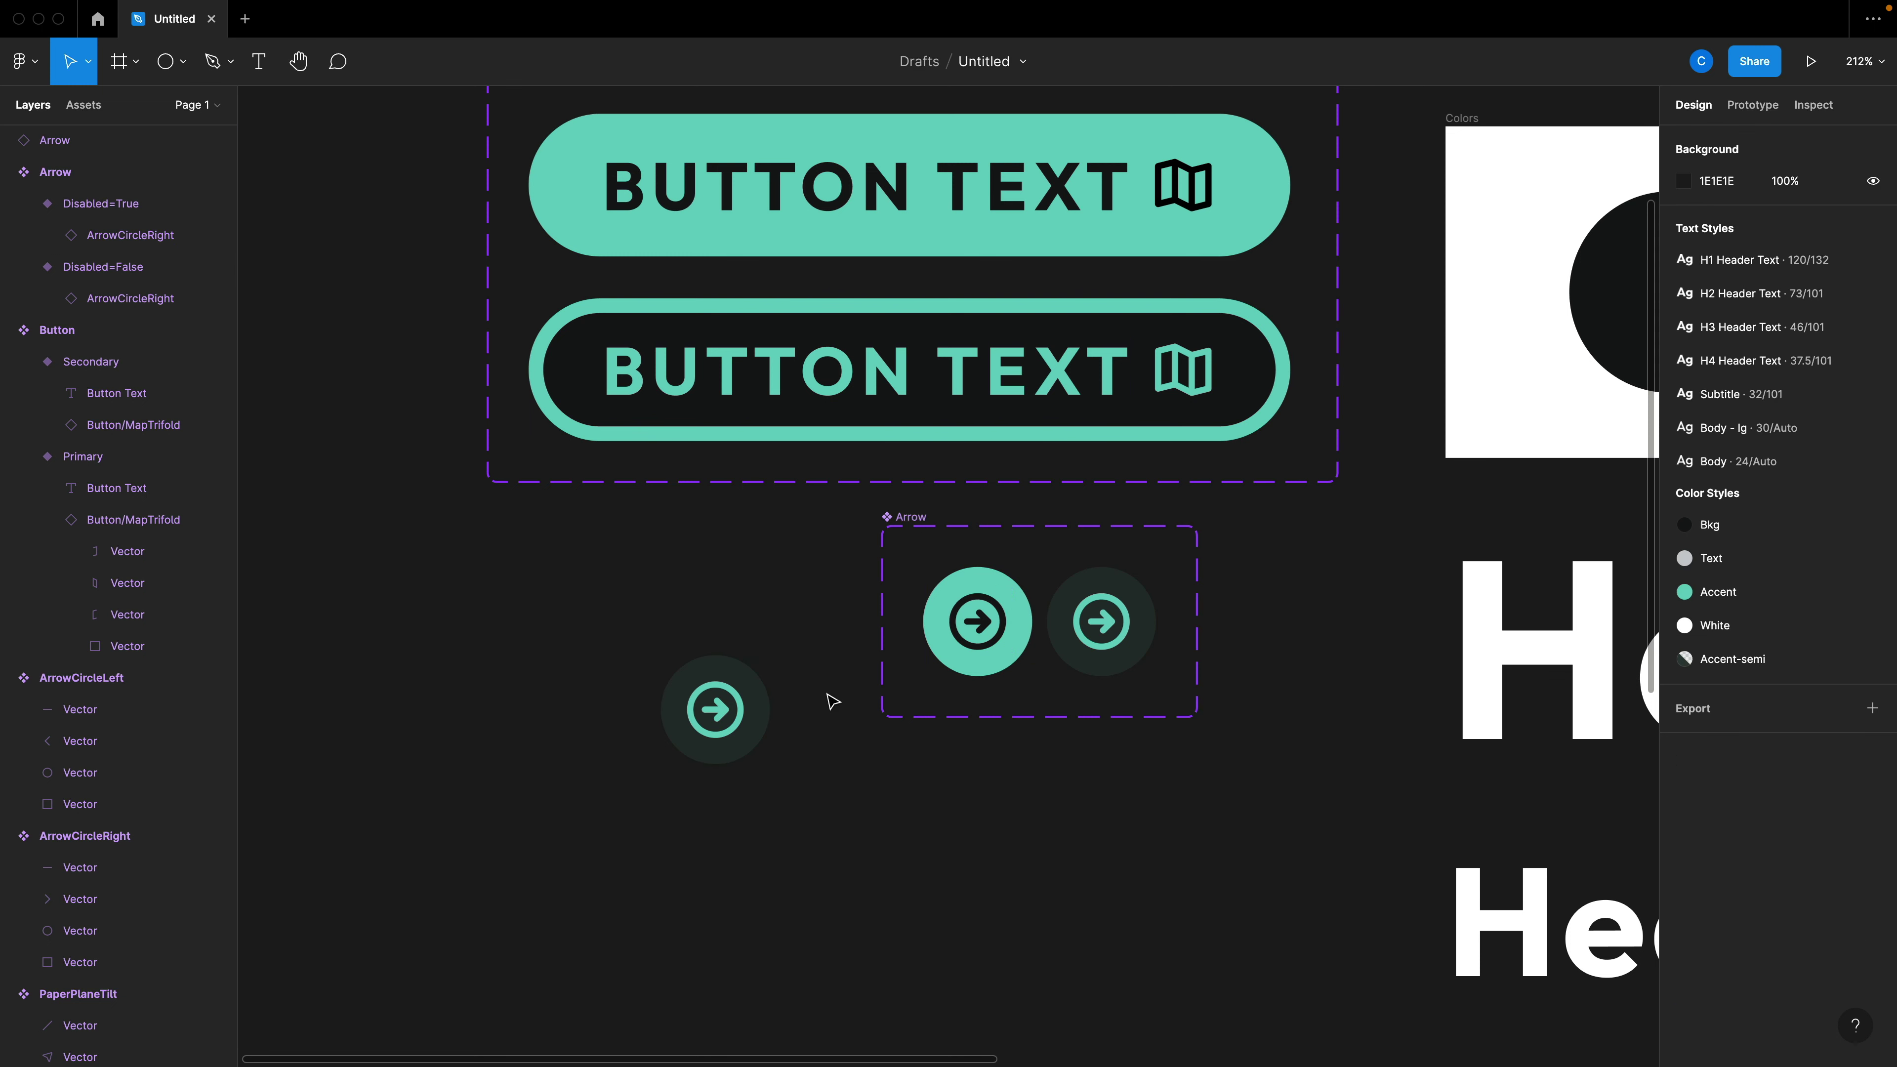
pyautogui.click(665, 646)
pyautogui.press('Delete')
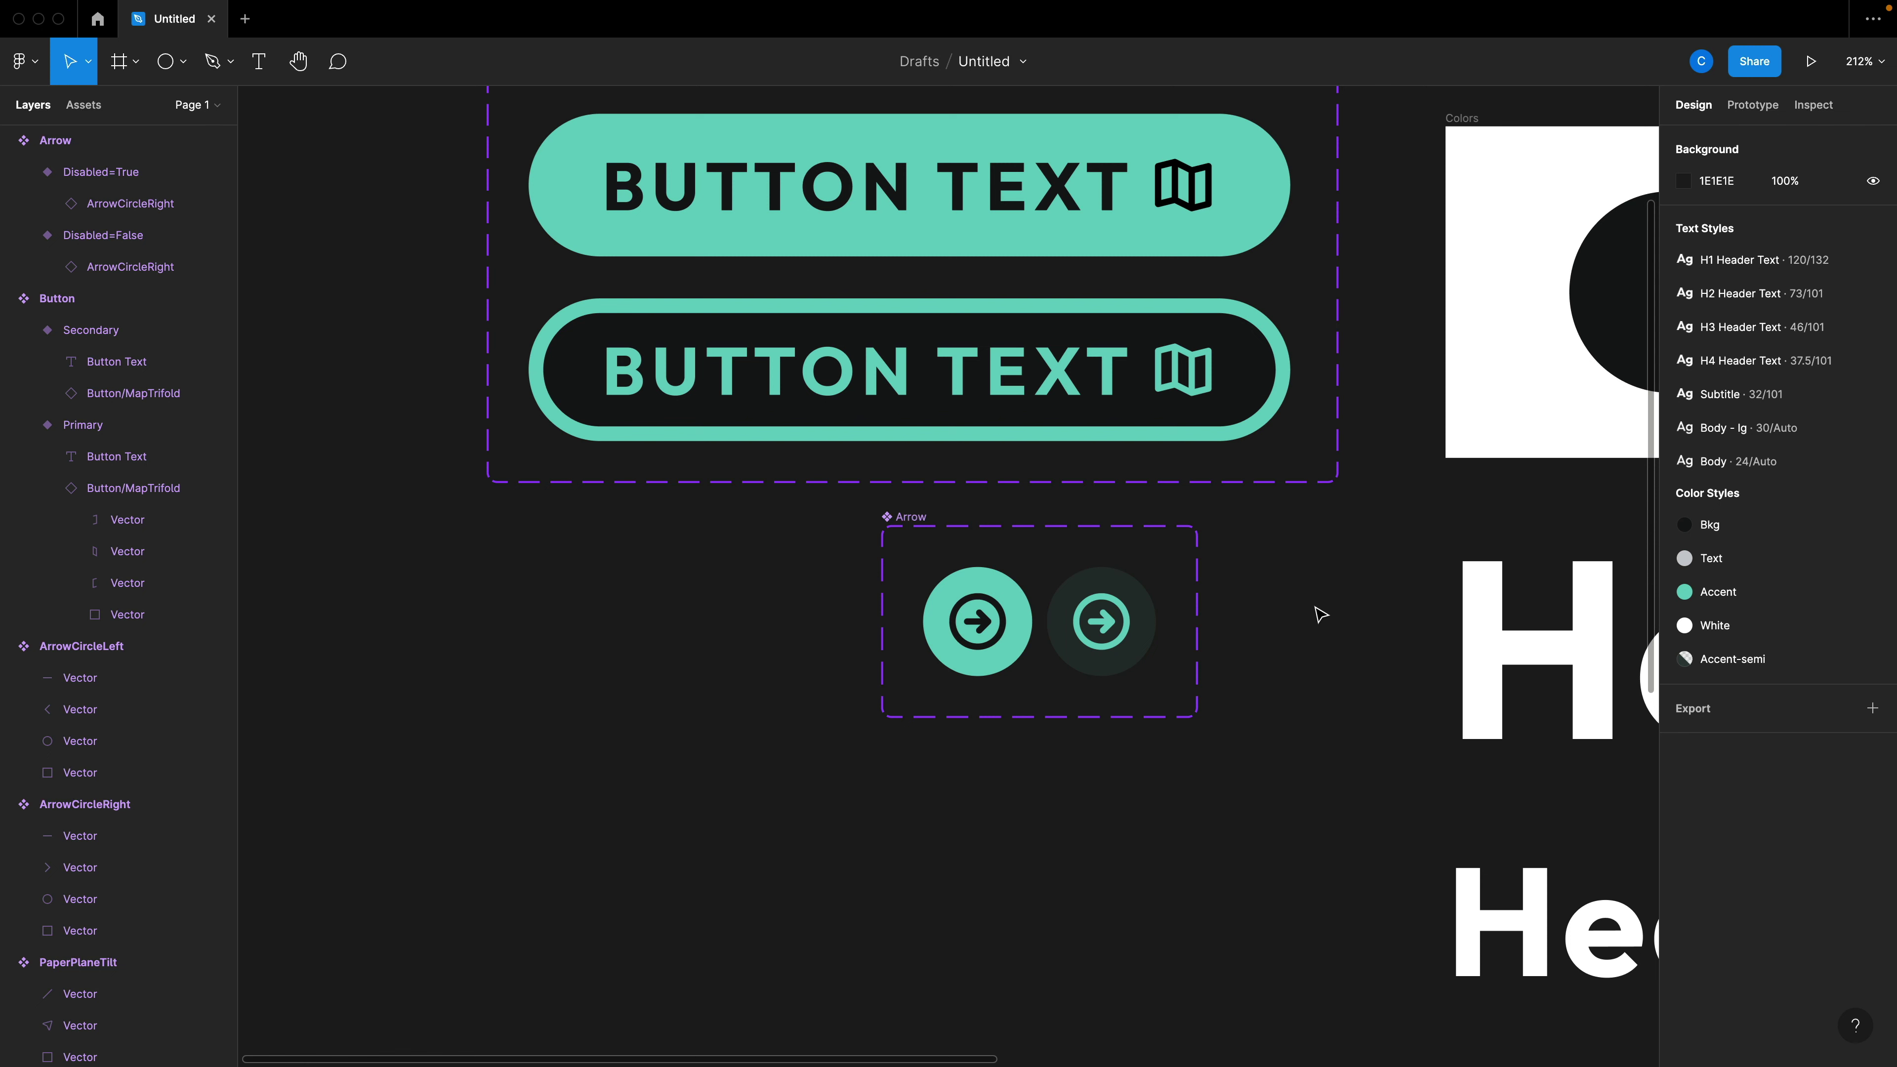
pyautogui.scroll(3, 1306, 596)
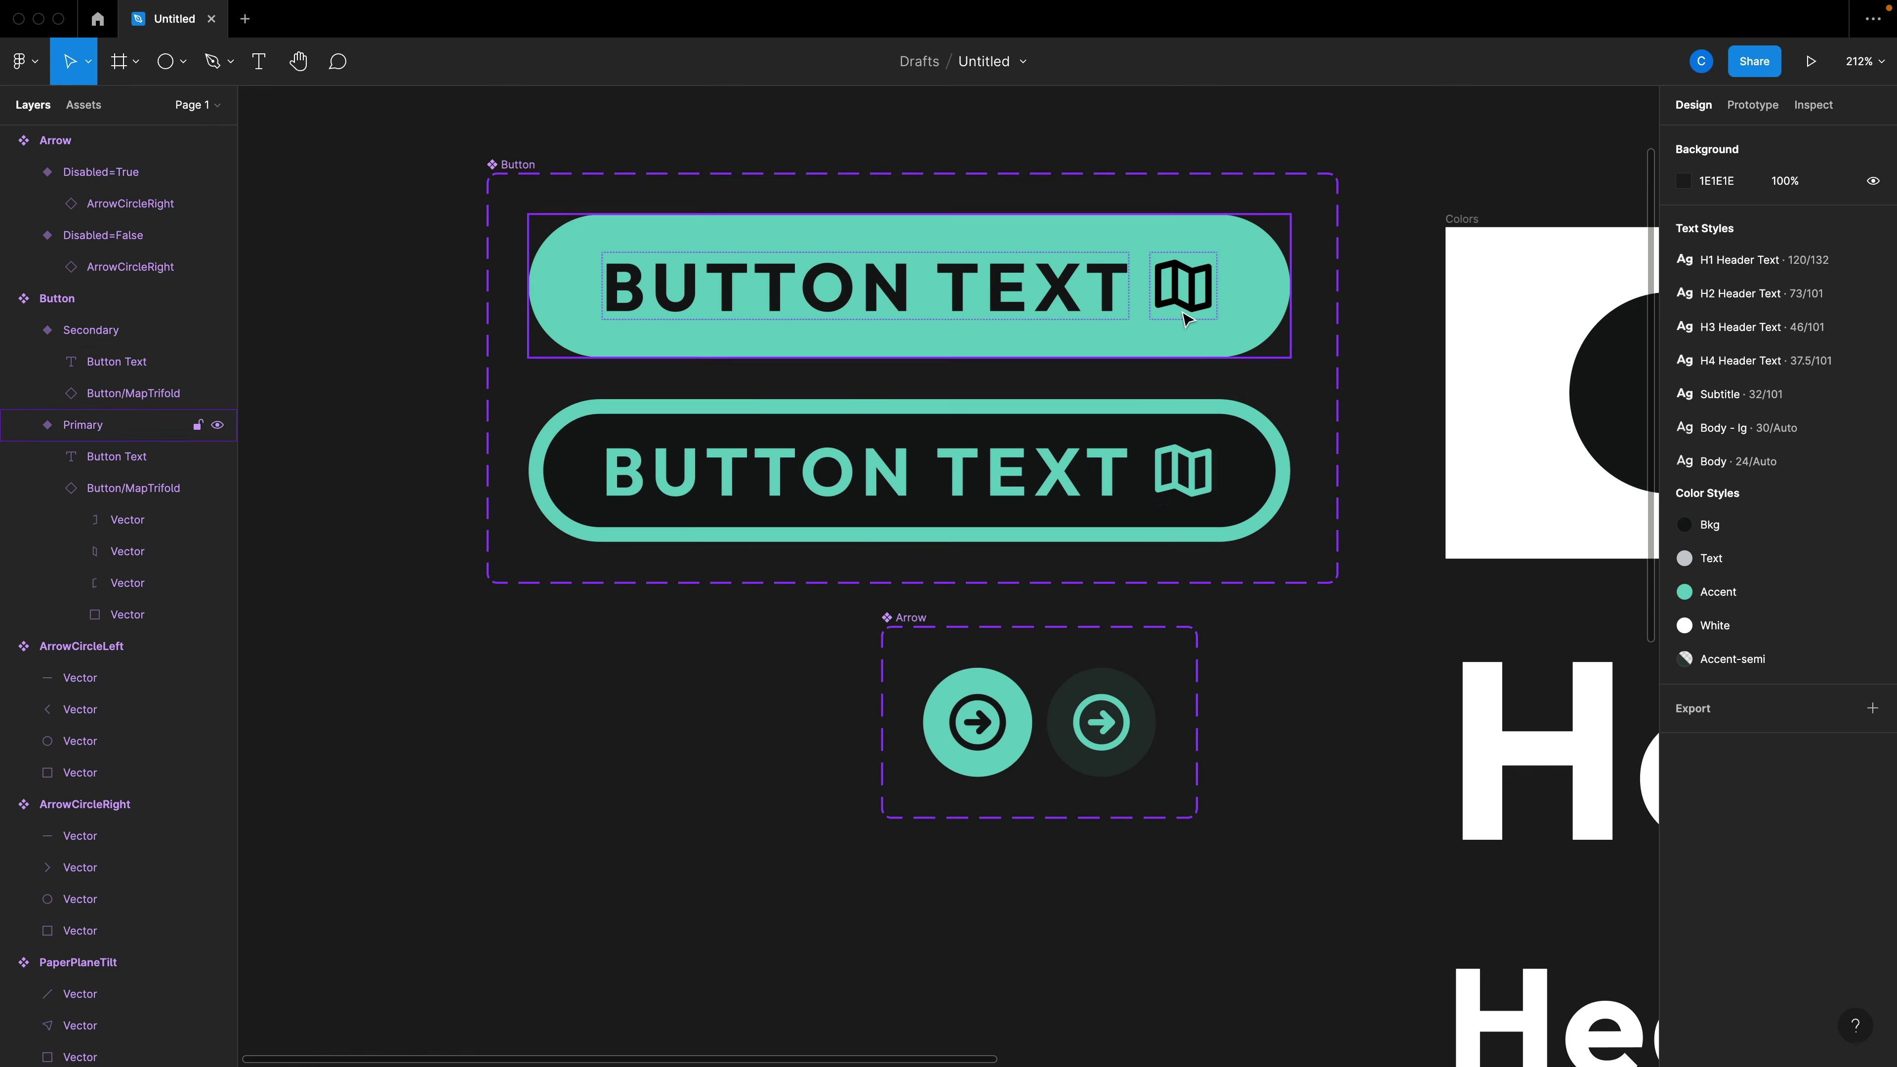
pyautogui.scroll(-3, 1225, 541)
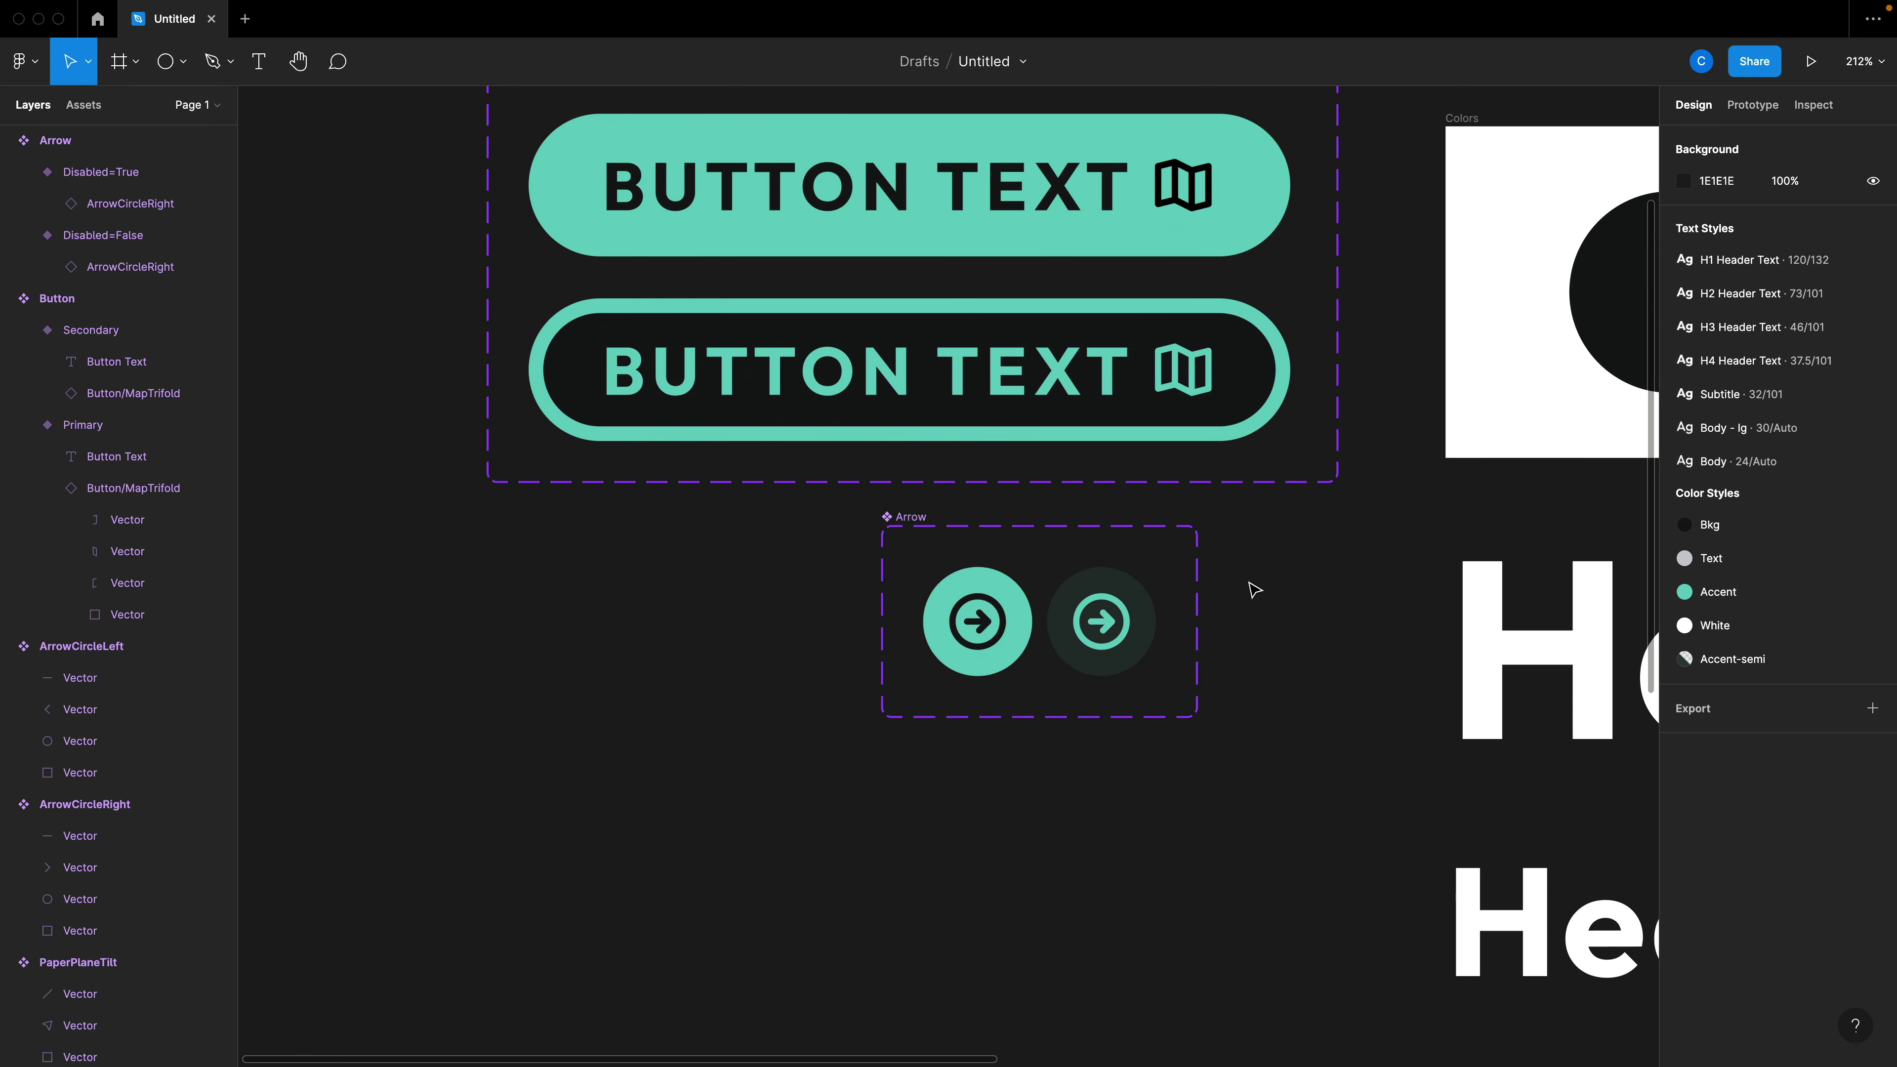
pyautogui.moveTo(1270, 724); pyautogui.dragTo(855, 534)
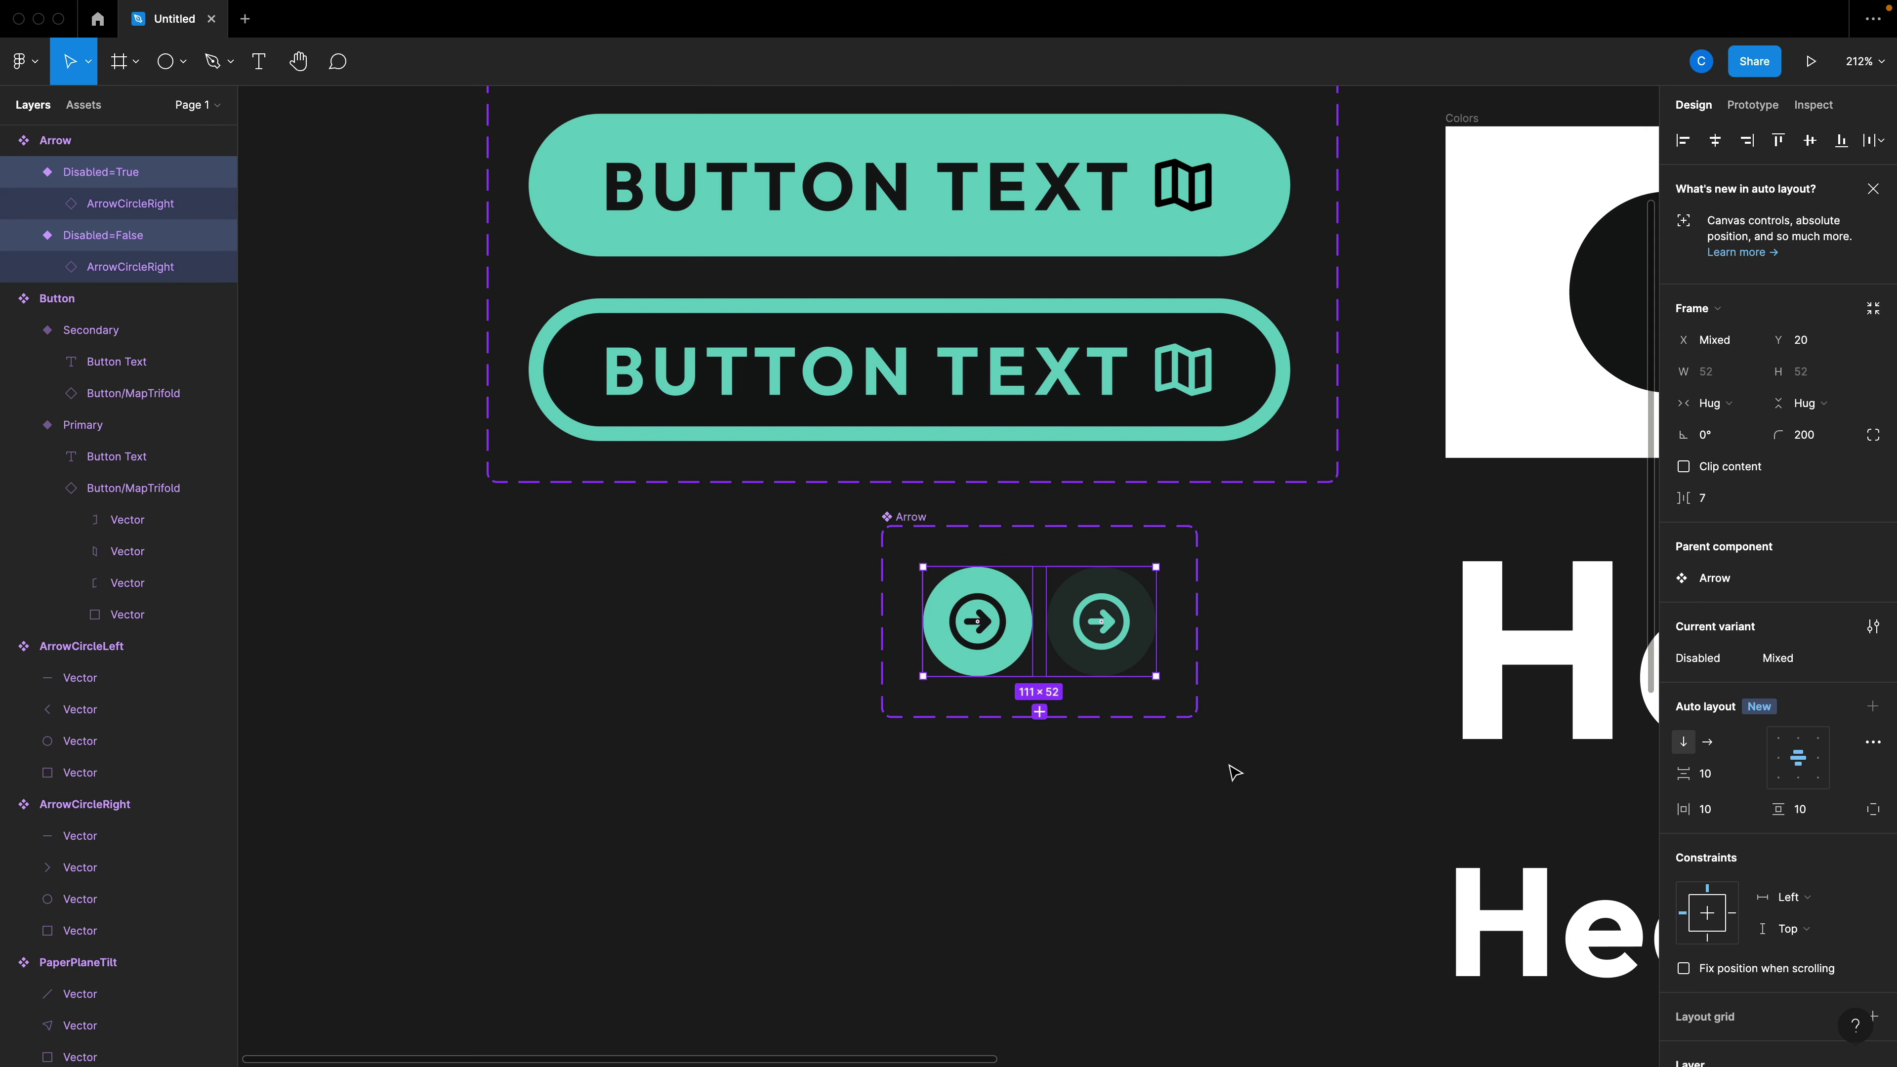
pyautogui.moveTo(1227, 763); pyautogui.dragTo(864, 518)
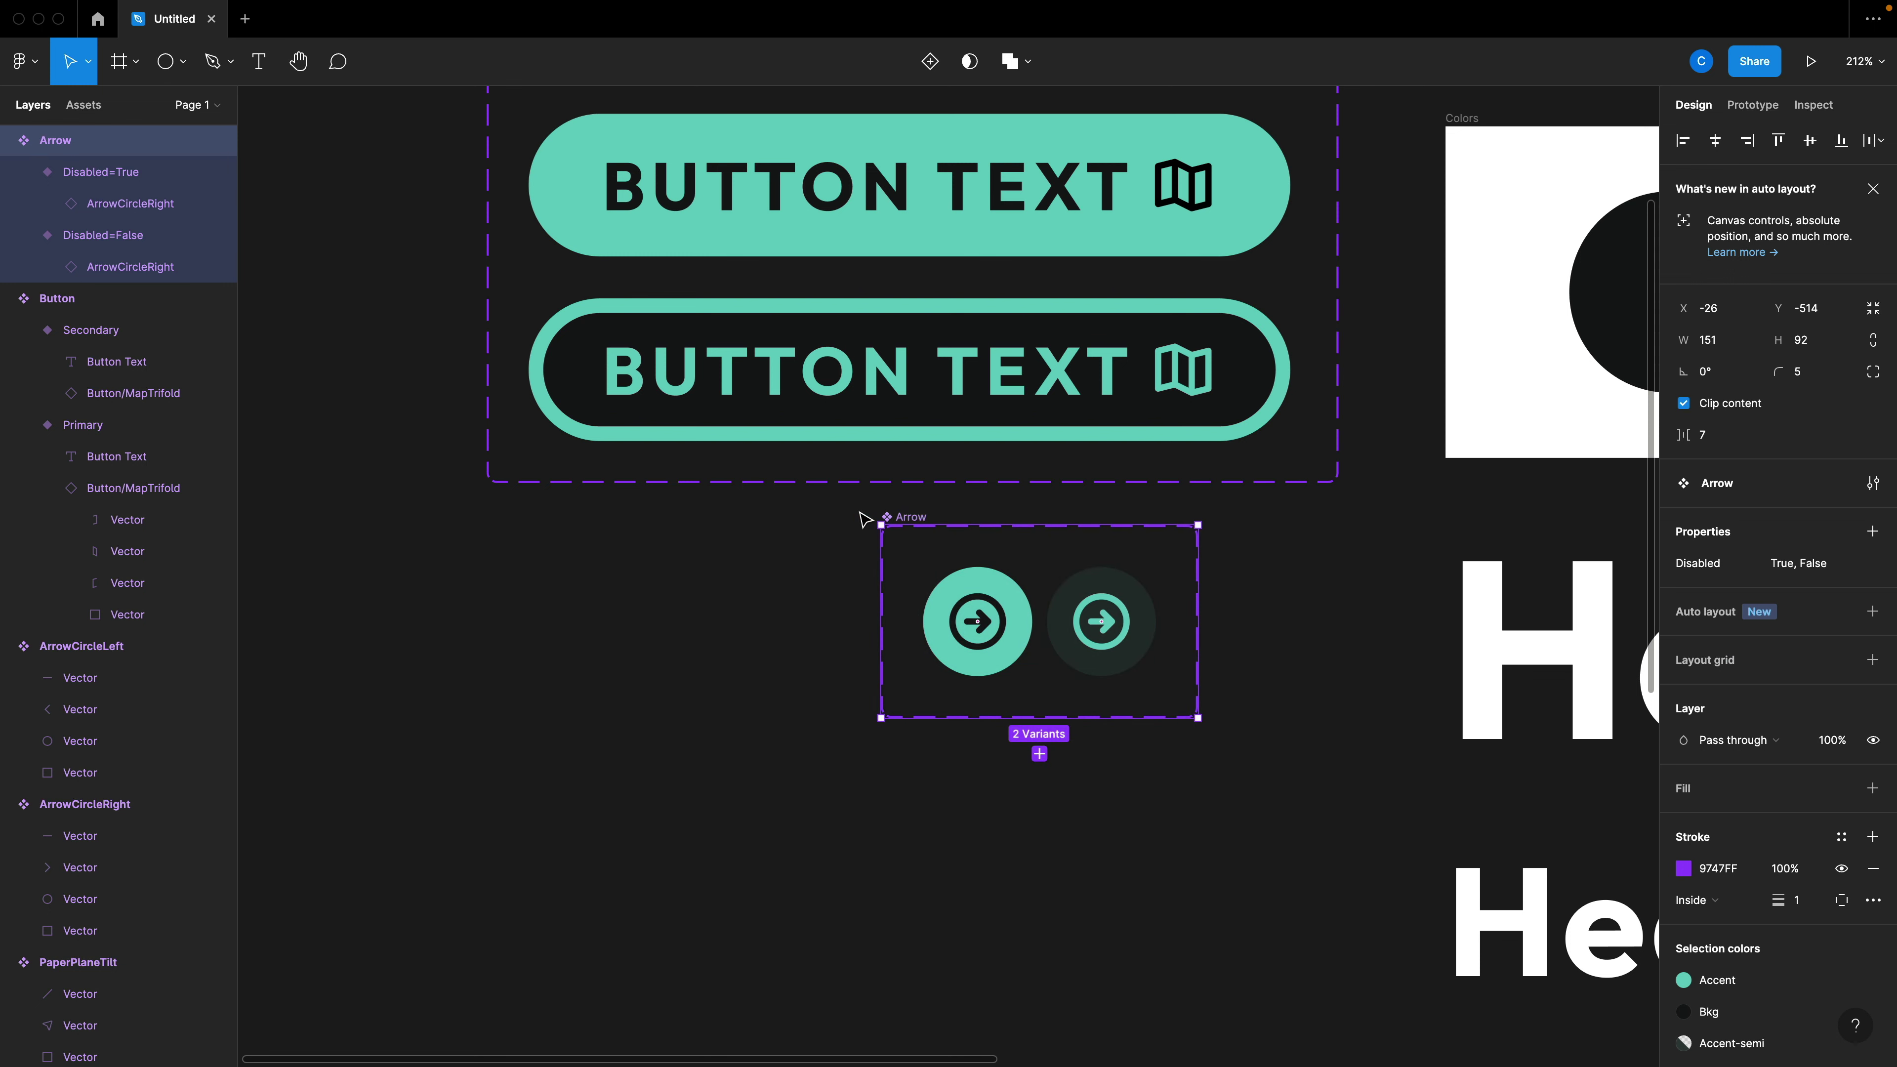
# Create an instance-swap component property named Icon for the arrow icons in both Arrow variants.
pyautogui.click(993, 634)
pyautogui.click(993, 639)
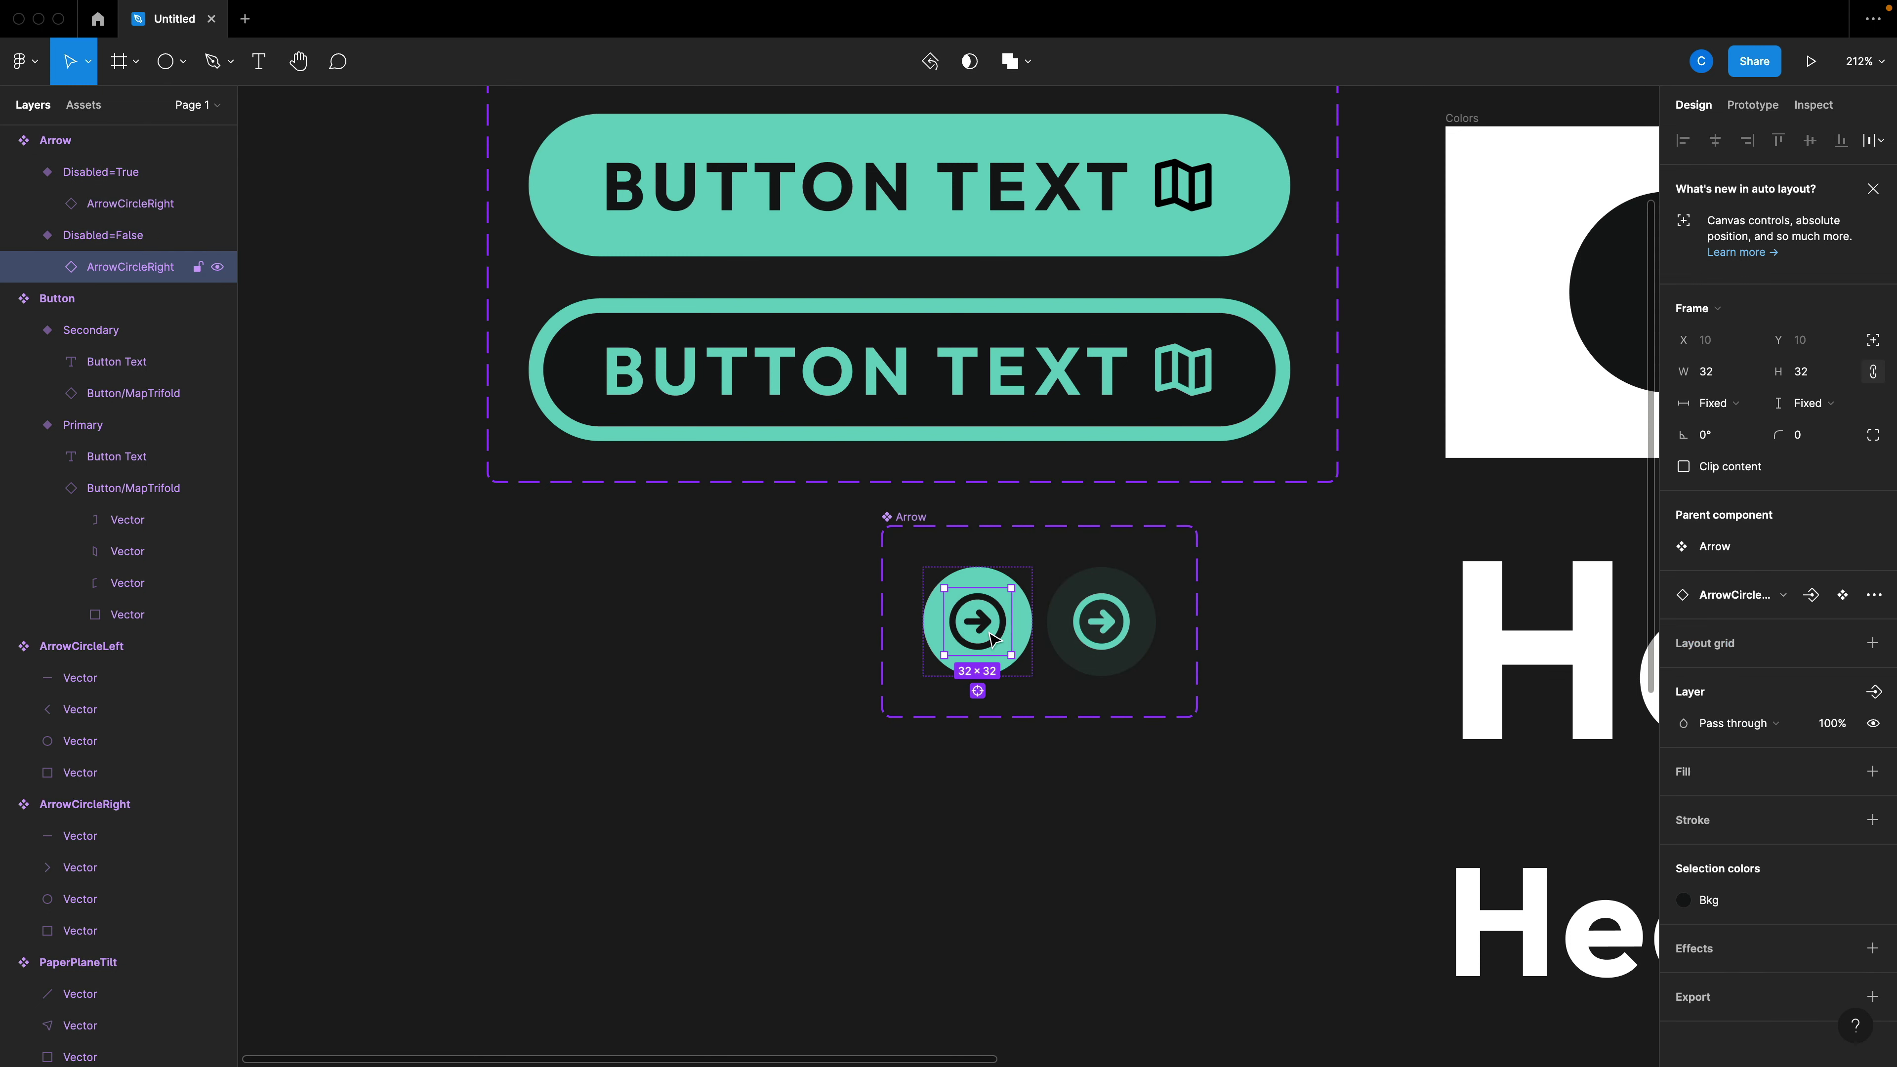
pyautogui.keyDown('shift'); pyautogui.click(1069, 652); pyautogui.keyUp('shift')
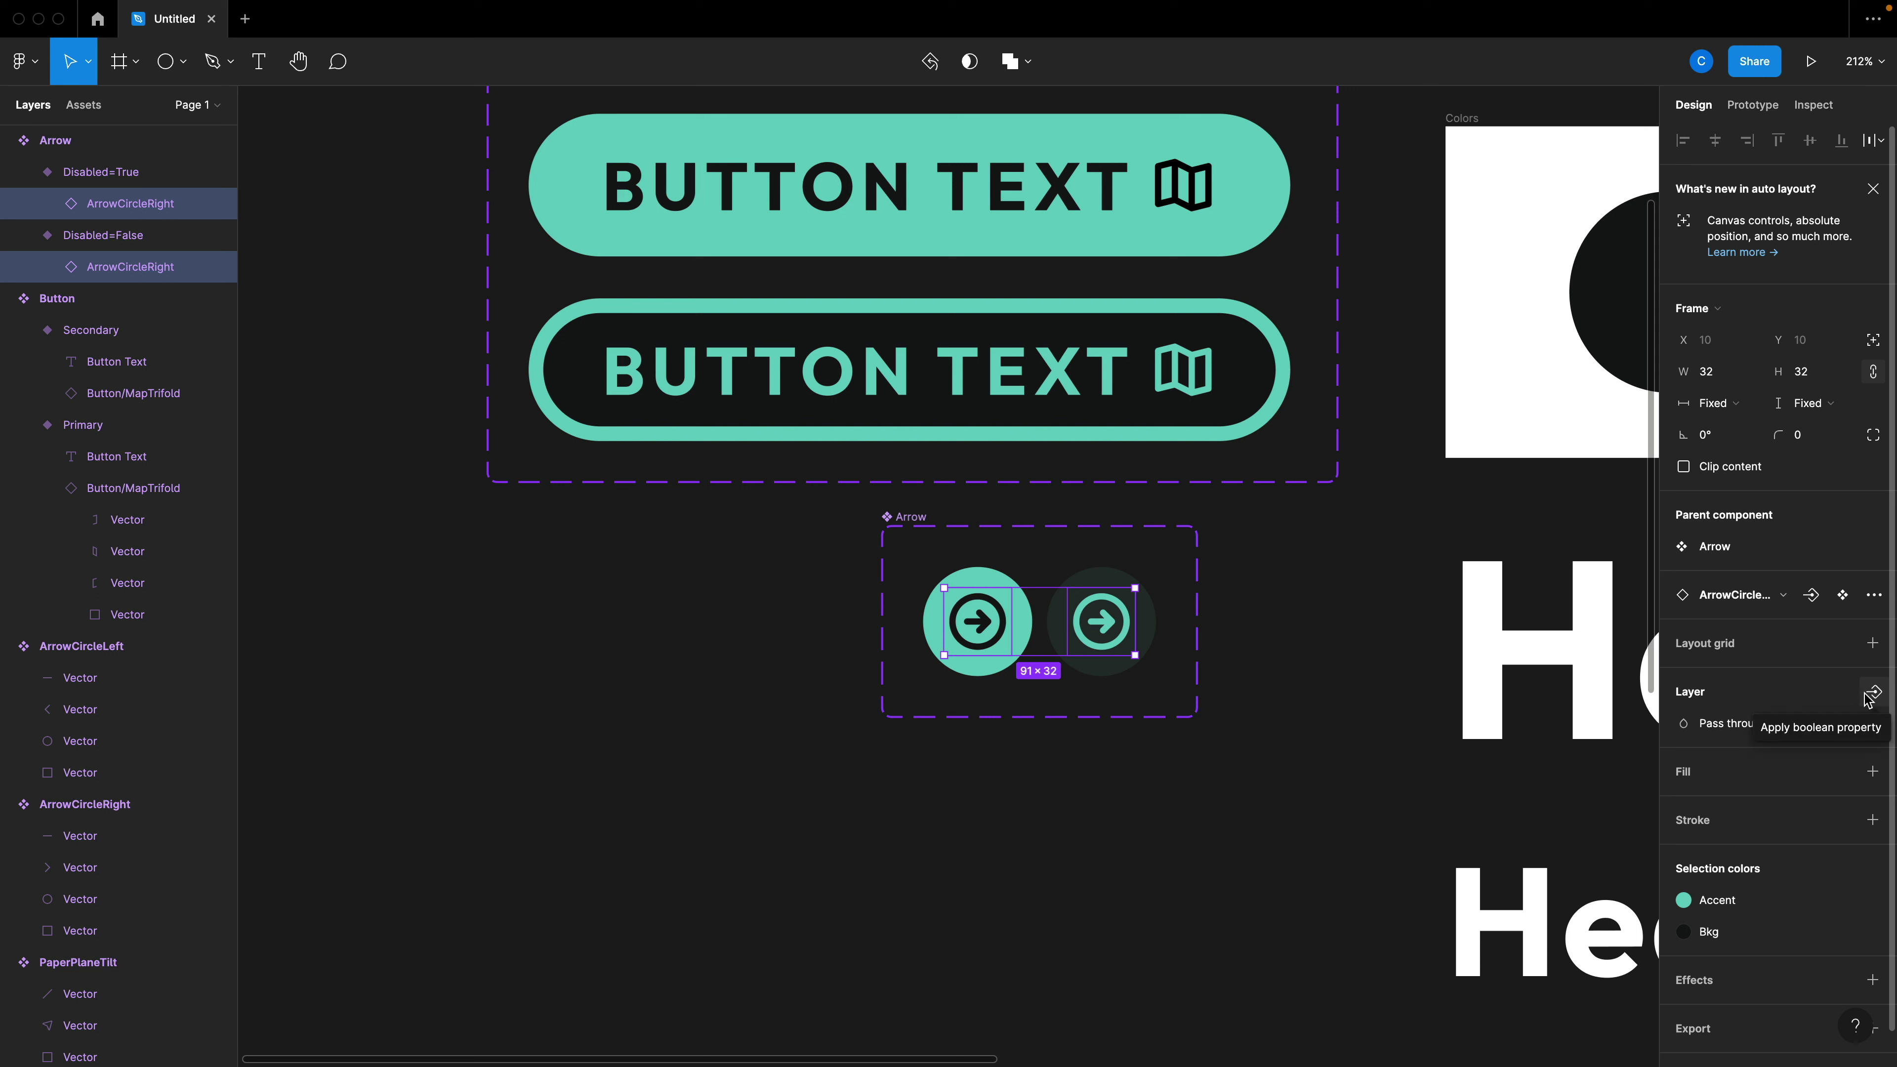
pyautogui.click(1812, 596)
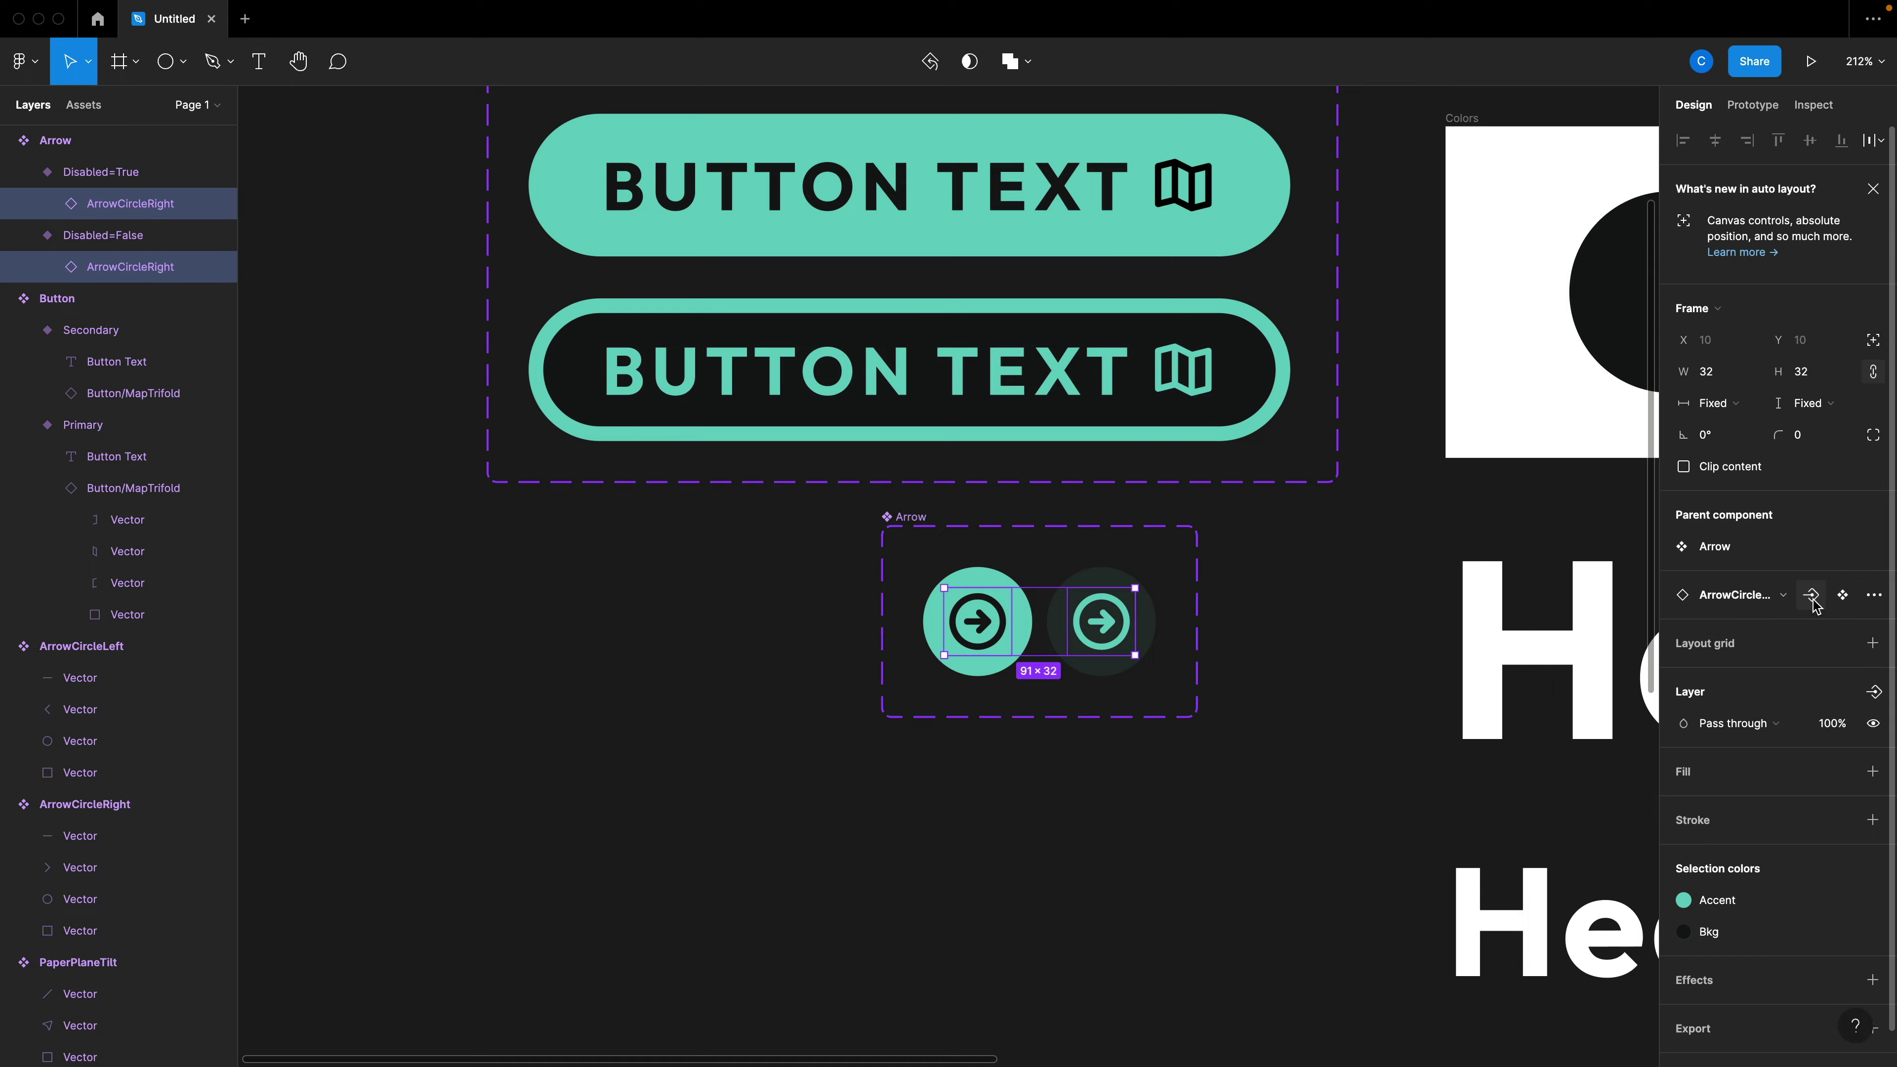
pyautogui.press('BackSpace')
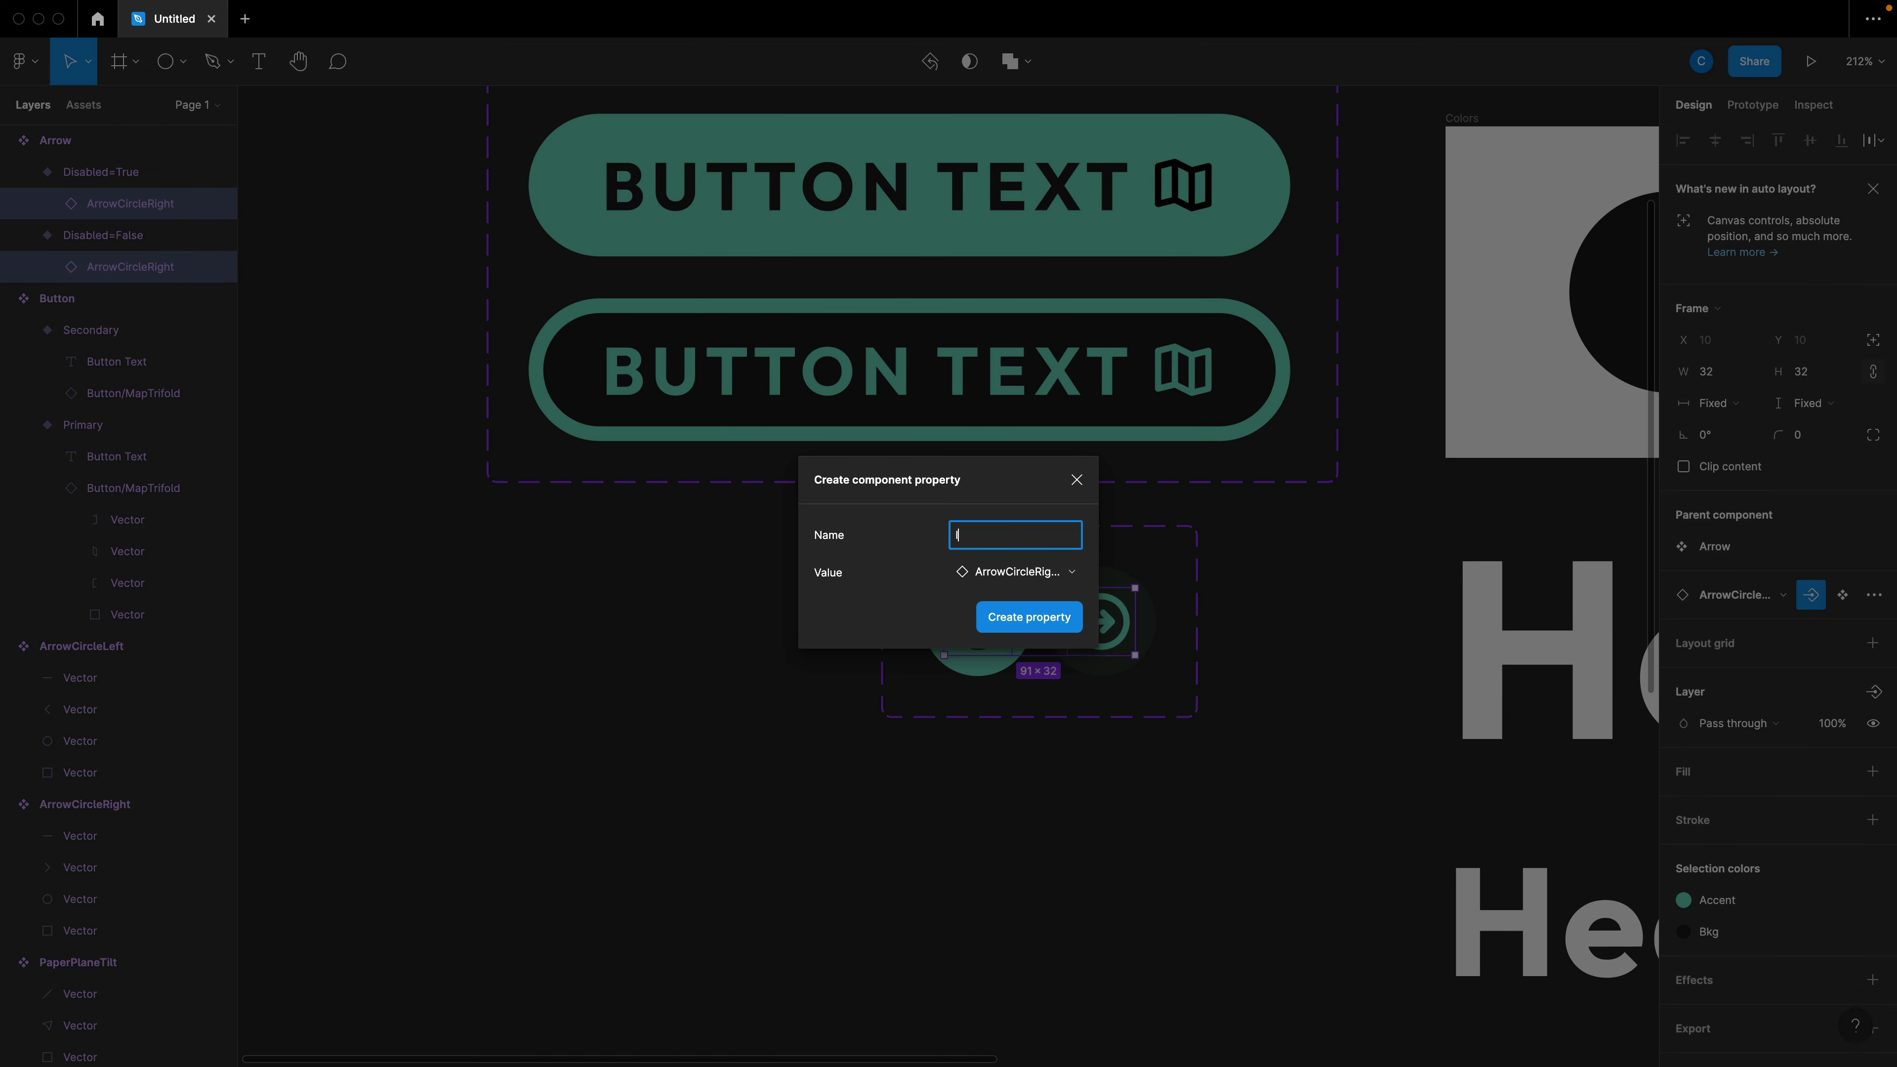
pyautogui.click(1029, 617)
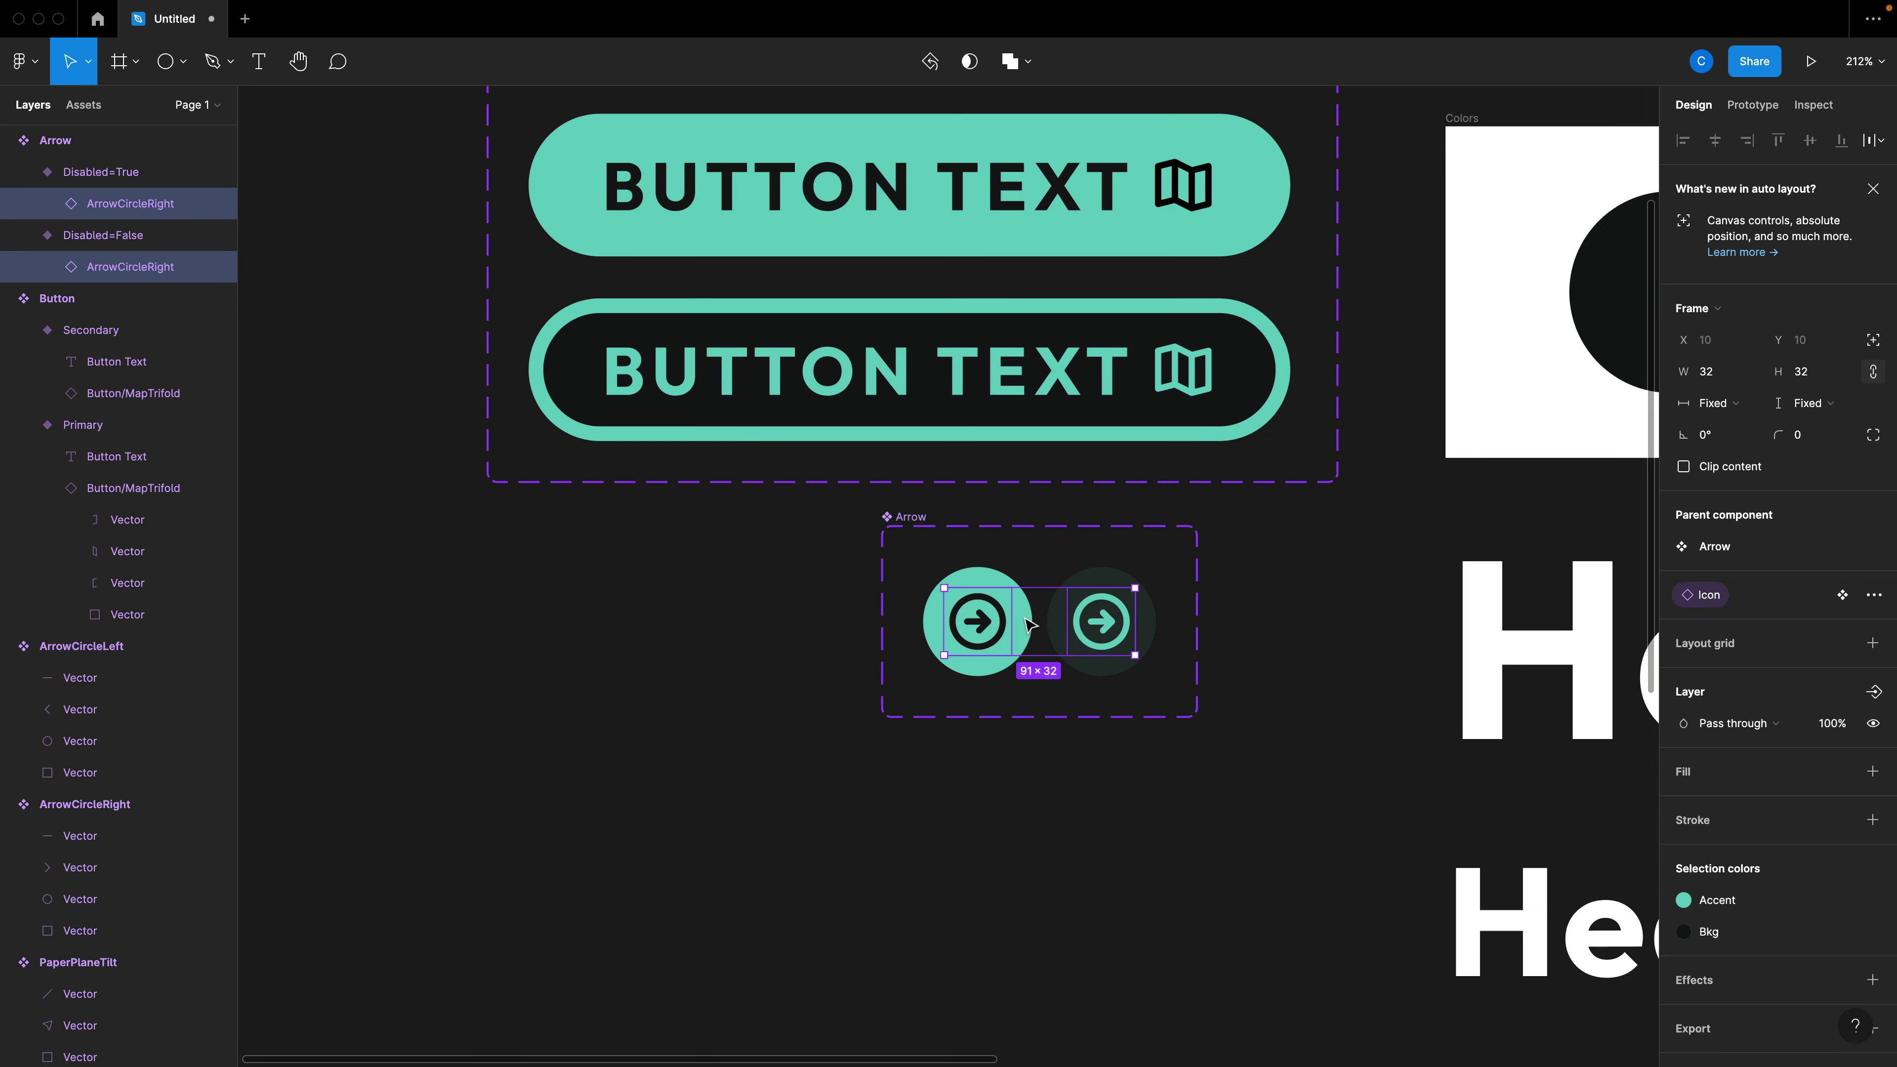
pyautogui.click(1258, 663)
# Place a test instance of the Arrow component beside its component set, toggle Disabled on and off, and swap its icon to ArrowCircleLeft.
pyautogui.click(994, 628)
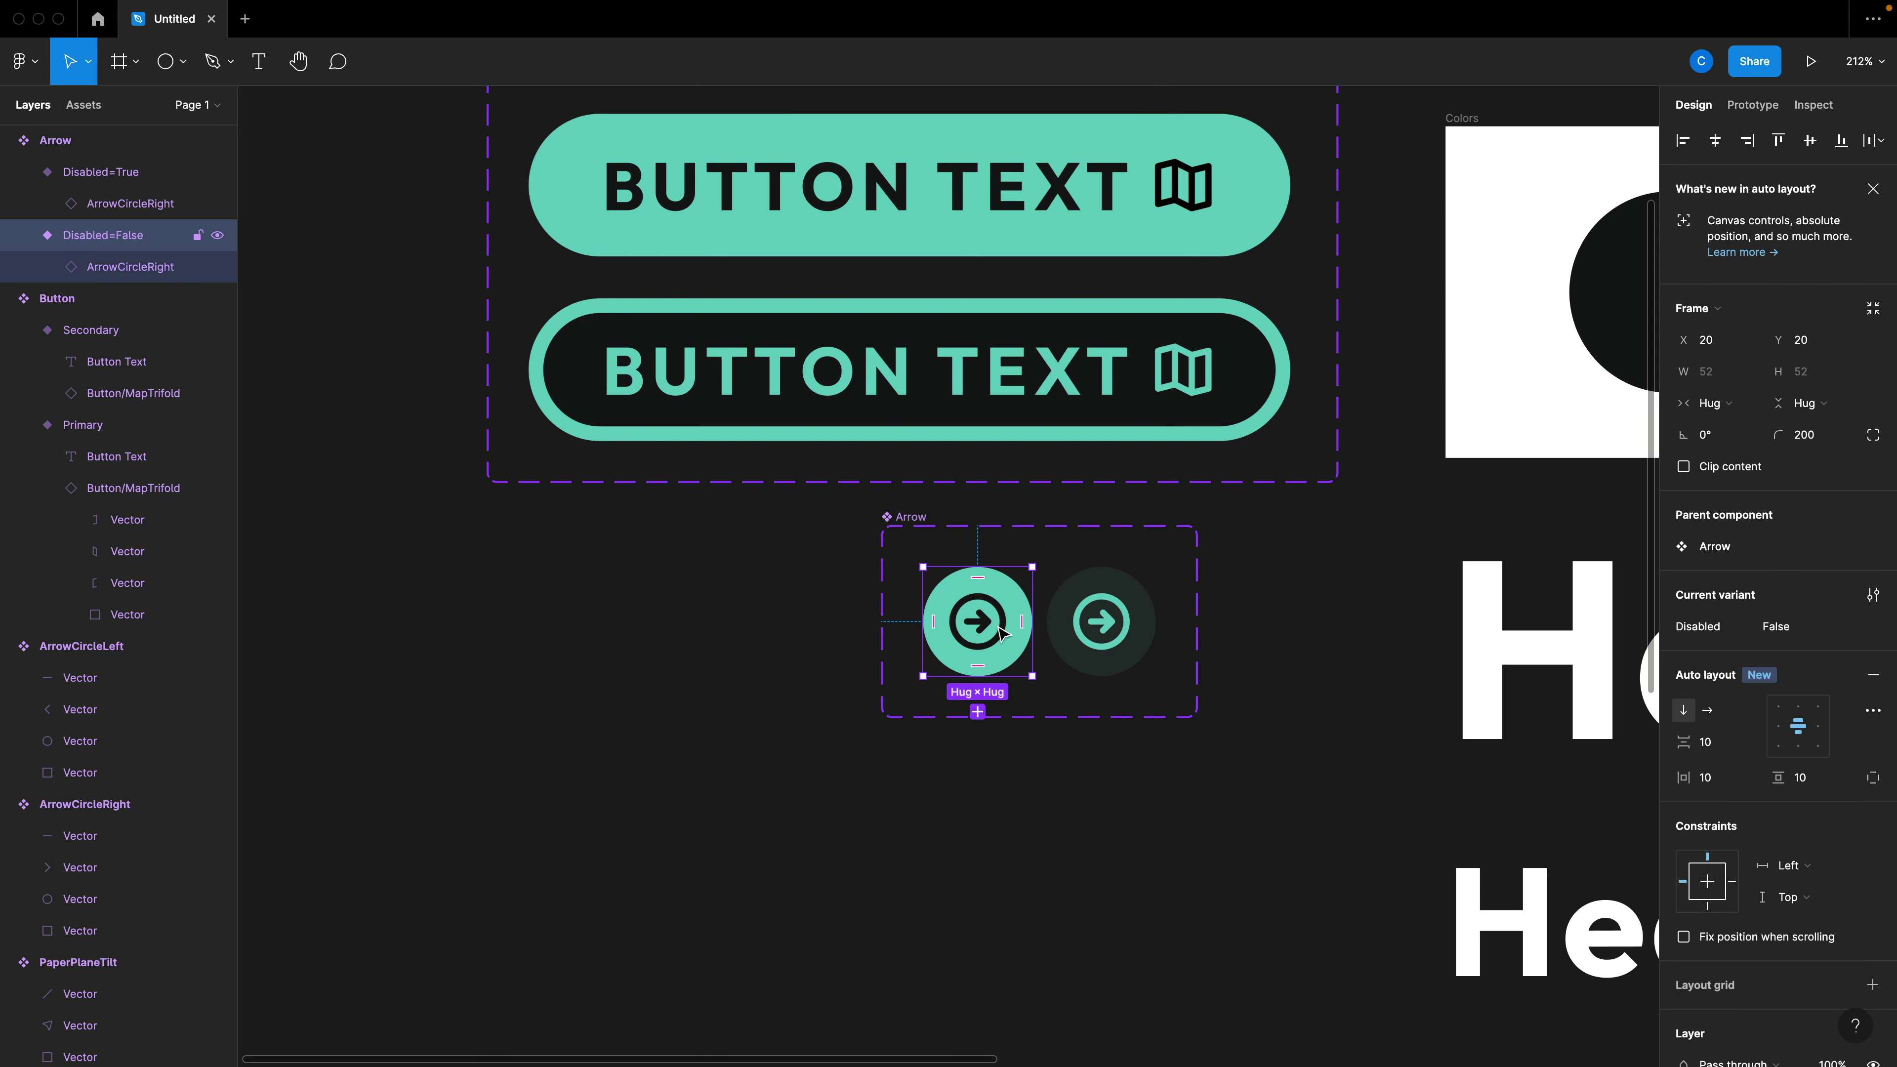
pyautogui.moveTo(997, 629); pyautogui.dragTo(673, 629)
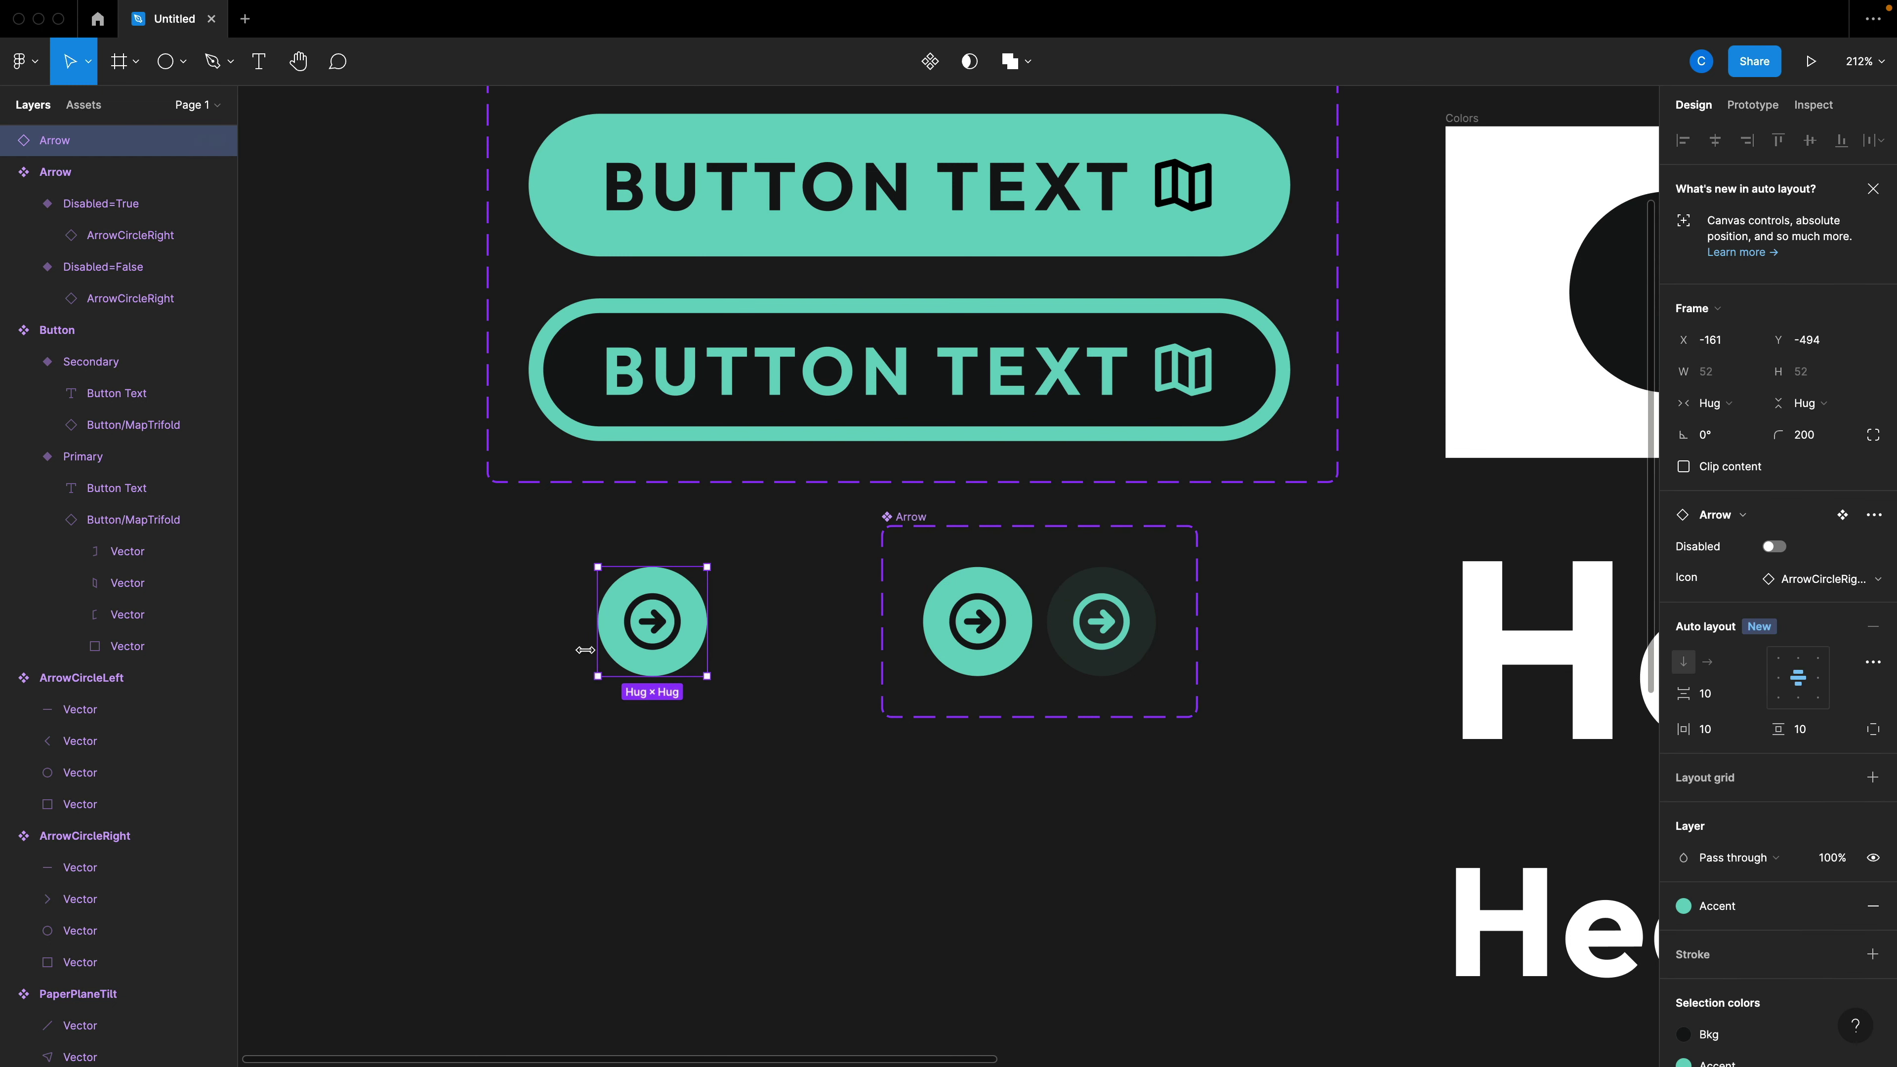
pyautogui.click(1773, 548)
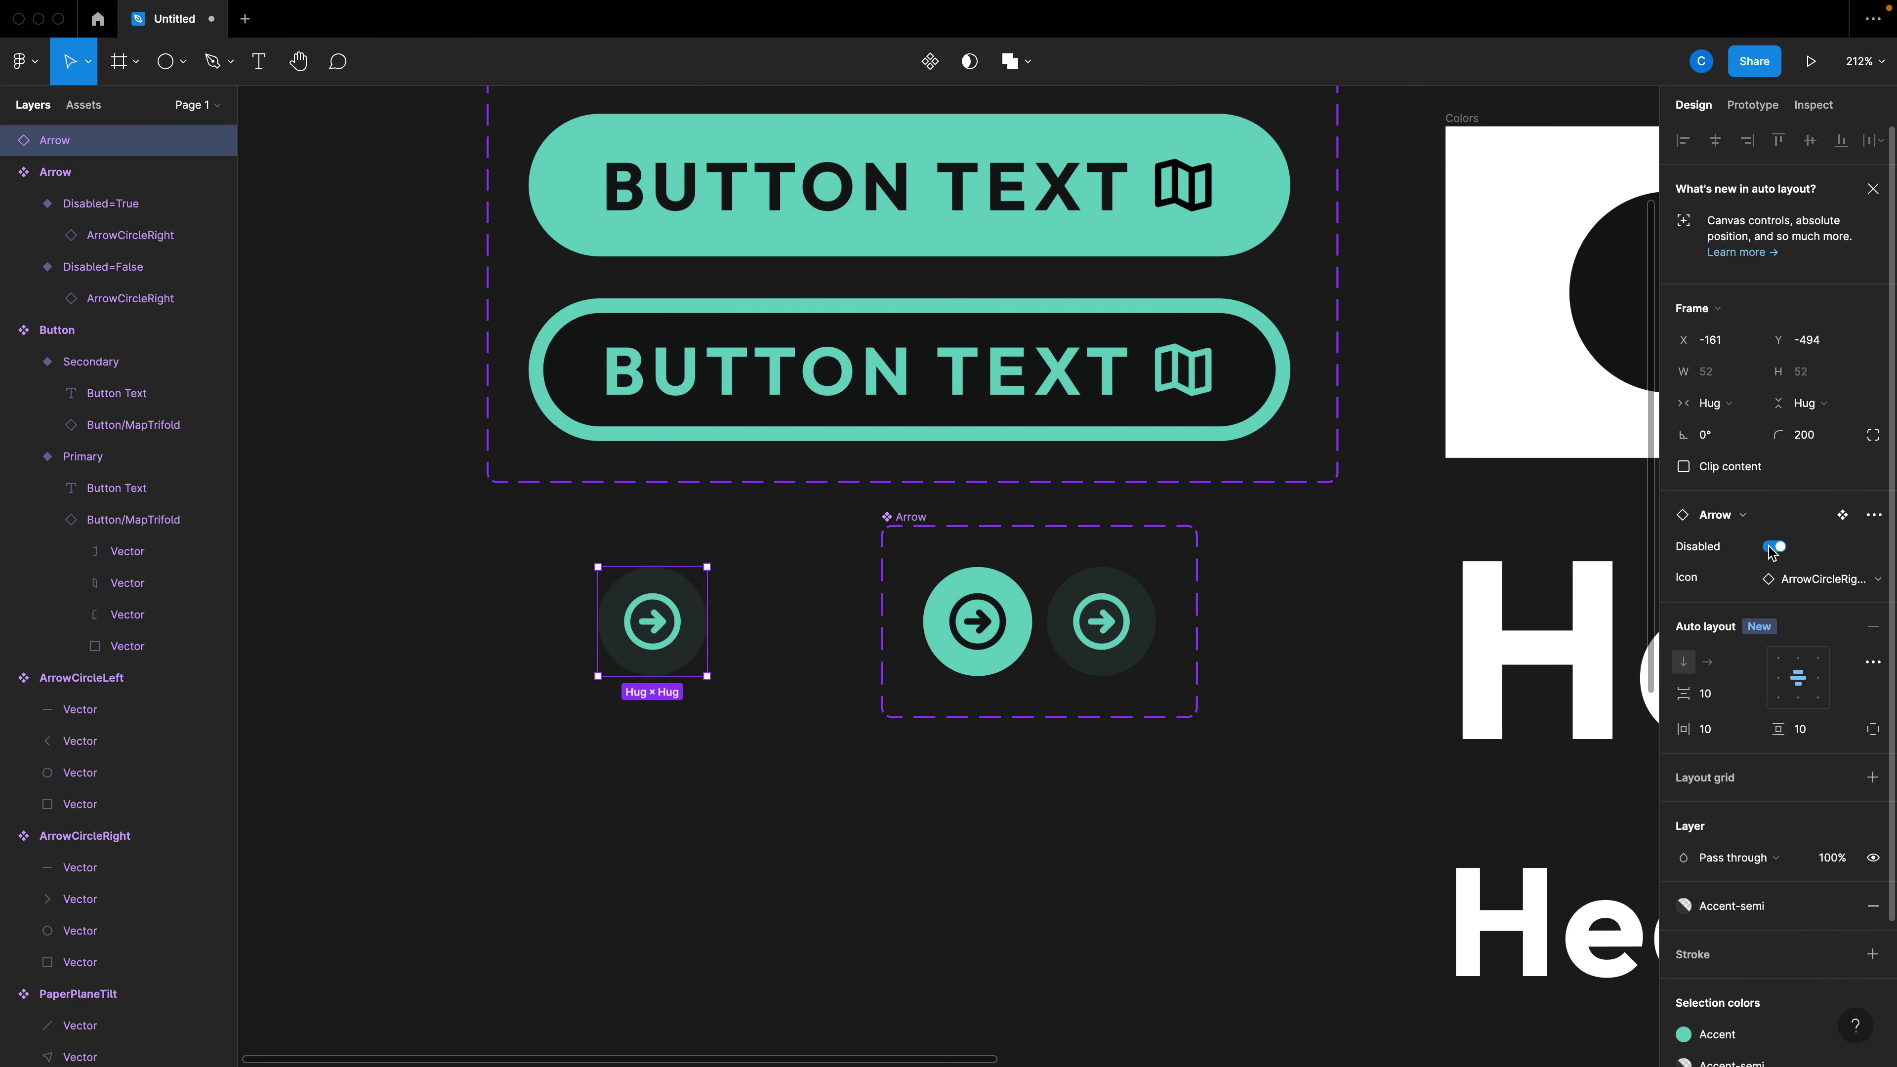
pyautogui.click(1772, 548)
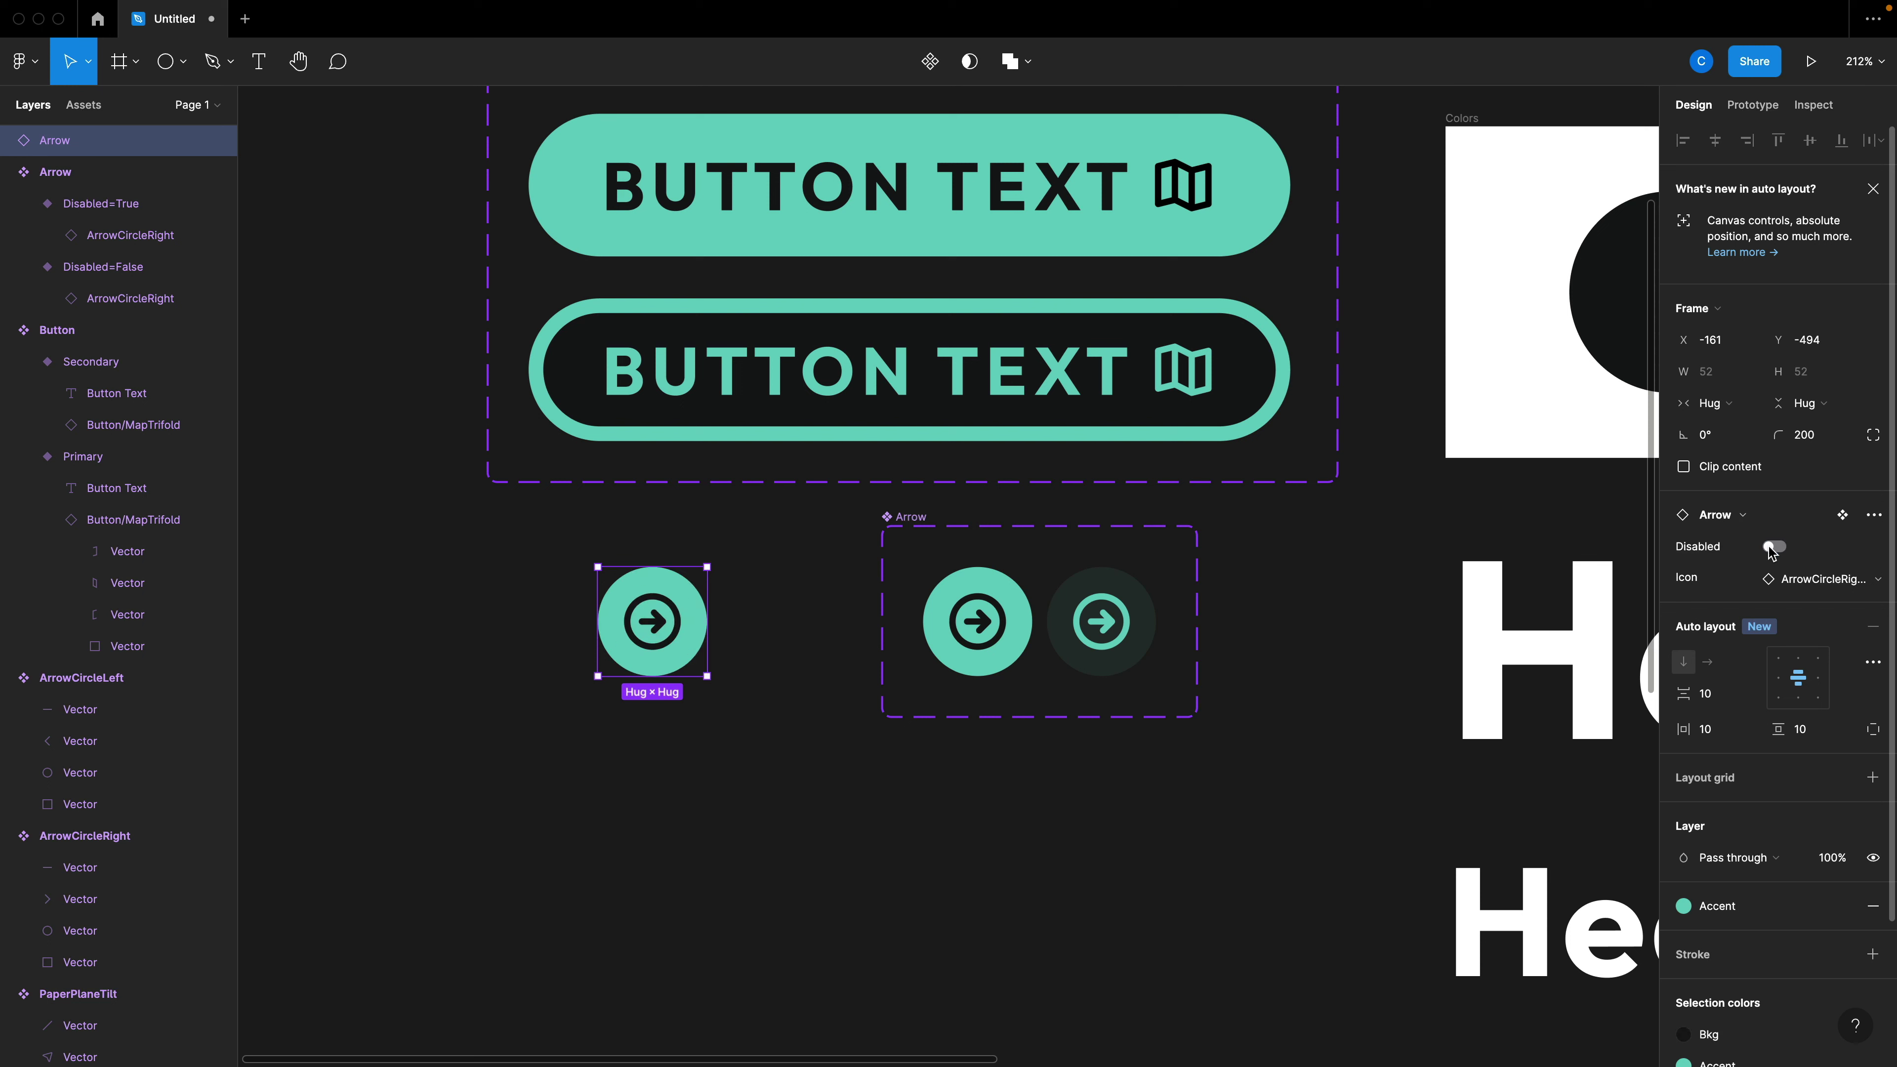
pyautogui.click(1826, 580)
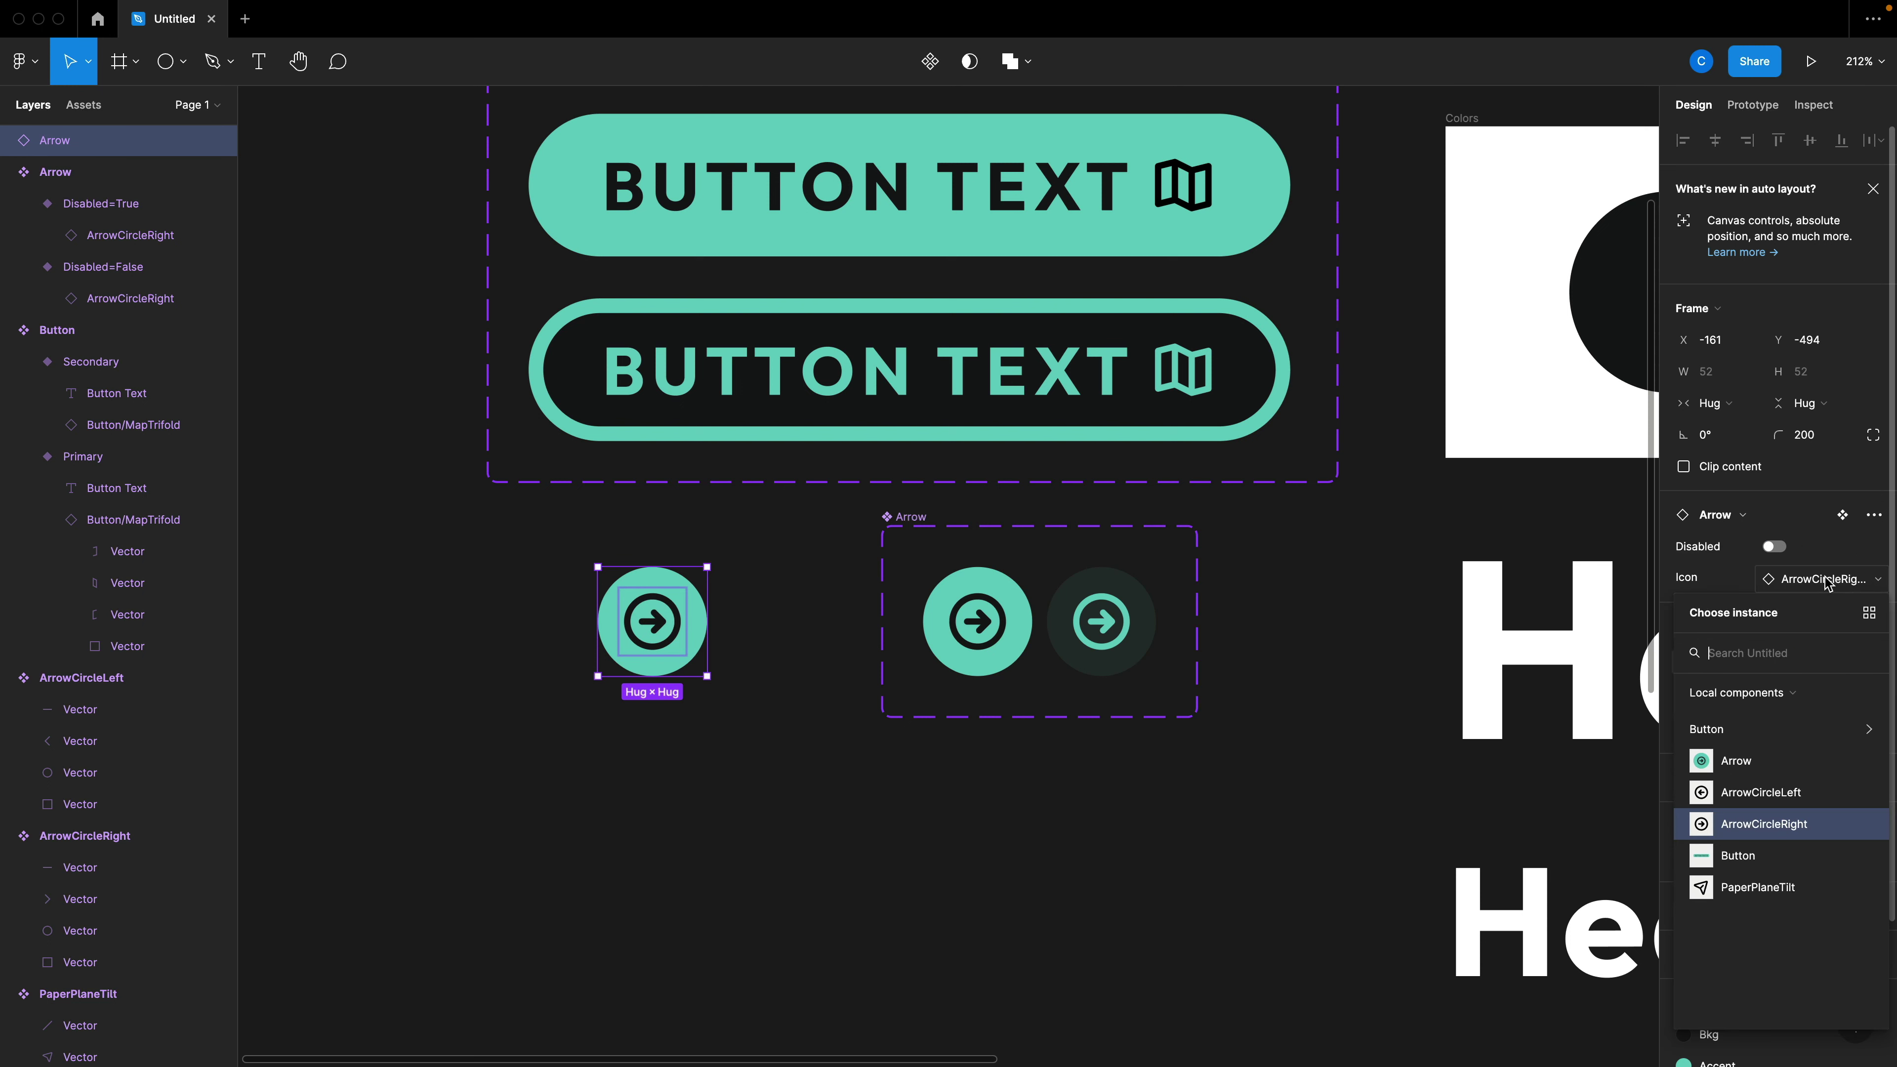
pyautogui.click(1771, 793)
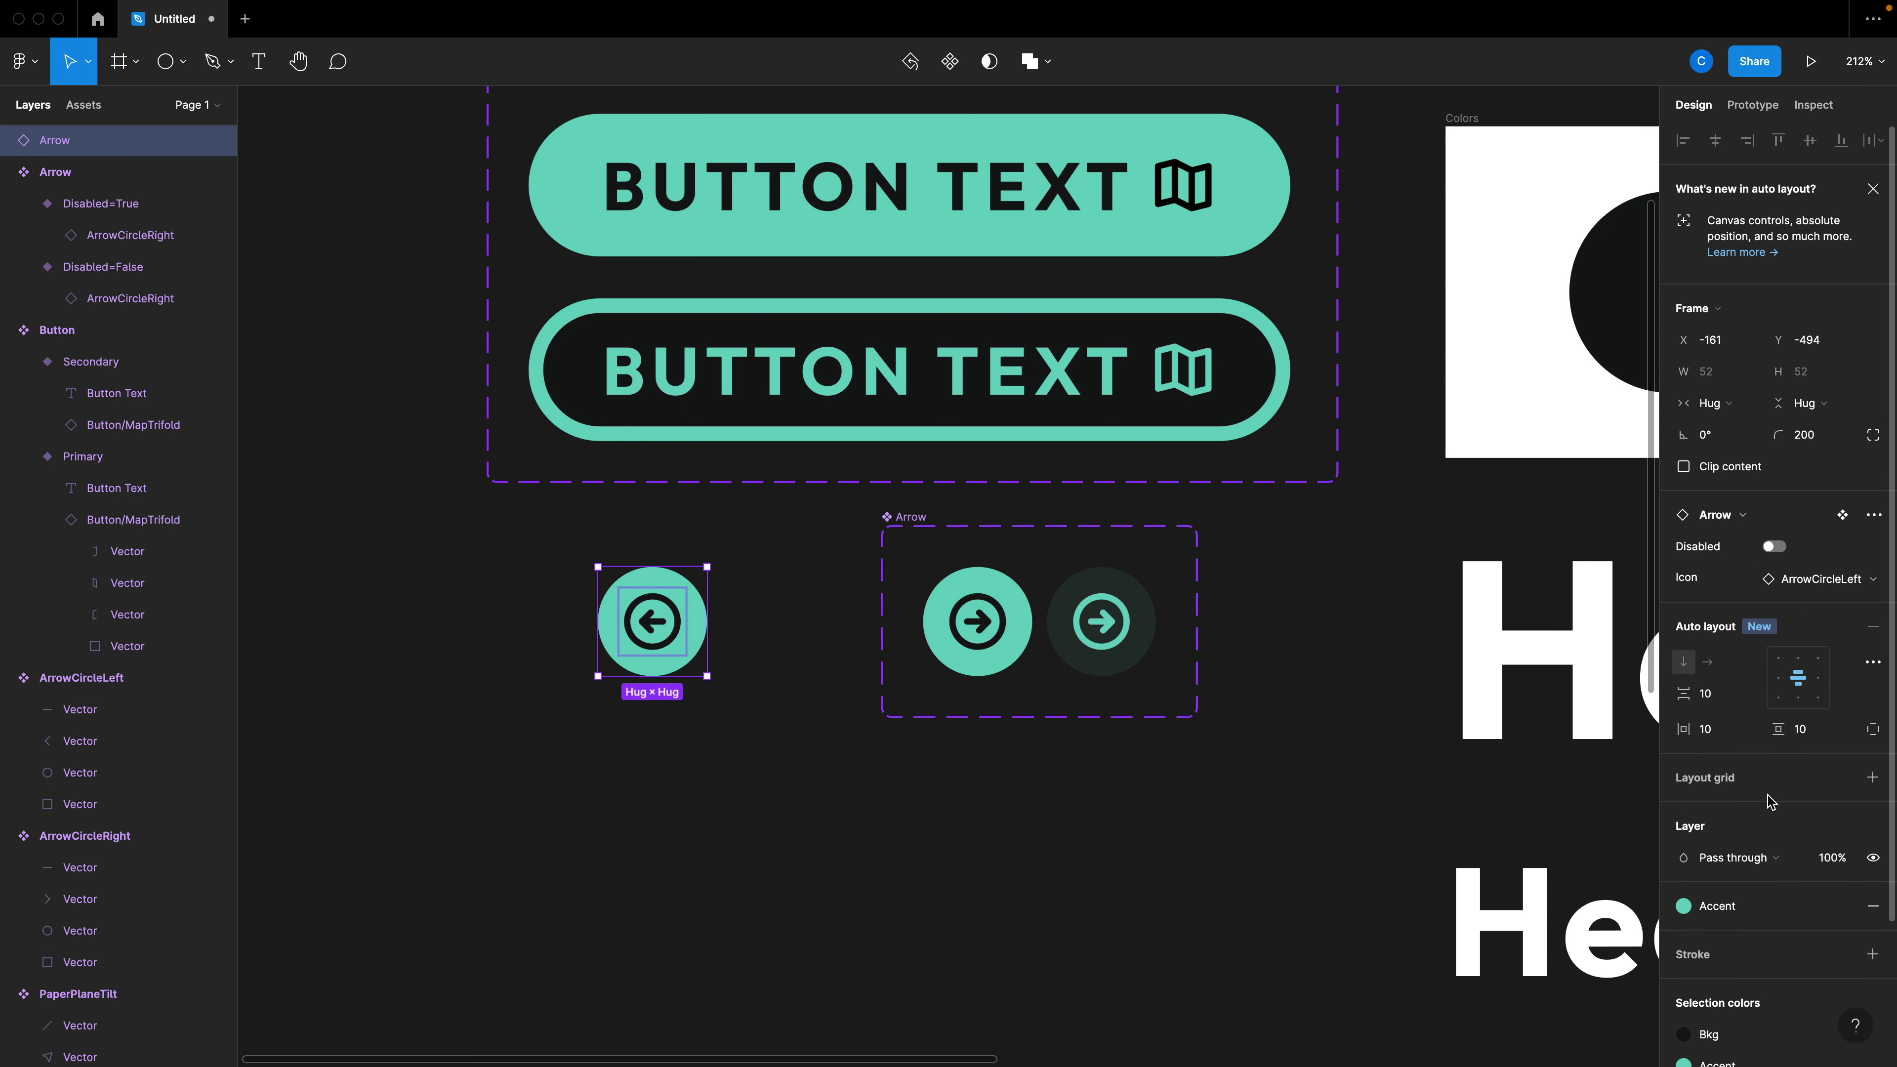
# Toggle the Disabled property on the test instance with the left arrow icon and delete the instance.
pyautogui.click(1771, 548)
pyautogui.click(1772, 548)
pyautogui.click(1773, 548)
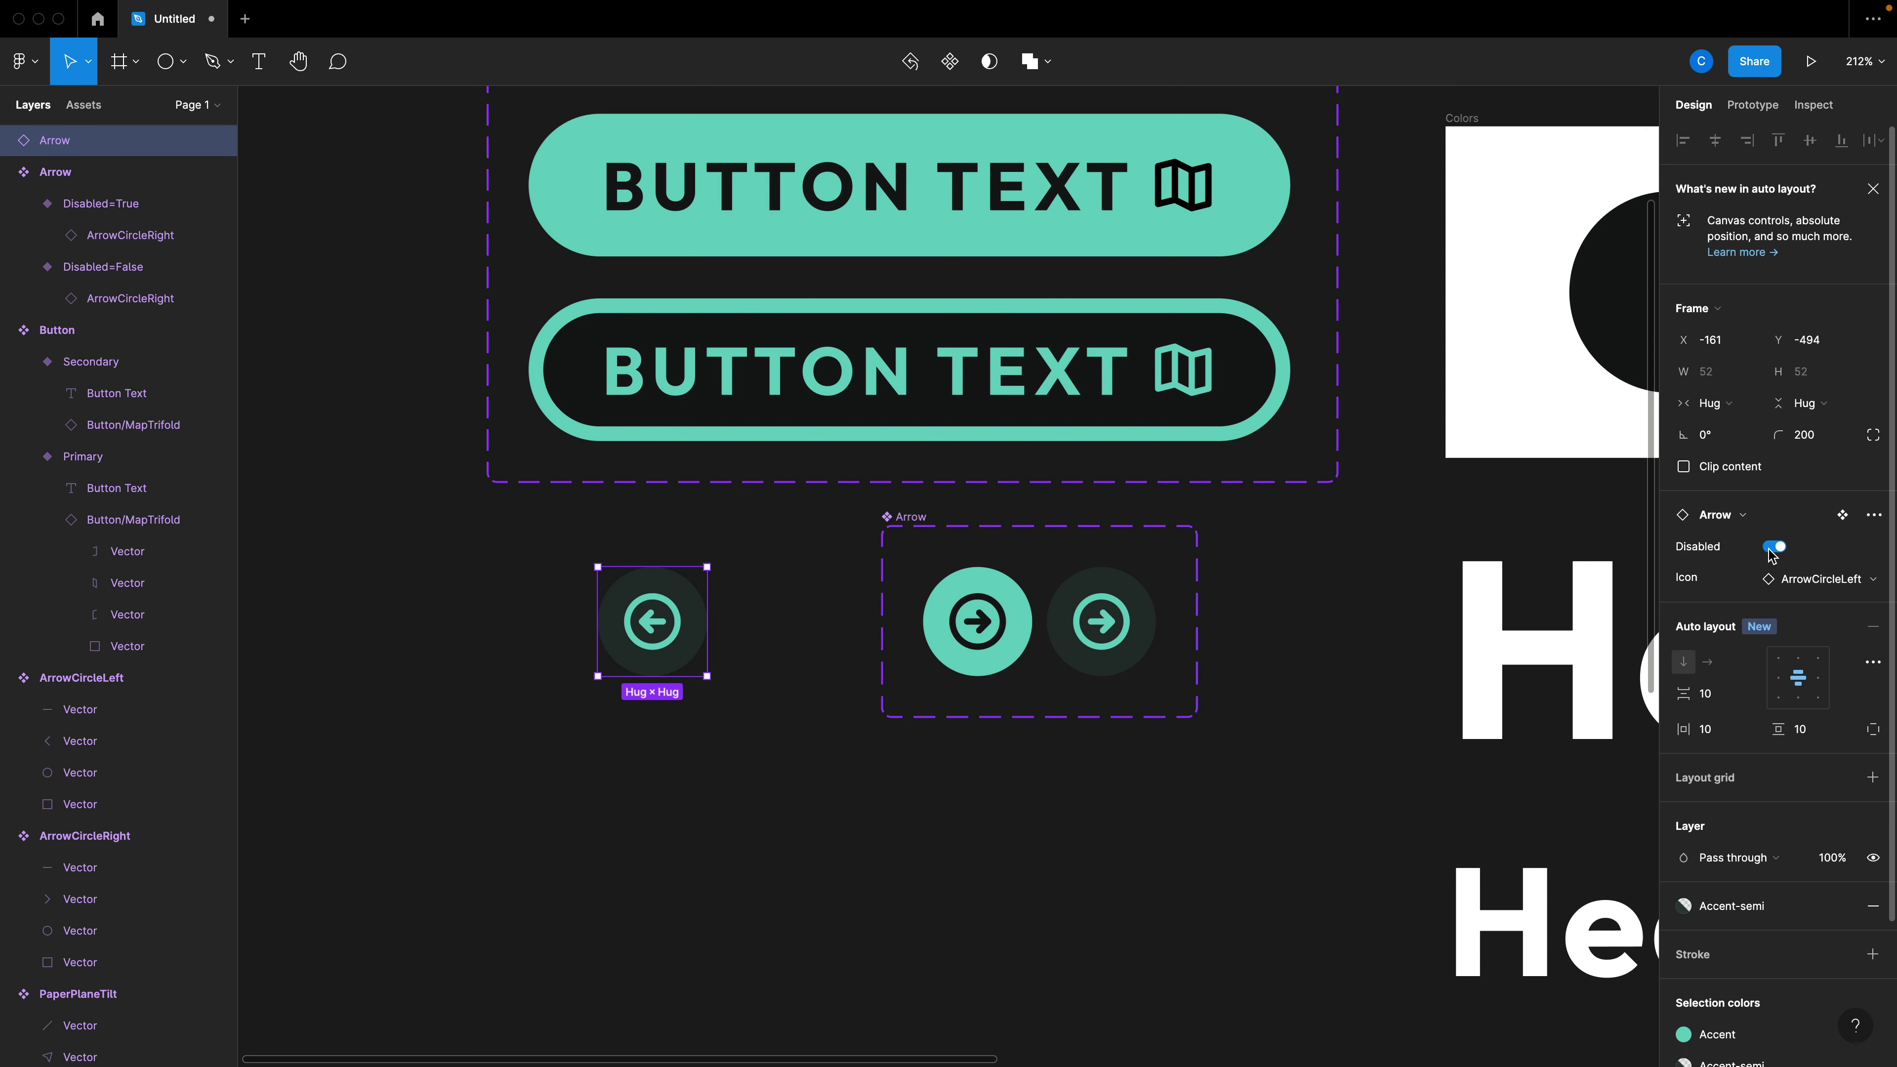
pyautogui.click(1773, 548)
pyautogui.click(1773, 548)
pyautogui.moveTo(765, 599); pyautogui.dragTo(589, 654)
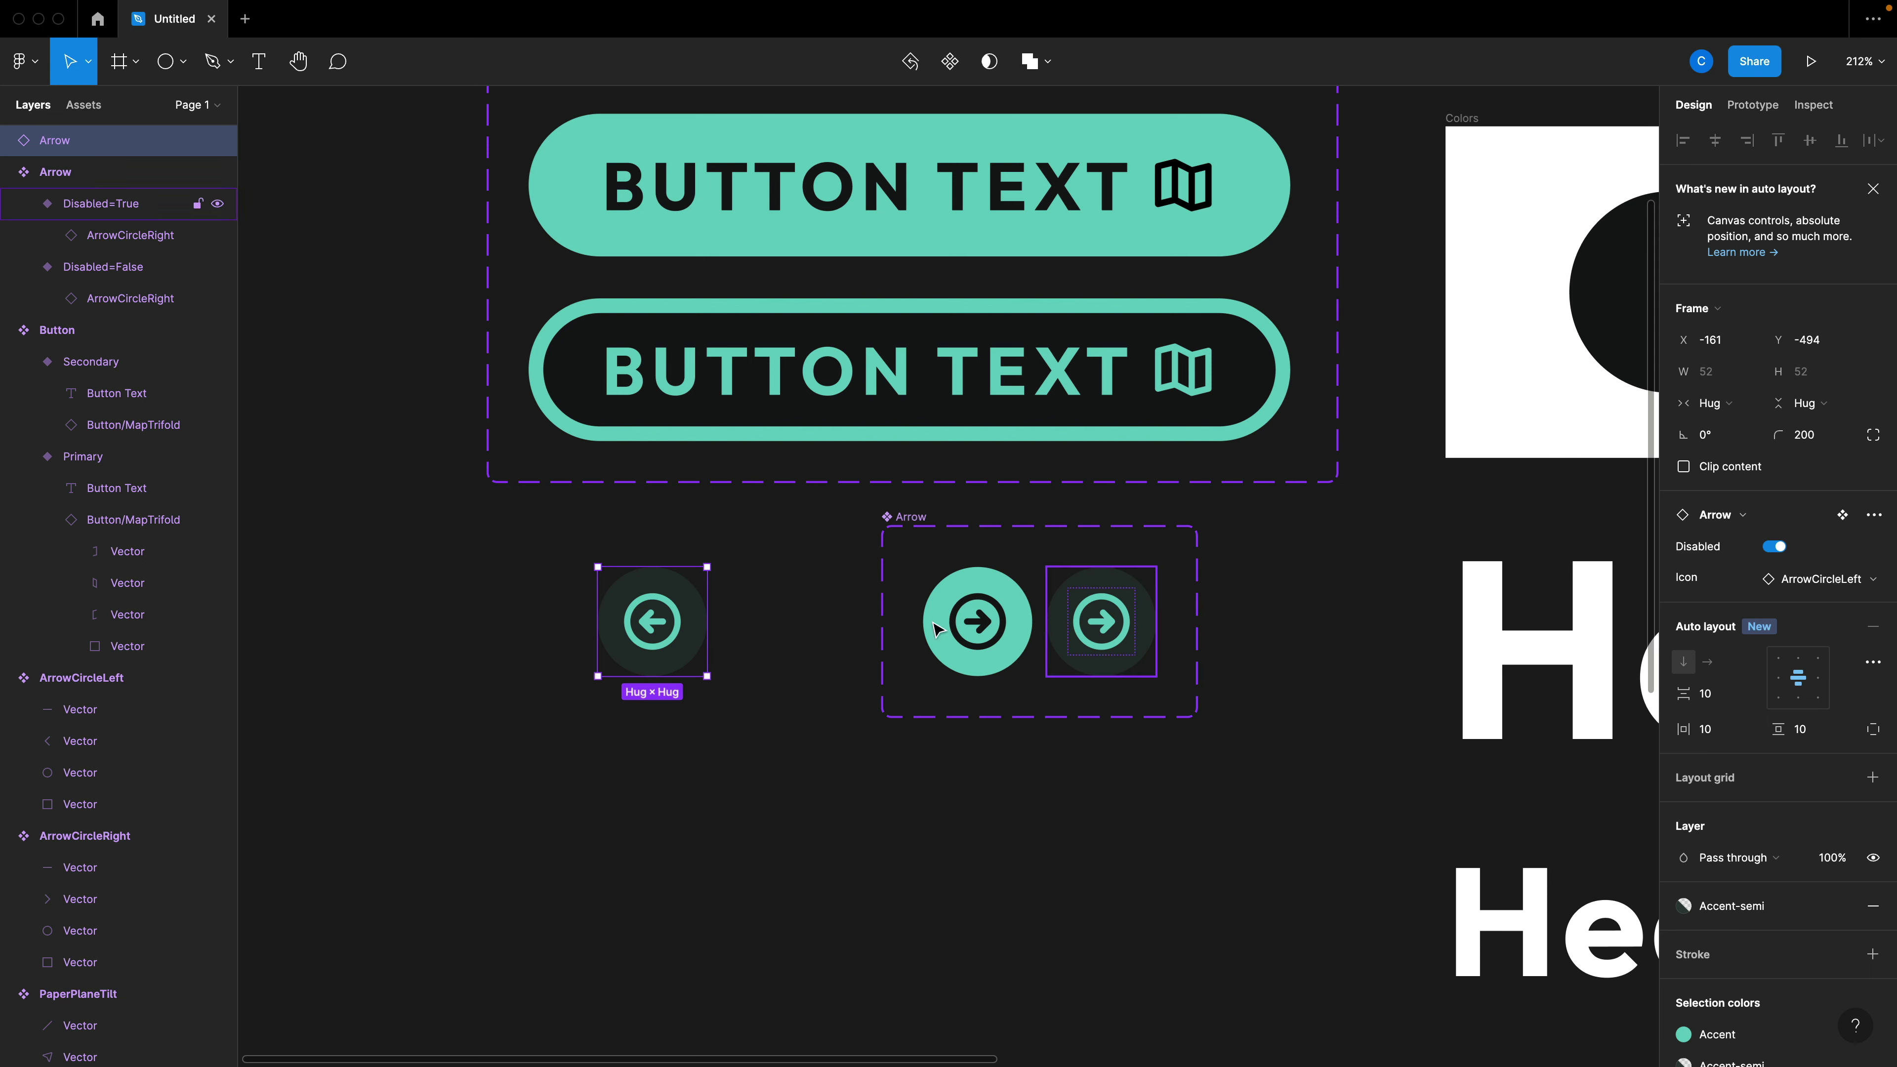
pyautogui.click(1154, 755)
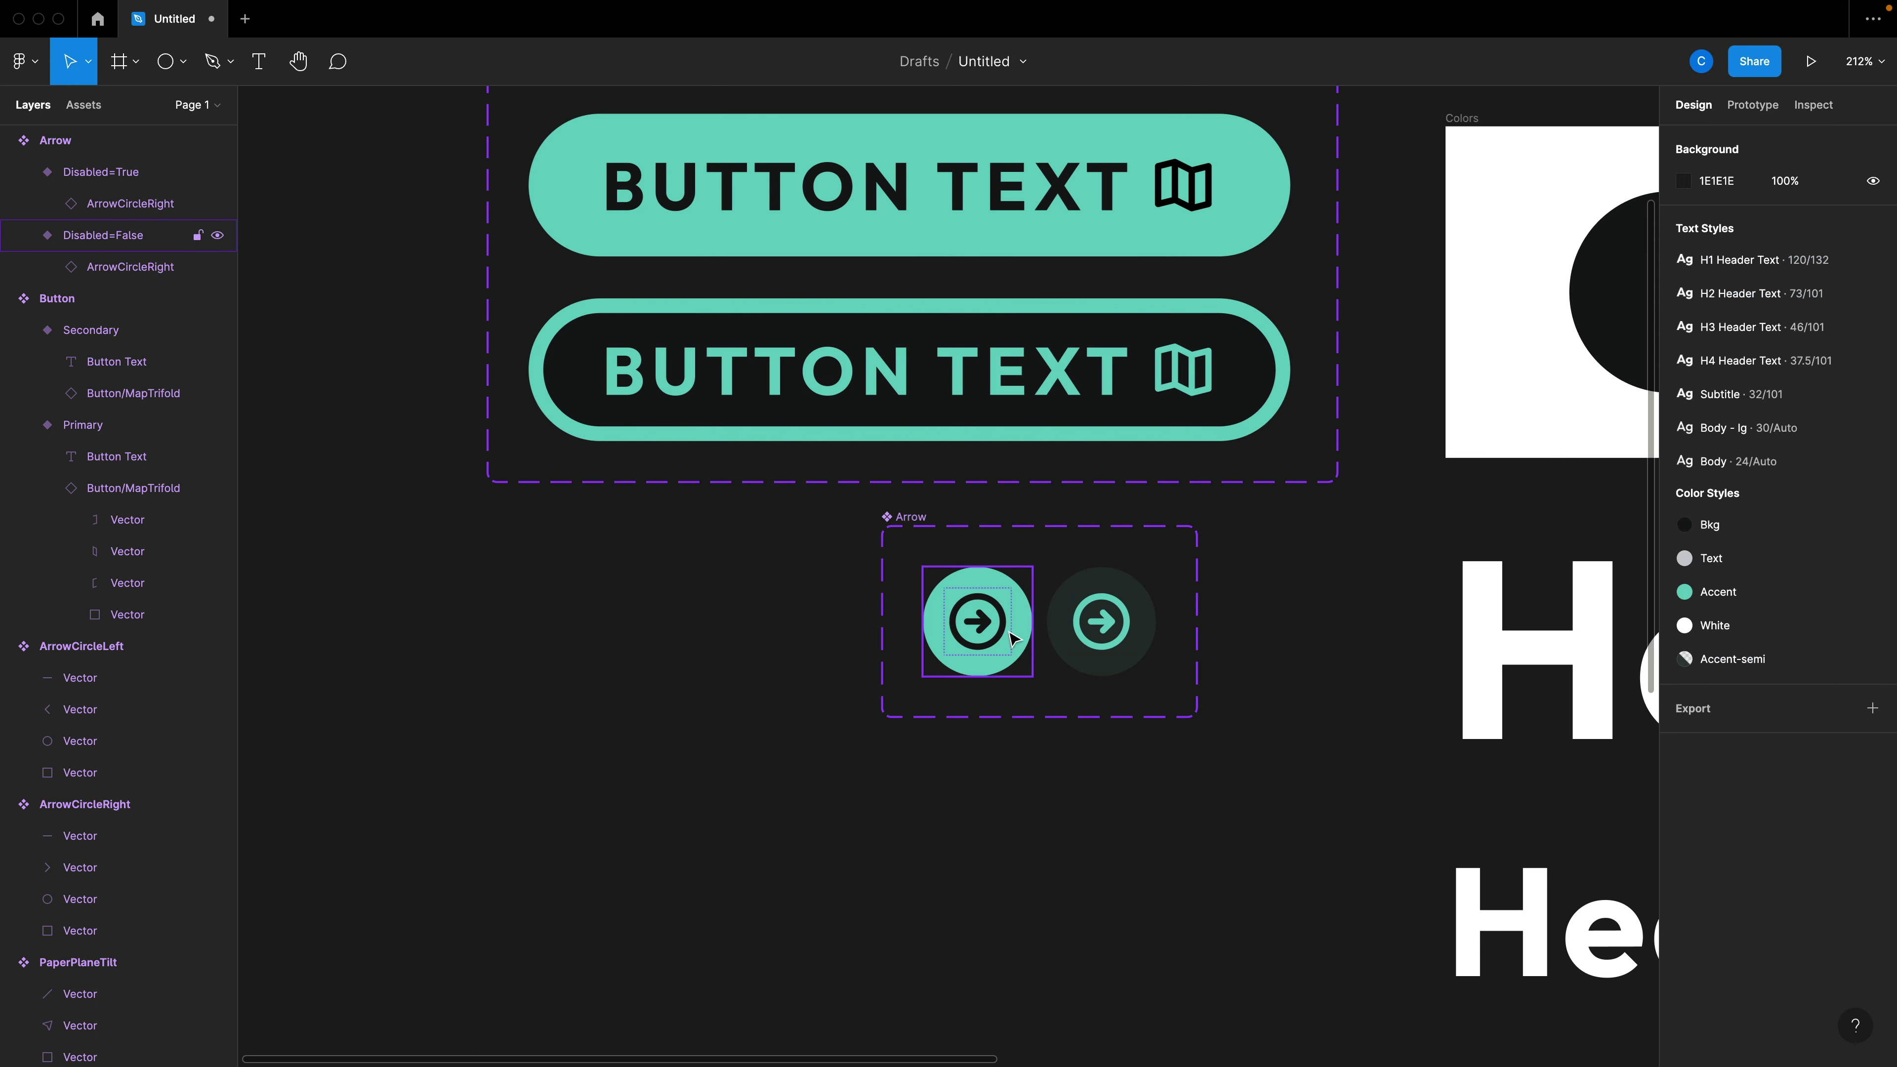
# Move the Arrow component set directly below the Button component set, aligned with its right edge.
pyautogui.scroll(-3, 1220, 741)
pyautogui.moveTo(1222, 741); pyautogui.dragTo(1131, 617)
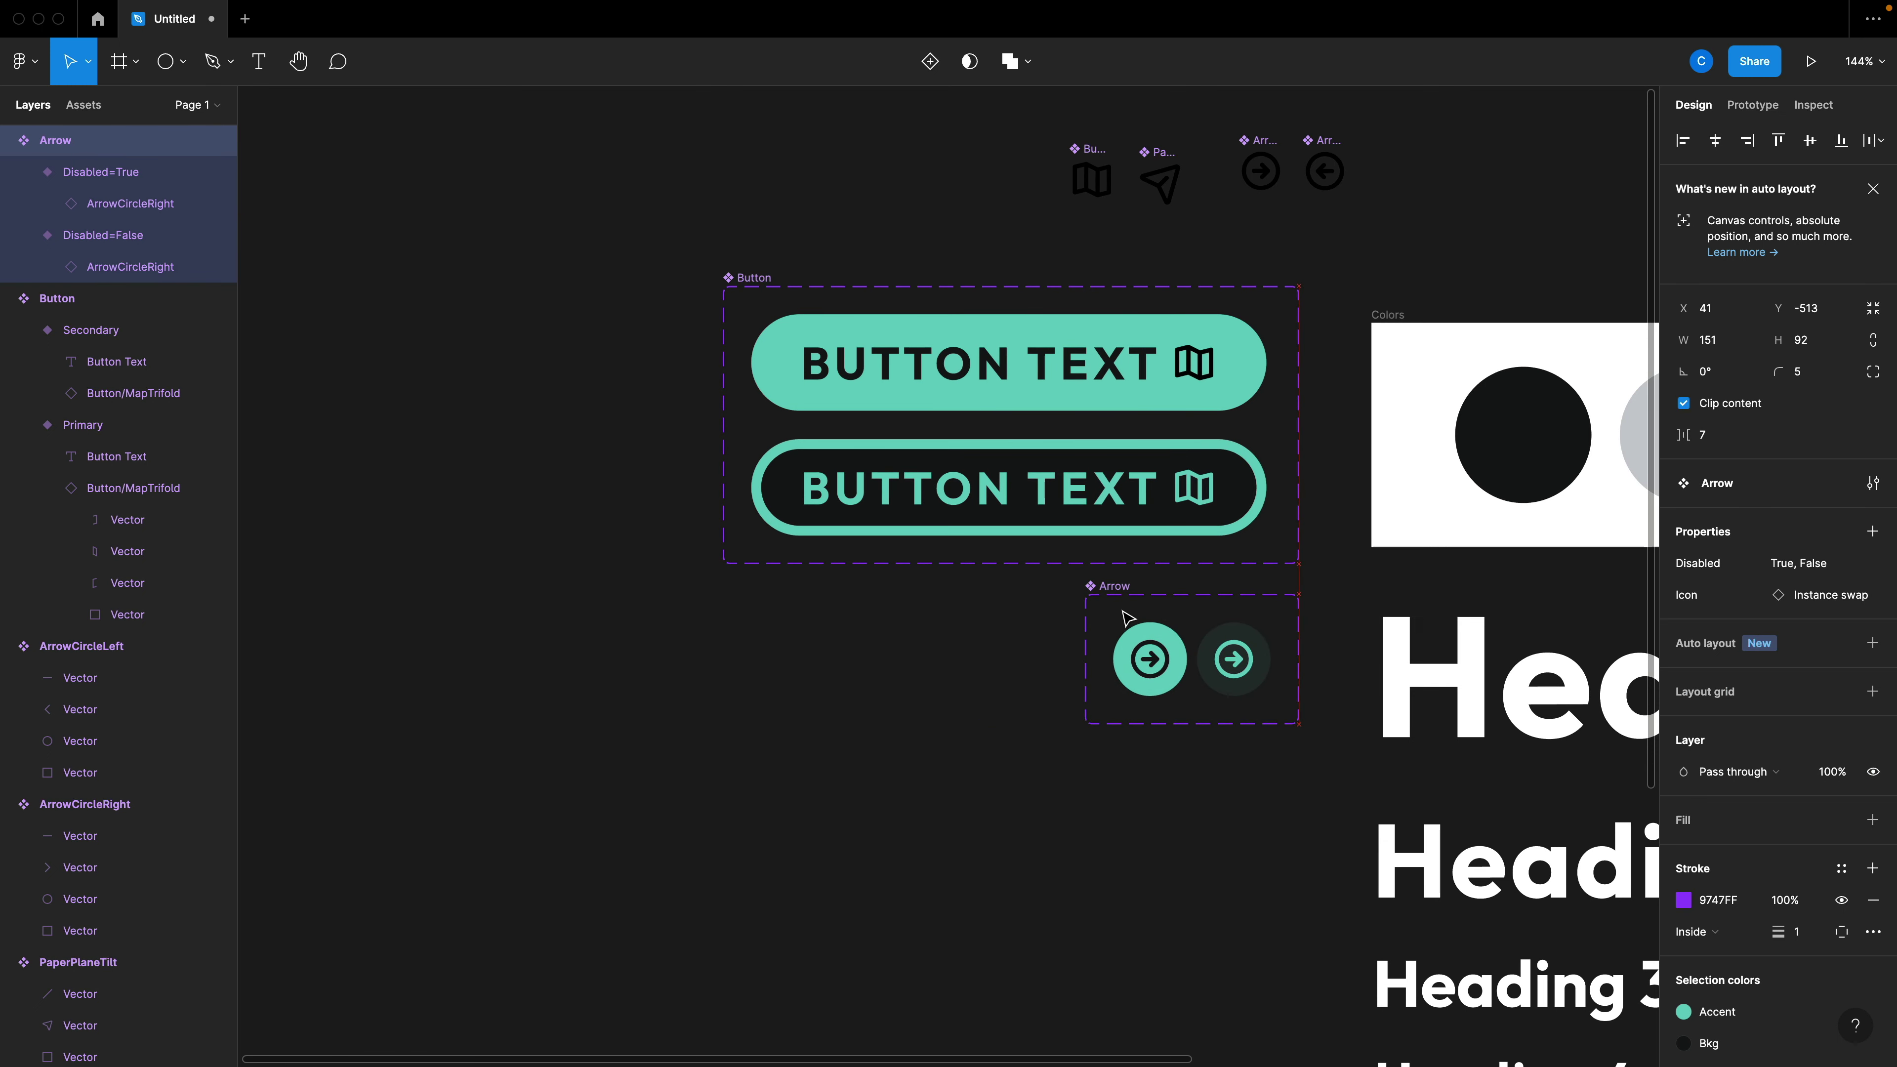
pyautogui.click(1240, 825)
# Review the style guide's components, color swatches and heading text styles.
pyautogui.scroll(2, 1223, 805)
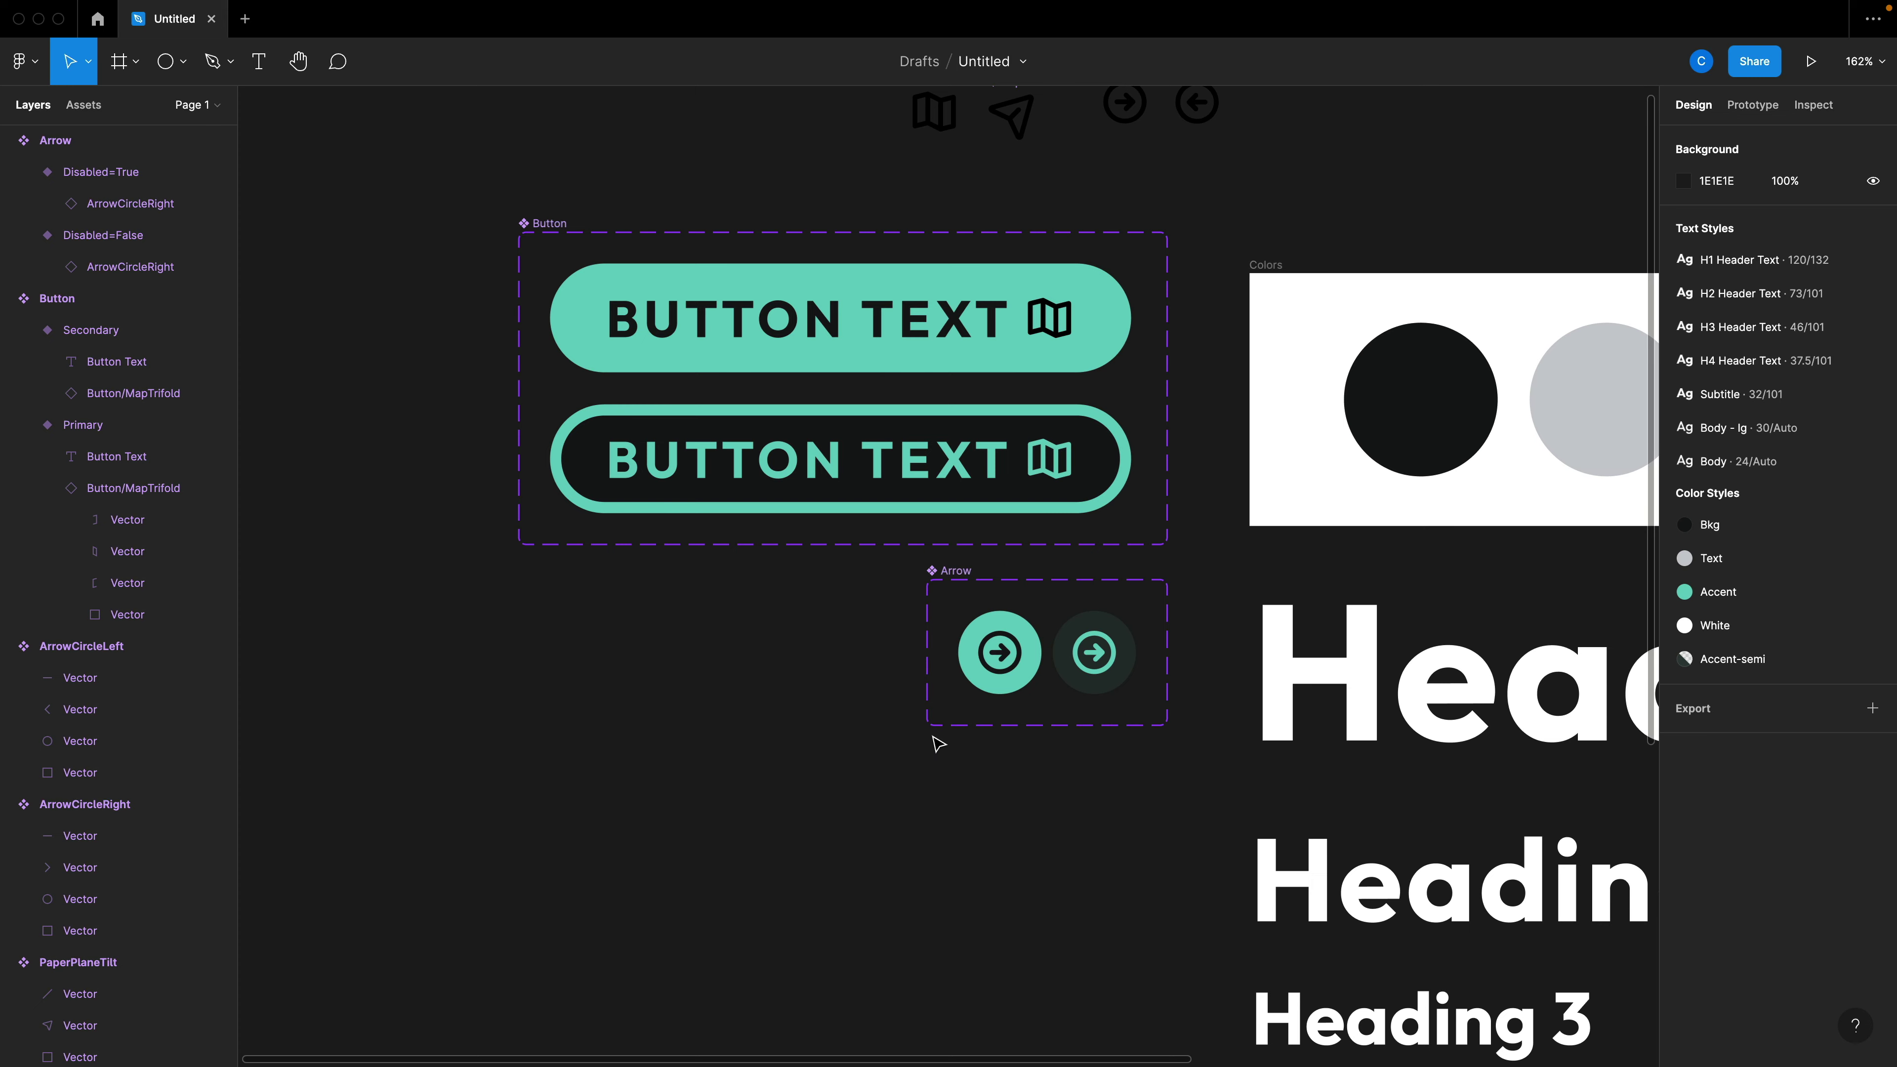
pyautogui.scroll(-5, 938, 743)
pyautogui.scroll(-2, 1054, 781)
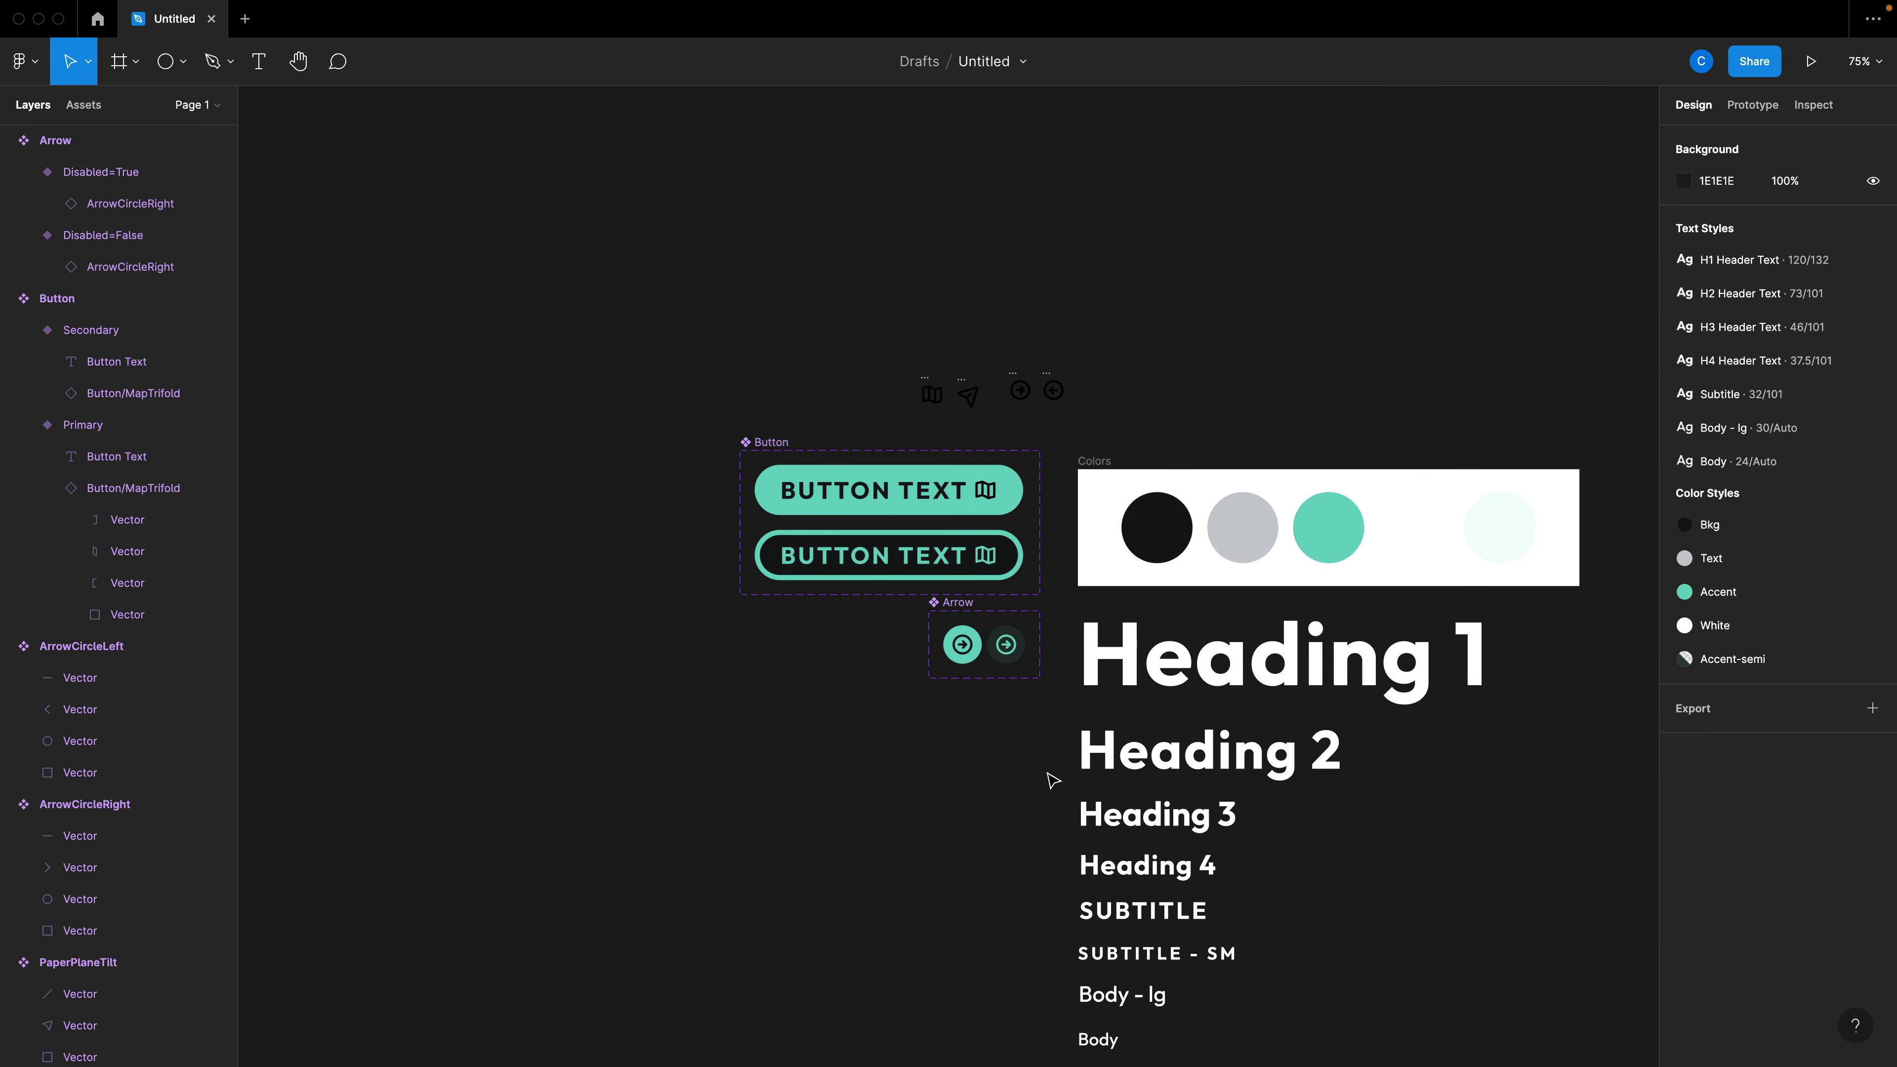
pyautogui.hscroll(3, 1081, 772)
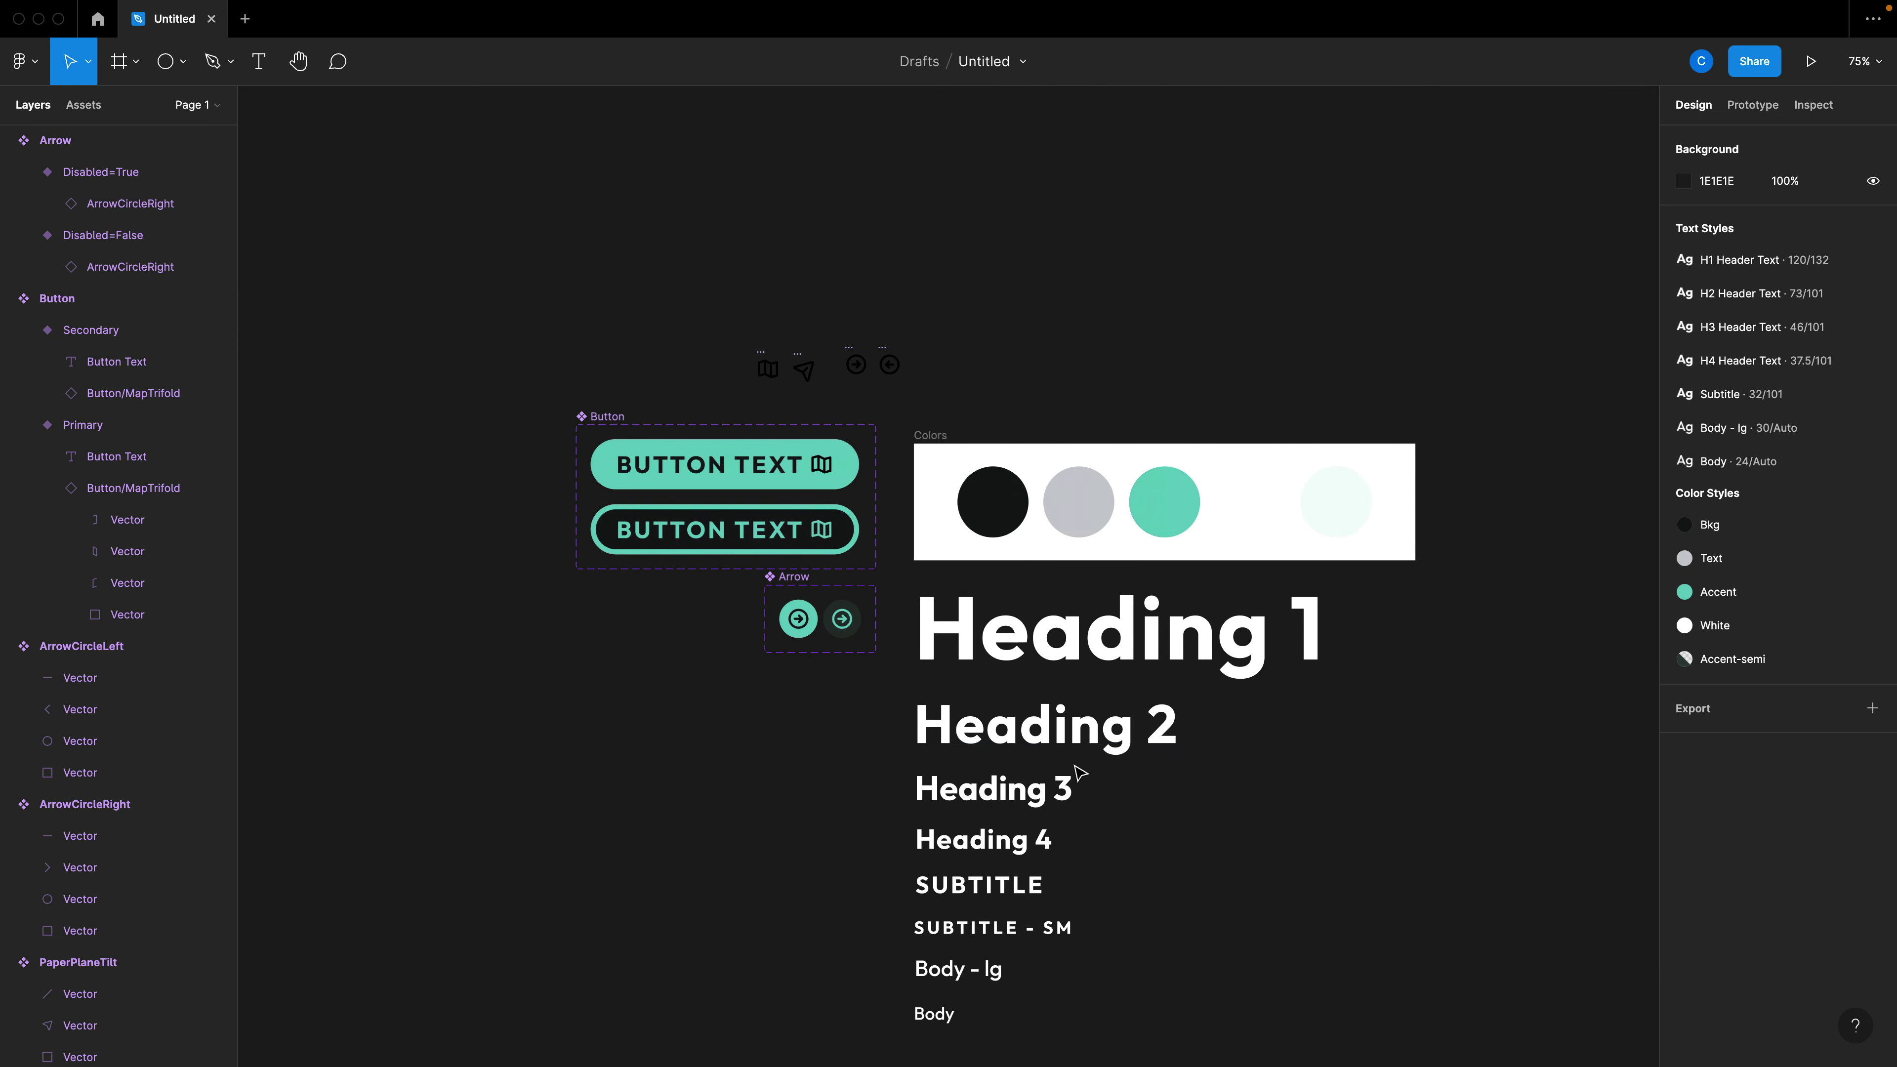
pyautogui.scroll(5, 814, 553)
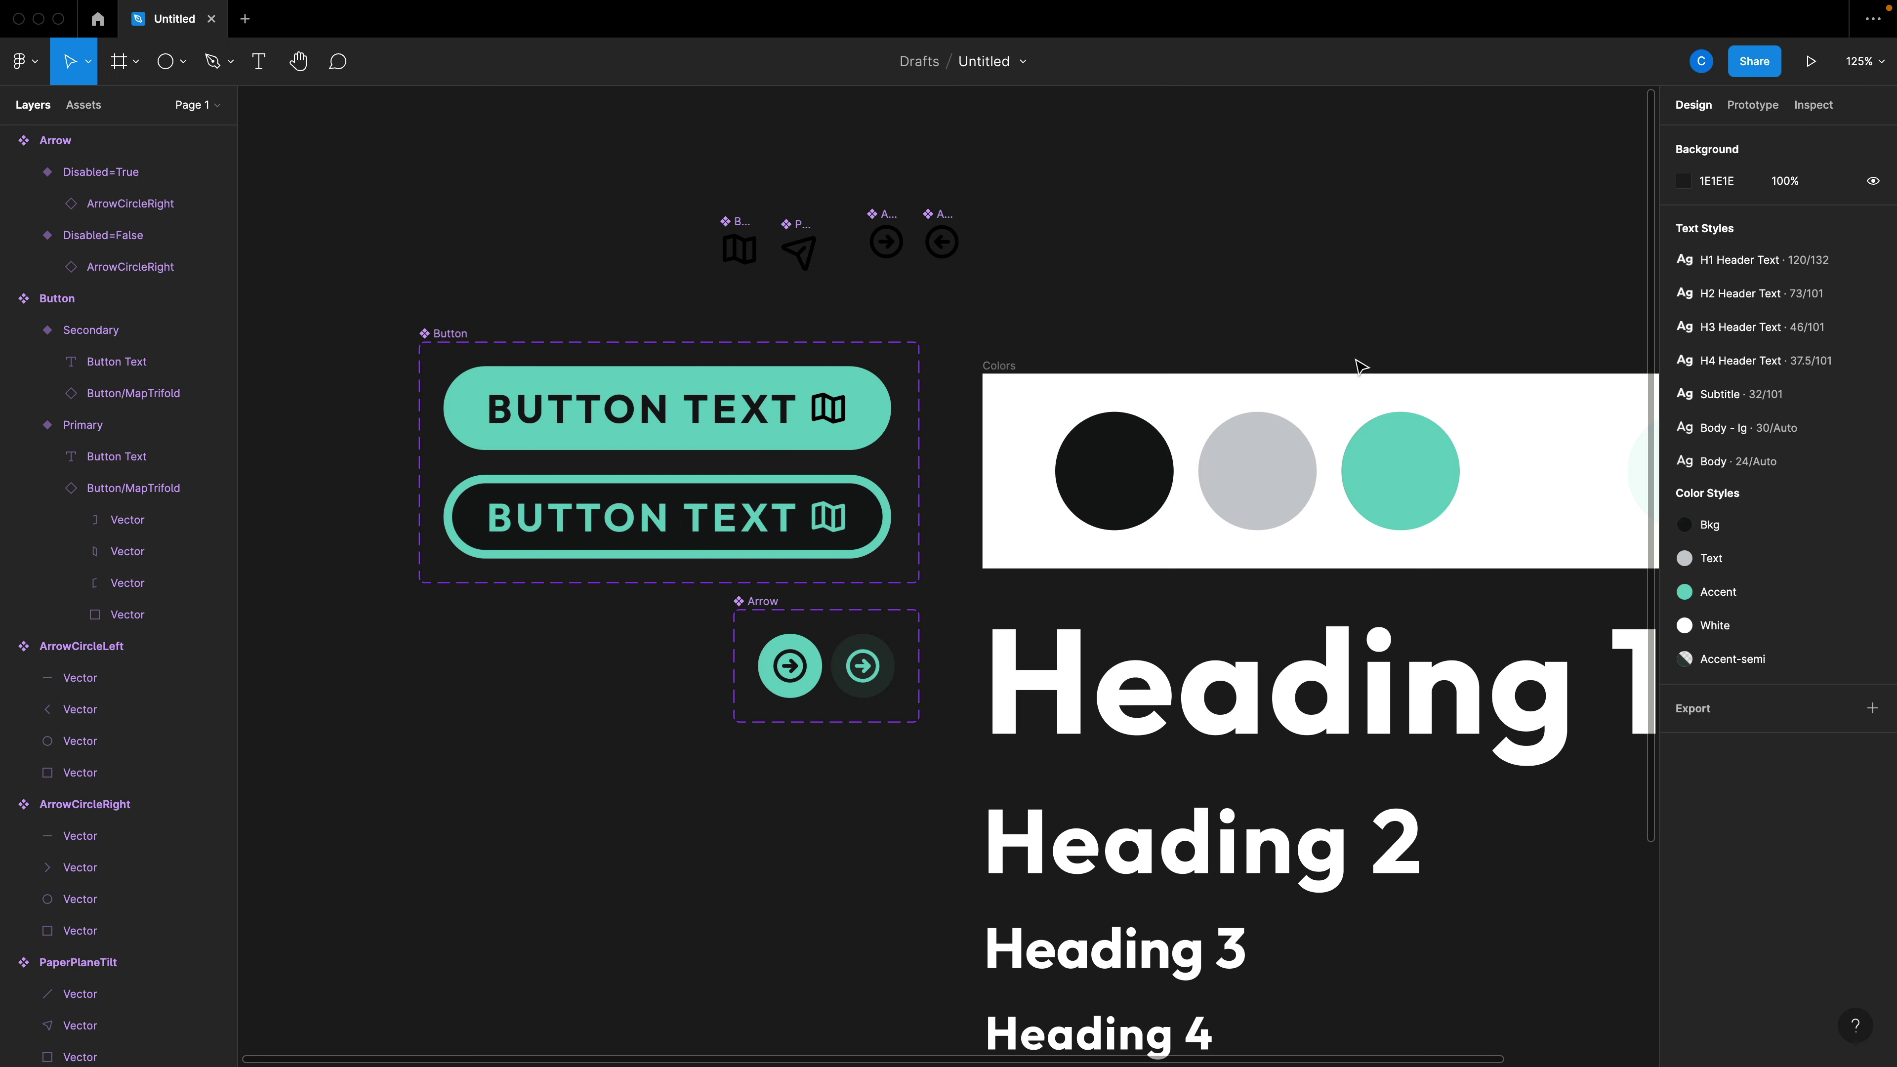
pyautogui.click(1221, 472)
pyautogui.click(1363, 714)
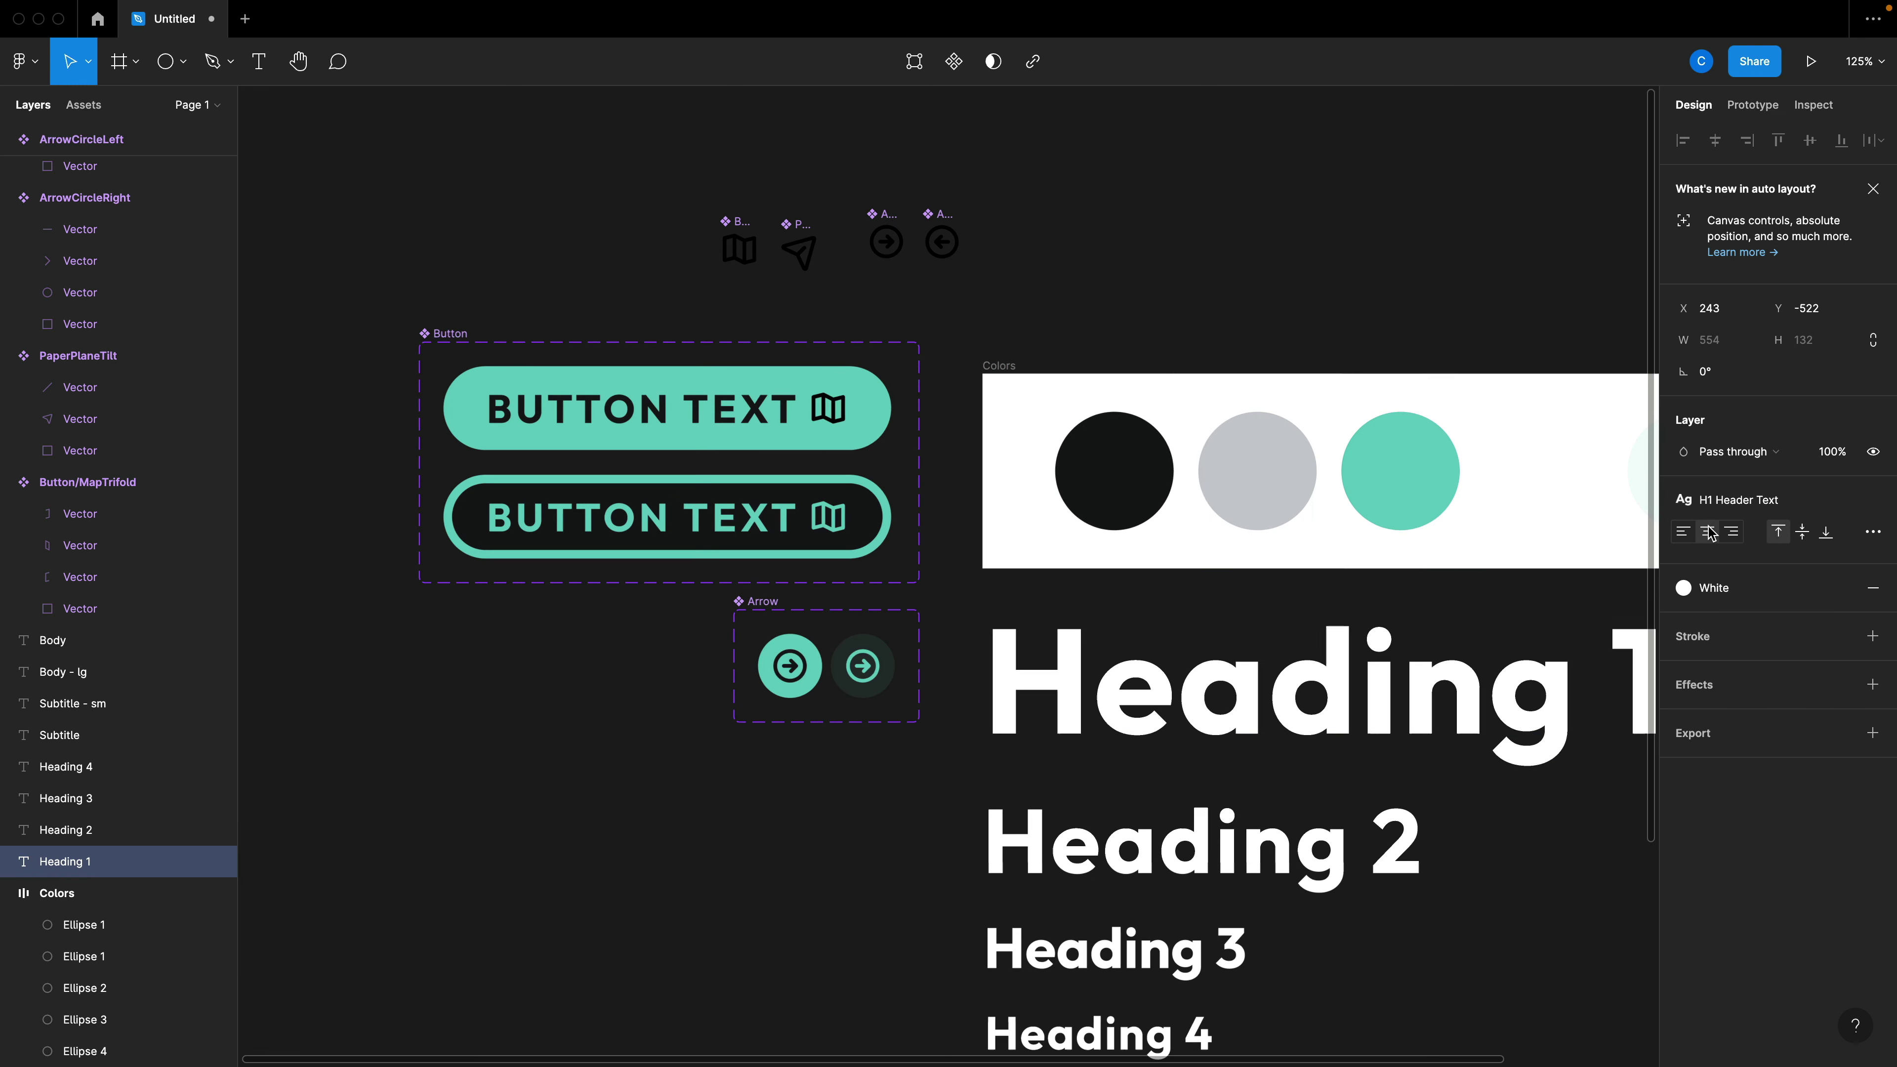
pyautogui.click(1282, 335)
pyautogui.scroll(-2, 1275, 727)
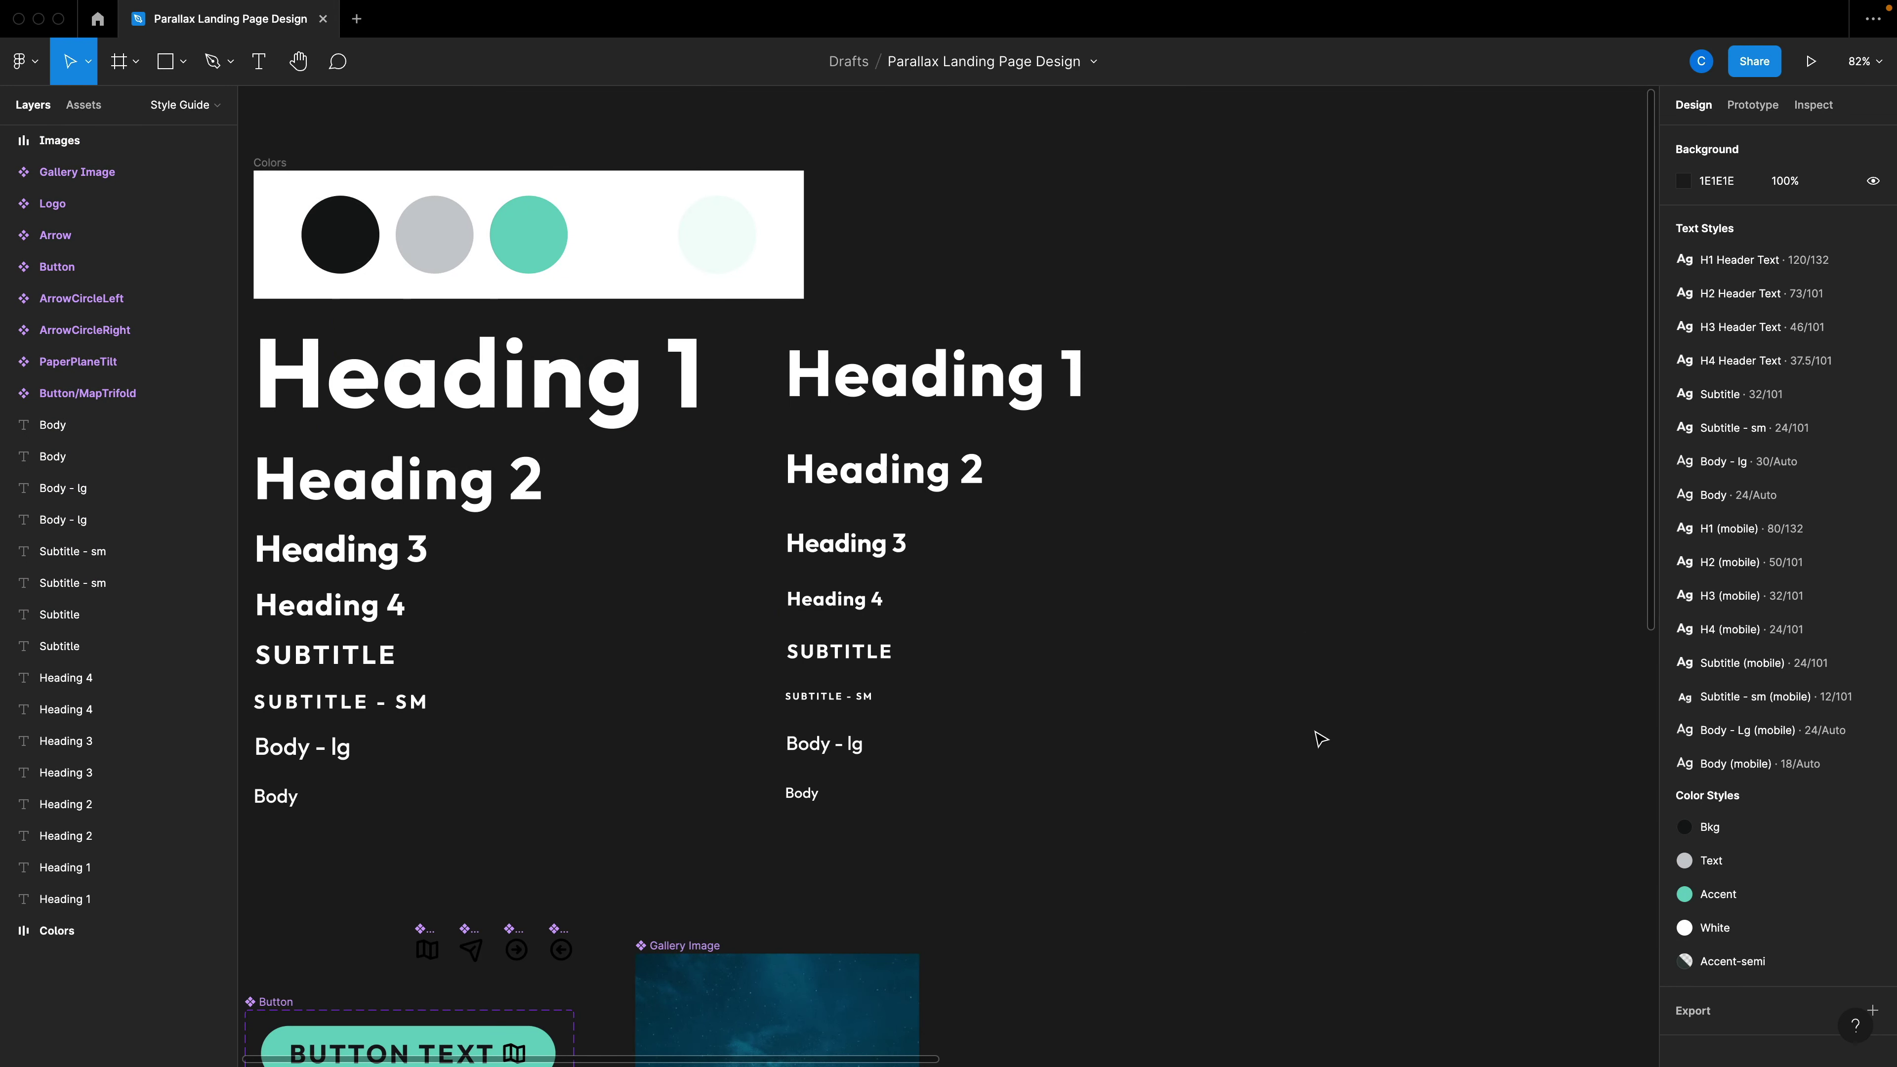
# In the Parallax Landing Page Design file, examine the mobile text samples, the Logo and Gallery Image components, and the Images frame.
pyautogui.click(1743, 565)
pyautogui.moveTo(1121, 793); pyautogui.dragTo(877, 749)
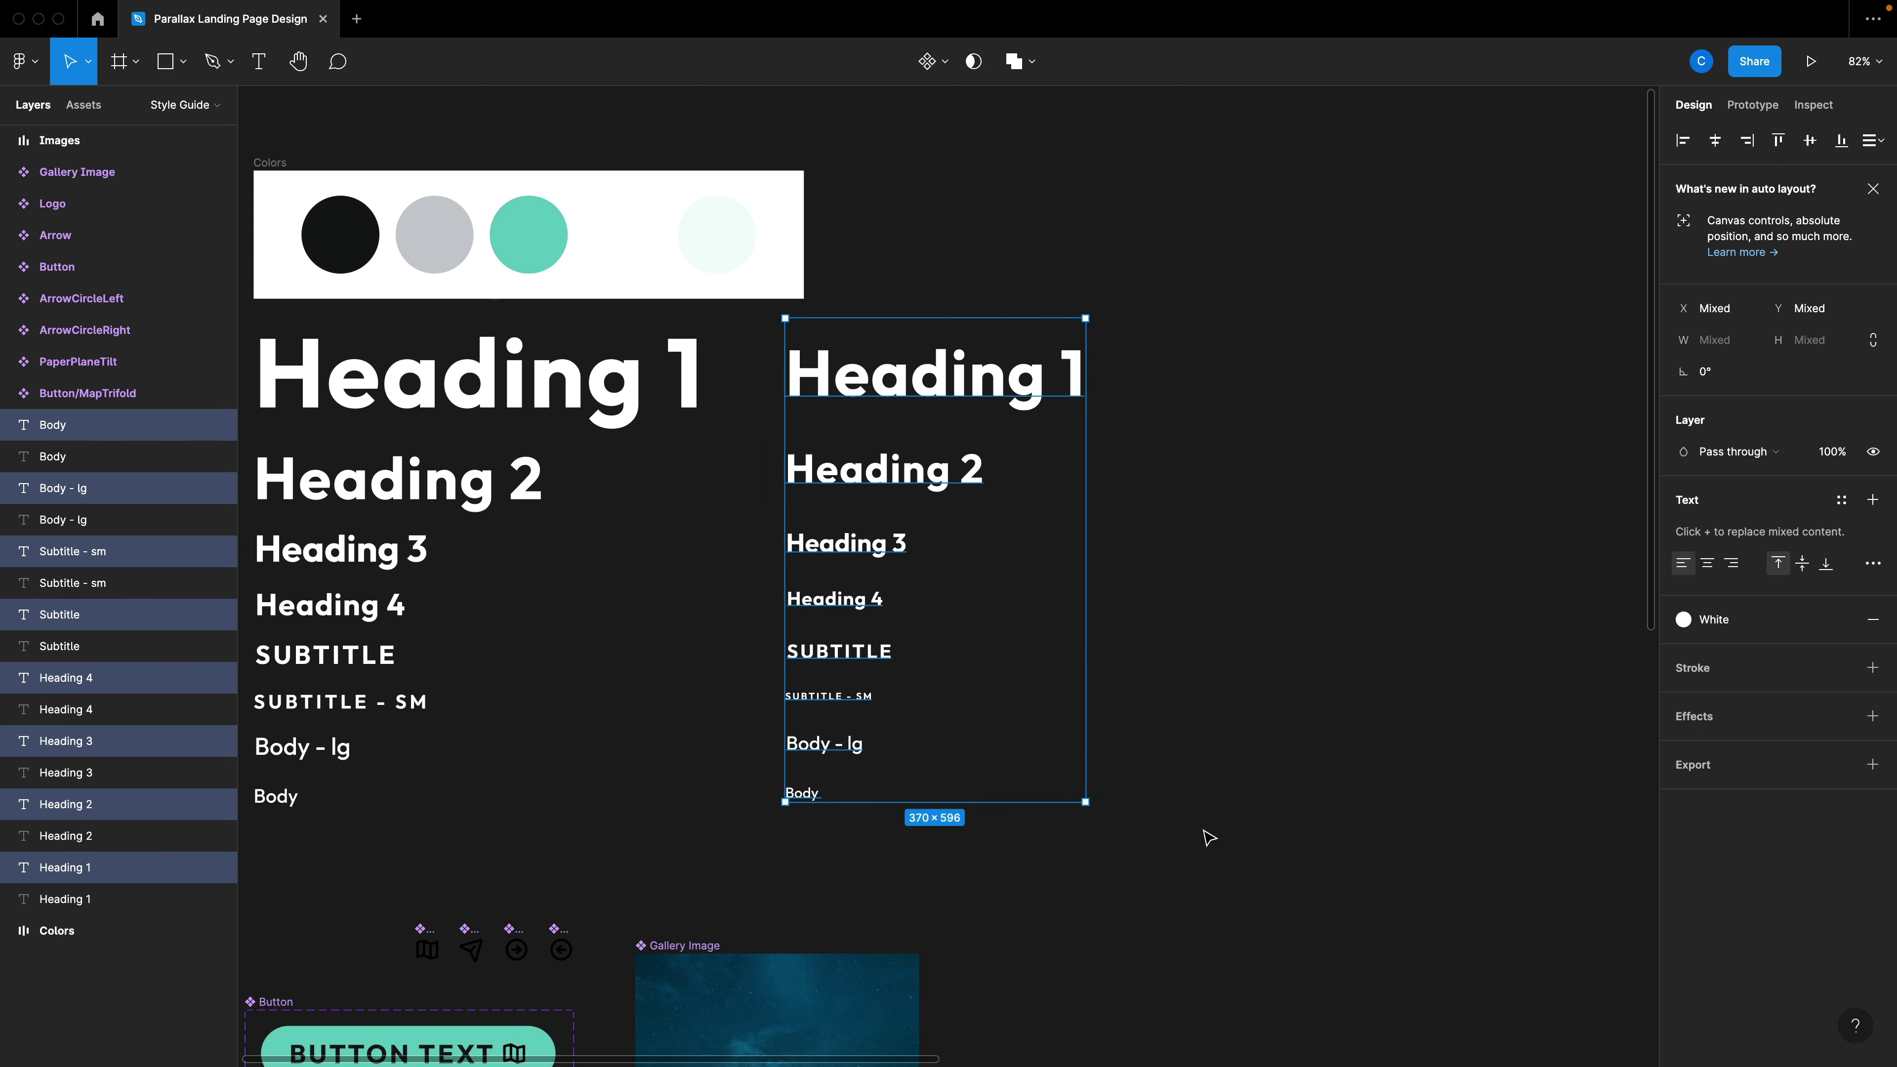
pyautogui.click(1202, 835)
pyautogui.scroll(-5, 1199, 835)
pyautogui.scroll(-2, 1195, 835)
pyautogui.scroll(-5, 1157, 845)
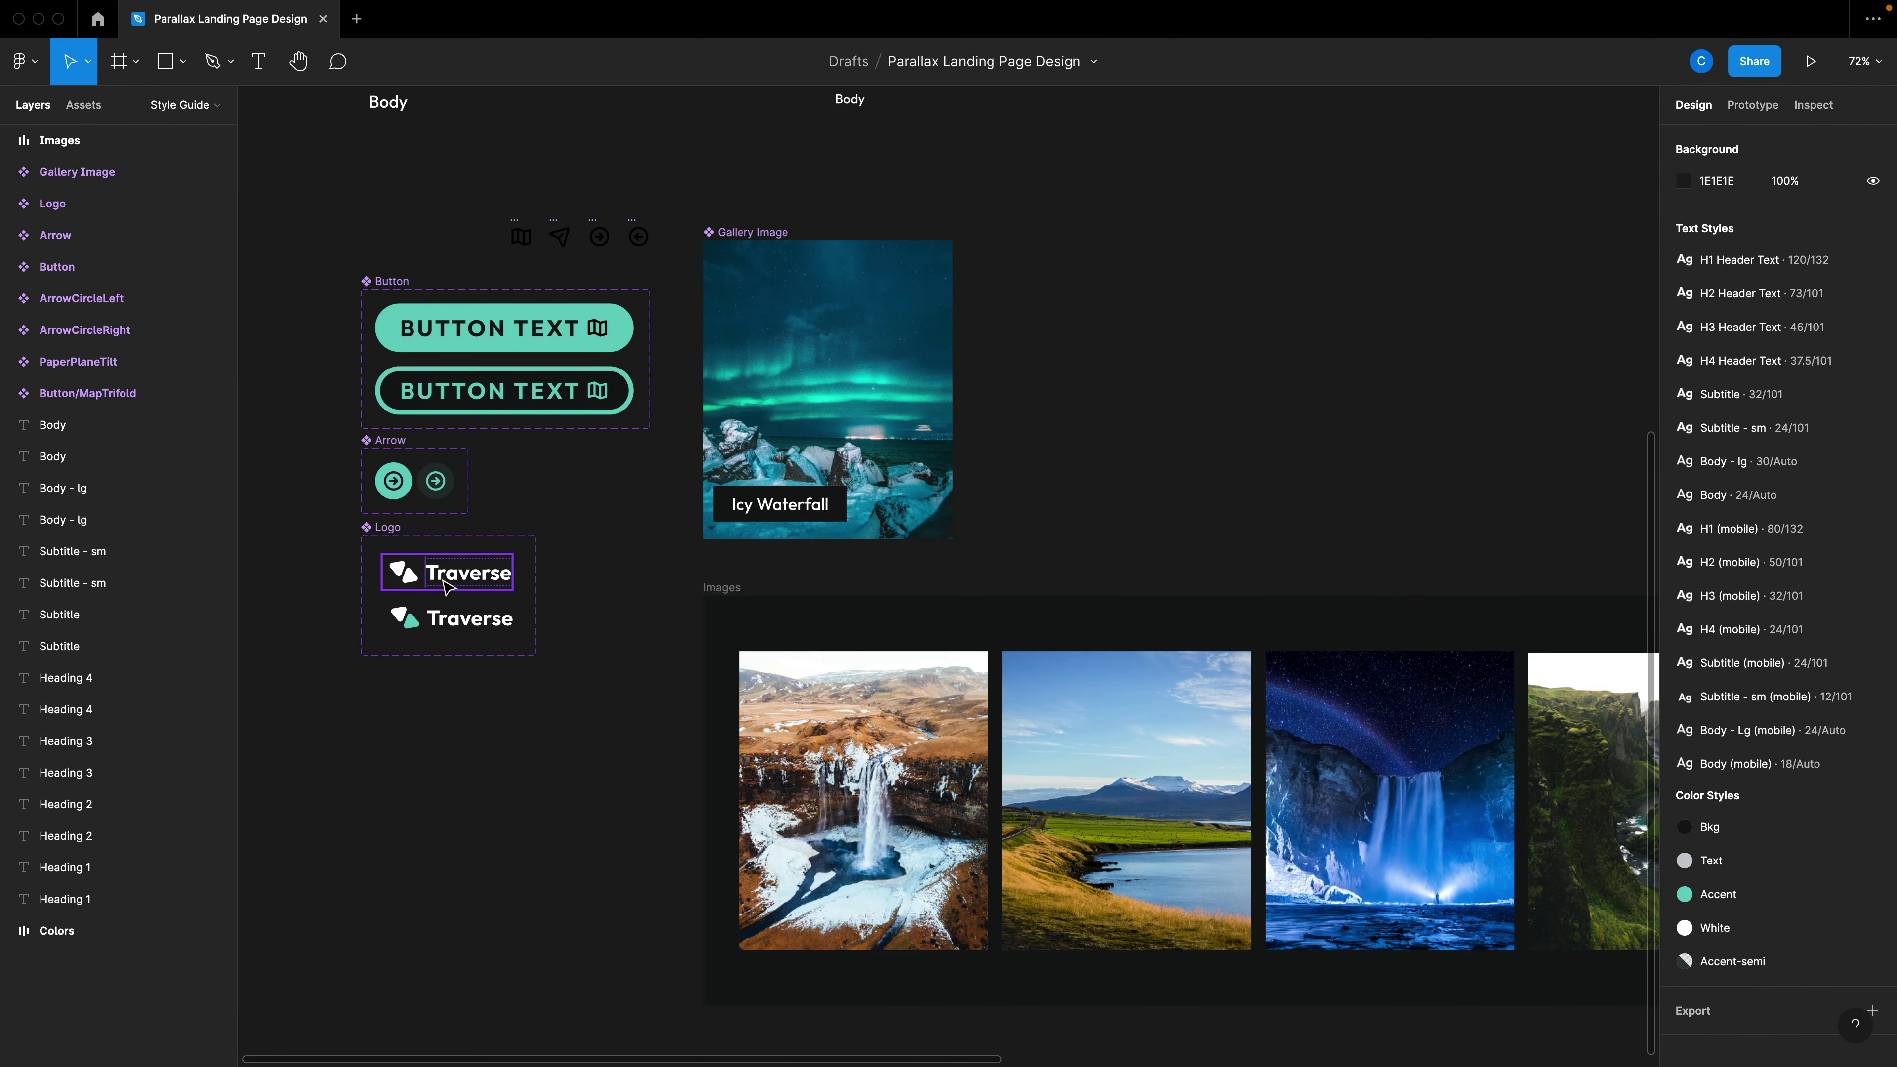
pyautogui.hscroll(4, 923, 677)
pyautogui.click(572, 384)
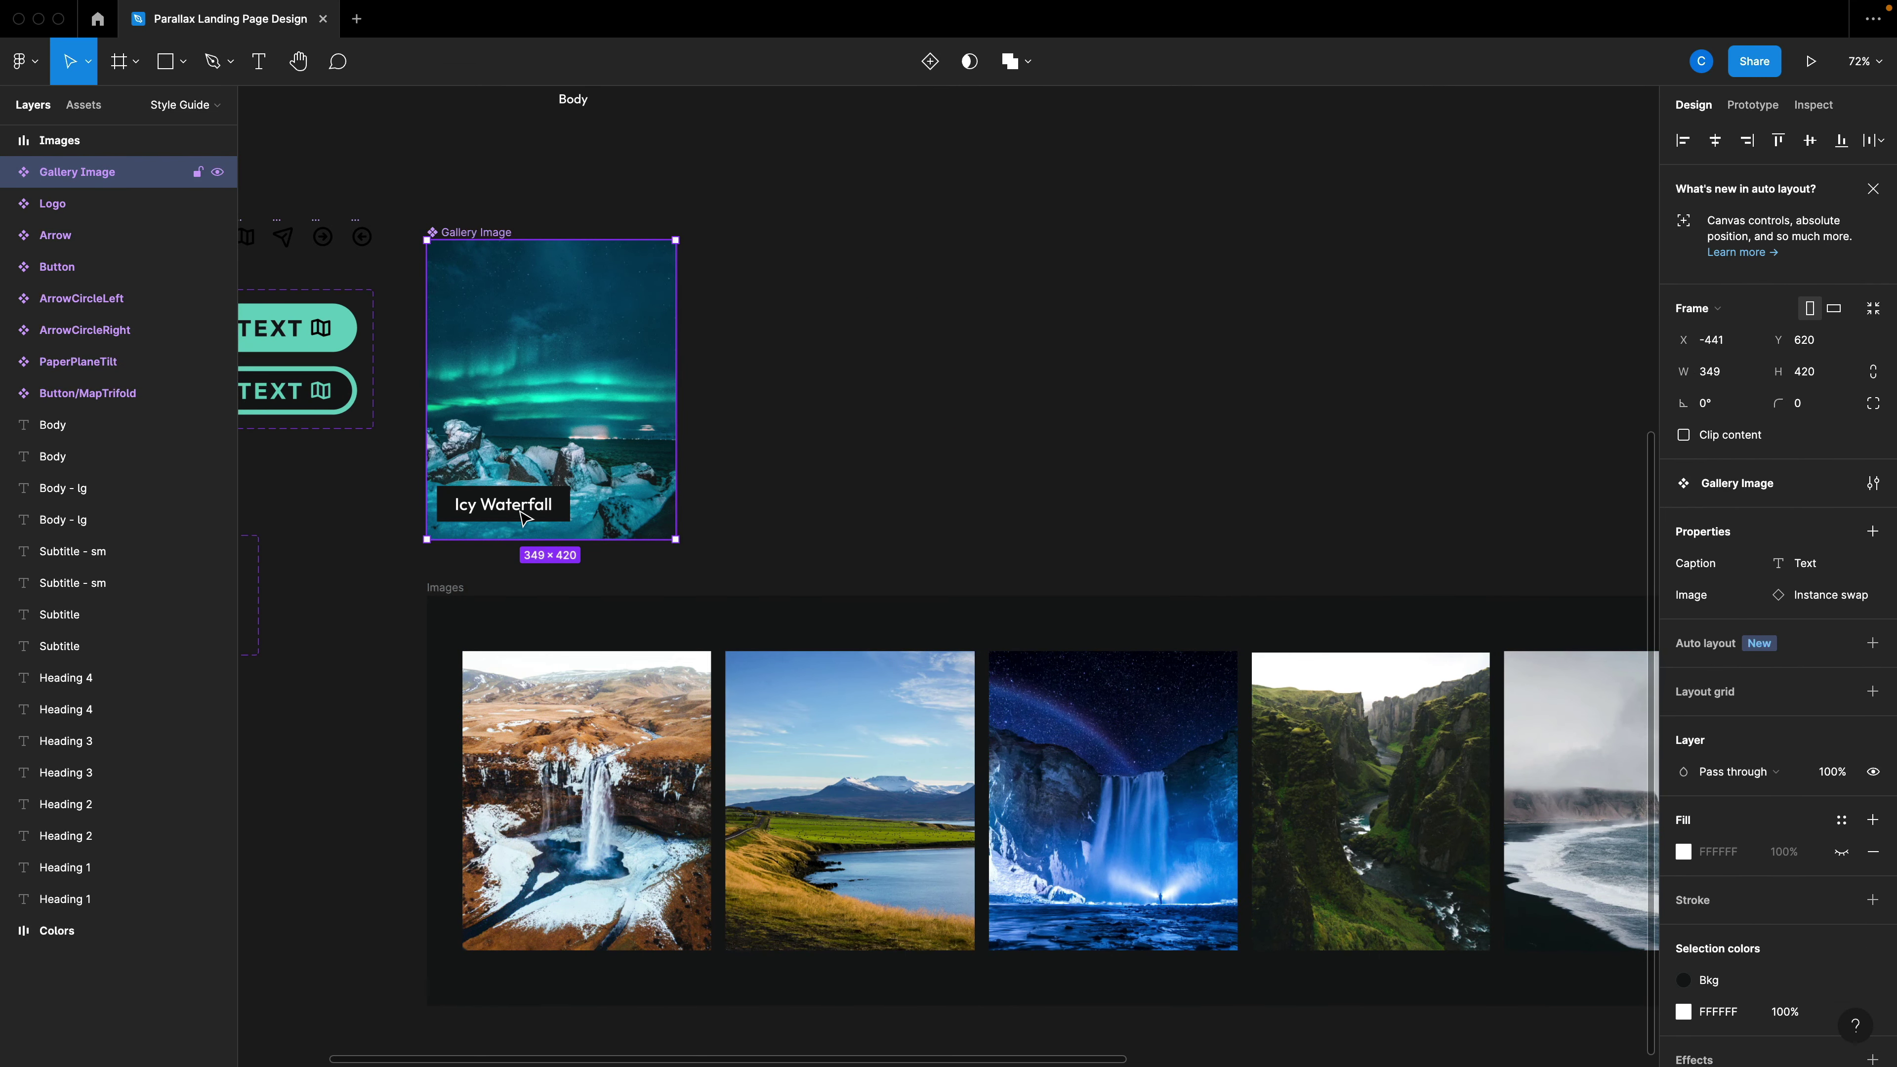
pyautogui.click(804, 523)
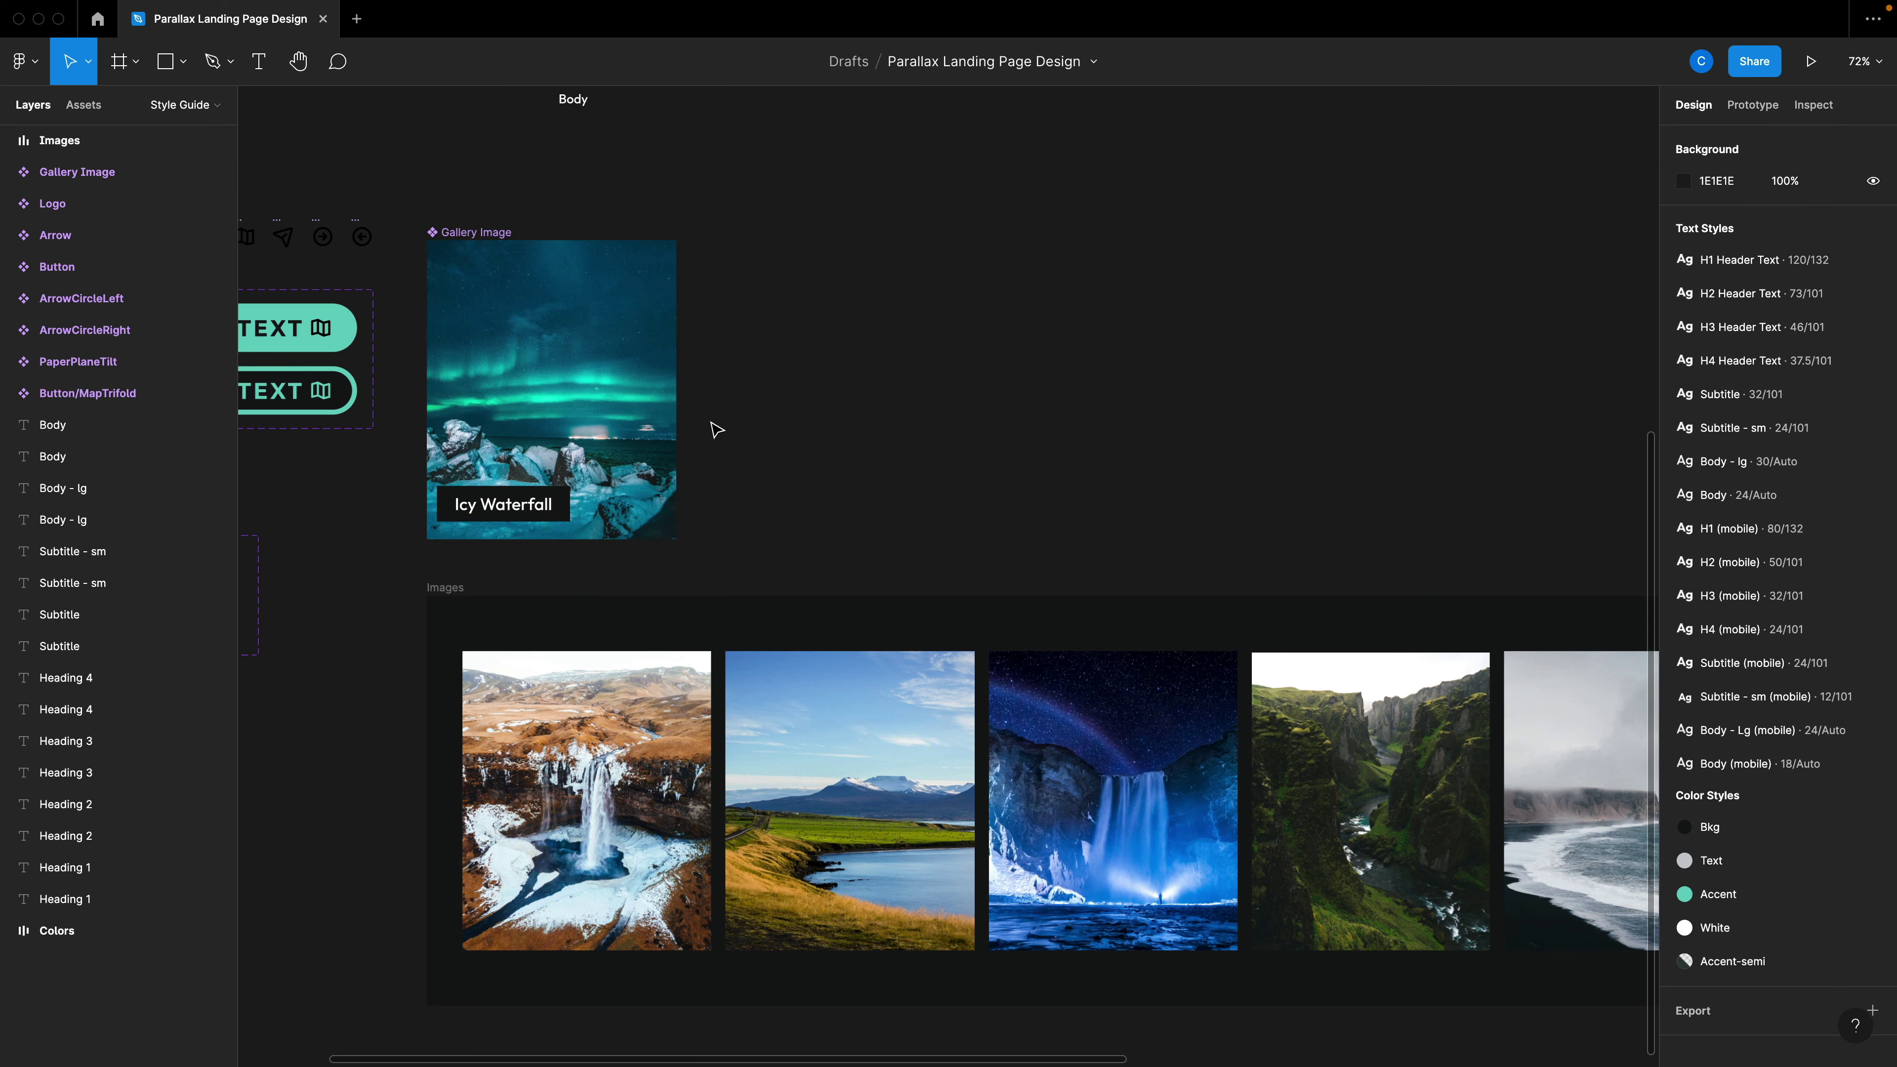
# Add a new page named Layout to the file.
pyautogui.click(217, 108)
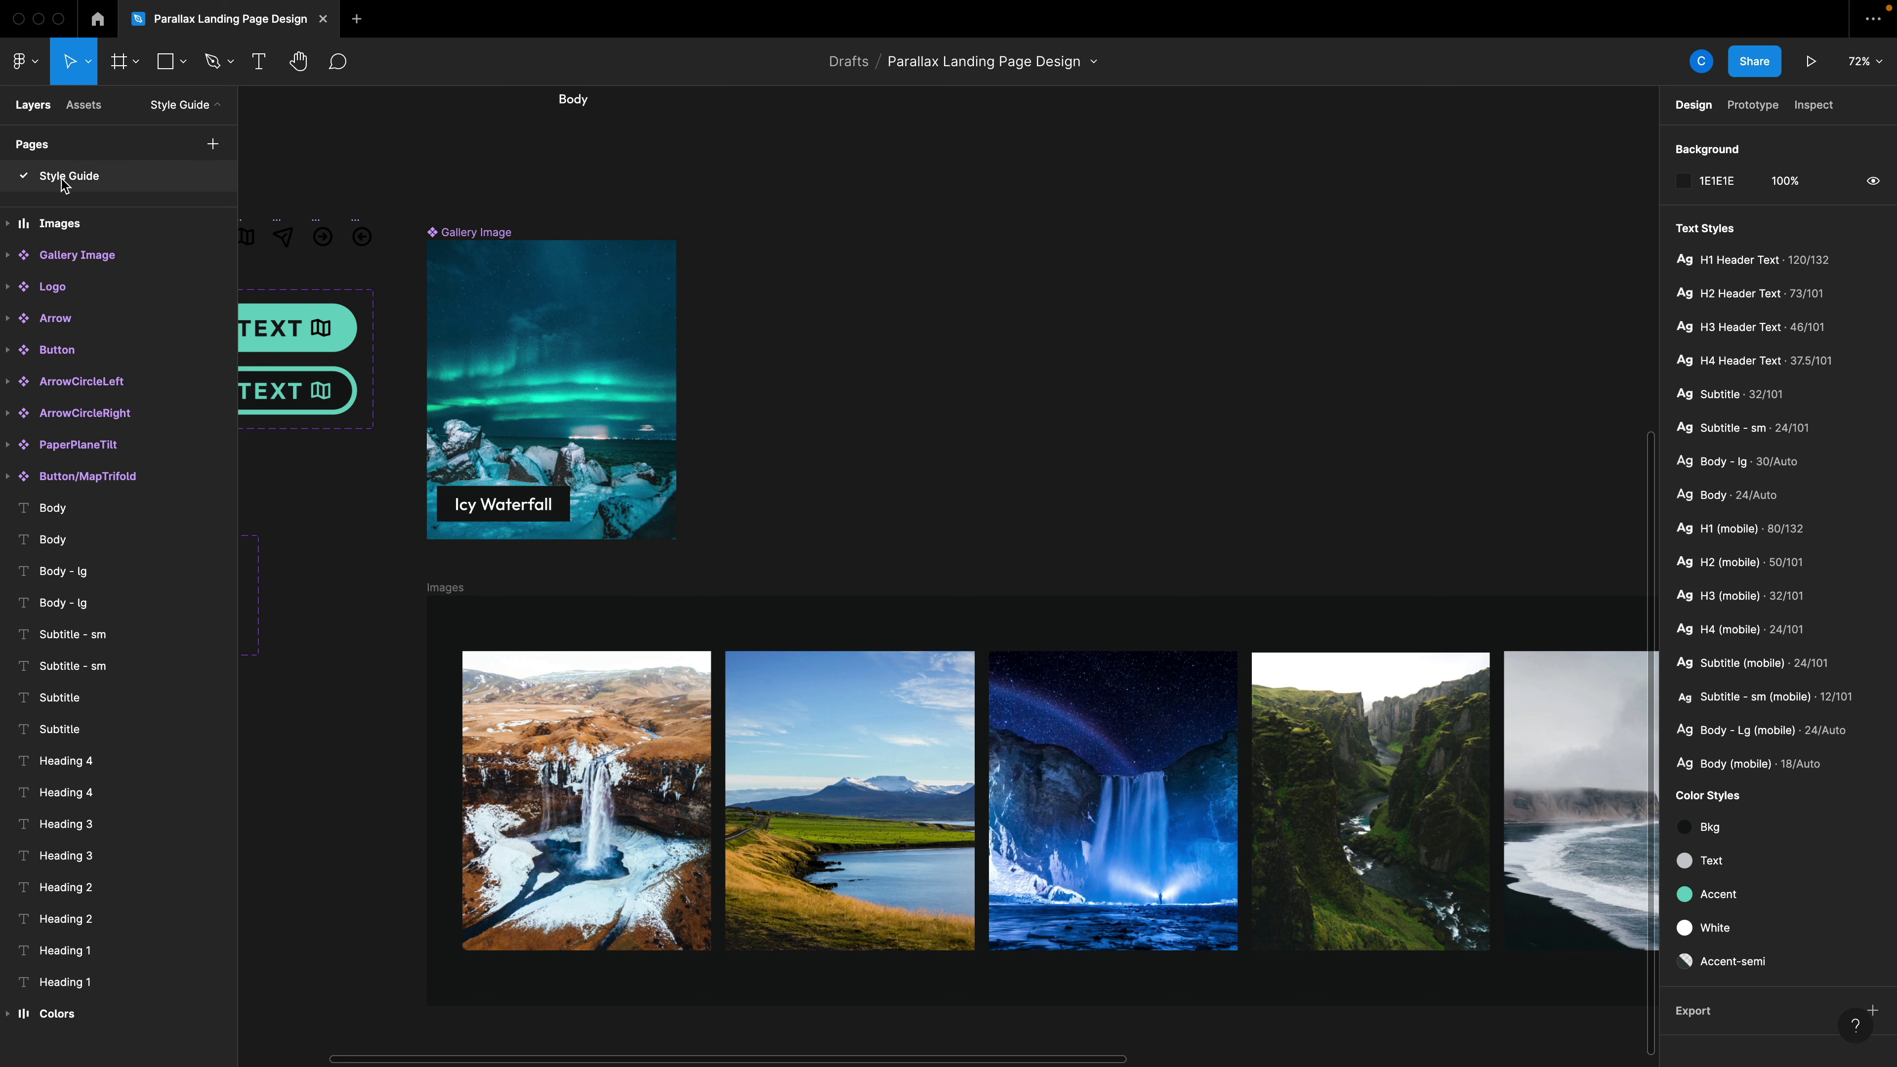
pyautogui.click(213, 146)
pyautogui.write('L')
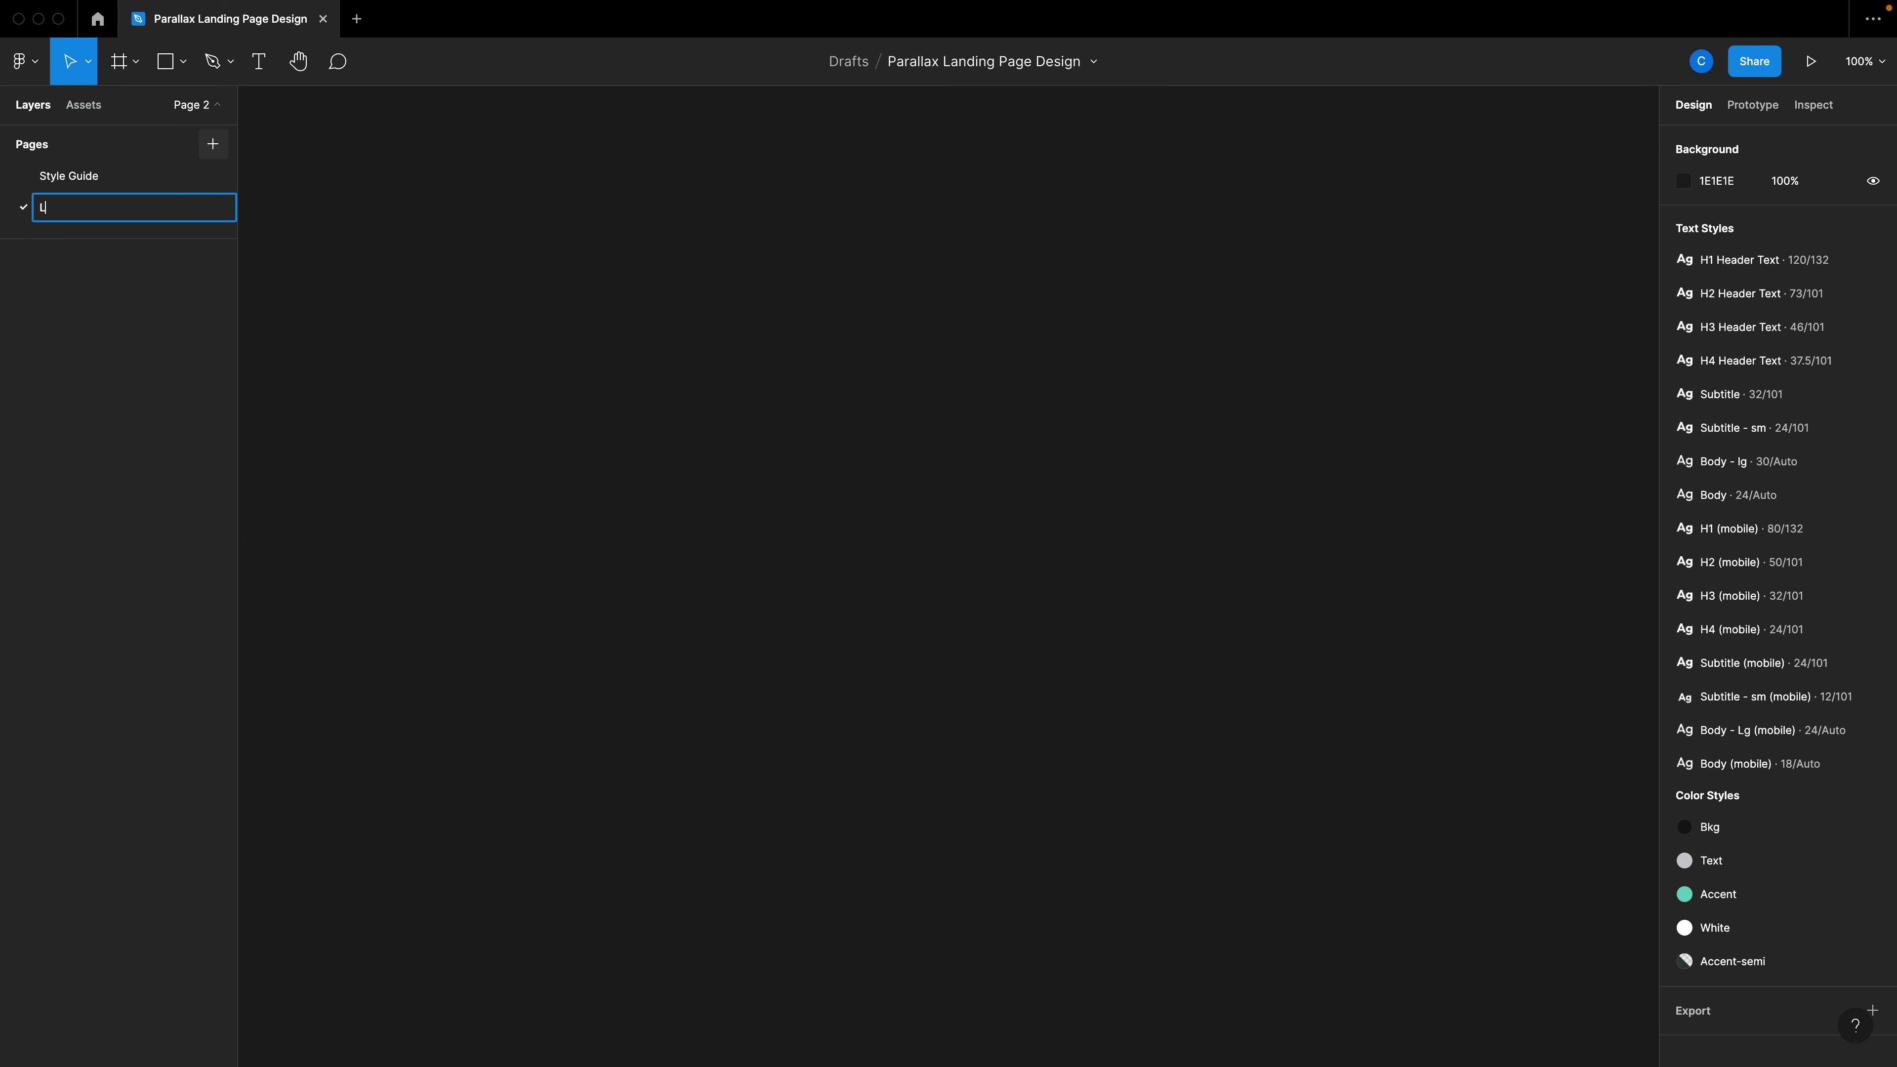
pyautogui.write('ayout')
pyautogui.press('Return')
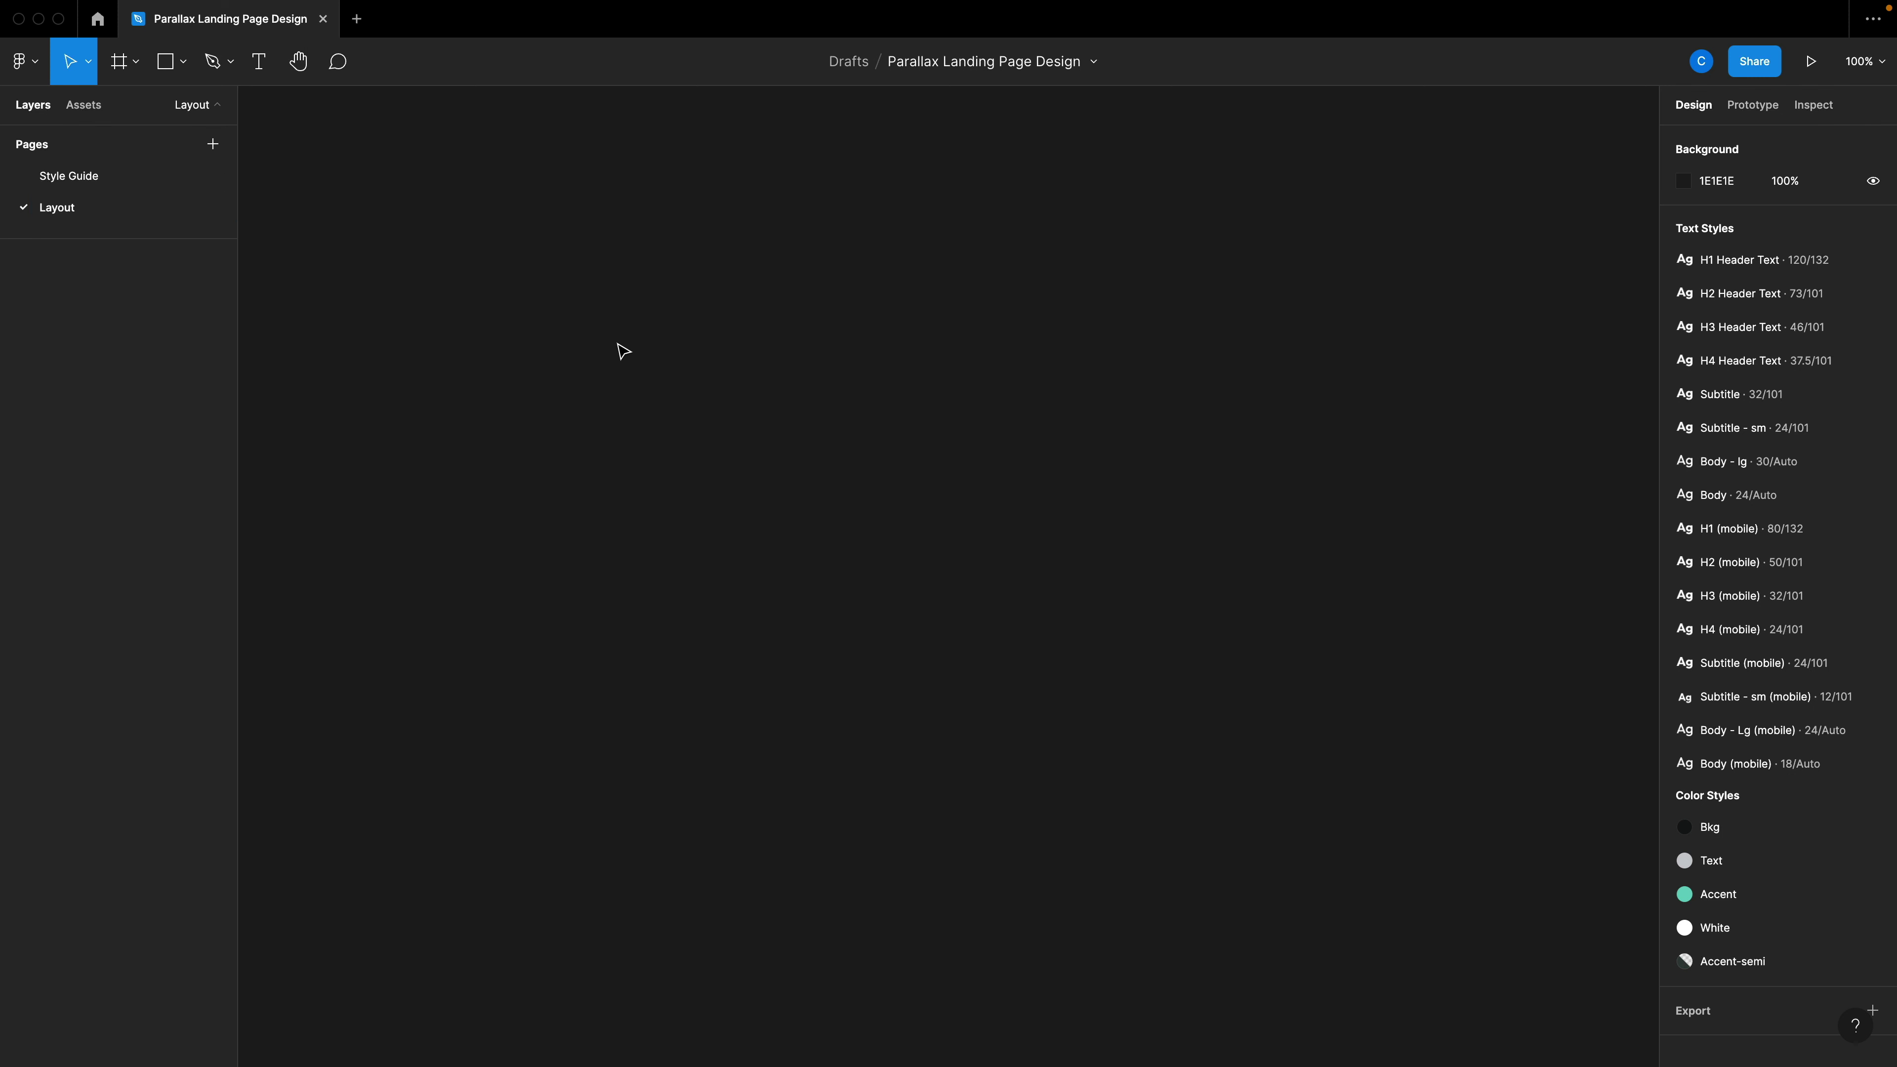
# Add an iPhone 13 / 13 Pro frame to the Layout page and fill it with the dark Bkg color style.
pyautogui.click(118, 61)
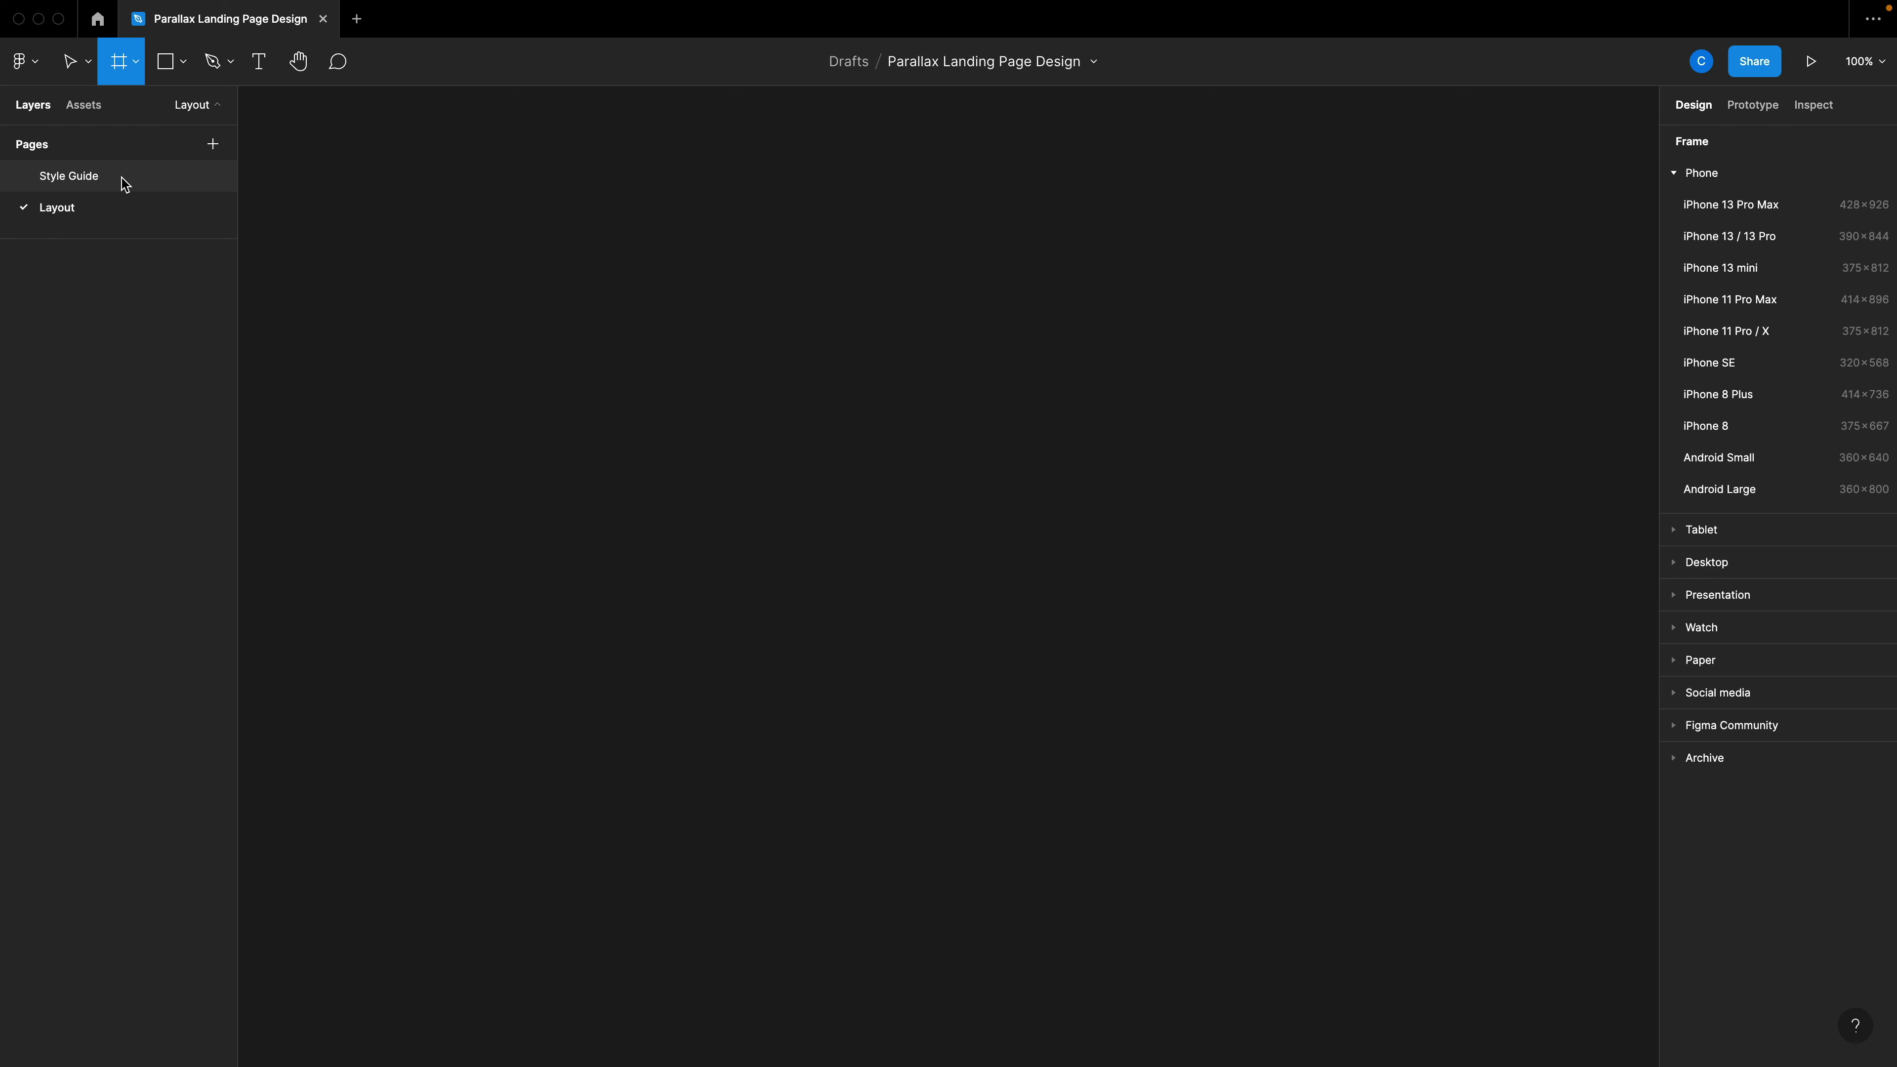
pyautogui.click(1710, 238)
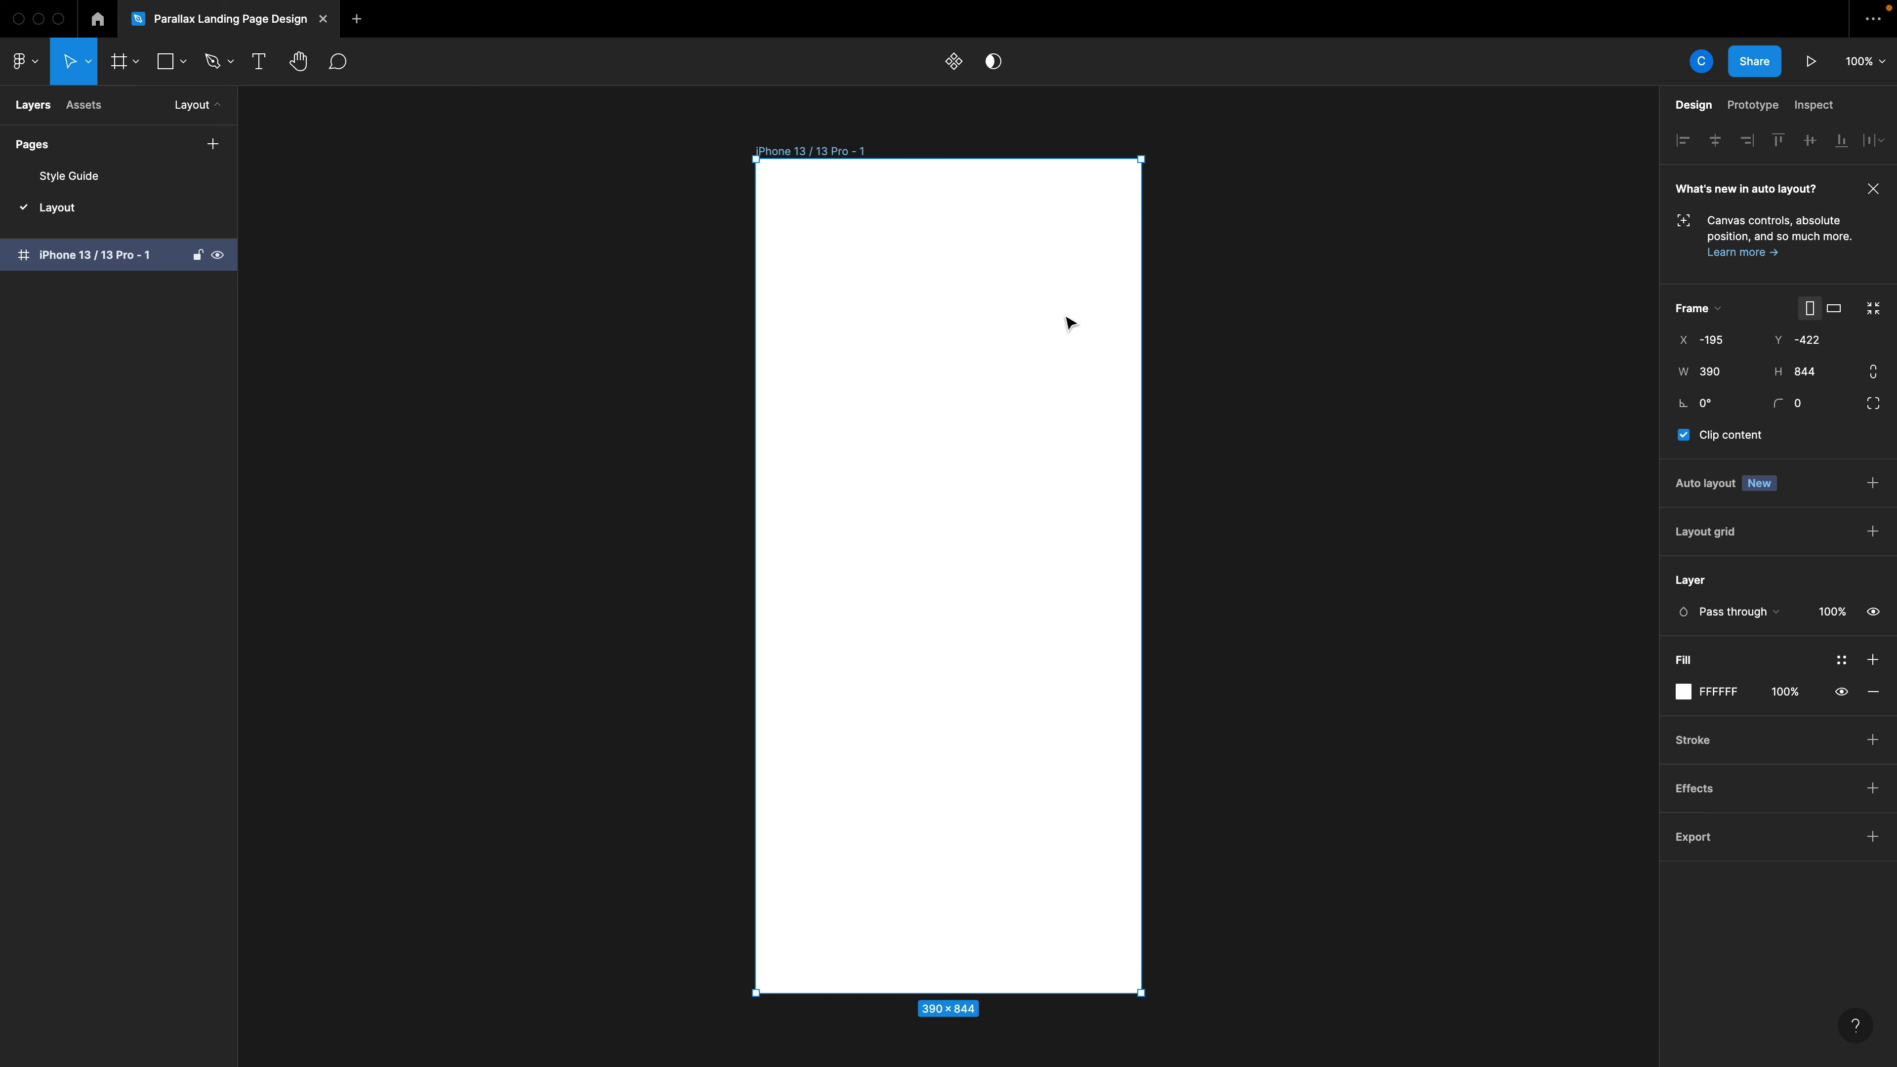
pyautogui.click(1842, 661)
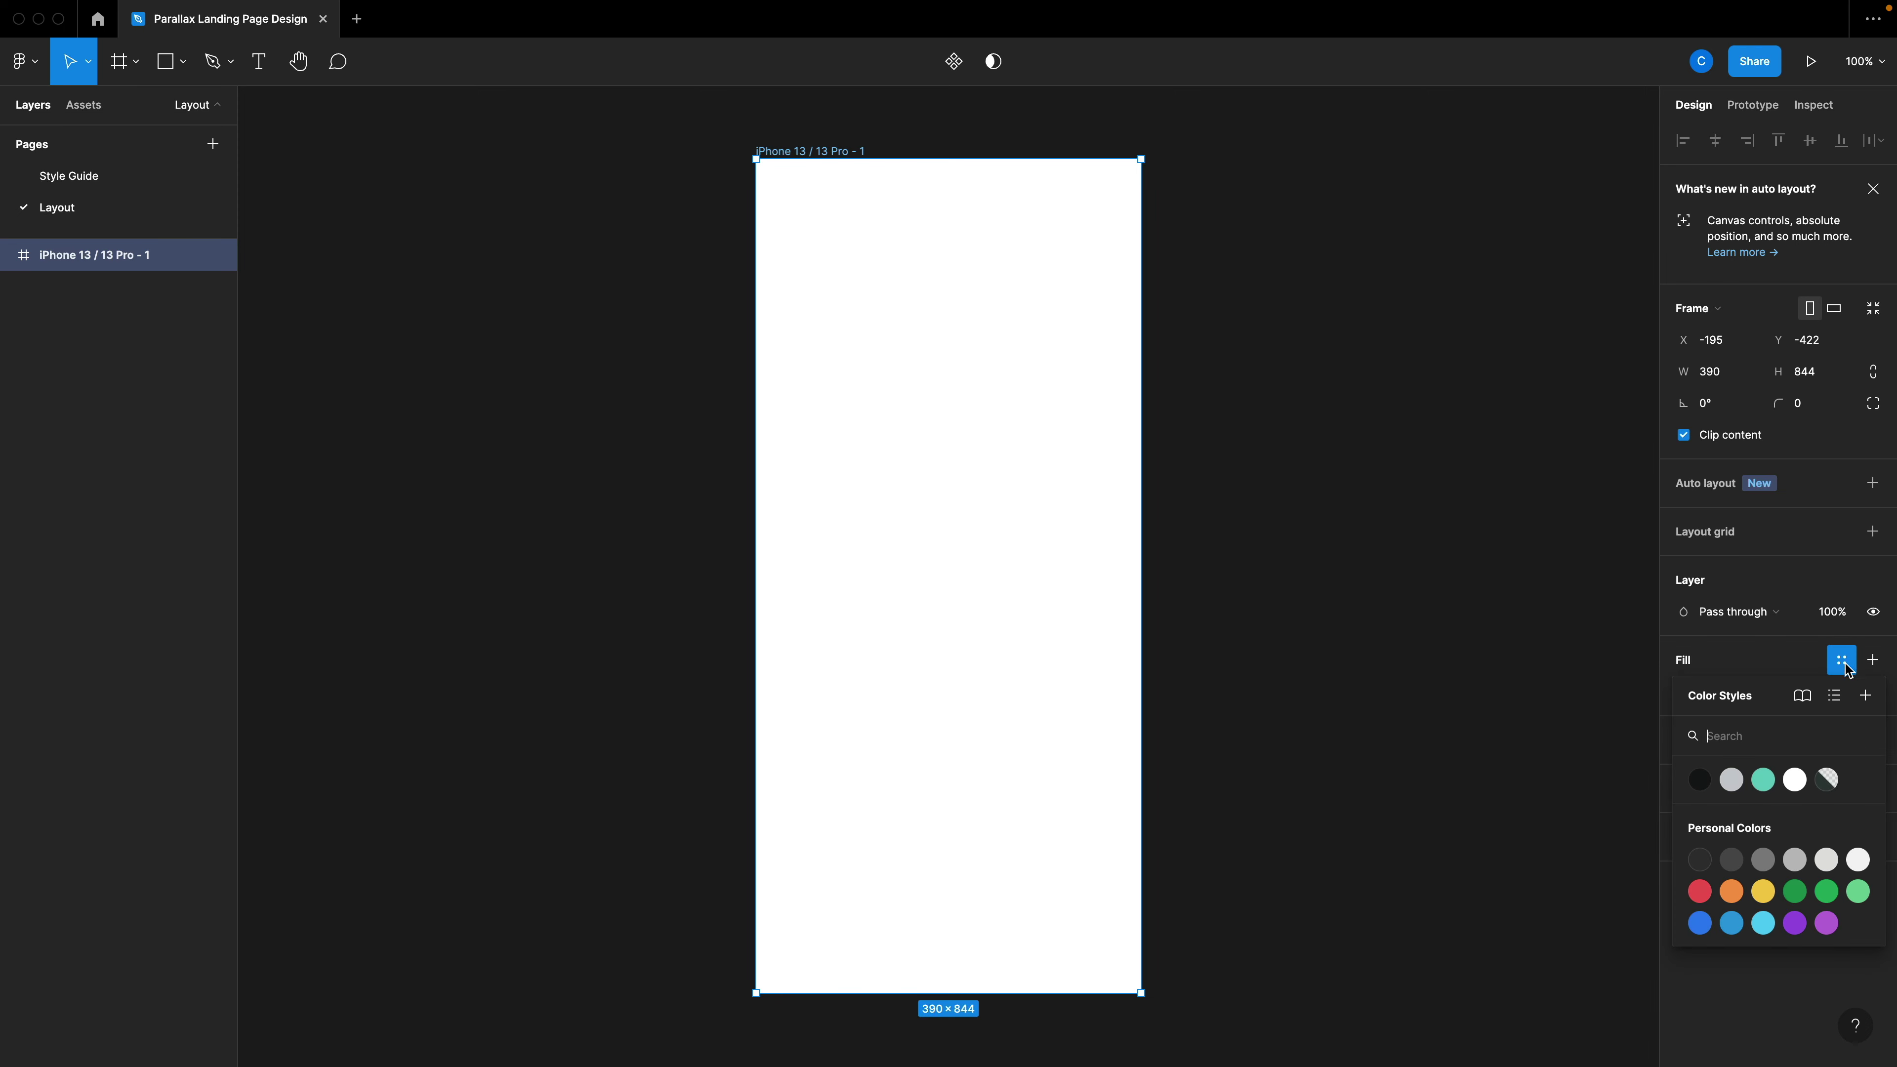
pyautogui.click(1698, 780)
pyautogui.click(1304, 555)
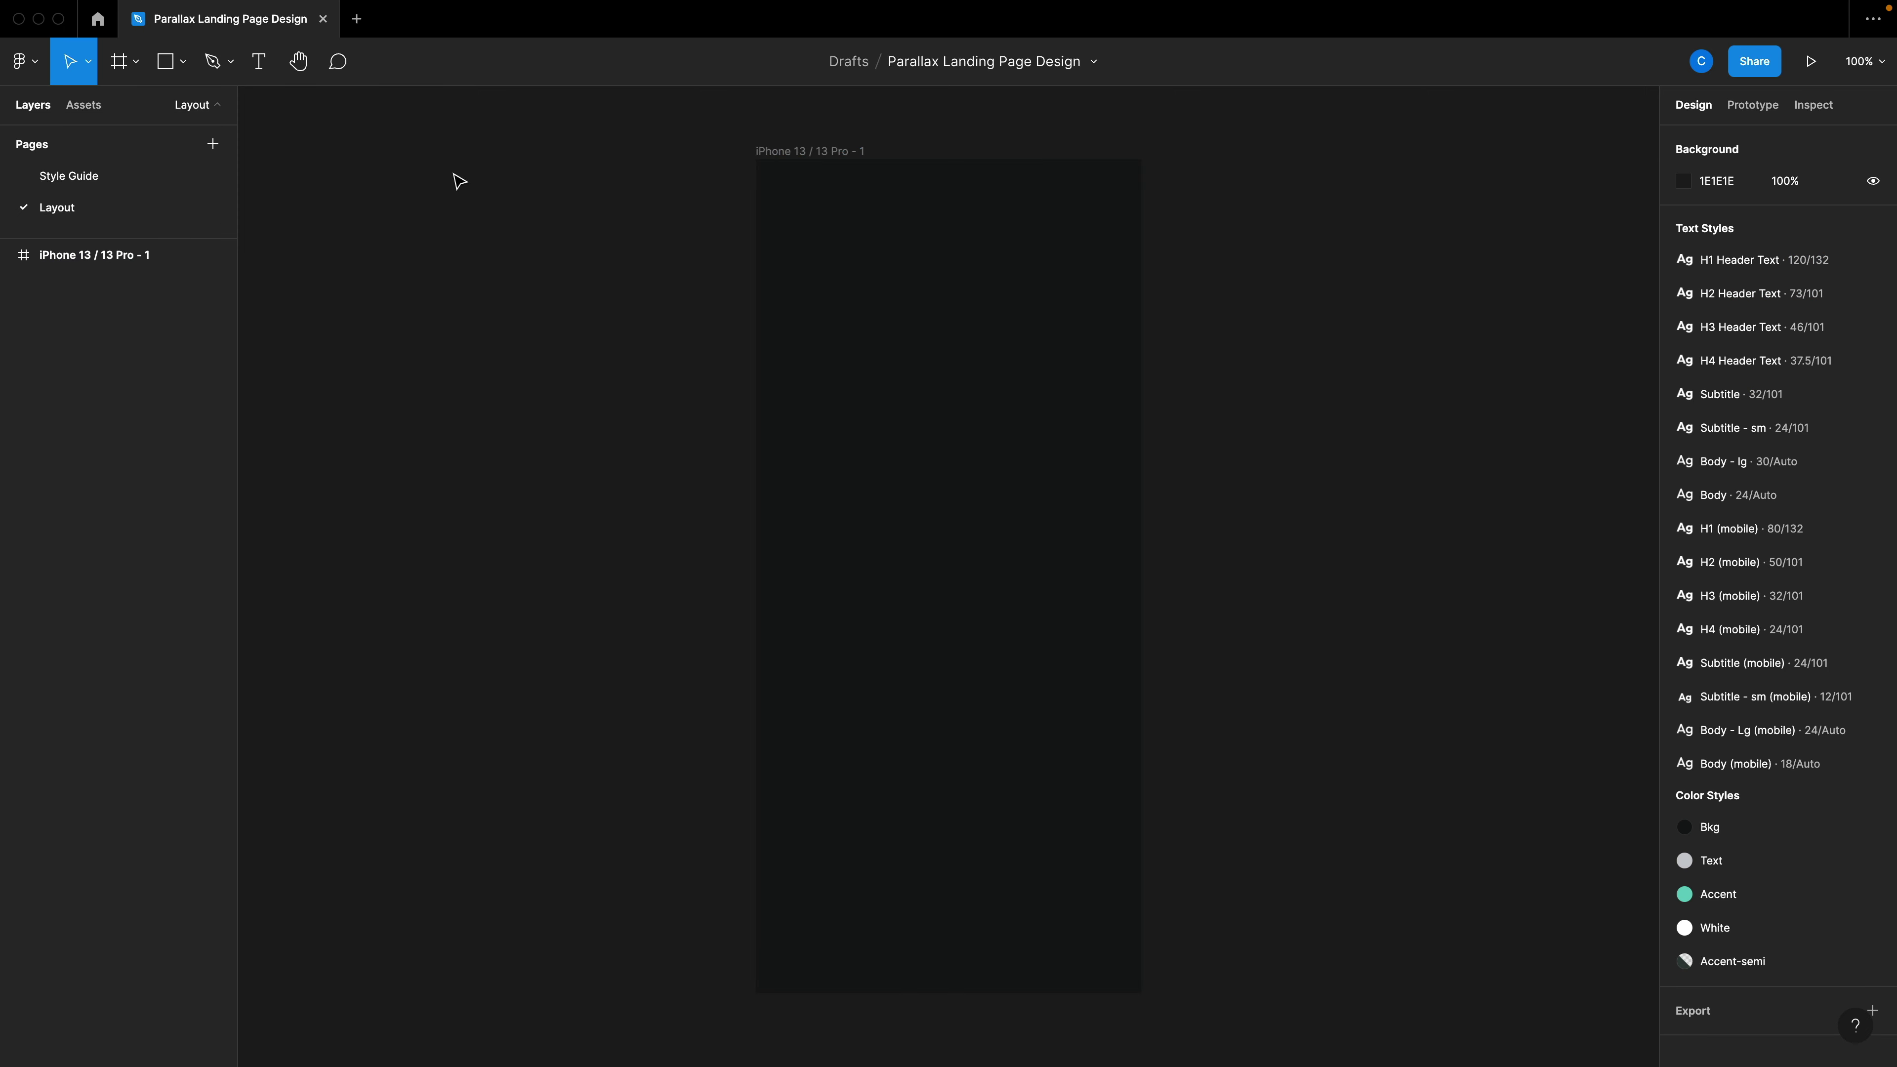
# Rename the frame to Mobile Design and extend it downward to a height of about 1596.
pyautogui.doubleClick(66, 254)
pyautogui.write('M')
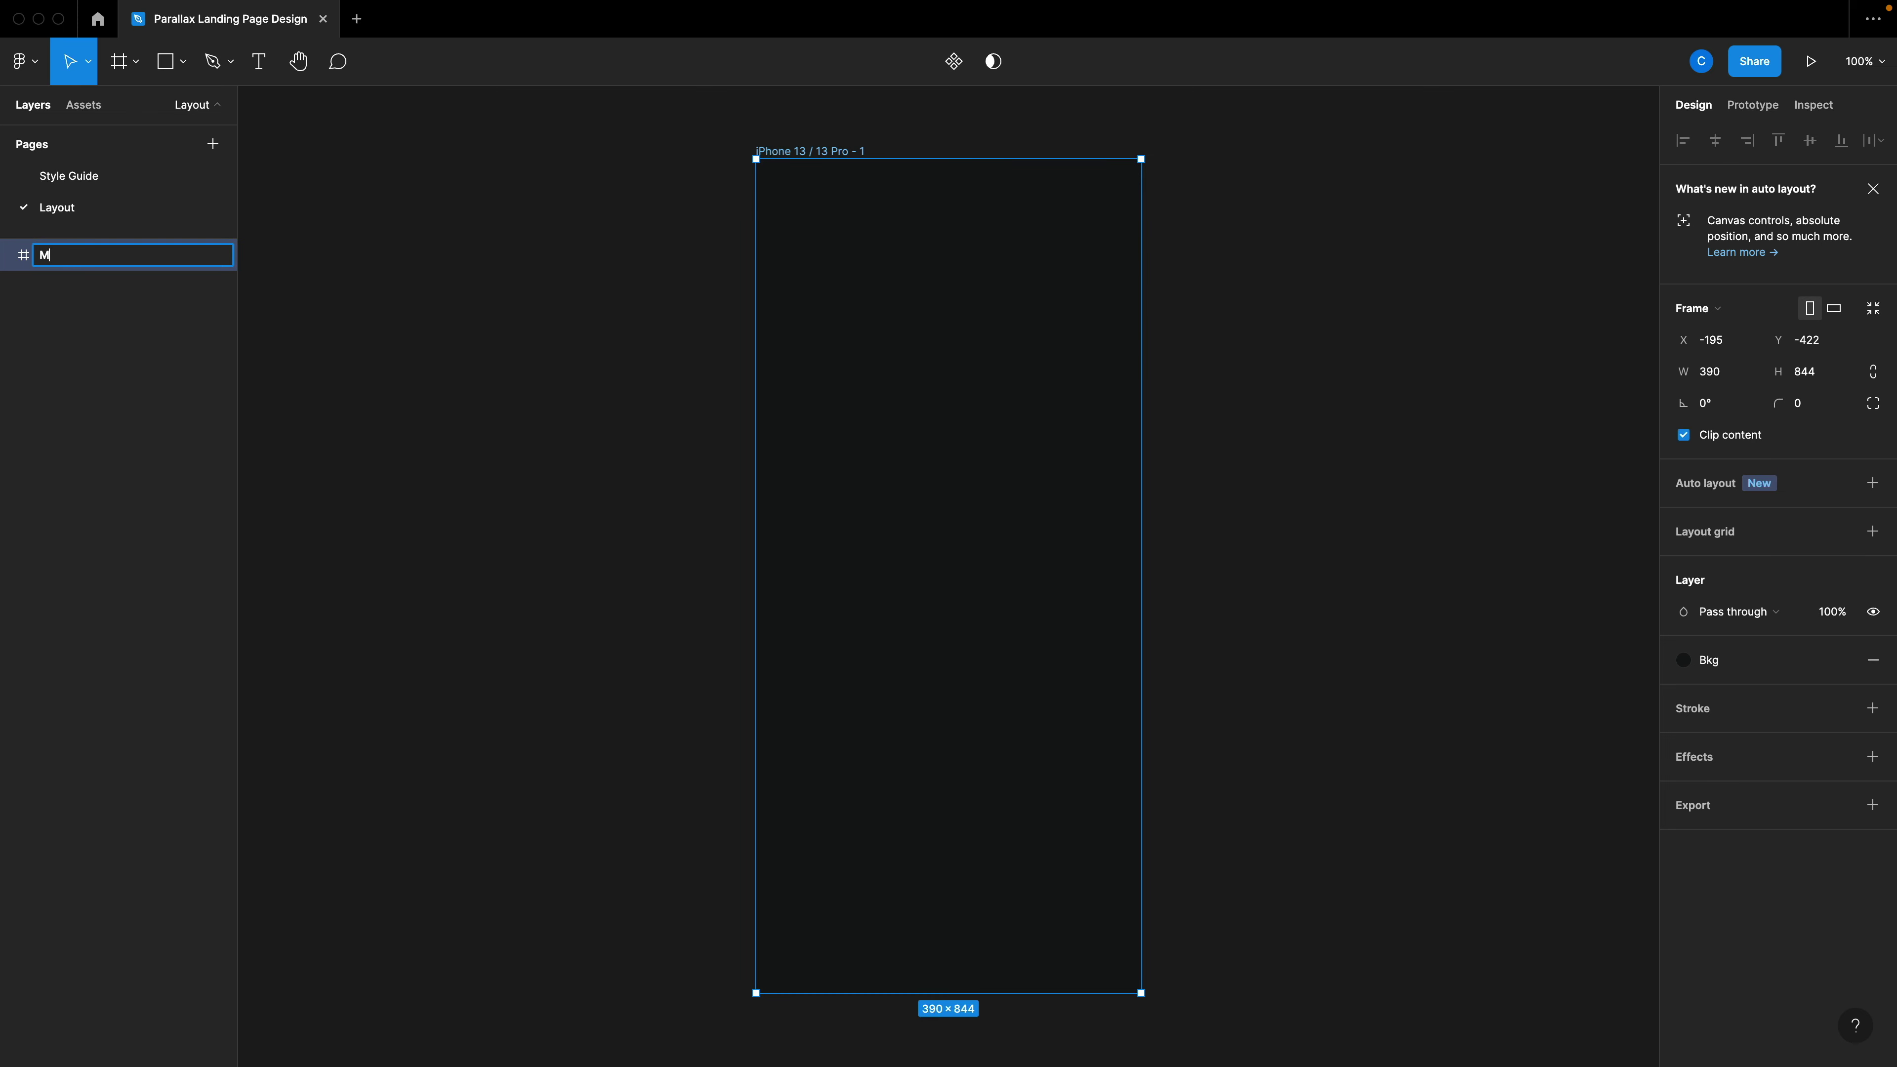
pyautogui.write('obile Design')
pyautogui.press('Return')
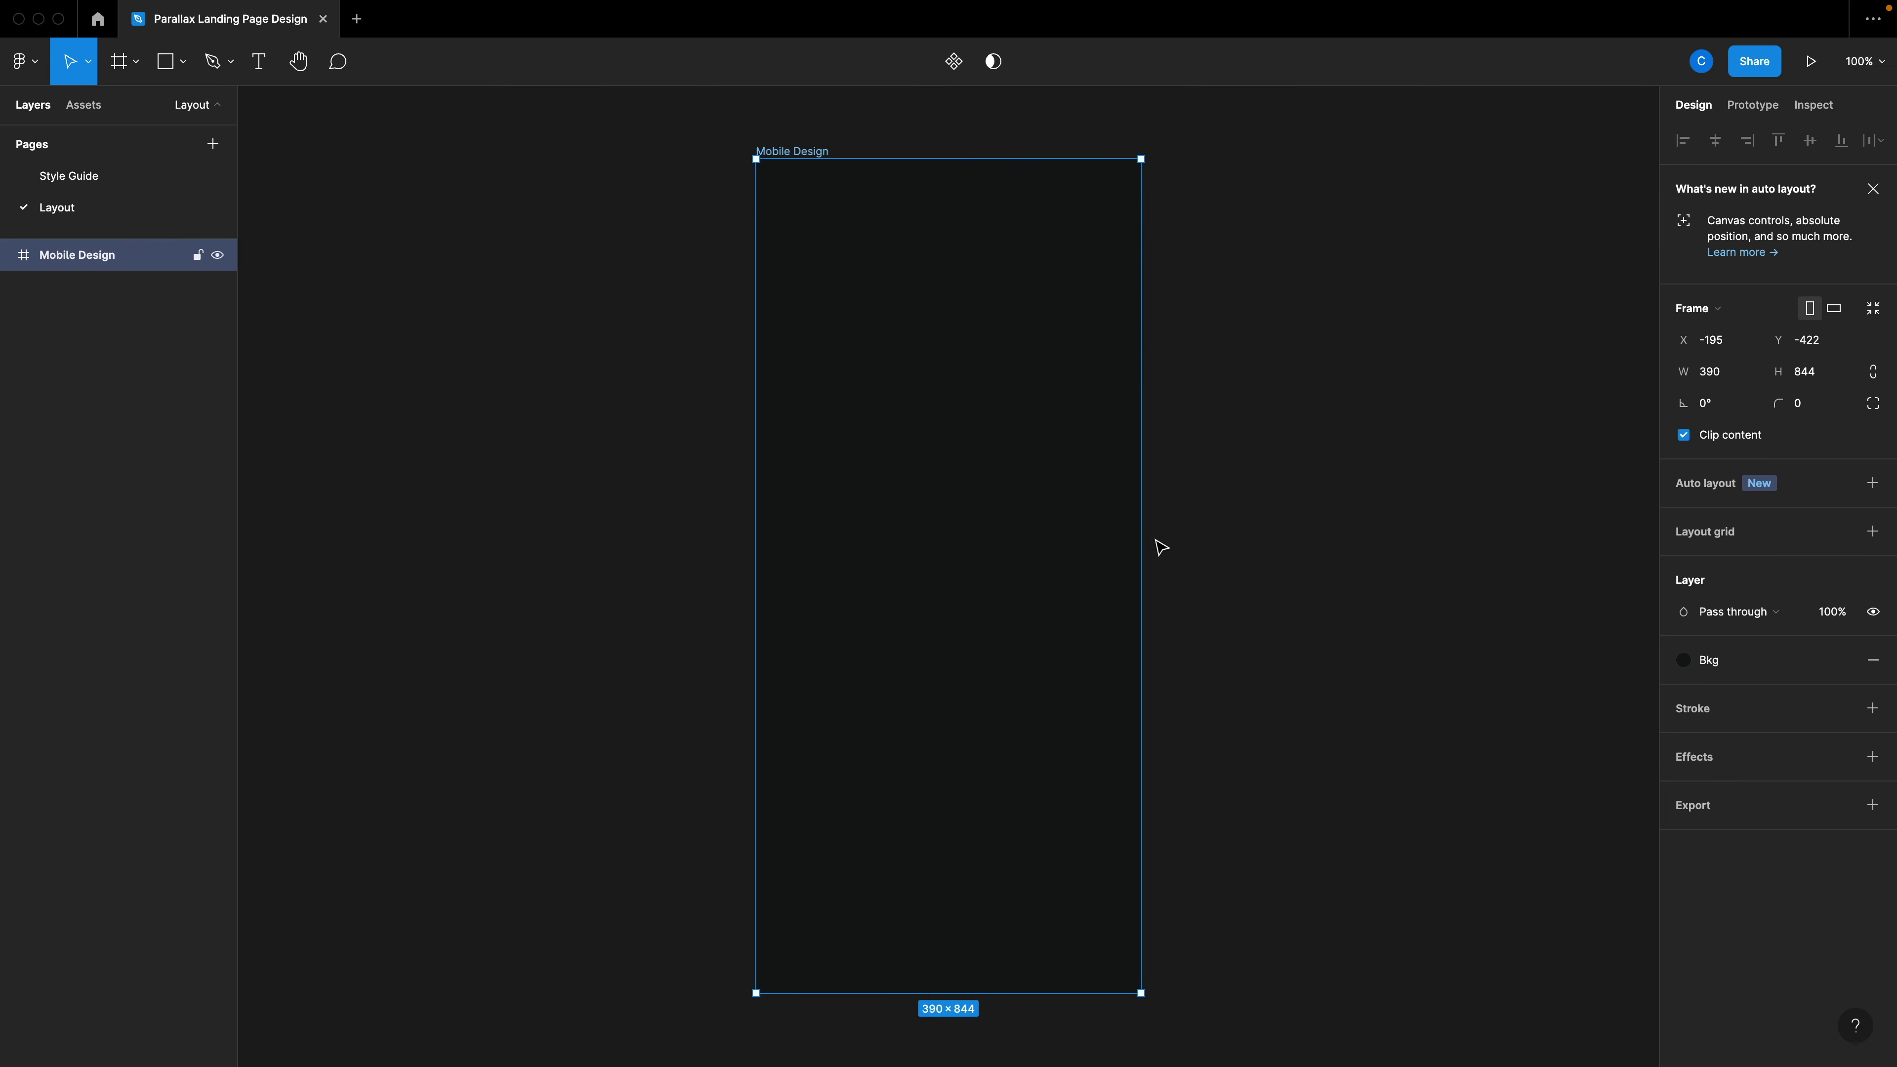
pyautogui.click(1160, 543)
pyautogui.click(812, 766)
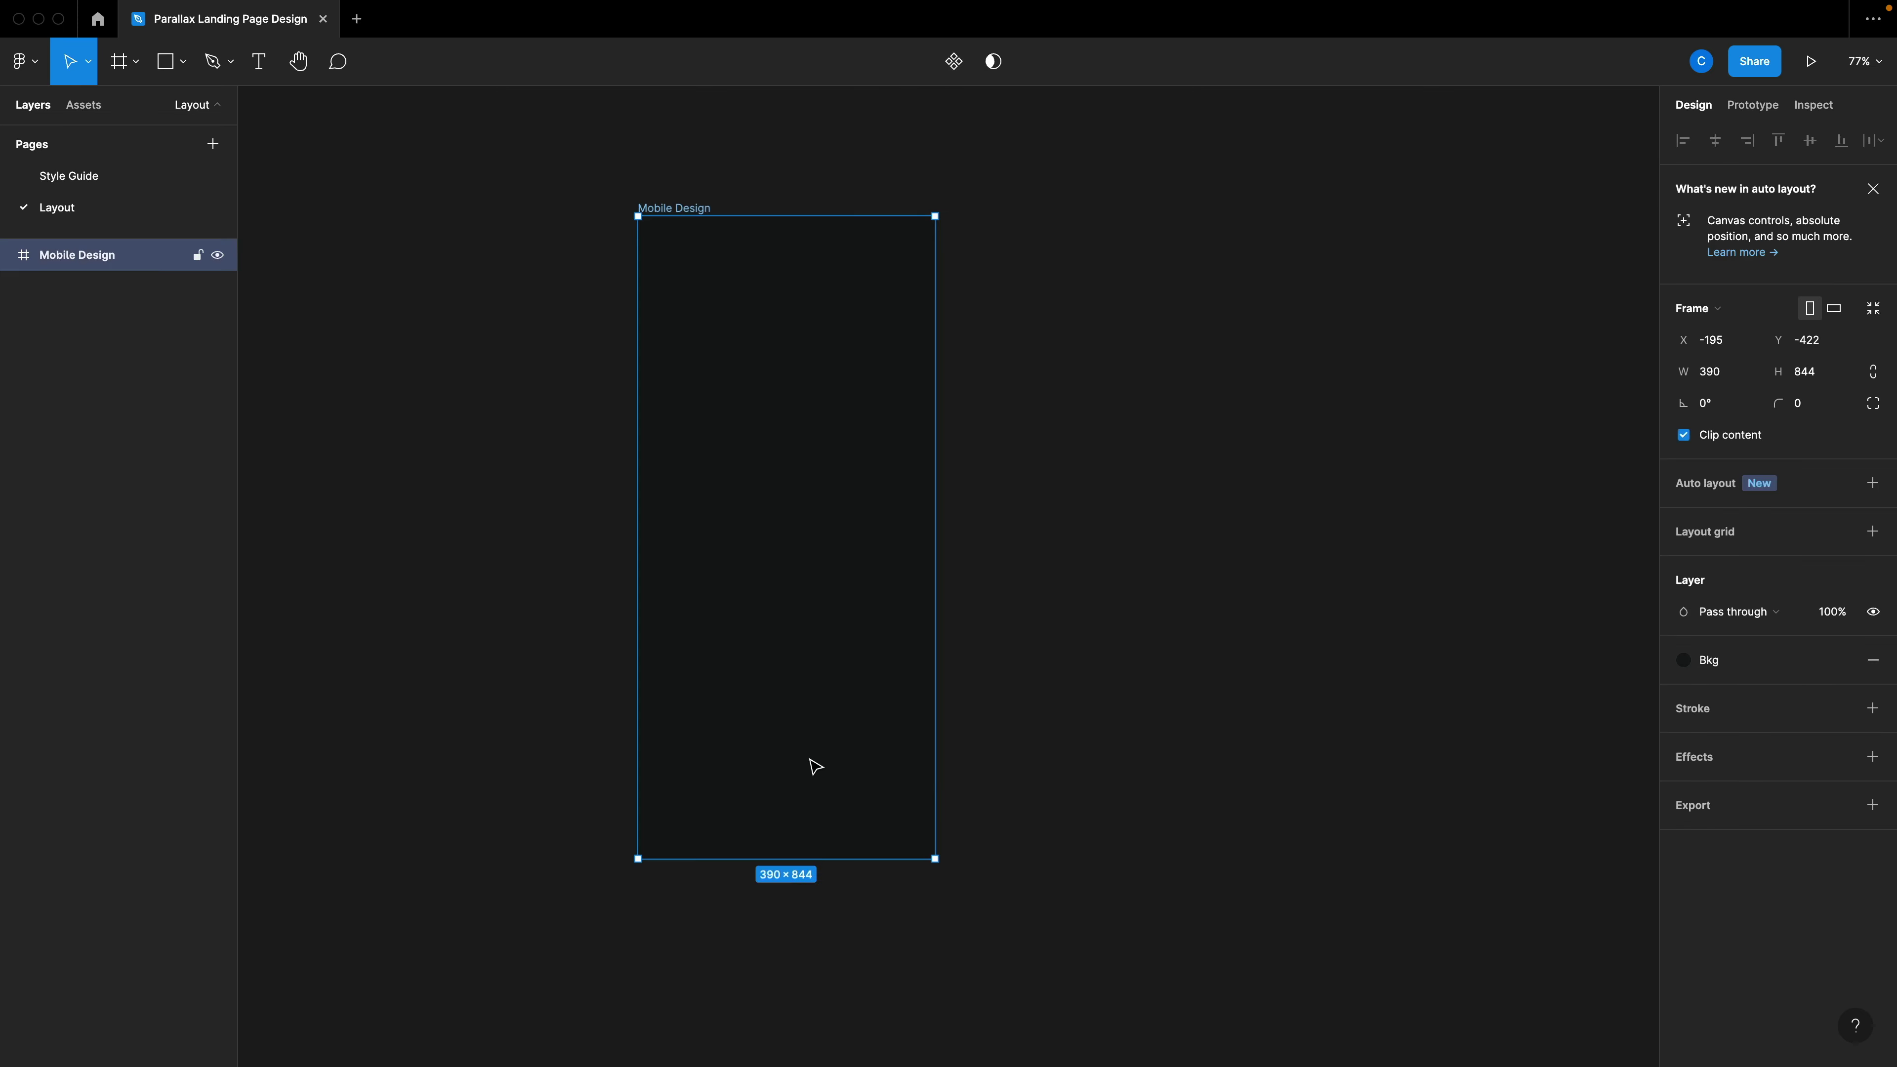
pyautogui.moveTo(785, 858); pyautogui.dragTo(796, 1047)
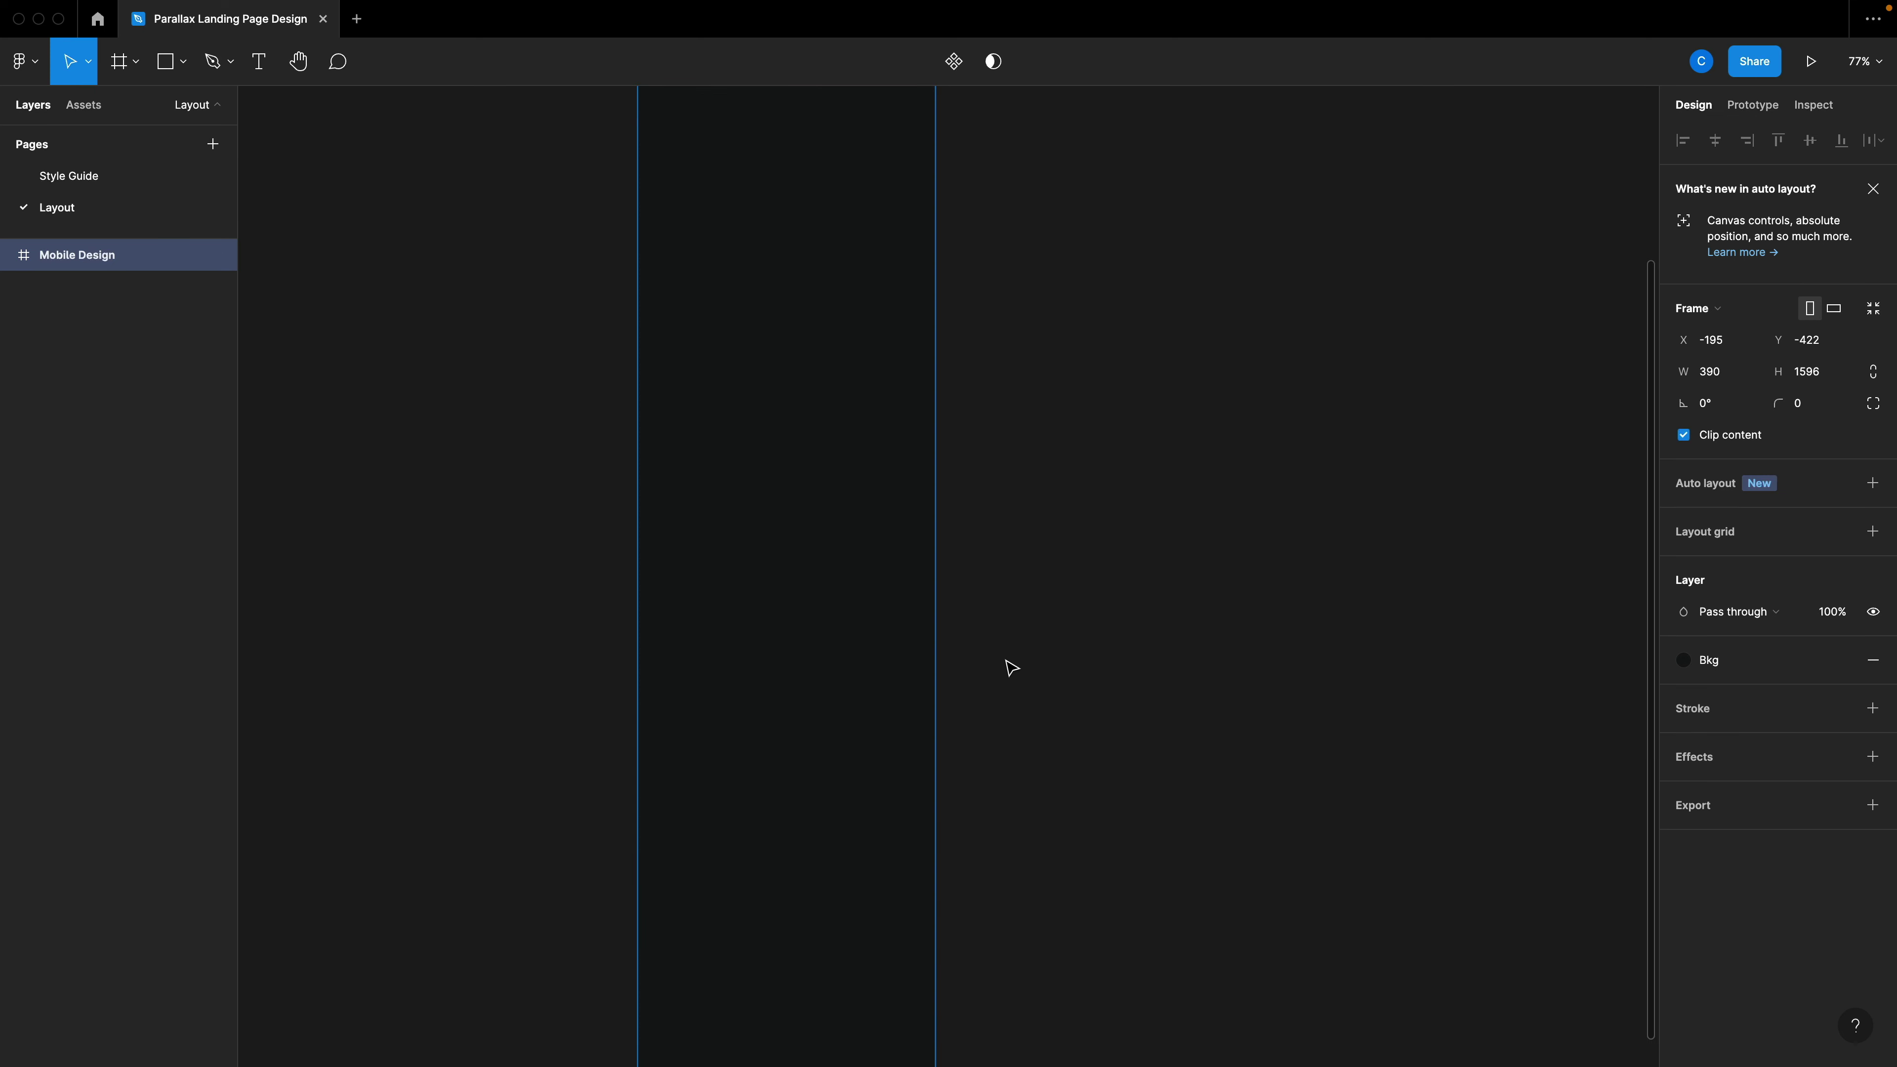
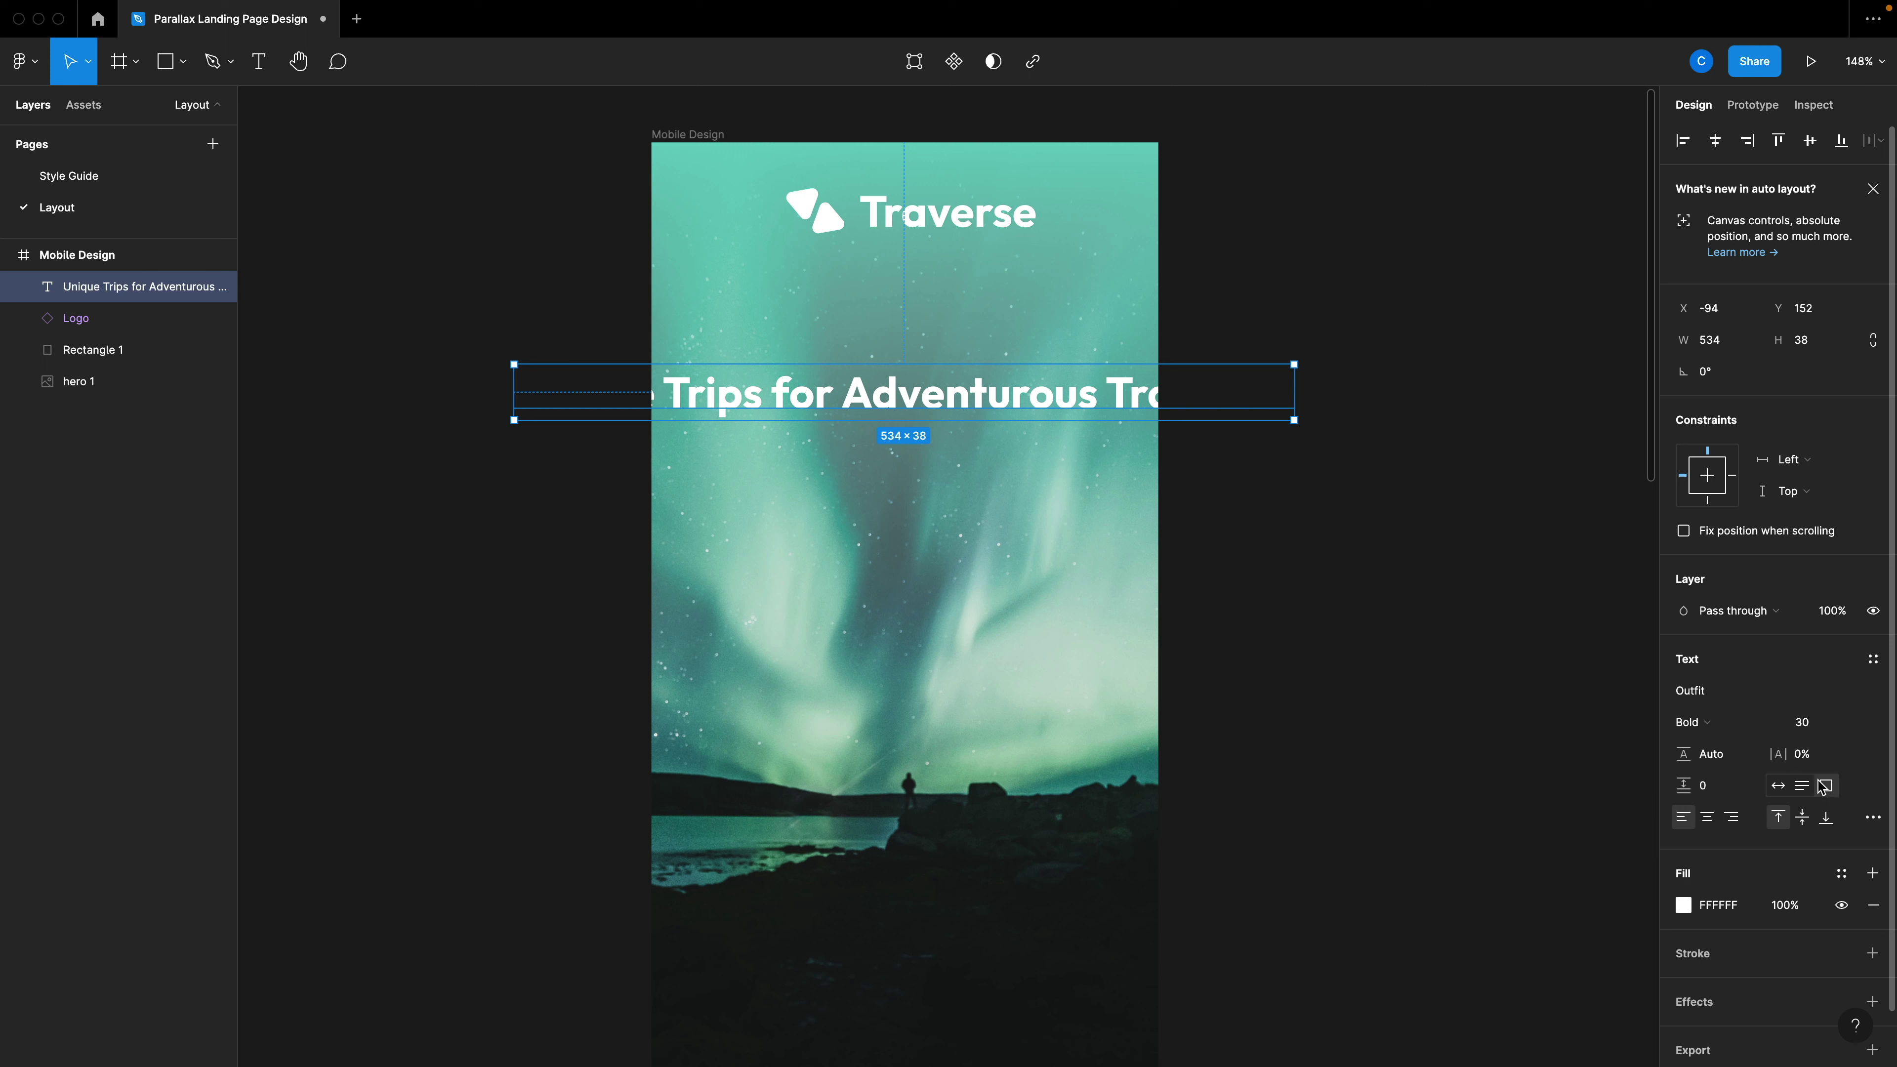
# Wrap the Unique Trips heading in a center-aligned, auto-height box about 286 wide and move it beneath the logo, centered in the frame.
pyautogui.click(1826, 785)
pyautogui.moveTo(1294, 390); pyautogui.dragTo(873, 411)
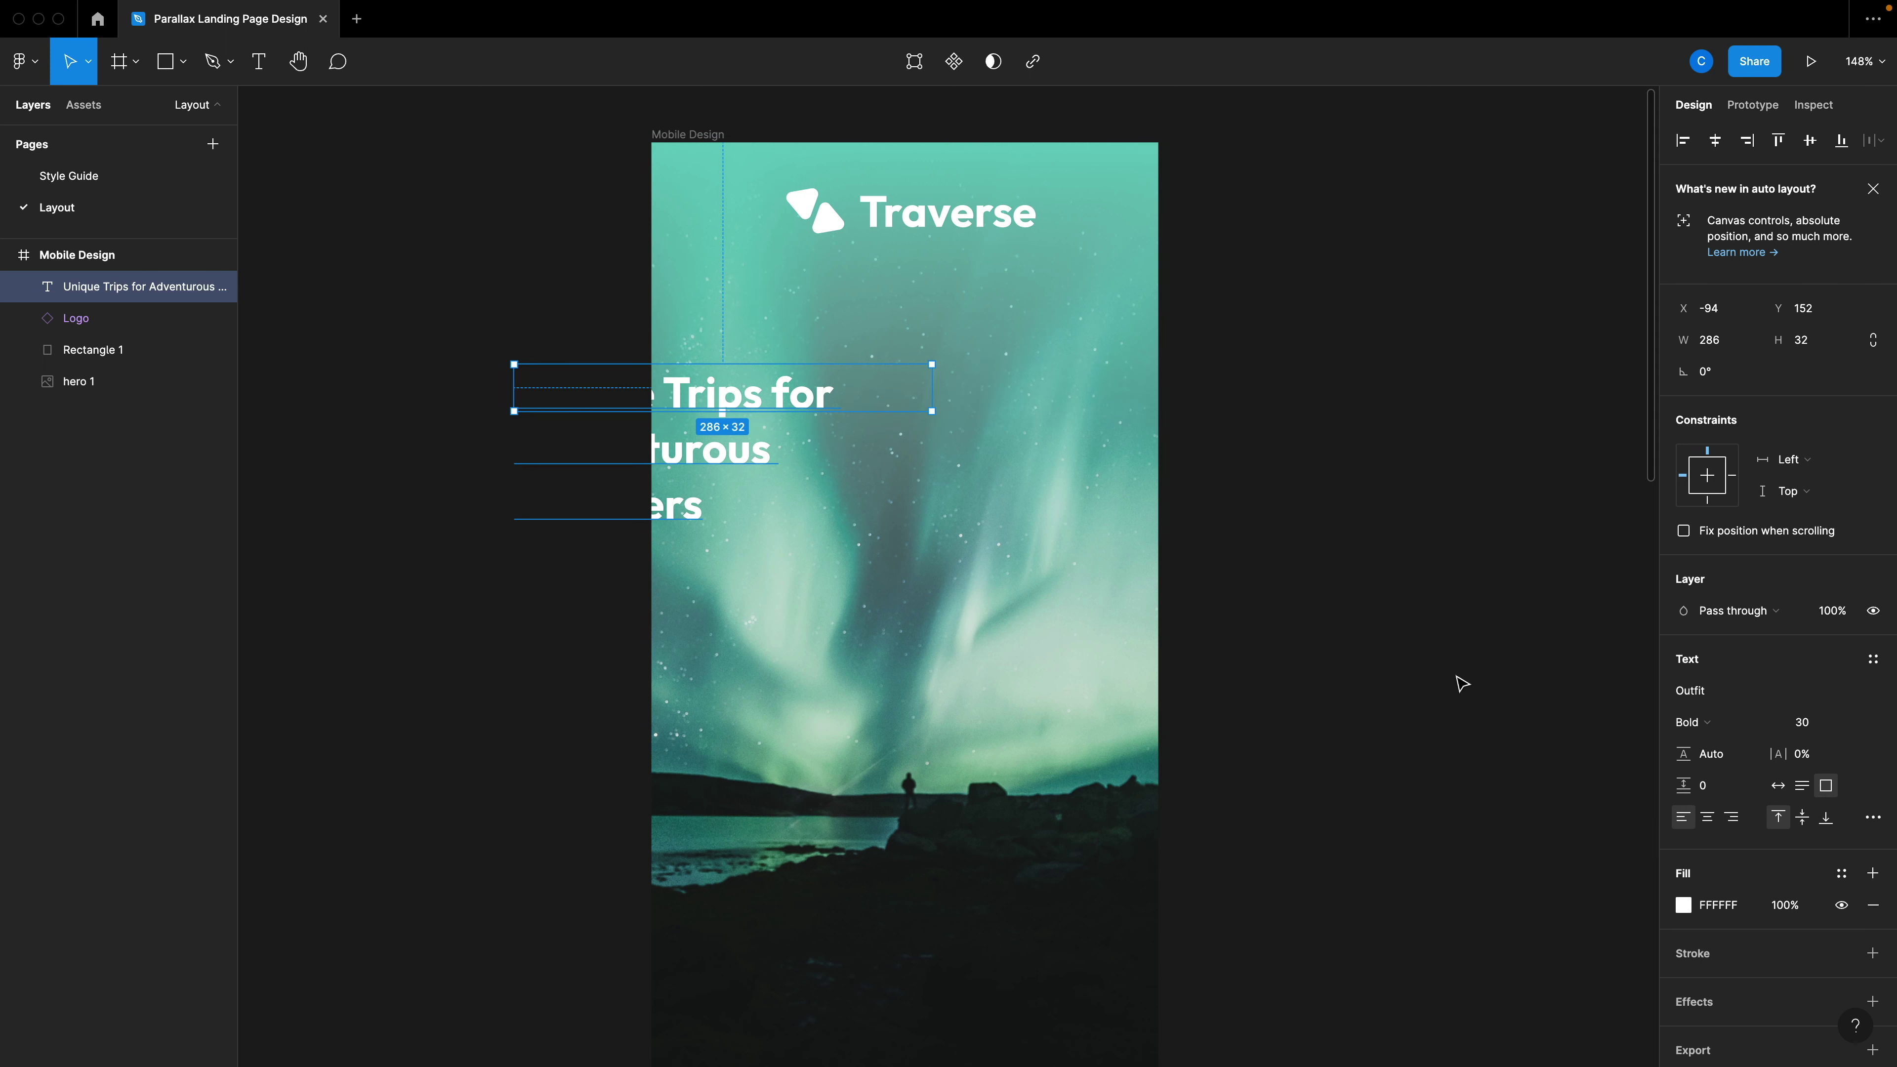
pyautogui.click(1710, 822)
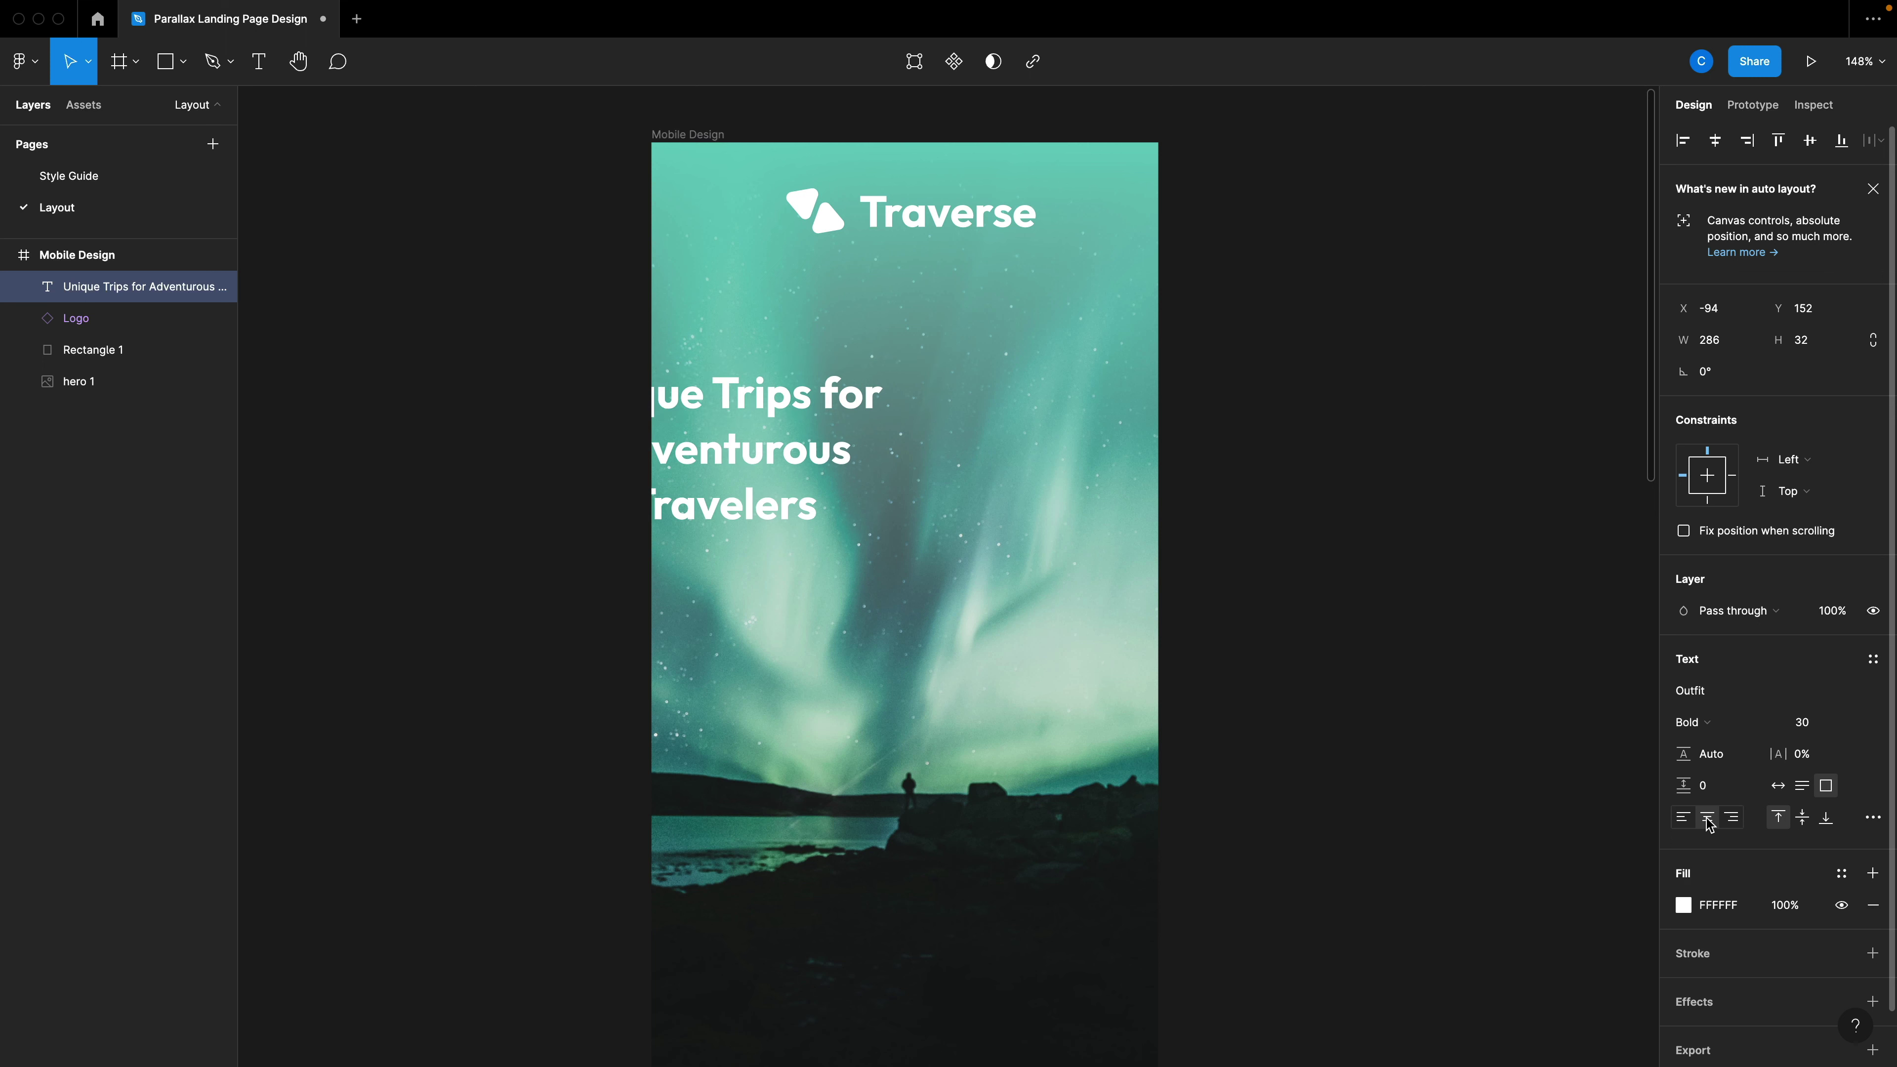
pyautogui.click(1803, 785)
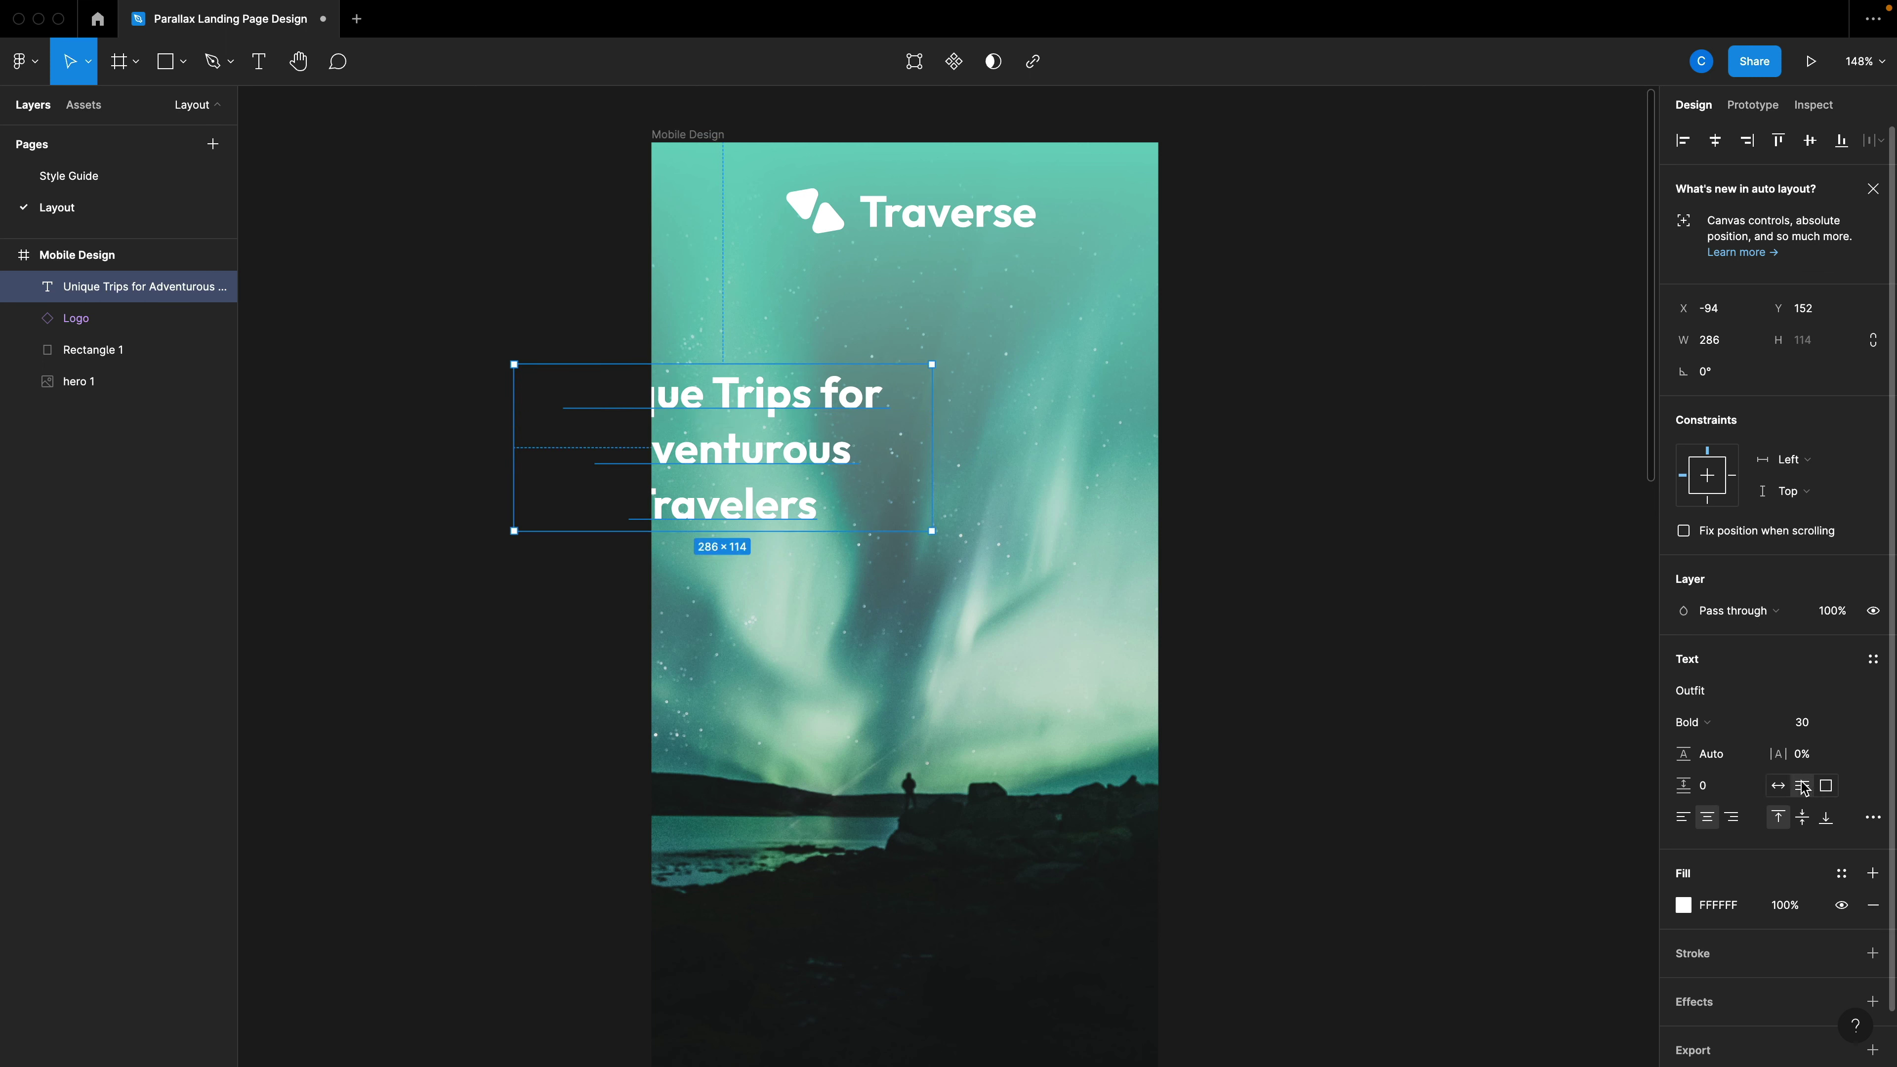
pyautogui.moveTo(763, 495); pyautogui.dragTo(944, 462)
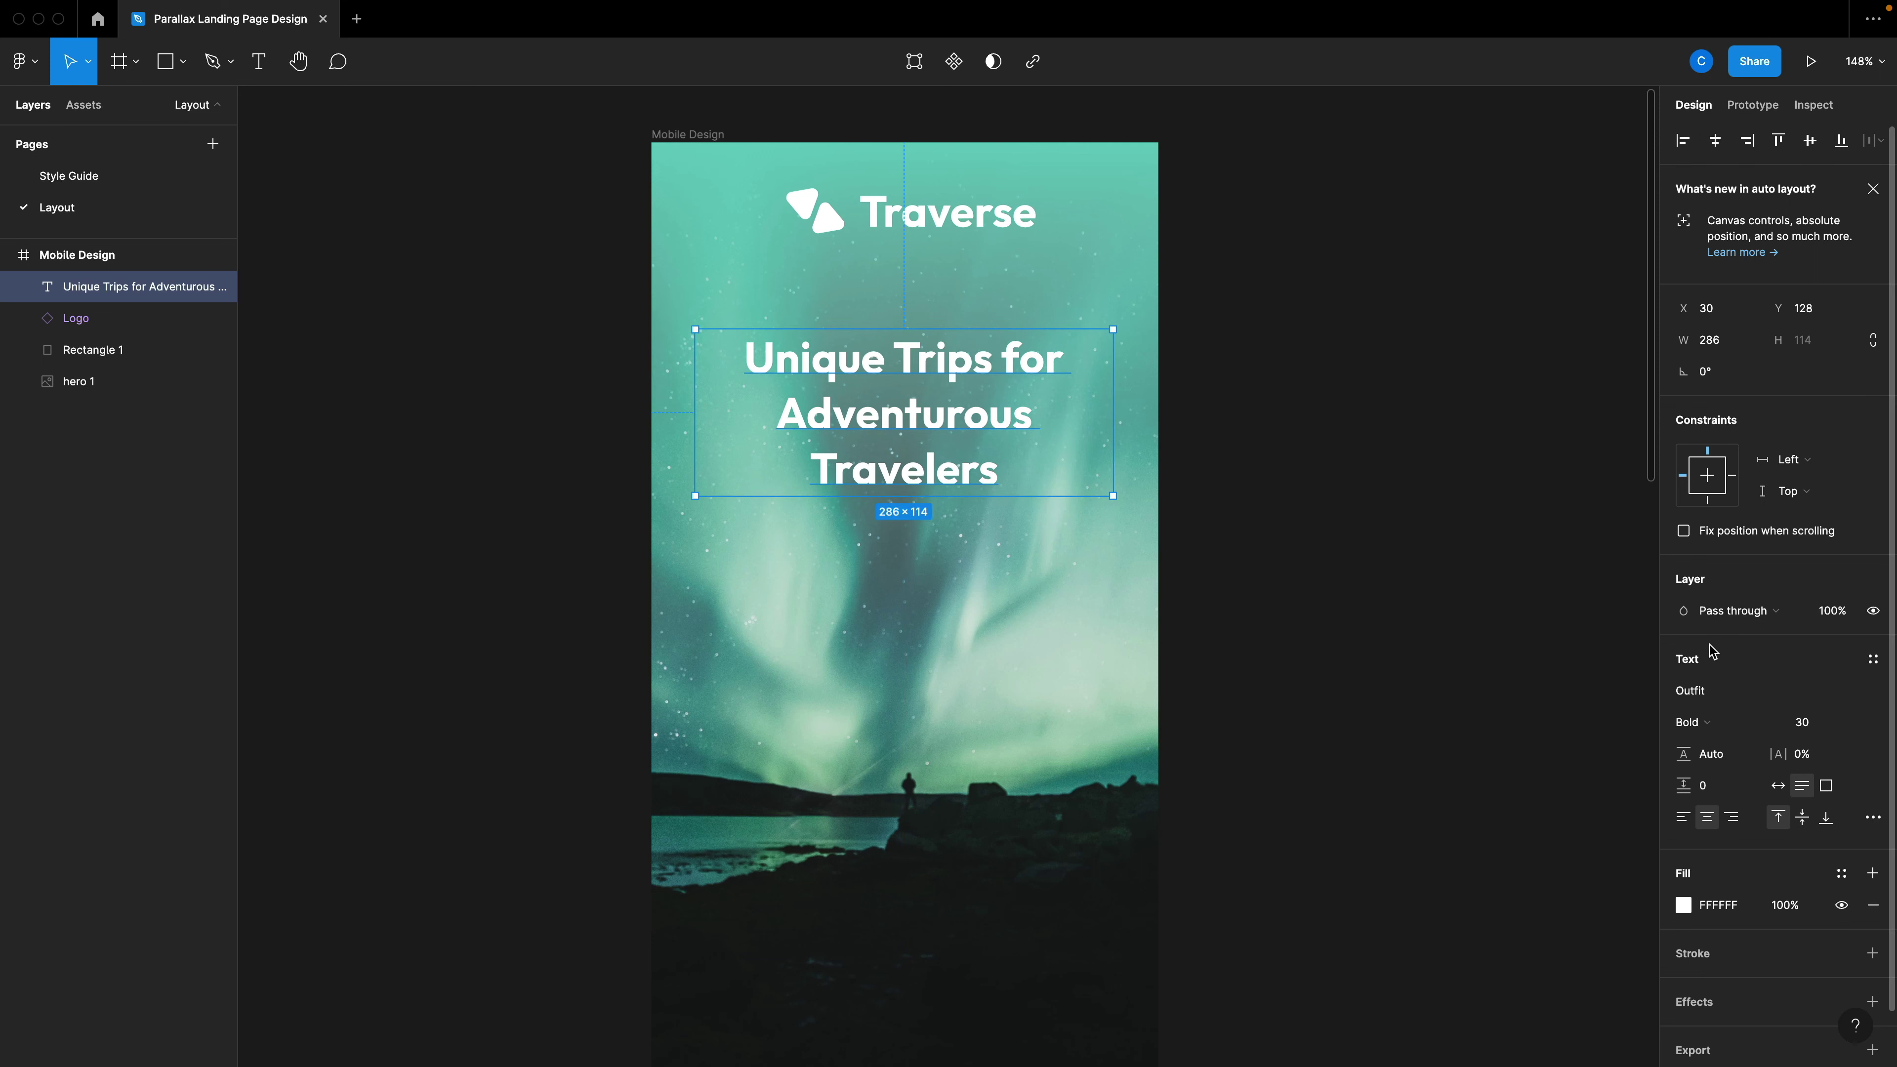
# Try the H1 (mobile) text style on the Unique Trips heading.
pyautogui.click(1873, 659)
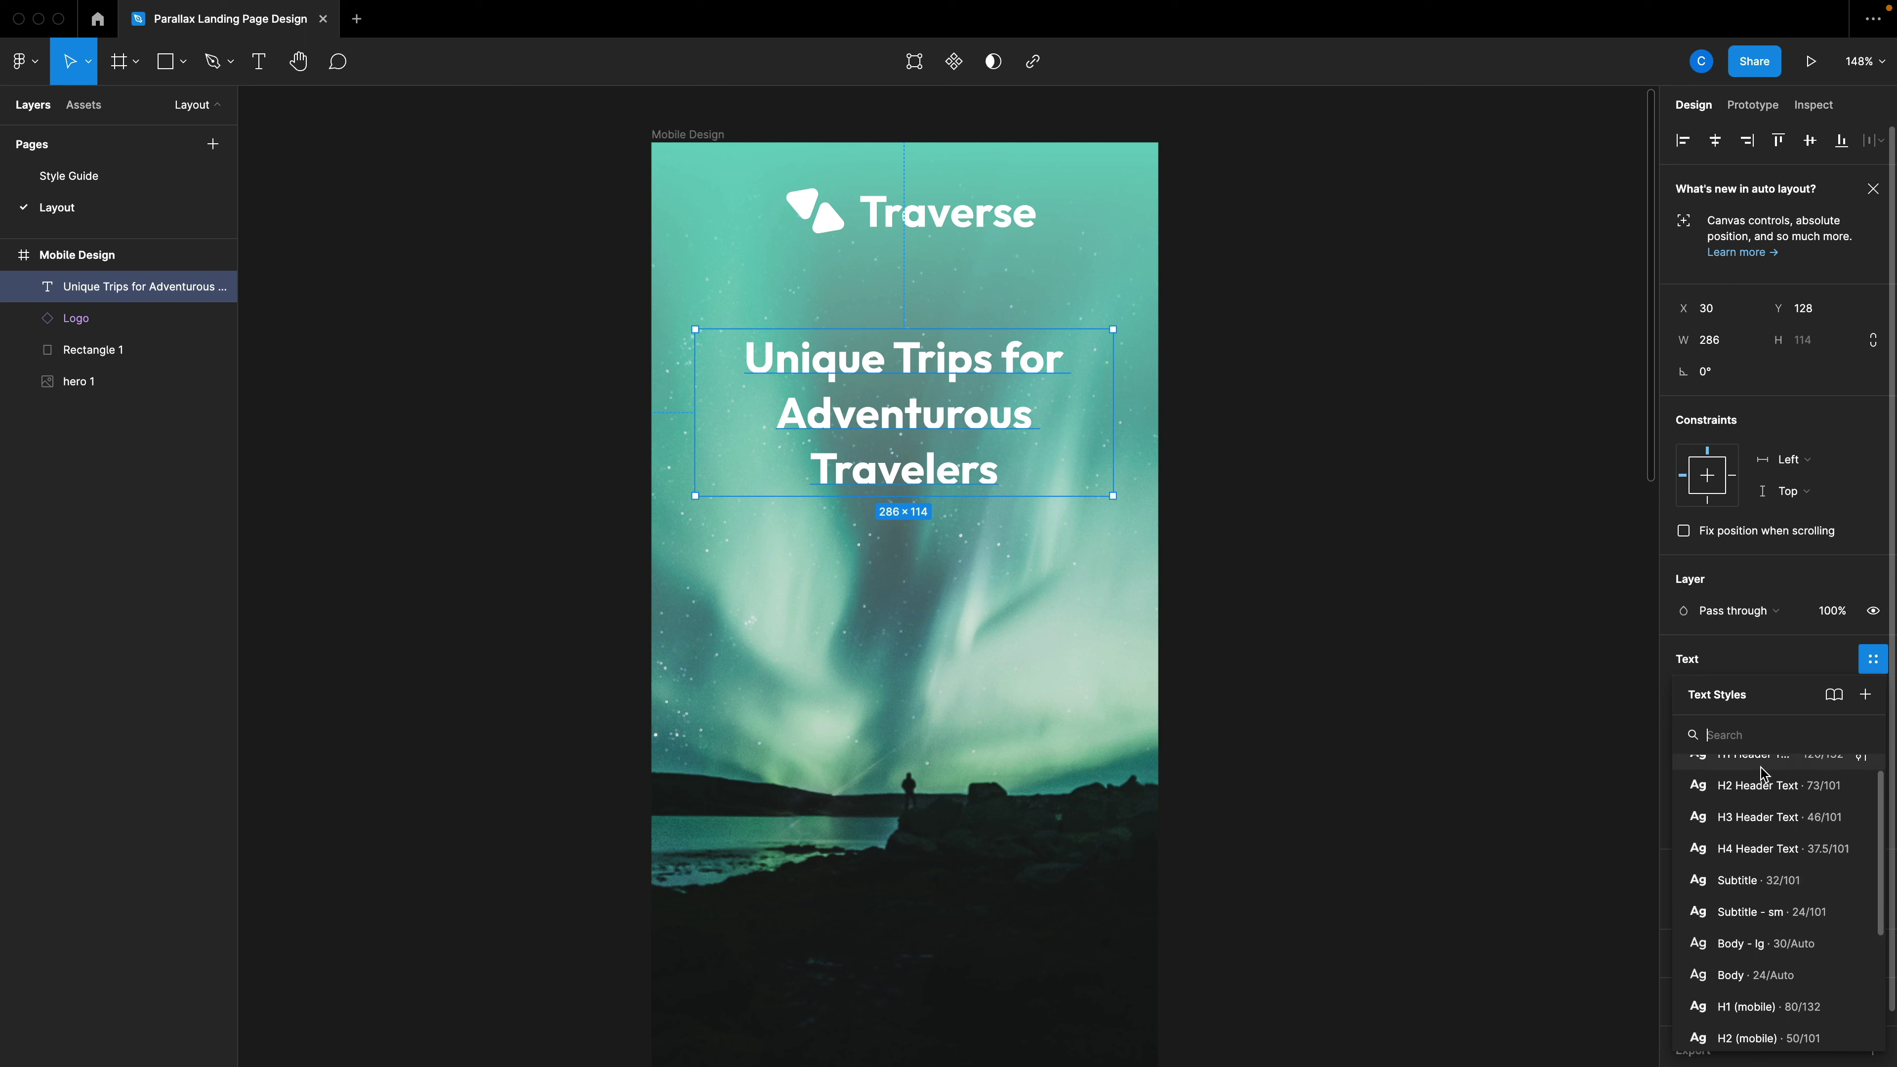
pyautogui.write('h1')
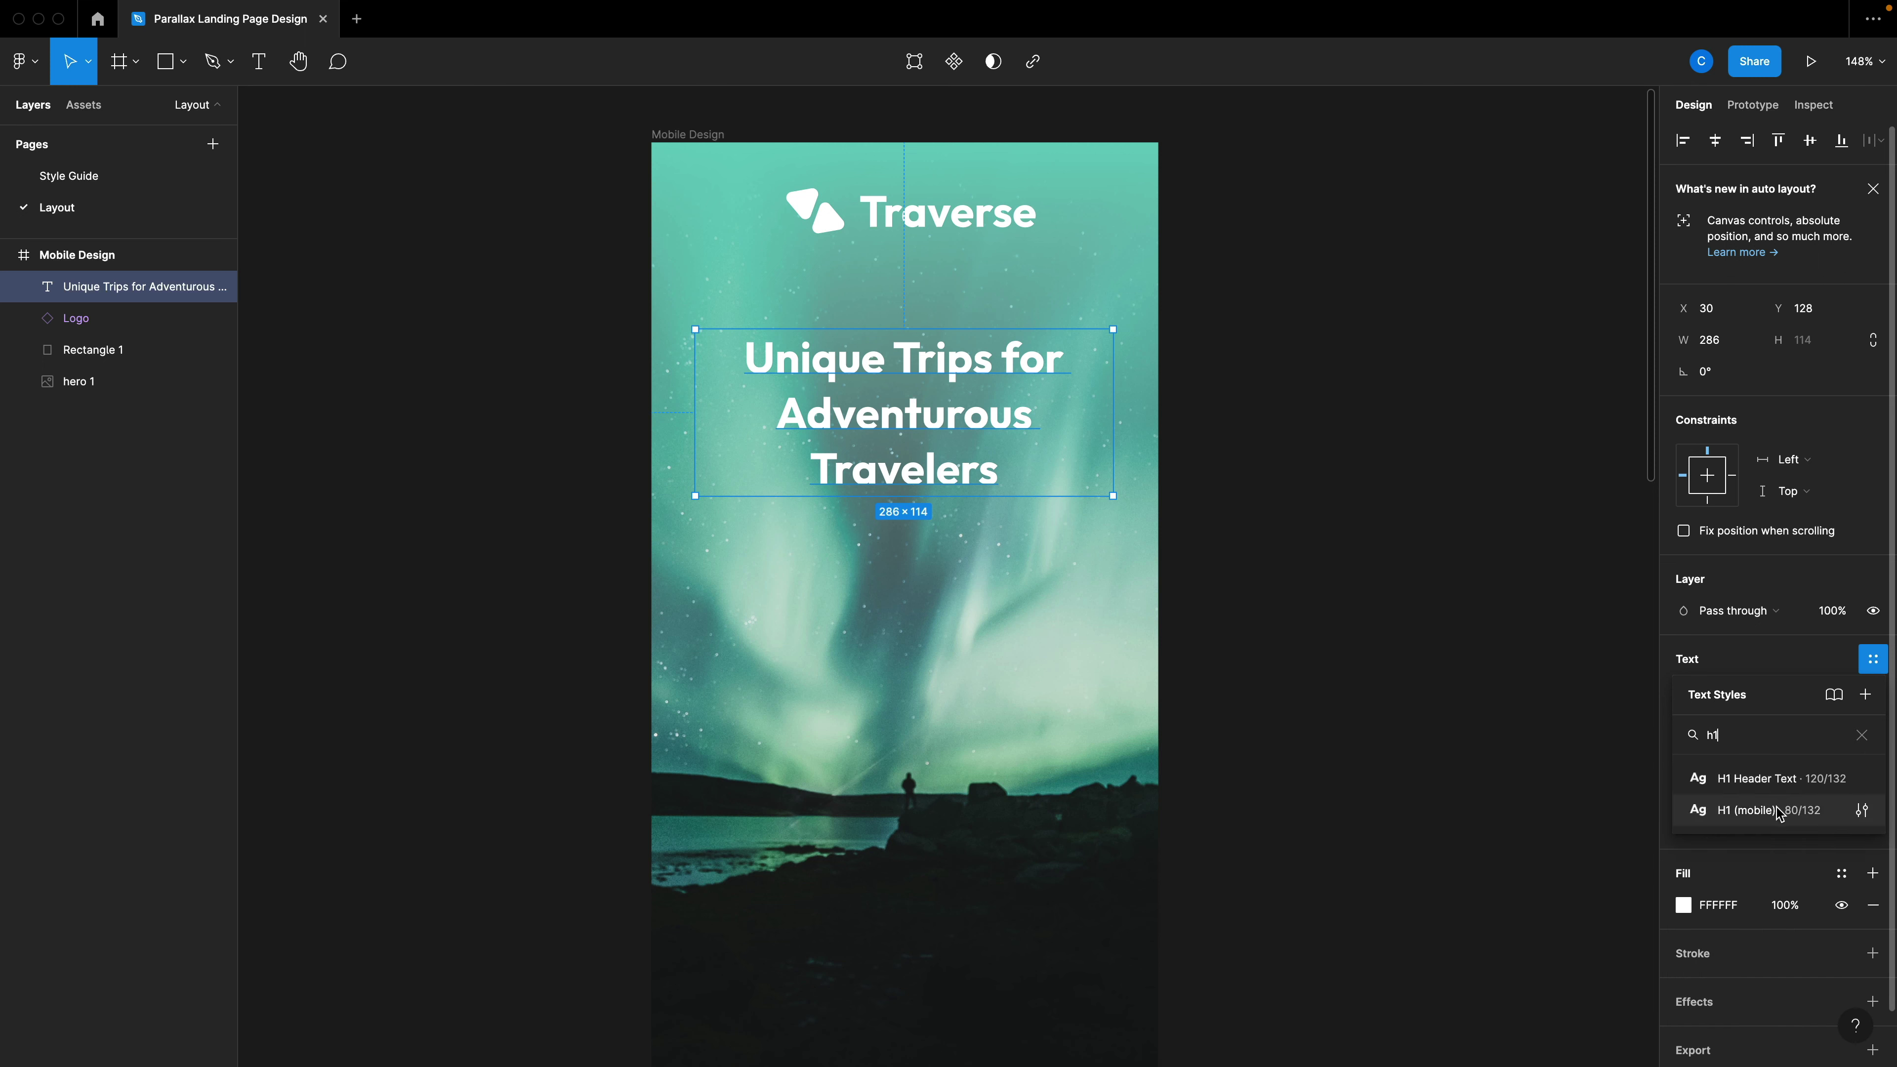
pyautogui.click(1780, 813)
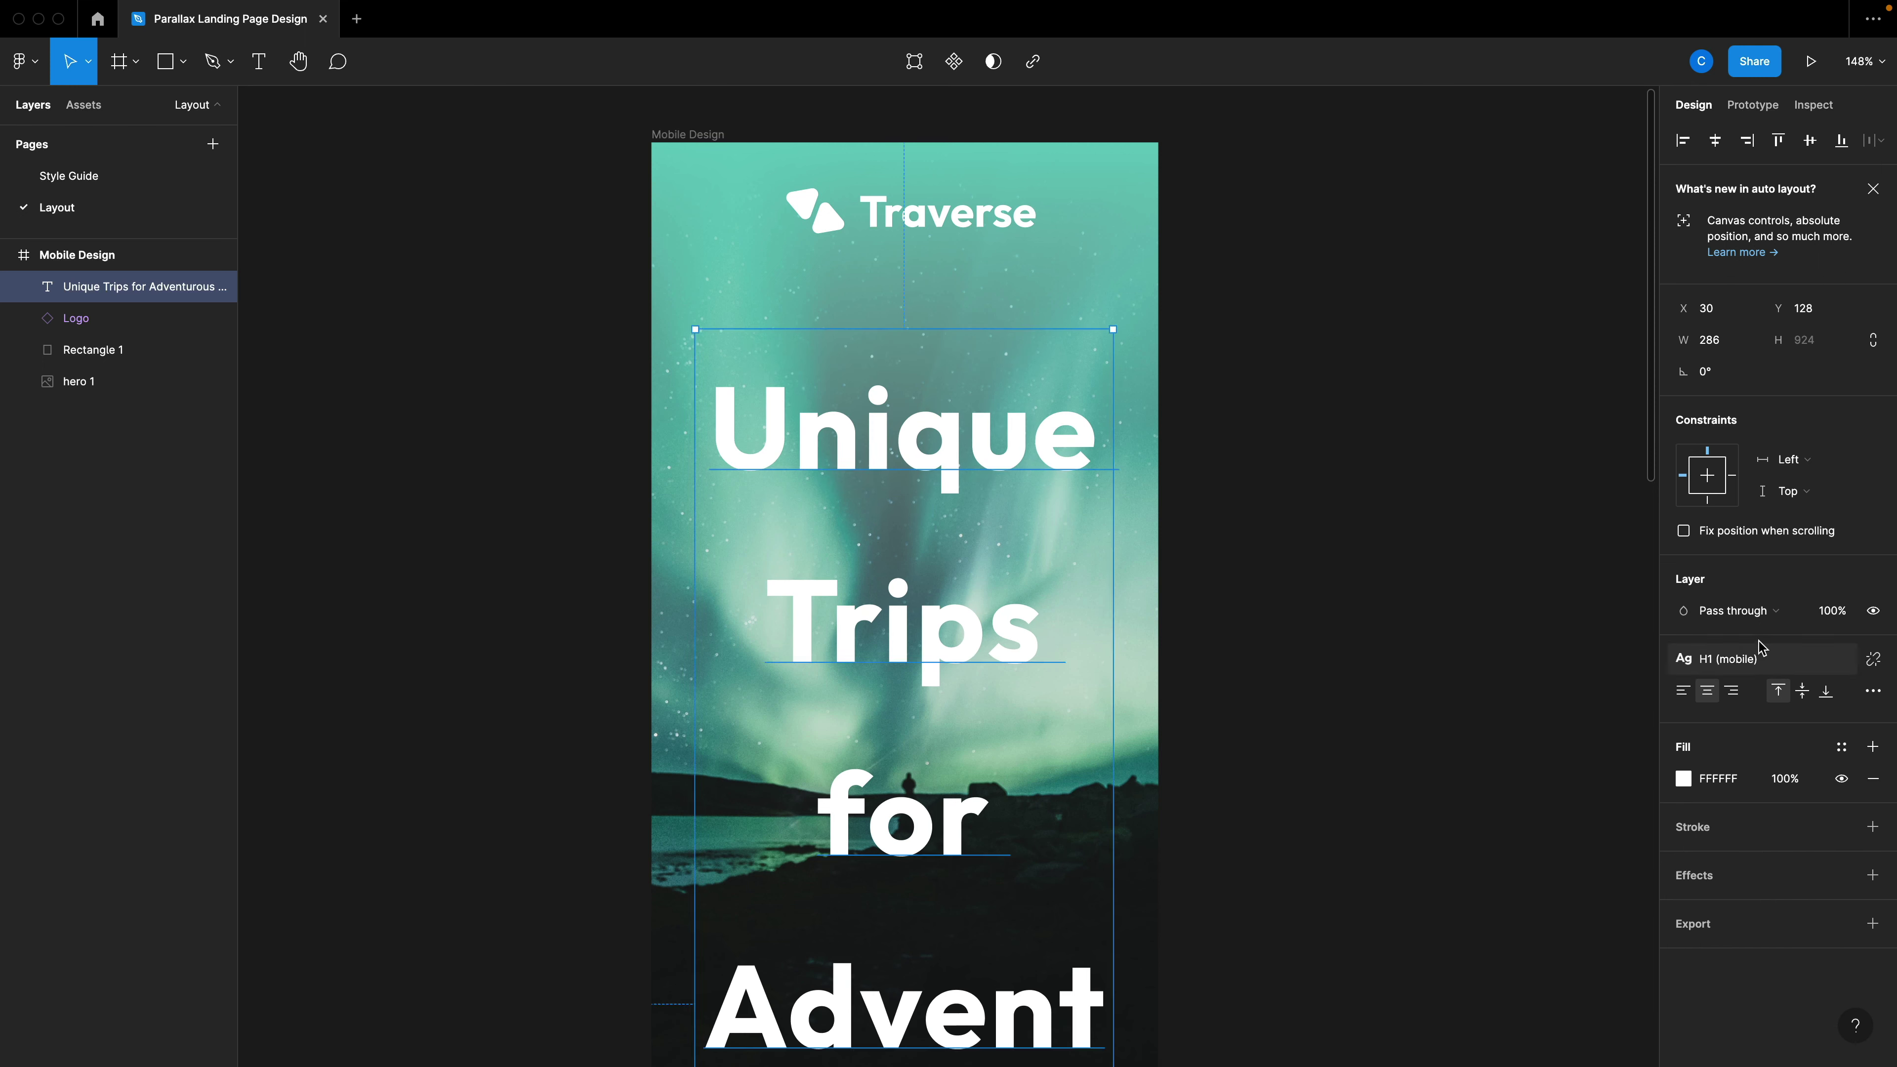
# Apply the H3 (mobile) text style to the Unique Trips heading and move it slightly down to about Y 148.
pyautogui.click(1761, 659)
pyautogui.scroll(-2, 1775, 963)
pyautogui.click(1776, 964)
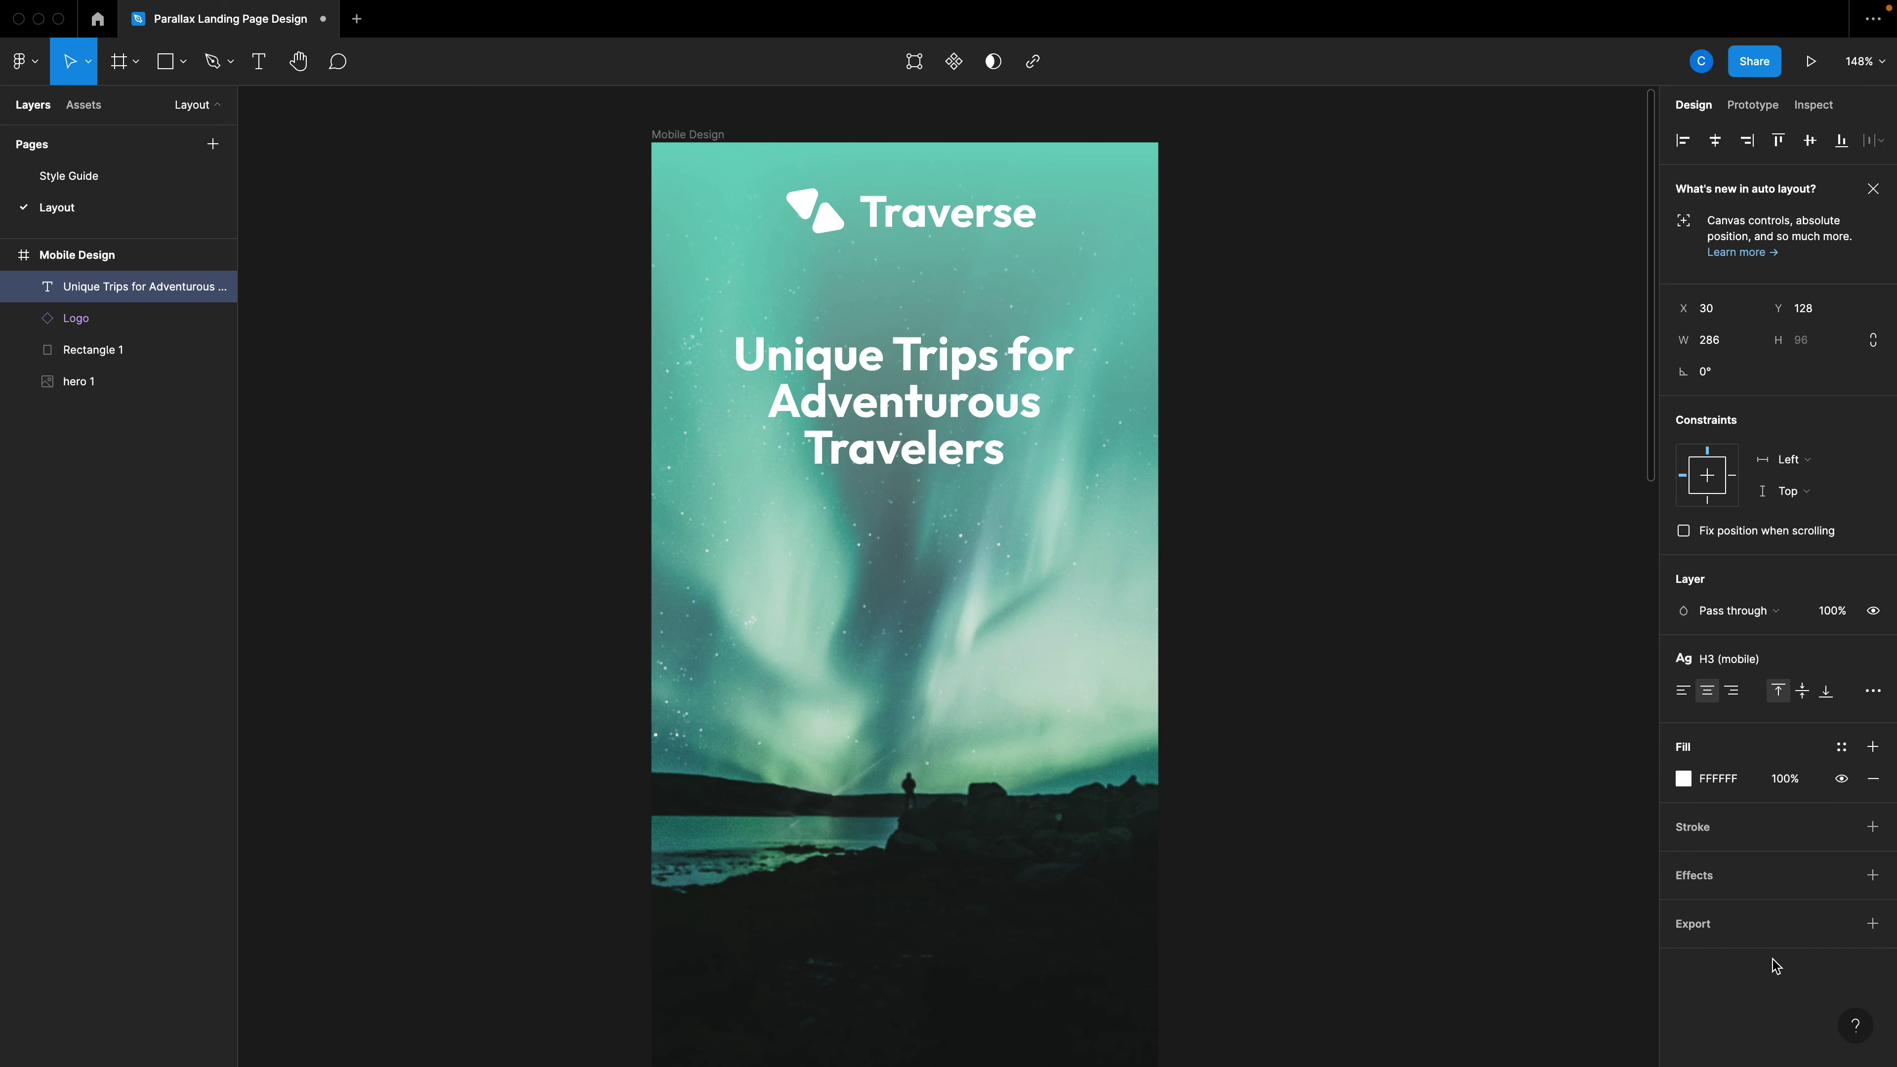
pyautogui.scroll(-3, 923, 493)
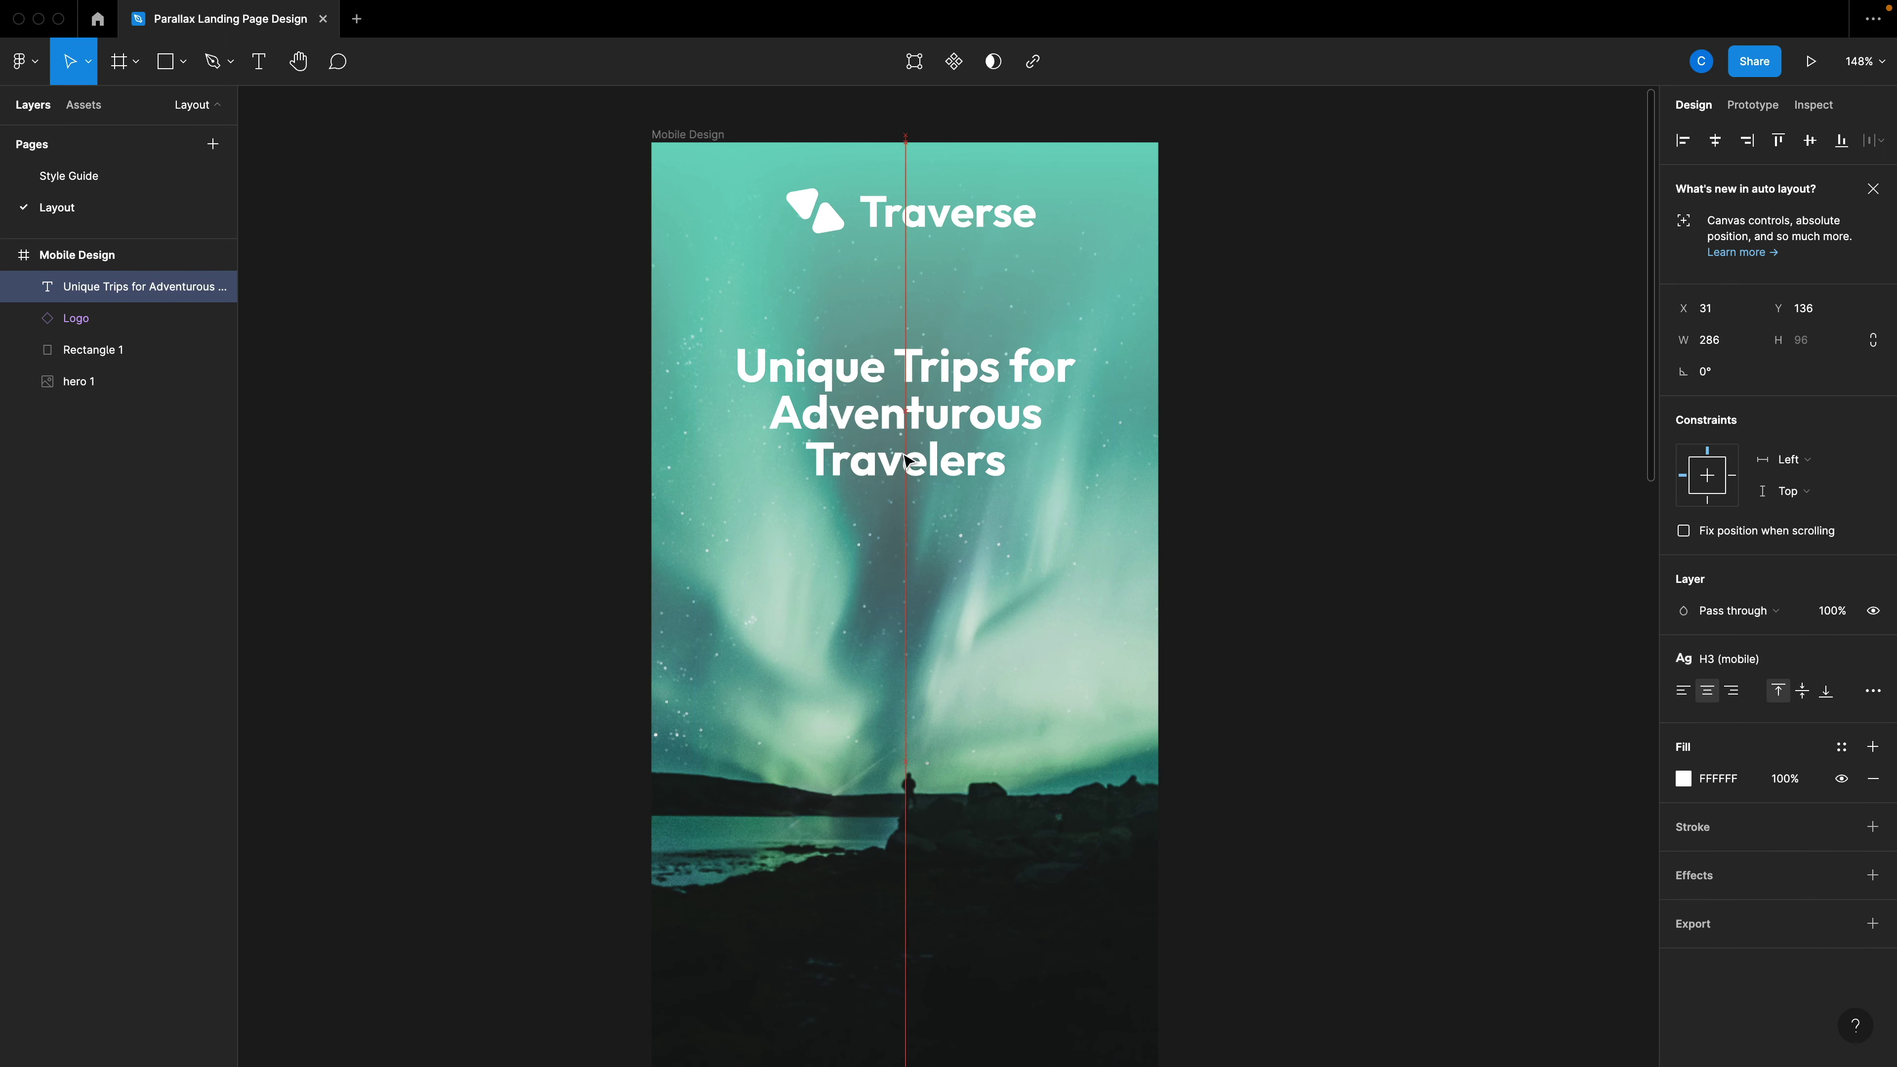
# Duplicate the green gradient rectangle over the lower part of the hero image and flip the copy vertically.
pyautogui.click(989, 382)
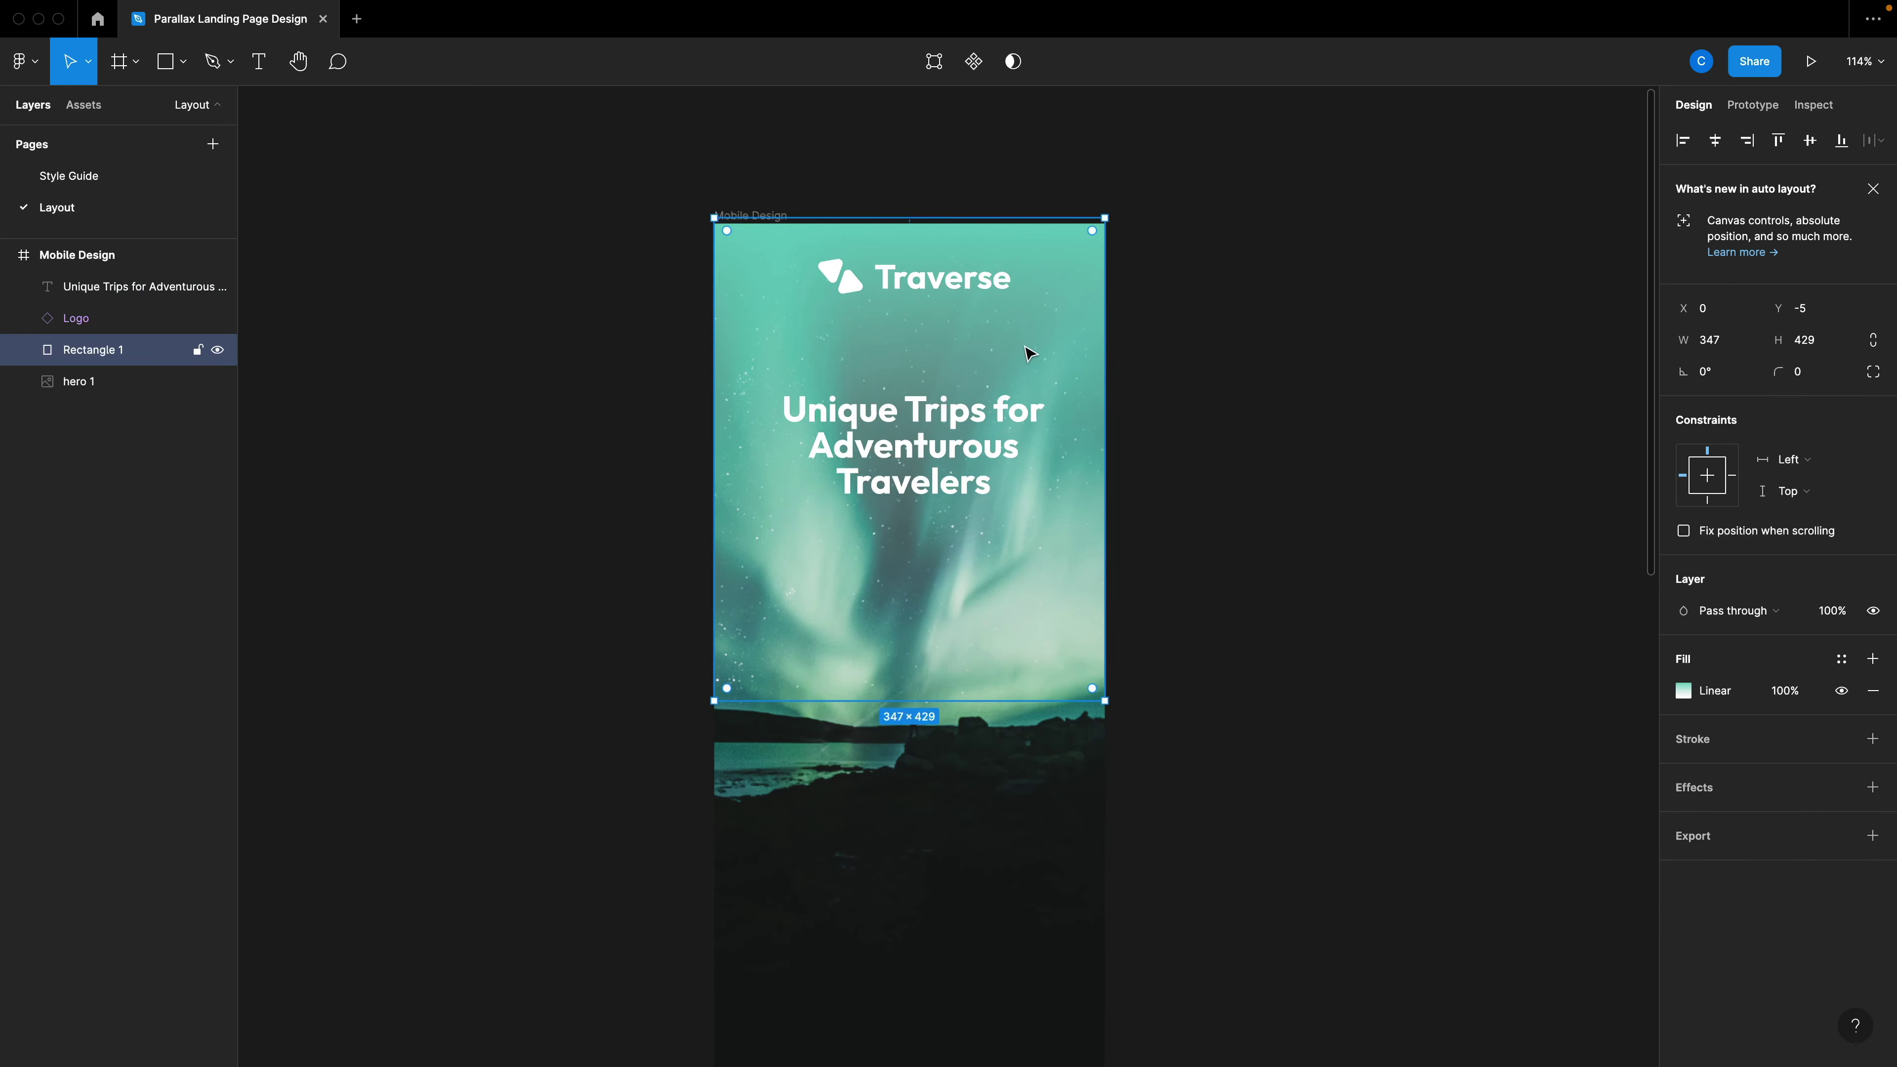
pyautogui.moveTo(1022, 351); pyautogui.dragTo(1009, 694)
pyautogui.scroll(-1, 1033, 702)
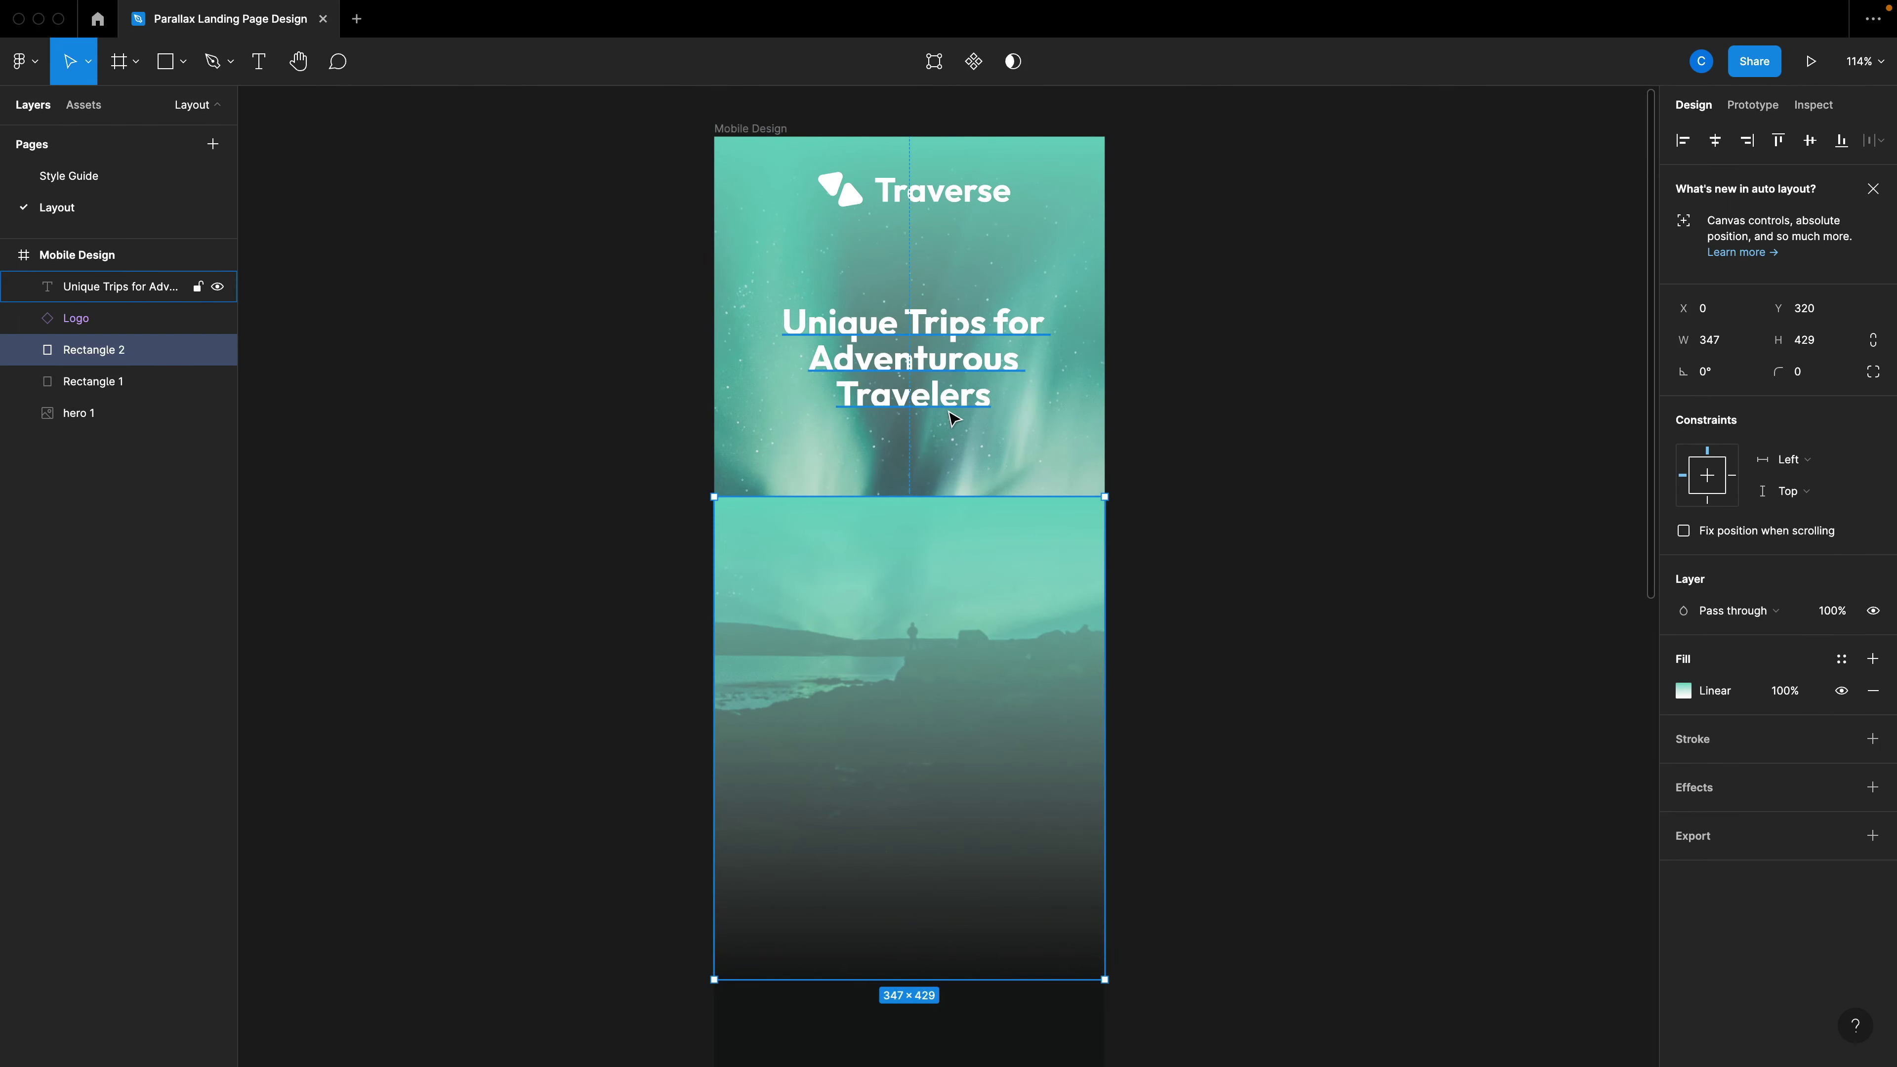
pyautogui.hotkey('ctrl', '/')
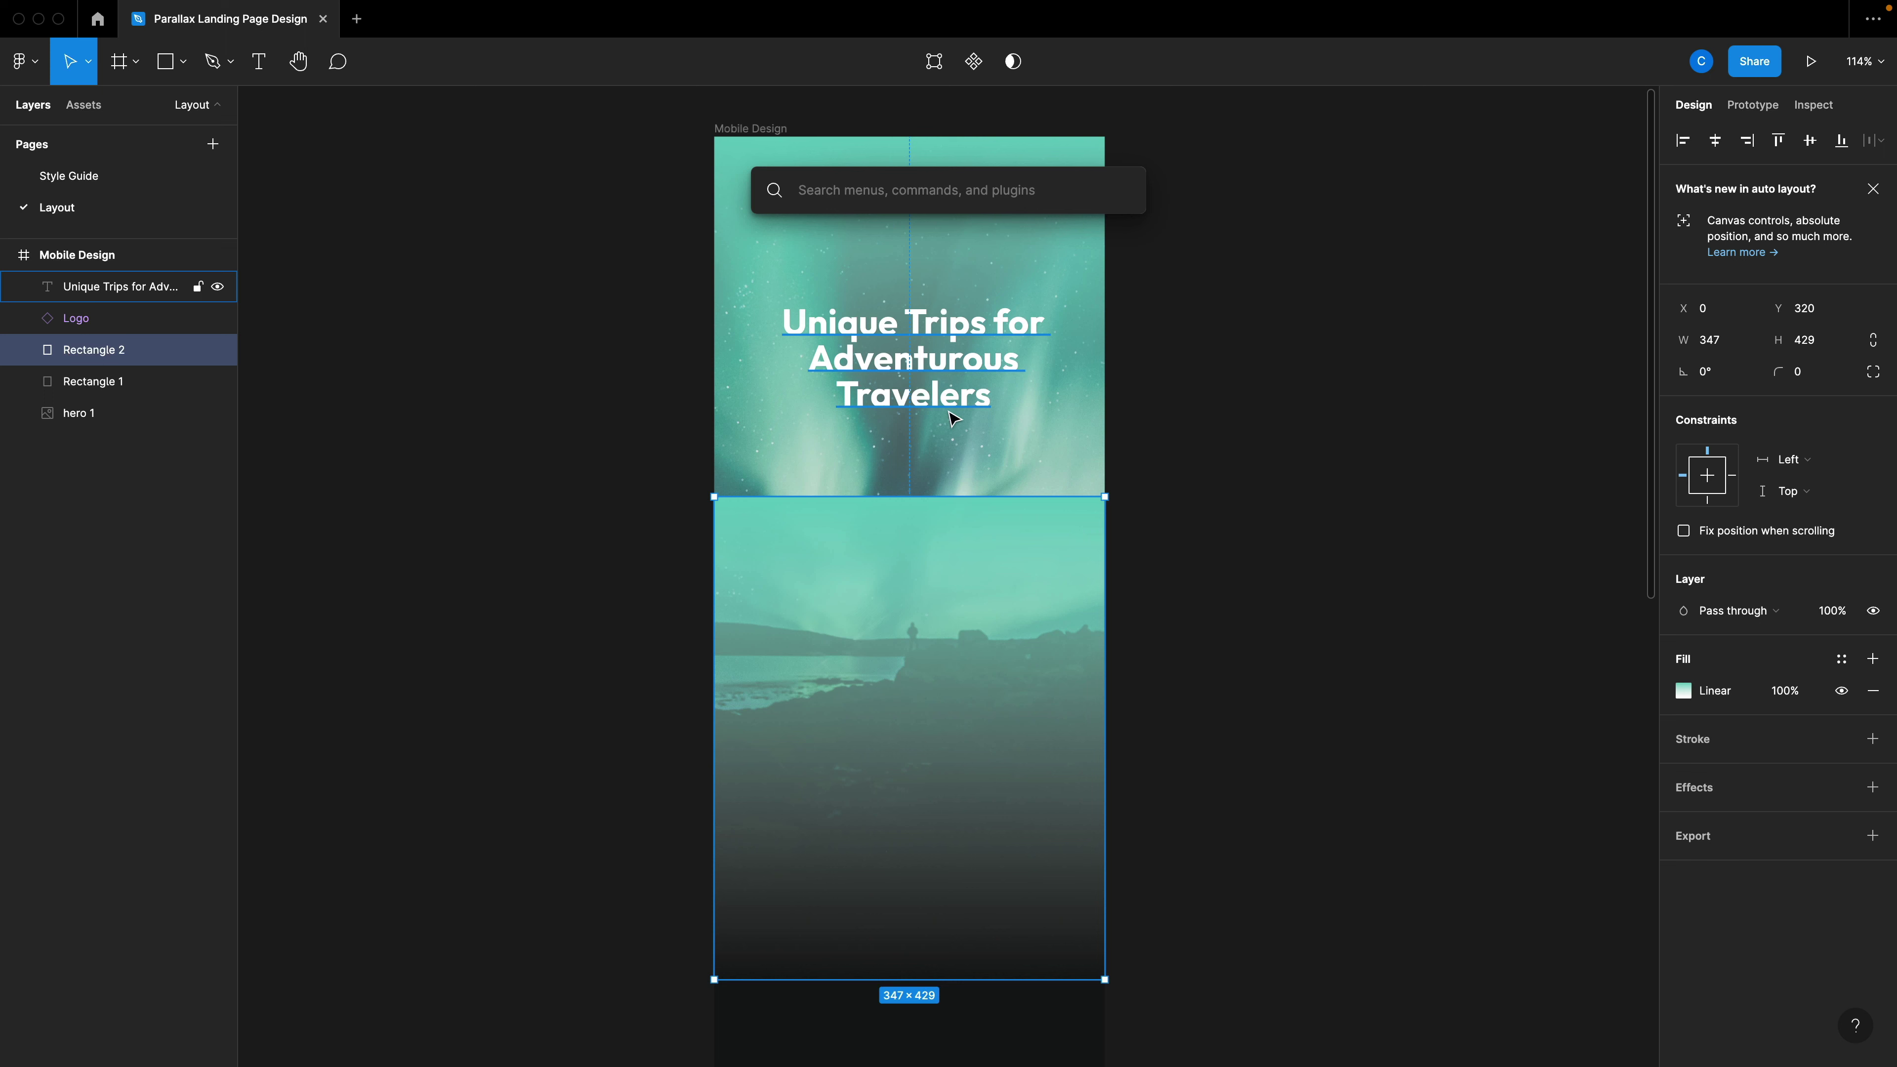
pyautogui.write('vert')
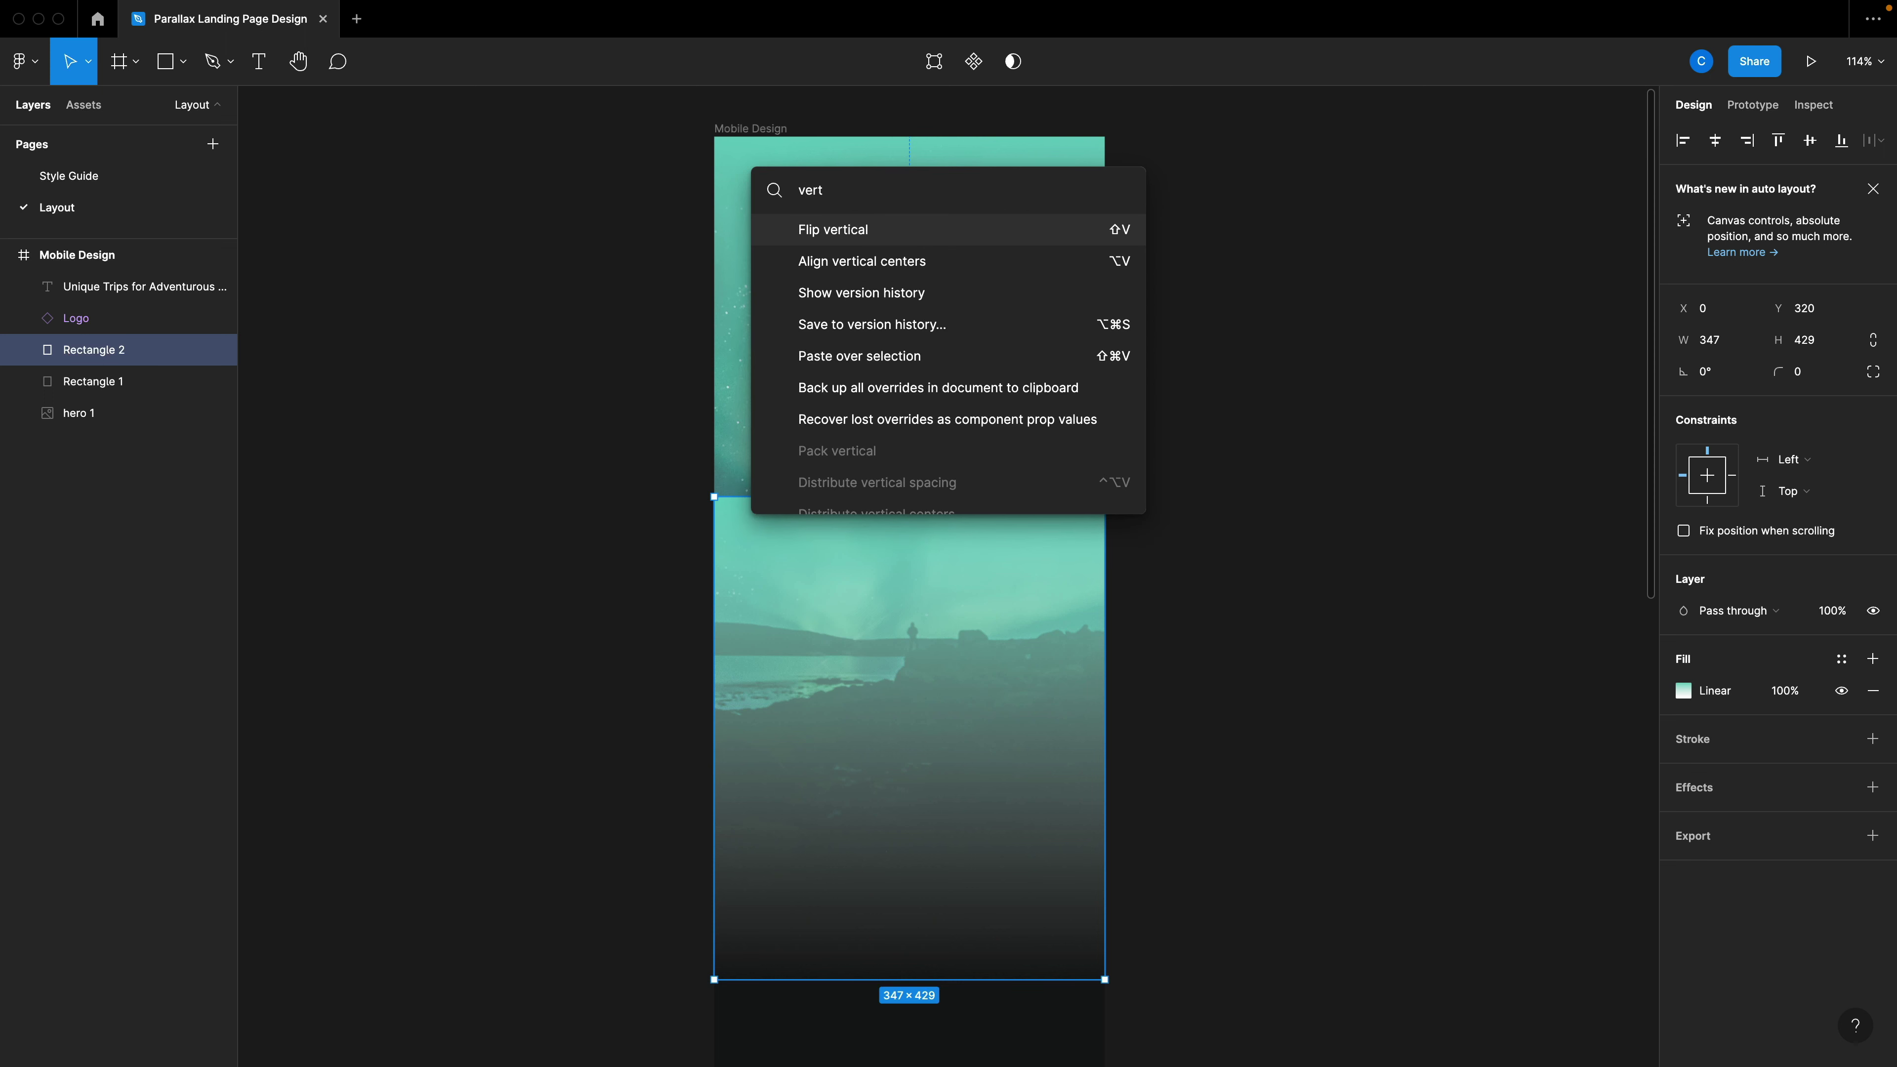
pyautogui.press('Return')
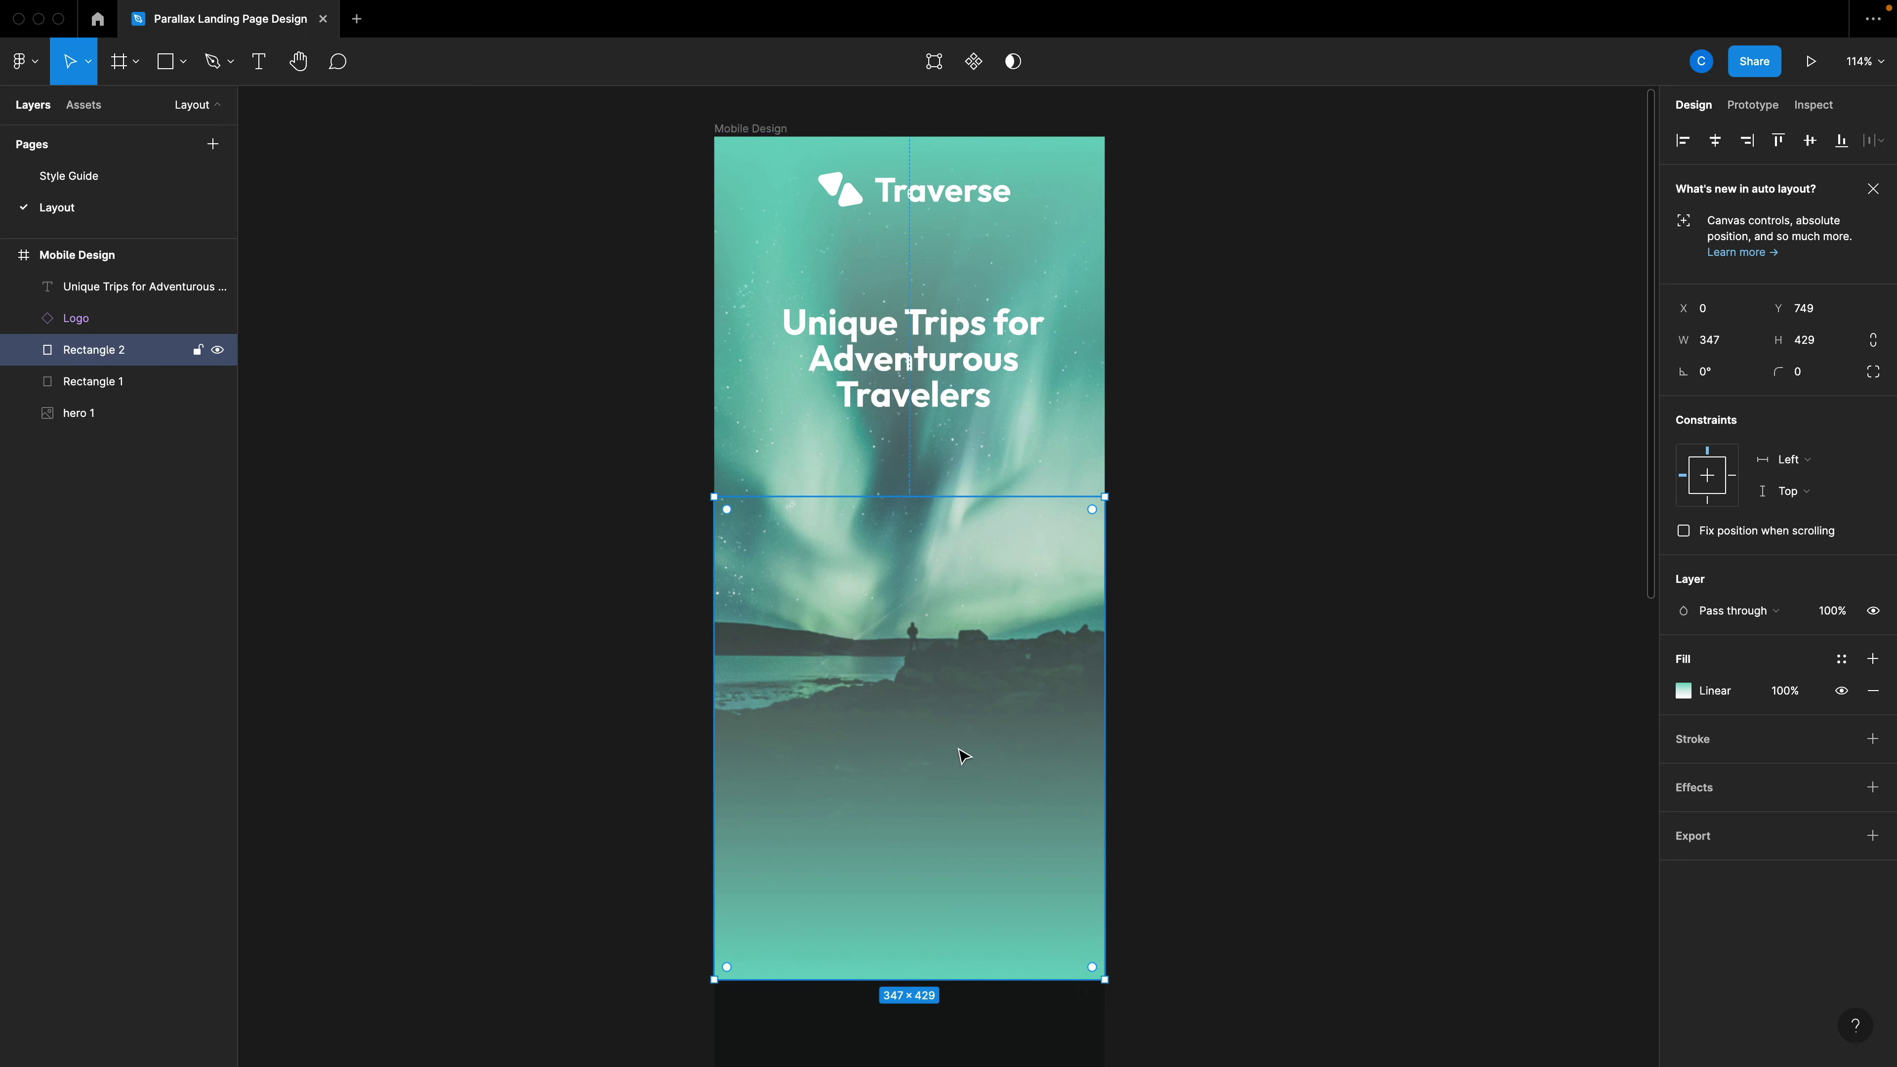
# Recolor both gradient stops of the copied rectangle with the dark background color and set the upper stop's opacity to 0%.
pyautogui.click(1684, 692)
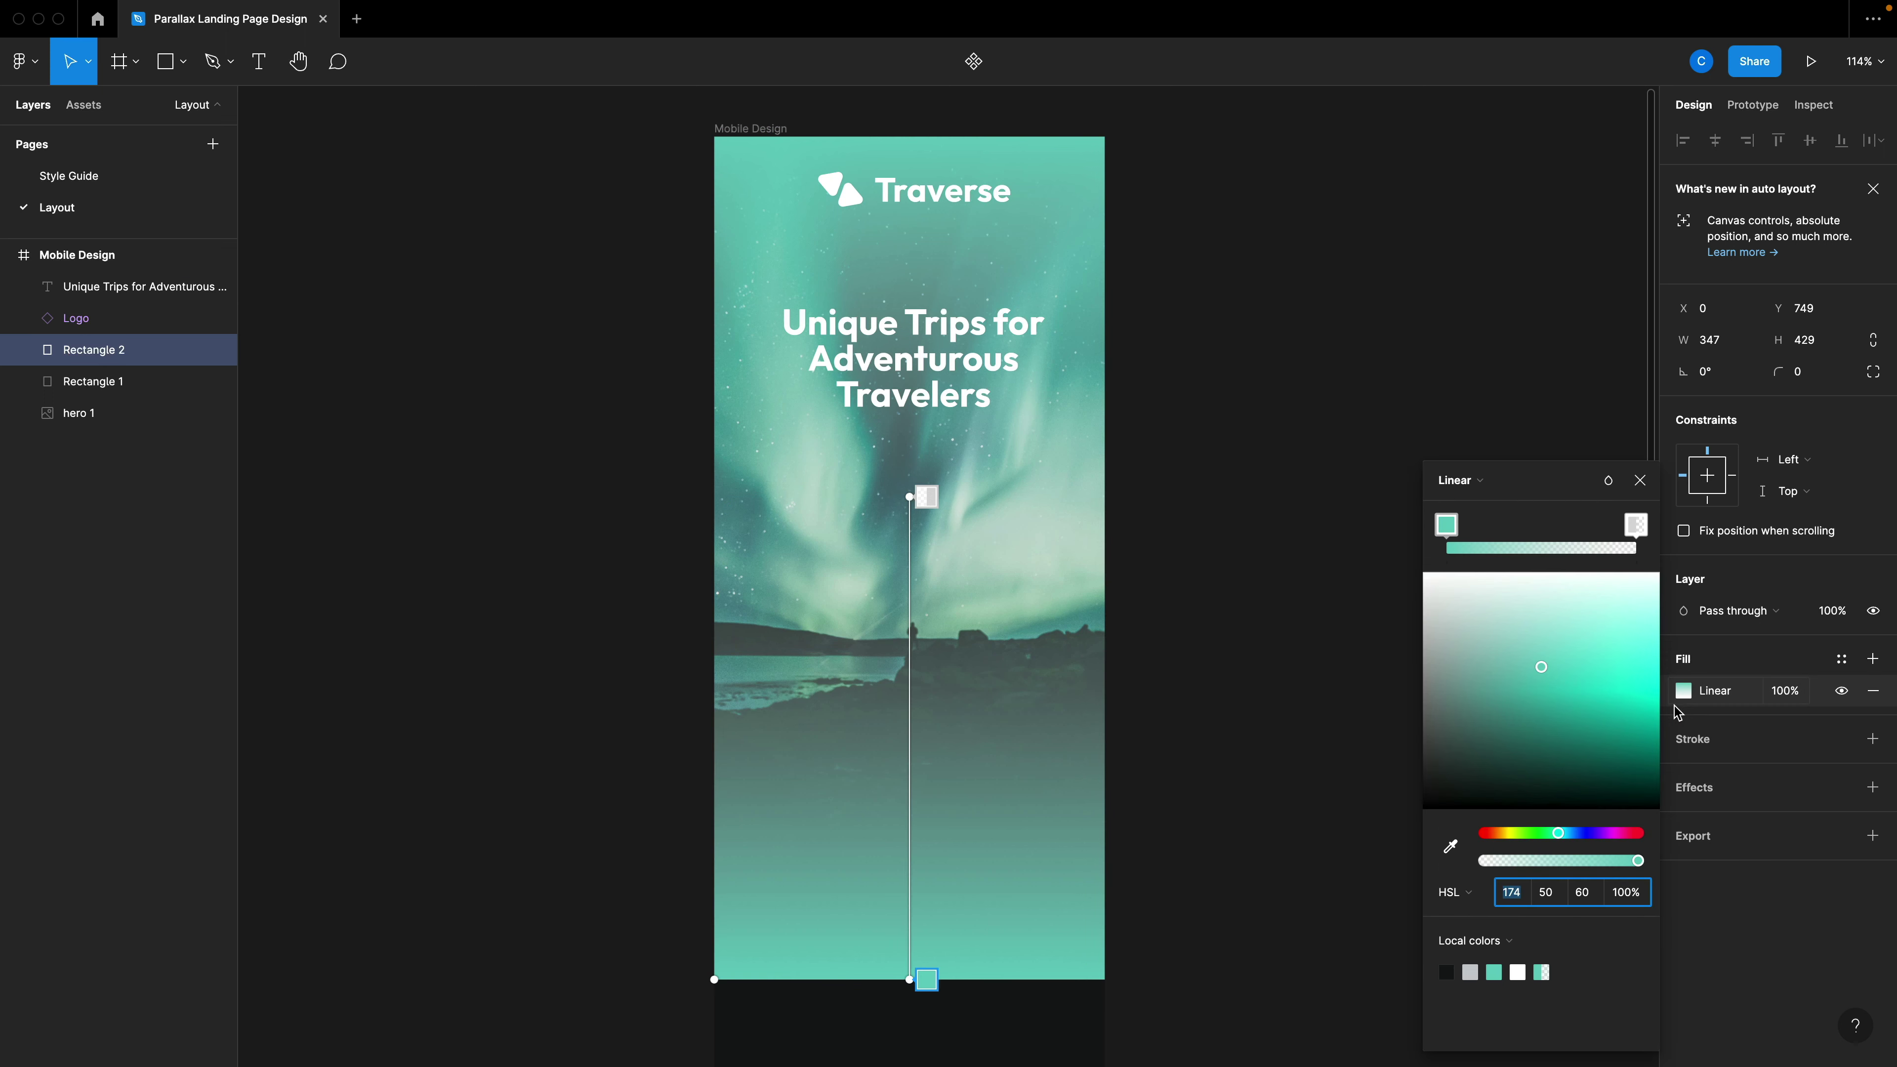
pyautogui.click(1444, 530)
pyautogui.click(1453, 968)
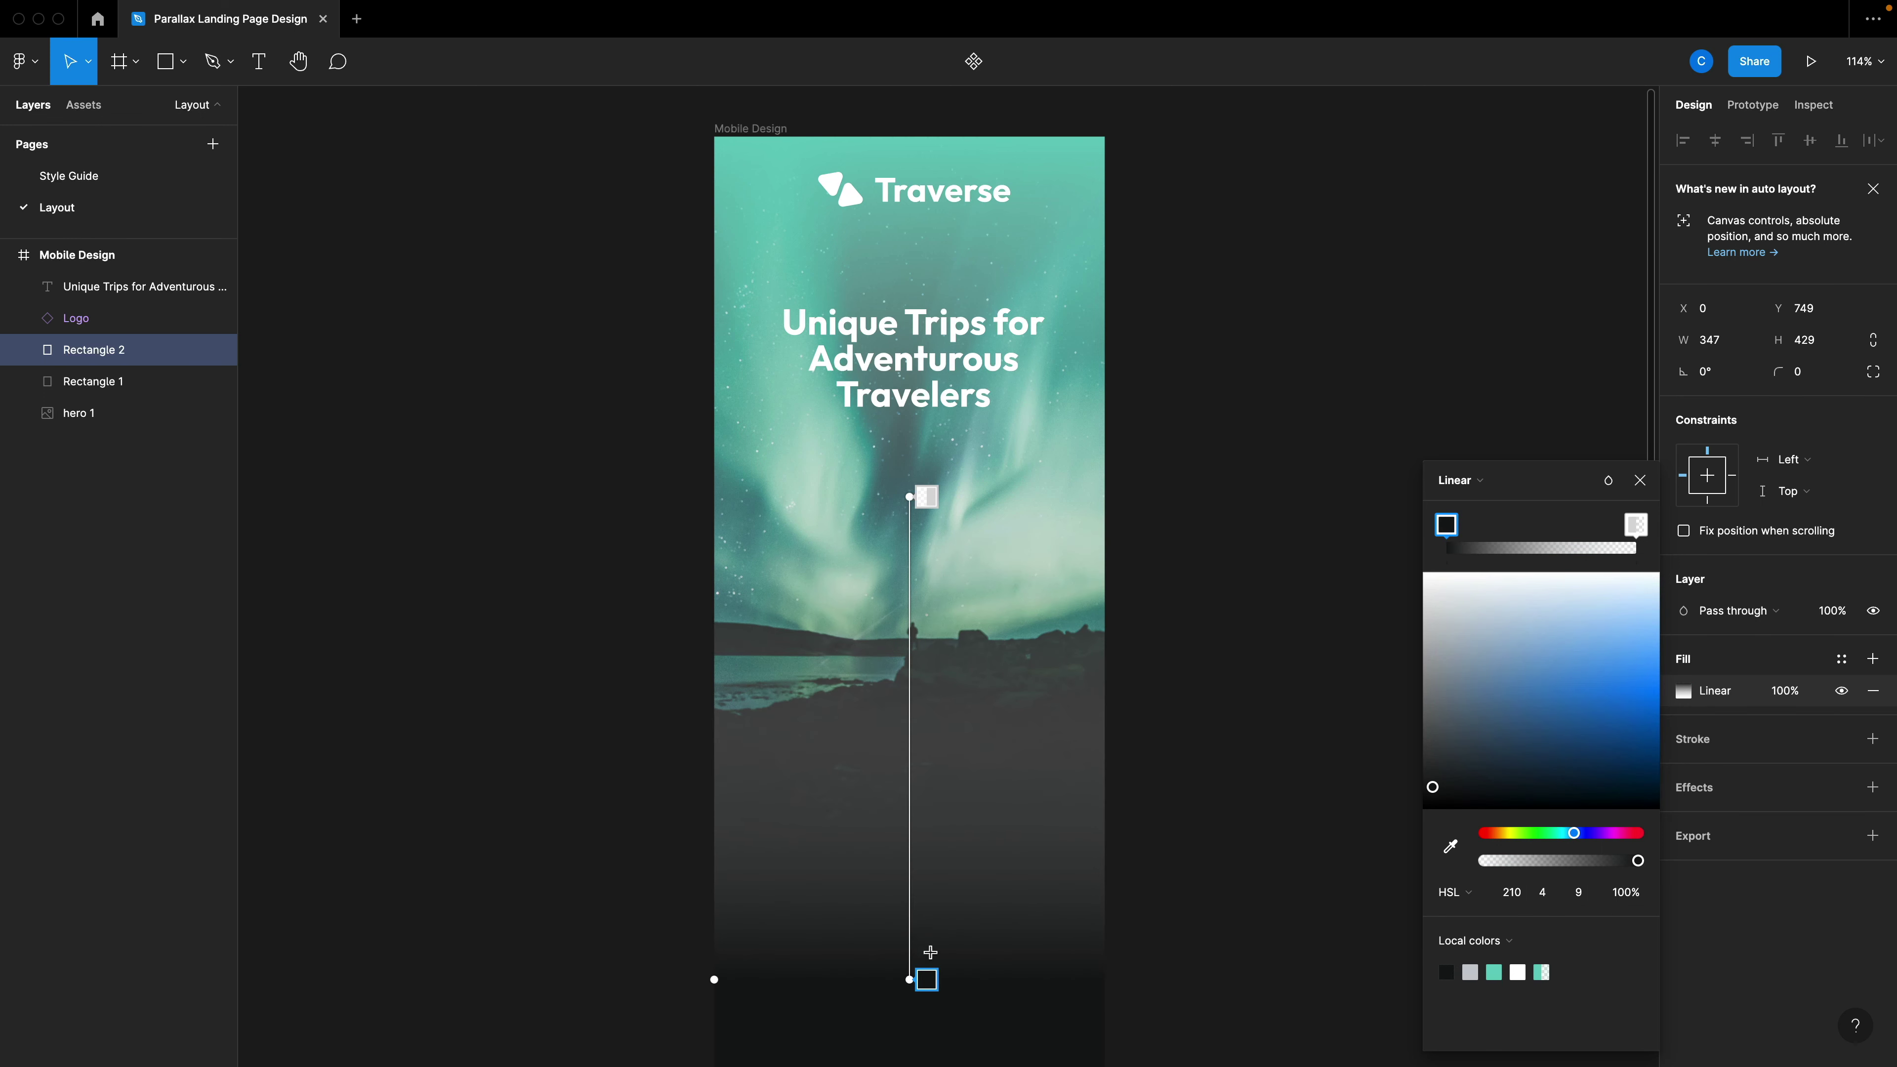
pyautogui.click(1636, 532)
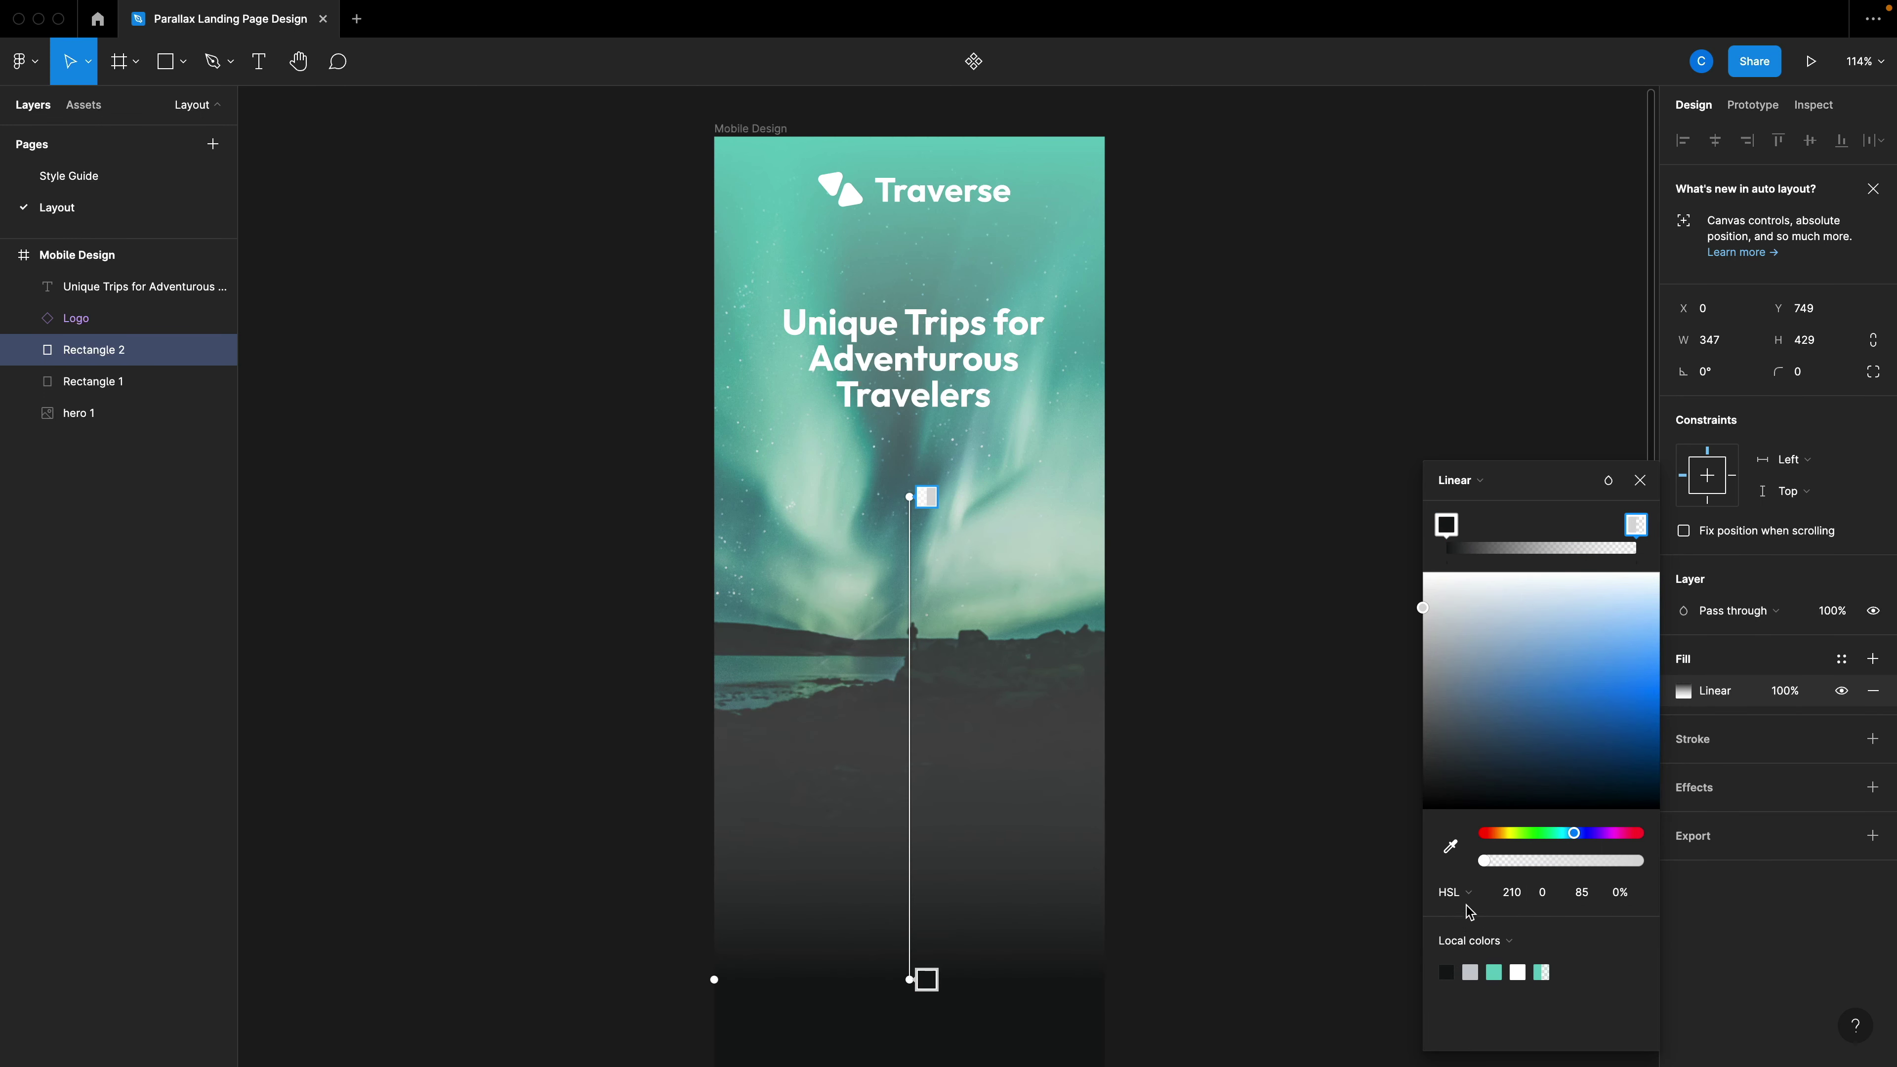
pyautogui.click(1449, 970)
pyautogui.click(1629, 894)
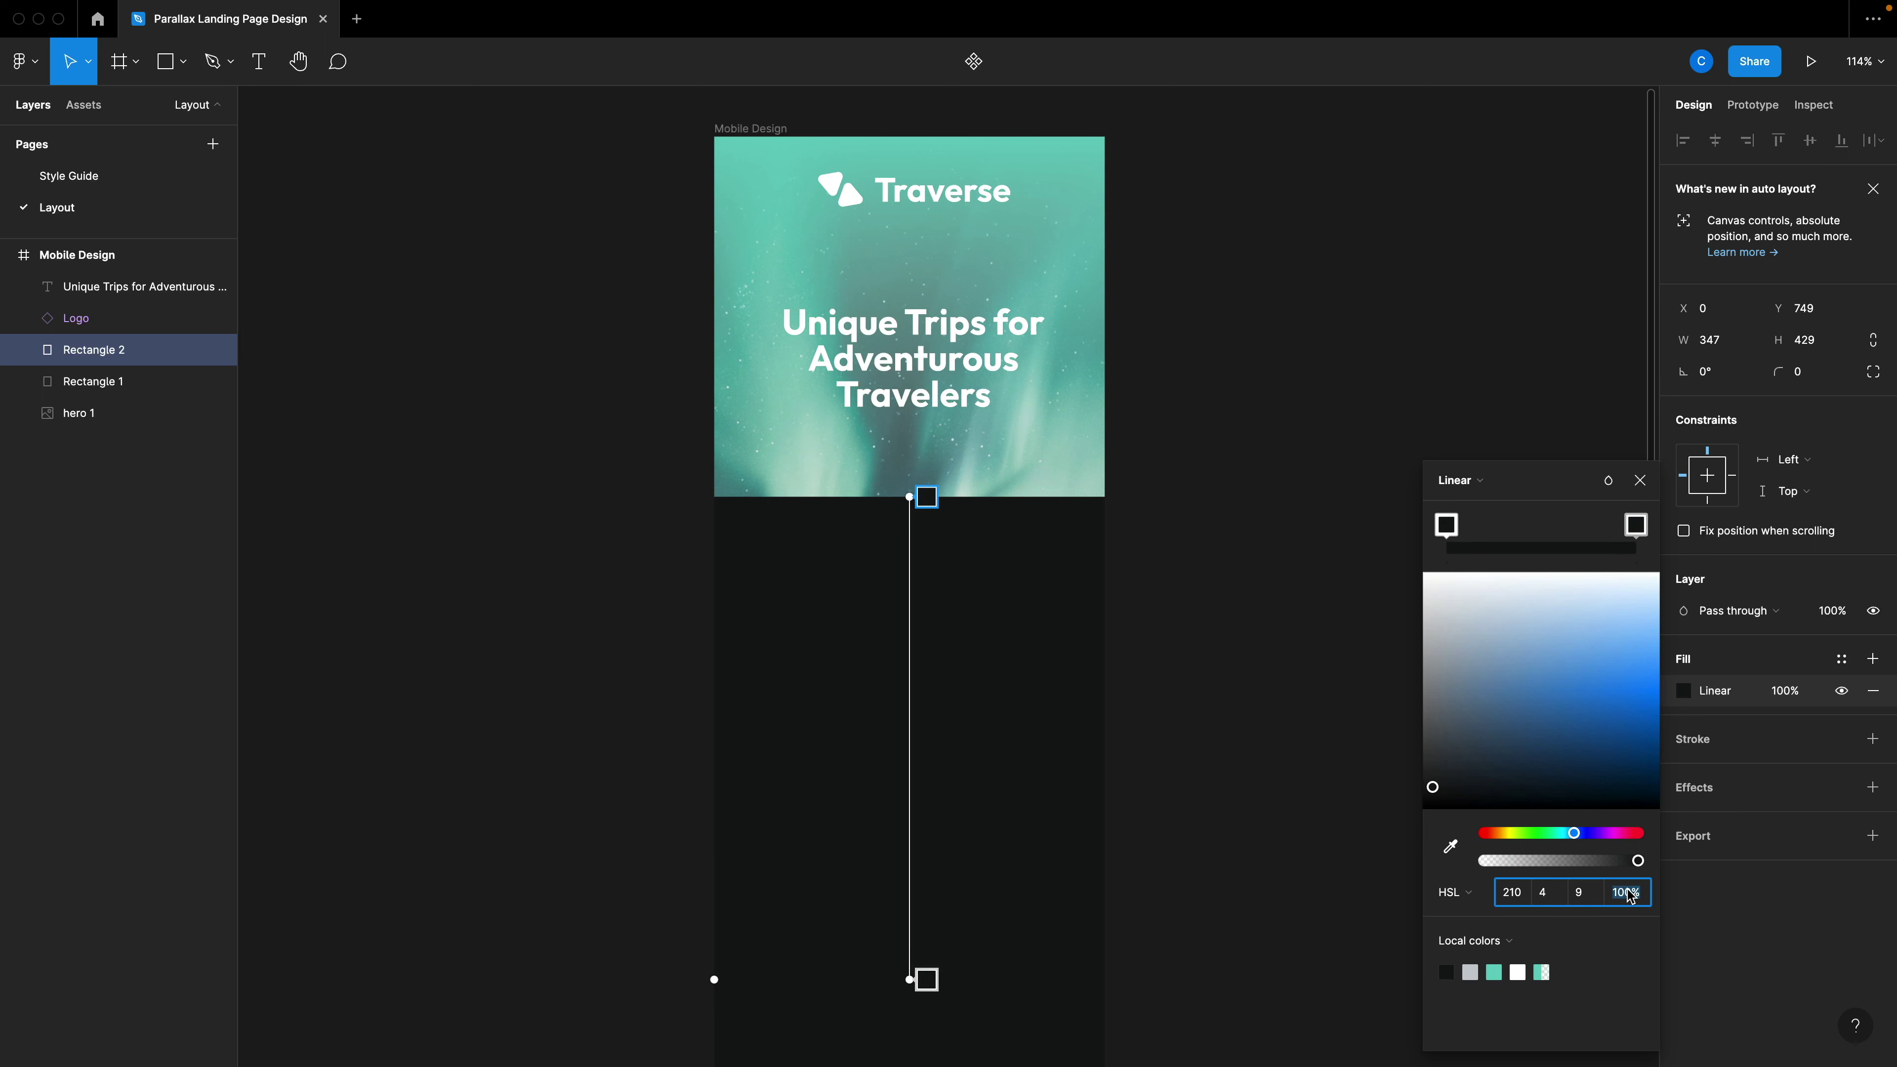
pyautogui.write('0')
pyautogui.press('Return')
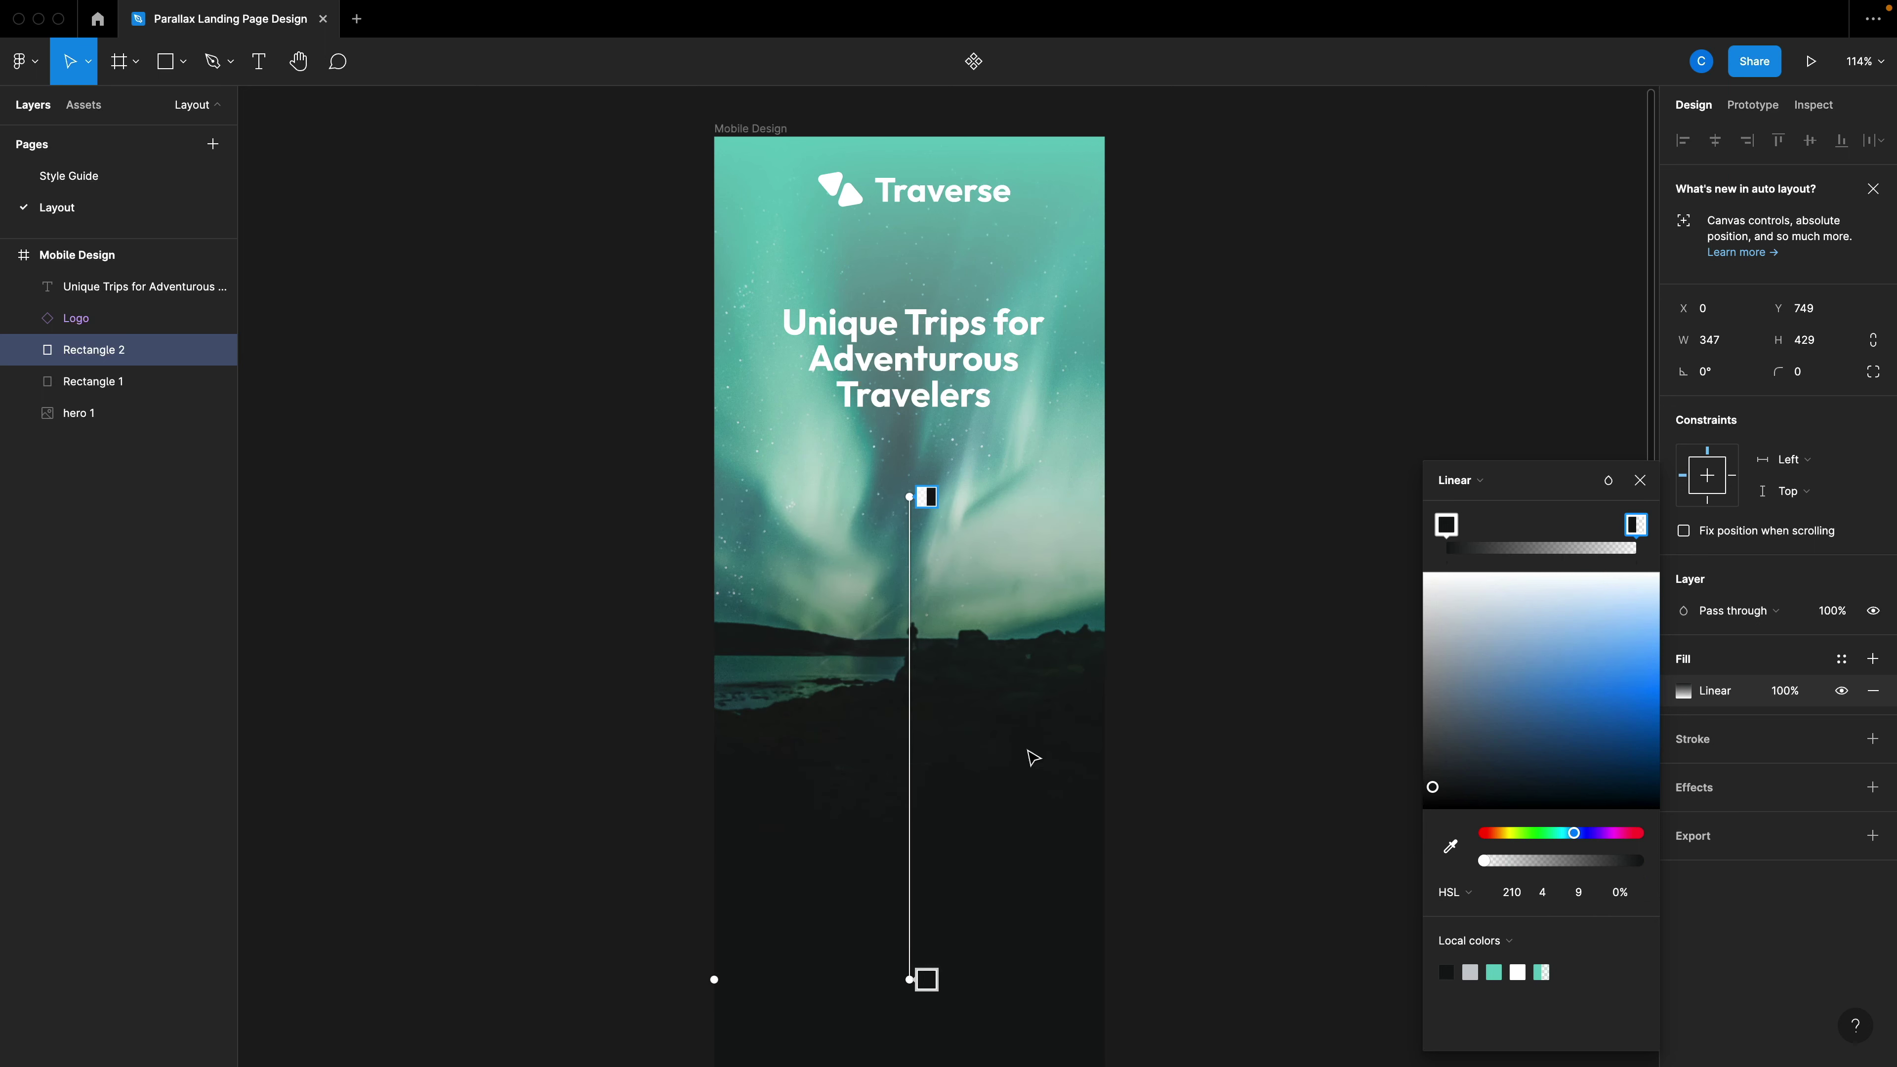
pyautogui.press('Escape')
# Reposition and stretch the dark gradient rectangle over the hero image to a height of about 605.
pyautogui.moveTo(953, 878); pyautogui.dragTo(931, 998)
pyautogui.scroll(-3, 931, 998)
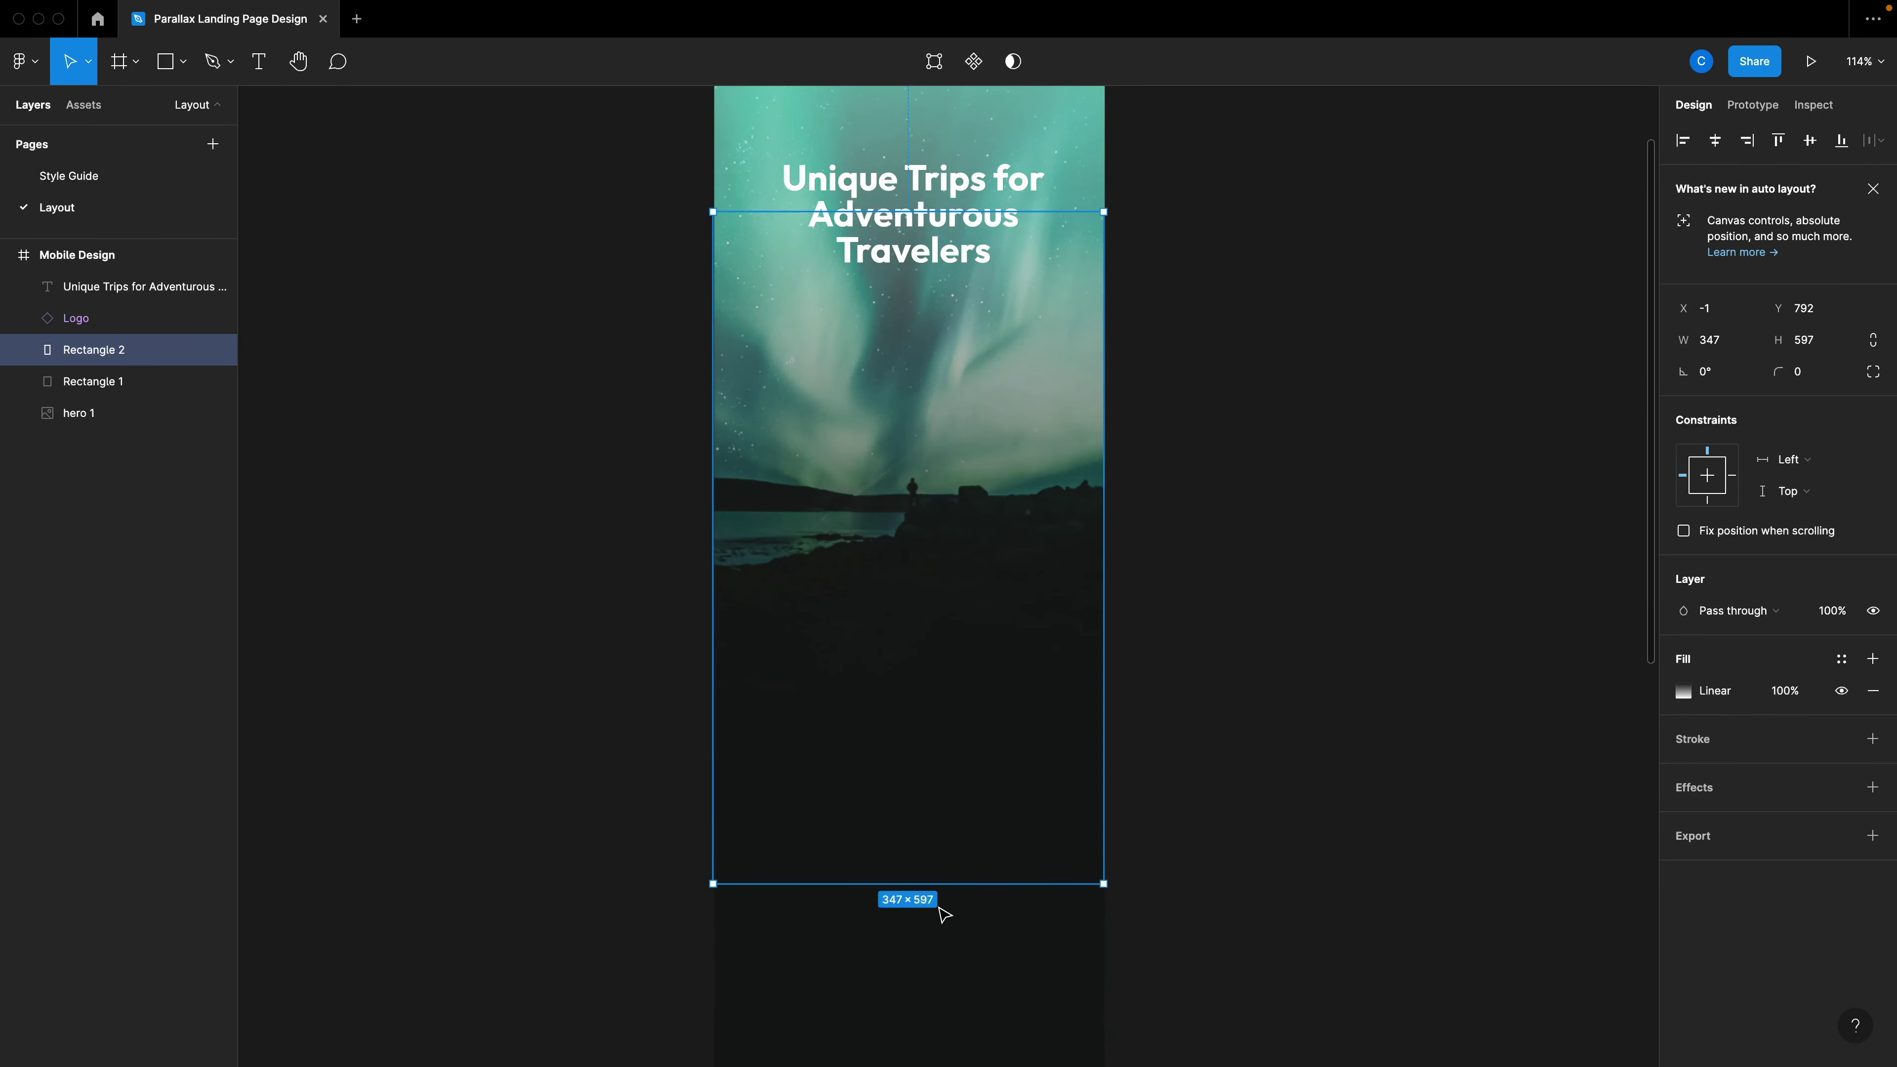
pyautogui.moveTo(946, 877); pyautogui.dragTo(953, 882)
pyautogui.scroll(3, 957, 851)
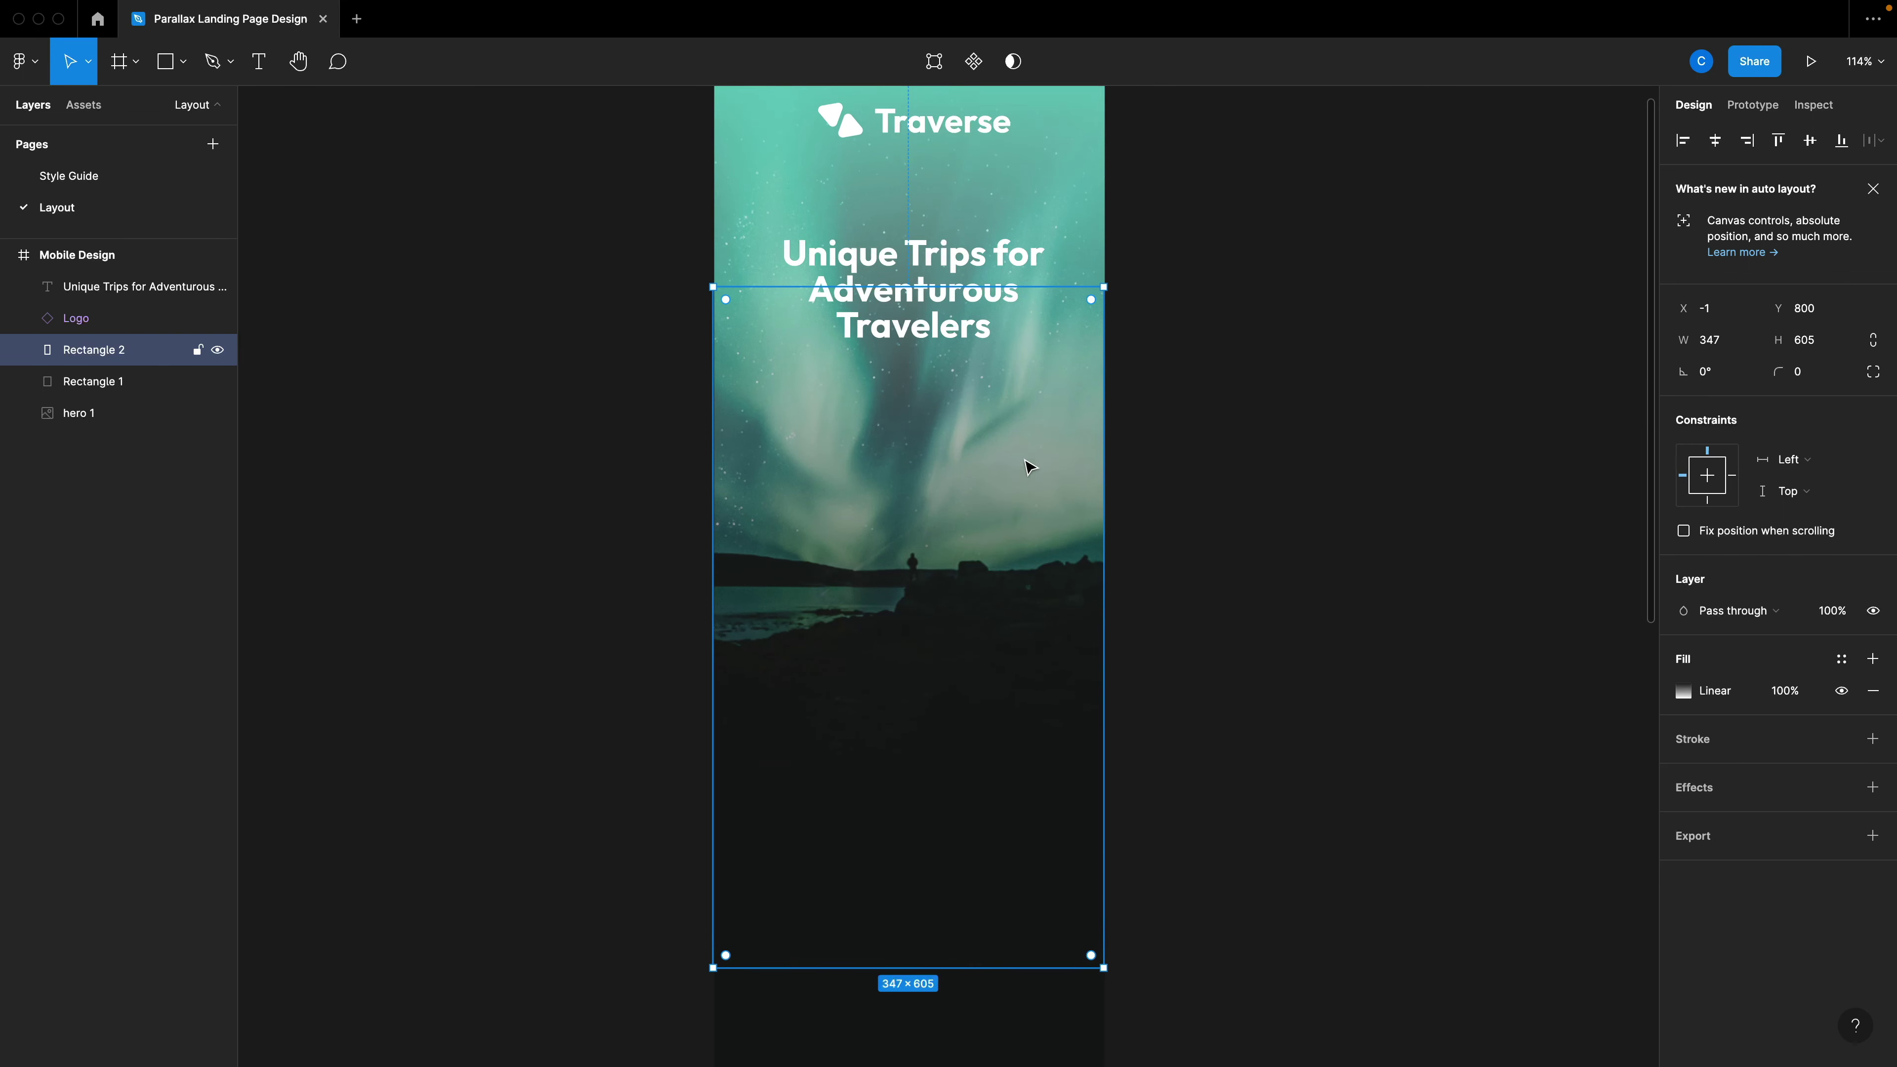
# Set the horizontal constraint of both gradient rectangles to Left and right.
pyautogui.keyDown('shift'); pyautogui.click(1081, 155); pyautogui.keyUp('shift')
pyautogui.scroll(3, 1072, 291)
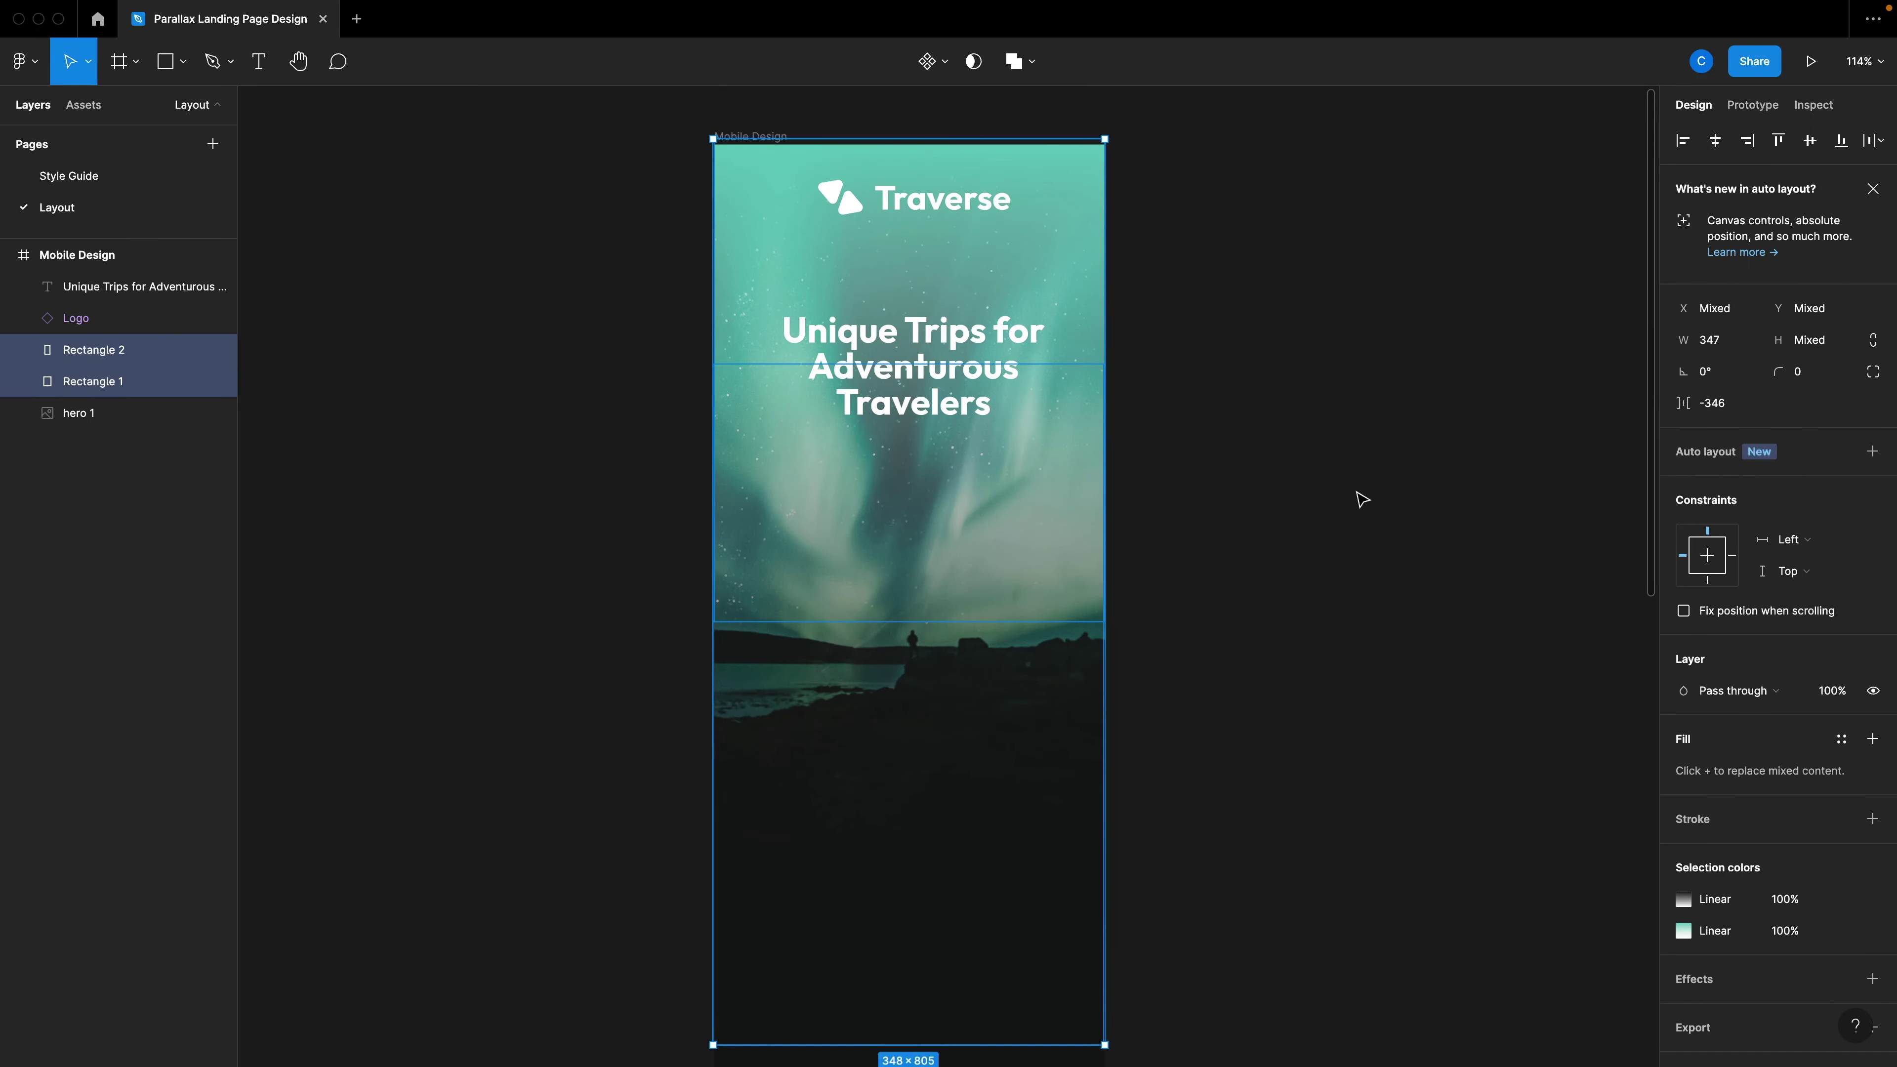
pyautogui.click(1794, 540)
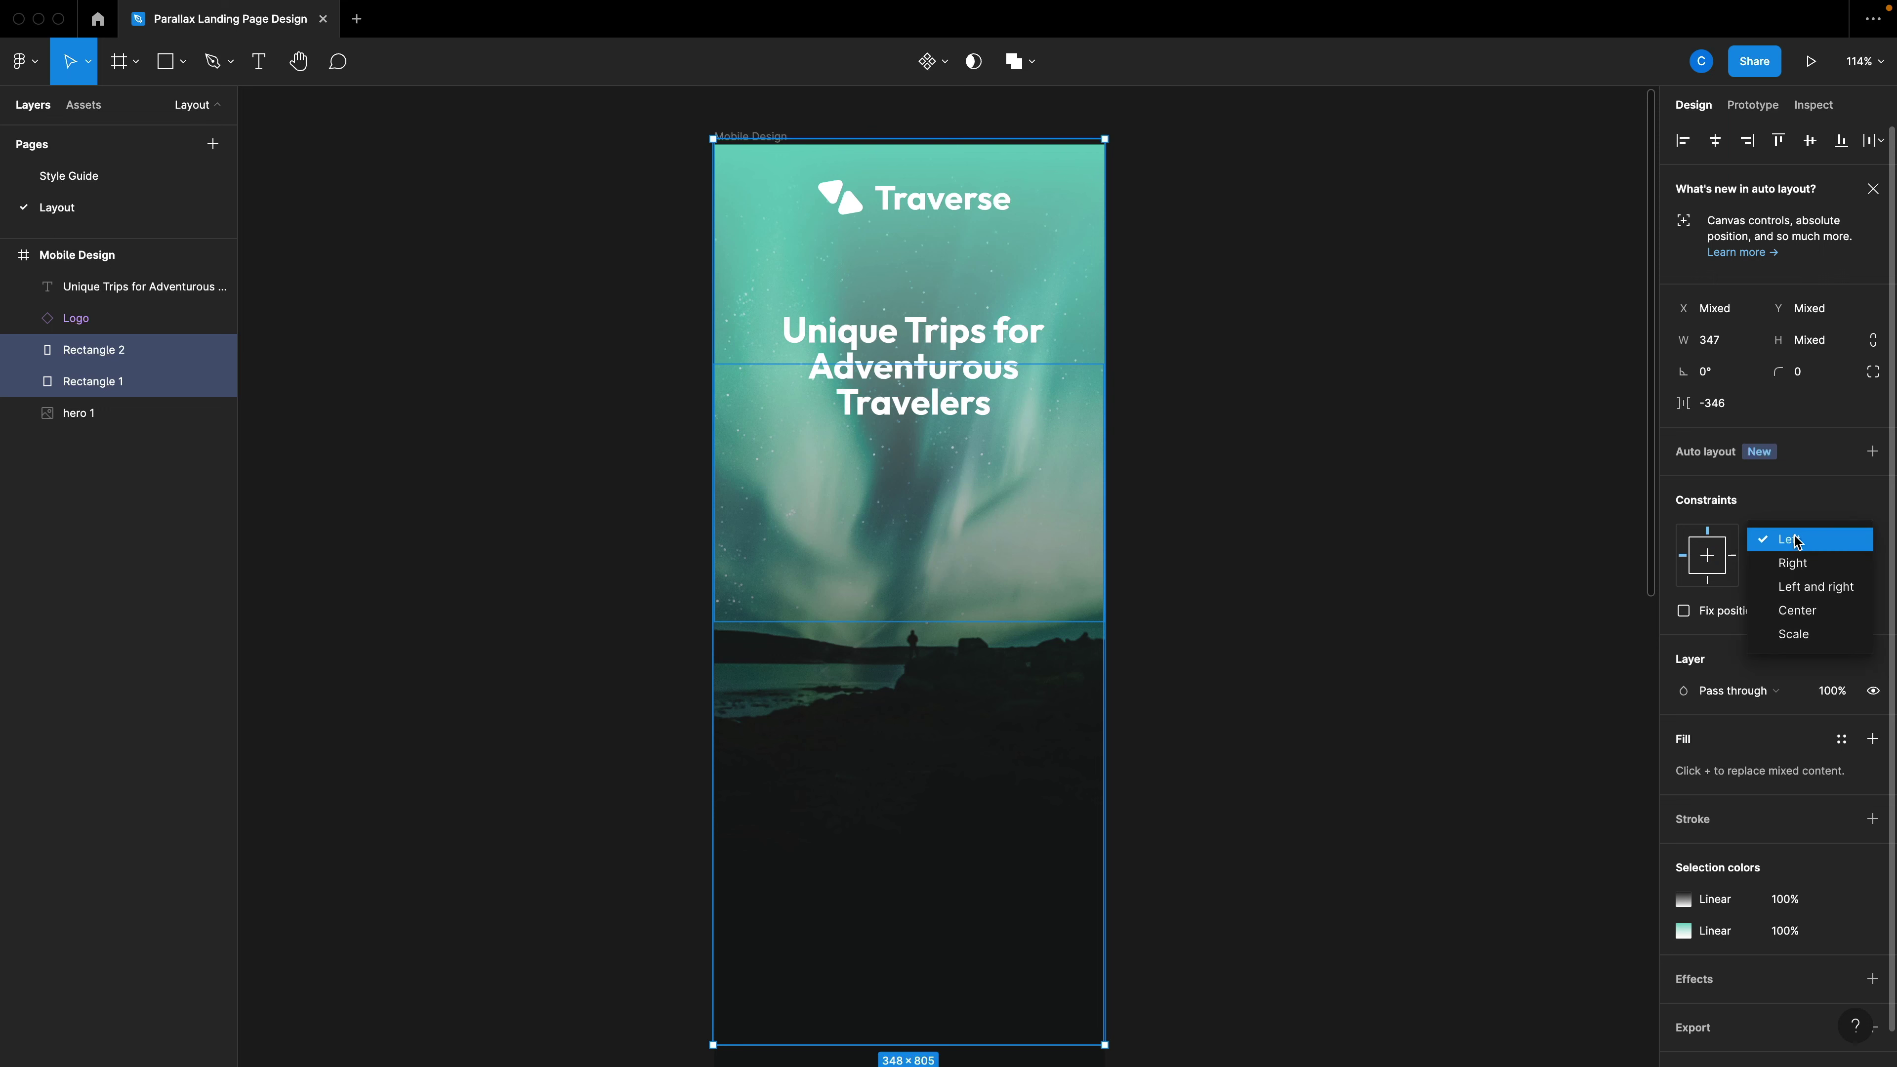
pyautogui.click(1815, 587)
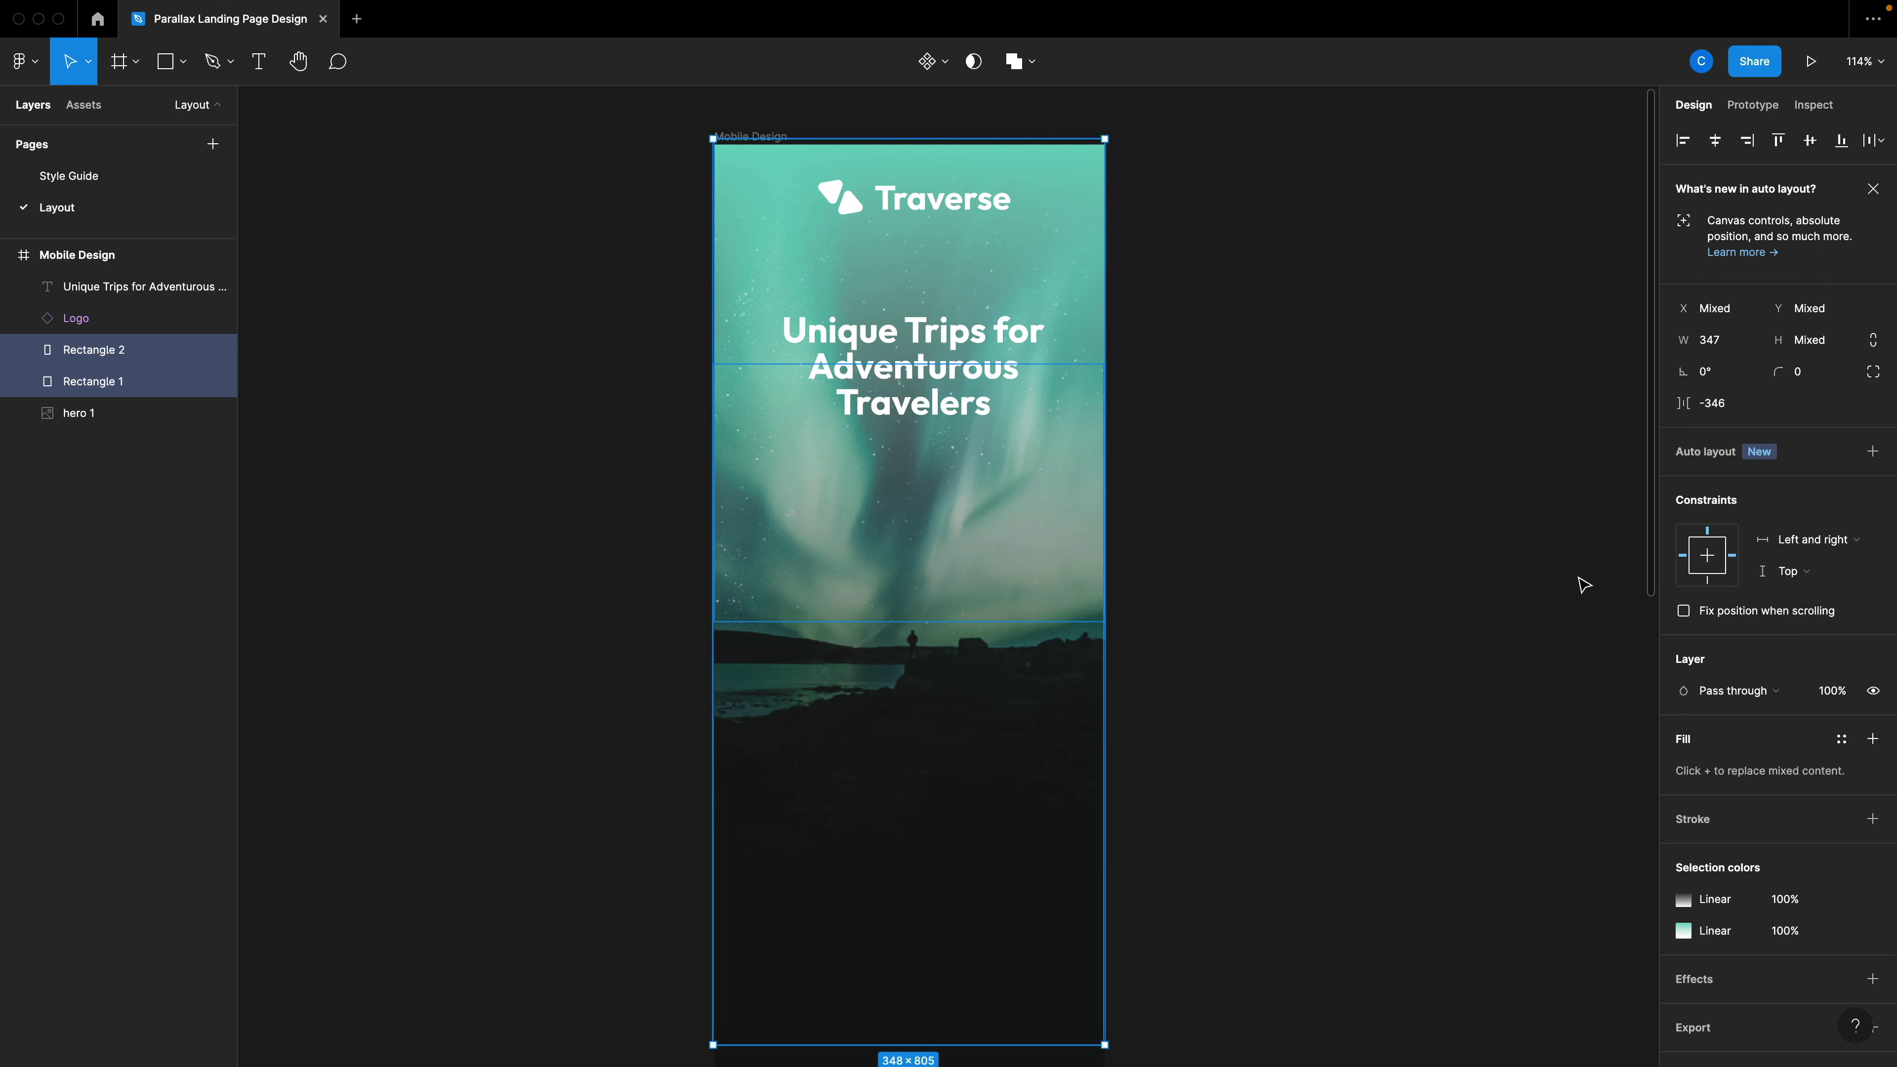
# Set the horizontal constraint of the heading and the Traverse logo to Center.
pyautogui.click(926, 385)
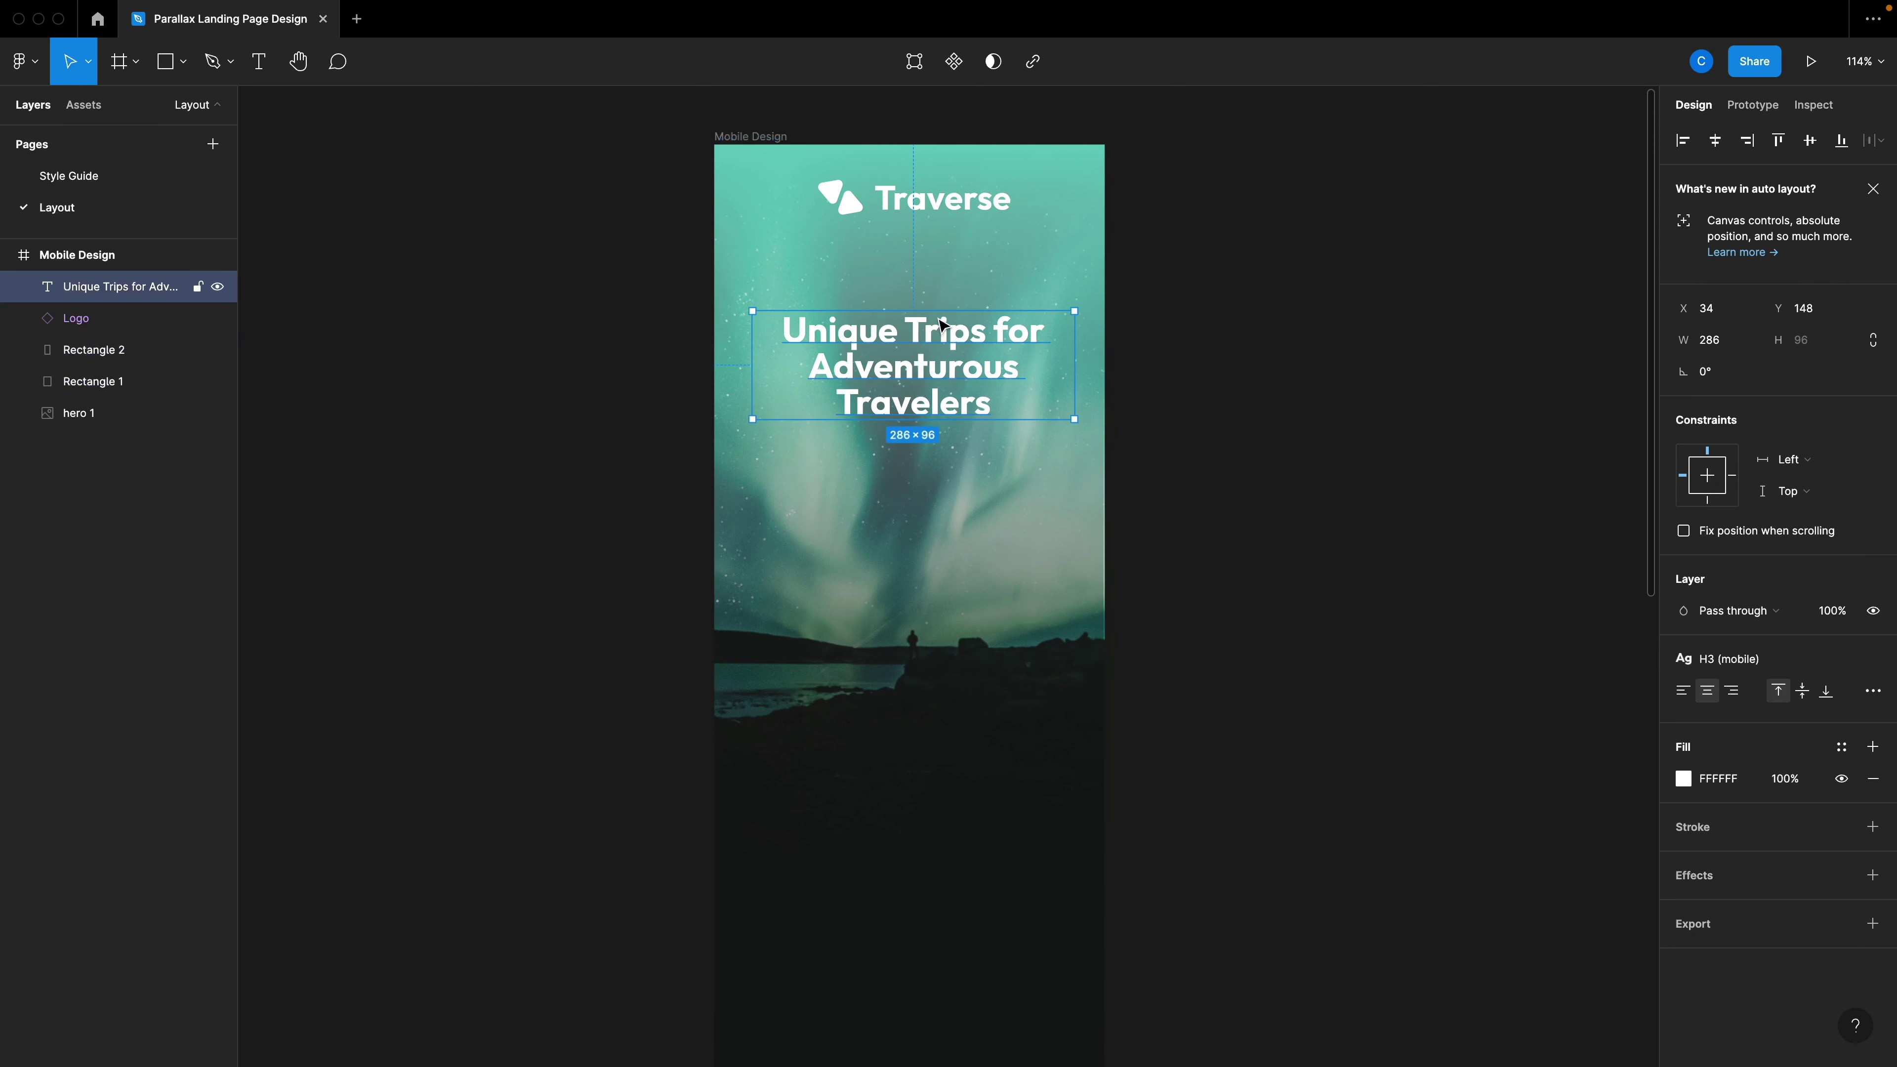
pyautogui.keyDown('shift'); pyautogui.click(935, 211); pyautogui.keyUp('shift')
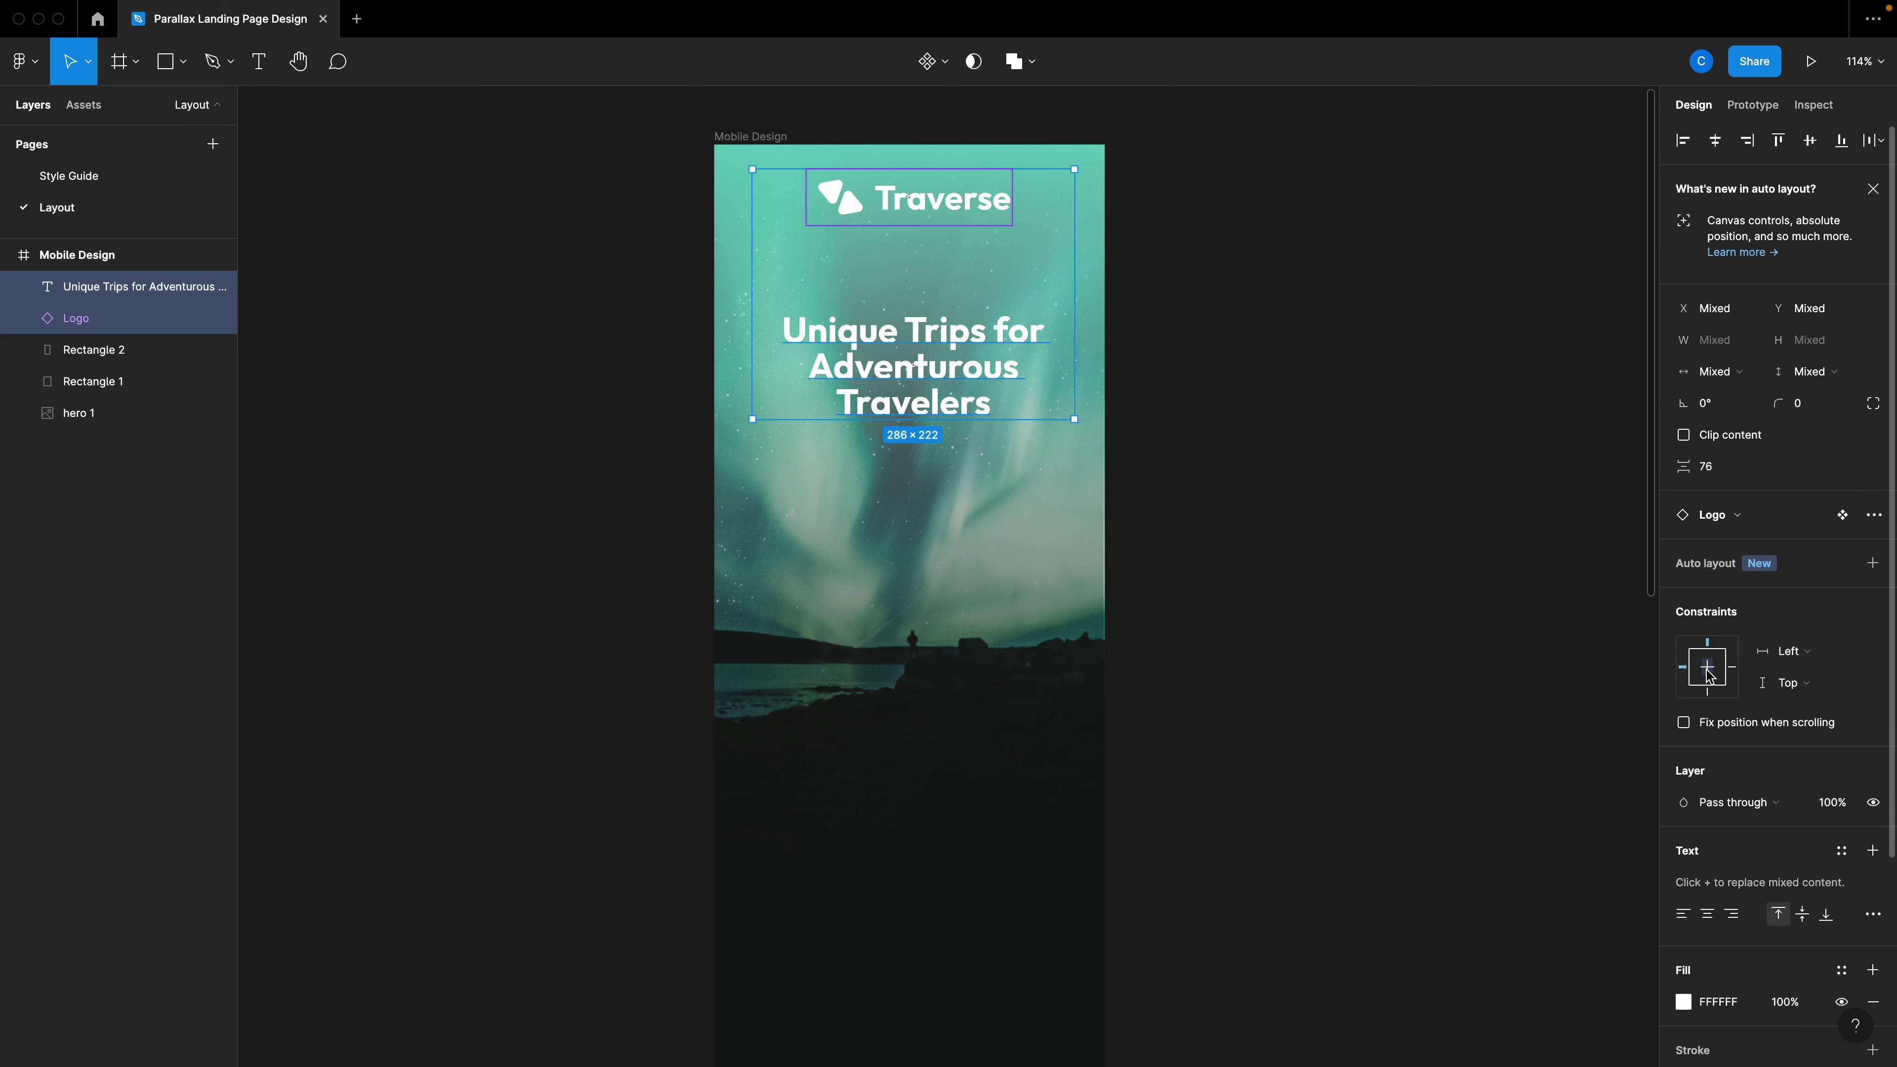
pyautogui.click(1248, 698)
pyautogui.scroll(-3, 1249, 699)
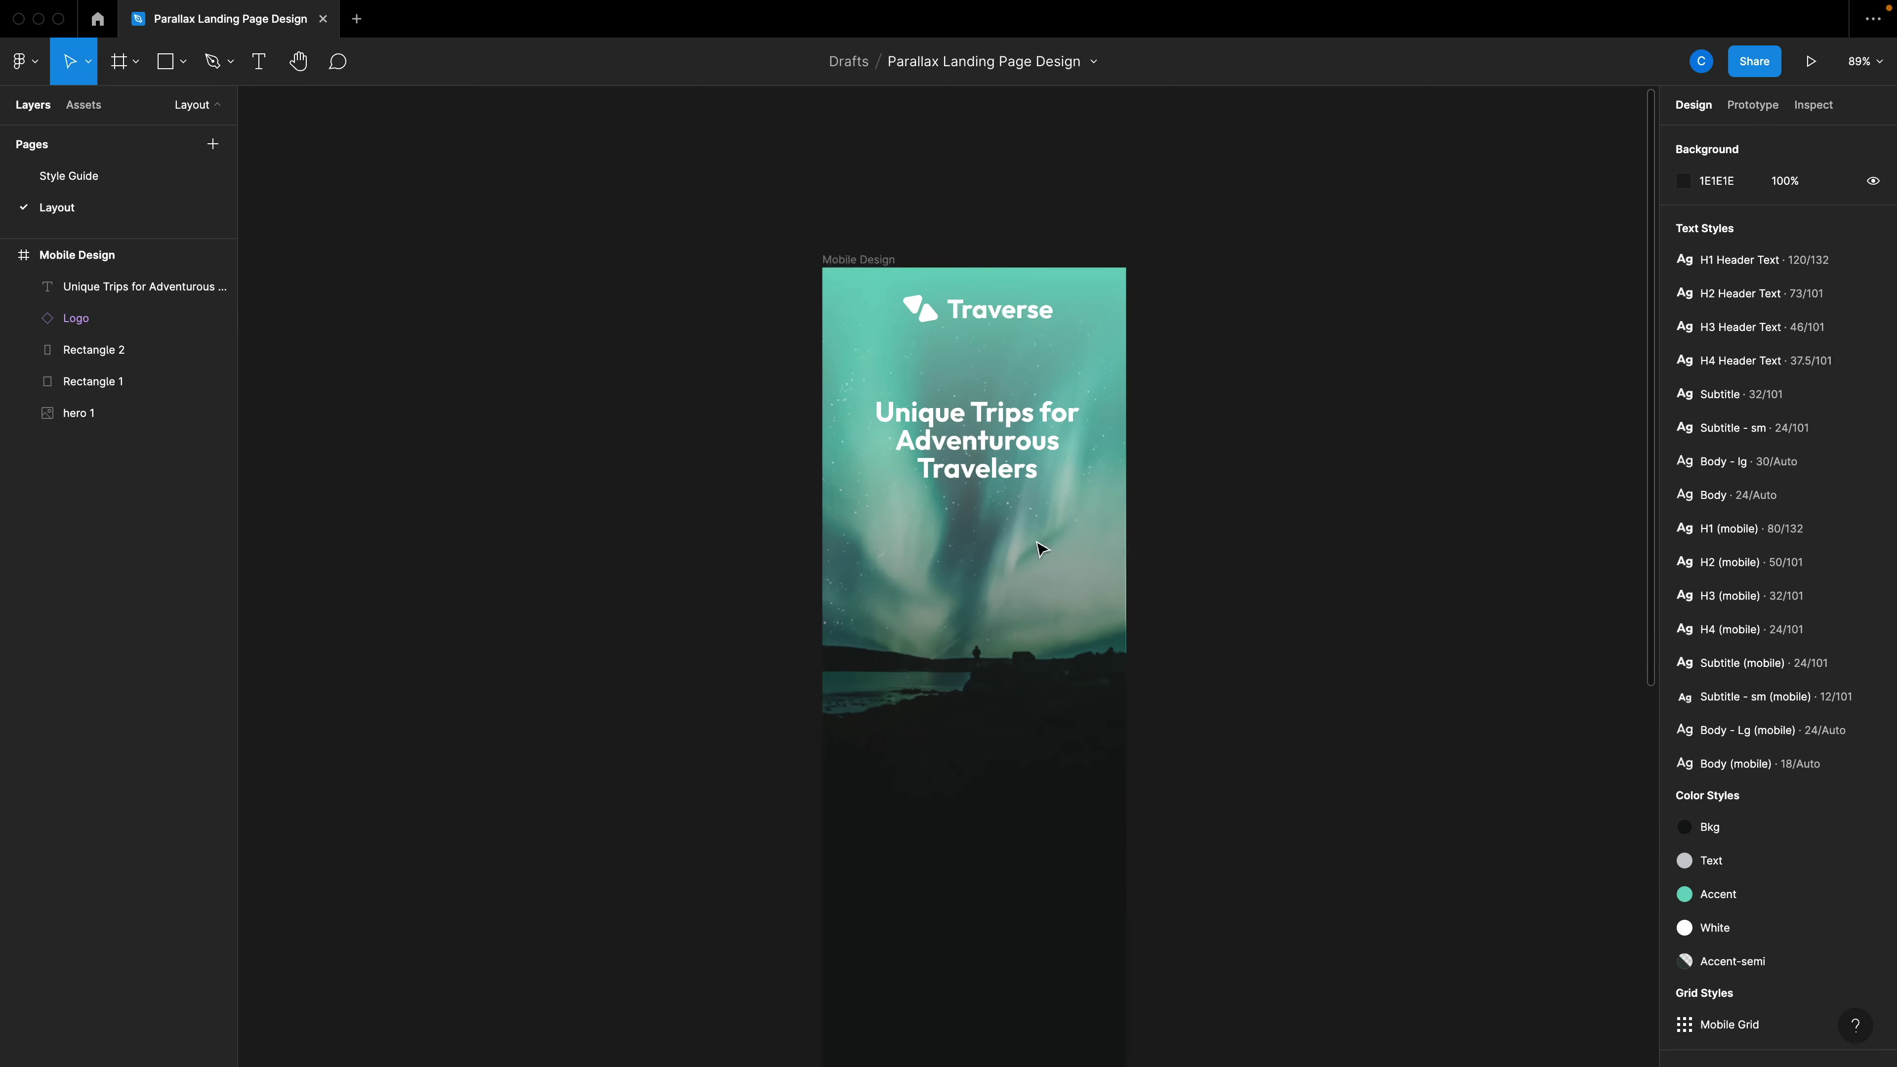
# Try resizing the Mobile Design frame horizontally to test how its contents respond to the constraints.
pyautogui.click(823, 263)
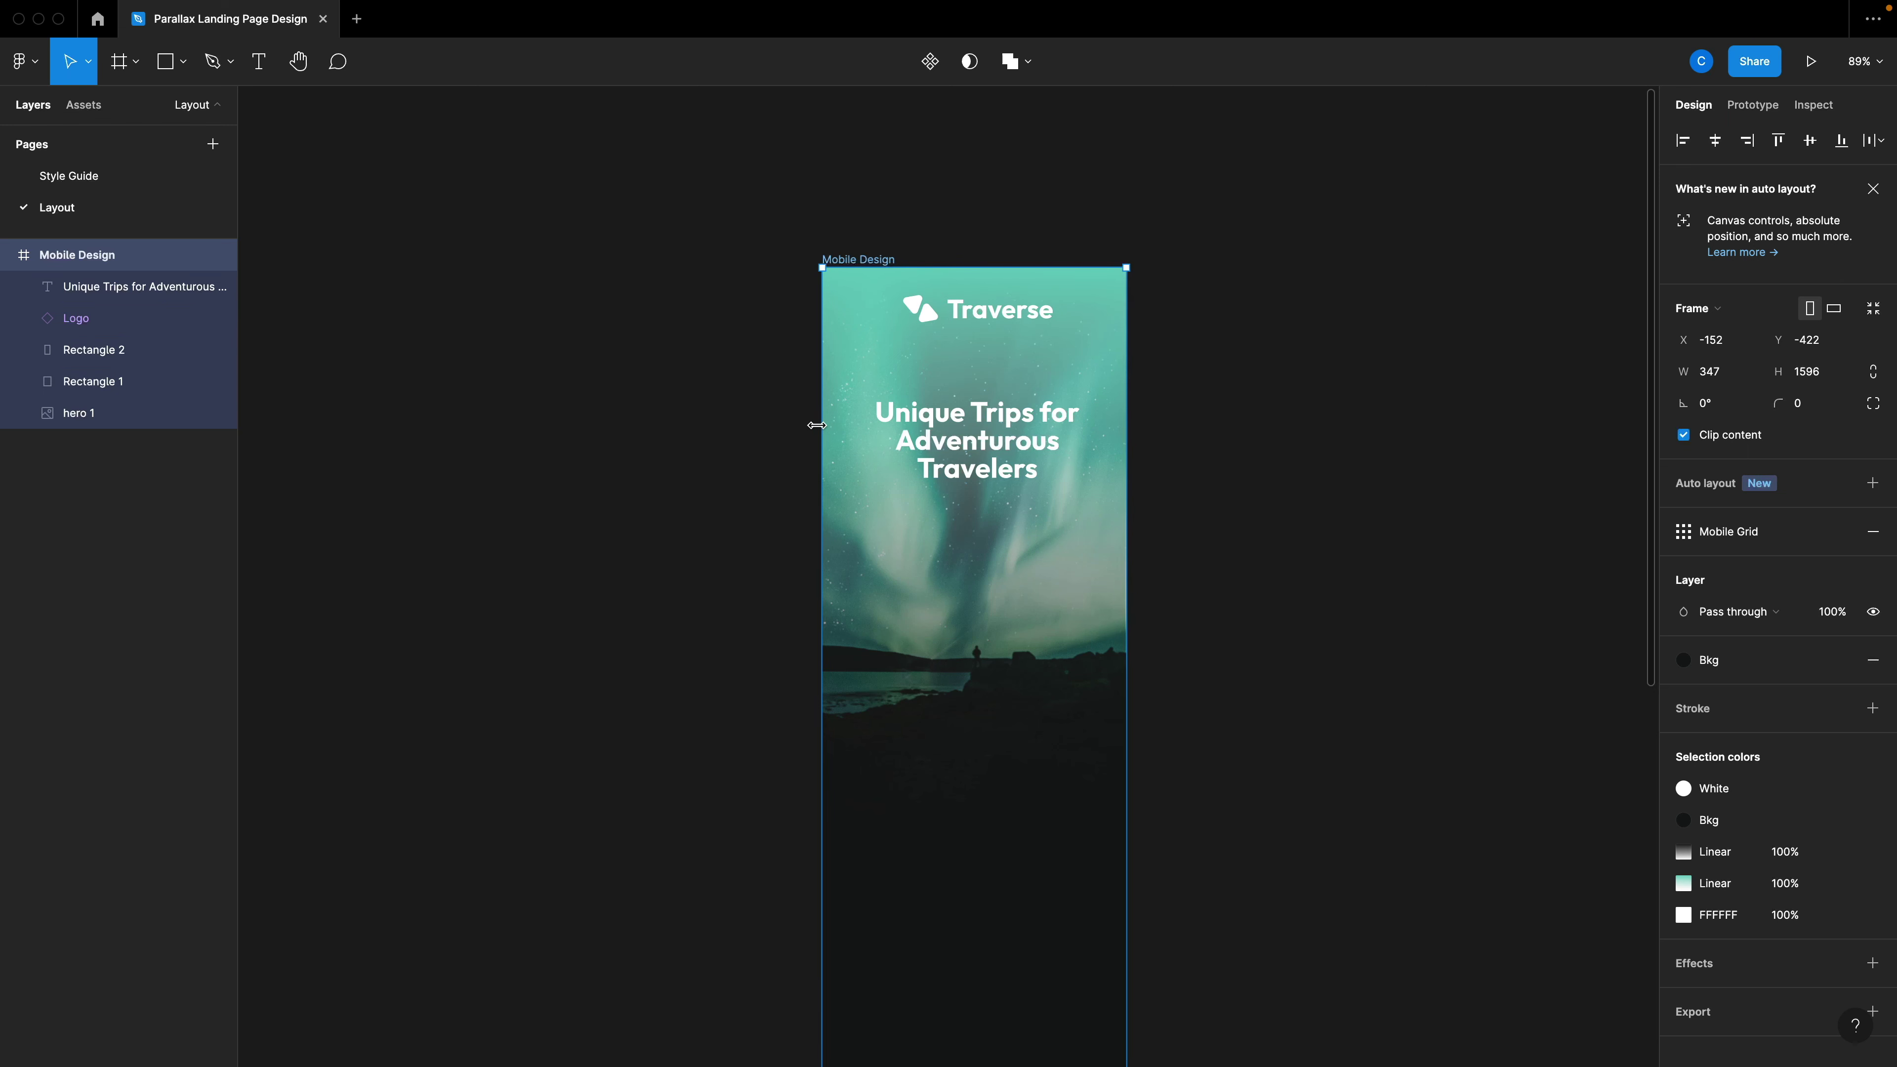
pyautogui.moveTo(816, 425); pyautogui.dragTo(821, 590)
pyautogui.click(1284, 611)
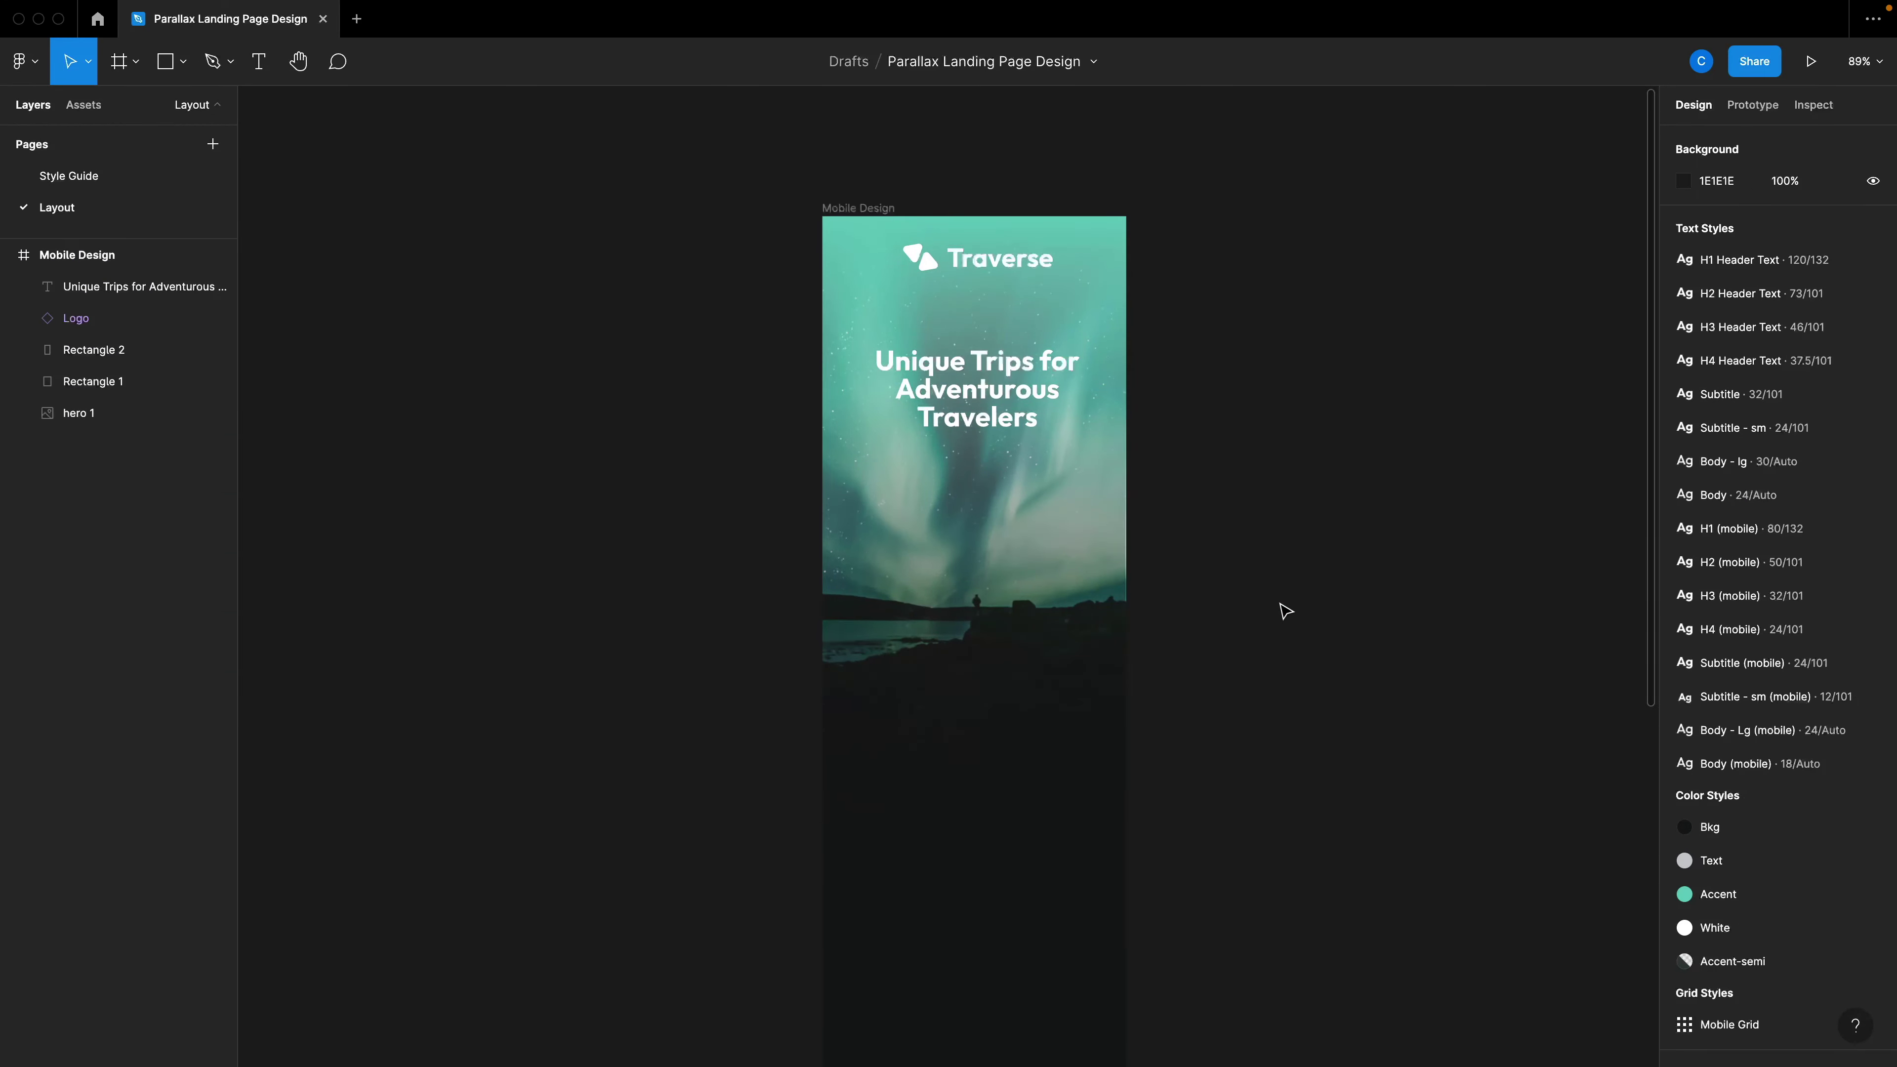
# Insert the primary Button component from the local components and place it below the heading.
pyautogui.hscroll(5, 1252, 596)
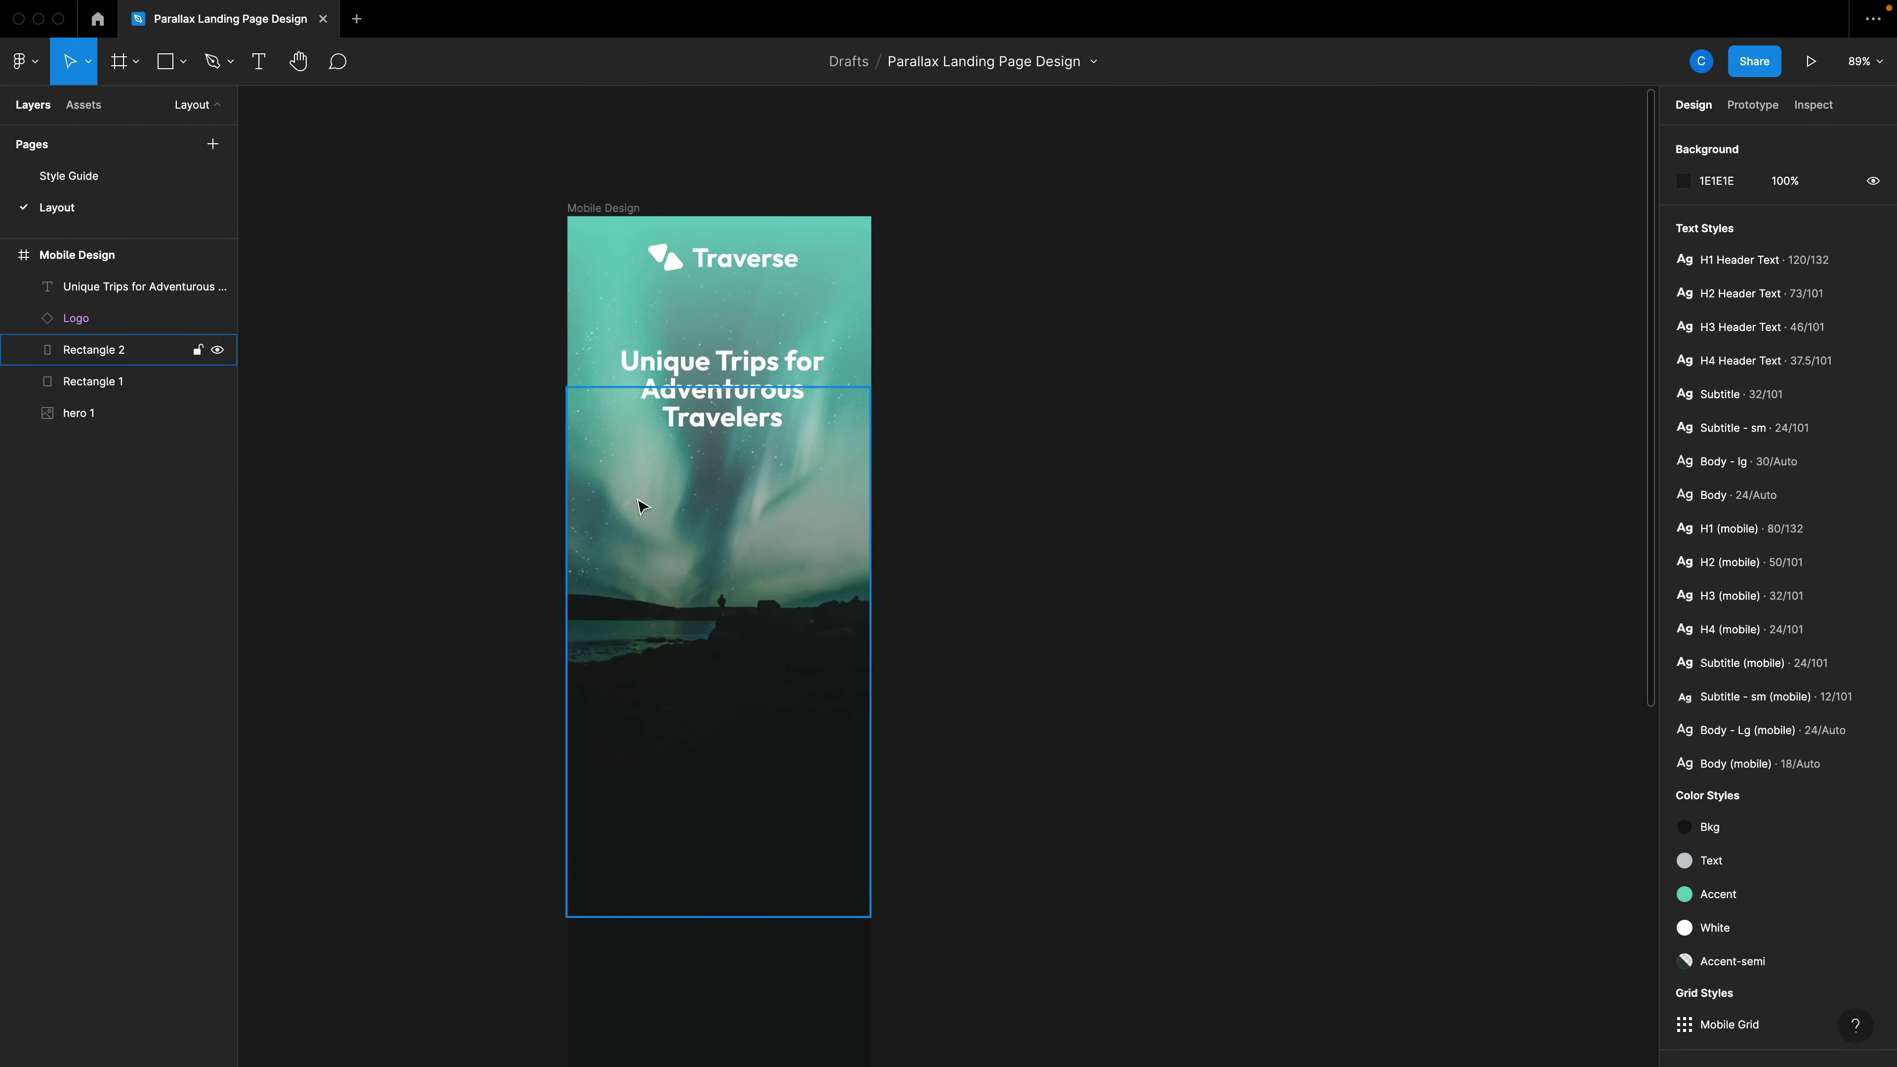
pyautogui.scroll(3, 642, 506)
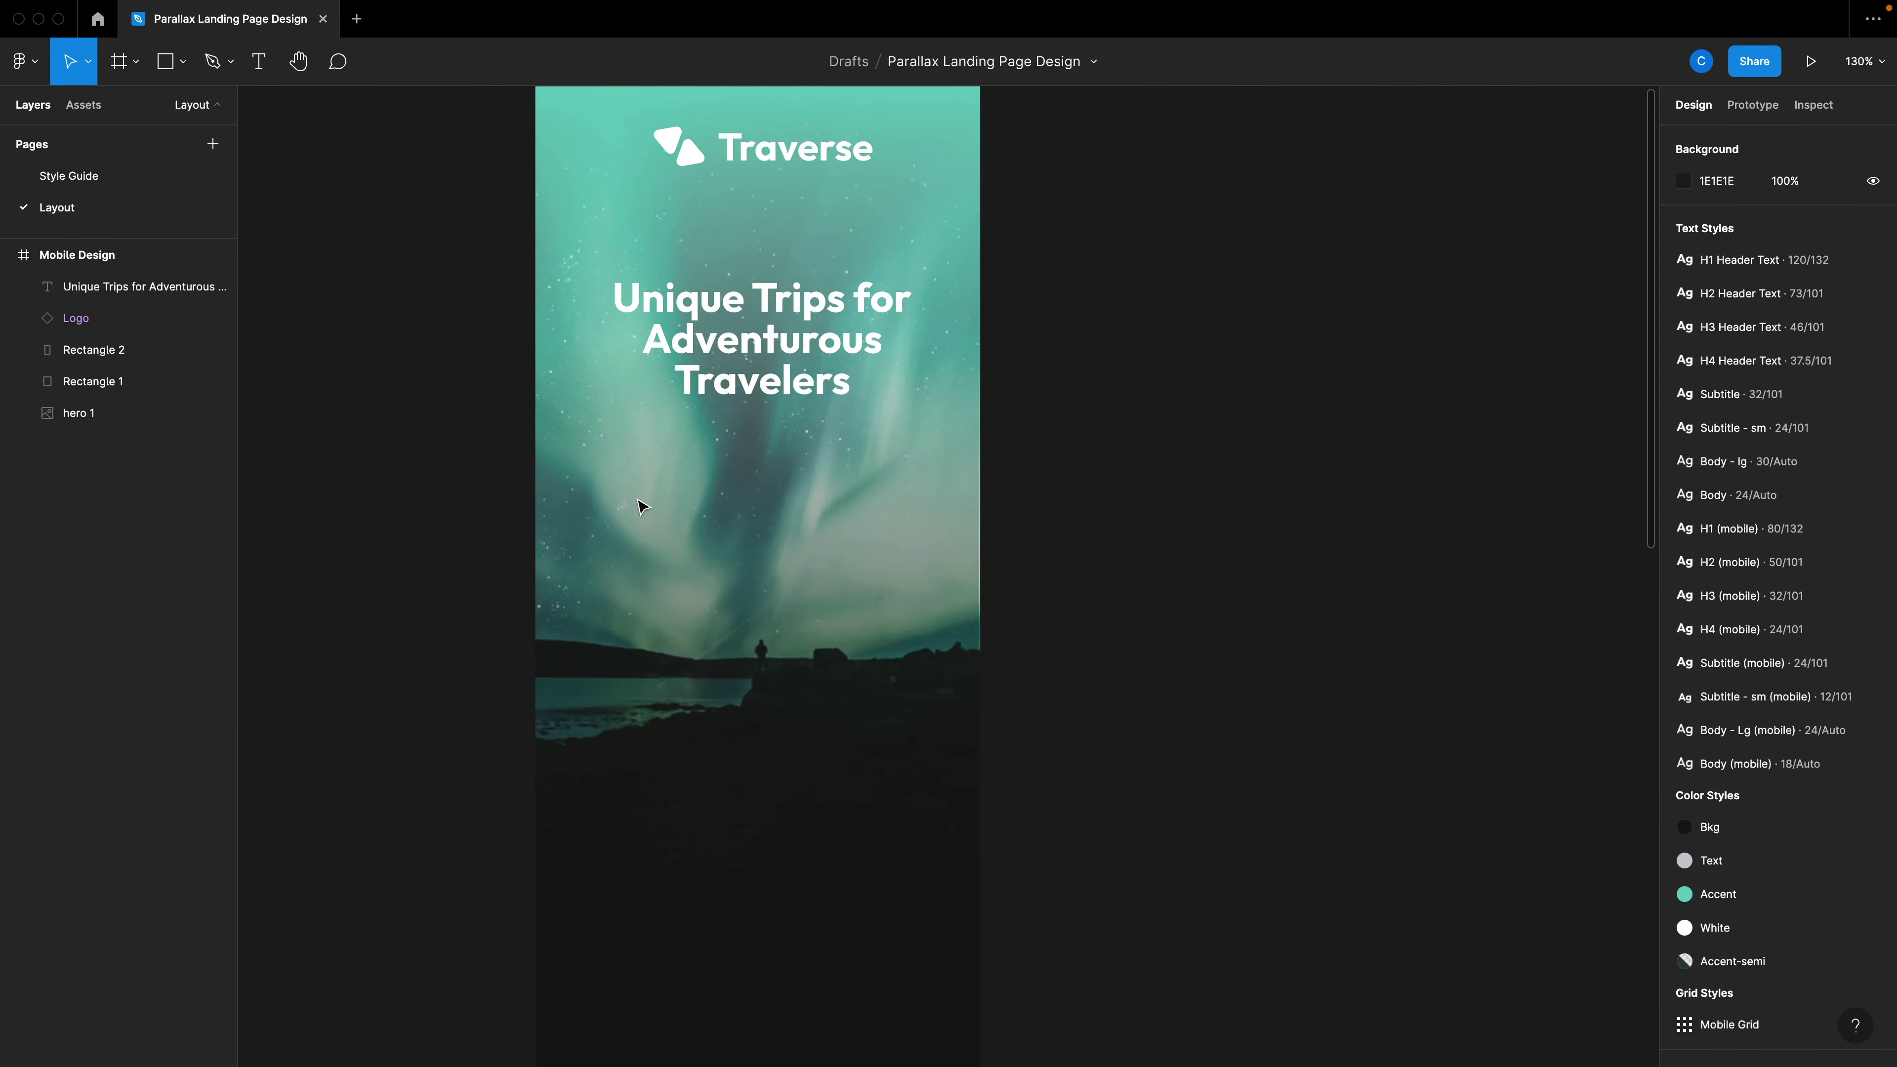
pyautogui.hotkey('shift', 'i')
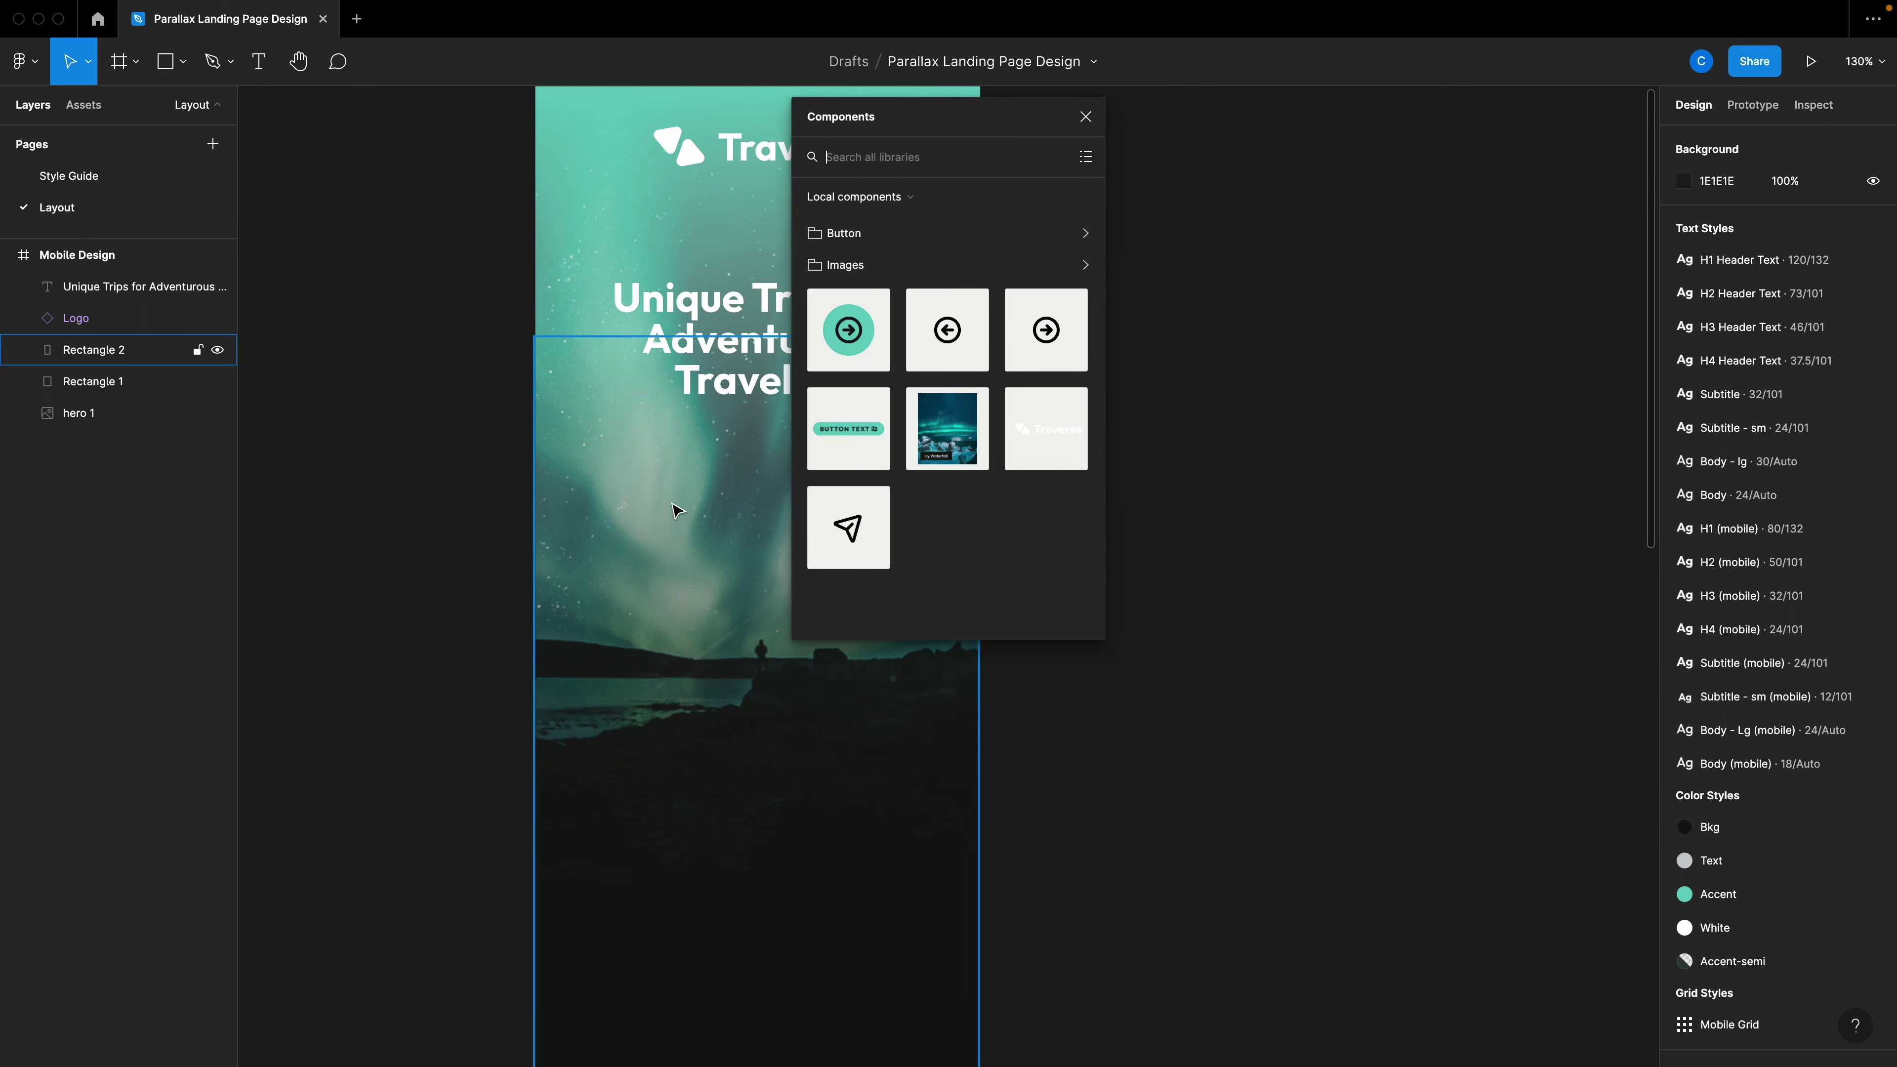
pyautogui.write('but')
pyautogui.press('Right')
pyautogui.press('Return')
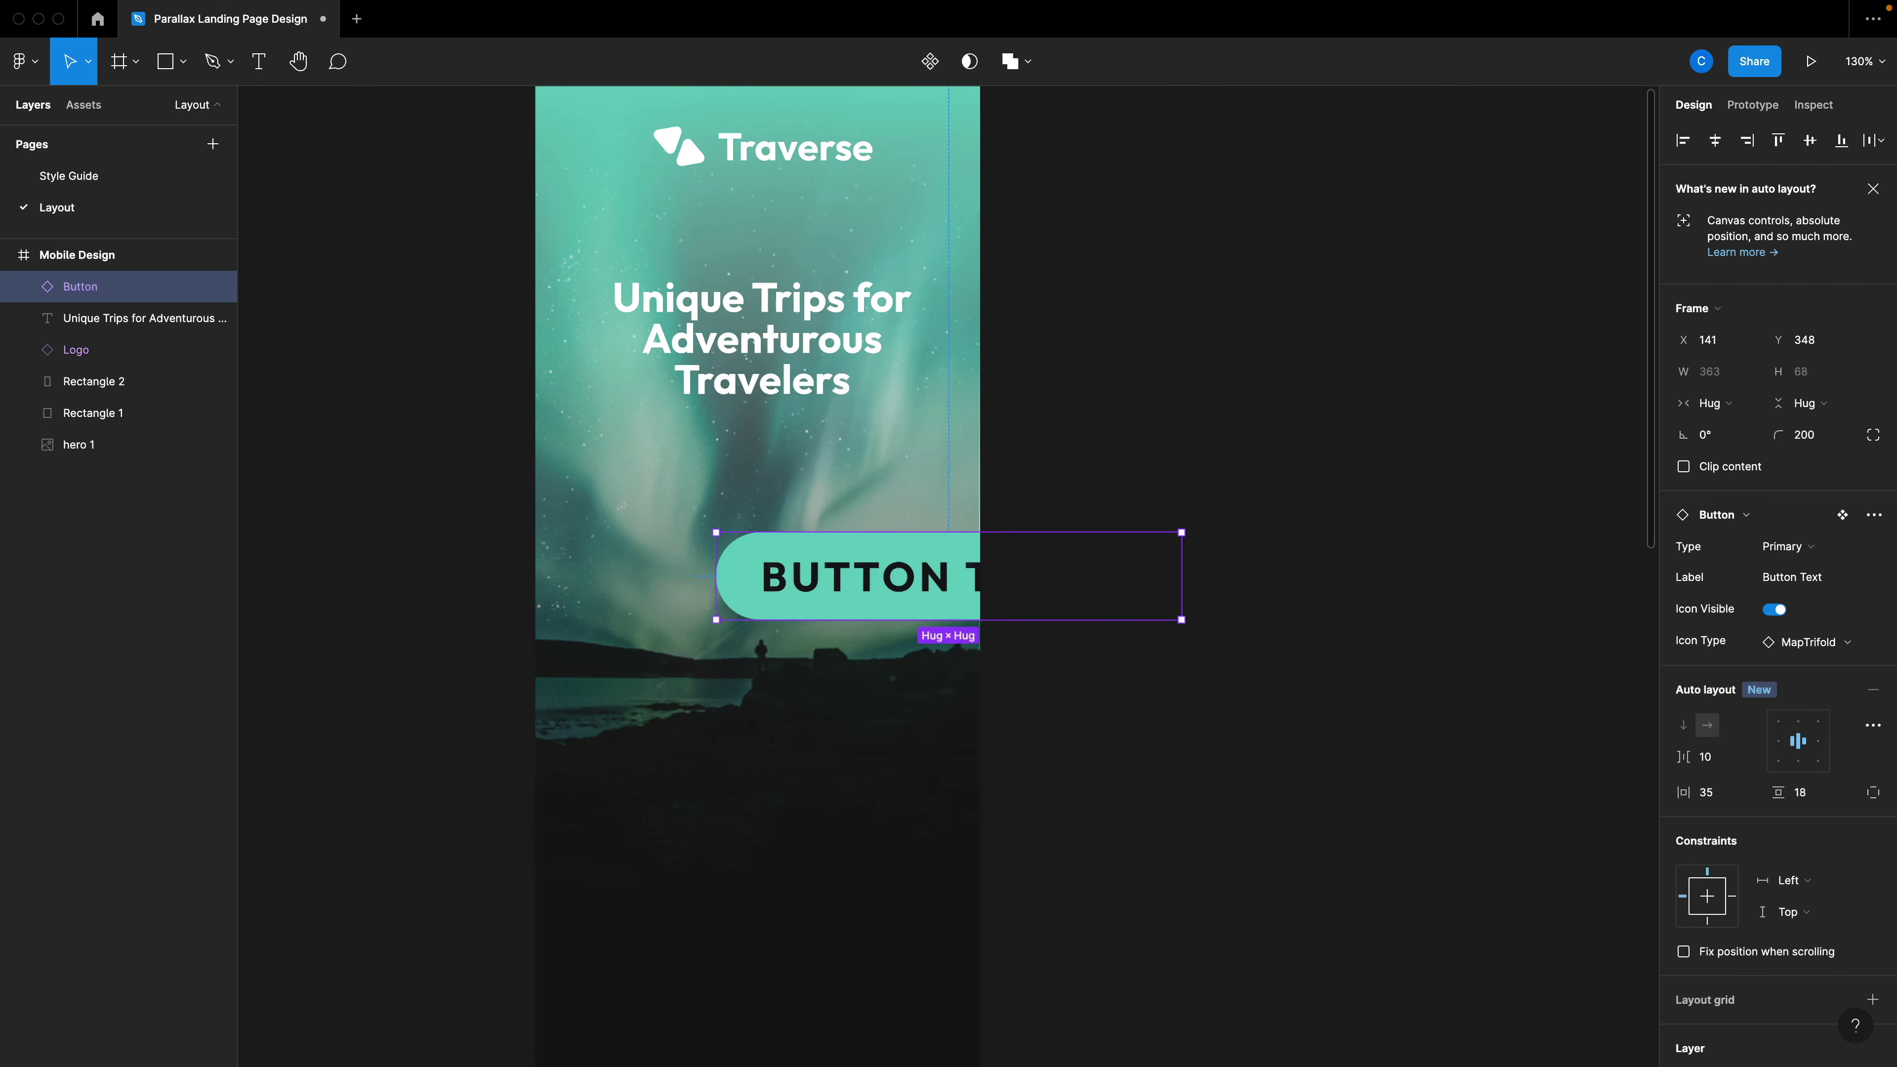
pyautogui.moveTo(954, 605); pyautogui.dragTo(741, 512)
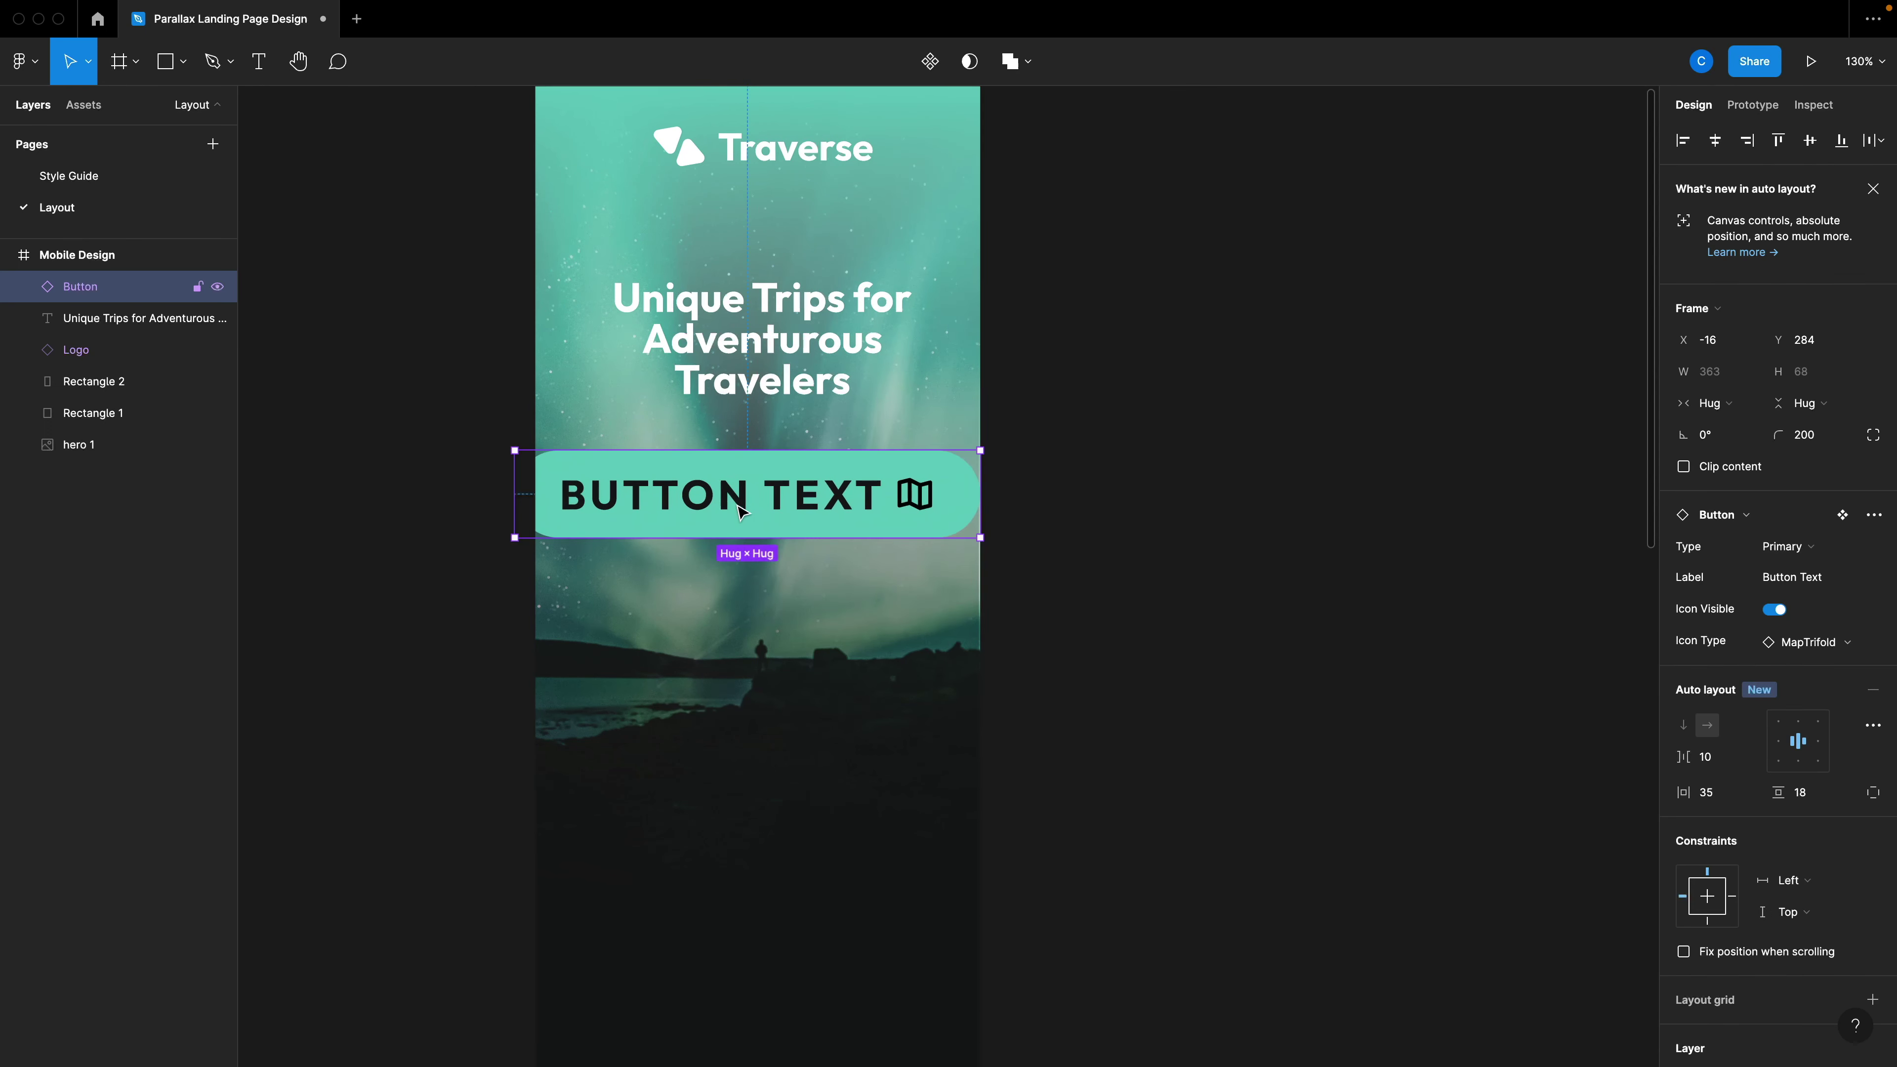
# Apply the Subtitle (mobile) text style to the button's text.
pyautogui.doubleClick(741, 504)
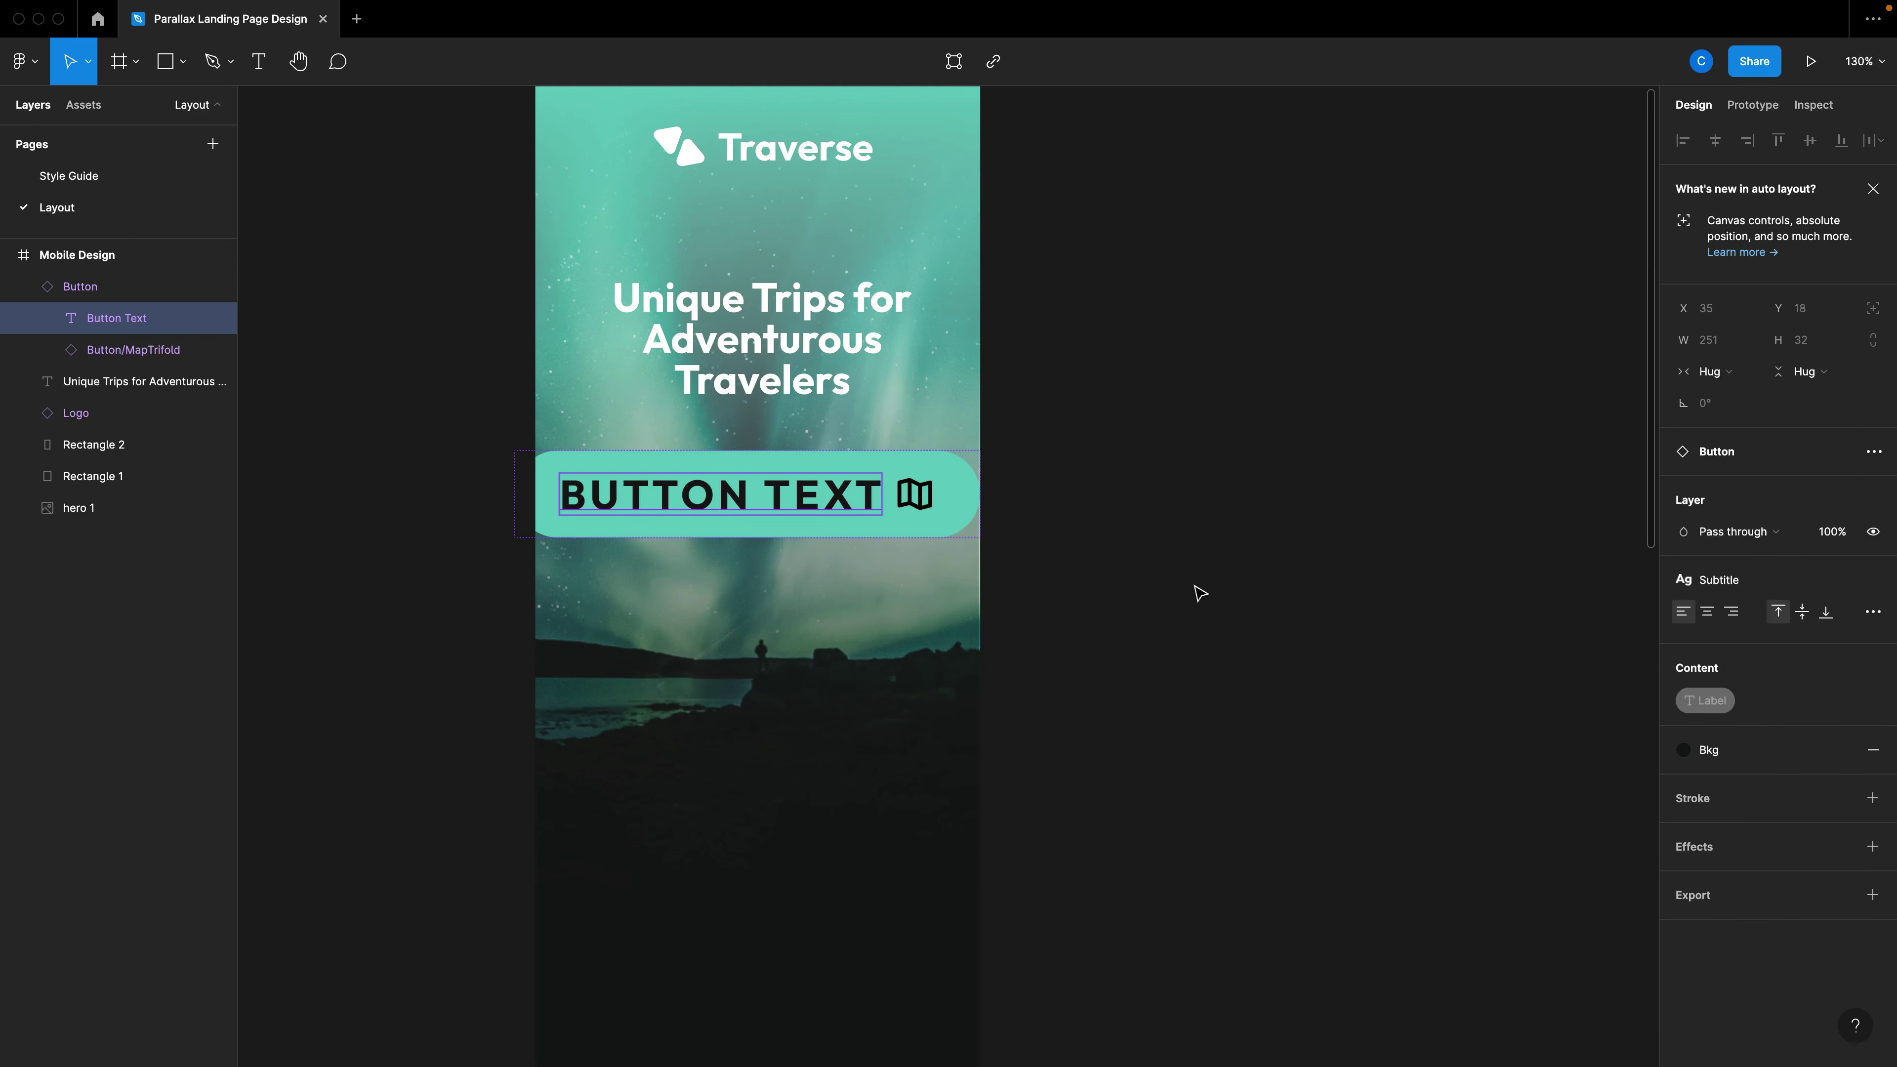
pyautogui.click(1736, 583)
pyautogui.write('s')
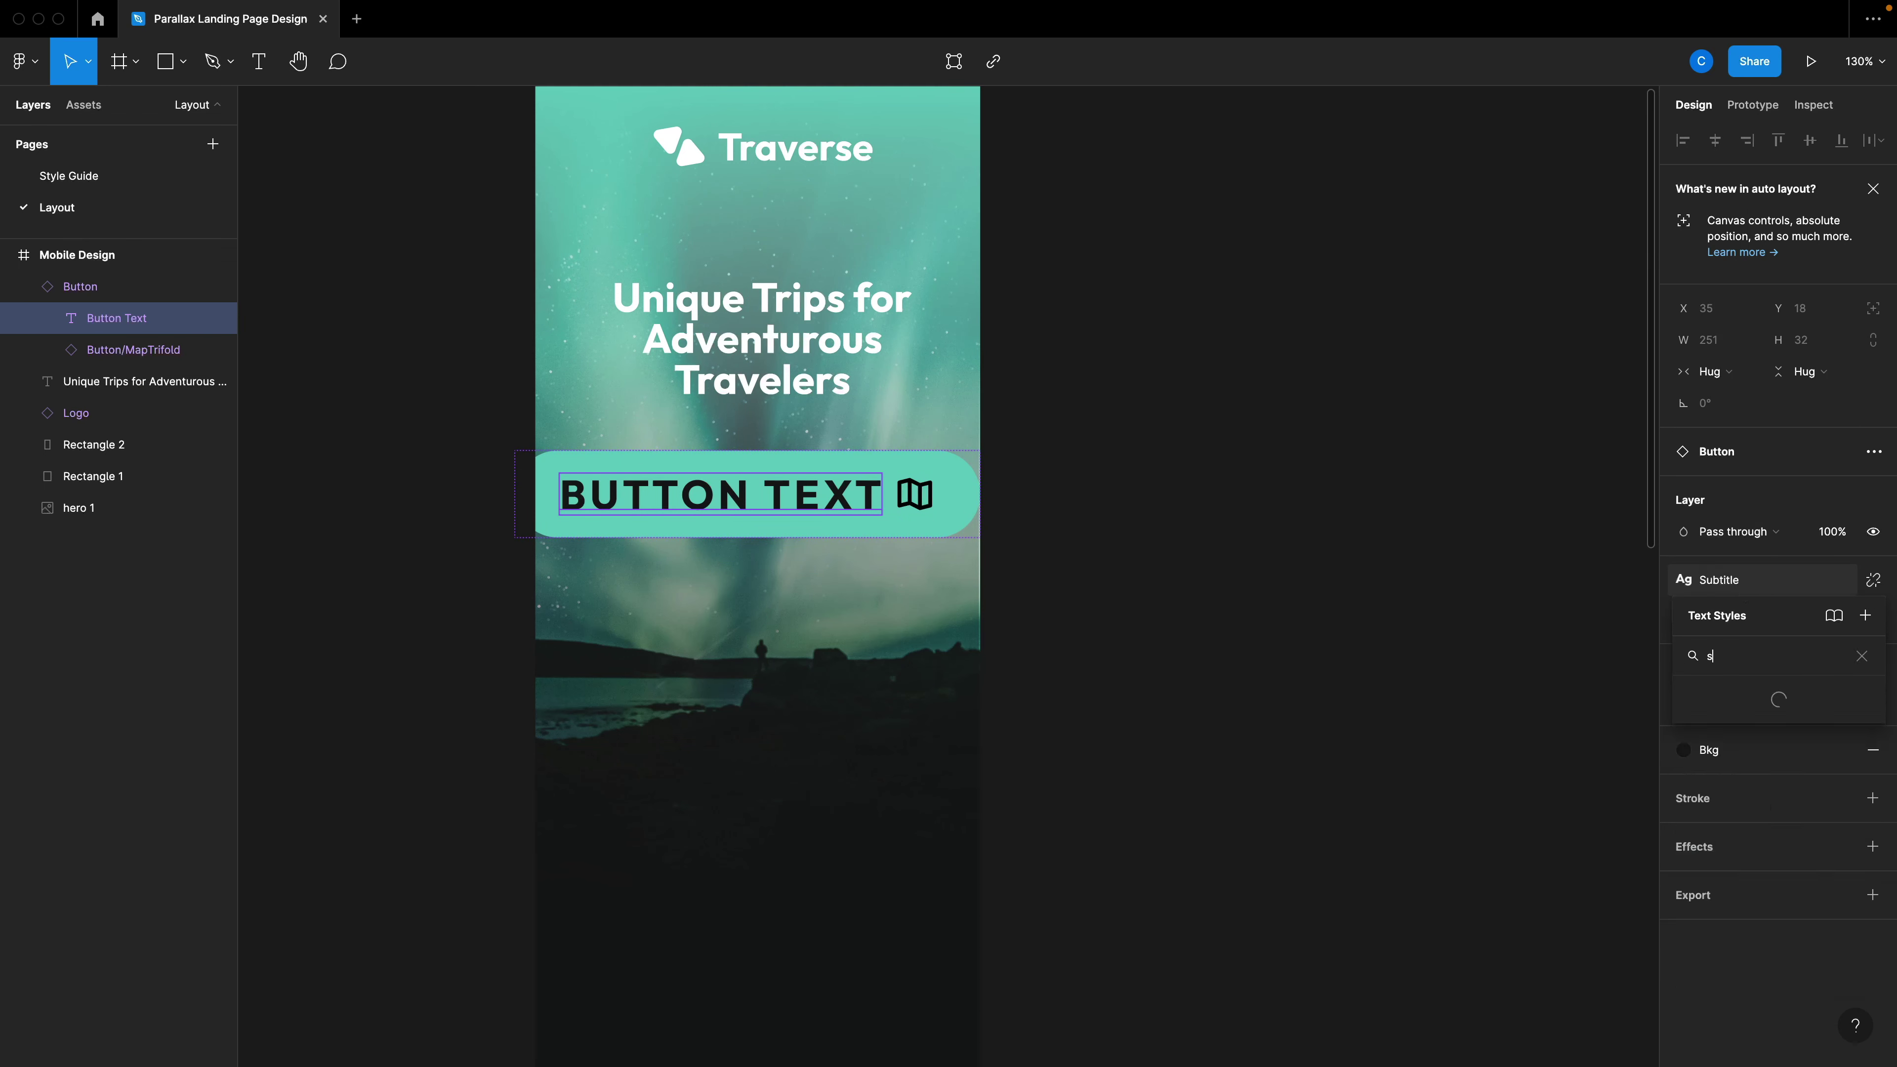
pyautogui.write('ubtitle')
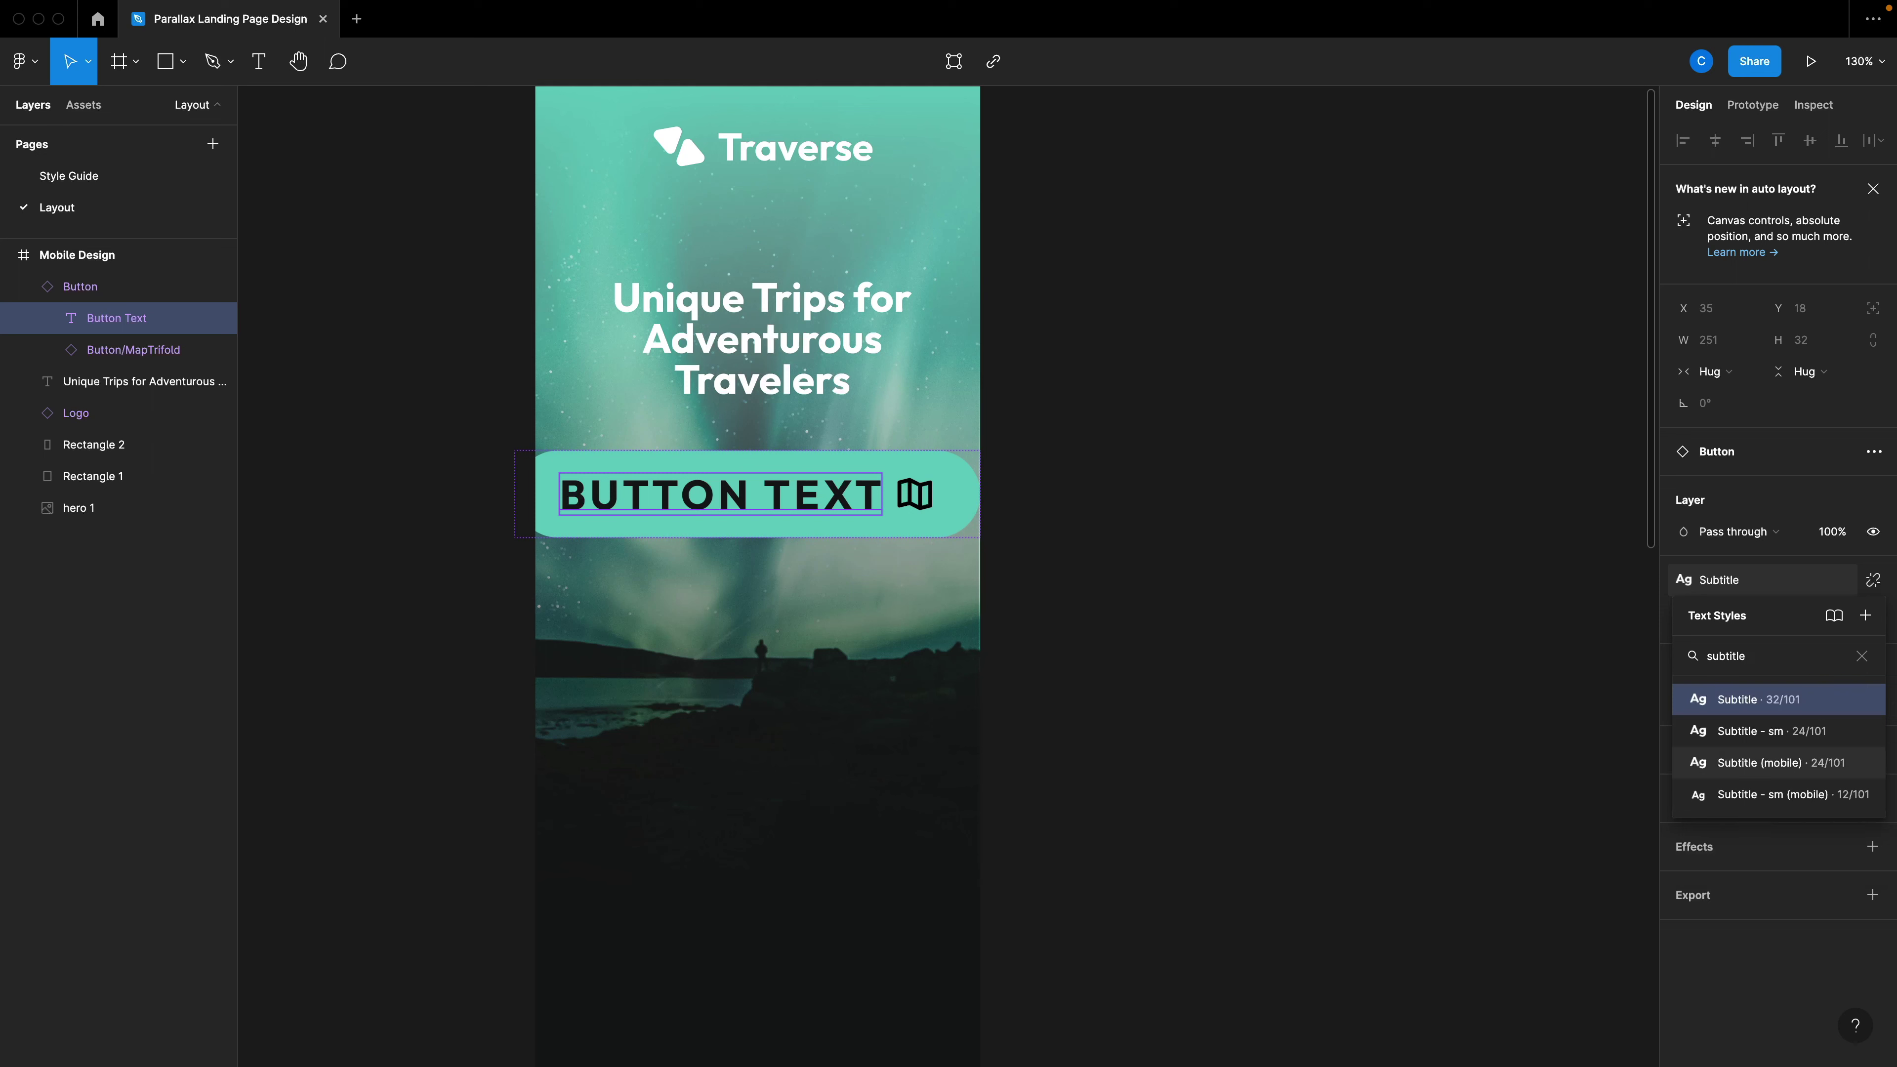
pyautogui.click(1777, 762)
pyautogui.click(1376, 644)
# Move the button lower beneath the heading to about Y 316 and set its label to "Book a Trip".
pyautogui.click(795, 514)
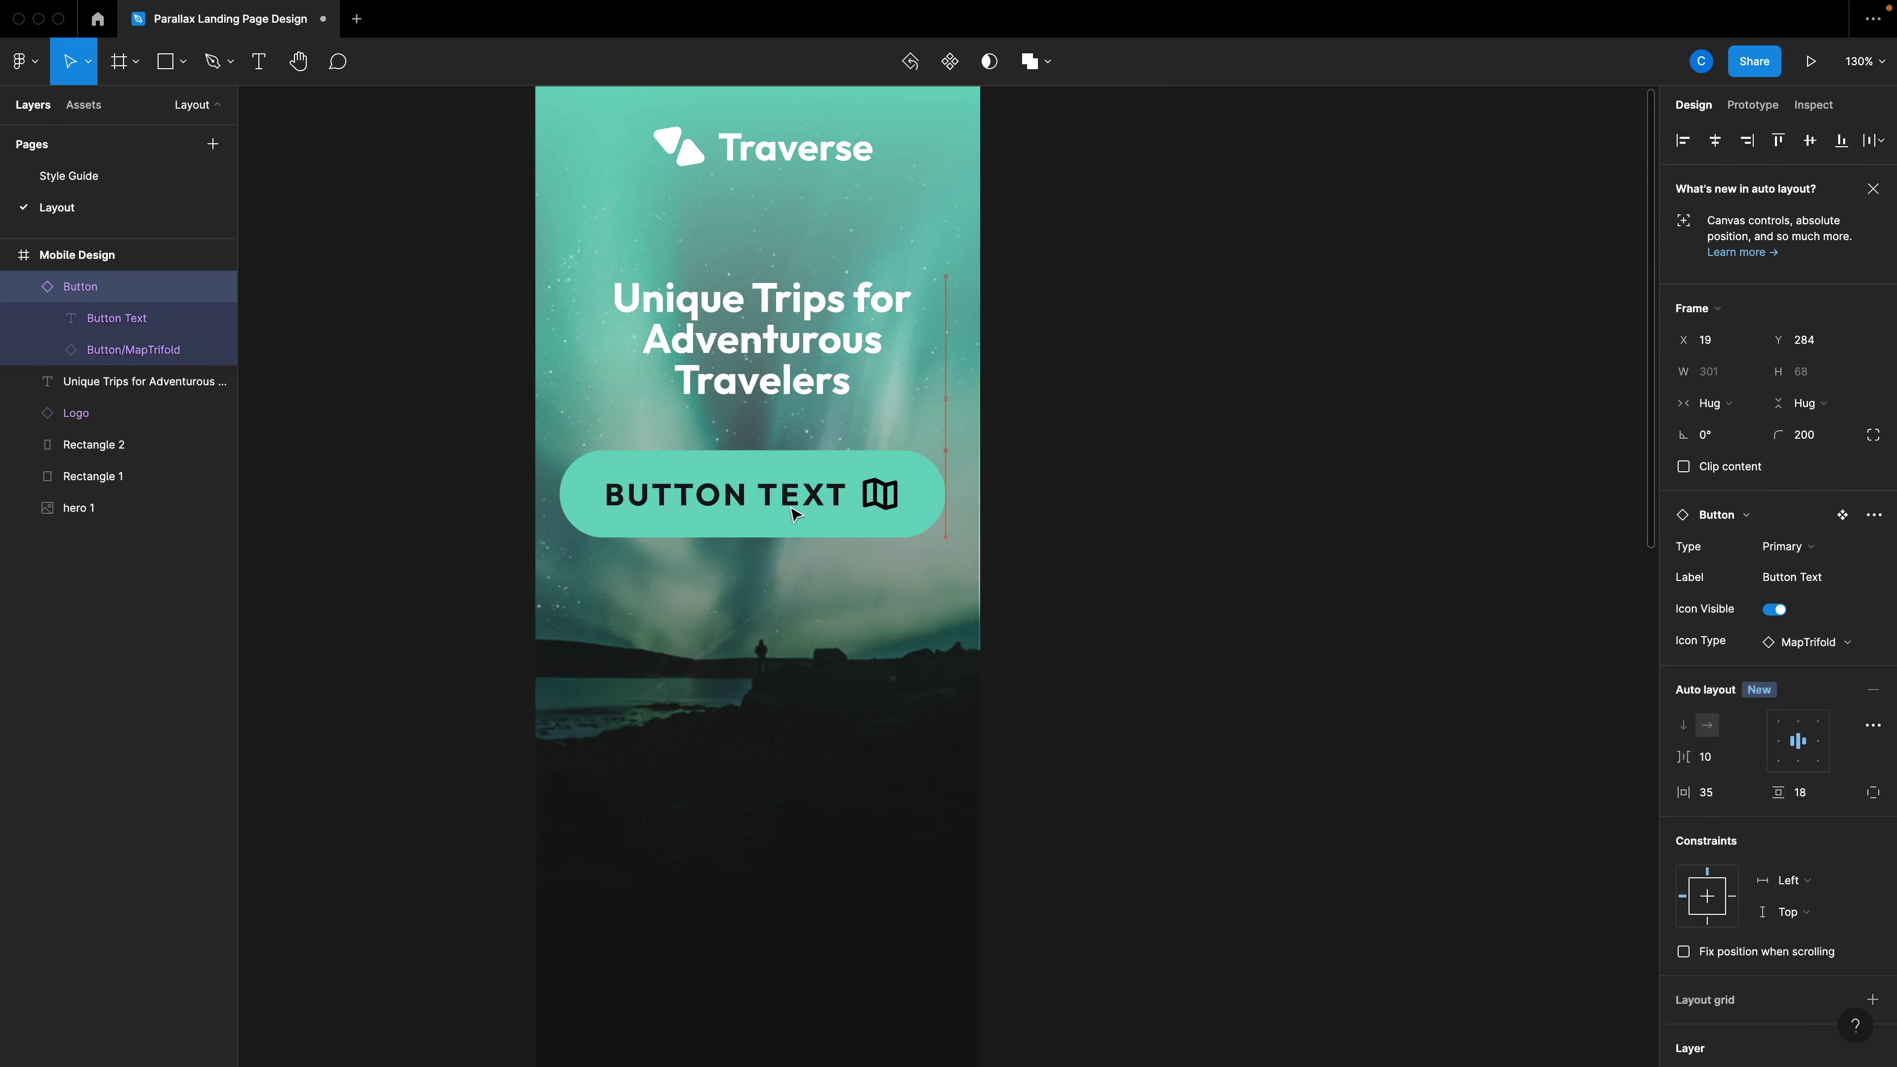
pyautogui.moveTo(796, 514); pyautogui.dragTo(755, 556)
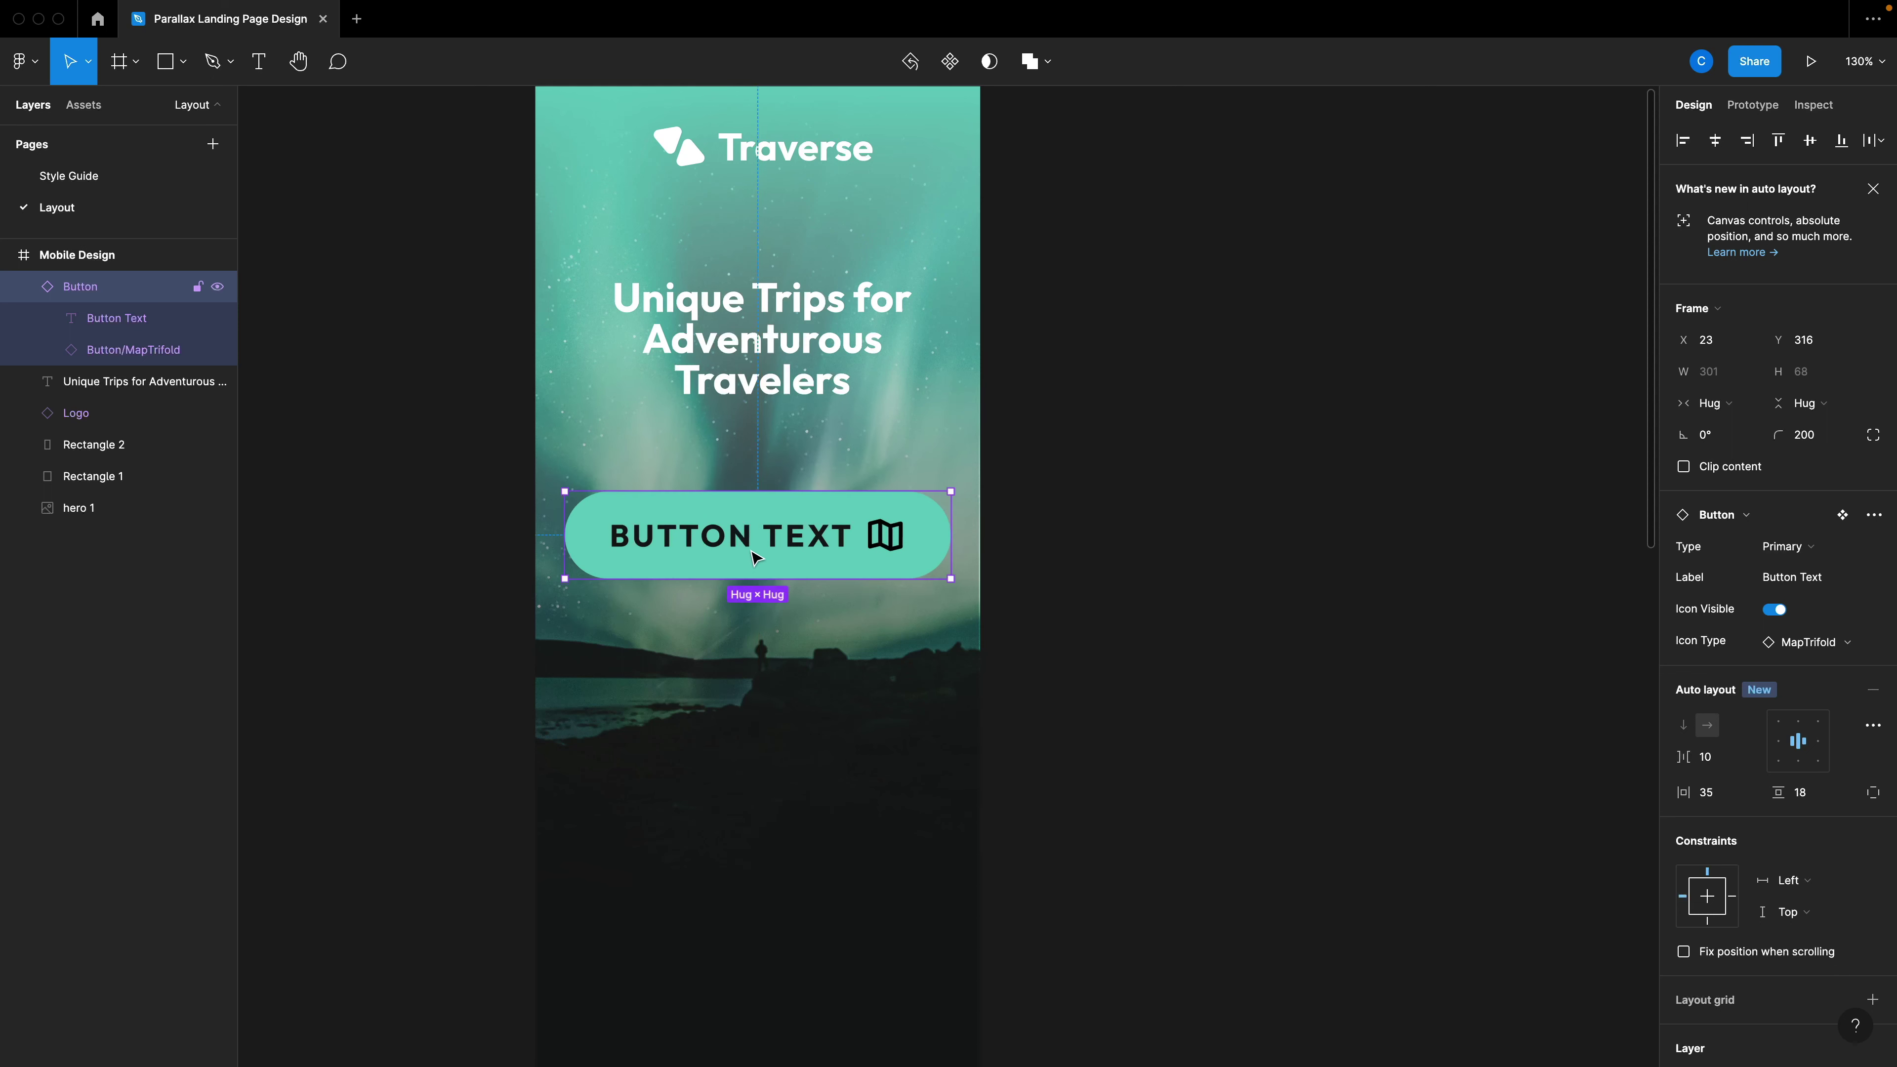
pyautogui.click(1803, 585)
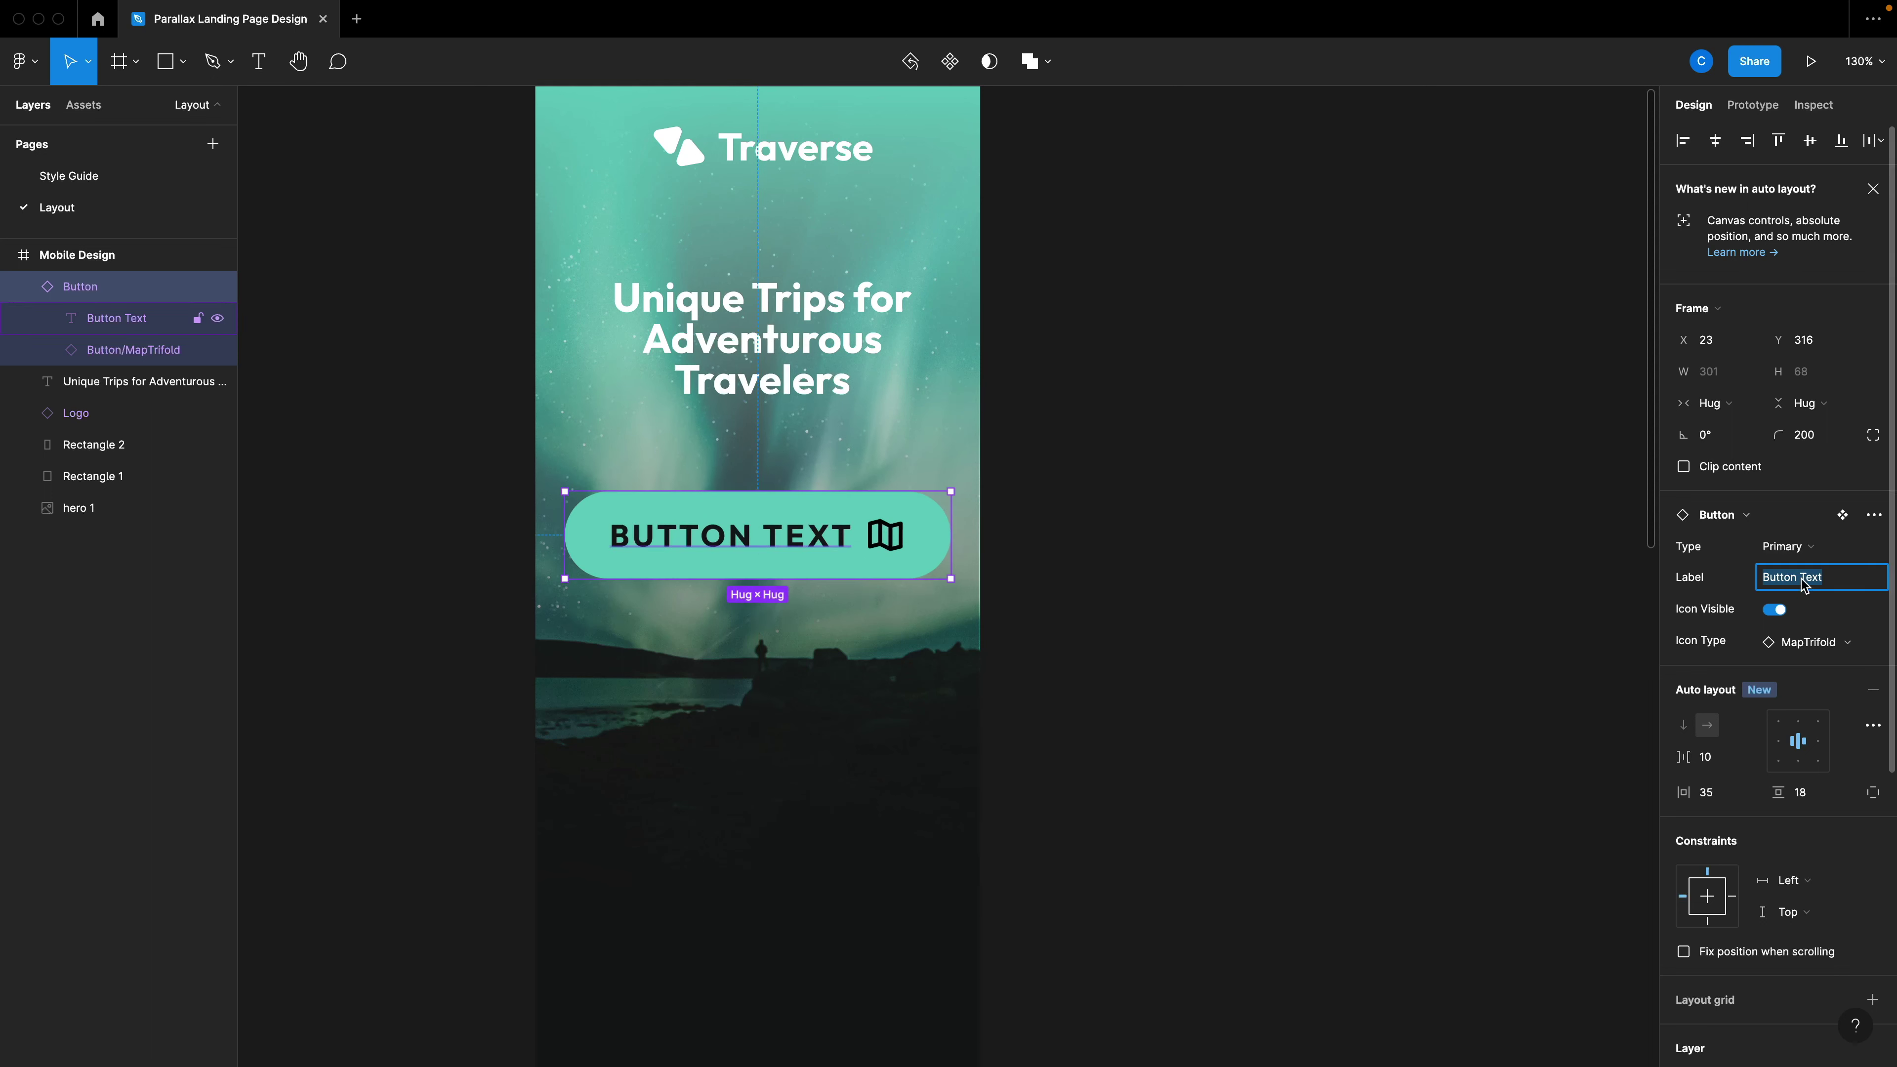
pyautogui.write('Book a Trip')
pyautogui.press('Return')
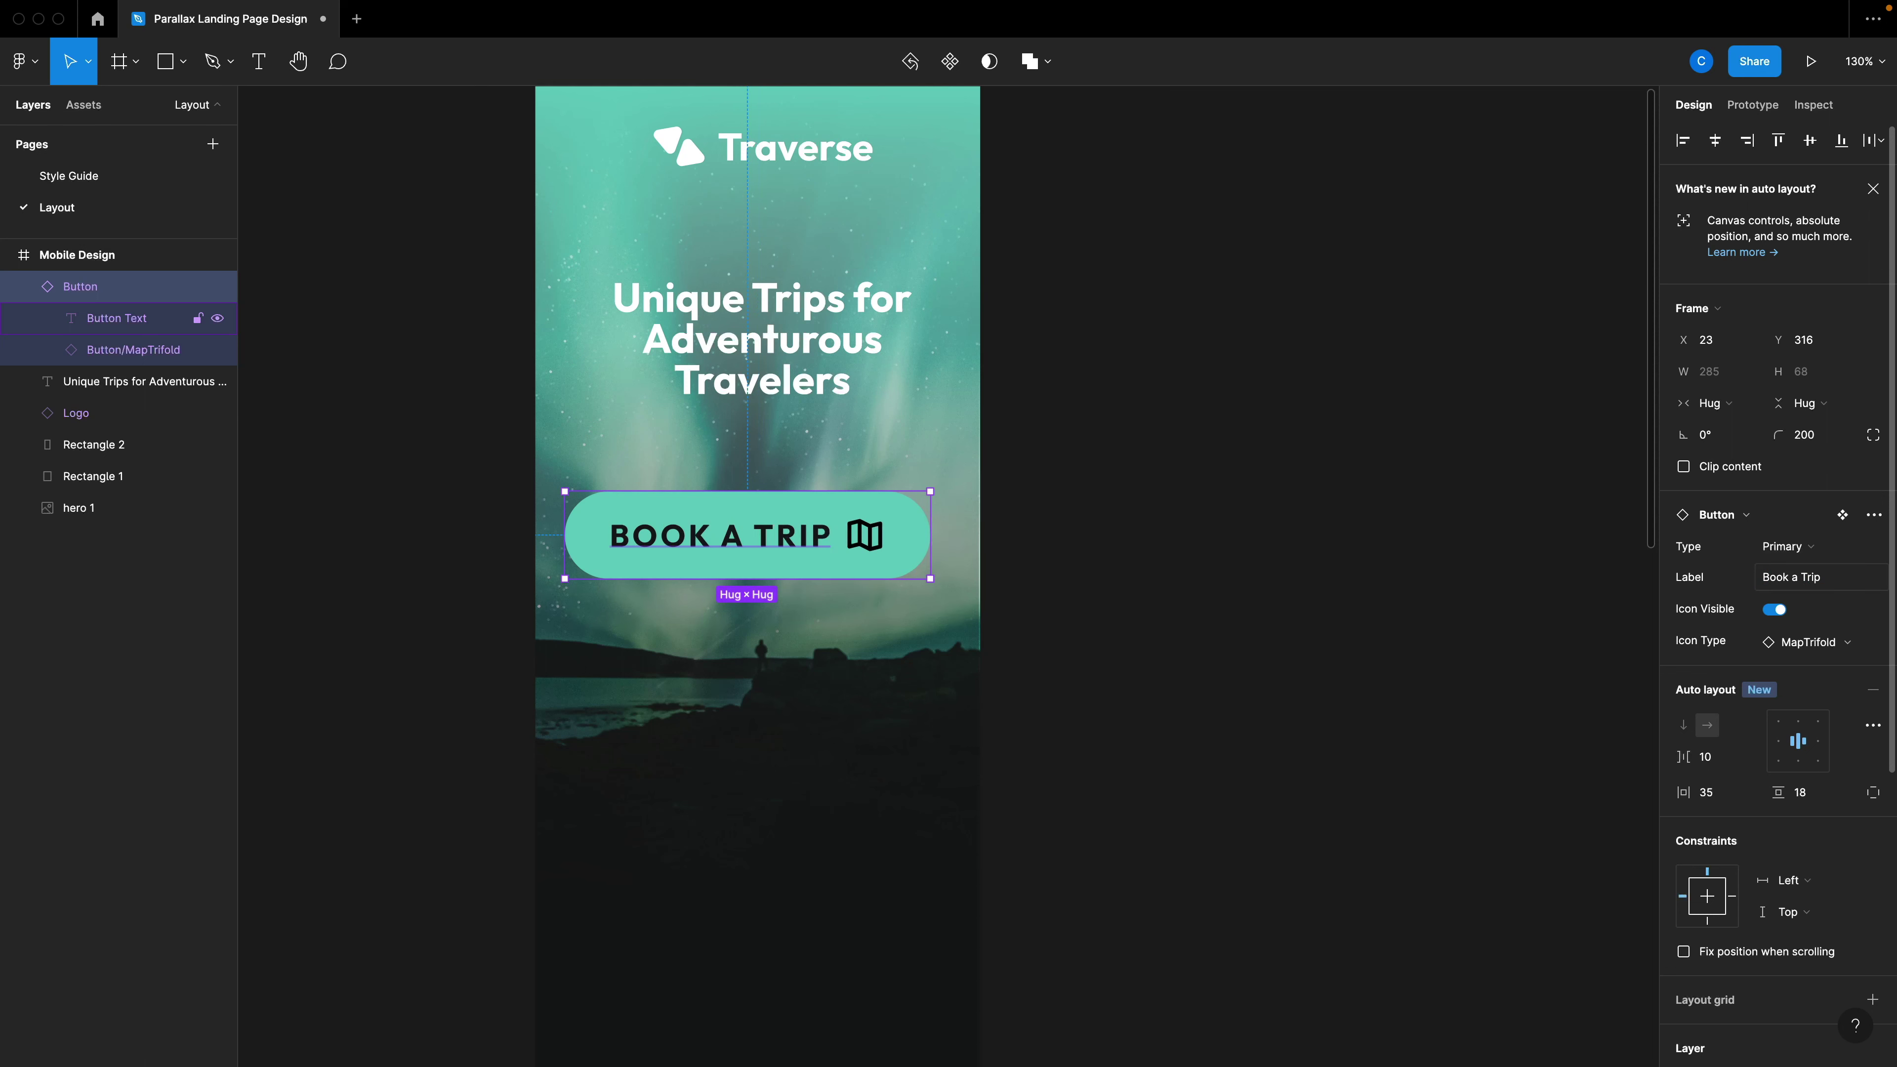
pyautogui.click(1337, 711)
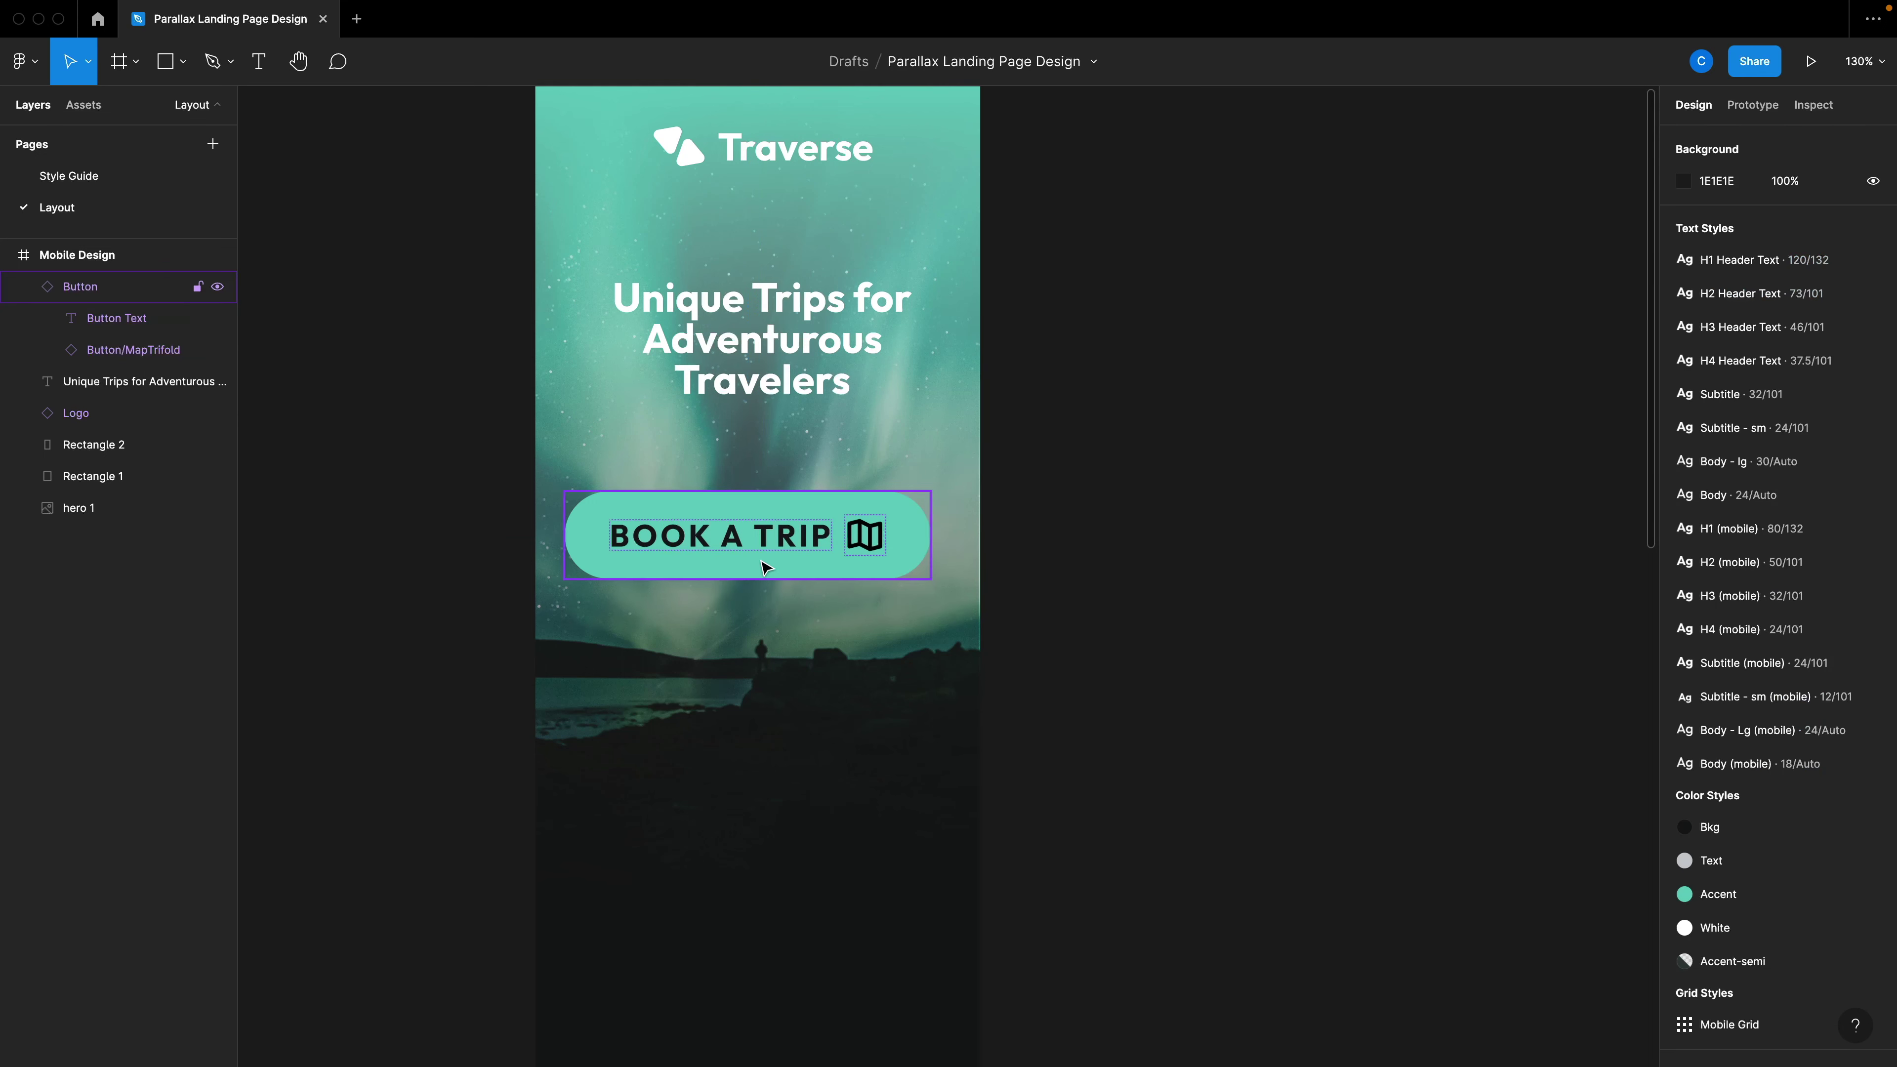
# Shift the Book a Trip button towards the centre of the frame and show the layout grids.
pyautogui.moveTo(765, 568); pyautogui.dragTo(775, 570)
pyautogui.scroll(-2, 773, 564)
pyautogui.click(1136, 553)
pyautogui.hotkey('ctrl', 'g')
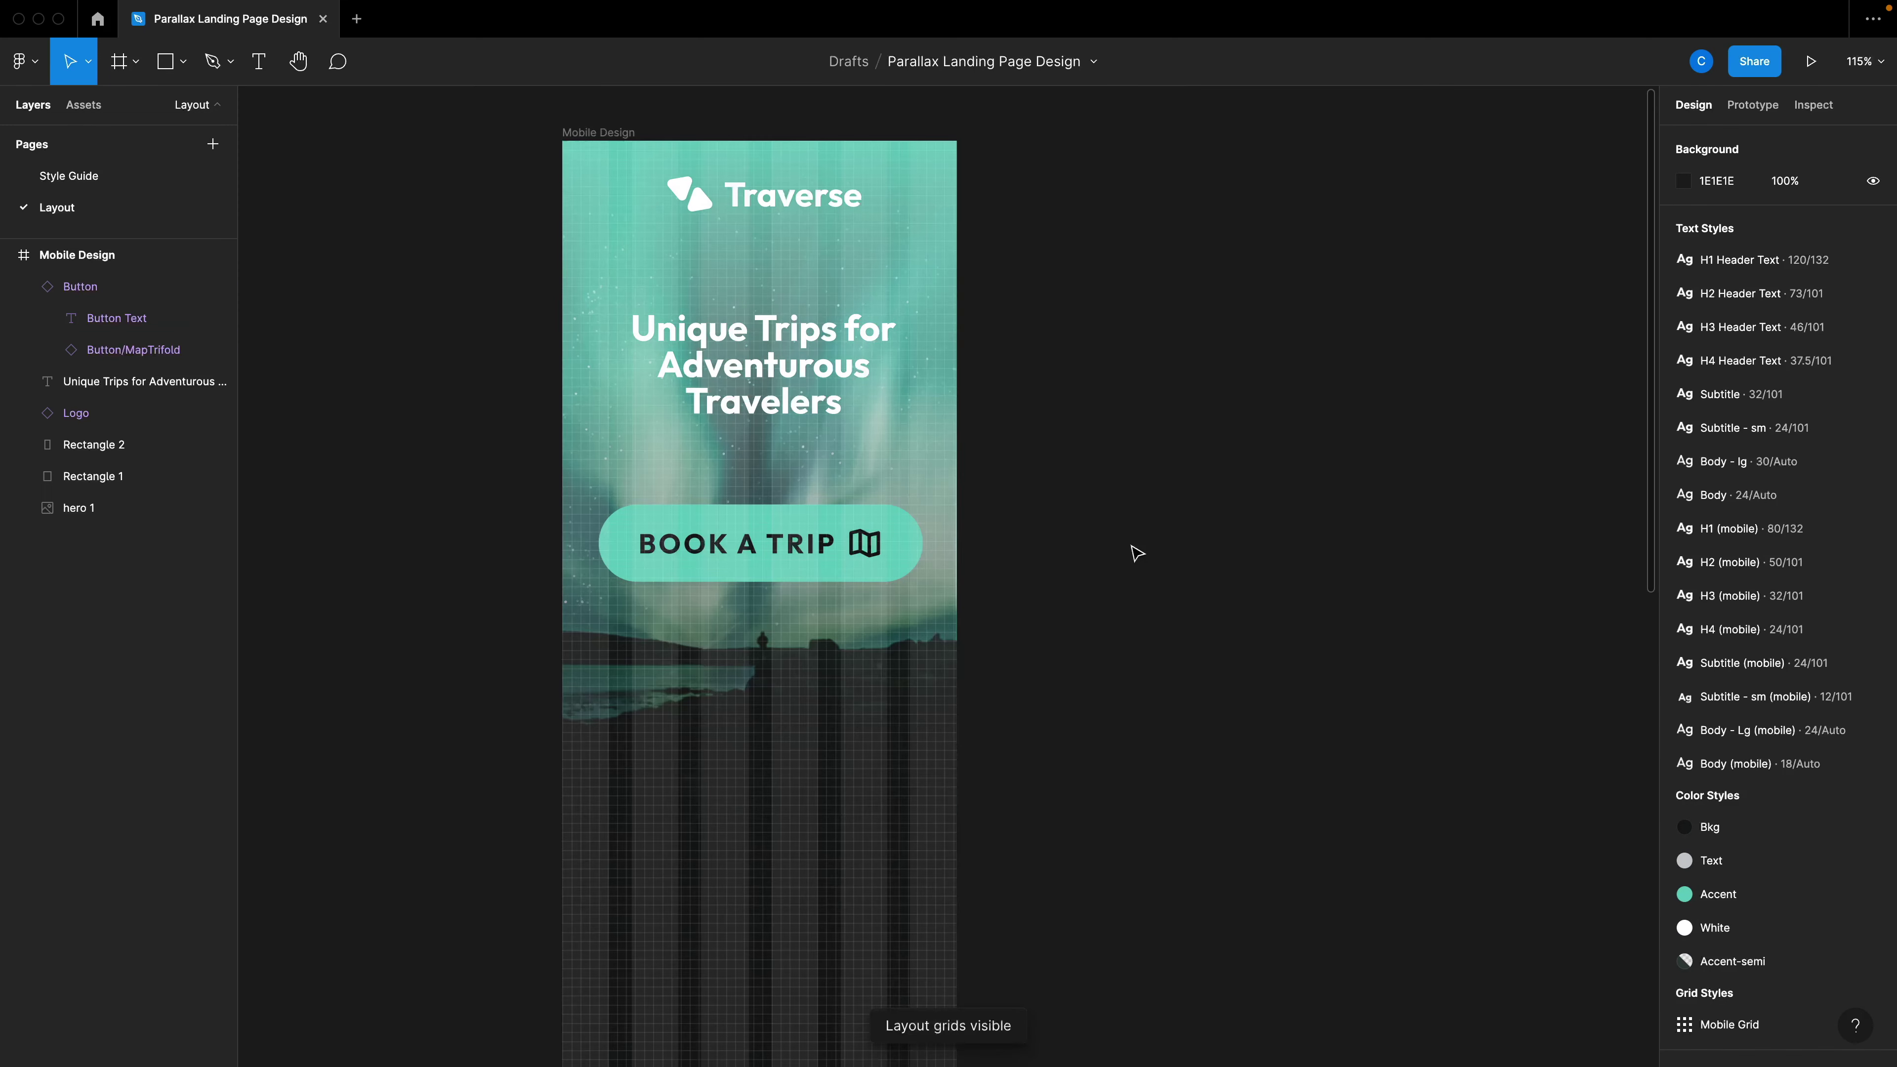
# Fine-tune the heading and button positions against the layout grid, placing the button at X 30, Y 322.
pyautogui.scroll(3, 769, 348)
pyautogui.click(767, 352)
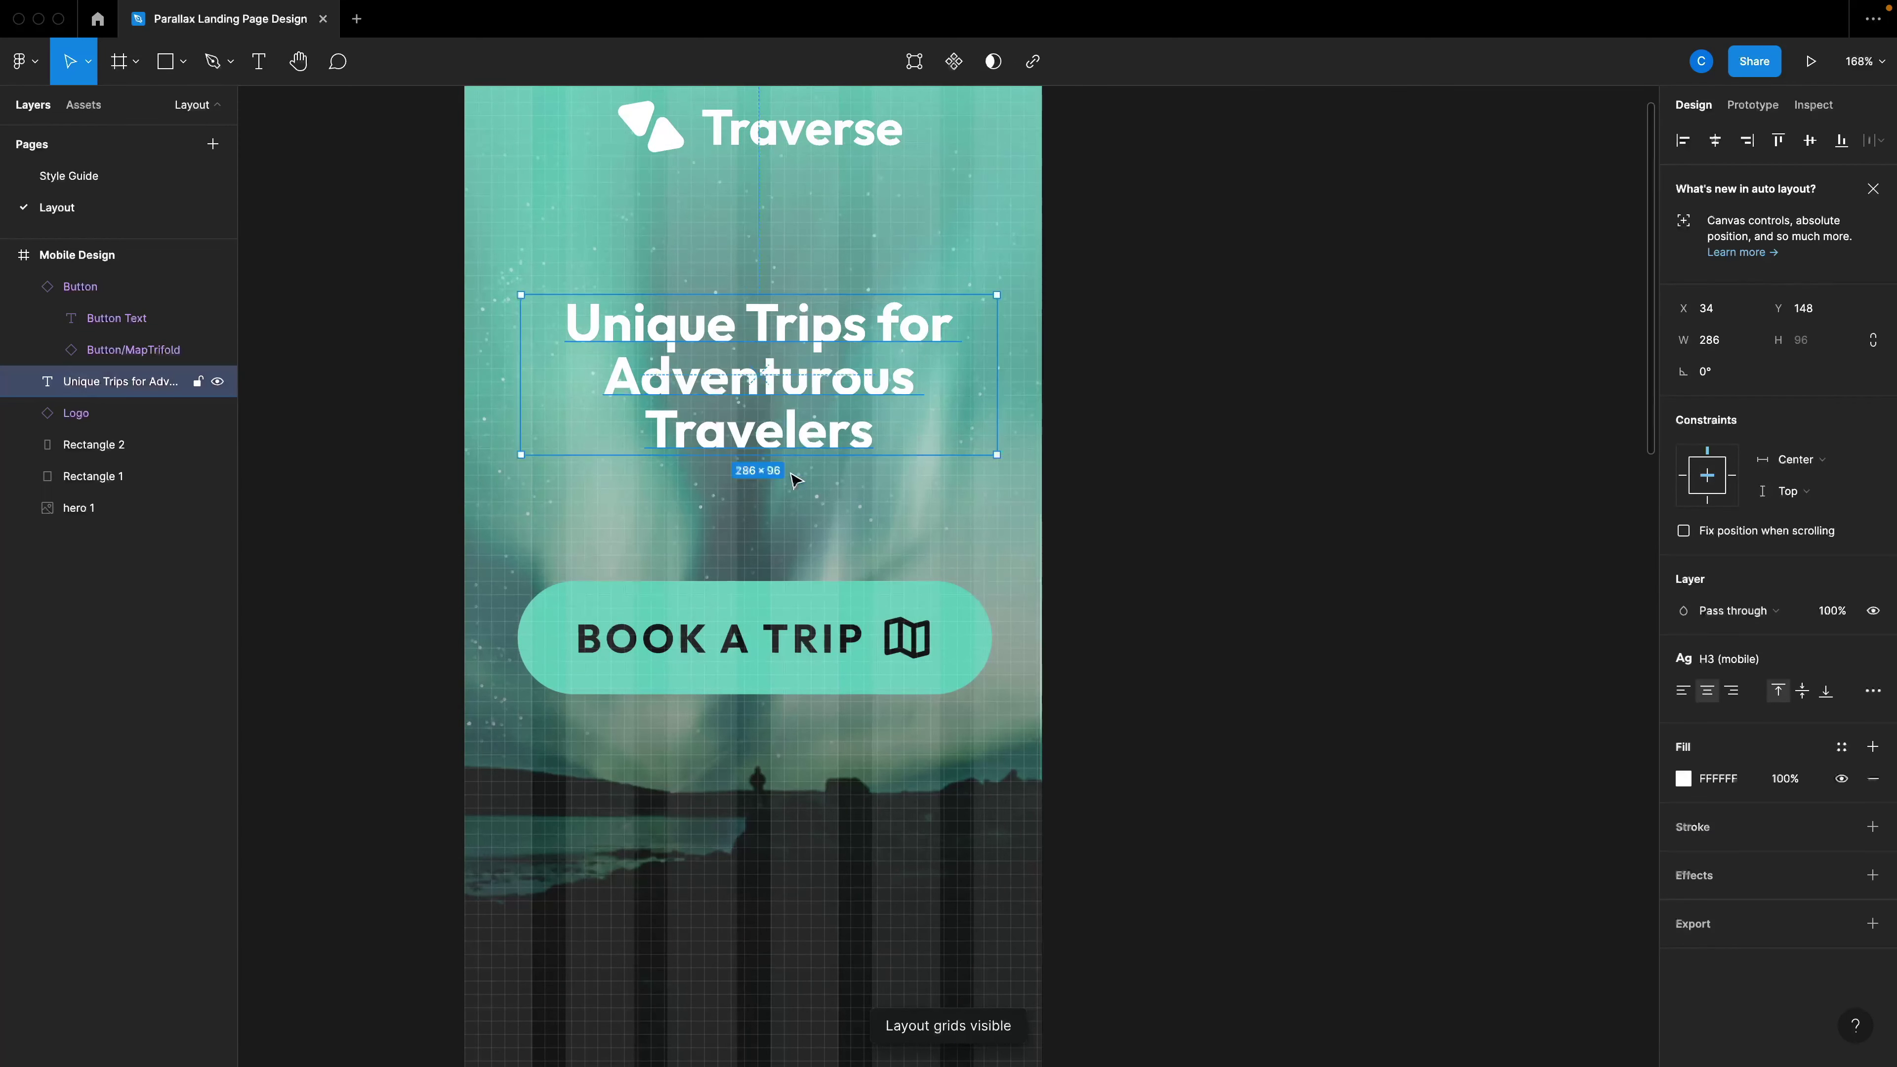
pyautogui.scroll(2, 881, 439)
pyautogui.moveTo(841, 440); pyautogui.dragTo(849, 442)
pyautogui.moveTo(919, 696); pyautogui.dragTo(919, 714)
pyautogui.scroll(-5, 971, 747)
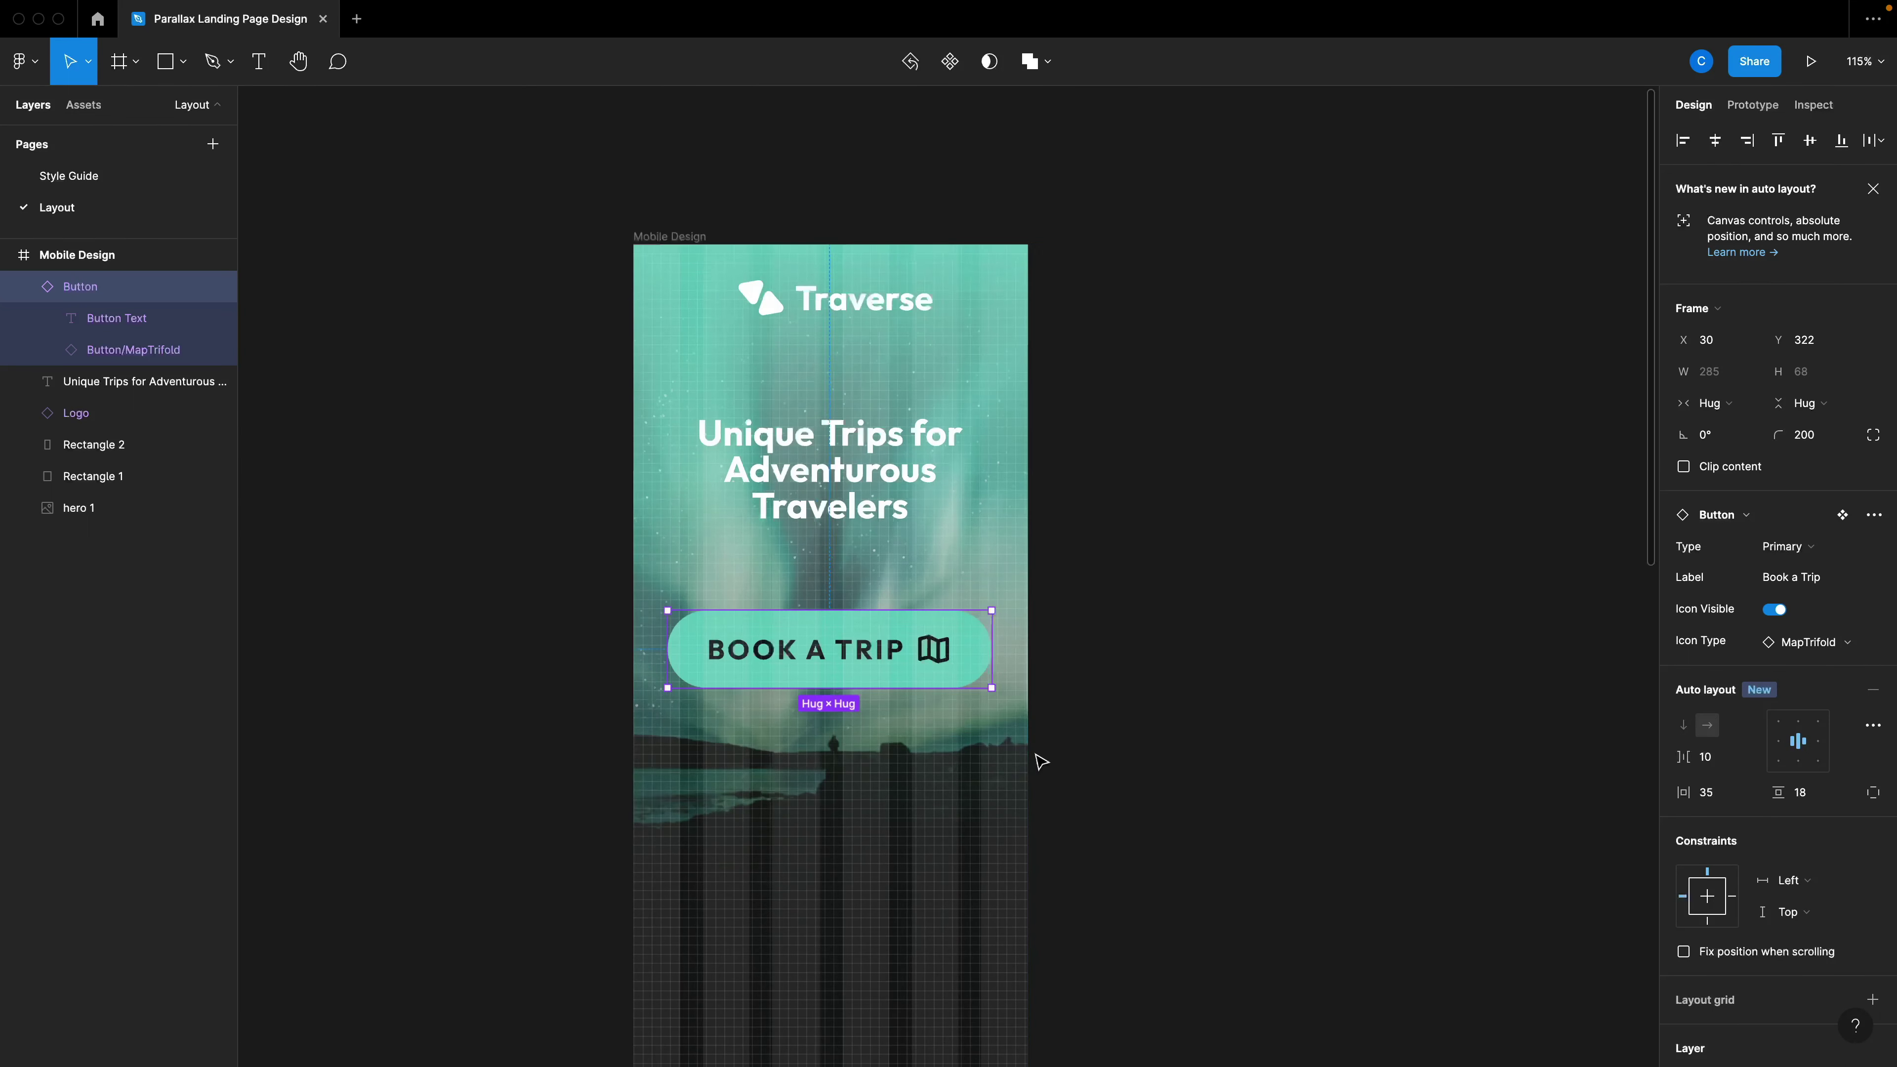
pyautogui.scroll(-3, 834, 775)
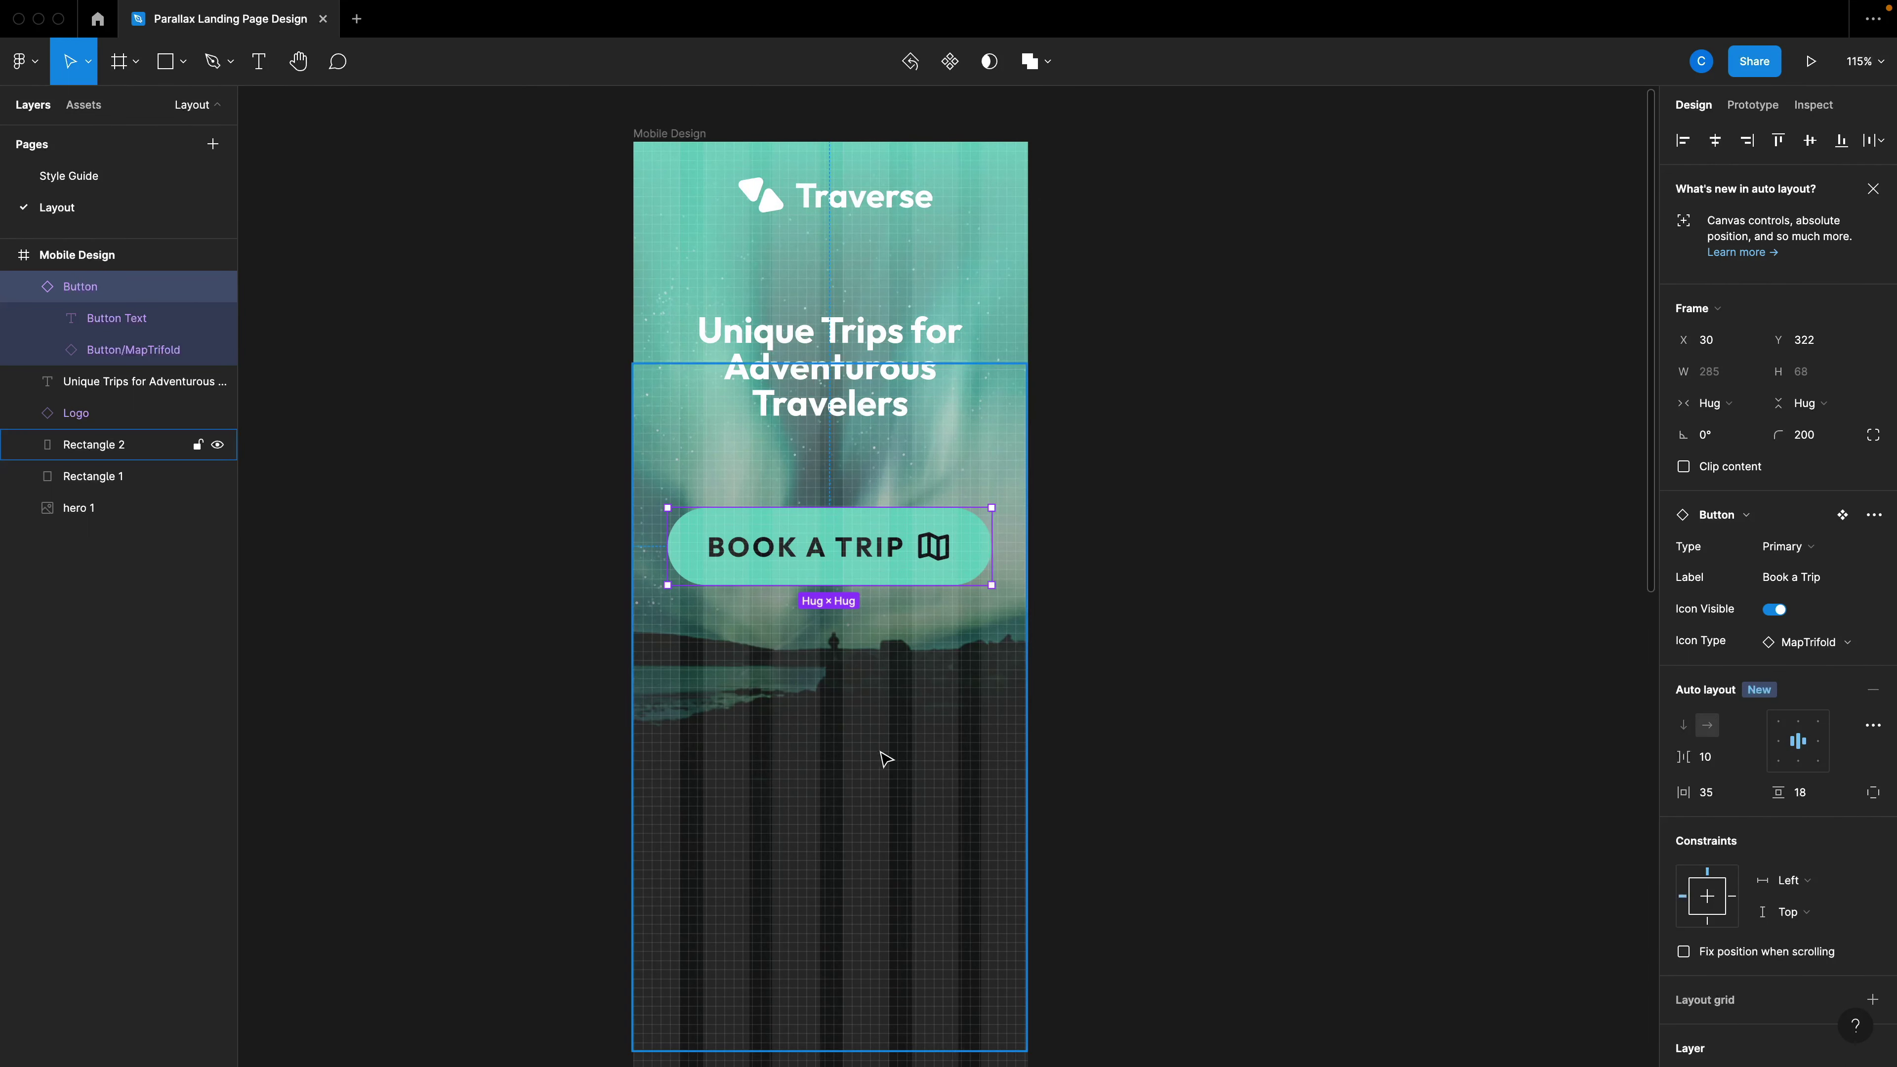
pyautogui.click(1012, 691)
pyautogui.click(1170, 660)
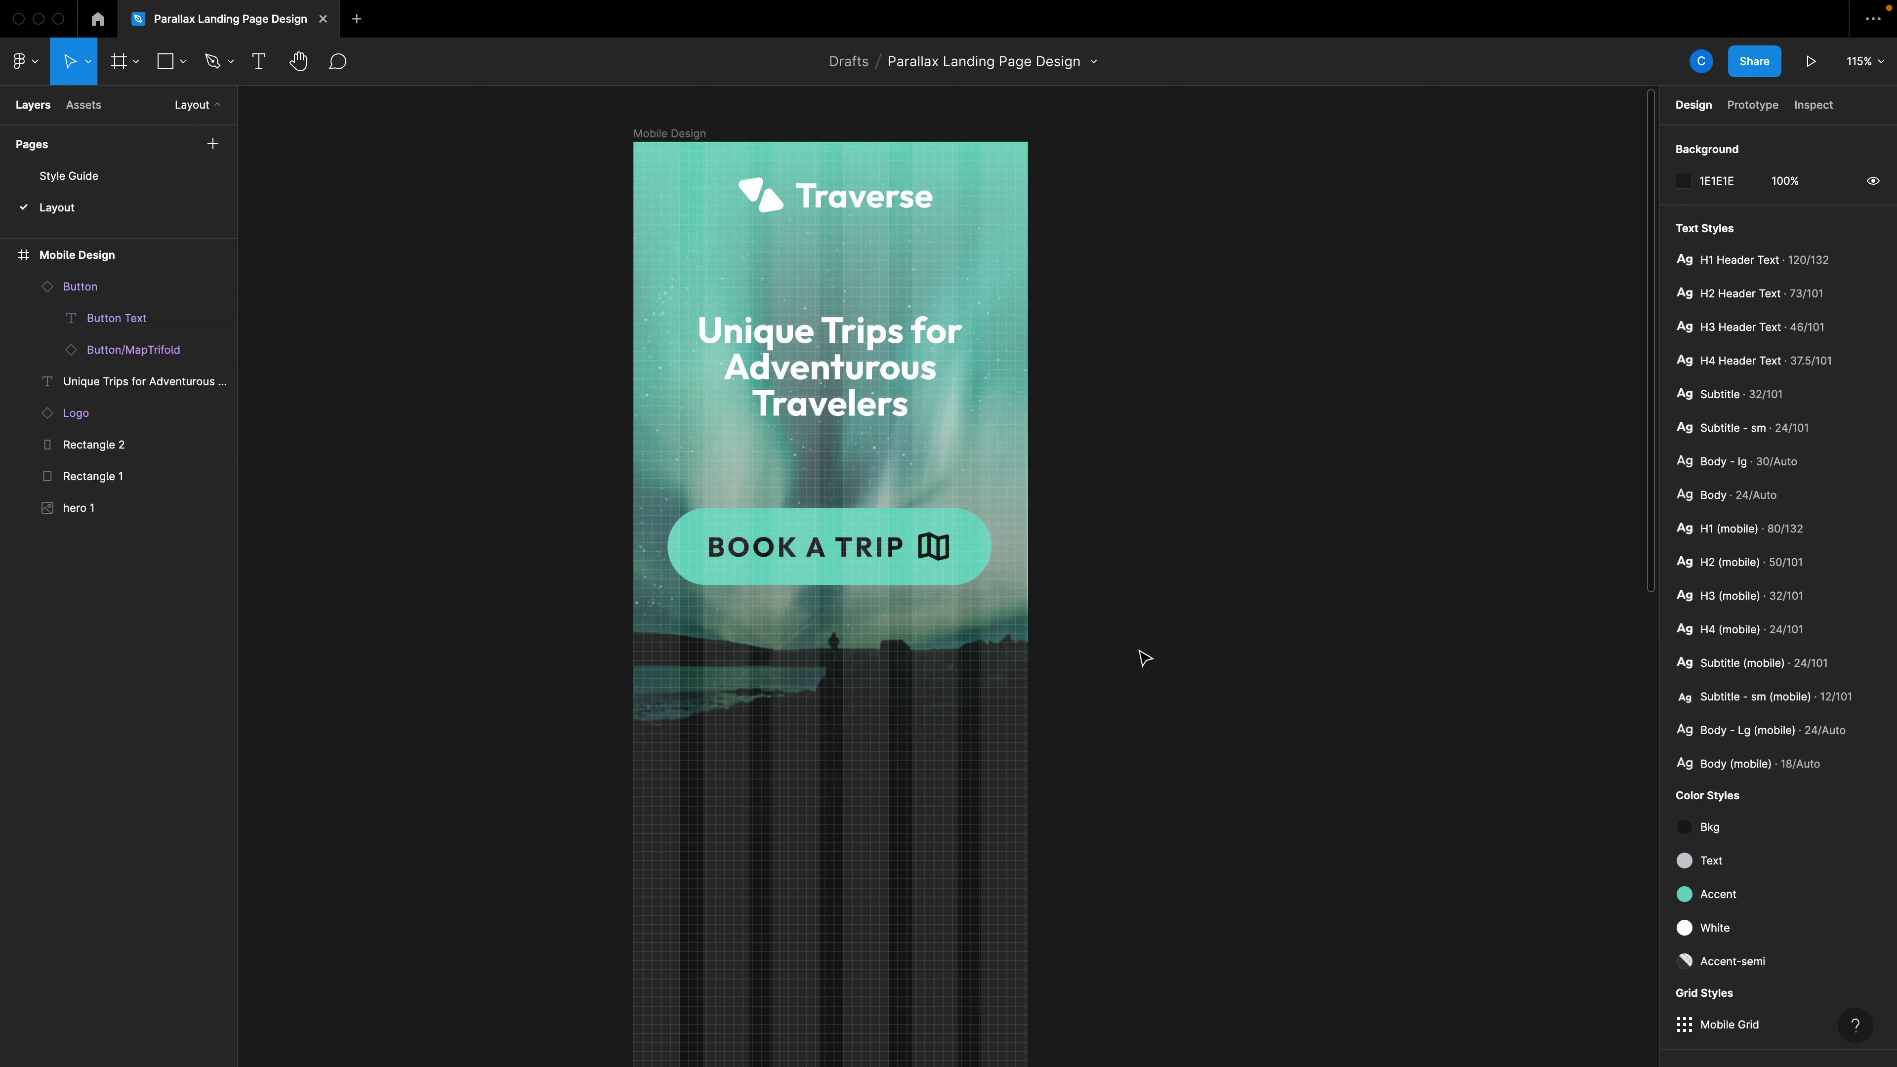
# Edit the Mobile Design frame's Mobile Grid style and set its column count to 12.
pyautogui.click(684, 155)
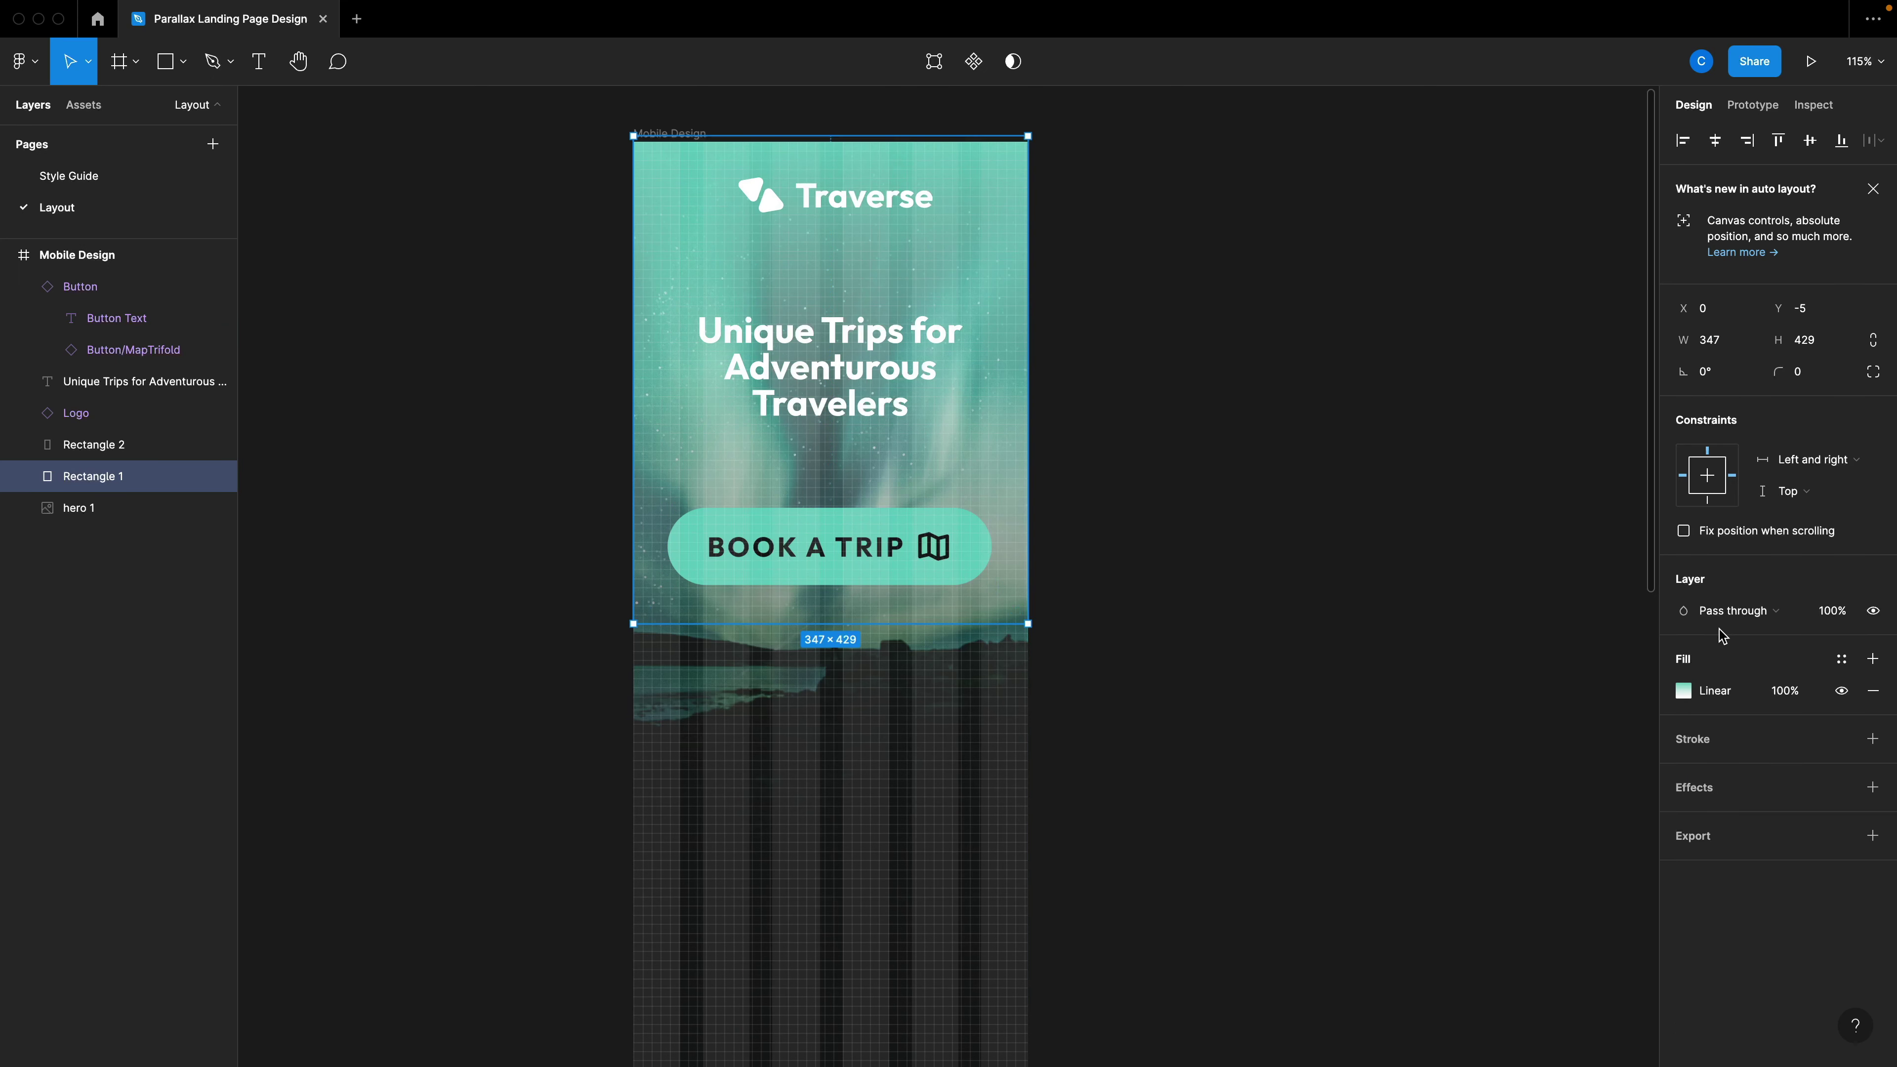
pyautogui.click(681, 132)
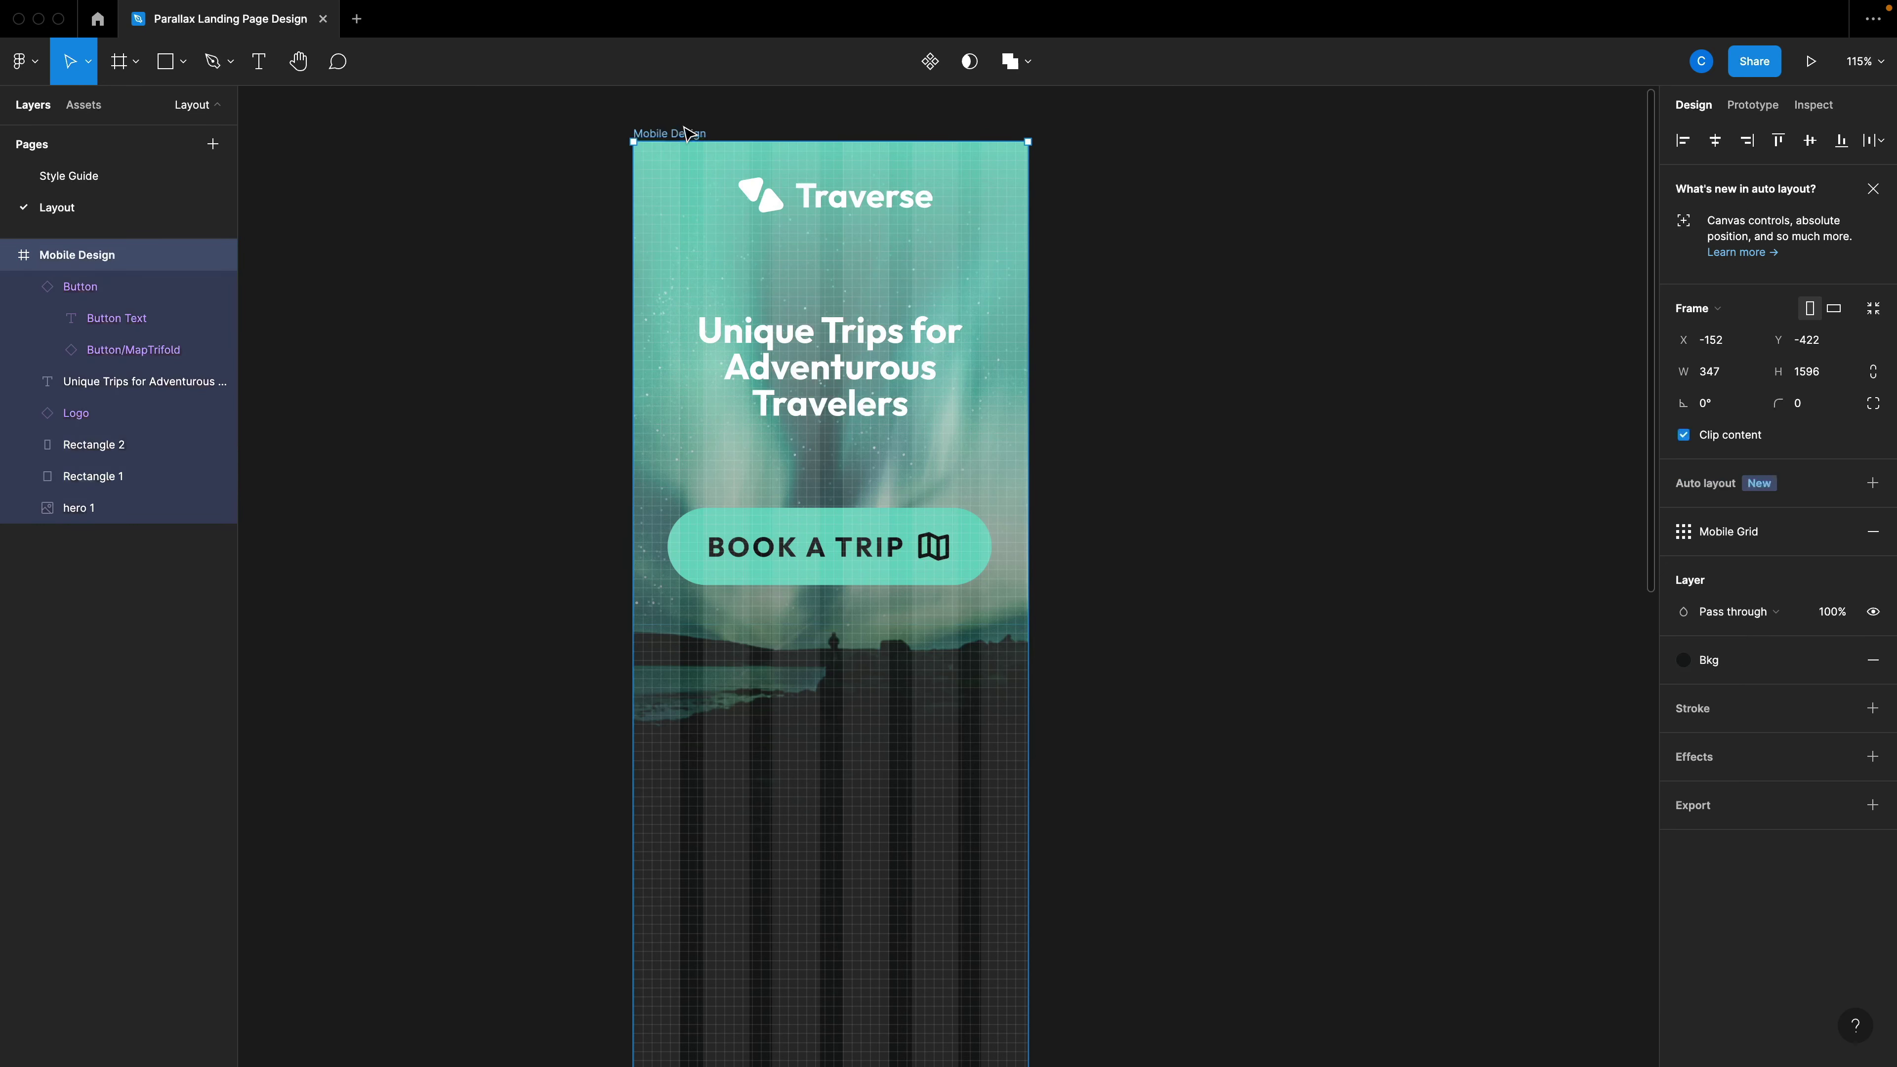
pyautogui.click(1728, 539)
pyautogui.click(1859, 653)
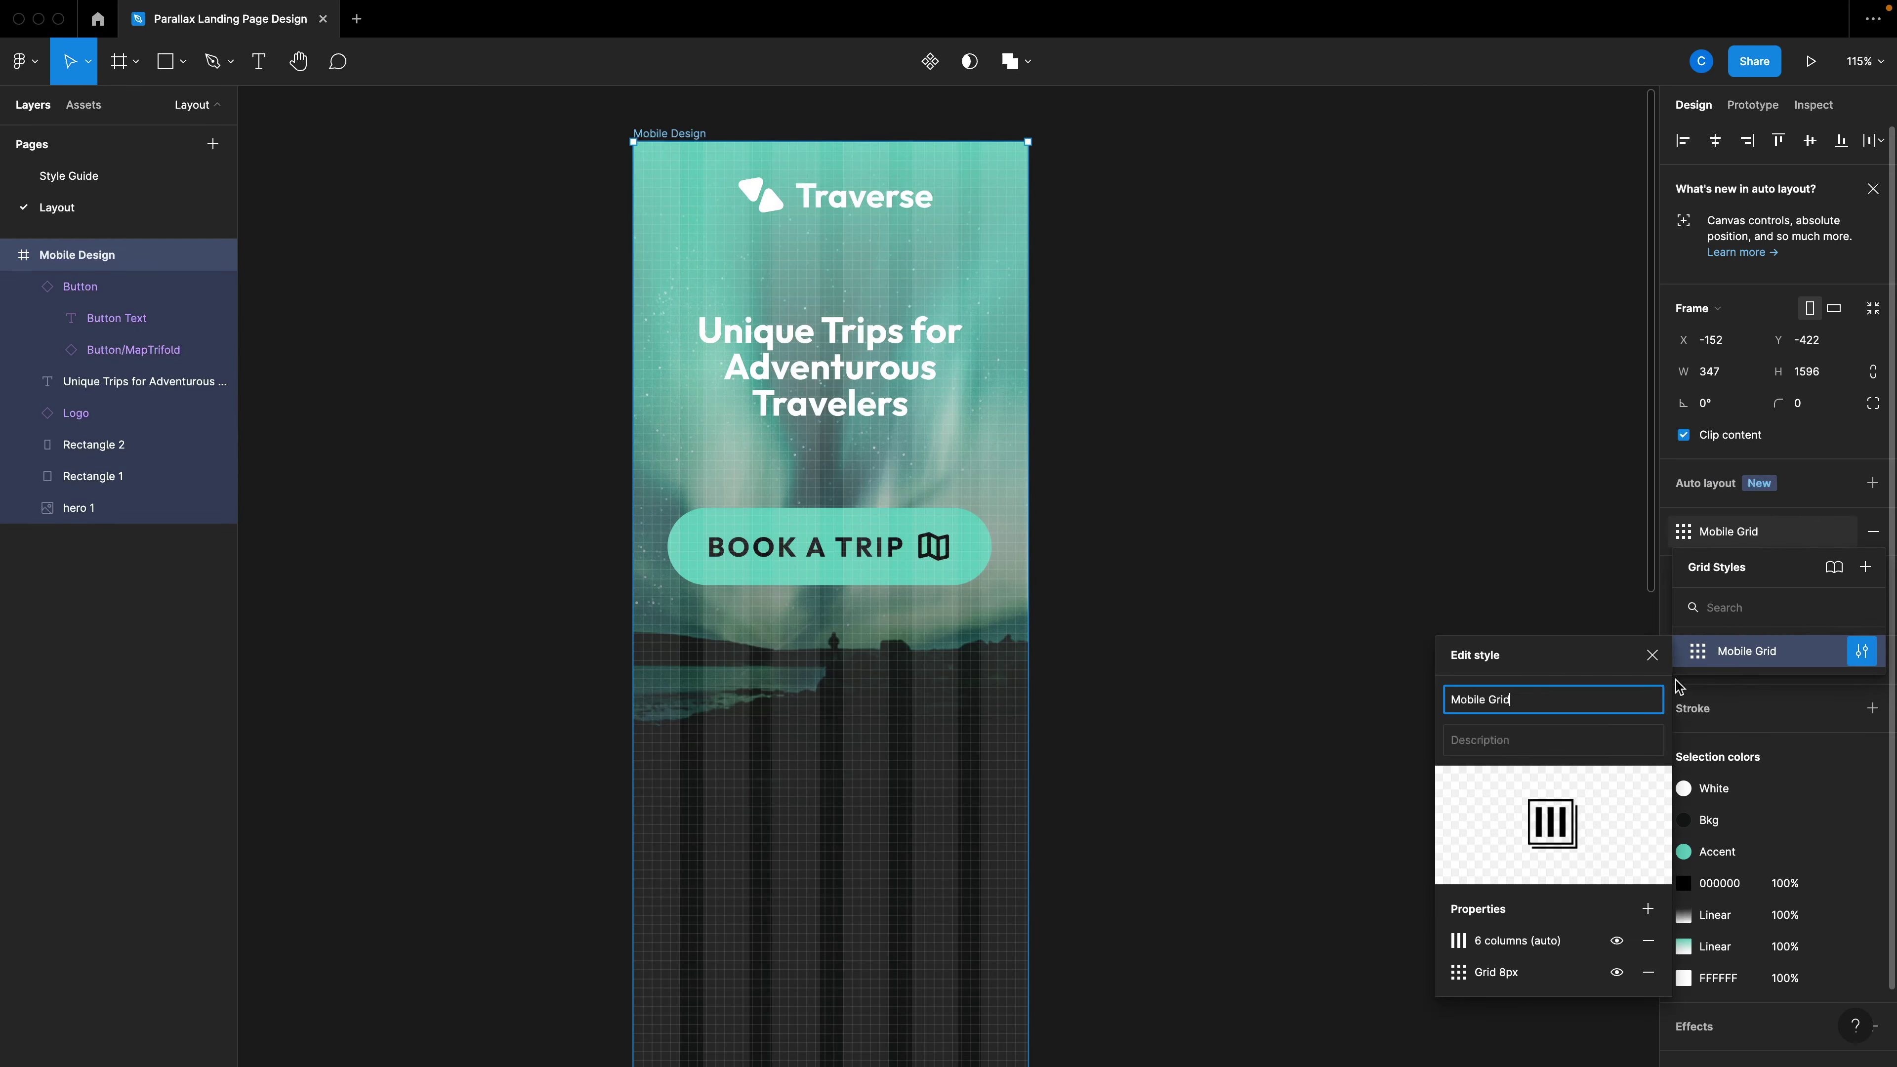
pyautogui.click(1459, 941)
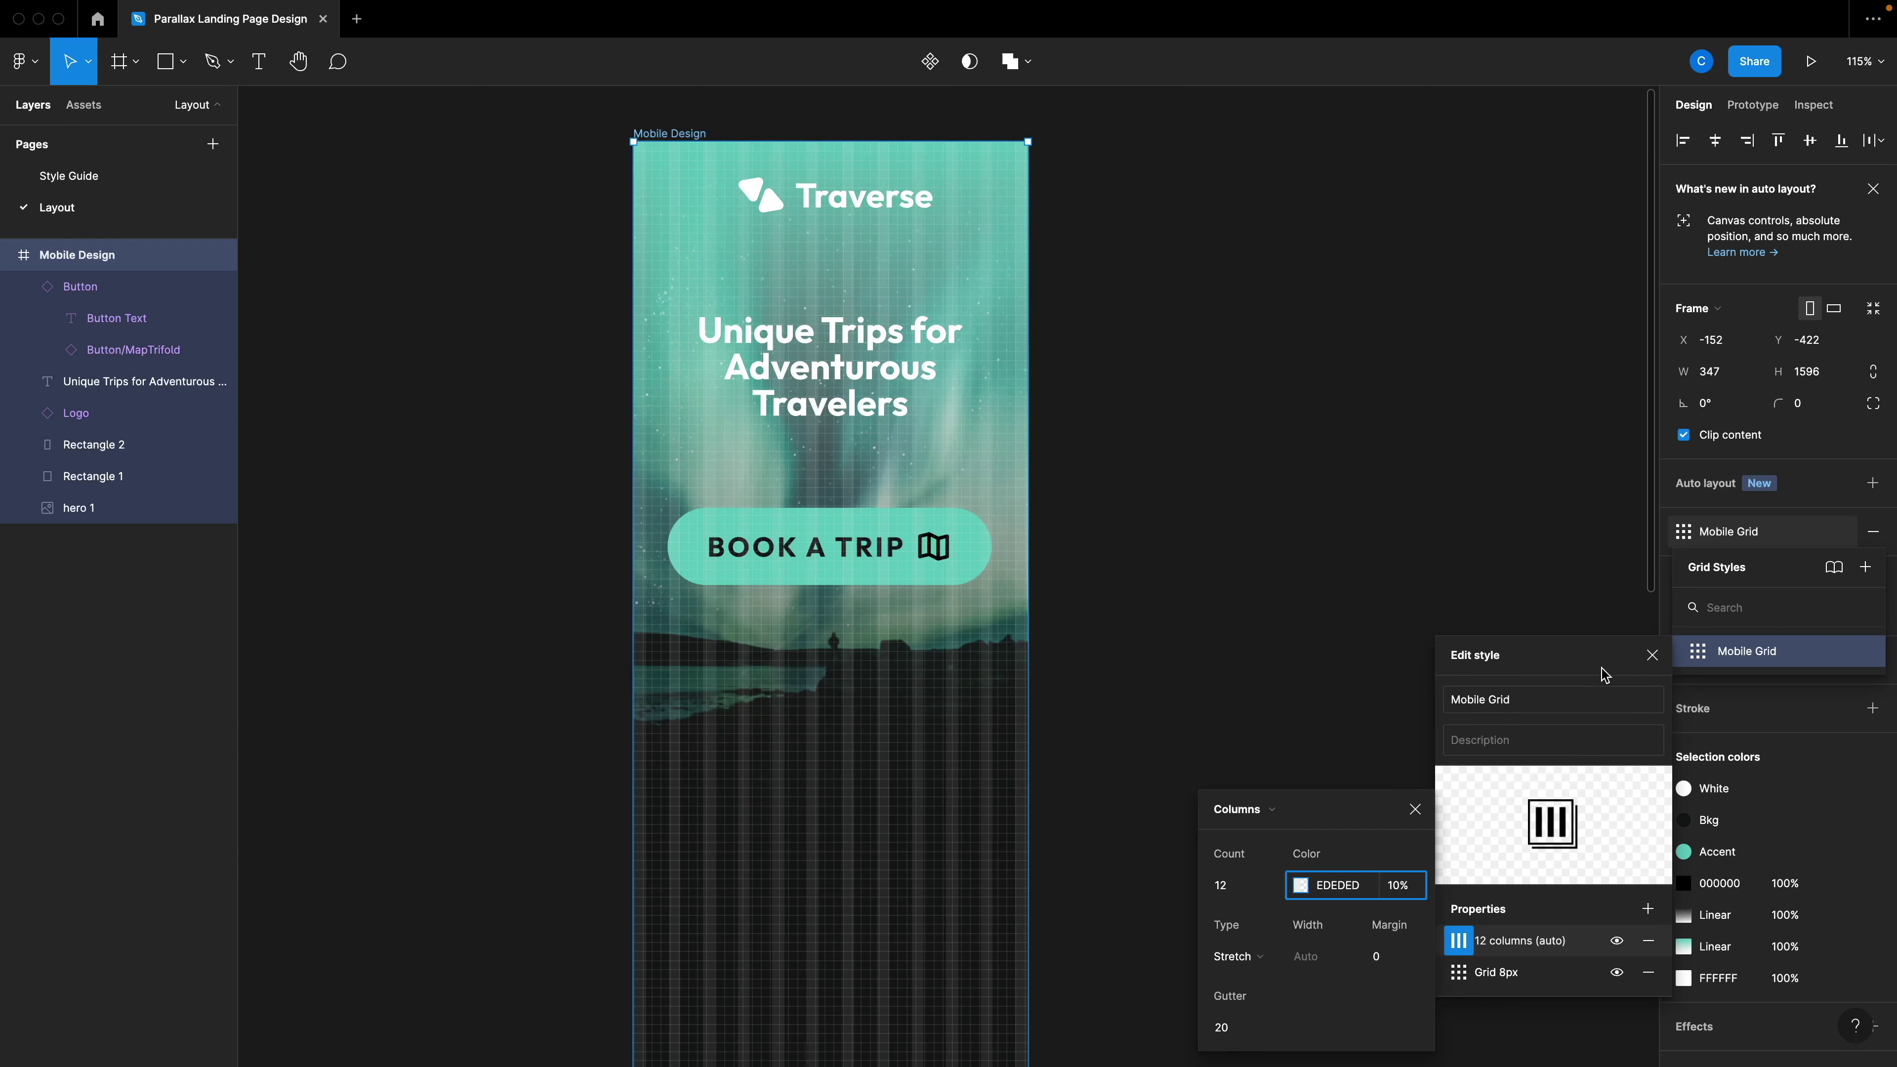
pyautogui.click(1652, 654)
pyautogui.click(1567, 652)
# Examine how the logo, heading and Book a Trip button line up with the revised column grid.
pyautogui.scroll(2, 821, 566)
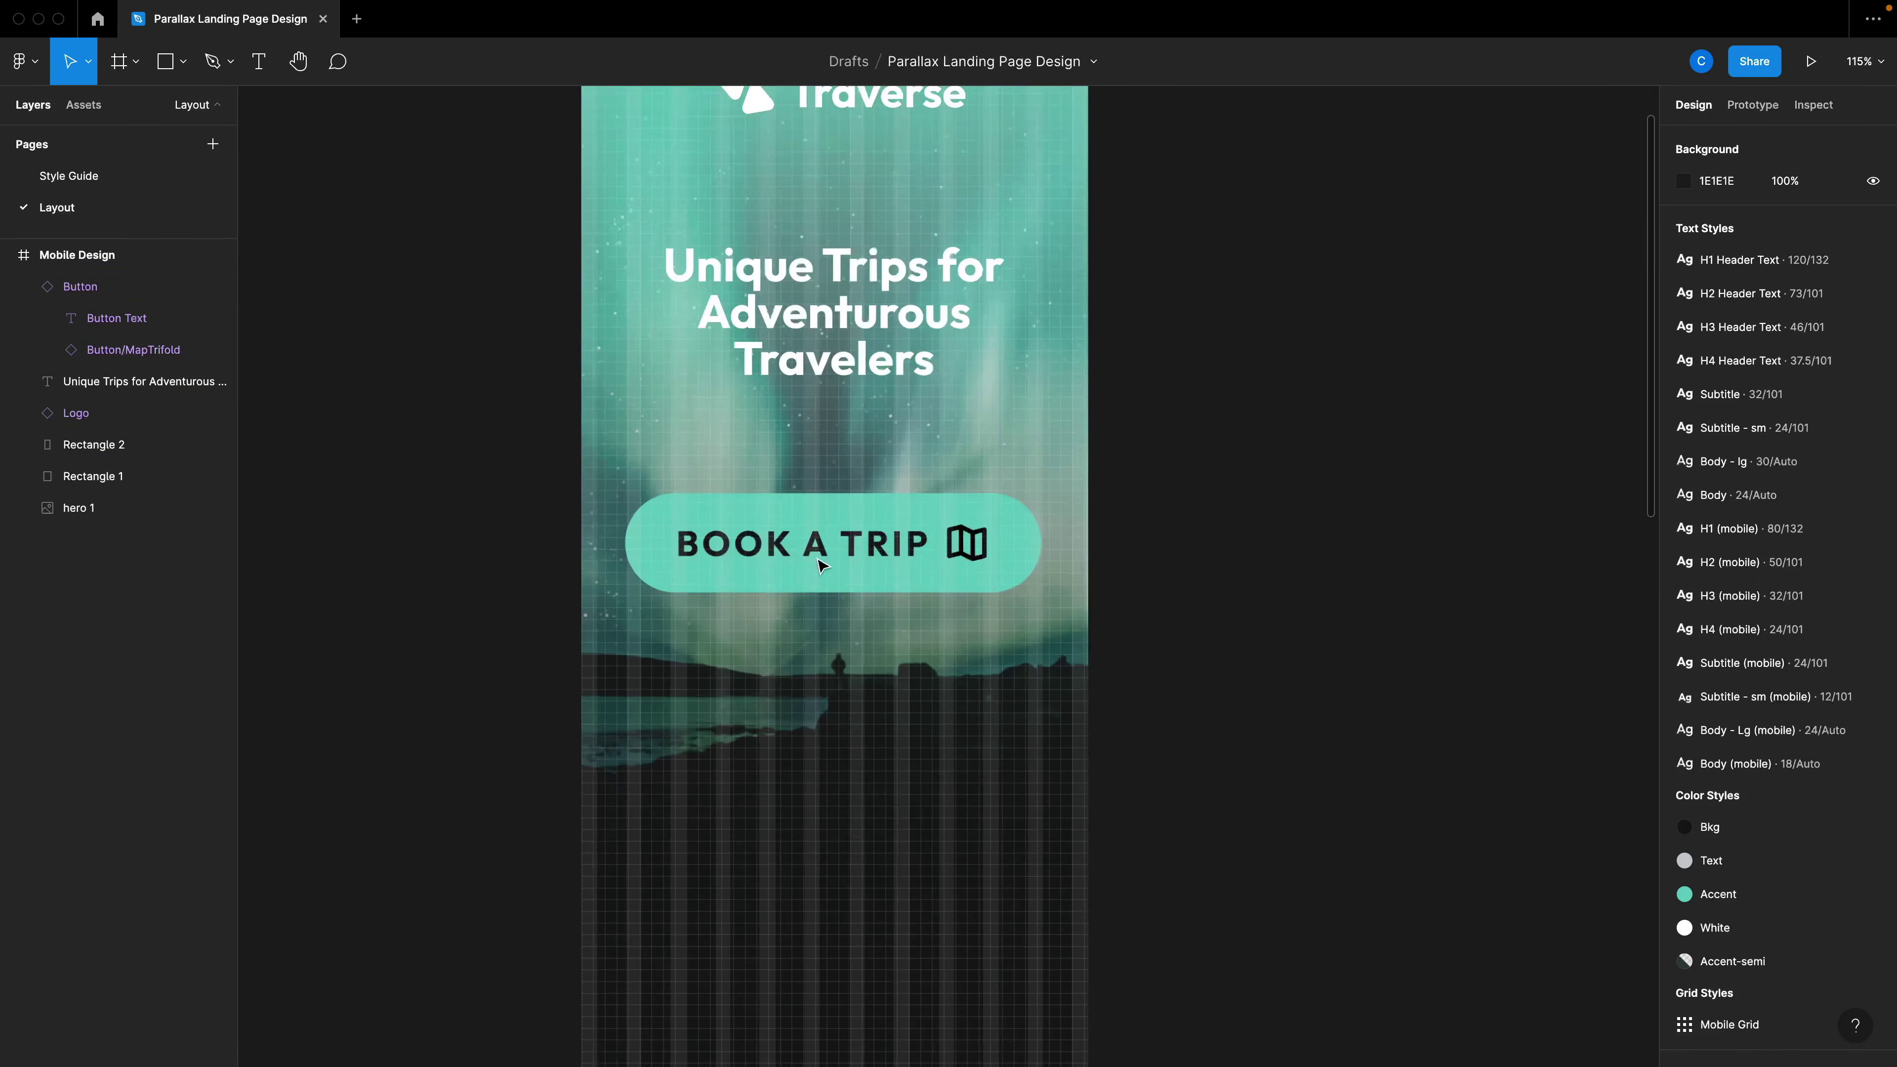
pyautogui.scroll(3, 822, 566)
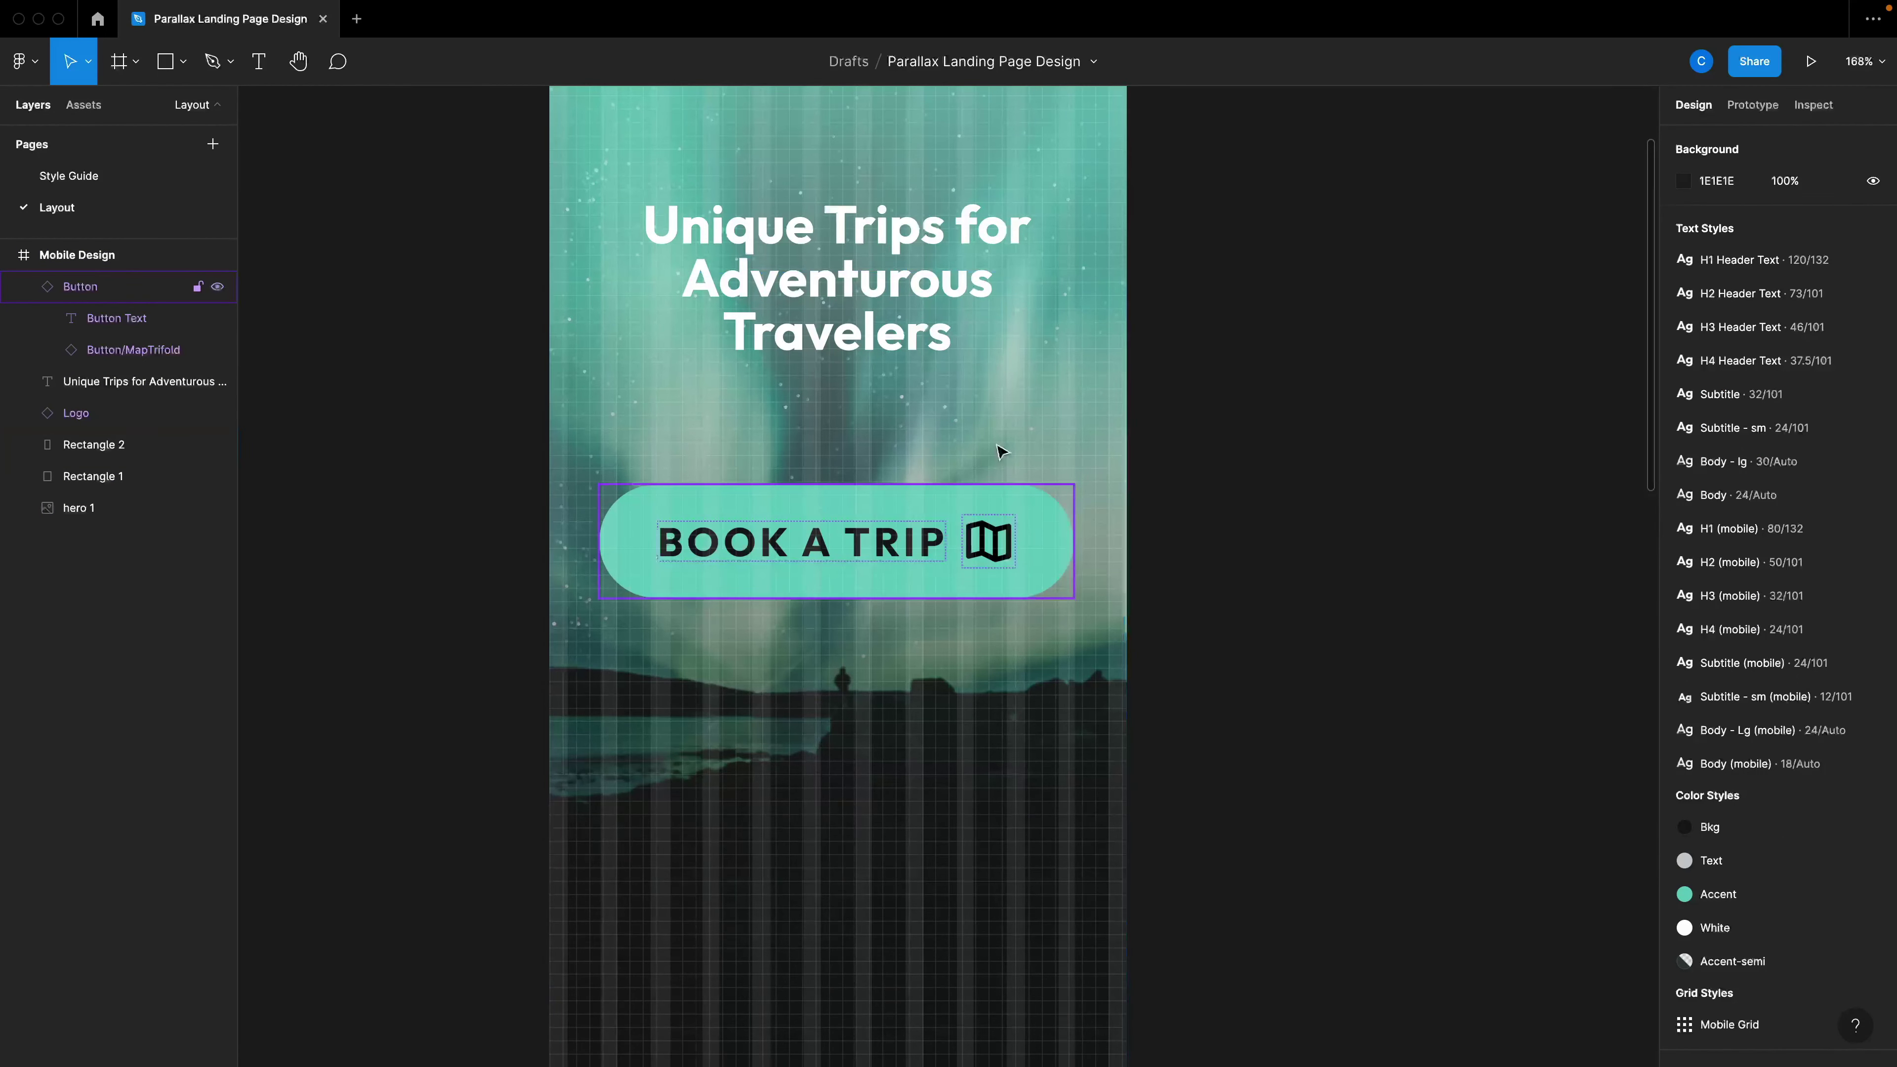
pyautogui.scroll(1, 1015, 378)
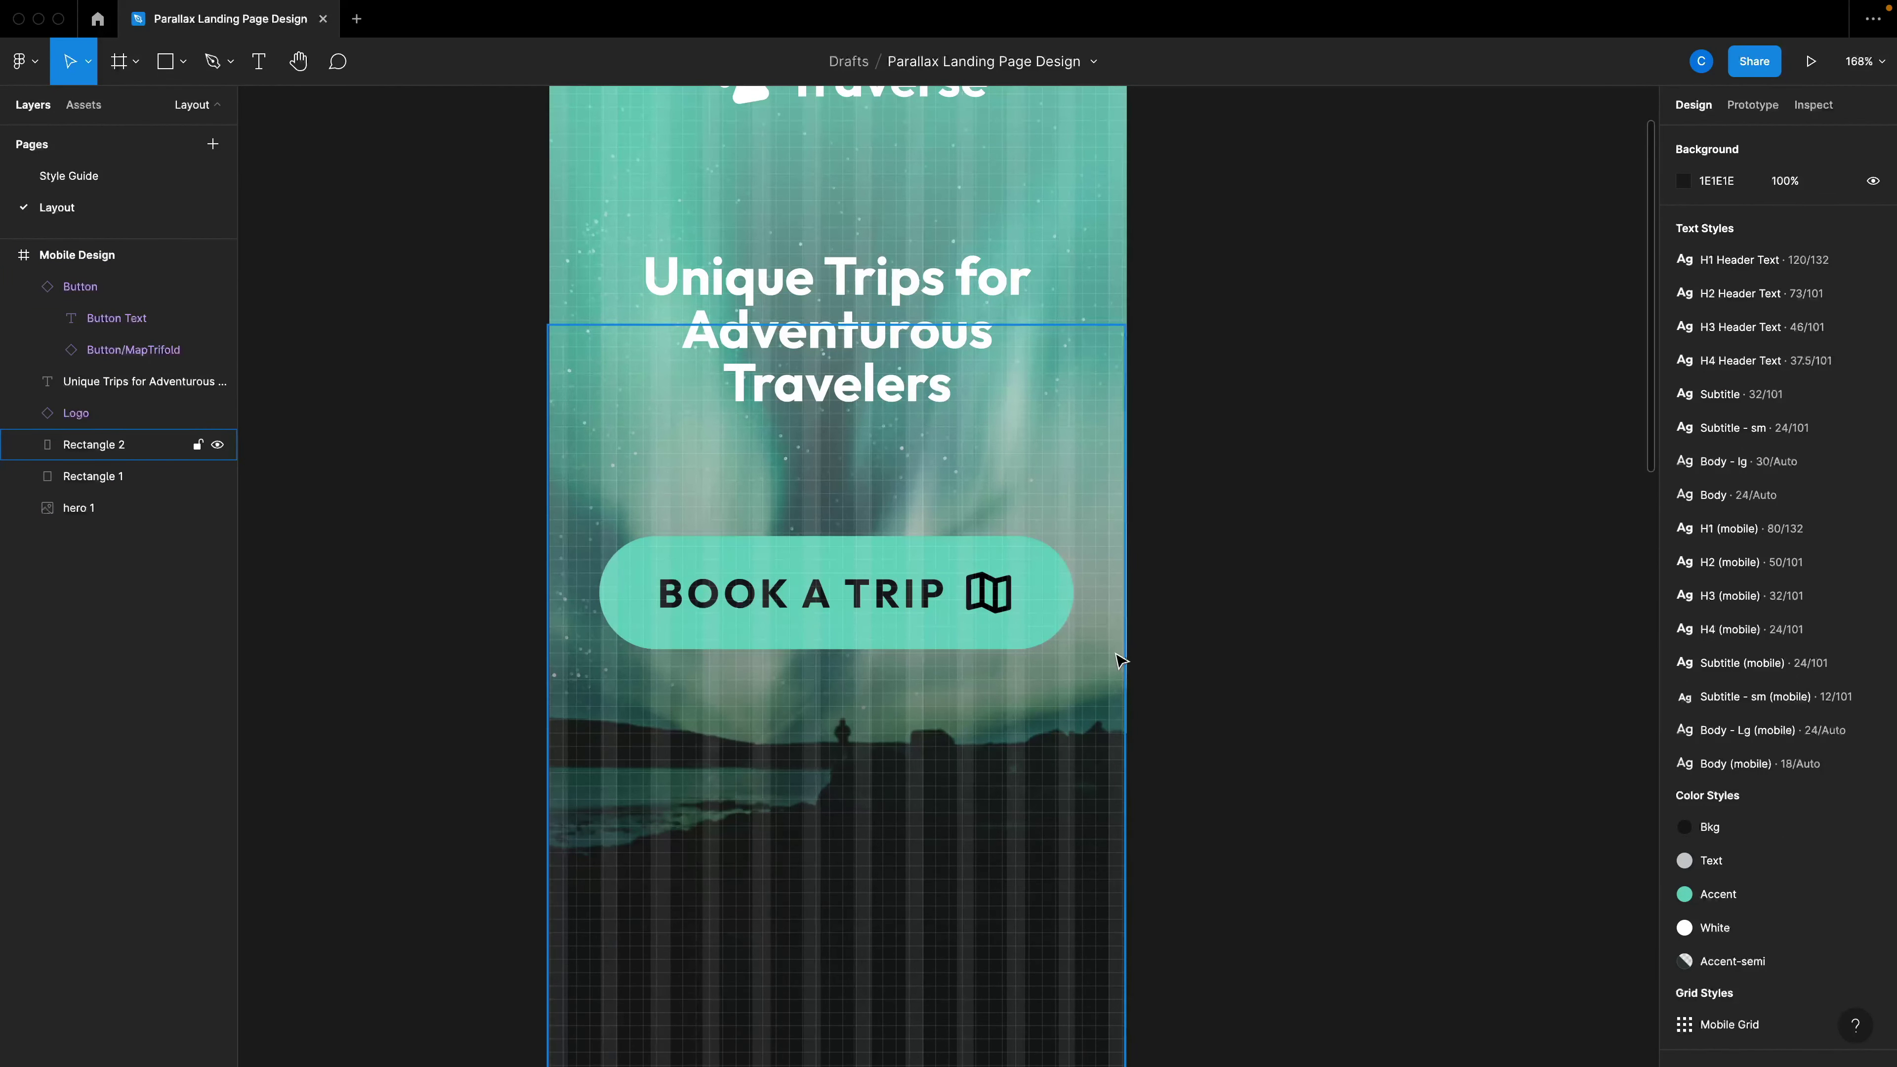
pyautogui.scroll(-2, 1120, 660)
pyautogui.scroll(-2, 1121, 686)
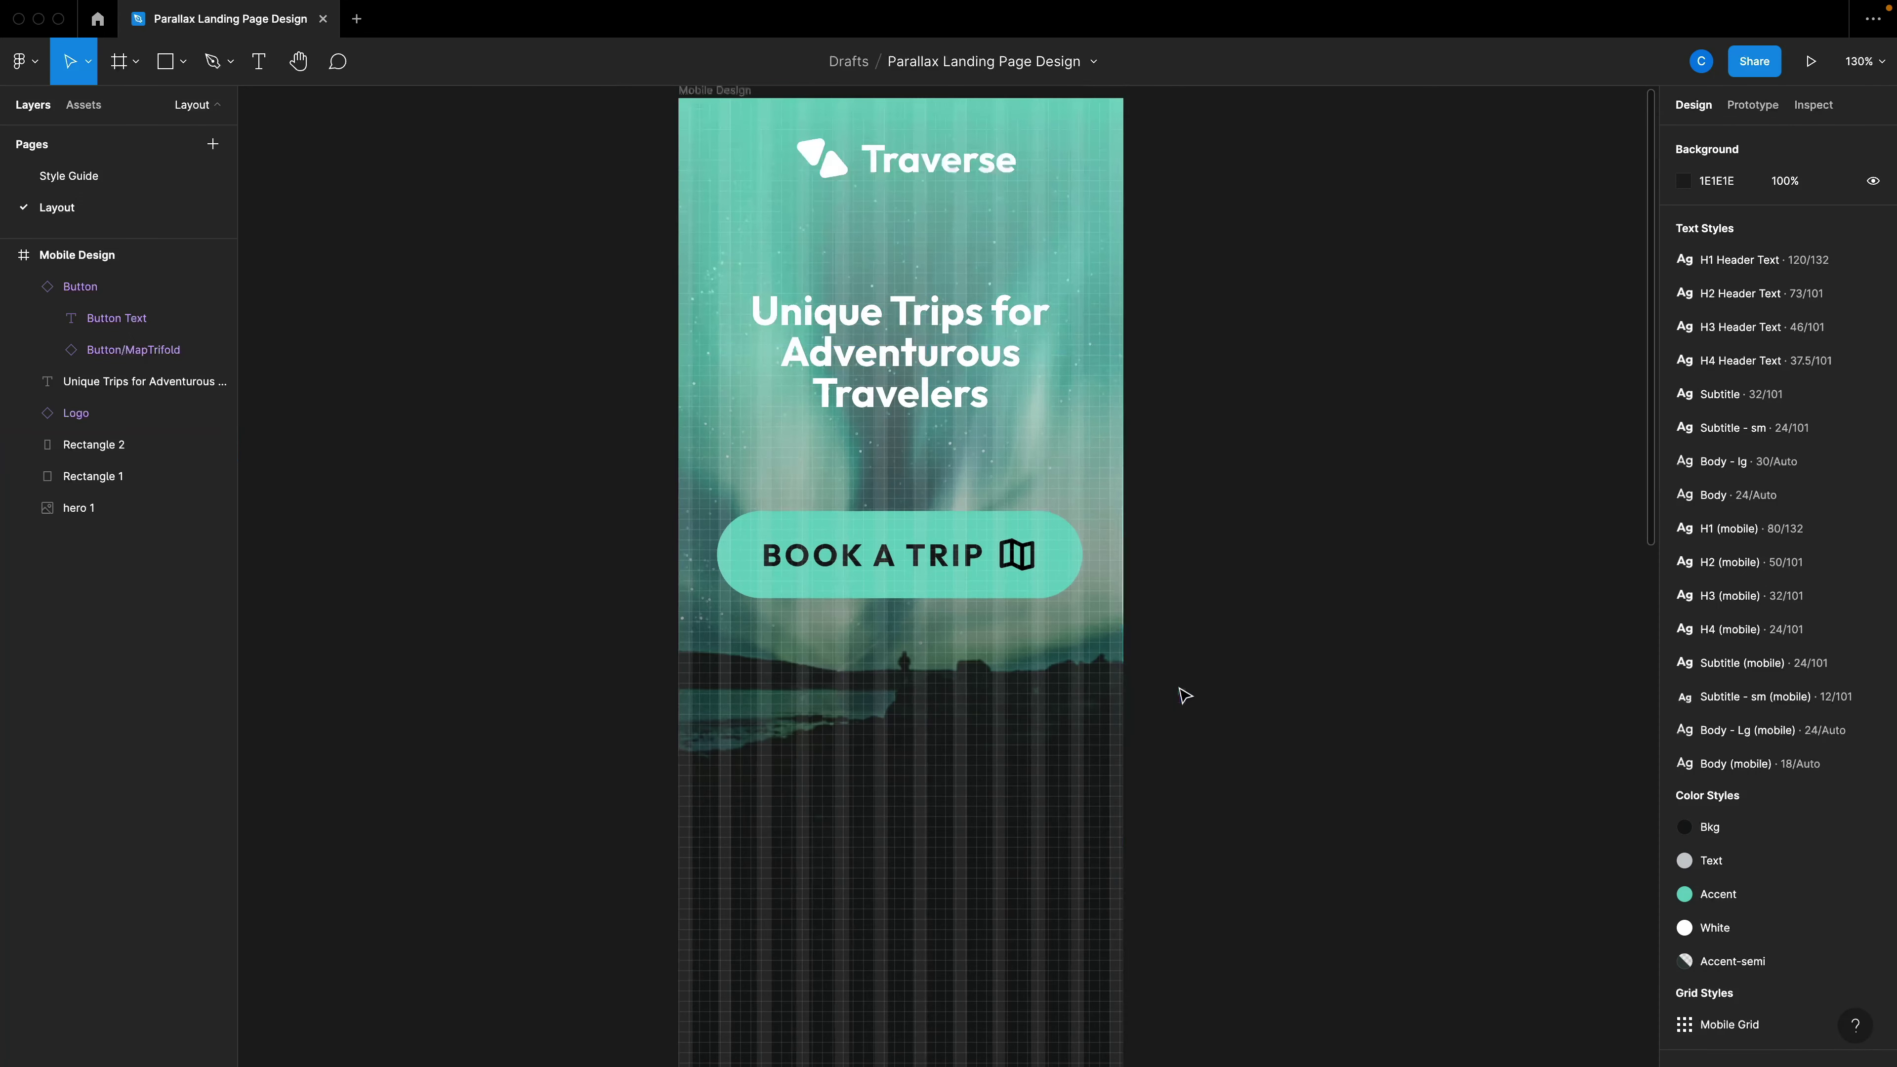
pyautogui.scroll(-2, 1207, 703)
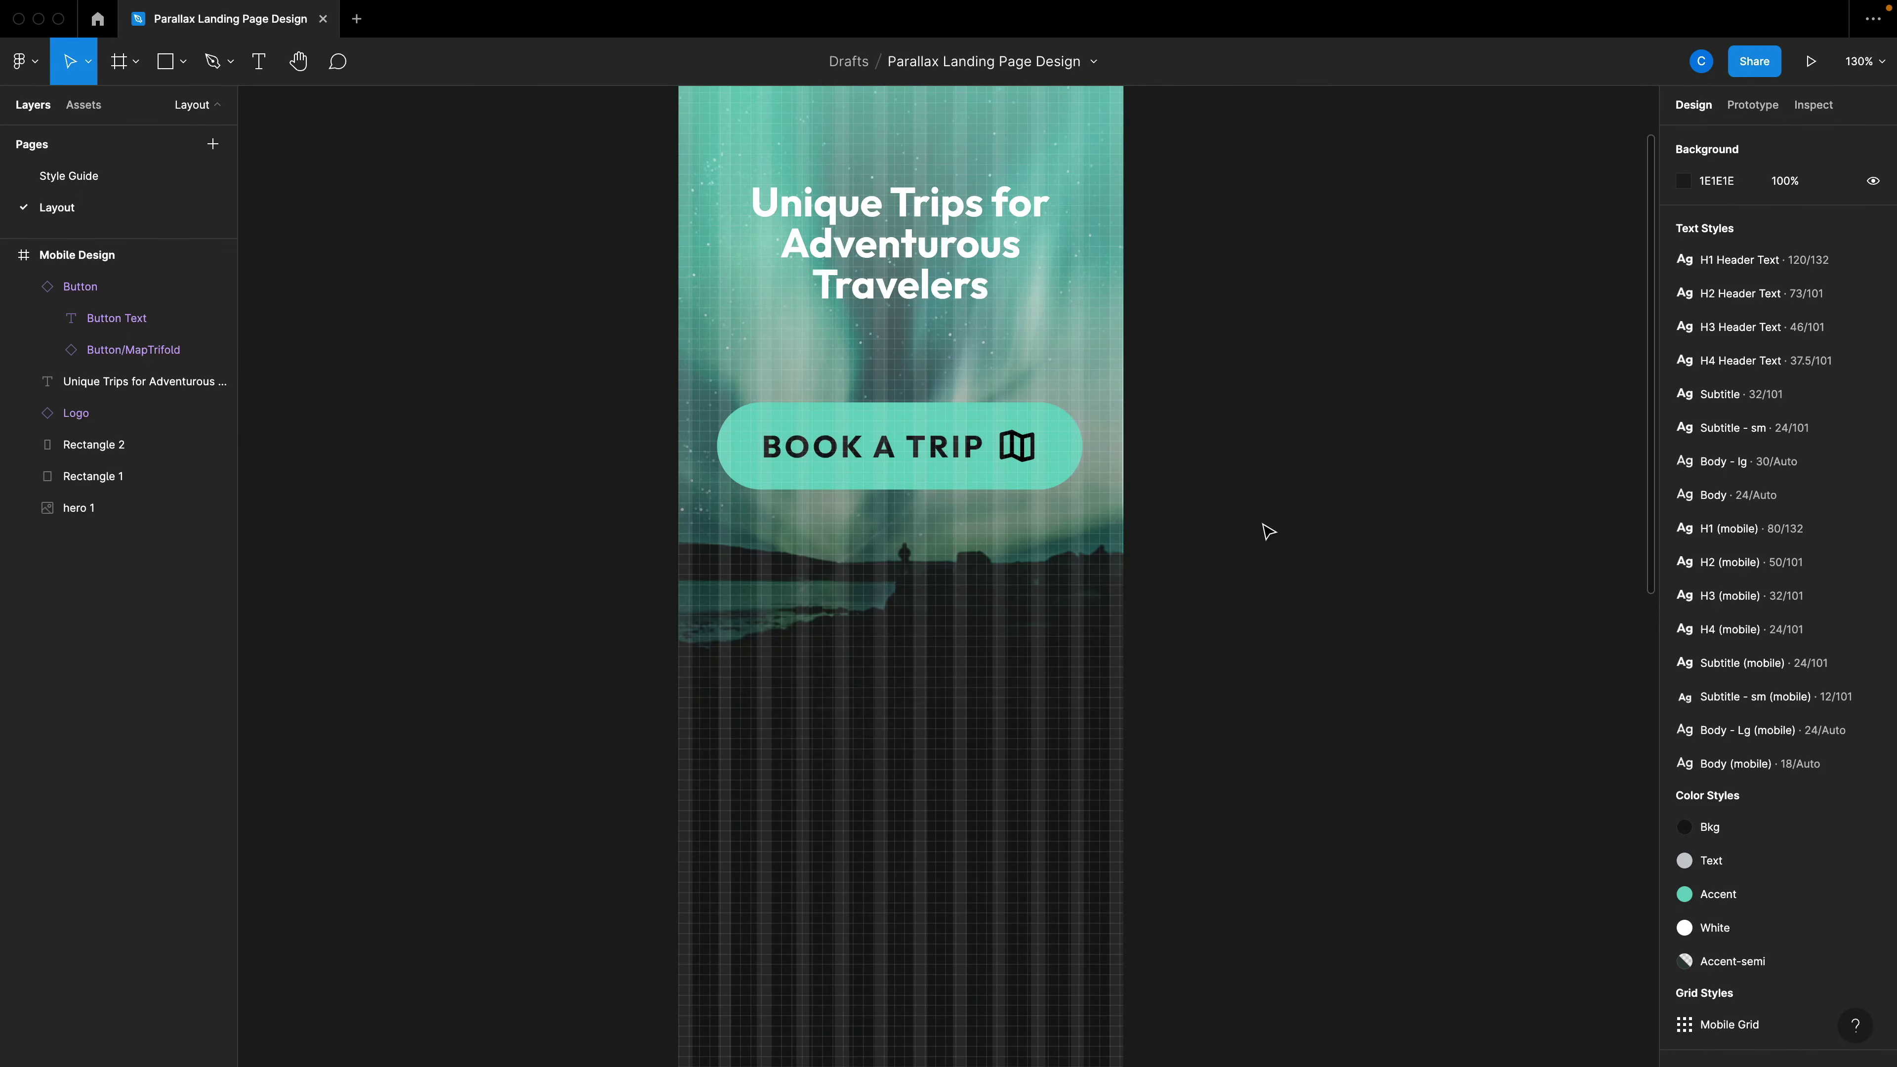
pyautogui.scroll(-3, 1268, 531)
pyautogui.scroll(-1, 1041, 689)
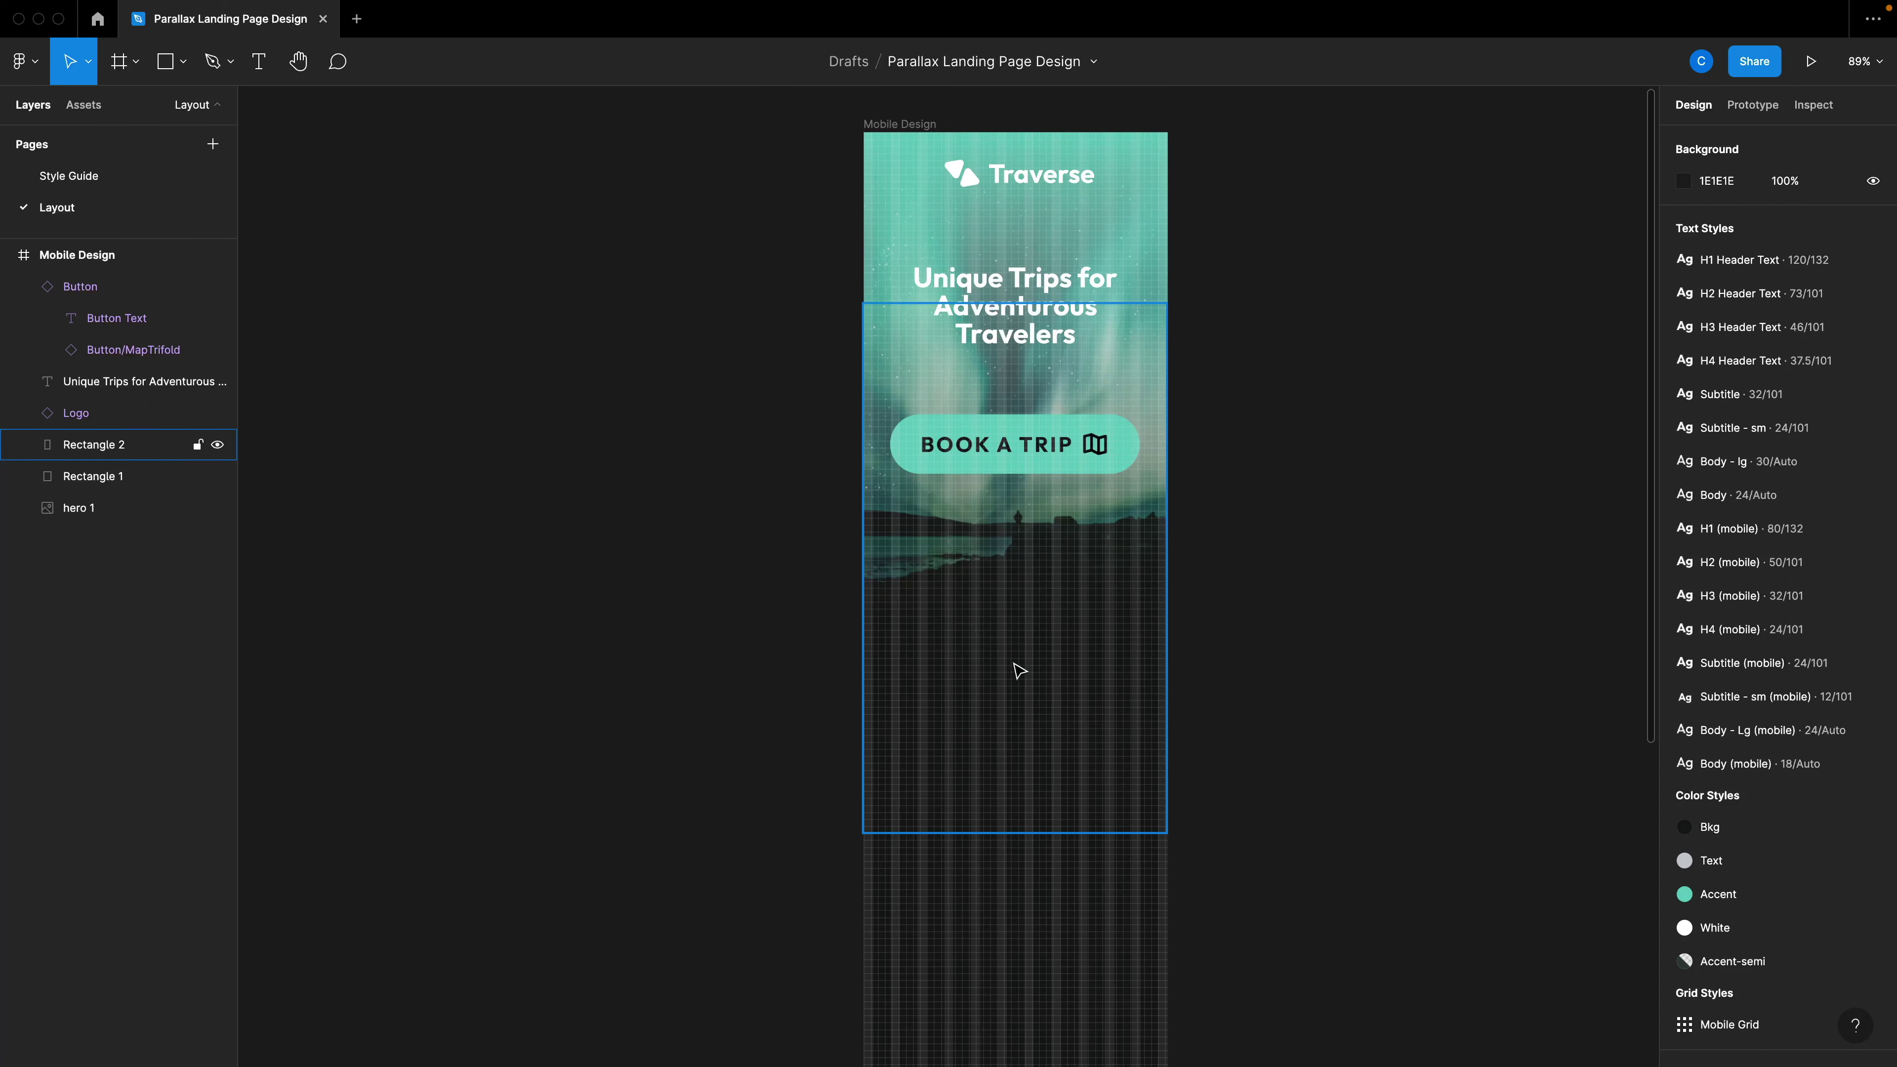
# Add the text "What Dreams are made of" on the dark area below the hero section.
pyautogui.press('t')
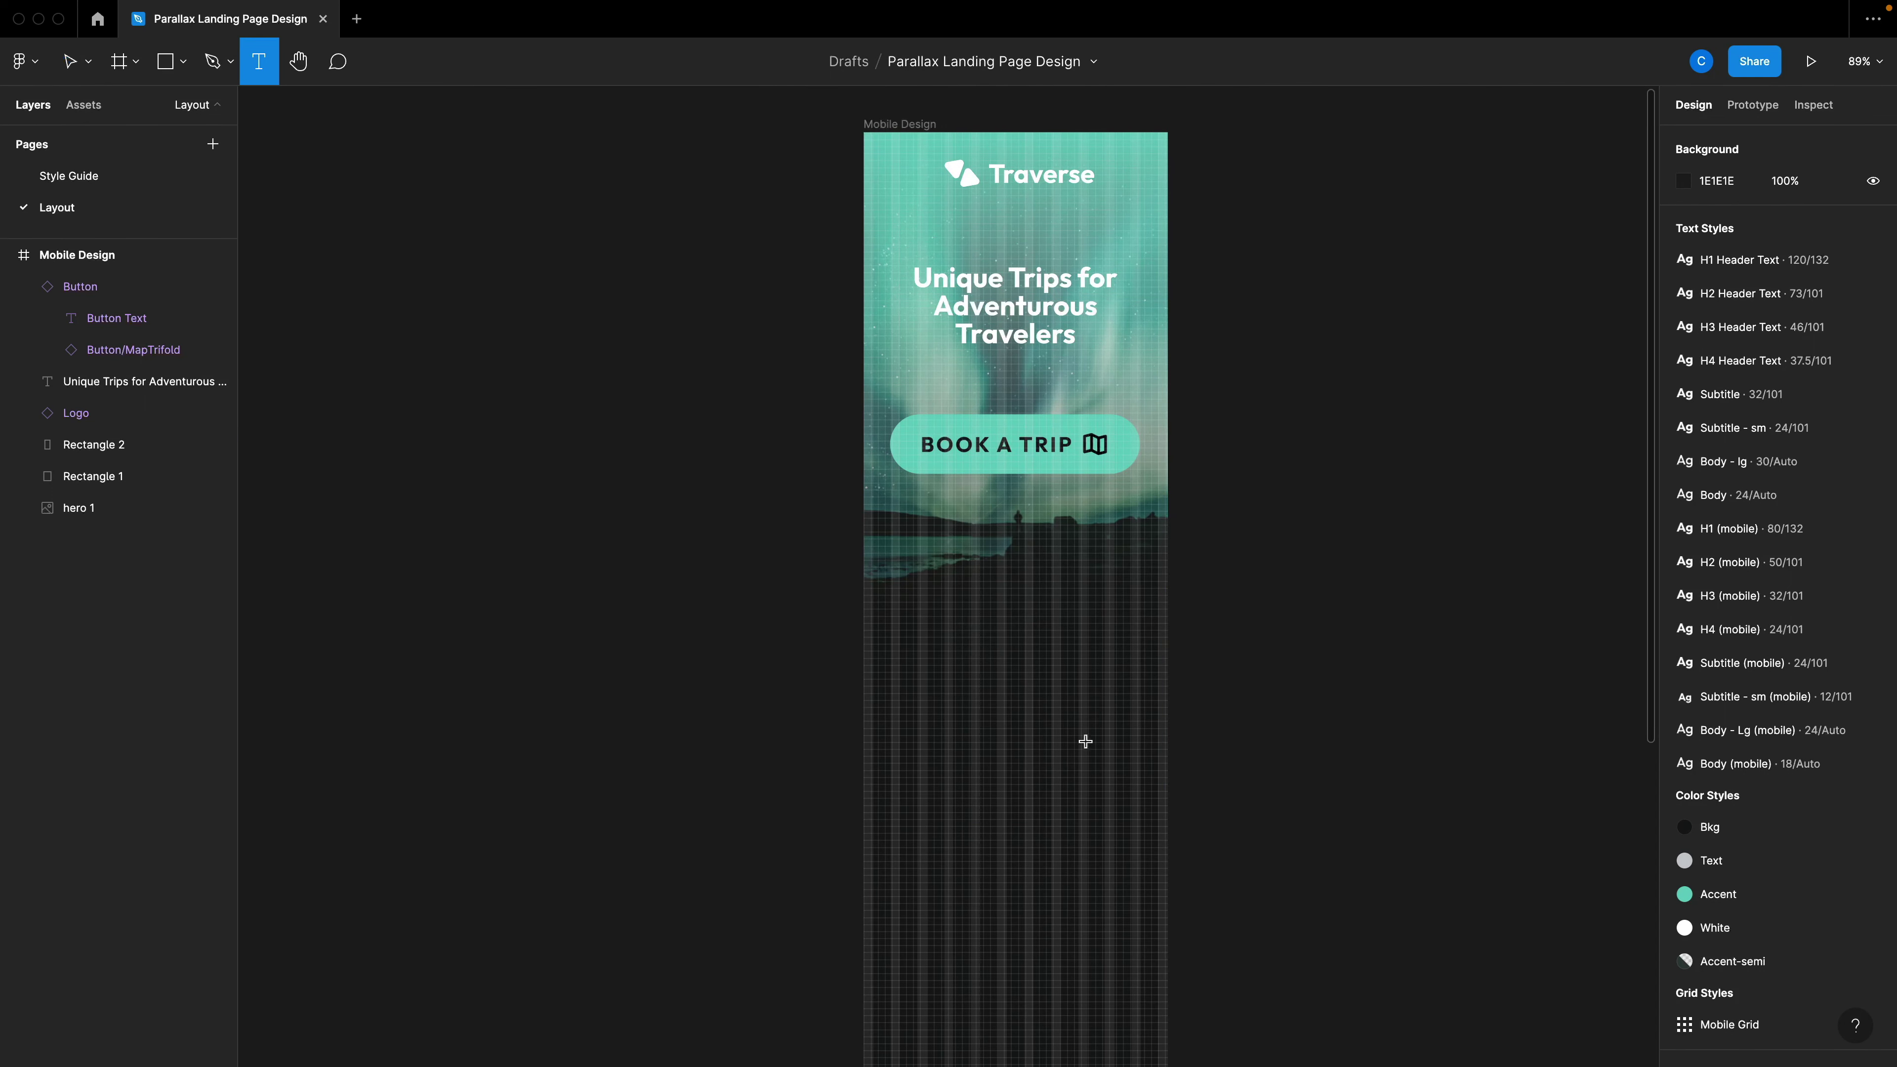
pyautogui.click(908, 686)
pyautogui.write('d')
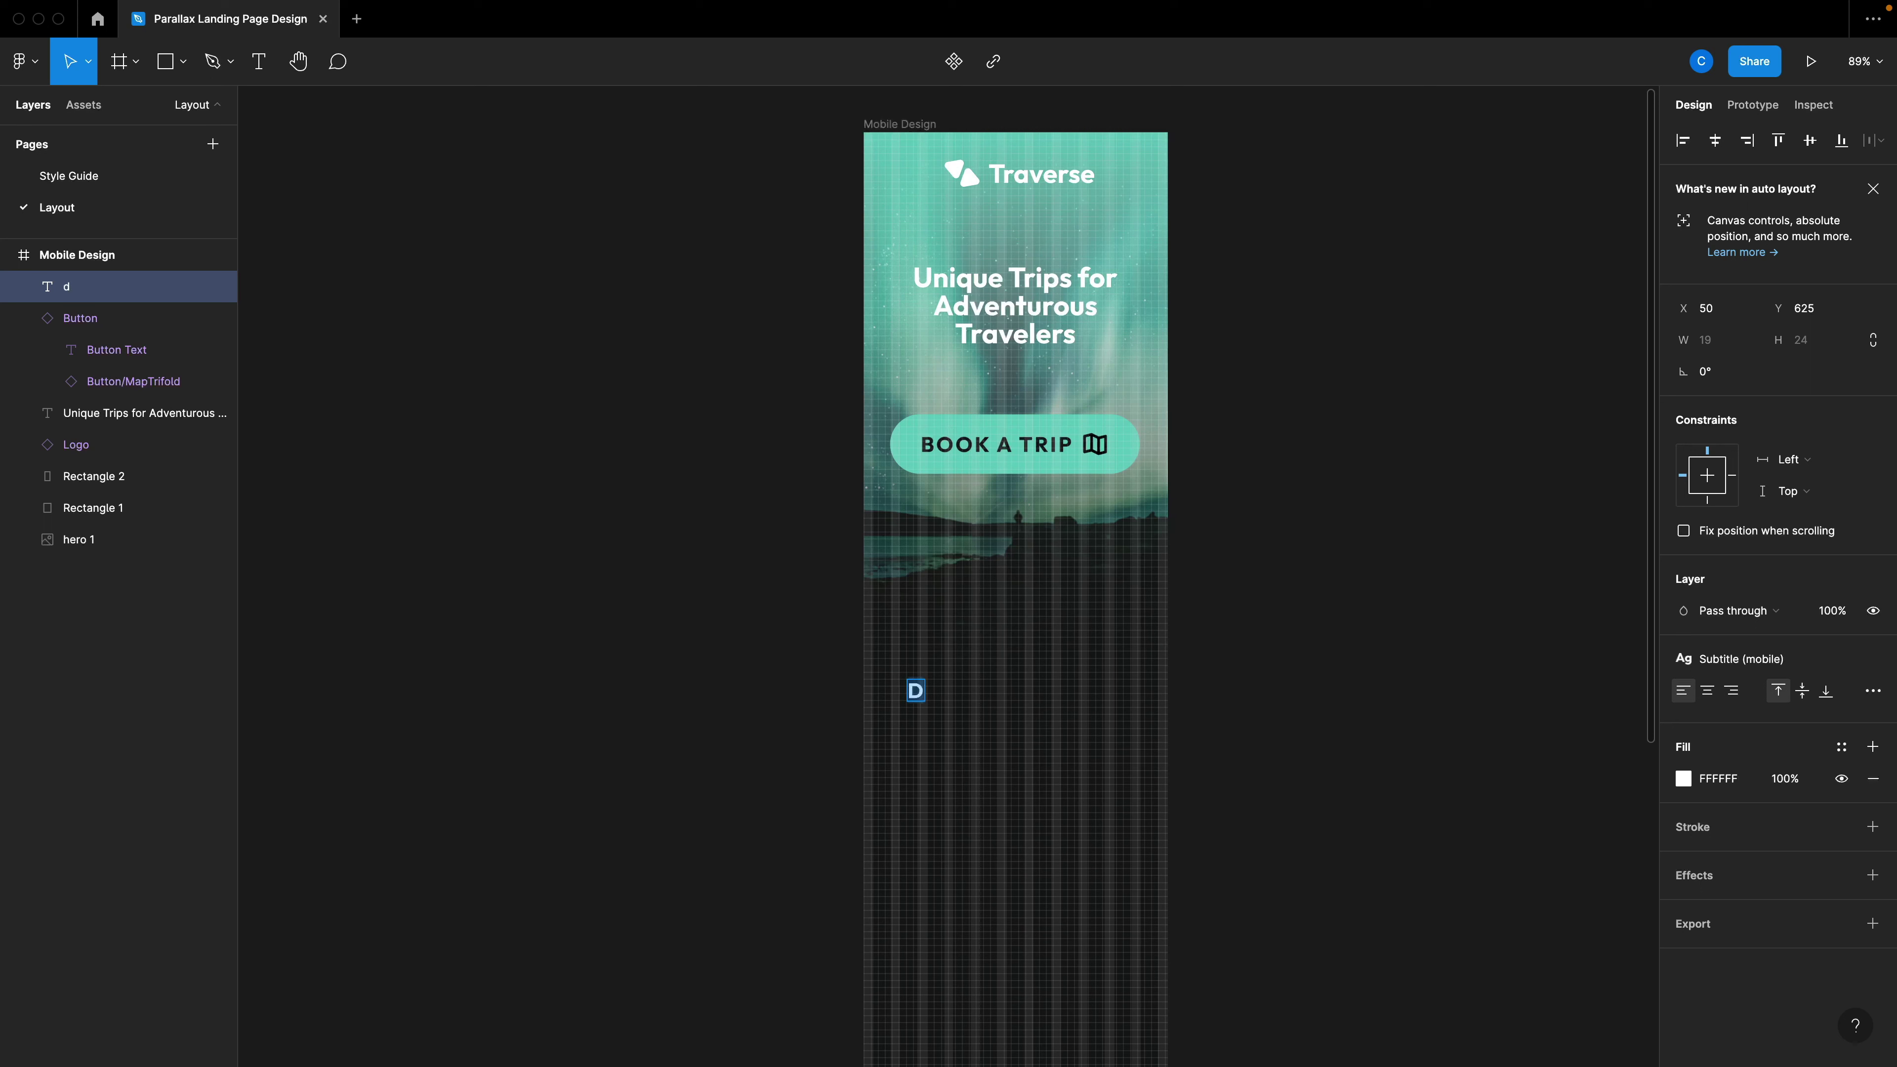
pyautogui.press('BackSpace')
pyautogui.write('What Dreams are made of')
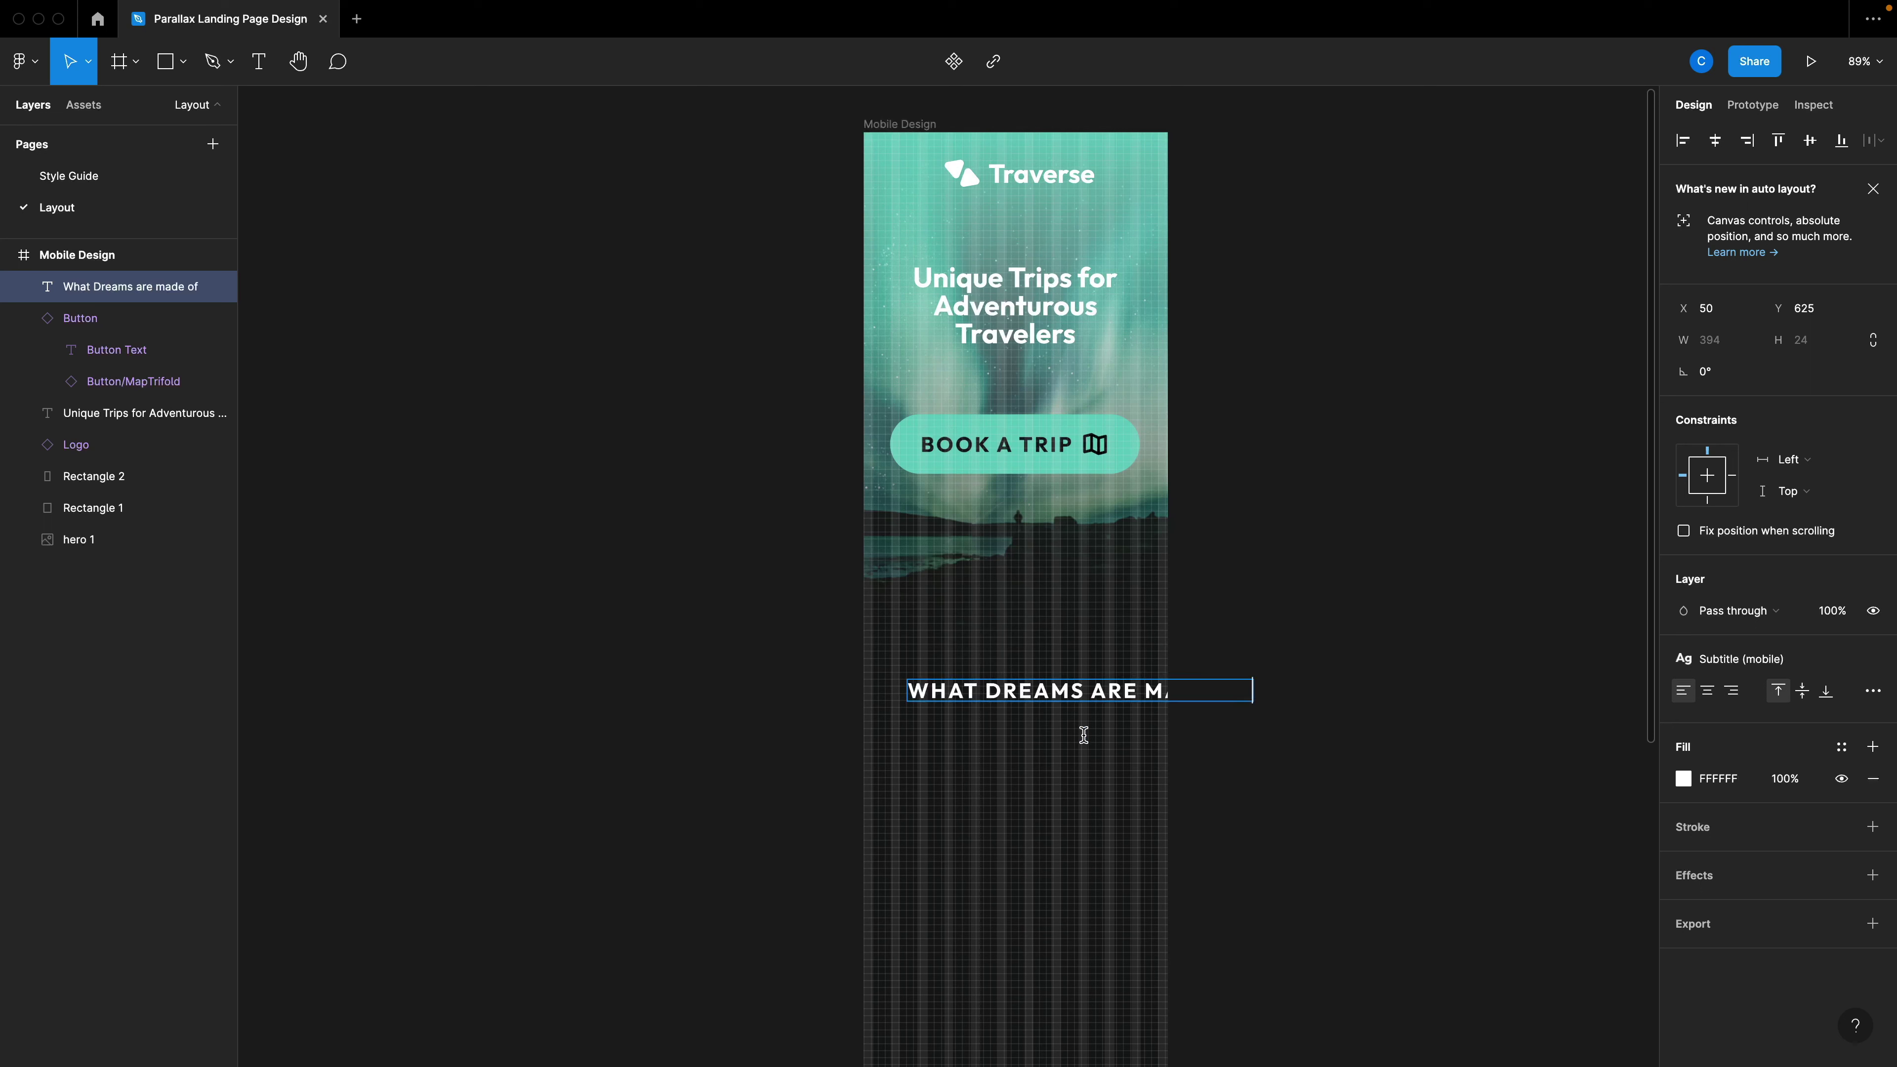
pyautogui.press('Escape')
# Duplicate the "What Dreams are made of" text further down and change the copy's wording to "Trips for Explorers".
pyautogui.moveTo(1041, 695); pyautogui.dragTo(1032, 805)
pyautogui.scroll(-1, 1030, 802)
pyautogui.doubleClick(1018, 754)
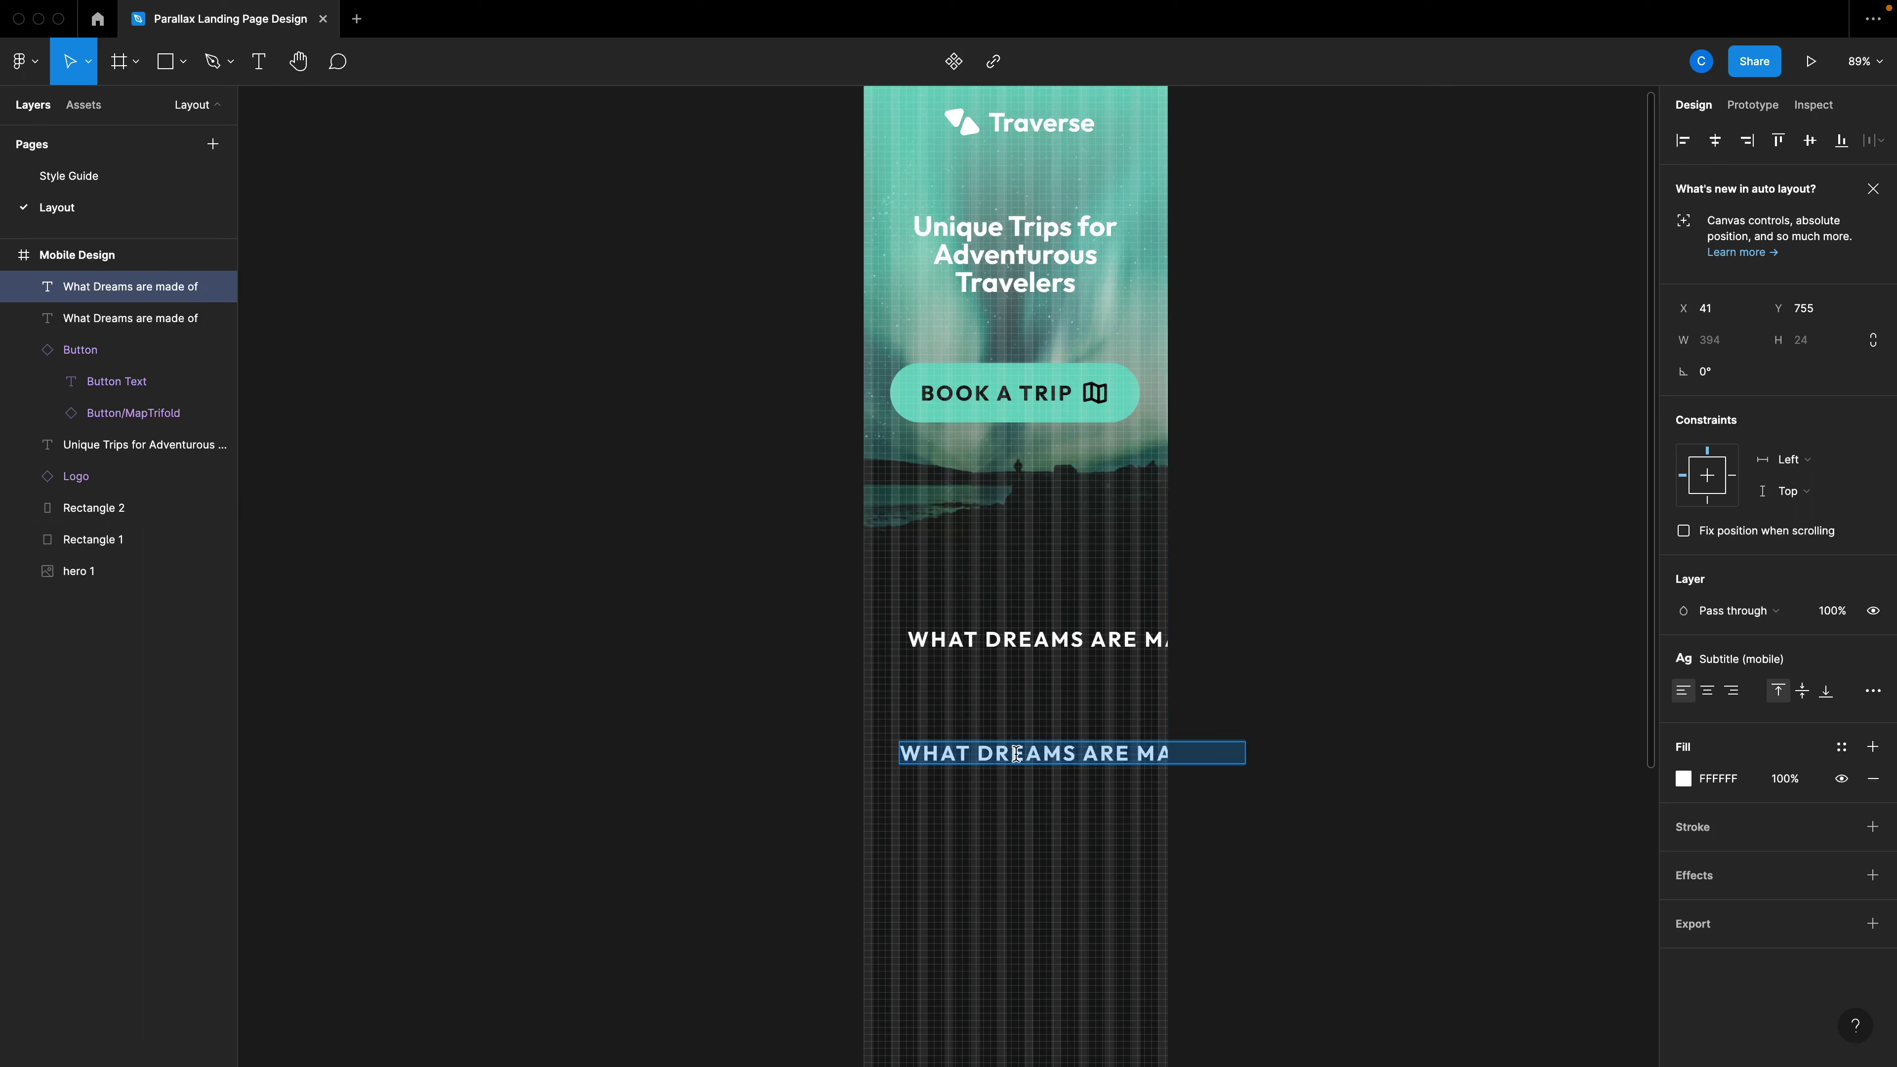
pyautogui.write('Trips for Explorers')
pyautogui.press('Escape')
# Duplicate the "Trips for Explorers" text below itself and replace its wording with the copied paragraph beginning "We find once-in-a-lifetime locations".
pyautogui.moveTo(1017, 761); pyautogui.dragTo(1010, 813)
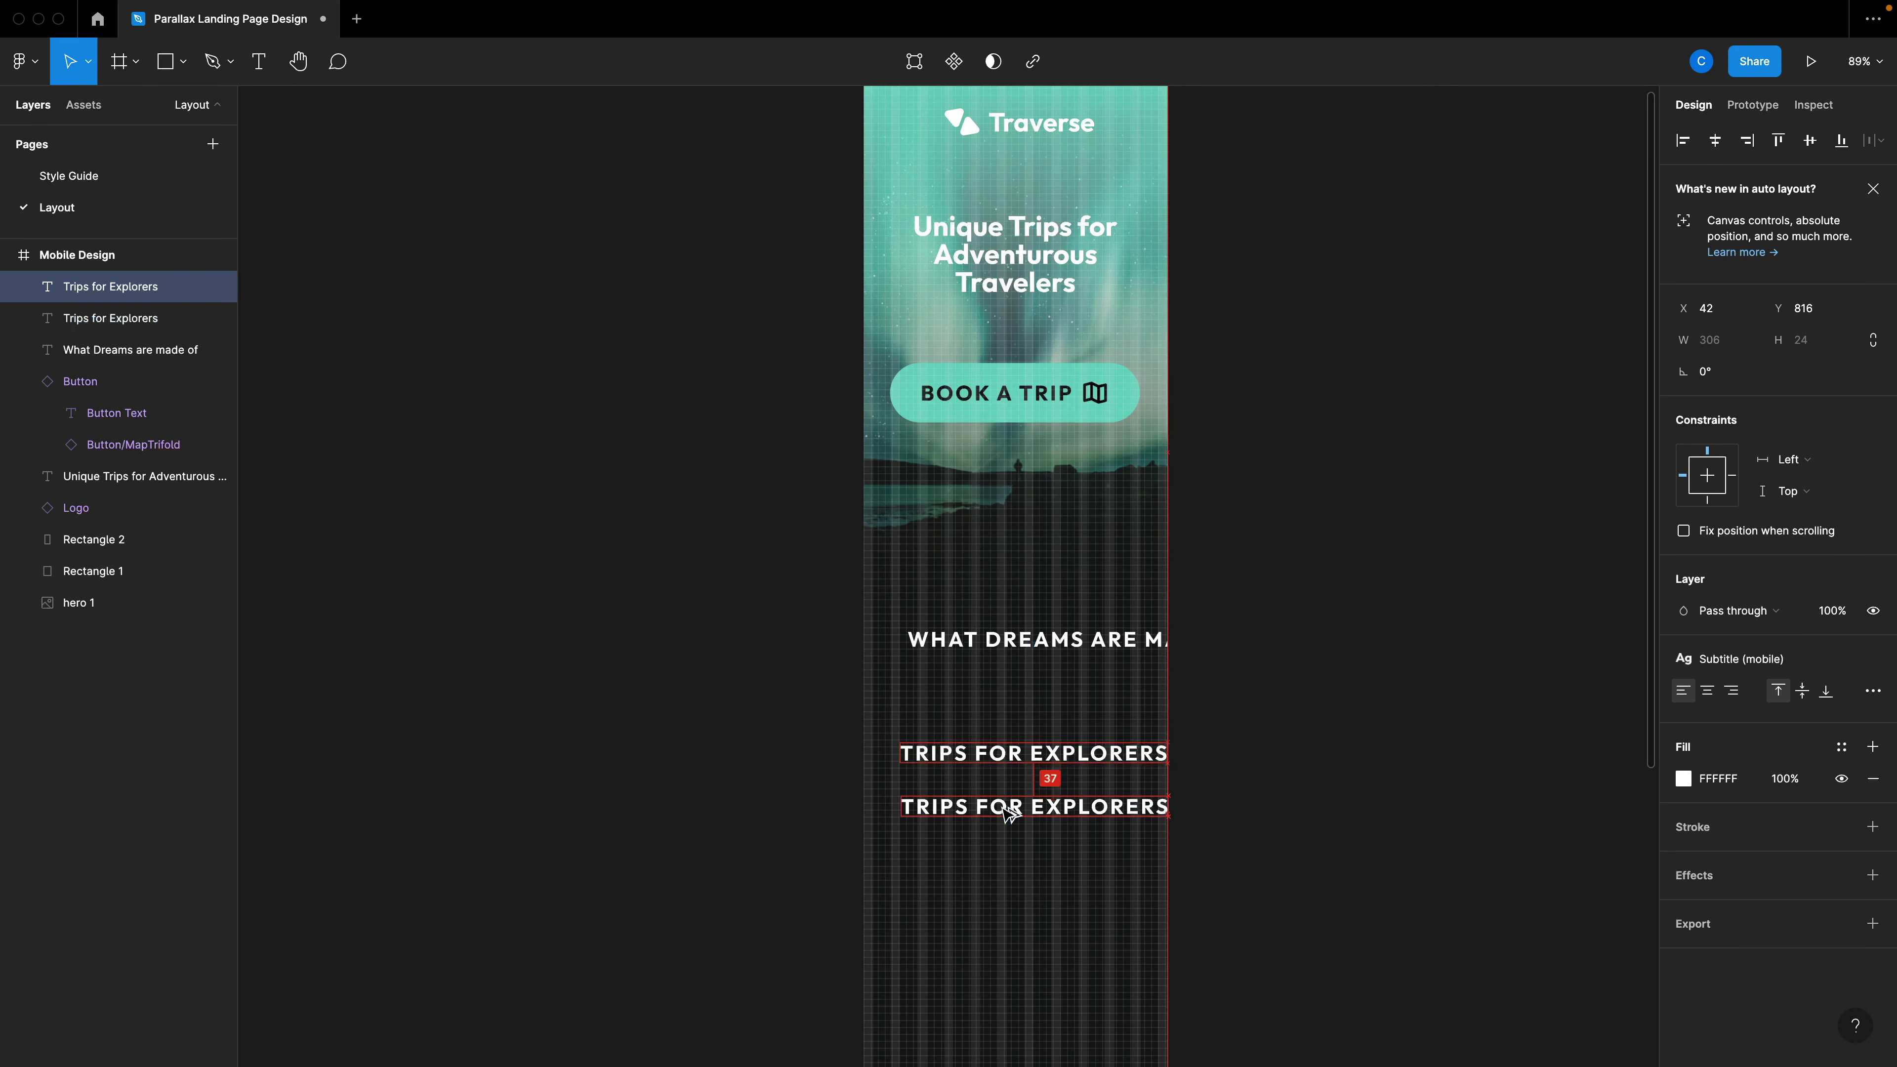
pyautogui.doubleClick(1008, 807)
pyautogui.press('cmd+v')
pyautogui.scroll(-2, 1017, 801)
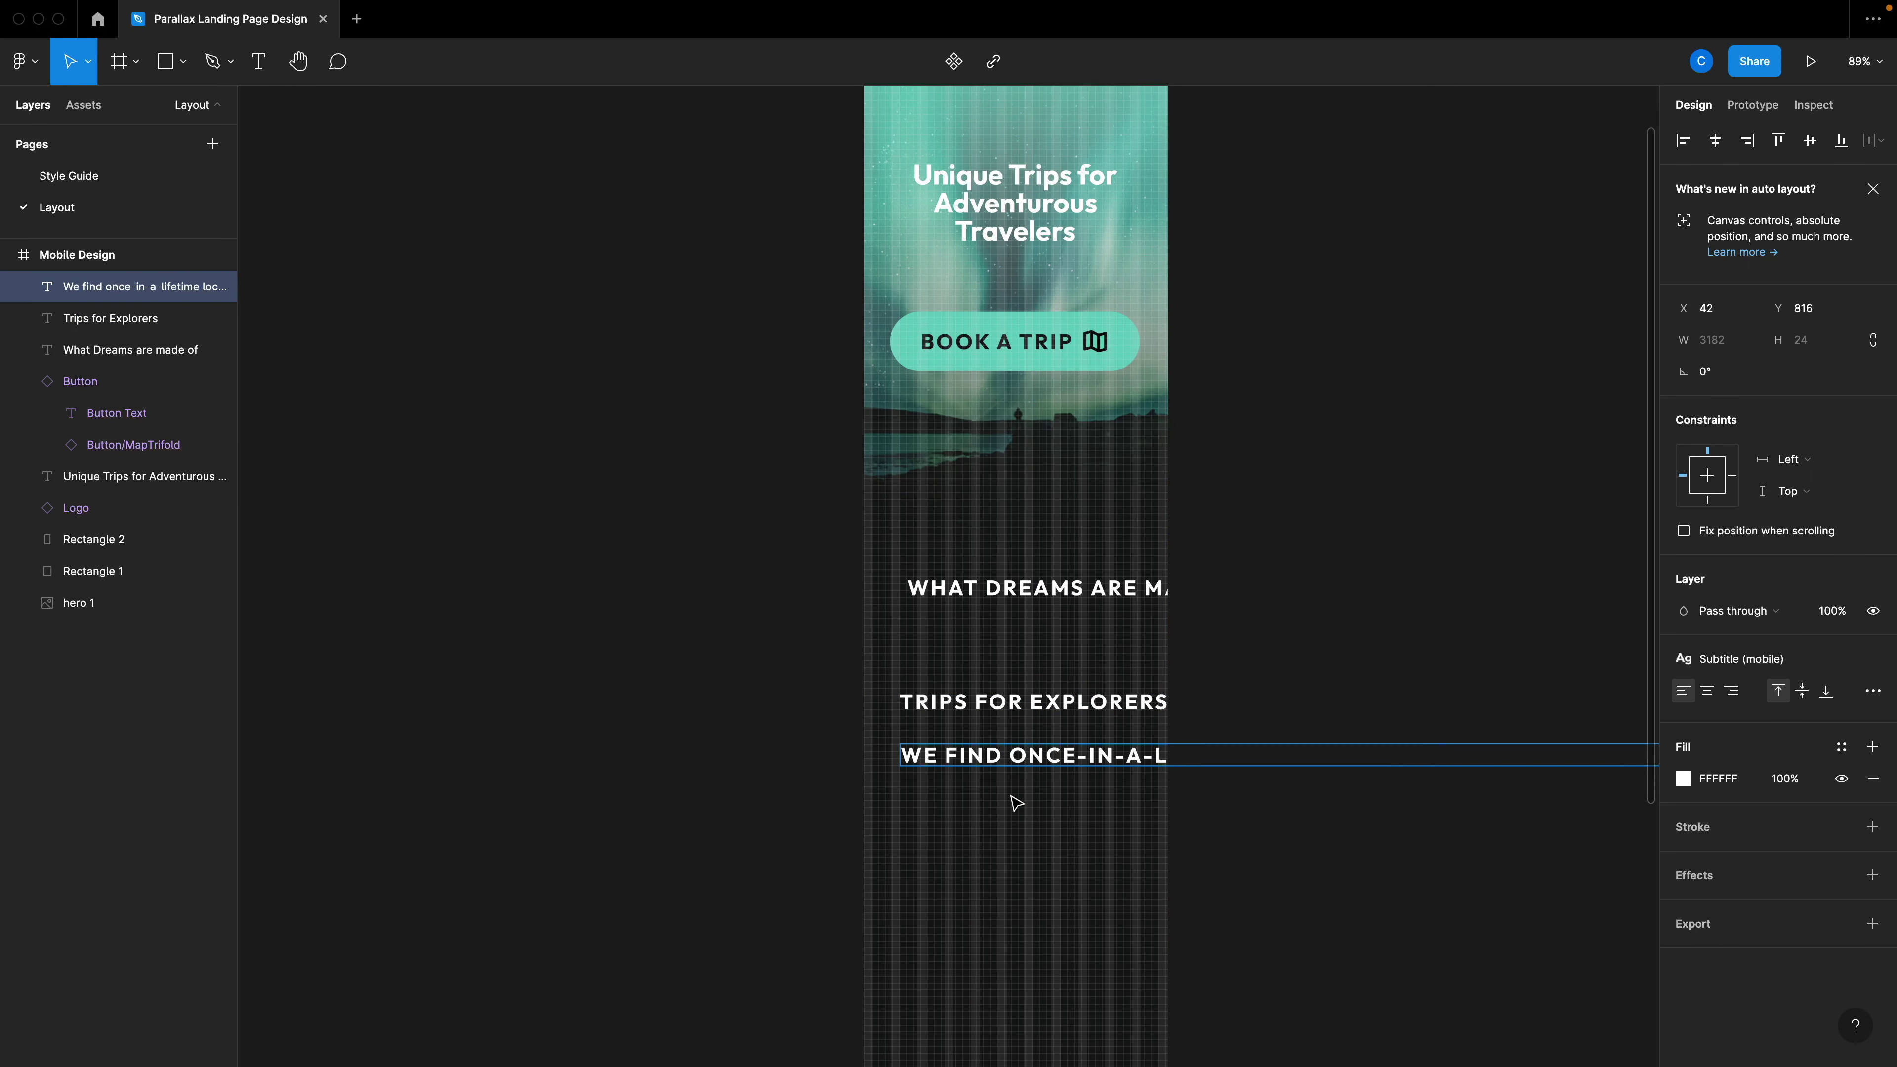
pyautogui.press('Escape')
pyautogui.press('Escape')
# Apply the Subtitle - sm (mobile) text style and the Accent color style to "What Dreams are made of".
pyautogui.click(1048, 604)
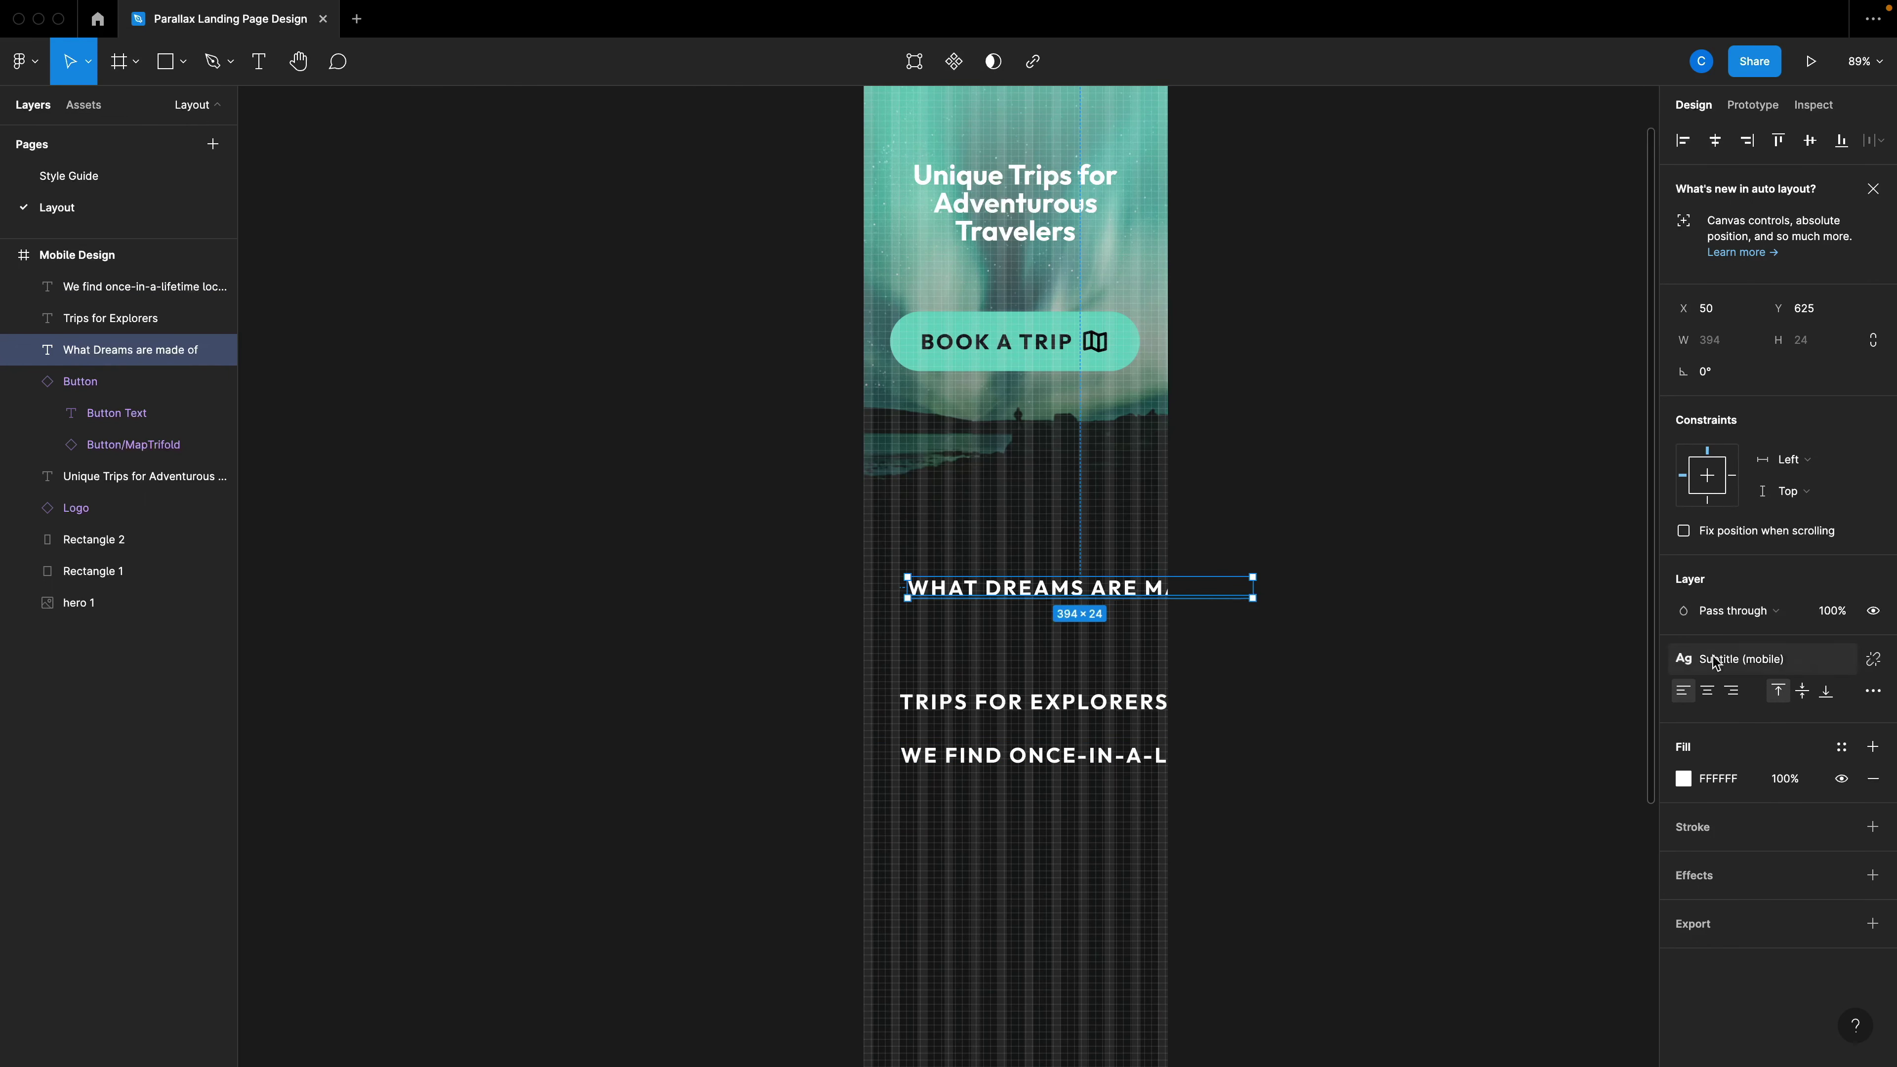
pyautogui.click(1746, 667)
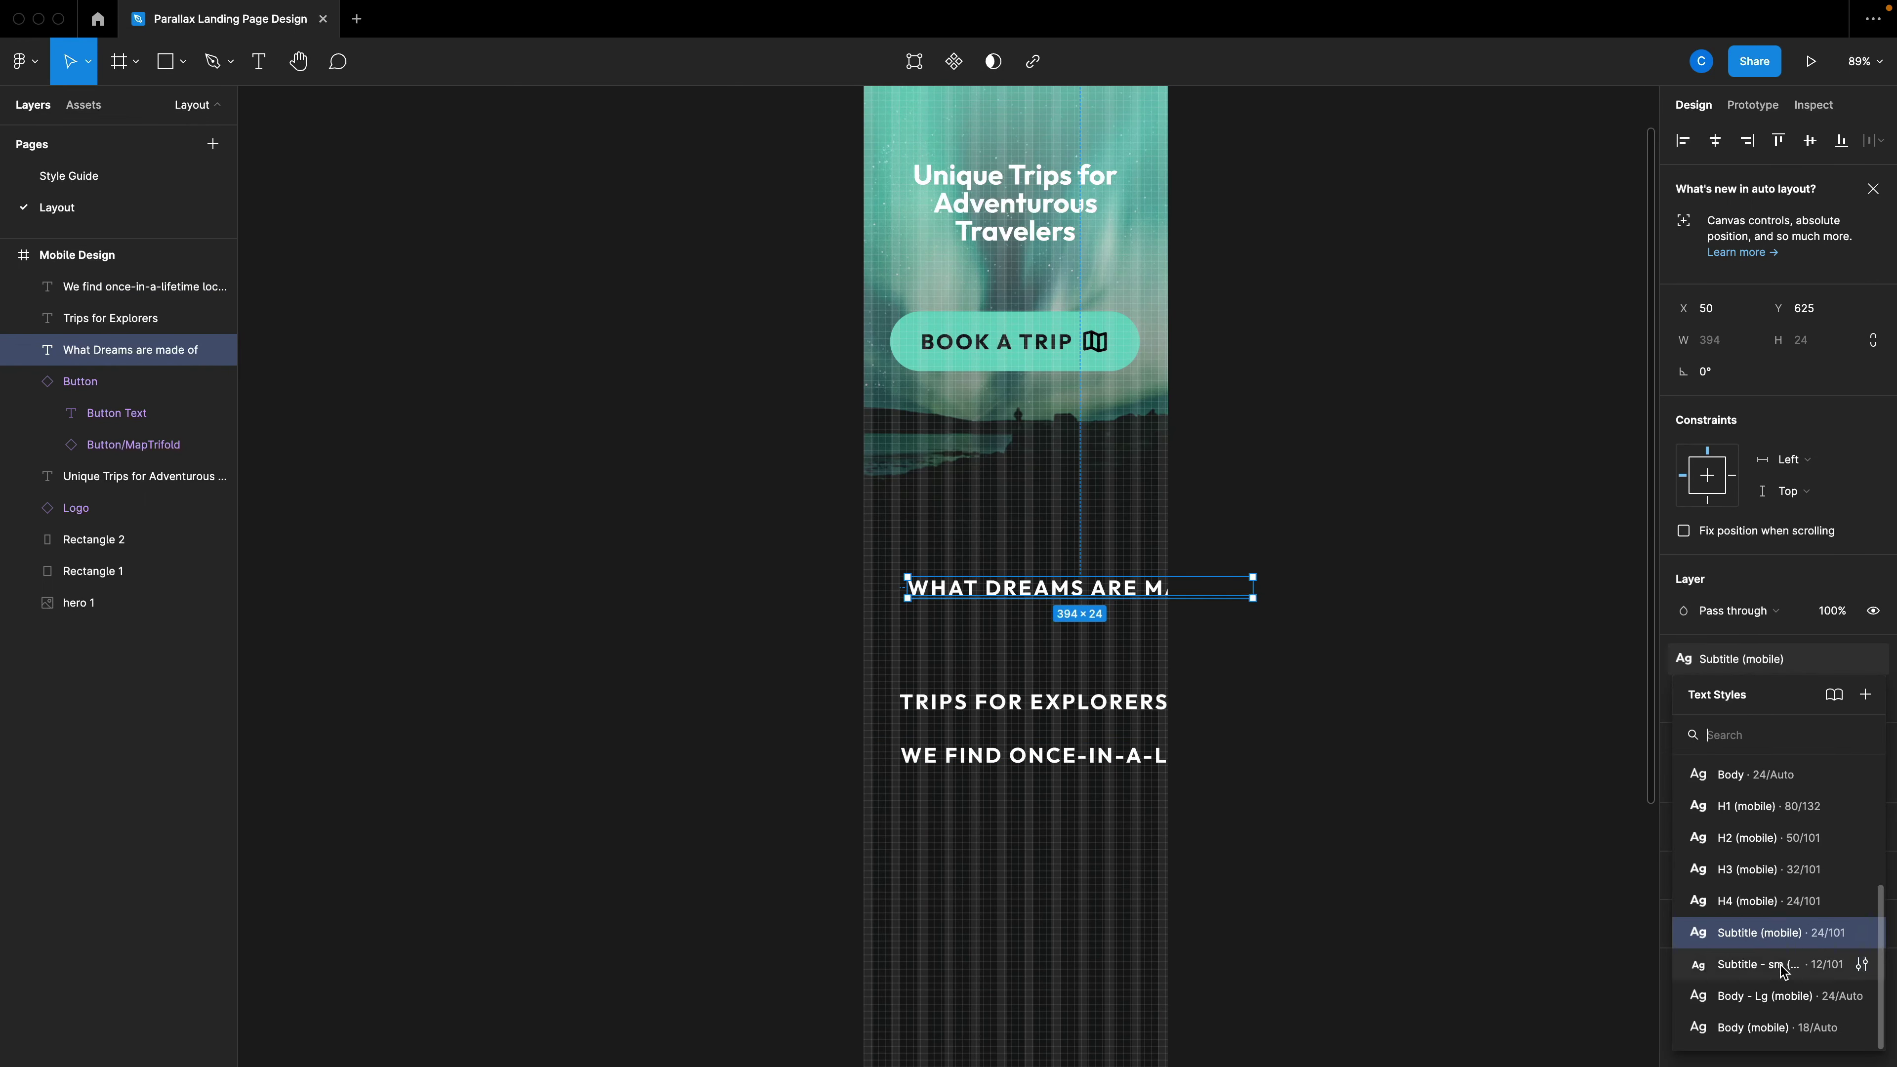
pyautogui.click(1784, 945)
pyautogui.hscroll(5, 1286, 694)
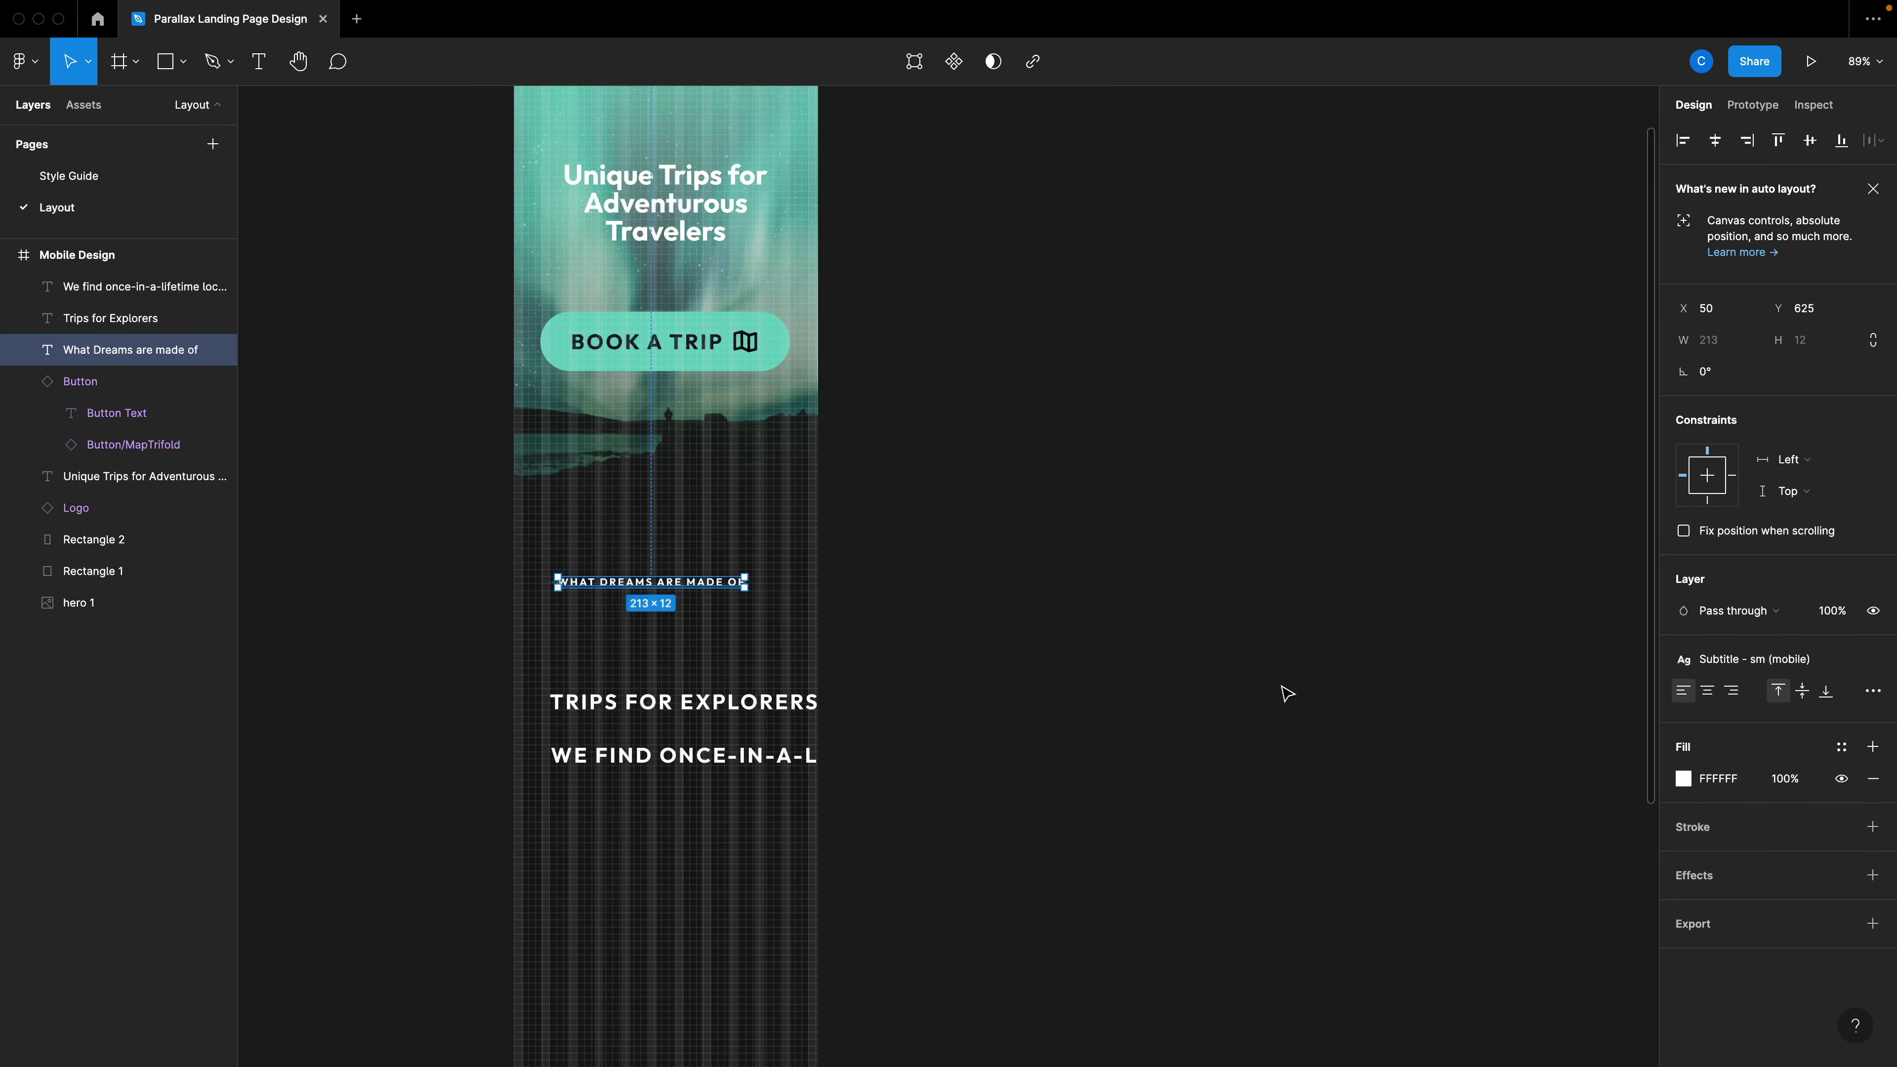
pyautogui.click(1841, 746)
pyautogui.click(1752, 857)
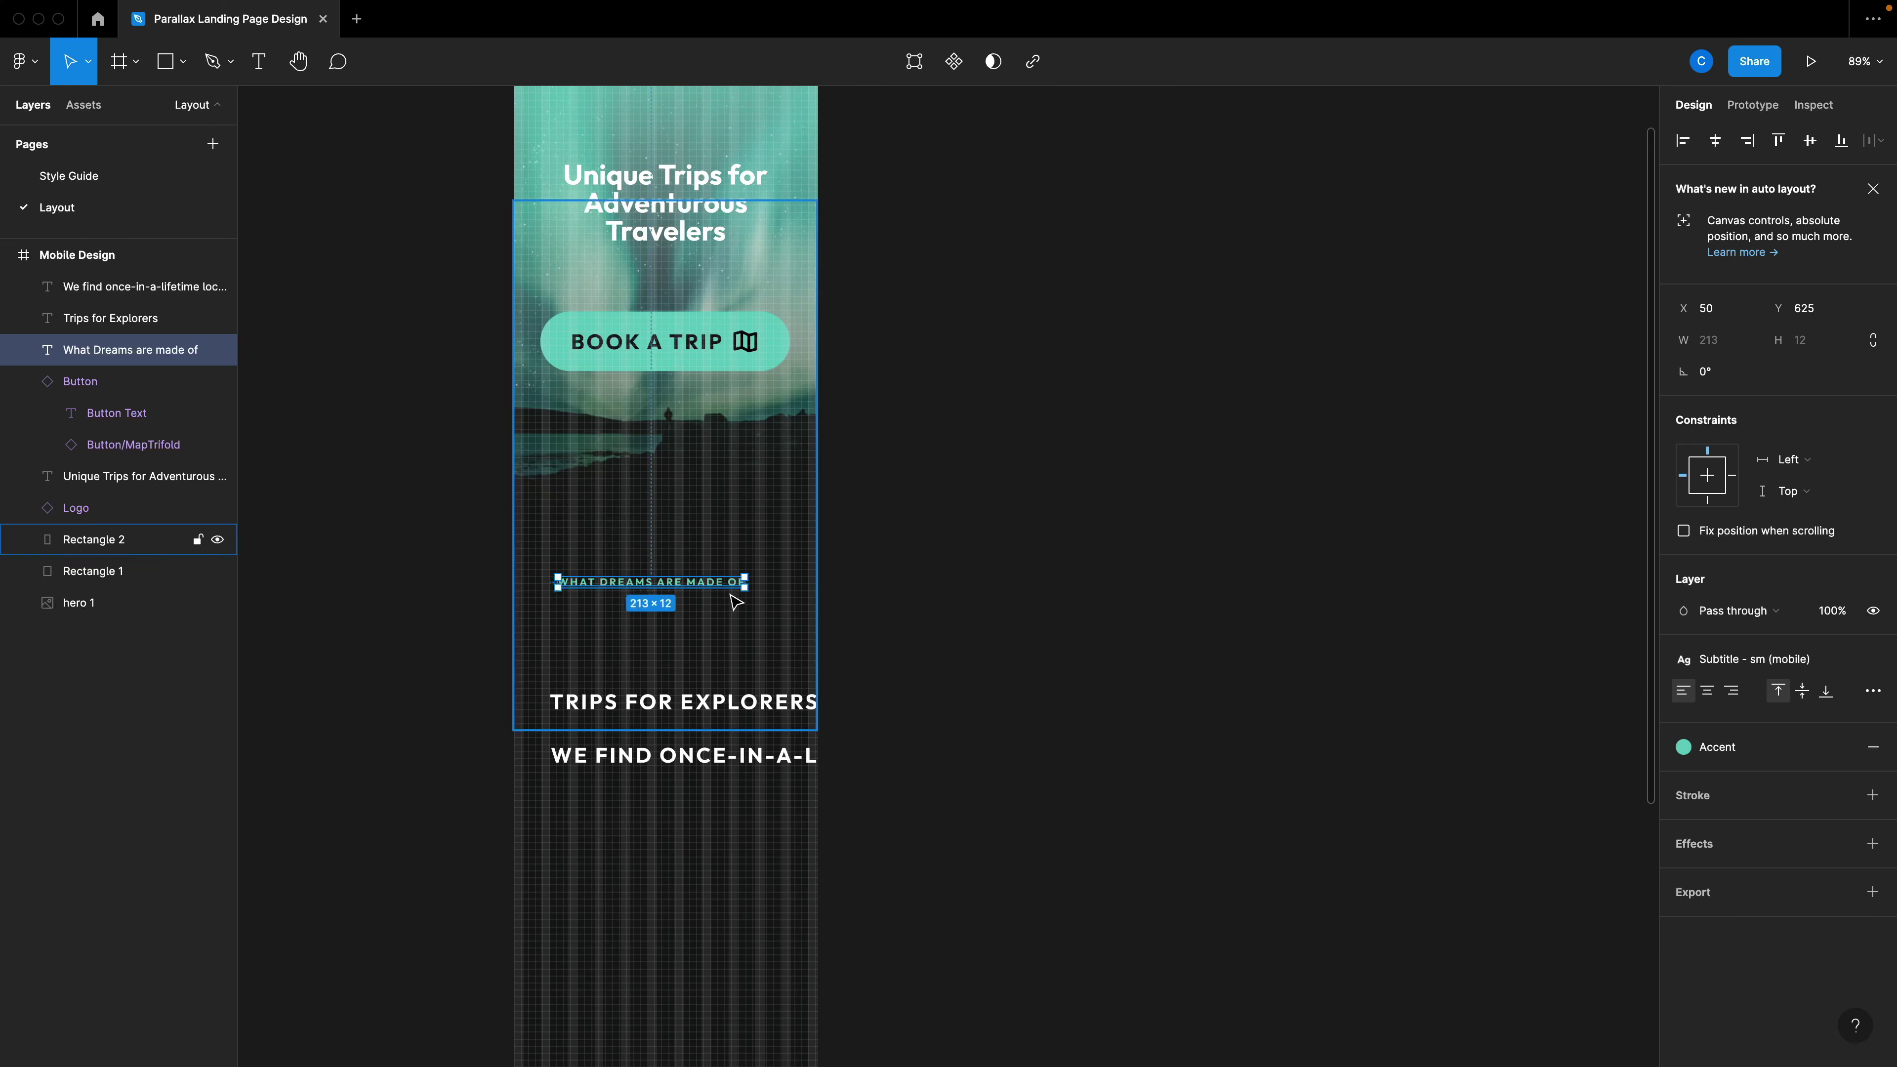
# Give "Trips for Explorers" the H3 (mobile) text style and place it under the small subtitle at X 36, Y 662.
pyautogui.click(733, 706)
pyautogui.moveTo(733, 706); pyautogui.dragTo(703, 631)
pyautogui.click(1748, 659)
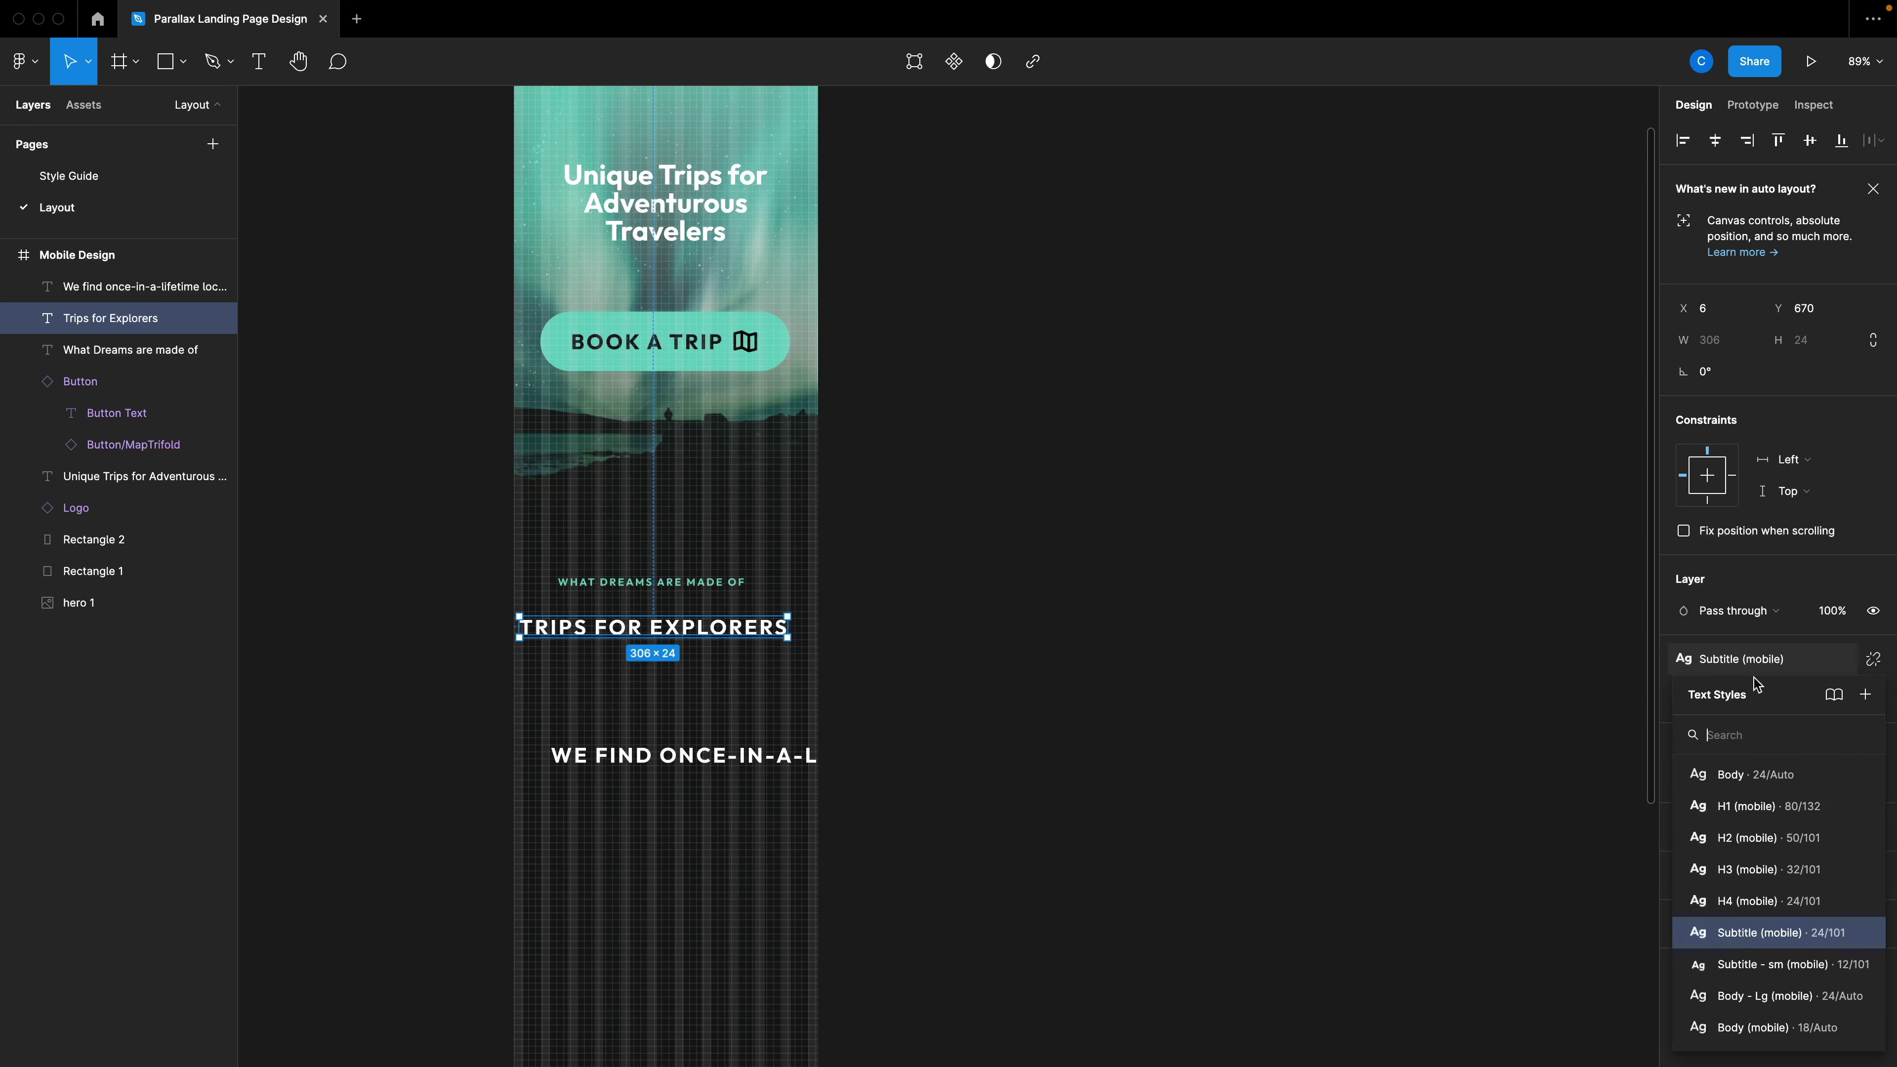
pyautogui.click(1749, 903)
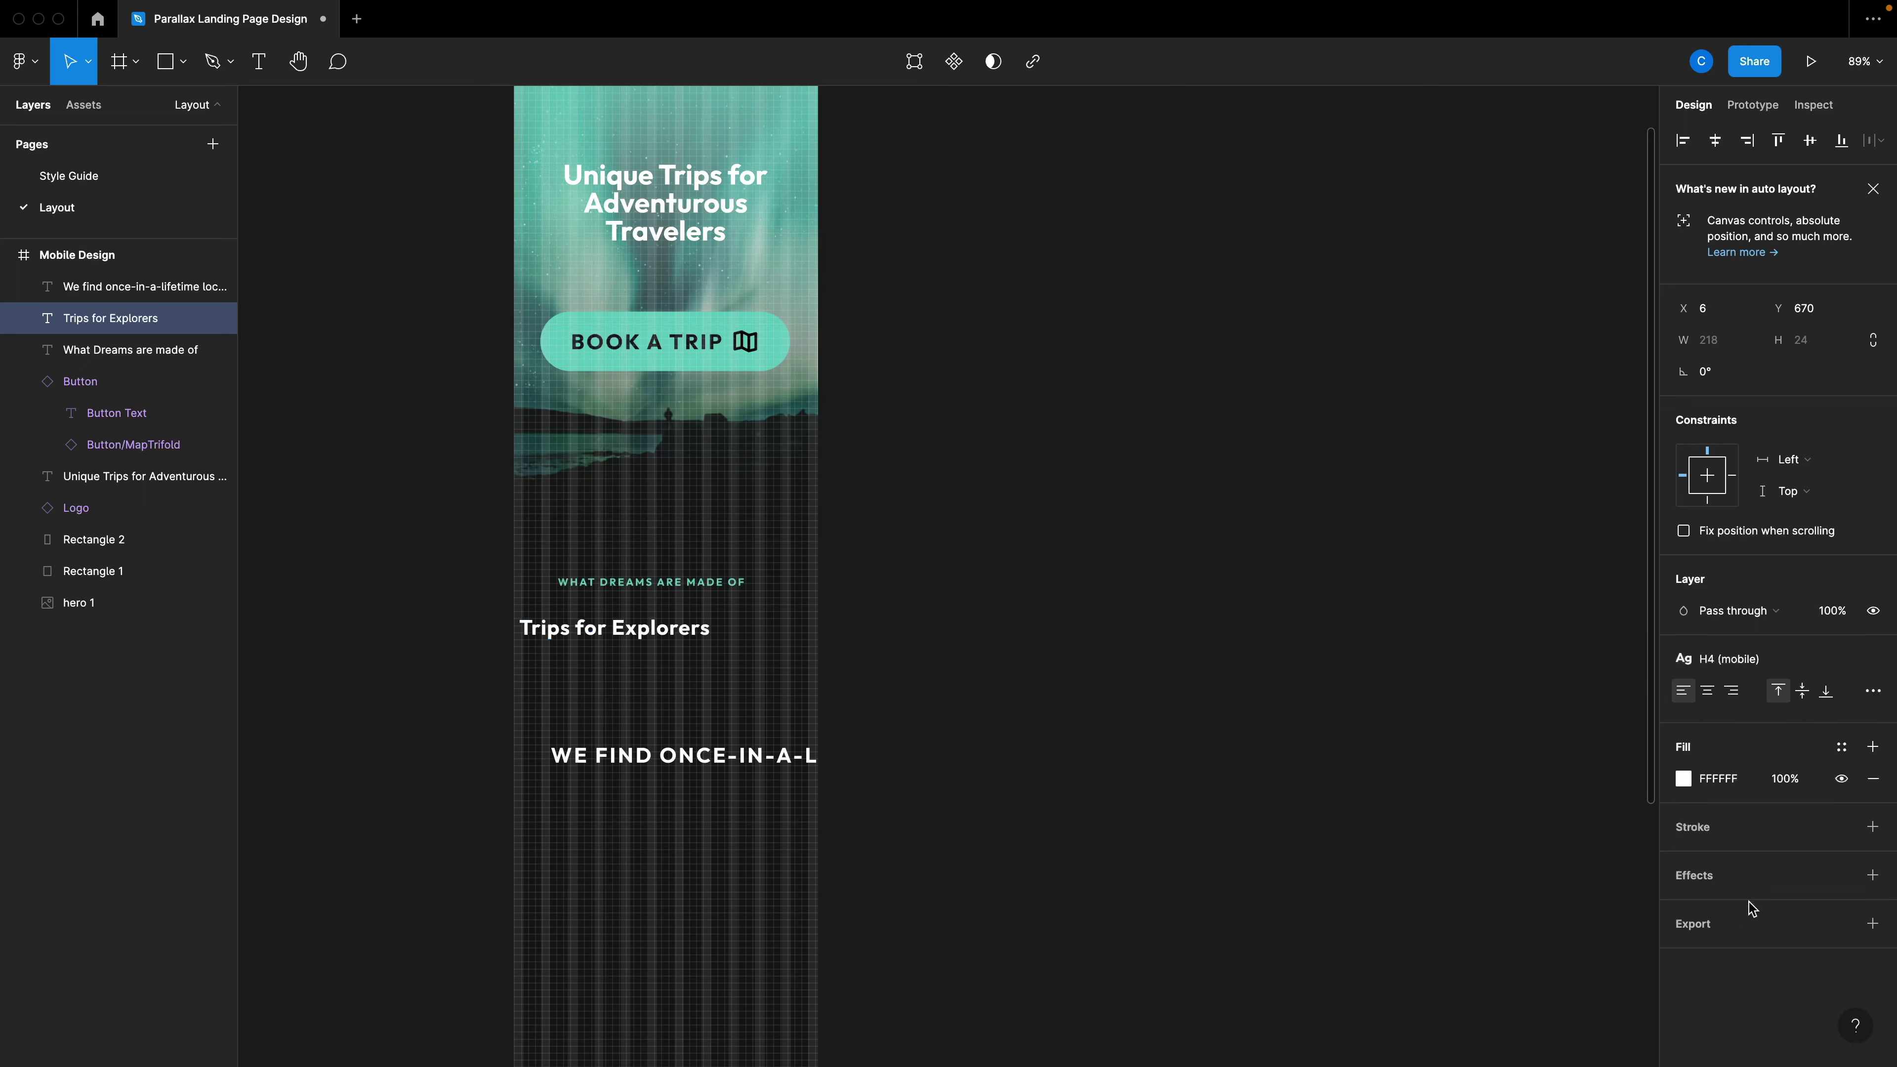
pyautogui.click(1724, 660)
pyautogui.scroll(-3, 1742, 860)
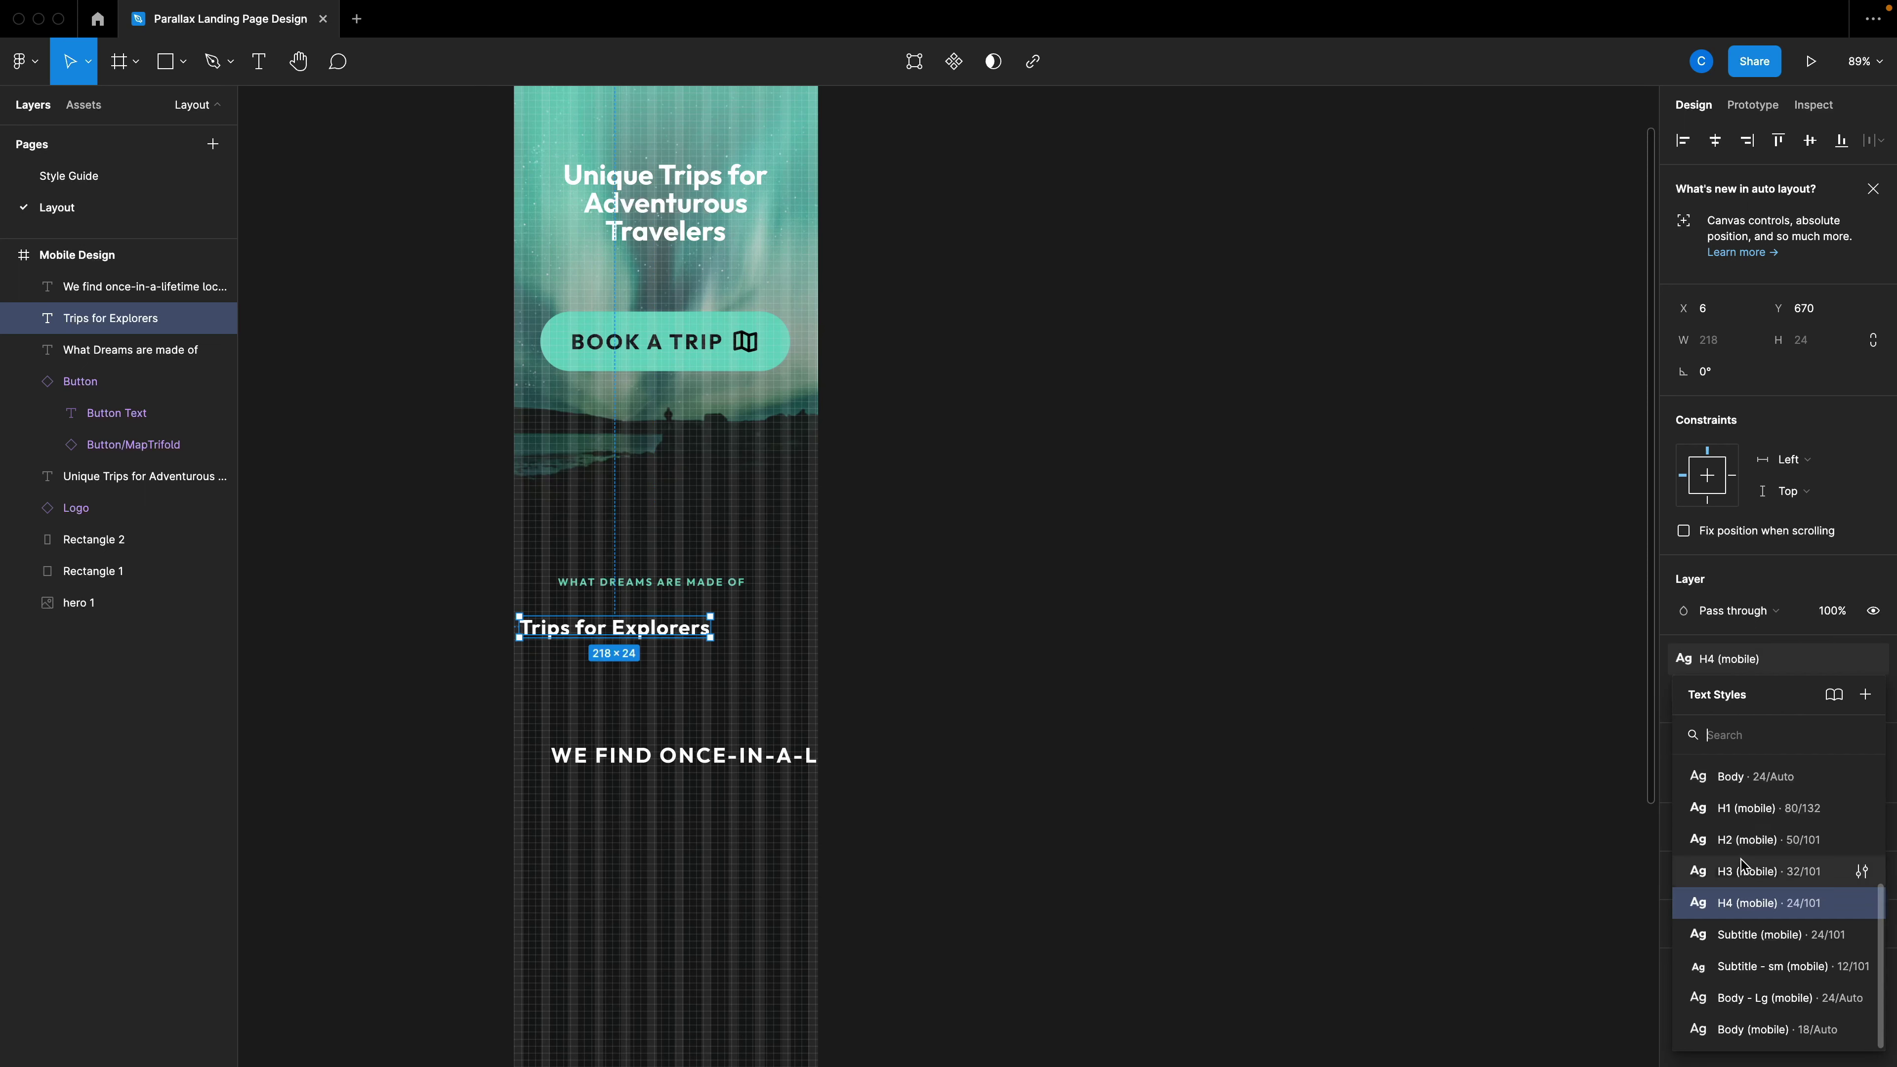
pyautogui.click(1741, 860)
pyautogui.moveTo(705, 640); pyautogui.dragTo(736, 634)
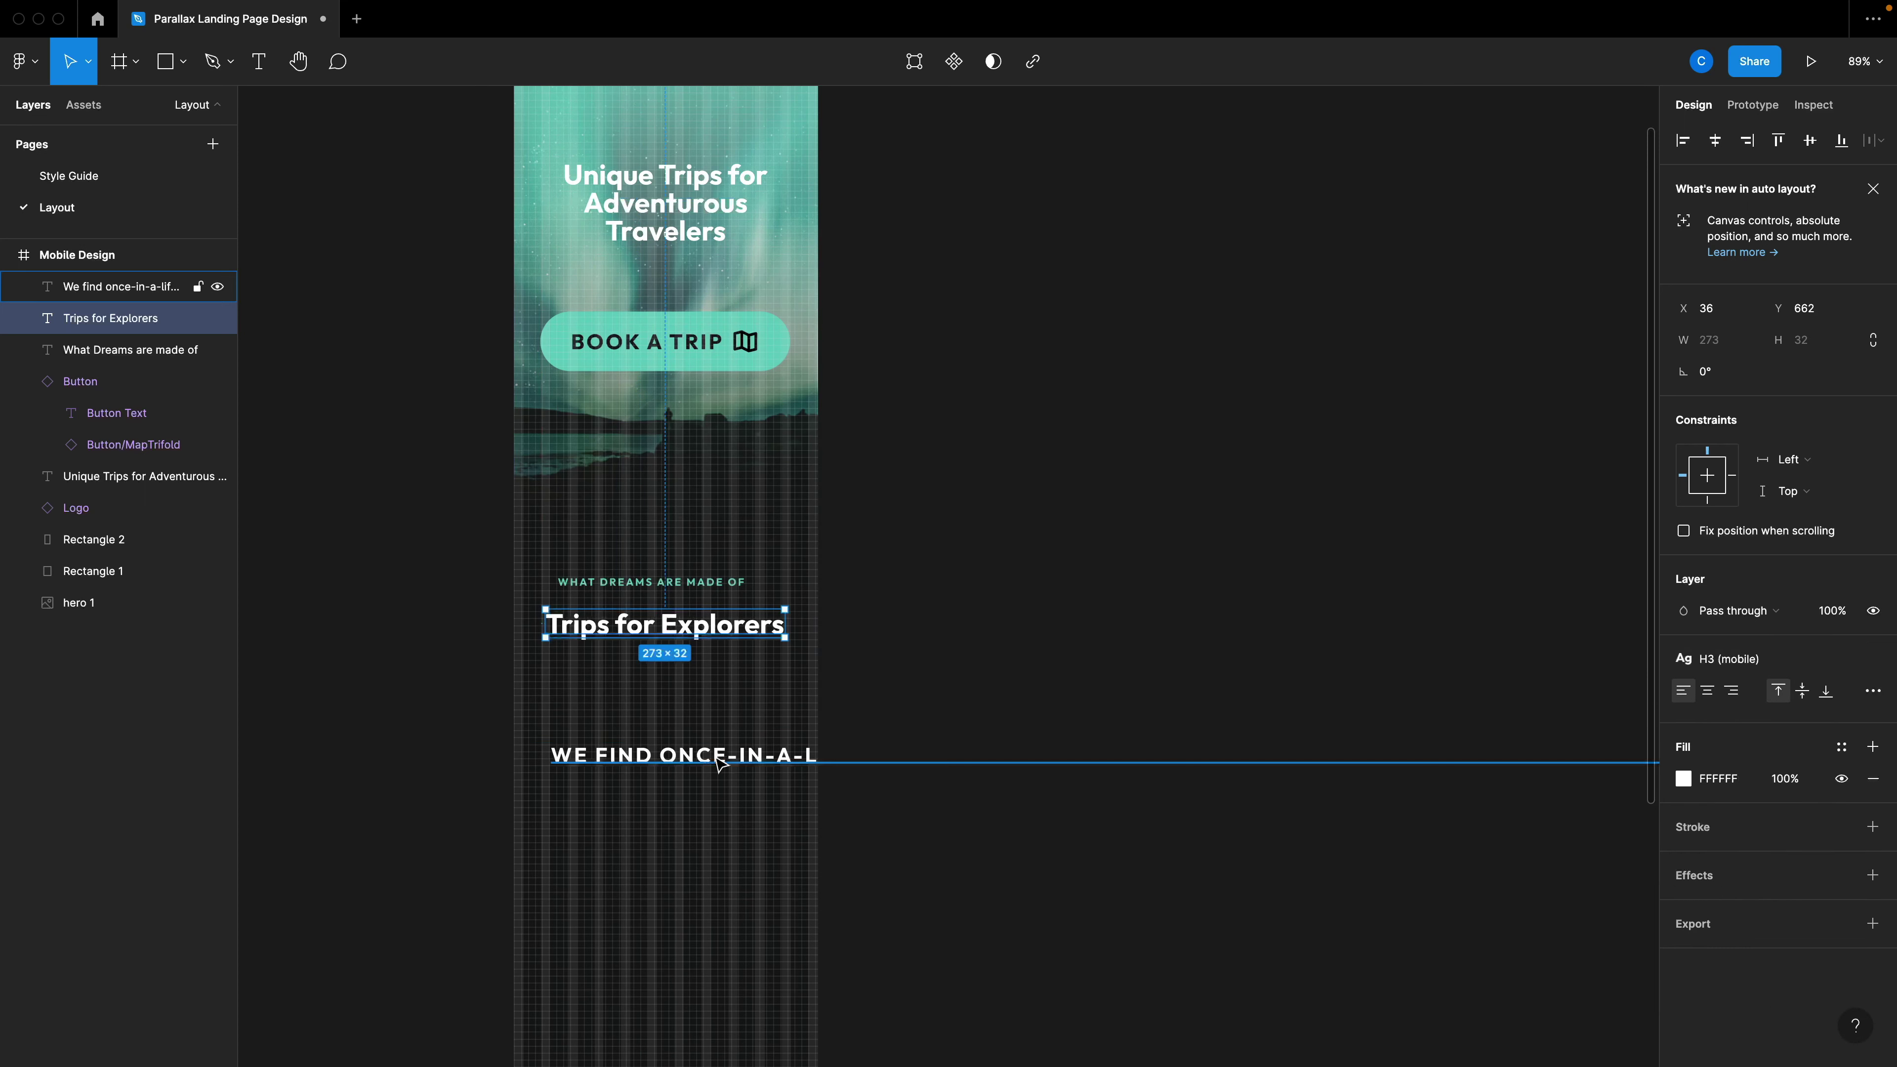
# Apply the Body (mobile) text style and the Text color style to the "We find once-in-a-lifetime" paragraph.
pyautogui.click(1043, 758)
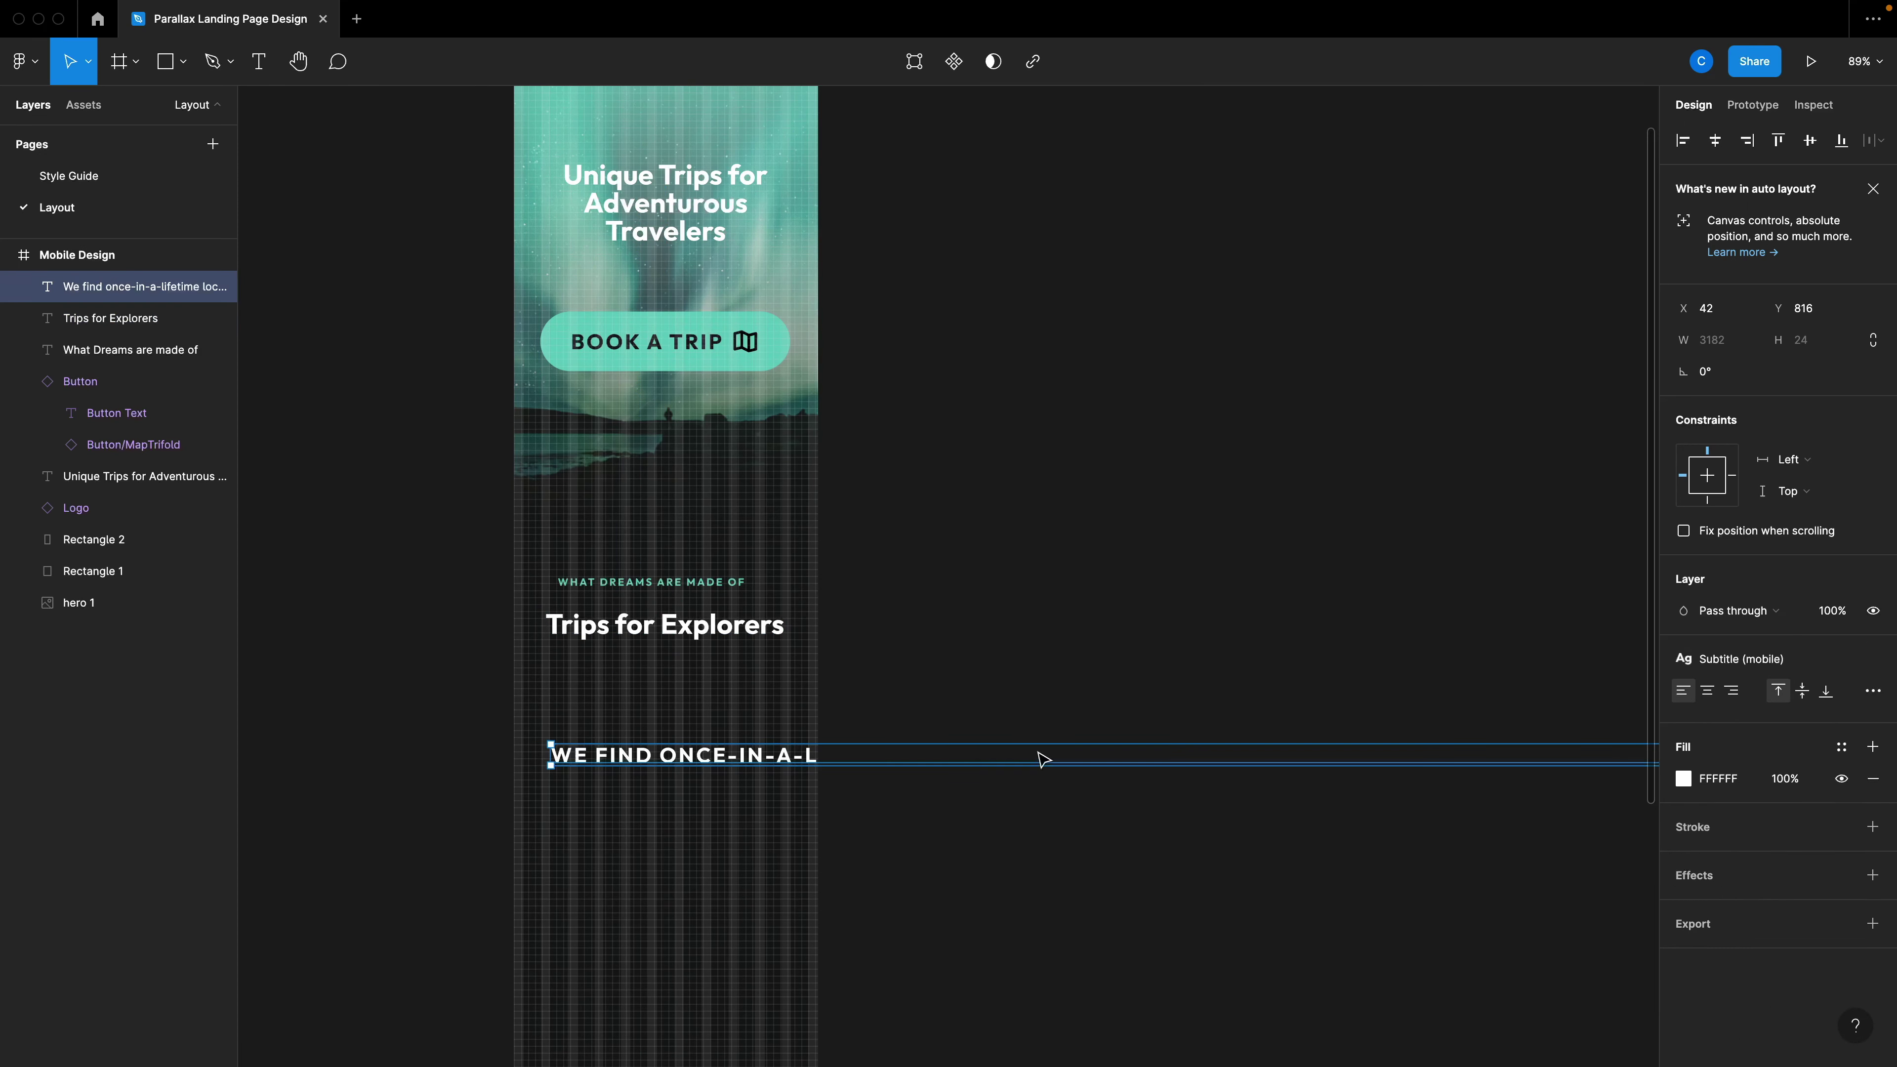
pyautogui.click(1730, 664)
pyautogui.write('body')
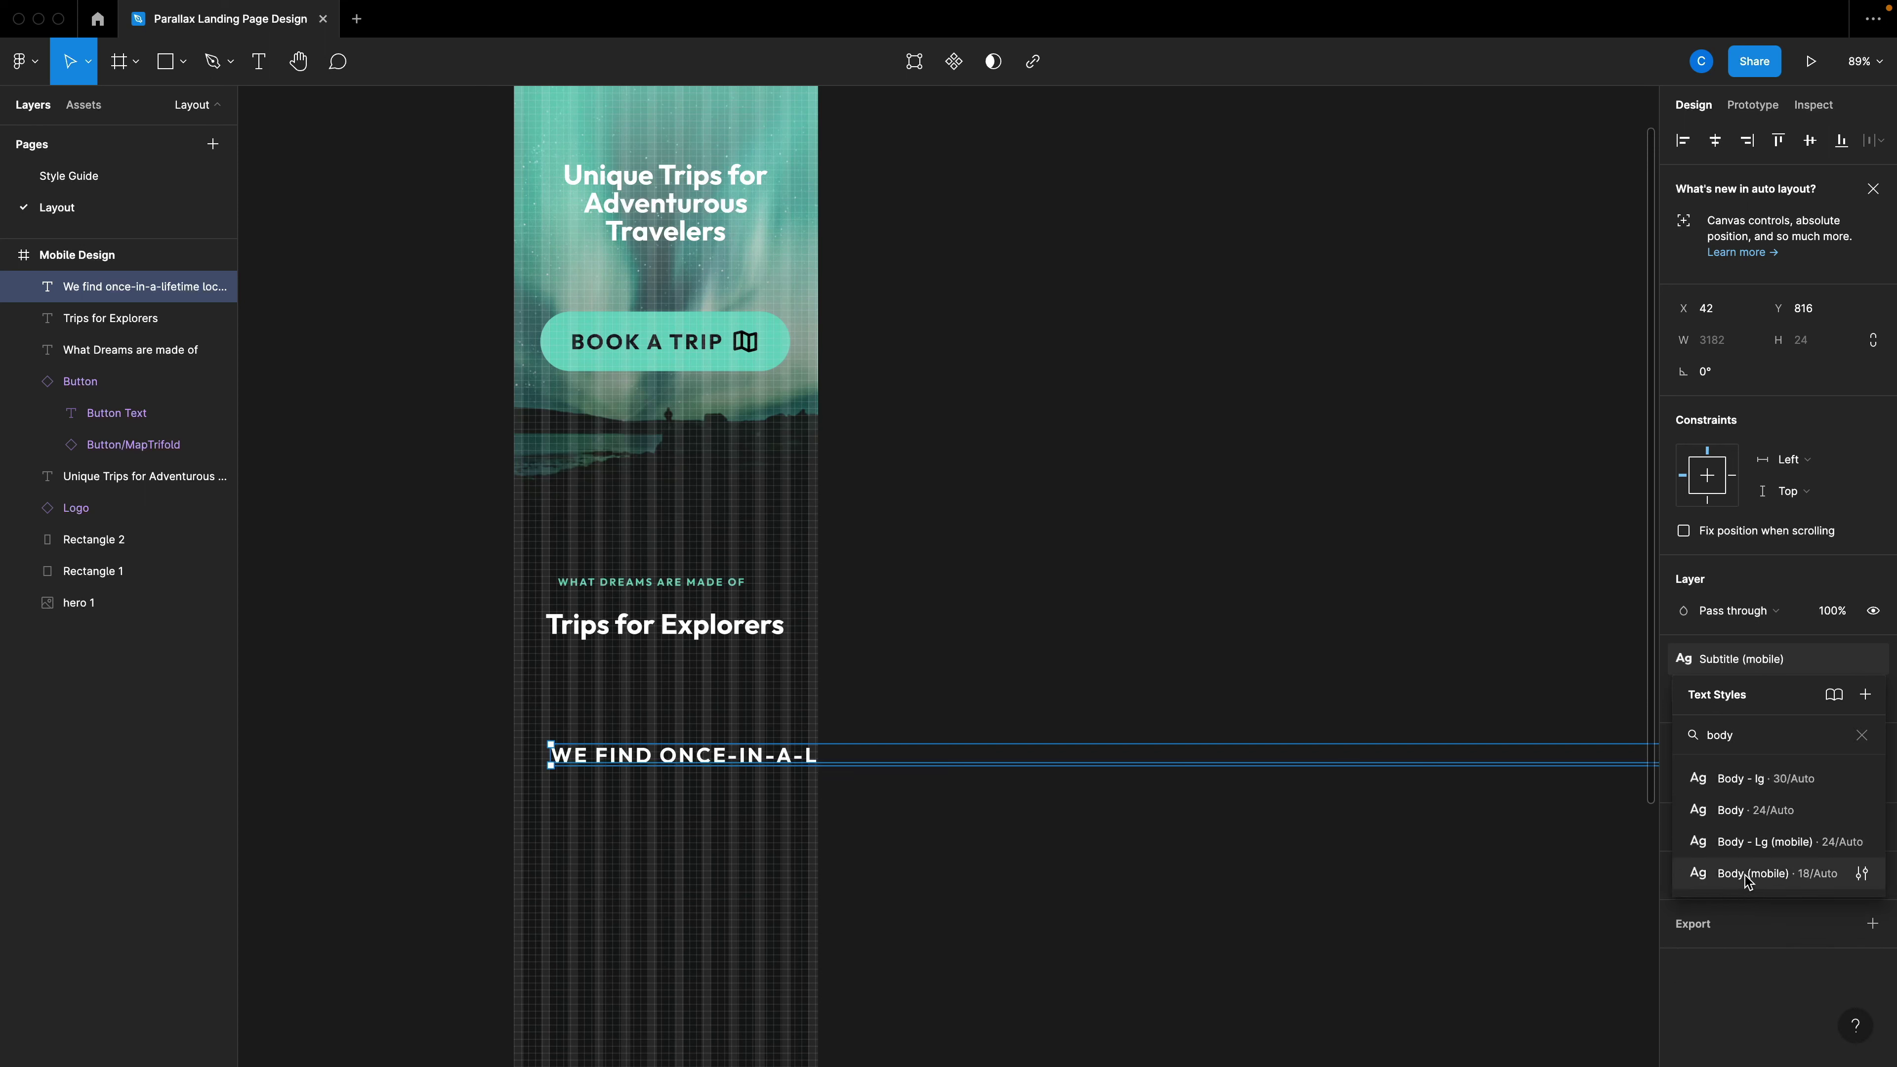
pyautogui.click(1743, 875)
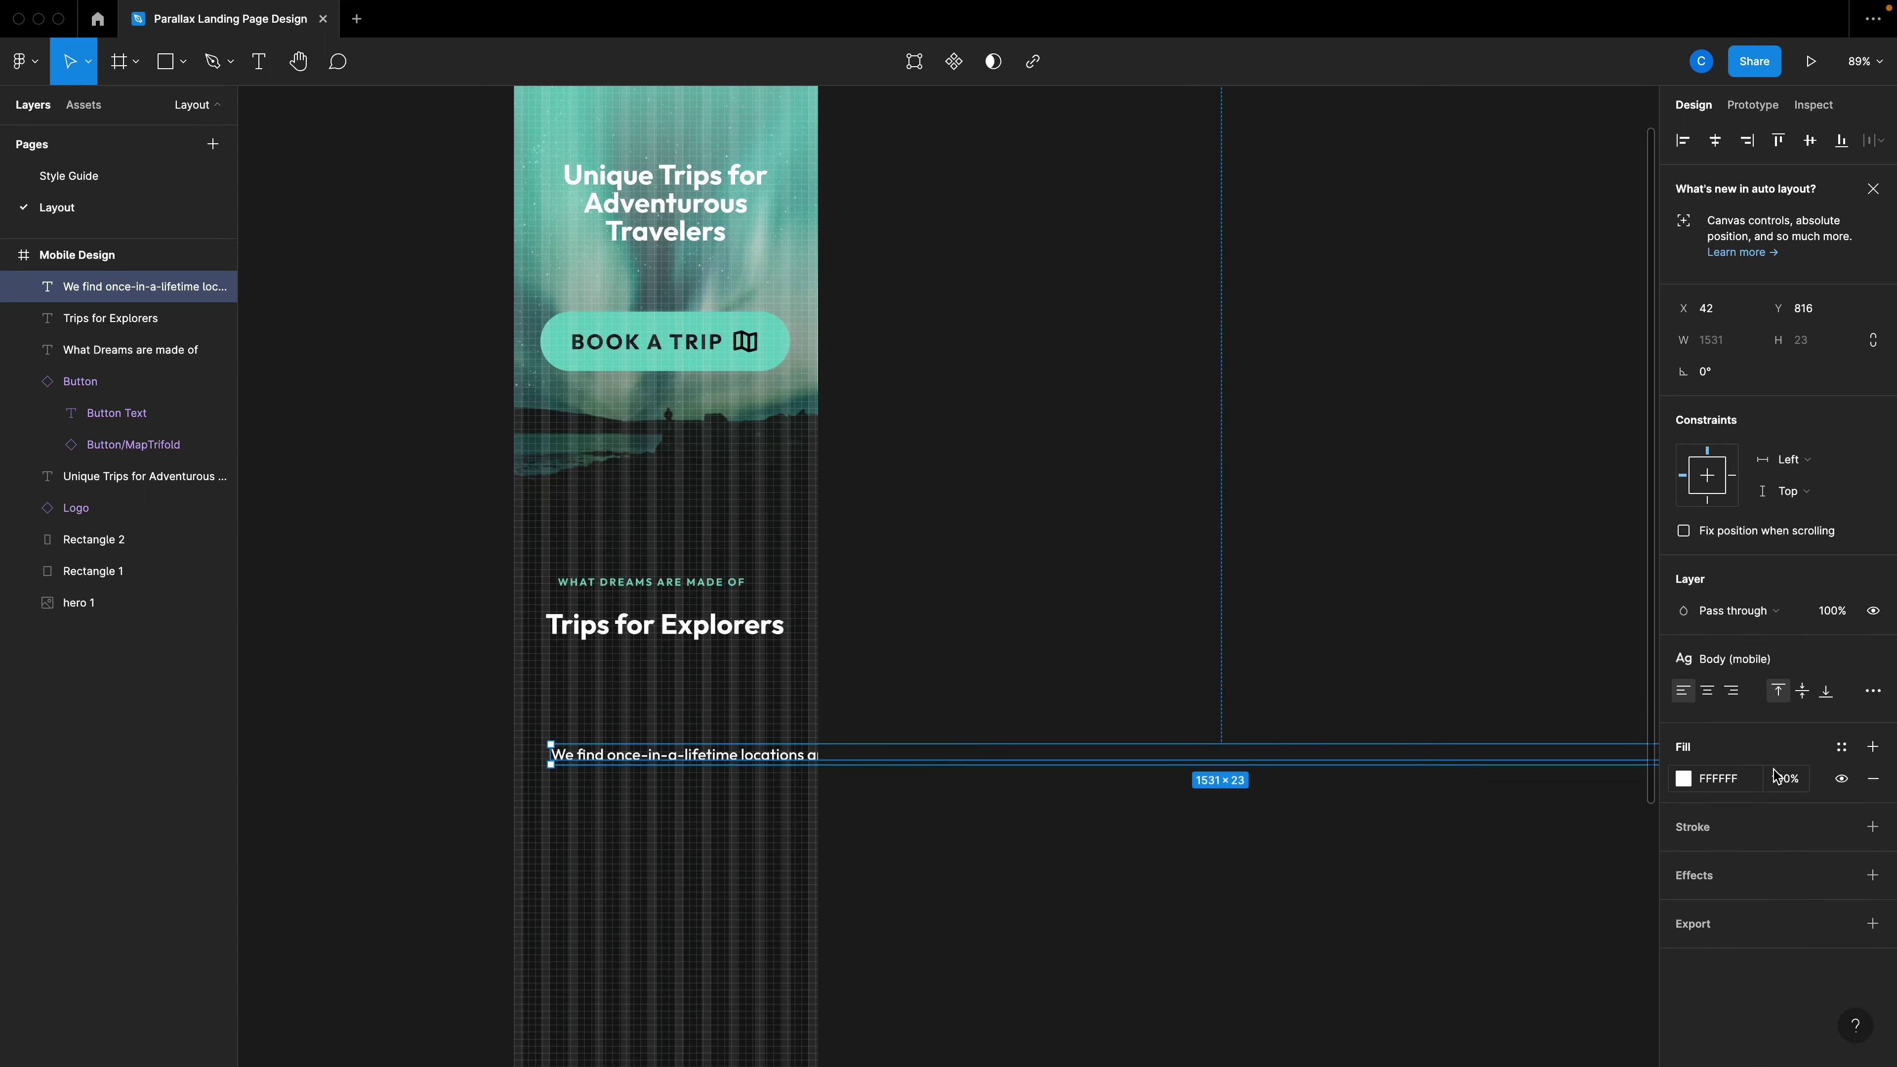
pyautogui.click(1841, 751)
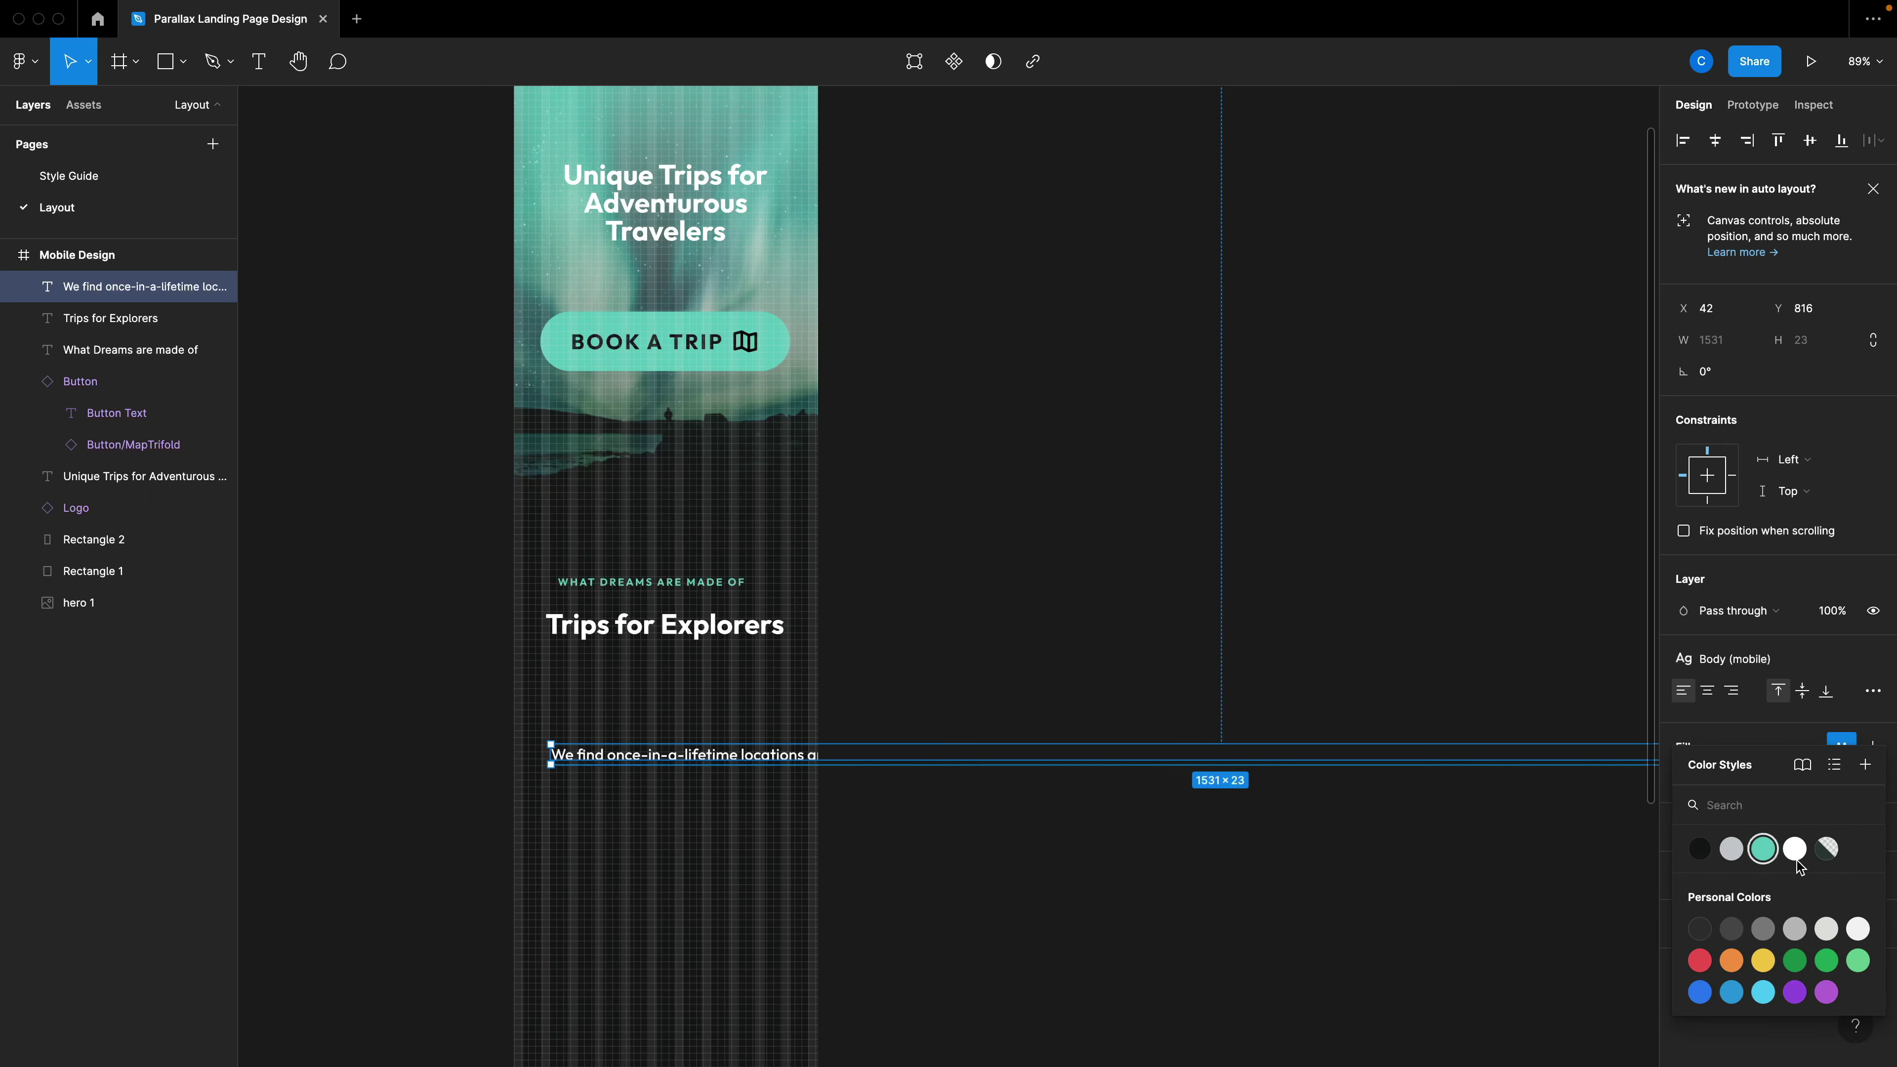
pyautogui.click(1729, 851)
# Apply the White color style to the "Trips for Explorers" heading and check the small subtitle's color style.
pyautogui.click(729, 628)
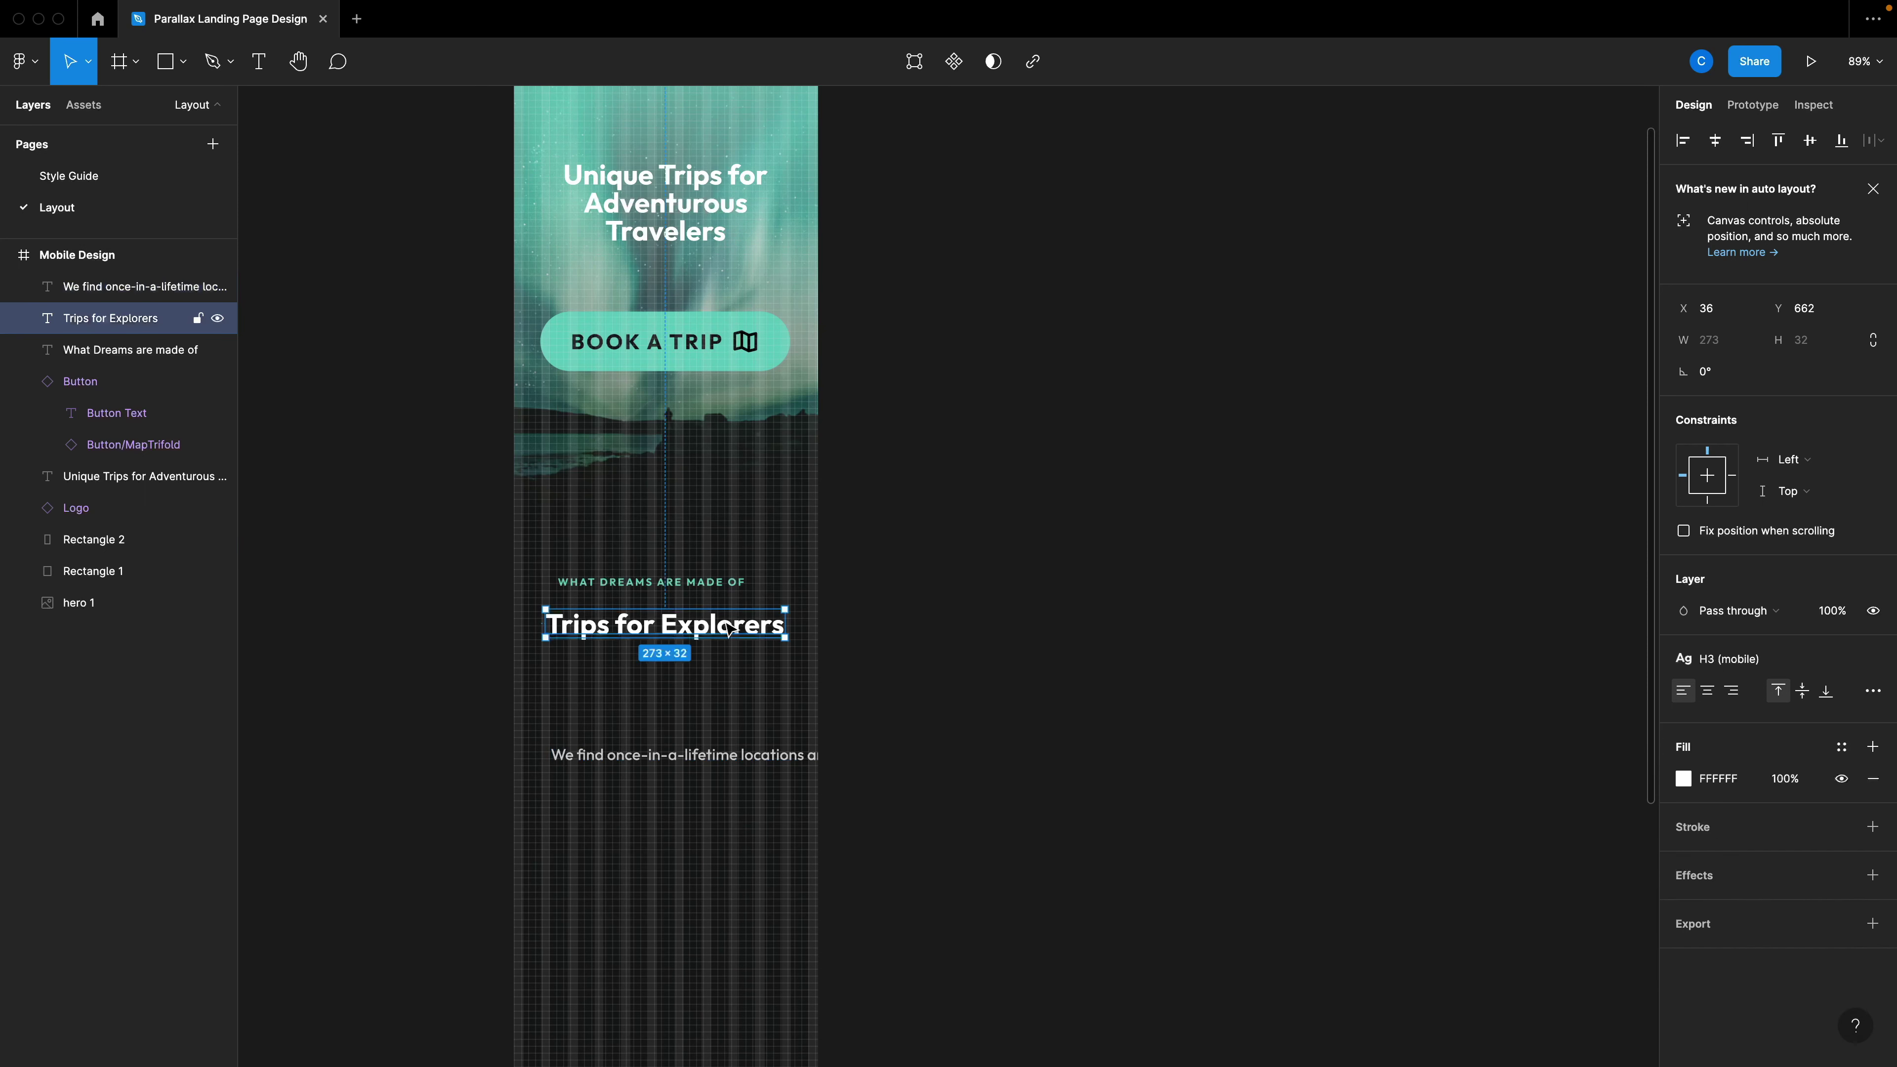
pyautogui.click(1836, 747)
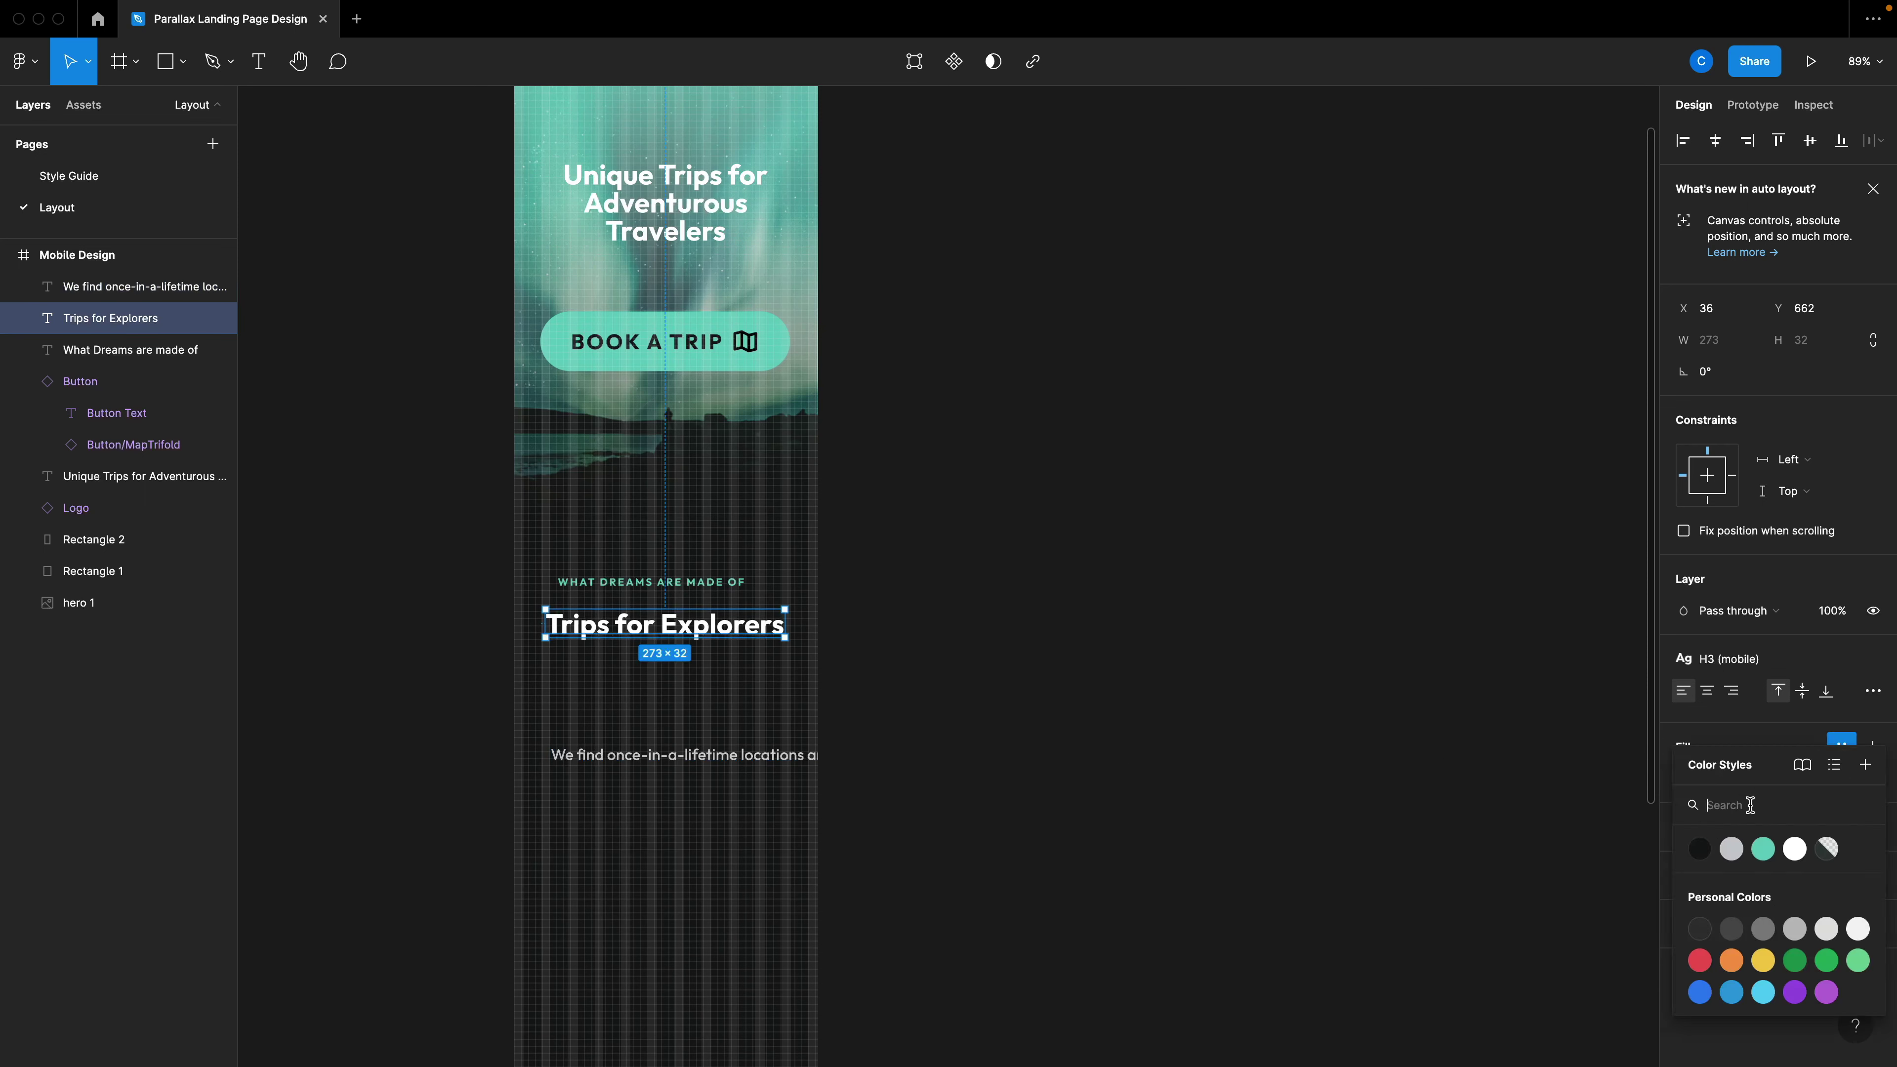
pyautogui.click(1791, 849)
pyautogui.click(675, 583)
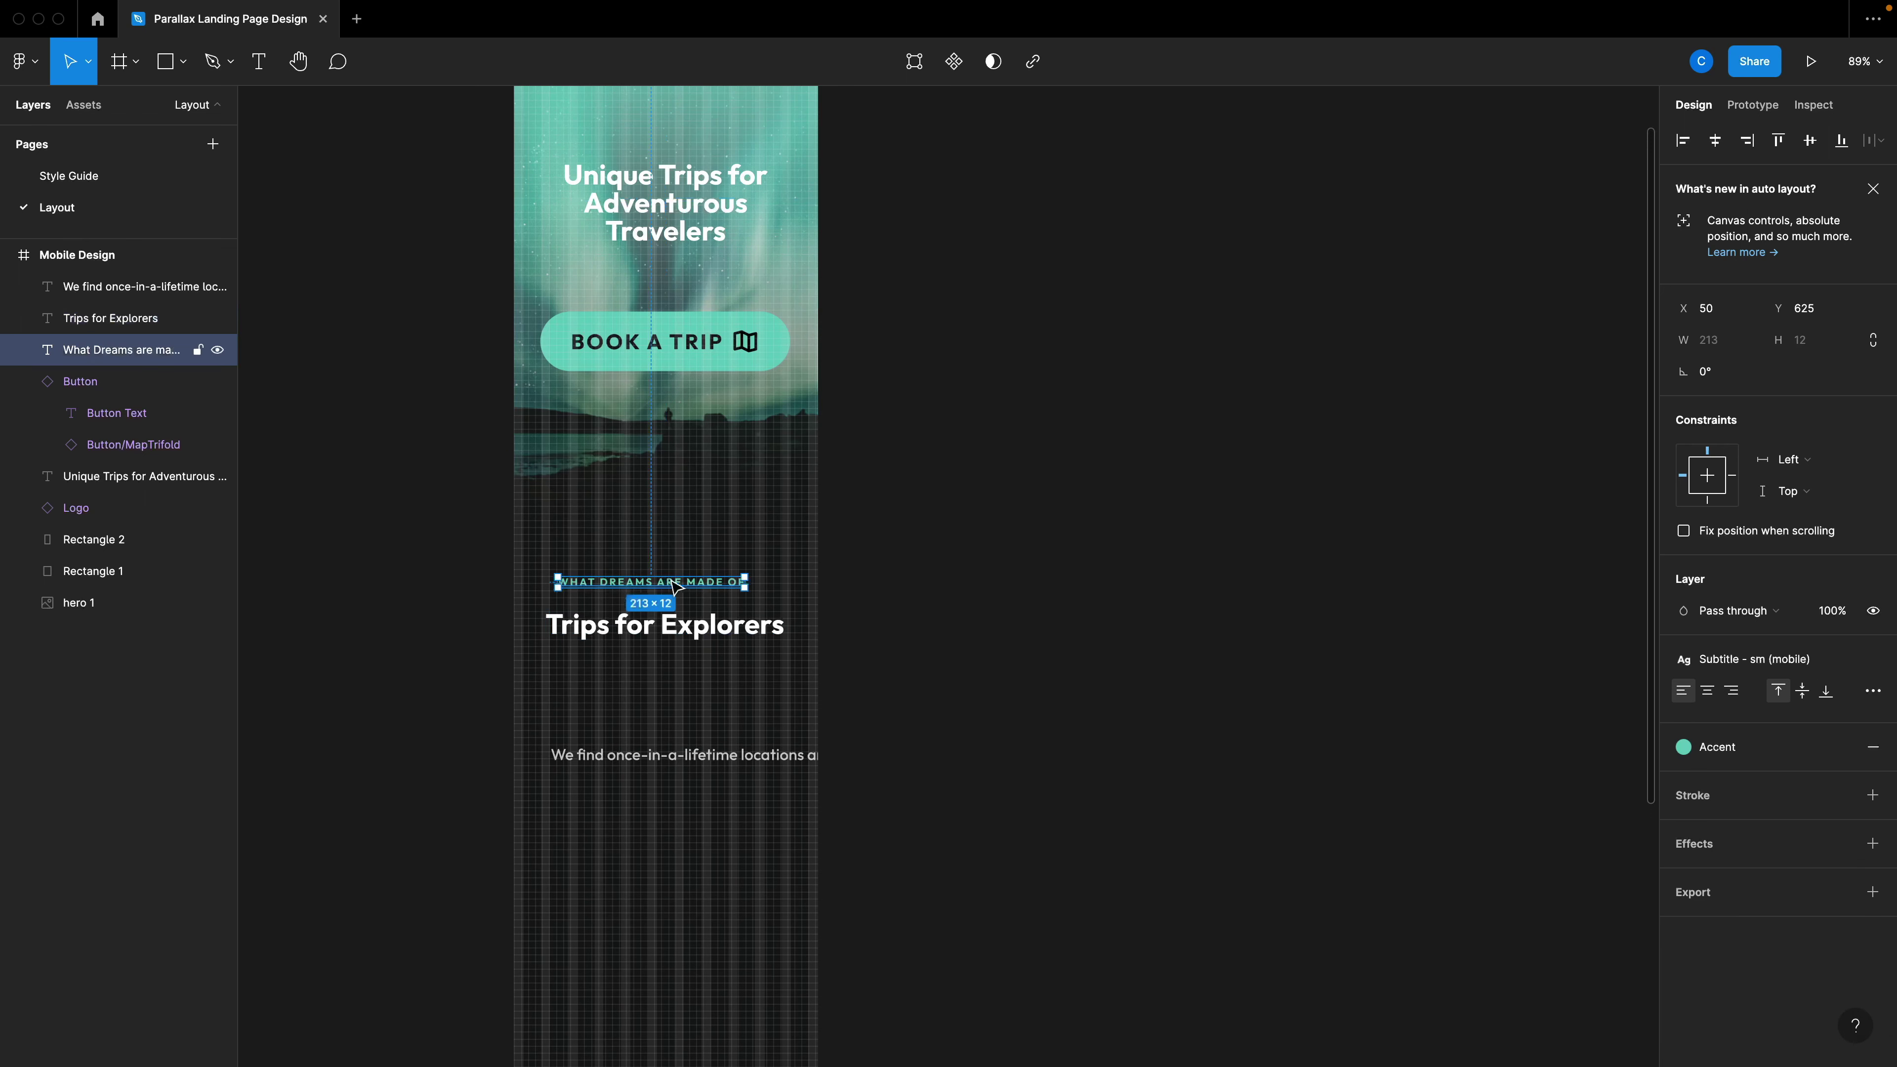
# Select the whole Mobile Design frame and replace its unstyled 000000 color with the Bkg color style.
pyautogui.click(1040, 755)
pyautogui.hotkey('ctrl', 'a')
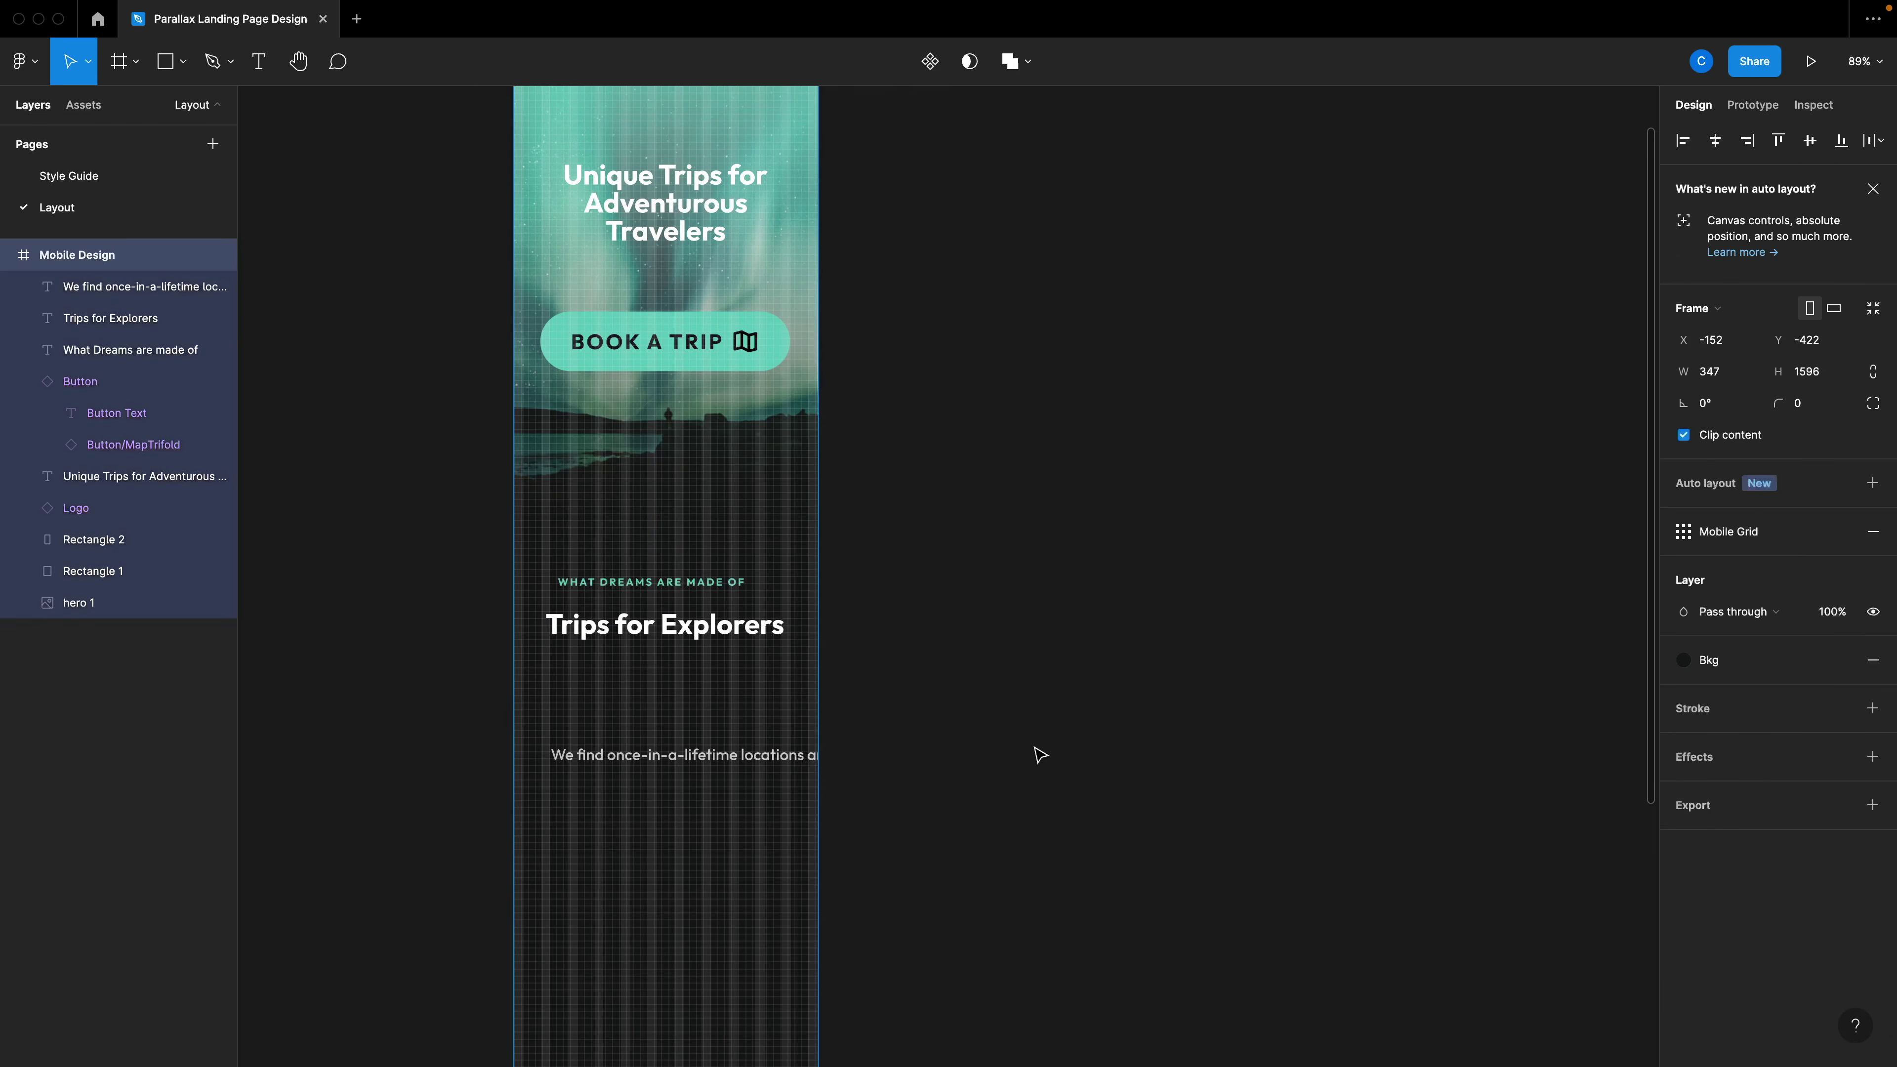
pyautogui.scroll(-2, 1746, 933)
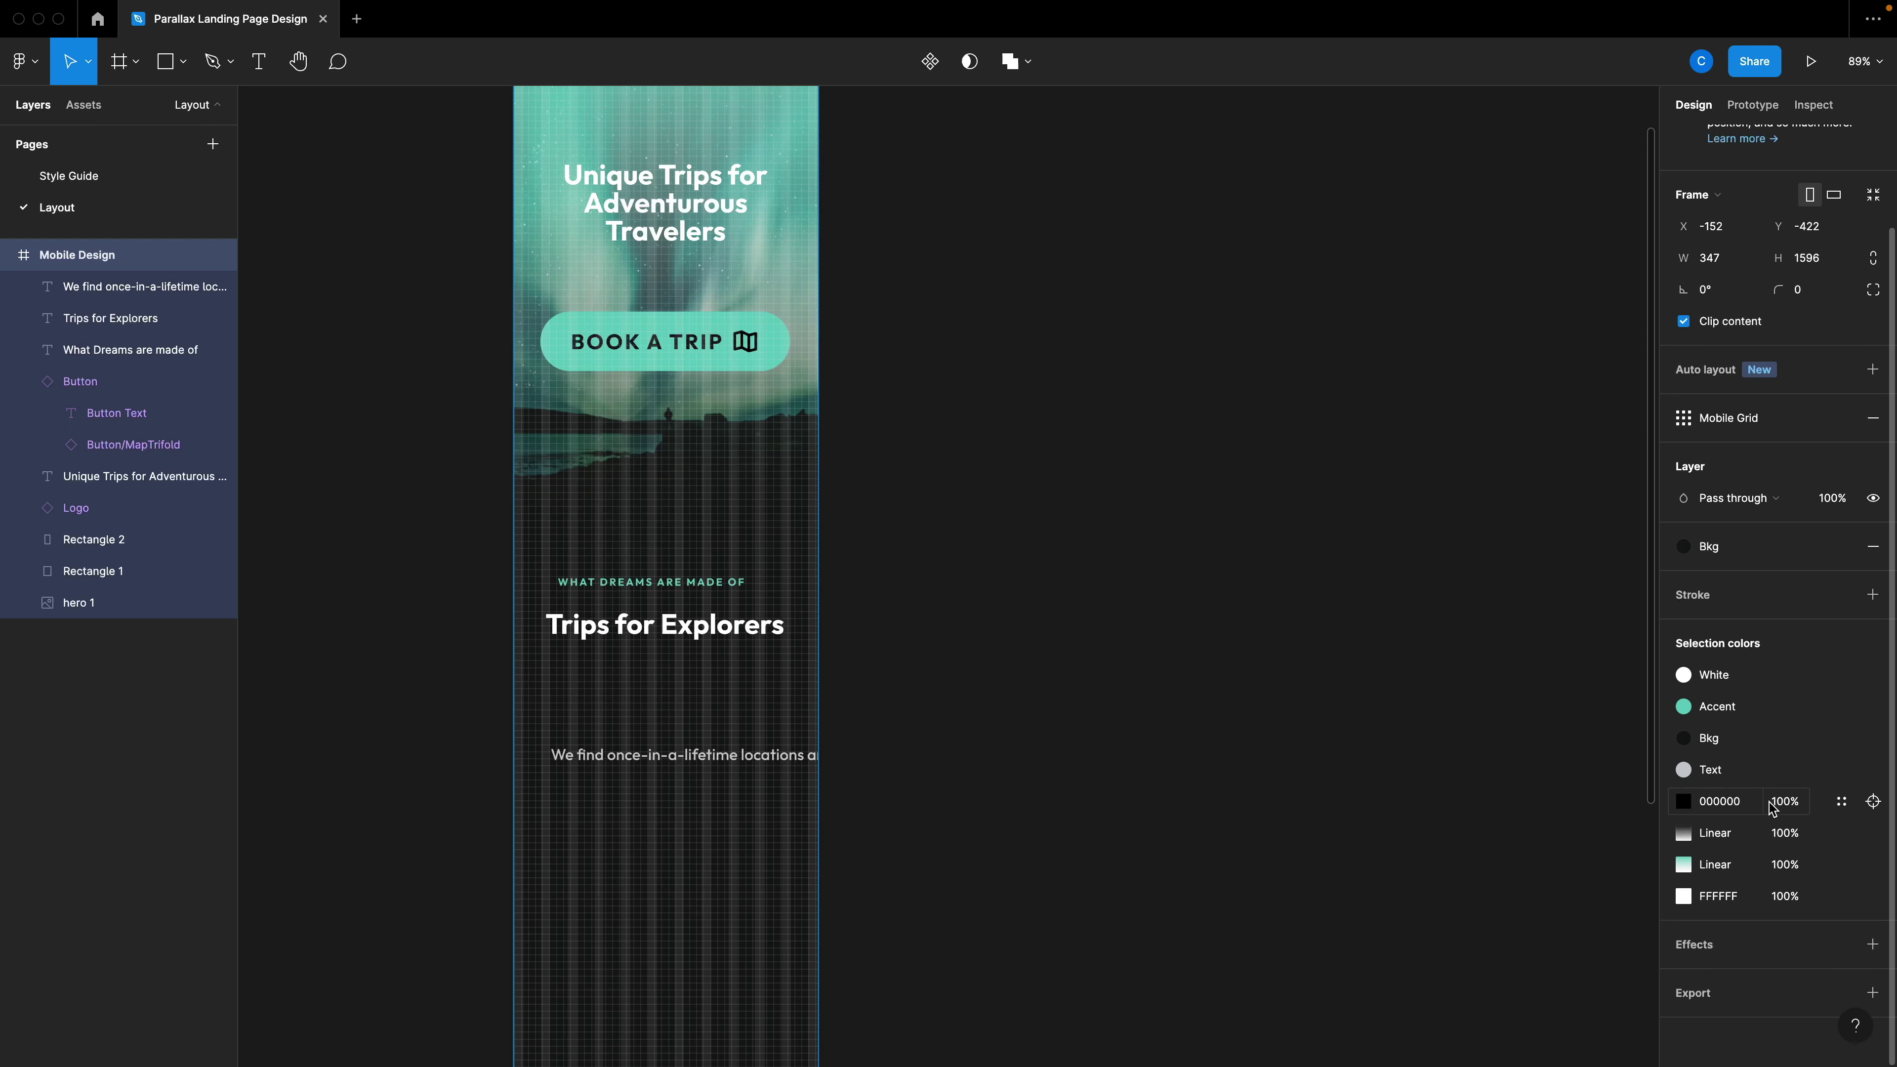
pyautogui.click(1841, 801)
pyautogui.click(1470, 835)
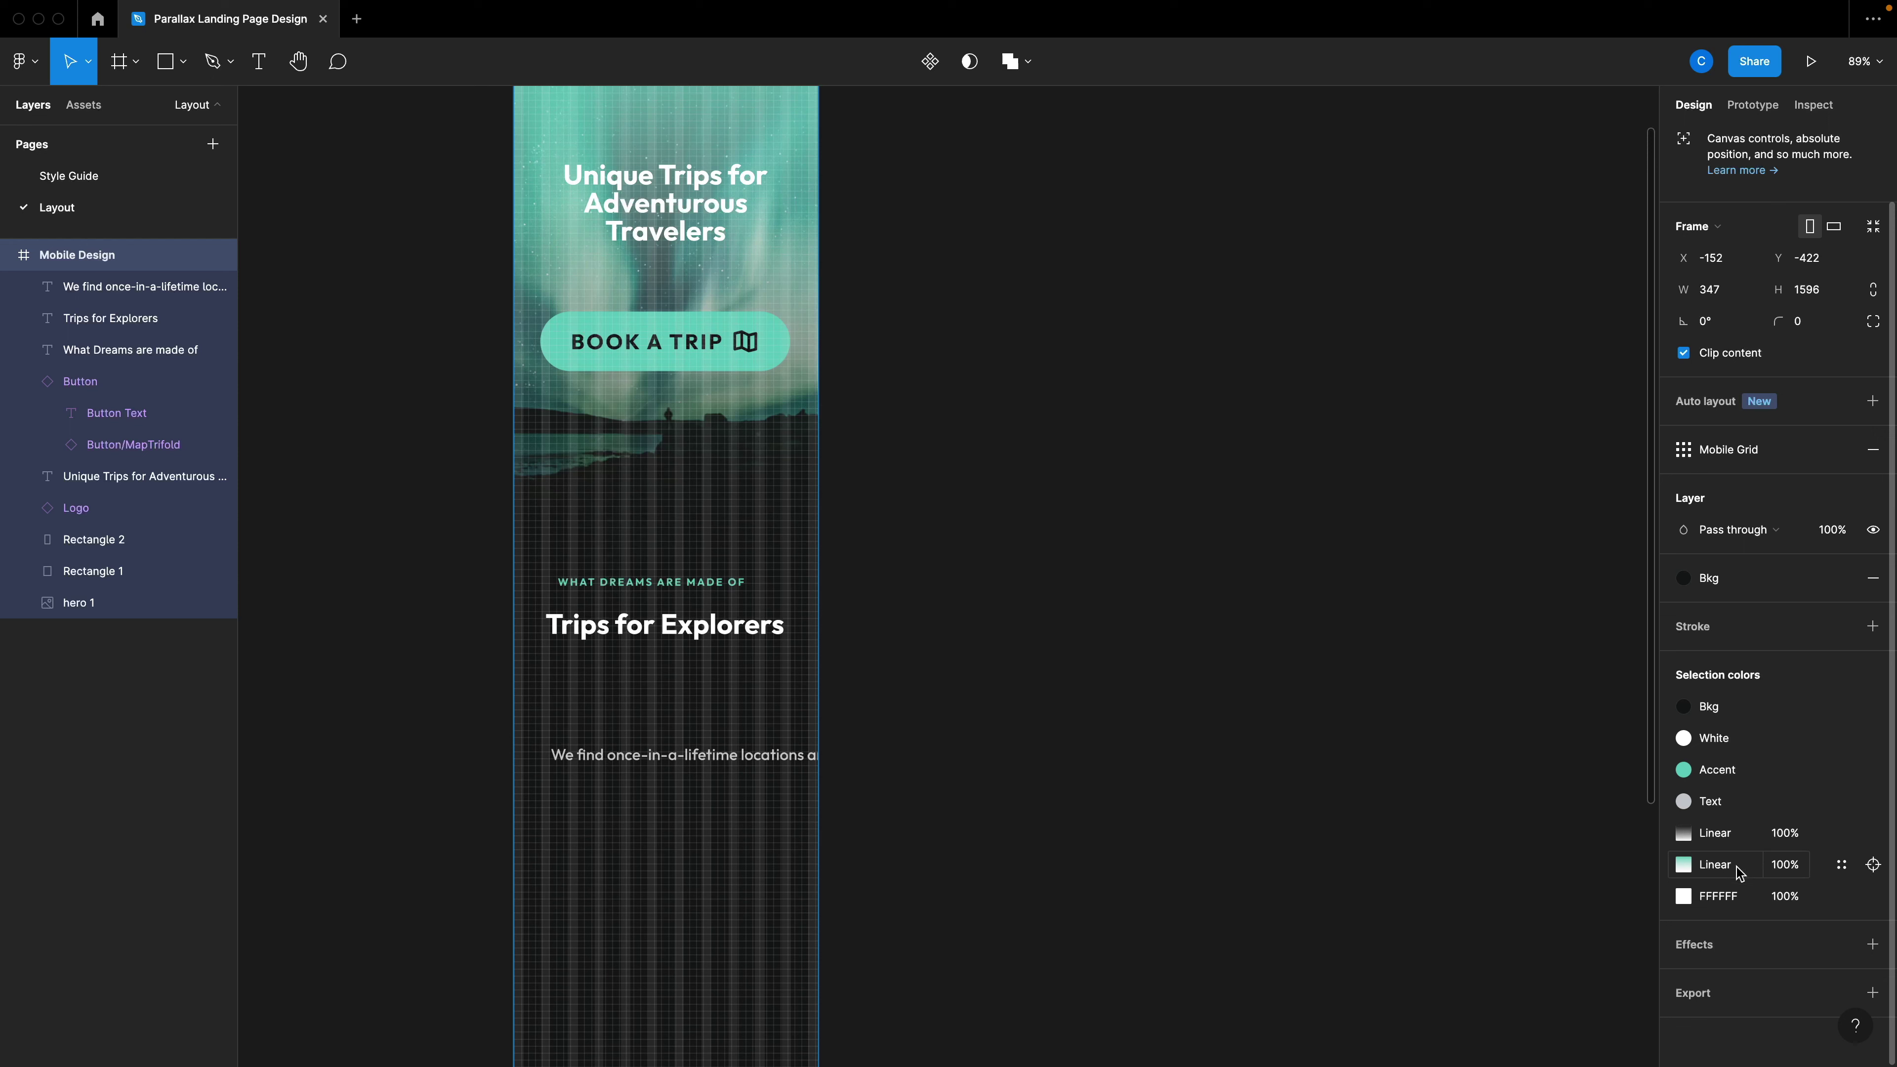
# Replace the frame's unstyled FFFFFF color with the White color style and recheck the frame's selection colors.
pyautogui.click(1841, 898)
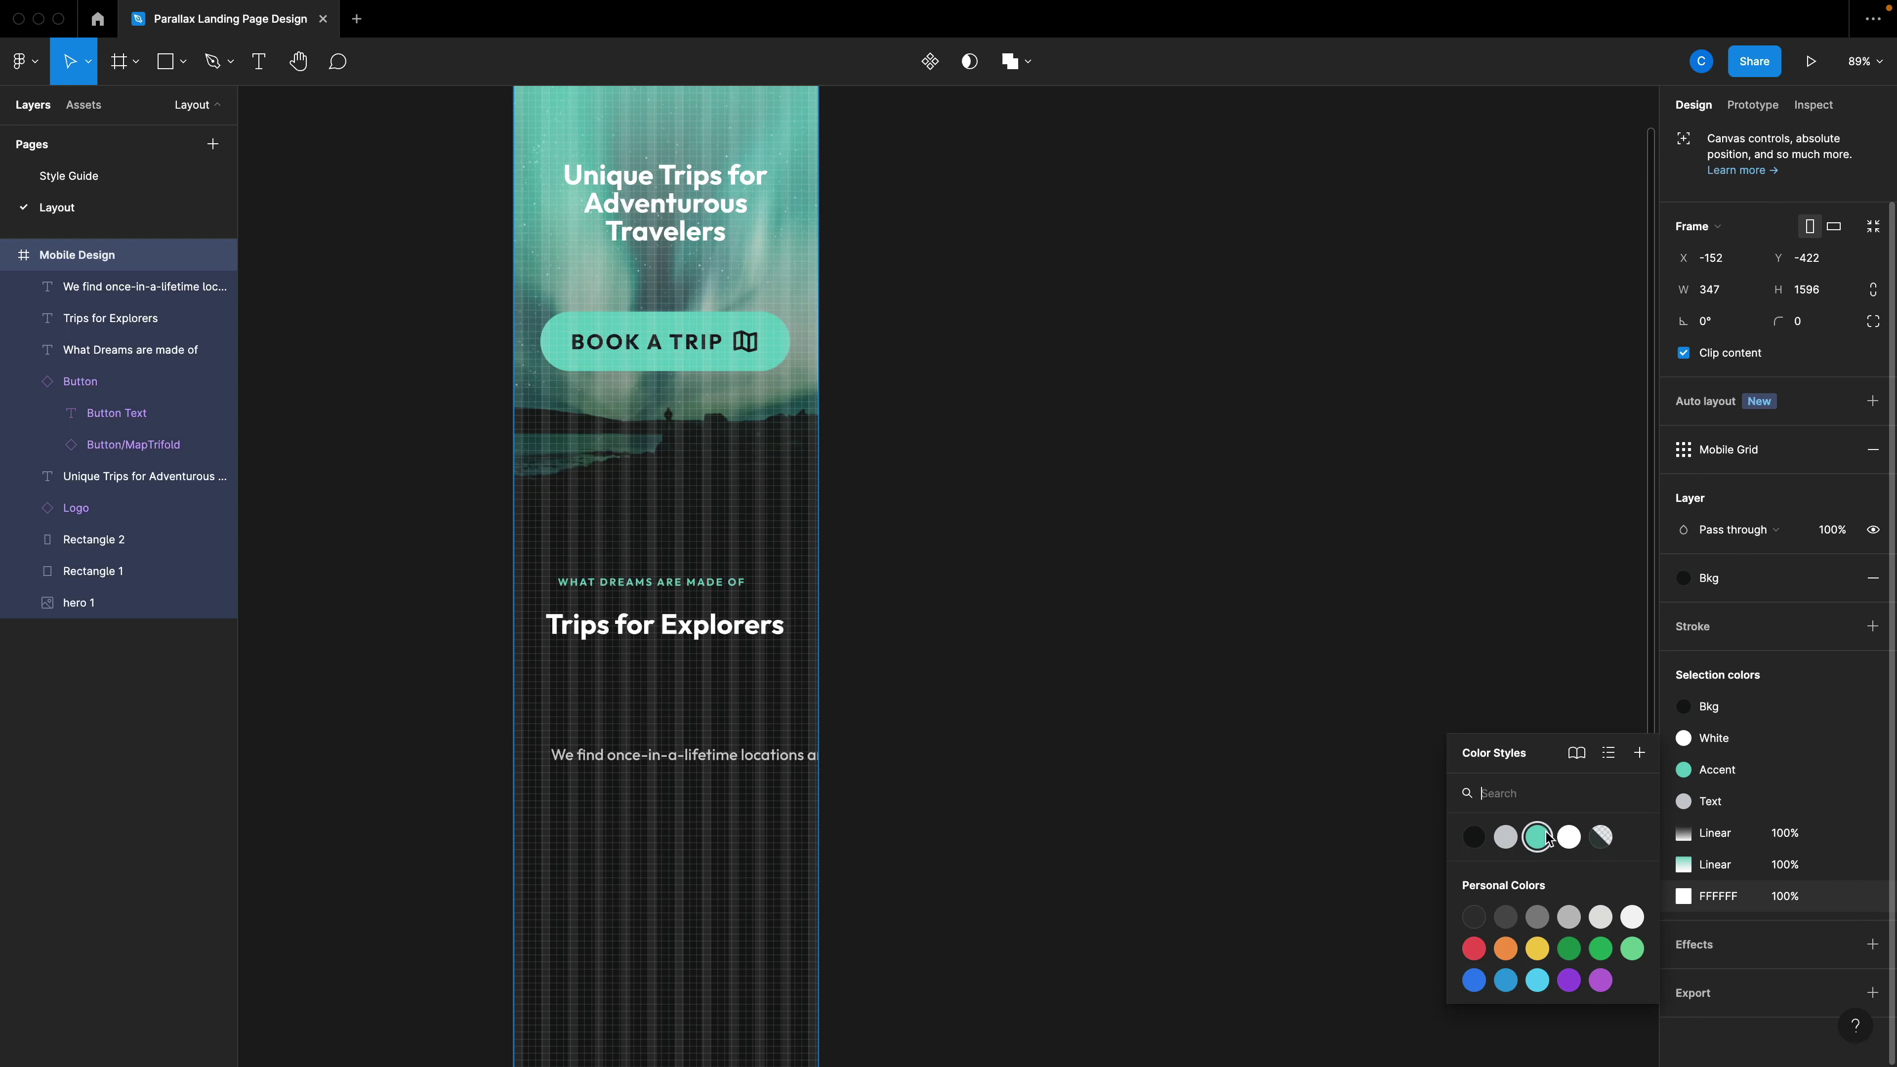
pyautogui.click(1568, 836)
pyautogui.click(1253, 784)
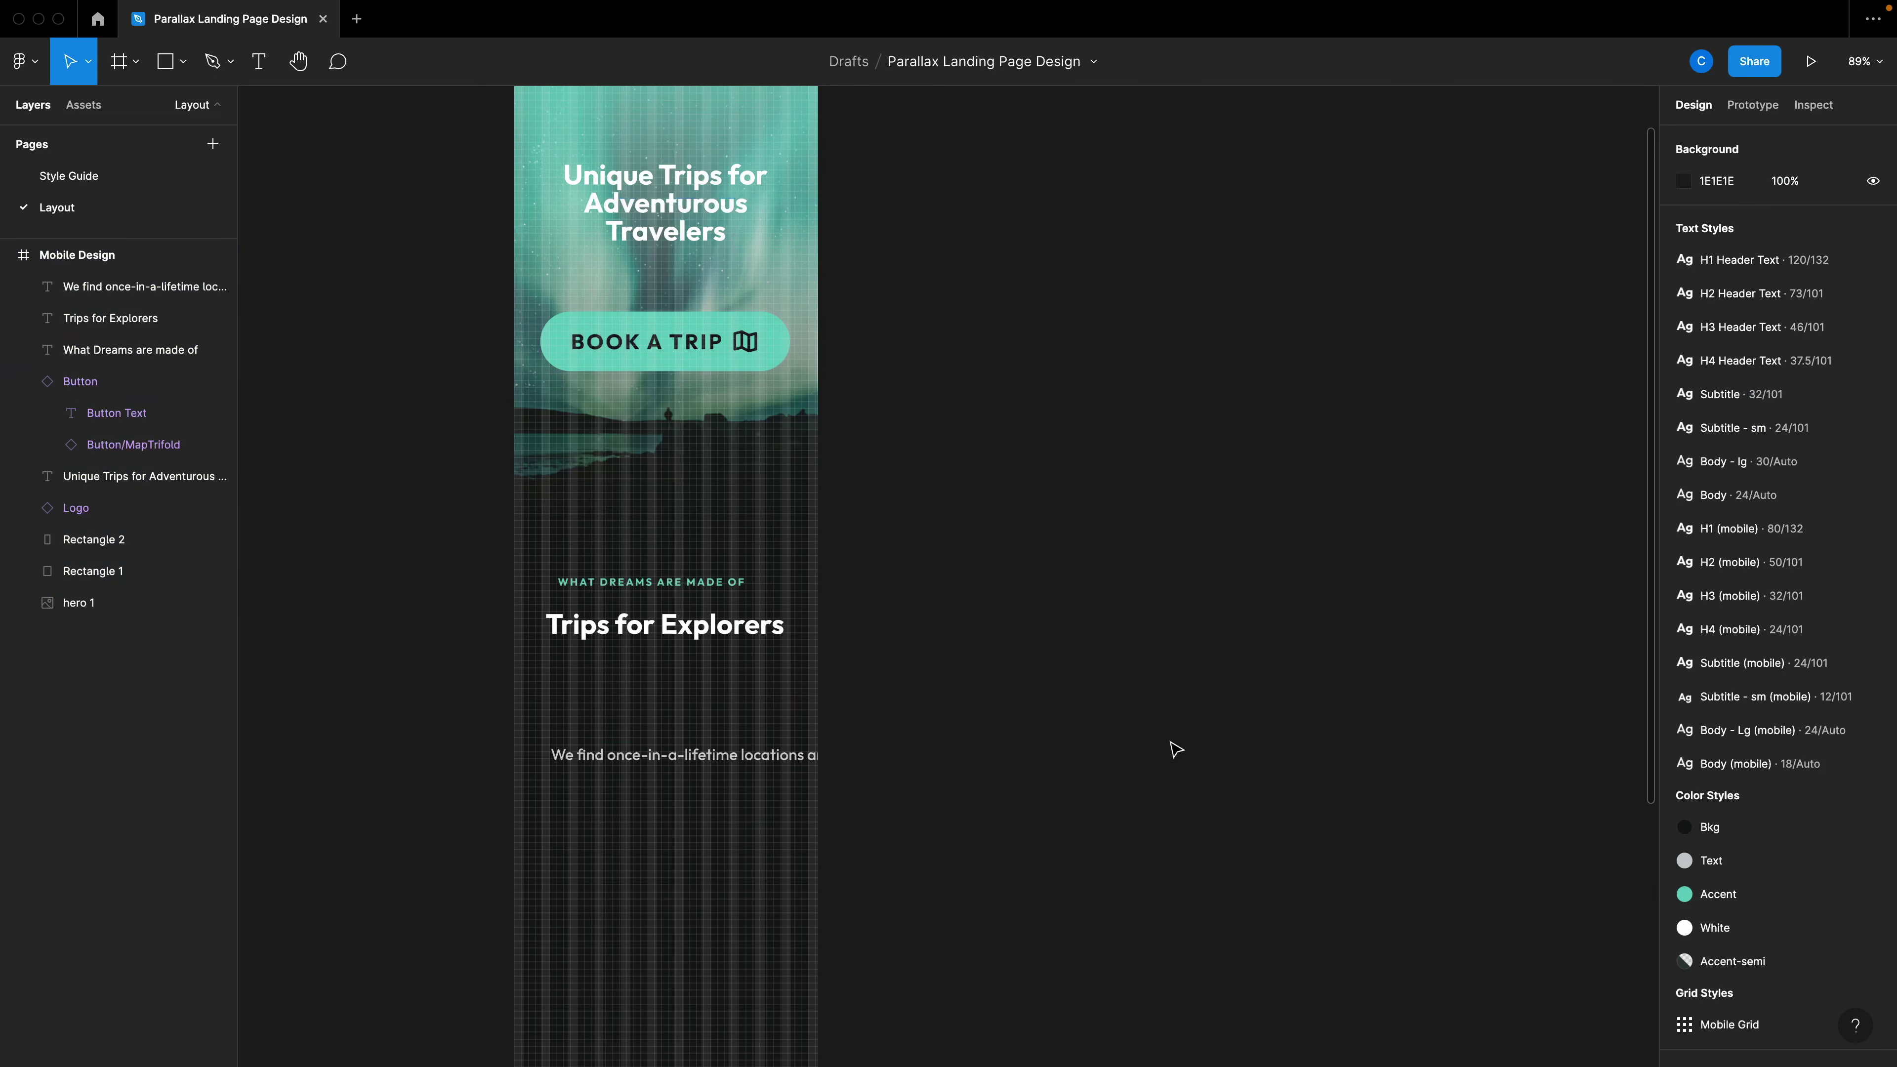
pyautogui.press('super+a')
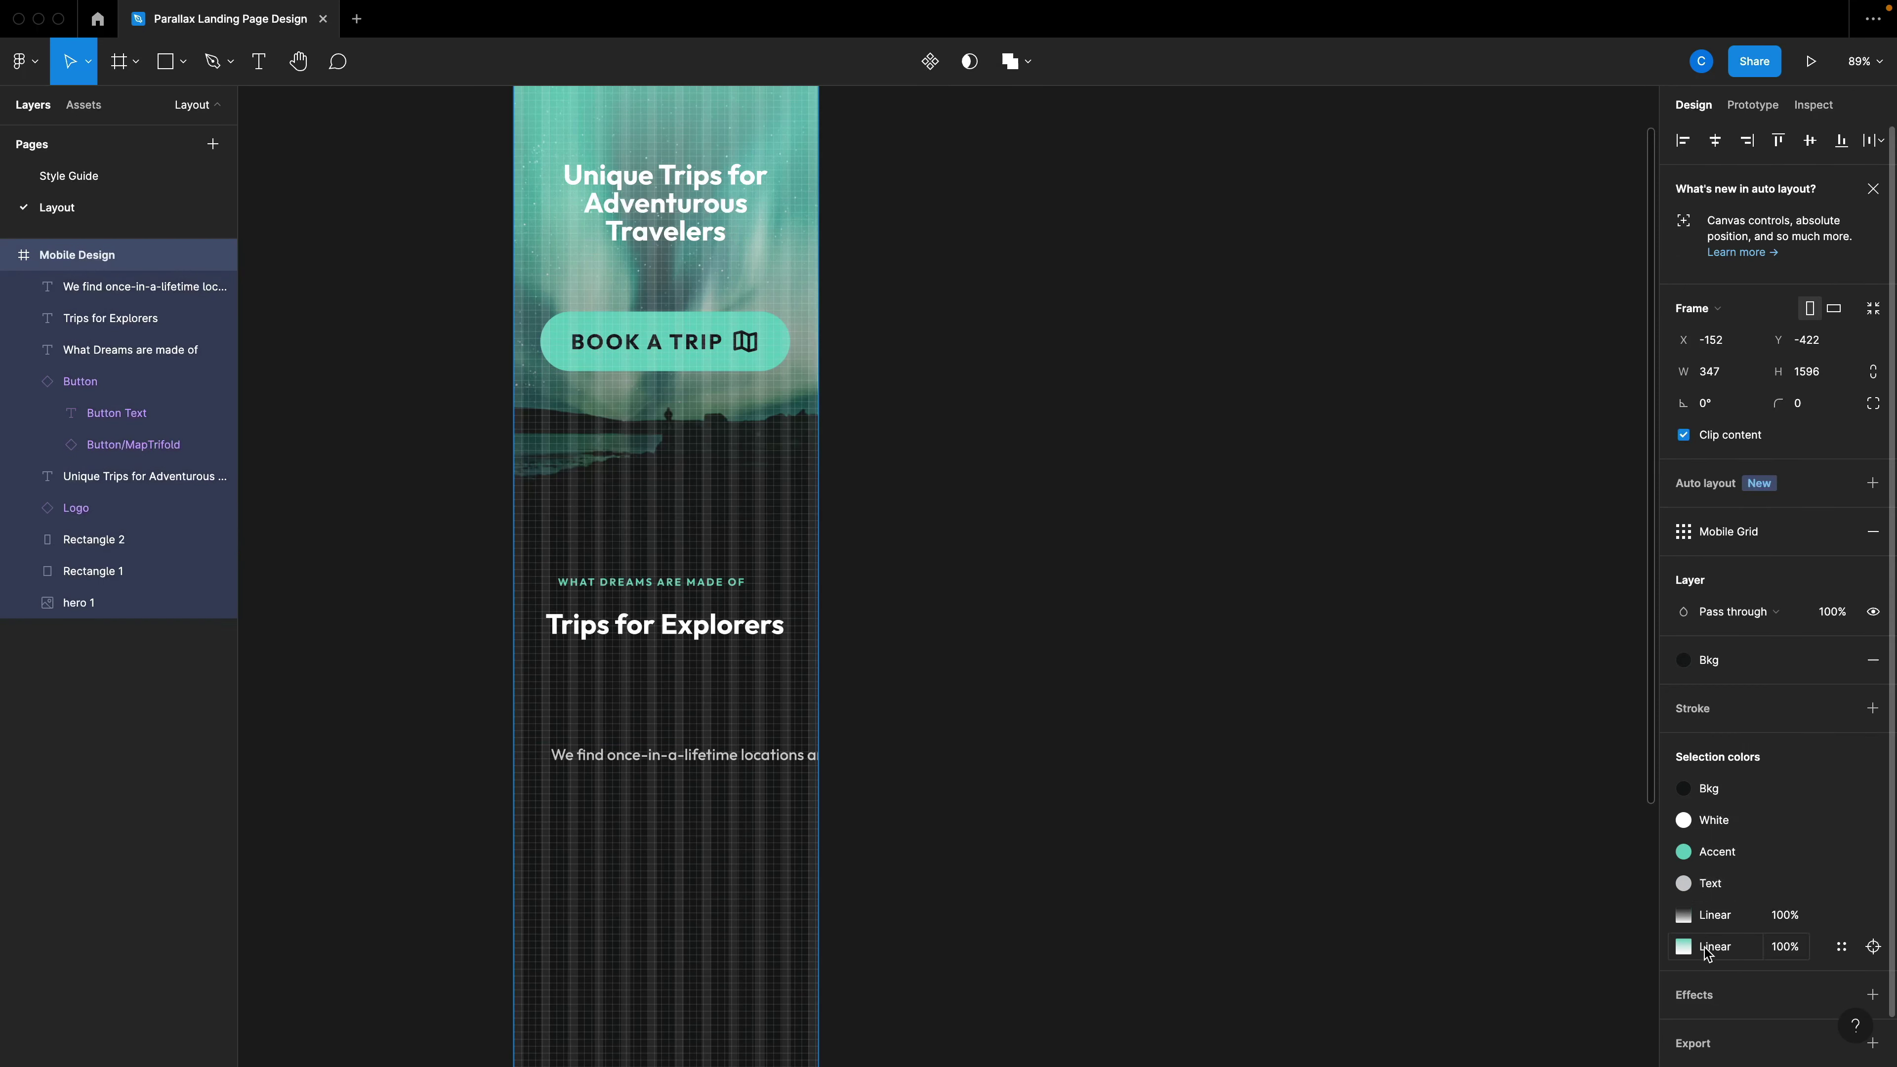
# Lock the two gradient overlays, Rectangle 1 and Rectangle 2, over the hero image.
pyautogui.click(739, 552)
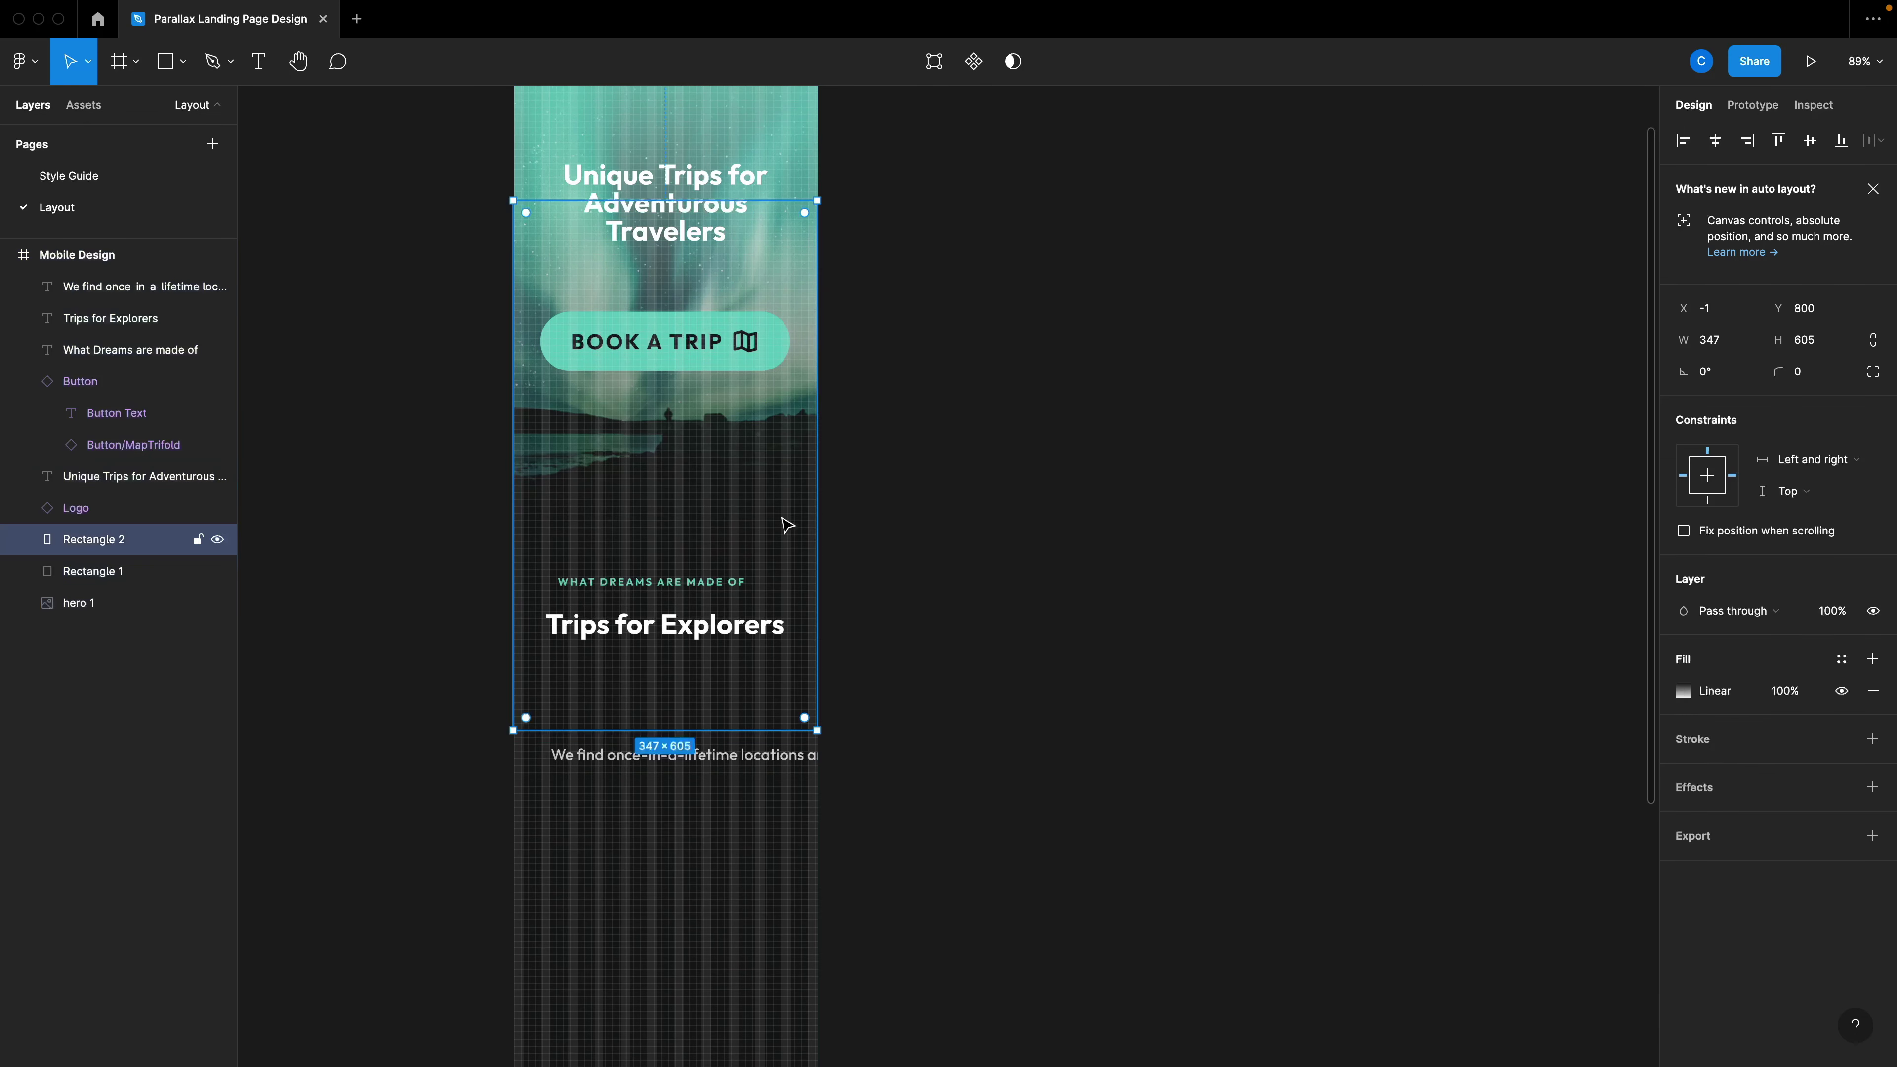
pyautogui.scroll(1, 737, 310)
pyautogui.scroll(3, 737, 311)
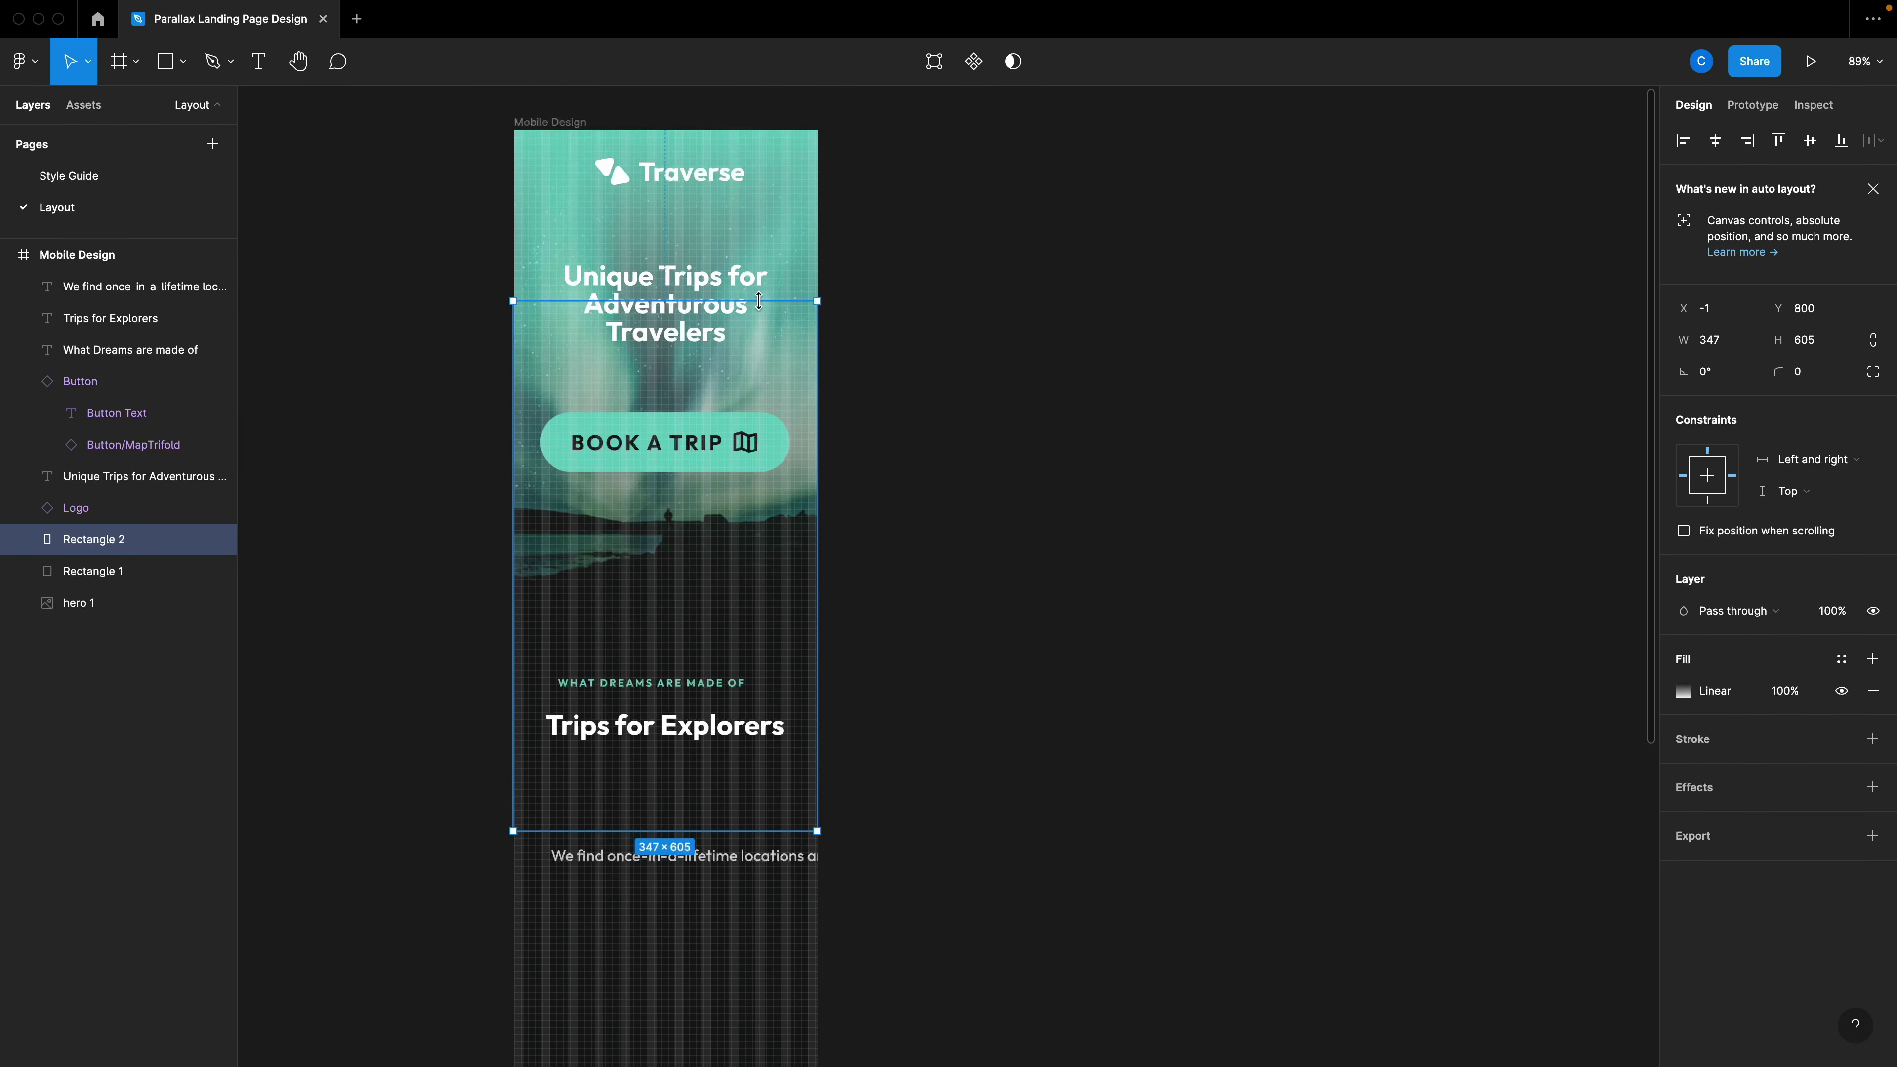
pyautogui.keyDown('shift'); pyautogui.click(795, 223); pyautogui.keyUp('shift')
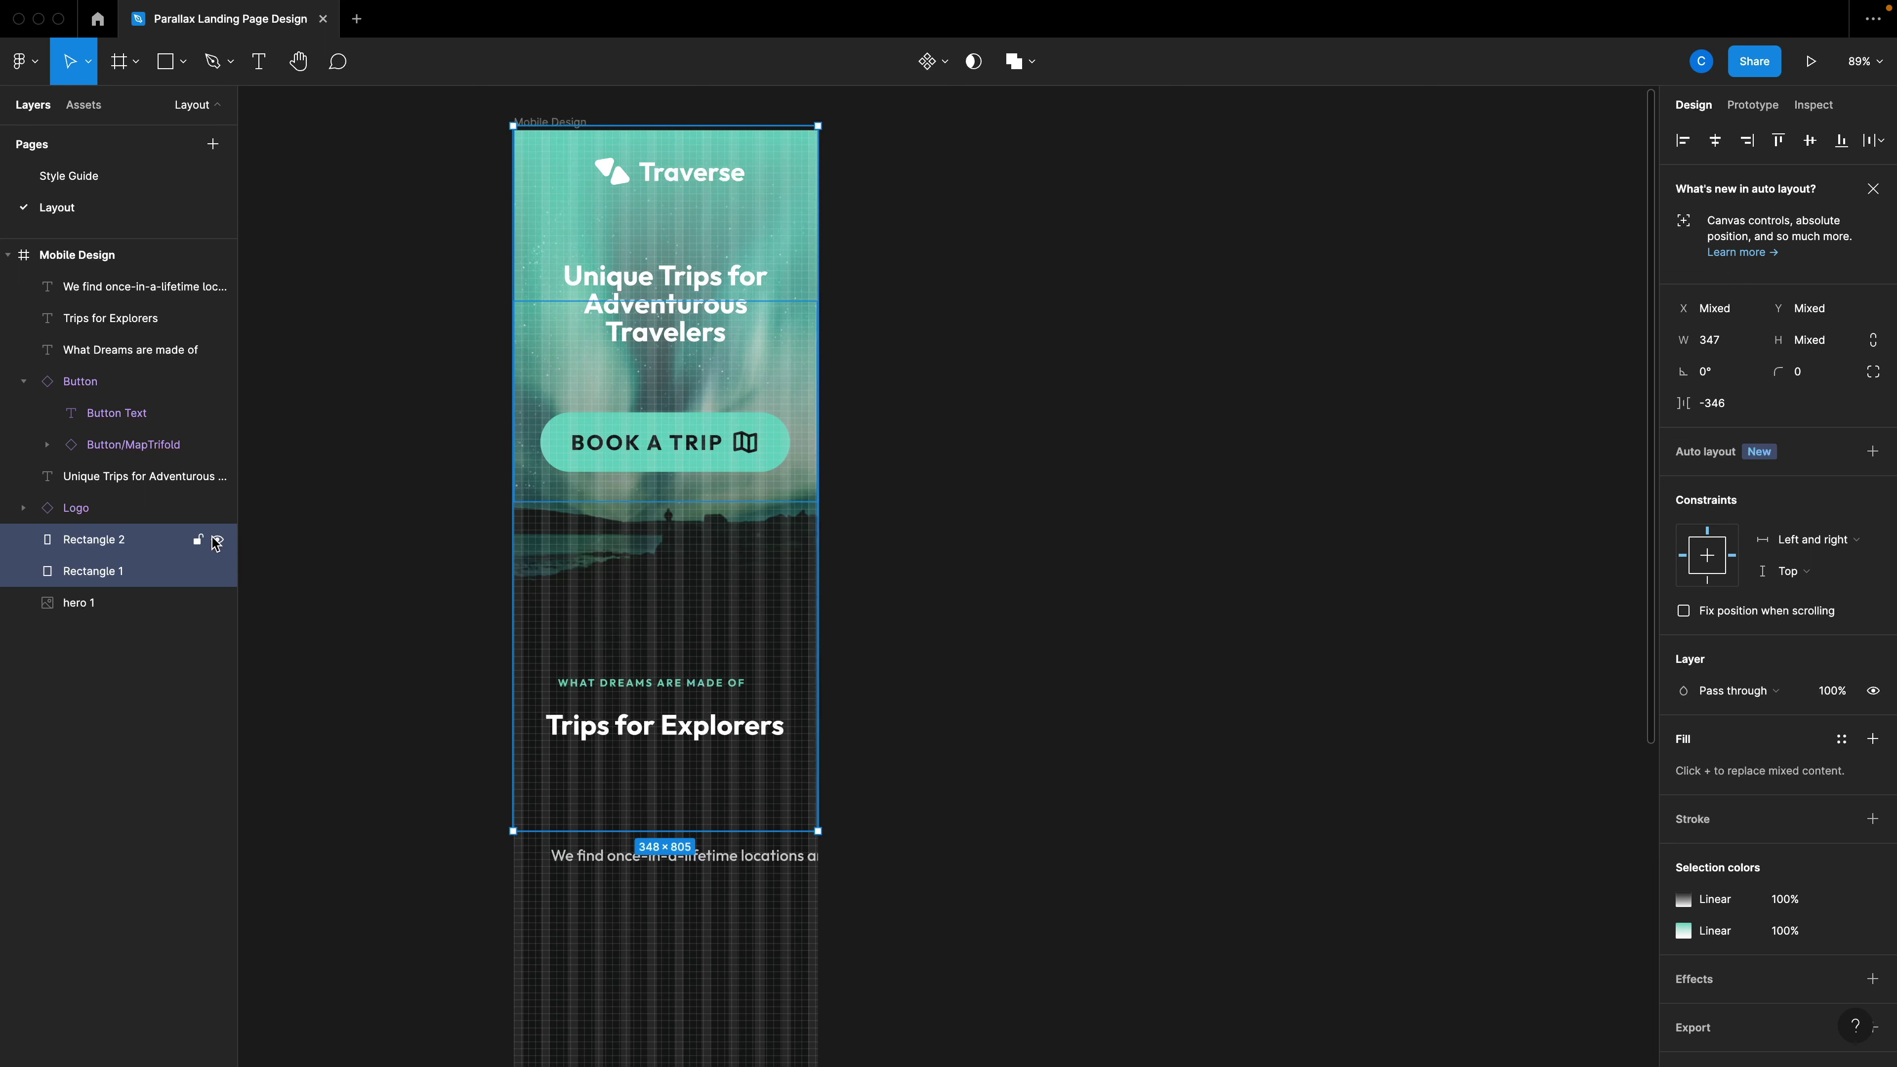
pyautogui.click(198, 539)
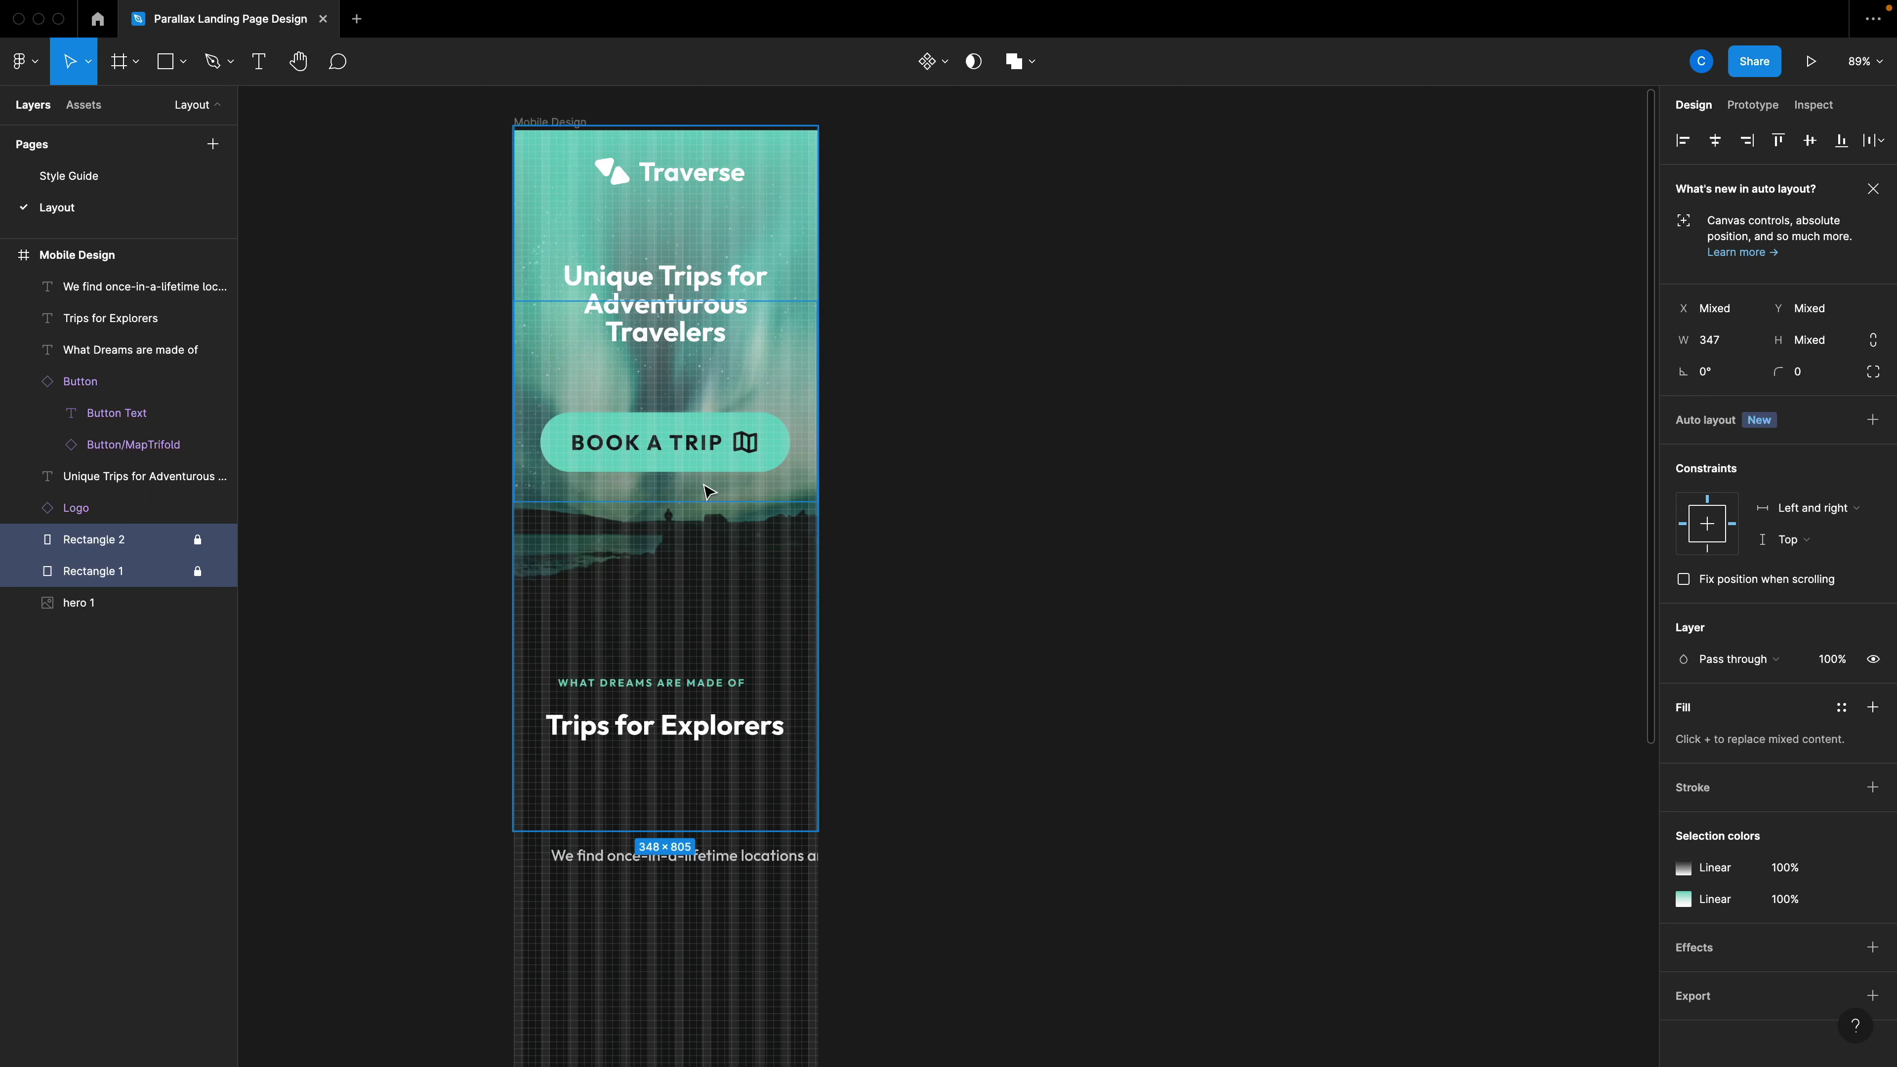
# Reposition the hero 1 image to X -108, Y 18 and lock its layer.
pyautogui.moveTo(769, 654); pyautogui.dragTo(686, 624)
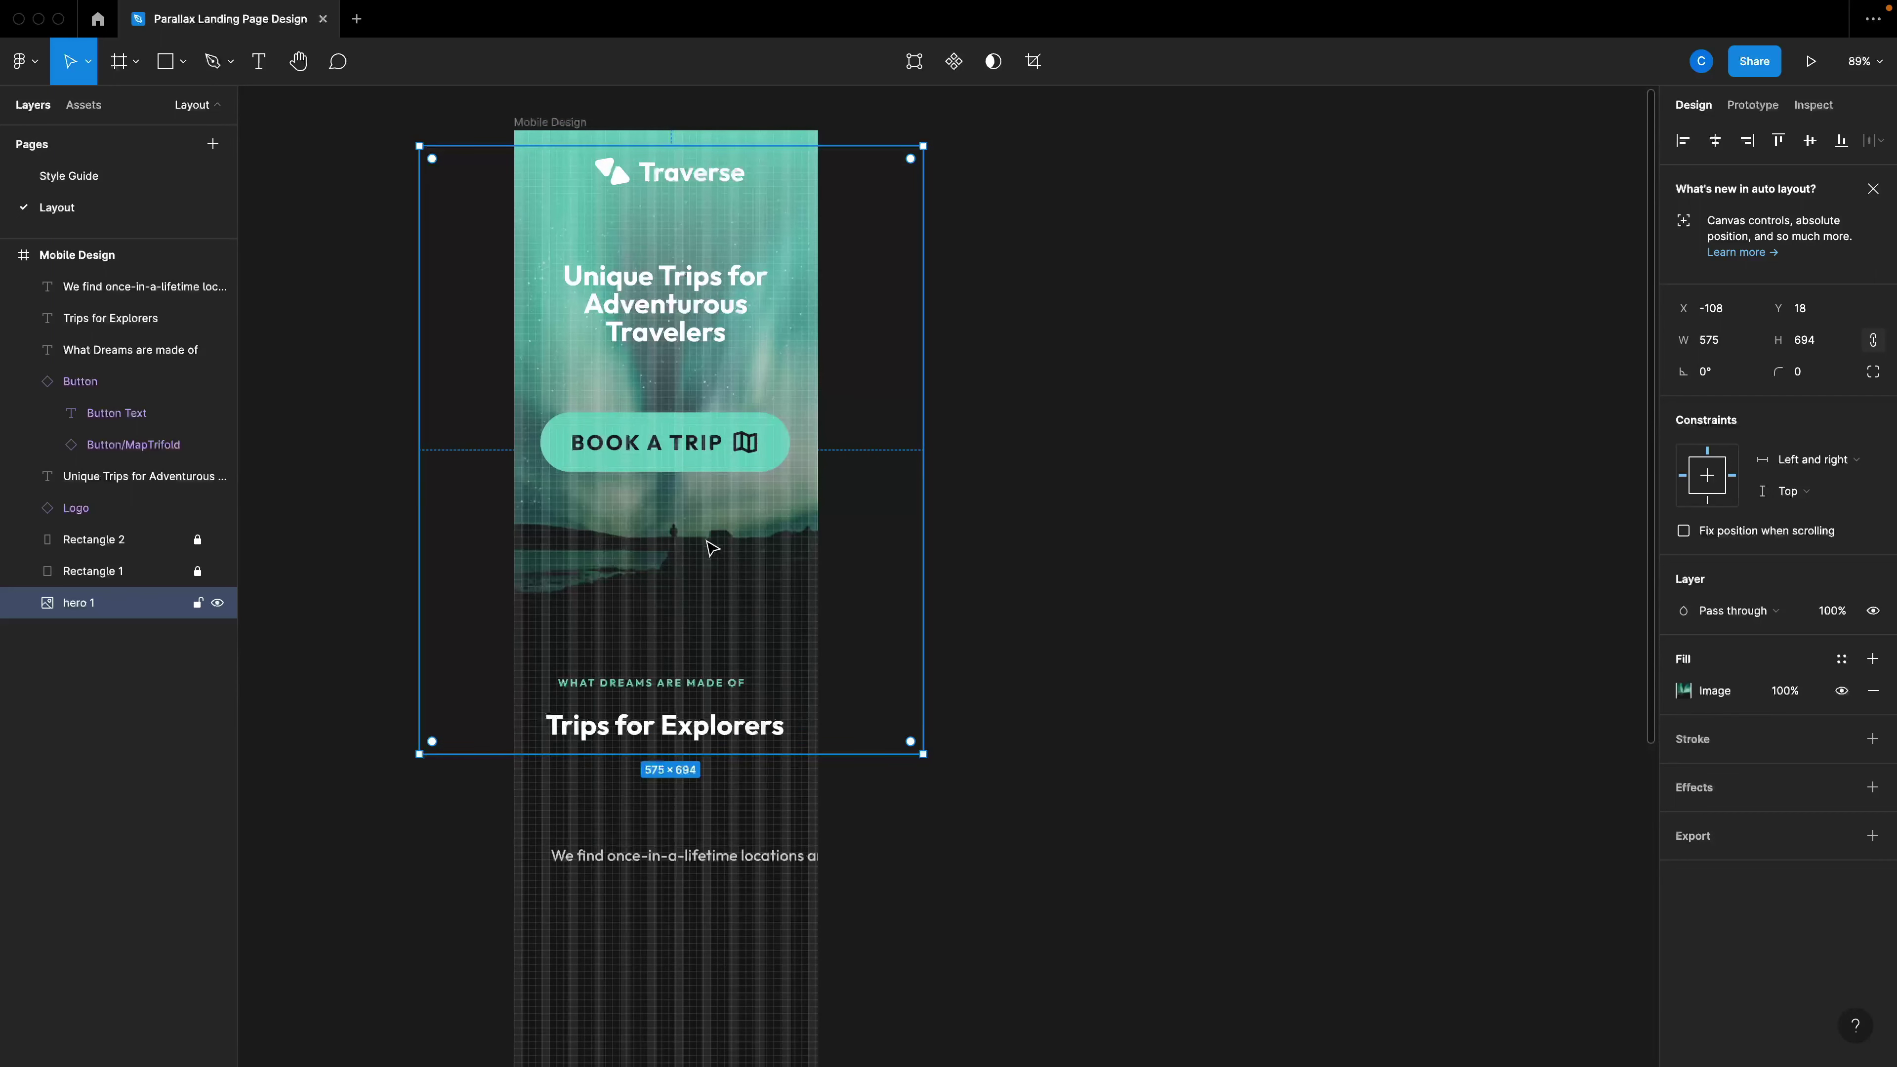
pyautogui.click(201, 611)
pyautogui.click(428, 619)
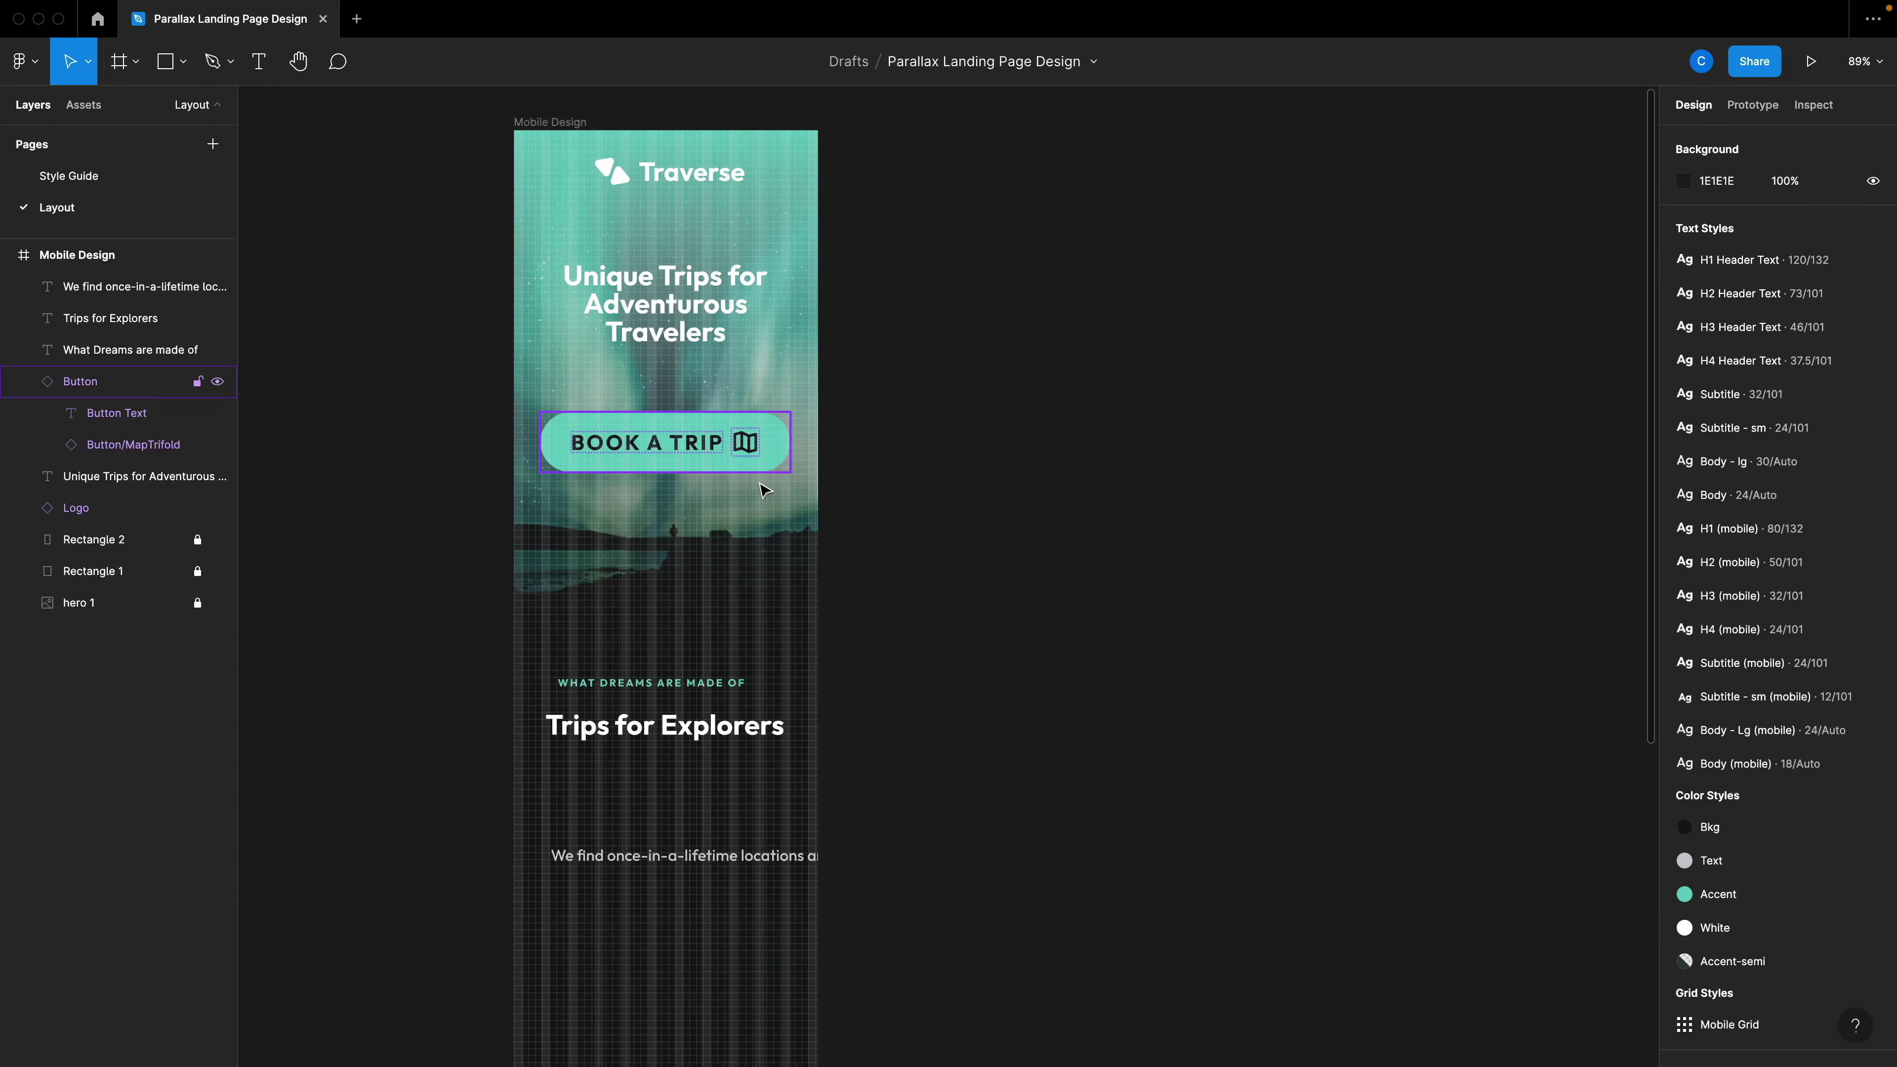
pyautogui.click(147, 607)
pyautogui.click(1117, 766)
# Hide the layout grids on the Mobile Design frame.
pyautogui.hscroll(-8, 1012, 720)
pyautogui.scroll(-1, 1012, 720)
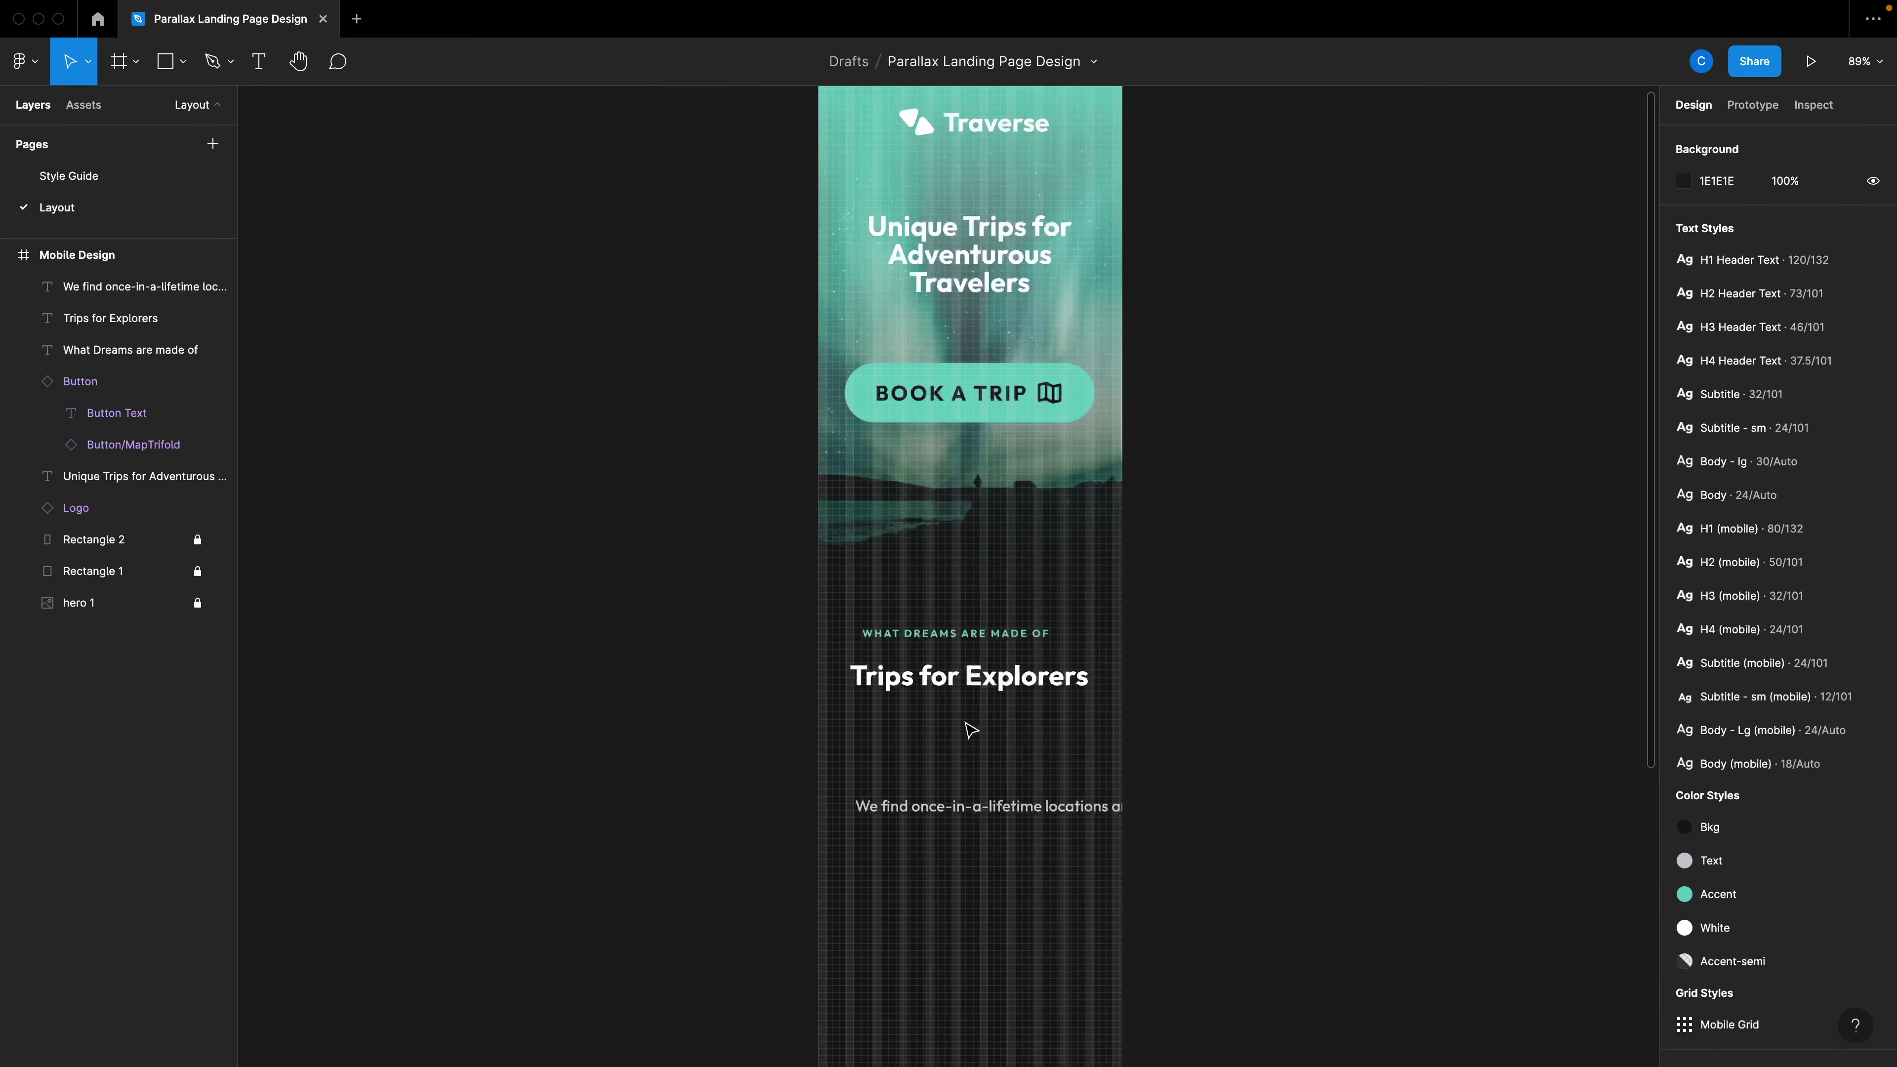
pyautogui.scroll(-1, 1135, 729)
pyautogui.hotkey('ctrl', 'g')
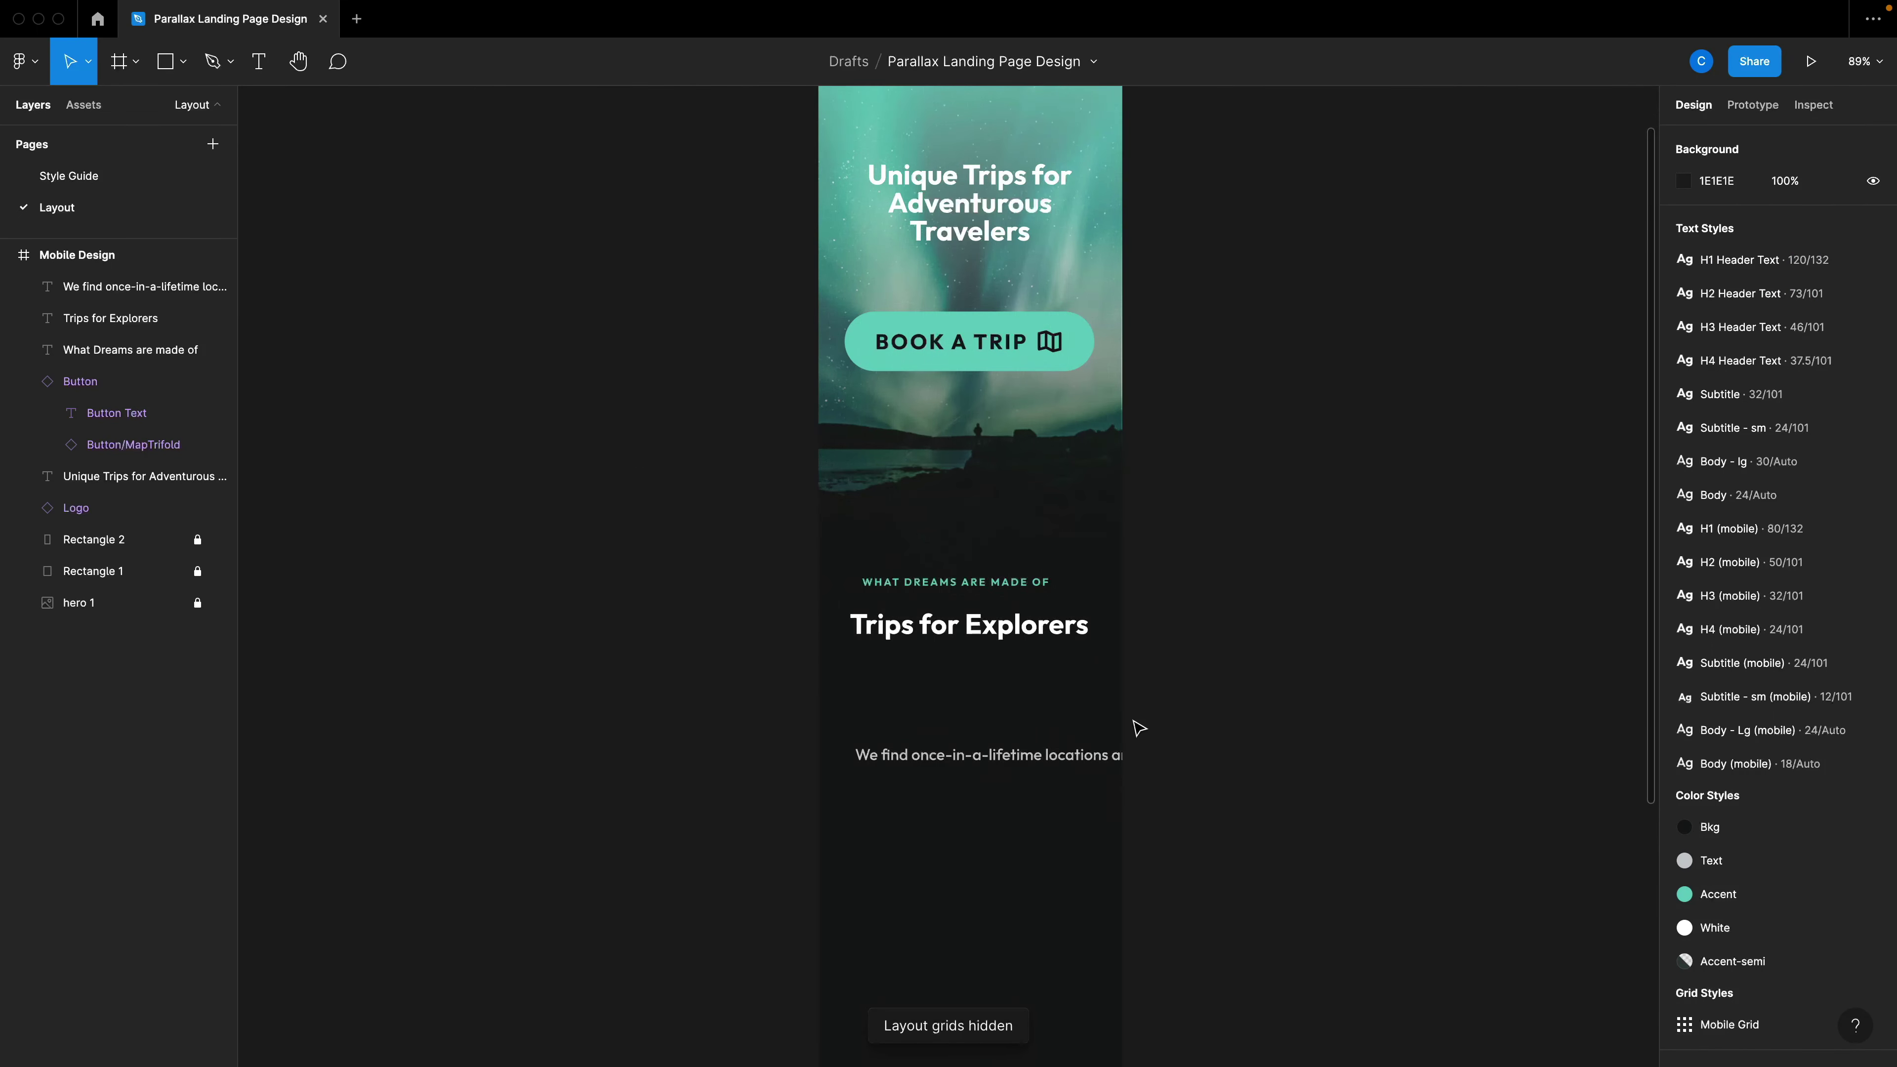
# Combine "What Dreams are made of" and "Trips for Explorers" into one auto layout frame.
pyautogui.scroll(-1, 1131, 729)
pyautogui.scroll(3, 1043, 591)
pyautogui.click(1042, 566)
pyautogui.keyDown('shift'); pyautogui.click(965, 515); pyautogui.keyUp('shift')
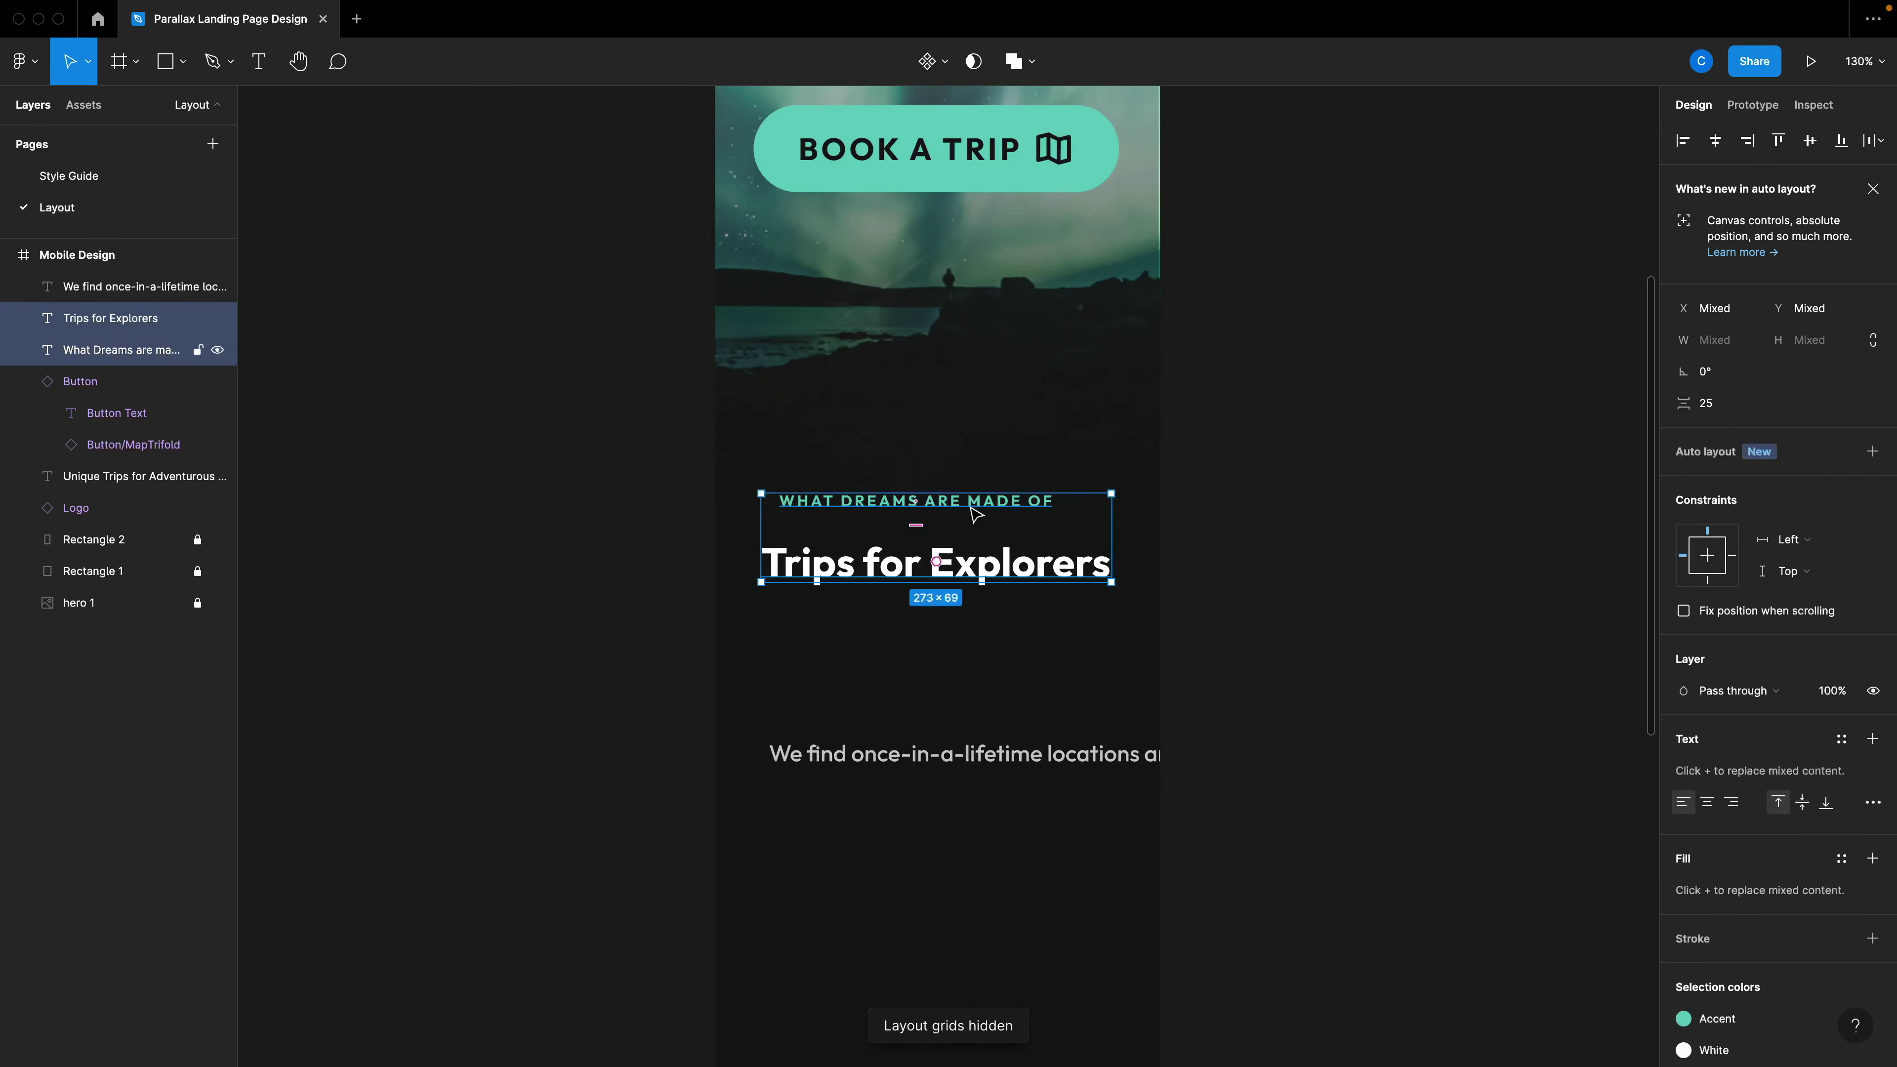
pyautogui.rightClick(972, 516)
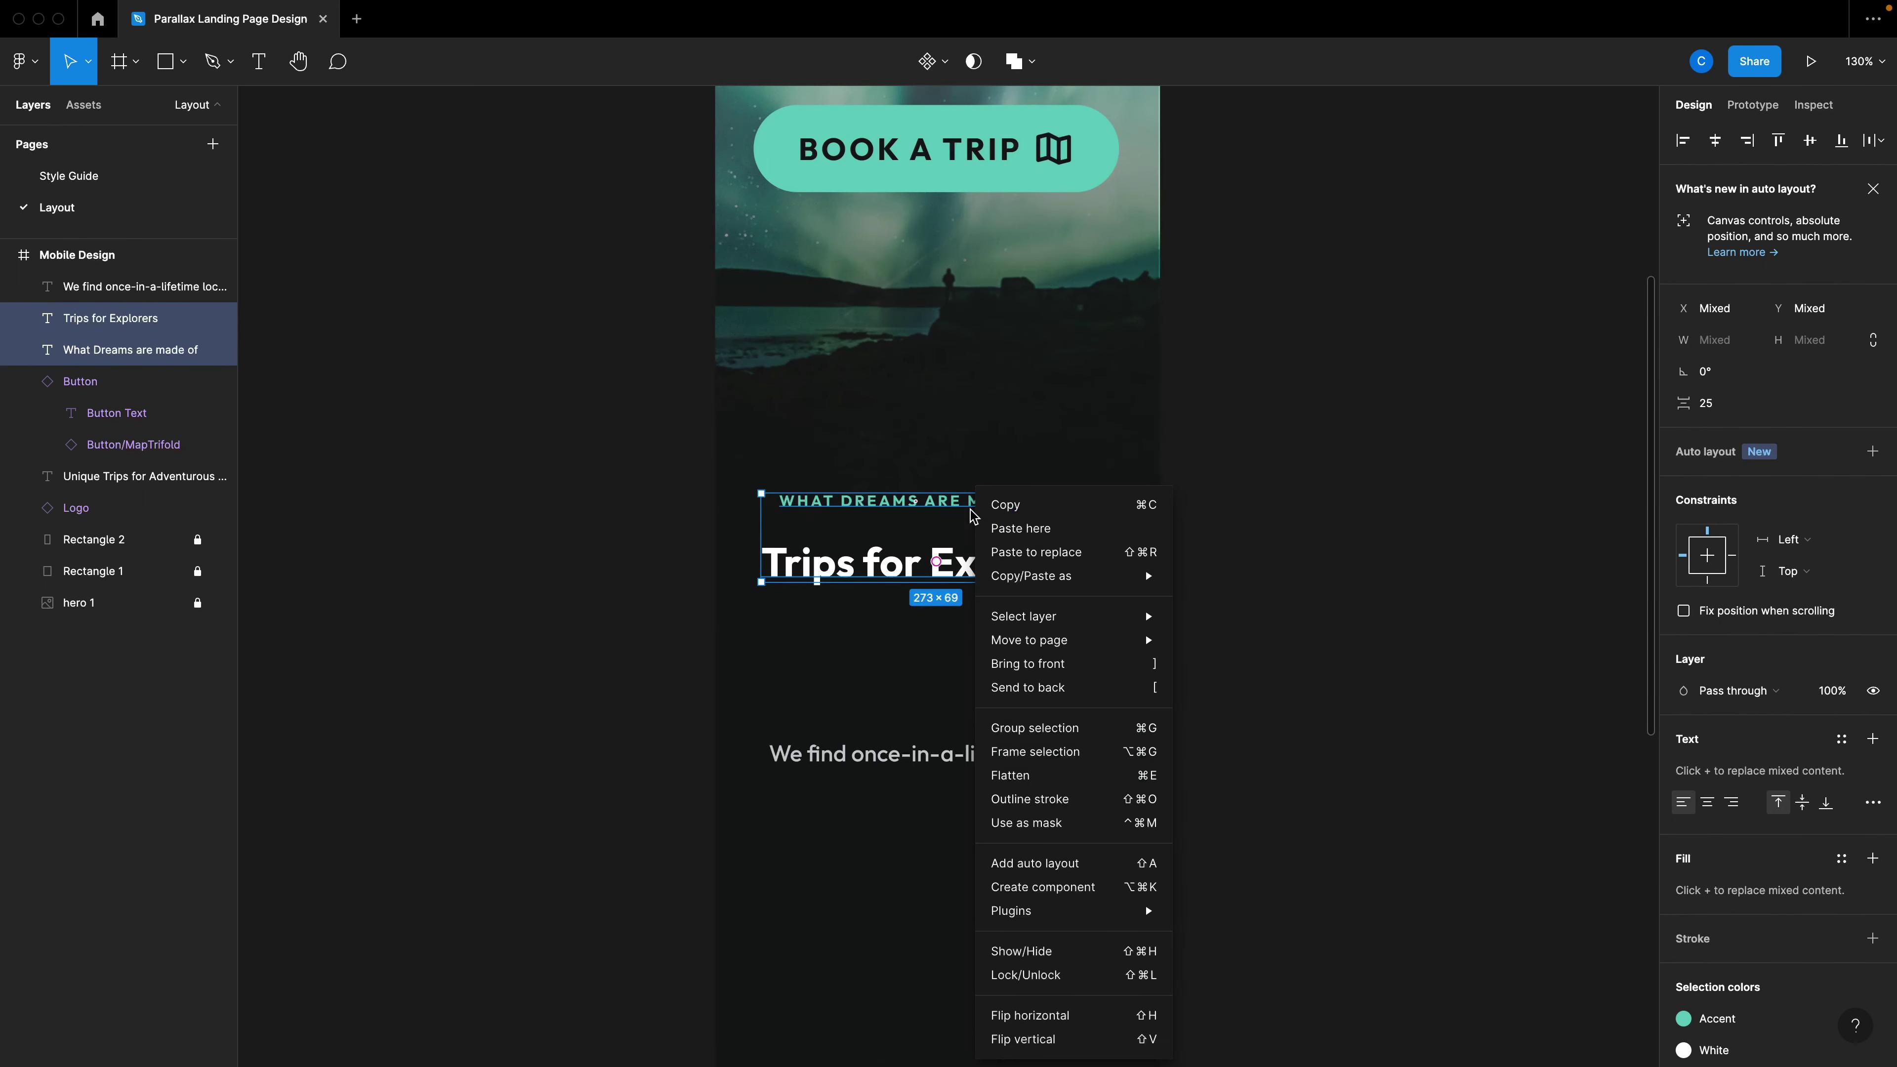
pyautogui.click(1074, 866)
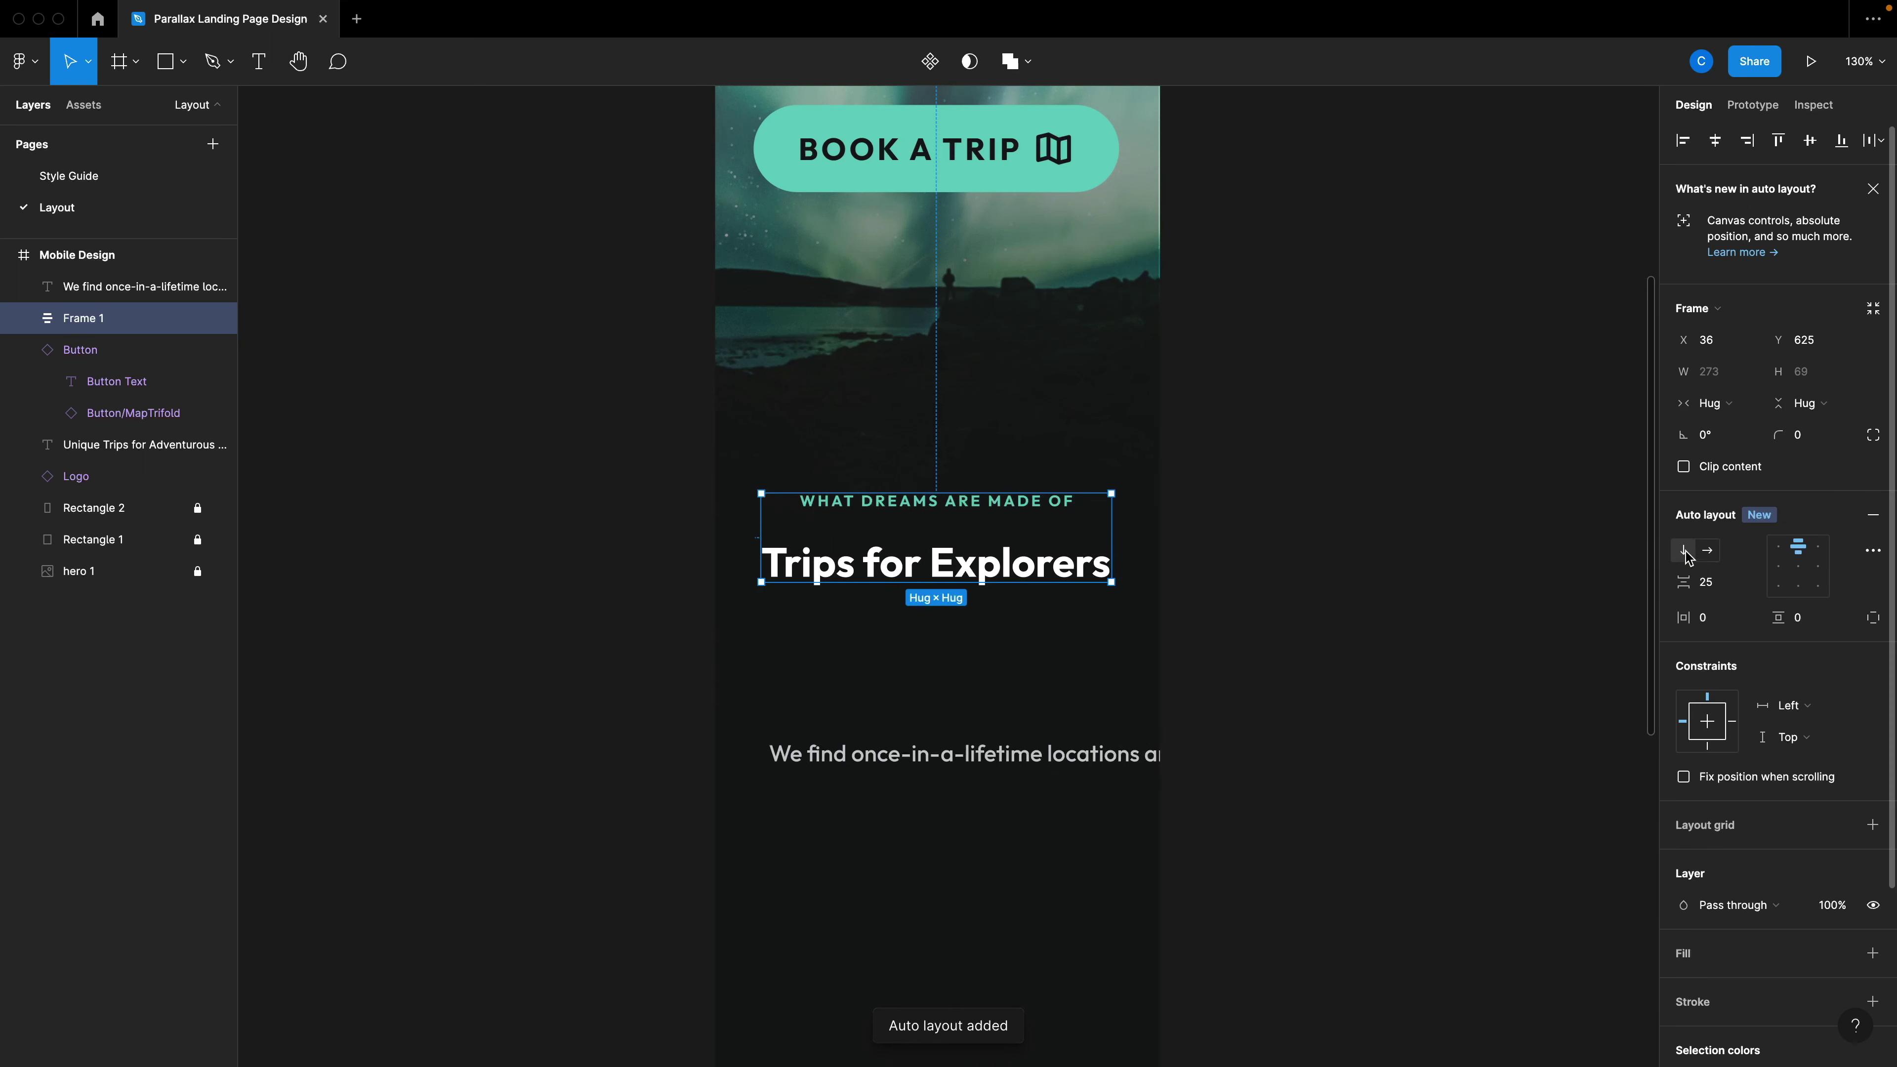
# Set the vertical spacing between the small subtitle and the "Trips for Explorers" heading to 5.
pyautogui.click(1697, 583)
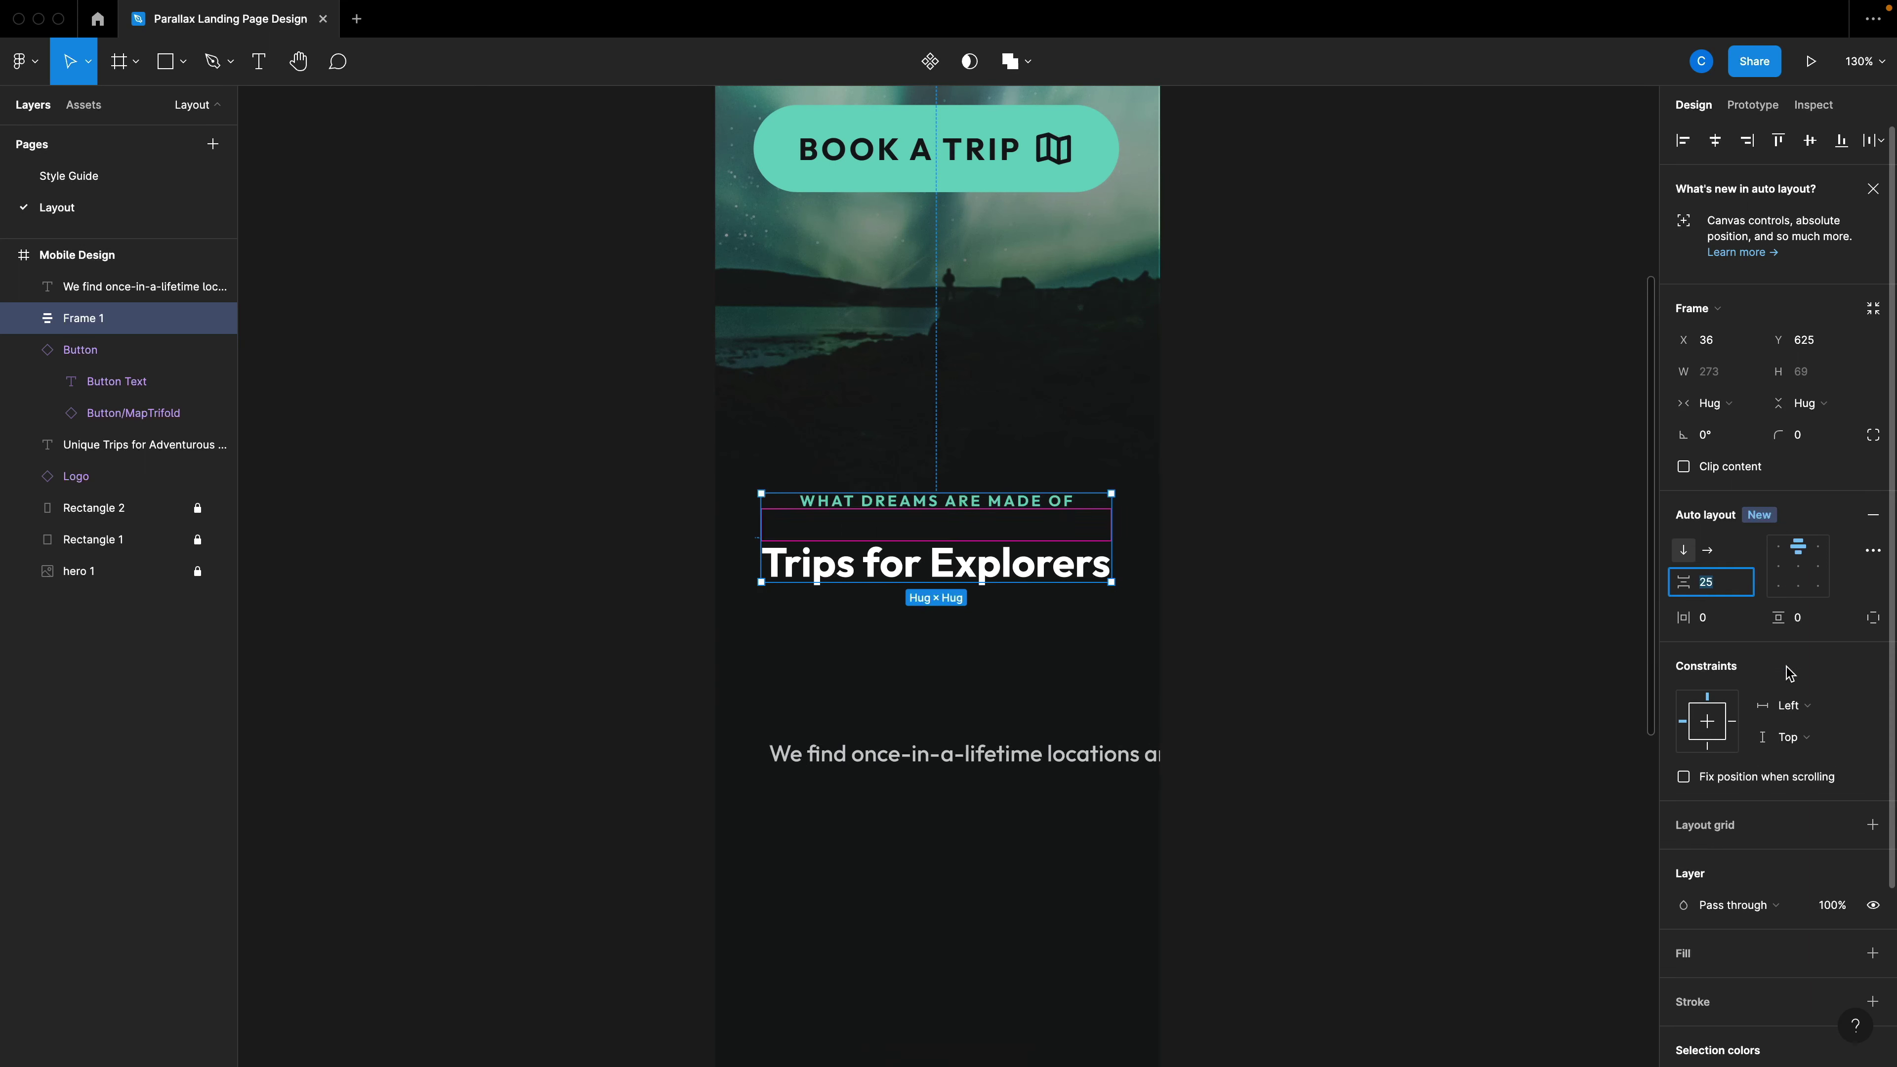
pyautogui.write('5')
pyautogui.press('Return')
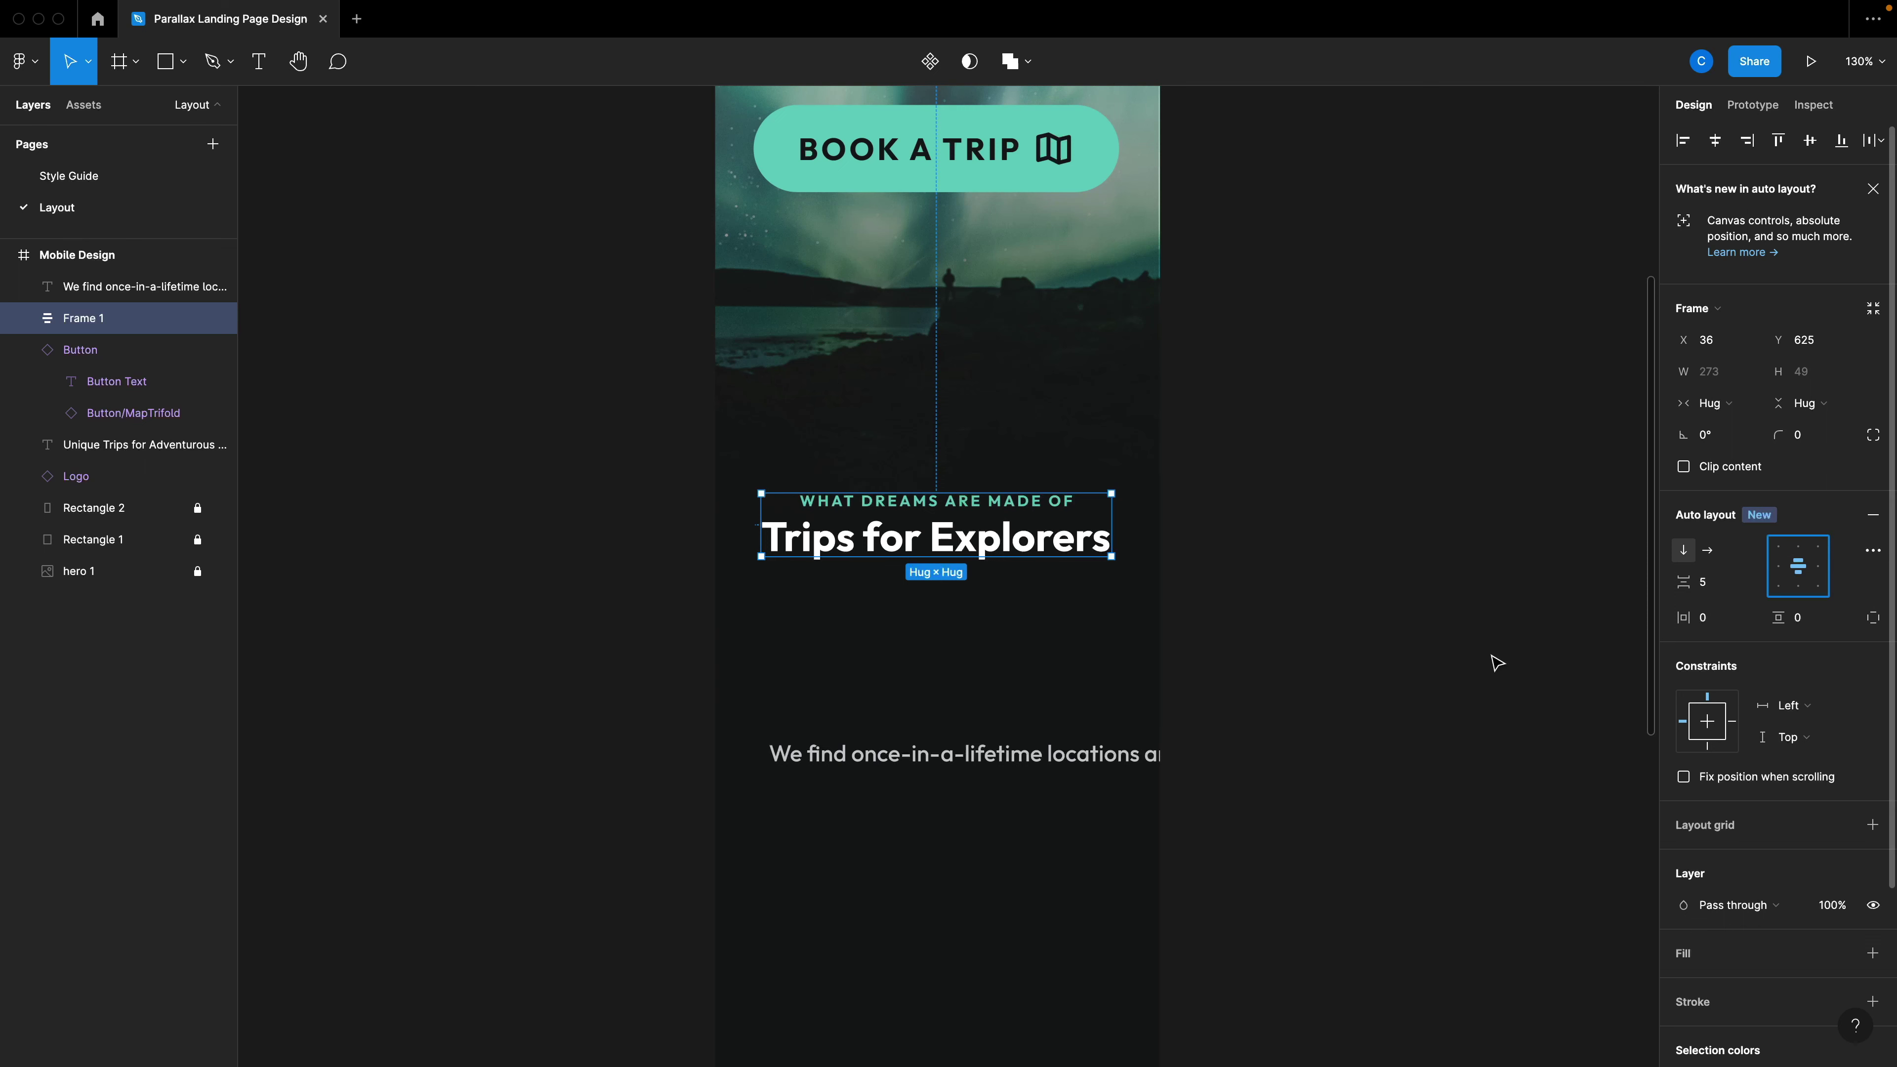
# Move the "We find once-in-a-lifetime" paragraph up beneath the "Trips for Explorers" heading, at about X 30, Y 700.
pyautogui.moveTo(1272, 751); pyautogui.dragTo(970, 607)
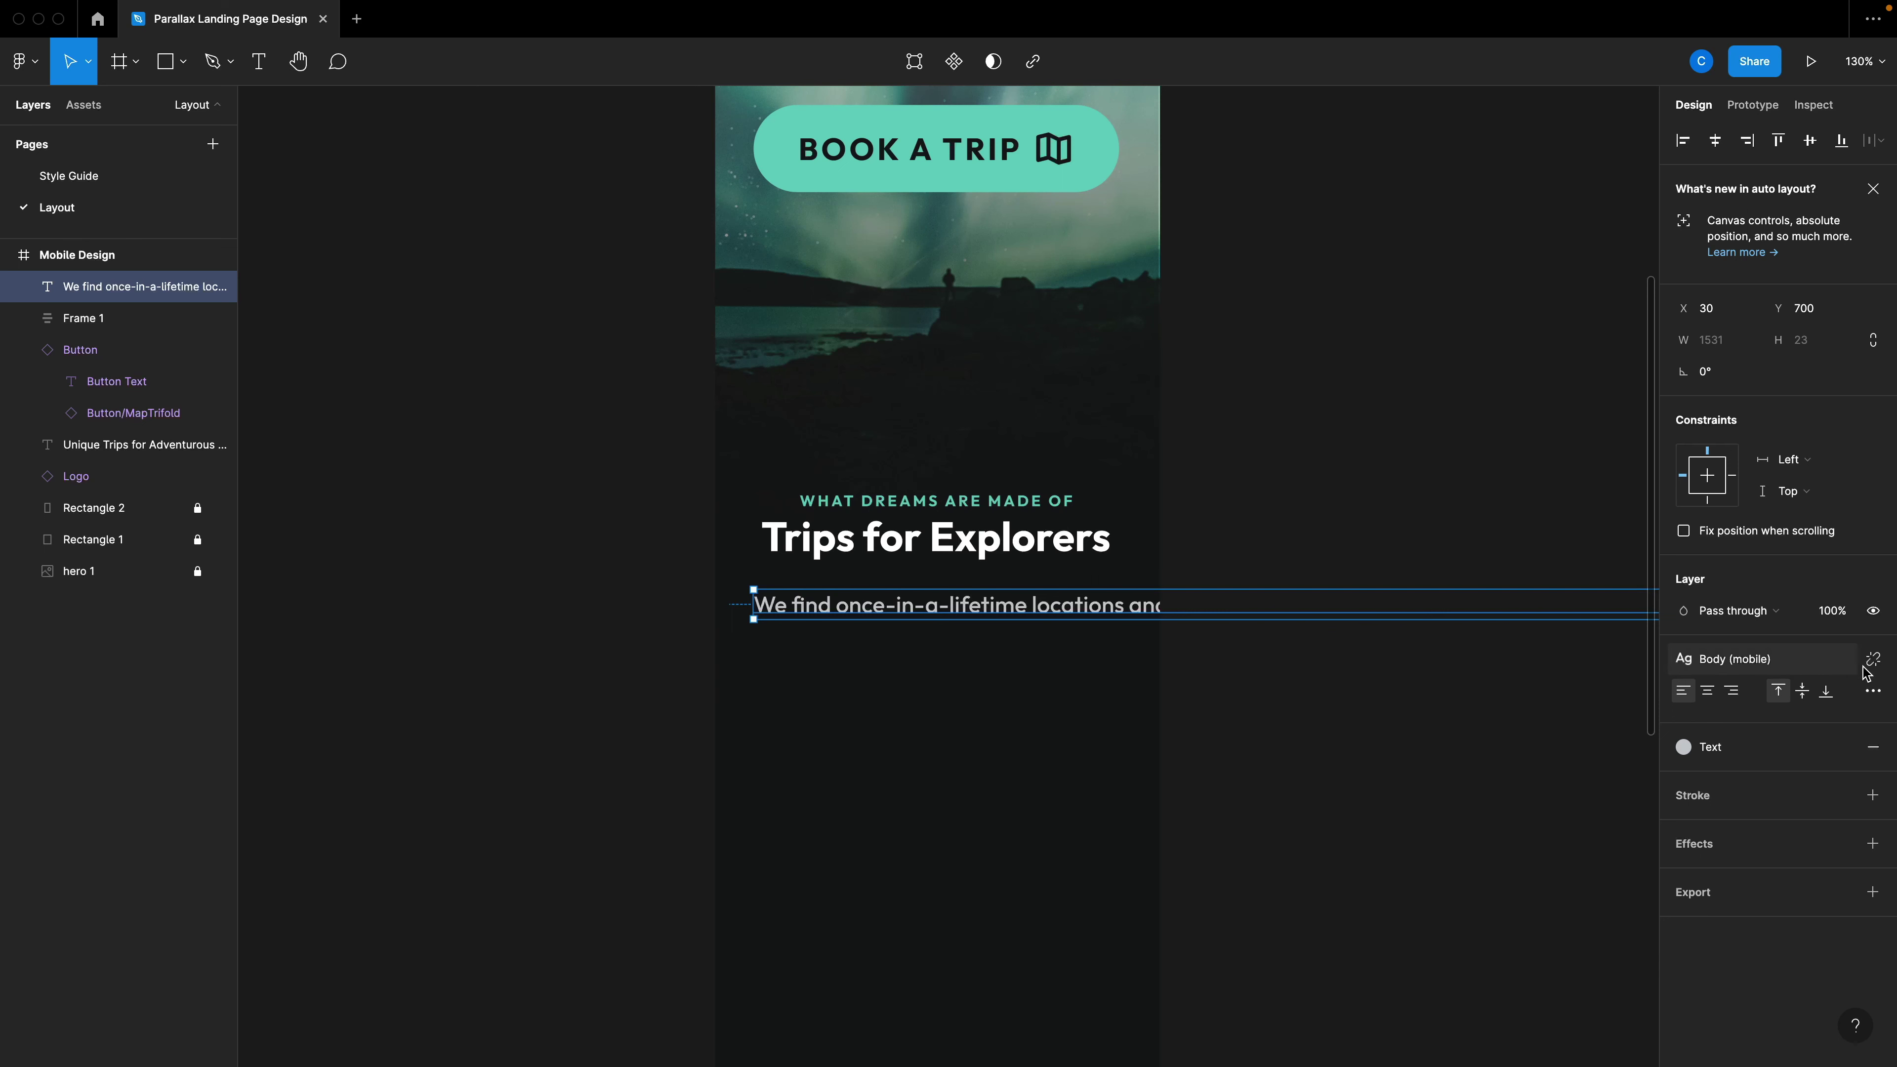
pyautogui.click(1871, 691)
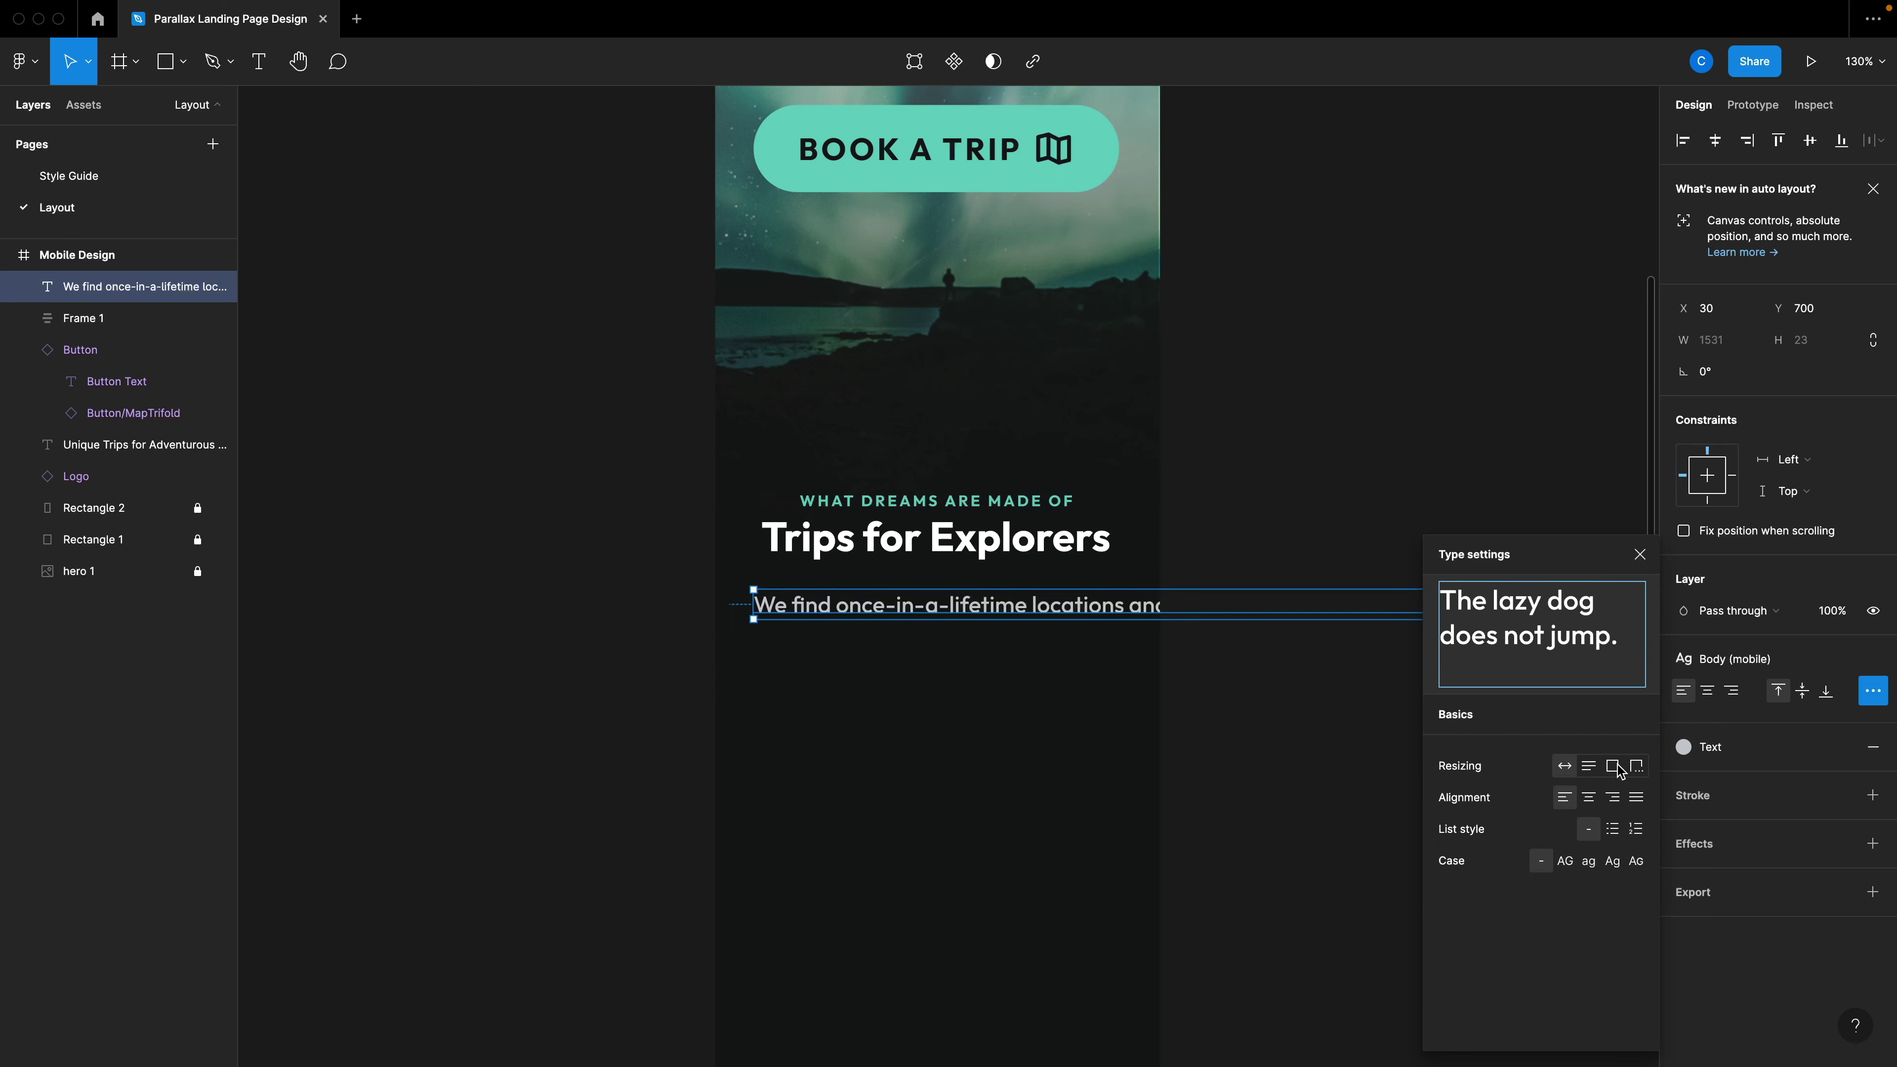
pyautogui.click(1255, 744)
pyautogui.scroll(-4, 1253, 743)
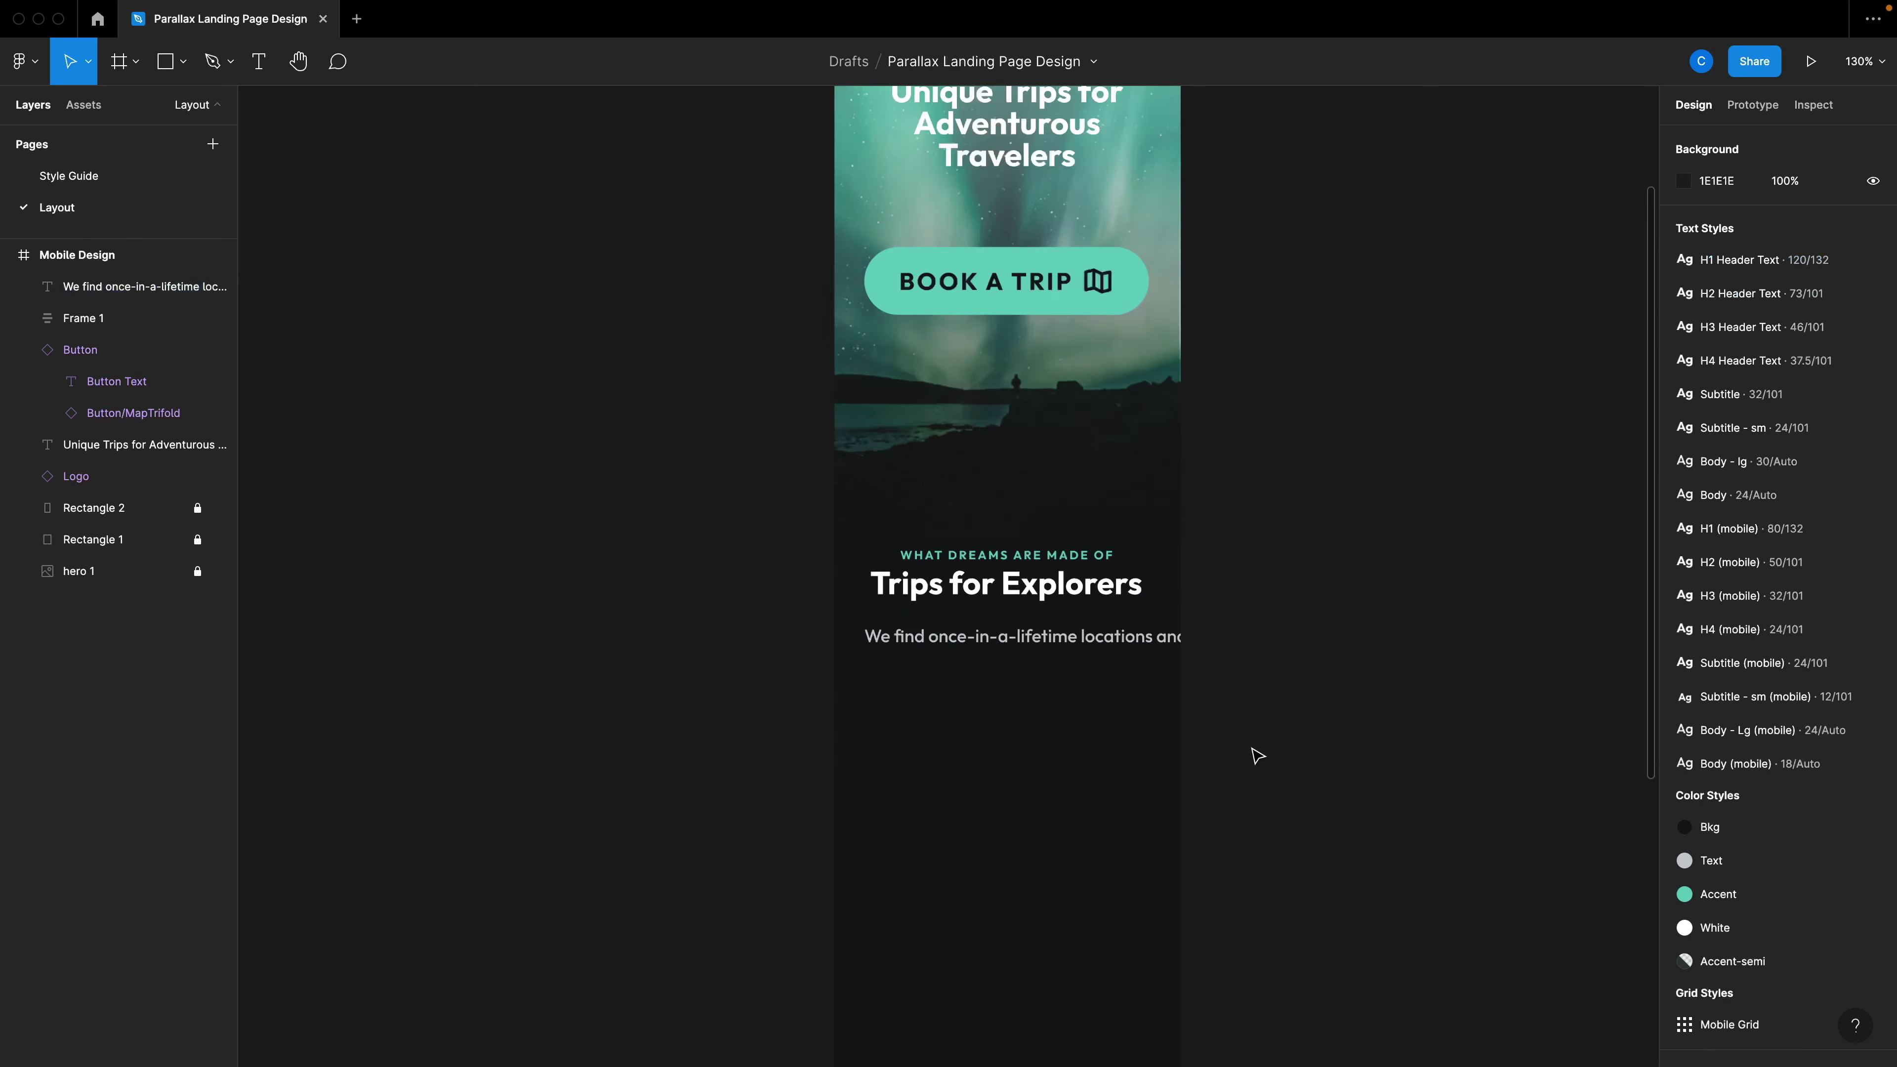
# Resize the paragraph into a multi-line text box of about 301 × 121 and center-align its text.
pyautogui.click(1167, 659)
pyautogui.moveTo(927, 661); pyautogui.dragTo(1041, 729)
pyautogui.hotkey('ctrl', 'z')
pyautogui.moveTo(910, 662); pyautogui.dragTo(1058, 711)
pyautogui.click(1707, 690)
pyautogui.scroll(5, 1043, 718)
# Show the layout grids, shift the paragraph to X 10 and widen its text box to about 326.
pyautogui.hotkey('ctrl', 'g')
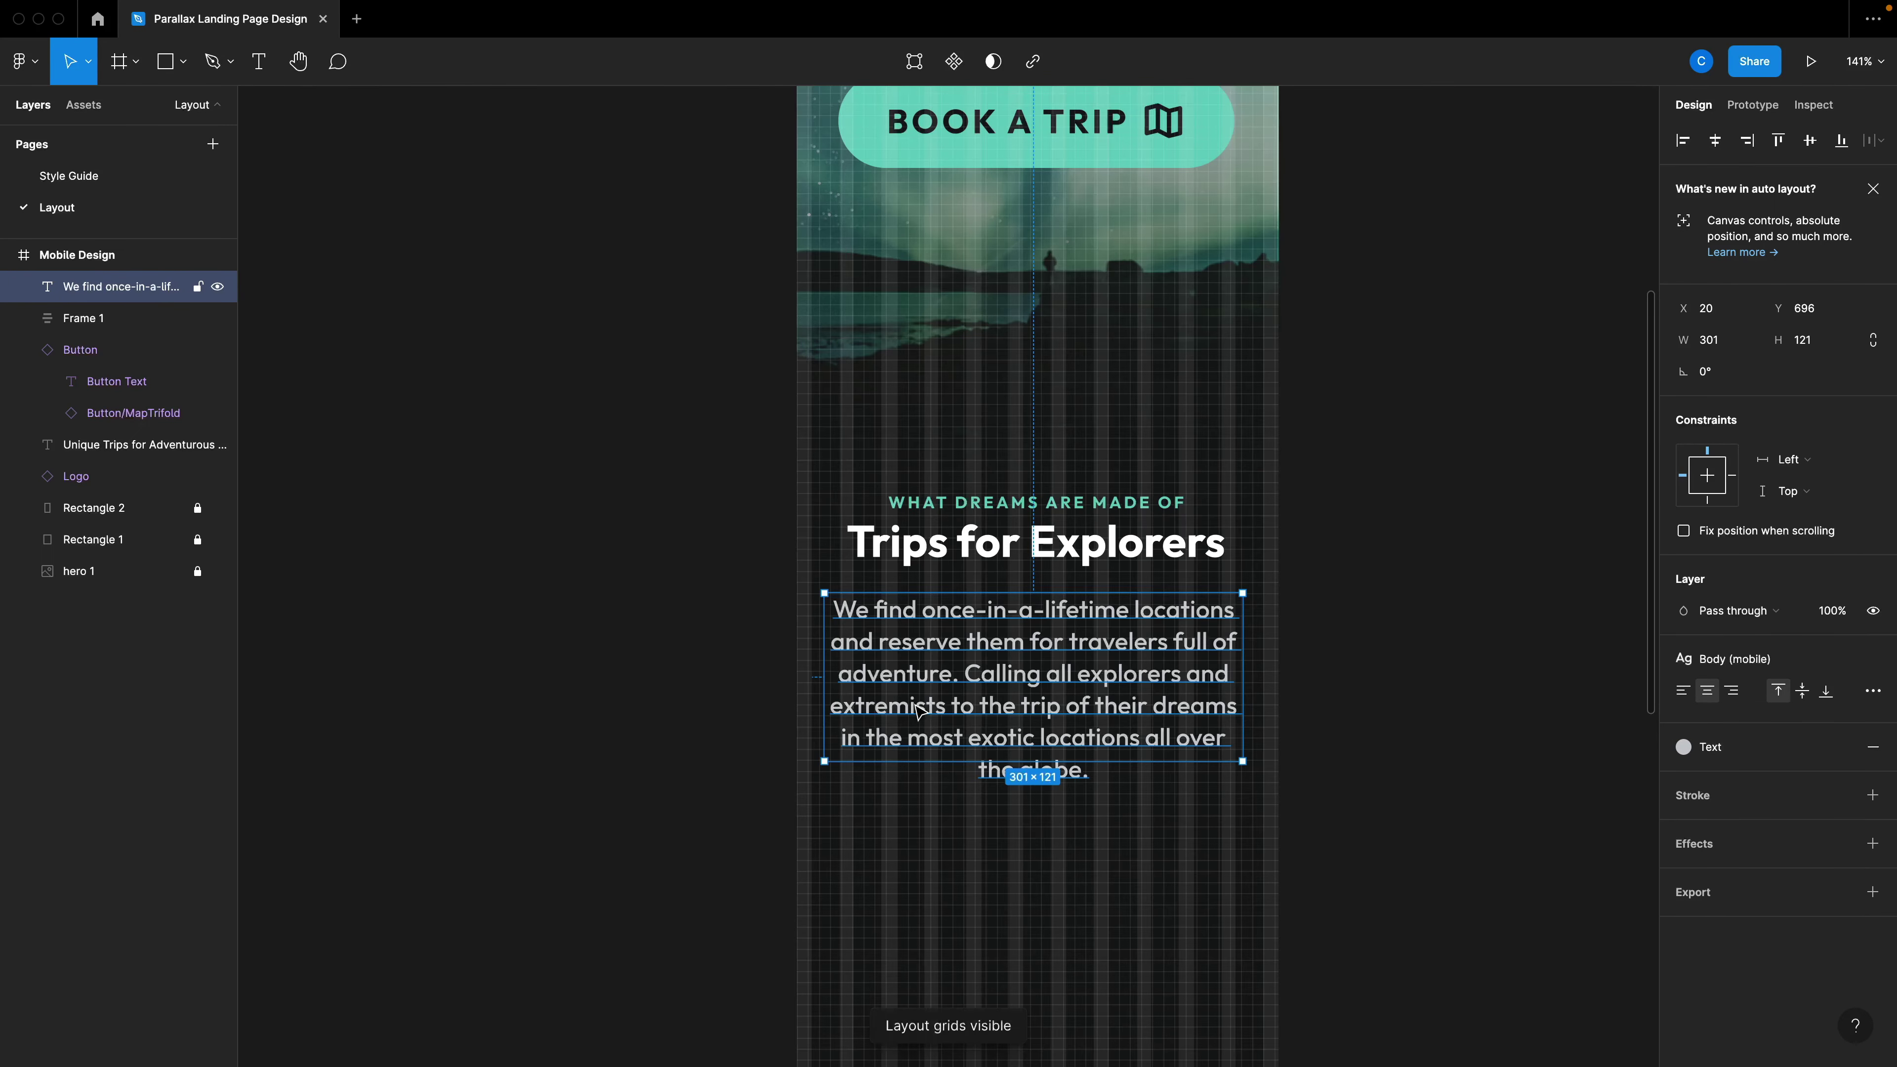
pyautogui.scroll(3, 920, 711)
pyautogui.hotkey('shift', 'Left')
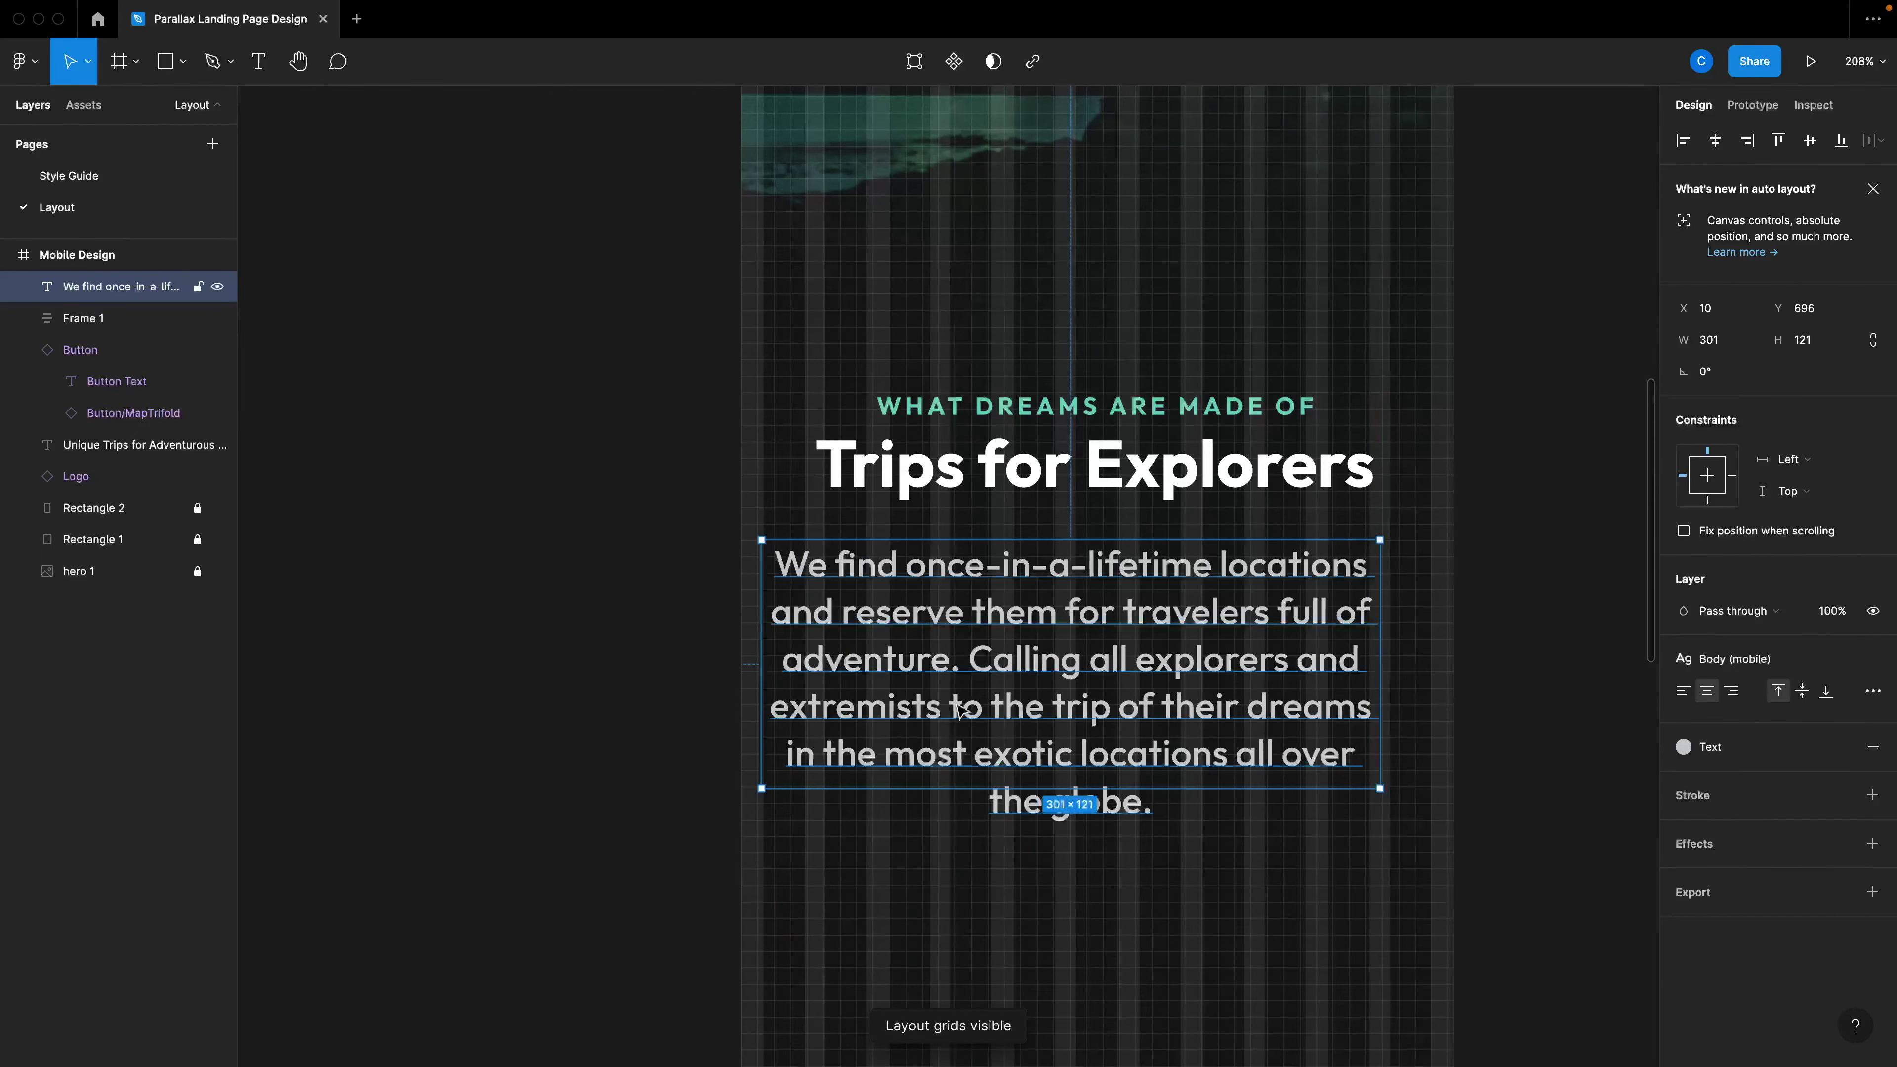
pyautogui.moveTo(1376, 689); pyautogui.dragTo(1419, 687)
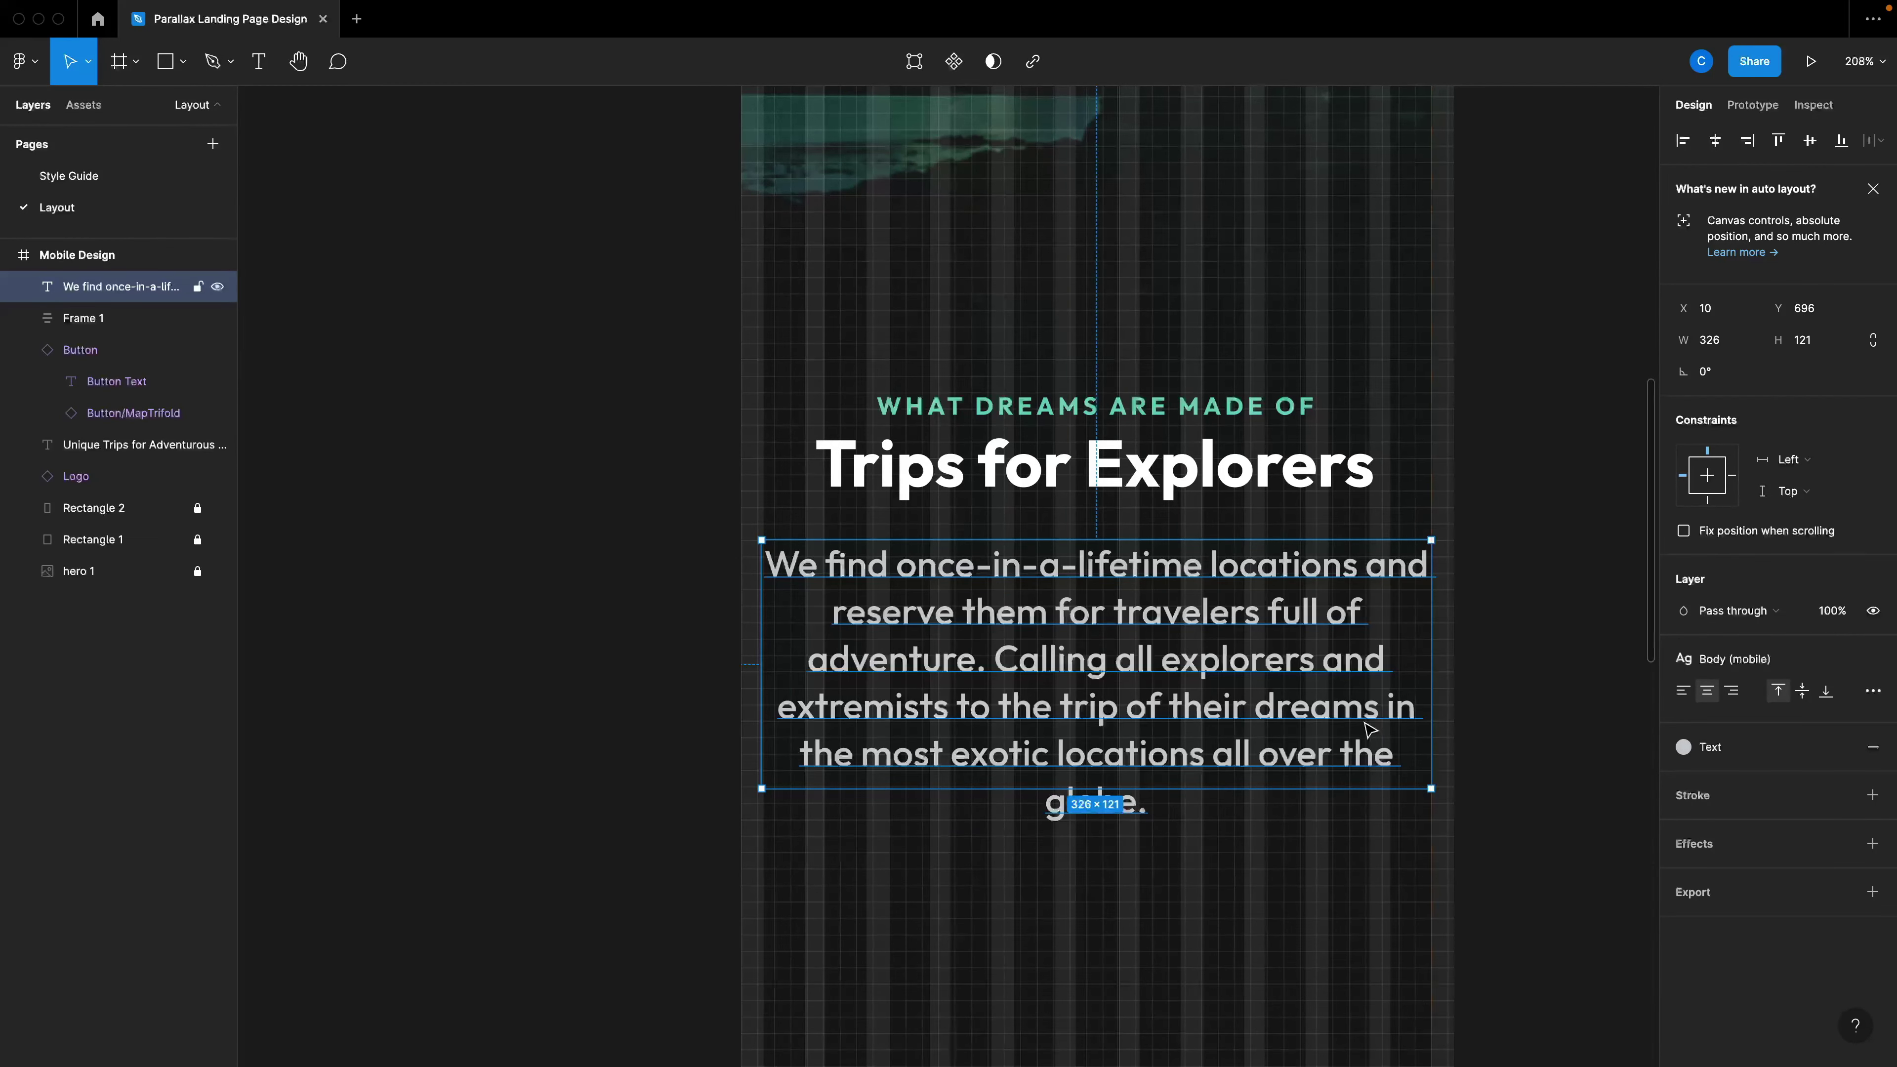
pyautogui.scroll(-5, 1369, 728)
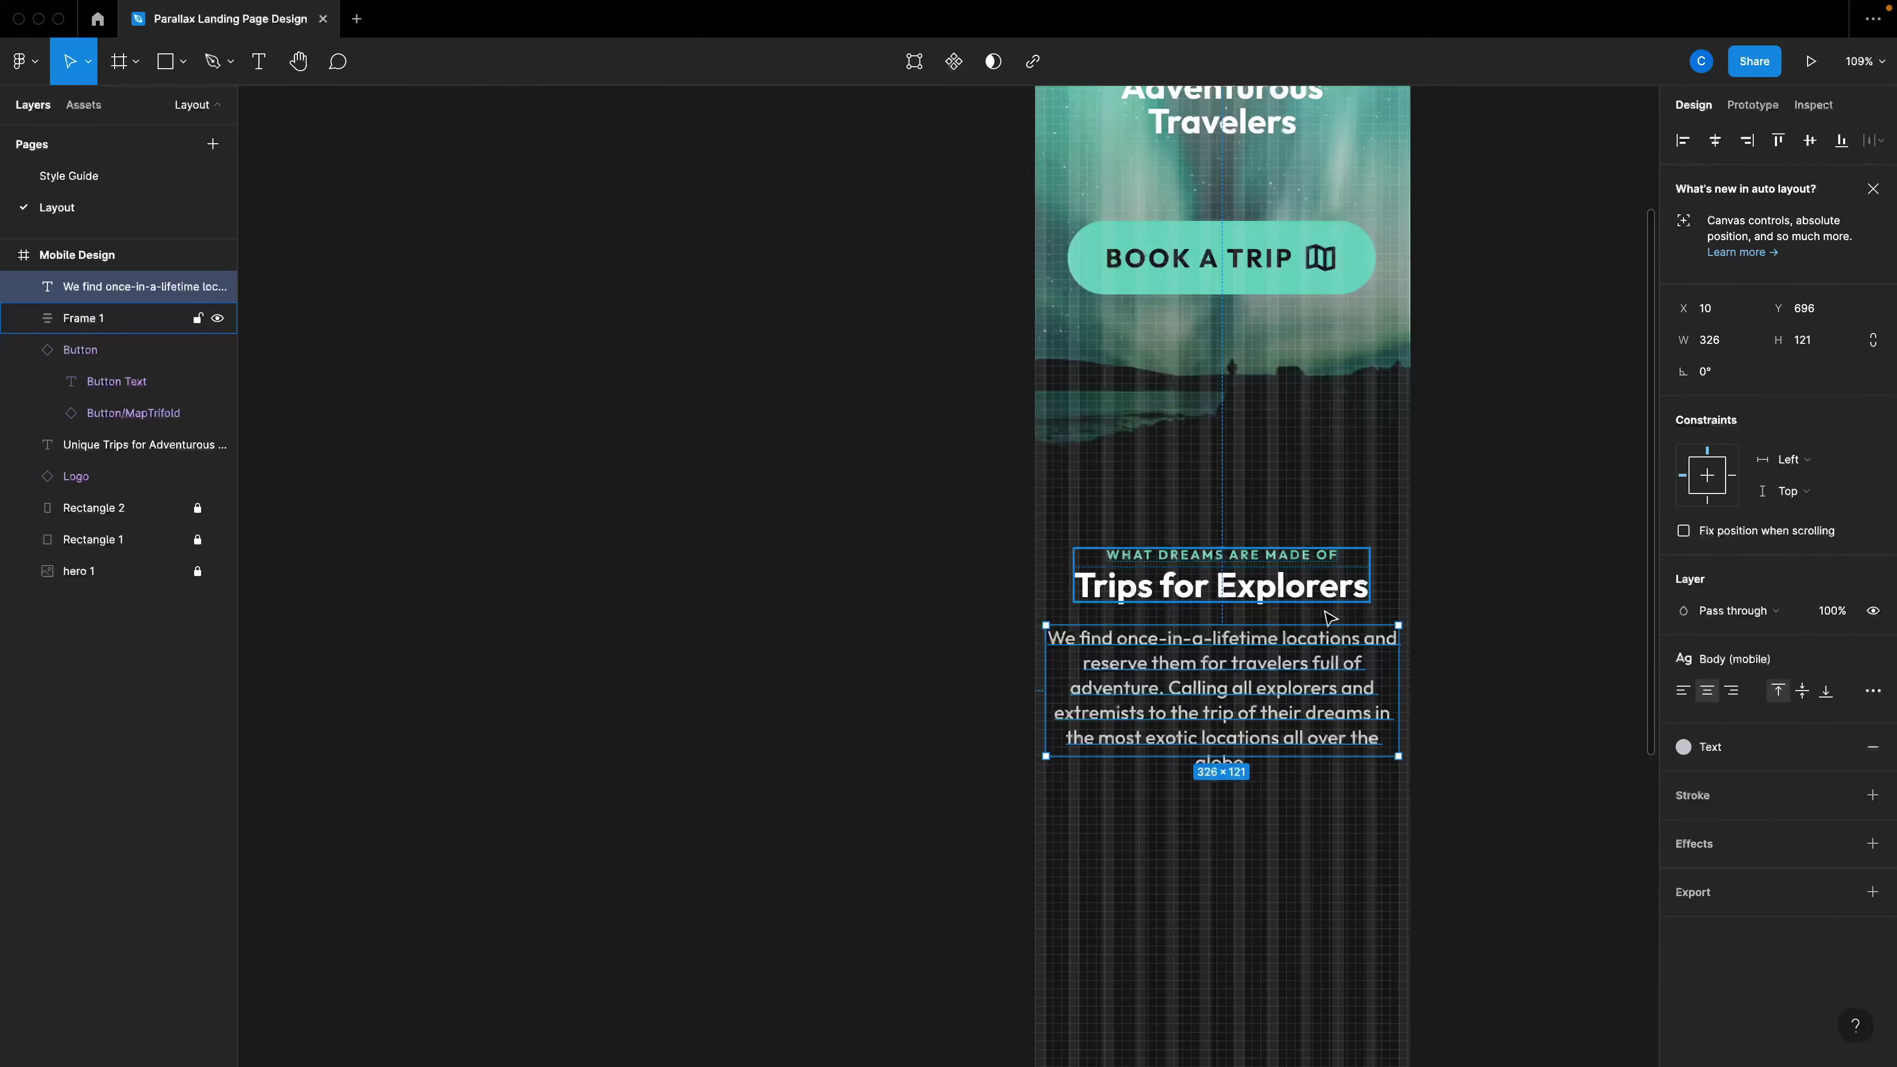
# Combine the paragraph and the heading frame above it into one vertical auto layout frame.
pyautogui.click(1540, 777)
pyautogui.click(1270, 717)
pyautogui.keyDown('shift'); pyautogui.click(1263, 598); pyautogui.keyUp('shift')
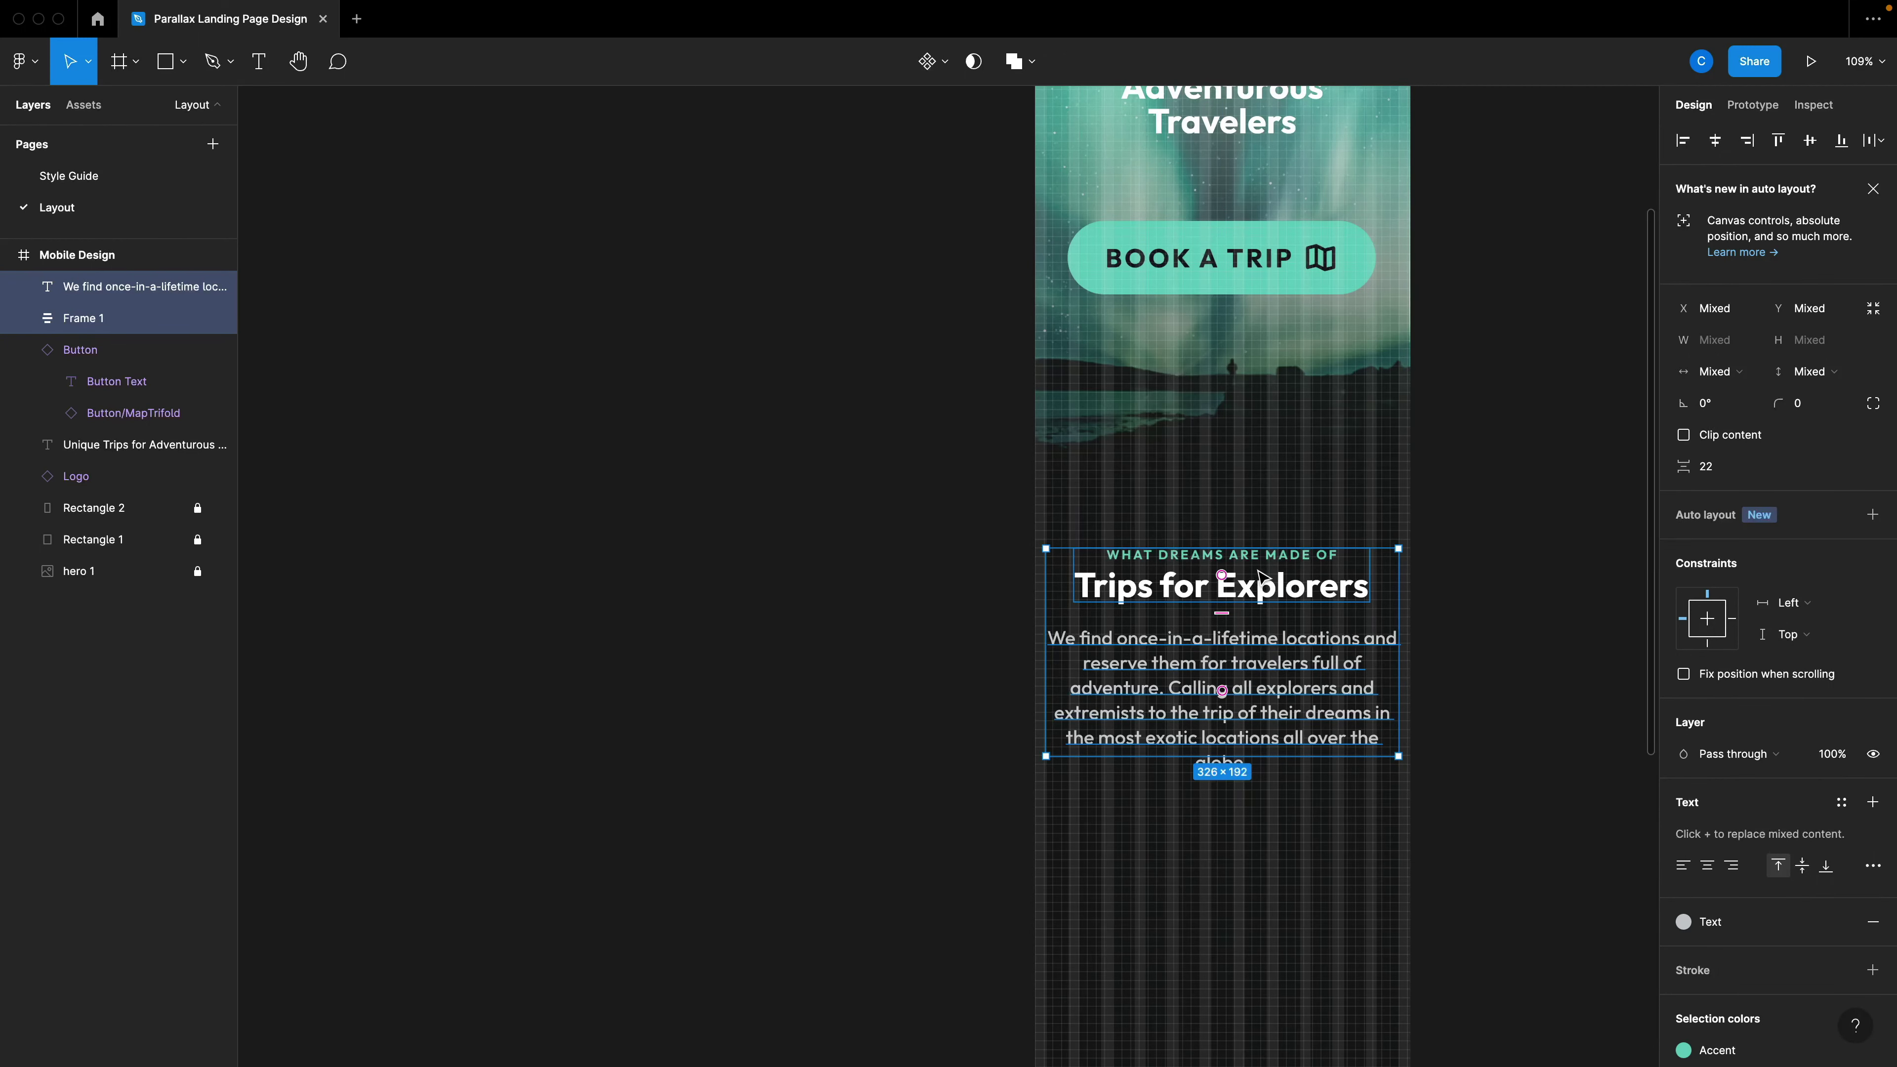
pyautogui.hotkey('shift', 'a')
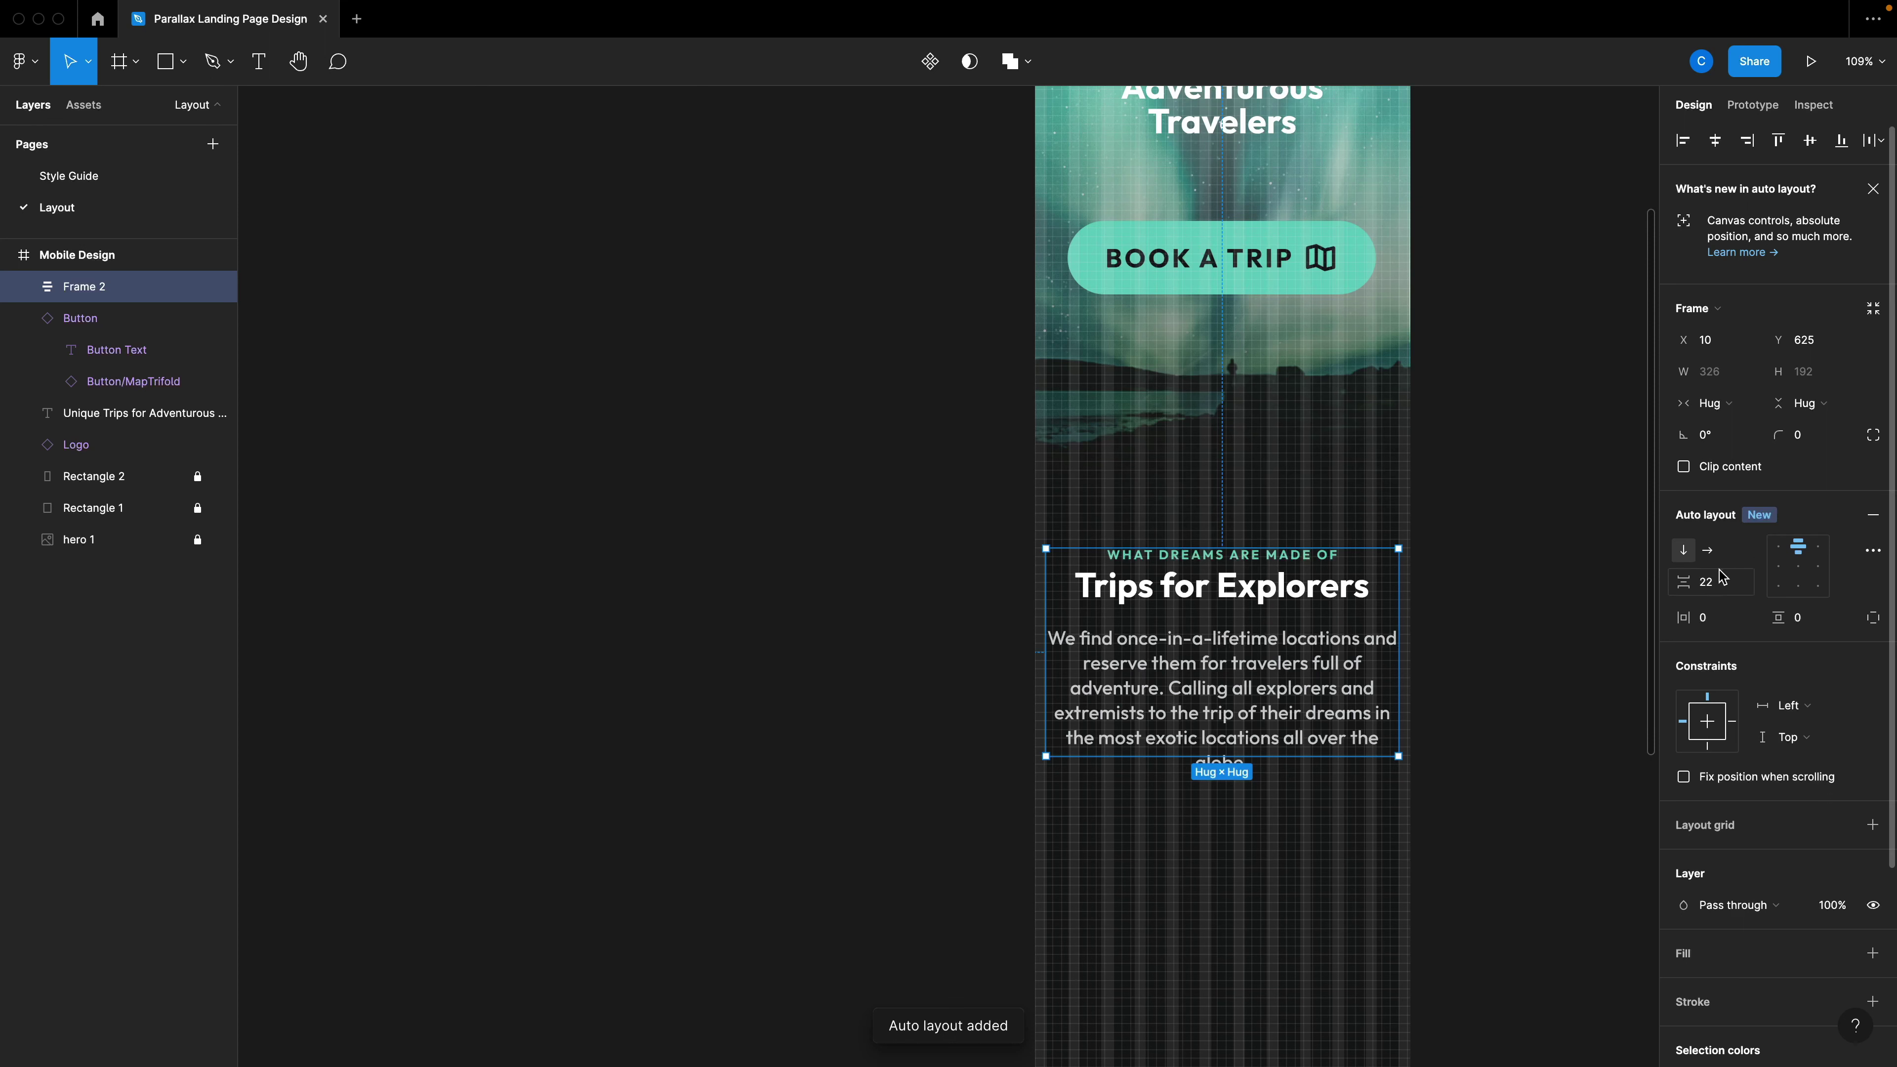
# Examine the spacing of the combined heading and paragraph frame and its fit against the layout grid.
pyautogui.click(1591, 766)
pyautogui.hscroll(3, 1516, 766)
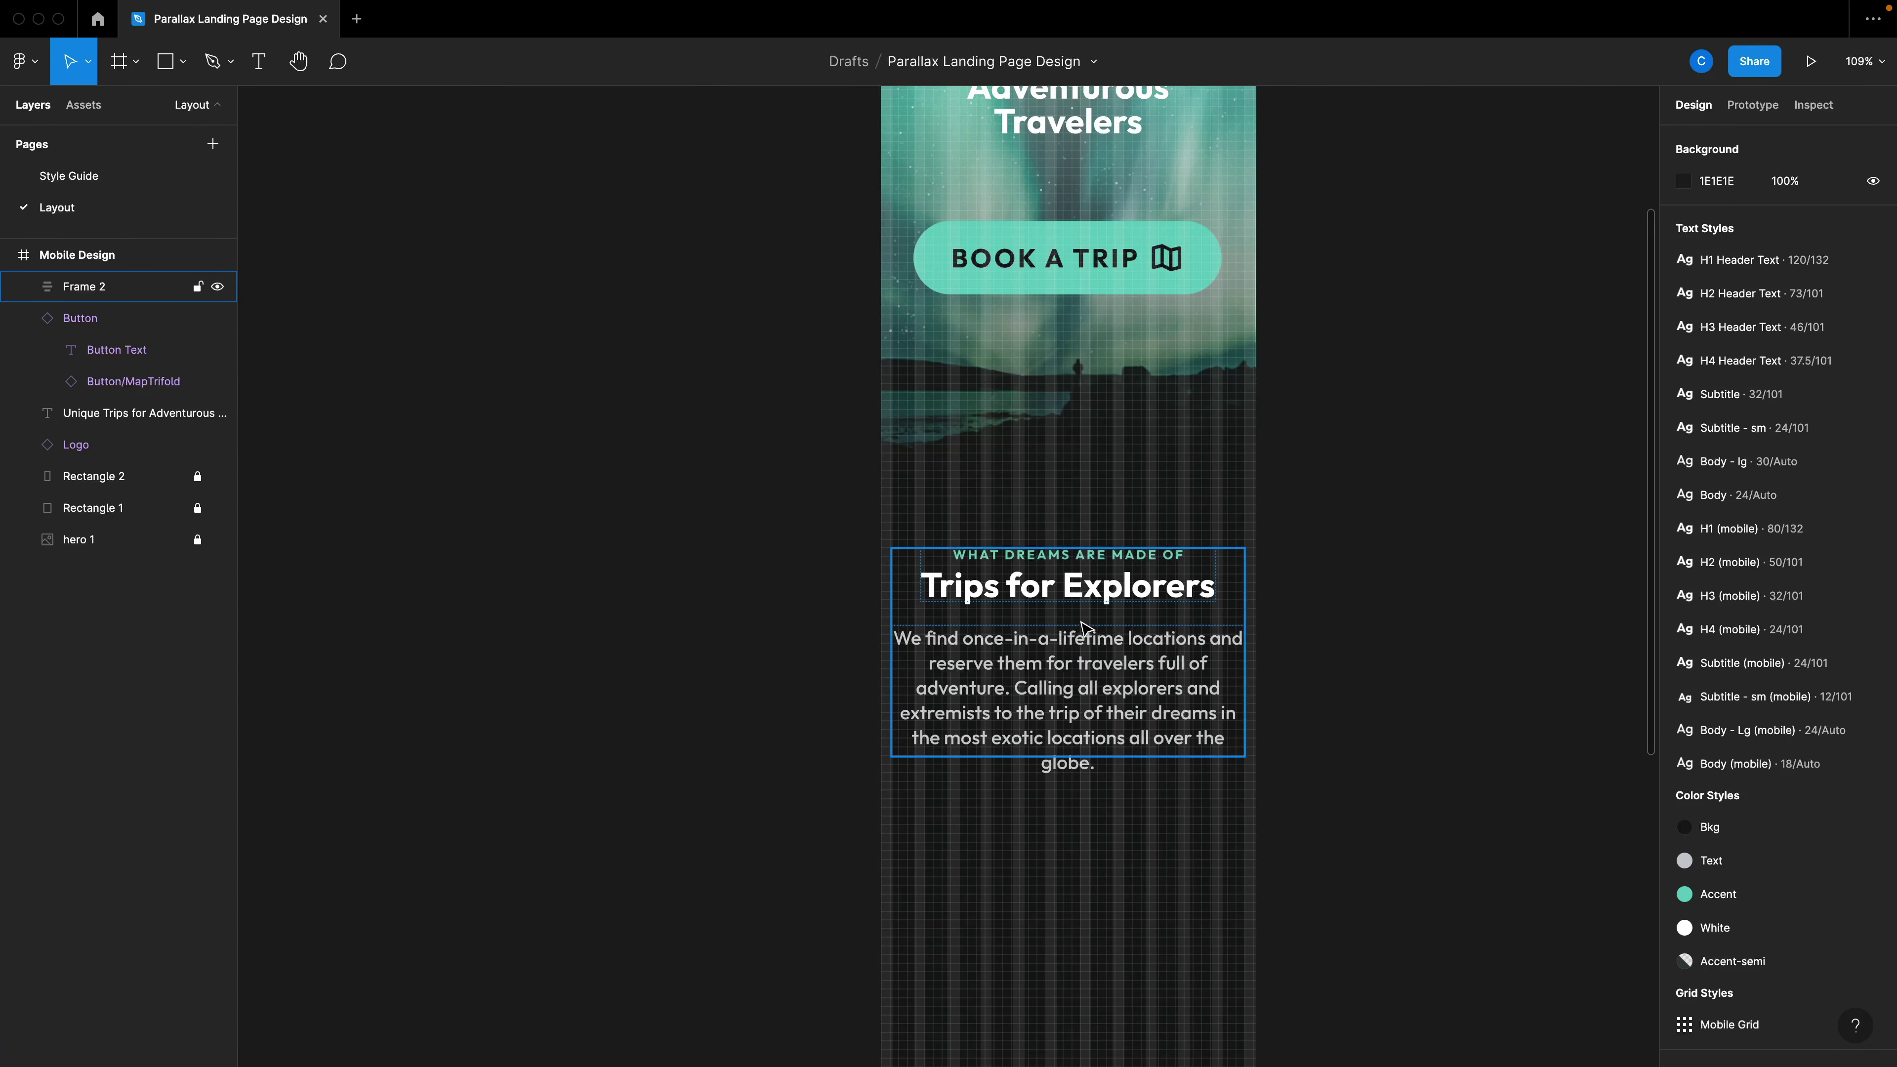
pyautogui.click(1081, 641)
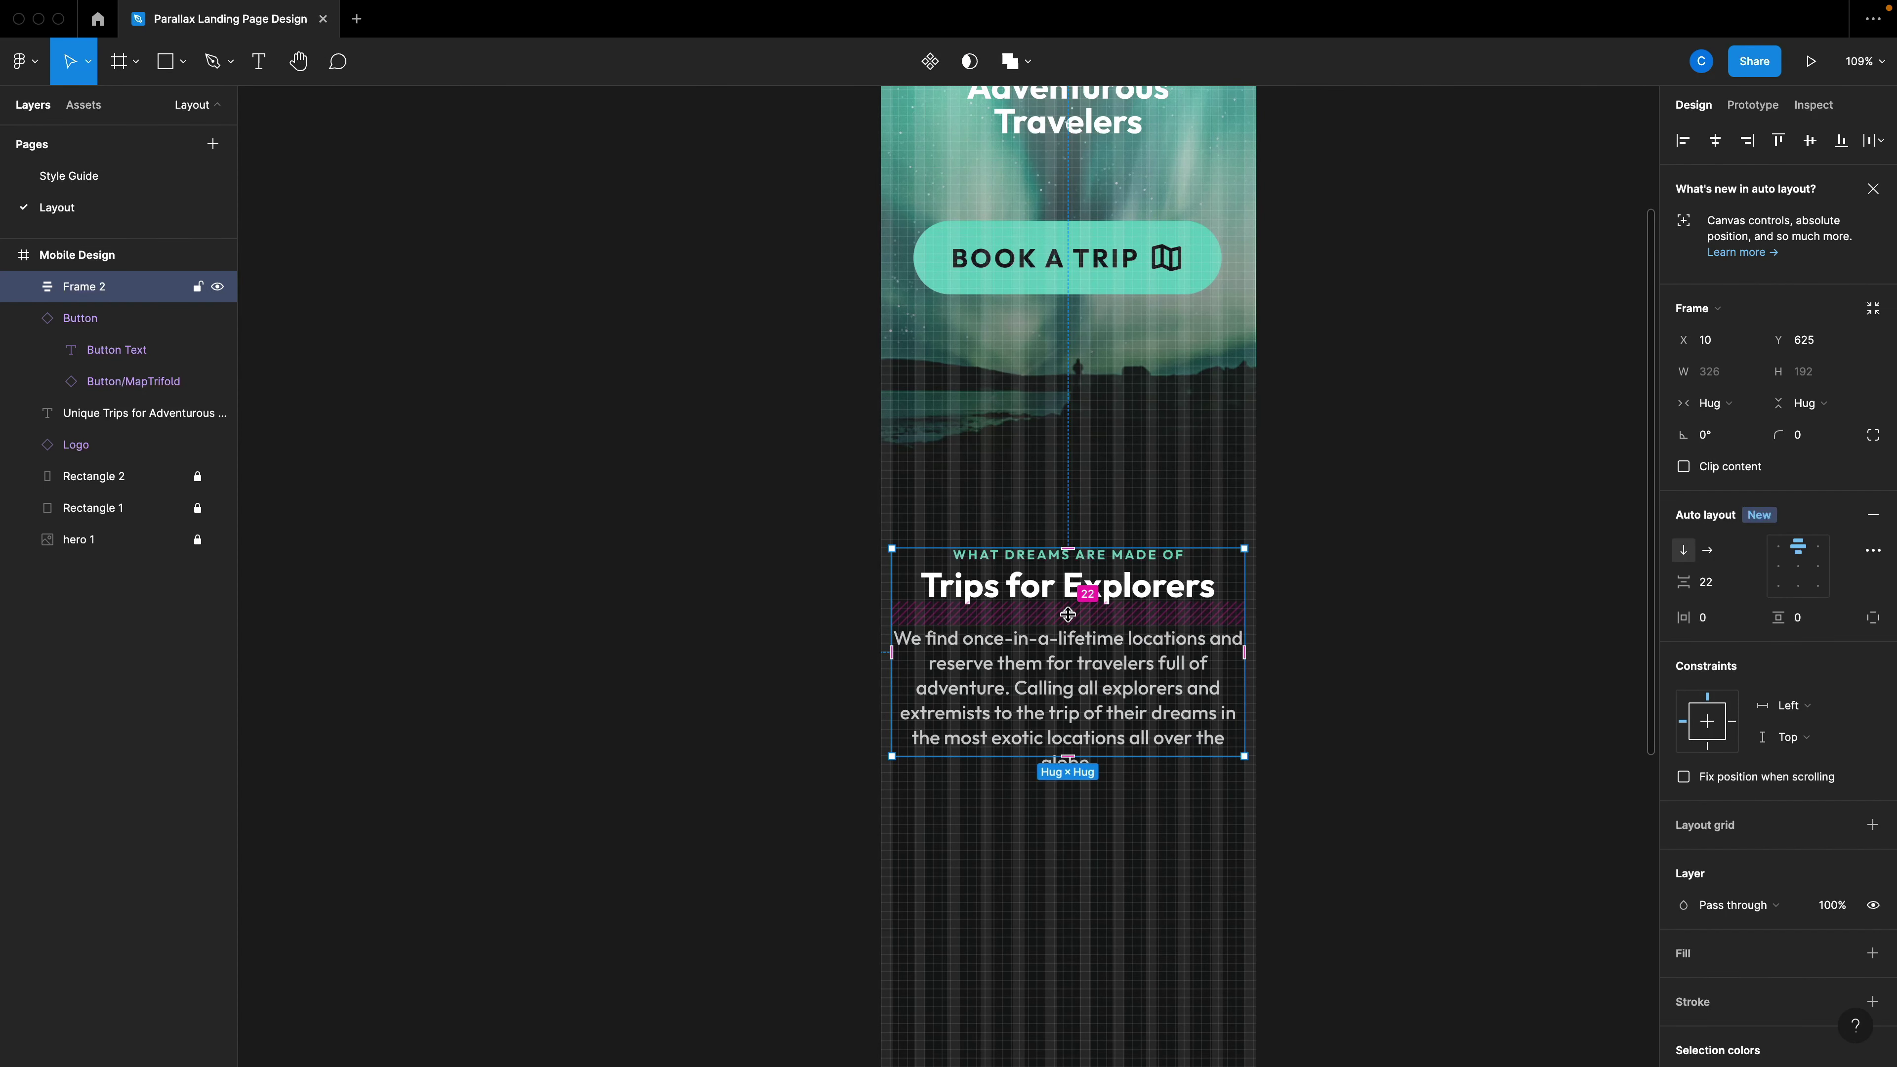
pyautogui.moveTo(1068, 614); pyautogui.dragTo(1068, 613)
pyautogui.click(1418, 649)
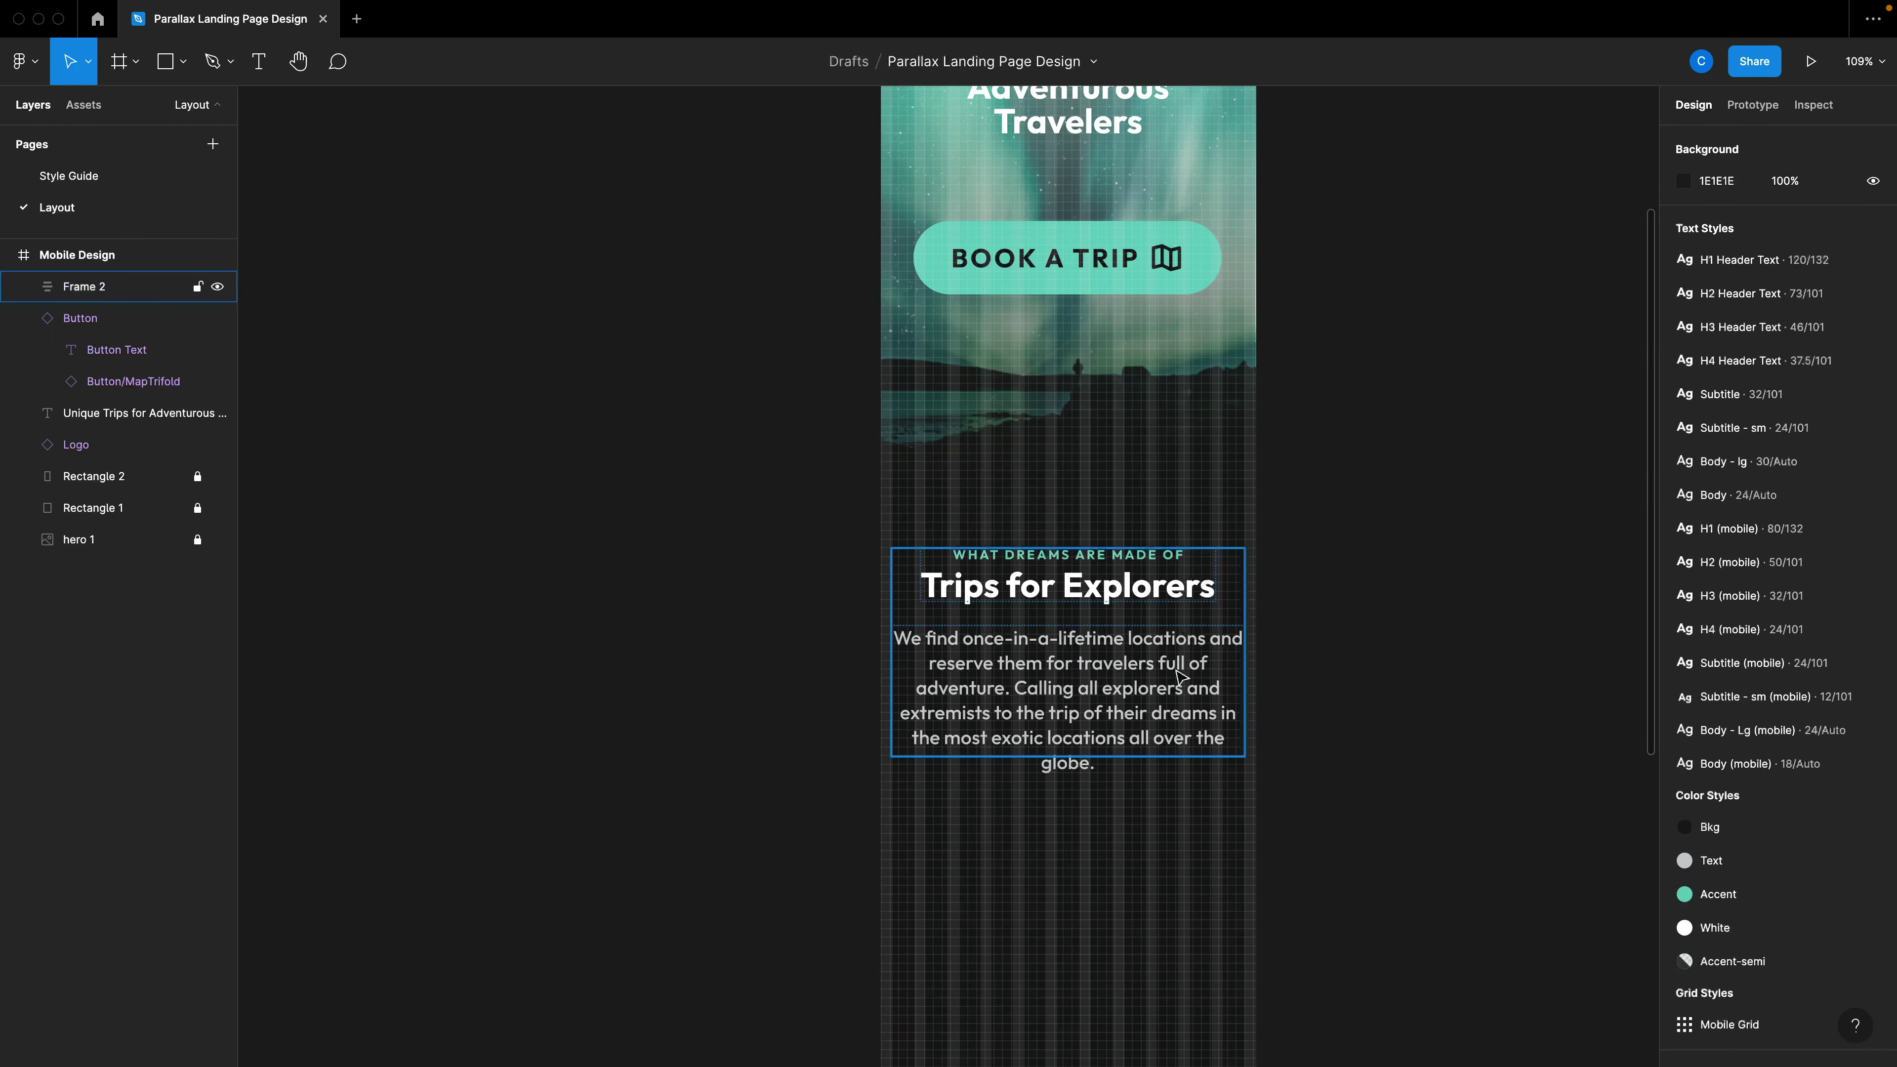
pyautogui.scroll(-2, 1258, 774)
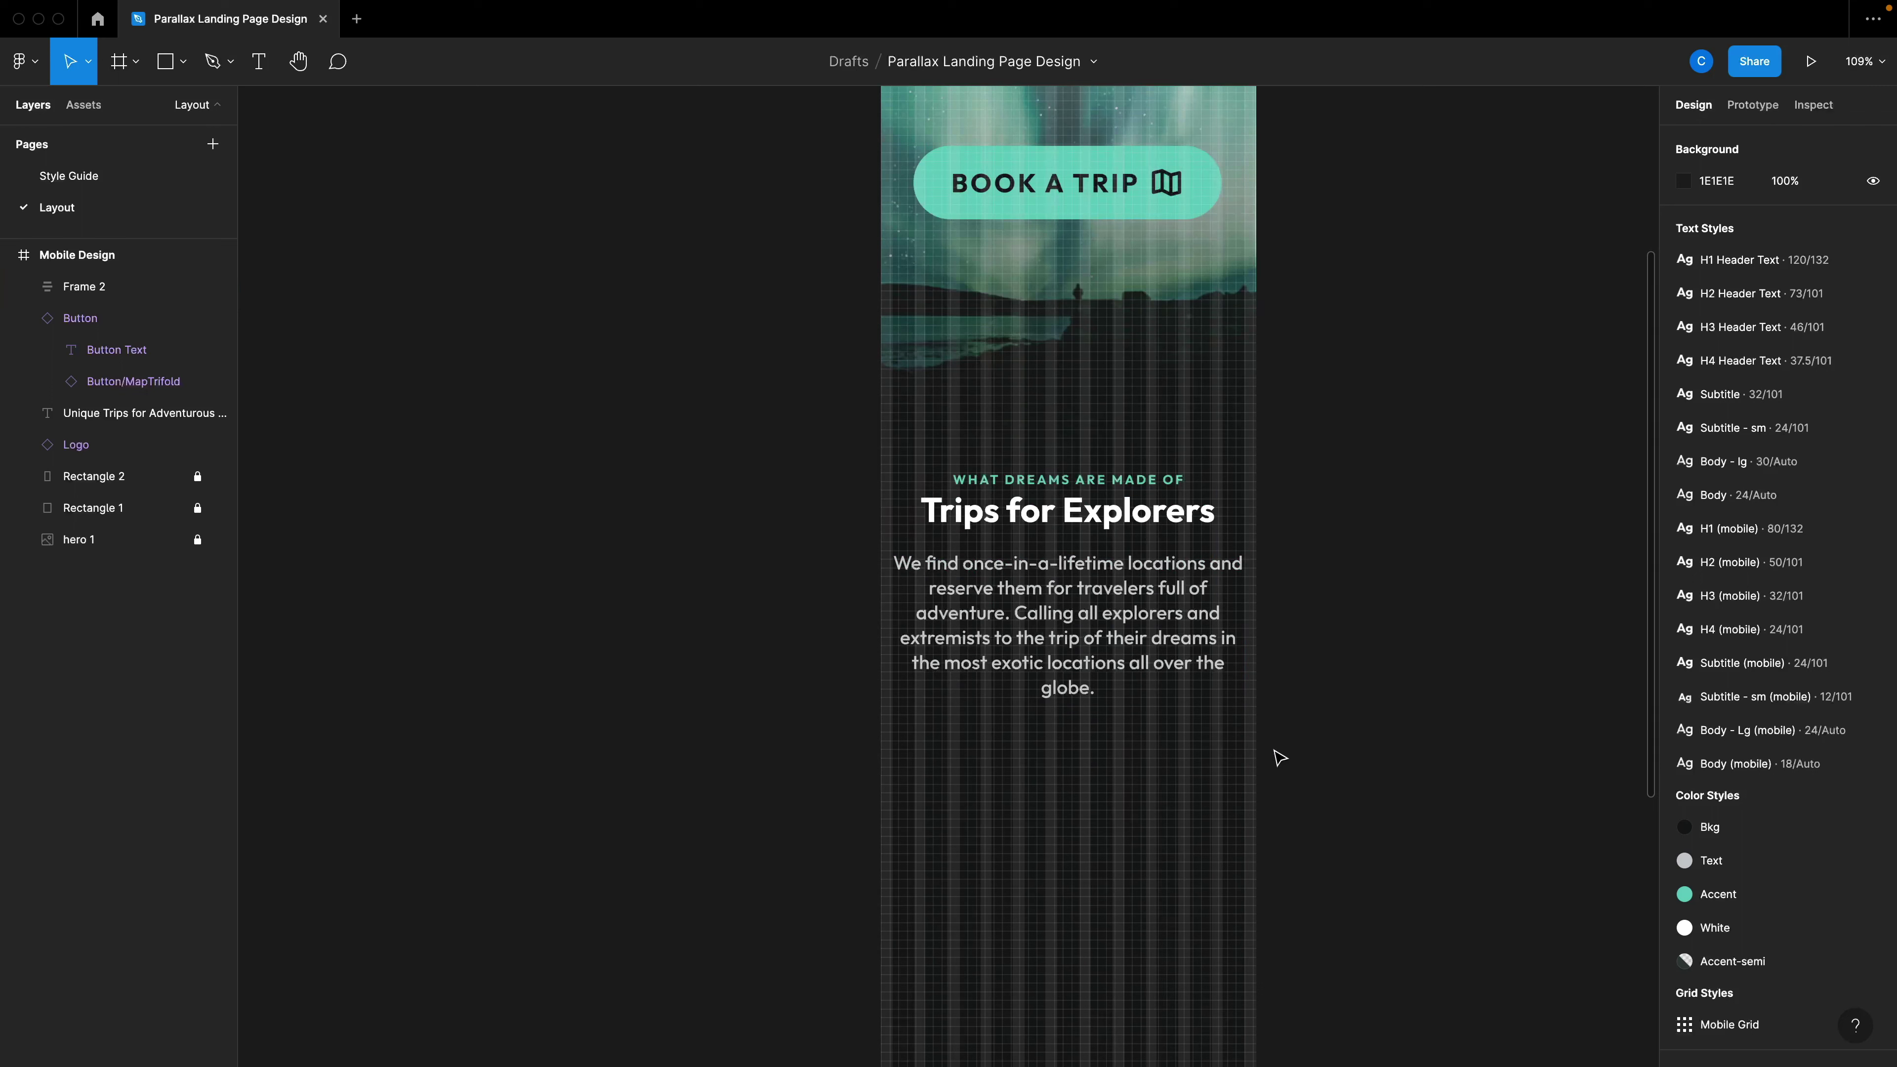
pyautogui.moveTo(1003, 487); pyautogui.dragTo(1448, 796)
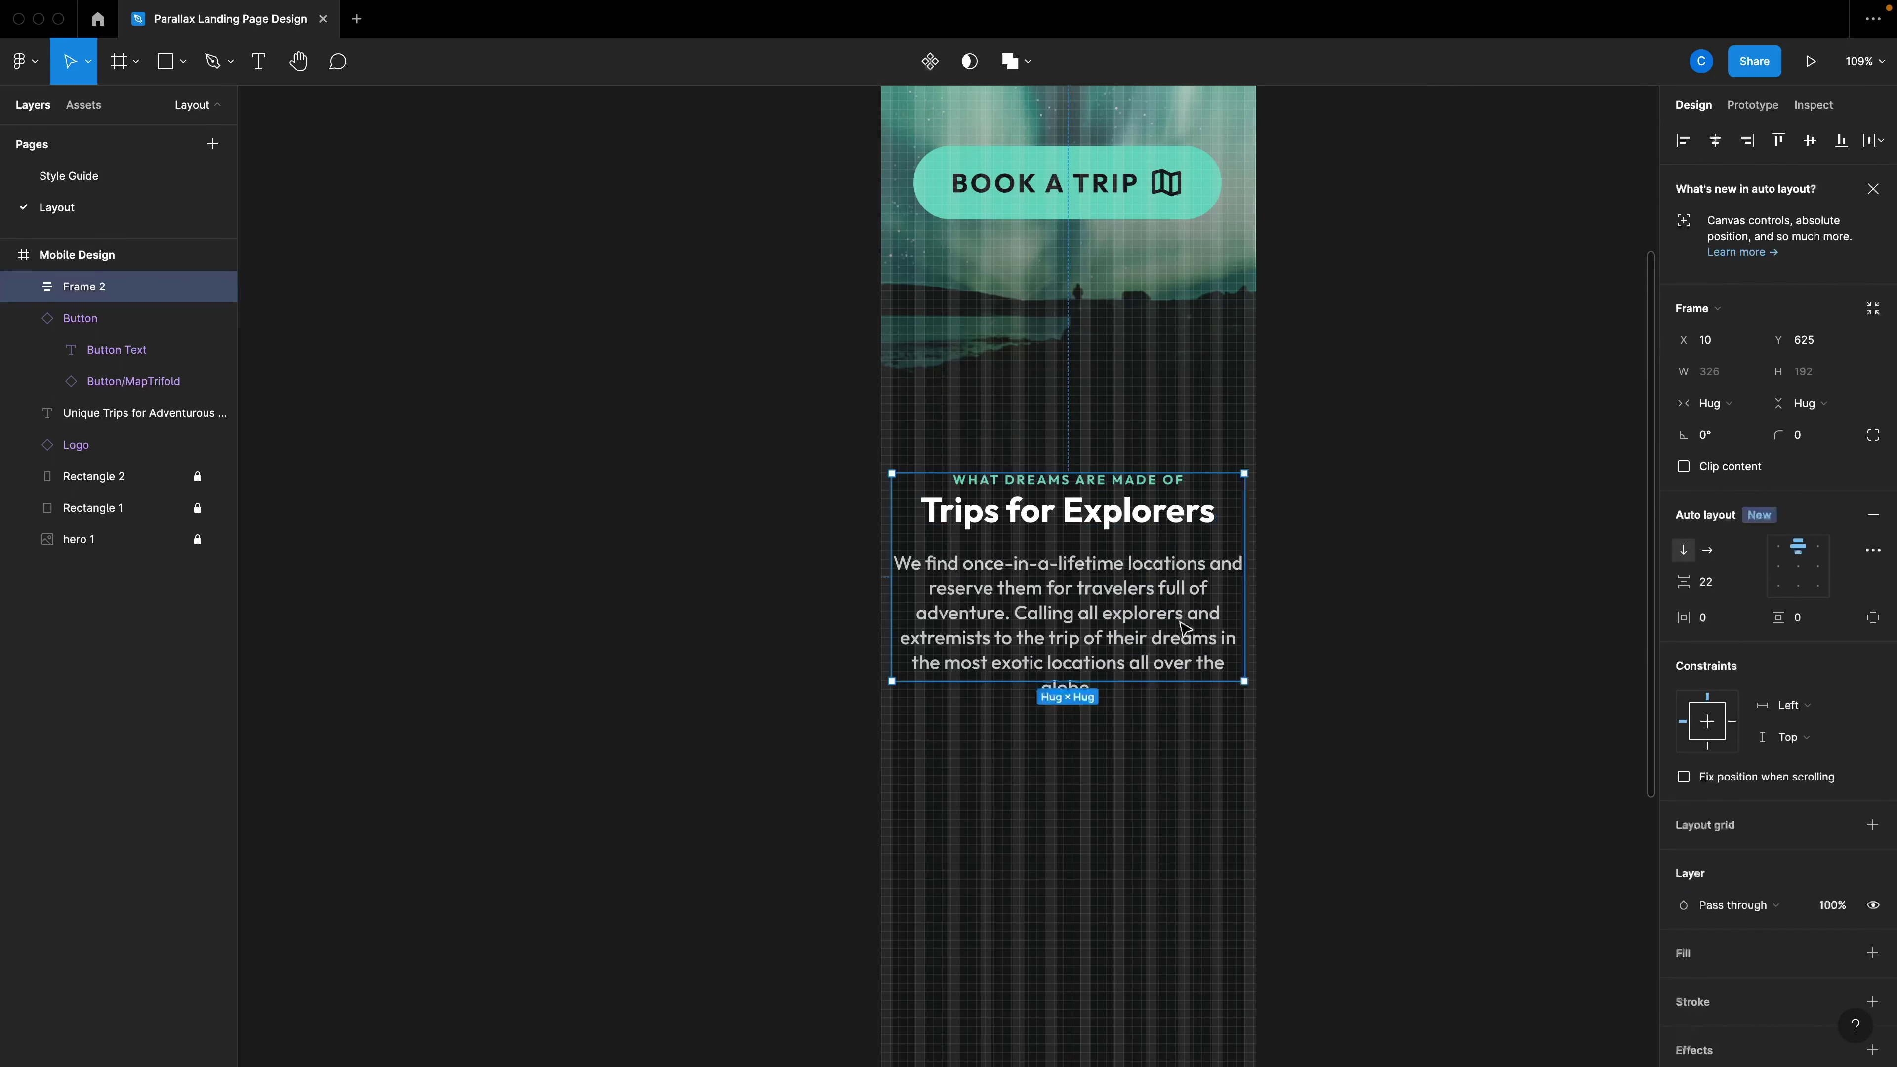
pyautogui.click(1221, 649)
pyautogui.click(1325, 669)
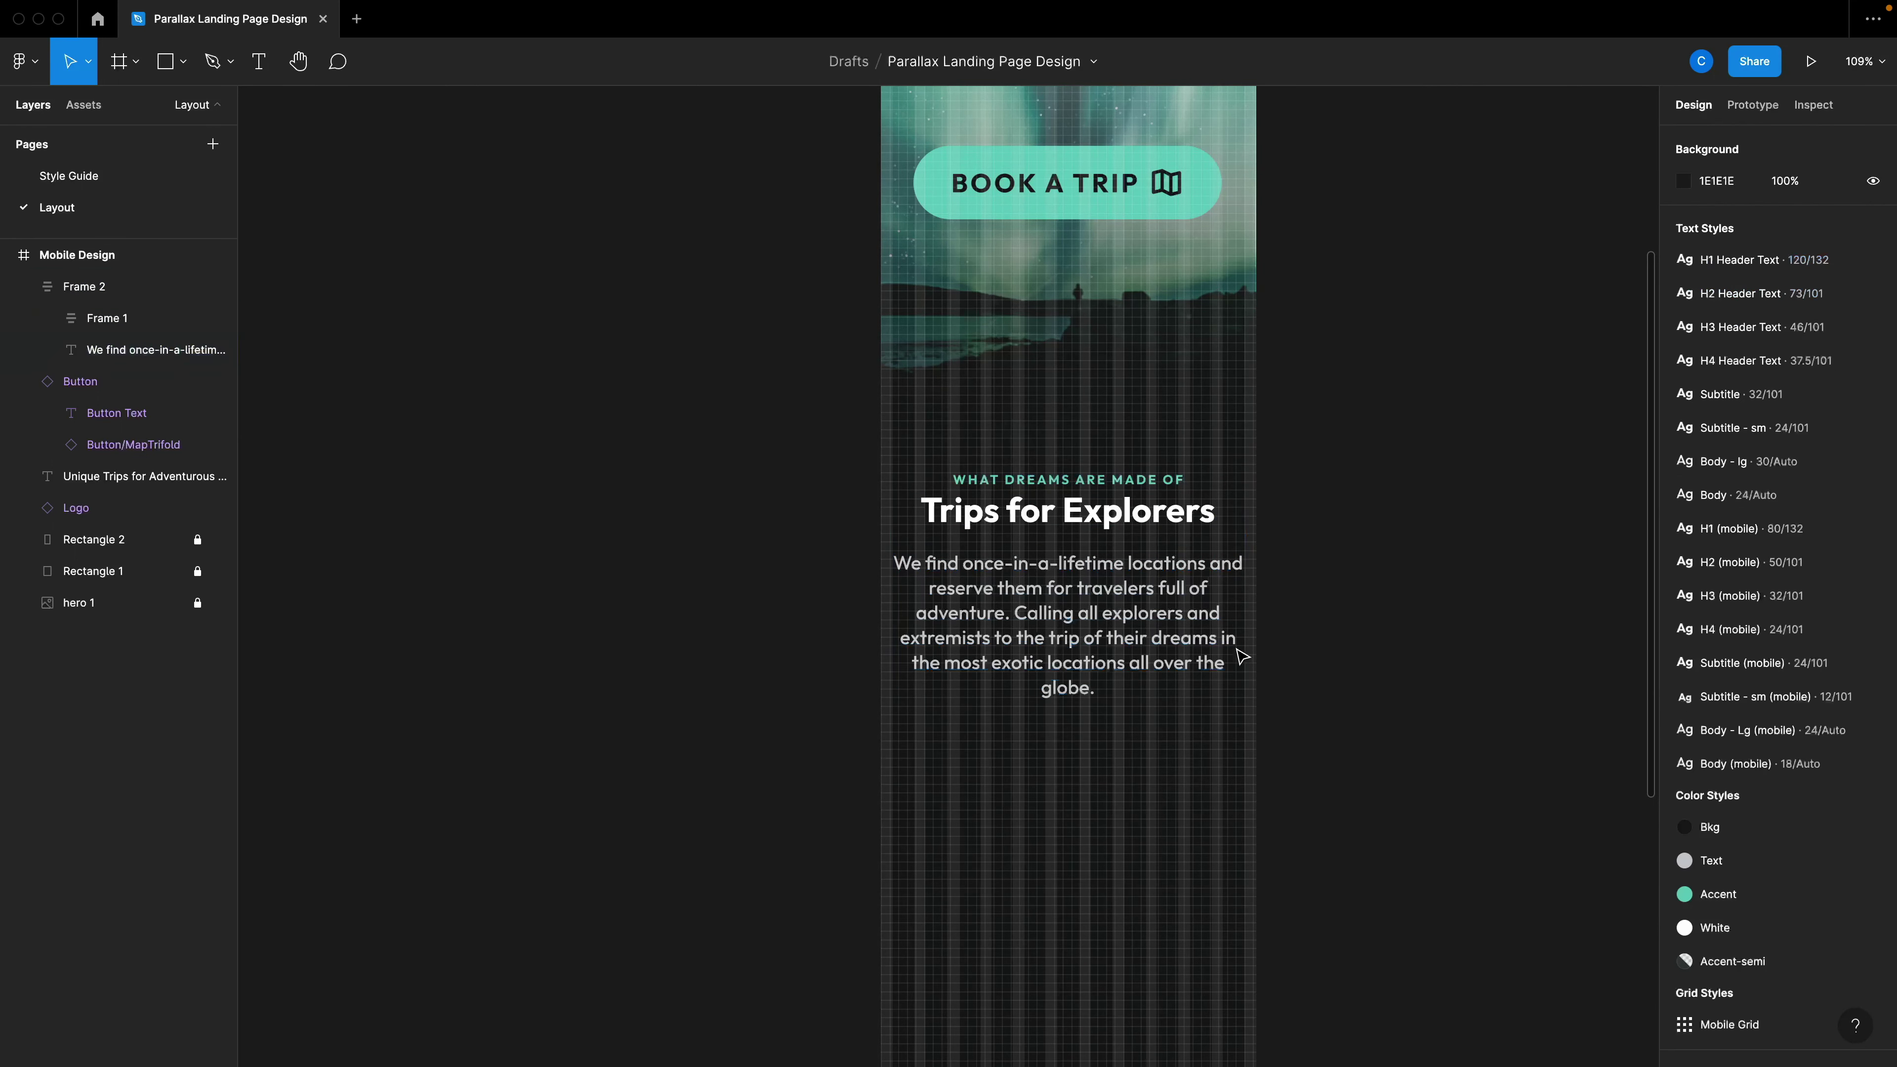
pyautogui.click(1242, 656)
pyautogui.click(1262, 771)
pyautogui.scroll(5, 978, 500)
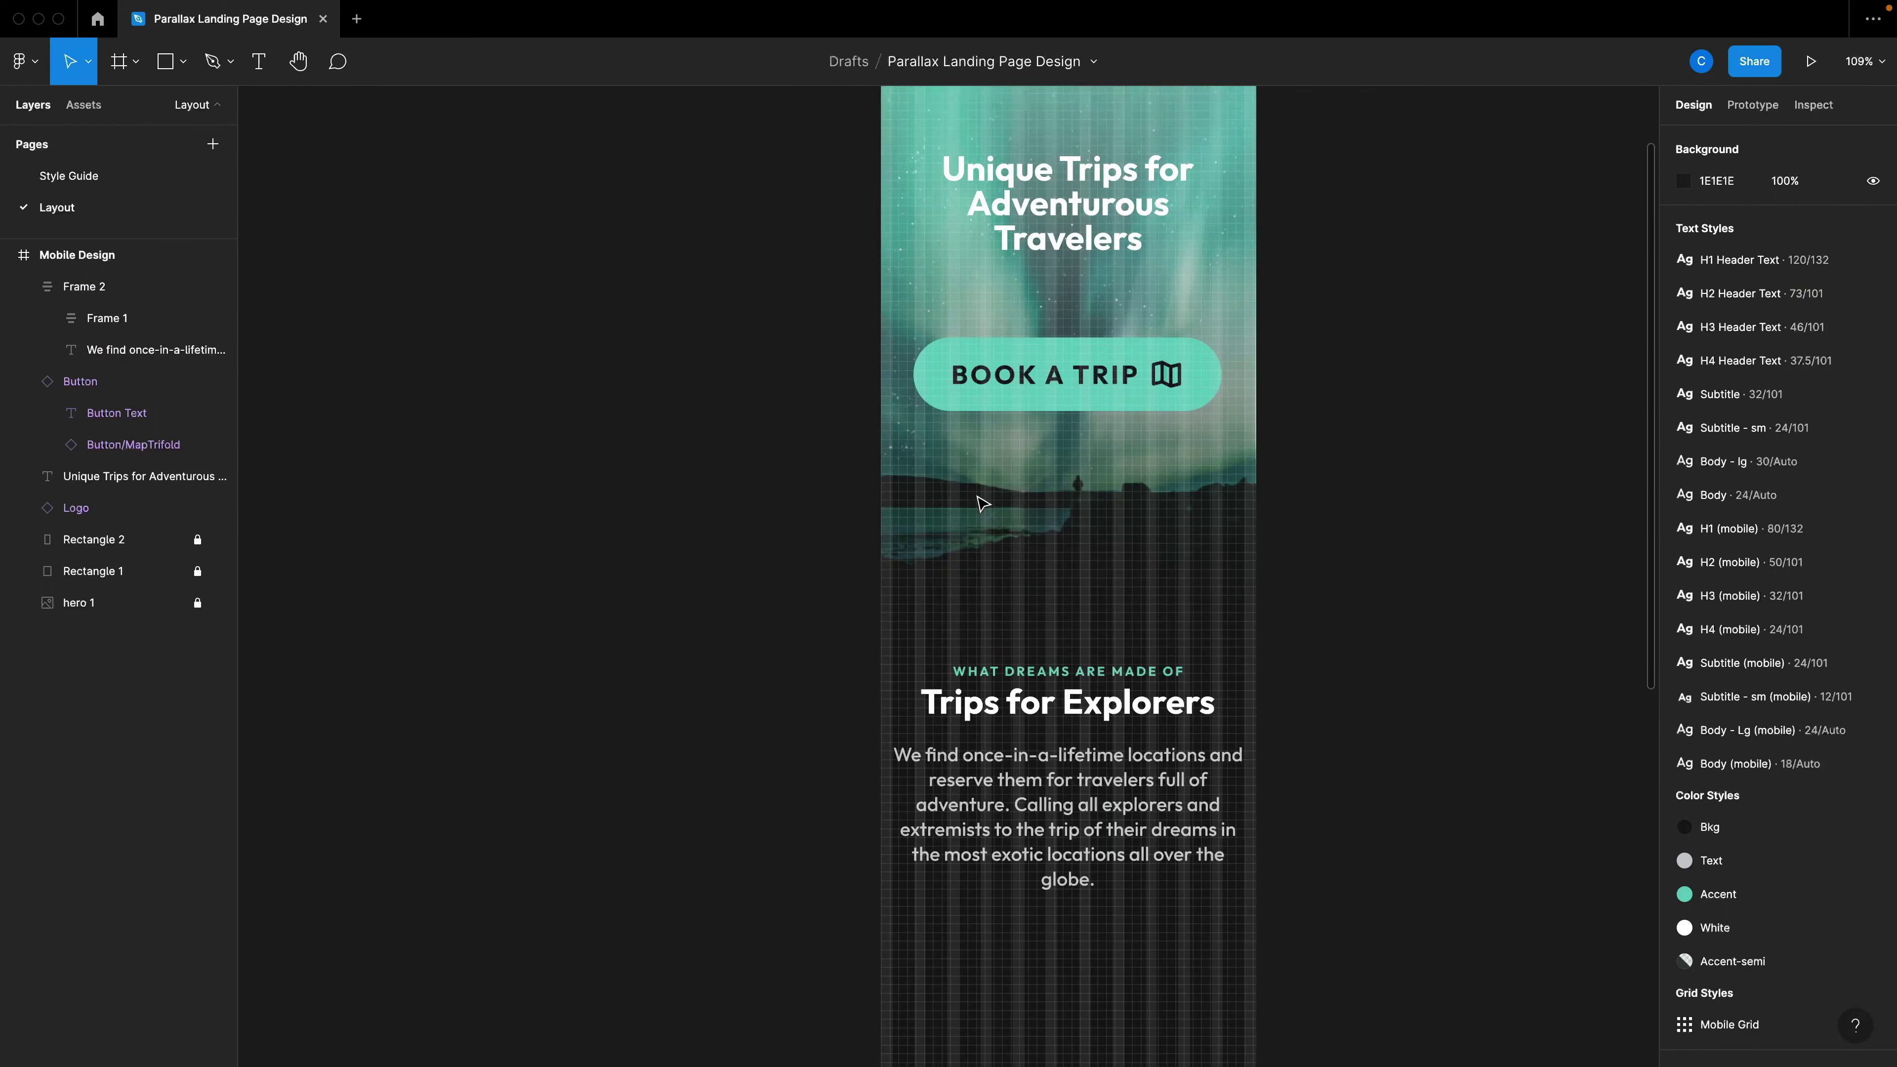
# Edit the Mobile Grid style applied to the Mobile Design frame, setting its column count to 10.
pyautogui.scroll(-3, 1090, 628)
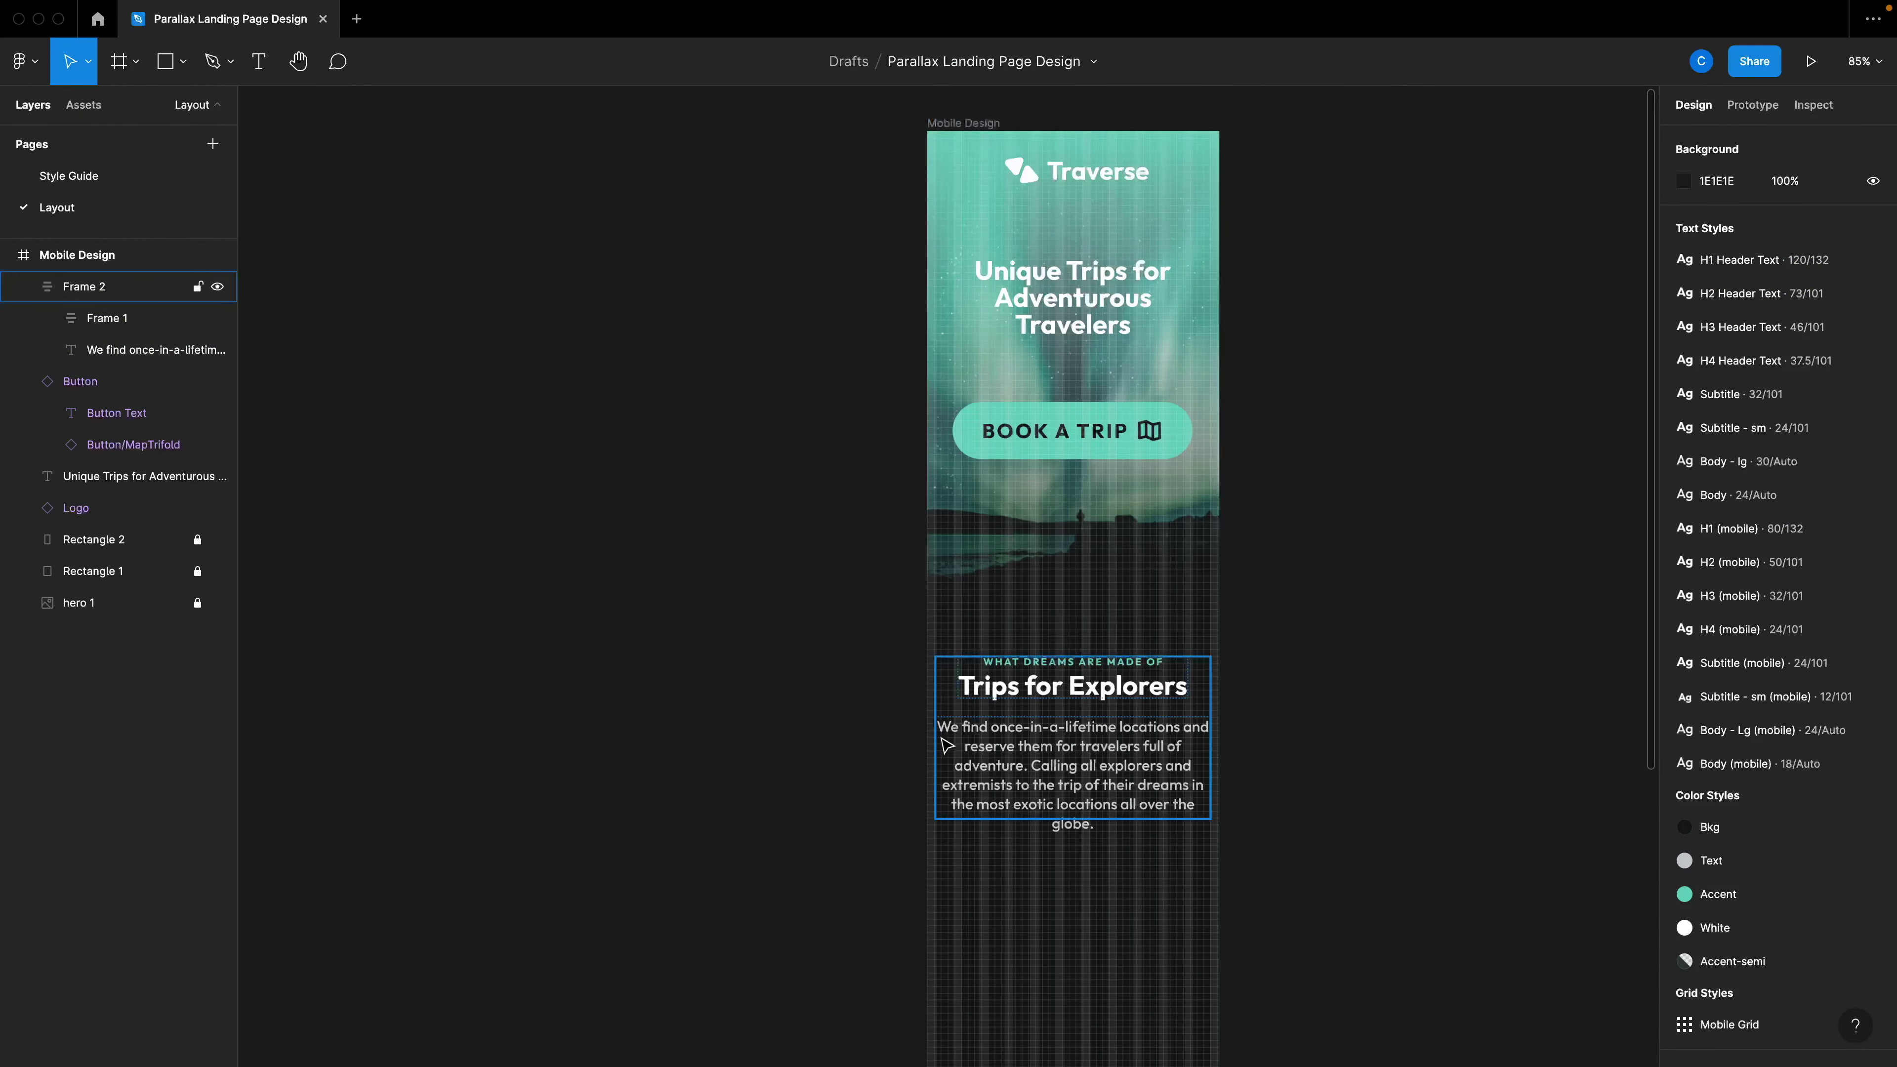
pyautogui.click(983, 124)
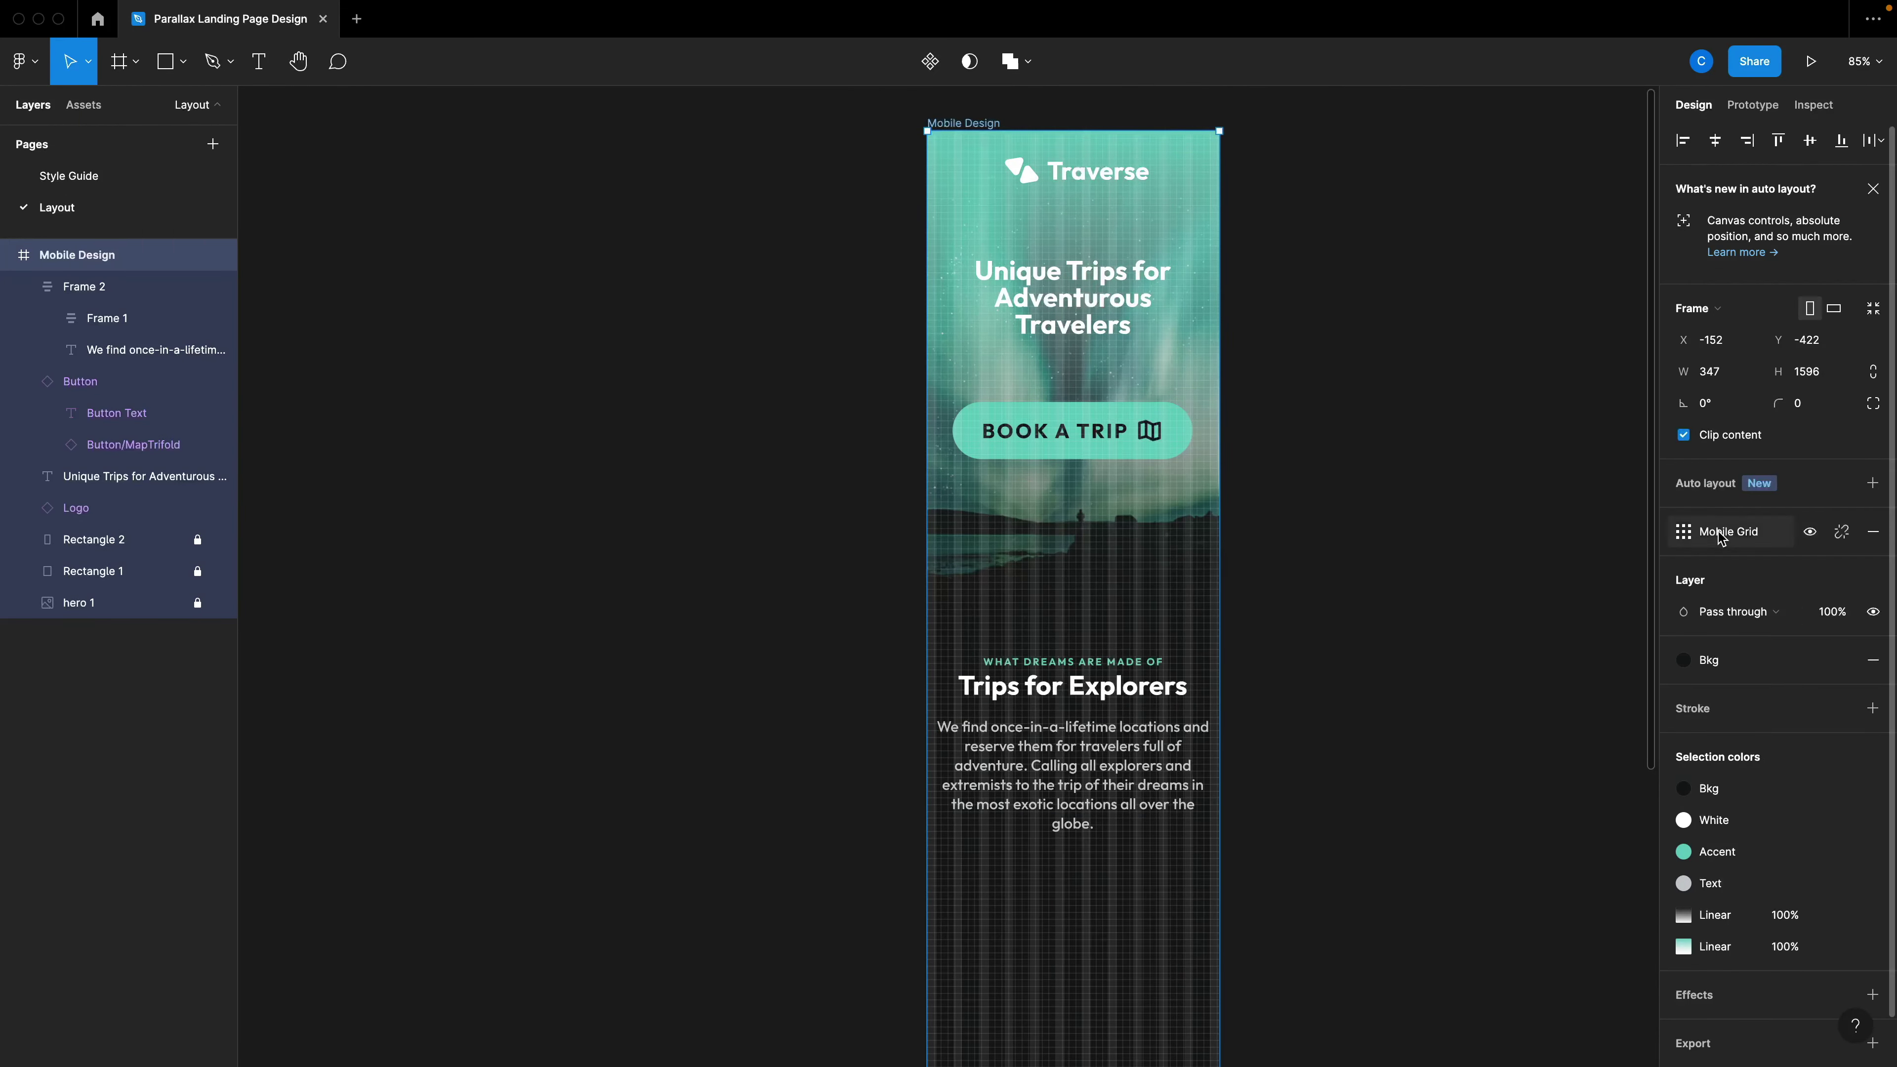
pyautogui.click(1810, 531)
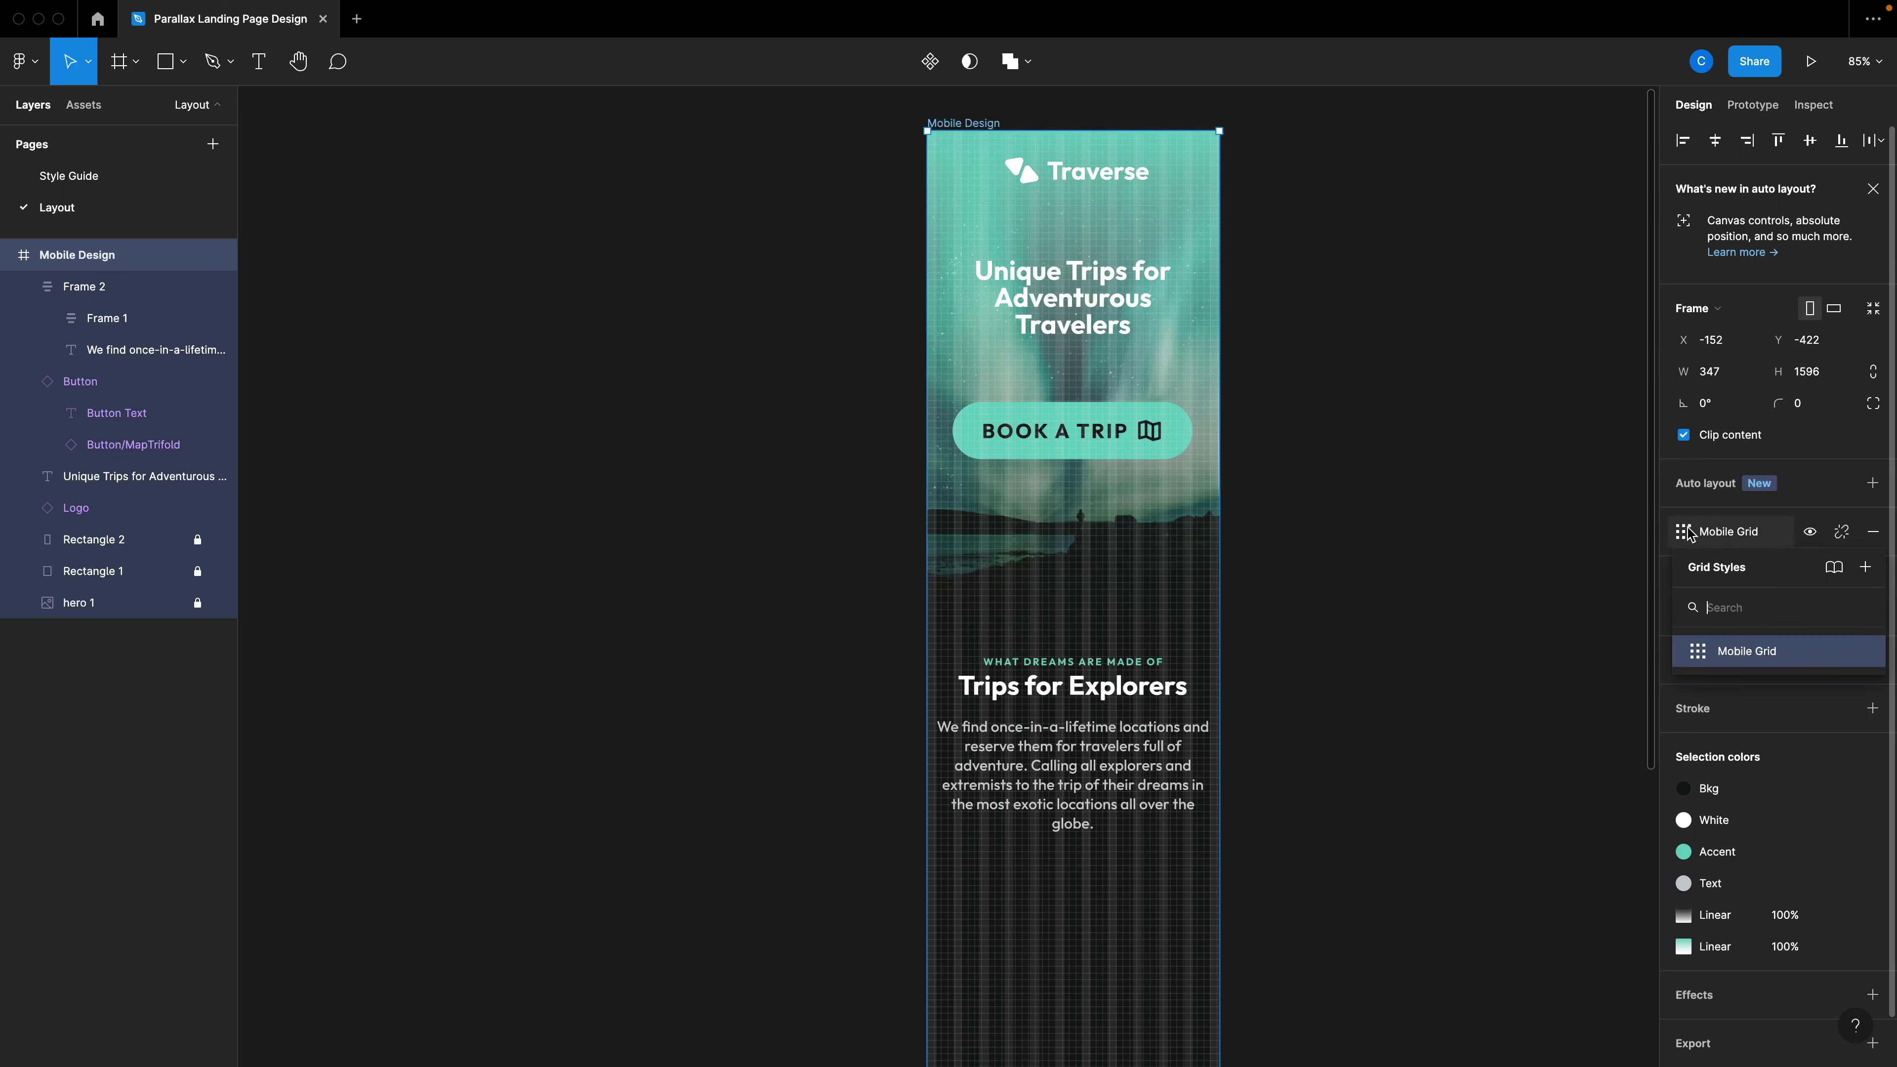
pyautogui.click(1863, 651)
pyautogui.click(1494, 952)
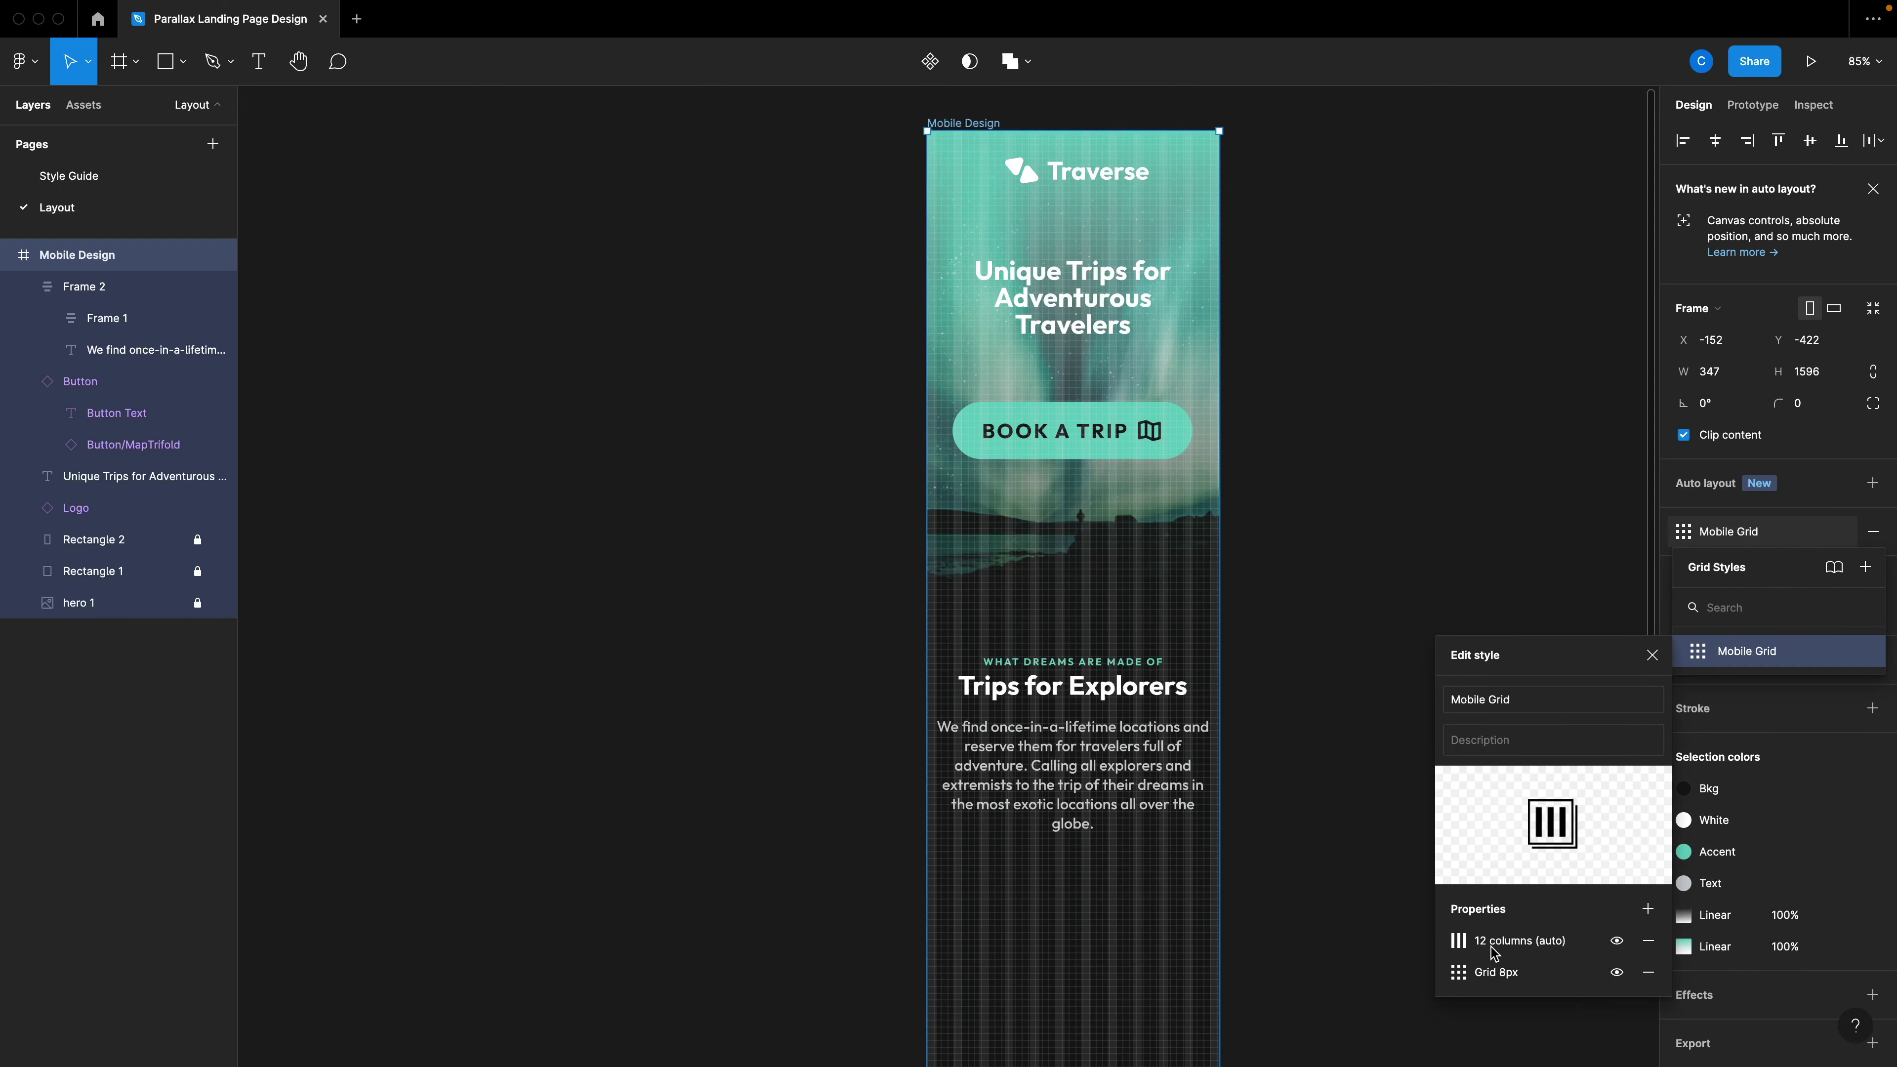
pyautogui.click(1460, 943)
pyautogui.write('1')
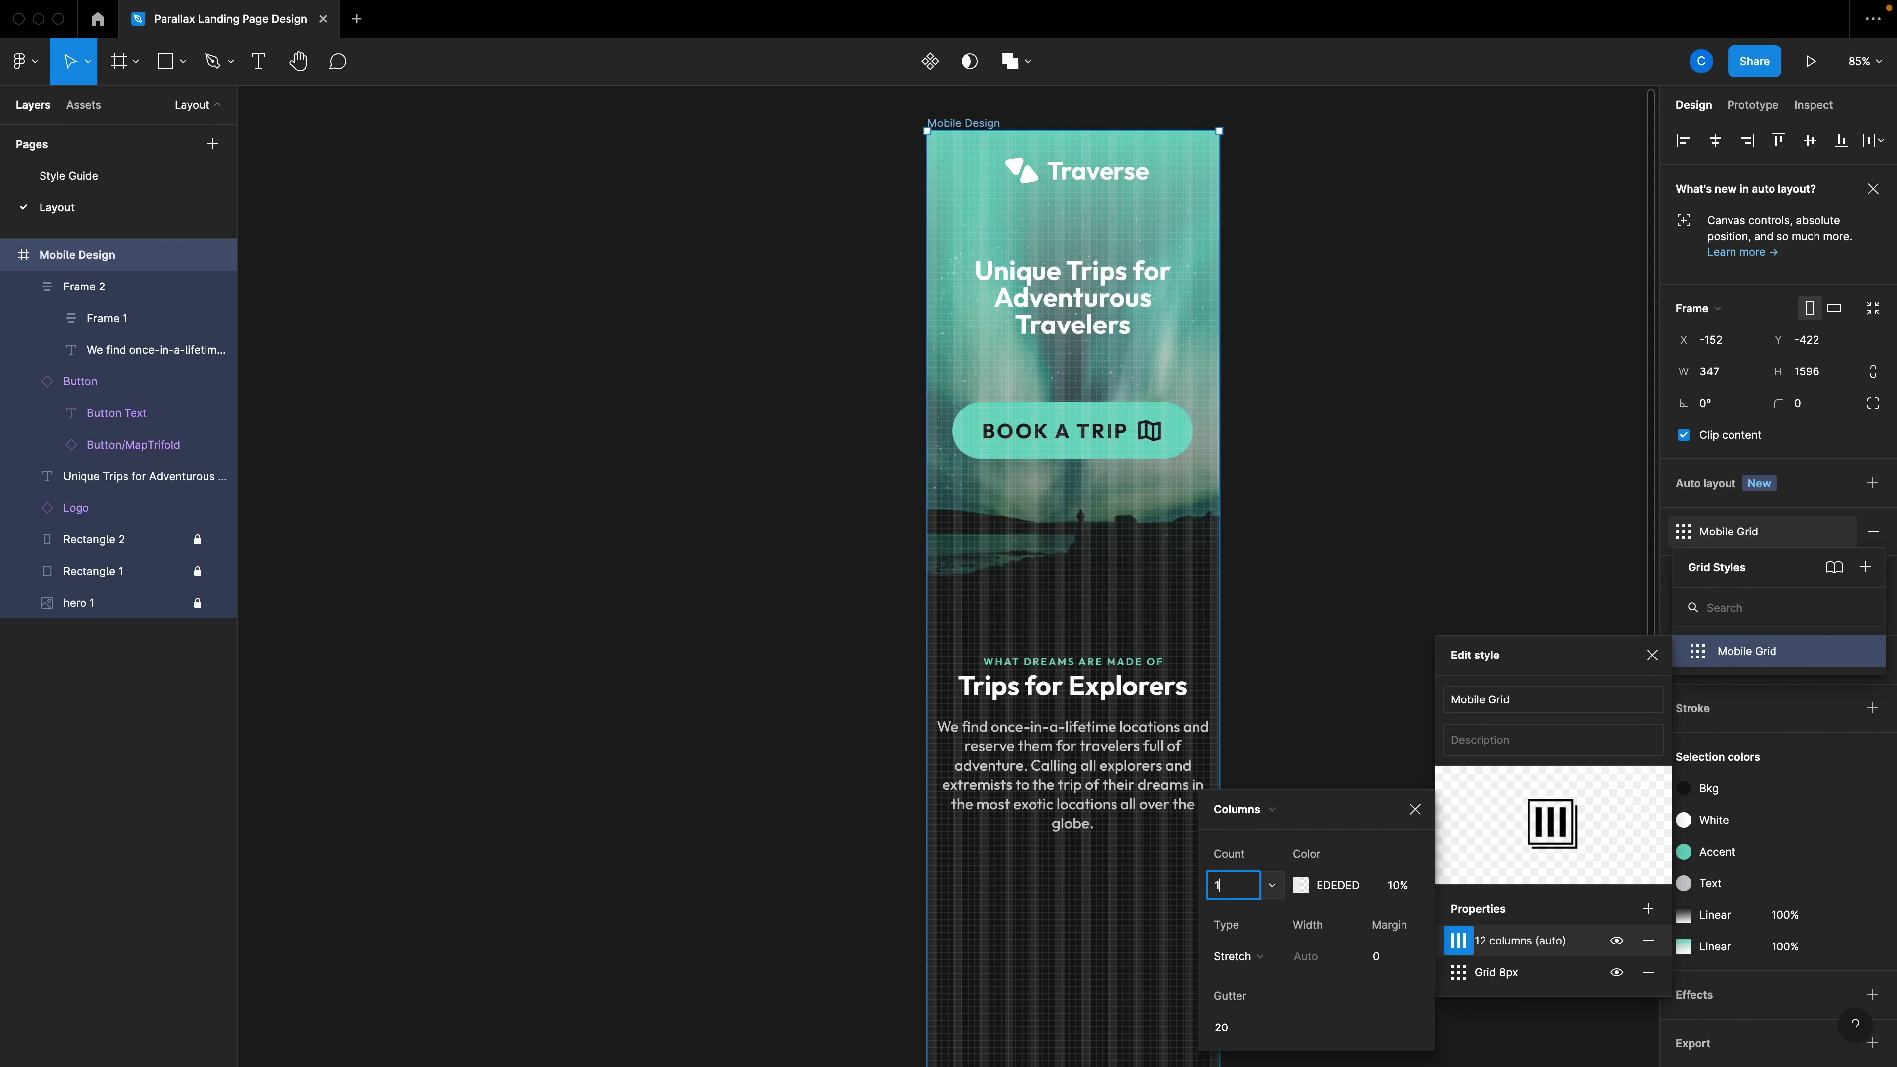
pyautogui.write('0')
pyautogui.press('Return')
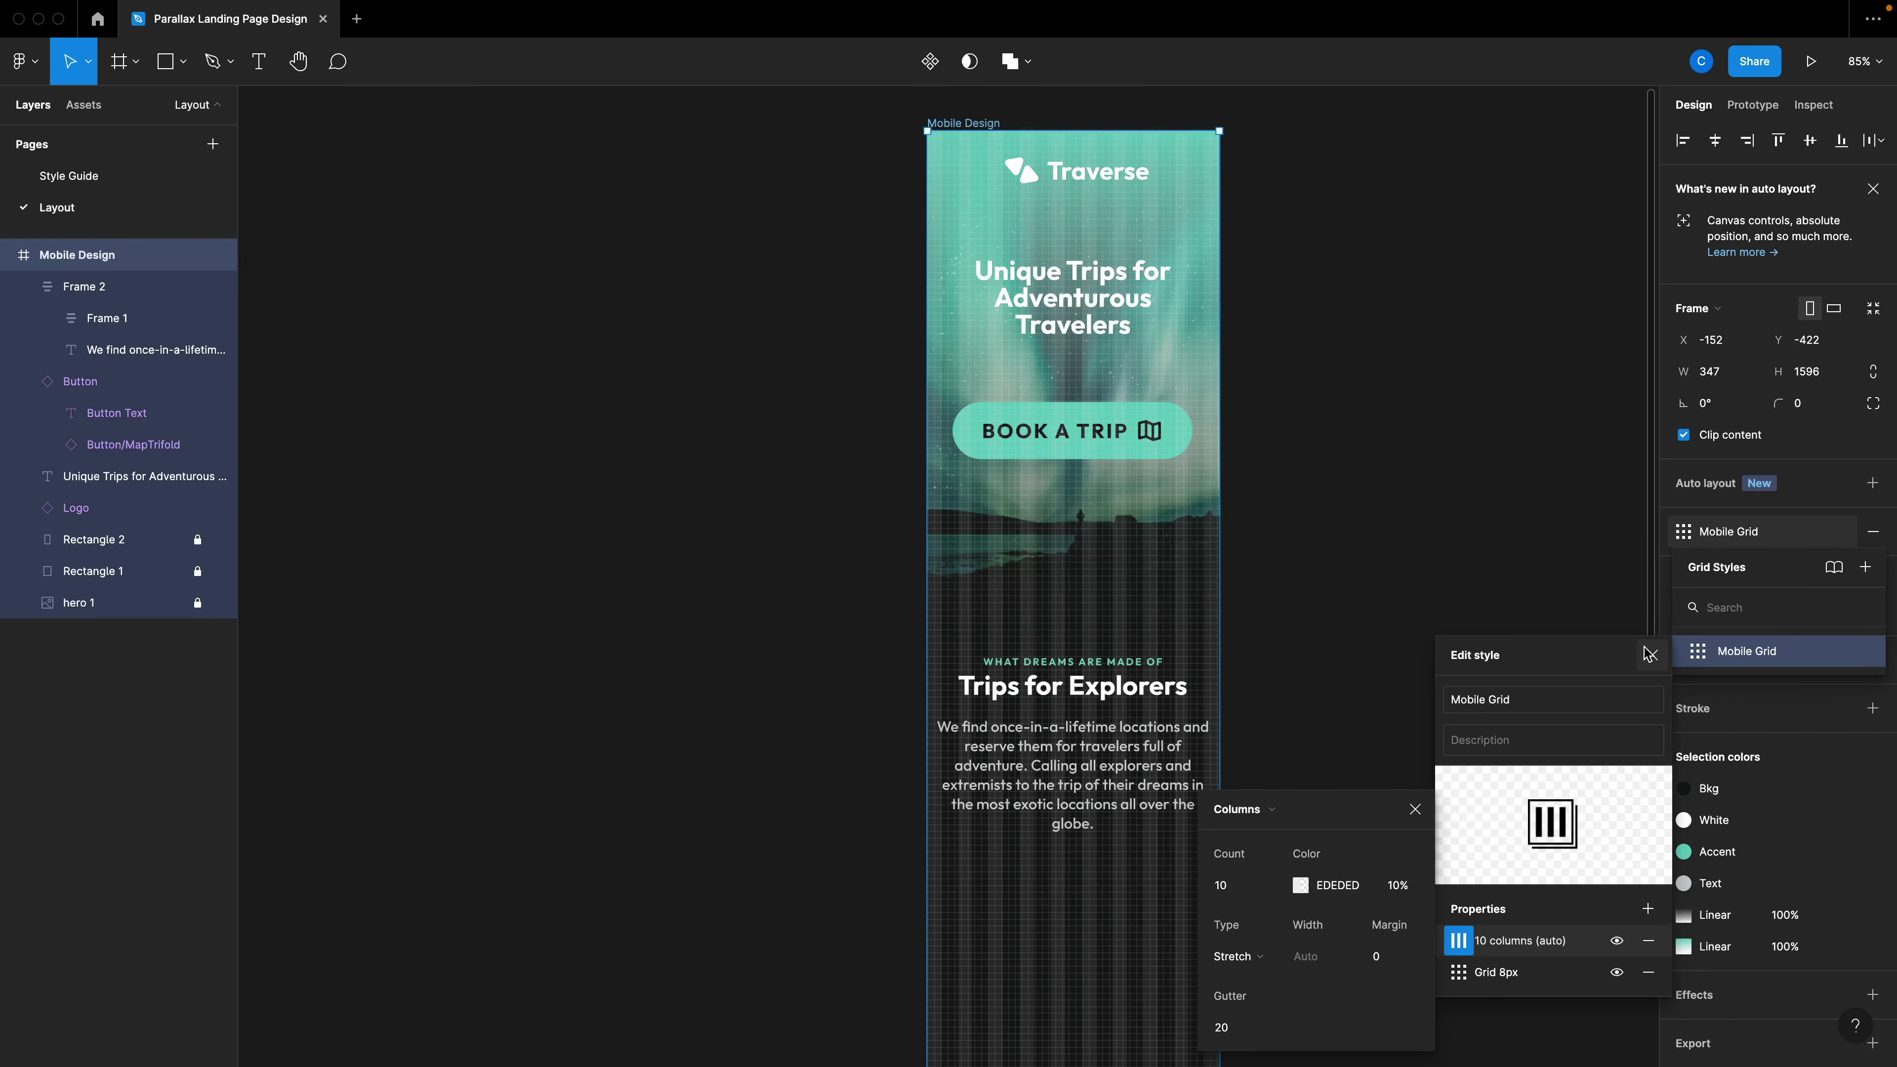
pyautogui.click(1649, 654)
pyautogui.click(1347, 783)
# Check the edges of the combined frame and its paragraph against the revised column grid.
pyautogui.scroll(5, 1207, 814)
pyautogui.click(1214, 810)
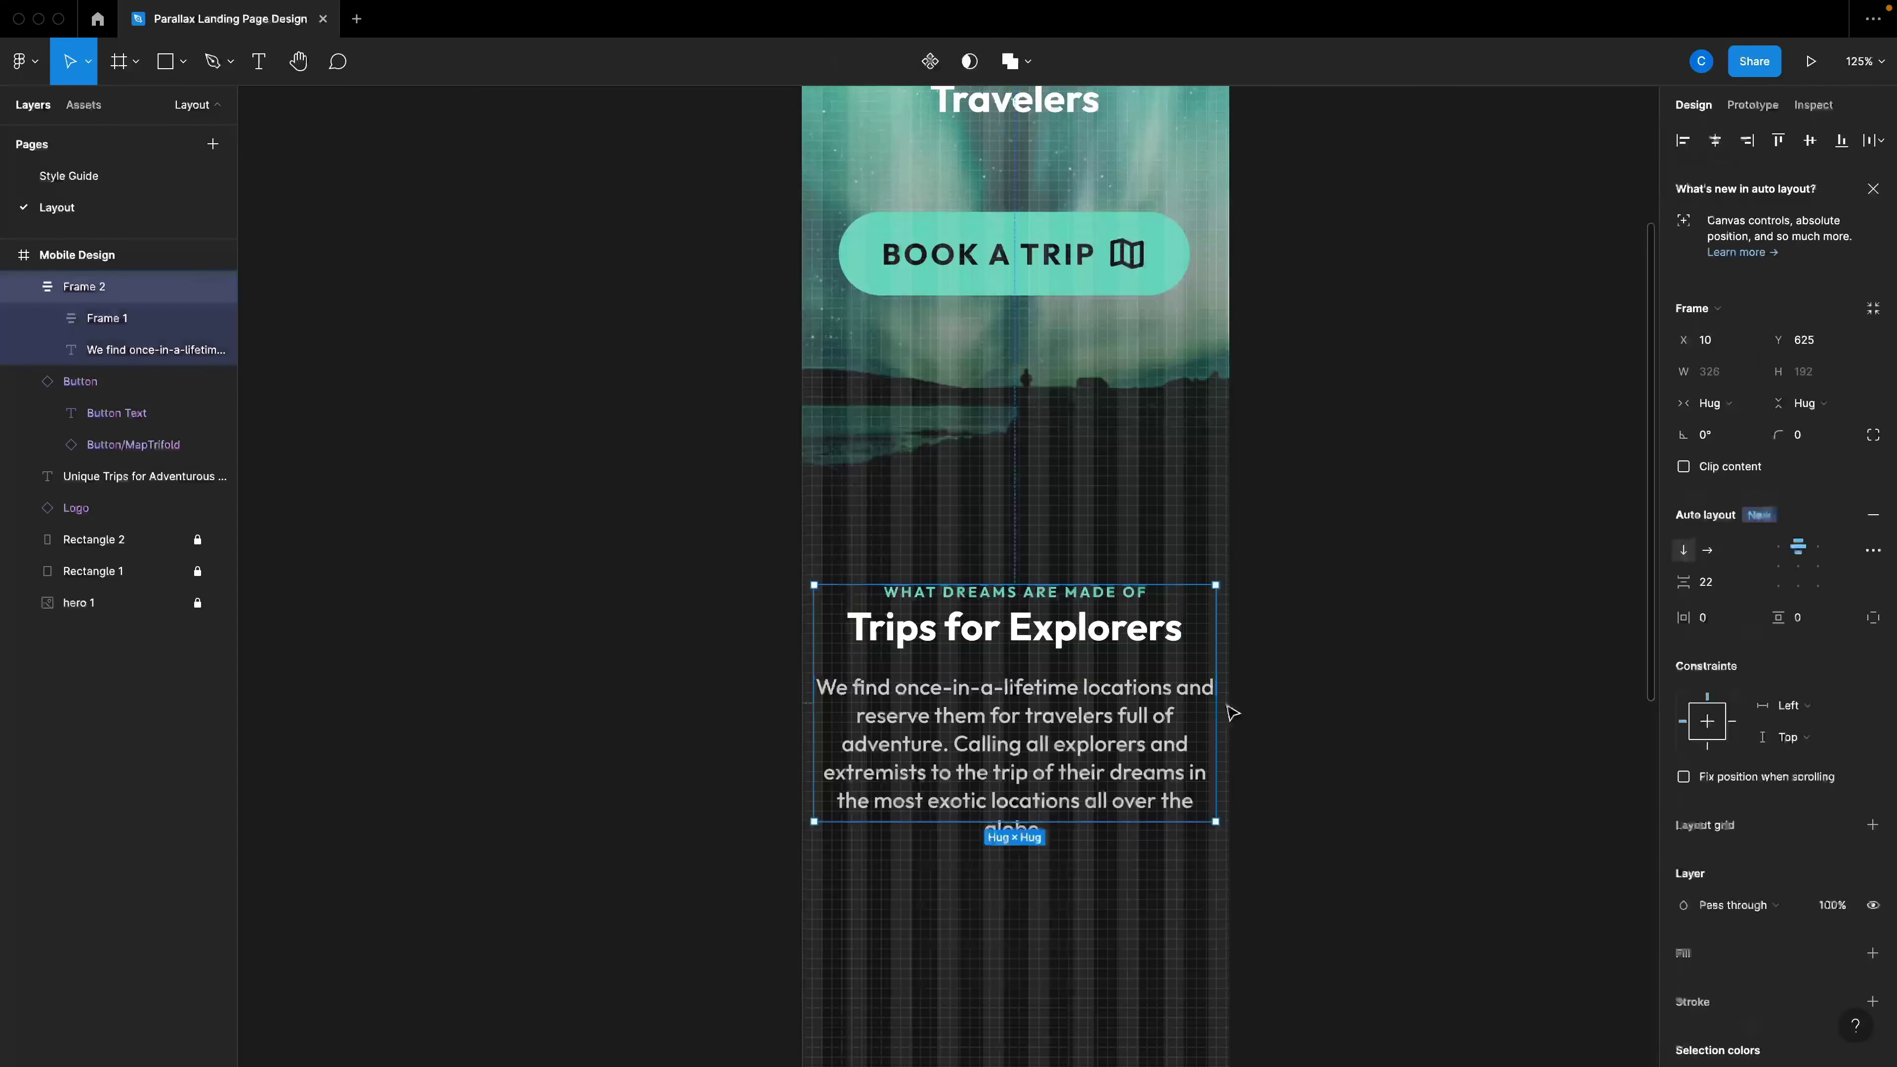
pyautogui.doubleClick(1183, 720)
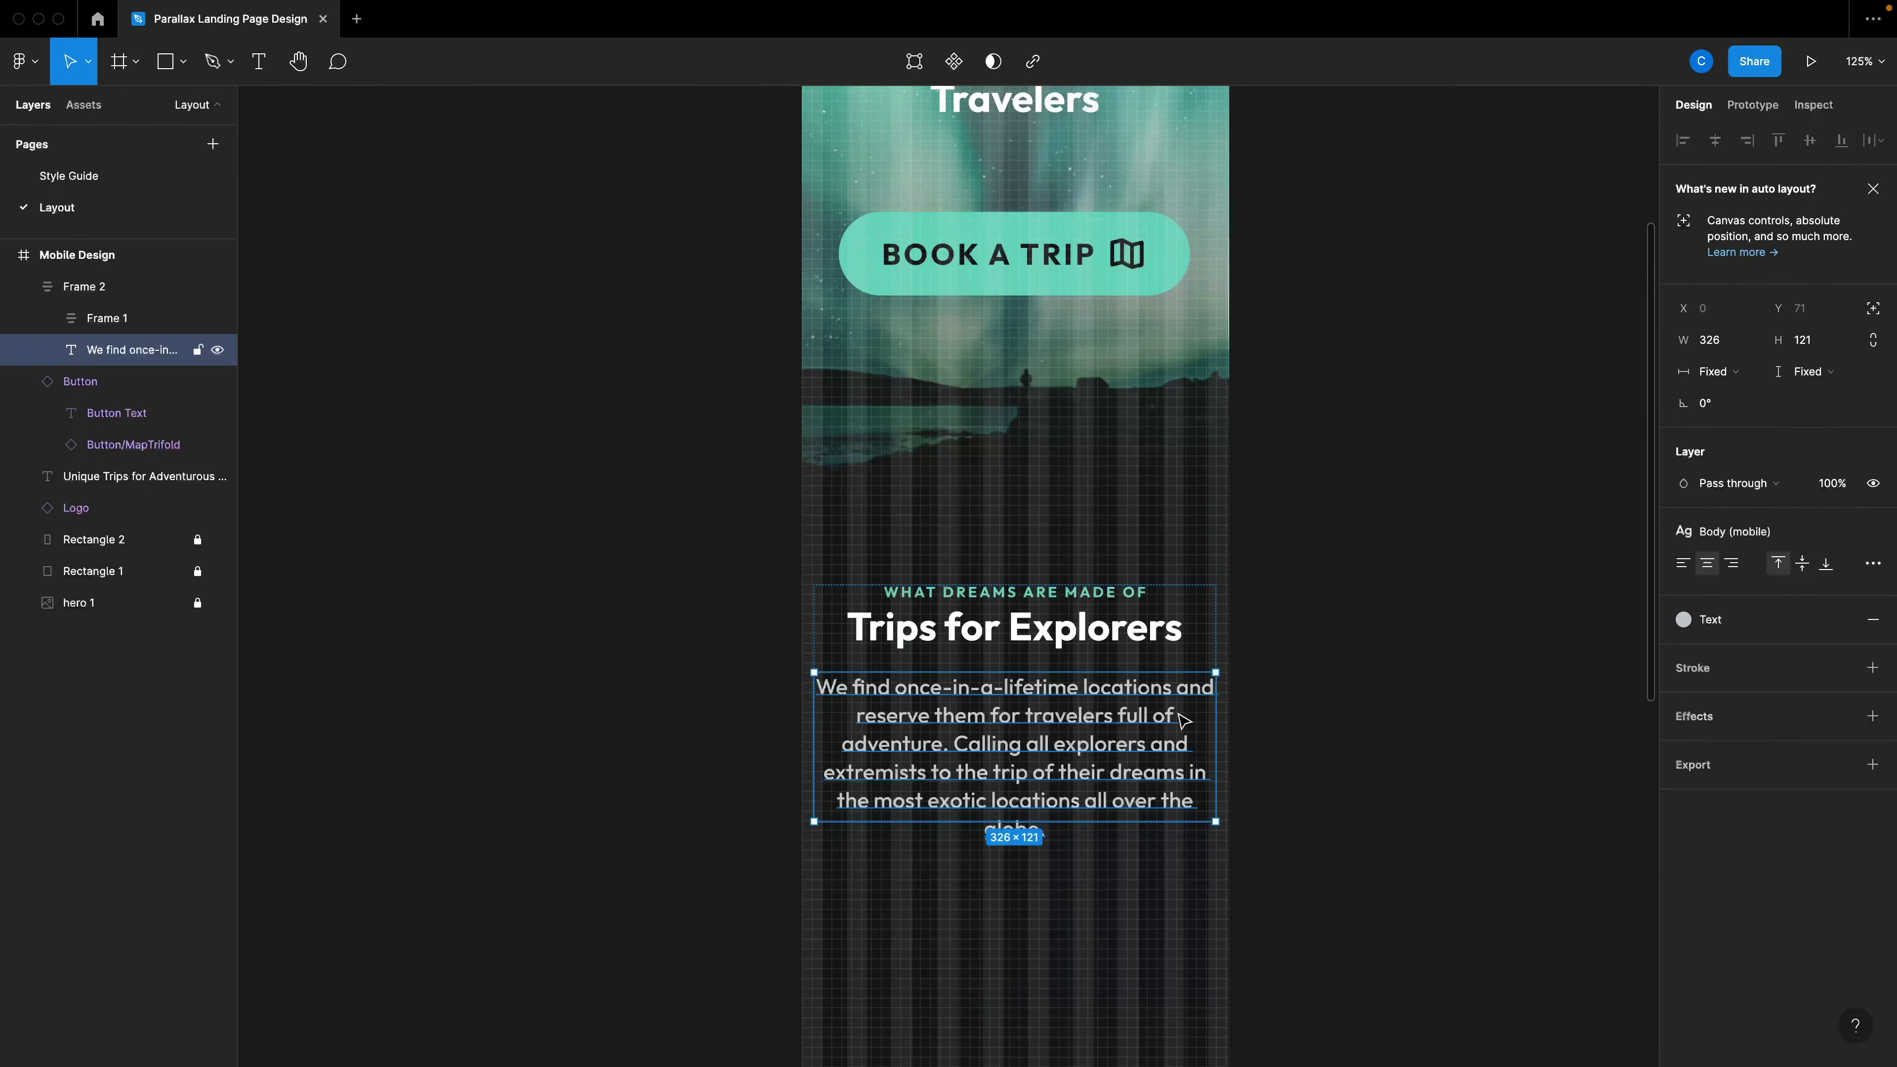
pyautogui.click(1346, 724)
pyautogui.click(1206, 642)
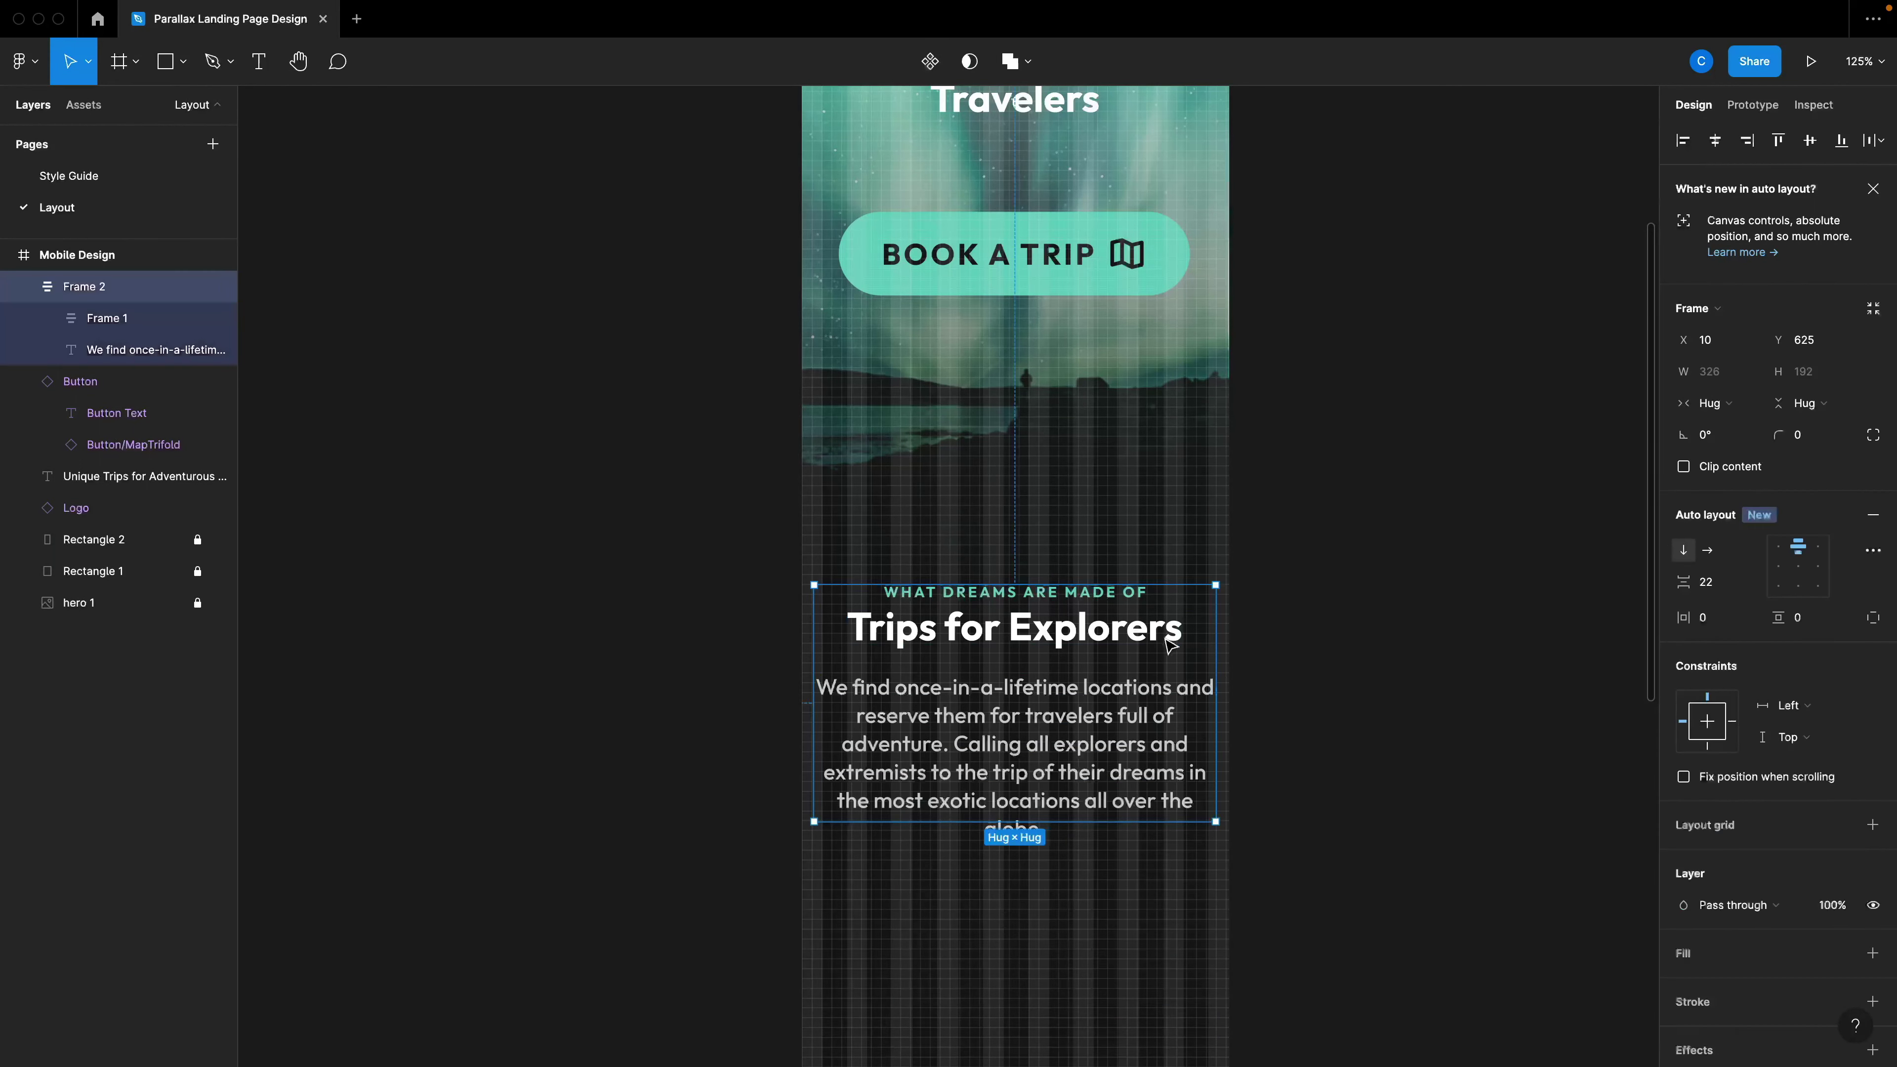
pyautogui.click(1138, 769)
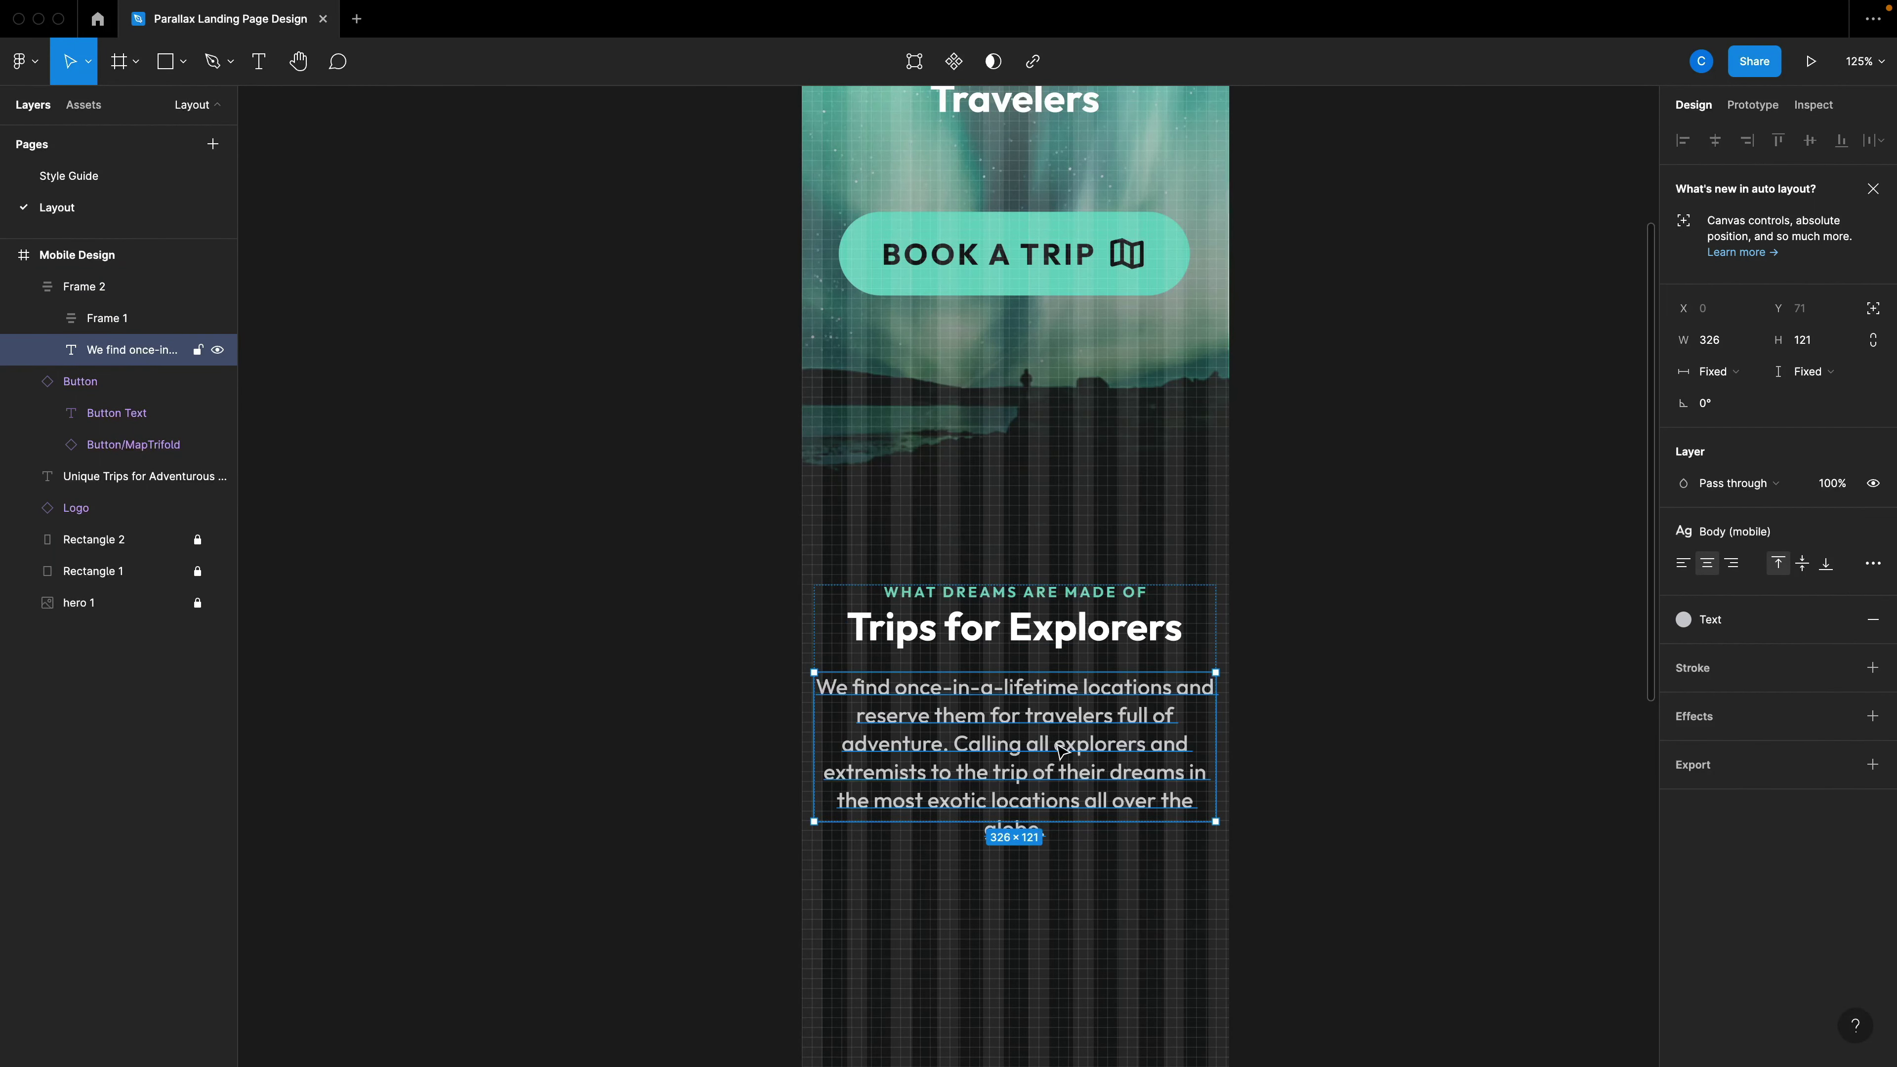
pyautogui.click(1346, 774)
pyautogui.doubleClick(1102, 719)
pyautogui.click(1308, 758)
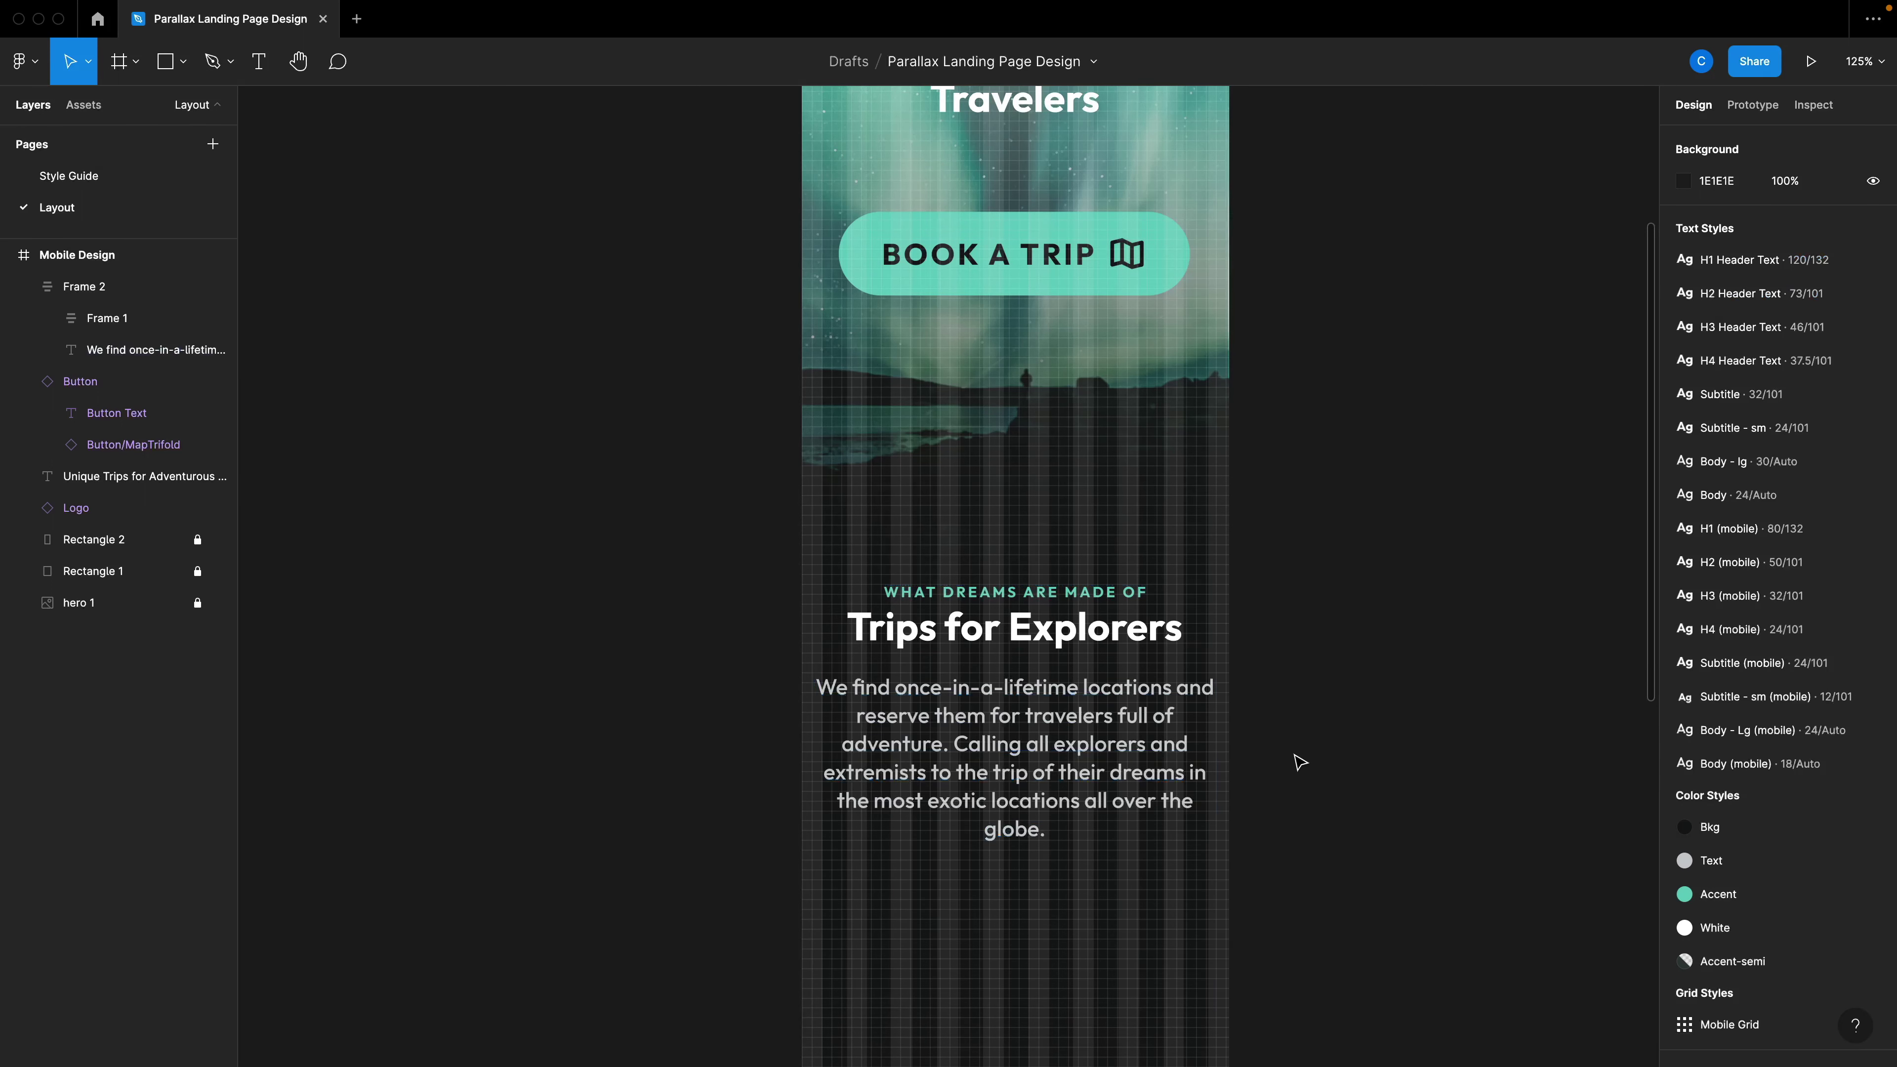
# Narrow the paragraph text box inside the combined frame to about 306 wide.
pyautogui.doubleClick(1081, 738)
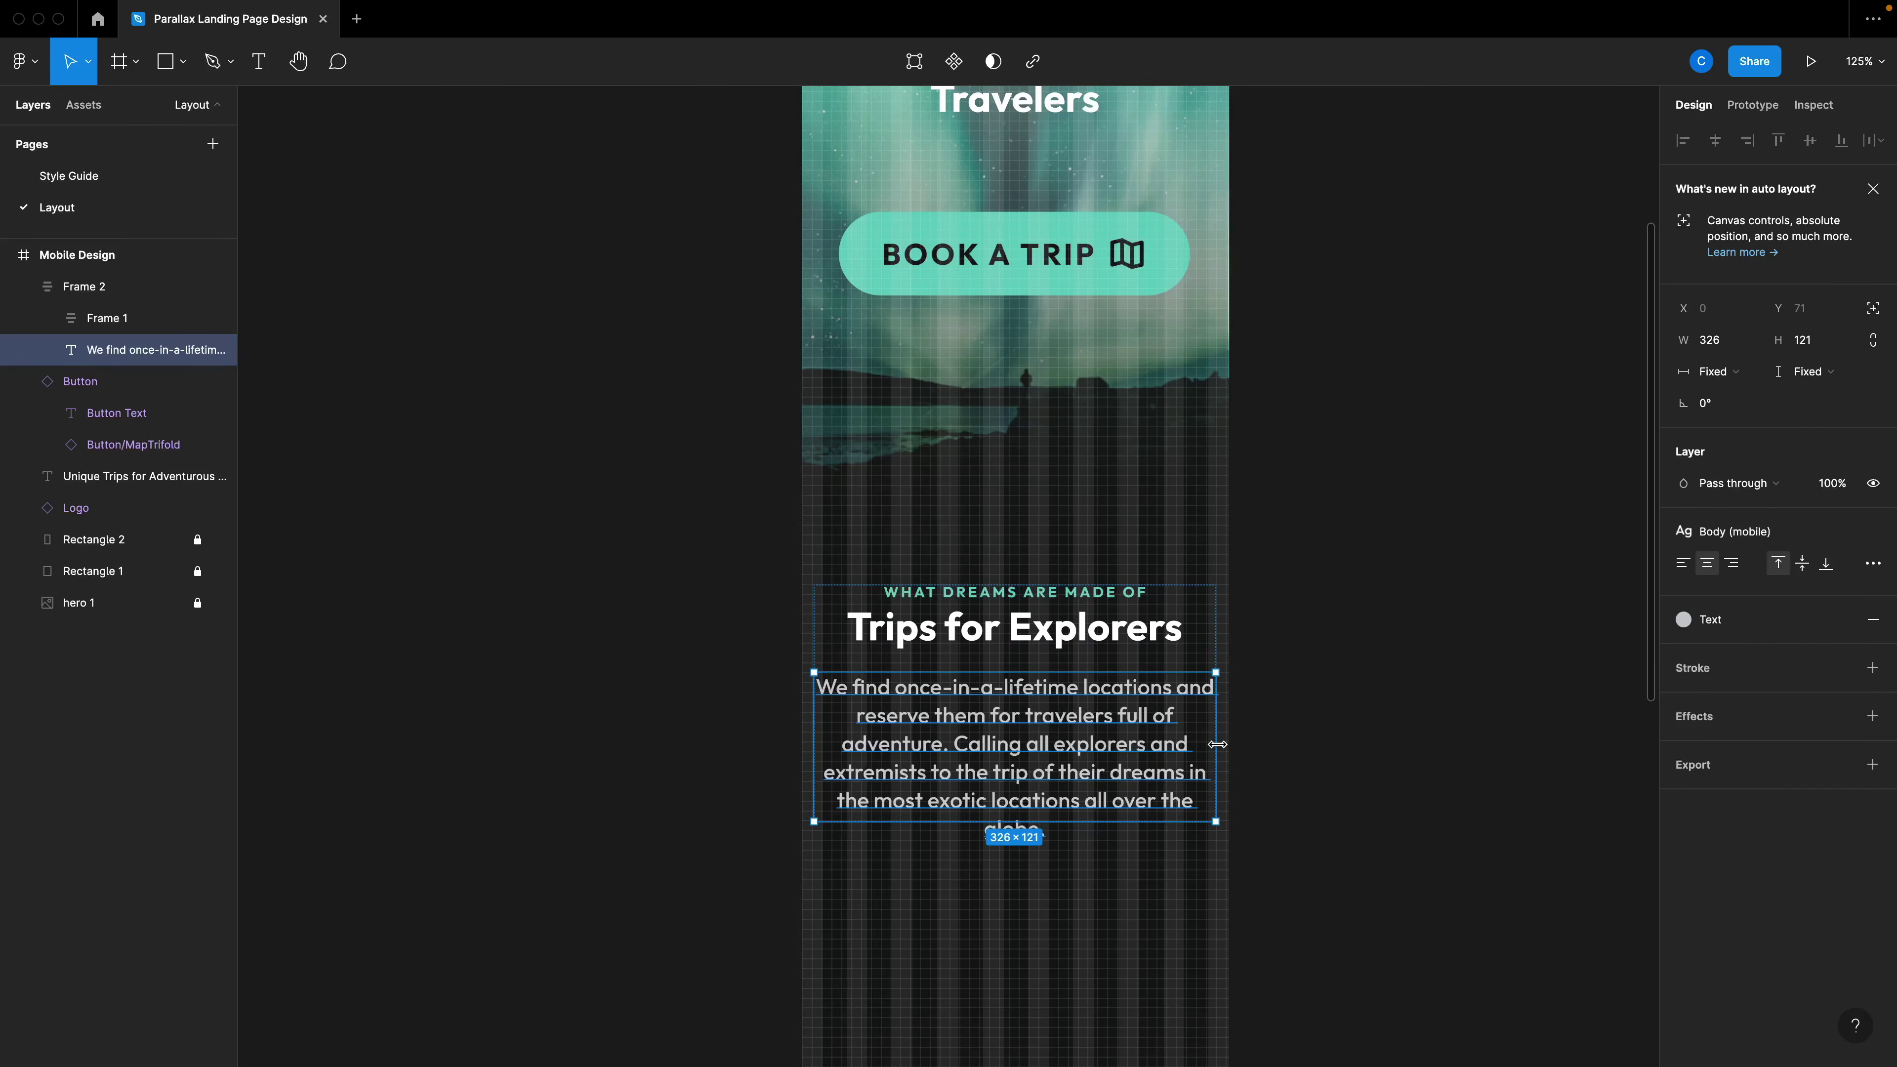
pyautogui.moveTo(1212, 746); pyautogui.dragTo(1192, 755)
pyautogui.click(1291, 775)
# Move the combined frame to about X 18, Y 624 and widen its paragraph text box to about 311.
pyautogui.click(1107, 660)
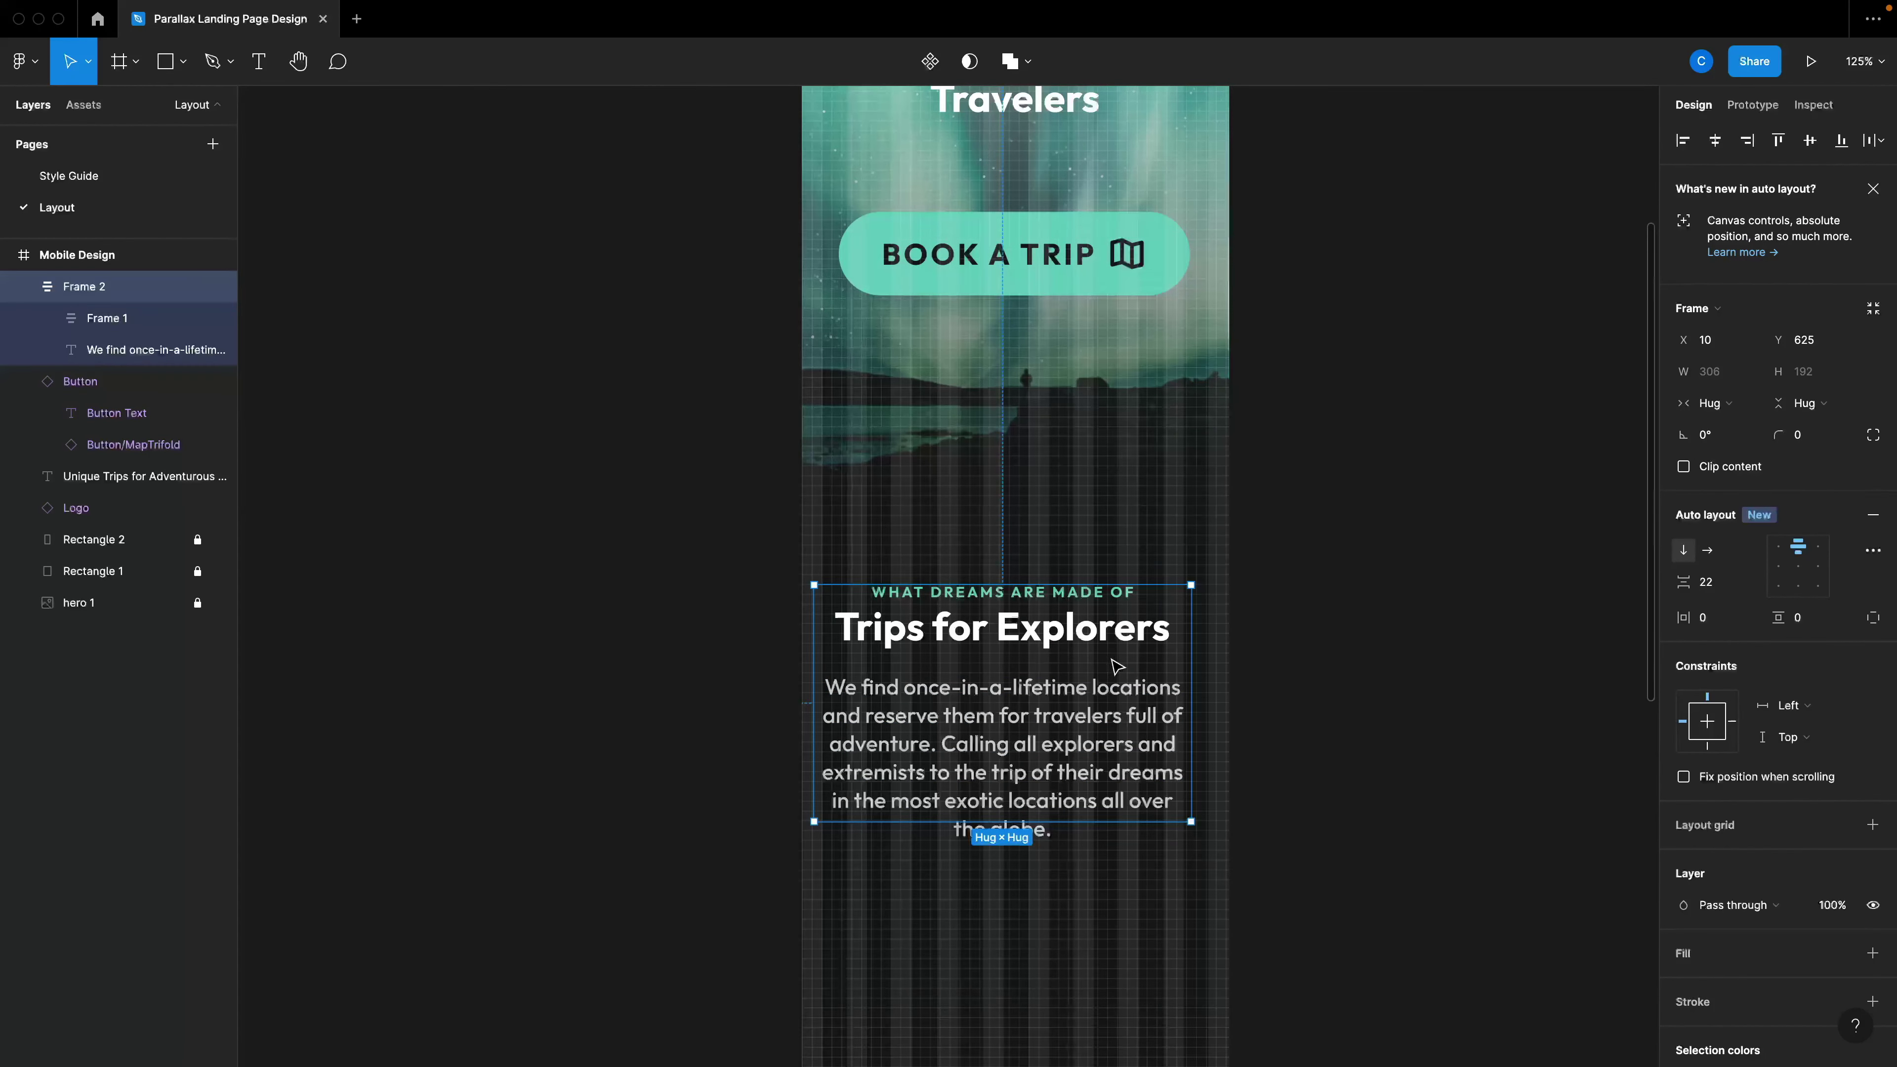
pyautogui.moveTo(1108, 661); pyautogui.dragTo(1131, 671)
pyautogui.click(1098, 746)
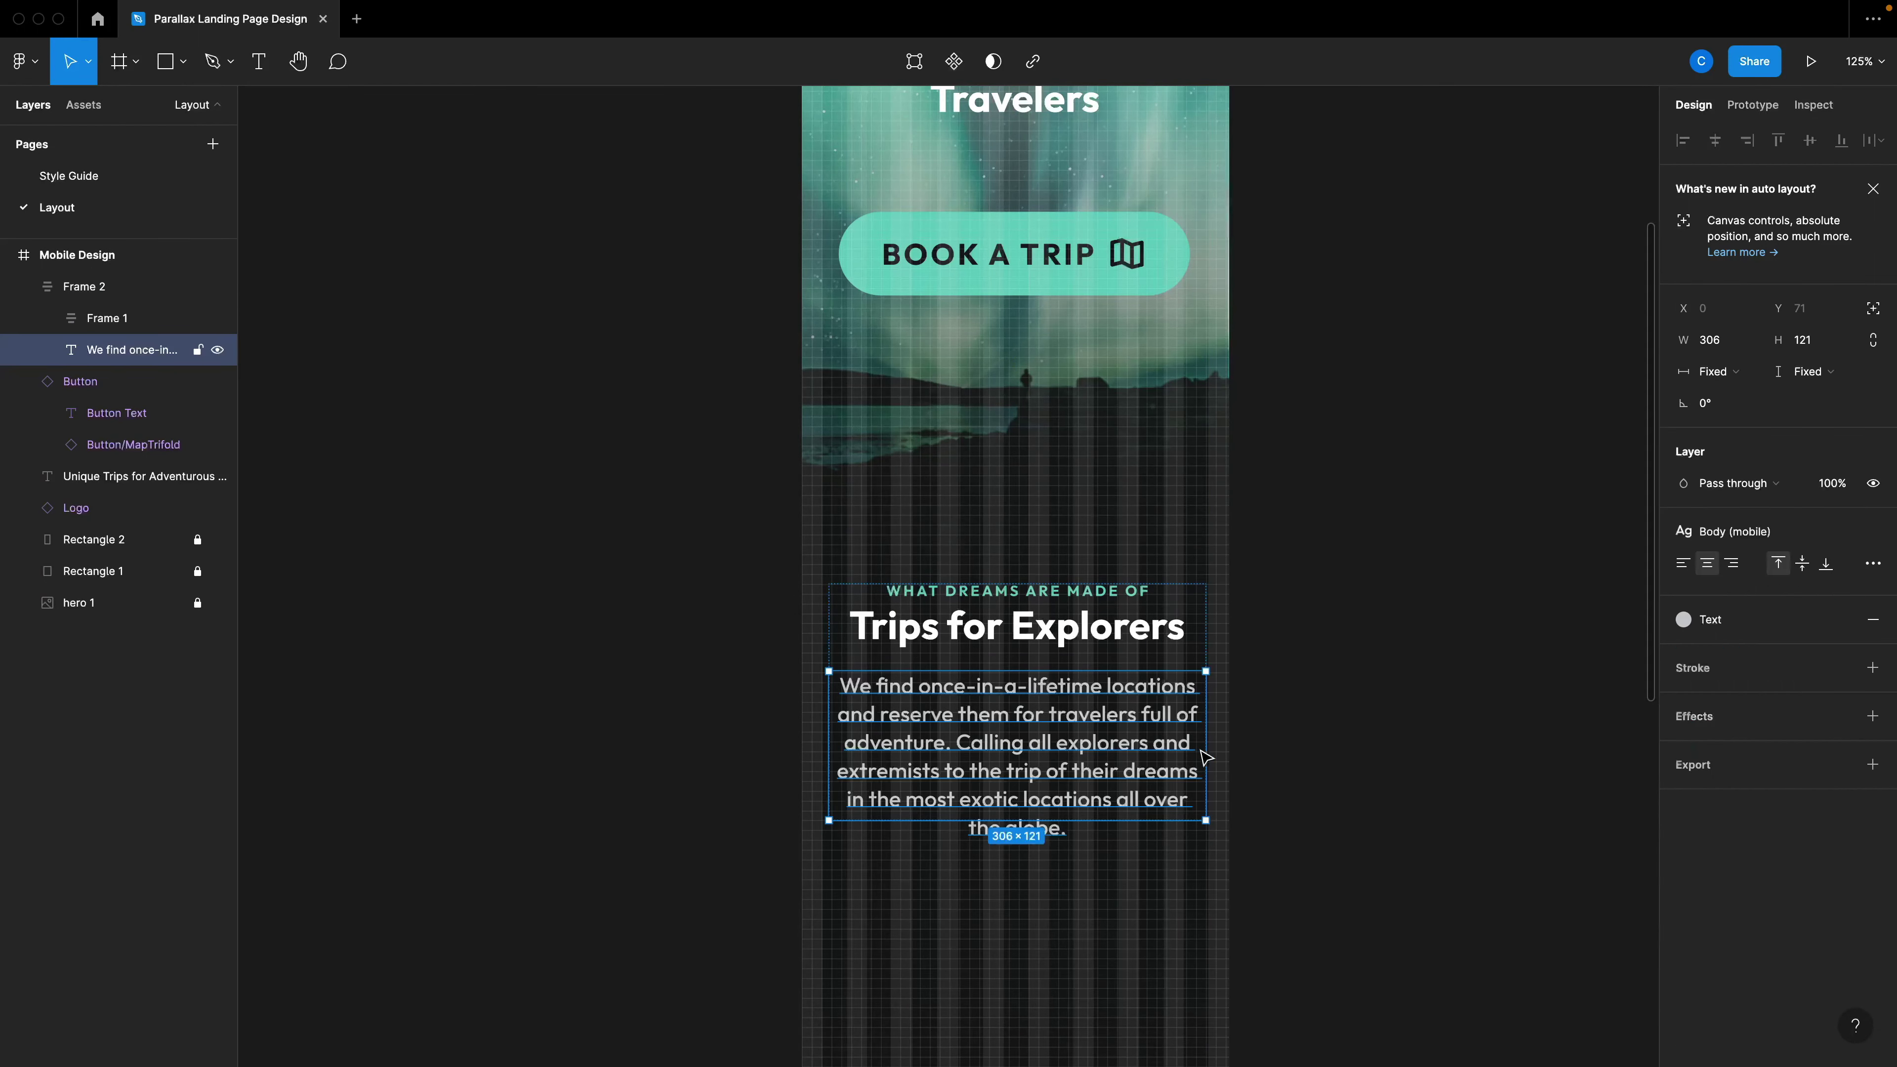
pyautogui.moveTo(1211, 750); pyautogui.dragTo(1225, 750)
pyautogui.click(1271, 762)
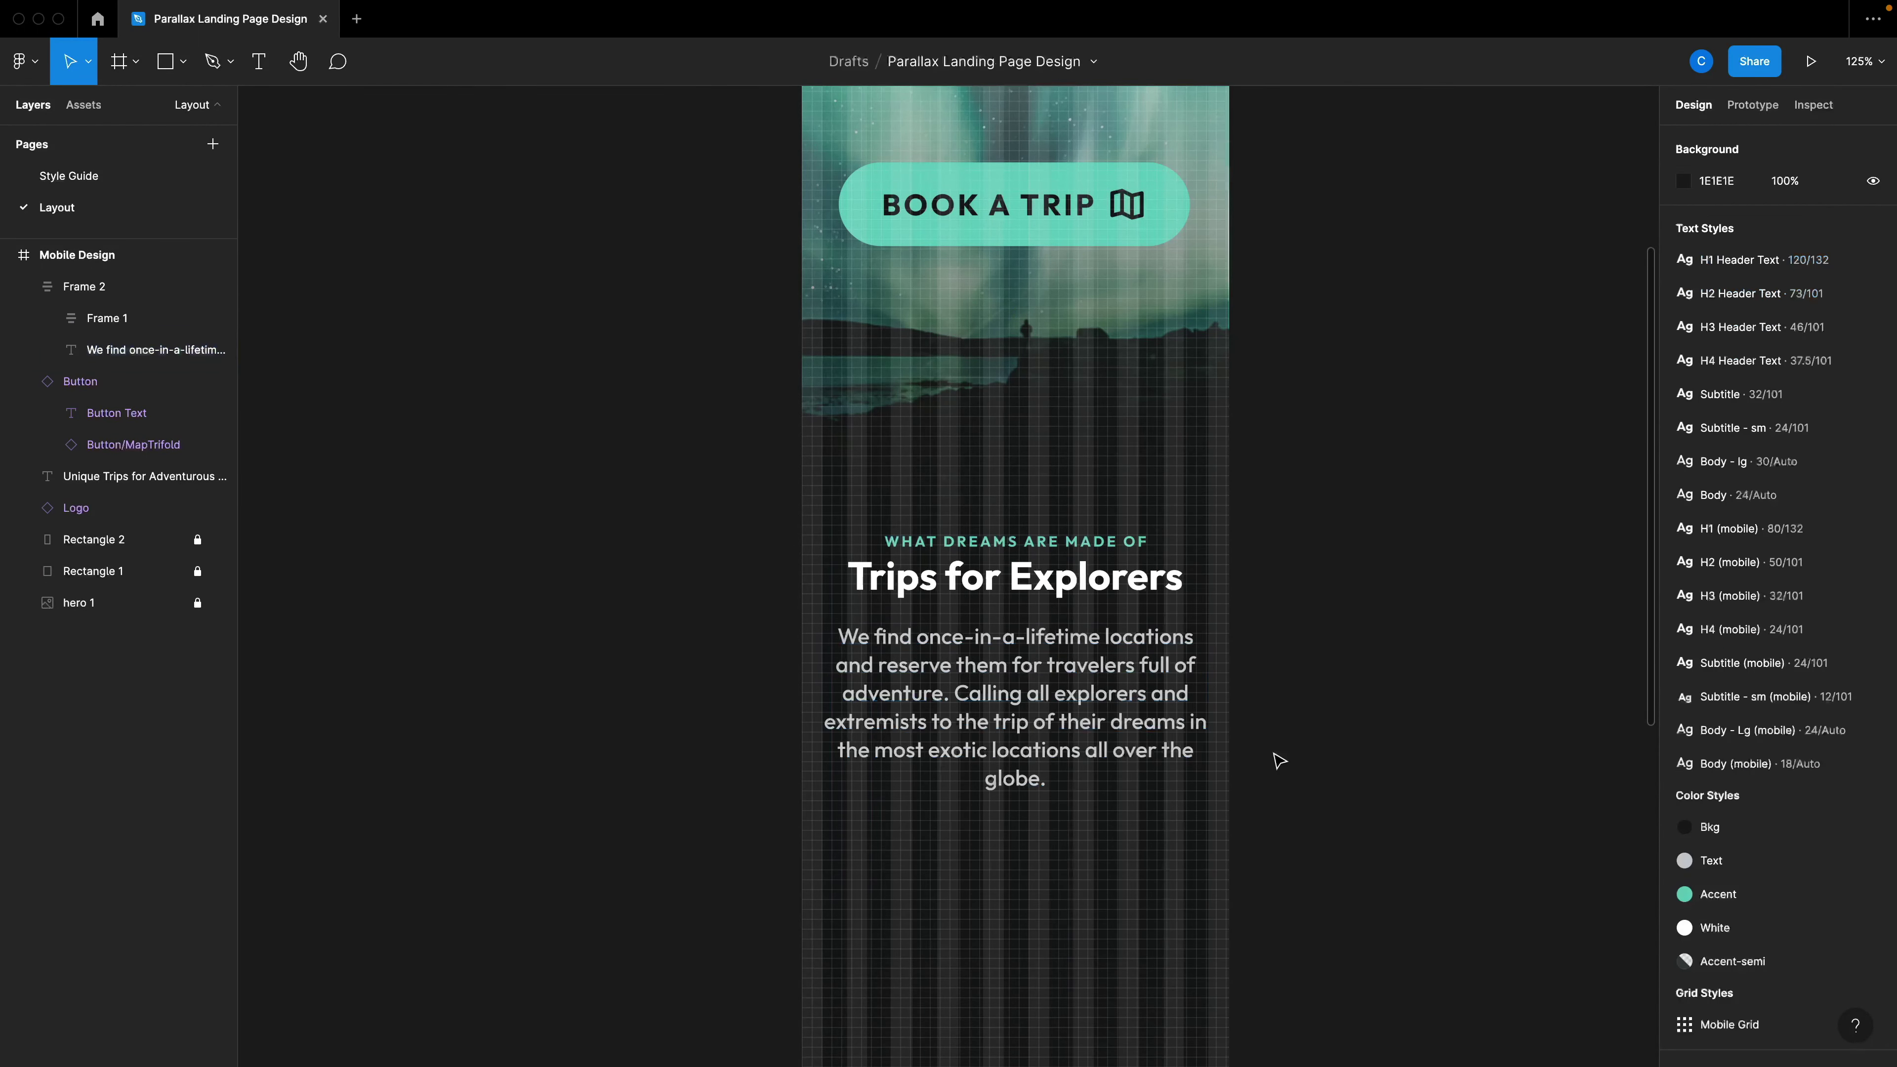
pyautogui.scroll(3, 1271, 762)
pyautogui.scroll(3, 1096, 741)
pyautogui.scroll(-5, 1096, 741)
pyautogui.click(1096, 743)
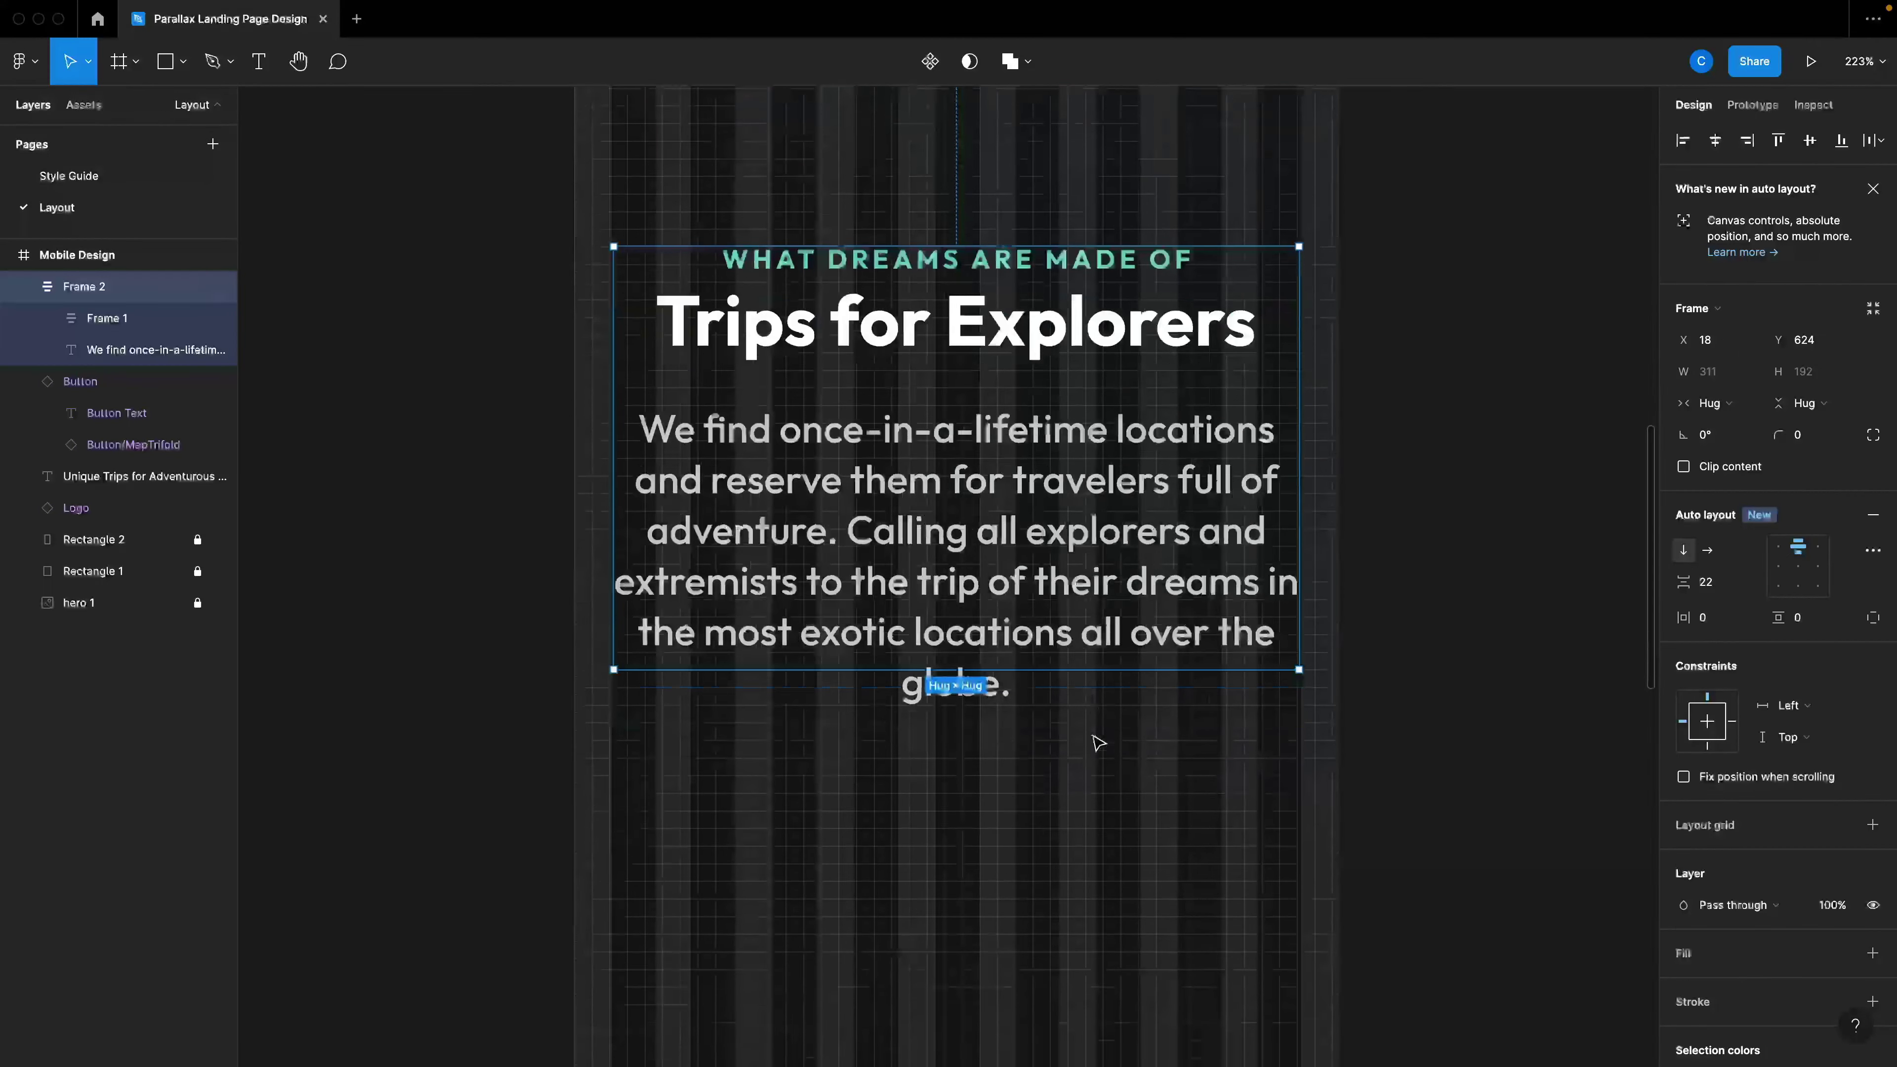
pyautogui.scroll(2, 1111, 649)
pyautogui.scroll(-3, 1112, 649)
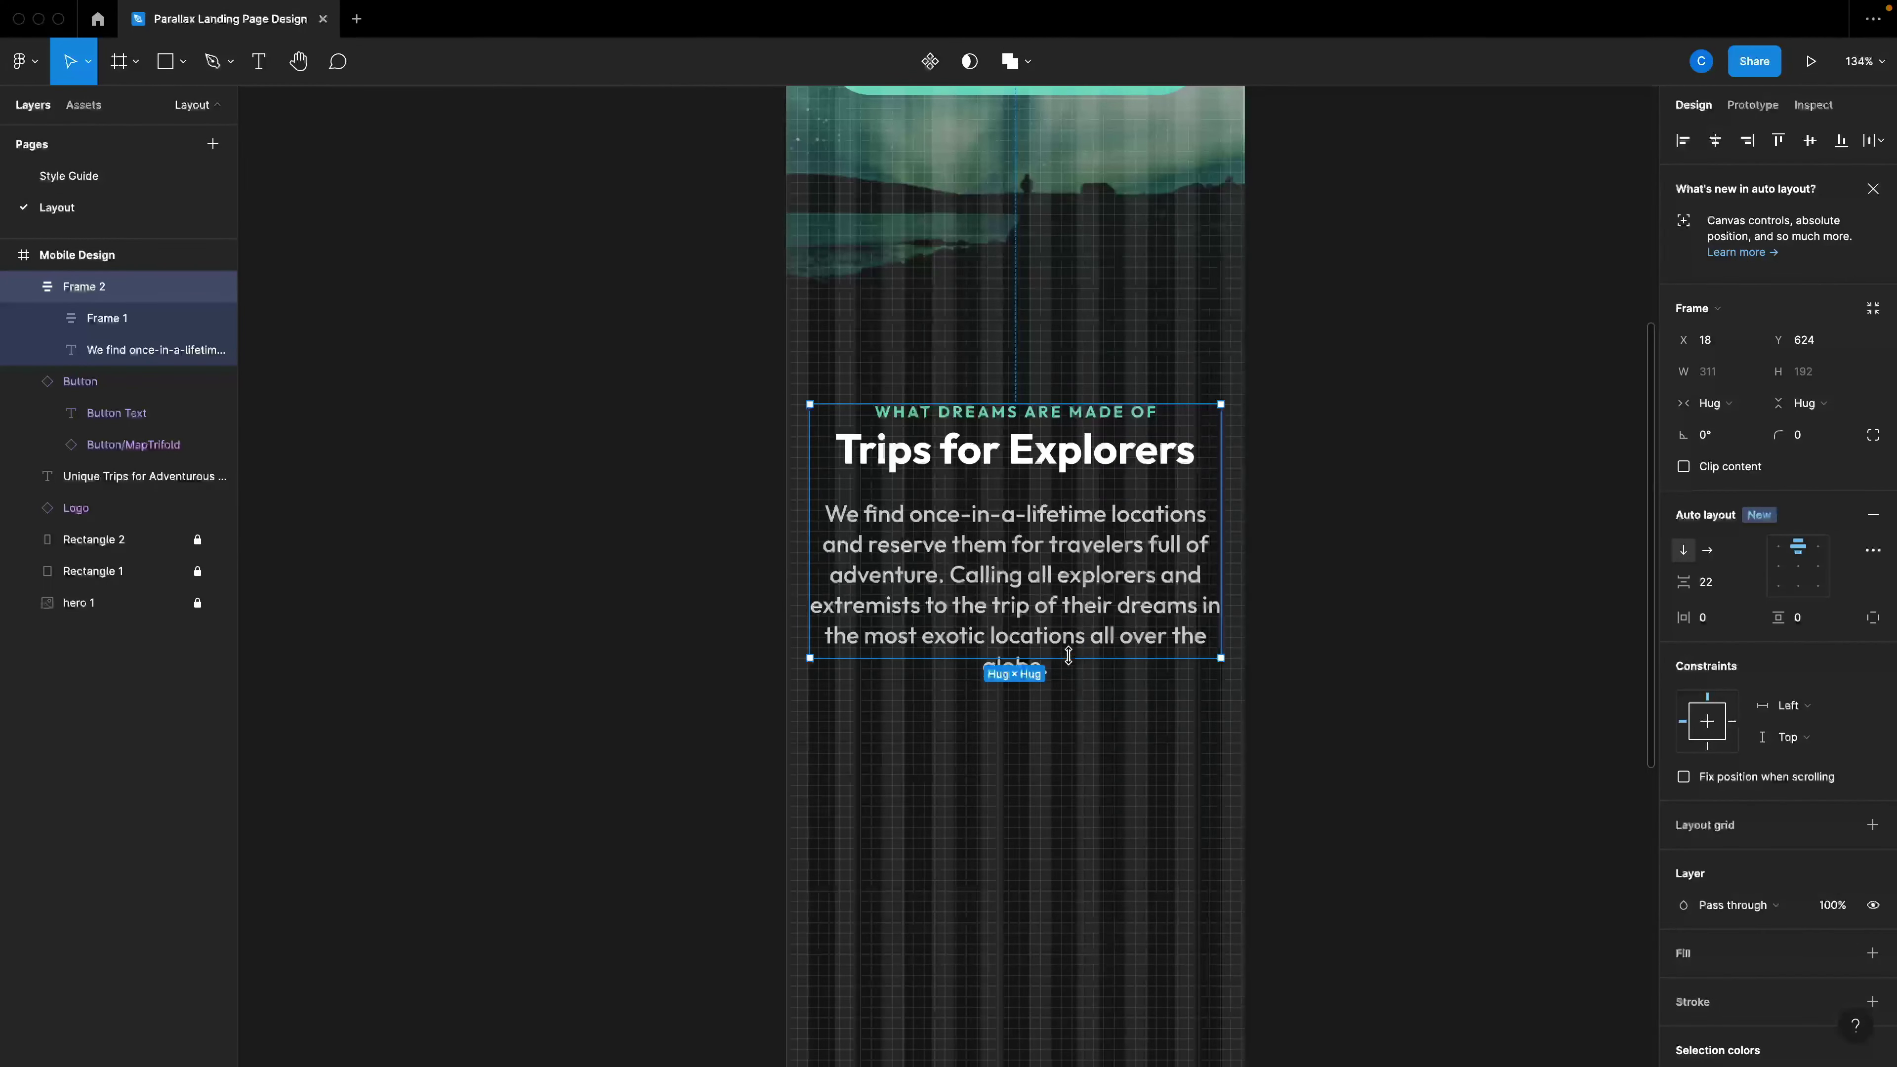
# Extend the combined frame to 212 high to fit its paragraph, and duplicate it below at about X 17, Y 900.
pyautogui.scroll(-5, 1158, 643)
pyautogui.click(1240, 623)
pyautogui.click(1076, 345)
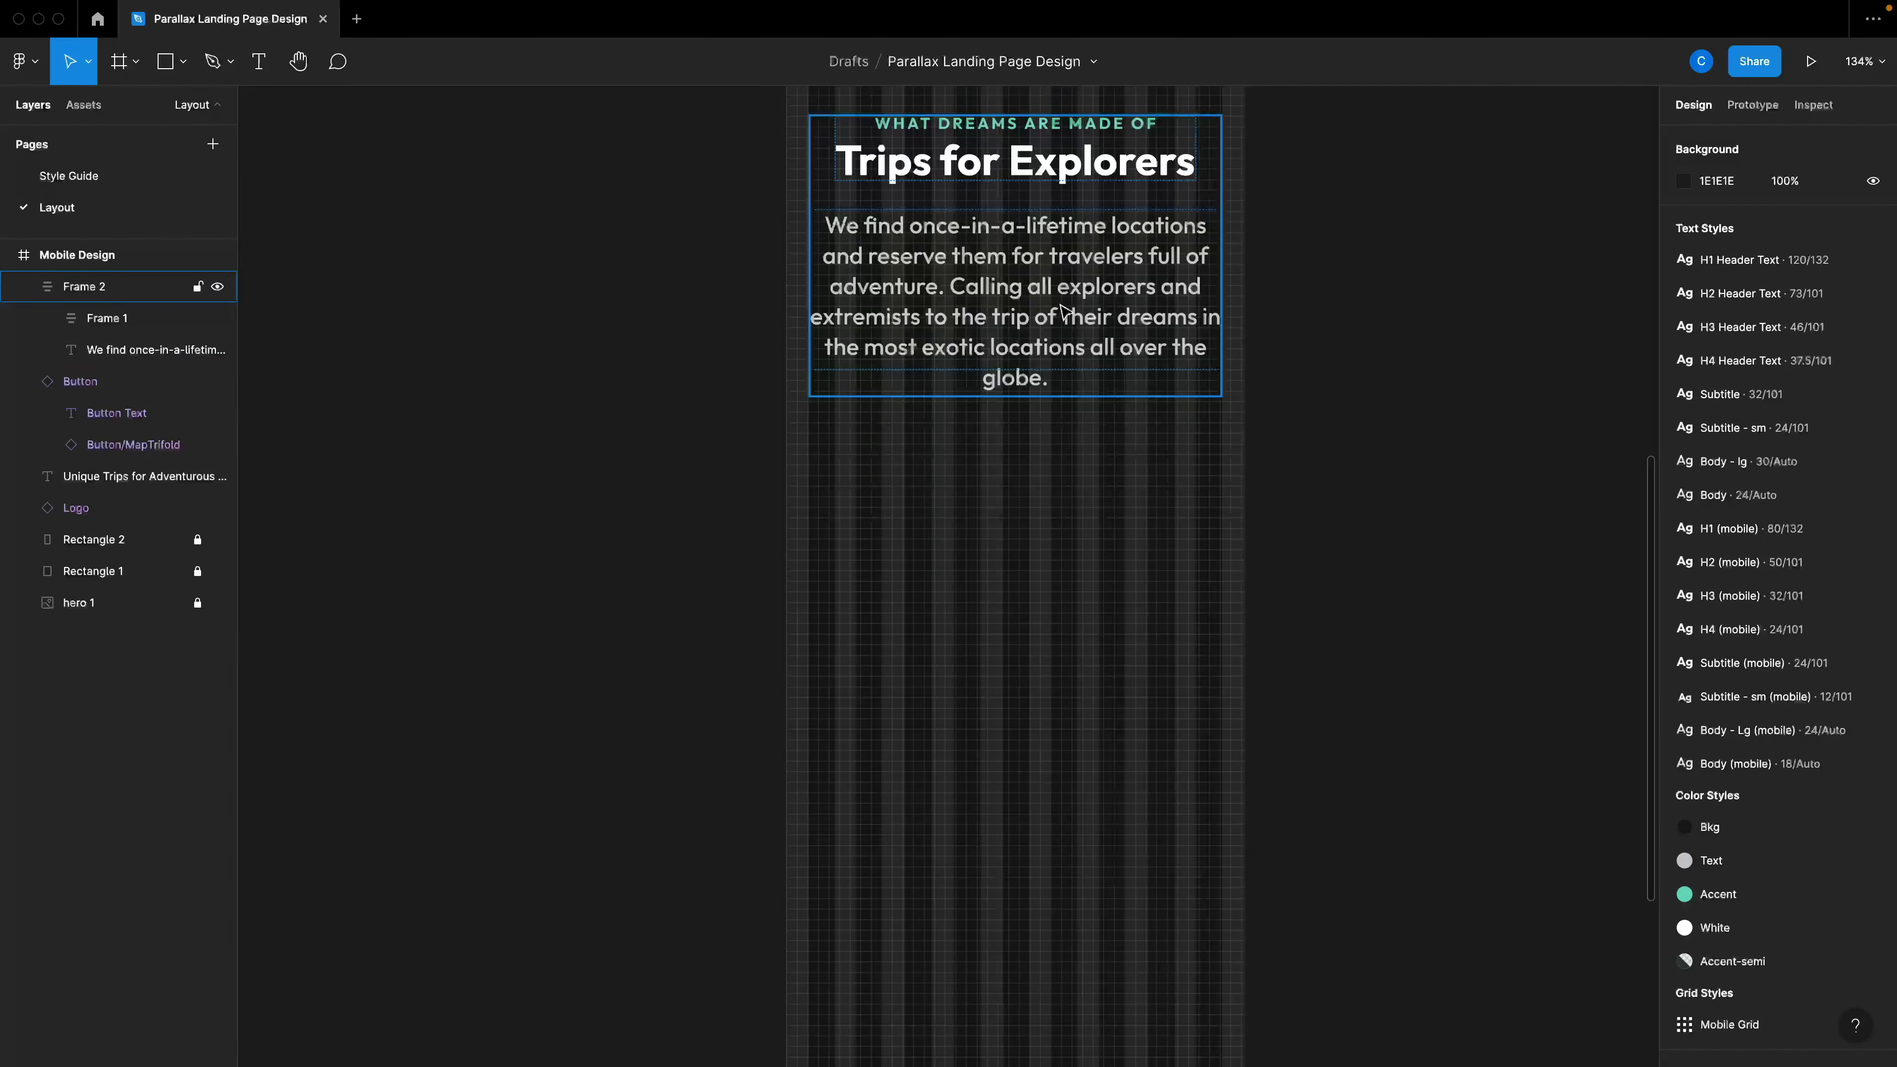
pyautogui.moveTo(1064, 312); pyautogui.dragTo(1059, 673)
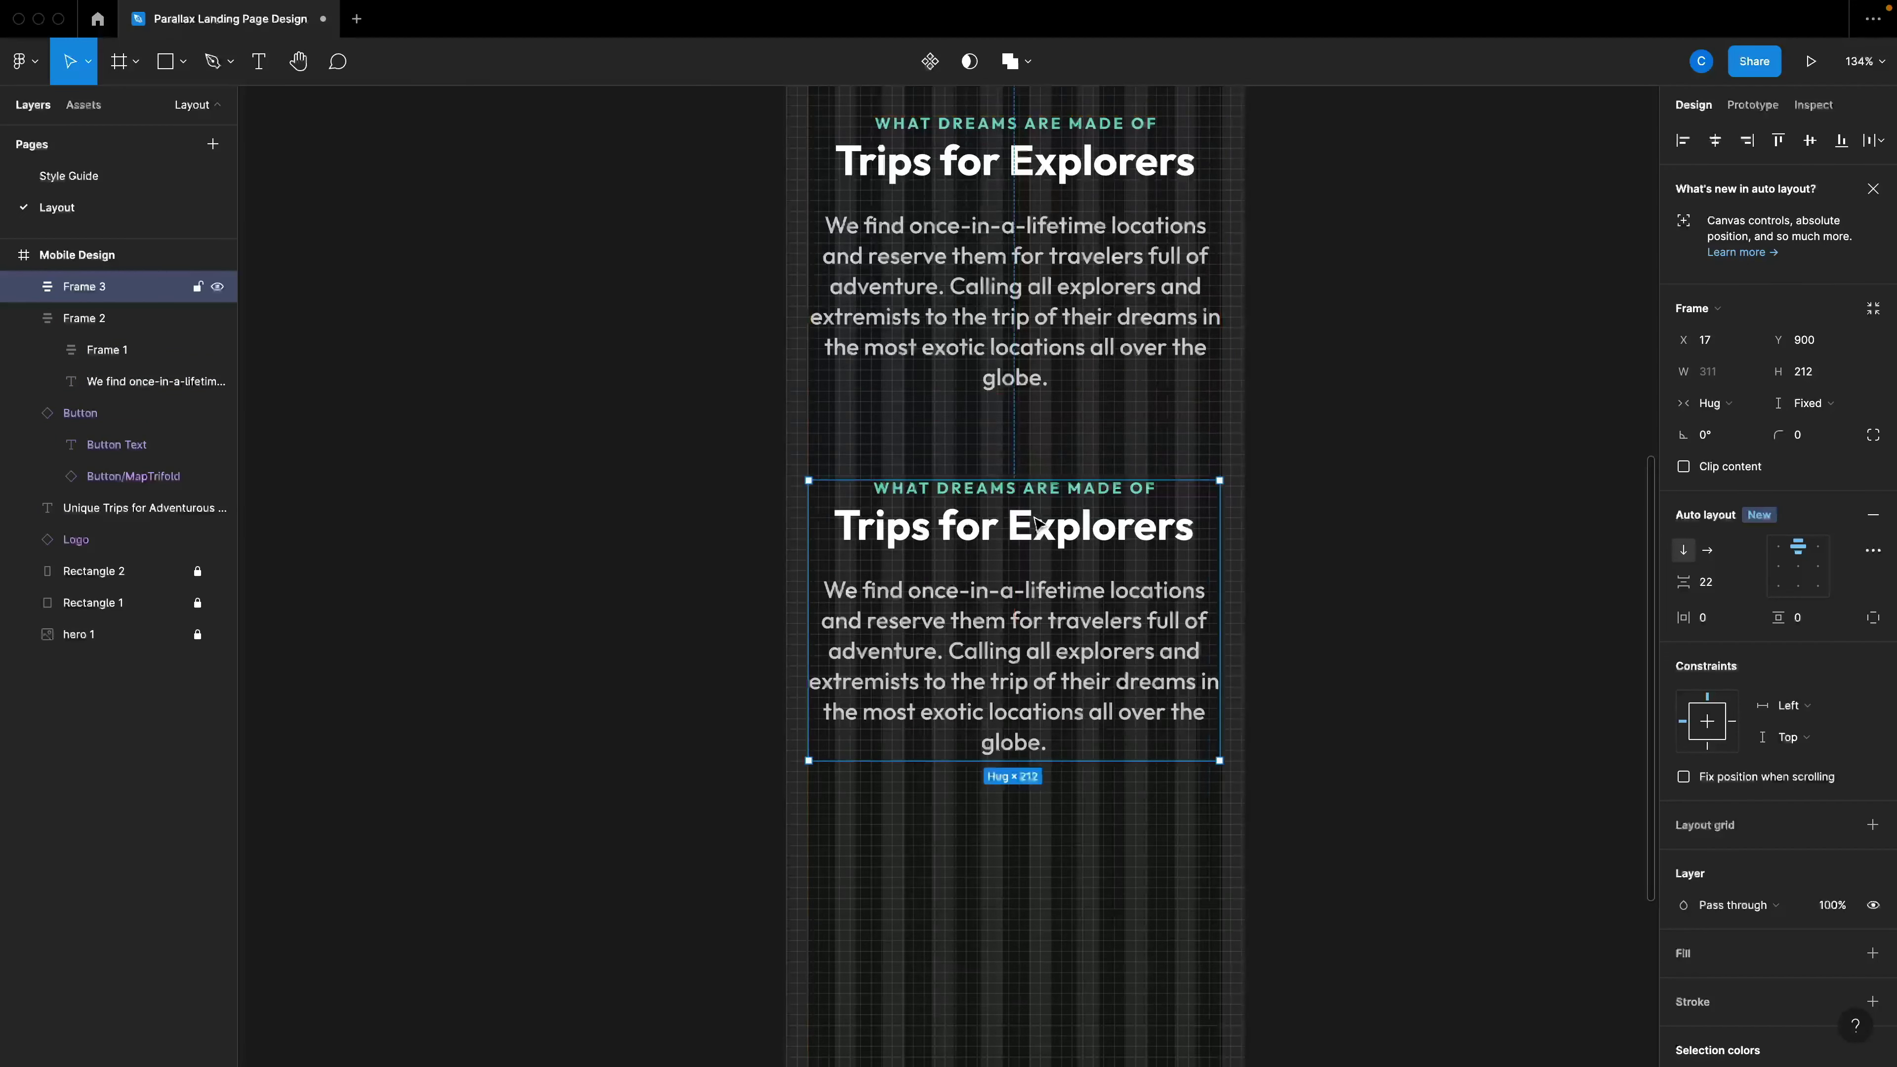
# Change the duplicated section's subtitle to "Off the beaten path" and its heading to "Places without People".
pyautogui.doubleClick(1044, 498)
pyautogui.click(1041, 493)
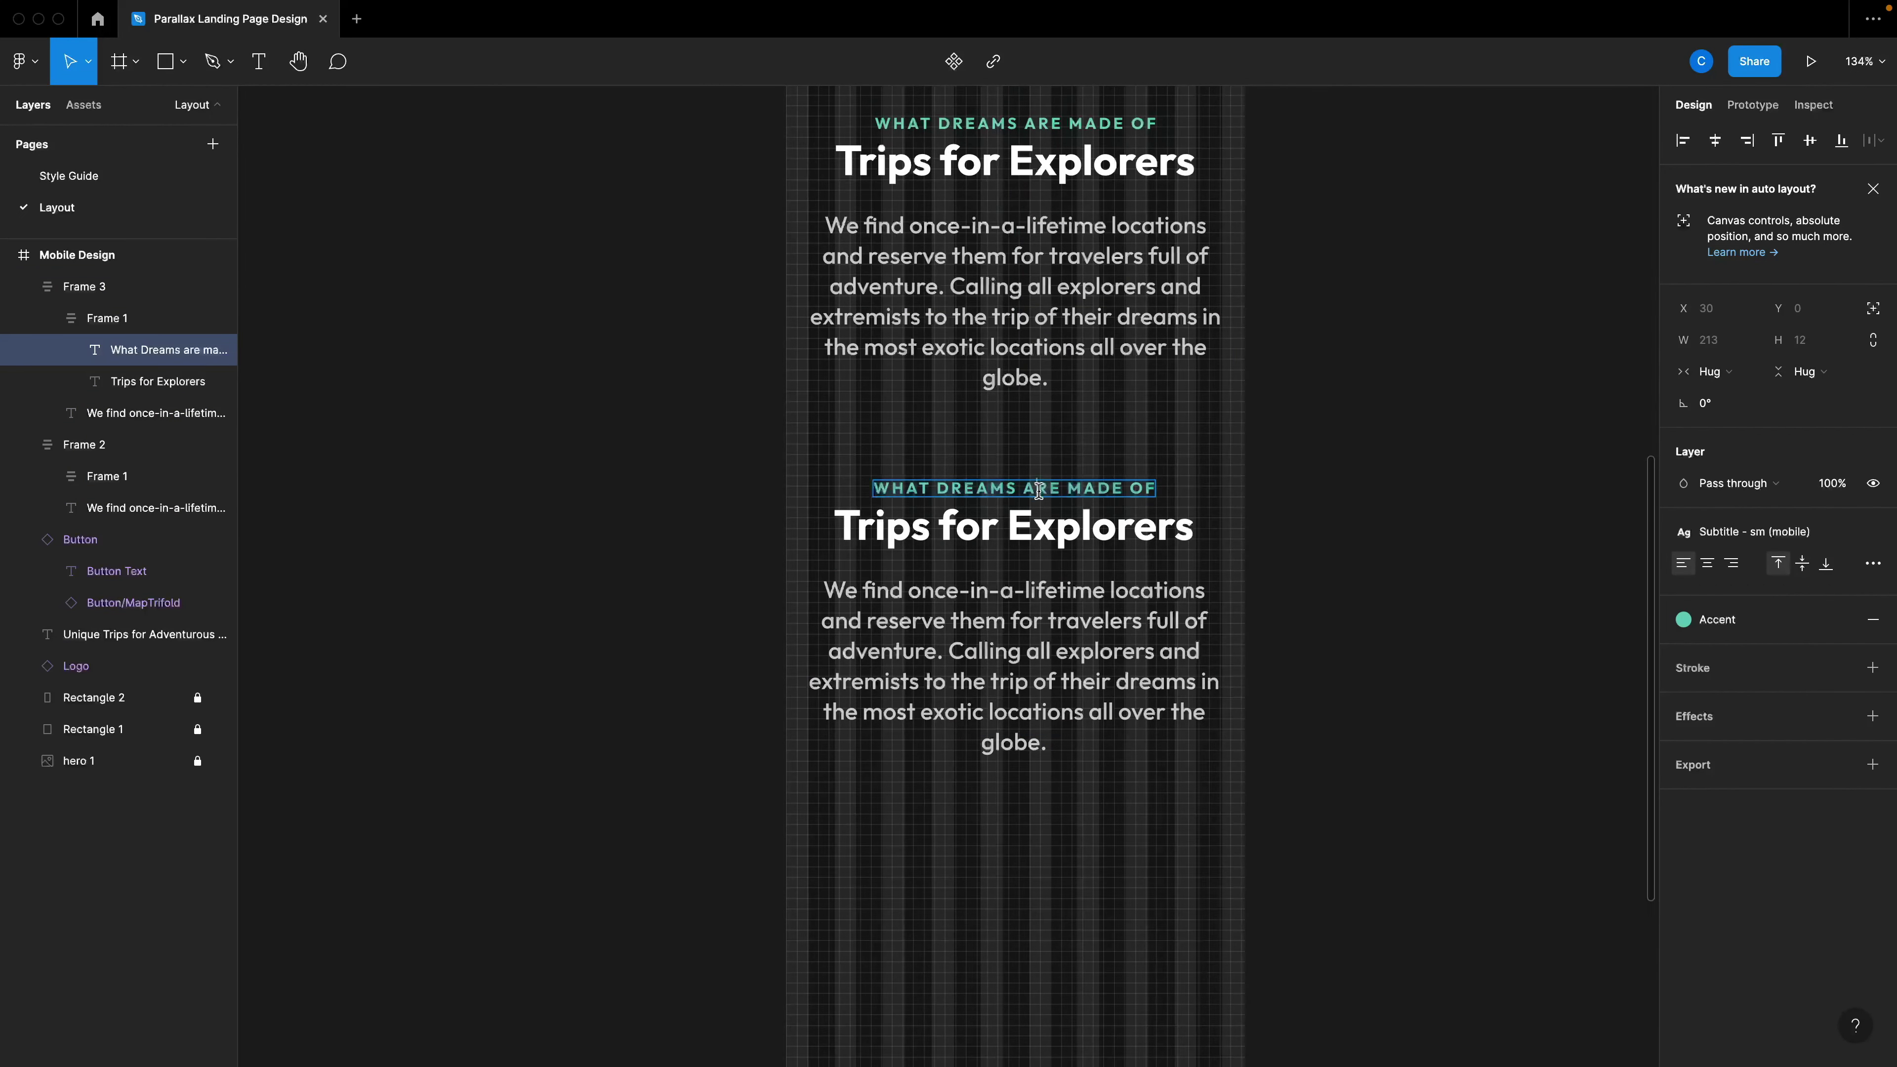
pyautogui.write('OFF THE BEATEN PATH')
pyautogui.doubleClick(1078, 527)
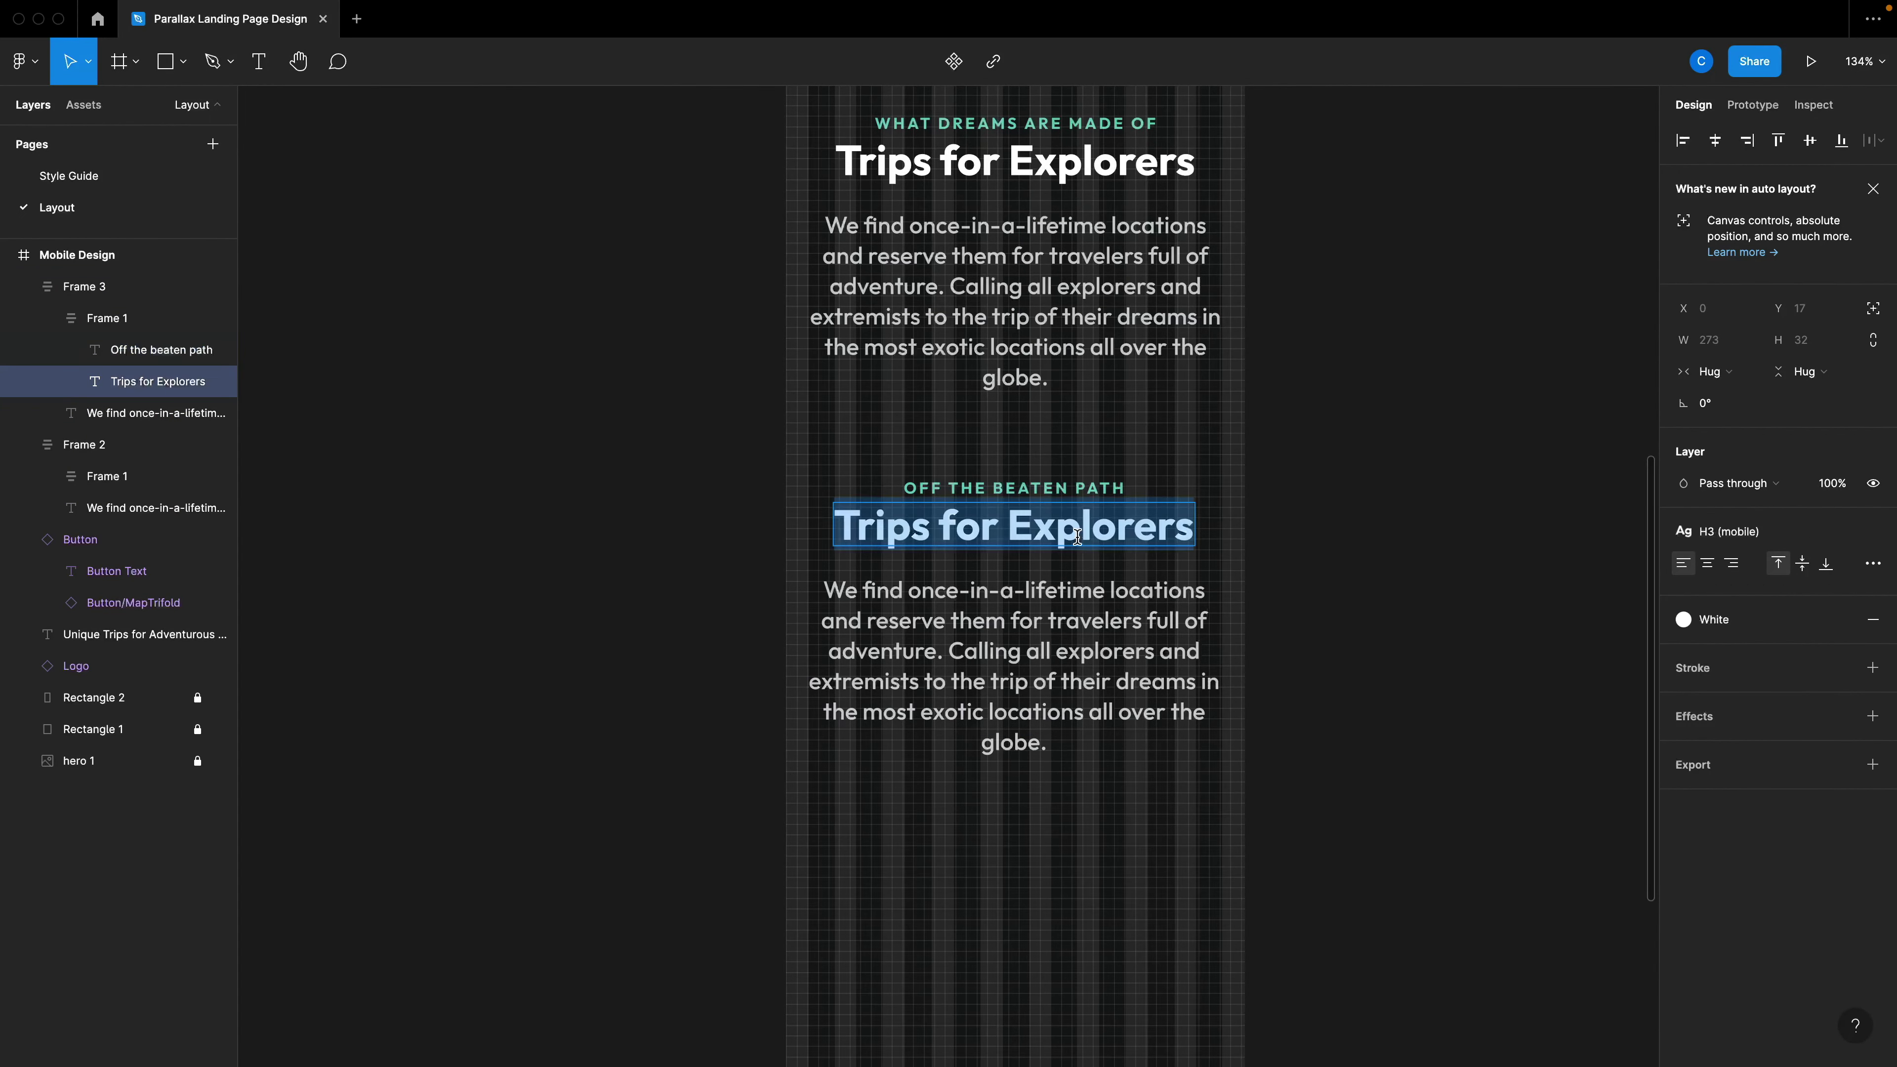
pyautogui.write('Places without People')
# Replace the copy's paragraph with "We specialize in finding places no one else knows about. Here are a few of our favorite spots for true adventurers.".
pyautogui.click(1078, 654)
pyautogui.doubleClick(1078, 654)
pyautogui.write('We specialize in finding places no one else knows about. Here are a few of our favorite spots for true adventurers.')
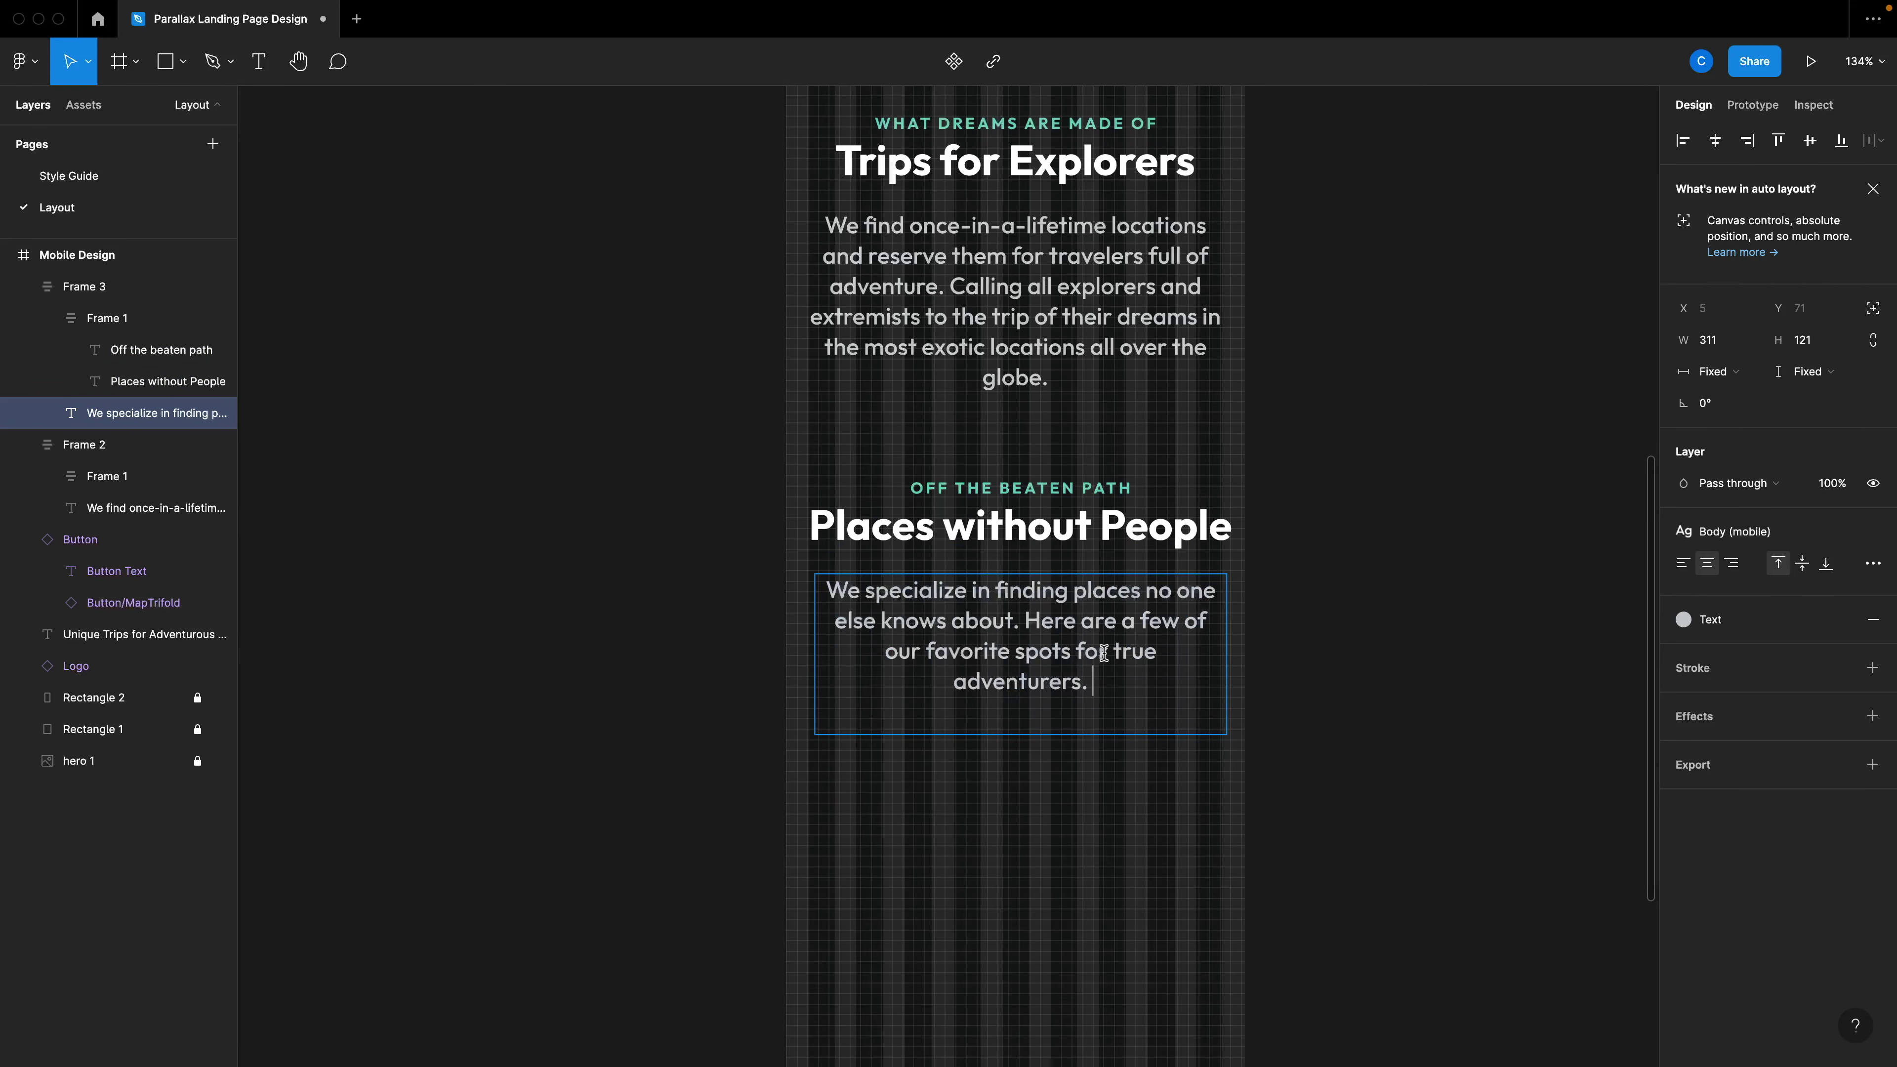
pyautogui.press('Escape')
# Move the duplicated "Places without People" section to about X 16, Y 904.
pyautogui.click(1355, 754)
pyautogui.click(1139, 686)
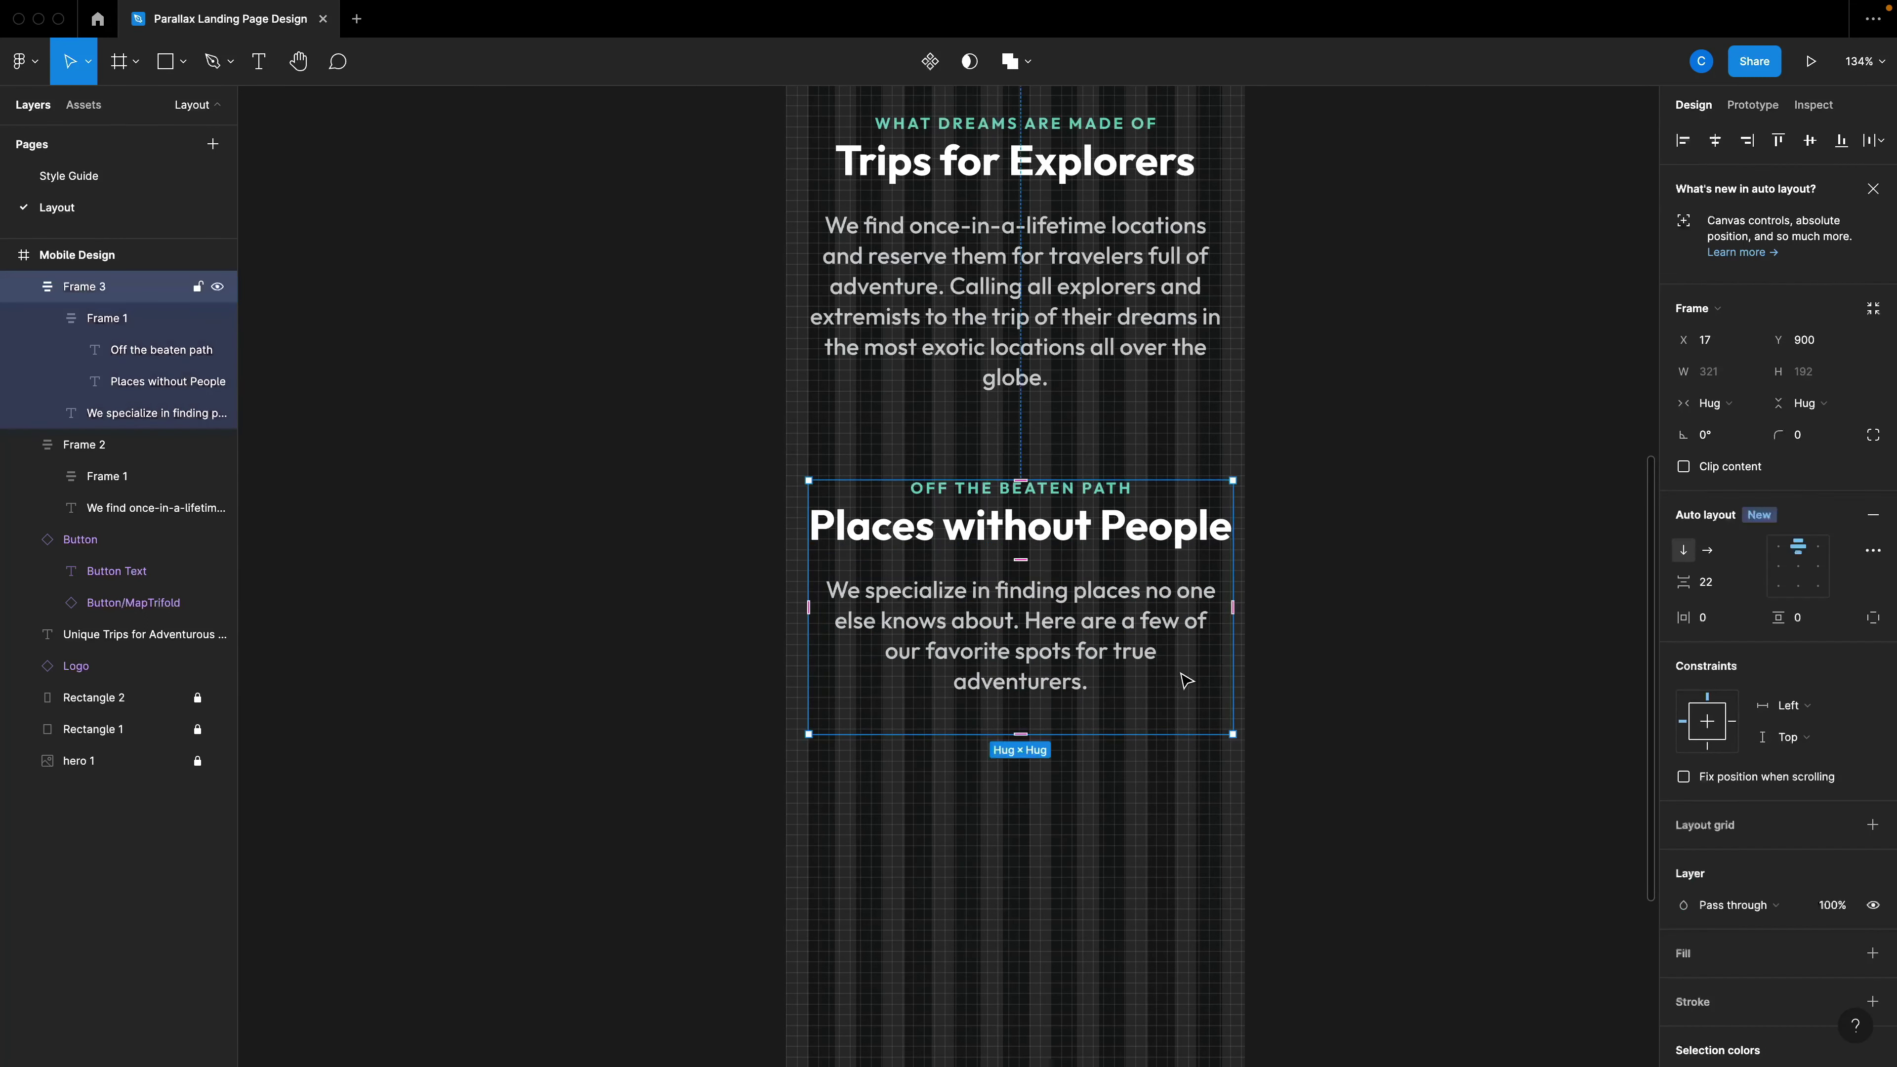
pyautogui.moveTo(1185, 678); pyautogui.dragTo(1184, 683)
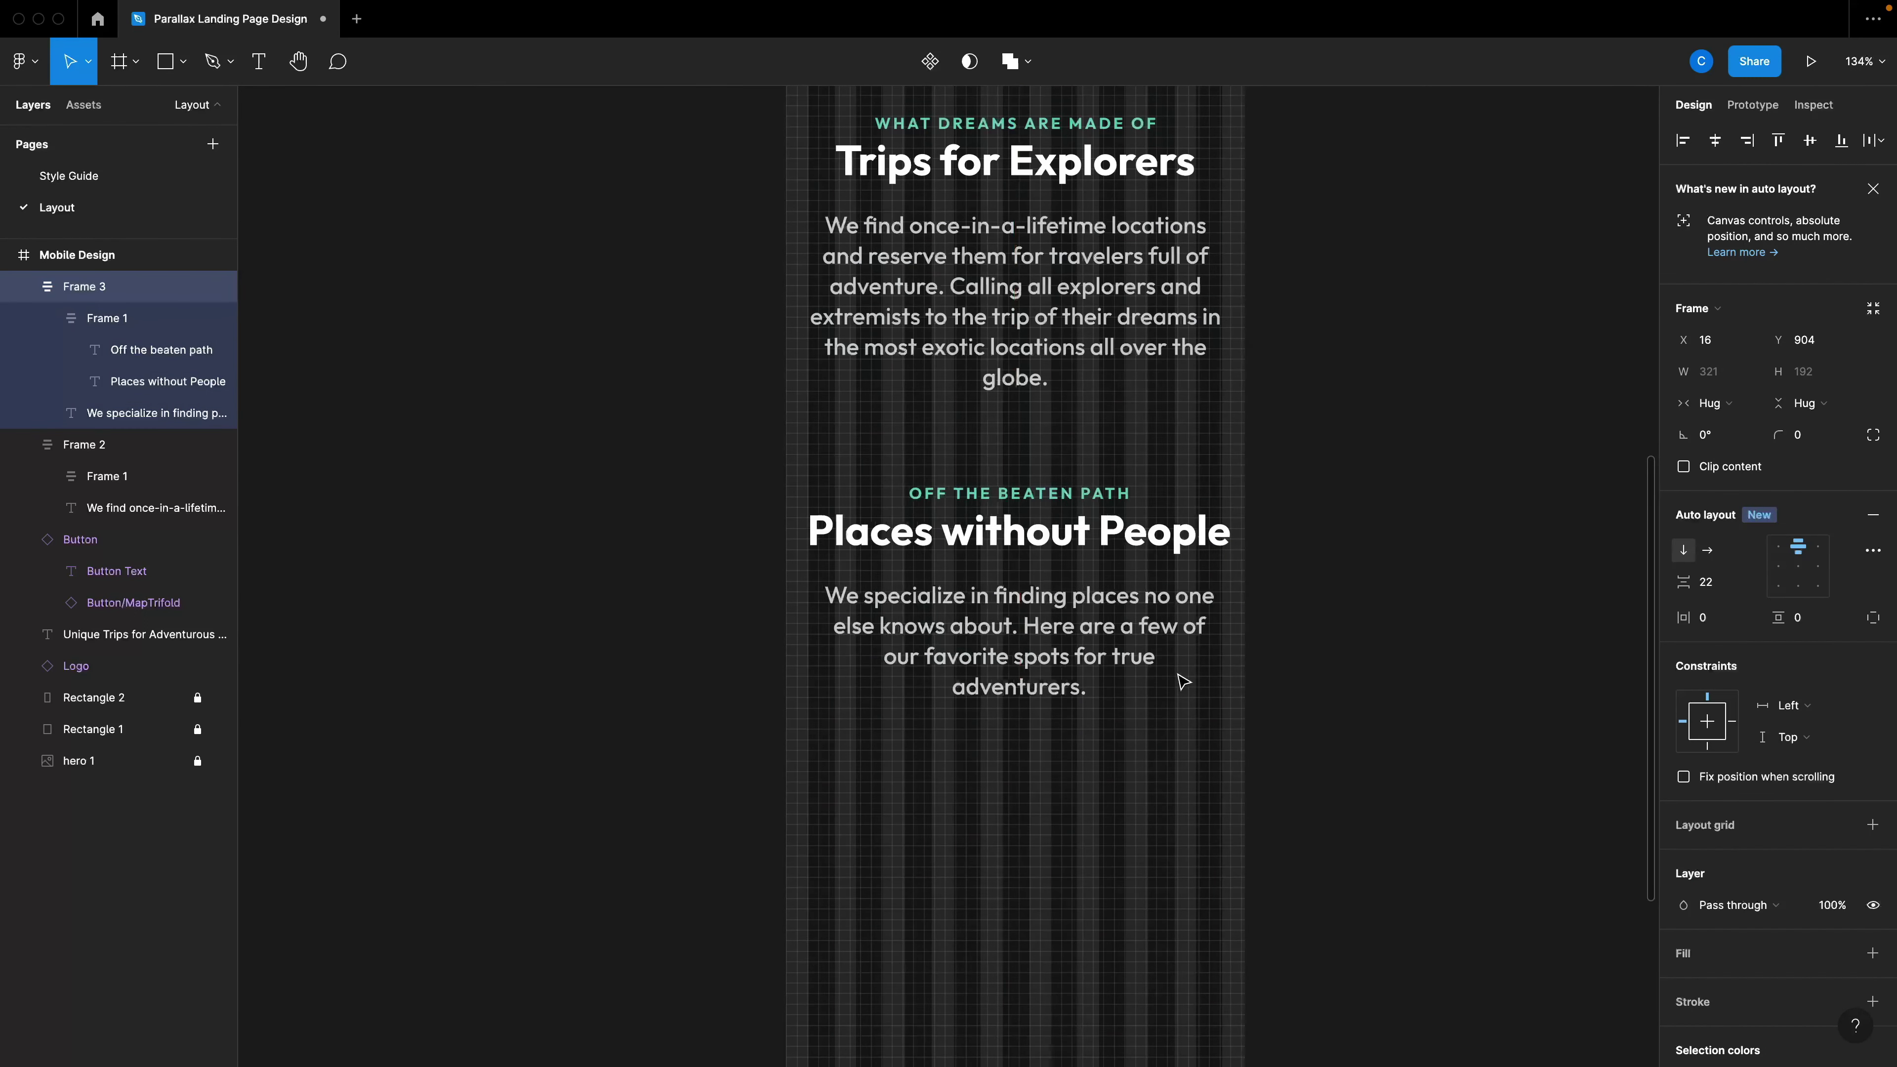
# Make the "Places without People" heading a fixed-size text box, narrow it to 312 wide and center its text.
pyautogui.click(1197, 548)
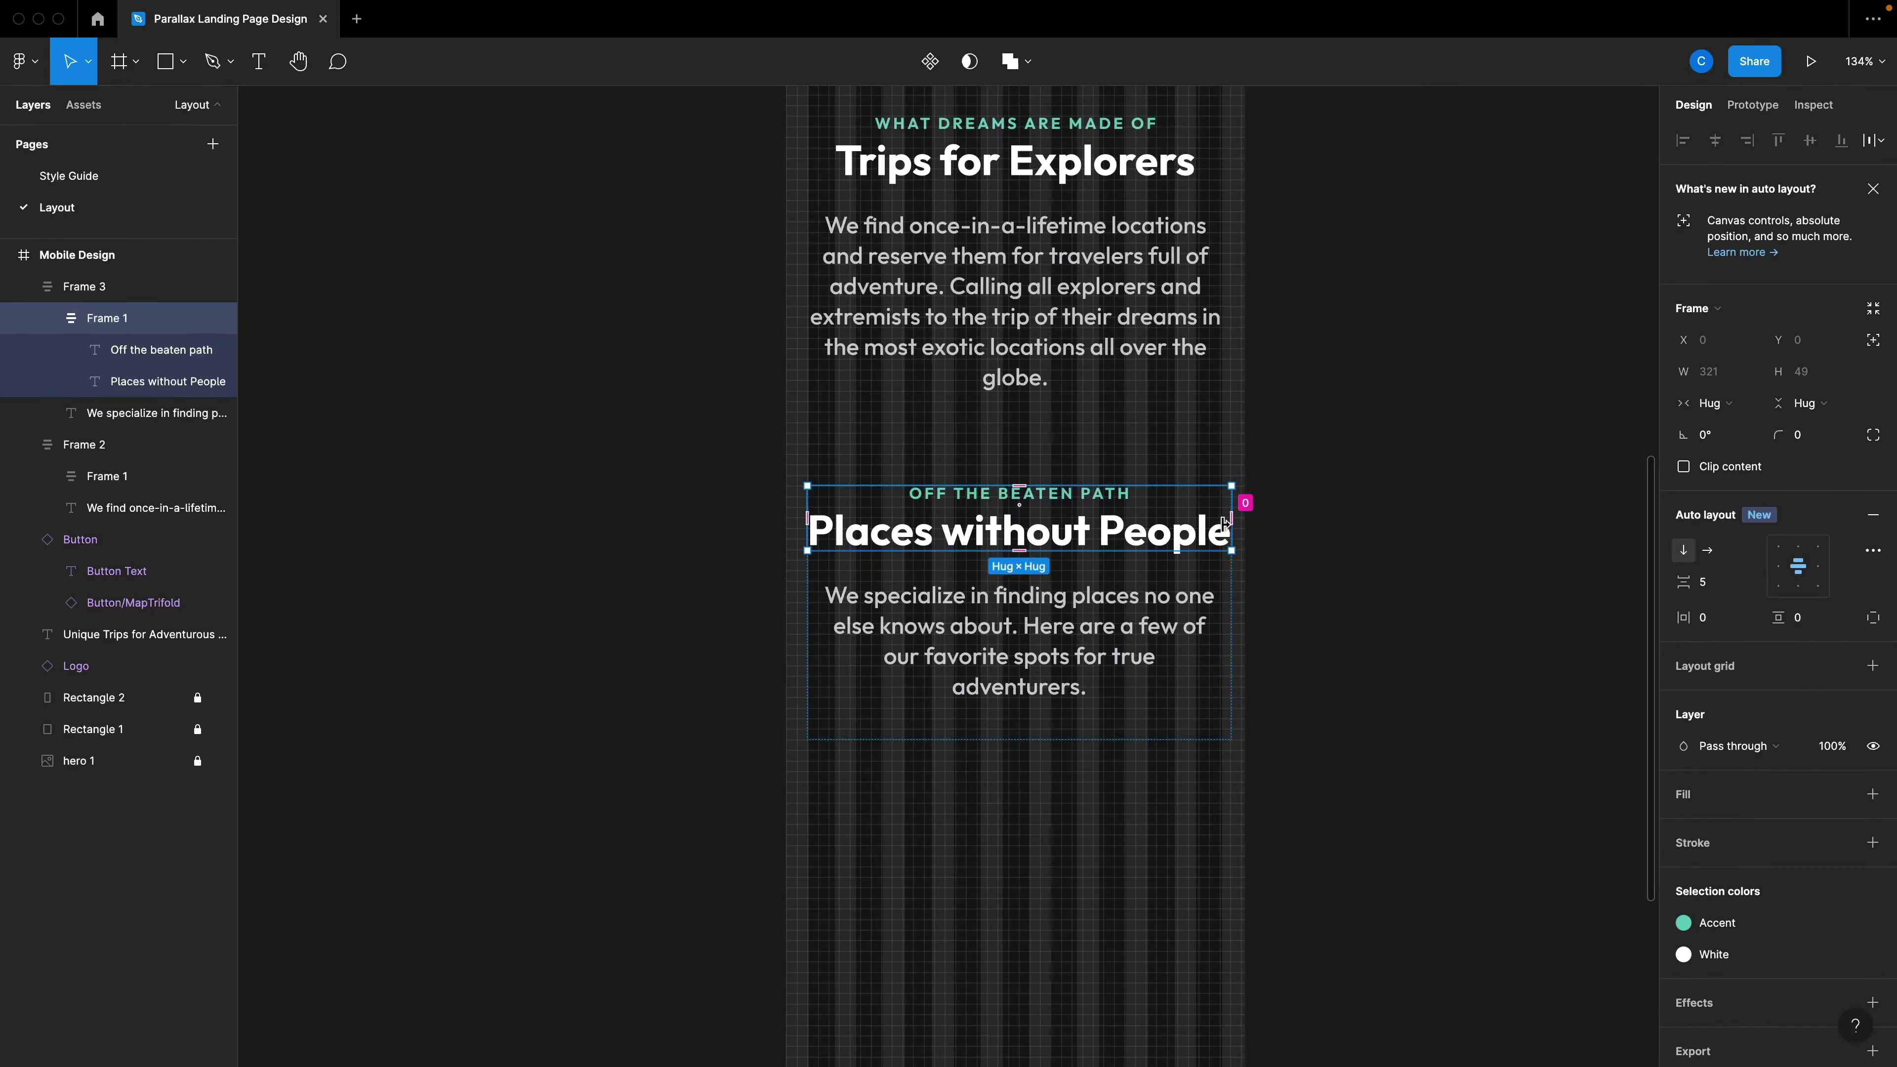
pyautogui.doubleClick(1229, 546)
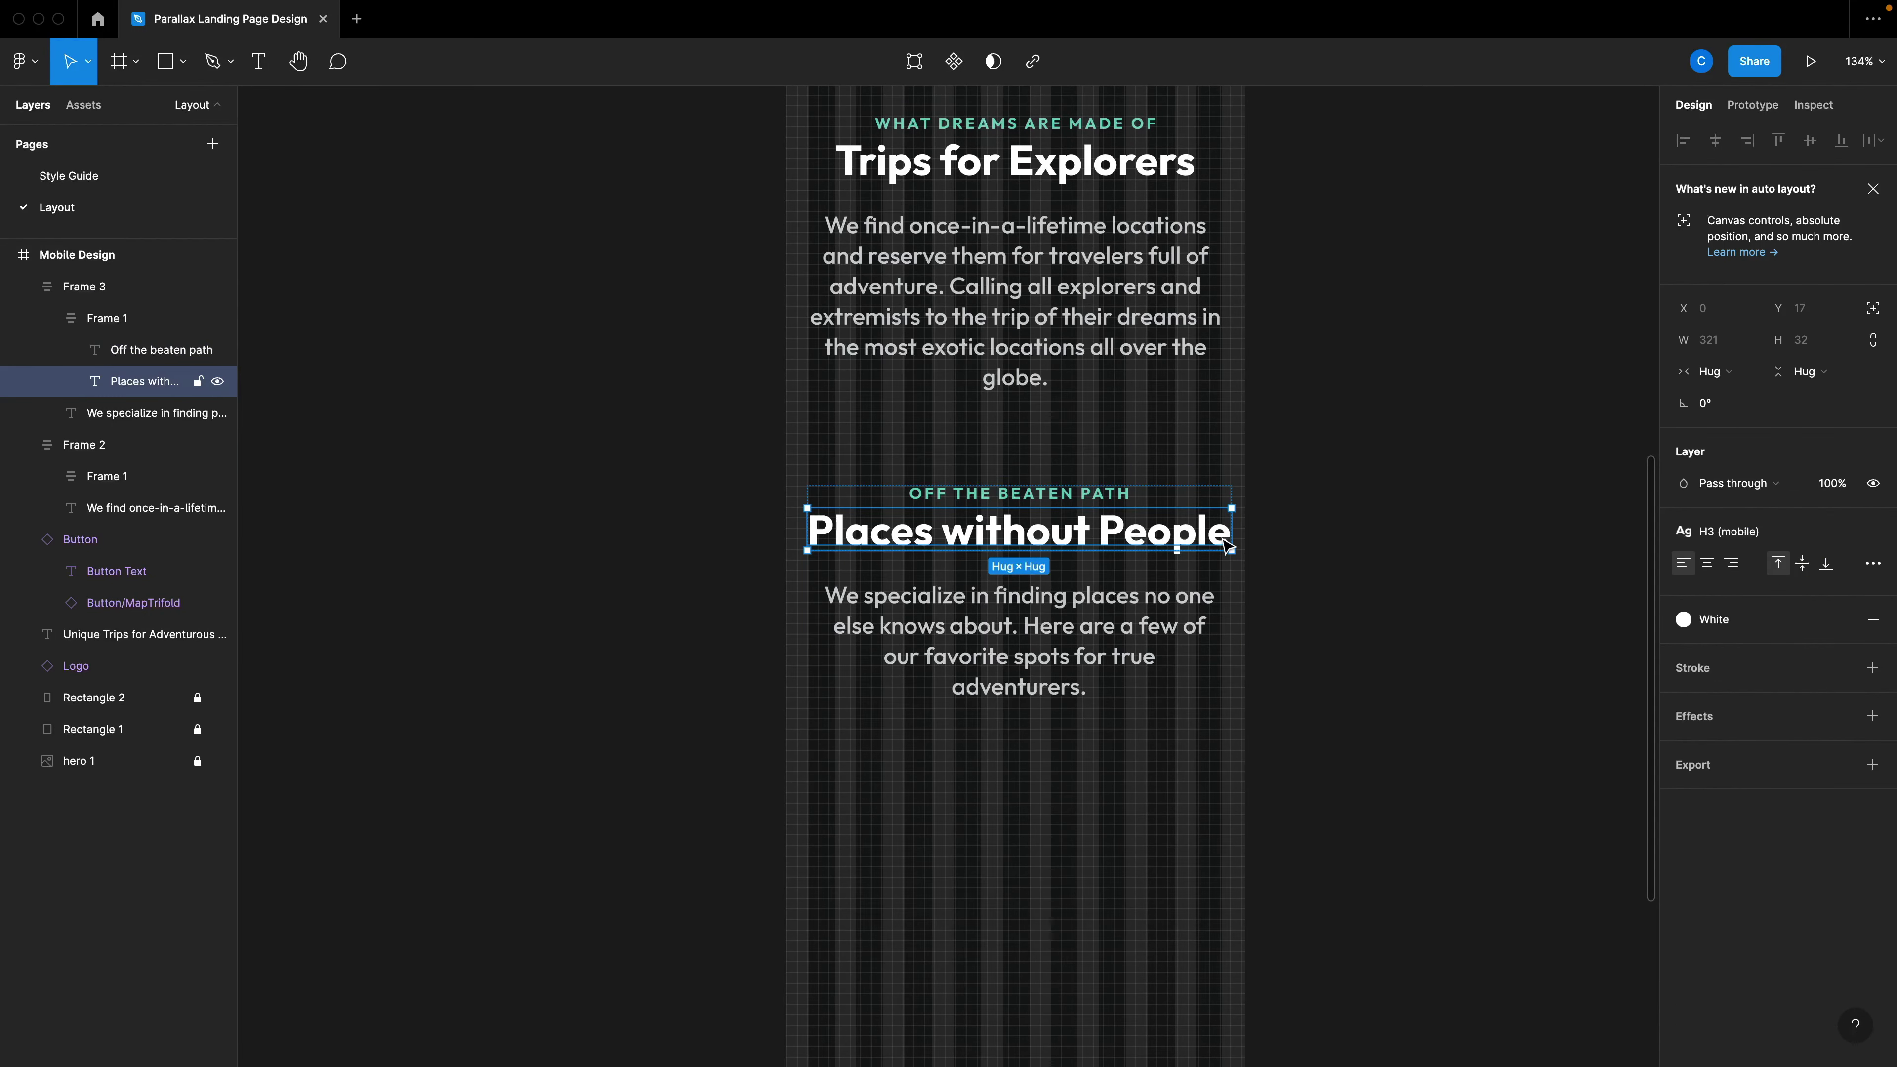
pyautogui.click(1872, 563)
pyautogui.click(1614, 765)
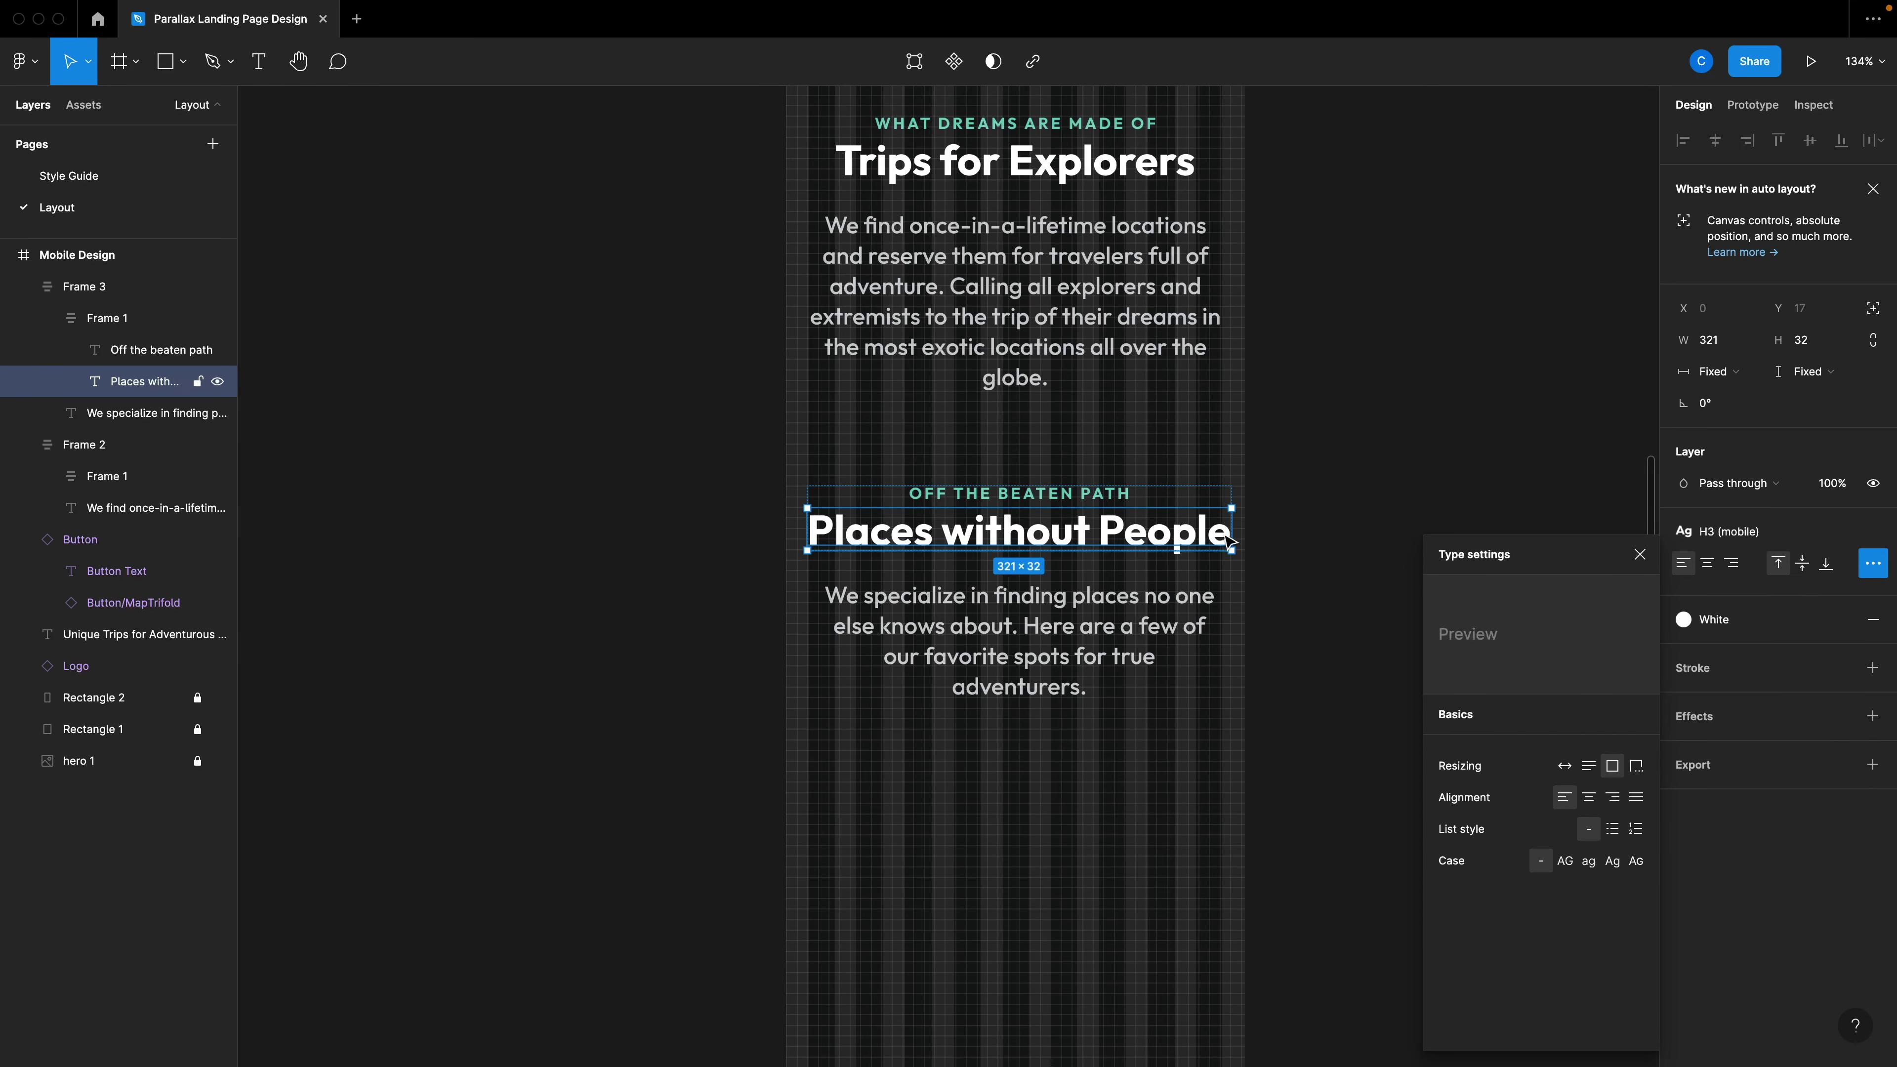
pyautogui.moveTo(1230, 537); pyautogui.dragTo(1220, 537)
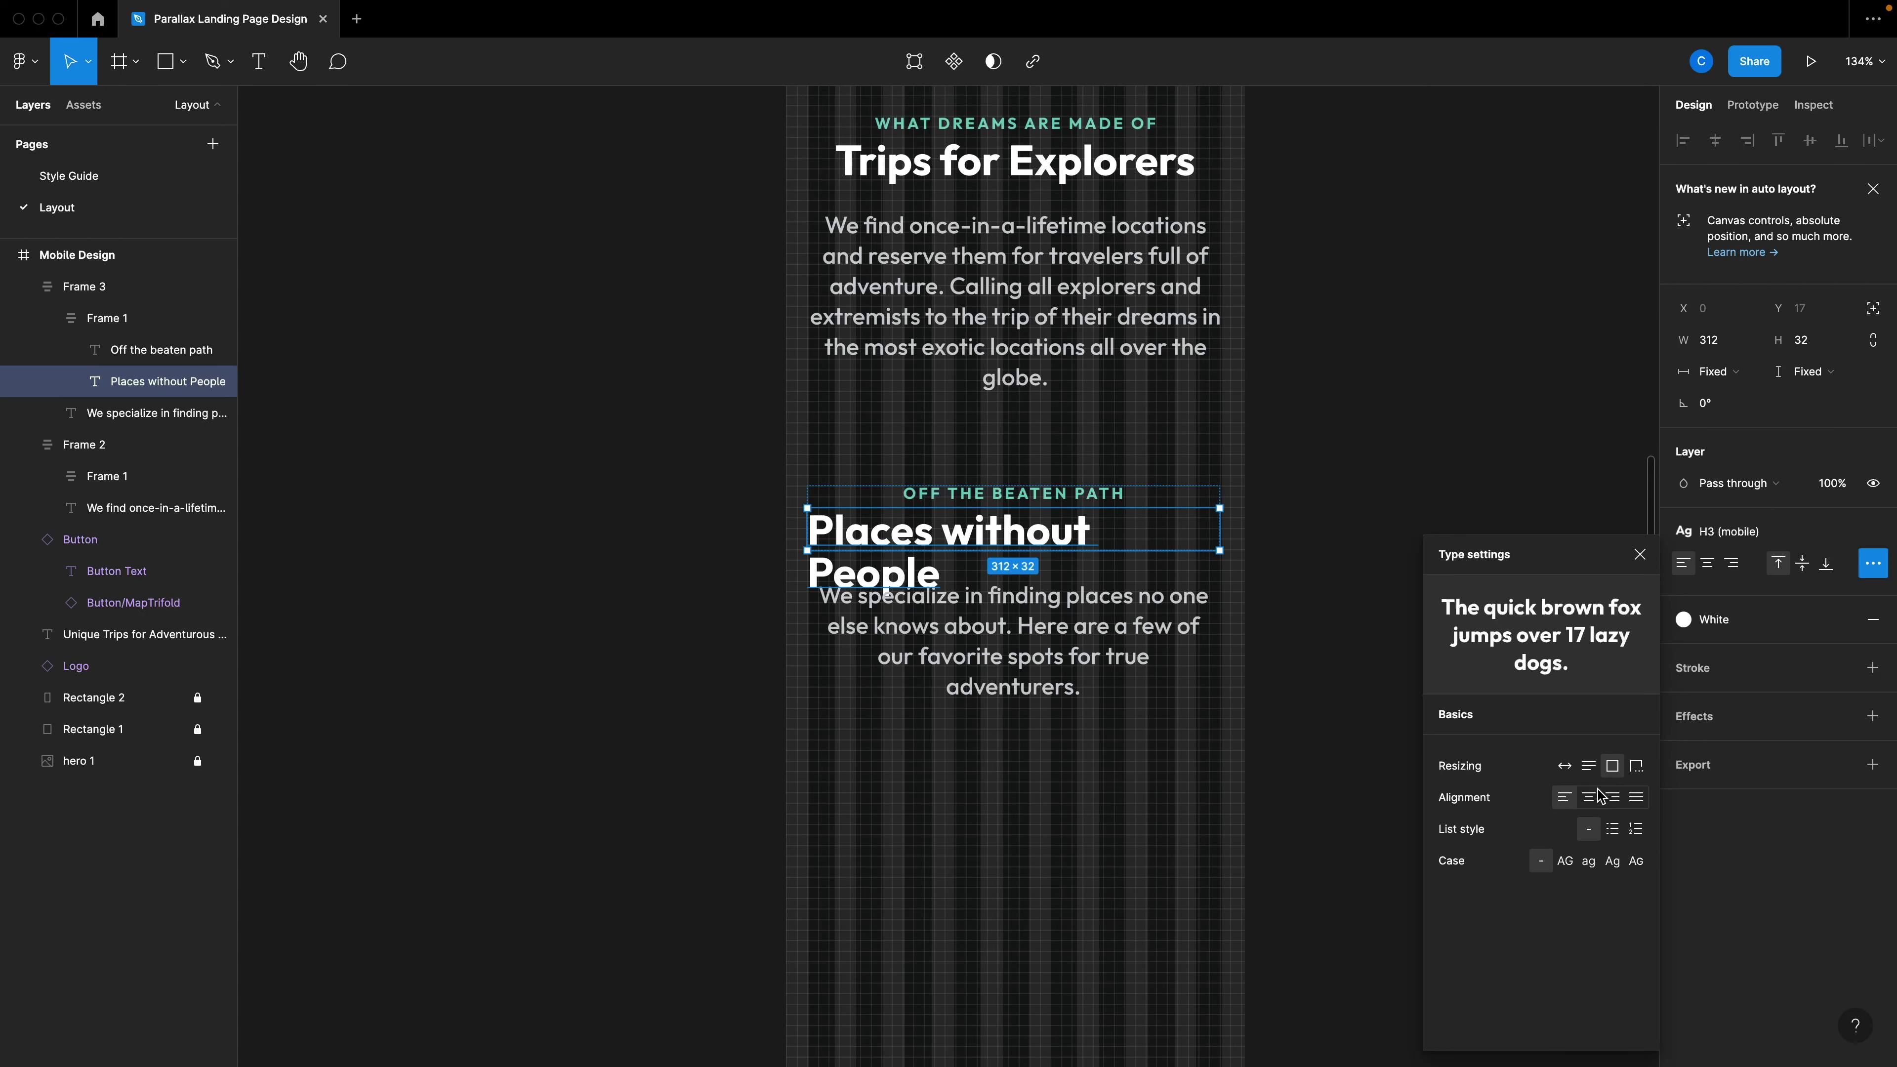
pyautogui.click(1589, 797)
pyautogui.press('Escape')
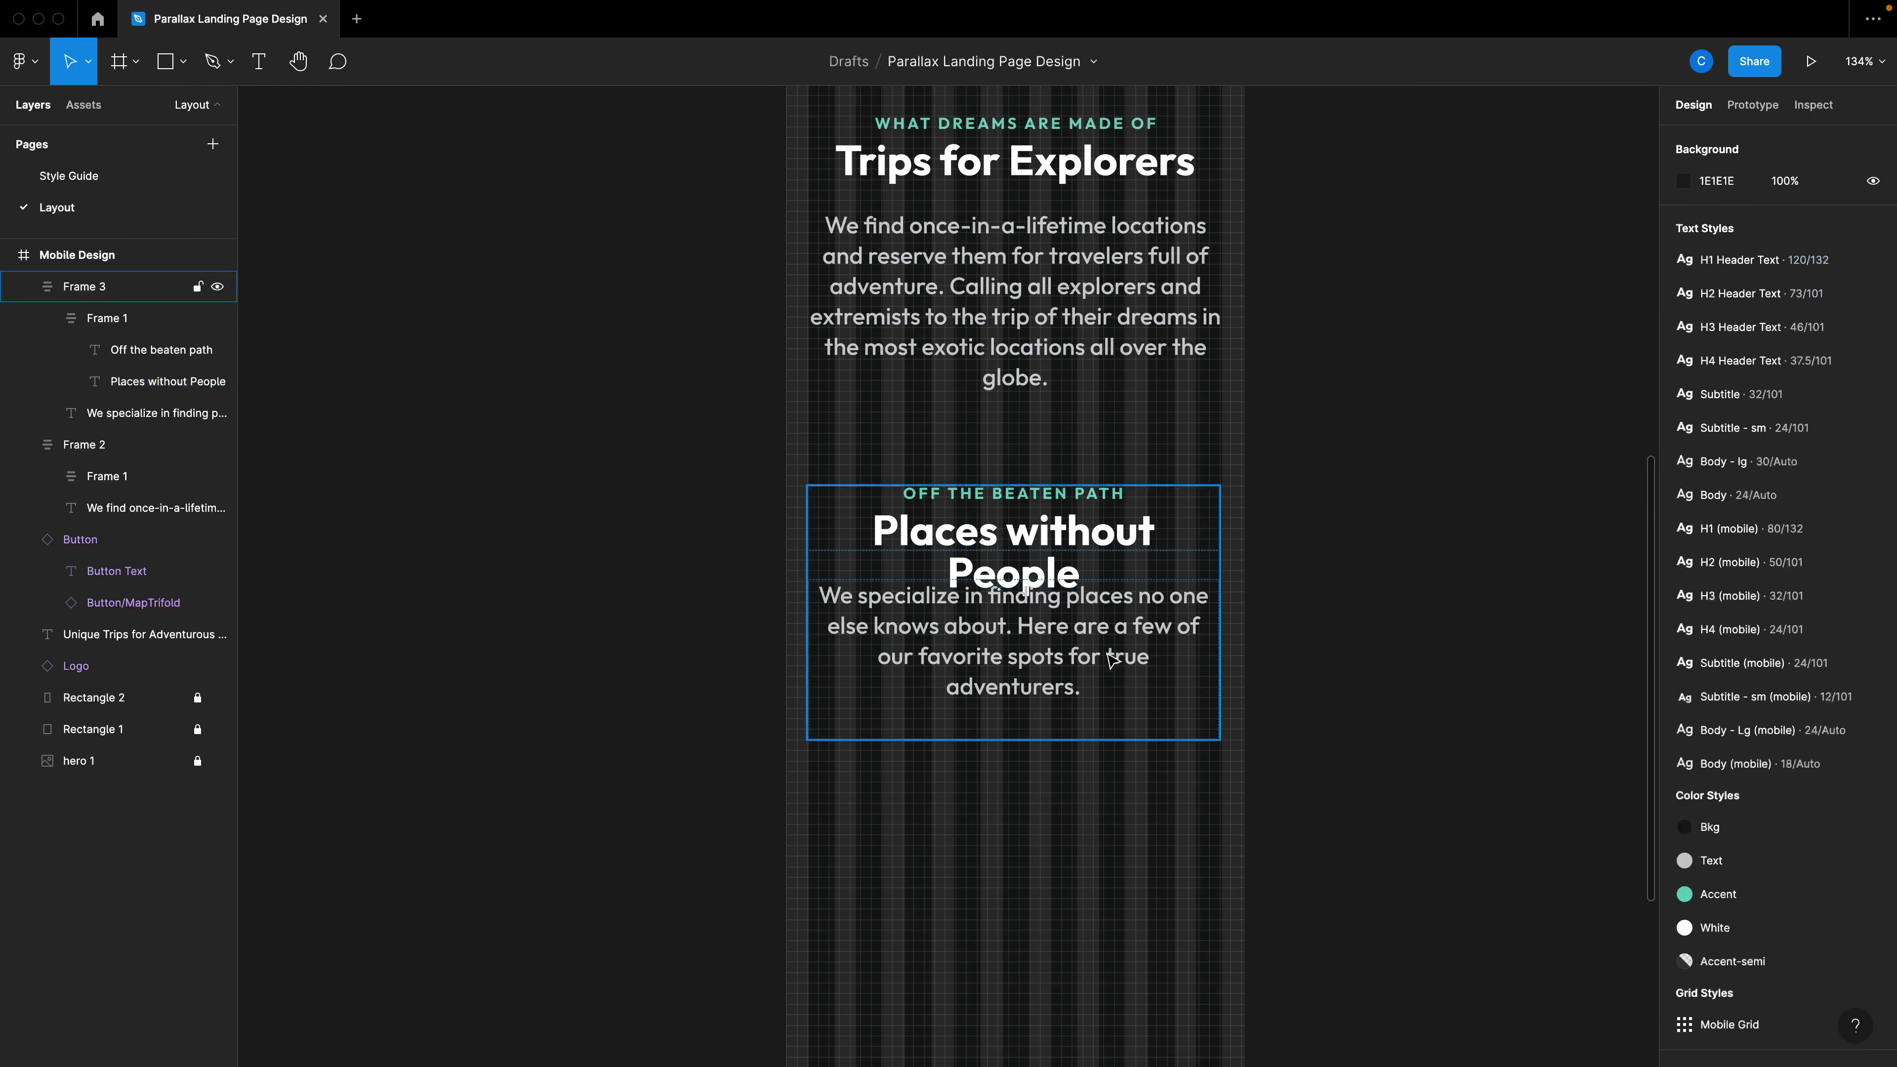
# Resize the duplicated section's paragraph text box so it closely fits three lines of text.
pyautogui.click(1098, 658)
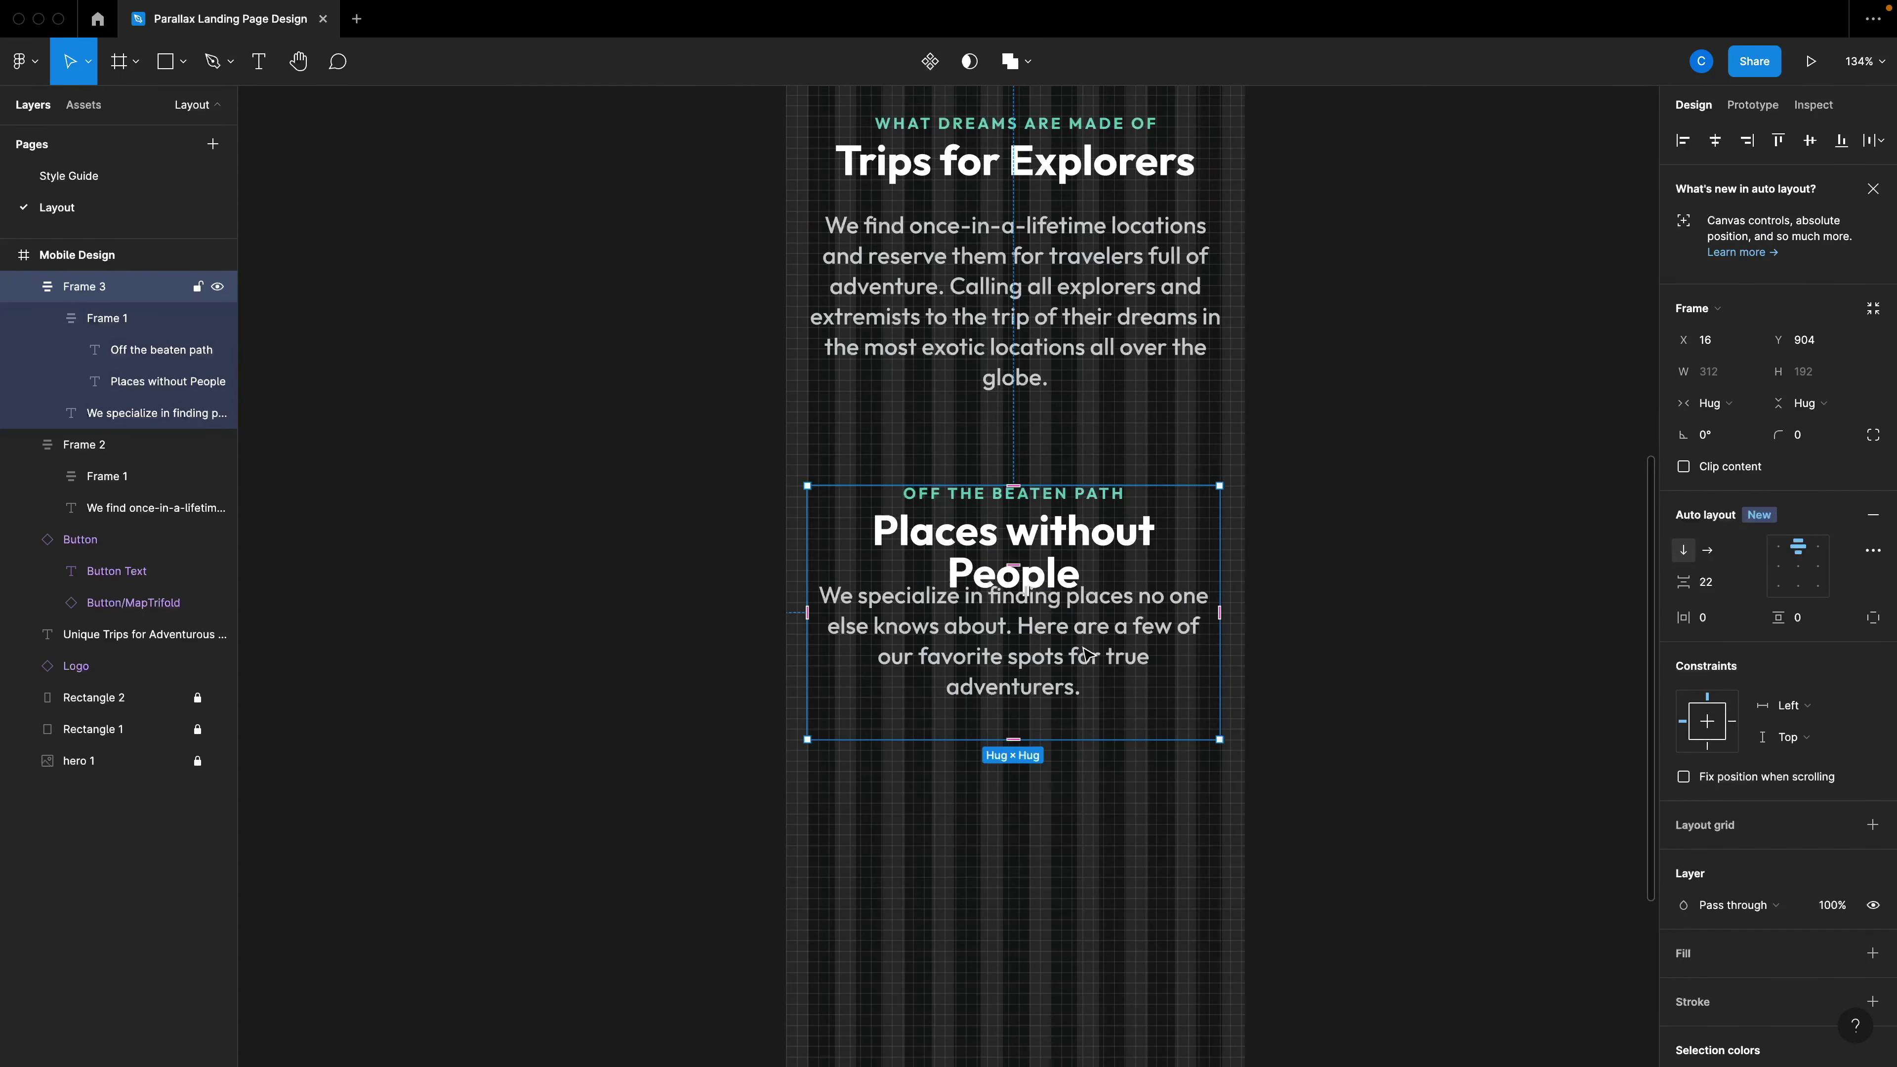
pyautogui.click(1049, 617)
pyautogui.click(1296, 652)
pyautogui.click(1140, 600)
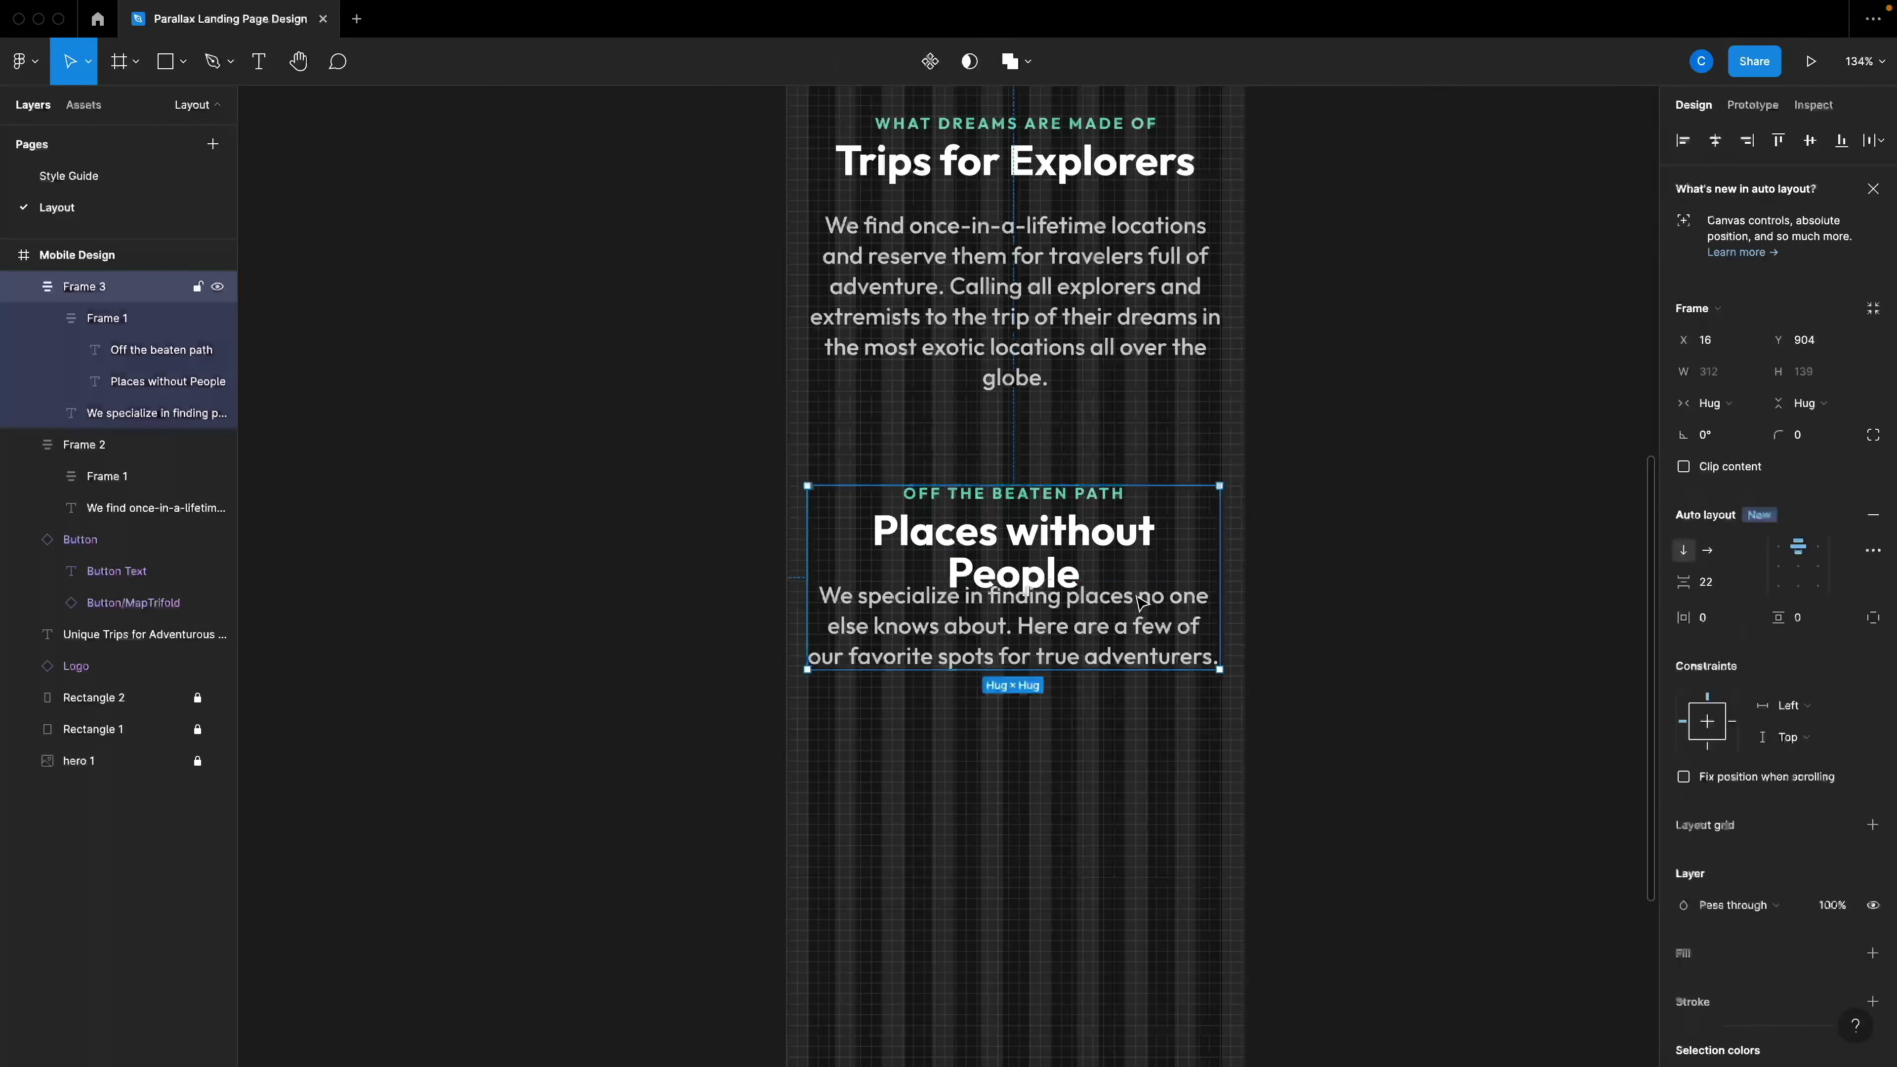
# Try an item spacing of 48 in the section and a heading box height of 68, undoing the height change.
pyautogui.moveTo(1683, 582); pyautogui.dragTo(1734, 583)
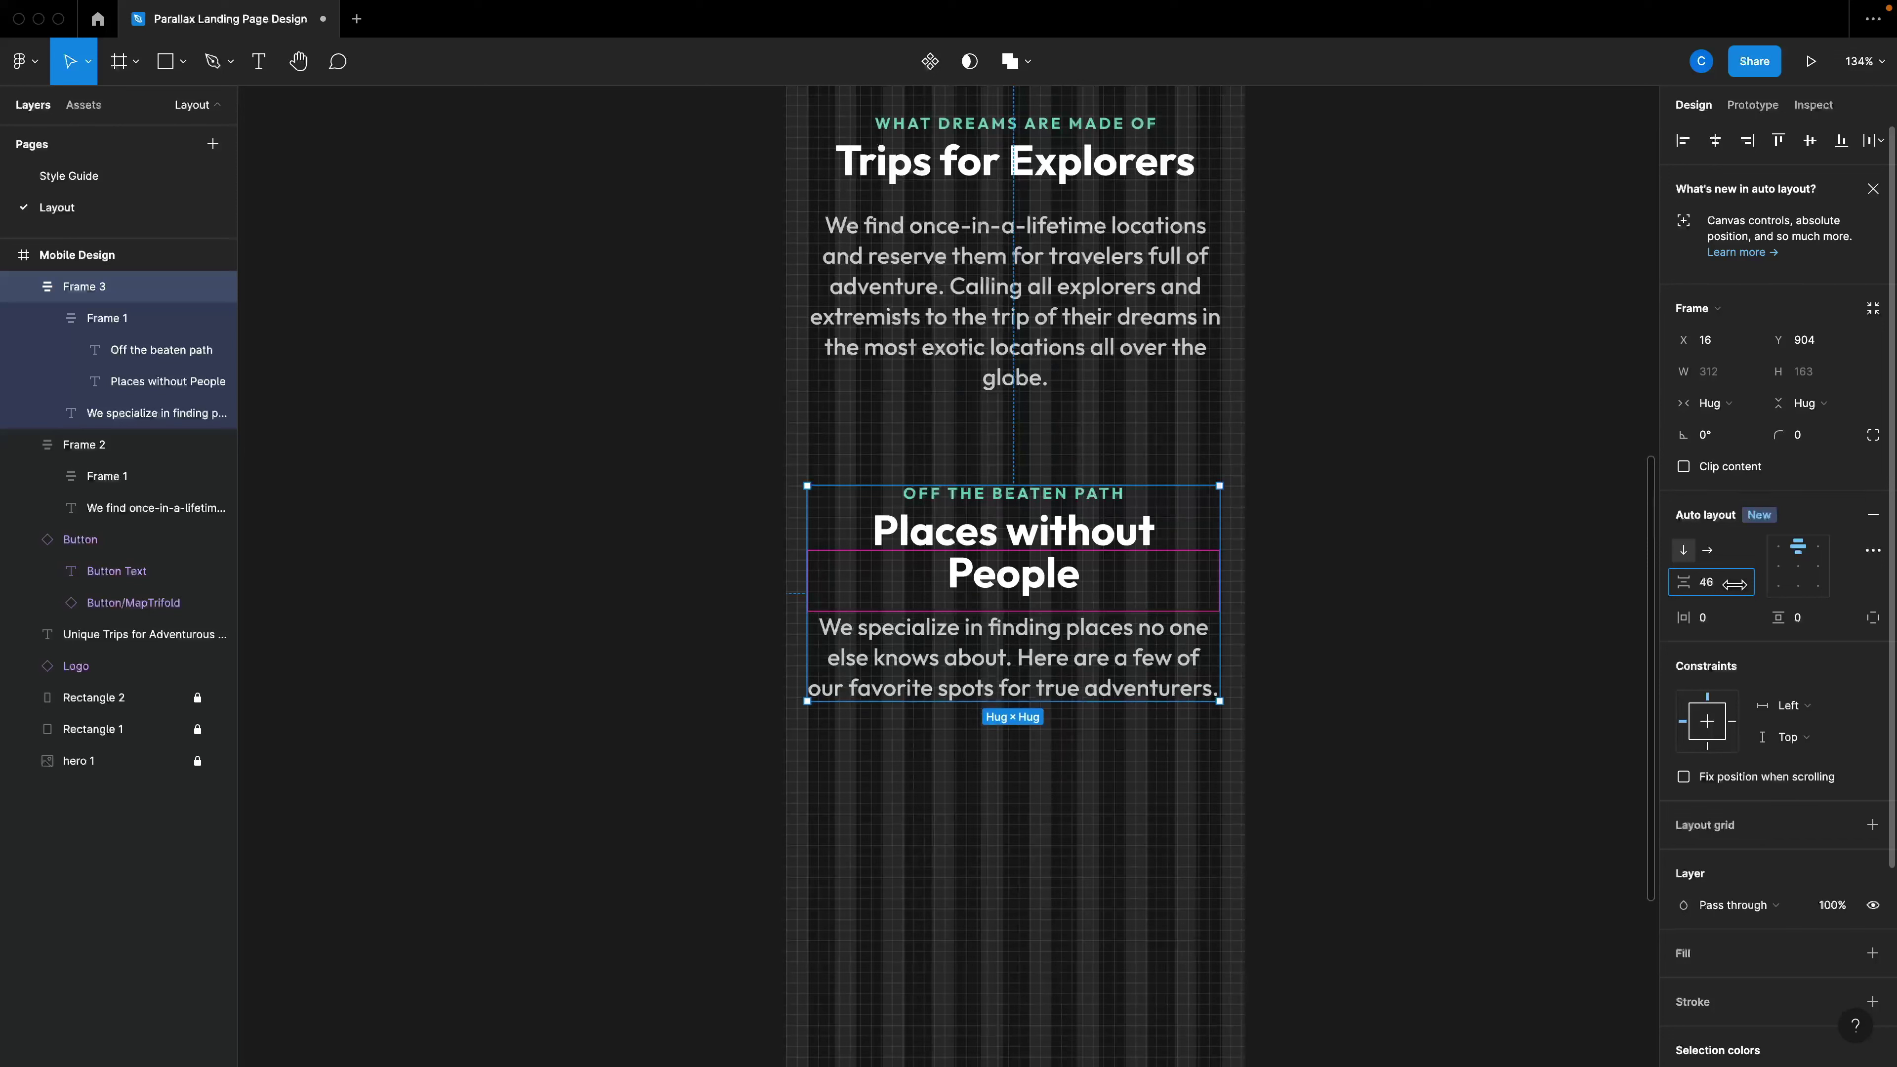
pyautogui.click(1047, 592)
pyautogui.moveTo(1034, 568); pyautogui.dragTo(1034, 610)
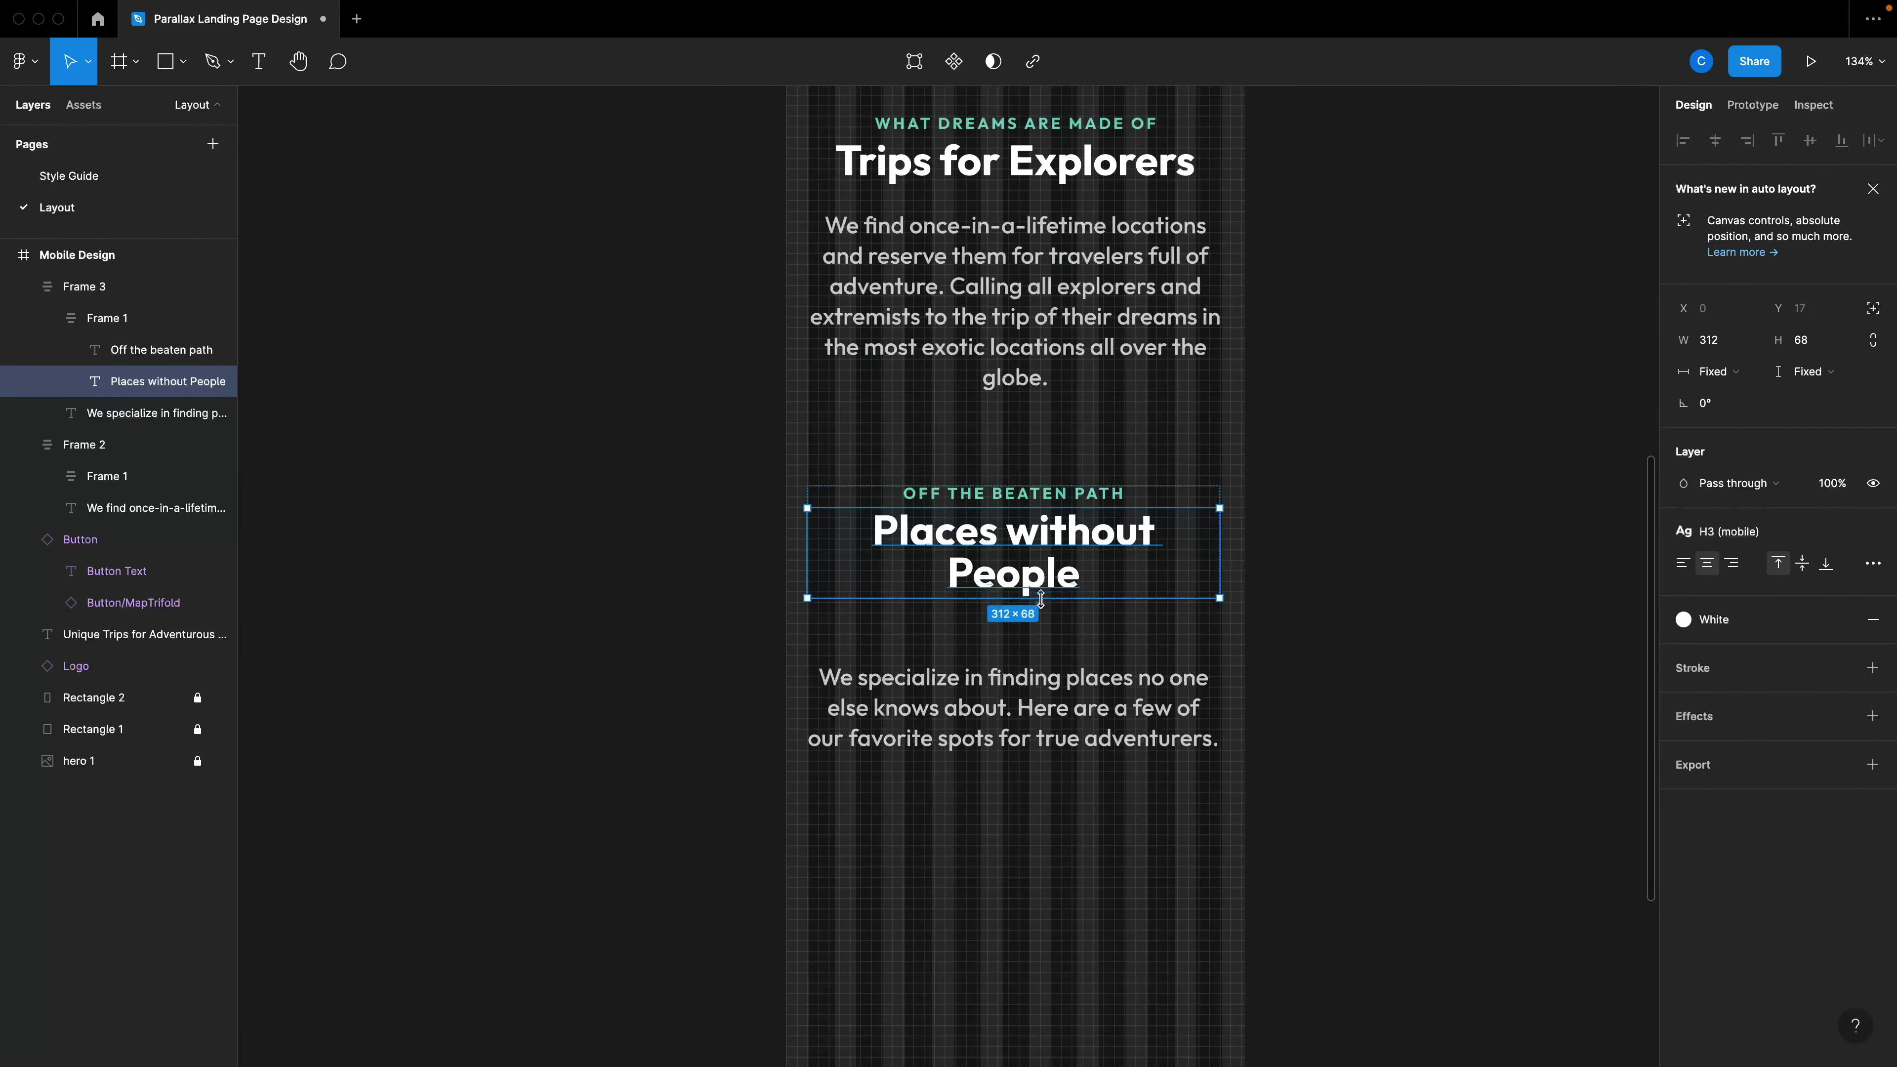
pyautogui.press('super+z')
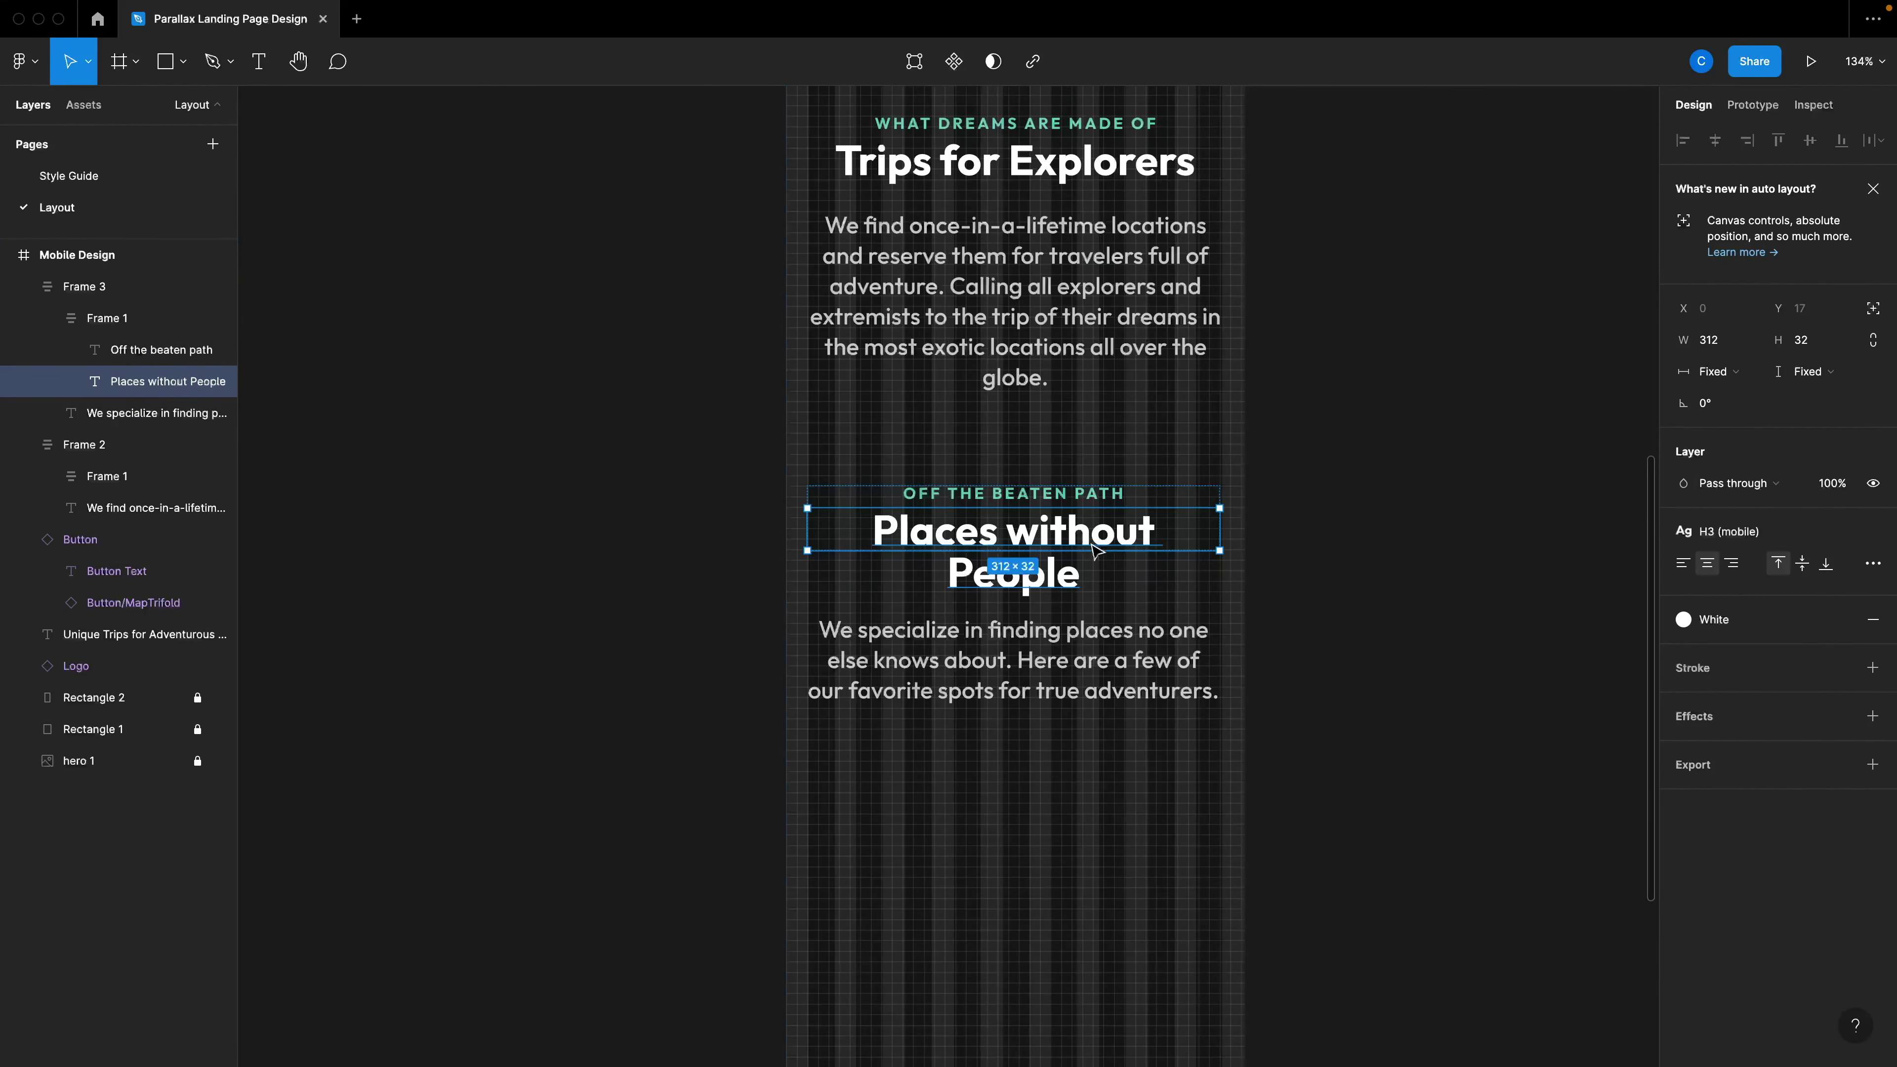
# Set the "Places without People" heading to auto height and the section's auto layout spacing to 24.
pyautogui.click(1872, 565)
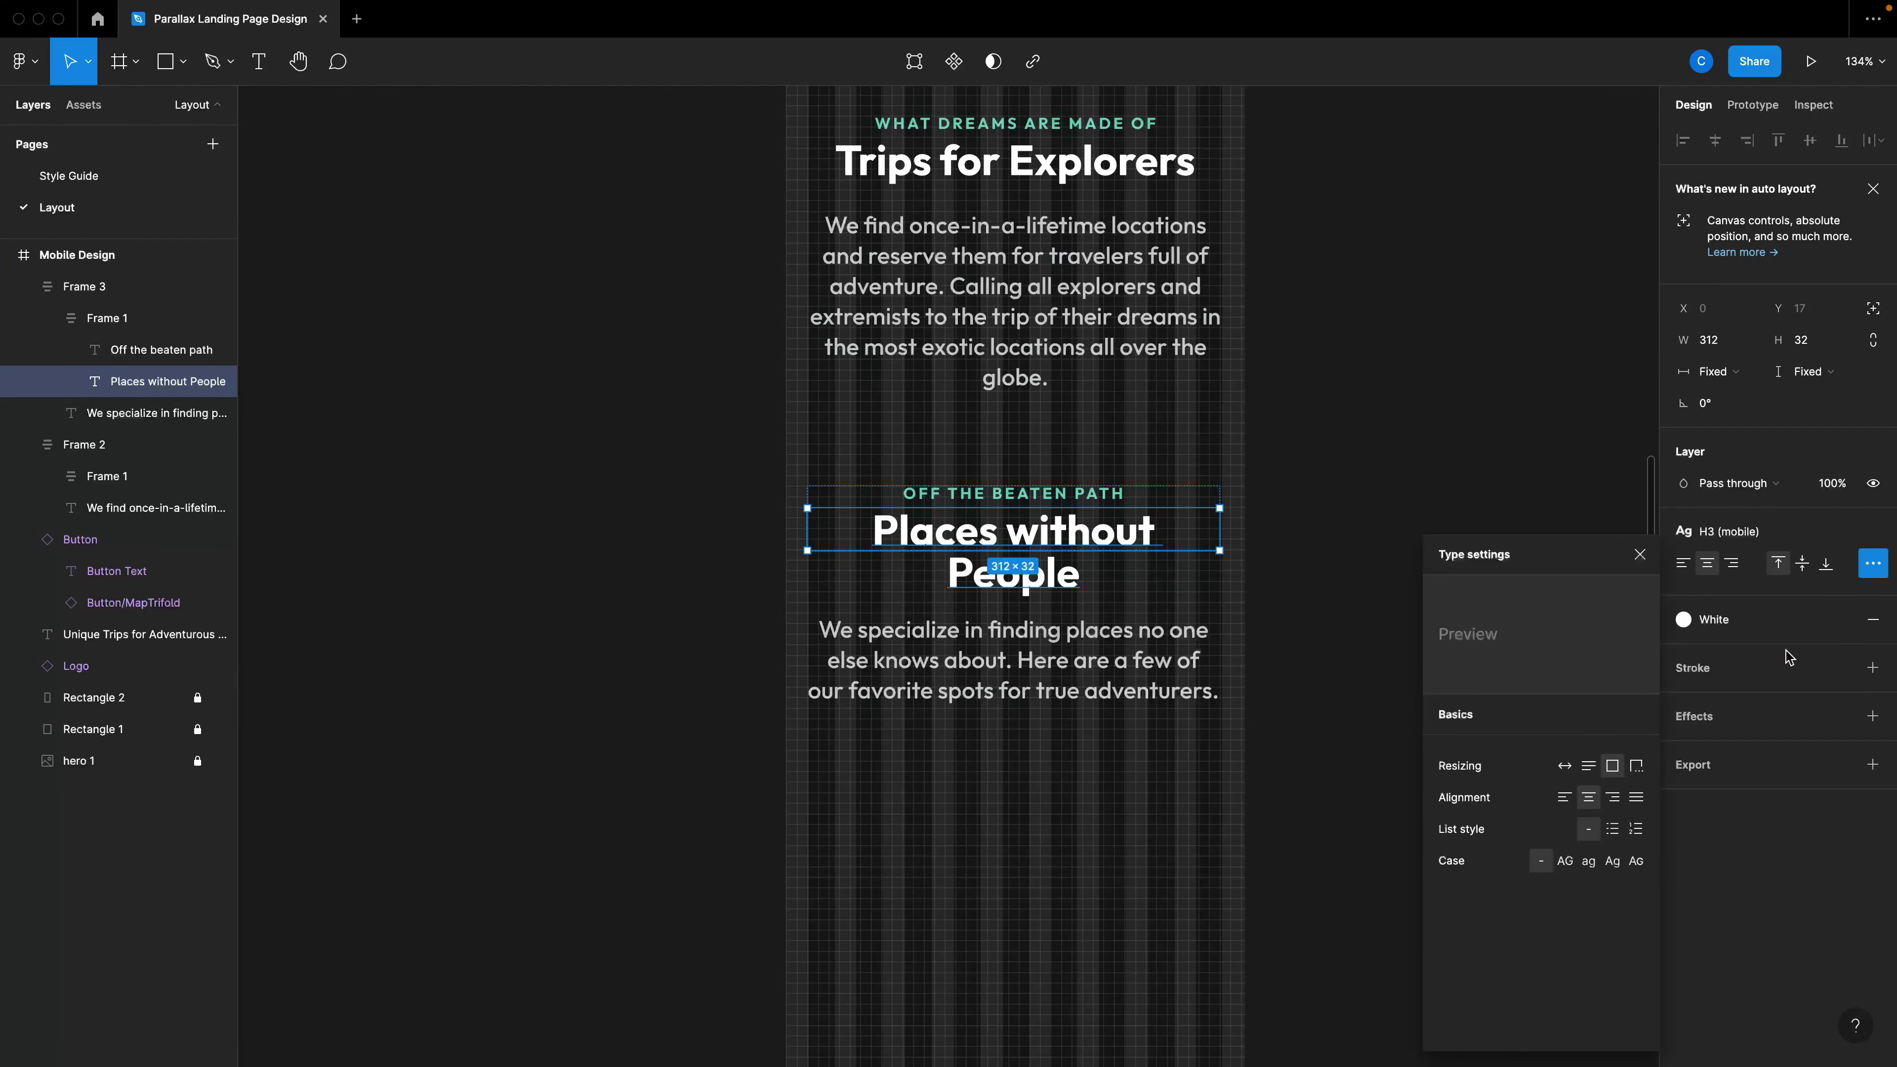
pyautogui.click(1590, 769)
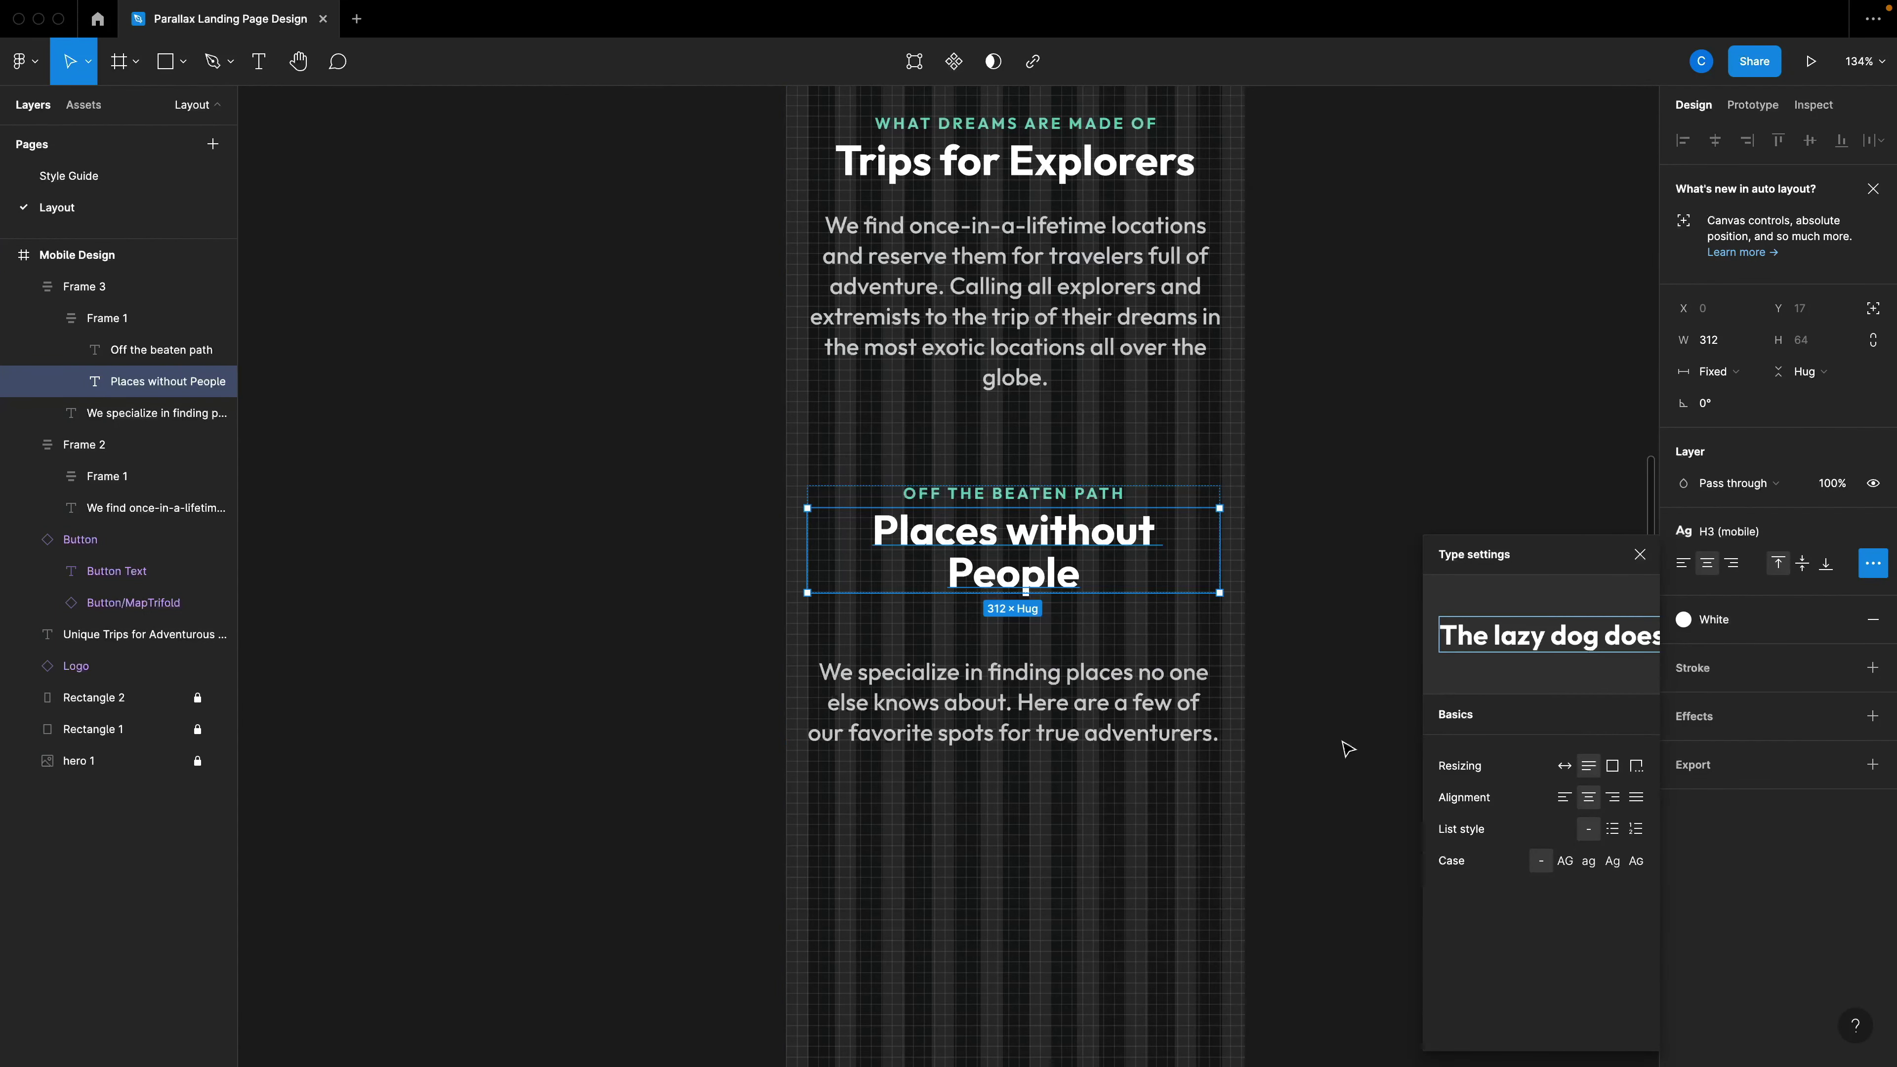
pyautogui.click(1046, 587)
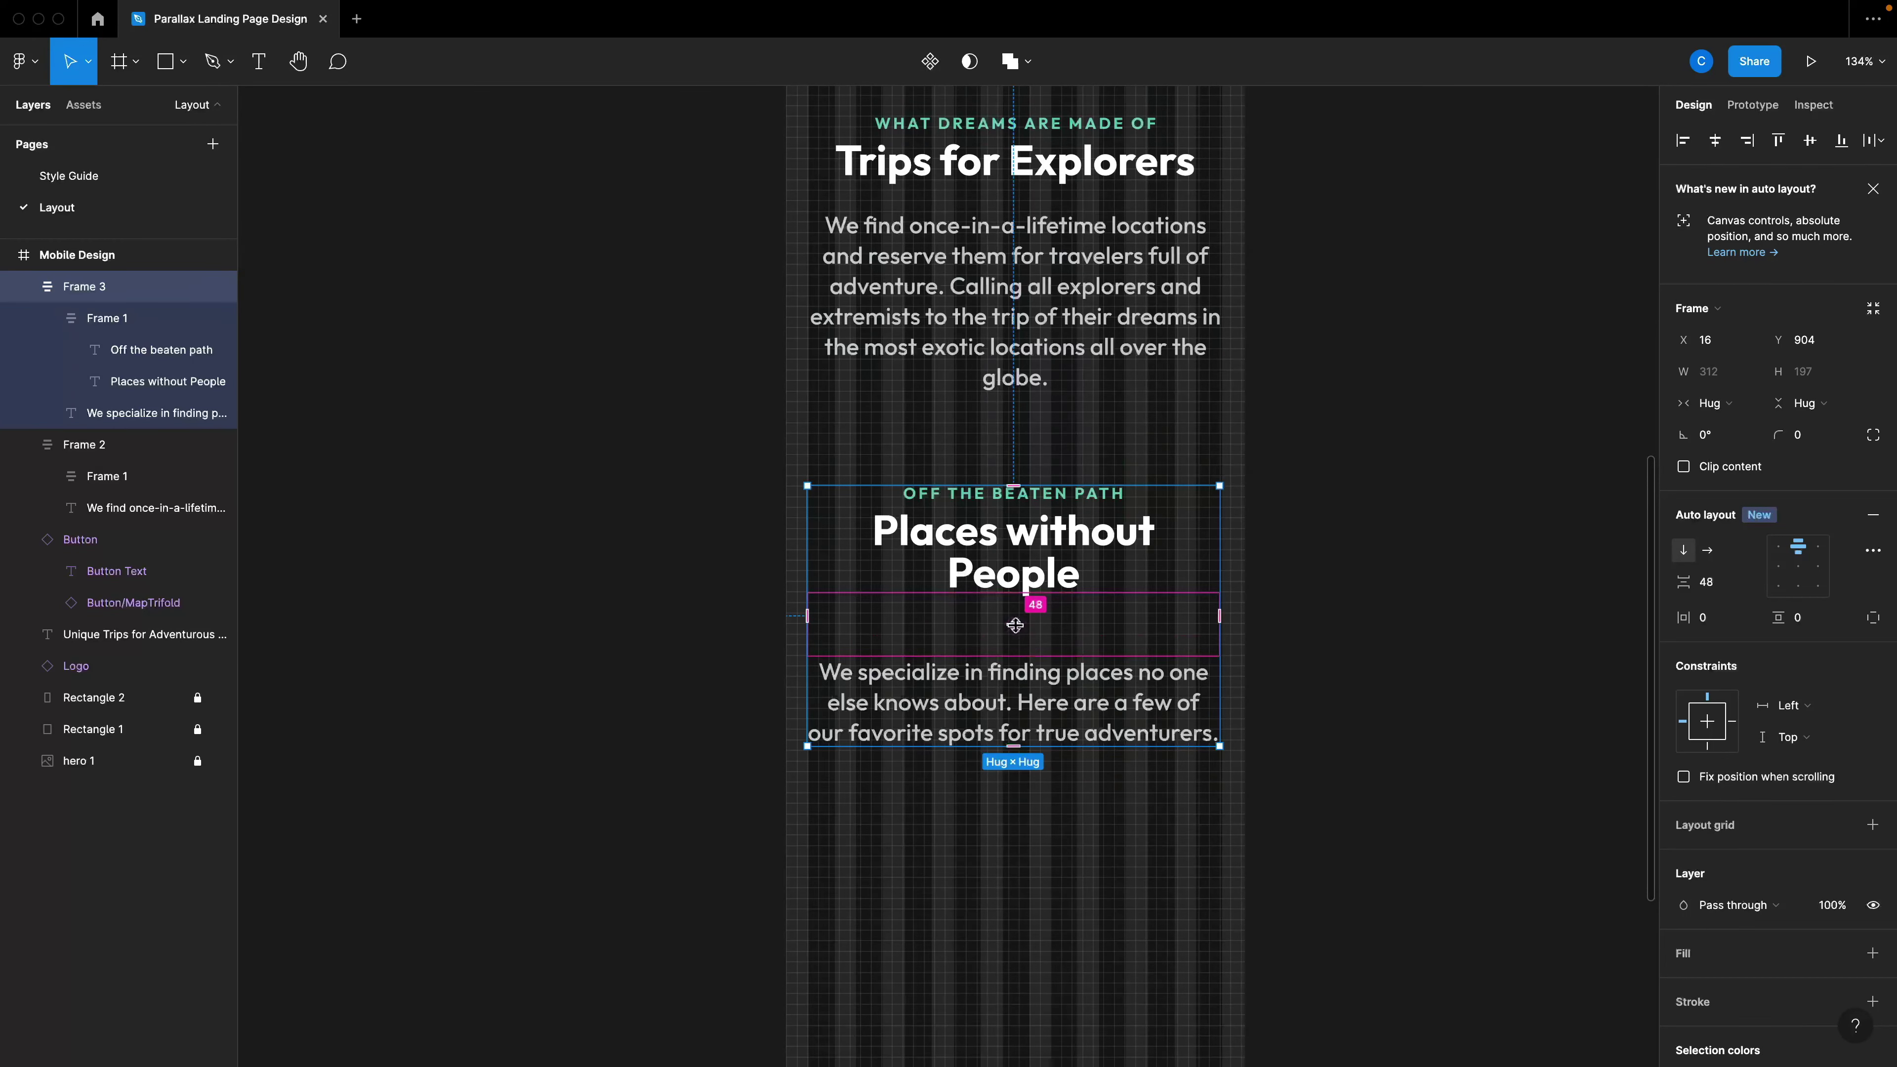
pyautogui.moveTo(1025, 626); pyautogui.dragTo(1020, 607)
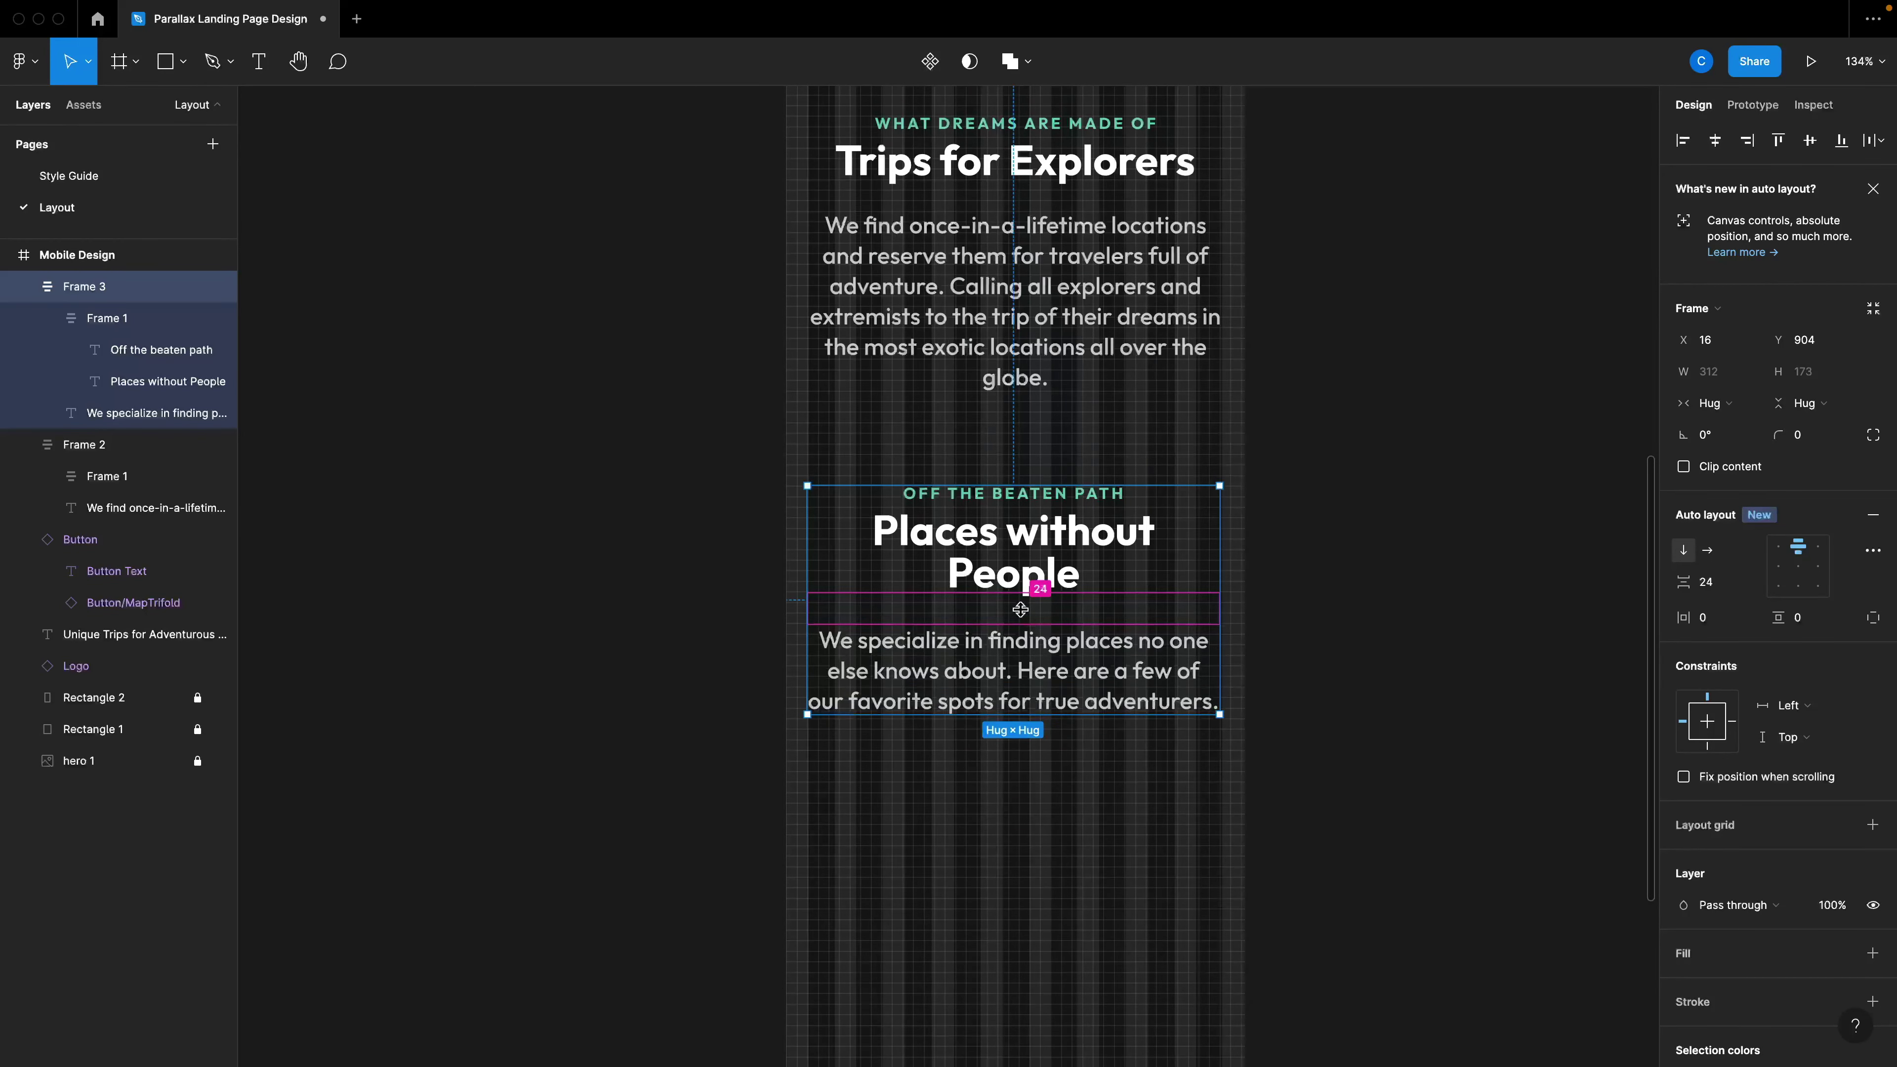
pyautogui.click(1338, 698)
# Insert the green circular Arrow component into the "Places without People" section and move it below the paragraph.
pyautogui.scroll(-1, 1338, 698)
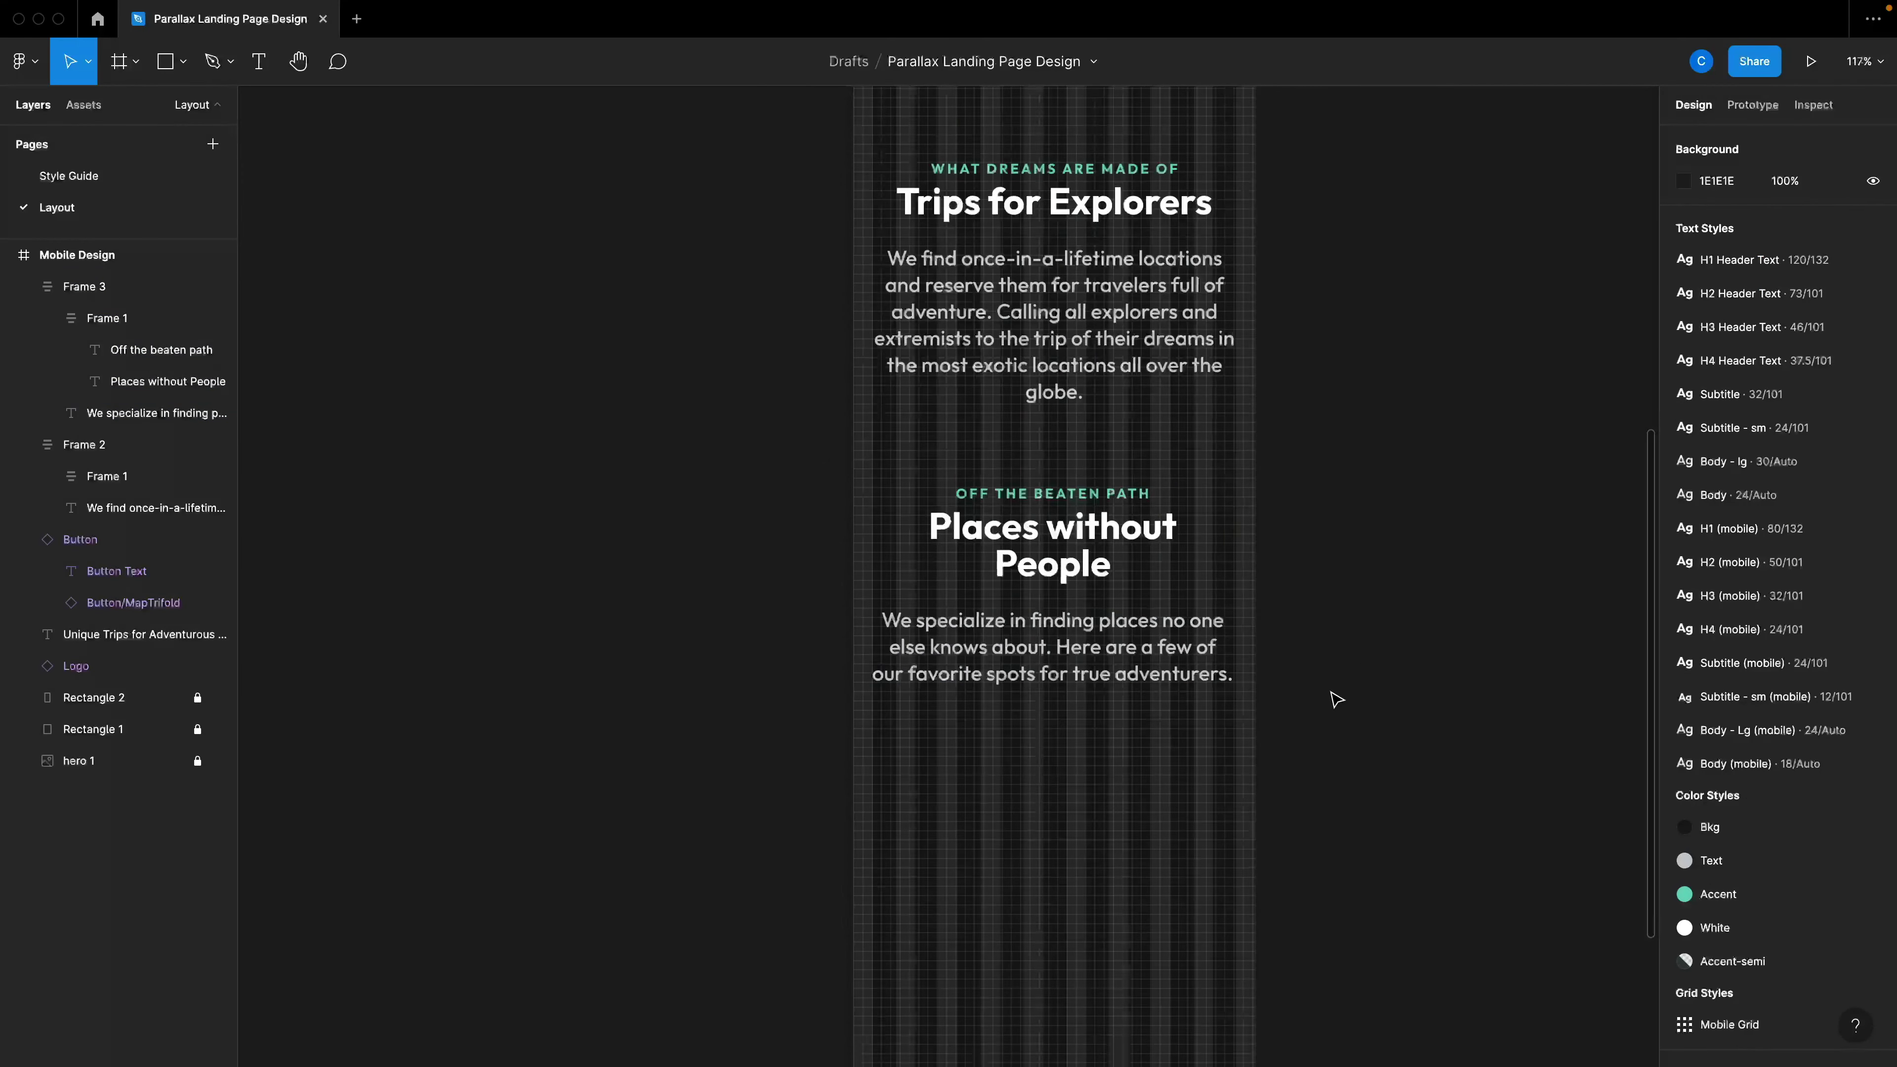
pyautogui.click(1105, 672)
pyautogui.click(1392, 746)
pyautogui.scroll(-2, 1396, 751)
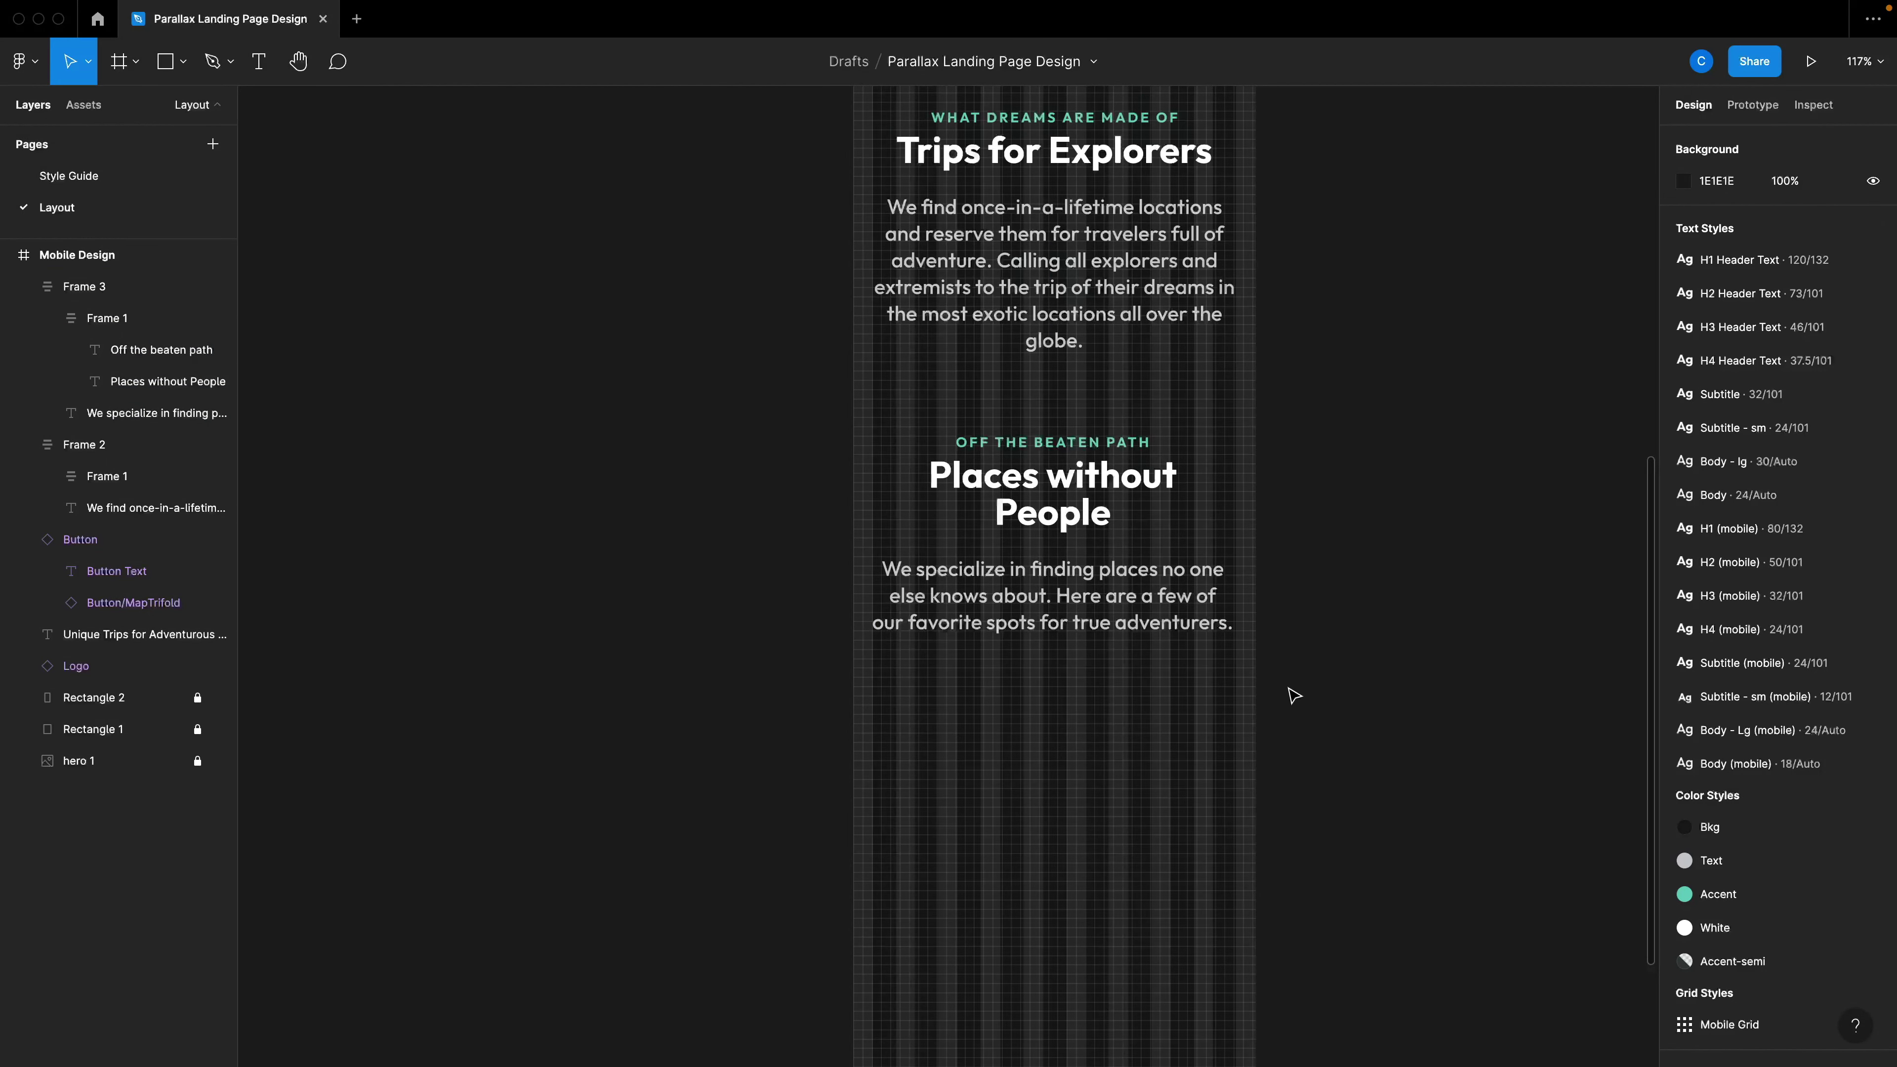
pyautogui.hotkey('shift', 'i')
pyautogui.write('ar')
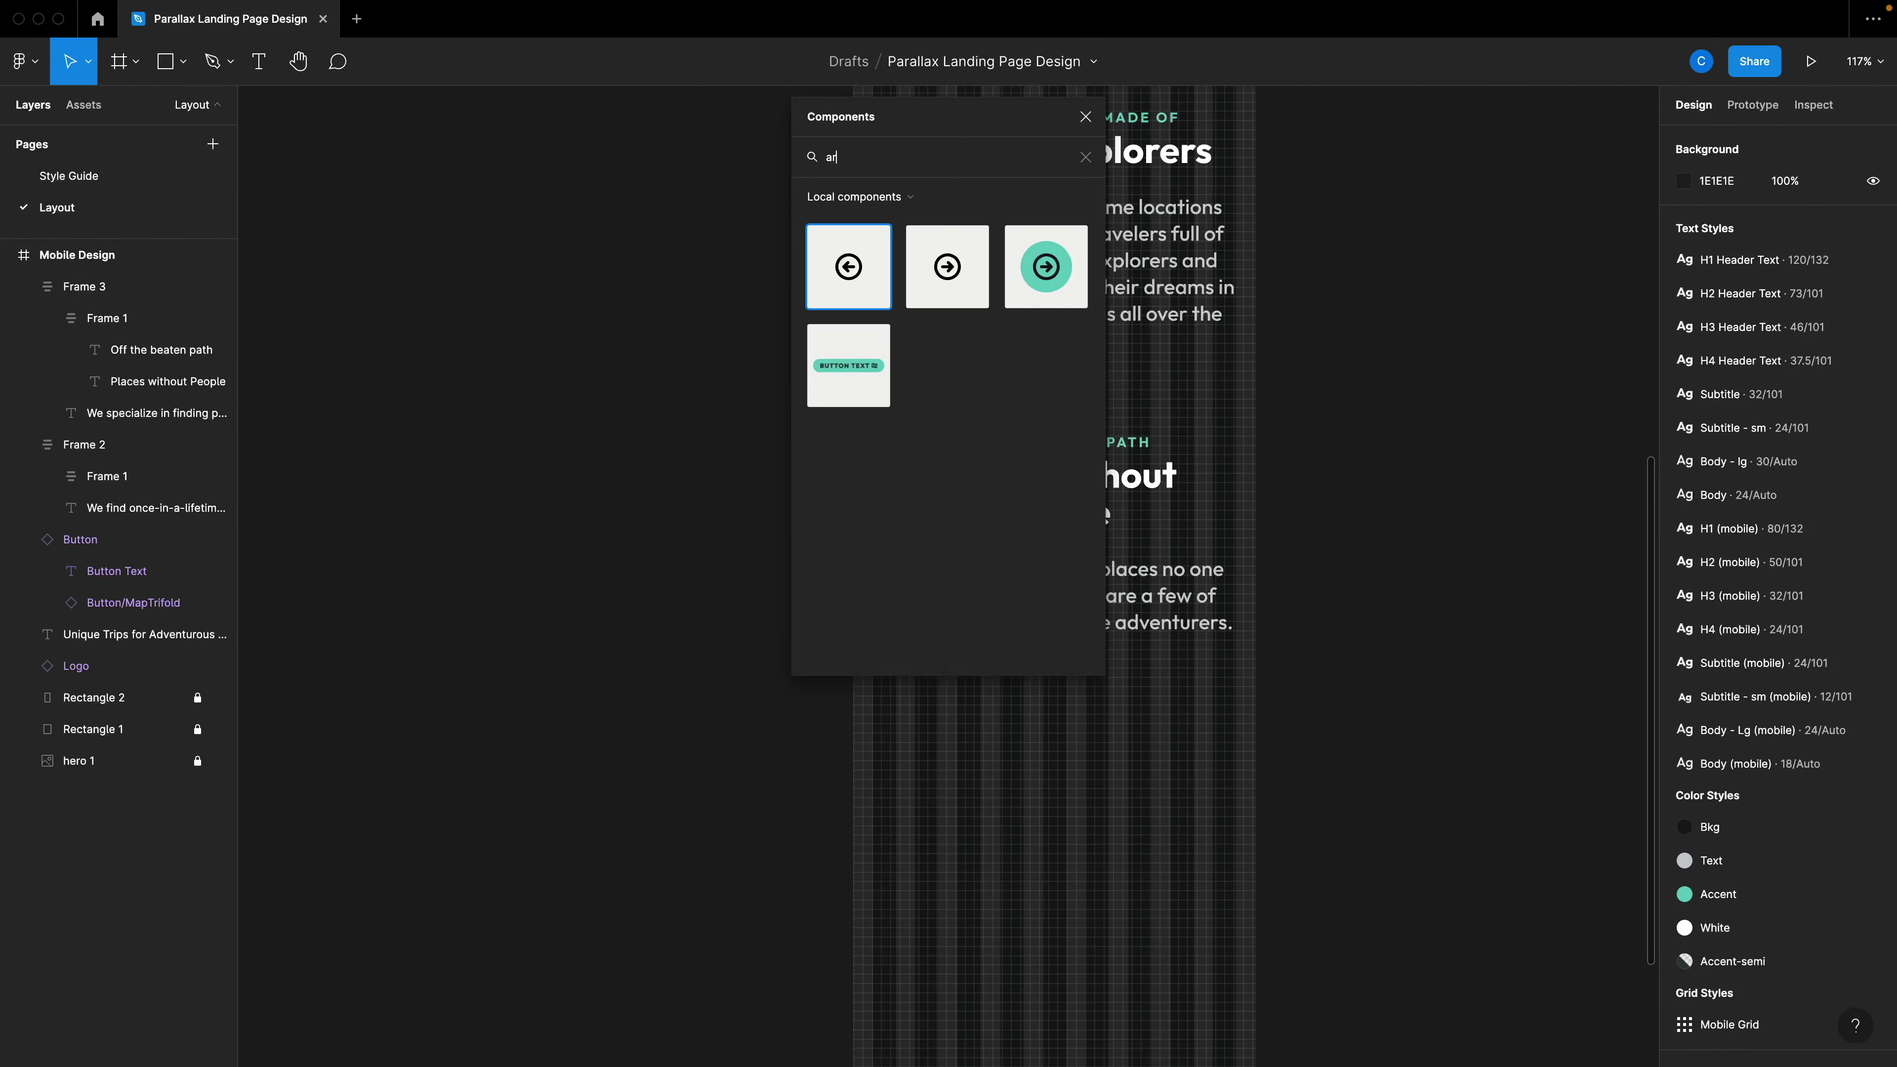
pyautogui.press('Right')
pyautogui.press('Right')
pyautogui.press('Return')
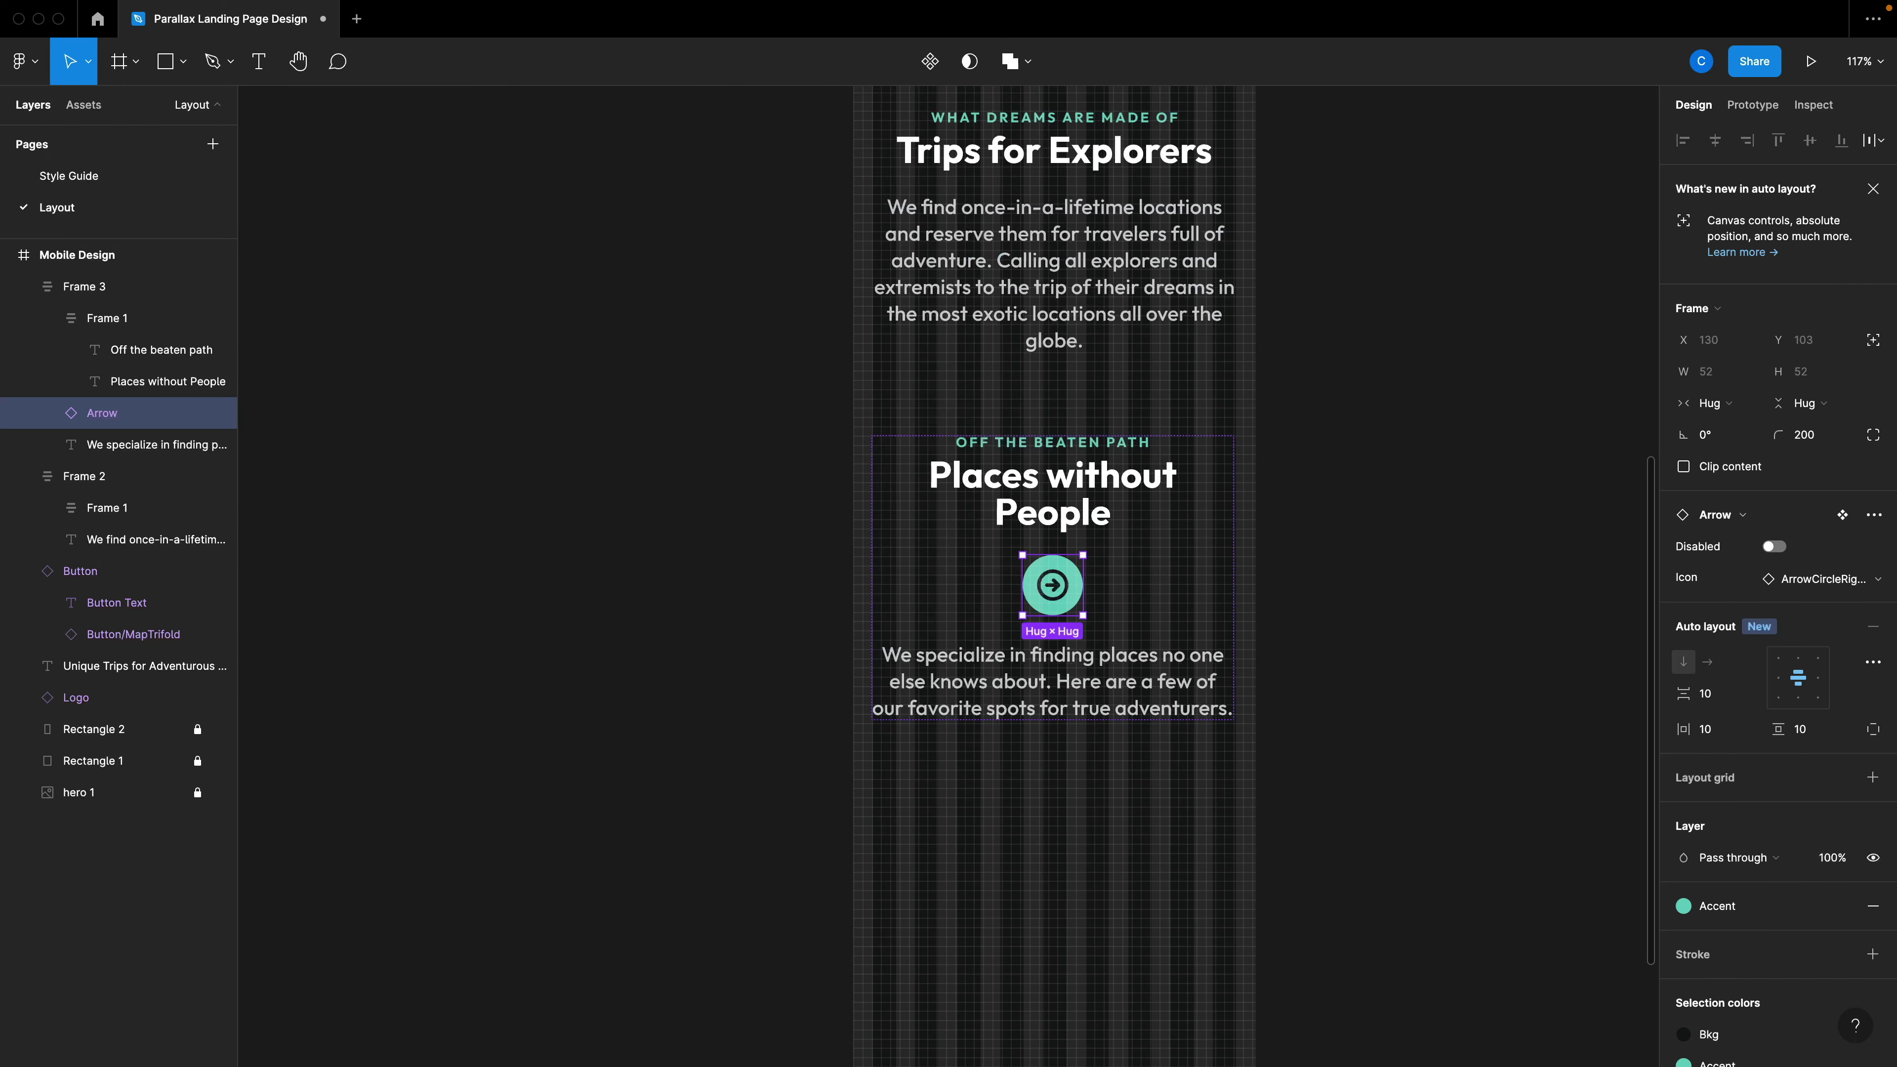
pyautogui.press('Down')
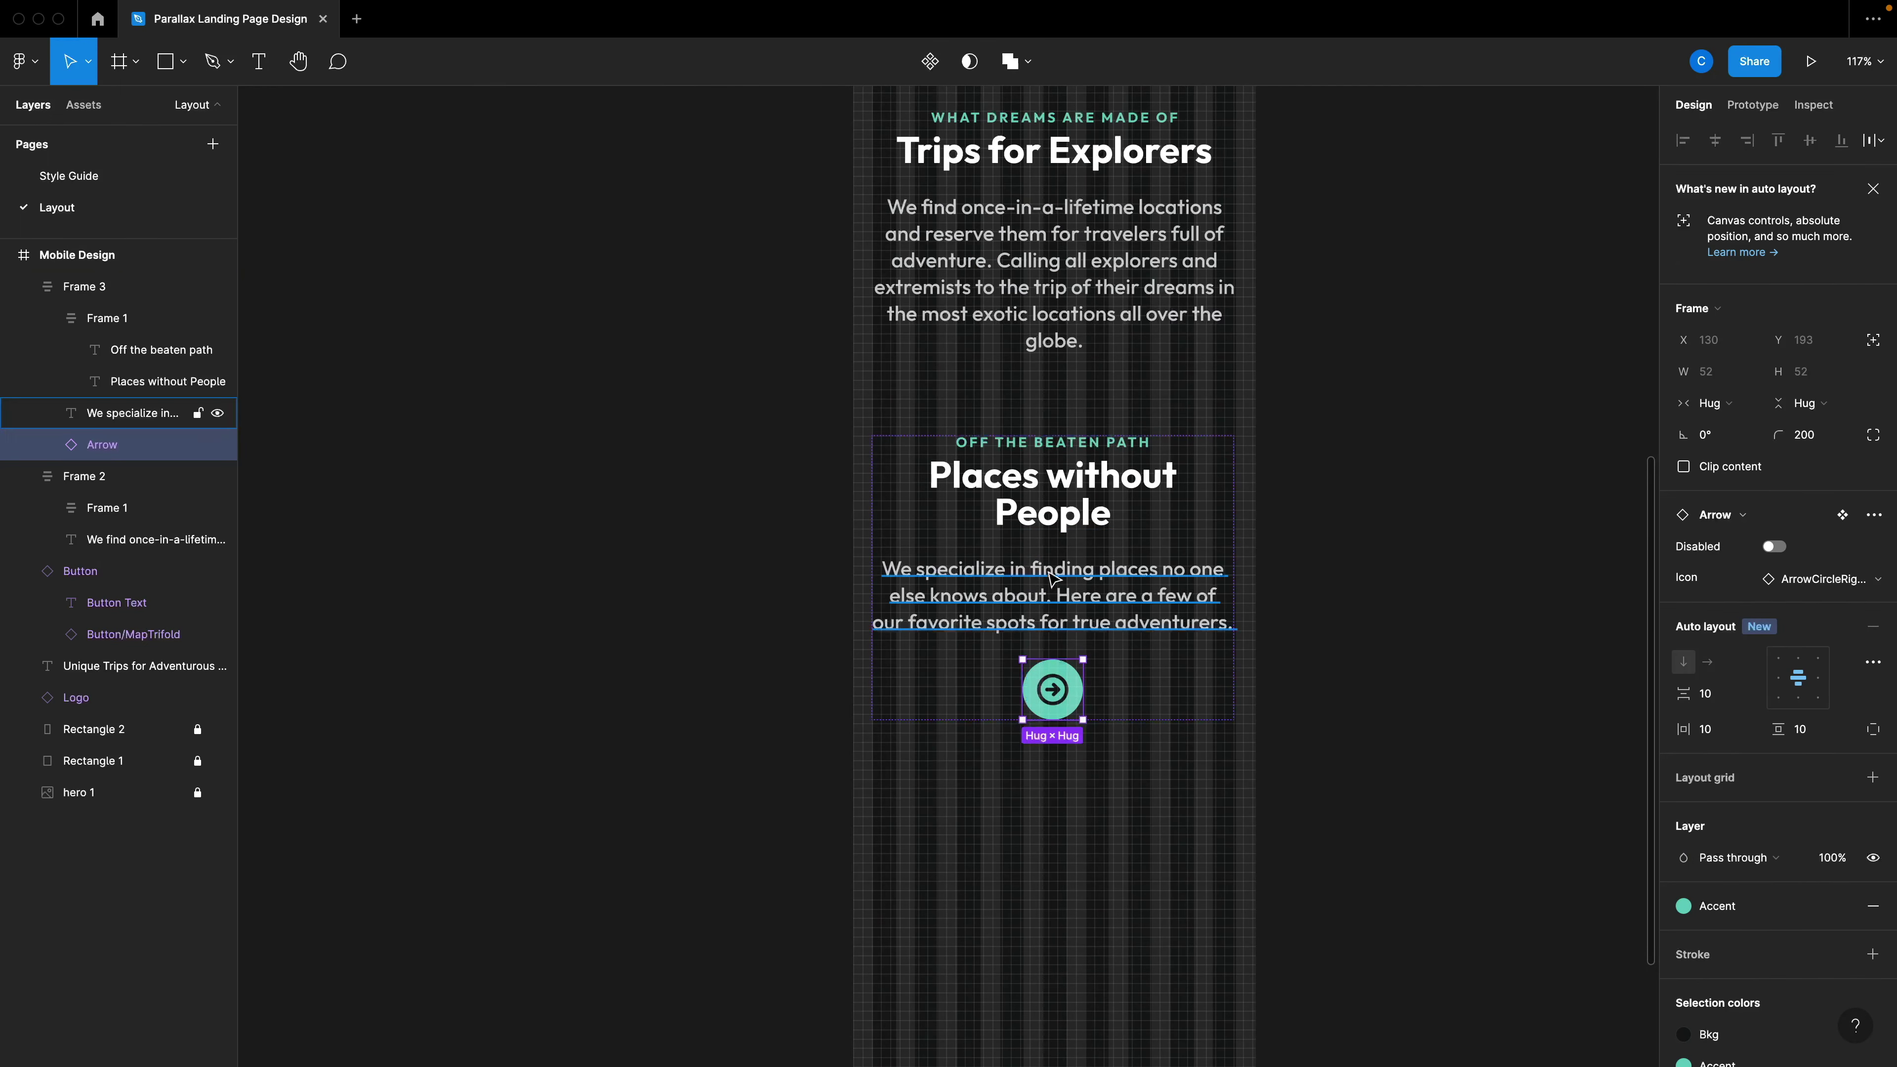
# Duplicate the arrow button and wrap both arrows in a horizontal auto layout frame with centered alignment.
pyautogui.scroll(-1, 1101, 679)
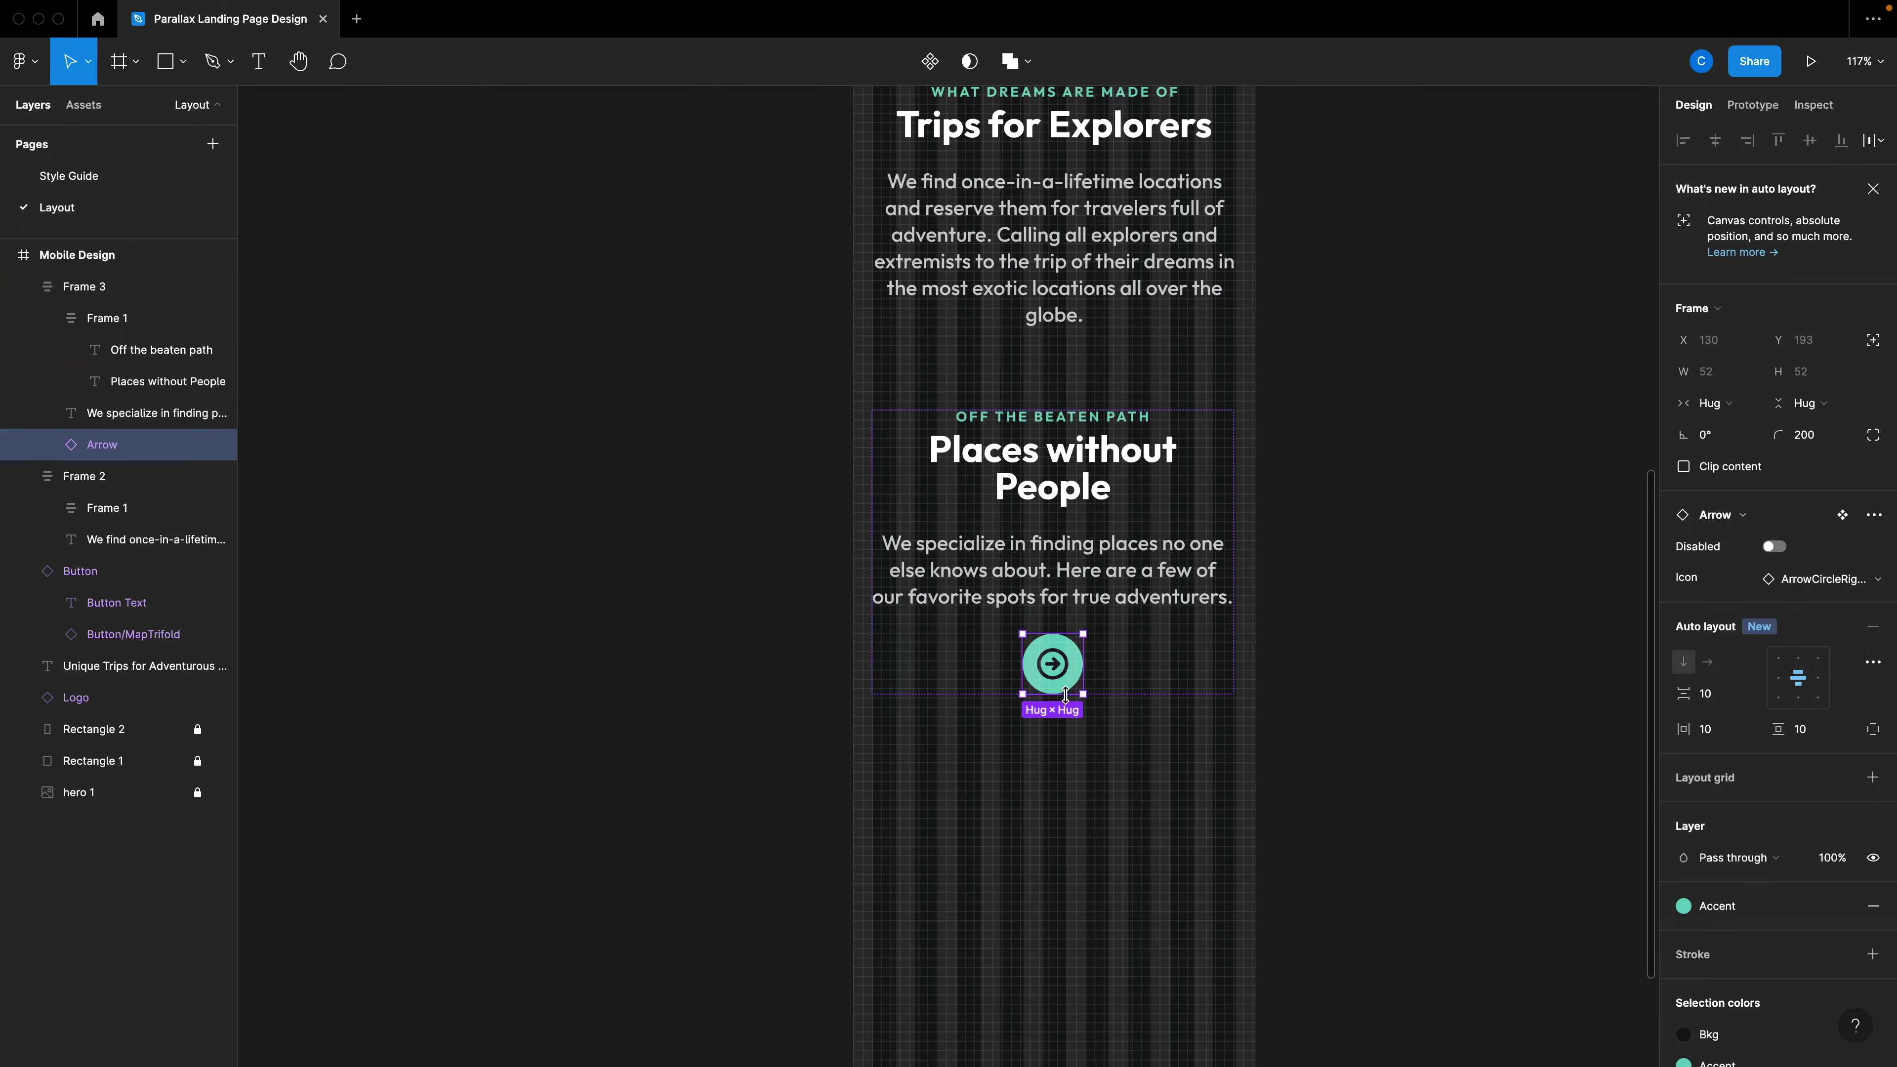
pyautogui.hotkey('ctrl', 'v')
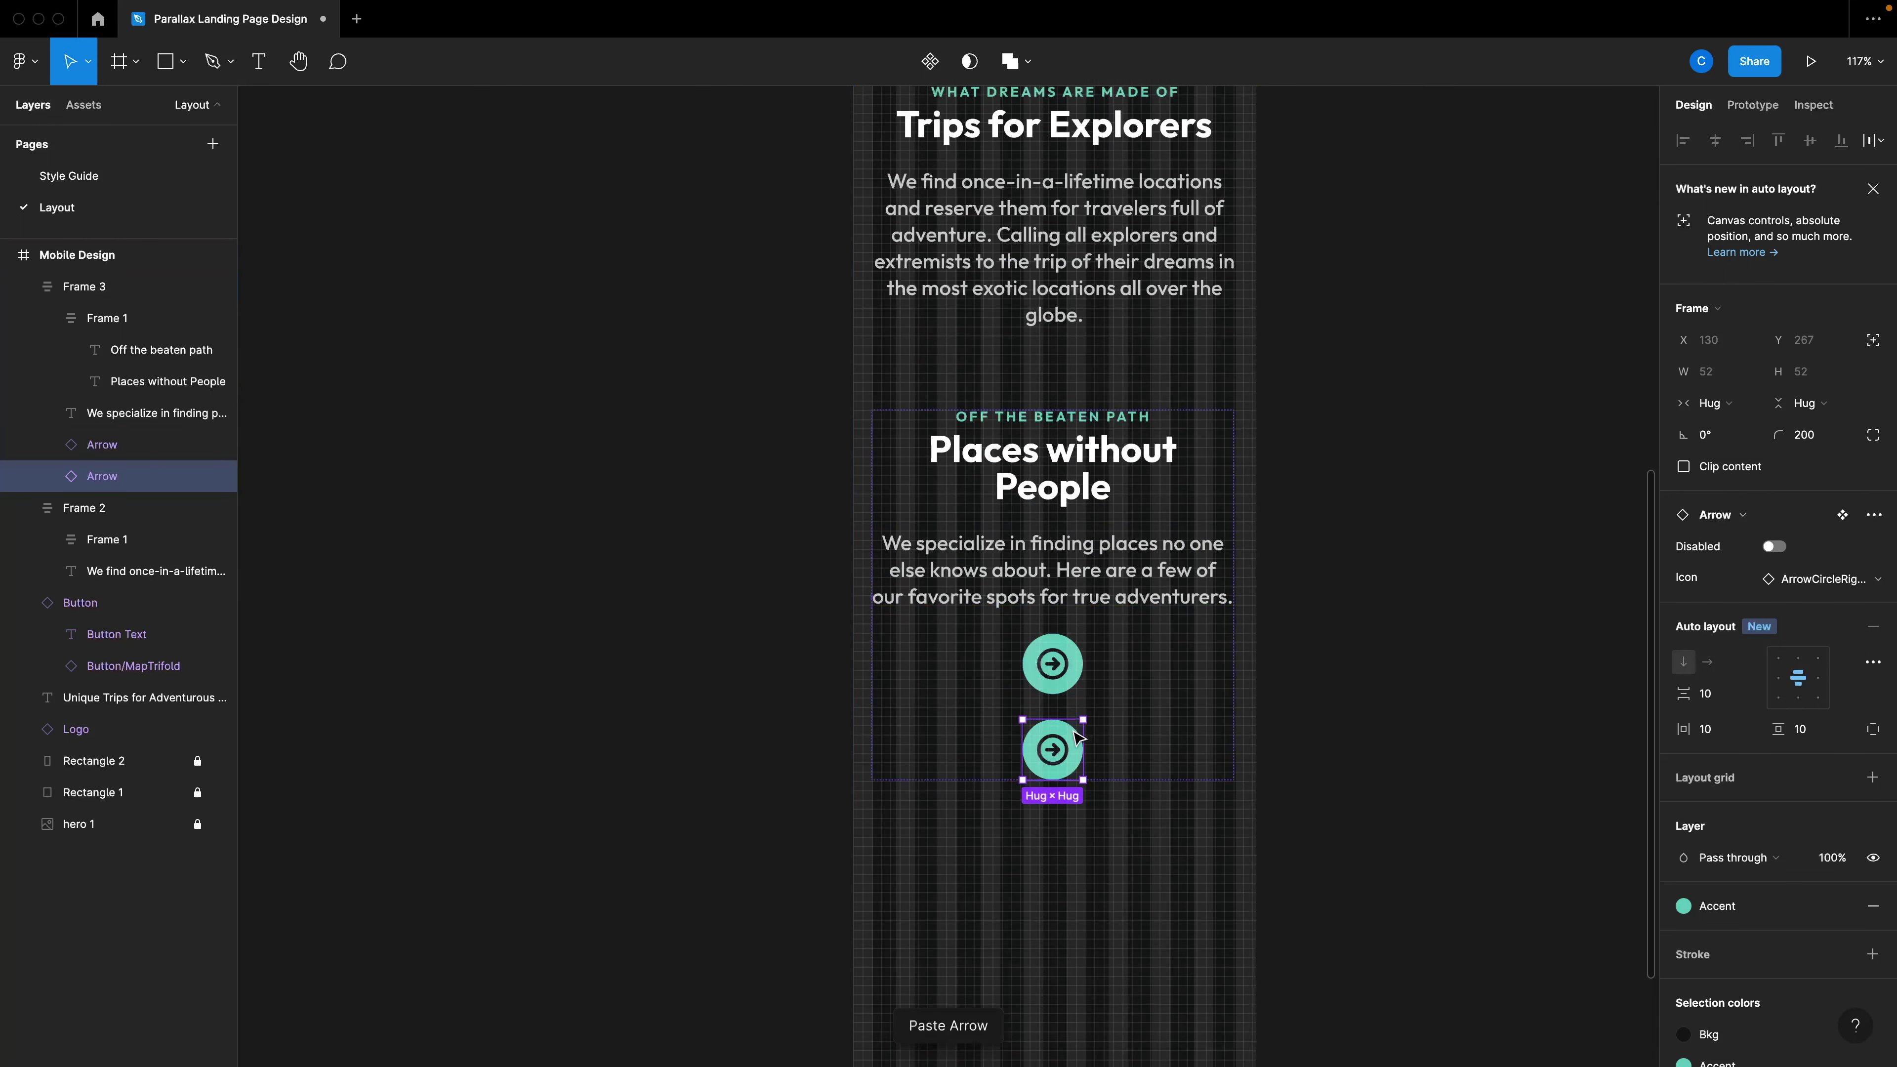
pyautogui.keyDown('shift'); pyautogui.click(1055, 667); pyautogui.keyUp('shift')
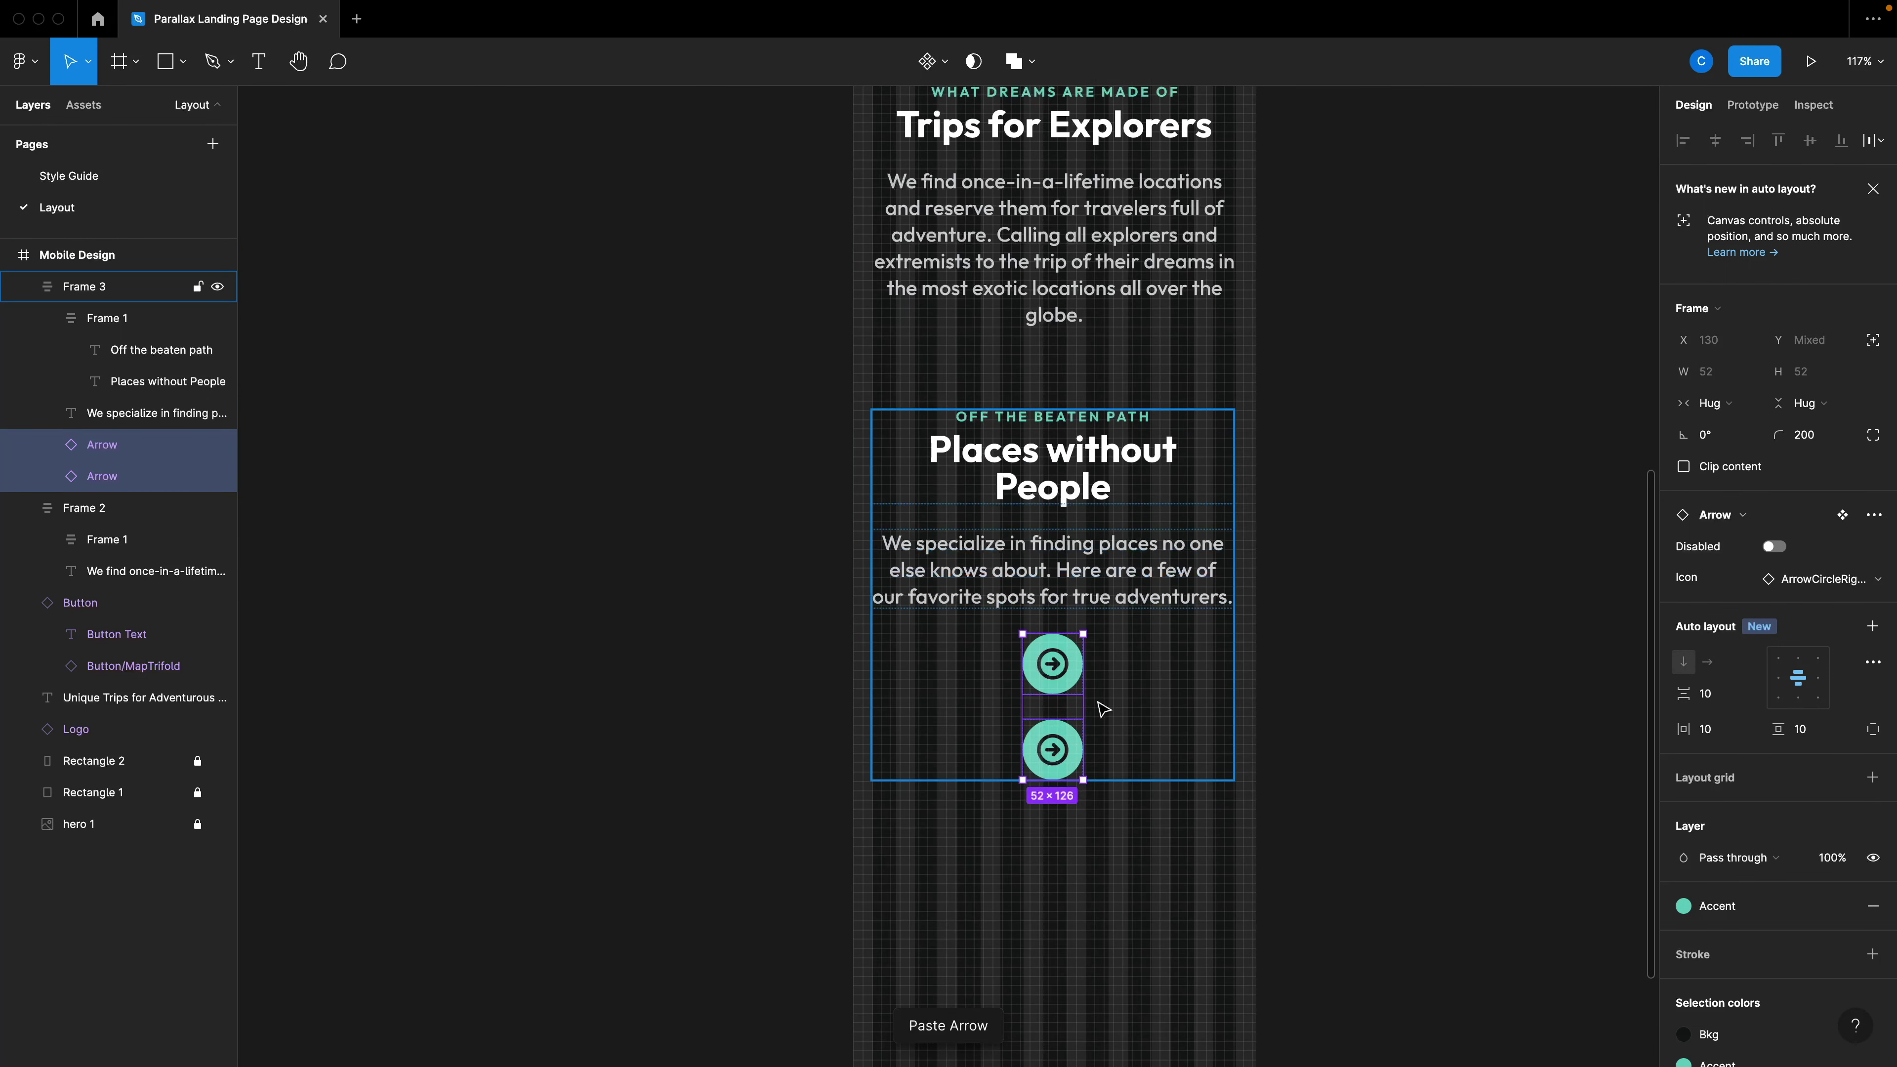
pyautogui.hotkey('shift', 'a')
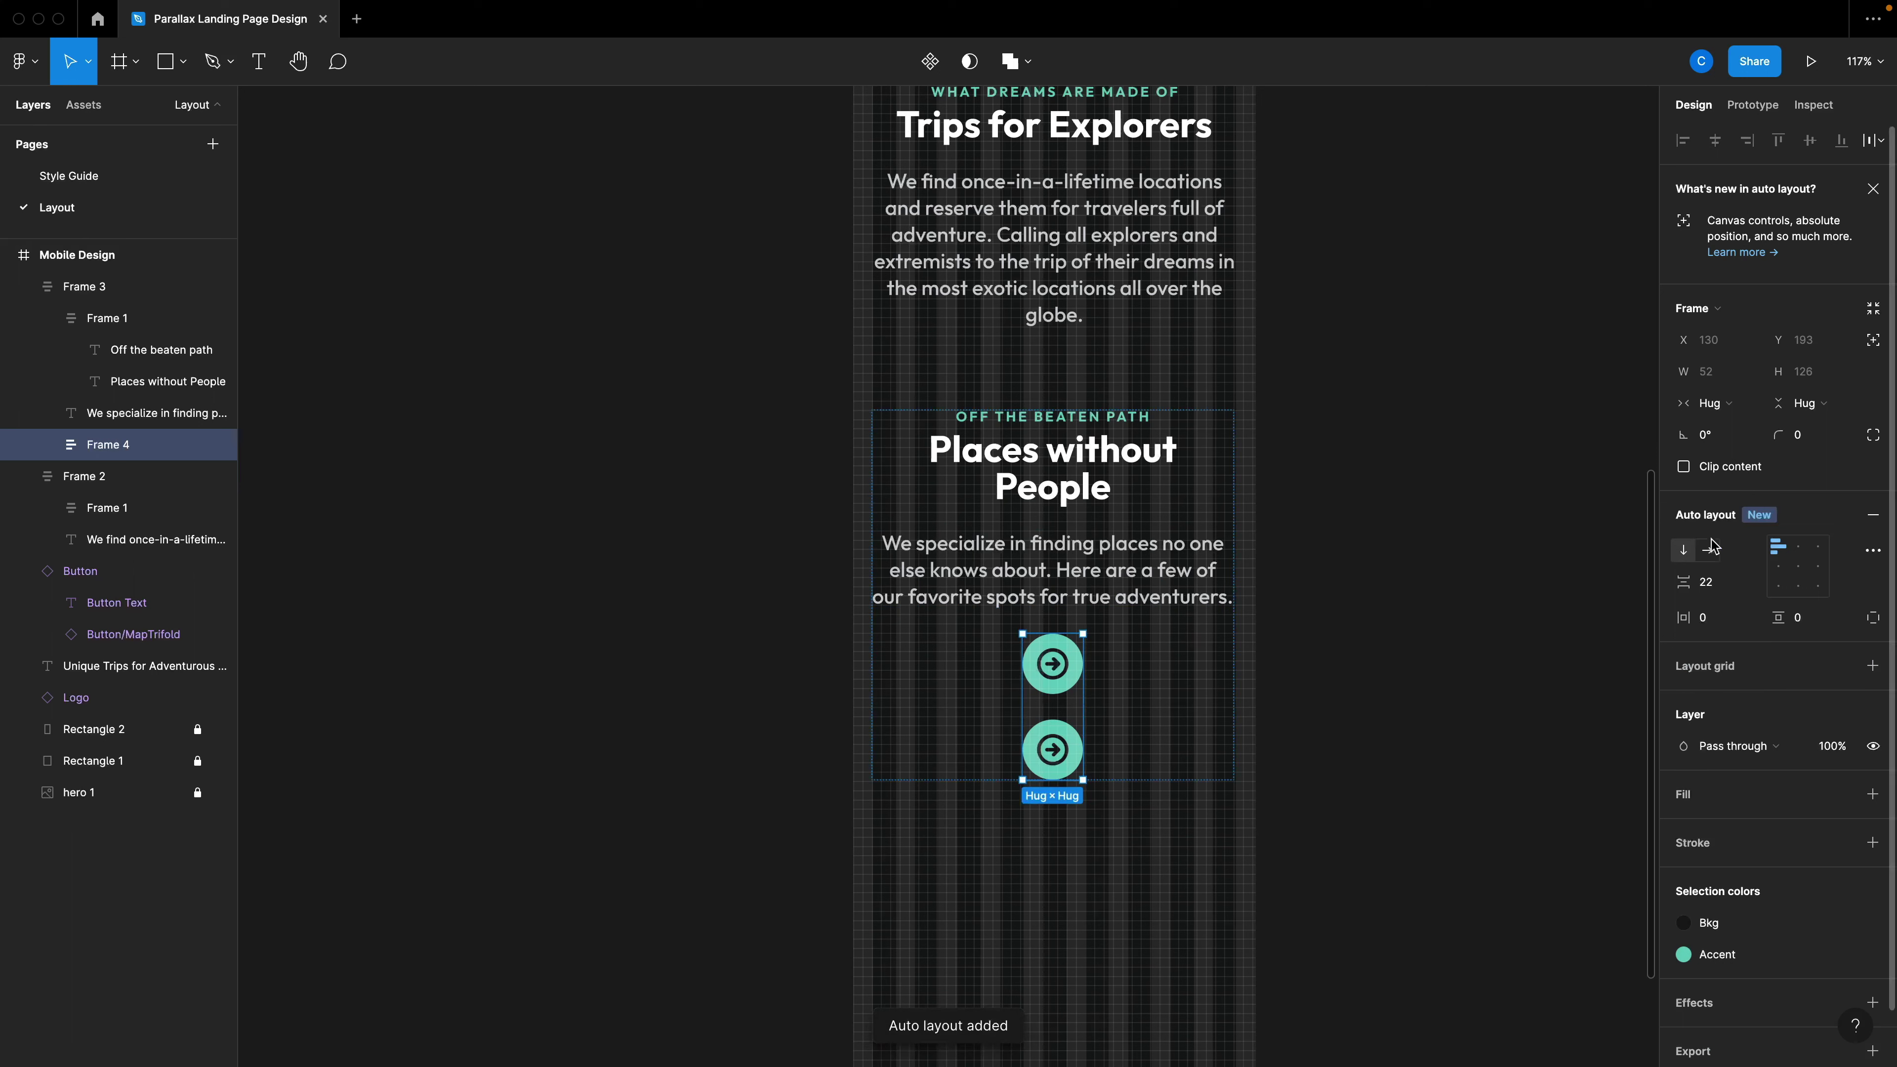
pyautogui.click(1708, 551)
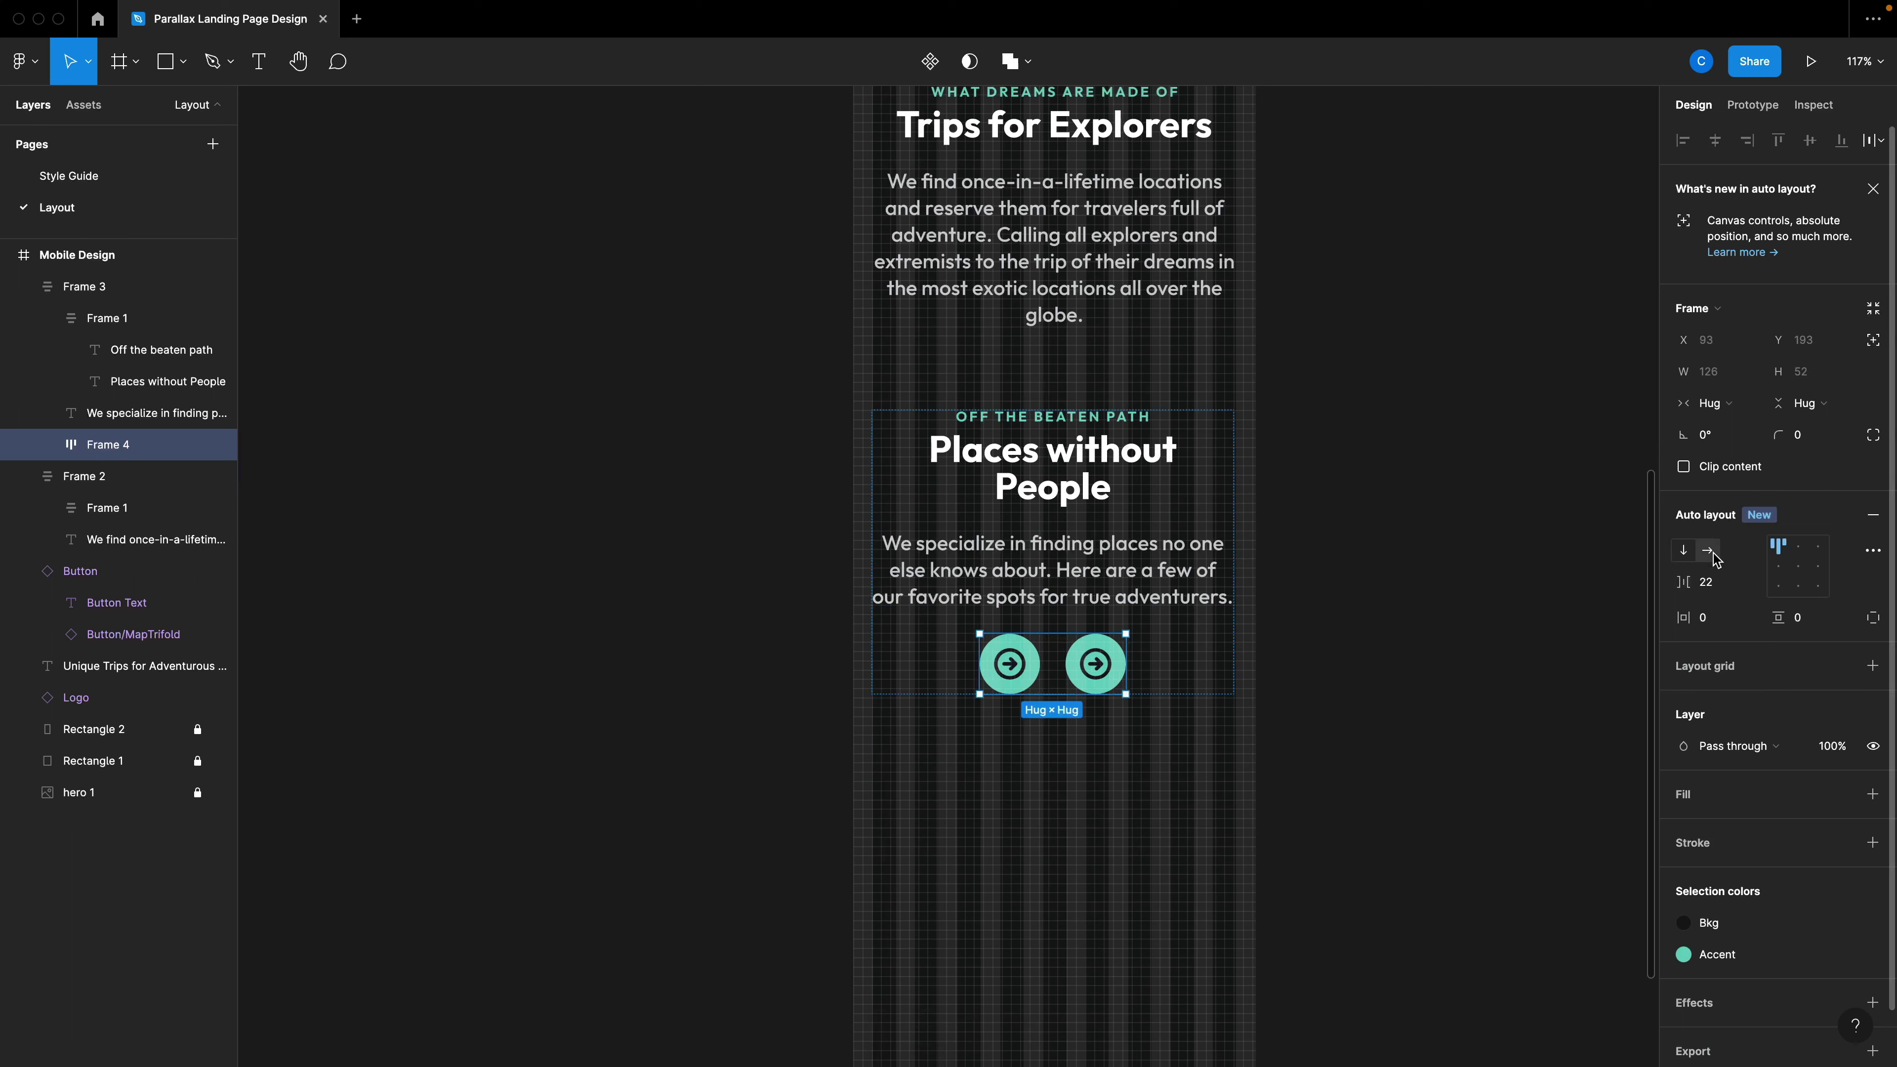
pyautogui.click(1797, 566)
# Set the spacing between the two arrow buttons to 10.
pyautogui.scroll(3, 1273, 706)
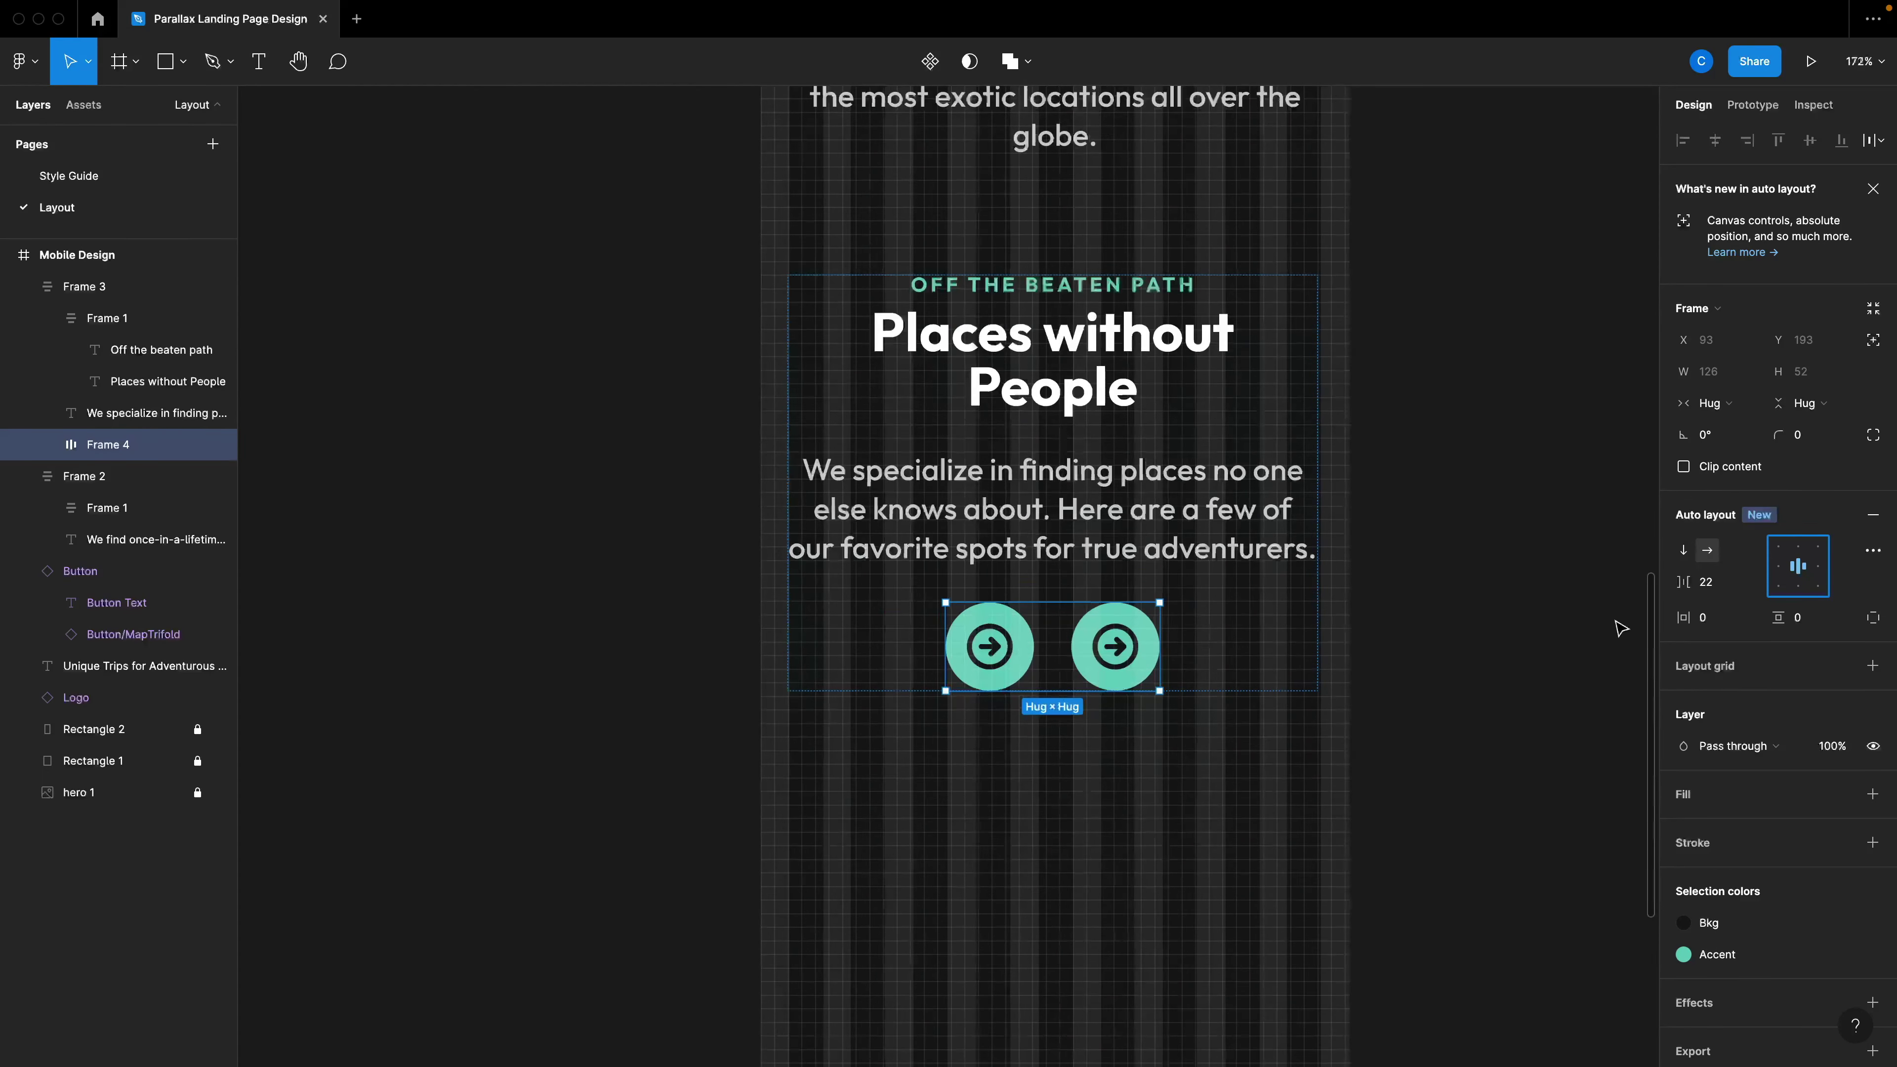
pyautogui.click(1717, 587)
pyautogui.write('10')
pyautogui.press('Return')
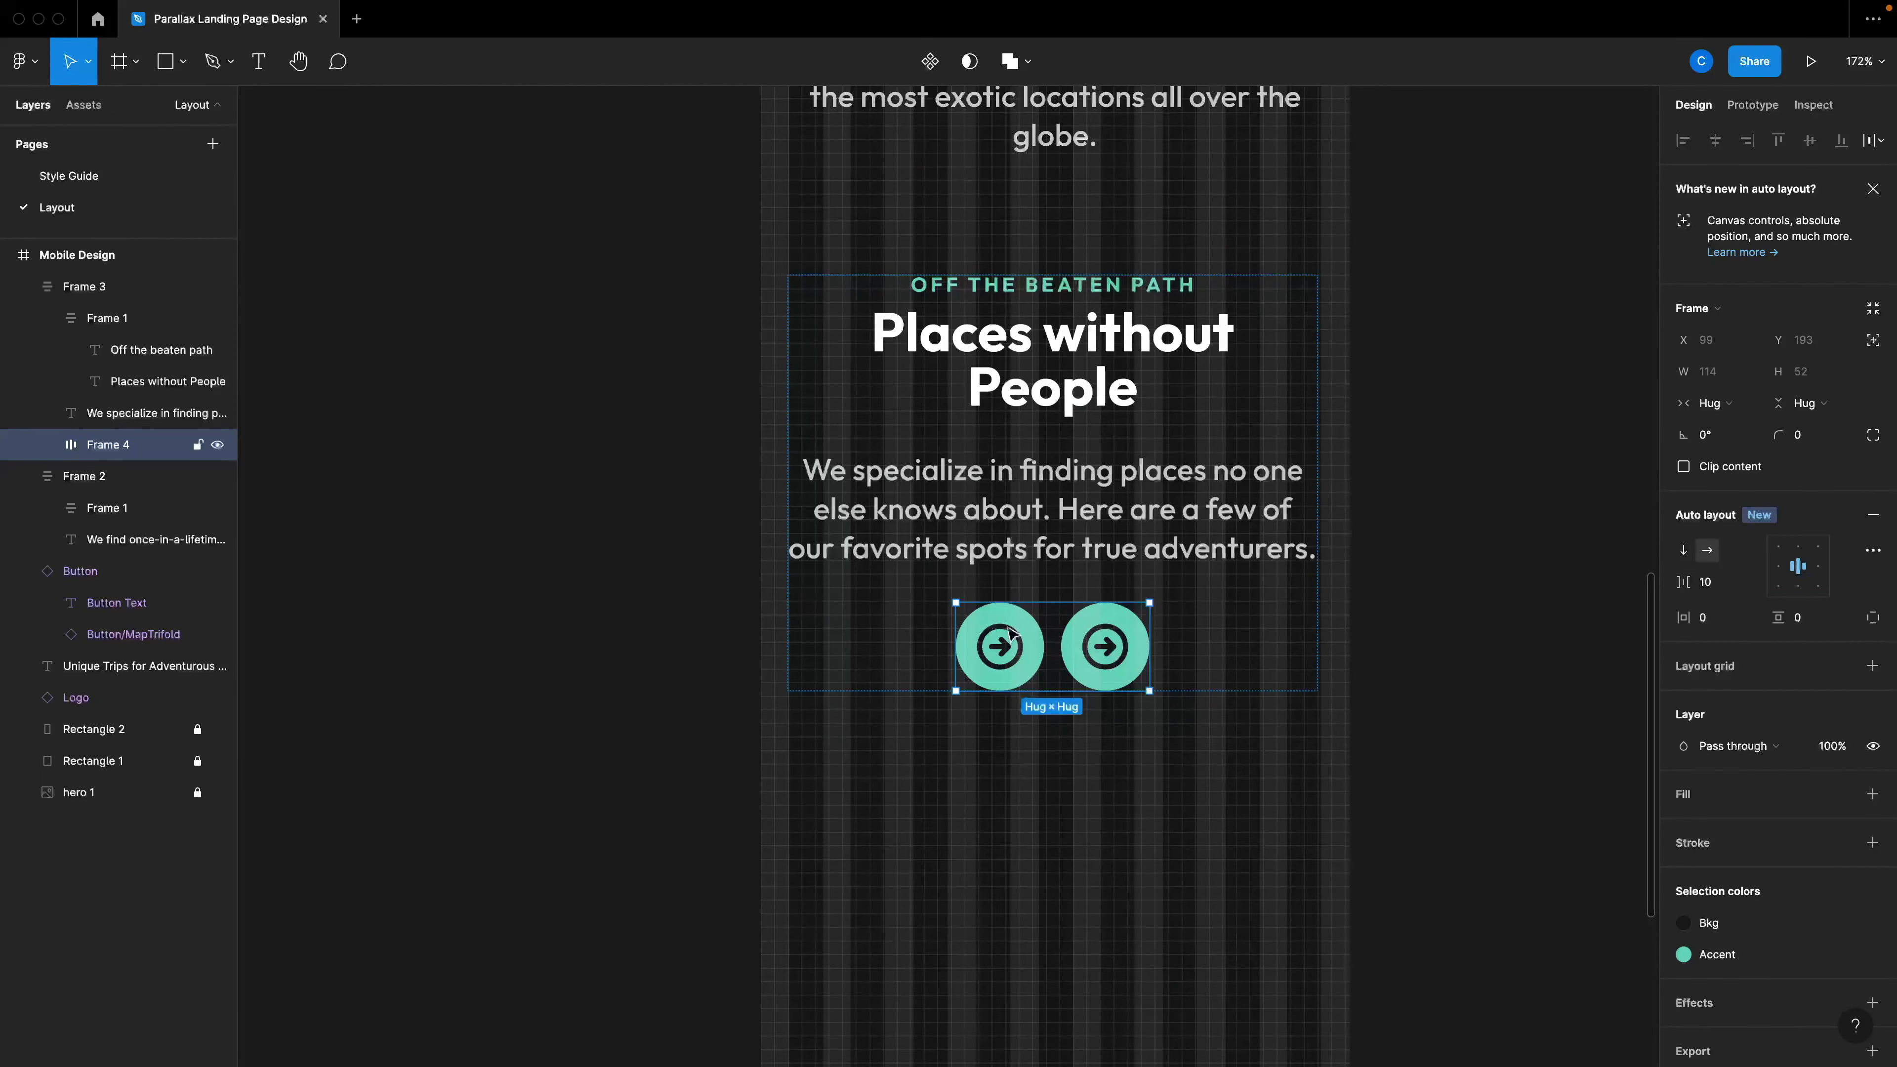
# Turn on the Disabled property for the first arrow button in the pair.
pyautogui.click(1017, 655)
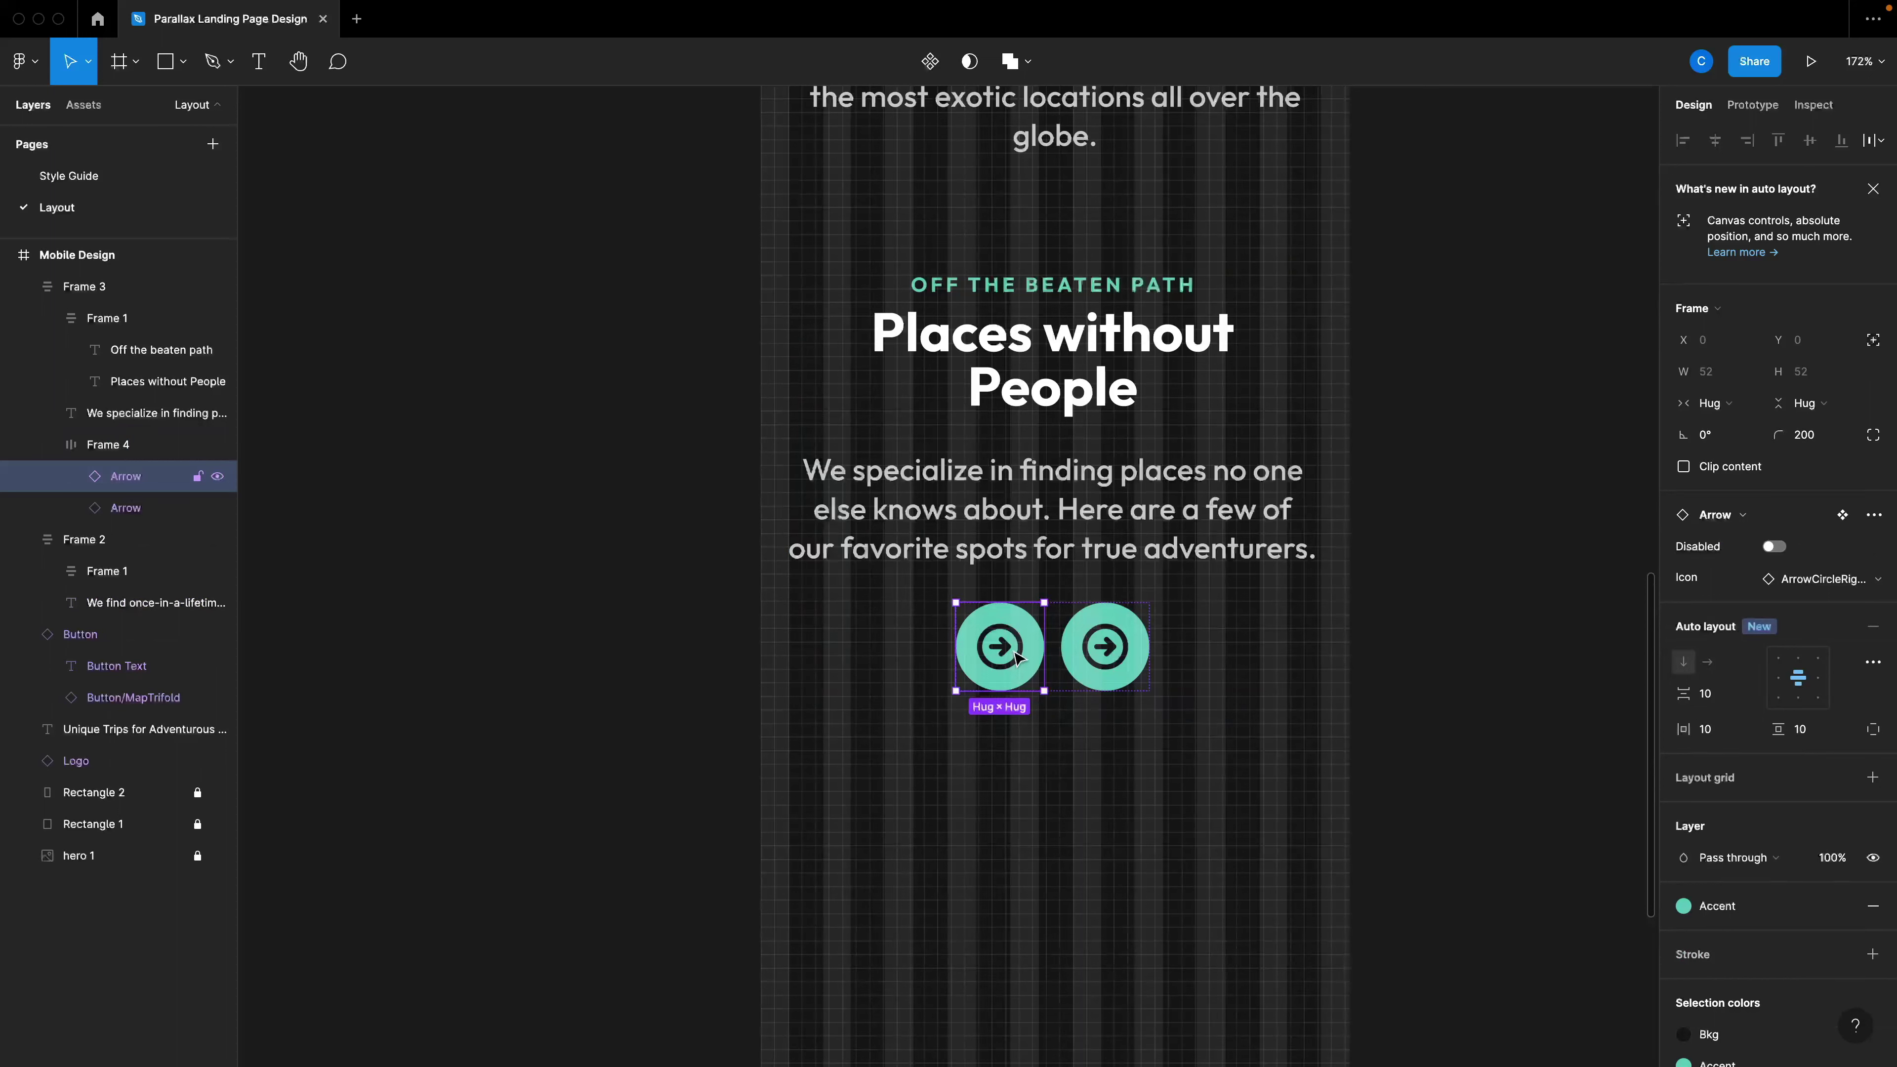
pyautogui.click(1773, 548)
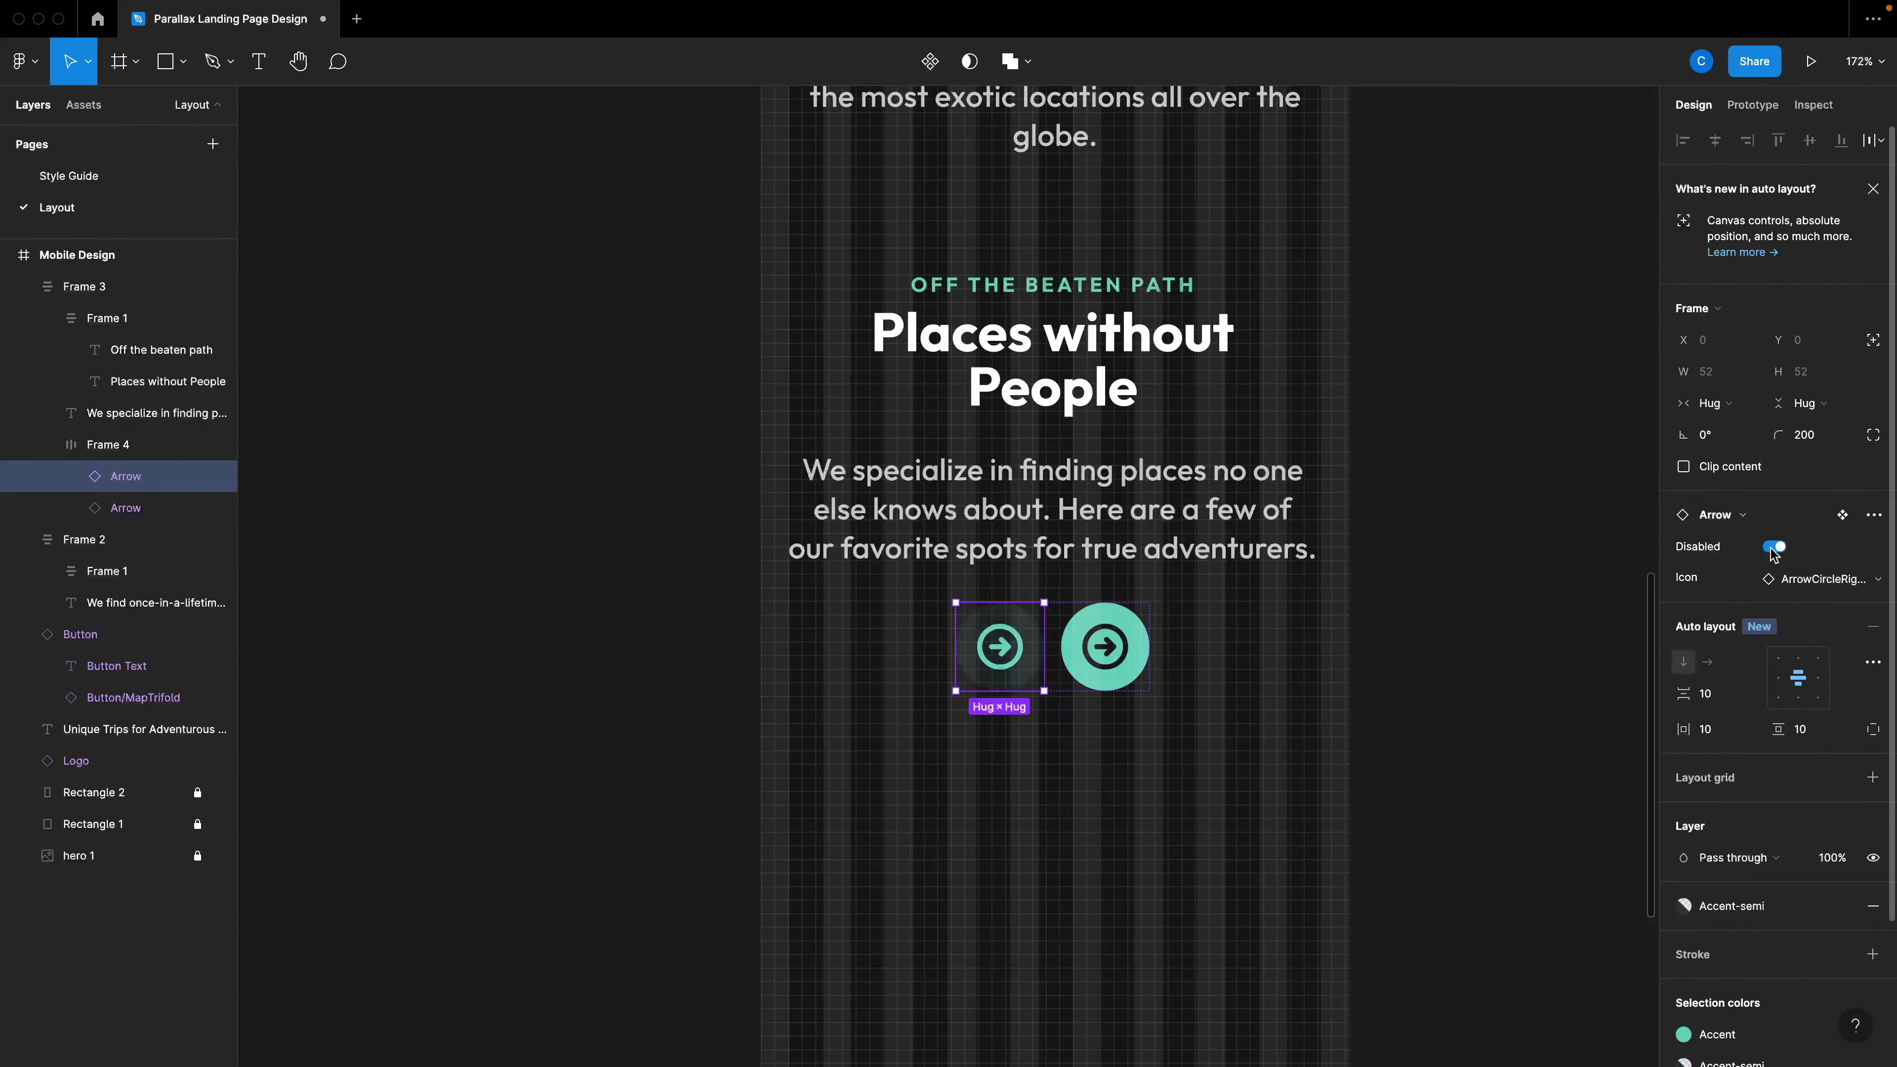
# Swap the icon of the first, disabled arrow button to ArrowCircleLeft.
pyautogui.click(1786, 589)
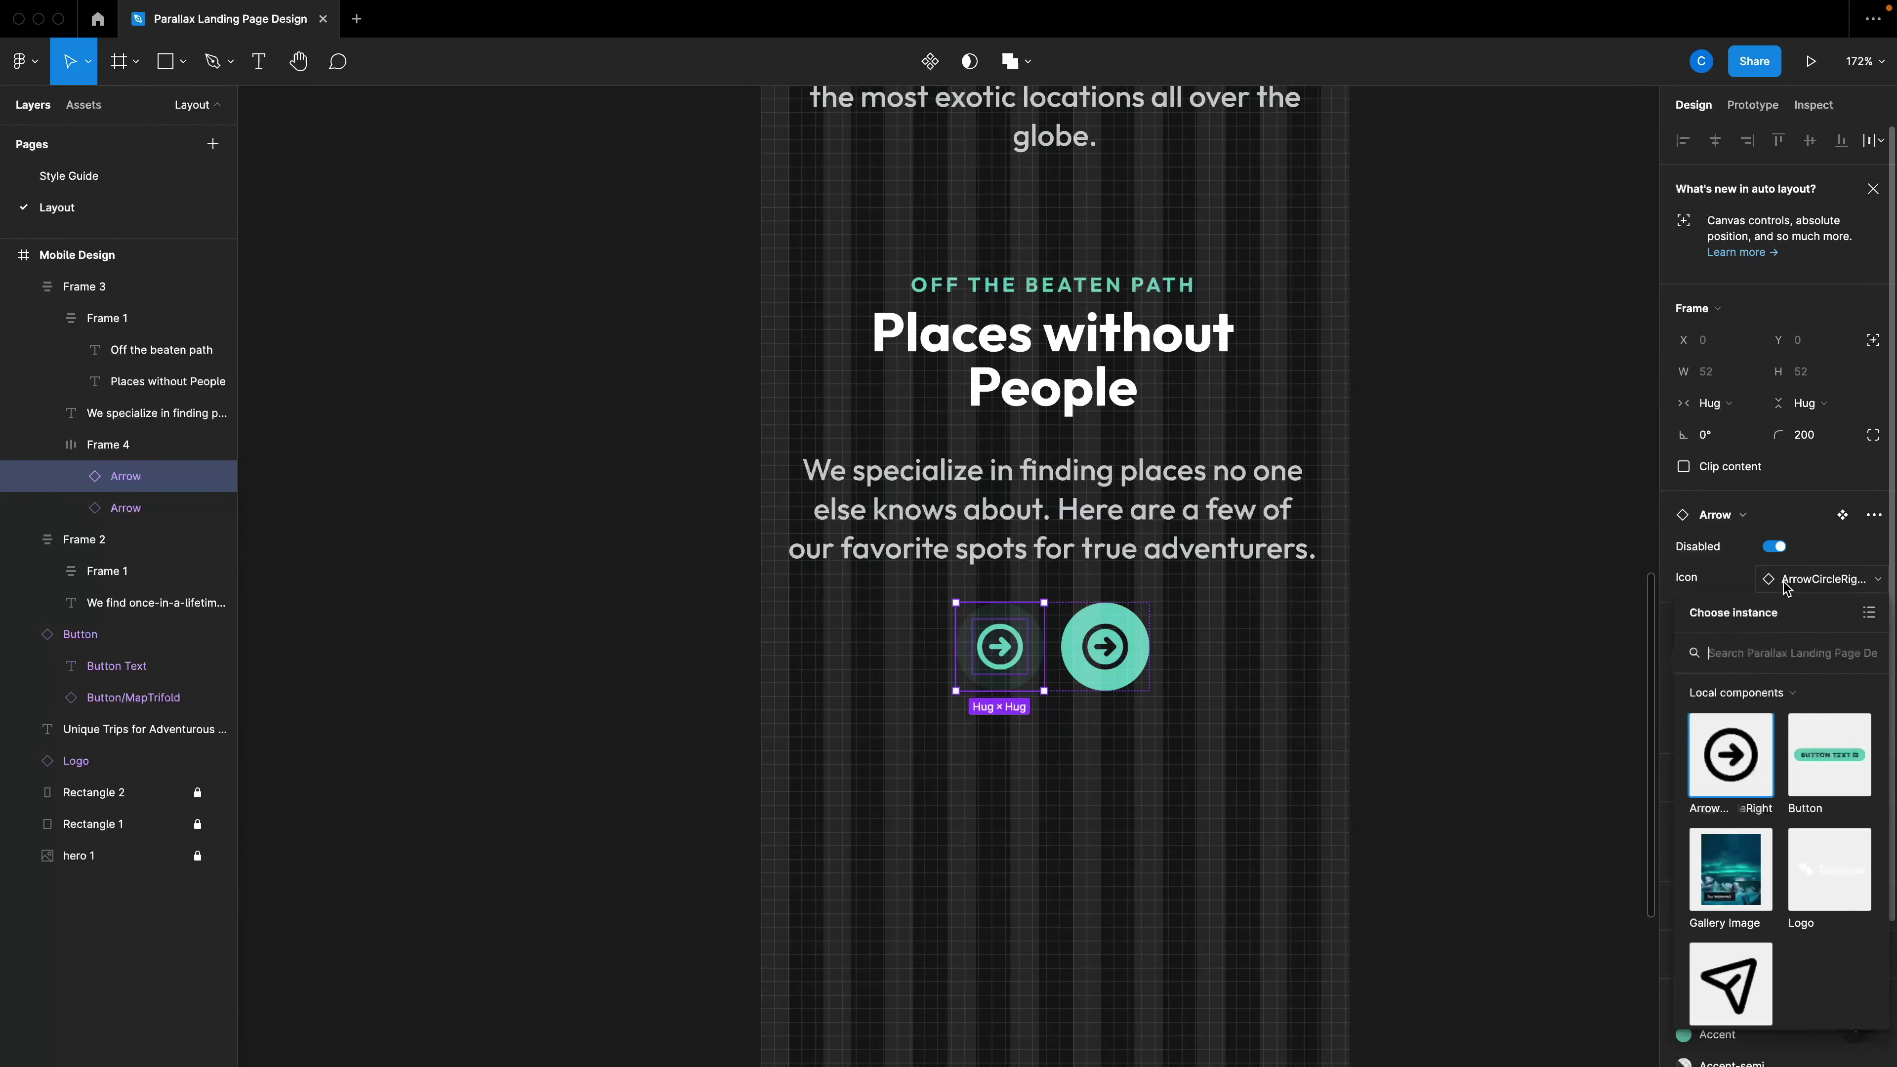
pyautogui.write('arrow')
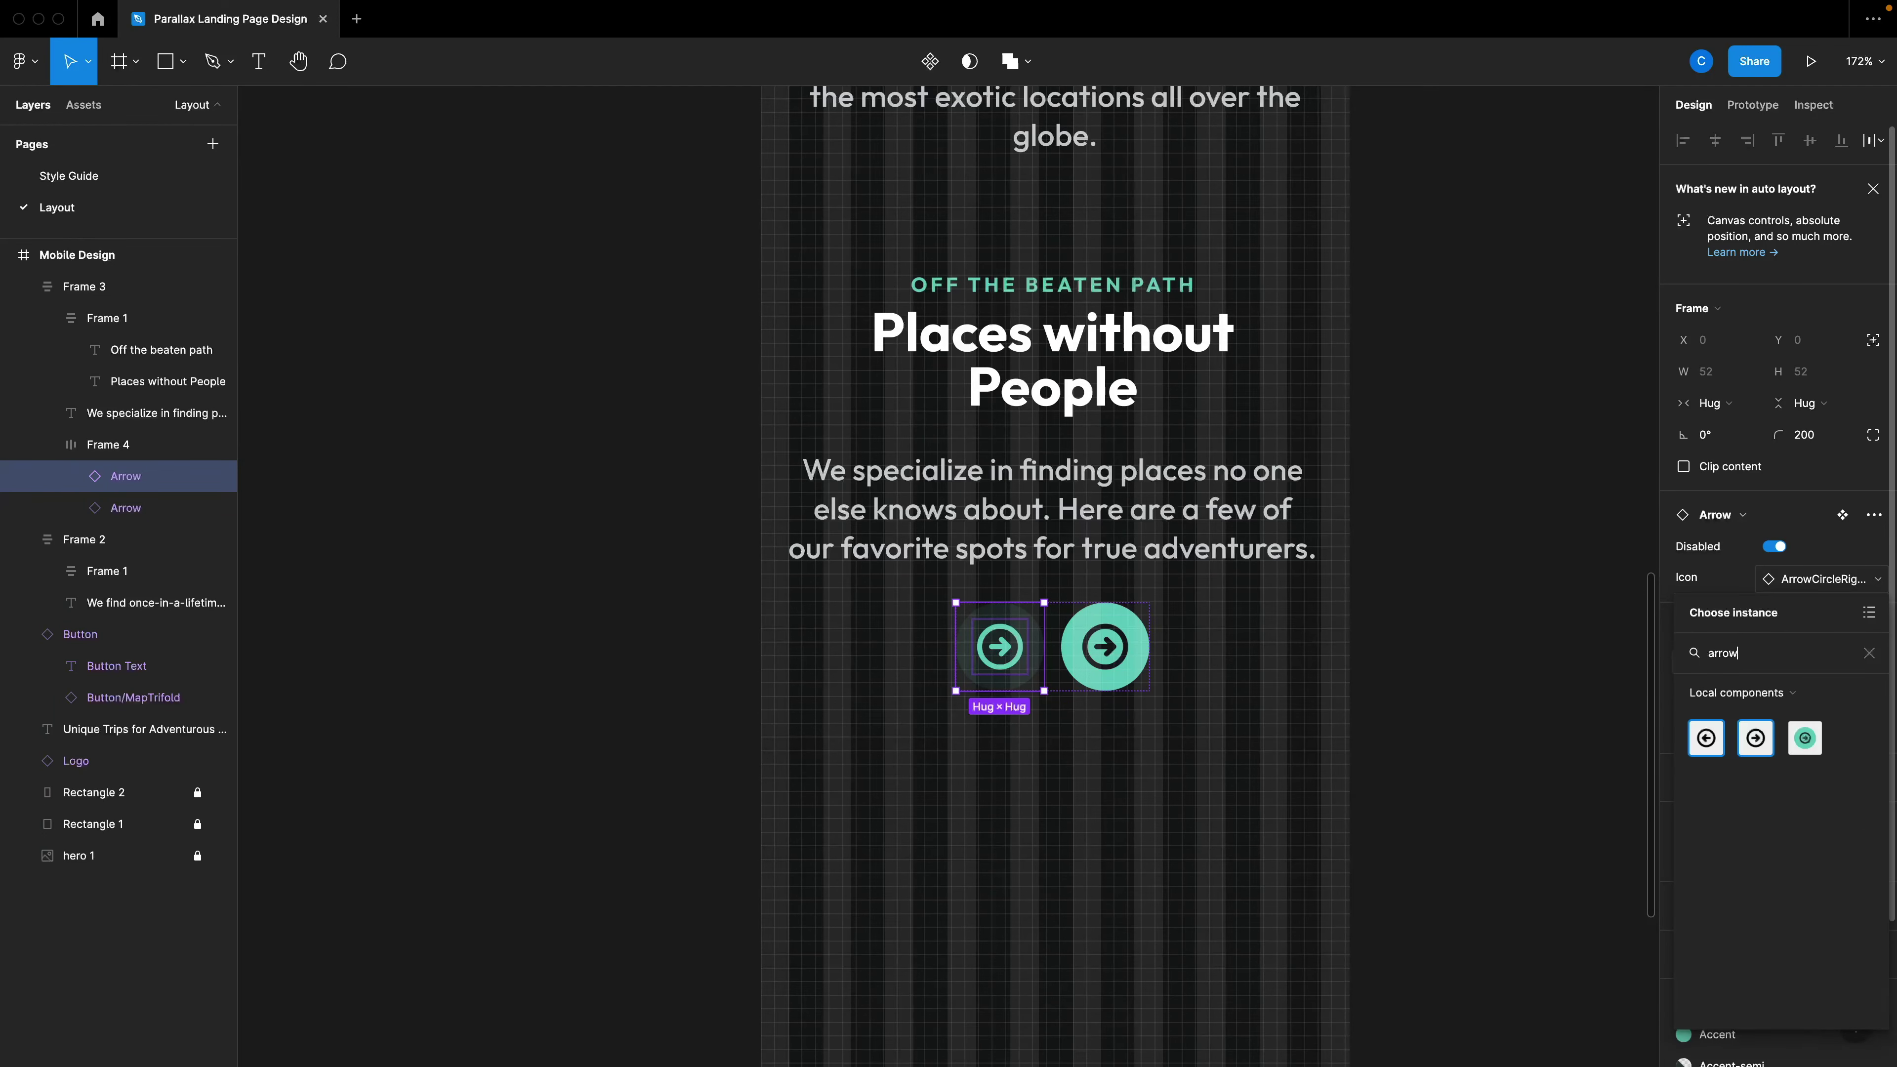
pyautogui.click(1706, 738)
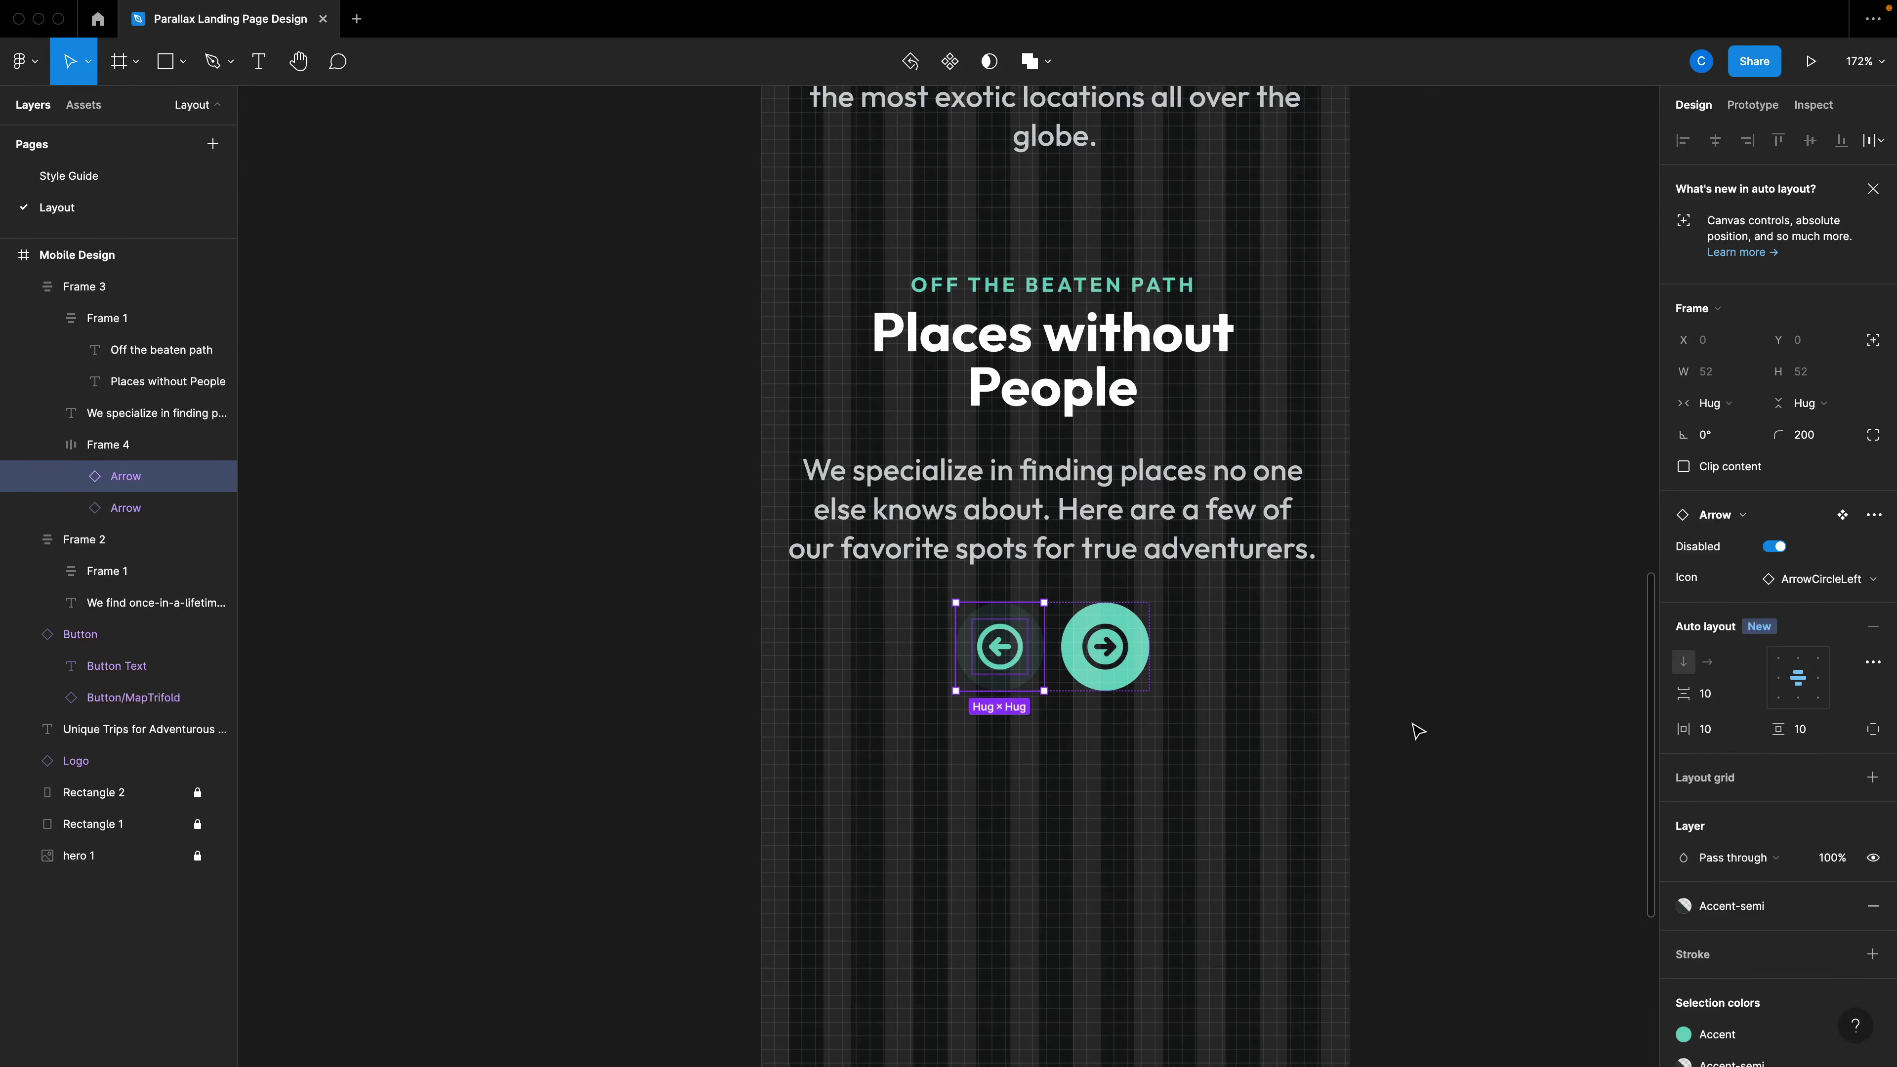
pyautogui.click(1185, 691)
pyautogui.scroll(-1, 1126, 633)
pyautogui.click(1127, 633)
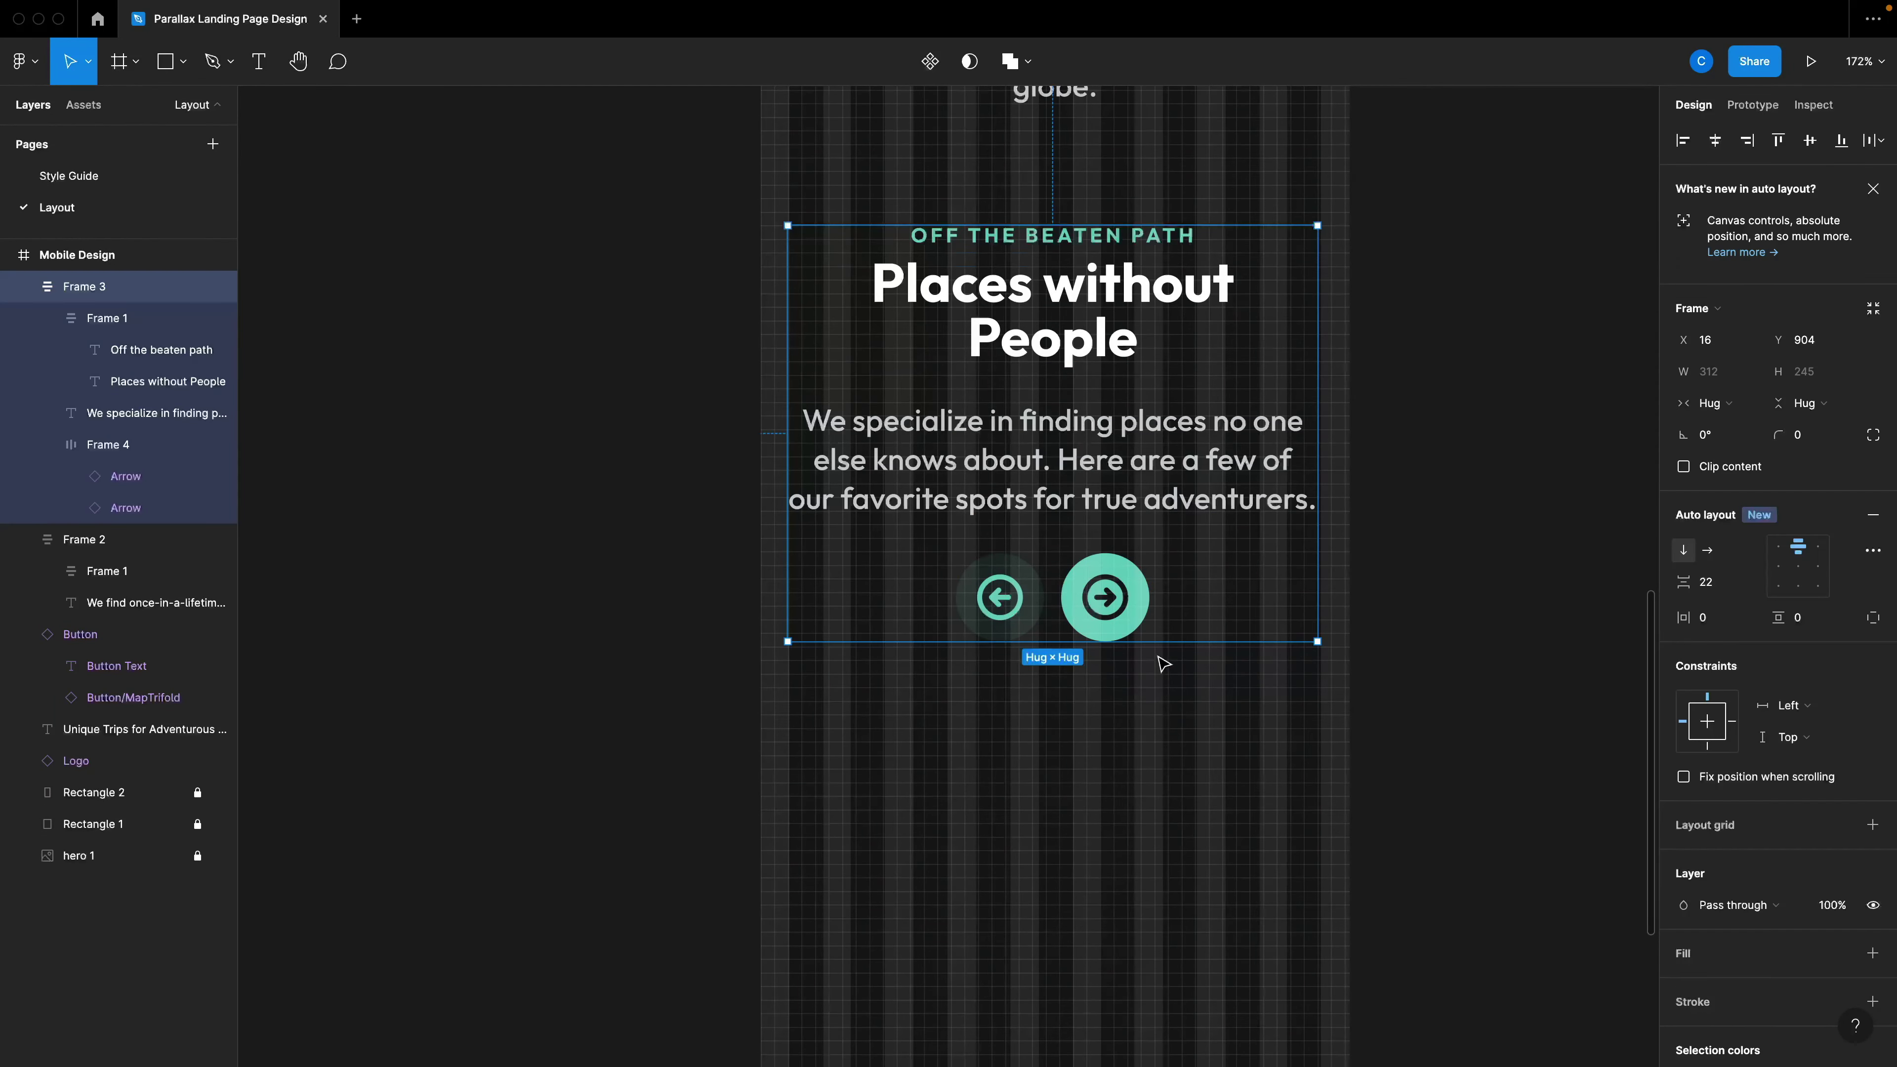
# Hide the layout grids and place a Gallery Image component below the arrow buttons in the mobile design.
pyautogui.hotkey('ctrl', 'g')
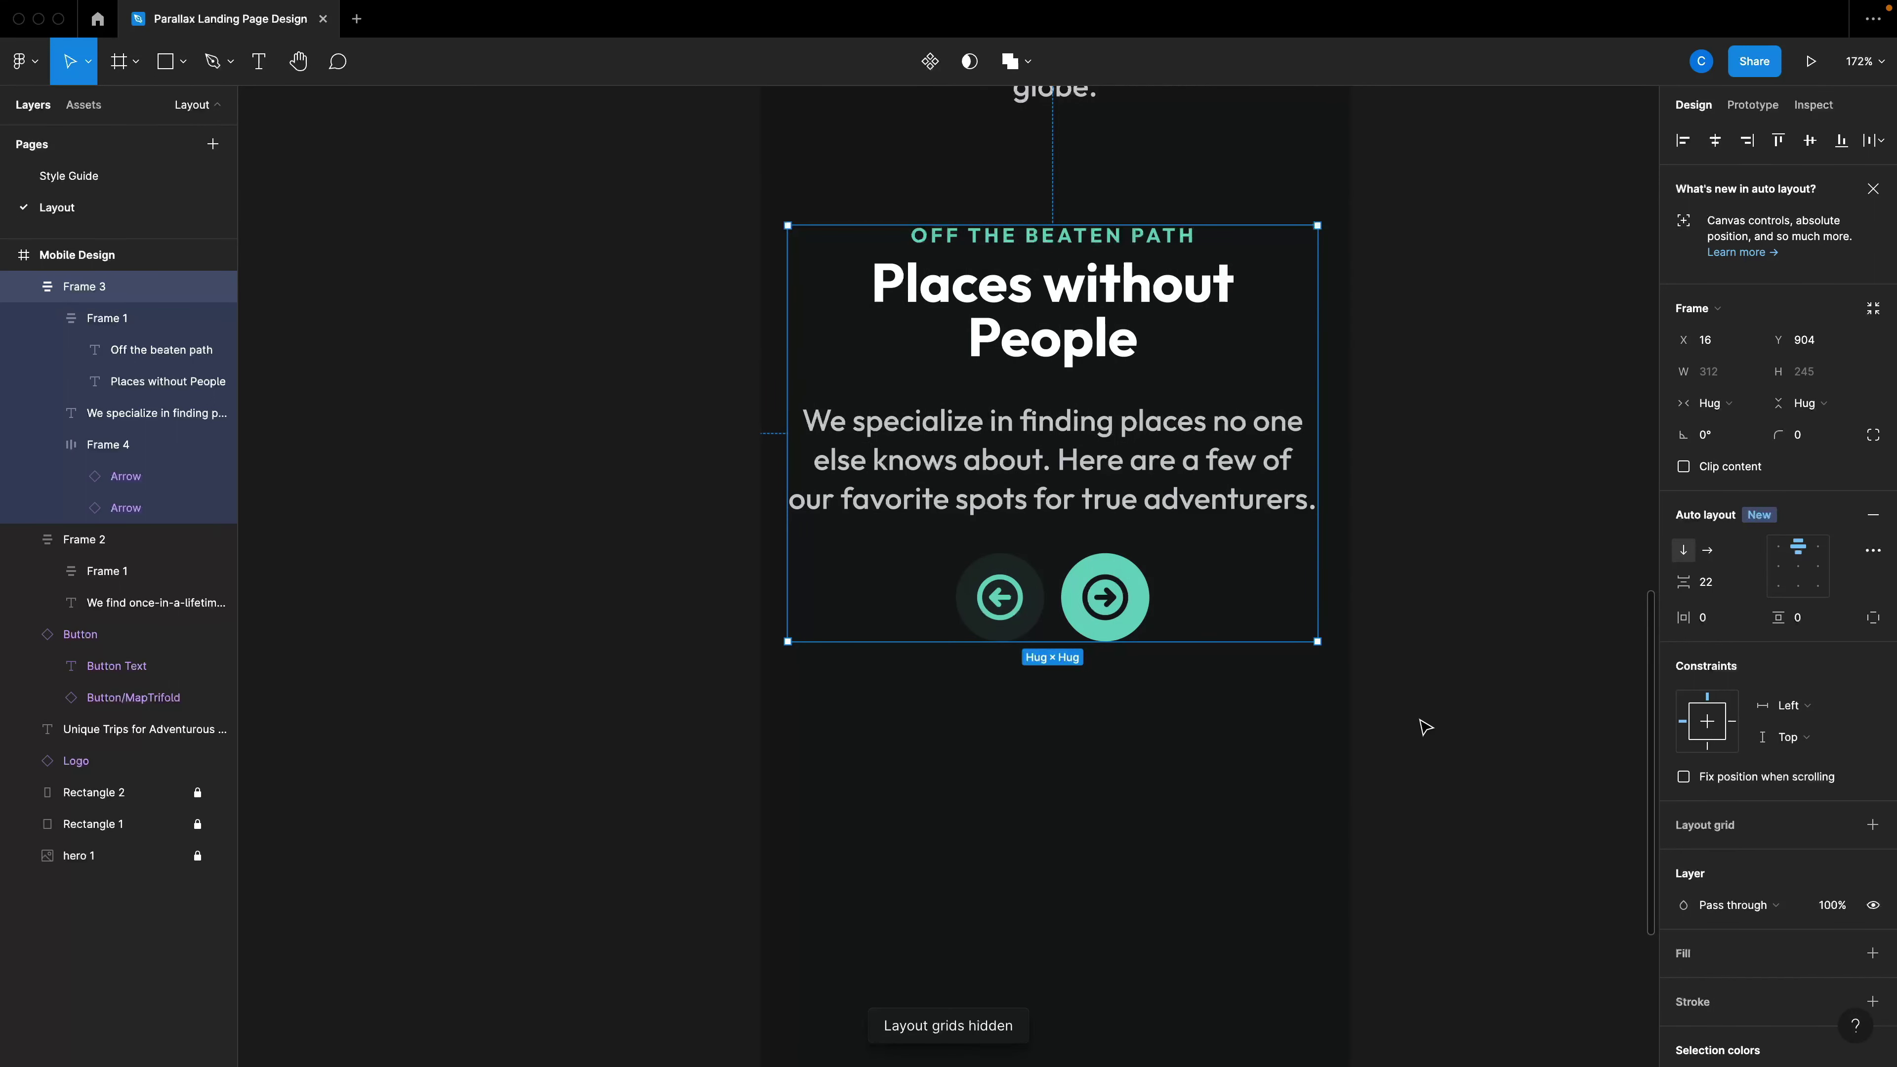
pyautogui.click(1237, 686)
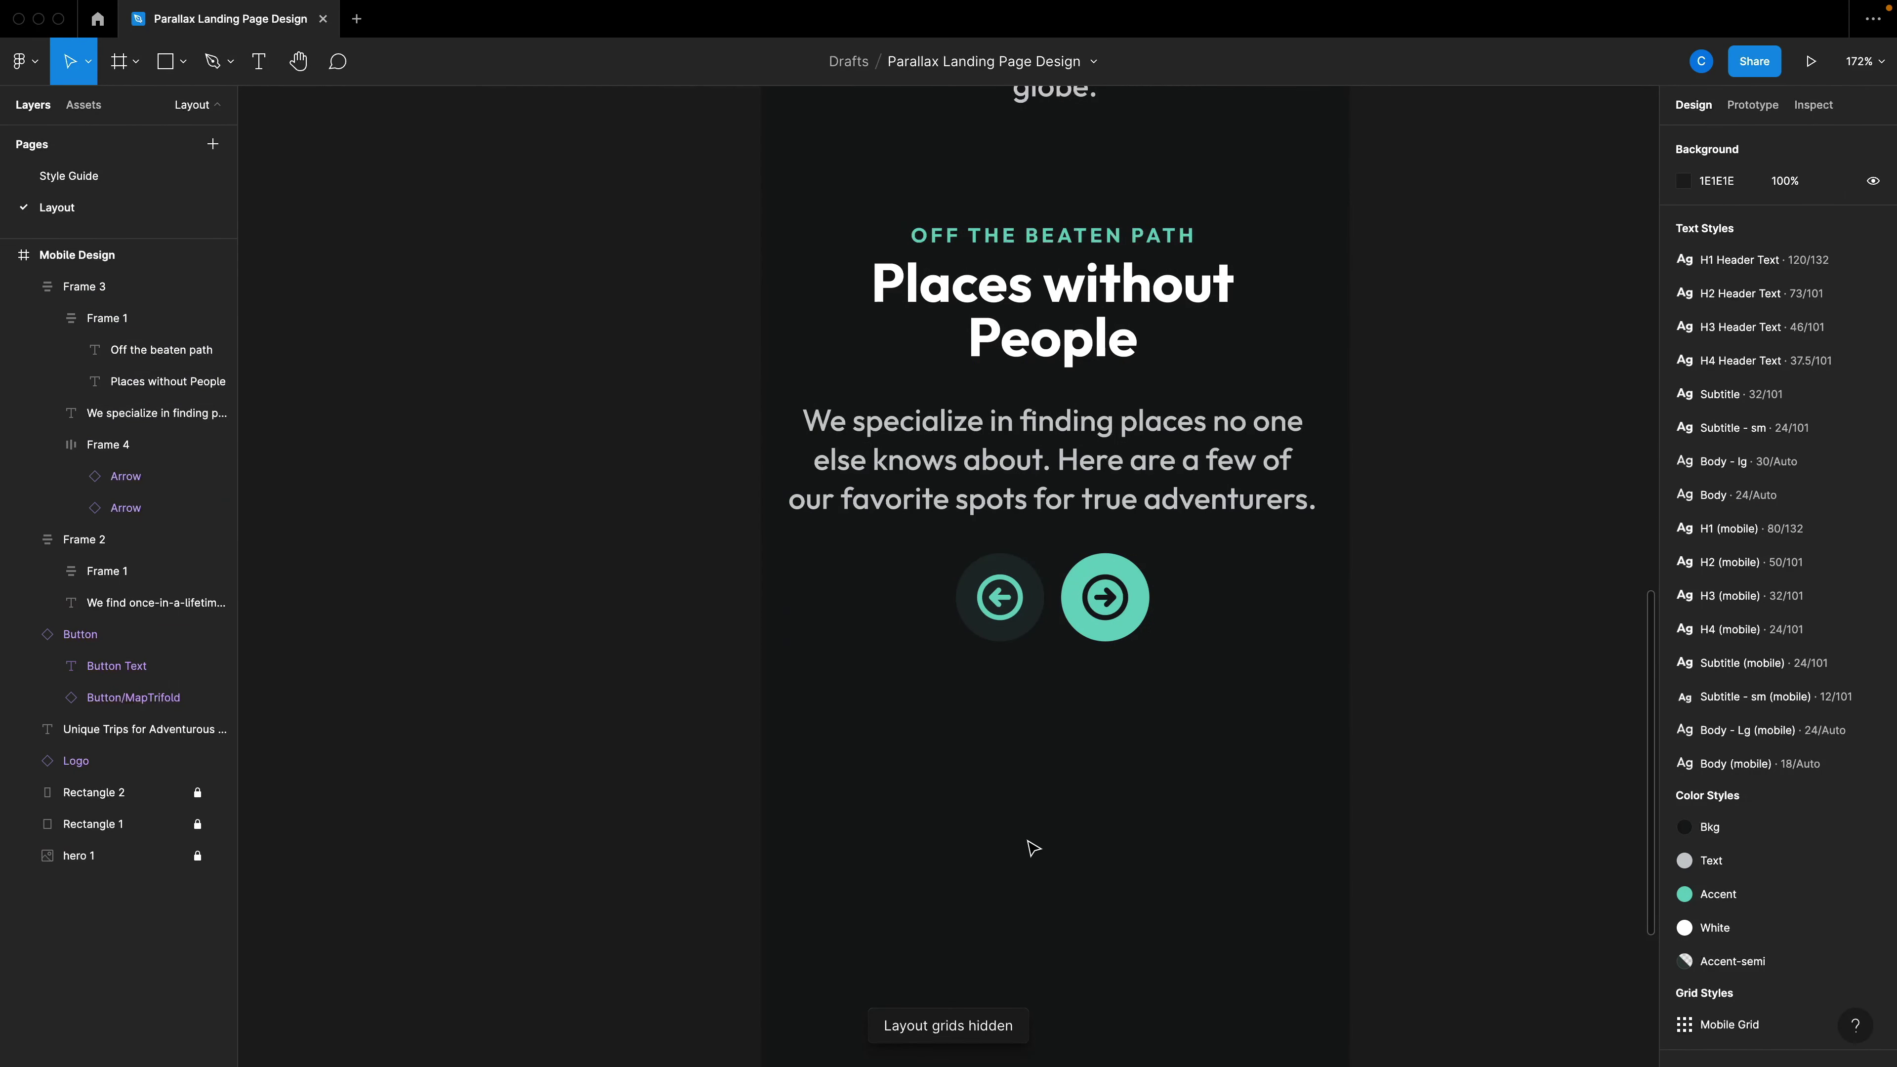
pyautogui.scroll(-3, 1033, 848)
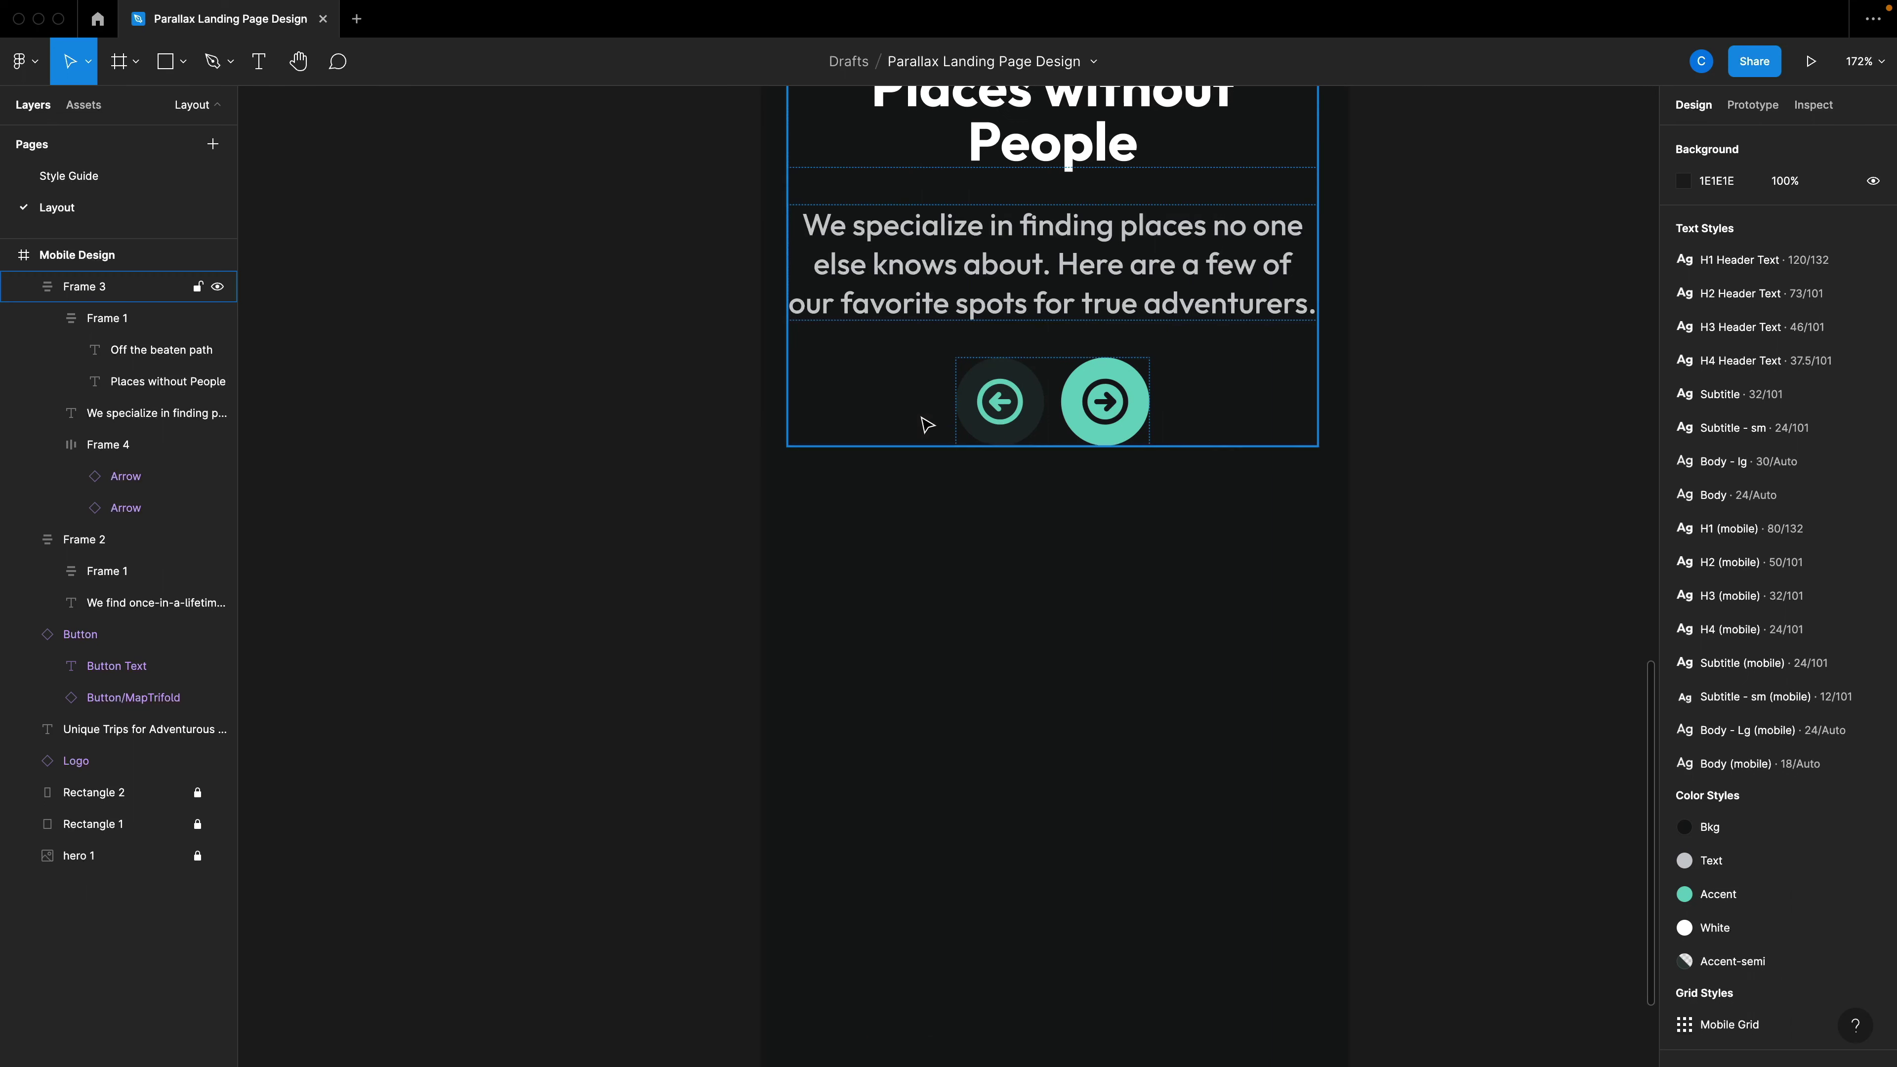
pyautogui.scroll(-5, 1115, 641)
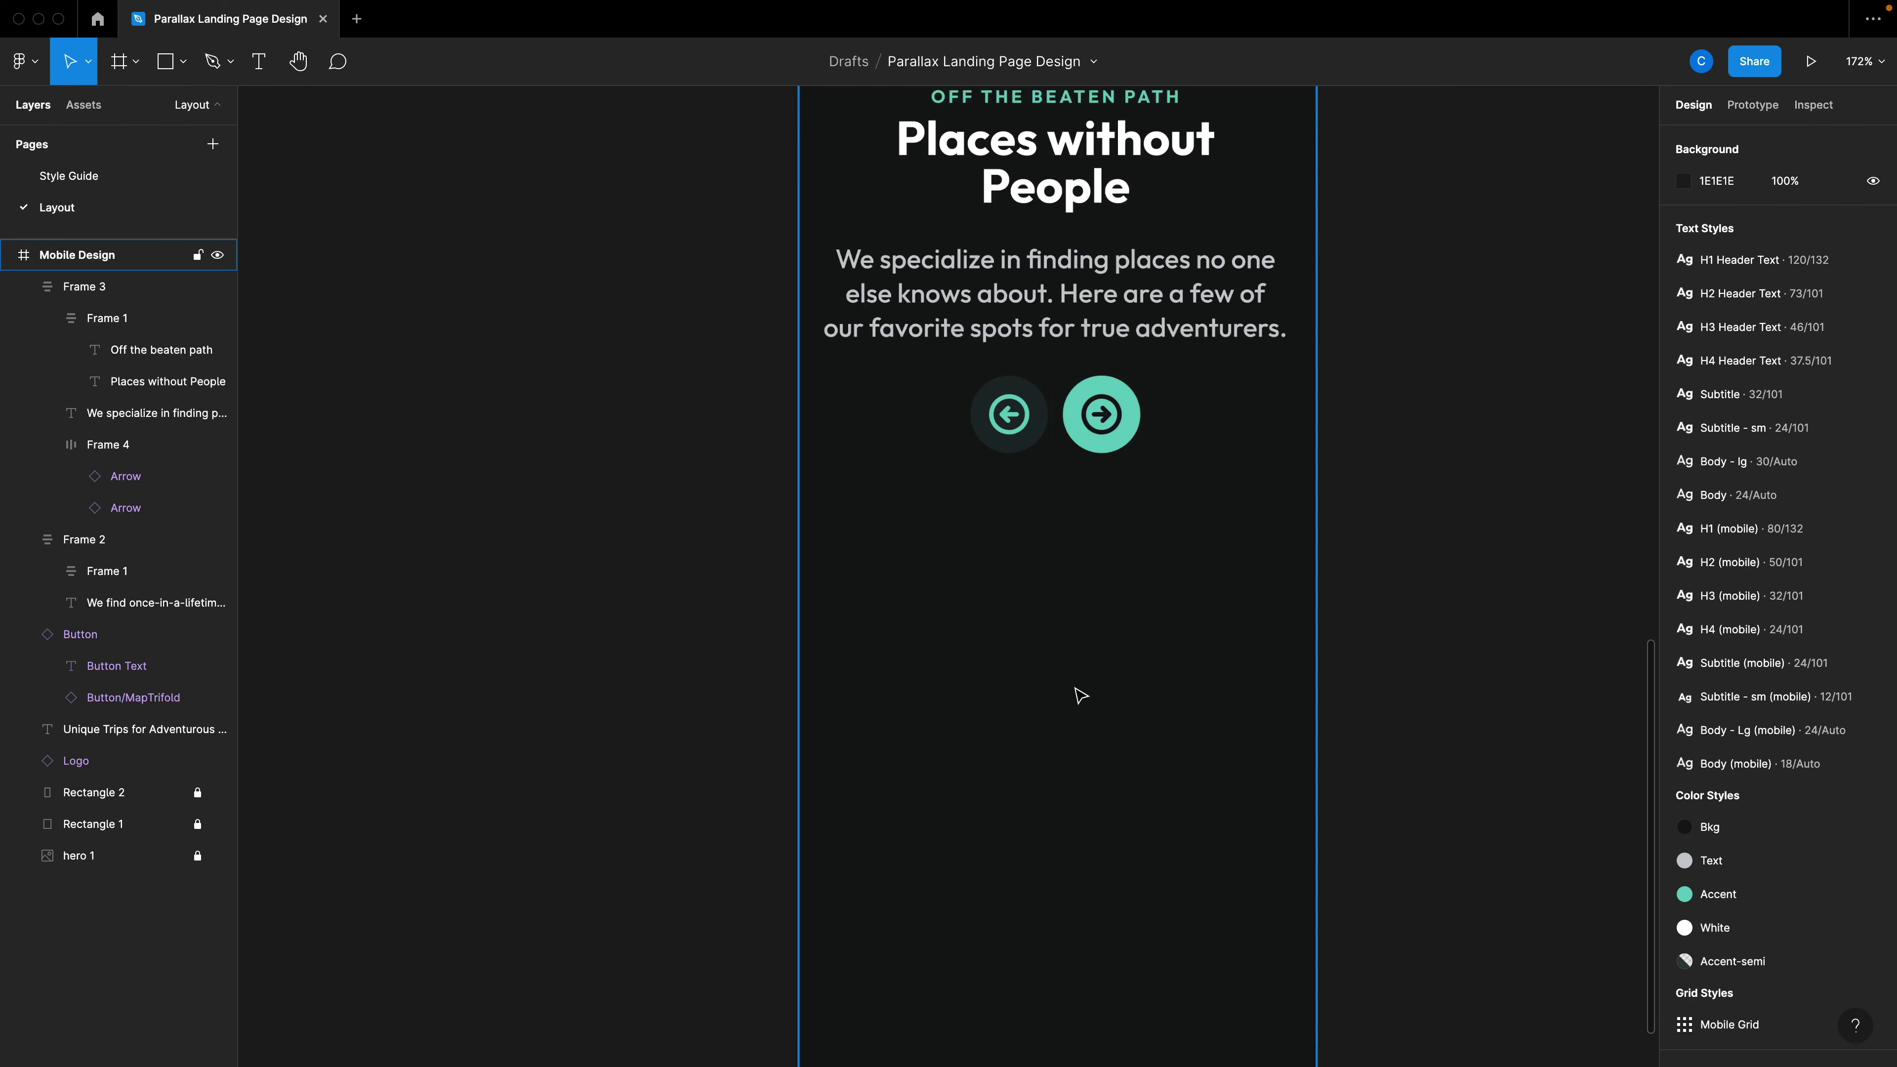
pyautogui.hscroll(2, 1385, 718)
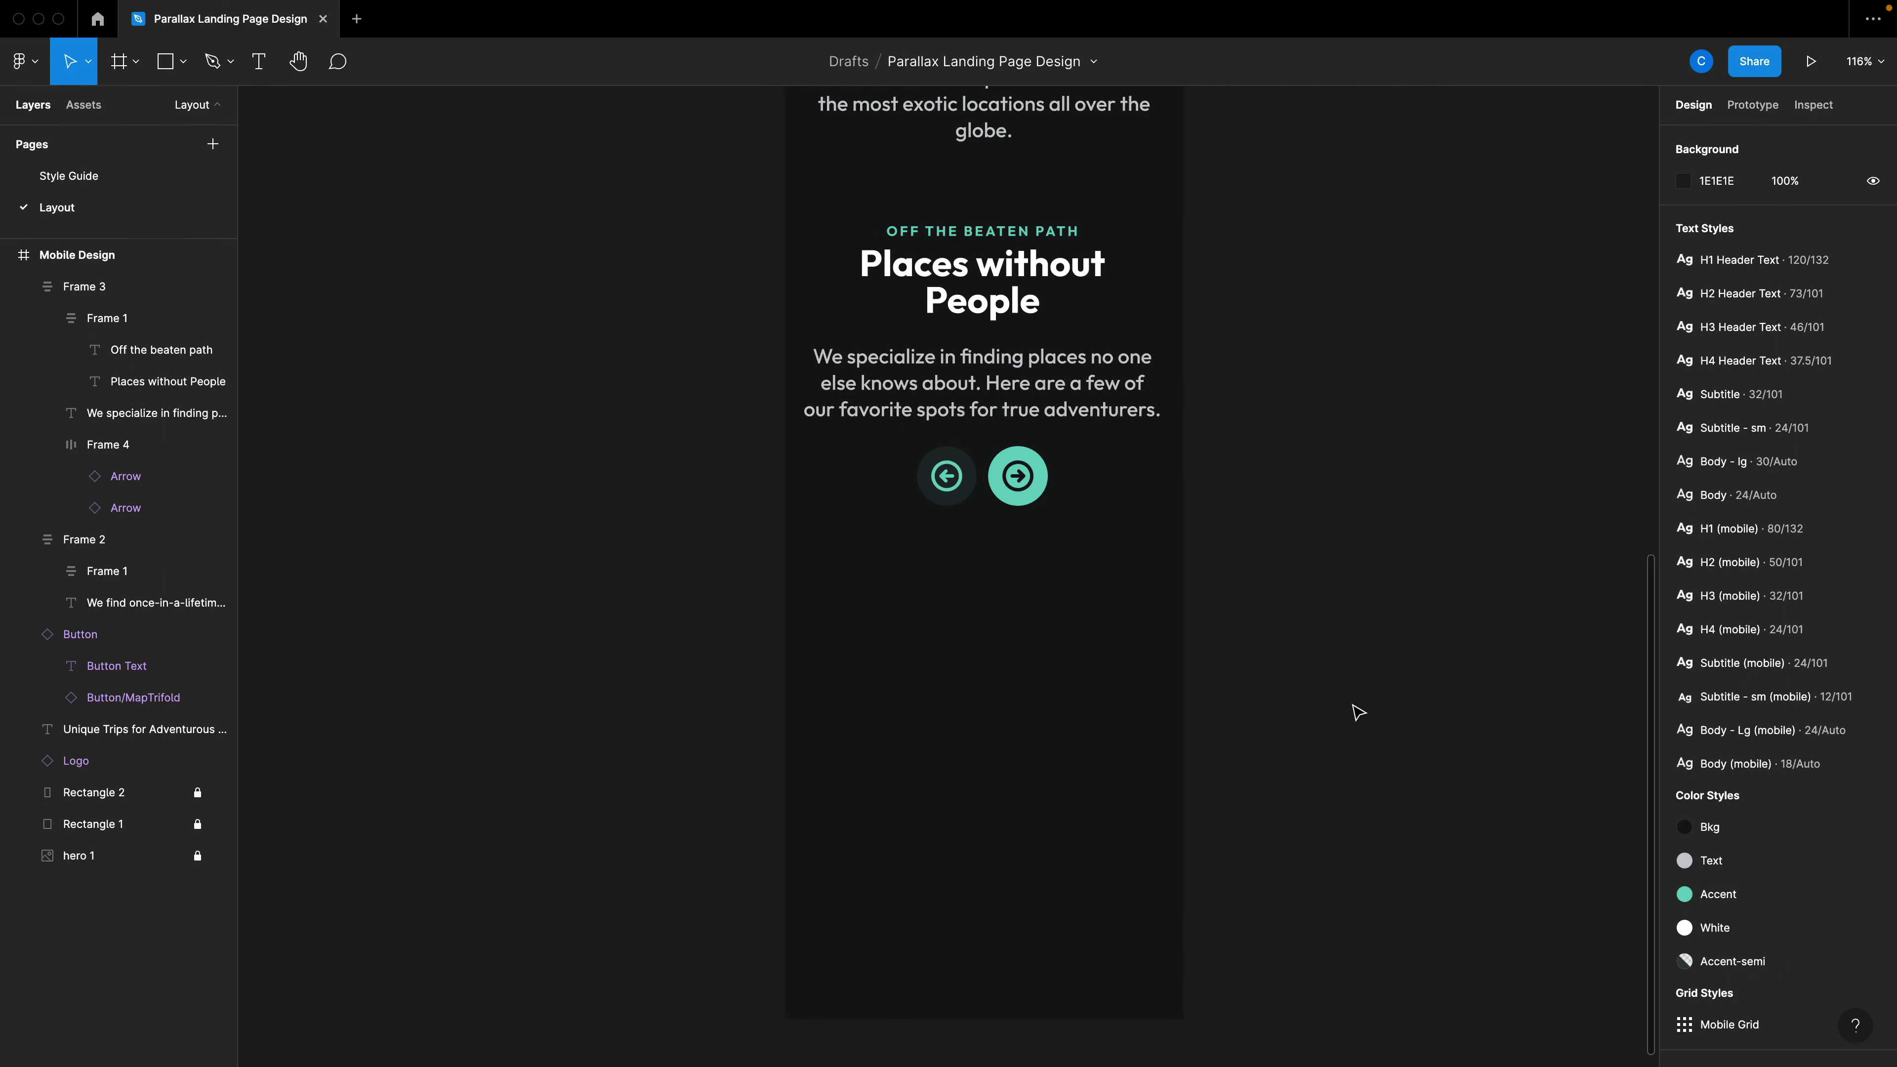
pyautogui.hotkey('shift', 'i')
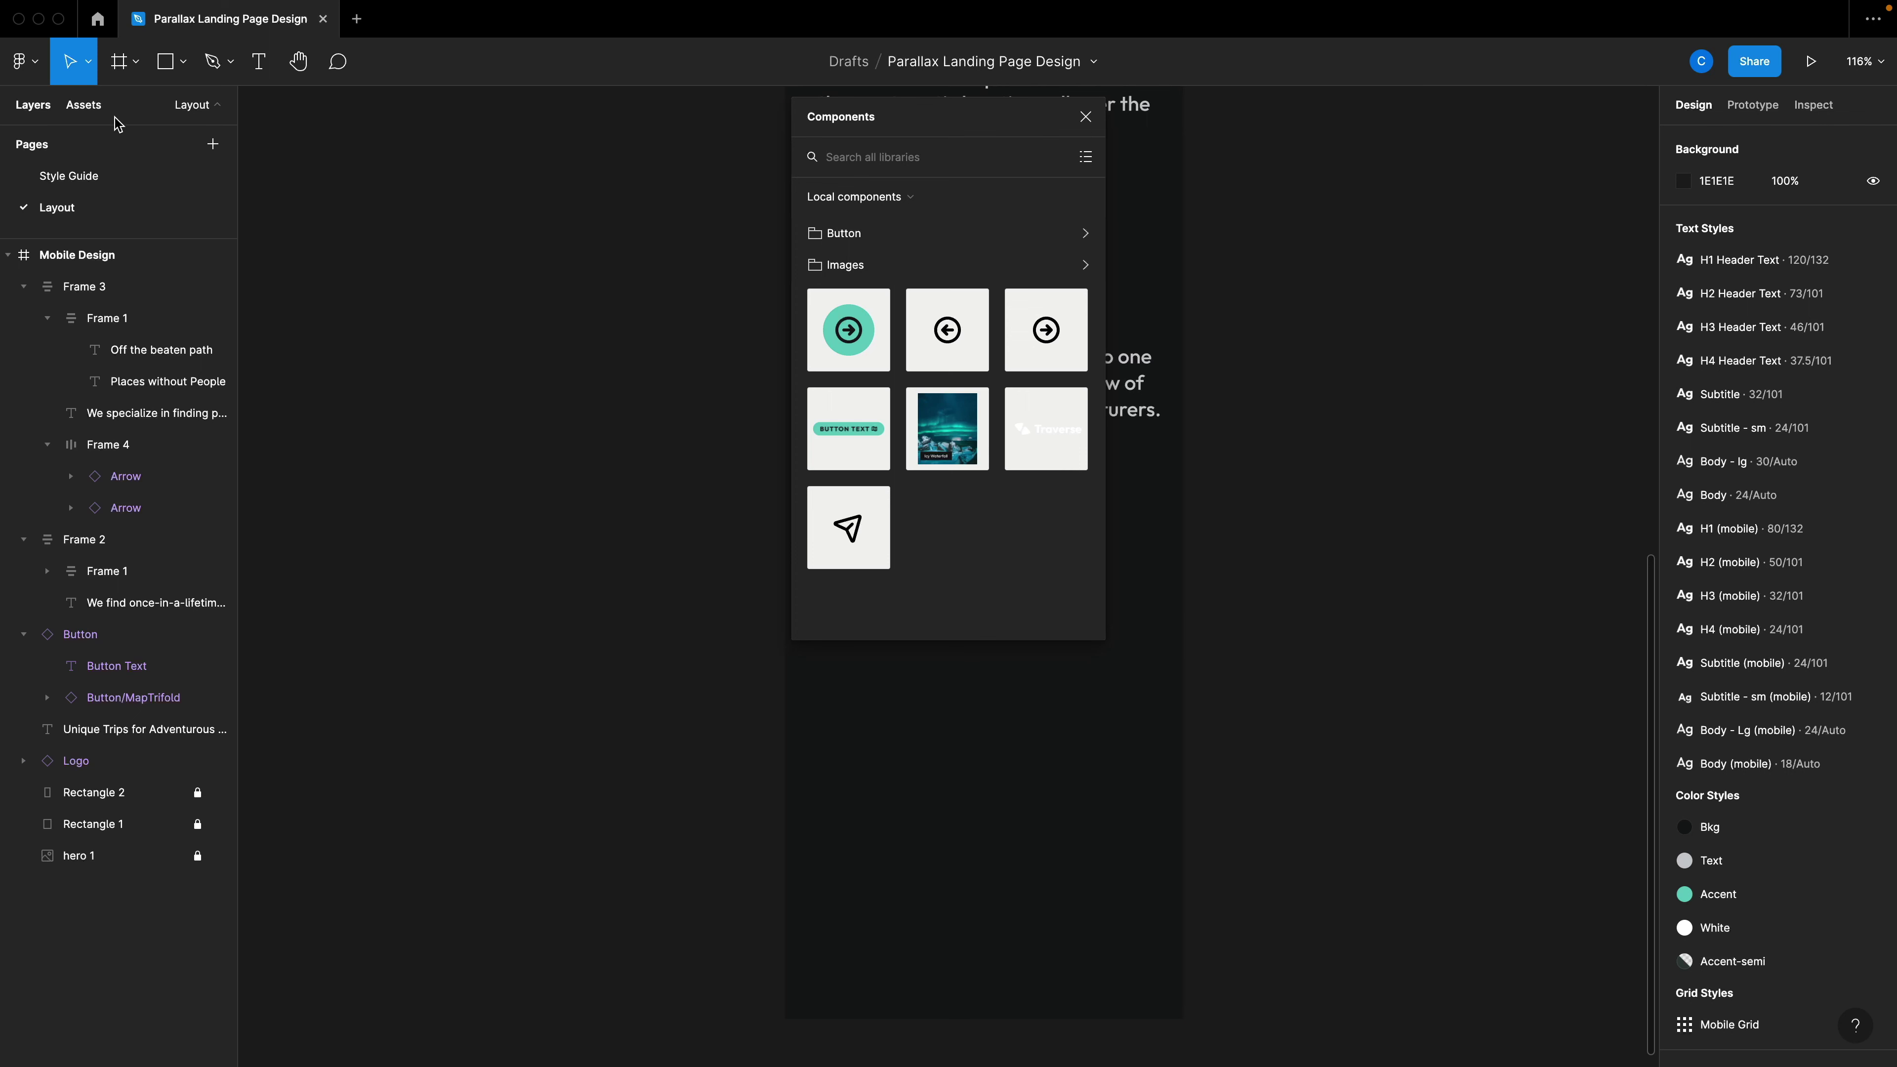
pyautogui.moveTo(968, 446); pyautogui.dragTo(1004, 706)
pyautogui.scroll(-5, 1023, 706)
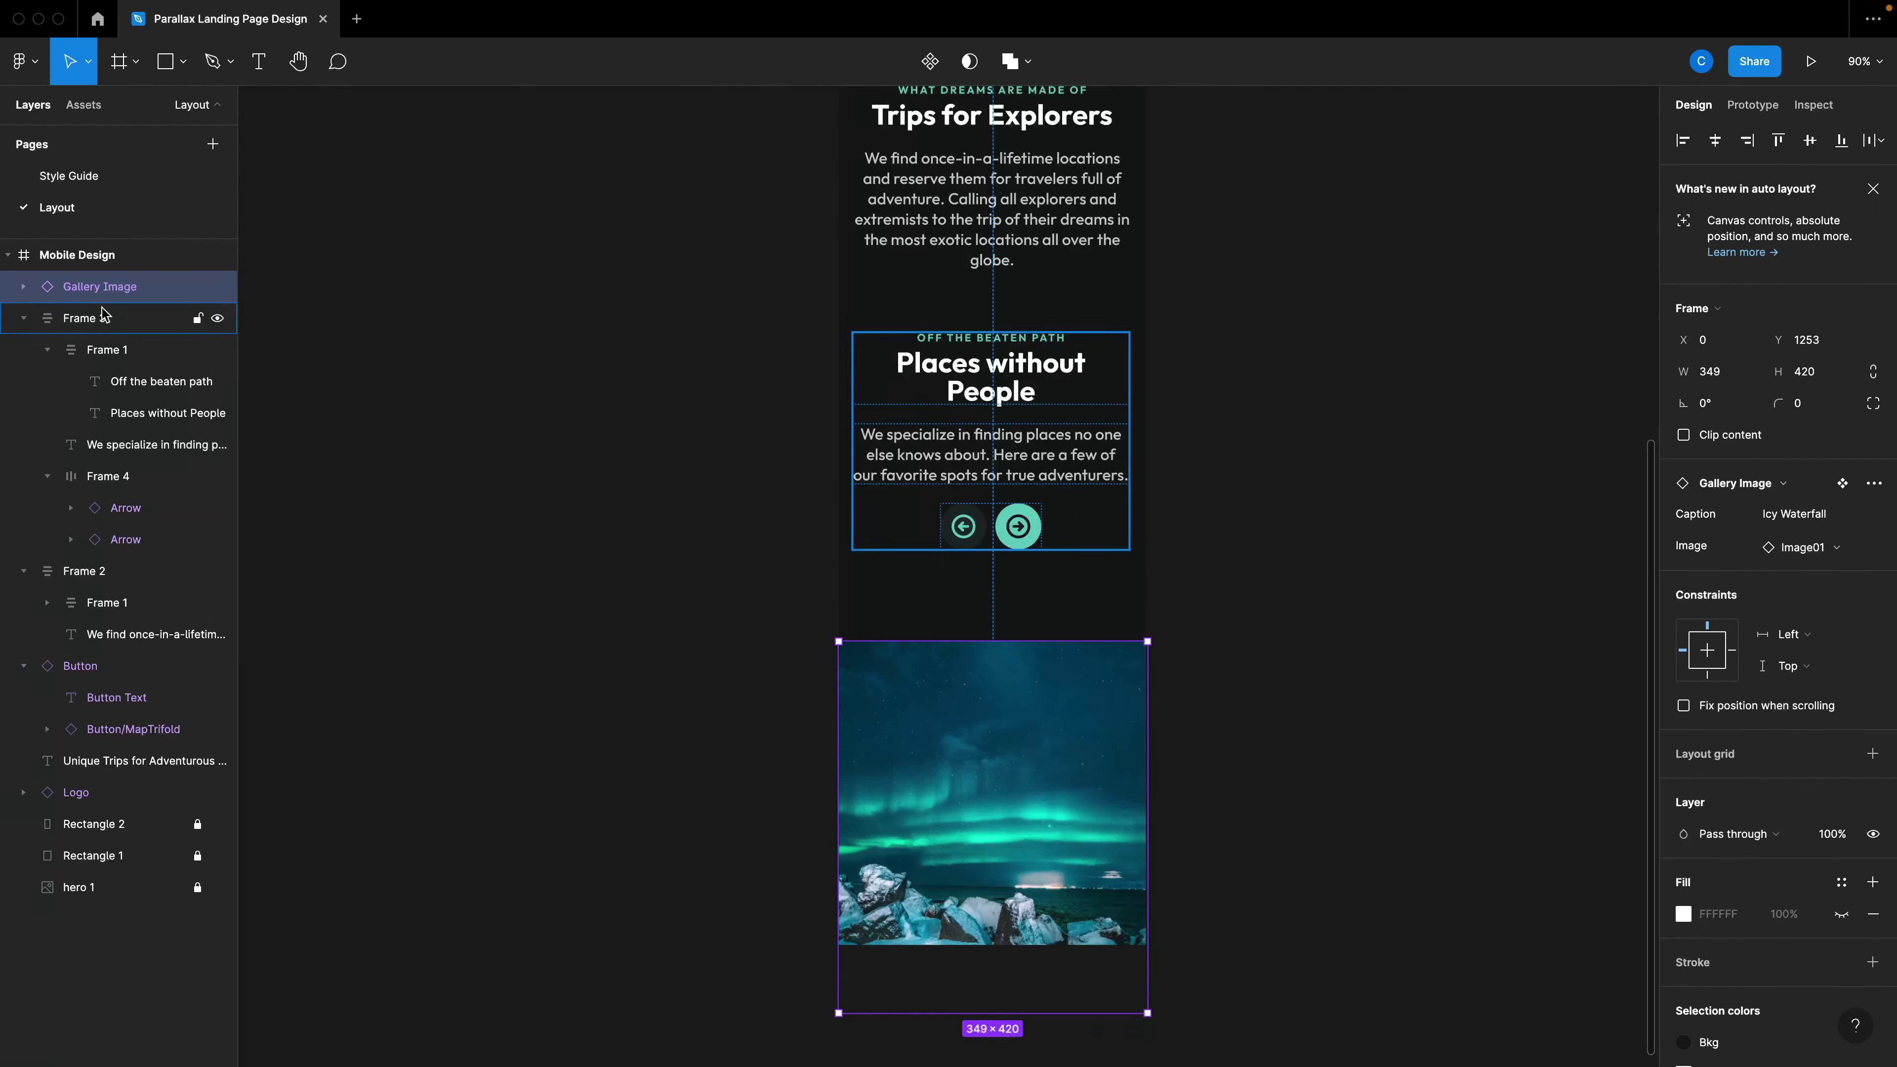
# Move the Gallery Image into Frame 3's auto layout, directly beneath the frame holding the two arrows.
pyautogui.moveTo(105, 295); pyautogui.dragTo(99, 497)
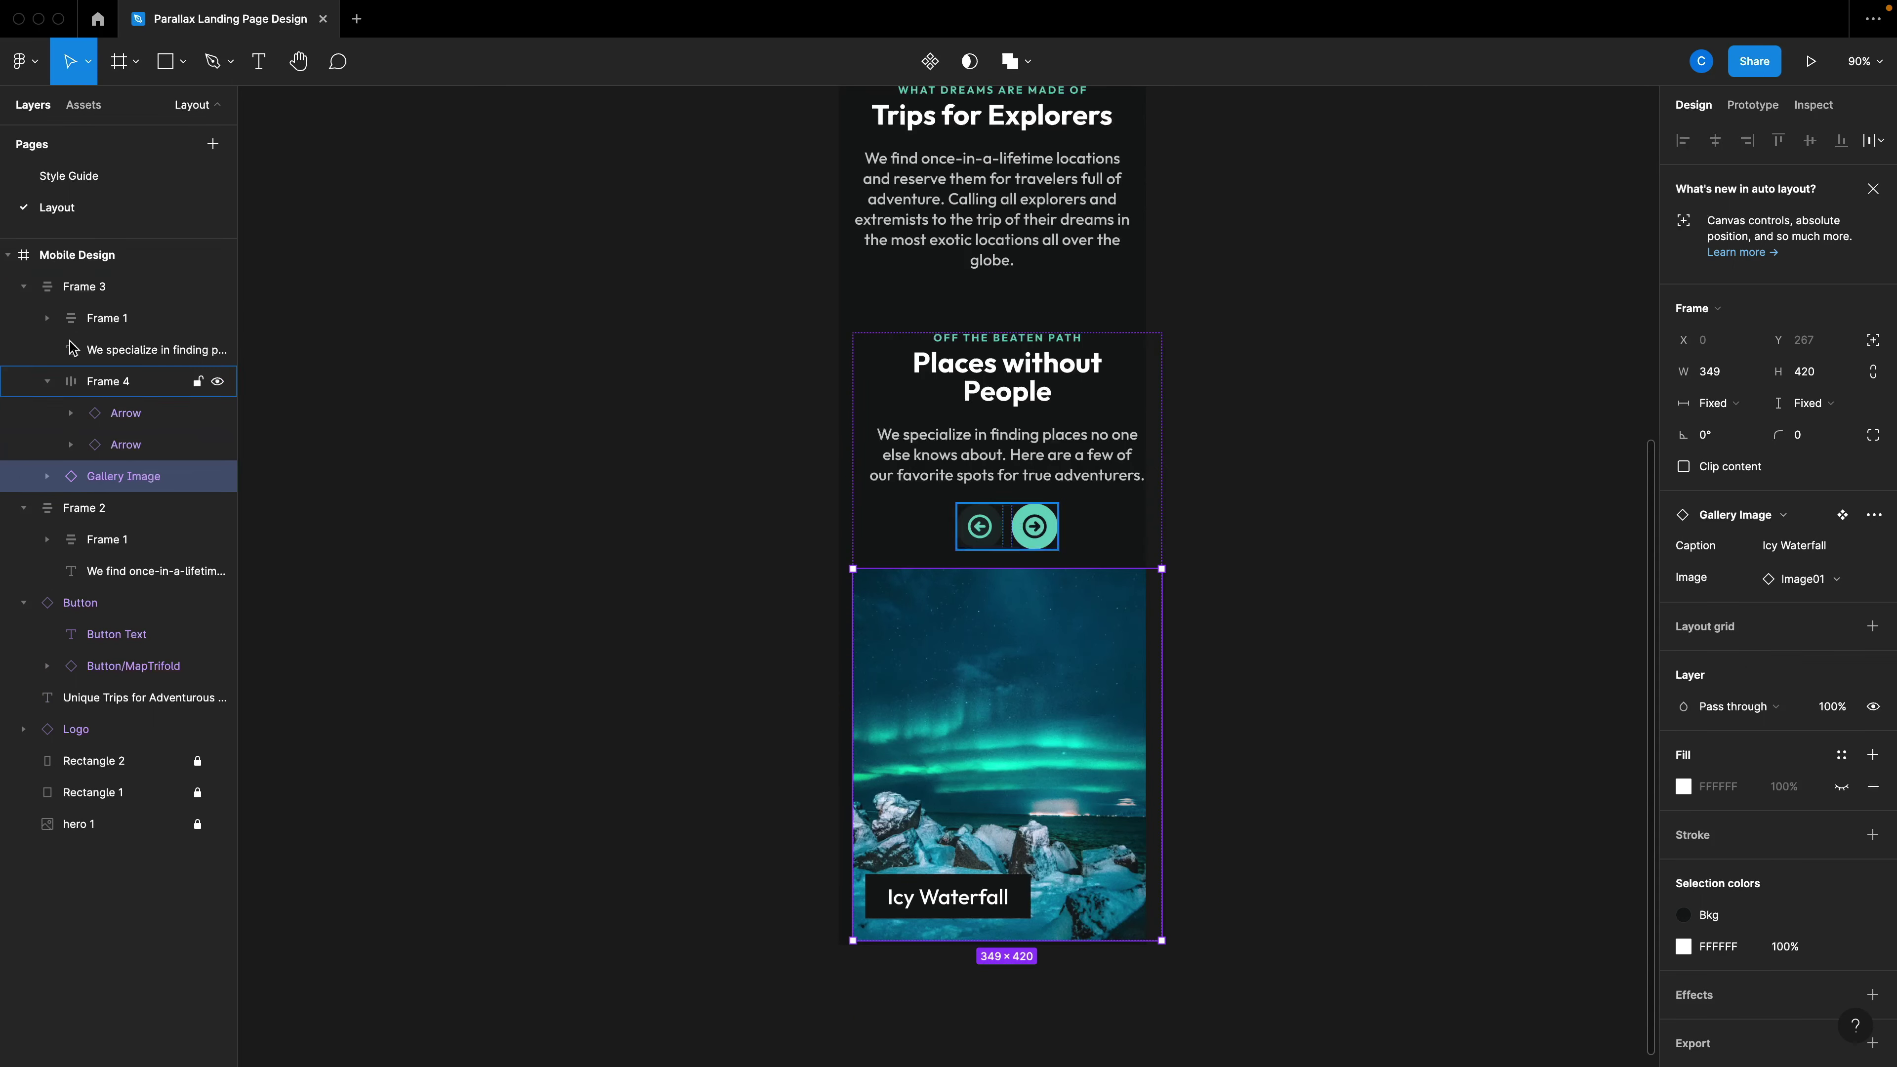
pyautogui.scroll(-1, 1045, 620)
pyautogui.click(1269, 667)
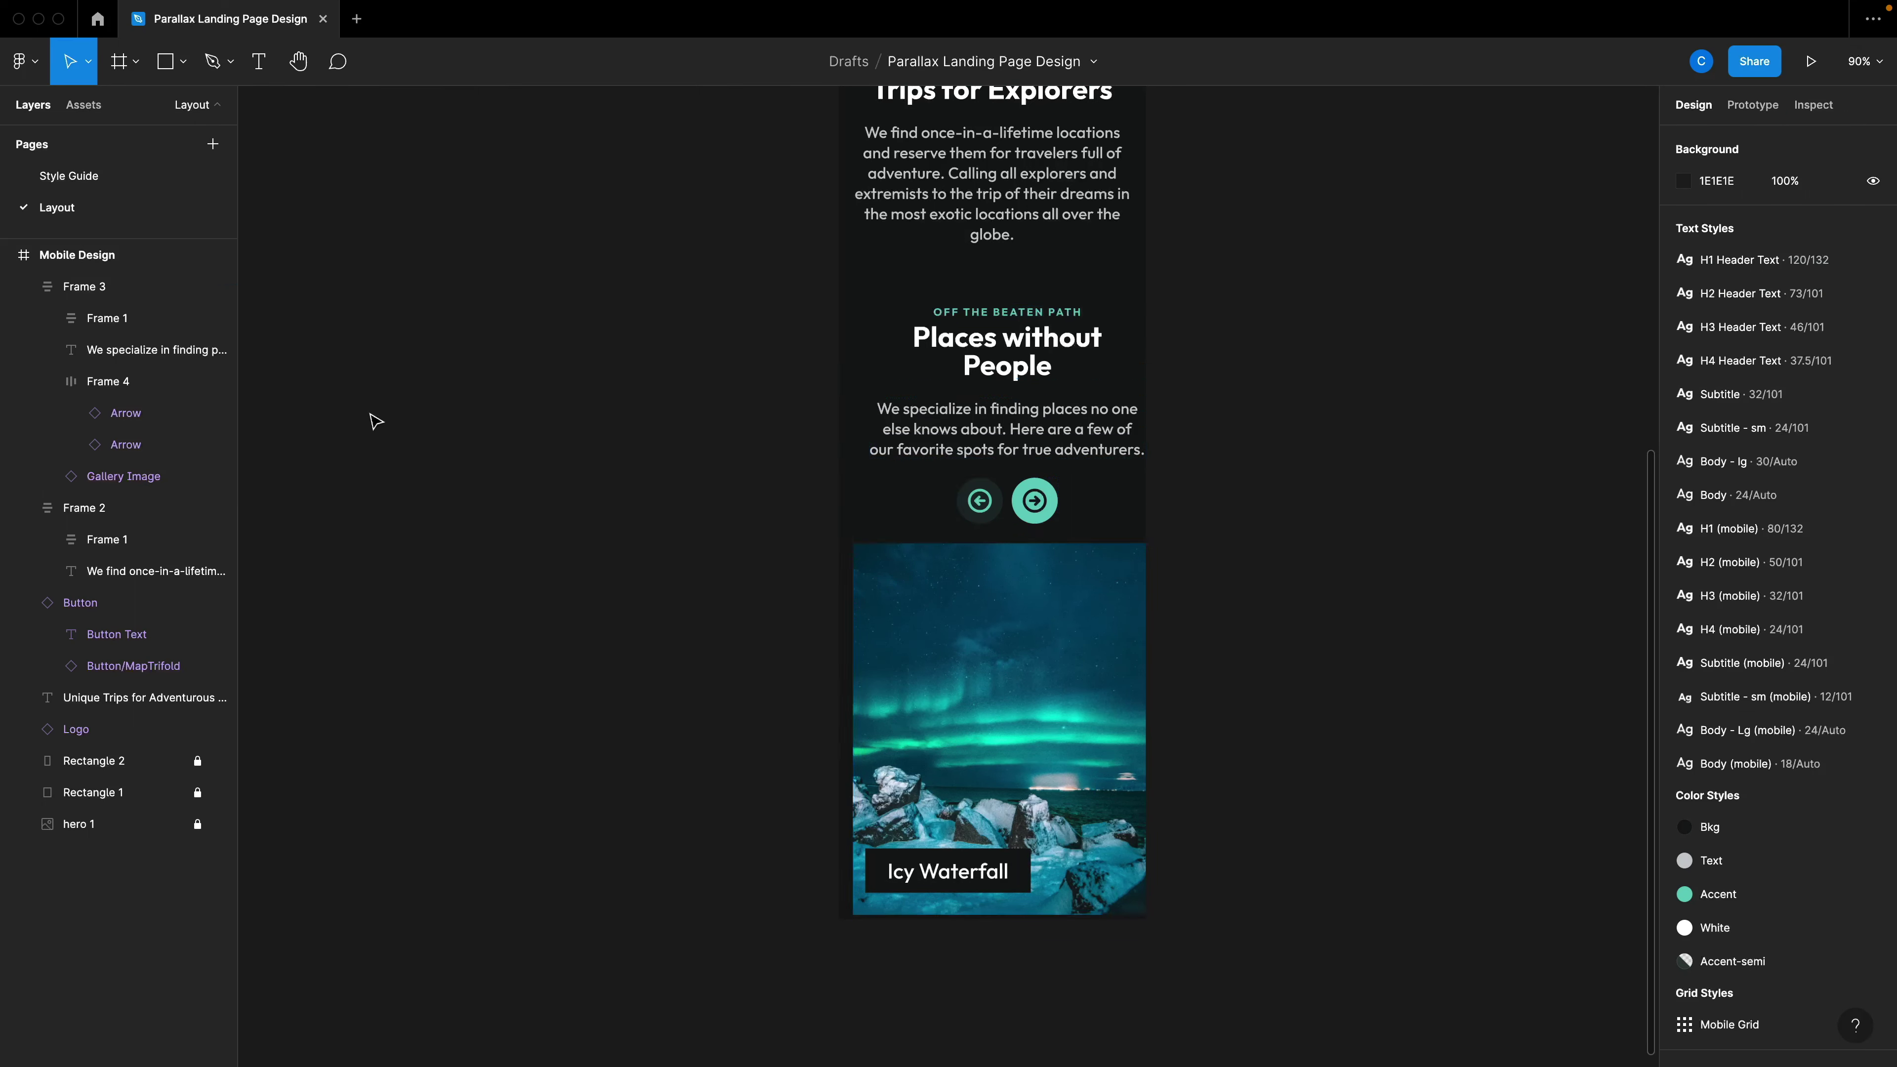
# Group all layers from hero 1 up to Frame 2, covering the logo, headline, button and "Trips for Explorers" text.
pyautogui.scroll(5, 839, 542)
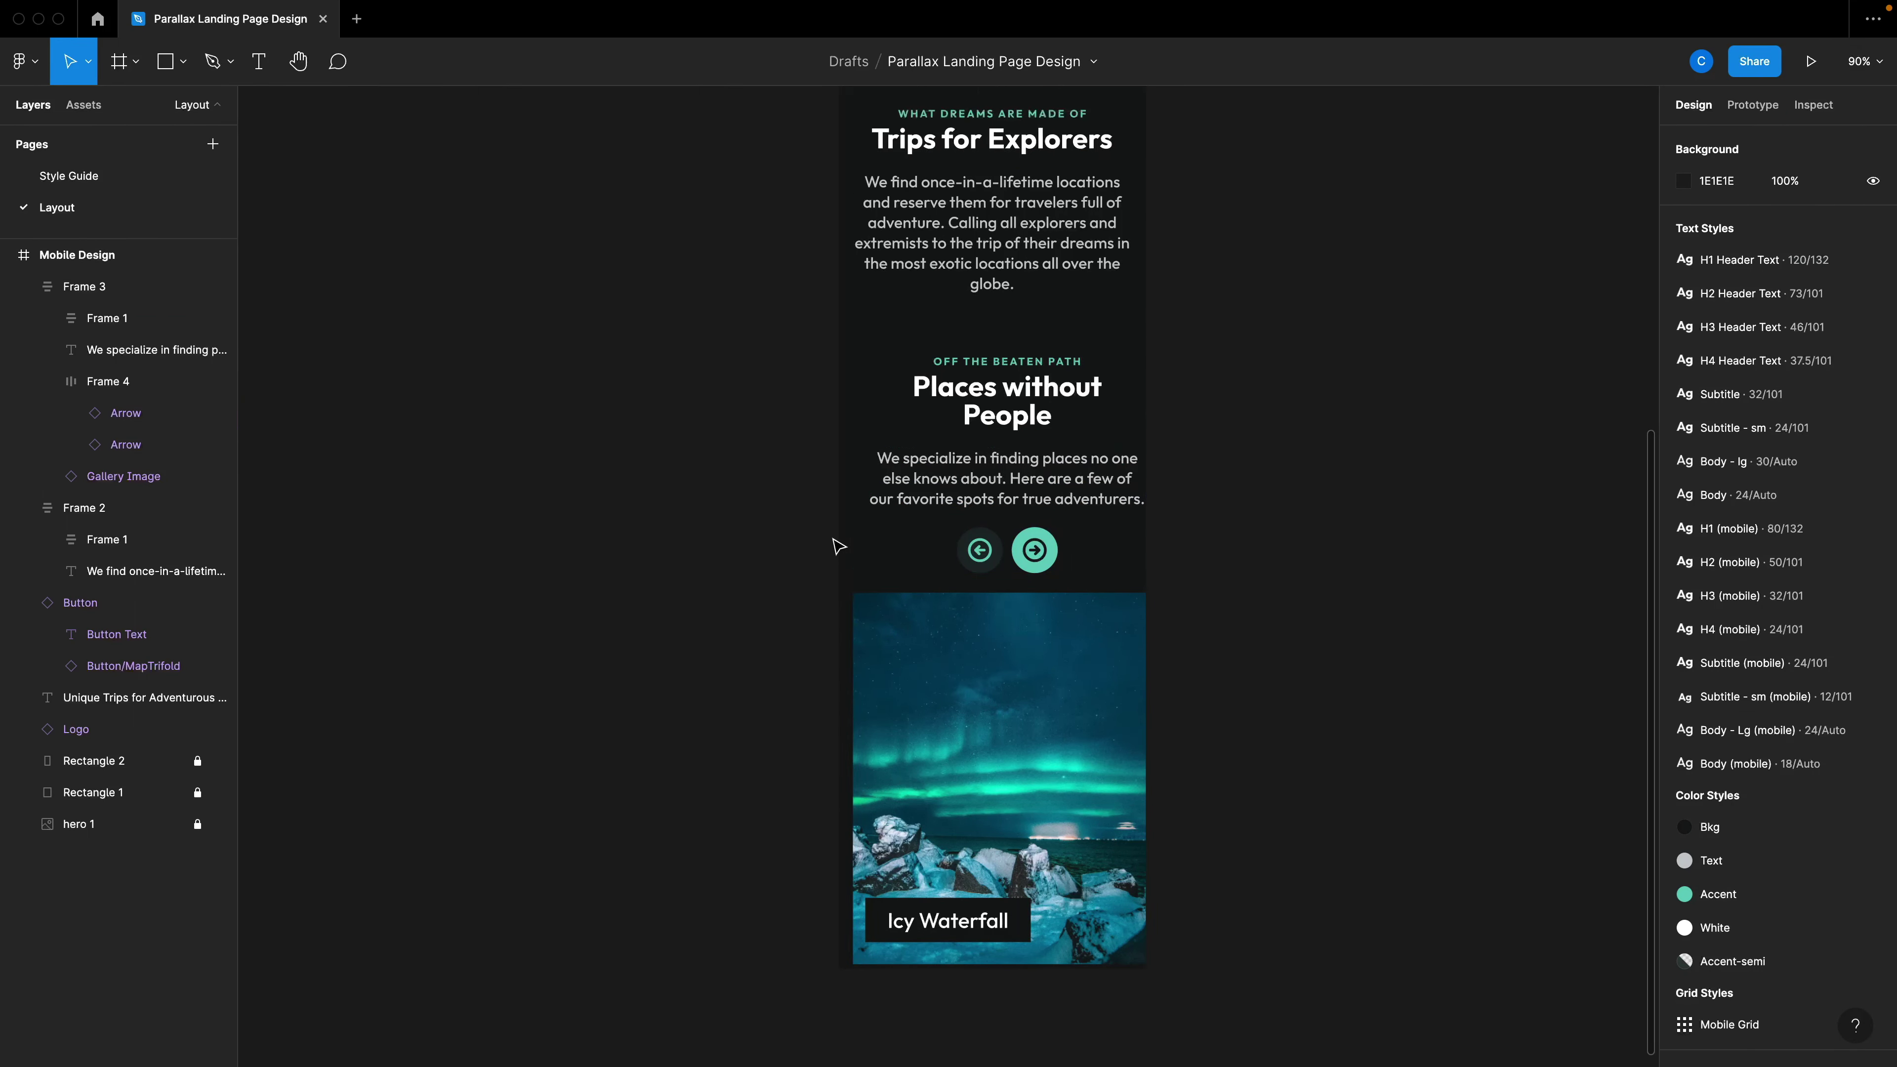
pyautogui.scroll(4, 839, 548)
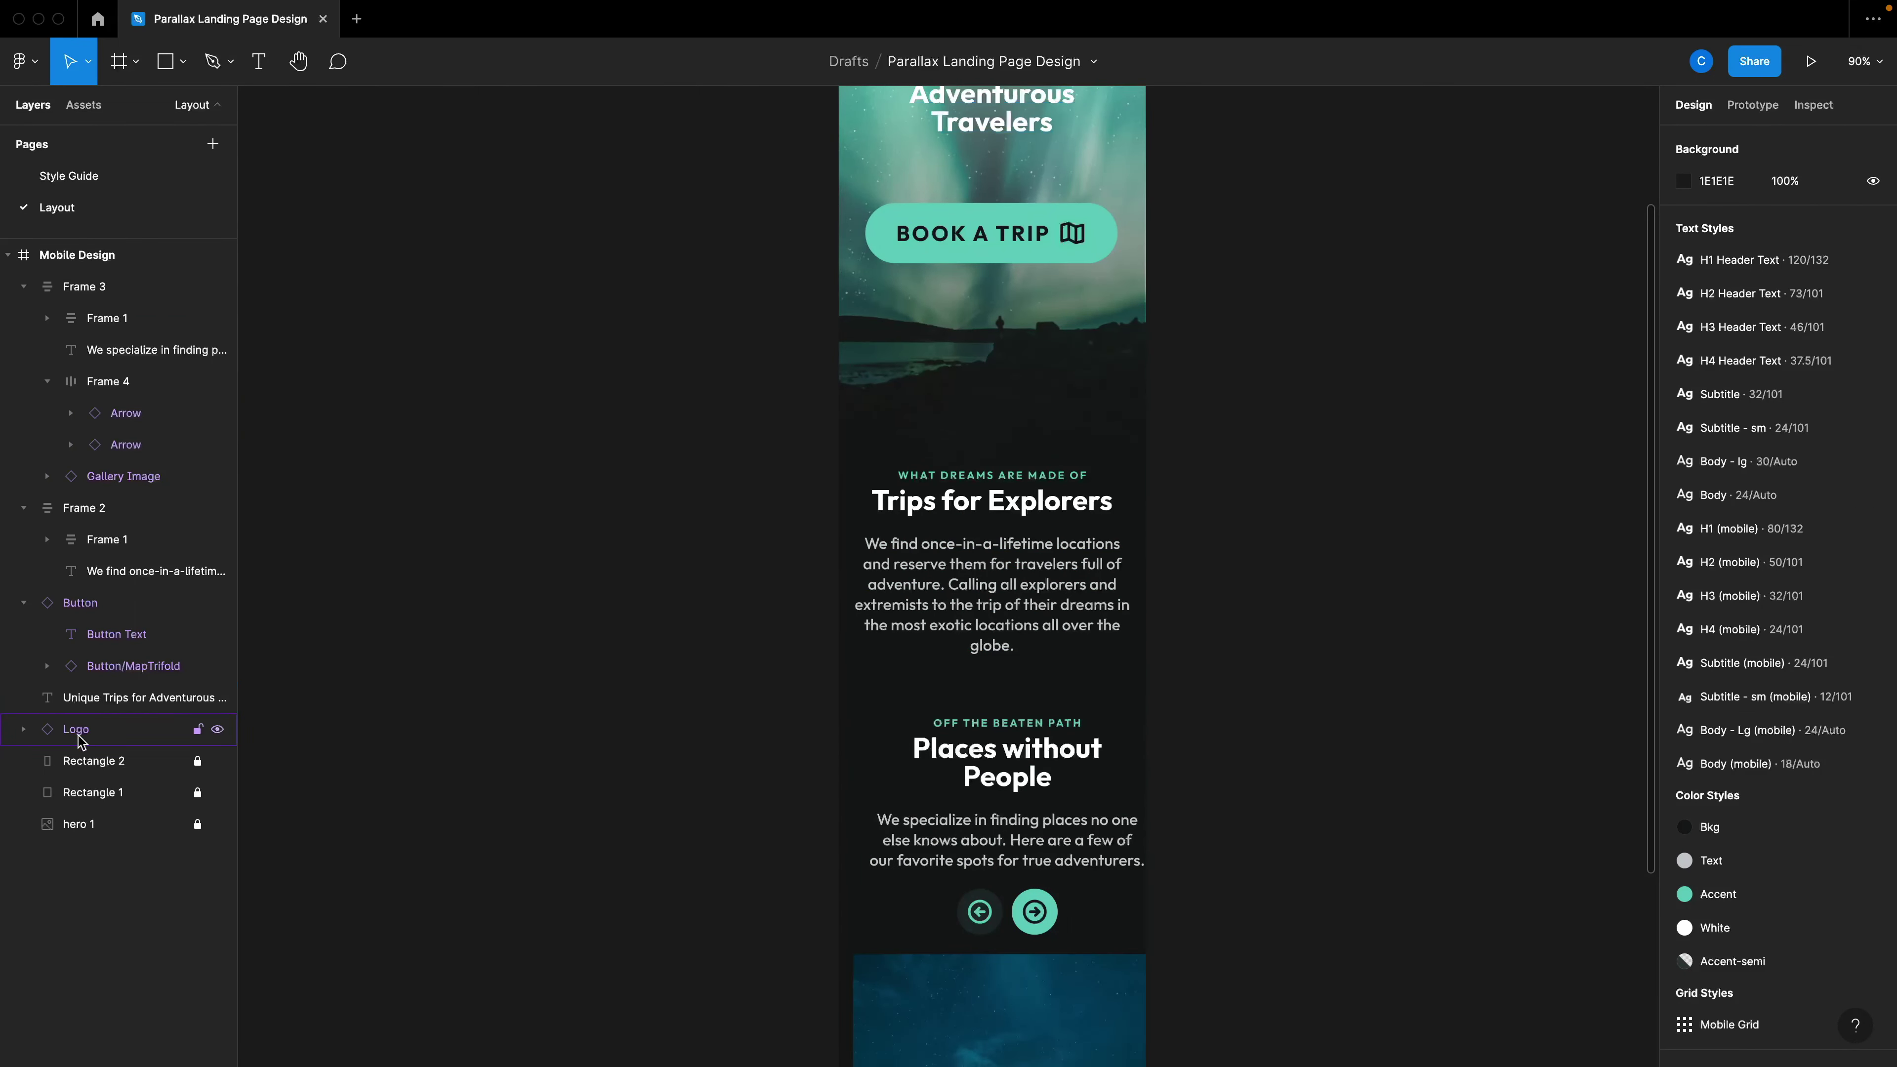
pyautogui.scroll(6, 941, 508)
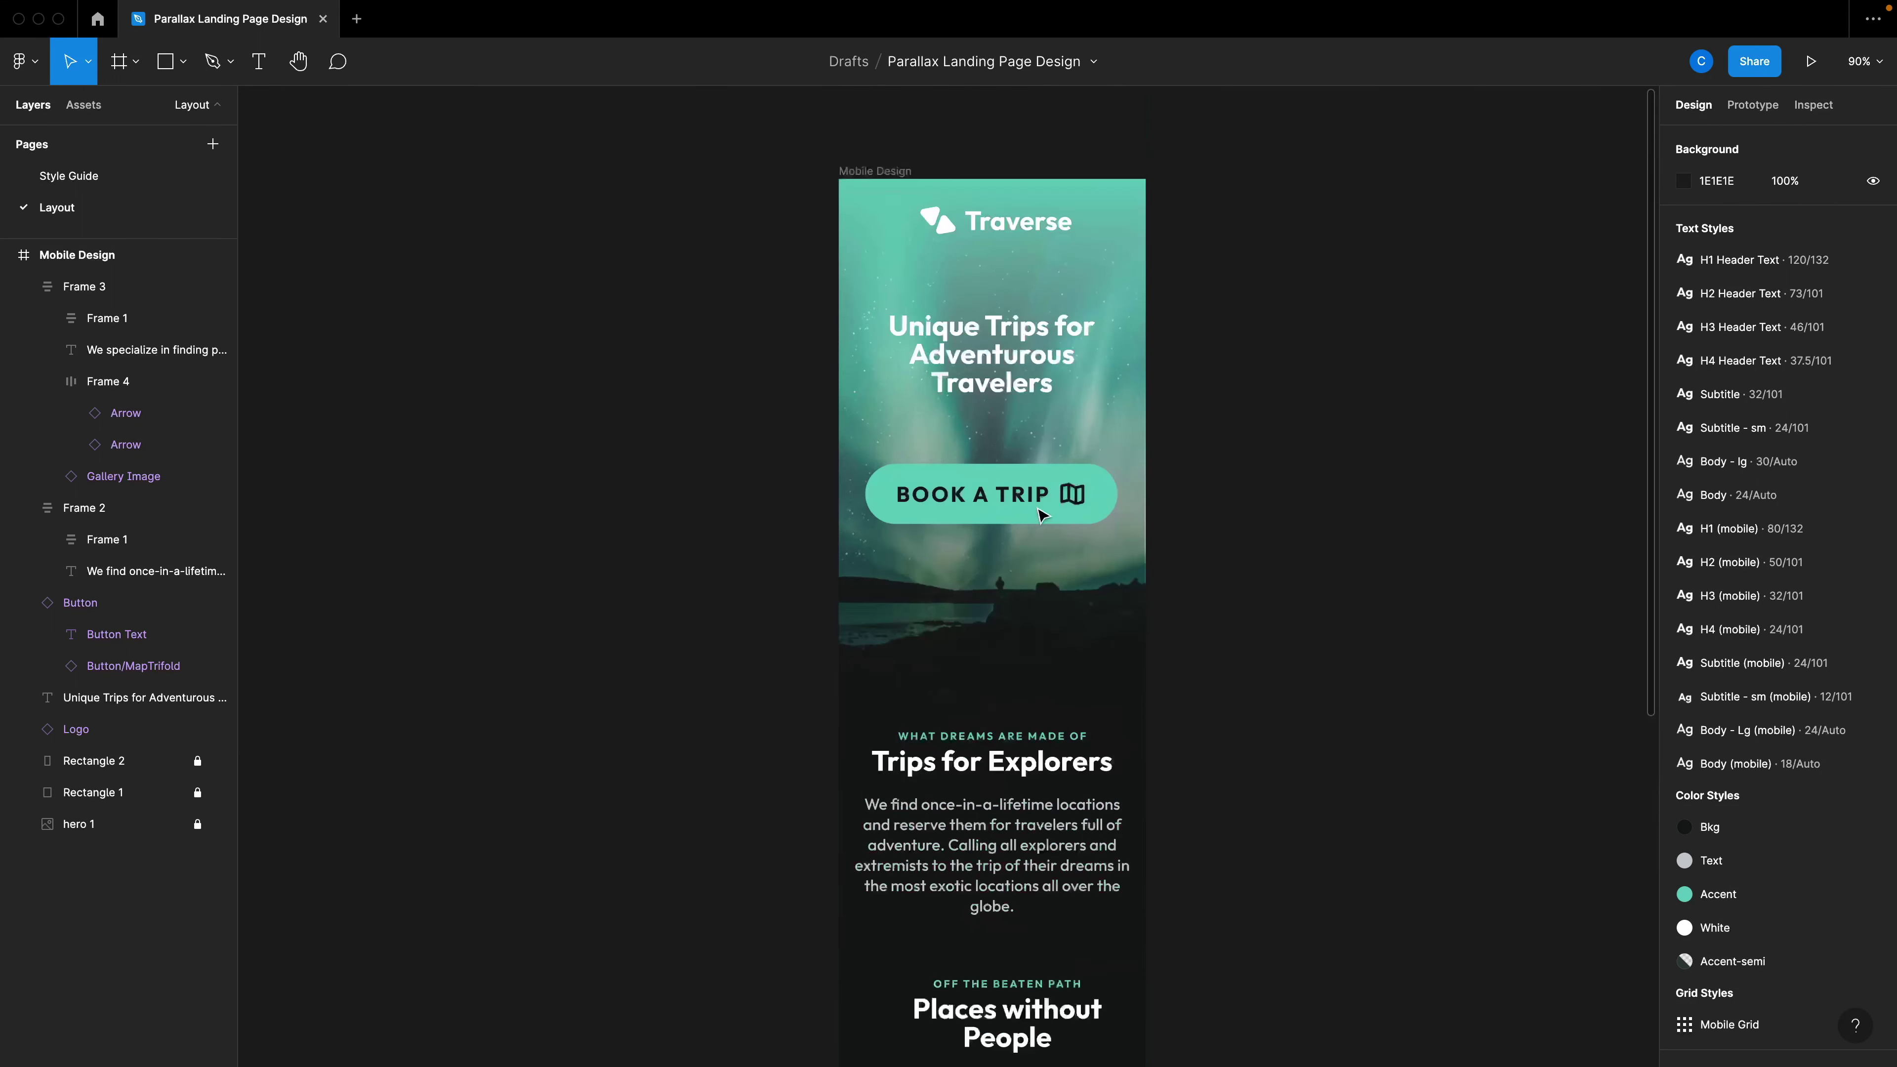
pyautogui.click(975, 234)
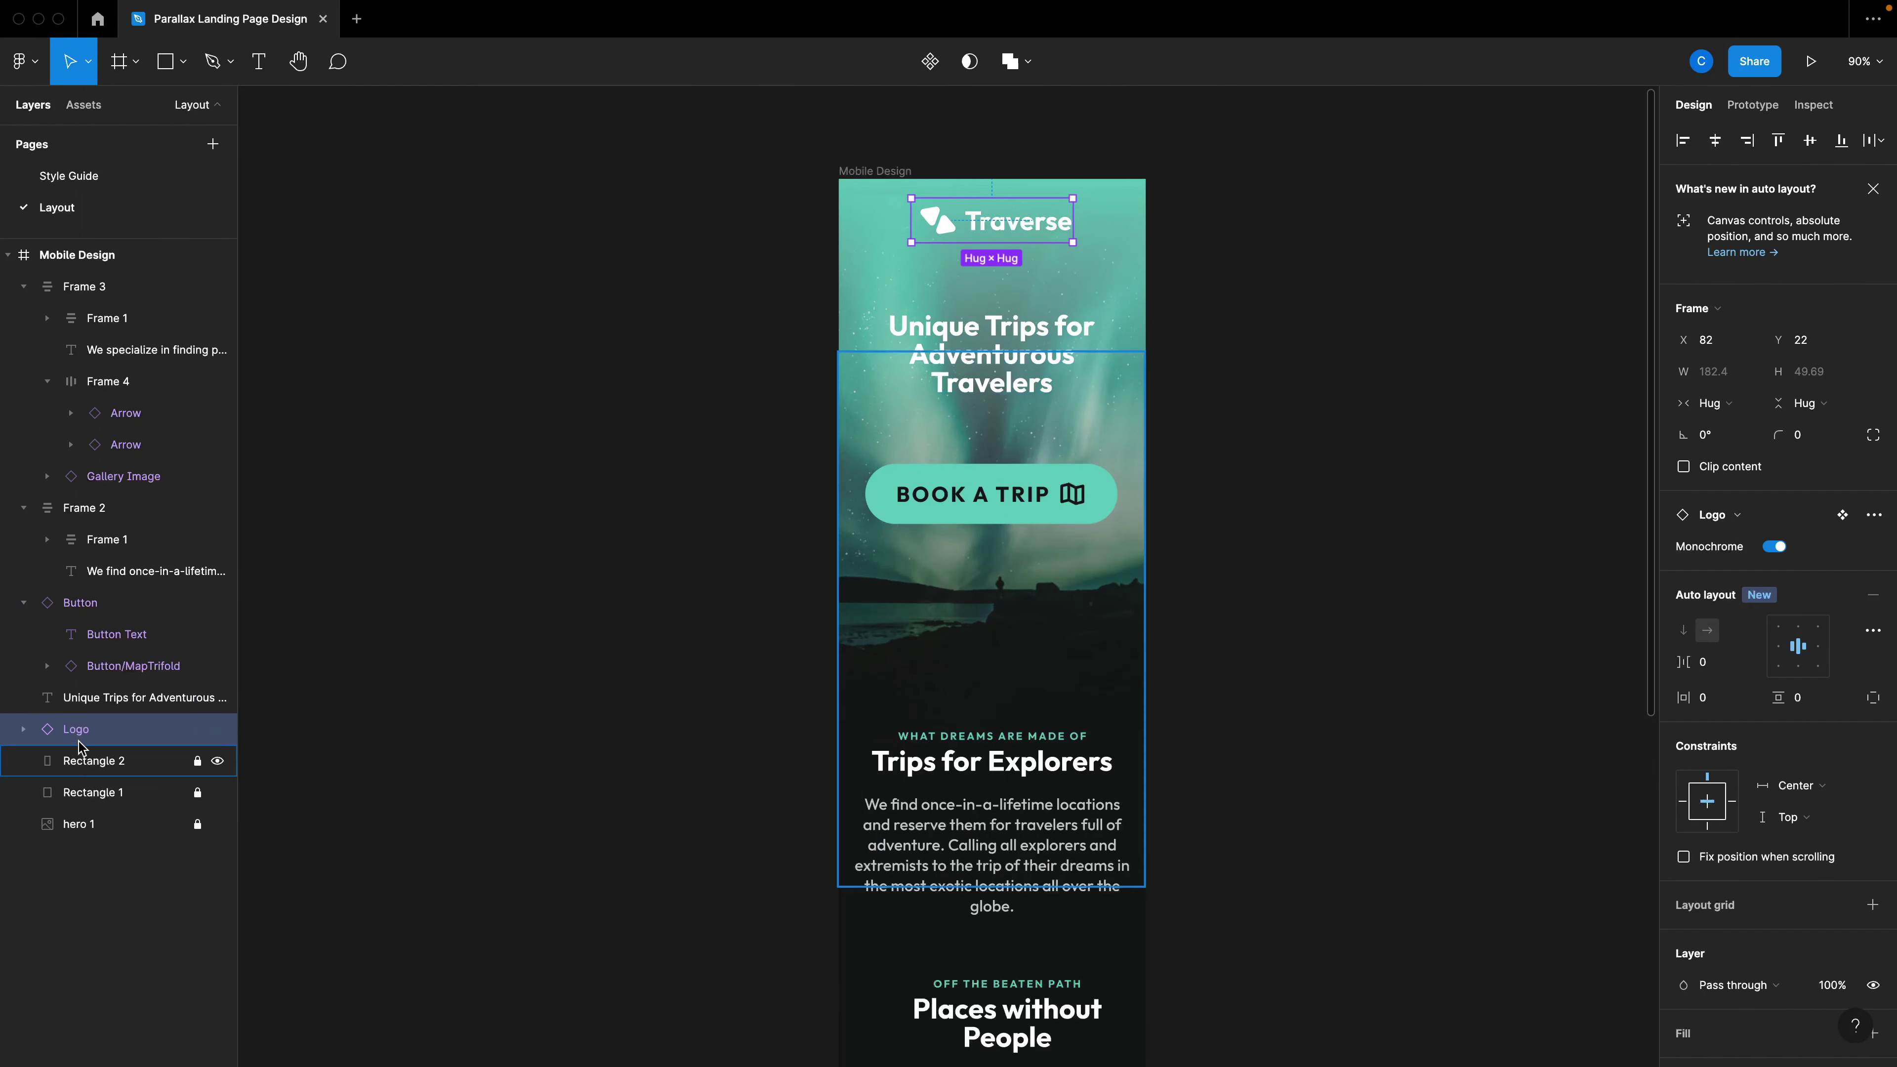
pyautogui.click(91, 762)
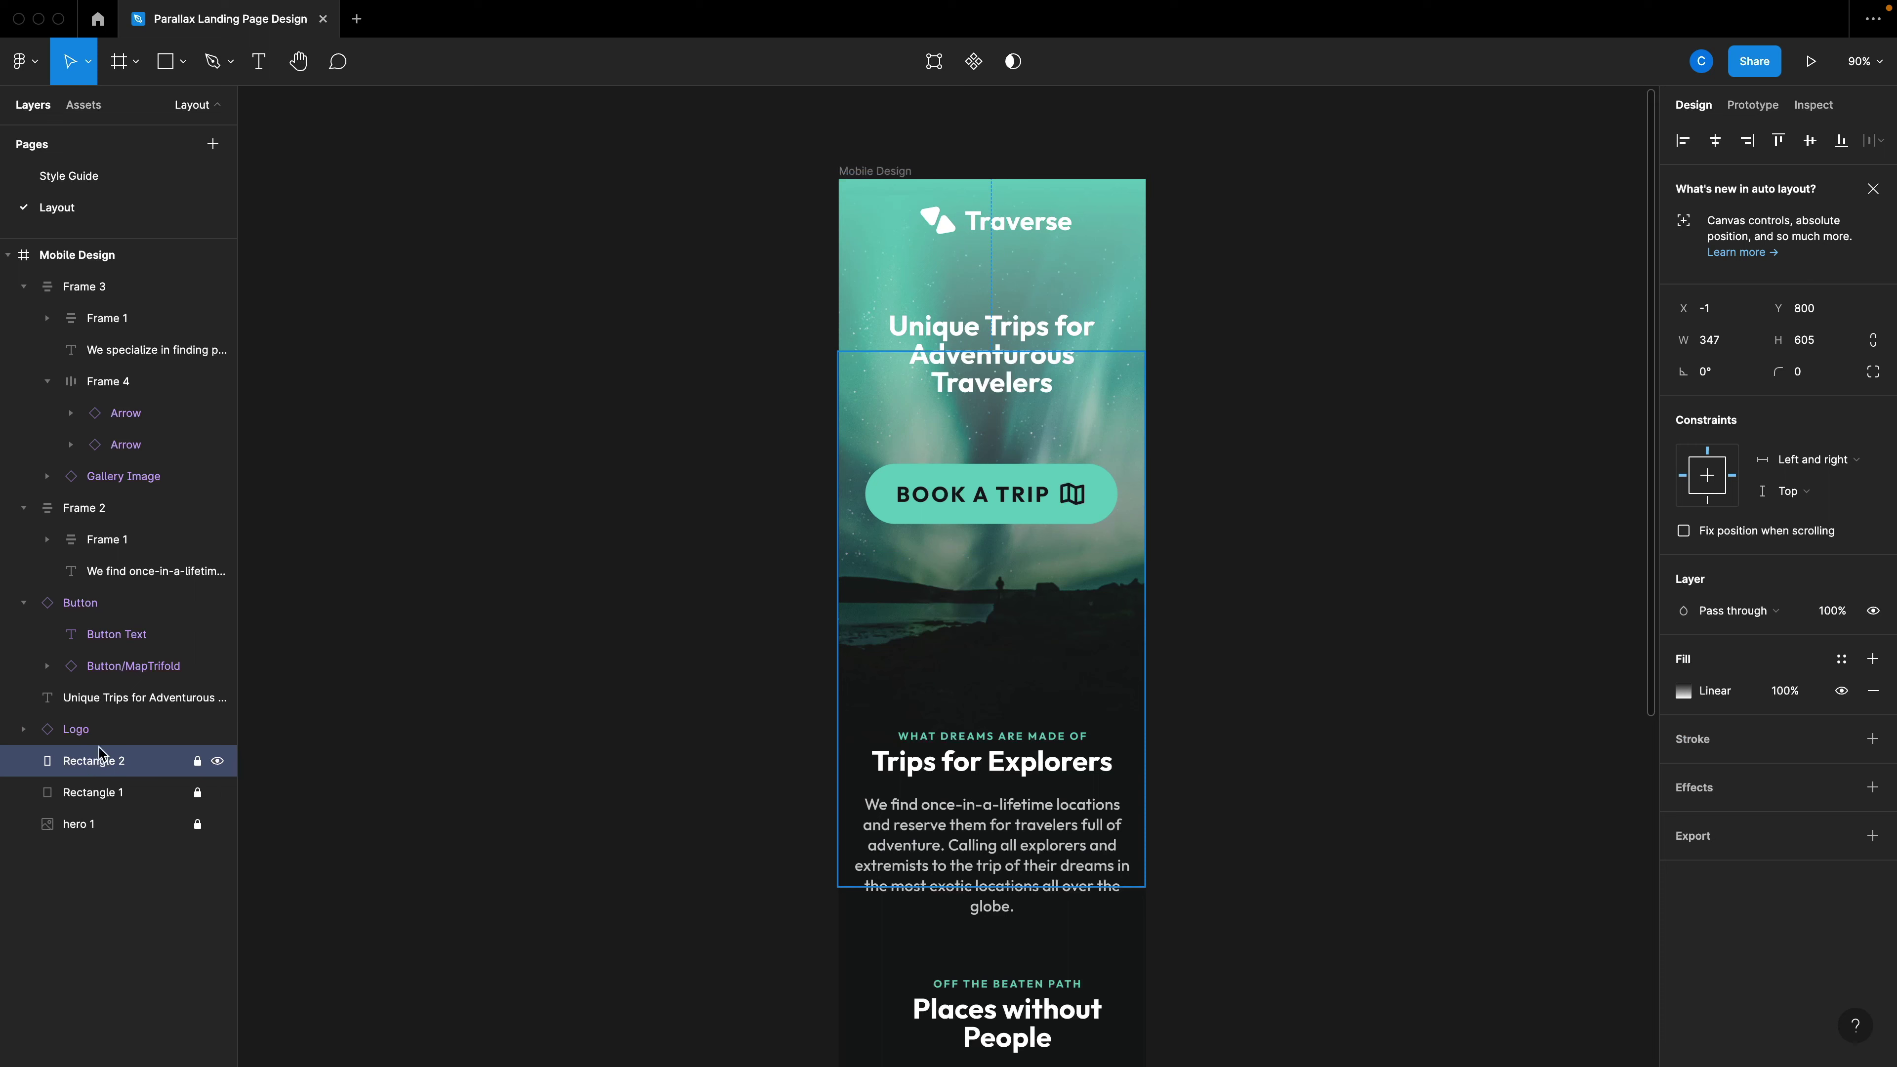
pyautogui.moveTo(1315, 812); pyautogui.dragTo(747, 147)
pyautogui.click(121, 822)
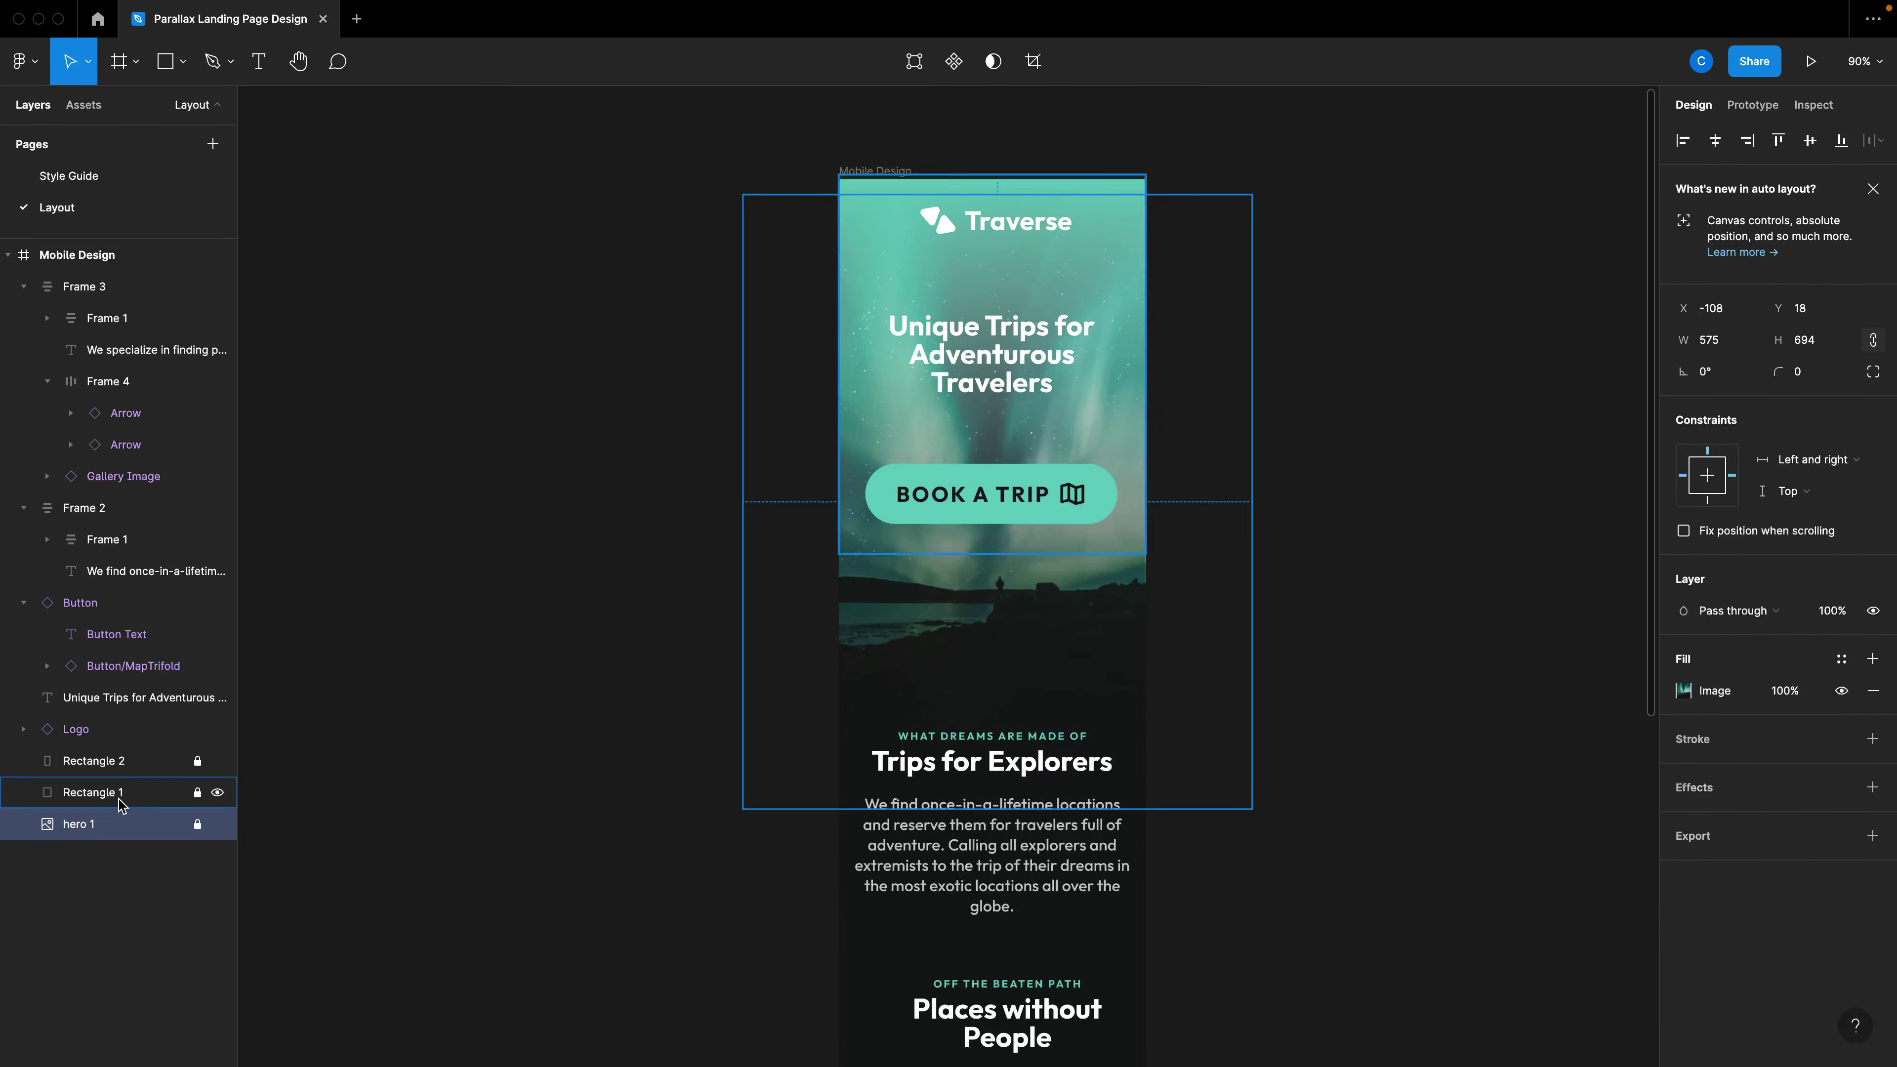
pyautogui.keyDown('shift'); pyautogui.click(97, 511); pyautogui.keyUp('shift')
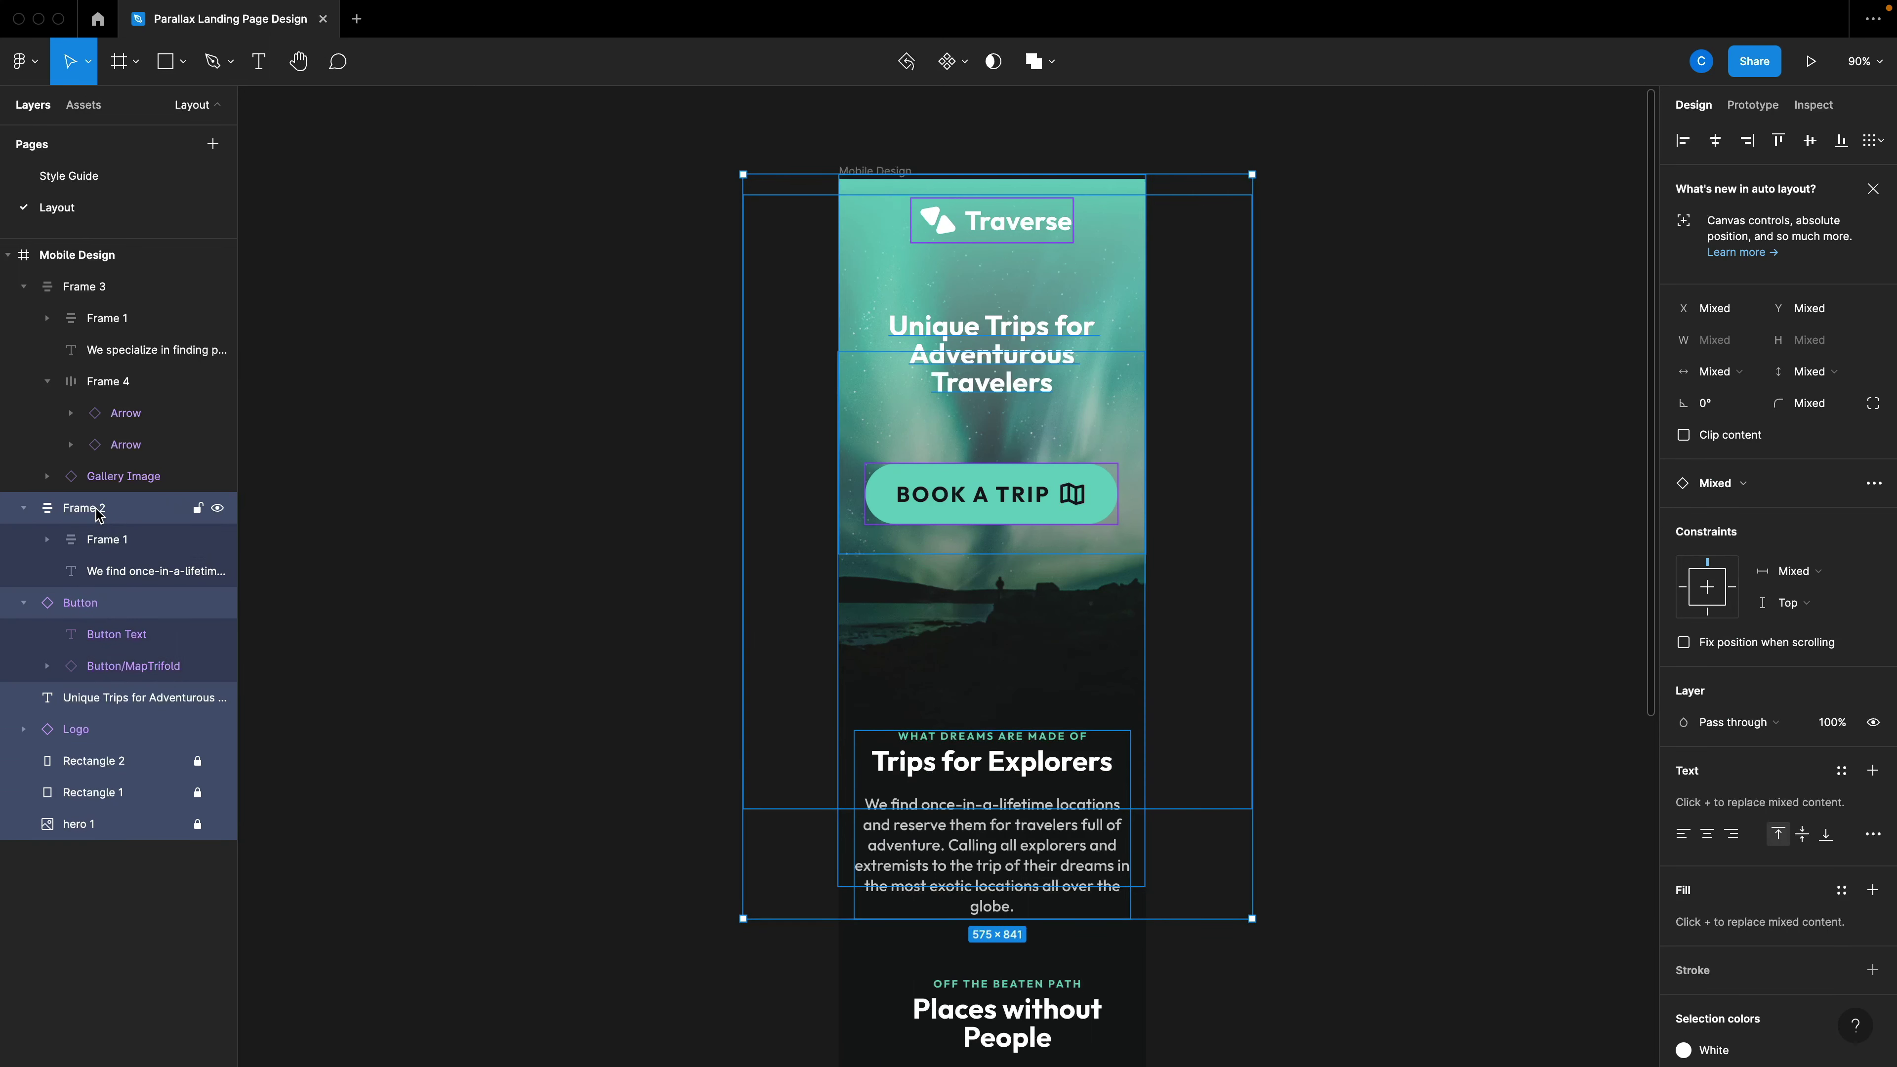
pyautogui.press('super+g')
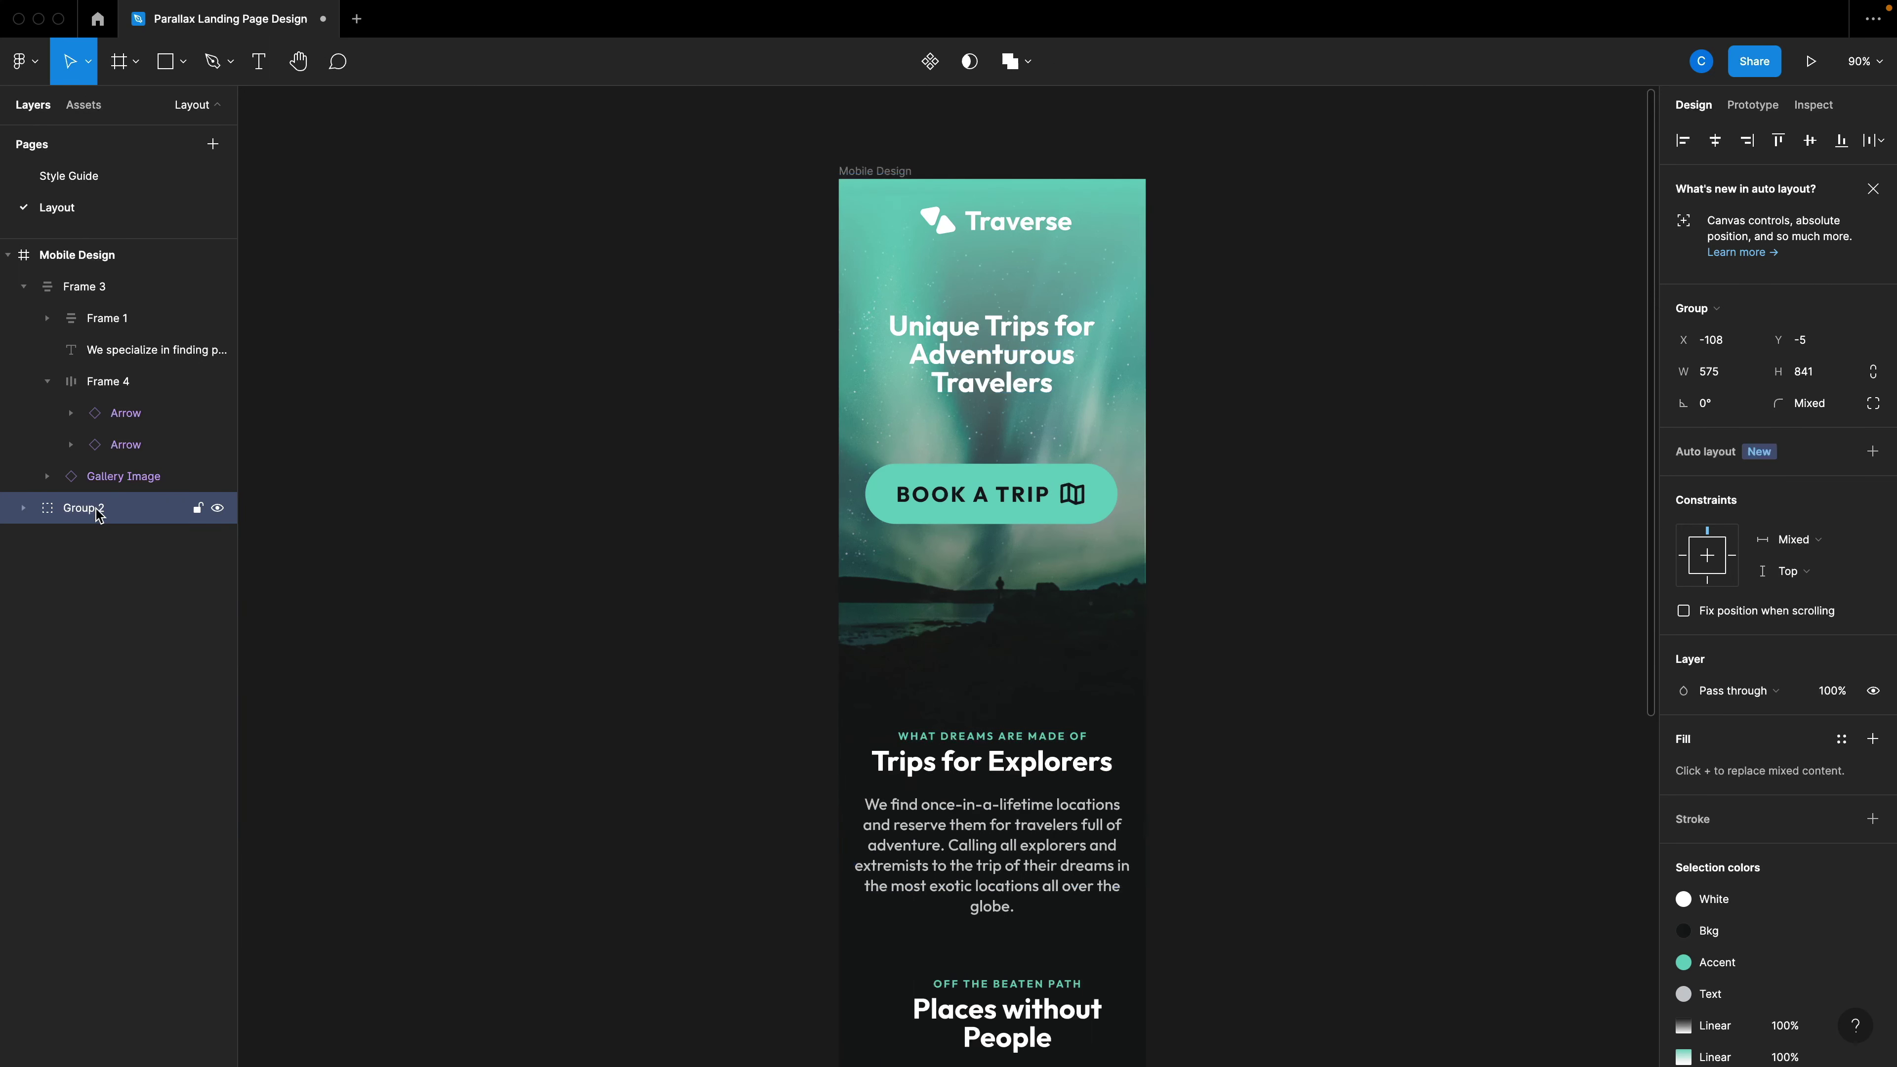
# Rename the new group of hero and intro layers as "Header".
pyautogui.doubleClick(84, 508)
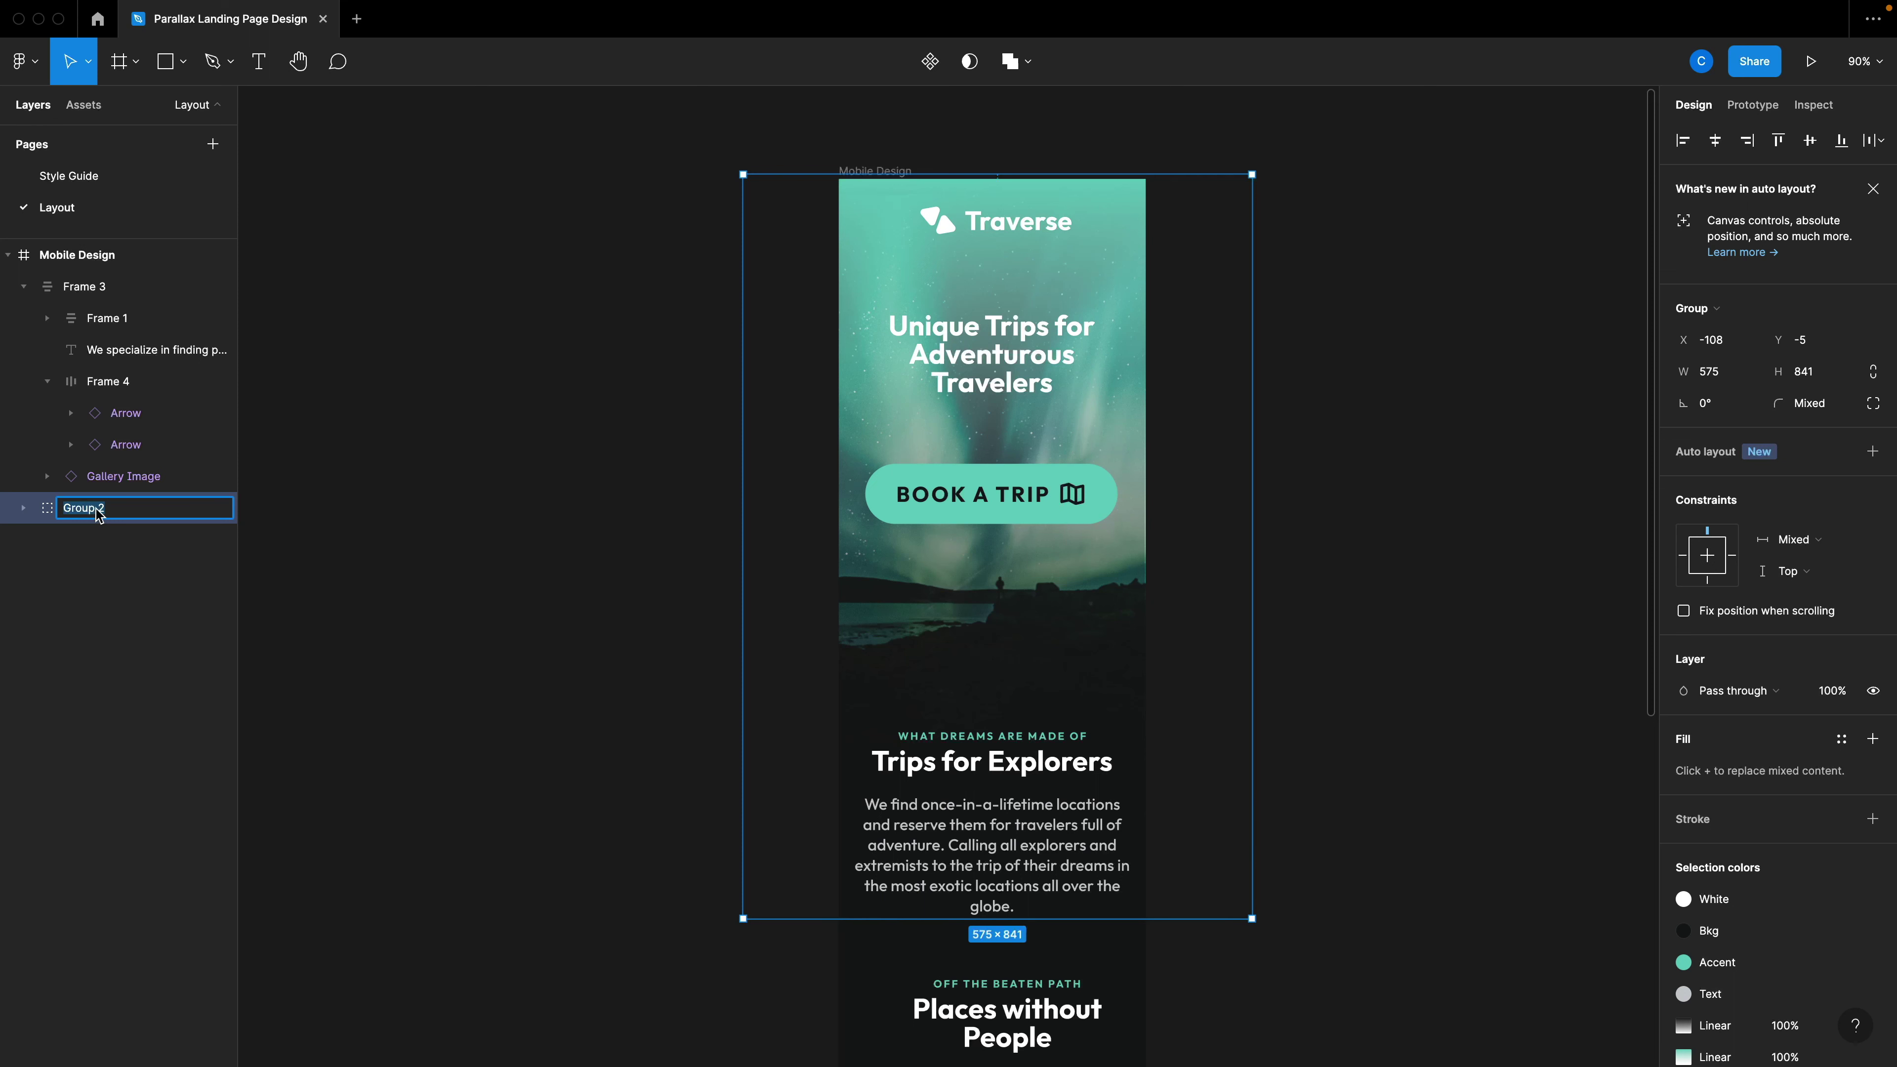
pyautogui.write('Header')
pyautogui.press('Return')
pyautogui.scroll(-5, 522, 804)
pyautogui.click(648, 720)
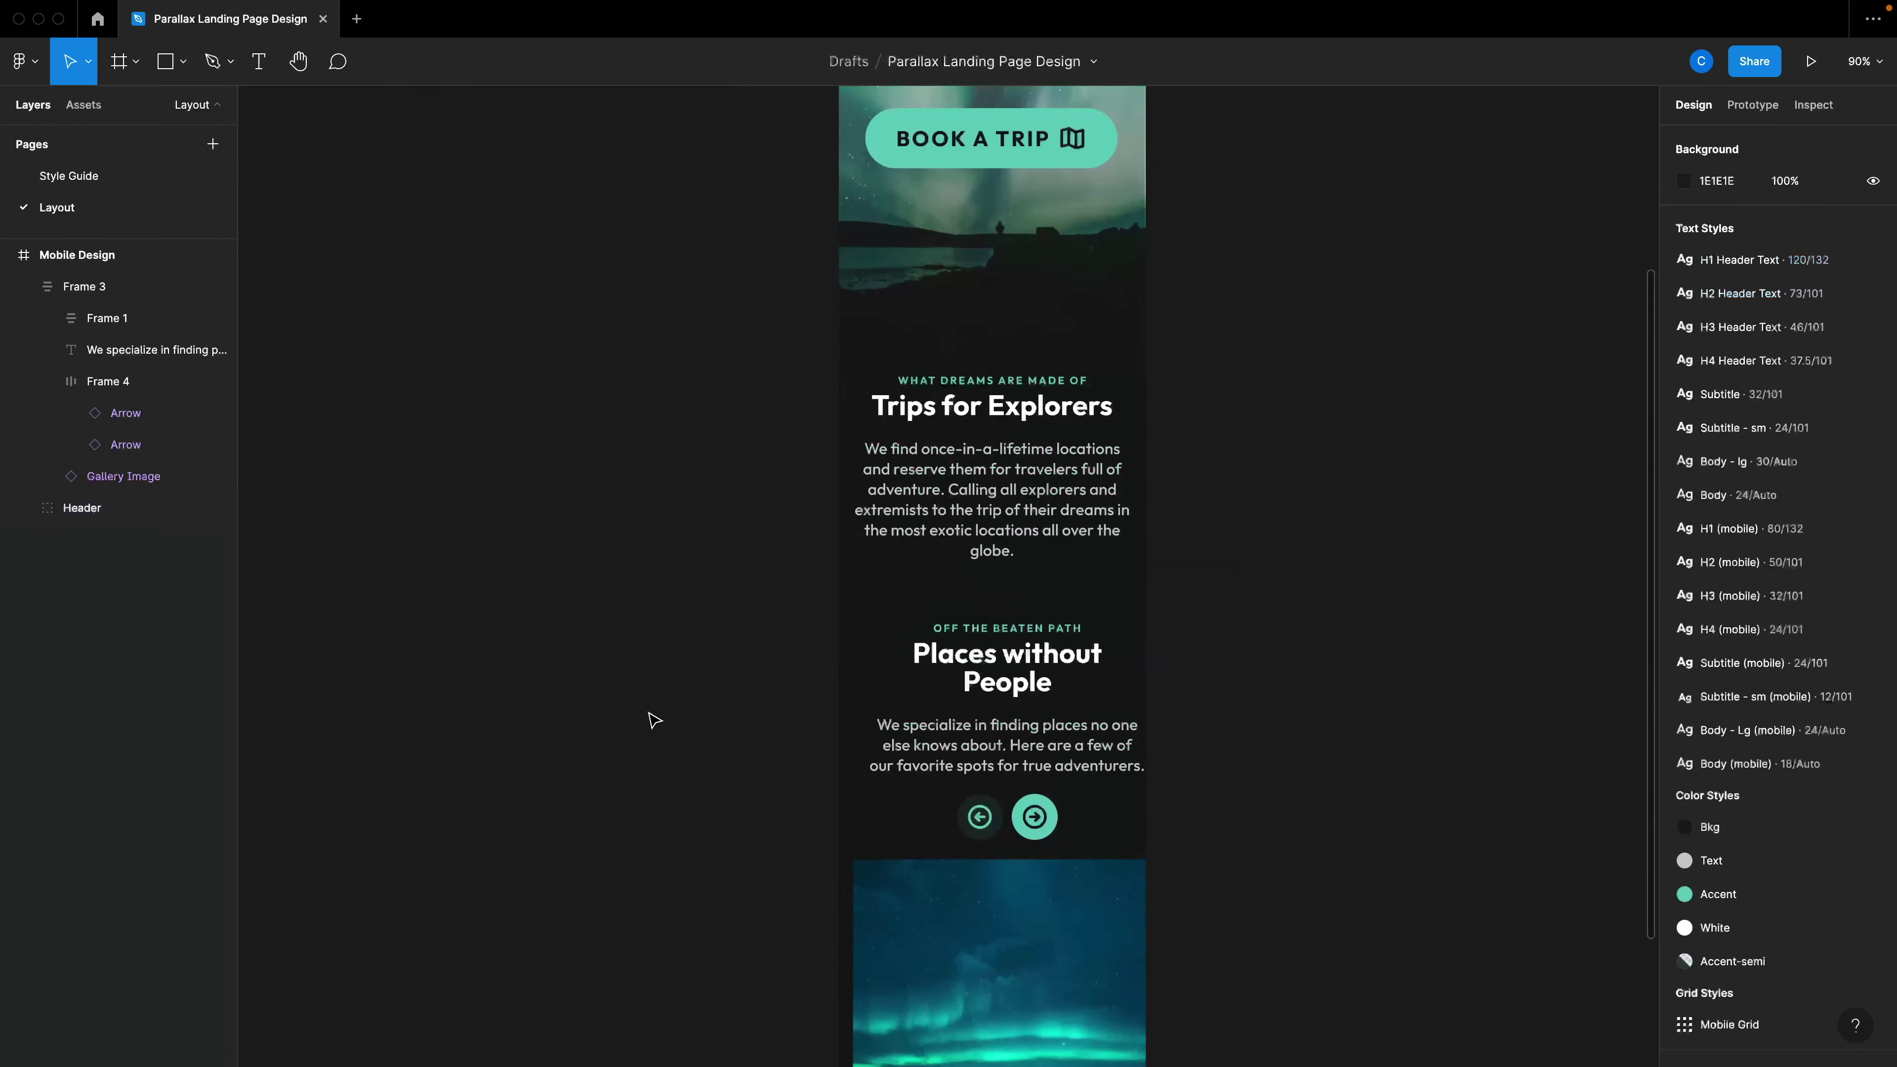
# Rename Frame 3, the "Places without People" section, as "Gallery".
pyautogui.click(951, 698)
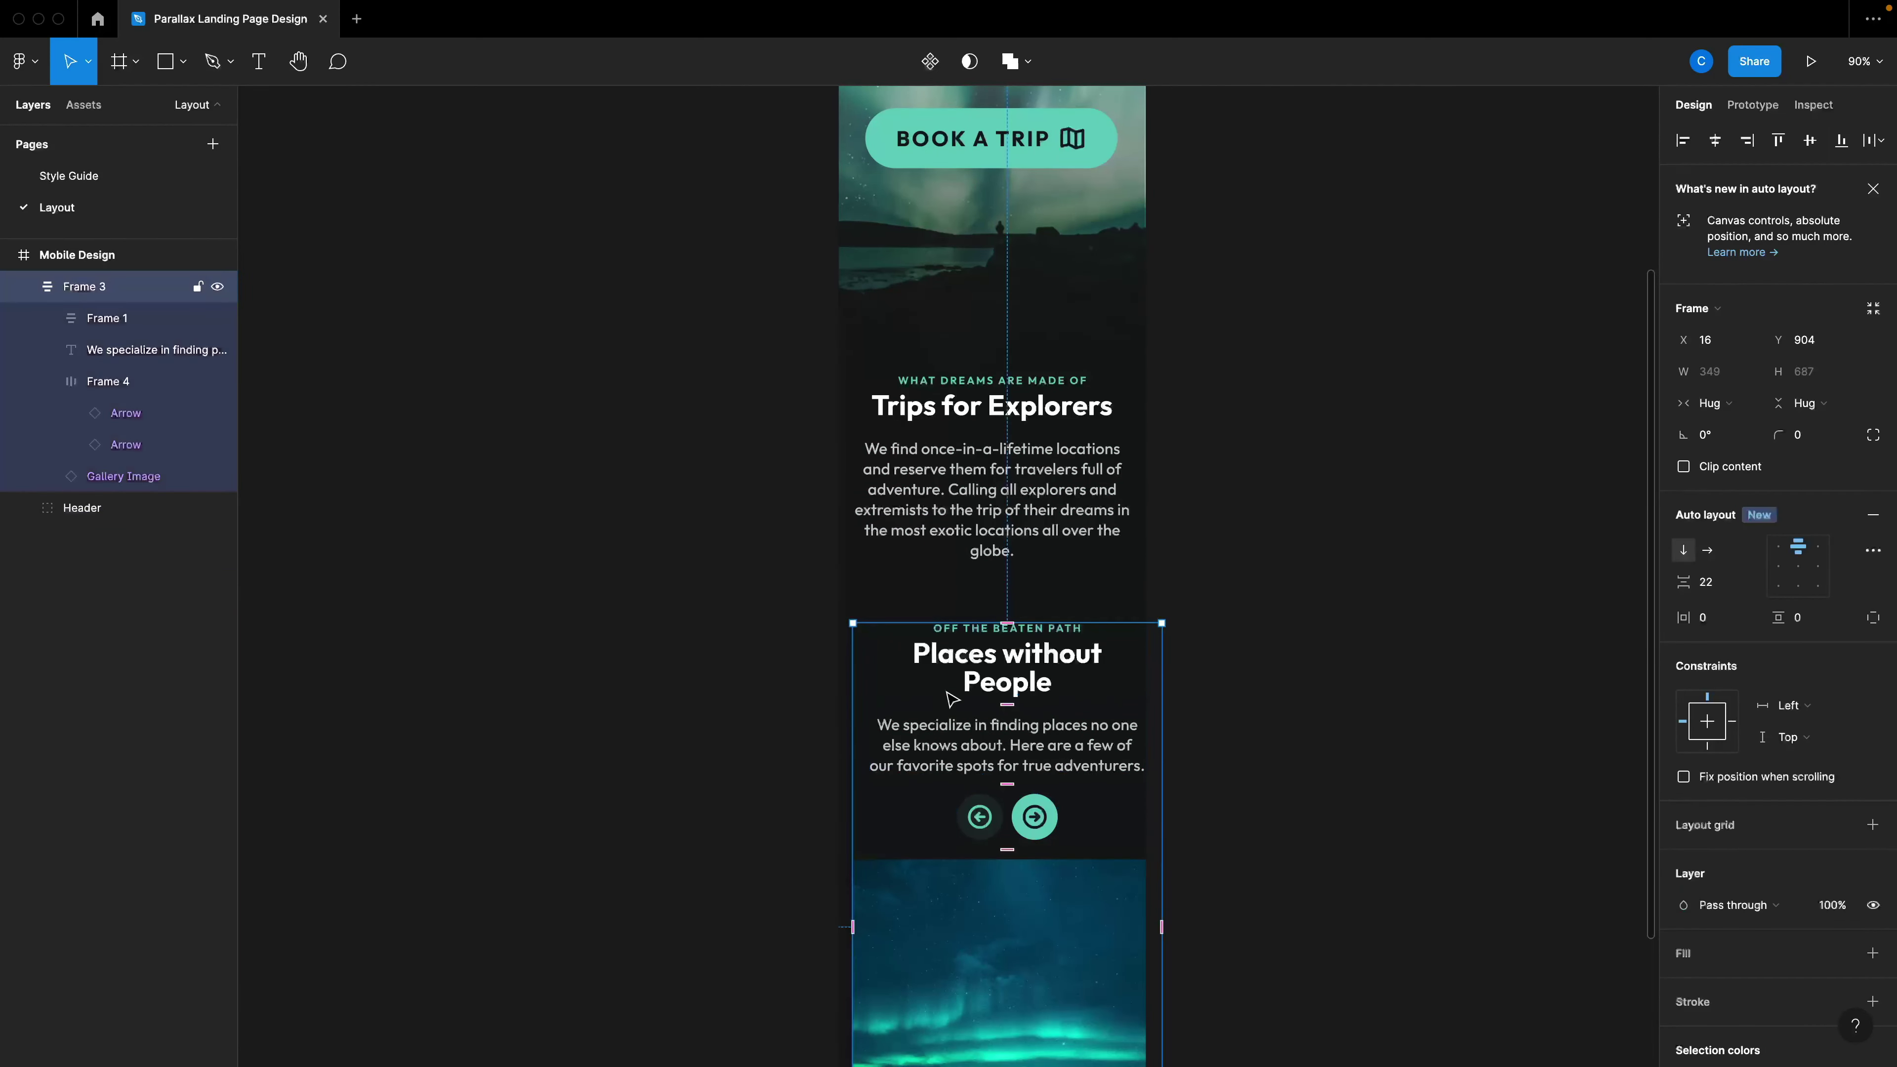
pyautogui.doubleClick(85, 287)
pyautogui.write('Gallery')
pyautogui.press('Return')
pyautogui.click(377, 691)
pyautogui.scroll(-3, 431, 703)
# Shrink the gallery image to 312 × 391 so it matches the width of the text above.
pyautogui.click(911, 638)
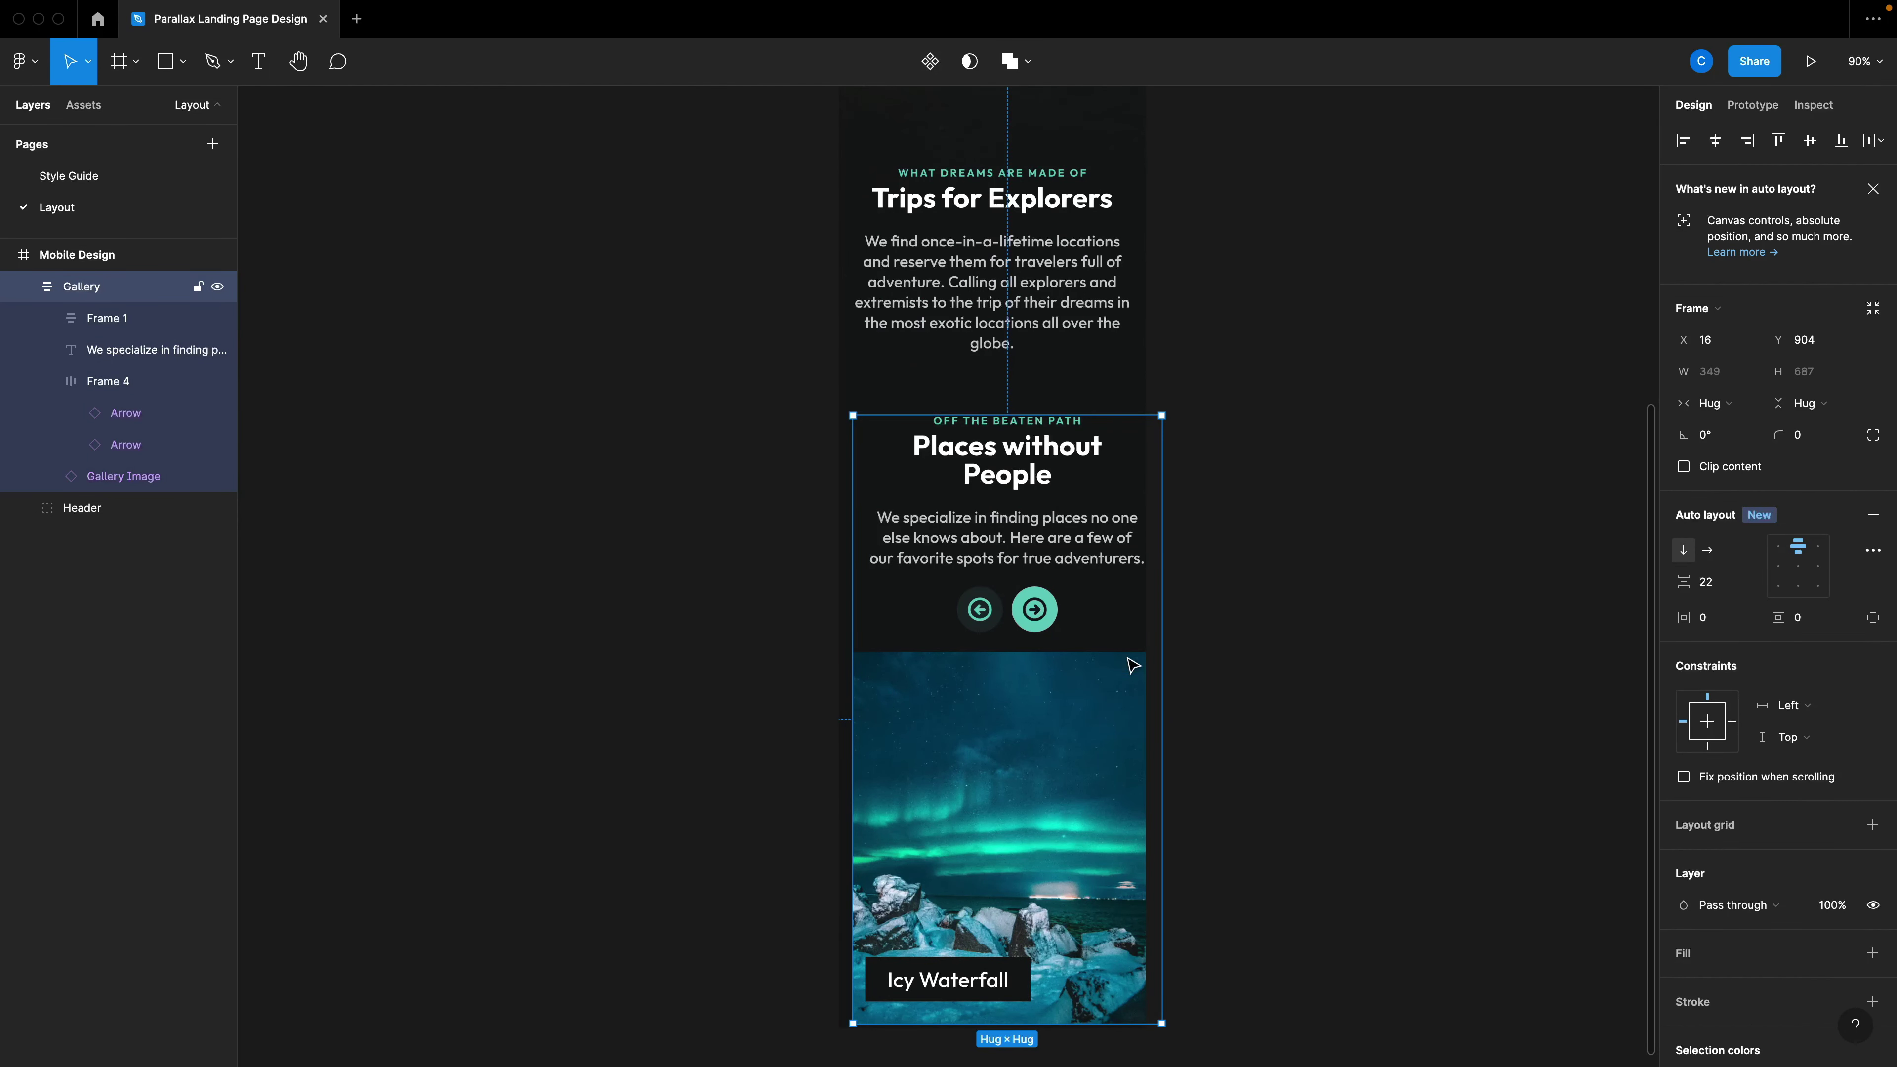
pyautogui.hscroll(2, 1085, 756)
pyautogui.scroll(-4, 1083, 757)
pyautogui.click(1042, 837)
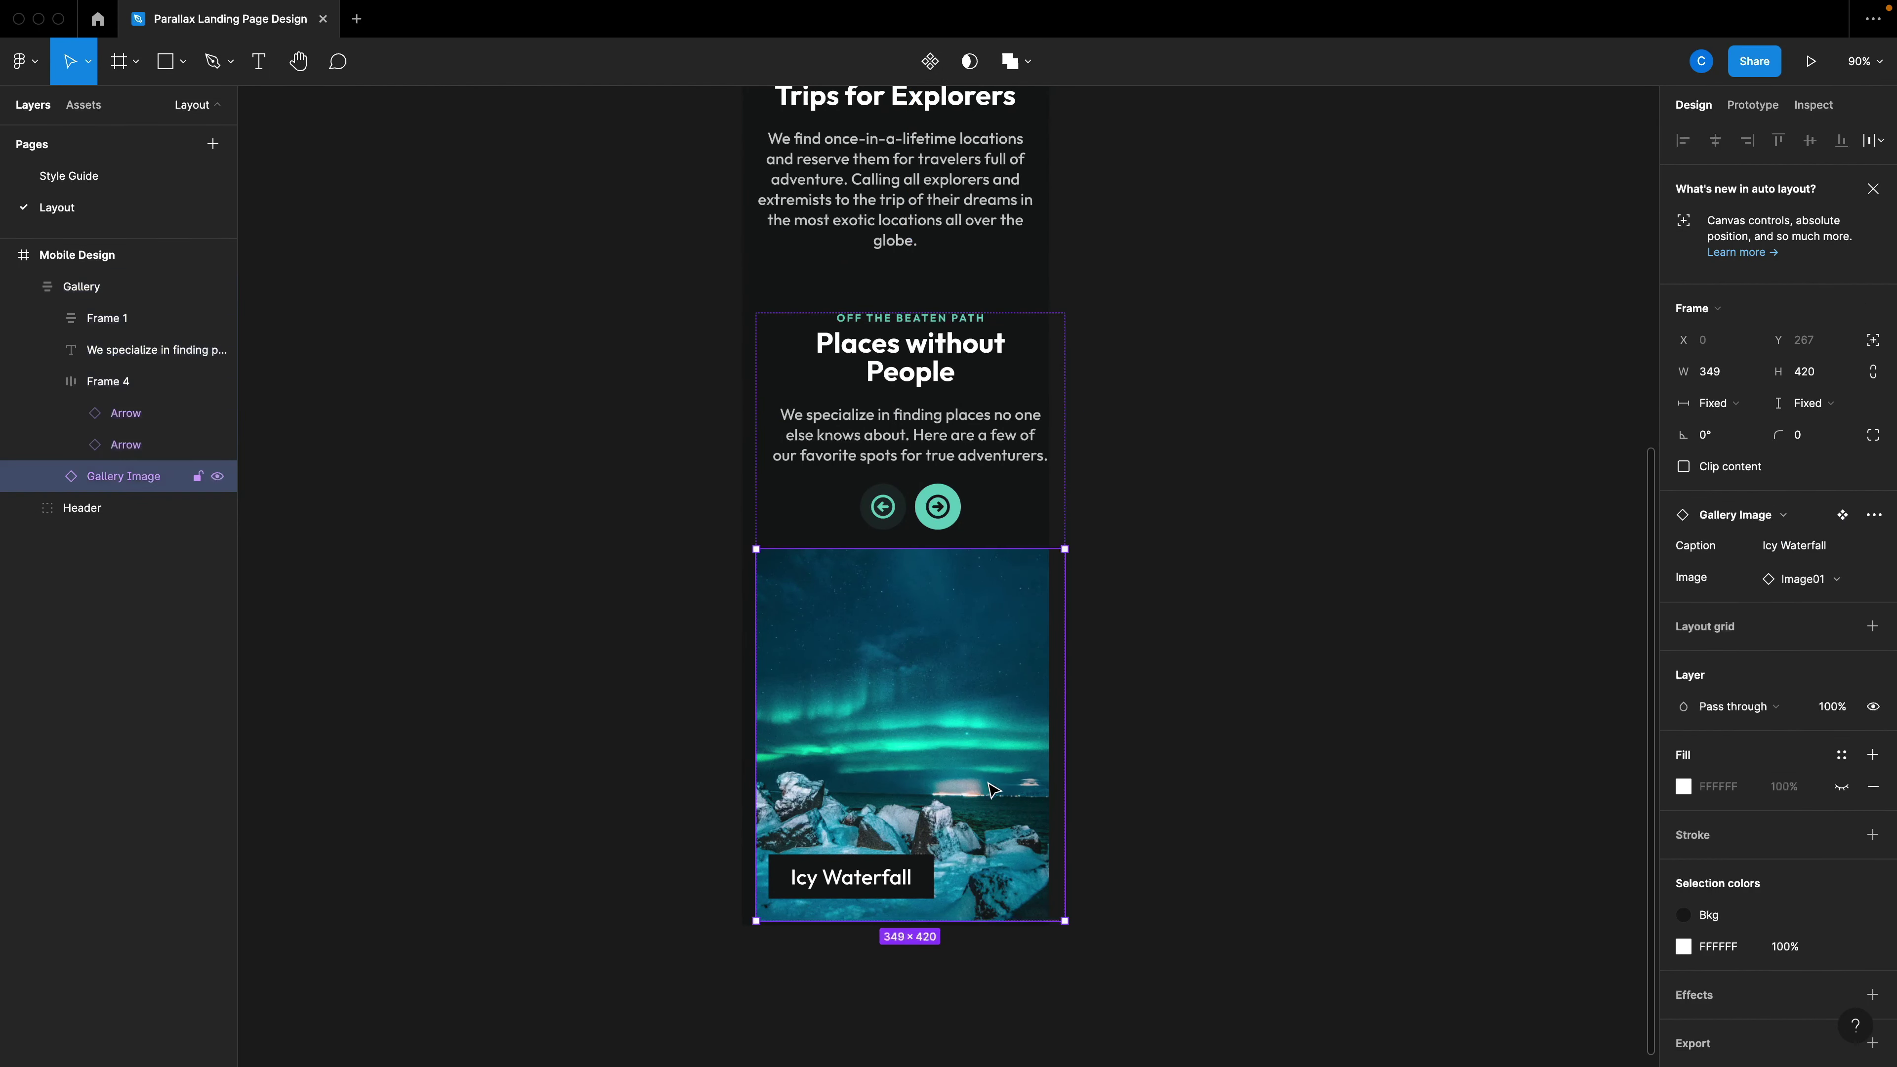
pyautogui.moveTo(1070, 874); pyautogui.dragTo(1033, 846)
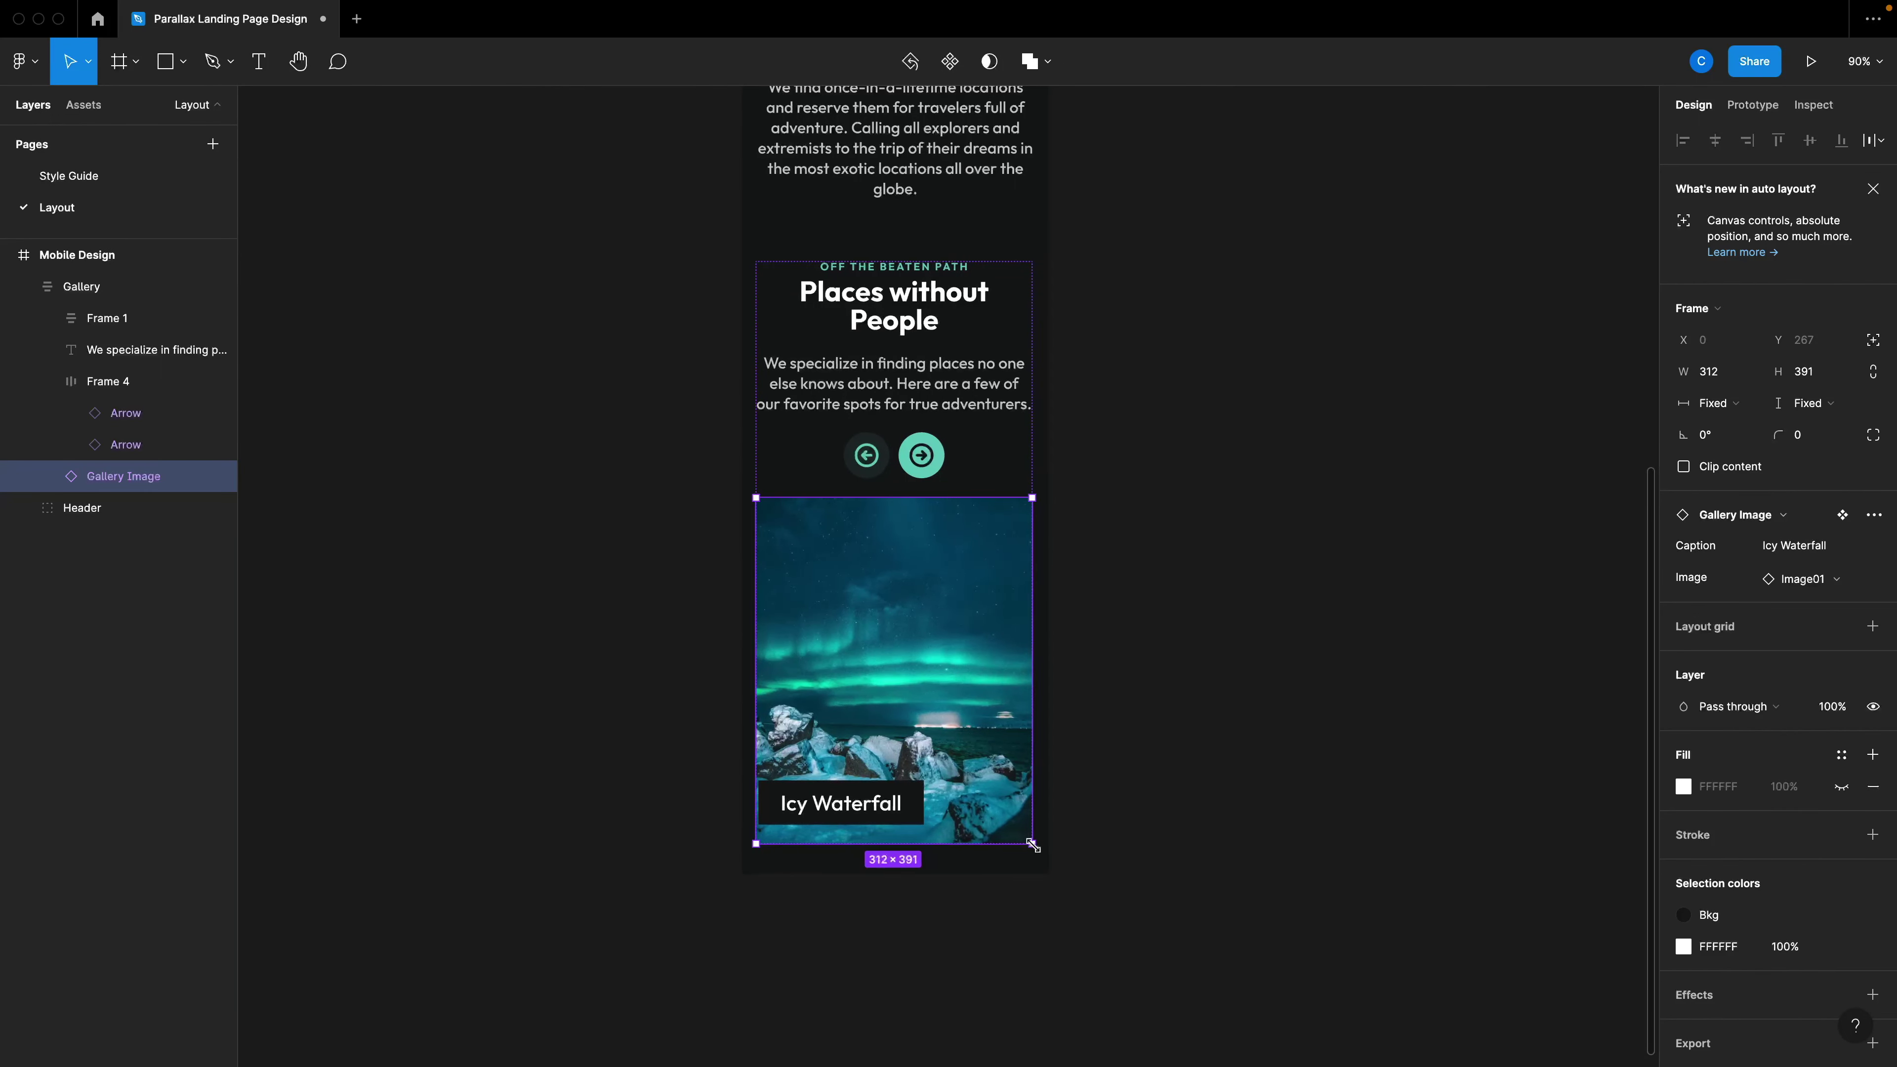
# Show the layout grids and shrink the gallery image to 279 × 350.
pyautogui.hotkey('ctrl', 'g')
pyautogui.scroll(3, 1179, 830)
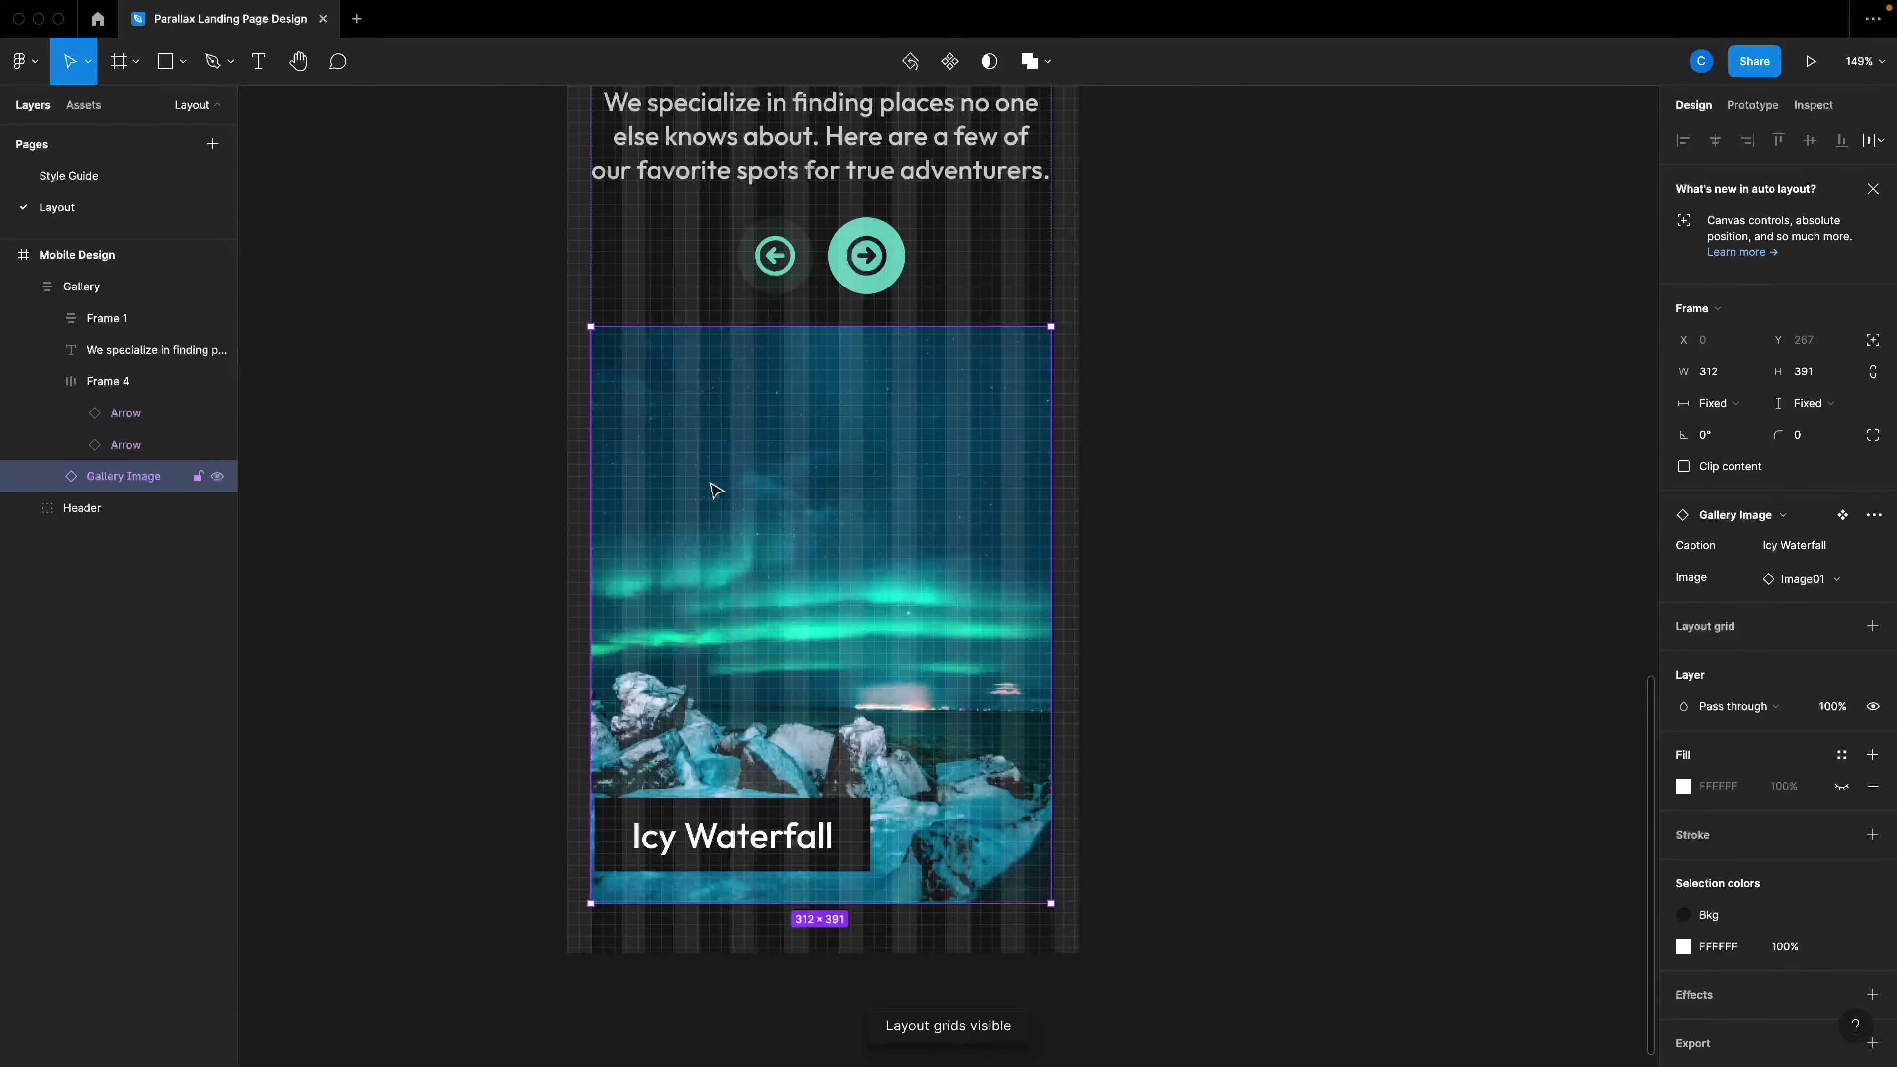
pyautogui.scroll(-1, 776, 658)
pyautogui.click(1048, 747)
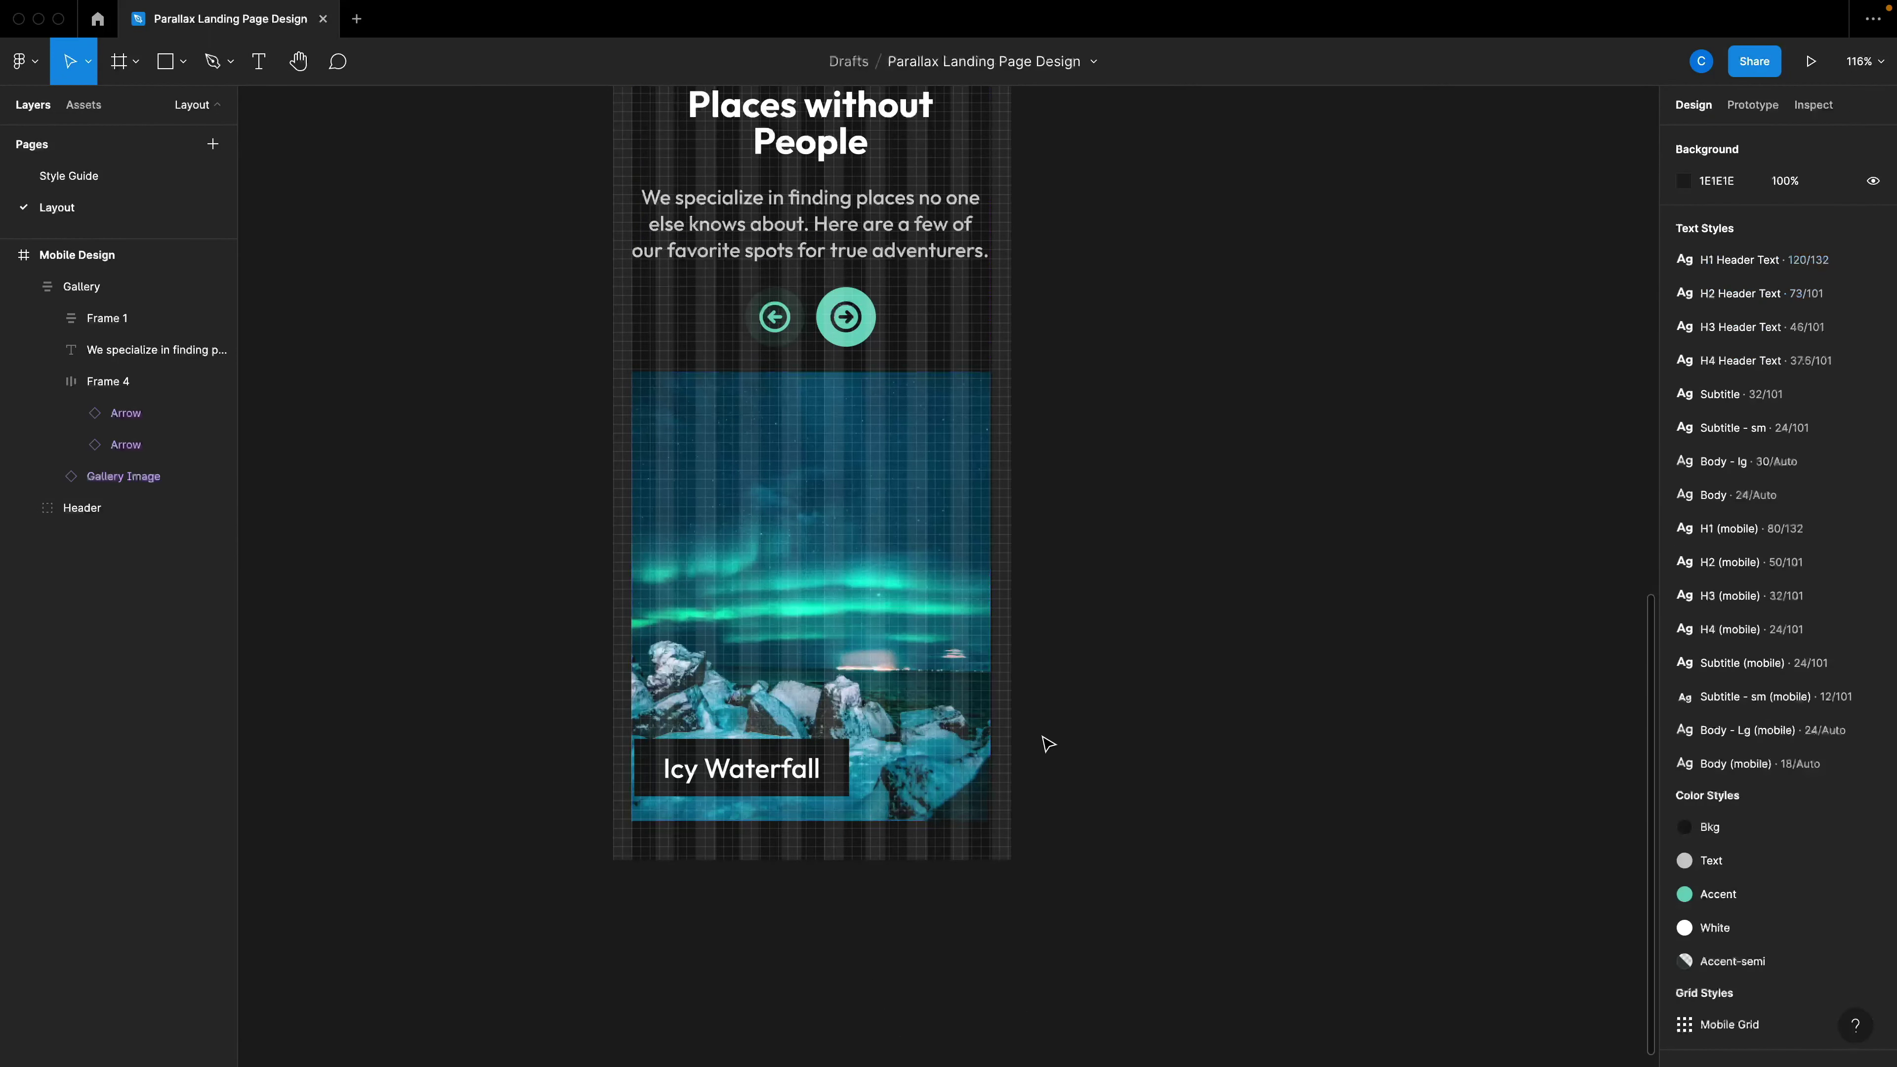
pyautogui.scroll(-3, 984, 724)
pyautogui.click(985, 723)
pyautogui.doubleClick(984, 723)
pyautogui.moveTo(1003, 802); pyautogui.dragTo(936, 766)
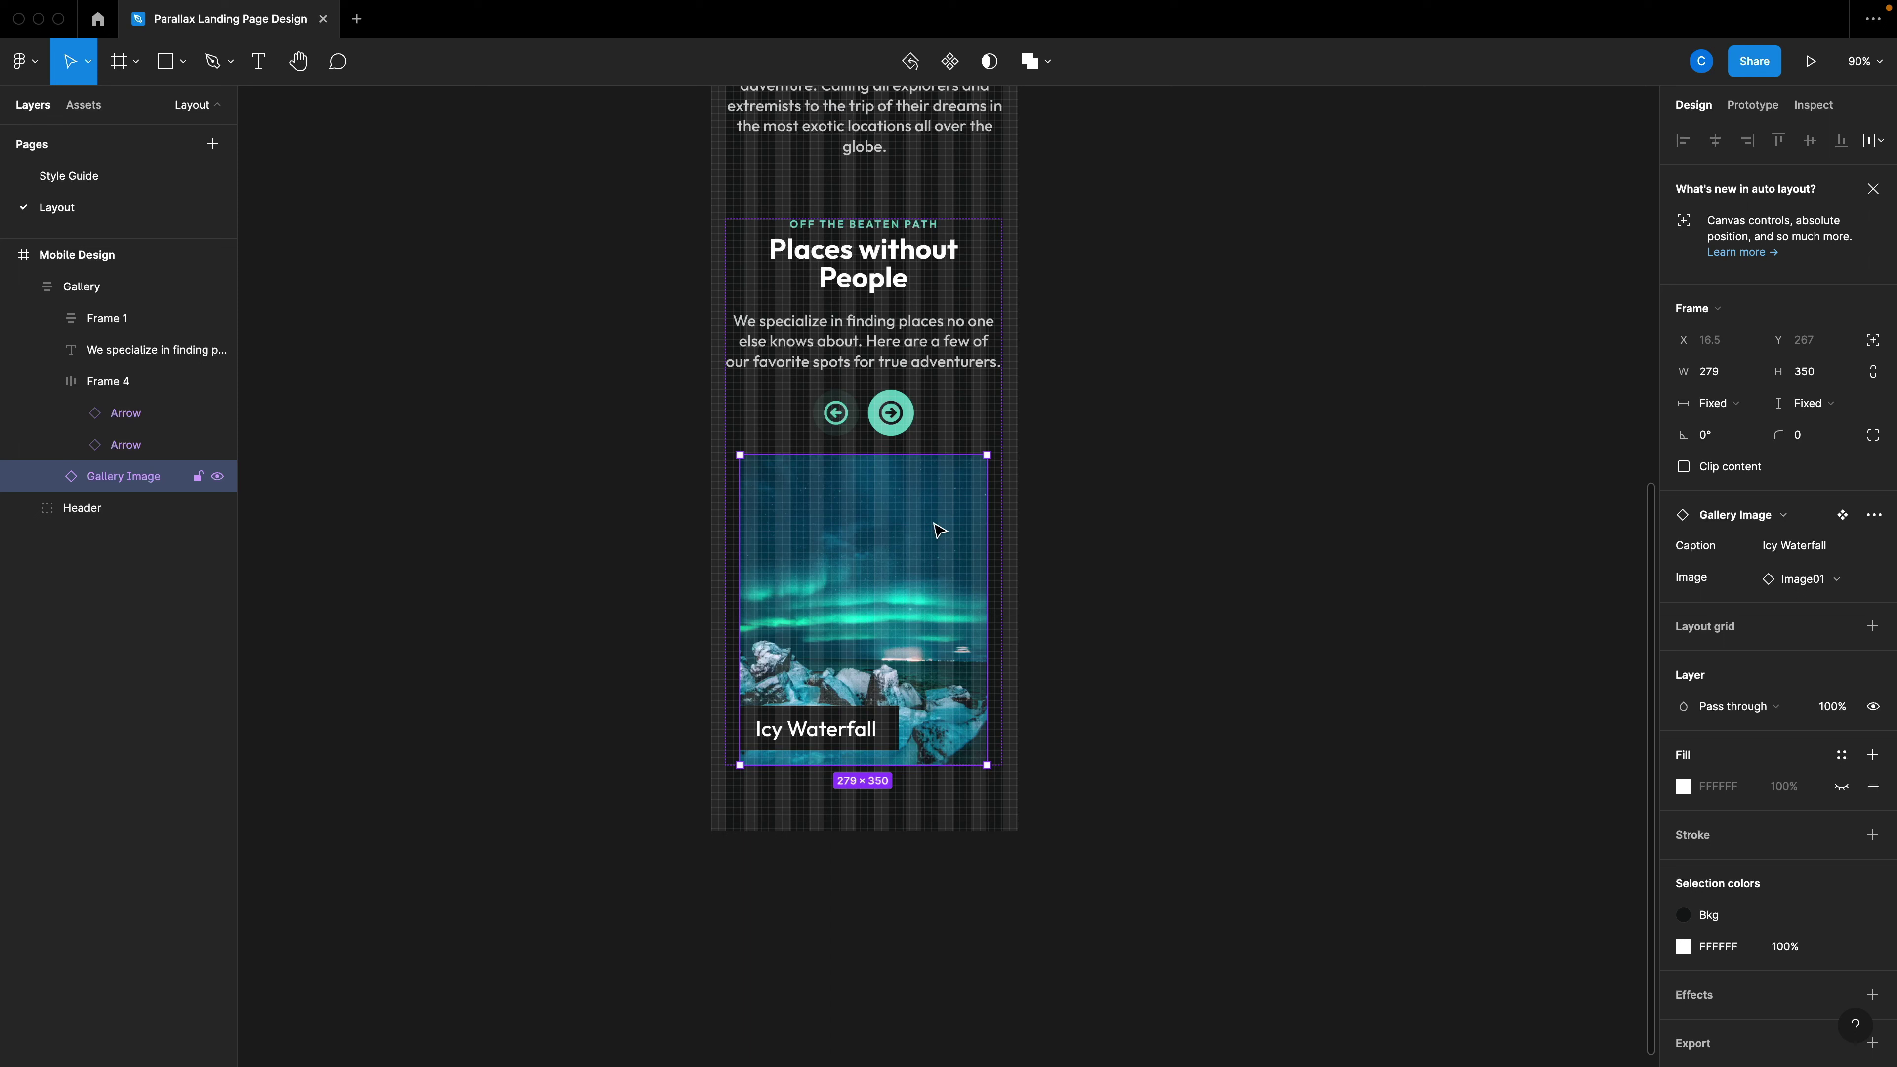
# Give the gallery image absolute position and shift it sideways to X 1 within the Gallery frame.
pyautogui.click(1873, 341)
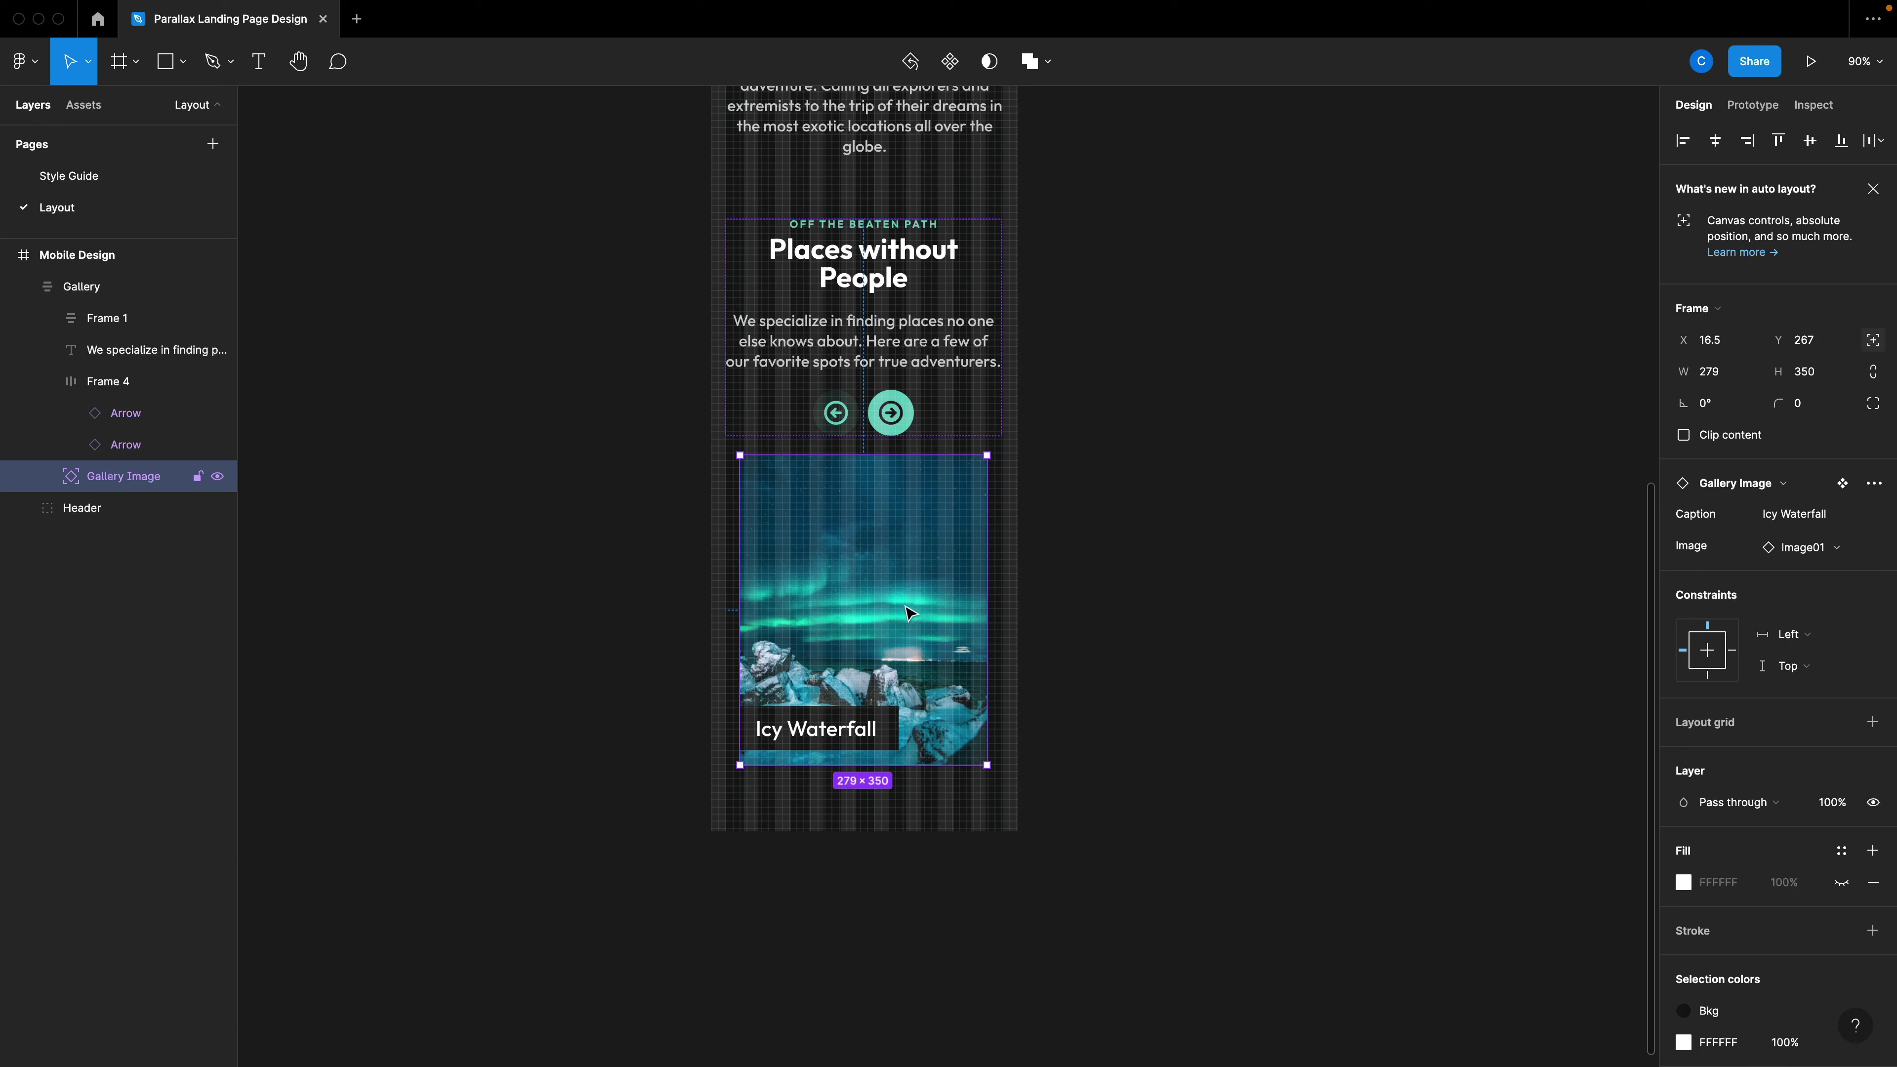
pyautogui.moveTo(909, 613); pyautogui.dragTo(896, 612)
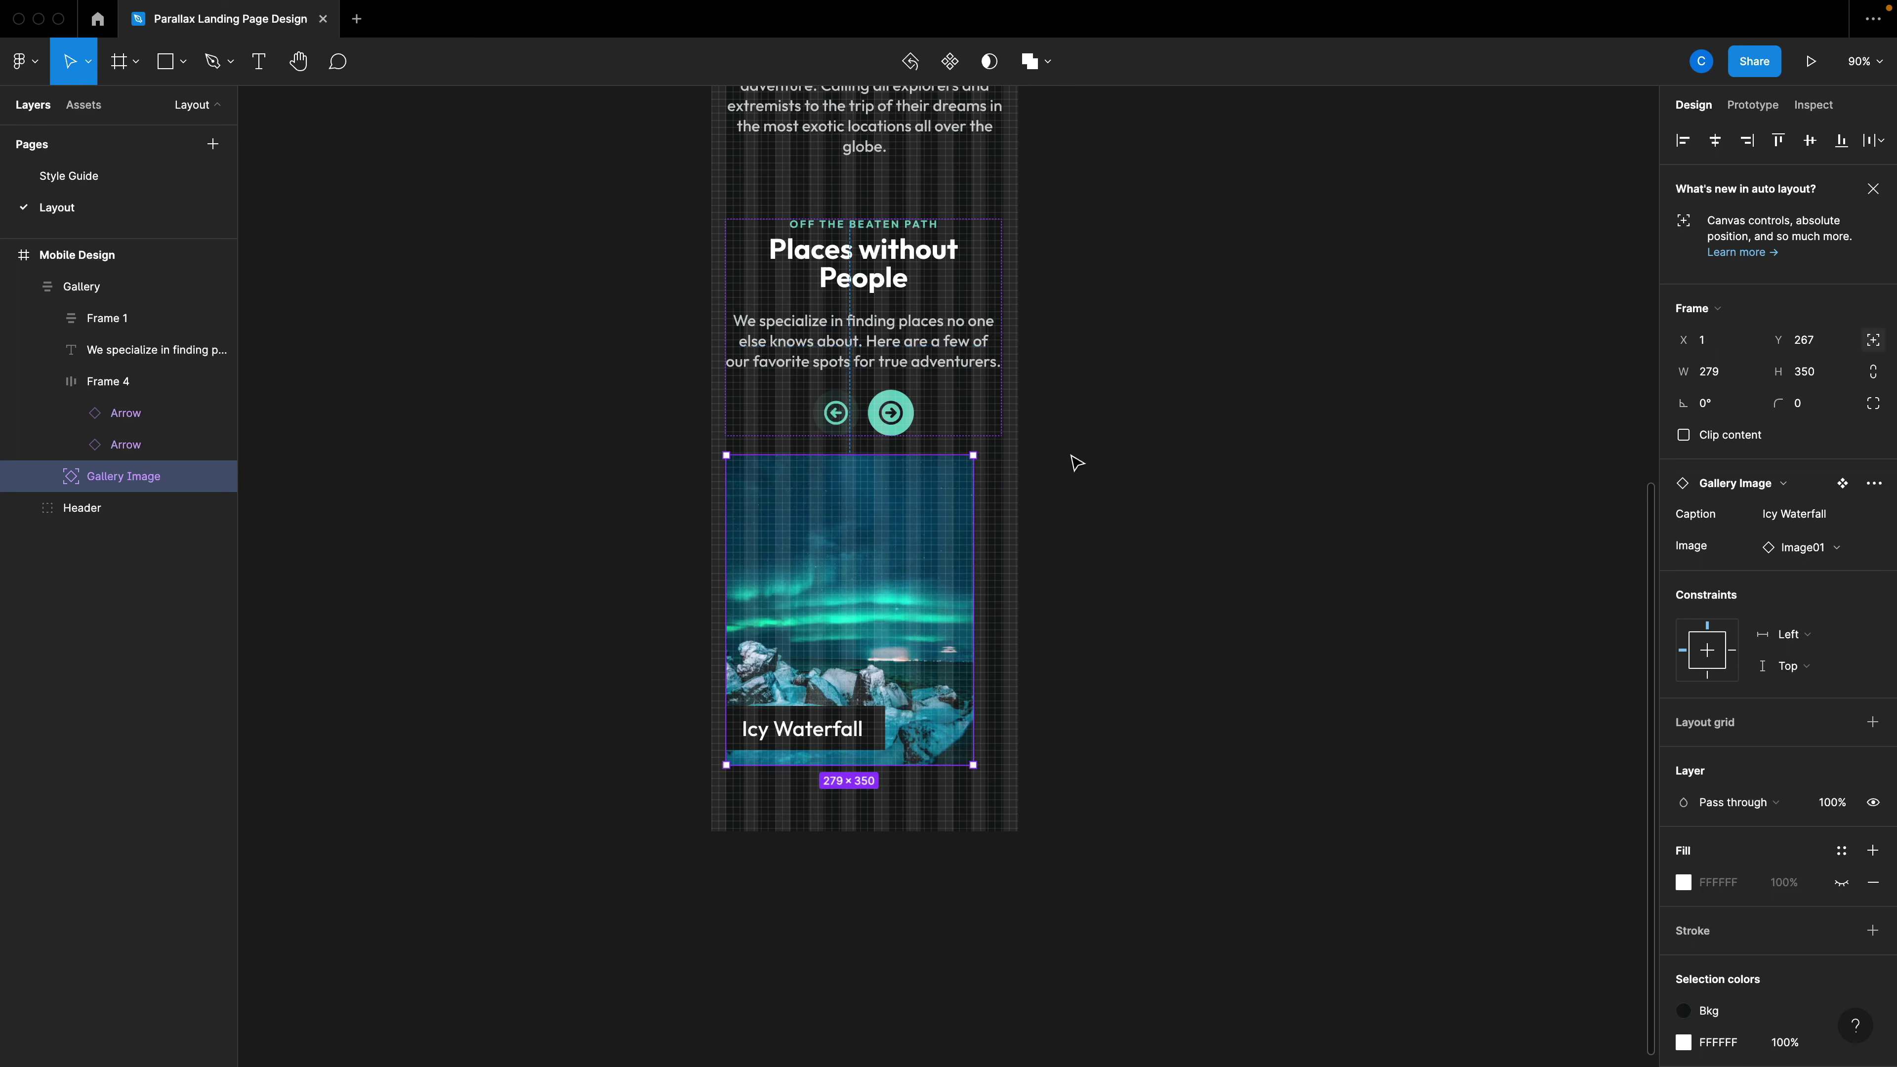
pyautogui.click(1067, 662)
# Duplicate the gallery image to its right and wrap both images in a horizontal auto layout frame.
pyautogui.click(889, 635)
pyautogui.moveTo(901, 631); pyautogui.dragTo(1155, 627)
pyautogui.scroll(2, 1050, 583)
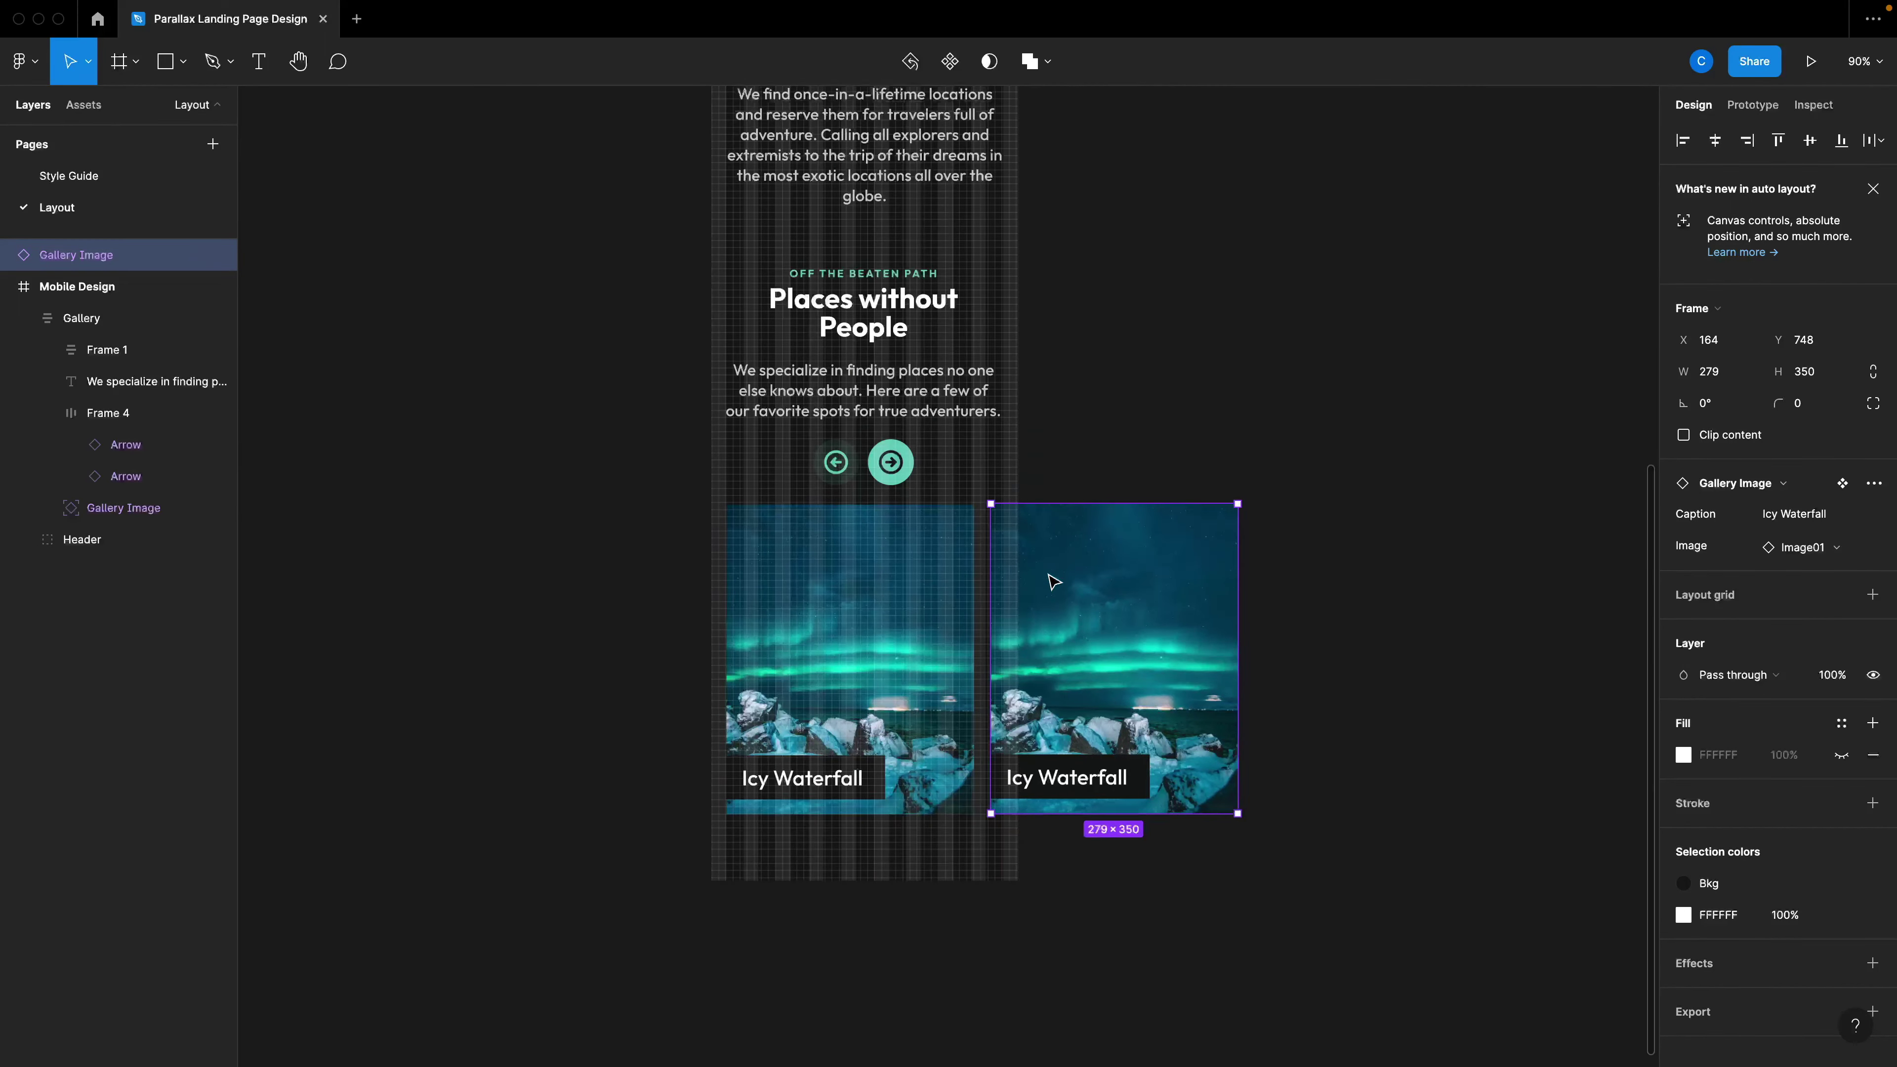
pyautogui.keyDown('shift'); pyautogui.click(917, 686); pyautogui.keyUp('shift')
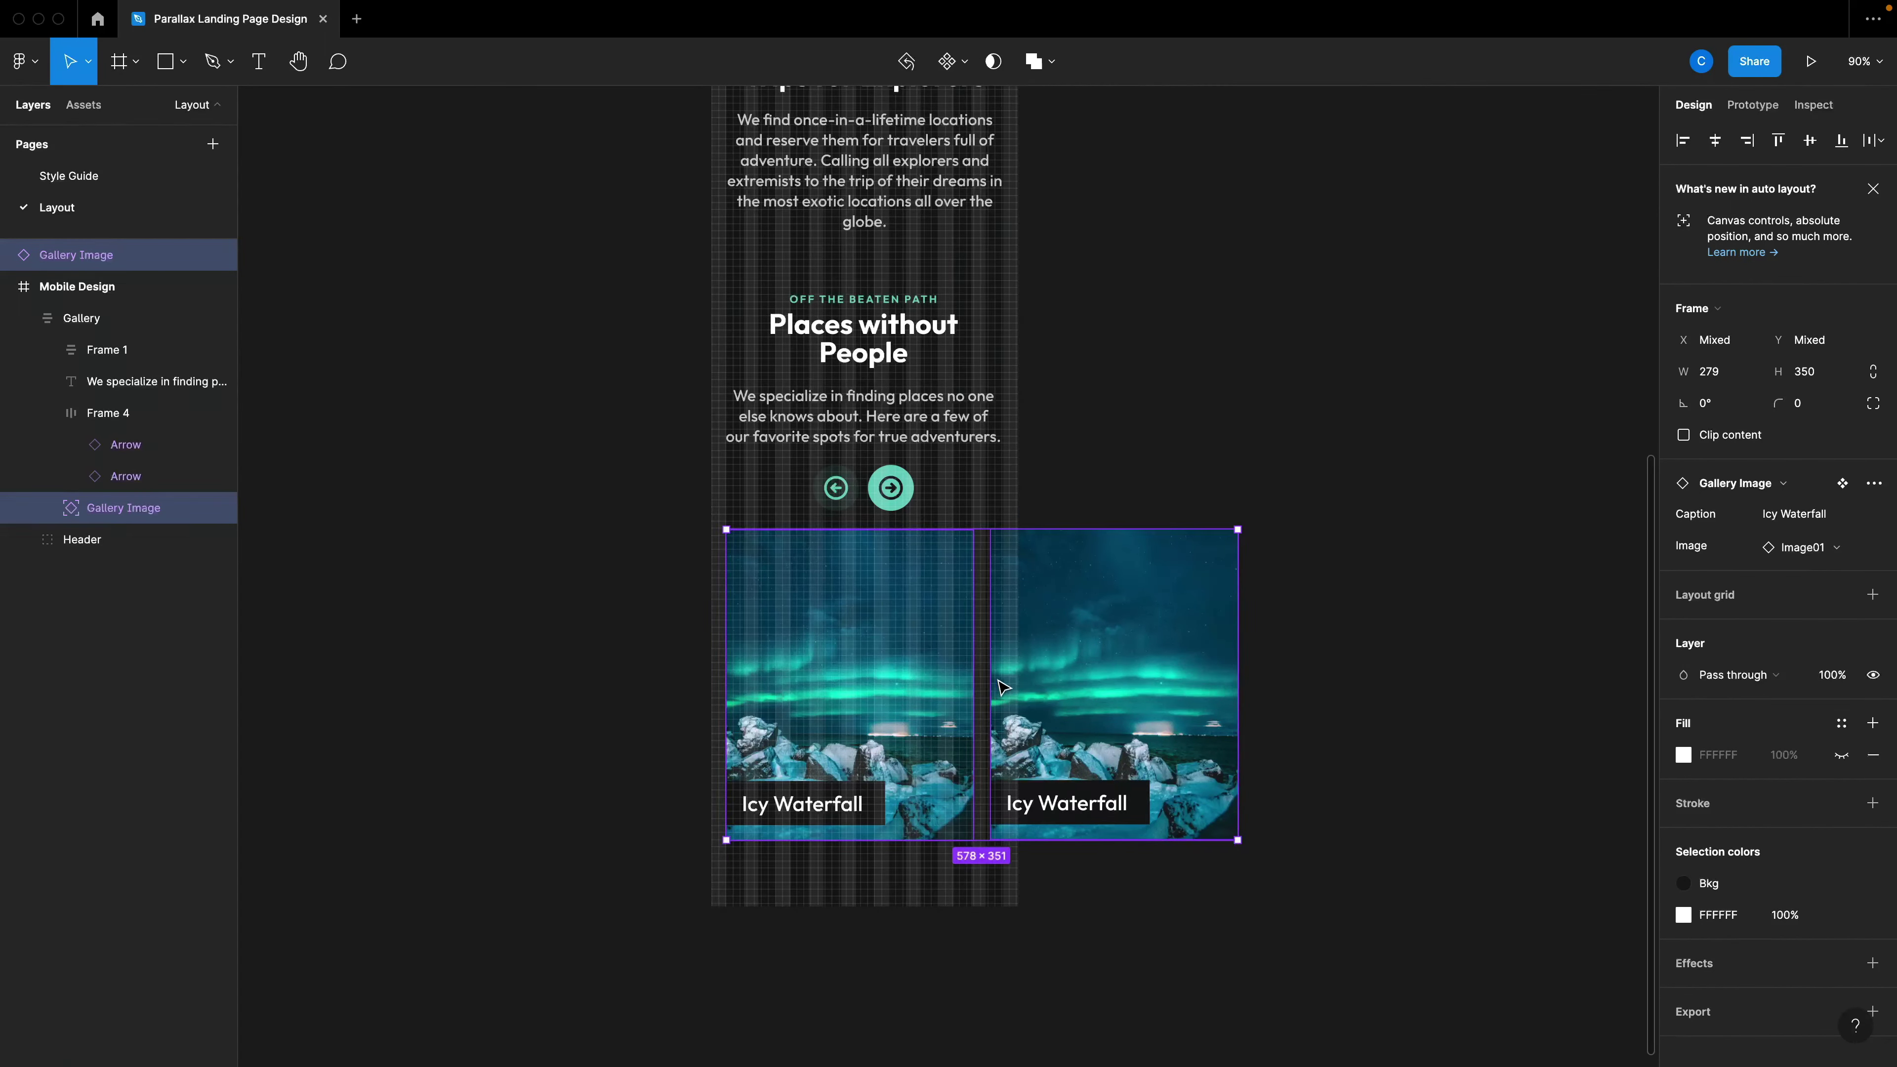
pyautogui.hotkey('shift', 'a')
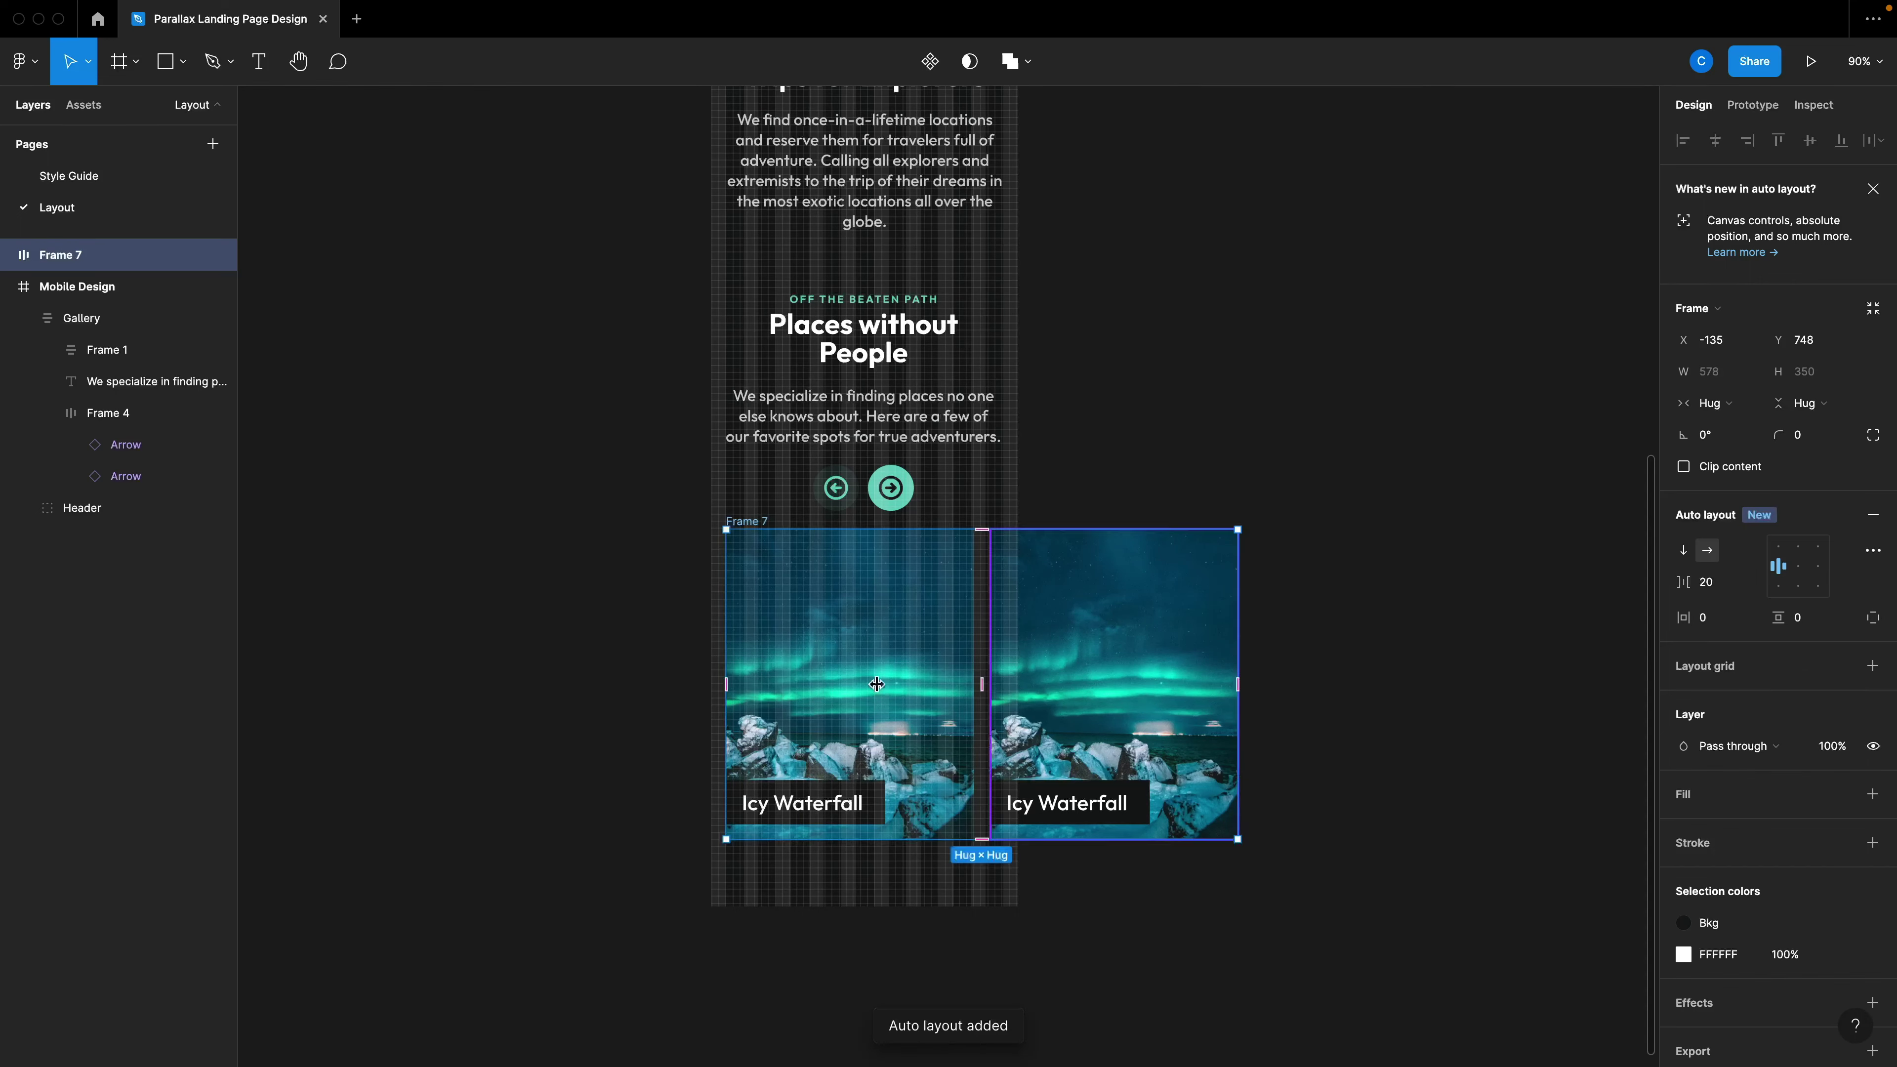
# Rename the auto layout frame holding both gallery images as "Gallery Images".
pyautogui.click(827, 625)
pyautogui.doubleClick(60, 255)
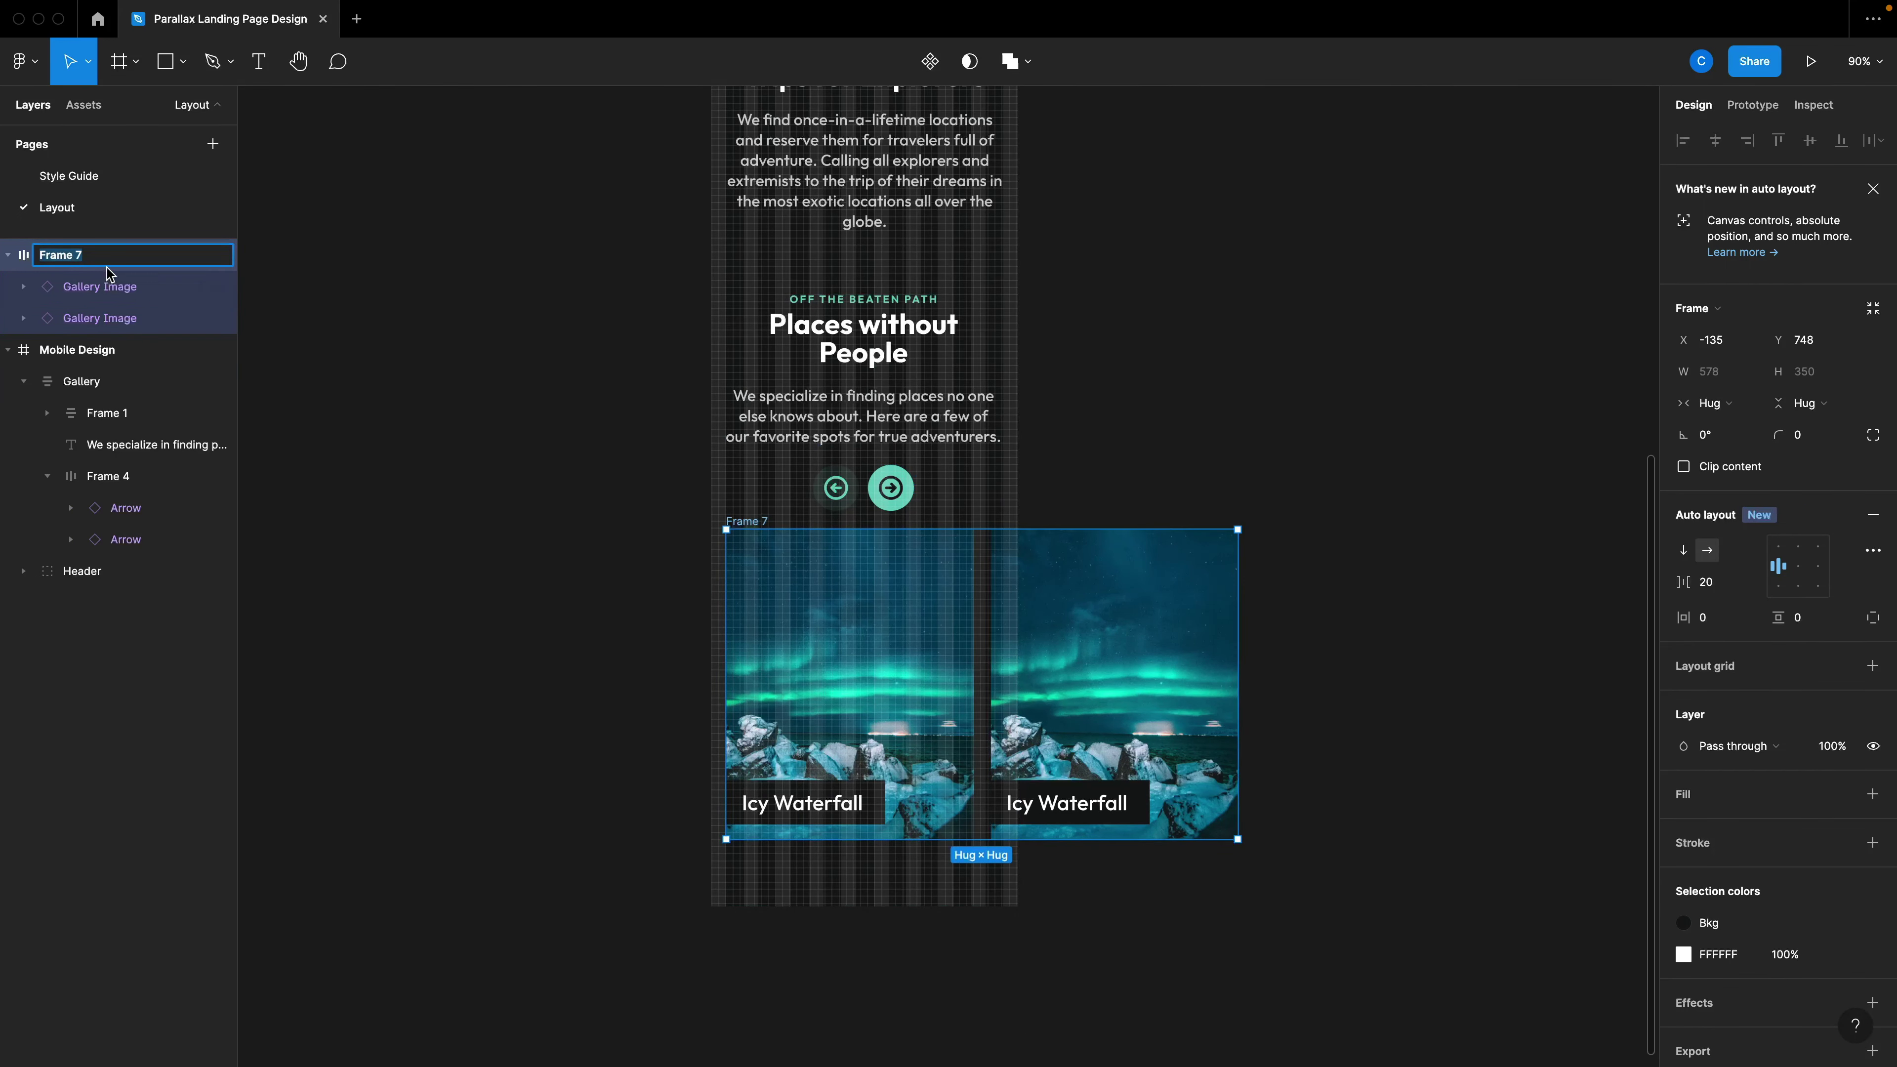
pyautogui.write('Gallery Images')
pyautogui.press('Return')
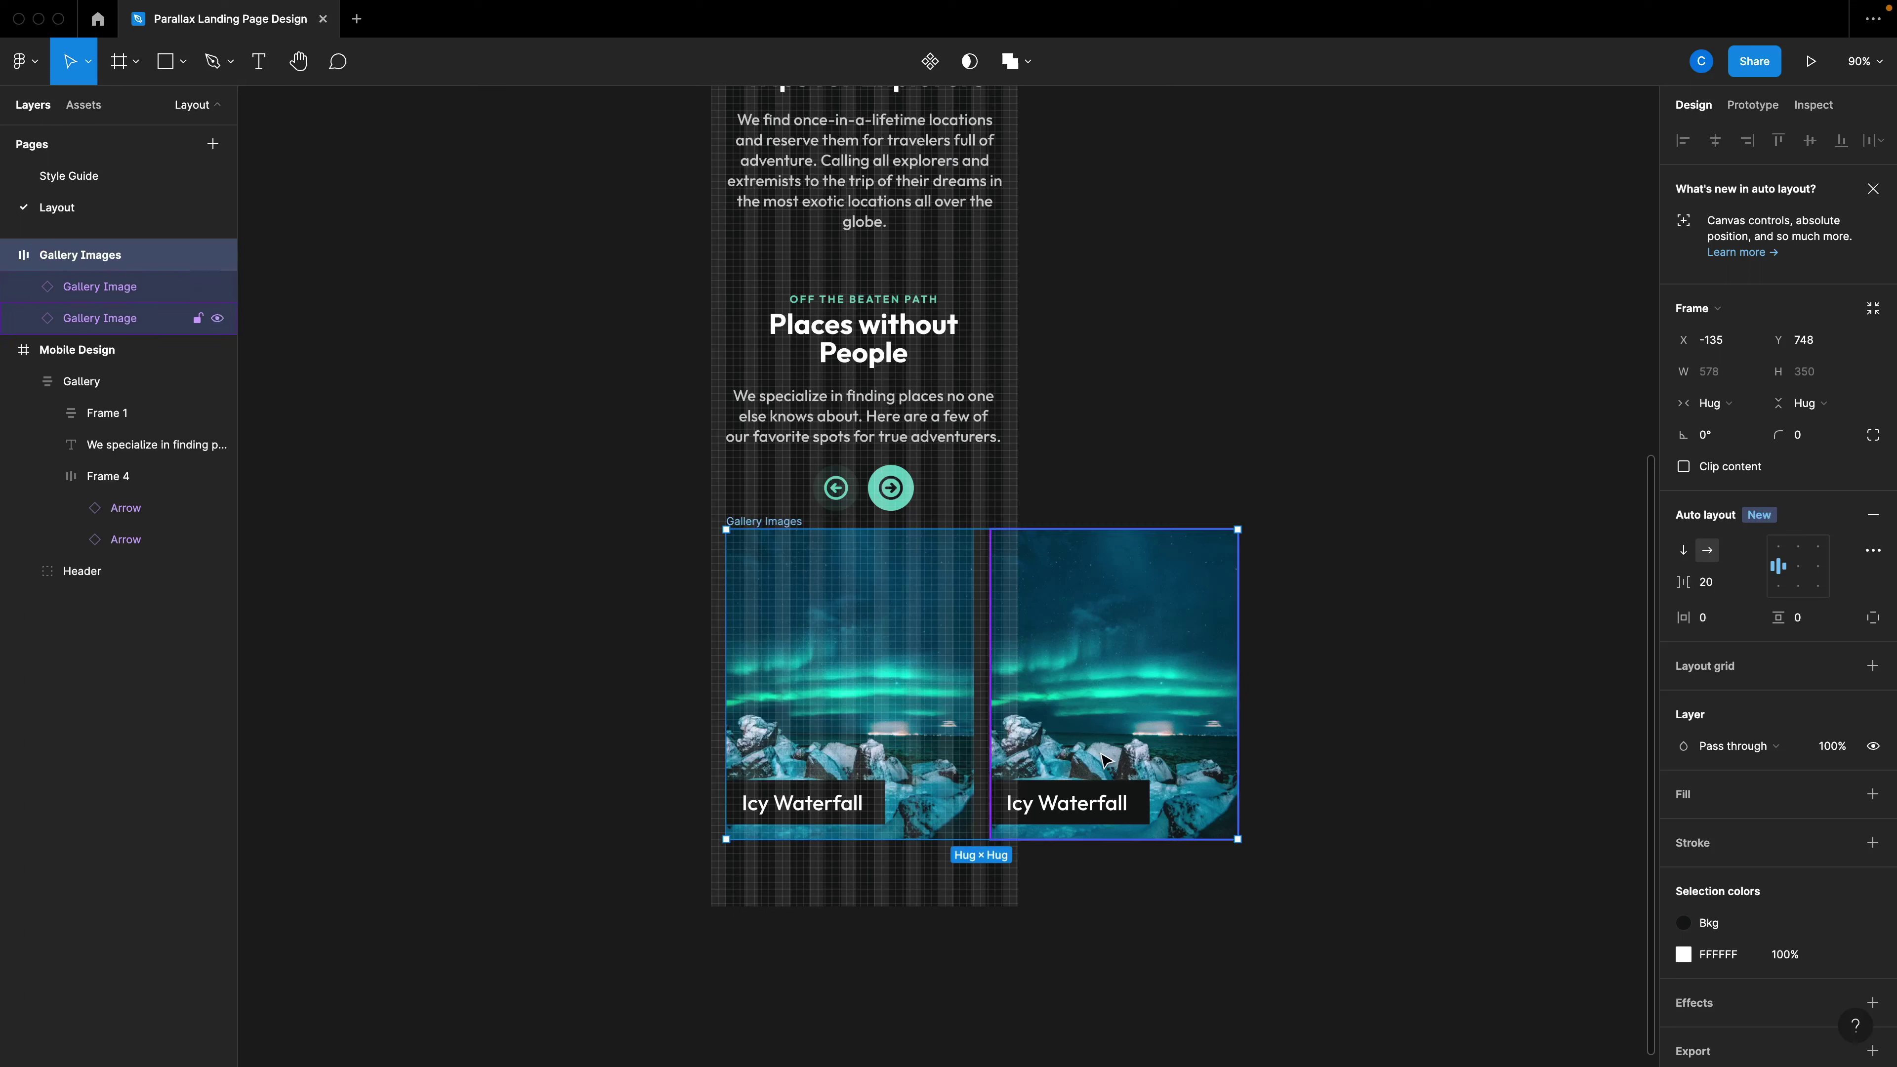
# Swap the second gallery image's picture to Image02.
pyautogui.click(1131, 750)
pyautogui.click(1803, 579)
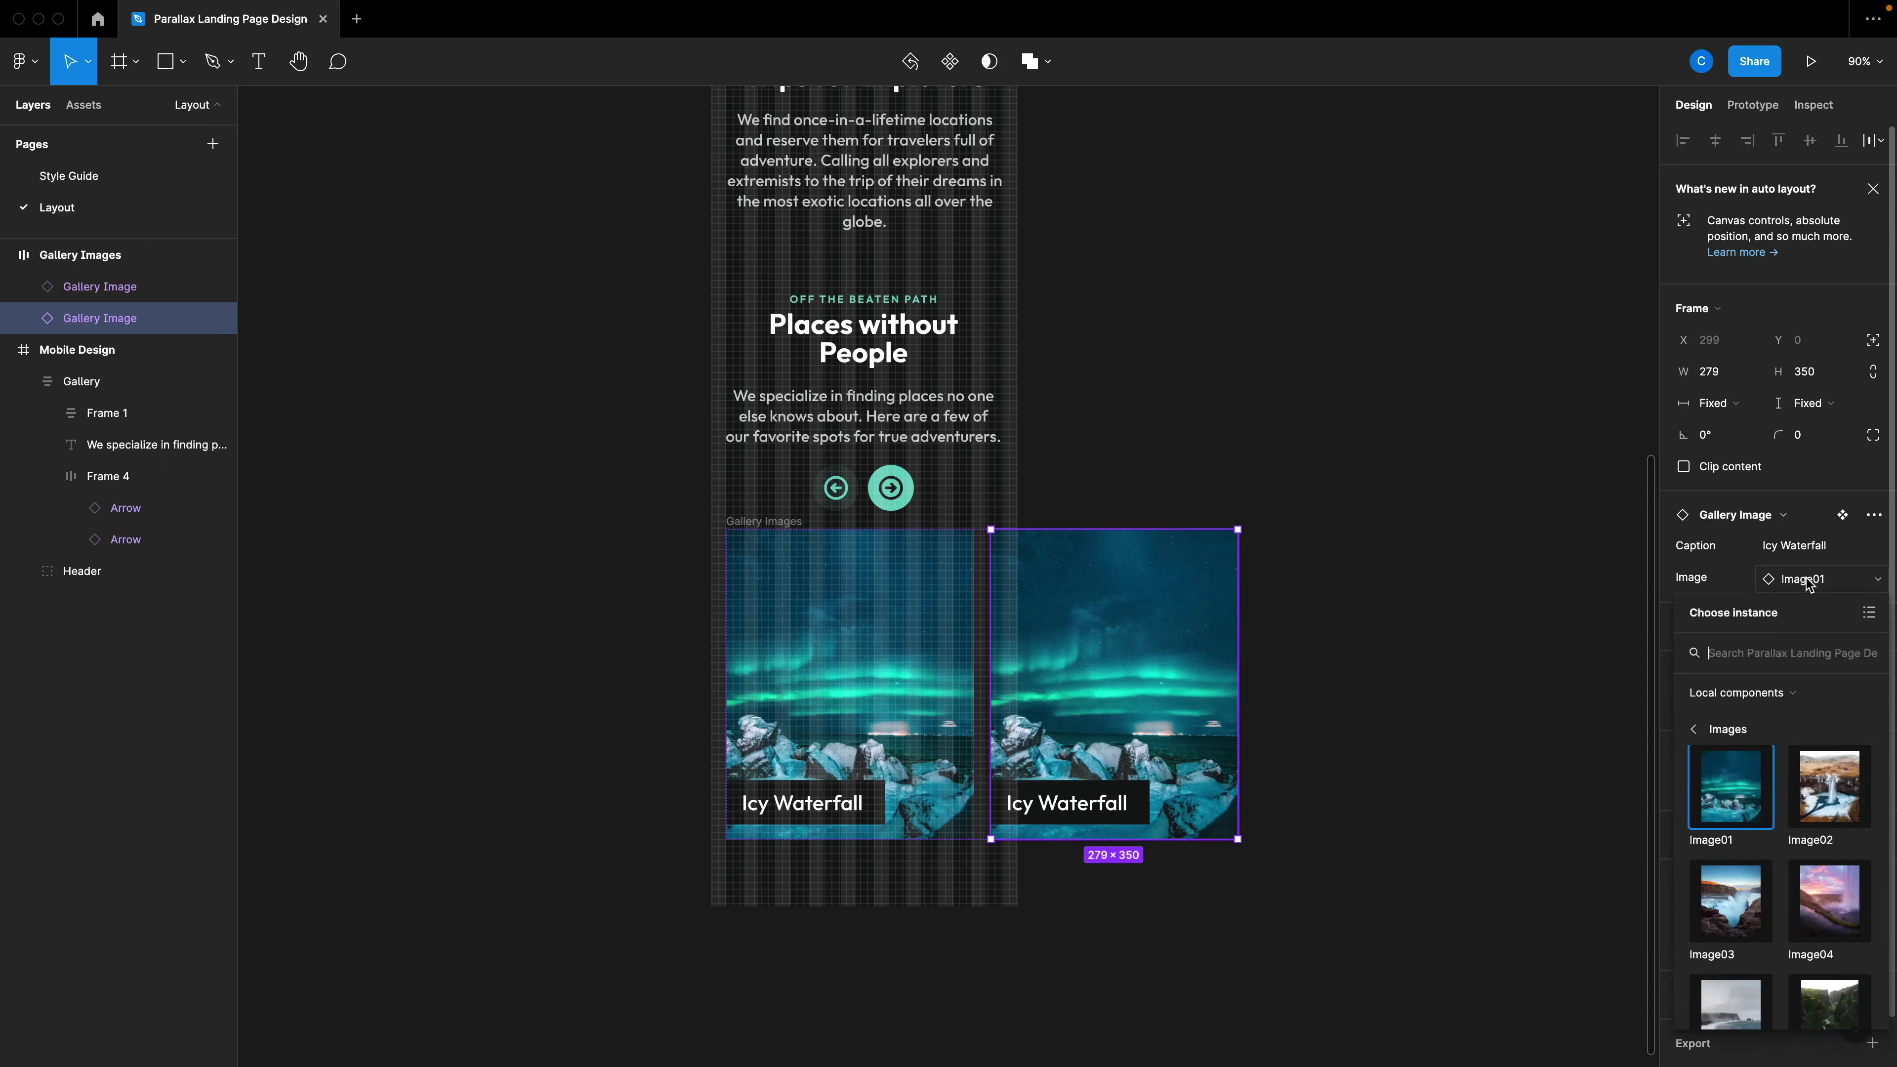
pyautogui.click(1829, 787)
pyautogui.click(1447, 801)
# Set the caption of the first gallery image to "Aurora Sound".
pyautogui.hscroll(5, 1269, 775)
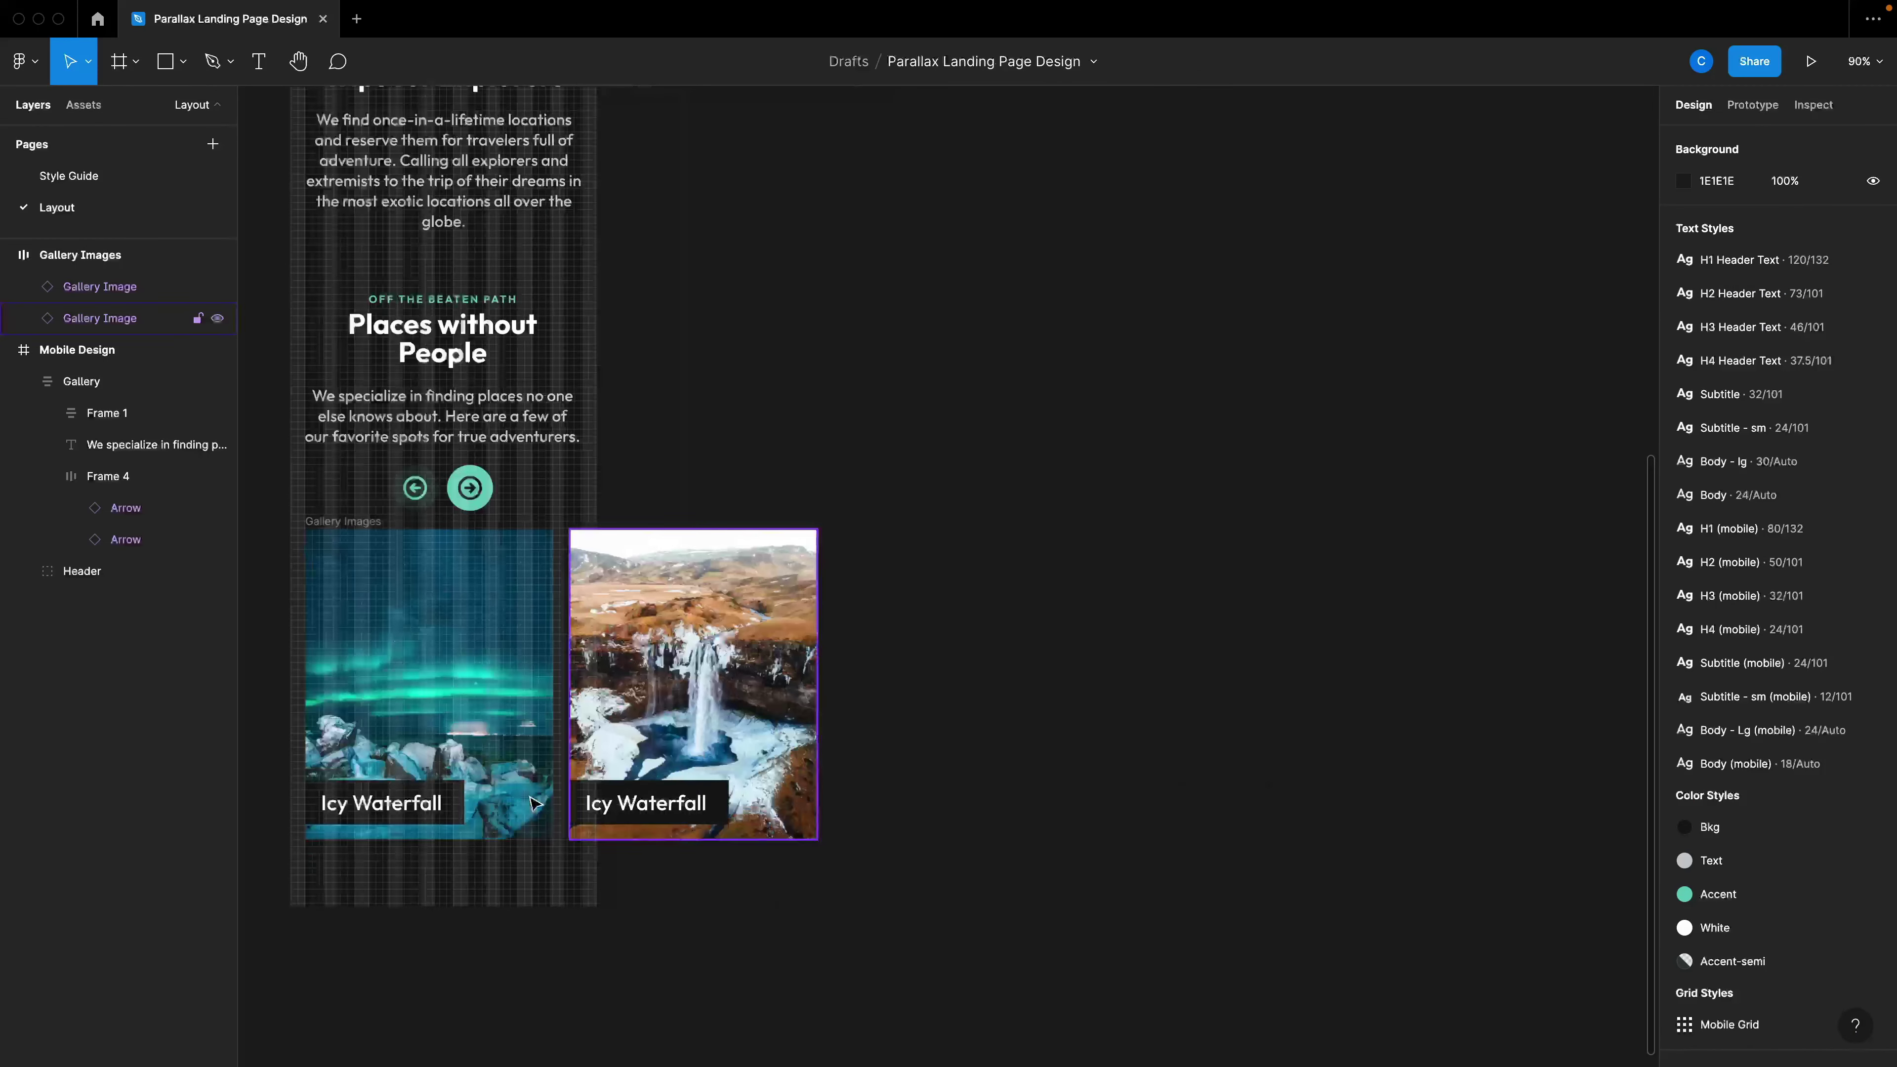
pyautogui.doubleClick(403, 810)
pyautogui.doubleClick(401, 804)
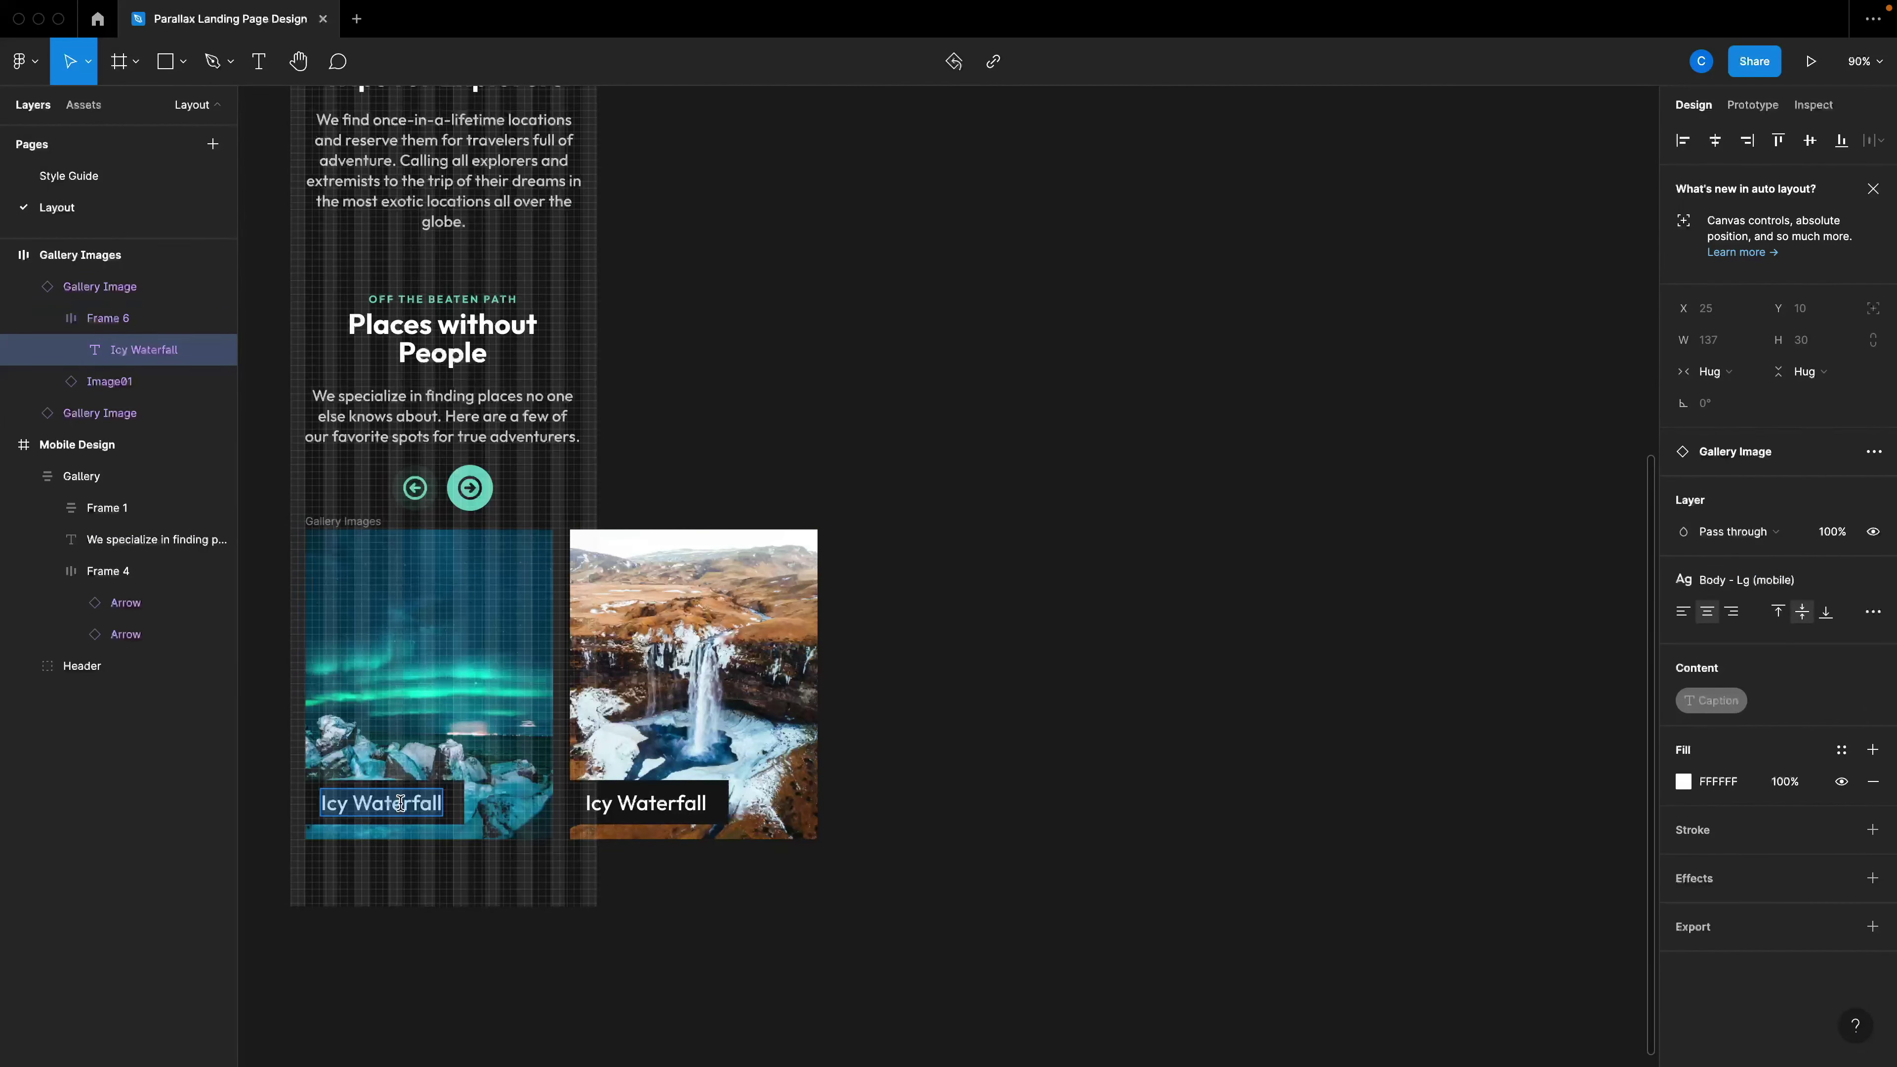
pyautogui.click(388, 831)
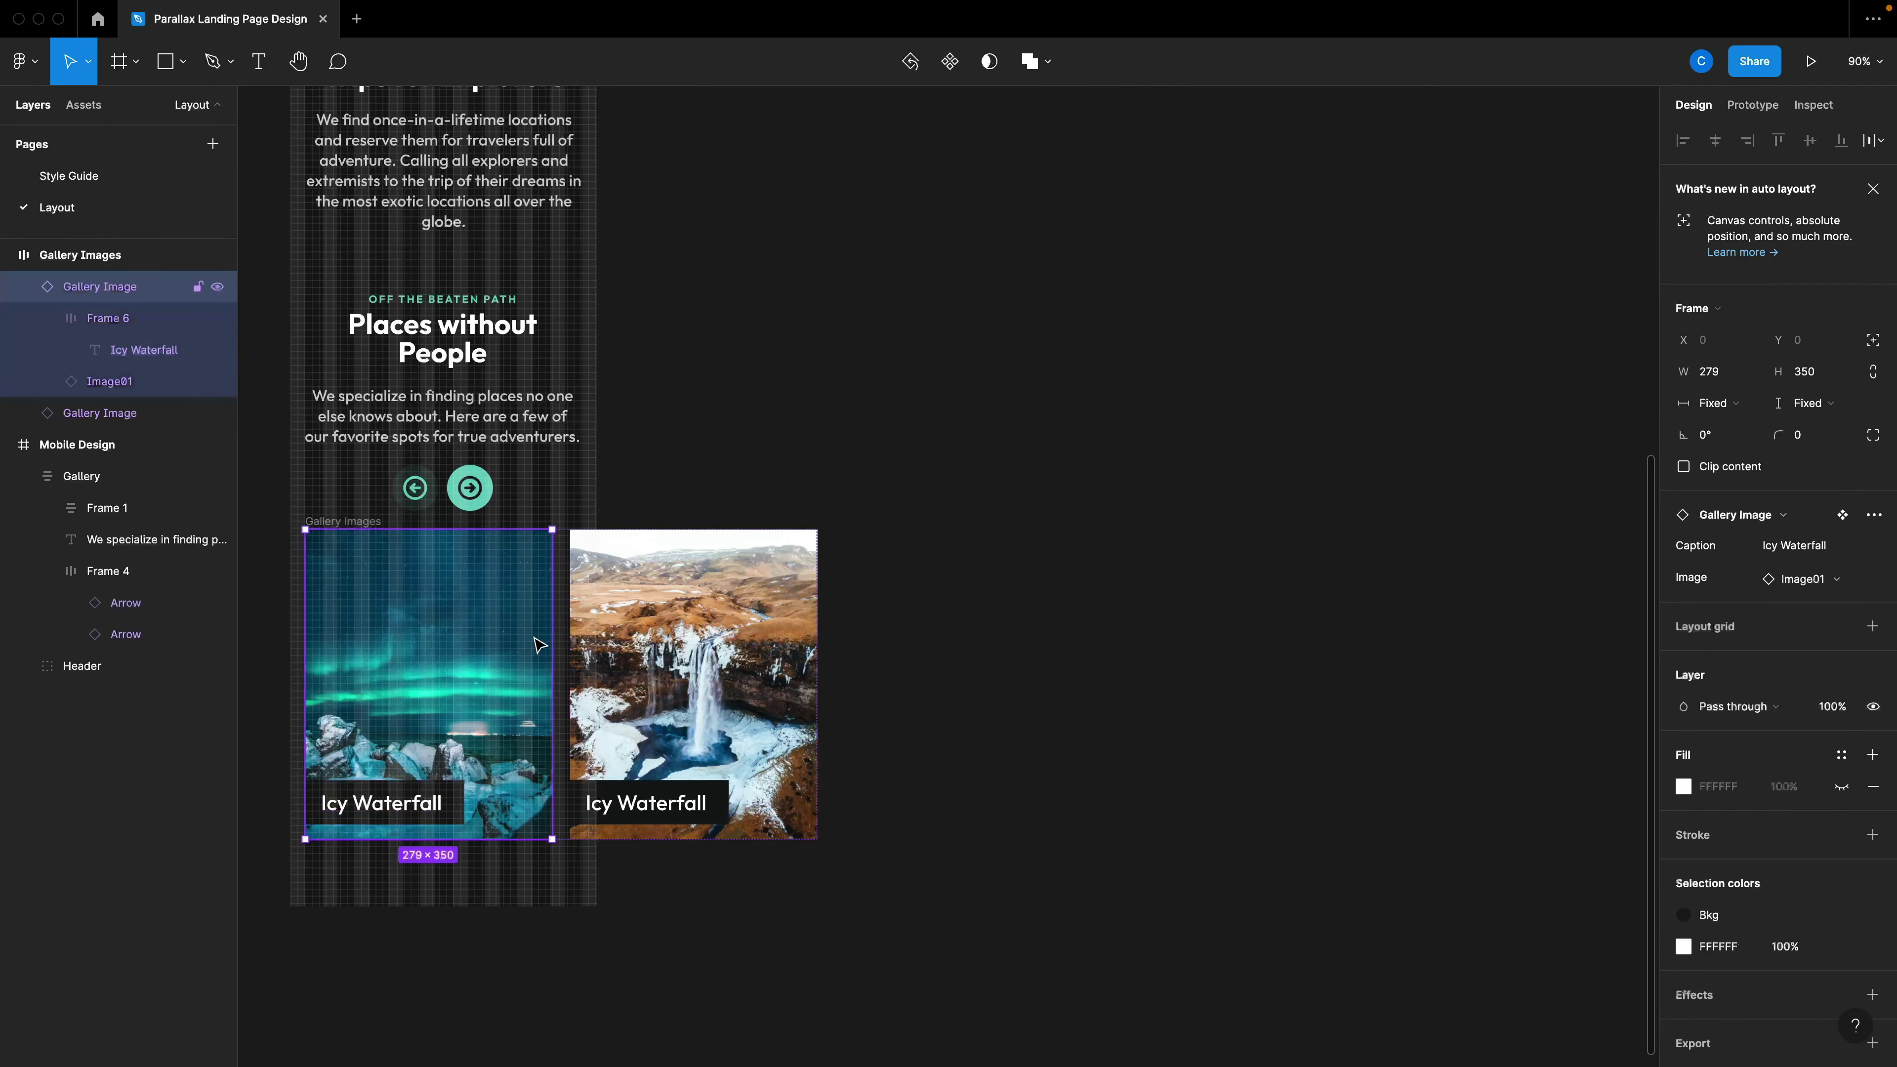
pyautogui.click(1817, 553)
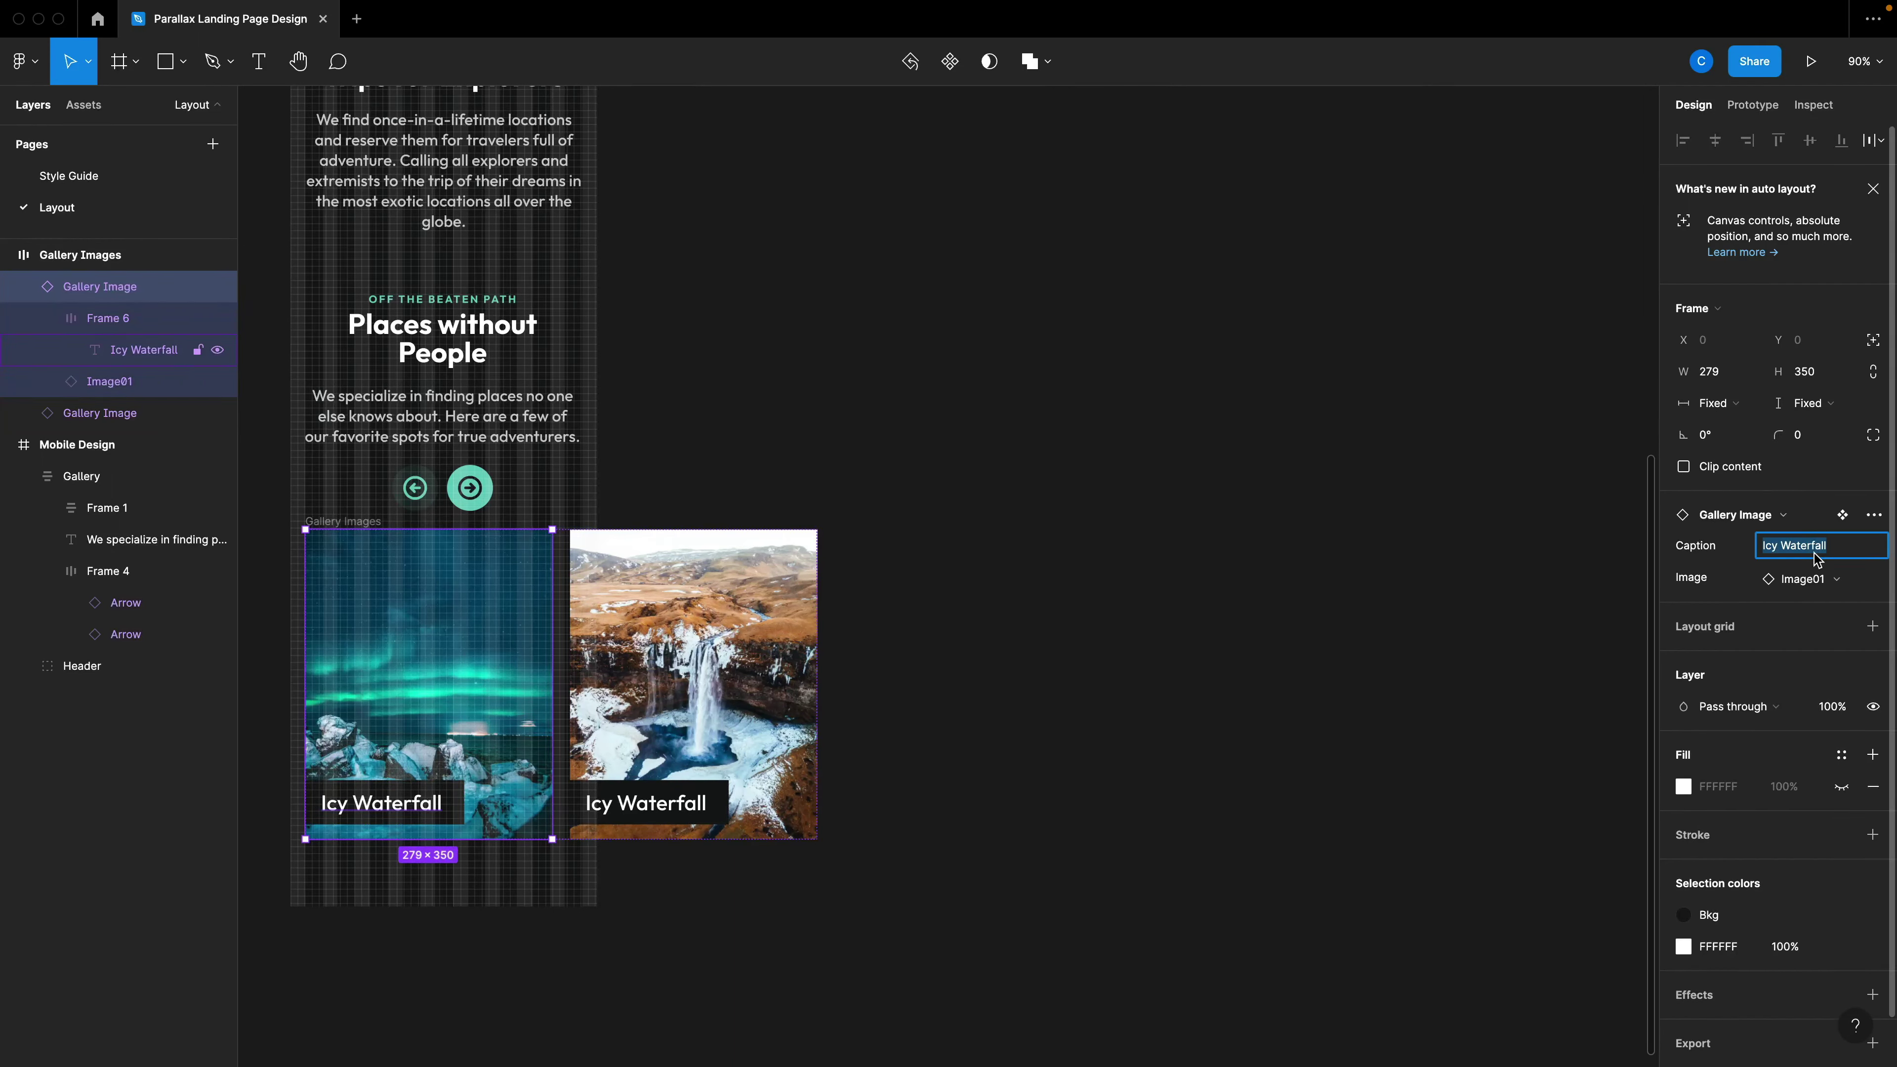
pyautogui.write('Aurora Sound')
# Duplicate the Icy Waterfall gallery image to its right with a 20 px gap and swap the copy's picture to Image03.
pyautogui.click(679, 695)
pyautogui.moveTo(678, 695); pyautogui.dragTo(942, 695)
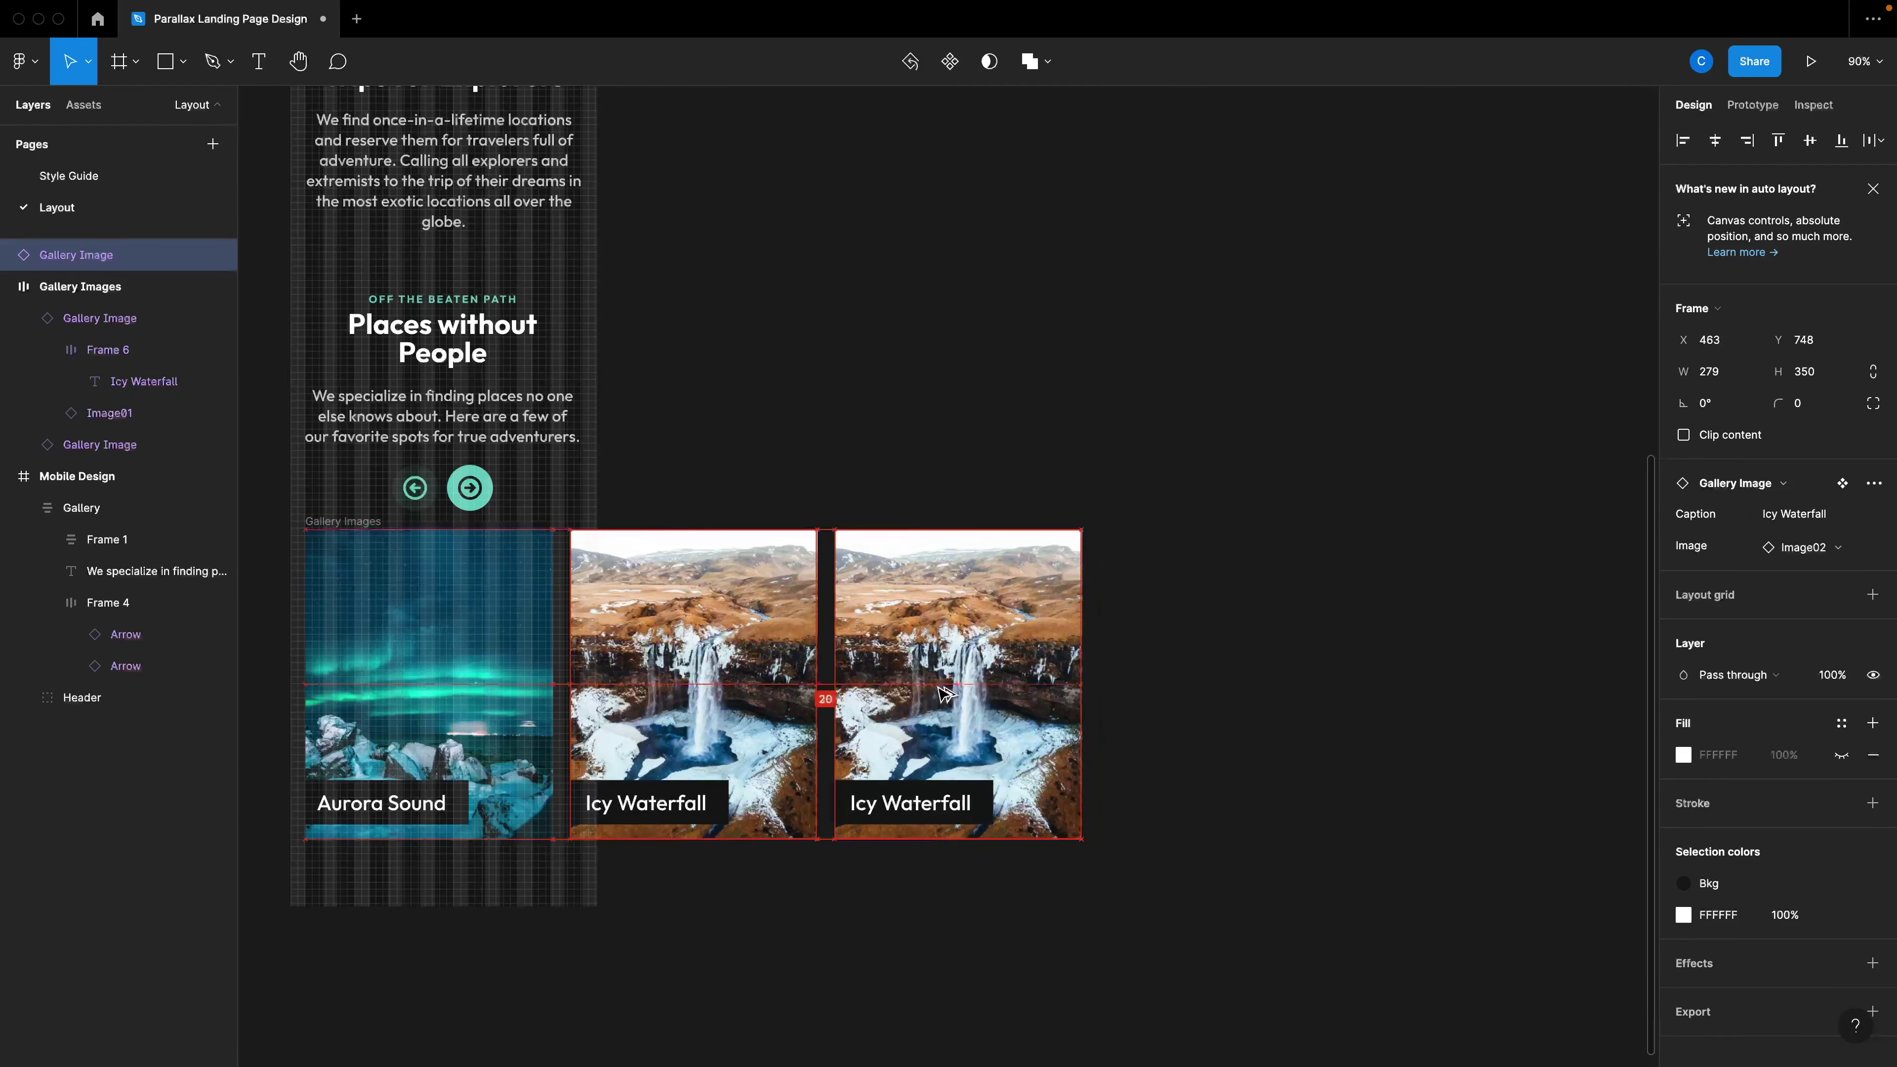
pyautogui.click(1822, 548)
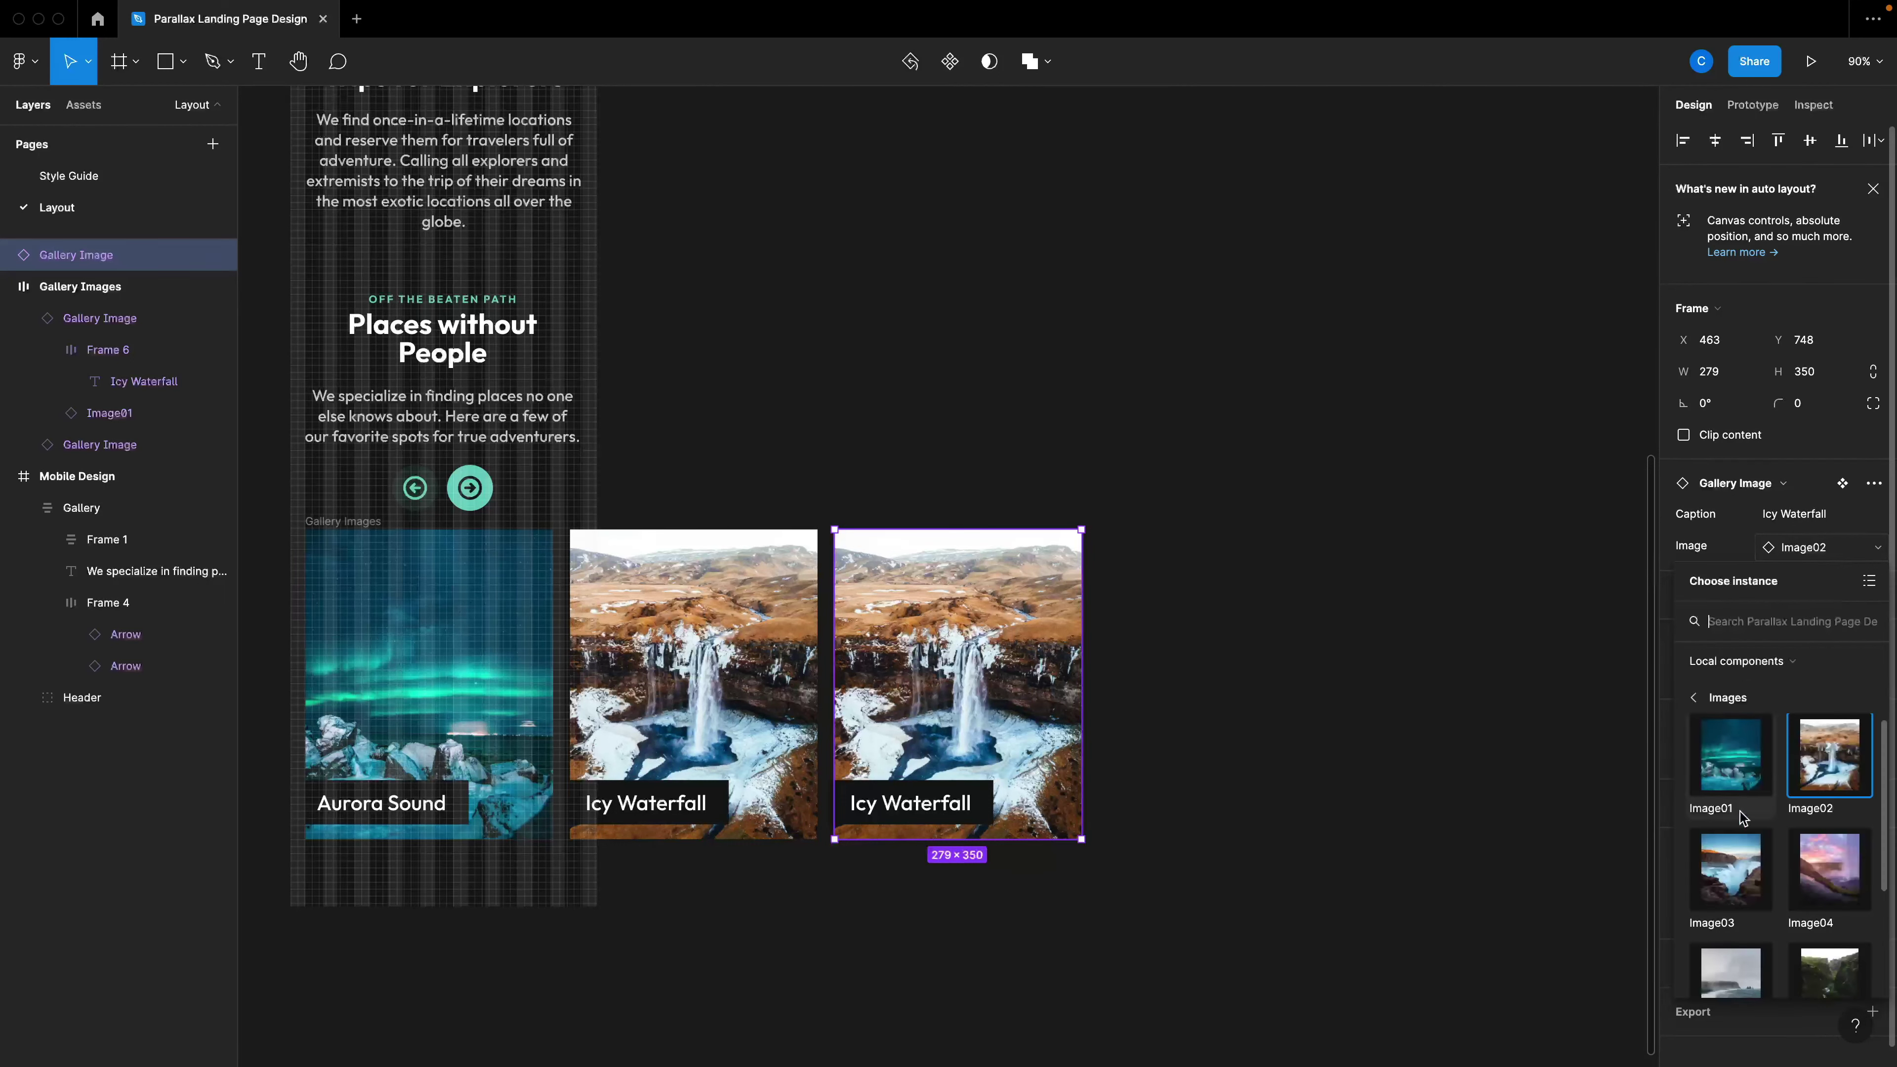
pyautogui.click(1725, 863)
# Change the caption of the third gallery image to "Cool Stuff".
pyautogui.doubleClick(900, 804)
pyautogui.doubleClick(900, 804)
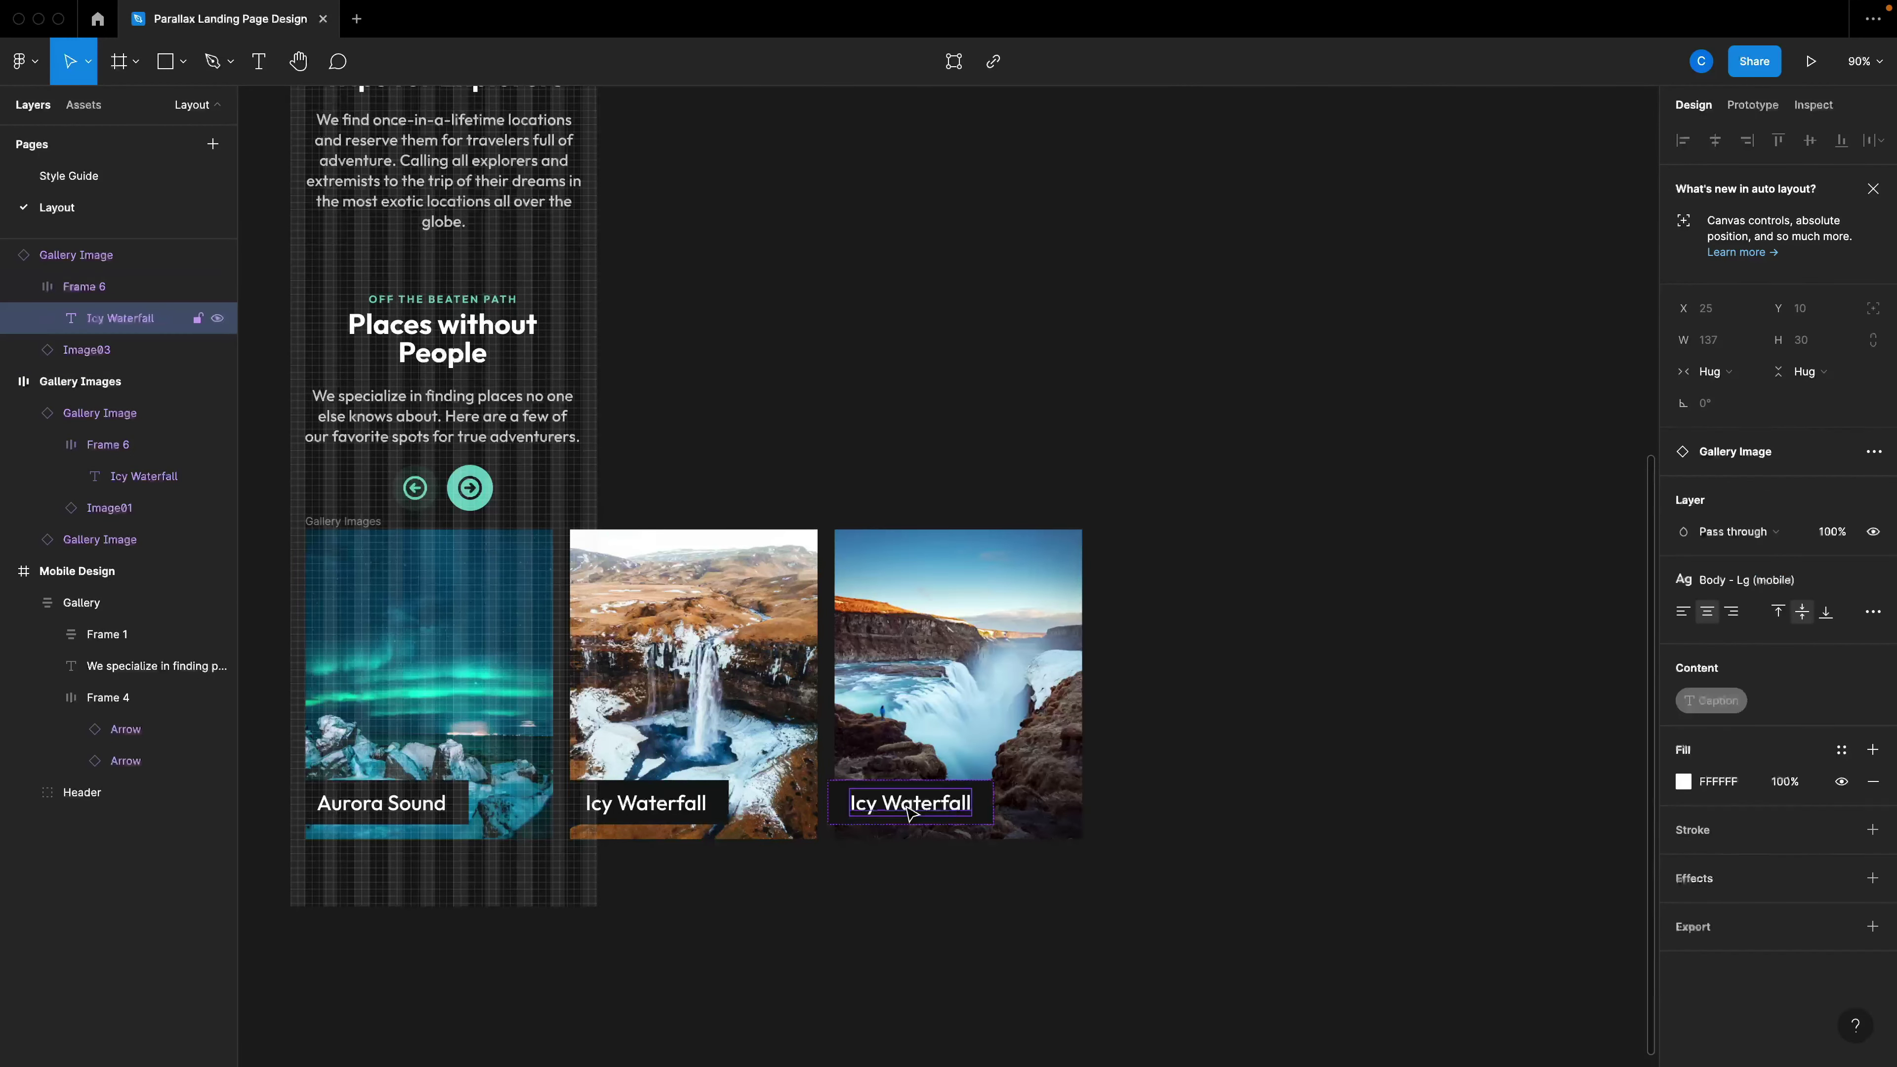
pyautogui.doubleClick(904, 804)
pyautogui.write('Cool Stuff')
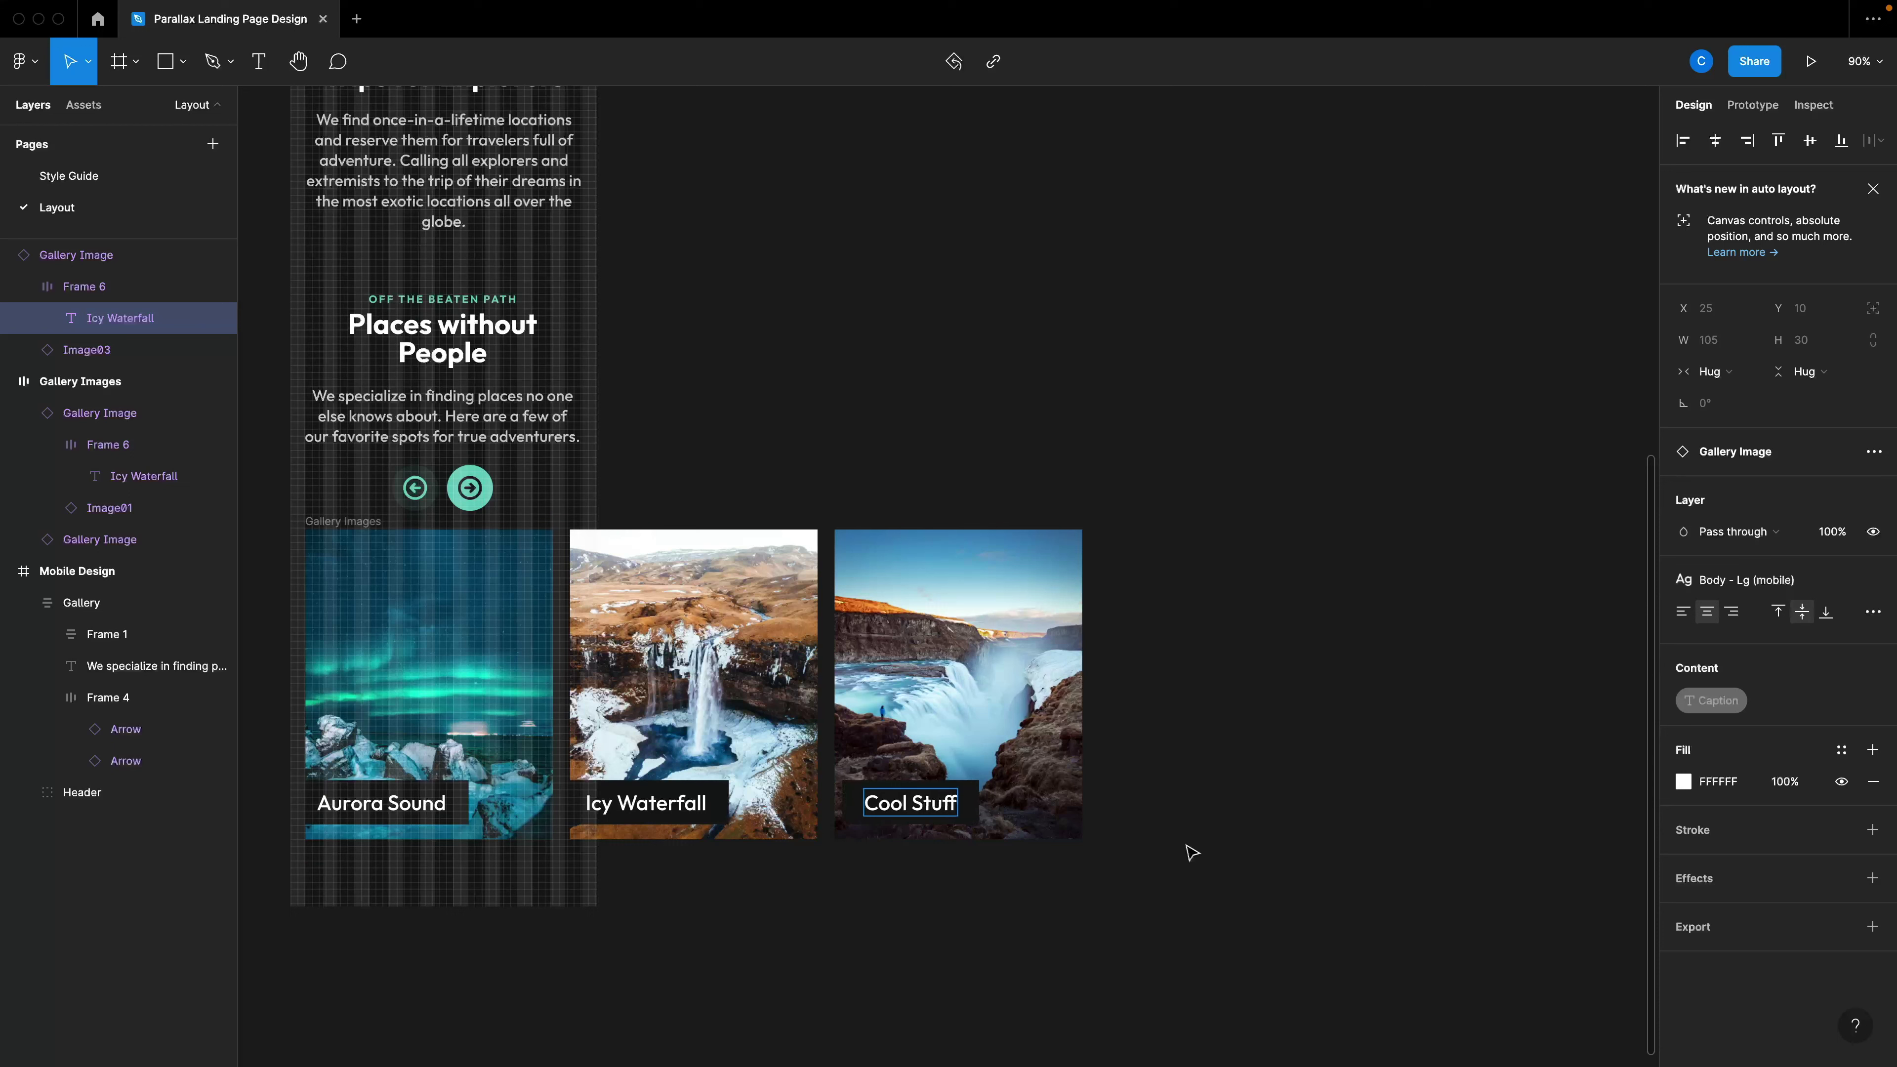
pyautogui.press('Escape')
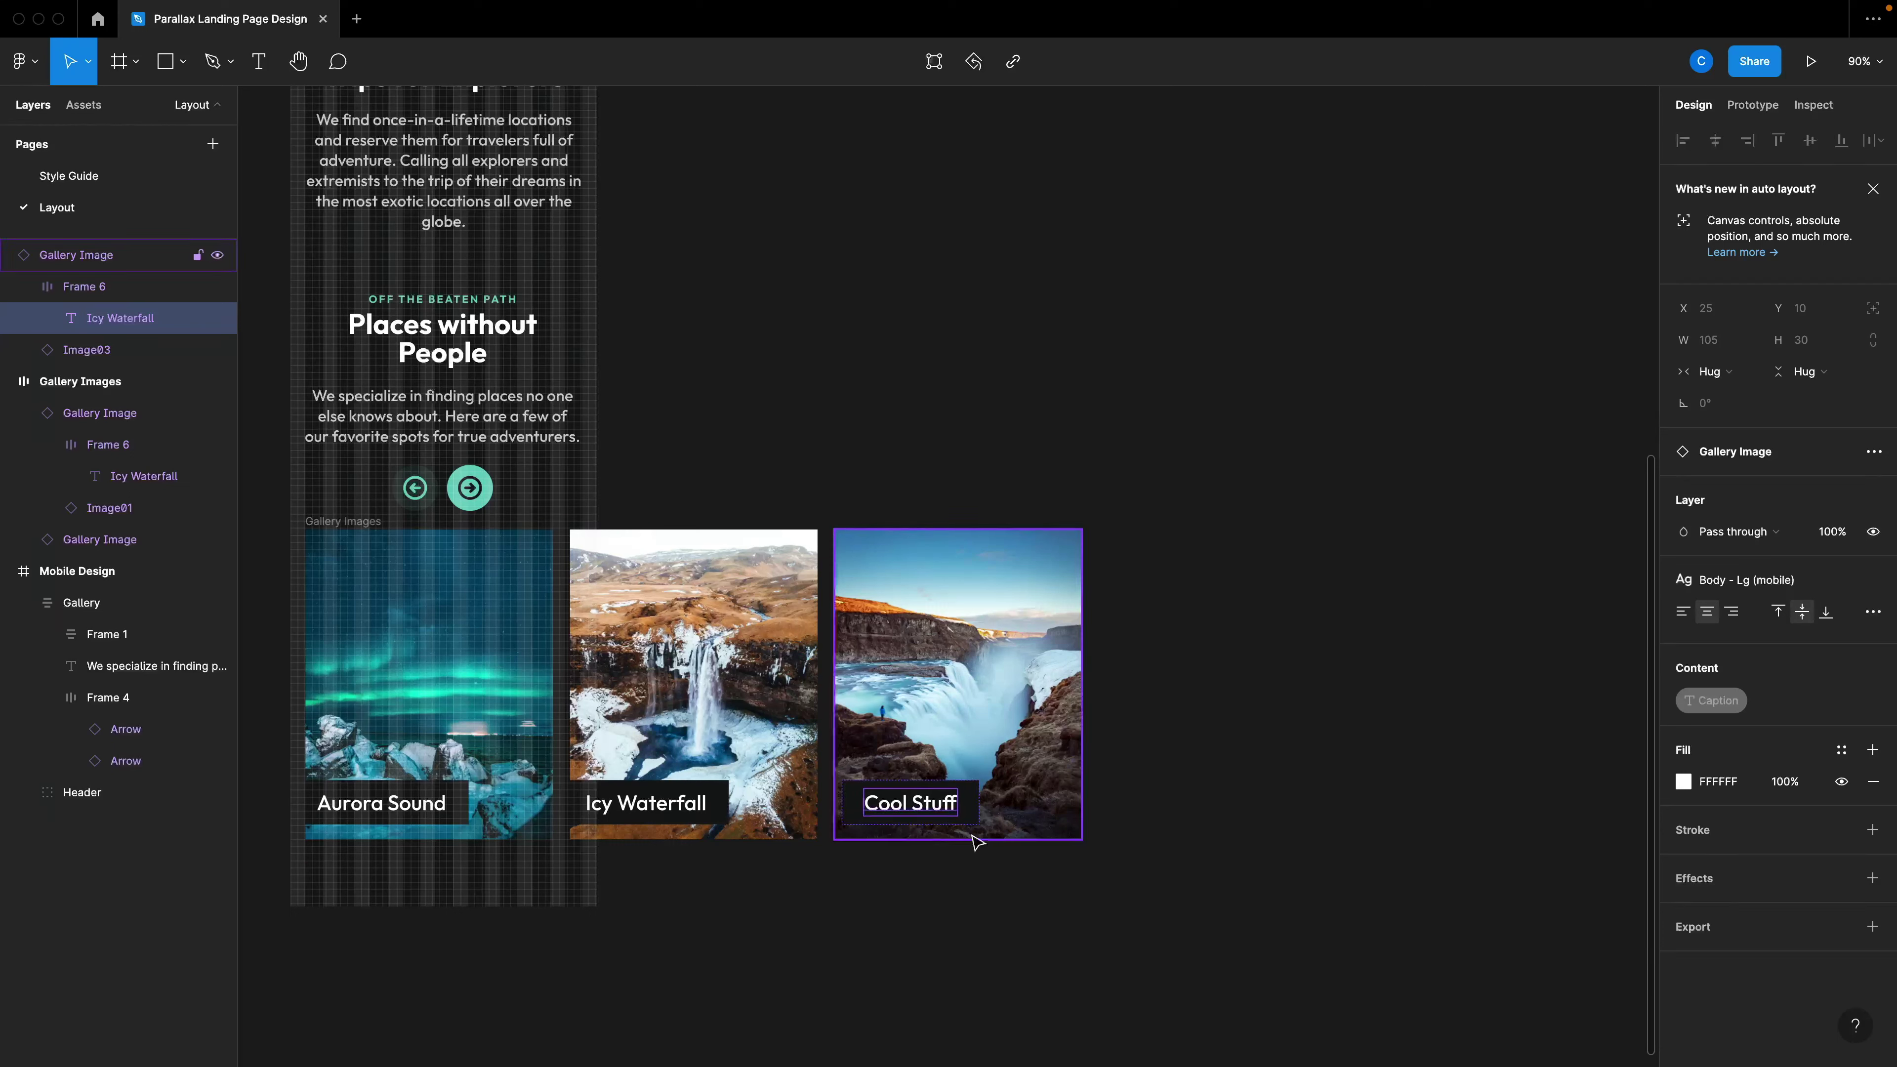
# Try a one-letter caption on the third gallery image to test how its box resizes, and undo it.
pyautogui.doubleClick(901, 807)
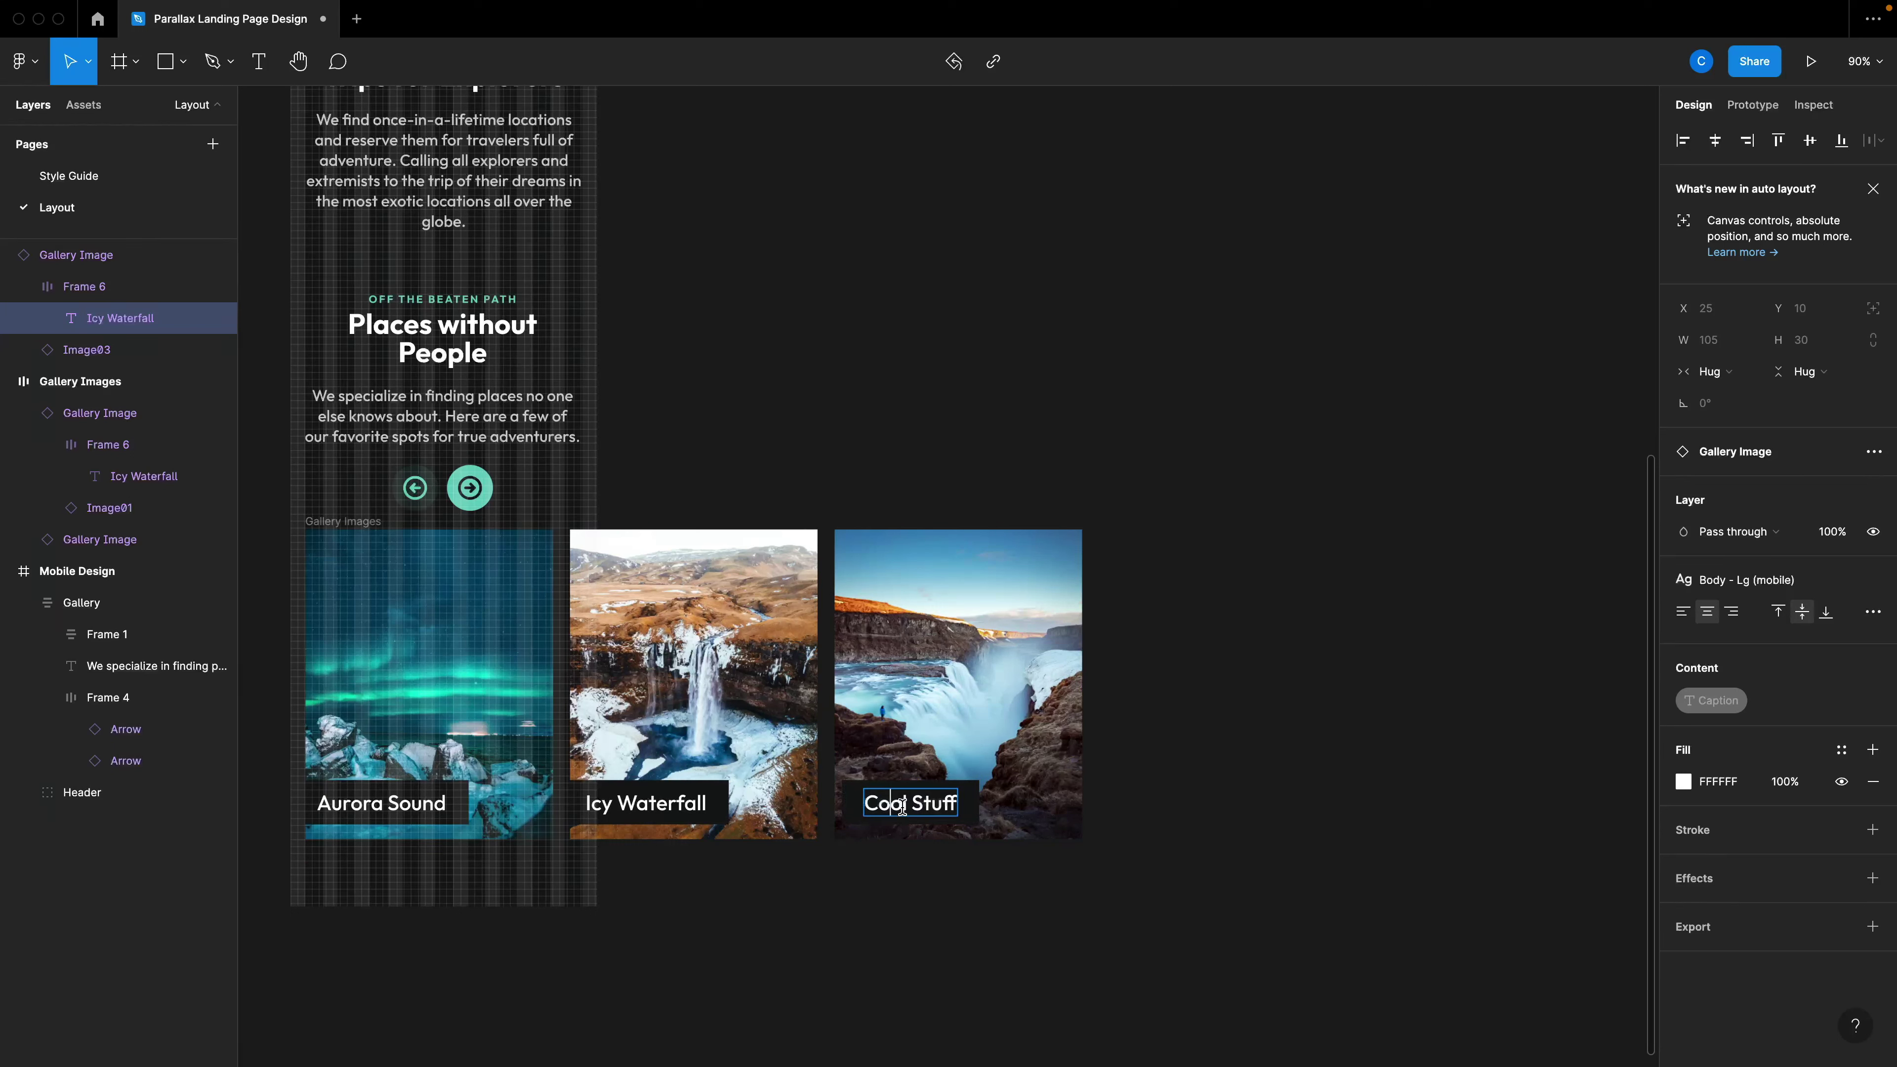
pyautogui.write('S')
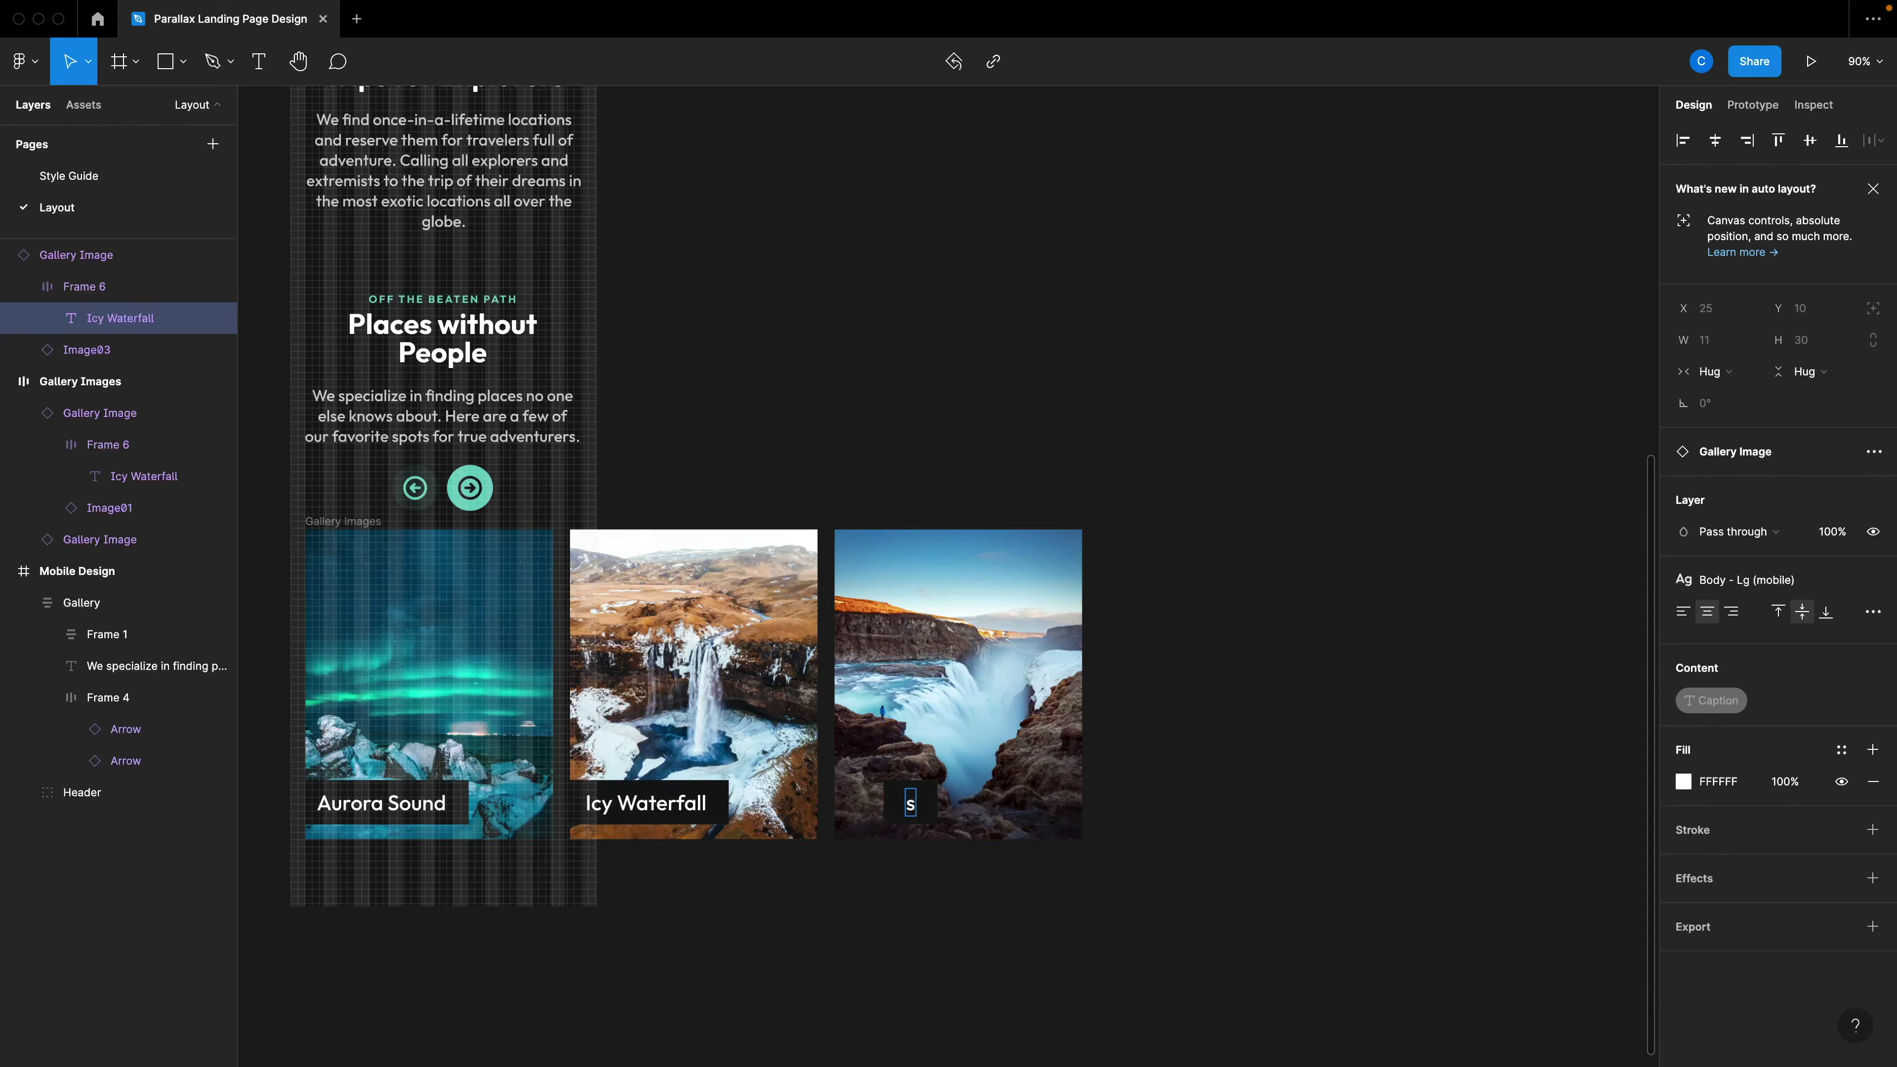
pyautogui.press('super+z')
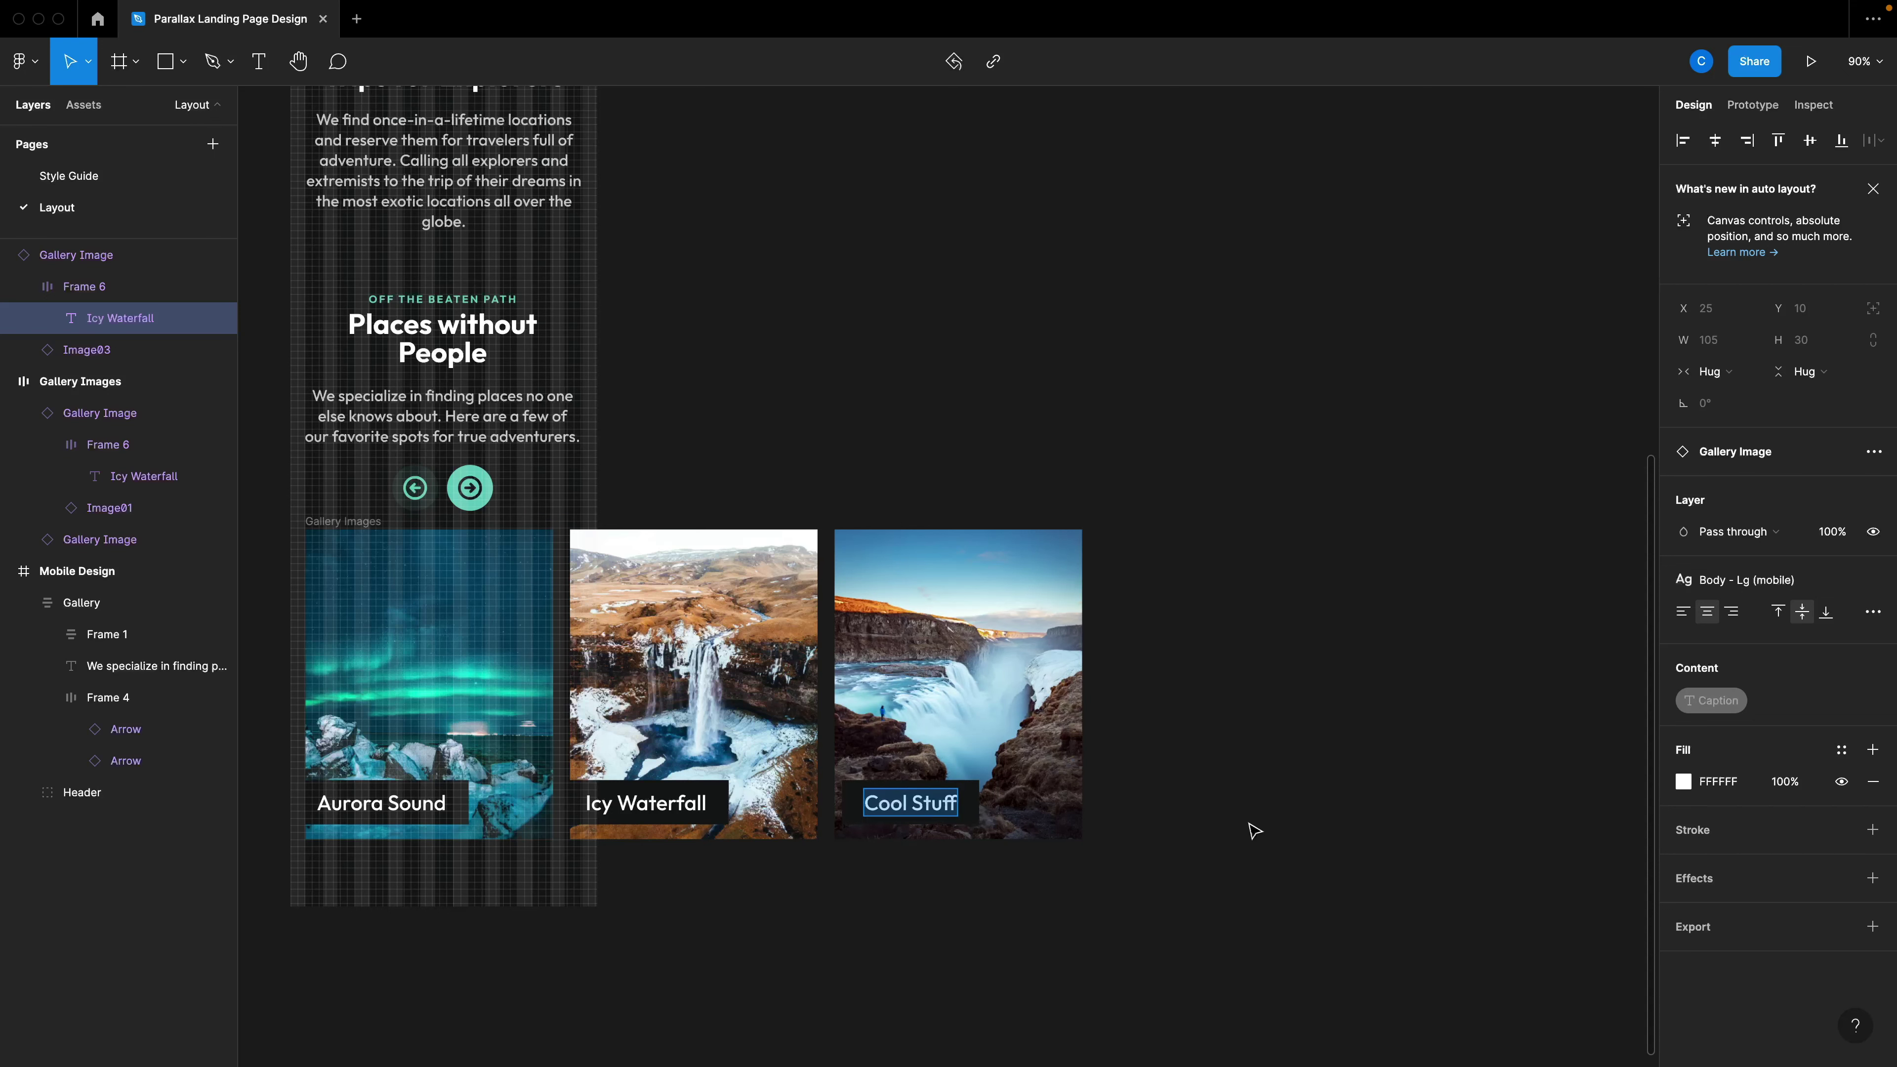
pyautogui.press('Escape')
pyautogui.click(1135, 818)
pyautogui.click(1017, 743)
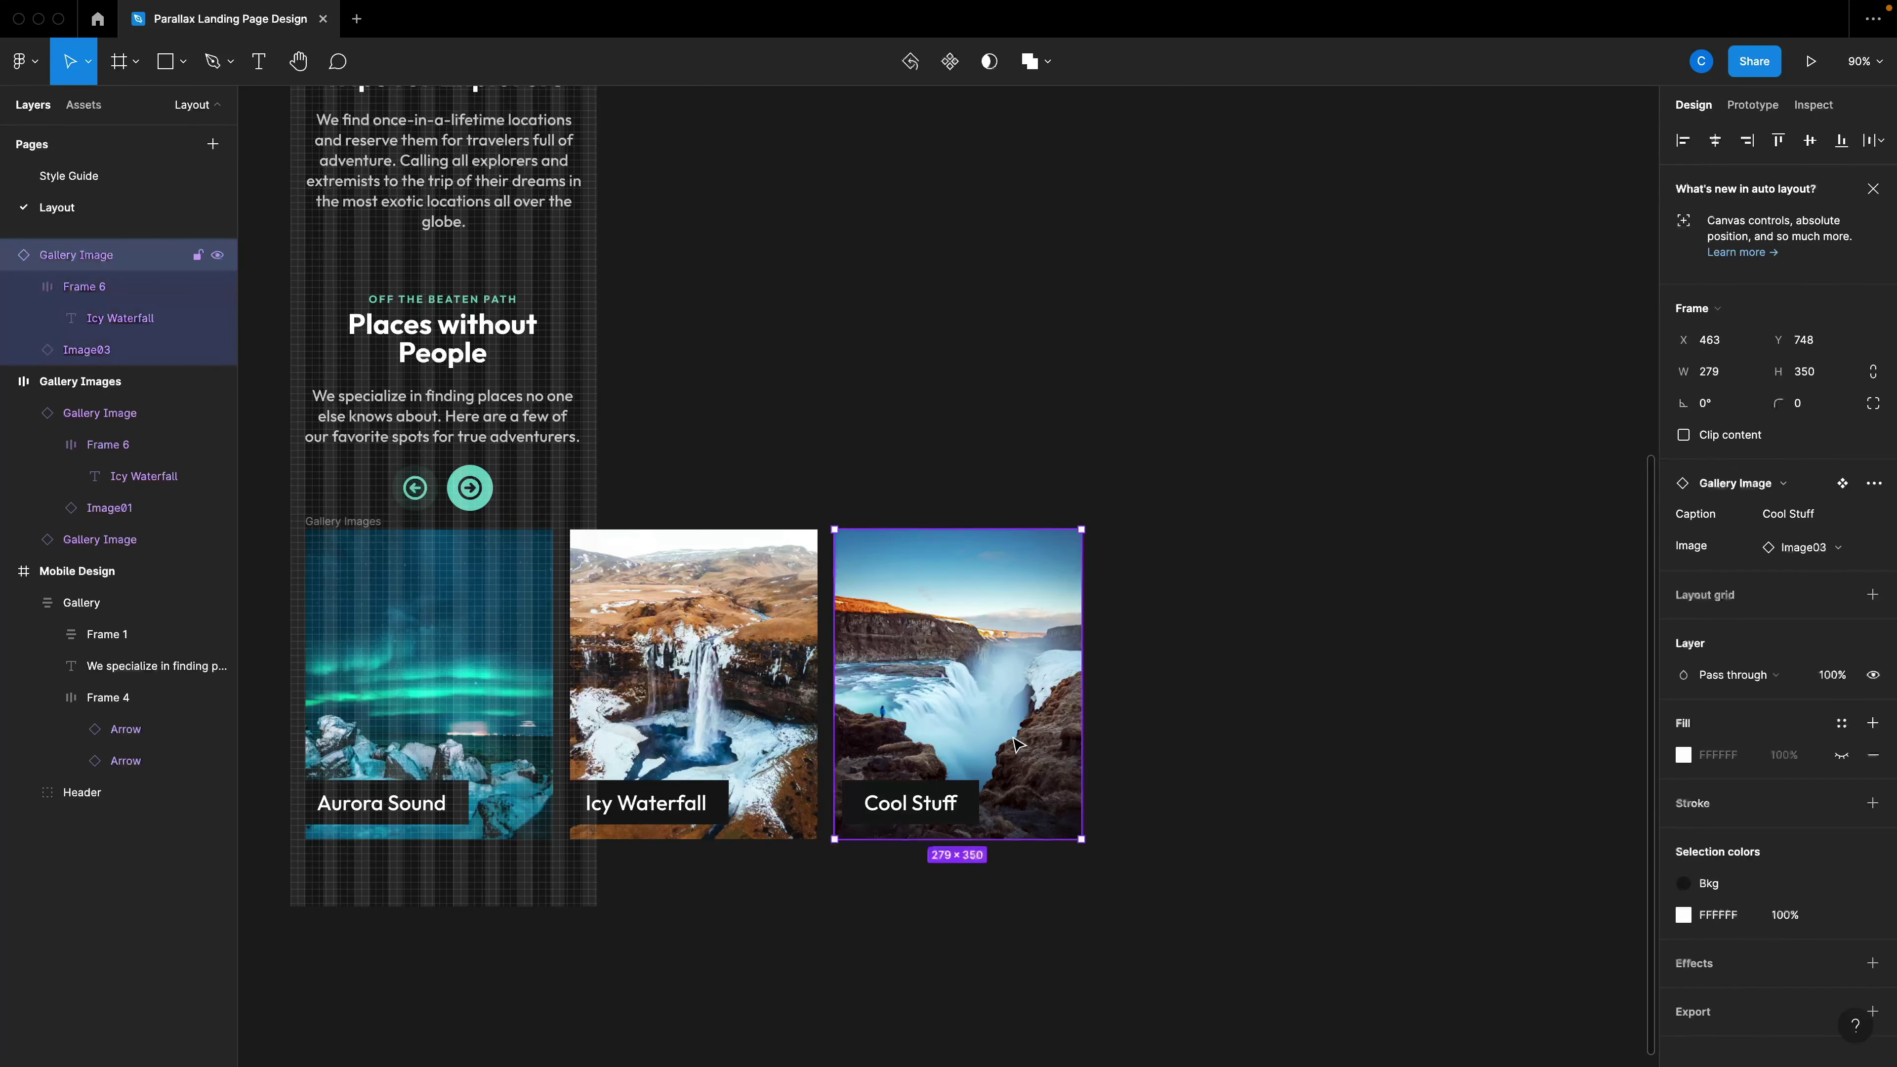
pyautogui.click(1183, 743)
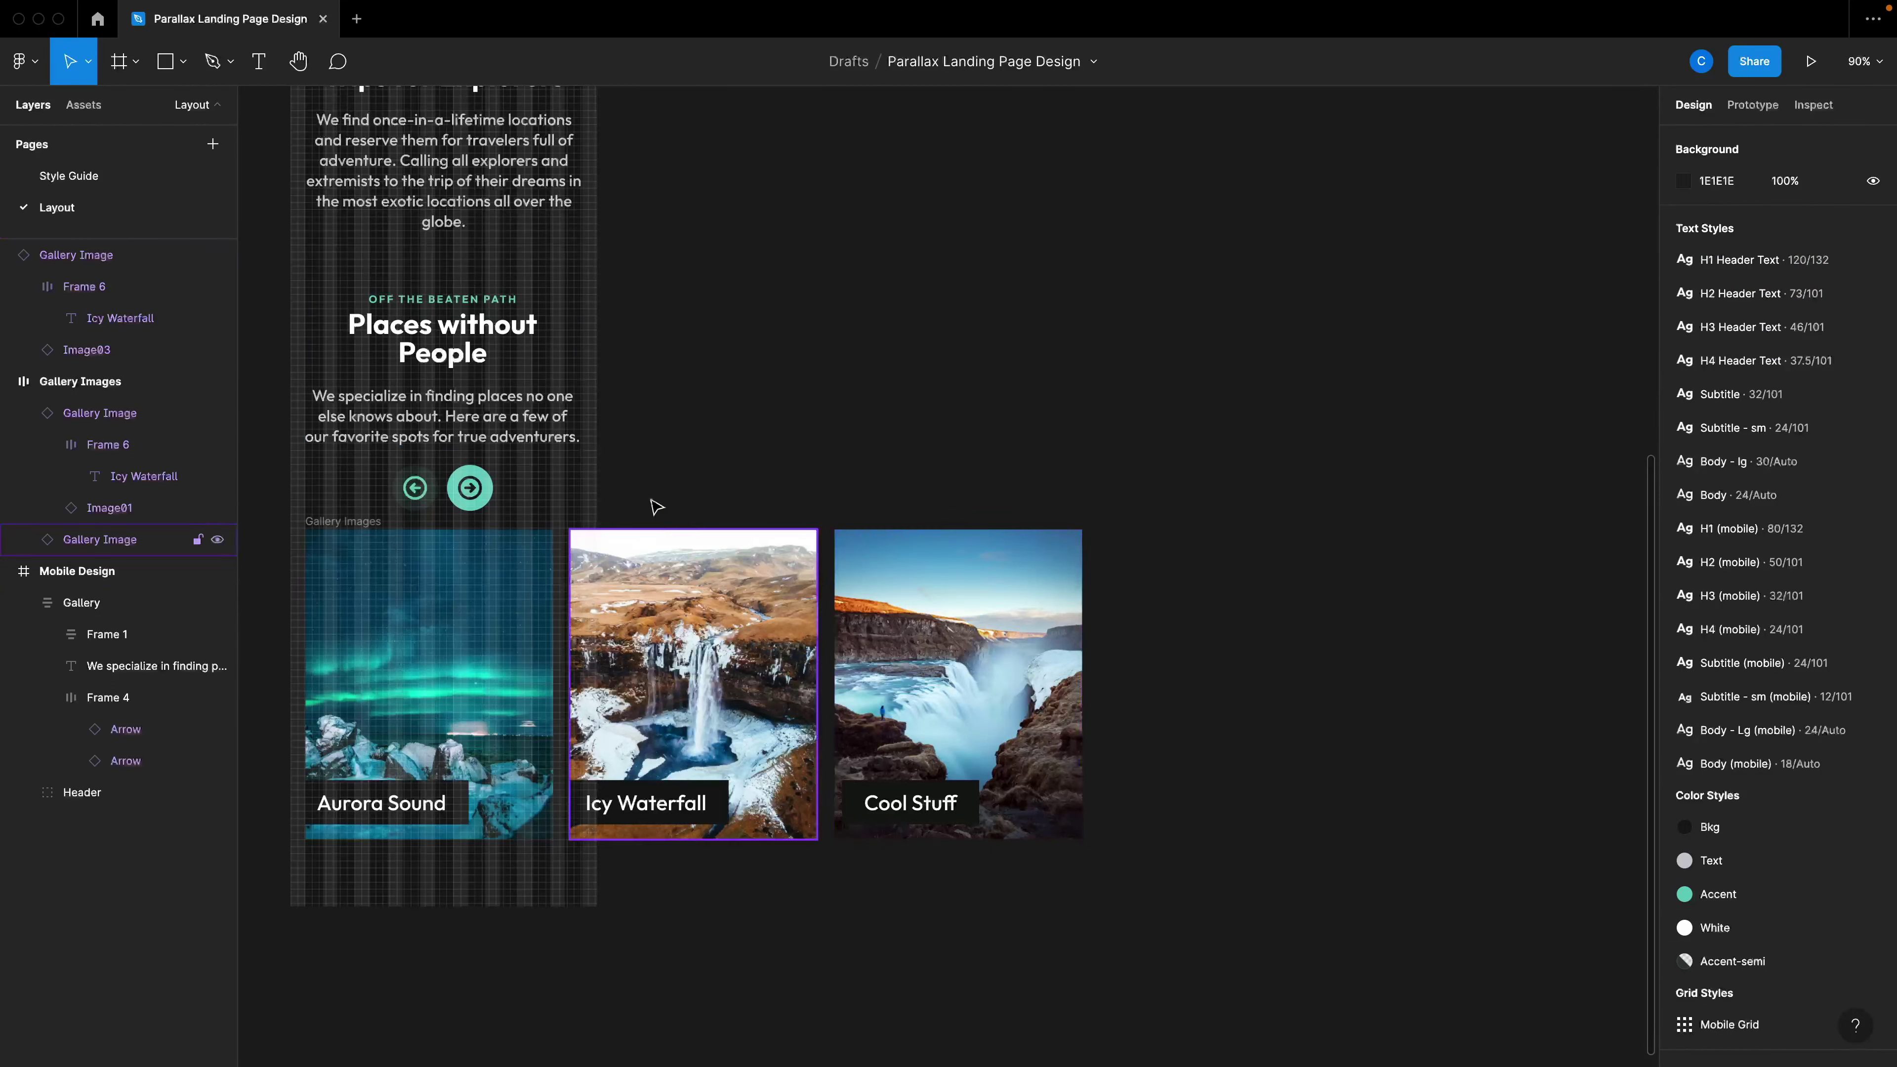
# Set the caption frame's horizontal constraint to Left in the main Gallery Image component and return to the Layout page.
pyautogui.click(970, 721)
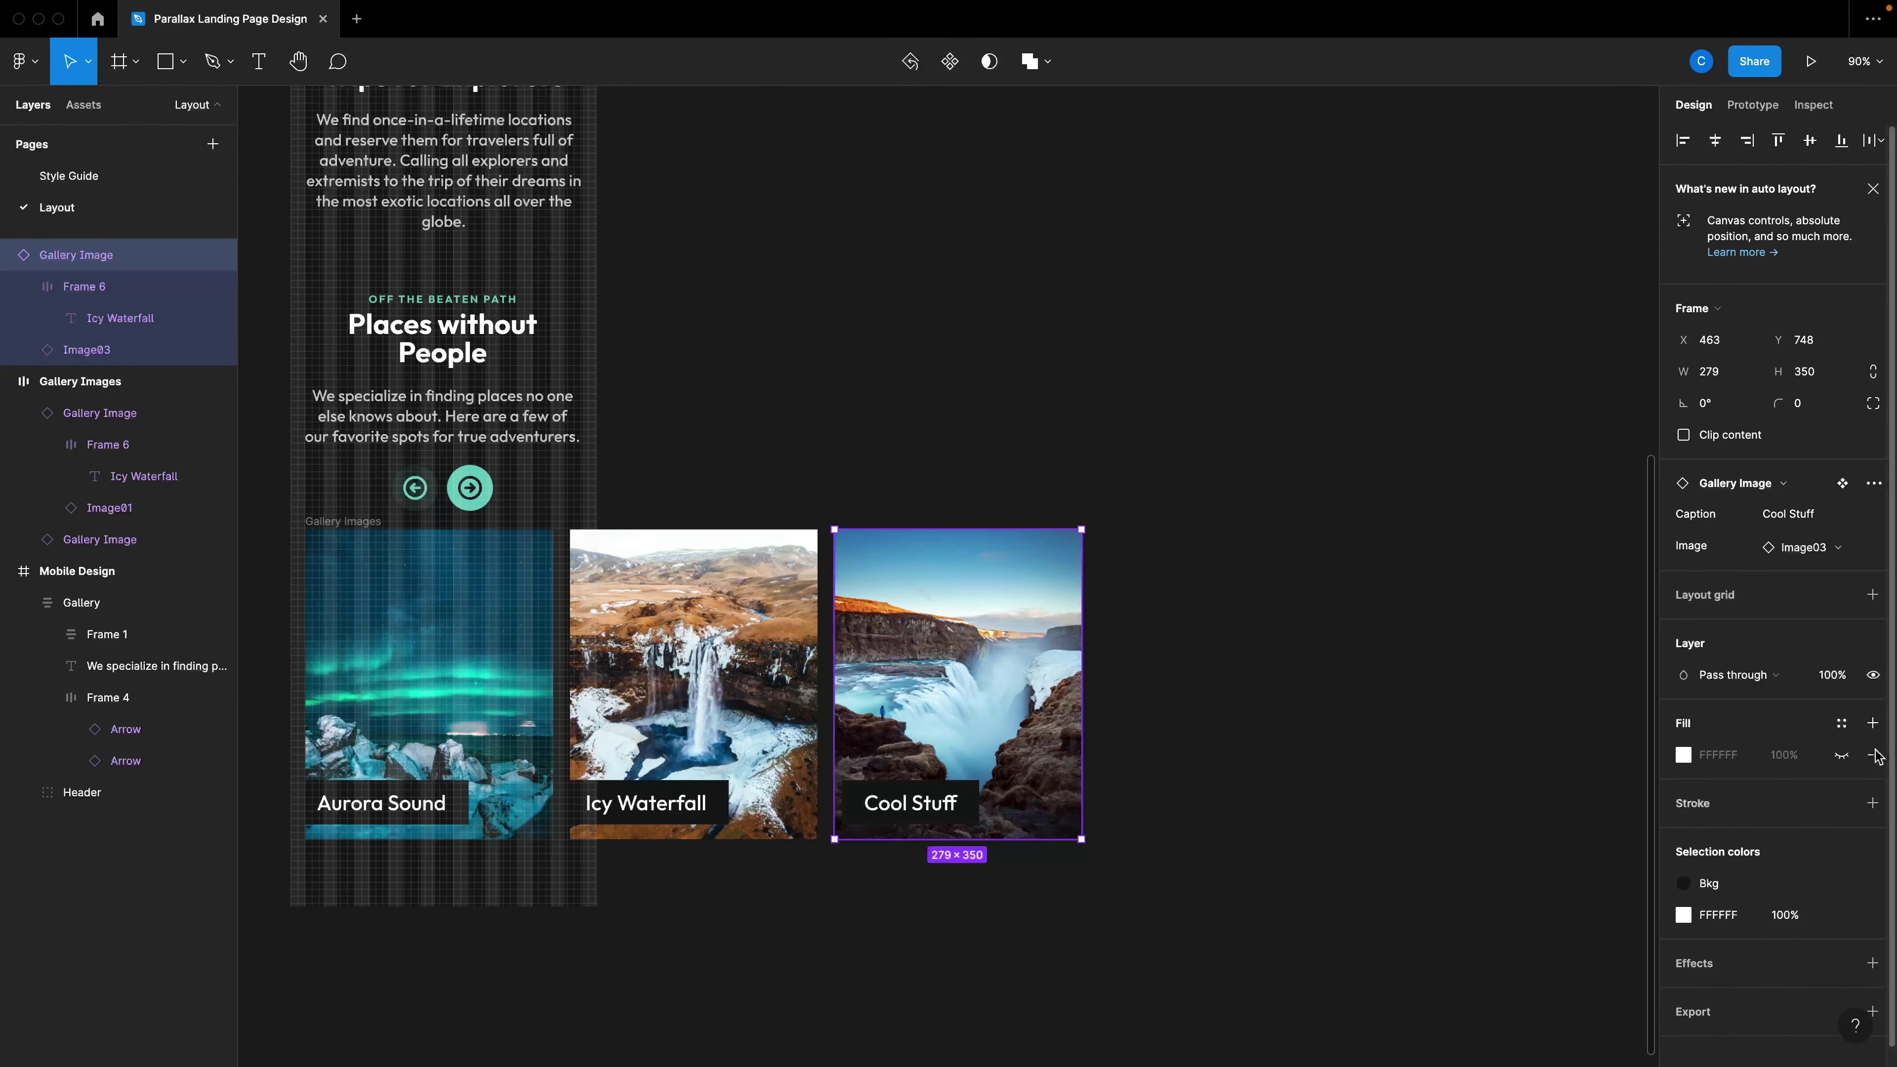
pyautogui.click(1842, 483)
pyautogui.doubleClick(912, 744)
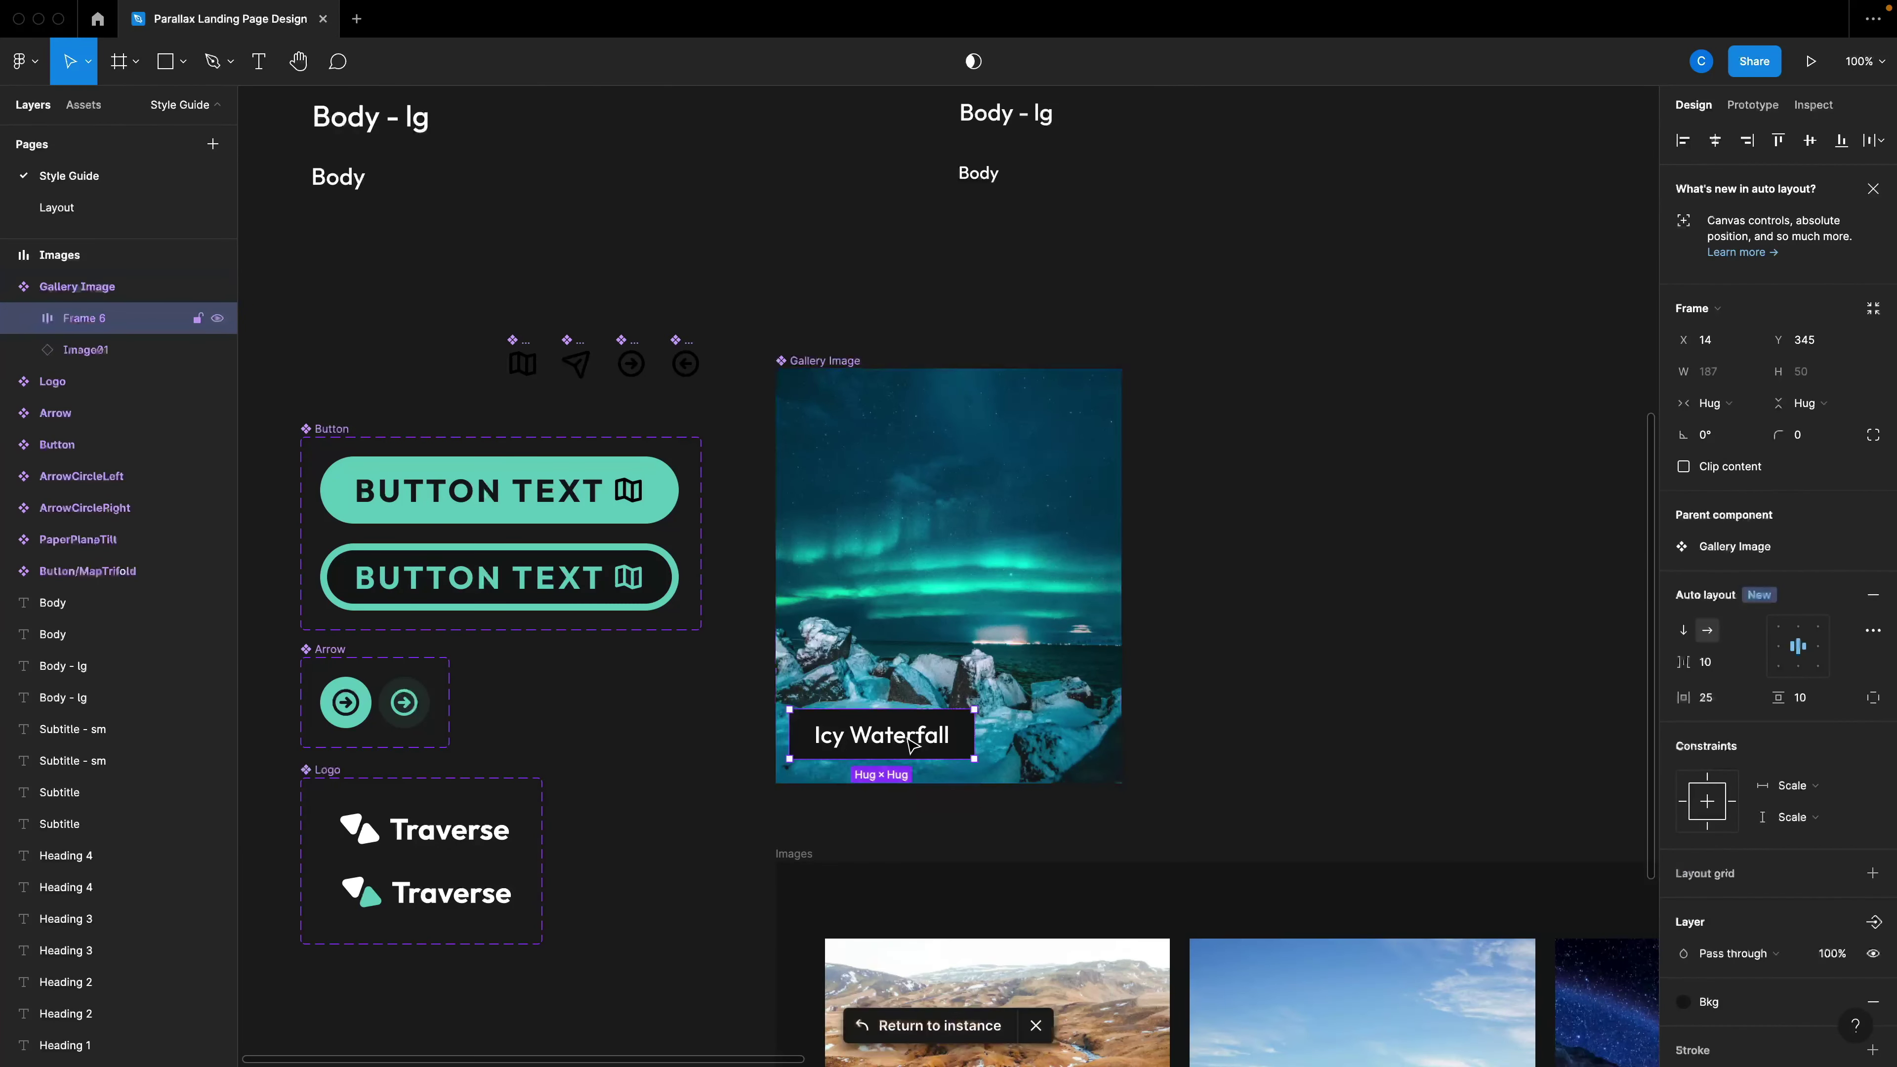
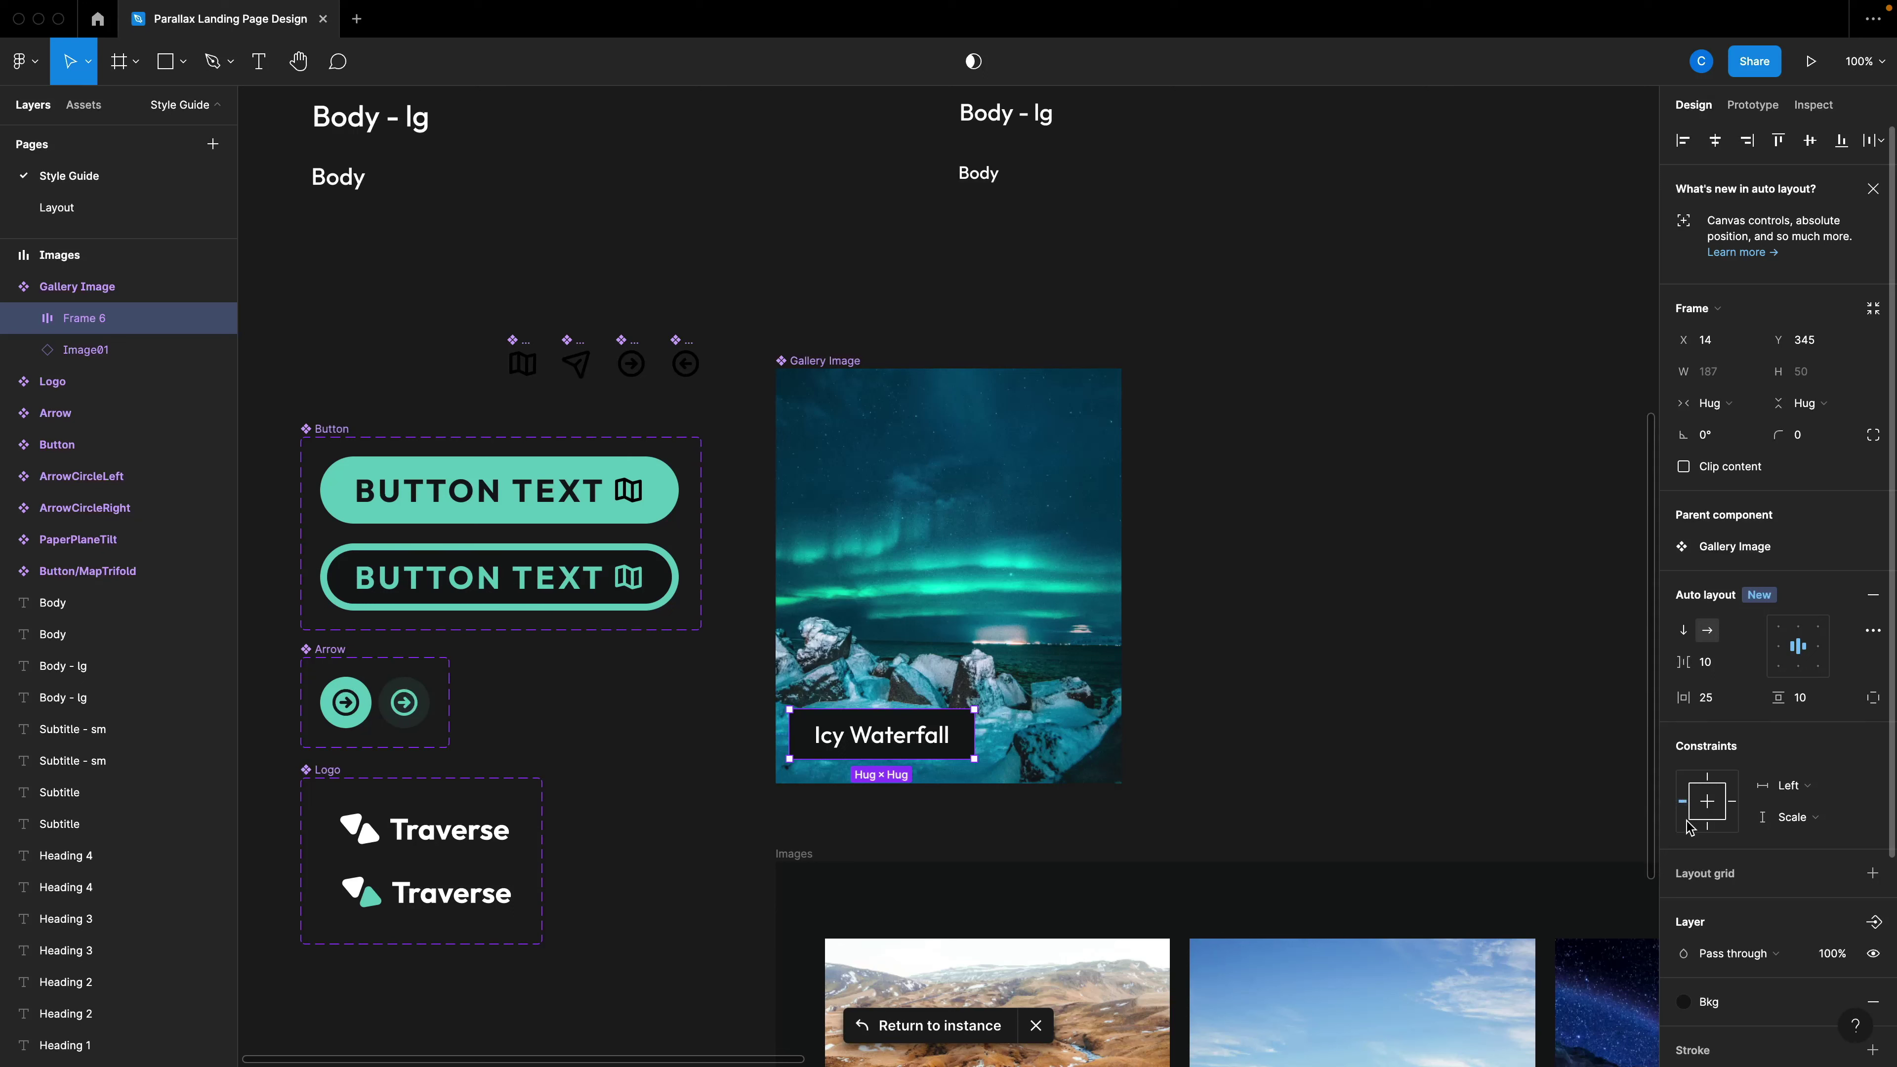
pyautogui.click(1501, 706)
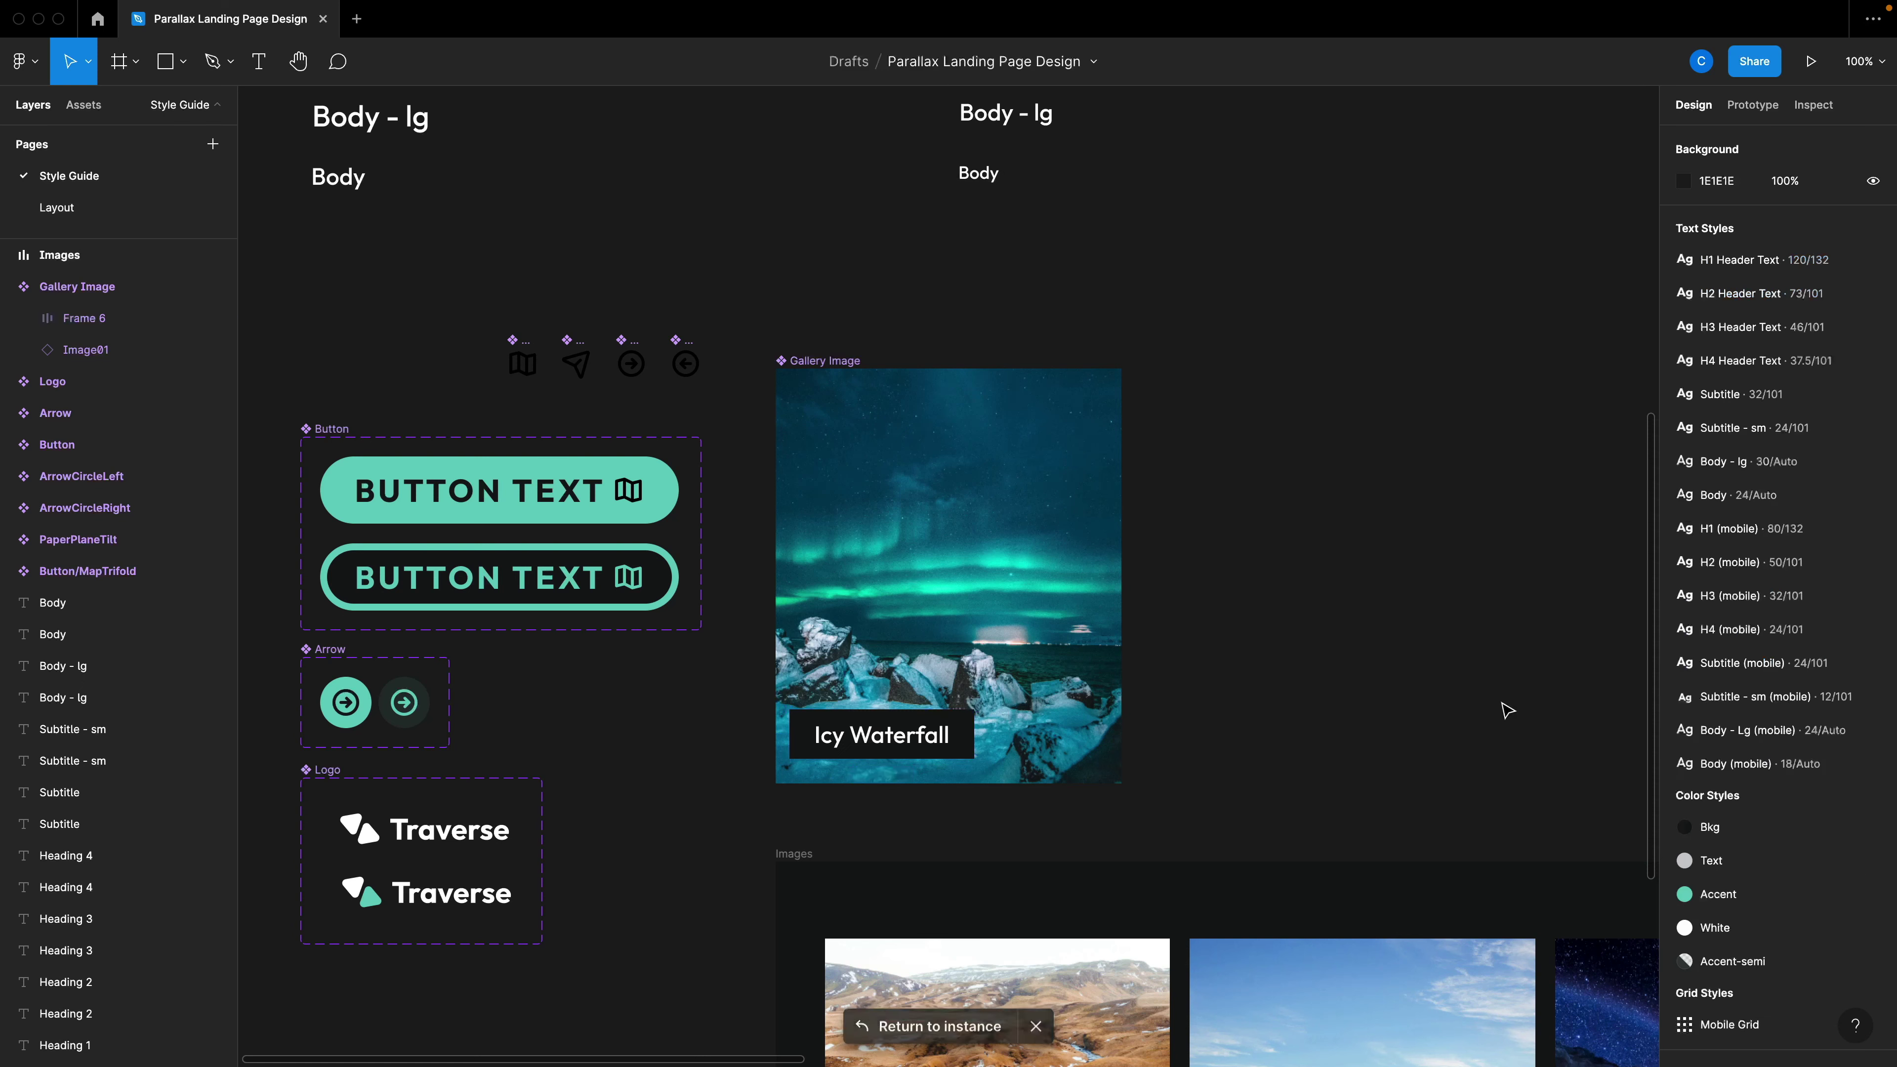
pyautogui.click(71, 210)
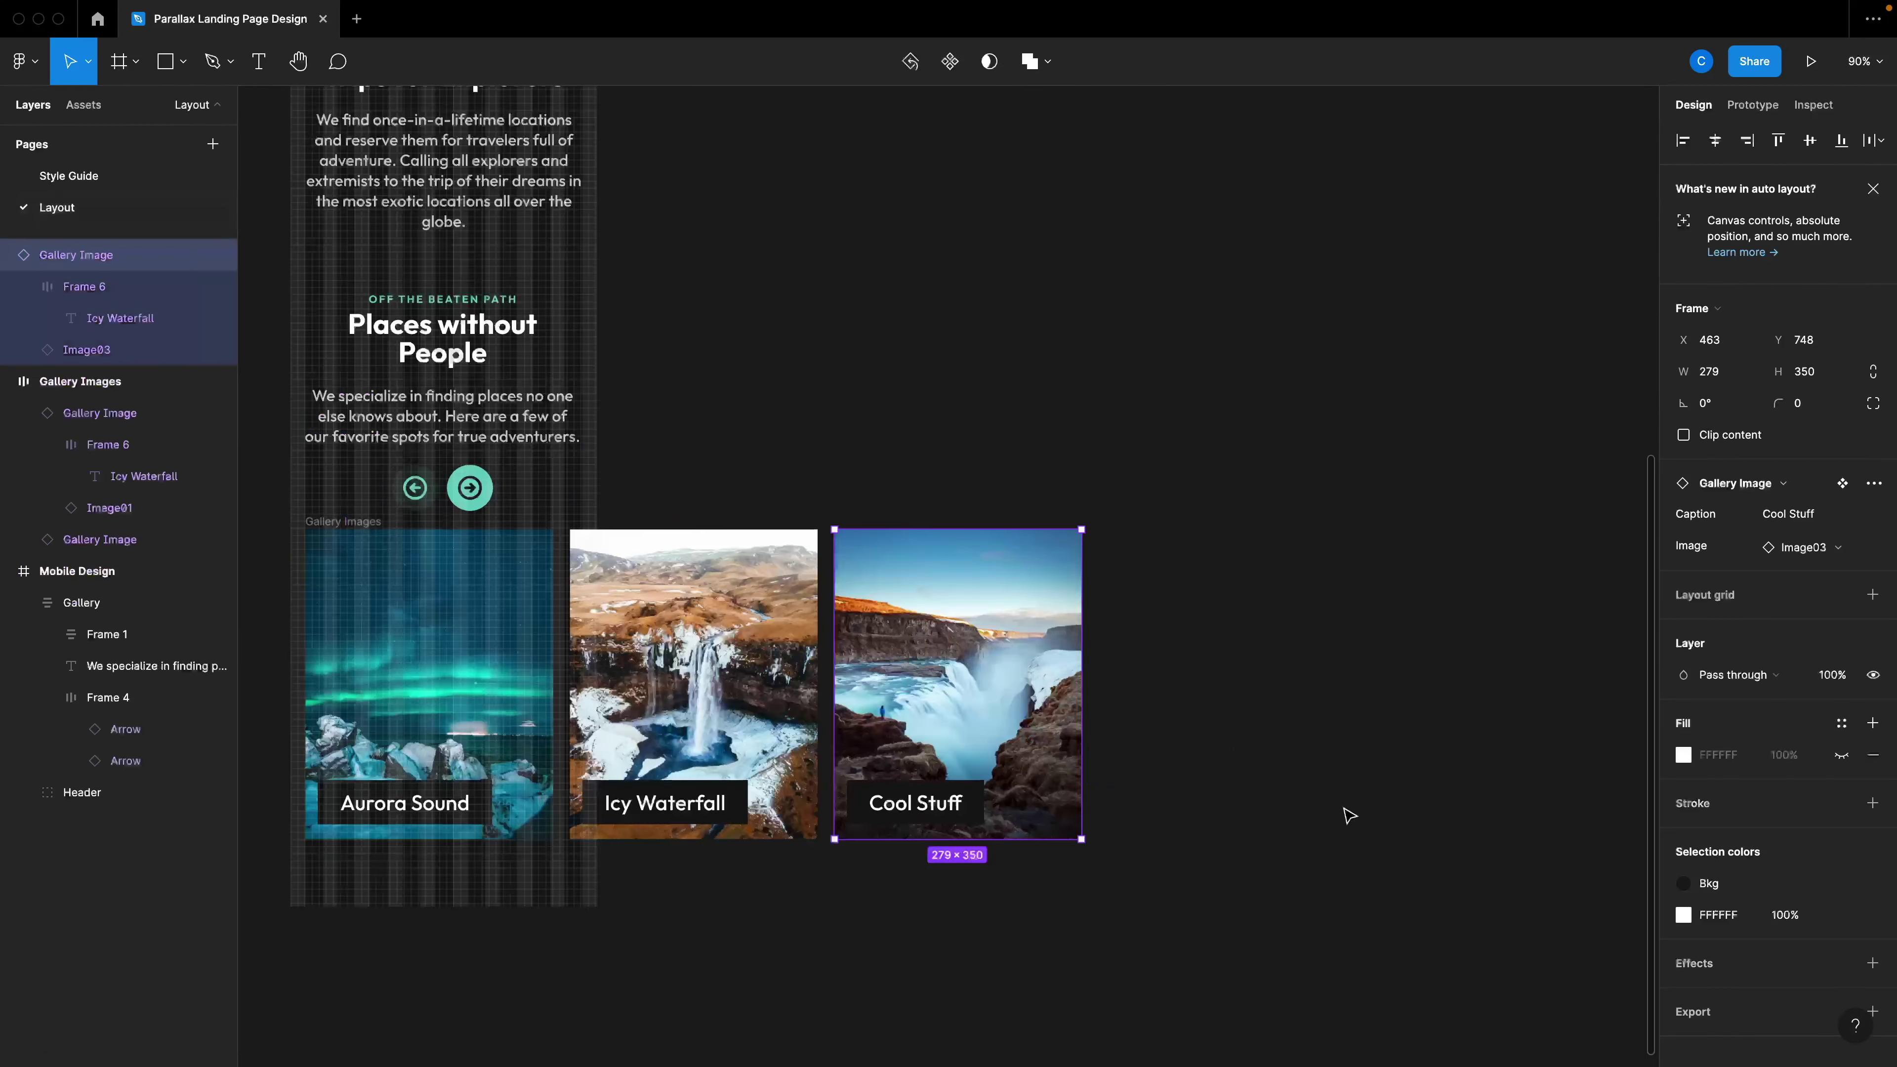
# Test the third gallery image's caption alignment by replacing the text with "asd", and undo the change.
pyautogui.click(1351, 817)
pyautogui.click(923, 804)
pyautogui.doubleClick(924, 804)
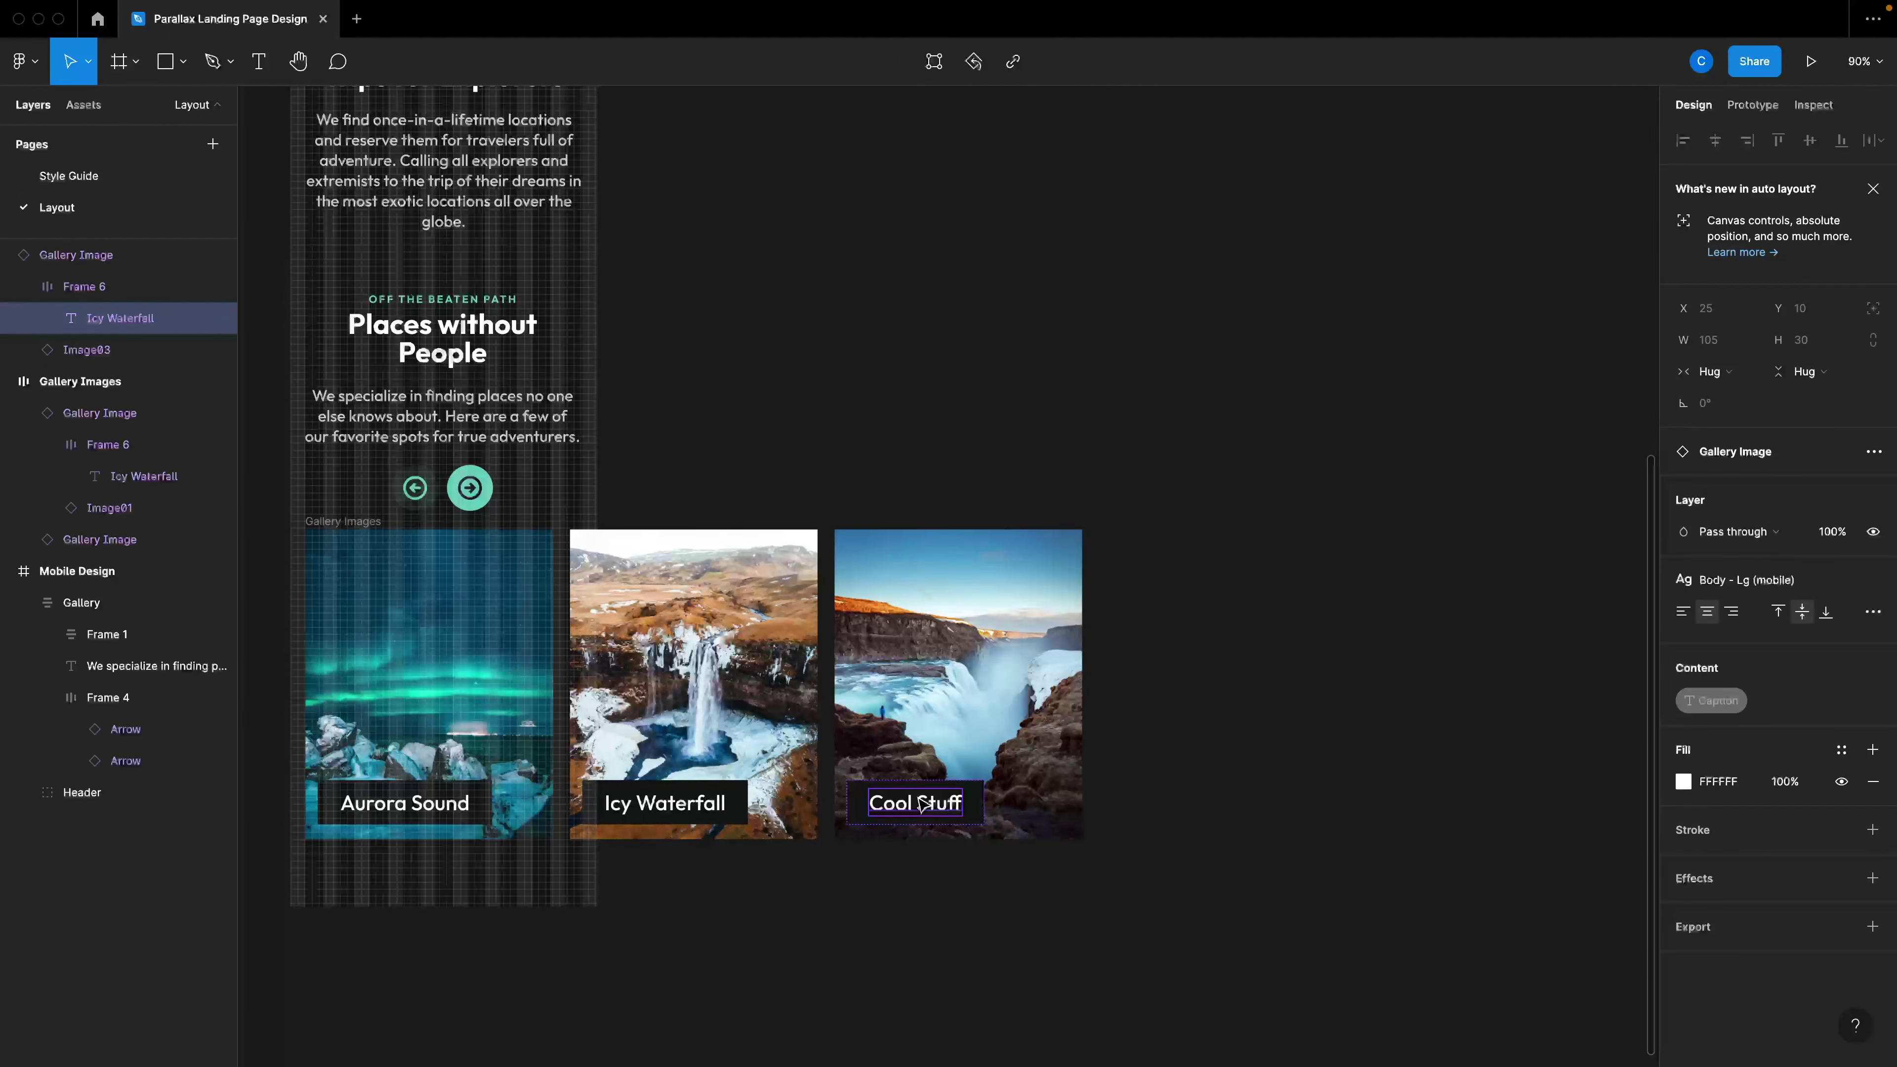
pyautogui.doubleClick(924, 804)
pyautogui.write('asd')
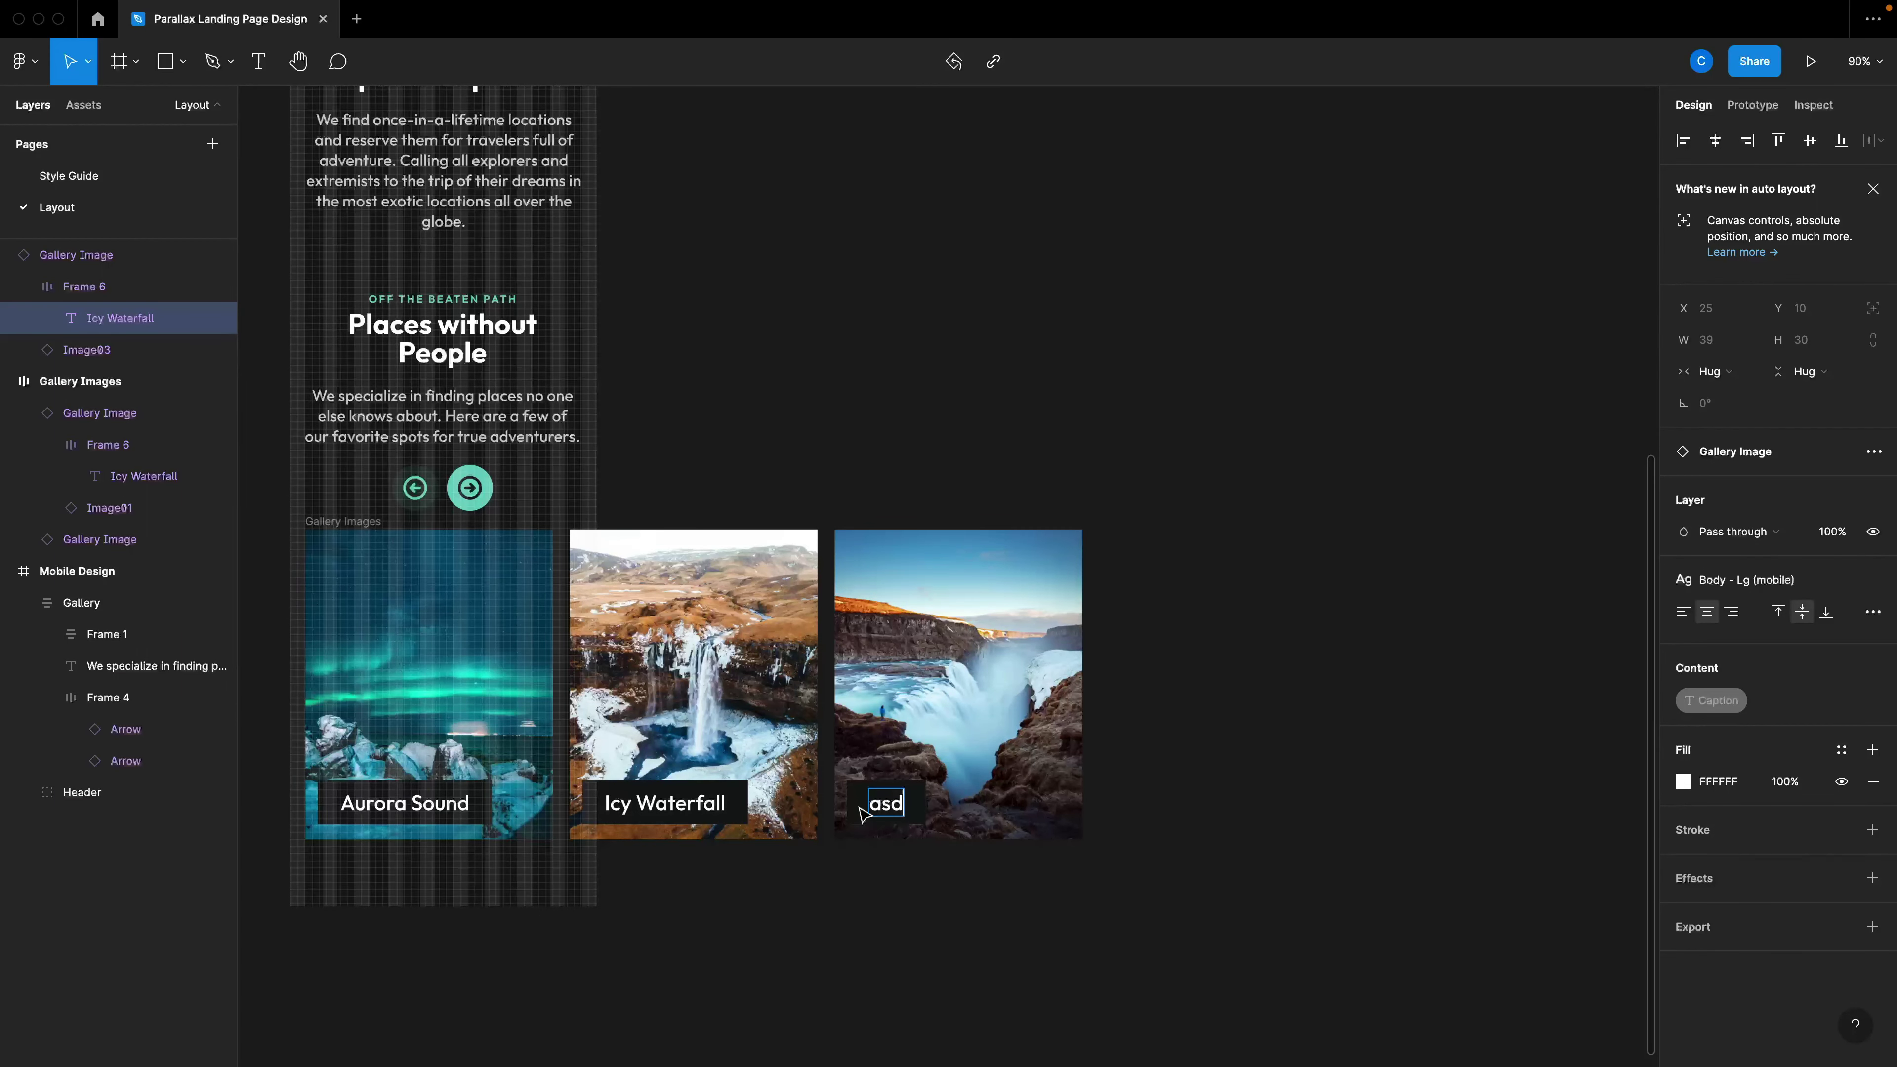
pyautogui.press('super+z')
pyautogui.scroll(-3, 1147, 880)
pyautogui.click(1028, 801)
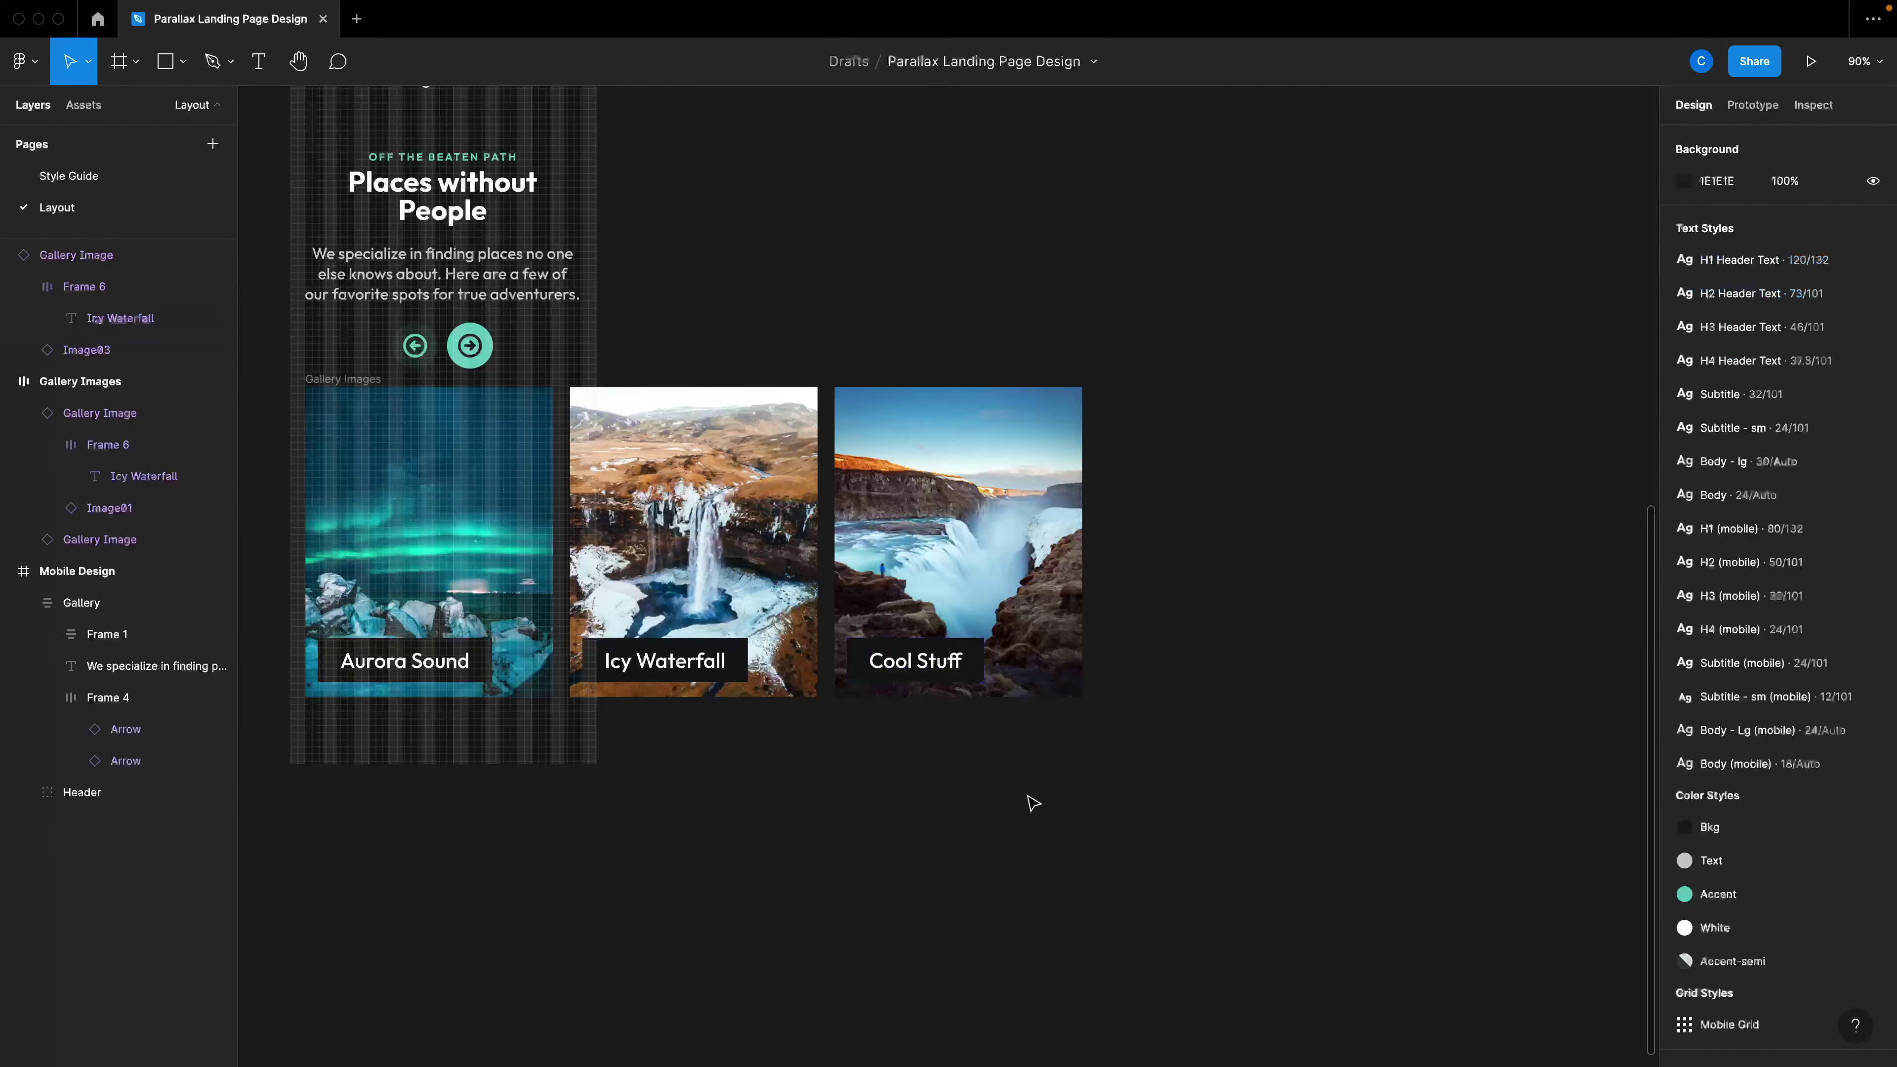
# Examine the row of three gallery images up close against the layout grid.
pyautogui.hscroll(-3, 1105, 815)
pyautogui.moveTo(1381, 712); pyautogui.dragTo(555, 496)
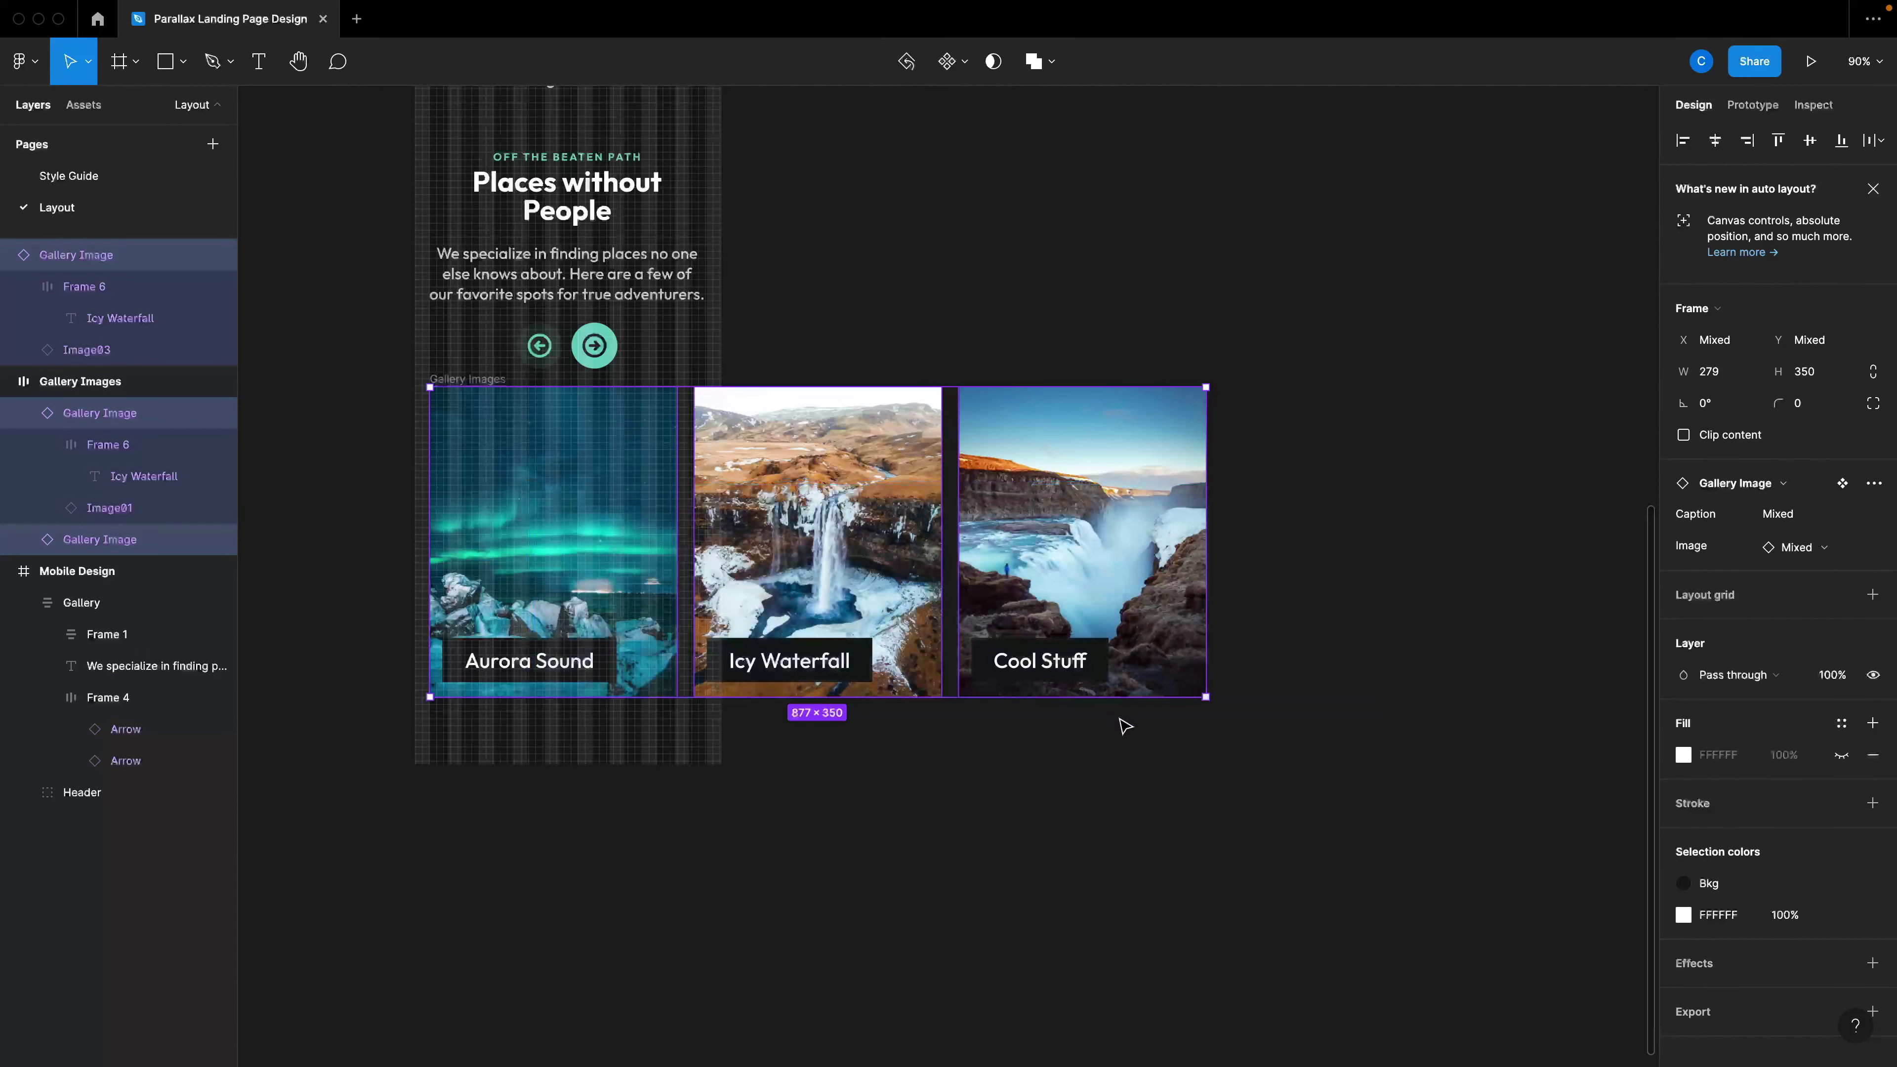
pyautogui.hscroll(-2, 954, 684)
pyautogui.scroll(5, 695, 436)
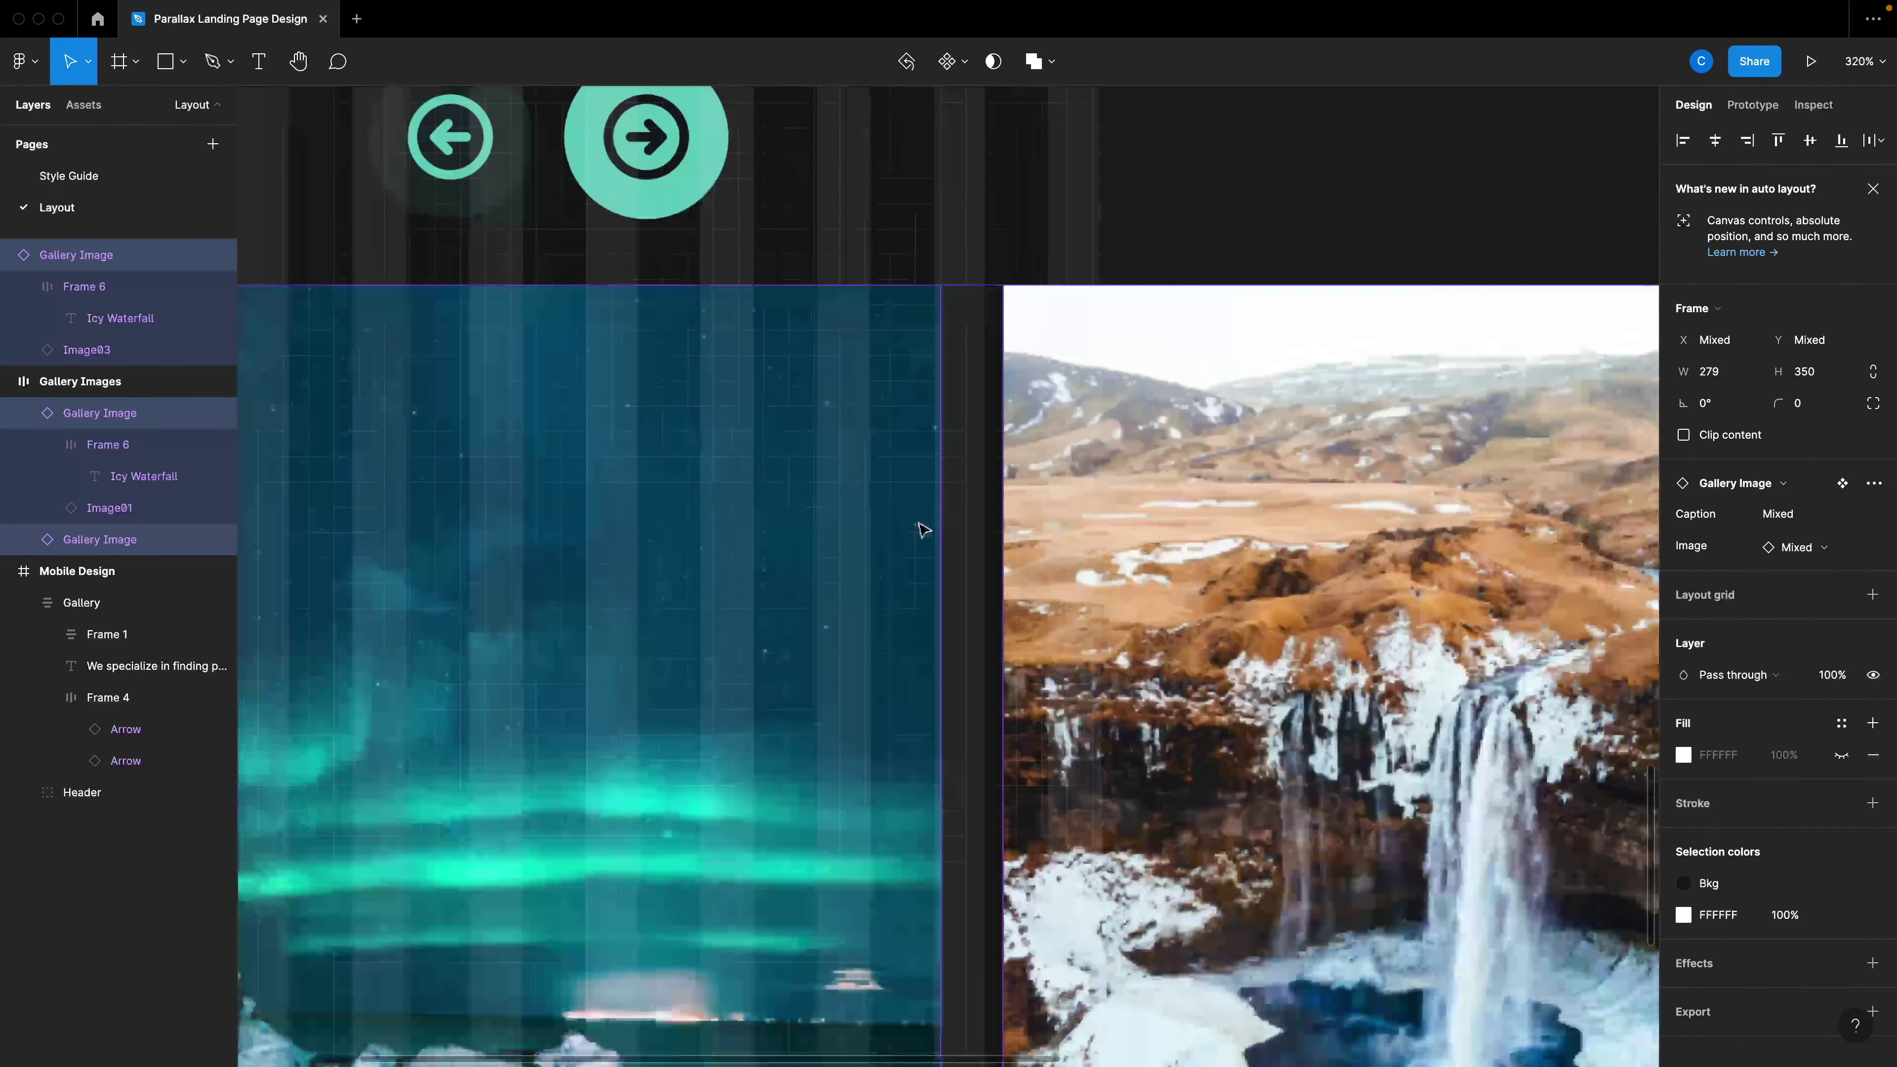
pyautogui.scroll(-1, 983, 676)
pyautogui.scroll(-2, 983, 676)
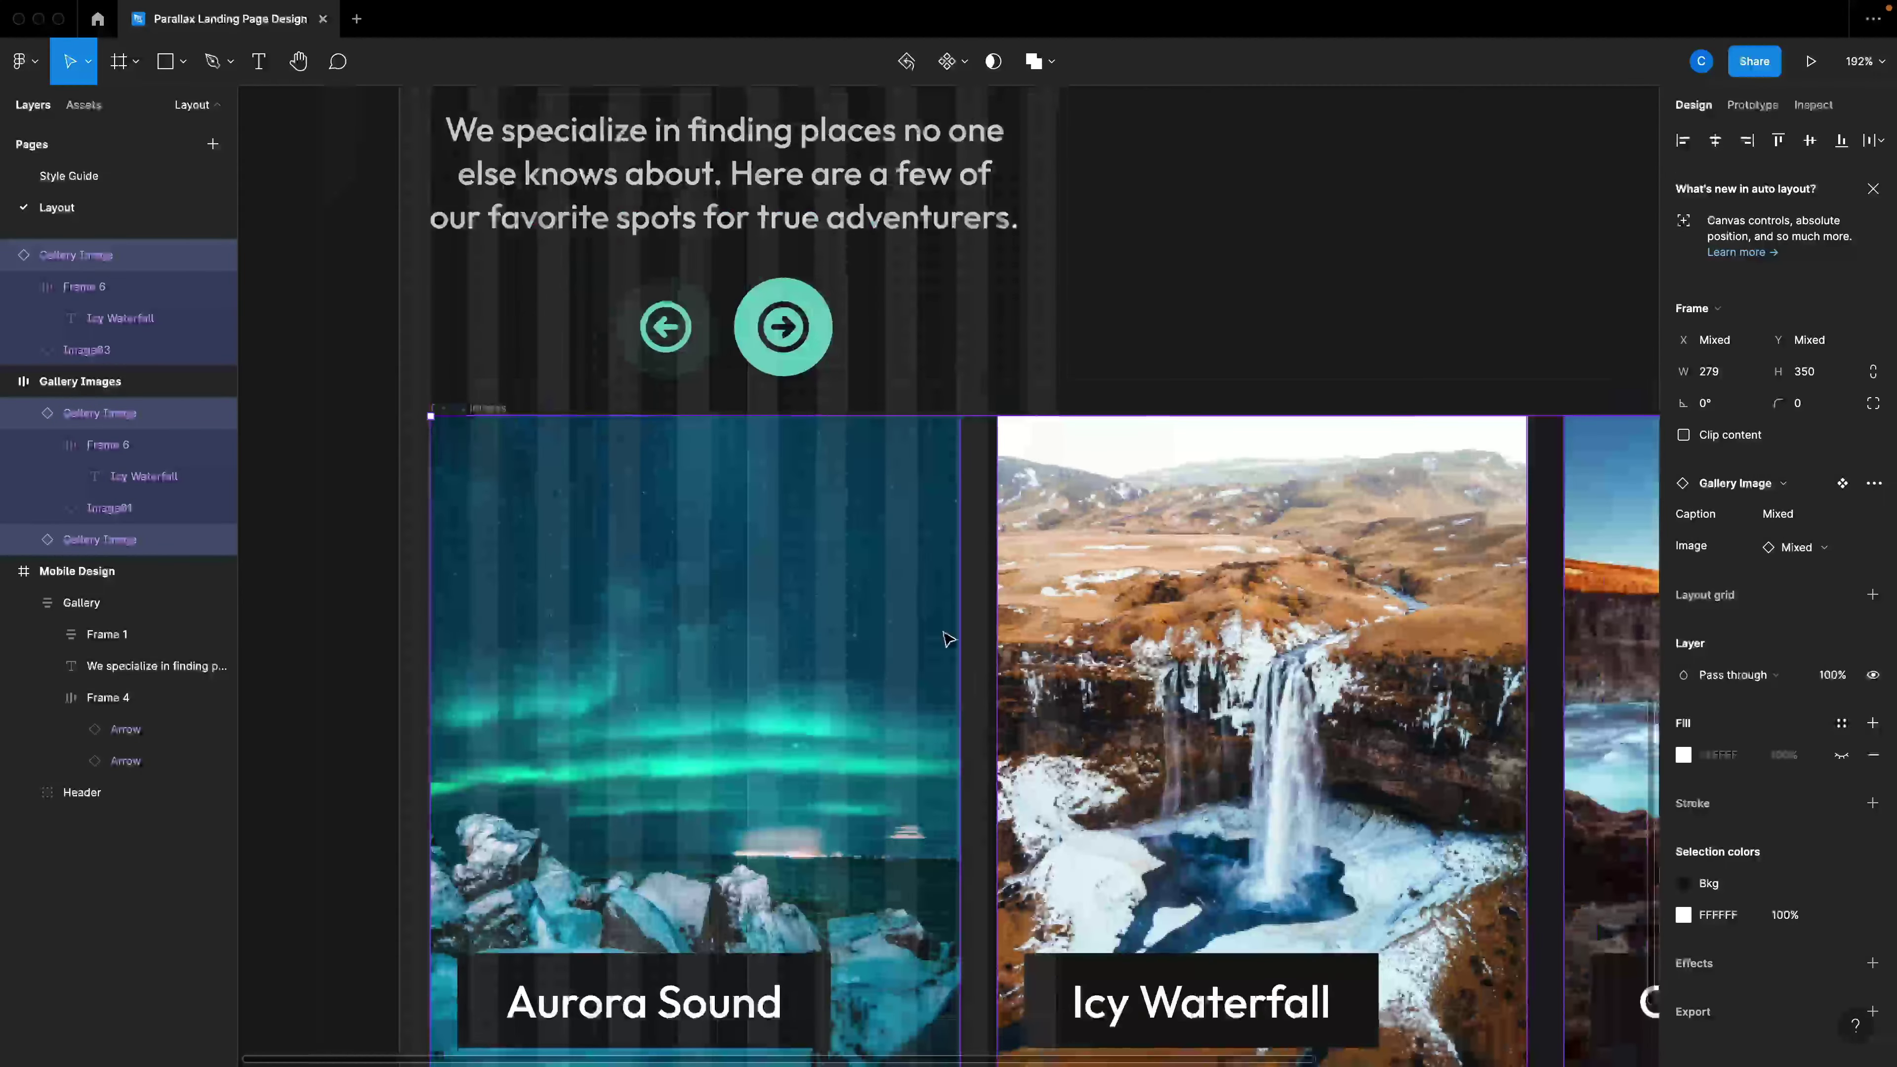
pyautogui.scroll(-1, 834, 690)
pyautogui.scroll(-2, 877, 755)
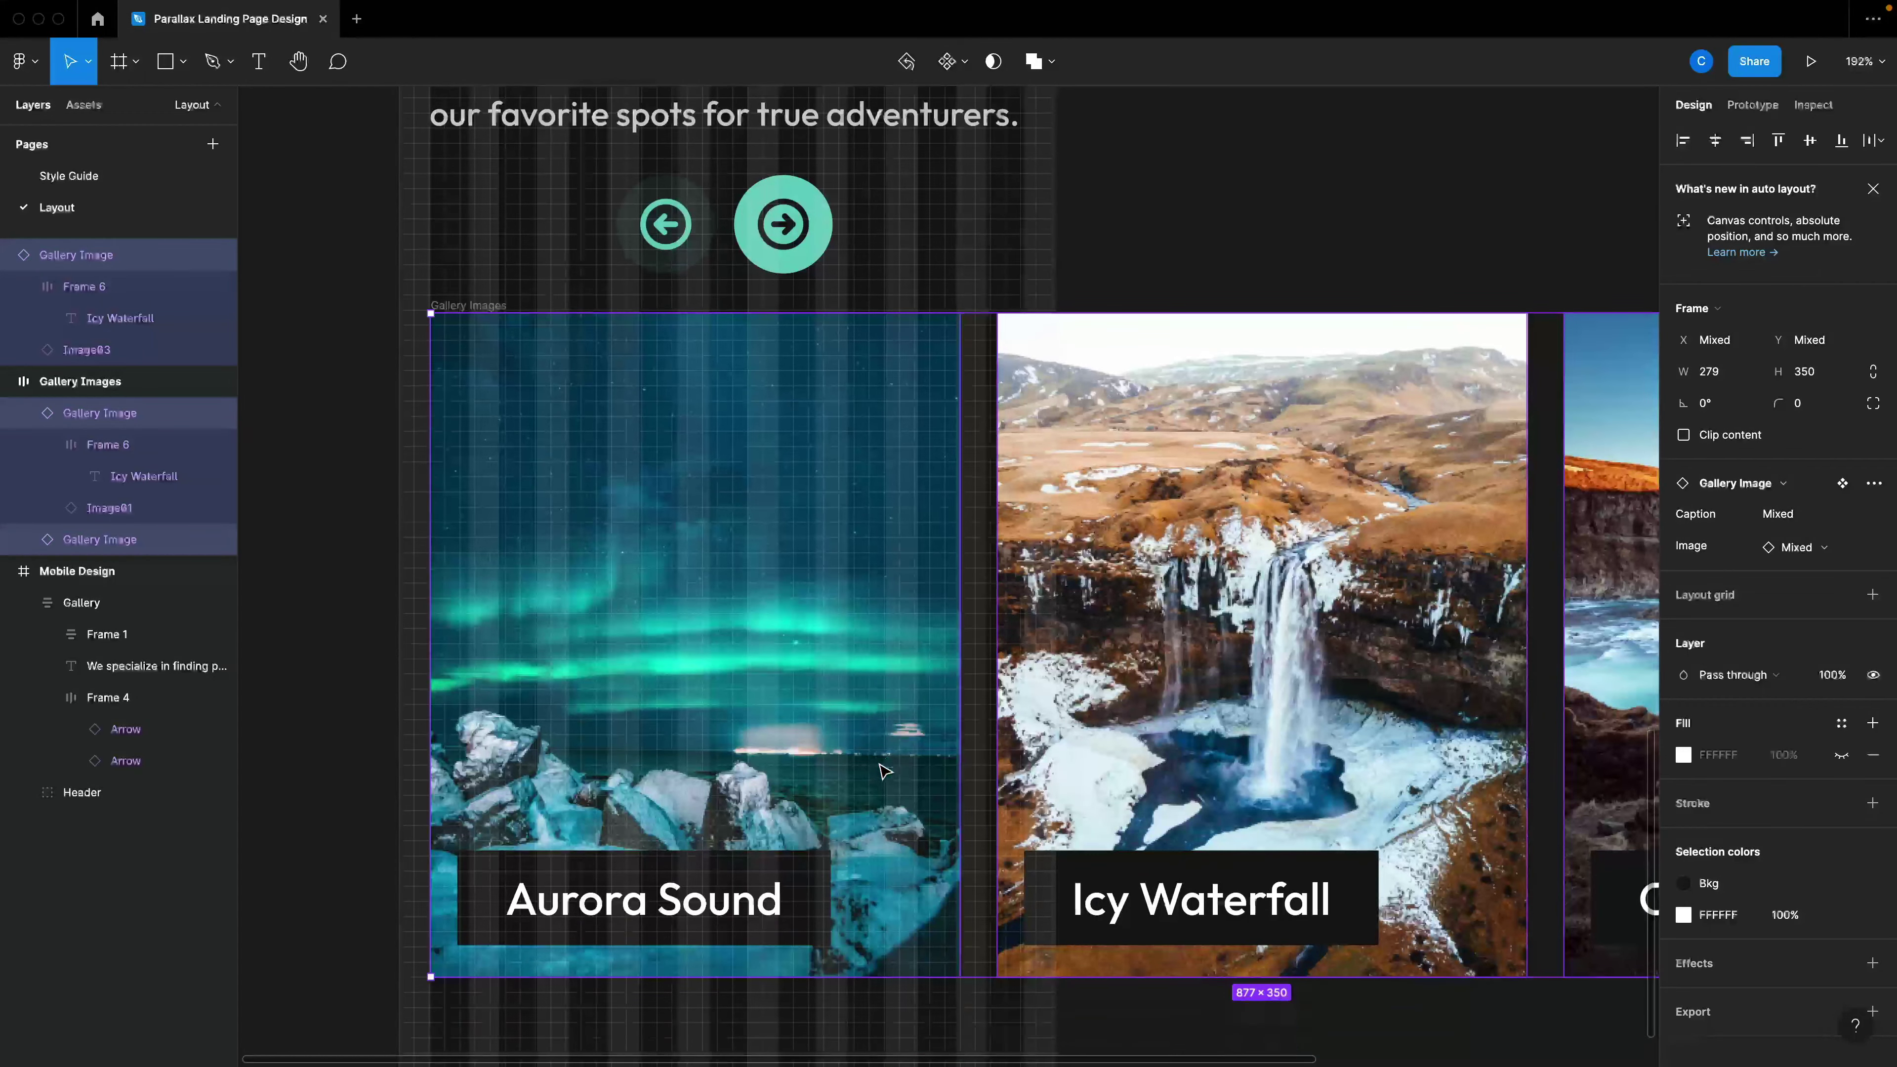
pyautogui.scroll(-2, 961, 793)
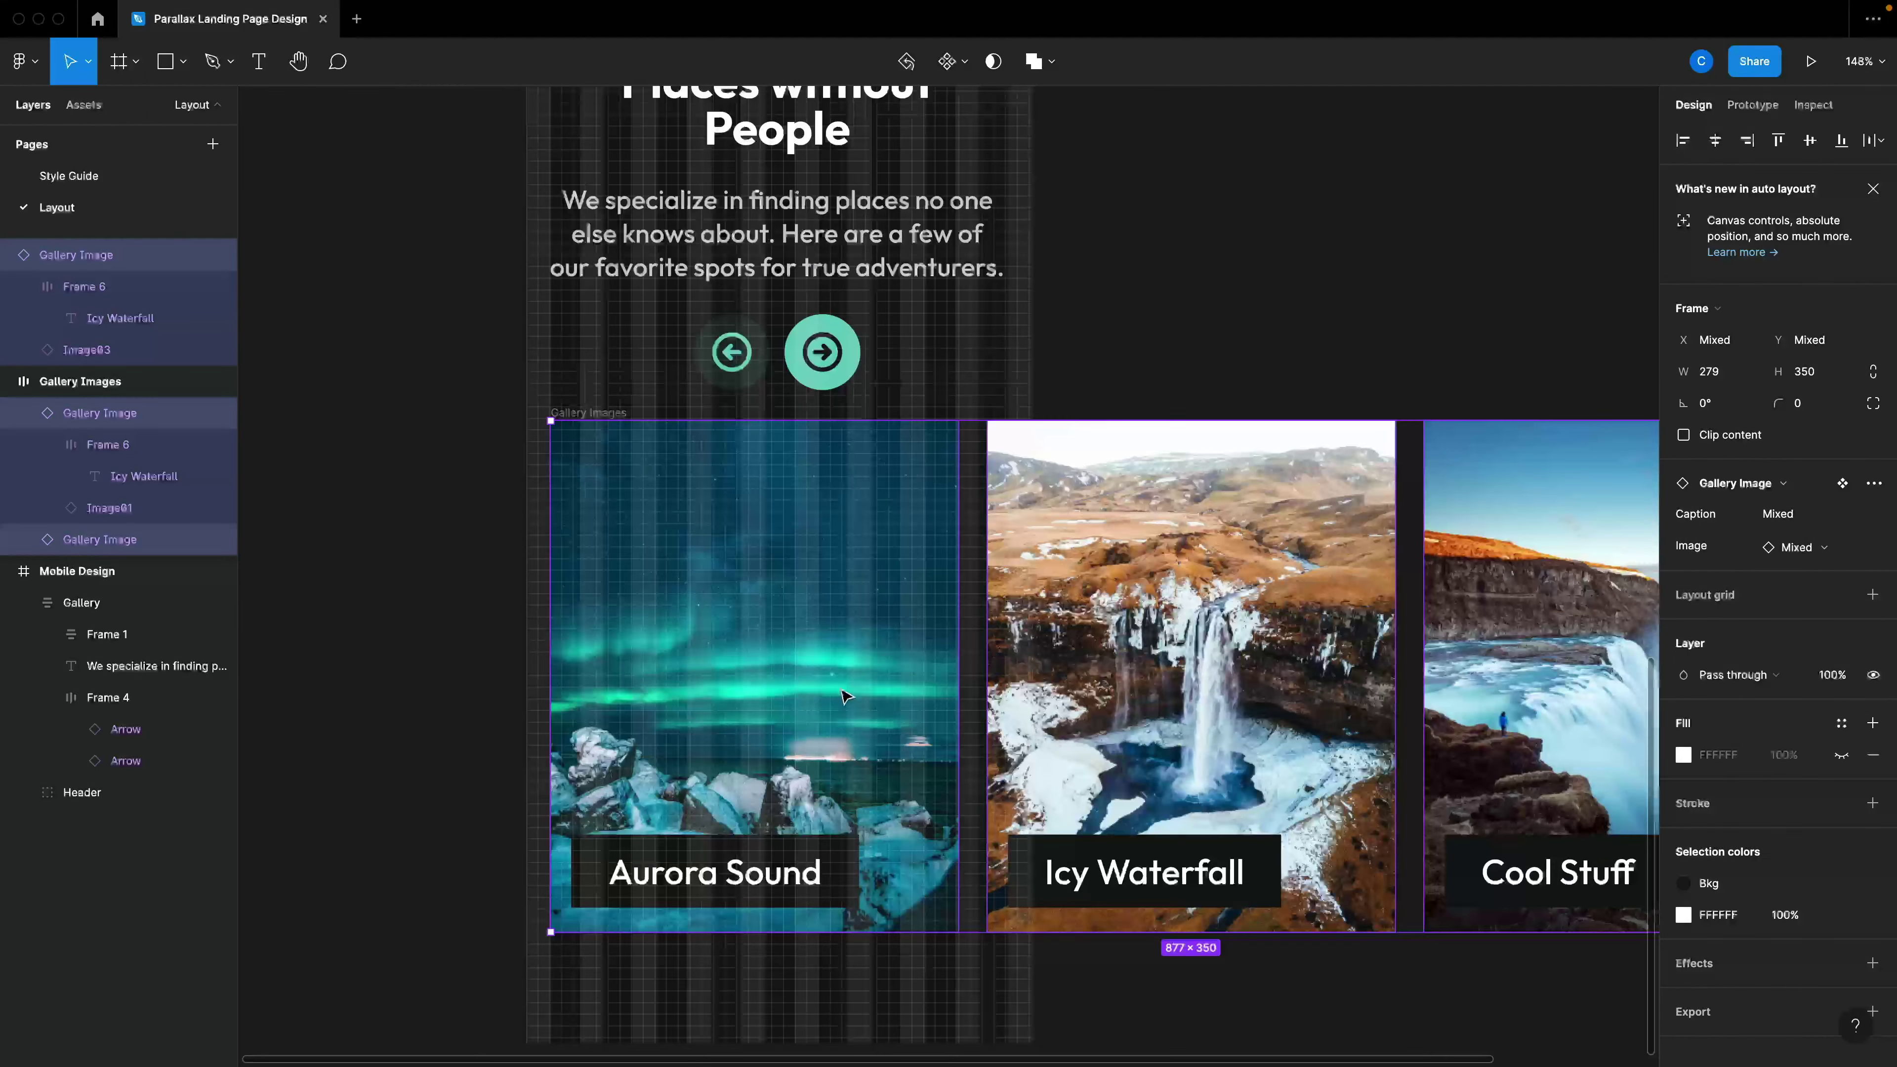
# Move the Cool Stuff gallery image into the Gallery Images frame and place it last in the row.
pyautogui.click(112, 255)
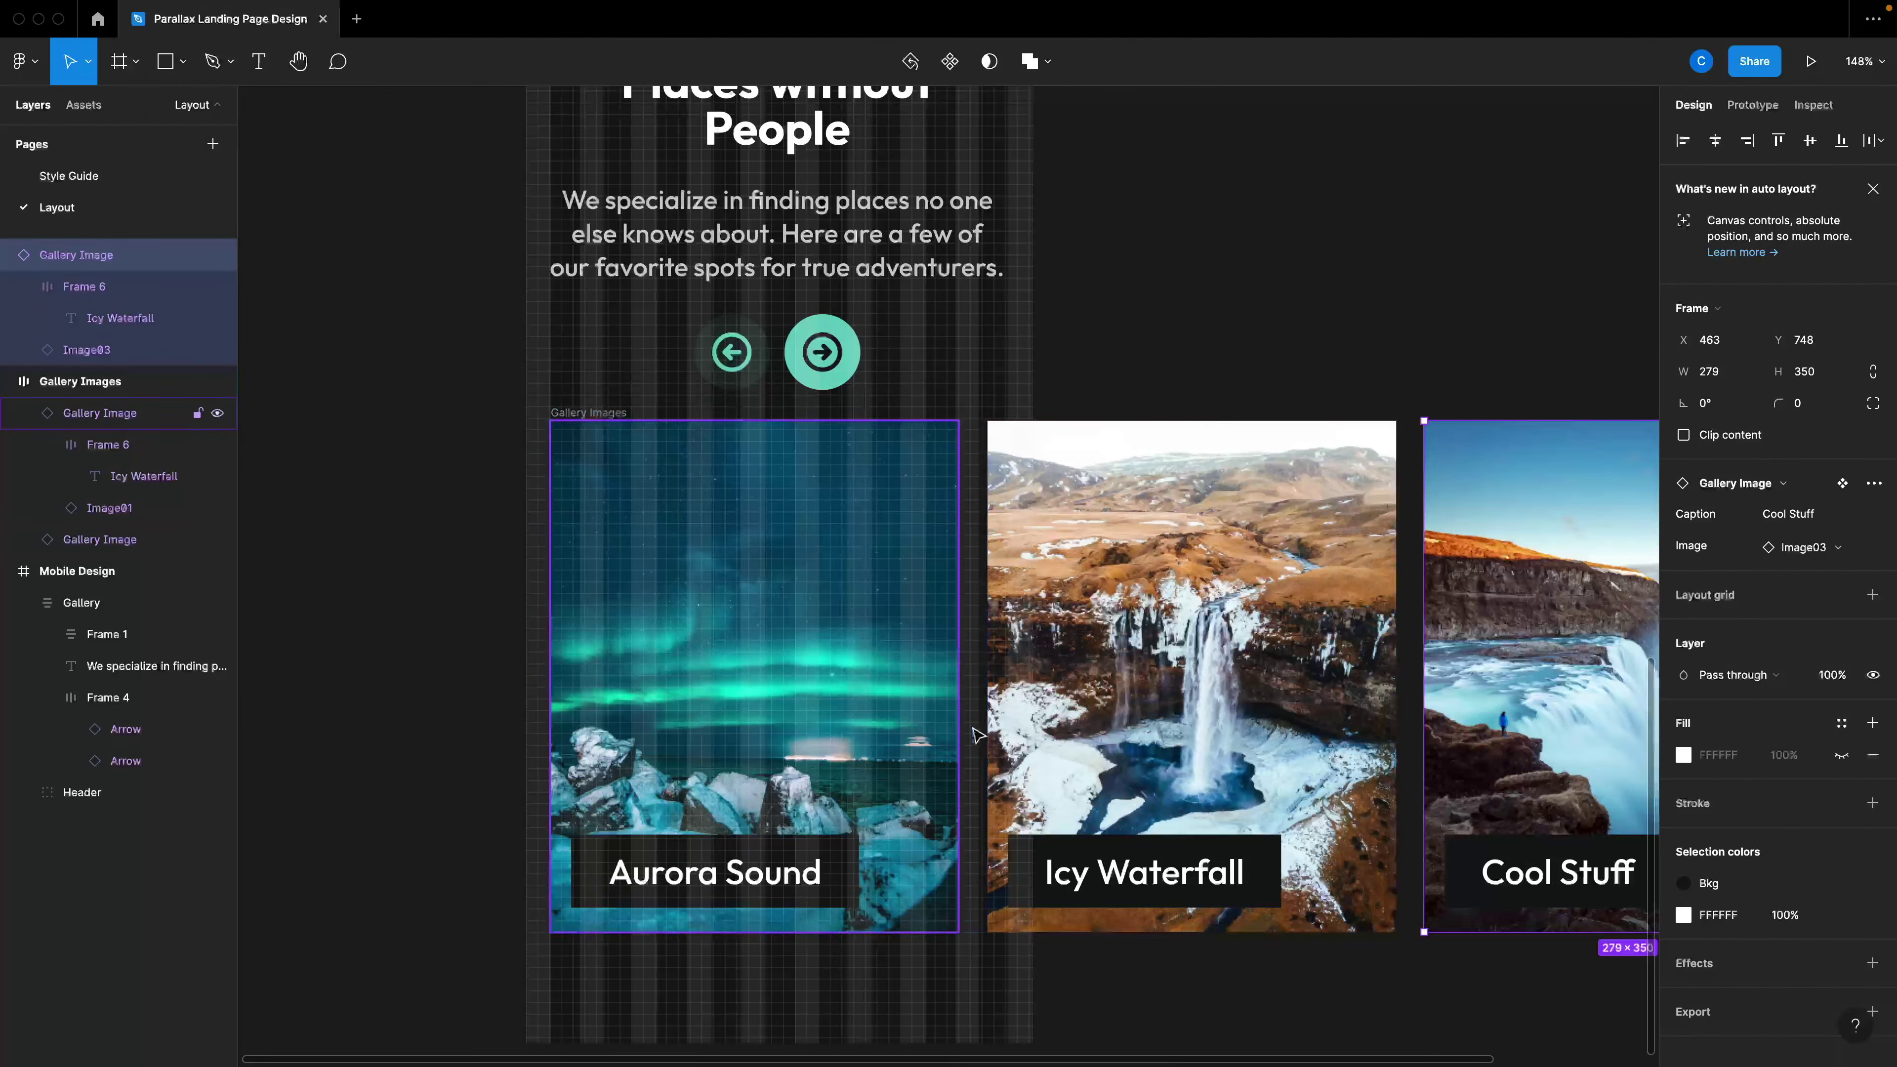
pyautogui.scroll(-5, 1041, 729)
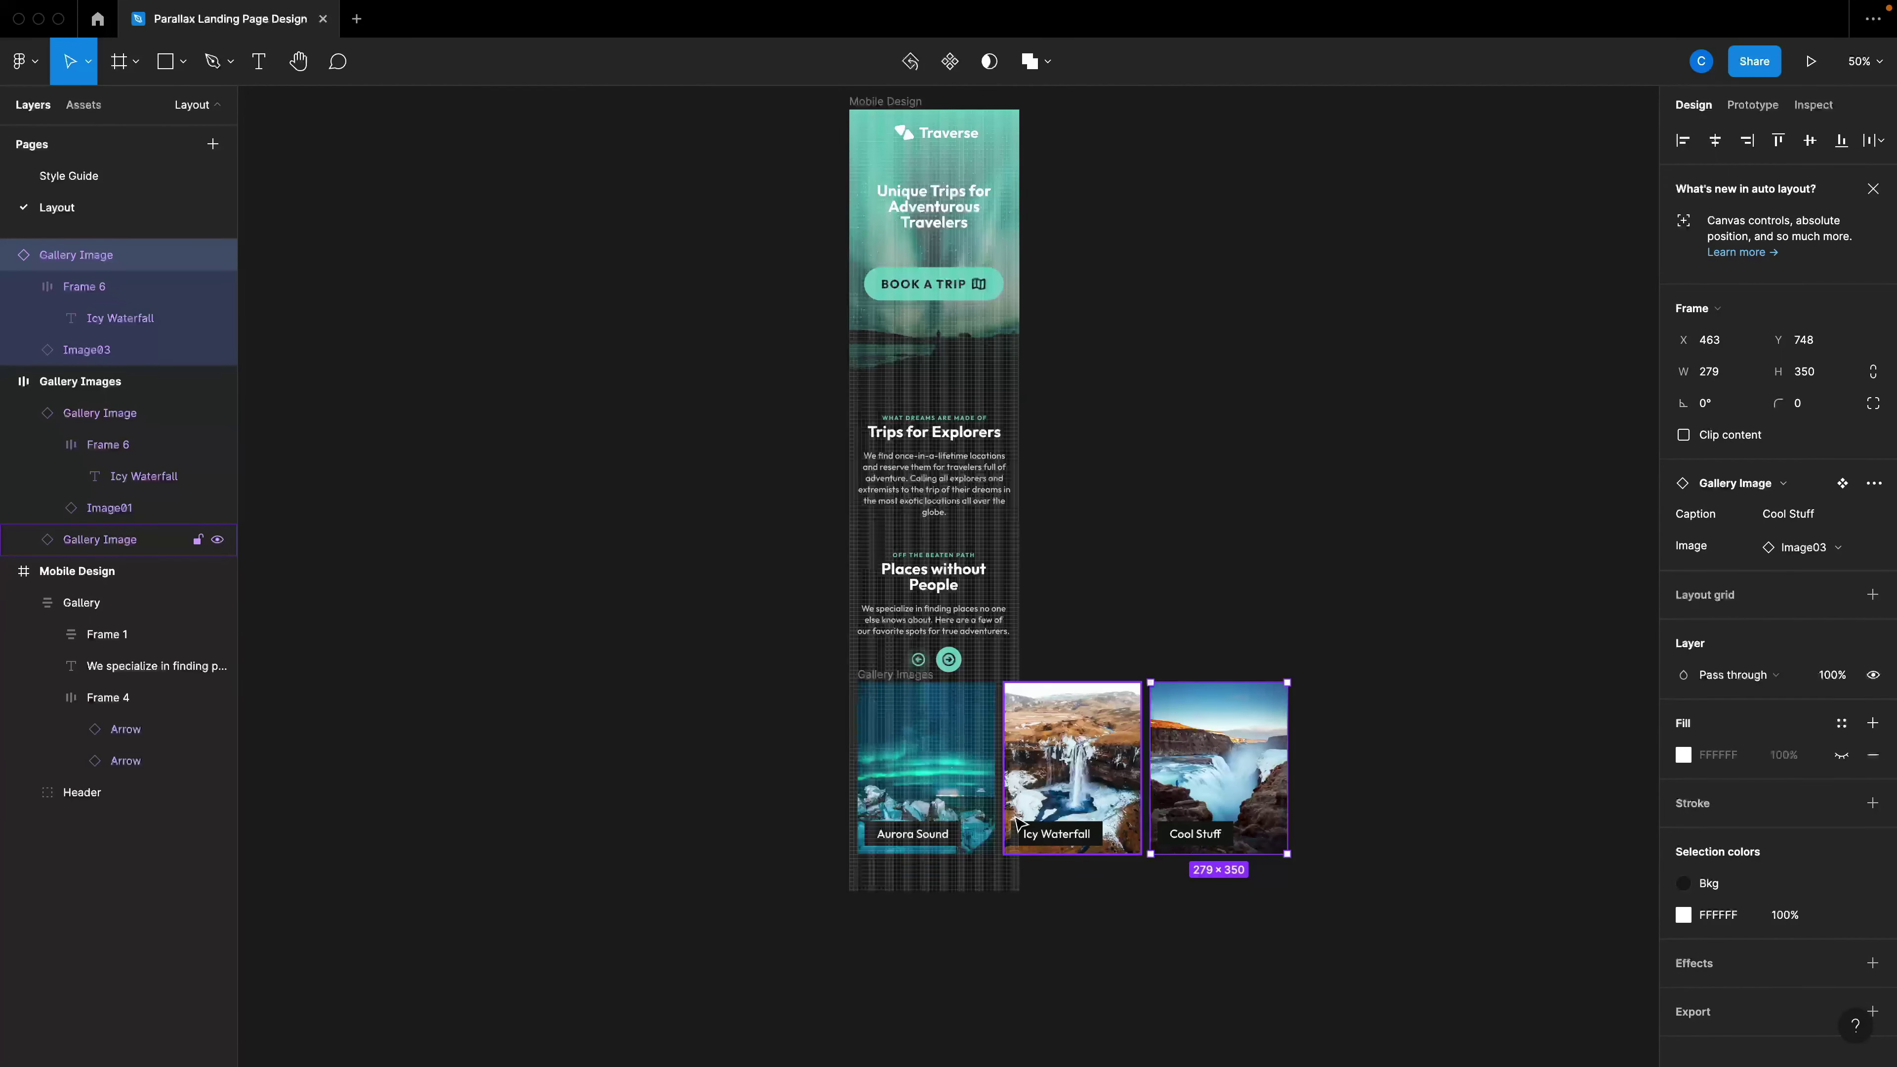
pyautogui.moveTo(160, 407); pyautogui.dragTo(159, 411)
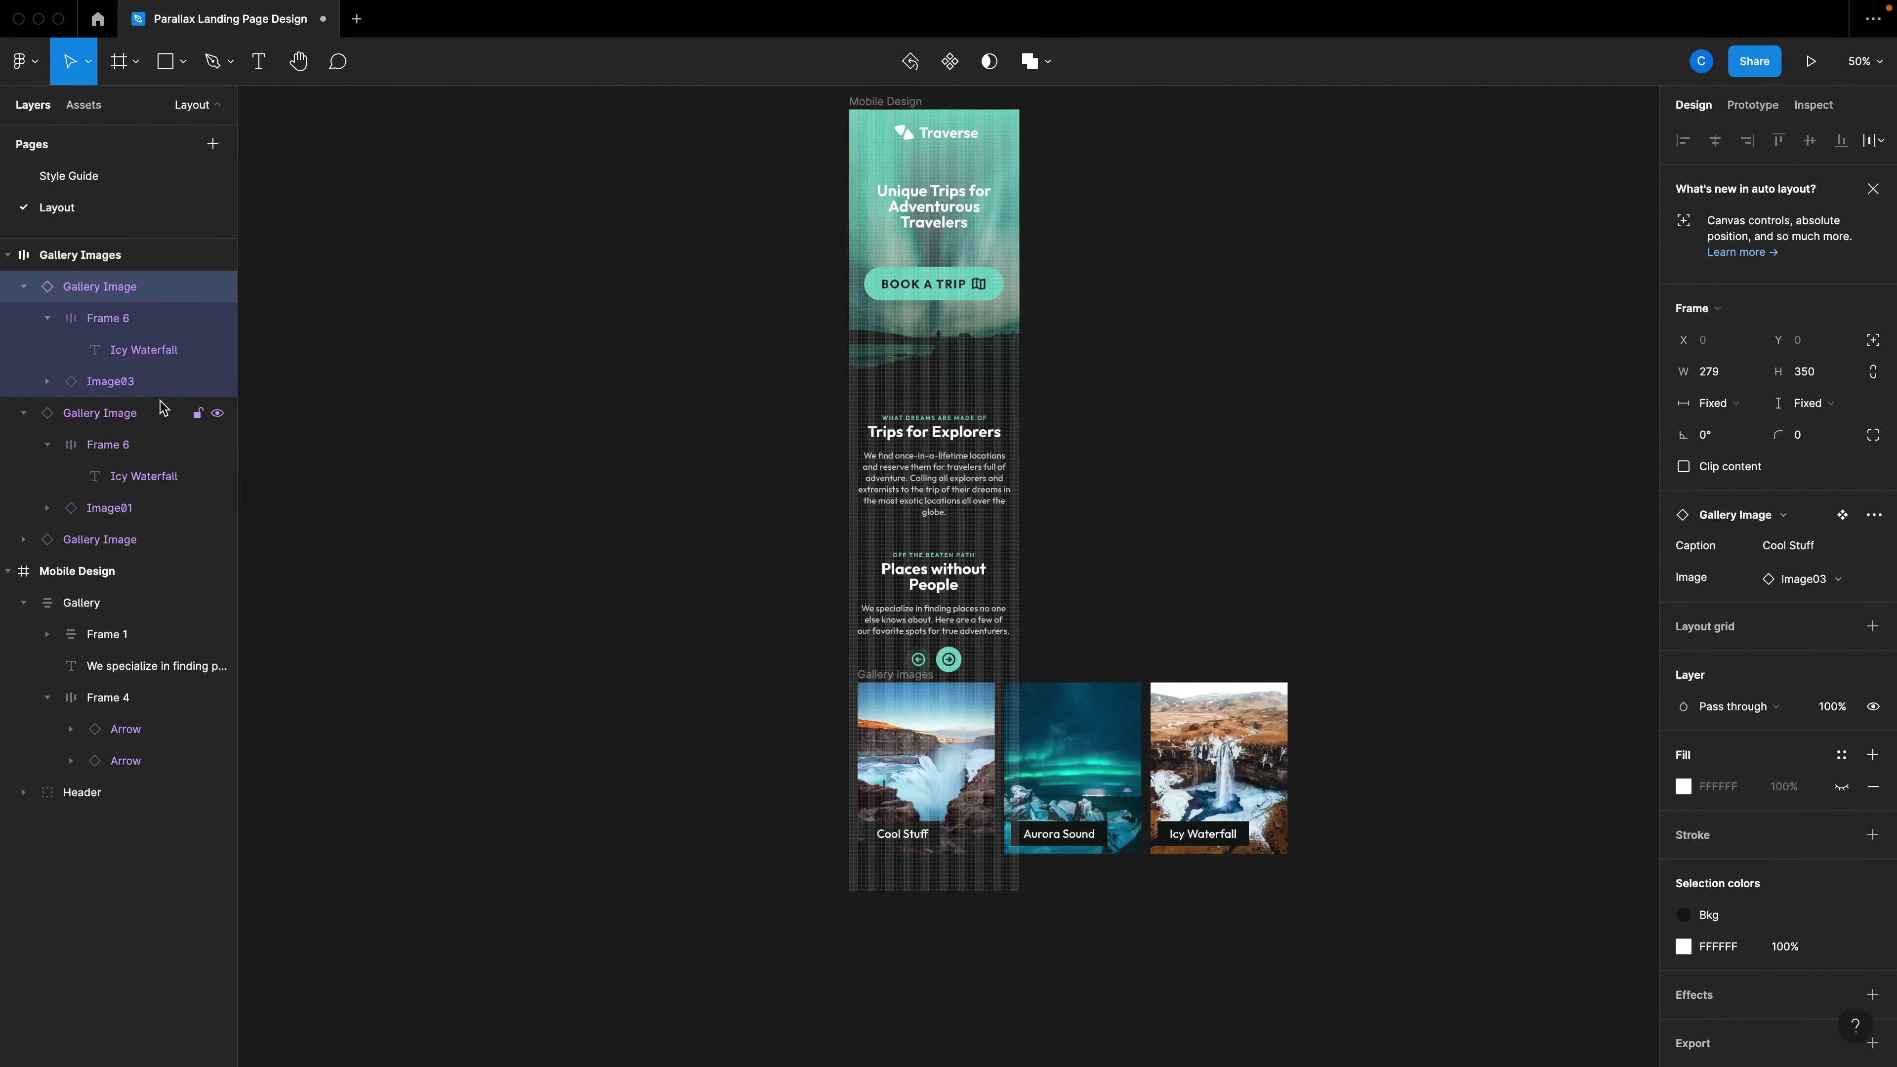
pyautogui.keyDown('alt'); pyautogui.click(23, 286); pyautogui.keyUp('alt')
pyautogui.moveTo(52, 288); pyautogui.dragTo(77, 376)
# Widen the spacing between the images in the Gallery Images frame to 31.
pyautogui.scroll(5, 1068, 916)
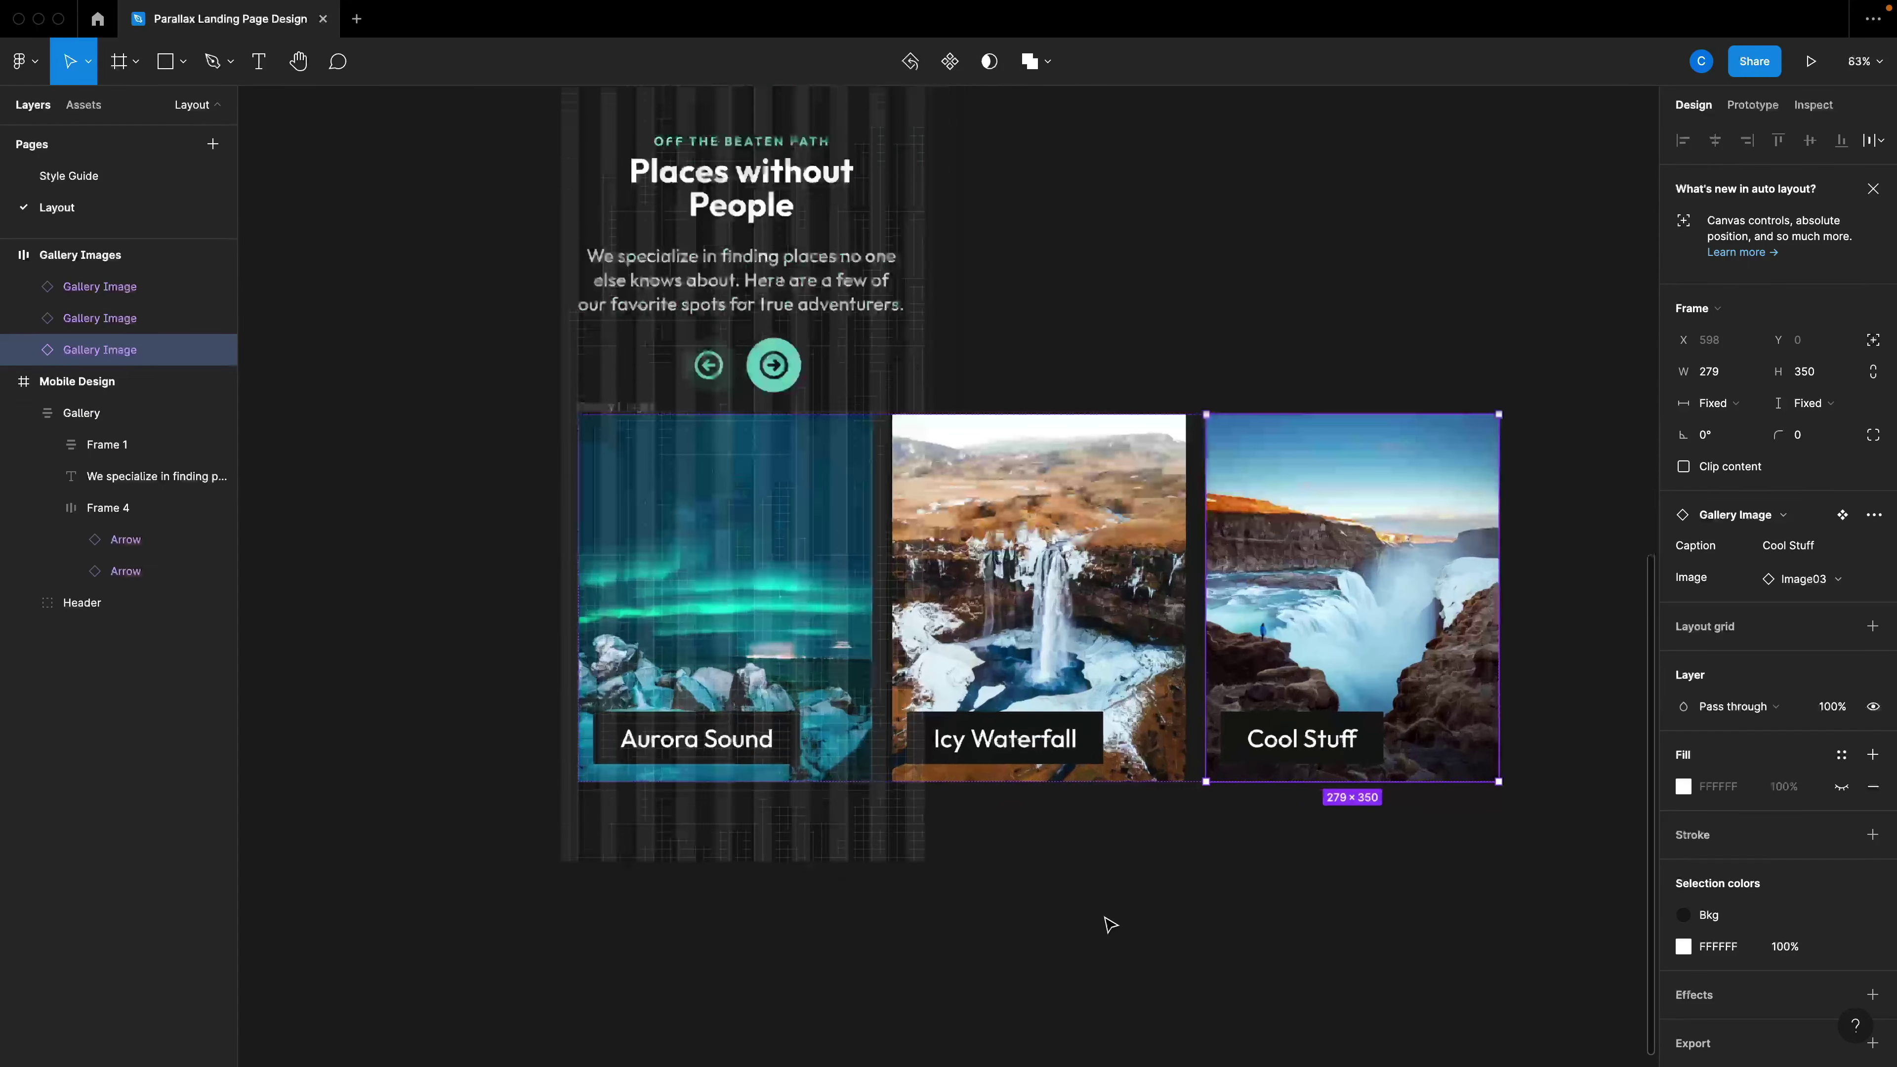
pyautogui.click(1120, 900)
pyautogui.click(766, 611)
pyautogui.keyDown('shift'); pyautogui.click(1038, 598); pyautogui.keyUp('shift')
pyautogui.keyDown('shift'); pyautogui.click(1351, 597); pyautogui.keyUp('shift')
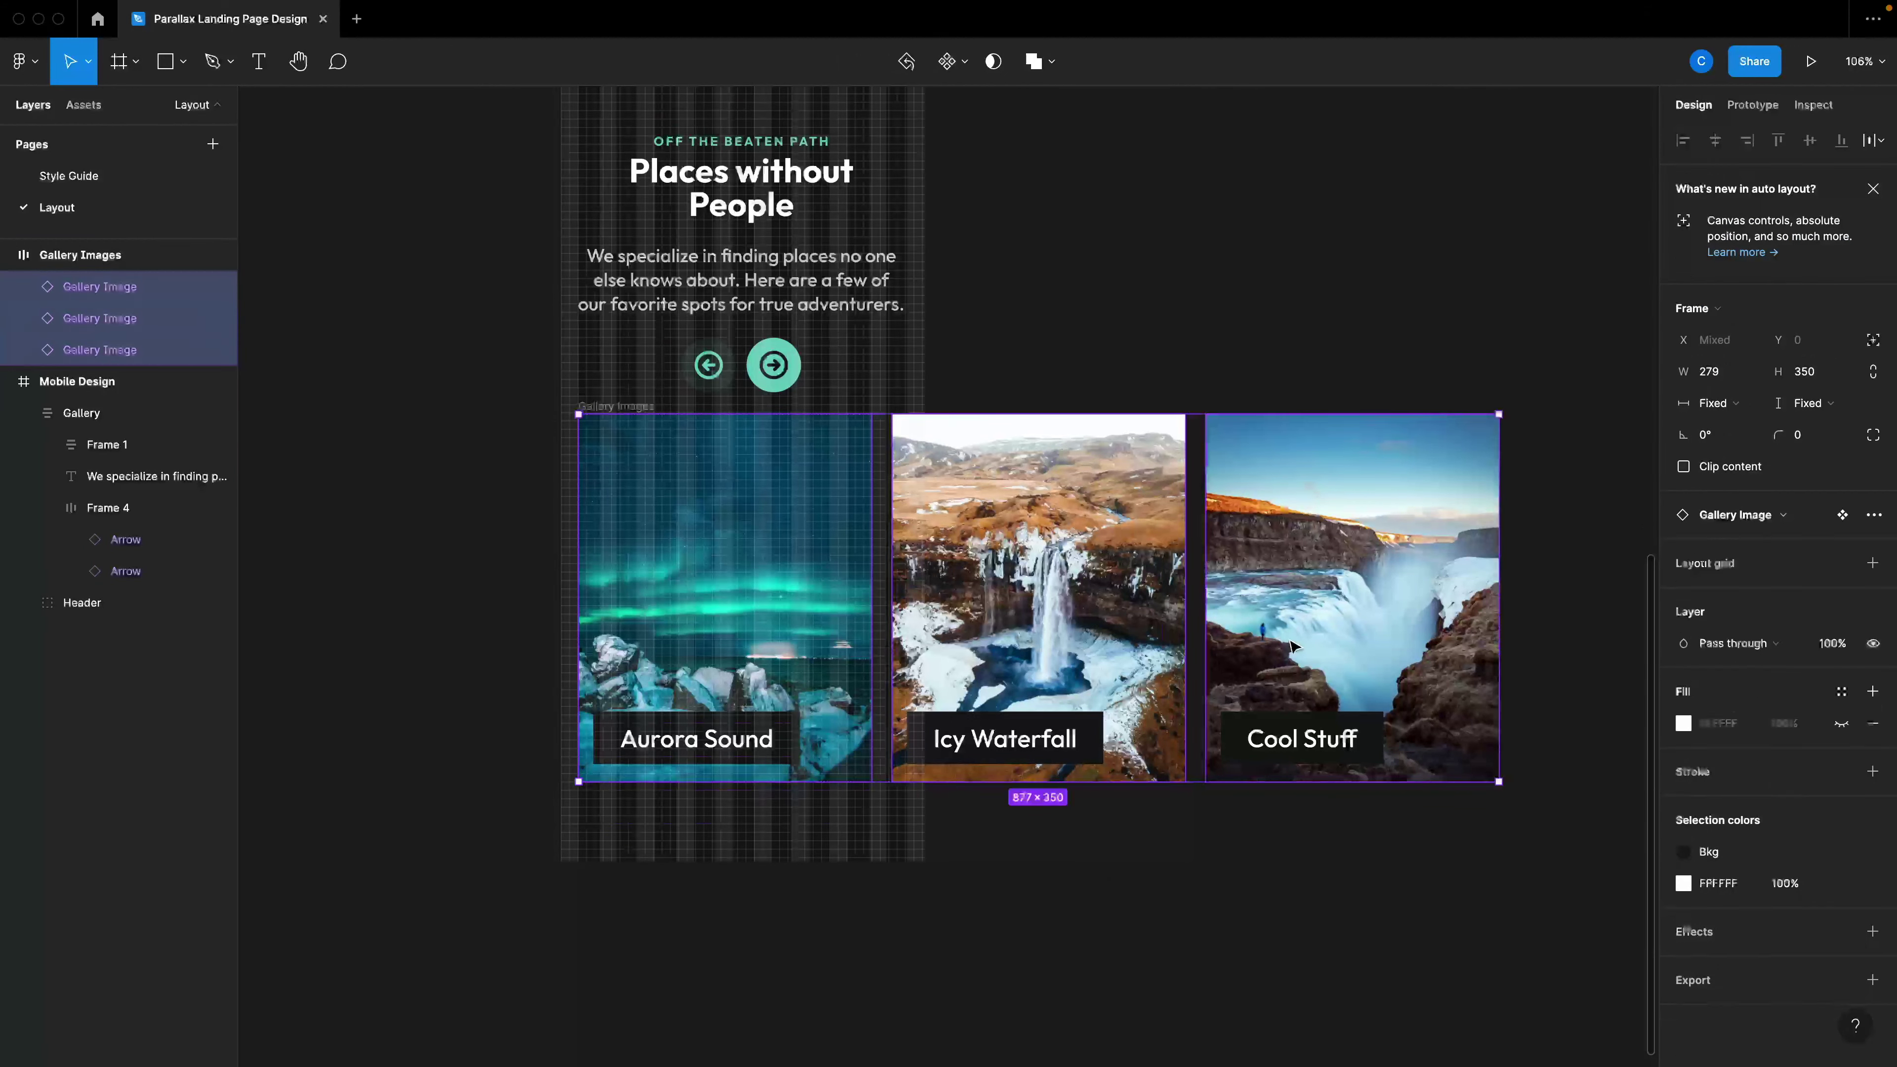
pyautogui.click(81, 261)
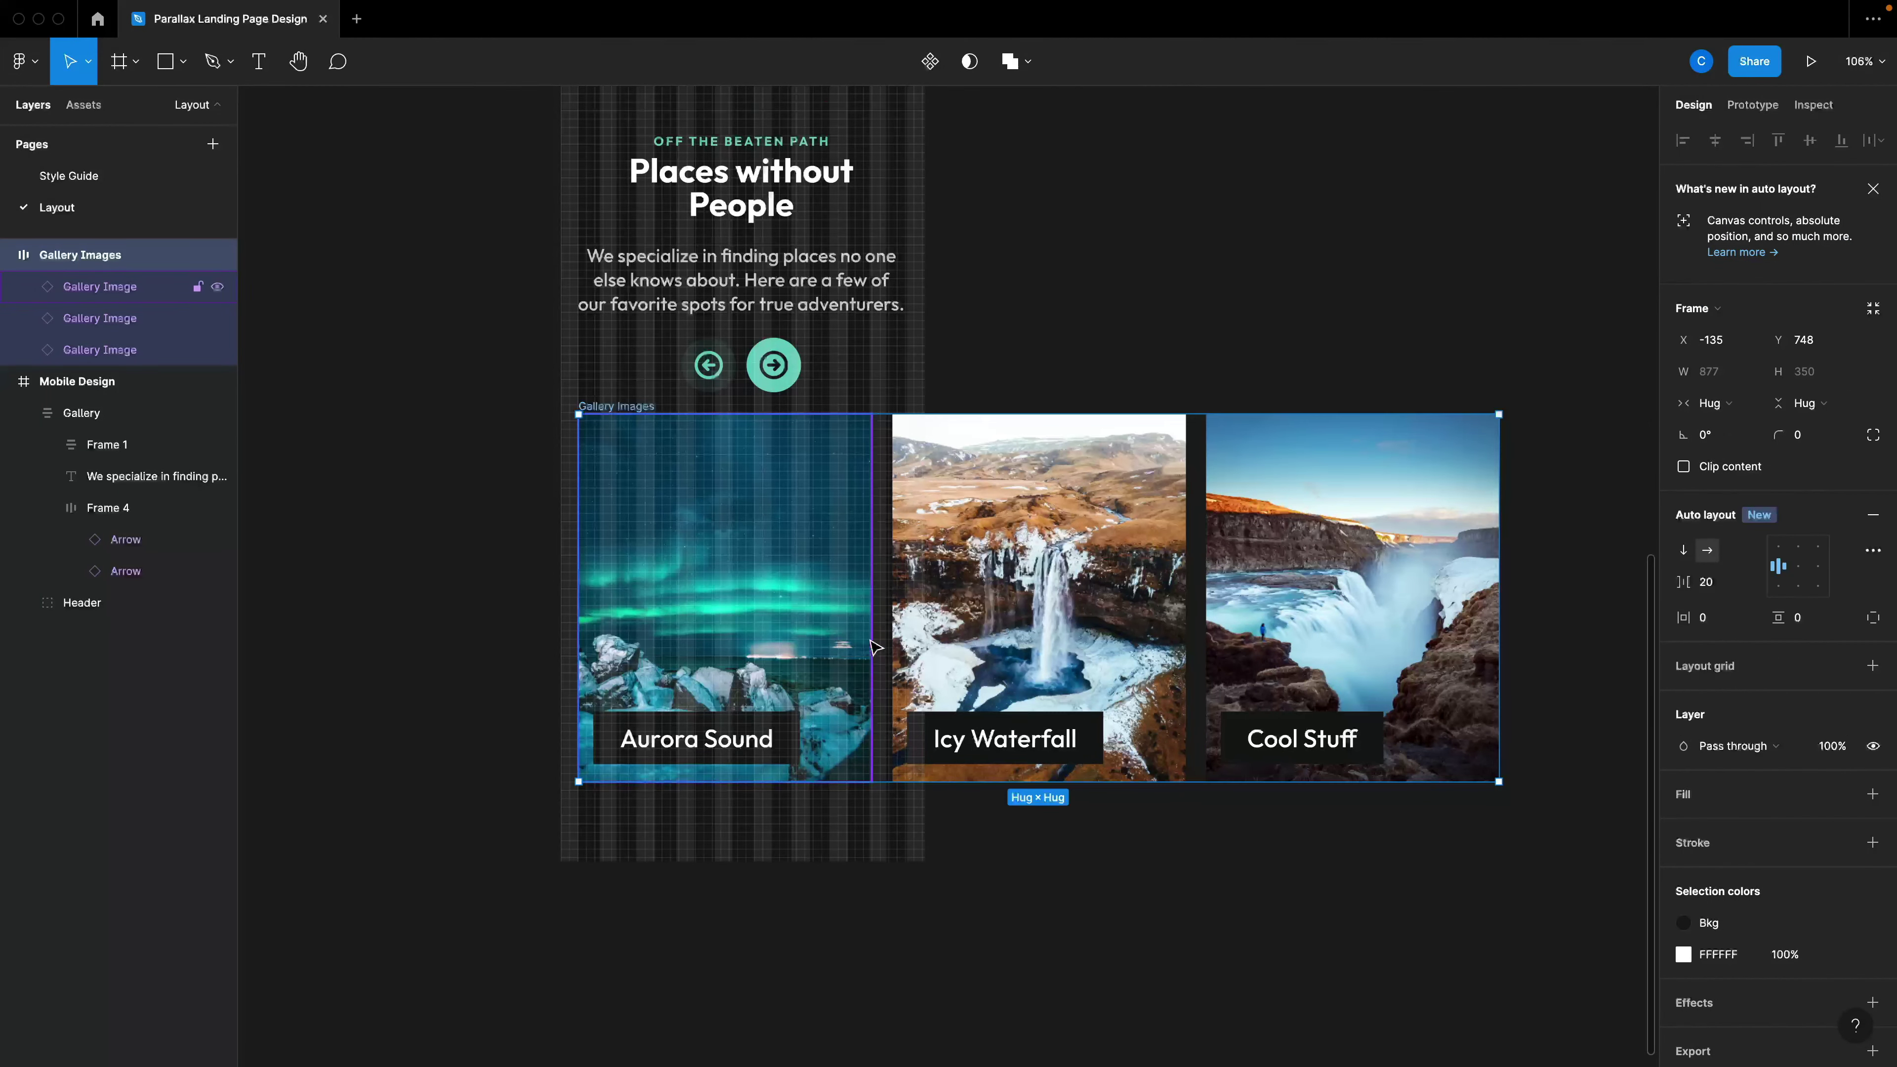
pyautogui.moveTo(883, 599); pyautogui.dragTo(889, 599)
pyautogui.scroll(5, 894, 614)
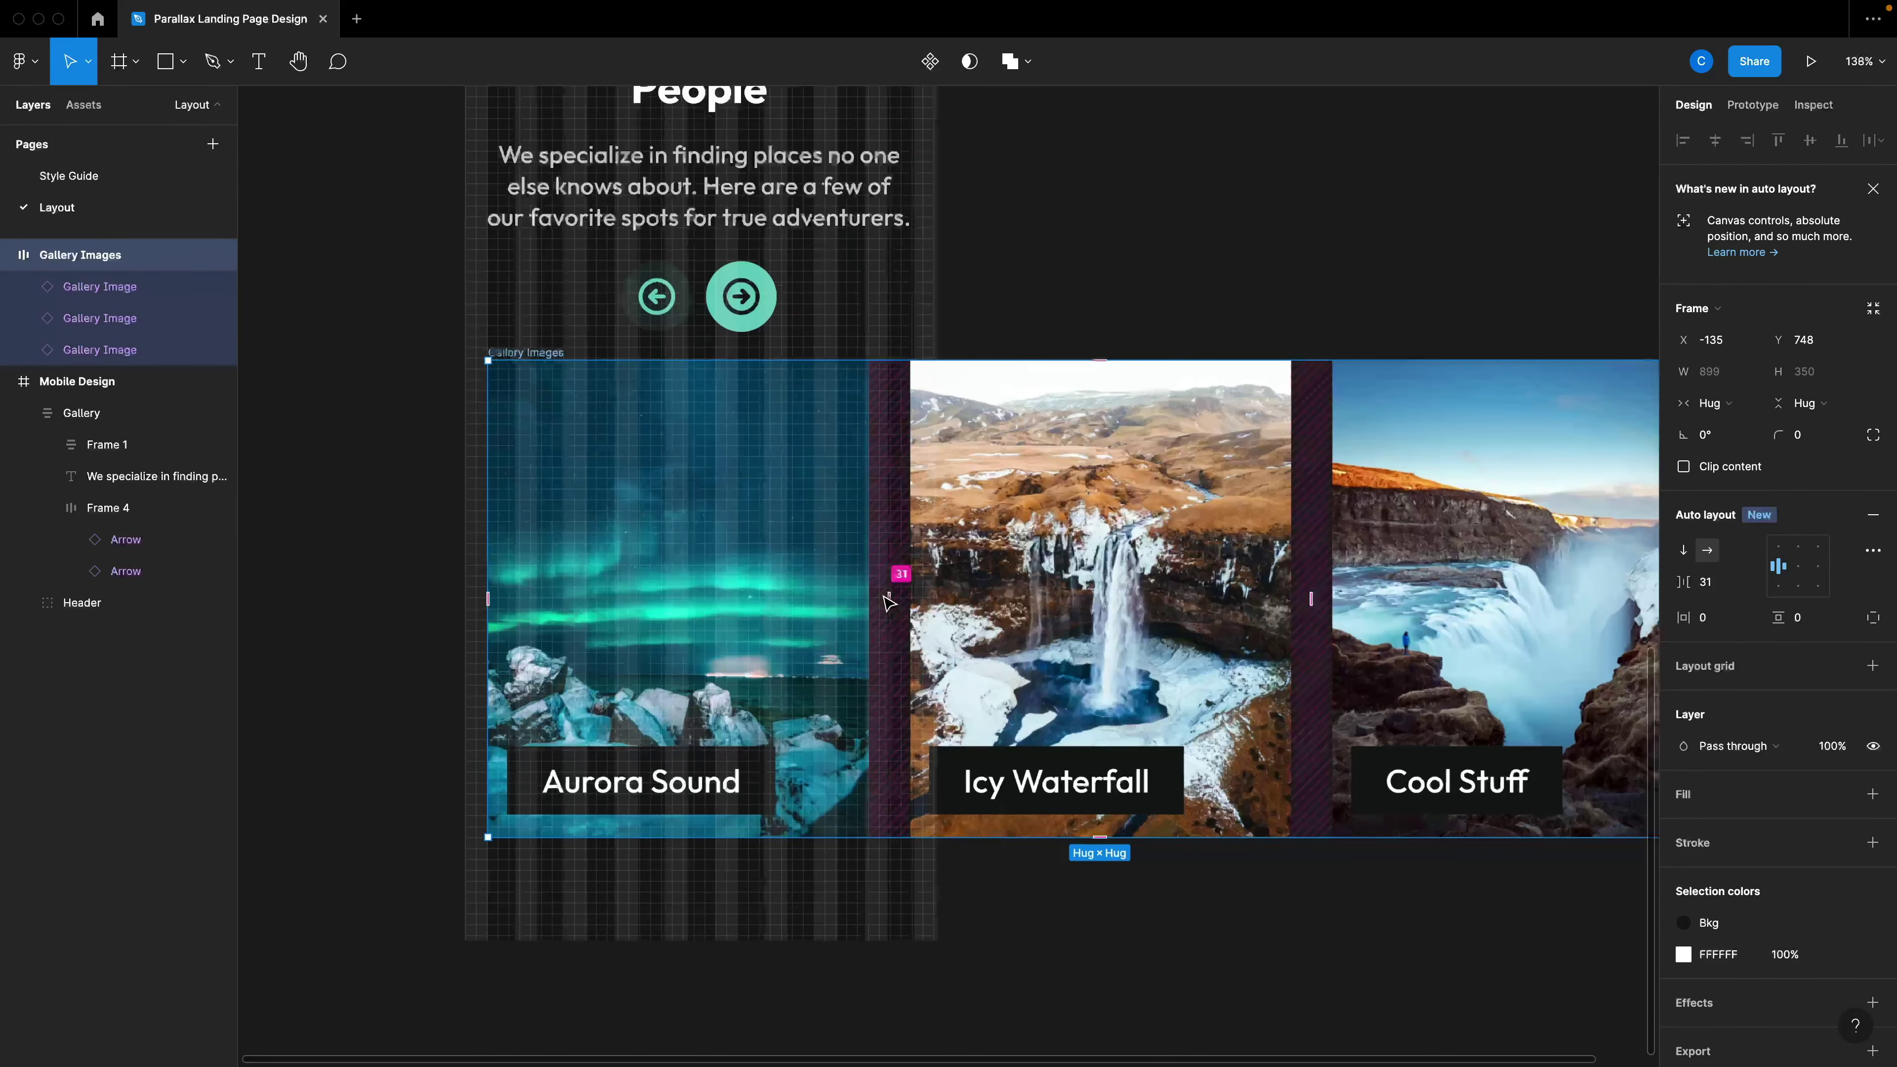
# Enlarge all three gallery images together proportionally to about 293 × 367.
pyautogui.click(851, 485)
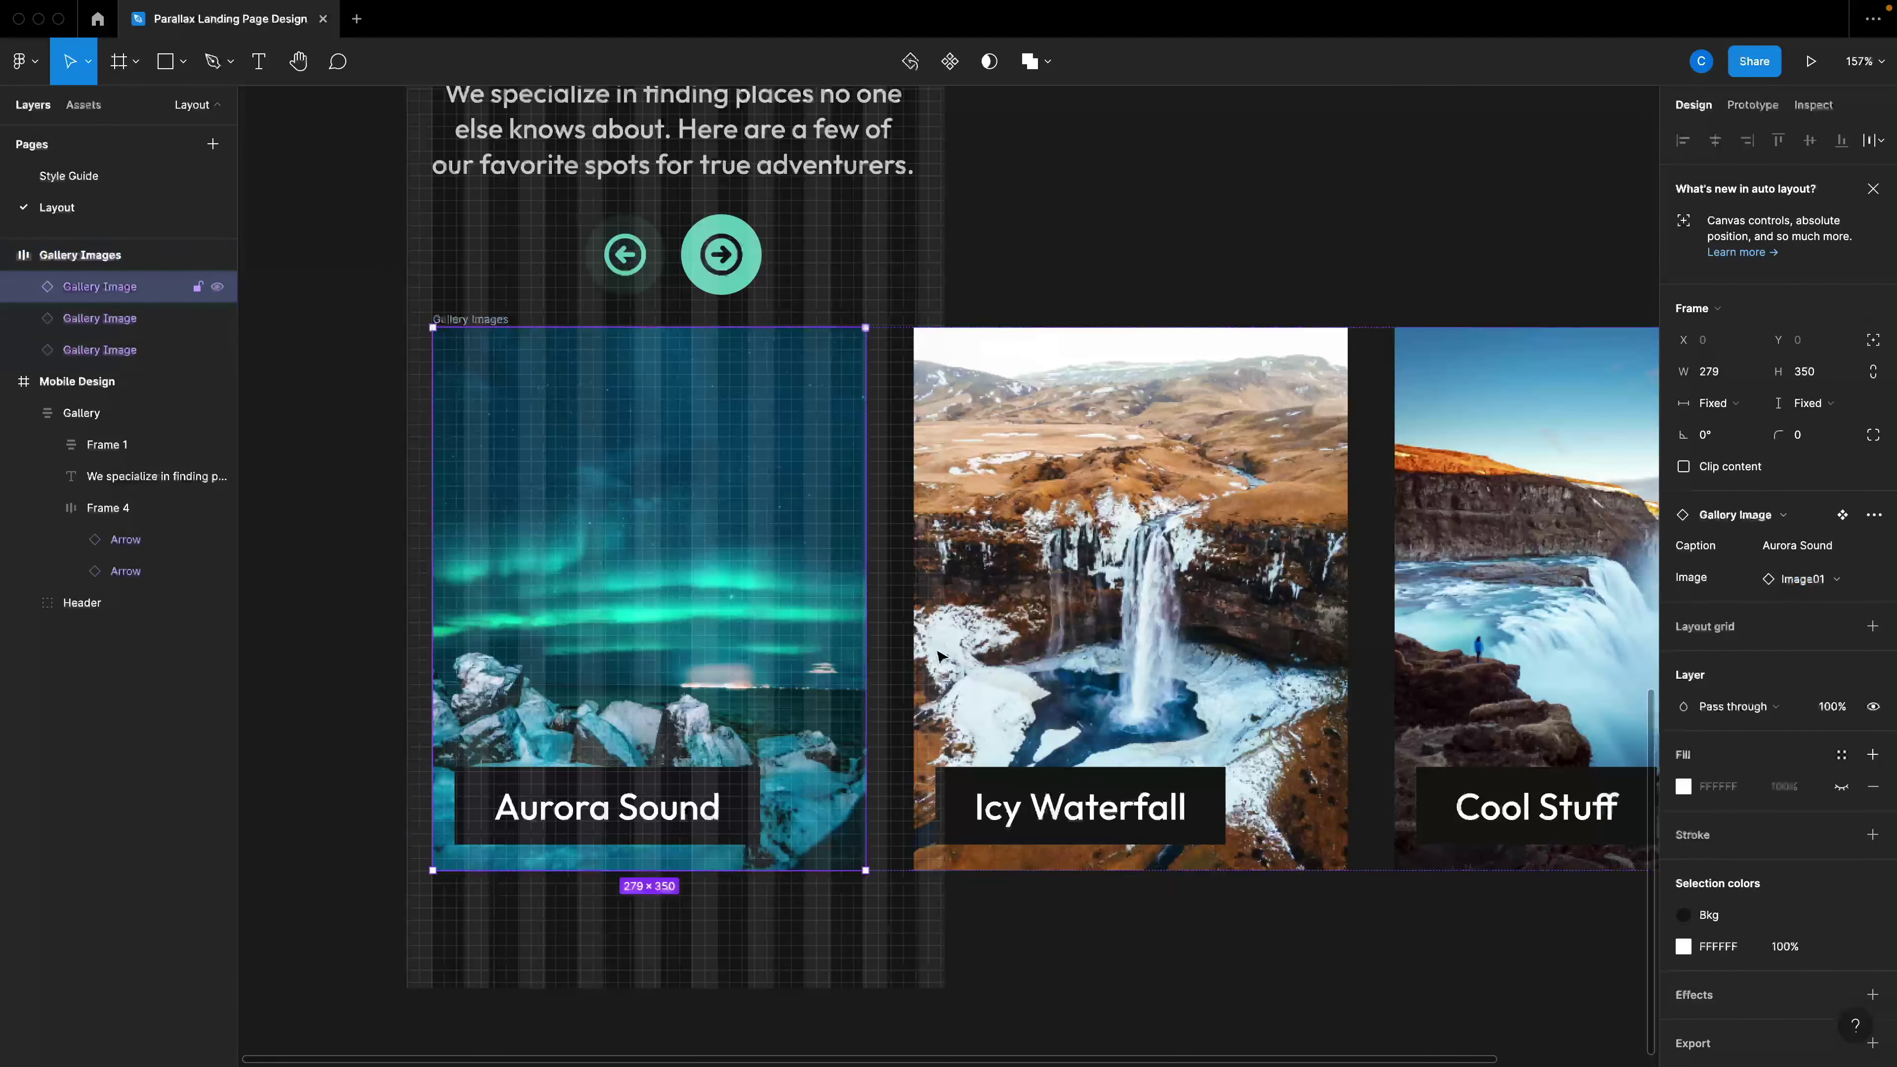
pyautogui.keyDown('shift'); pyautogui.click(1121, 560); pyautogui.keyUp('shift')
pyautogui.keyDown('shift'); pyautogui.click(1394, 732); pyautogui.keyUp('shift')
pyautogui.scroll(-4, 1337, 873)
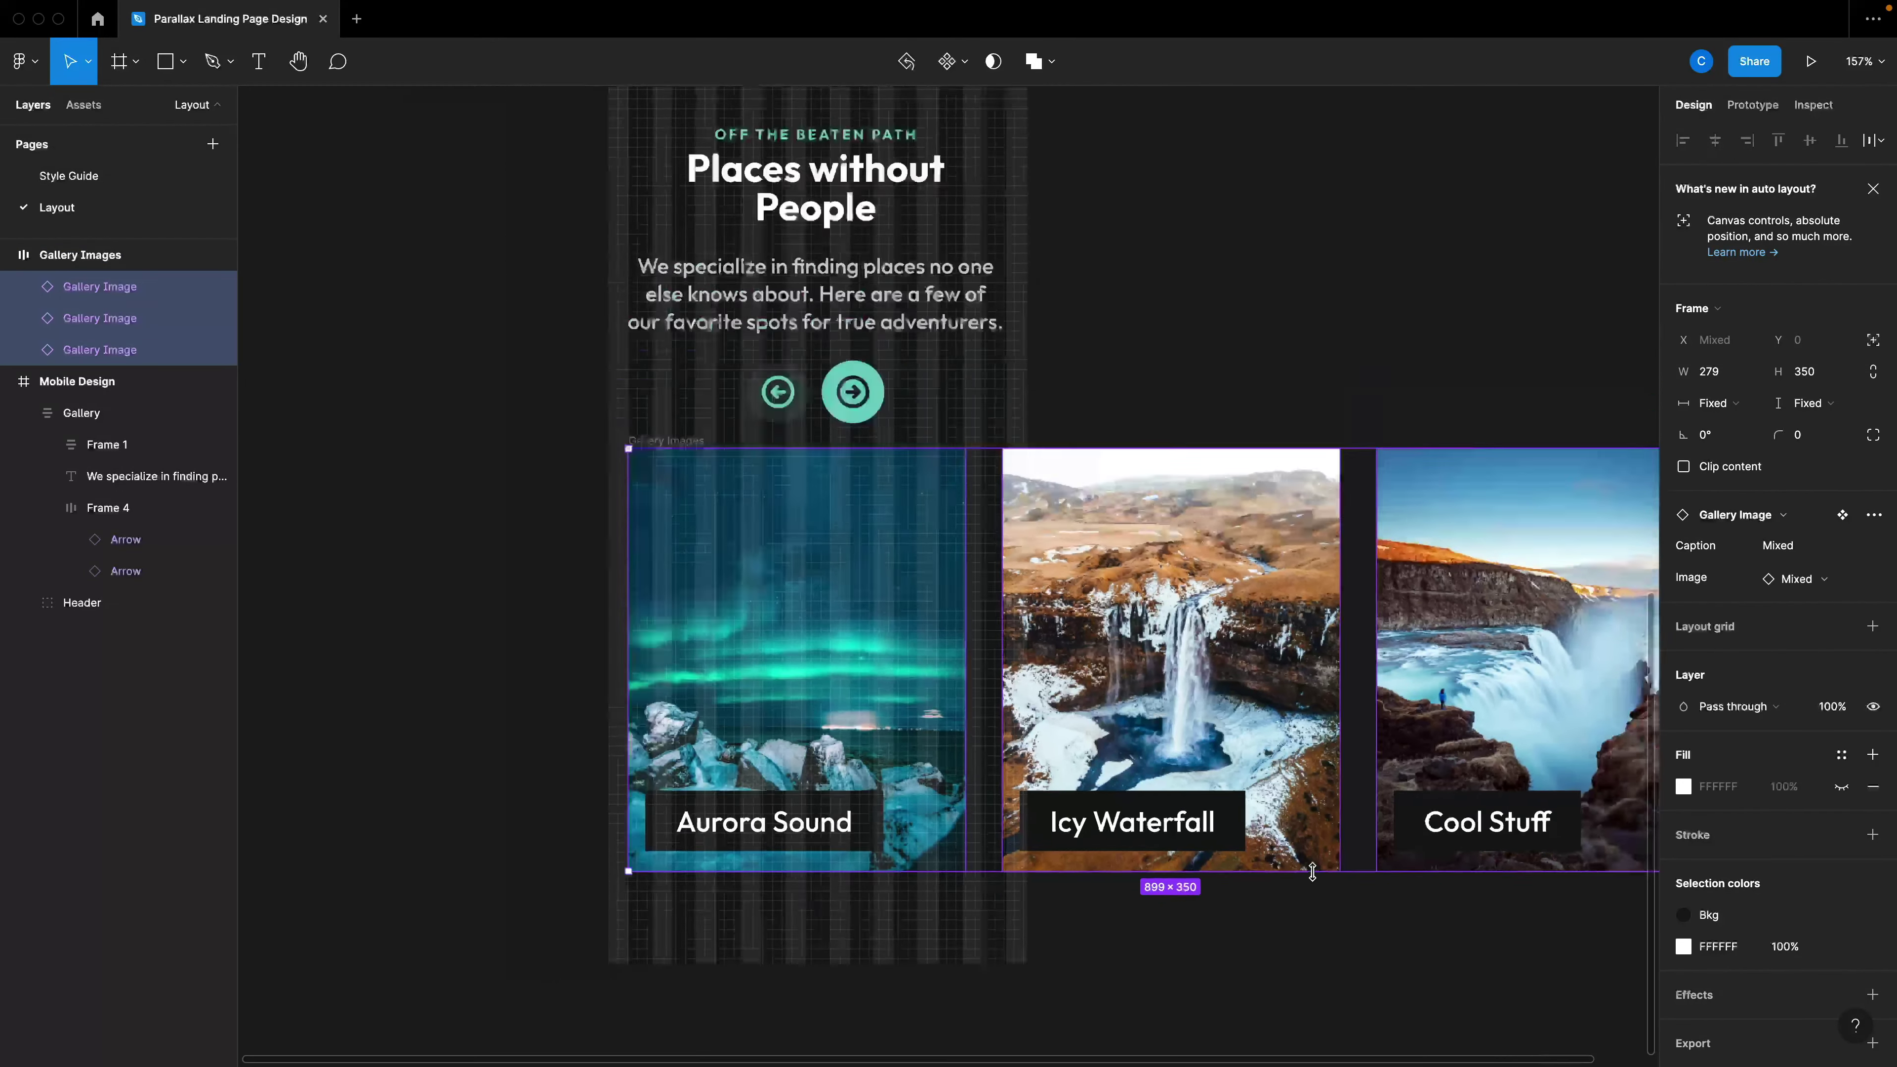
pyautogui.hscroll(5, 1227, 889)
pyautogui.moveTo(1173, 875); pyautogui.dragTo(1198, 890)
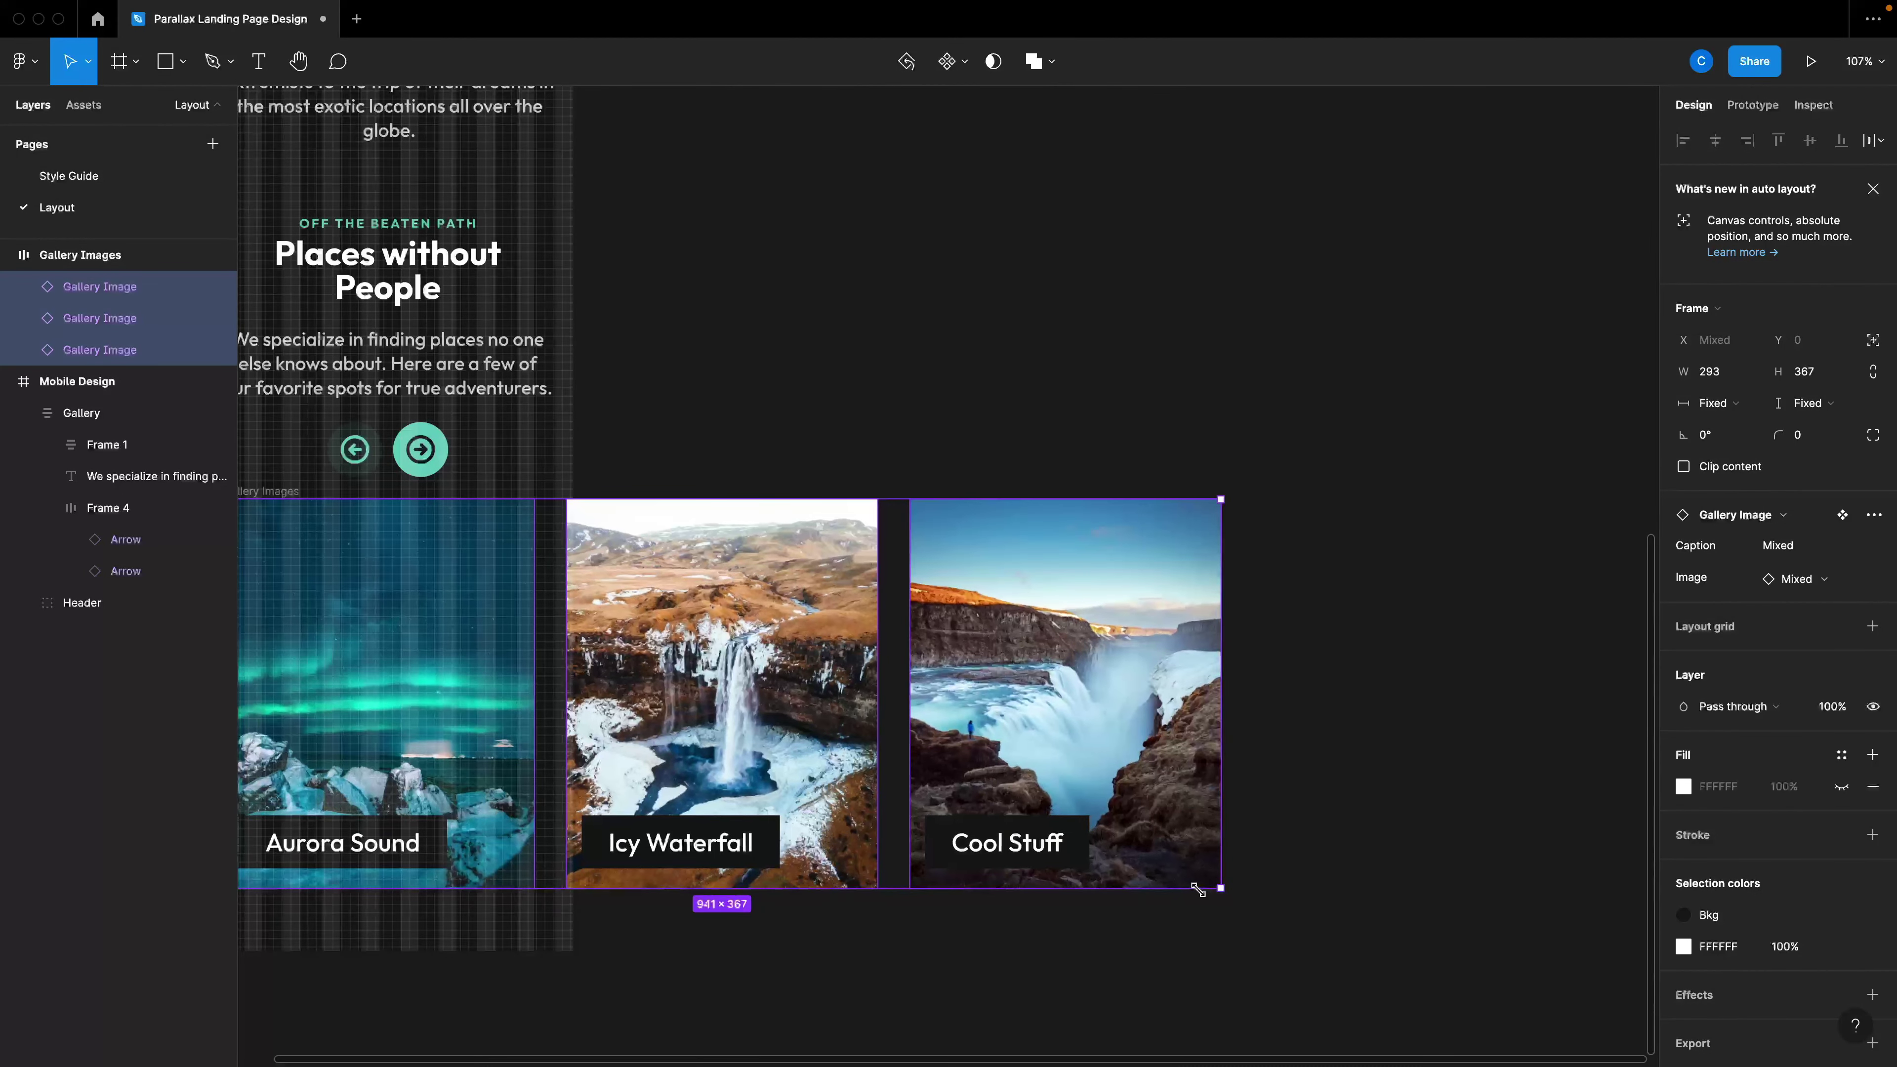
# Reduce the spacing between the images in the Gallery Images frame to 19 and check the gap against the layout grid.
pyautogui.click(542, 687)
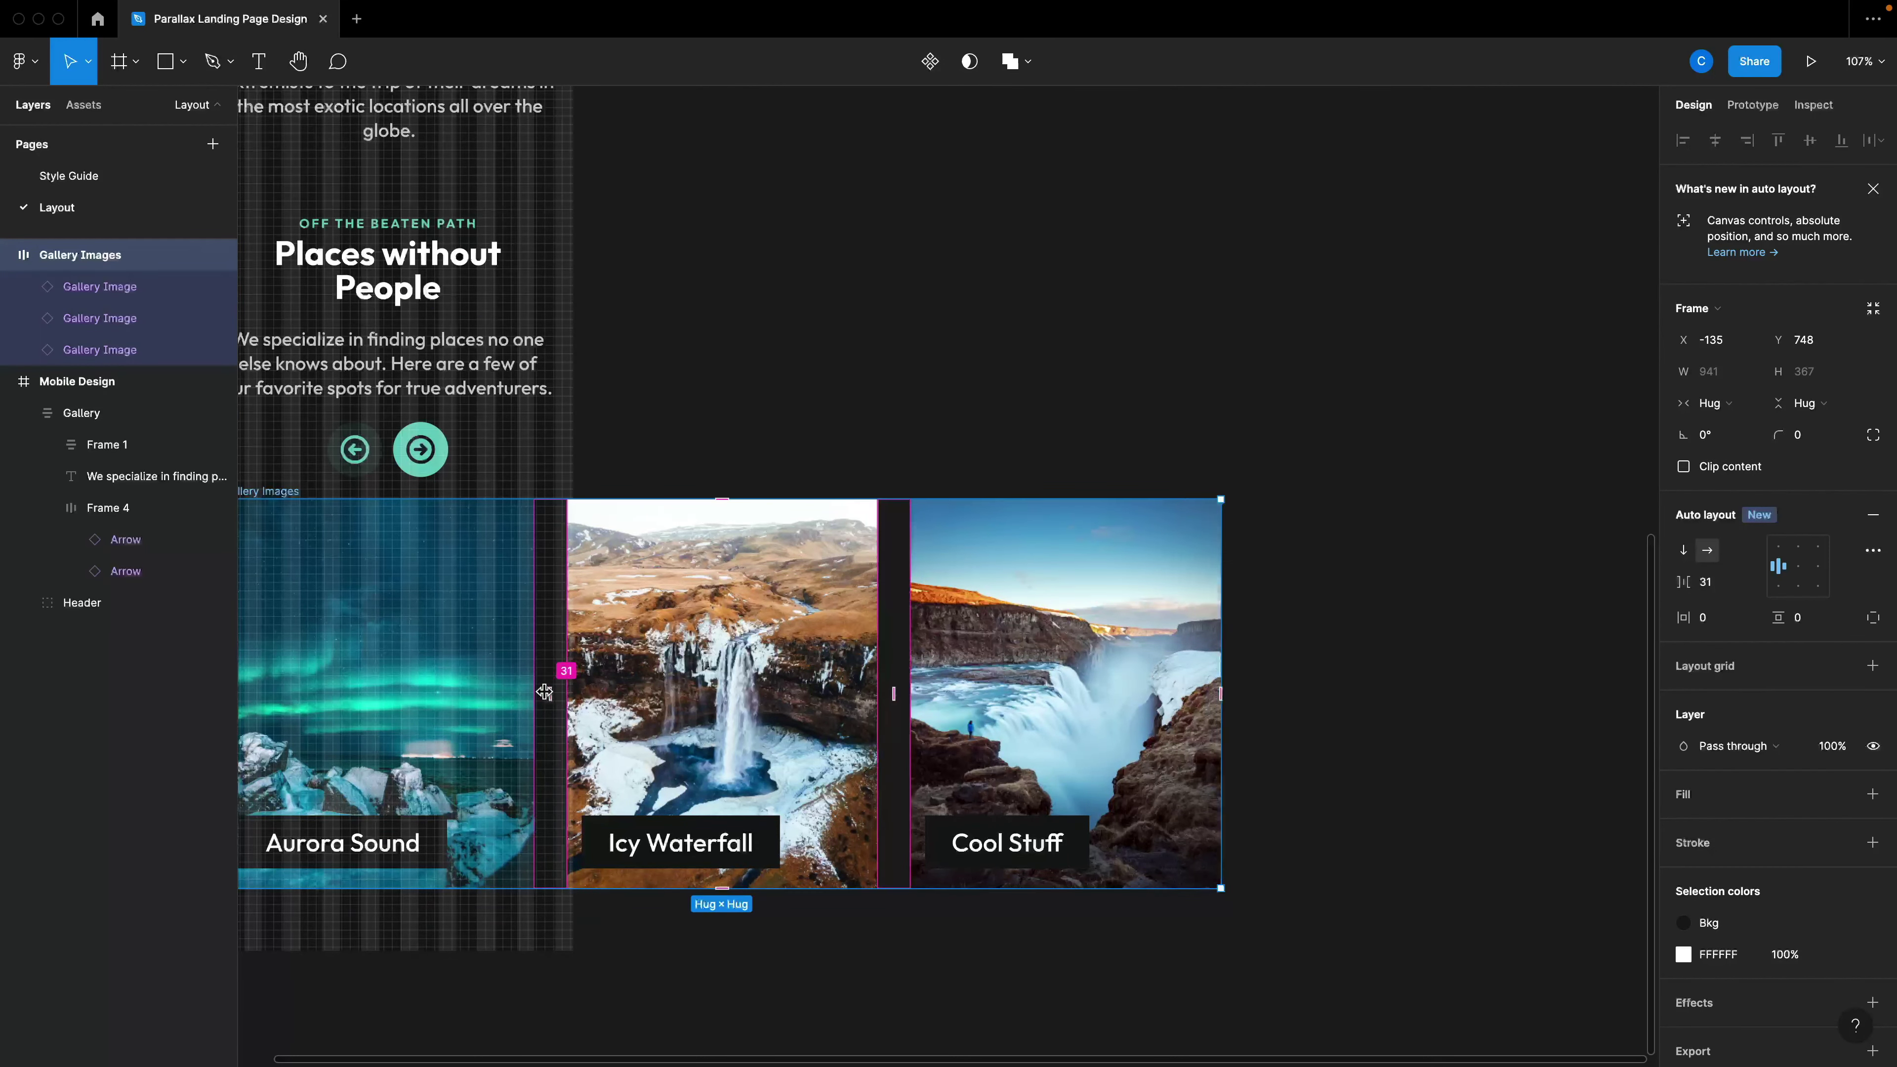
pyautogui.moveTo(544, 691); pyautogui.dragTo(534, 691)
pyautogui.scroll(5, 489, 633)
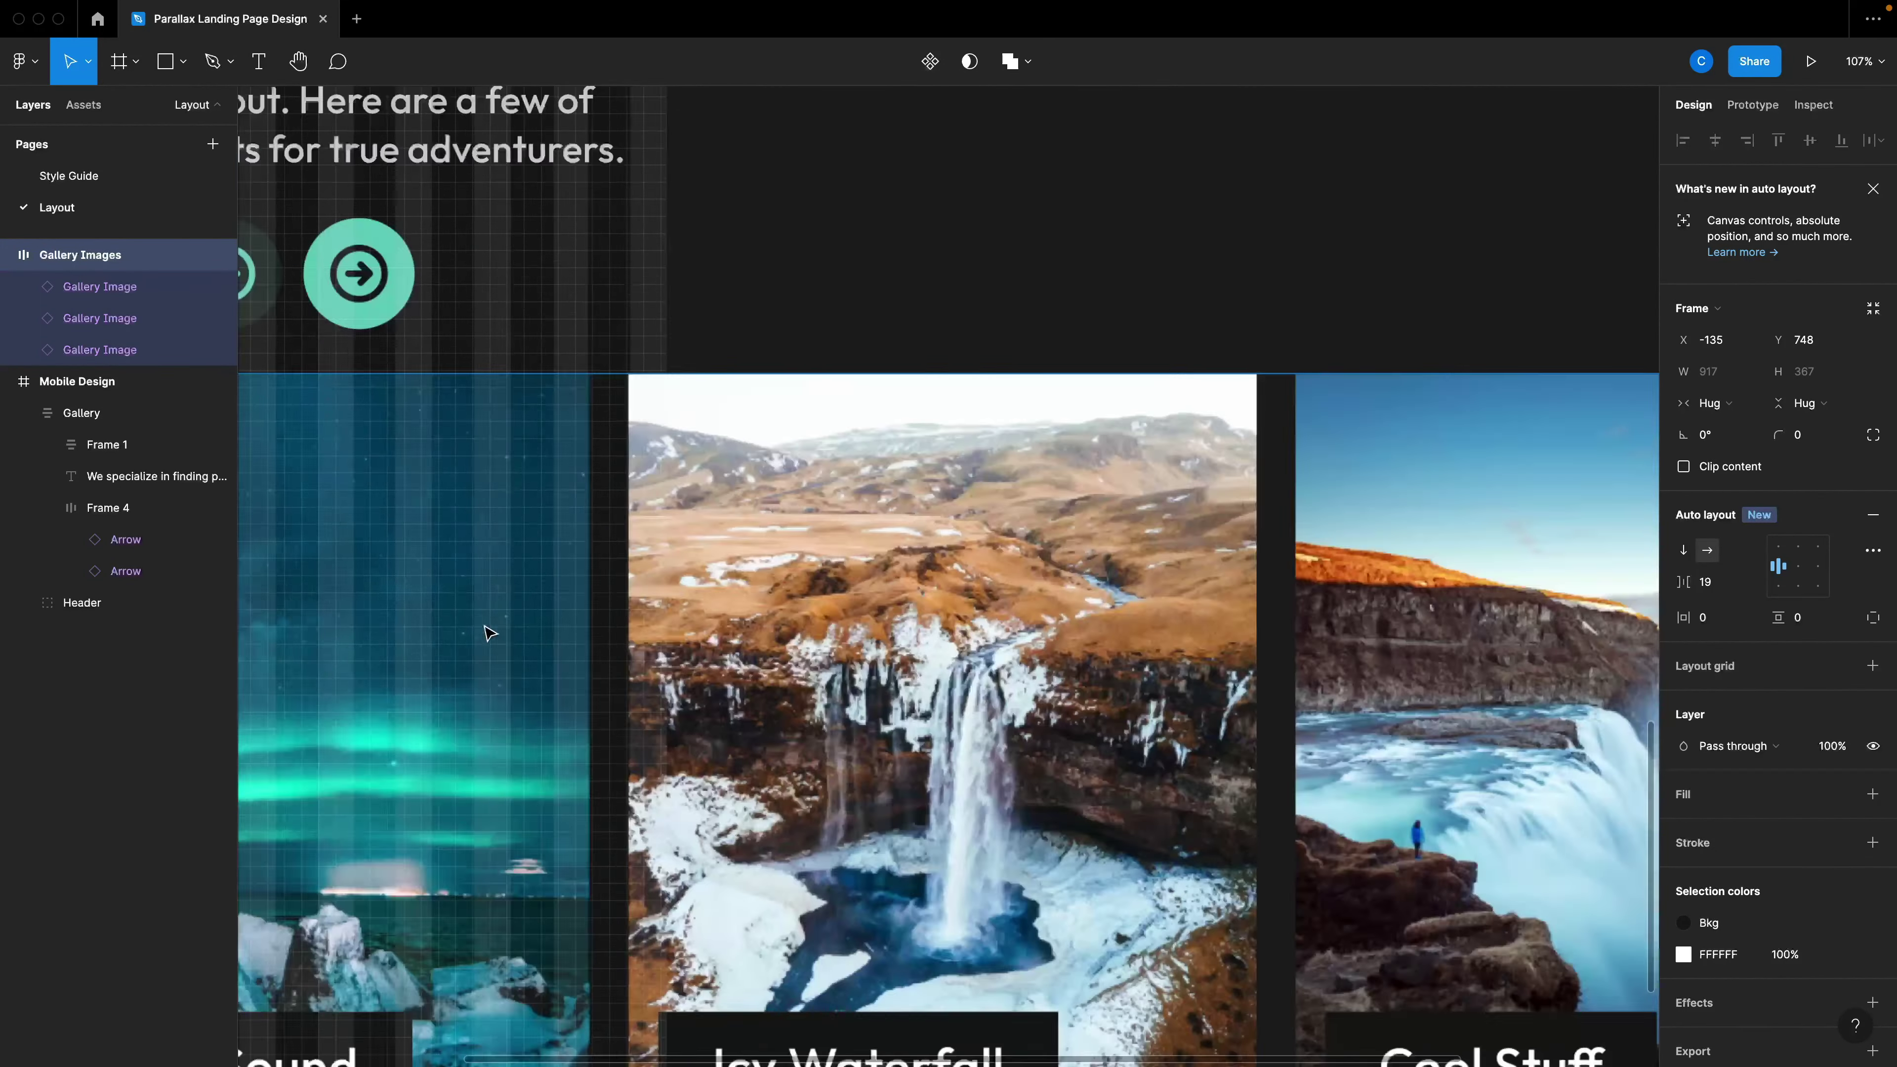
pyautogui.scroll(4, 489, 632)
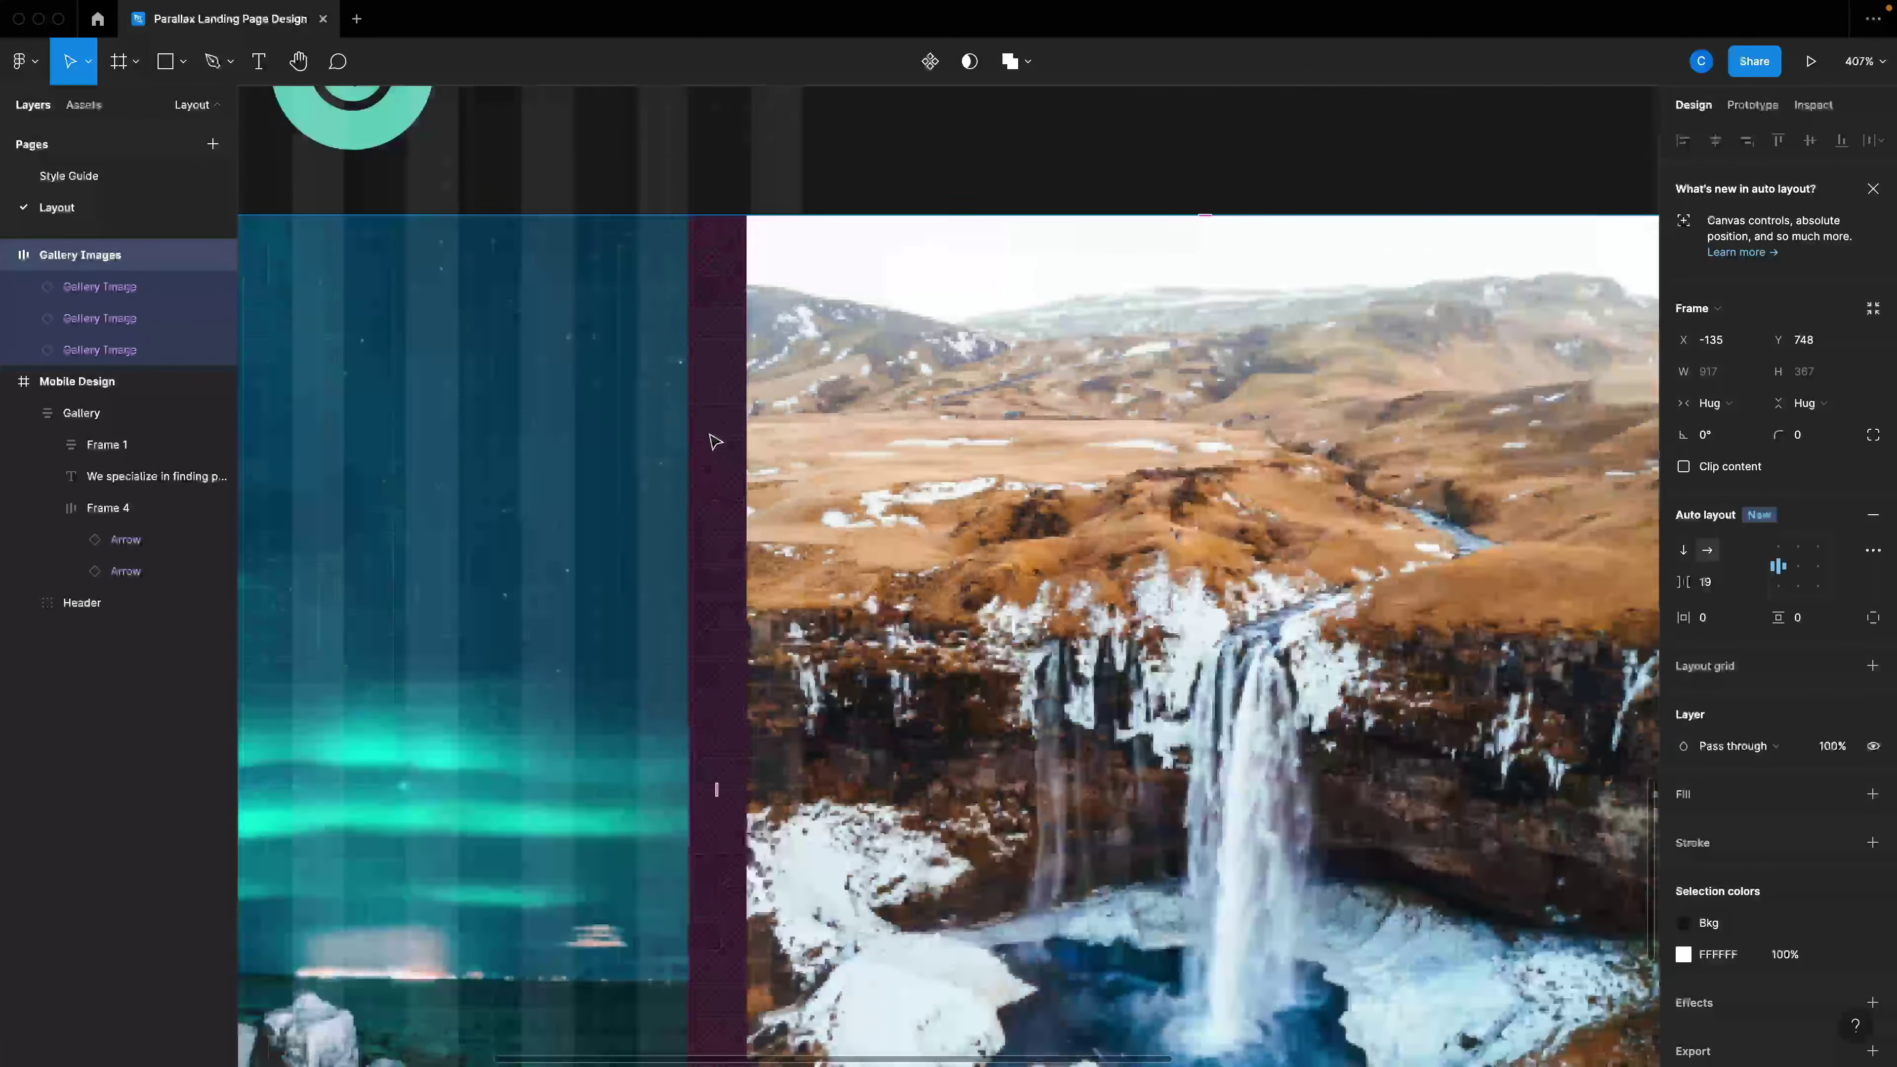
pyautogui.scroll(-8, 716, 441)
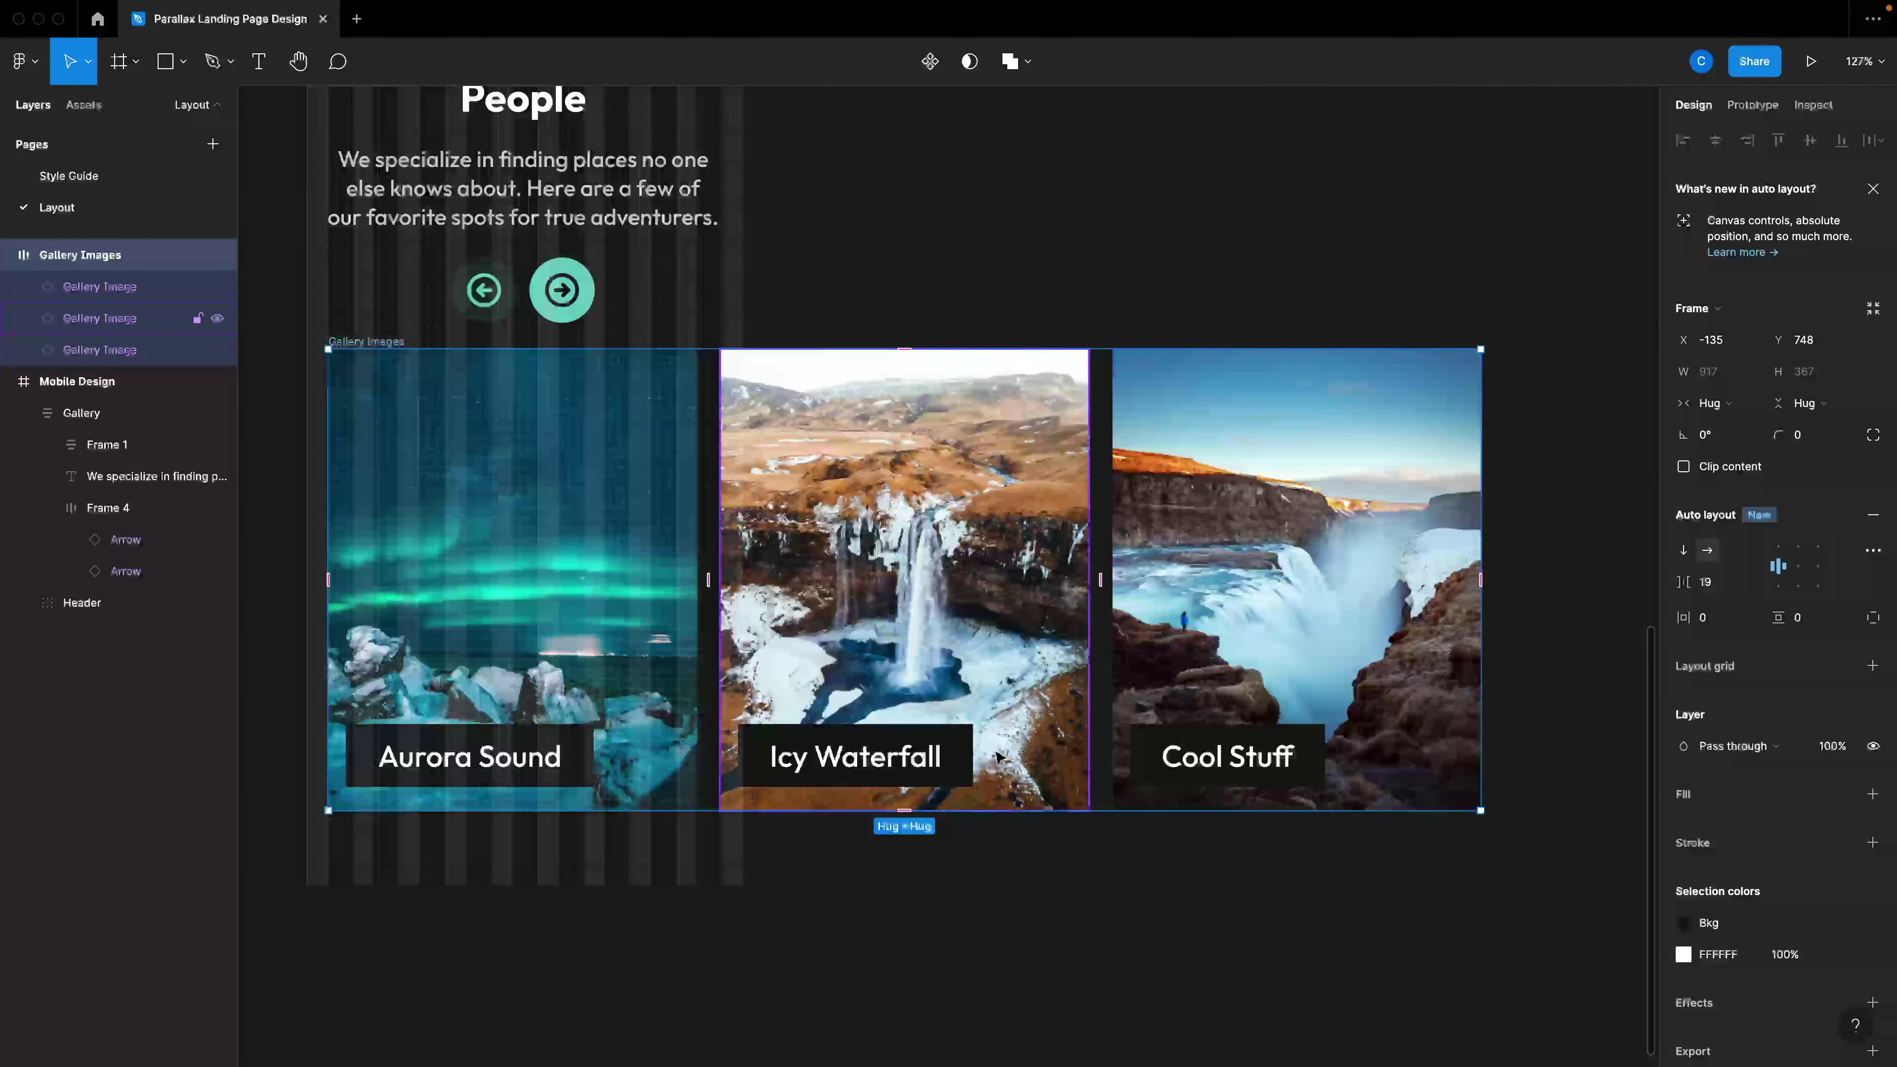
pyautogui.click(1029, 886)
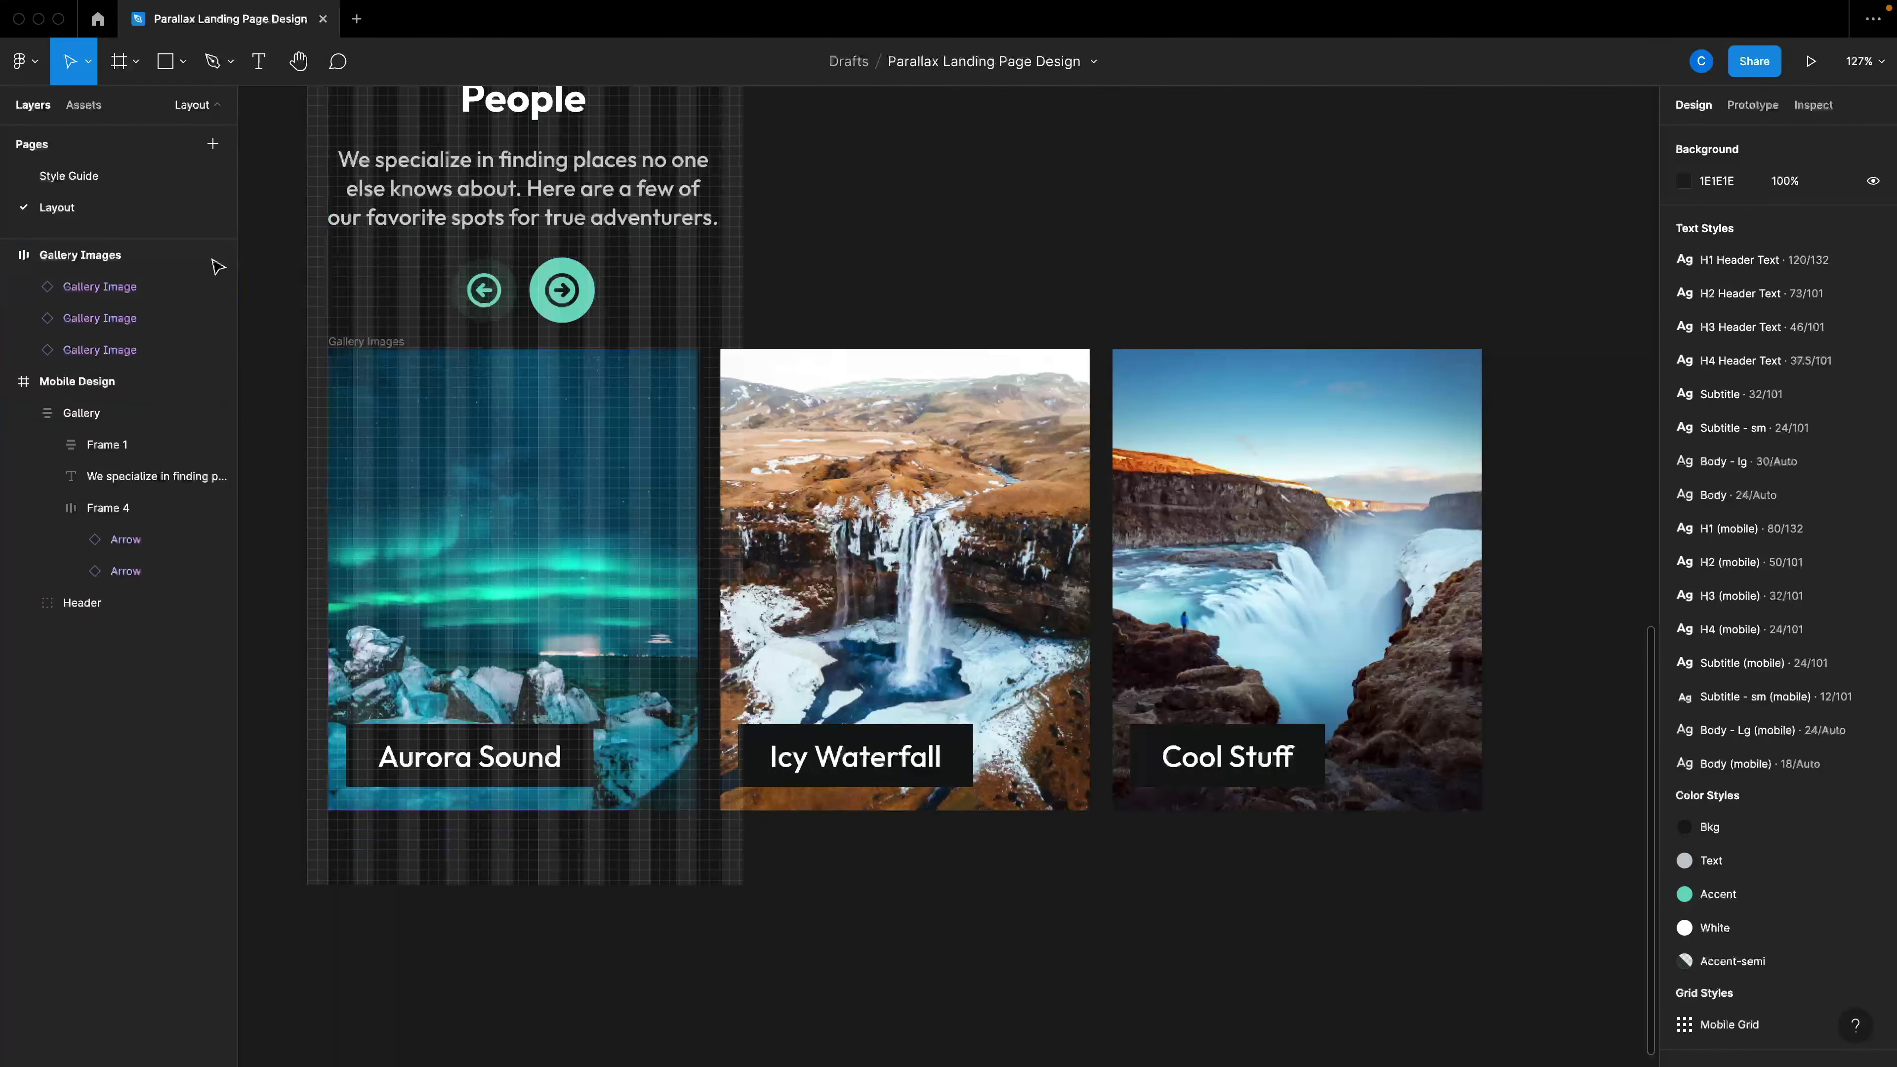
# Move the Gallery Images frame into the Mobile Design frame, and switch Mobile Design's content clipping off and back on.
pyautogui.moveTo(216, 263); pyautogui.dragTo(75, 411)
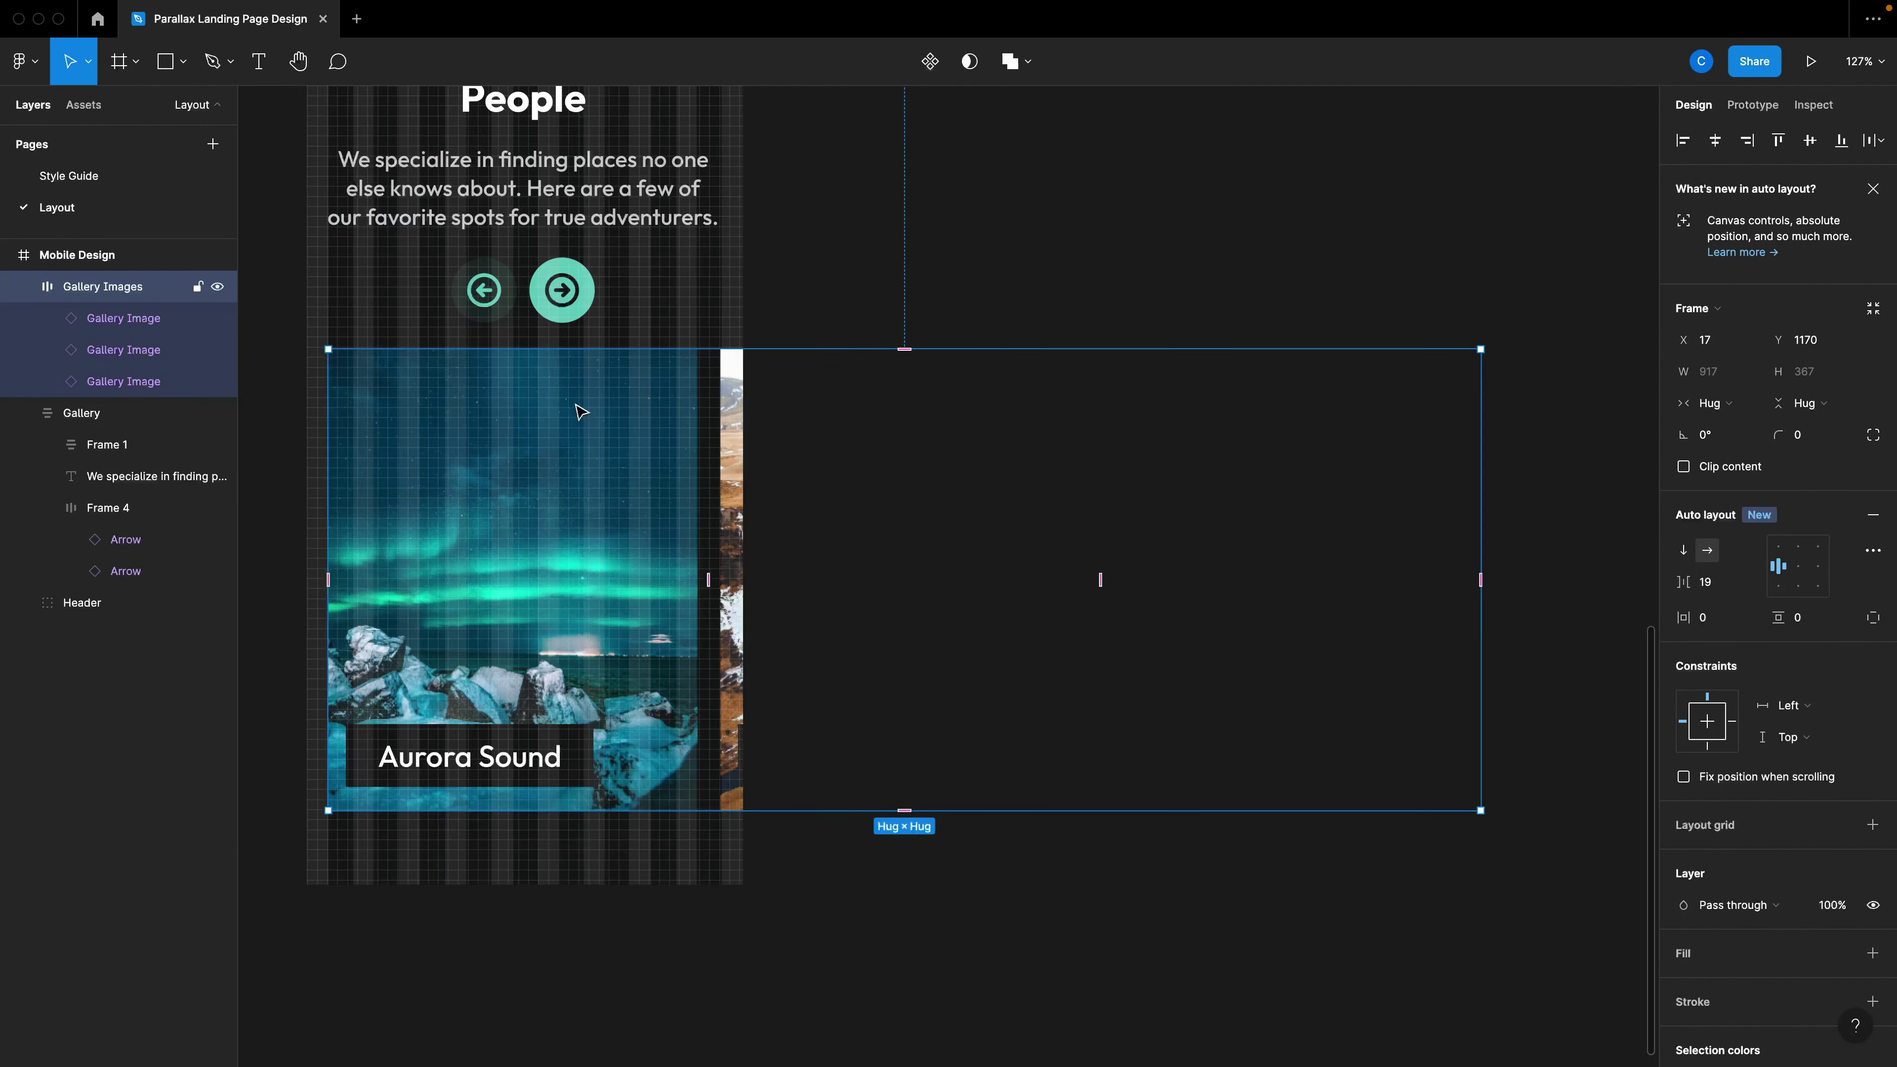
pyautogui.click(95, 258)
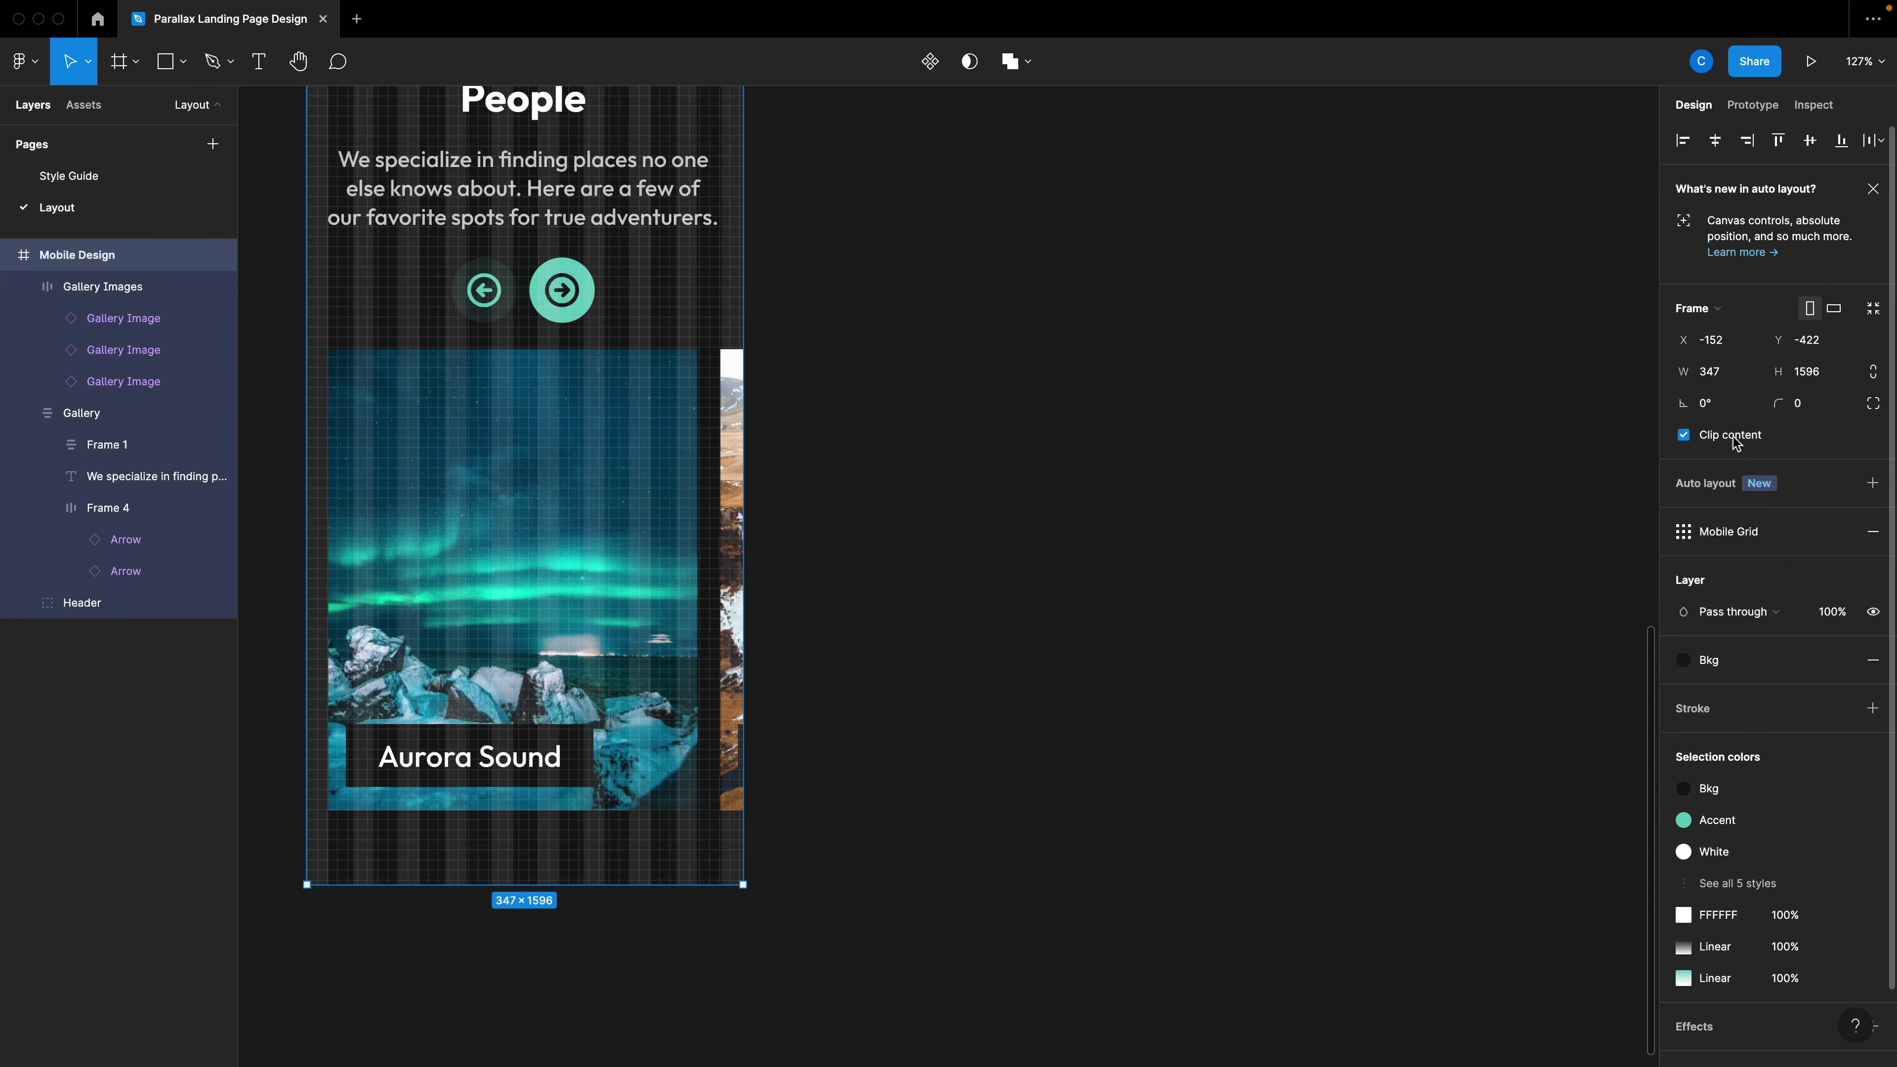
pyautogui.click(1684, 435)
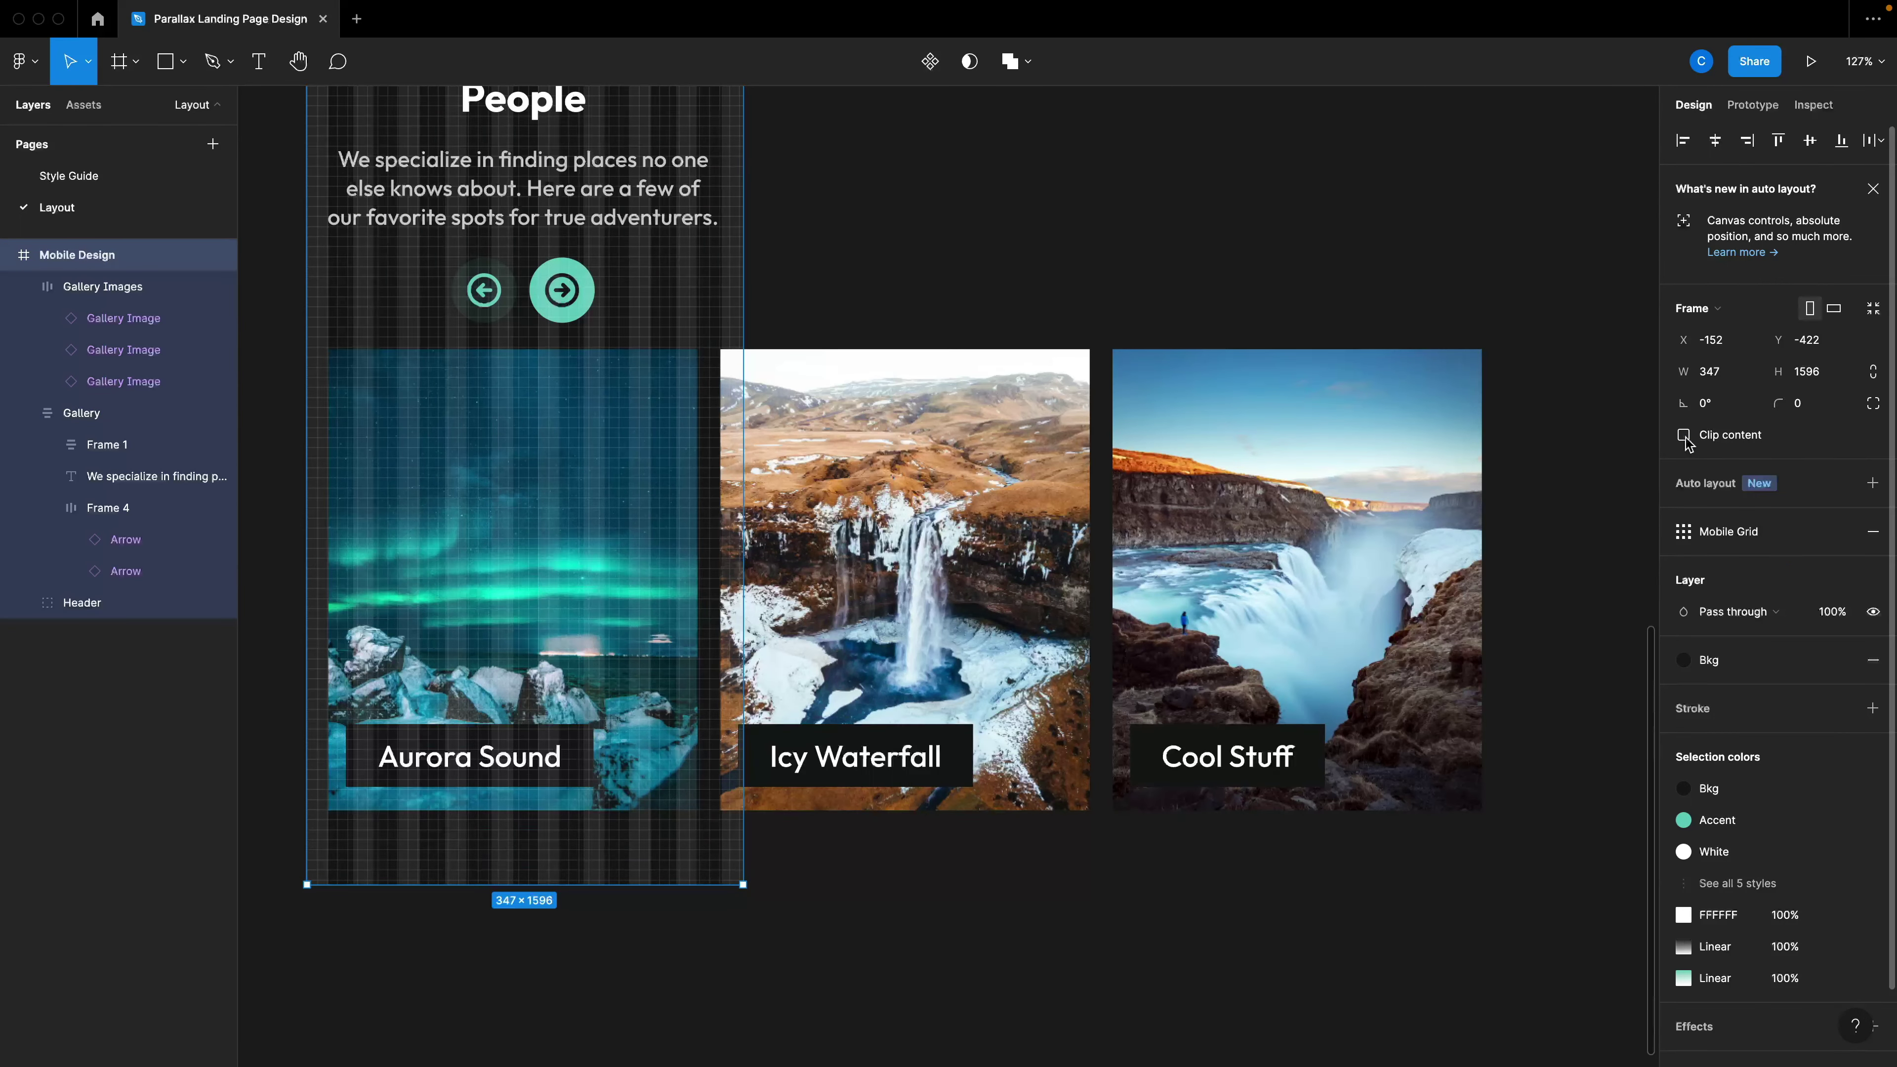
pyautogui.click(1684, 435)
pyautogui.click(1529, 504)
pyautogui.scroll(-3, 1135, 572)
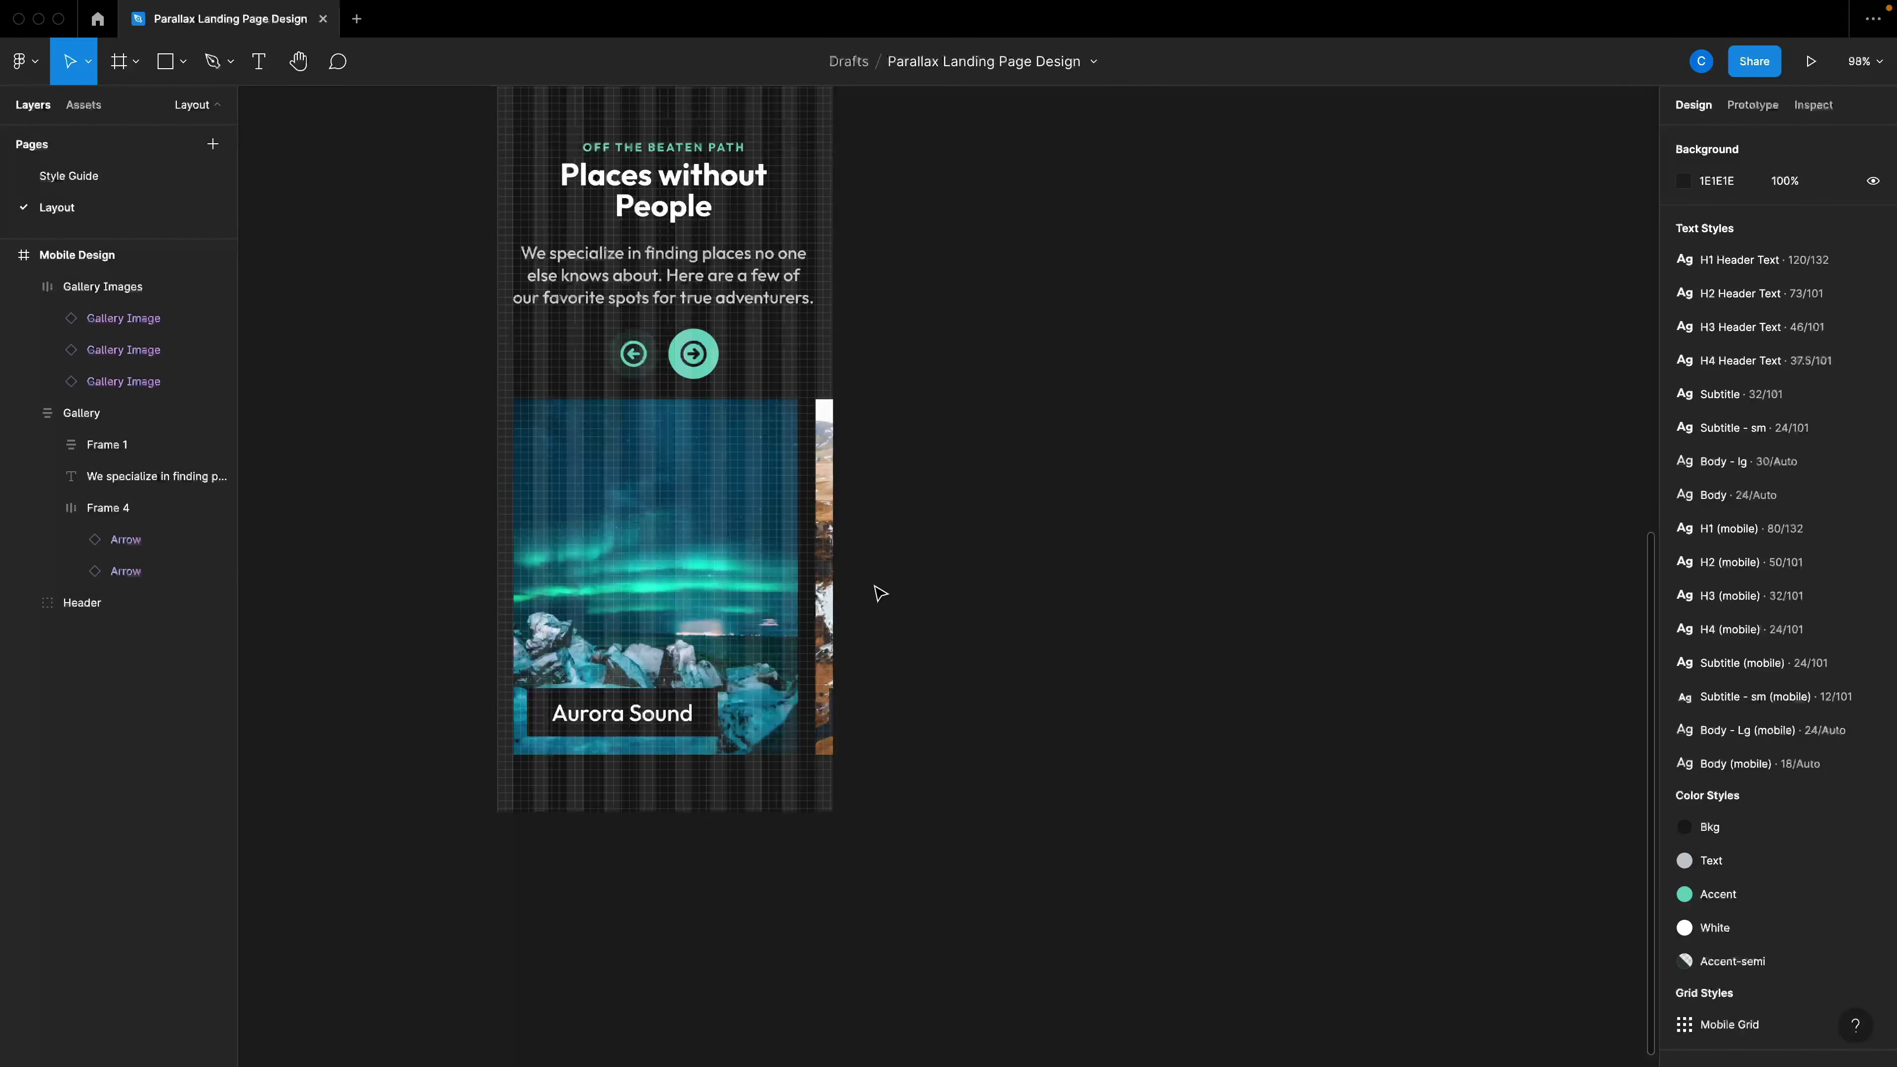
# Hide the layout grids and review the gallery section with its partly visible second image.
pyautogui.scroll(-2, 822, 605)
pyautogui.hscroll(-3, 1016, 484)
pyautogui.scroll(1, 1015, 484)
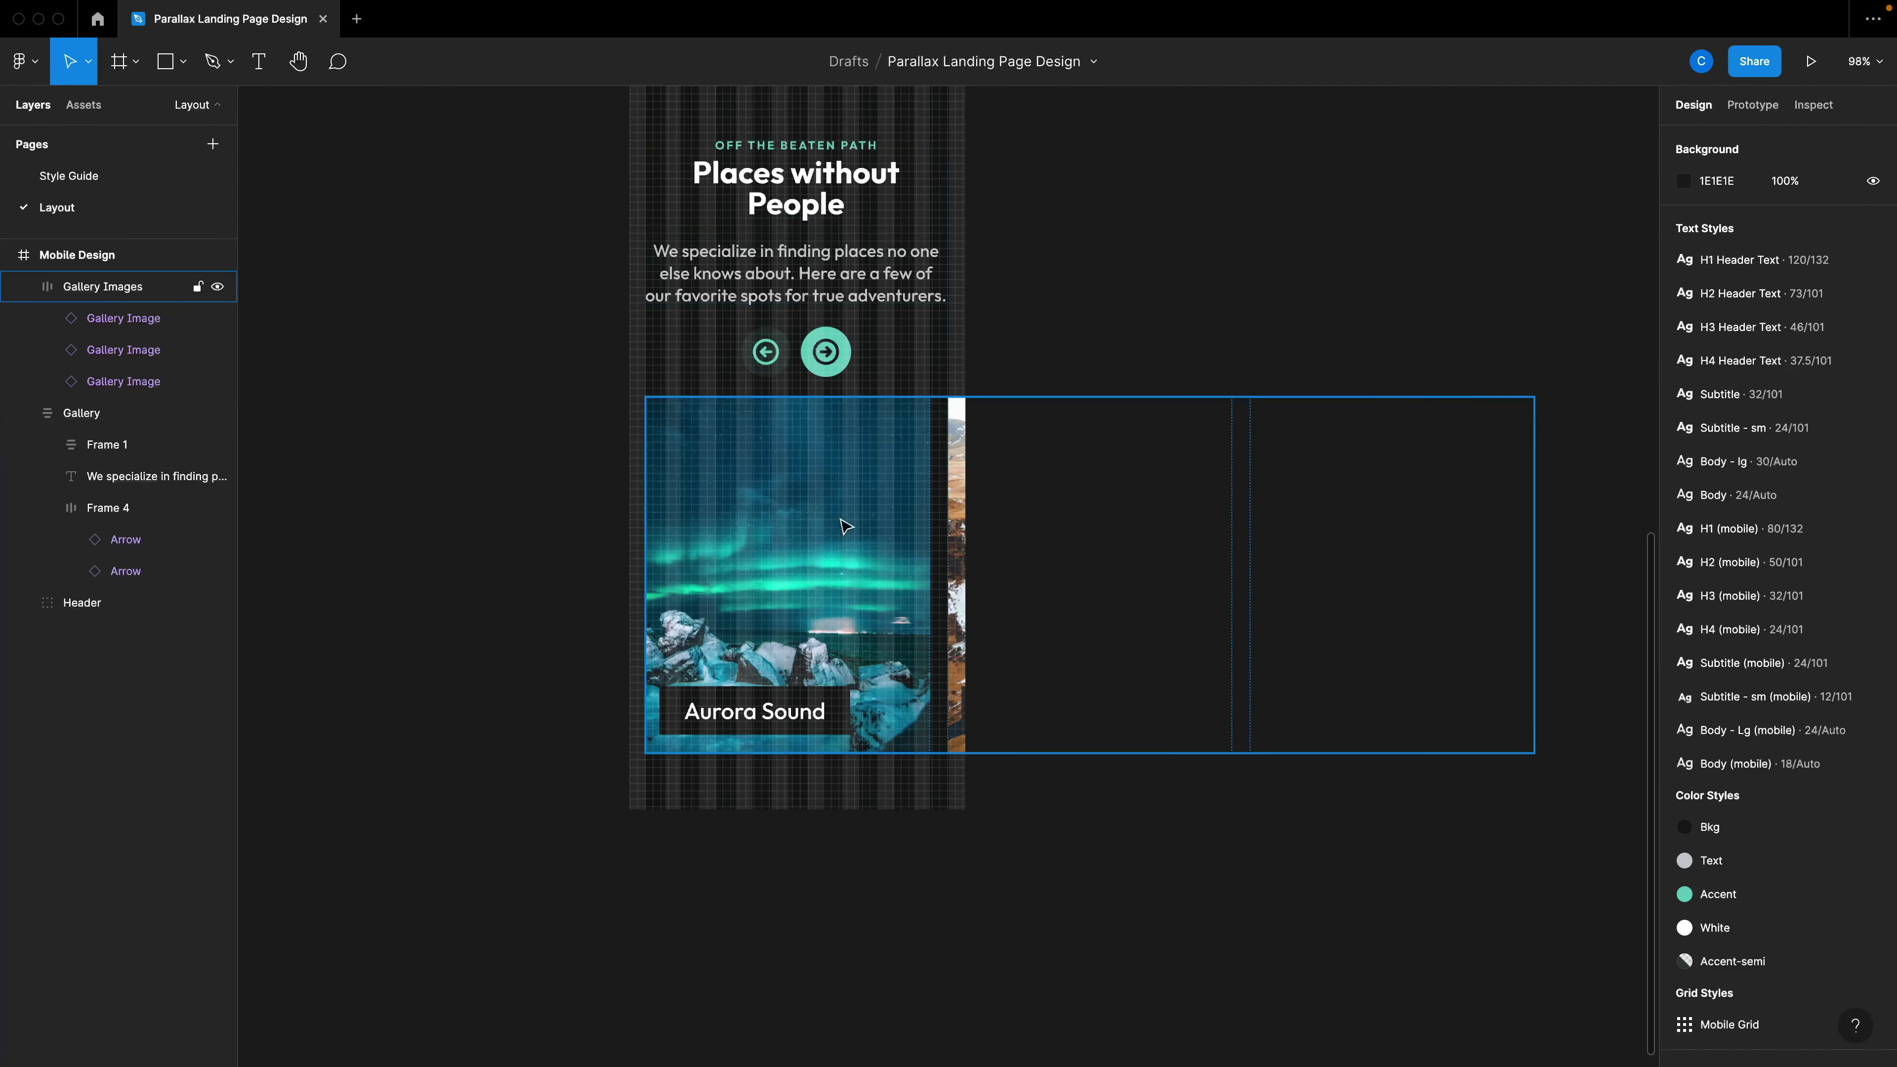
pyautogui.hotkey('shift', 'g')
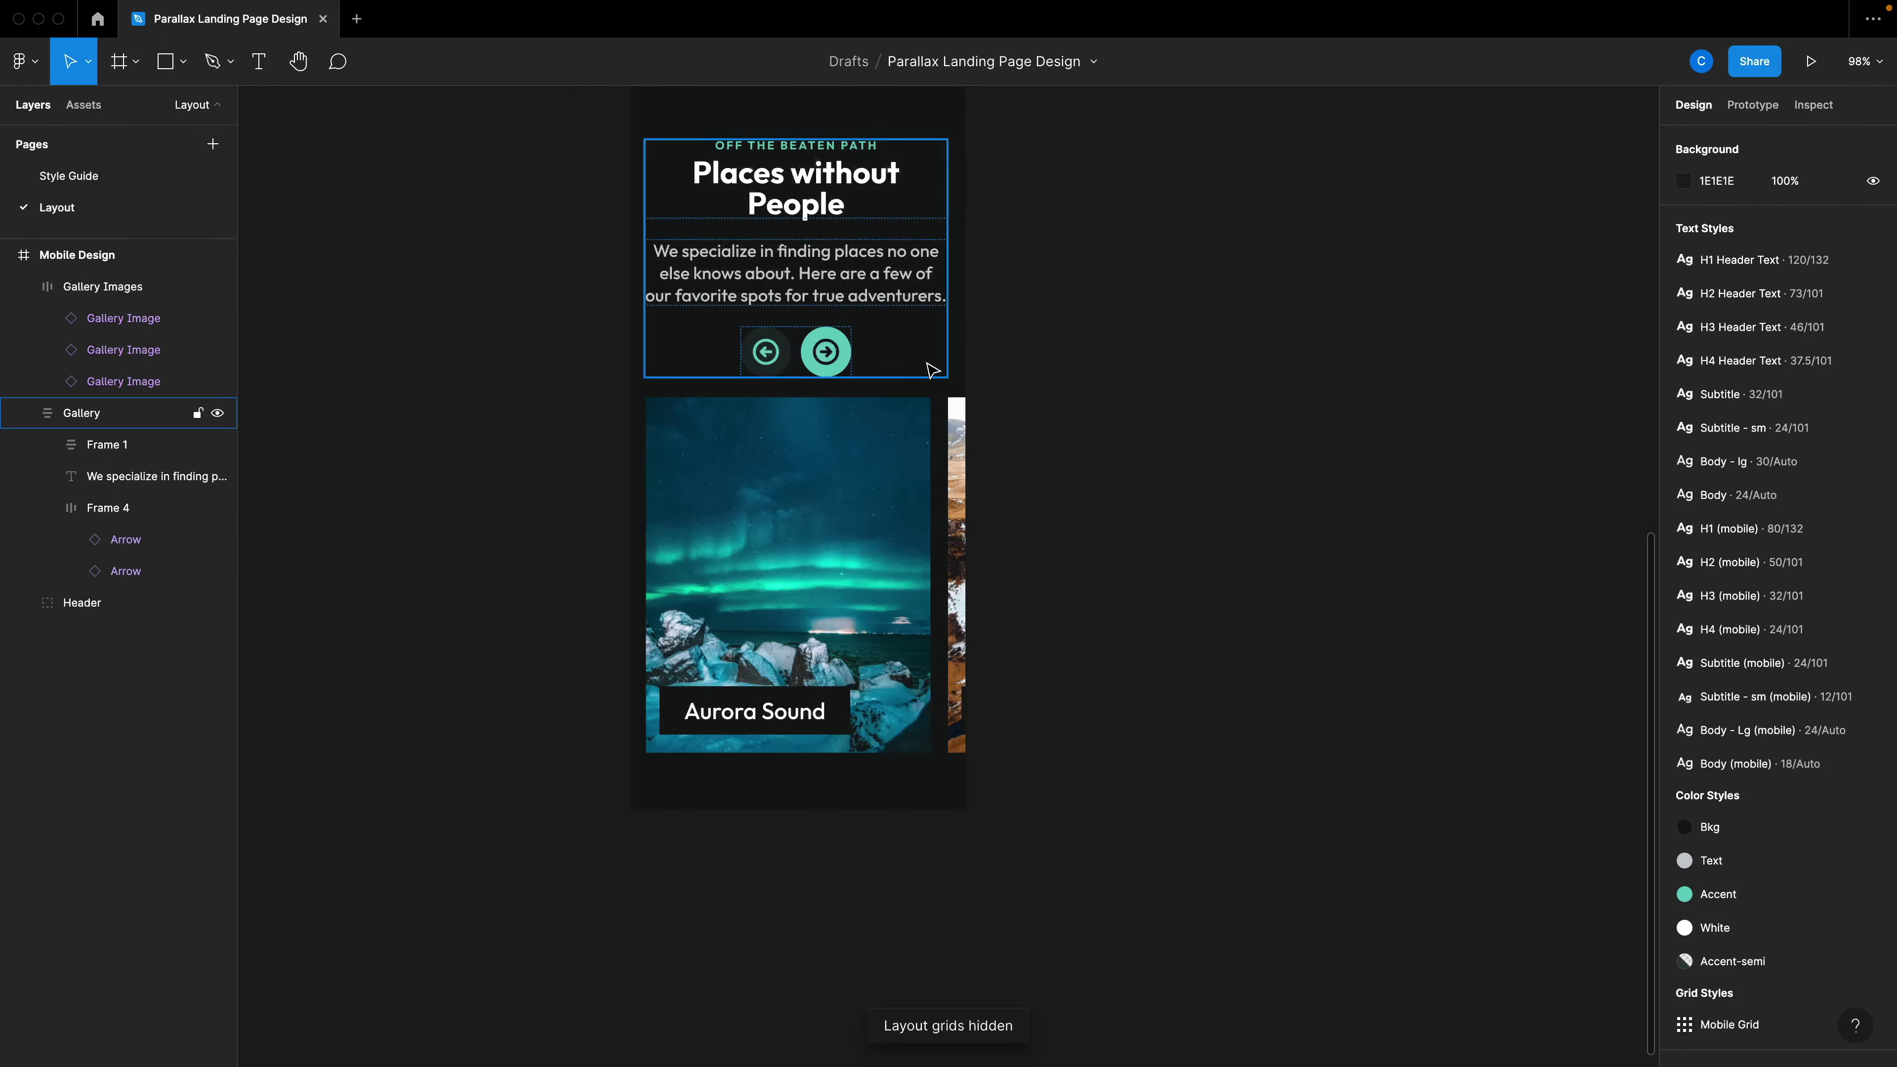
pyautogui.scroll(1, 970, 390)
pyautogui.click(969, 557)
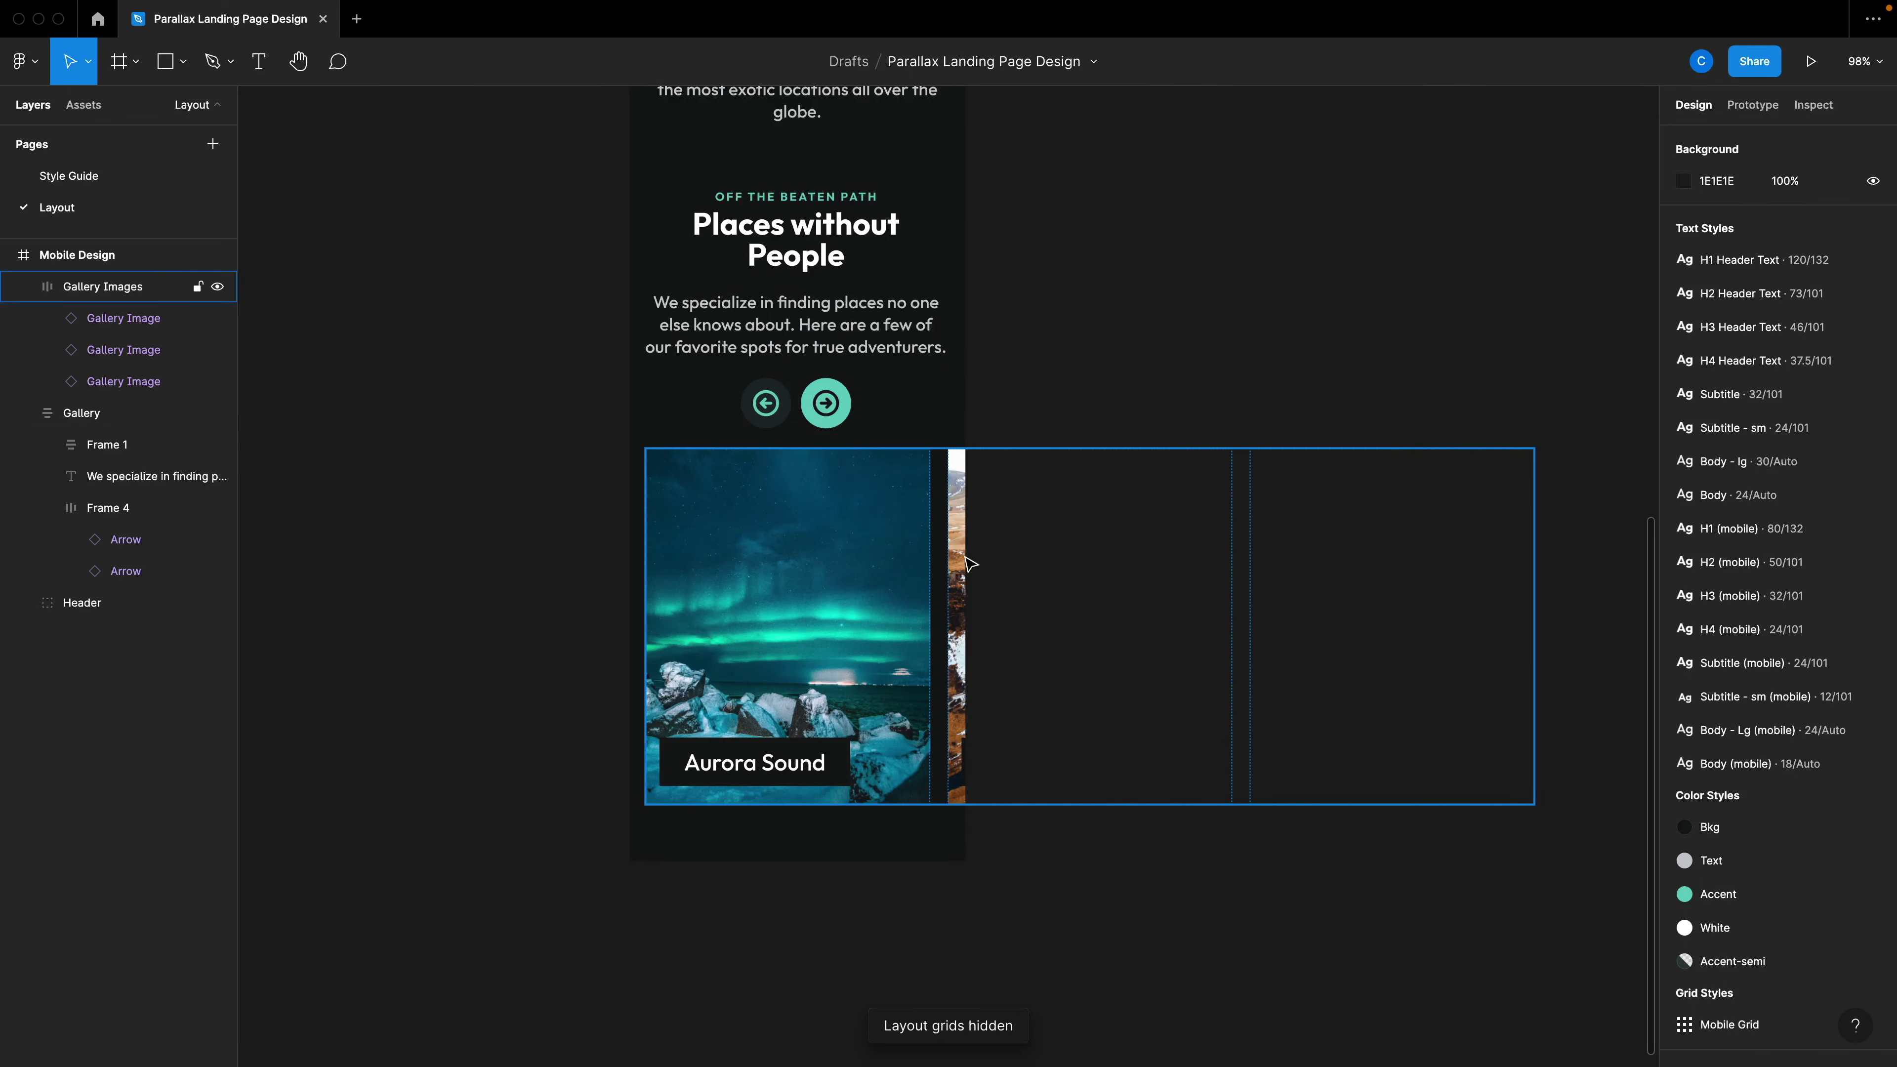
pyautogui.click(766, 421)
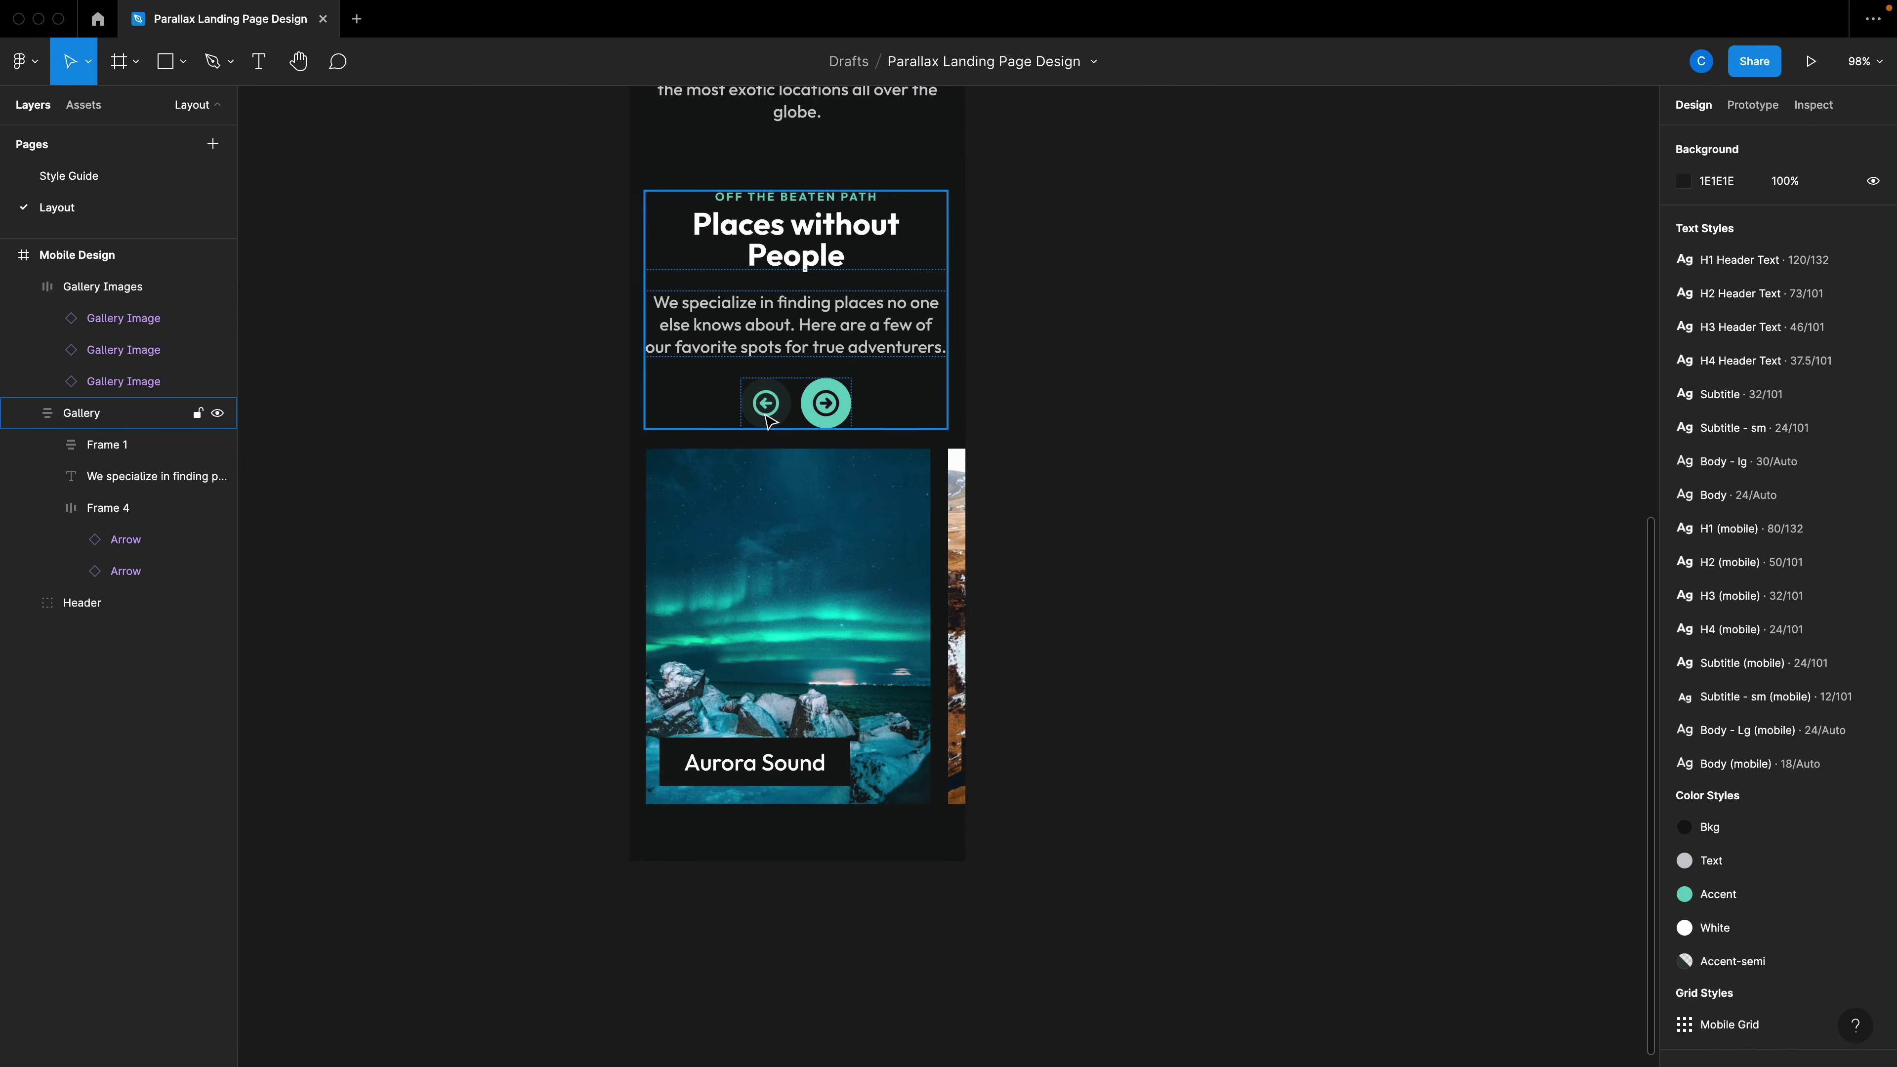
pyautogui.click(643, 436)
pyautogui.scroll(-5, 836, 693)
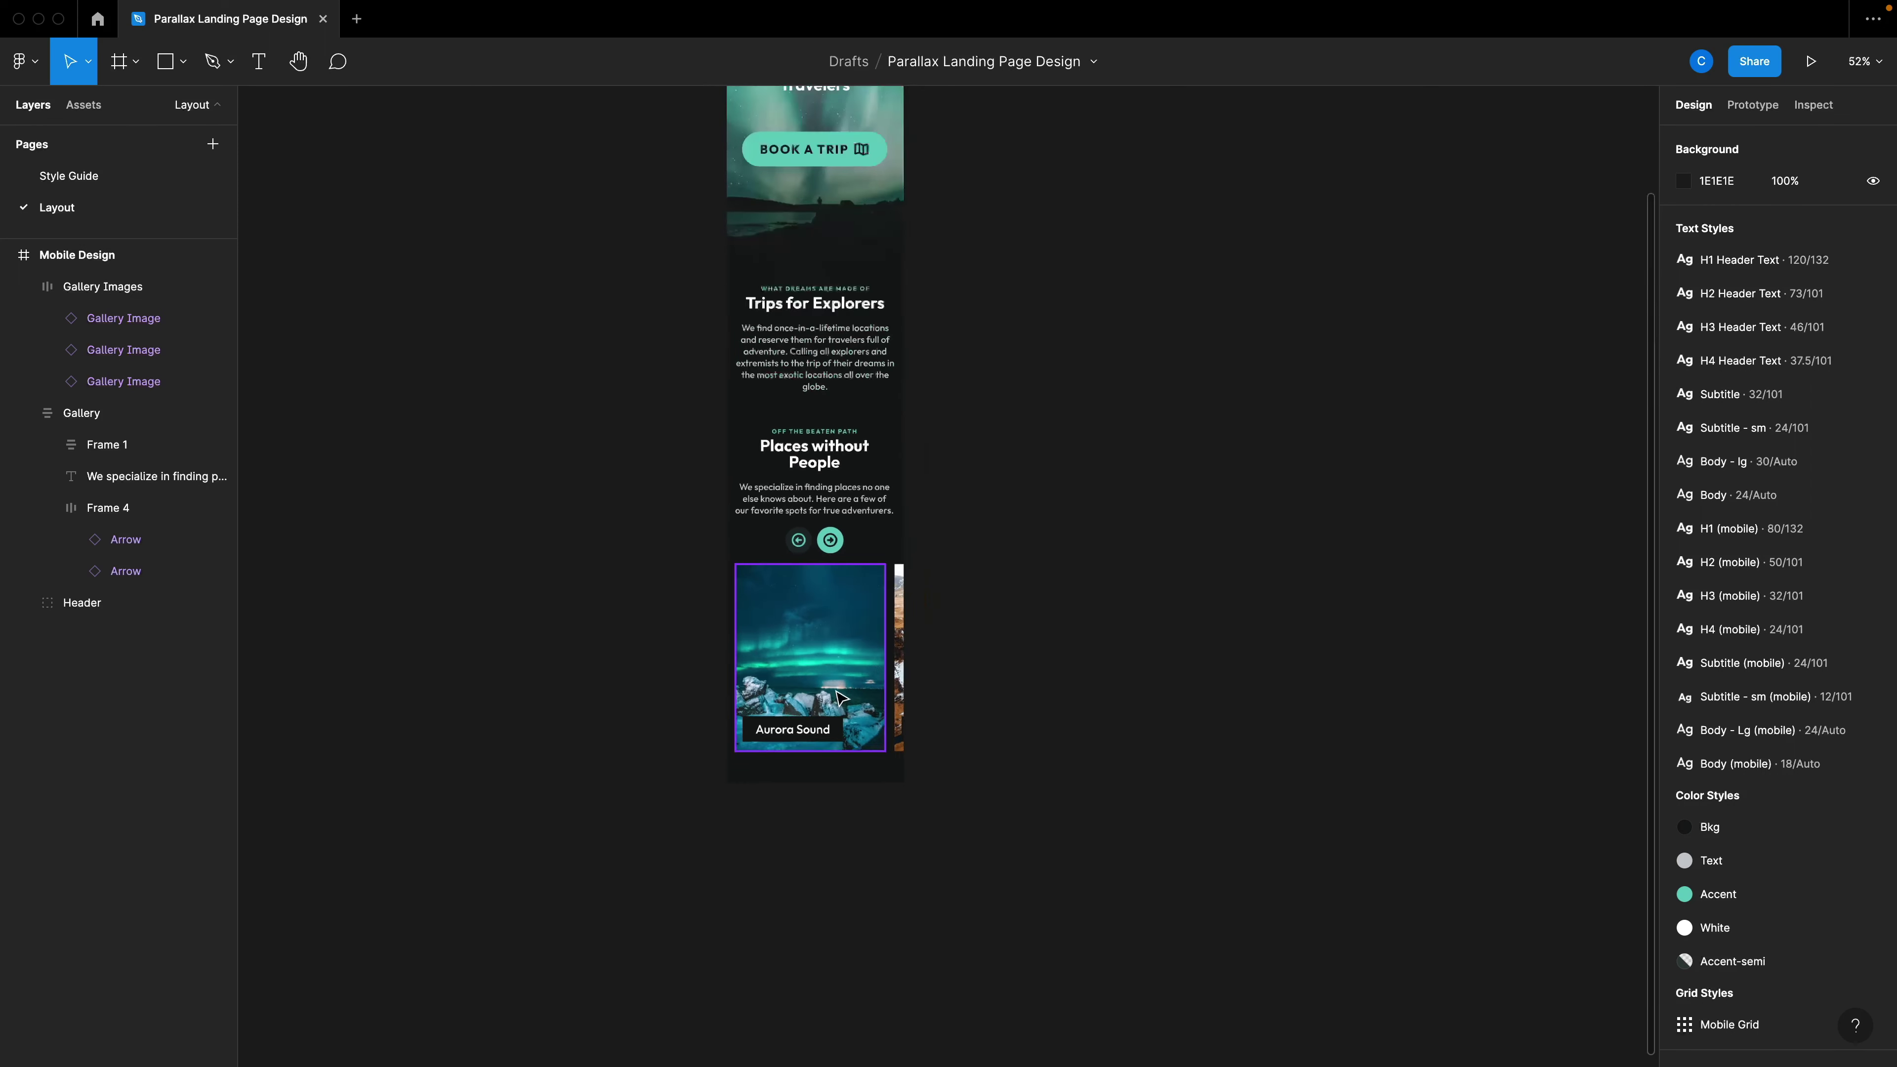
# Set the Places without People text frame's horizontal constraint to Center and inspect the Trips for Explorers text frame.
pyautogui.click(838, 696)
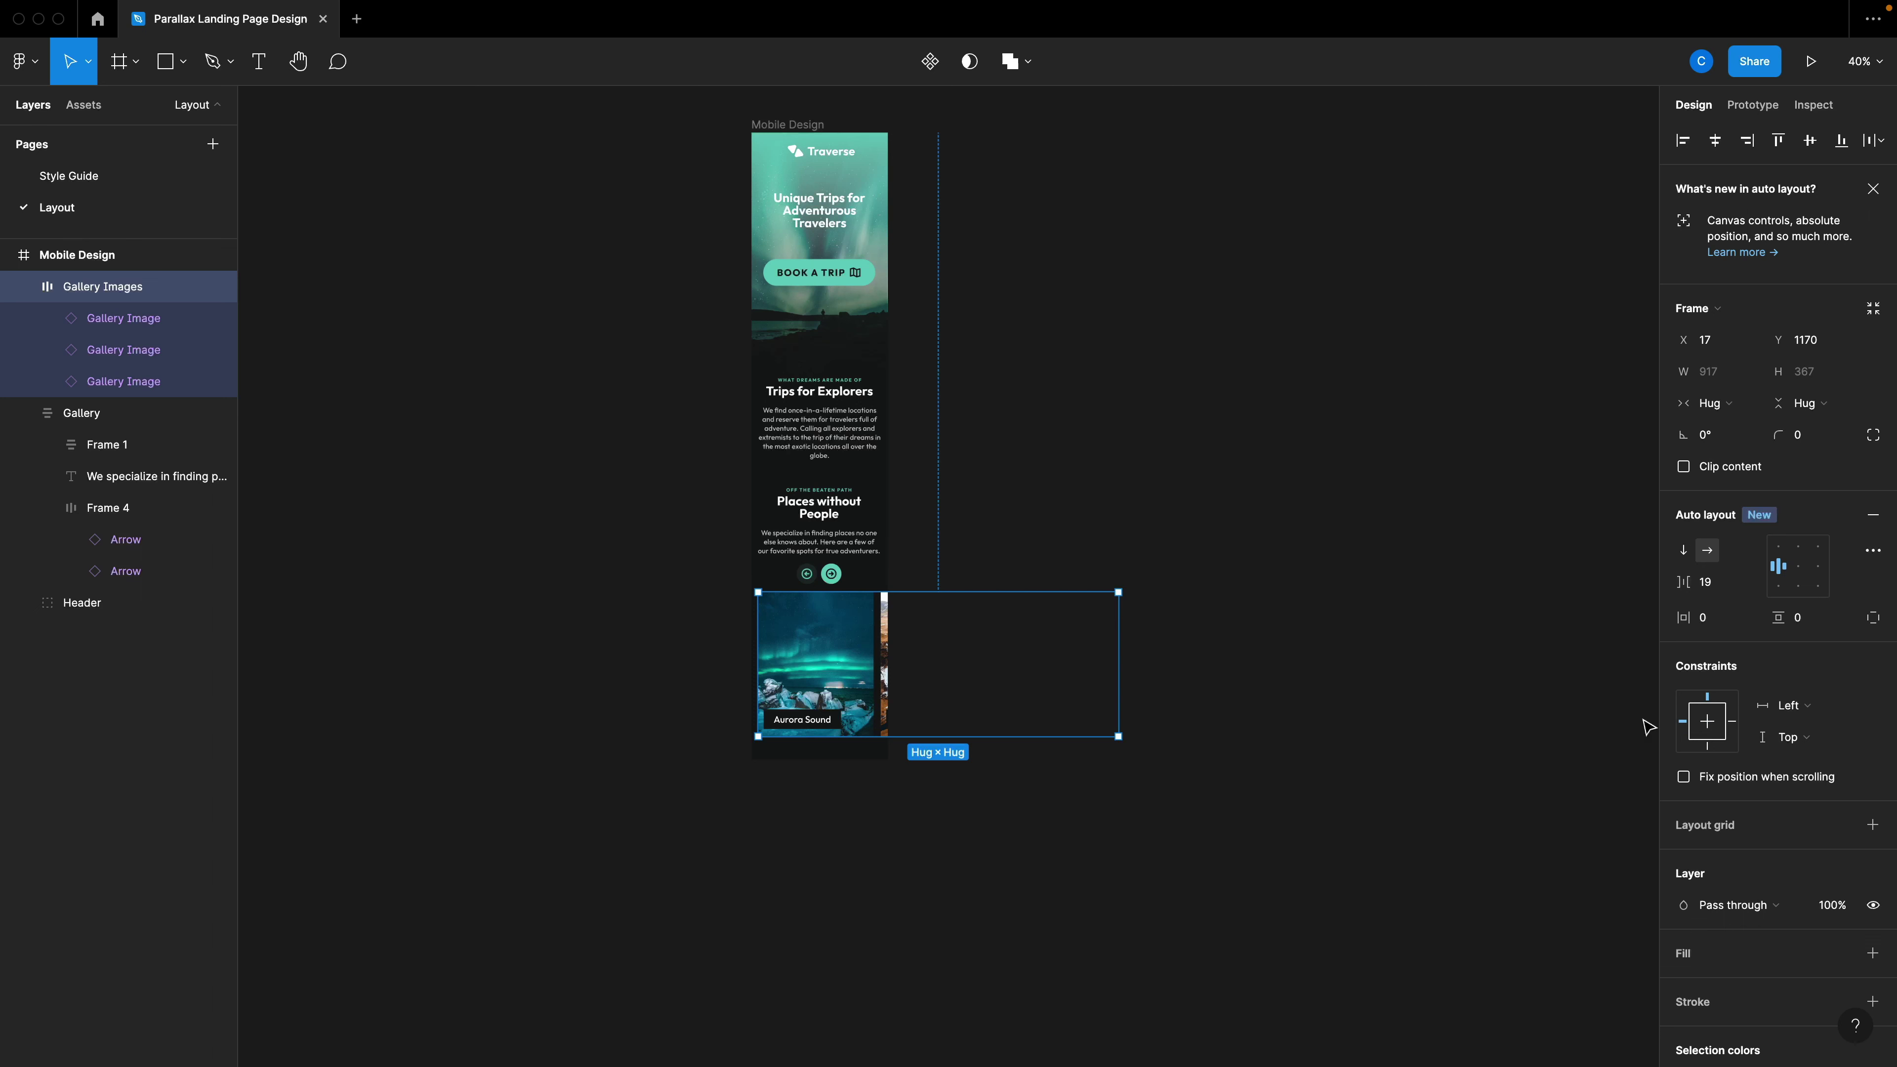
pyautogui.click(800, 560)
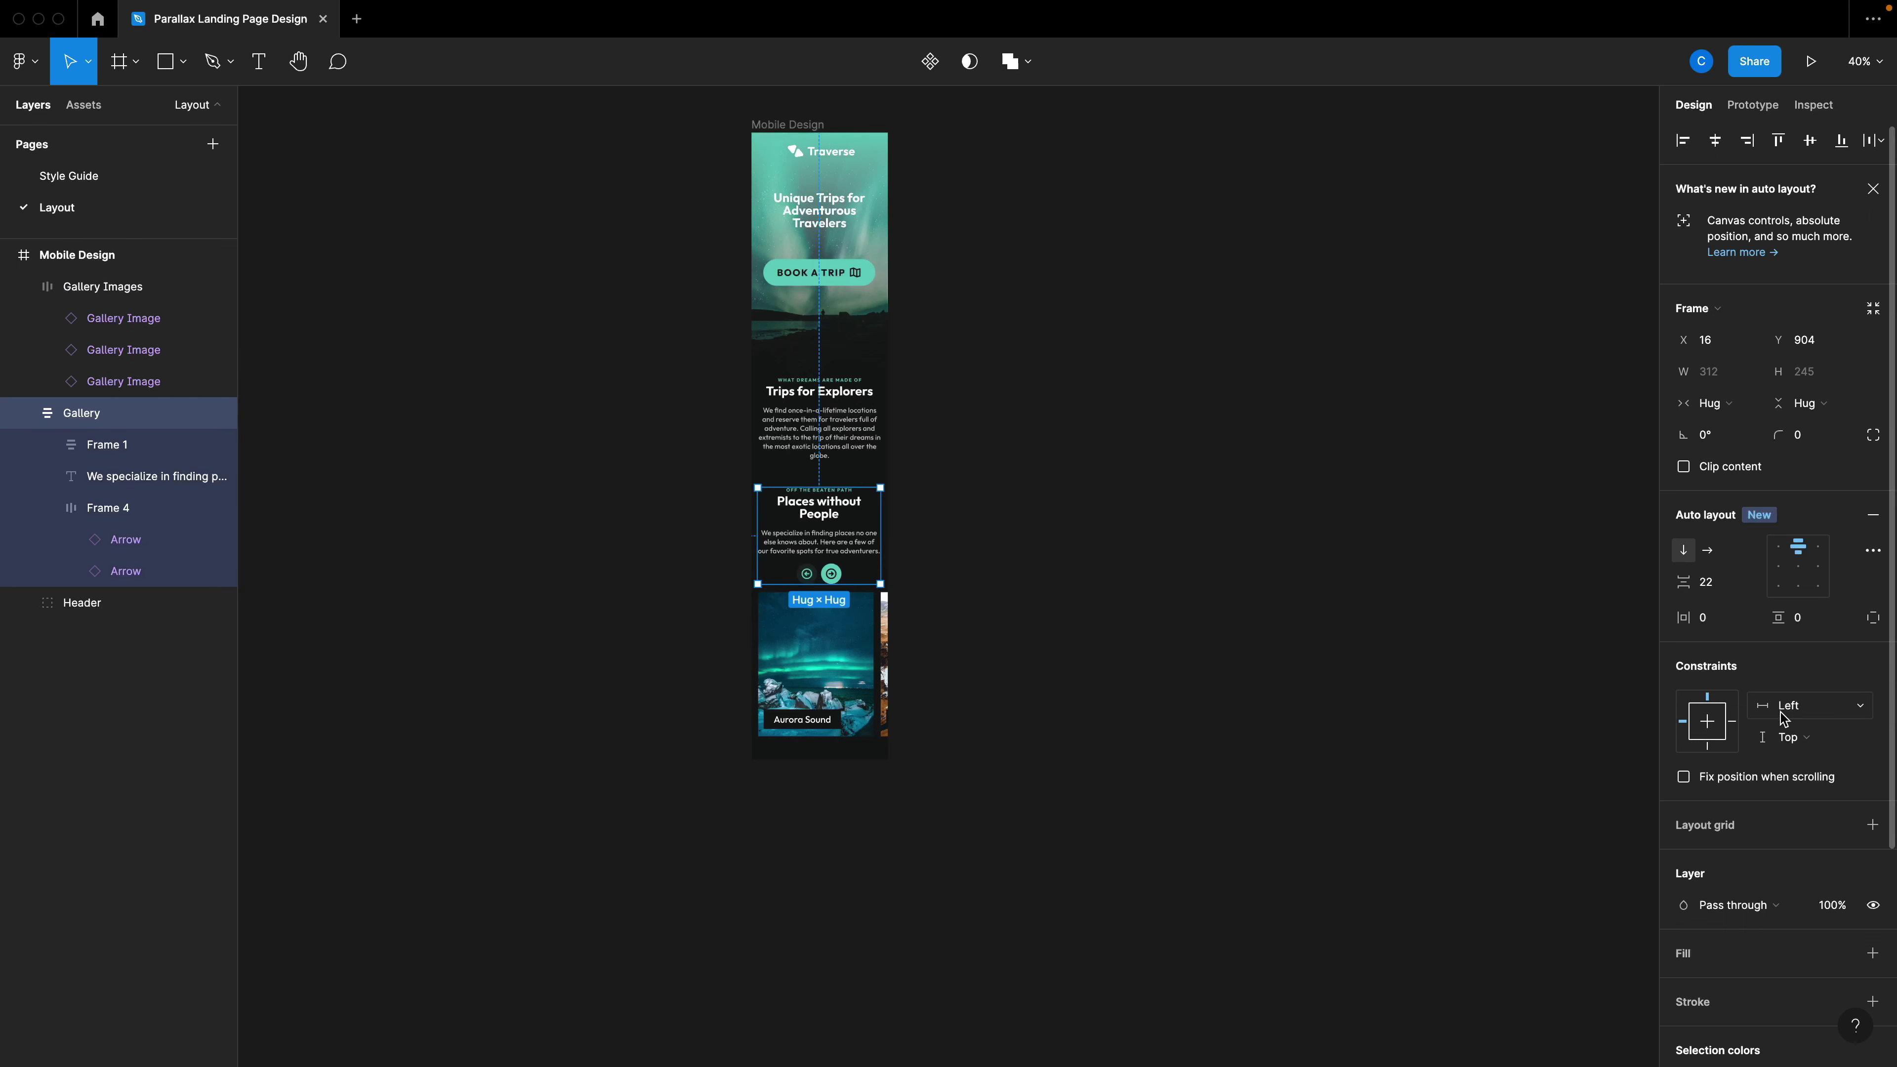
pyautogui.click(1711, 732)
pyautogui.click(838, 440)
pyautogui.click(837, 440)
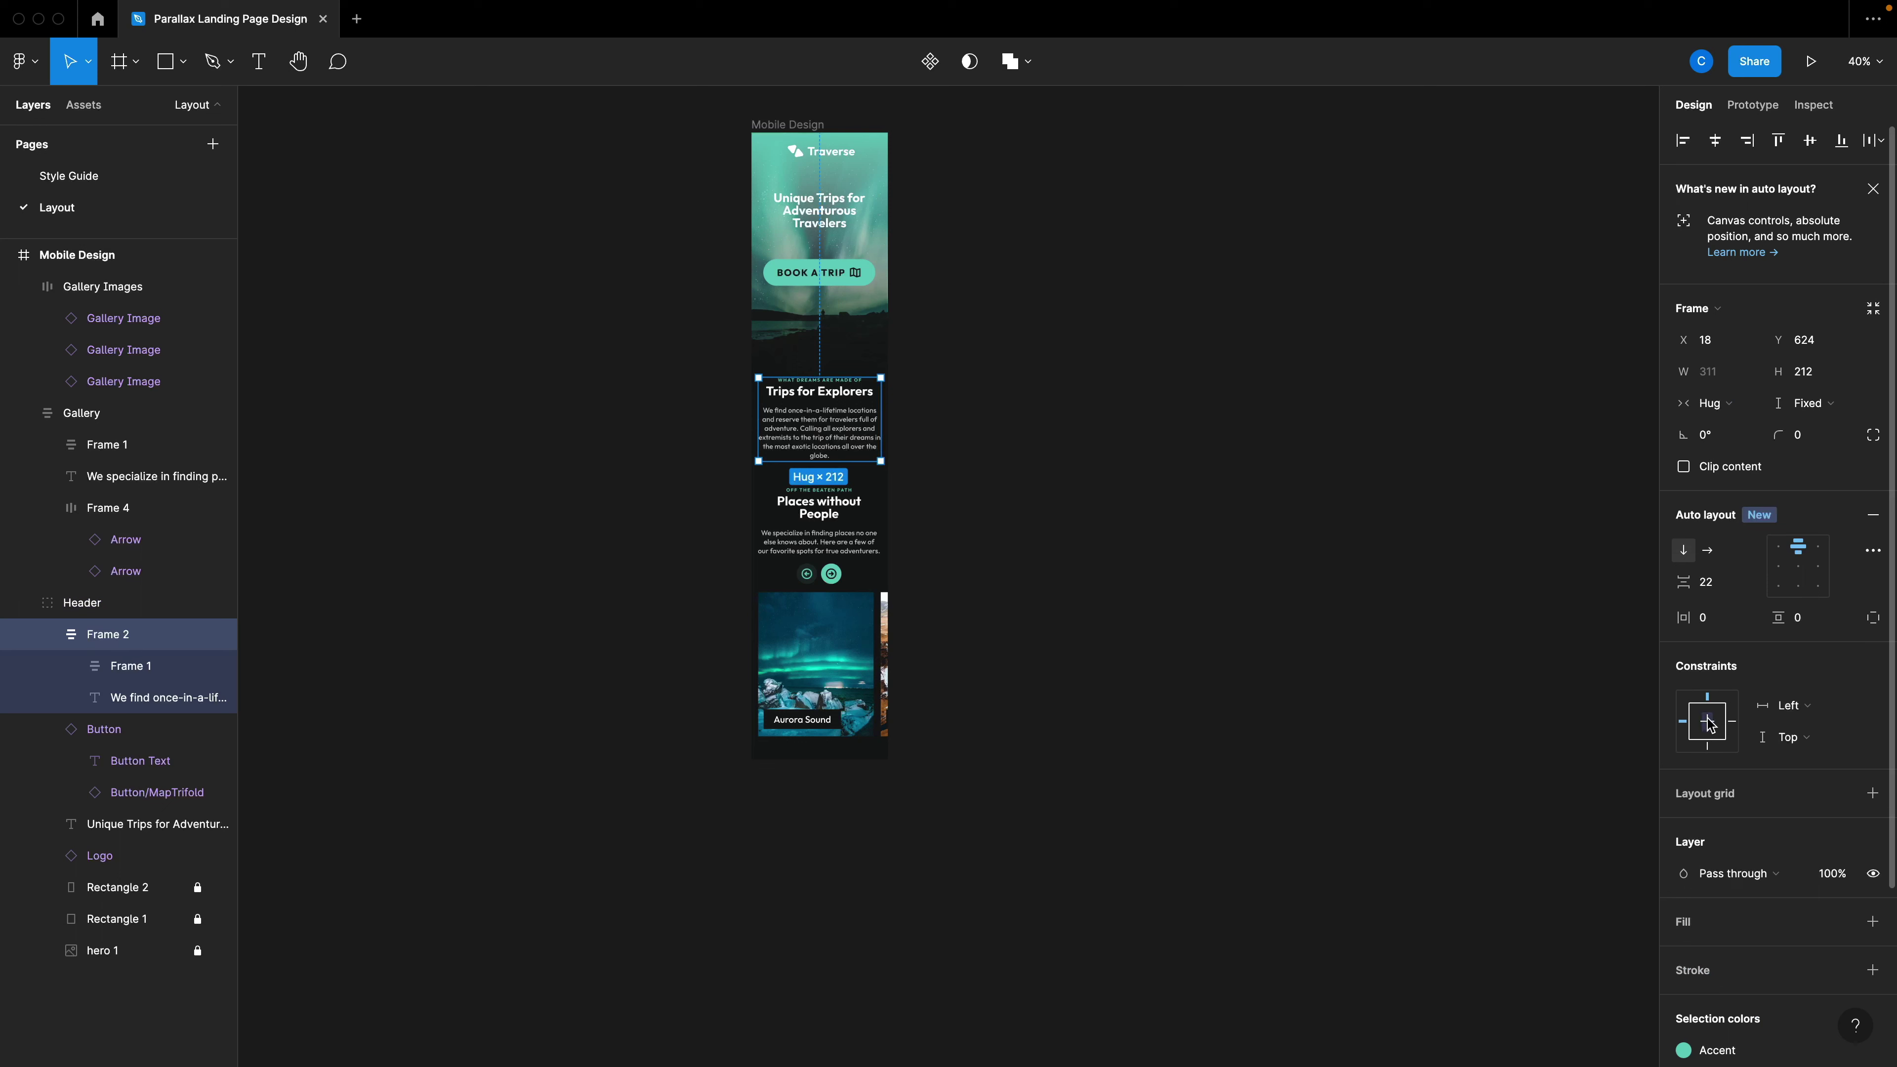
pyautogui.click(1225, 656)
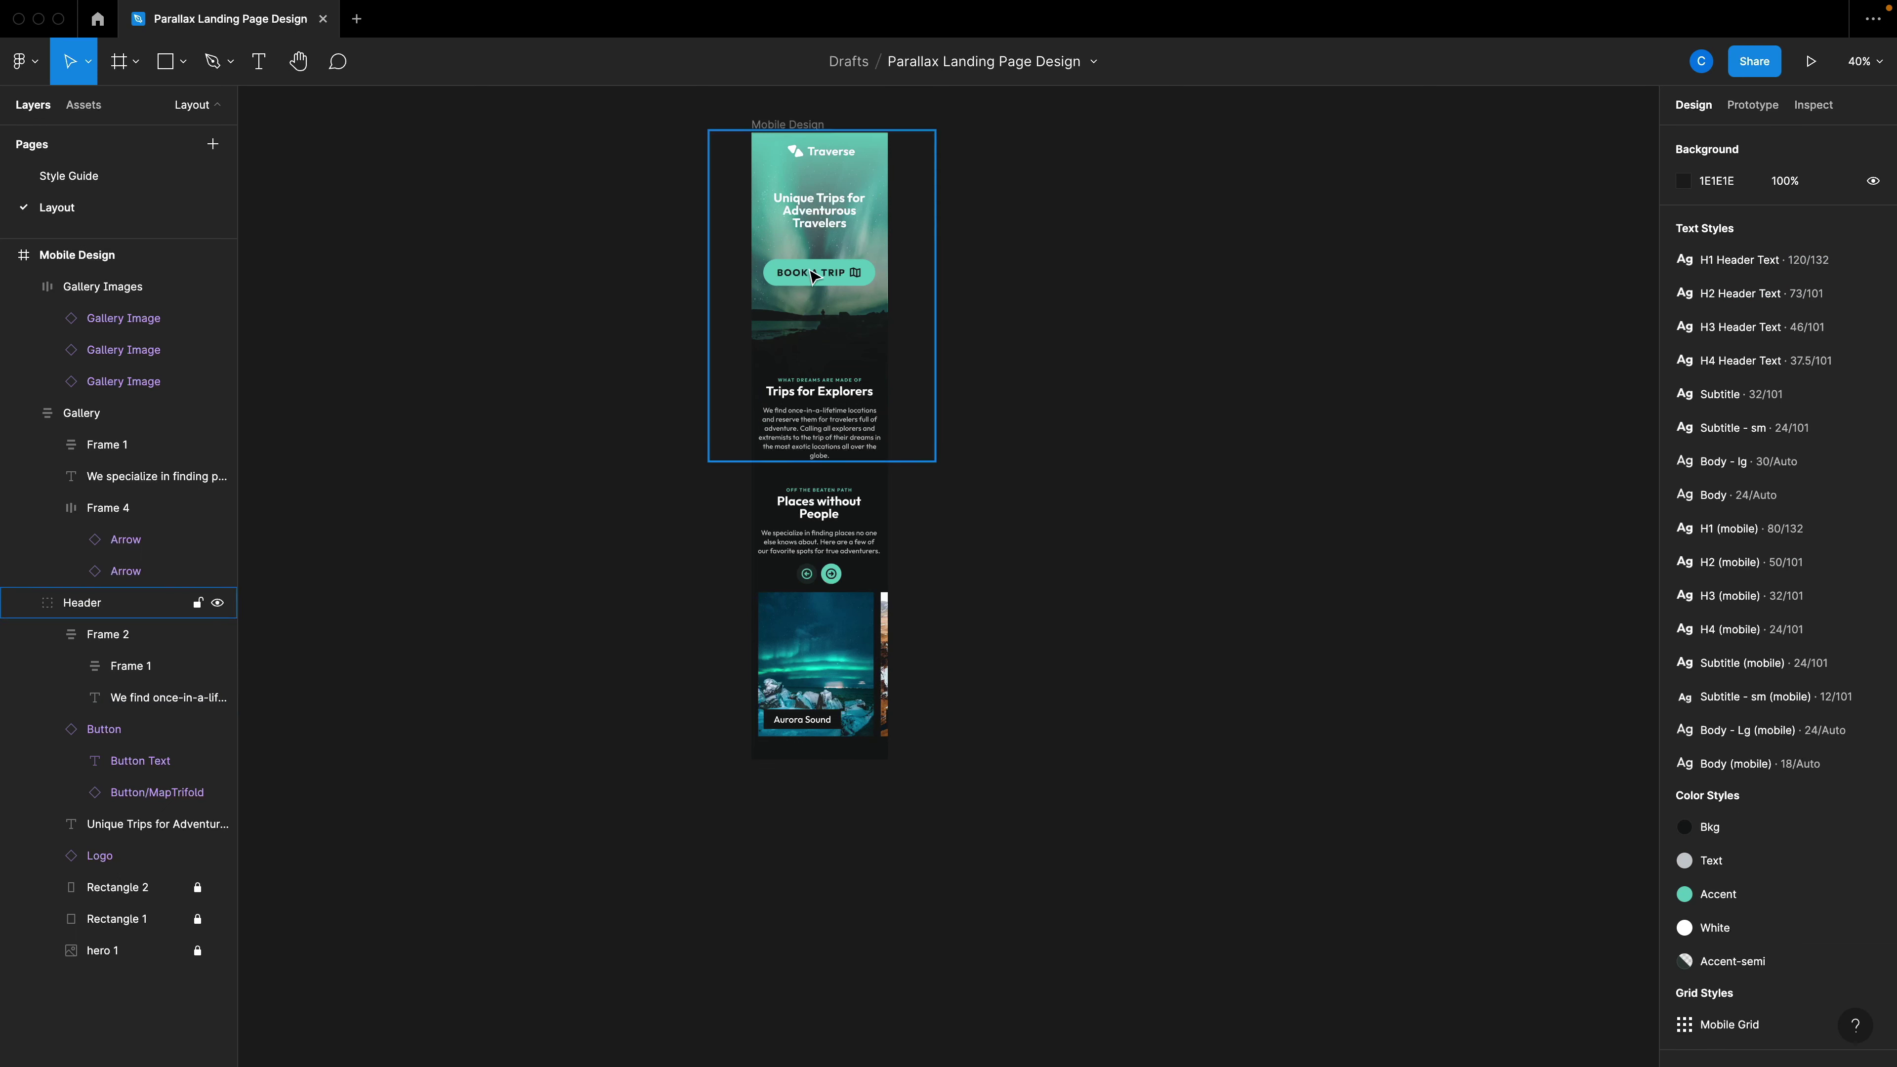
# Extend the Mobile Design frame downward to a height of about 3752.
pyautogui.click(825, 753)
pyautogui.moveTo(824, 761); pyautogui.dragTo(859, 1059)
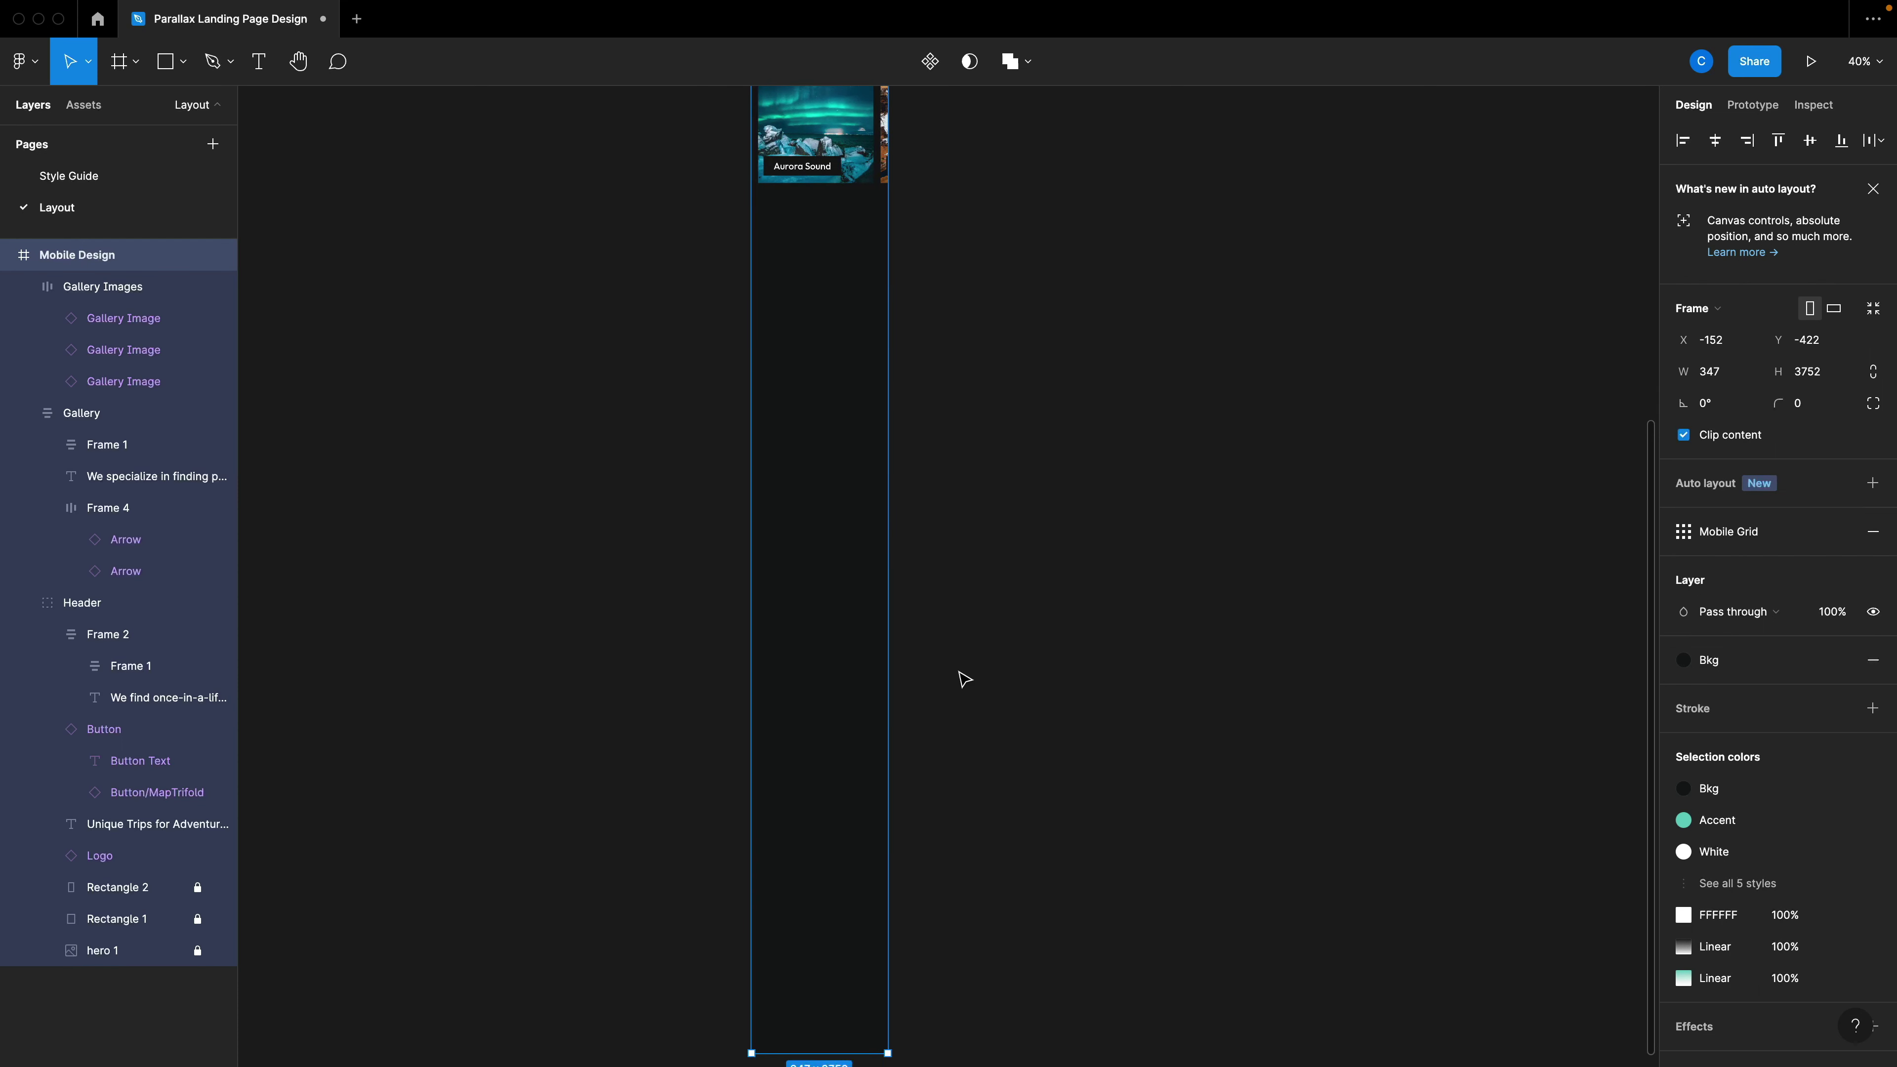
pyautogui.click(931, 626)
pyautogui.scroll(3, 860, 584)
pyautogui.scroll(-3, 855, 574)
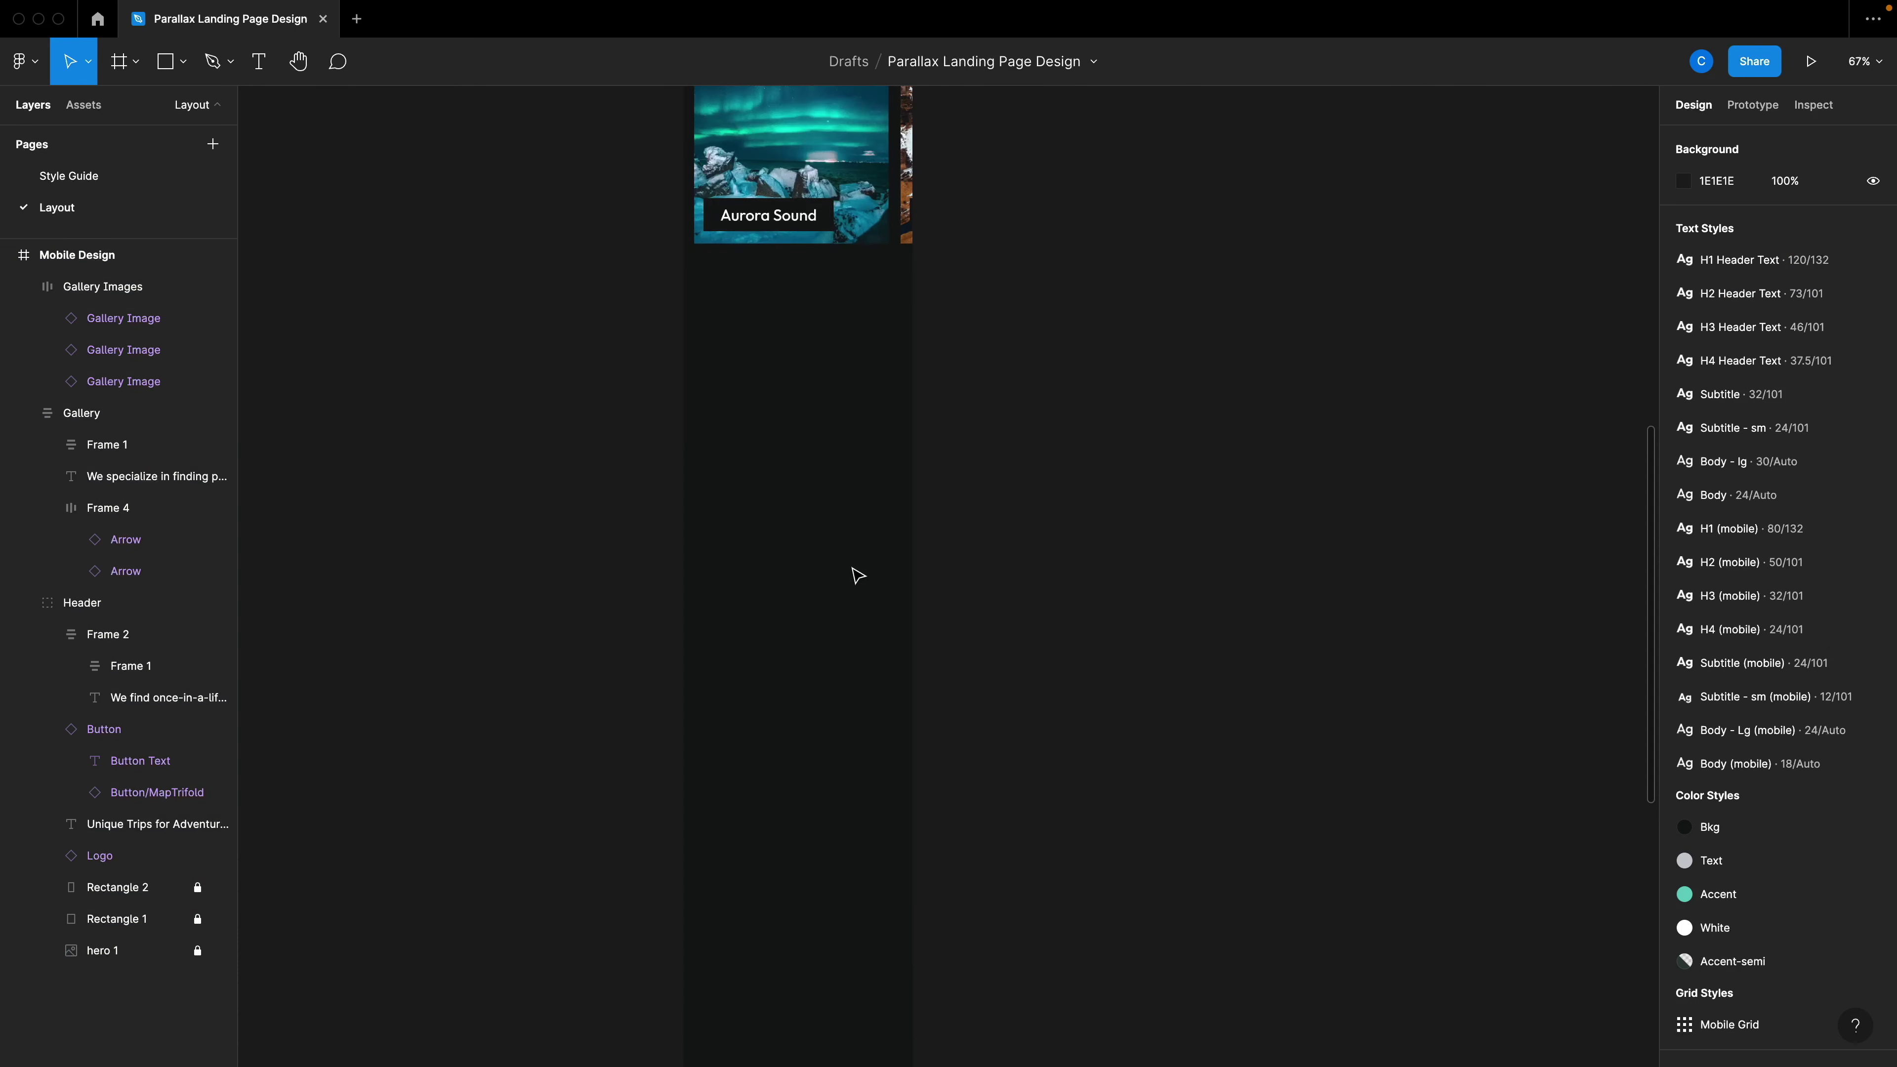
# Duplicate the Places without People text block below the gallery images and change the copy's subtitle to "A globe of possibilities".
pyautogui.scroll(2, 851, 572)
pyautogui.scroll(5, 836, 299)
pyautogui.click(835, 290)
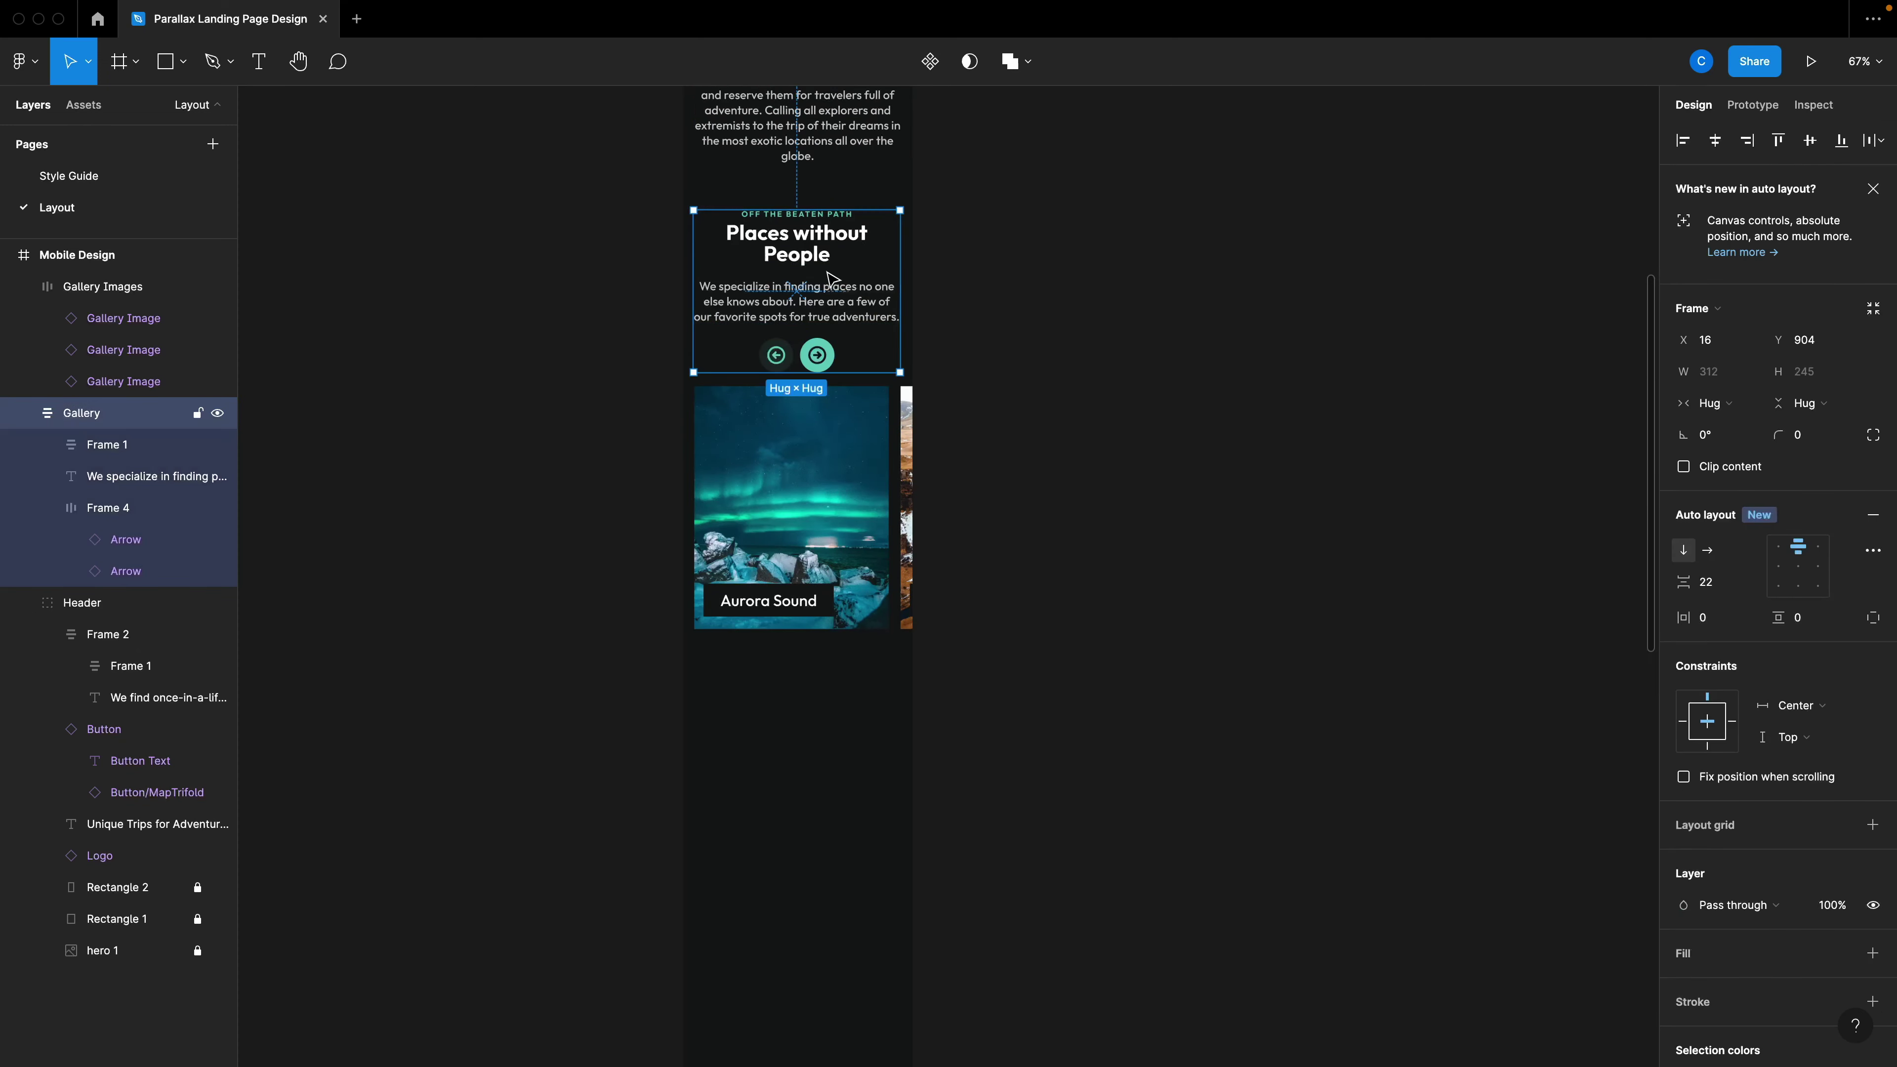
pyautogui.moveTo(833, 279); pyautogui.dragTo(819, 755)
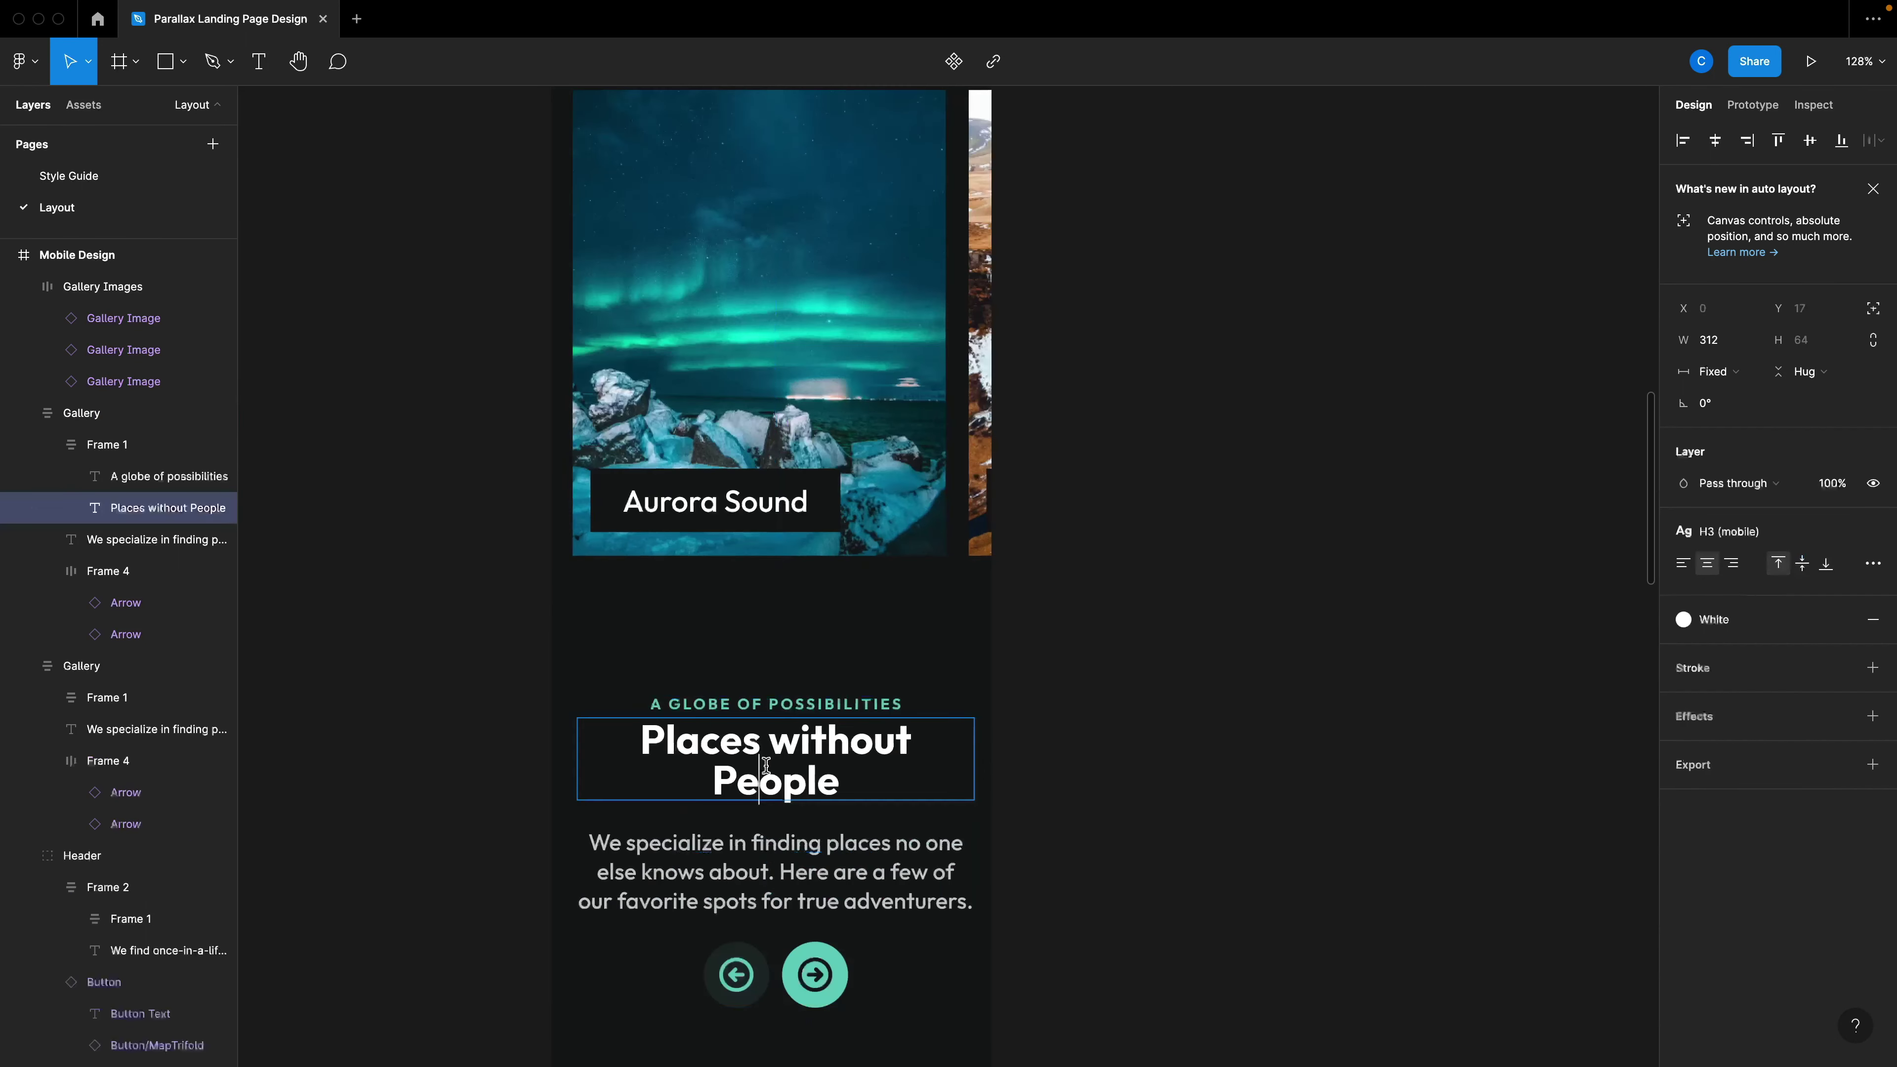
# Change the duplicated block's heading to "Happy Travelers the World Over".
pyautogui.press('Return')
pyautogui.write('Happy Travelers the World Over')
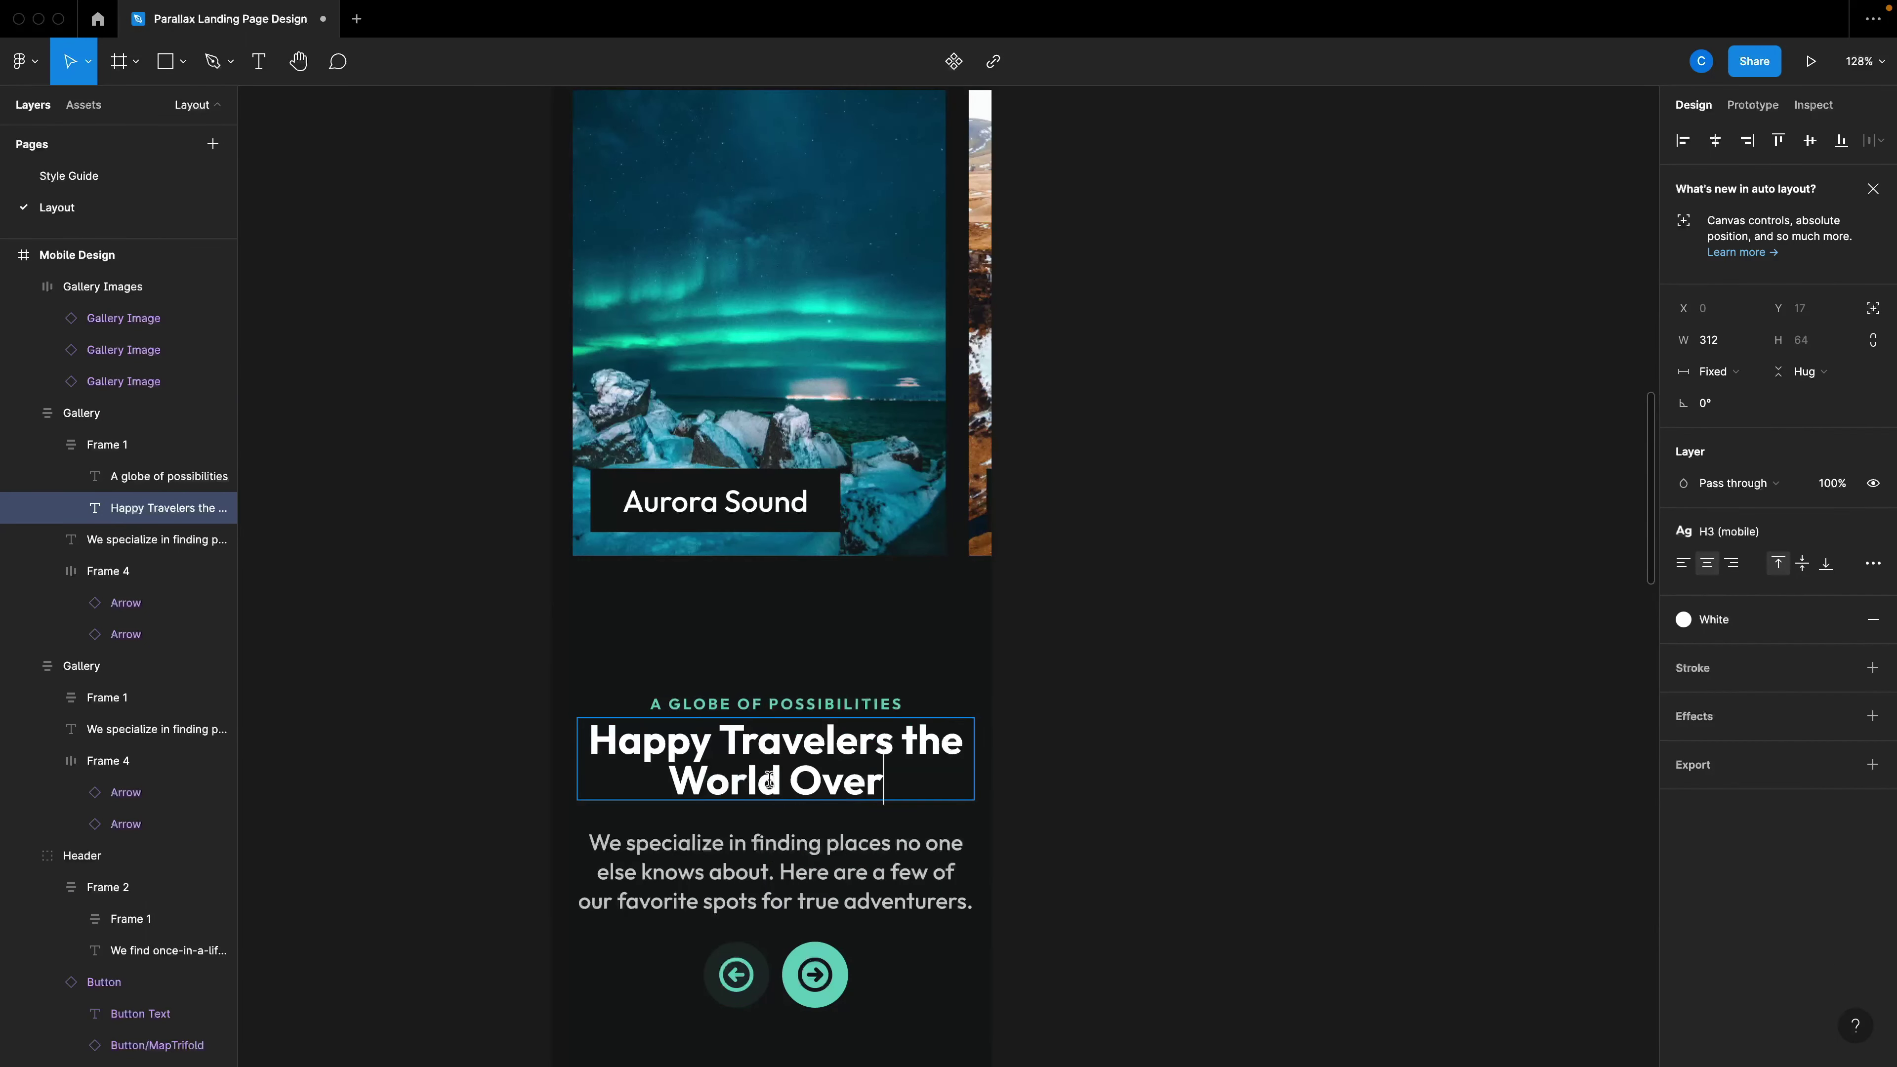
# Replace the paragraph with "Don’t take our word for it! Thousands of adventurous travelers have enjoyed more than 250 exotic locations all over the globe!".
pyautogui.scroll(-2, 779, 804)
pyautogui.click(810, 696)
pyautogui.press('Return')
pyautogui.write('Don’t take our word for it! Thousands of adventurous travelers have enjoyed more than 250 exotic locations all over the globe!')
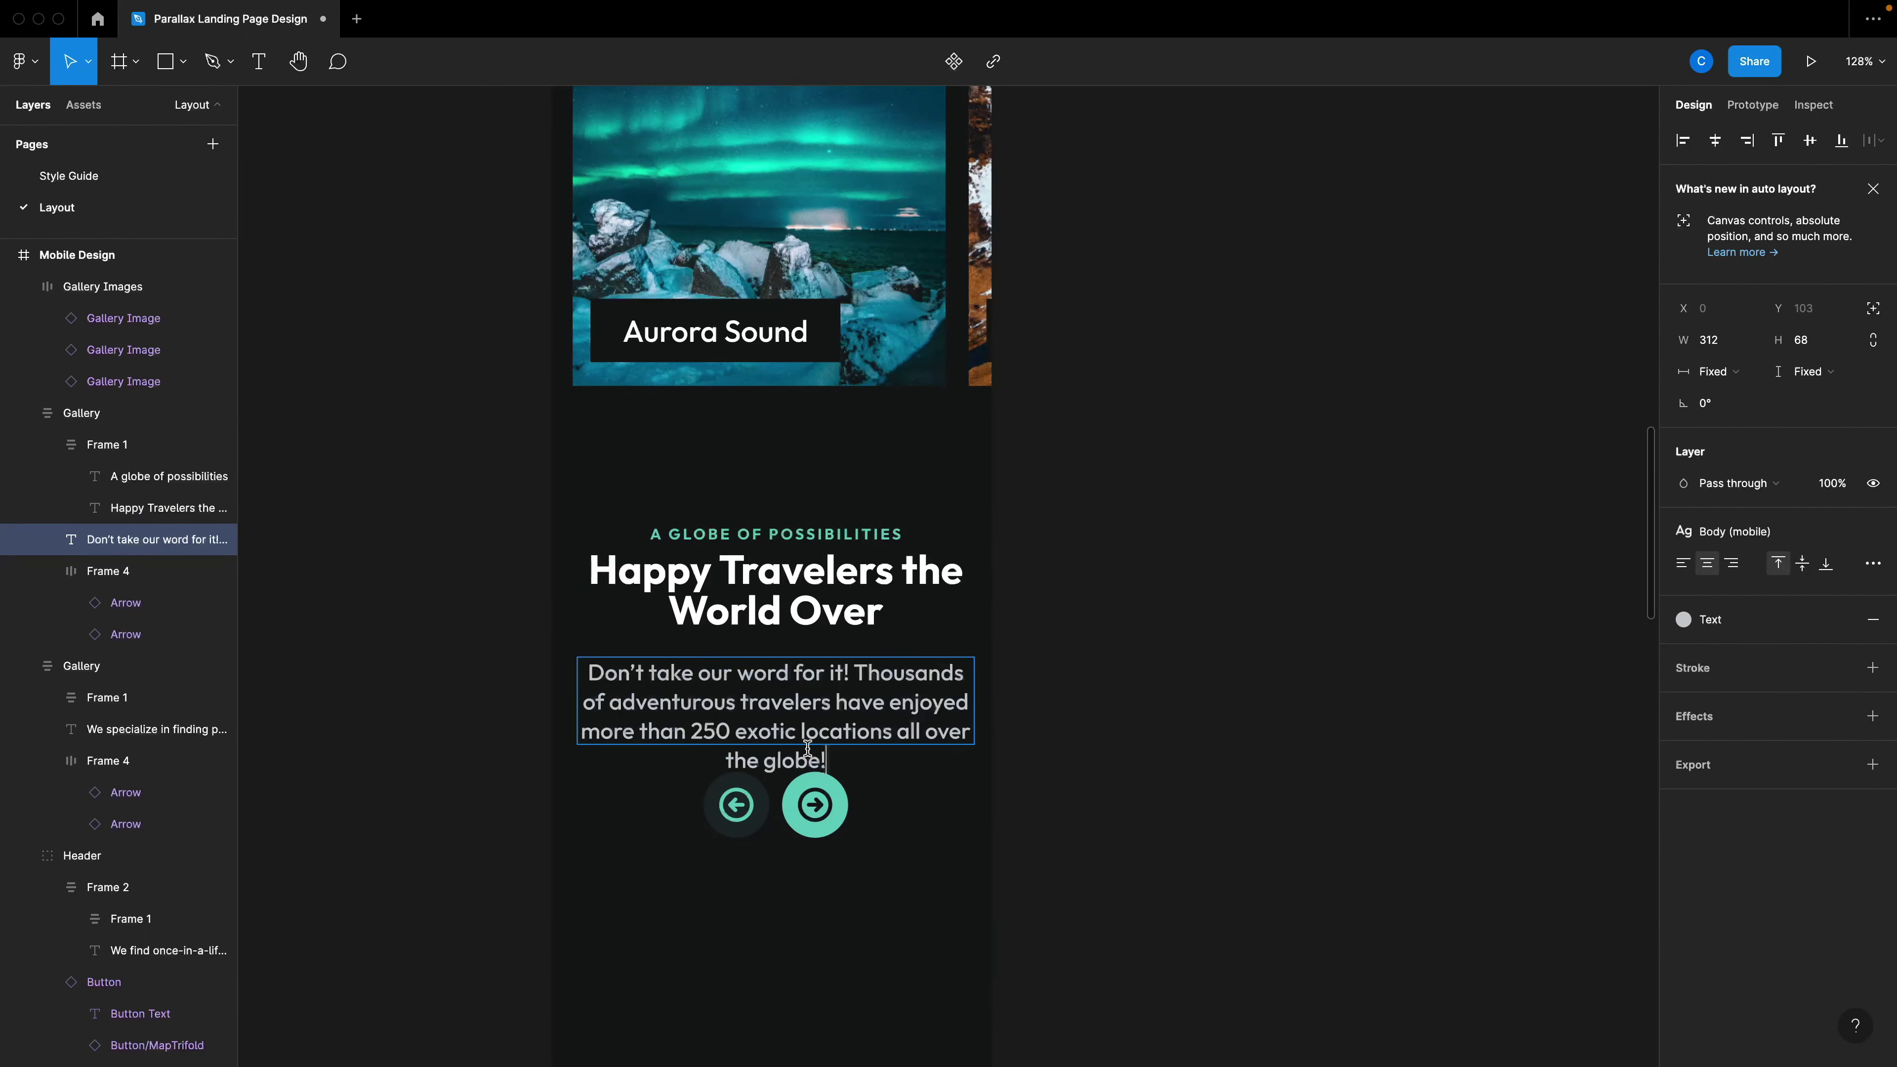
pyautogui.scroll(-1, 814, 756)
pyautogui.press('Escape')
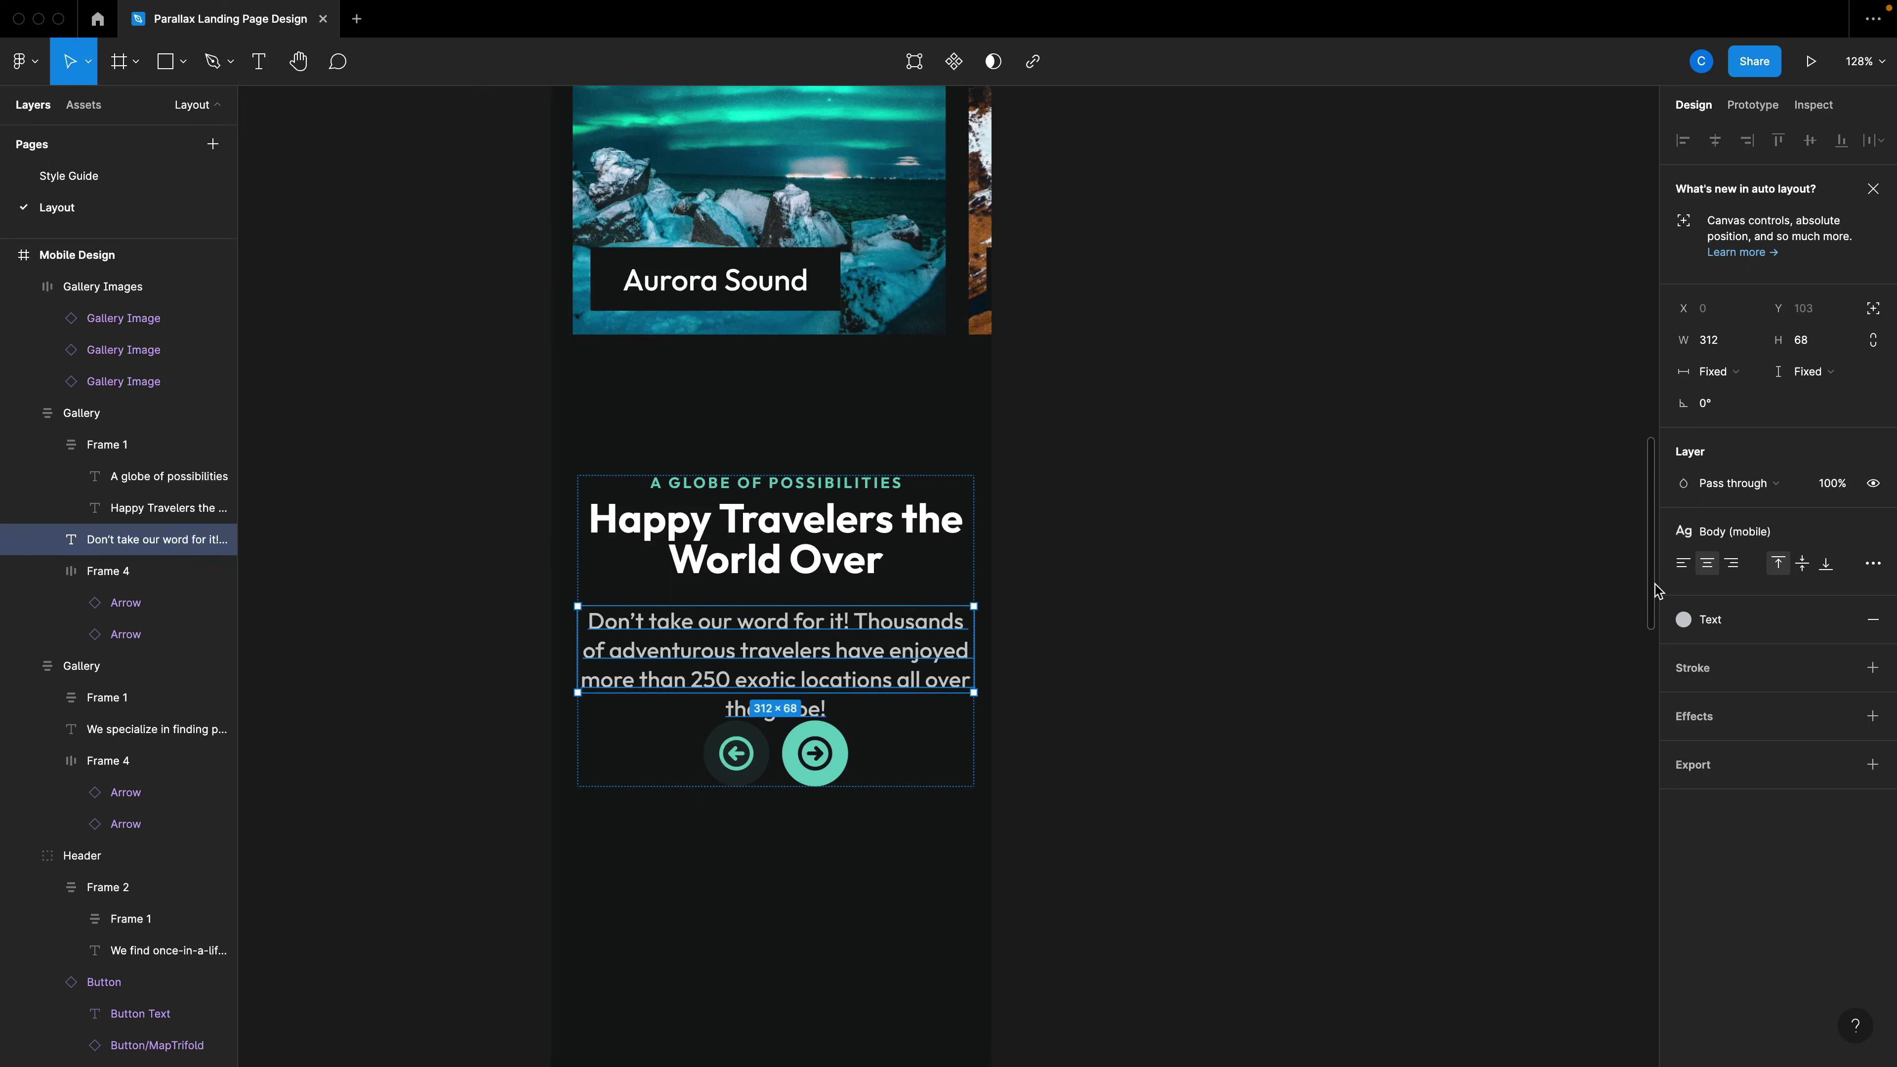
# Set the resizing of the paragraph under the Happy Travelers heading to auto height.
pyautogui.click(1874, 565)
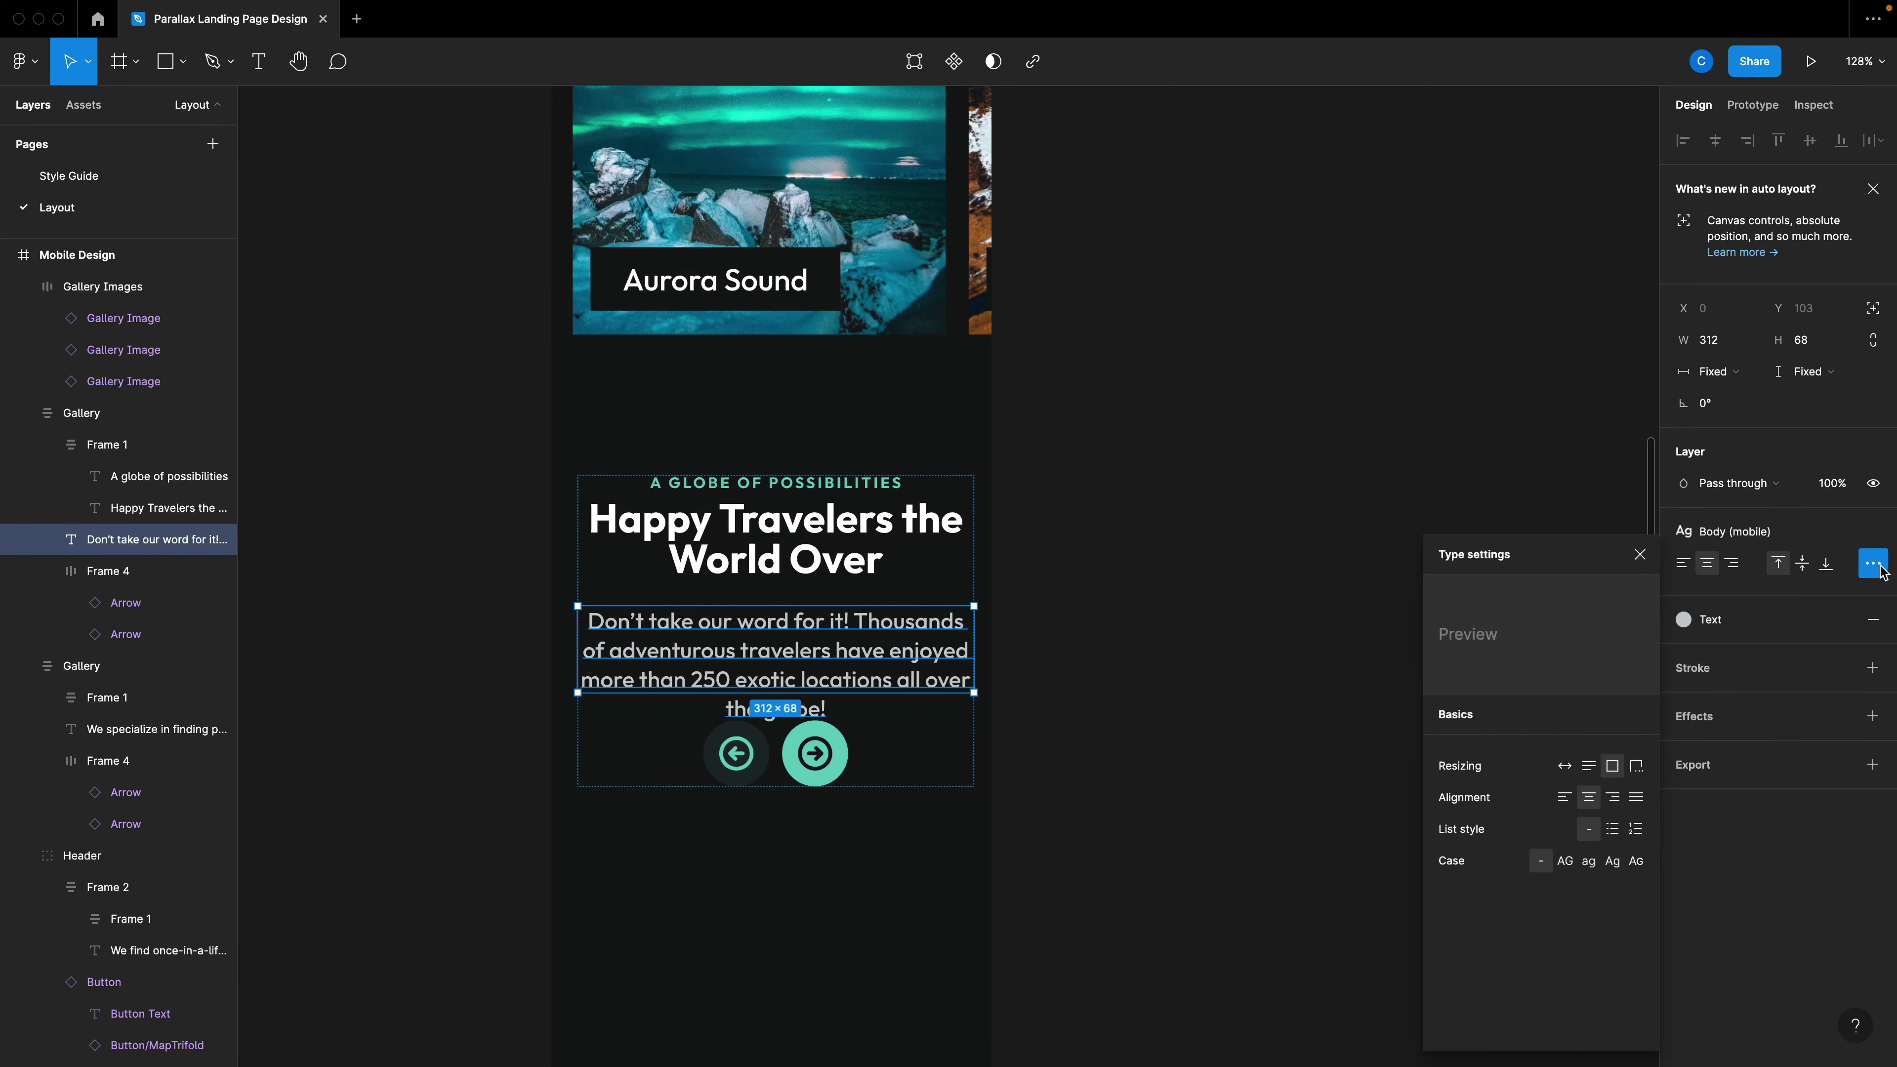
pyautogui.click(1589, 766)
pyautogui.click(1365, 780)
# Delete the pair of arrow buttons from the Happy Travelers block.
pyautogui.scroll(-2, 773, 718)
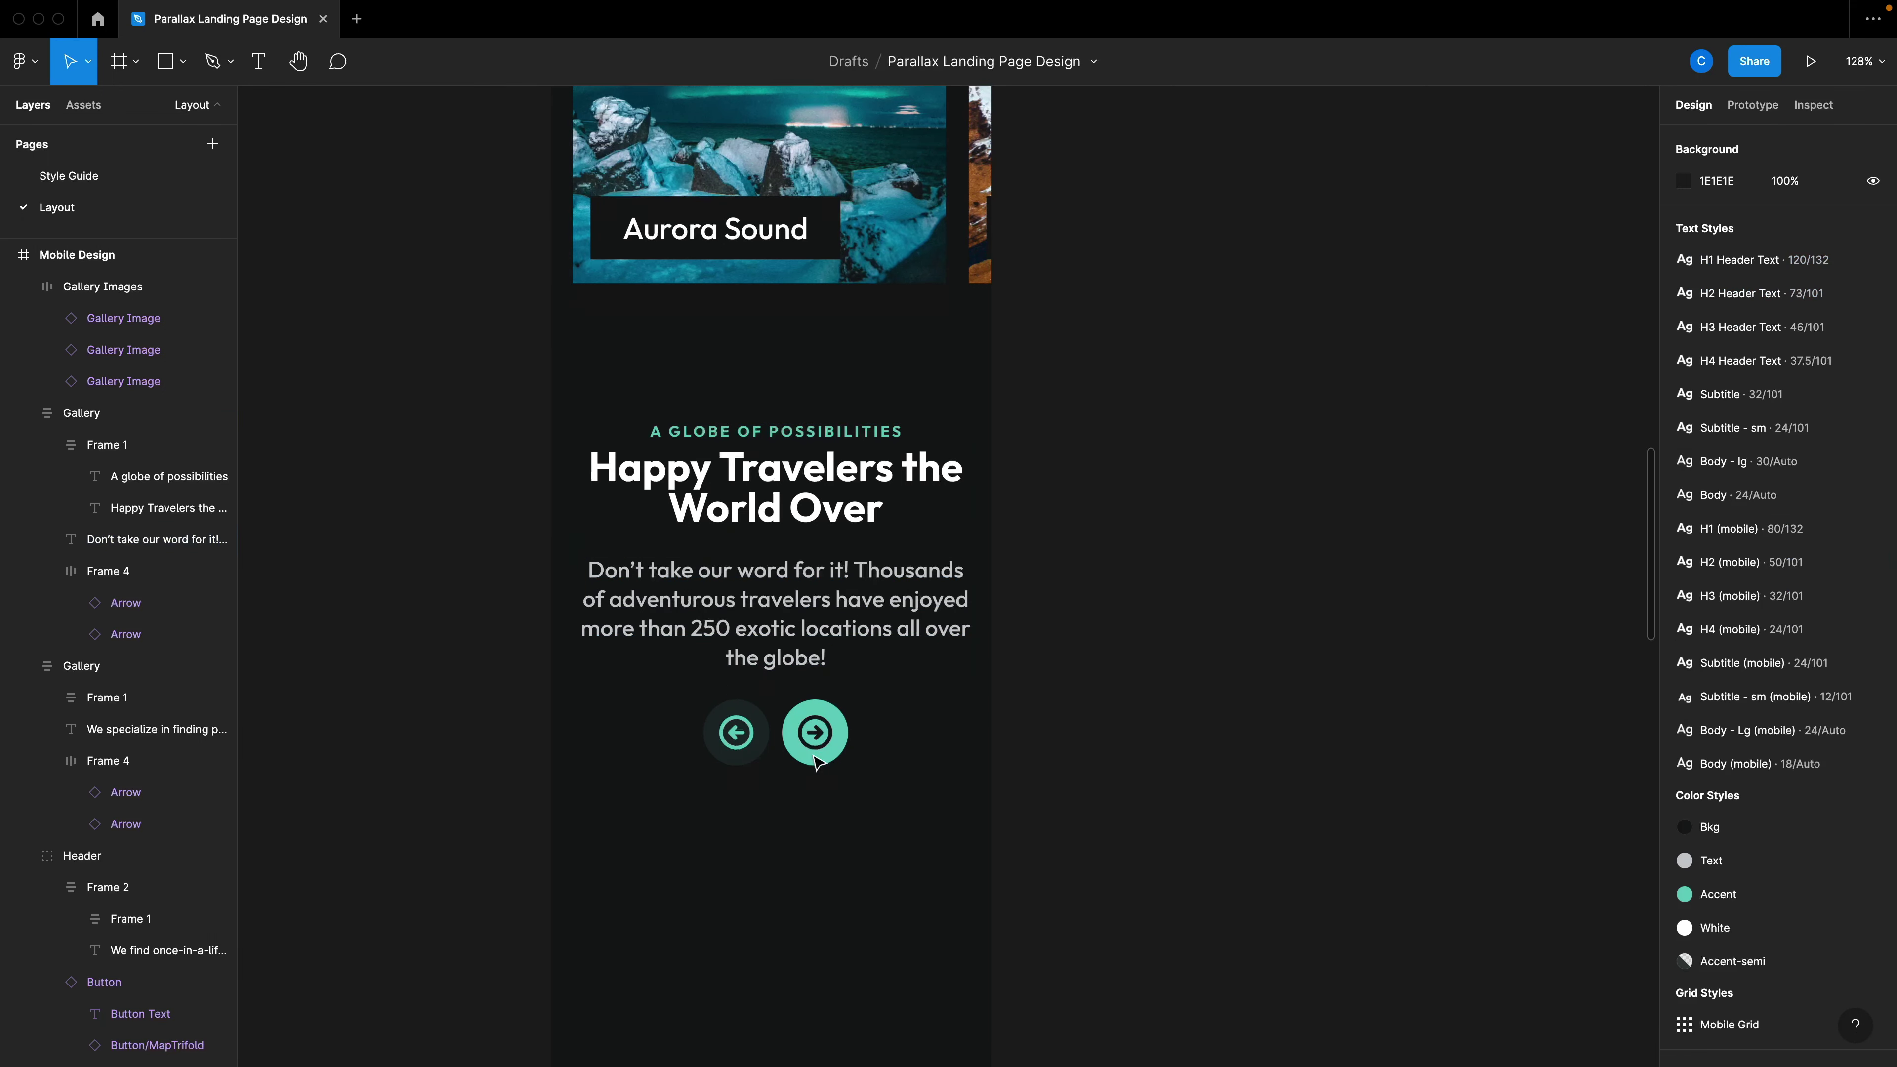
pyautogui.click(834, 719)
pyautogui.click(834, 718)
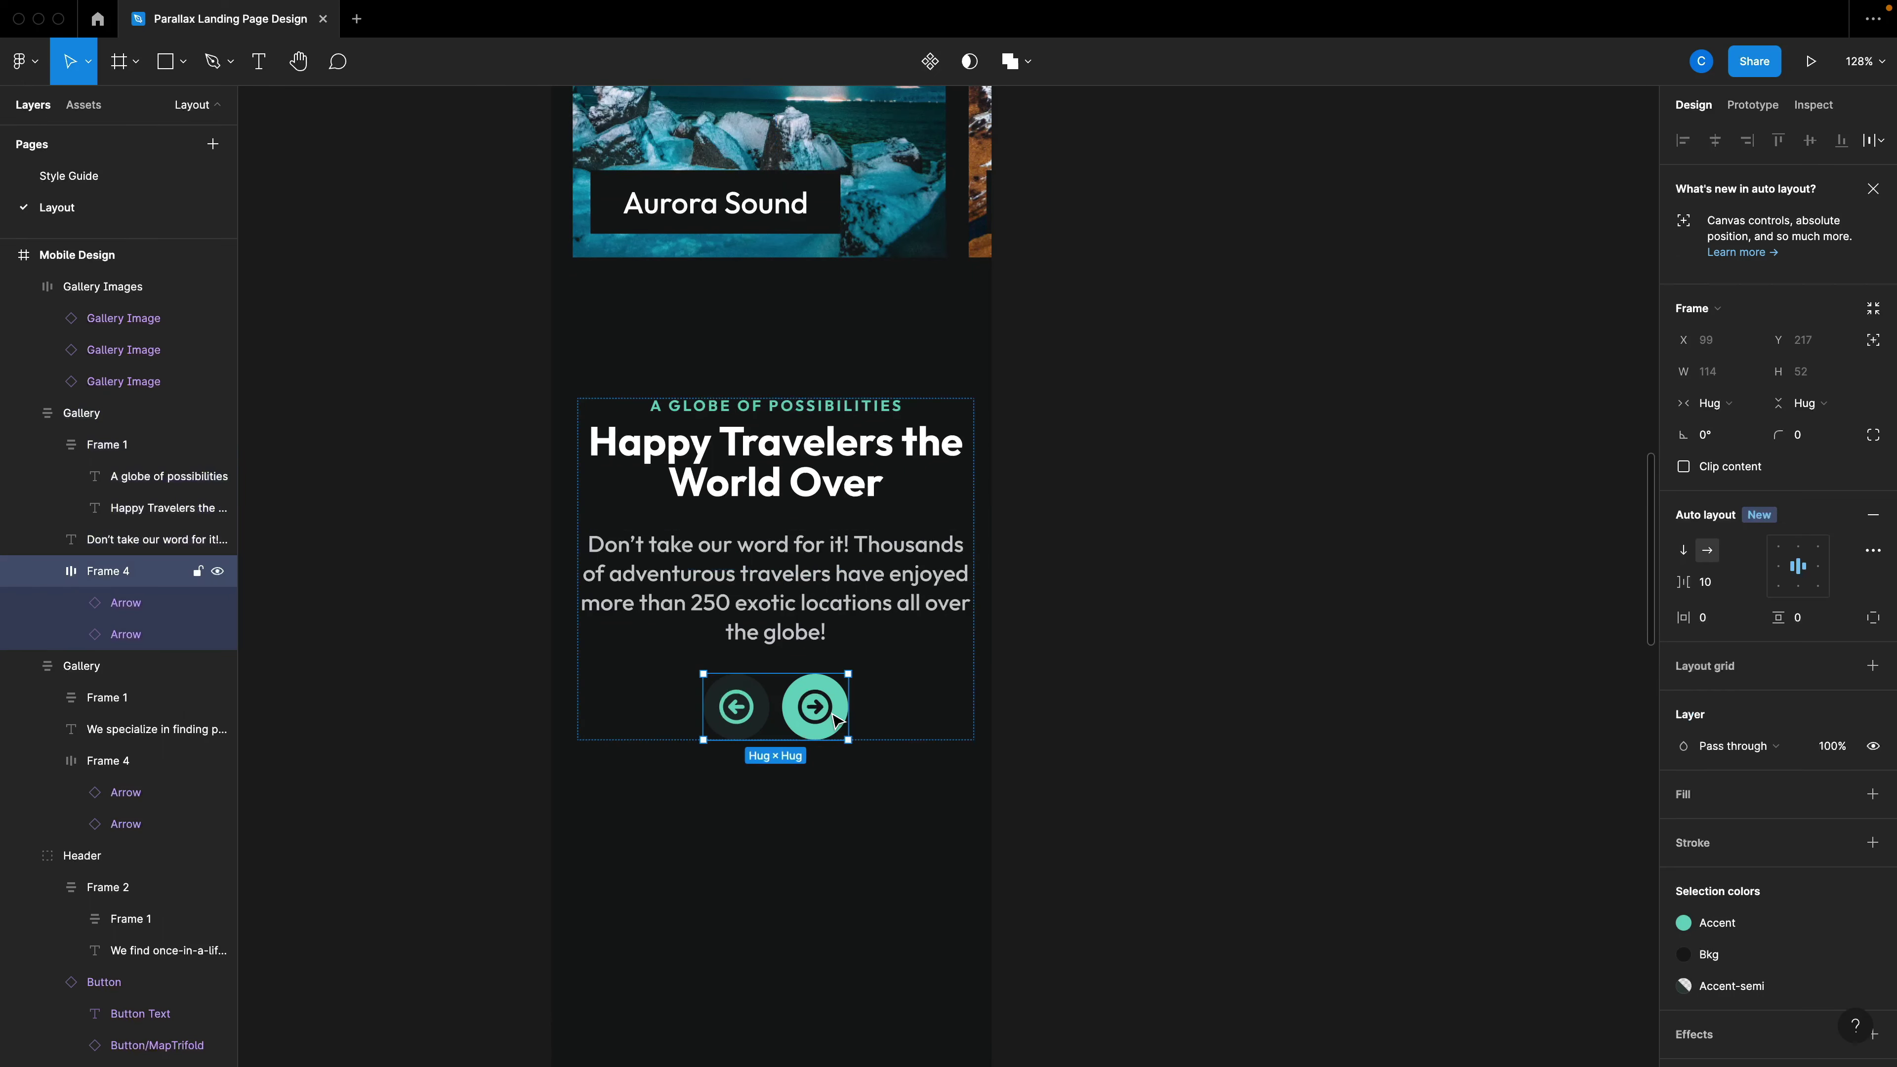
pyautogui.press('Delete')
pyautogui.click(819, 622)
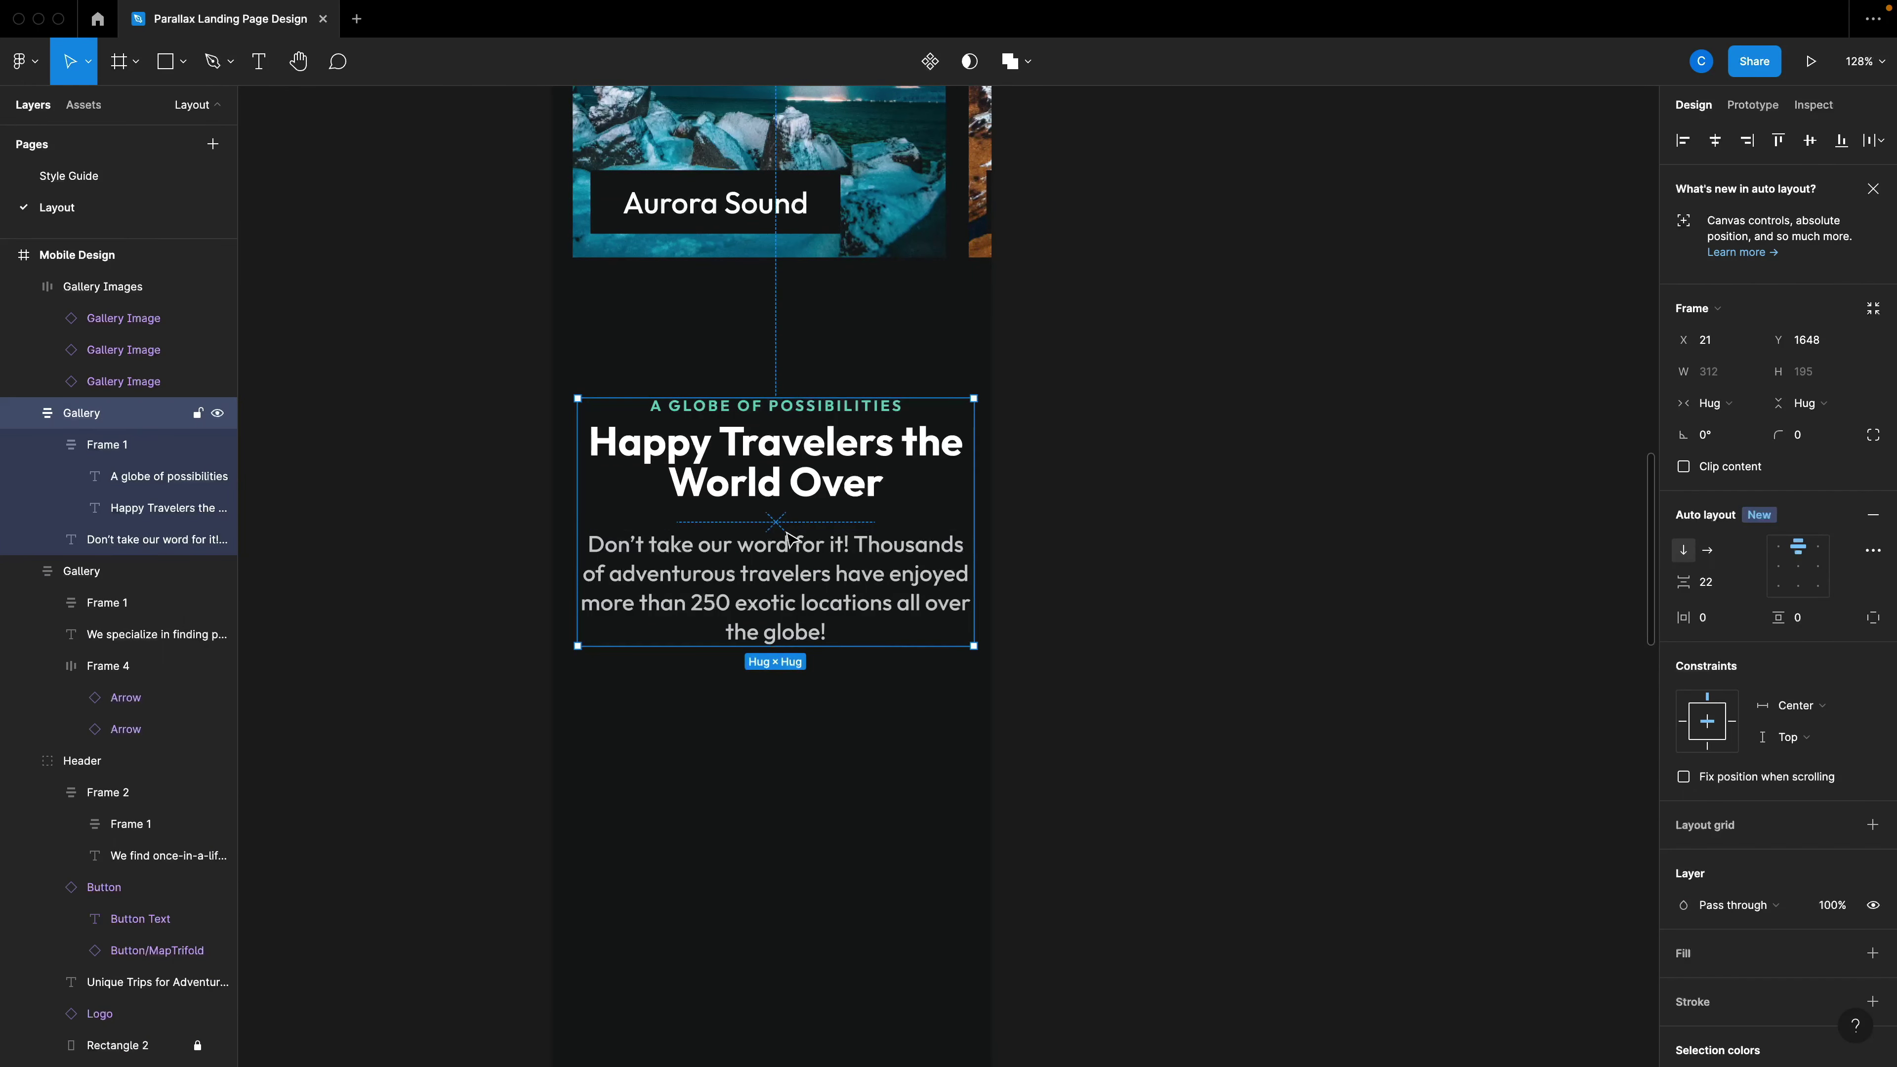
pyautogui.click(856, 729)
# Place the world map image below the Happy Travelers paragraph, show the layout grids, and scale the map to about the paragraph's width.
pyautogui.scroll(-1, 856, 729)
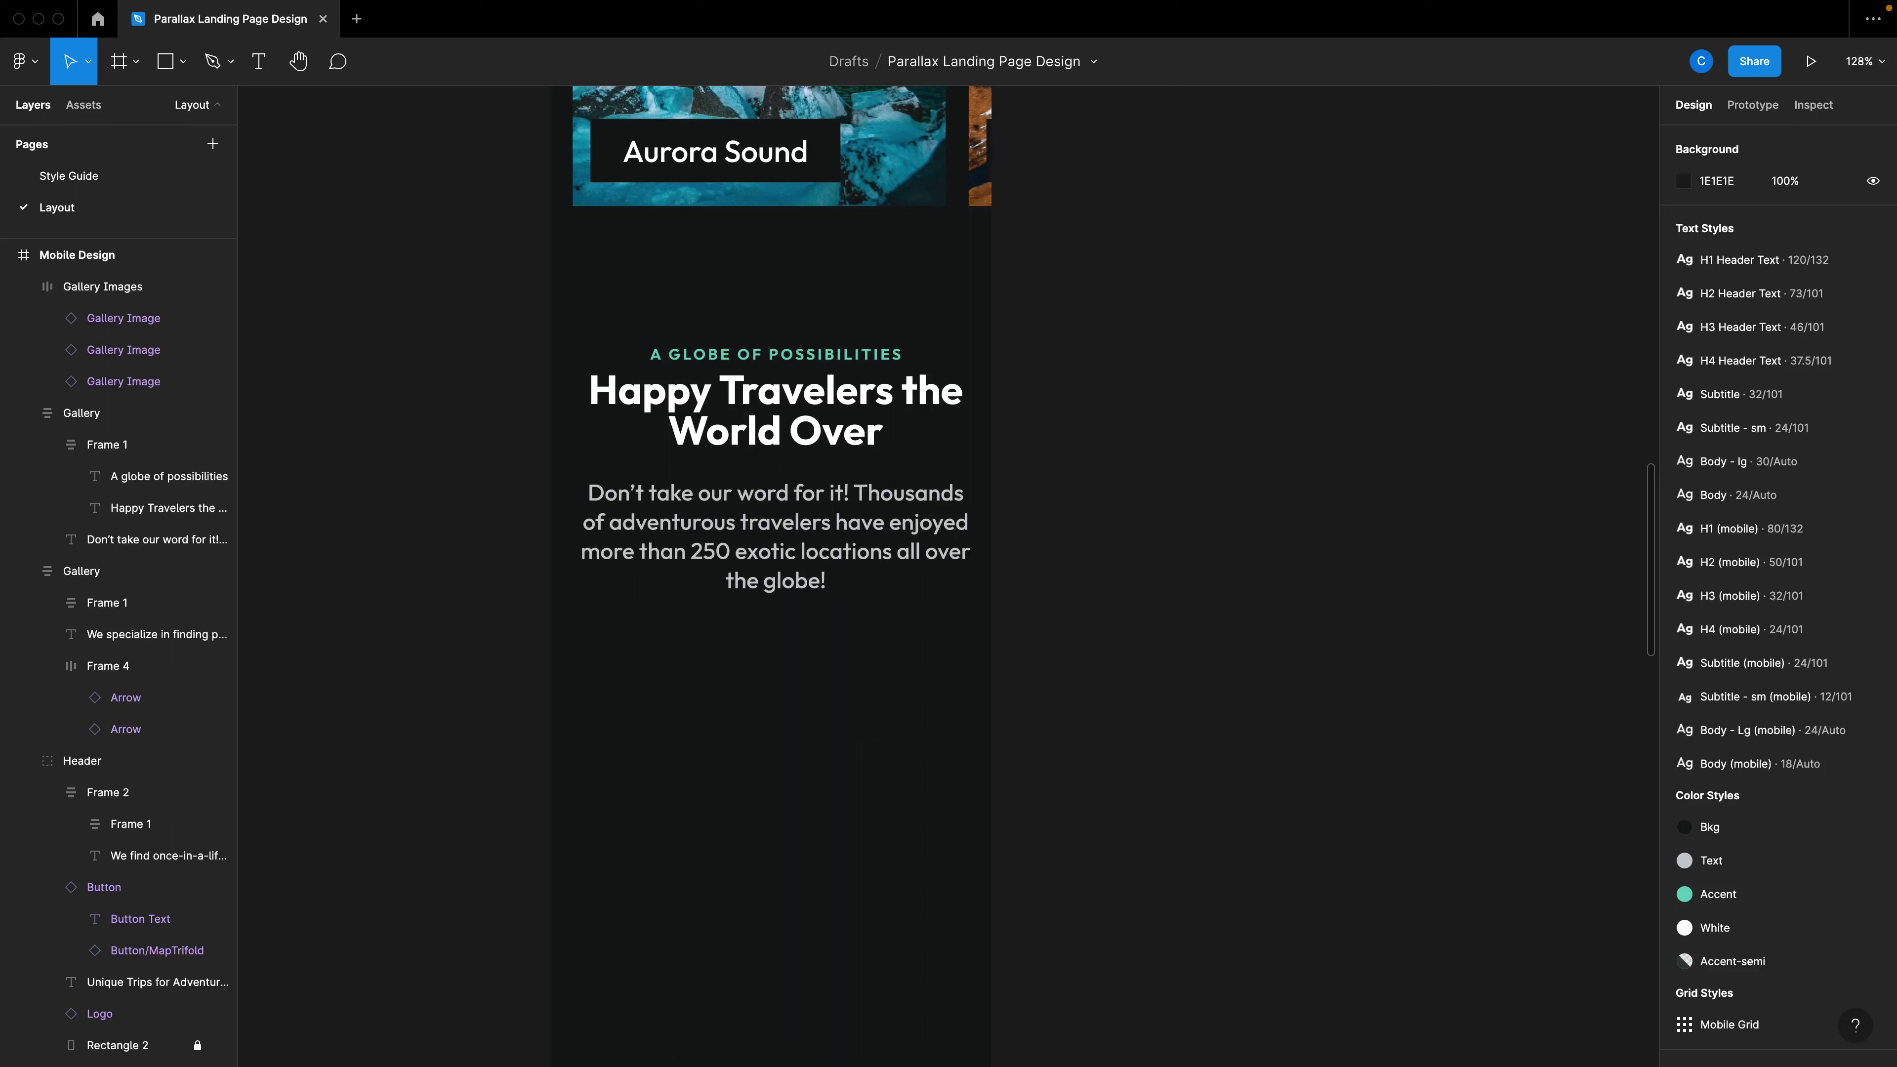
pyautogui.moveTo(1816, 1043); pyautogui.dragTo(1081, 785)
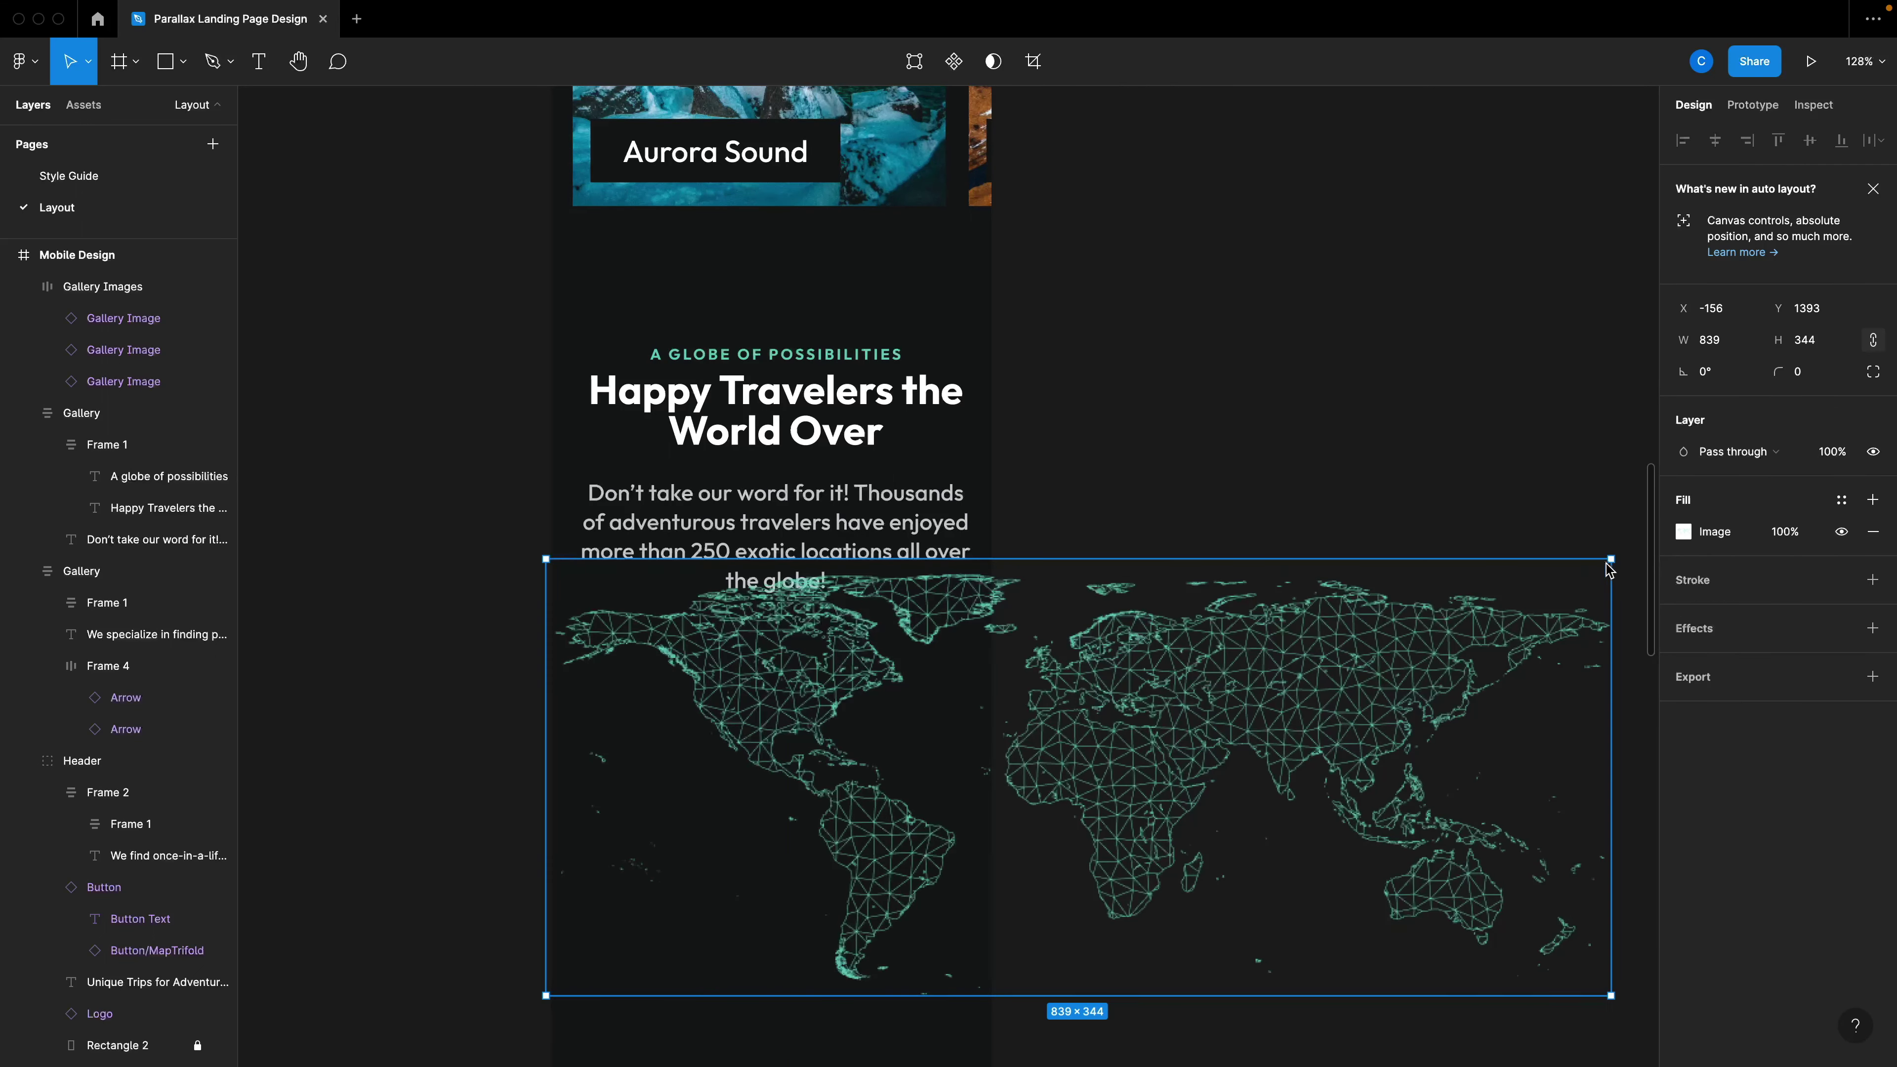
pyautogui.moveTo(1606, 558); pyautogui.dragTo(880, 892)
pyautogui.moveTo(866, 971); pyautogui.dragTo(890, 754)
pyautogui.hotkey('ctrl', 'g')
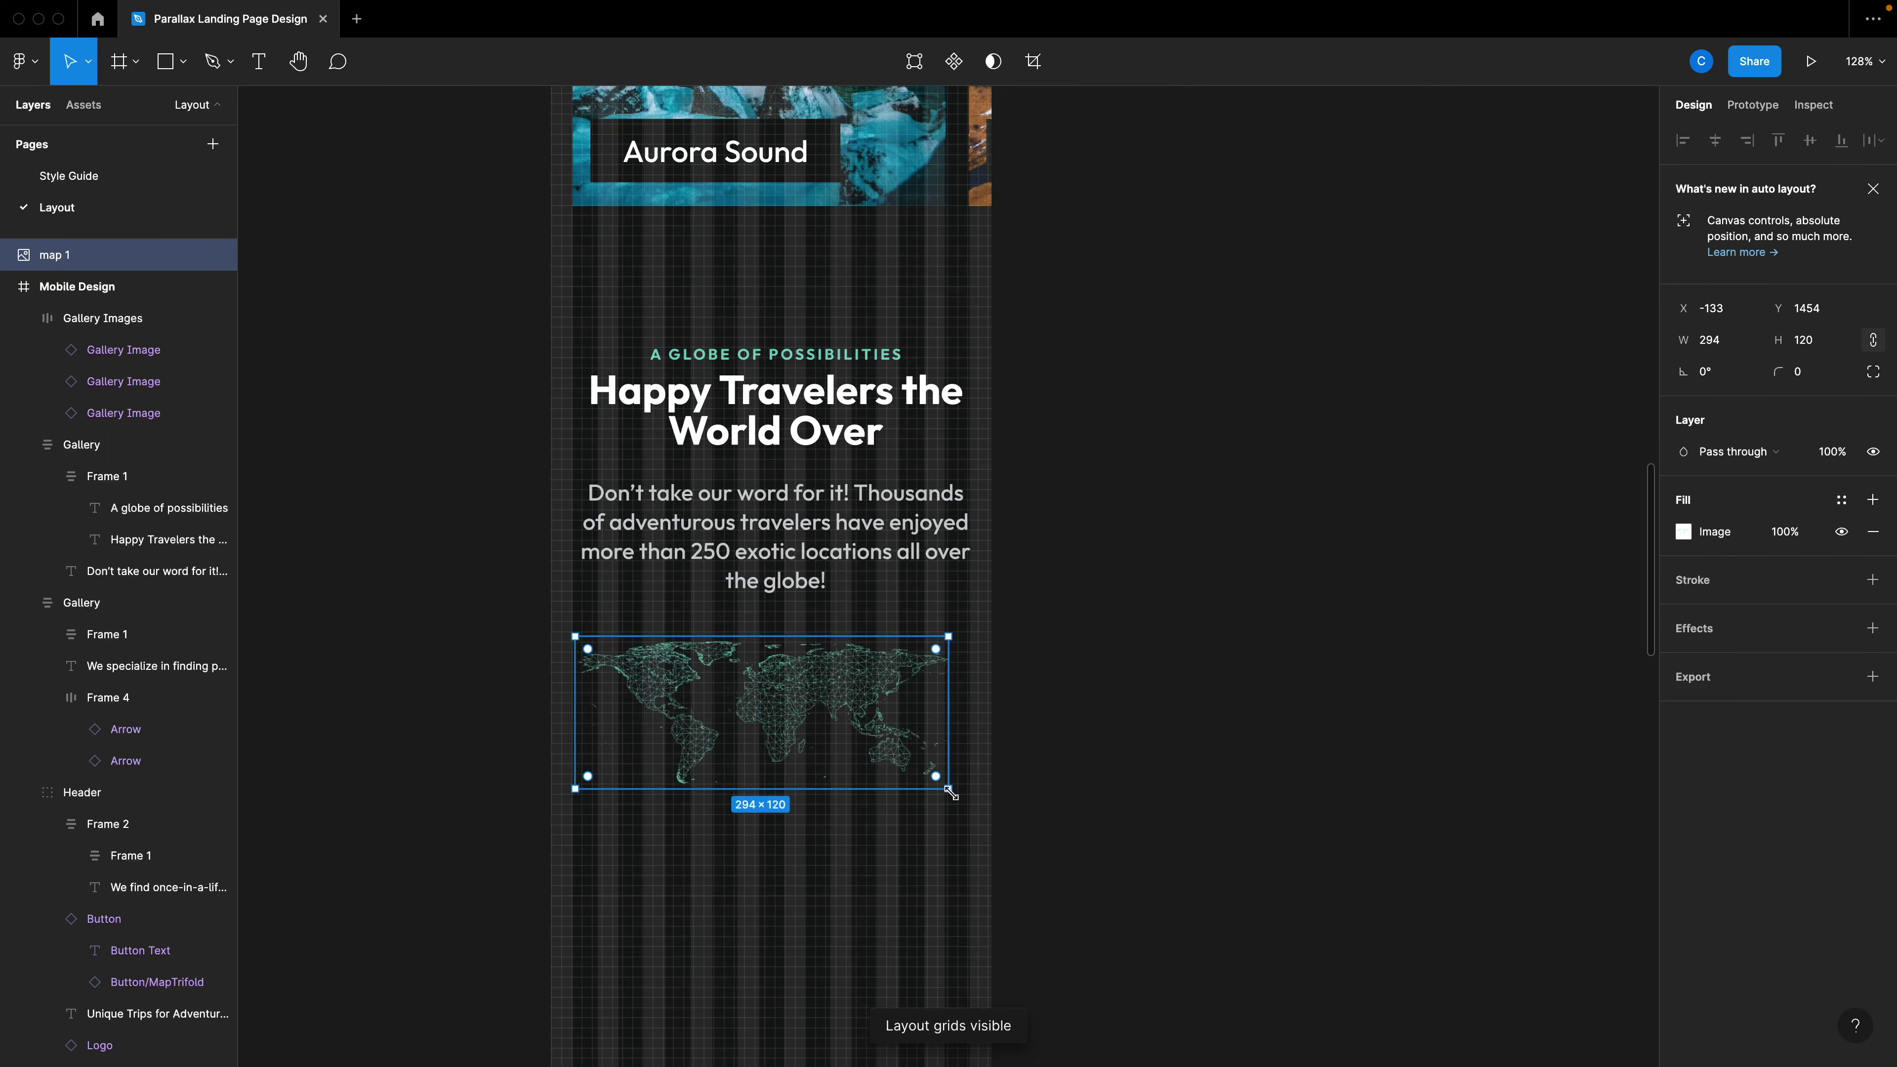
pyautogui.rightClick(946, 790)
pyautogui.press('Escape')
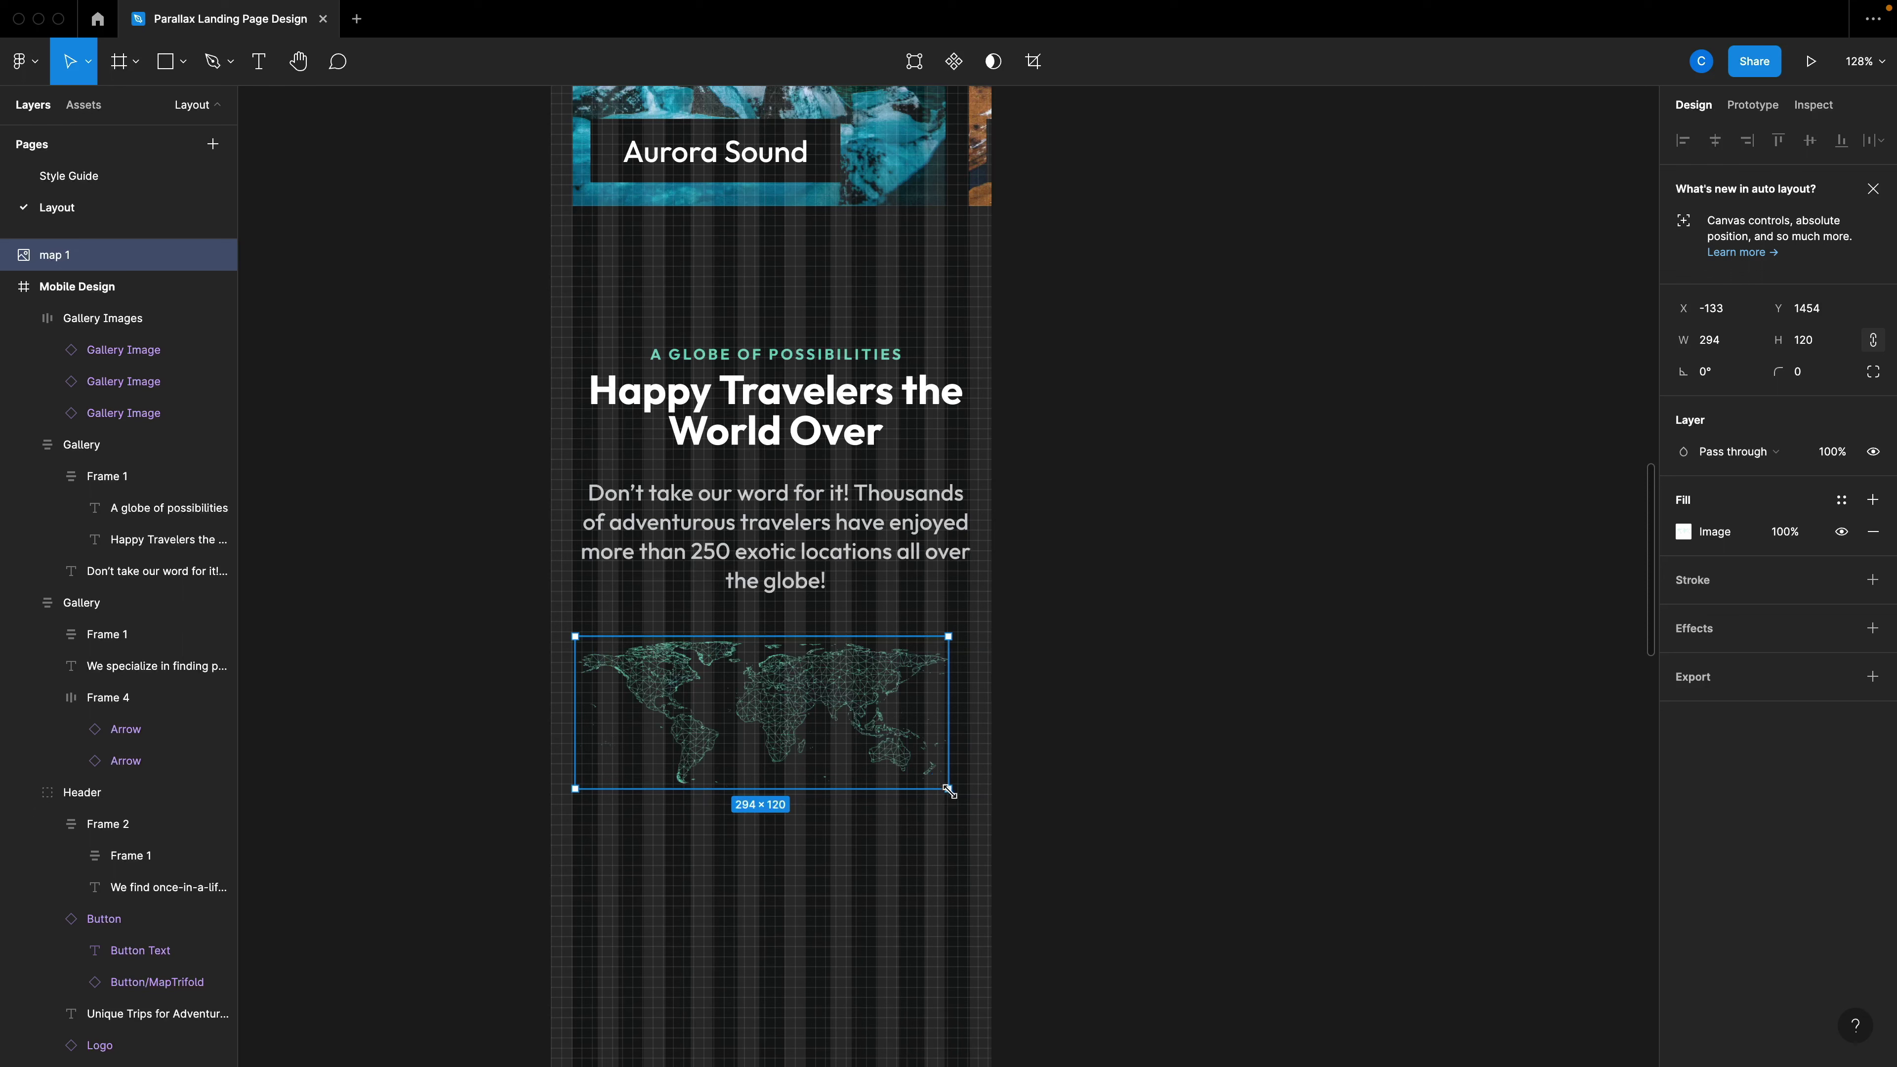
pyautogui.moveTo(948, 789); pyautogui.dragTo(971, 798)
# Combine the Happy Travelers text block and the world map in an auto layout frame named "Map".
pyautogui.keyDown('shift'); pyautogui.click(797, 529); pyautogui.keyUp('shift')
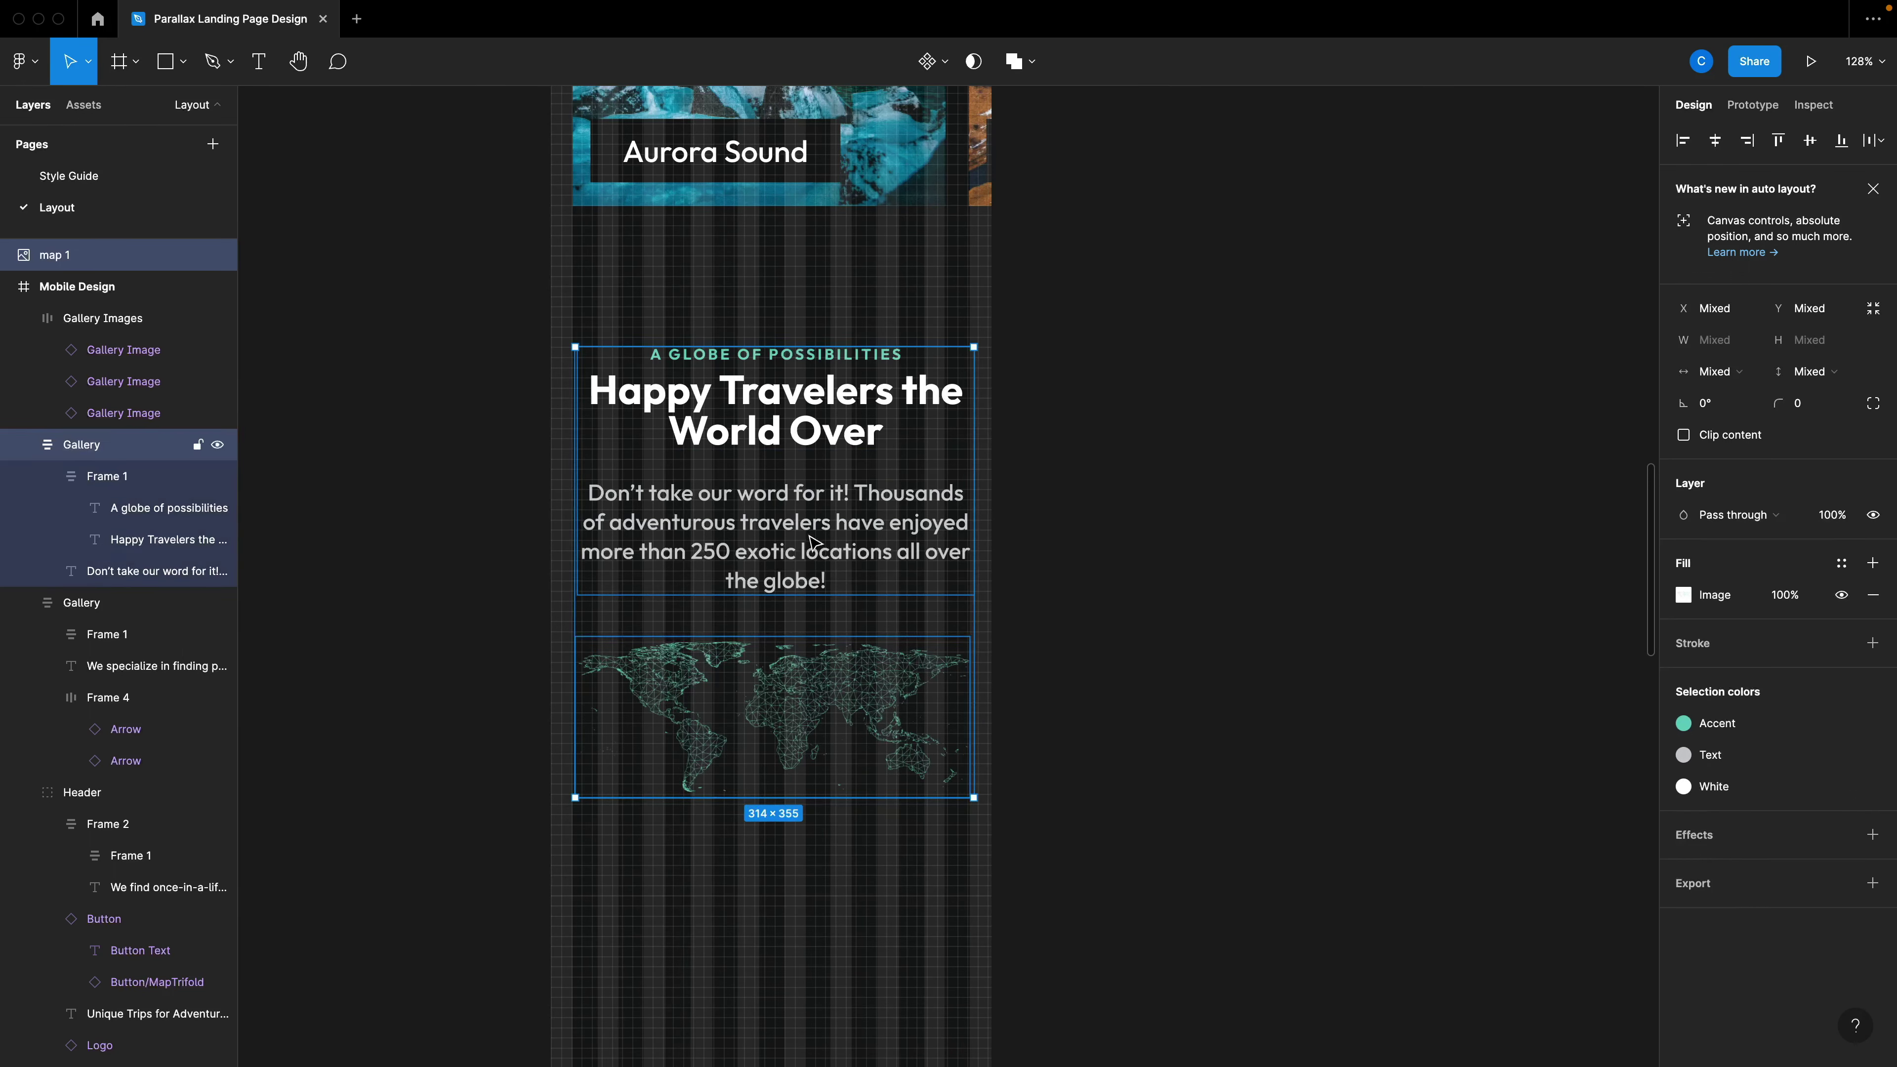
pyautogui.hotkey('shift', 'a')
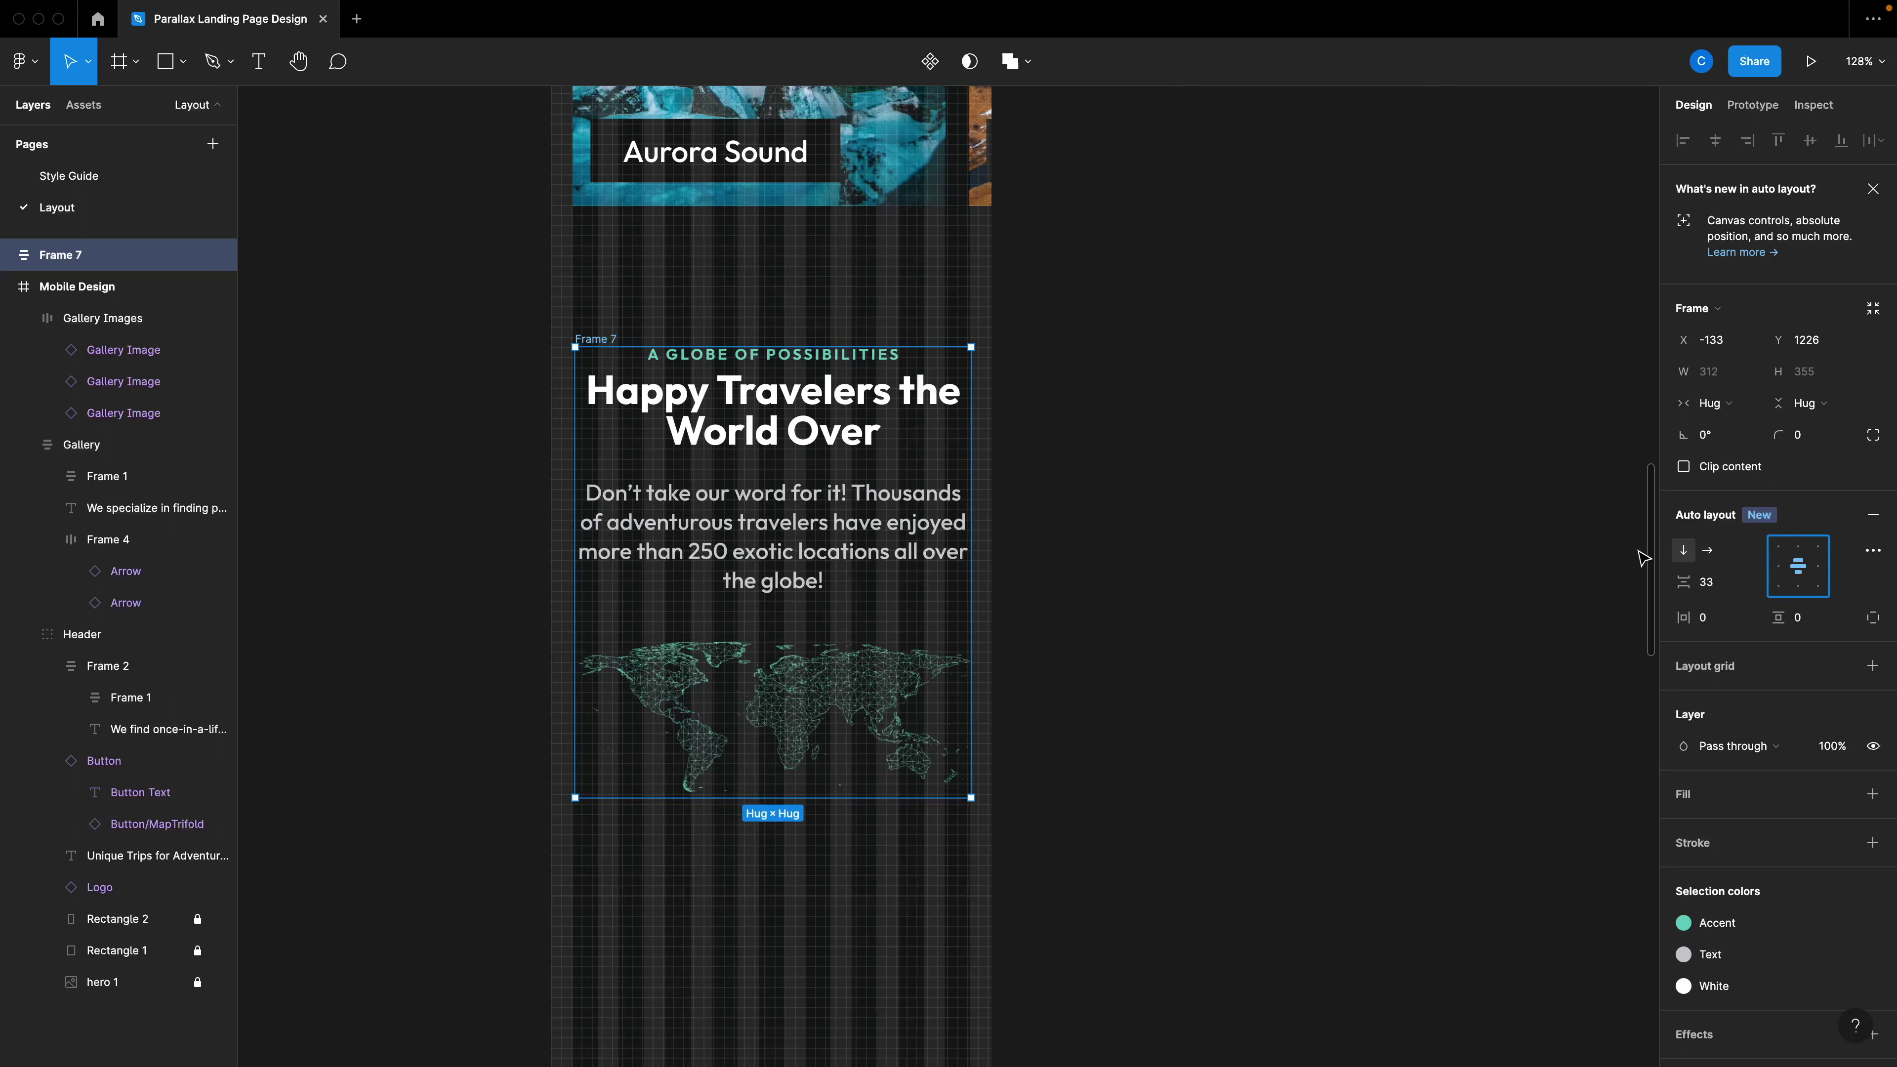
pyautogui.doubleClick(45, 255)
pyautogui.write('Ma')
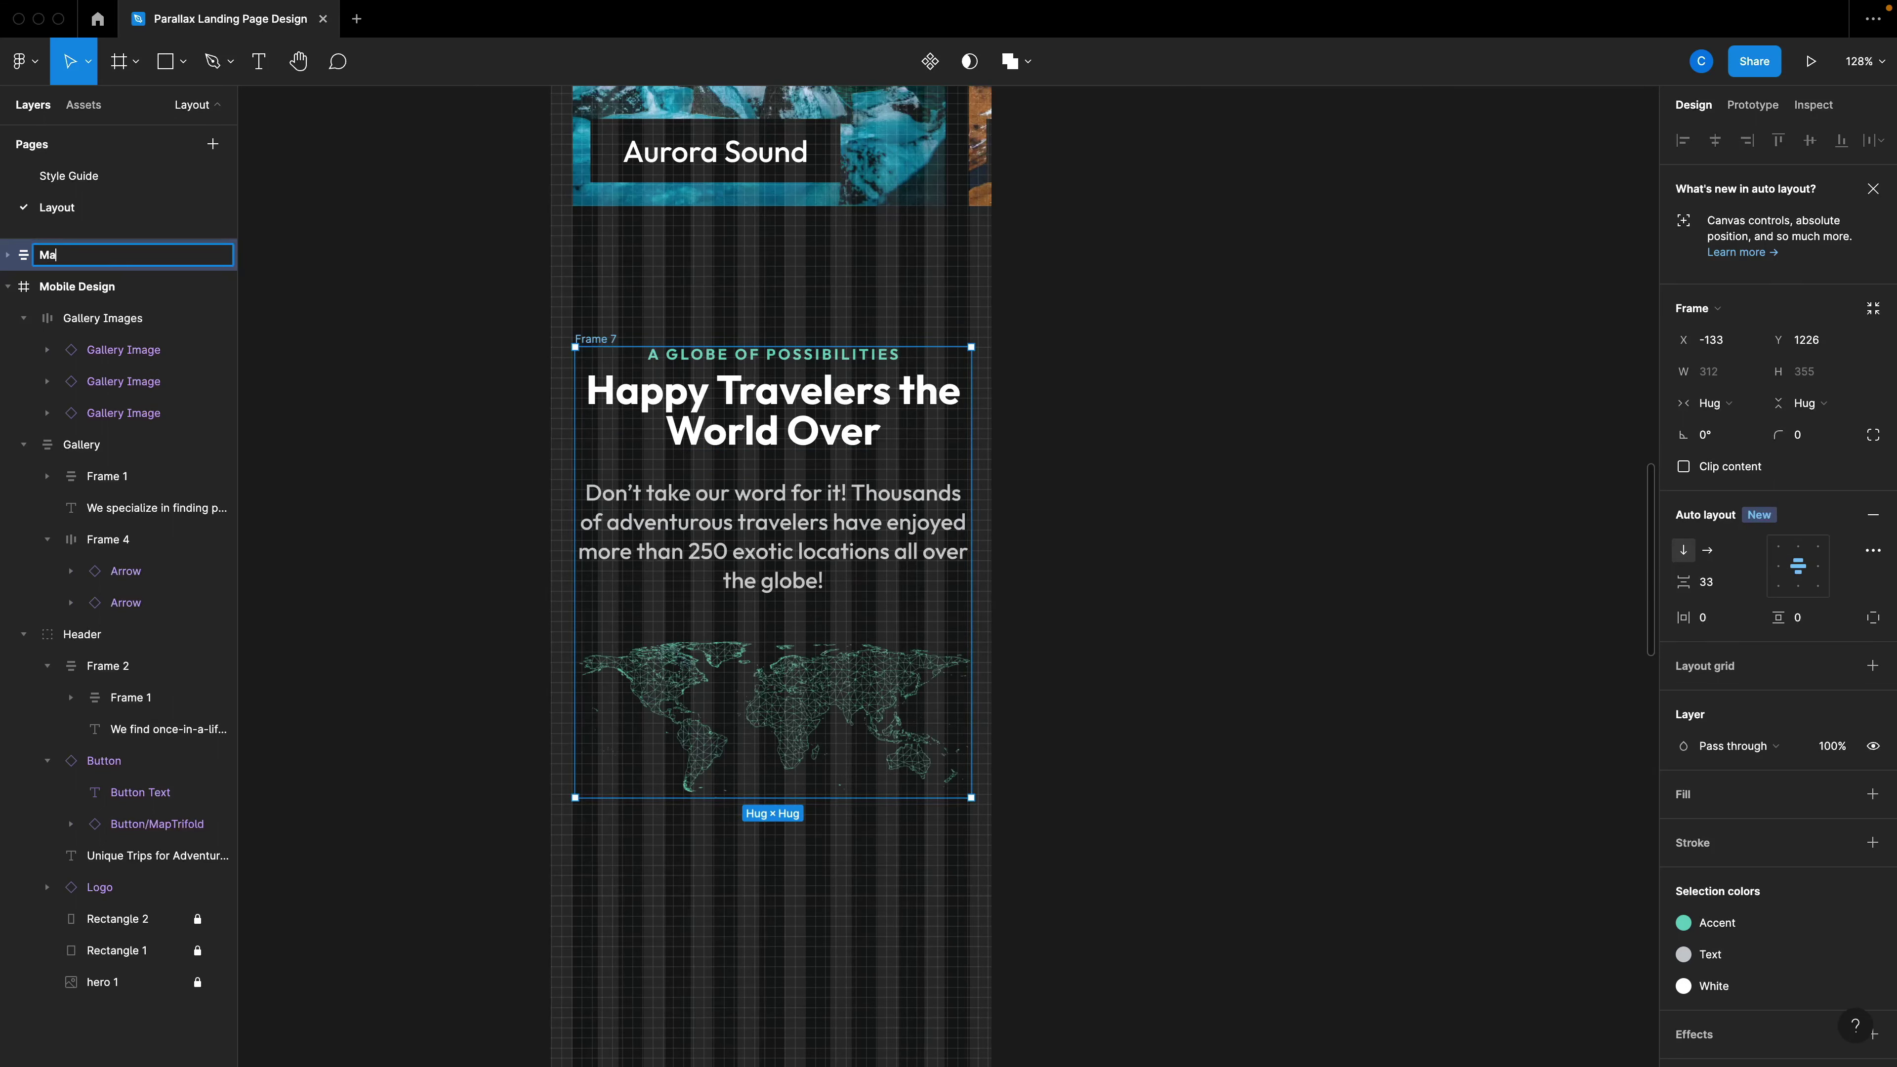
pyautogui.write('p')
pyautogui.press('Return')
# Move the Gallery Images frame into the Gallery frame, ordered below the arrow buttons.
pyautogui.click(24, 317)
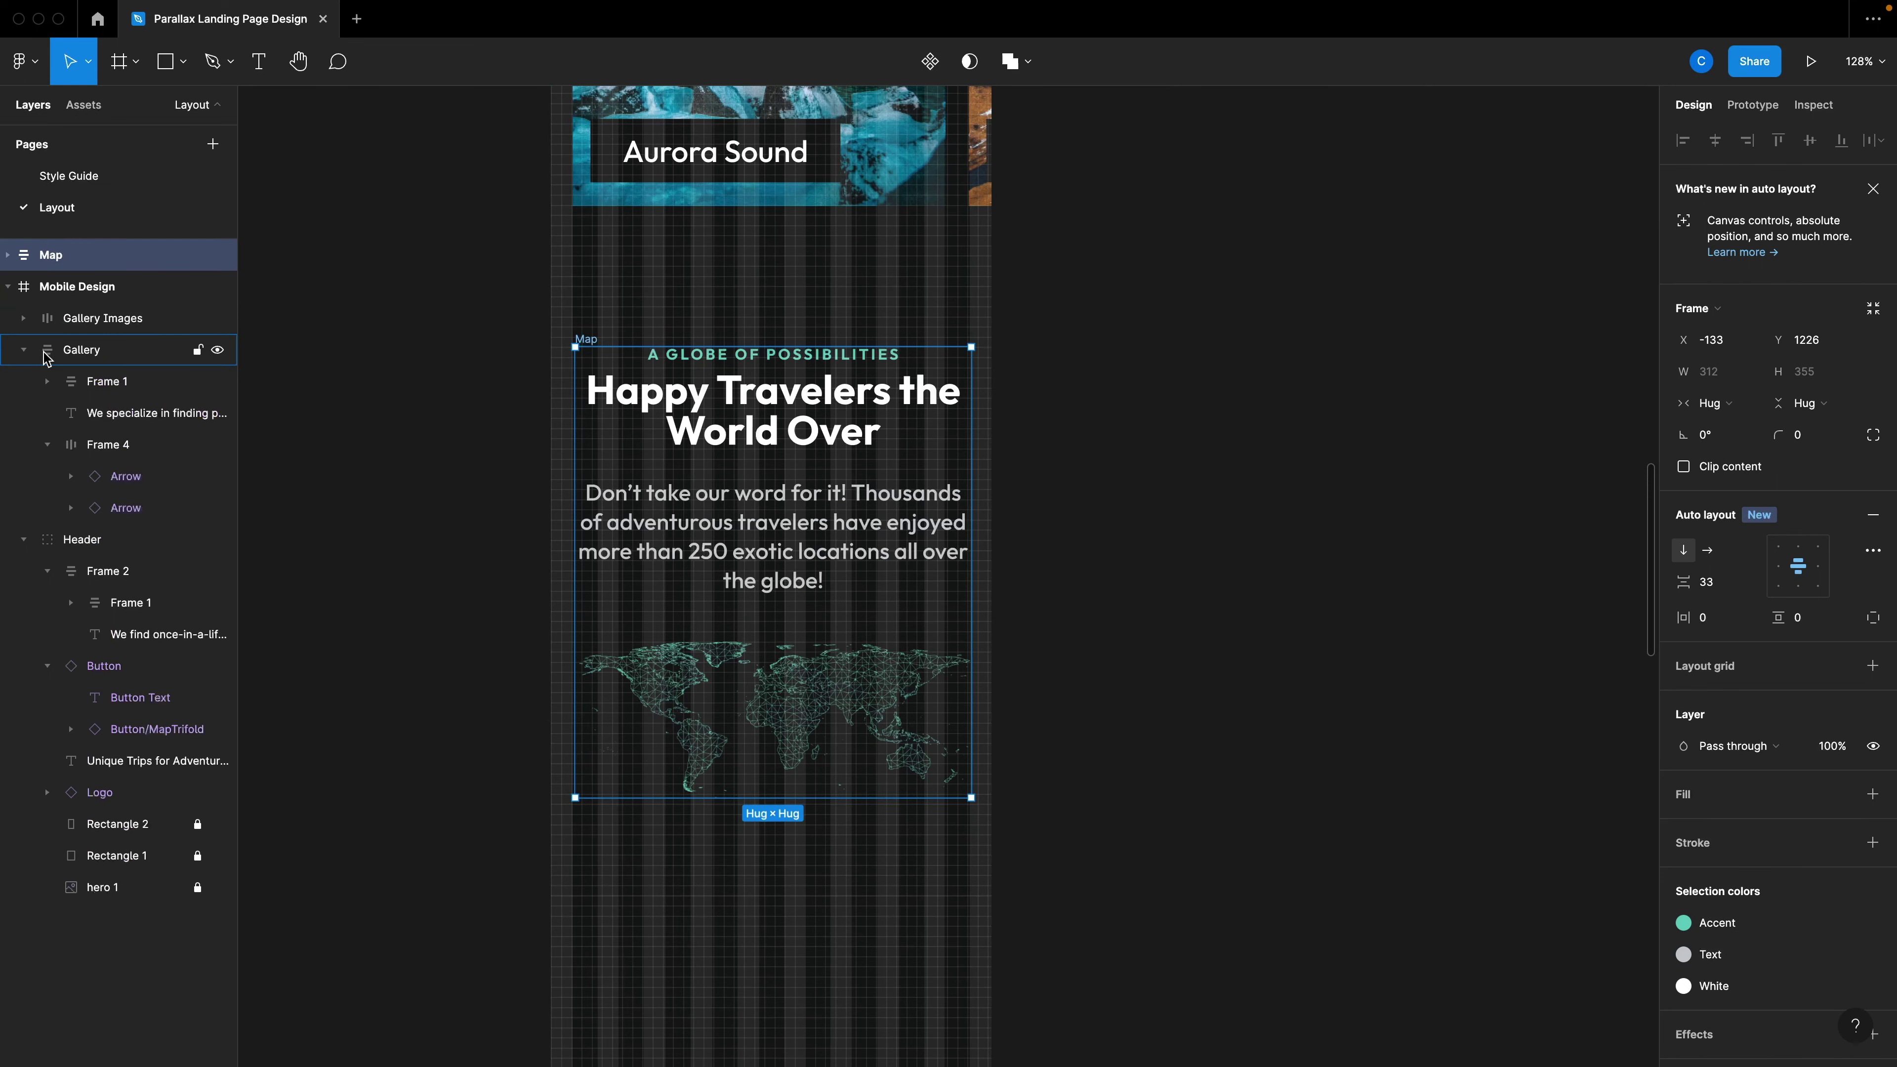
pyautogui.click(24, 350)
pyautogui.click(97, 333)
pyautogui.moveTo(97, 333)
pyautogui.mouseDown()
pyautogui.moveTo(102, 365)
pyautogui.moveTo(84, 342)
pyautogui.moveTo(102, 333)
pyautogui.mouseUp()
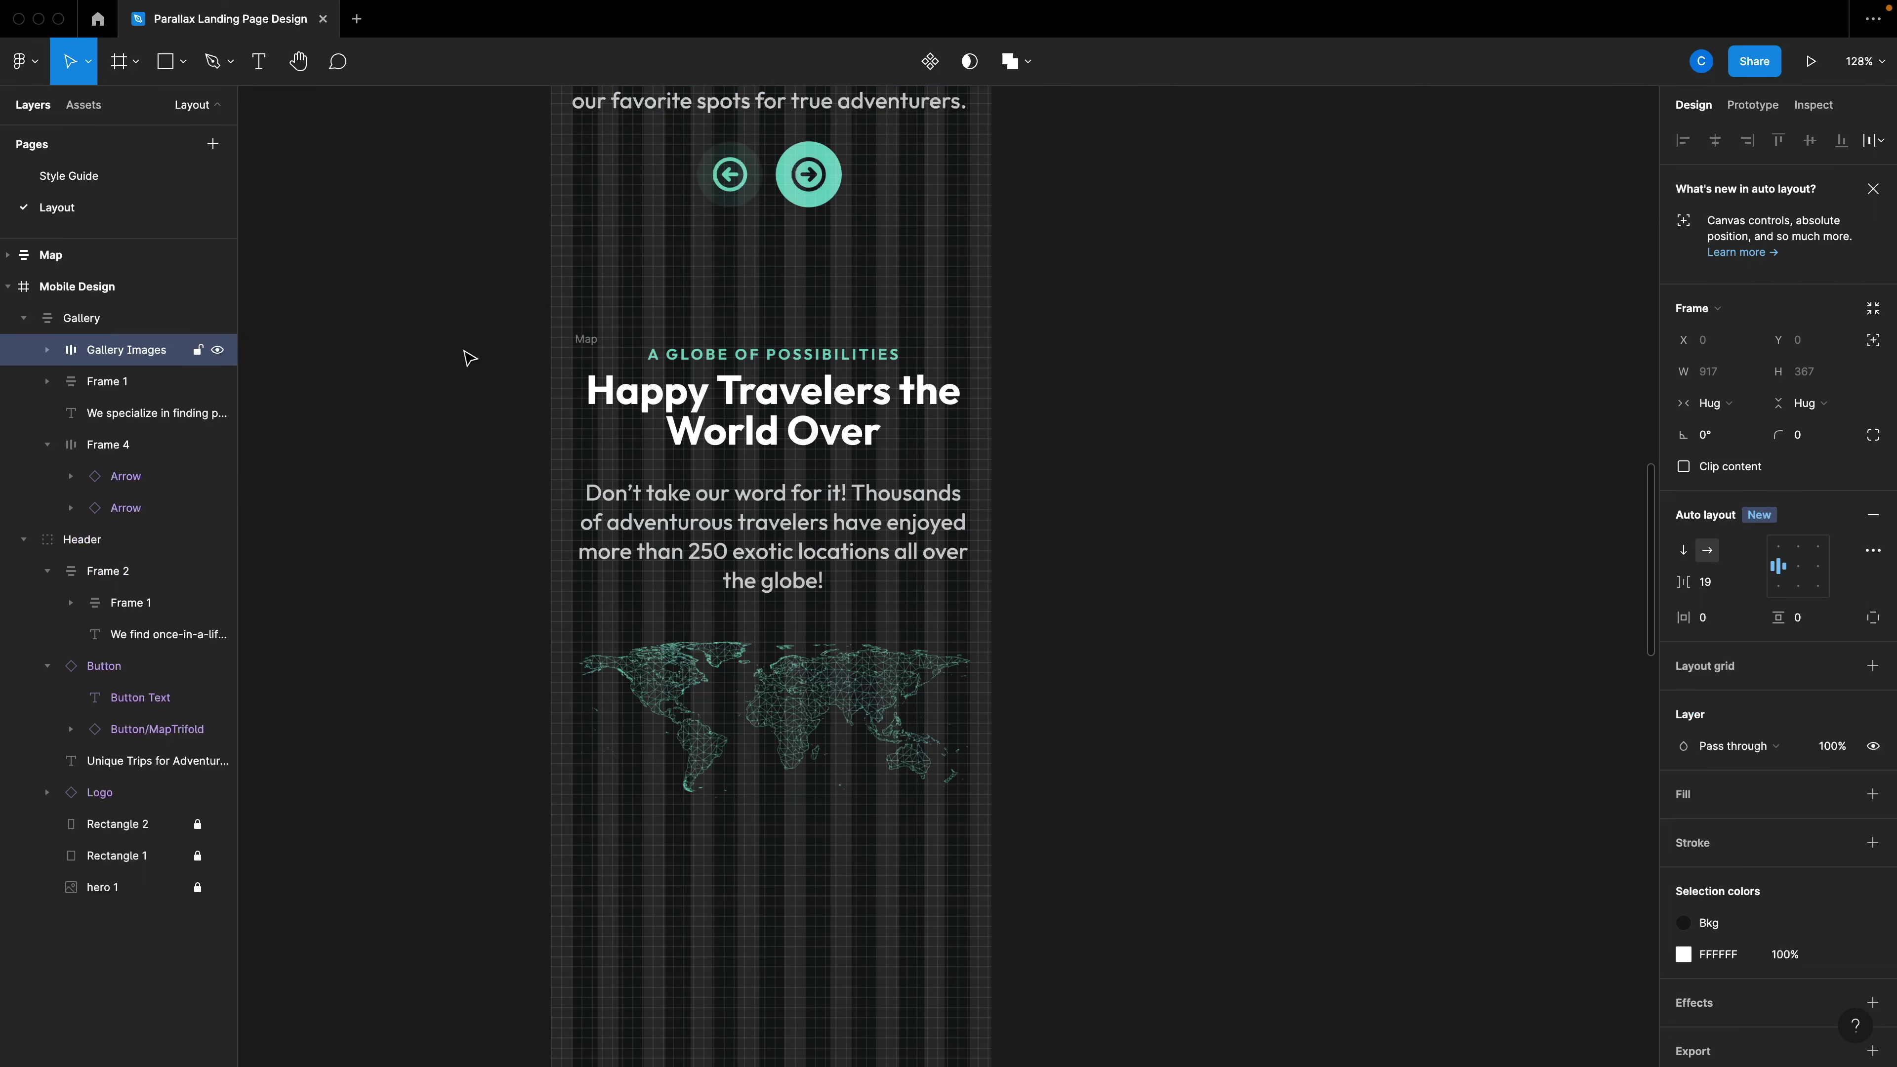
pyautogui.moveTo(99, 533); pyautogui.dragTo(99, 532)
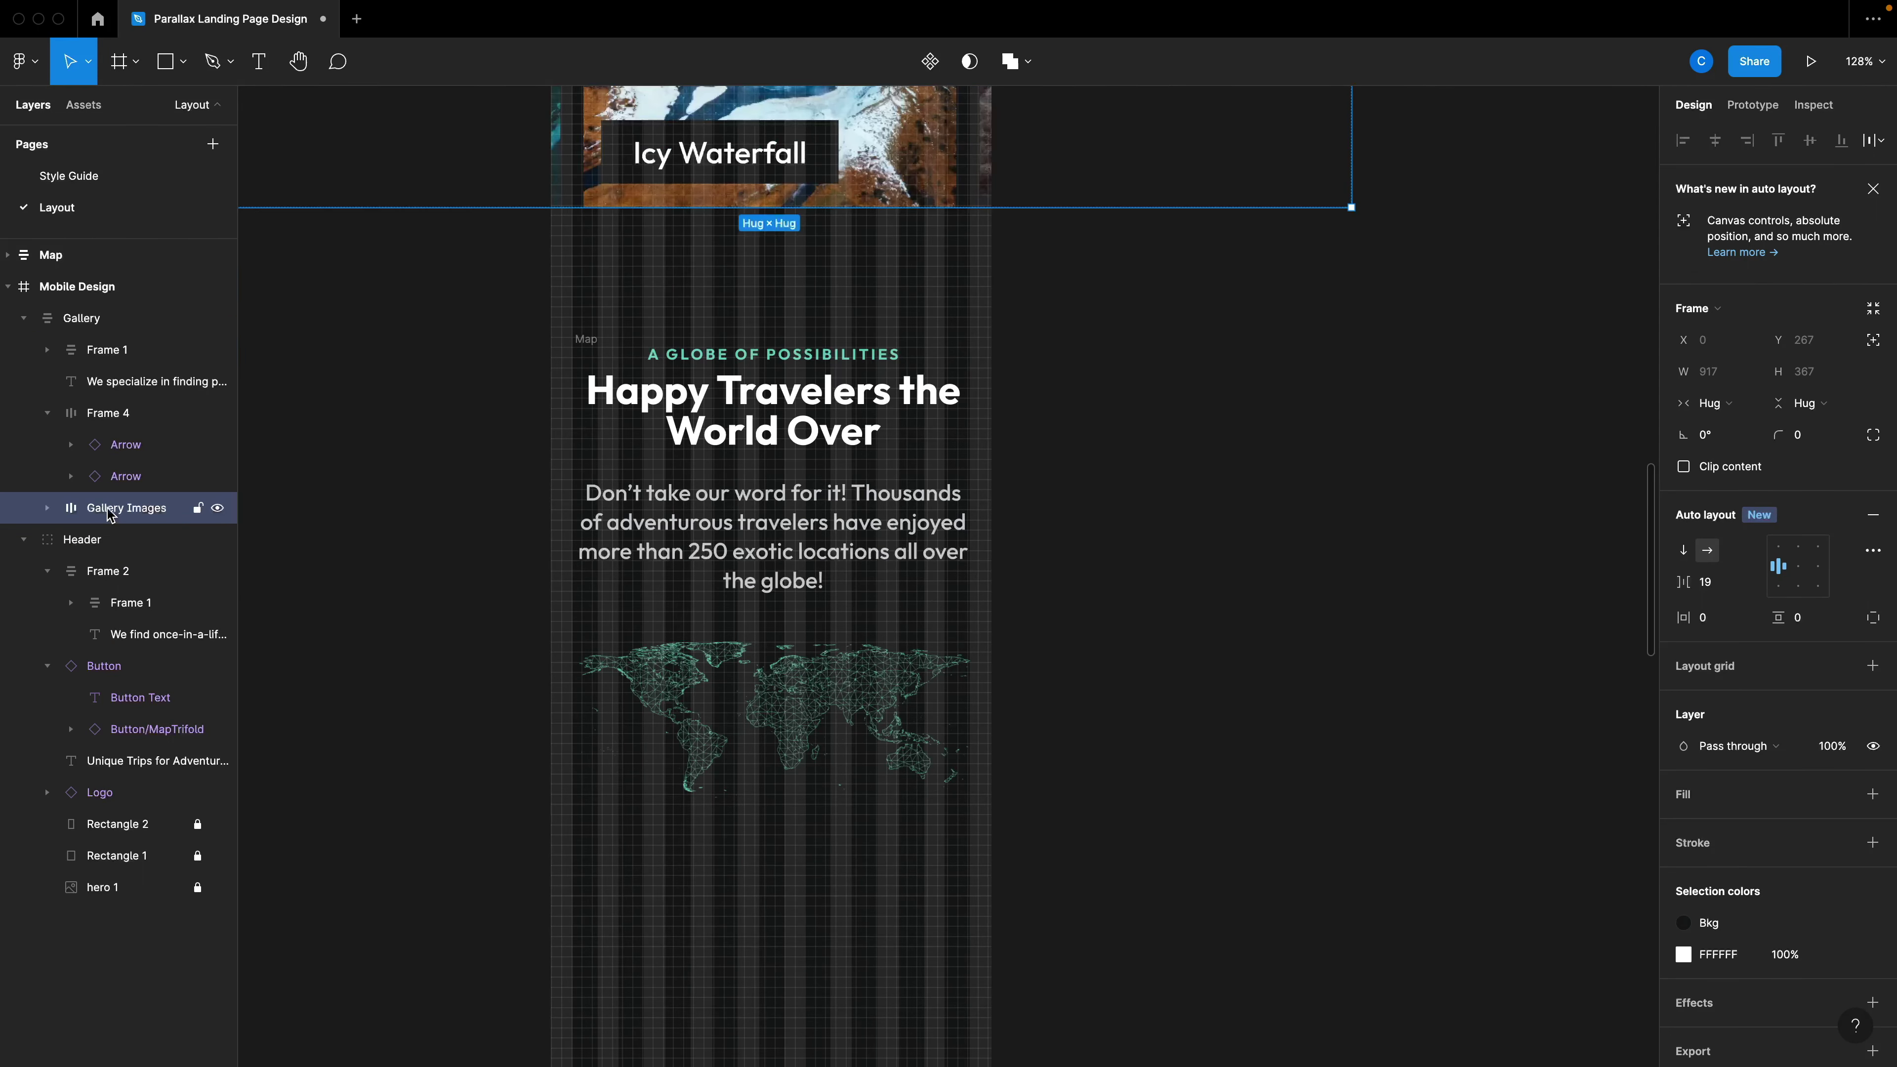
# Nest the Map frame inside the Mobile Design frame, above Gallery in the layer order.
pyautogui.click(75, 255)
pyautogui.moveTo(75, 312); pyautogui.dragTo(82, 299)
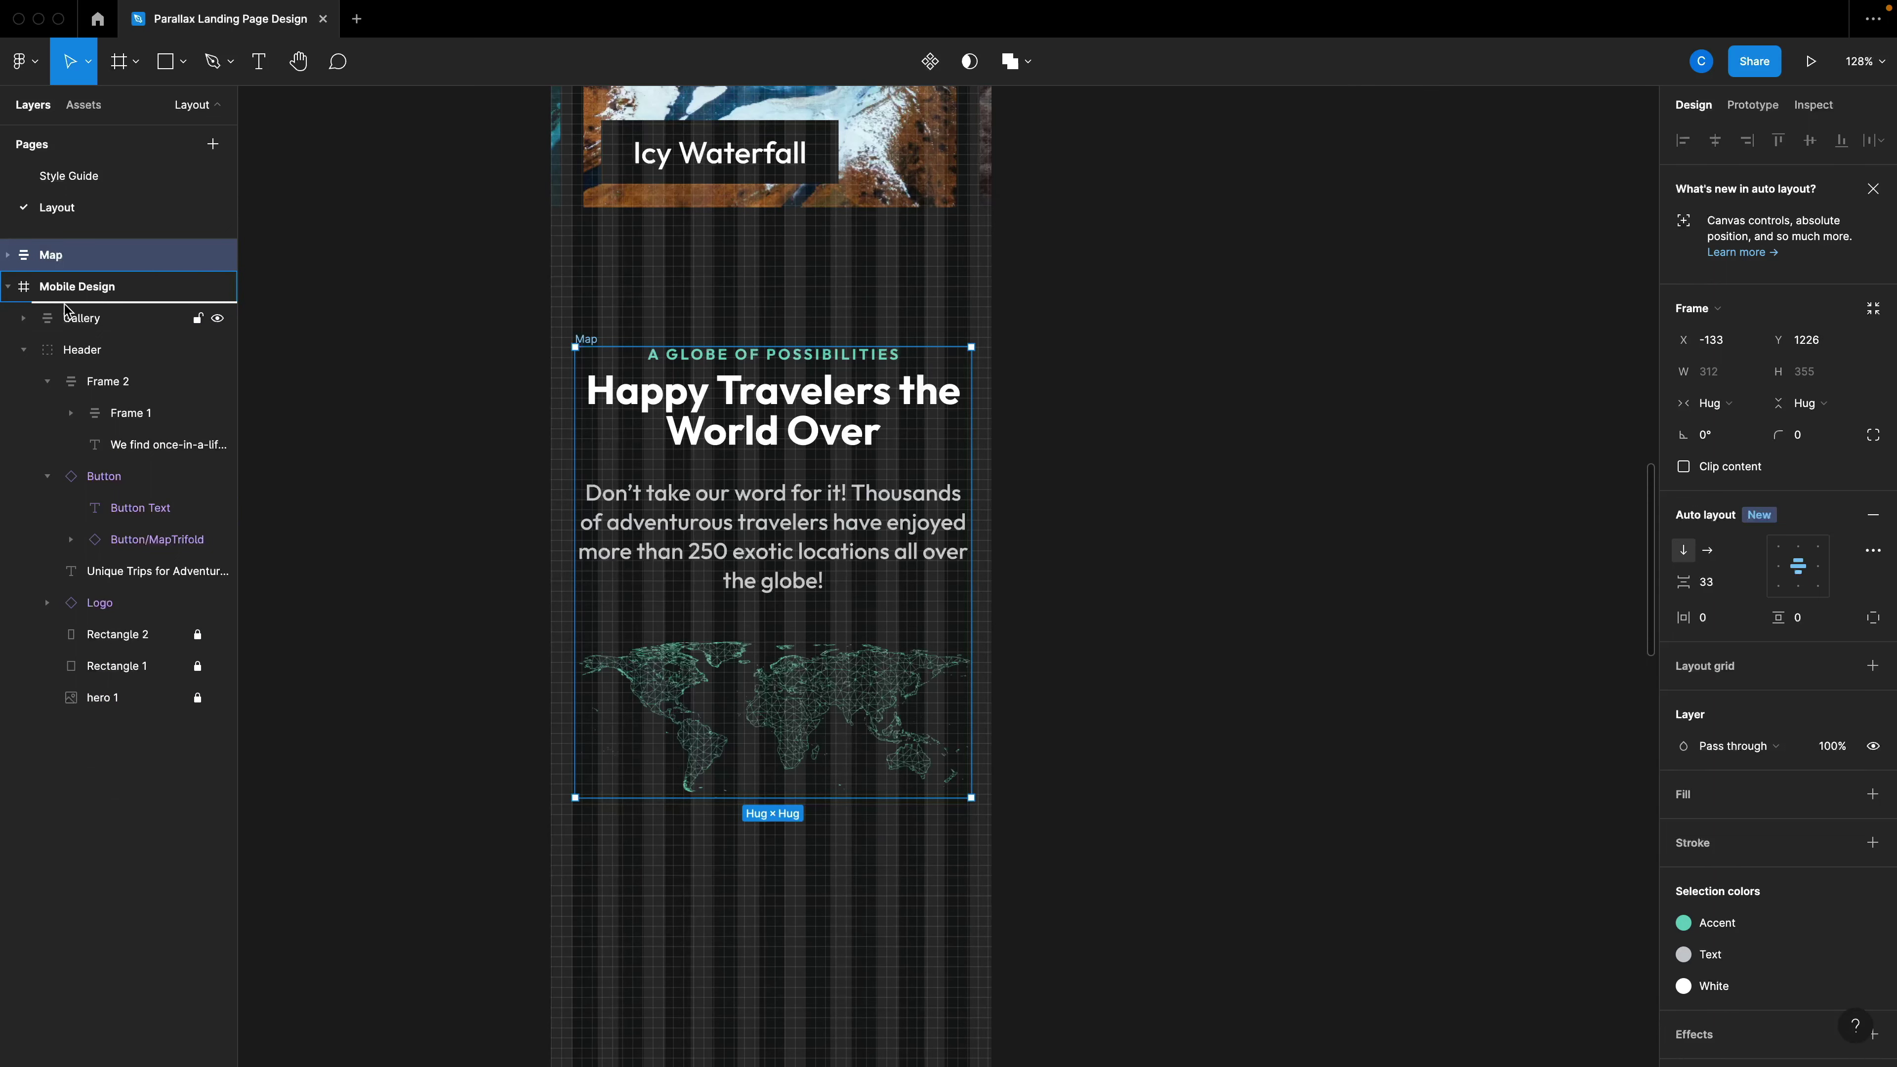
pyautogui.scroll(-5, 767, 438)
pyautogui.scroll(5, 767, 437)
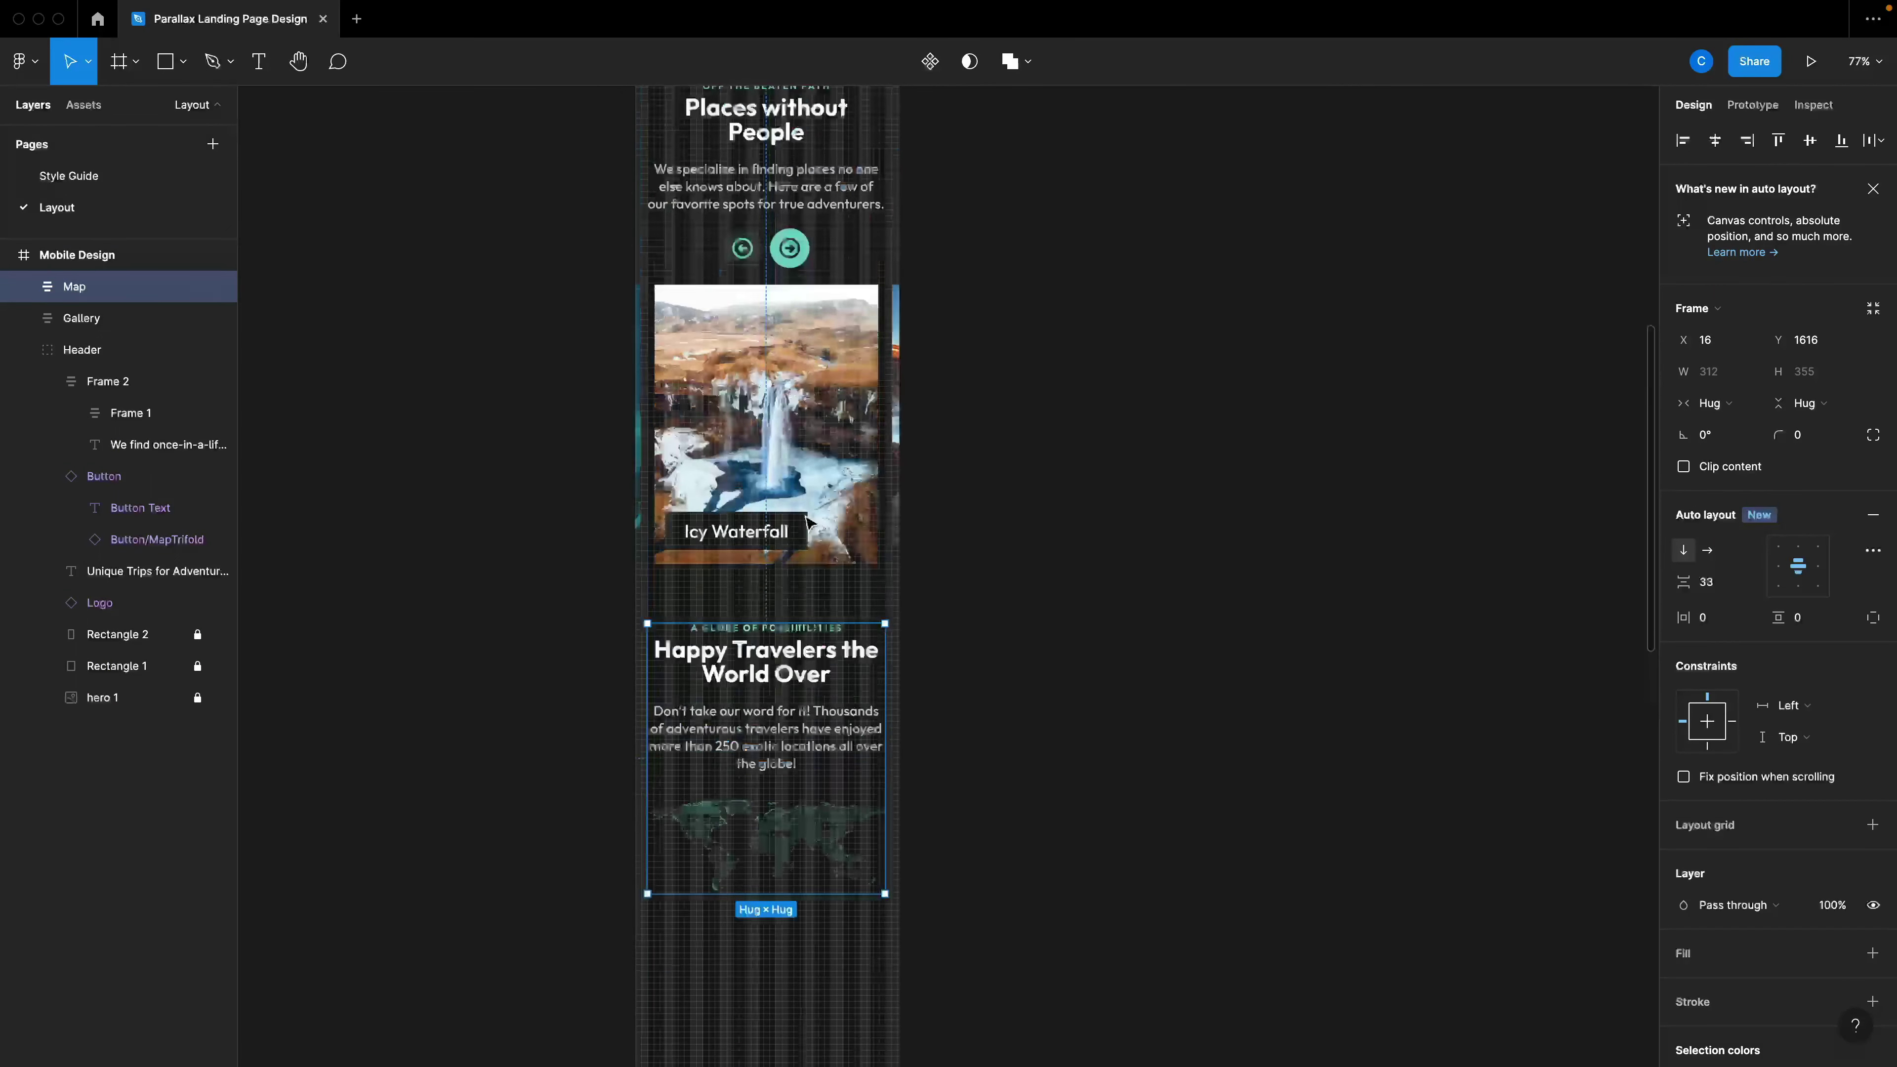
pyautogui.scroll(-5, 767, 437)
pyautogui.click(90, 255)
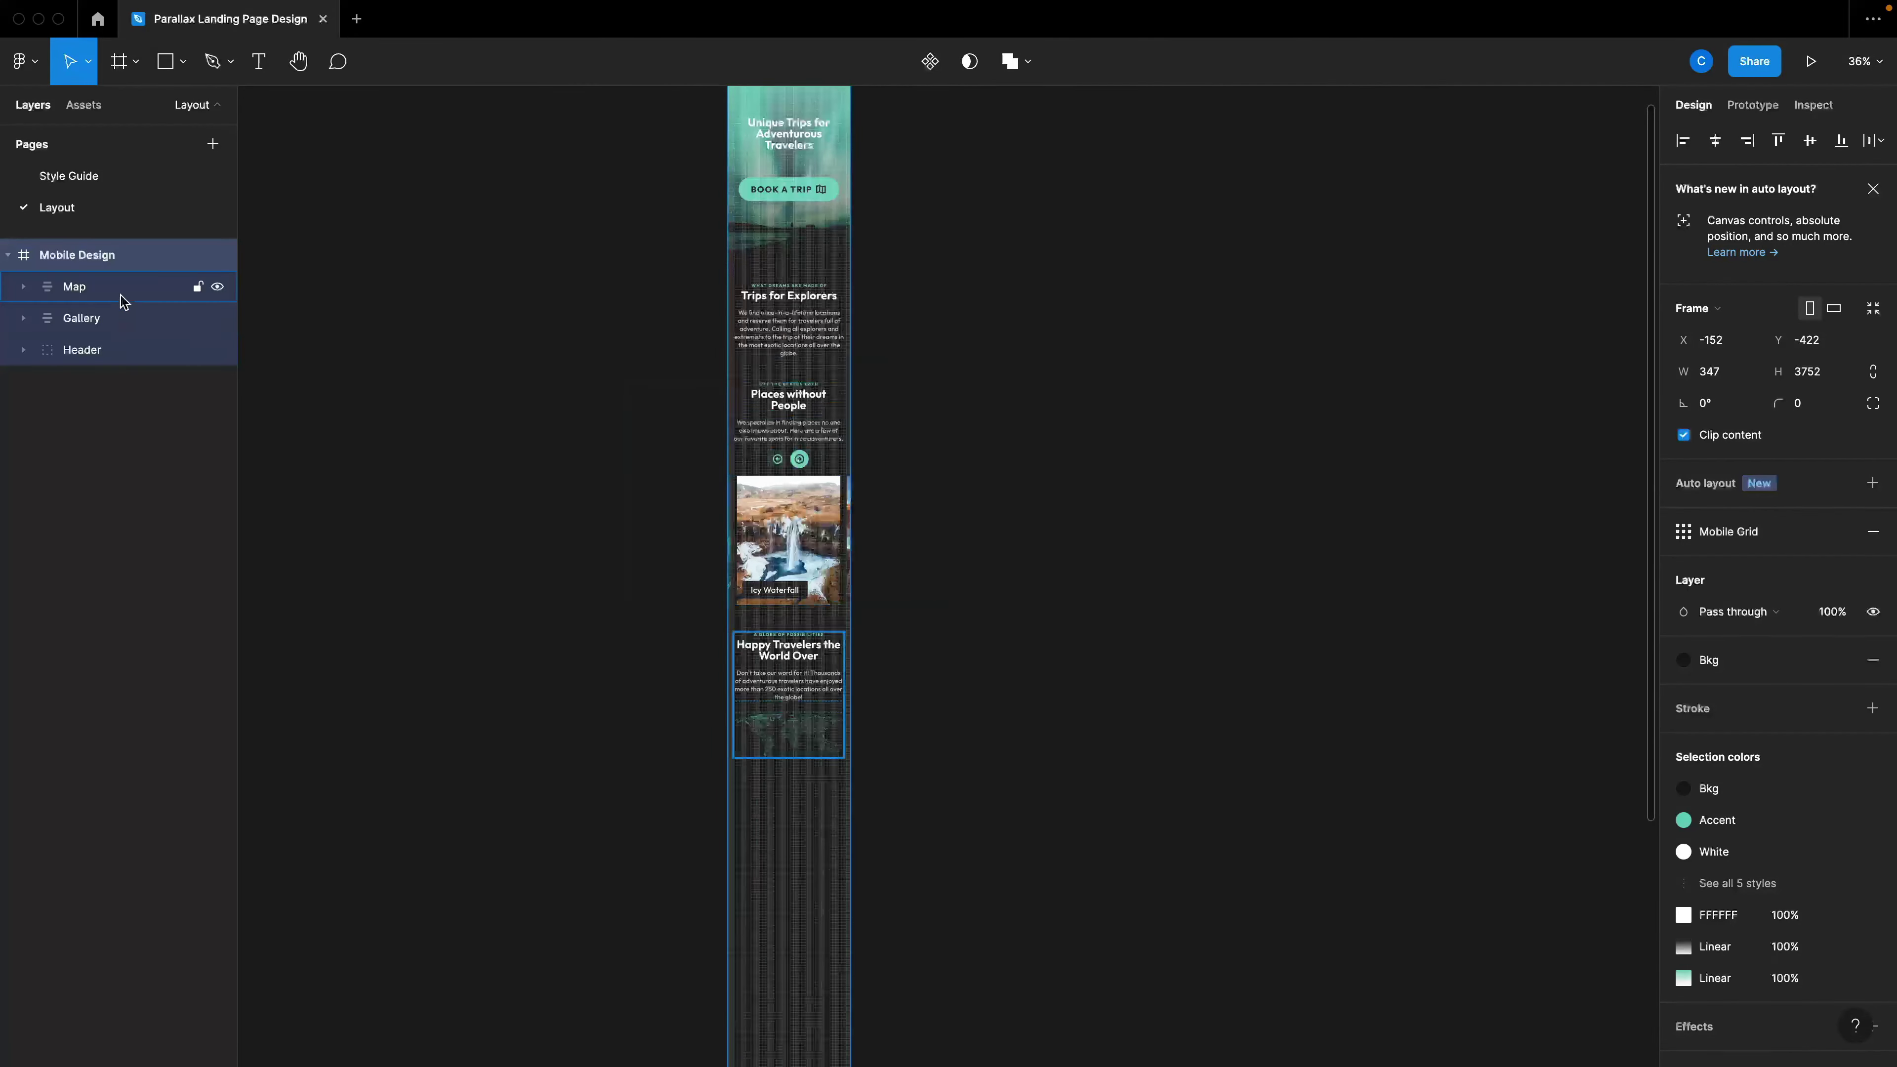
pyautogui.click(788, 729)
pyautogui.scroll(5, 788, 729)
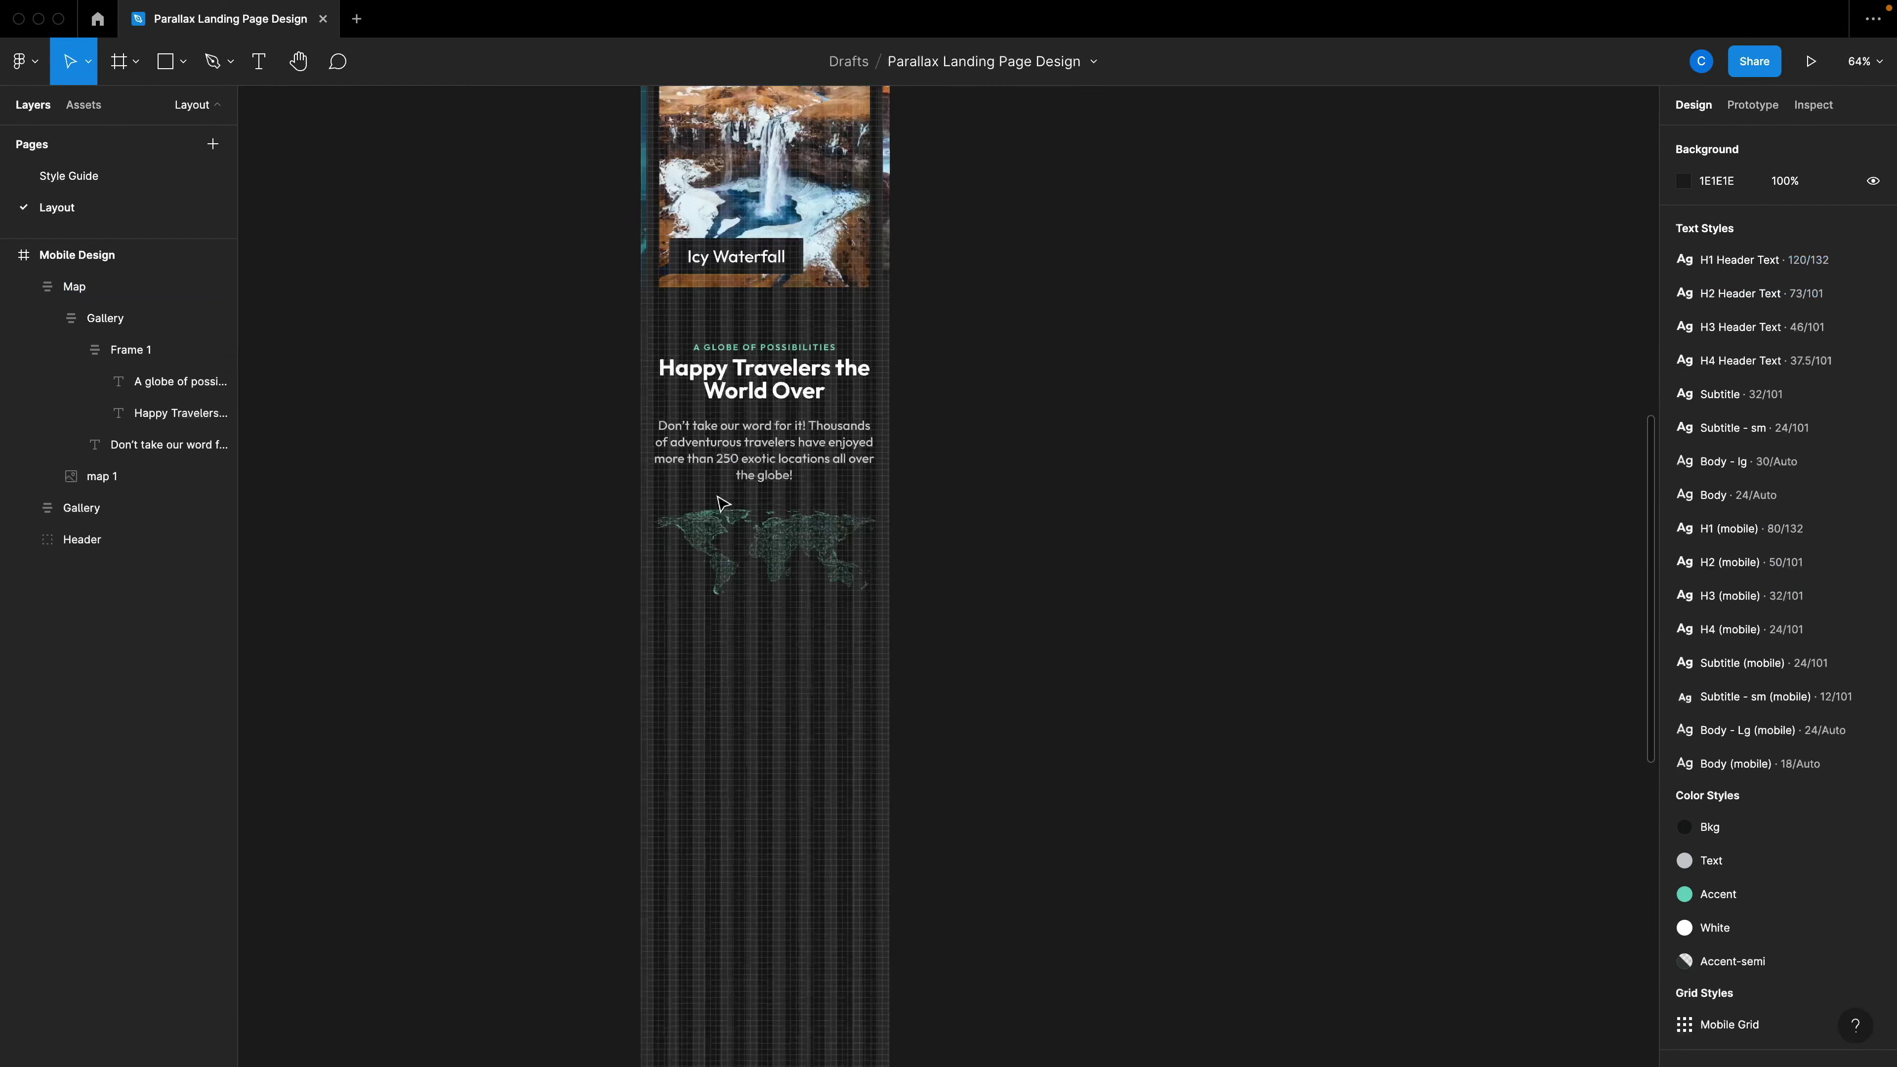
# Duplicate the Happy Travelers paragraph and place the copy in the empty area below the map.
pyautogui.click(760, 464)
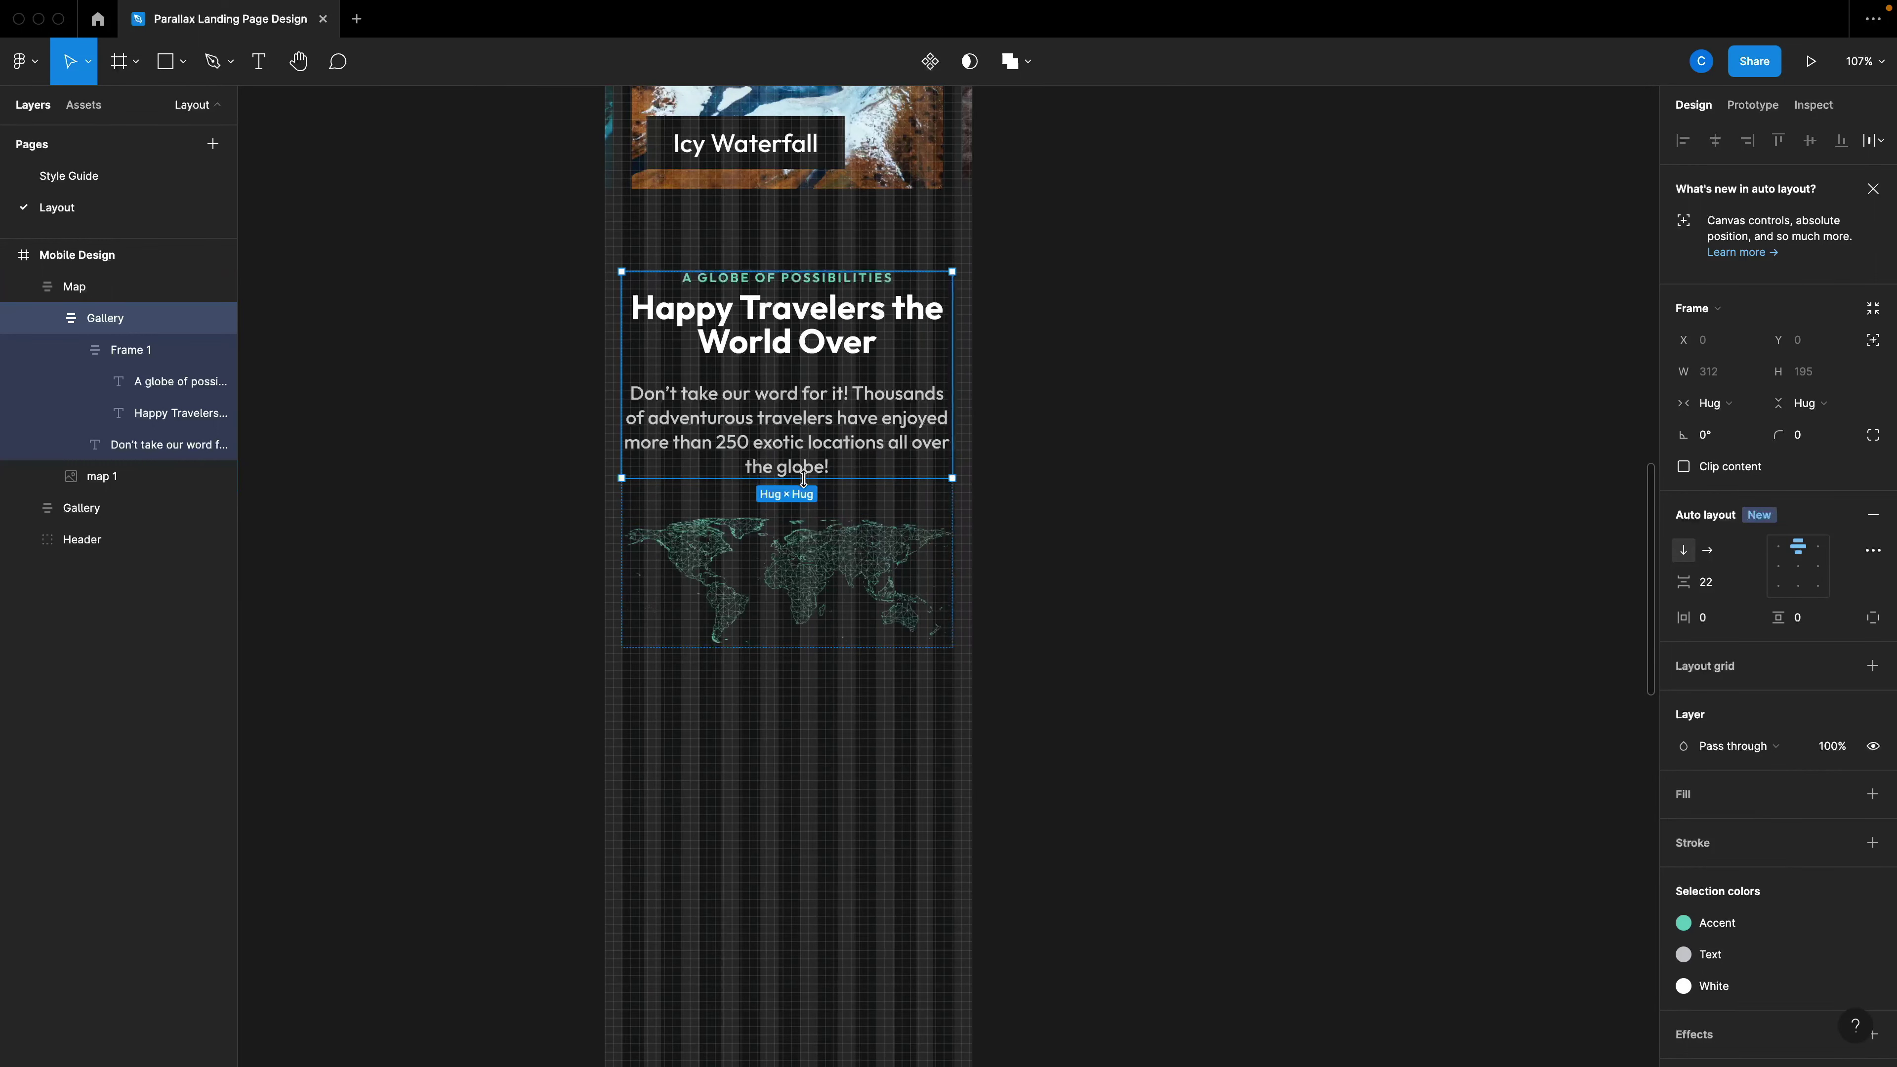
pyautogui.click(772, 700)
pyautogui.scroll(-2, 814, 722)
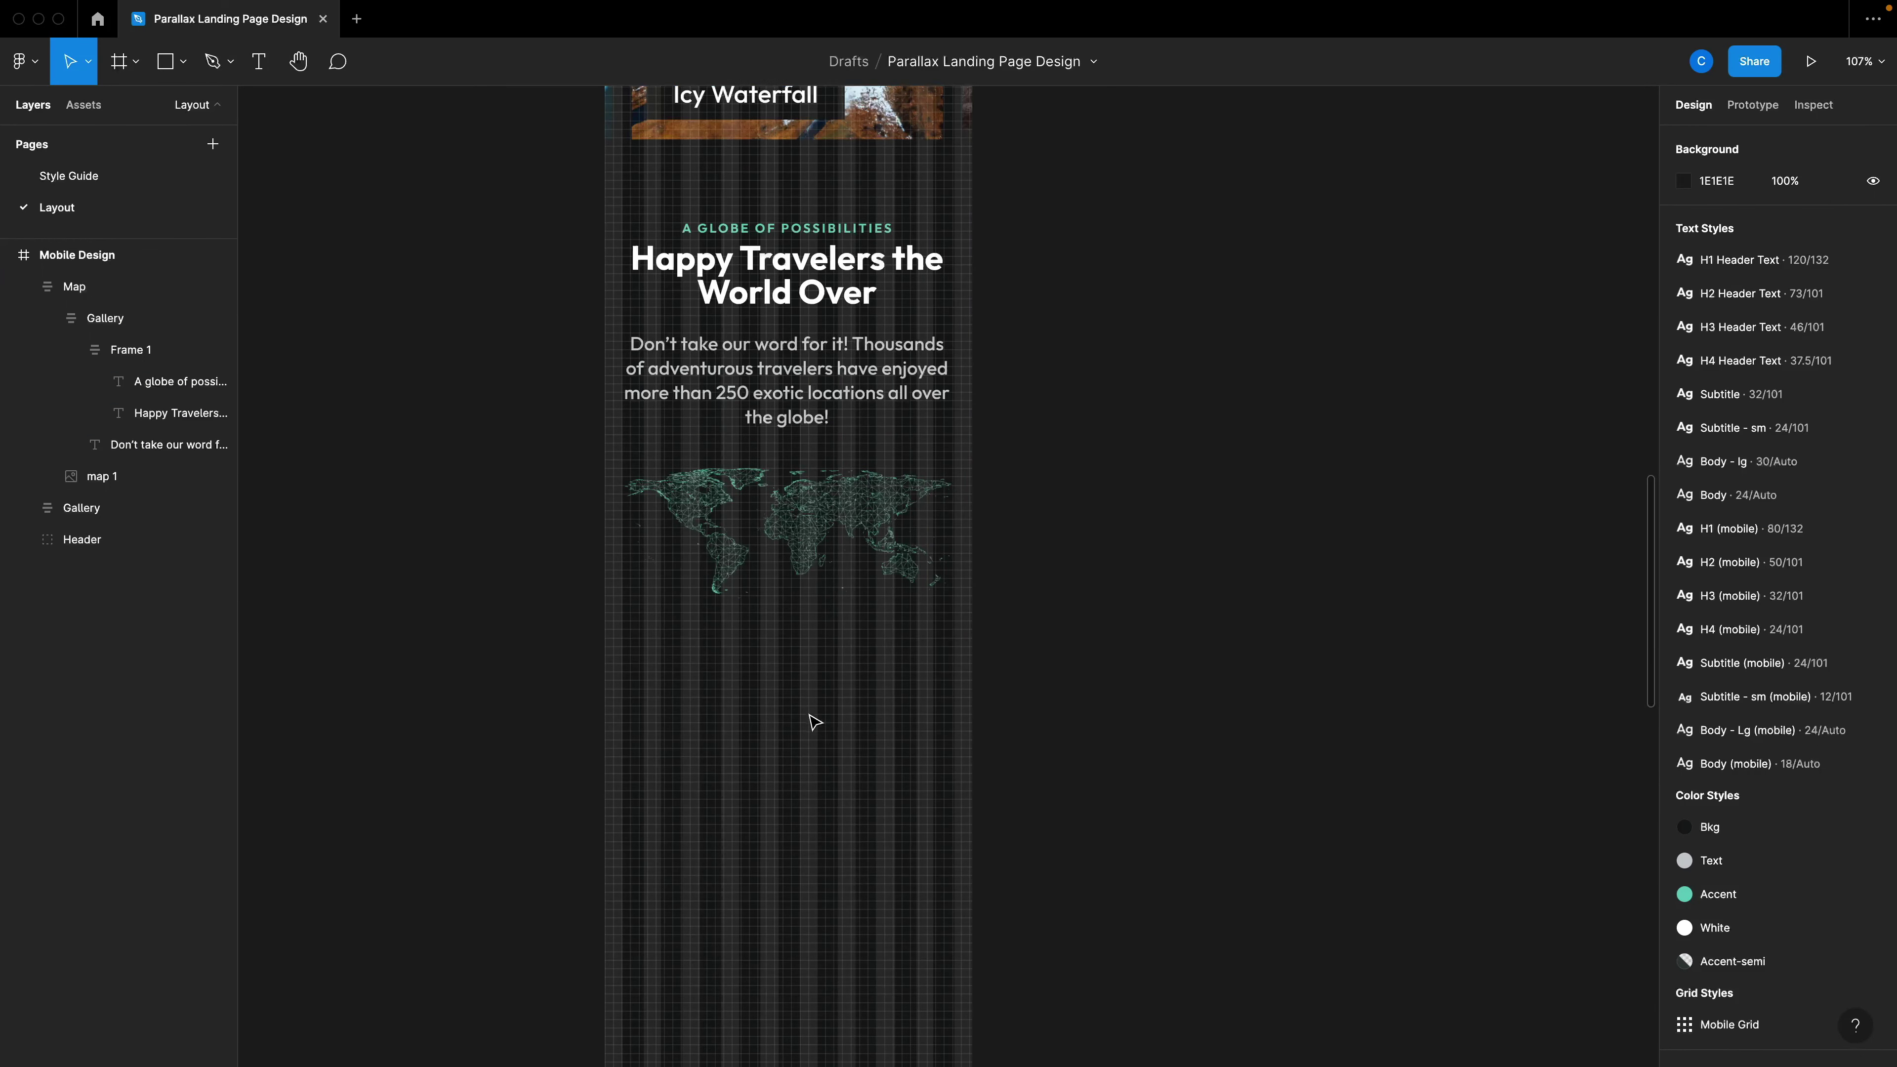
pyautogui.click(756, 465)
pyautogui.click(767, 401)
pyautogui.click(761, 394)
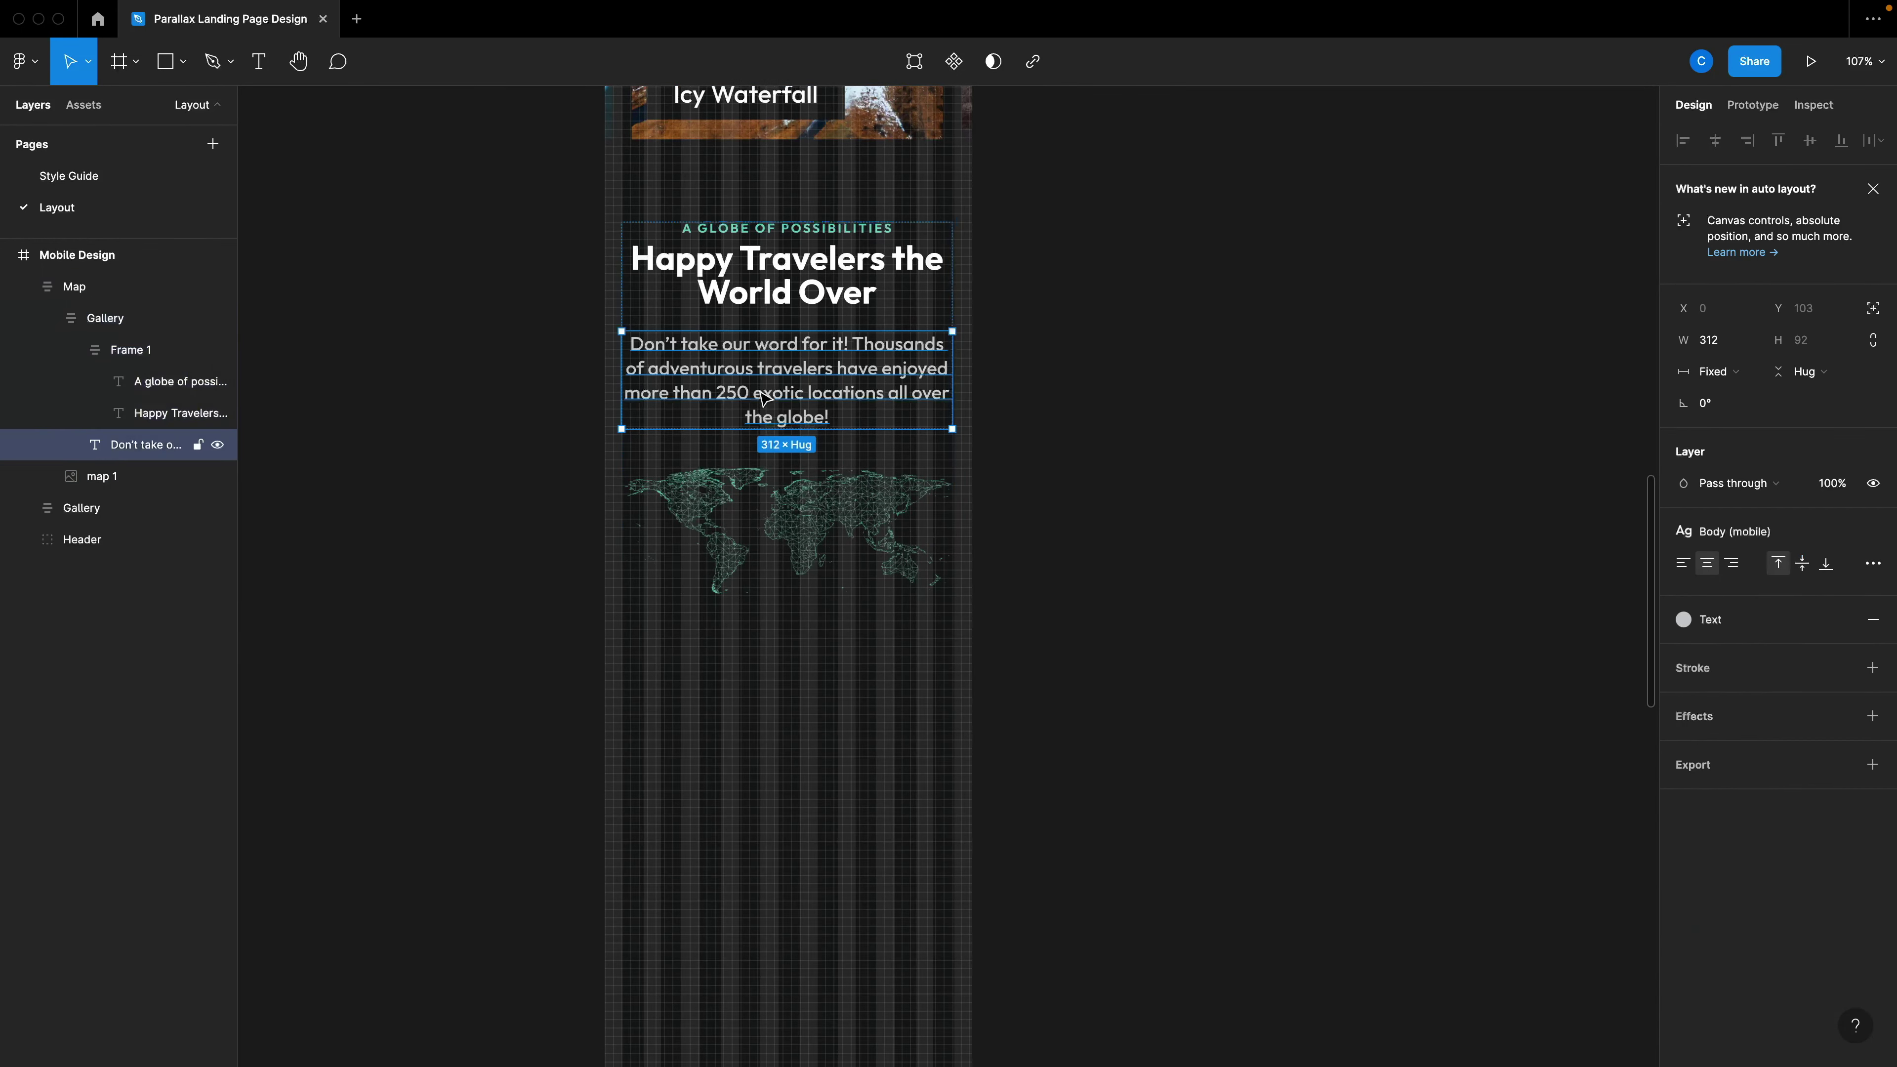
pyautogui.moveTo(760, 394); pyautogui.dragTo(756, 743)
pyautogui.scroll(-3, 769, 718)
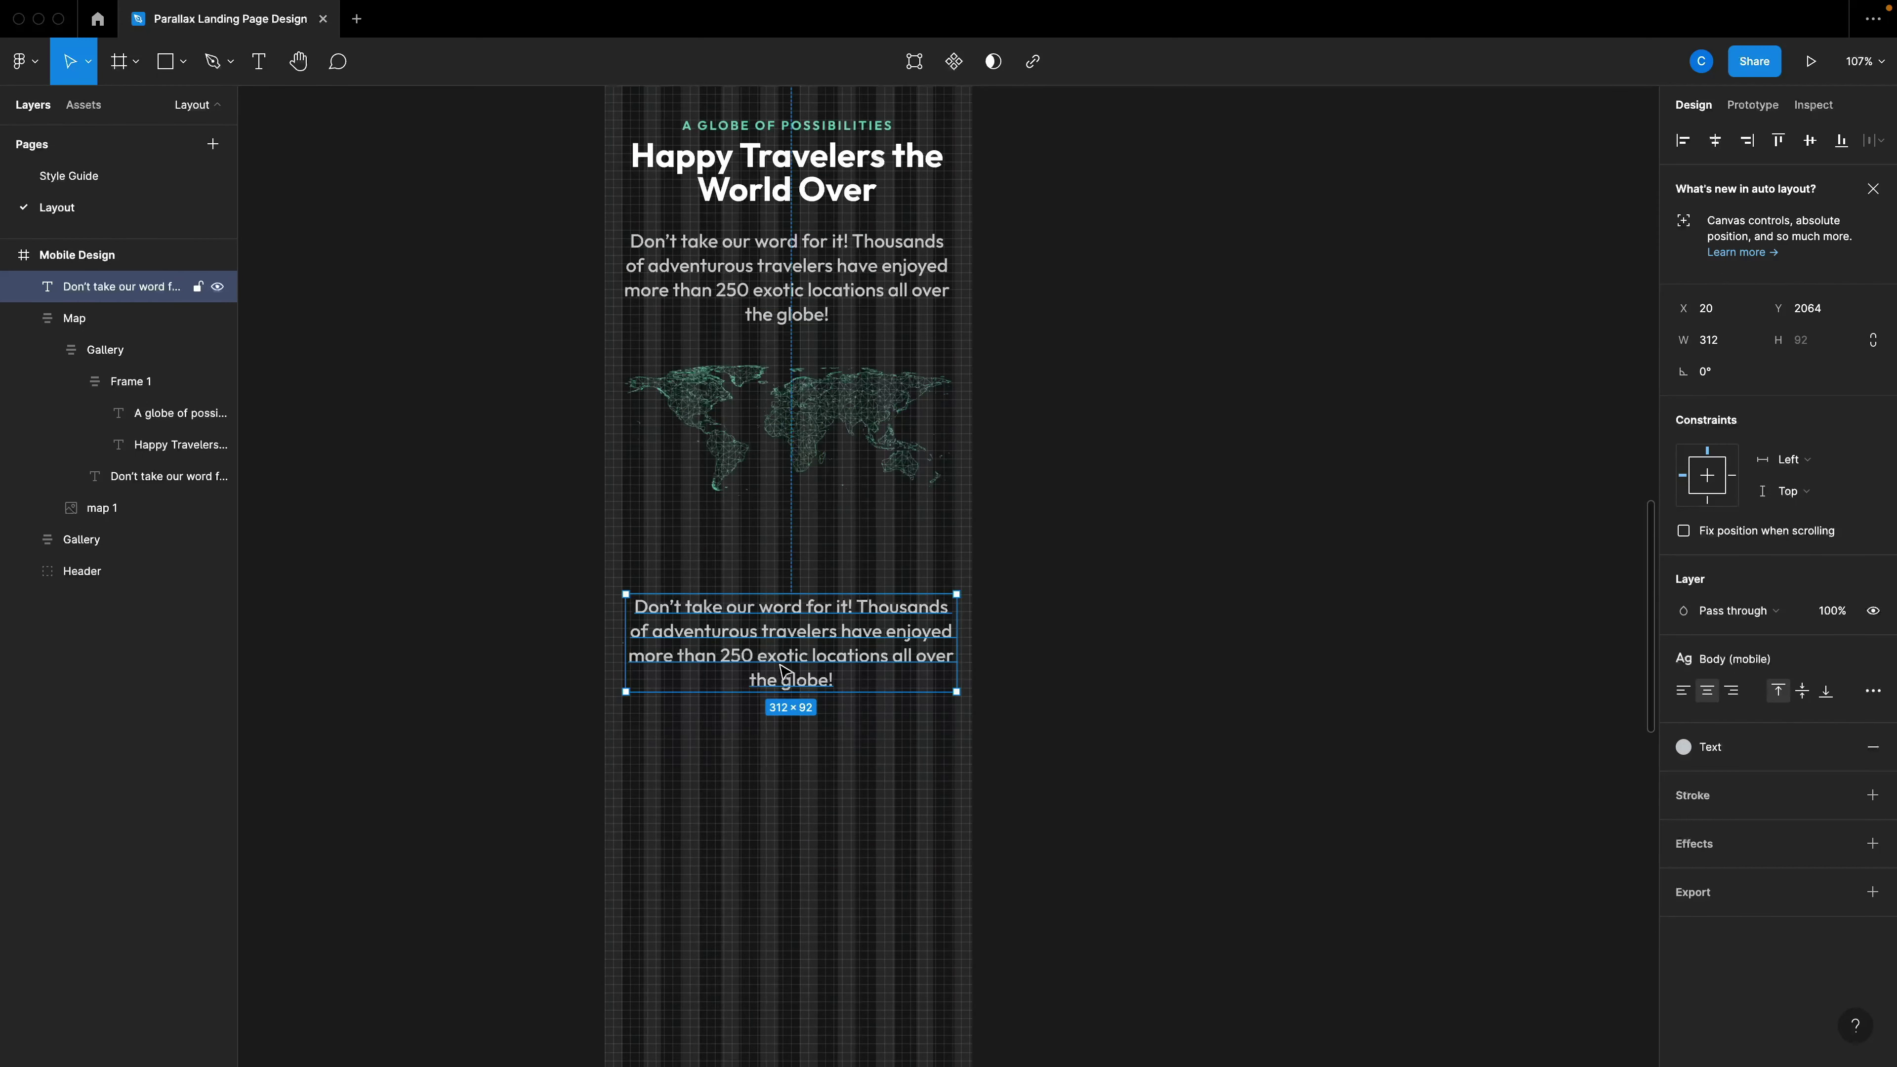
# Replace the duplicated paragraph's text with "24k+".
pyautogui.scroll(3, 776, 668)
pyautogui.doubleClick(760, 658)
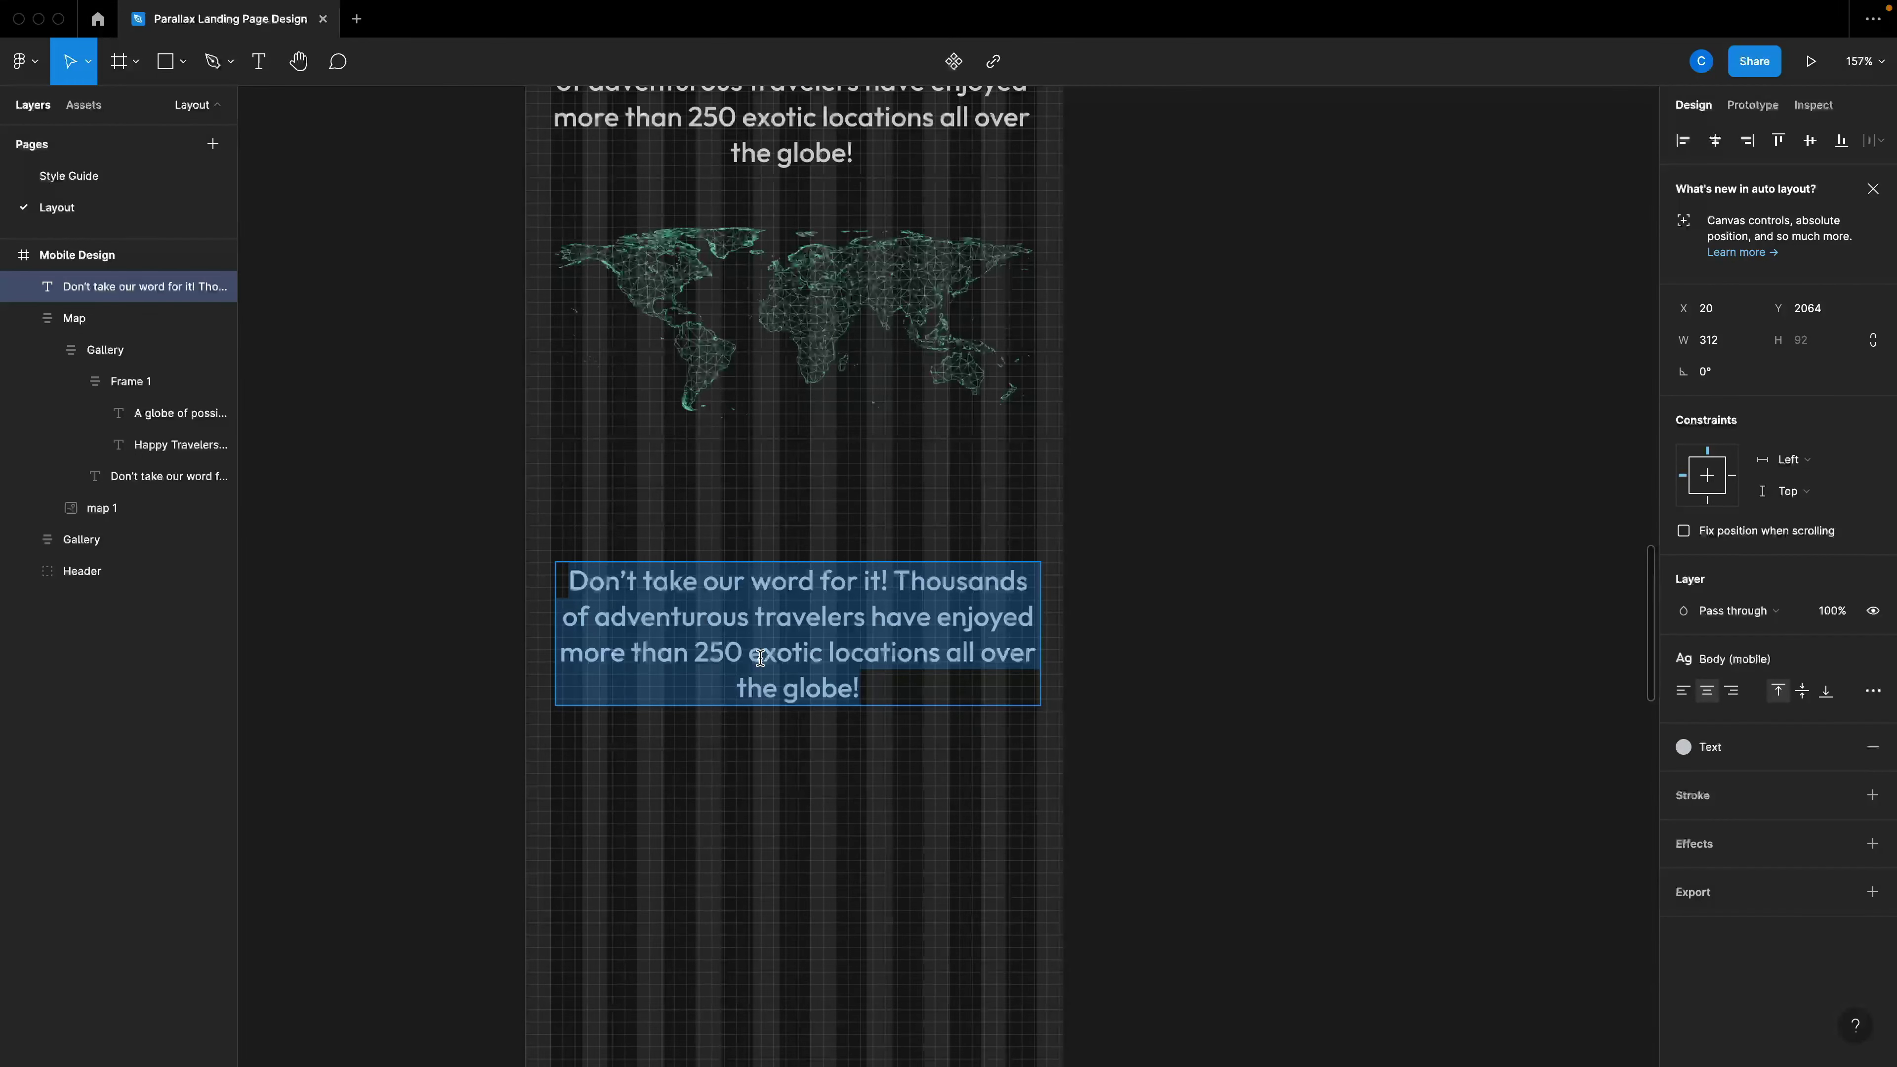
pyautogui.write('24k')
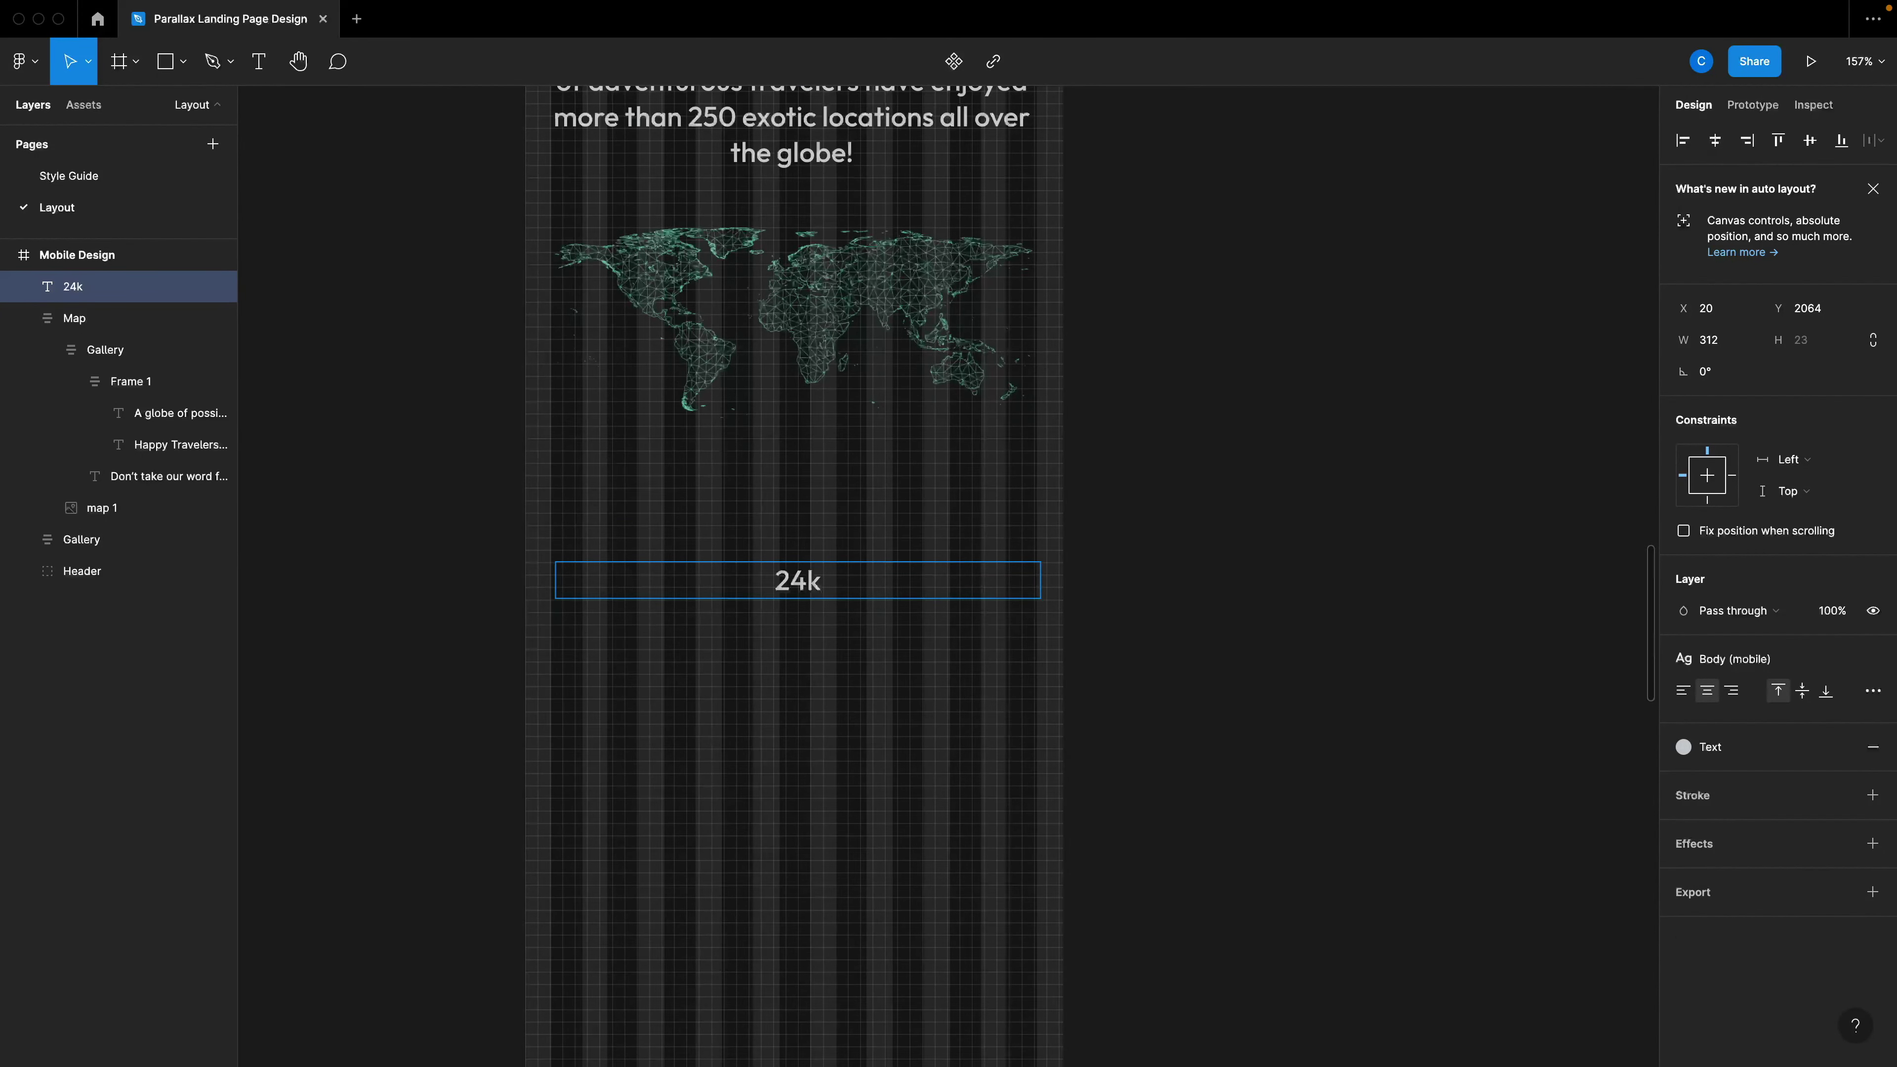
pyautogui.write('+')
pyautogui.press('Escape')
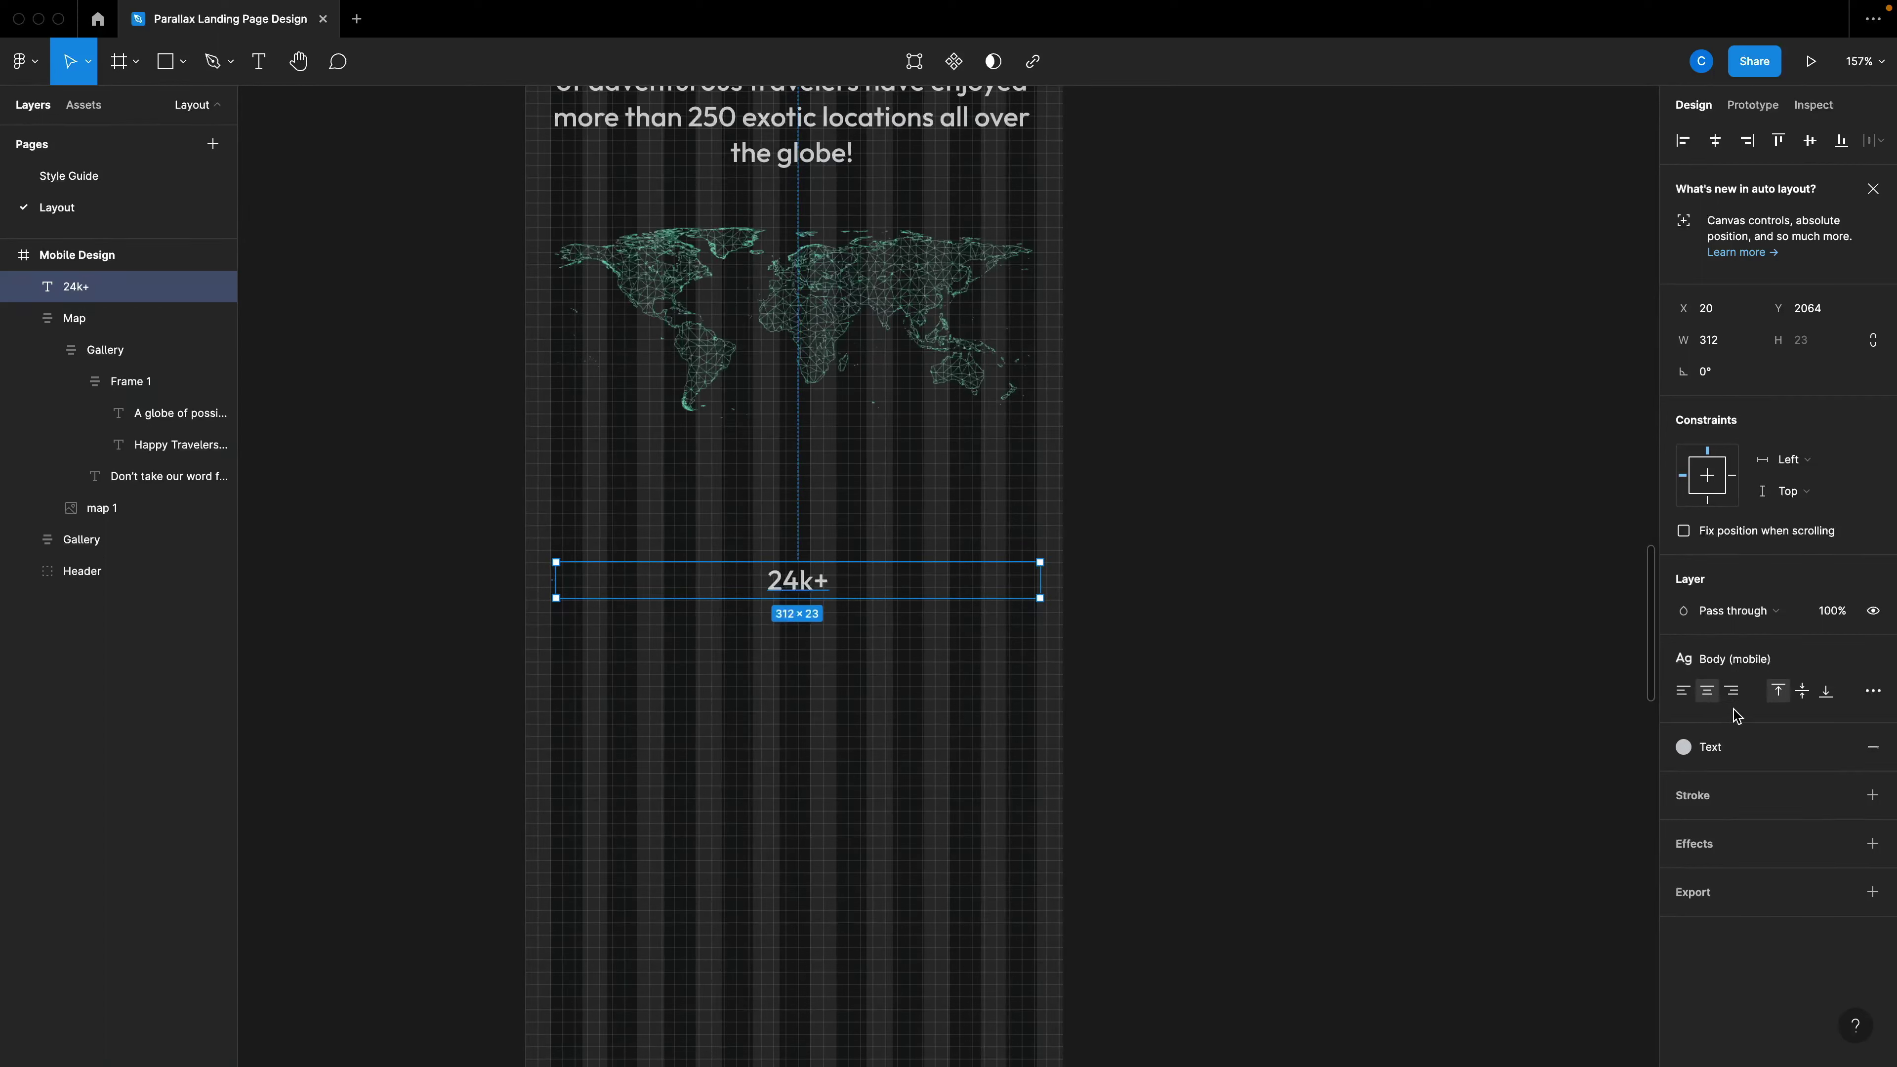
# Apply the H4 (mobile) text style to "24k+" and set its resizing to auto width.
pyautogui.click(1873, 690)
pyautogui.click(1569, 768)
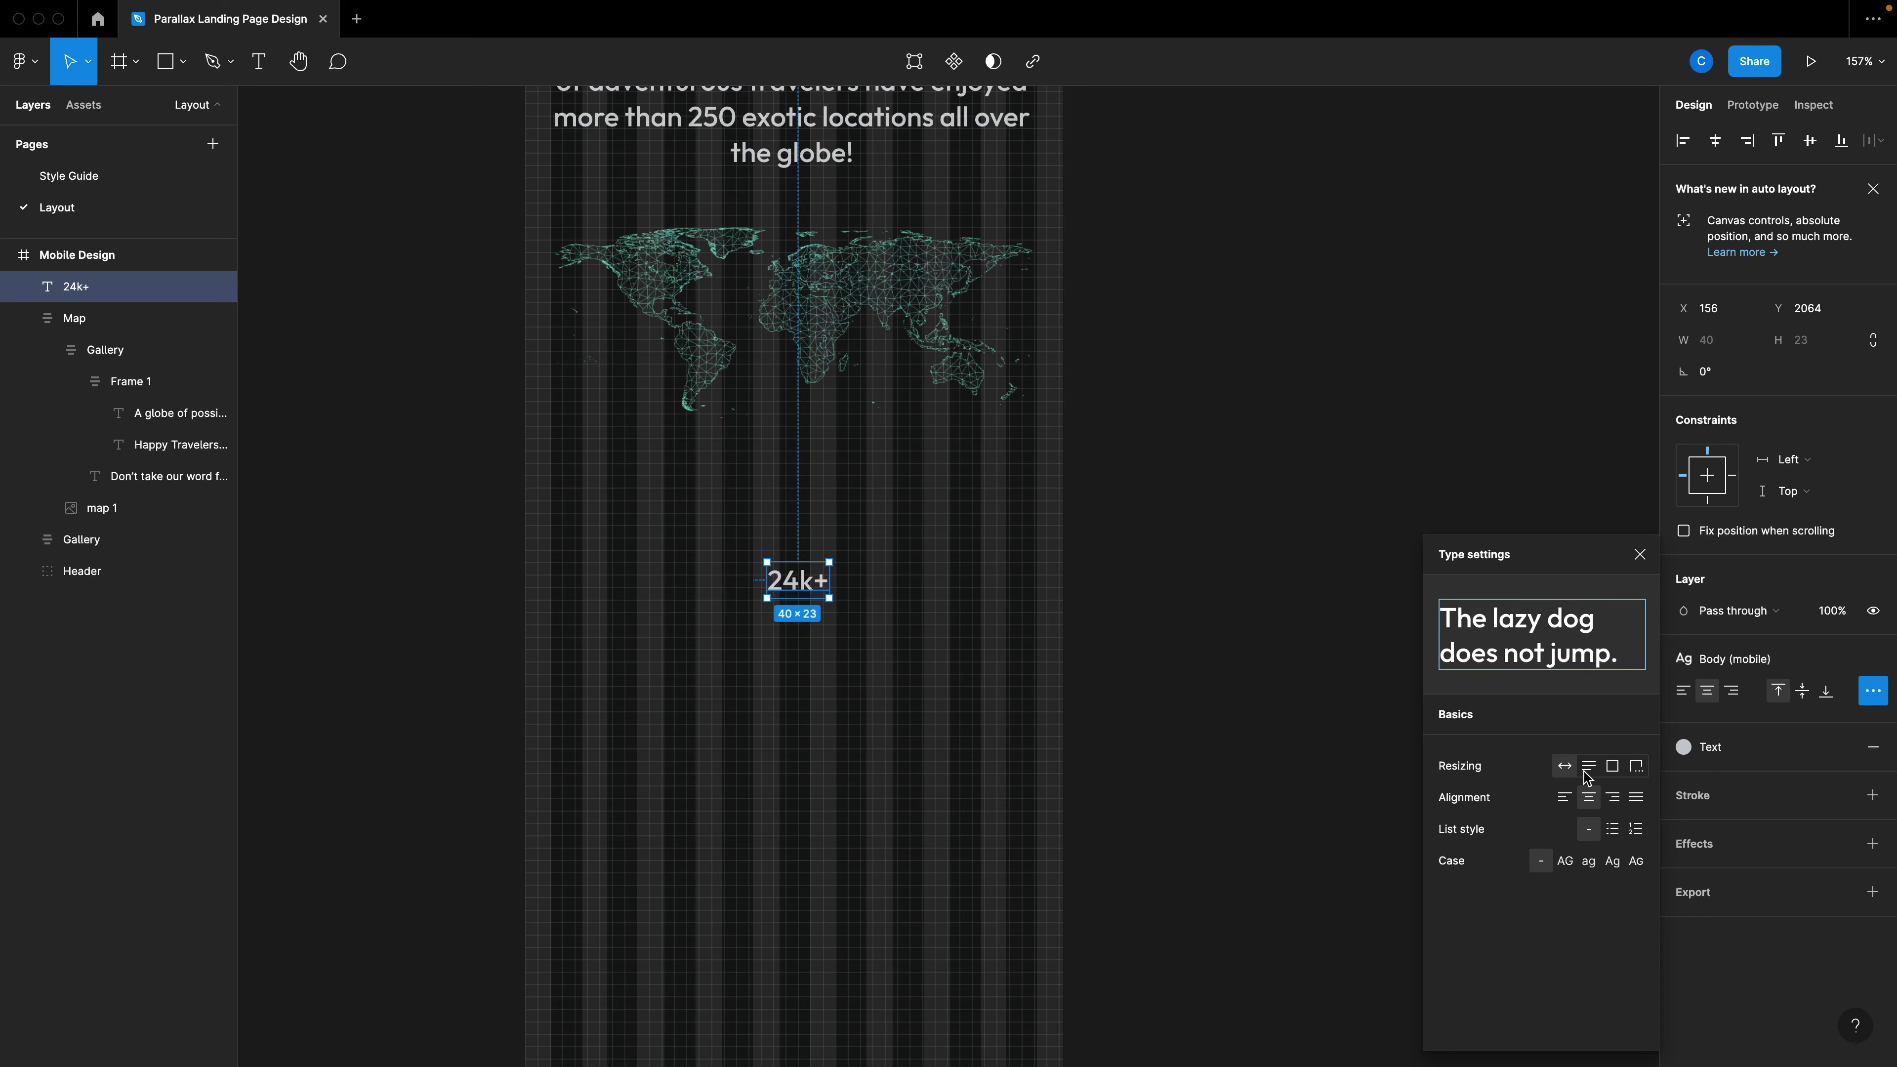
pyautogui.click(1589, 765)
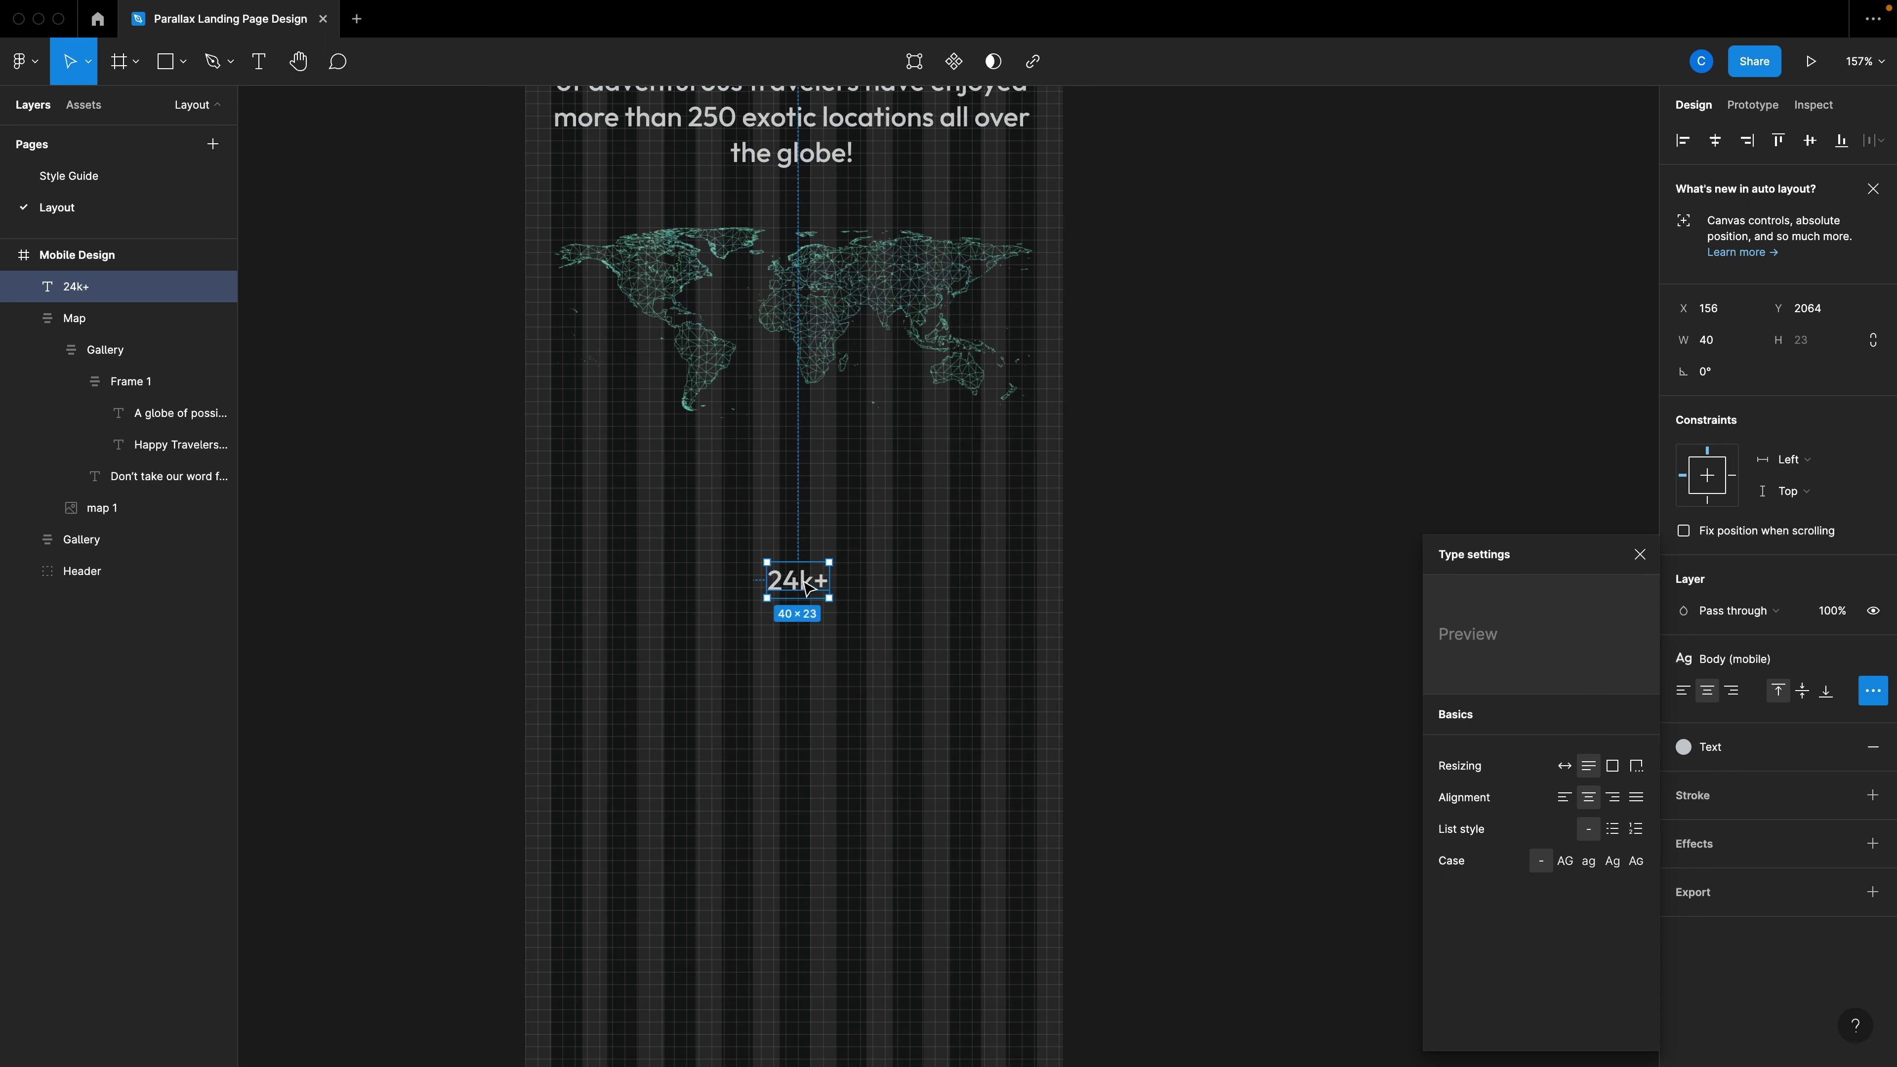
pyautogui.click(1744, 657)
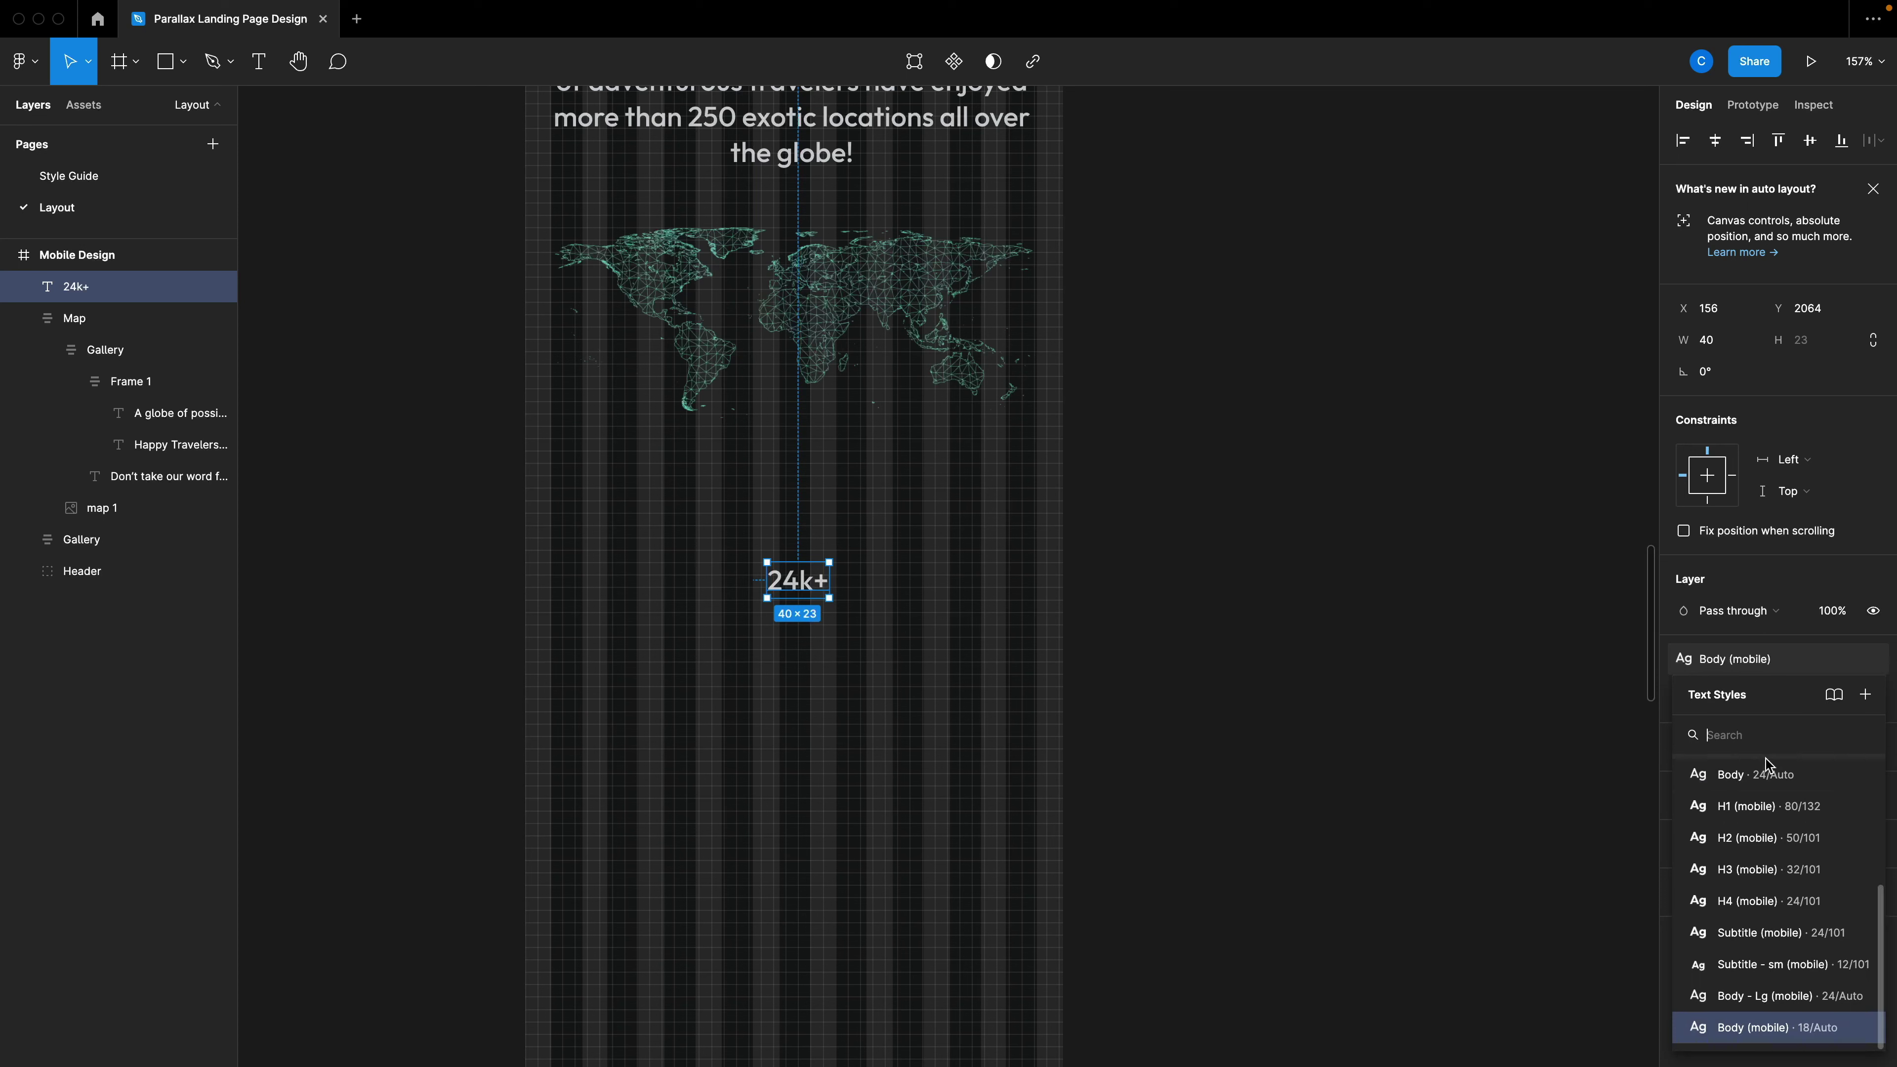
pyautogui.click(1774, 904)
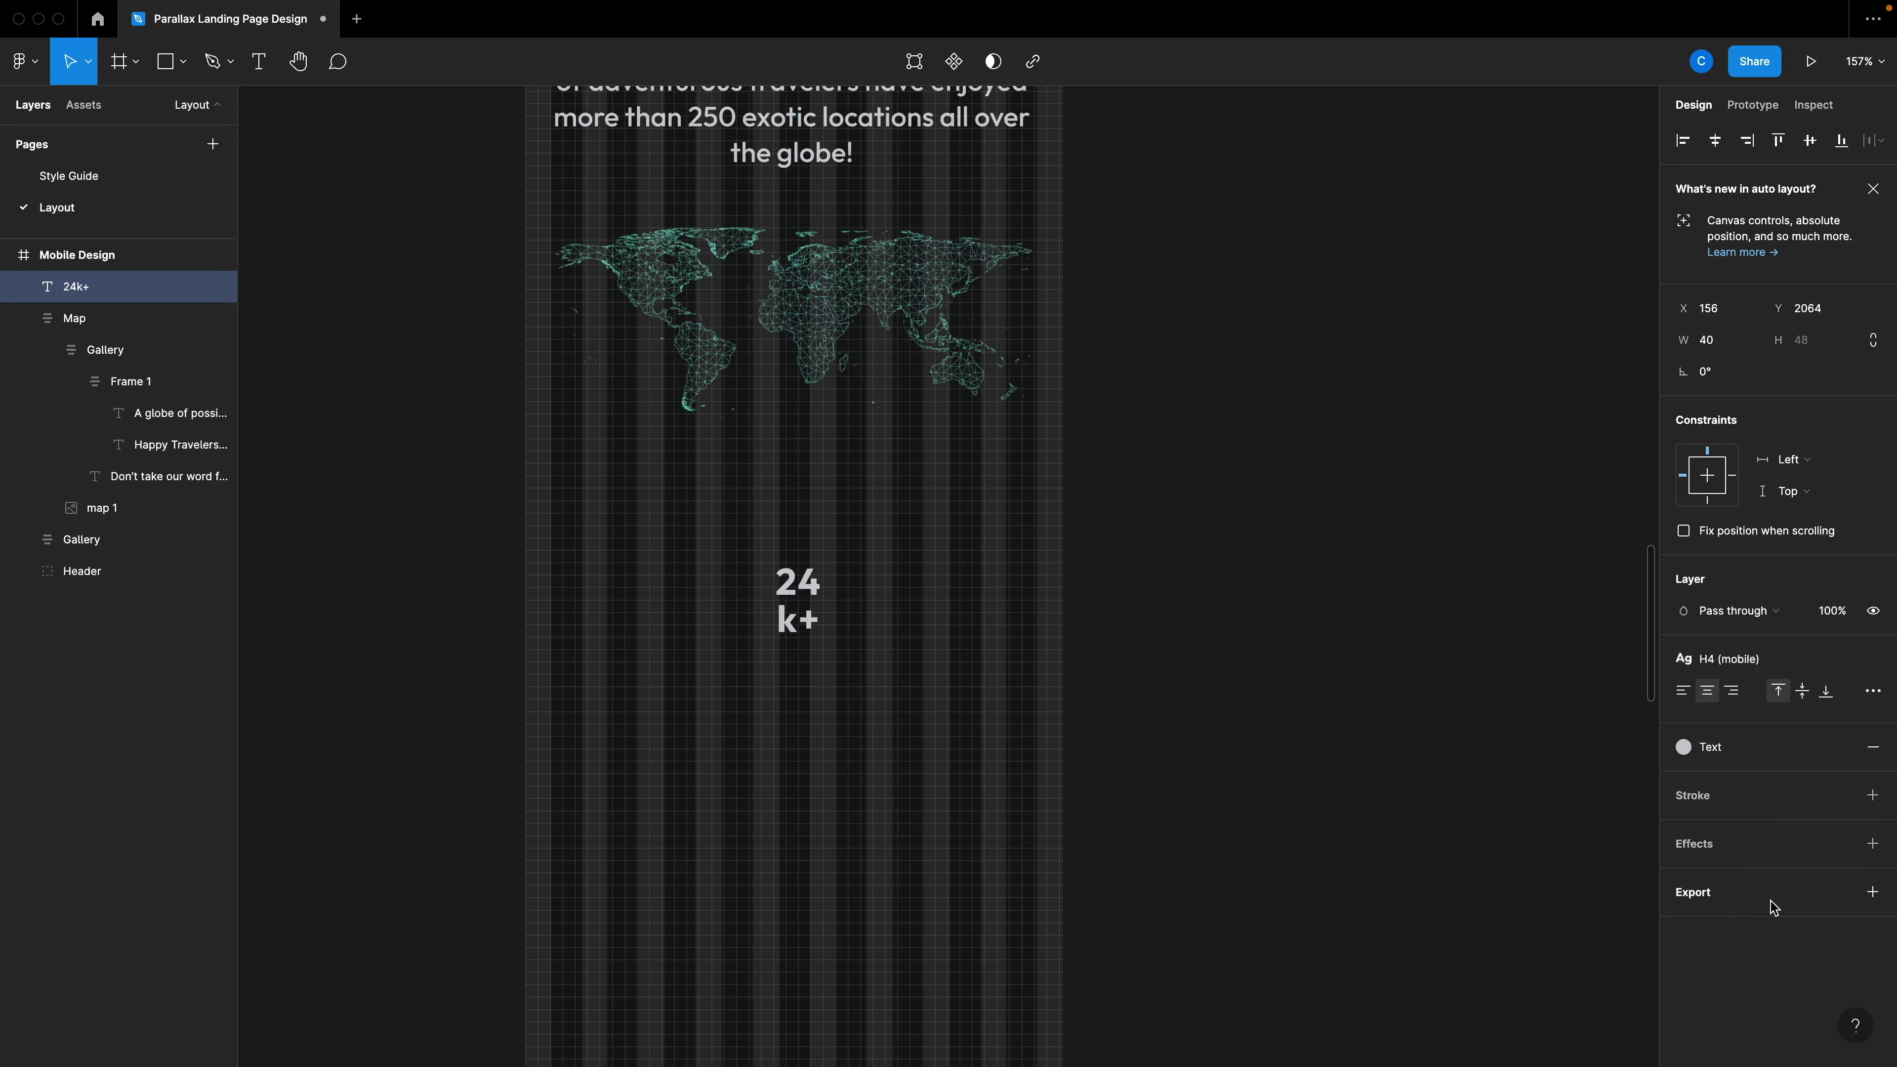
pyautogui.click(1872, 691)
pyautogui.click(1563, 766)
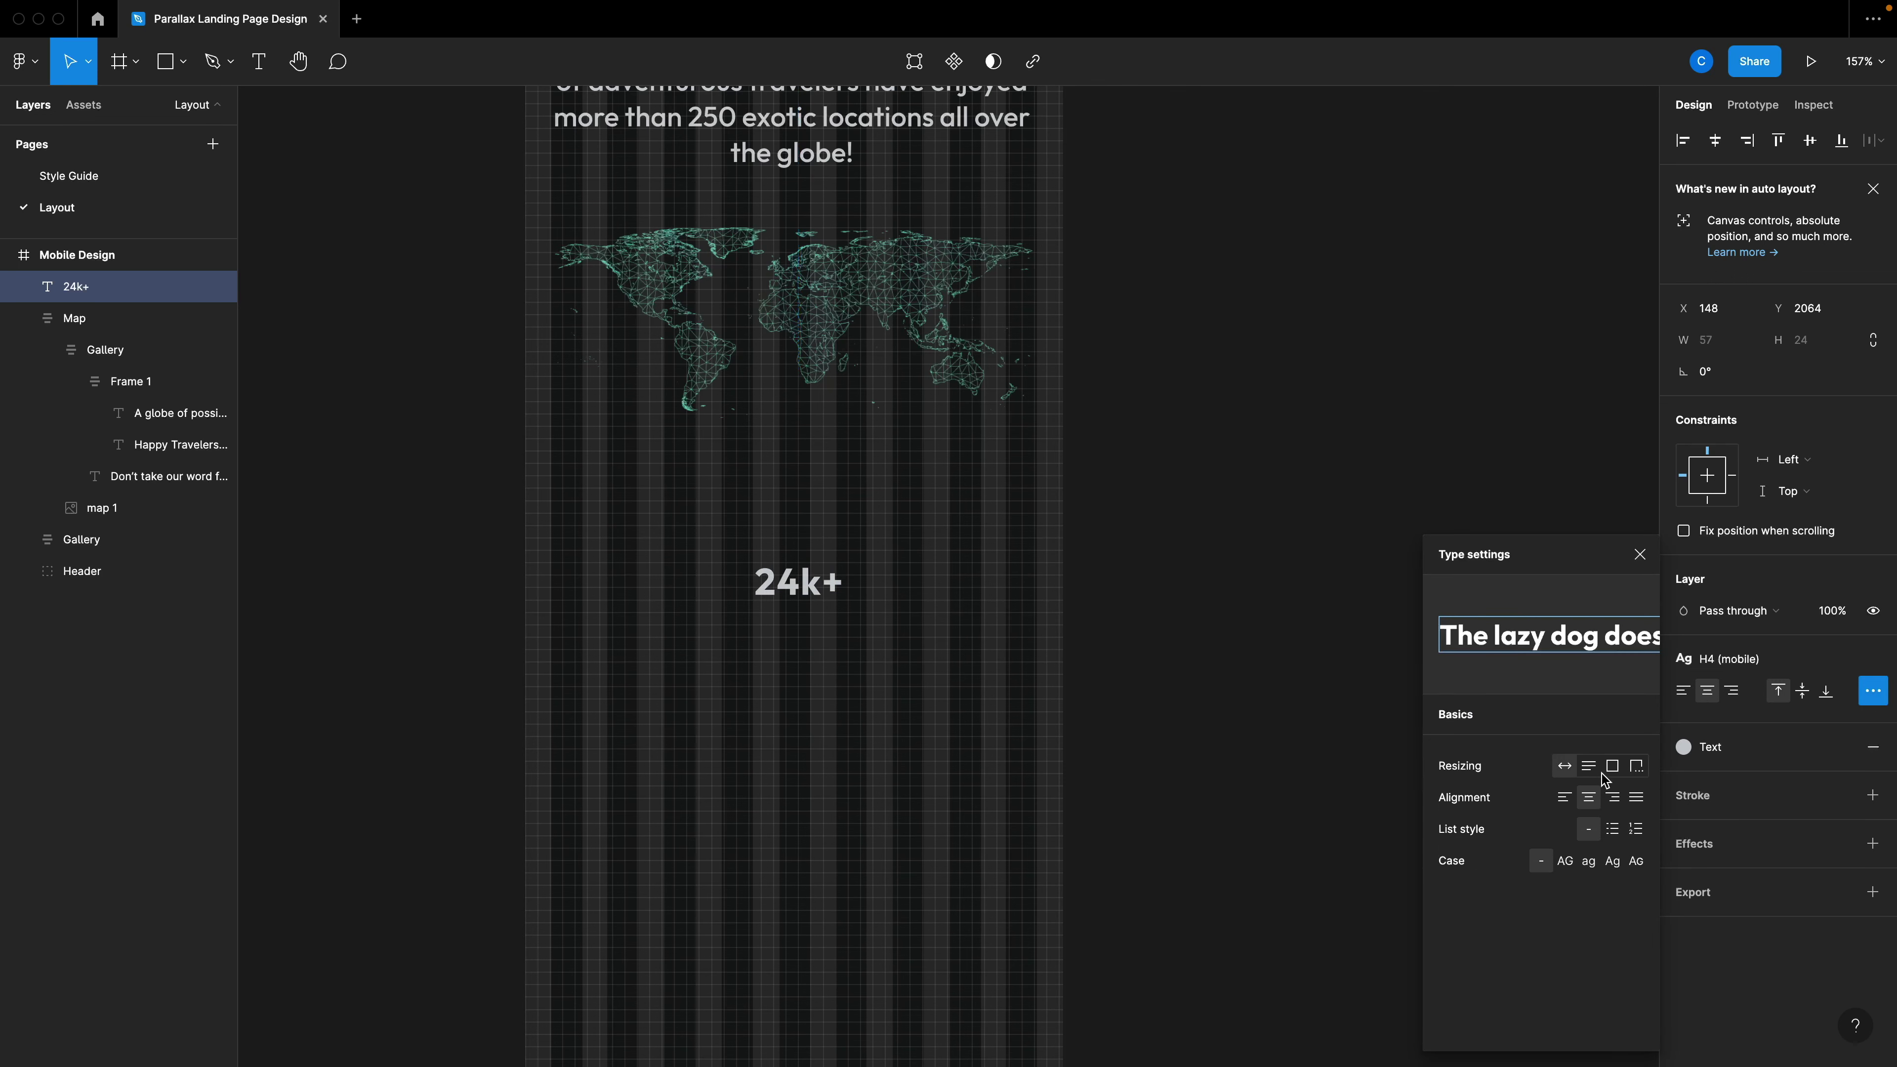
# Apply the Accent color style to the "24k+" text.
pyautogui.click(1683, 746)
pyautogui.click(1751, 848)
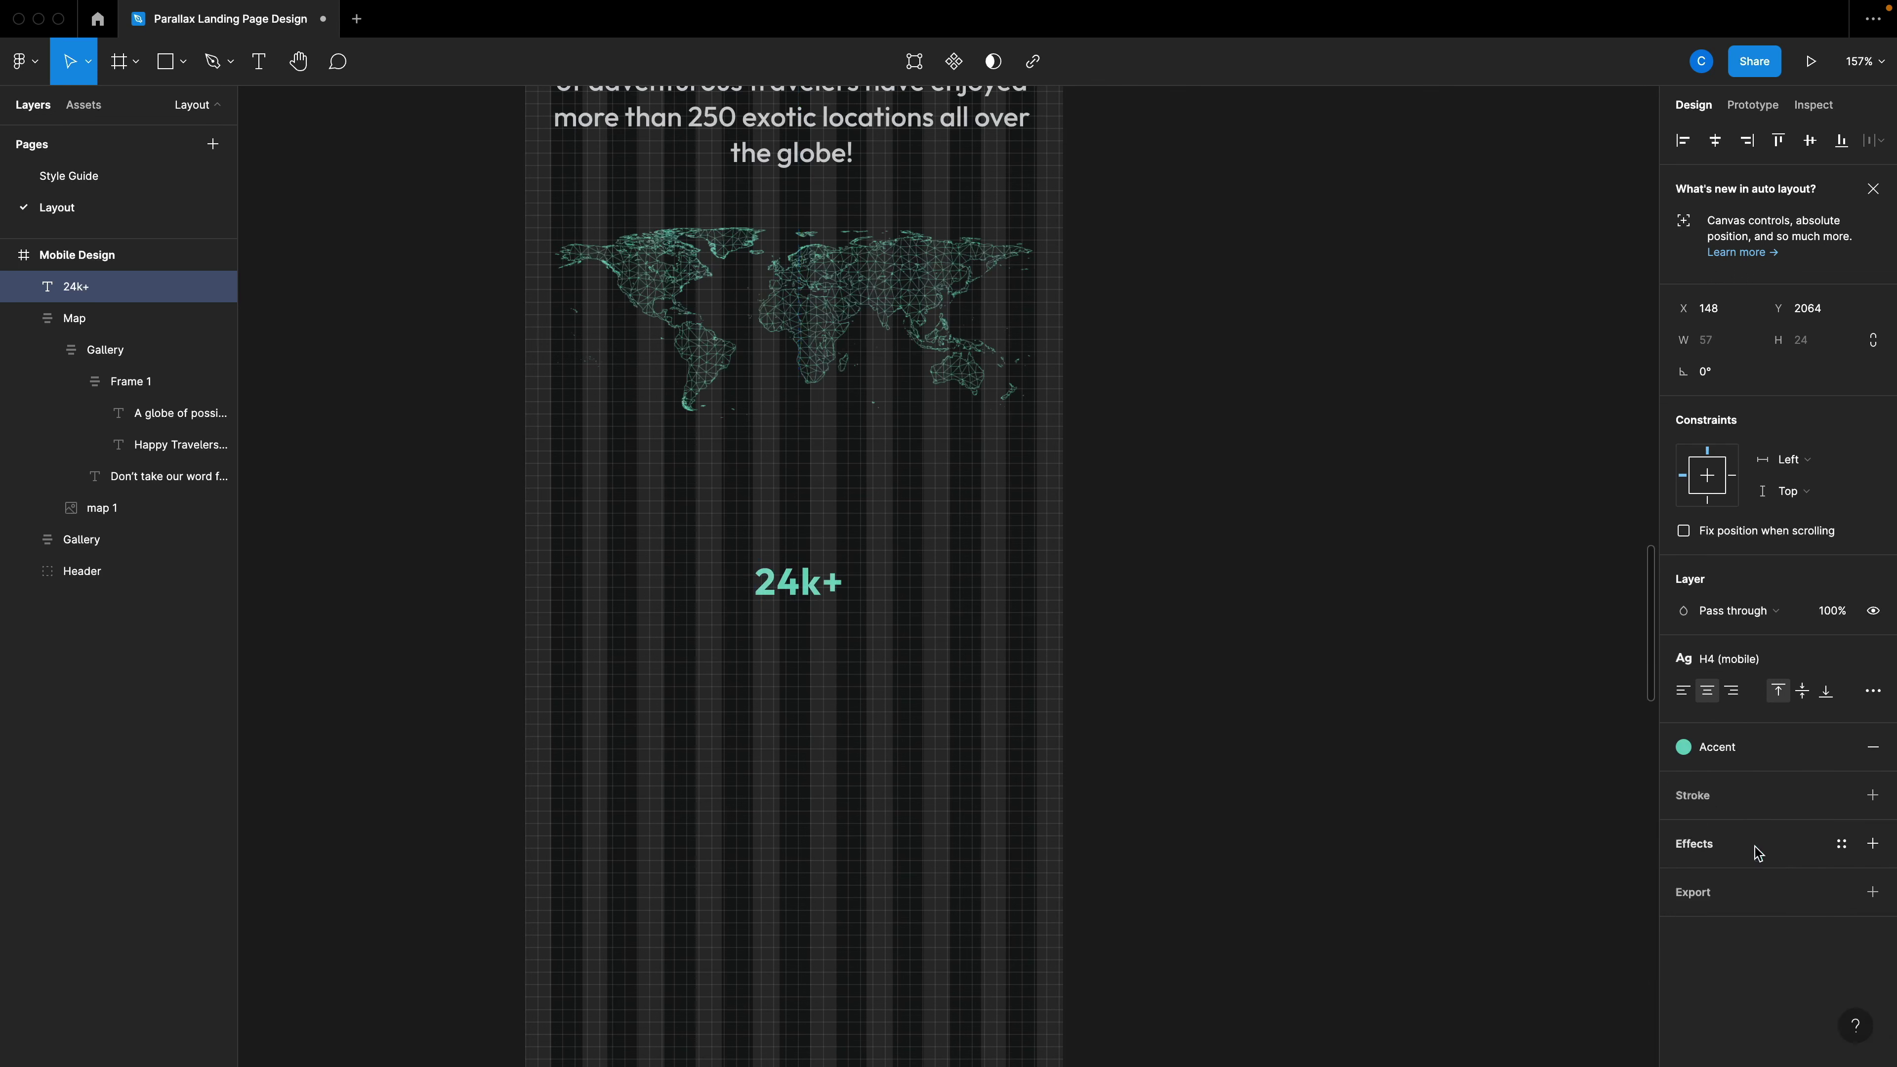
pyautogui.click(889, 618)
# Move "24k+" to the mobile frame's left side and add a copy directly below it reading "Travelers".
pyautogui.moveTo(809, 599); pyautogui.dragTo(615, 609)
pyautogui.doubleClick(603, 594)
pyautogui.write('Travelers')
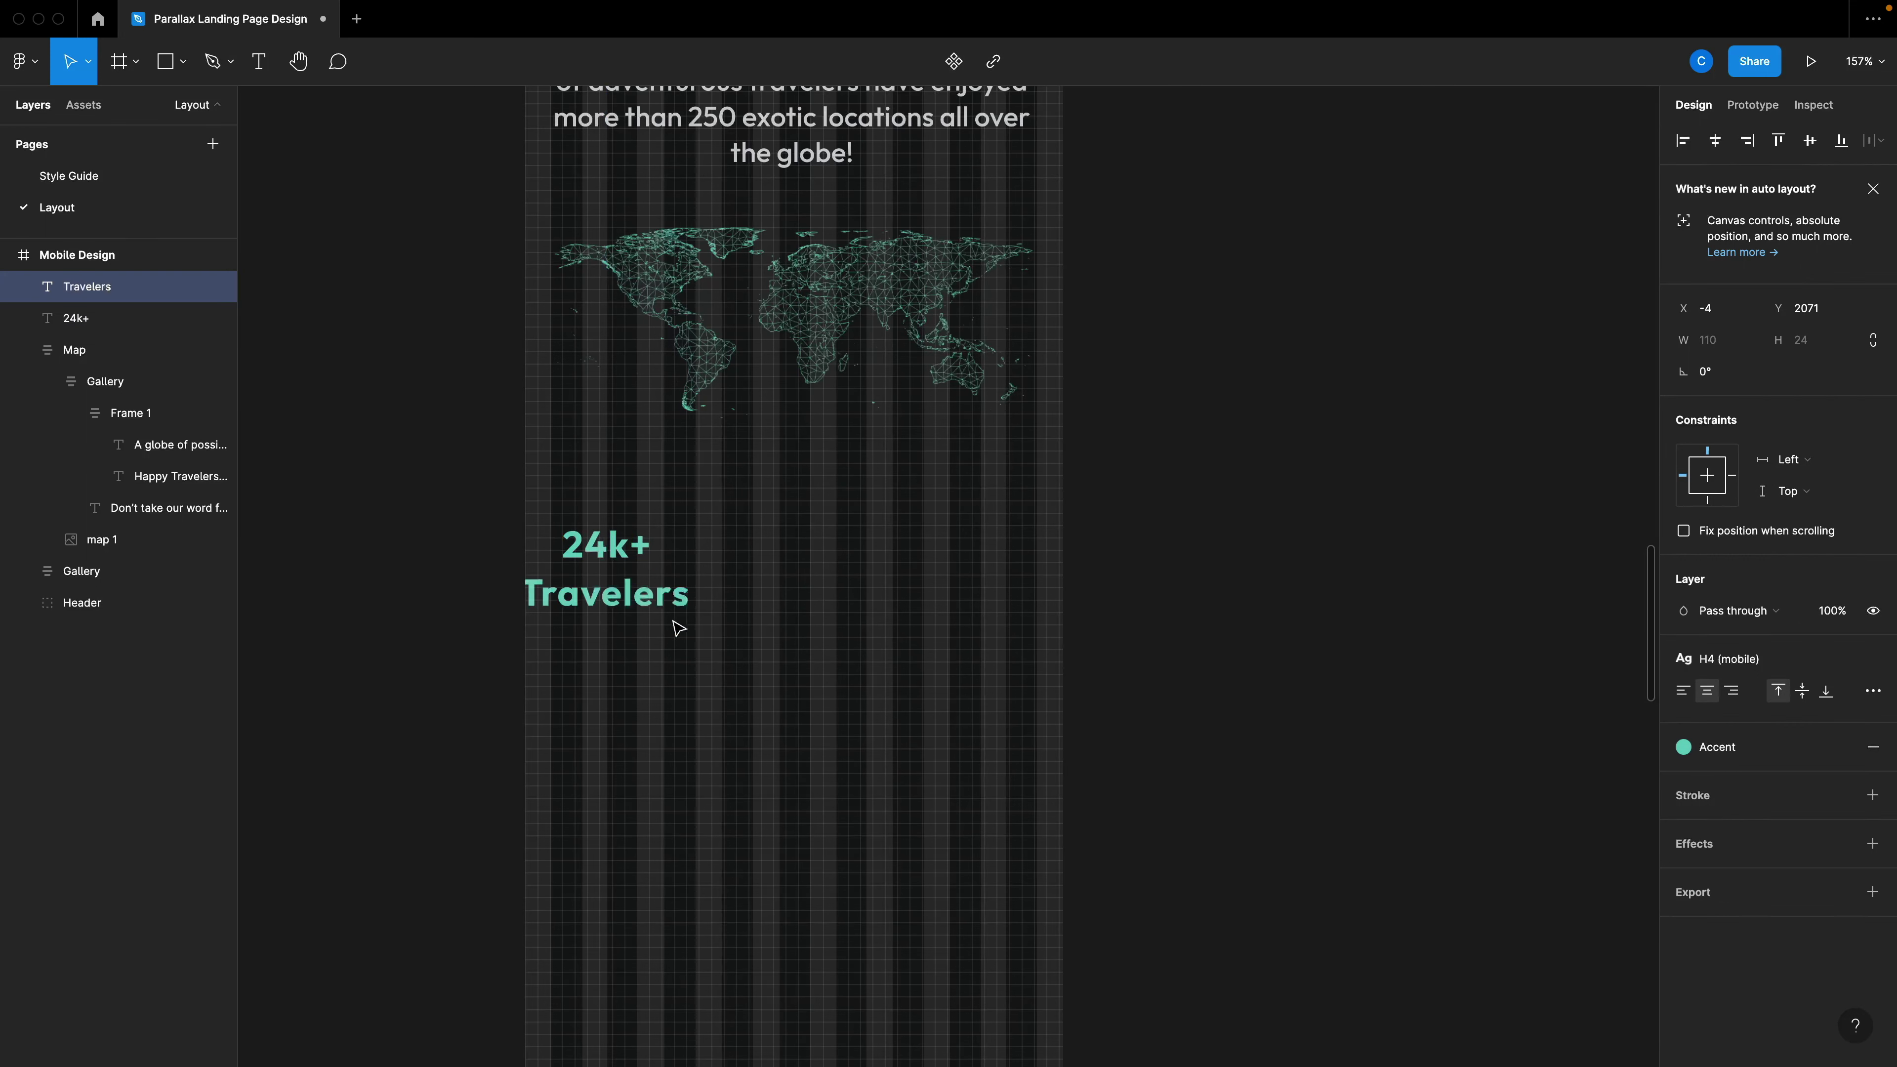
# Apply the Text color style and the Body (mobile) text style to the "Travelers" label.
pyautogui.press('super+a')
pyautogui.click(1747, 746)
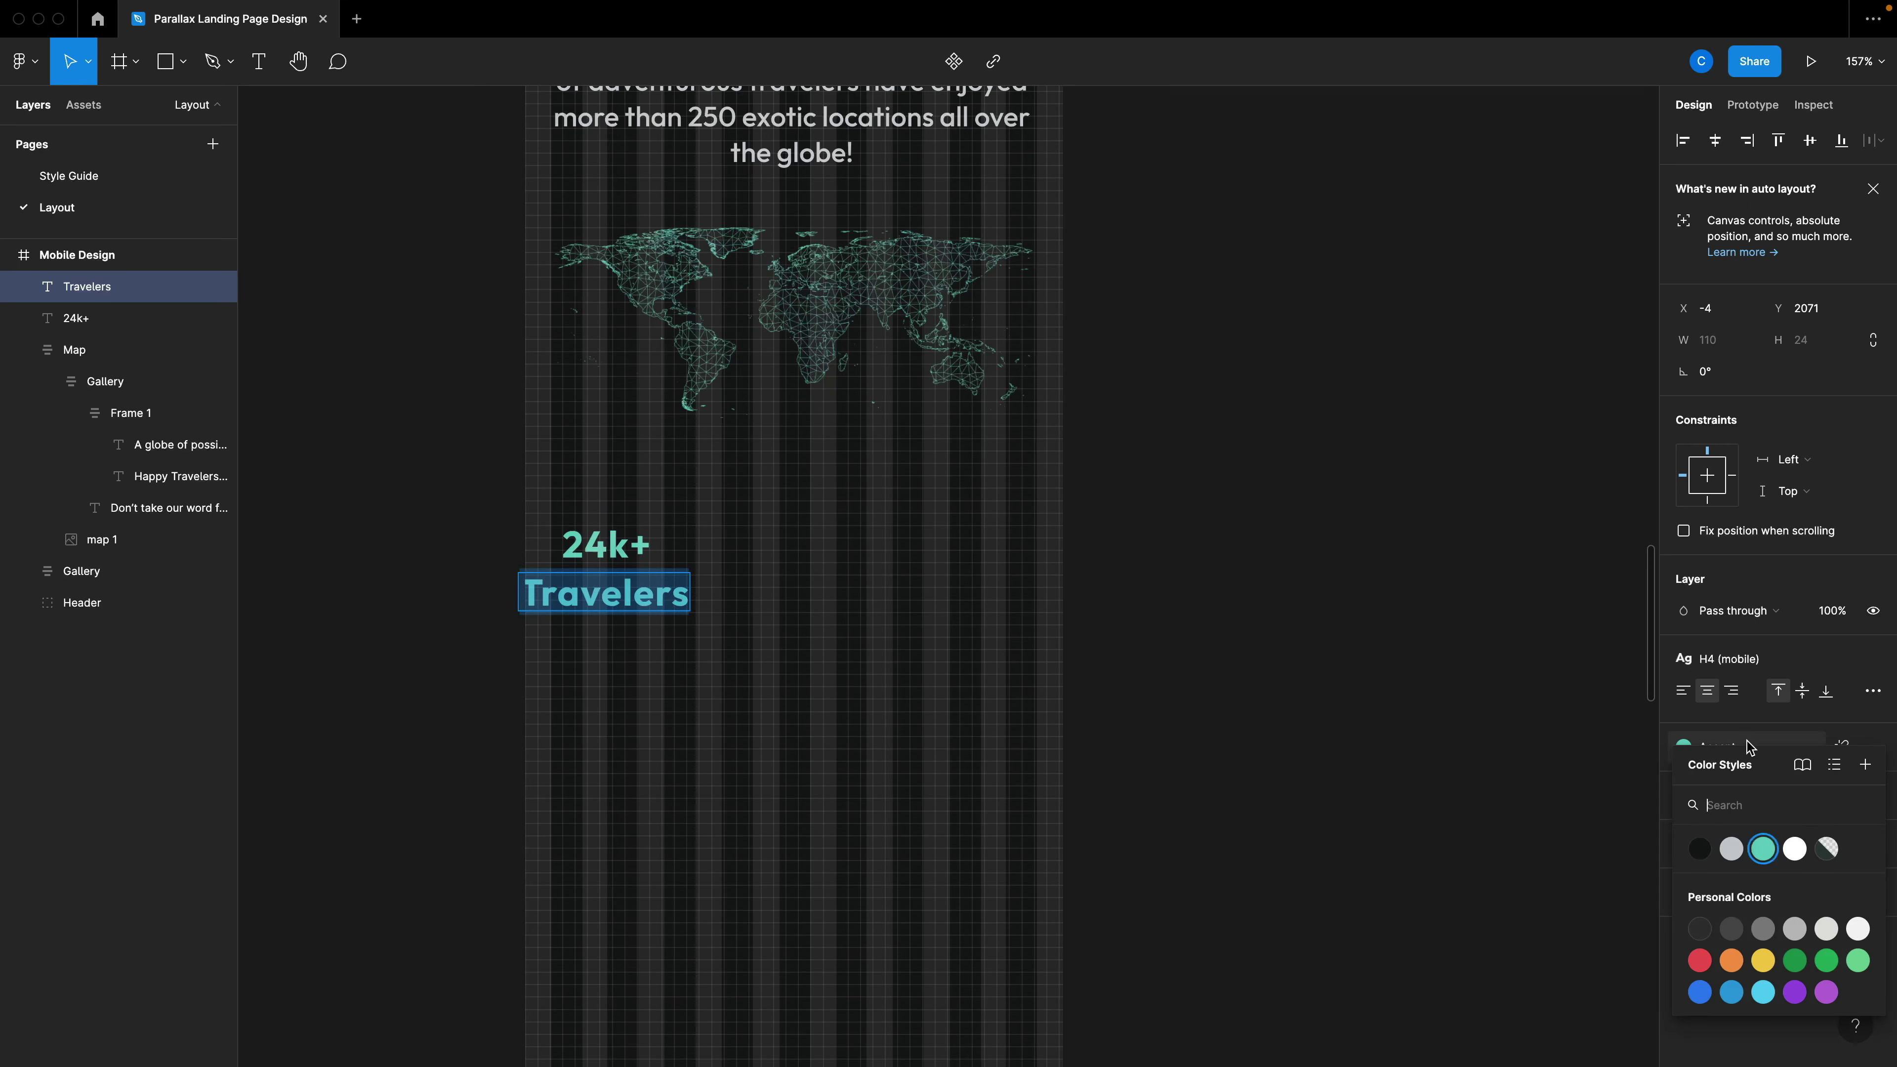
pyautogui.click(1734, 850)
pyautogui.click(1739, 666)
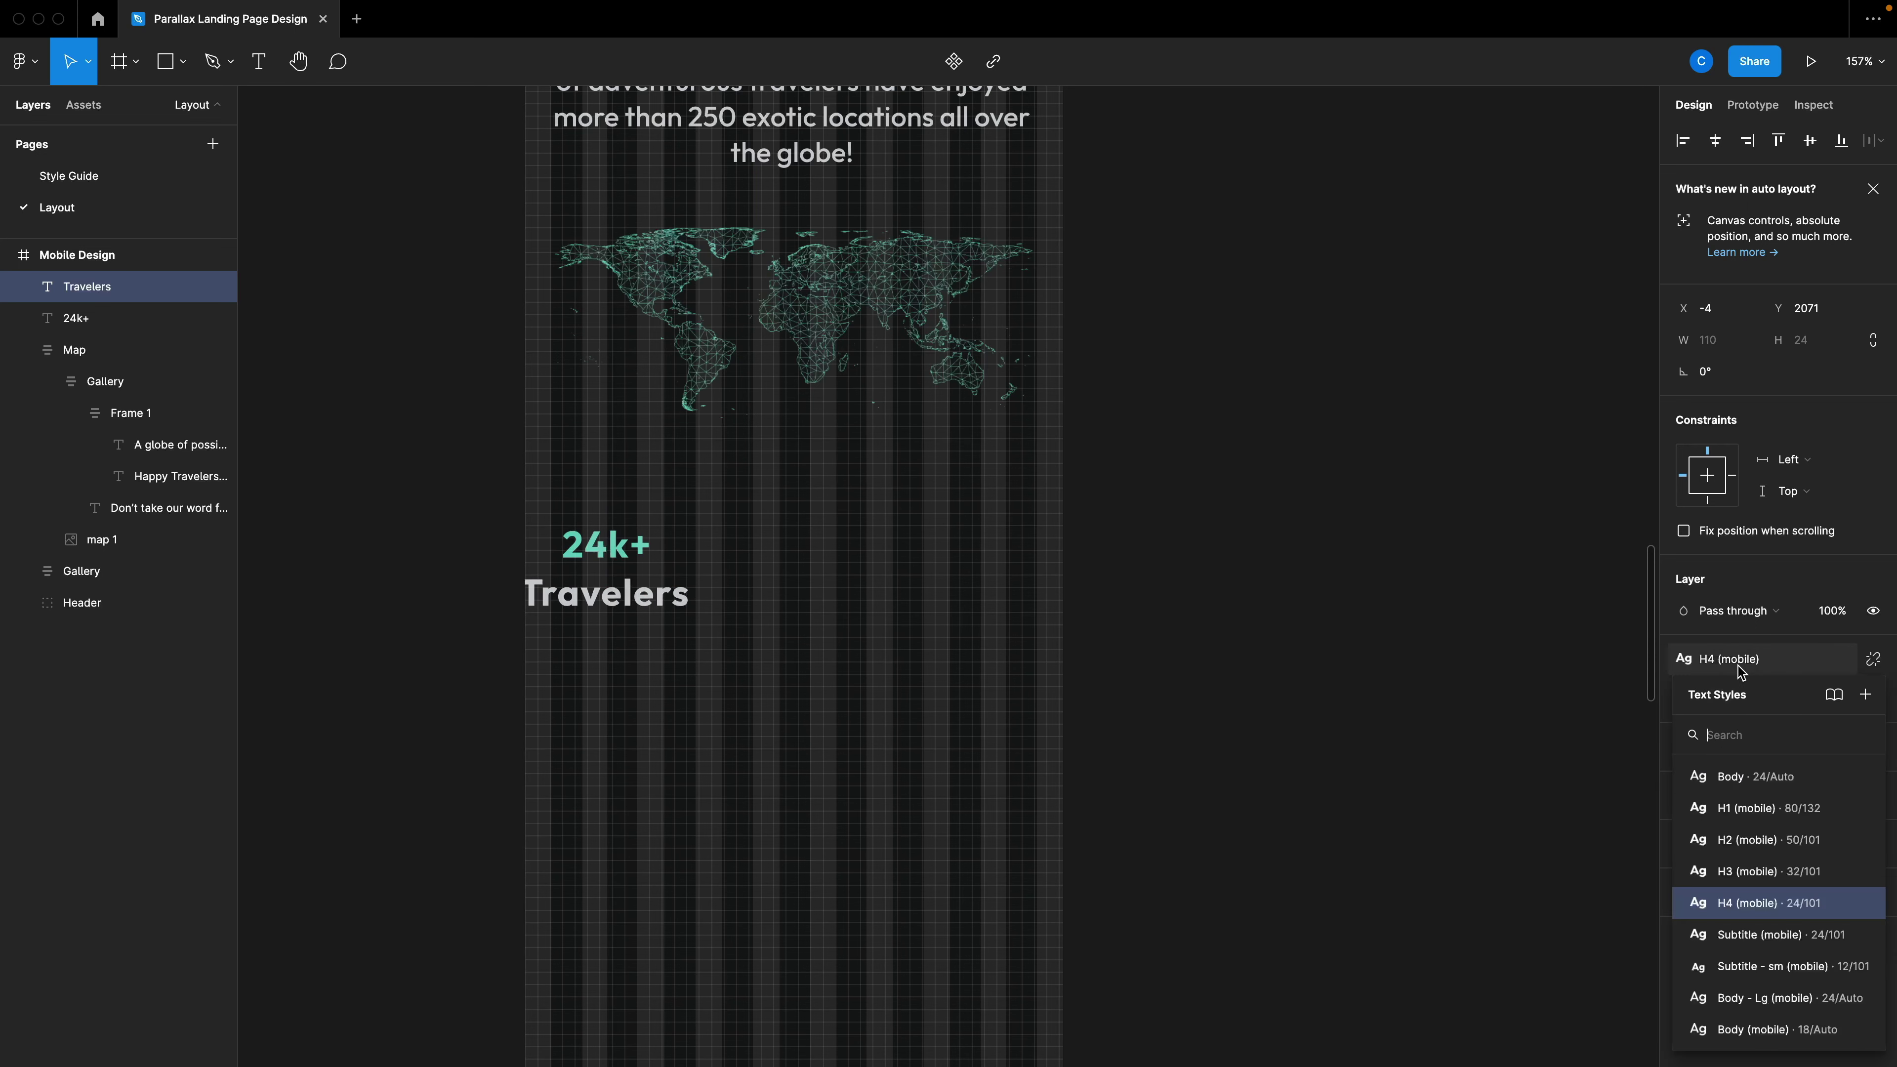
pyautogui.write('body')
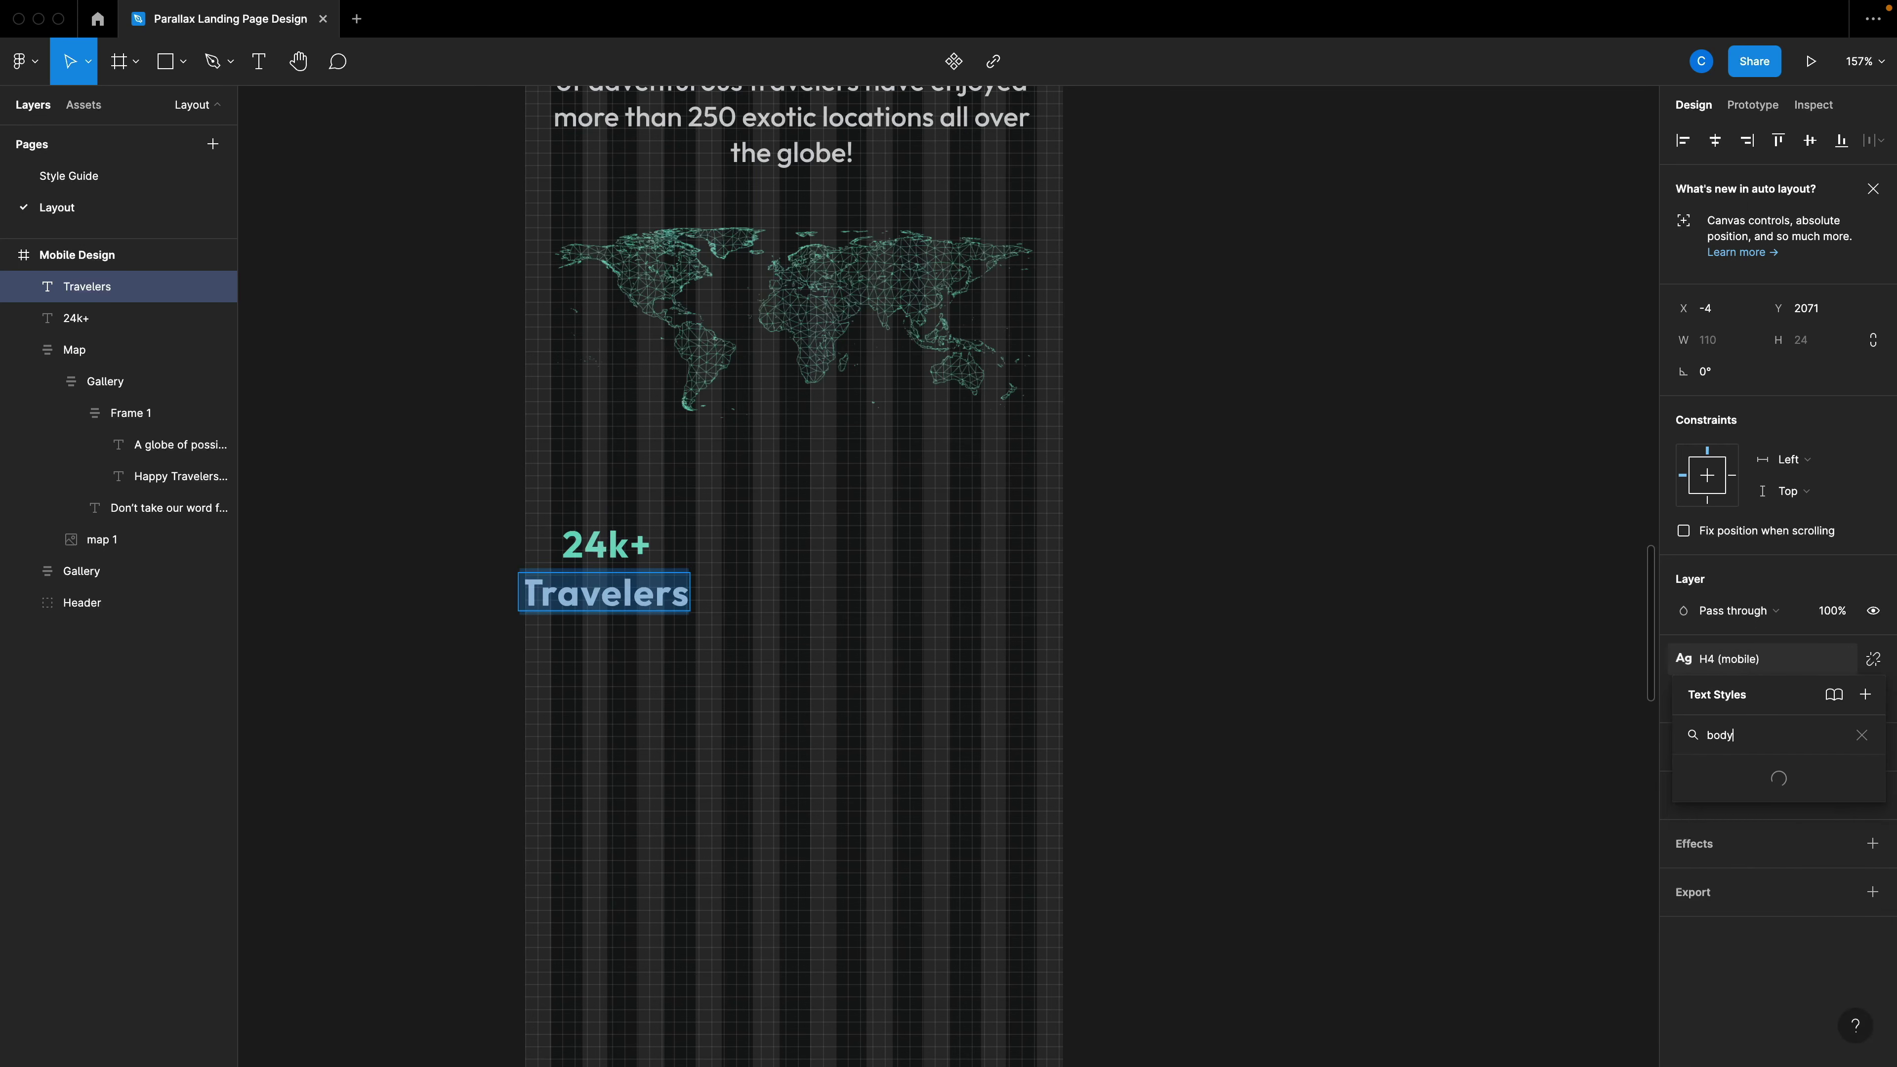
pyautogui.press('Down')
pyautogui.press('Down')
pyautogui.press('Down')
pyautogui.press('Return')
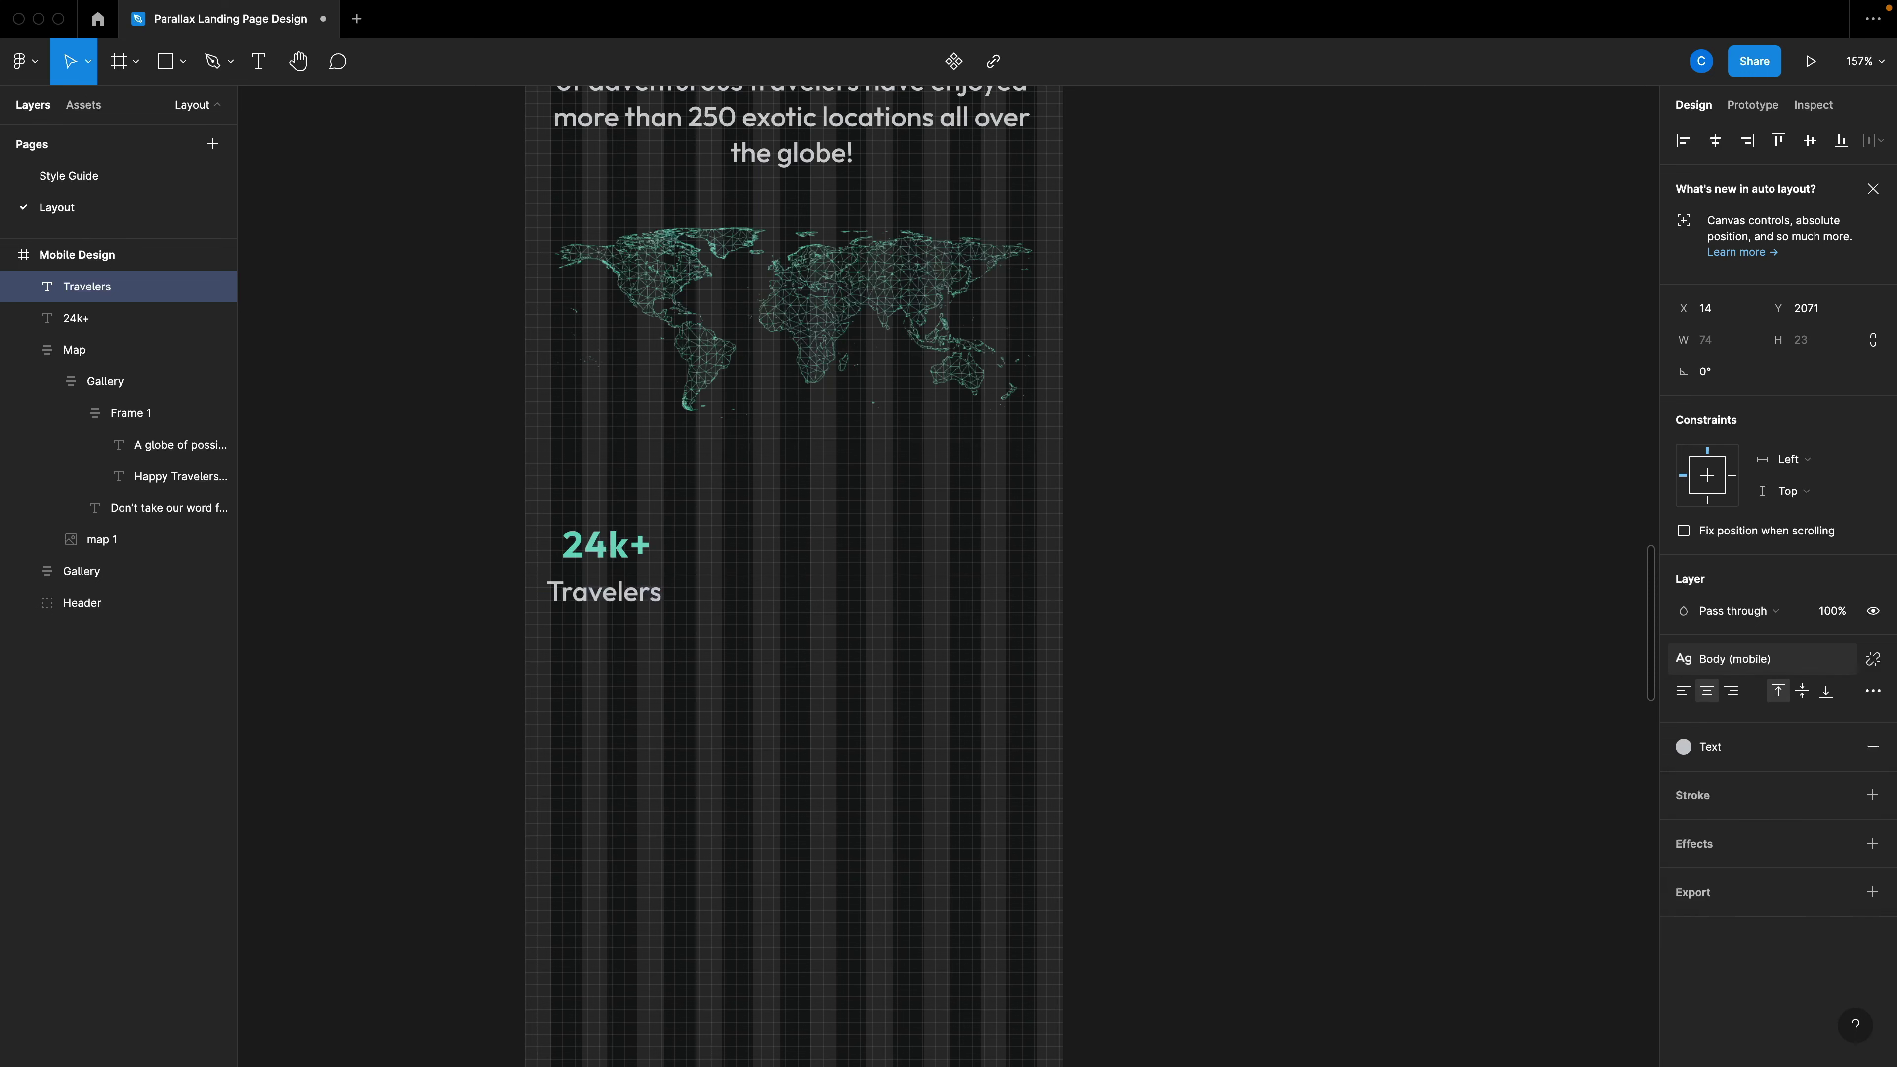
# Group "24k+" and "Travelers" into a vertical auto layout frame with its contents centered.
pyautogui.keyDown('shift'); pyautogui.click(612, 562); pyautogui.keyUp('shift')
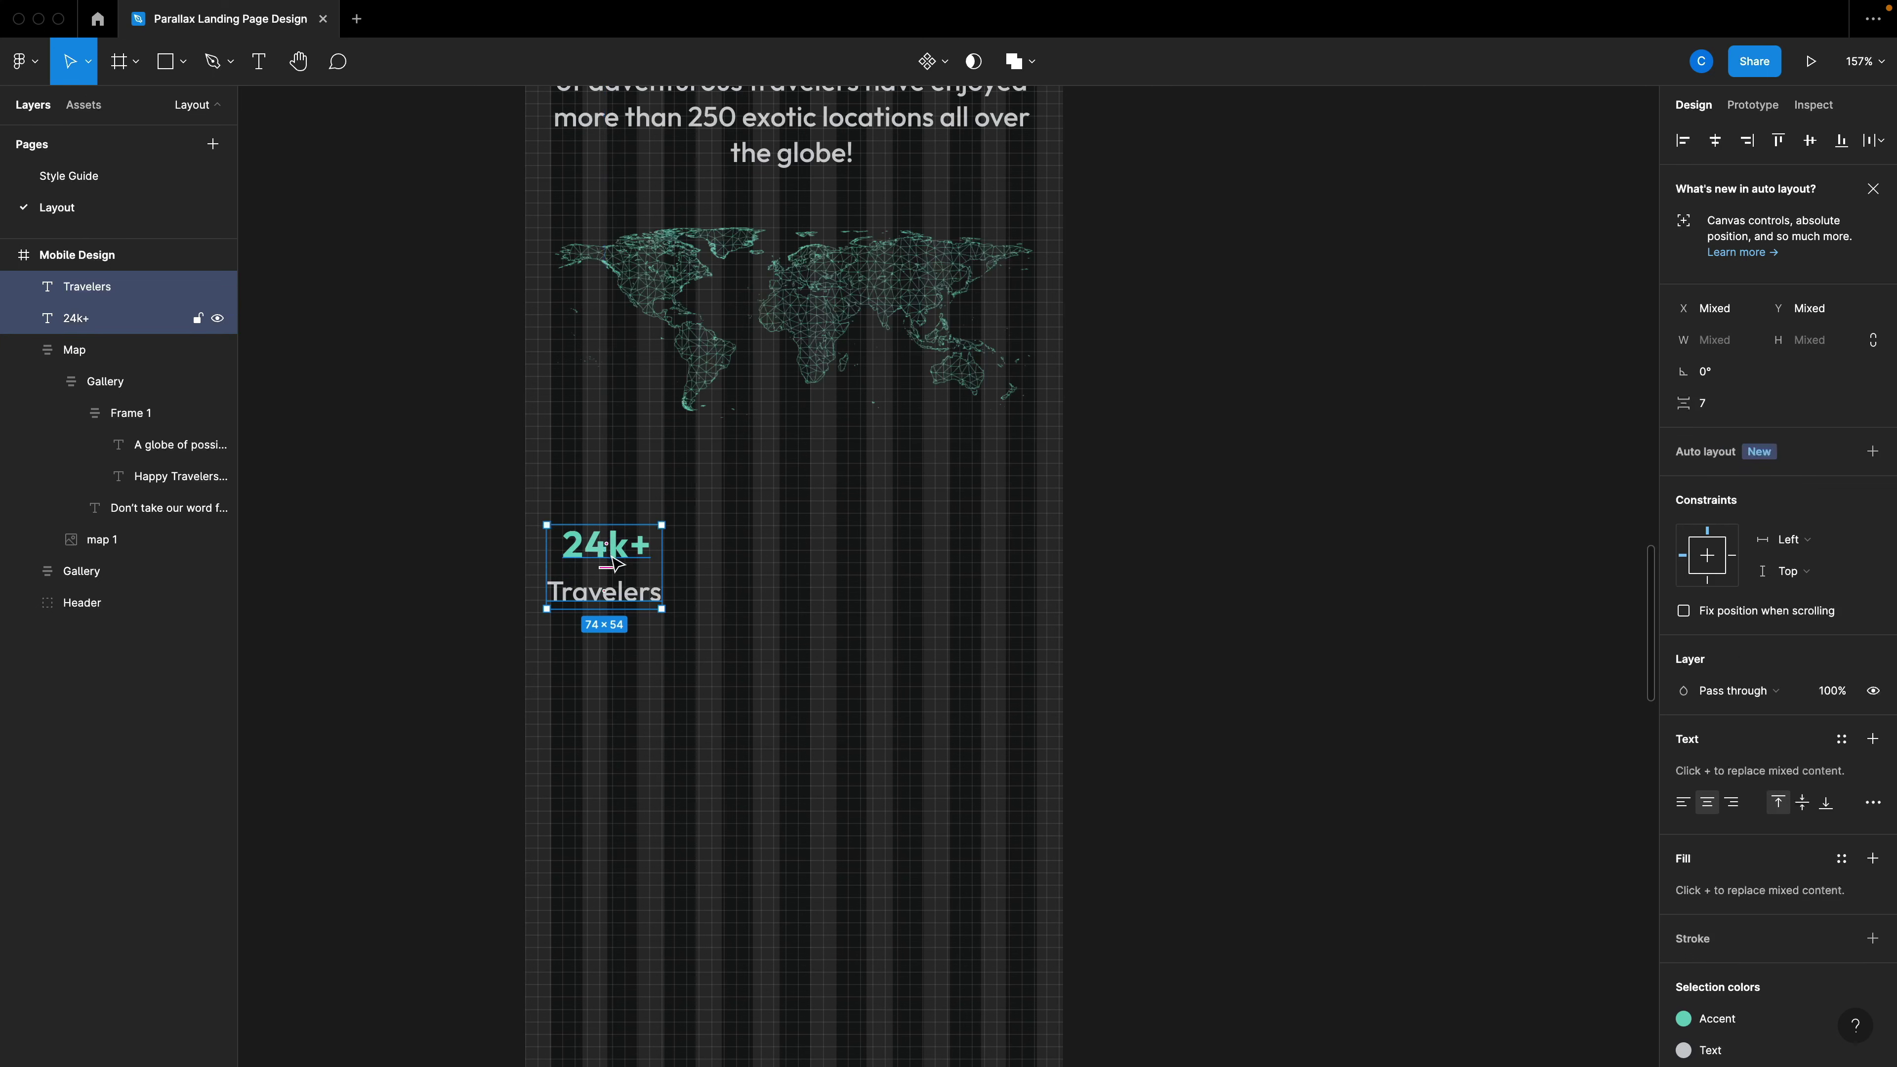
pyautogui.hotkey('shift', 'a')
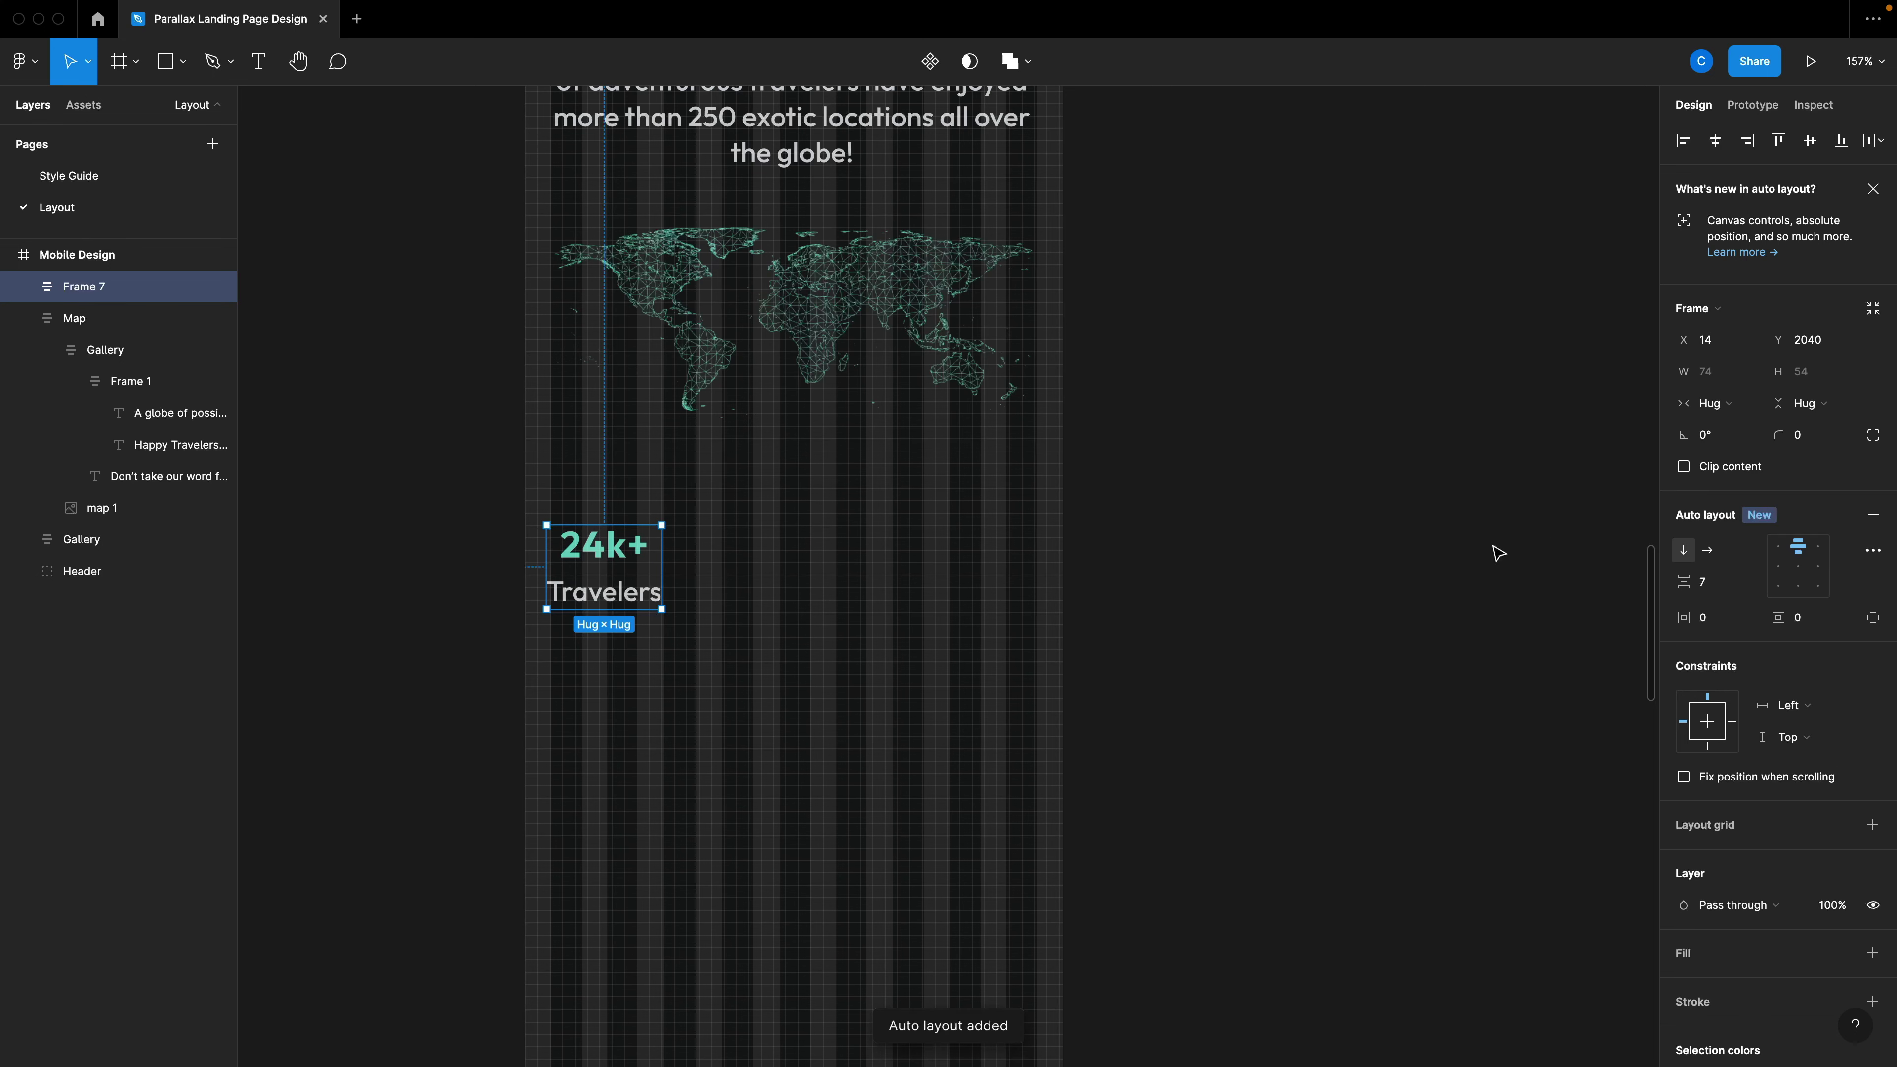
pyautogui.click(1805, 573)
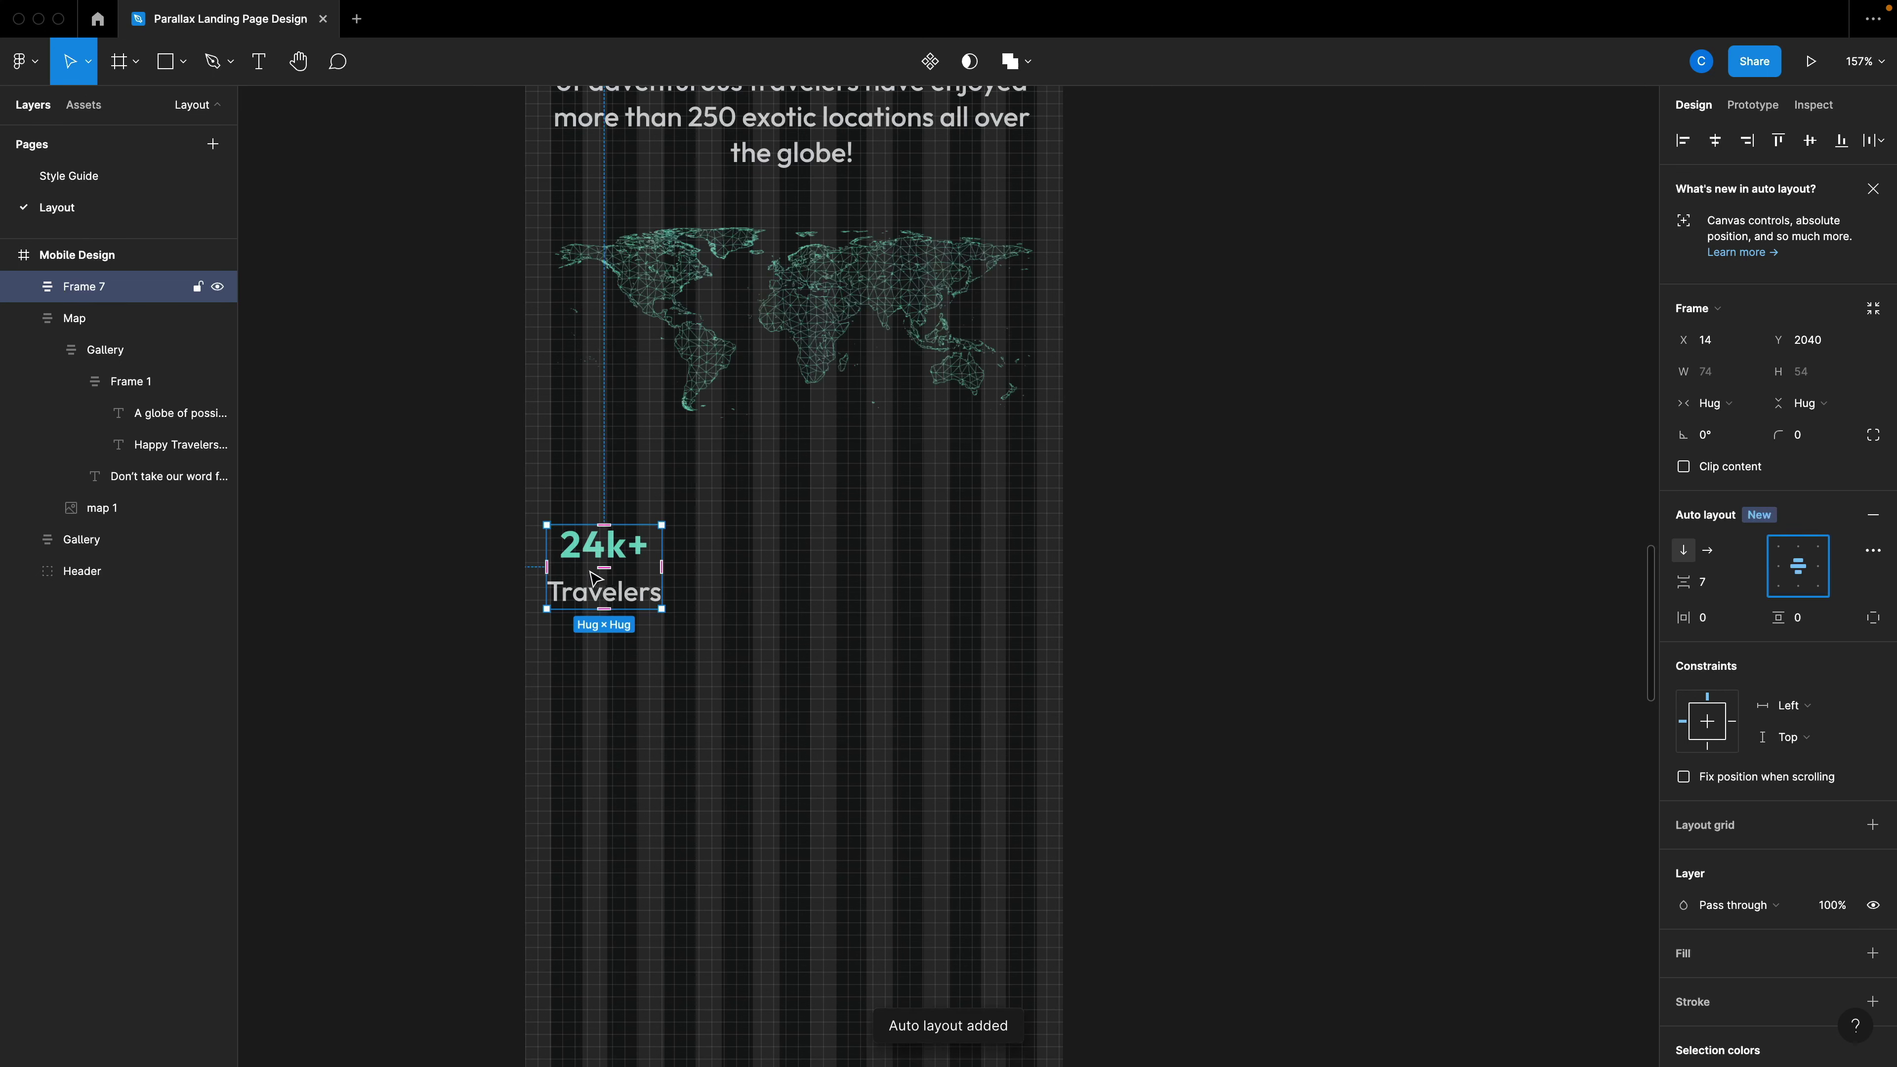
# Duplicate the statistic twice in a row beside the original and change the copies to "250+ Locations" and "78+ Countries".
pyautogui.moveTo(595, 578); pyautogui.dragTo(752, 595)
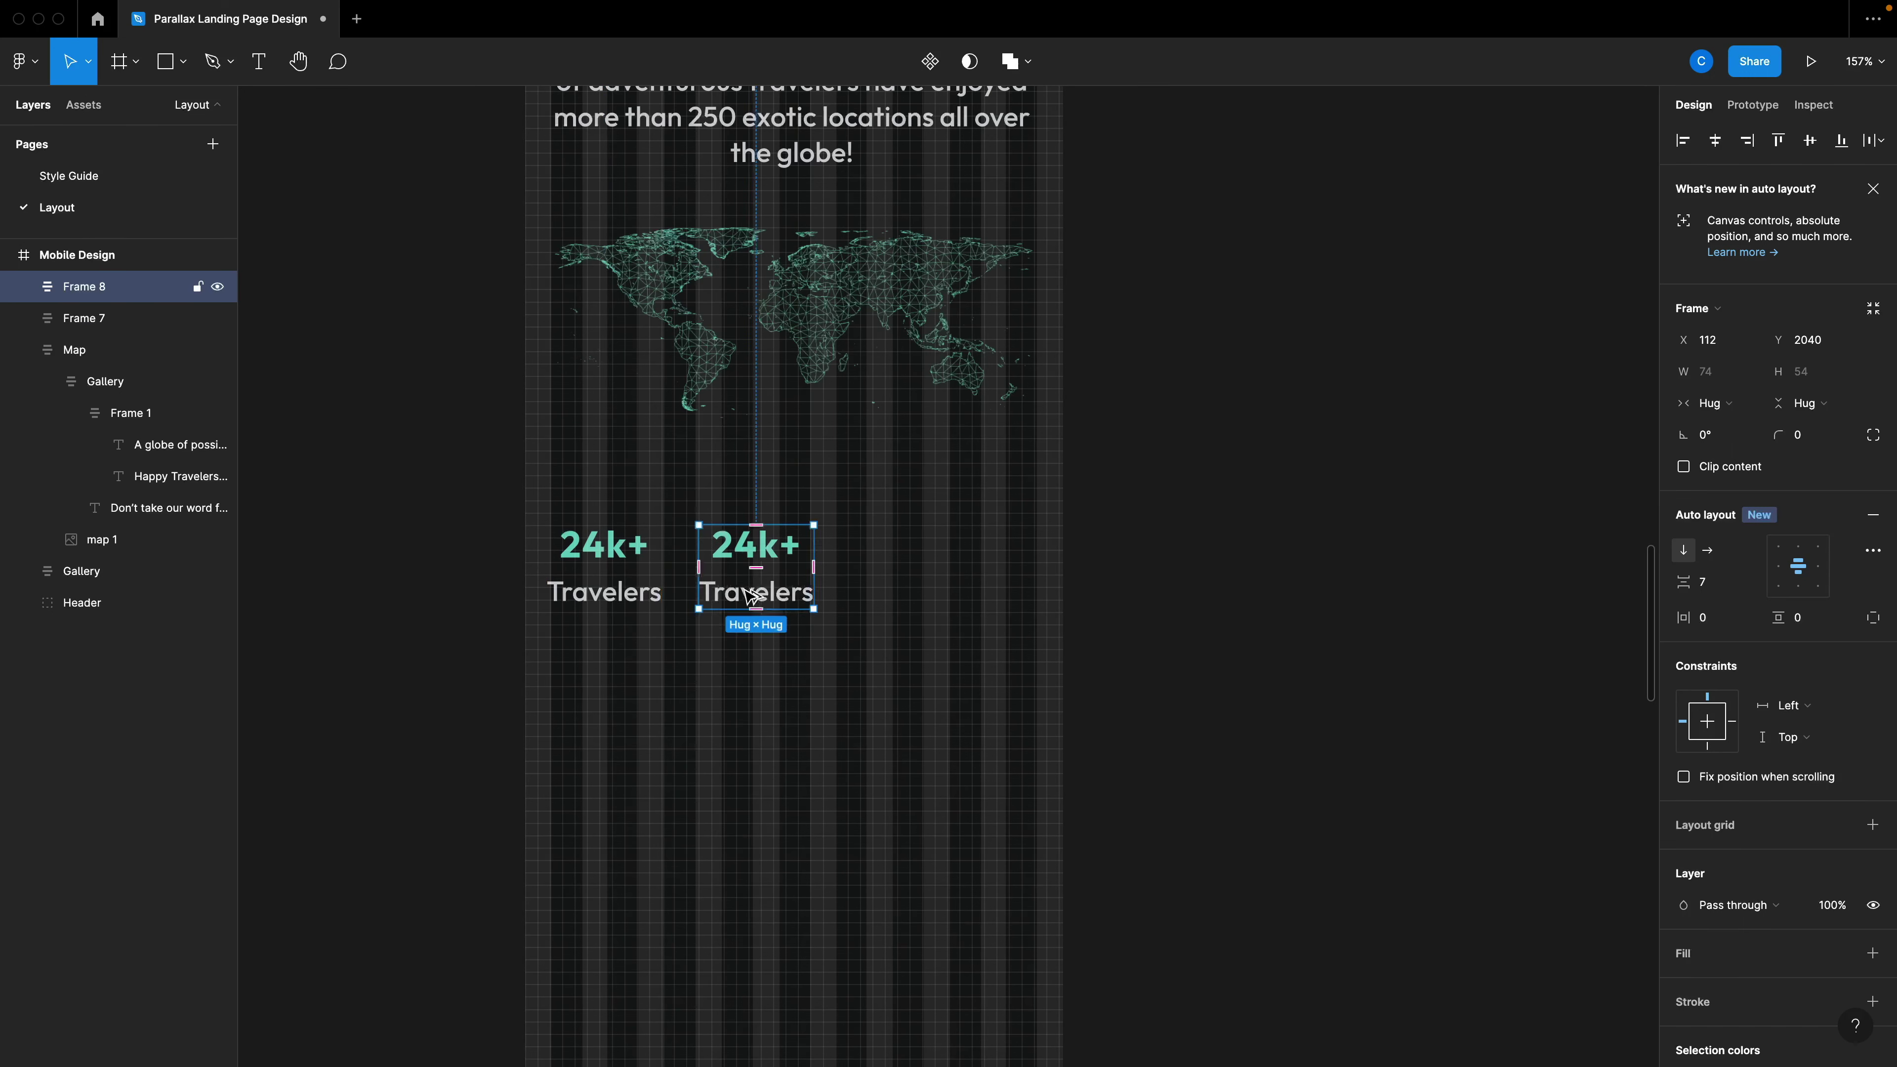
pyautogui.hotkey('ctrl', 'd')
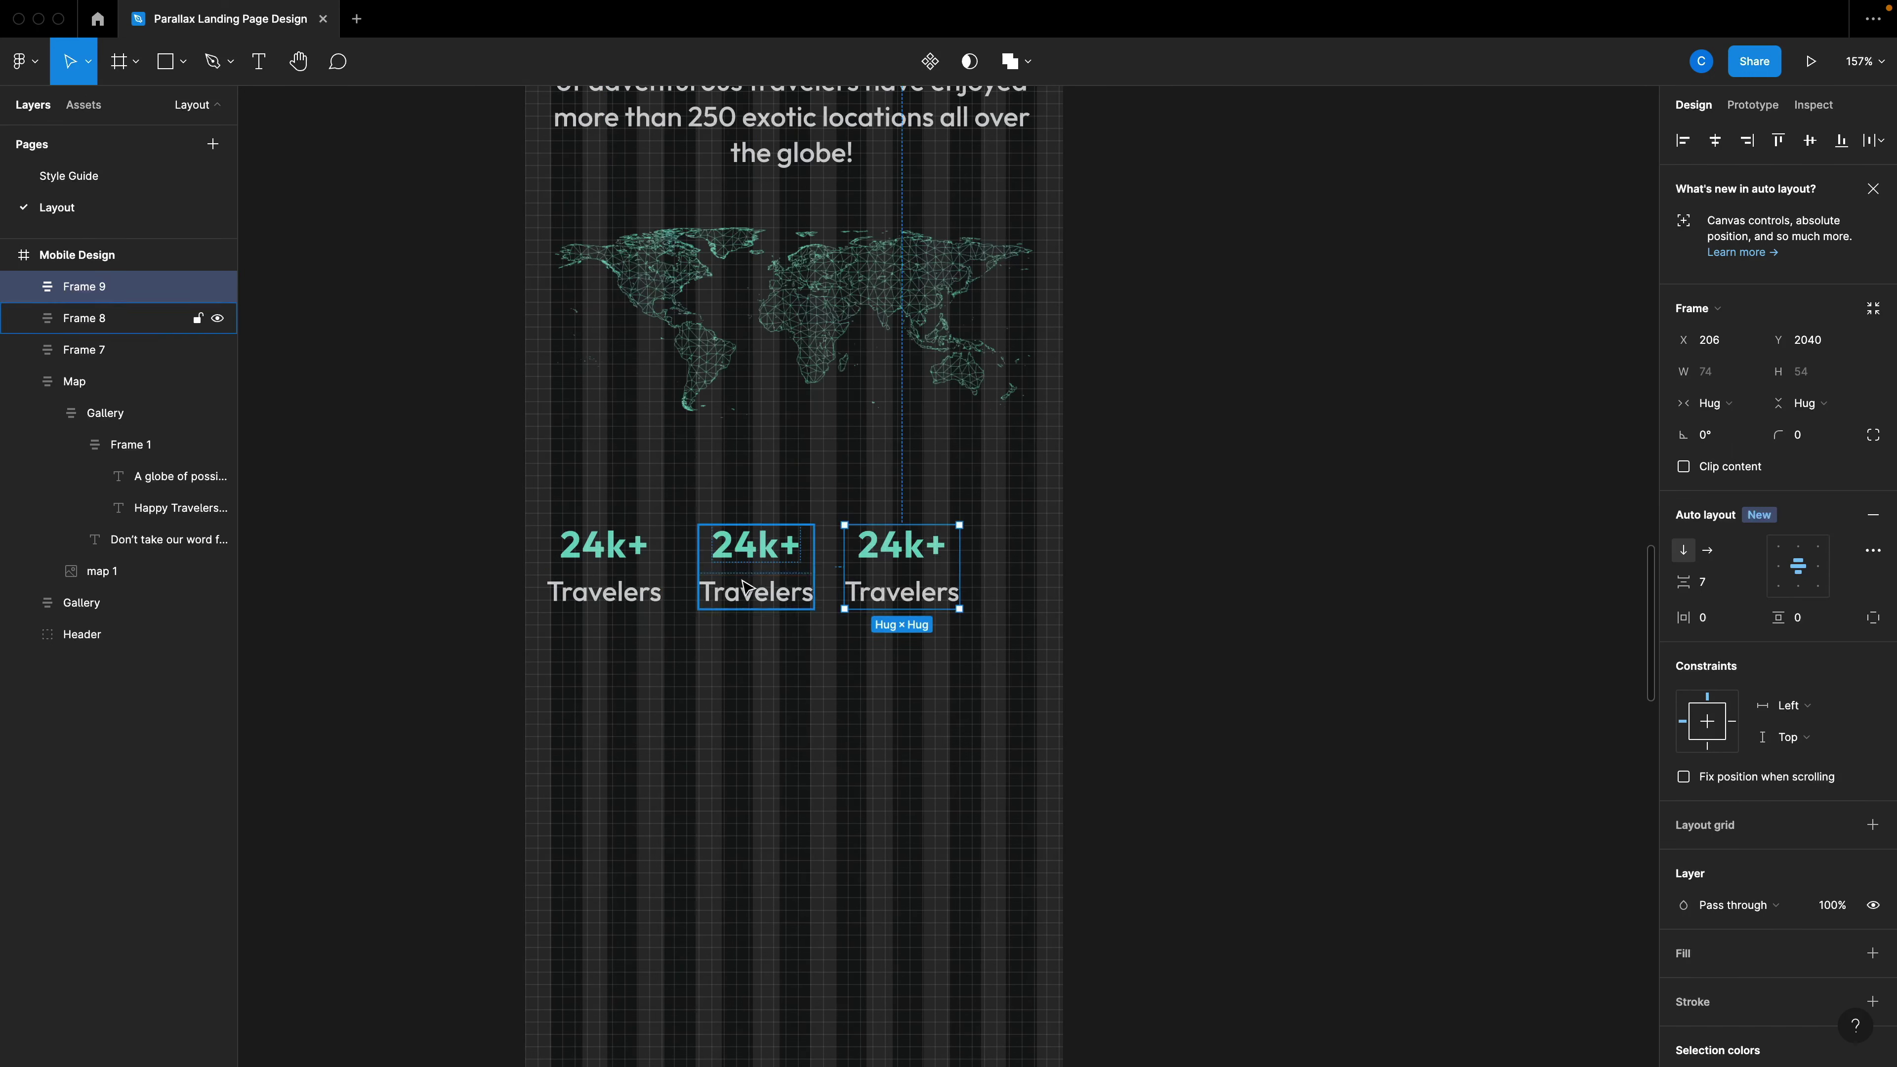
pyautogui.doubleClick(754, 551)
pyautogui.doubleClick(751, 546)
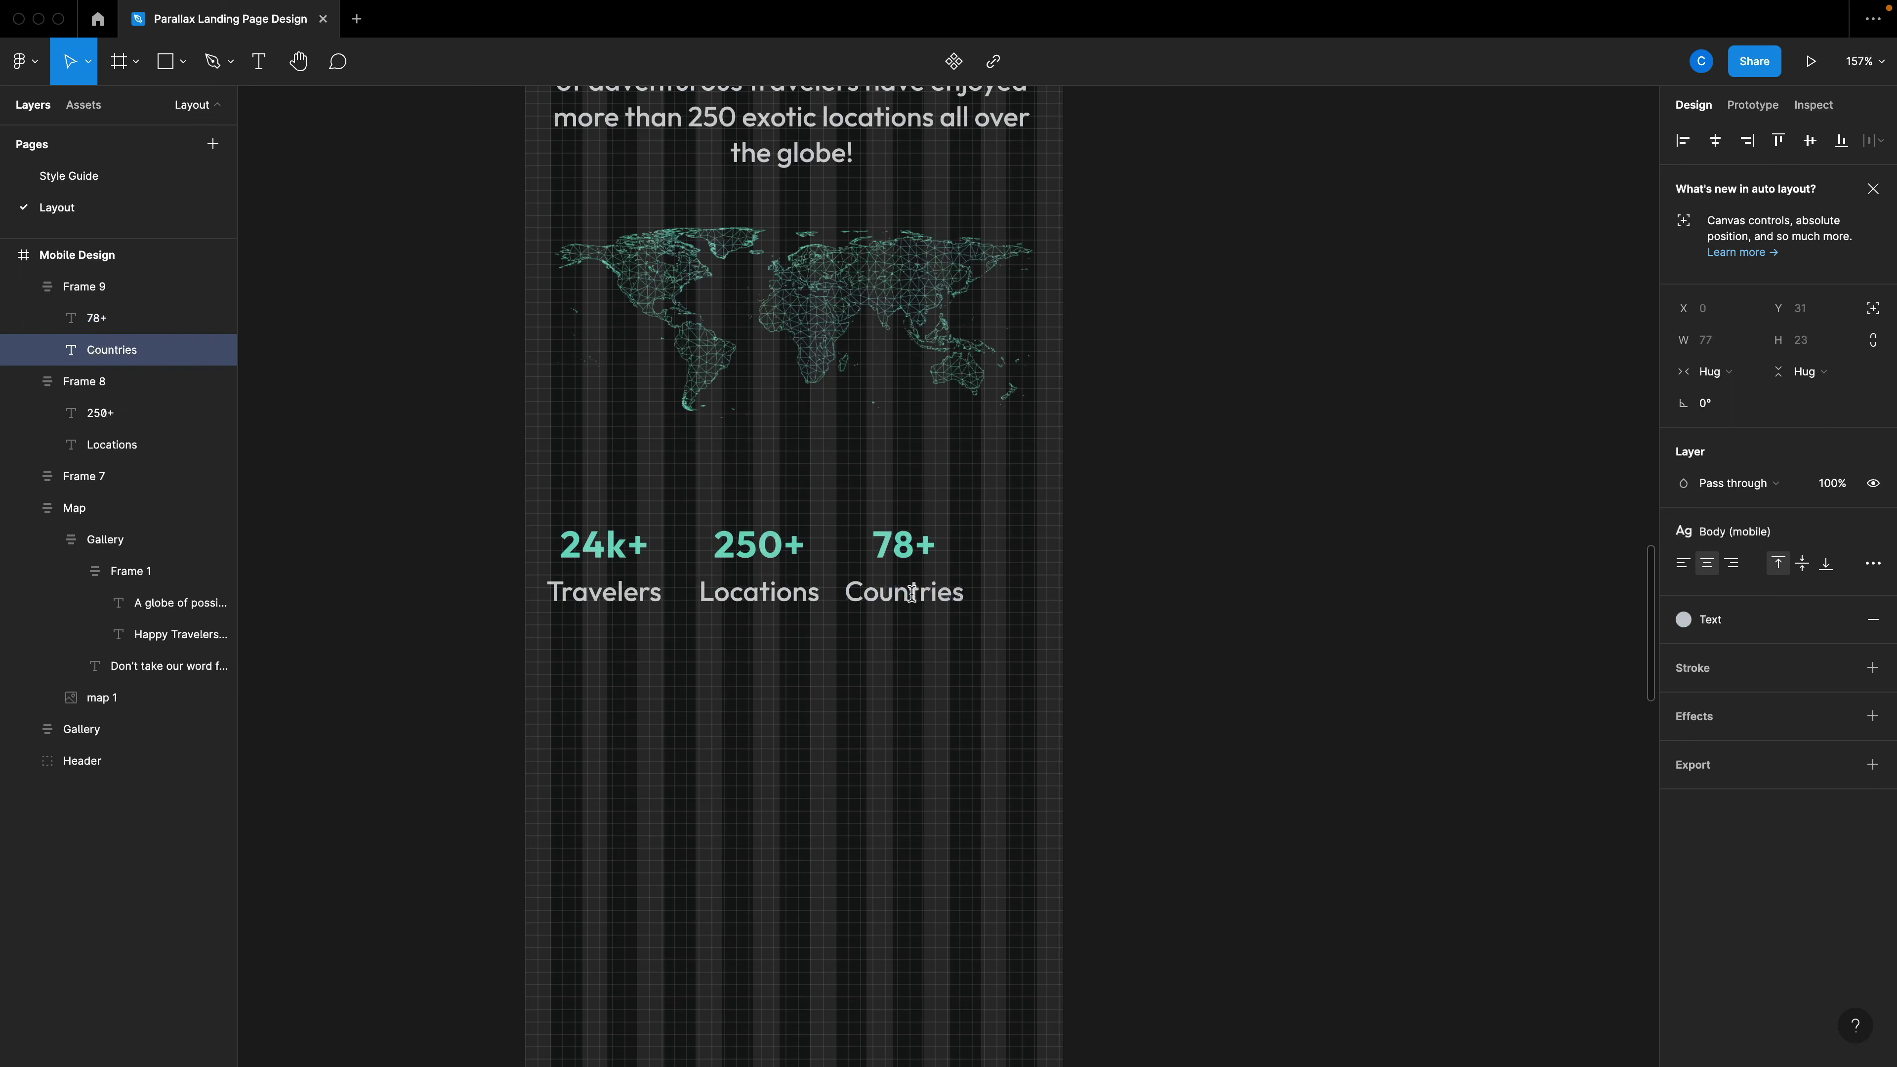
# Combine the three statistics into one horizontal auto layout row and move it to X 19.
pyautogui.moveTo(971, 628); pyautogui.dragTo(543, 524)
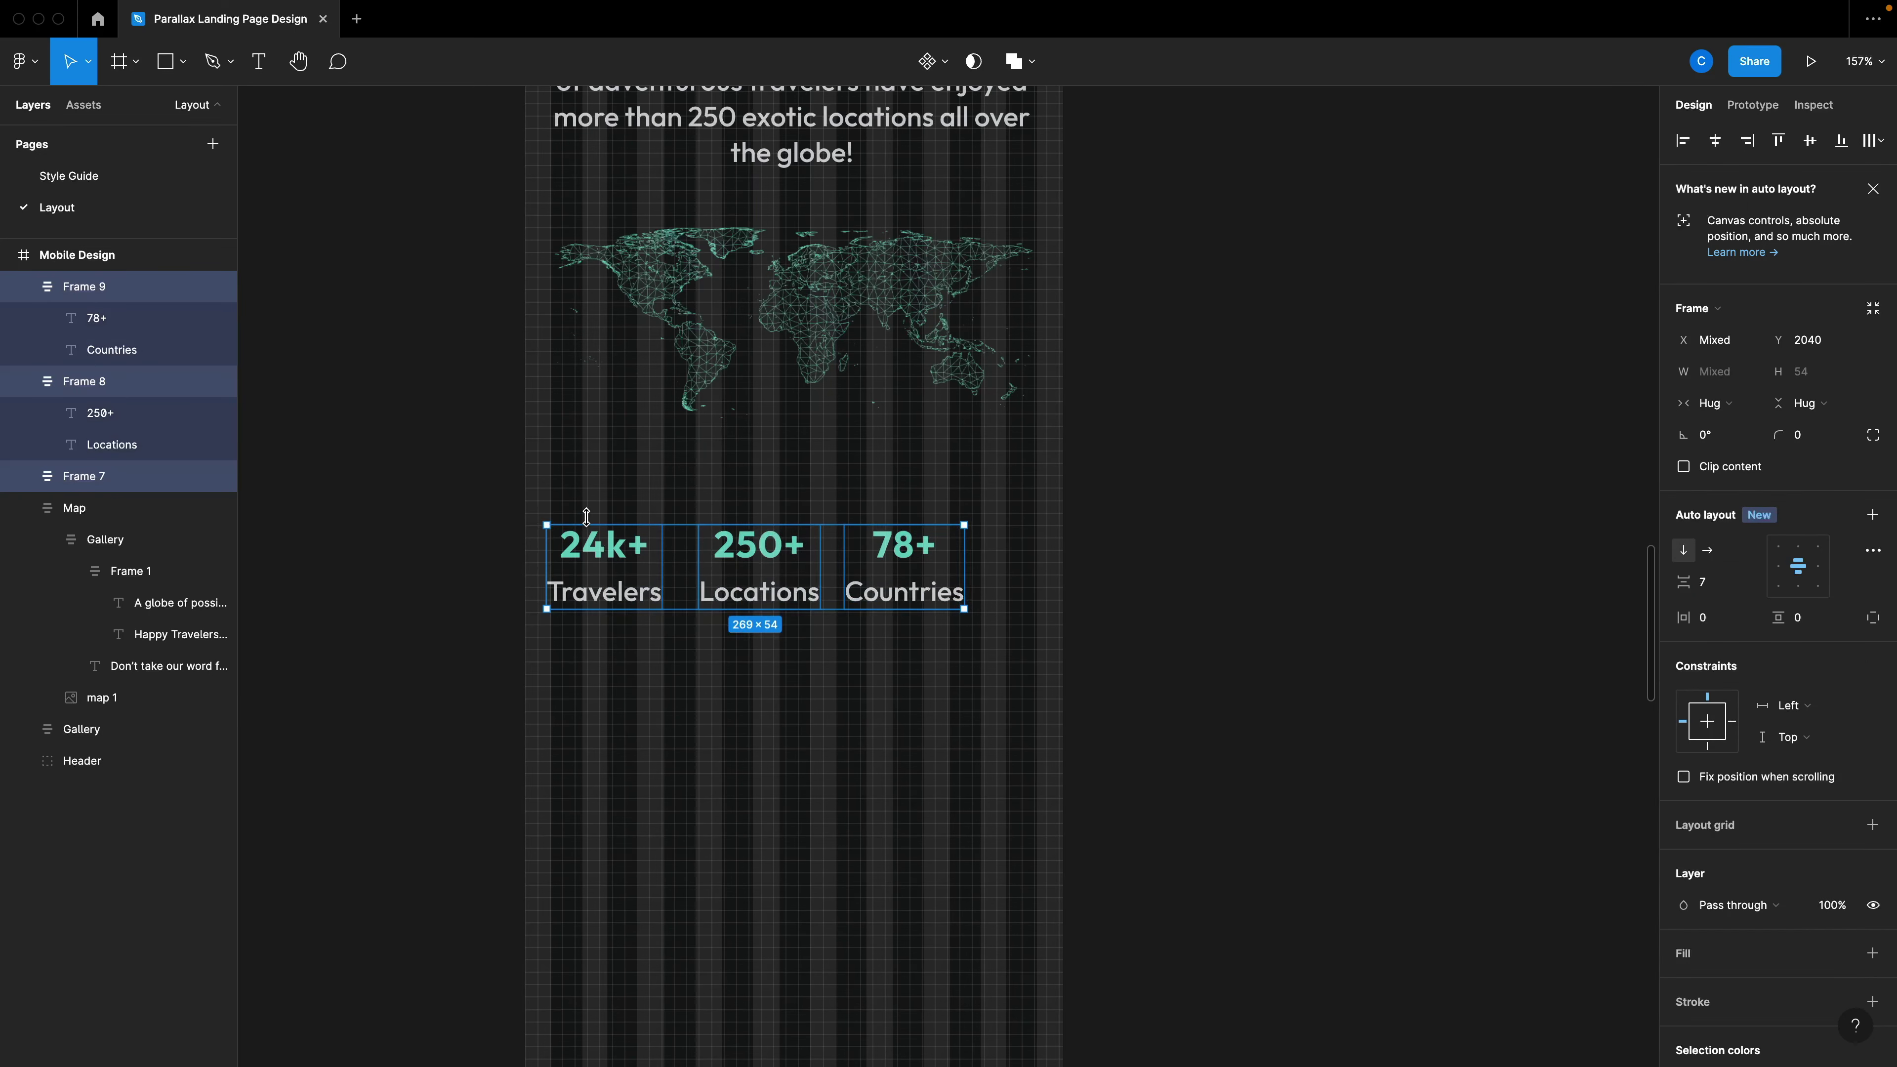
pyautogui.hotkey('shift', 'a')
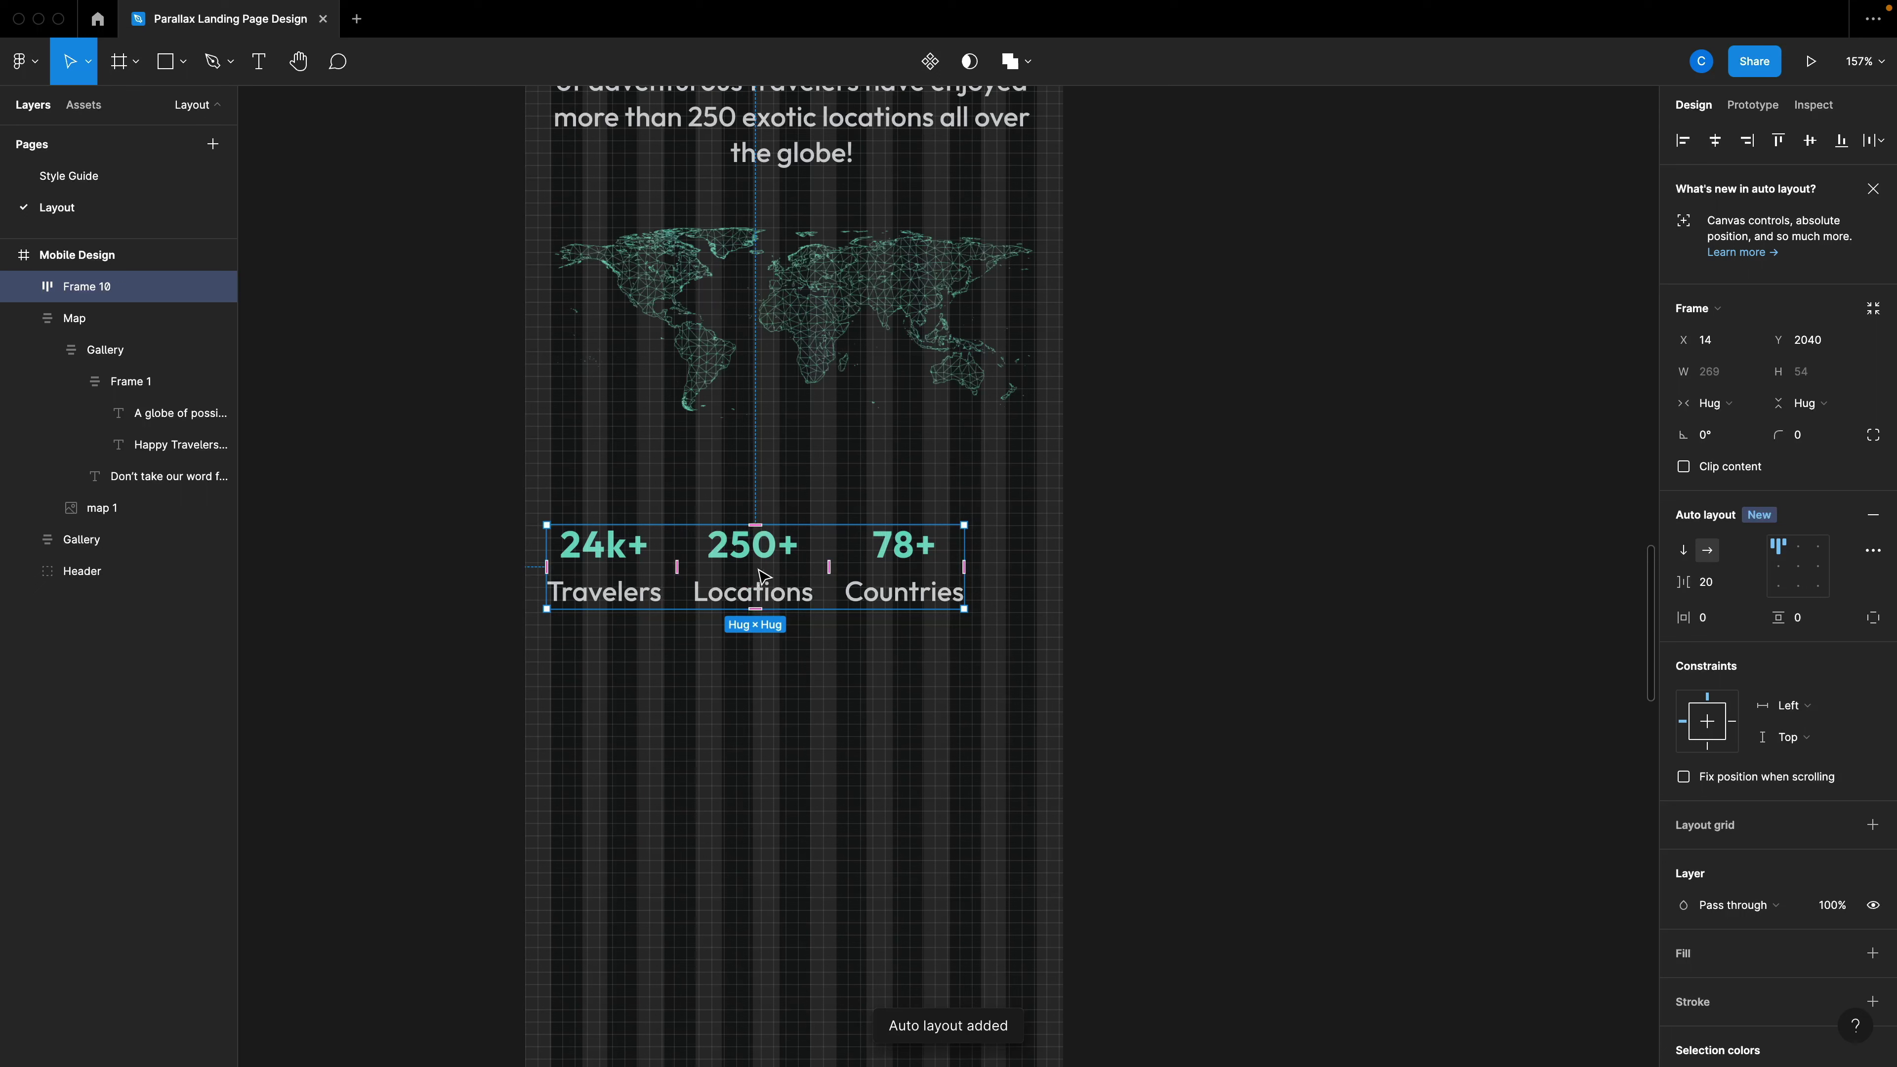
pyautogui.moveTo(762, 574); pyautogui.dragTo(769, 574)
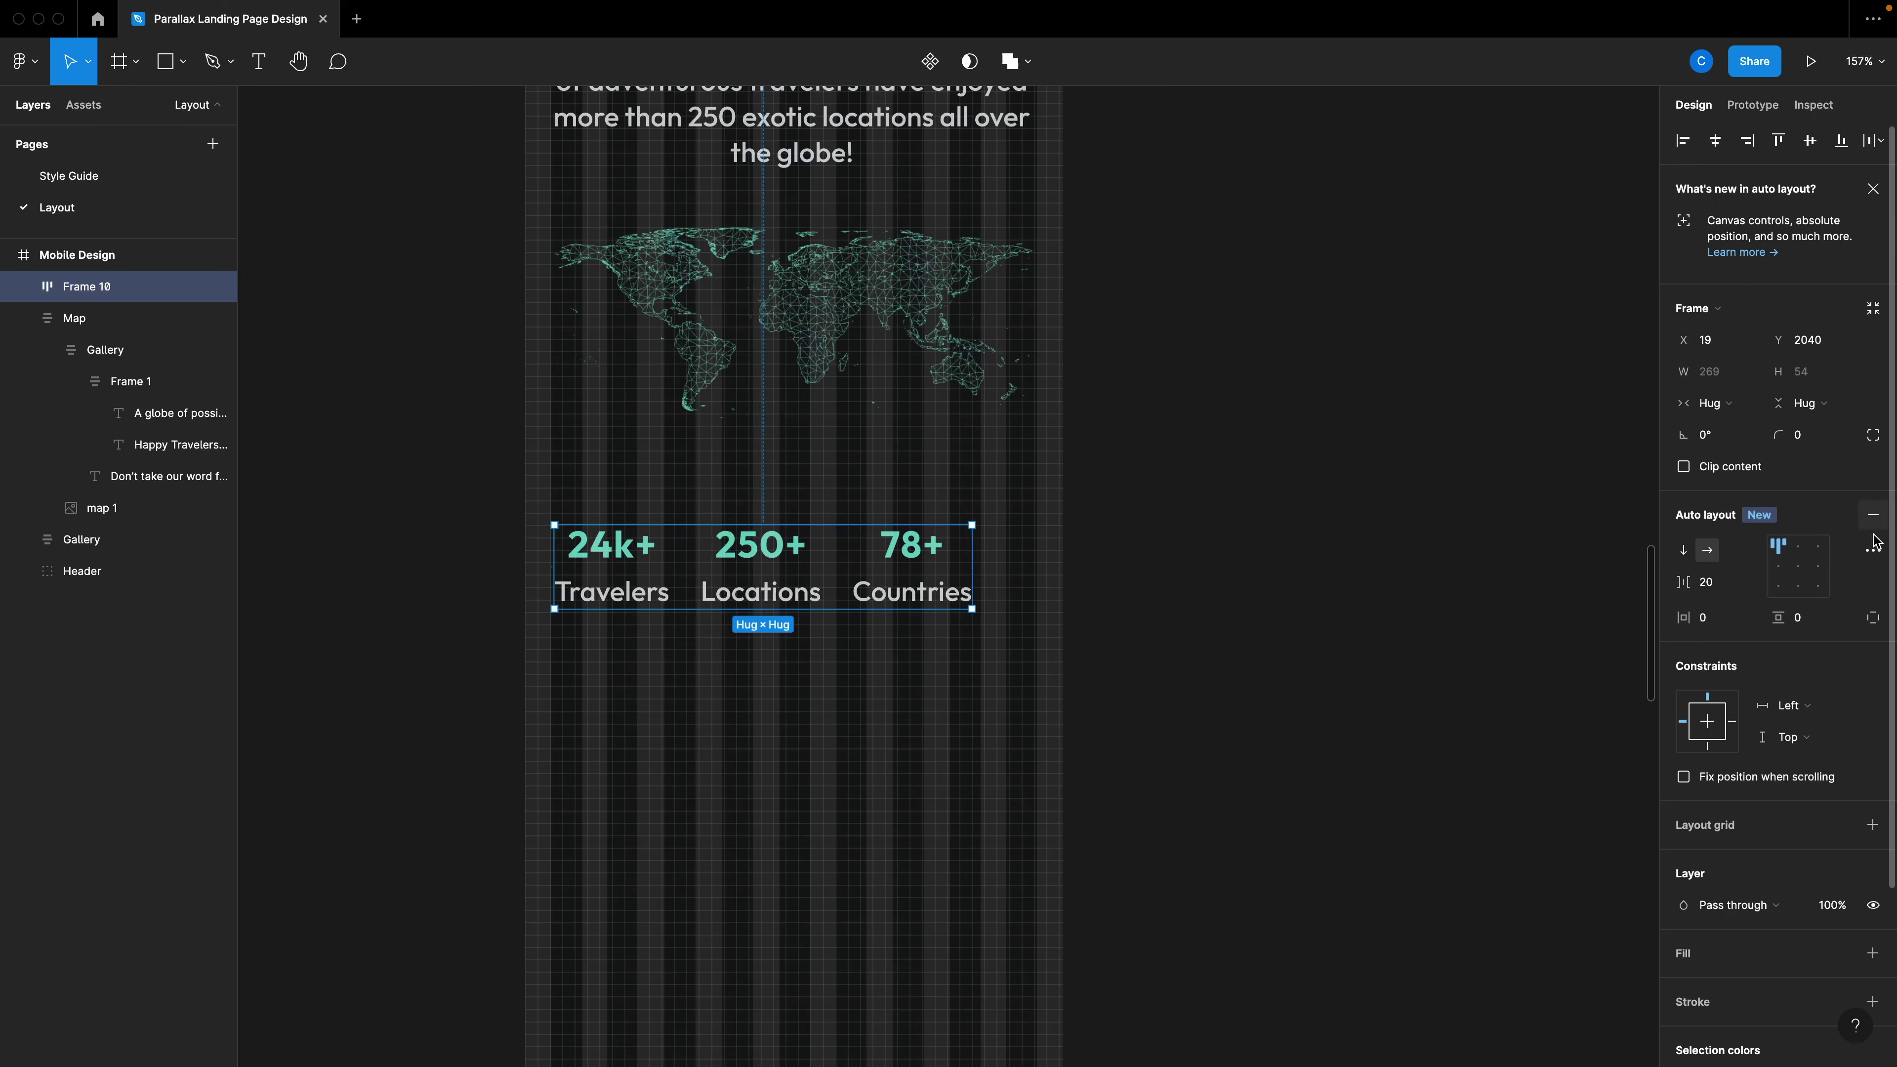
# Set the statistics row's spacing mode to Space between, center its items vertically, and widen the row to 309.
pyautogui.click(1873, 550)
pyautogui.click(1627, 719)
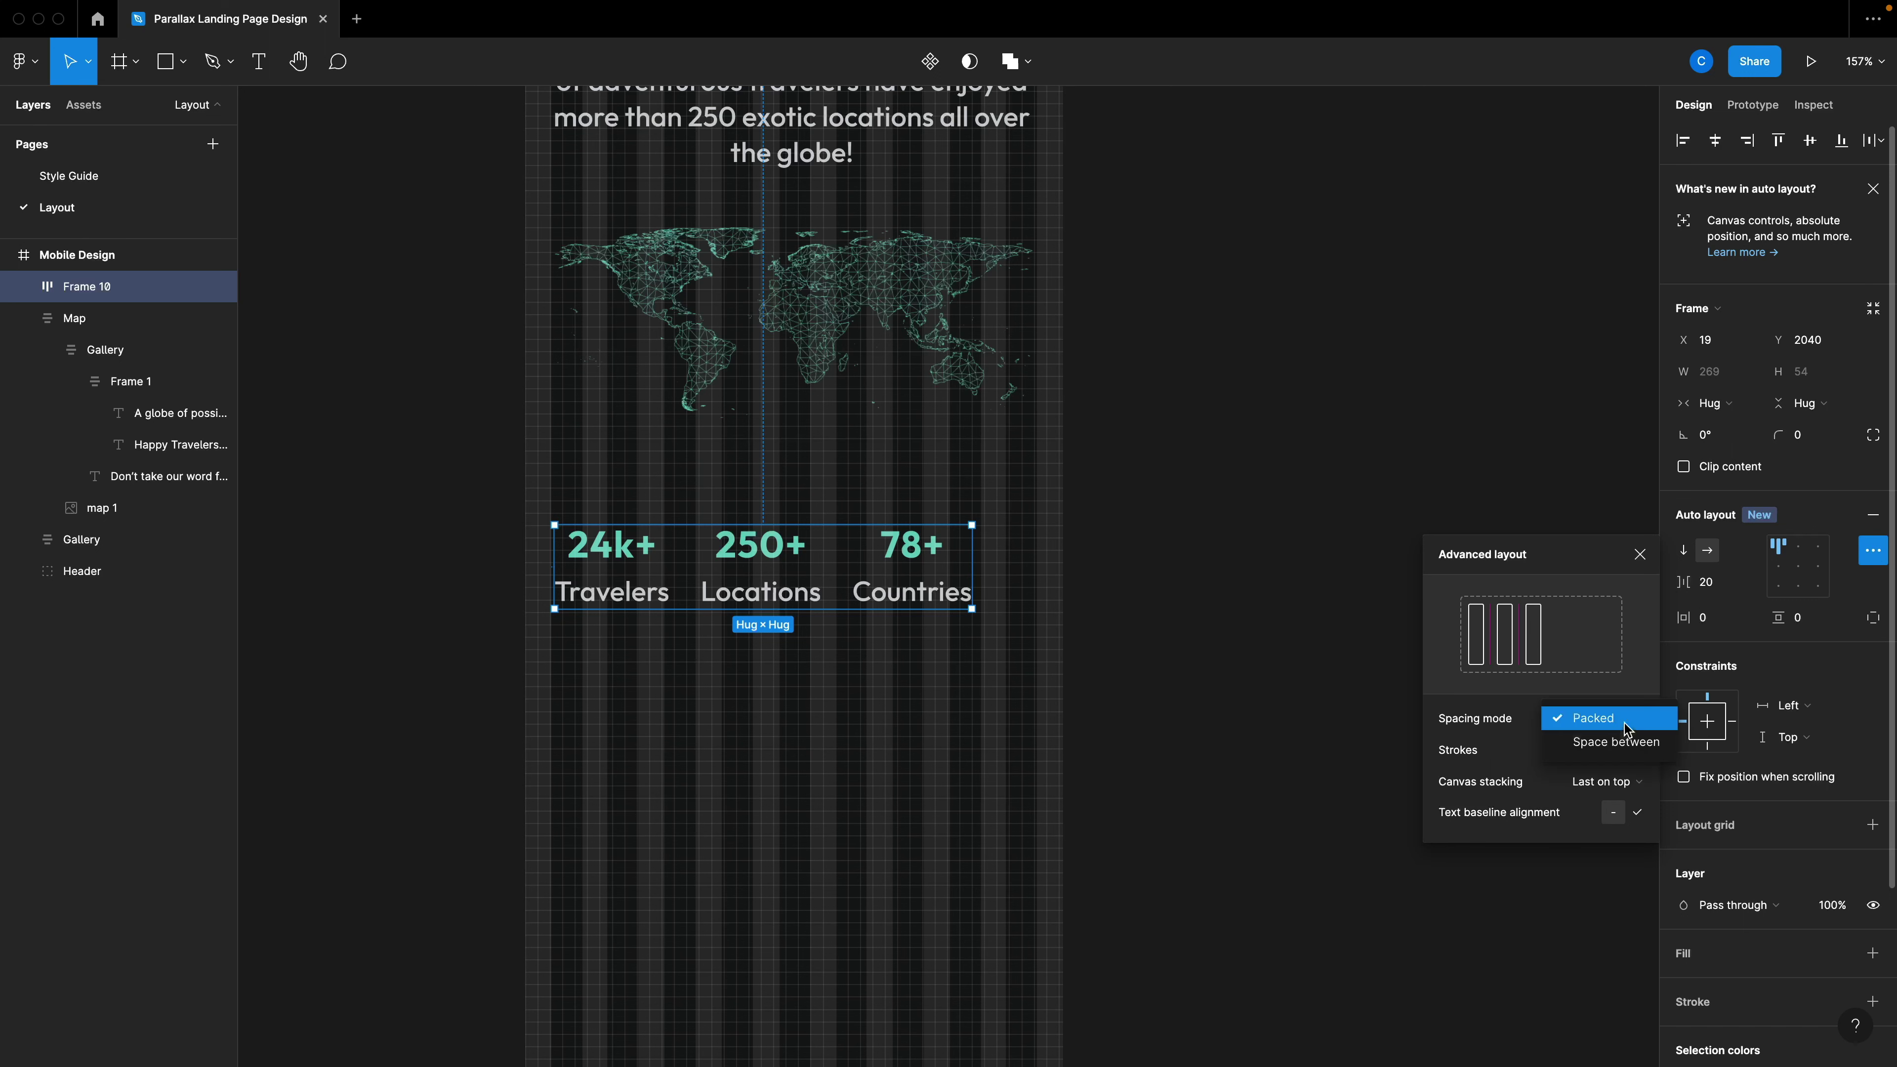
pyautogui.click(1623, 745)
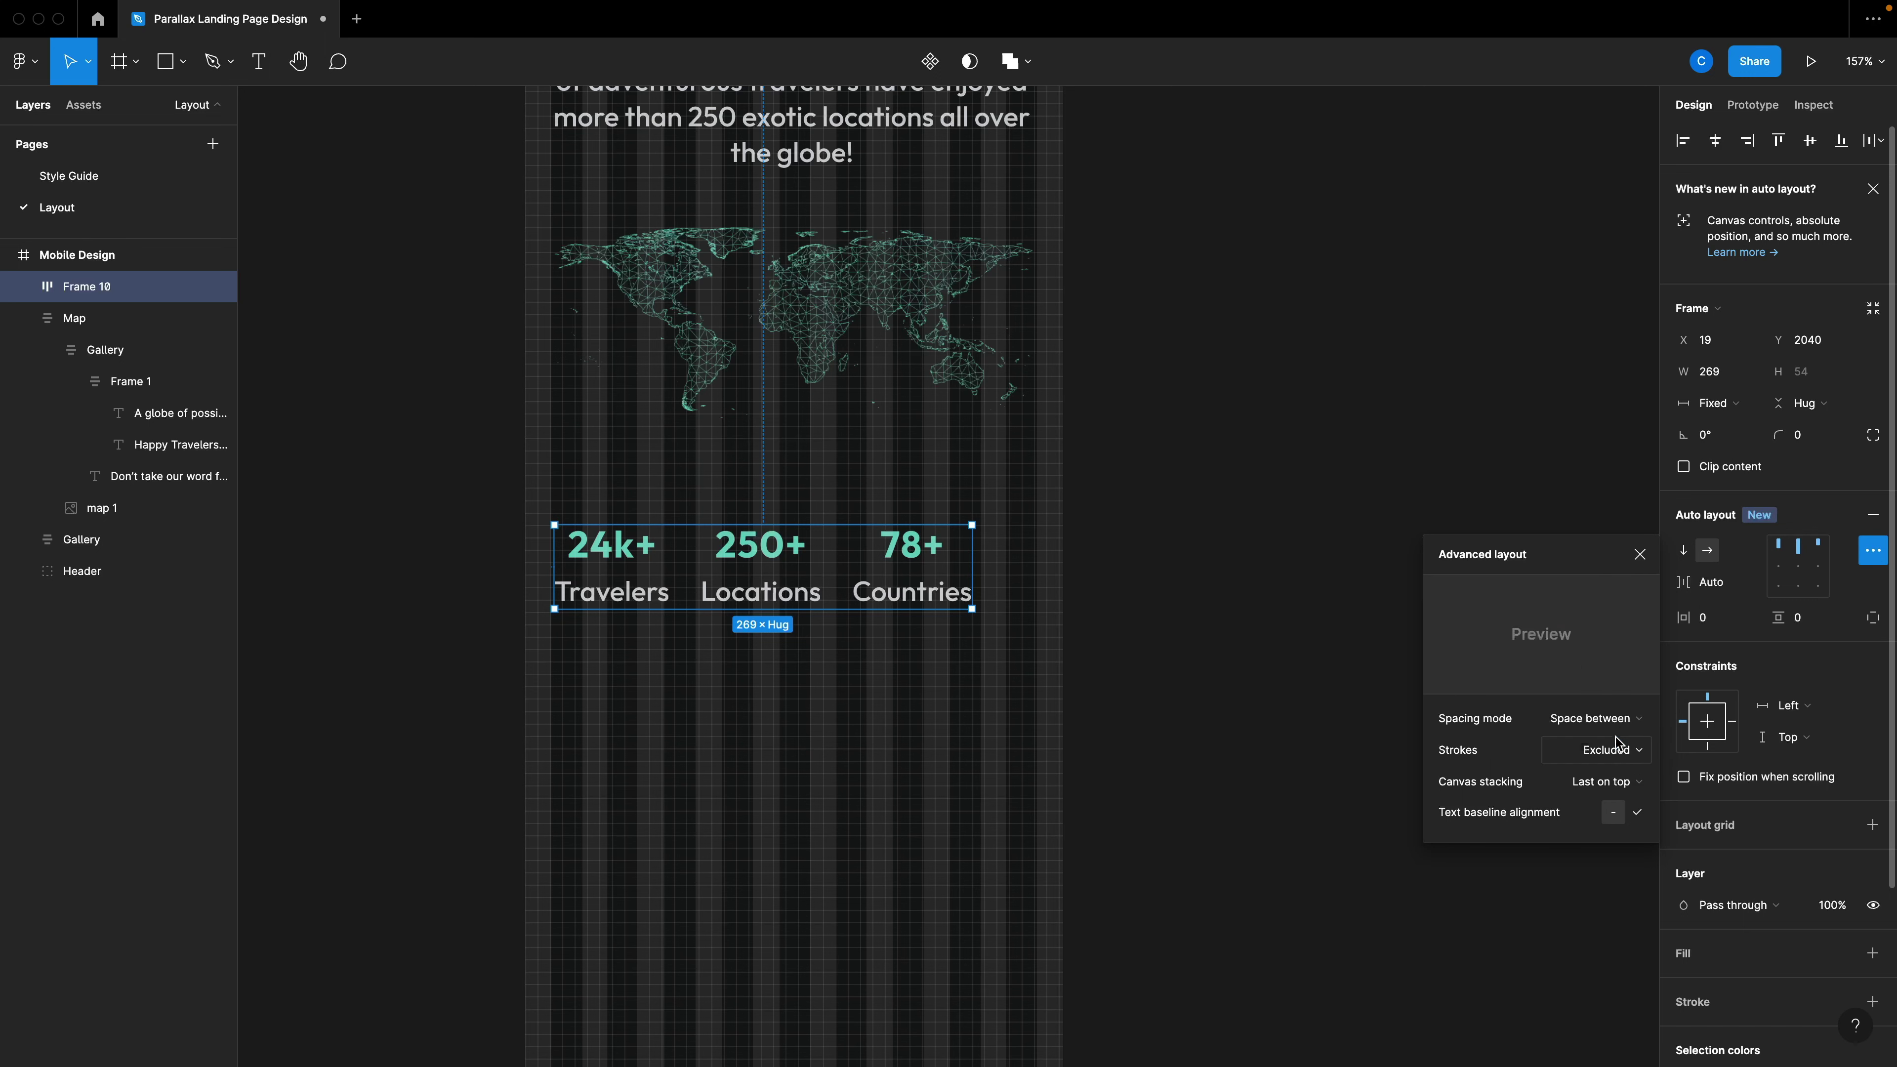
pyautogui.click(1799, 572)
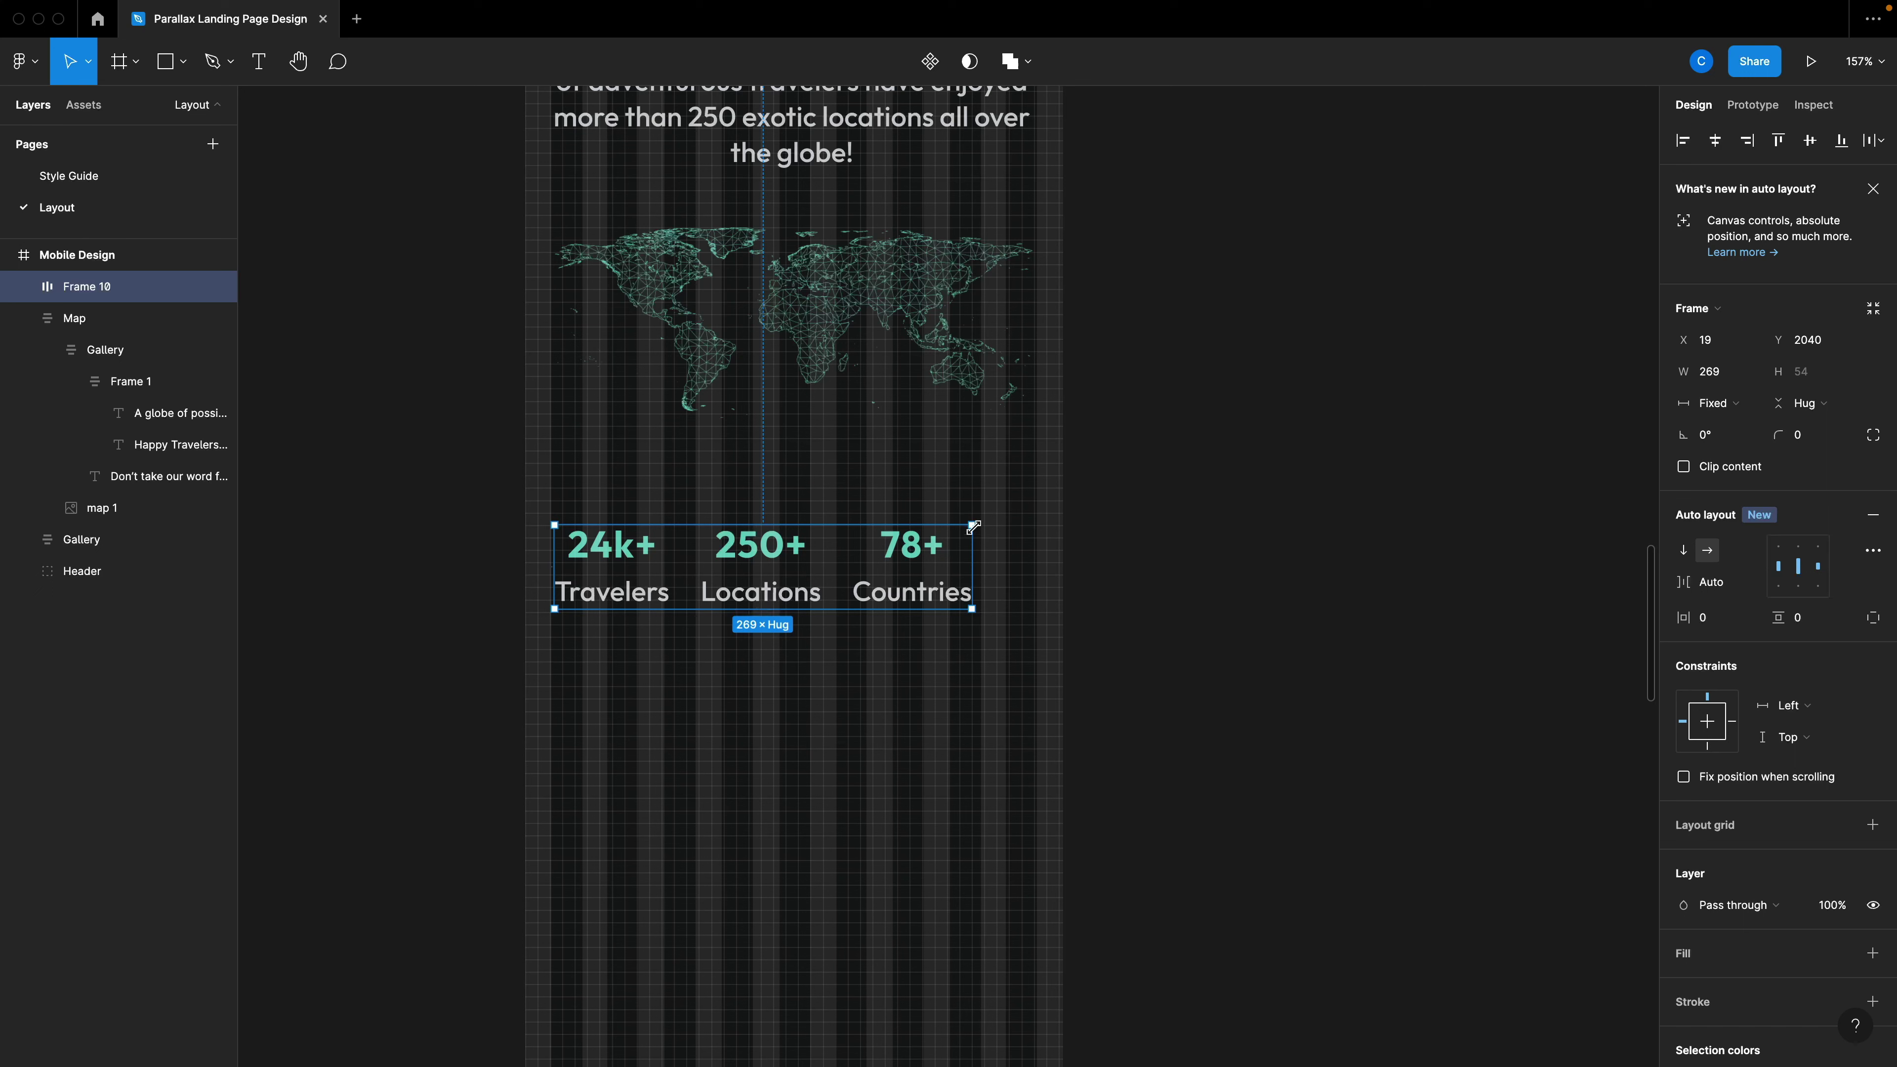
pyautogui.moveTo(973, 527); pyautogui.dragTo(1033, 528)
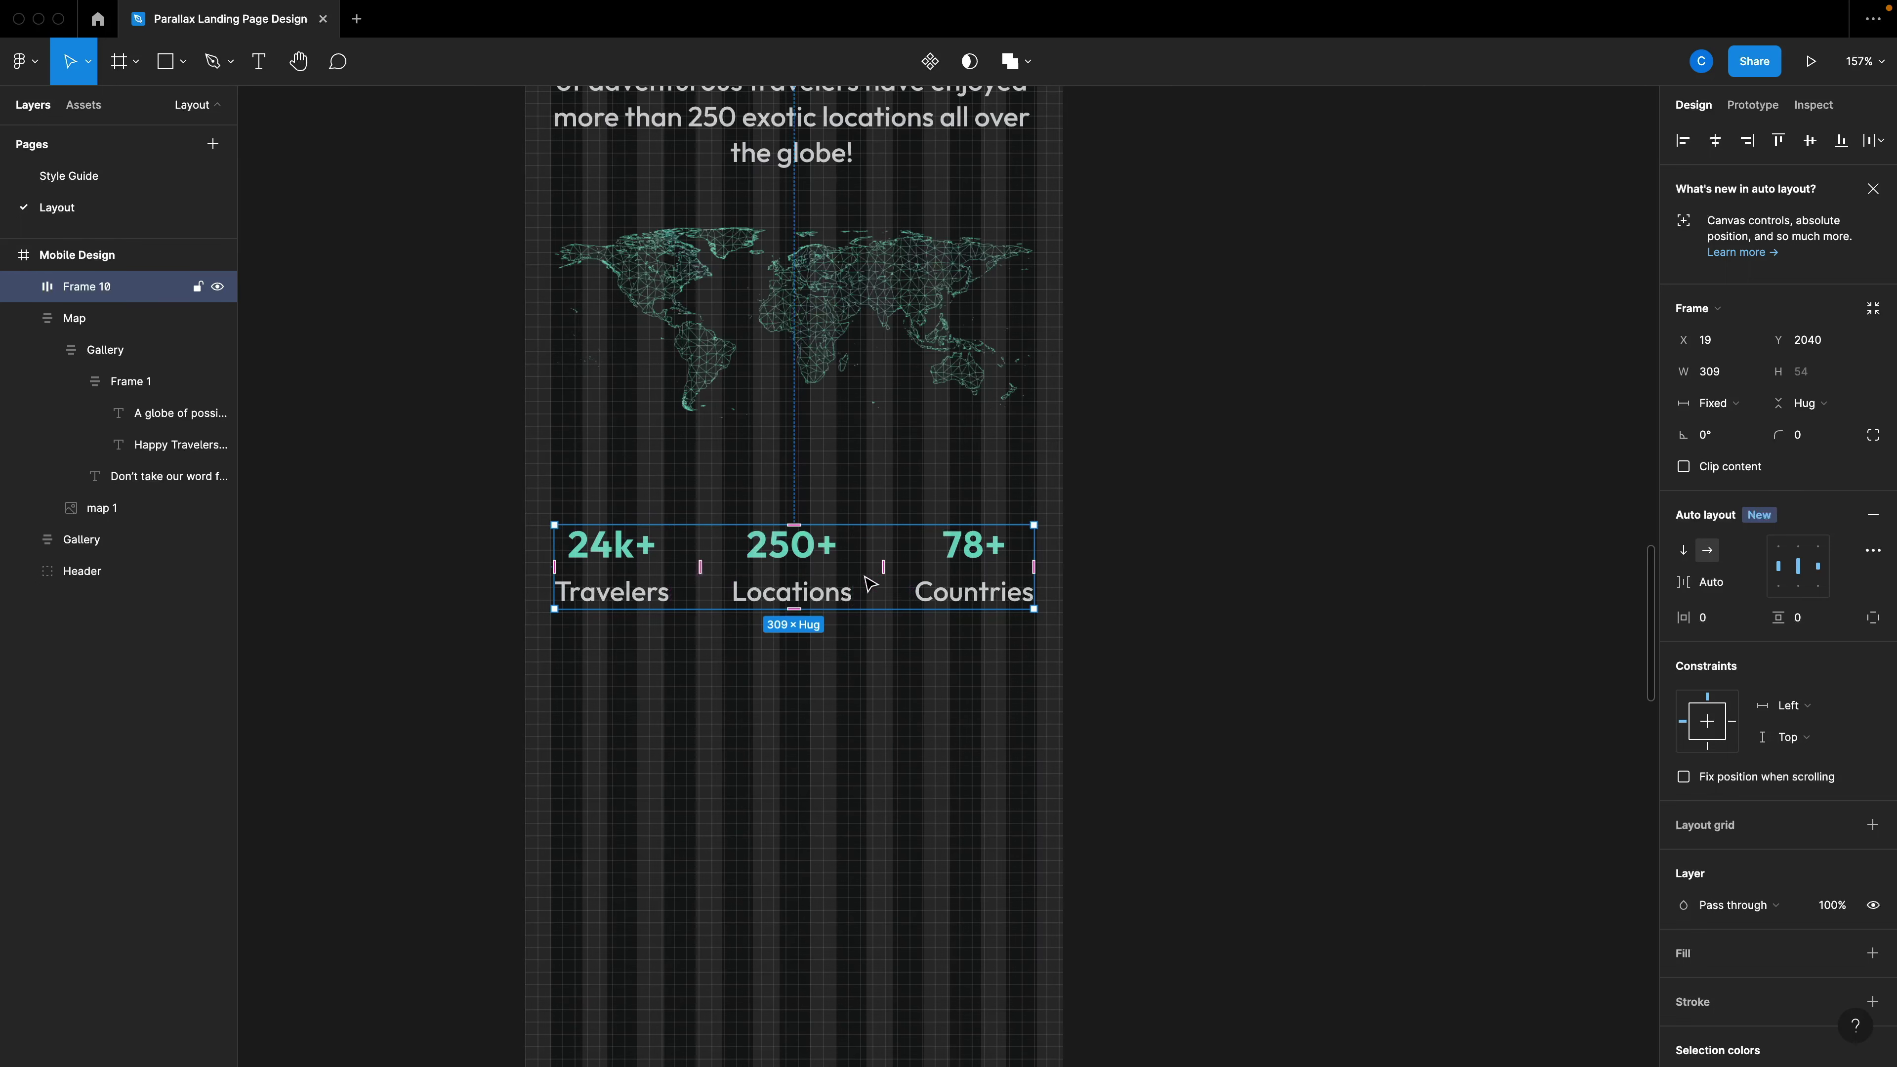
pyautogui.click(1067, 625)
# Move the statistics row into the Map frame, between the paragraph and the world map.
pyautogui.scroll(-5, 1109, 682)
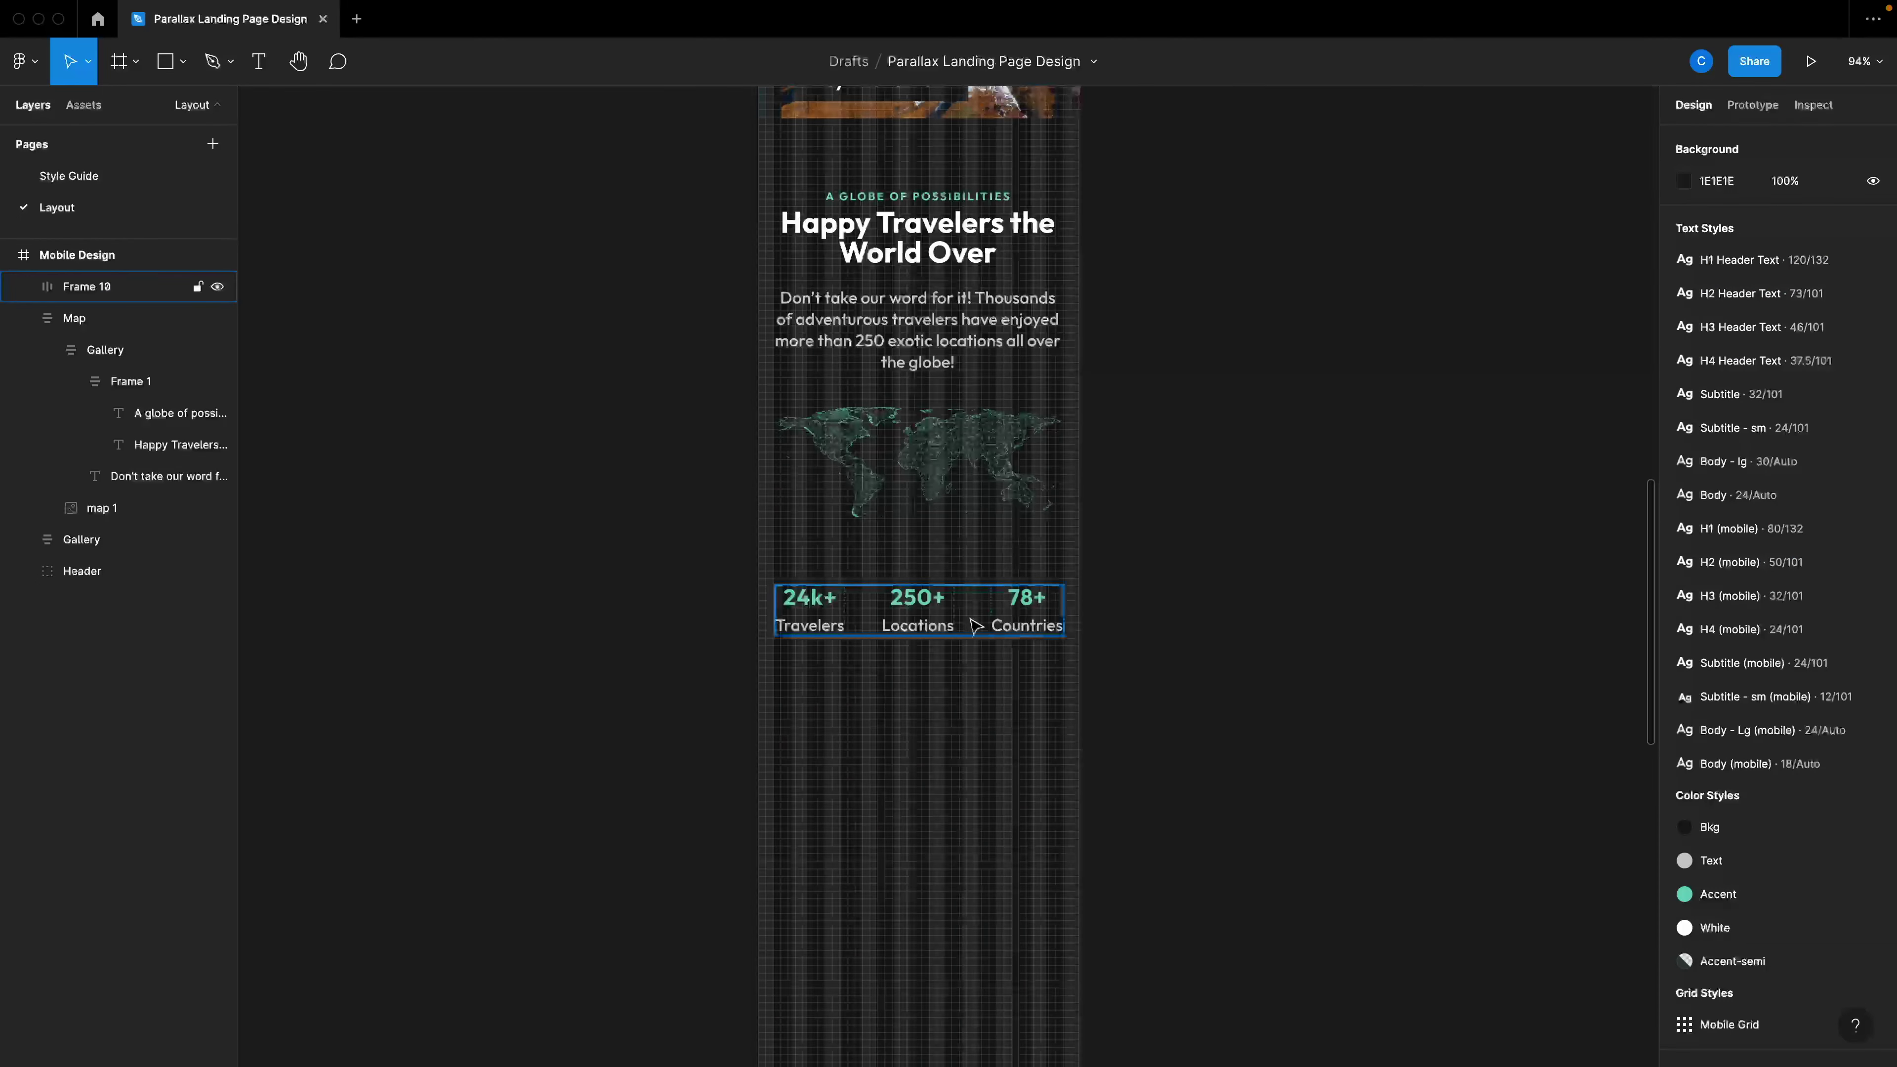
pyautogui.moveTo(975, 625); pyautogui.dragTo(1060, 437)
pyautogui.click(1072, 447)
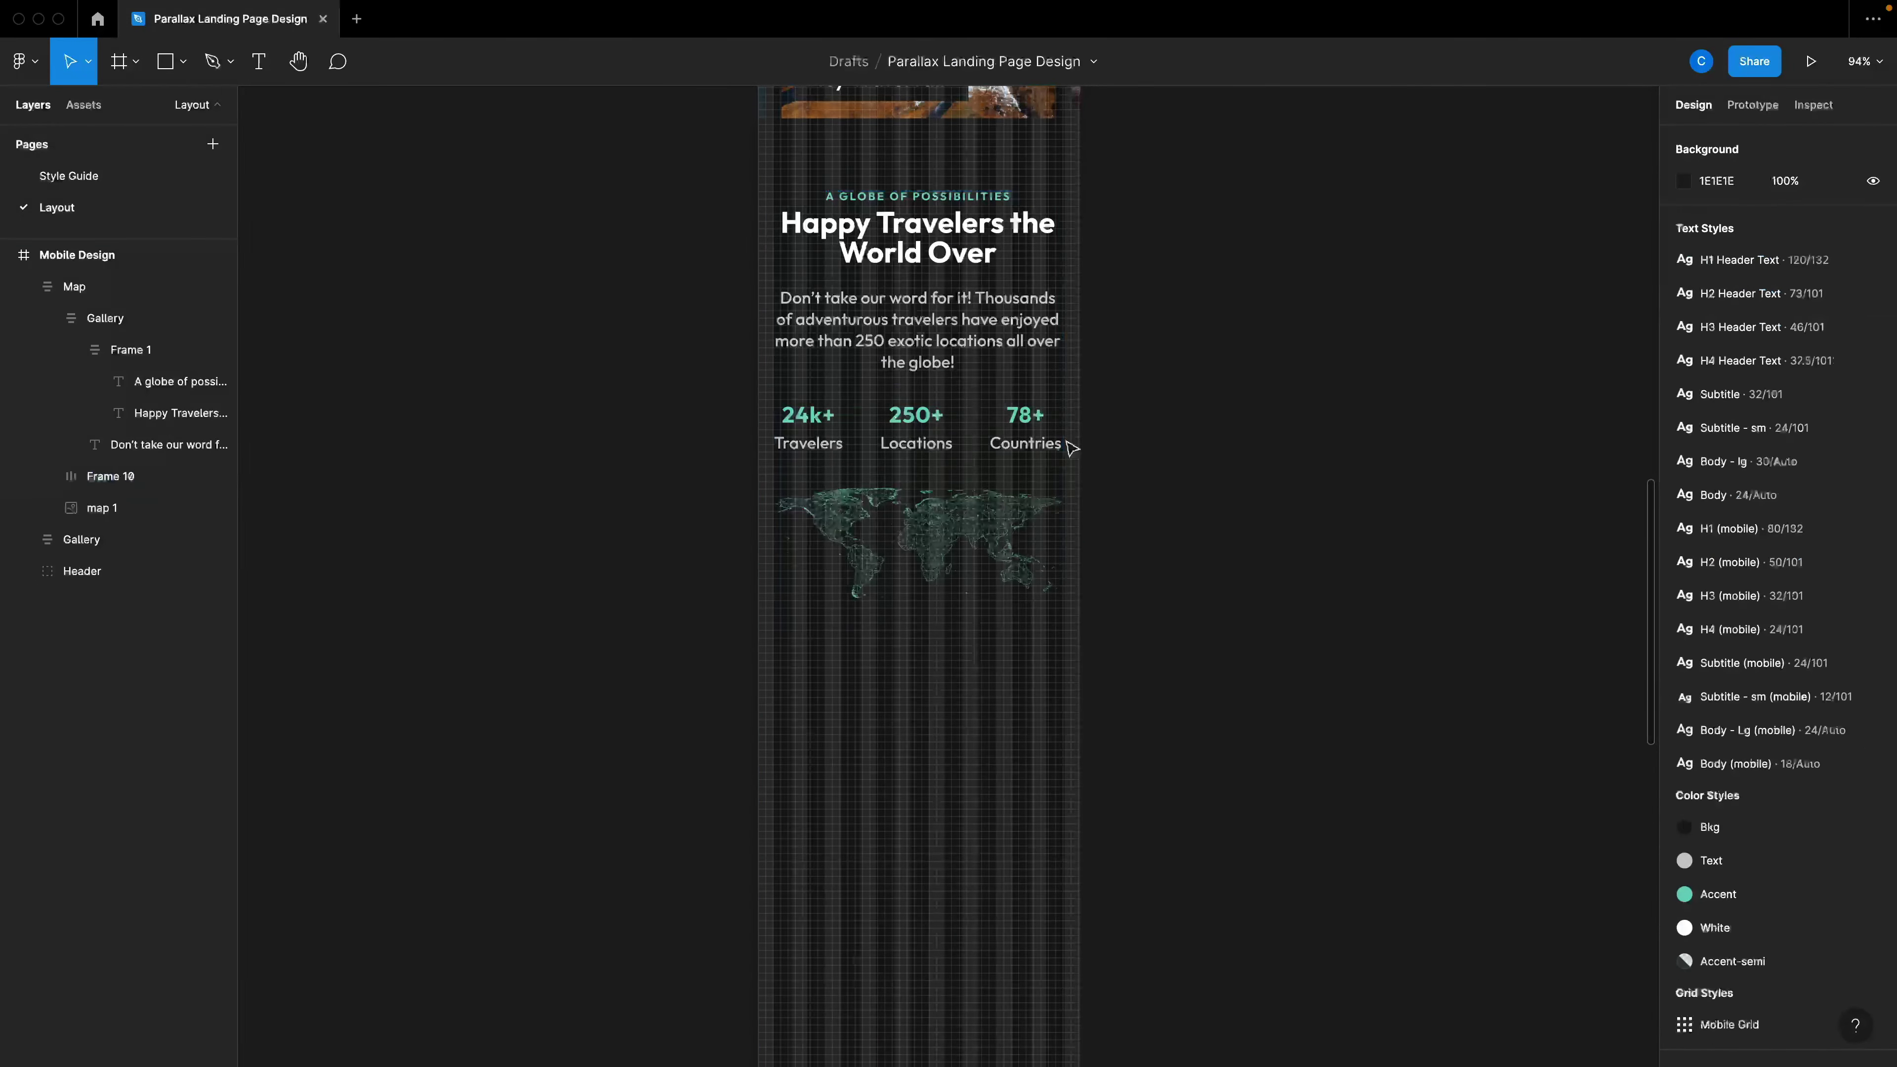
# Nest the statistics row in the inner Gallery frame, directly below the "Don't take our word for it!" paragraph.
pyautogui.click(940, 424)
pyautogui.click(921, 430)
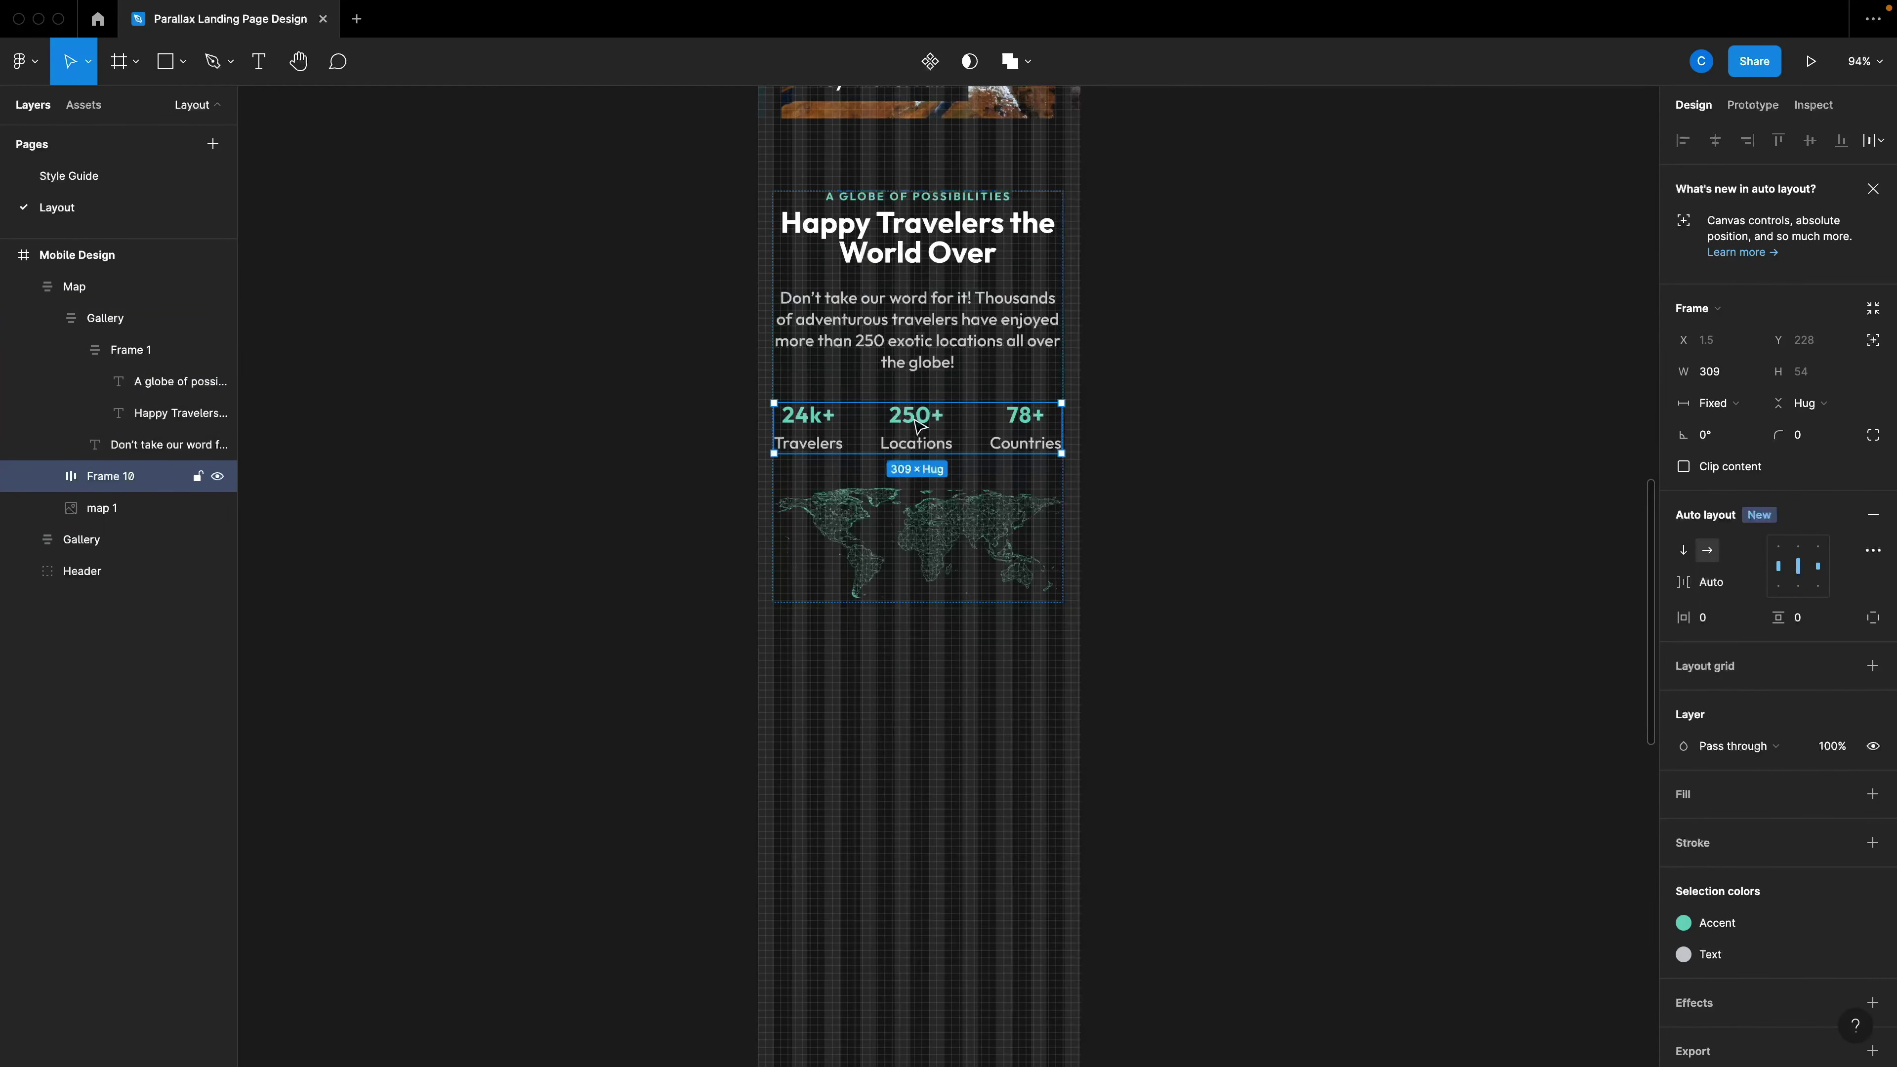
pyautogui.moveTo(921, 429); pyautogui.dragTo(917, 364)
pyautogui.hotkey('ctrl', 'z')
pyautogui.click(1151, 415)
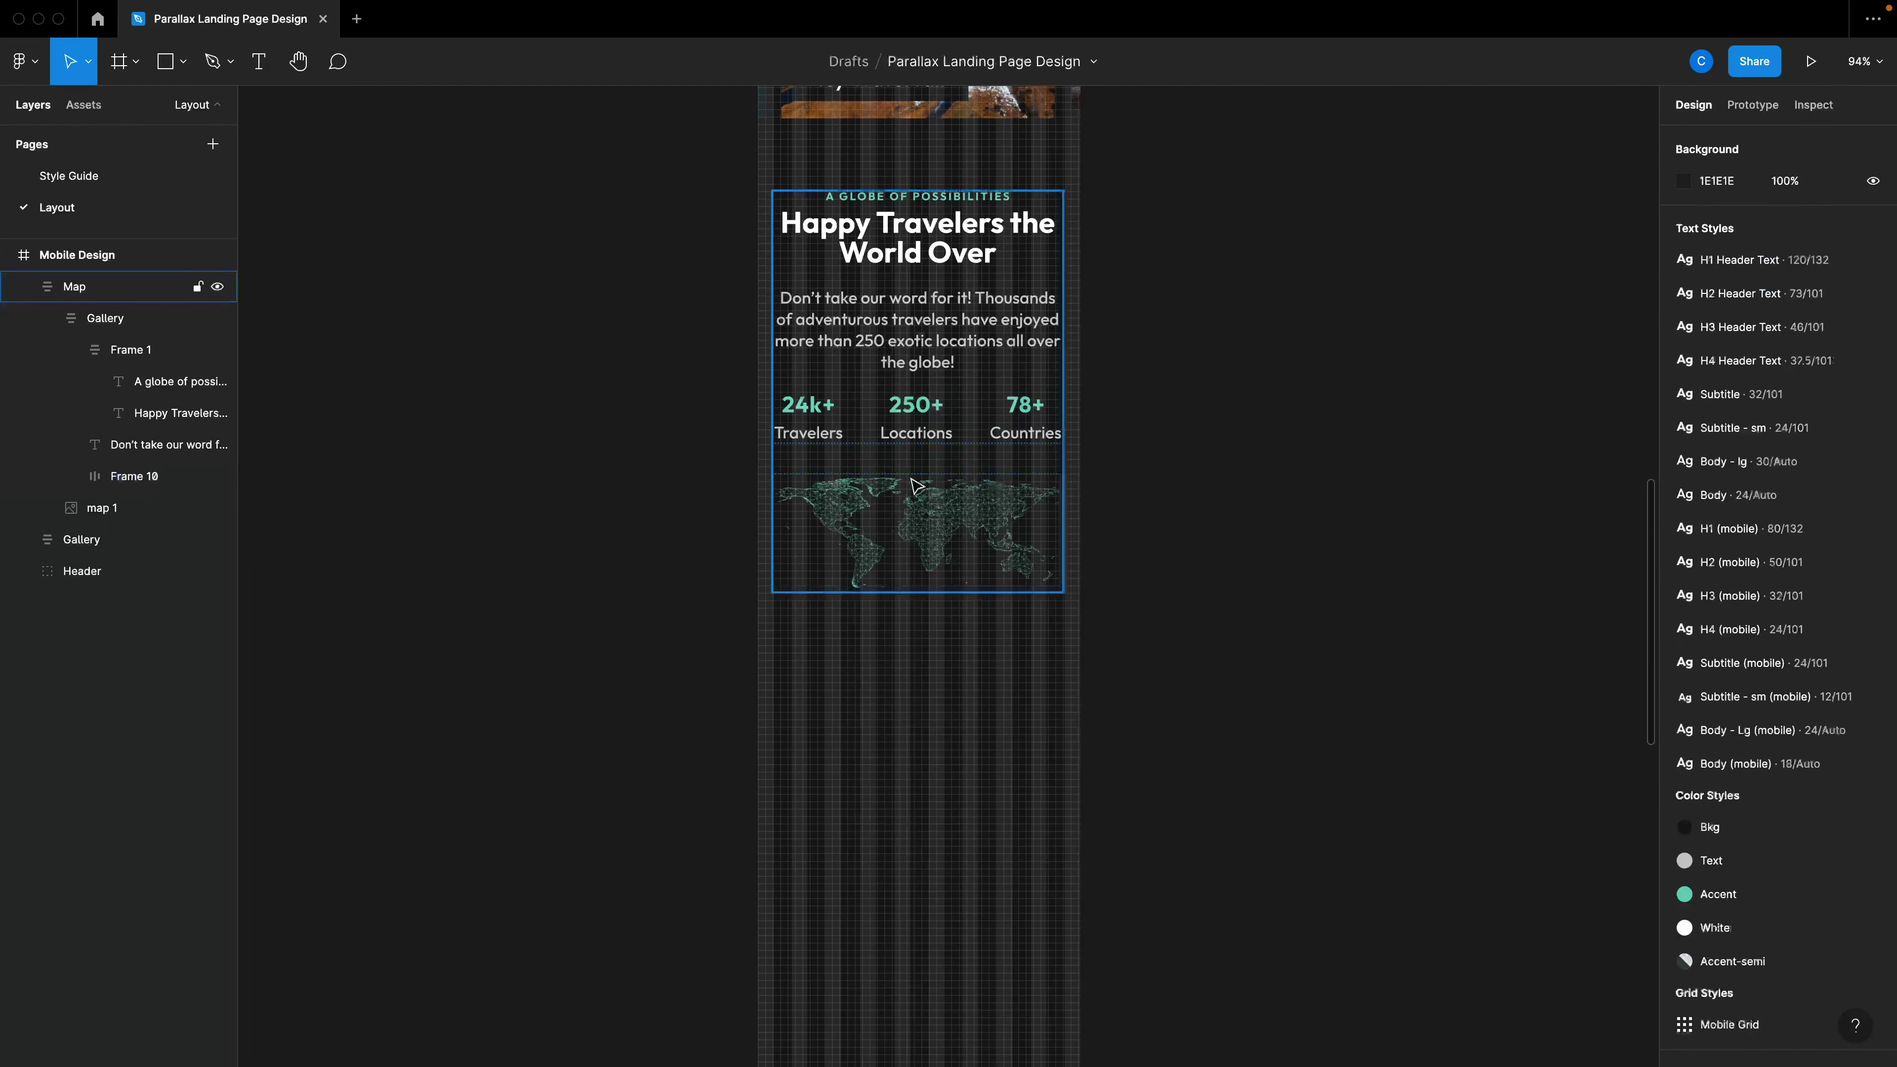
# Set the Map frame's auto layout spacing between the statistics and the world map to 45.
pyautogui.click(932, 487)
pyautogui.moveTo(918, 458); pyautogui.dragTo(922, 466)
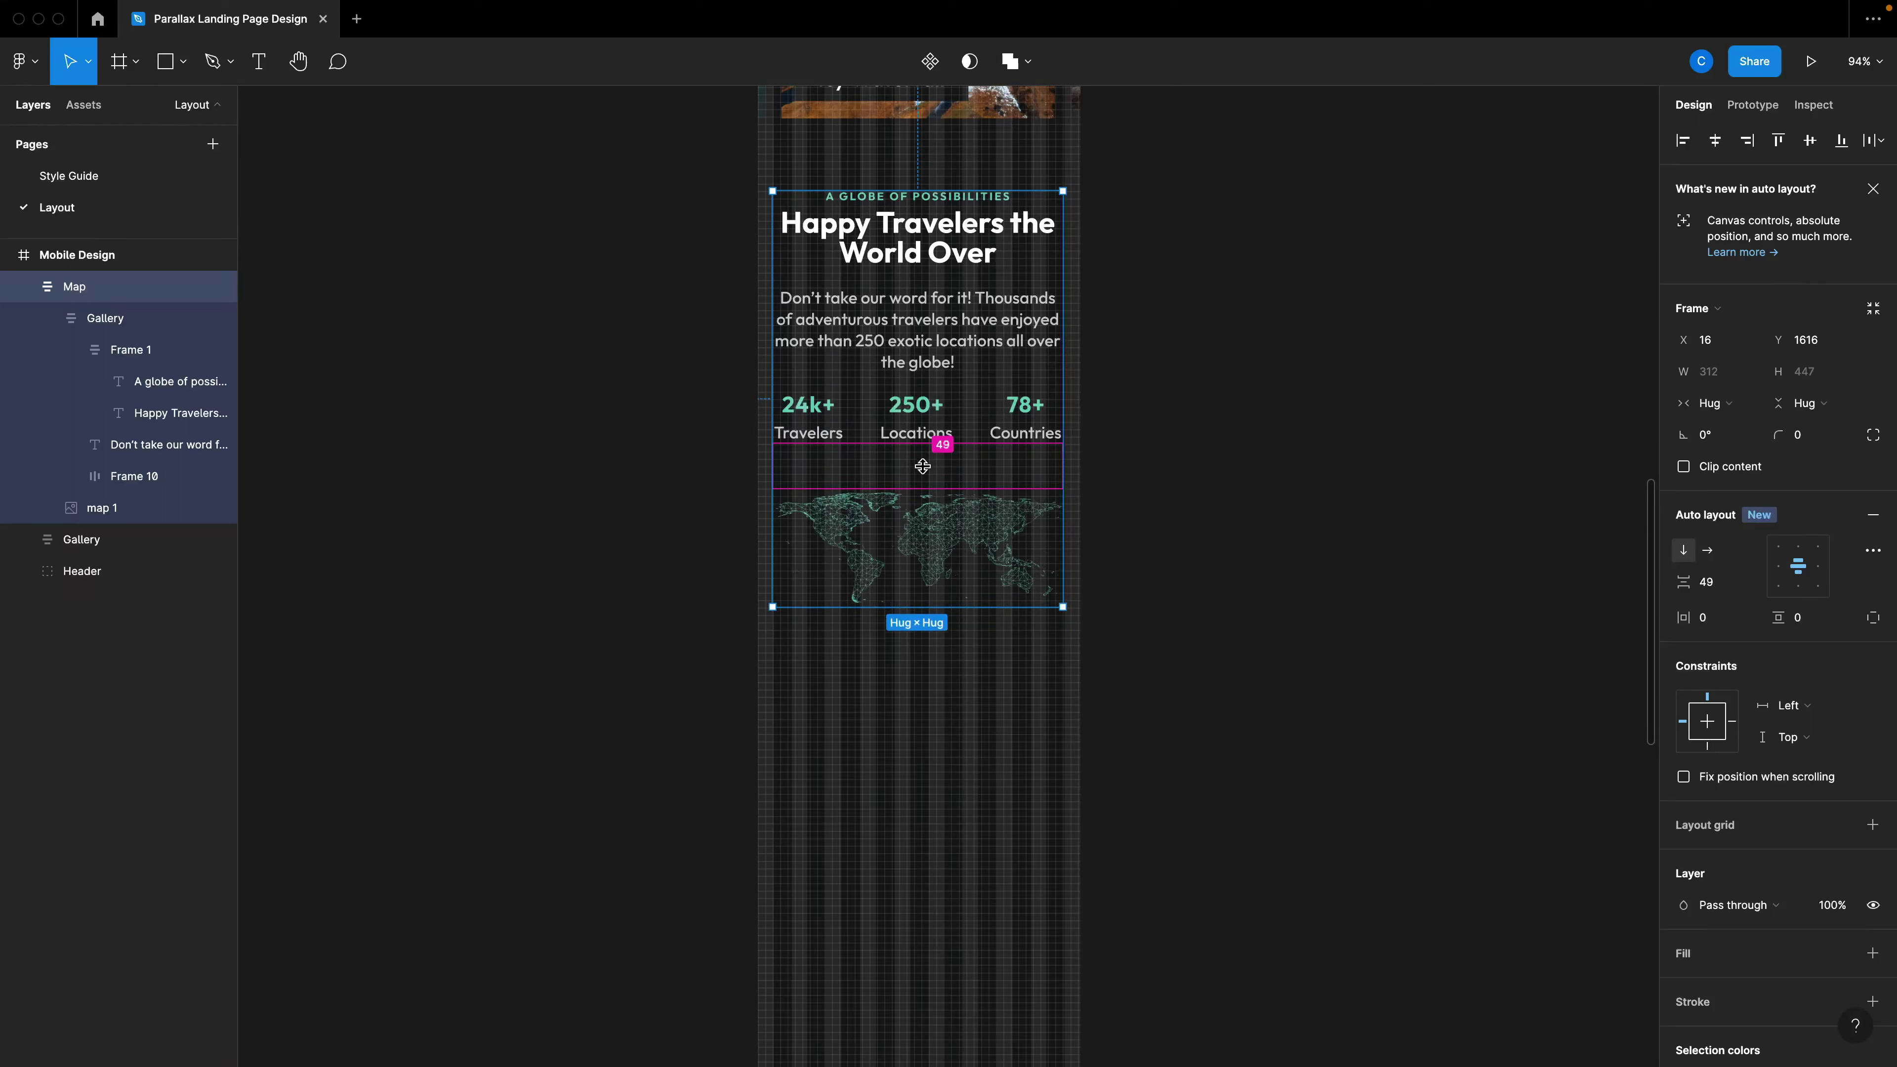
pyautogui.click(1113, 501)
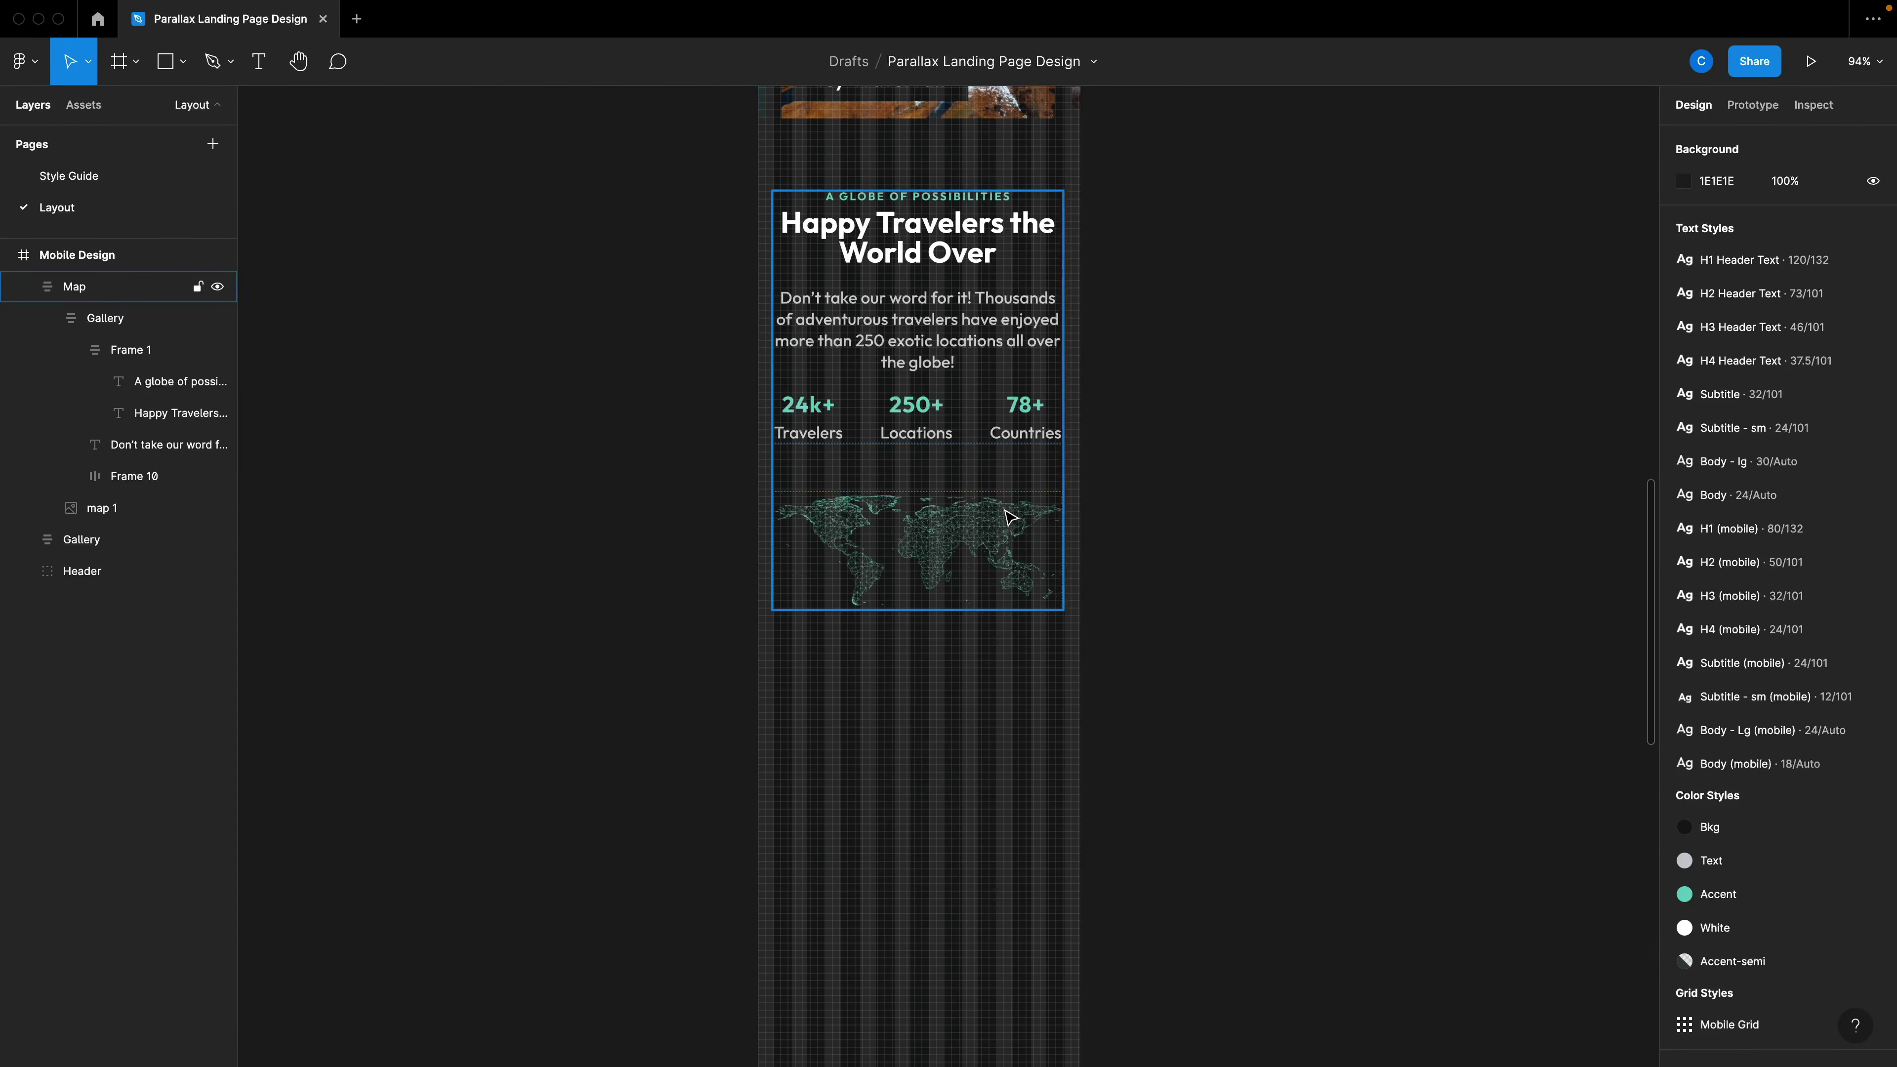
pyautogui.scroll(3, 1010, 517)
pyautogui.click(924, 594)
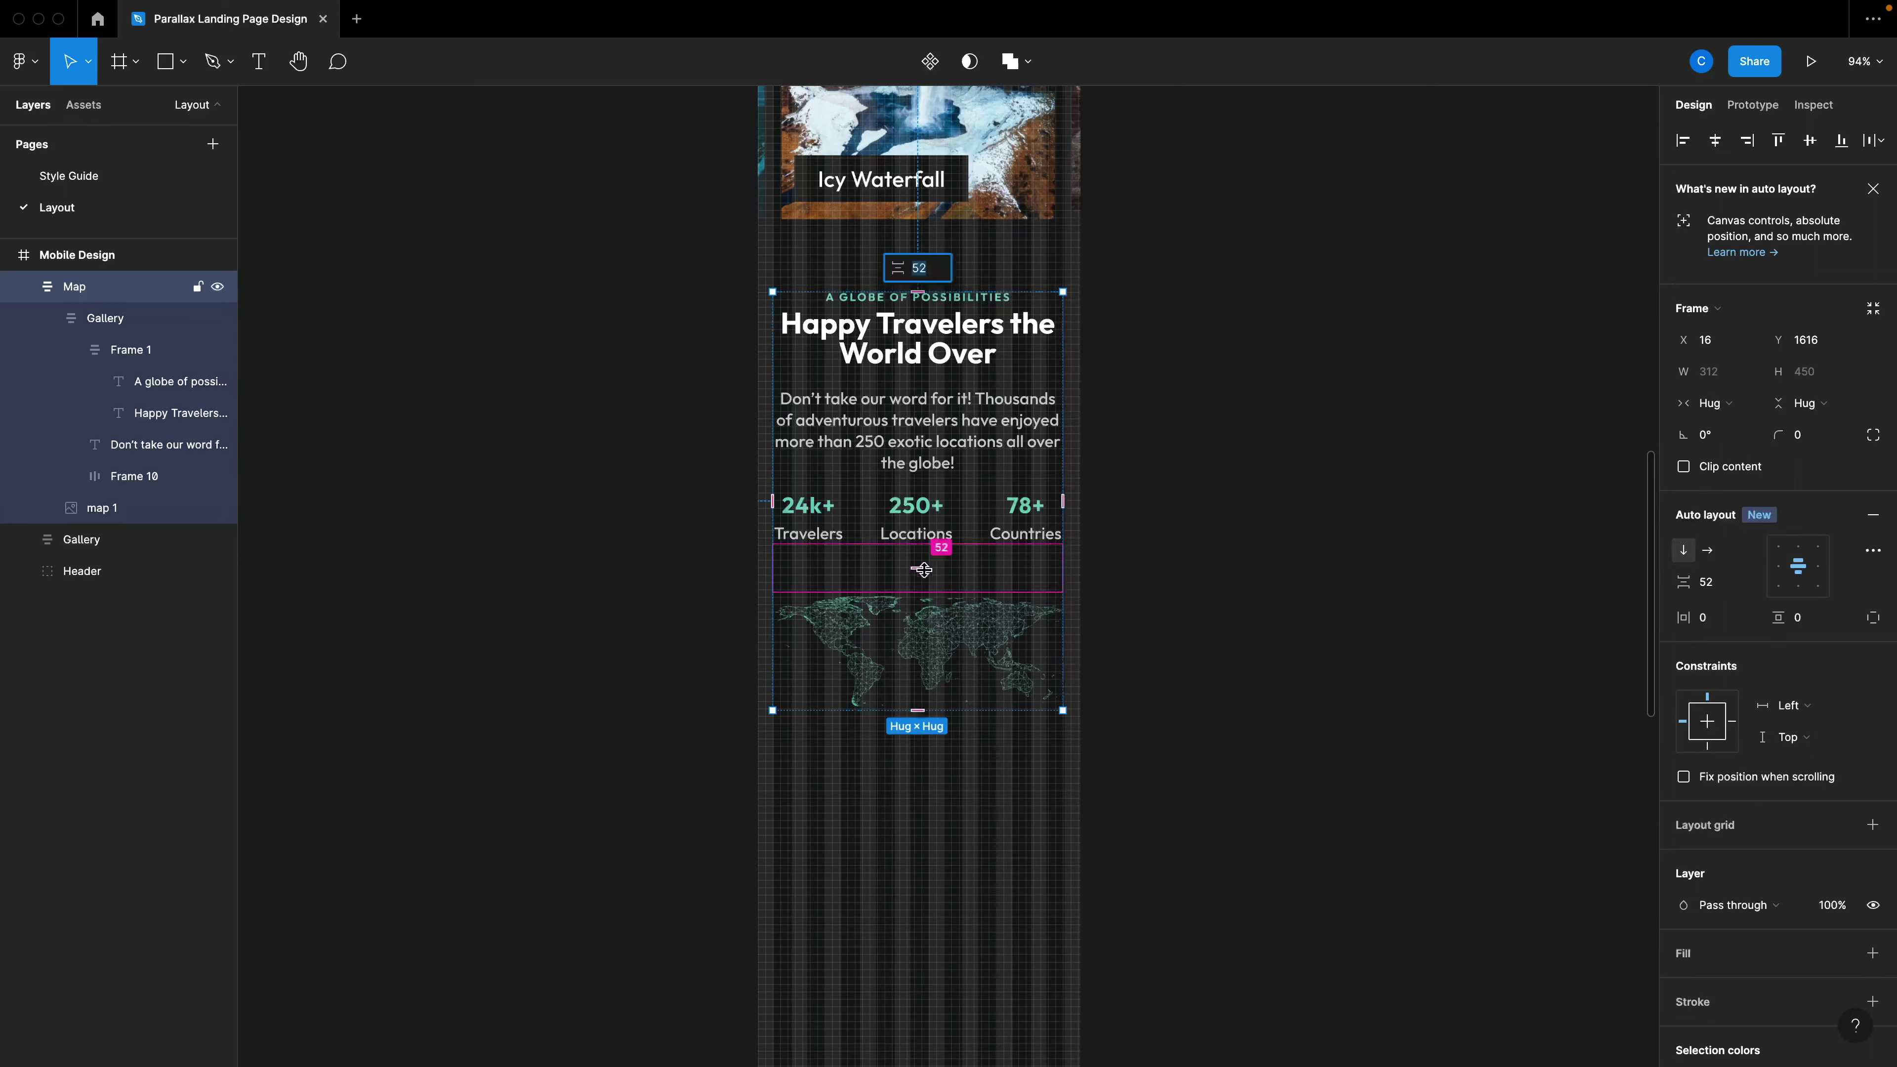
pyautogui.moveTo(923, 570); pyautogui.dragTo(920, 568)
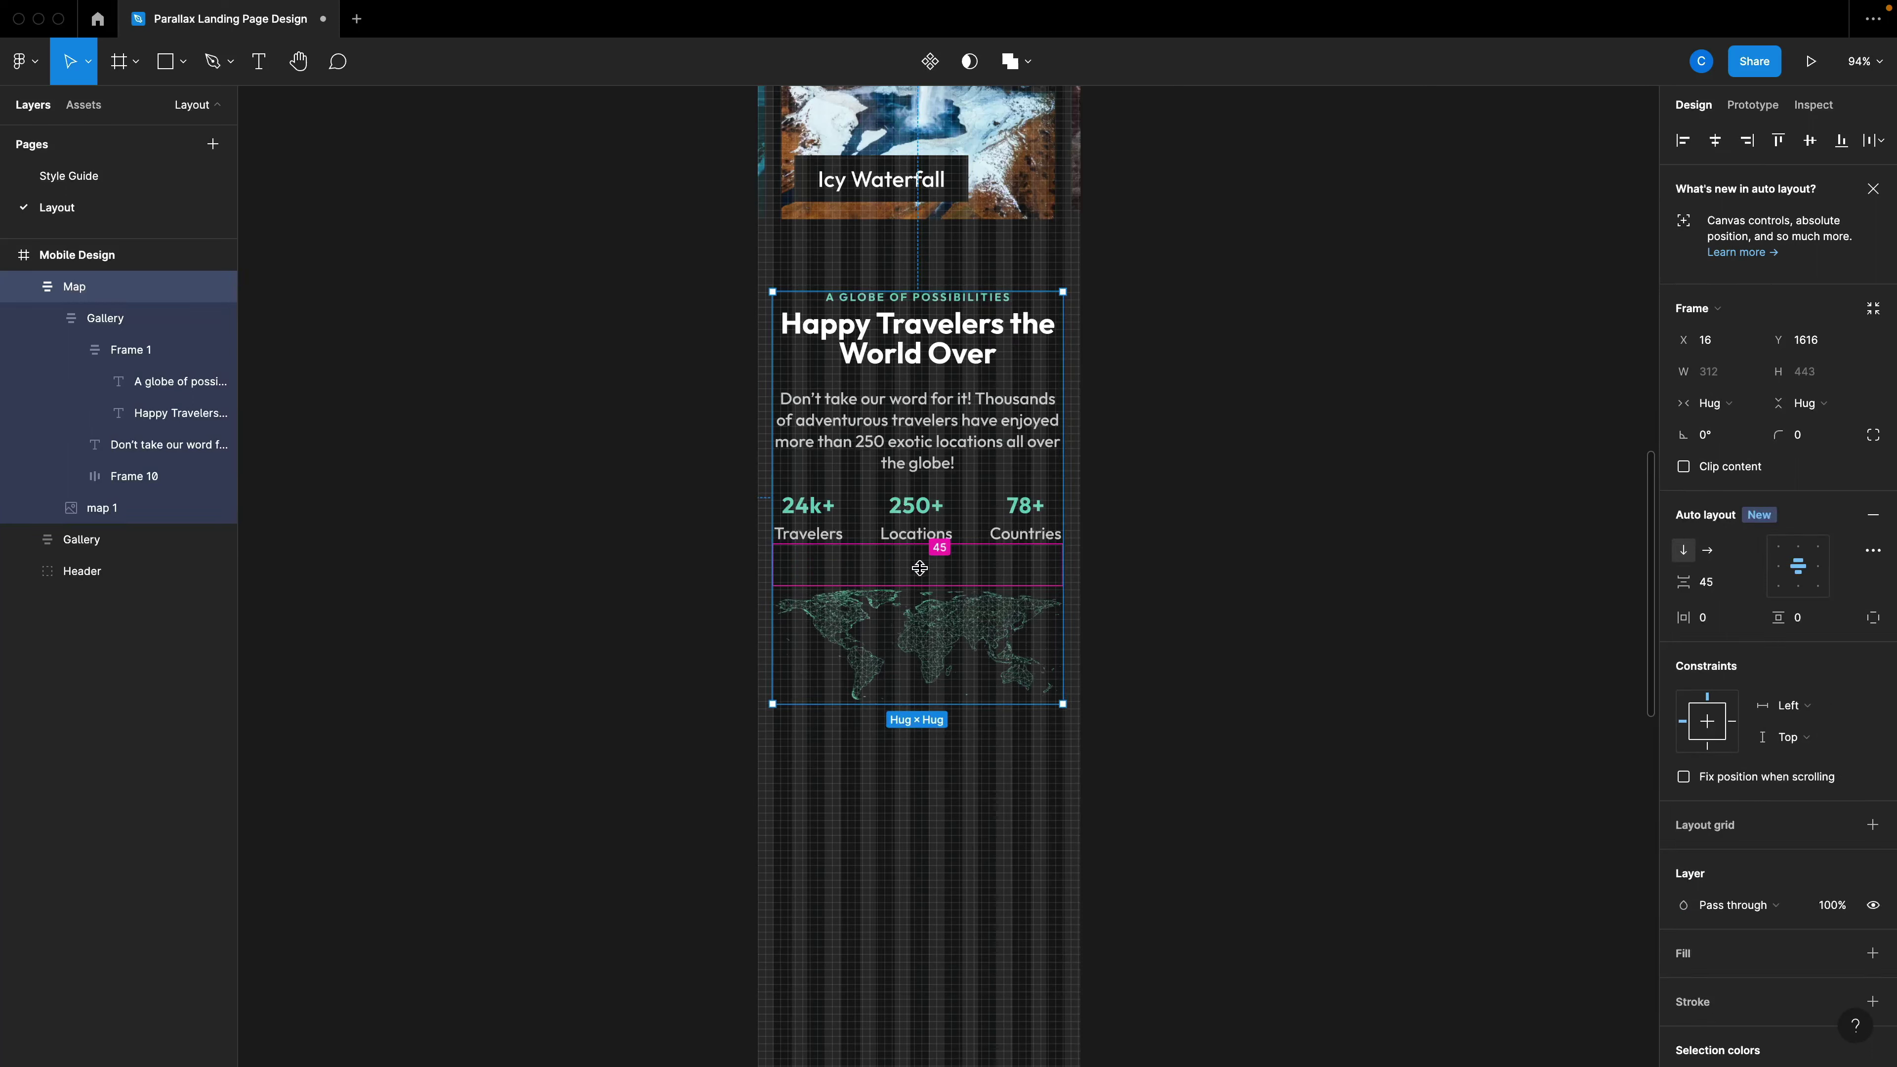
pyautogui.click(1118, 658)
# Hide the layout grid and review the "Happy Travelers the World Over" section.
pyautogui.scroll(-4, 1118, 661)
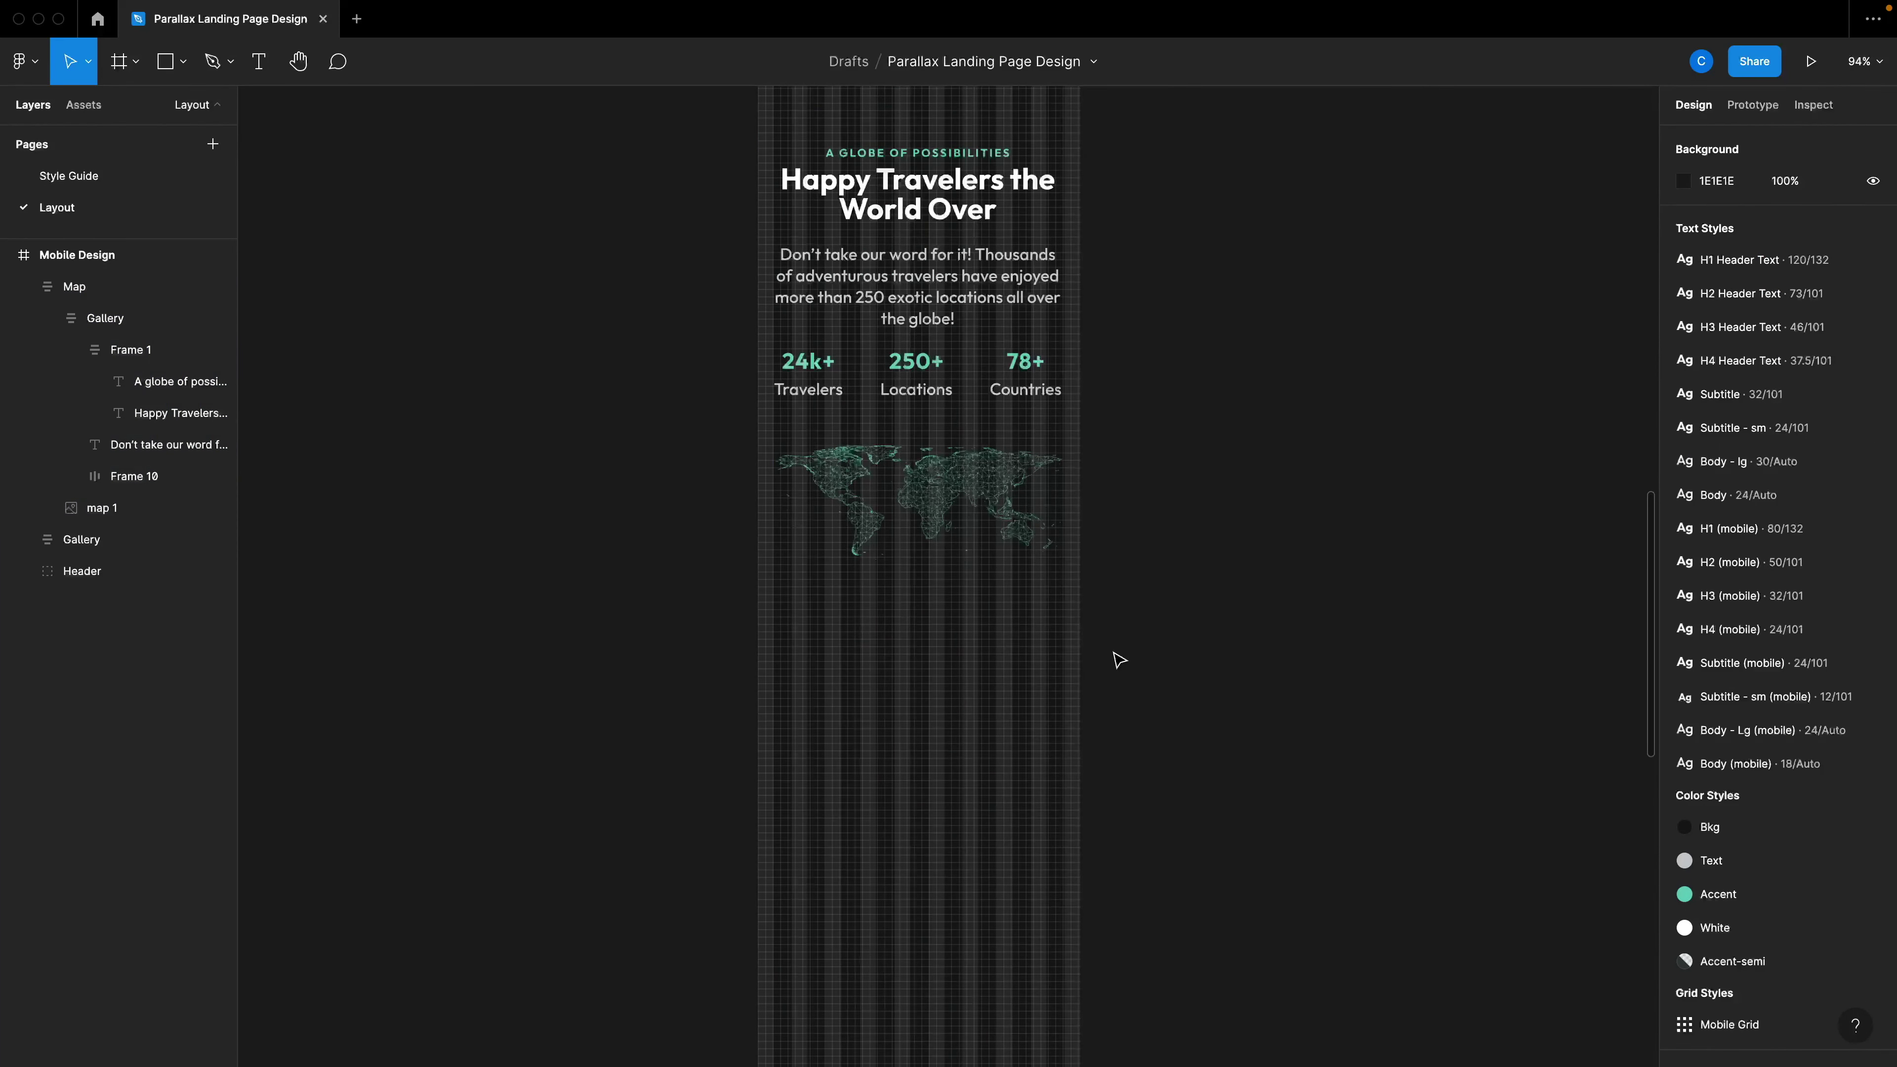
pyautogui.hotkey('ctrl', 'g')
pyautogui.scroll(3, 1071, 653)
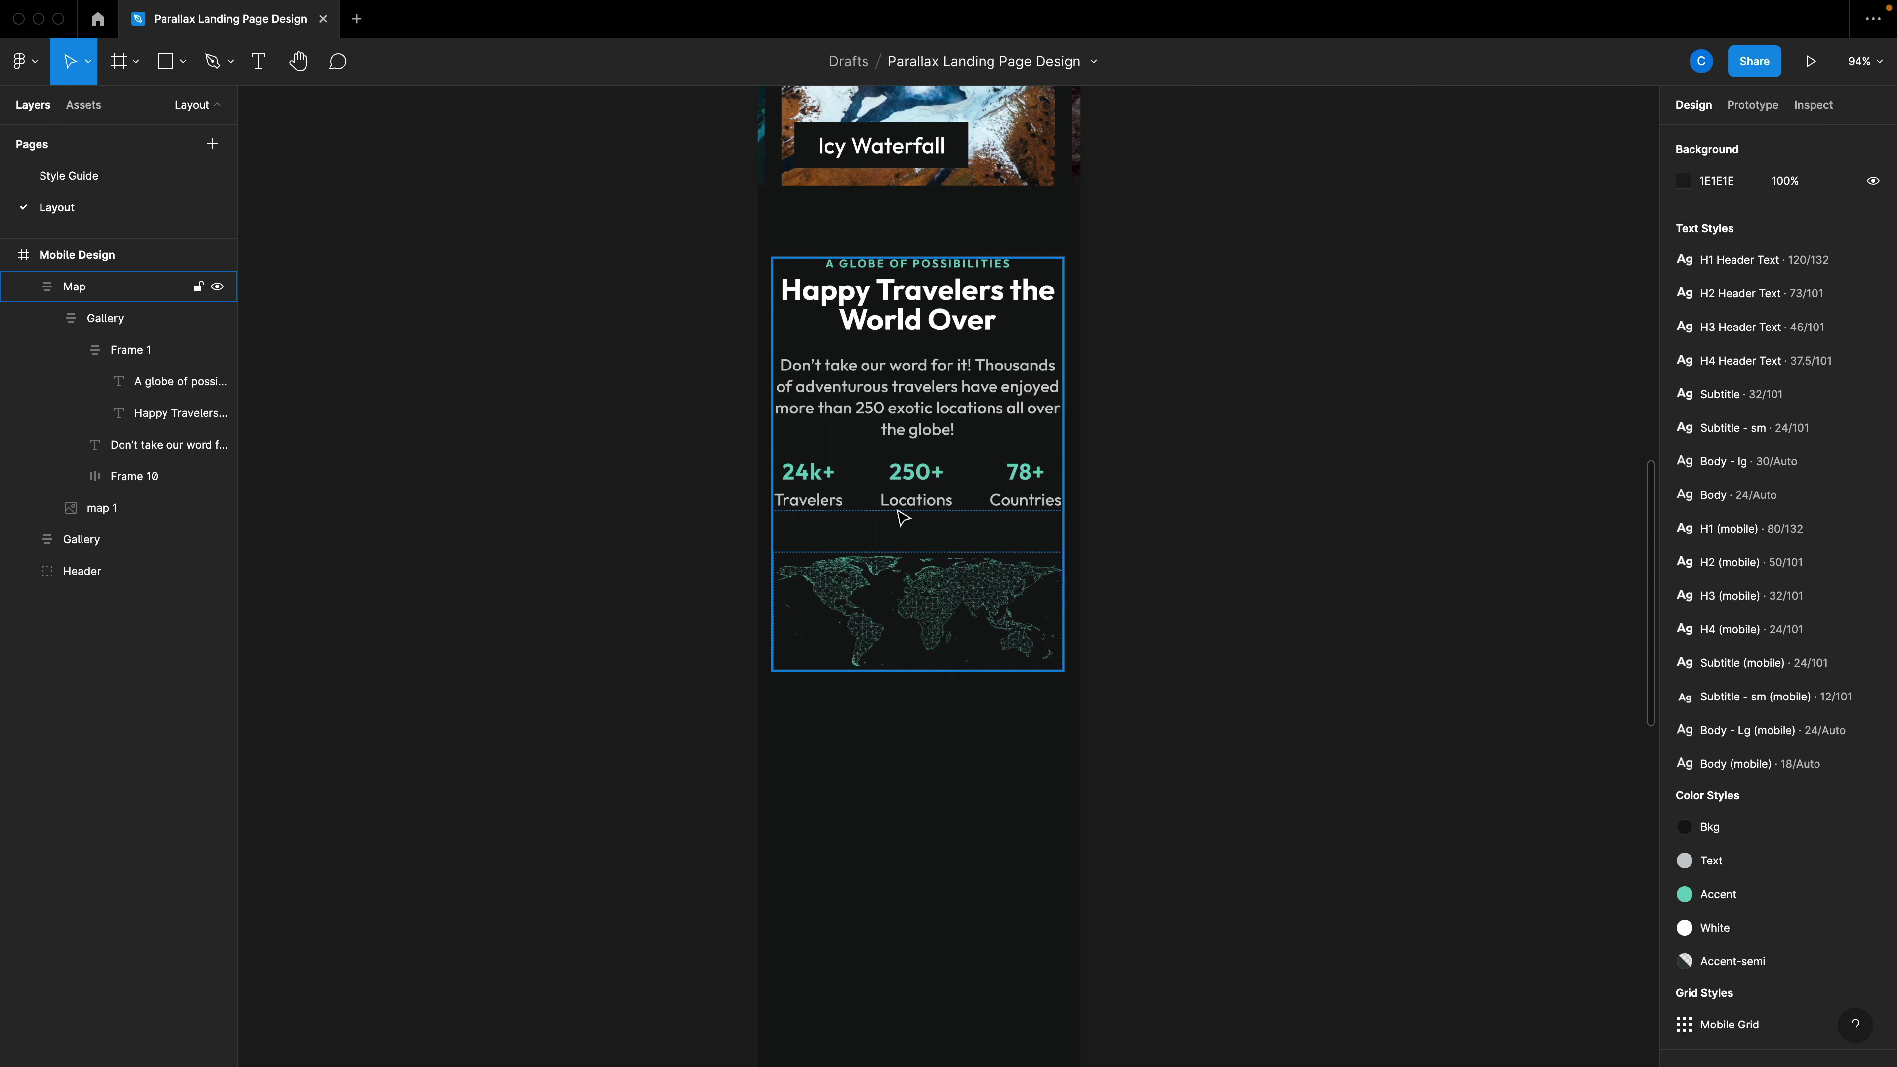
pyautogui.scroll(1, 1174, 567)
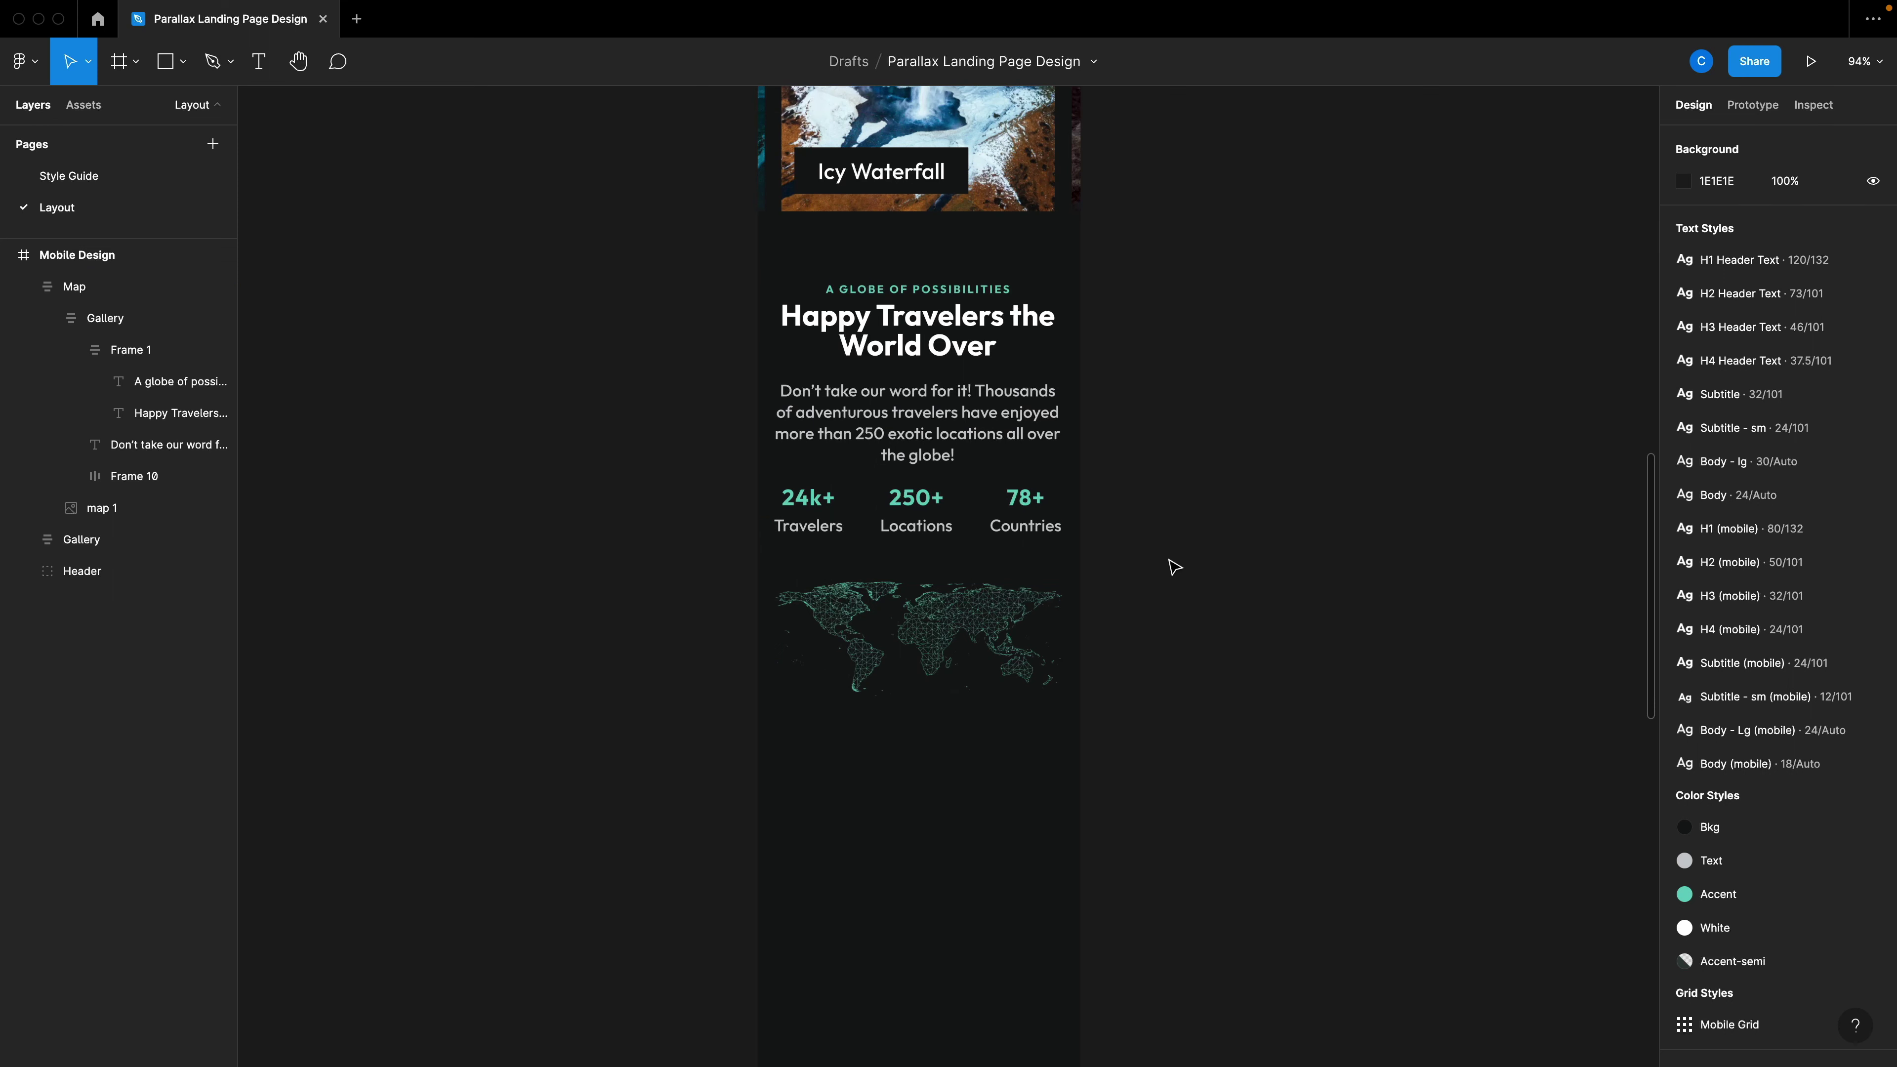
pyautogui.scroll(-5, 1174, 566)
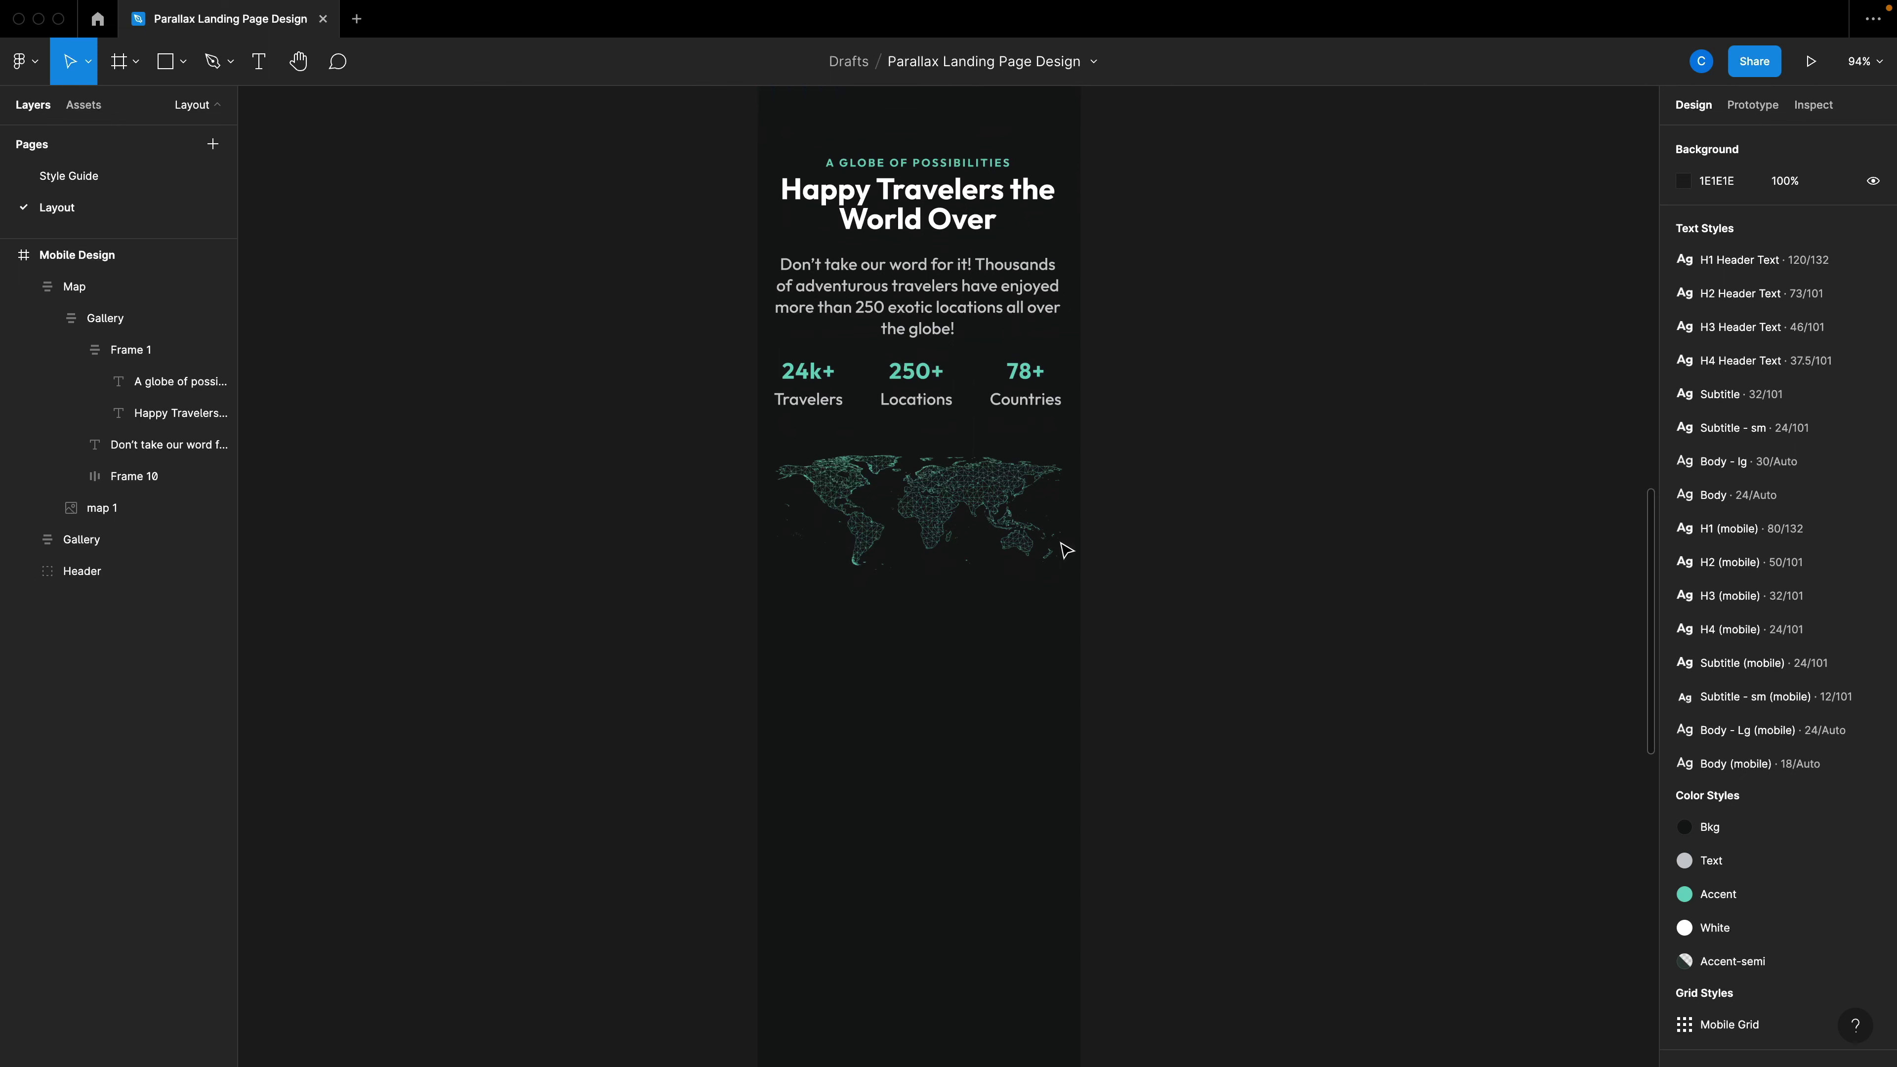
# Duplicate the "Happy Travelers the World Over" subtitle-and-heading frame to the empty area below the world map, centered in the mobile frame.
pyautogui.click(923, 243)
pyautogui.doubleClick(924, 271)
pyautogui.doubleClick(920, 271)
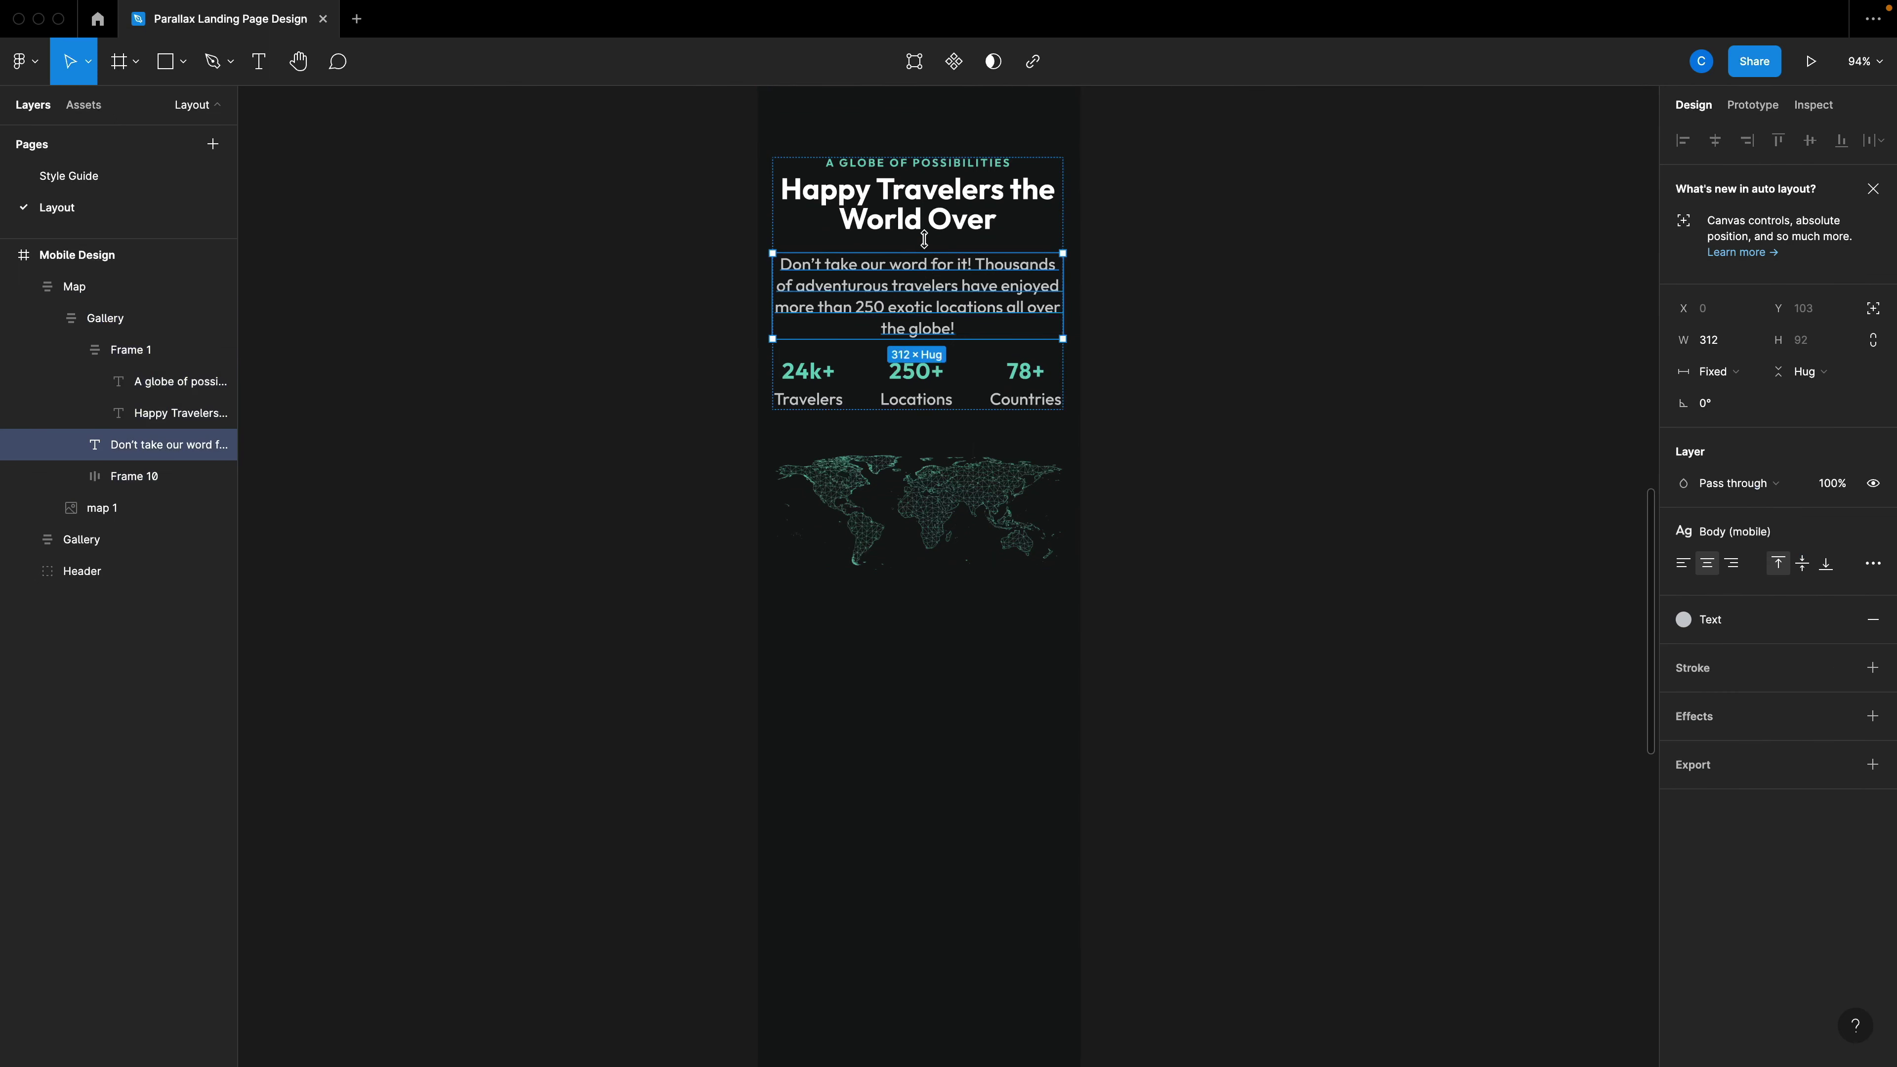
pyautogui.click(940, 178)
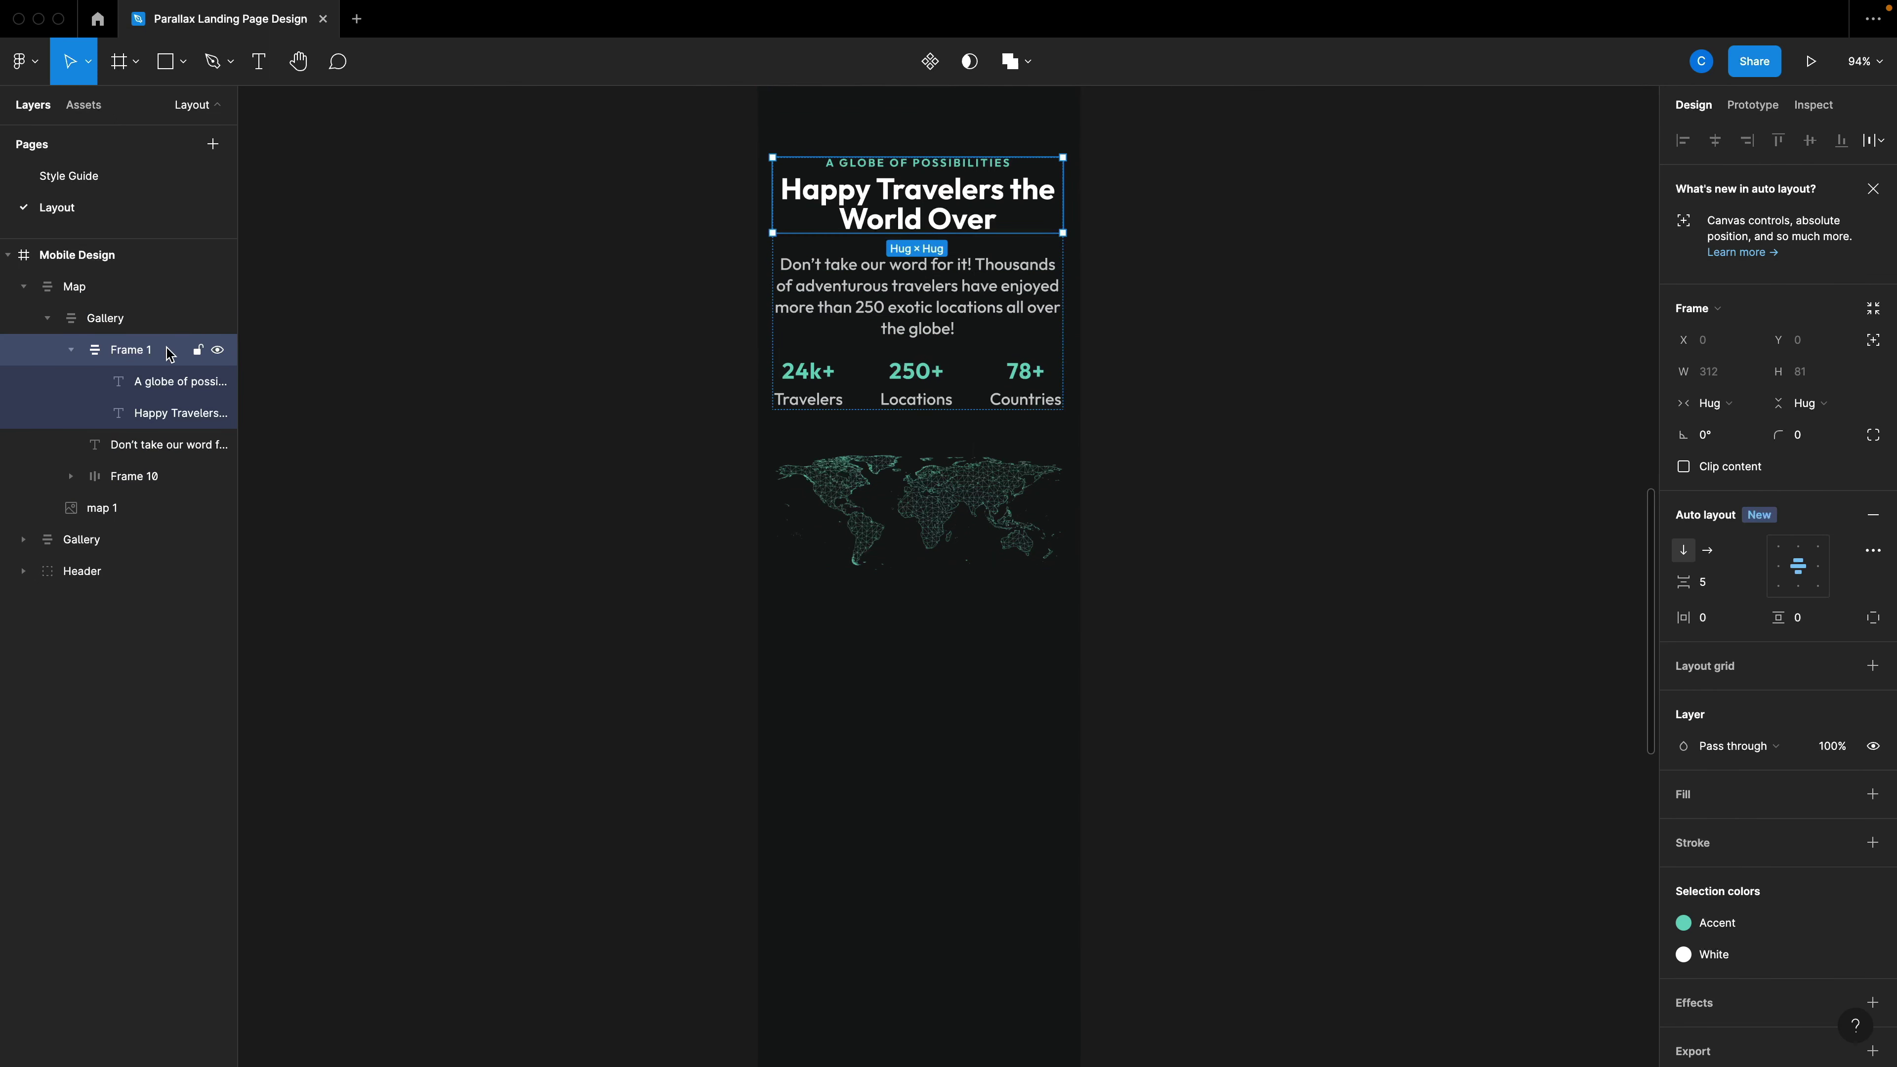
pyautogui.moveTo(927, 196); pyautogui.dragTo(922, 721)
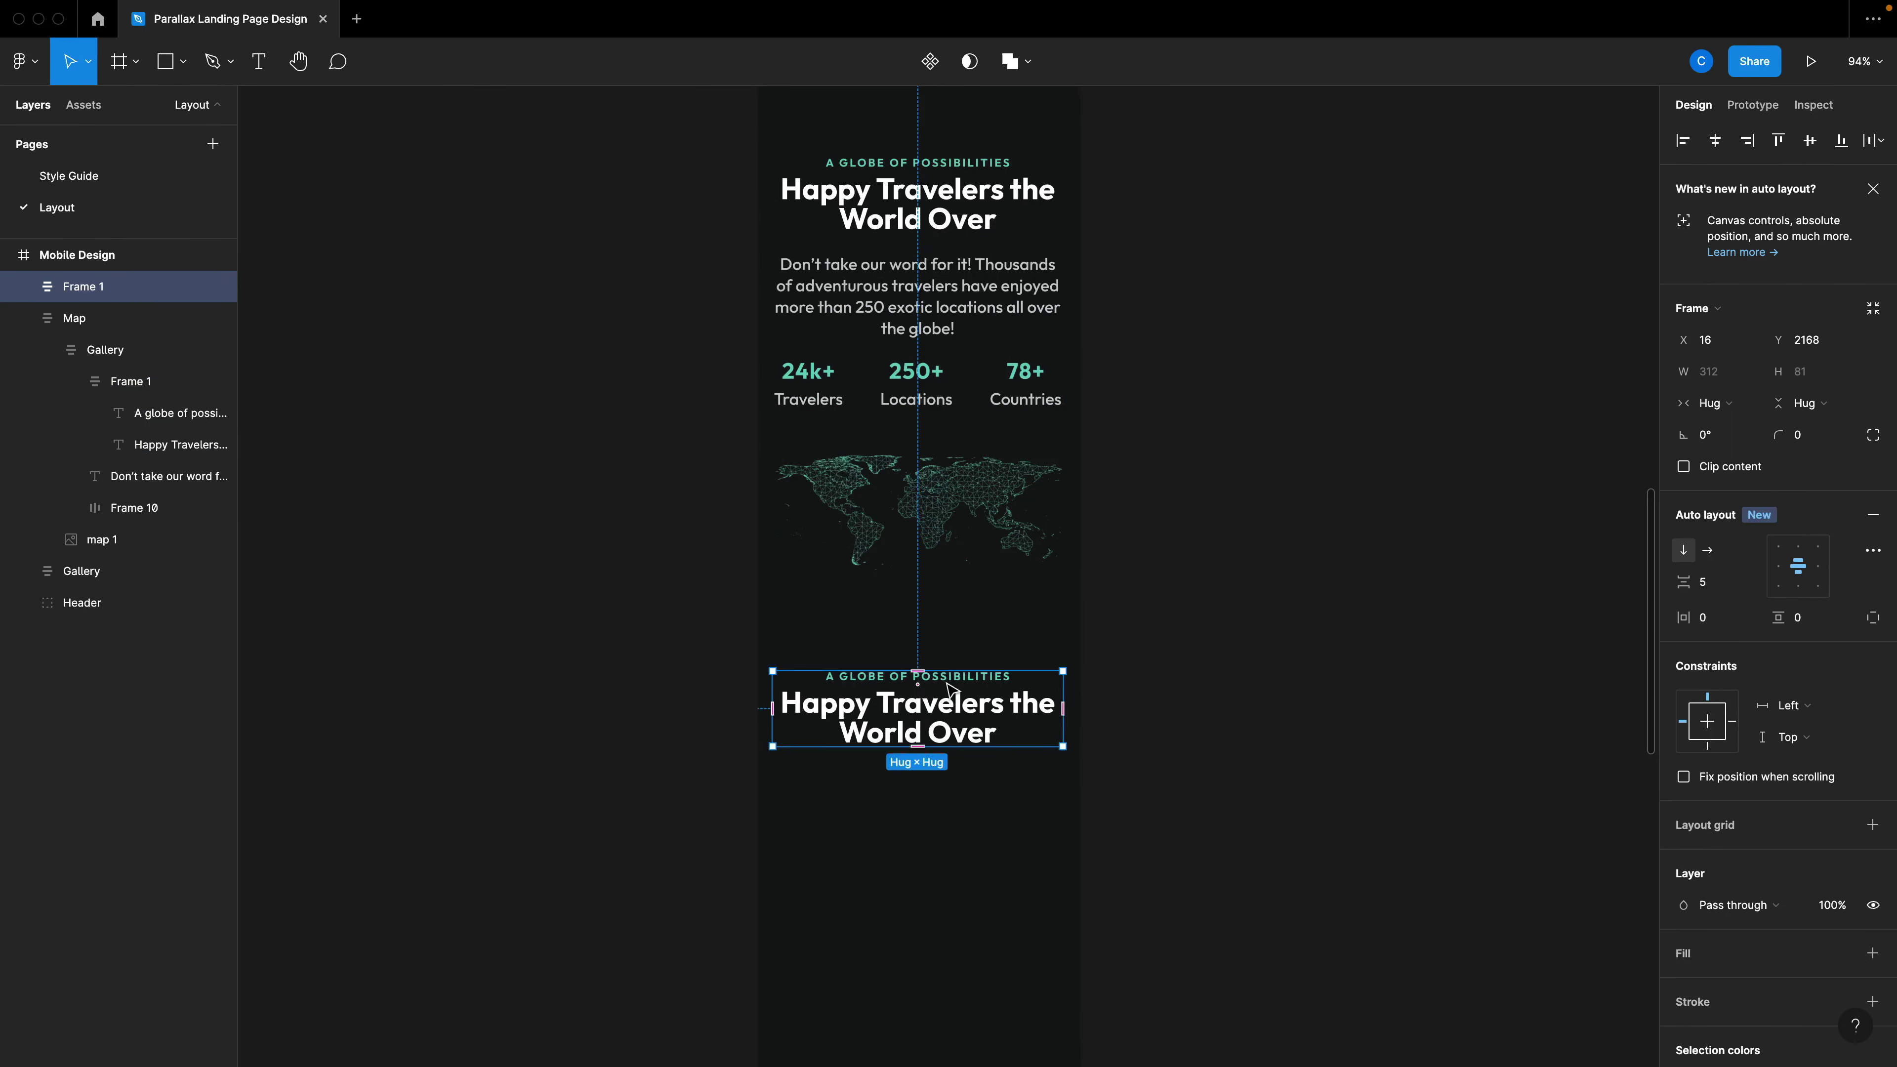
# Change the copied subtitle to "It's Time to Explore" and the copied heading to "Get Hidden Locations".
pyautogui.doubleClick(949, 681)
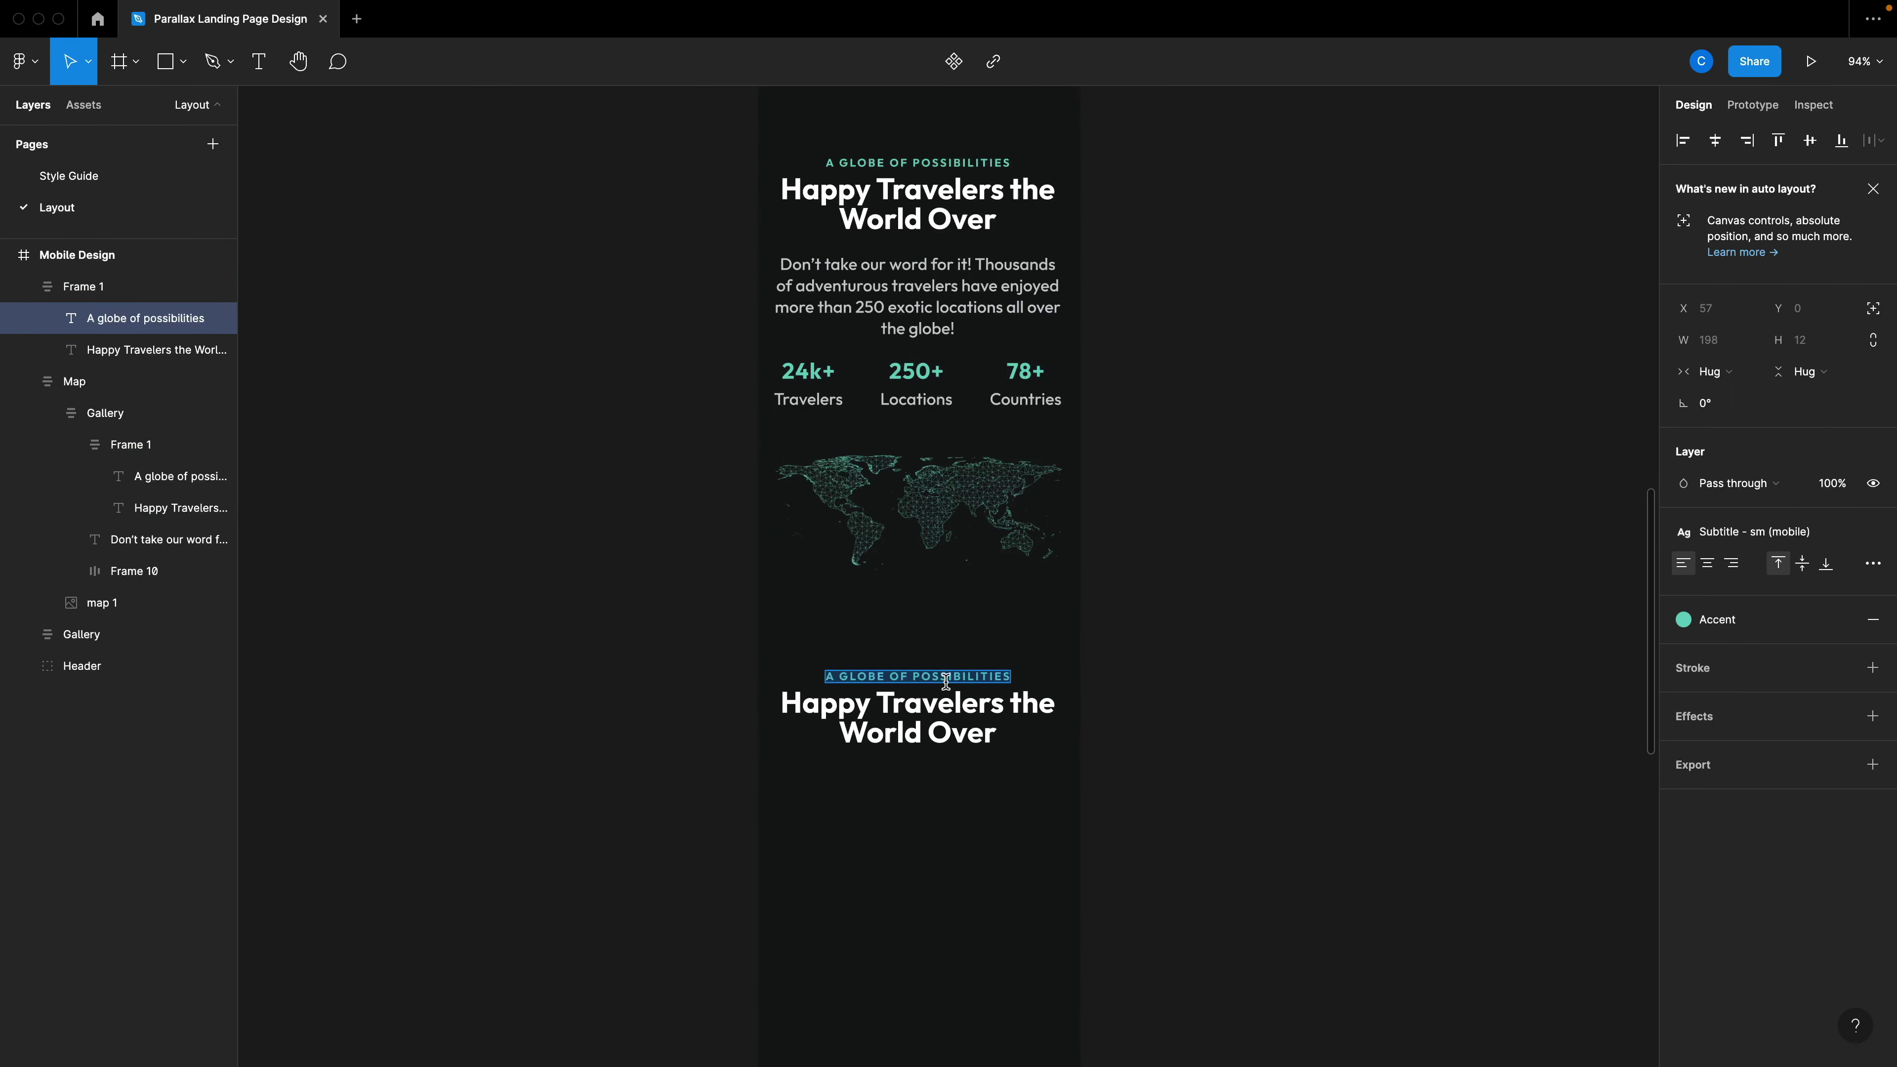
pyautogui.write("It's Time to Explore")
pyautogui.click(962, 731)
pyautogui.doubleClick(962, 730)
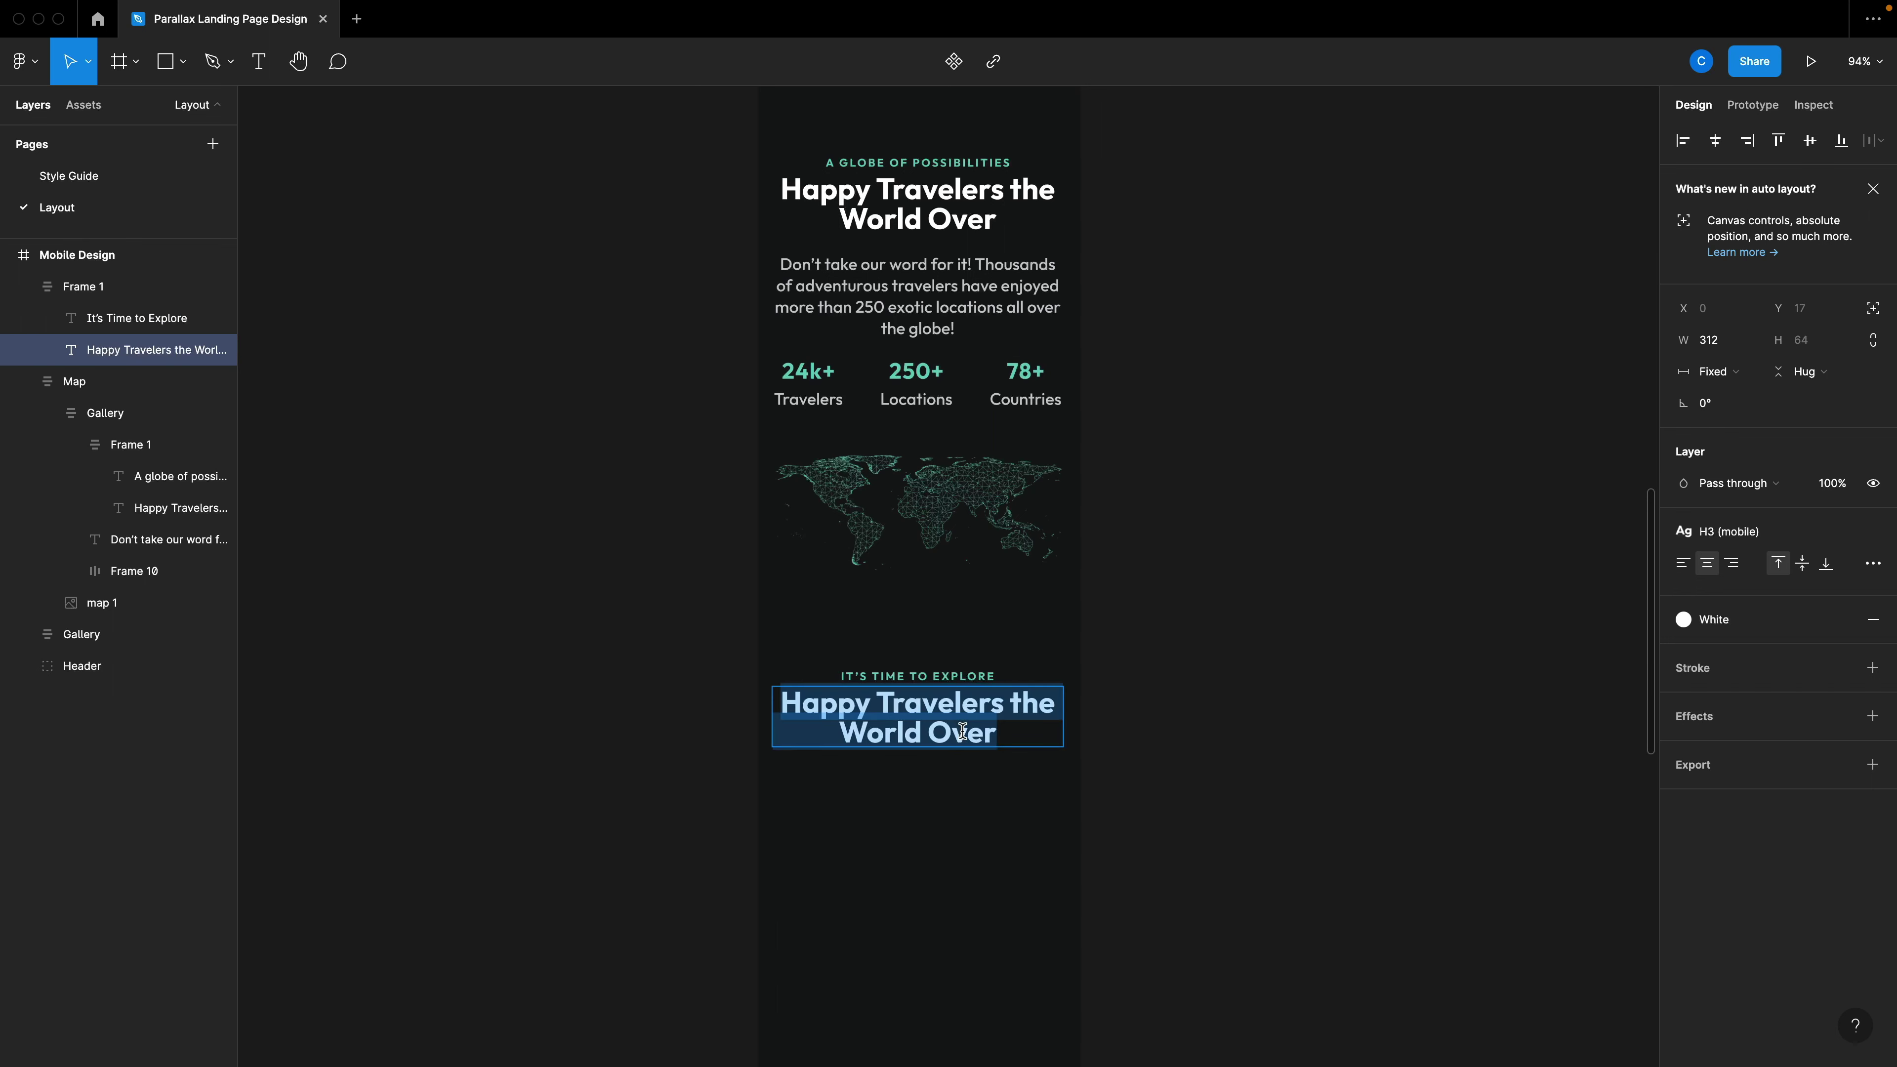
pyautogui.hotkey('ctrl', 'v')
pyautogui.press('Escape')
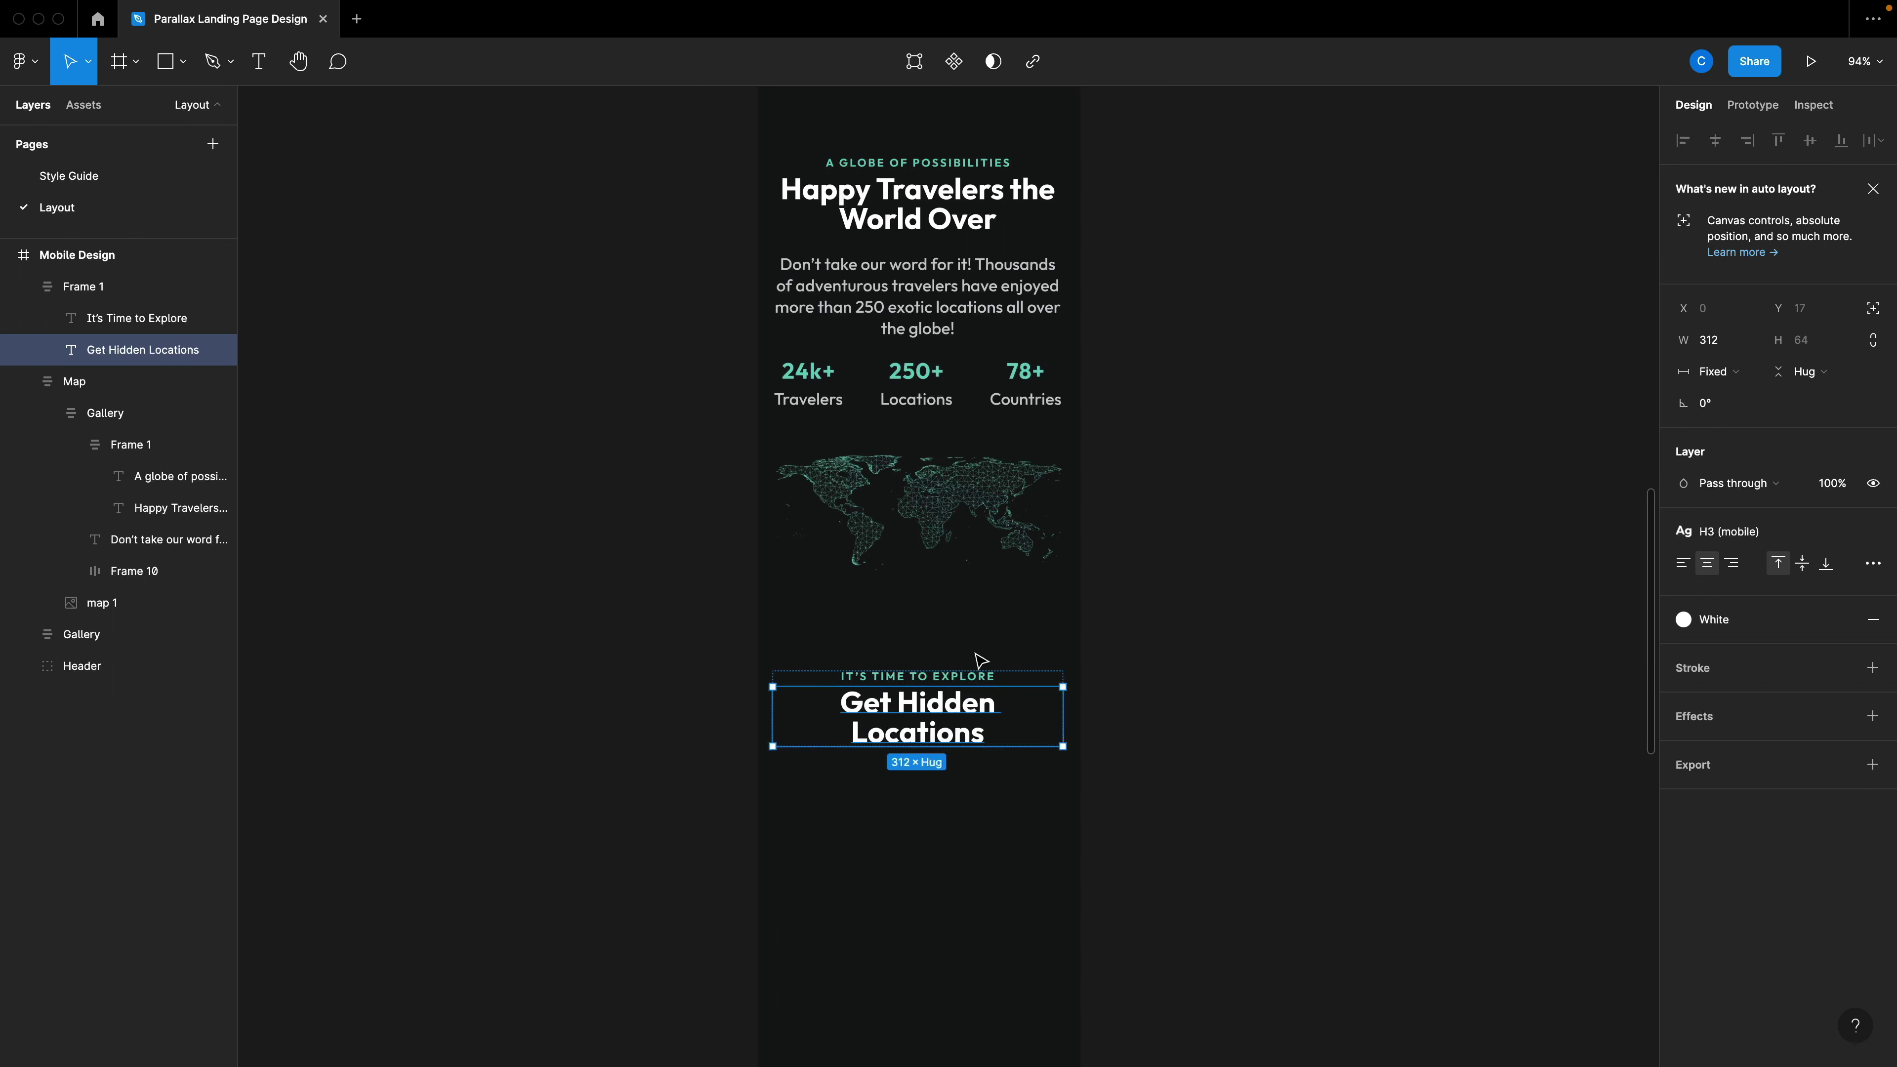
# Copy the "Don't take our word for it!" paragraph into the new heading frame, directly below "Get Hidden Locations".
pyautogui.click(912, 299)
pyautogui.click(912, 299)
pyautogui.moveTo(913, 299); pyautogui.dragTo(943, 792)
pyautogui.click(957, 818)
# Replace the copied paragraph with "Not sure where to start? Drop us a line, and we’ll send you new locations before they’re shown on our website.".
pyautogui.doubleClick(947, 792)
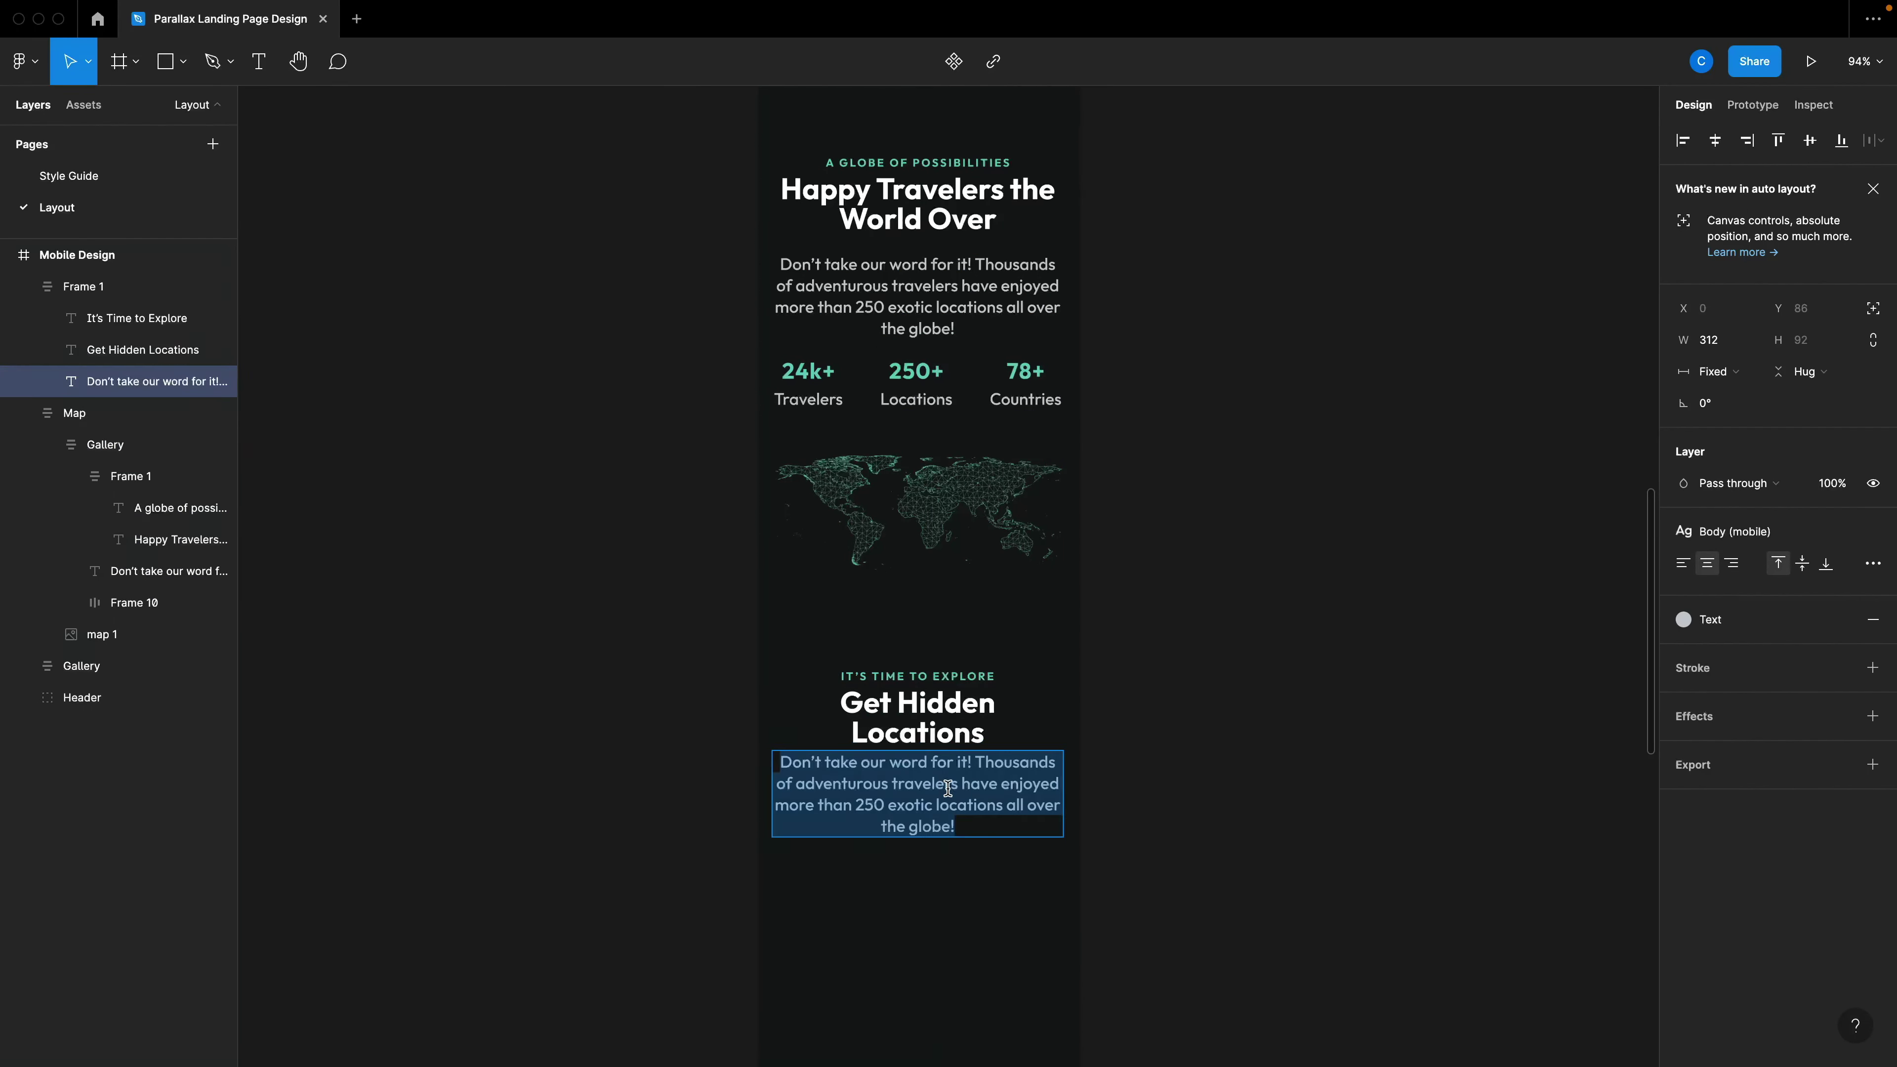
pyautogui.write('Not sure where to start? Drop us a line, and we’ll send you new locations before they’re shown on our website.')
pyautogui.scroll(-3, 1015, 780)
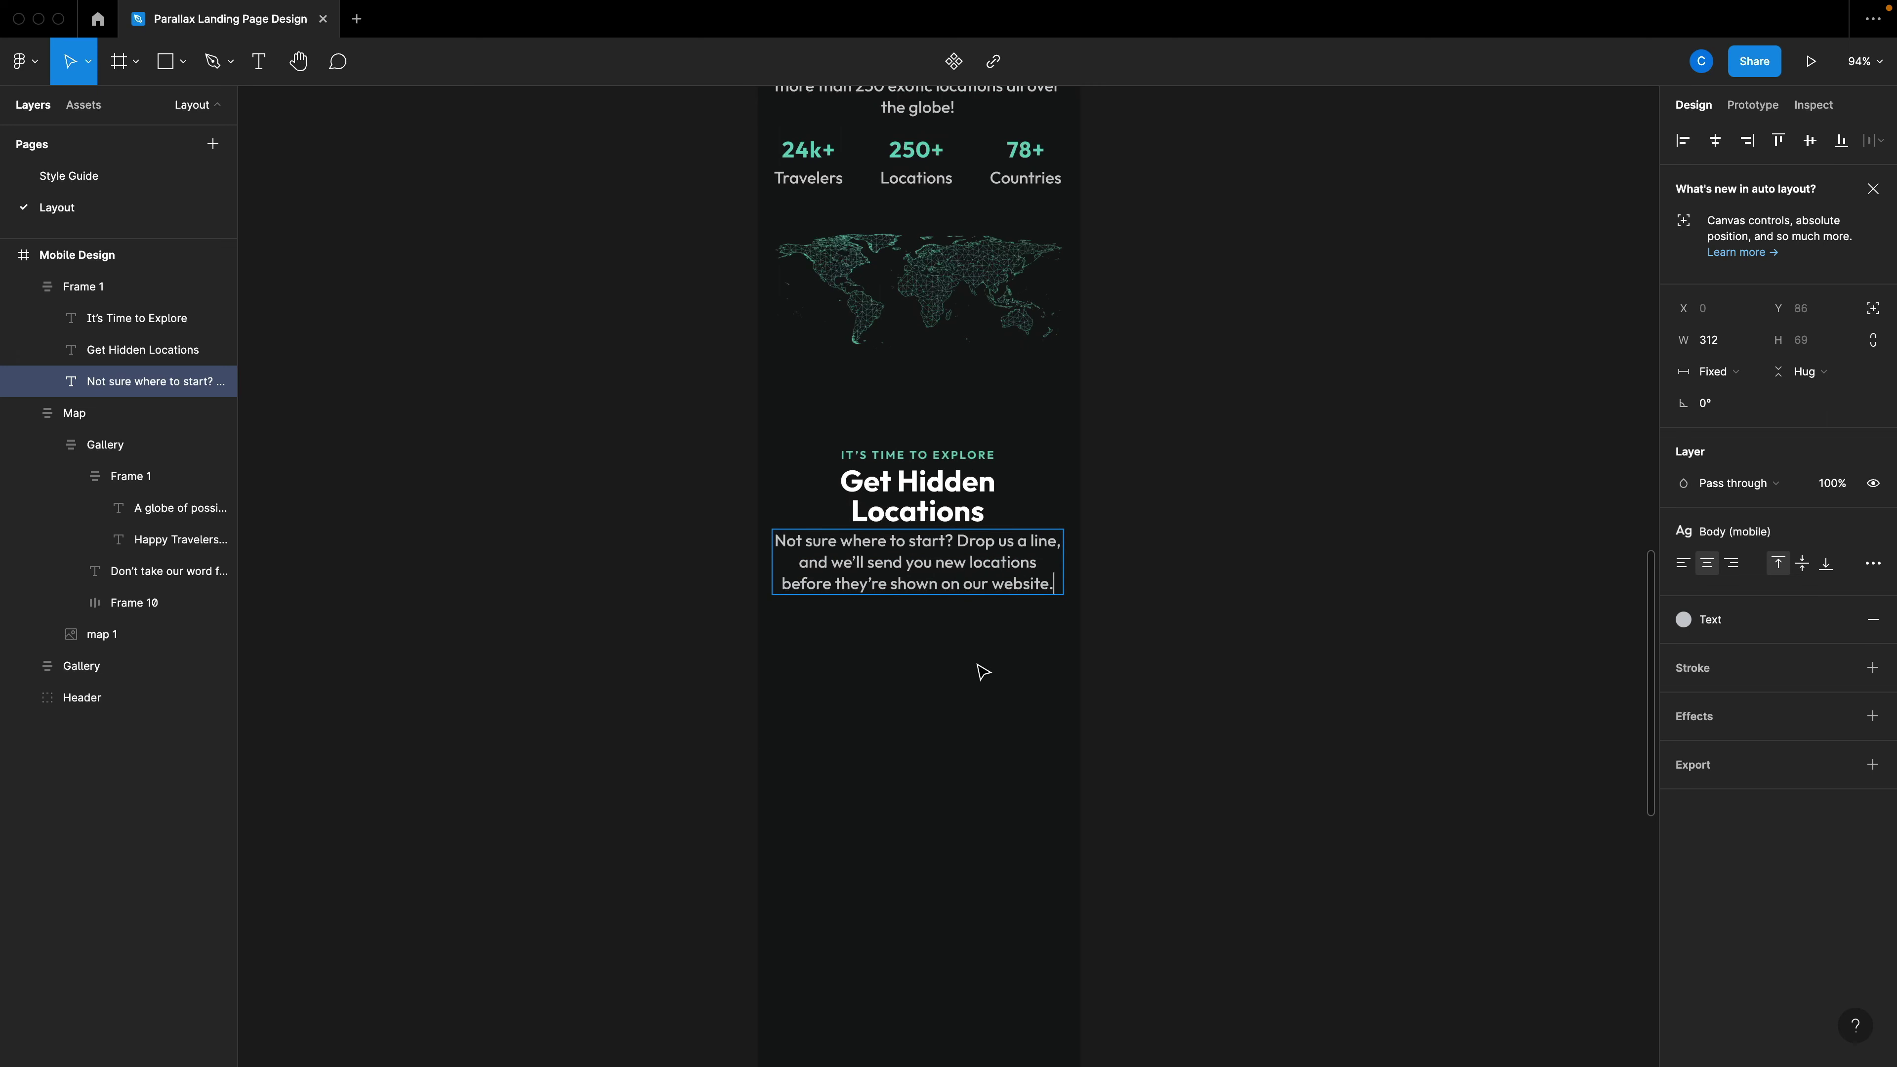
pyautogui.press('Escape')
pyautogui.hotkey('shift', 'Tab')
pyautogui.click(1109, 623)
# Move the "Not sure where to start?" paragraph out below its heading frame and wrap both in a vertical auto layout frame.
pyautogui.click(961, 576)
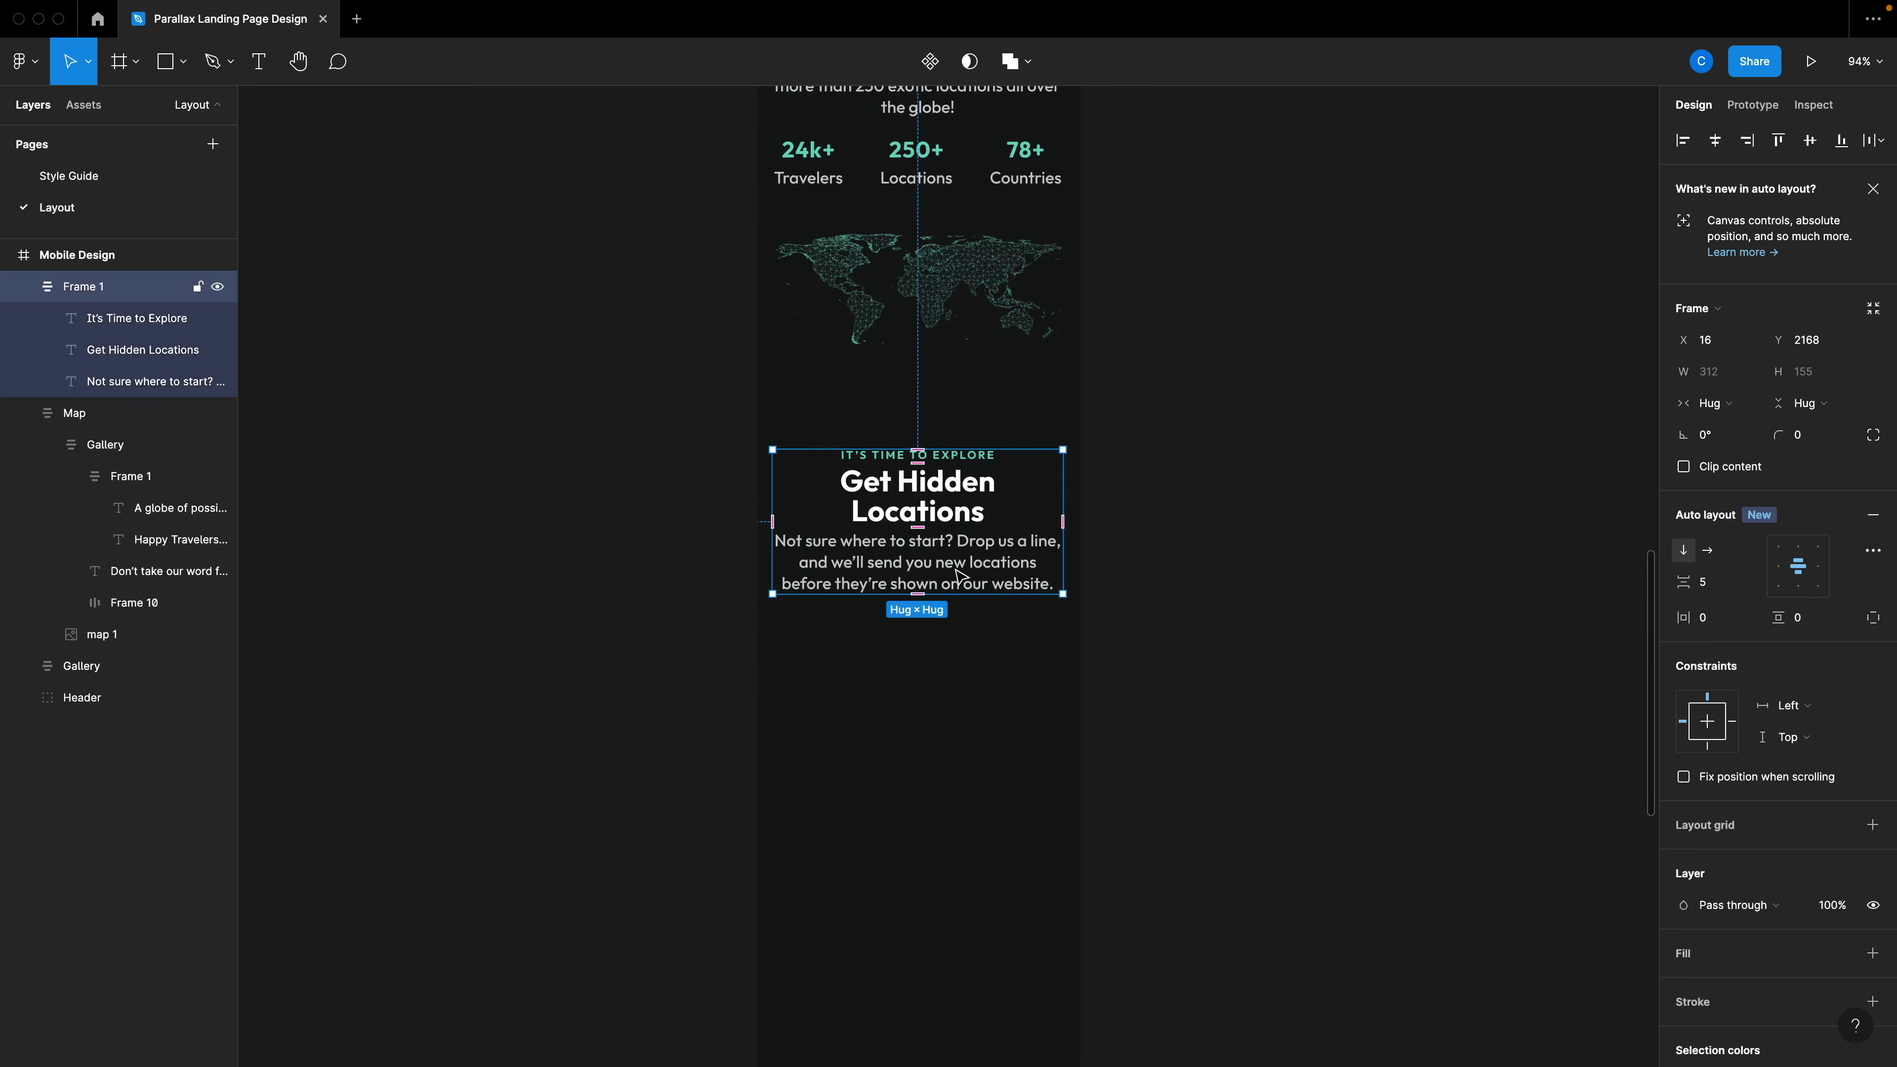
pyautogui.click(961, 576)
pyautogui.moveTo(962, 575); pyautogui.dragTo(959, 667)
pyautogui.keyDown('shift'); pyautogui.click(972, 550); pyautogui.keyUp('shift')
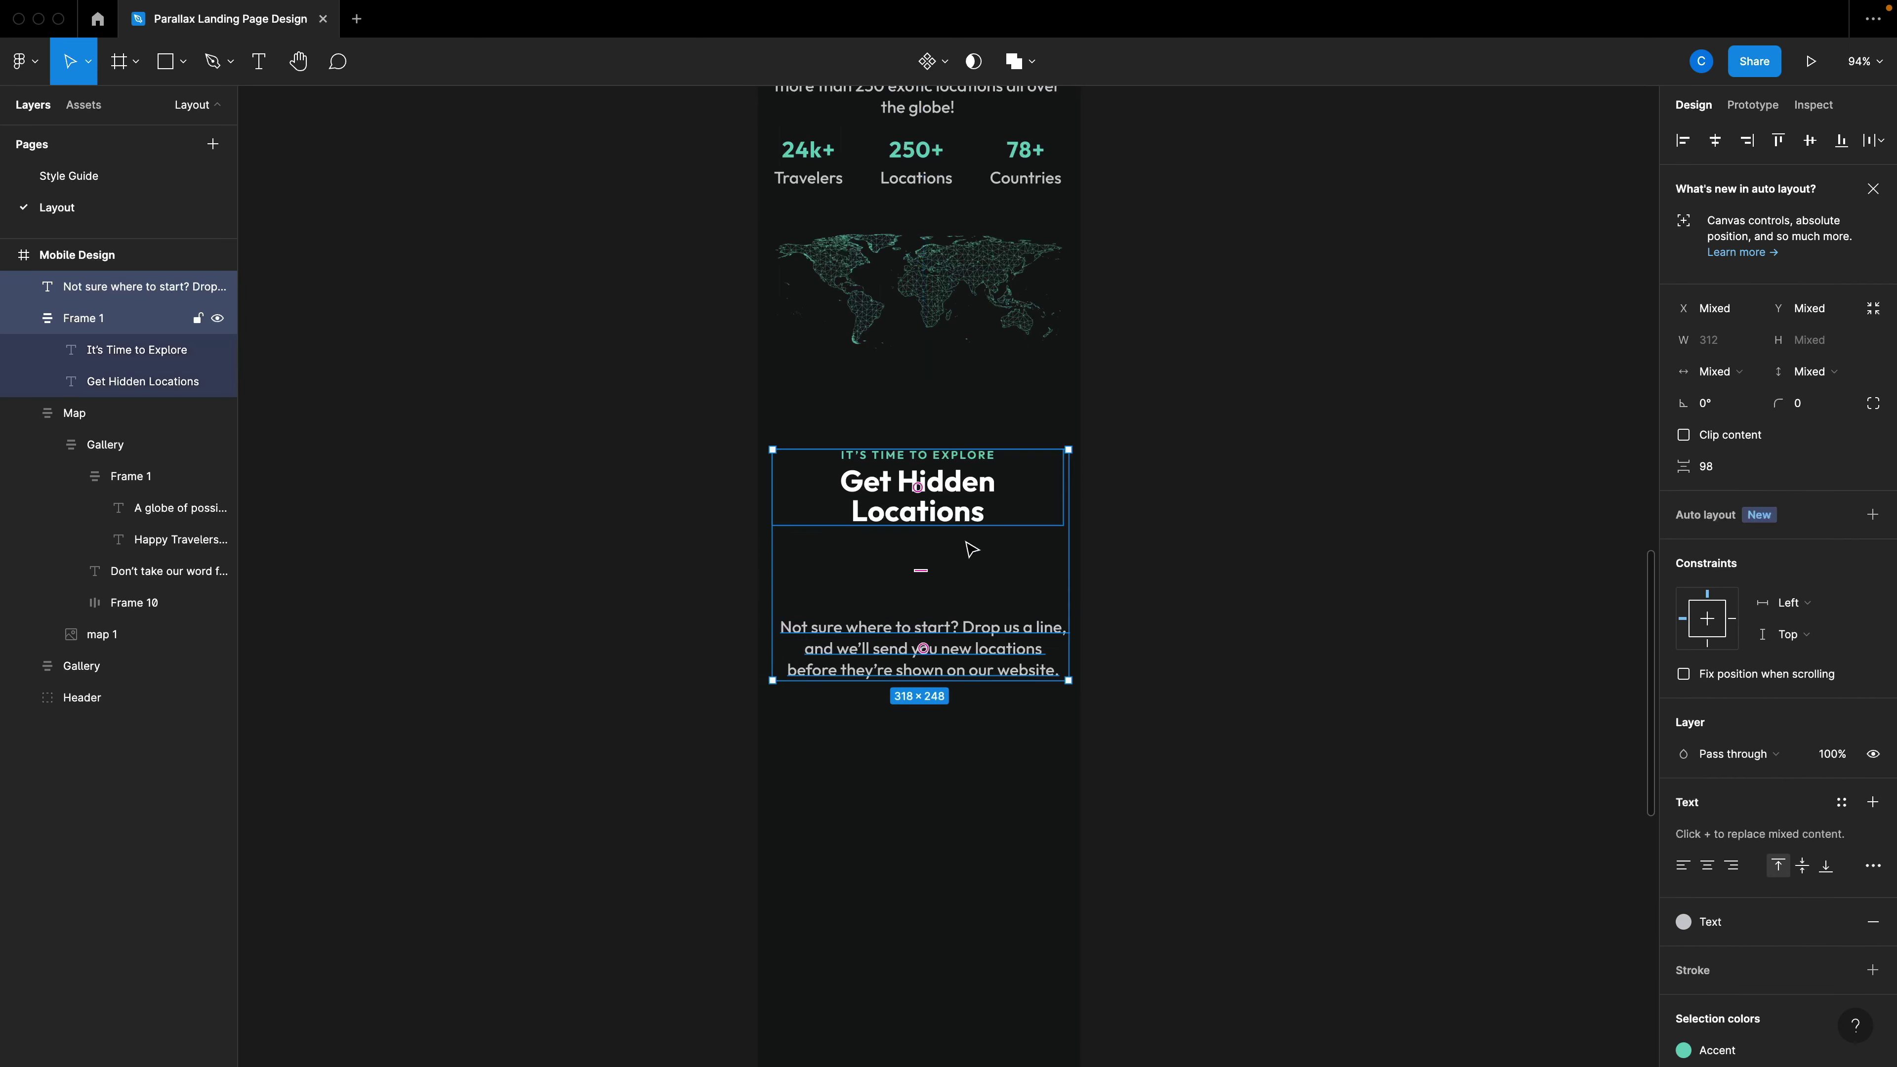
pyautogui.hotkey('shift', 'a')
# Measure the heading-to-paragraph gap in the "Happy Travelers" section and set the "Get Hidden Locations" auto layout spacing to 22.
pyautogui.scroll(5, 939, 560)
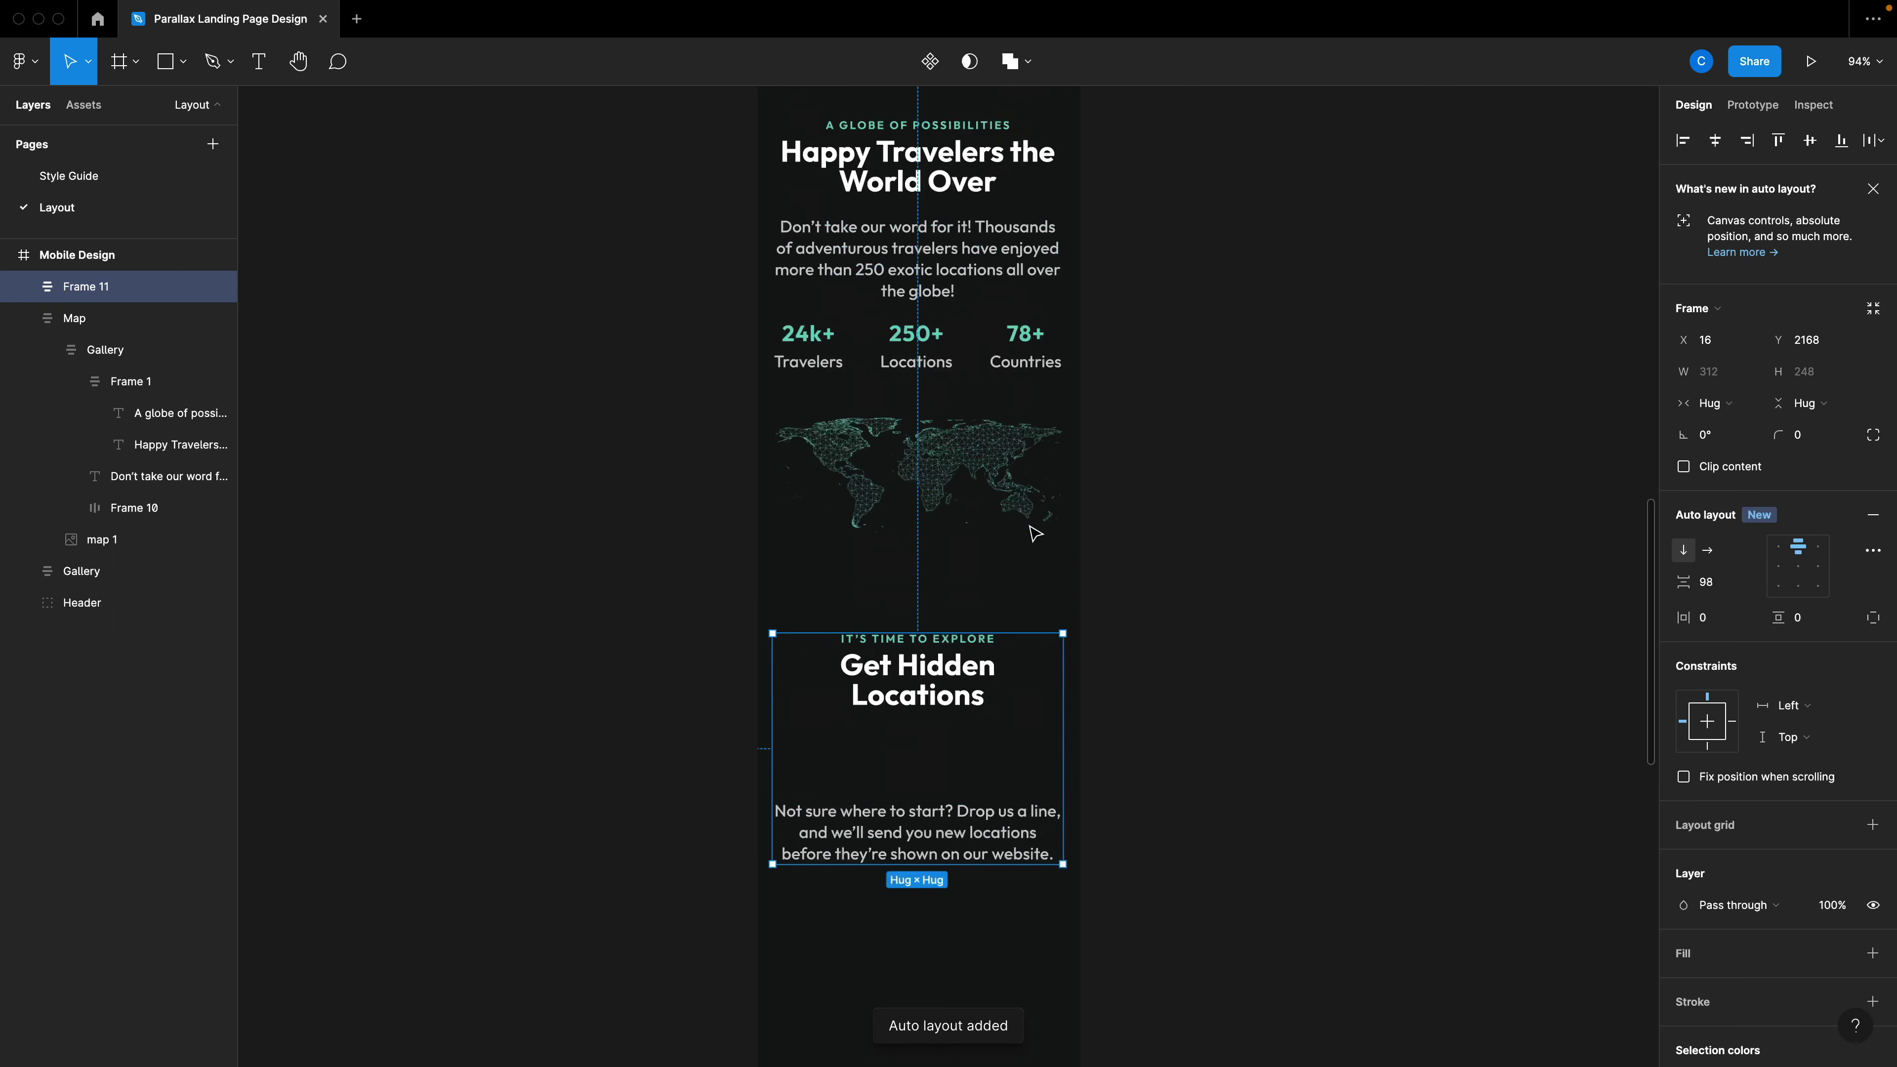
pyautogui.click(940, 331)
pyautogui.doubleClick(939, 330)
pyautogui.doubleClick(940, 329)
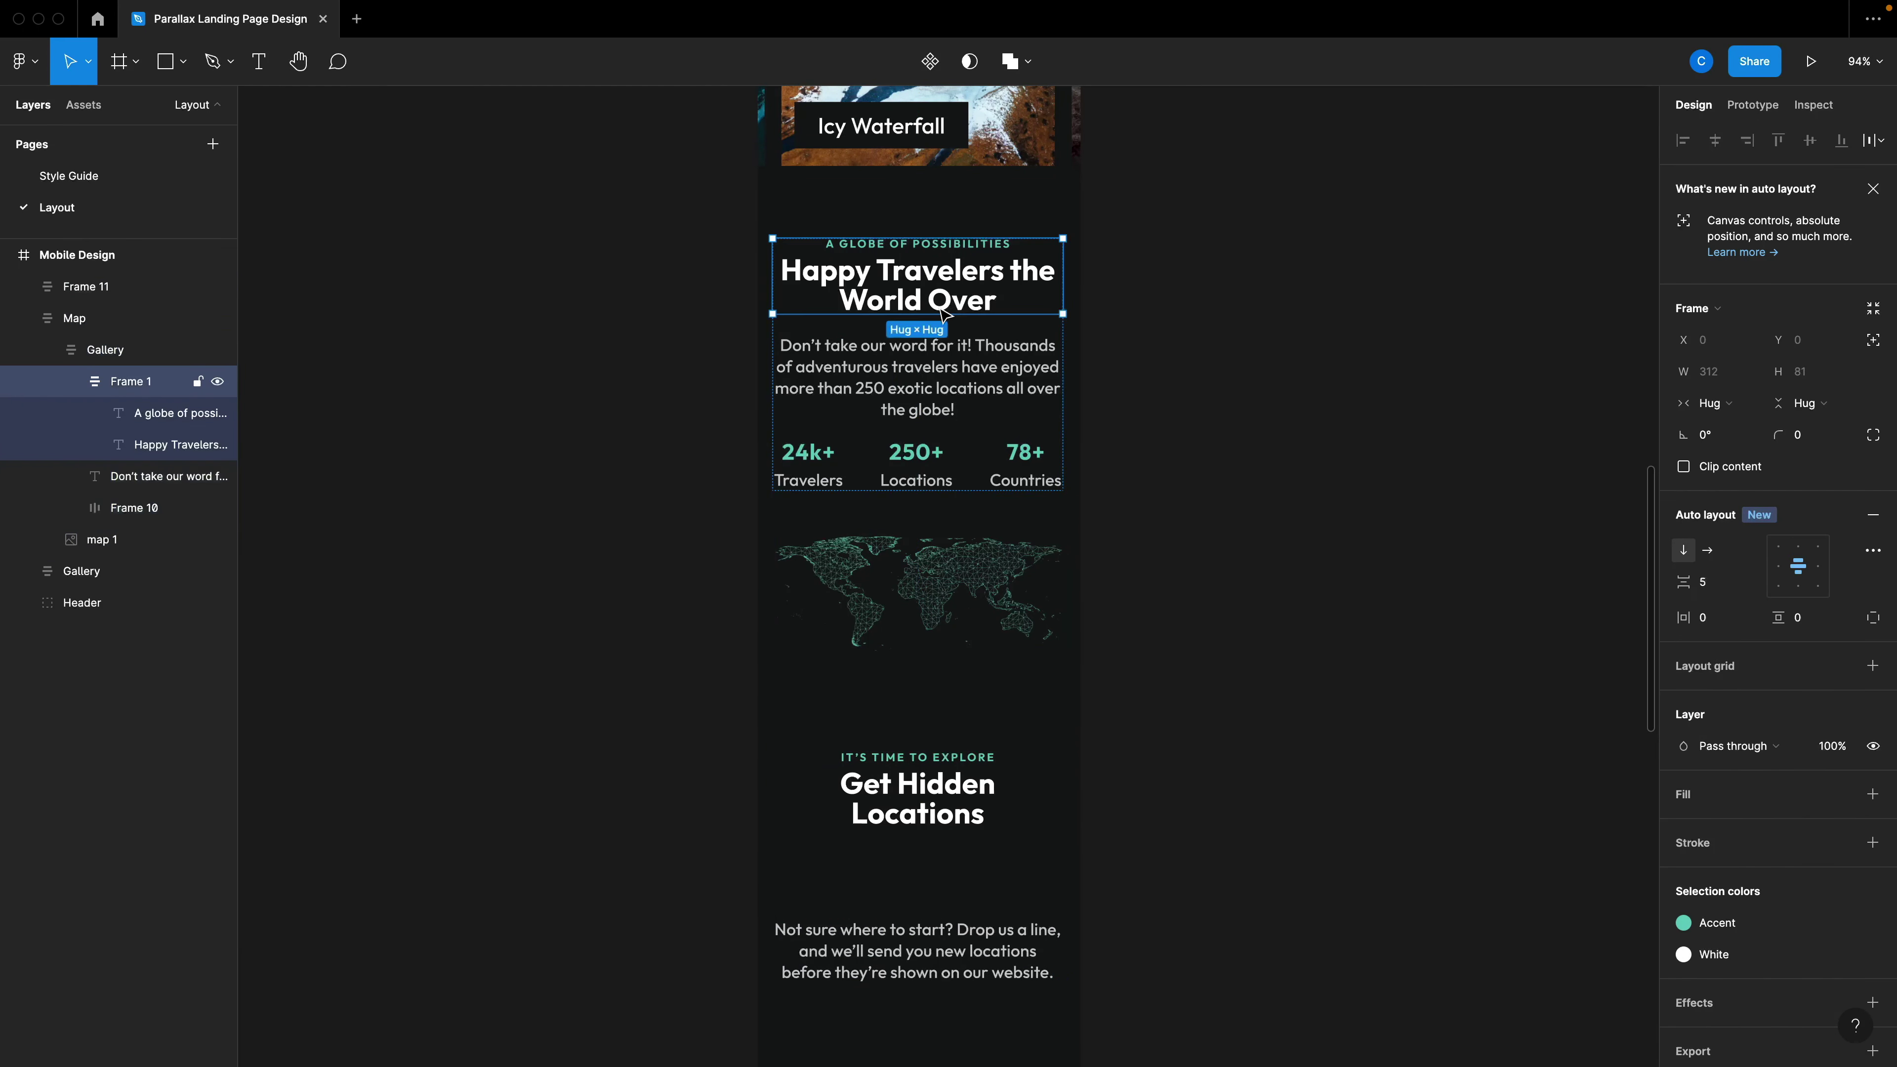
pyautogui.click(941, 335)
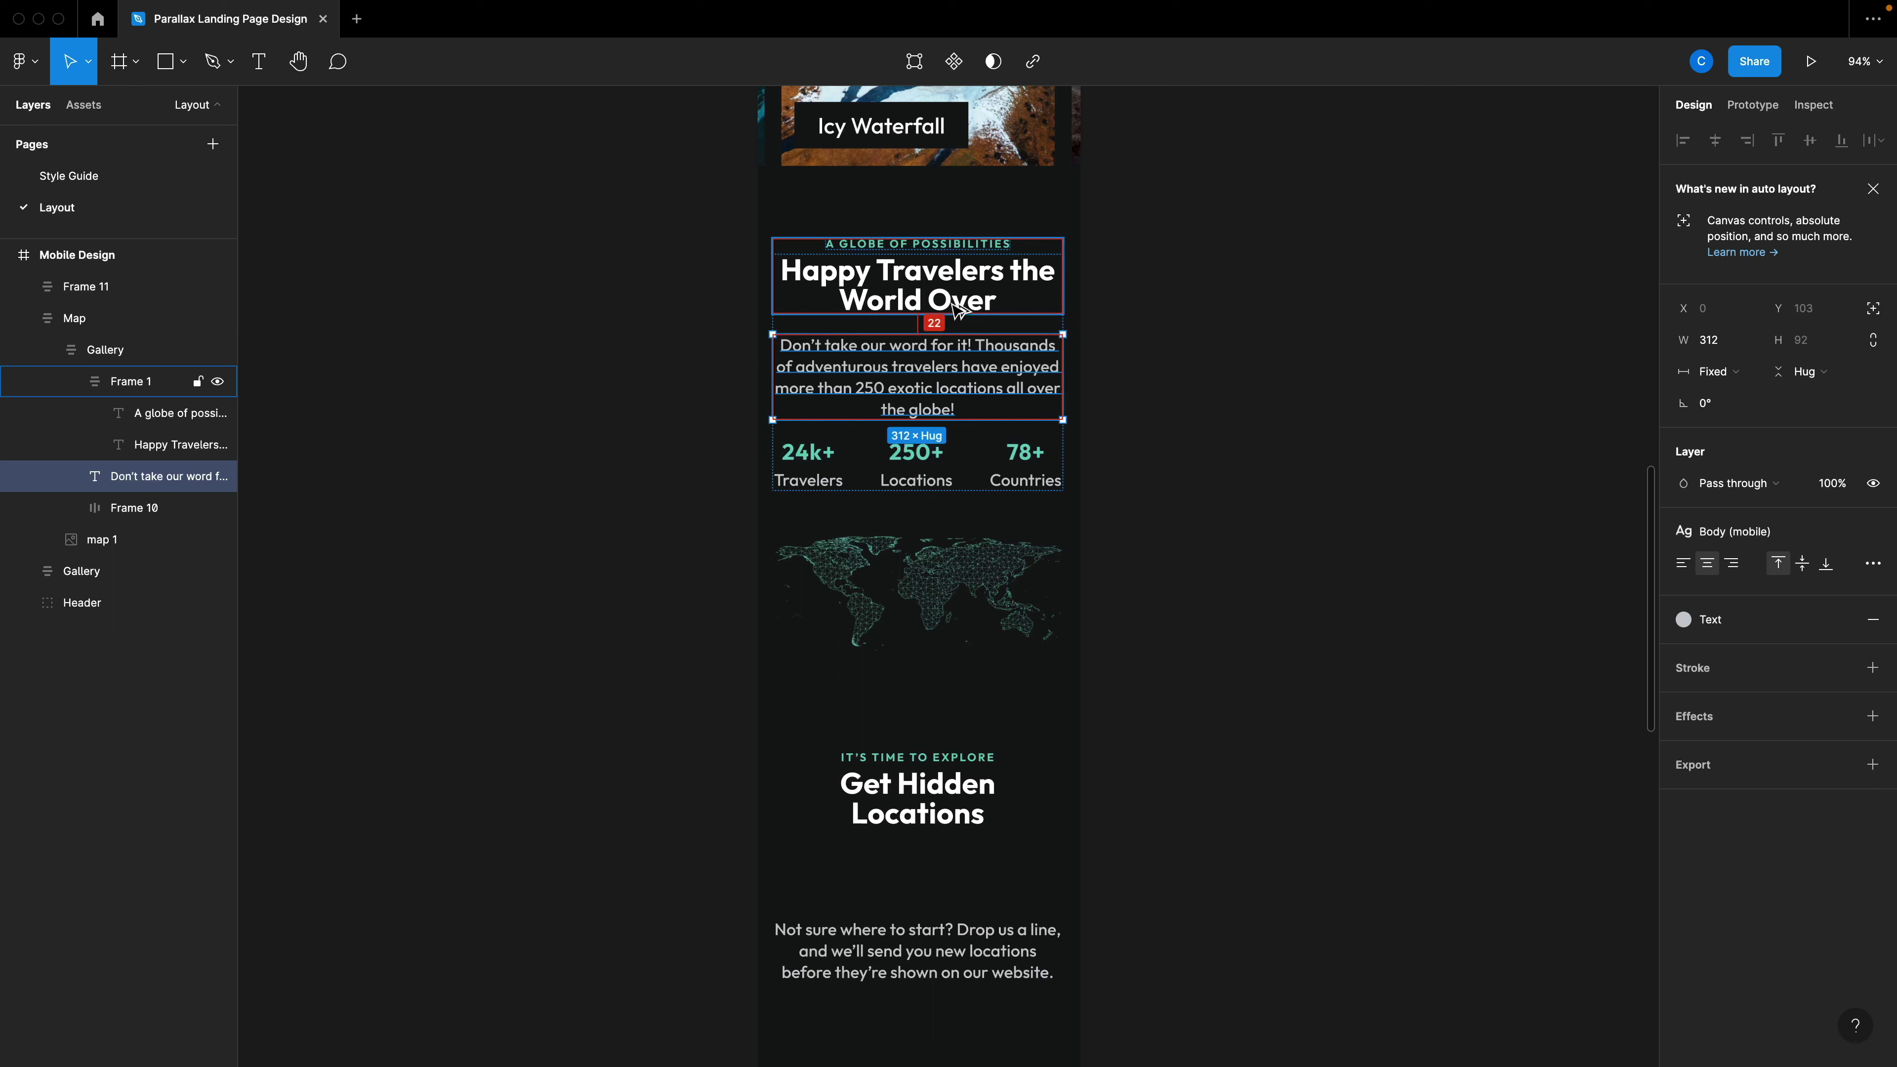
pyautogui.scroll(-3, 964, 793)
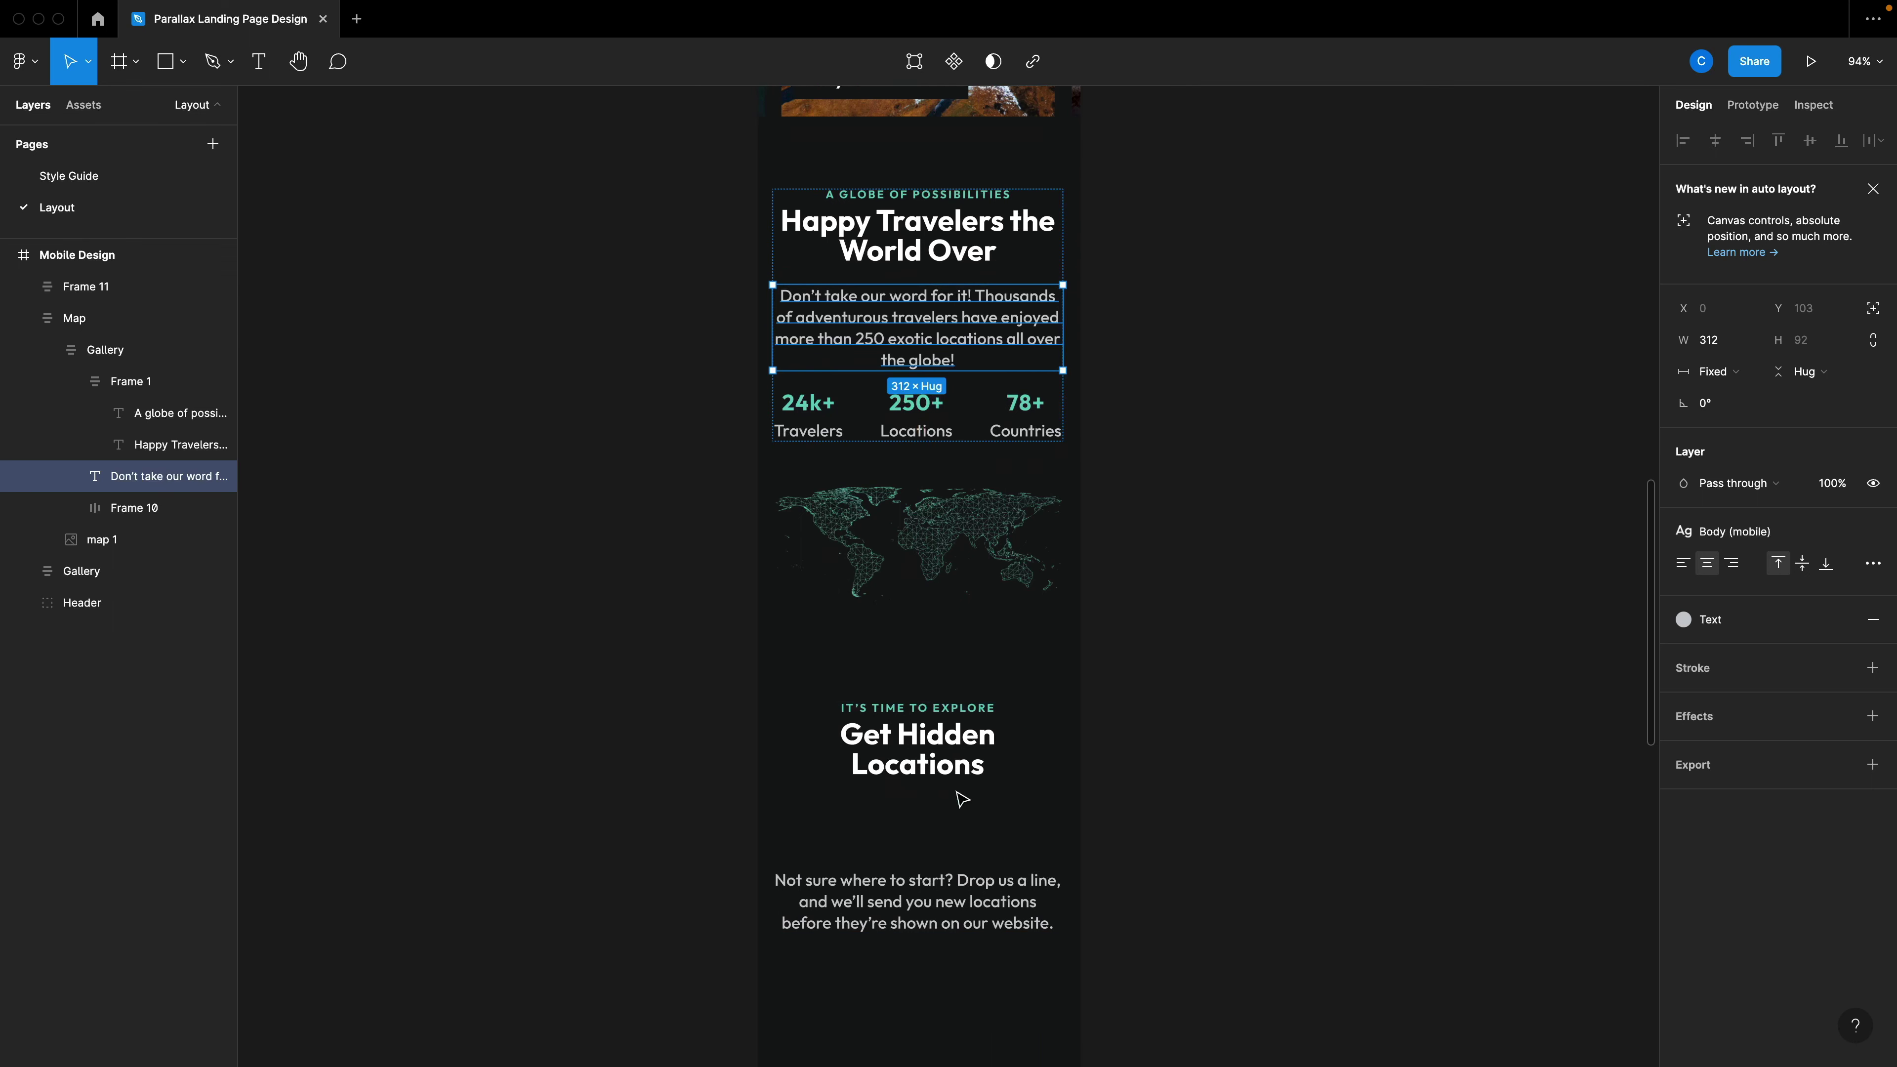
pyautogui.scroll(1, 963, 798)
pyautogui.click(963, 797)
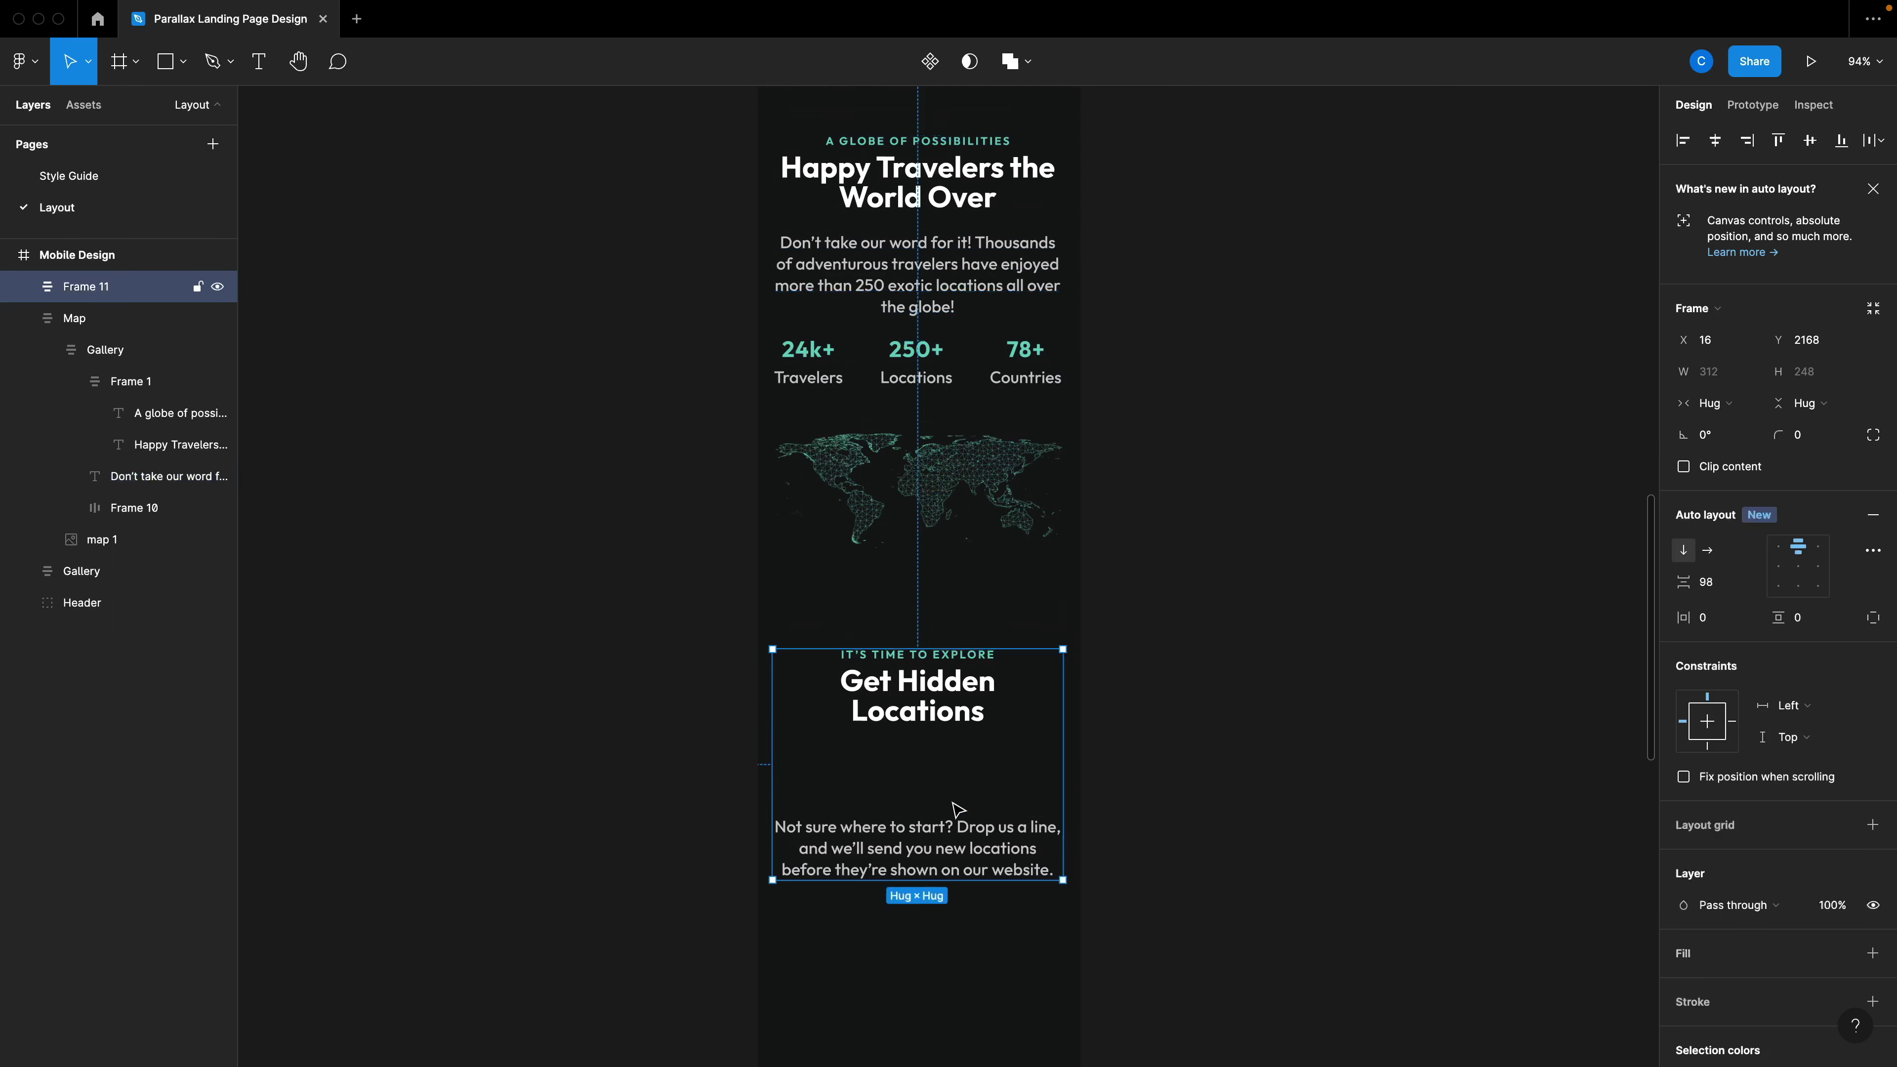
pyautogui.scroll(3, 958, 807)
pyautogui.scroll(-1, 933, 826)
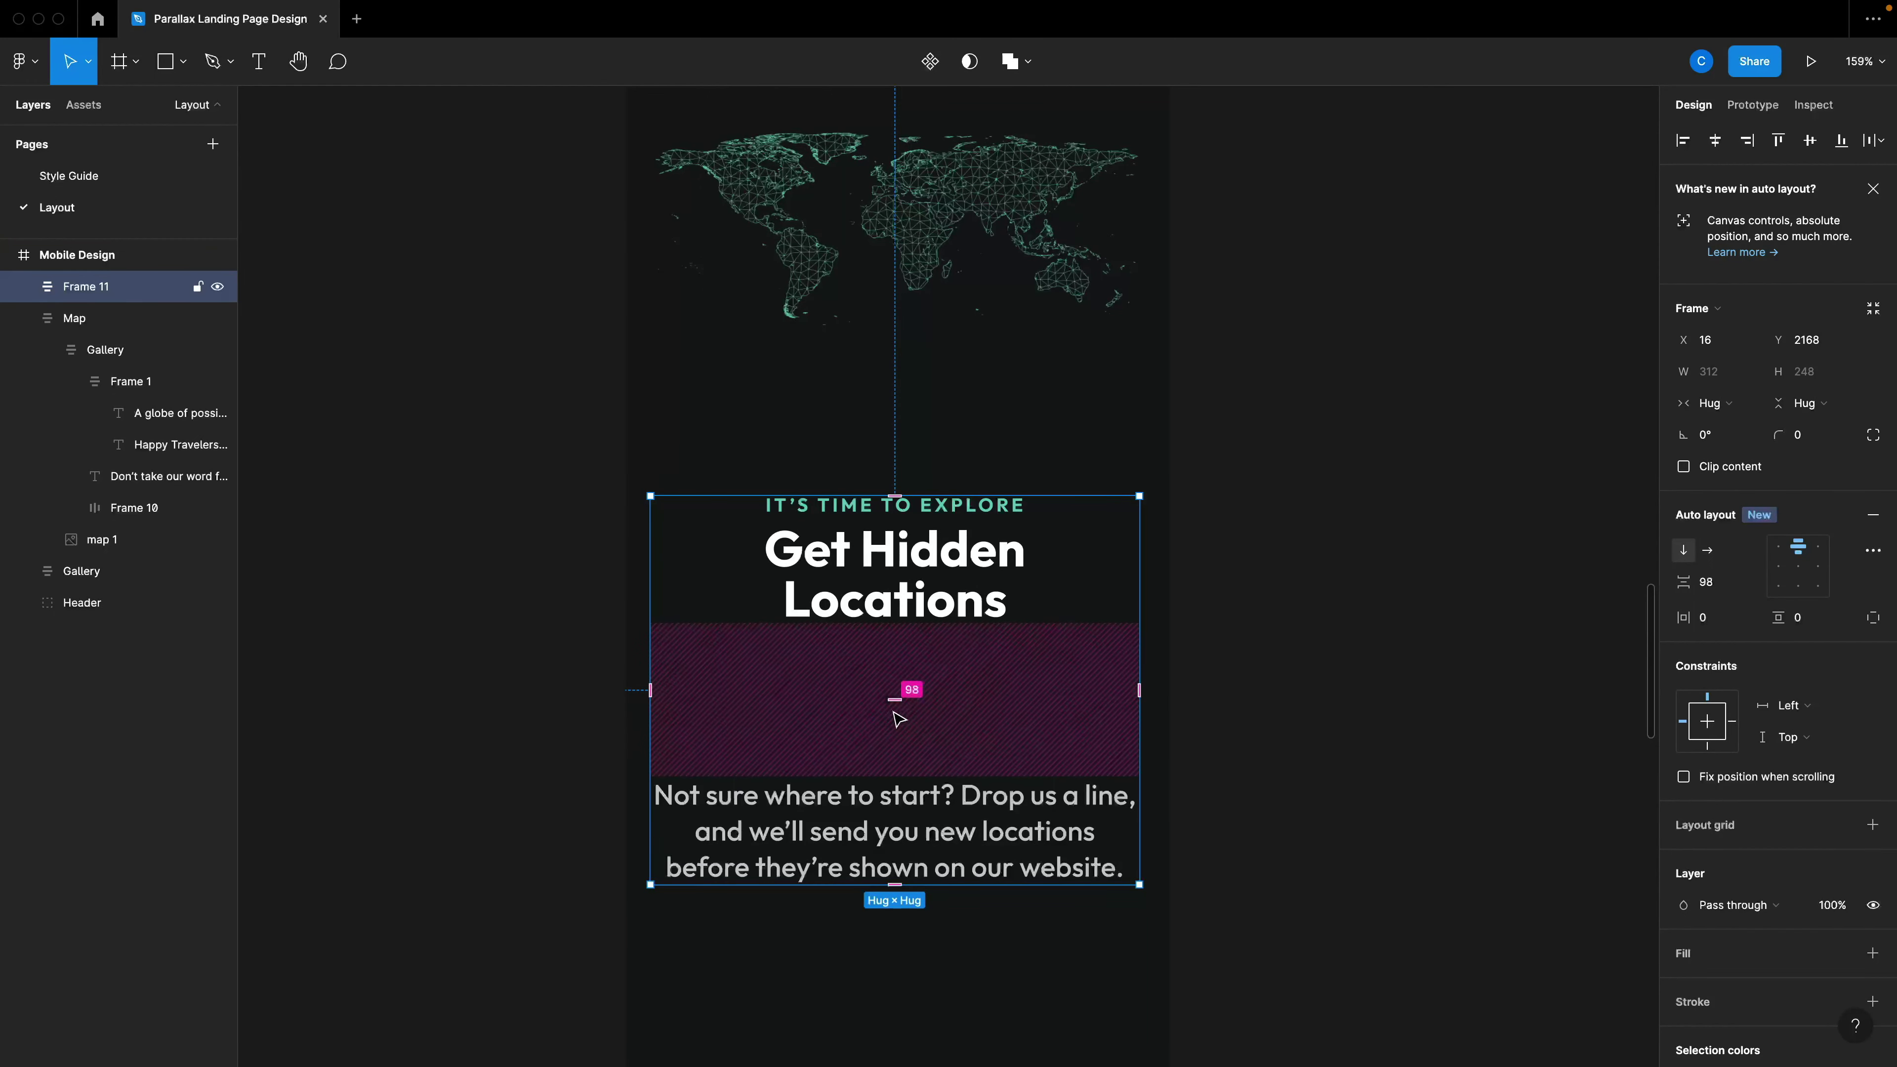
pyautogui.moveTo(897, 690); pyautogui.dragTo(896, 644)
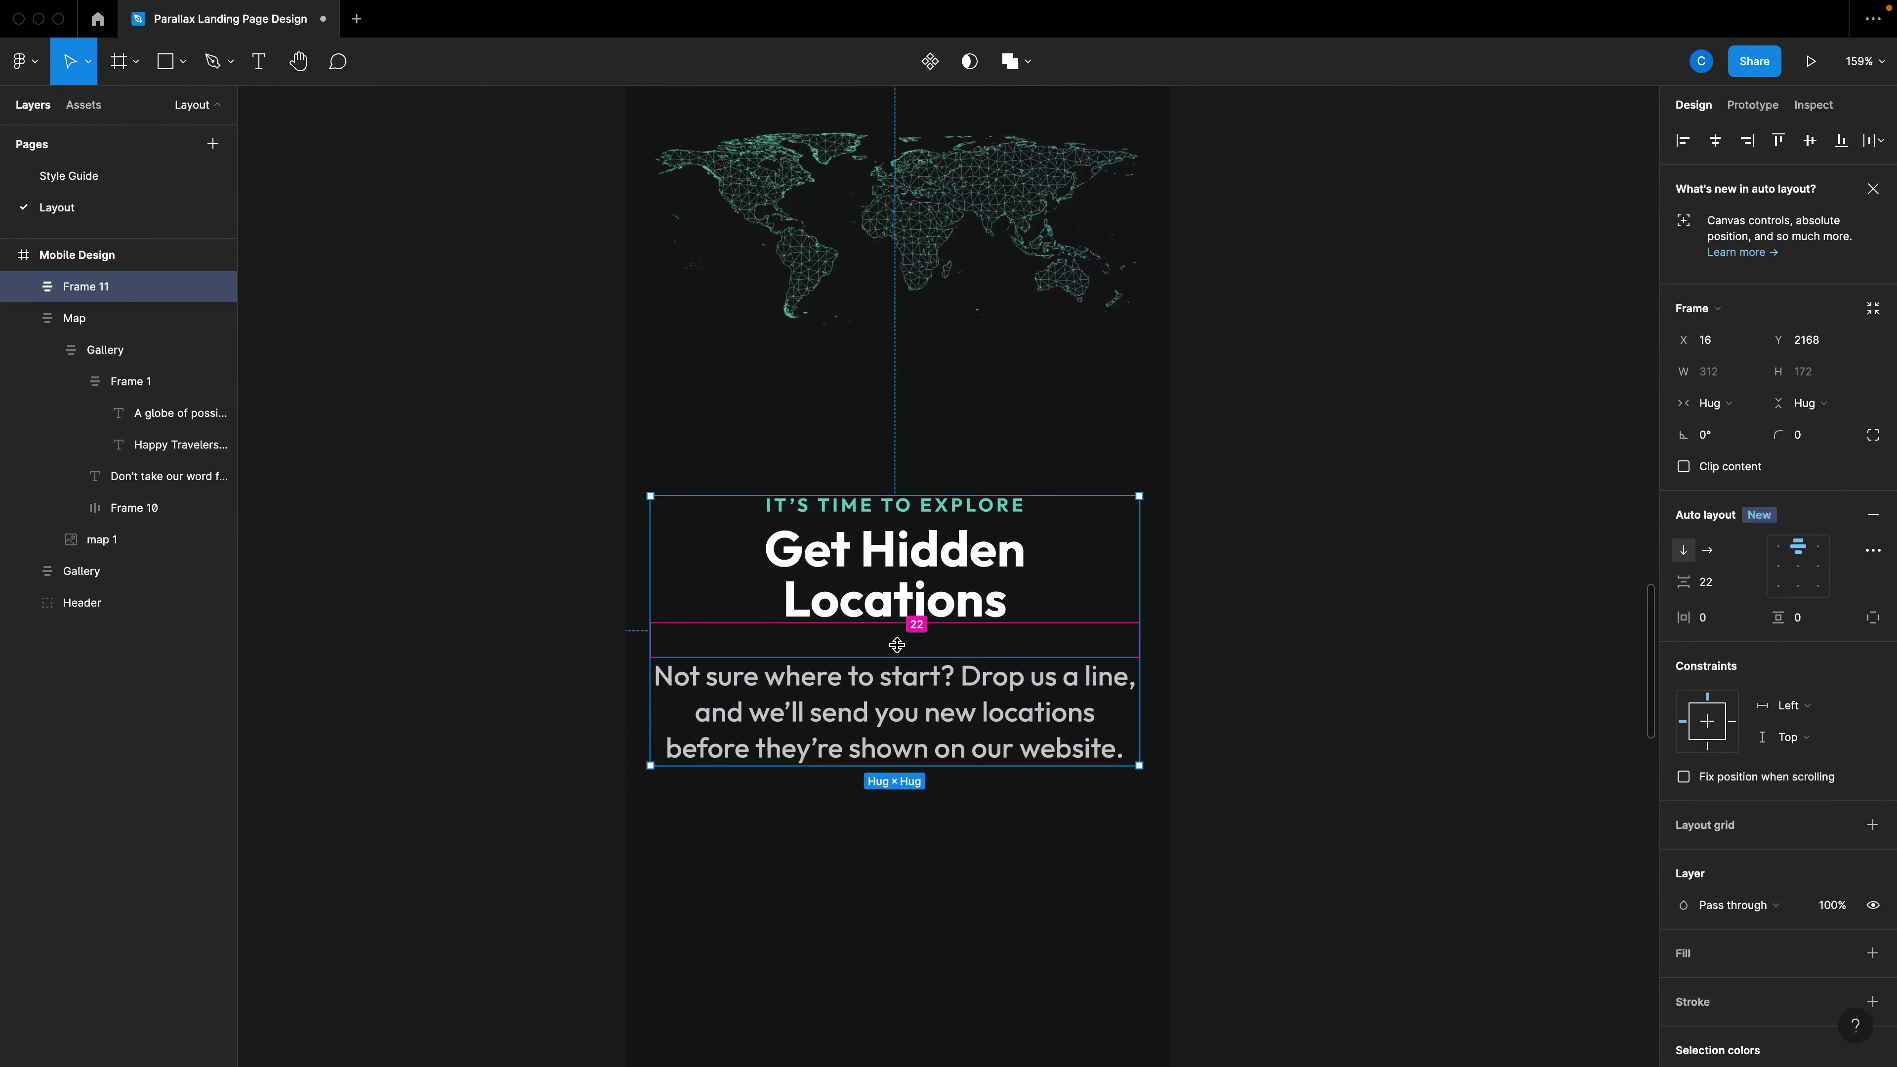
pyautogui.click(1292, 770)
# Draw a rectangle about 288 × 51 below the "Get Hidden Locations" paragraph and set its corner radius to 200.
pyautogui.scroll(-2, 1292, 770)
pyautogui.scroll(-2, 1290, 770)
pyautogui.click(1122, 763)
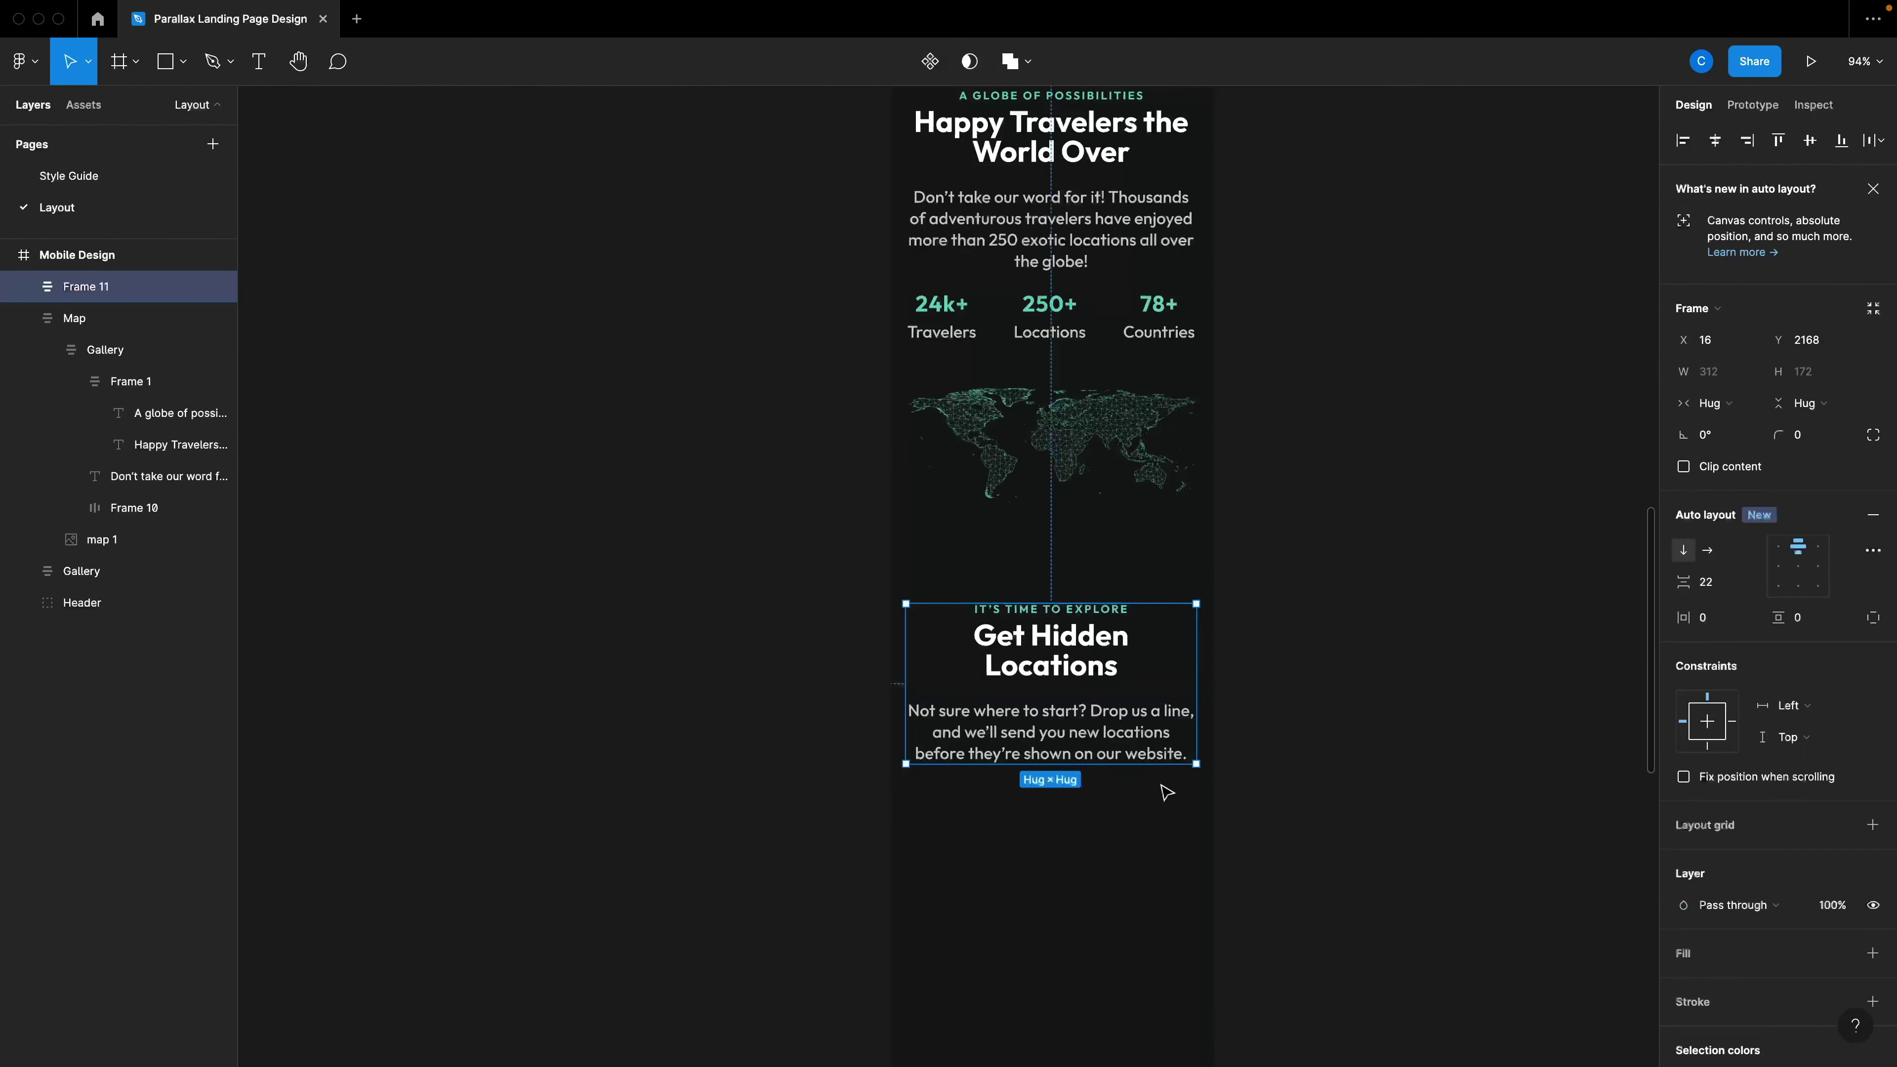
pyautogui.scroll(-1, 1217, 790)
pyautogui.click(1275, 798)
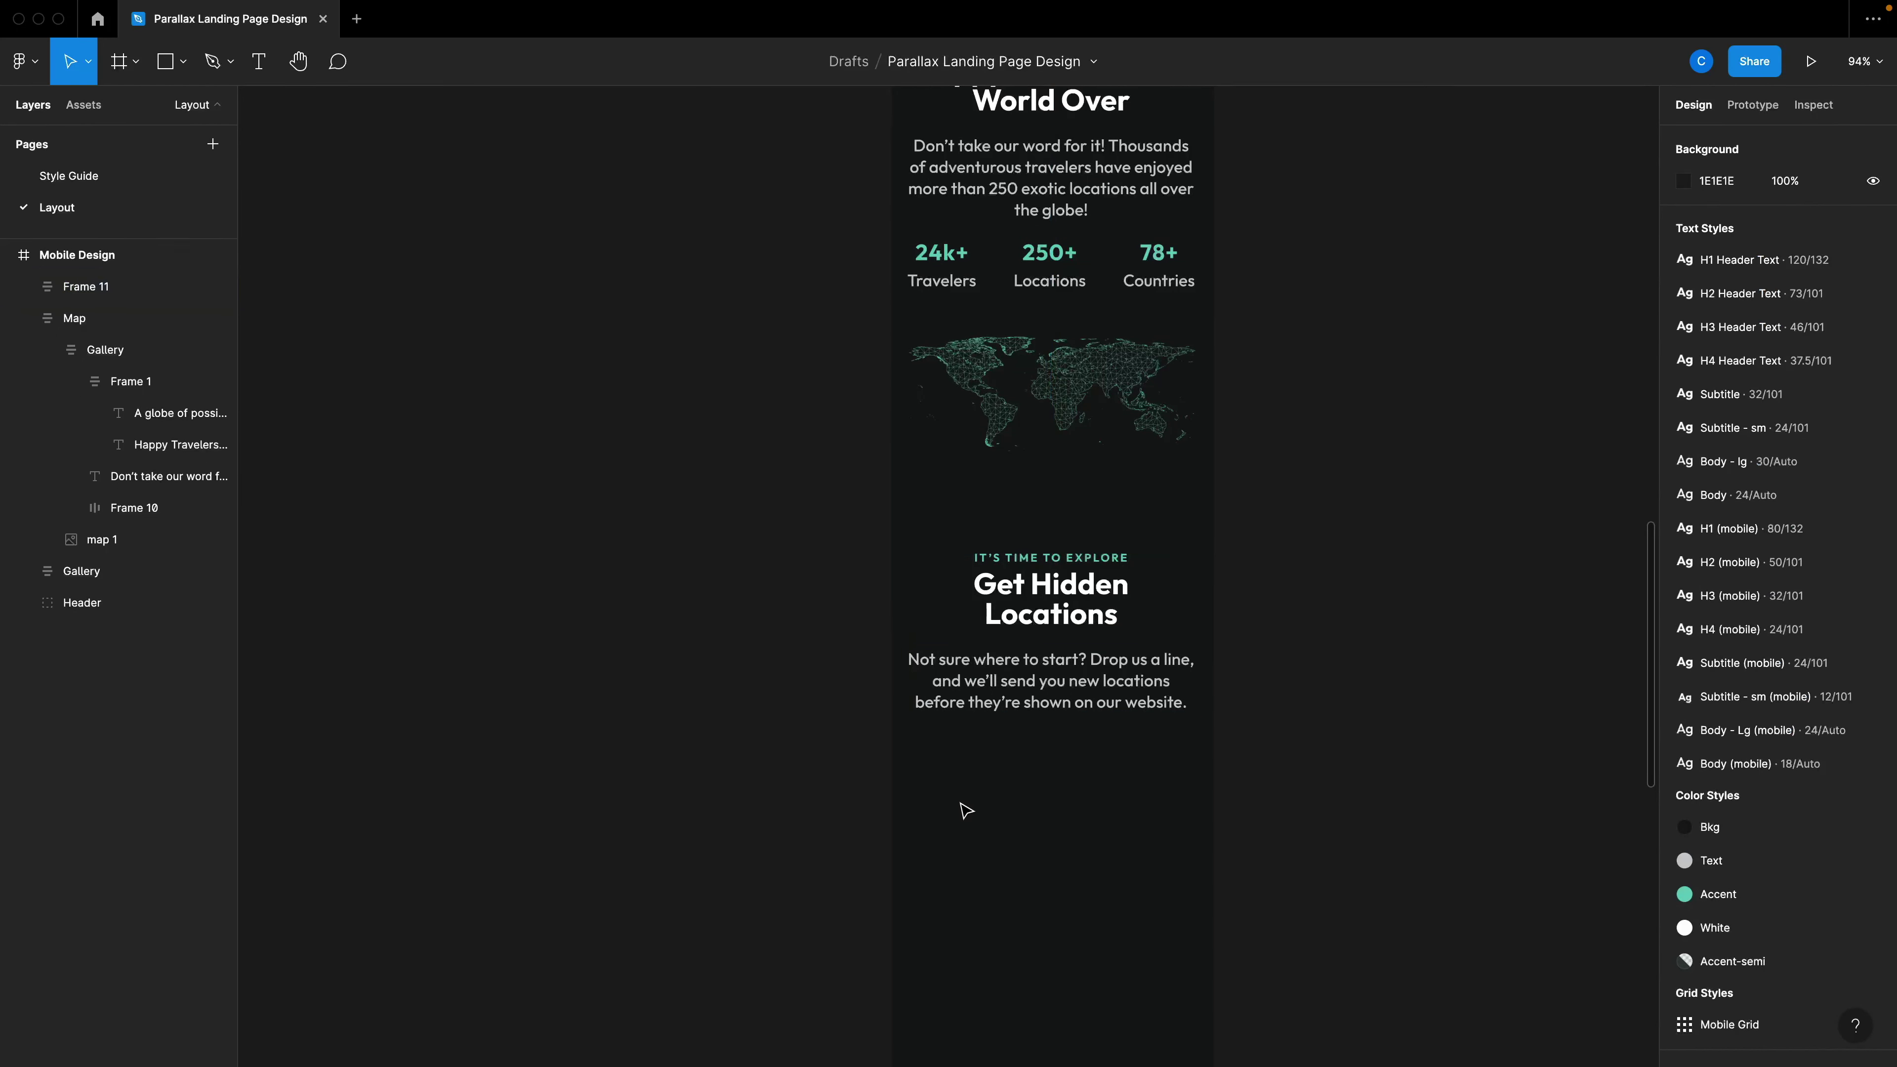
pyautogui.scroll(2, 1113, 829)
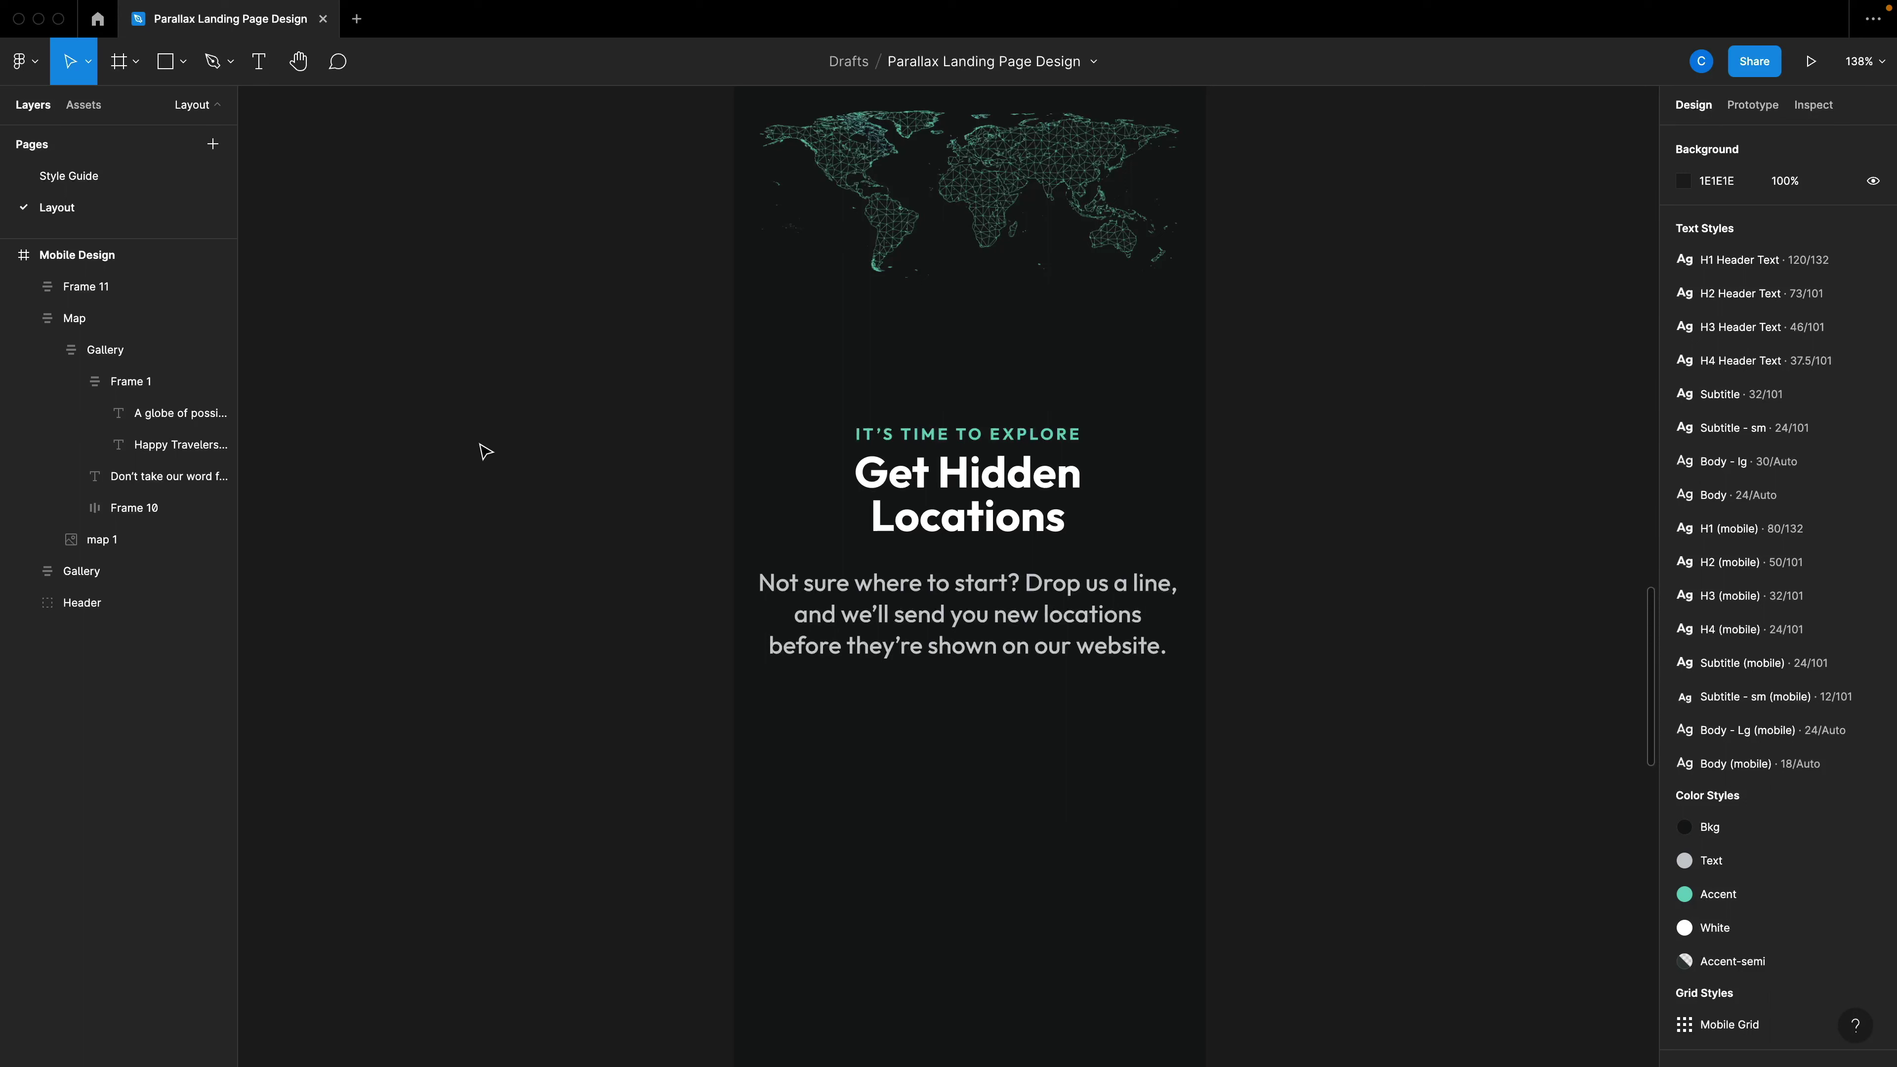
pyautogui.click(187, 64)
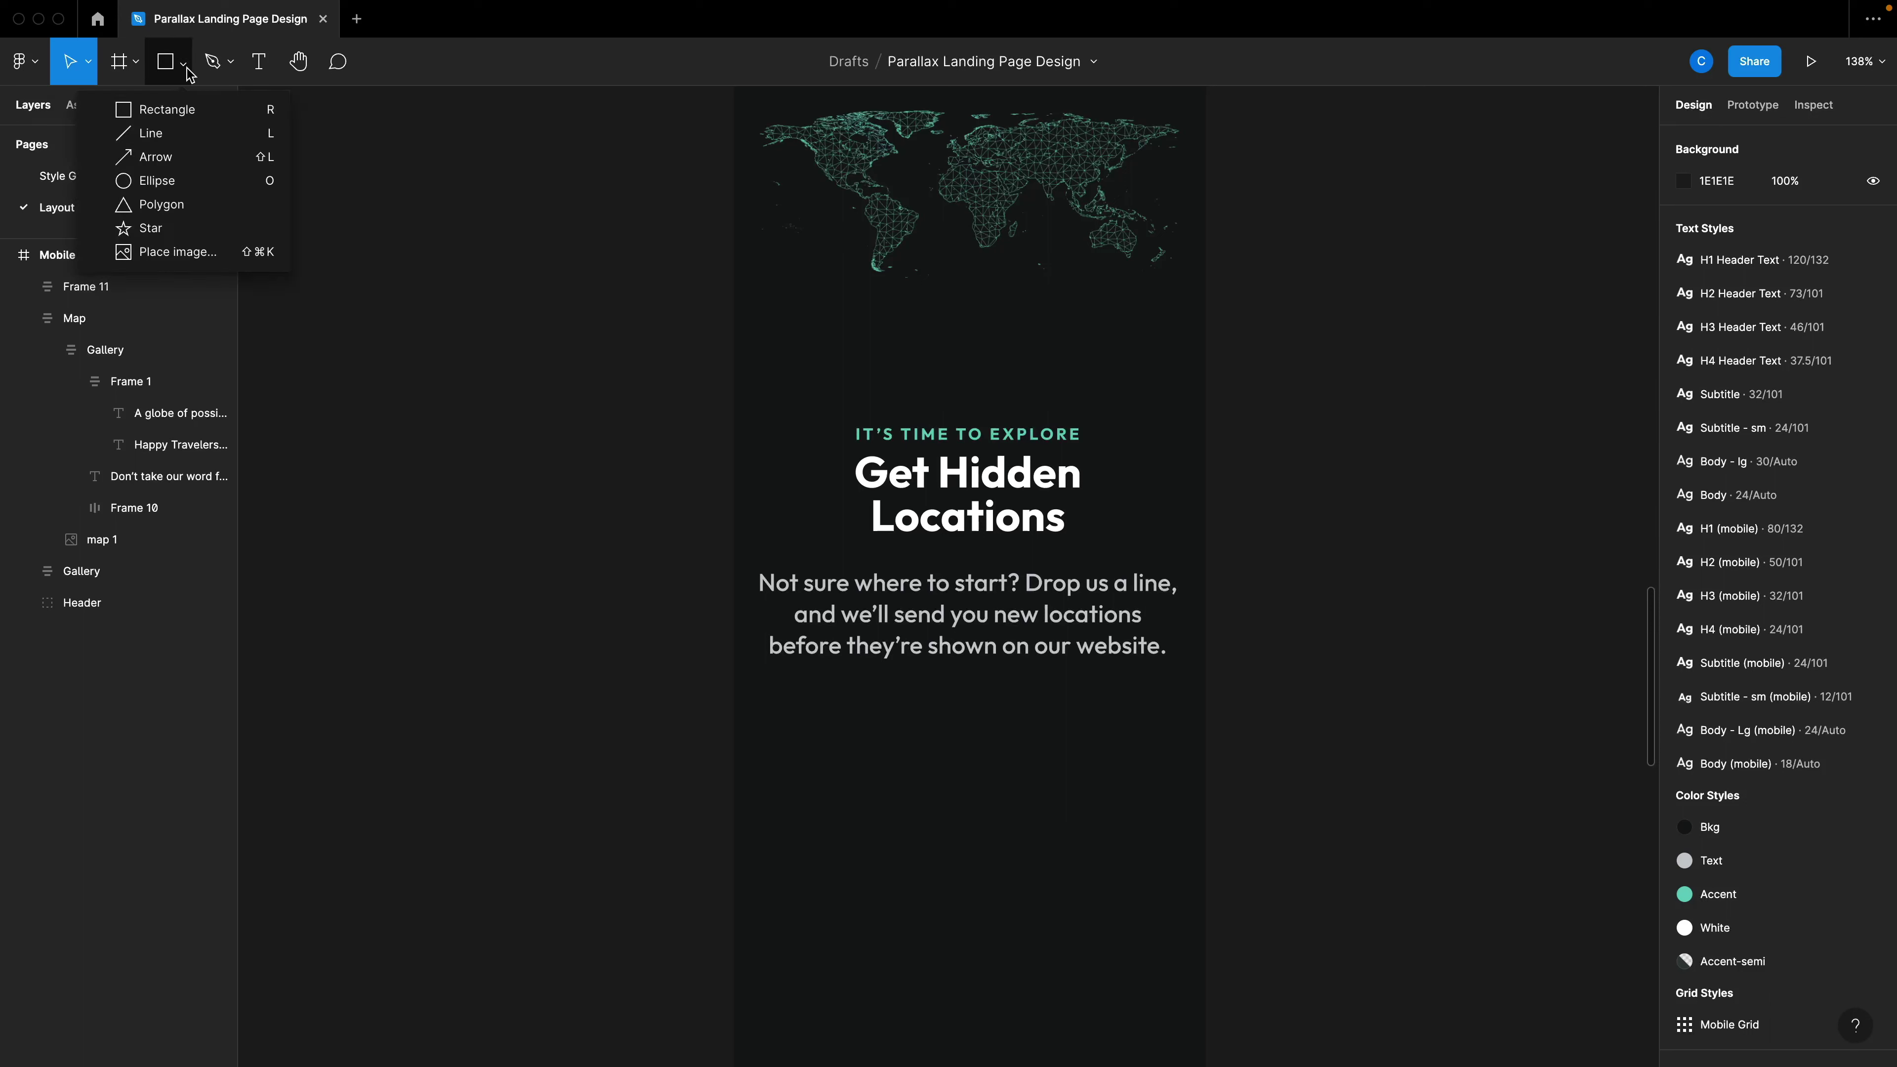
pyautogui.click(153, 110)
pyautogui.moveTo(776, 710); pyautogui.dragTo(1169, 780)
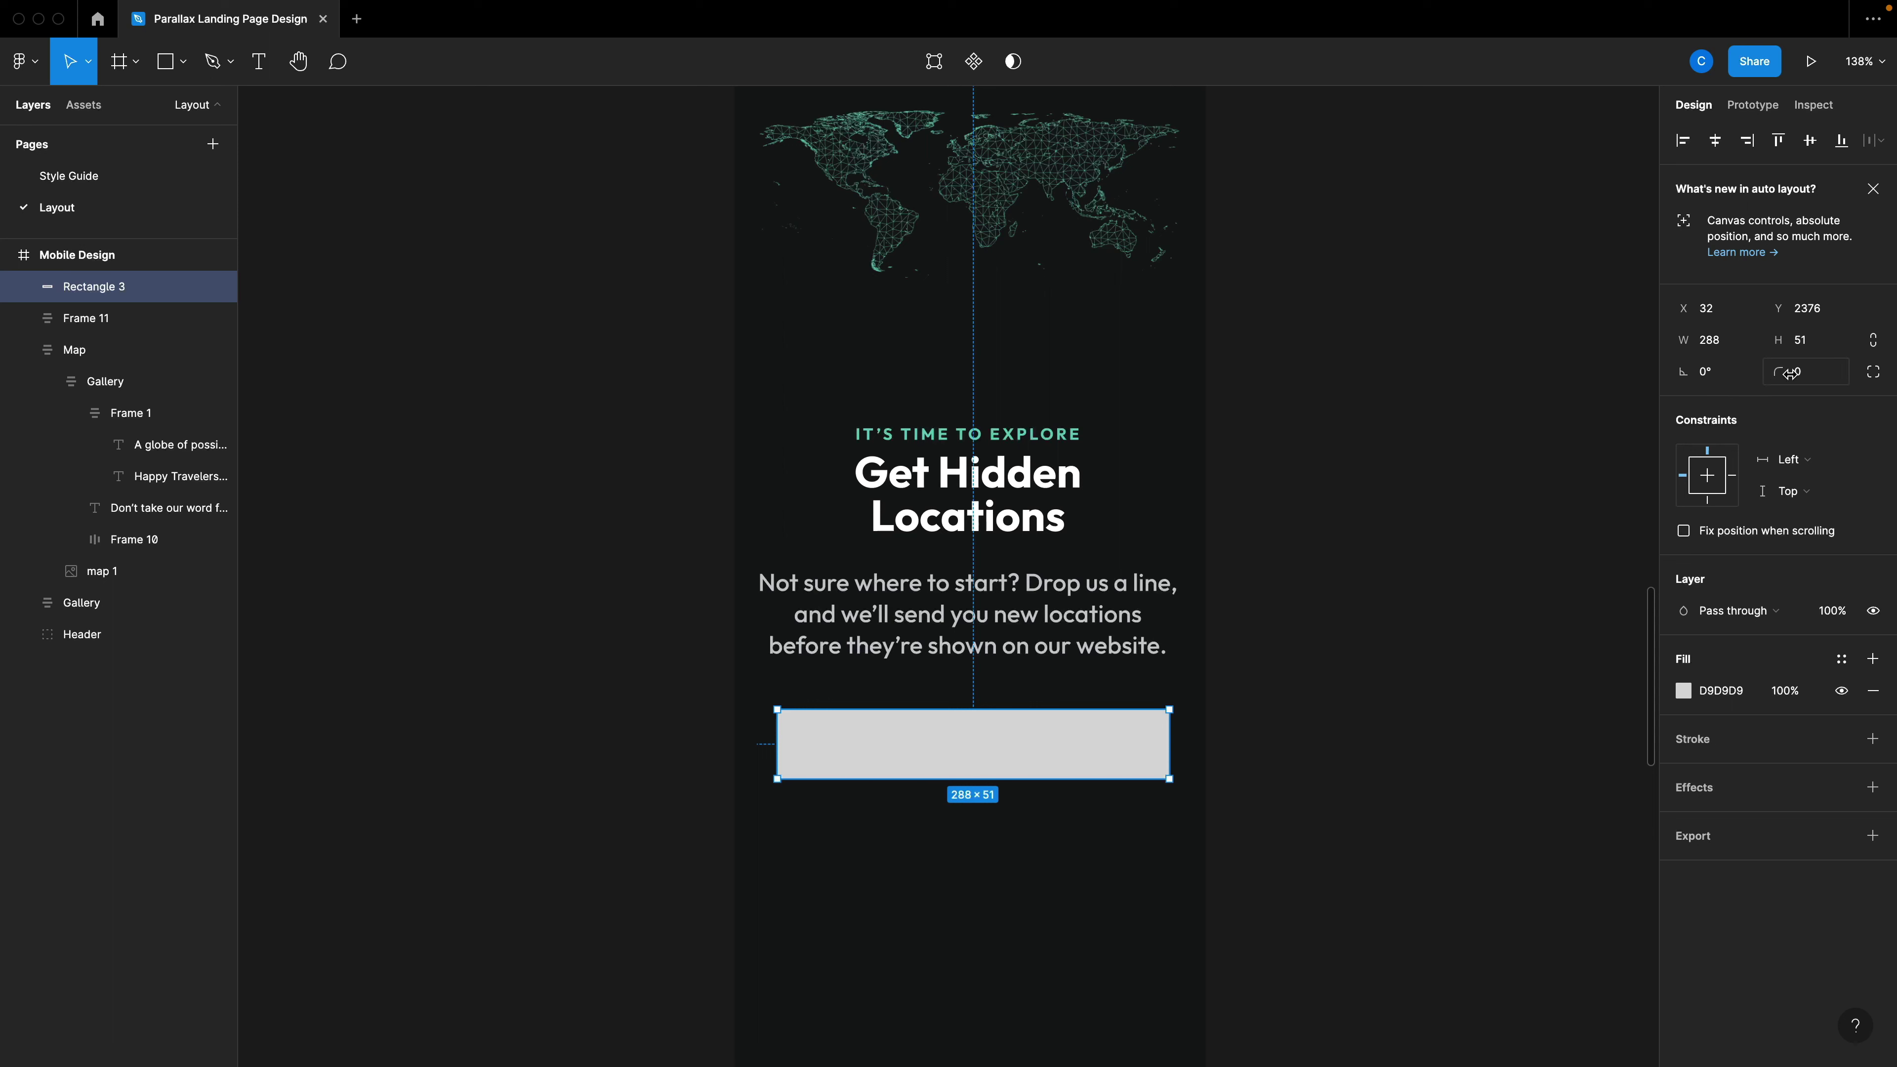
pyautogui.click(1811, 377)
pyautogui.write('200')
pyautogui.press('Return')
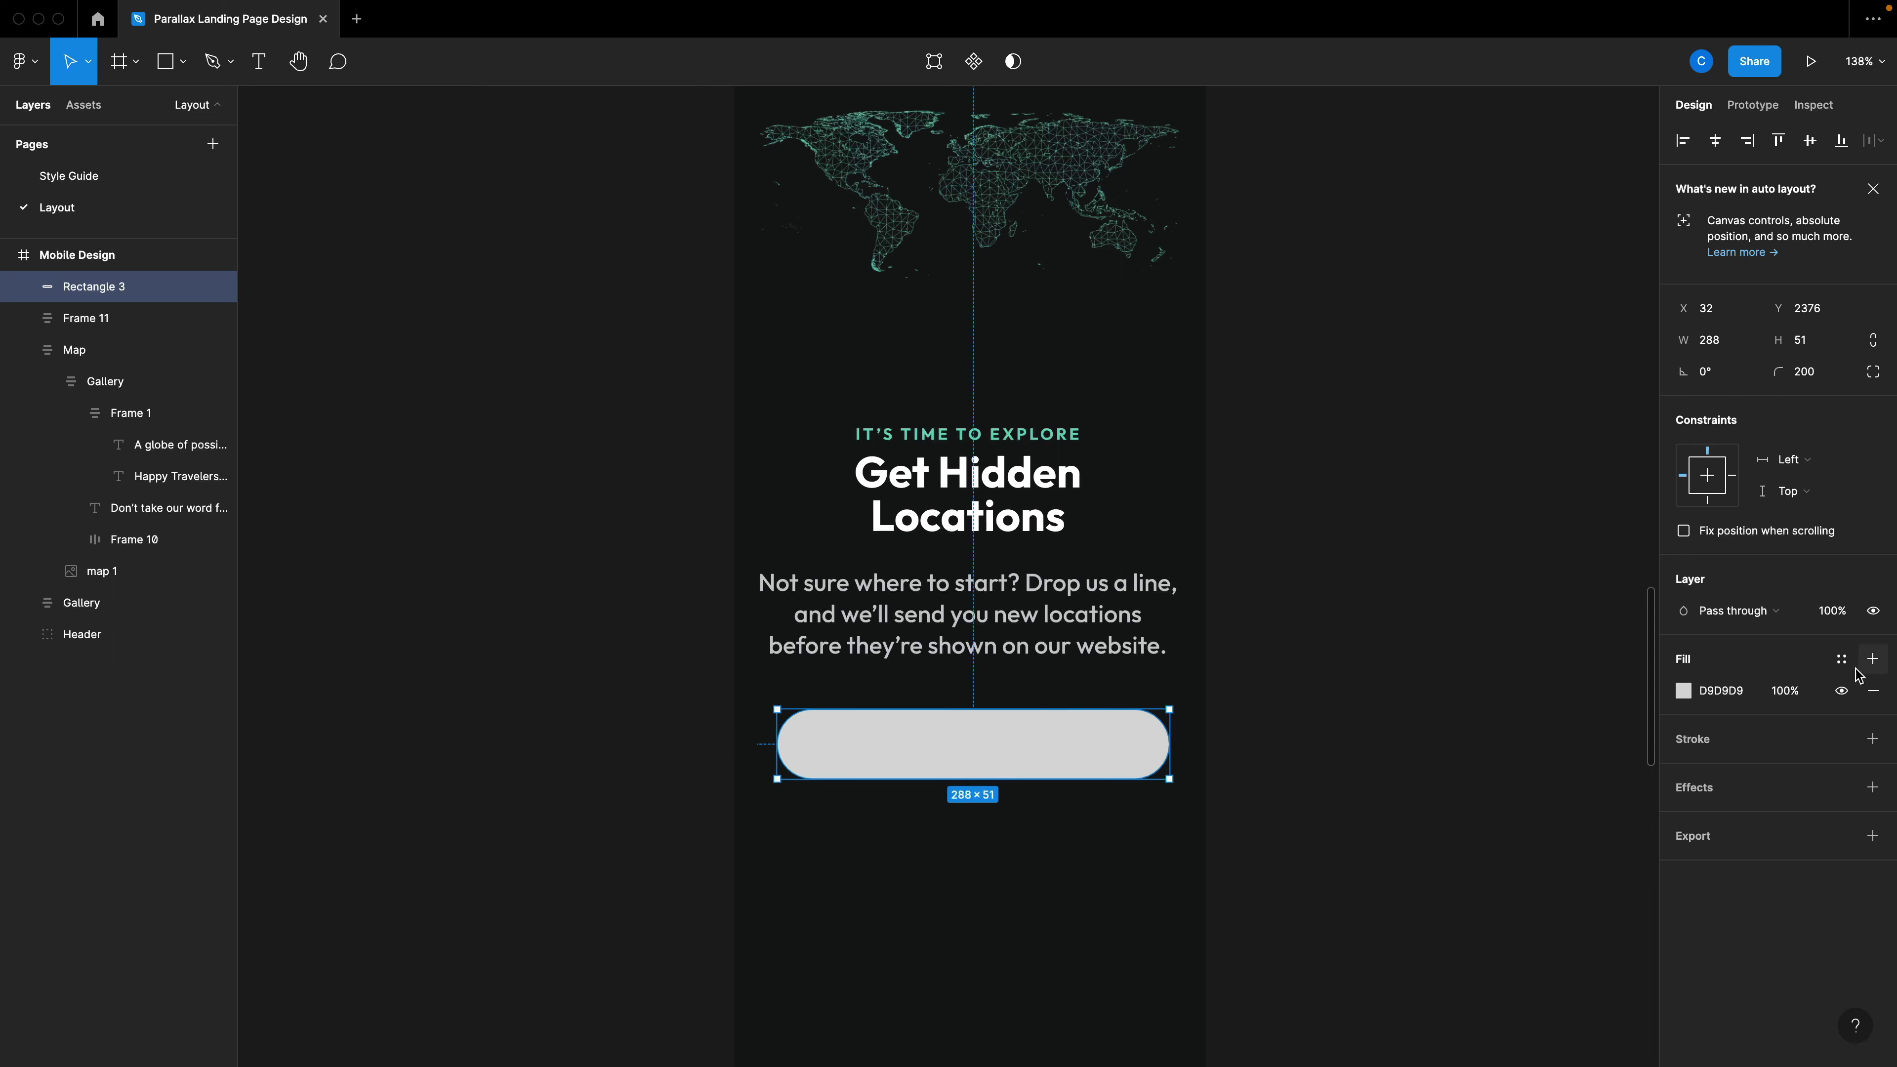
# Apply the Bkg color style to the rounded rectangle's fill and the Accent color style to its stroke.
pyautogui.click(1841, 659)
pyautogui.click(1699, 778)
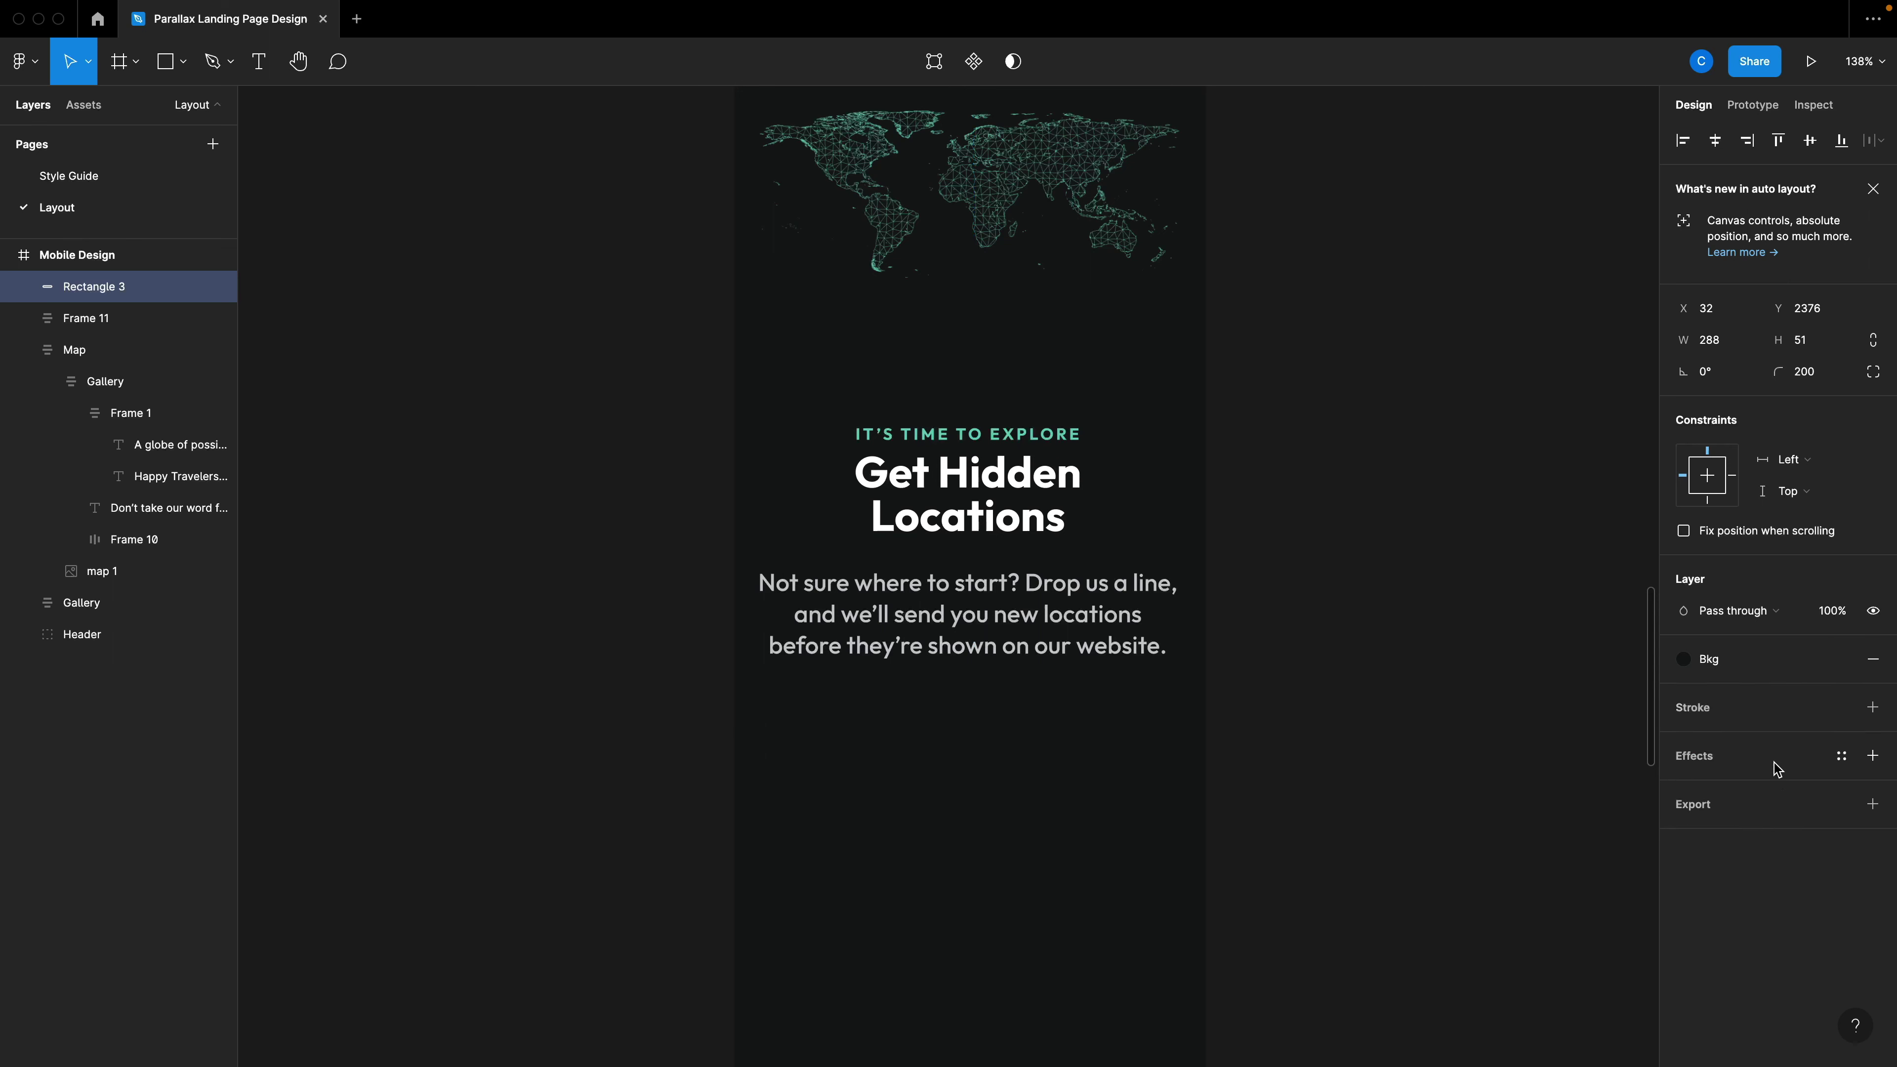
pyautogui.click(1840, 707)
pyautogui.click(1763, 827)
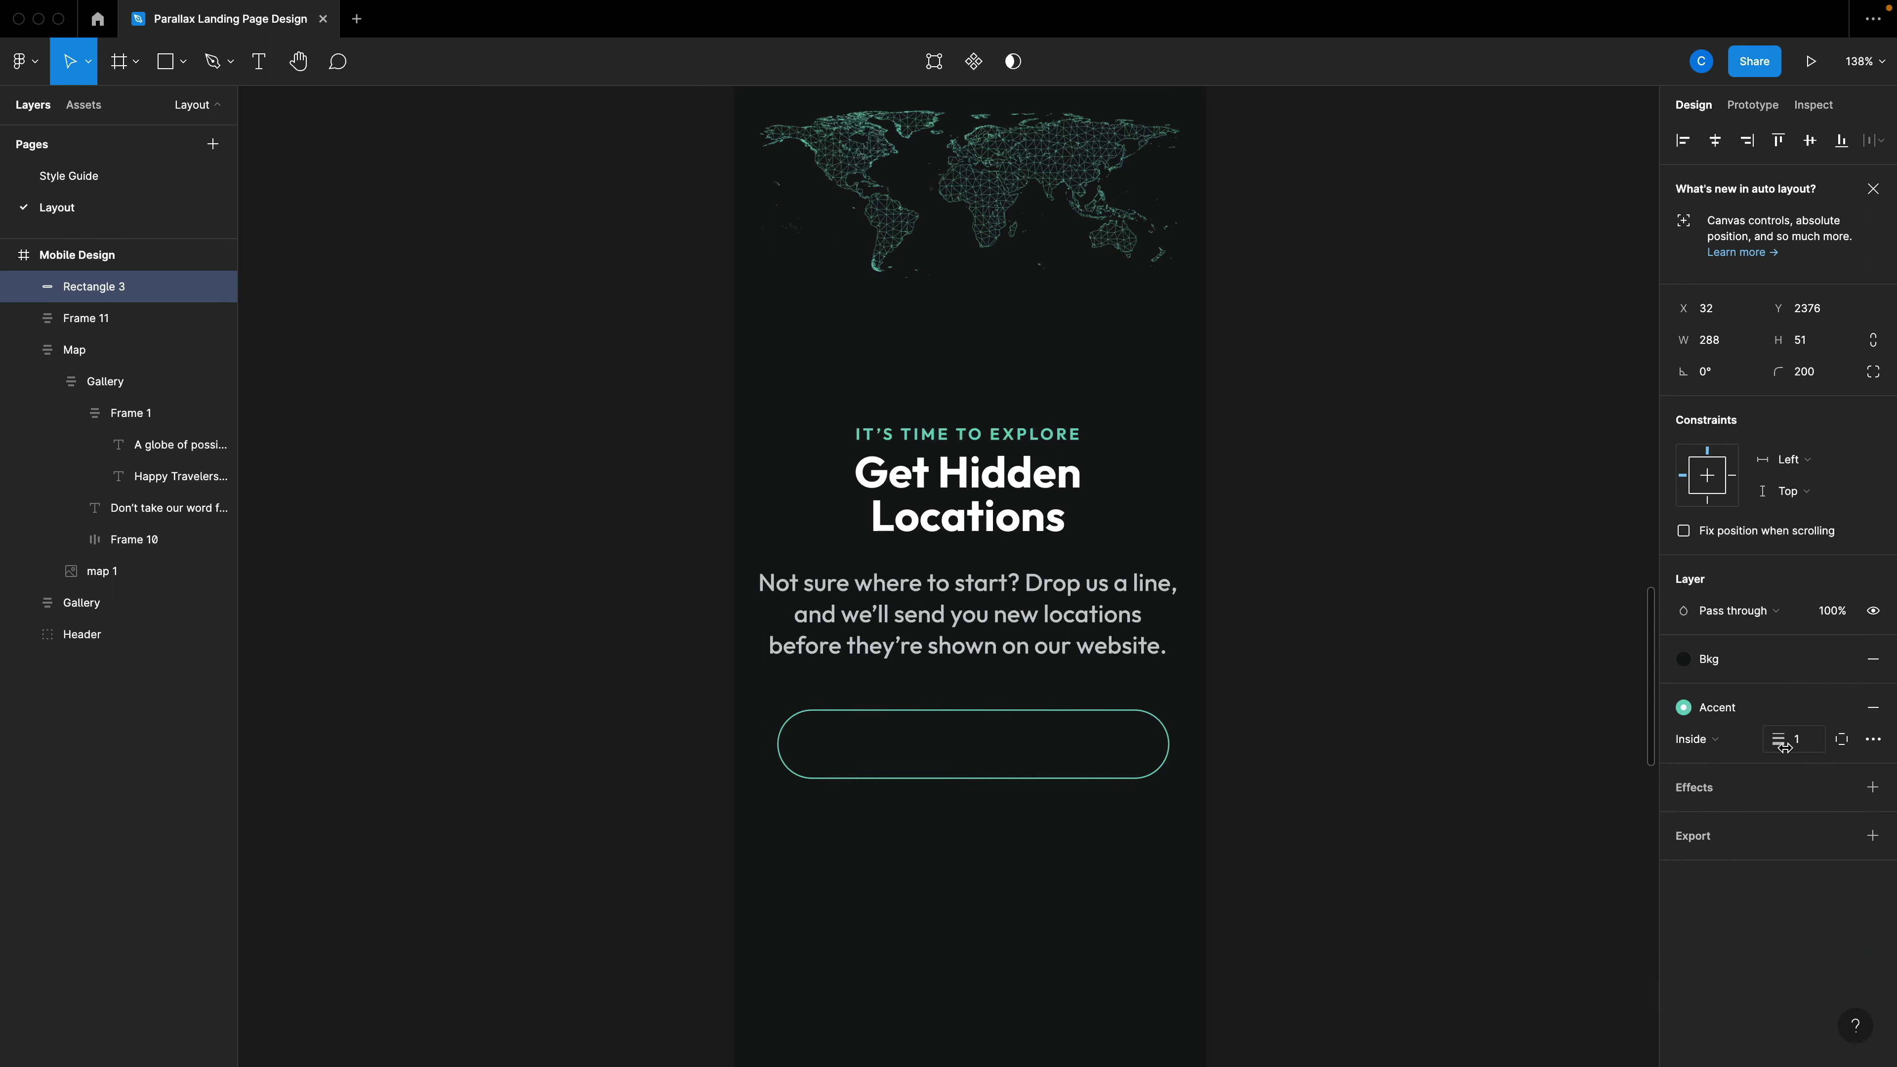
# Show the layout grids and position the outlined field just below the paragraph, widened to span the grid's content margins.
pyautogui.moveTo(994, 763)
pyautogui.mouseDown()
pyautogui.moveTo(993, 735)
pyautogui.moveTo(965, 733)
pyautogui.moveTo(998, 738)
pyautogui.mouseUp()
pyautogui.hotkey('shift', 'g')
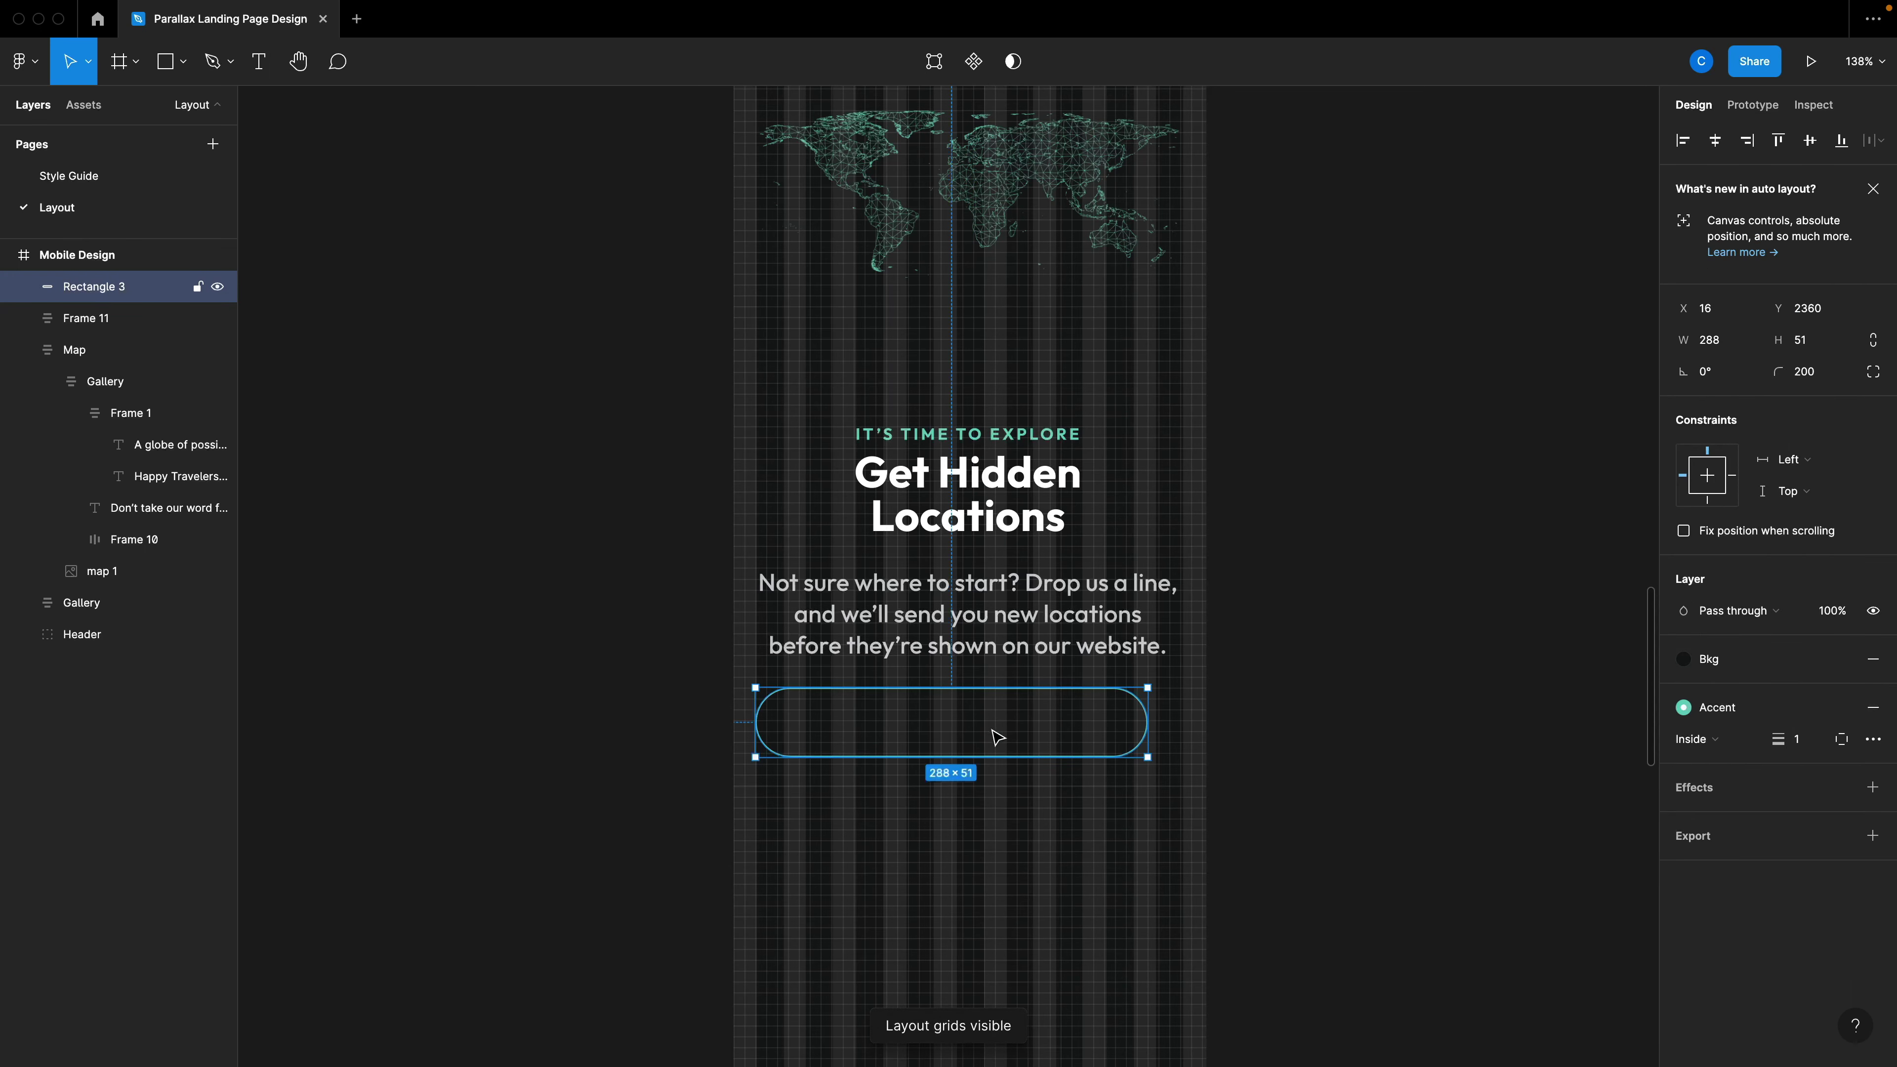
pyautogui.moveTo(1148, 729); pyautogui.dragTo(1184, 728)
pyautogui.click(1338, 780)
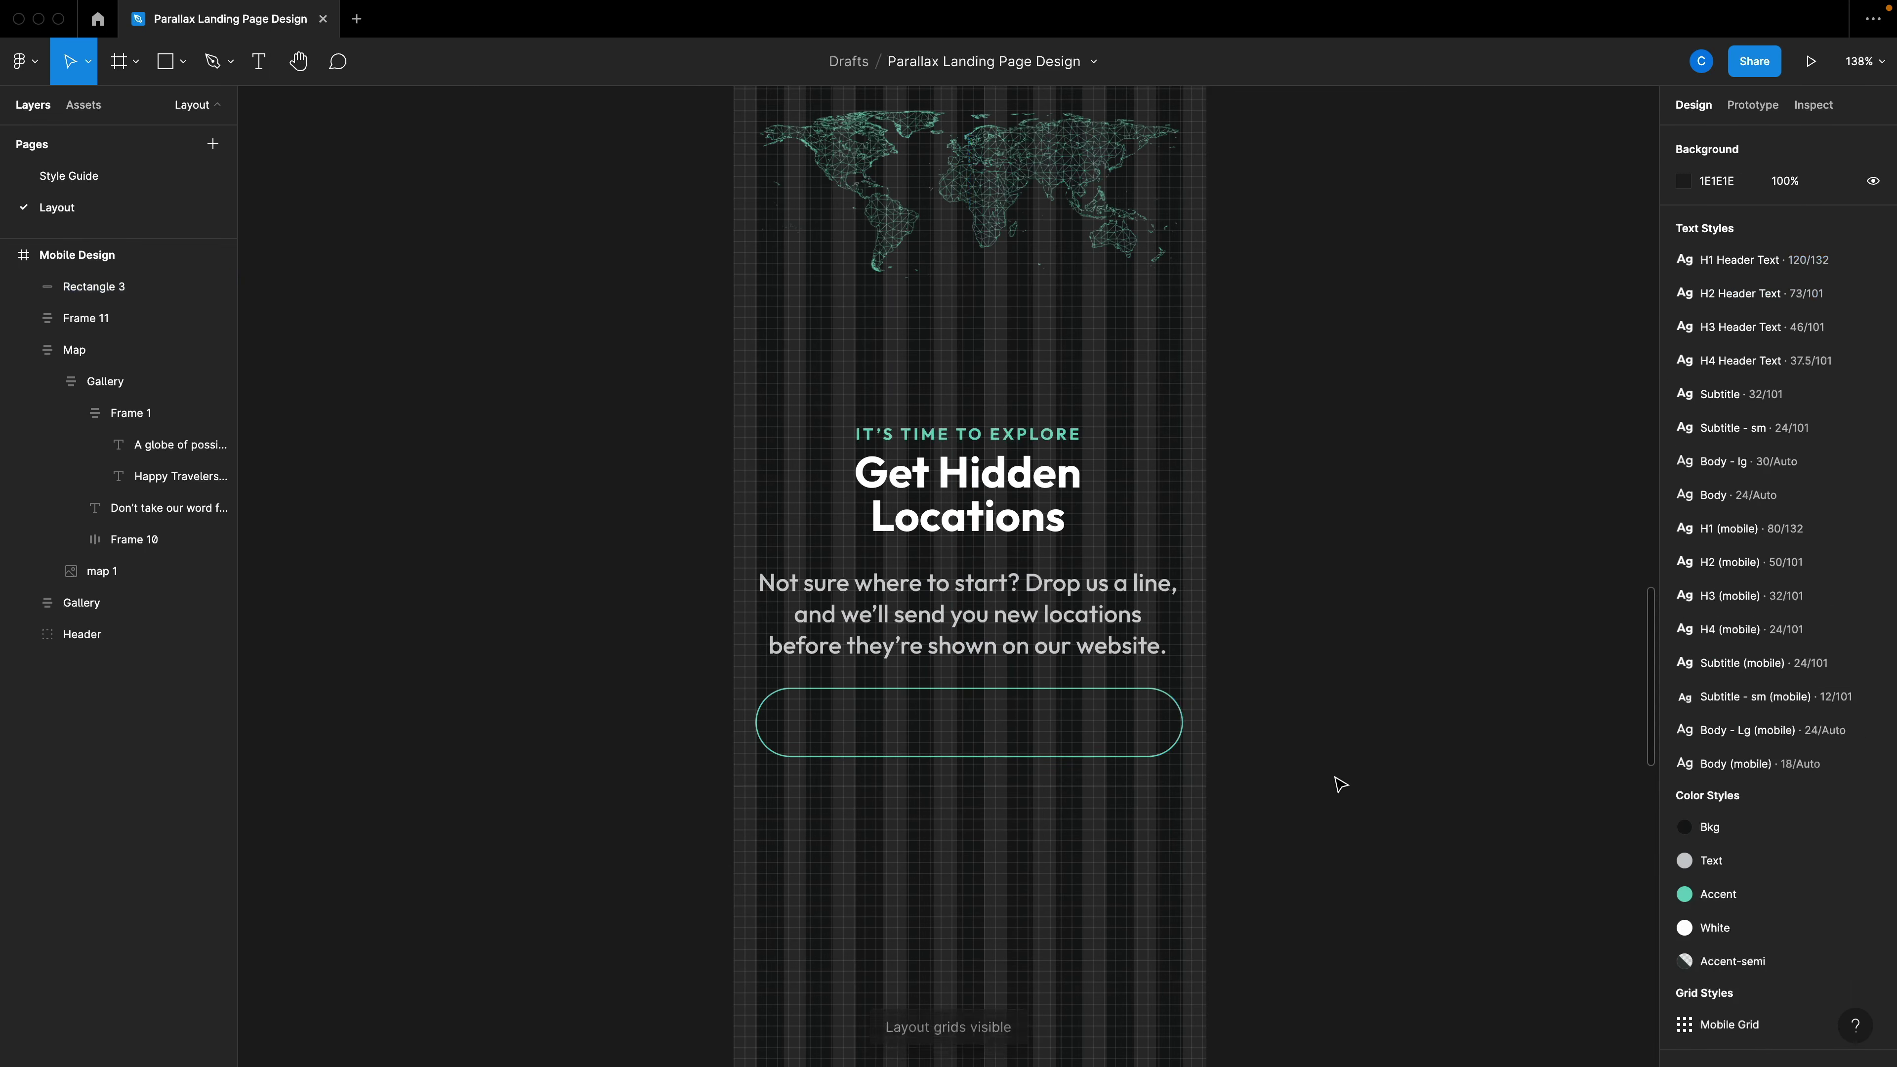
pyautogui.scroll(-1, 1100, 729)
pyautogui.click(1011, 706)
pyautogui.moveTo(1017, 698); pyautogui.dragTo(1012, 703)
# Duplicate the paragraph onto the outlined field, bring the copy in front of it, and change its text to "Email Address".
pyautogui.doubleClick(963, 565)
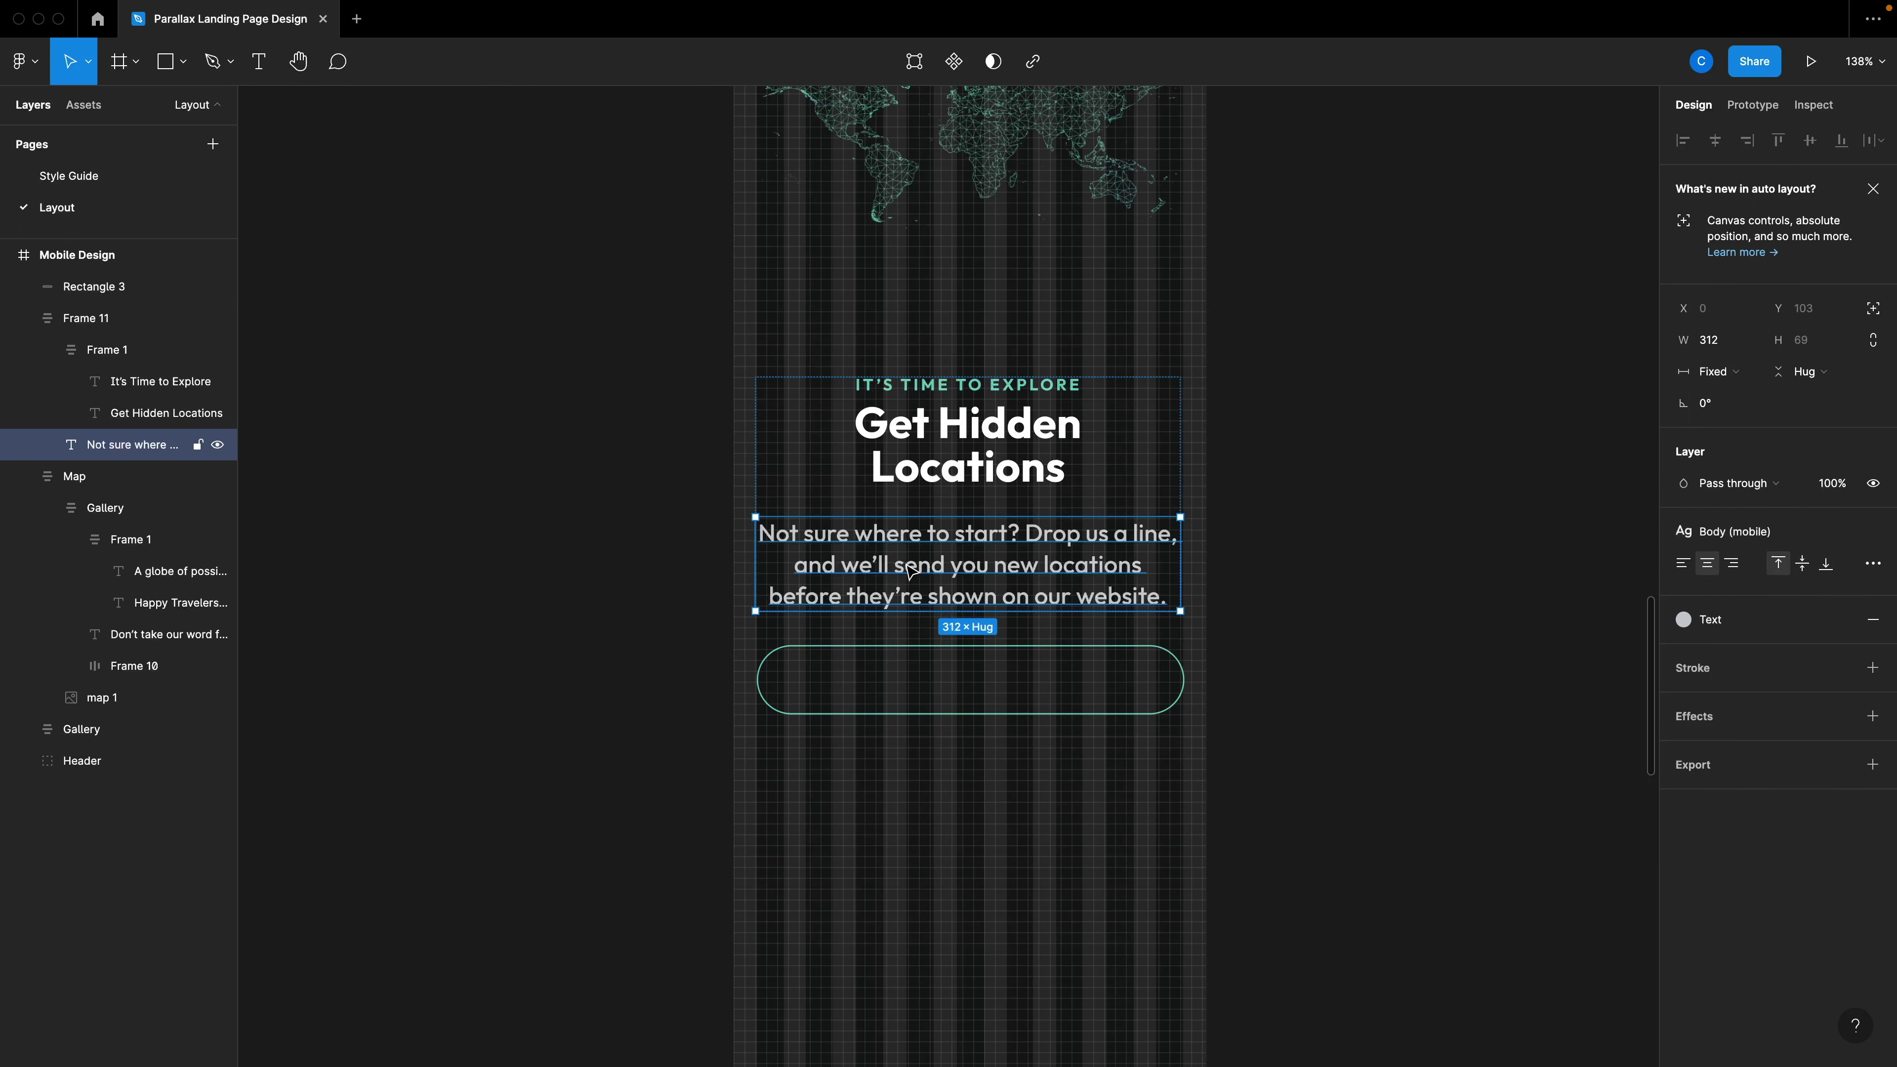
pyautogui.moveTo(963, 565); pyautogui.dragTo(903, 743)
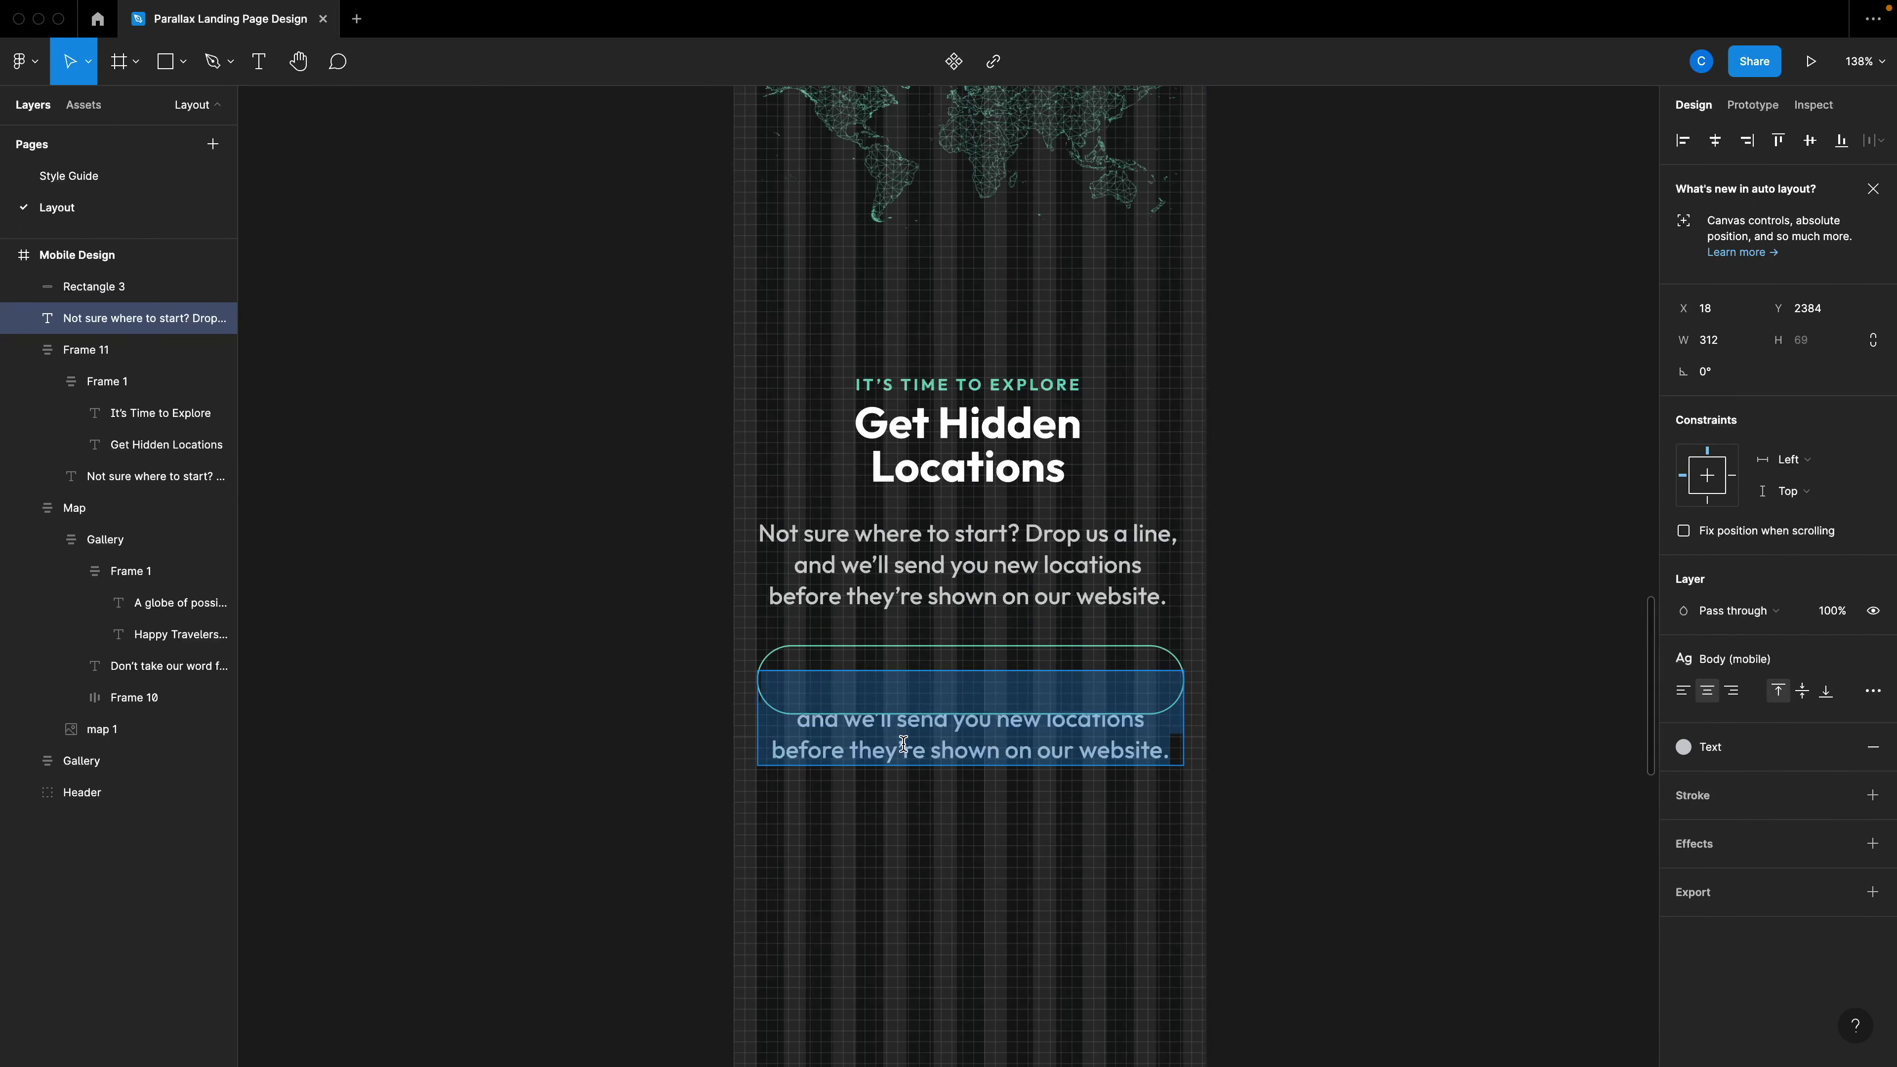
pyautogui.write('Email Addres')
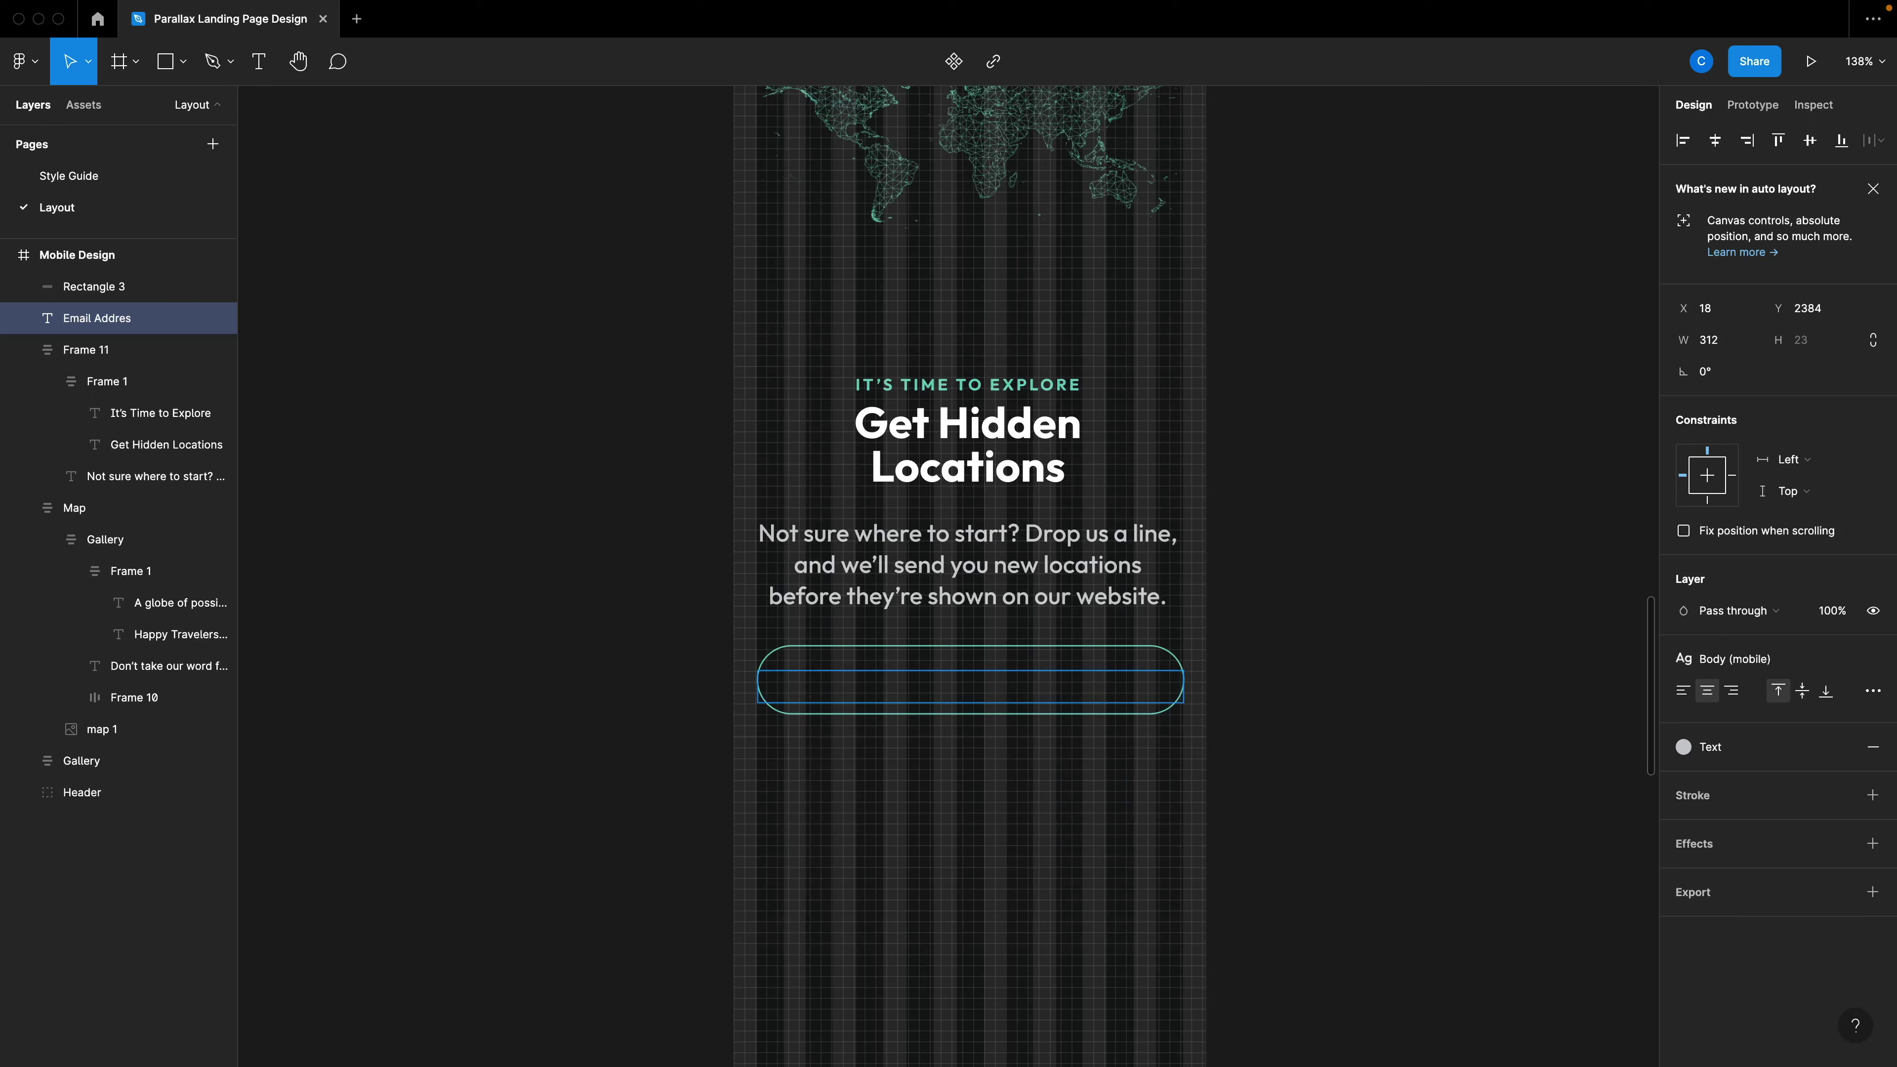
pyautogui.press('Escape')
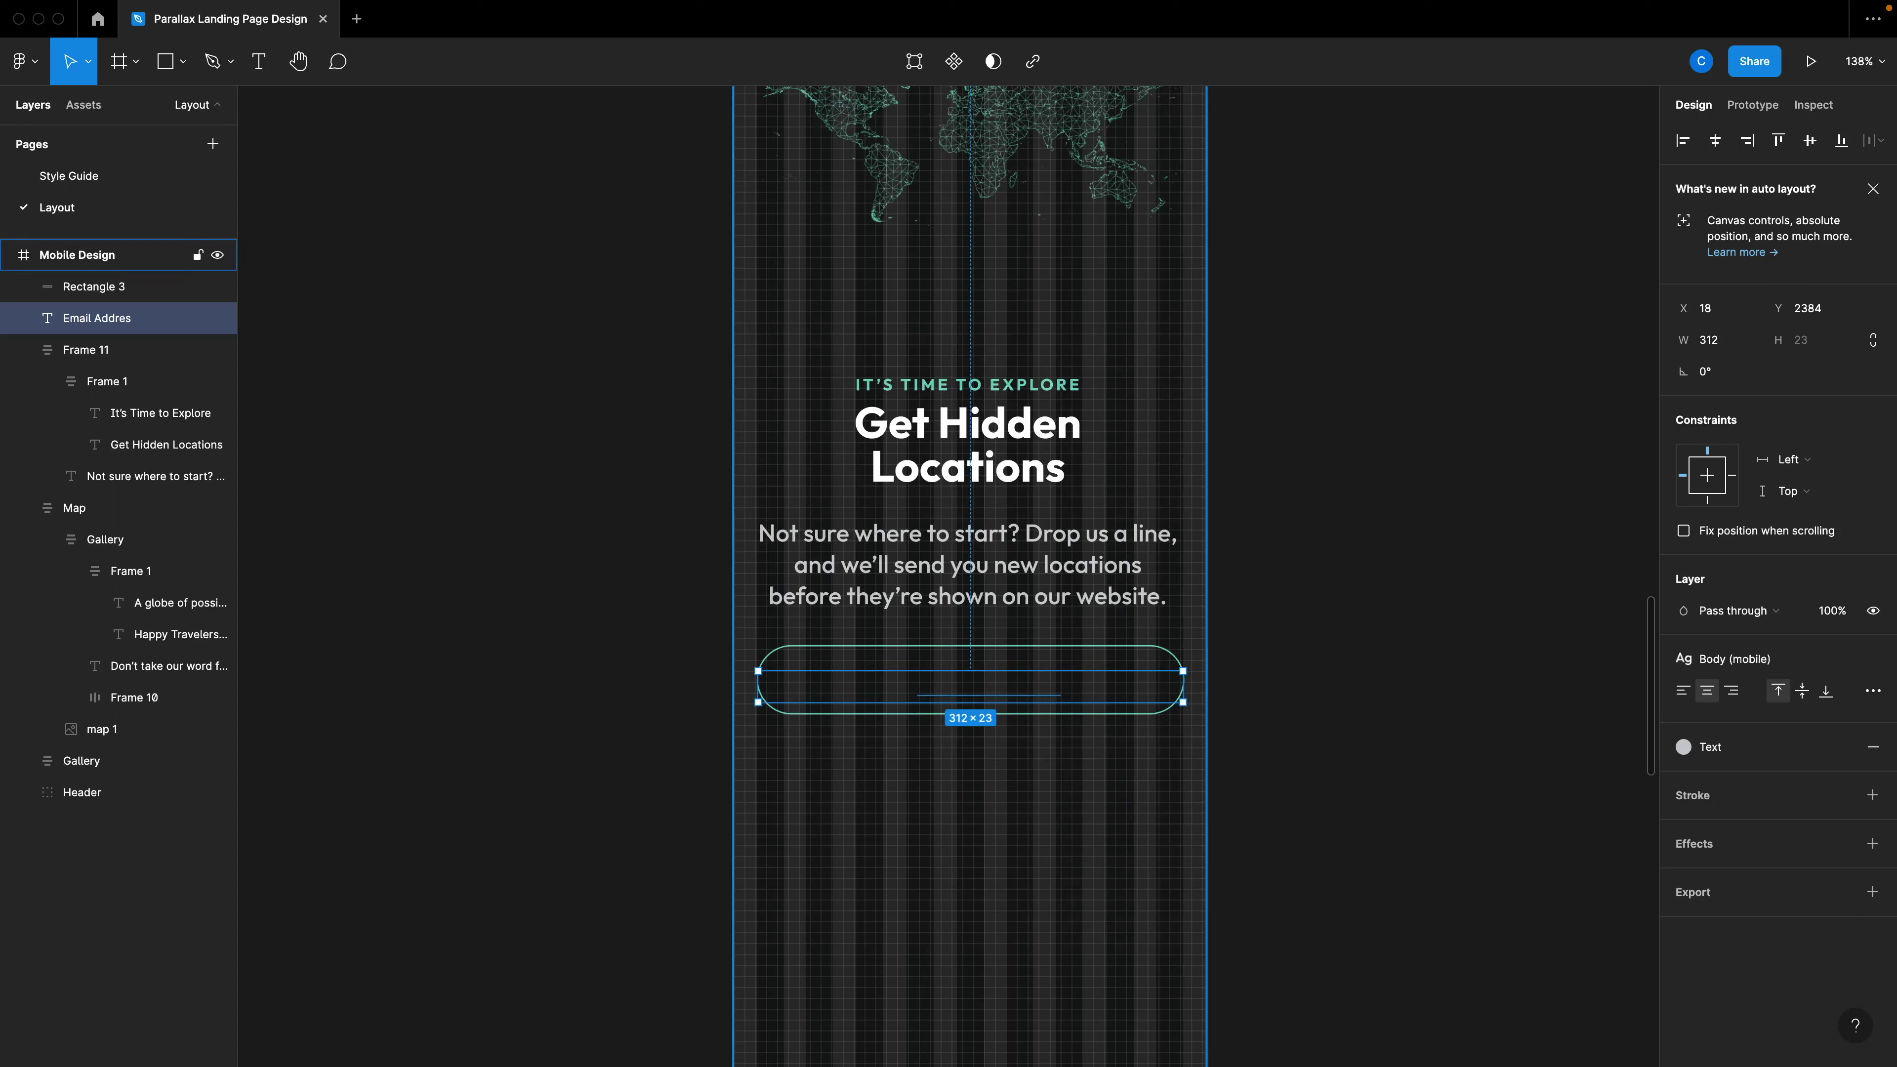
pyautogui.press('super+bracketright')
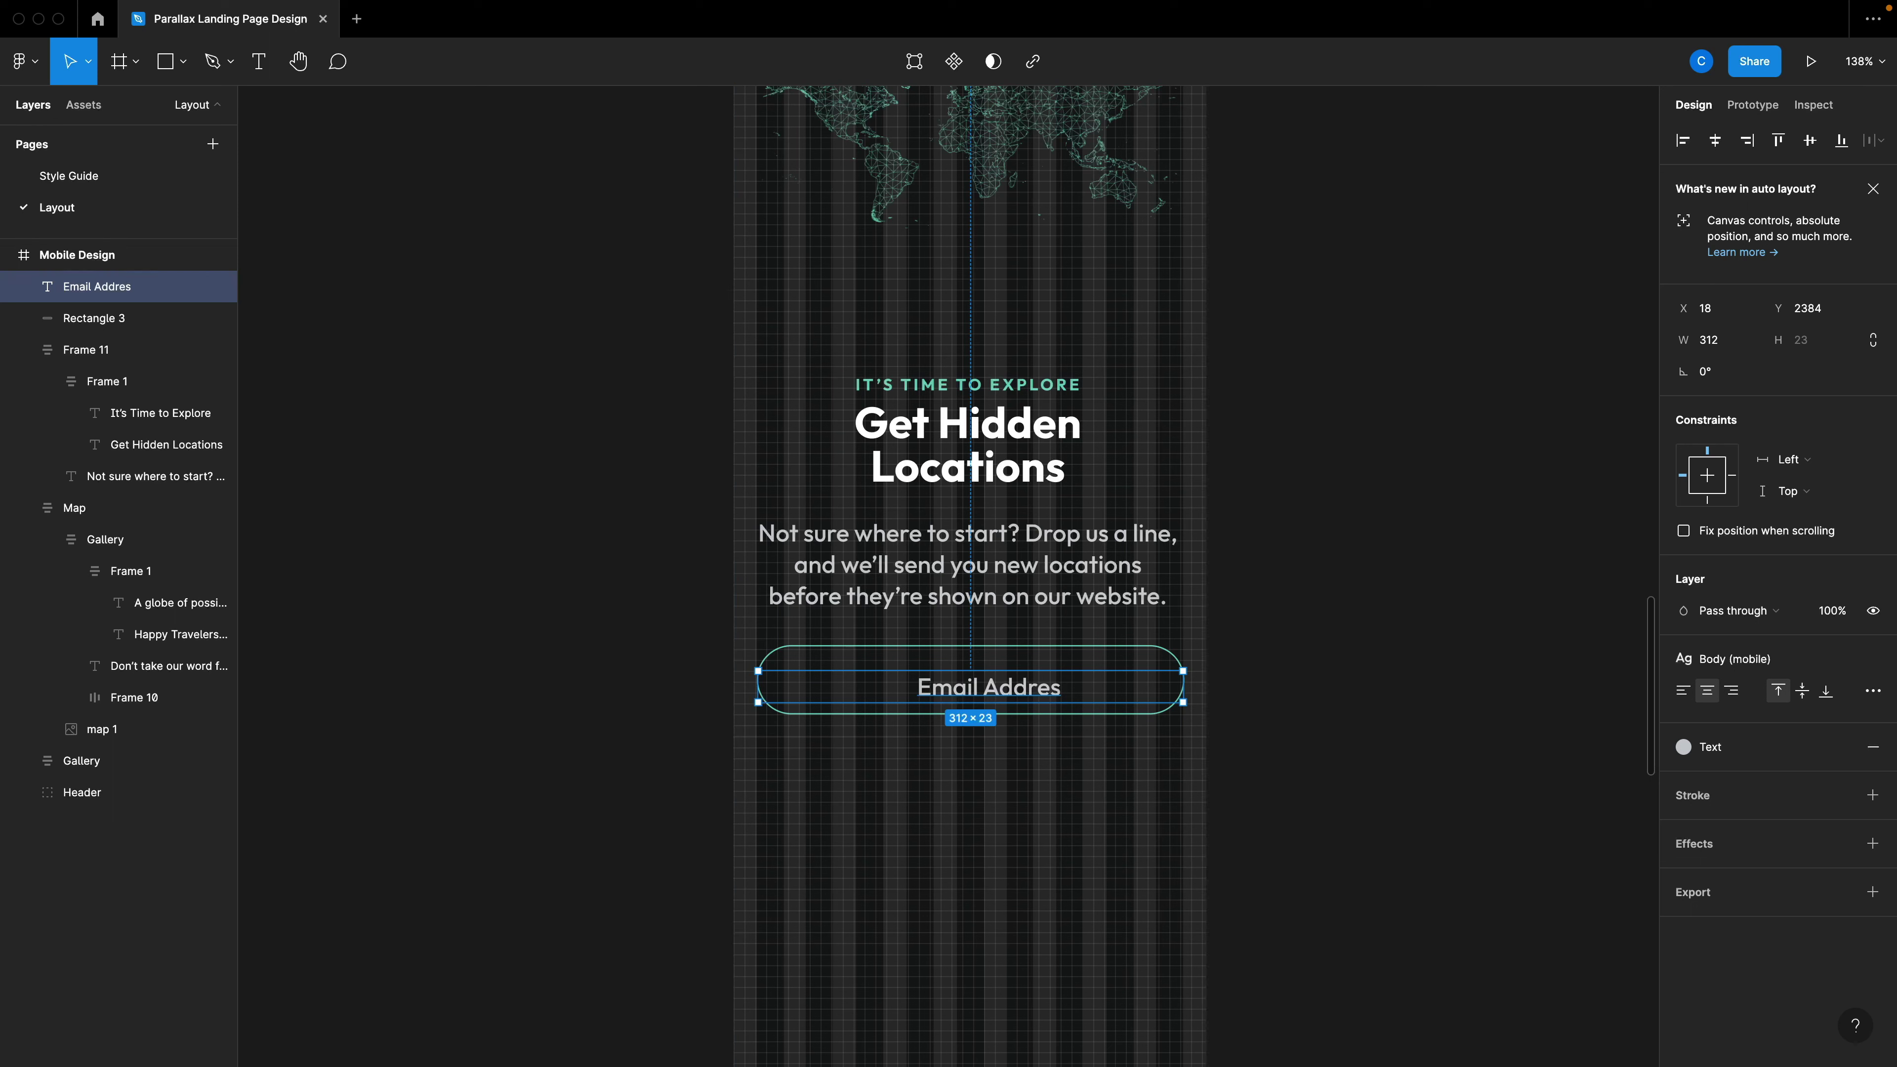
pyautogui.doubleClick(1037, 698)
pyautogui.write('s')
pyautogui.press('Escape')
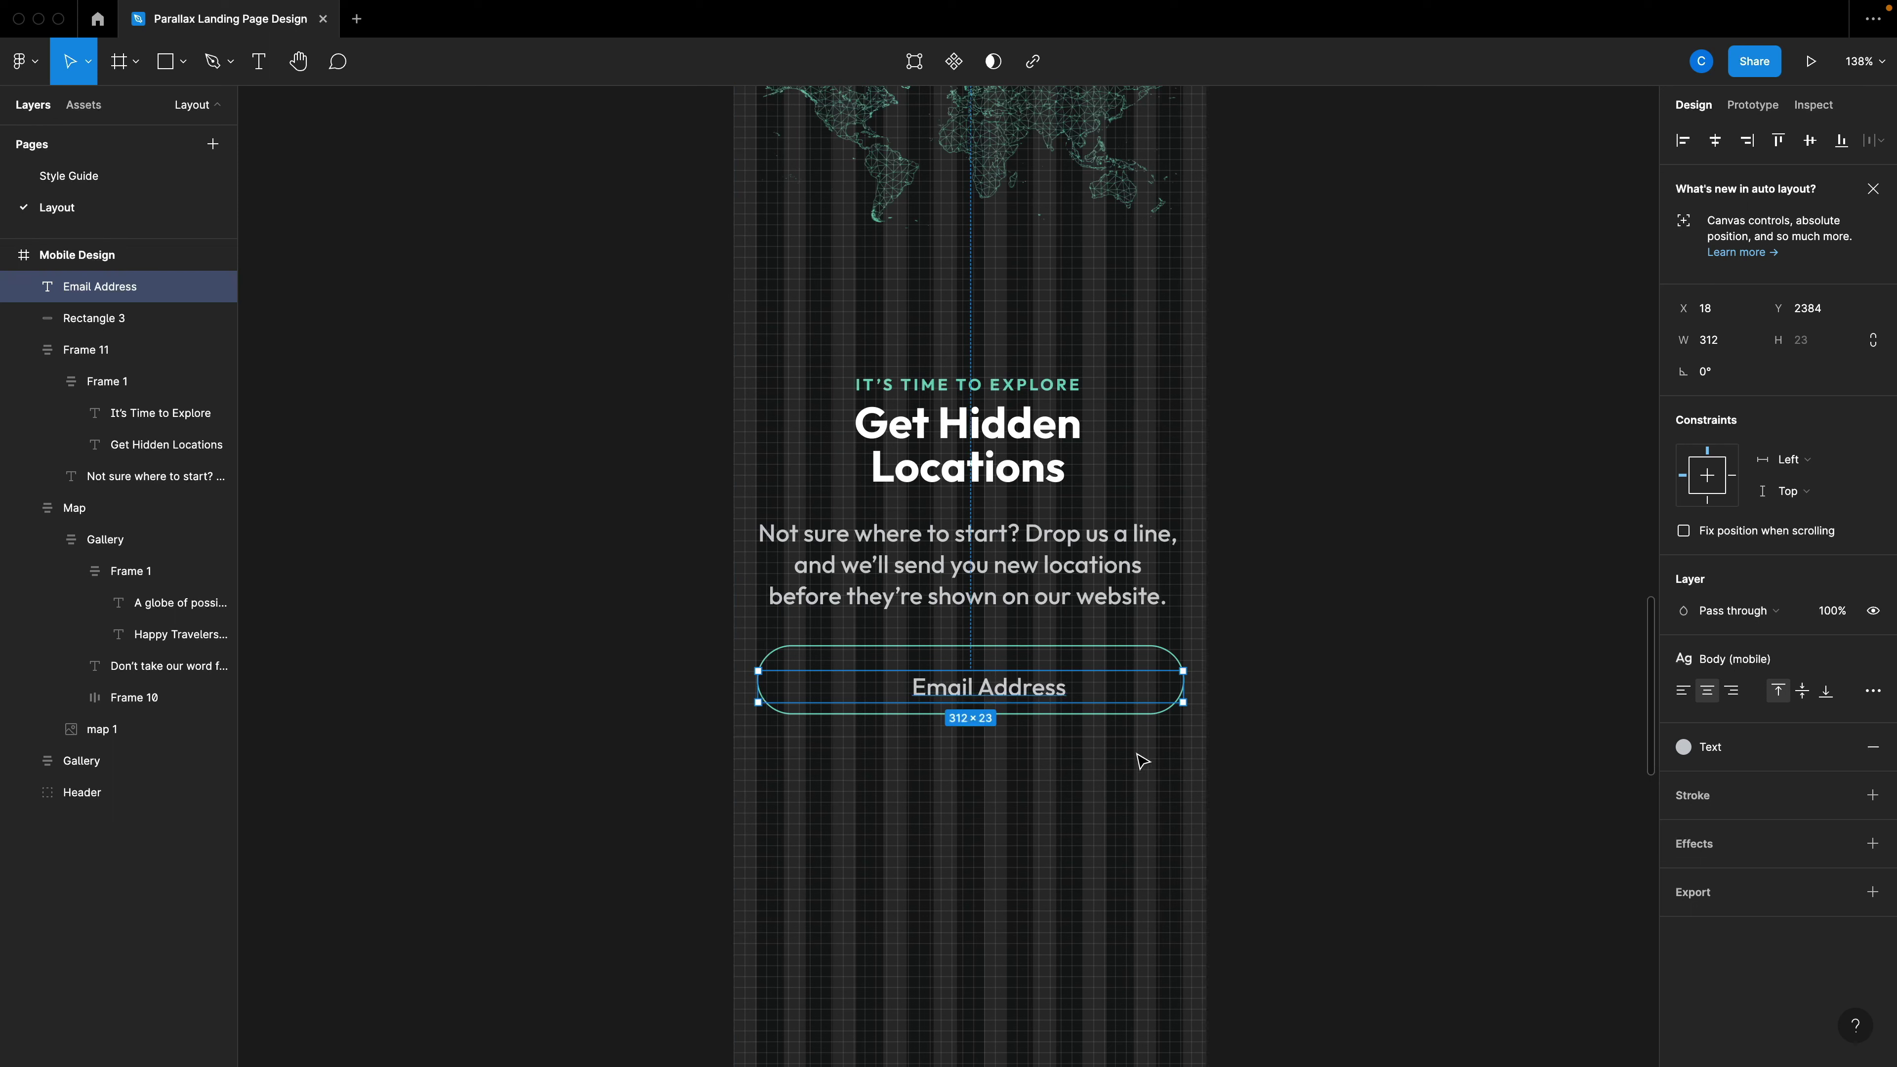
# Set the "Email Address" text to auto width without leading spaces and place it vertically centered at the field's left end.
pyautogui.click(1872, 690)
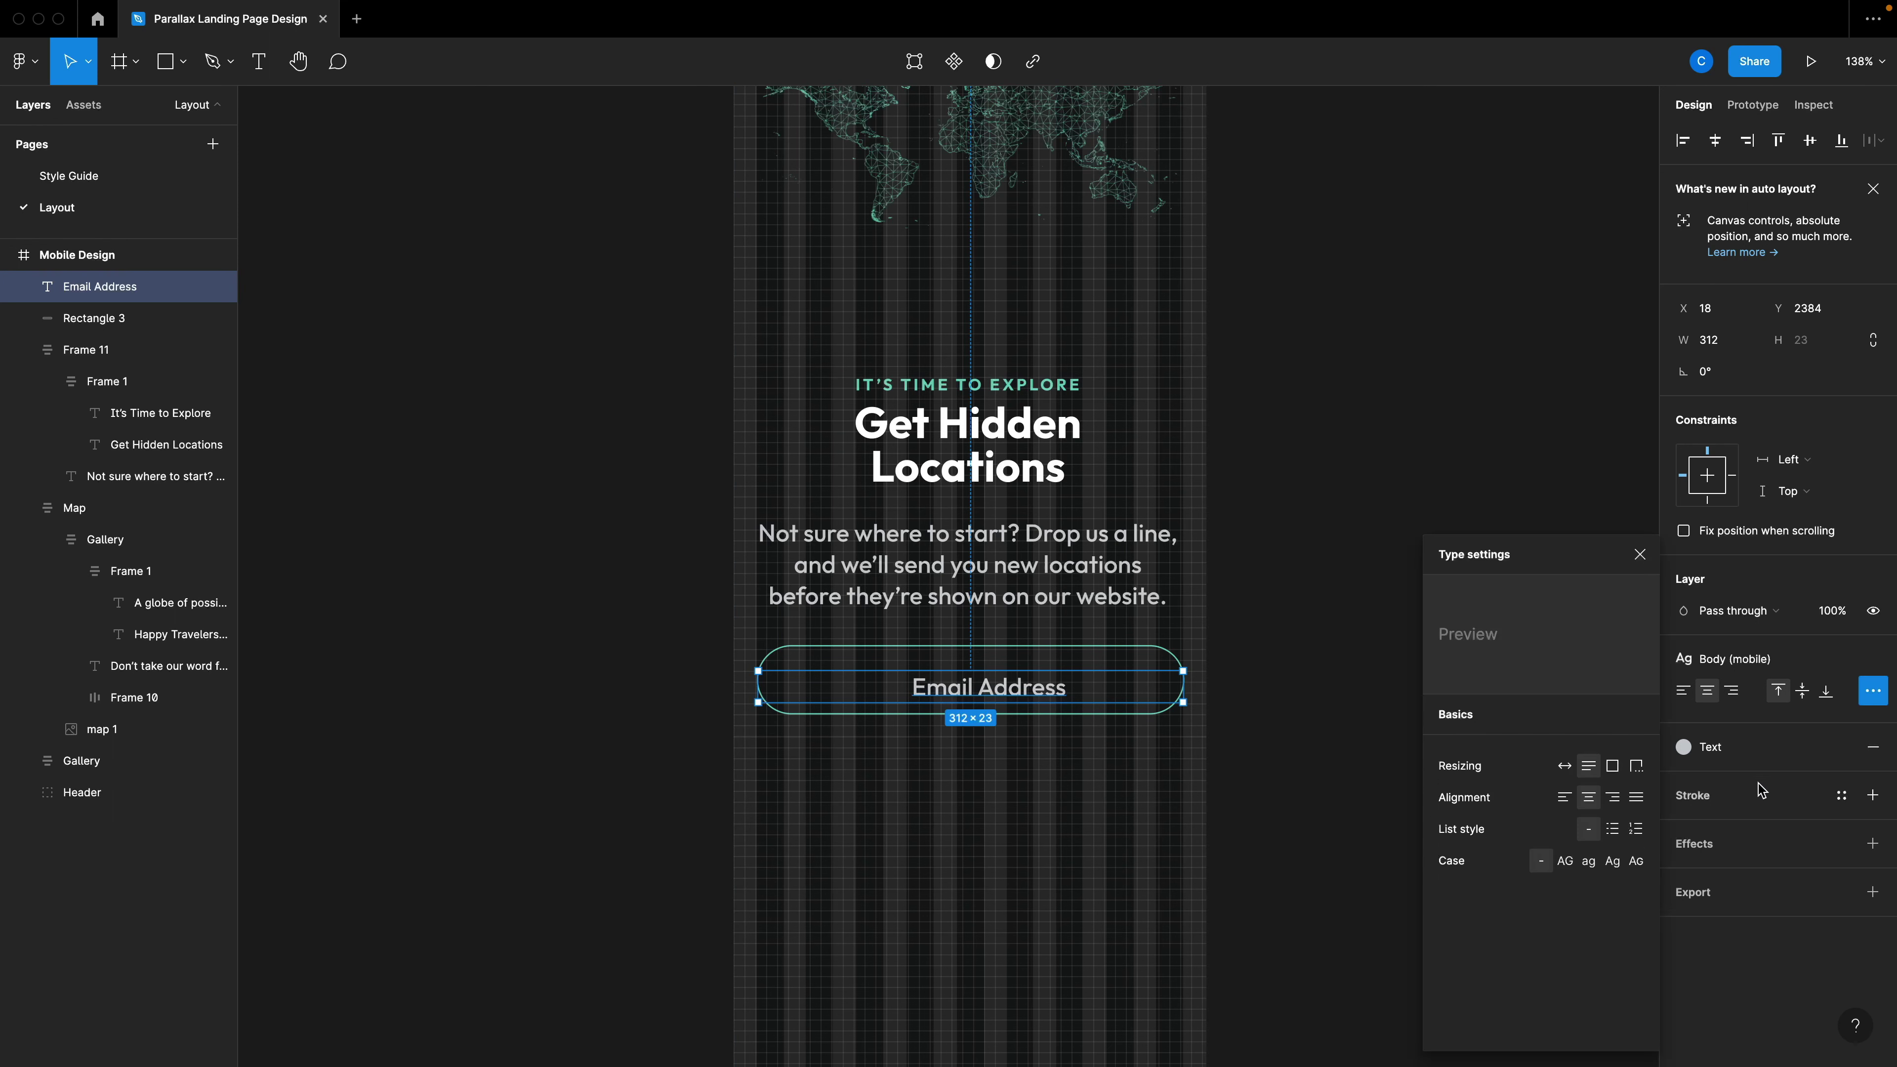
pyautogui.click(1563, 765)
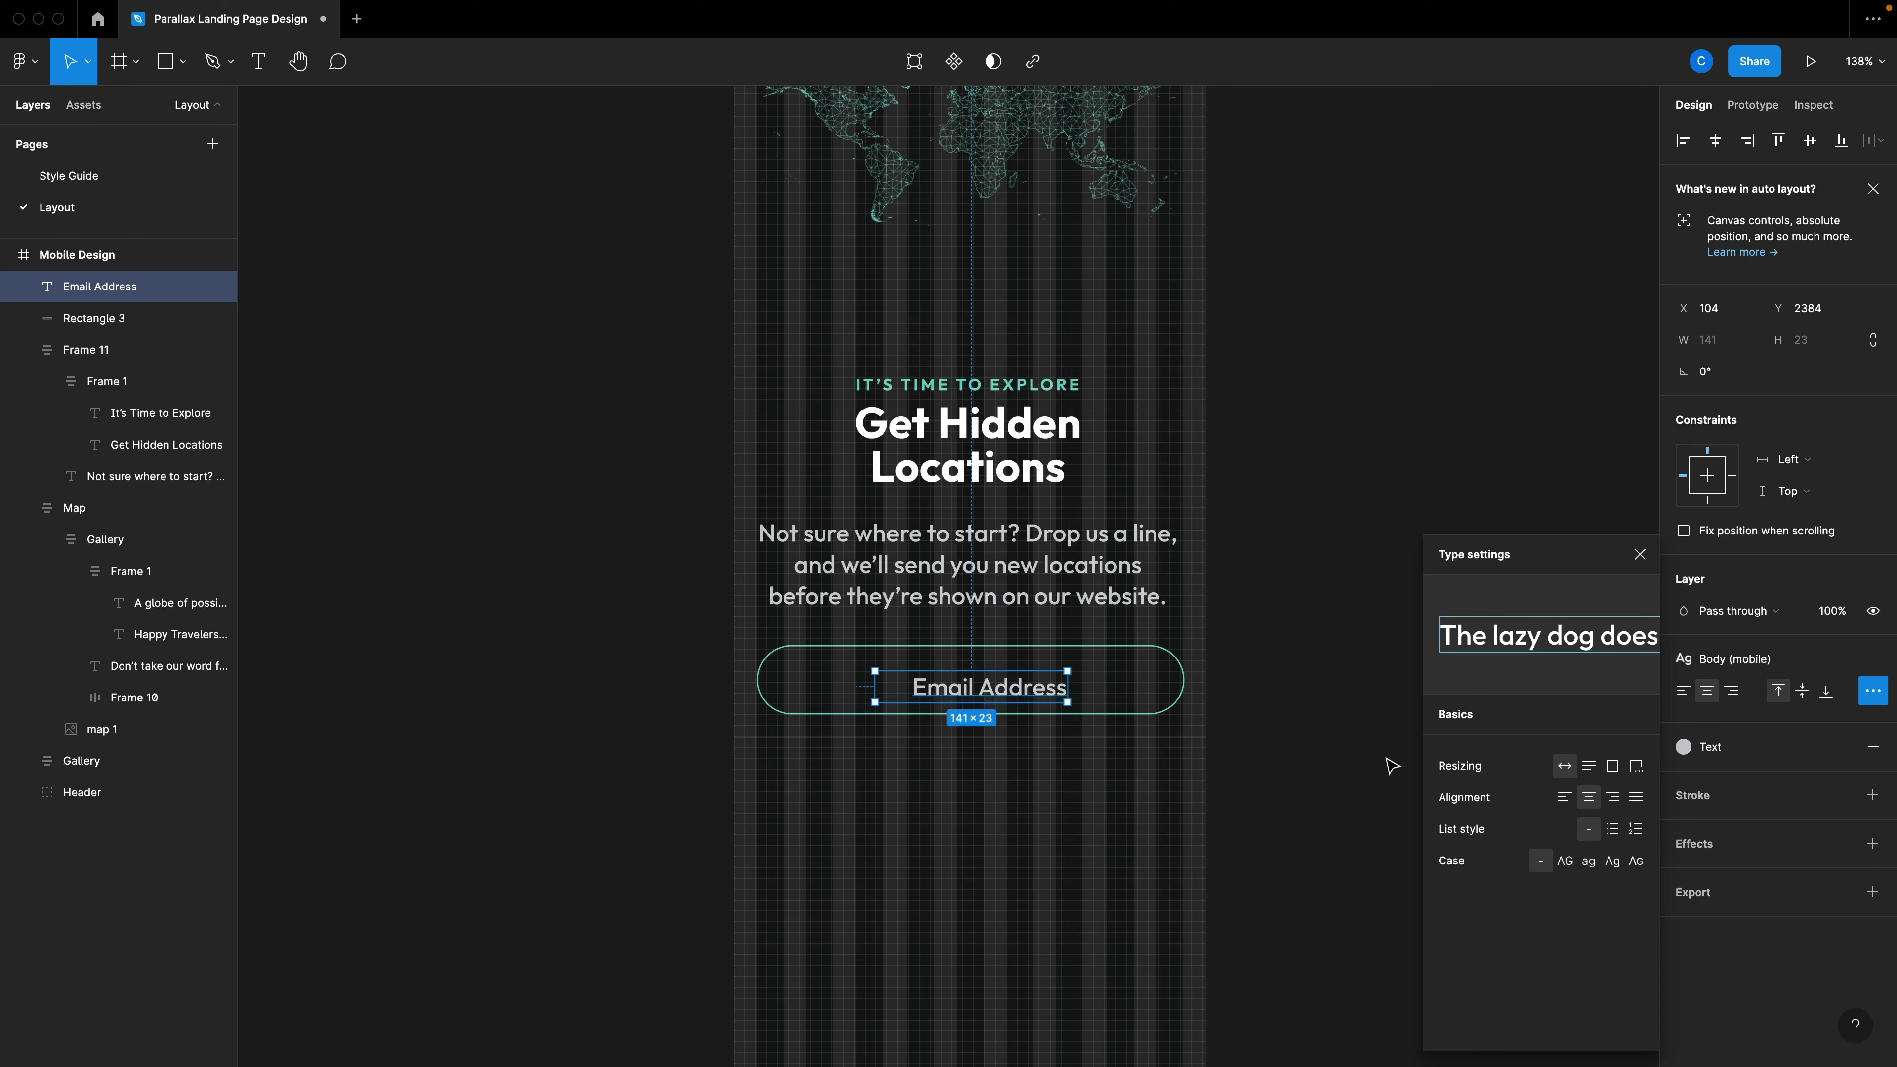
pyautogui.click(894, 678)
pyautogui.click(919, 686)
pyautogui.doubleClick(926, 689)
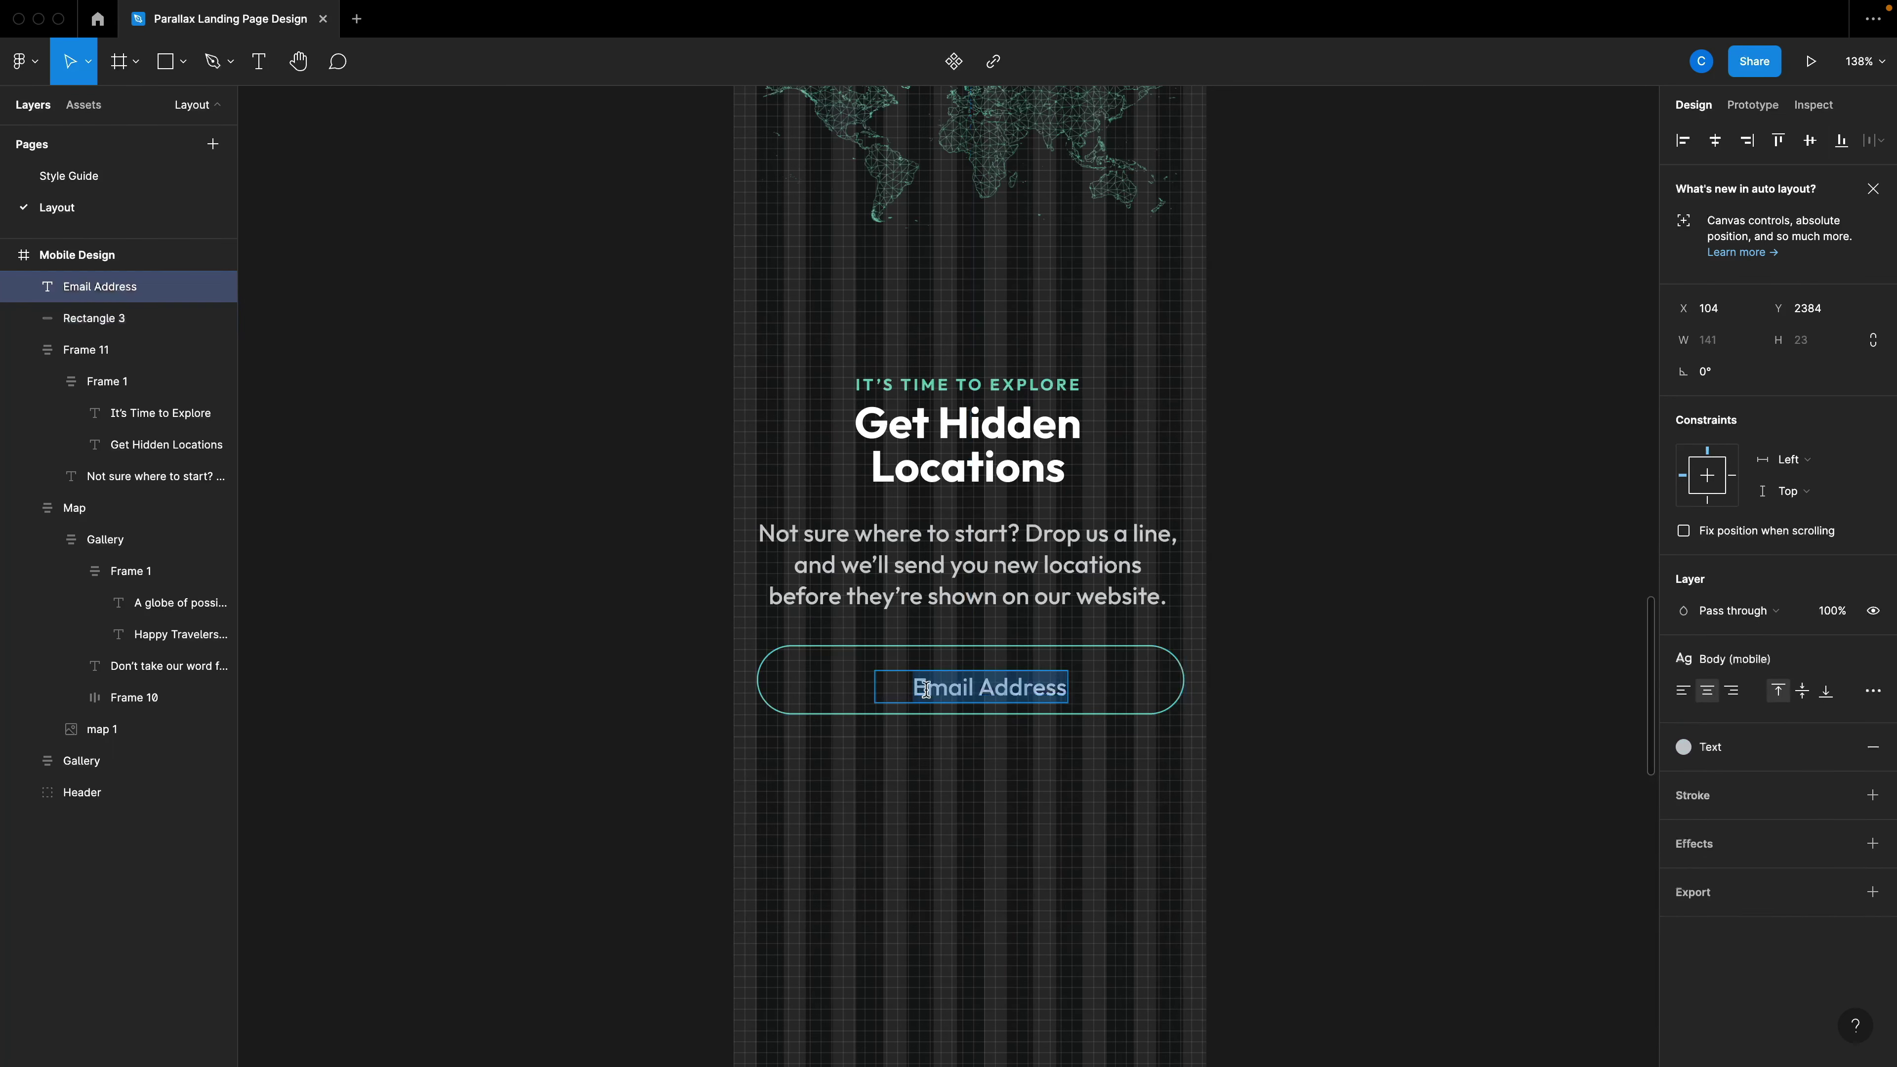
pyautogui.click(925, 689)
pyautogui.press('BackSpace')
pyautogui.press('BackSpace')
pyautogui.press('BackSpace')
pyautogui.press('Escape')
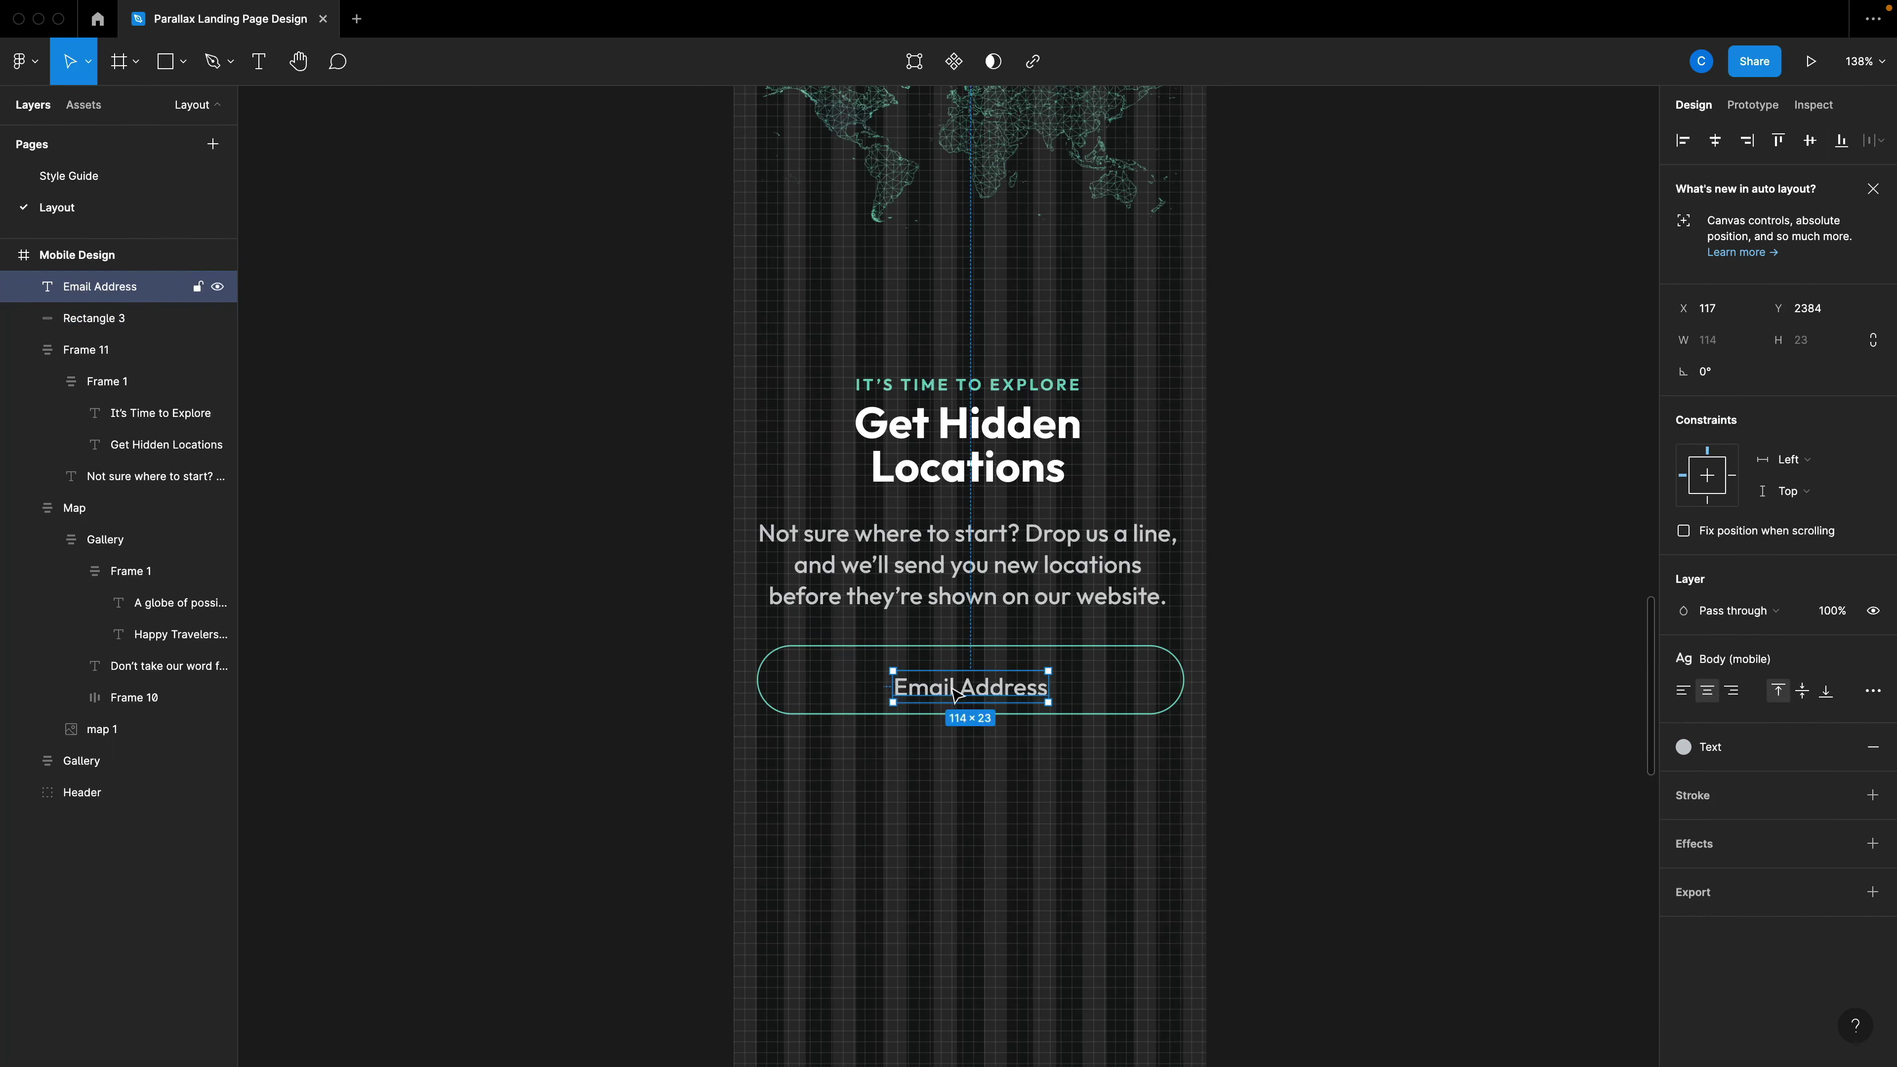
pyautogui.moveTo(956, 694); pyautogui.dragTo(859, 694)
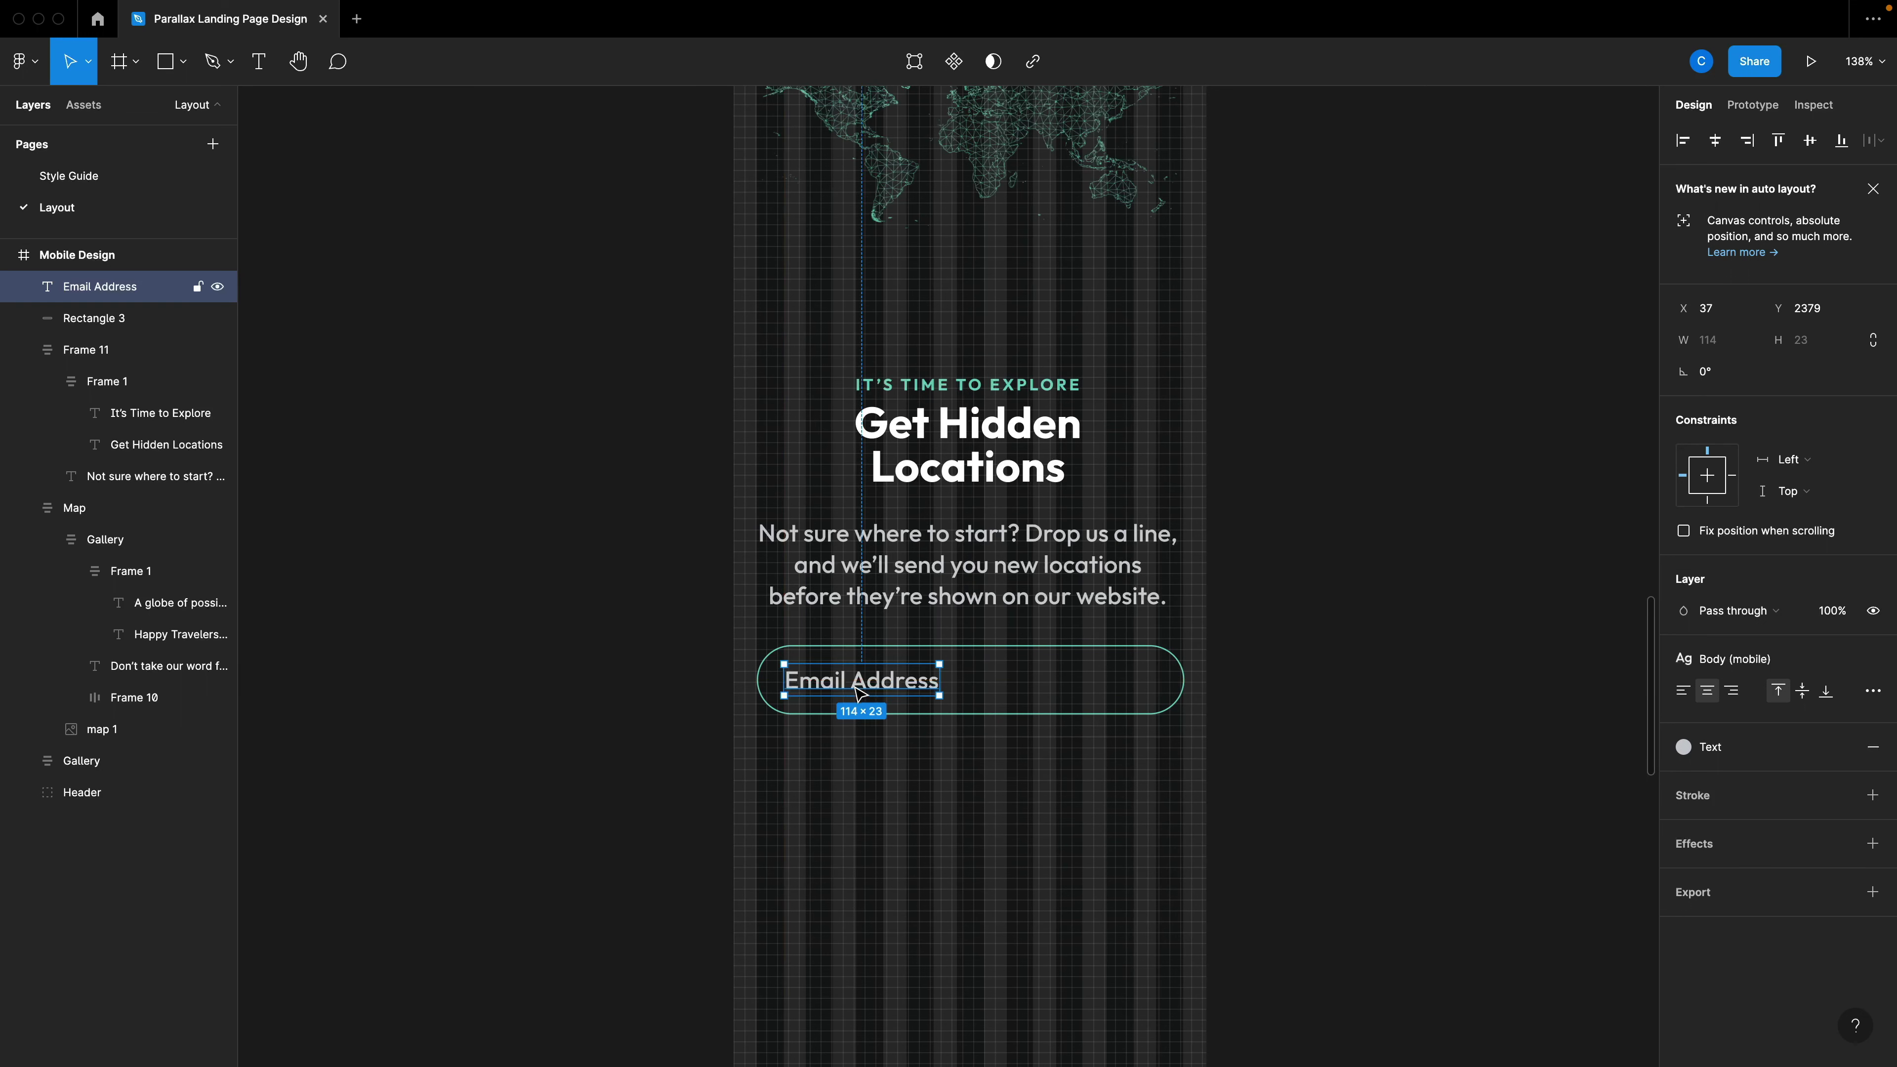
pyautogui.click(1438, 777)
# Insert an instance of the local Button component into the mobile frame near the "Email Address" field.
pyautogui.scroll(5, 1105, 700)
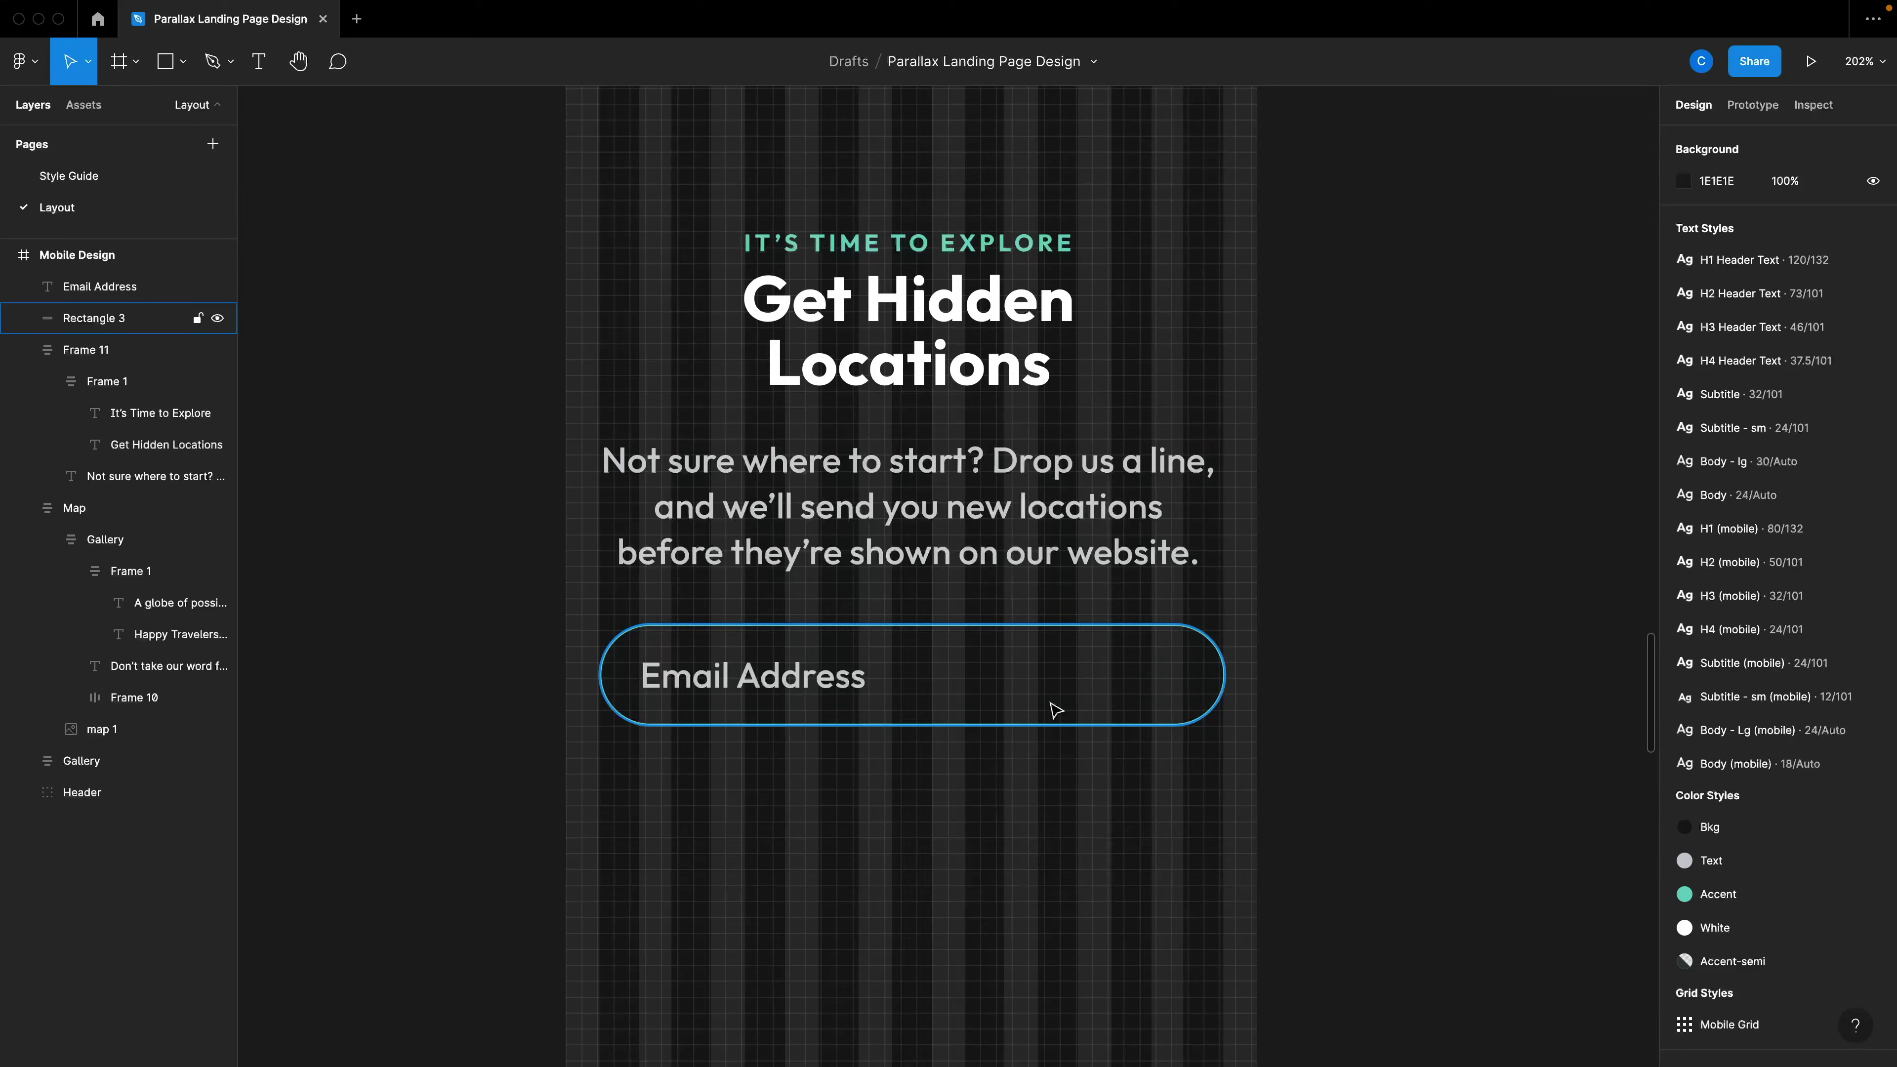
pyautogui.hotkey('shift', 'i')
pyautogui.write('button')
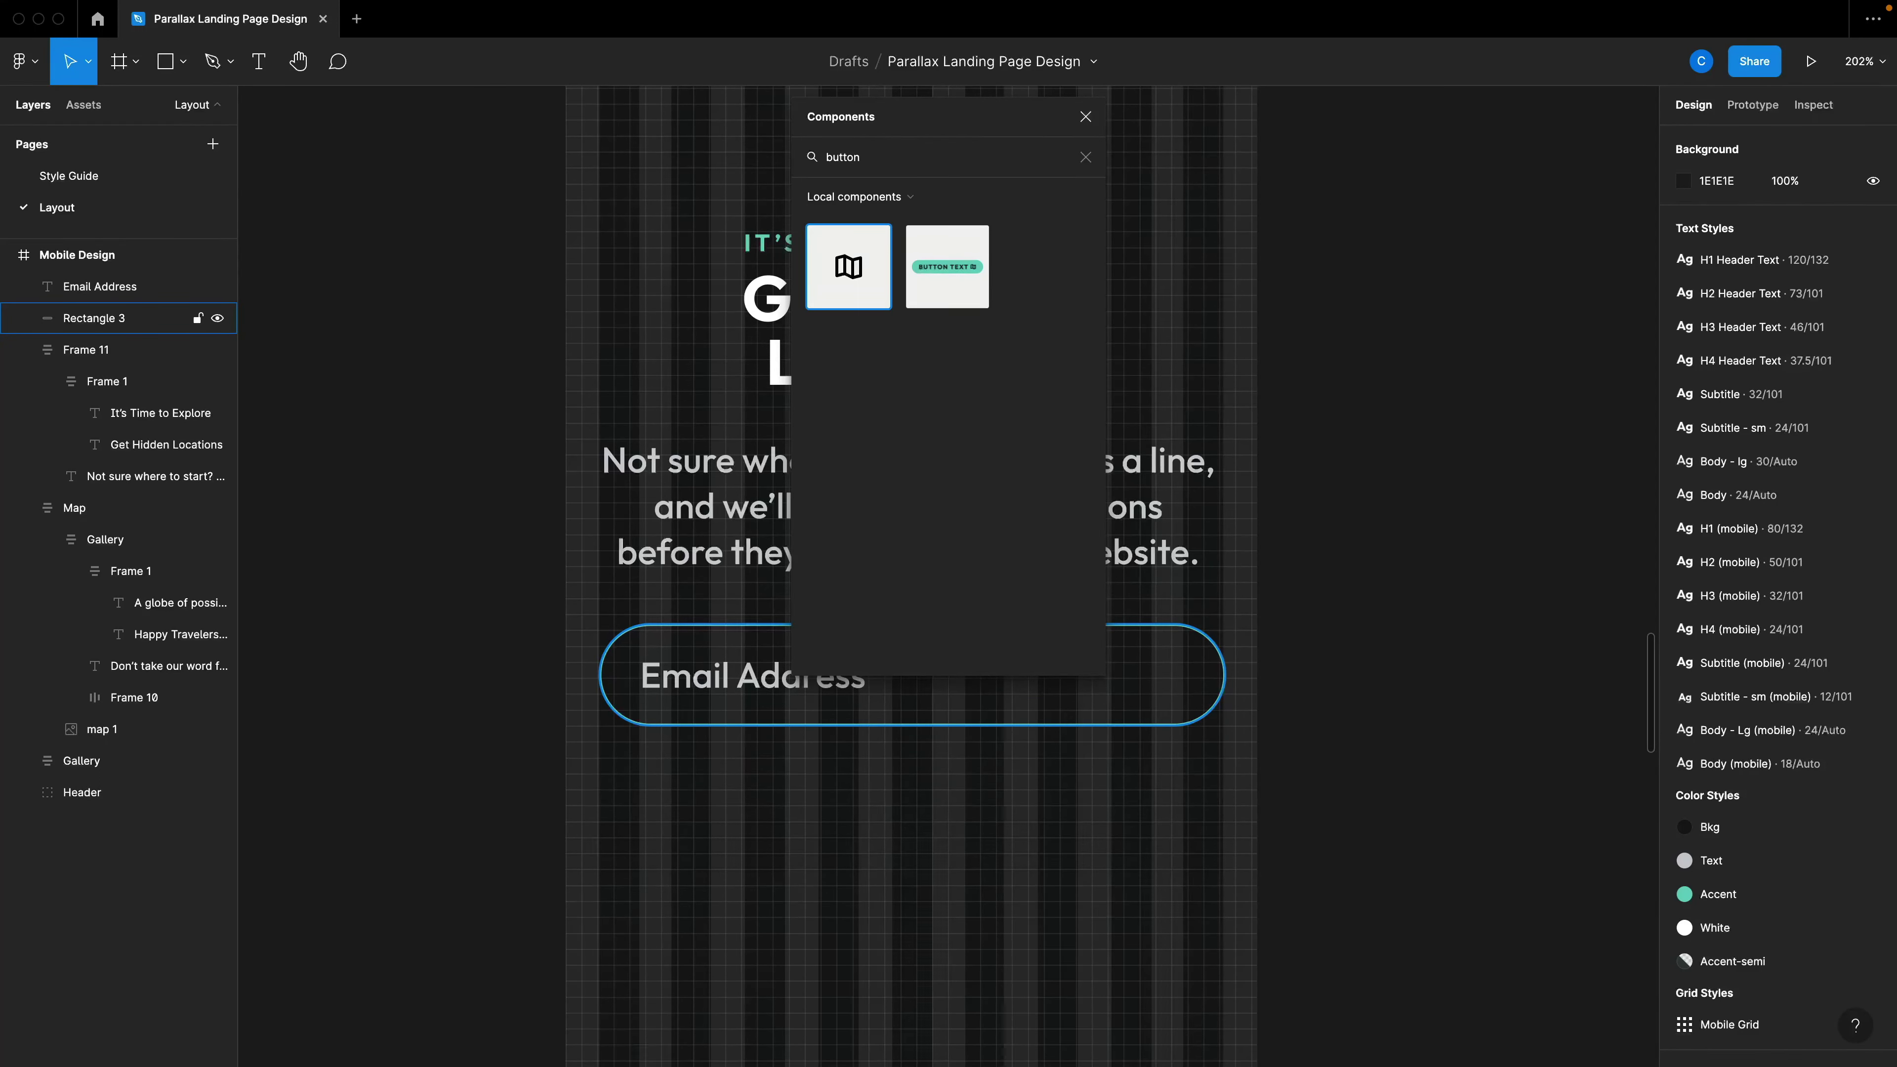
pyautogui.click(947, 266)
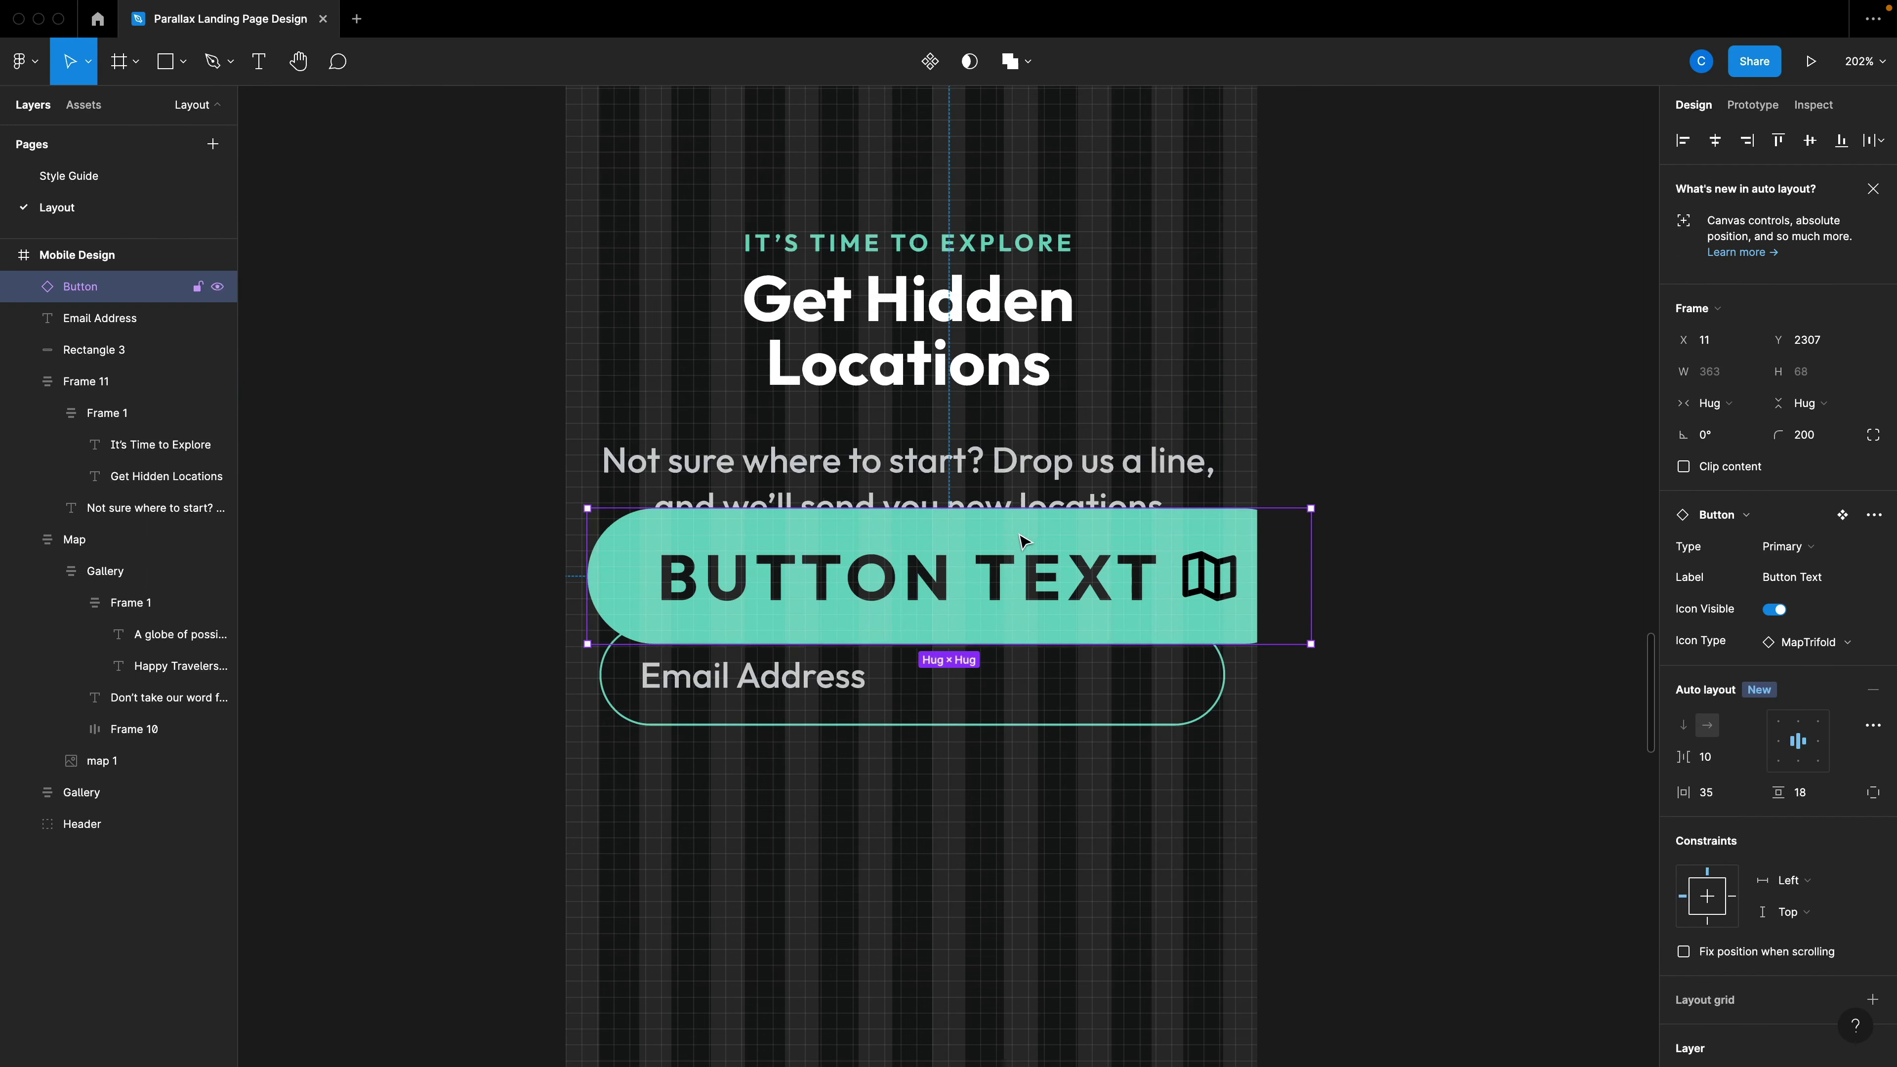
# Apply the Subtitle (mobile) text style to the label inside the inserted button.
pyautogui.doubleClick(1004, 592)
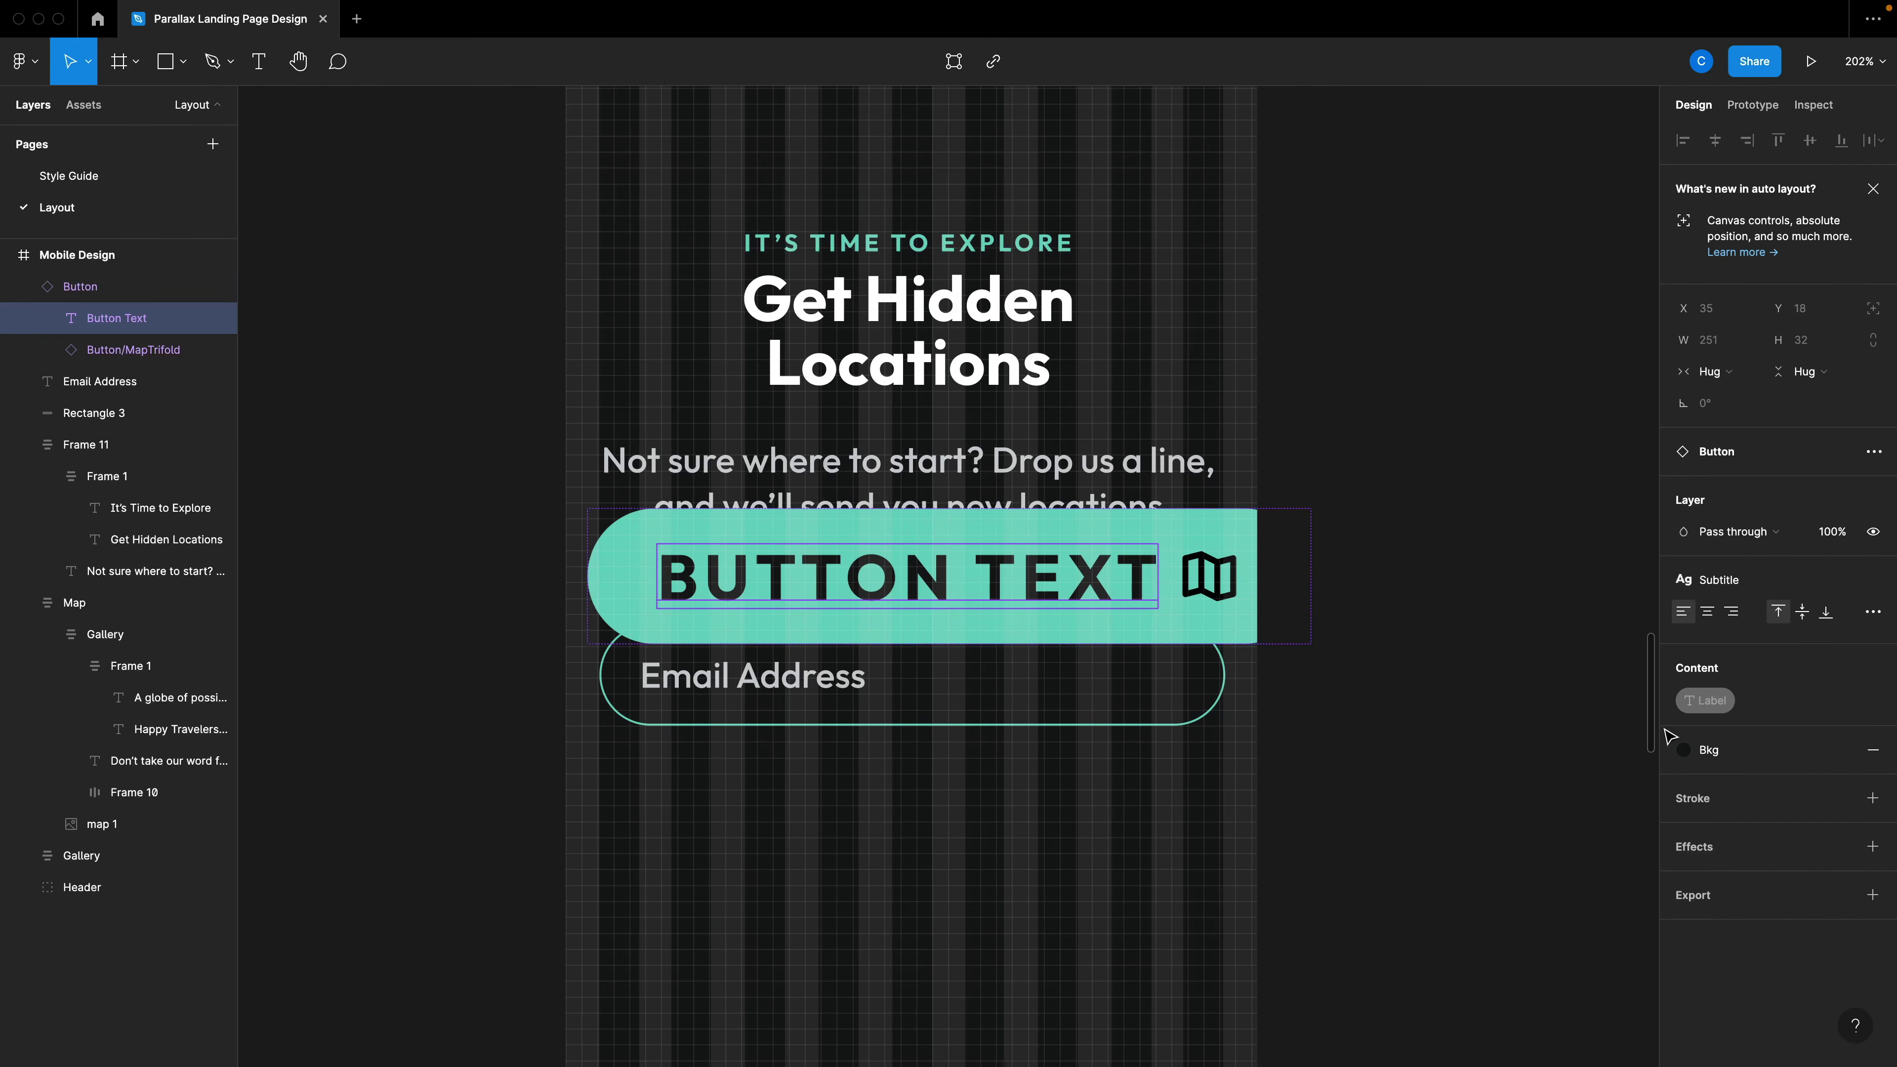
pyautogui.click(1718, 580)
pyautogui.write('subtitle')
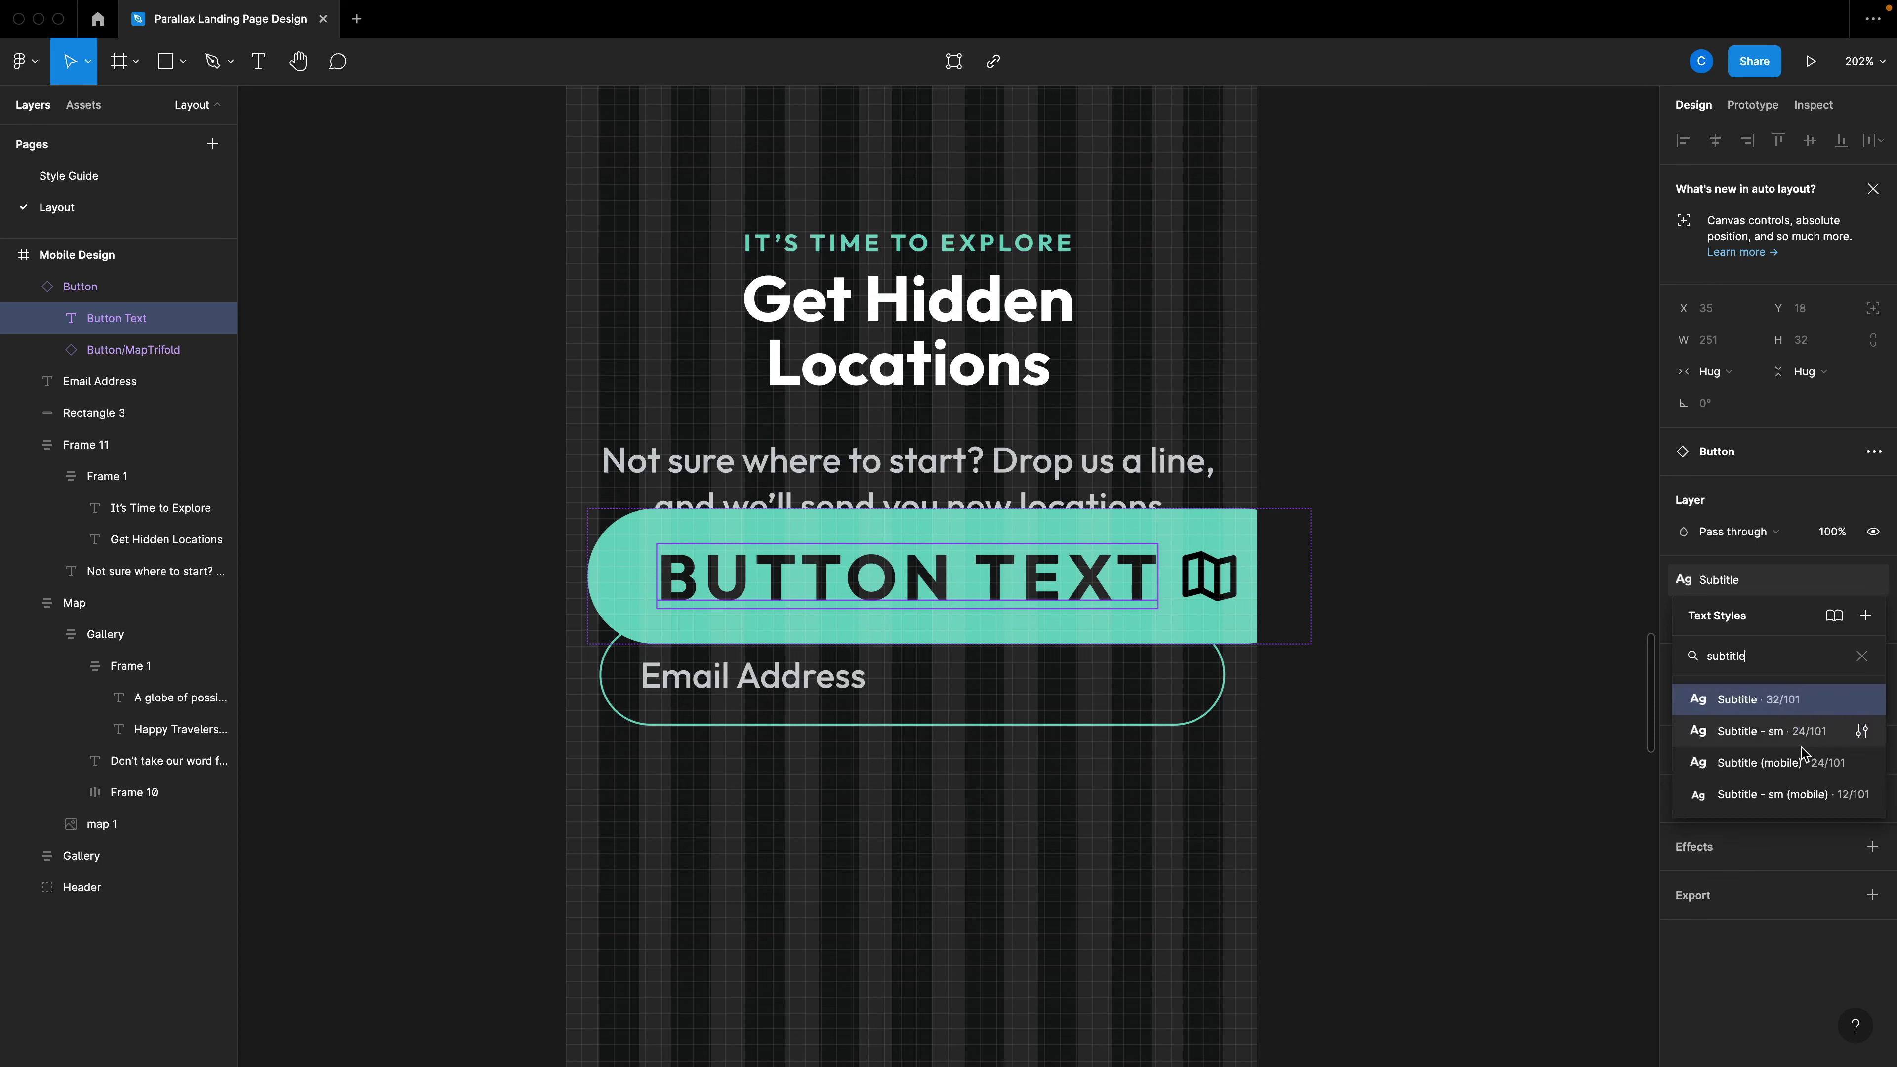
pyautogui.click(1732, 756)
# Set the button instance's Label property to "Sign Up".
pyautogui.doubleClick(949, 589)
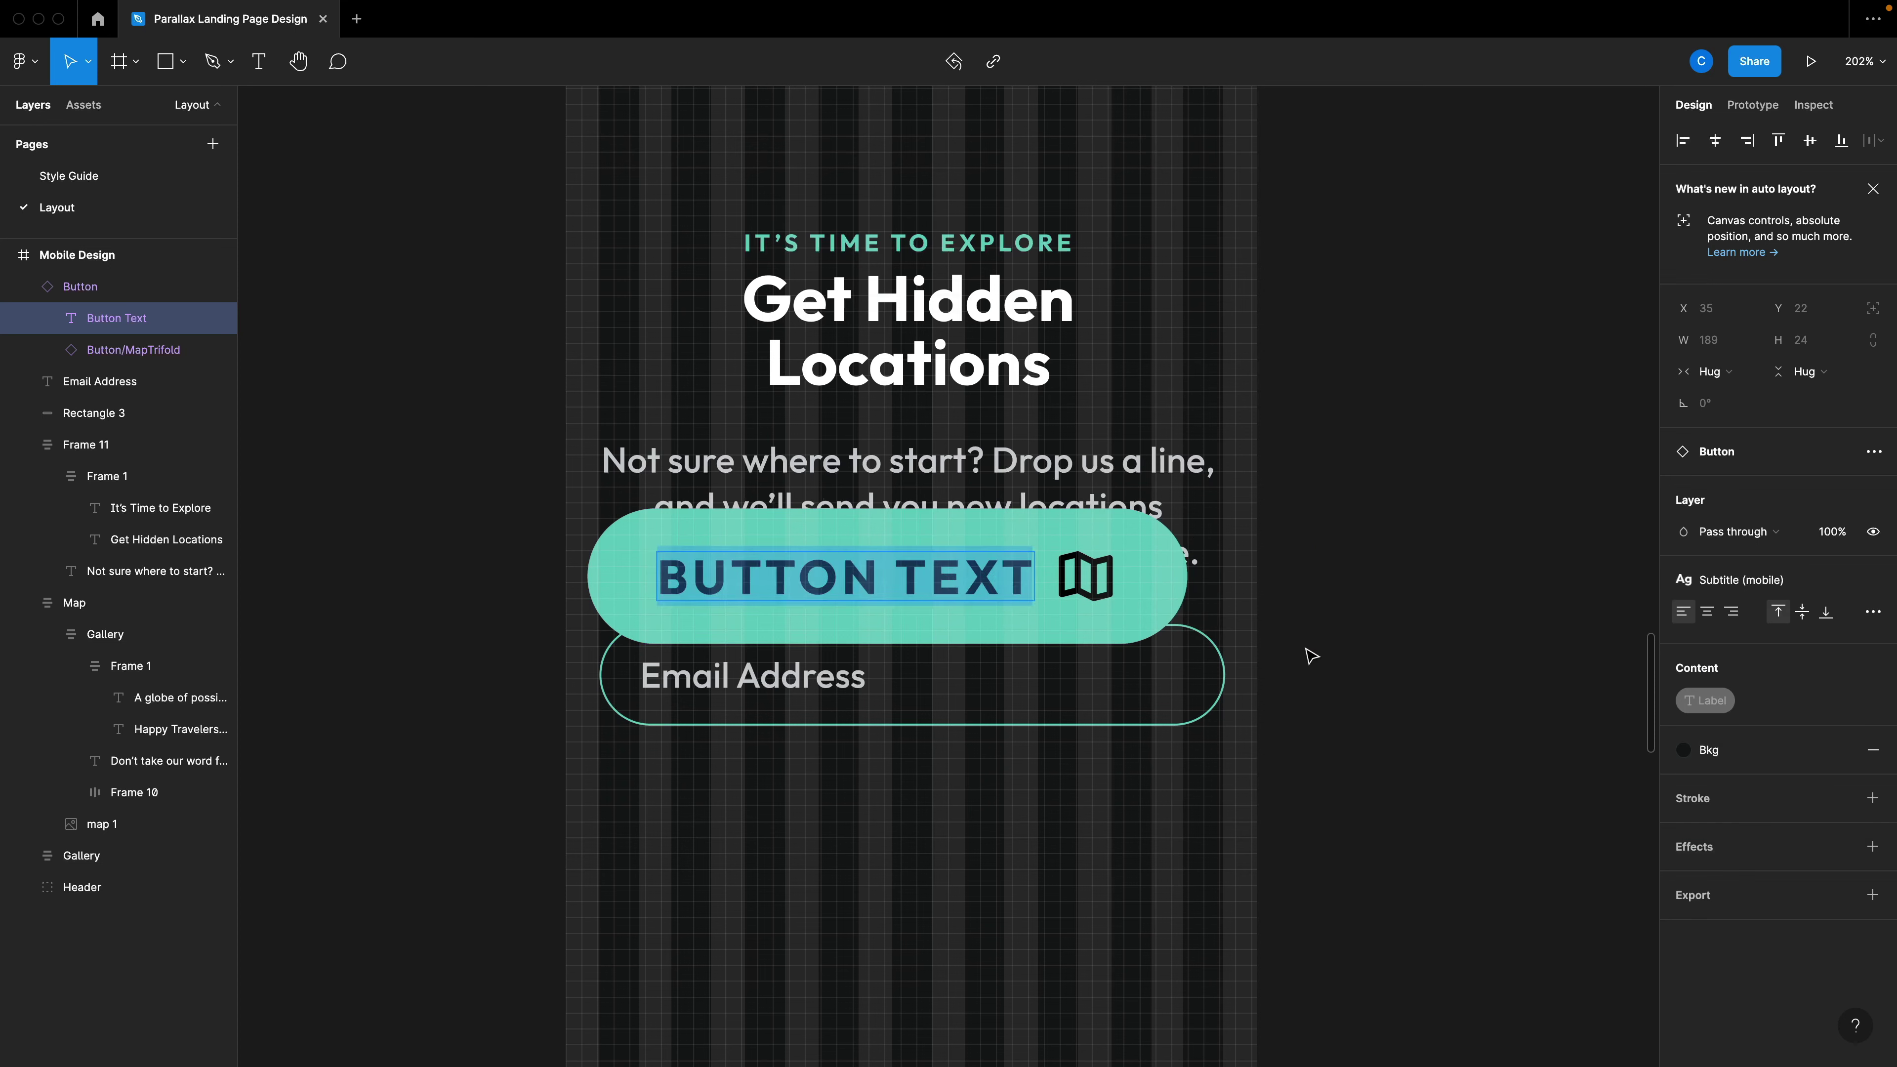
pyautogui.press('Escape')
pyautogui.press('Escape')
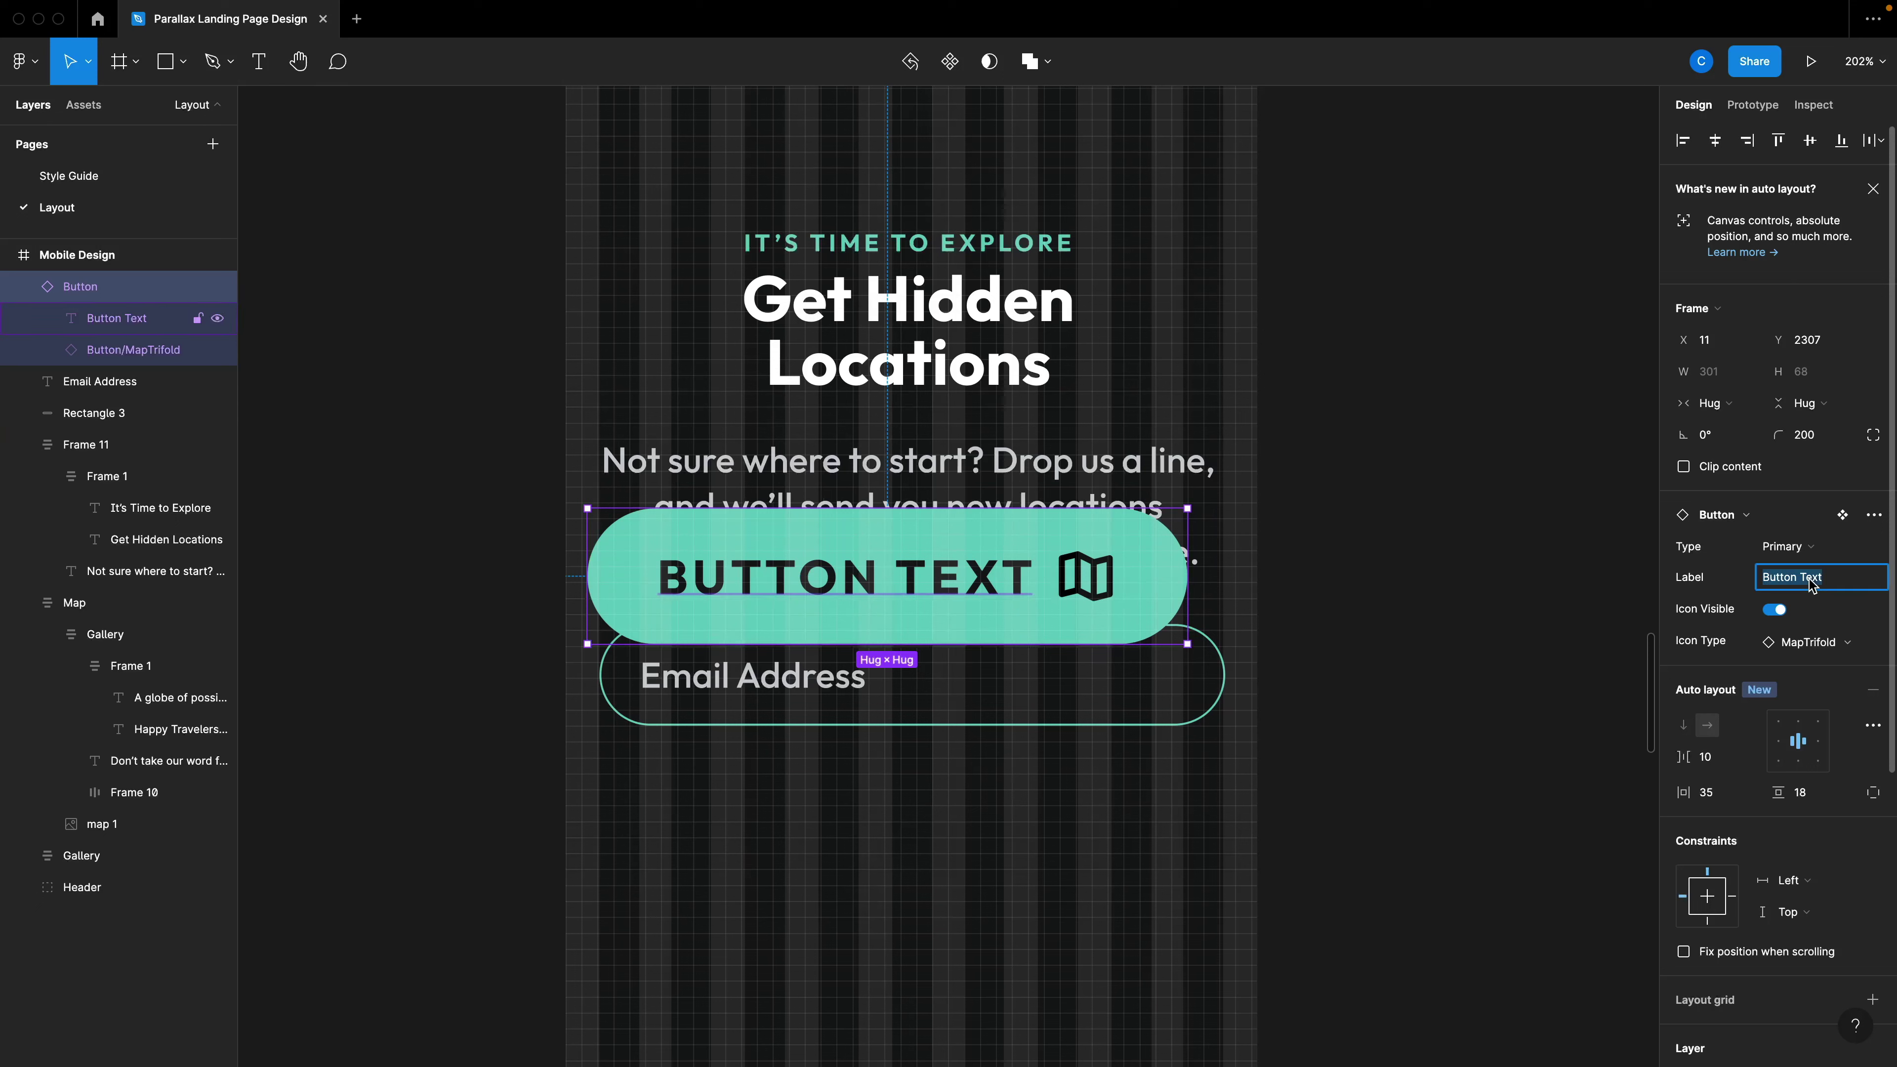
pyautogui.write('Sign Up')
pyautogui.press('Return')
# Swap the Sign Up button's icon from the local components to PaperPlaneTilt.
pyautogui.click(1822, 642)
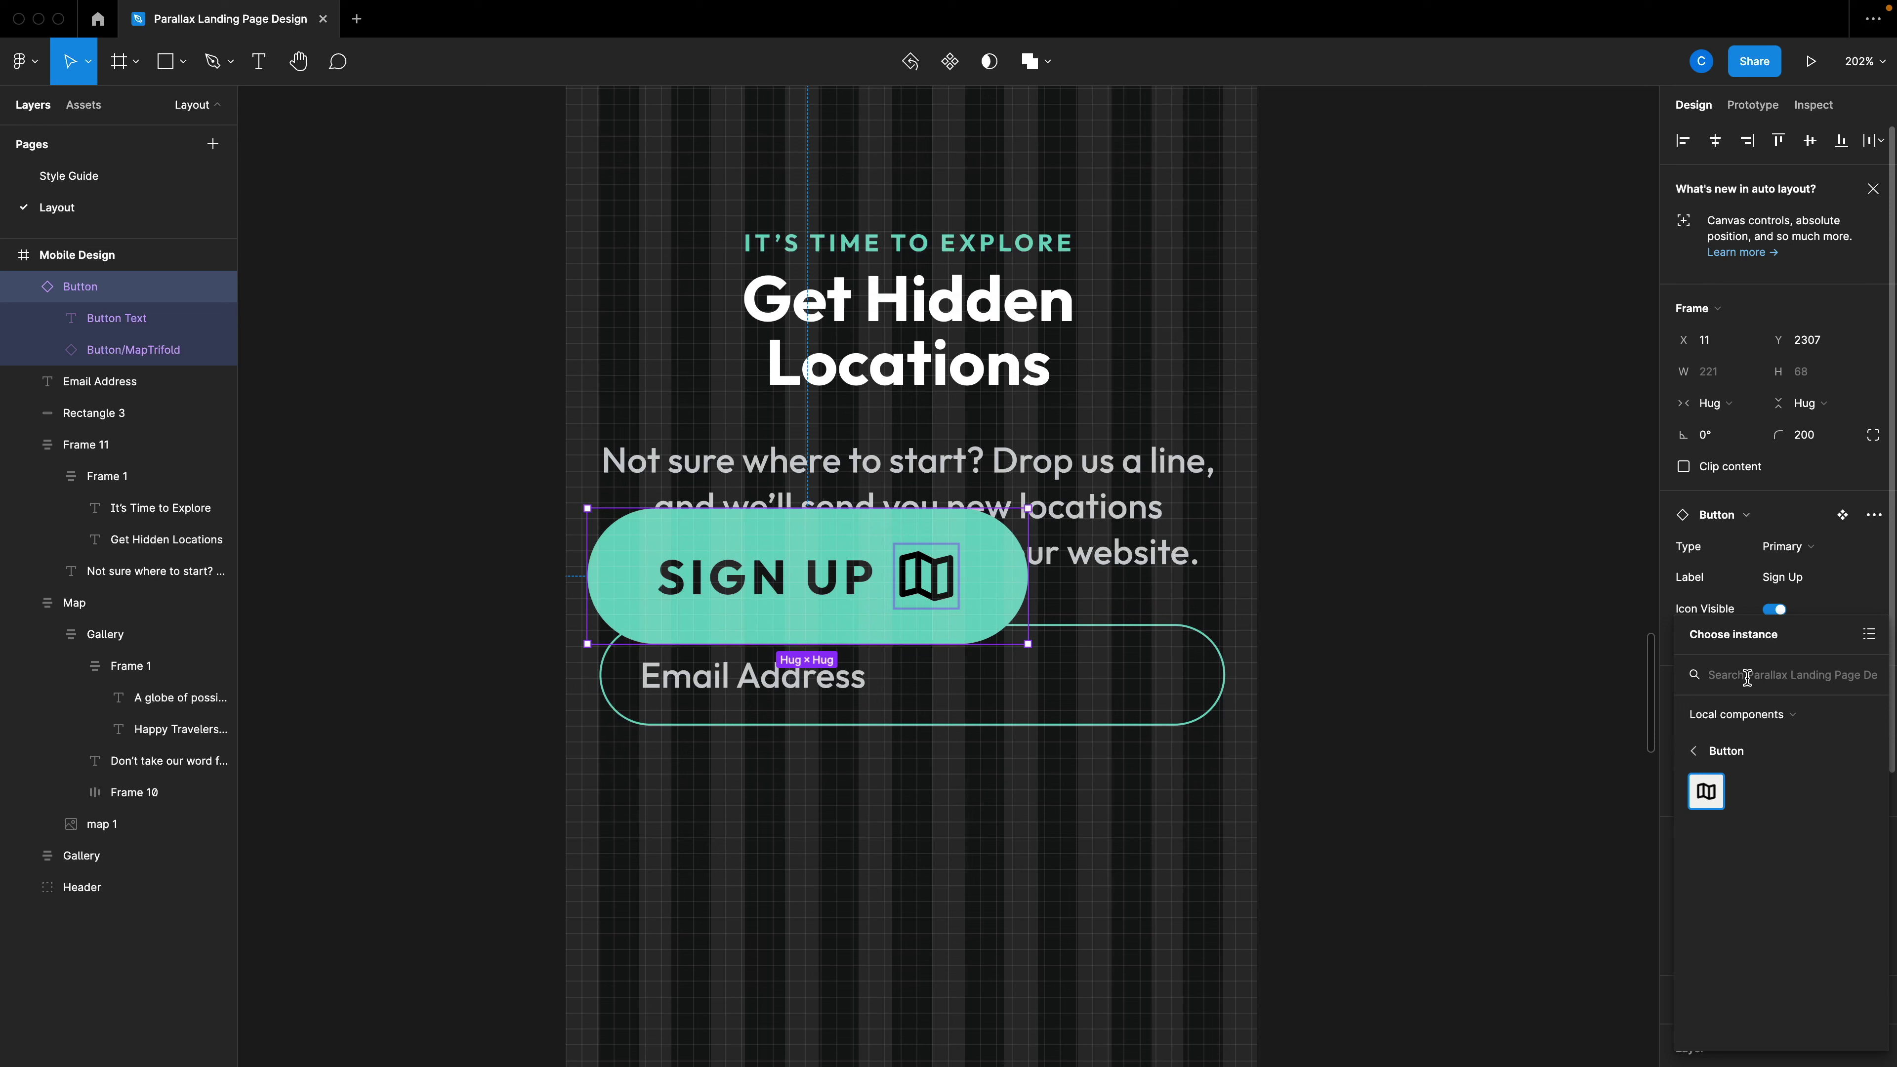
pyautogui.write('mail')
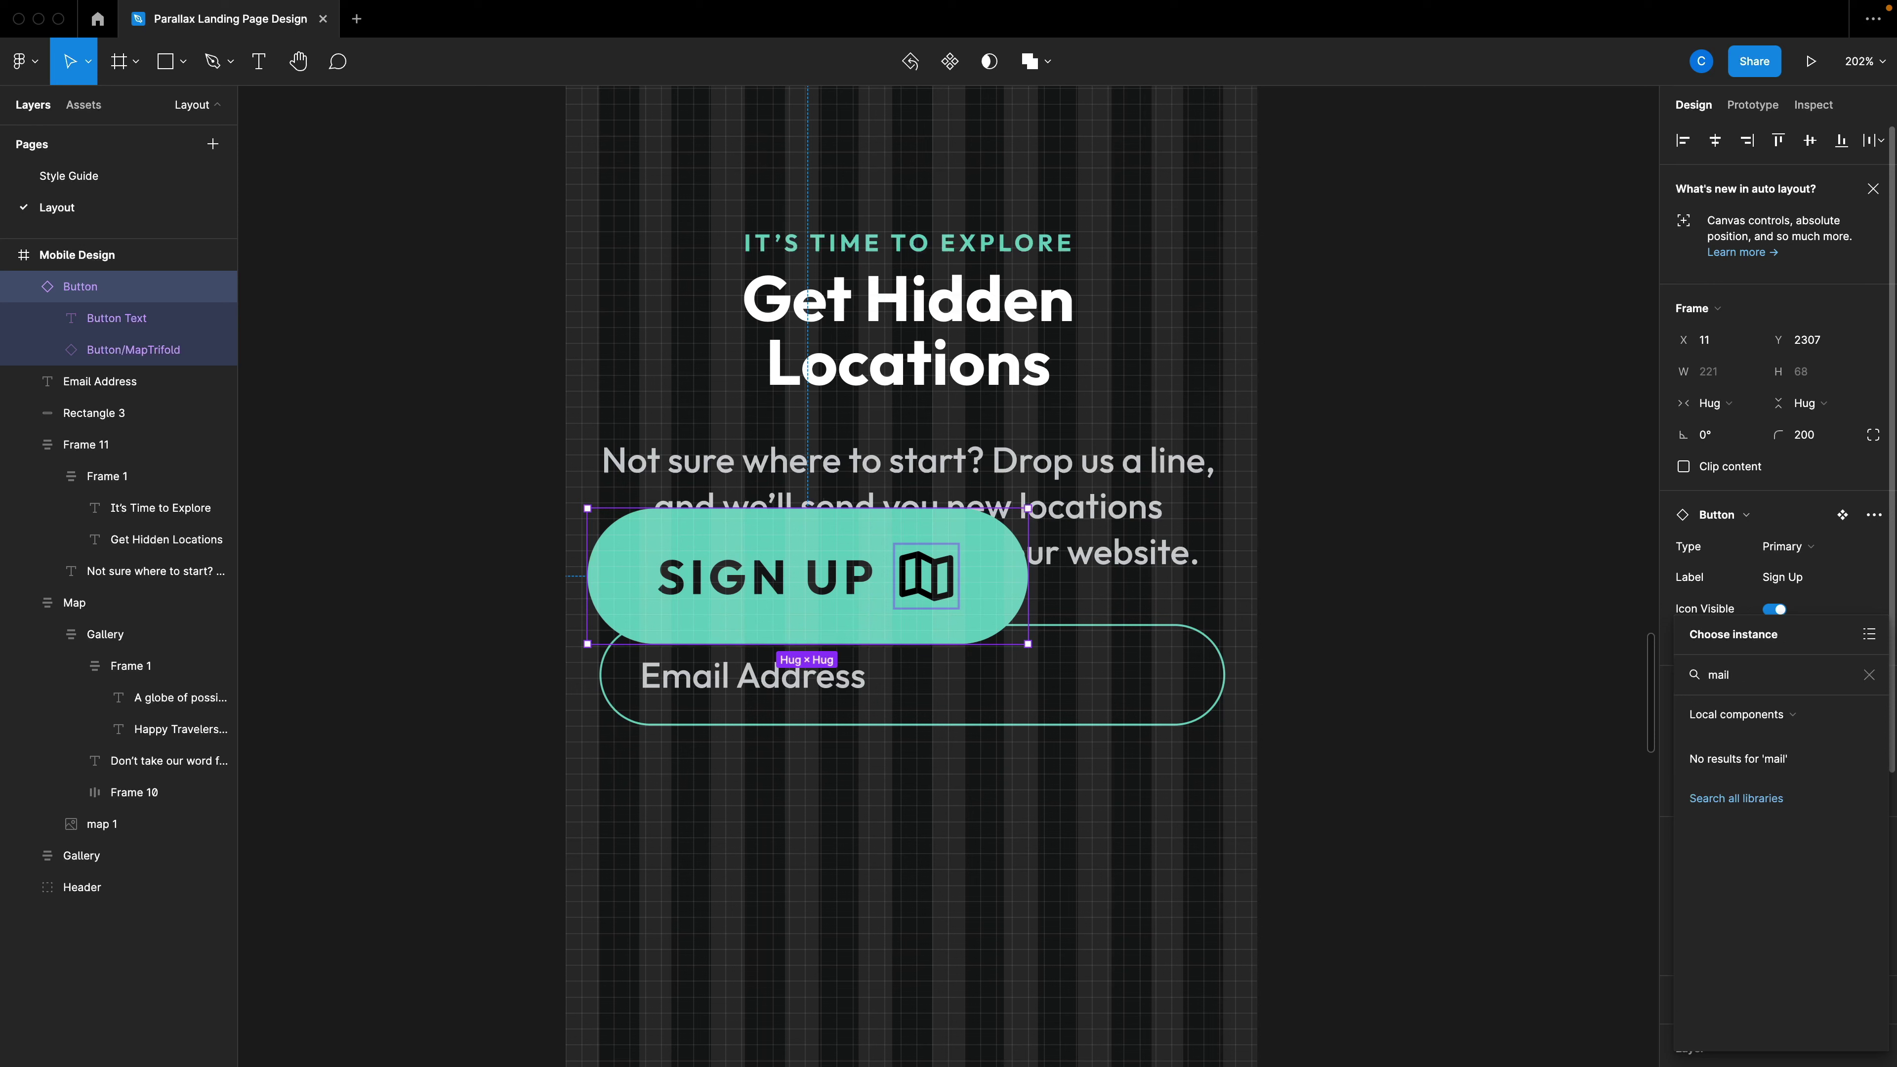
pyautogui.press('BackSpace')
pyautogui.press('BackSpace')
pyautogui.press('BackSpace')
pyautogui.press('BackSpace')
pyautogui.click(1718, 750)
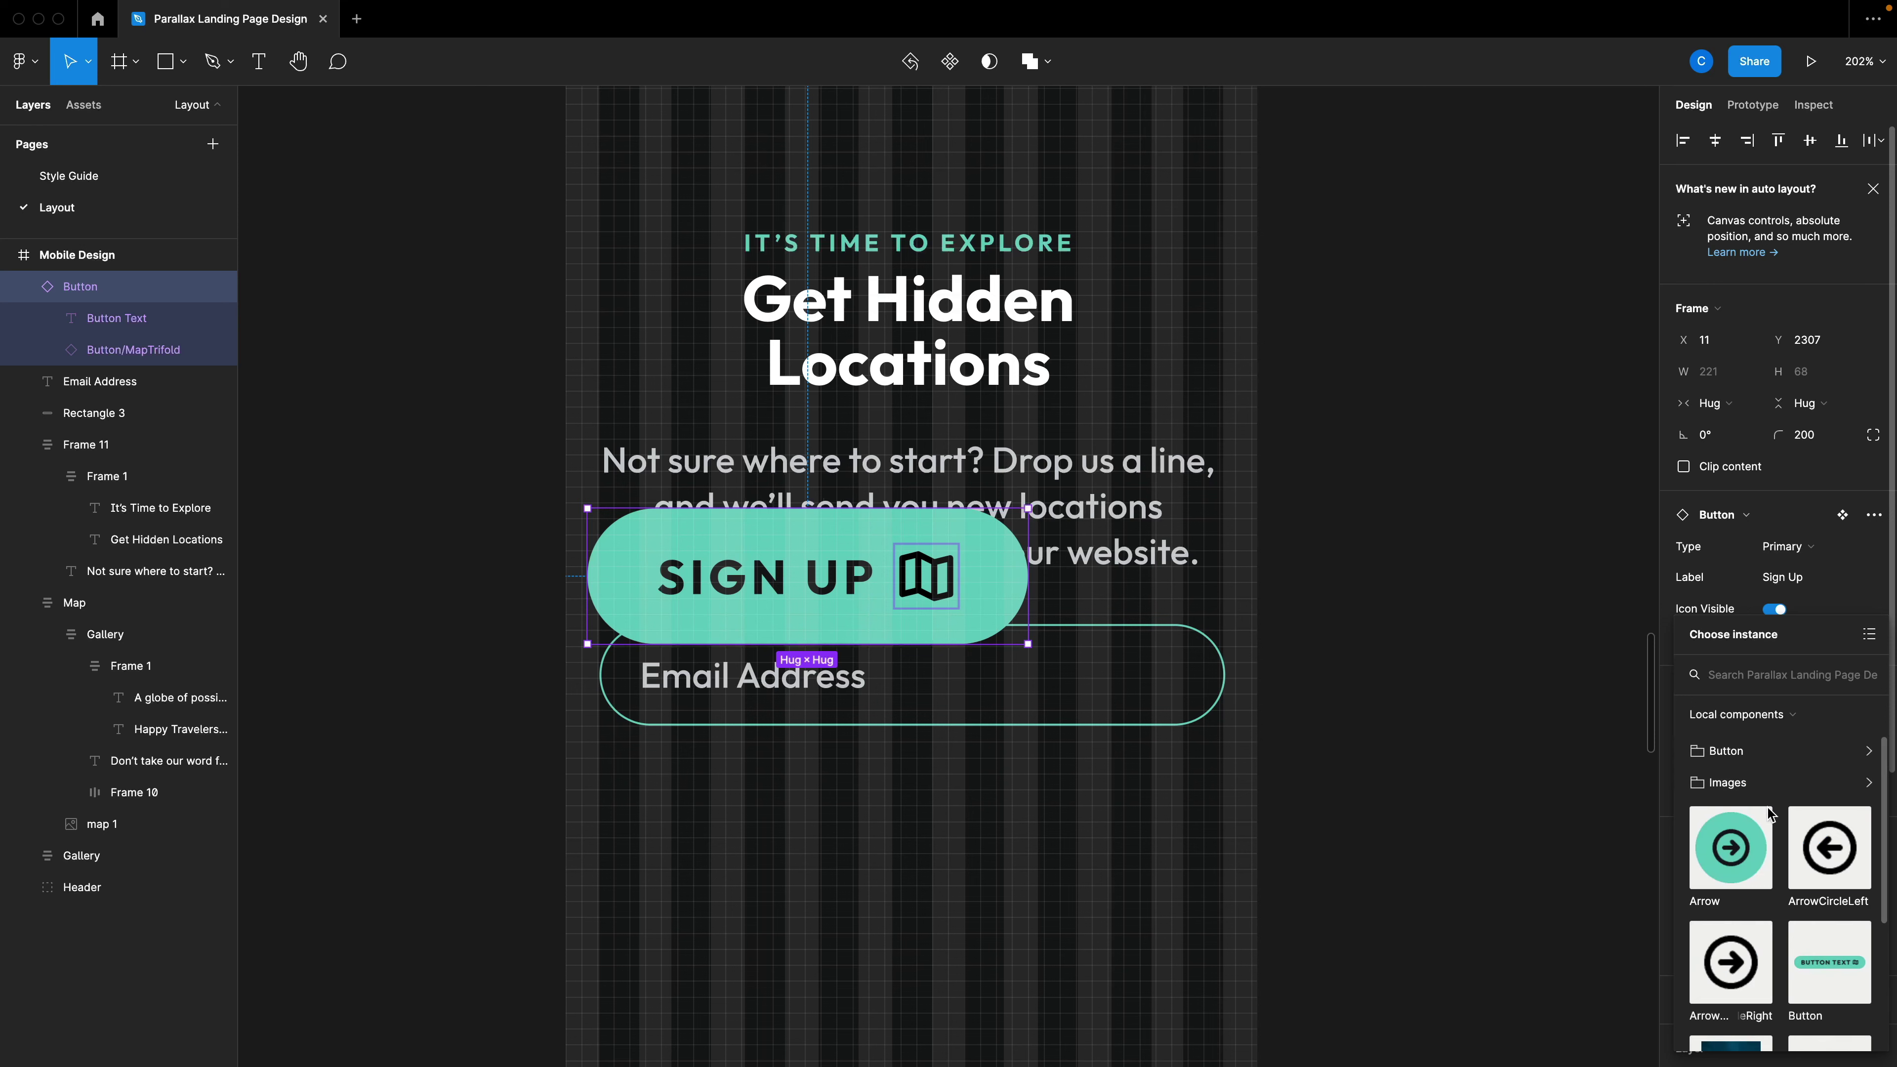
pyautogui.click(1736, 972)
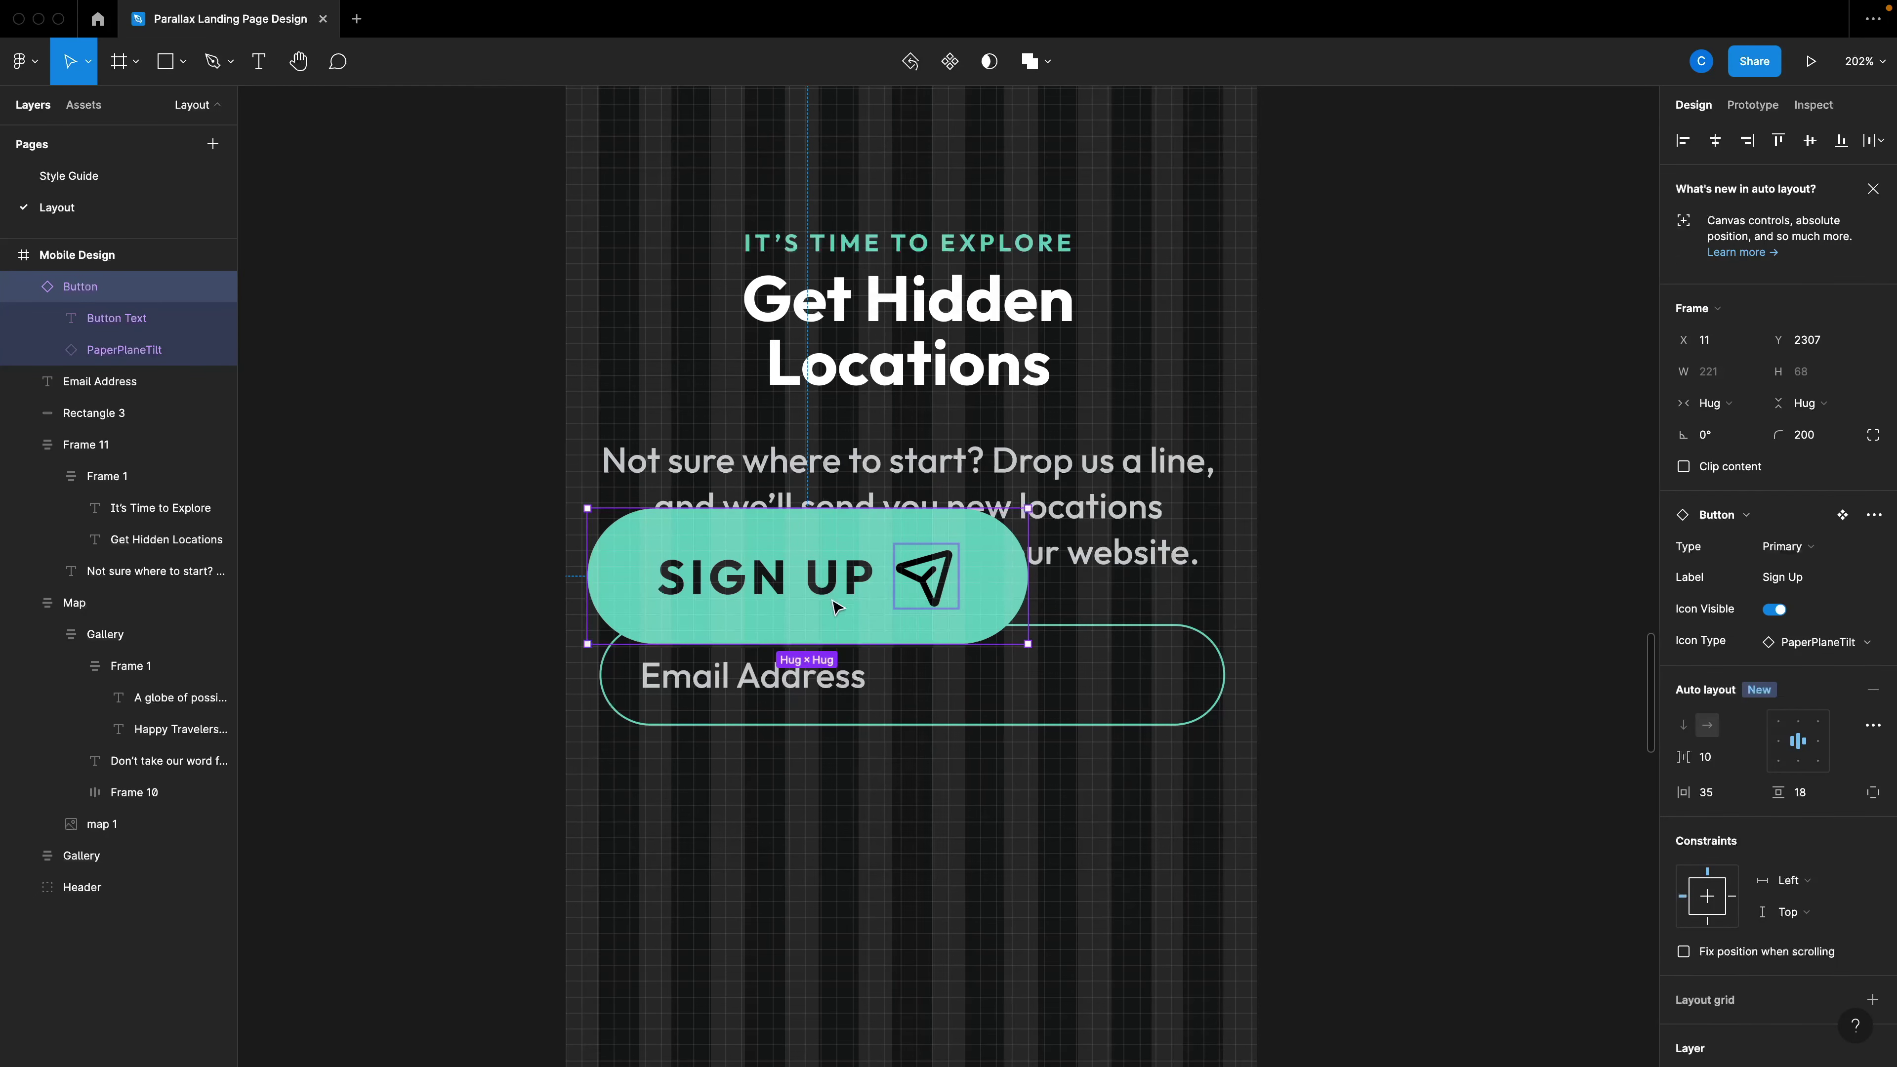
# Move the Sign Up button over the outlined field's right end and set its padding to 15 horizontal and 10 vertical.
pyautogui.moveTo(827, 596); pyautogui.dragTo(1023, 664)
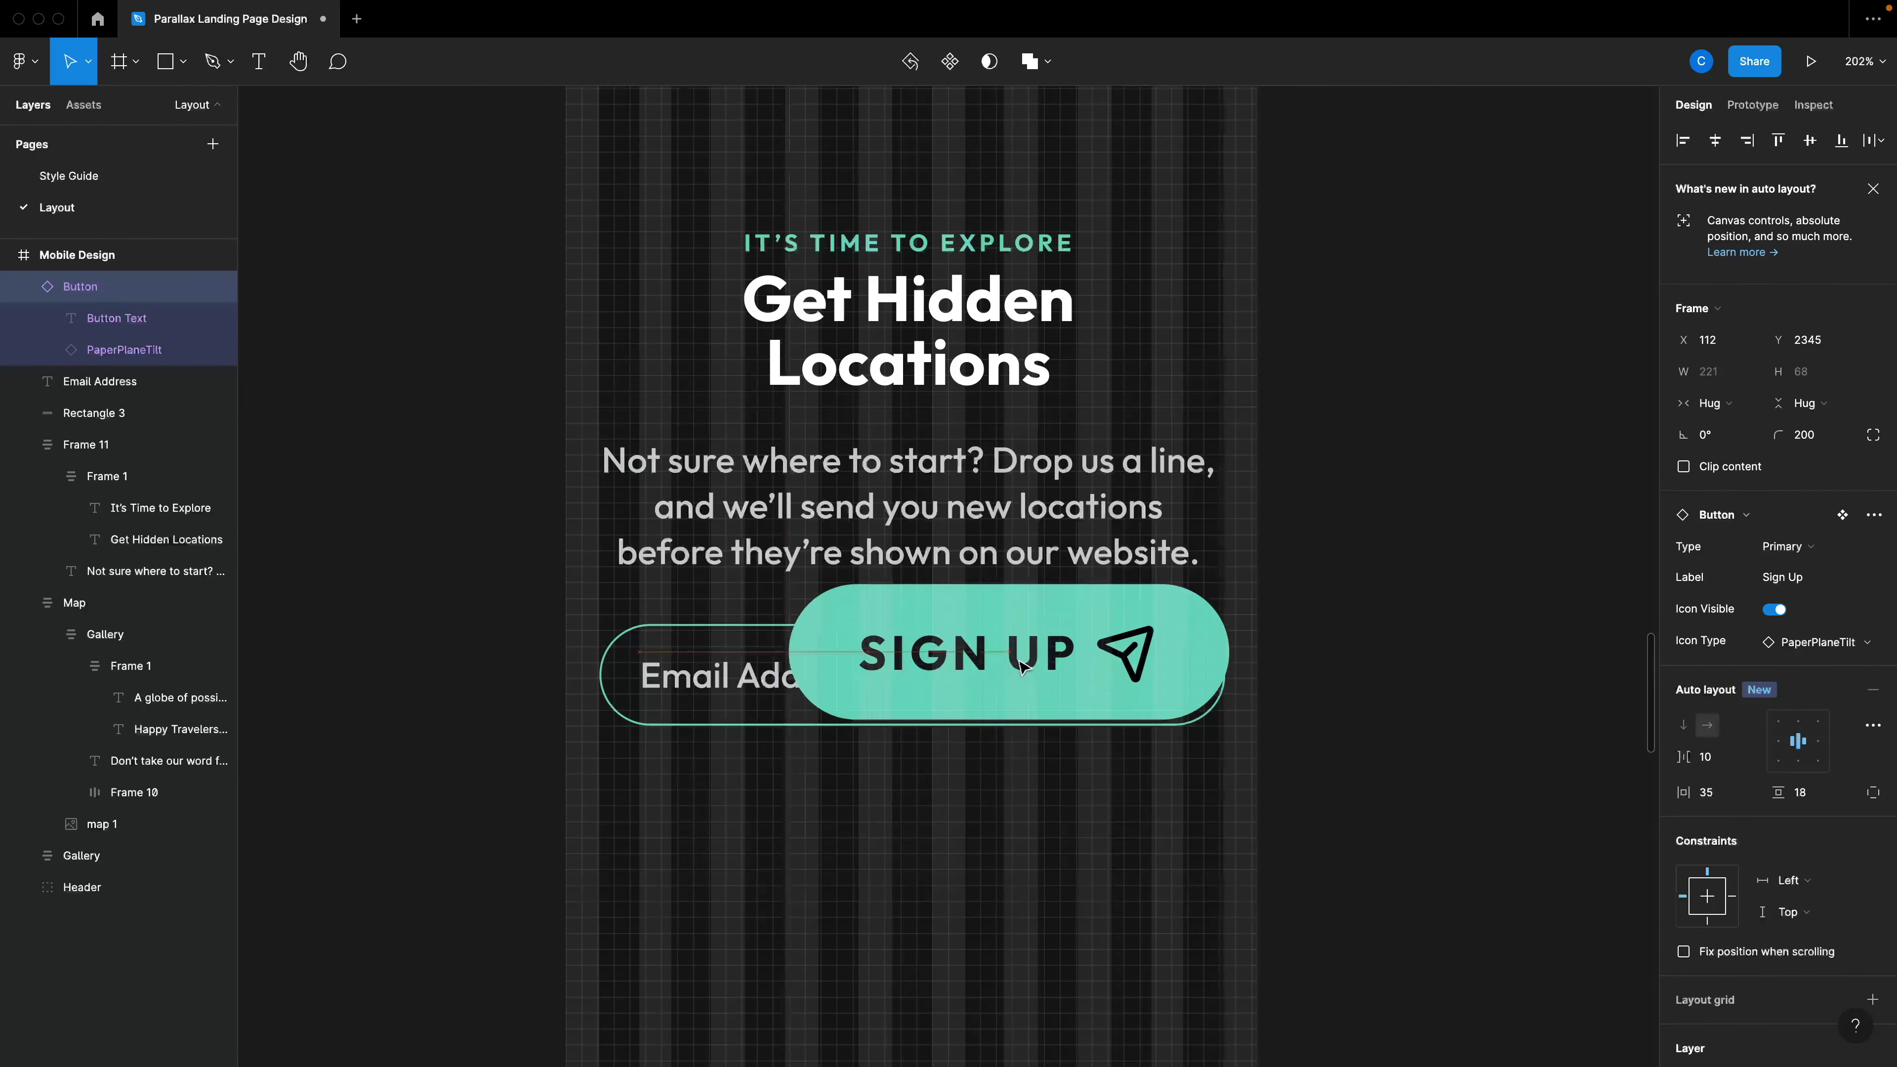
pyautogui.doubleClick(984, 662)
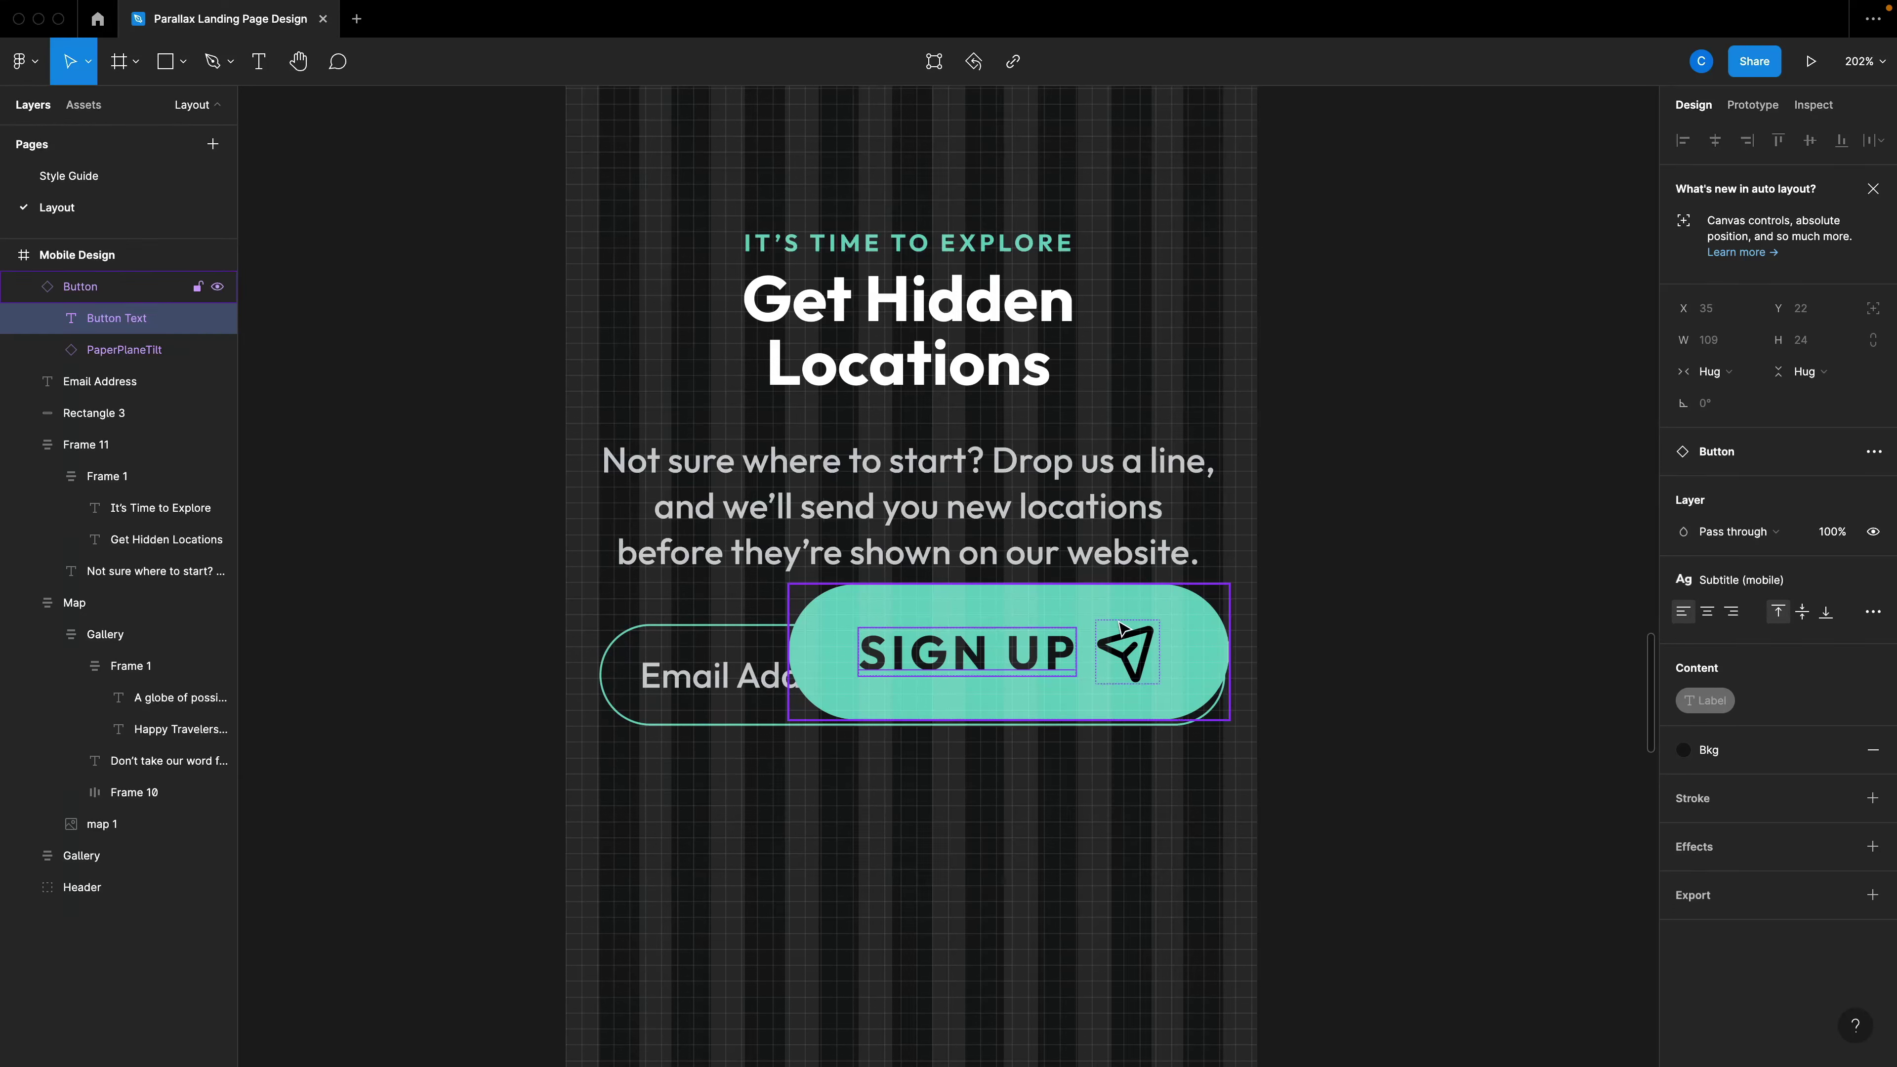
pyautogui.click(829, 621)
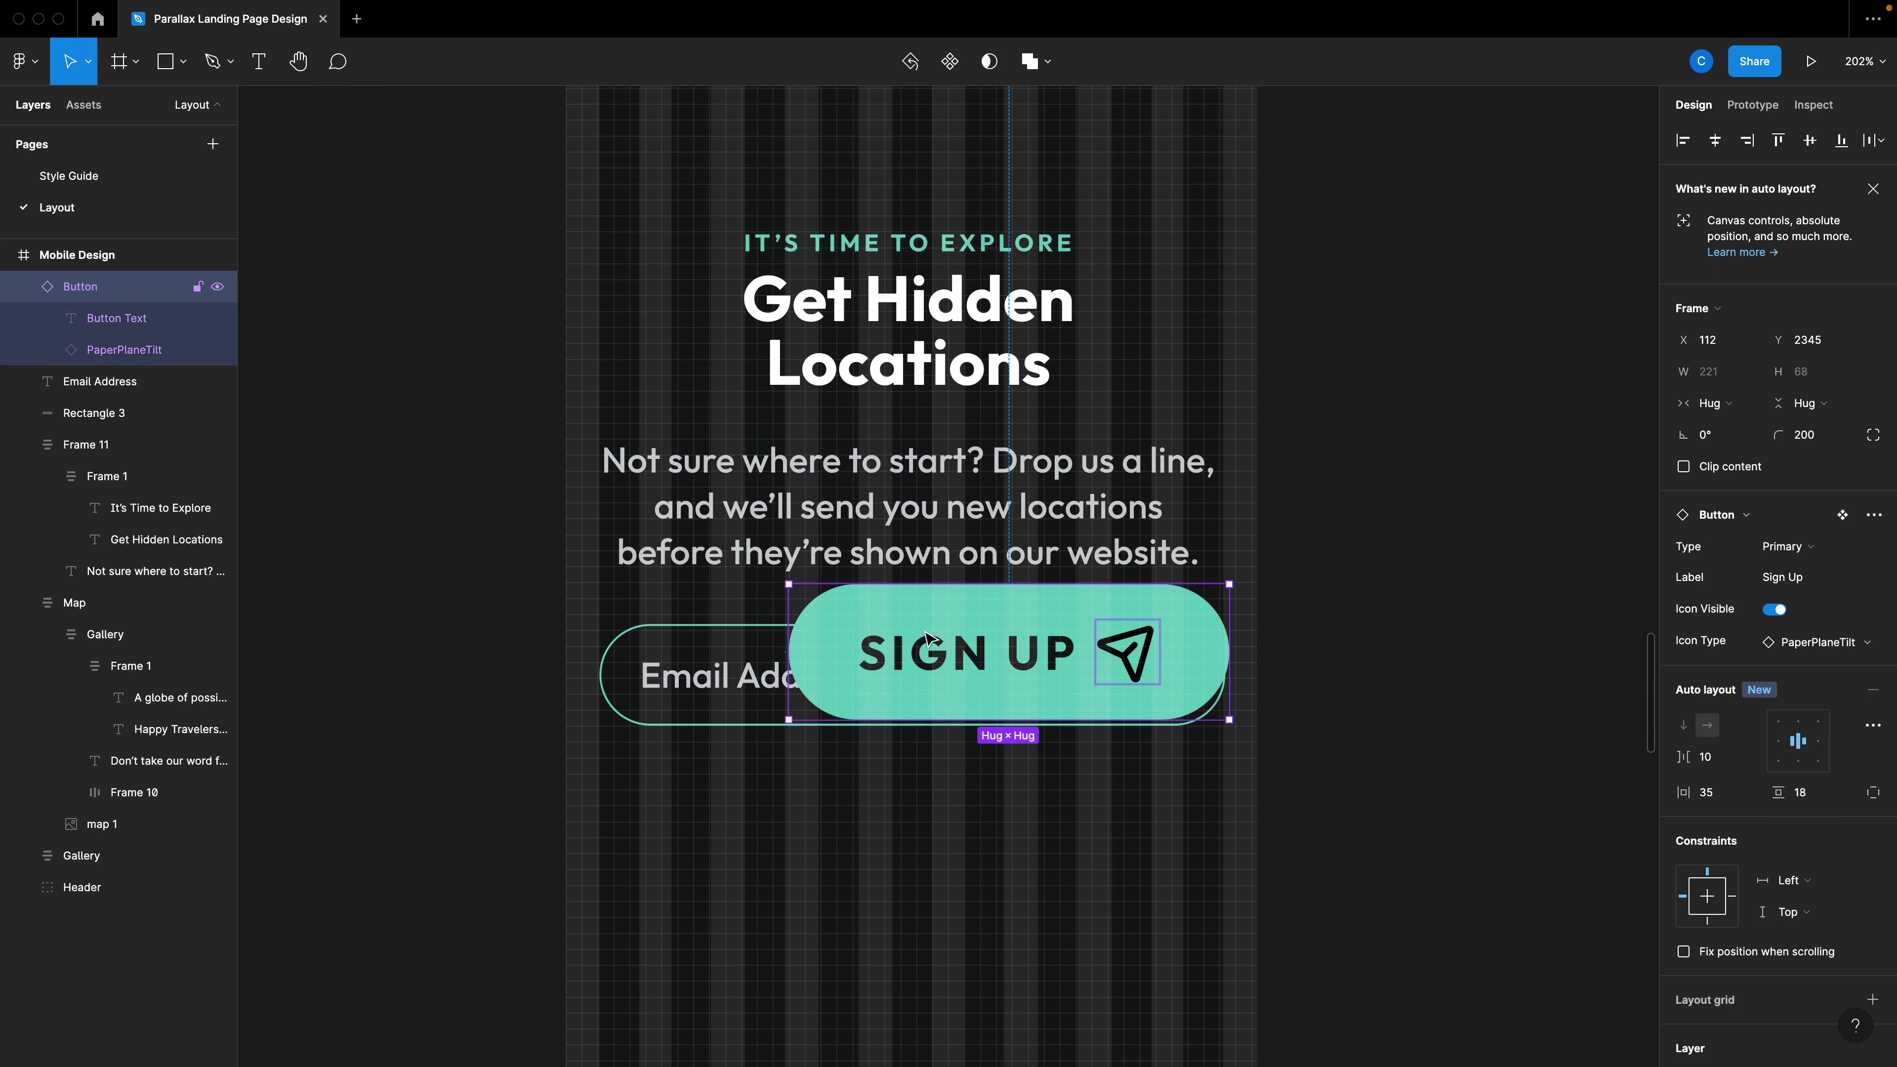
pyautogui.click(1746, 798)
pyautogui.write('1')
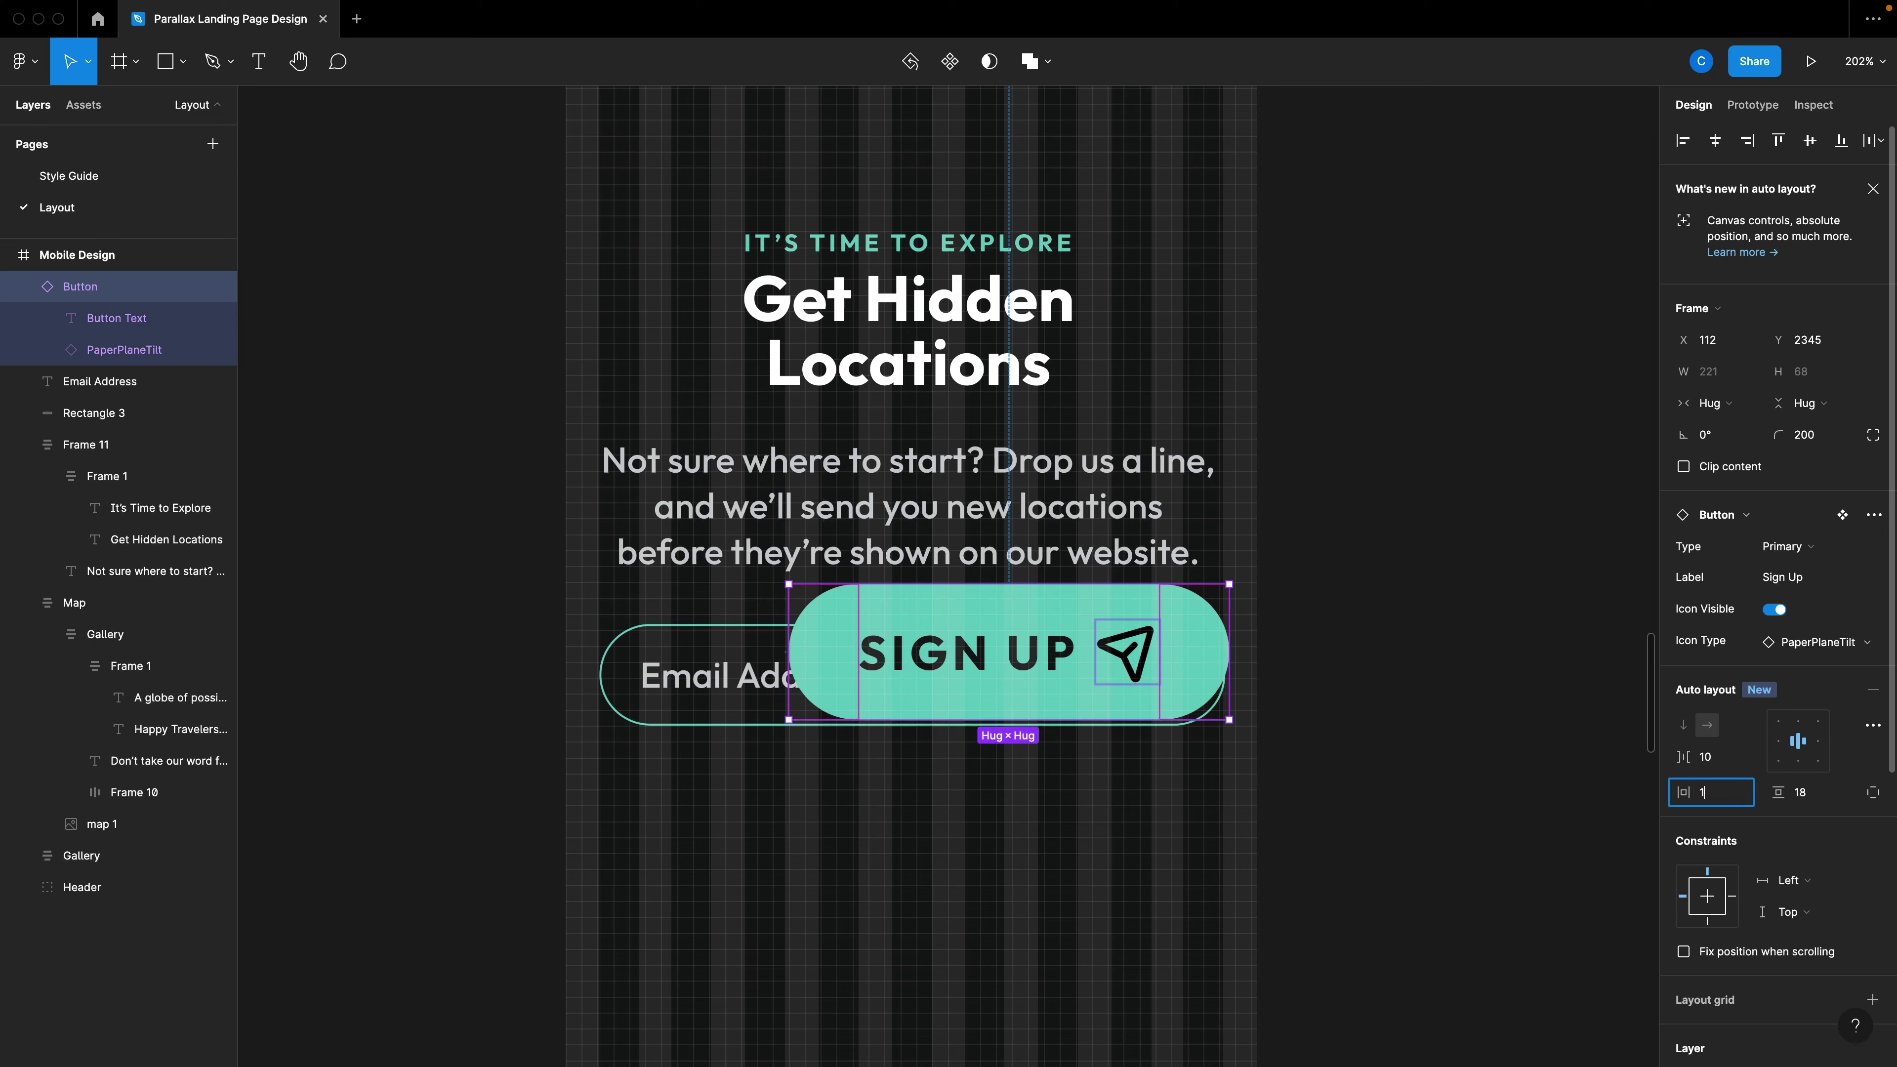
pyautogui.write('5')
pyautogui.press('Tab')
pyautogui.write('10')
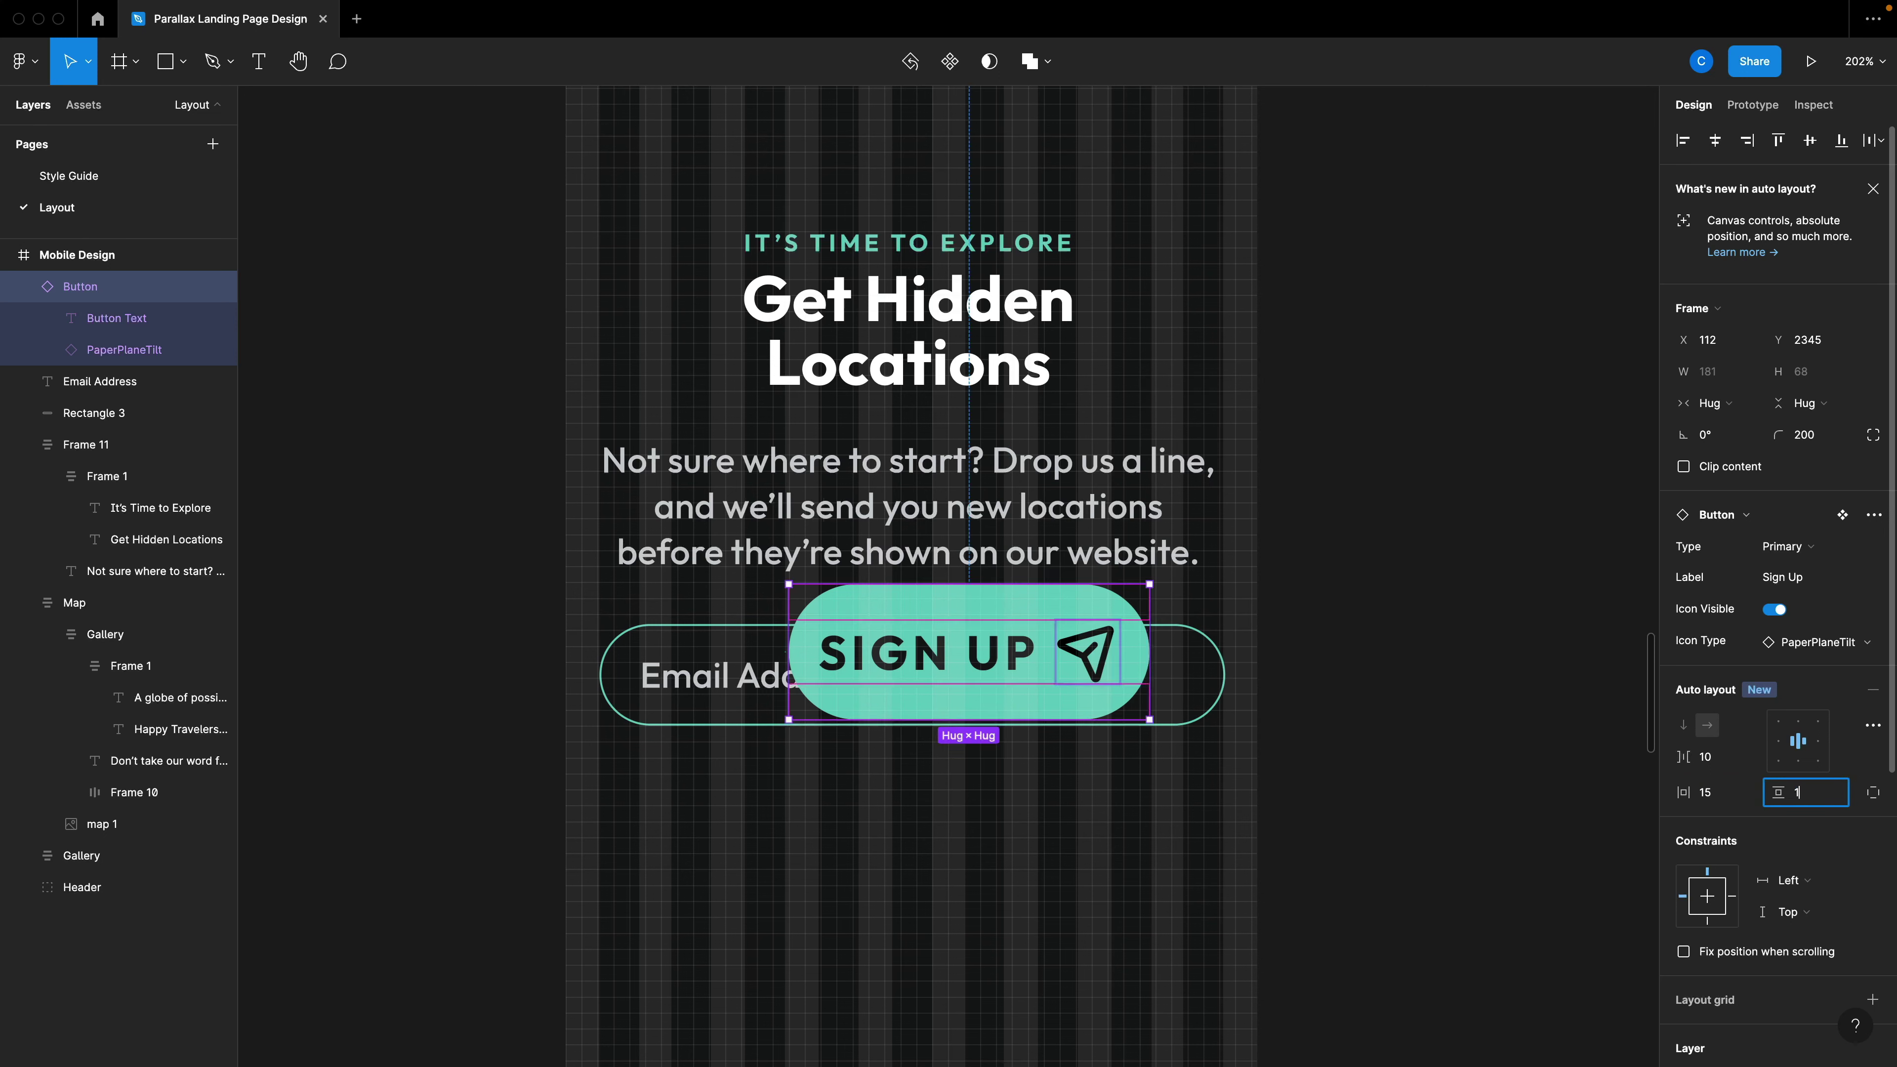
pyautogui.press('Tab')
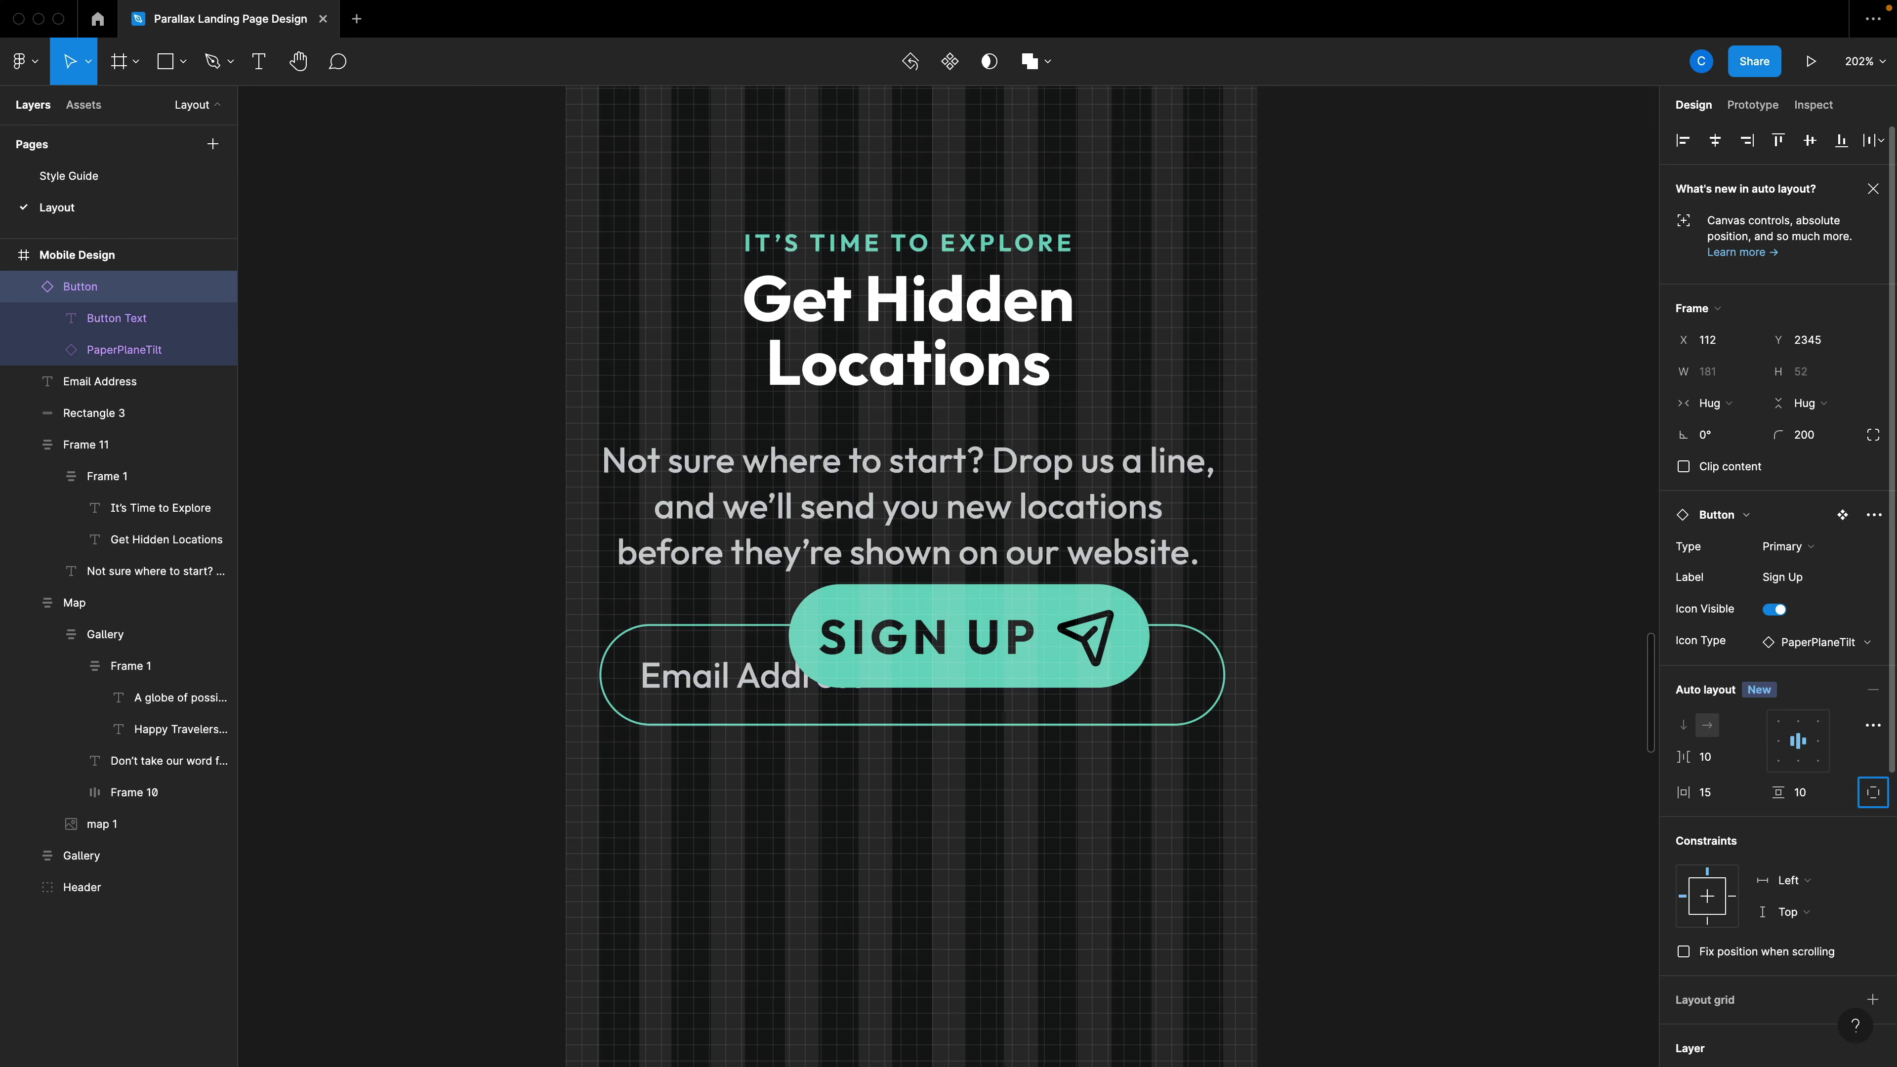
# Set the Sign Up button's horizontal padding to 18.
pyautogui.click(1710, 798)
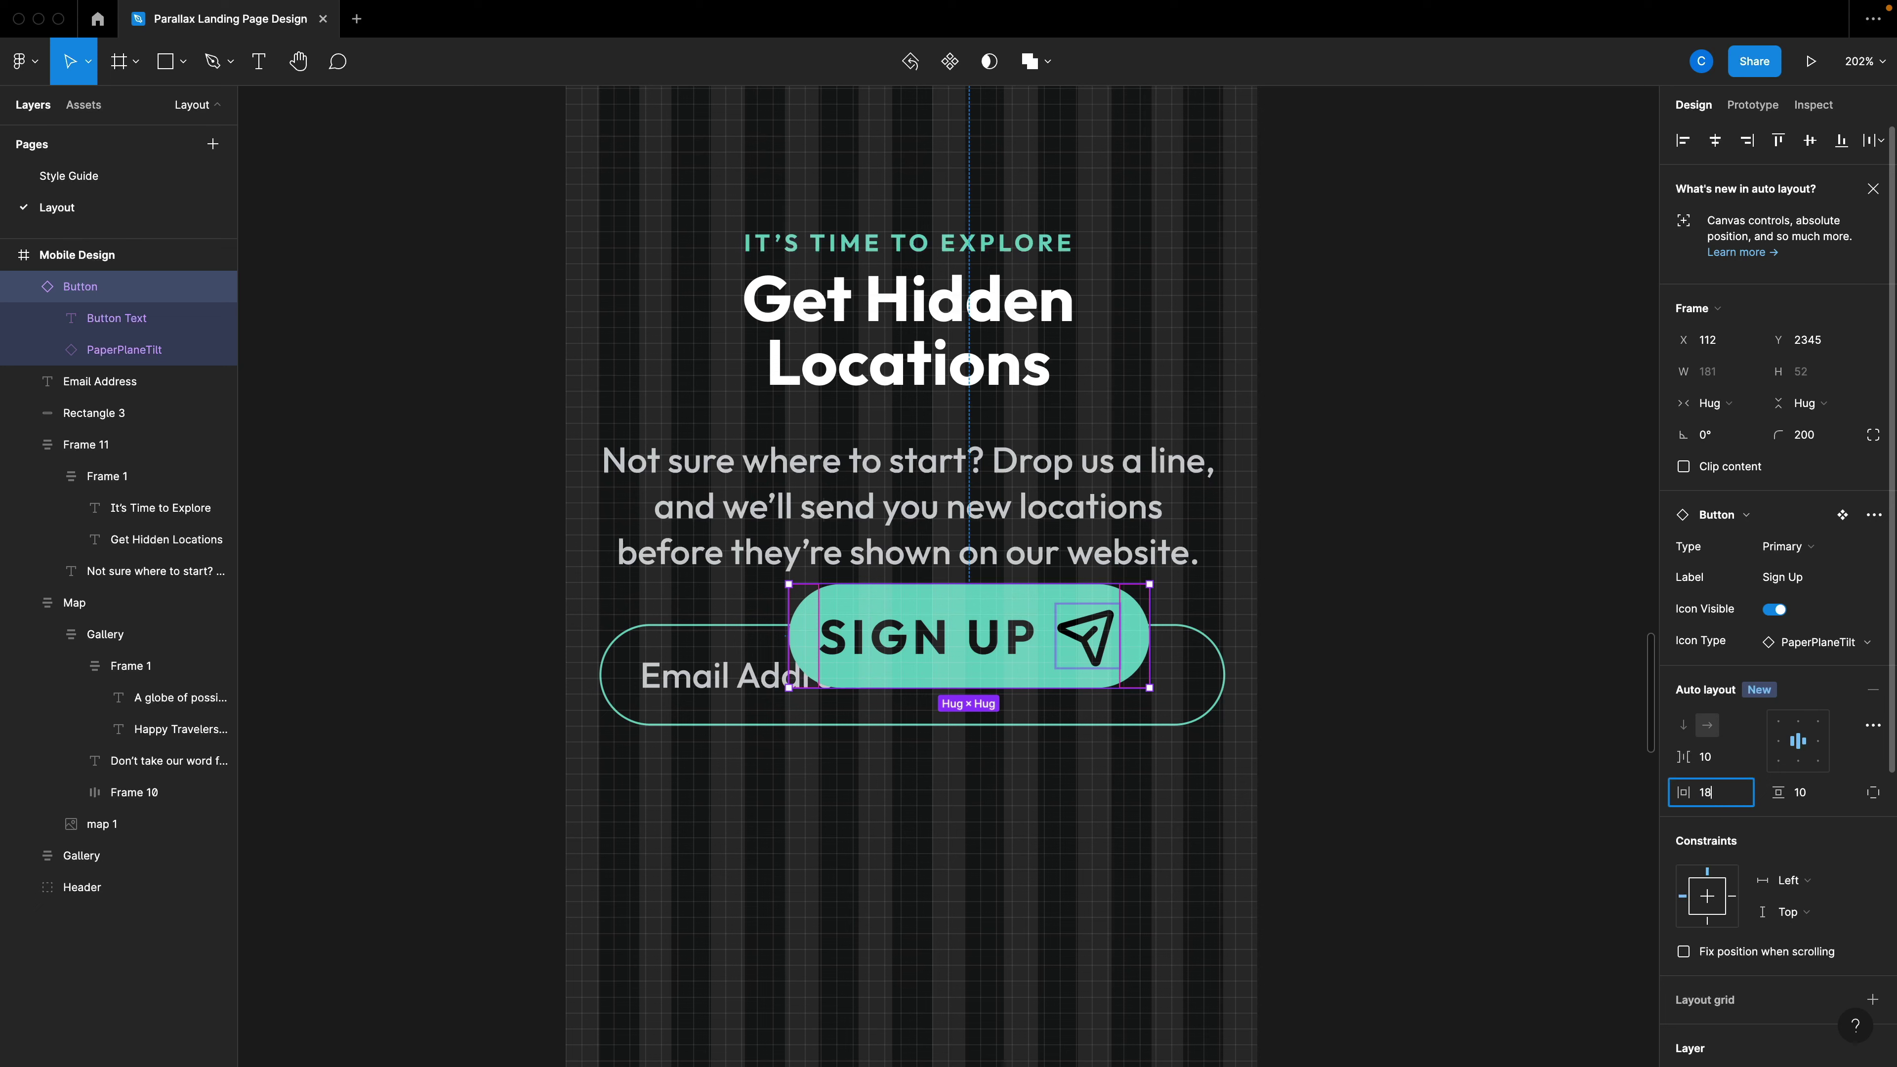
pyautogui.write('18')
pyautogui.press('Return')
pyautogui.click(1456, 712)
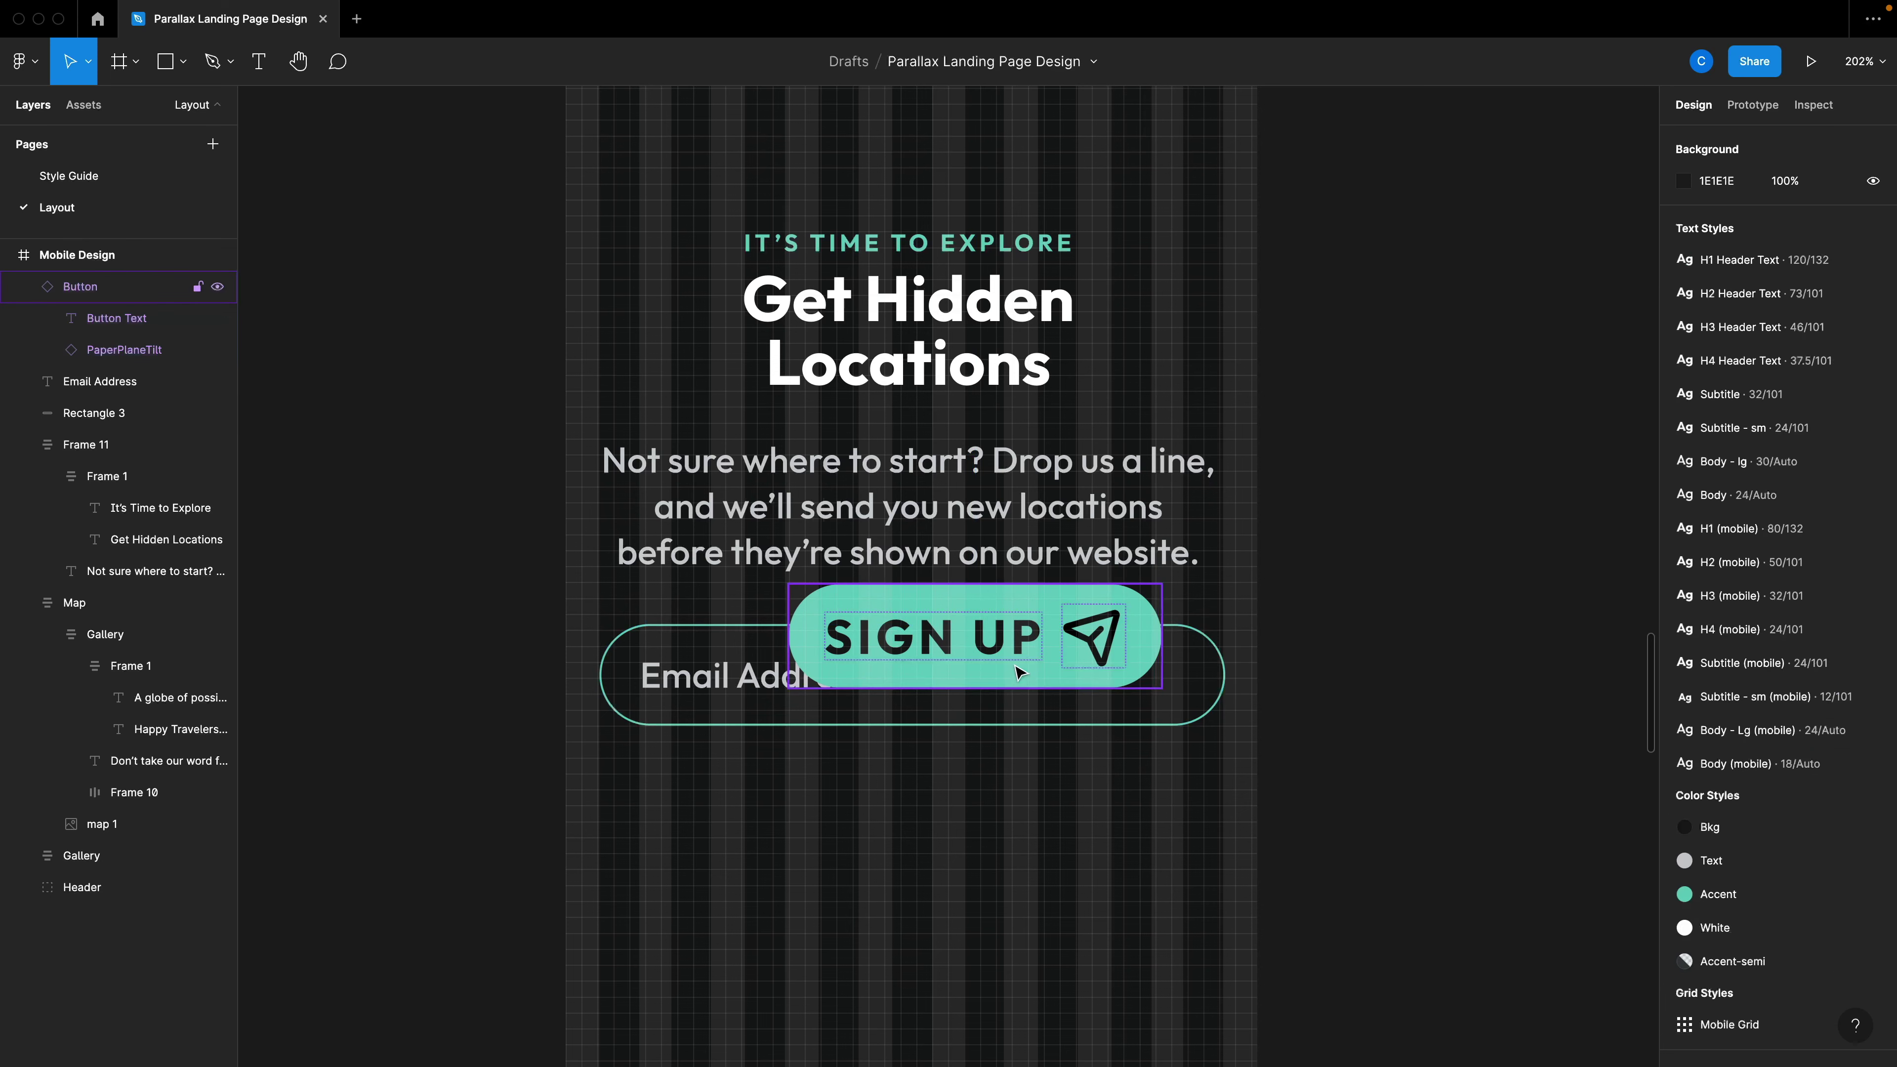
# Place the Sign Up button at the outlined field's right end and heighten the field to 59 so it encloses the button.
pyautogui.click(997, 648)
pyautogui.moveTo(997, 649); pyautogui.dragTo(1001, 698)
pyautogui.click(919, 731)
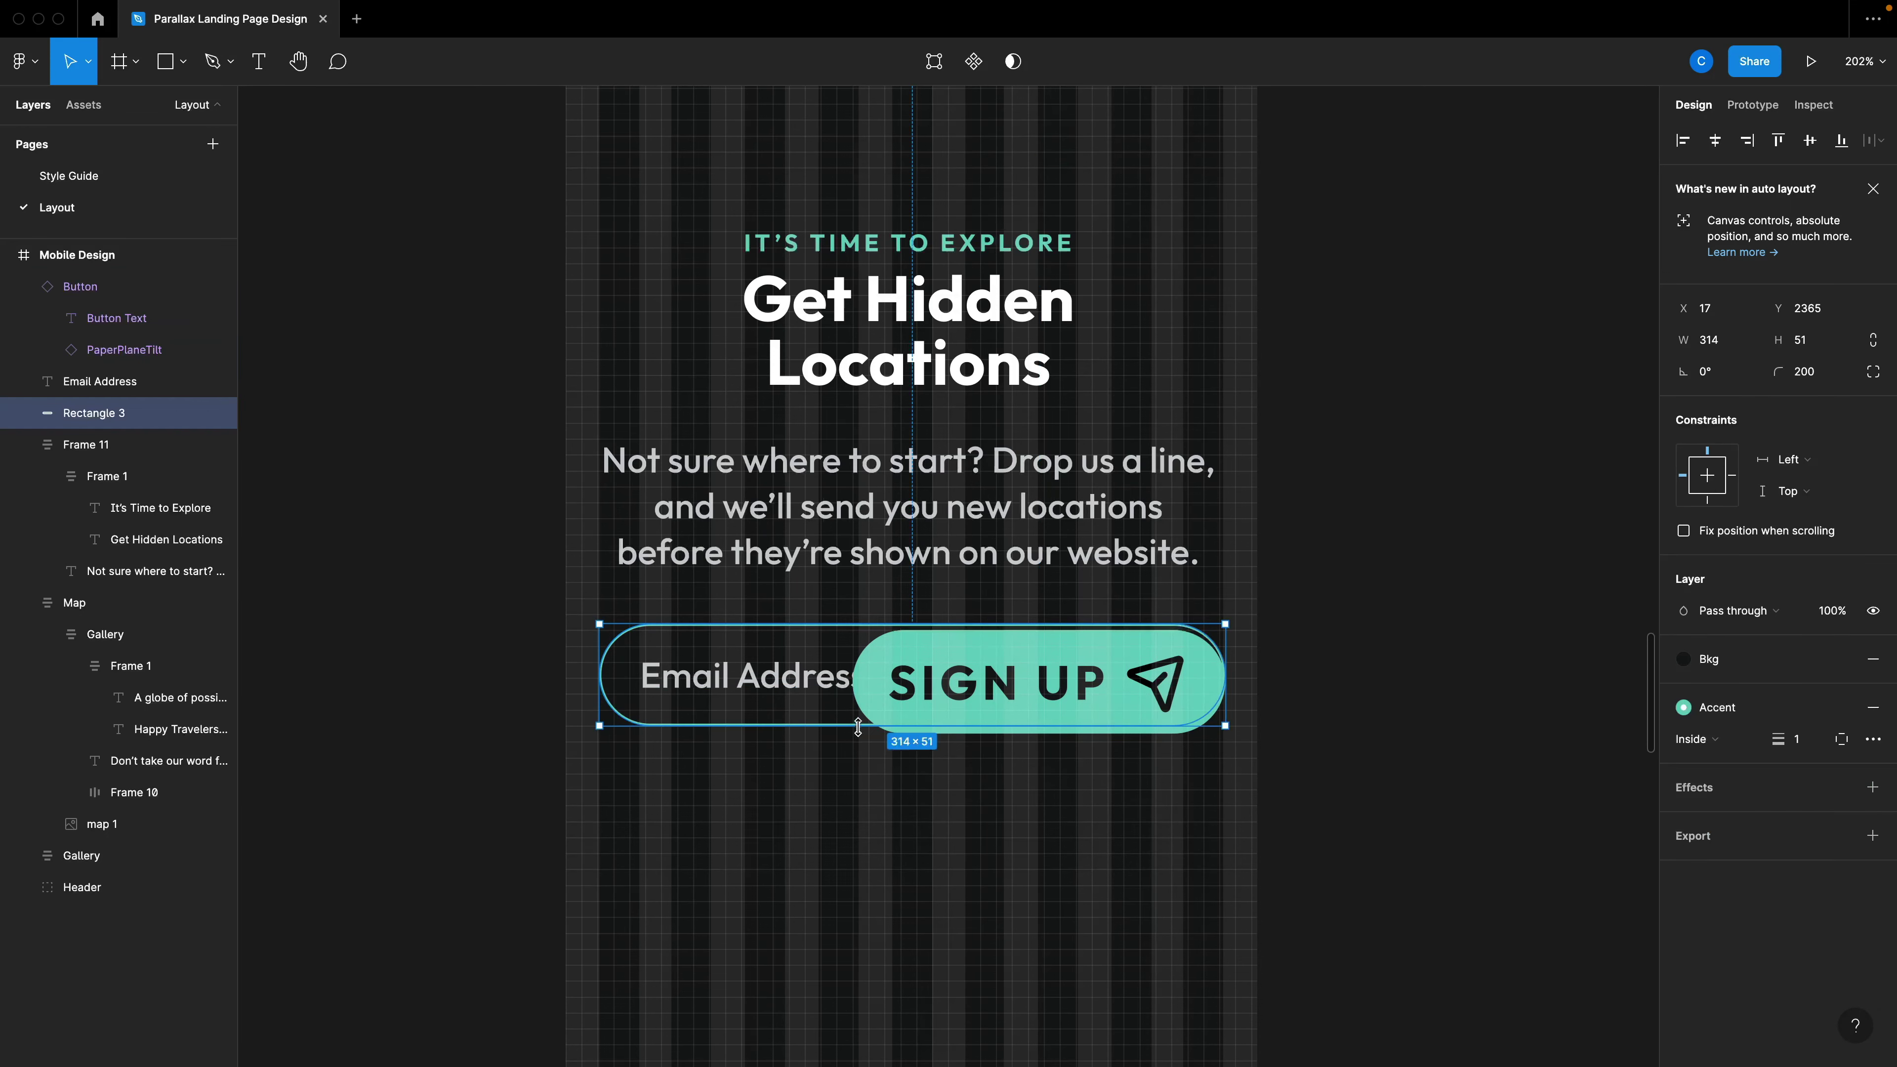
pyautogui.click(1027, 725)
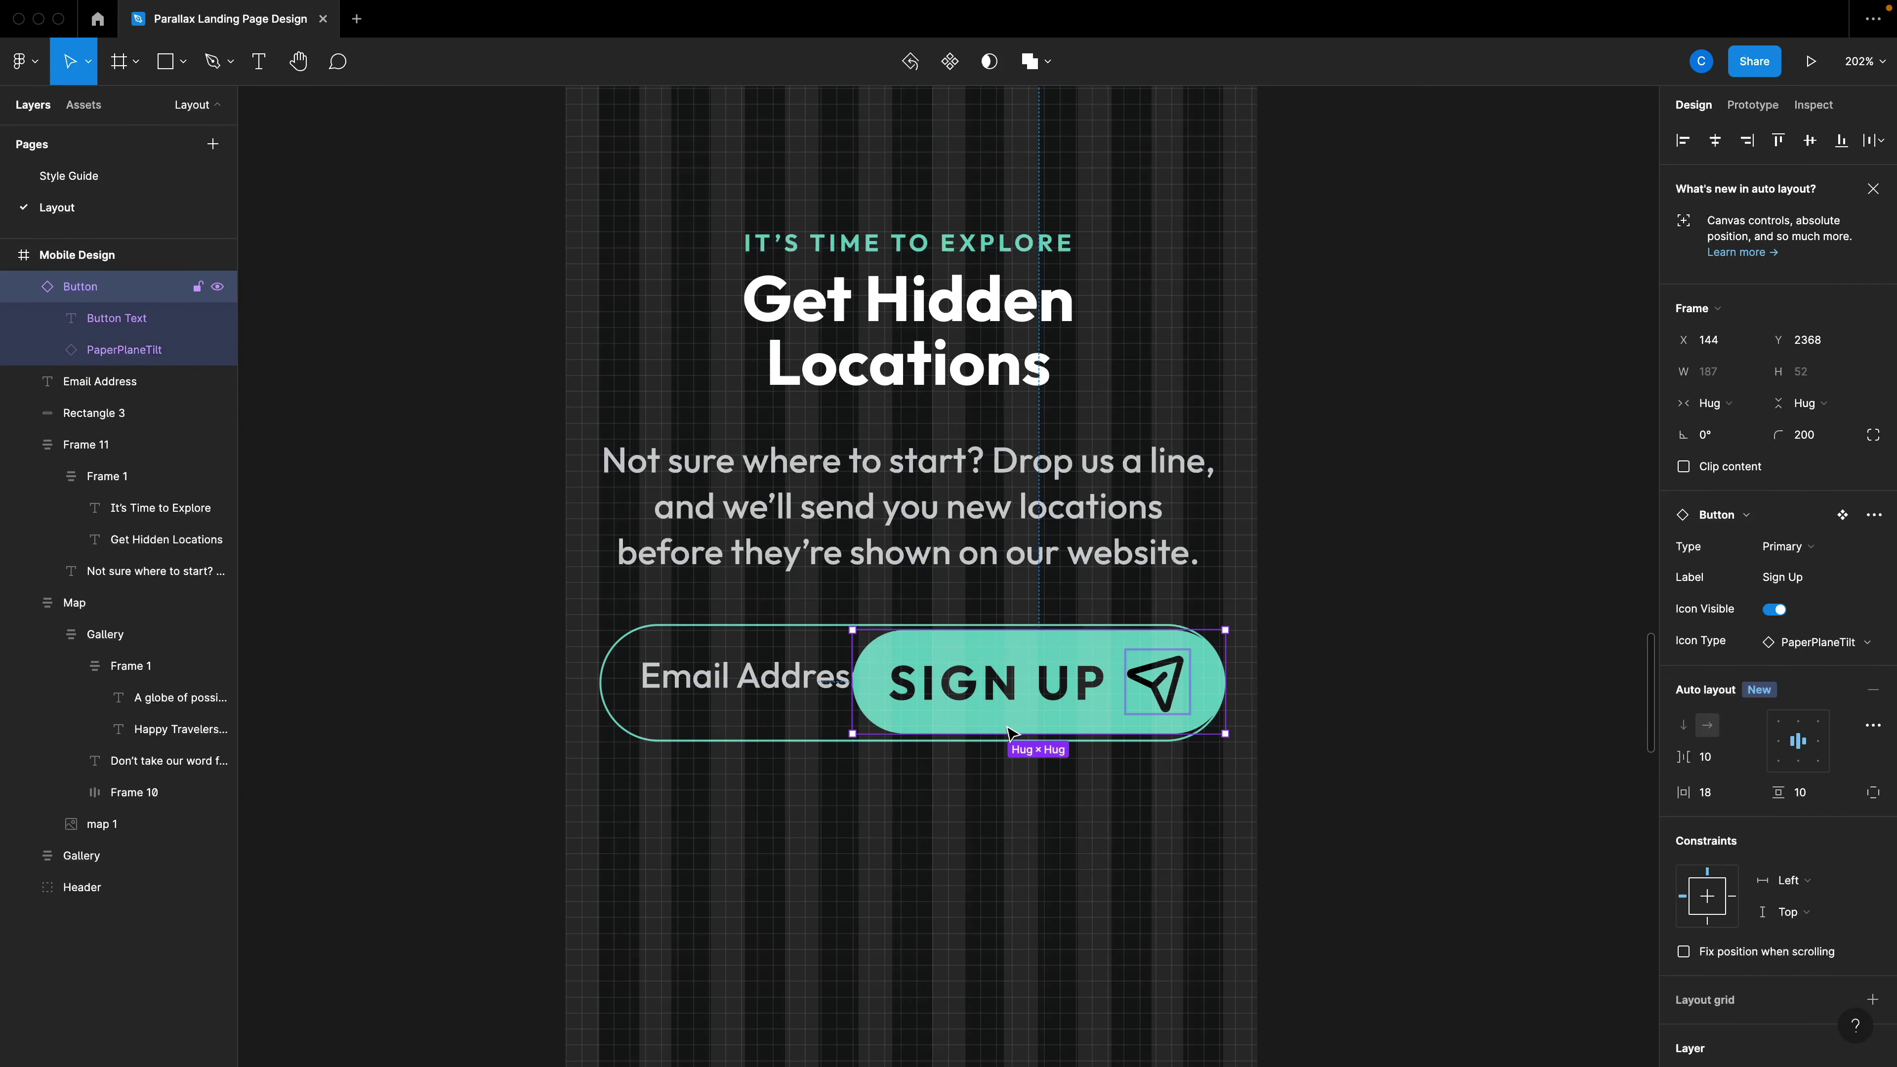
# Try the Subtitle - sm (mobile) text style on the Sign Up label and undo it.
pyautogui.doubleClick(1001, 698)
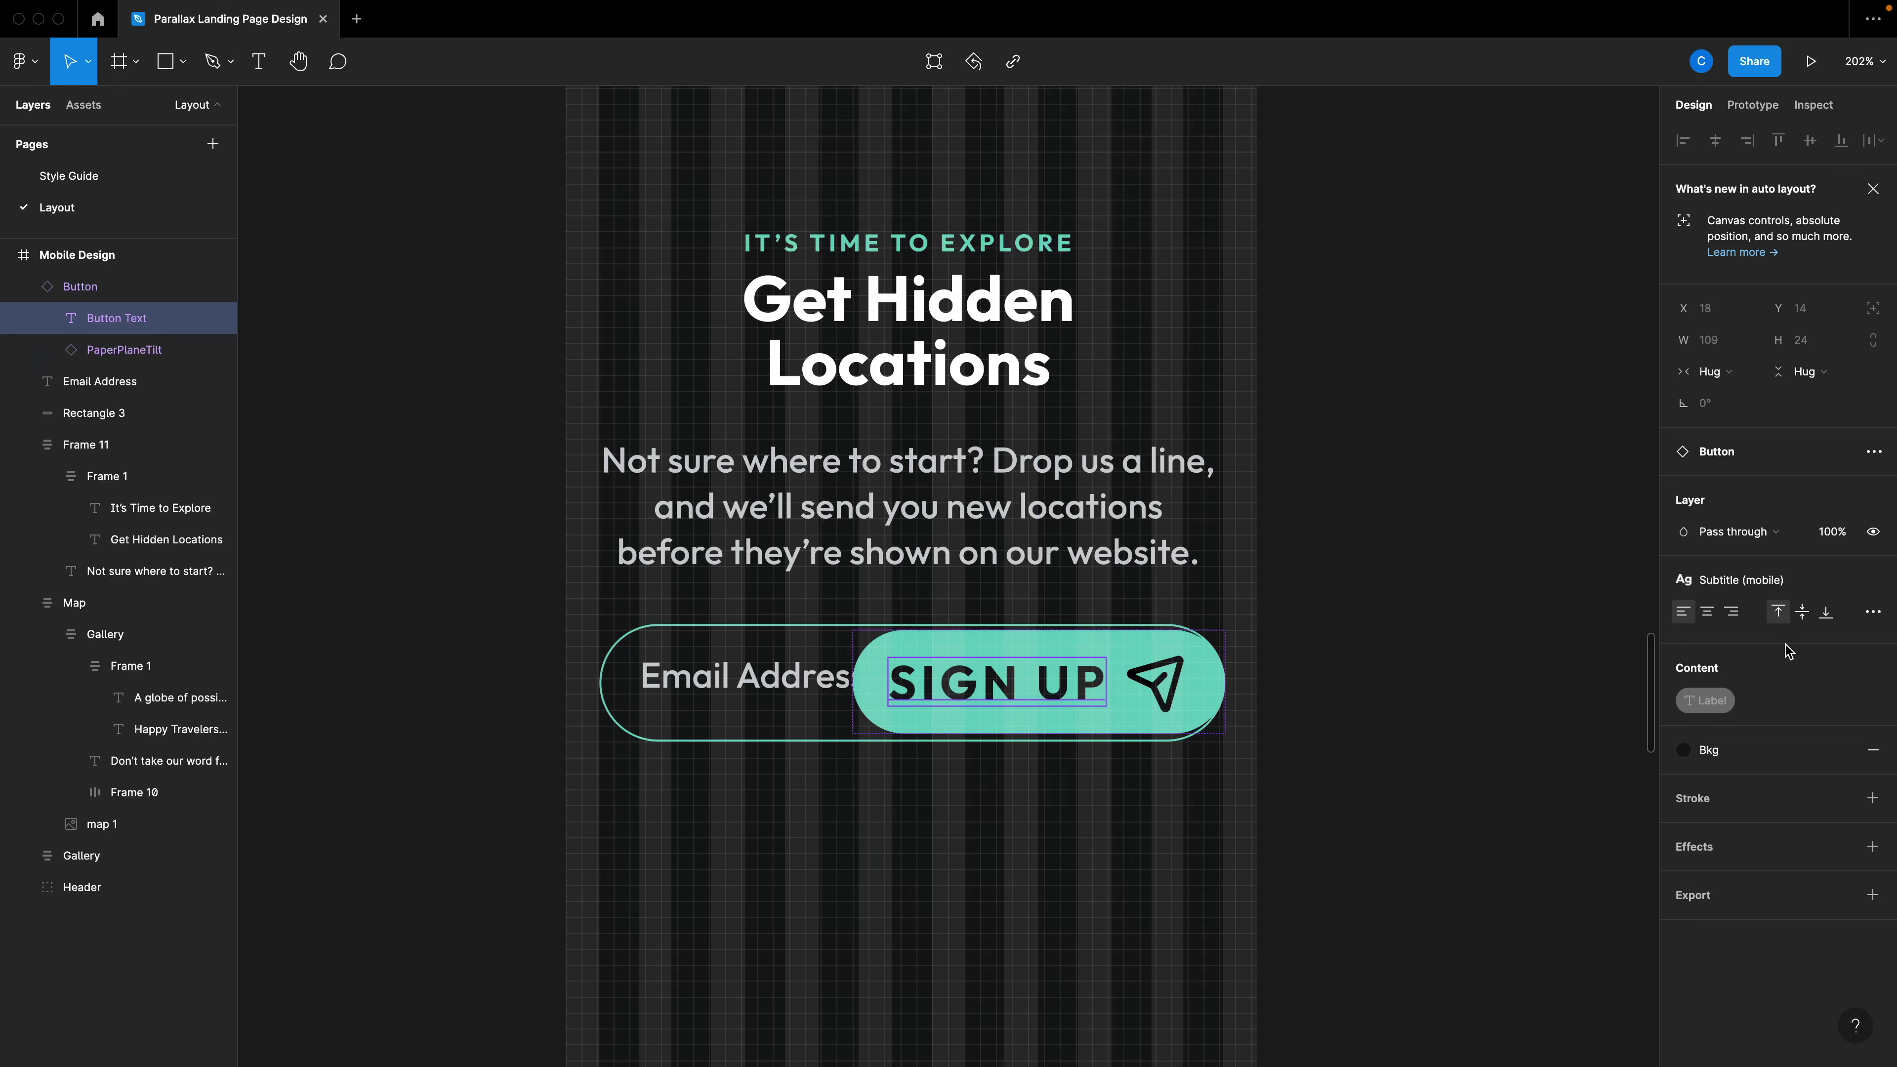
pyautogui.click(1875, 614)
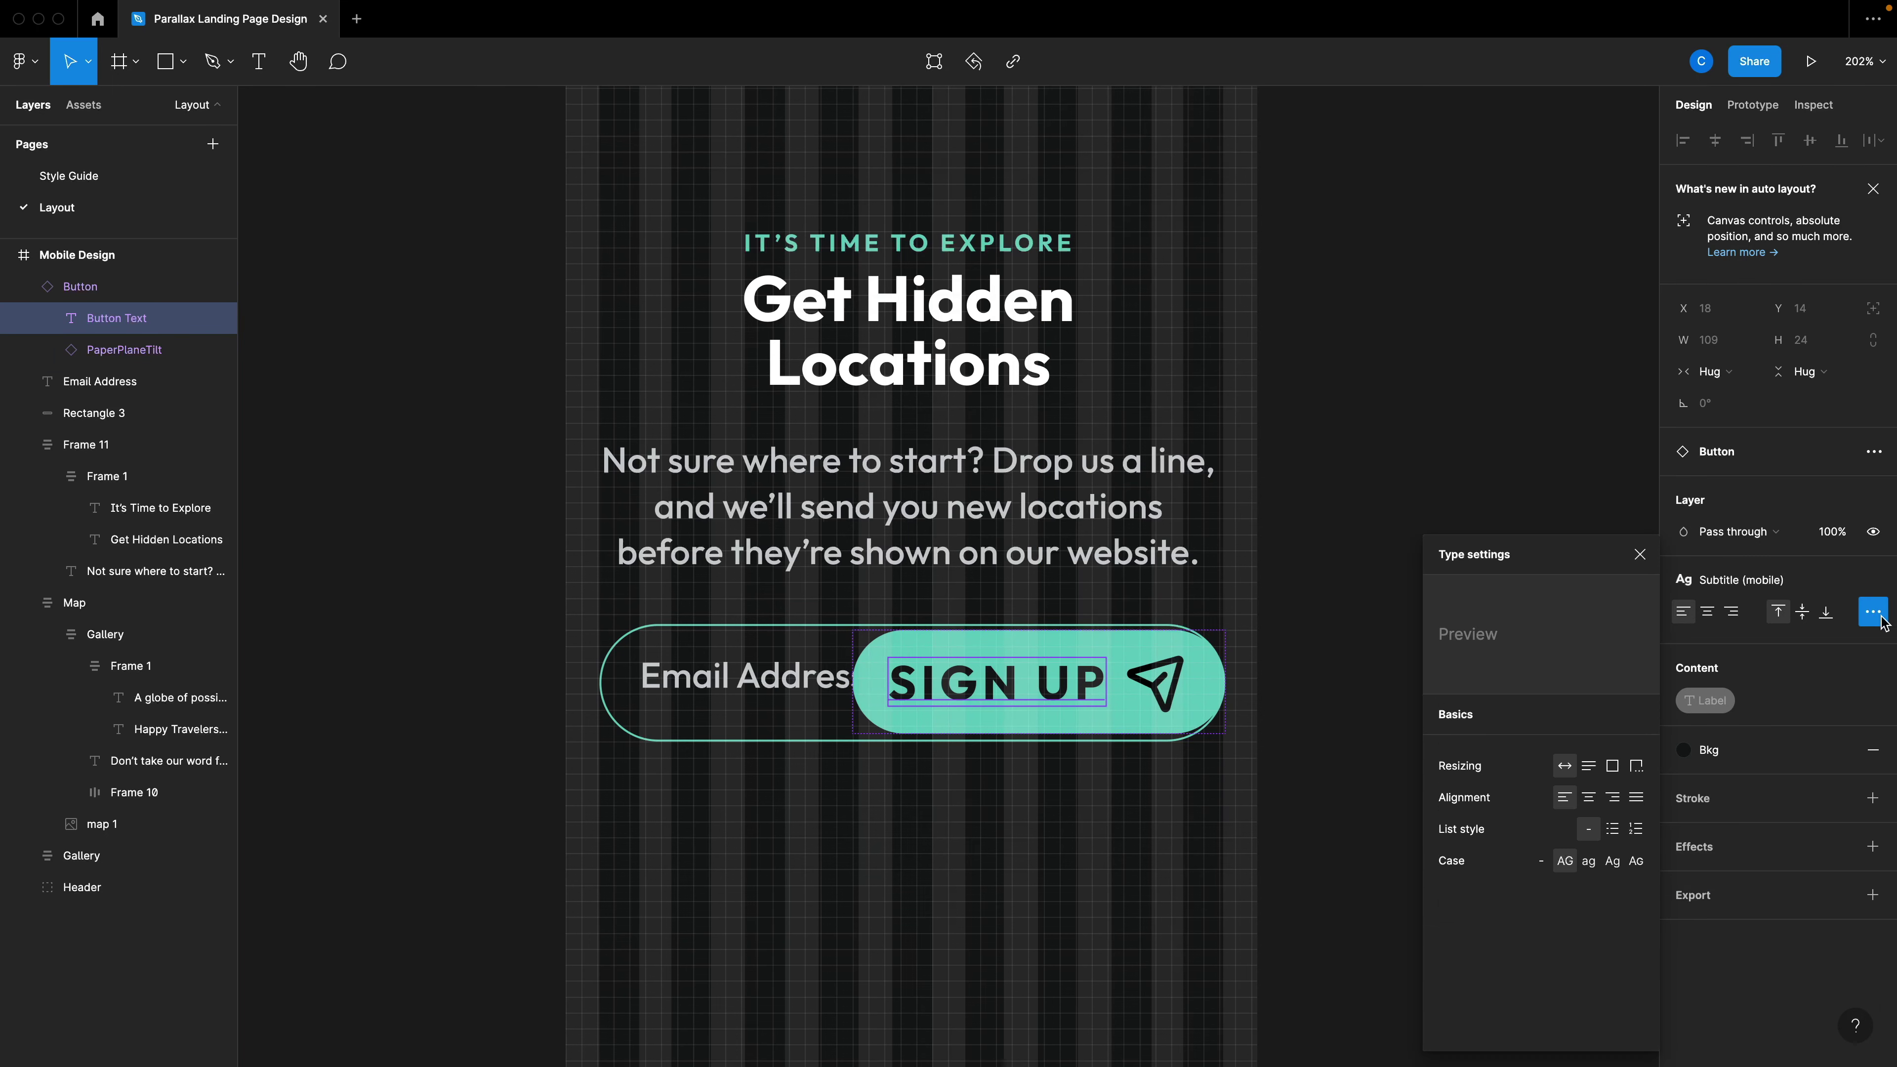
pyautogui.click(1740, 580)
pyautogui.scroll(-1, 1785, 859)
pyautogui.click(1770, 884)
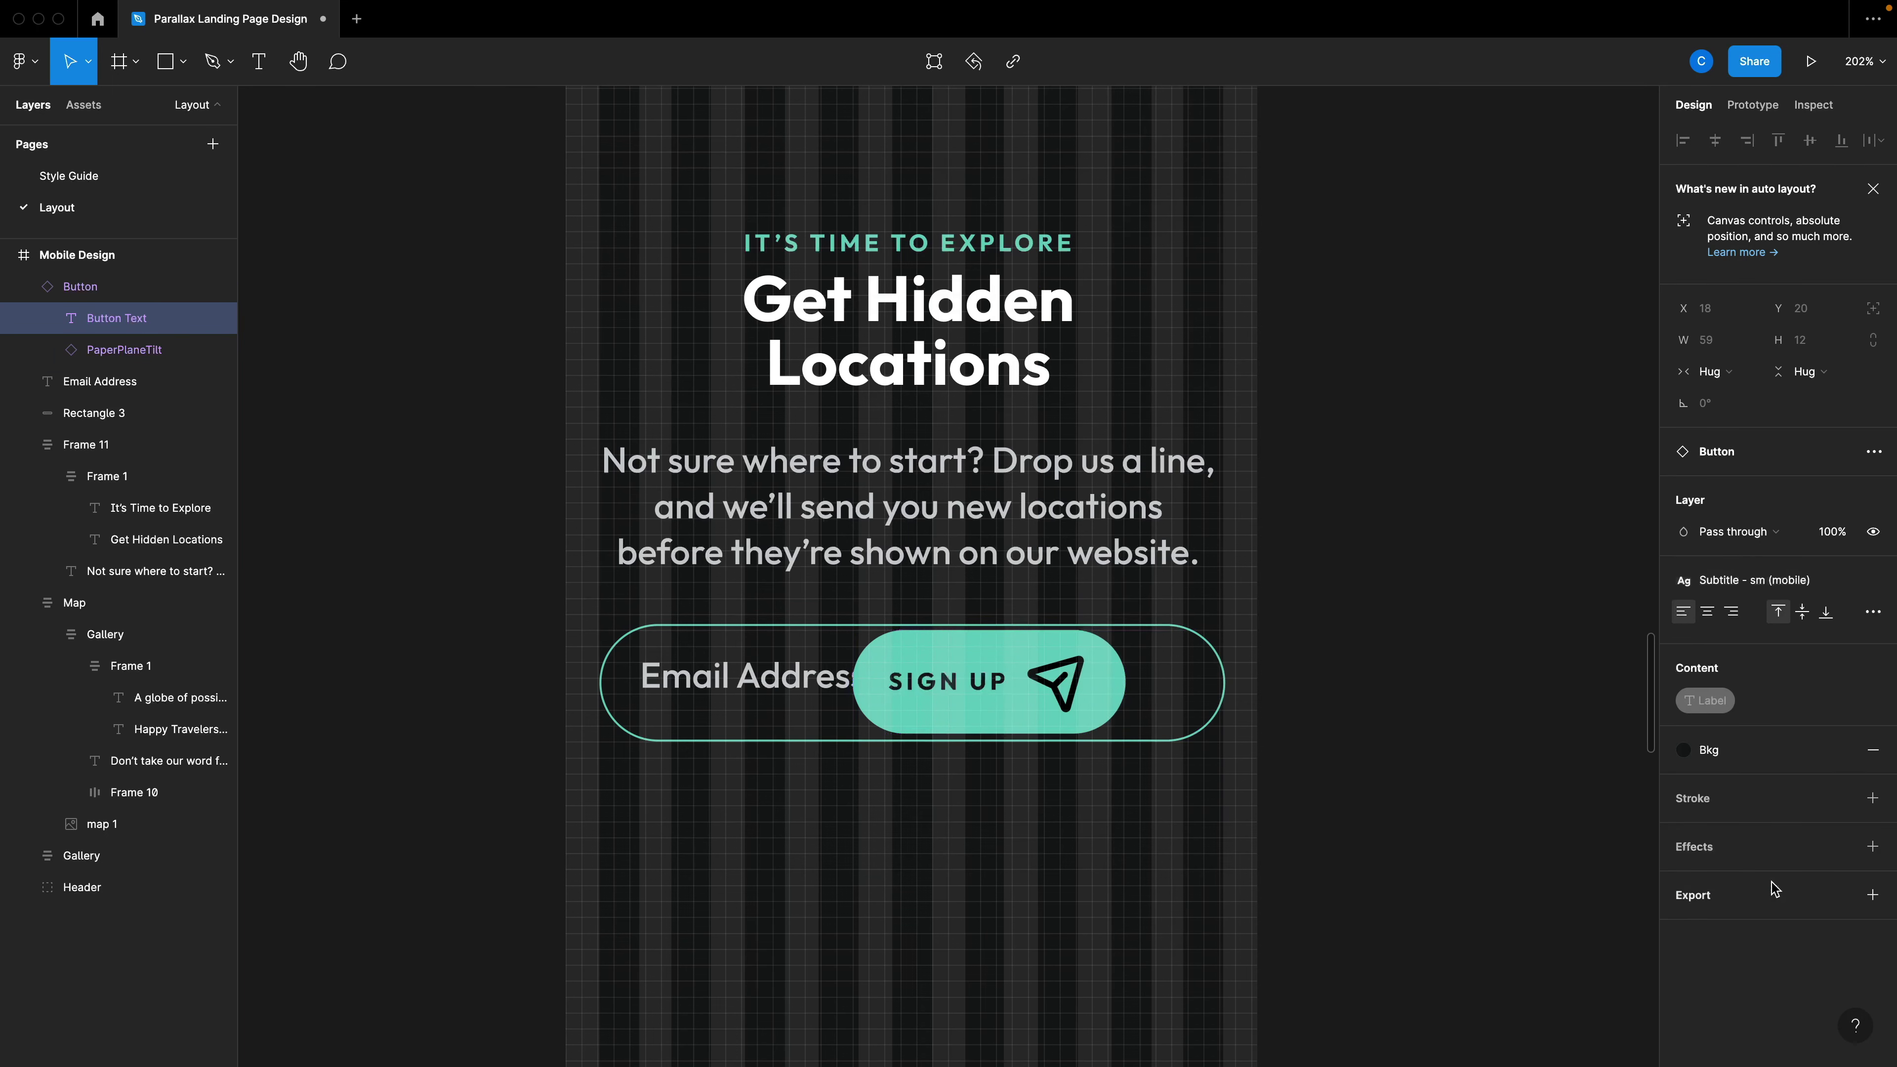
pyautogui.hotkey('ctrl', 'z')
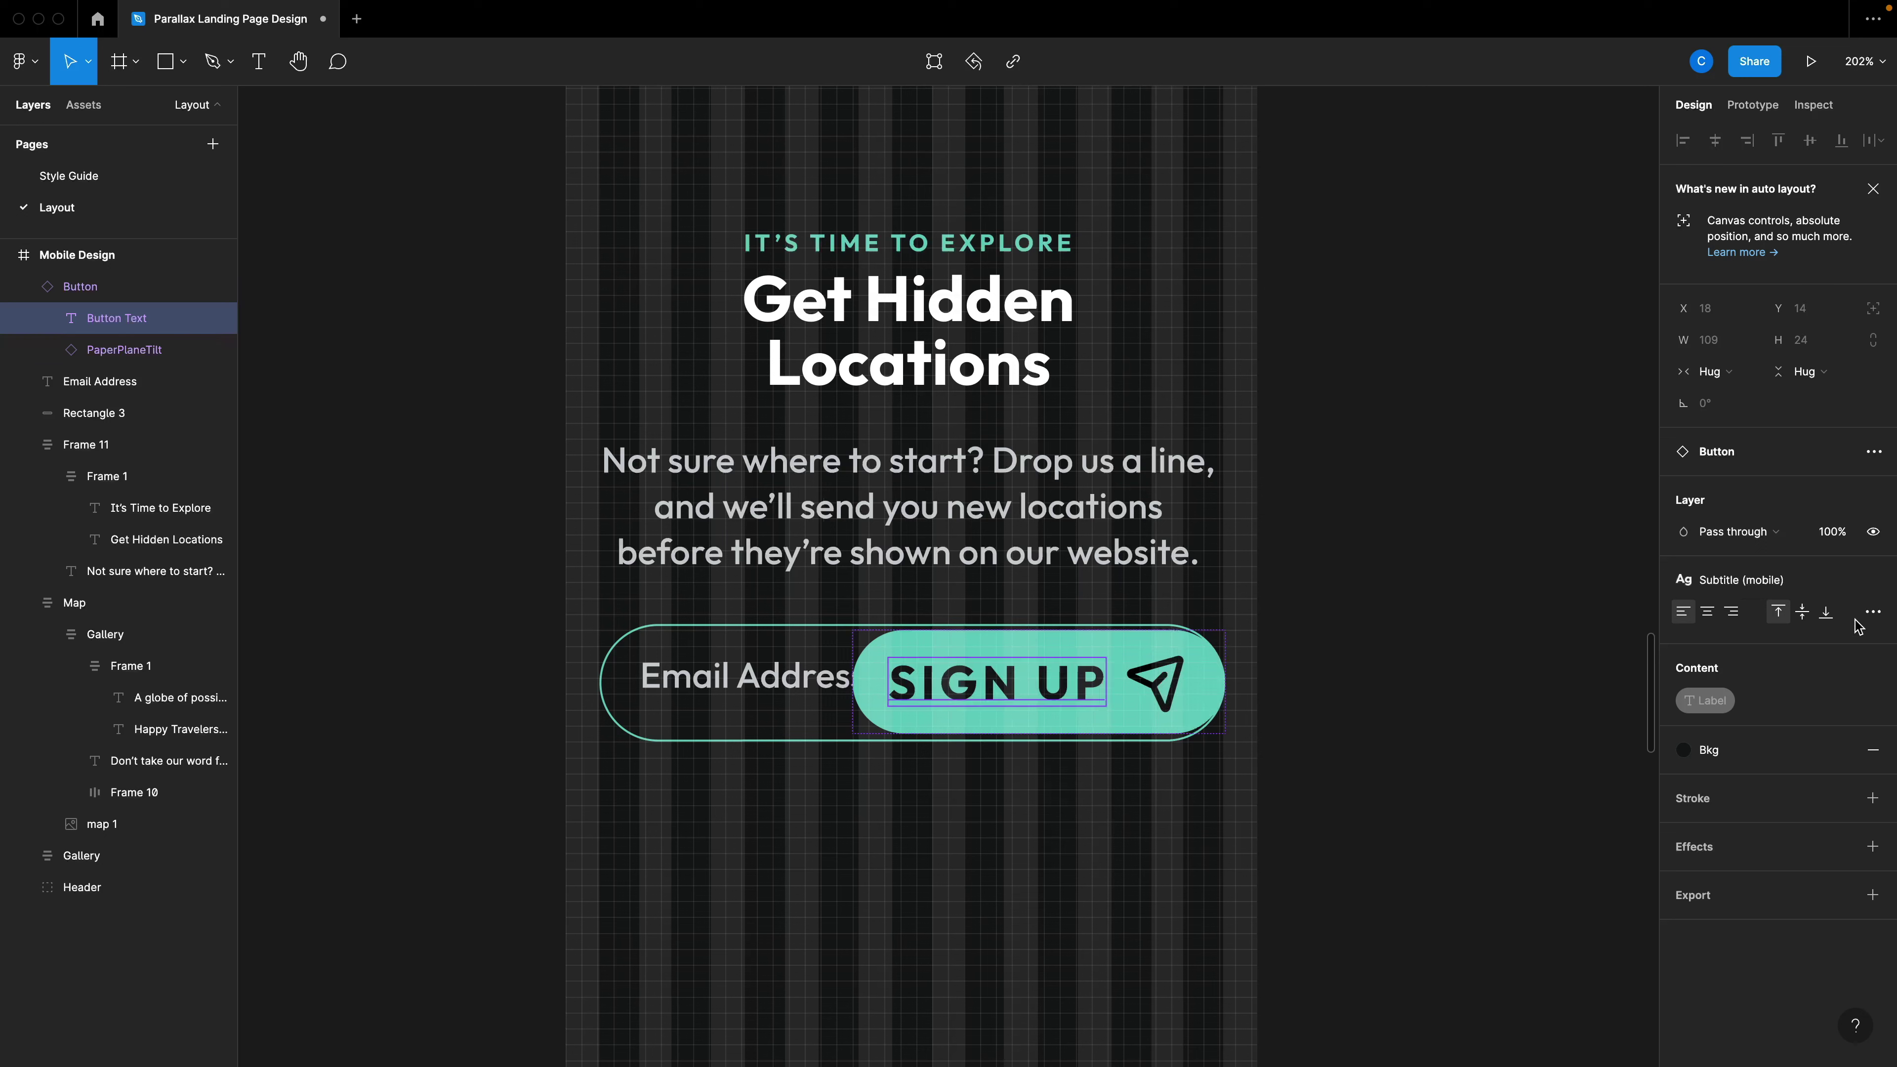
# Detach the text style from the Sign Up label and set its font size to 20.
pyautogui.click(1873, 611)
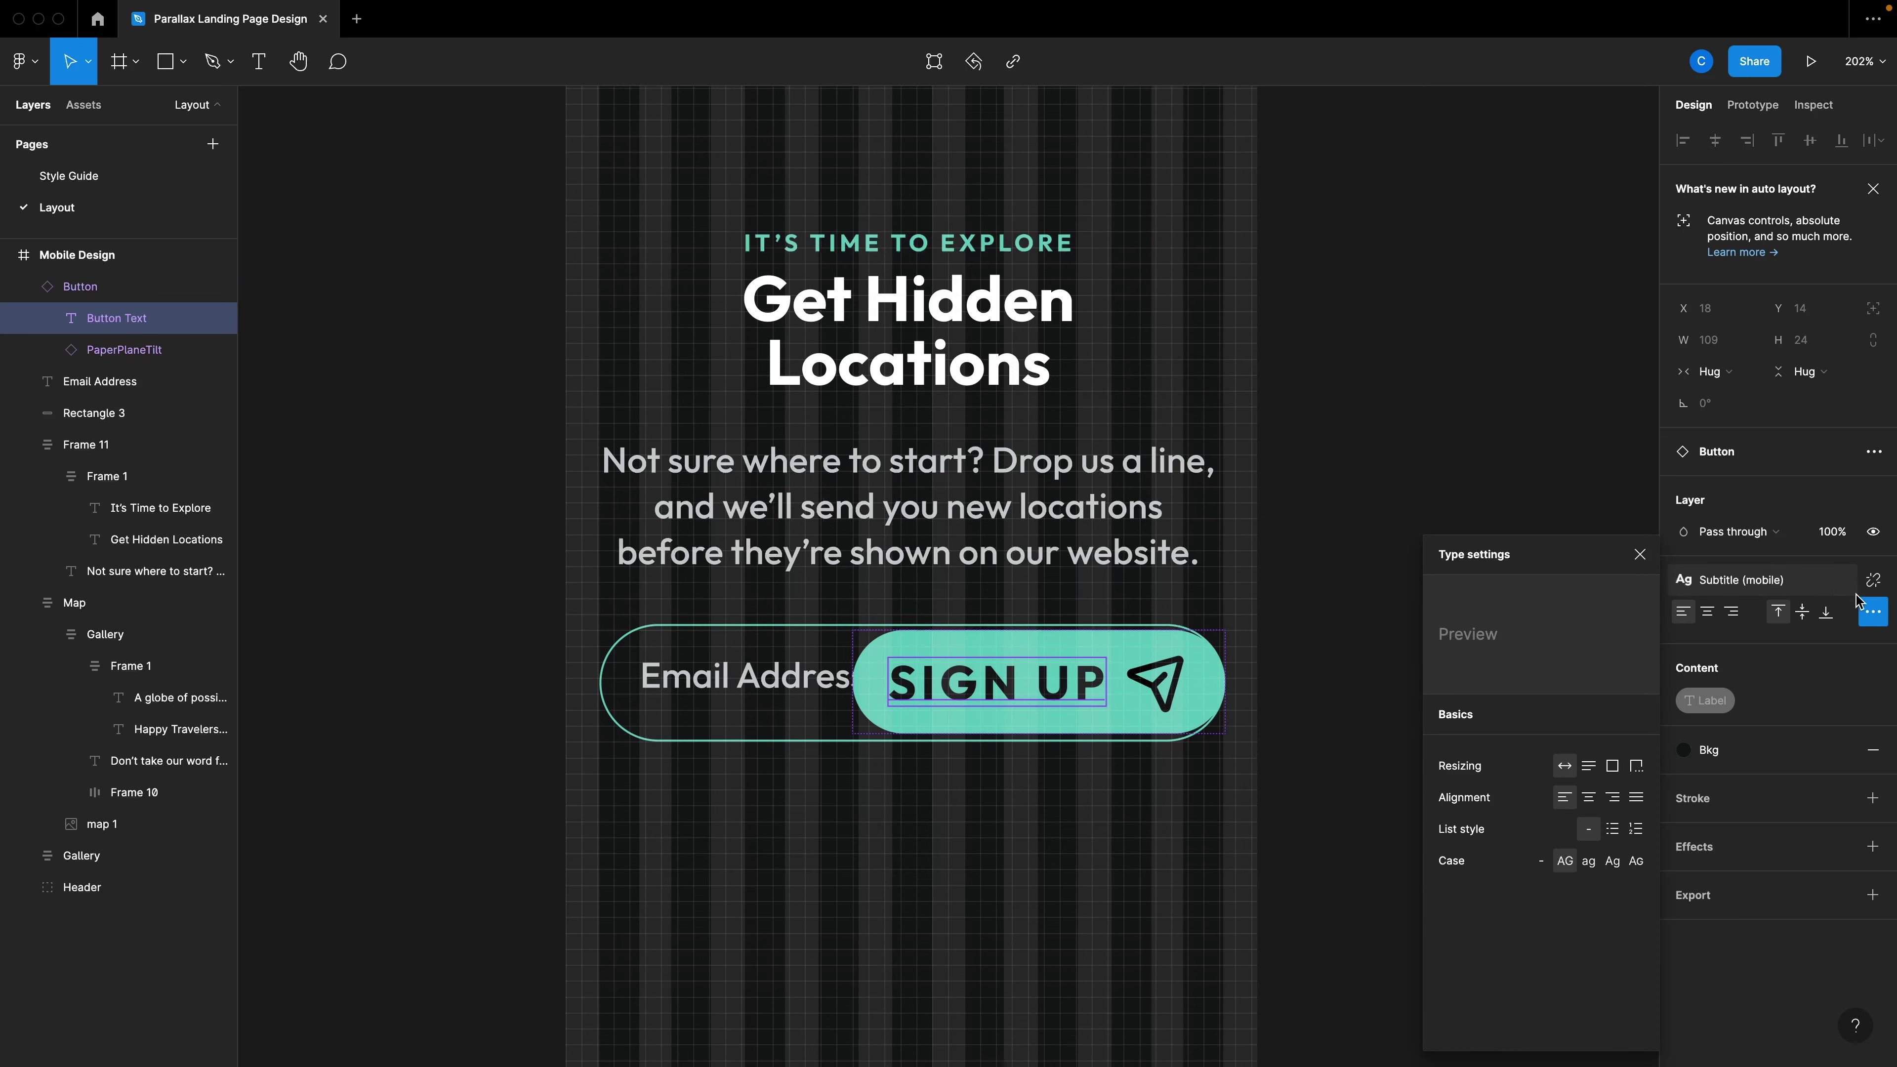
pyautogui.click(1873, 582)
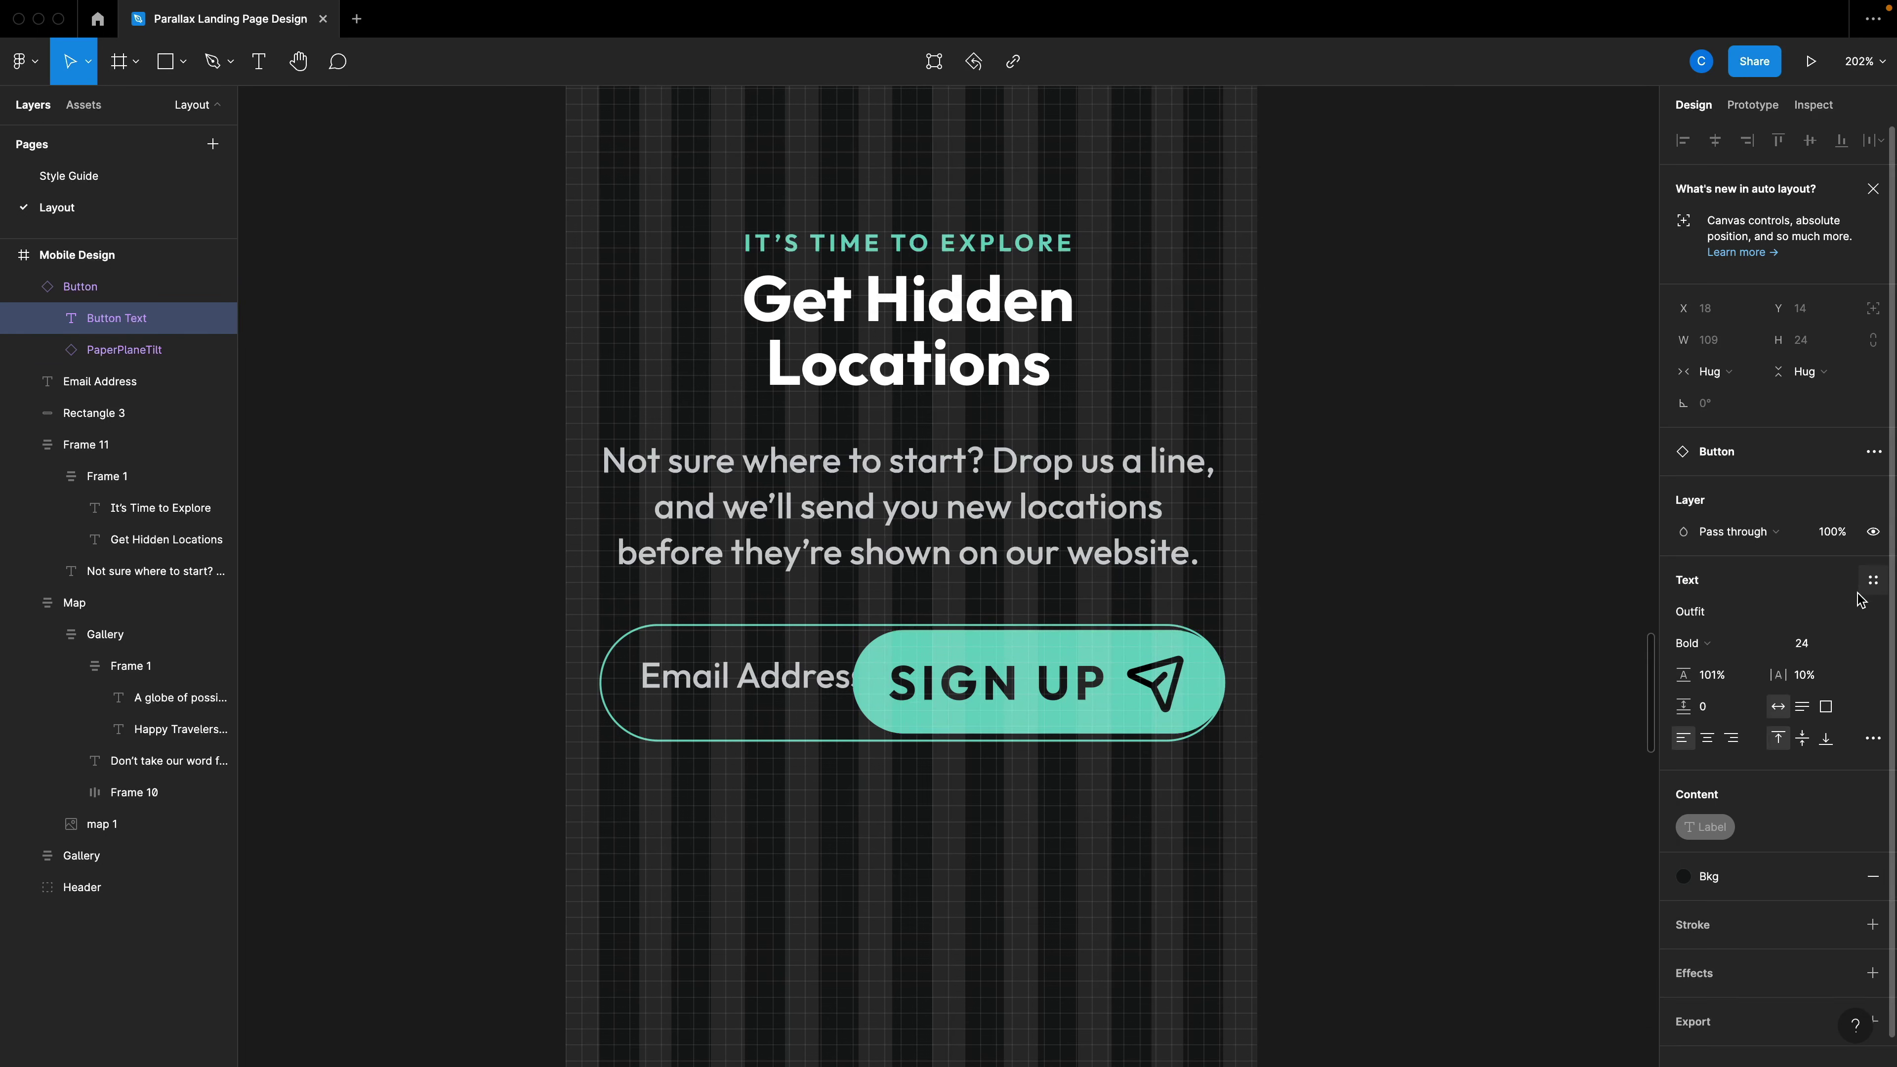
pyautogui.click(1806, 644)
pyautogui.write('20')
pyautogui.press('Return')
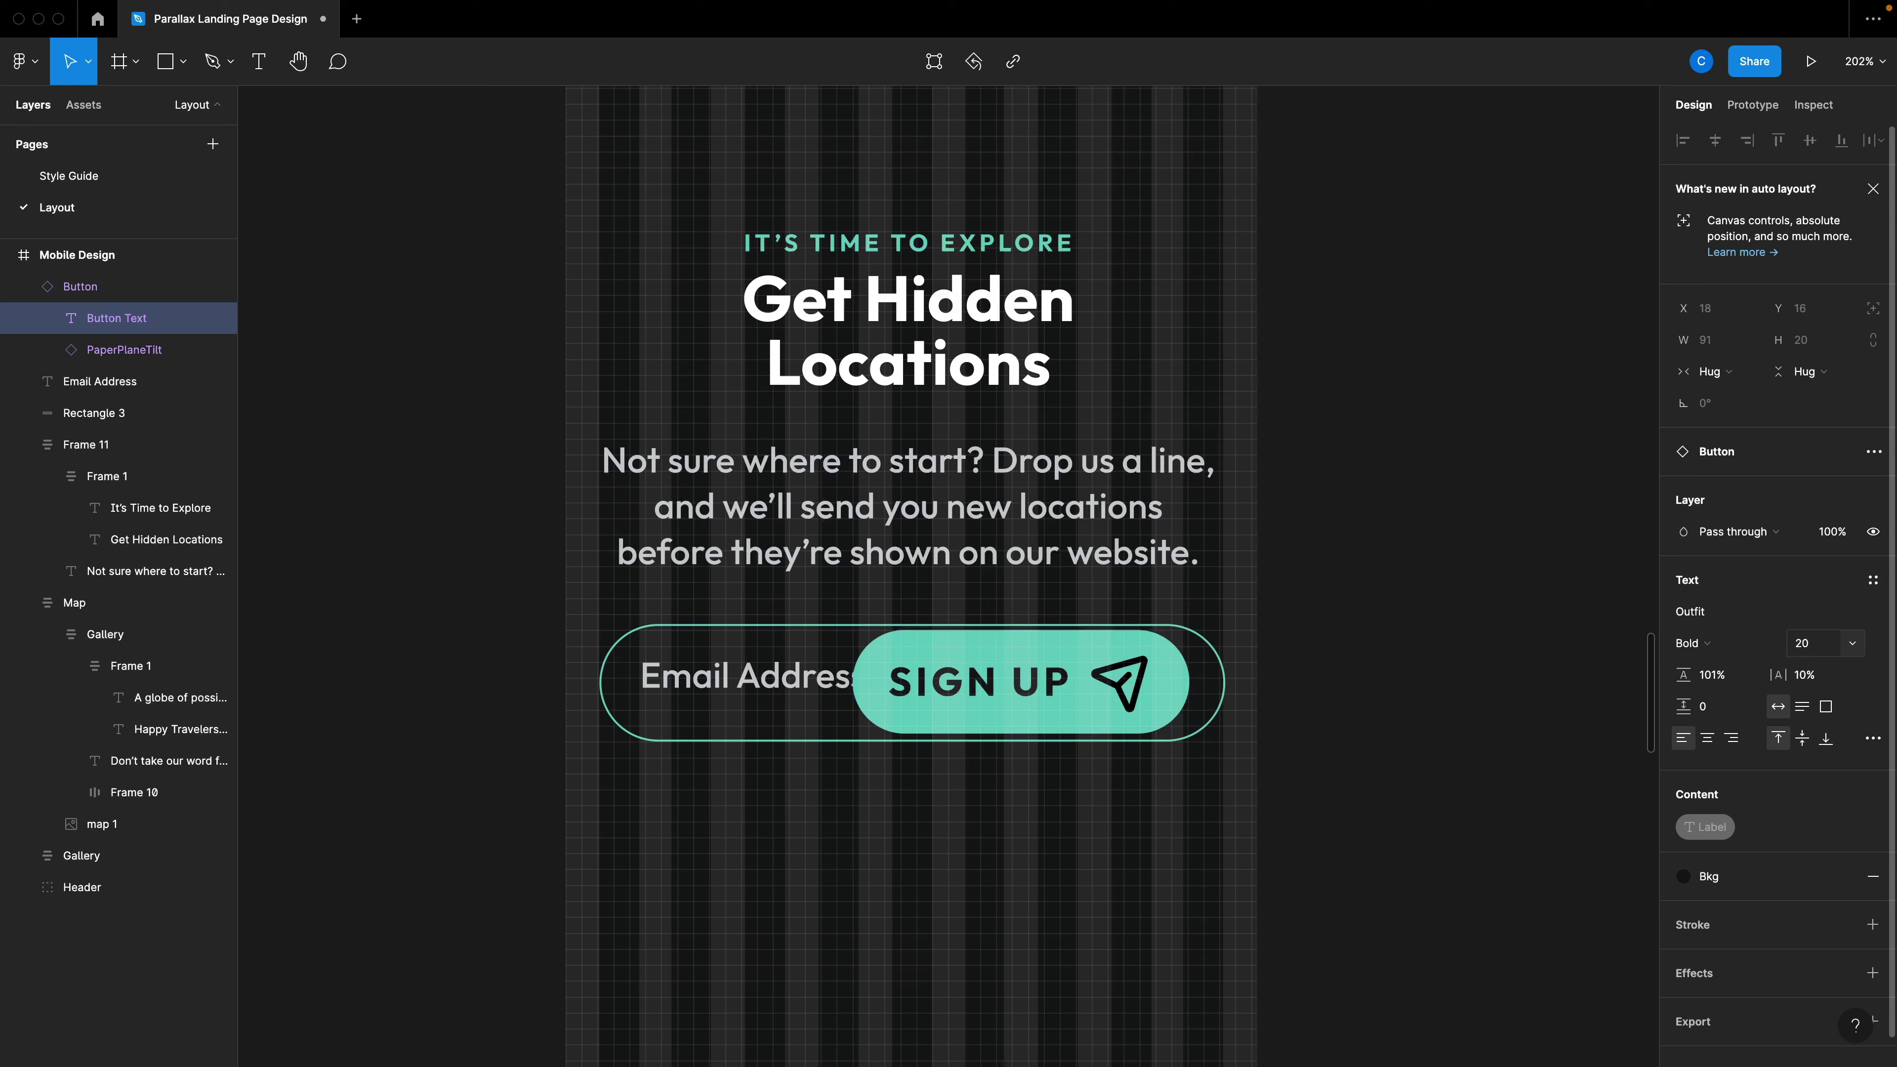
pyautogui.click(1491, 720)
# Shift the narrower Sign Up button to the right end of the outlined field, clear of the "Email Address" text.
pyautogui.click(1069, 712)
pyautogui.moveTo(1070, 712); pyautogui.dragTo(1093, 707)
pyautogui.click(1283, 851)
pyautogui.scroll(5, 926, 702)
# Wrap the "Email Address" text and Sign Up button in a horizontal auto layout, centered, with spacing mode Space between.
pyautogui.click(932, 704)
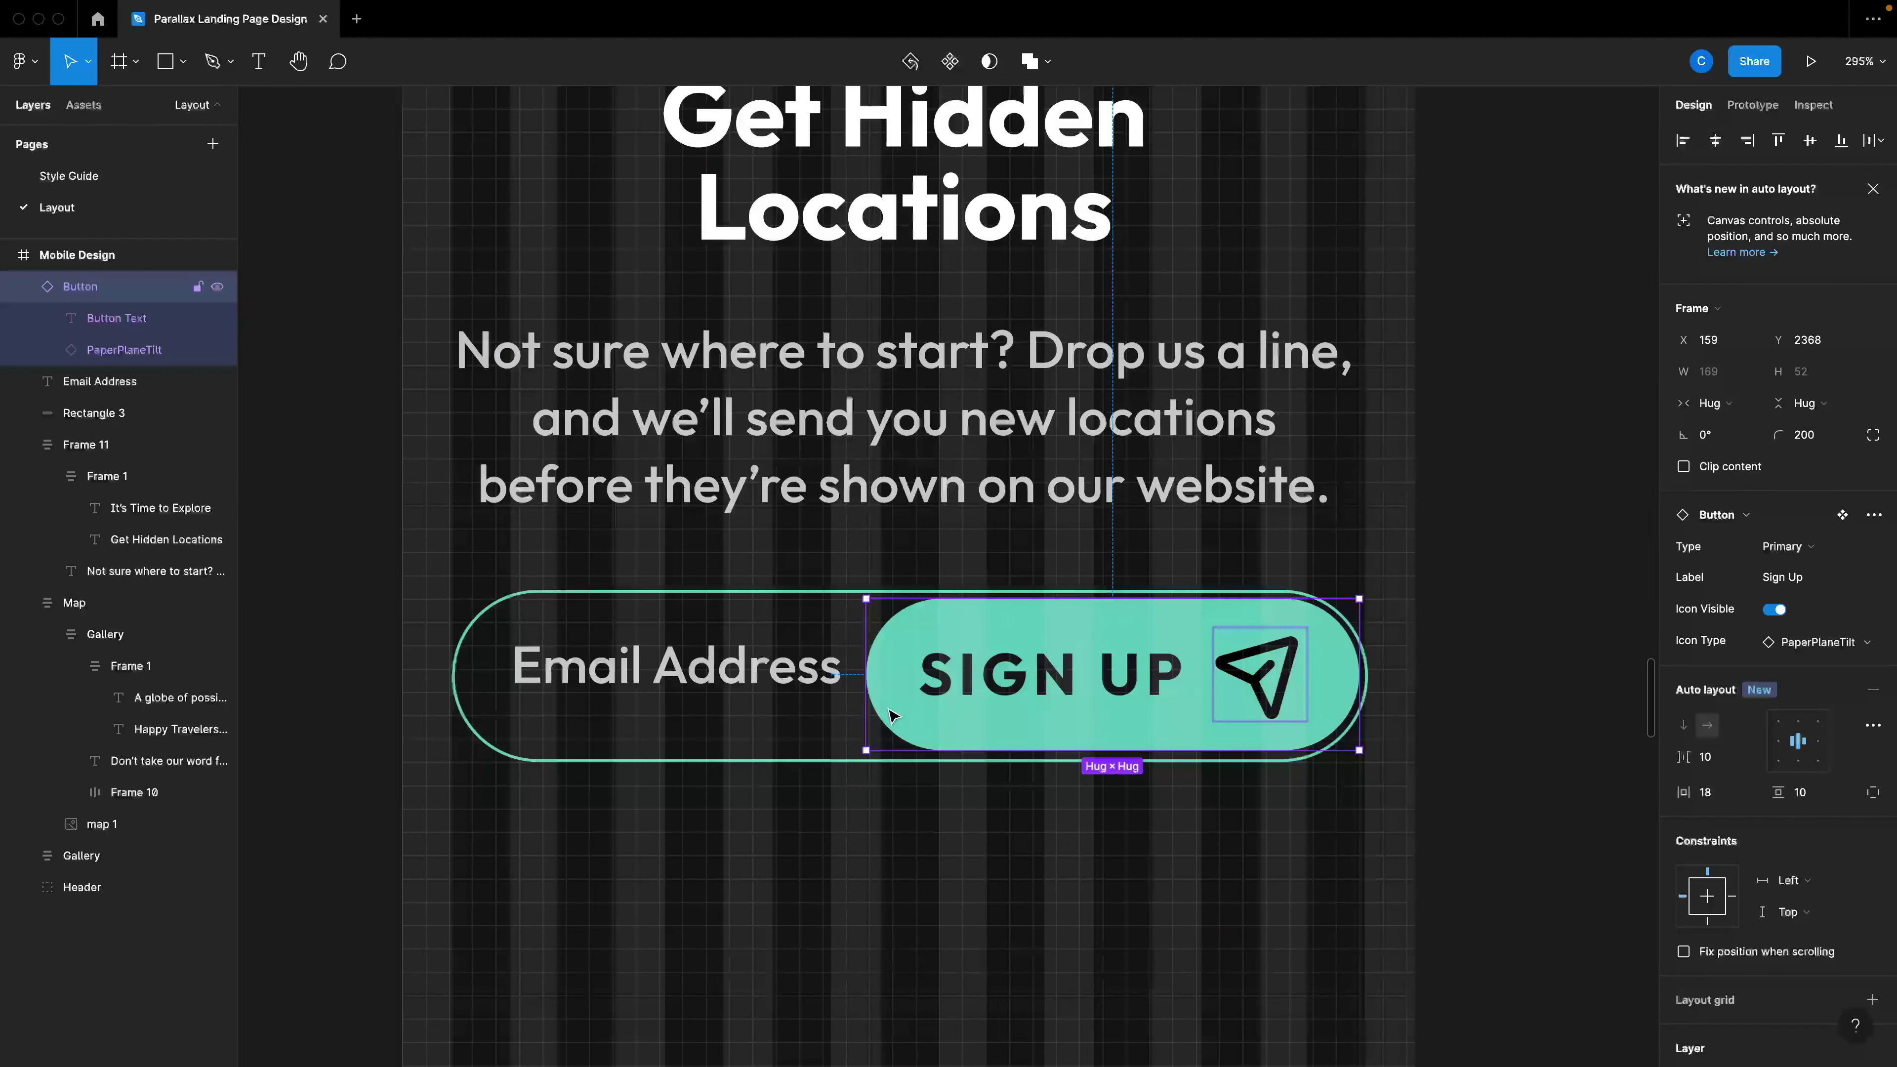
pyautogui.keyDown('shift'); pyautogui.click(859, 691); pyautogui.keyUp('shift')
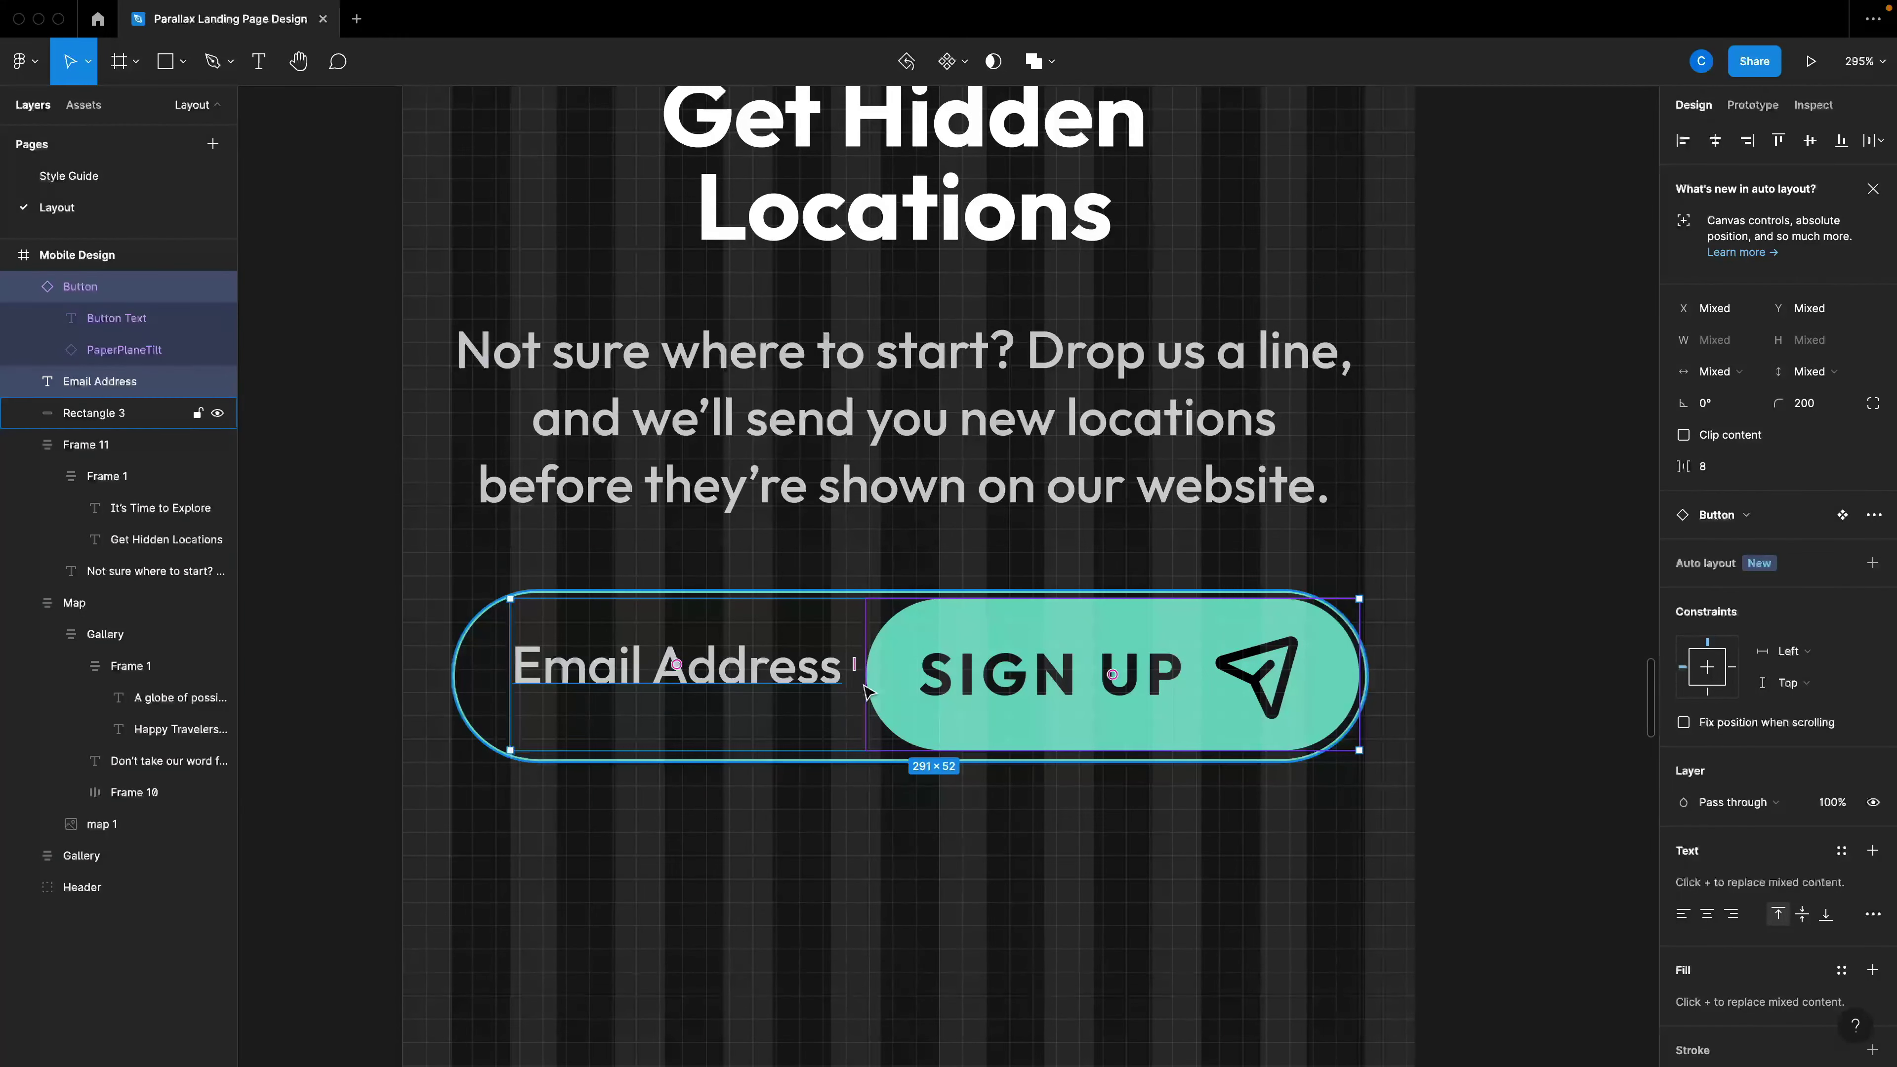
pyautogui.hotkey('shift', 'a')
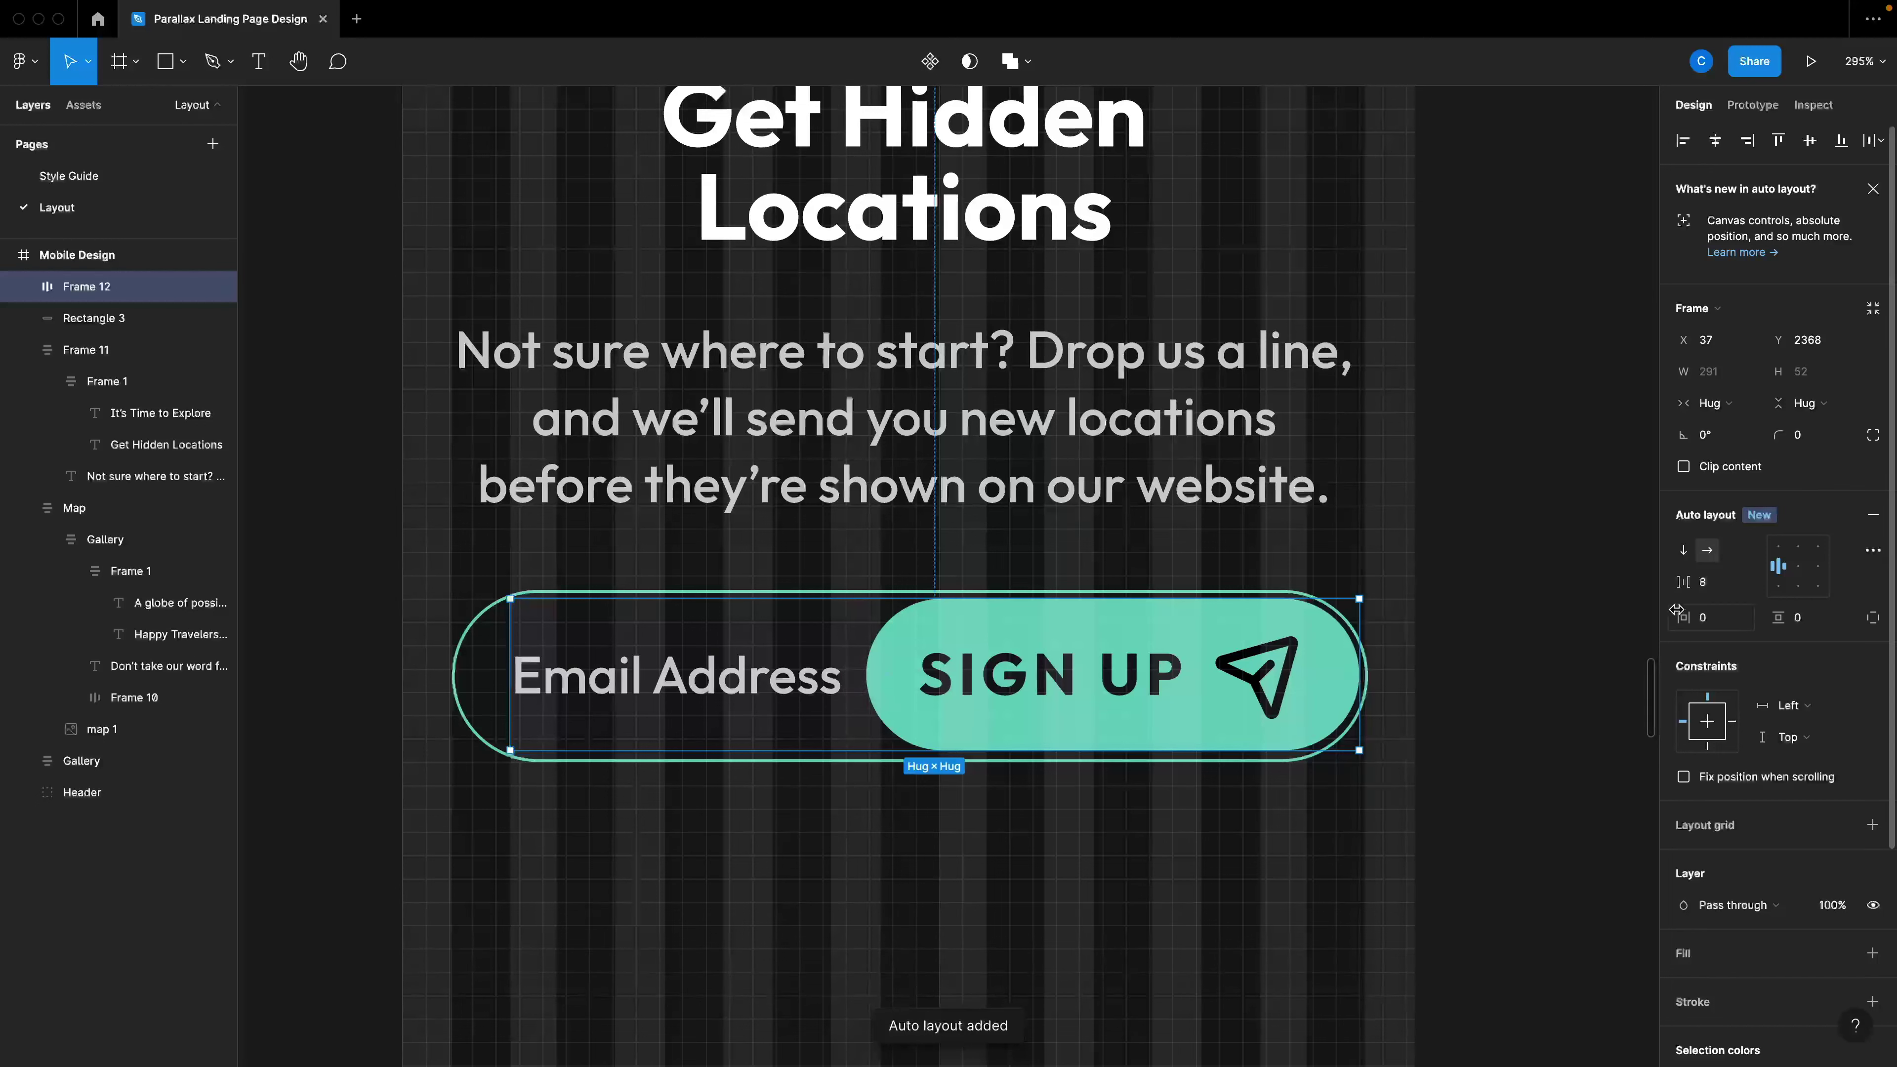
pyautogui.click(1797, 566)
pyautogui.click(1872, 550)
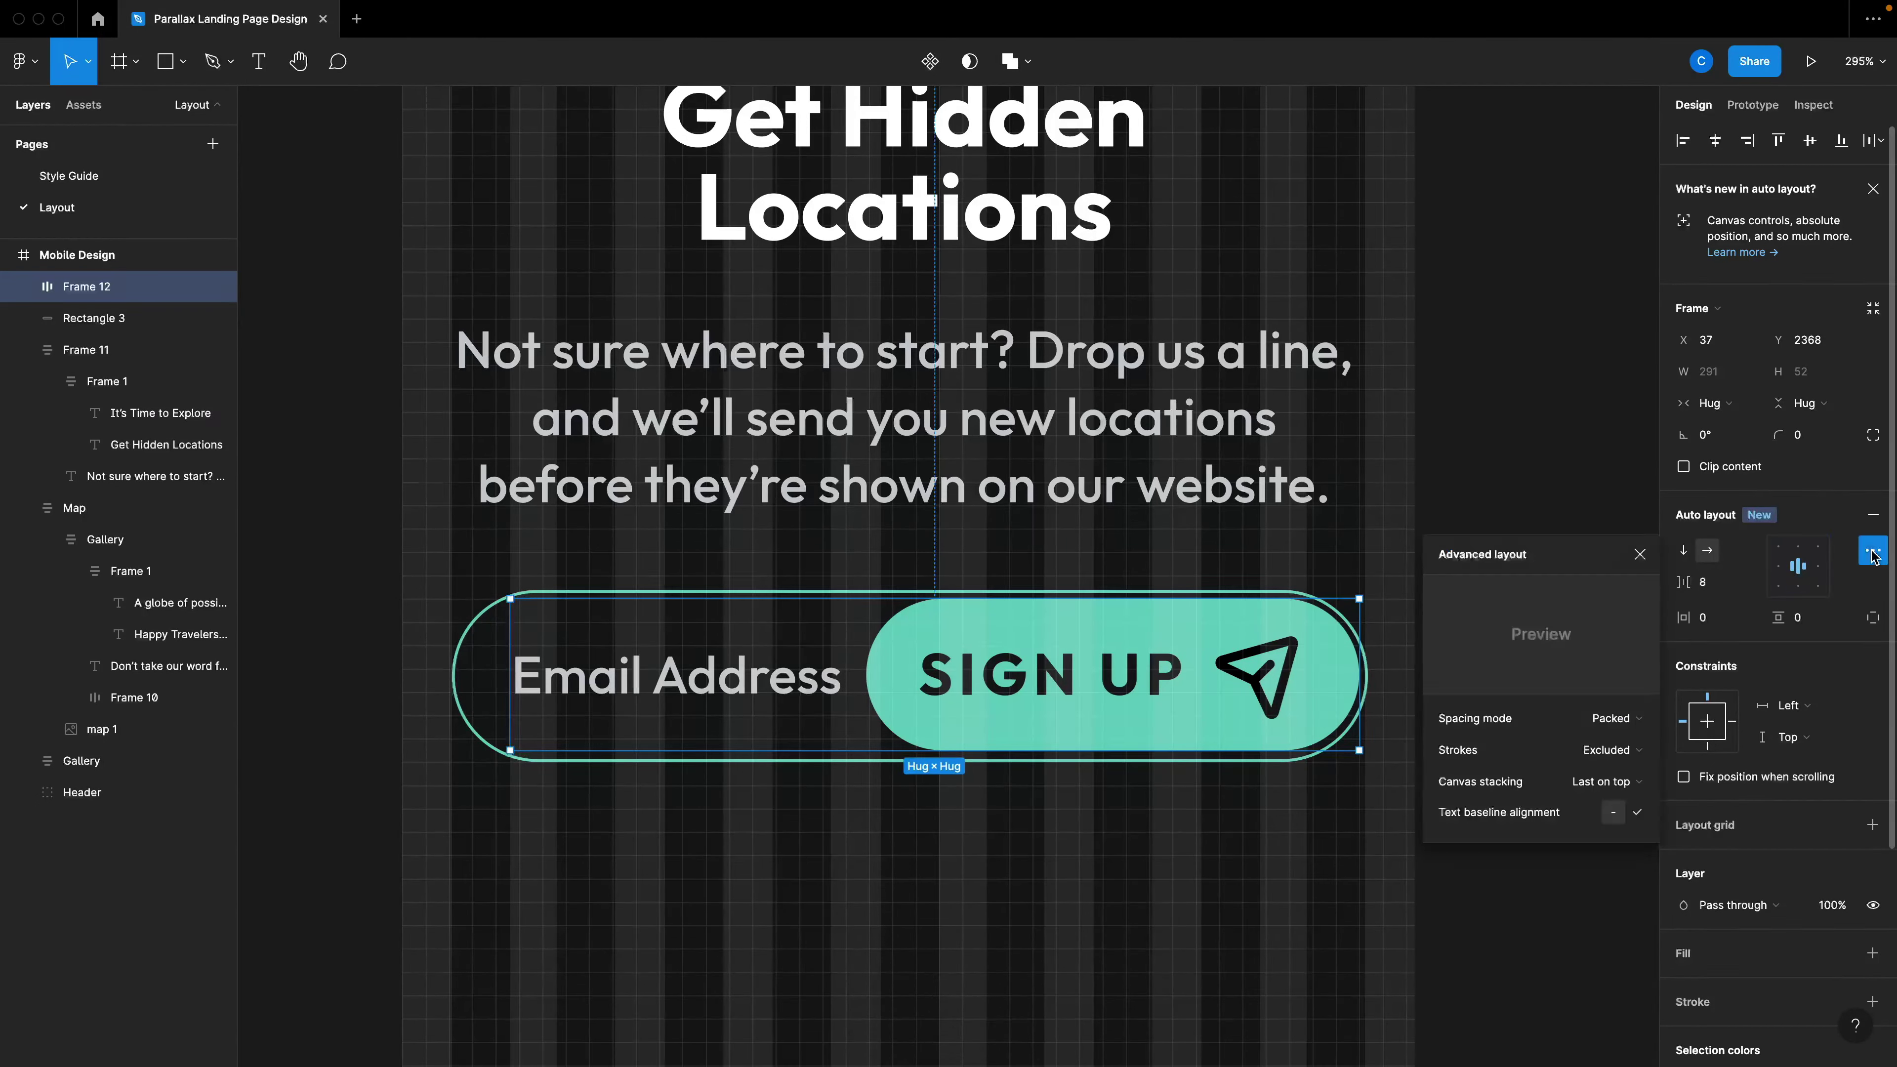
pyautogui.click(1594, 719)
pyautogui.click(1565, 747)
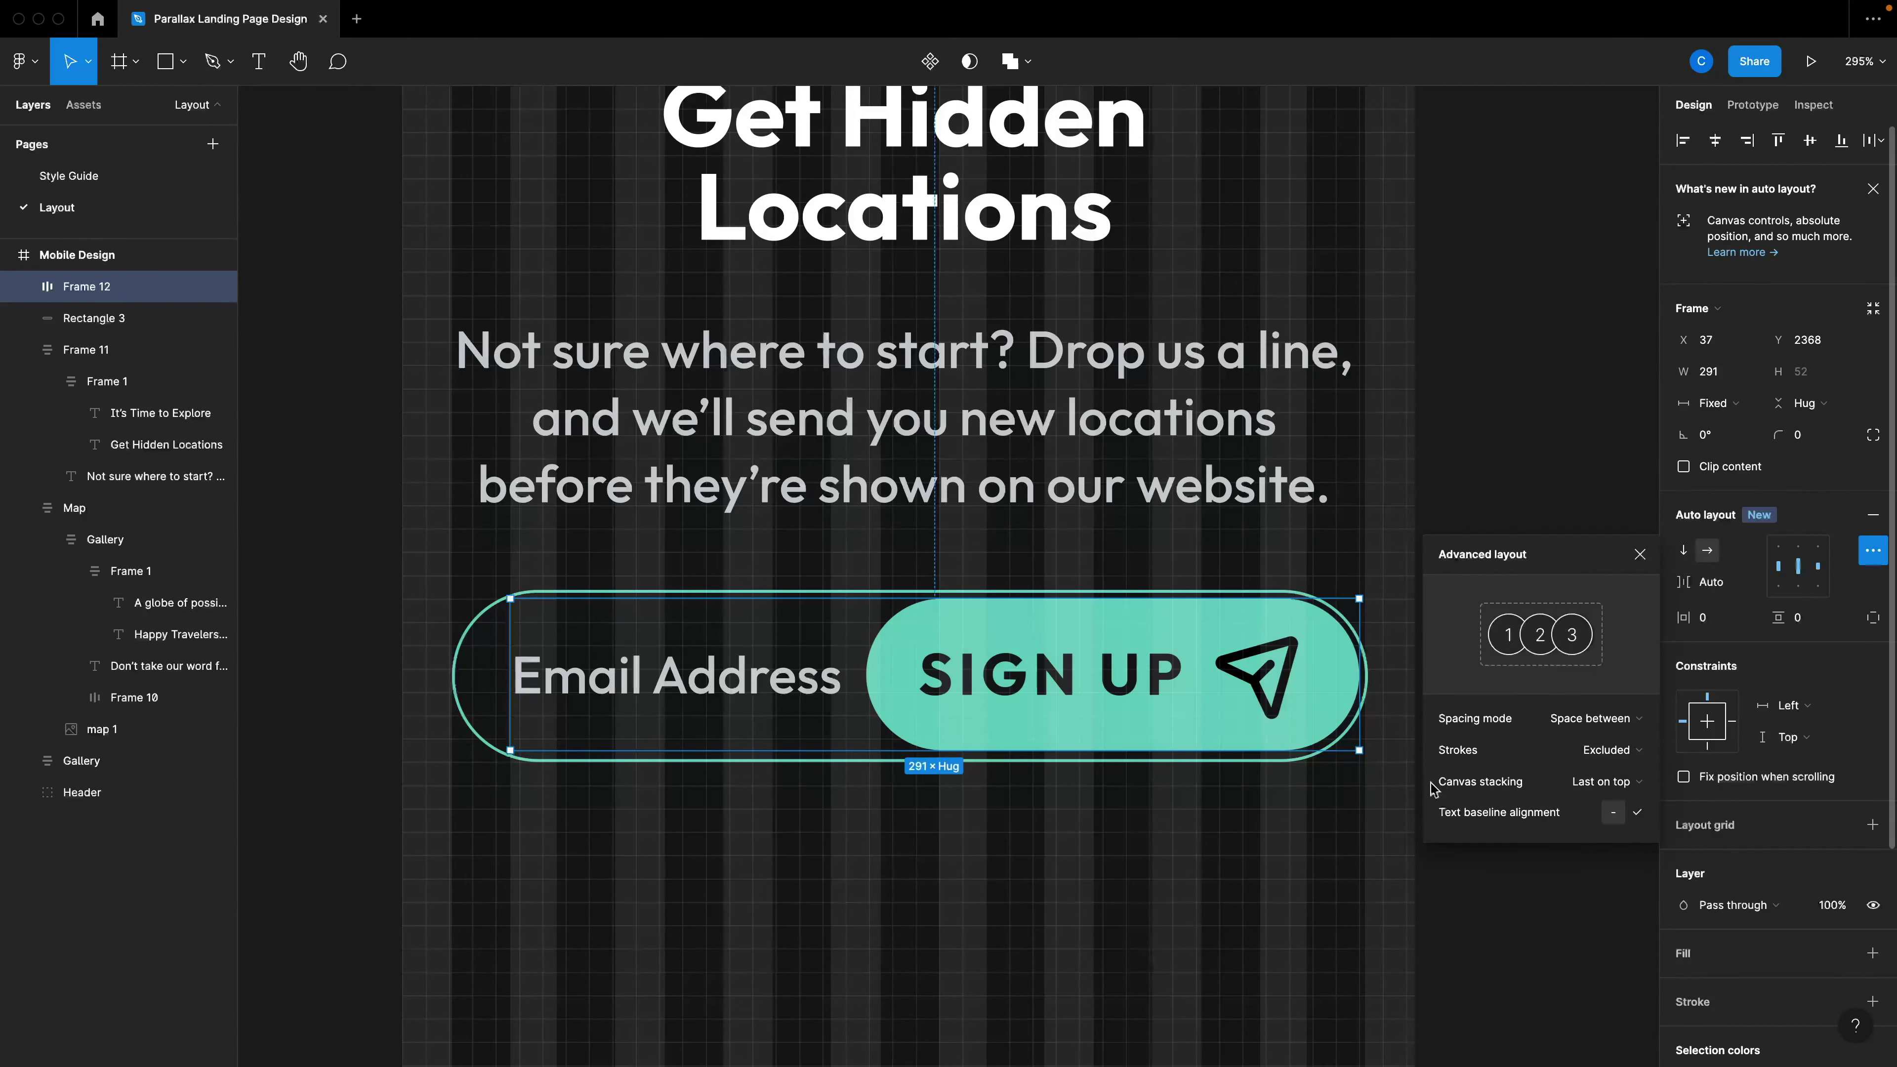
pyautogui.click(1371, 850)
# Move the auto layout frame left to X 29 and widen it to 299 so the button sits just inside the field's right end.
pyautogui.moveTo(822, 704); pyautogui.dragTo(799, 706)
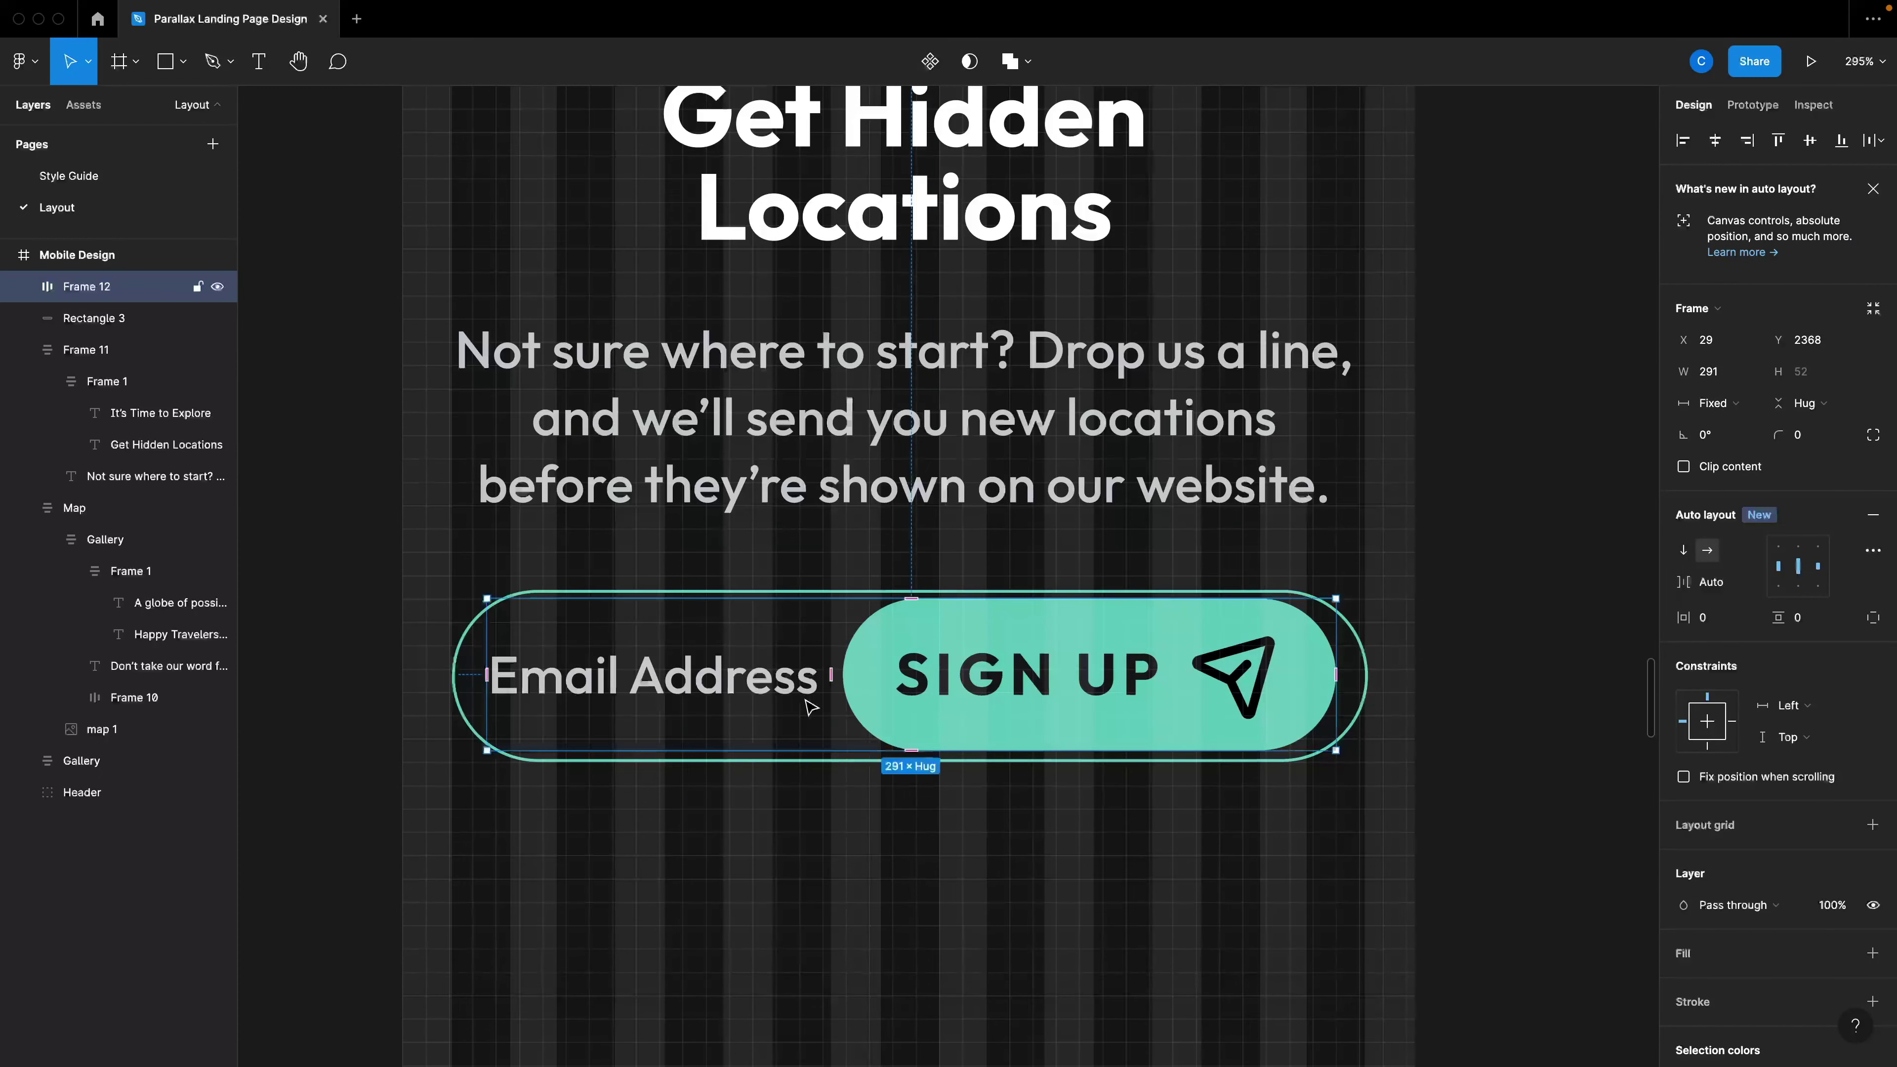
pyautogui.moveTo(1339, 675); pyautogui.dragTo(1365, 675)
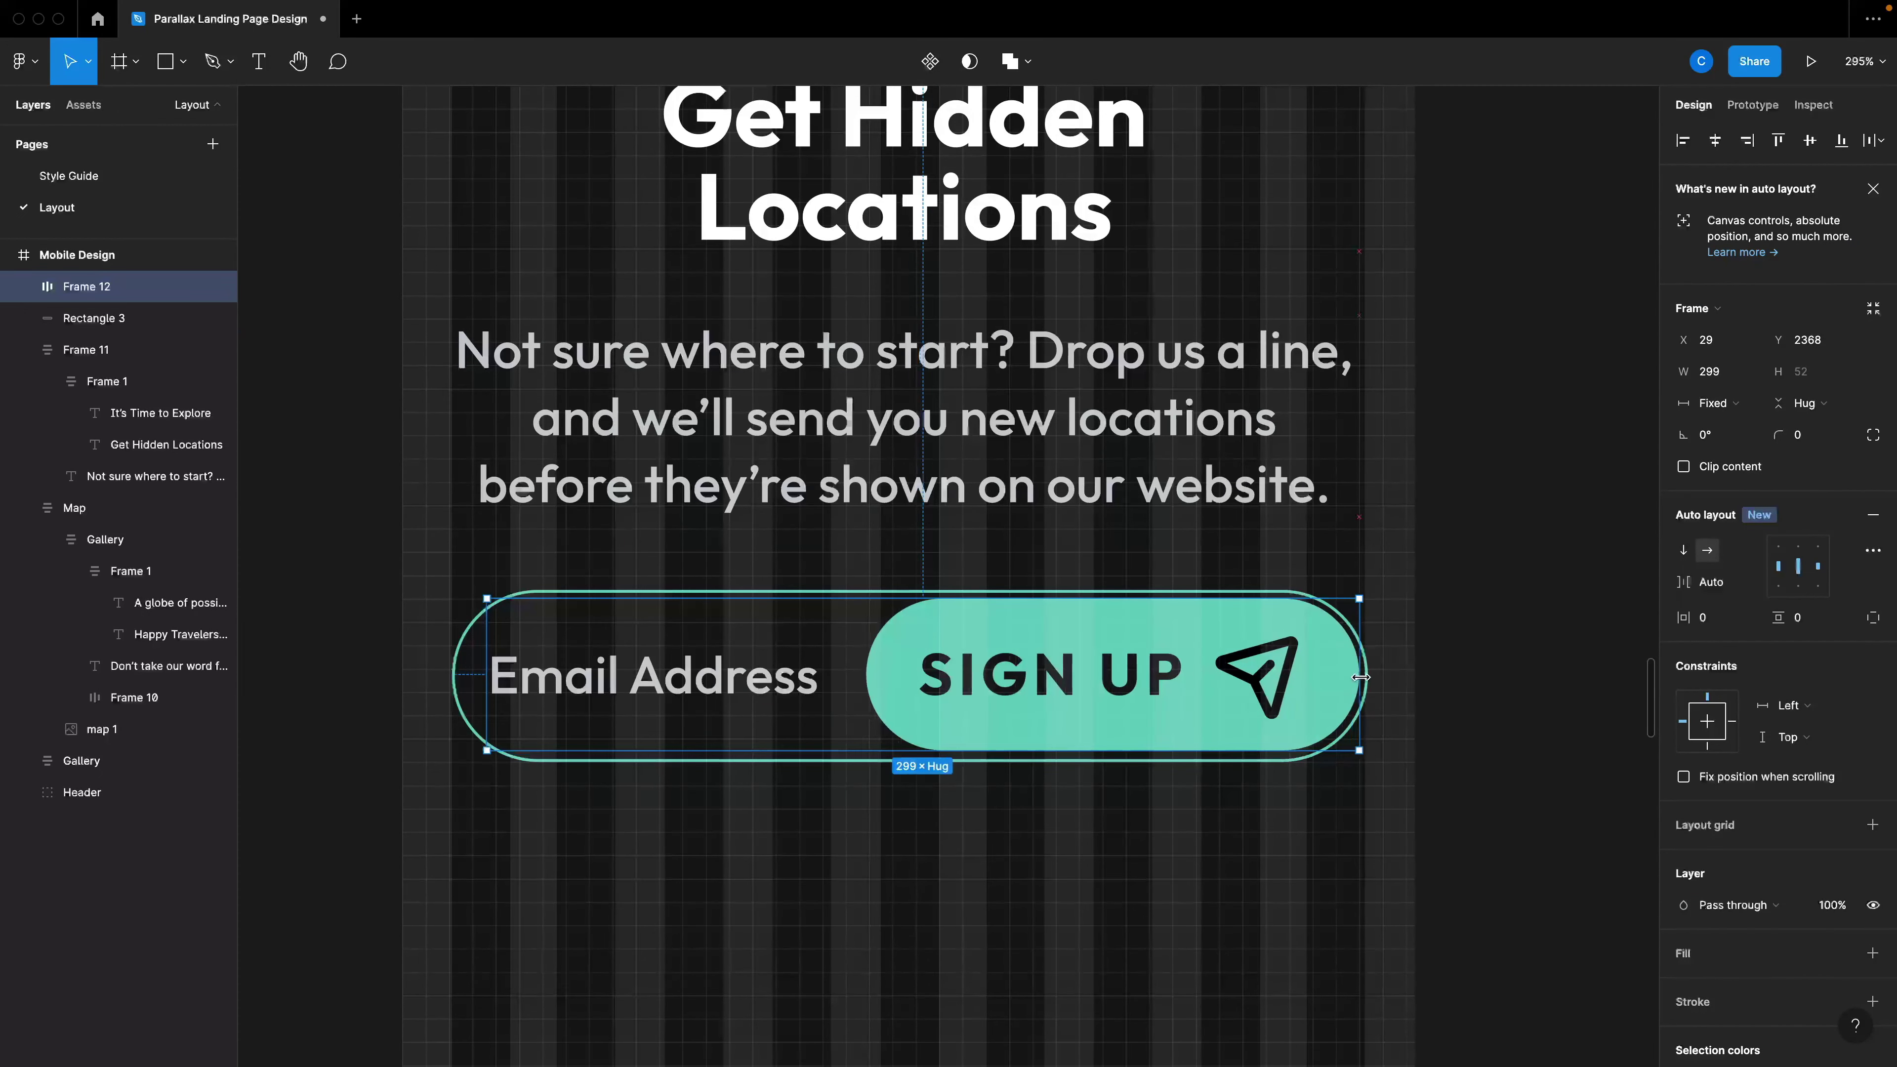
pyautogui.click(842, 760)
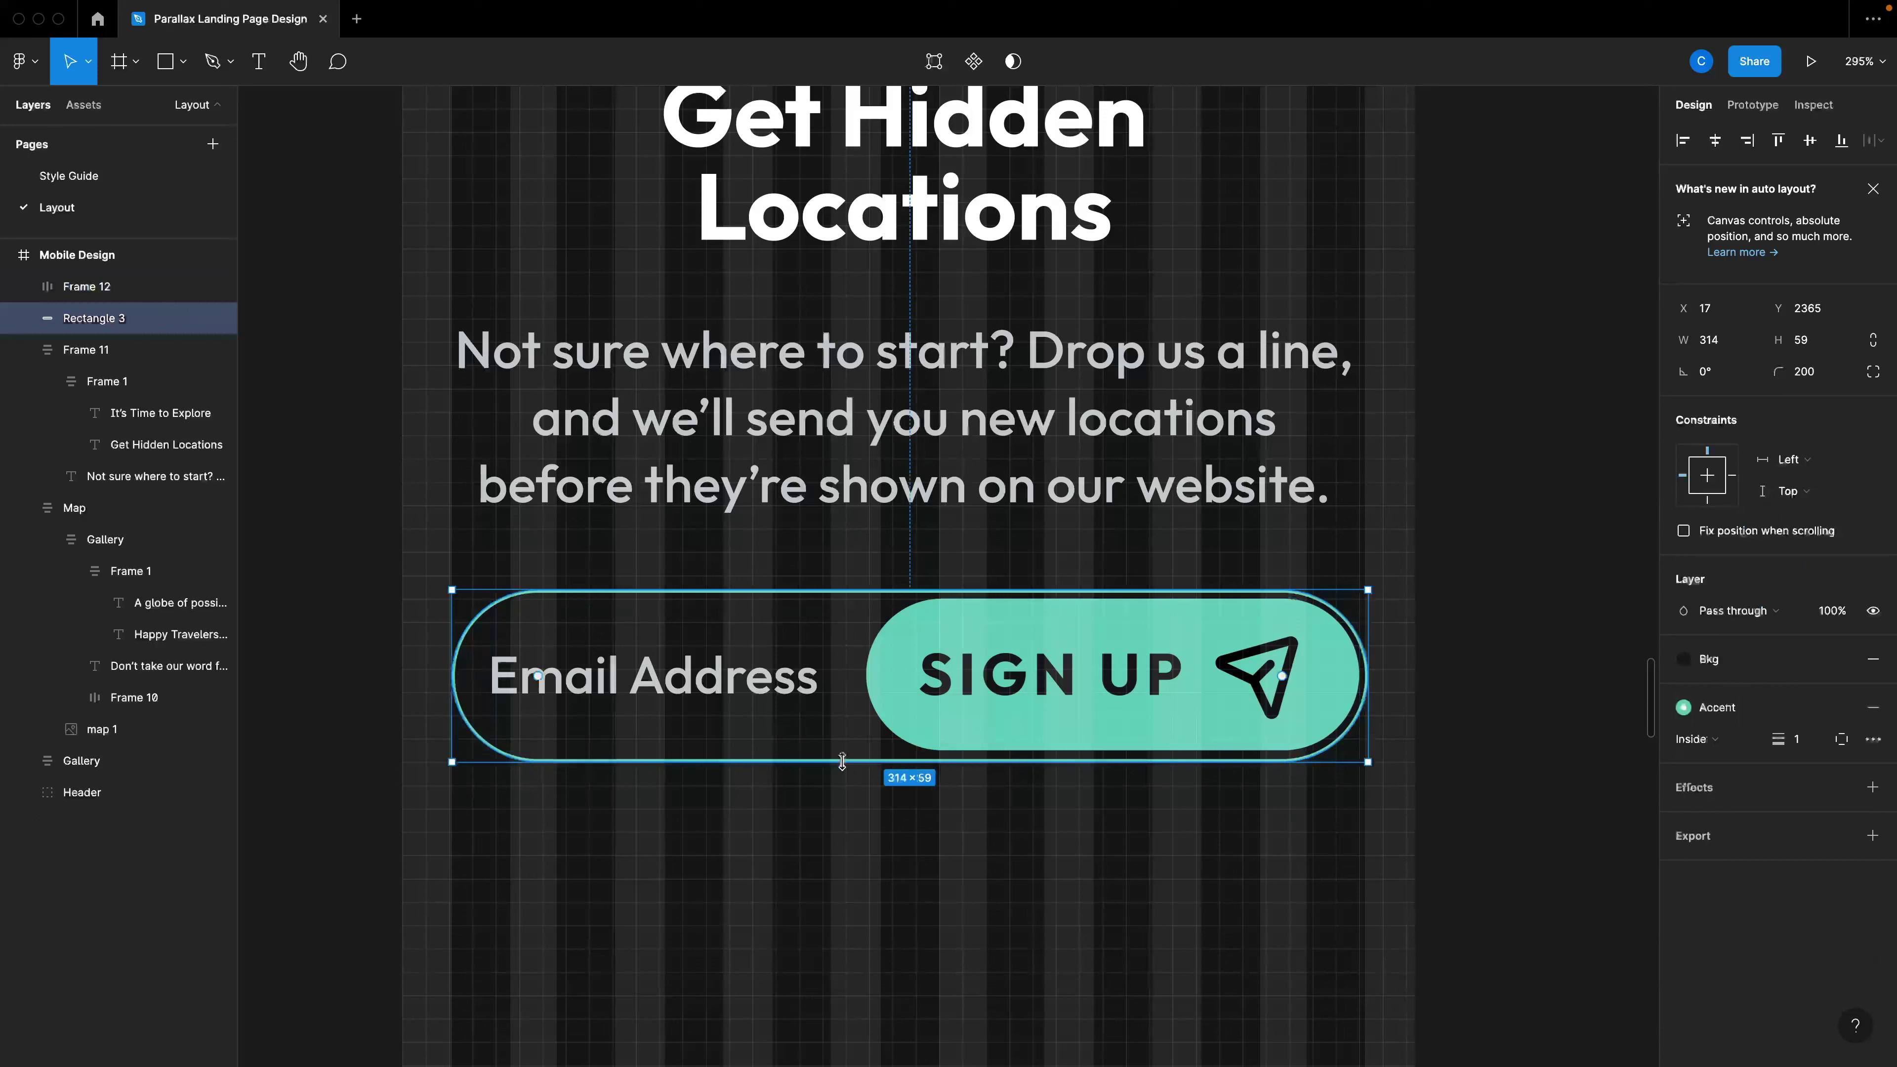
pyautogui.click(940, 719)
pyautogui.scroll(4, 949, 756)
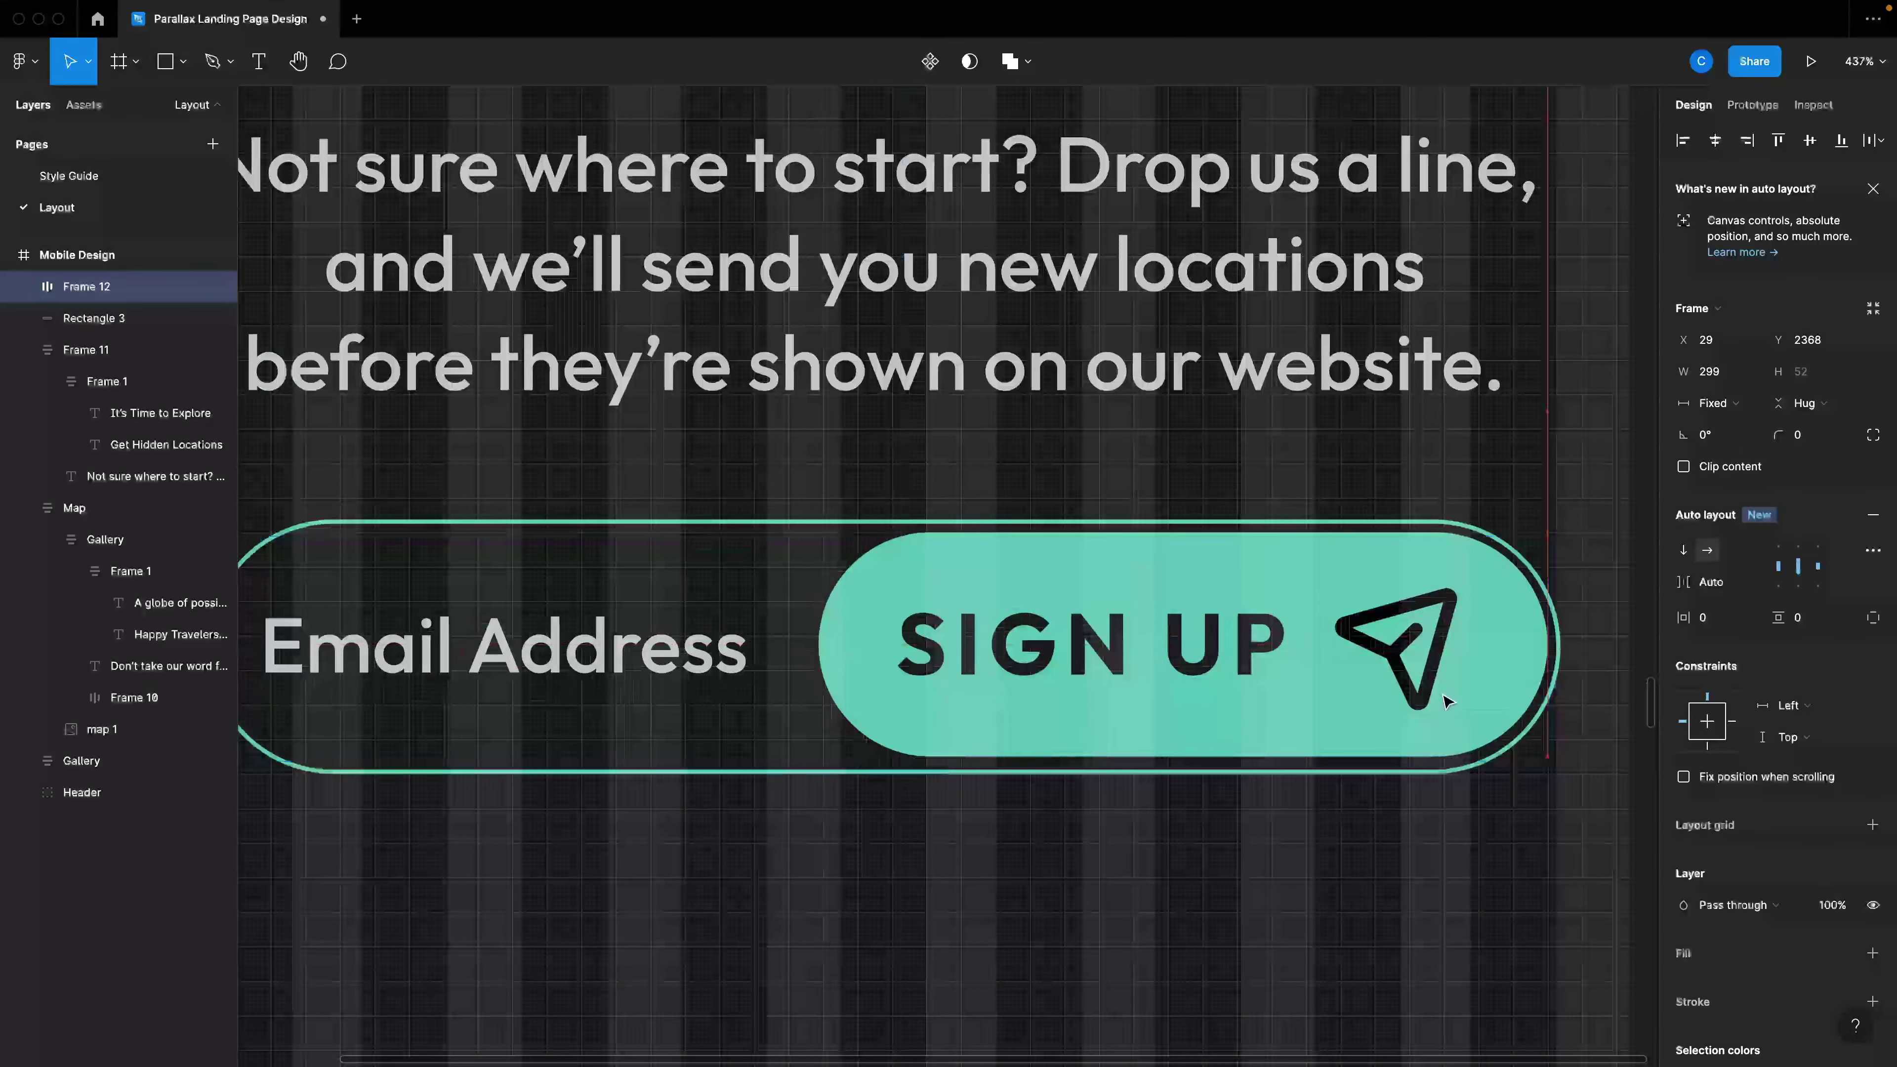
pyautogui.click(1225, 782)
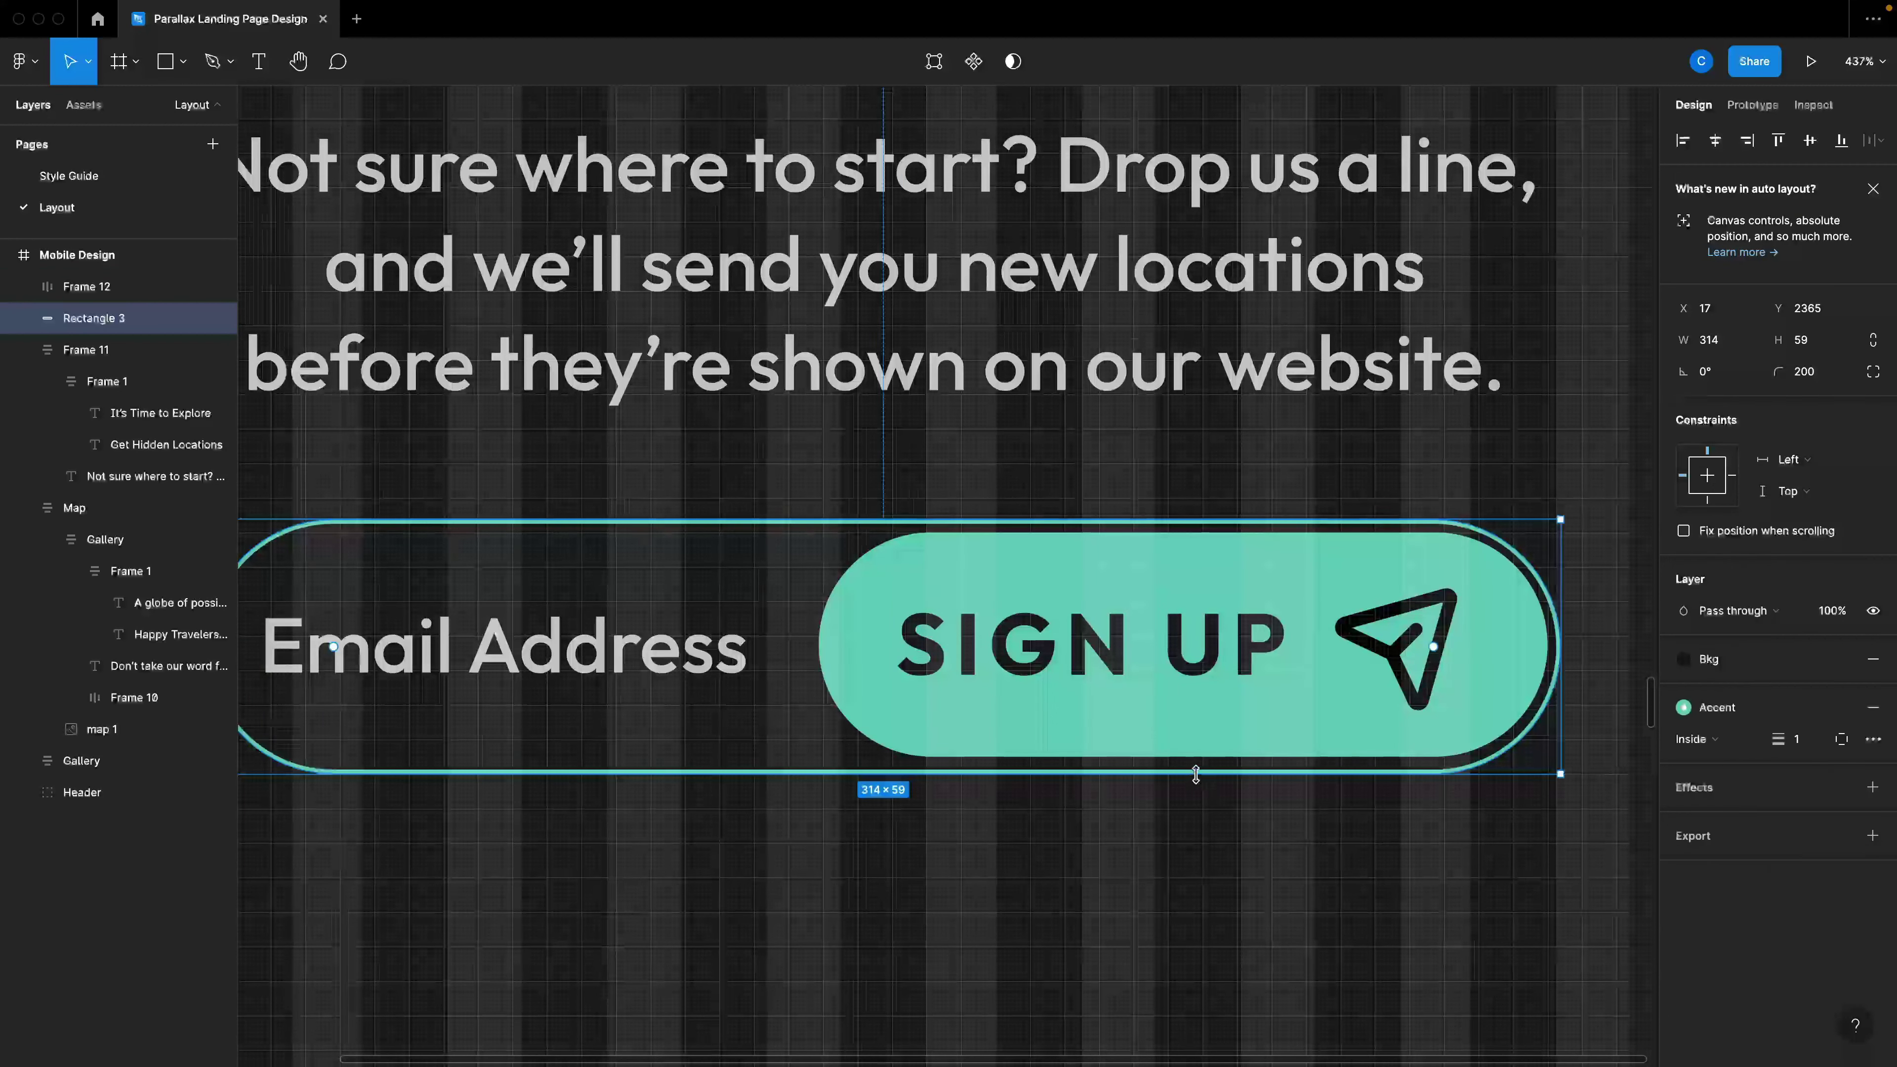
pyautogui.scroll(-2, 1198, 775)
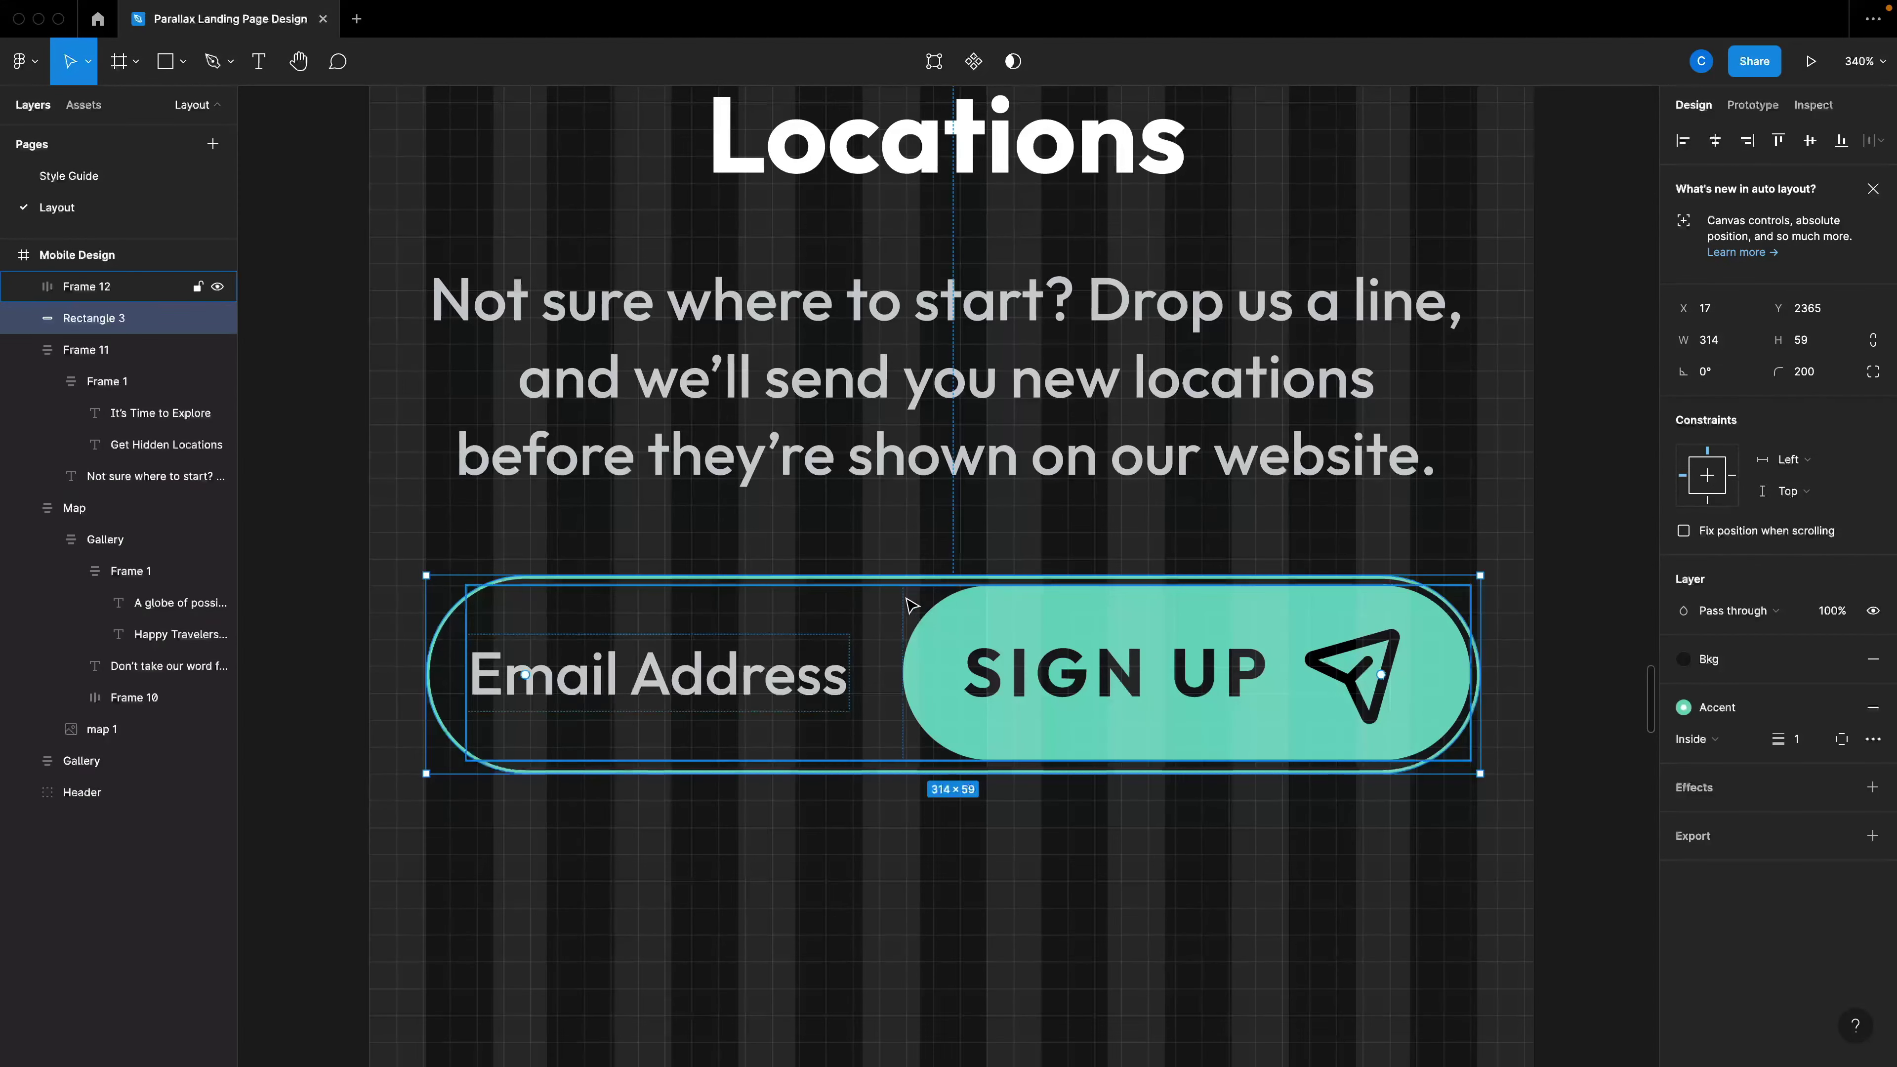
# Delete the outline rectangle behind the email sign-up form and fill the form's frame with the Bkg color style.
pyautogui.press('Delete')
pyautogui.click(741, 605)
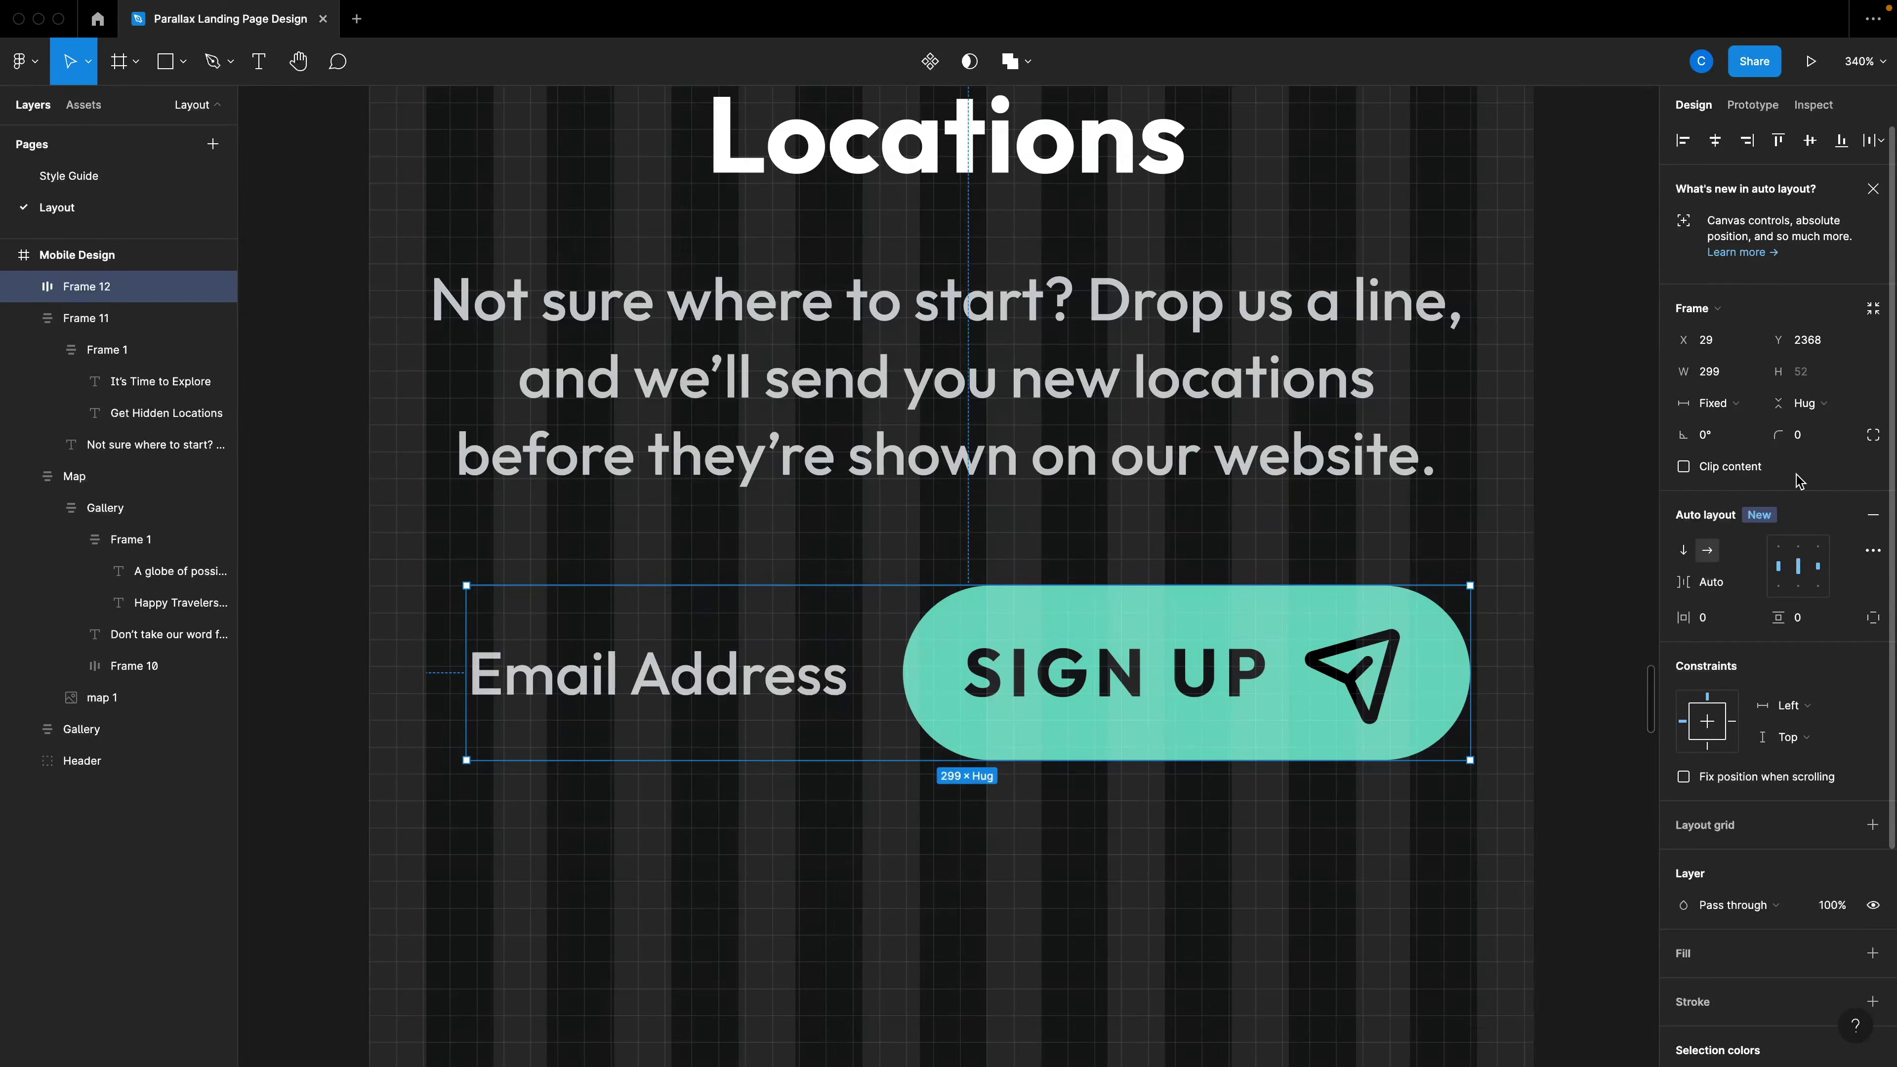
pyautogui.scroll(-5, 1815, 731)
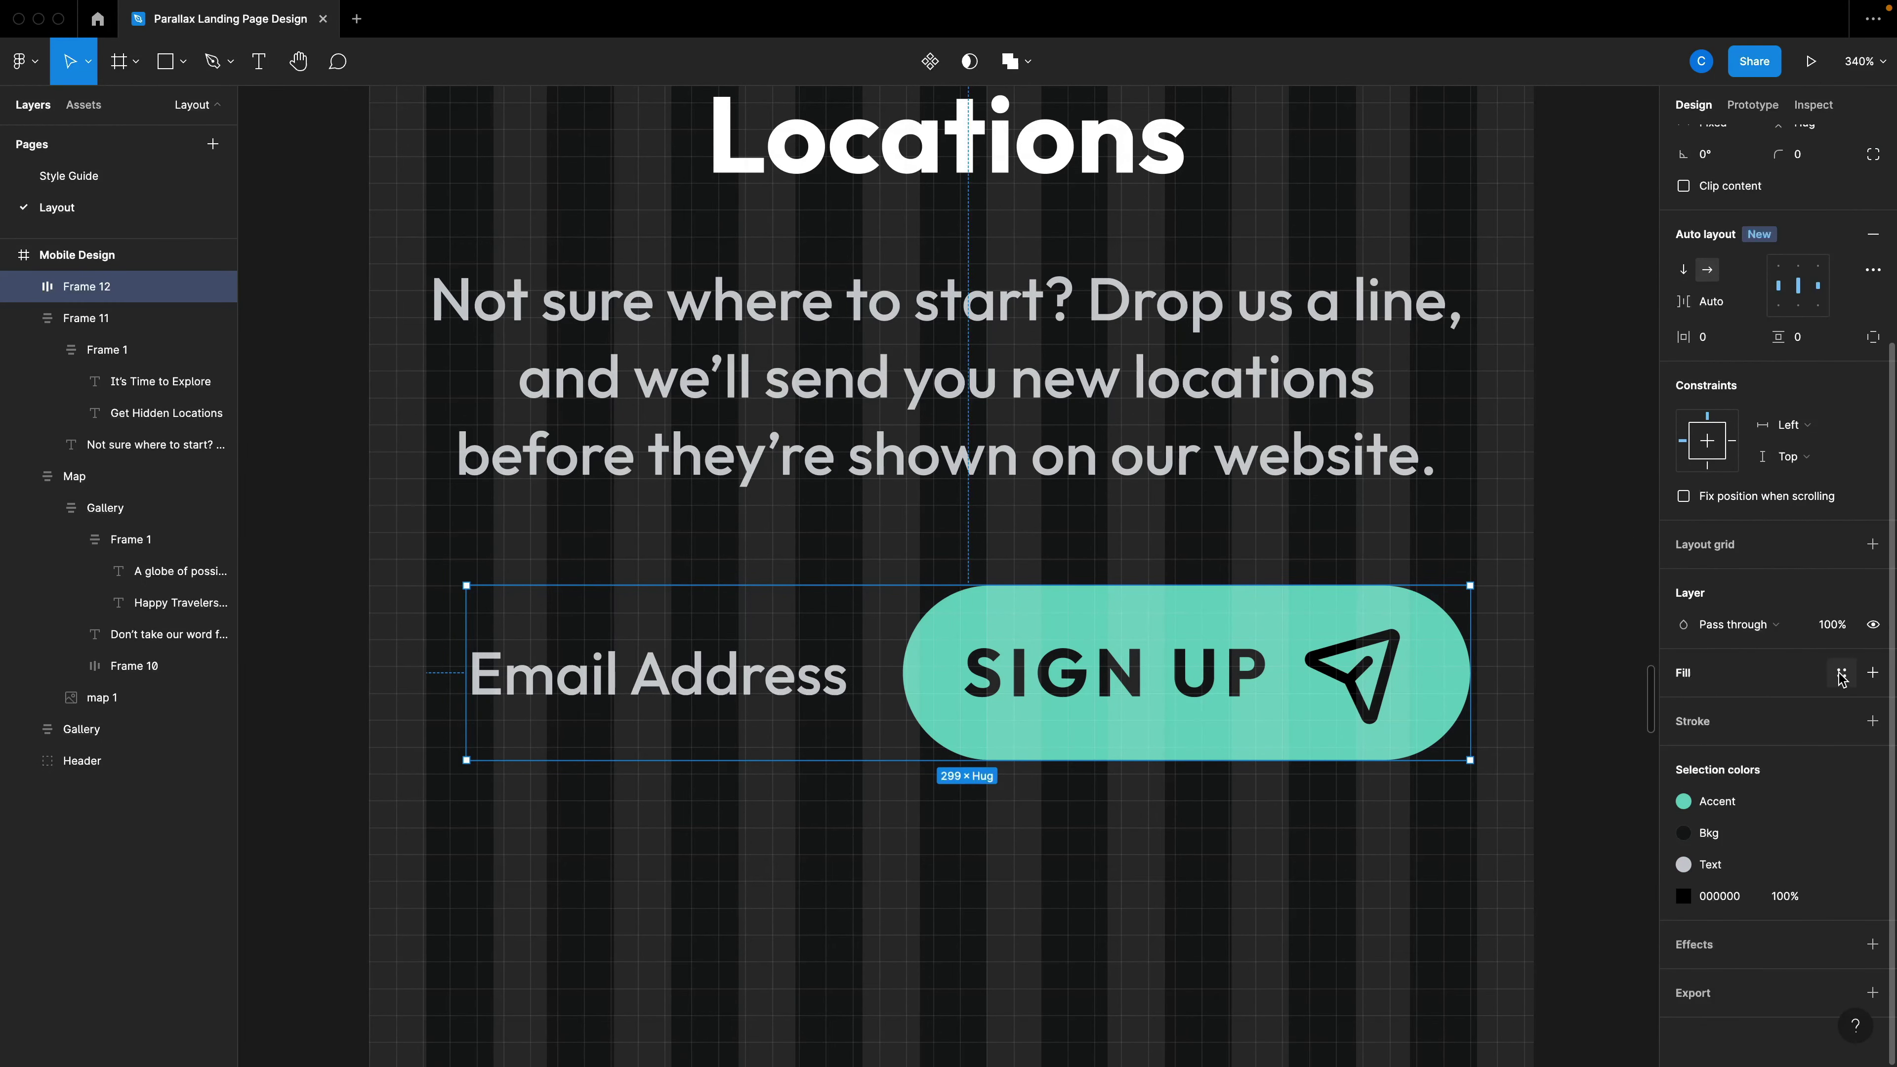
pyautogui.click(1841, 678)
pyautogui.click(1697, 790)
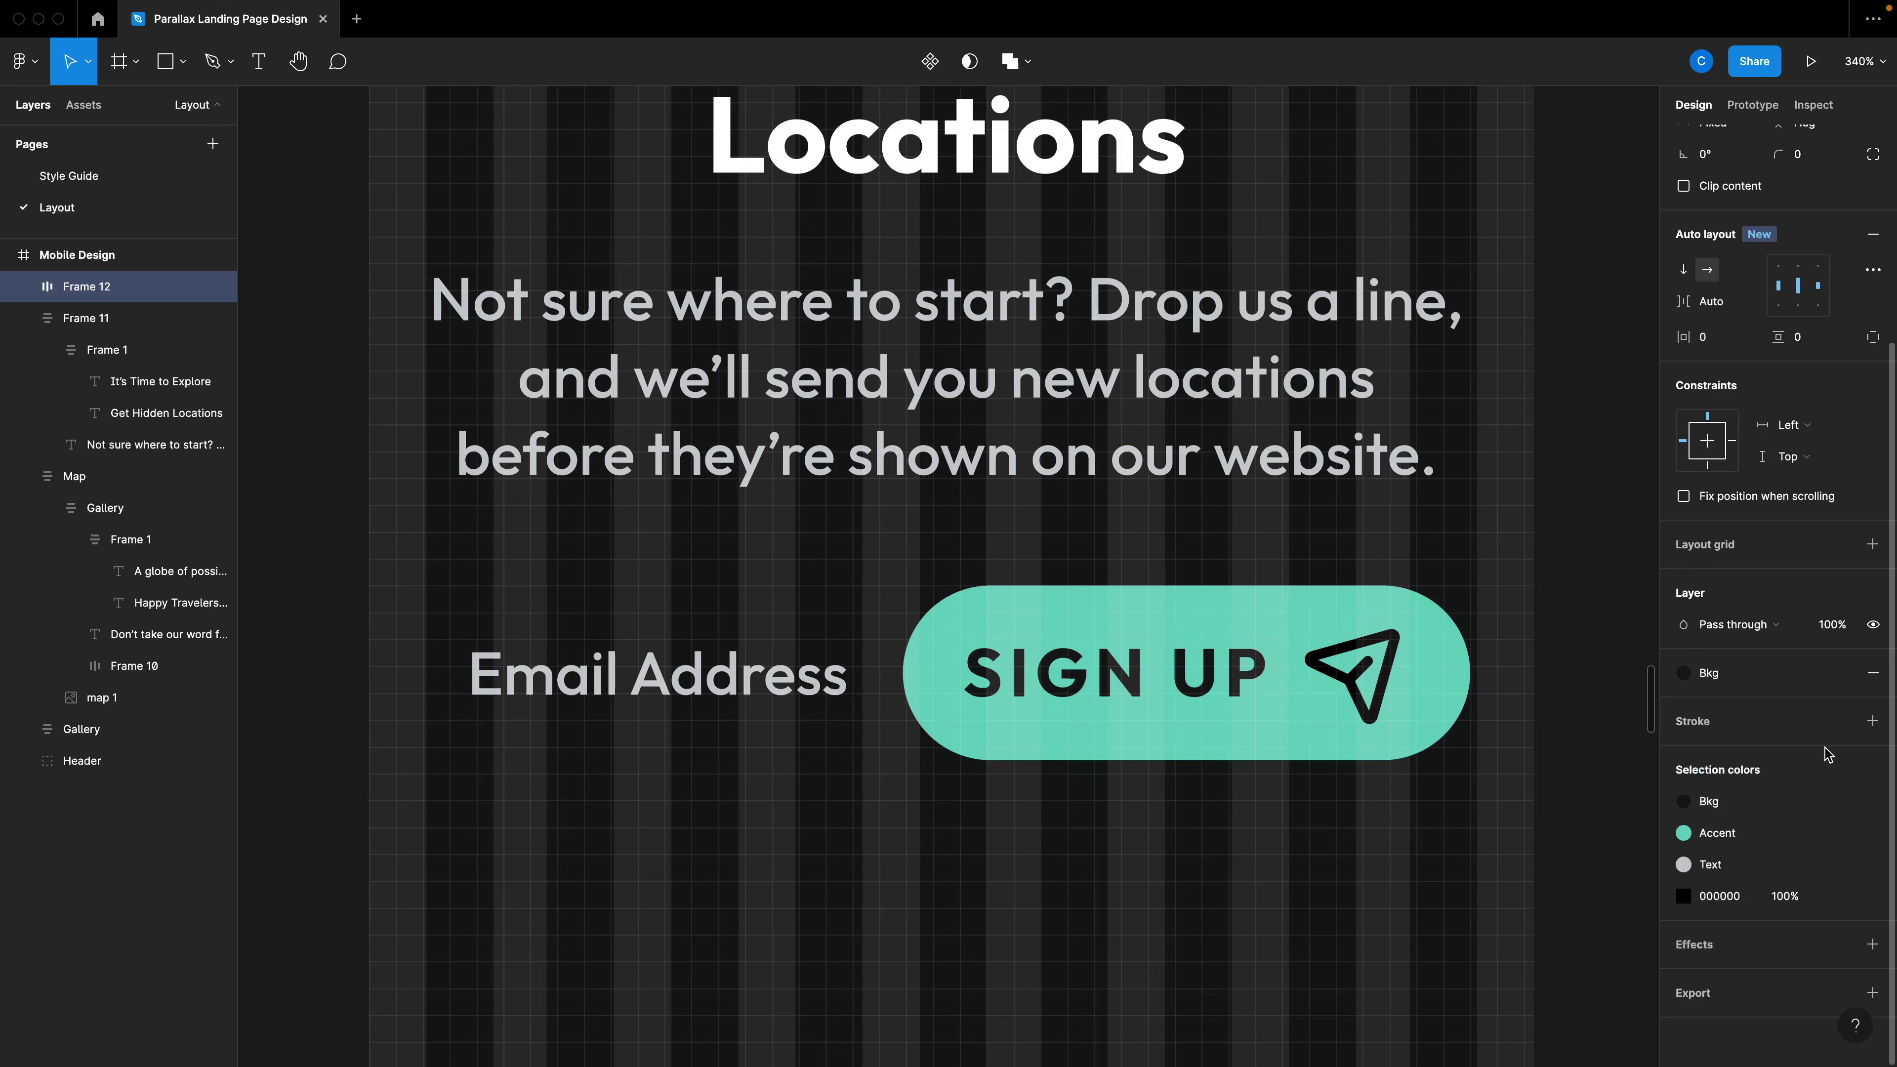
# Add an Accent-colored stroke to the sign-up form frame and set its corner radius to 100.
pyautogui.click(1873, 721)
pyautogui.click(1841, 721)
pyautogui.click(1760, 837)
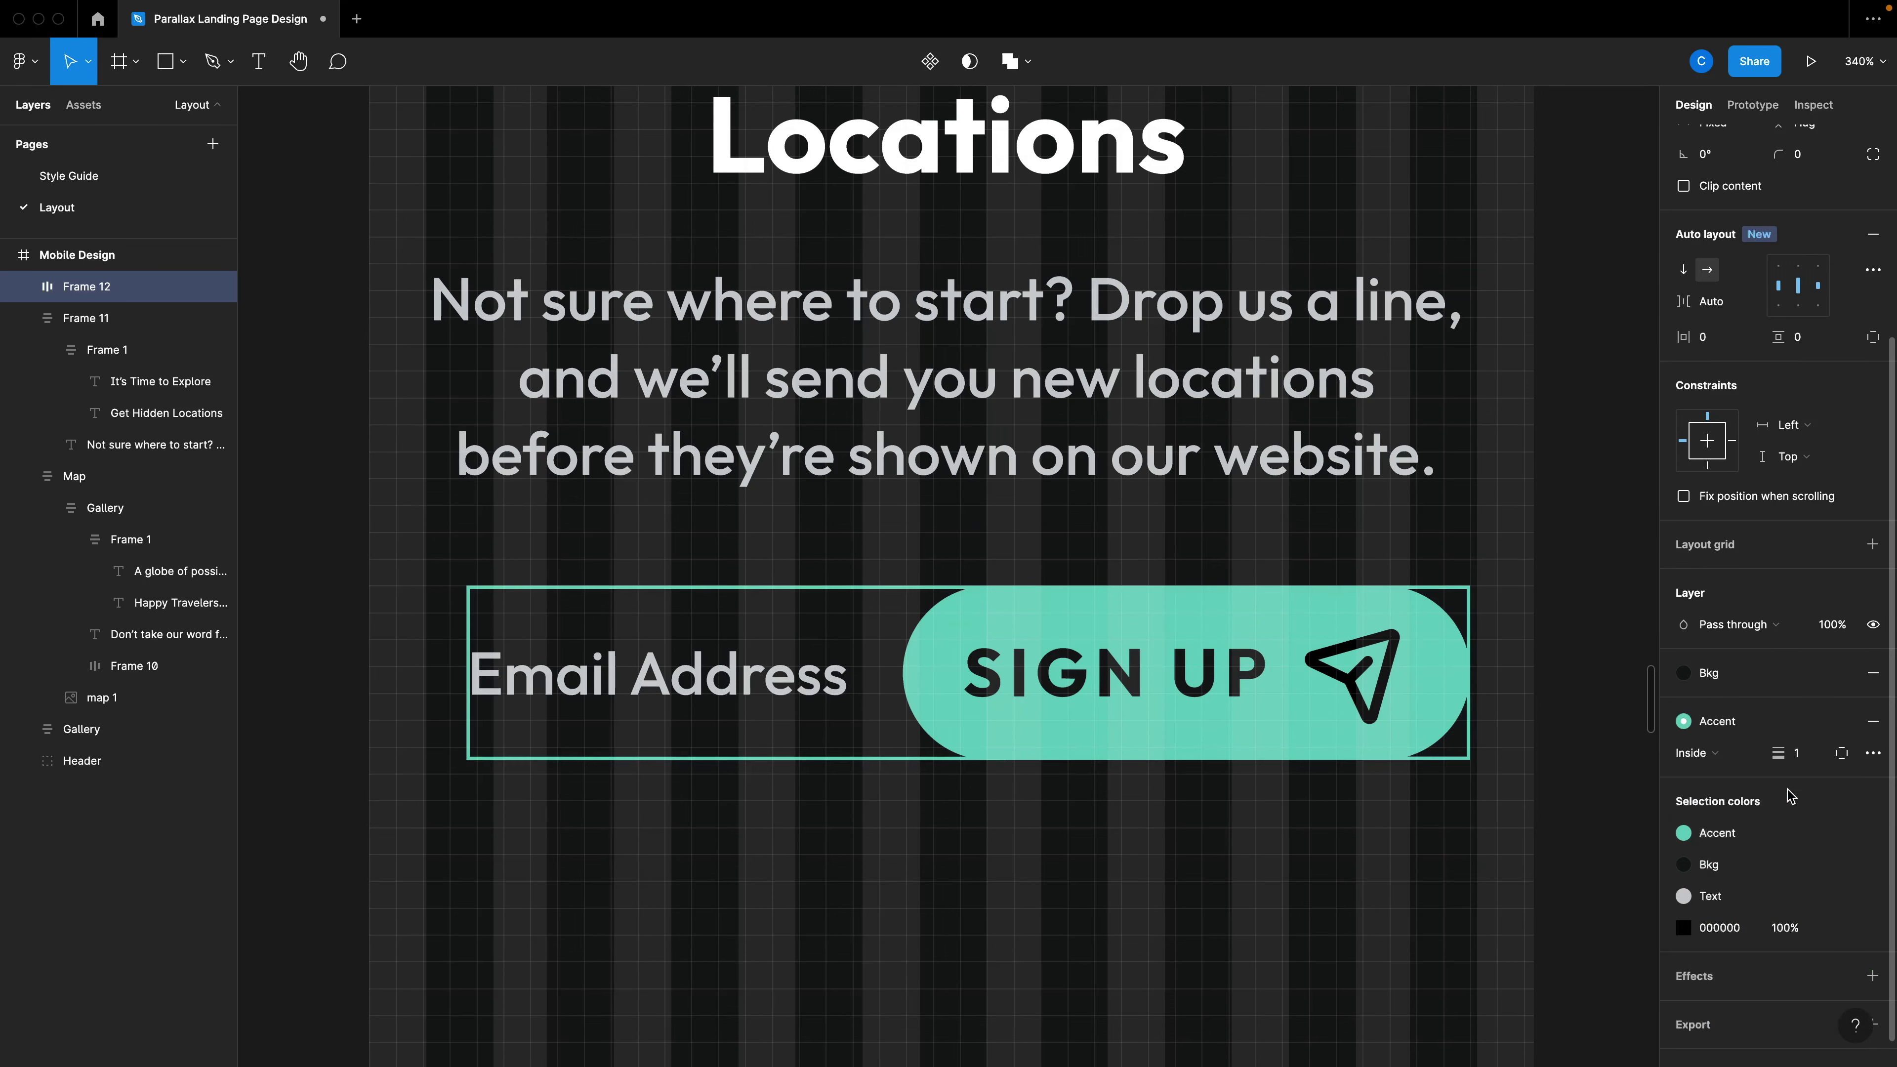
pyautogui.scroll(1, 1803, 332)
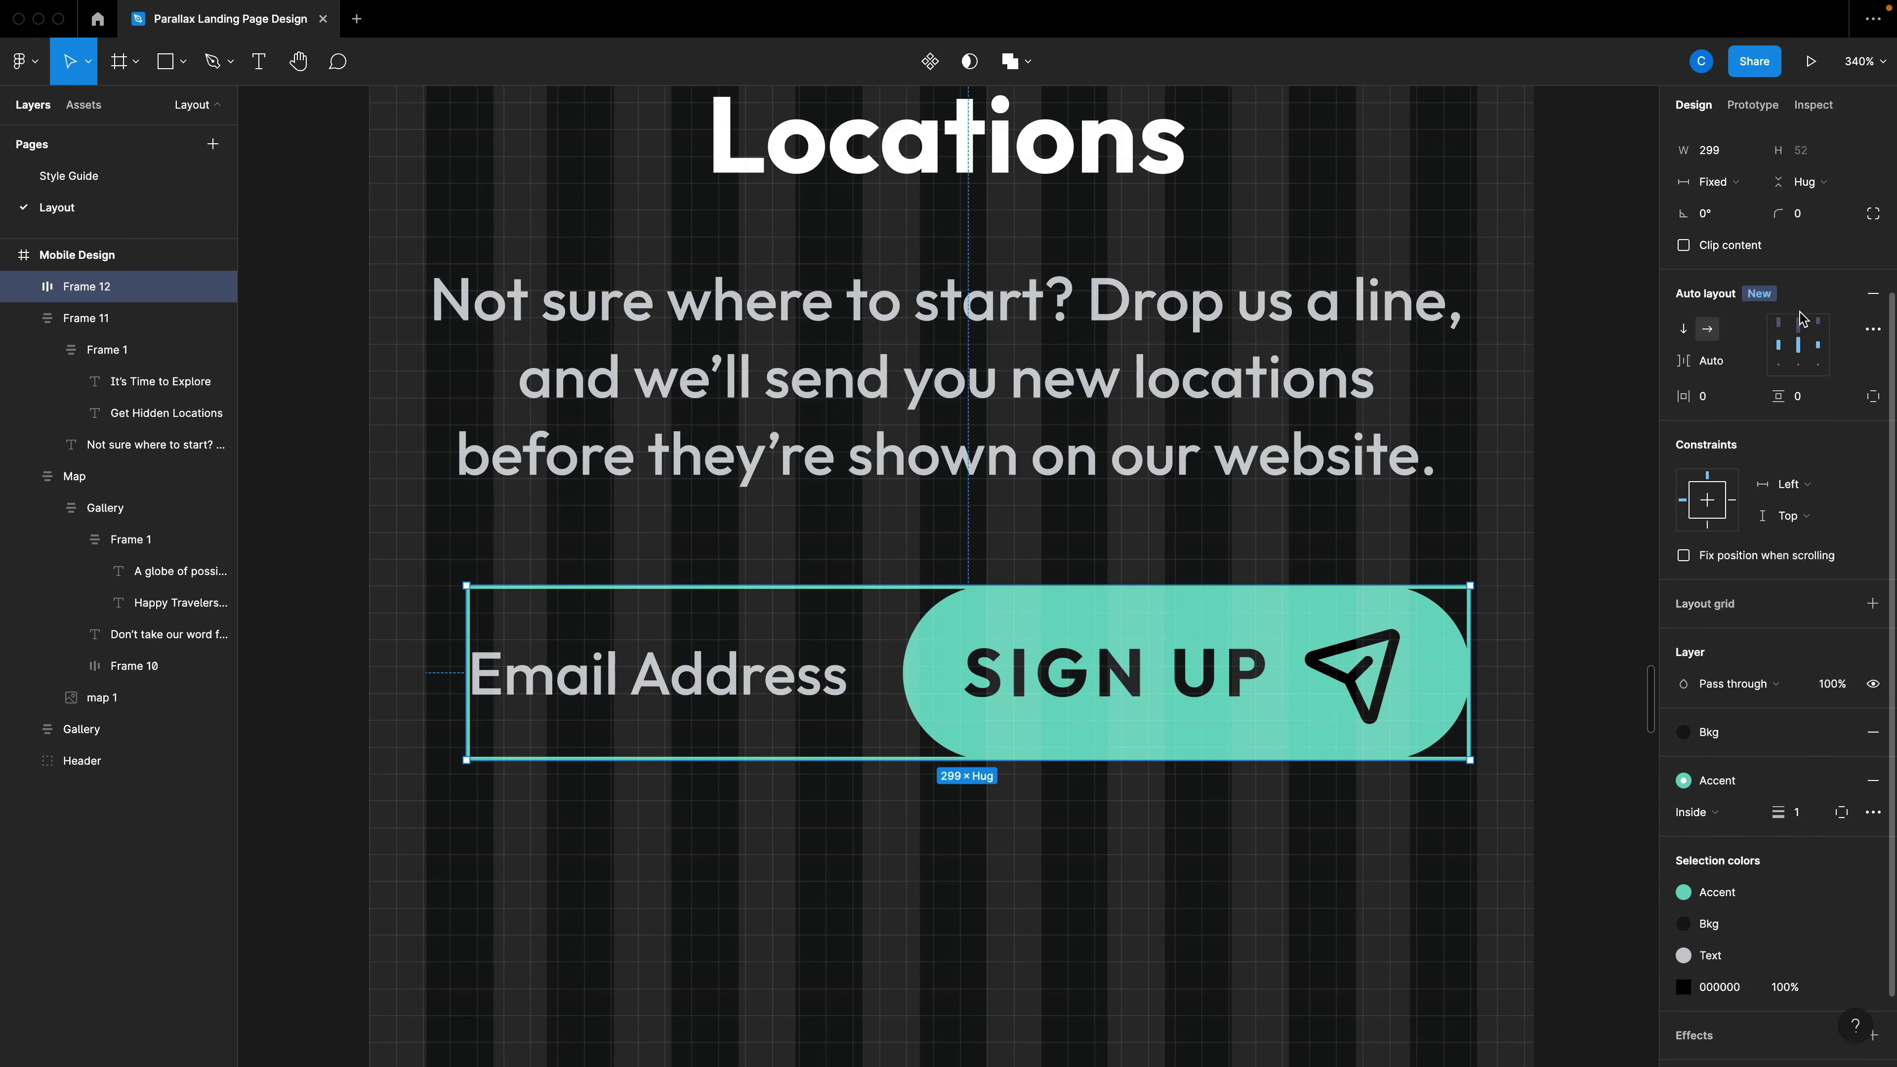
pyautogui.click(1805, 214)
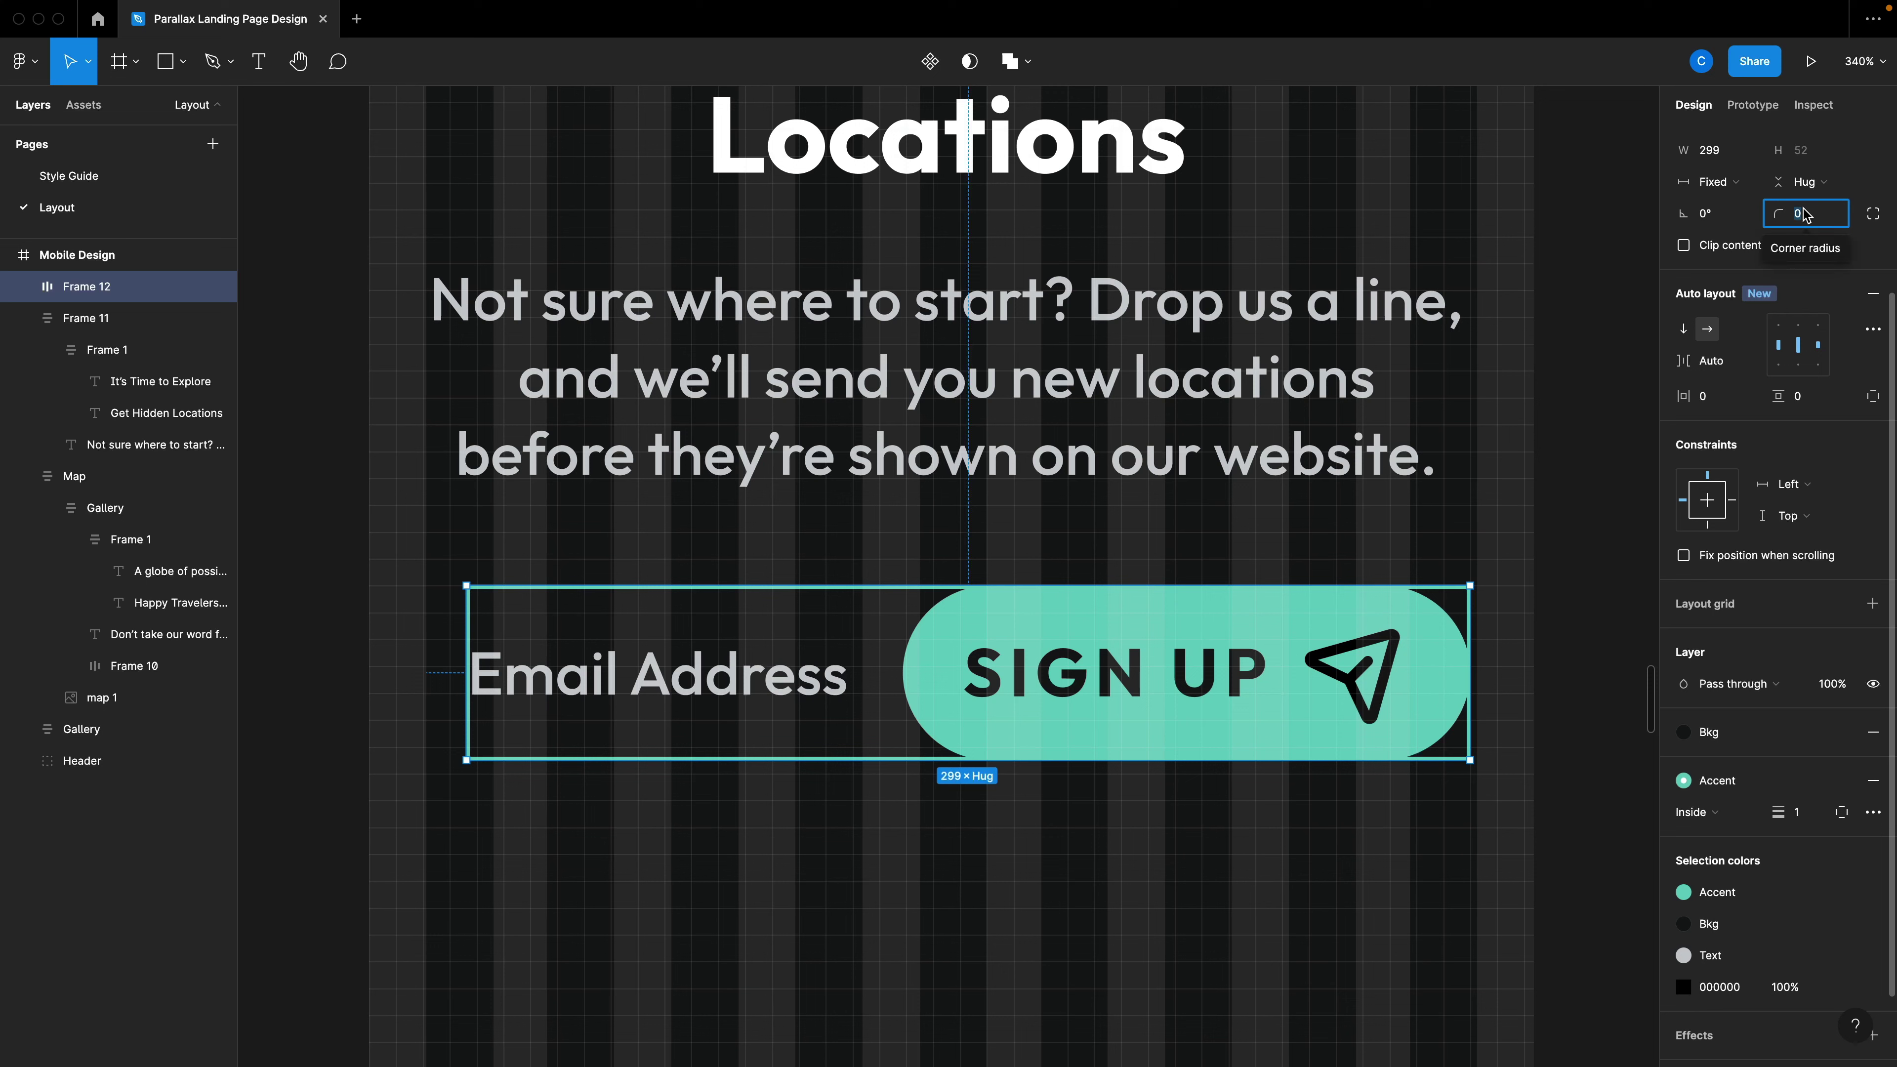
pyautogui.write('100')
pyautogui.press('Return')
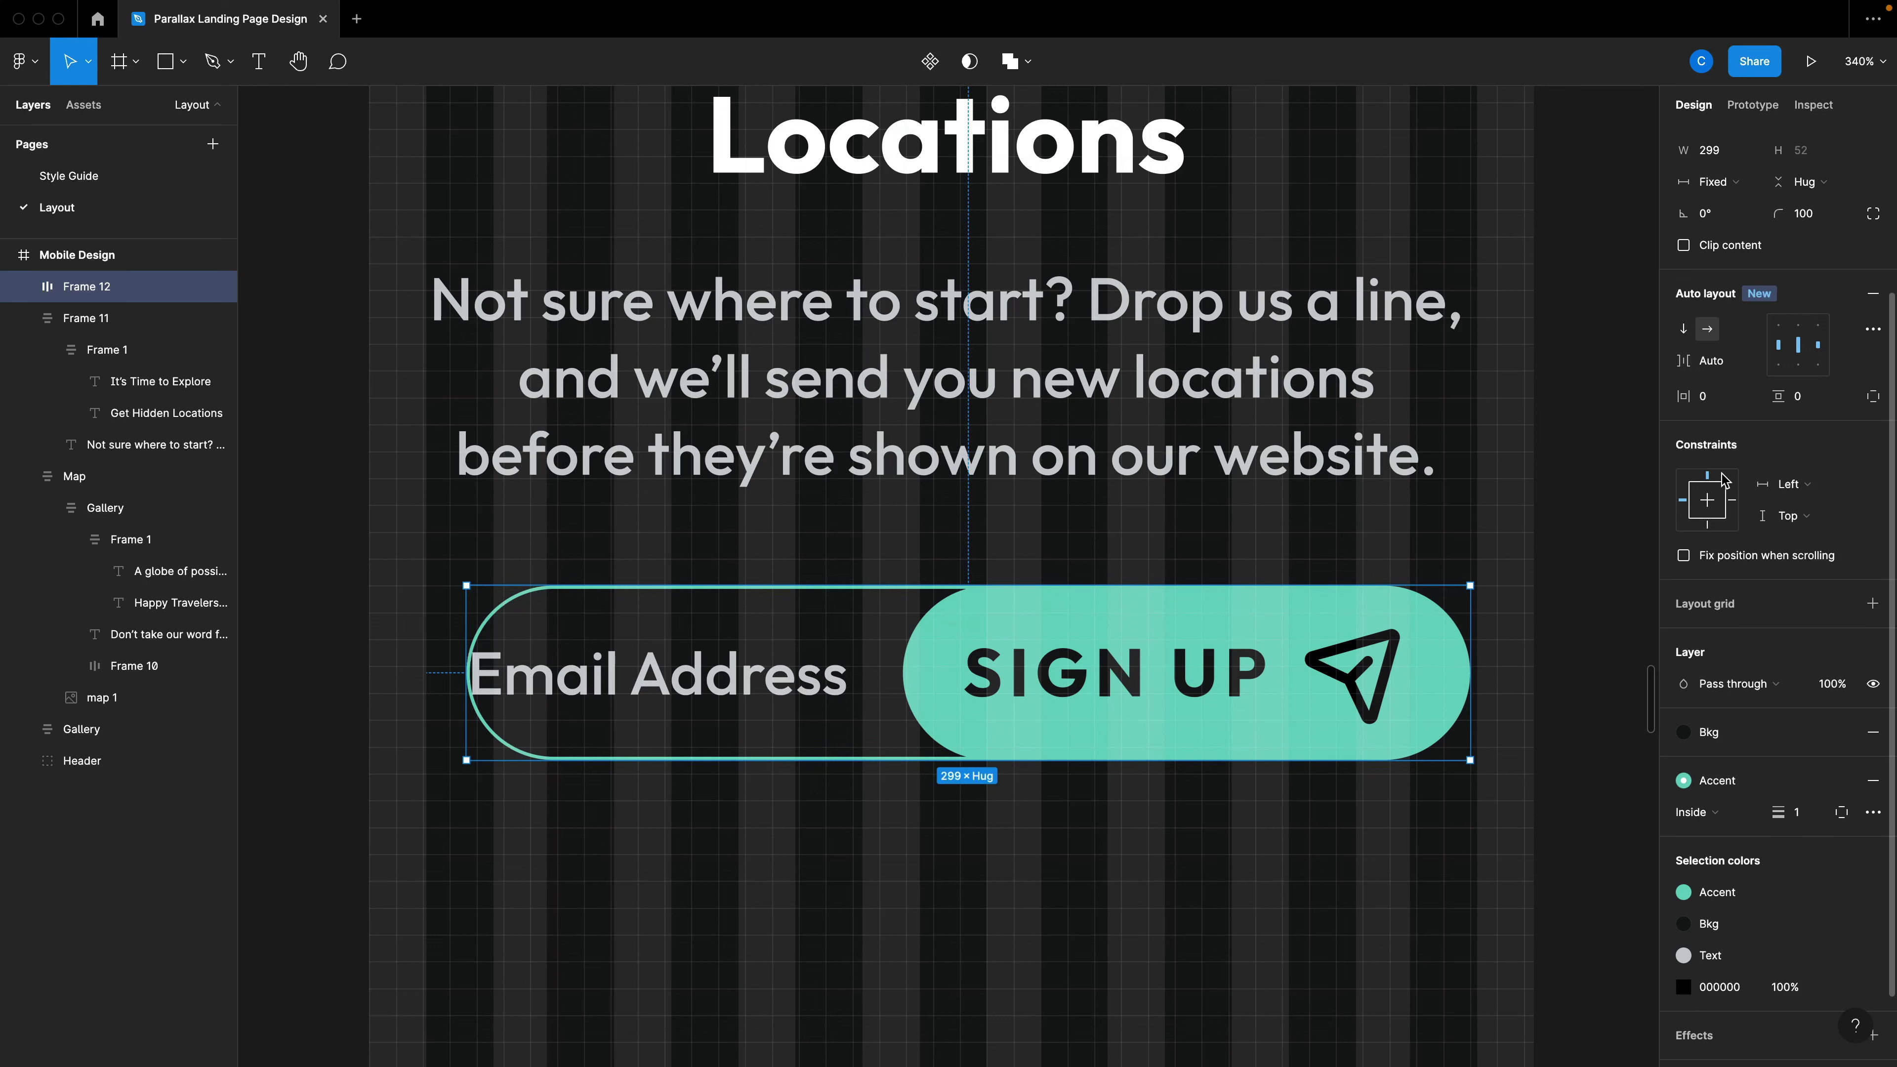
# Try a horizontal and vertical padding of 5 on the sign-up form frame.
pyautogui.click(1707, 403)
pyautogui.press('Return')
pyautogui.click(1798, 397)
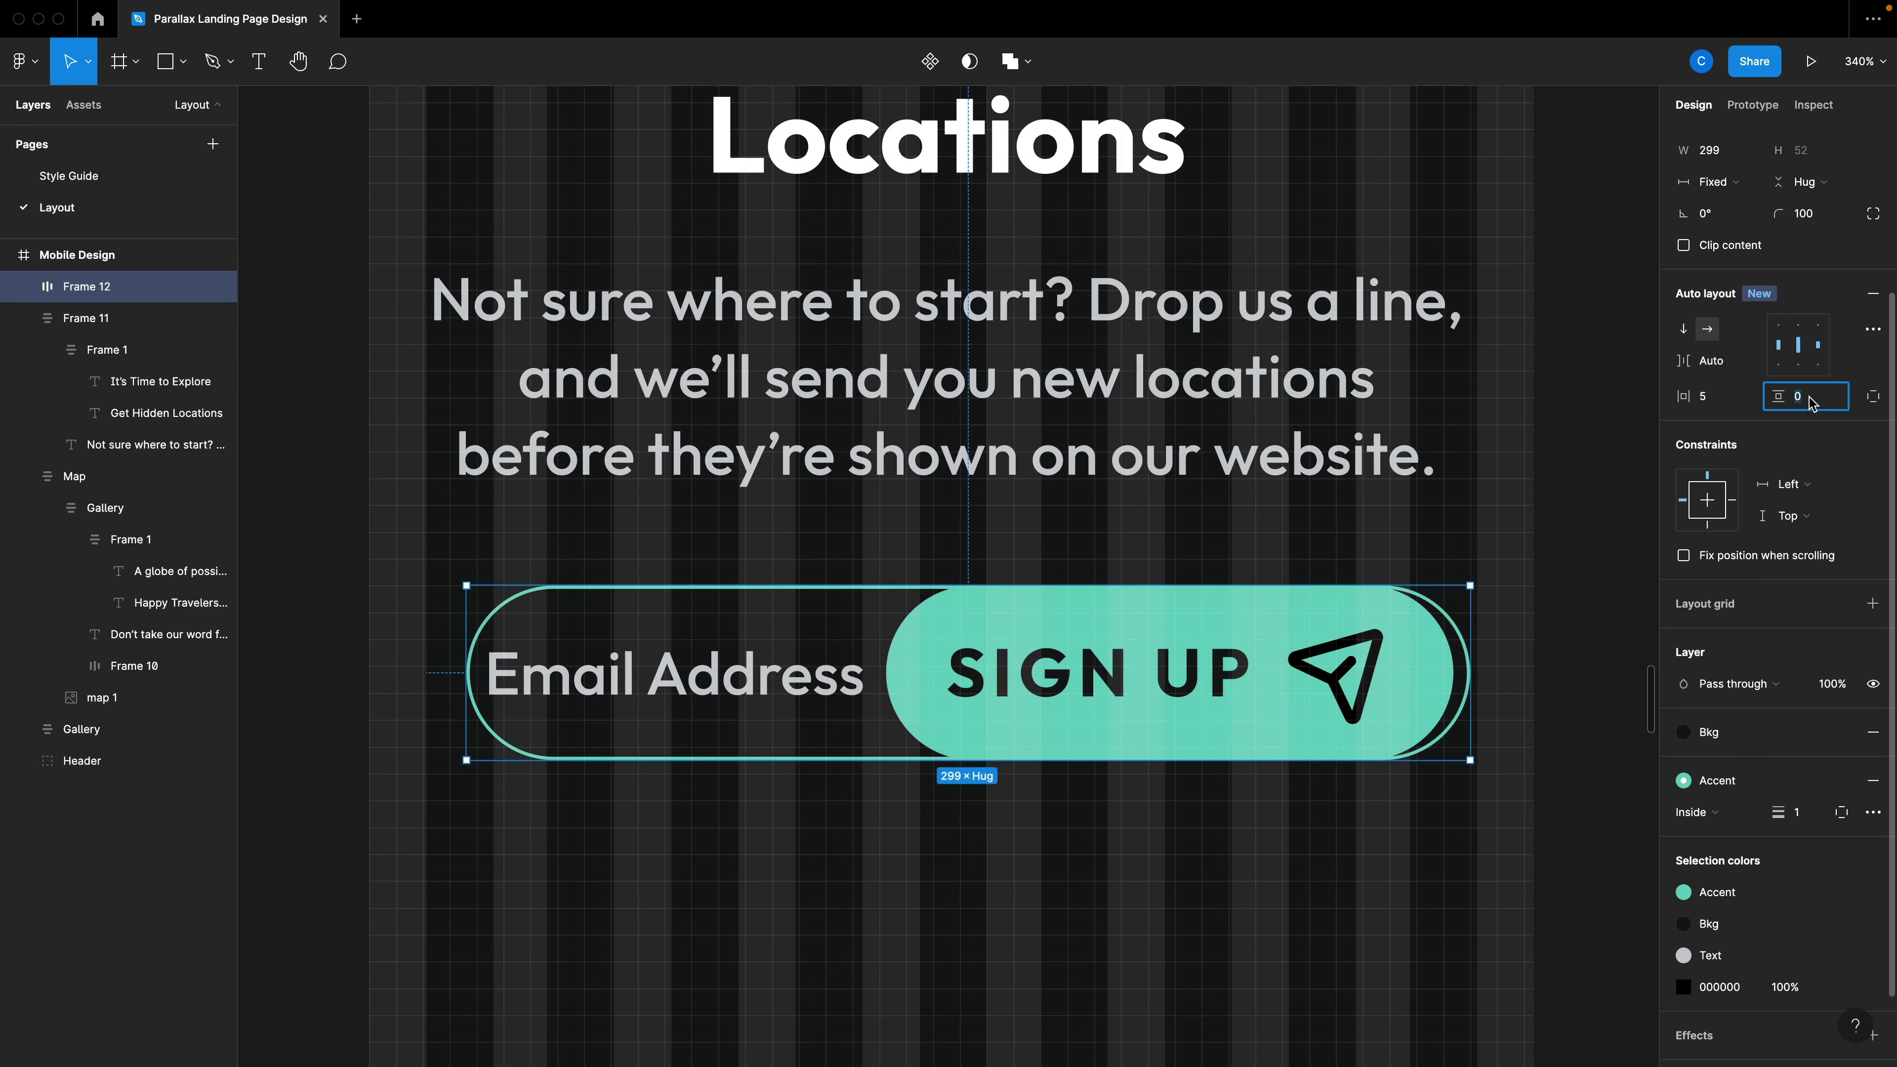
pyautogui.write('5')
pyautogui.press('Tab')
# Set both the horizontal and vertical padding of the sign-up form frame to 3.
pyautogui.click(1715, 403)
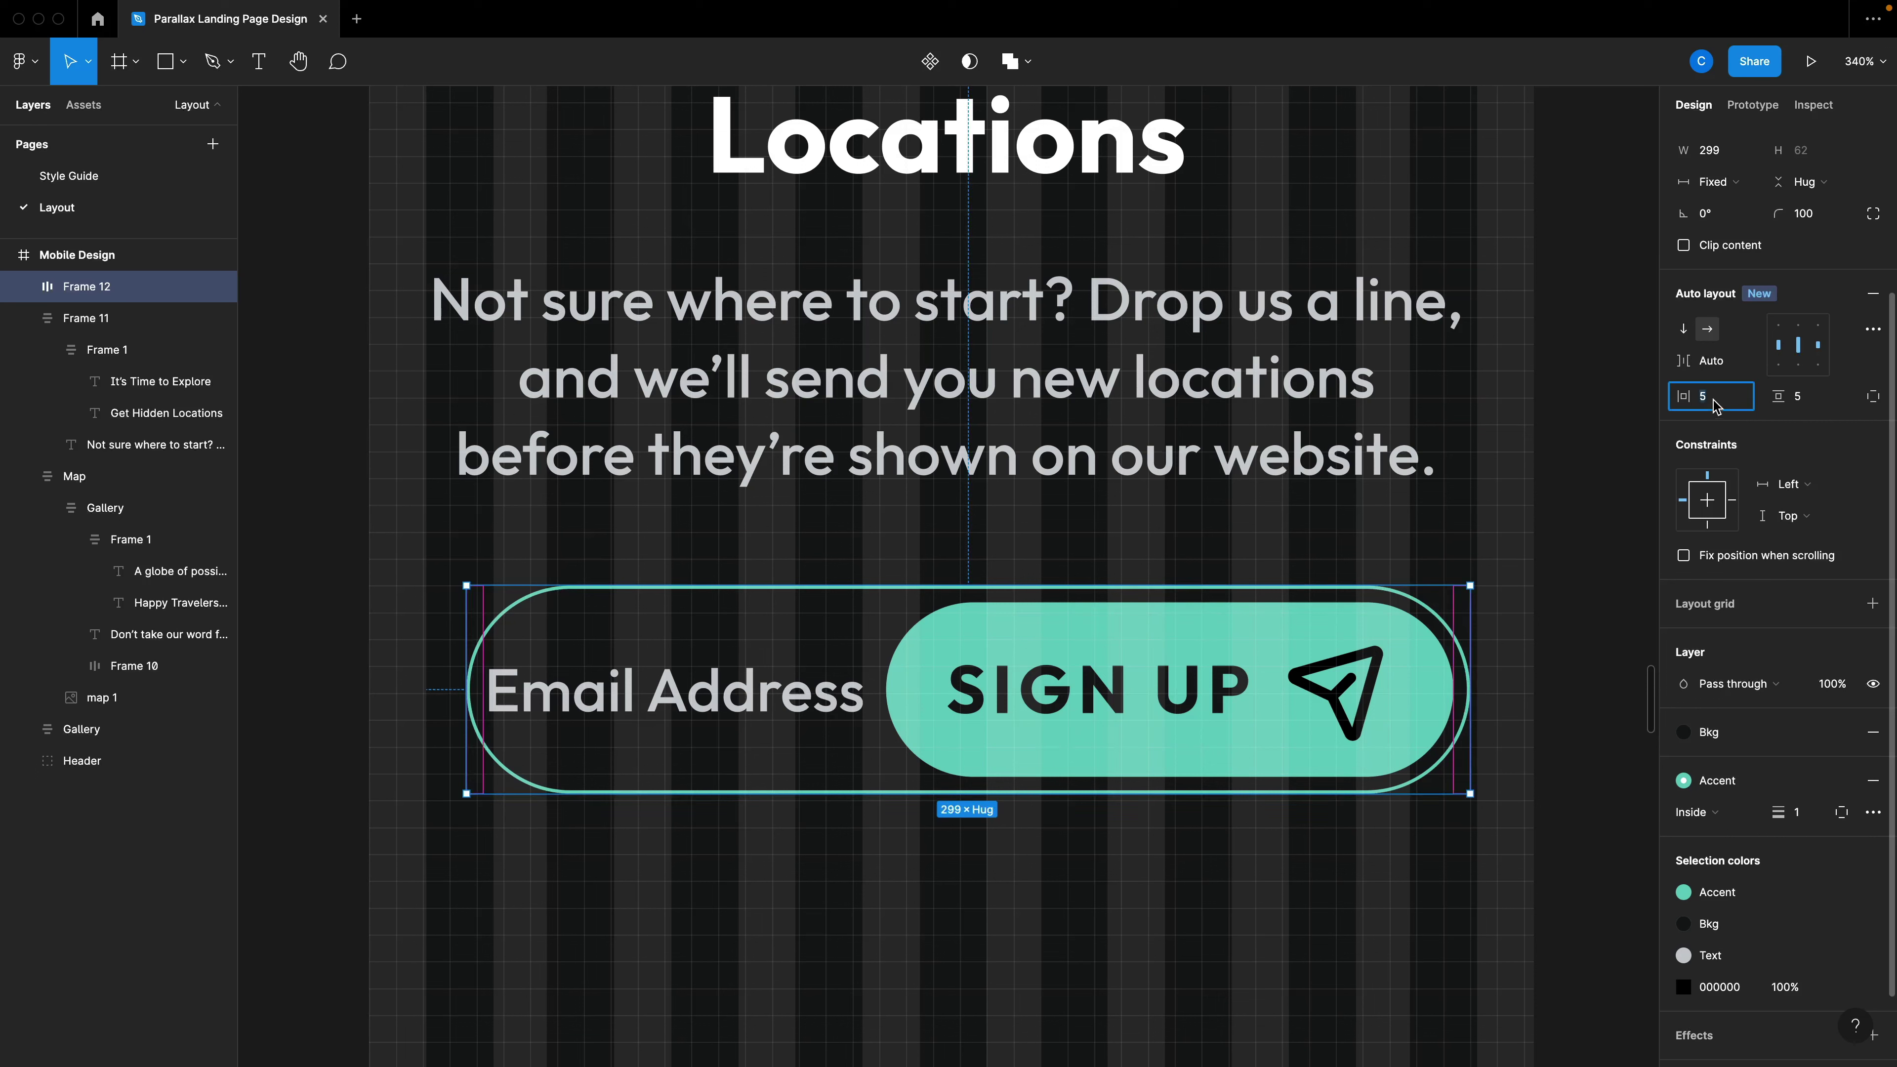
pyautogui.press('Tab')
pyautogui.write('3')
pyautogui.press('Return')
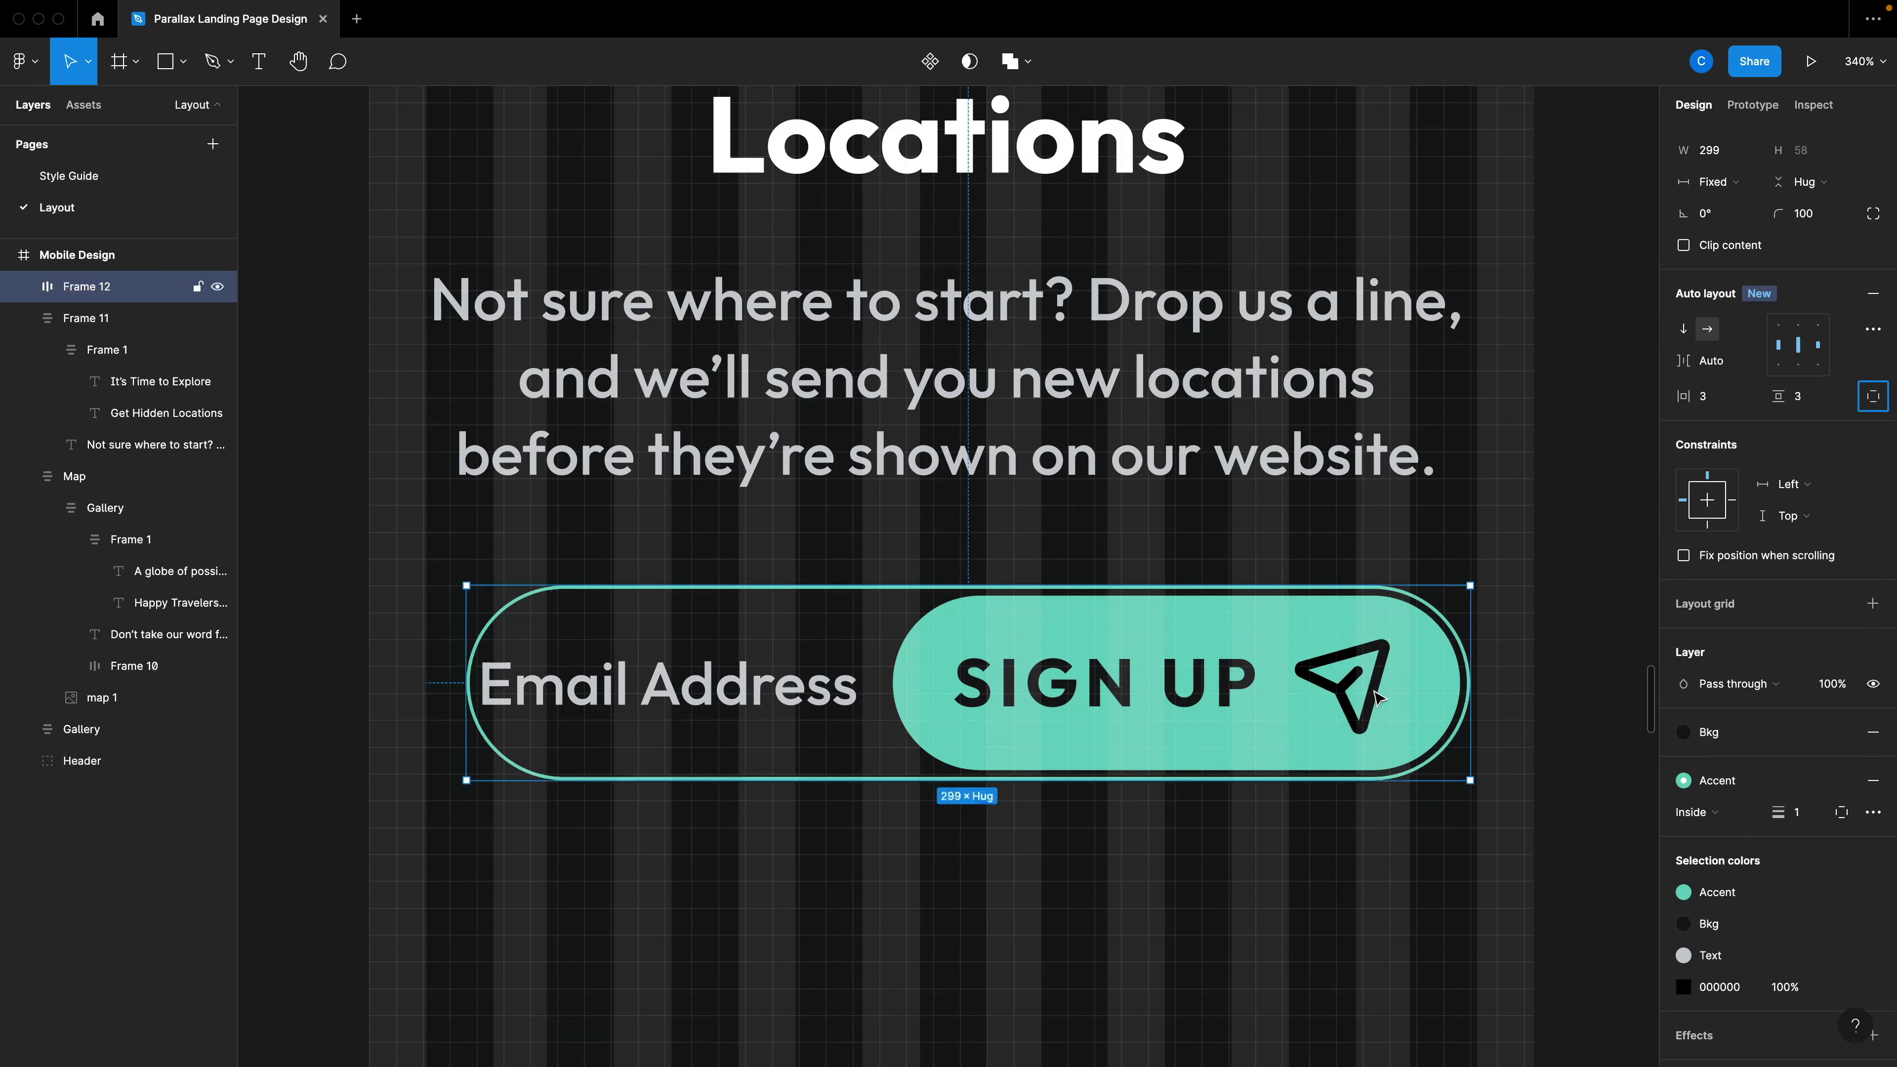
pyautogui.click(1683, 732)
pyautogui.doubleClick(644, 695)
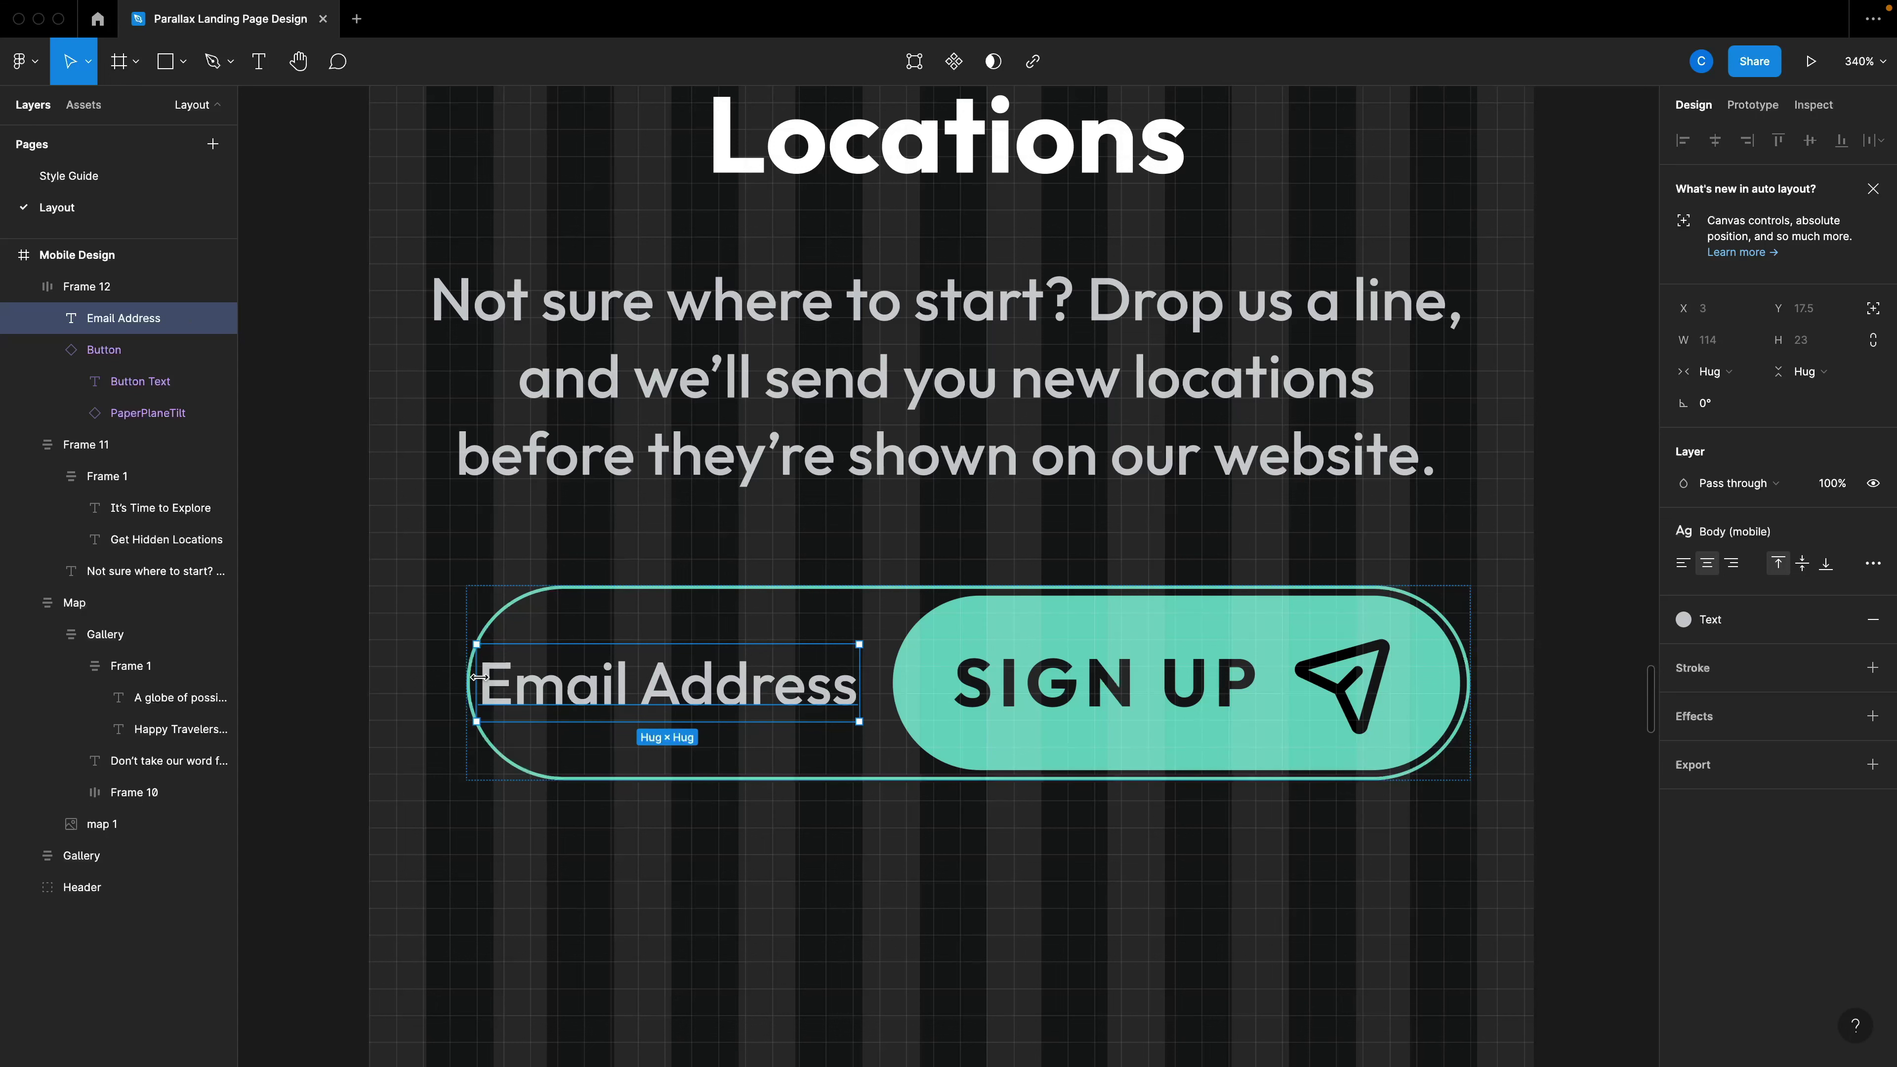
pyautogui.press('Escape')
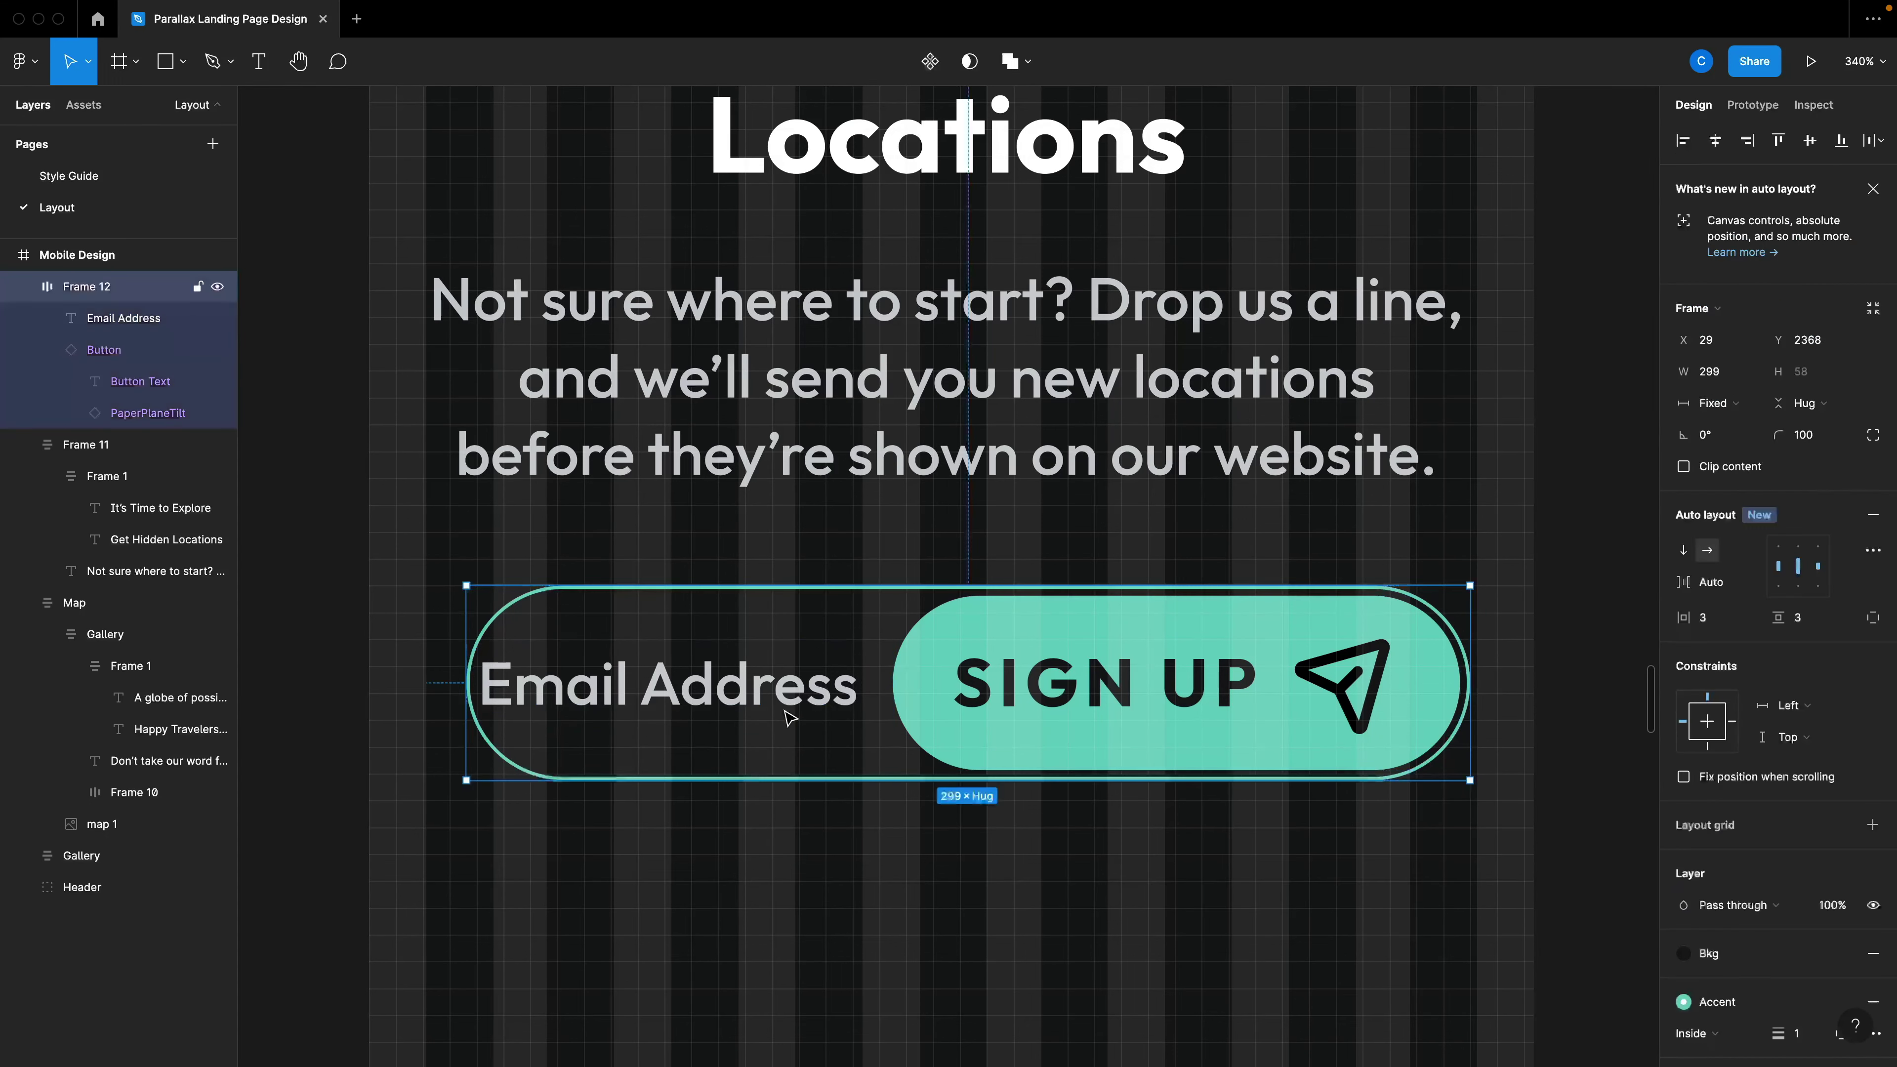
pyautogui.click(907, 814)
pyautogui.click(887, 777)
# Detach the Body (mobile) style from the Email Address text and set its font size to 14.
pyautogui.click(614, 703)
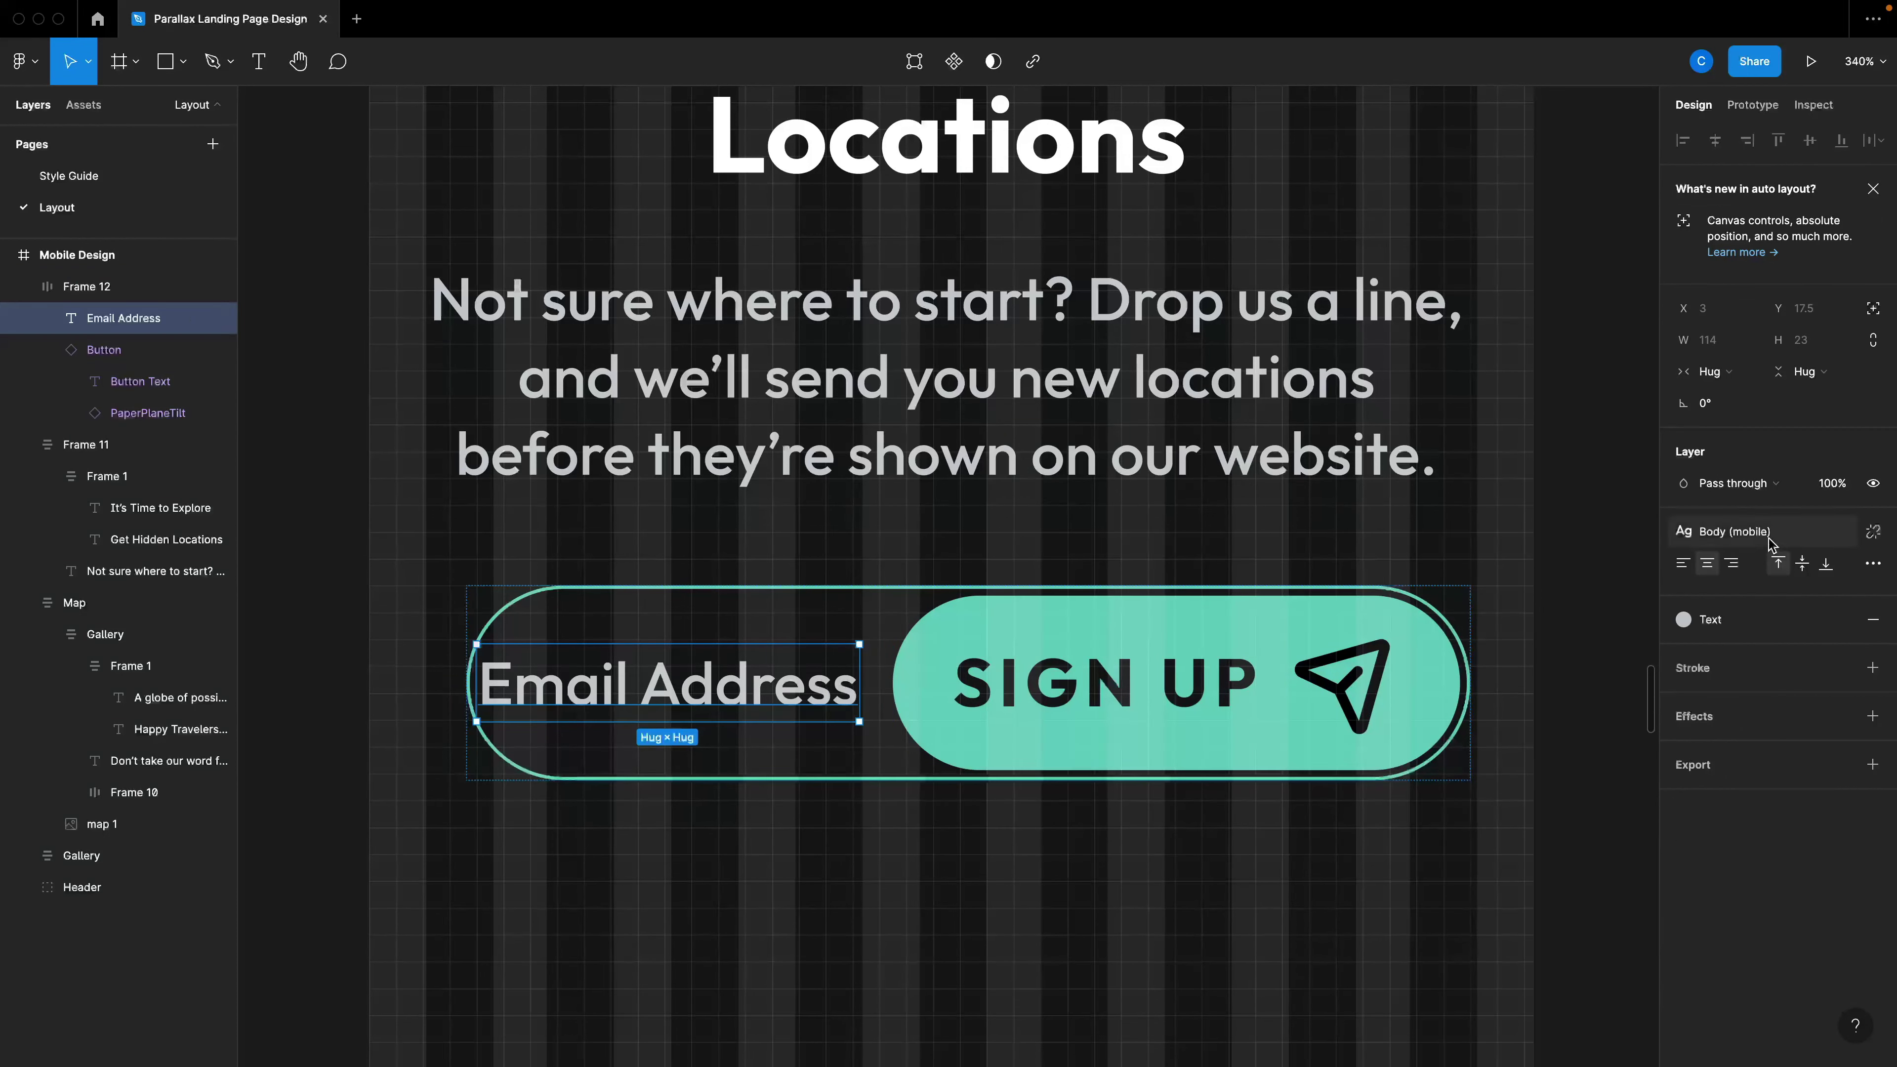
pyautogui.click(1869, 533)
pyautogui.click(1815, 596)
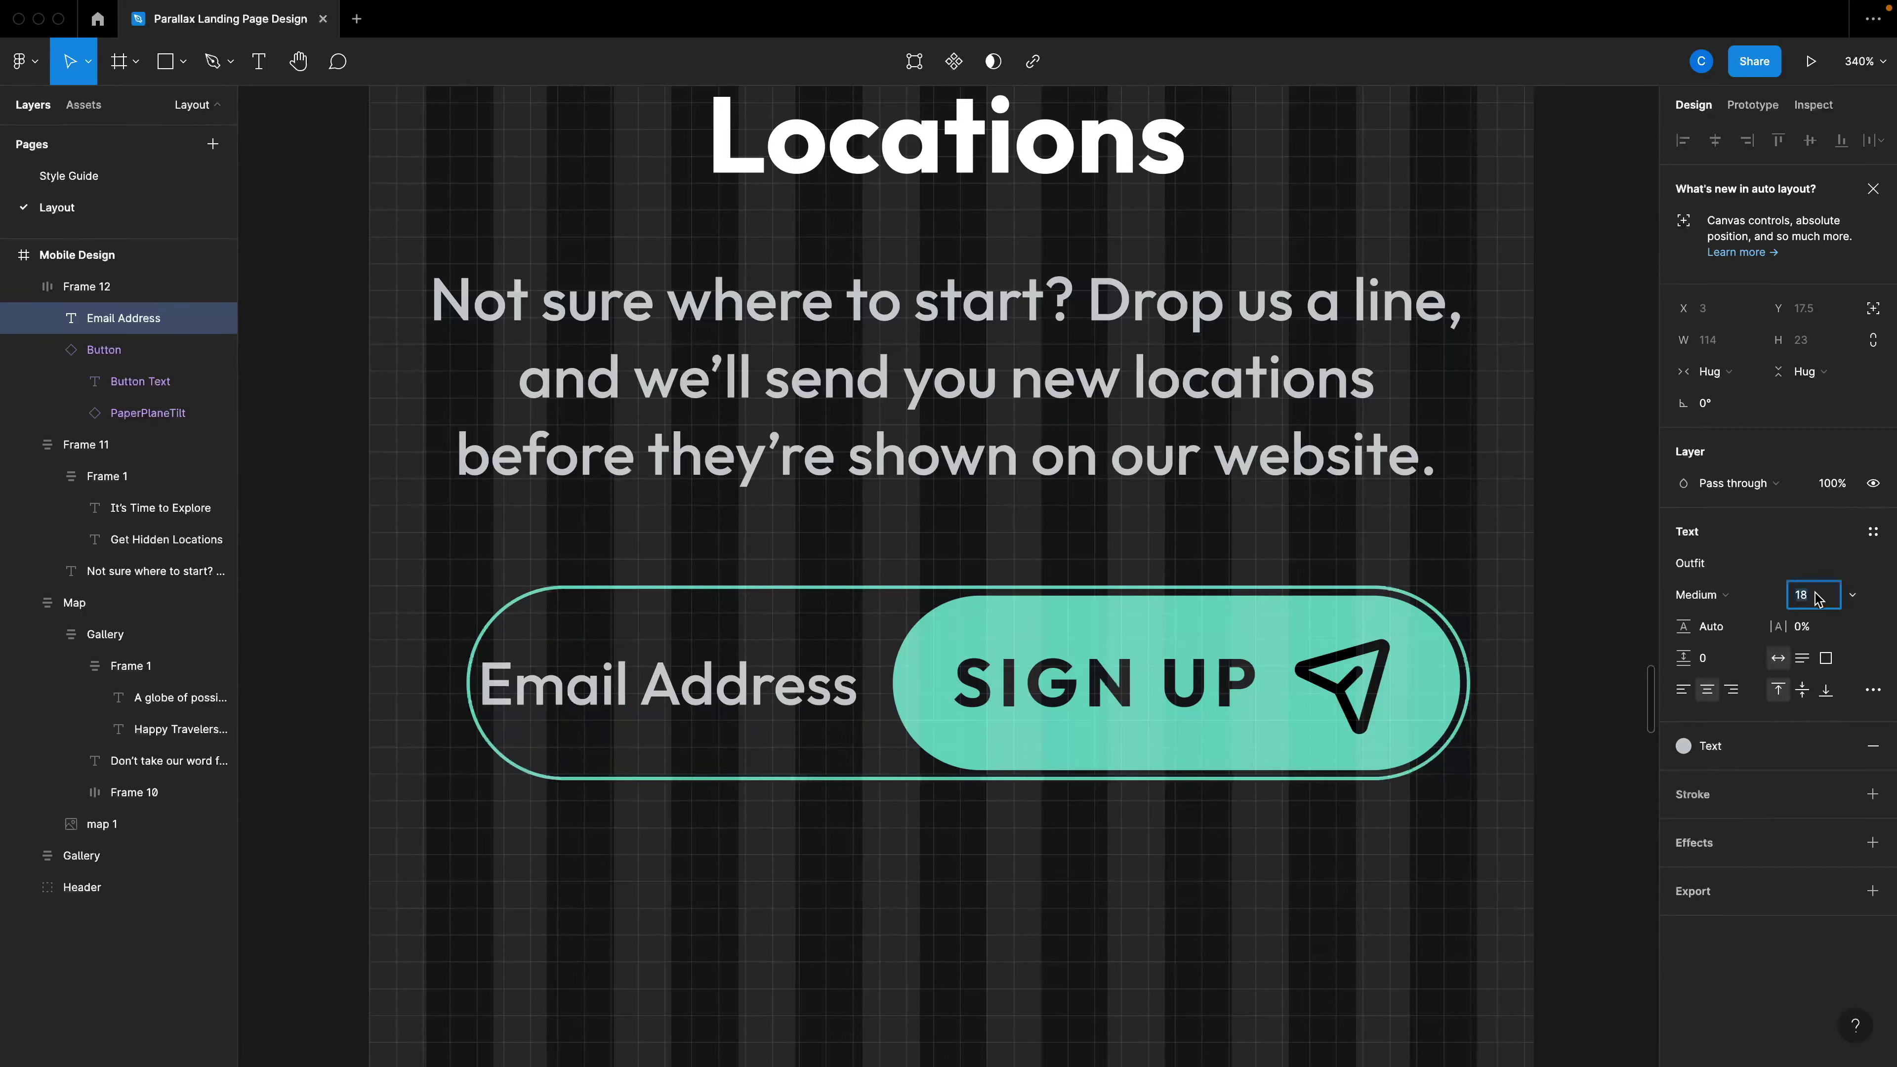
pyautogui.write('14')
pyautogui.press('Return')
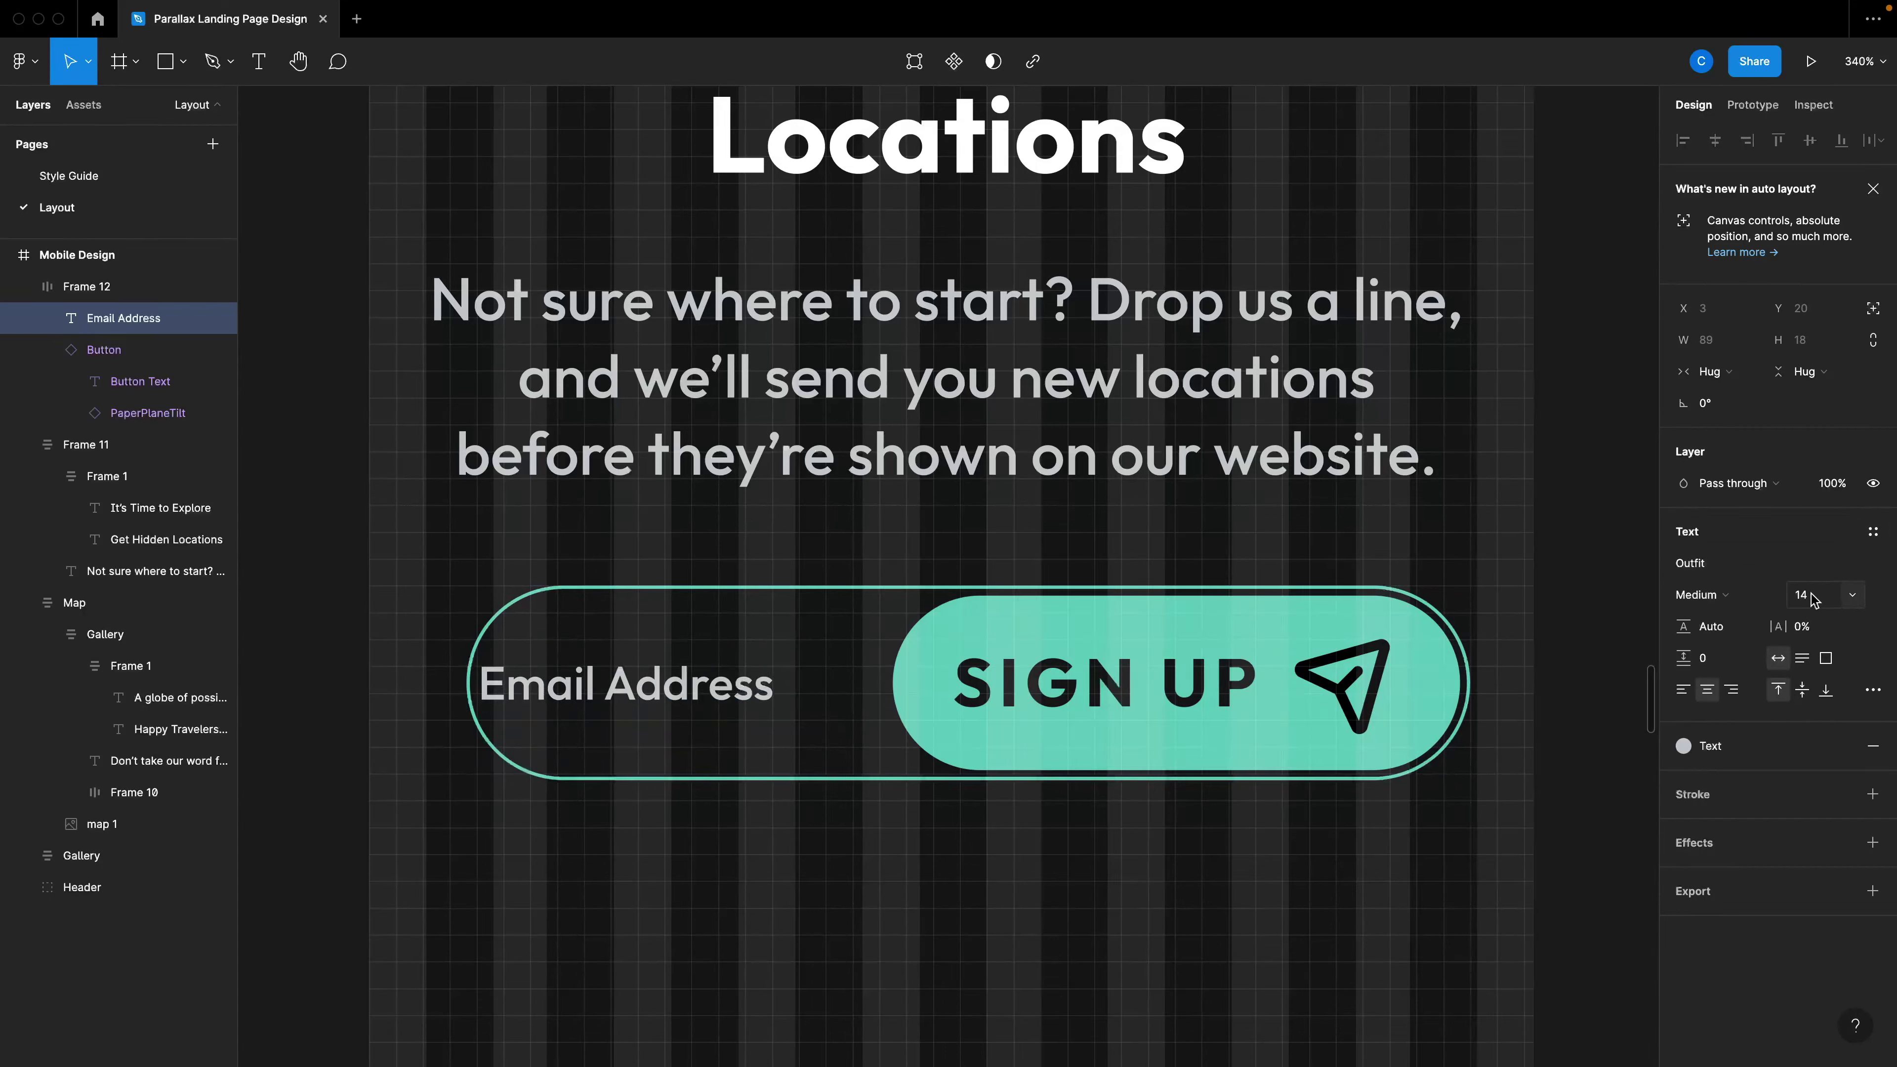
# Switch the sign-up form frame to individual paddings and set its left padding to 15.
pyautogui.click(817, 627)
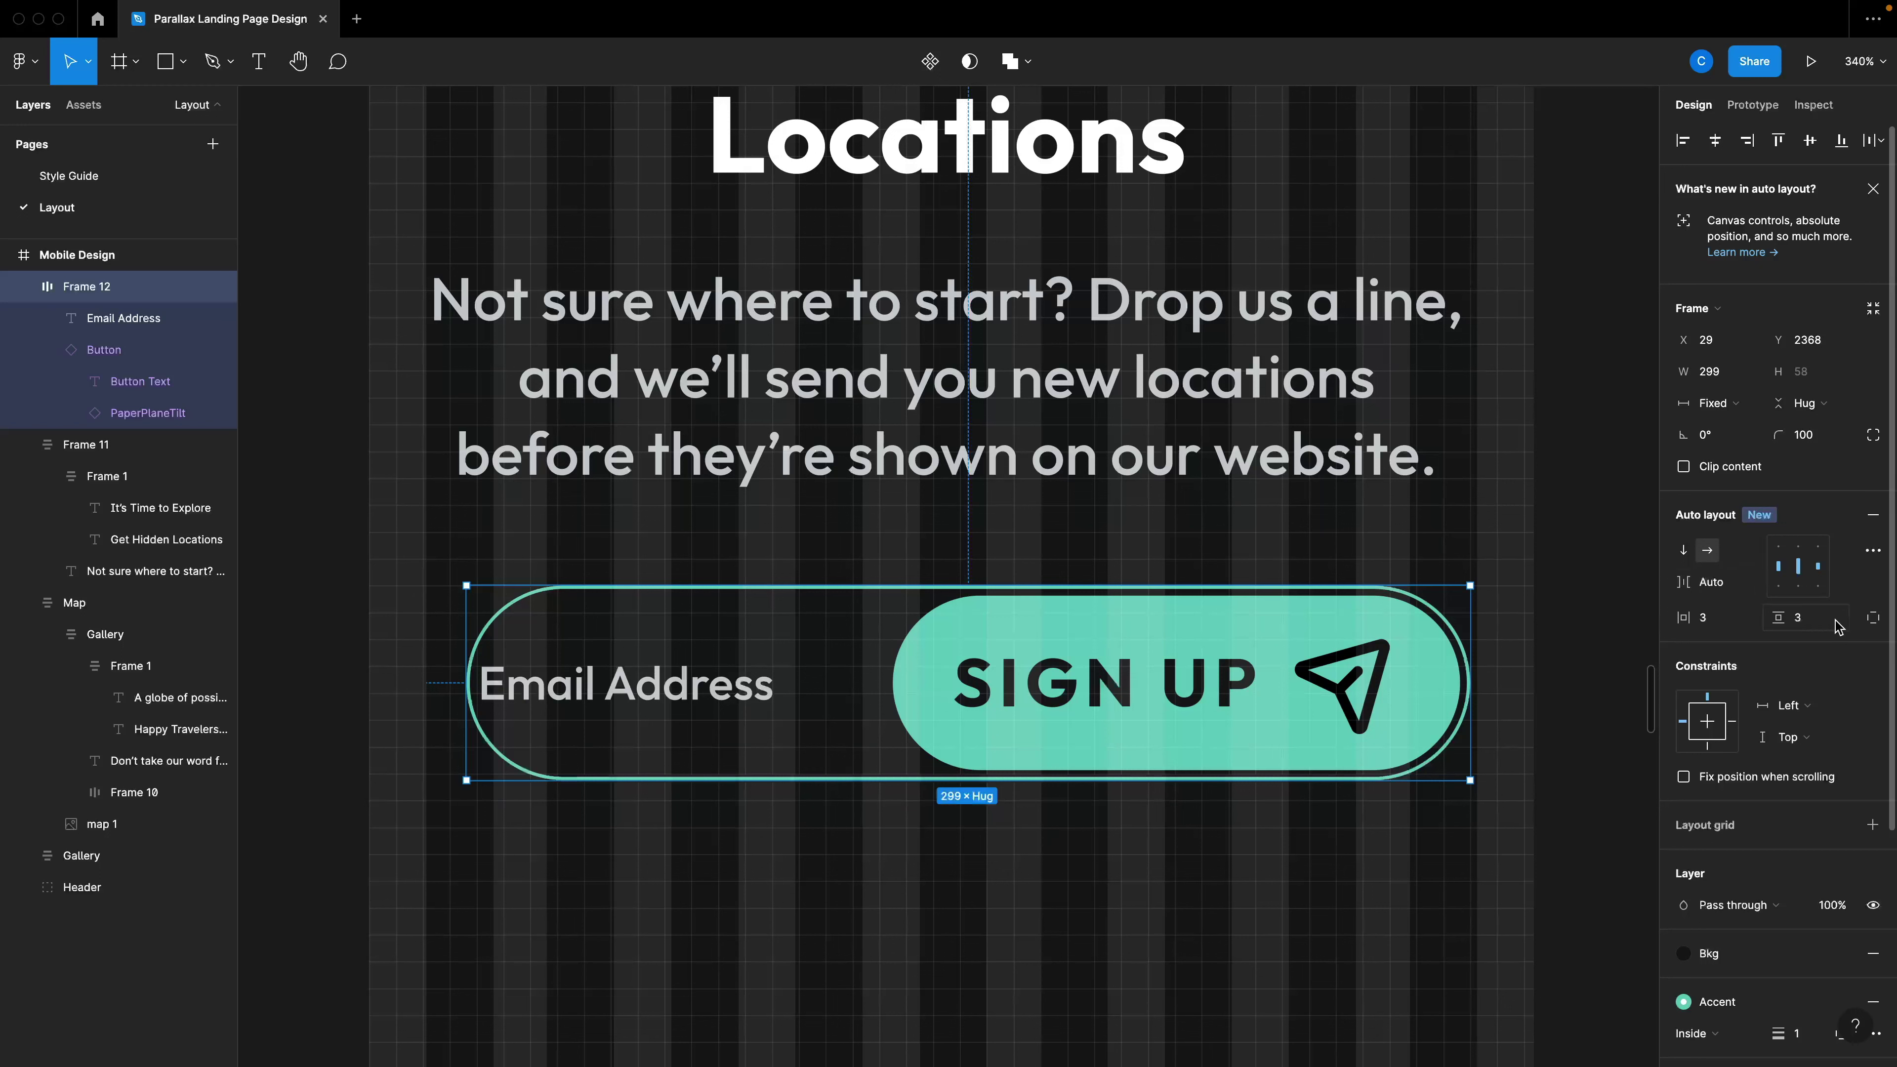
pyautogui.click(1872, 618)
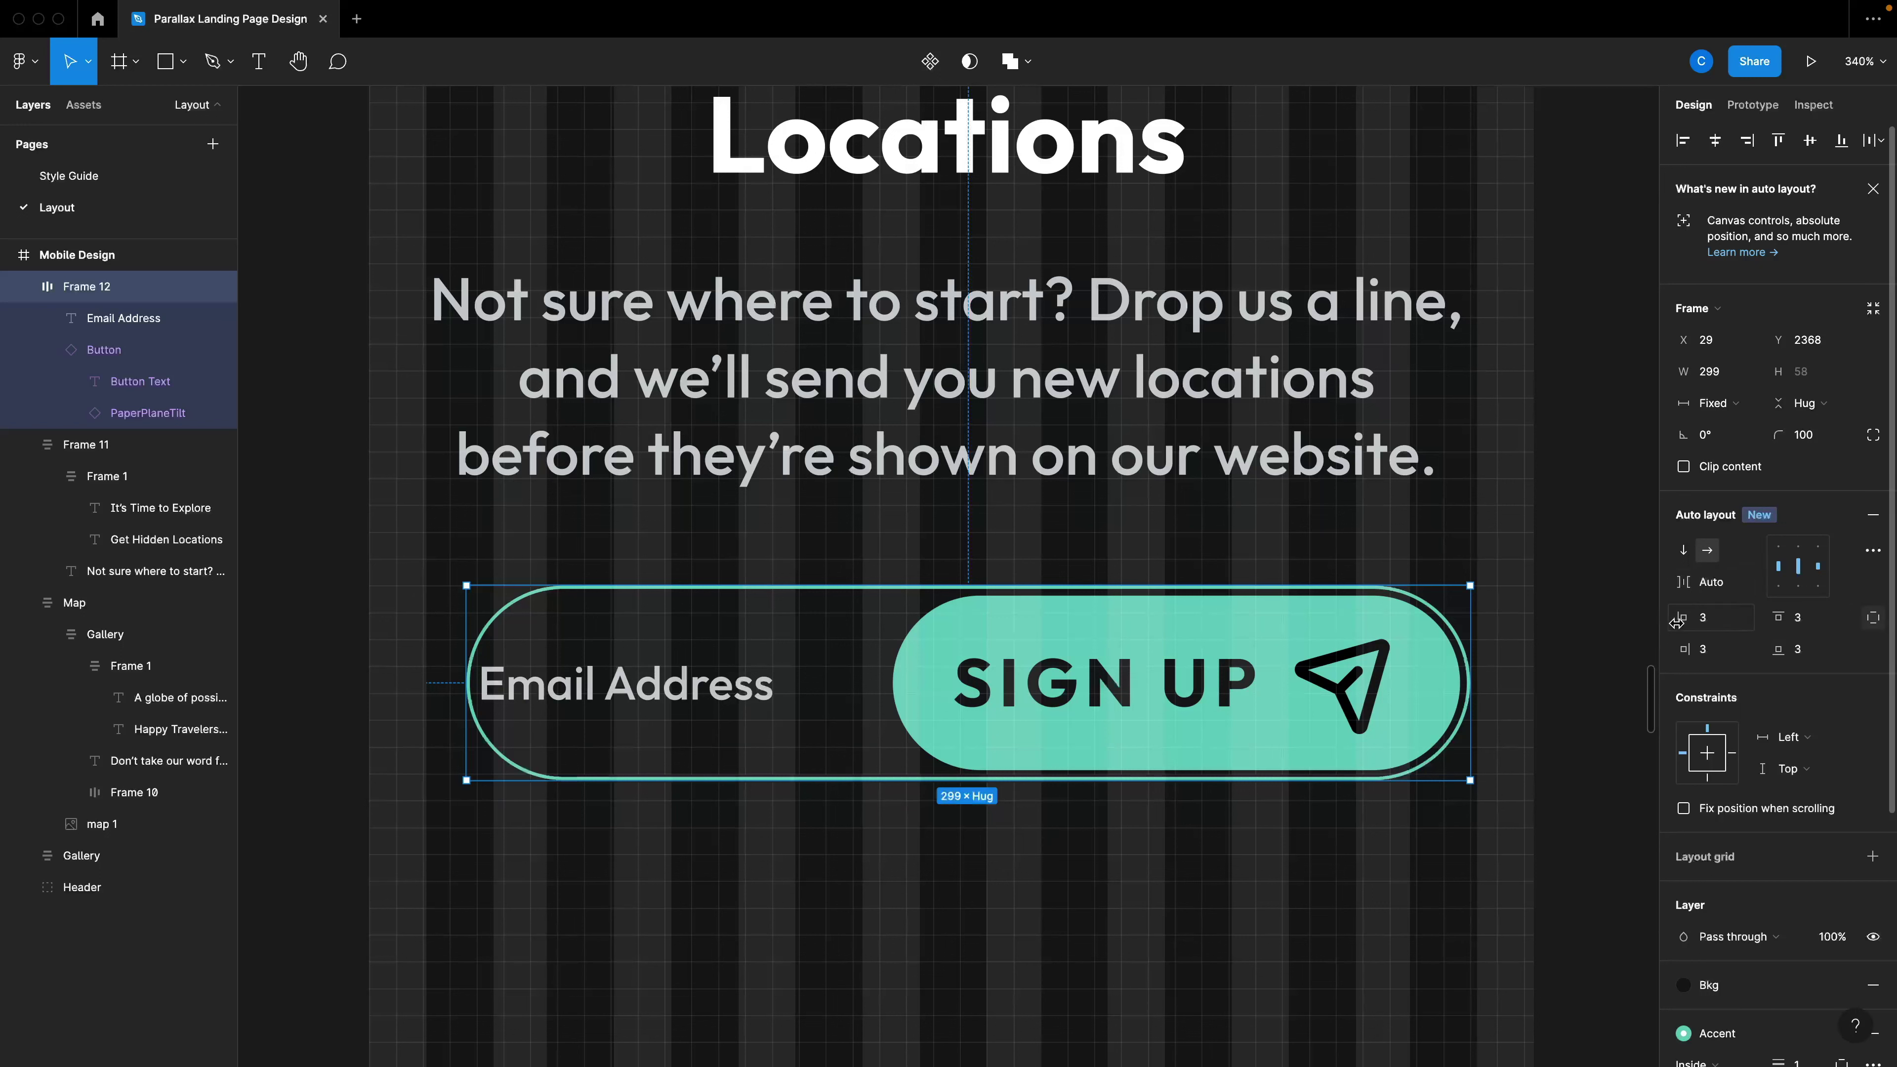
pyautogui.click(1712, 627)
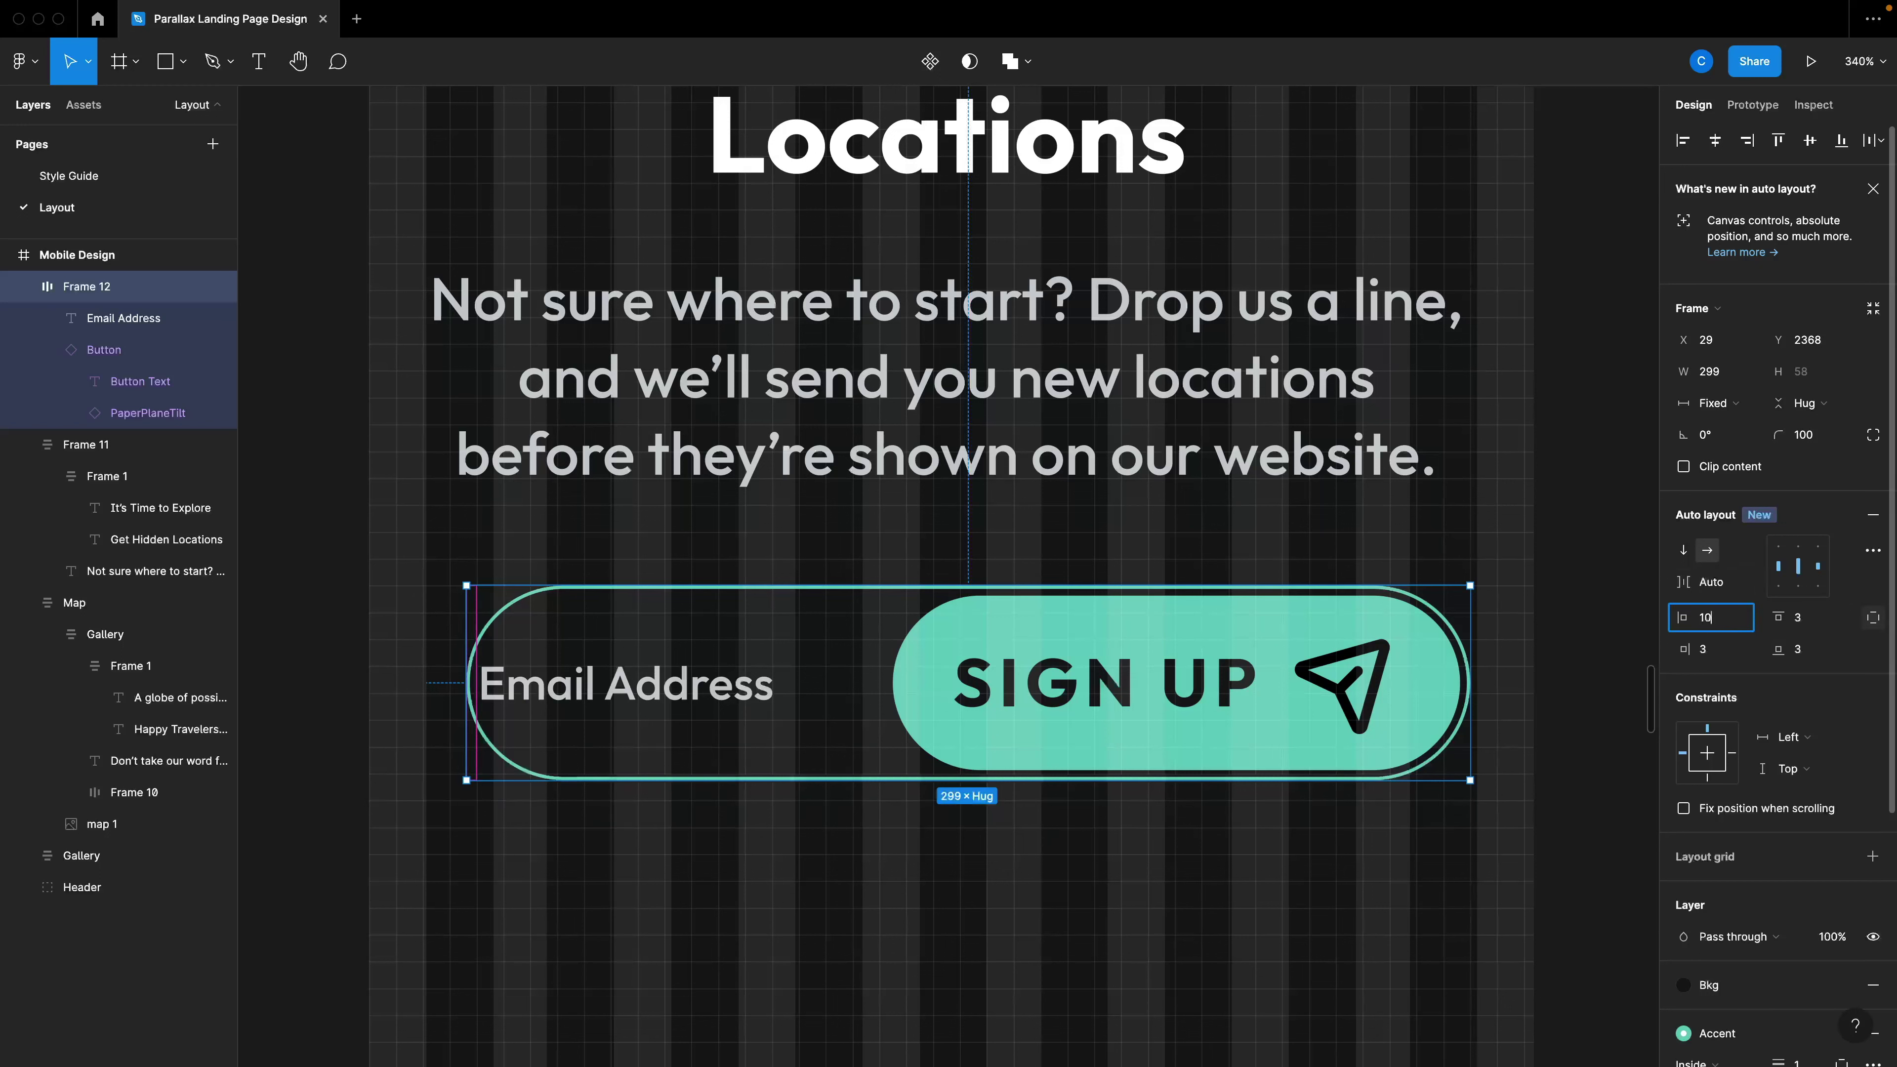
pyautogui.write('10')
pyautogui.press('Return')
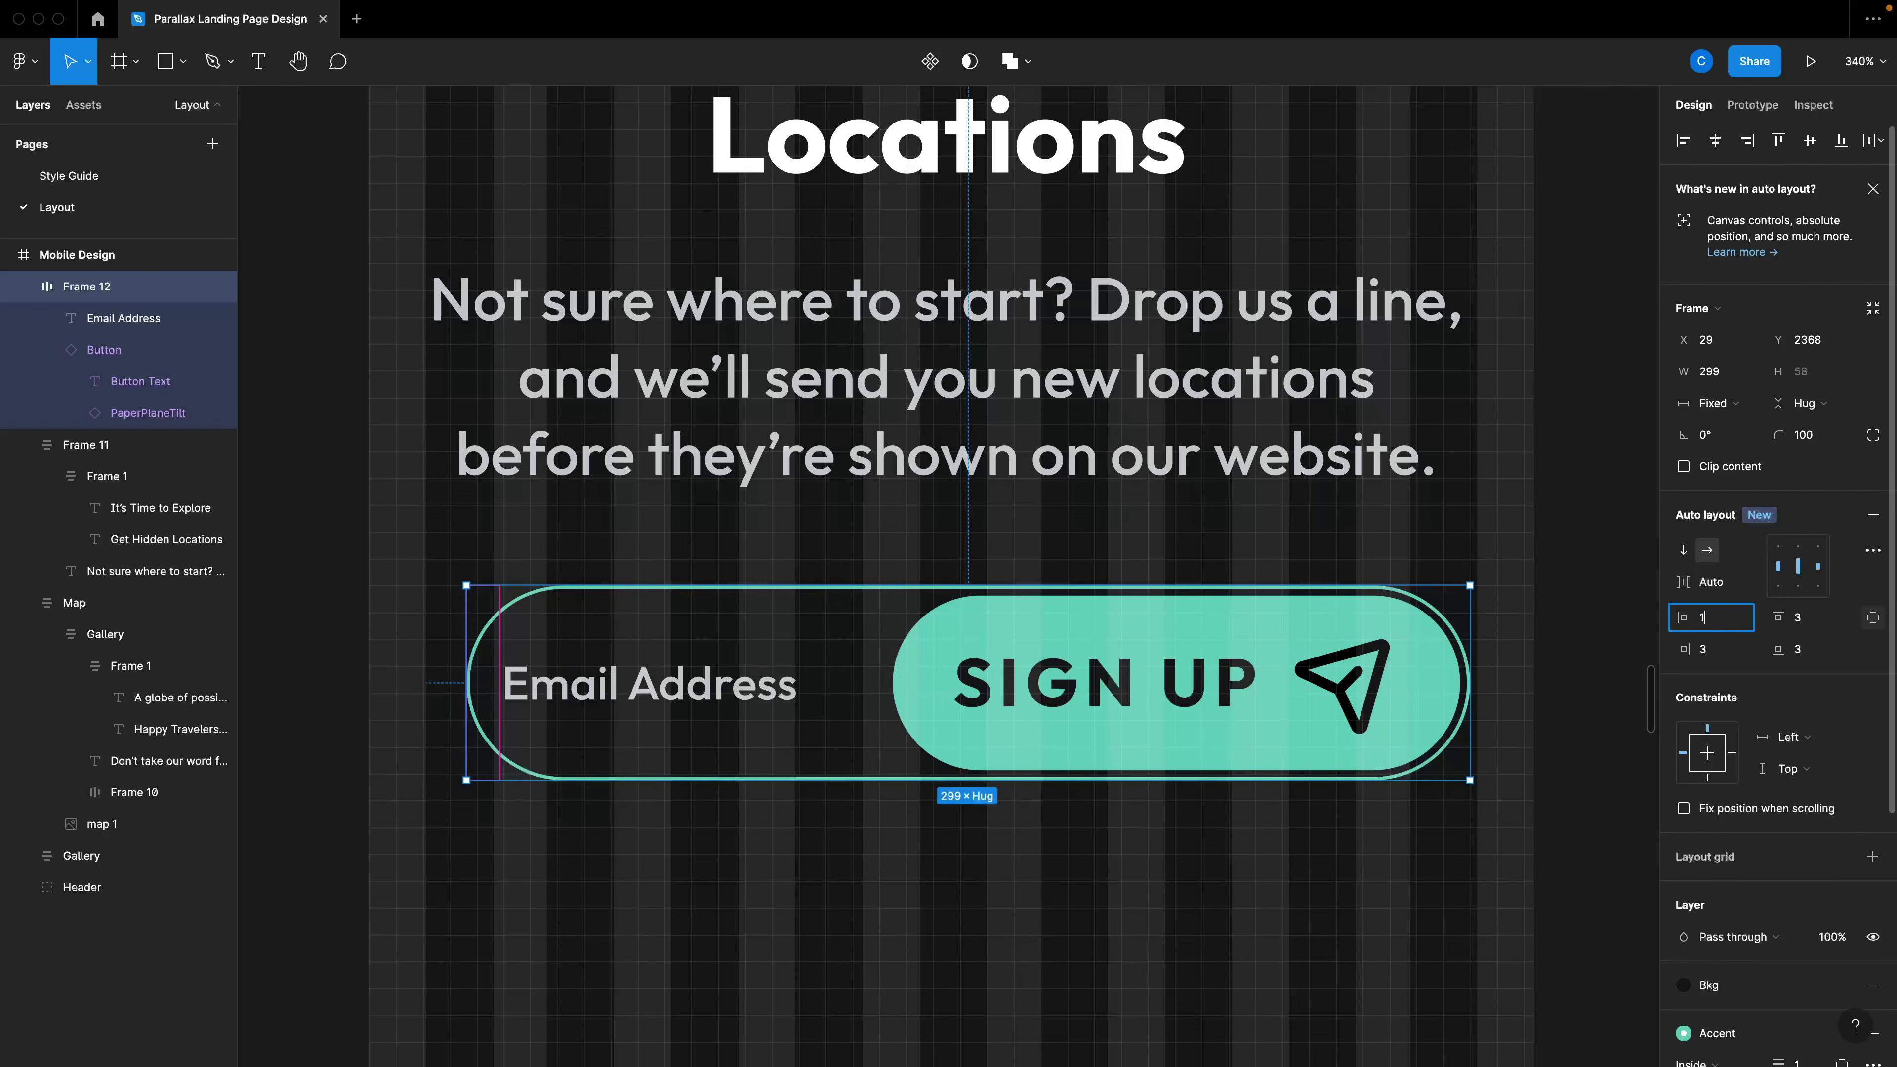
pyautogui.write('6')
pyautogui.press('Return')
pyautogui.click(1129, 844)
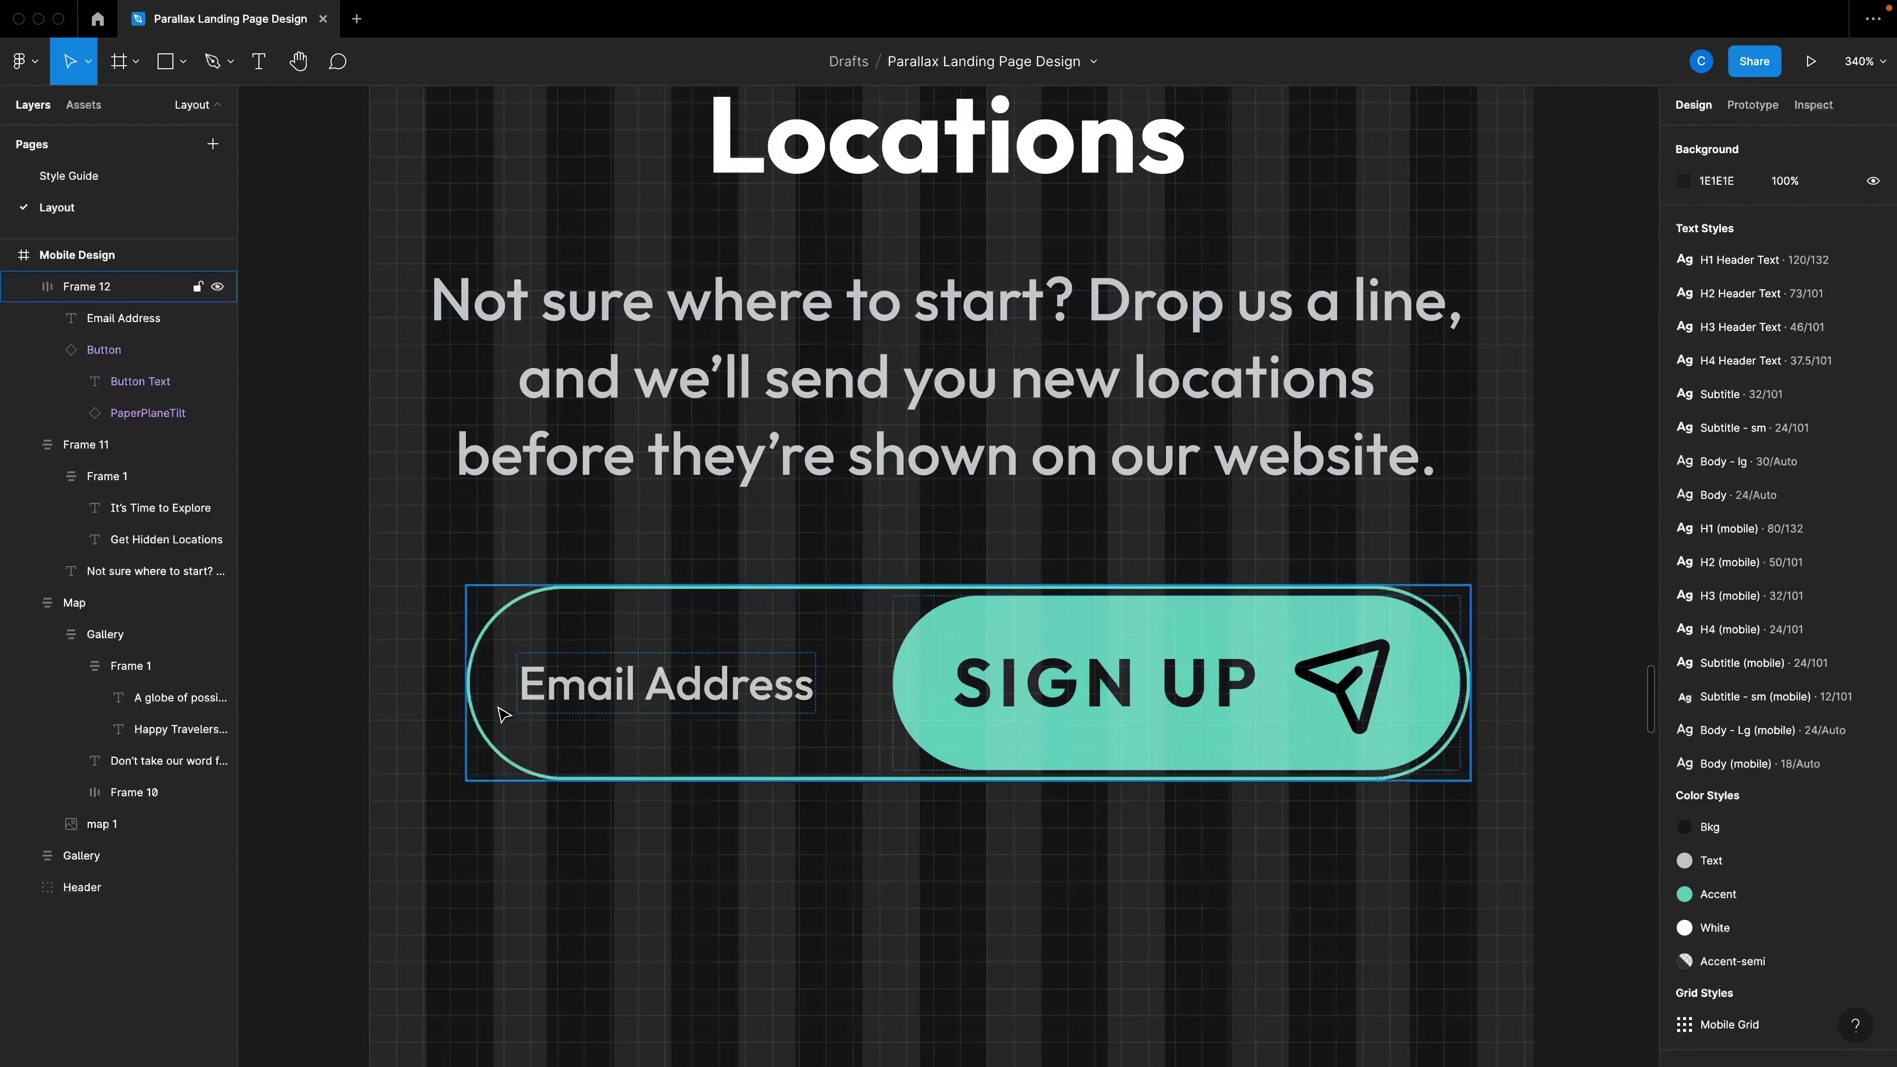
# Widen the sign-up form frame to about 310 by extending its left edge to the paragraph's left edge.
pyautogui.scroll(-3, 493, 702)
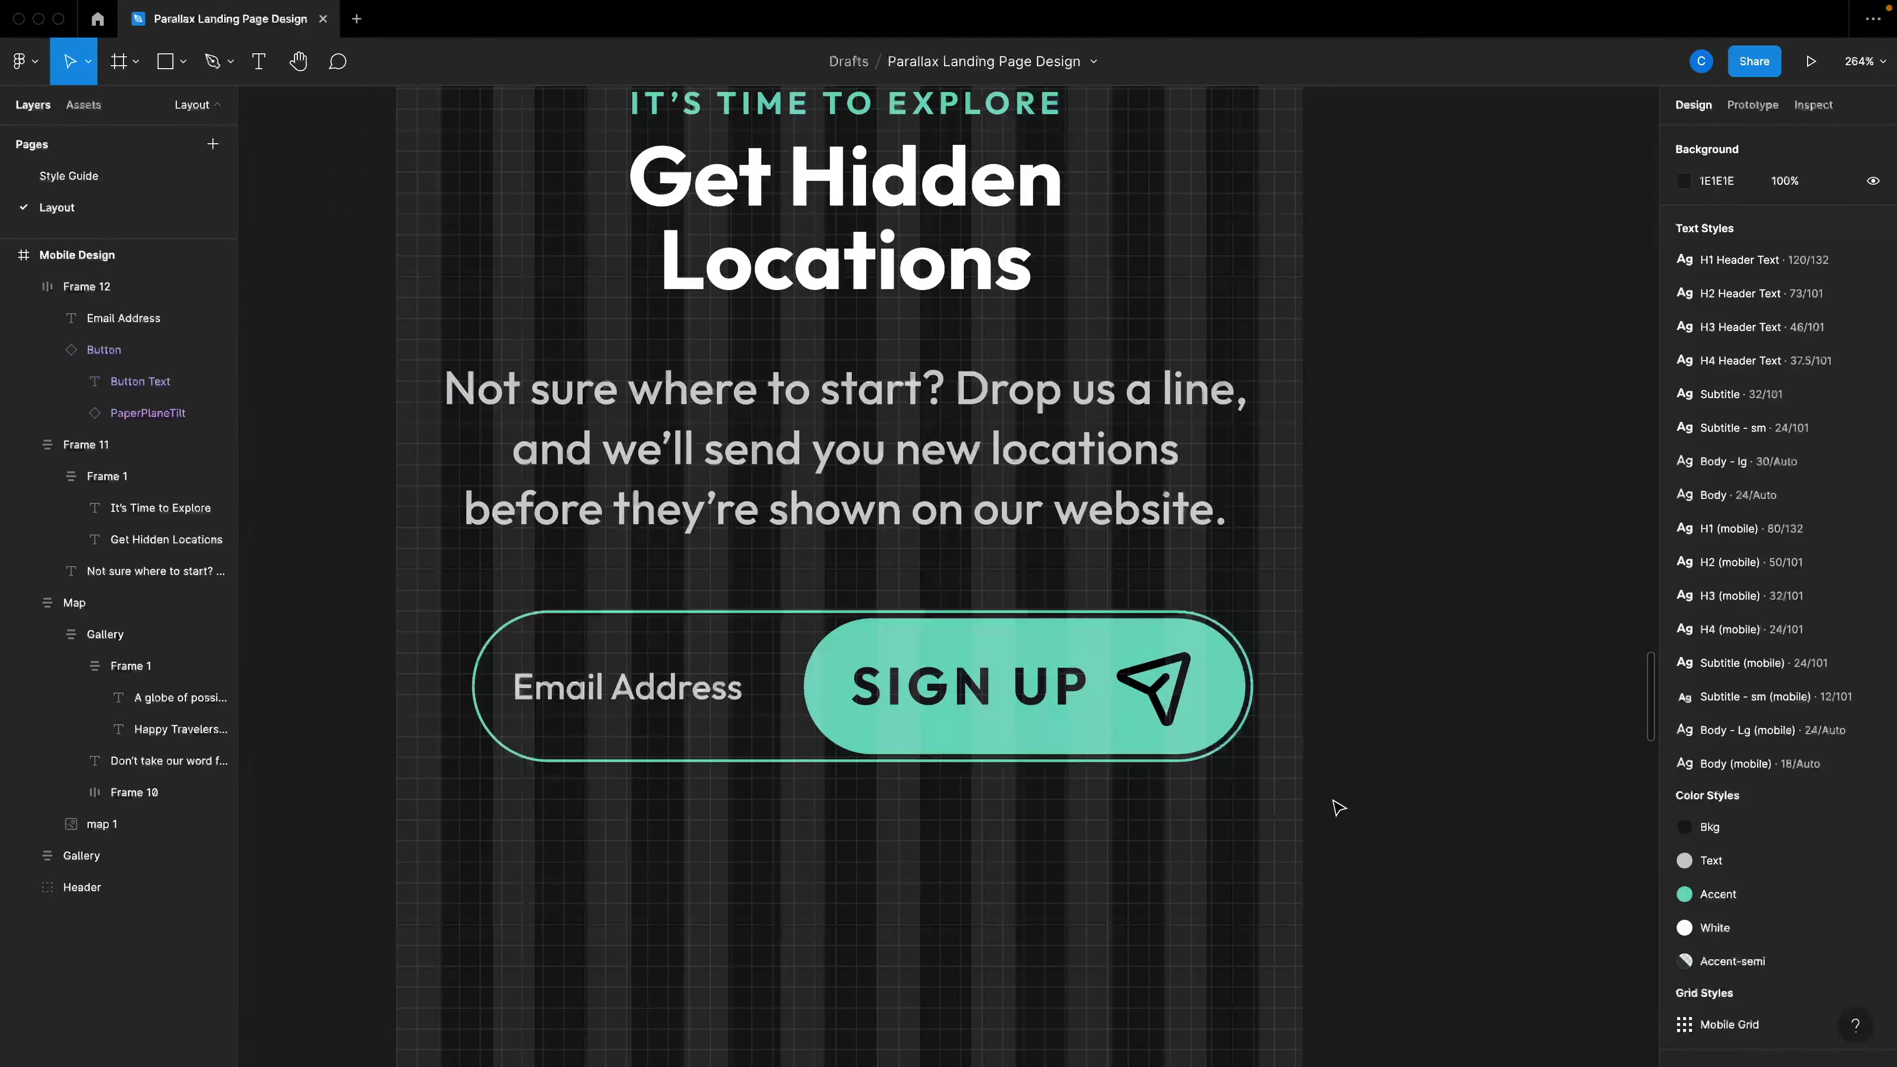
pyautogui.click(496, 722)
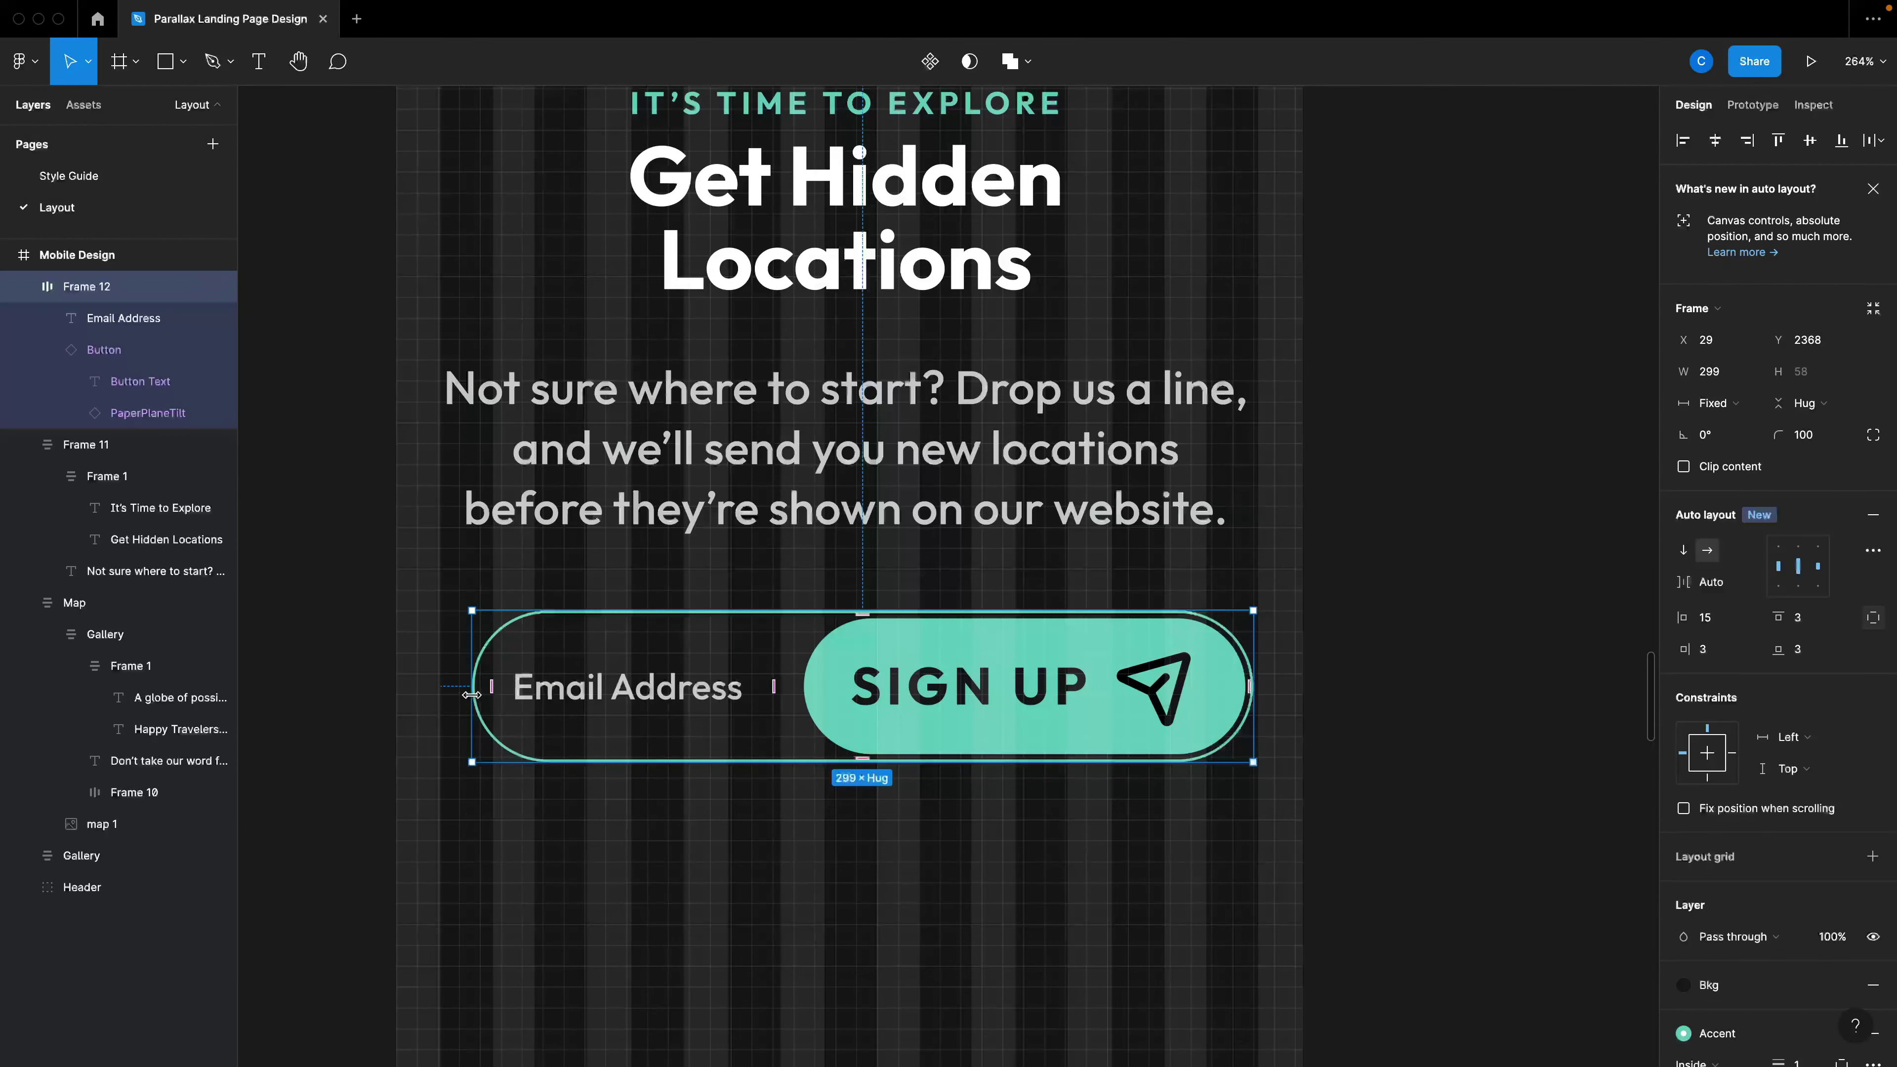
pyautogui.moveTo(471, 695); pyautogui.dragTo(441, 698)
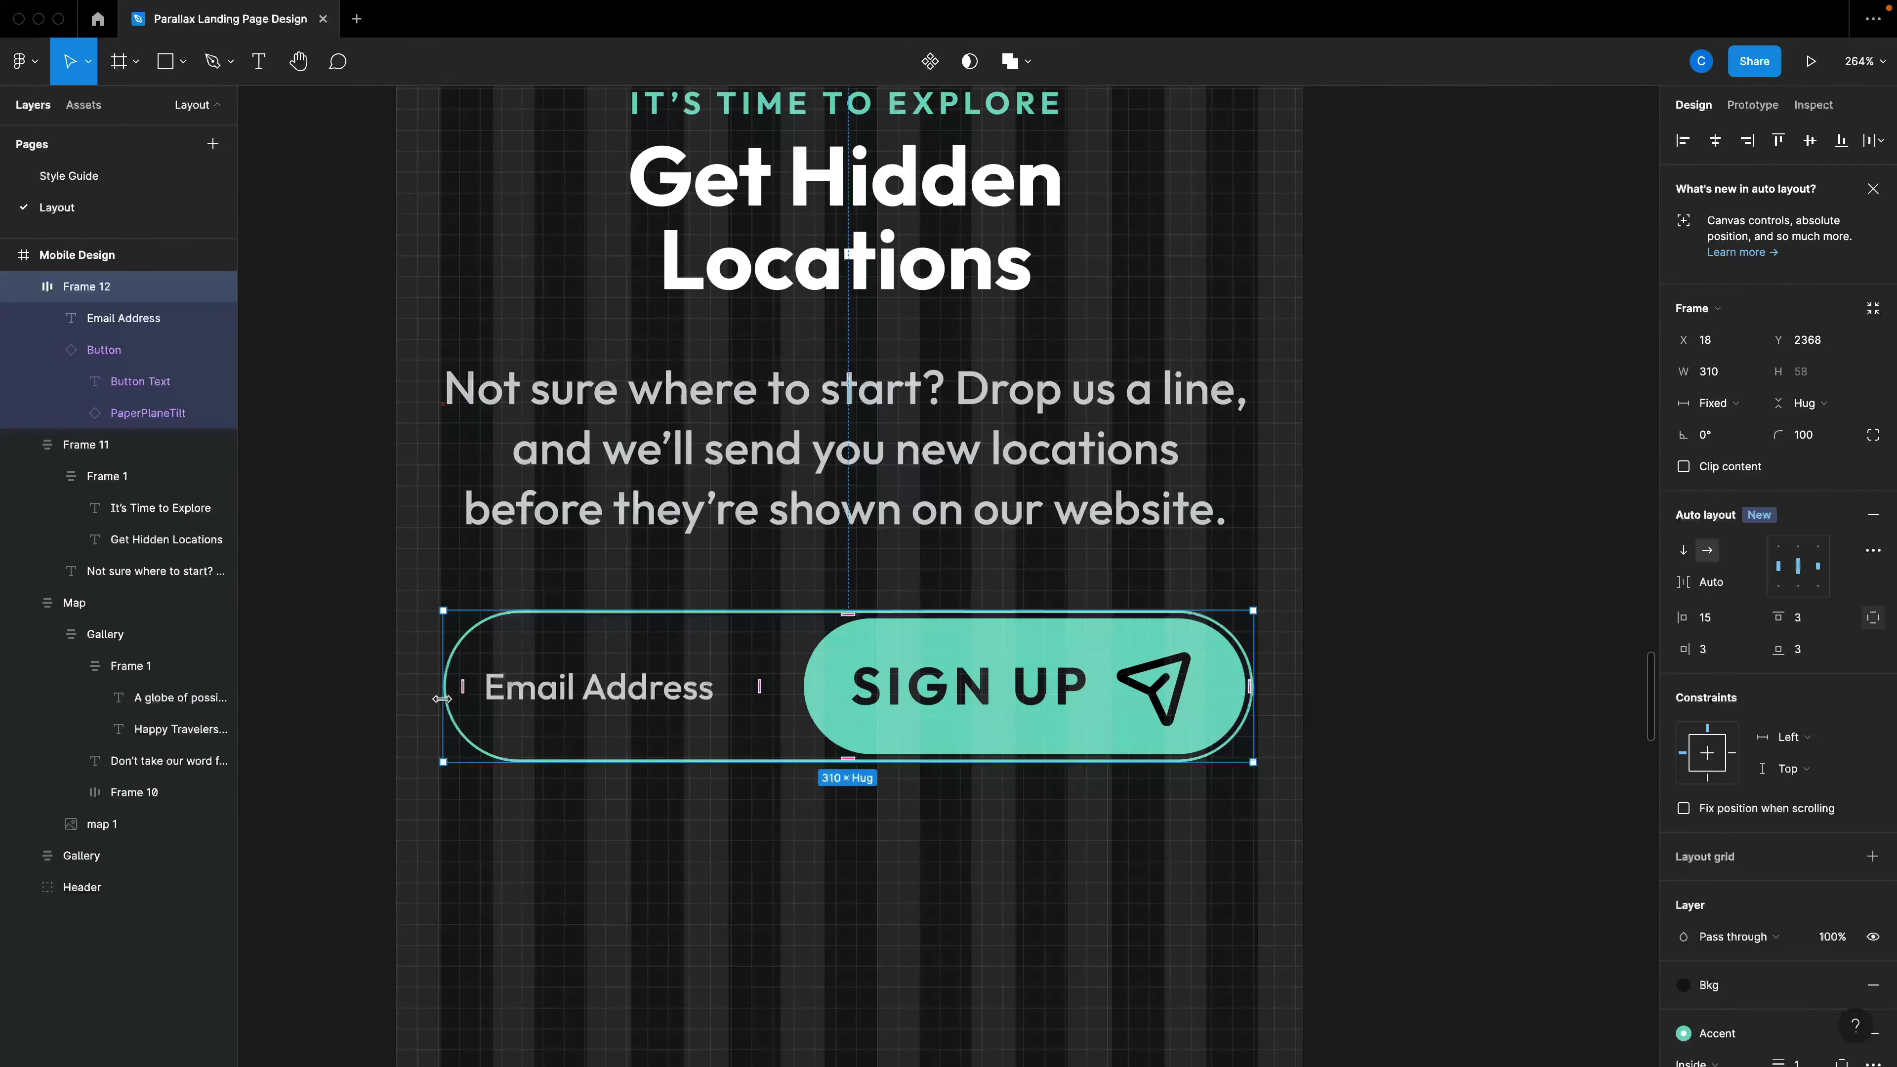
pyautogui.click(647, 811)
# Hide the layout grids on the mobile design.
pyautogui.scroll(-3, 646, 810)
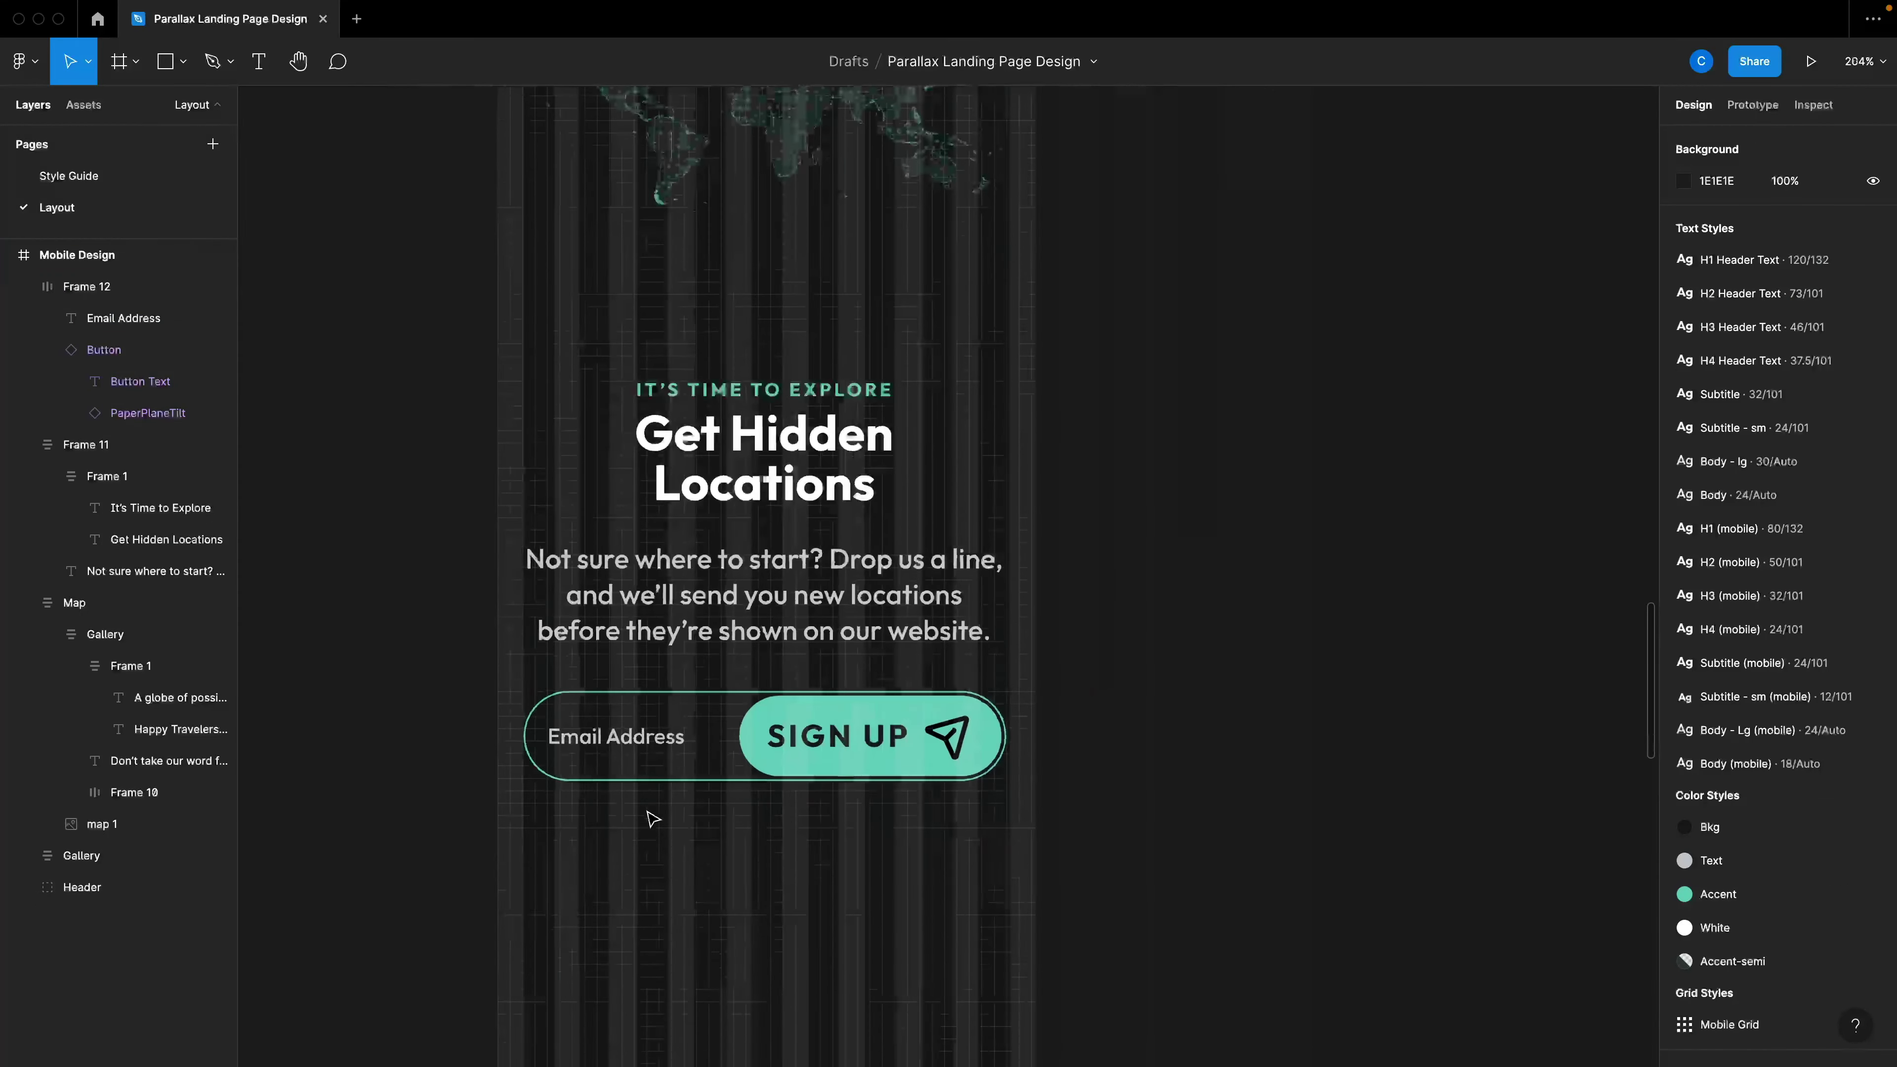
pyautogui.click(657, 762)
pyautogui.click(1172, 804)
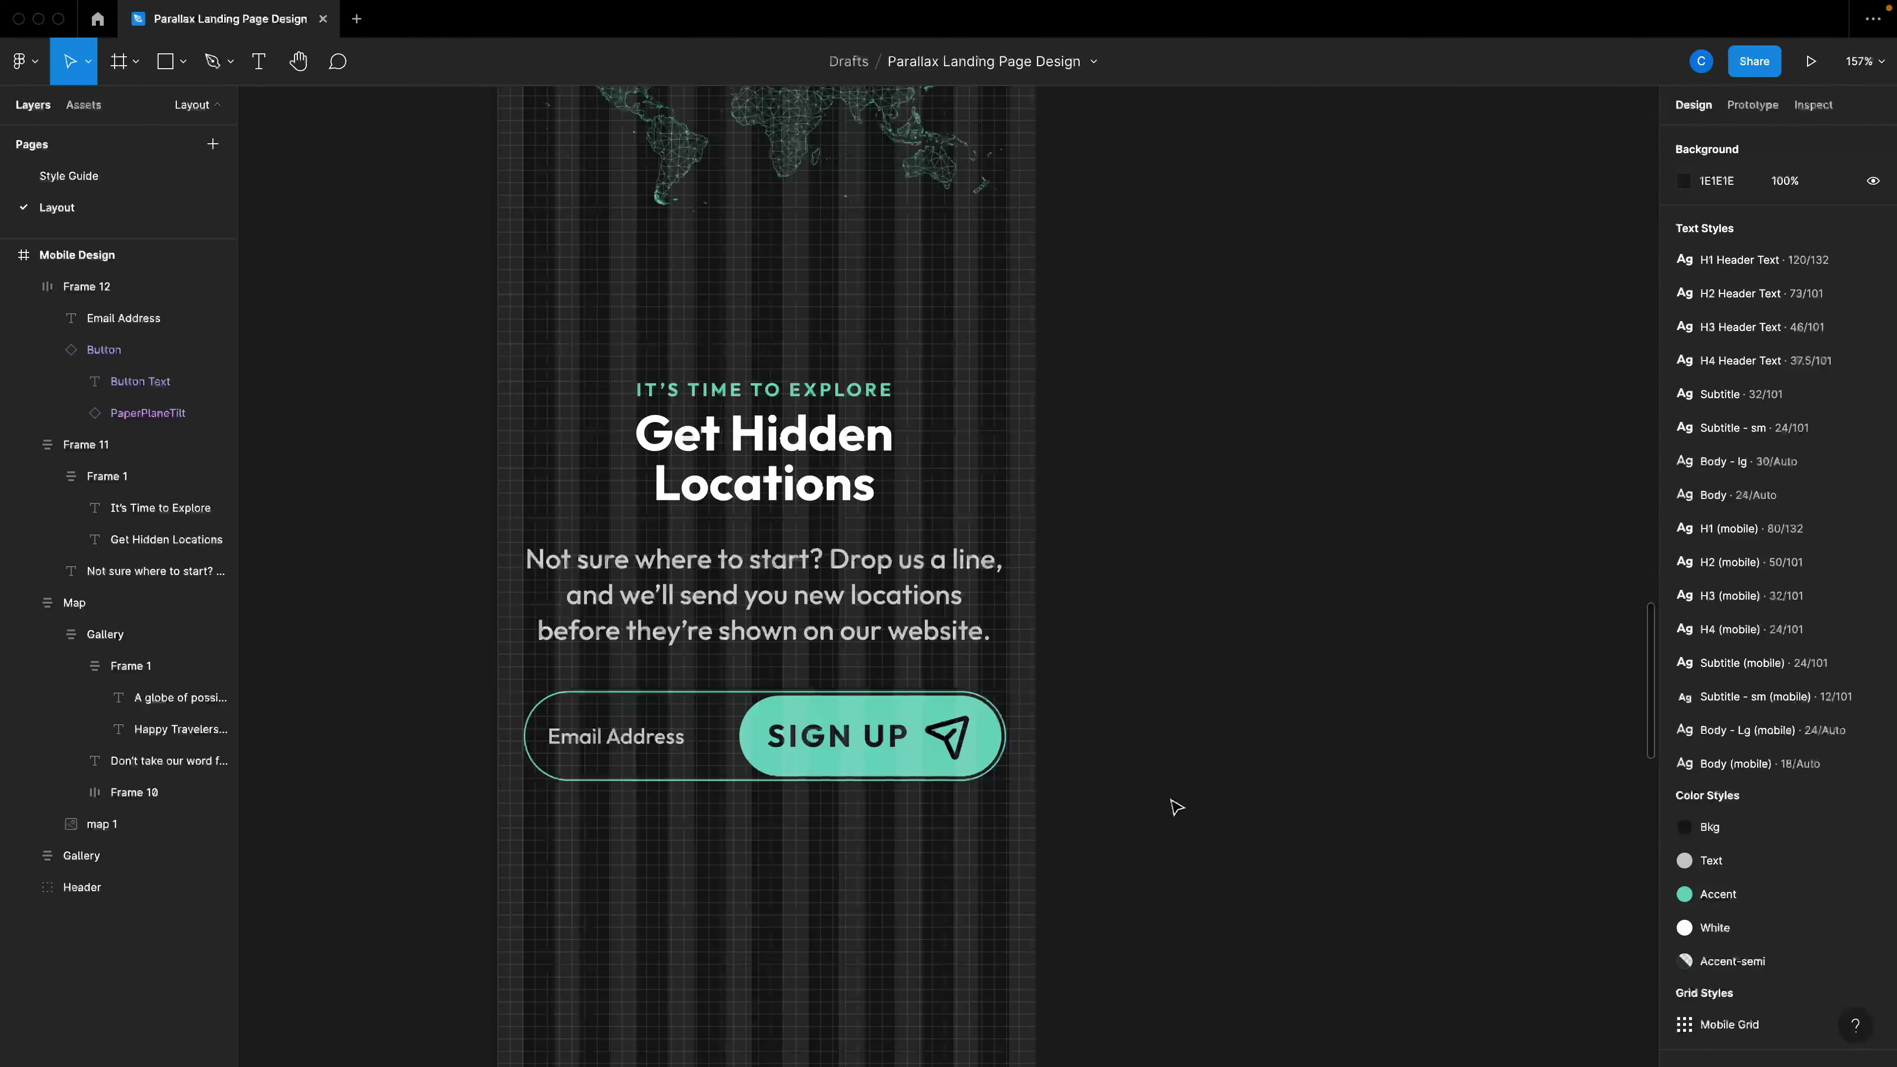
pyautogui.hotkey('shift', 'g')
pyautogui.scroll(-3, 1174, 807)
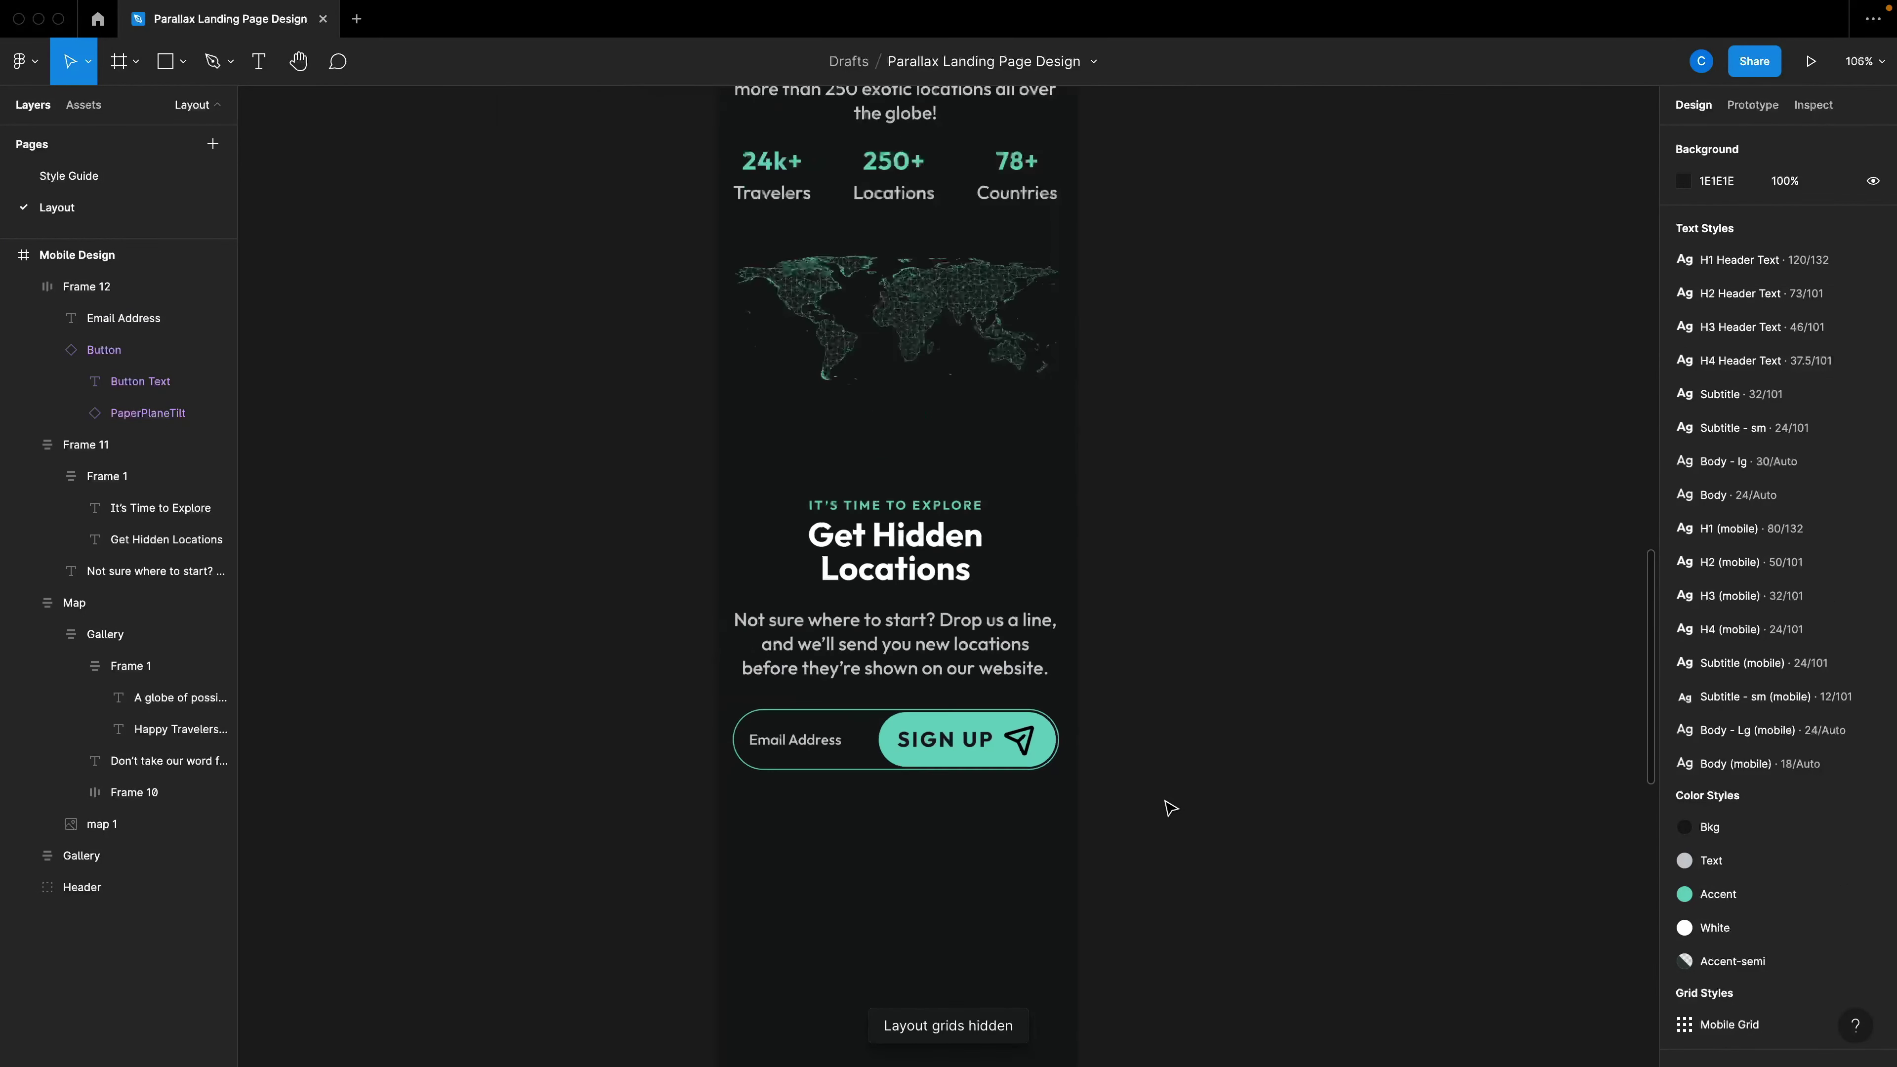
# Draw a horizontal divider line with the Pen tool below the sign-up form, from about X 2.5 to X 347.5 at Y 2516.5.
pyautogui.scroll(-2, 986, 783)
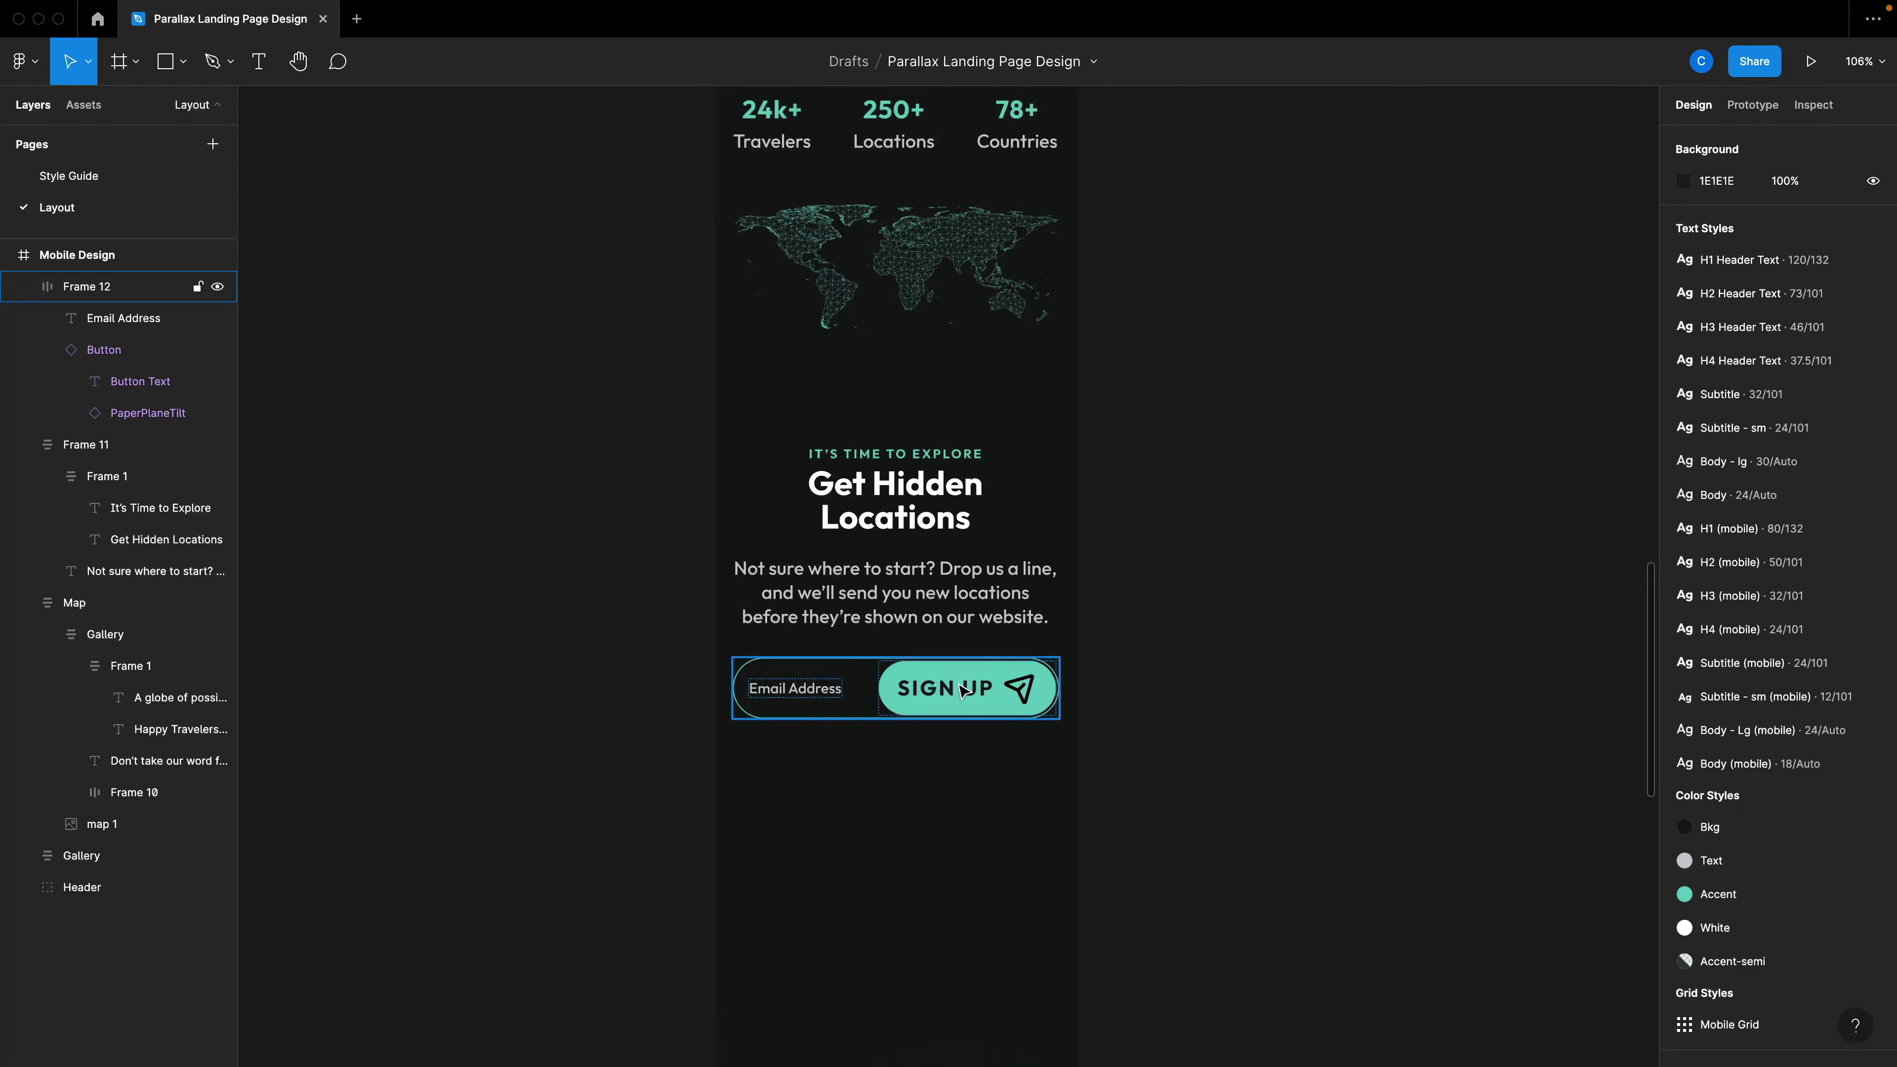
pyautogui.scroll(3, 960, 690)
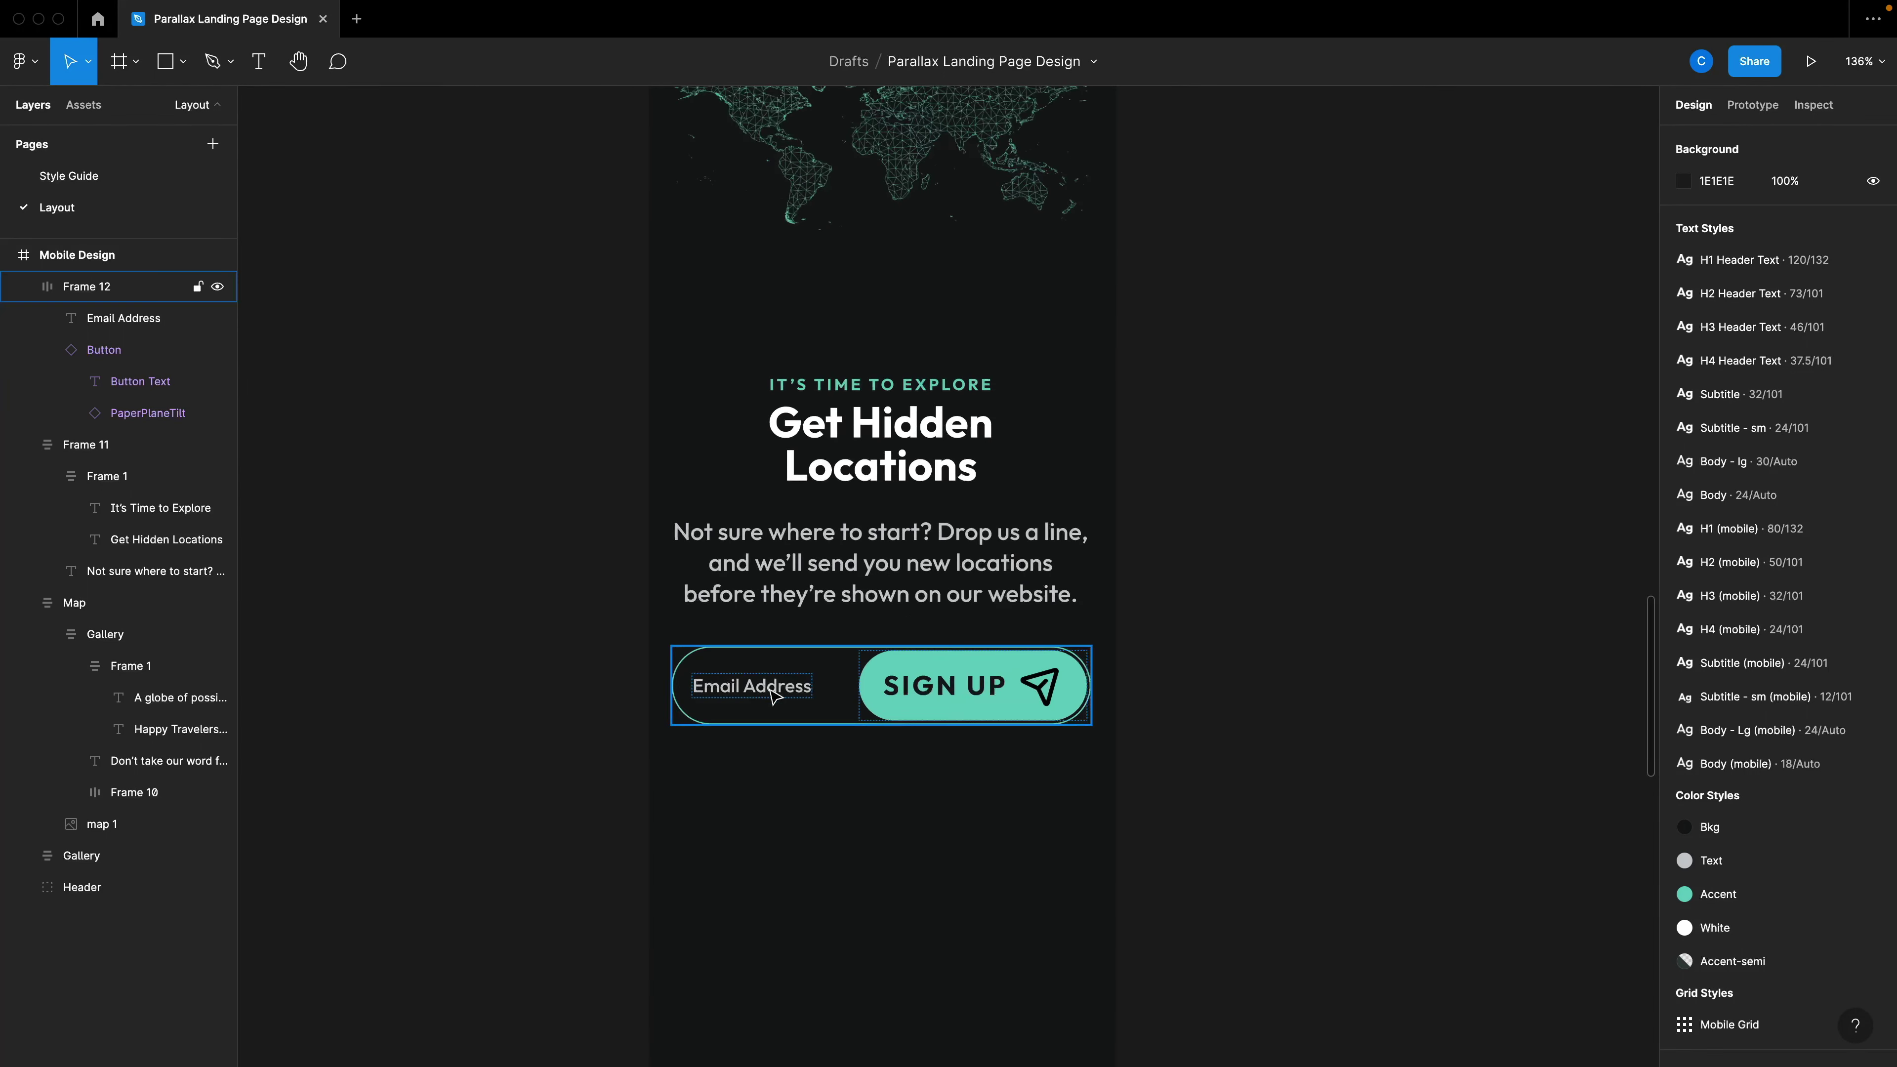
pyautogui.scroll(2, 850, 721)
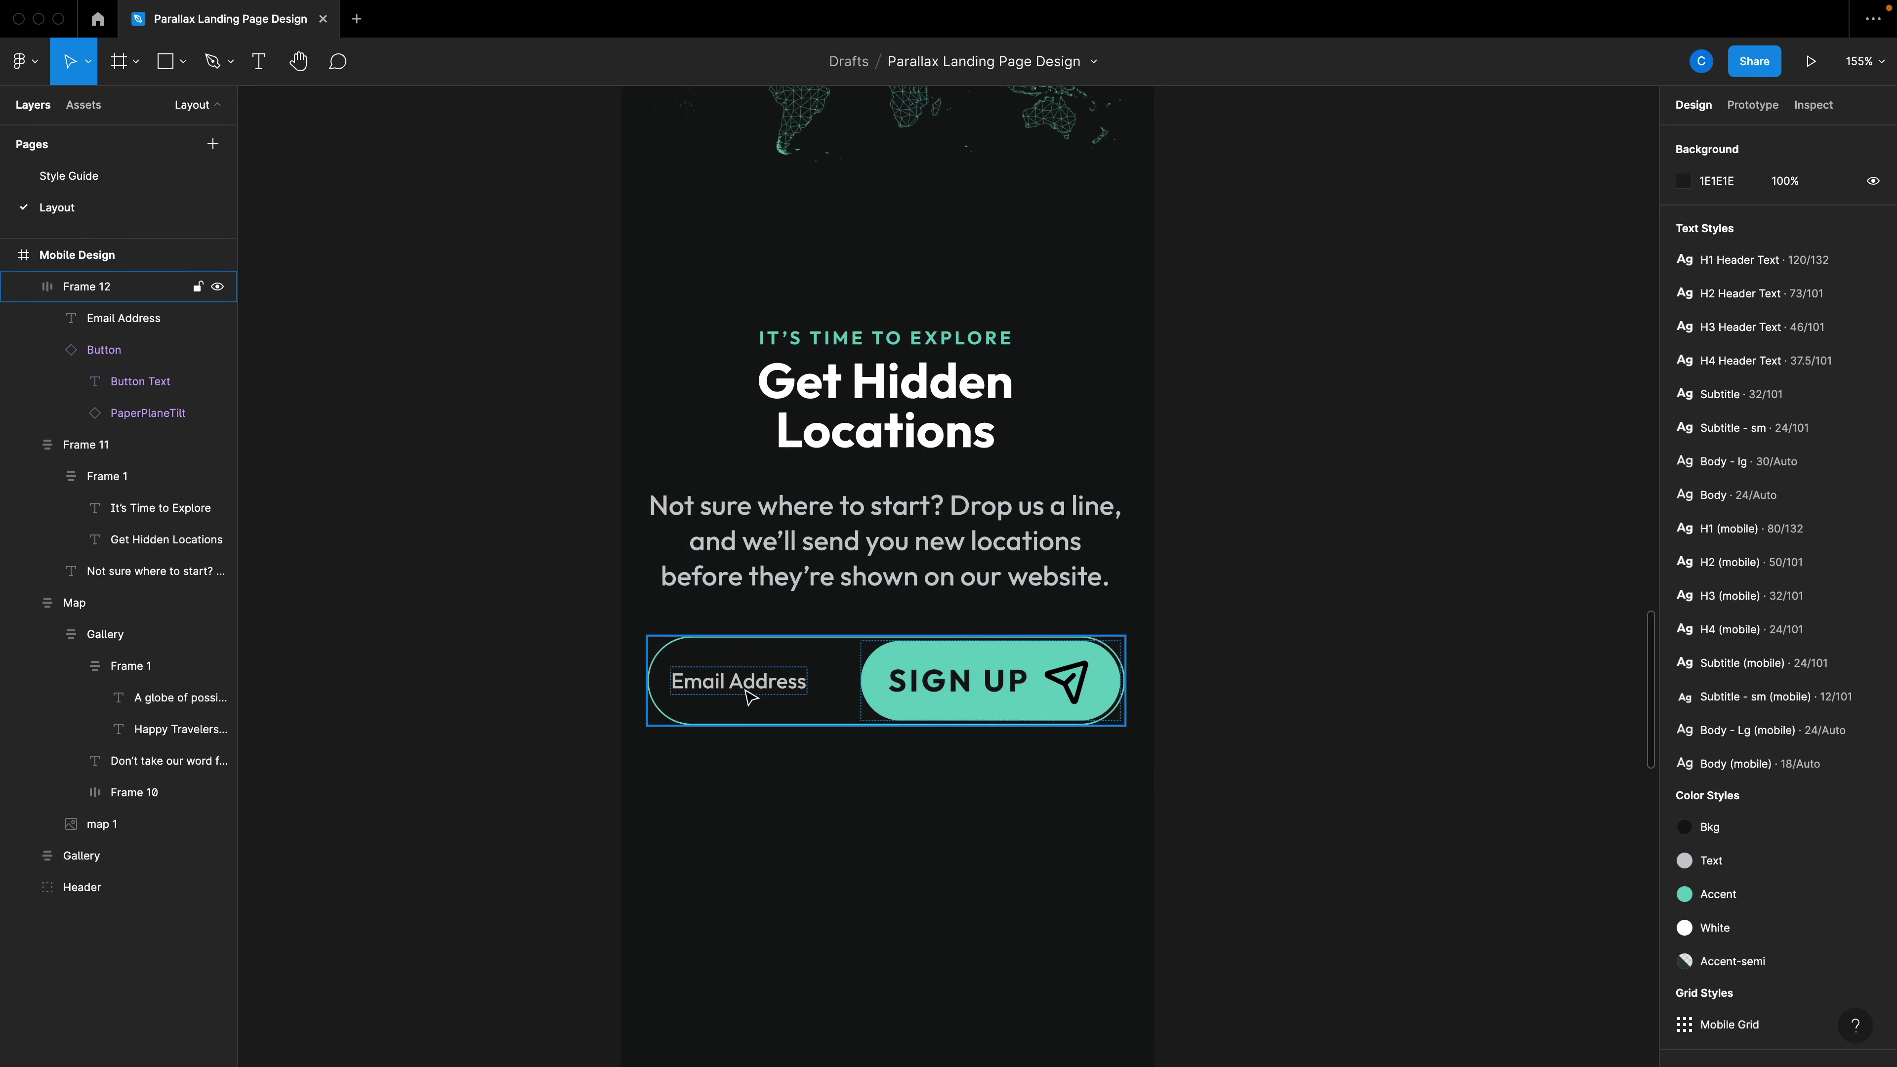
pyautogui.scroll(-3, 750, 696)
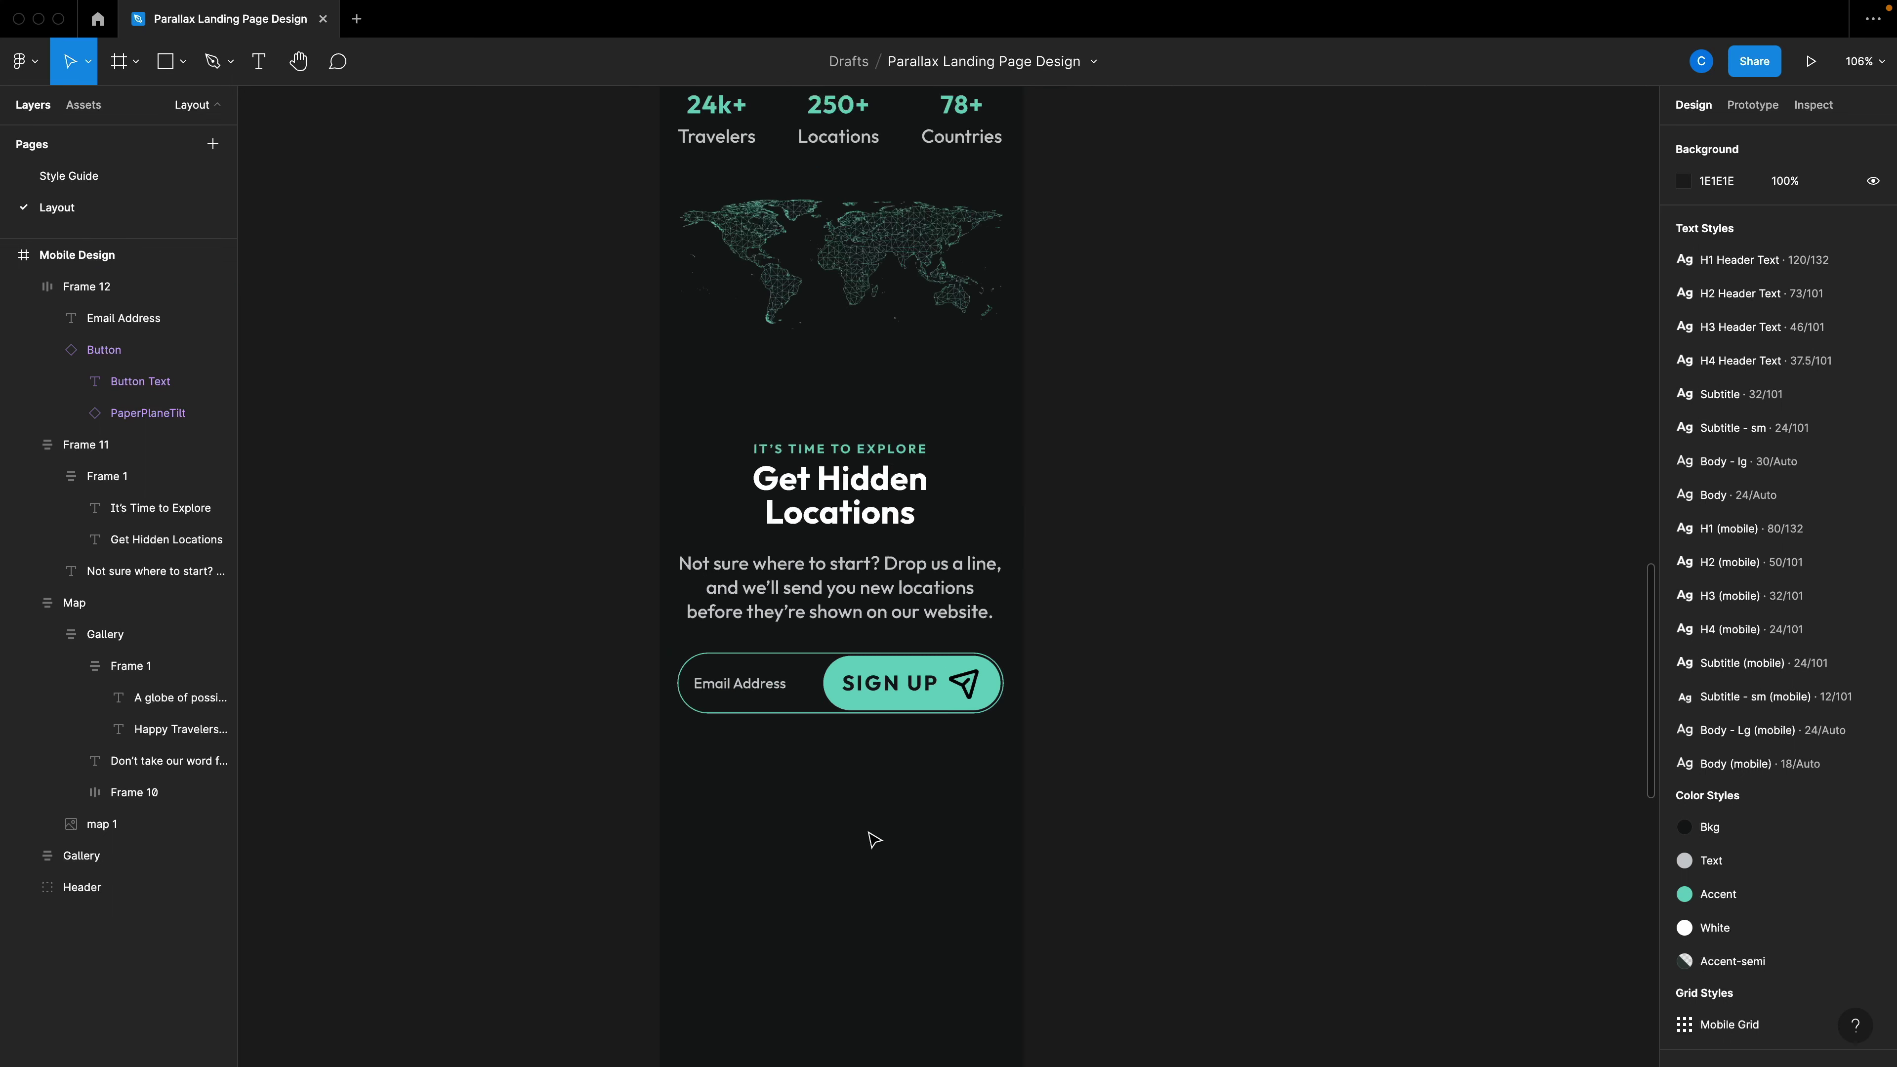
pyautogui.scroll(-3, 868, 835)
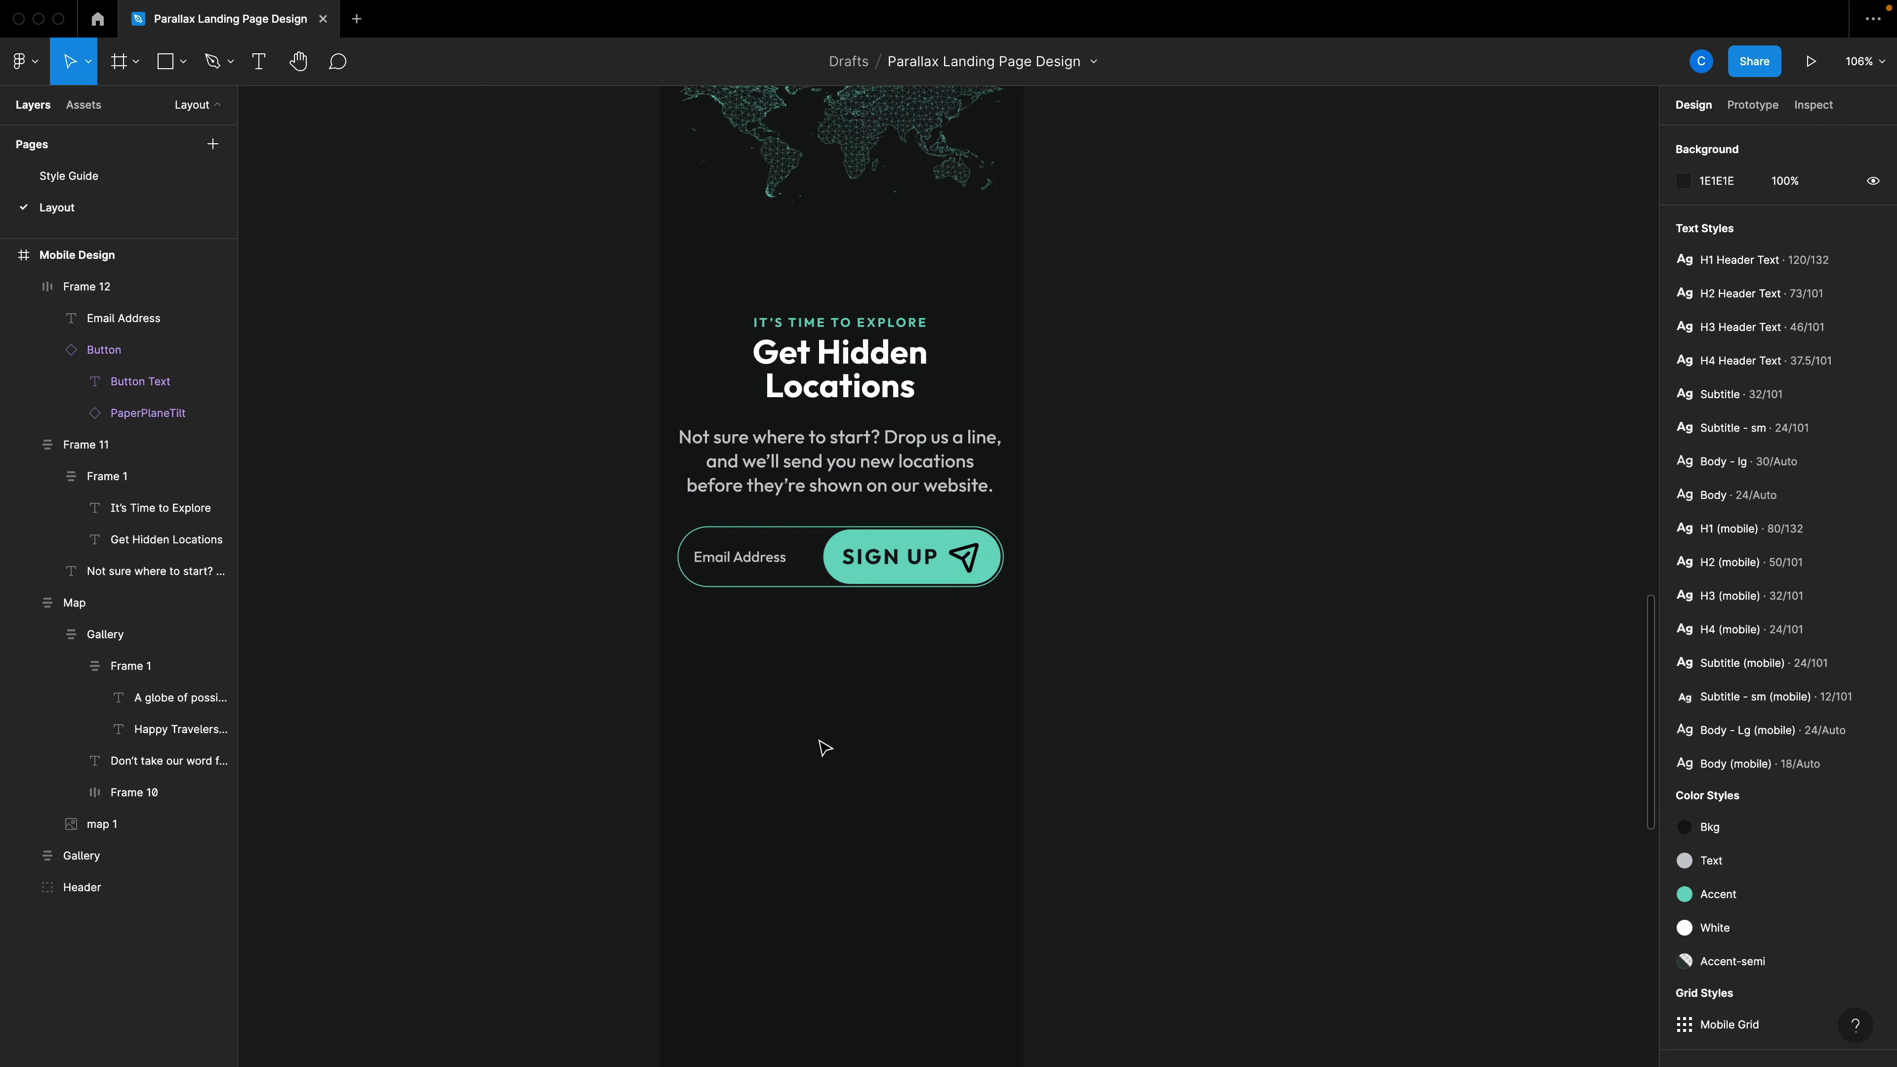
pyautogui.press('p')
pyautogui.scroll(3, 779, 682)
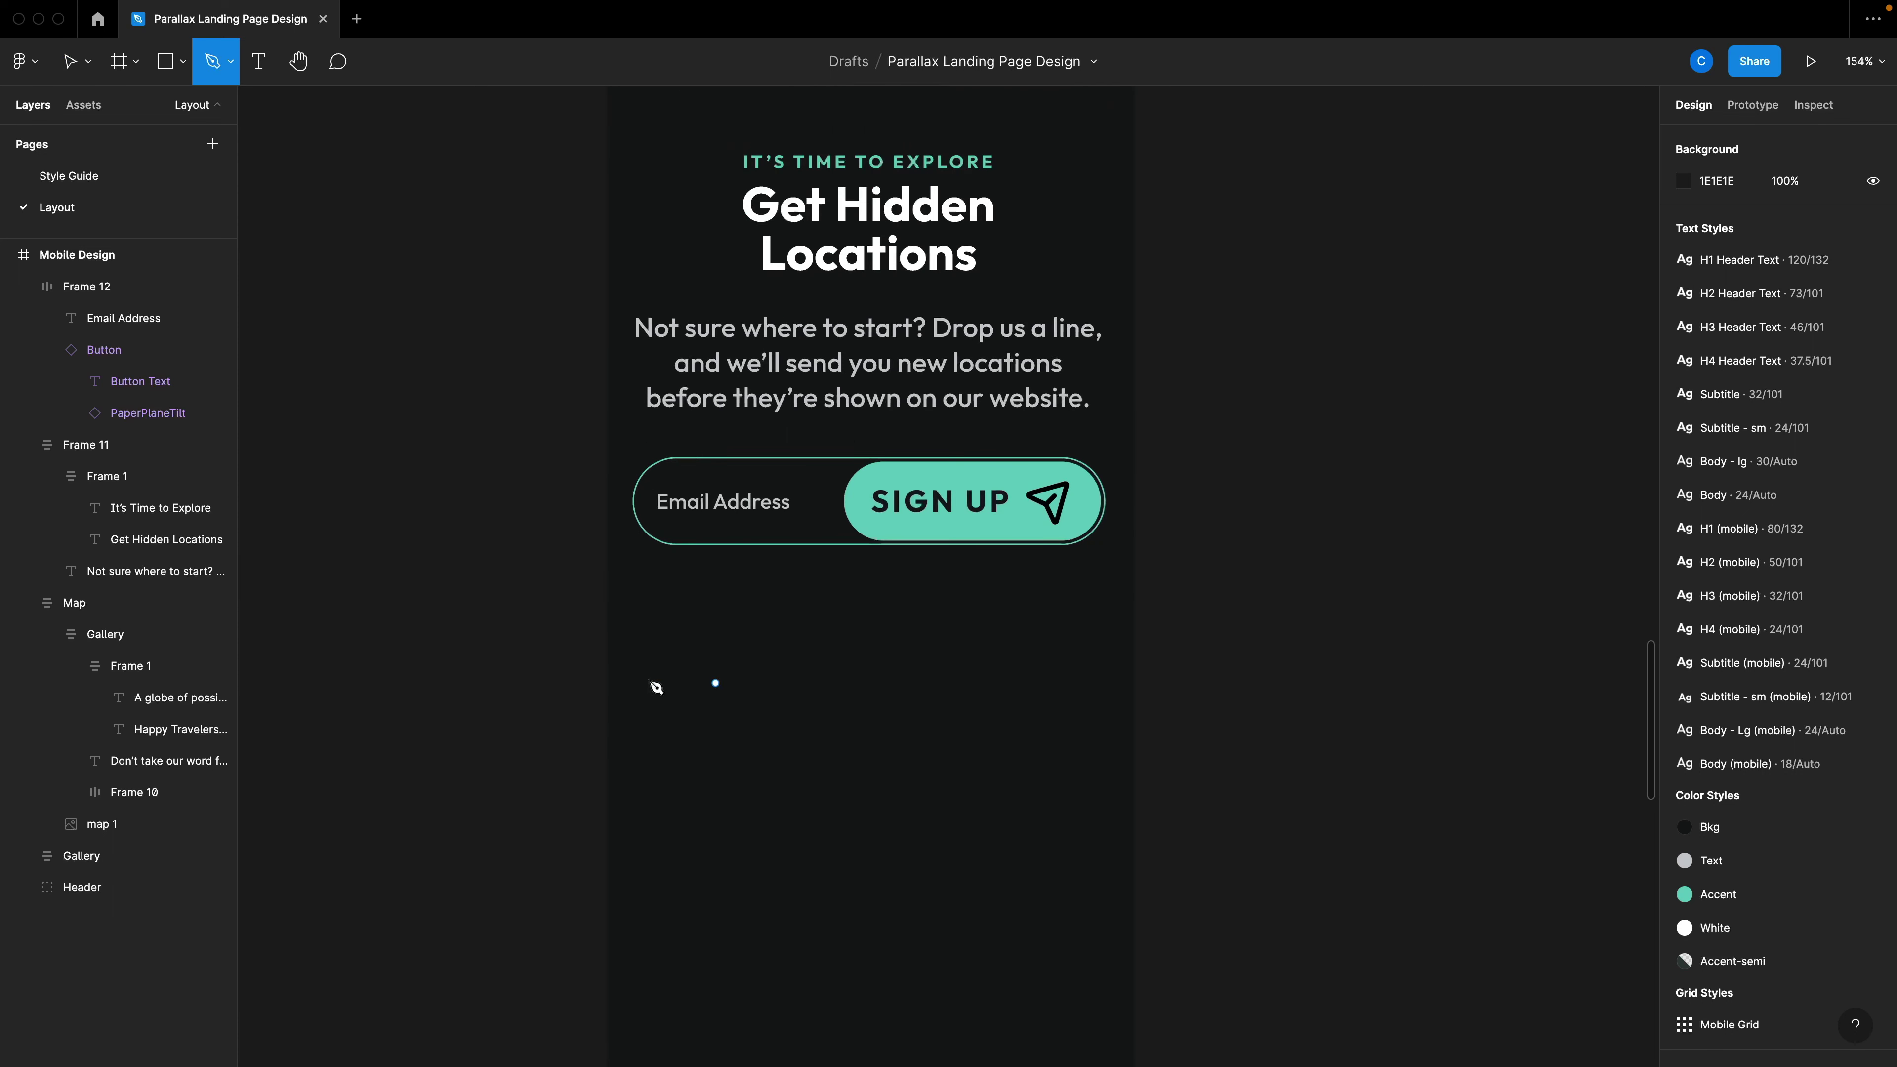
pyautogui.click(611, 684)
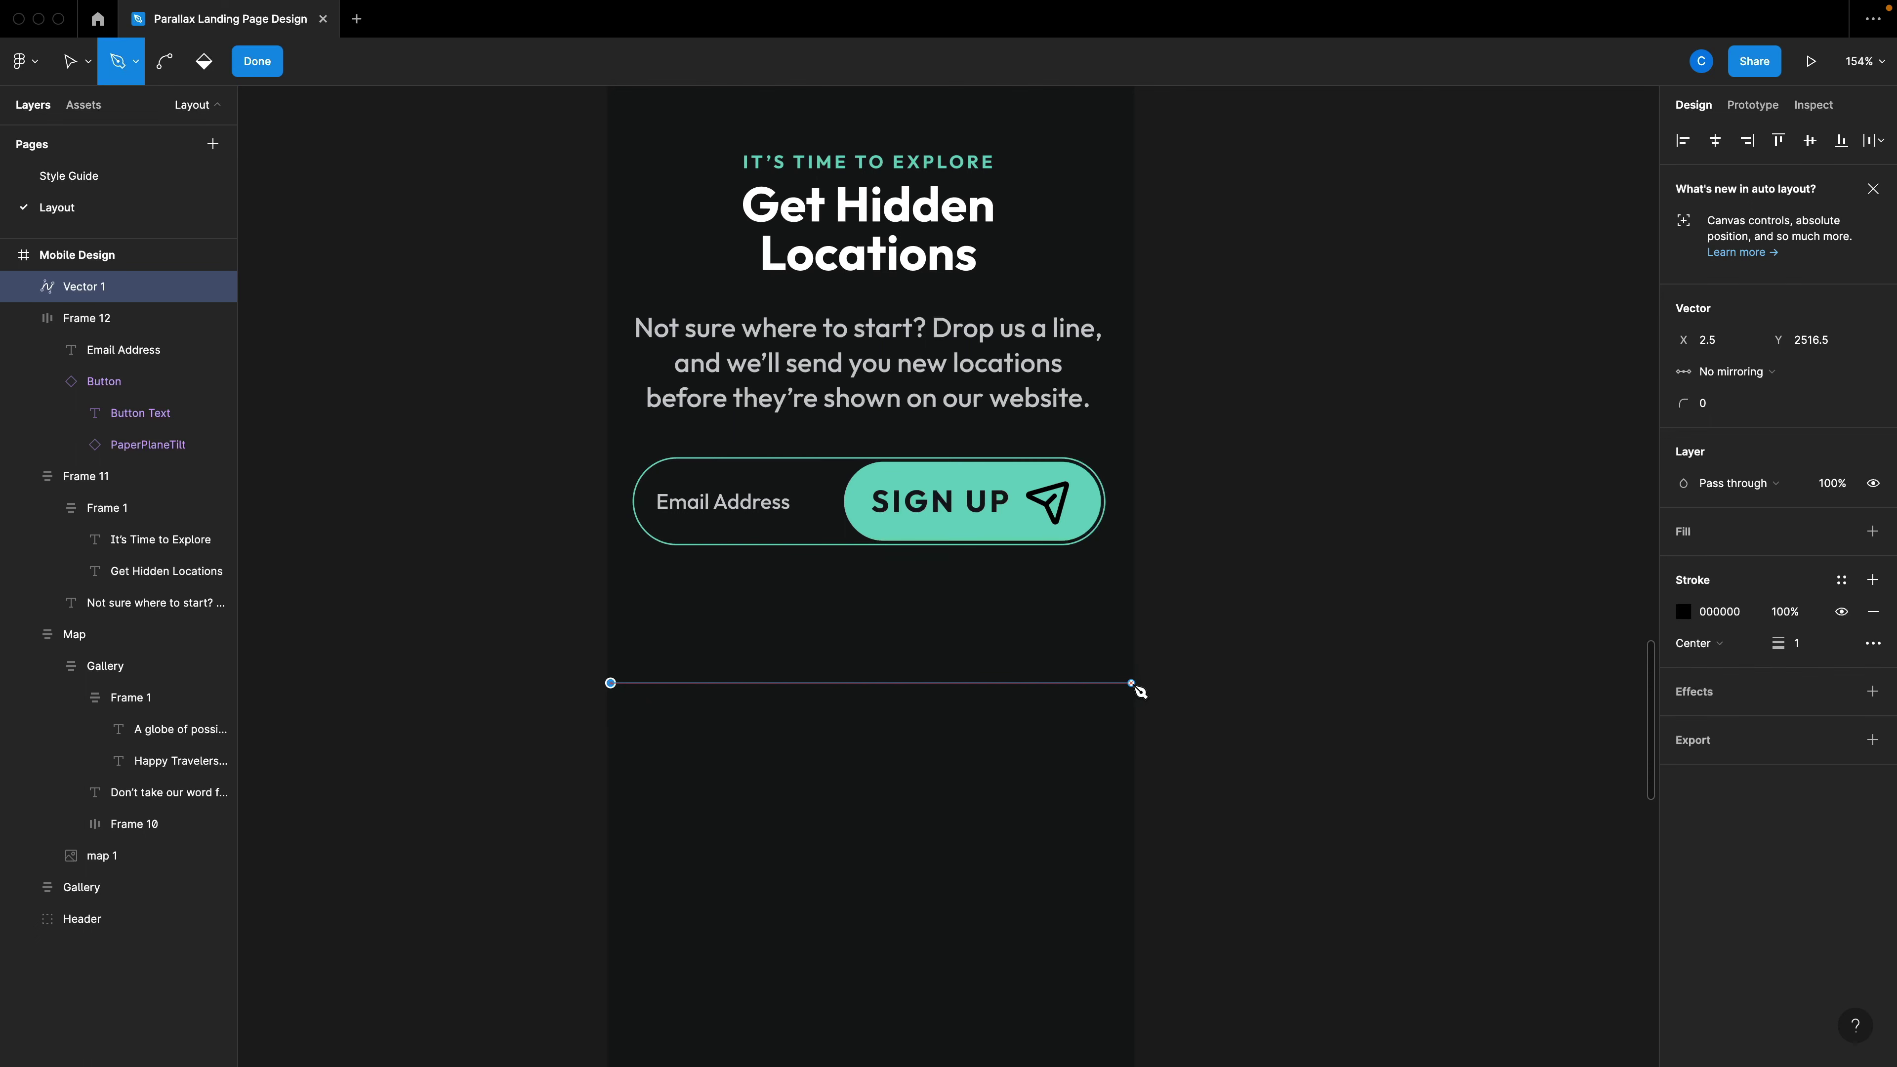
pyautogui.click(1135, 683)
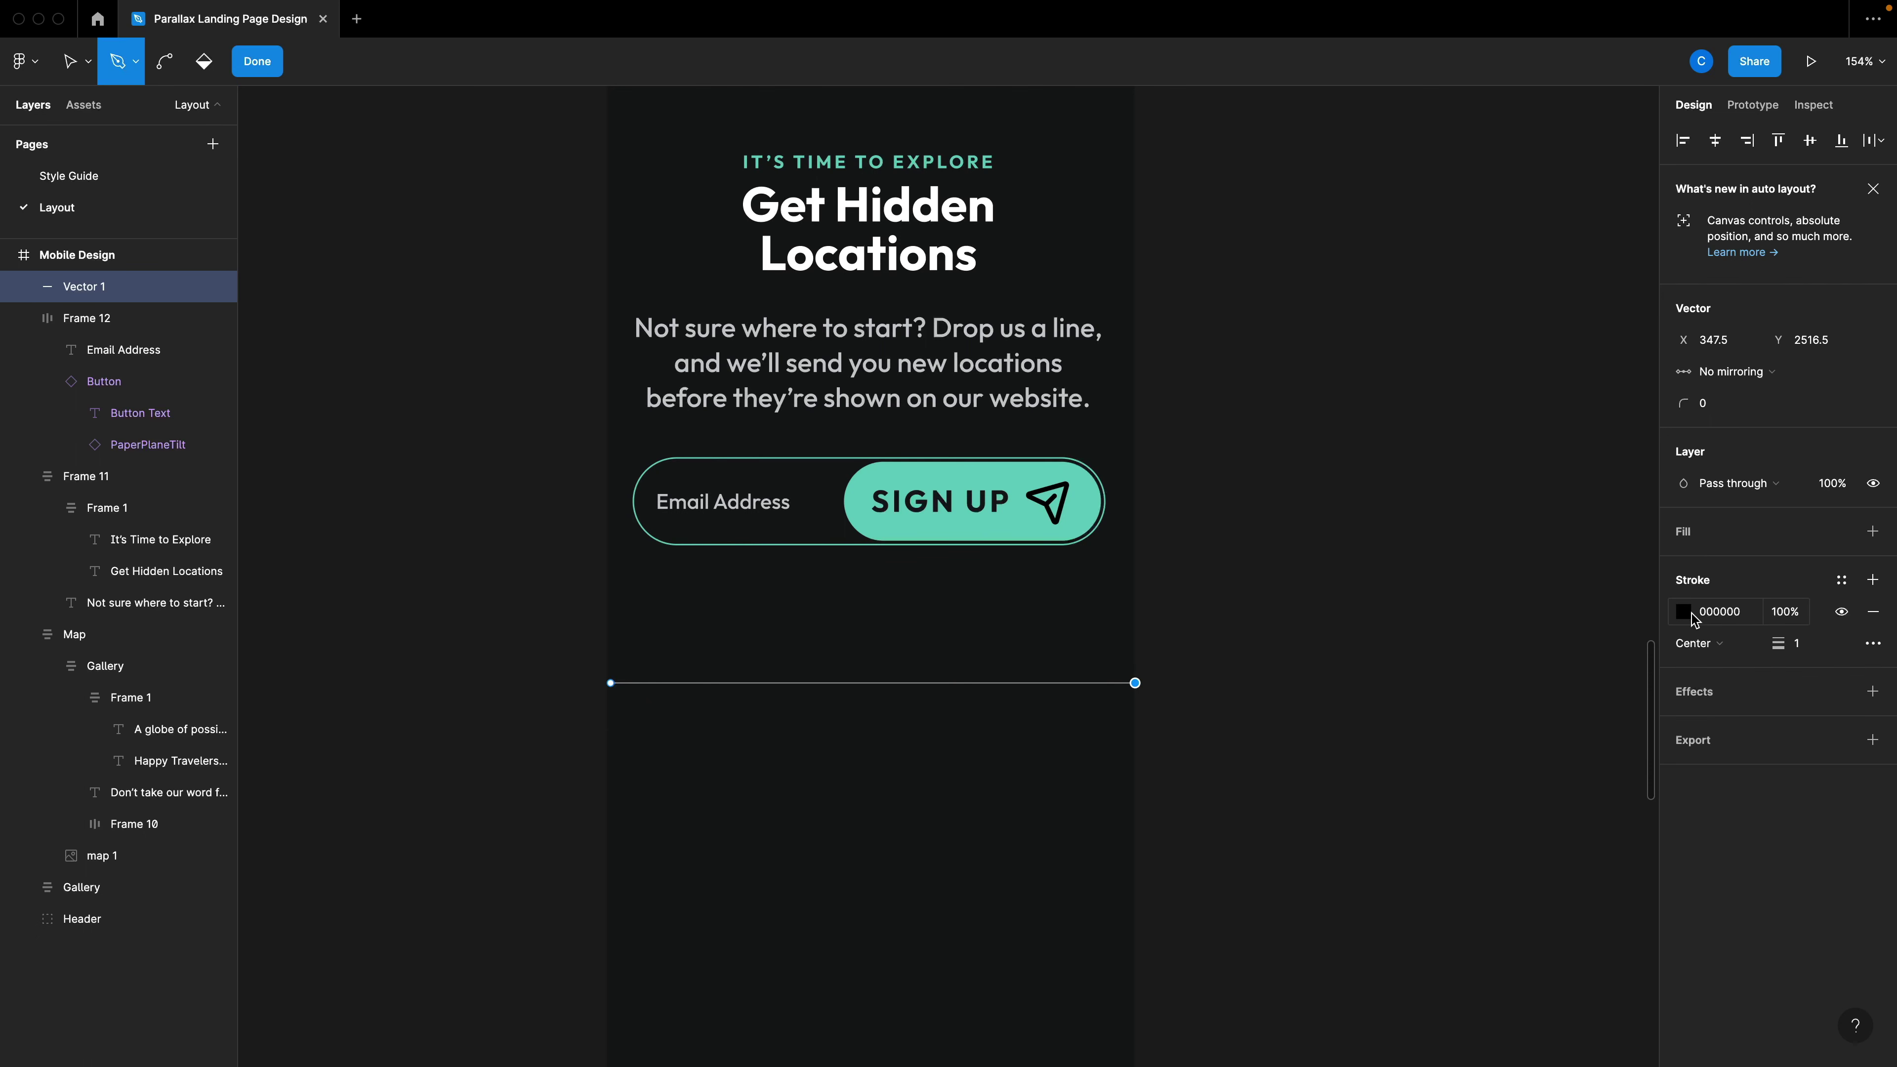
# Apply the Accent color style to the divider line's stroke and finish drawing the line.
pyautogui.click(1841, 580)
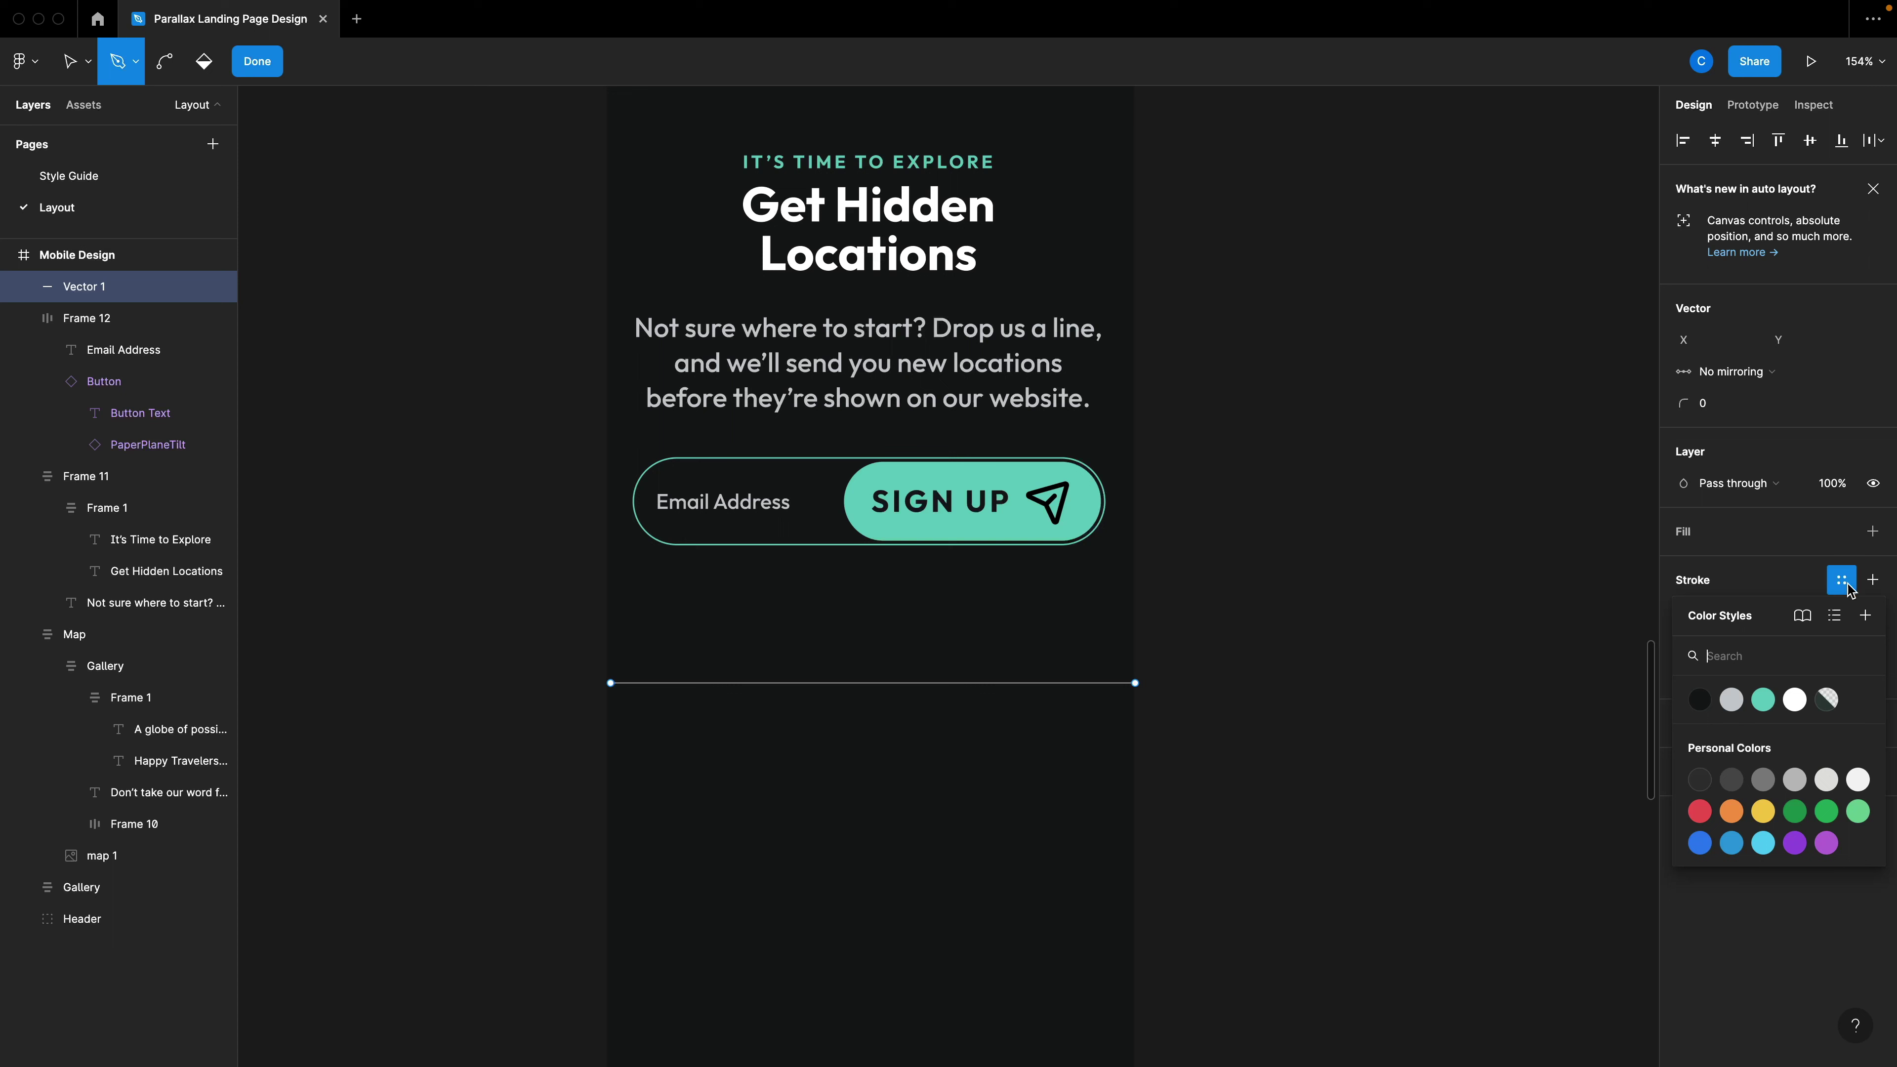
pyautogui.click(1734, 702)
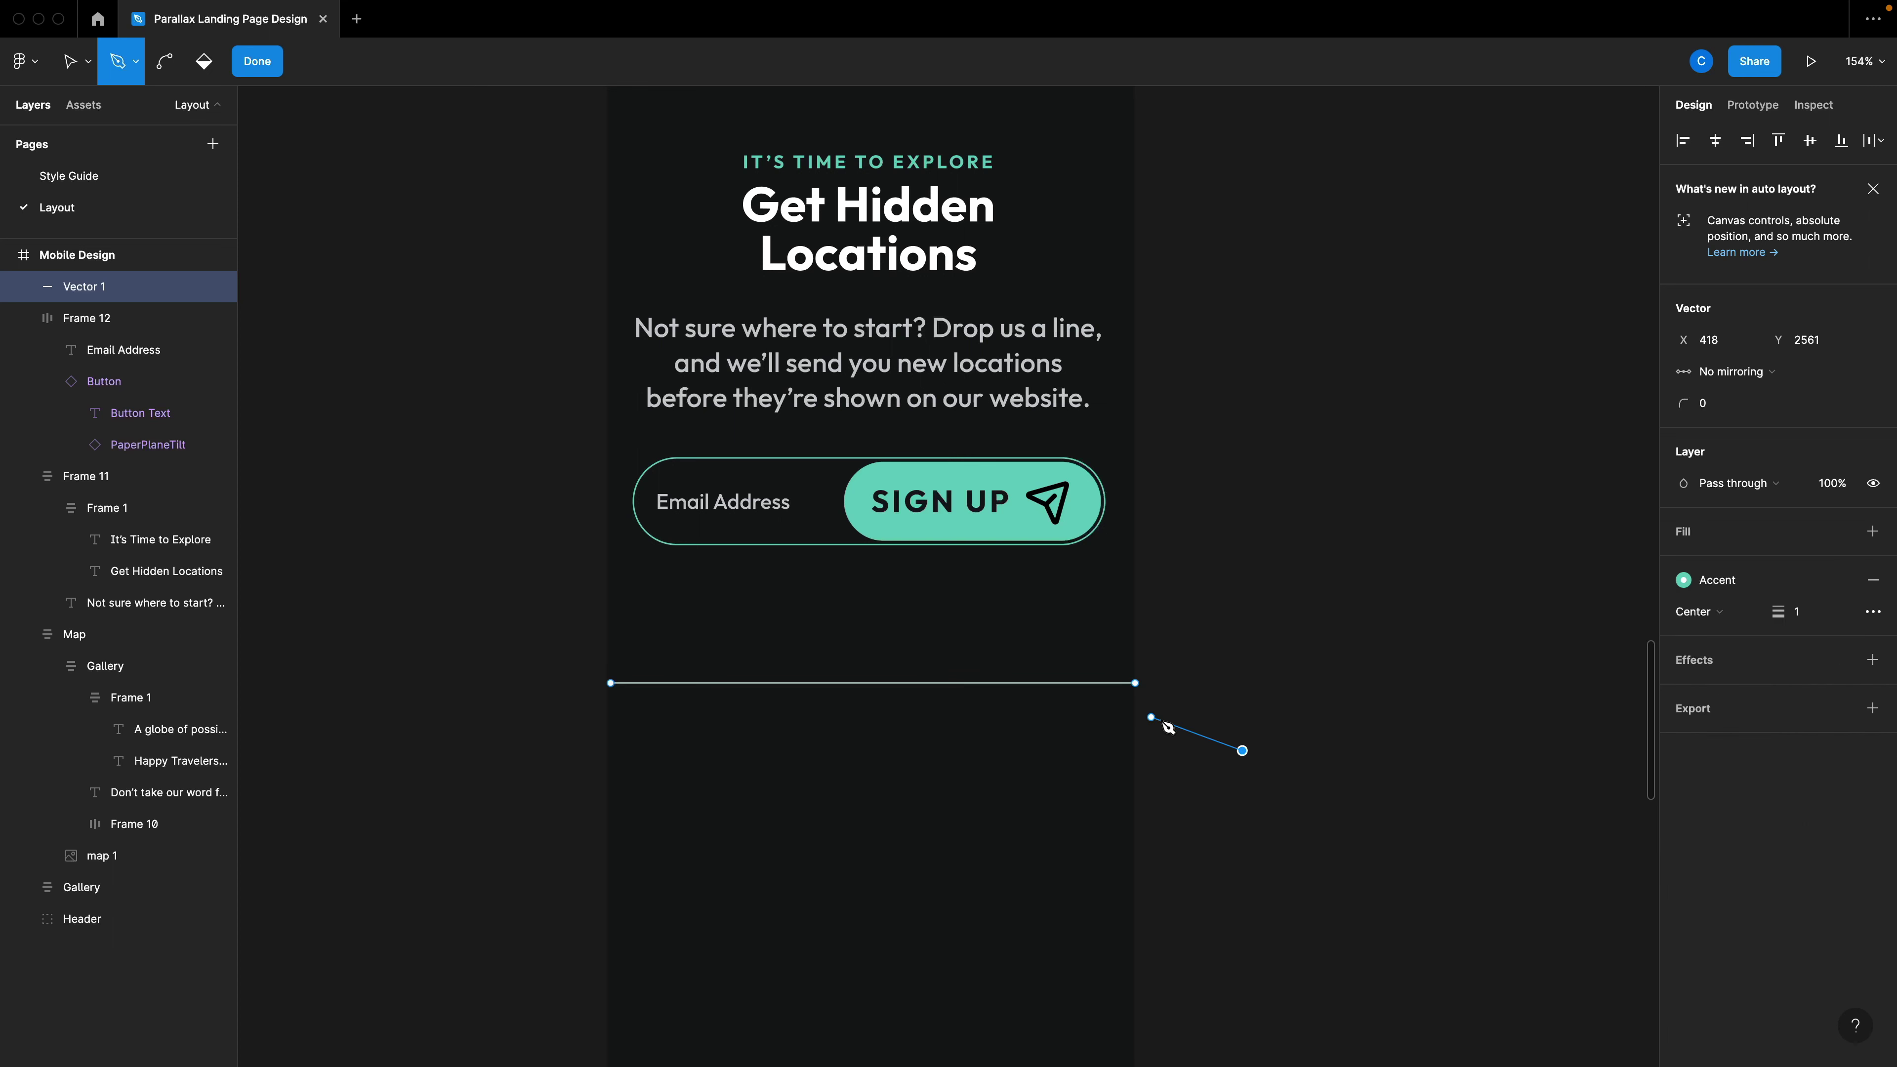
pyautogui.press('Escape')
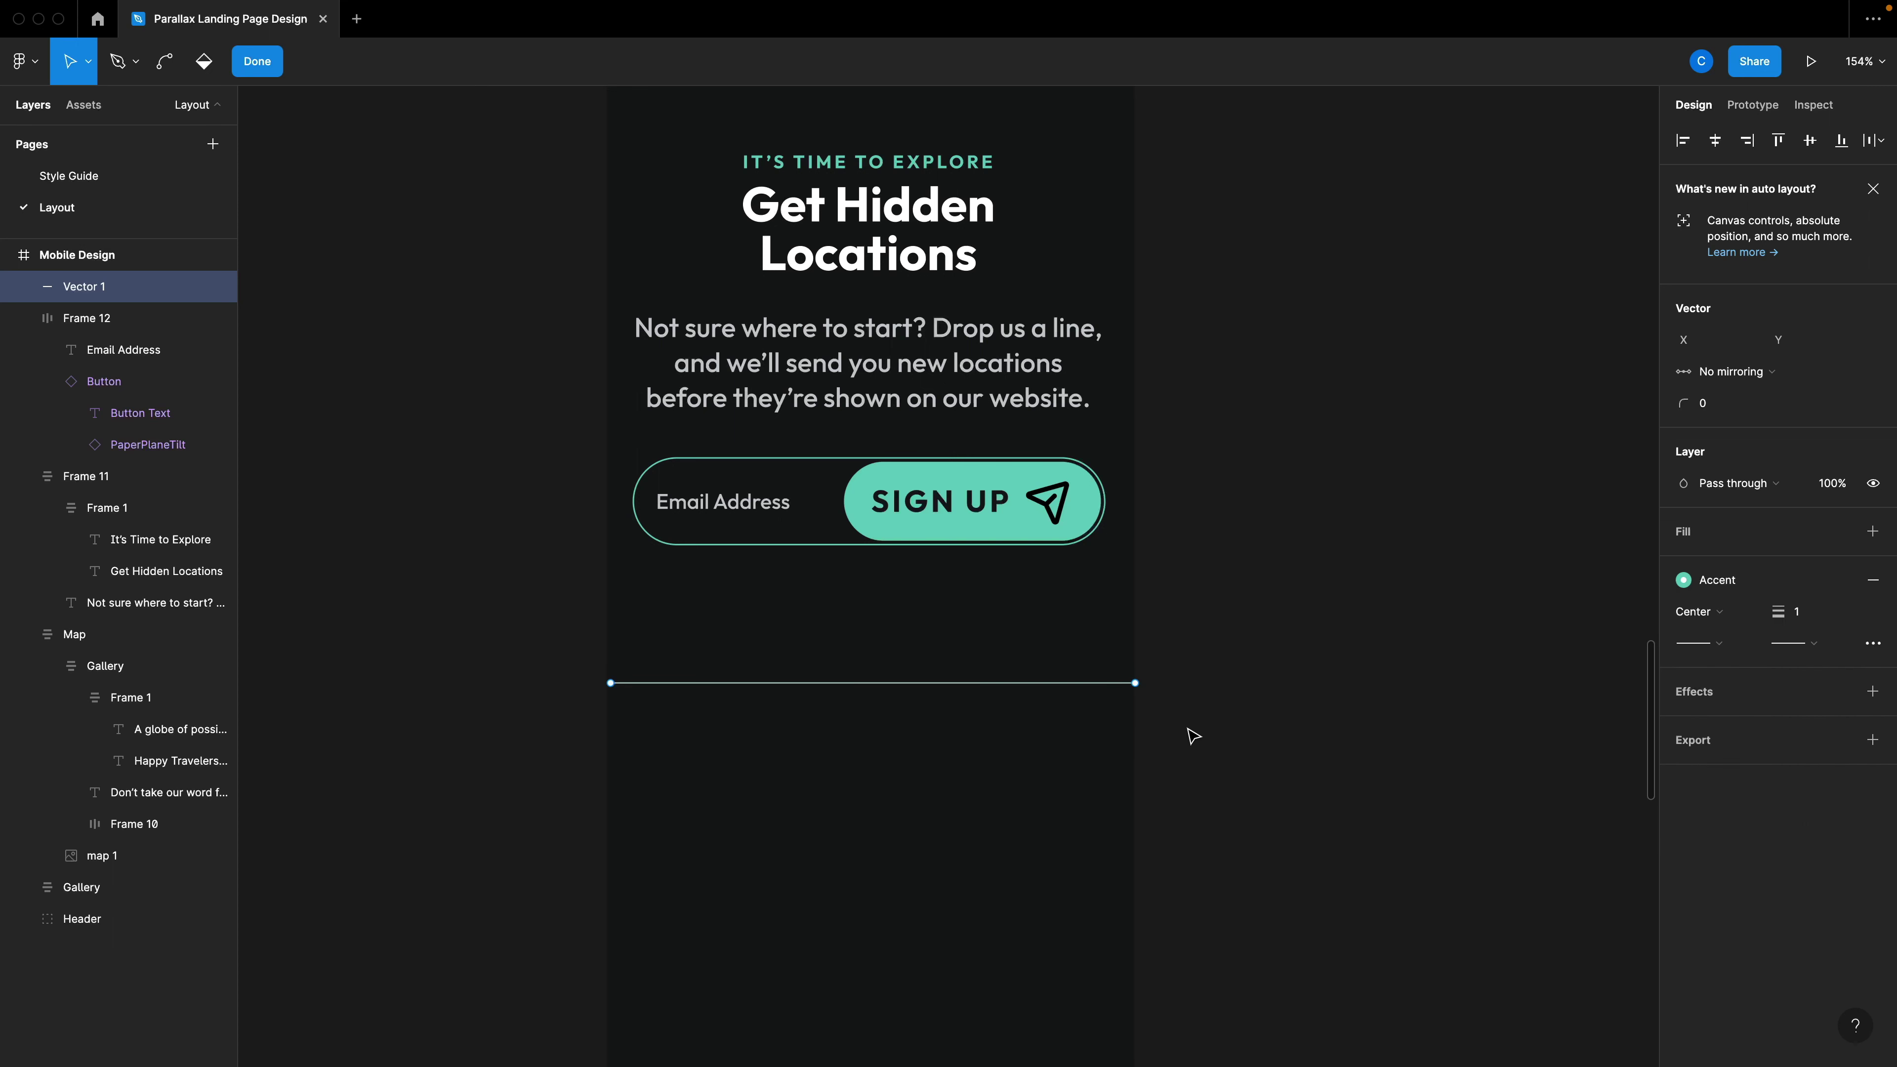
# Move the divider to X 0 at Y 2503 and extend its other end to the mobile frame's edge, about 347.5 wide.
pyautogui.click(88, 61)
pyautogui.click(86, 111)
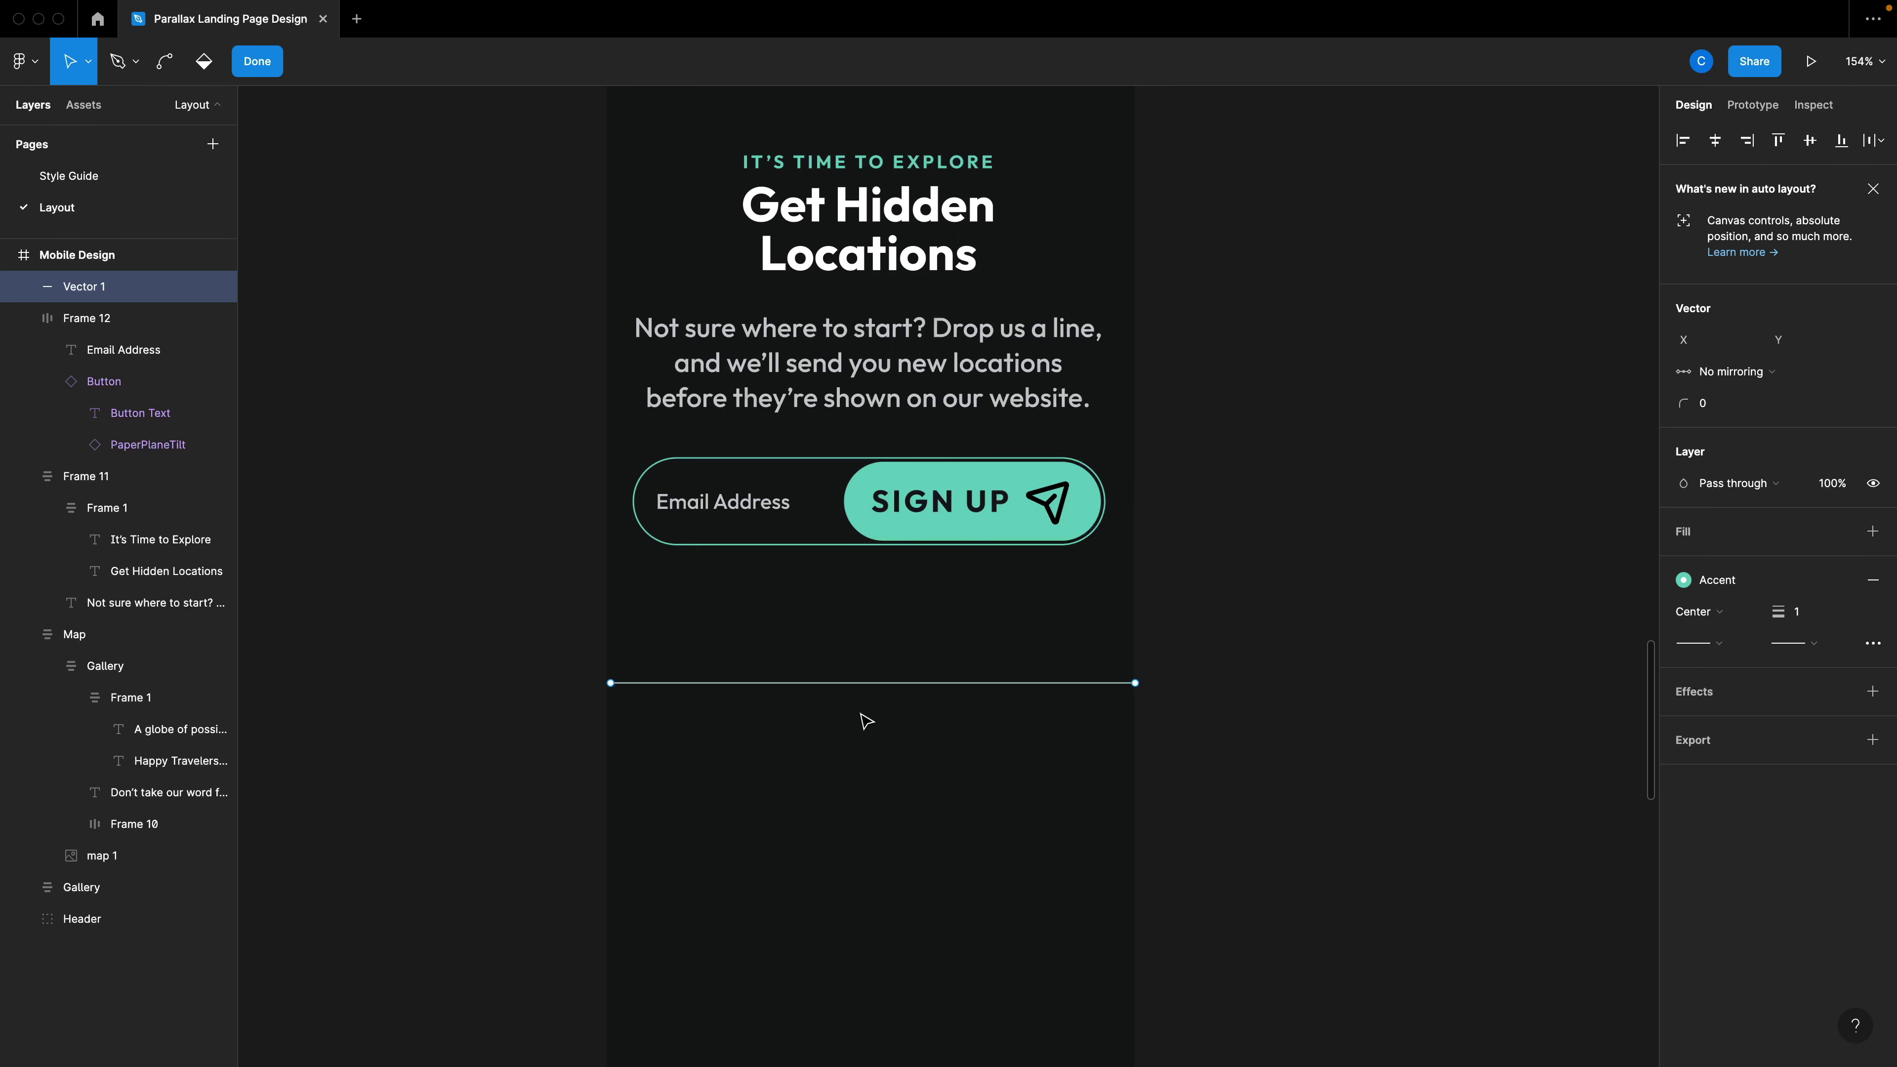
pyautogui.moveTo(816, 683); pyautogui.dragTo(812, 661)
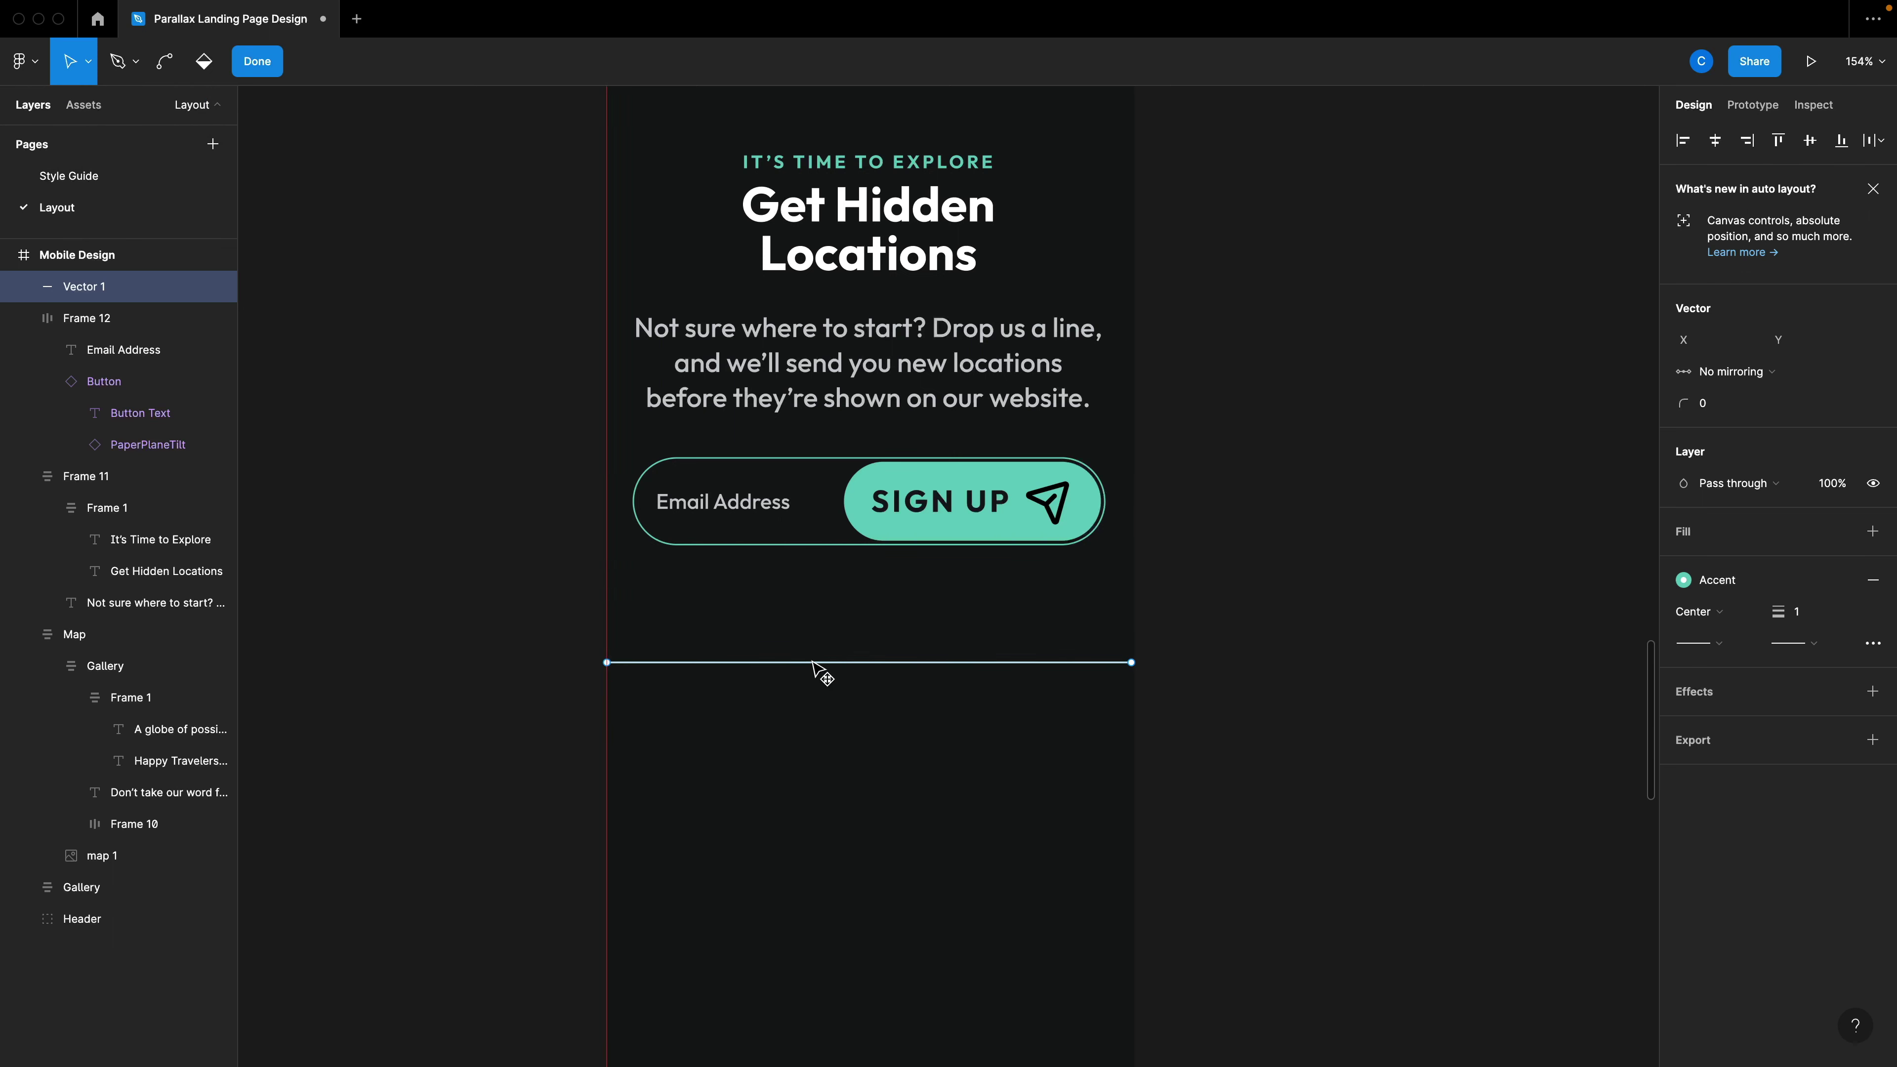
# Find the Logo component with the search term "log" and place an instance just below the divider.
pyautogui.scroll(-2, 1092, 707)
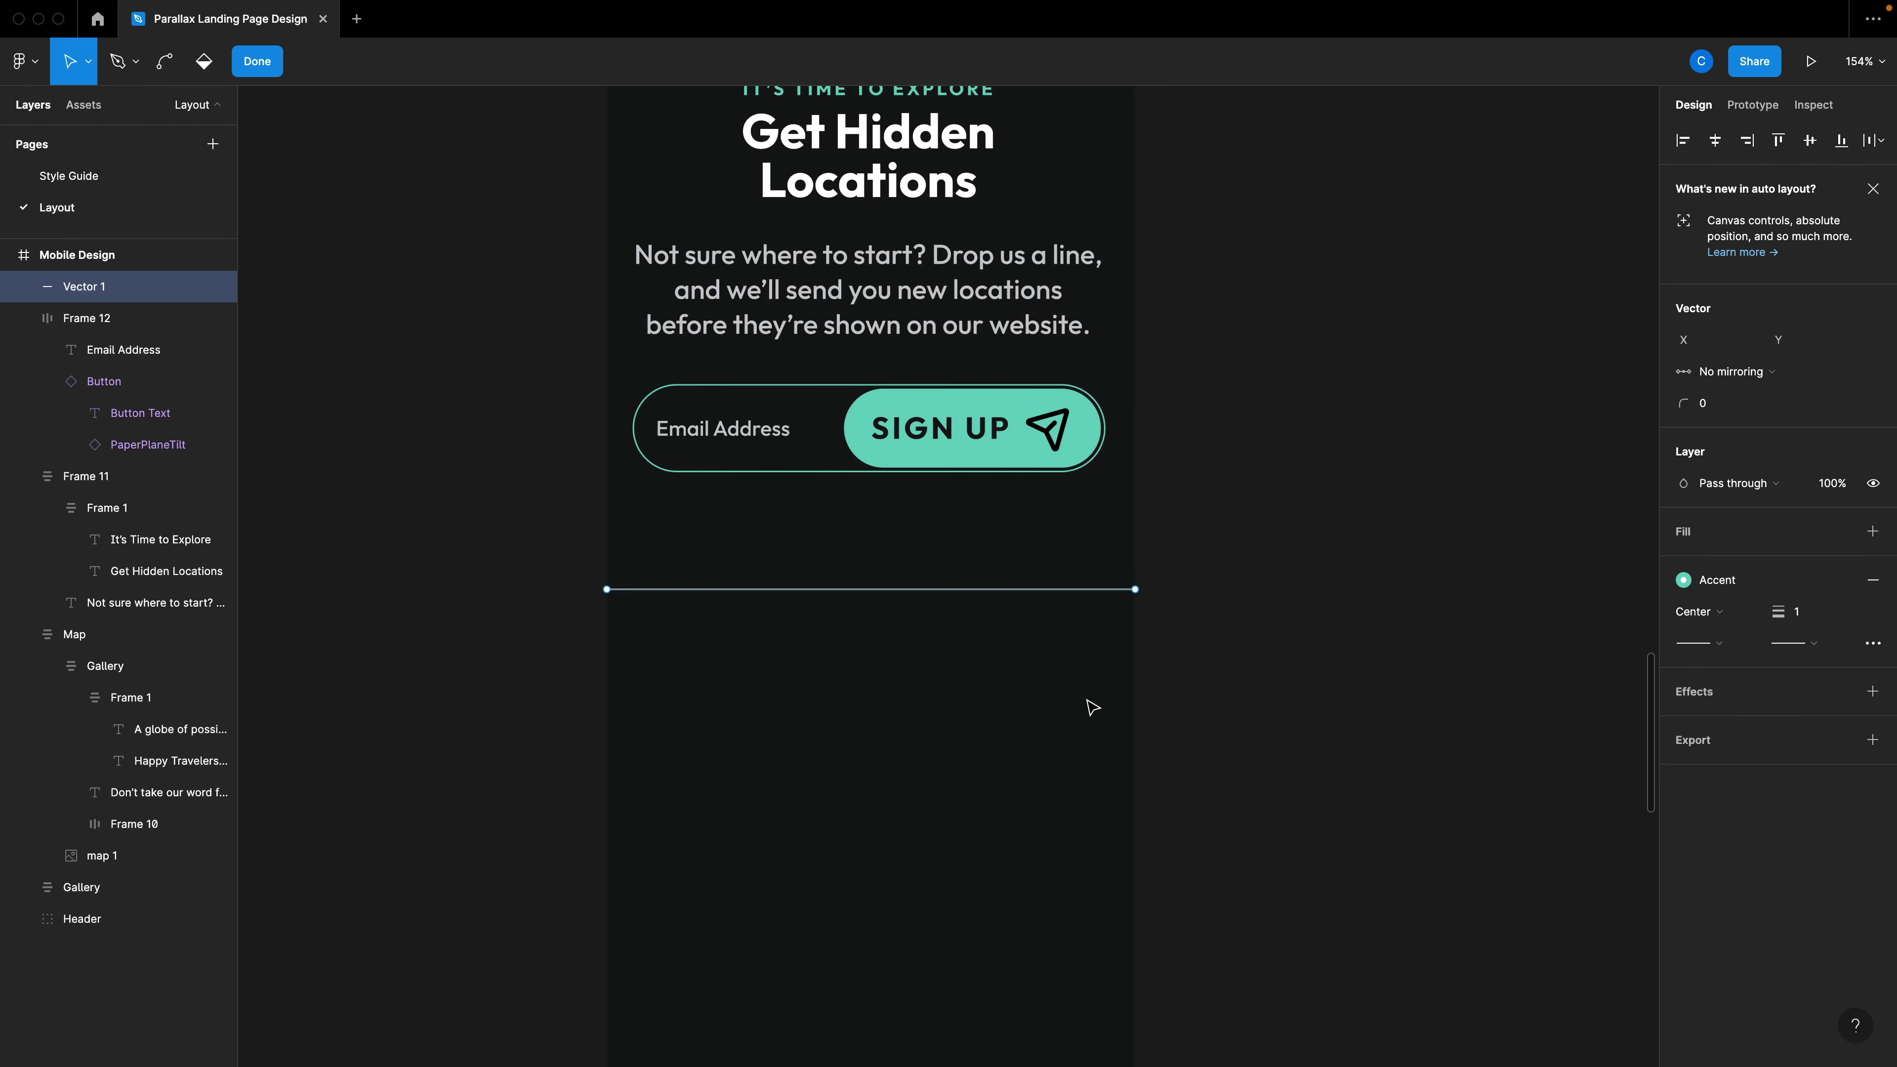
pyautogui.hotkey('shift', 'i')
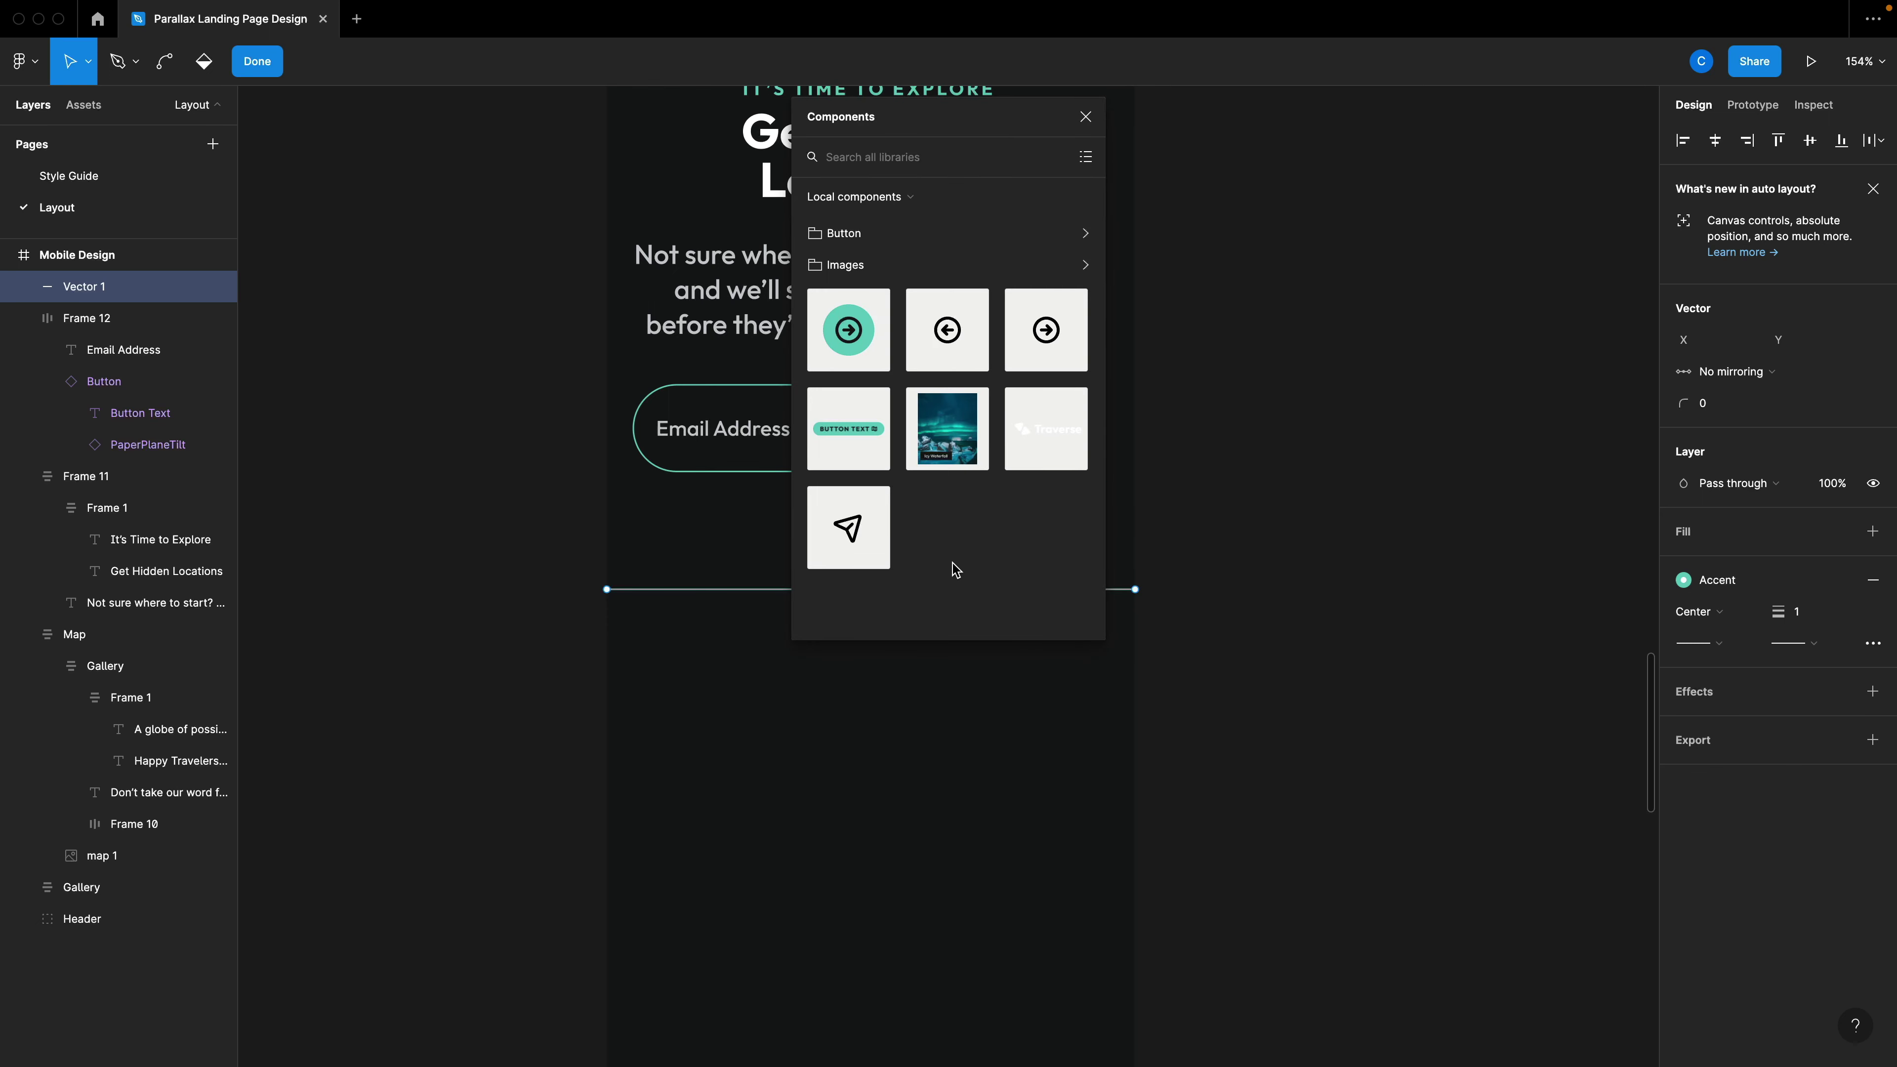
pyautogui.write('log')
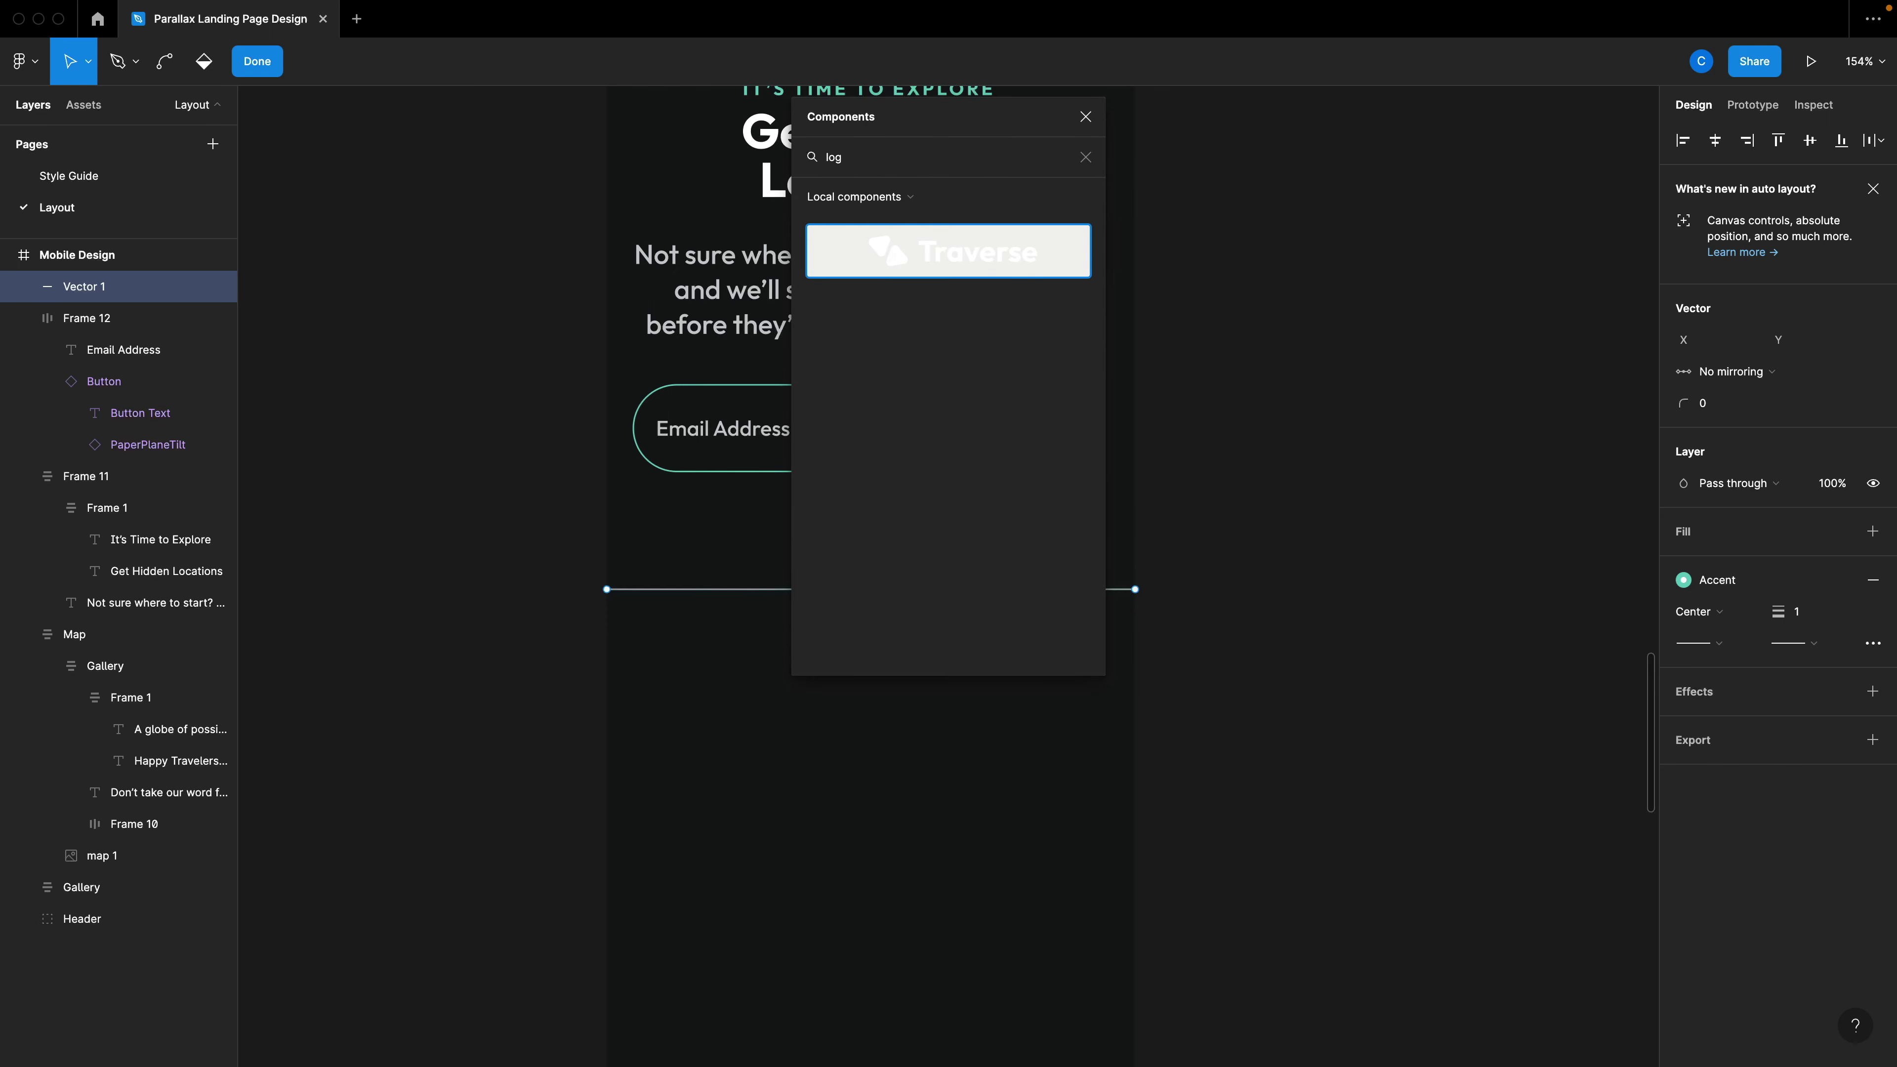
pyautogui.press('Return')
pyautogui.moveTo(862, 521); pyautogui.dragTo(866, 650)
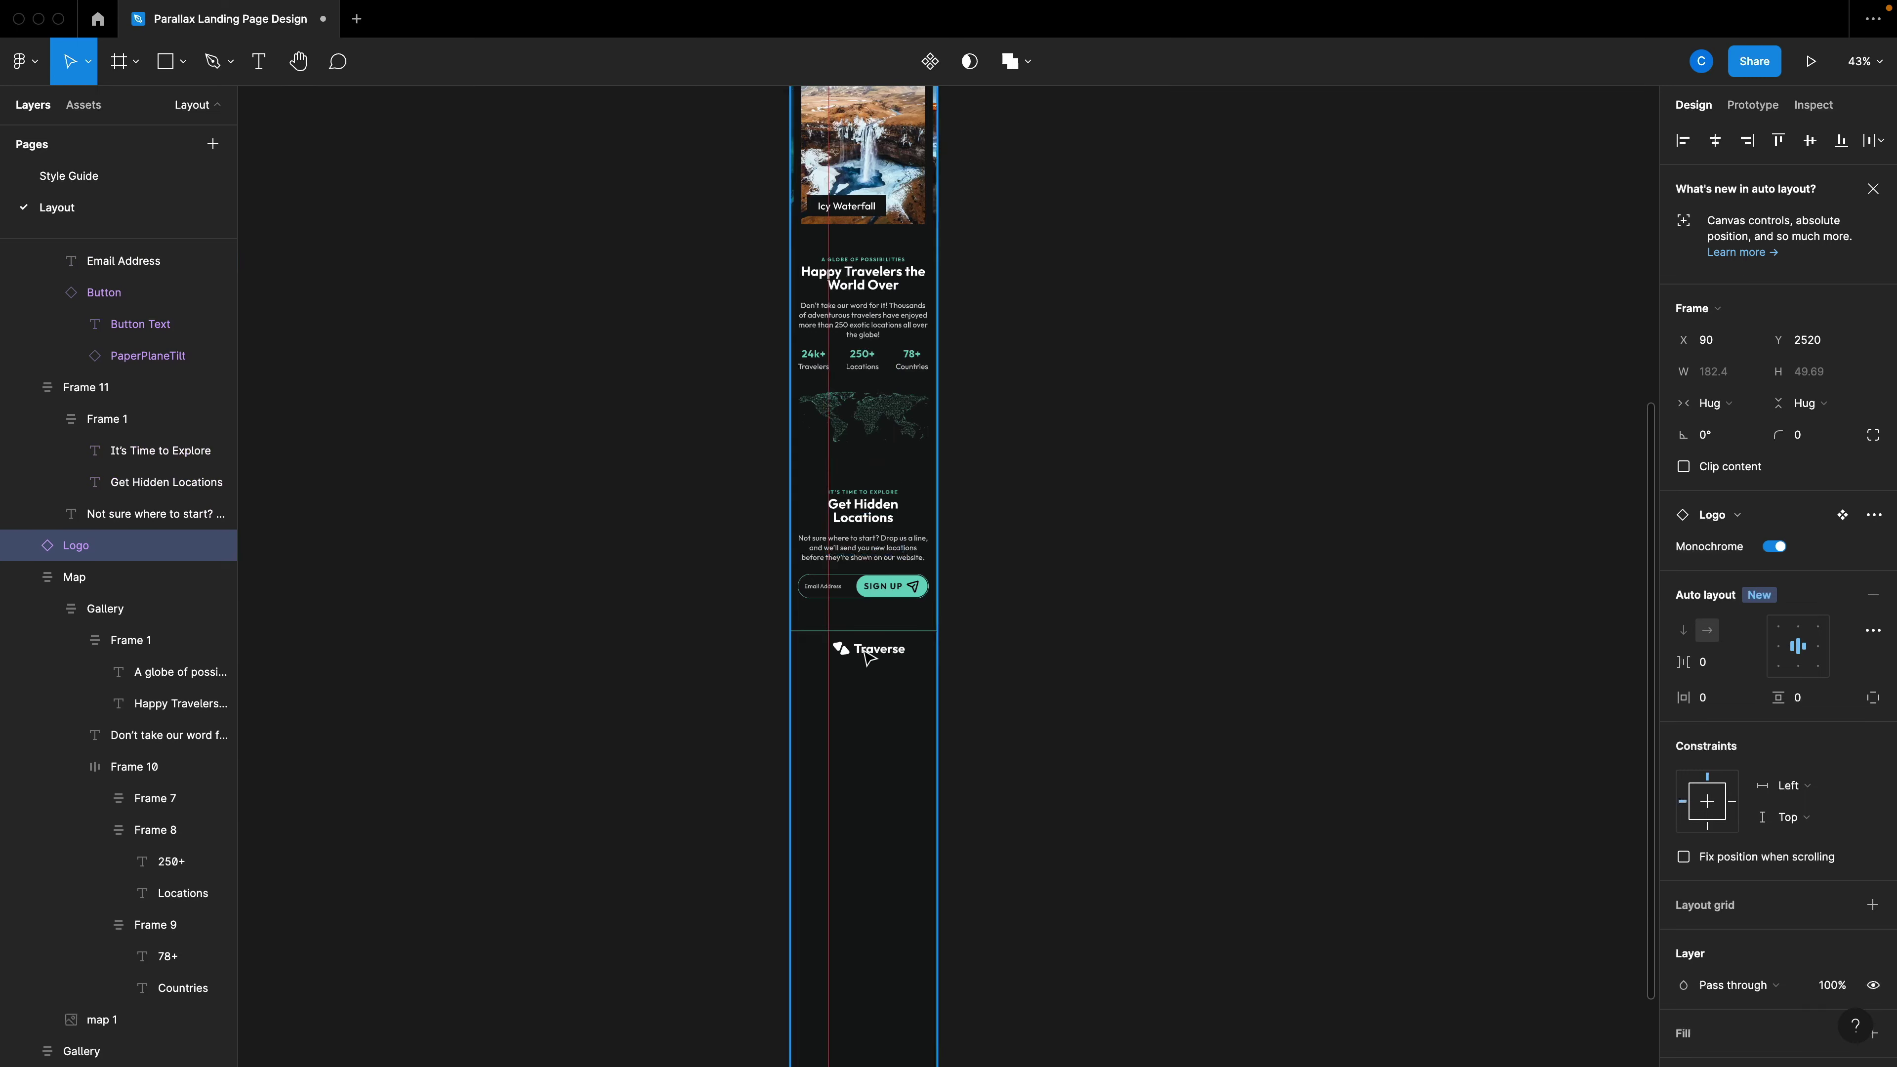
# Turn off the logo's Monochrome property and center it under the divider at about X 81, Y 2528.
pyautogui.scroll(10, 867, 650)
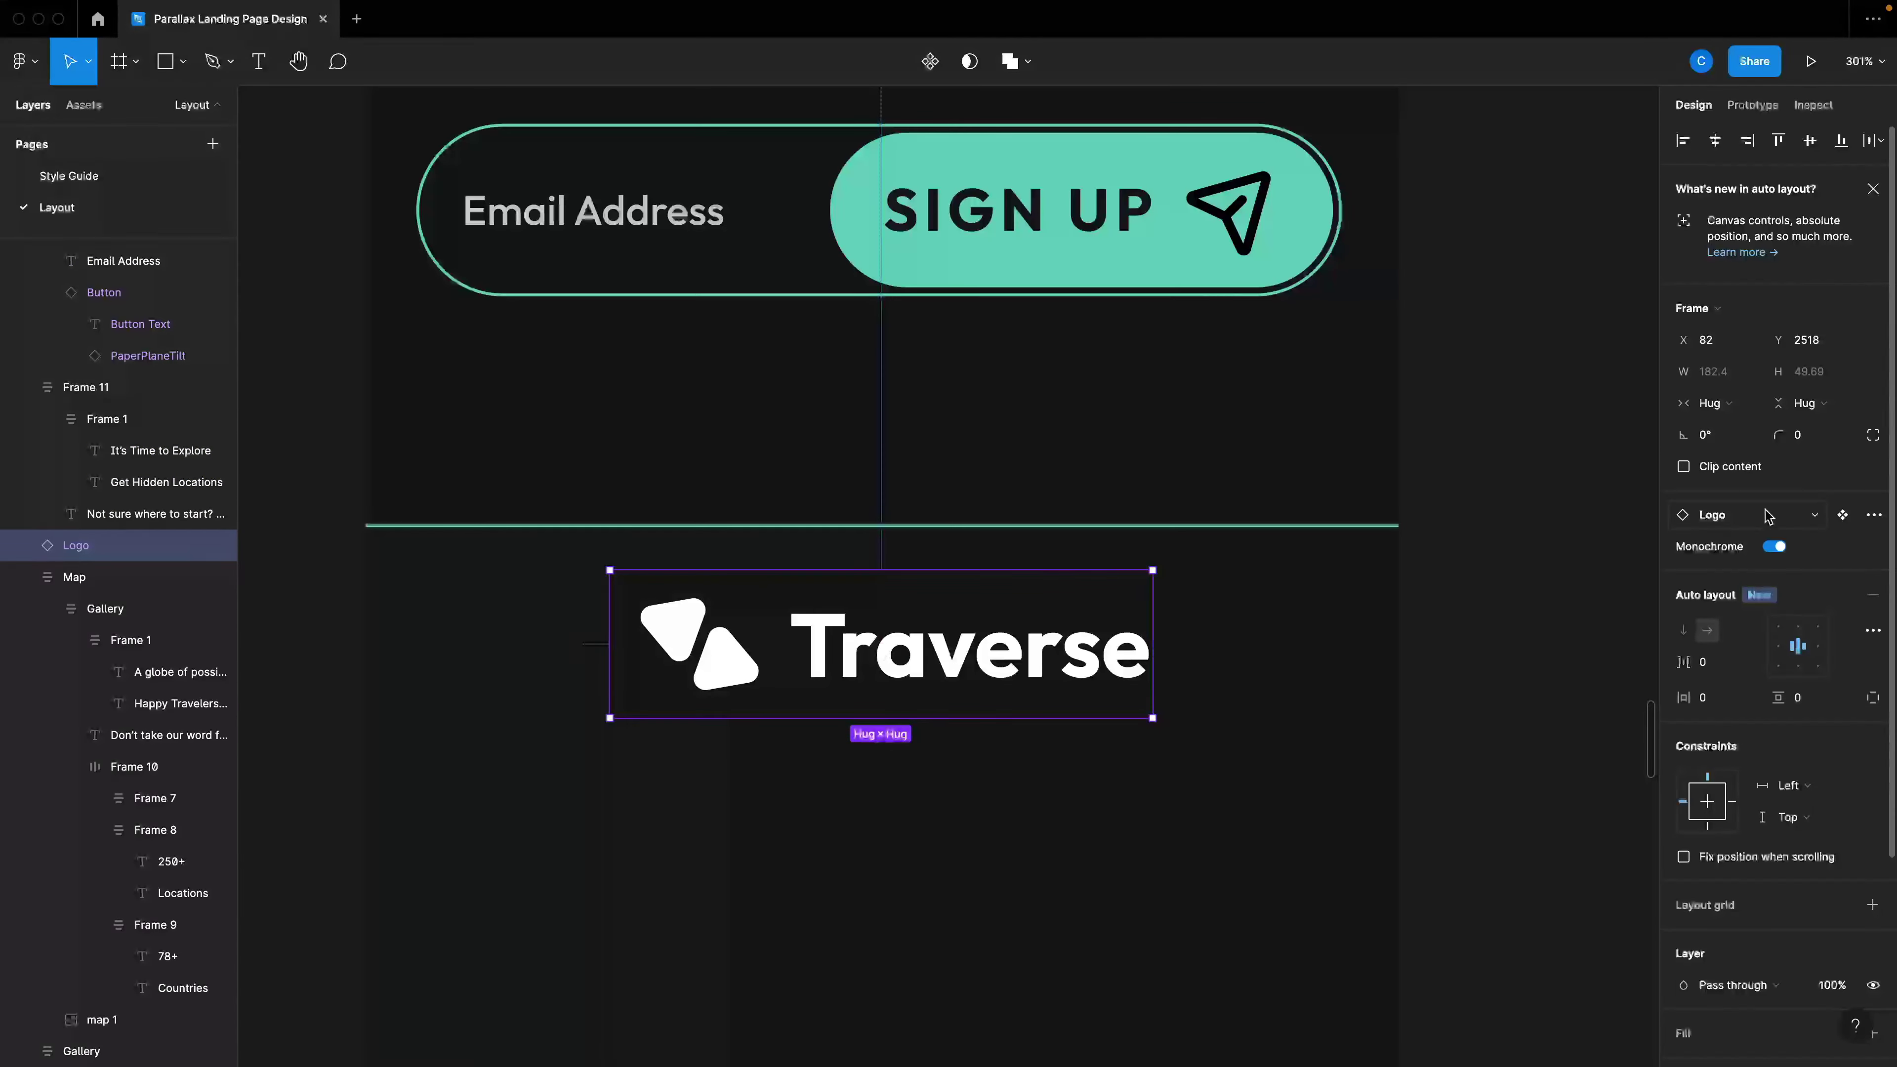
pyautogui.click(1775, 547)
pyautogui.scroll(-5, 1269, 418)
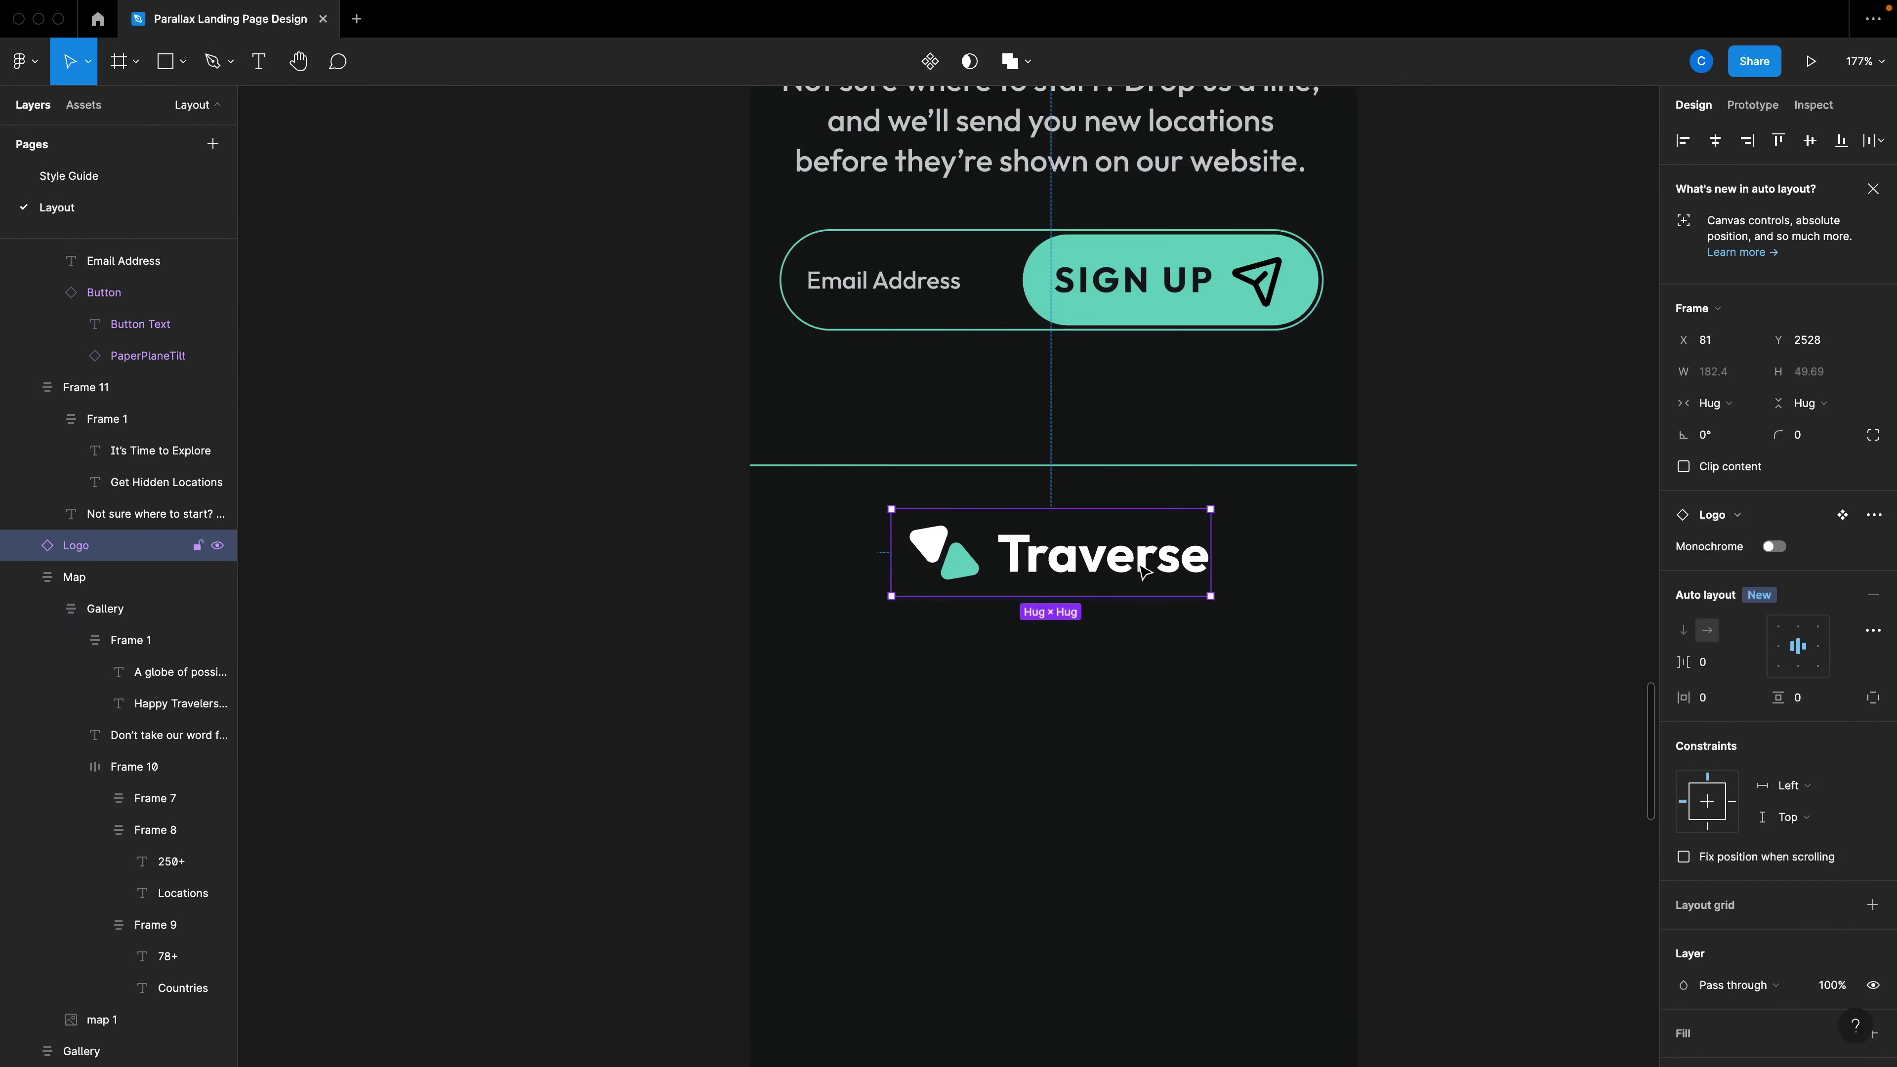
# Duplicate the sign-up paragraph below the logo and replace its text with "We curate unique experiences for the adventurous traveler.".
pyautogui.click(1080, 160)
pyautogui.moveTo(1086, 182); pyautogui.dragTo(1096, 703)
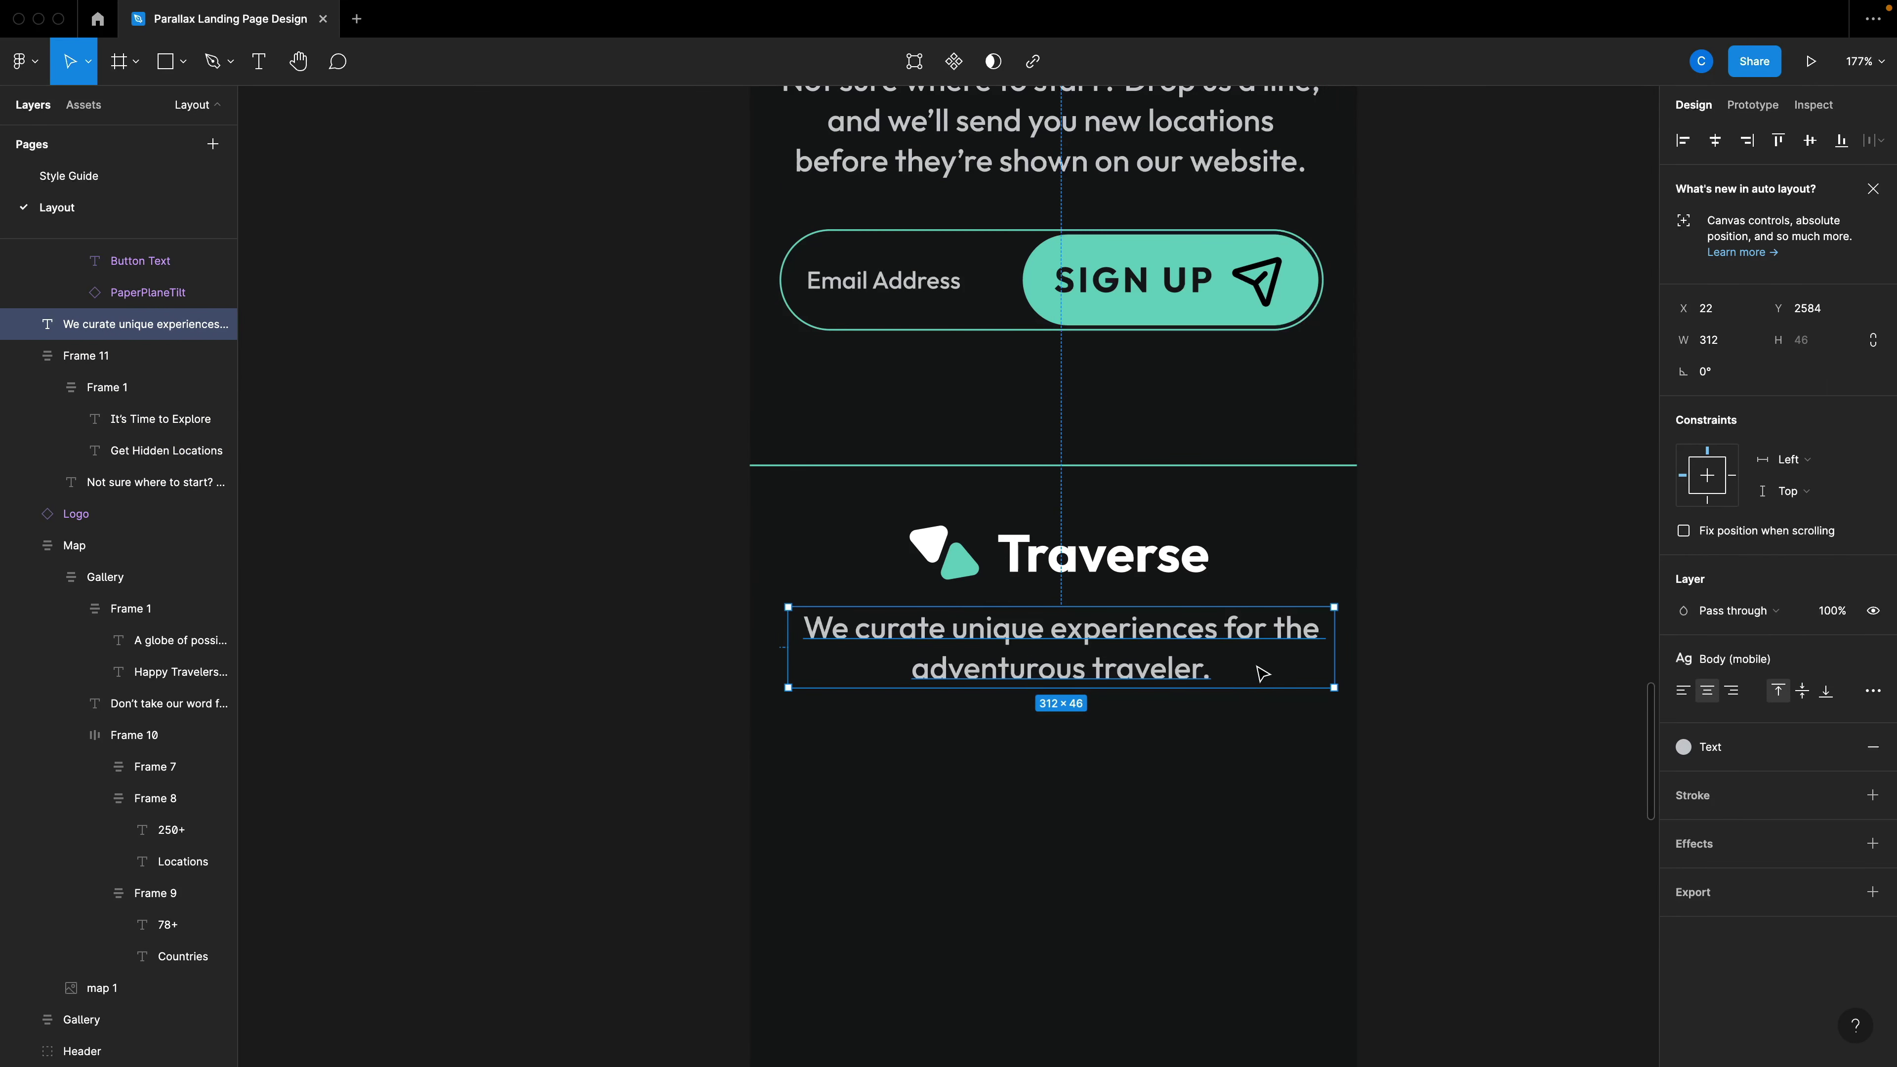
# Show the layout grids and align the tagline beneath the logo at X 17, Y 2584.
pyautogui.hotkey('ctrl', 'g')
pyautogui.moveTo(1262, 659); pyautogui.dragTo(1266, 677)
pyautogui.scroll(-5, 1278, 720)
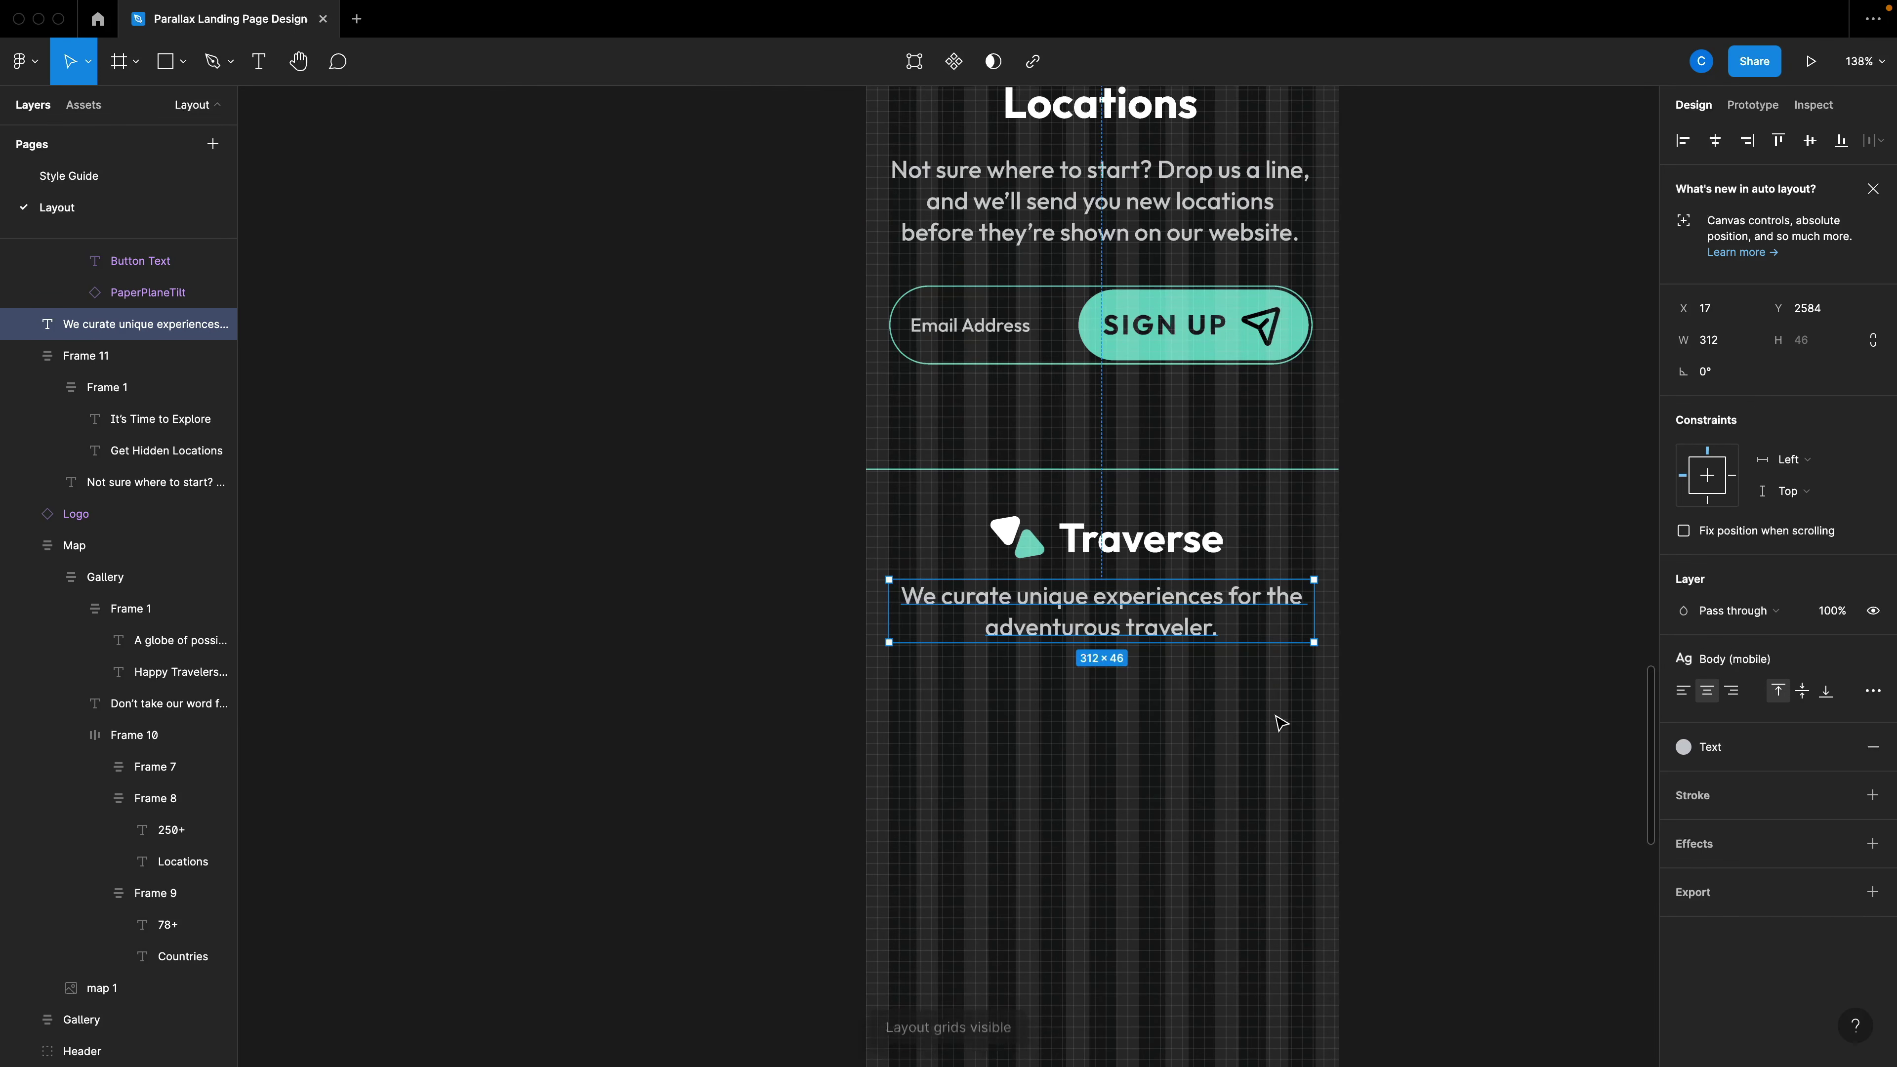
pyautogui.click(1262, 714)
pyautogui.scroll(-1, 1117, 742)
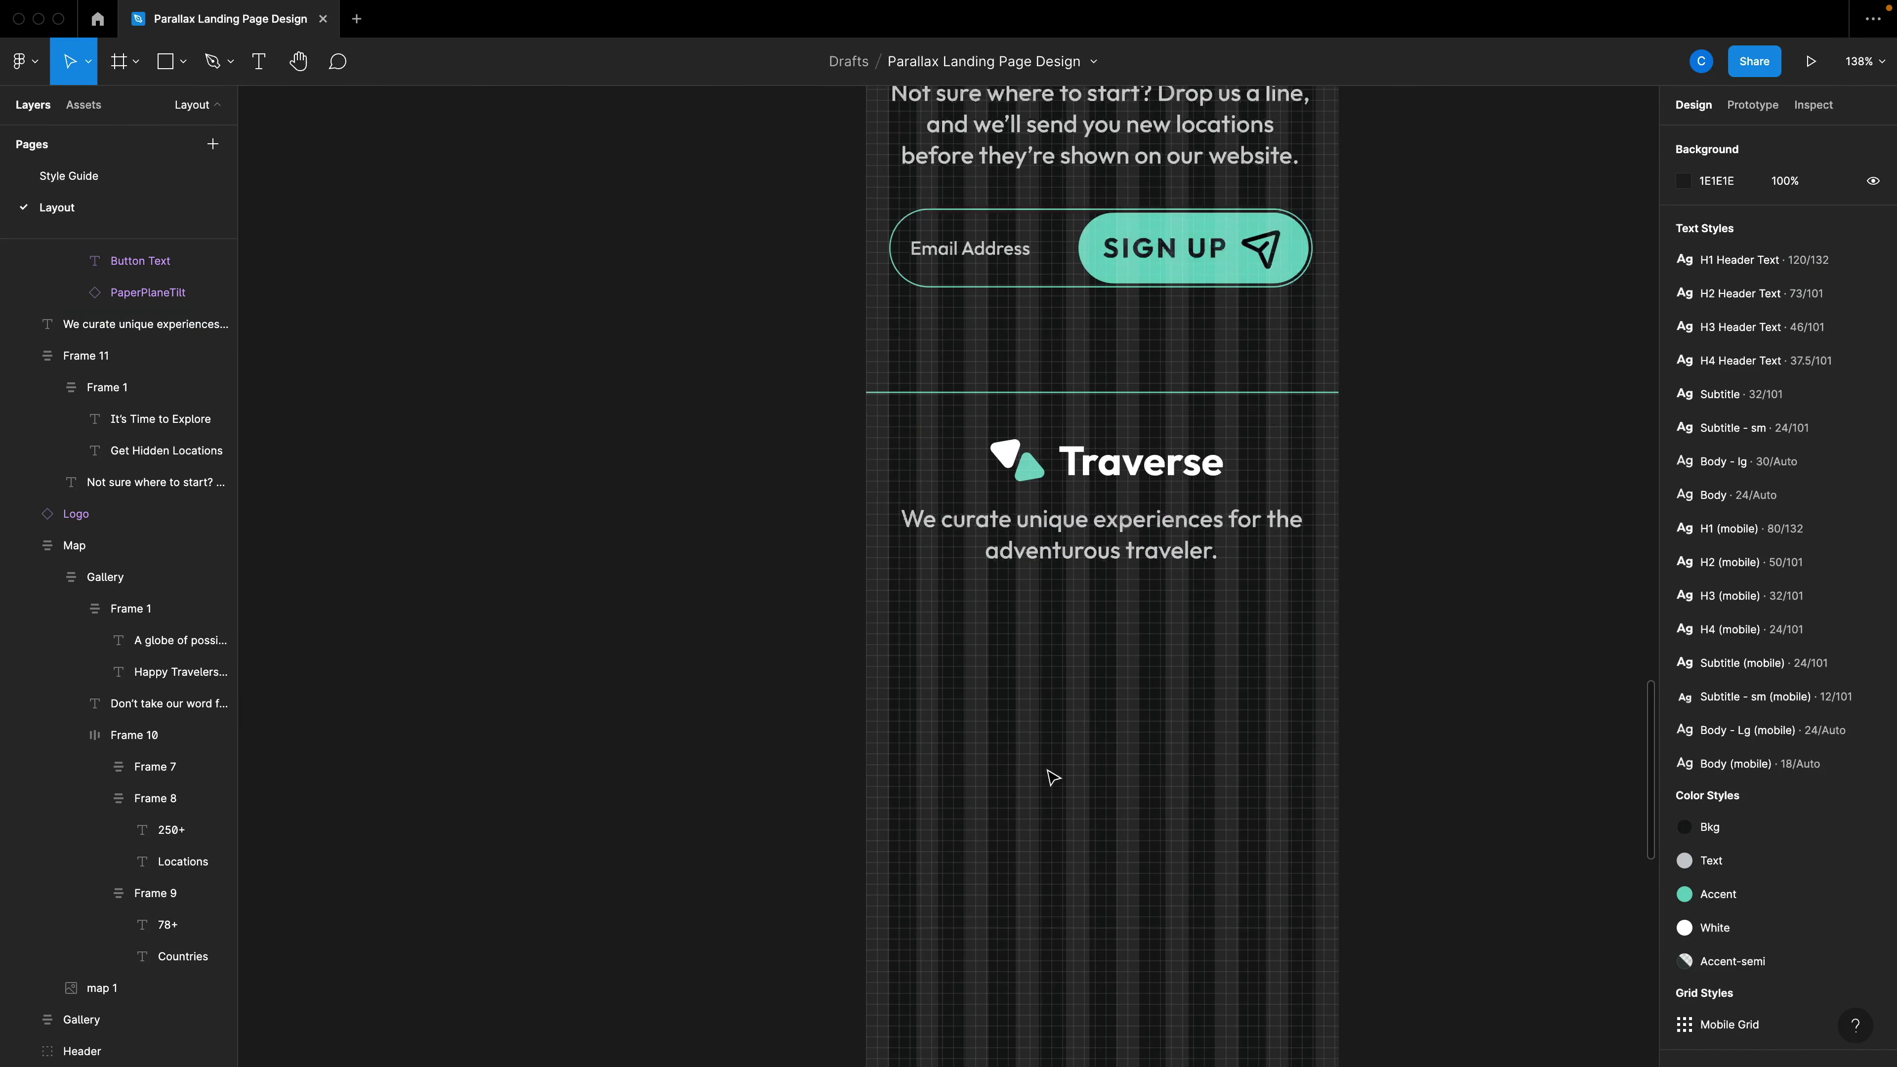
# Duplicate the tagline further down the footer, at about X 24, Y 2698.
pyautogui.moveTo(1396, 631); pyautogui.dragTo(1045, 494)
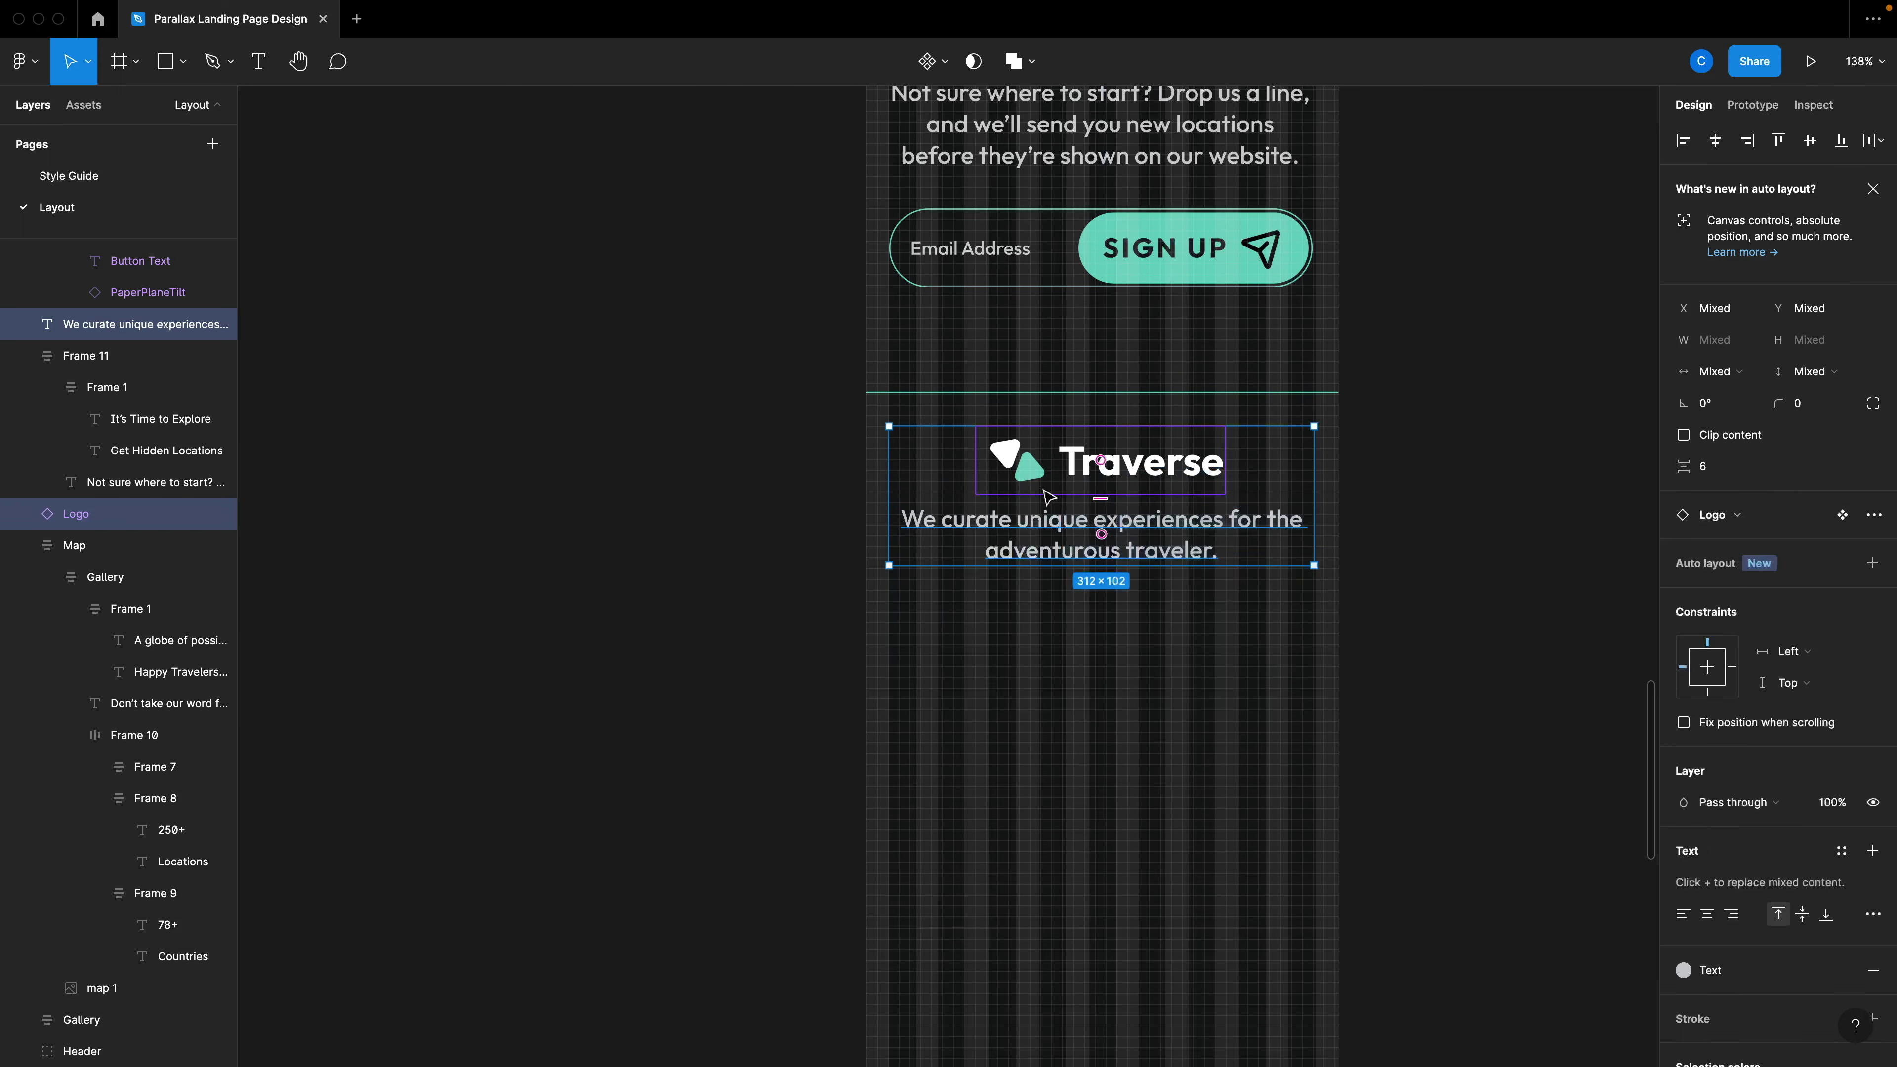
pyautogui.click(1393, 684)
pyautogui.click(1120, 554)
pyautogui.moveTo(1121, 554); pyautogui.dragTo(1113, 706)
# Combine the logo and the tagline directly beneath it into a vertical auto layout frame.
pyautogui.click(1113, 538)
pyautogui.keyDown('shift'); pyautogui.click(1114, 482); pyautogui.keyUp('shift')
pyautogui.hotkey('shift', 'a')
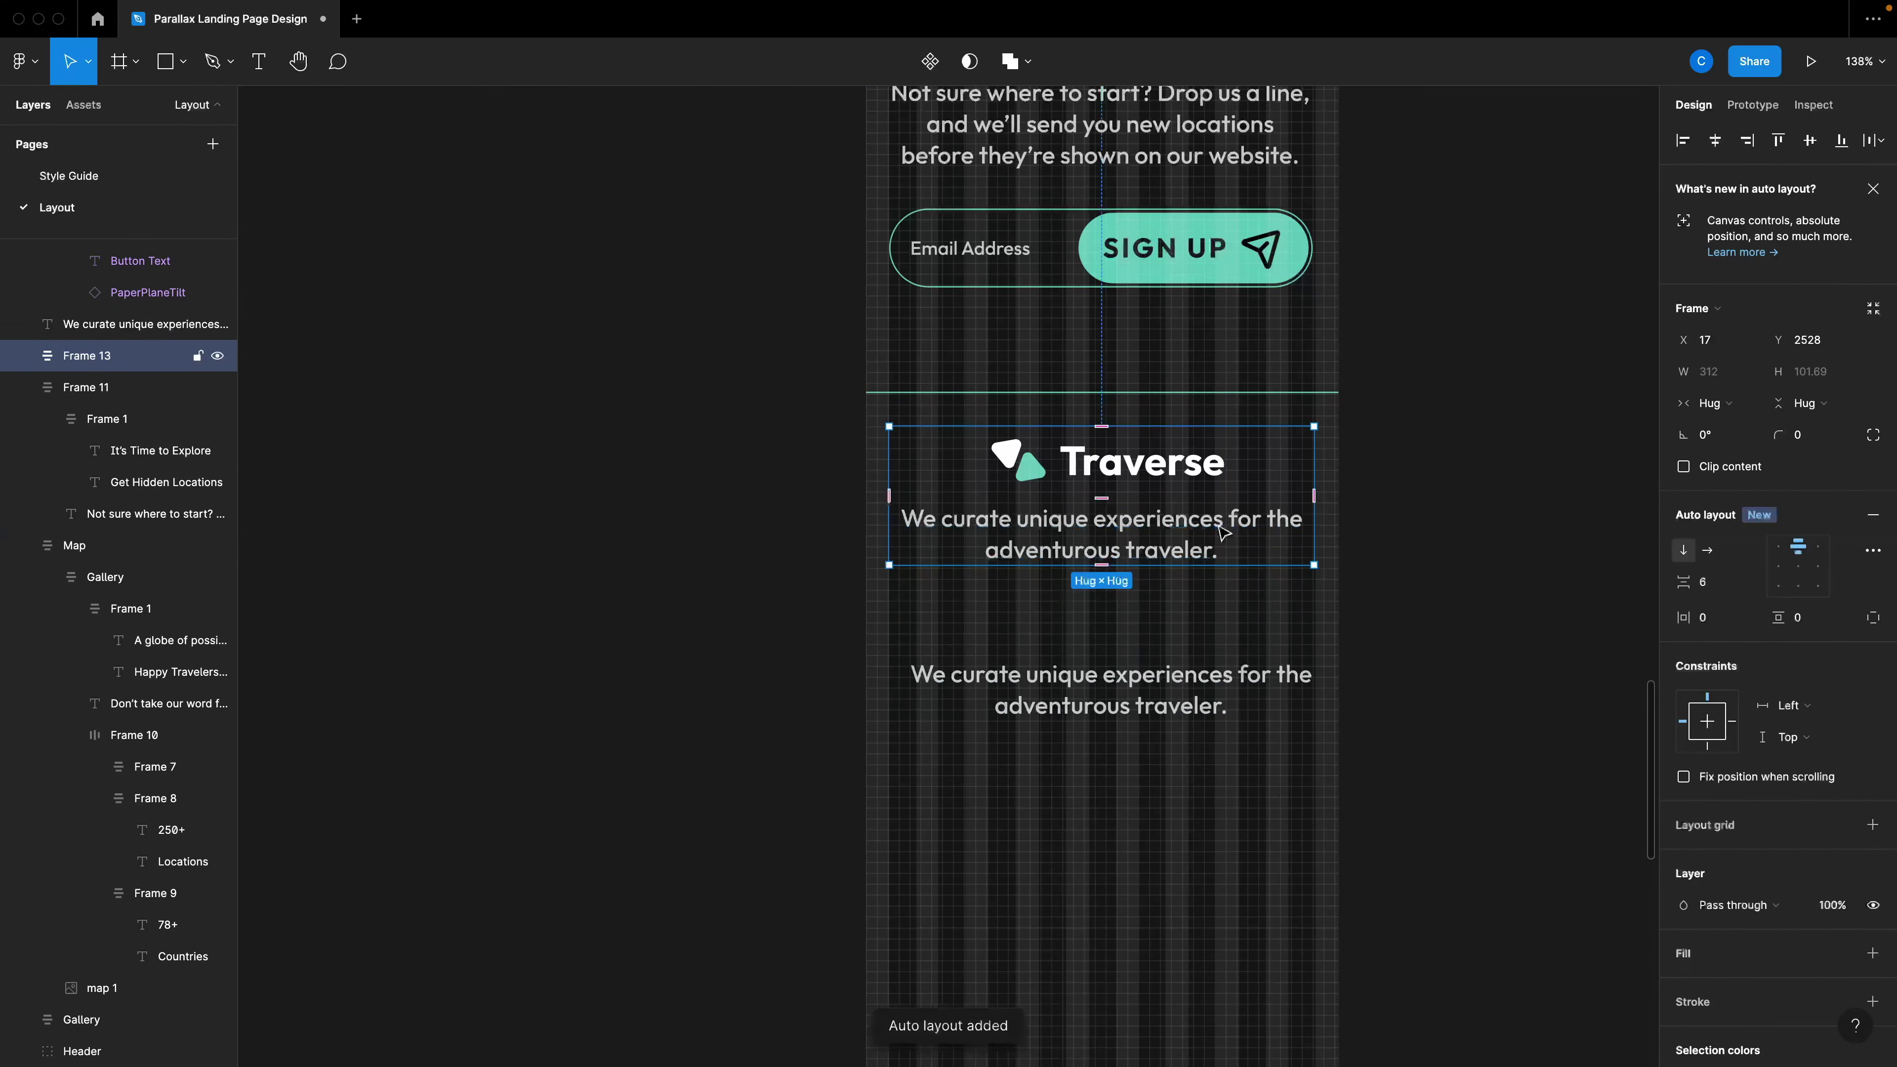
pyautogui.scroll(-1, 1417, 726)
pyautogui.click(1381, 665)
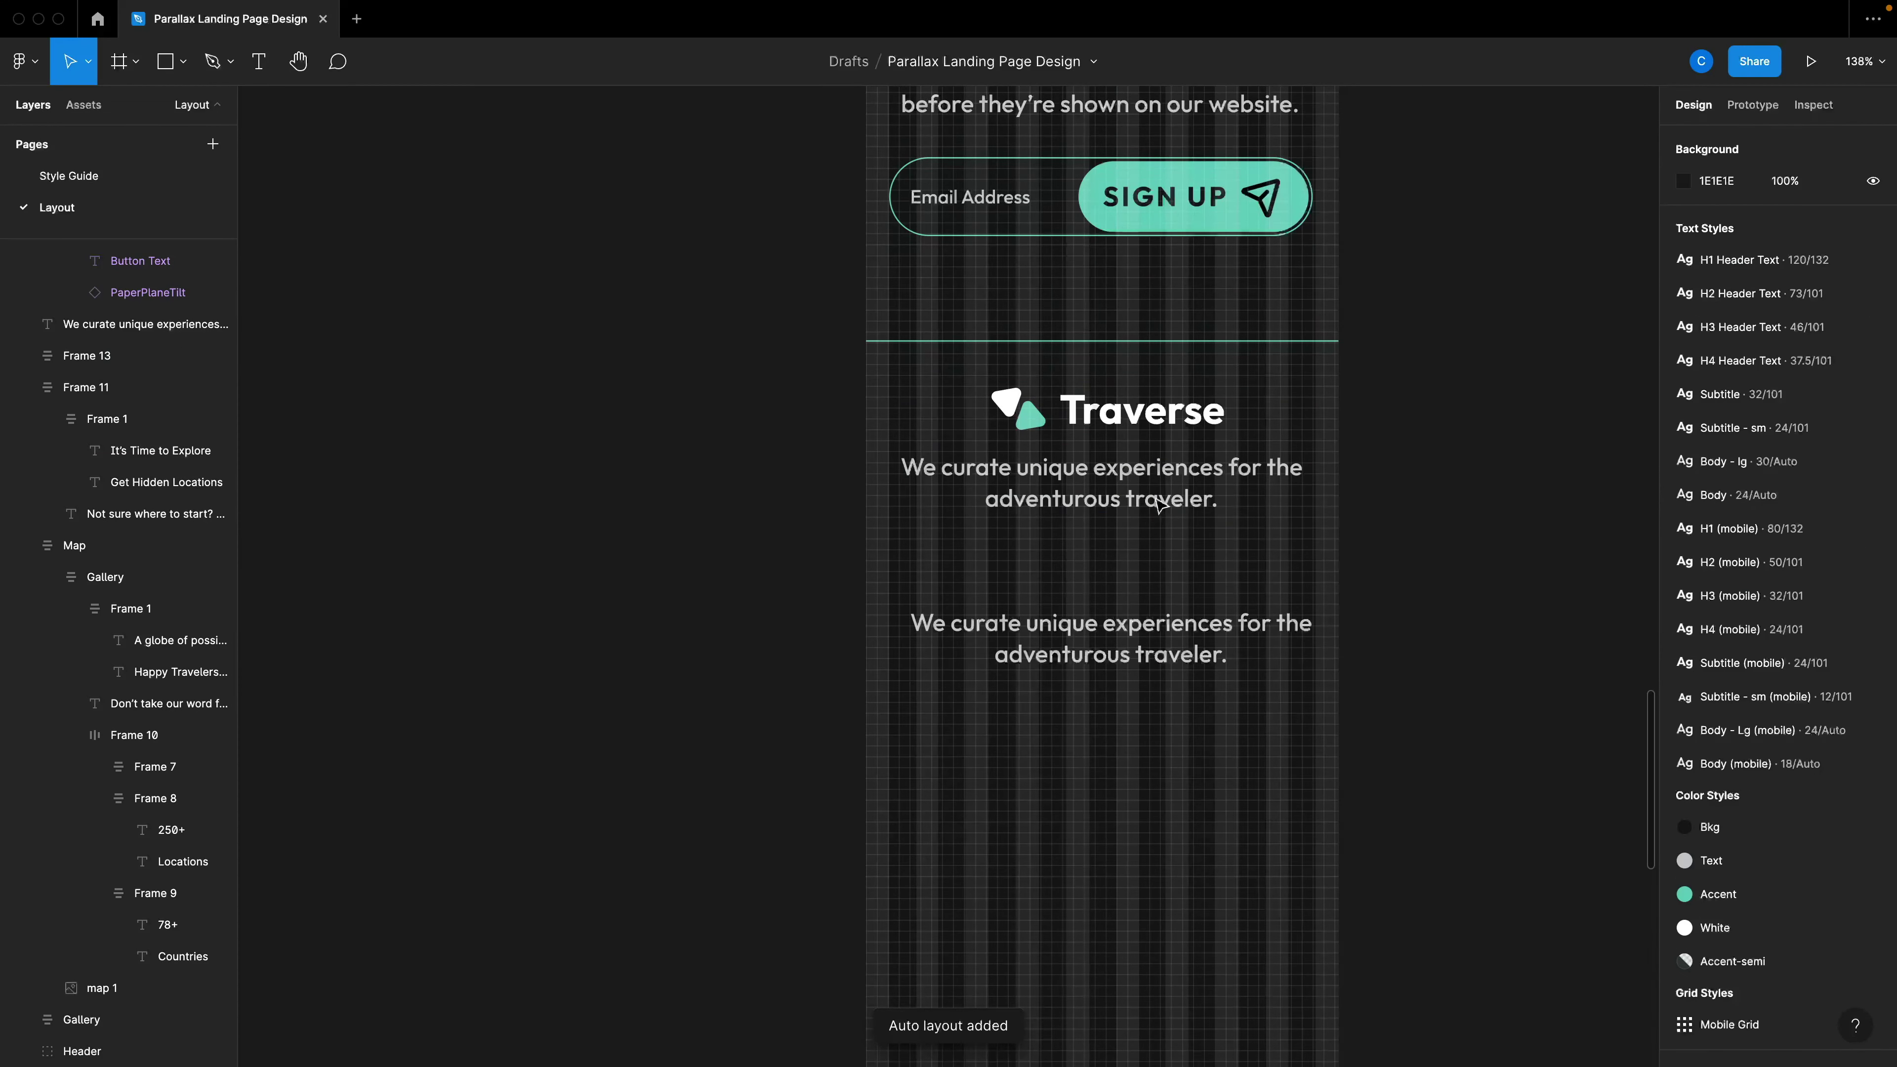
# Collapse all nested layers inside the Mobile Design frame so only its main sections are listed.
pyautogui.scroll(-3, 1082, 364)
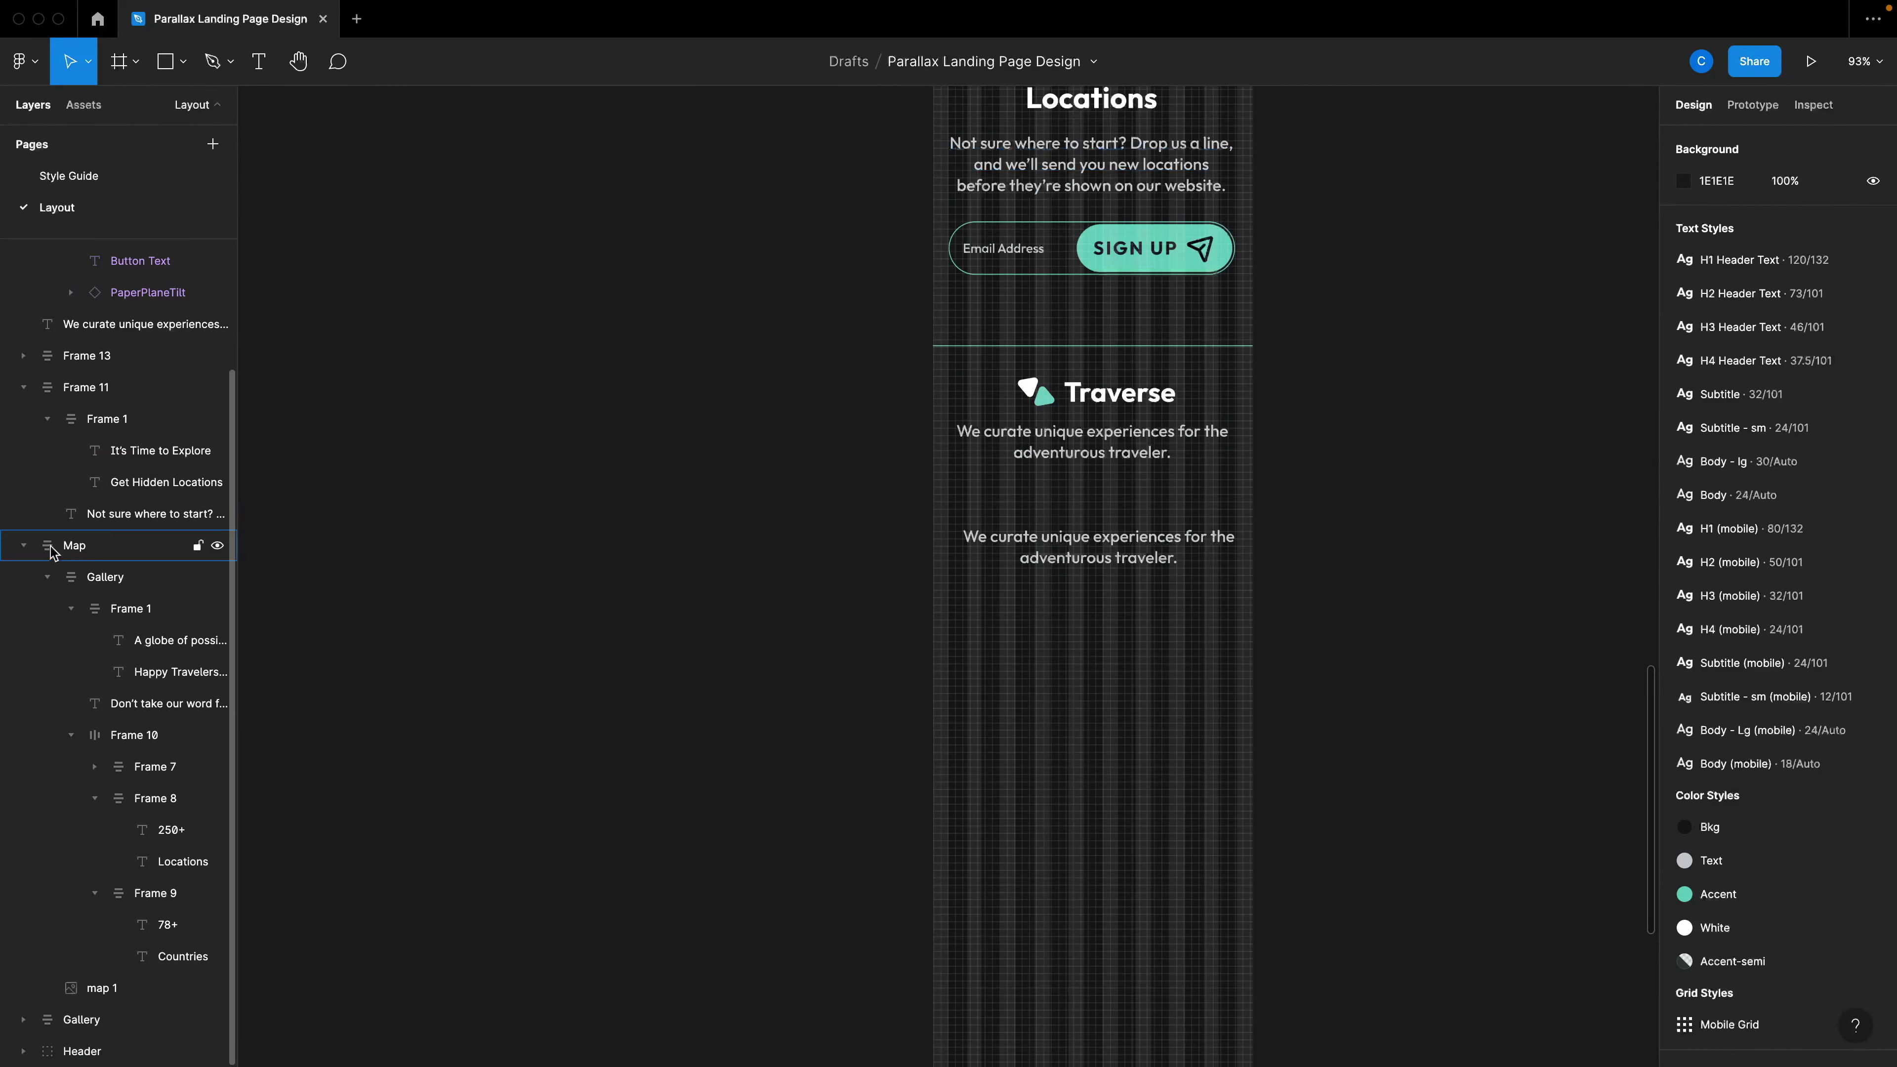
pyautogui.click(22, 546)
pyautogui.click(23, 537)
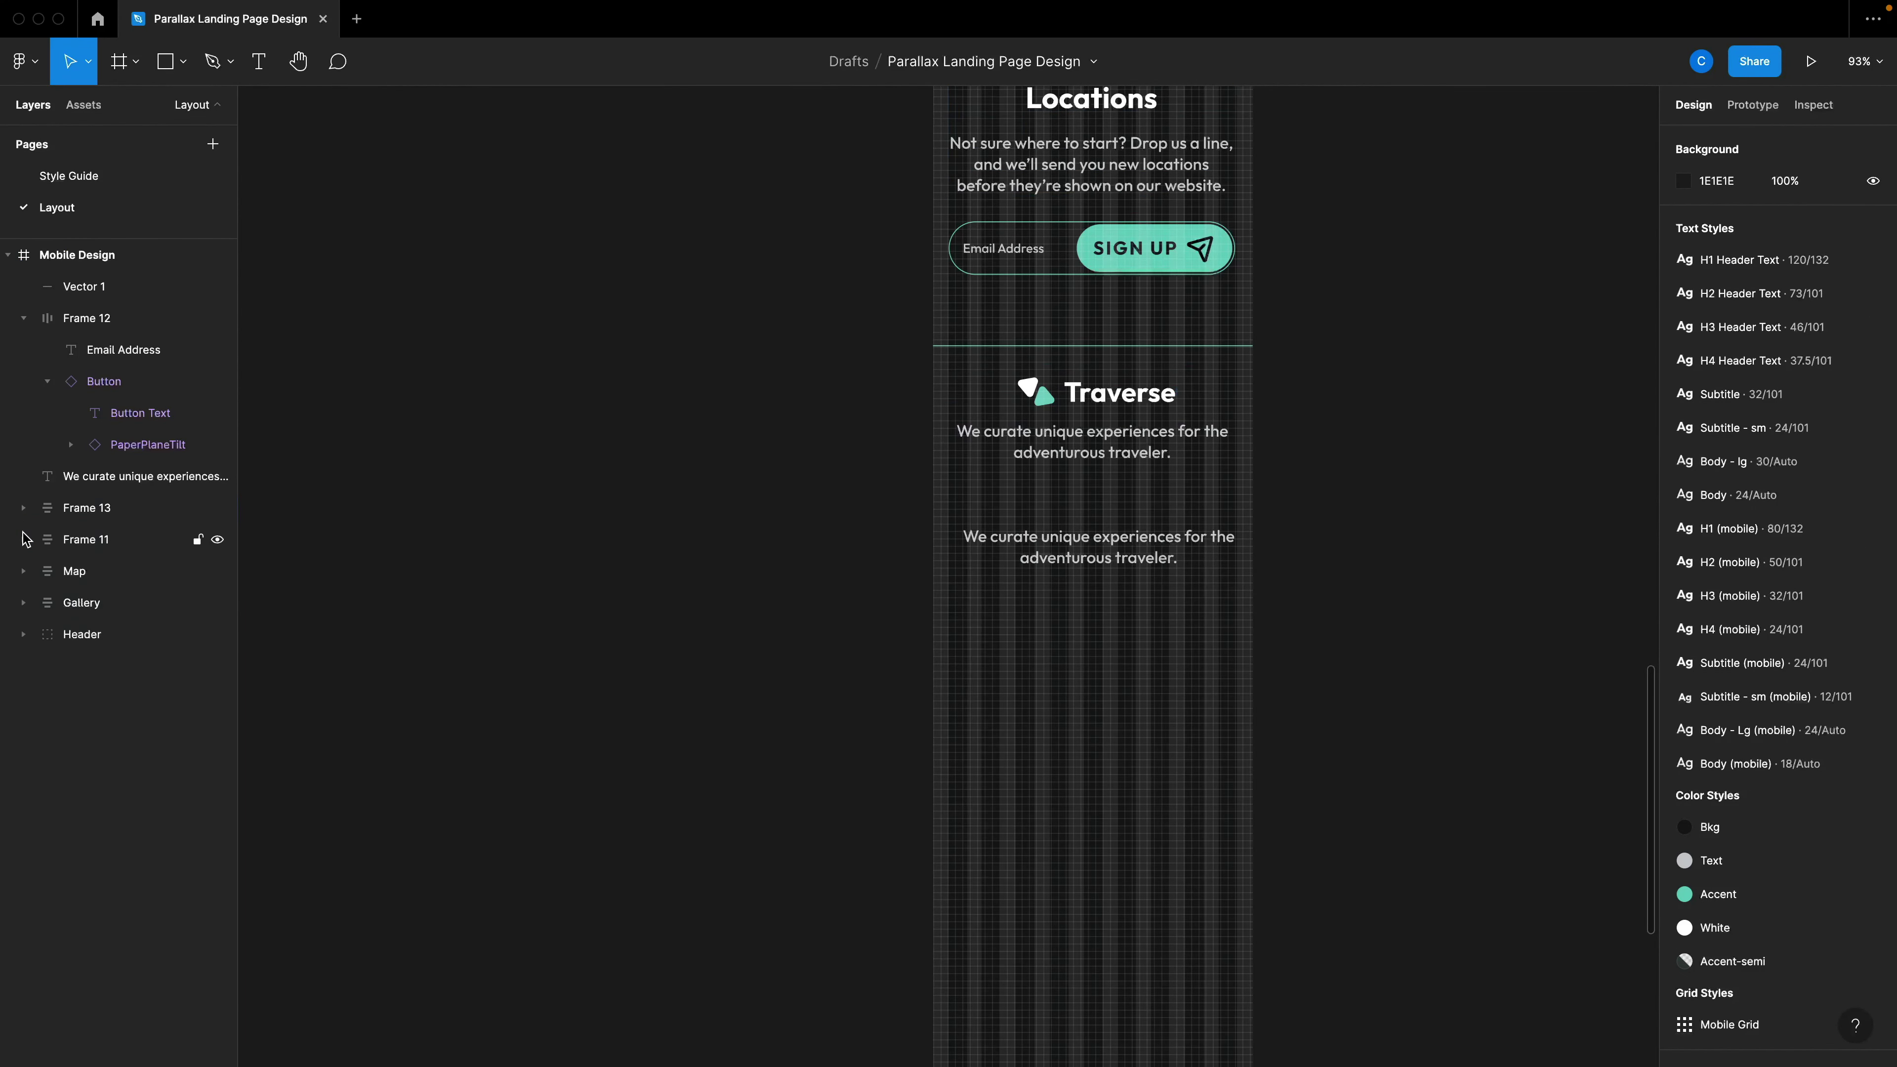
pyautogui.click(24, 318)
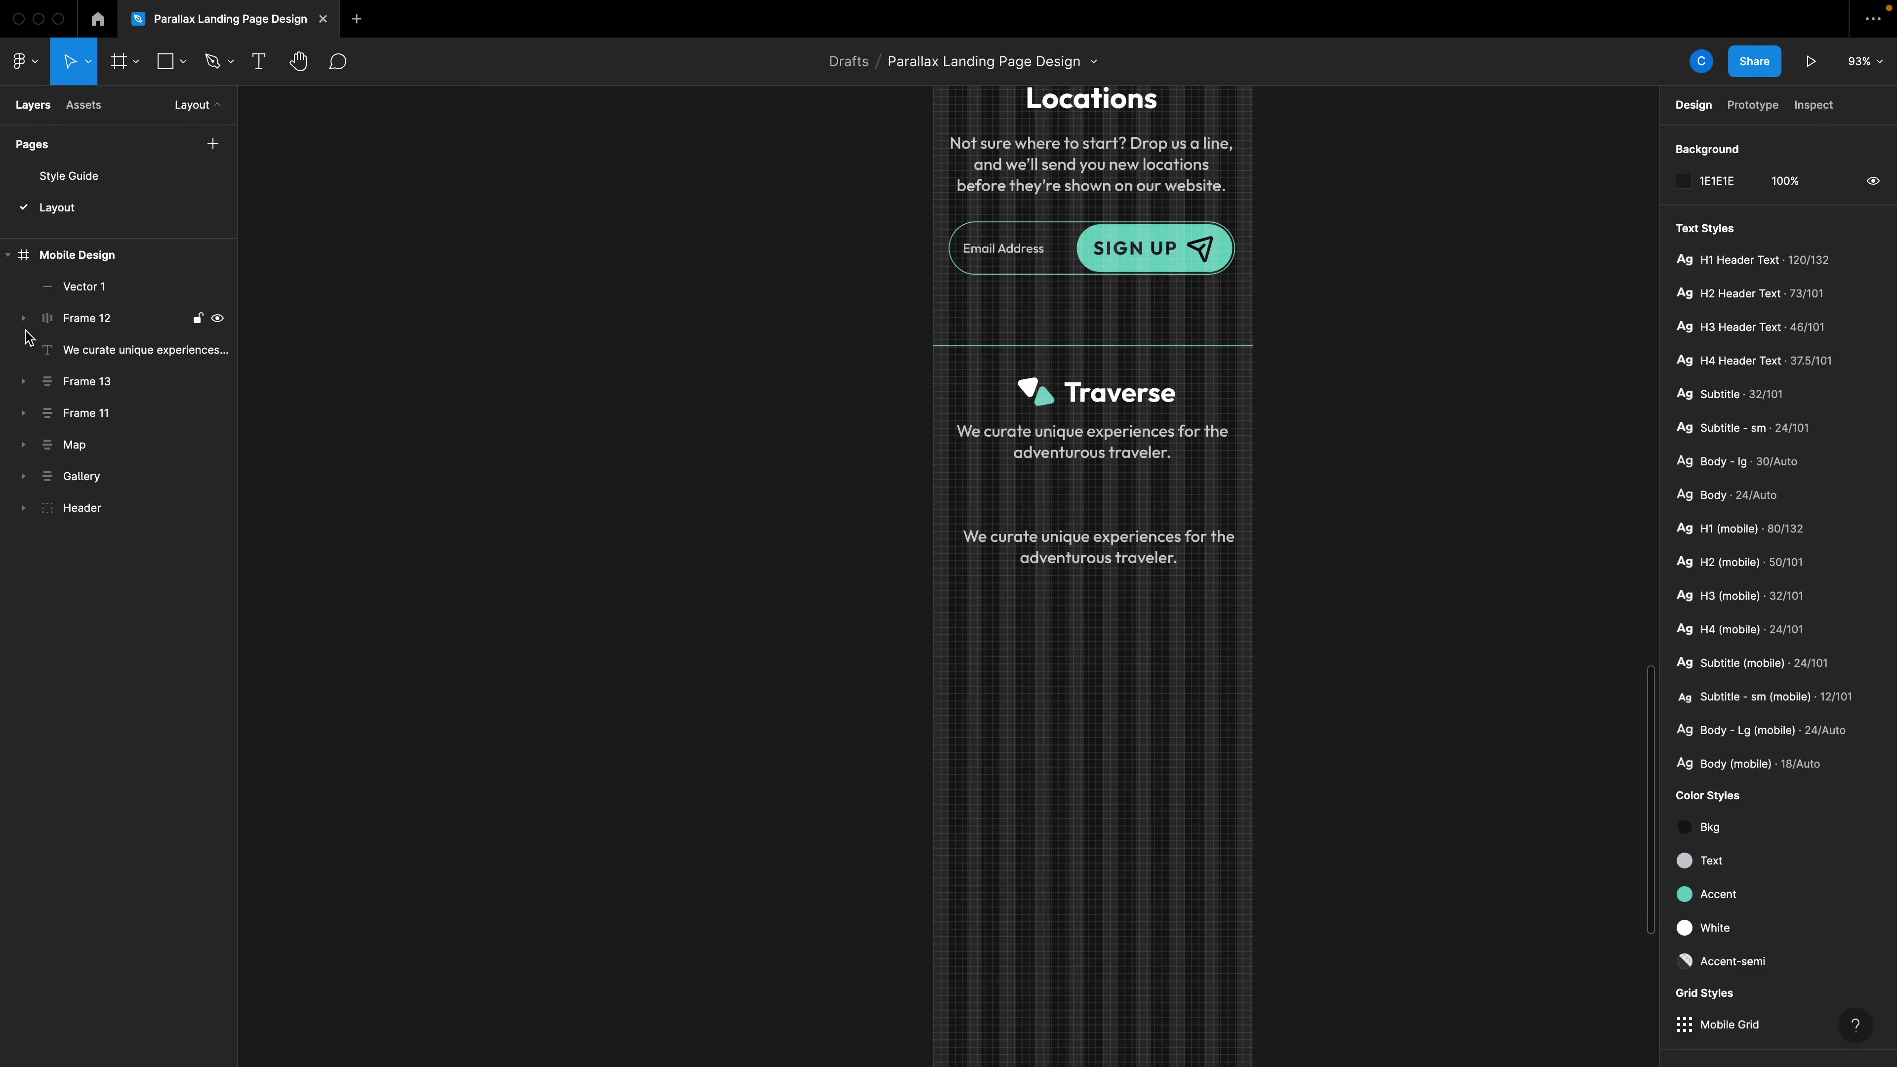
# Combine the Get Hidden Locations text and the sign-up form into a vertical auto layout frame and rename it CTA.
pyautogui.scroll(3, 1255, 627)
pyautogui.scroll(-1, 1299, 560)
pyautogui.moveTo(1342, 484); pyautogui.dragTo(1009, 243)
pyautogui.hotkey('shift', 'a')
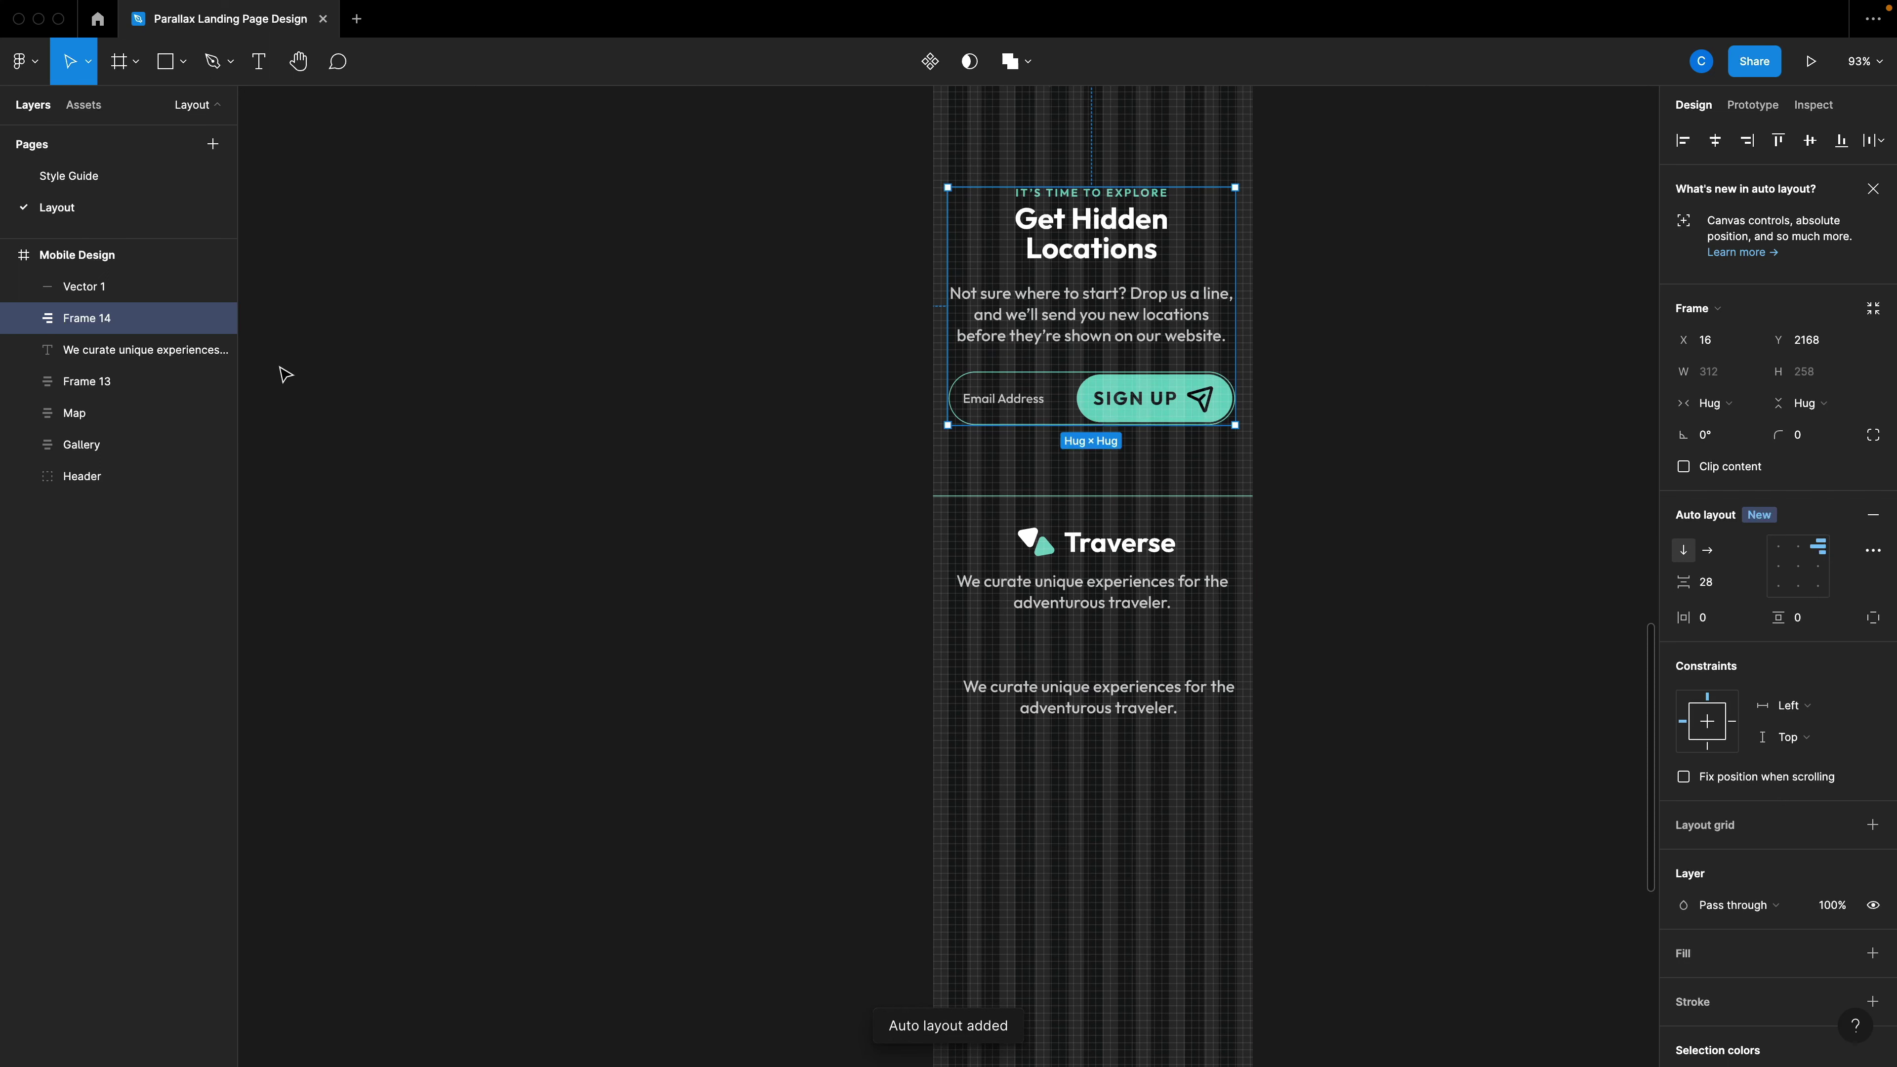
pyautogui.doubleClick(91, 326)
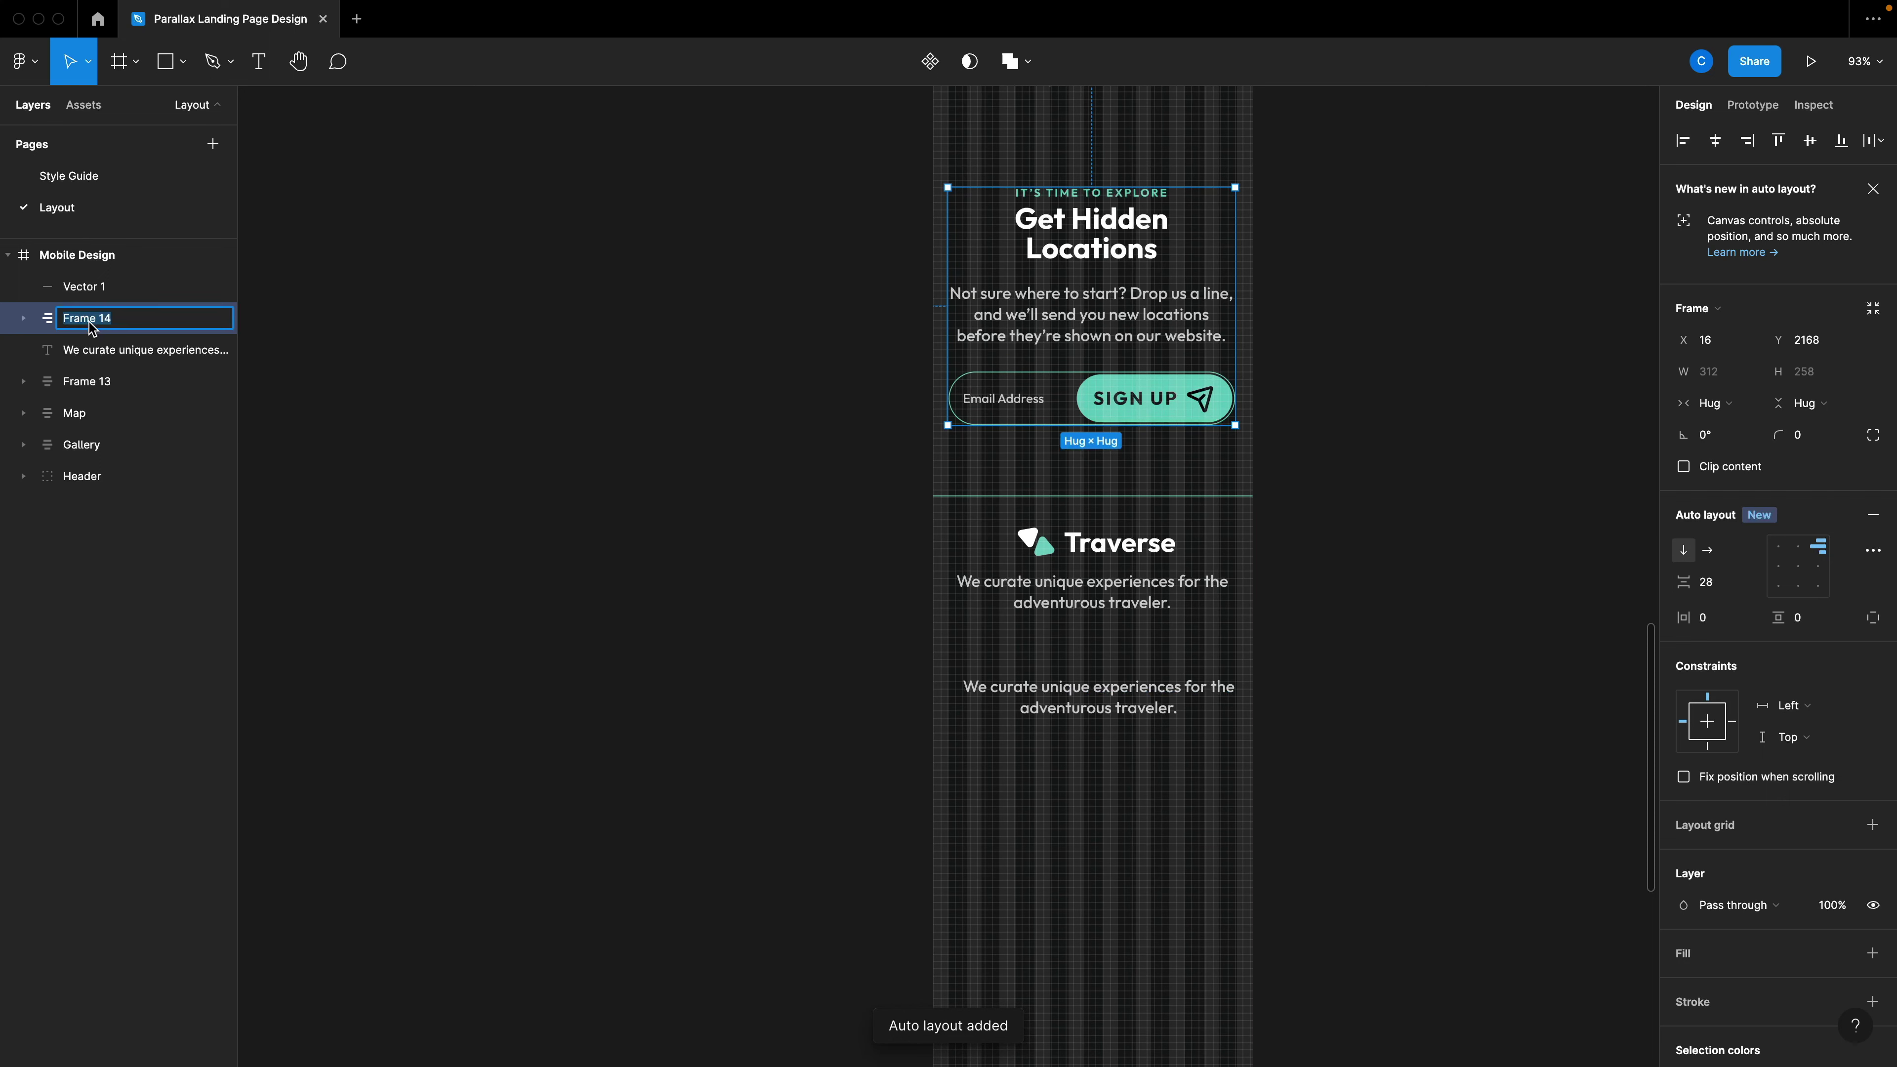
pyautogui.press('Return')
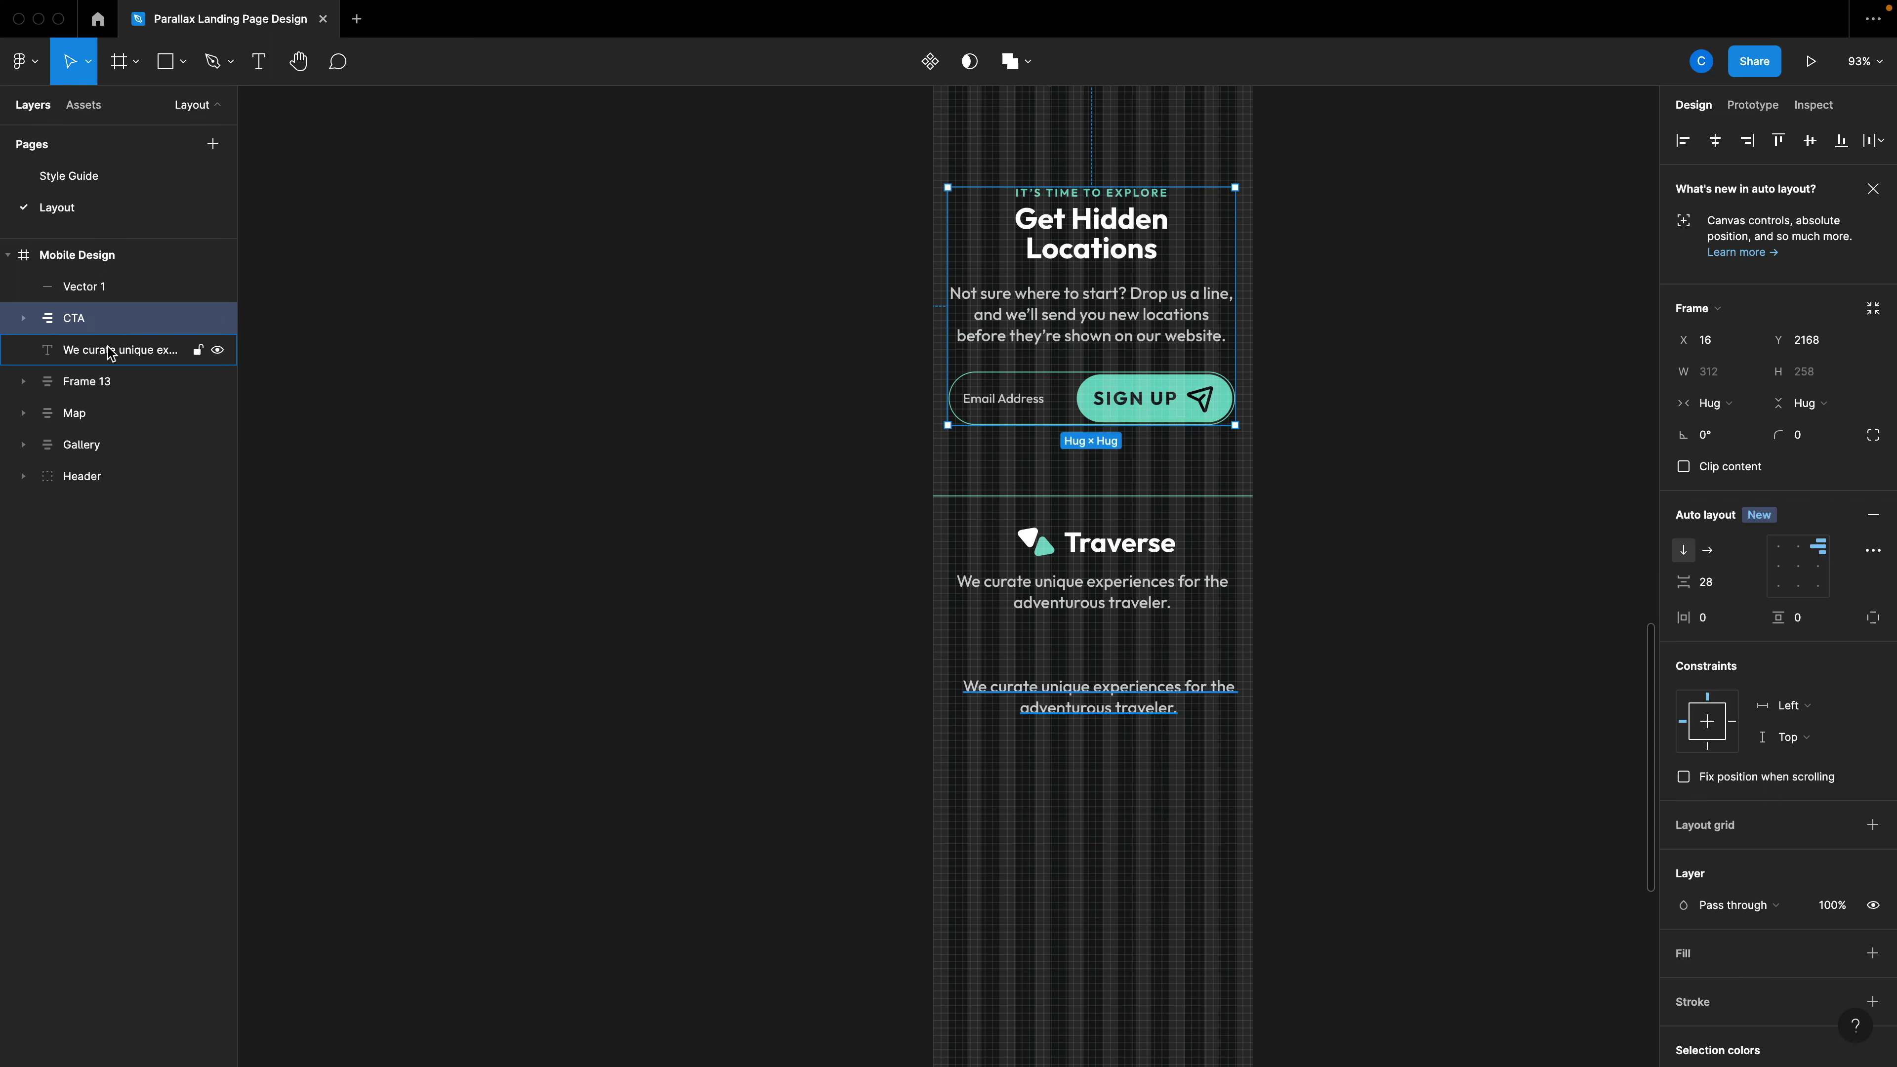
# Group the divider, the logo frame and the lower tagline copy, and name the group Footer.
pyautogui.click(141, 349)
pyautogui.scroll(3, 1124, 736)
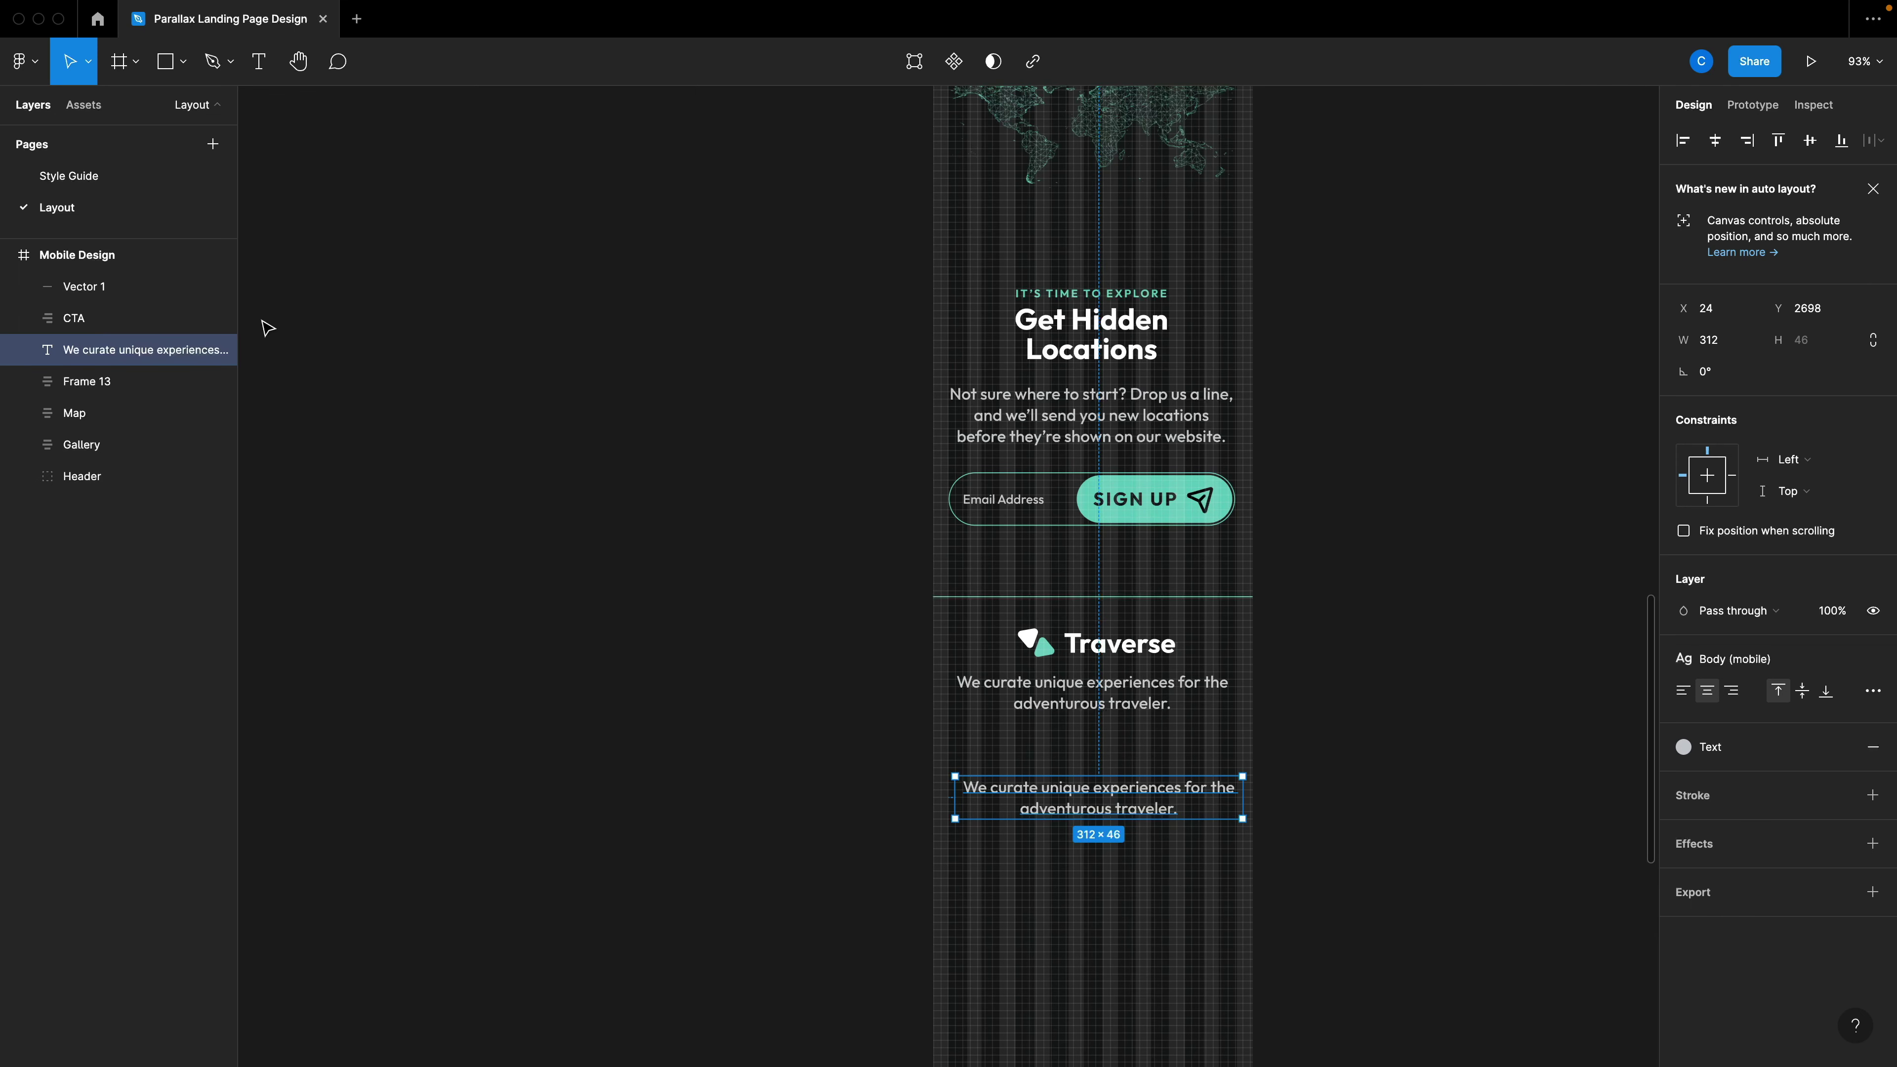
pyautogui.click(1163, 621)
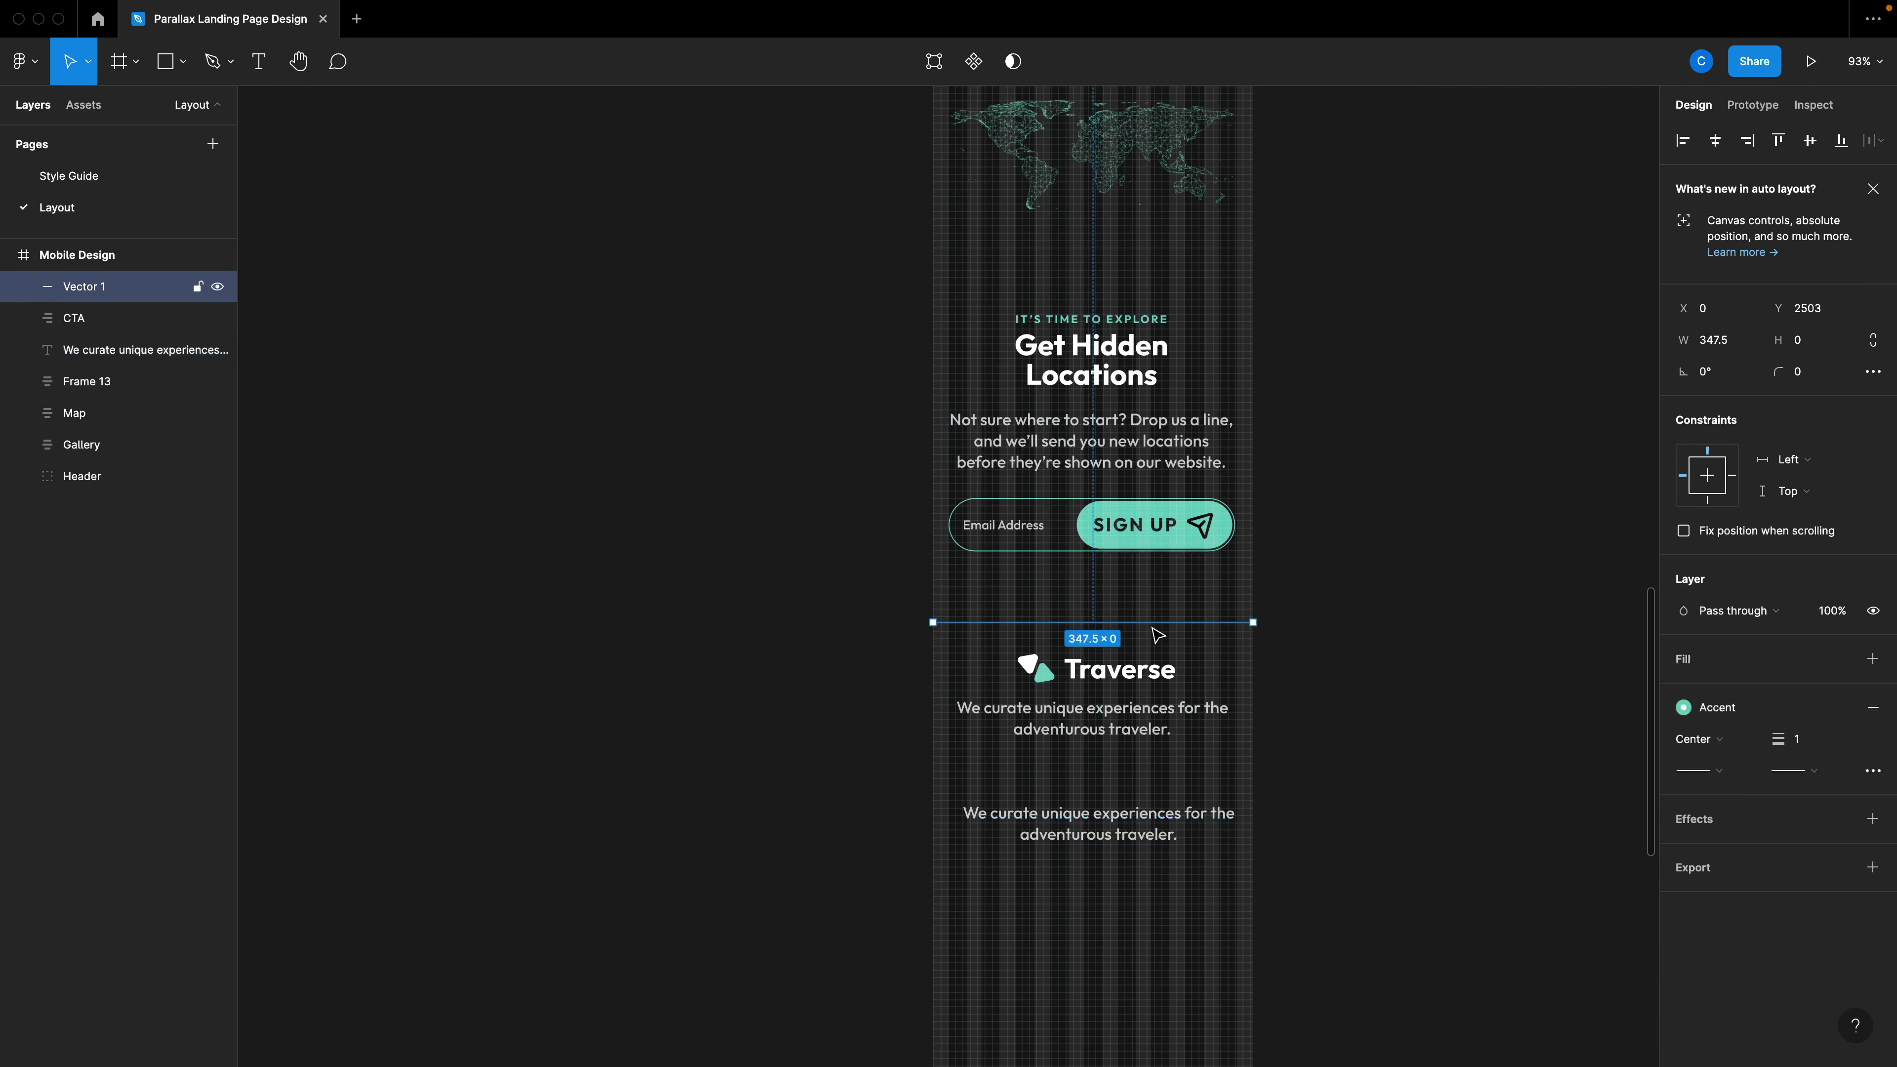
pyautogui.keyDown('shift'); pyautogui.click(1142, 701); pyautogui.keyUp('shift')
pyautogui.keyDown('shift'); pyautogui.click(1128, 828); pyautogui.keyUp('shift')
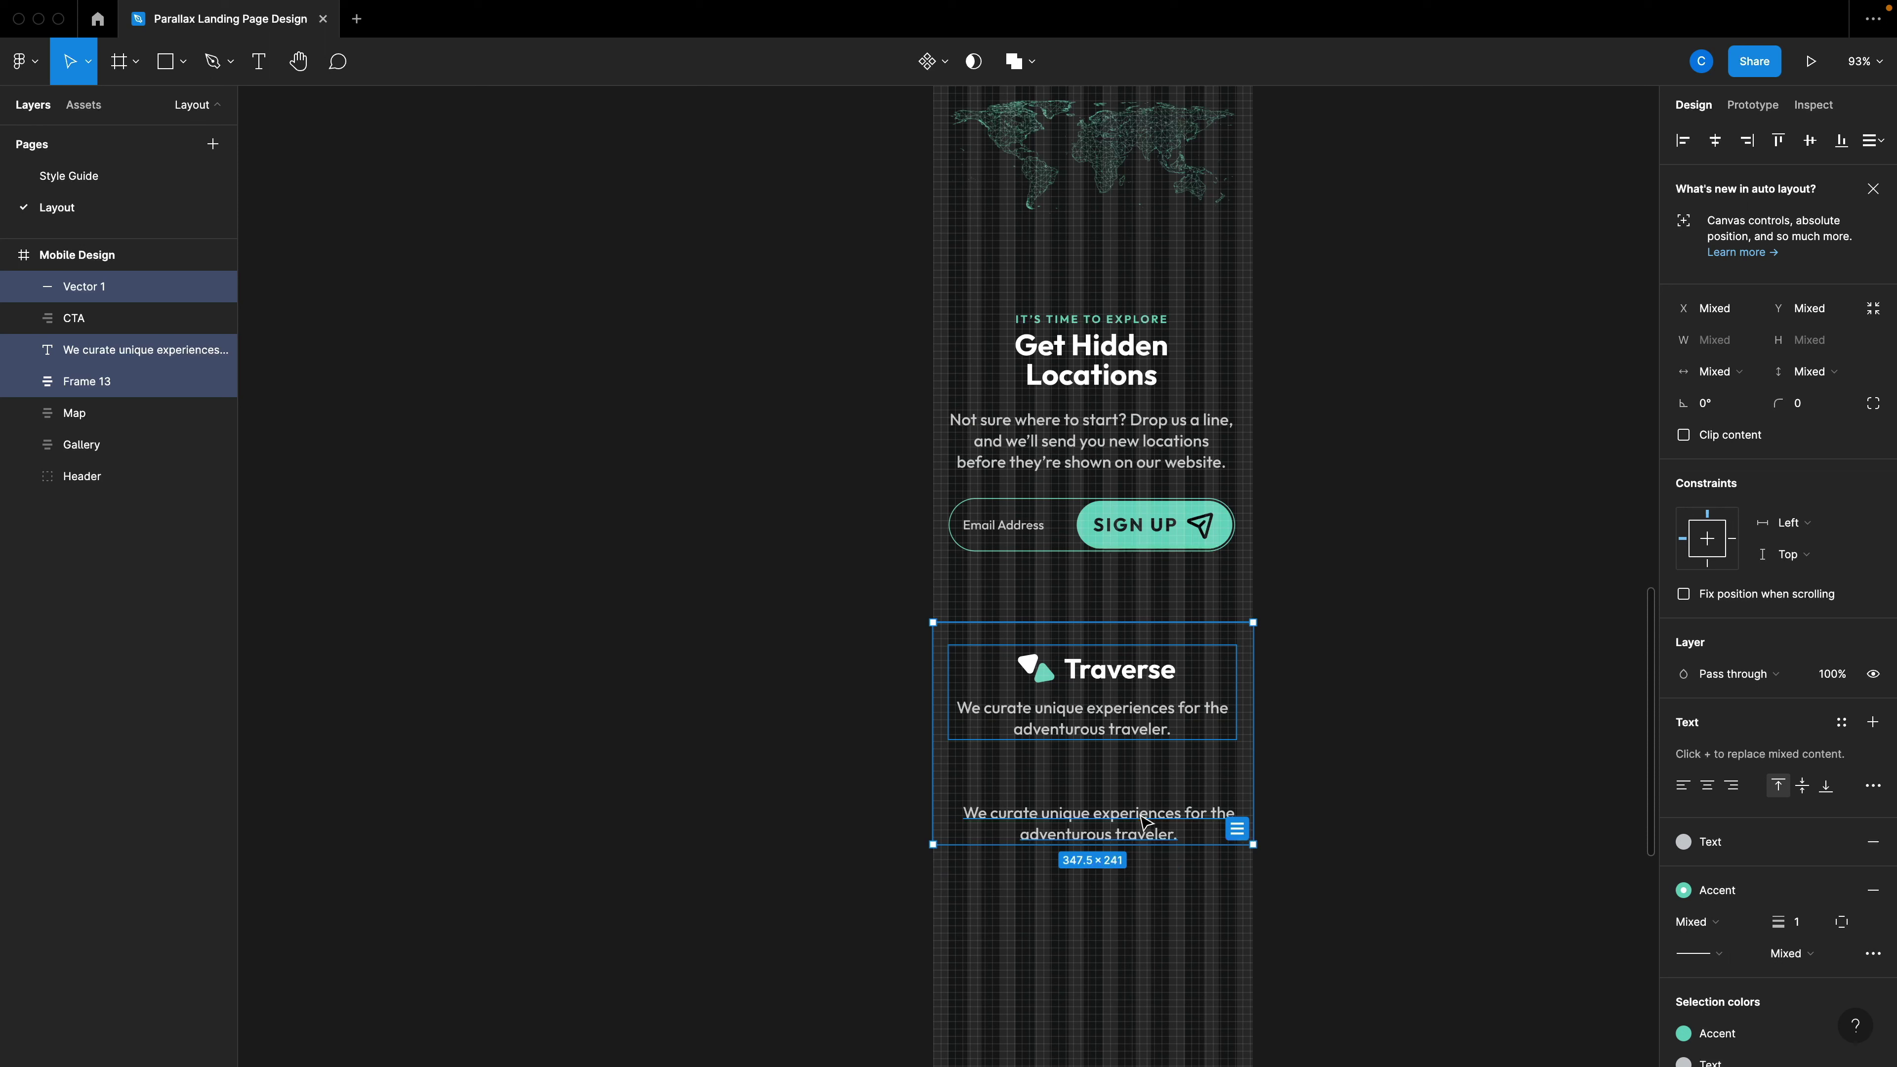
pyautogui.press('super+g')
pyautogui.doubleClick(77, 287)
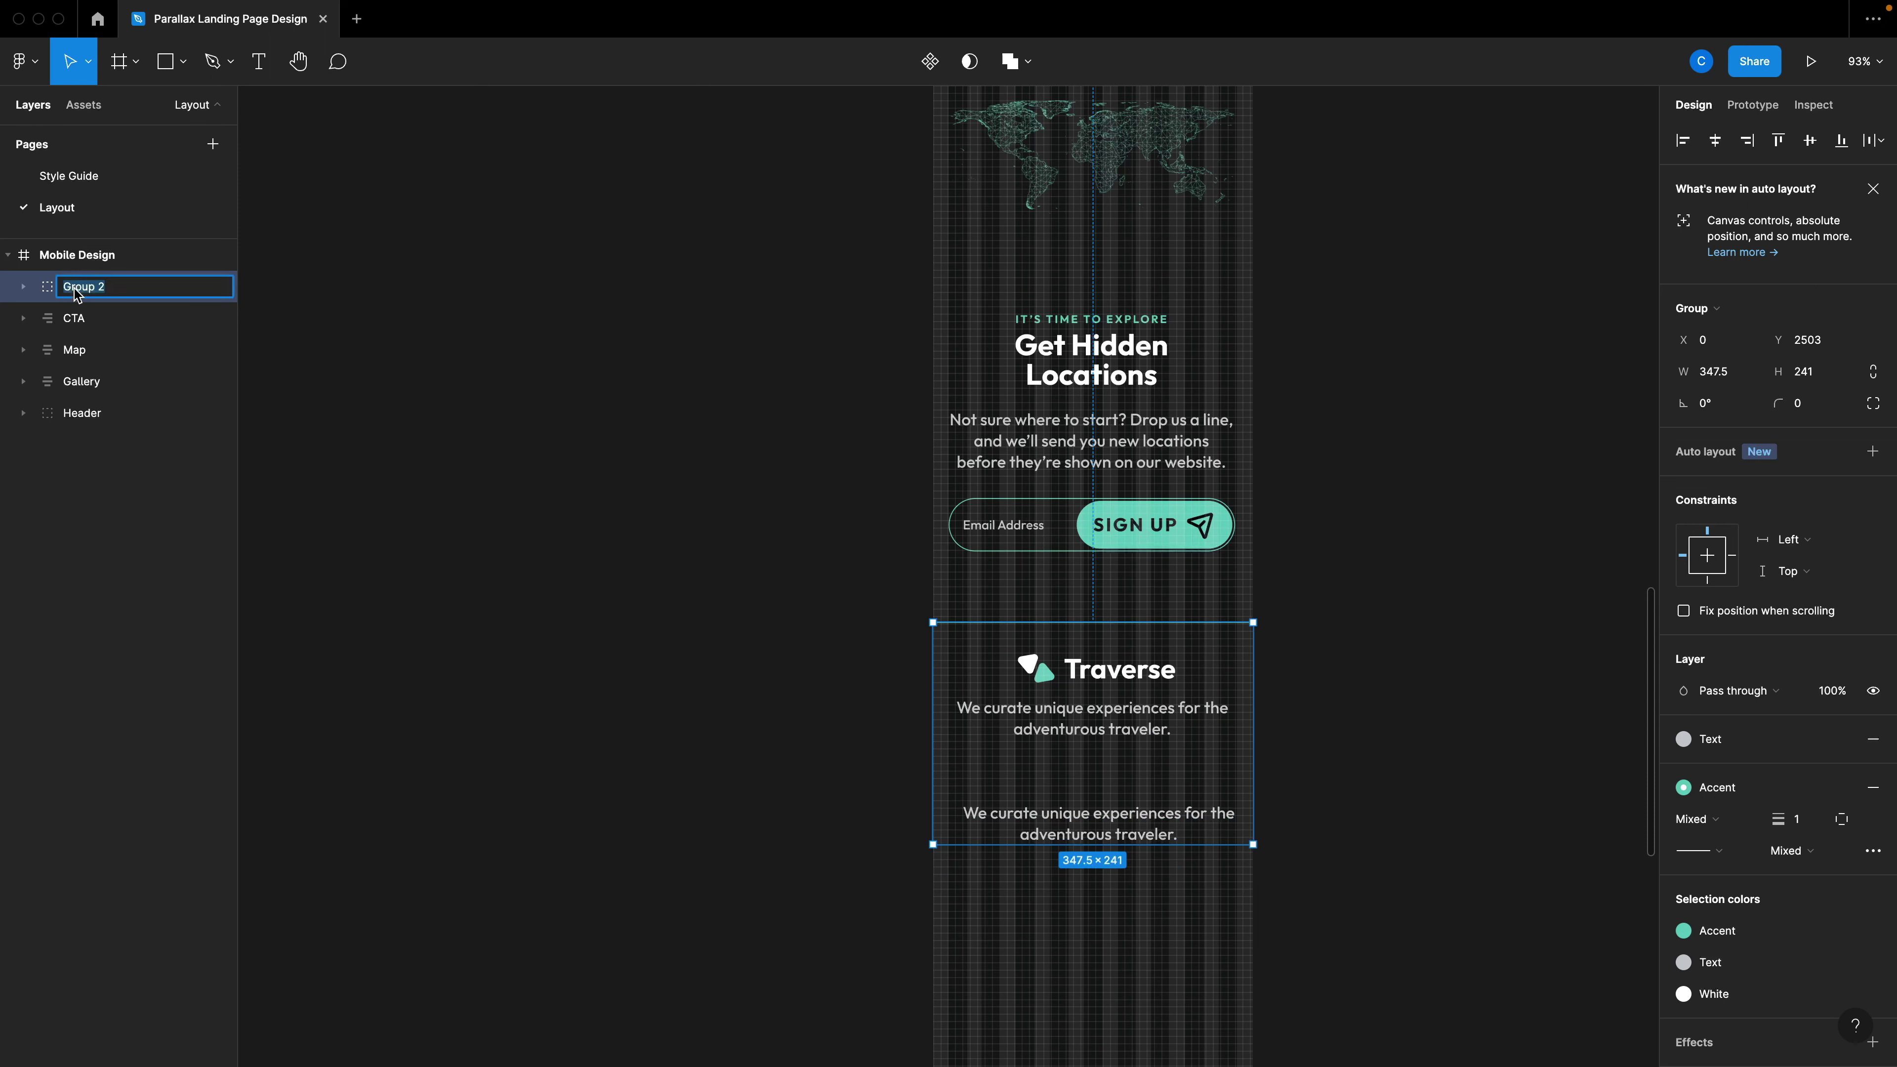
pyautogui.write('Footer')
pyautogui.press('Return')
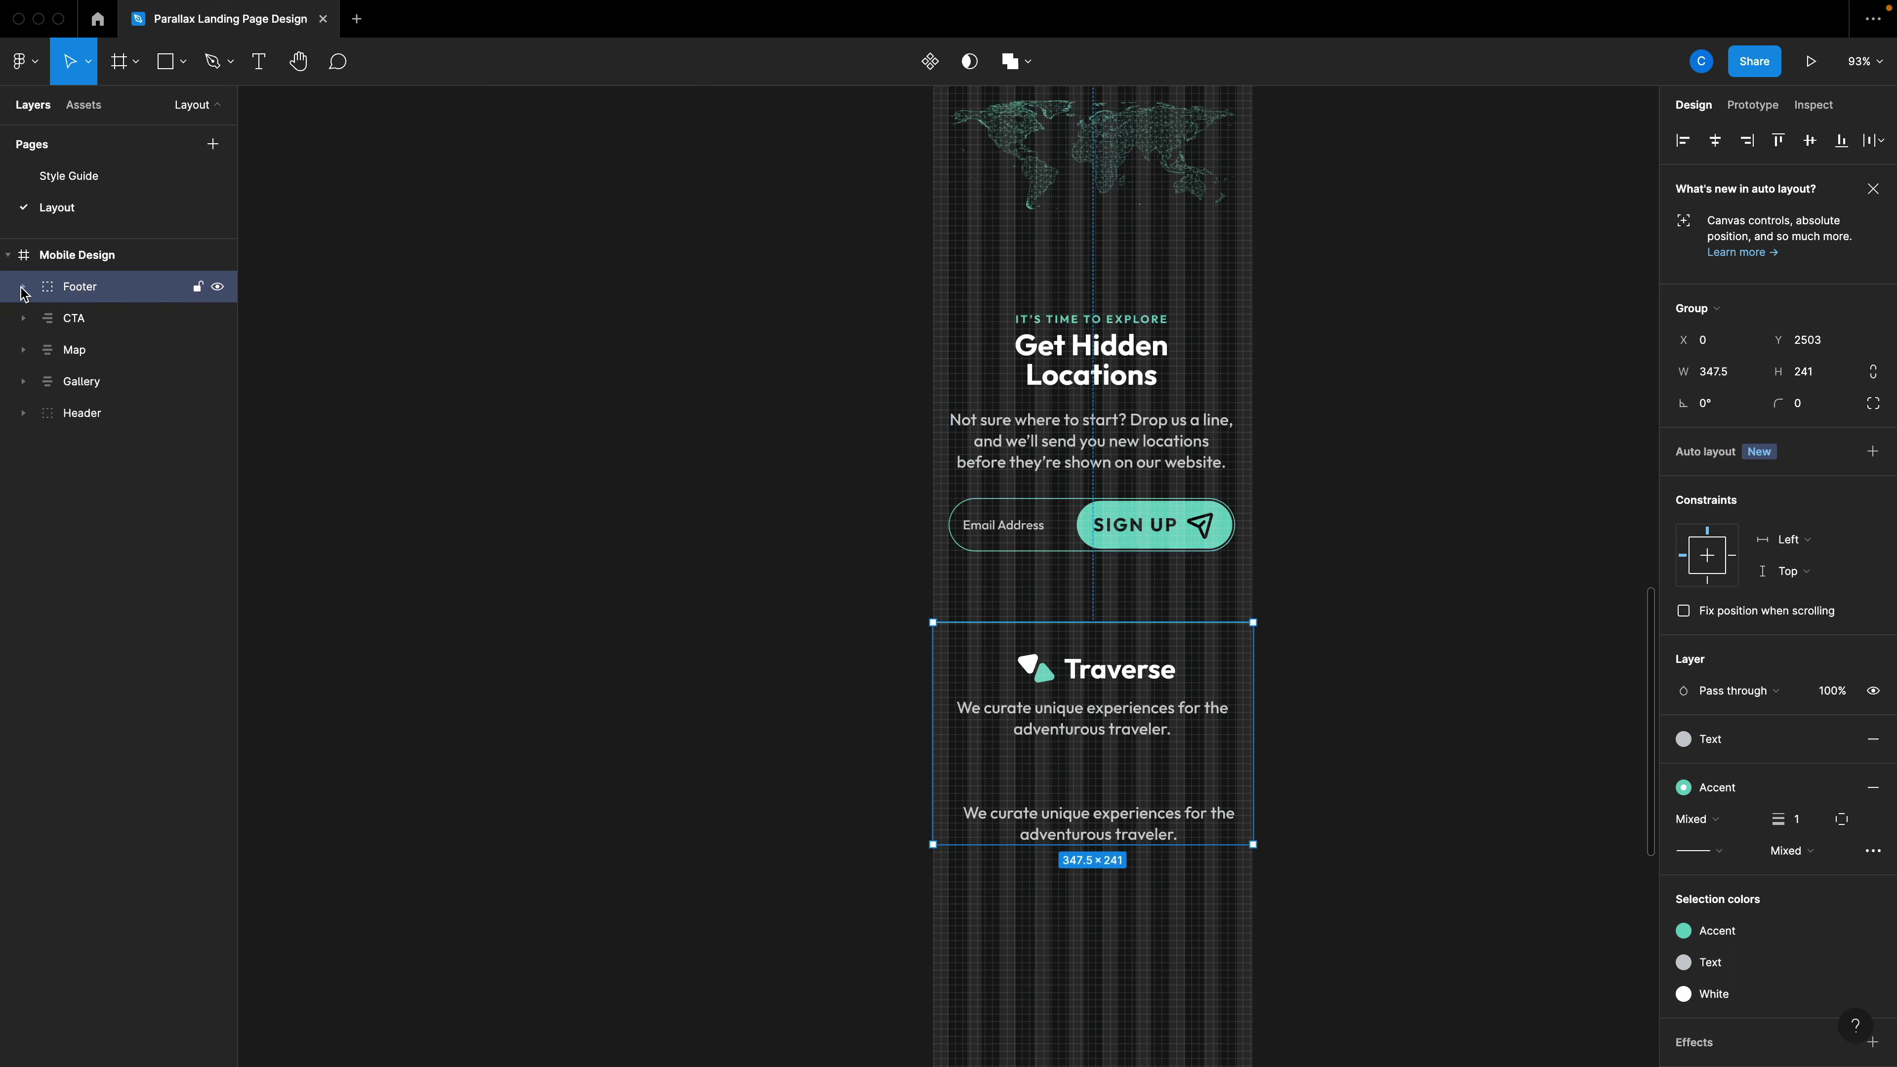
# Expand the Footer group and move the lower tagline copy up to about X 21, Y 2680.
pyautogui.click(23, 286)
pyautogui.click(137, 321)
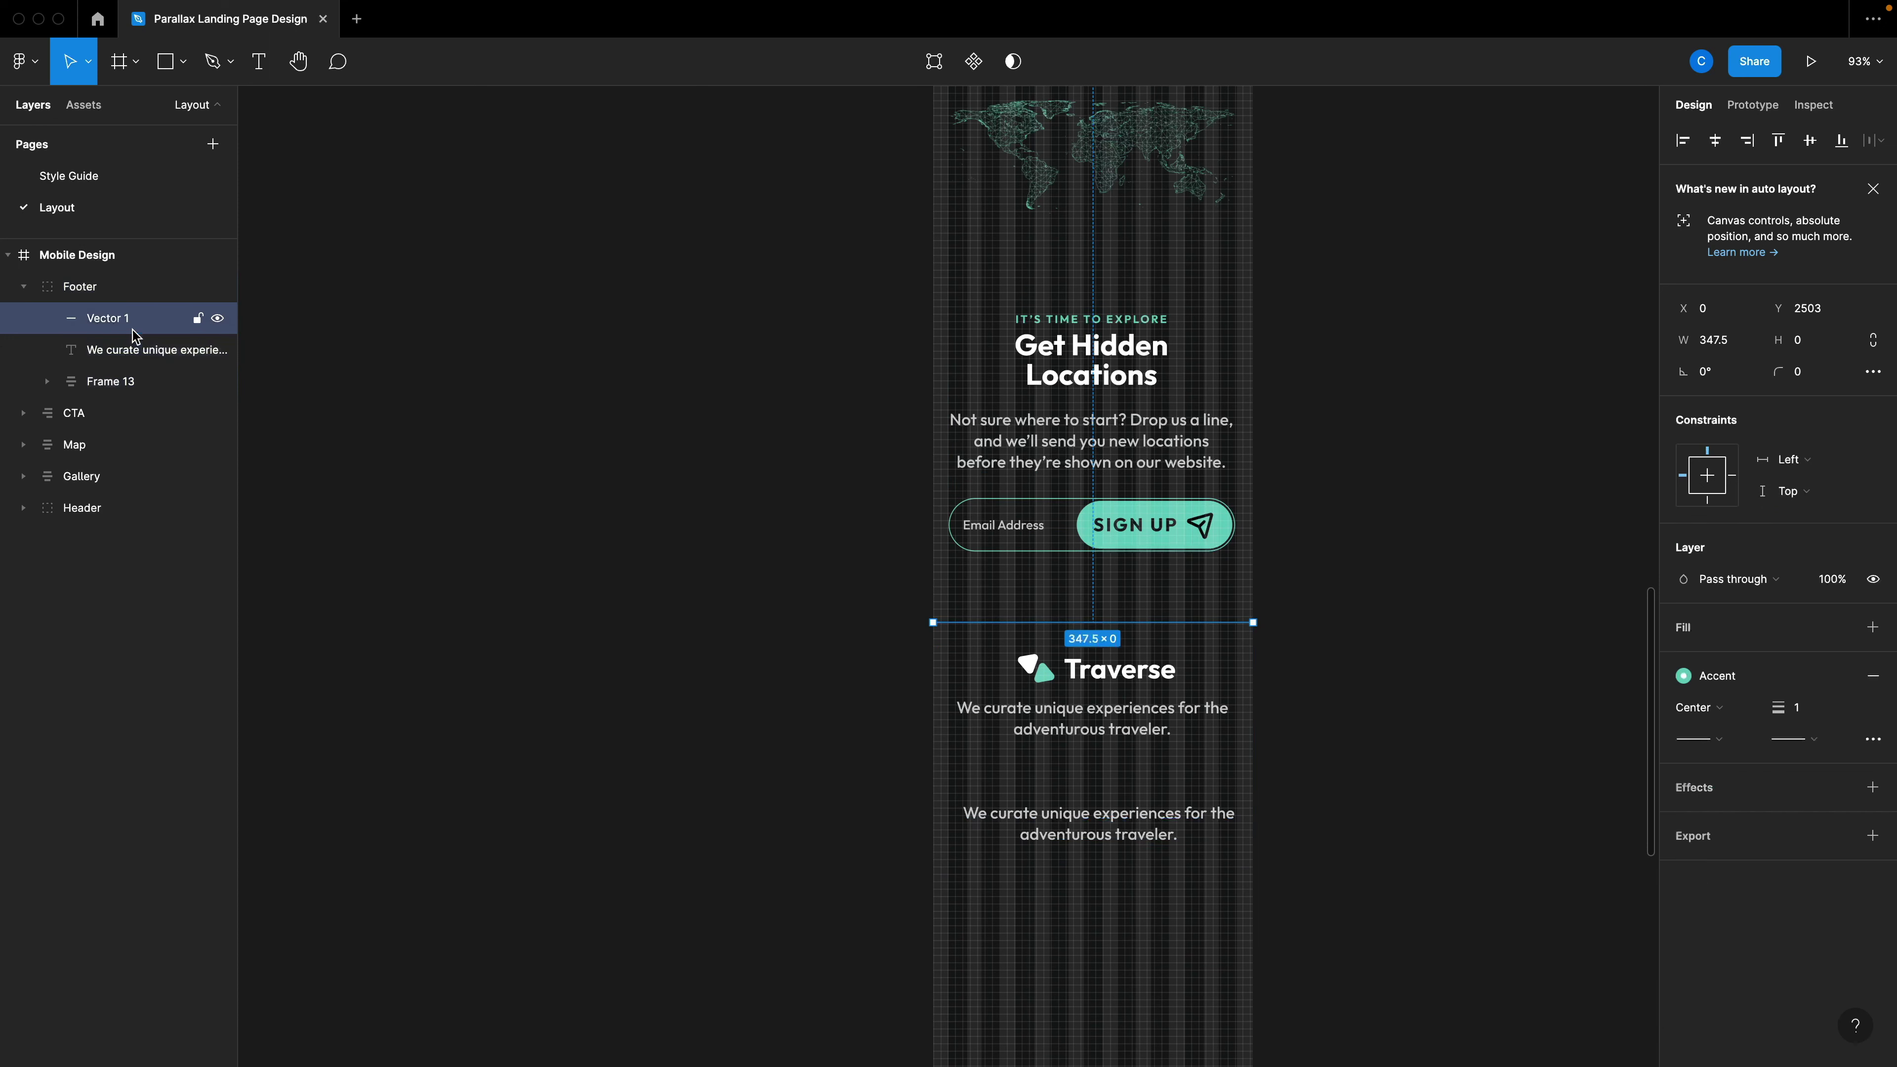
pyautogui.click(134, 360)
pyautogui.click(117, 387)
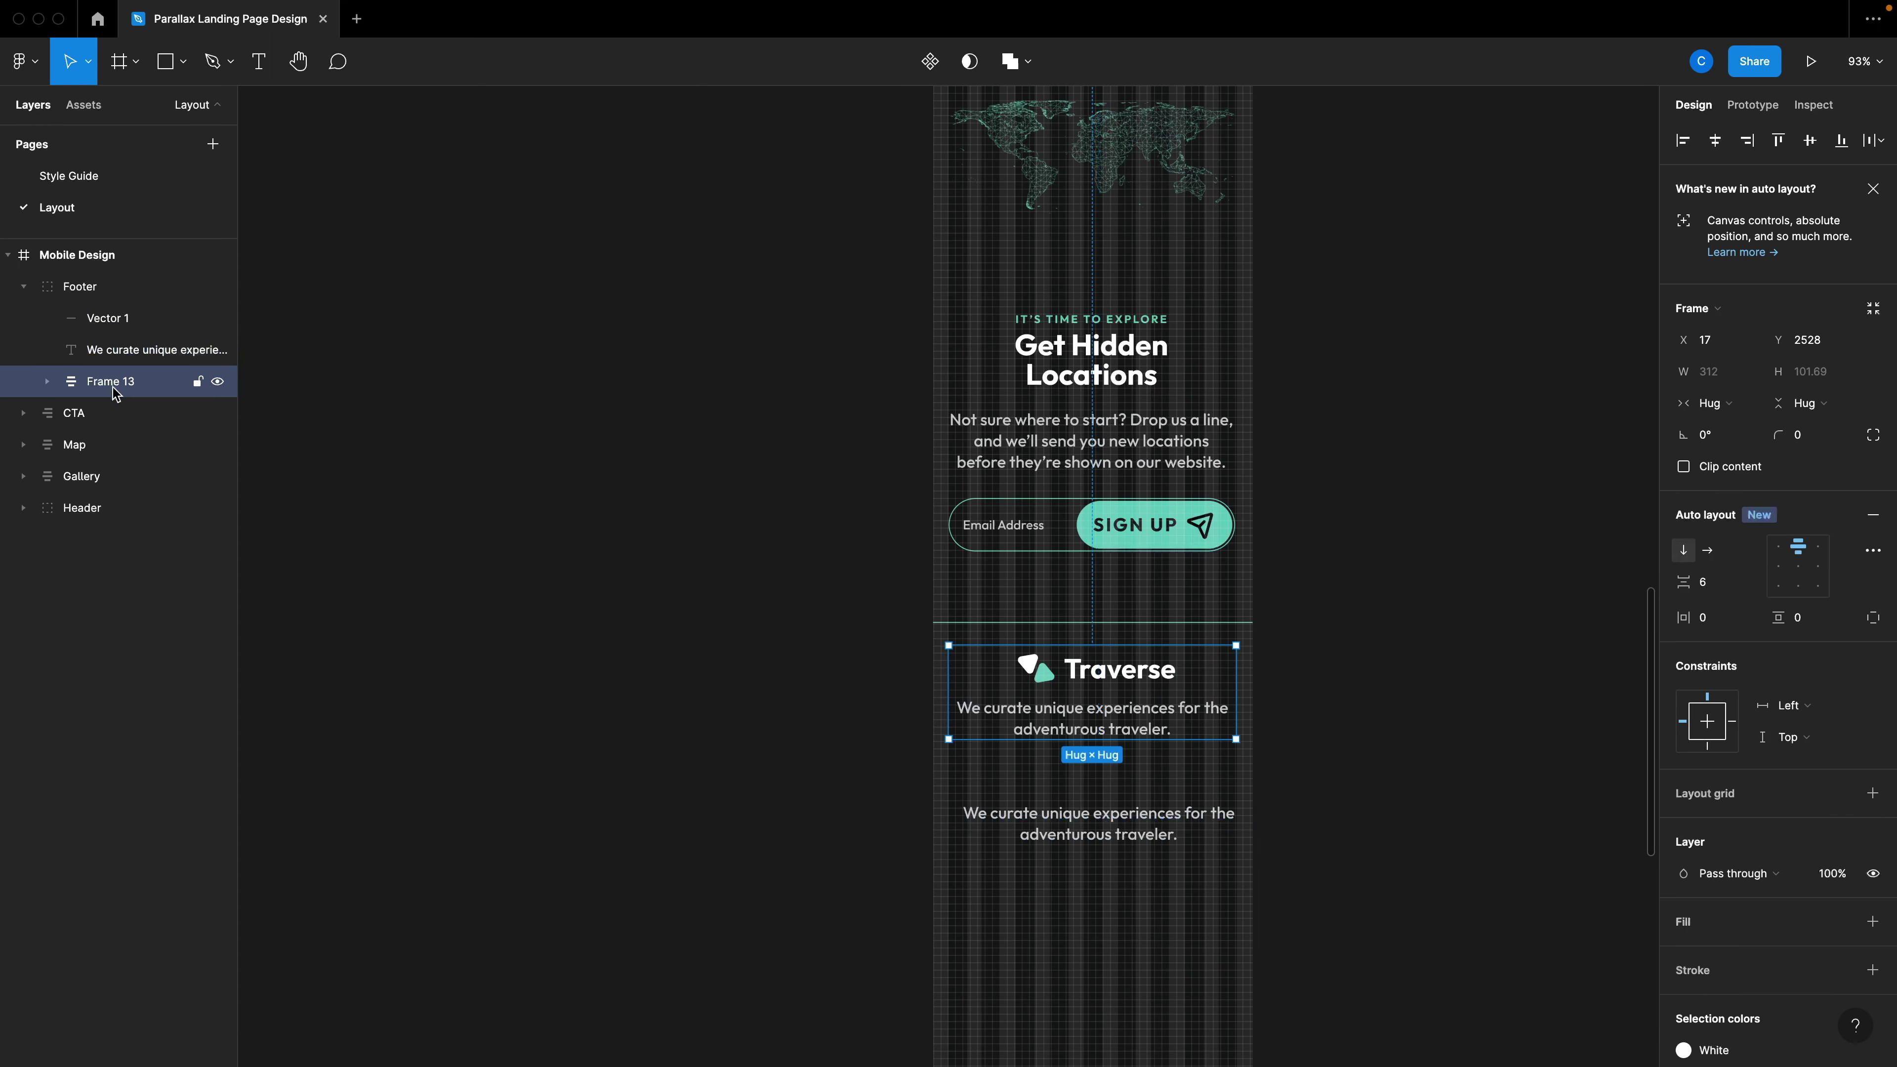
pyautogui.click(127, 349)
pyautogui.moveTo(1133, 831); pyautogui.dragTo(1131, 813)
# Replace the text of the lower tagline copy in the footer with "About".
pyautogui.doubleClick(1131, 813)
pyautogui.scroll(3, 1131, 813)
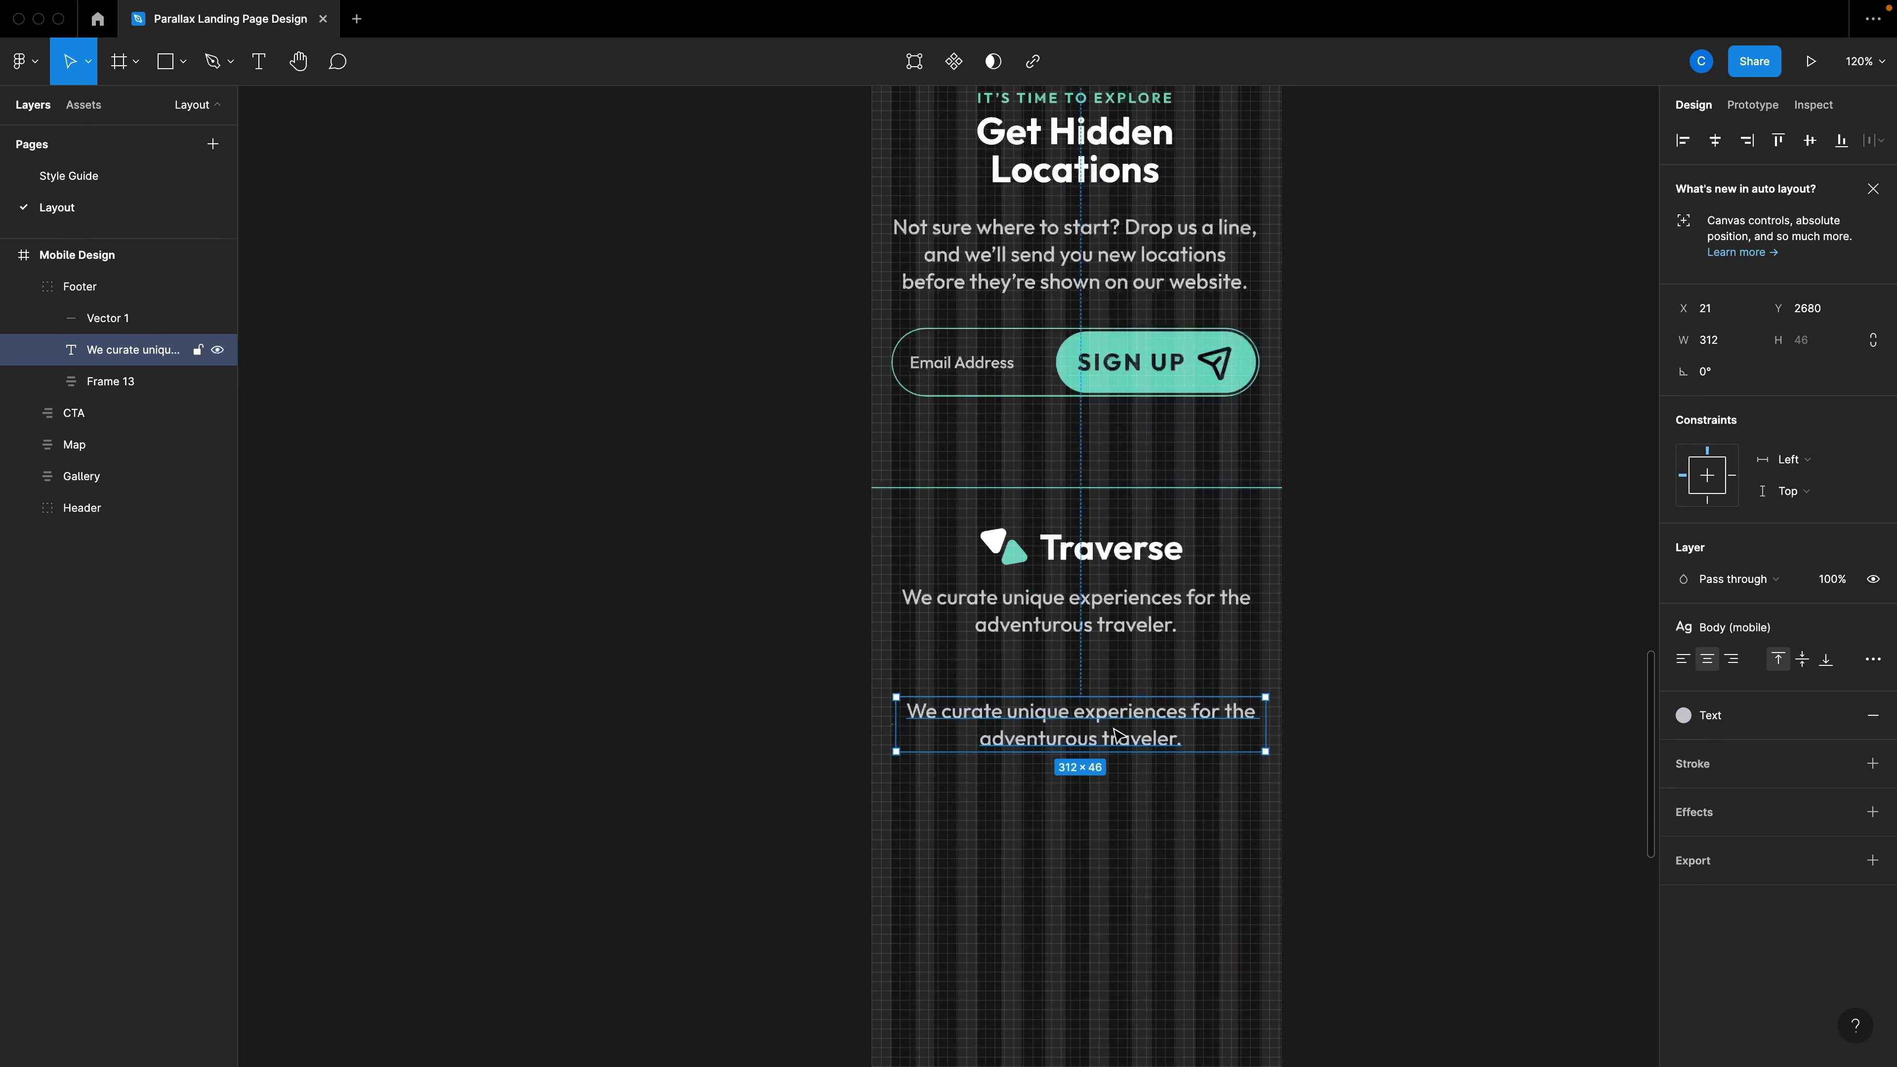
pyautogui.write('About')
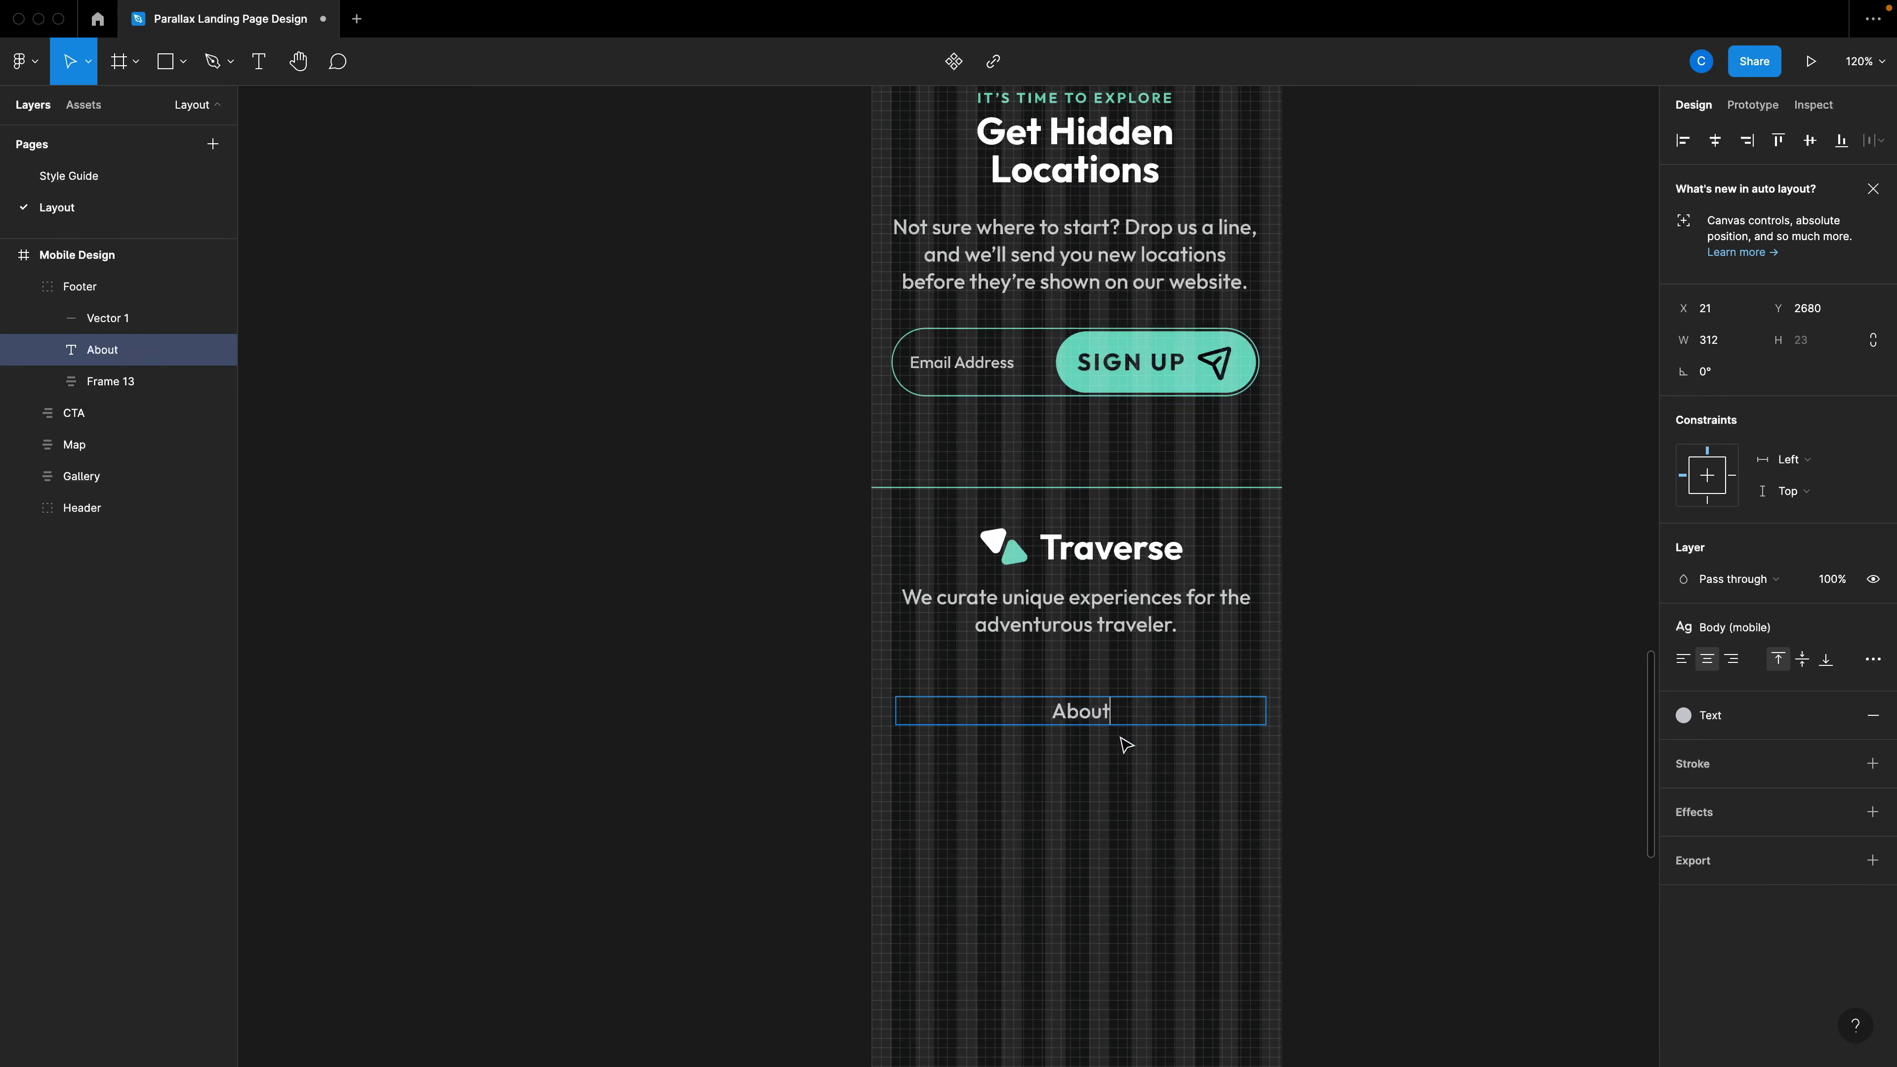
# Set the footer's About text to auto width and apply the H4 (mobile) text style and the White color style.
pyautogui.press('super+a')
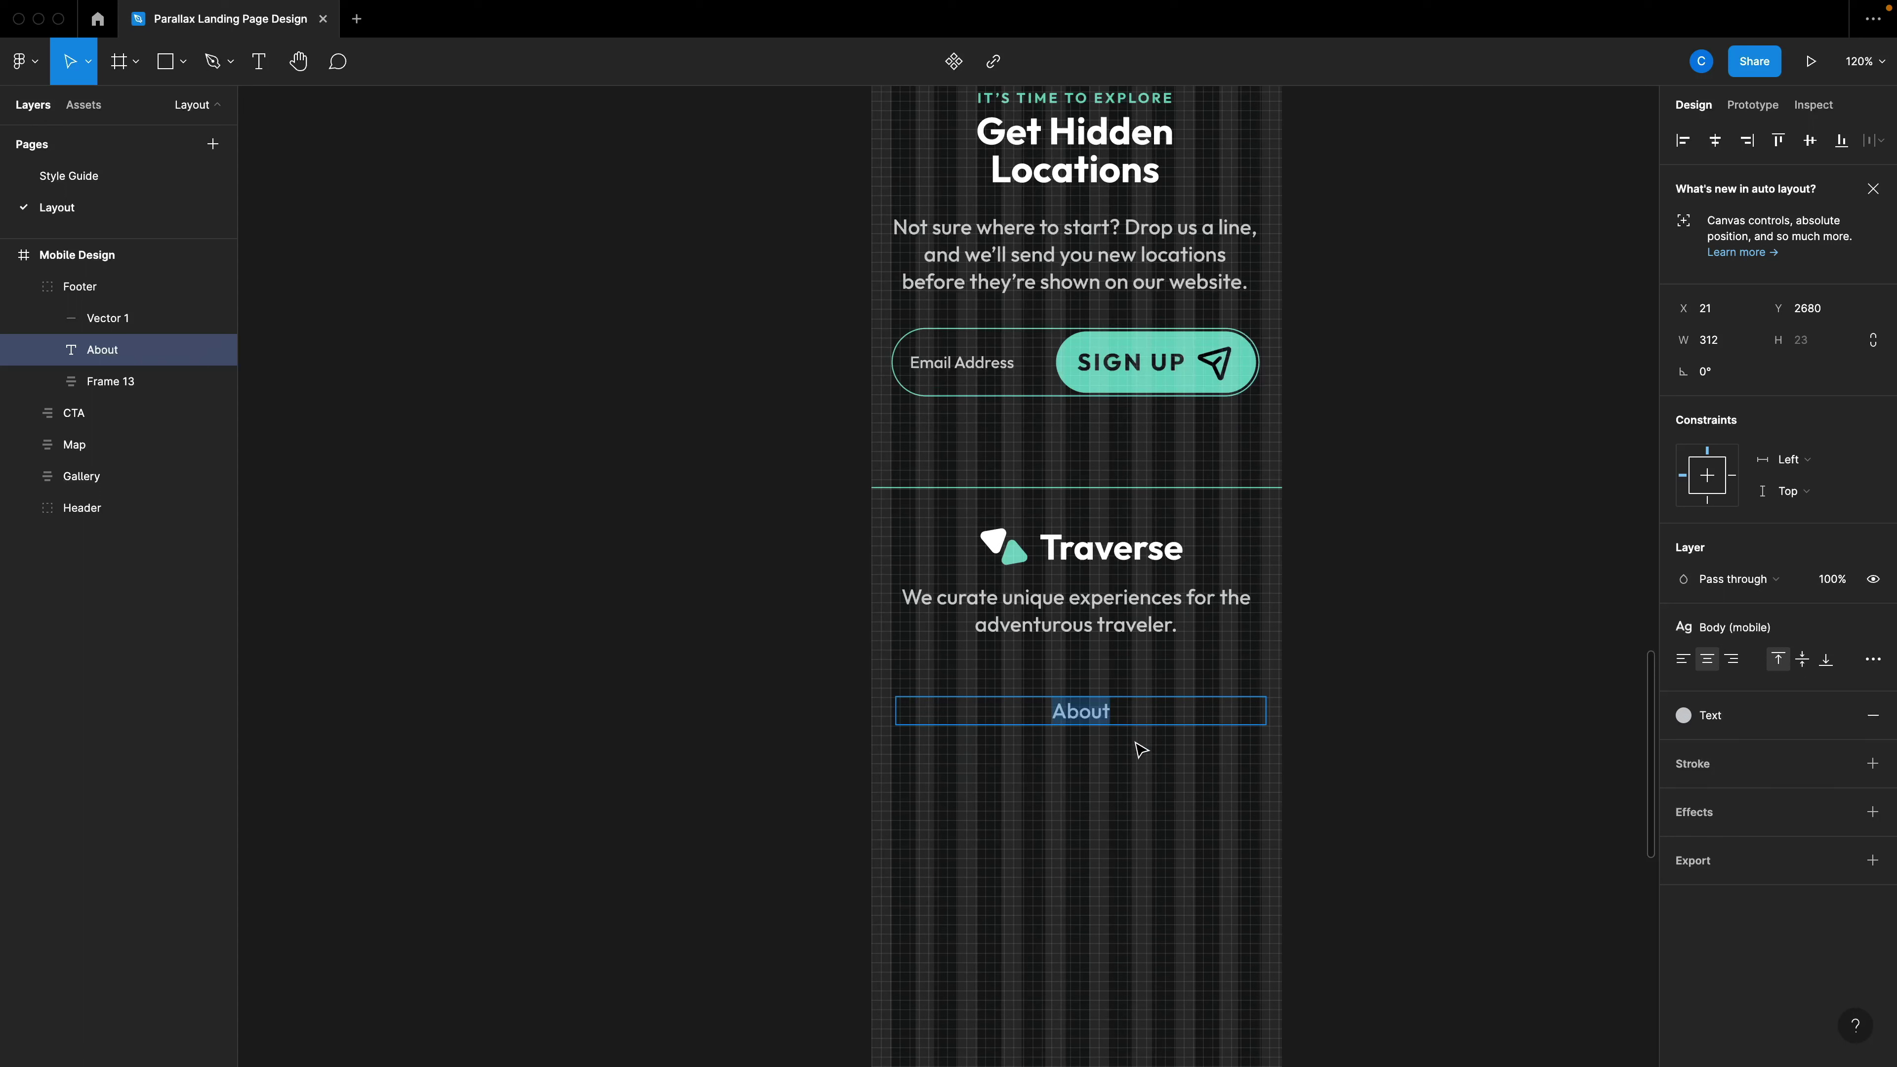
pyautogui.click(1883, 668)
pyautogui.click(1564, 765)
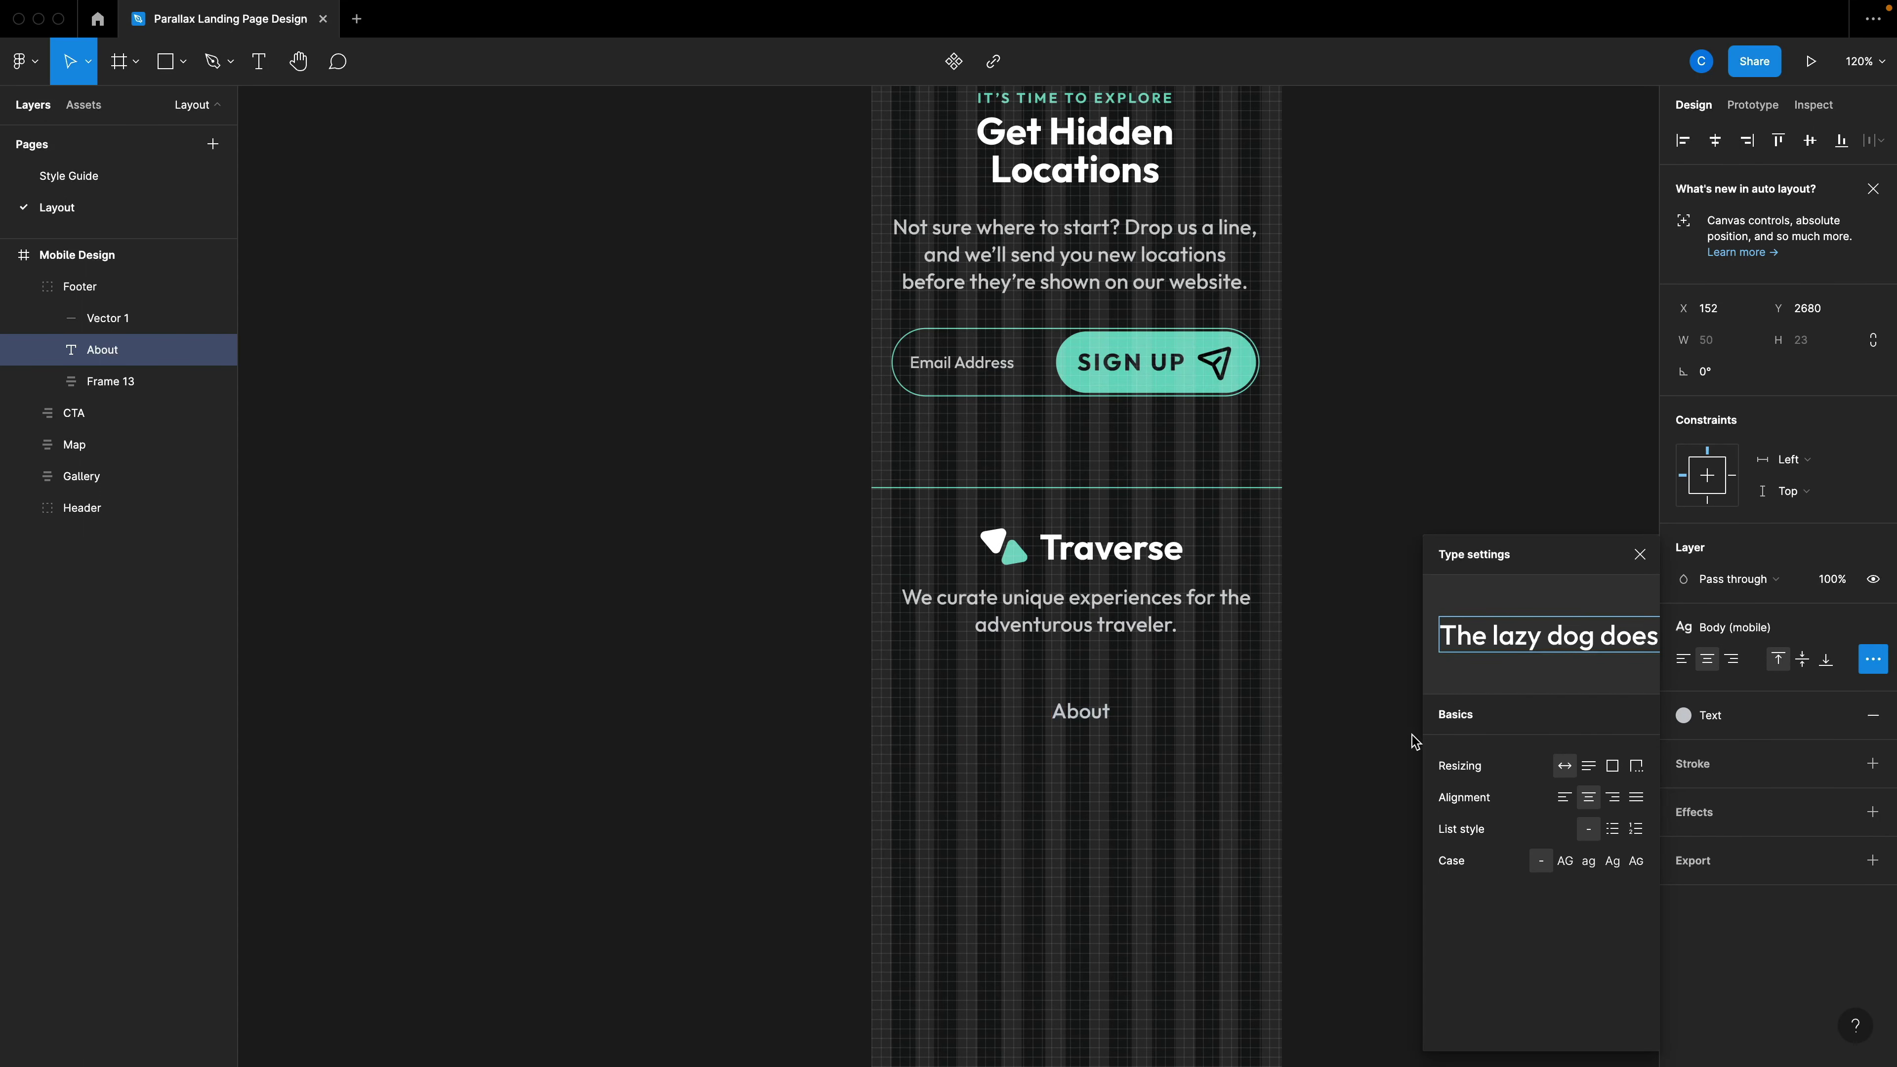
pyautogui.click(1748, 633)
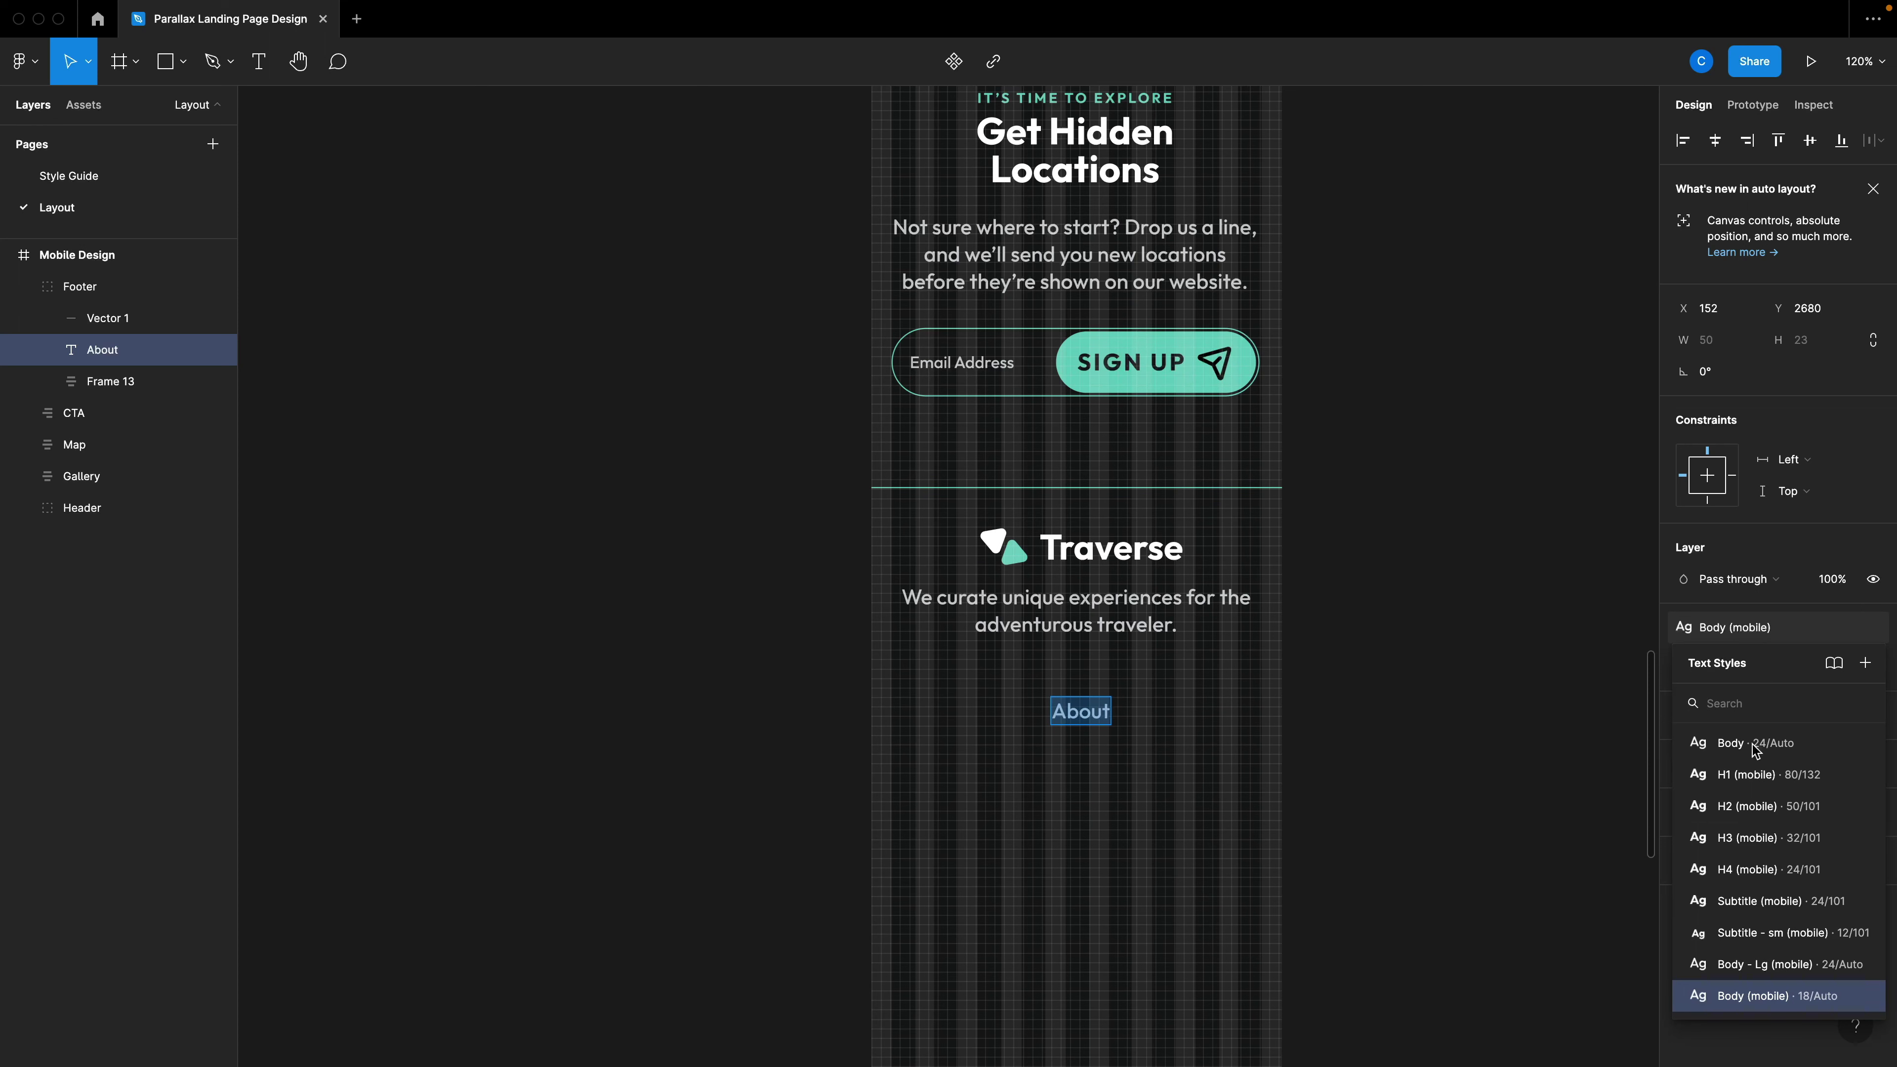
pyautogui.click(1764, 868)
pyautogui.click(1732, 723)
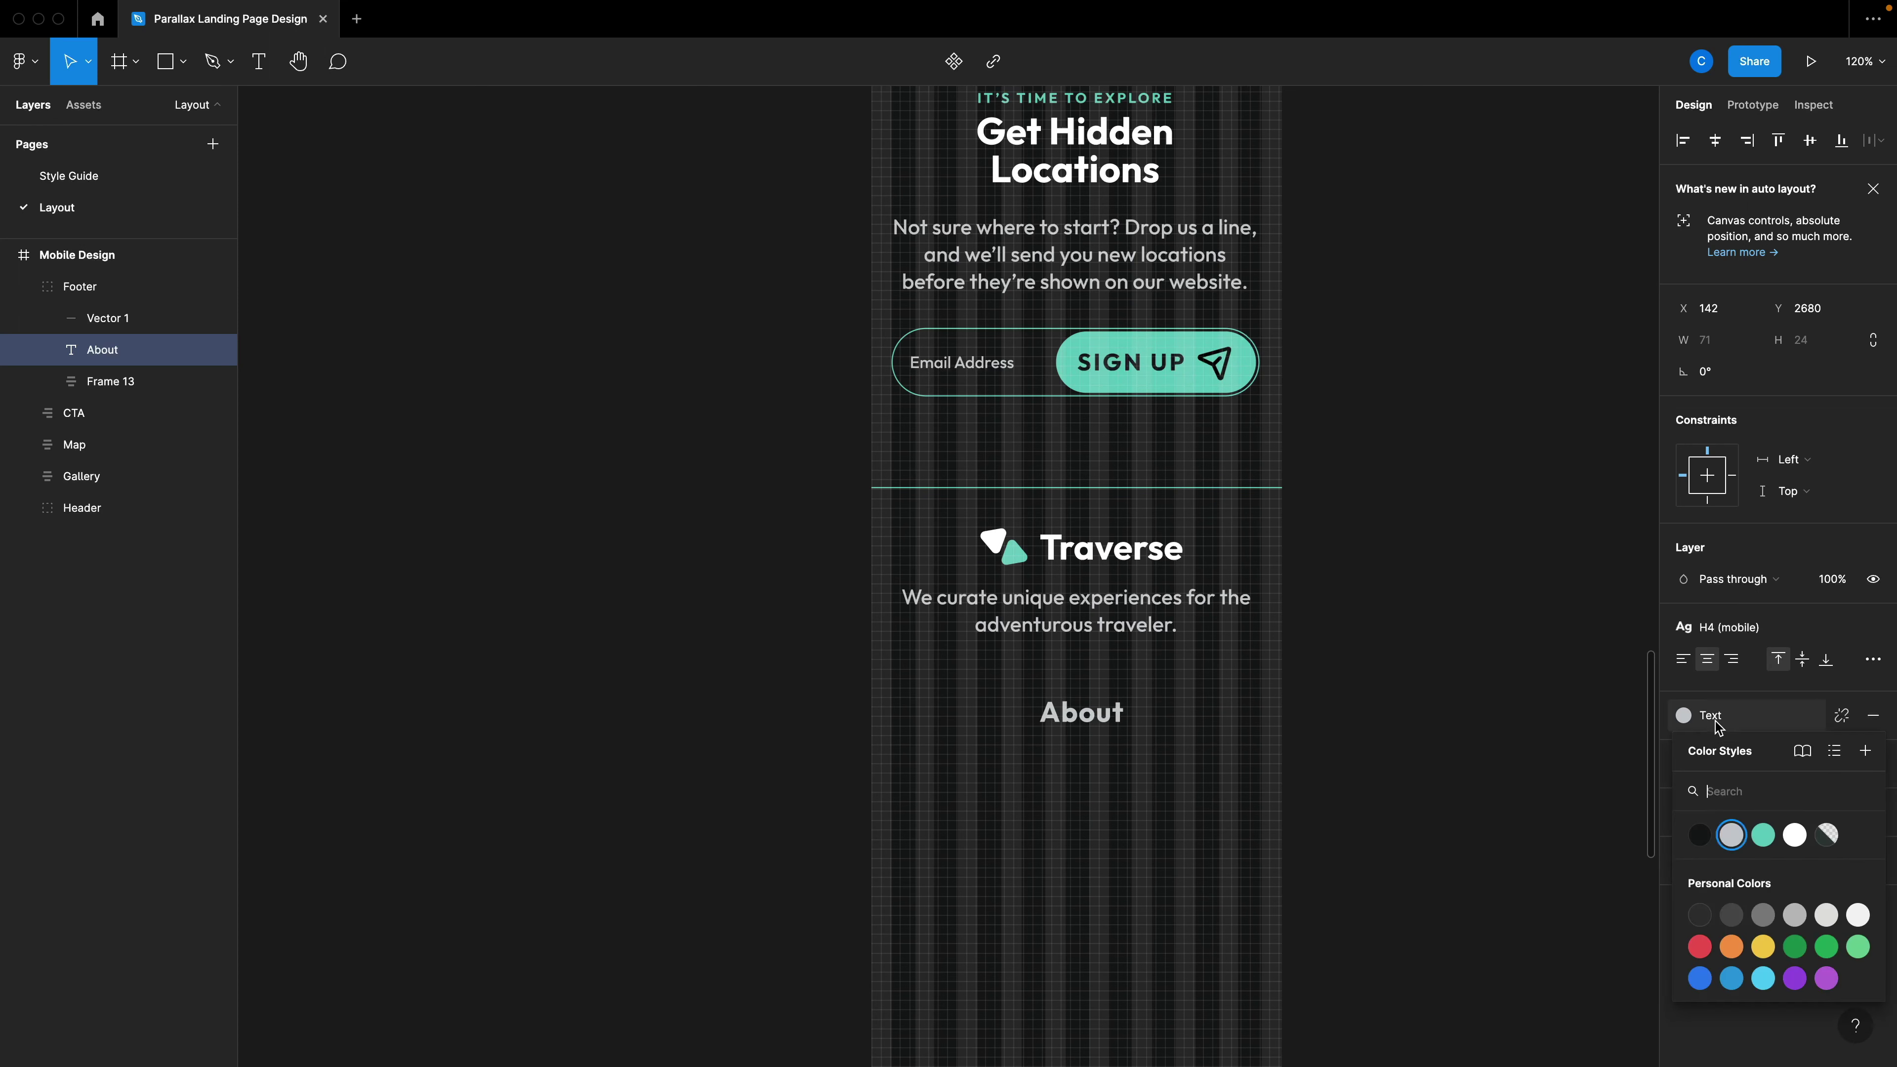
pyautogui.click(1795, 835)
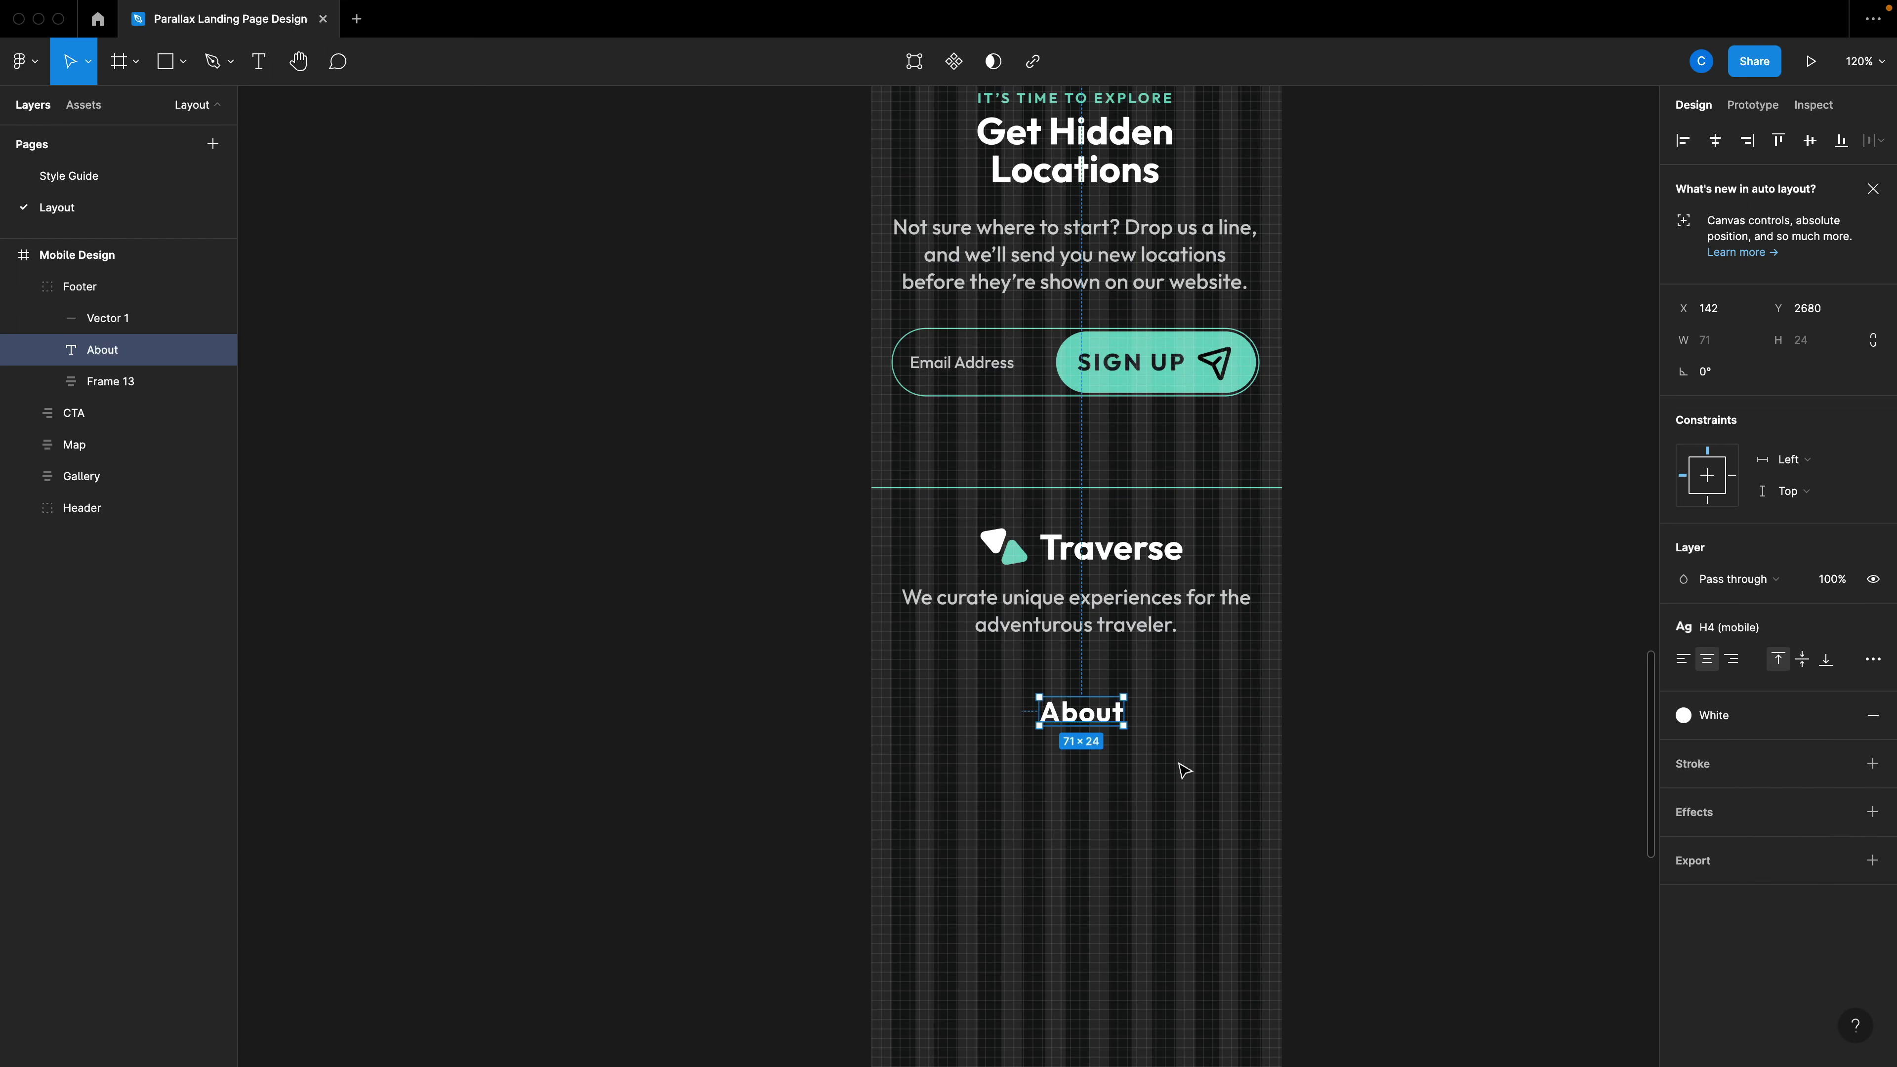
# Wrap the About text in an auto layout frame with an Accent stroke on the bottom side only, 3 thick.
pyautogui.scroll(3, 1172, 770)
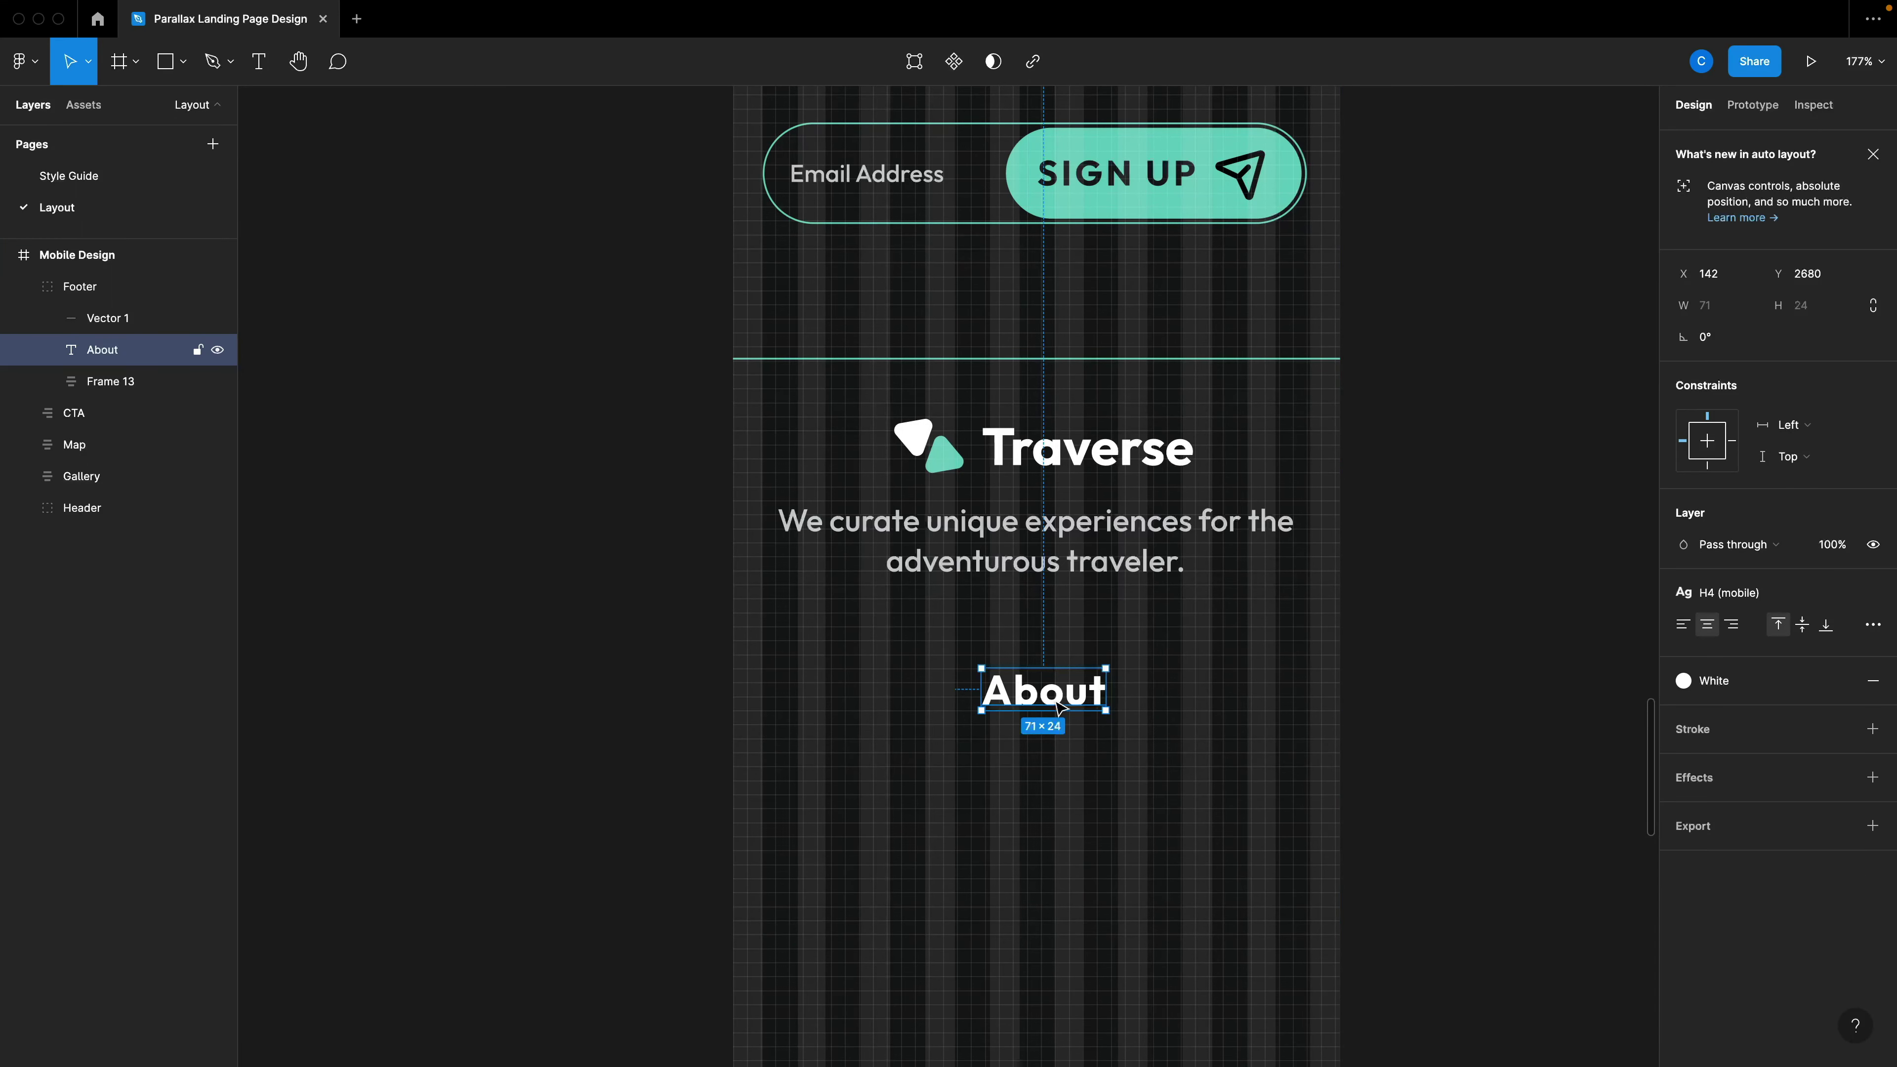
pyautogui.hotkey('shift', 'a')
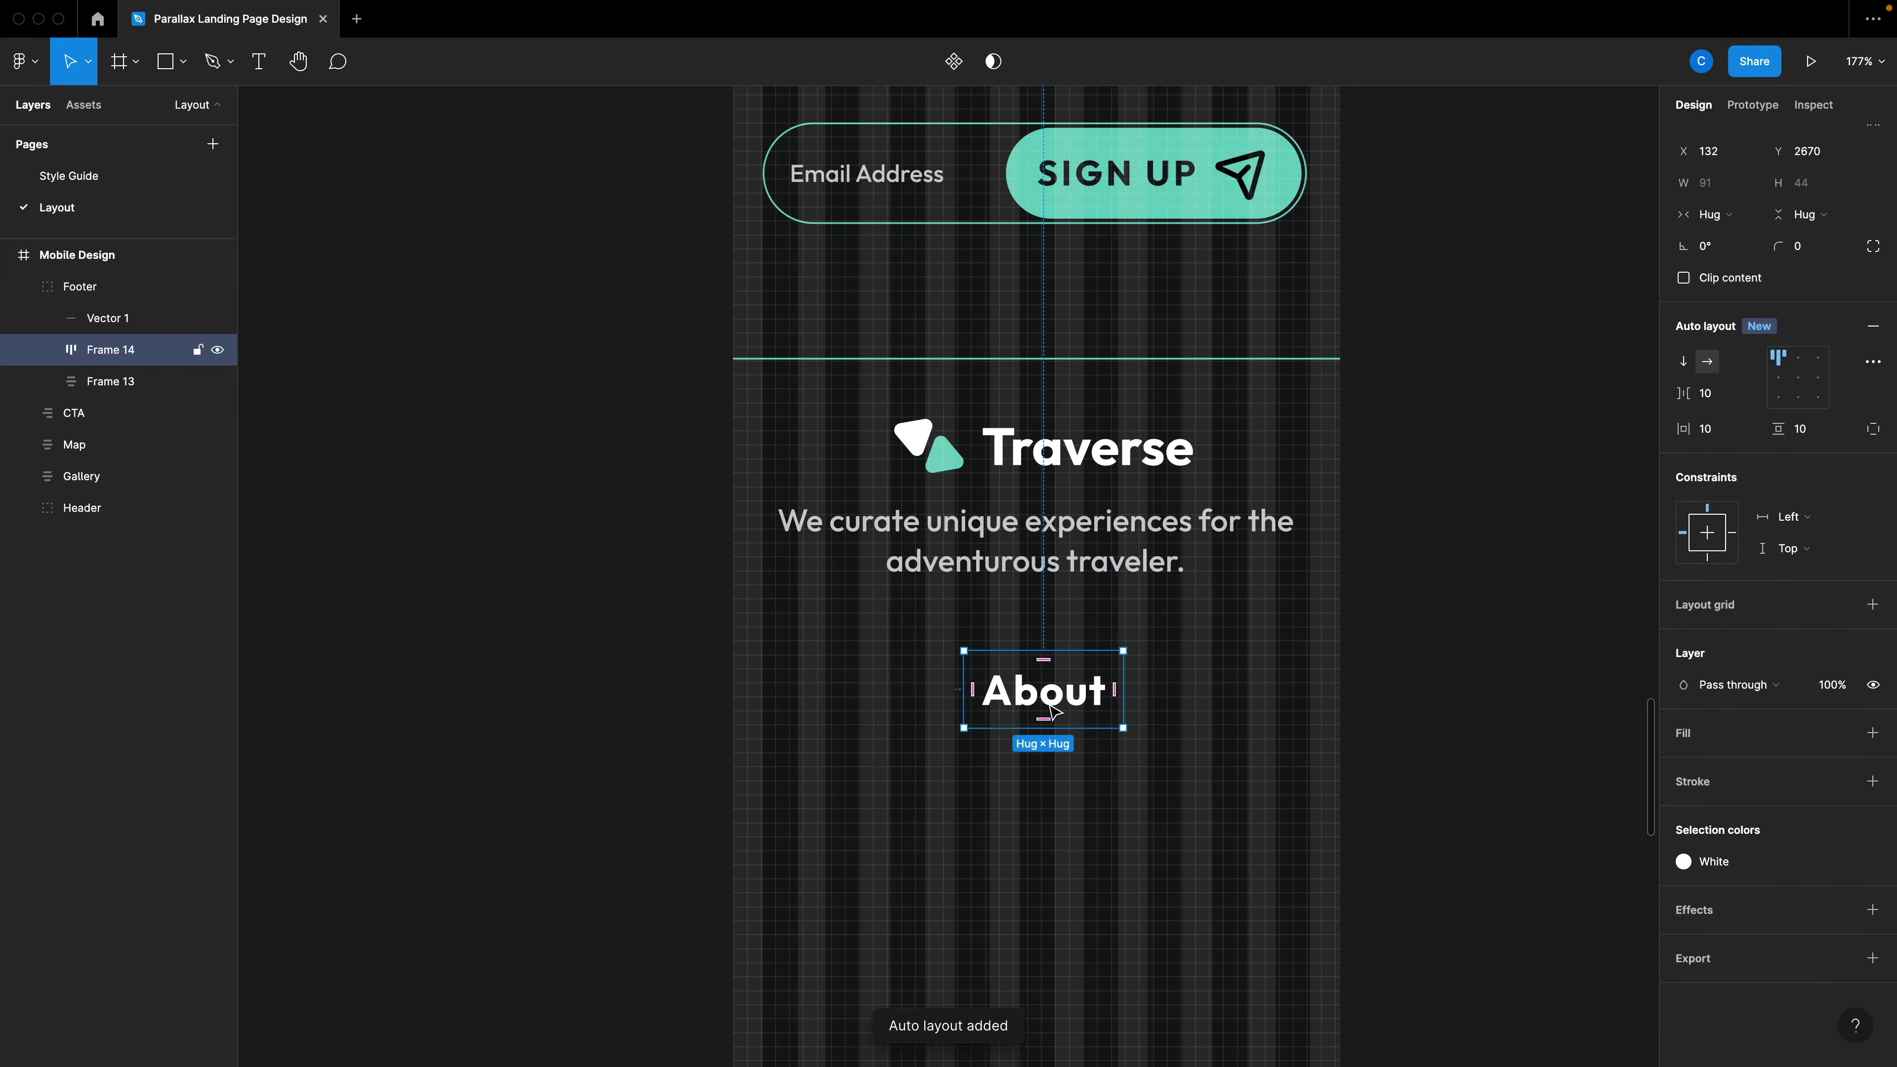
pyautogui.scroll(-2, 1104, 750)
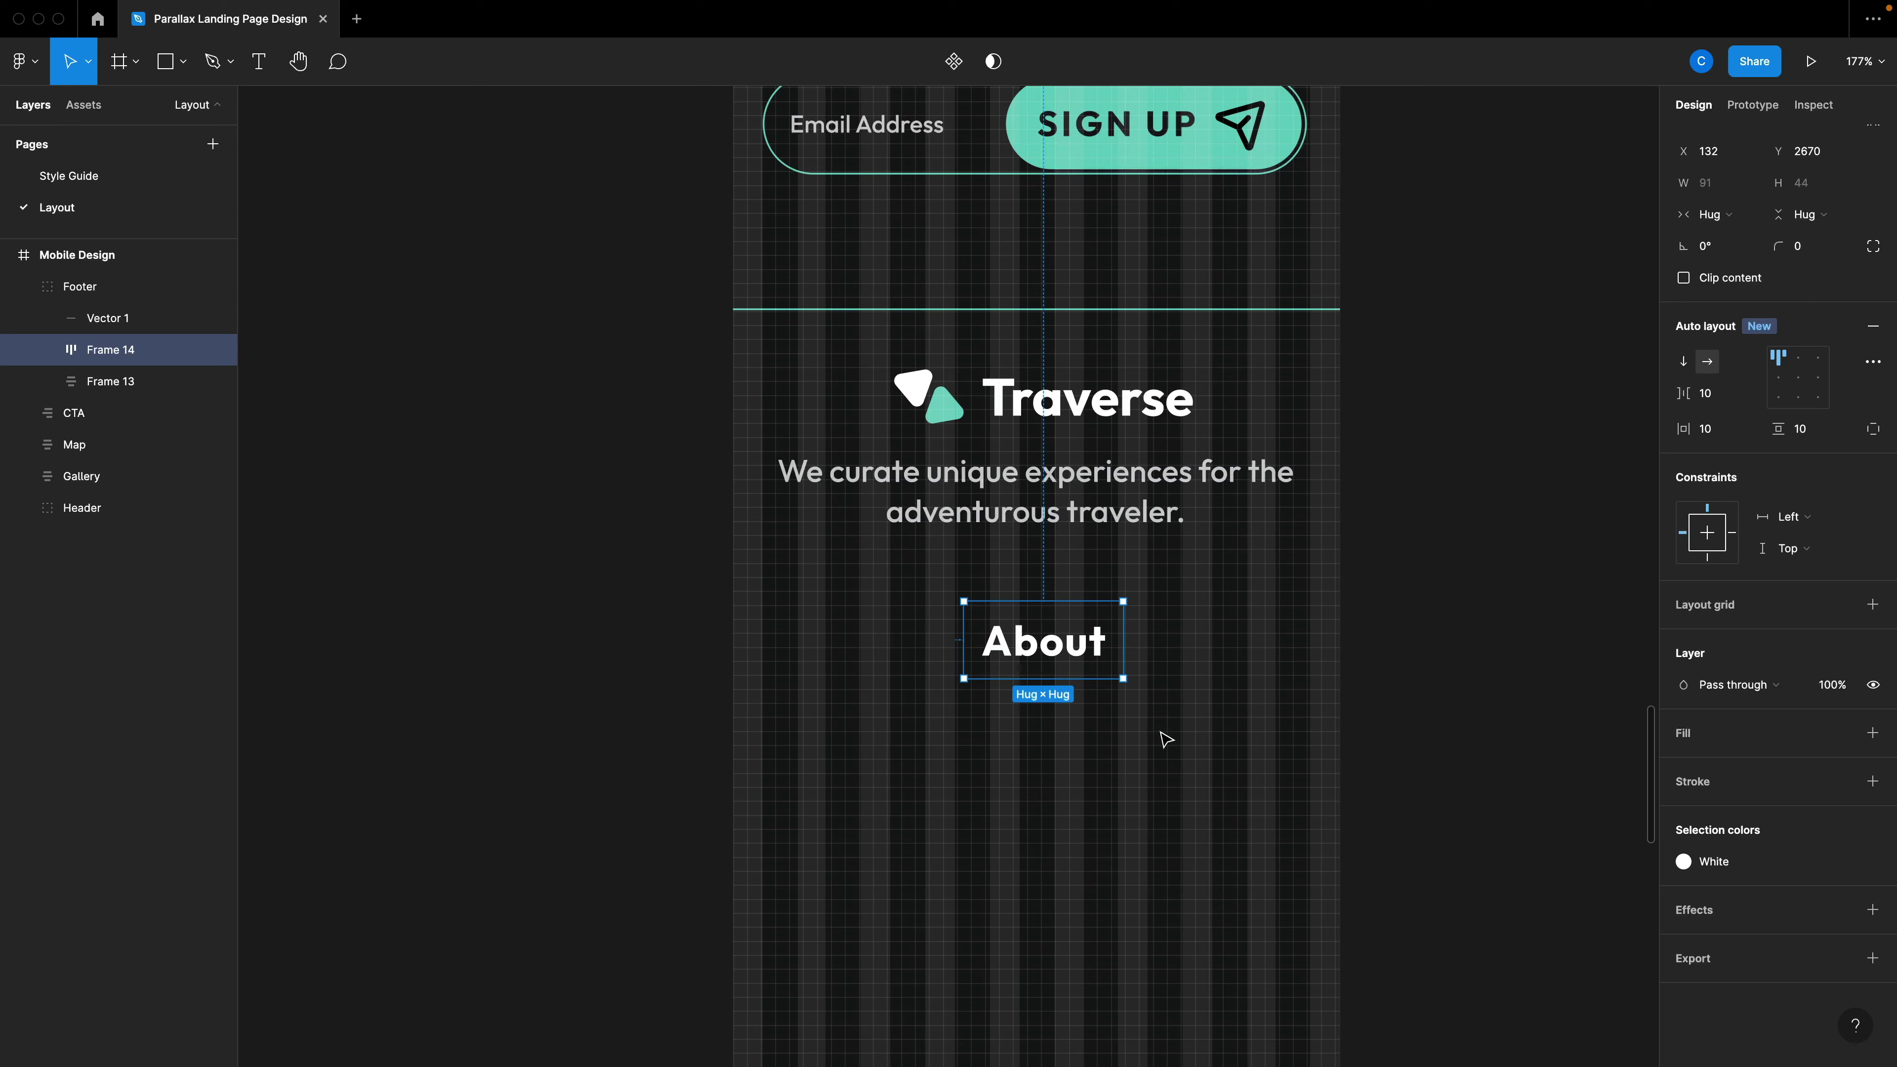
pyautogui.click(1841, 783)
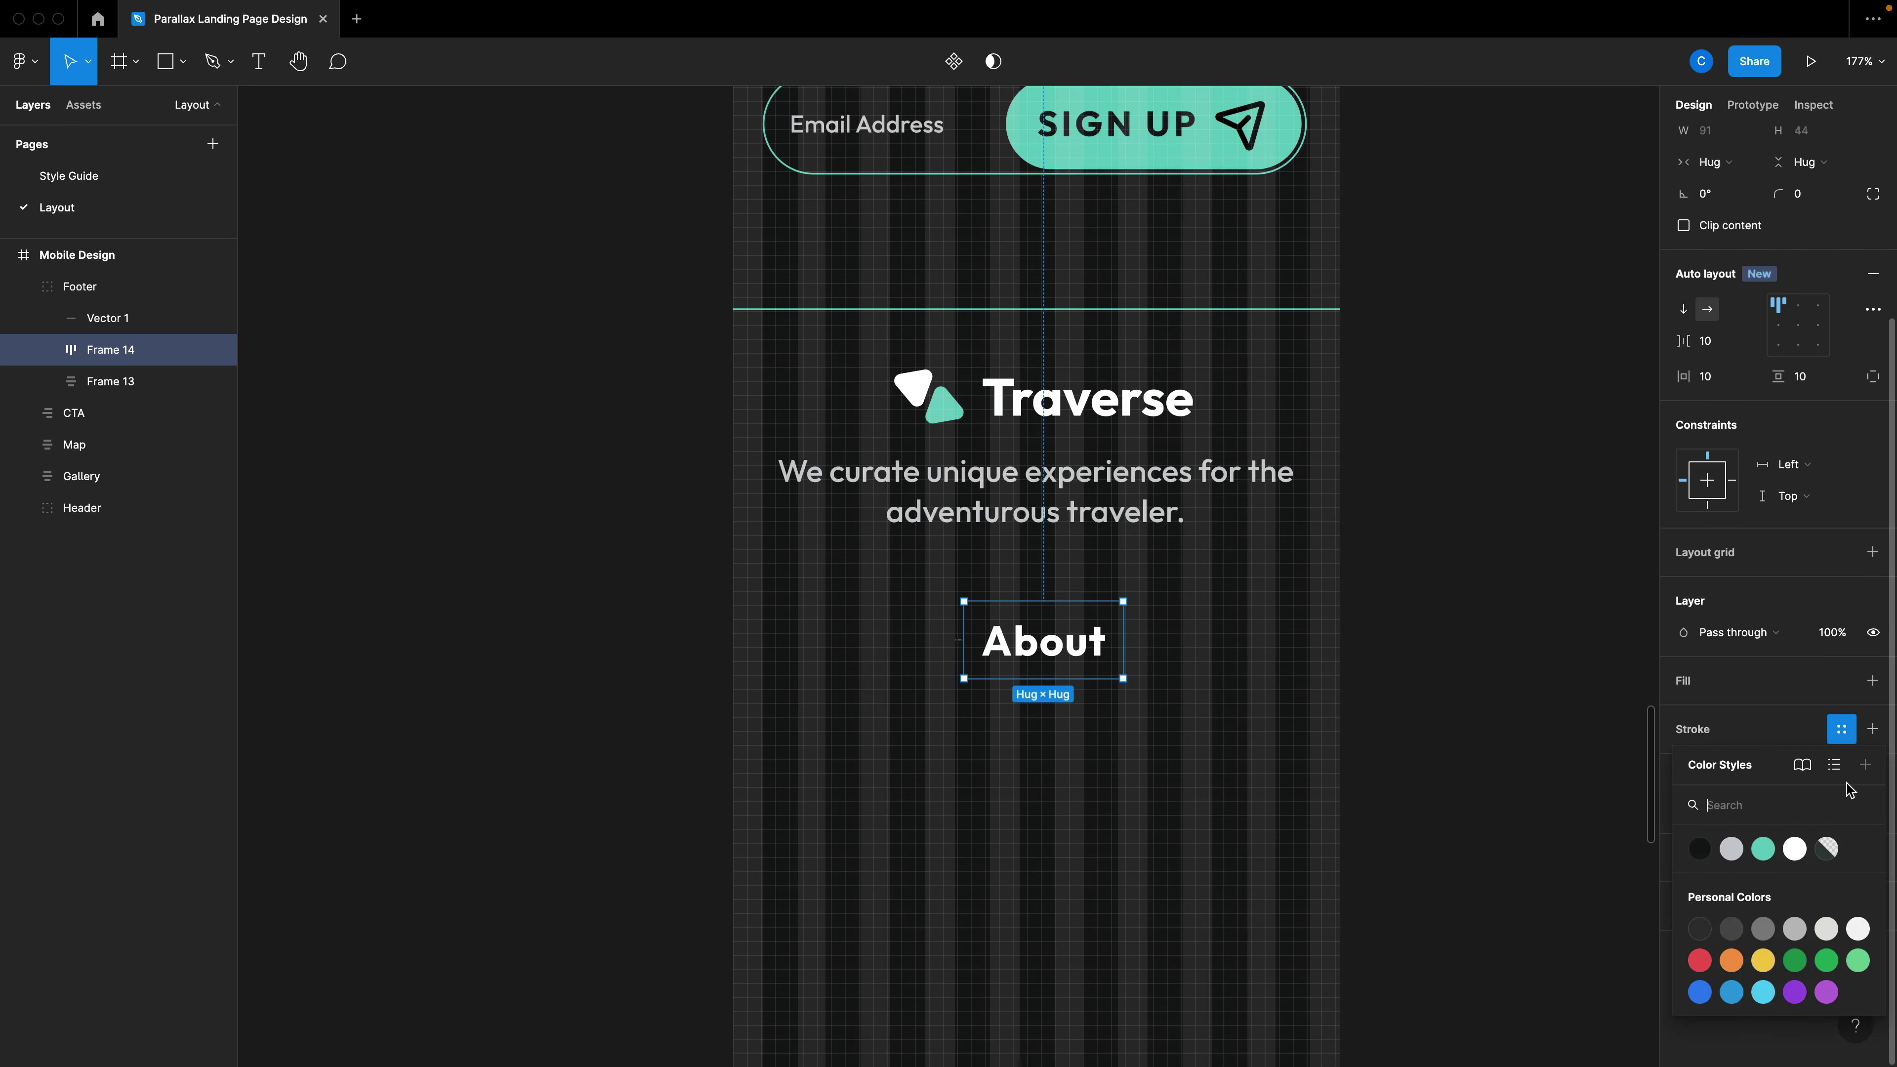
pyautogui.click(1762, 842)
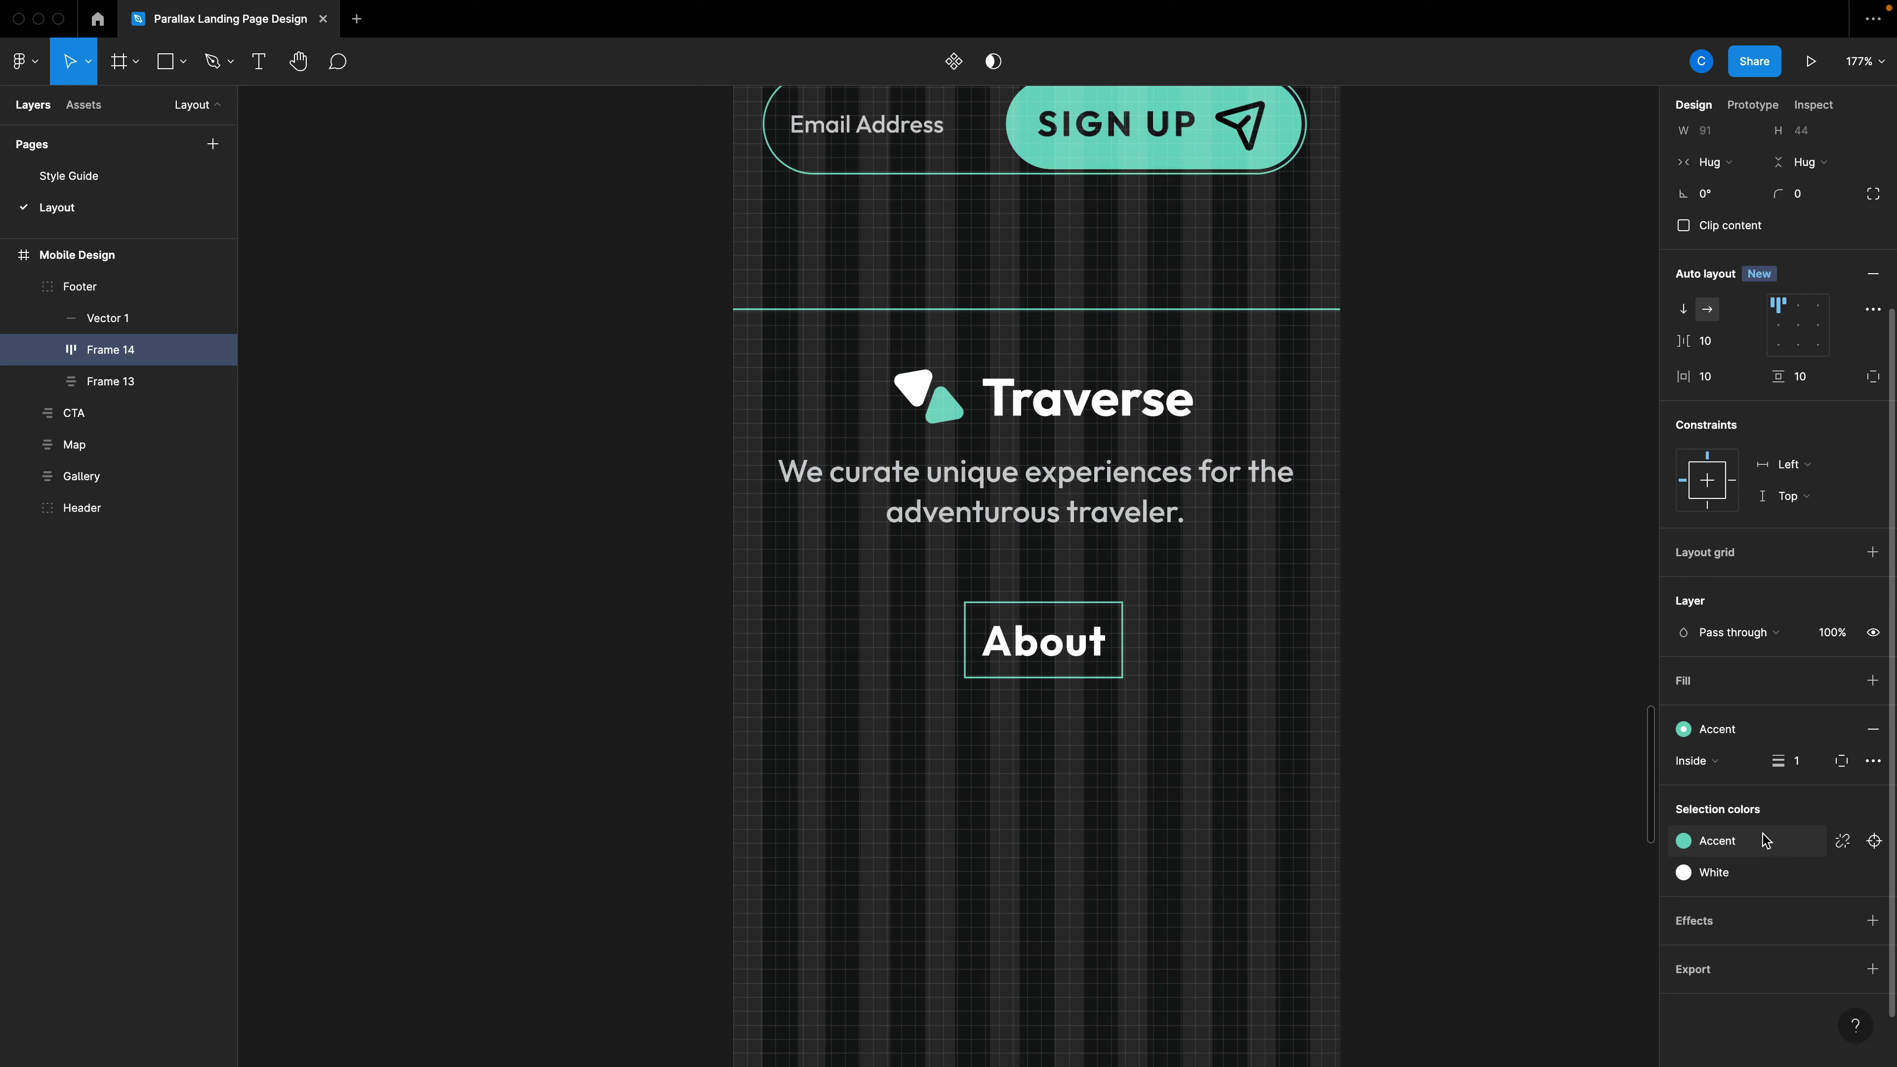
pyautogui.click(1843, 777)
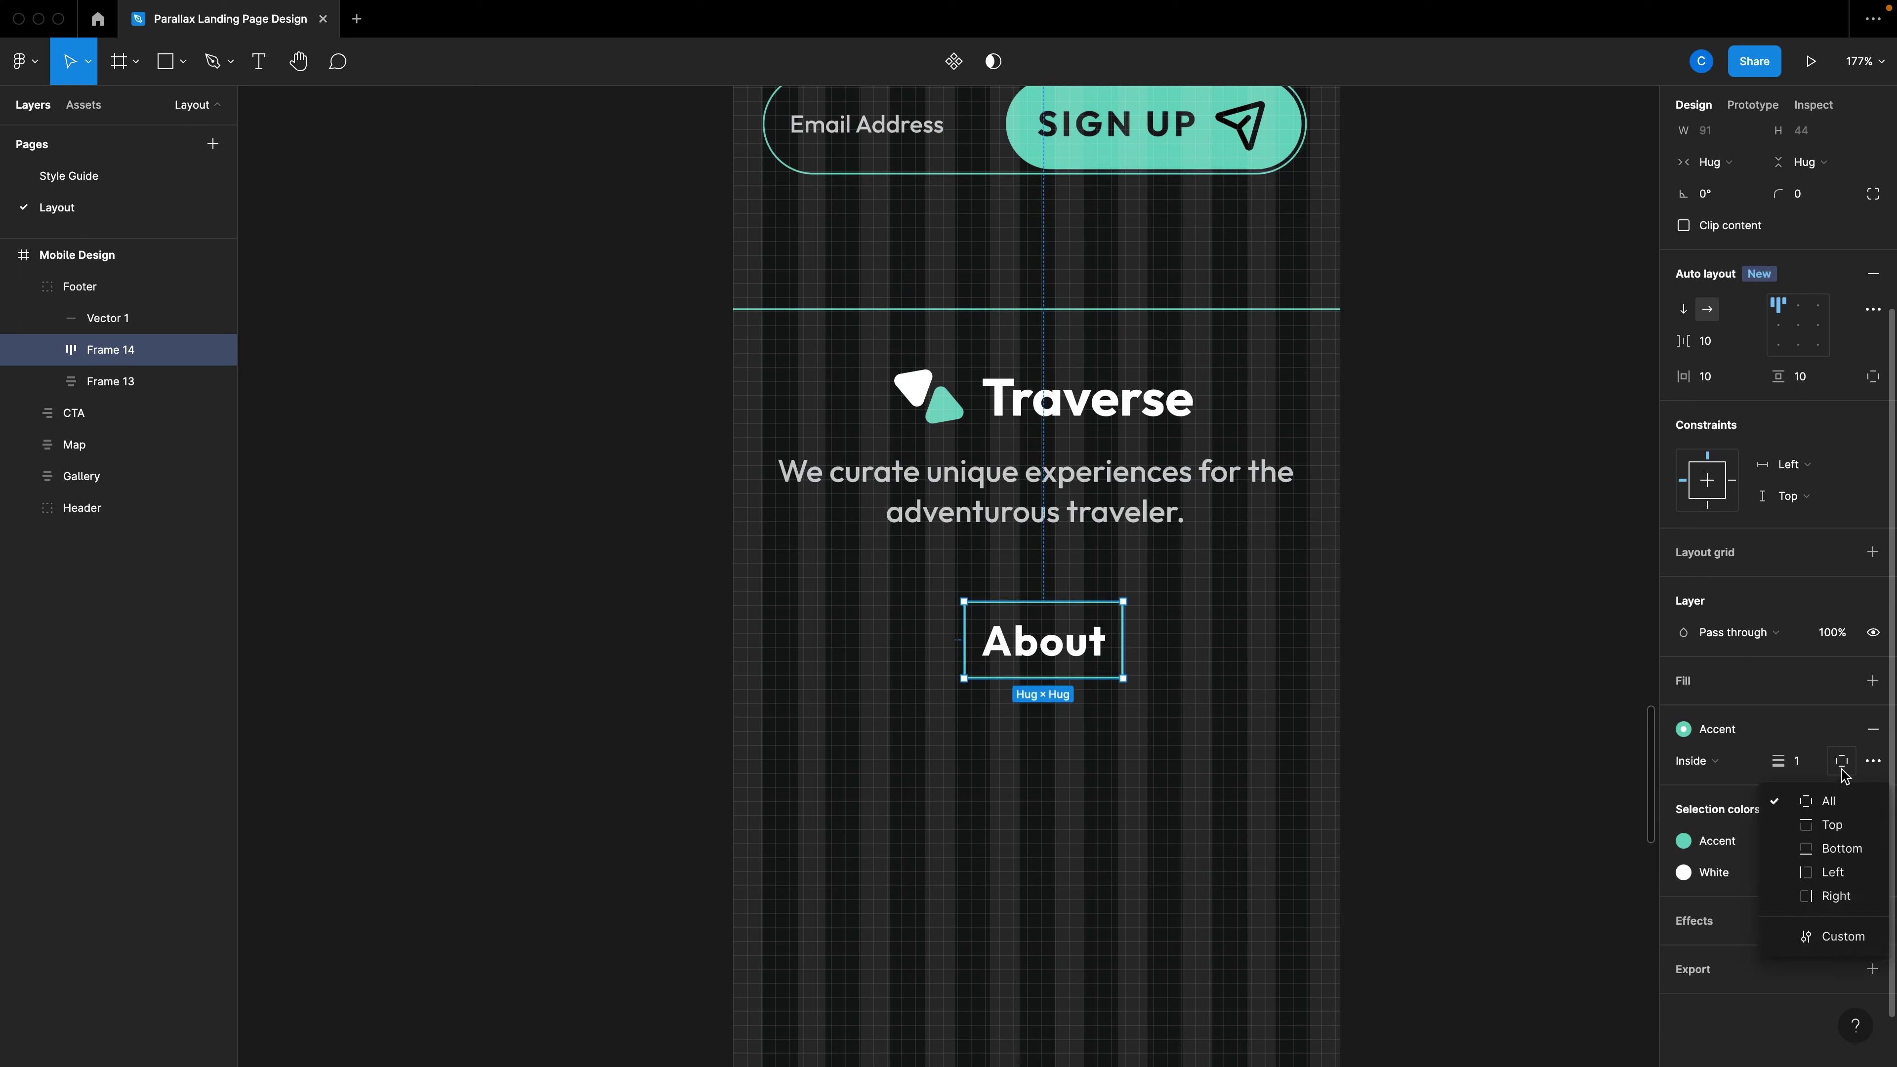
pyautogui.click(1831, 850)
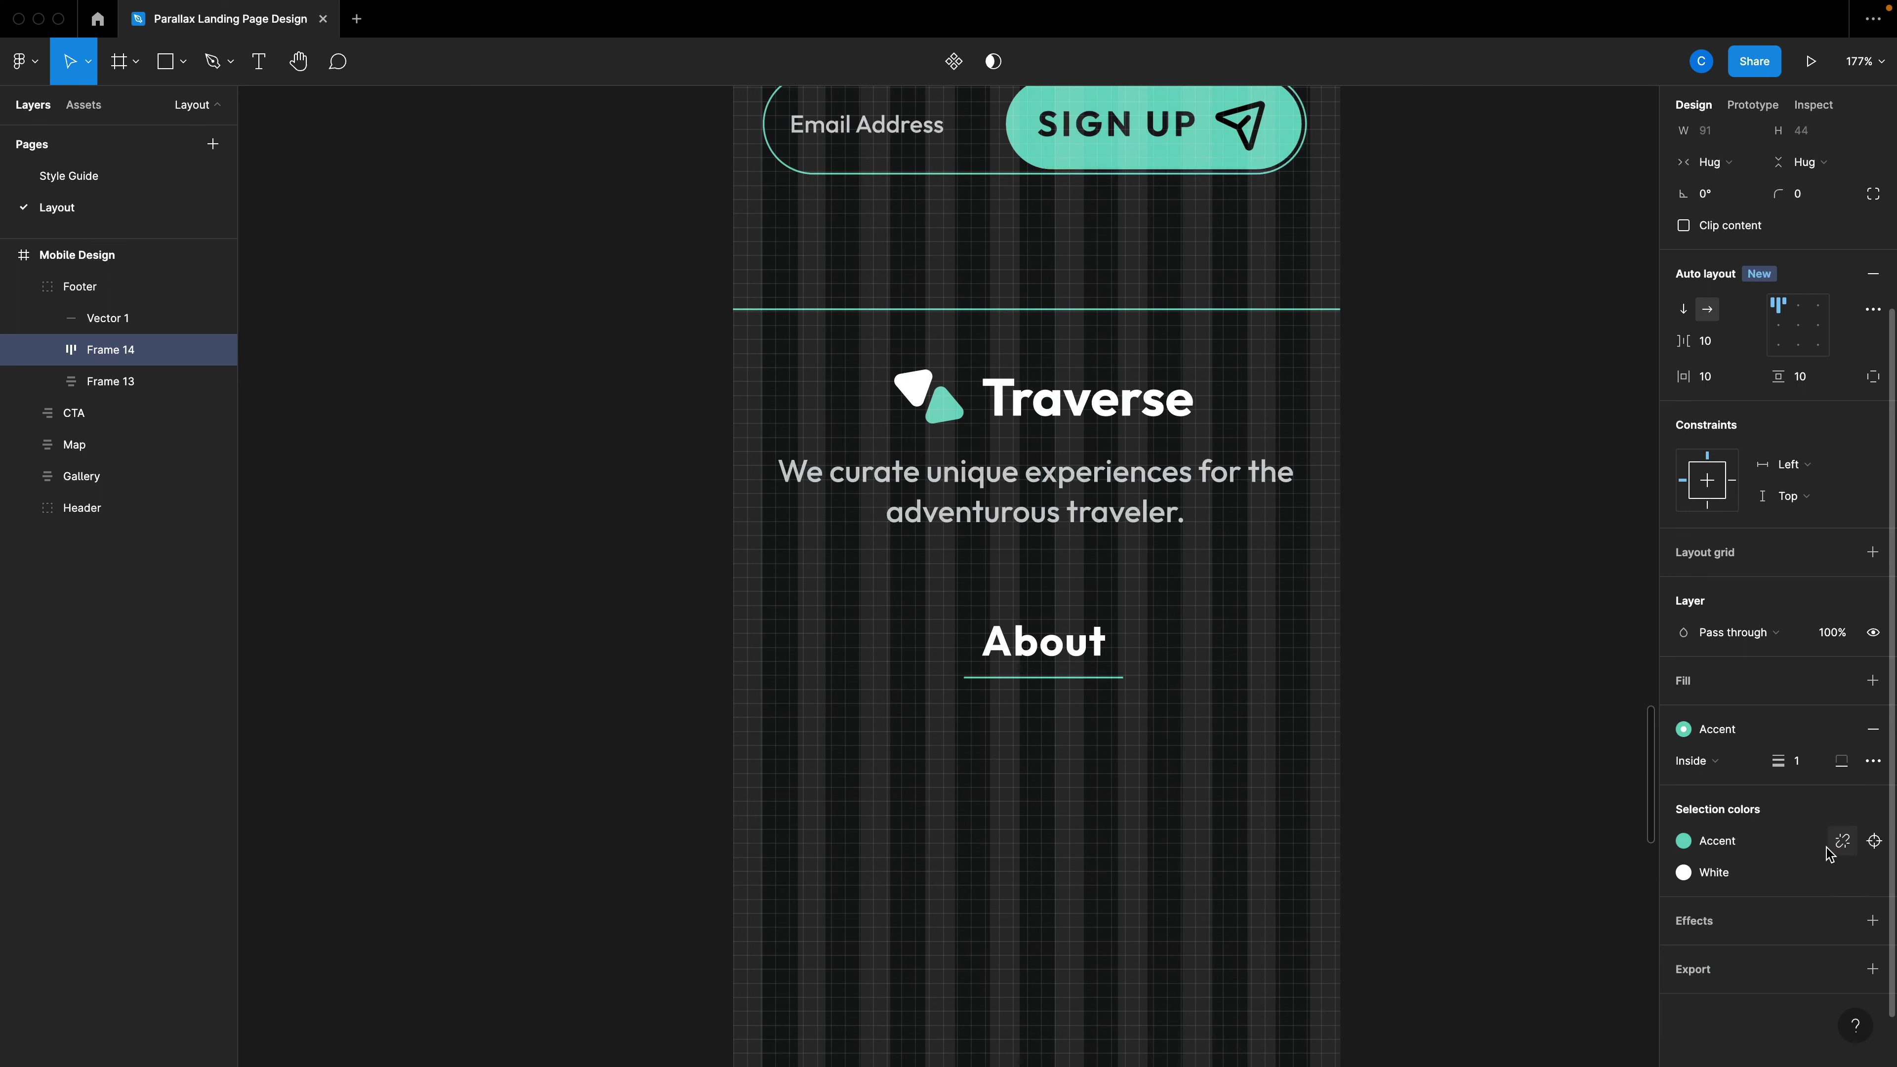
pyautogui.moveTo(1780, 770); pyautogui.dragTo(1785, 770)
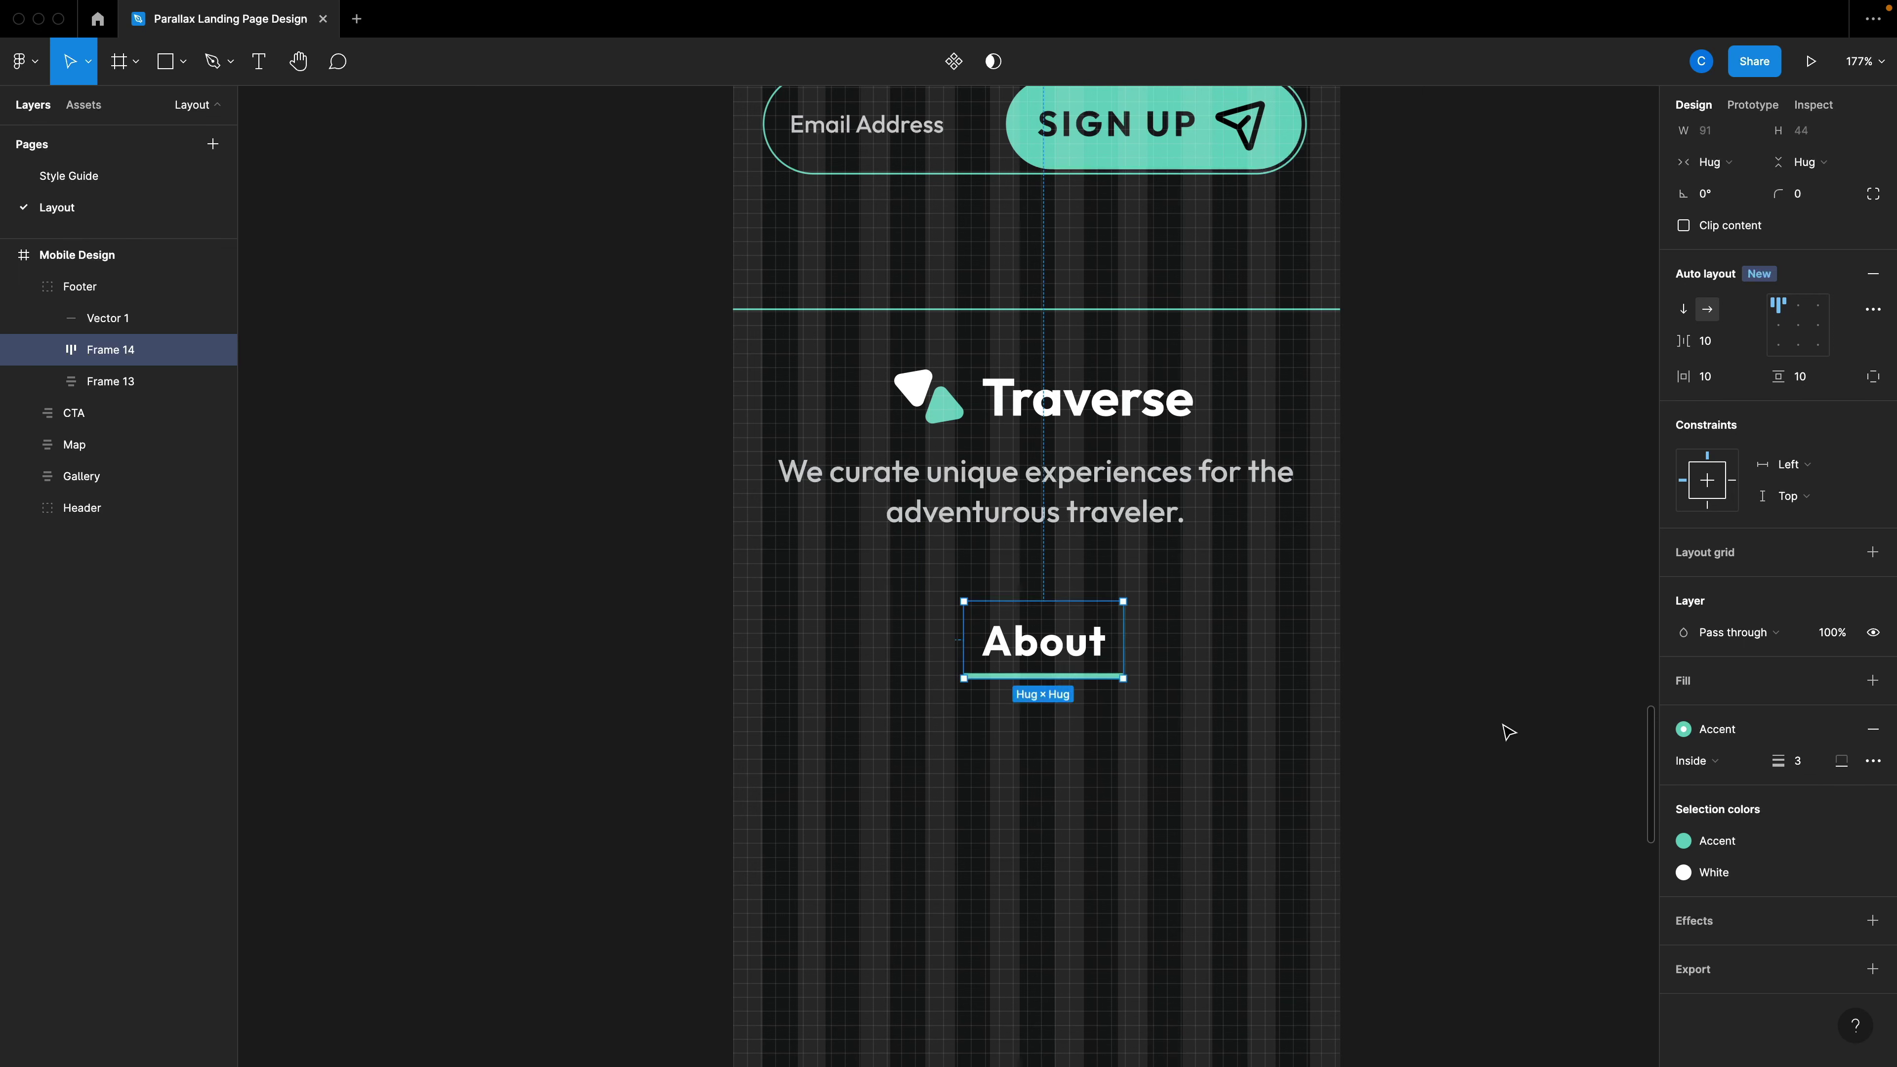
pyautogui.click(1452, 751)
# Duplicate the footer tagline directly below the About heading and replace the copy's text with "About Us".
pyautogui.scroll(-3, 1452, 750)
pyautogui.scroll(-2, 1373, 758)
pyautogui.click(1113, 612)
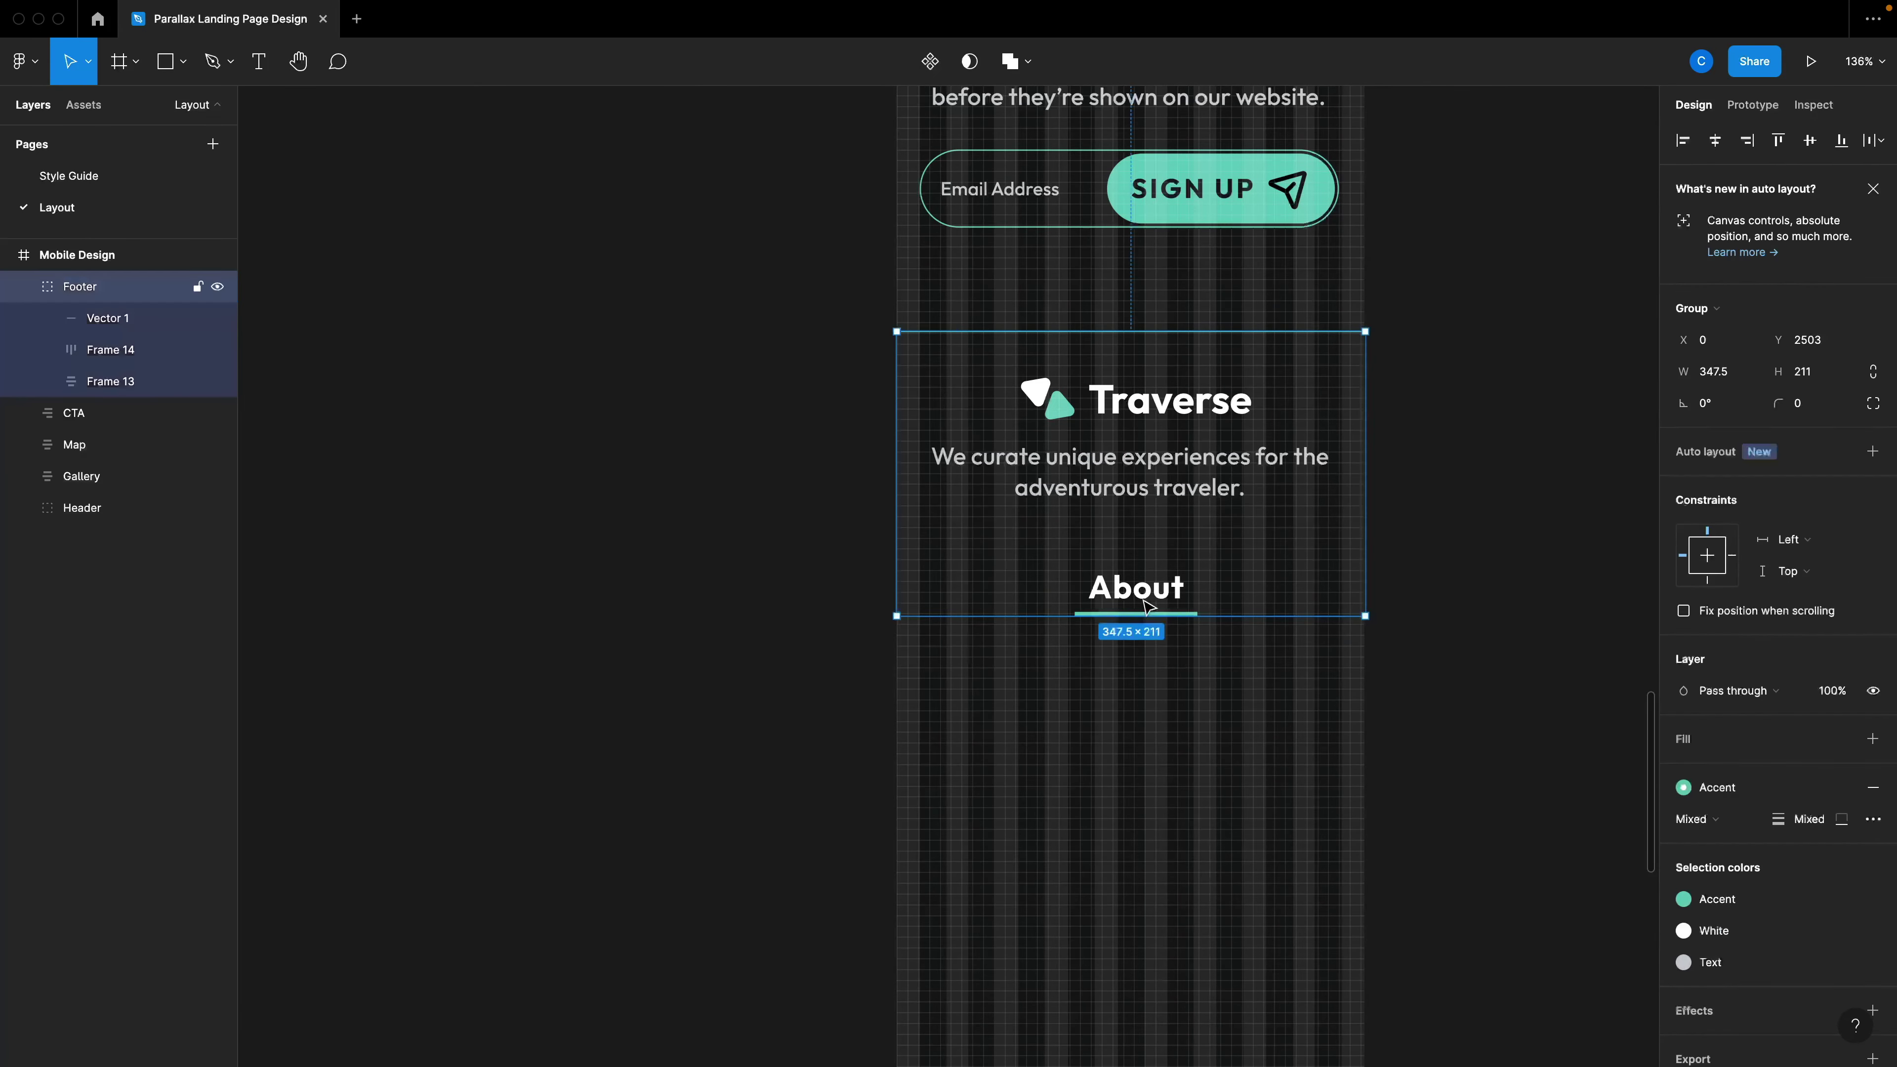
pyautogui.click(1148, 606)
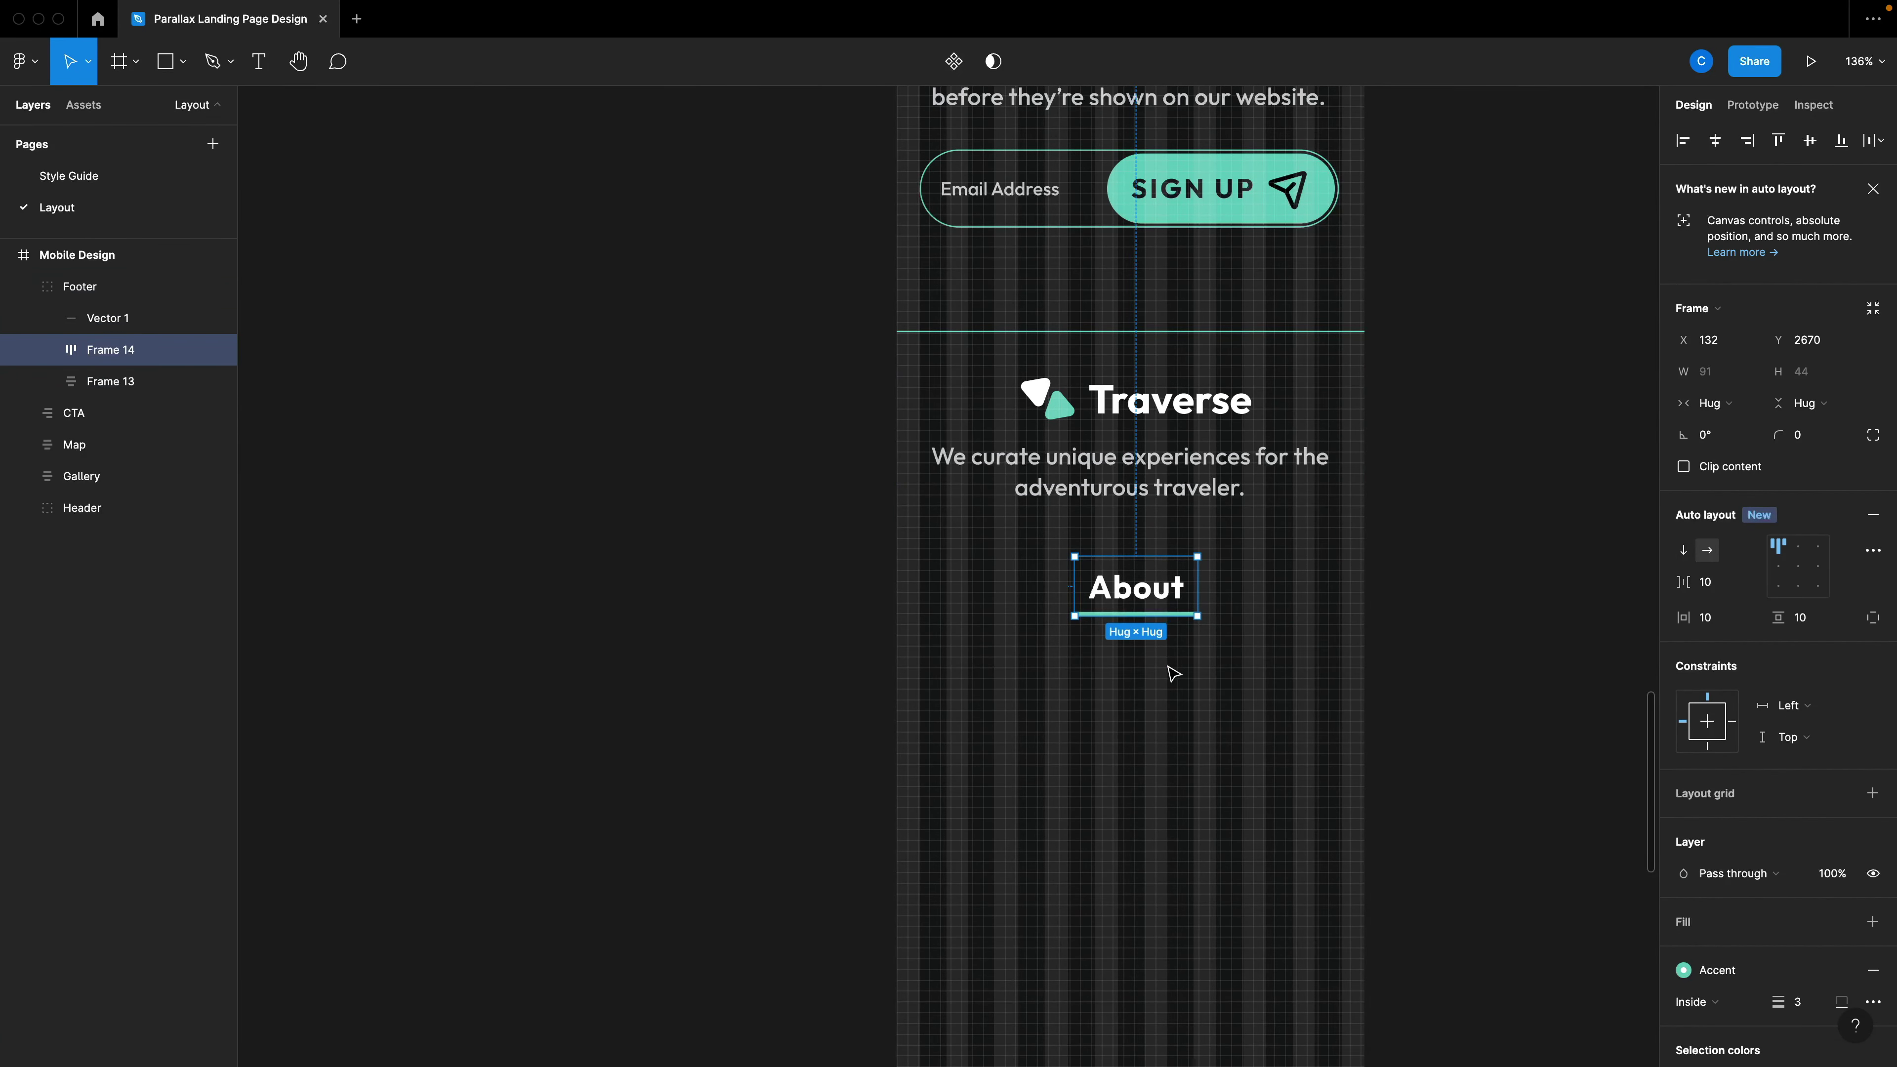
pyautogui.click(1123, 486)
pyautogui.click(1123, 485)
pyautogui.keyDown('alt'); pyautogui.moveTo(1123, 485); pyautogui.dragTo(1135, 676); pyautogui.keyUp('alt')
pyautogui.doubleClick(1132, 667)
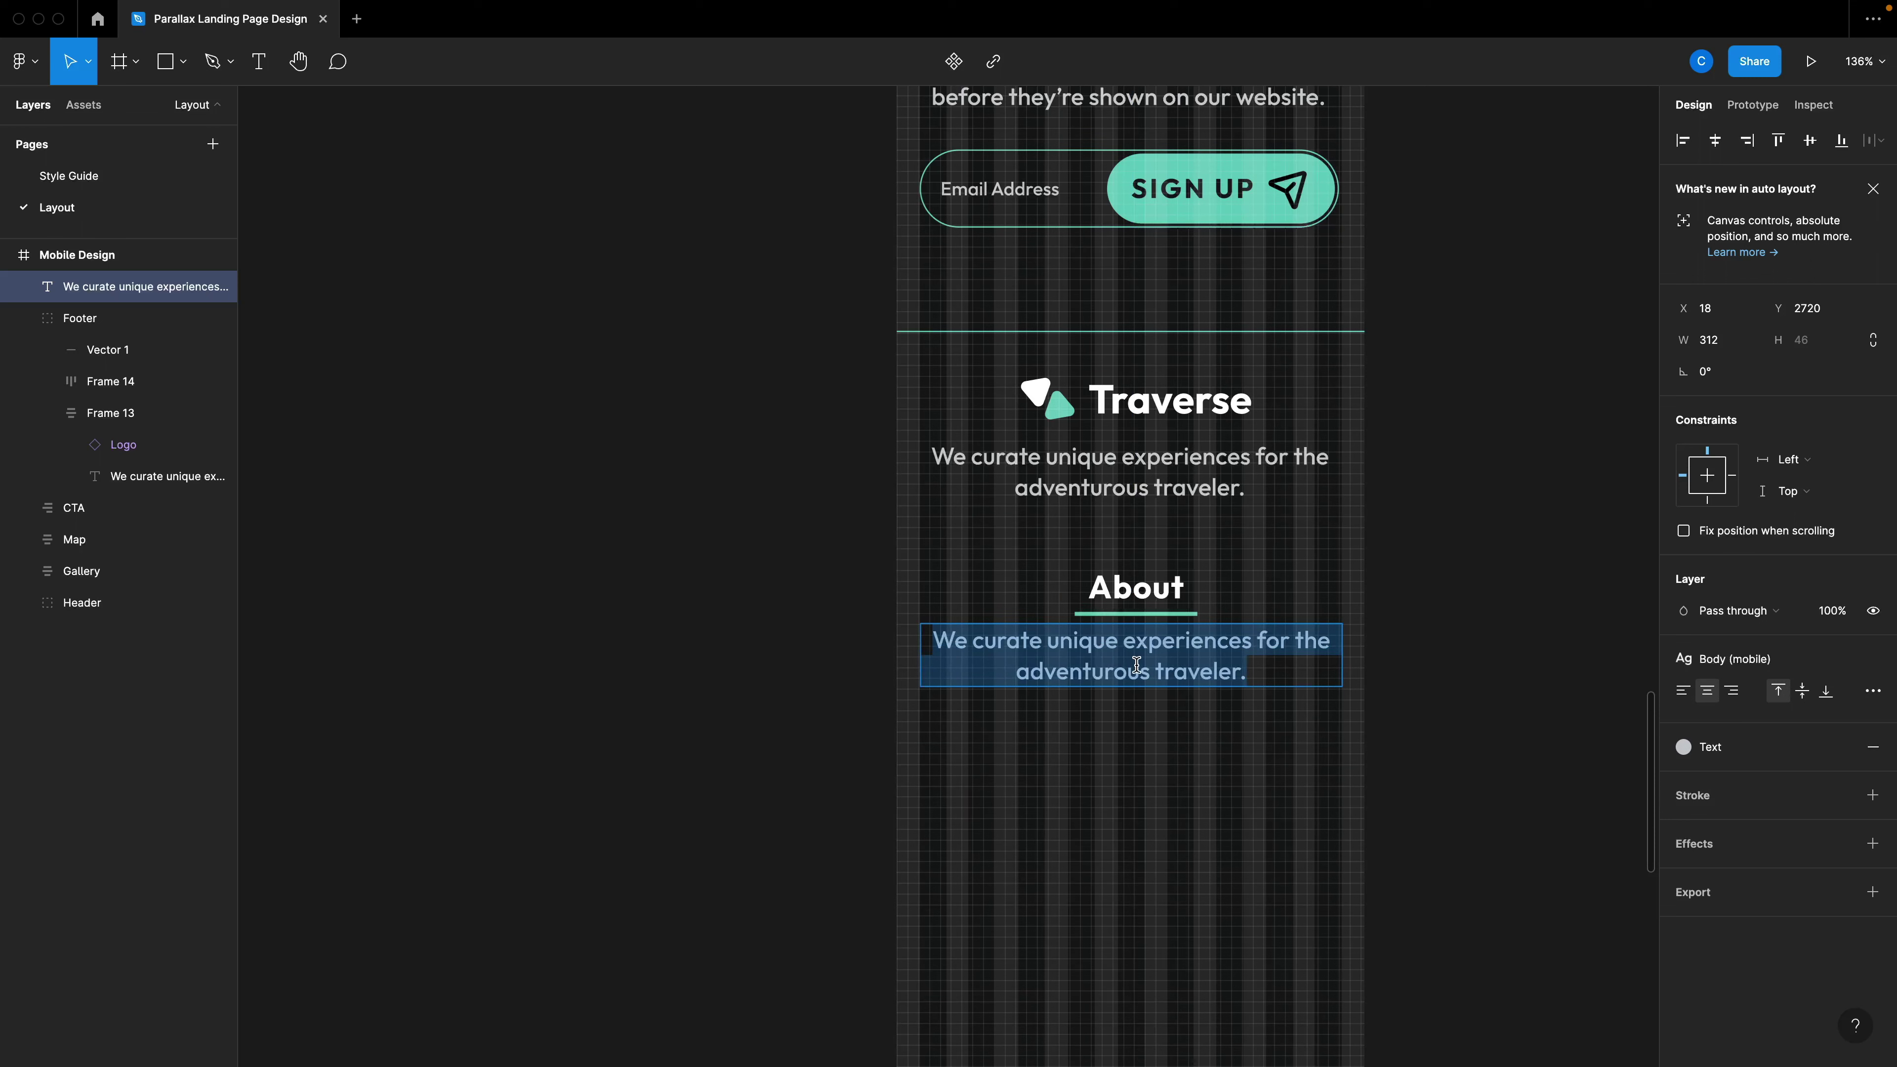
pyautogui.write('About Us')
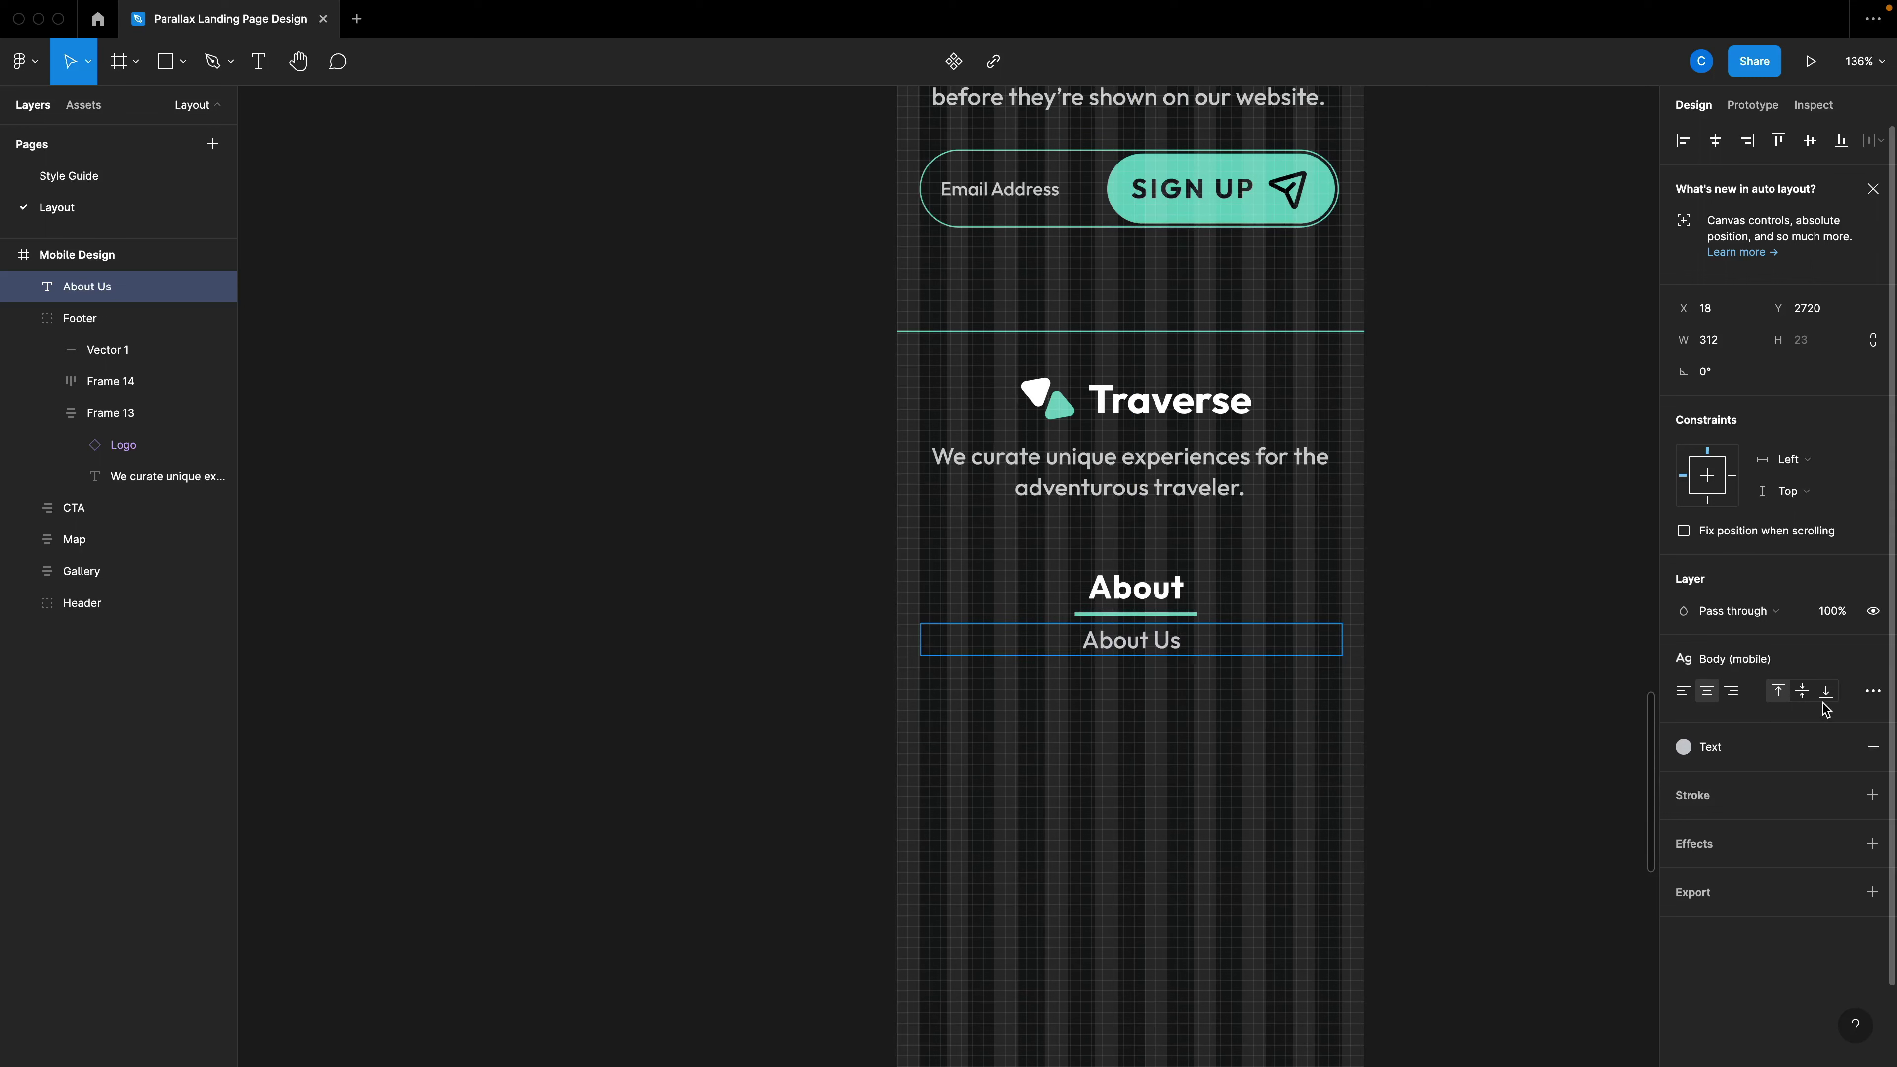
# Set the About Us link text to auto width resizing.
pyautogui.press('Escape')
pyautogui.click(1873, 692)
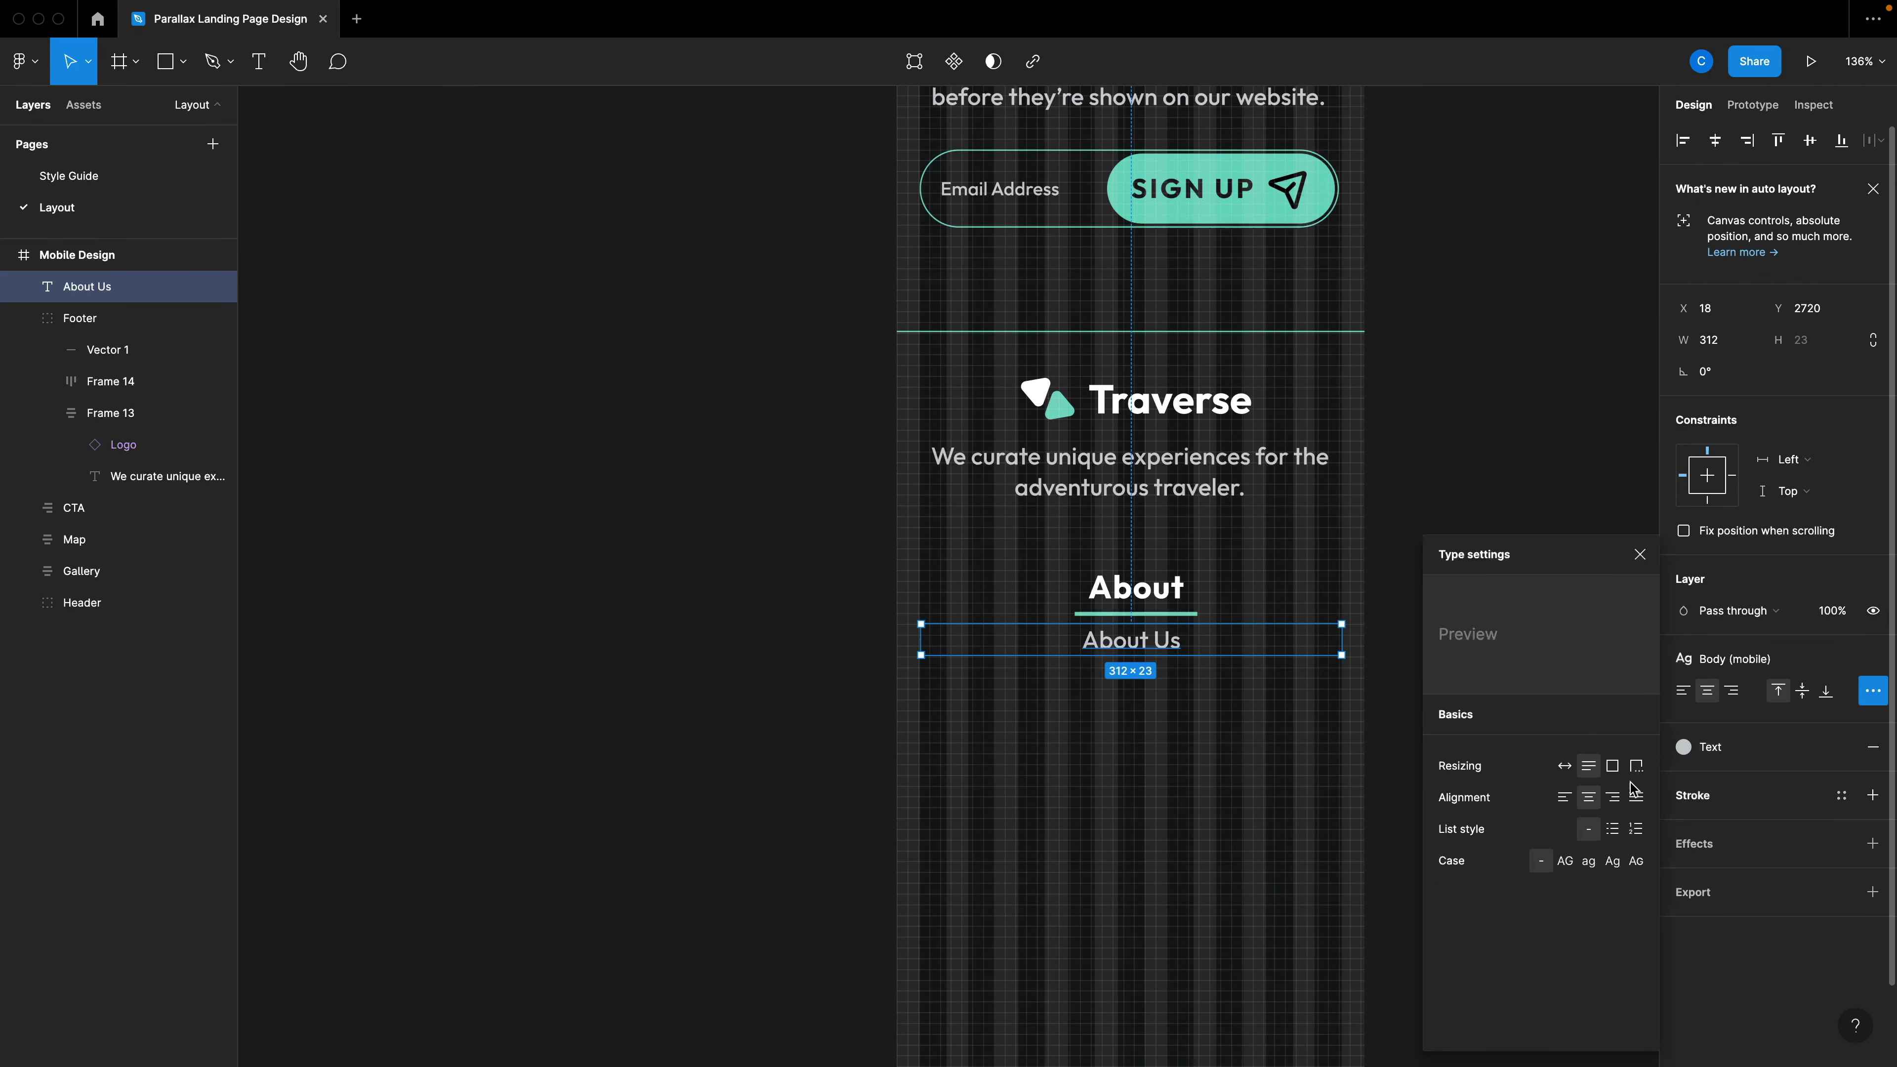
pyautogui.click(1193, 676)
# Place two copies of the About Us link below it and change their texts to "Press" and "News".
pyautogui.moveTo(1140, 649); pyautogui.dragTo(1146, 735)
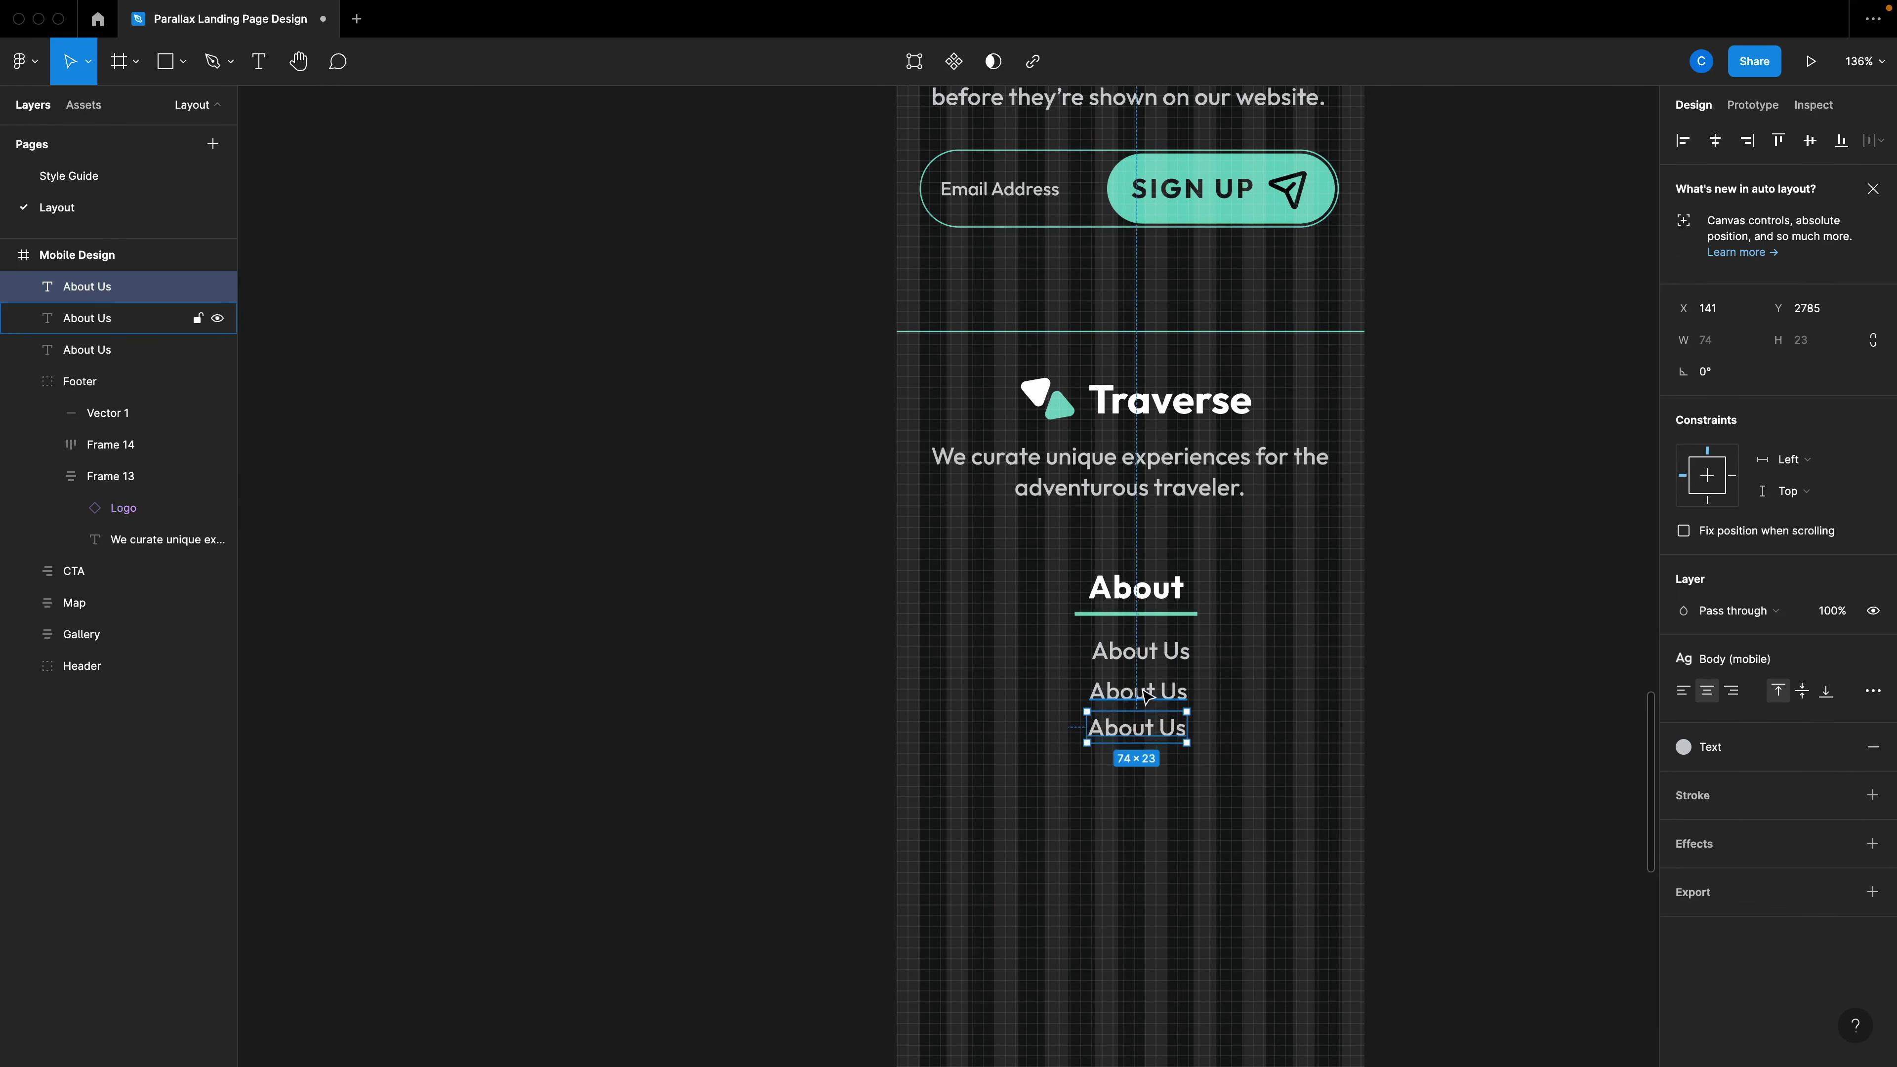
pyautogui.doubleClick(1140, 689)
pyautogui.write('Press')
pyautogui.doubleClick(1154, 729)
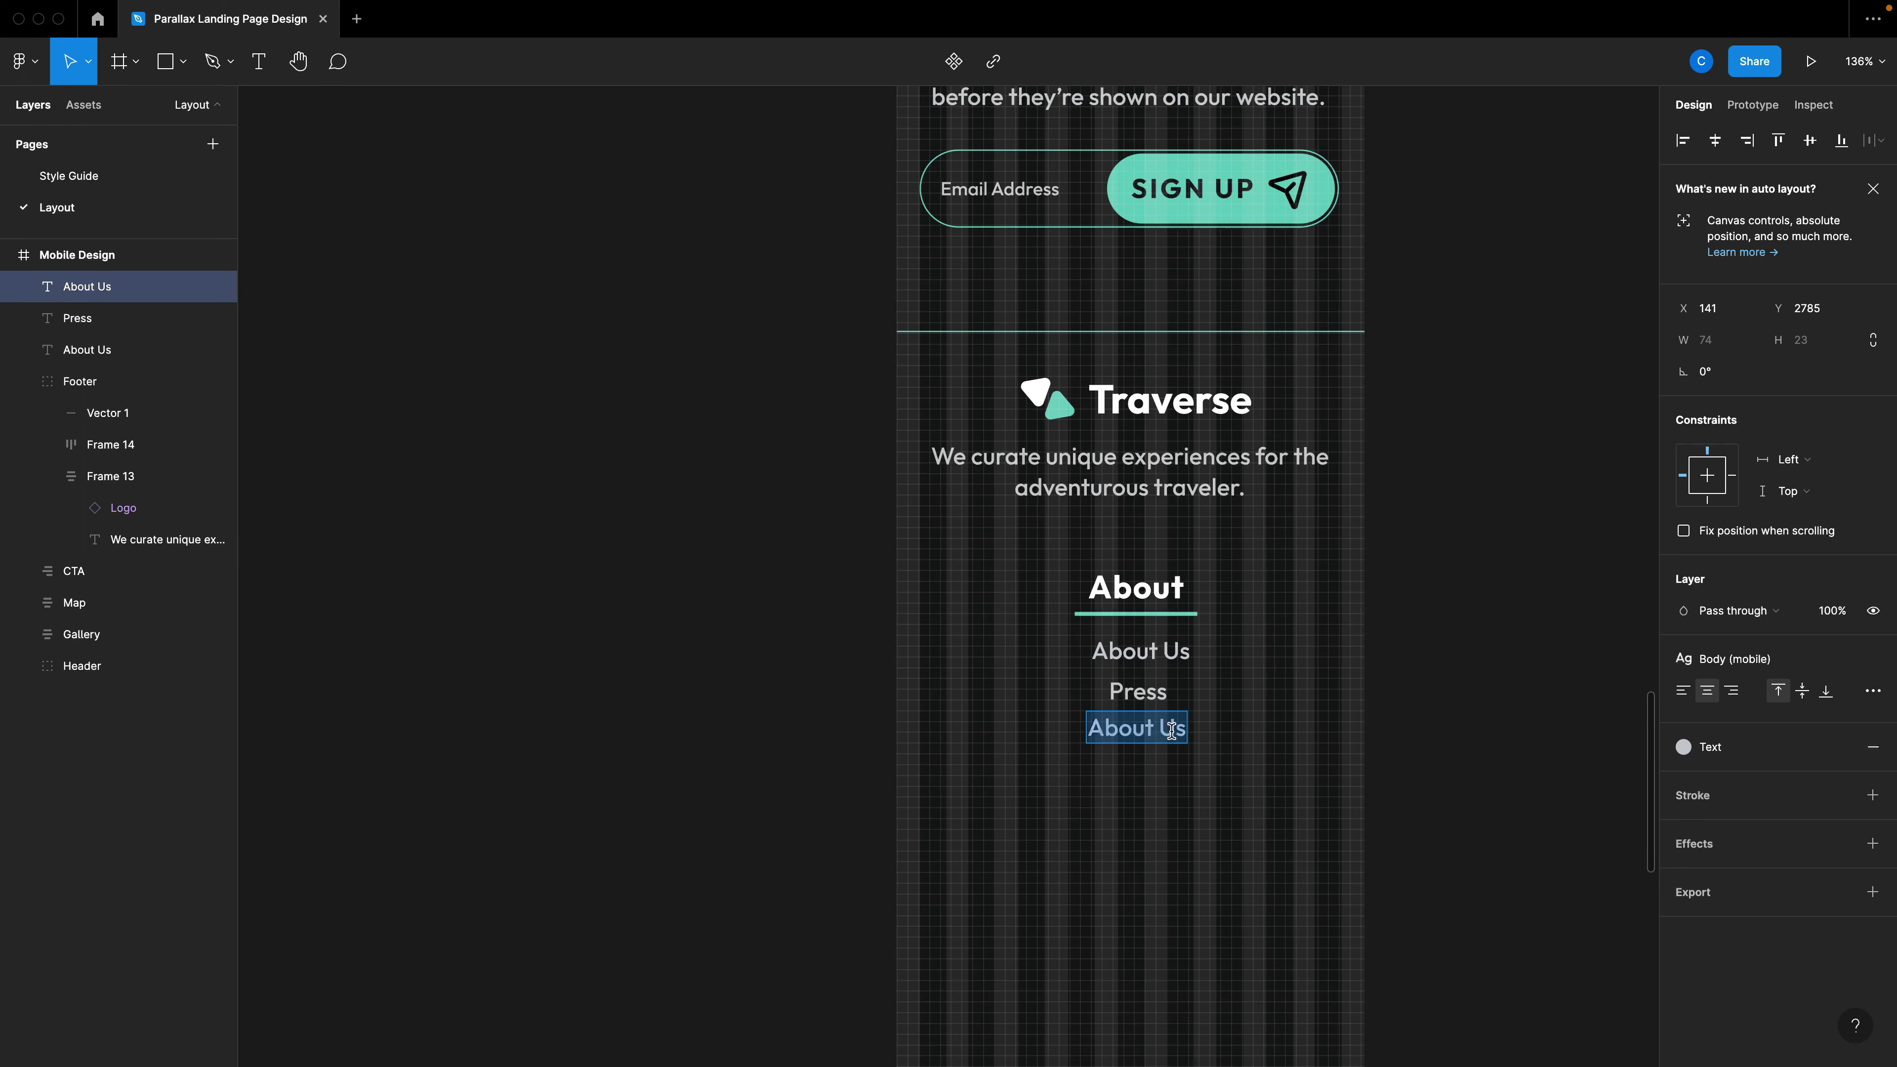
pyautogui.write('News')
# Duplicate the News link a little further down and change the copy's text to "Locations".
pyautogui.moveTo(1137, 728); pyautogui.dragTo(1136, 789)
pyautogui.doubleClick(1137, 789)
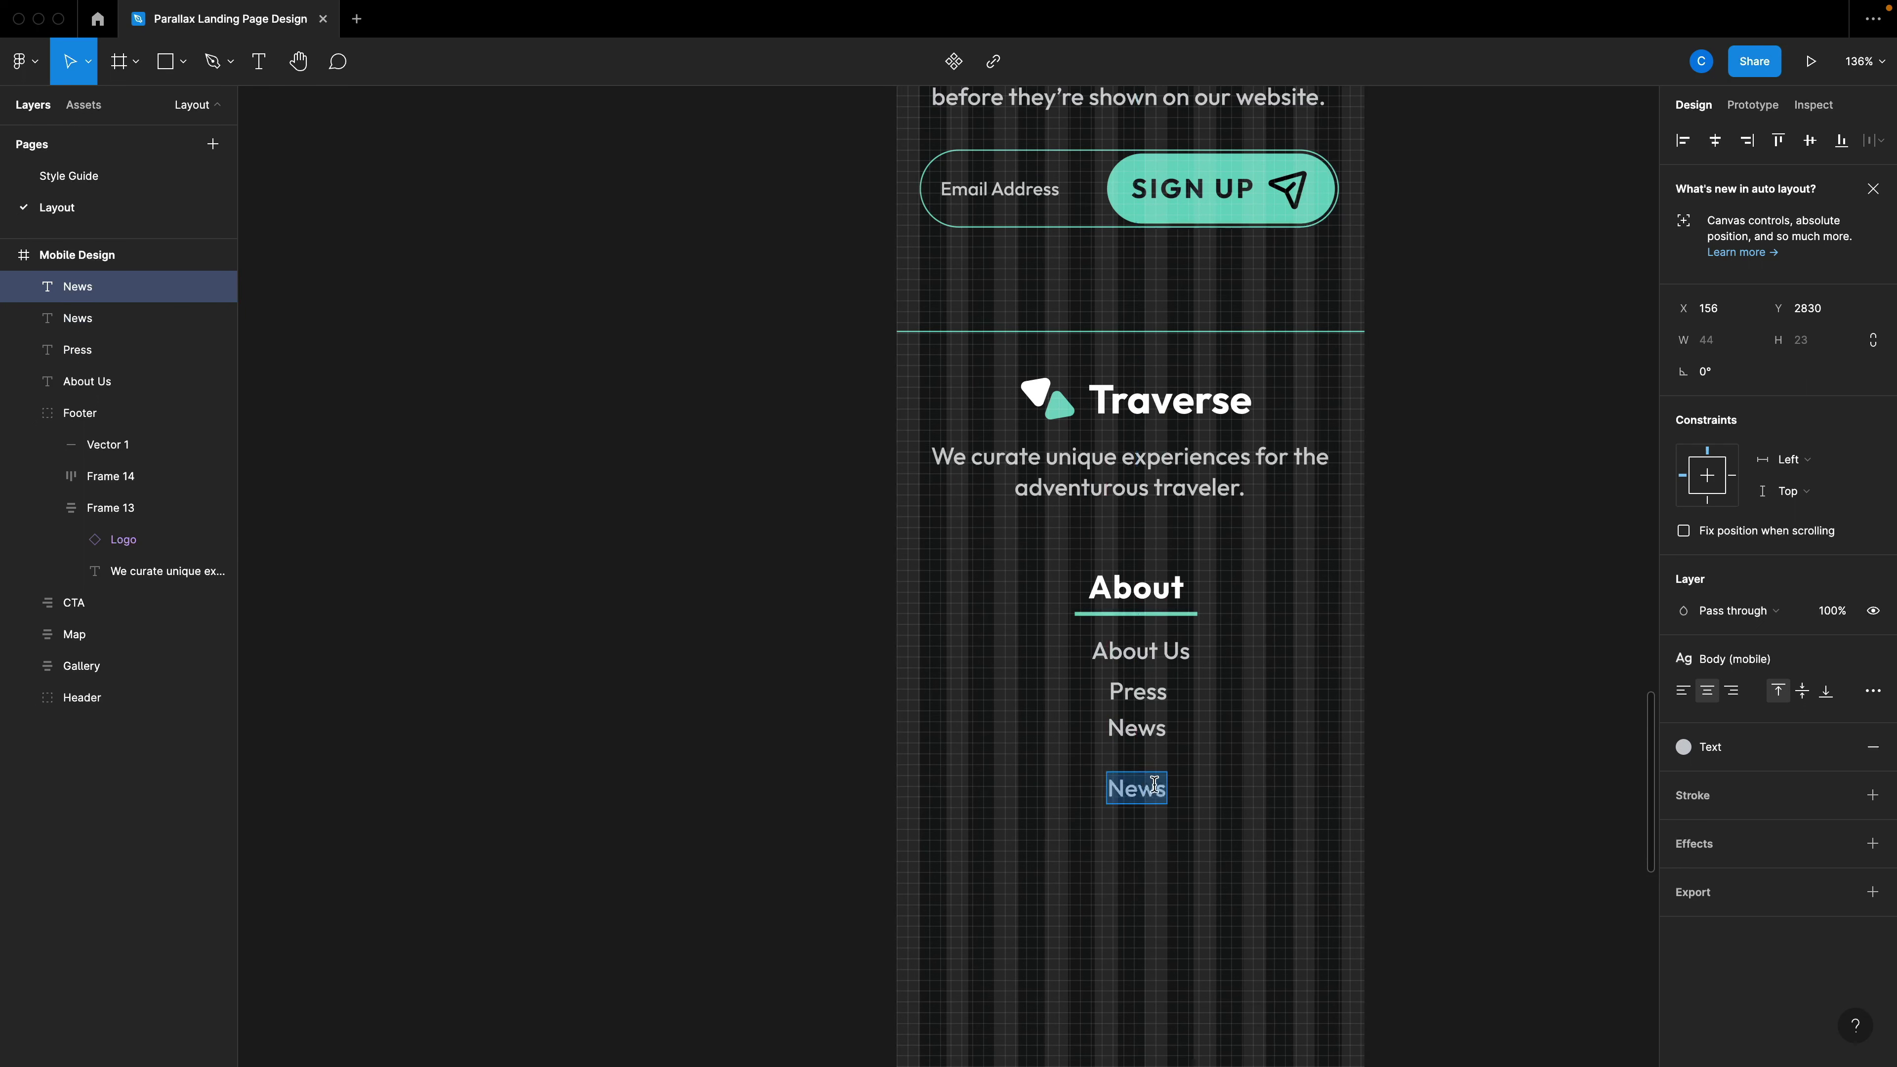
pyautogui.write('Locations')
# Combine the About Us, Press and News links into a vertical auto layout frame and center it under the About heading.
pyautogui.scroll(-2, 1195, 748)
pyautogui.moveTo(1199, 669); pyautogui.dragTo(1117, 585)
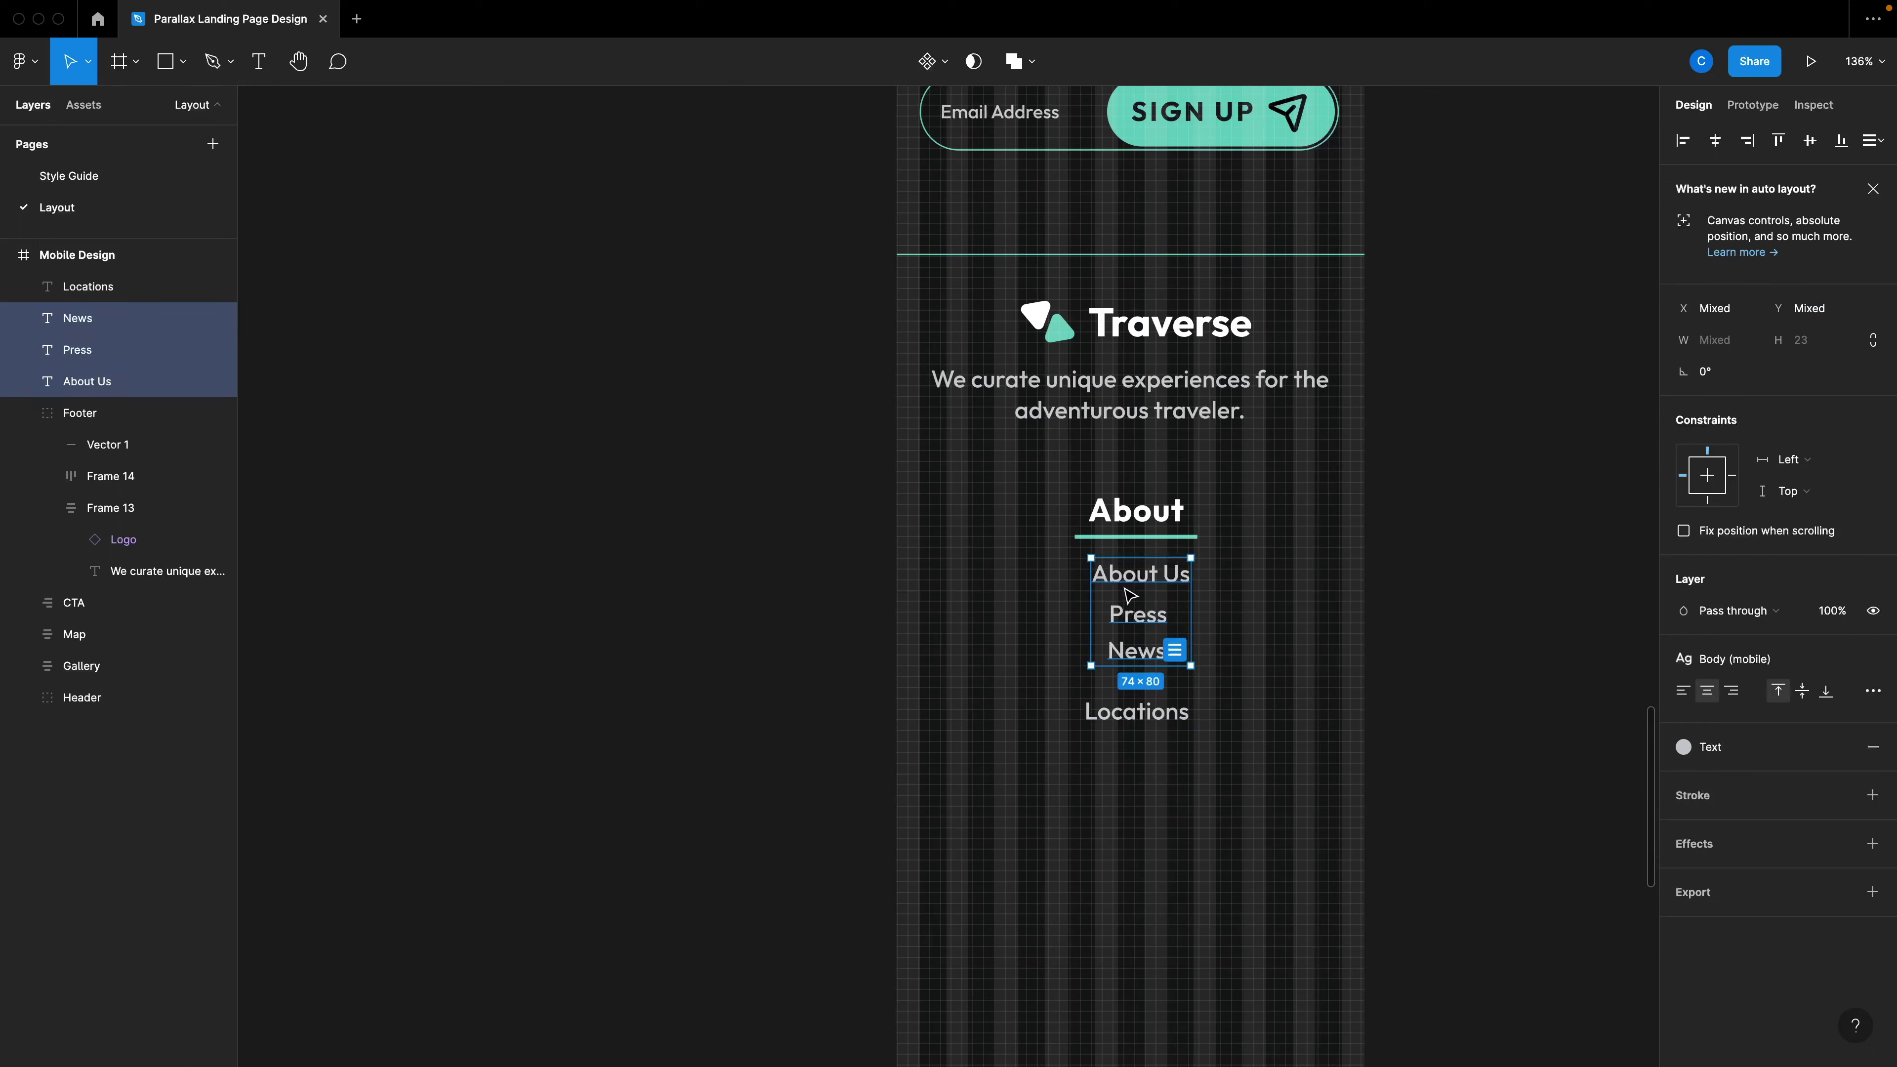
pyautogui.click(1175, 650)
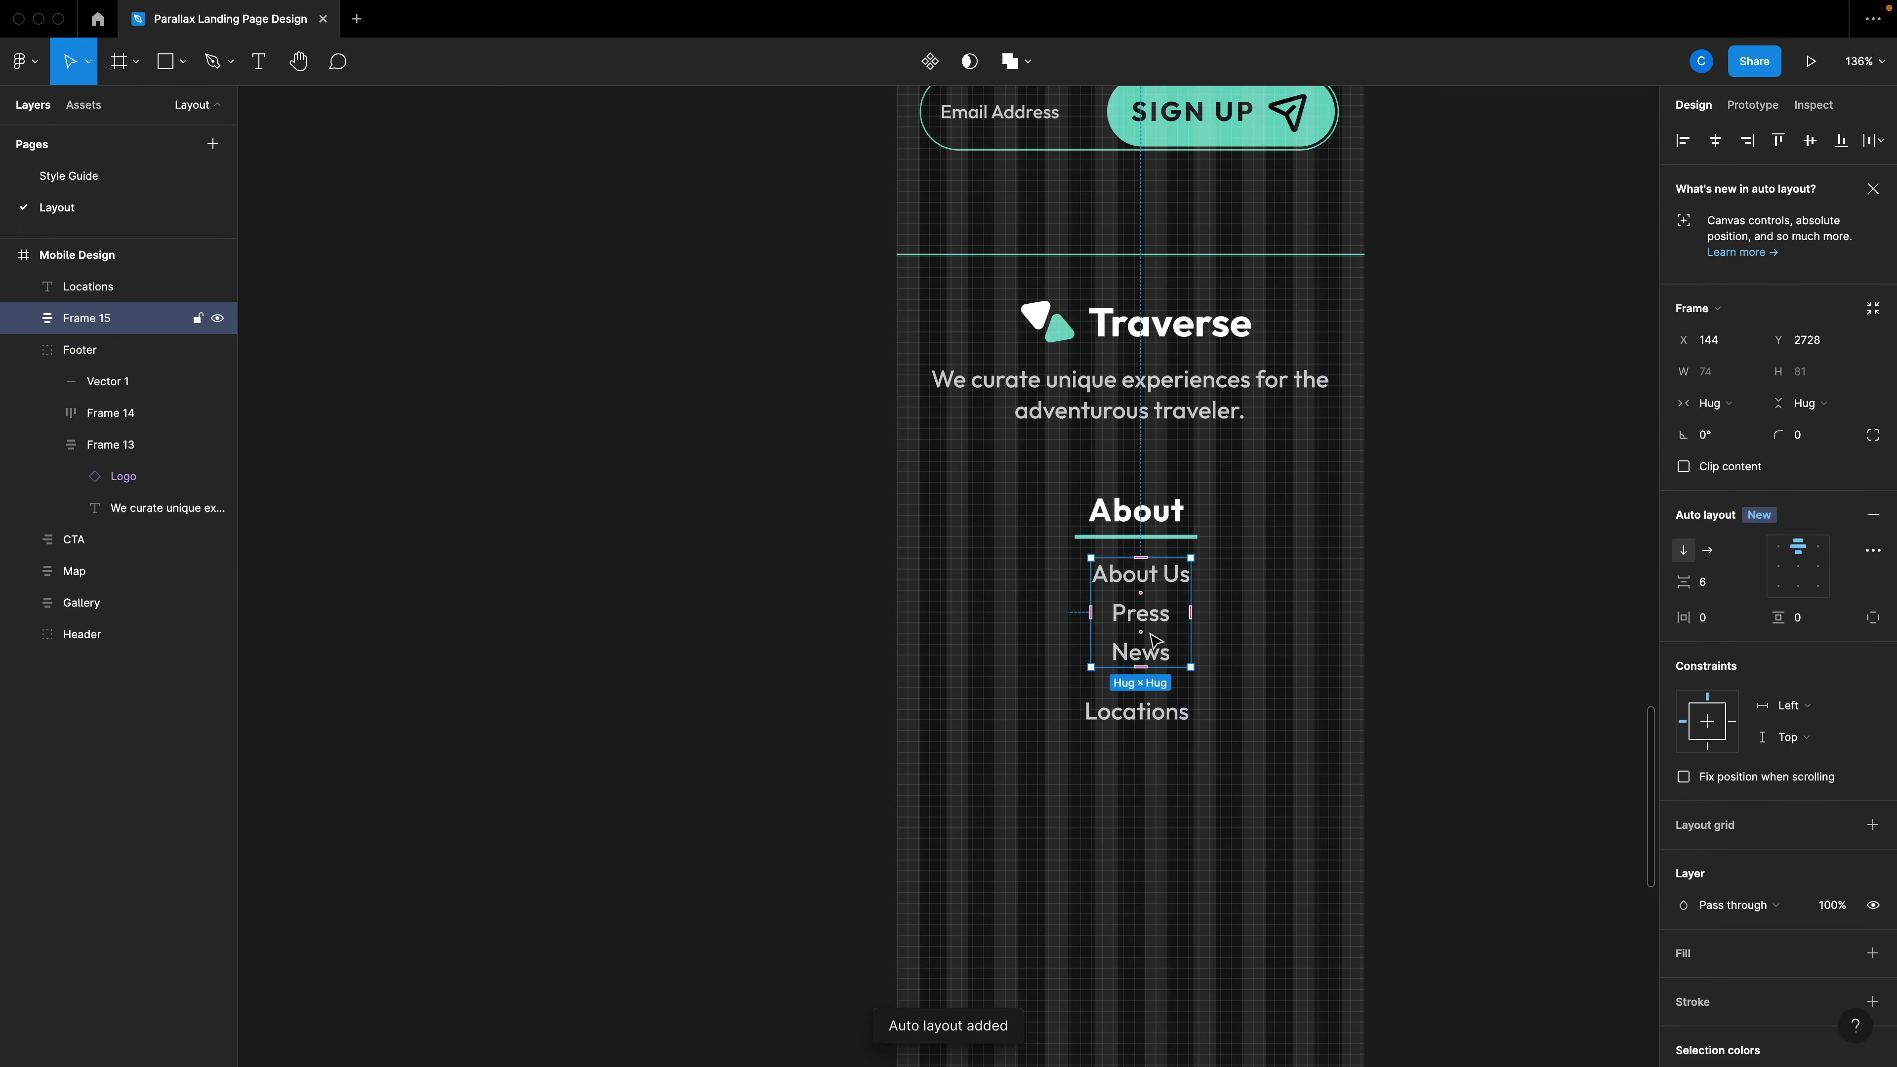
pyautogui.moveTo(1154, 640); pyautogui.dragTo(1145, 644)
# Combine the About heading frame and its links frame into one vertical auto layout frame with centered alignment.
pyautogui.keyDown('shift'); pyautogui.click(1104, 521); pyautogui.keyUp('shift')
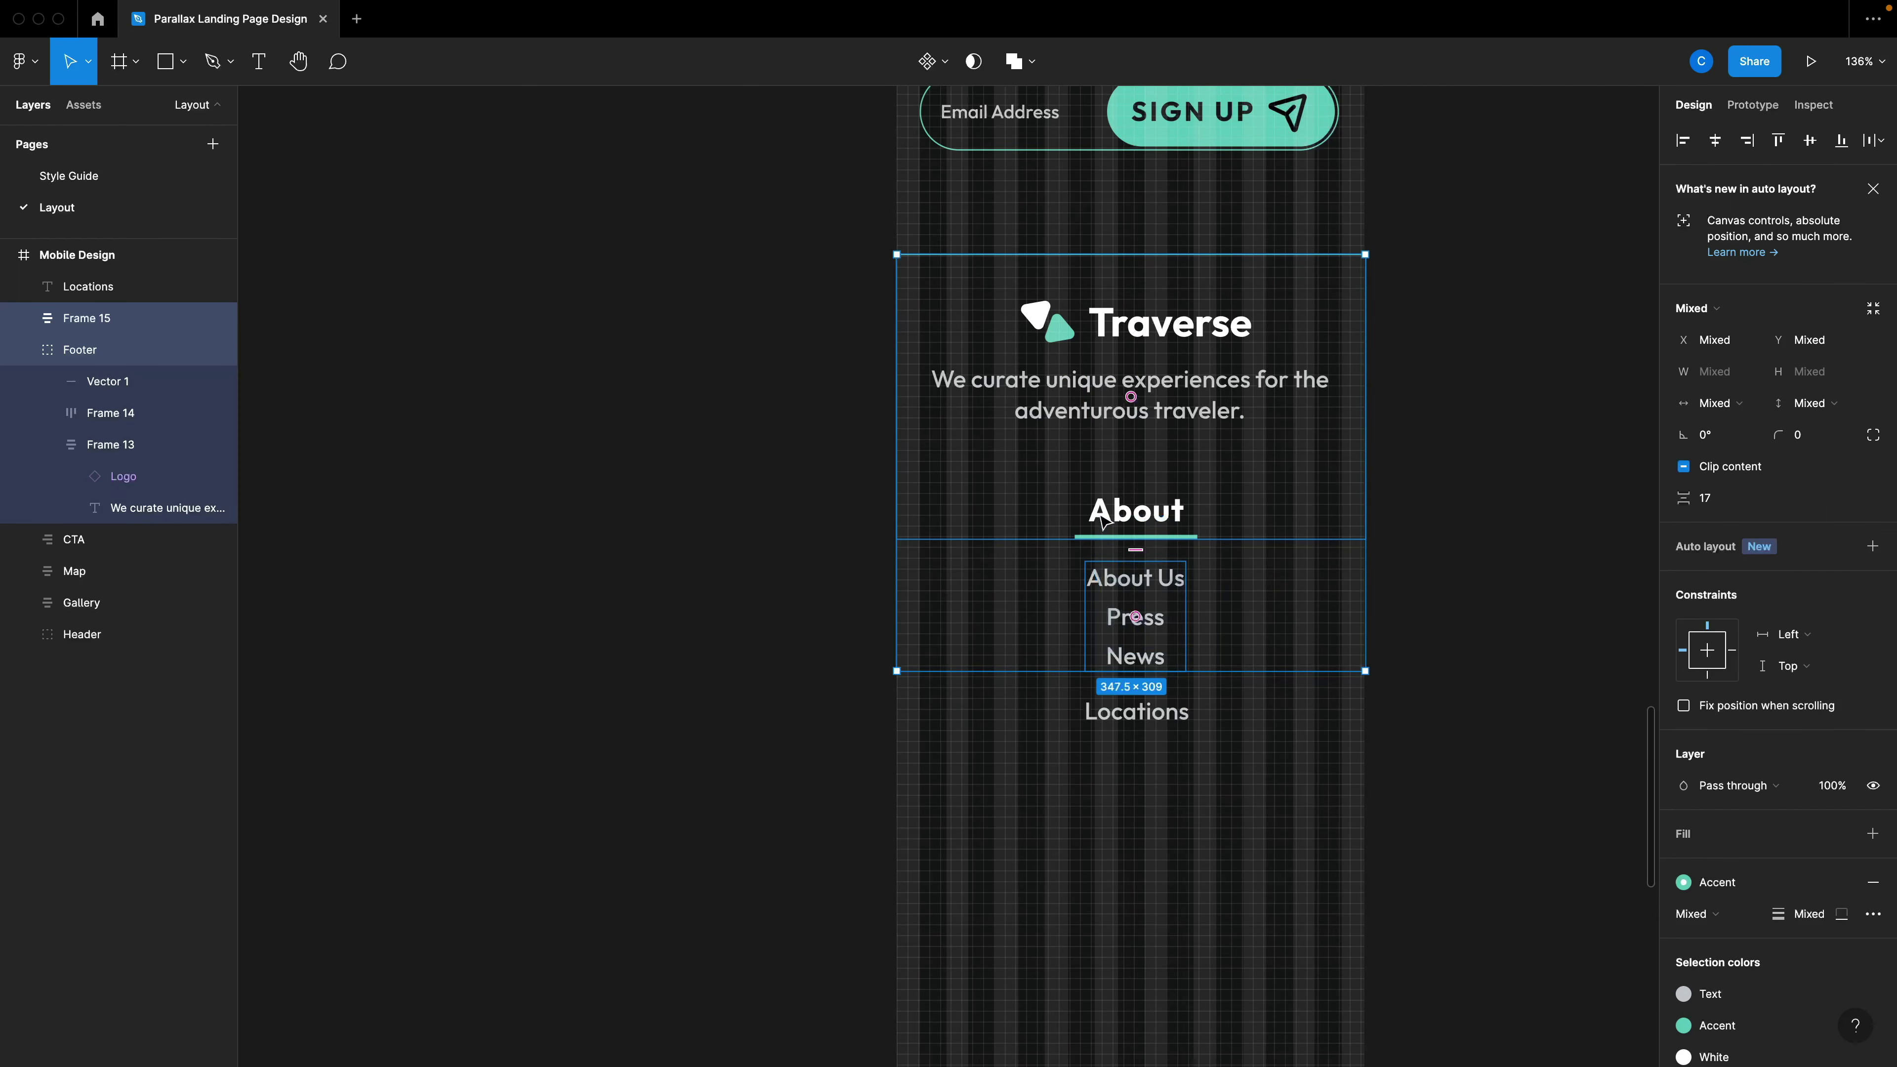
pyautogui.keyDown('shift'); pyautogui.click(1135, 514); pyautogui.keyUp('shift')
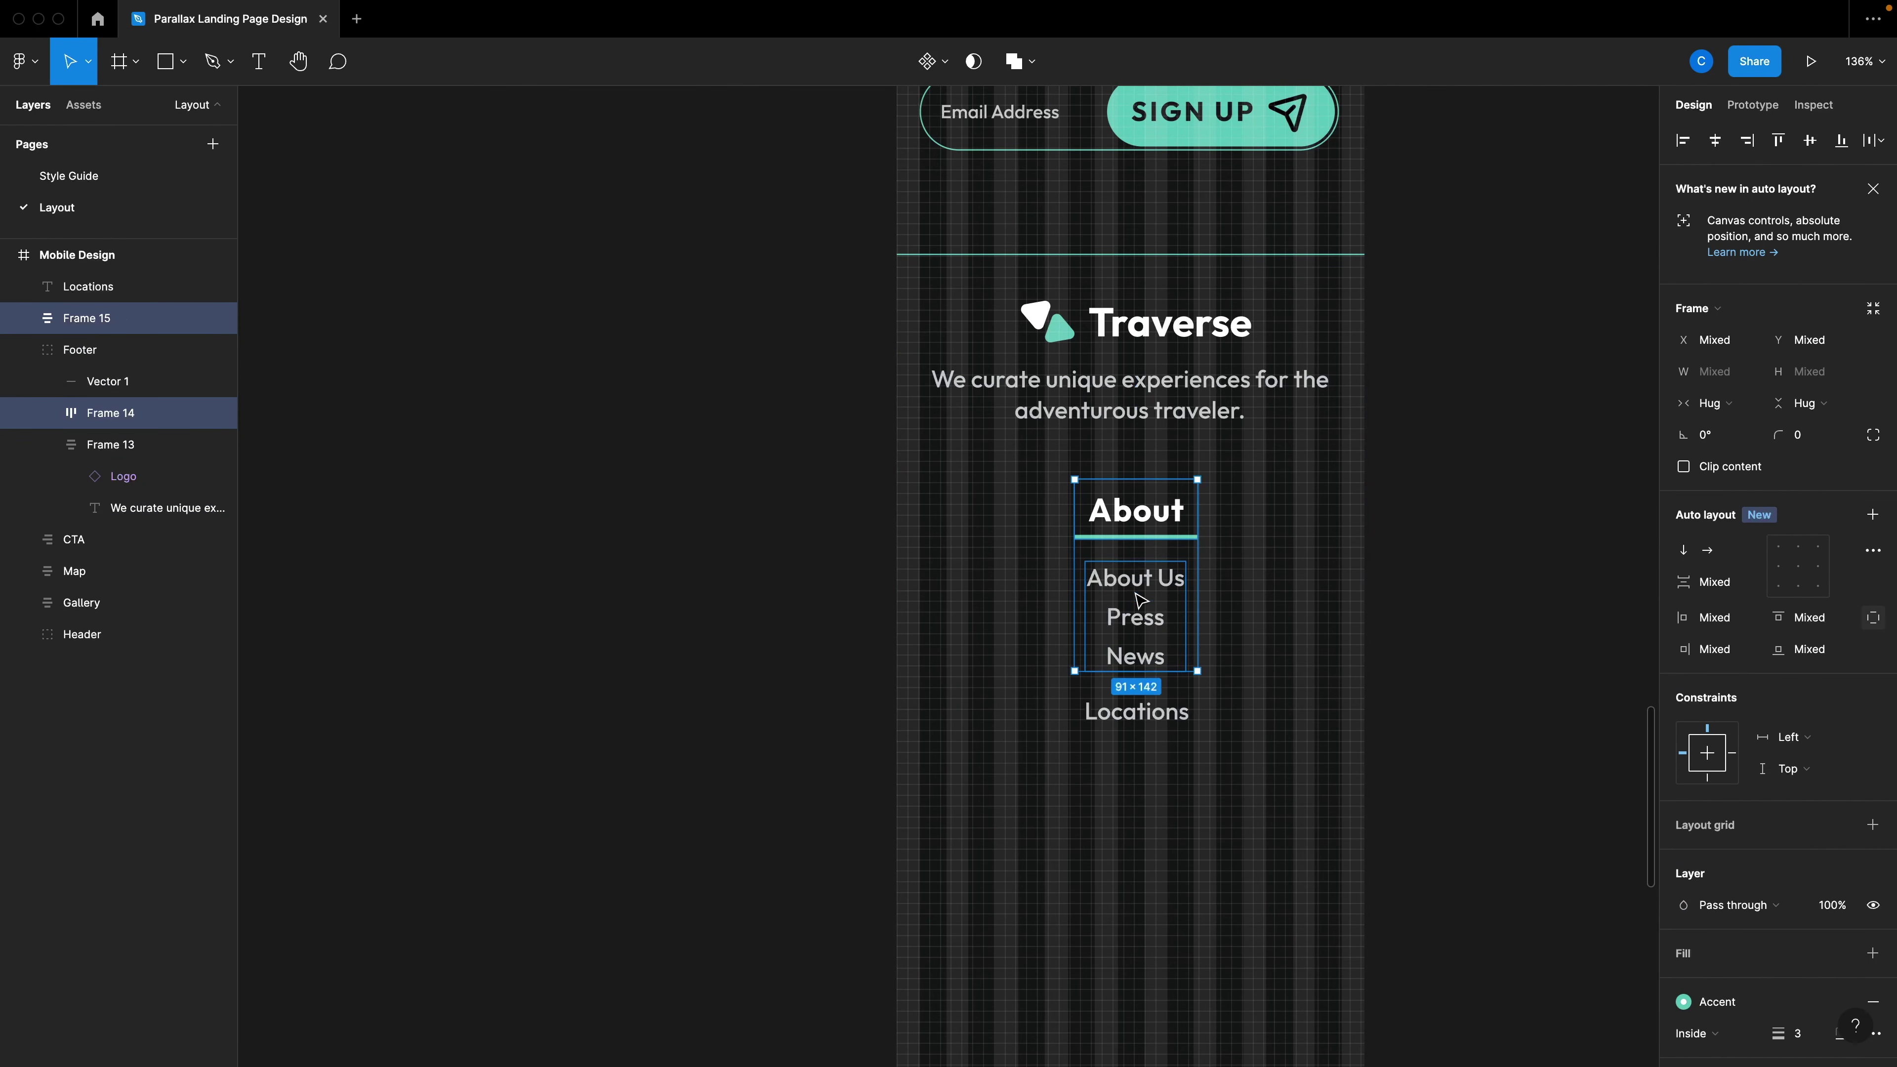
pyautogui.hotkey('shift', 'a')
pyautogui.scroll(-1, 1174, 610)
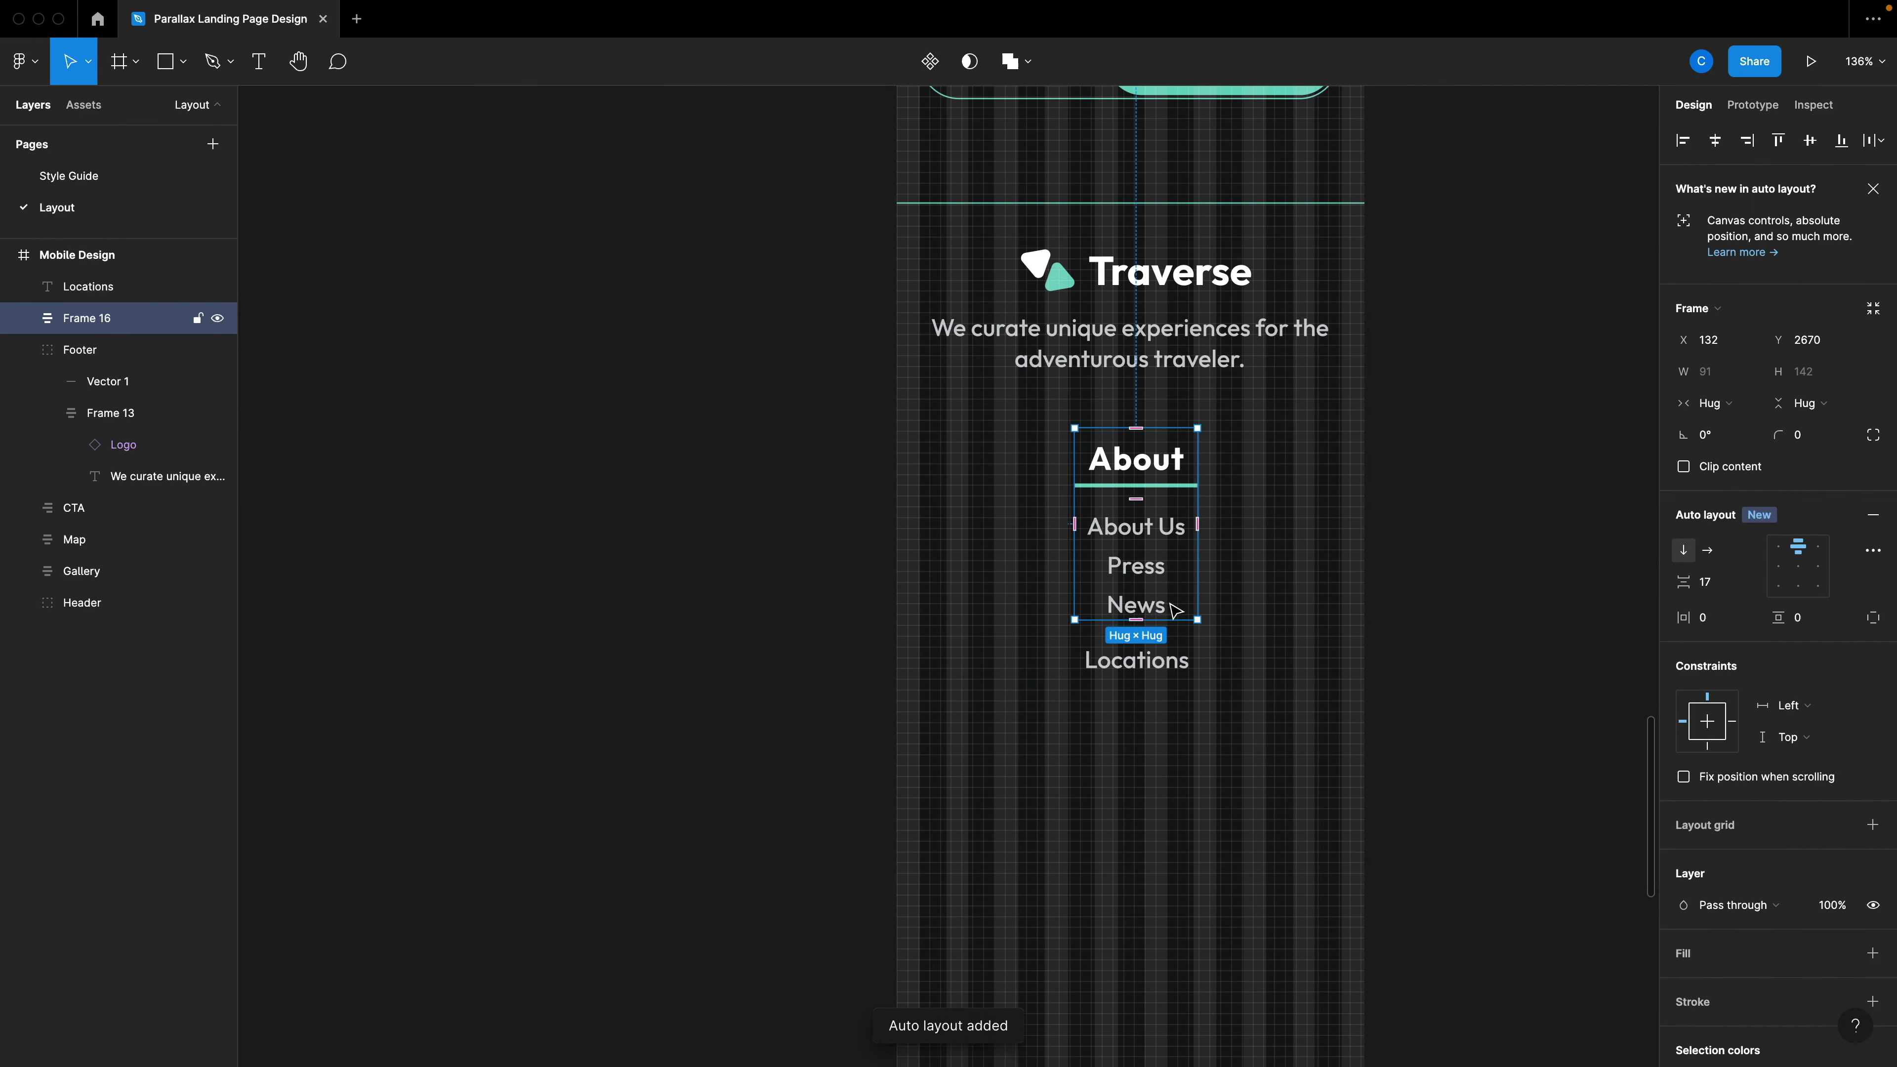
pyautogui.hotkey('alt', 'v')
pyautogui.scroll(-1, 1419, 609)
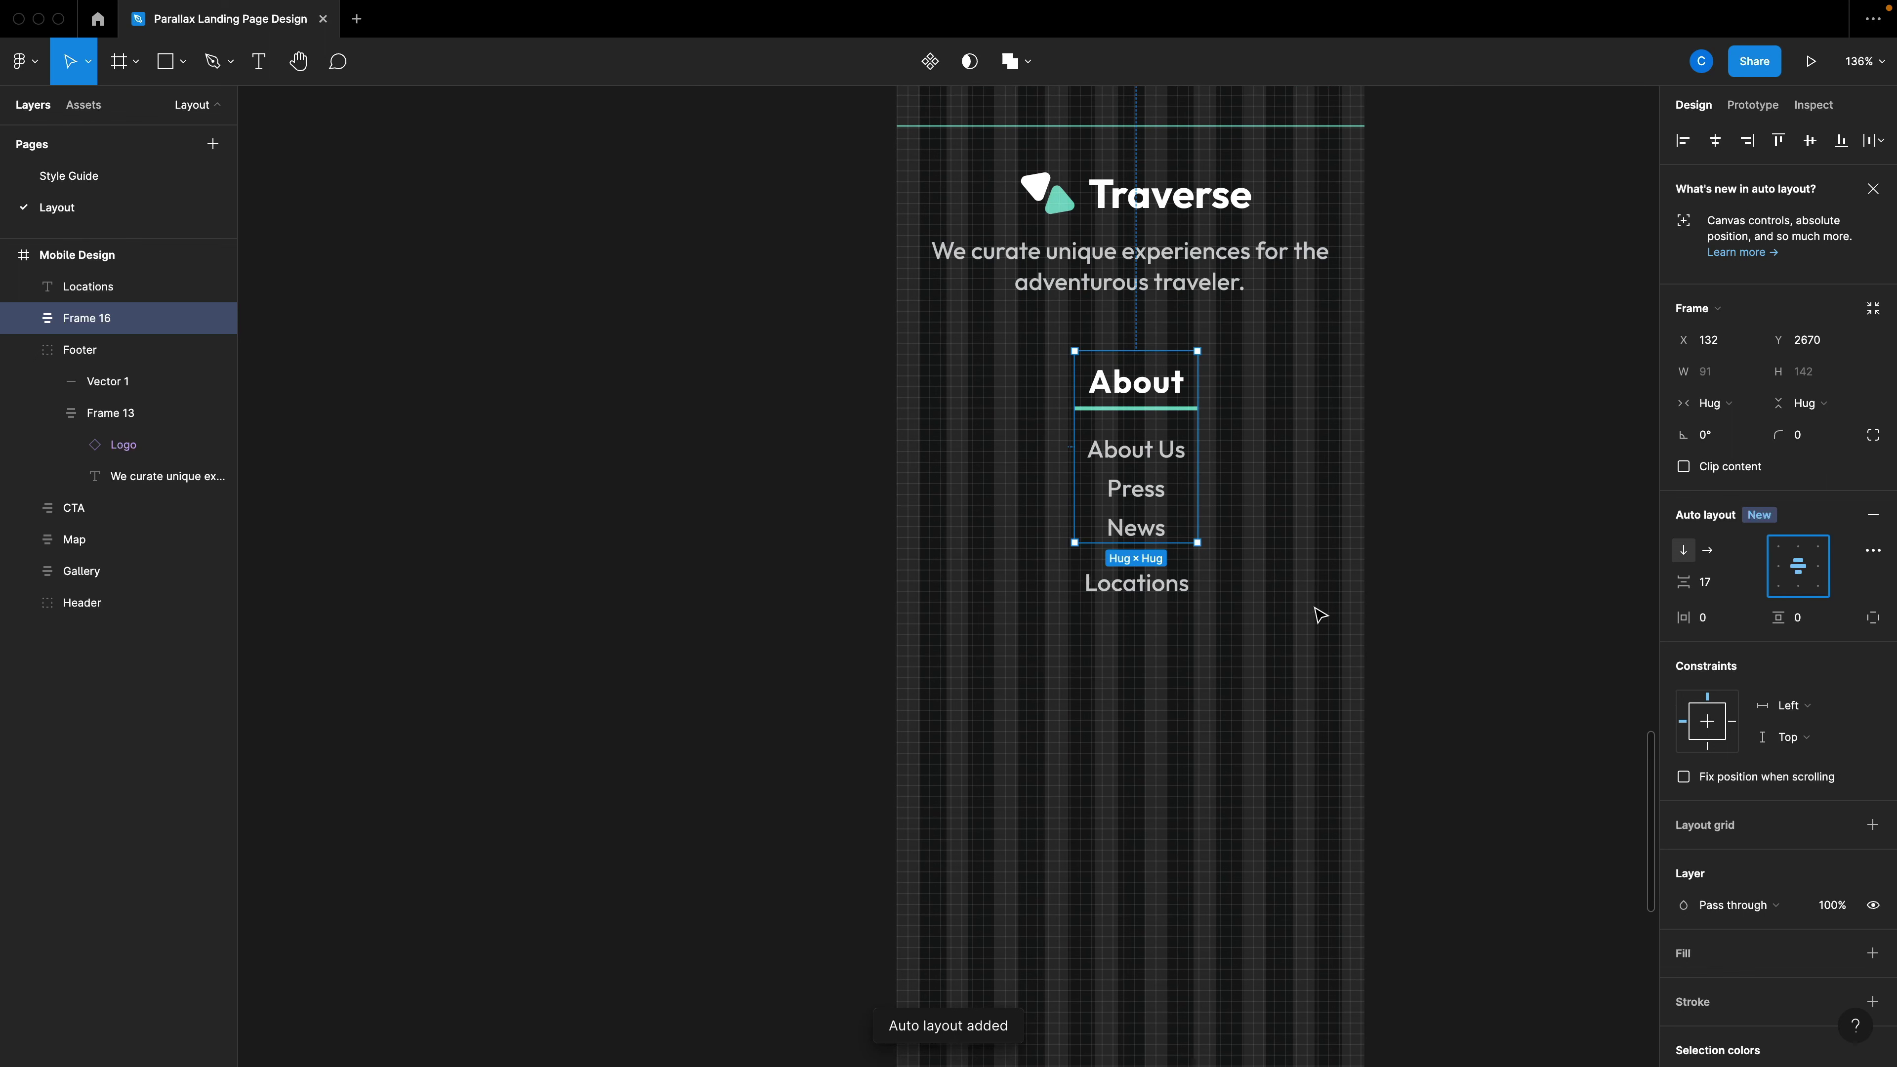
# Duplicate the About link column directly below the original and delete the loose Locations text.
pyautogui.click(1180, 595)
pyautogui.moveTo(1180, 596); pyautogui.dragTo(1174, 762)
pyautogui.click(1154, 449)
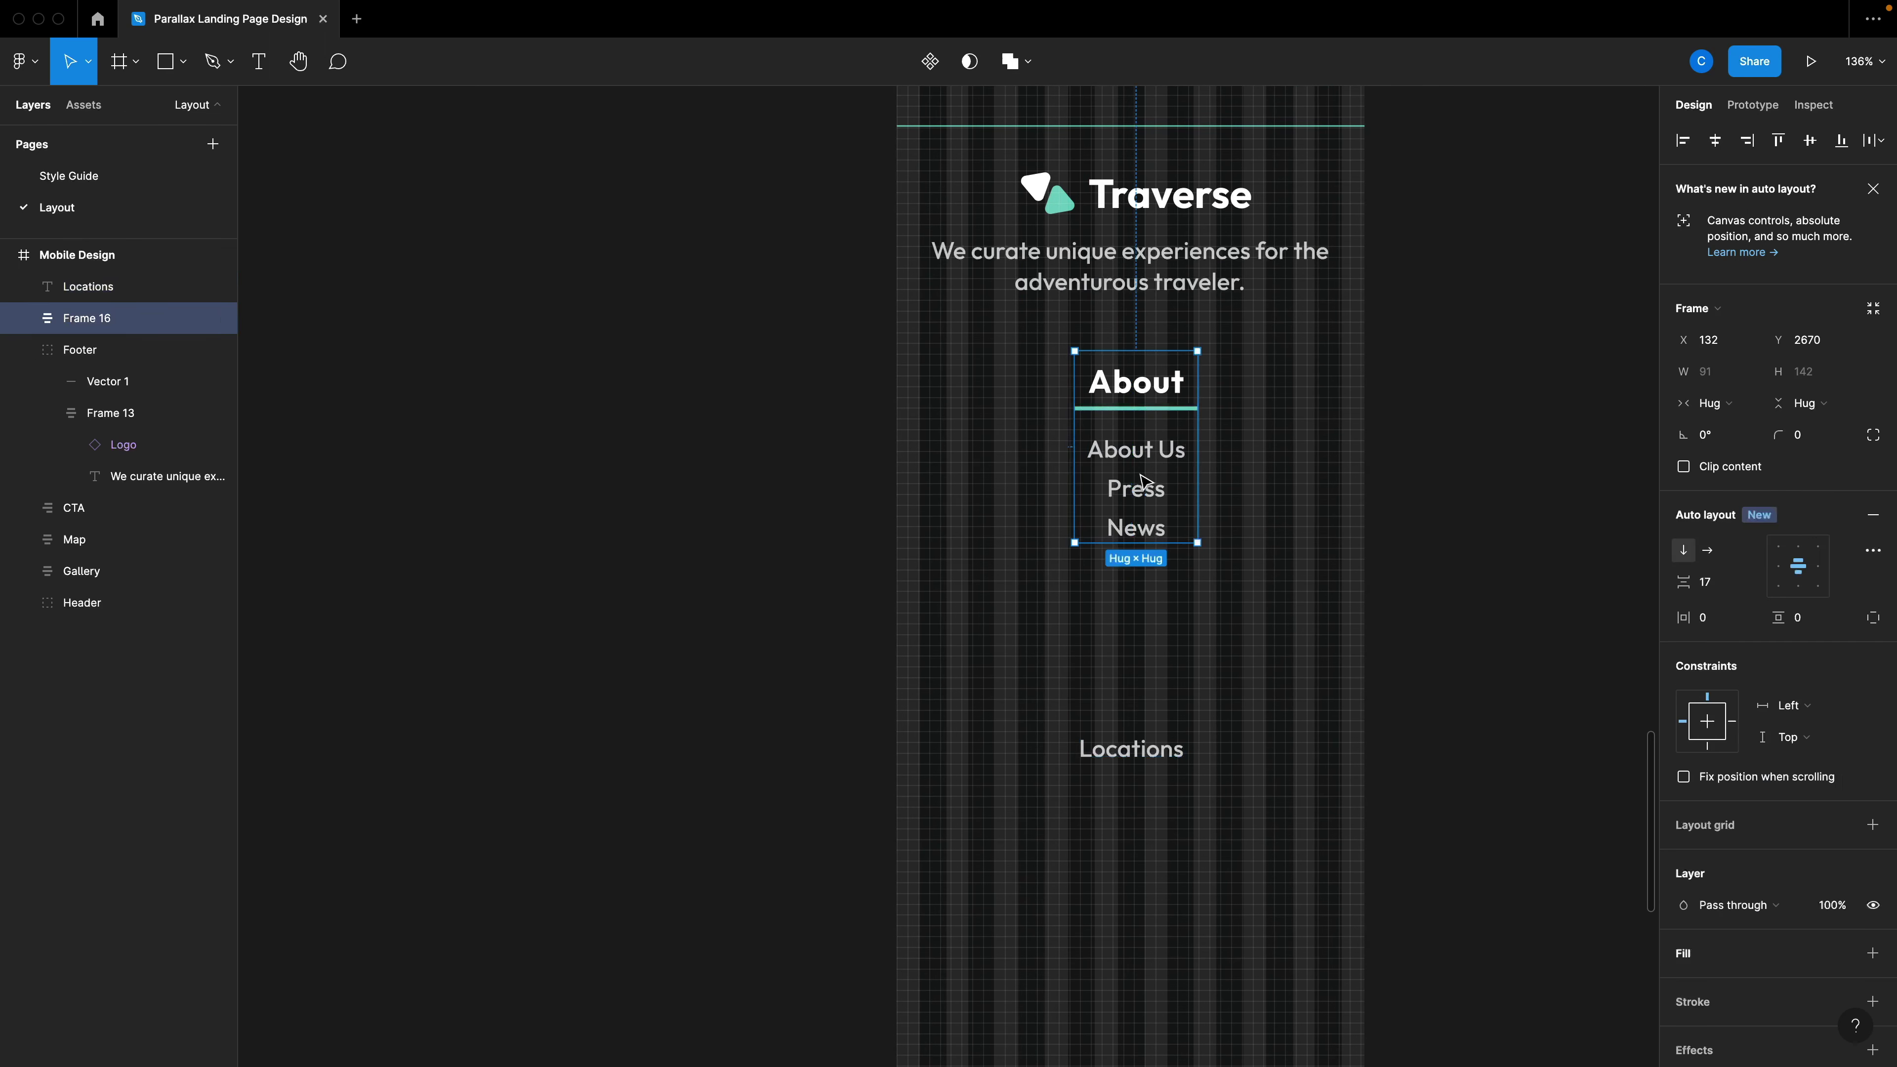
pyautogui.moveTo(1154, 439); pyautogui.dragTo(1149, 658)
pyautogui.click(1154, 751)
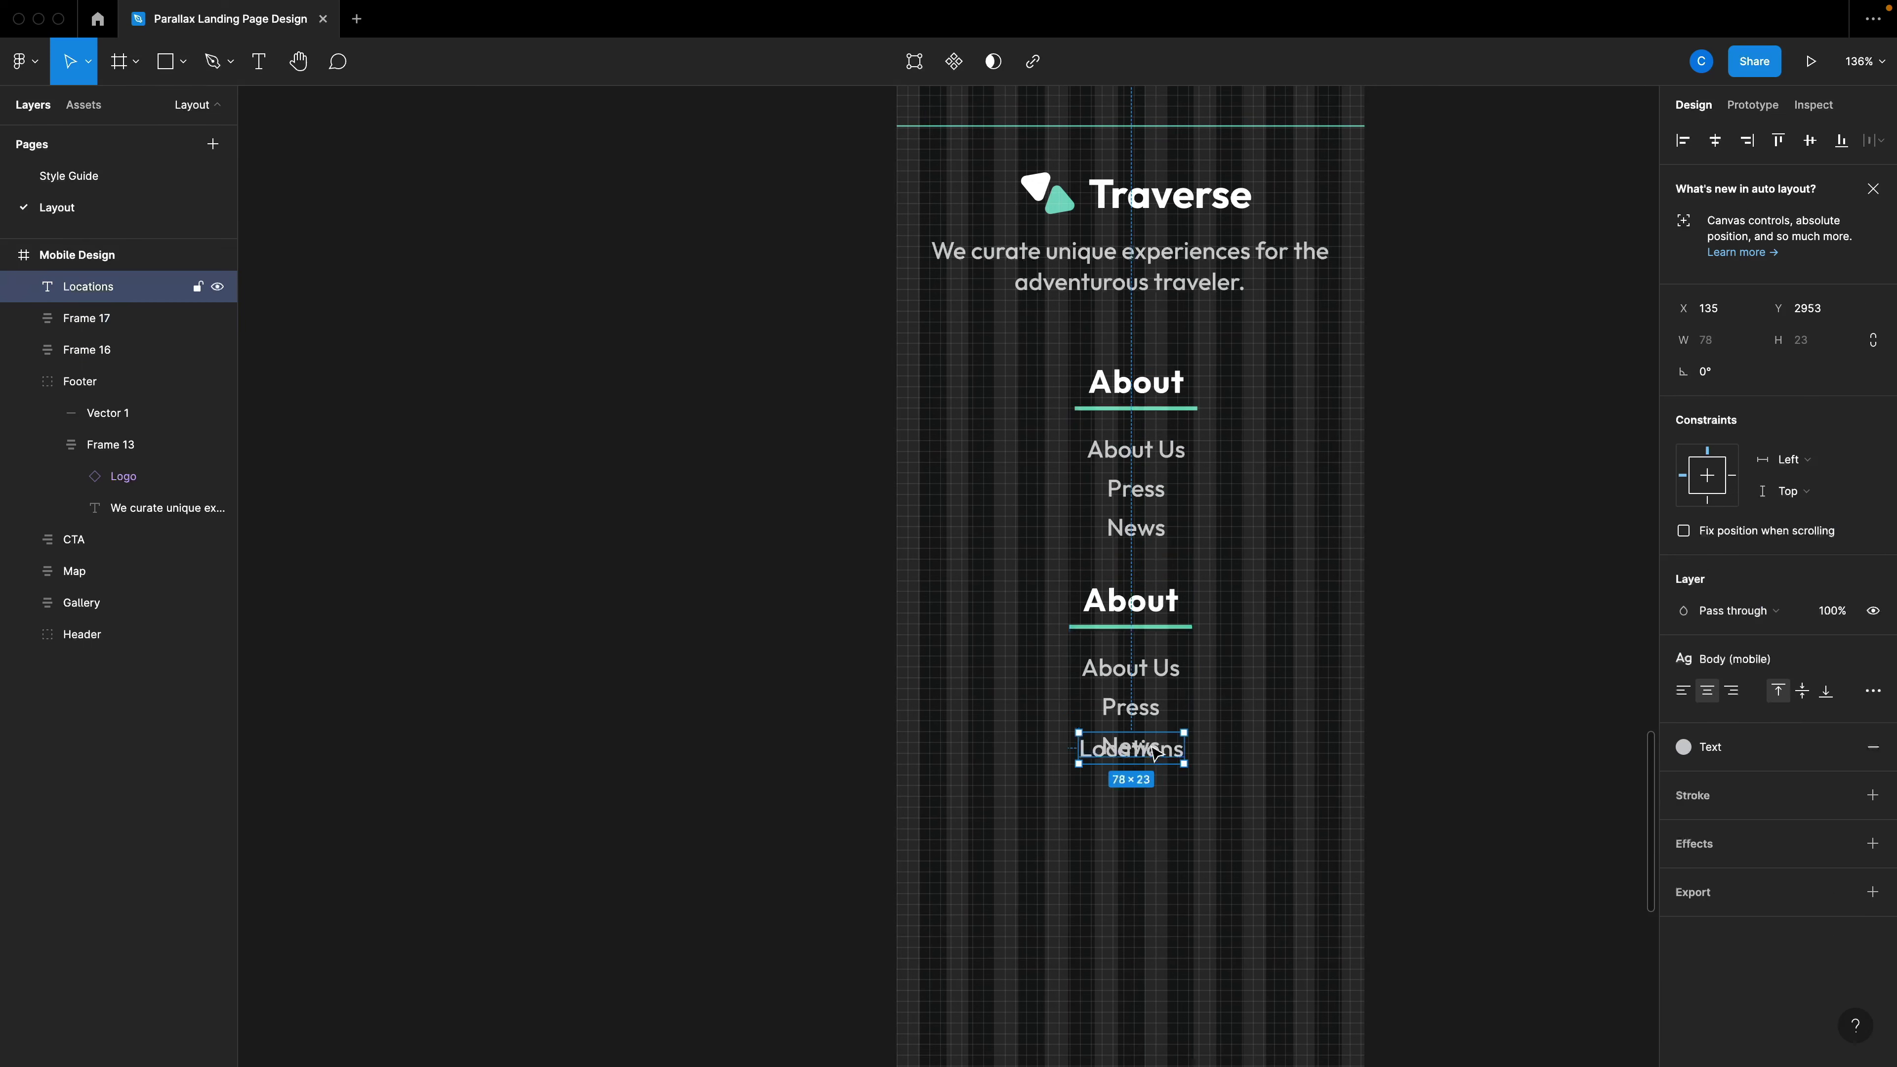
pyautogui.press('Delete')
# Change the heading of the duplicated link column to "Locations".
pyautogui.click(1135, 613)
pyautogui.doubleClick(1138, 609)
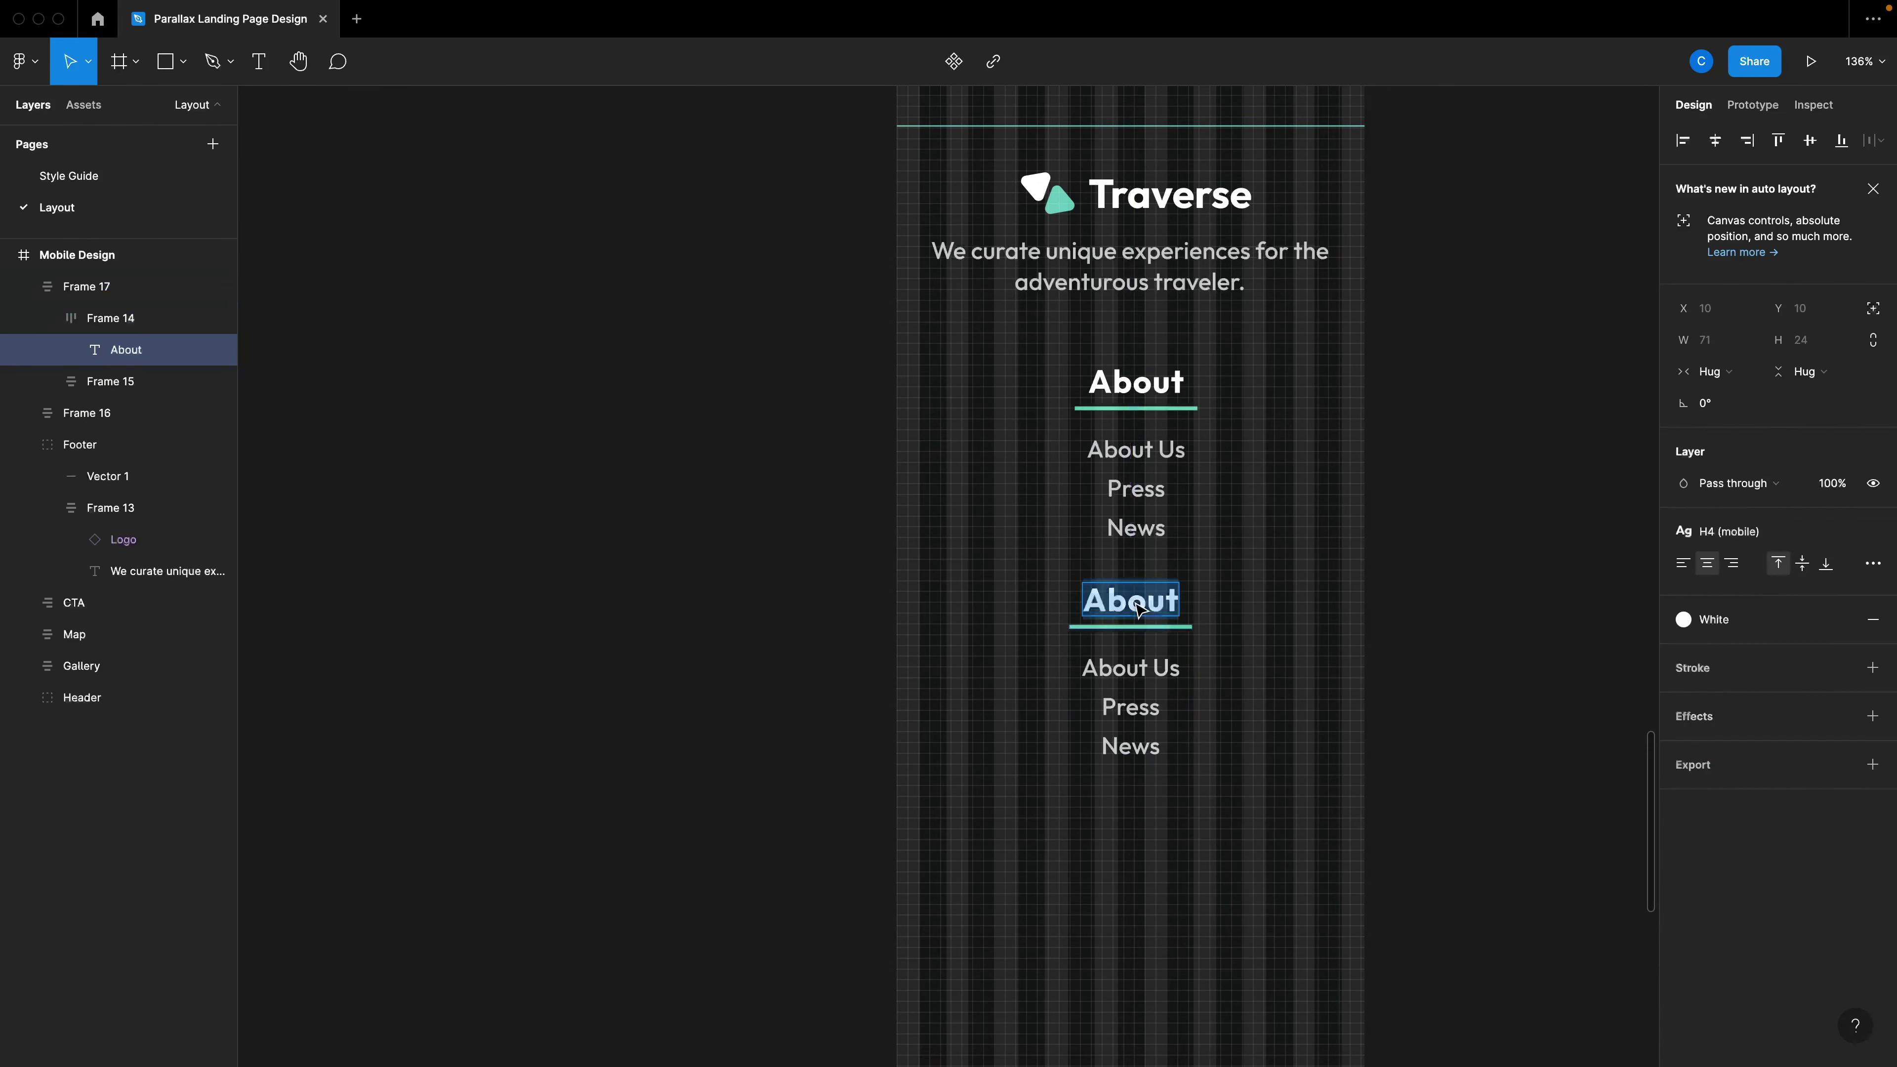
pyautogui.write('Locations')
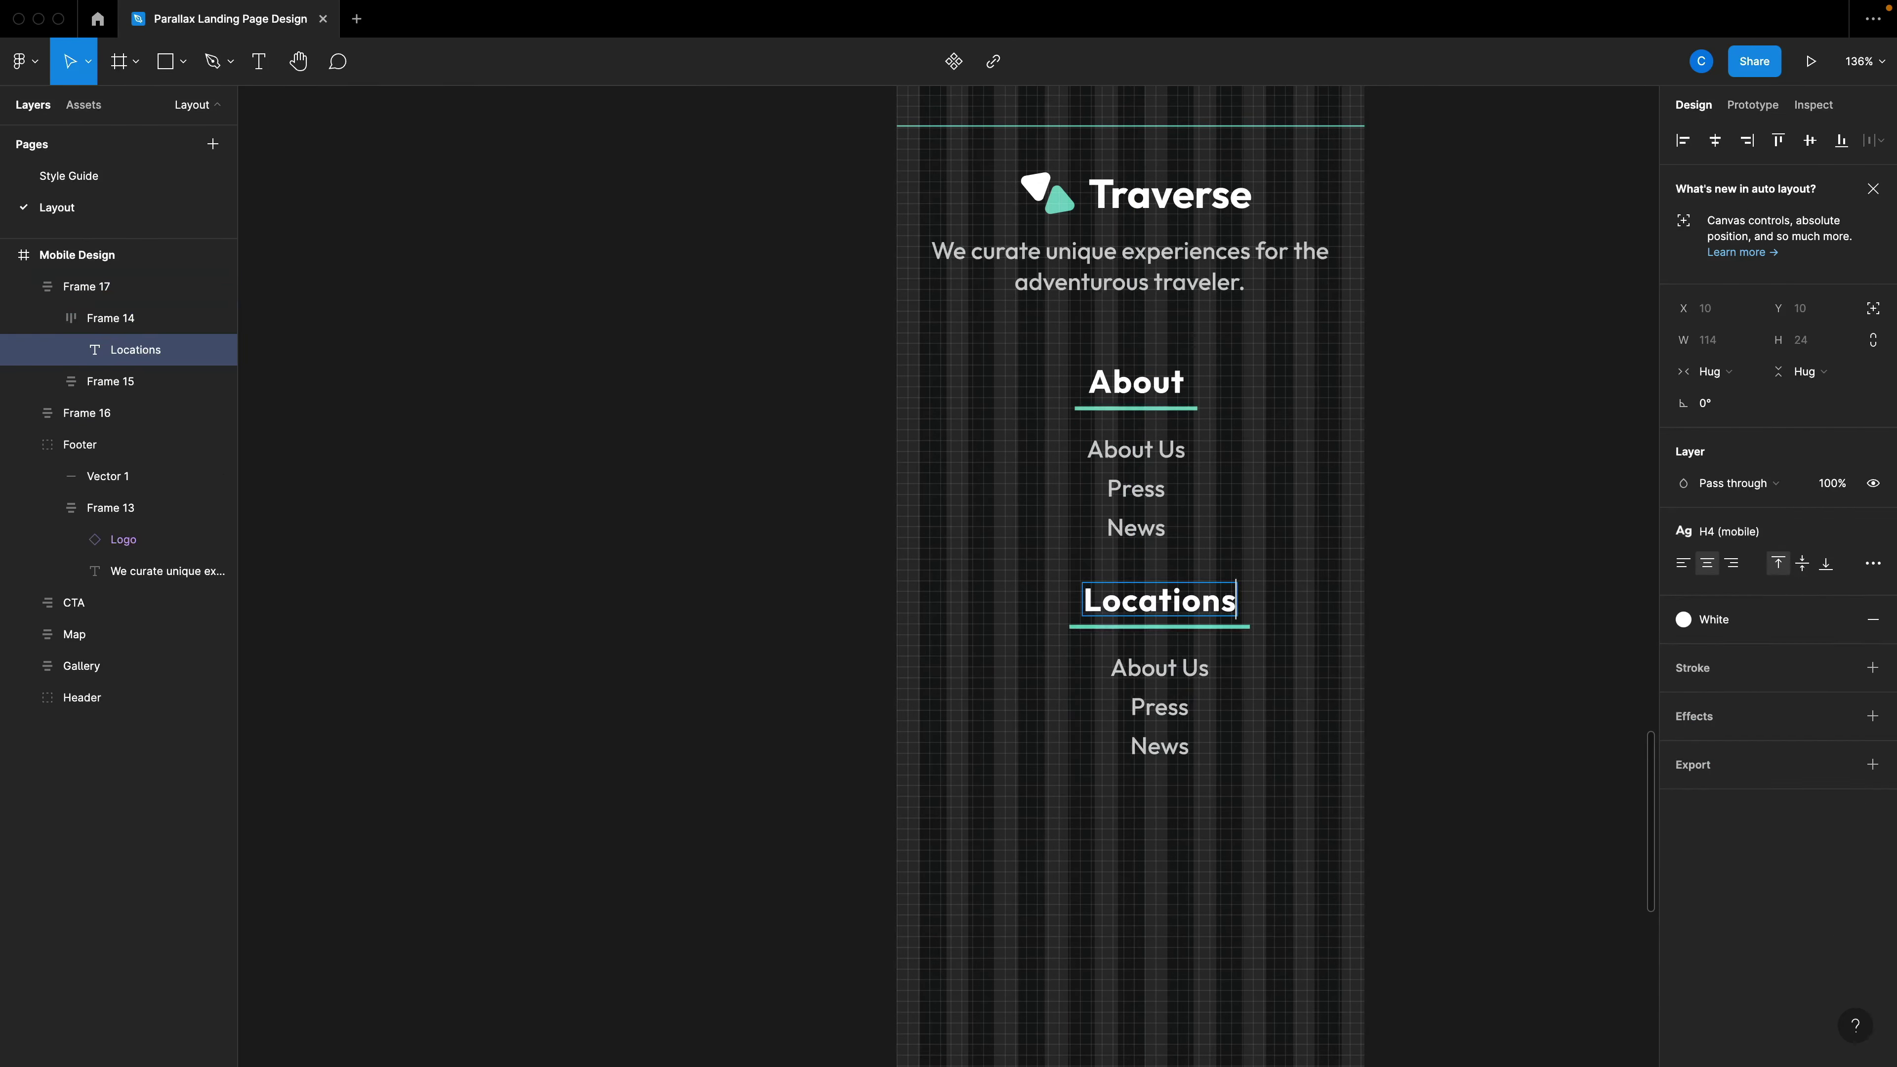
pyautogui.click(1195, 676)
pyautogui.click(1232, 650)
# Set both link columns' horizontal constraint to Center and position the Locations column centered about 28 below the About column.
pyautogui.moveTo(1176, 615); pyautogui.dragTo(1148, 617)
pyautogui.keyDown('shift'); pyautogui.click(1141, 454); pyautogui.keyUp('shift')
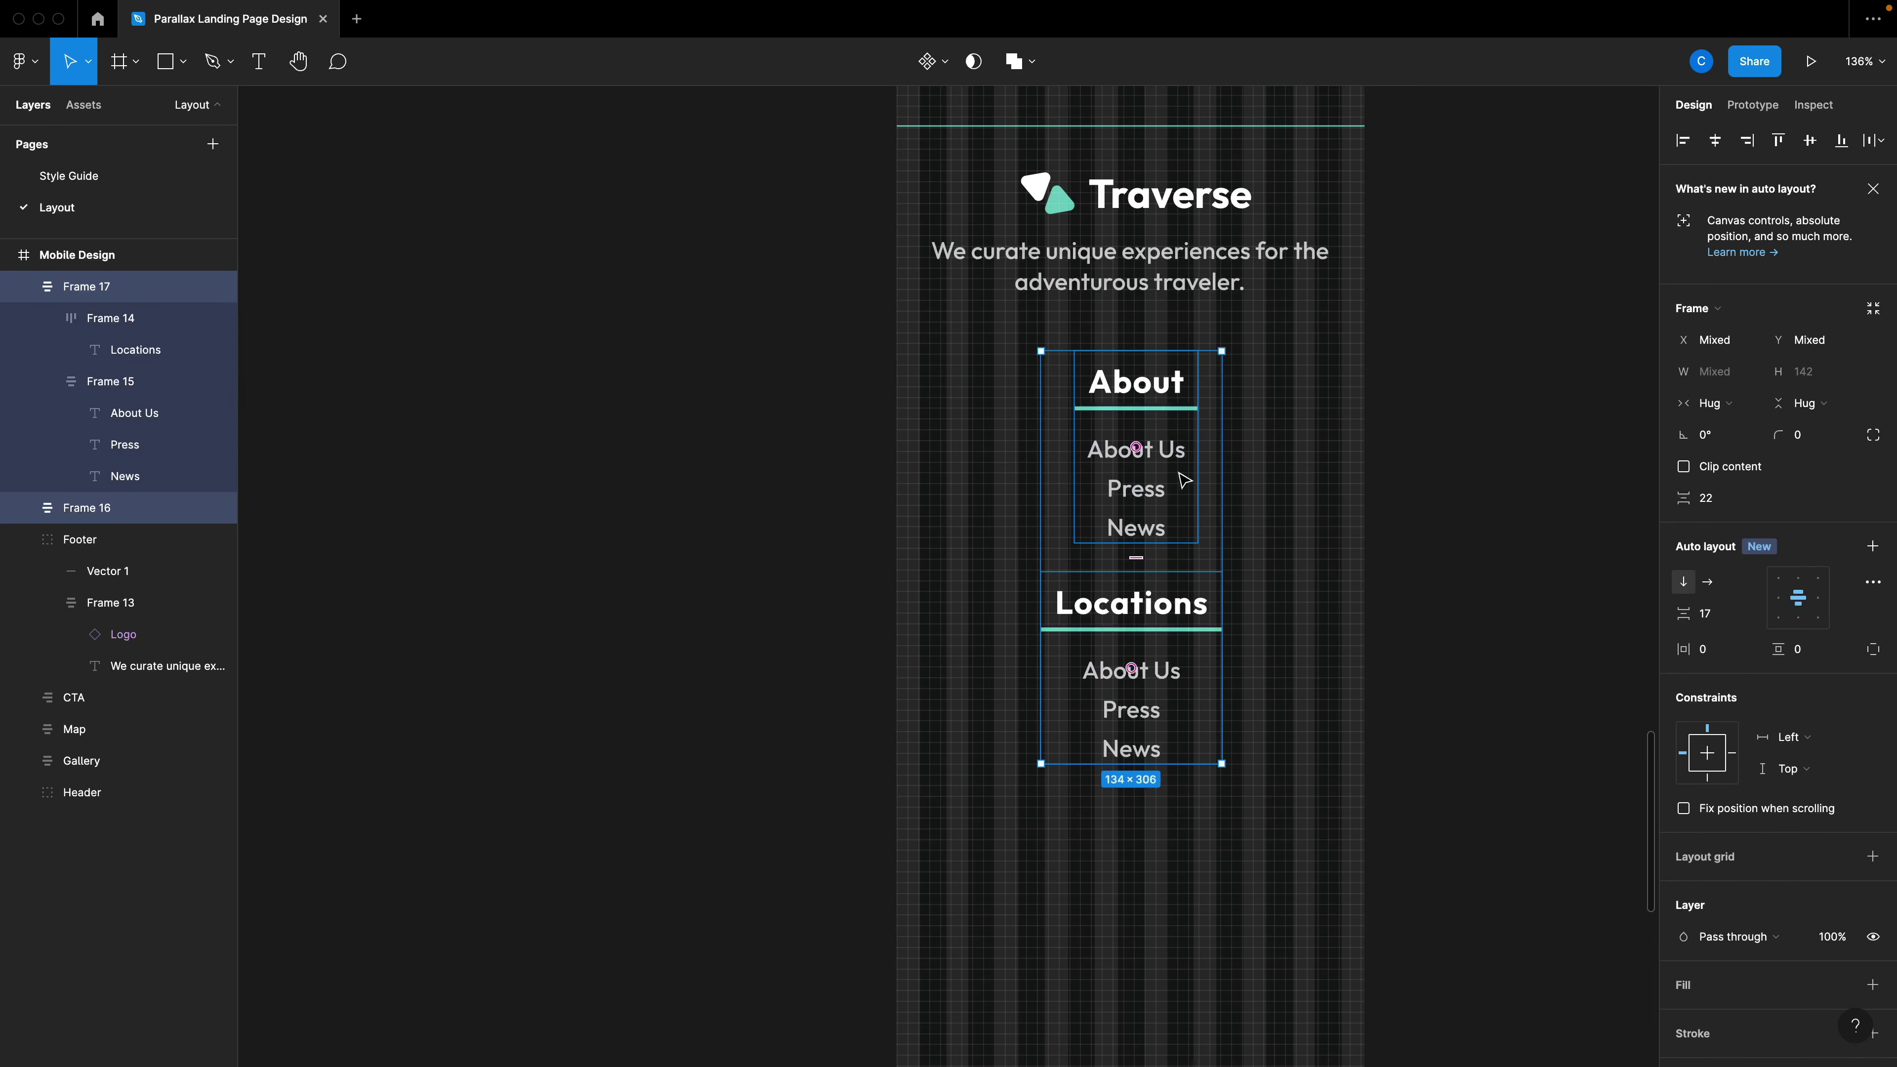
pyautogui.click(1714, 762)
pyautogui.click(1460, 703)
pyautogui.moveTo(1153, 663); pyautogui.dragTo(1157, 671)
pyautogui.keyDown('shift'); pyautogui.click(1187, 540); pyautogui.keyUp('shift')
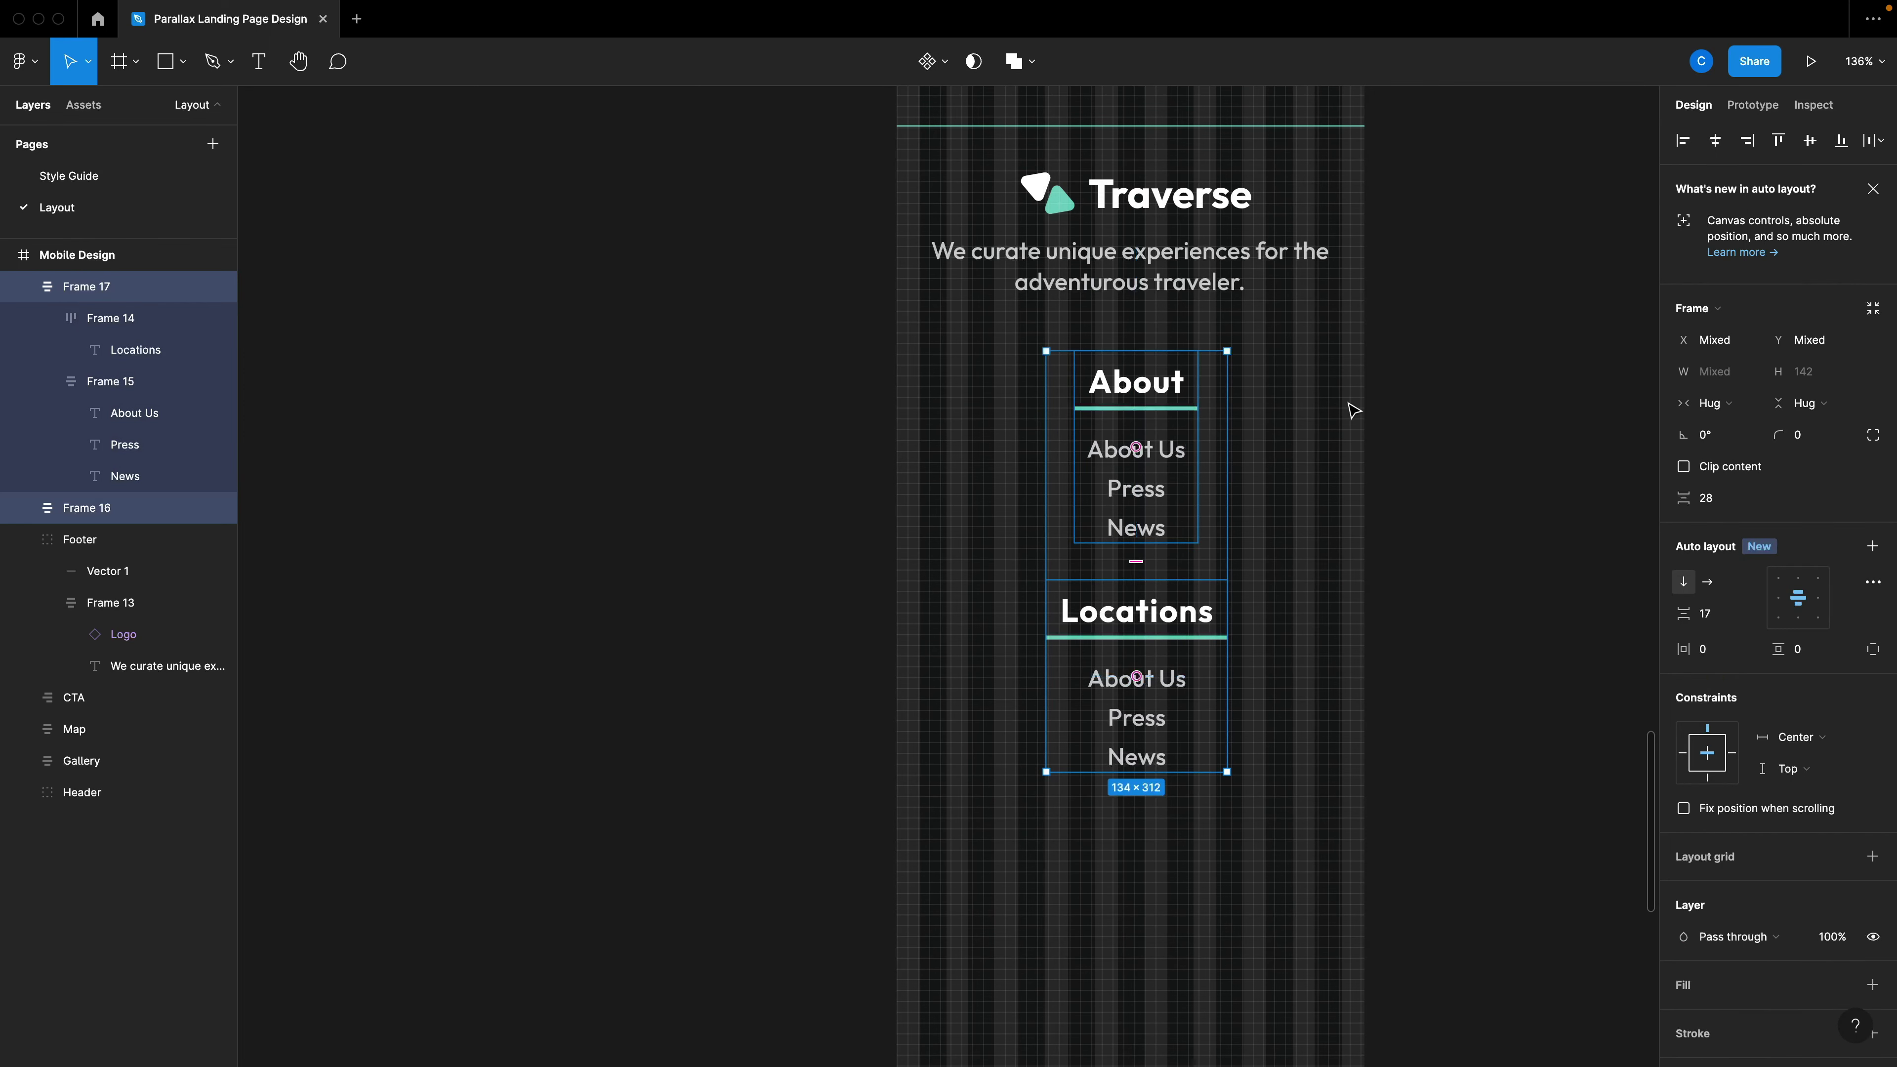
pyautogui.click(1647, 200)
# Change the first link under the Locations heading to "Africa".
pyautogui.scroll(-3, 1232, 505)
pyautogui.click(1149, 487)
pyautogui.doubleClick(1149, 487)
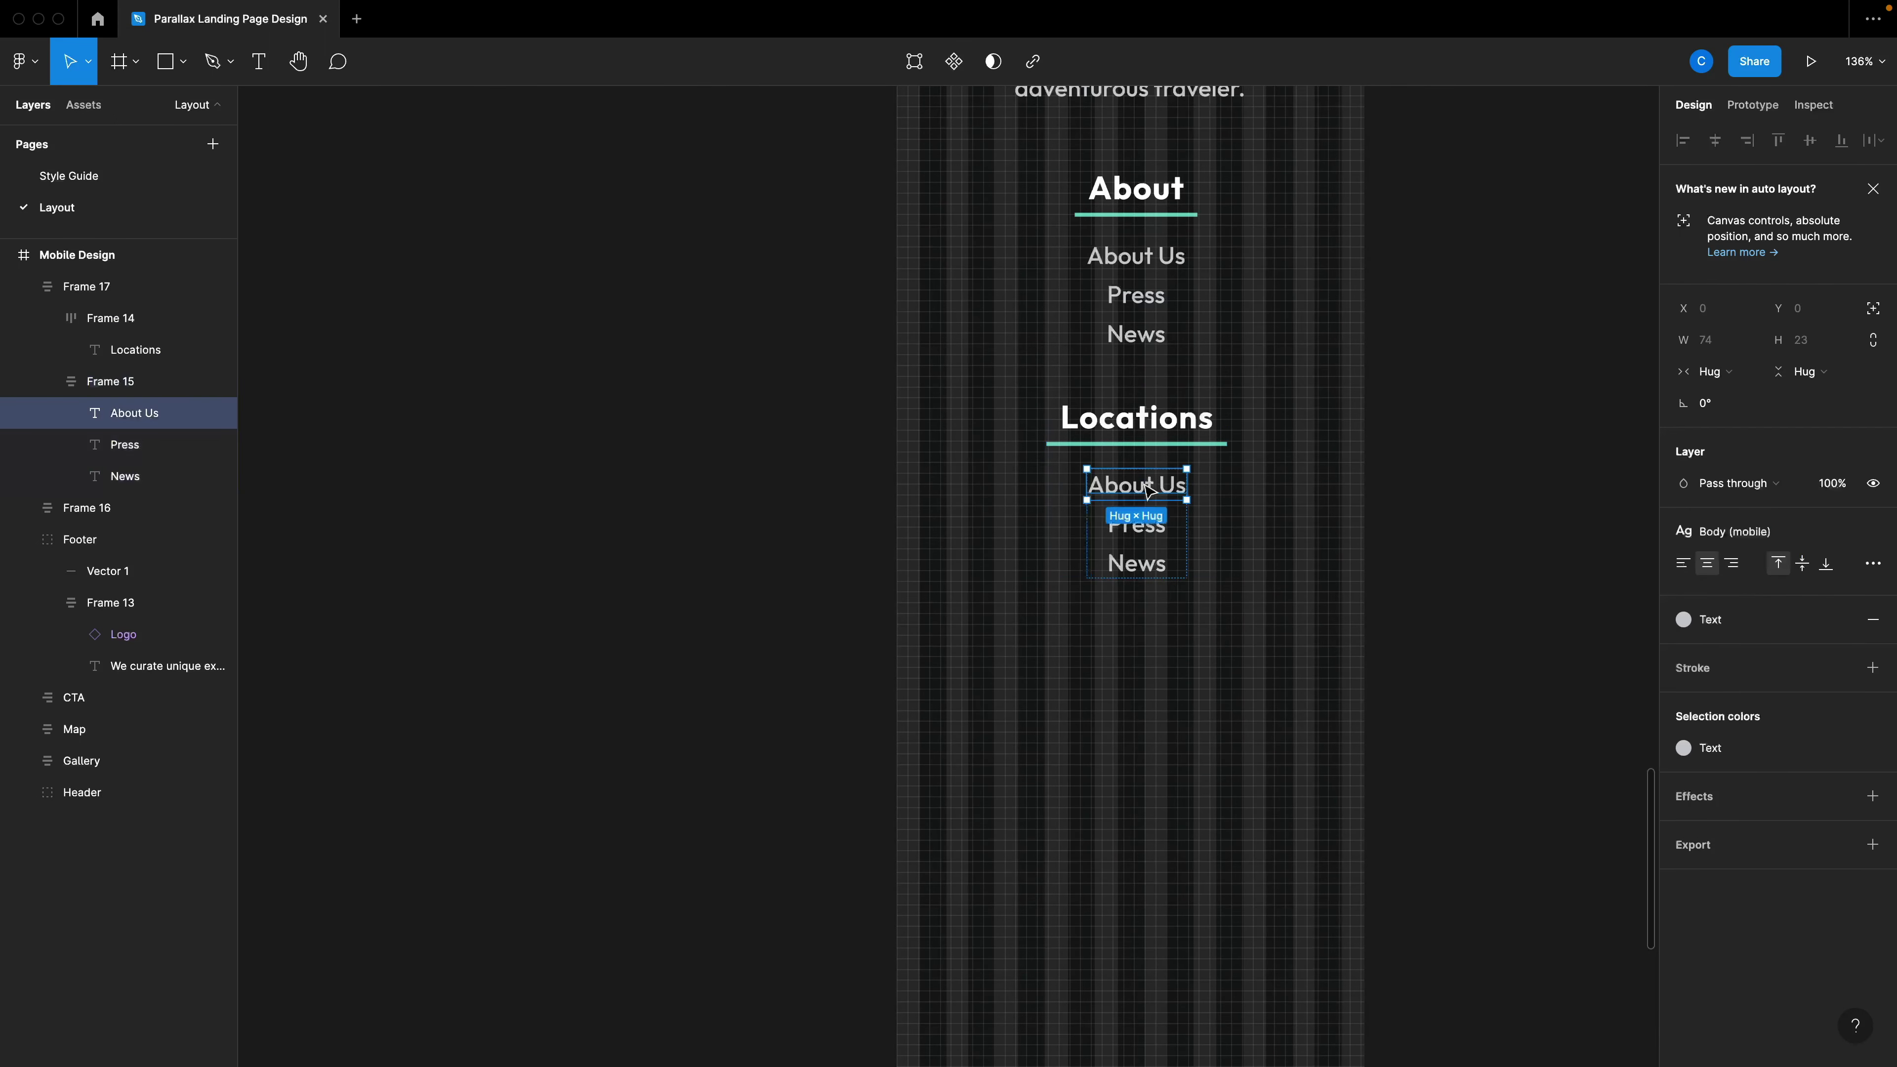
pyautogui.press('Return')
pyautogui.write('Africa')
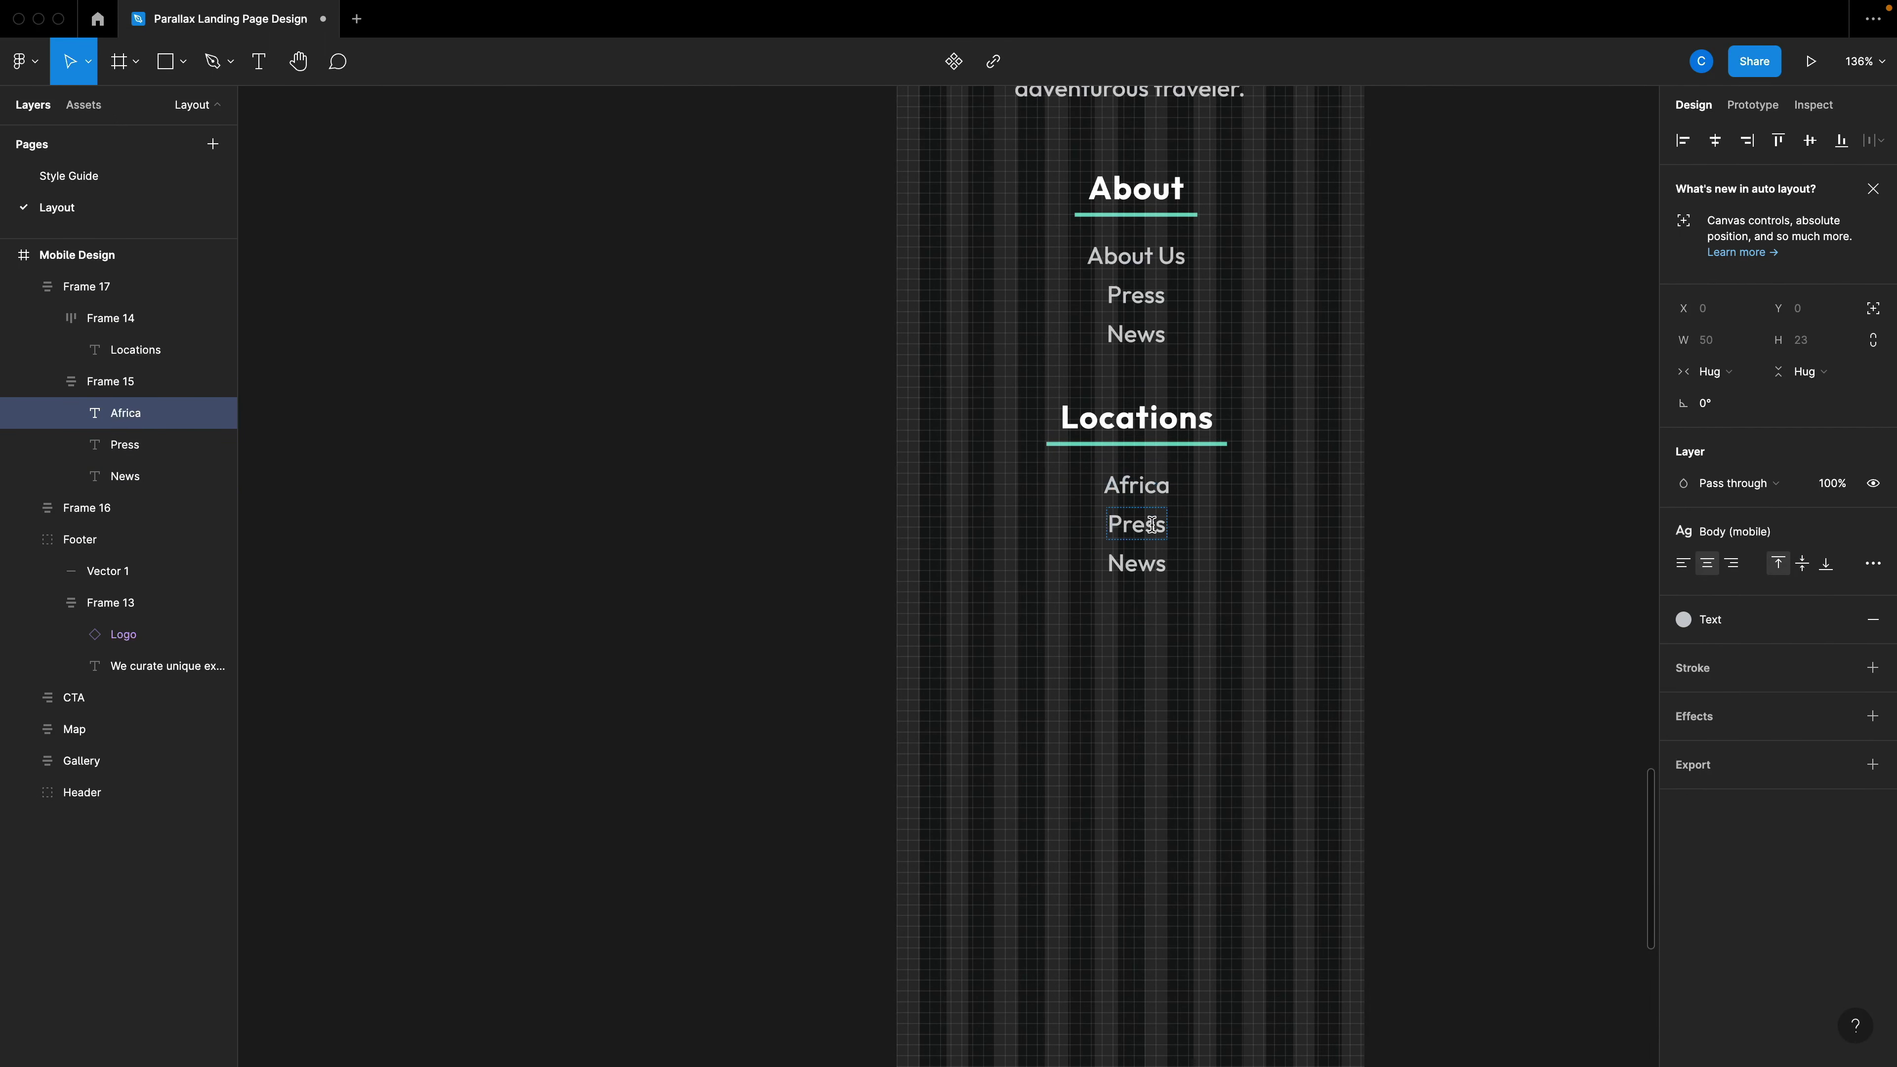
# Change the second and third links under the Locations heading to "Asia" and "Australia".
pyautogui.press('Tab')
pyautogui.write('Asia')
pyautogui.press('Tab')
pyautogui.write('Australia')
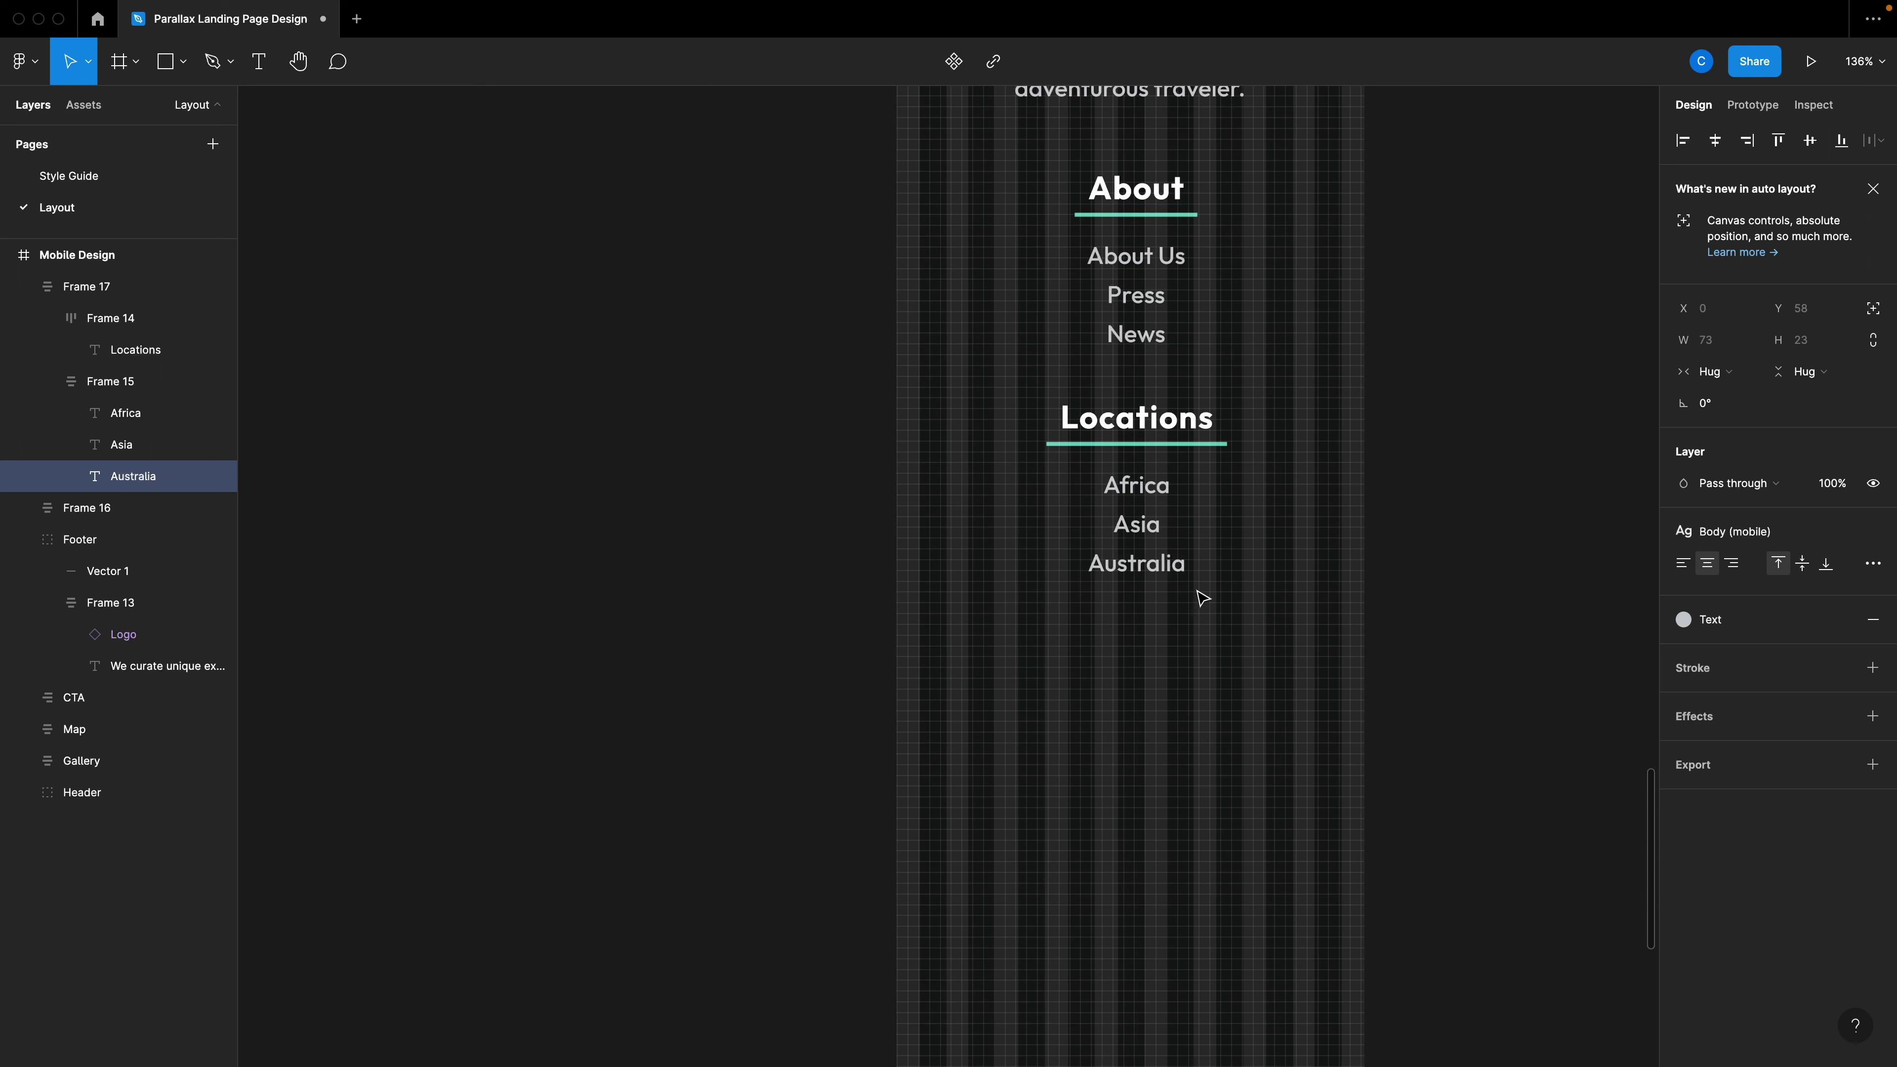
pyautogui.press('Escape')
# Duplicate the Africa, Asia and Australia links at the end of the Locations list.
pyautogui.keyDown('shift'); pyautogui.click(1147, 532); pyautogui.keyUp('shift')
pyautogui.keyDown('shift'); pyautogui.click(1144, 496); pyautogui.keyUp('shift')
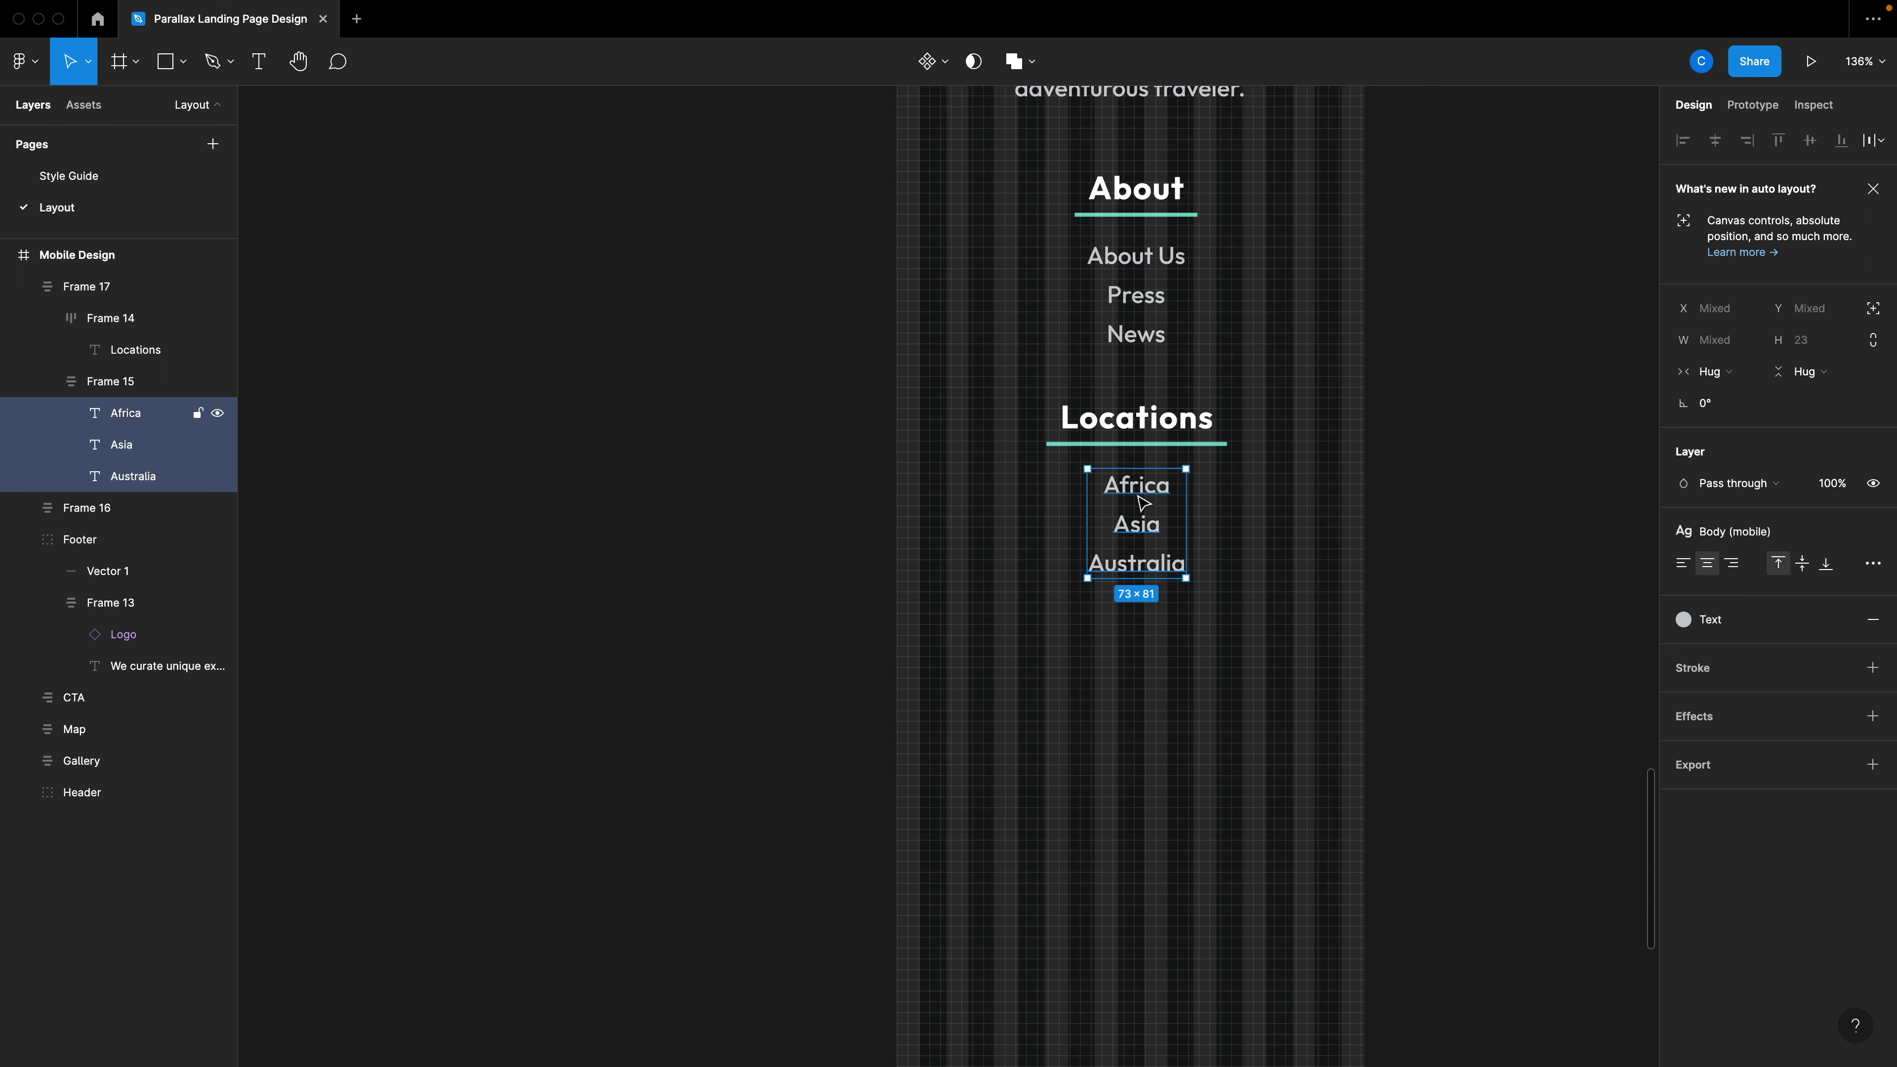
pyautogui.press('super+v')
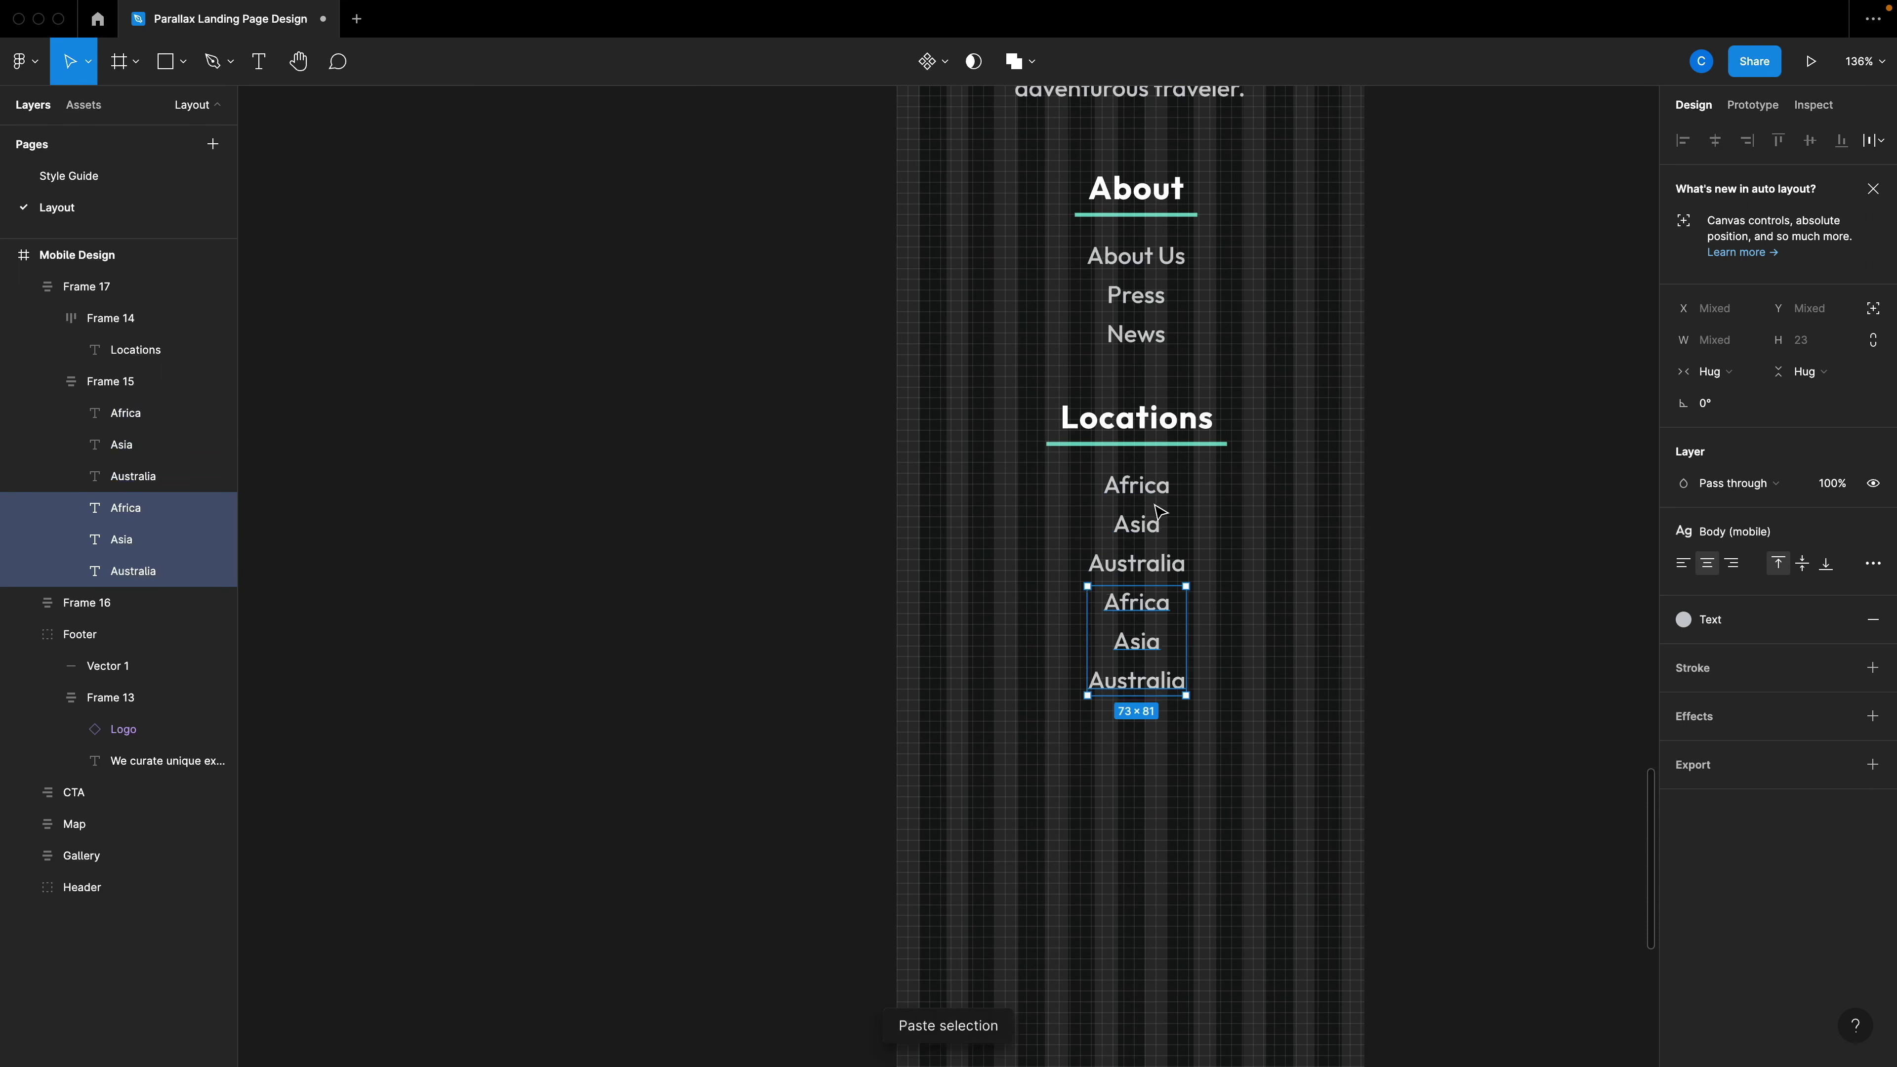
# Change the three duplicated location links to "Europe", "North America" and "South America".
pyautogui.doubleClick(1138, 605)
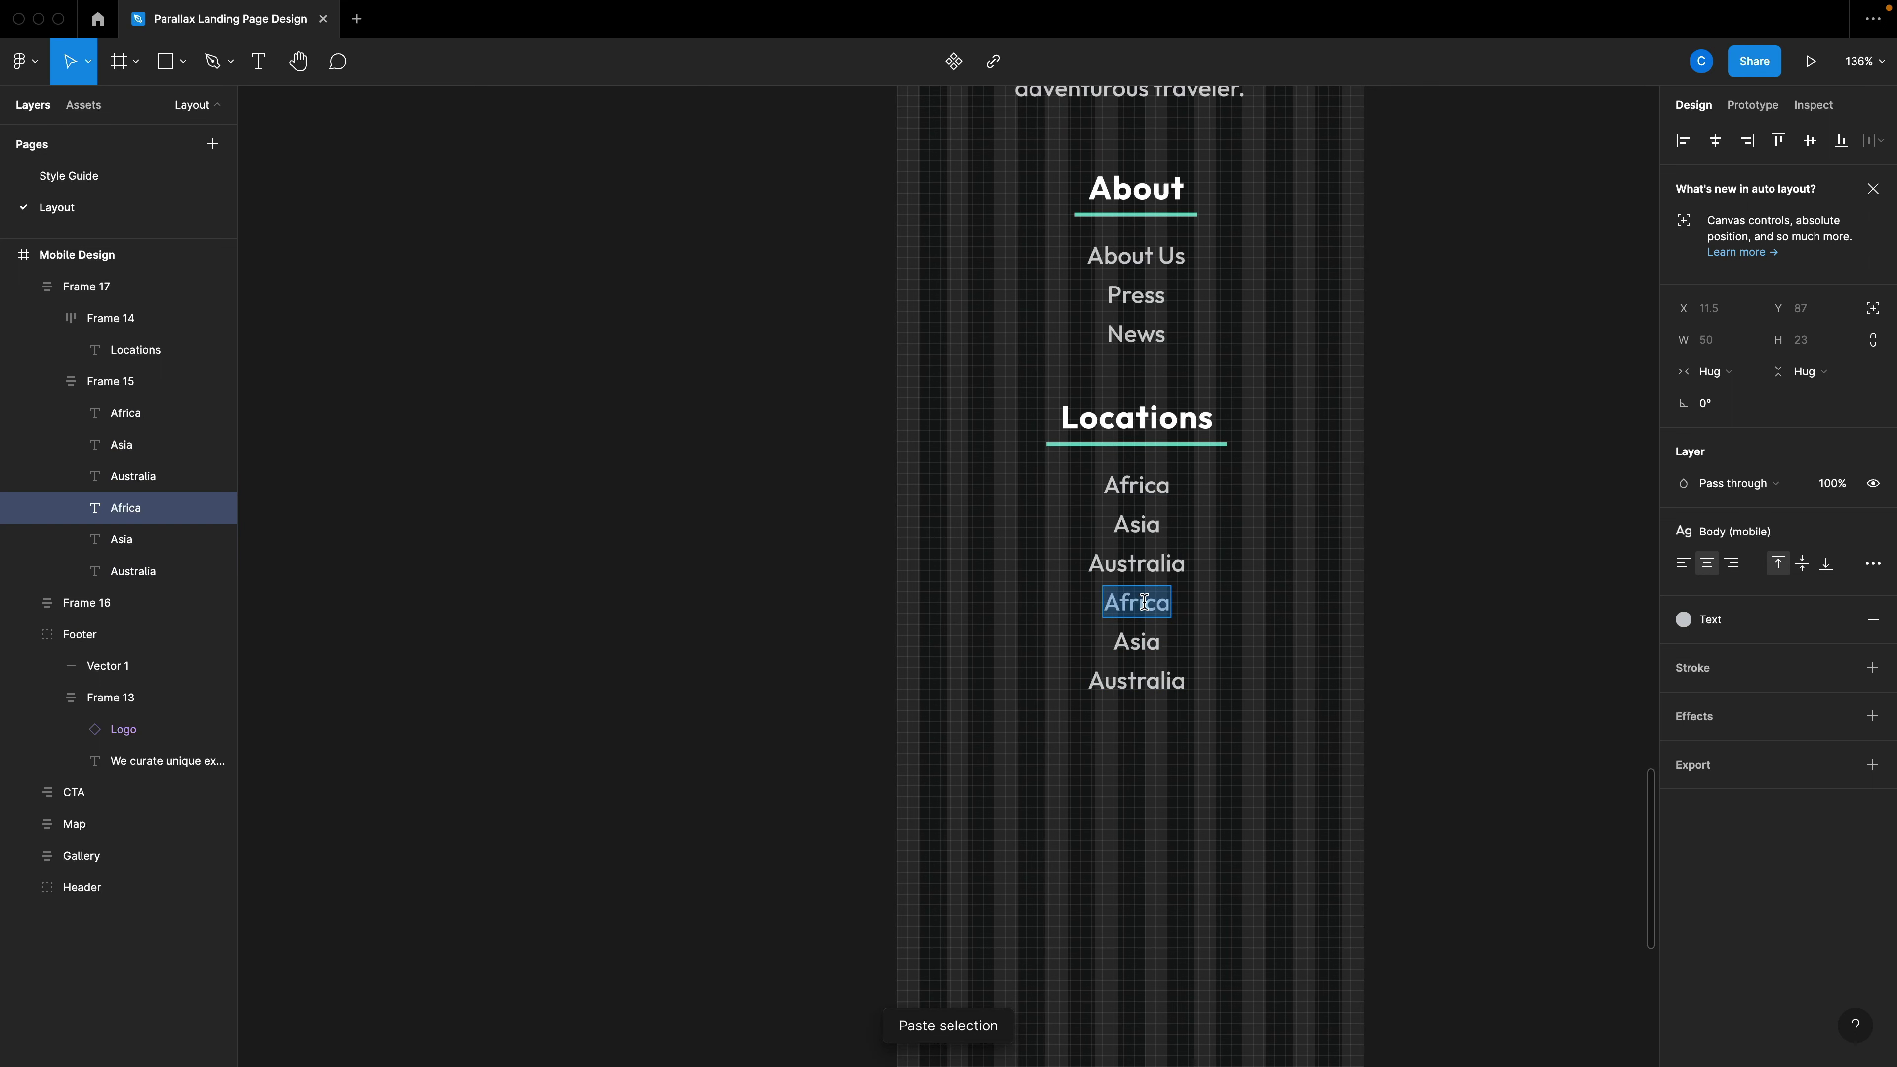
pyautogui.write('Europe')
pyautogui.click(1138, 641)
pyautogui.doubleClick(1138, 641)
pyautogui.write('North America')
pyautogui.click(1149, 678)
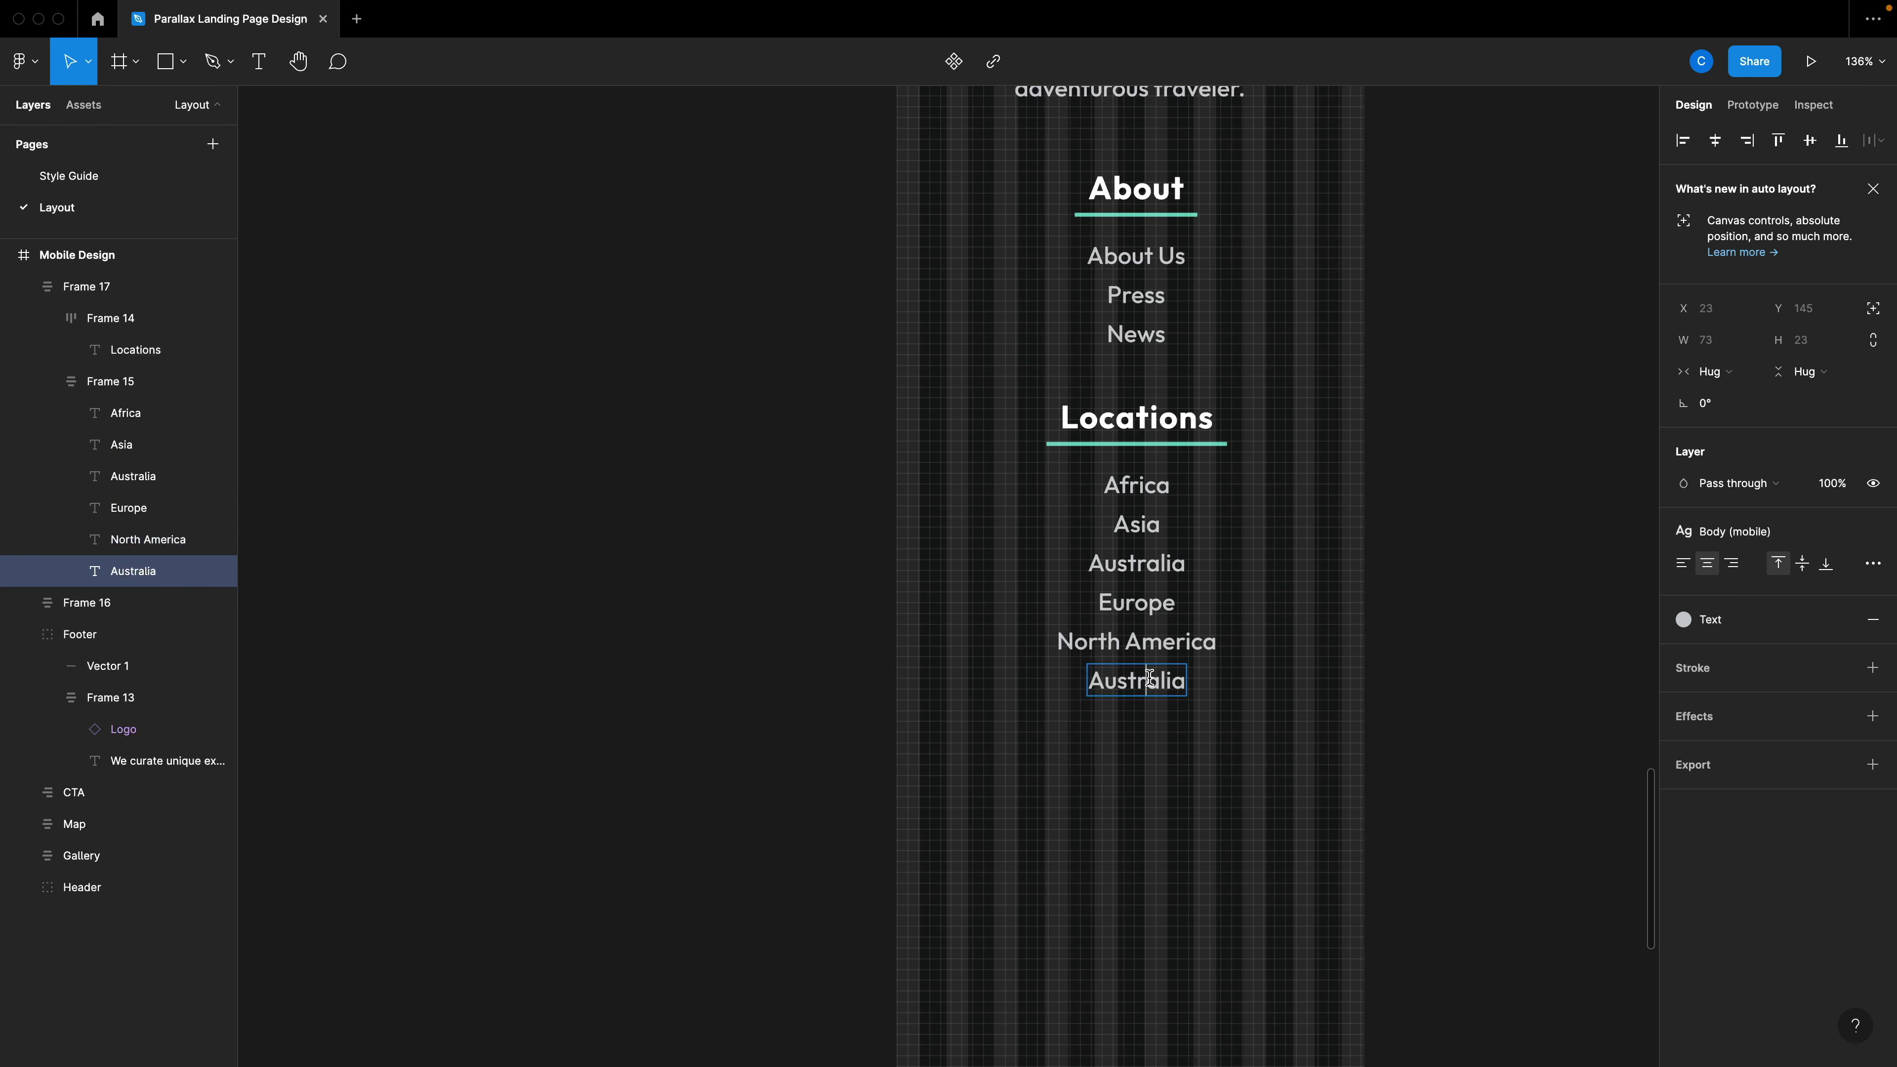
pyautogui.doubleClick(1150, 678)
pyautogui.write('South America')
pyautogui.scroll(-2, 1203, 669)
pyautogui.press('Escape')
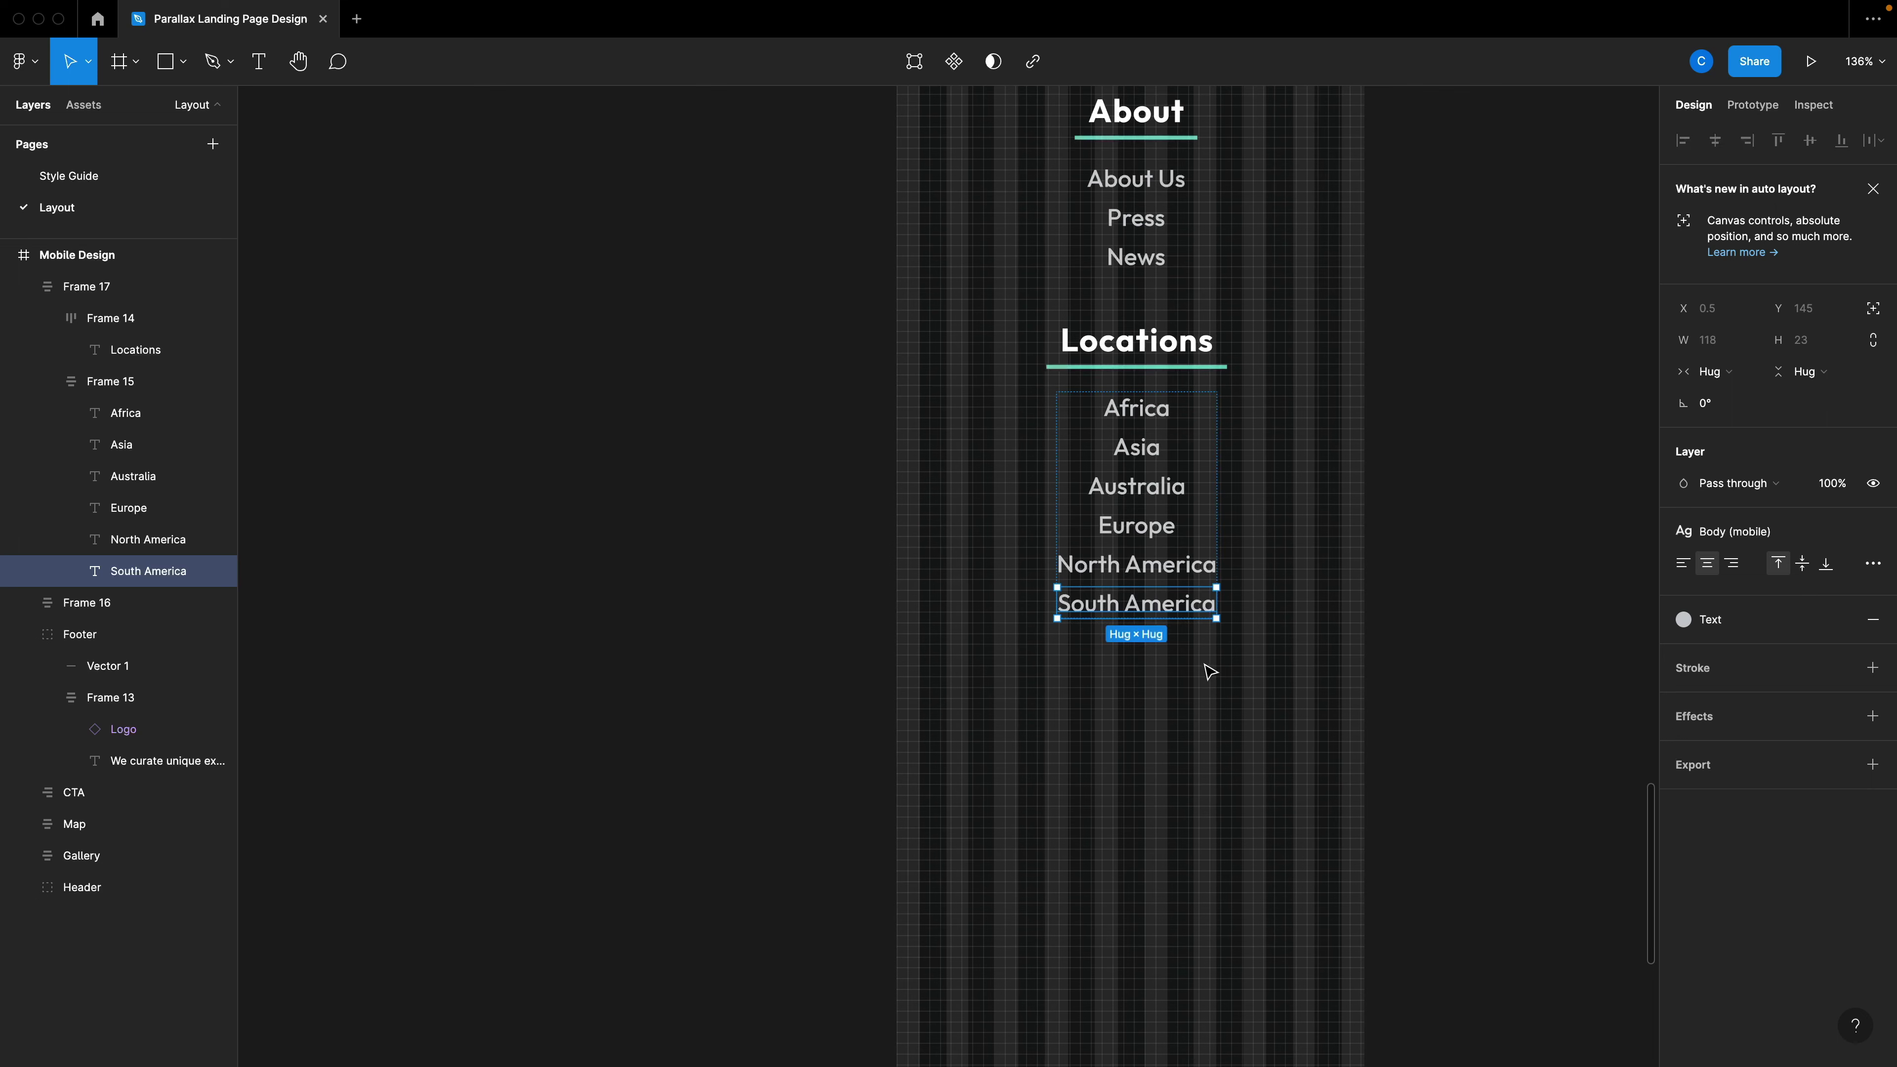
# Duplicate the Locations column about 35 below itself, with the heading "Contact Us" and links "Email", "Instagram", "Facebook" and "Twitter".
pyautogui.click(1164, 441)
pyautogui.keyDown('alt'); pyautogui.moveTo(1164, 440); pyautogui.dragTo(1172, 784); pyautogui.keyUp('alt')
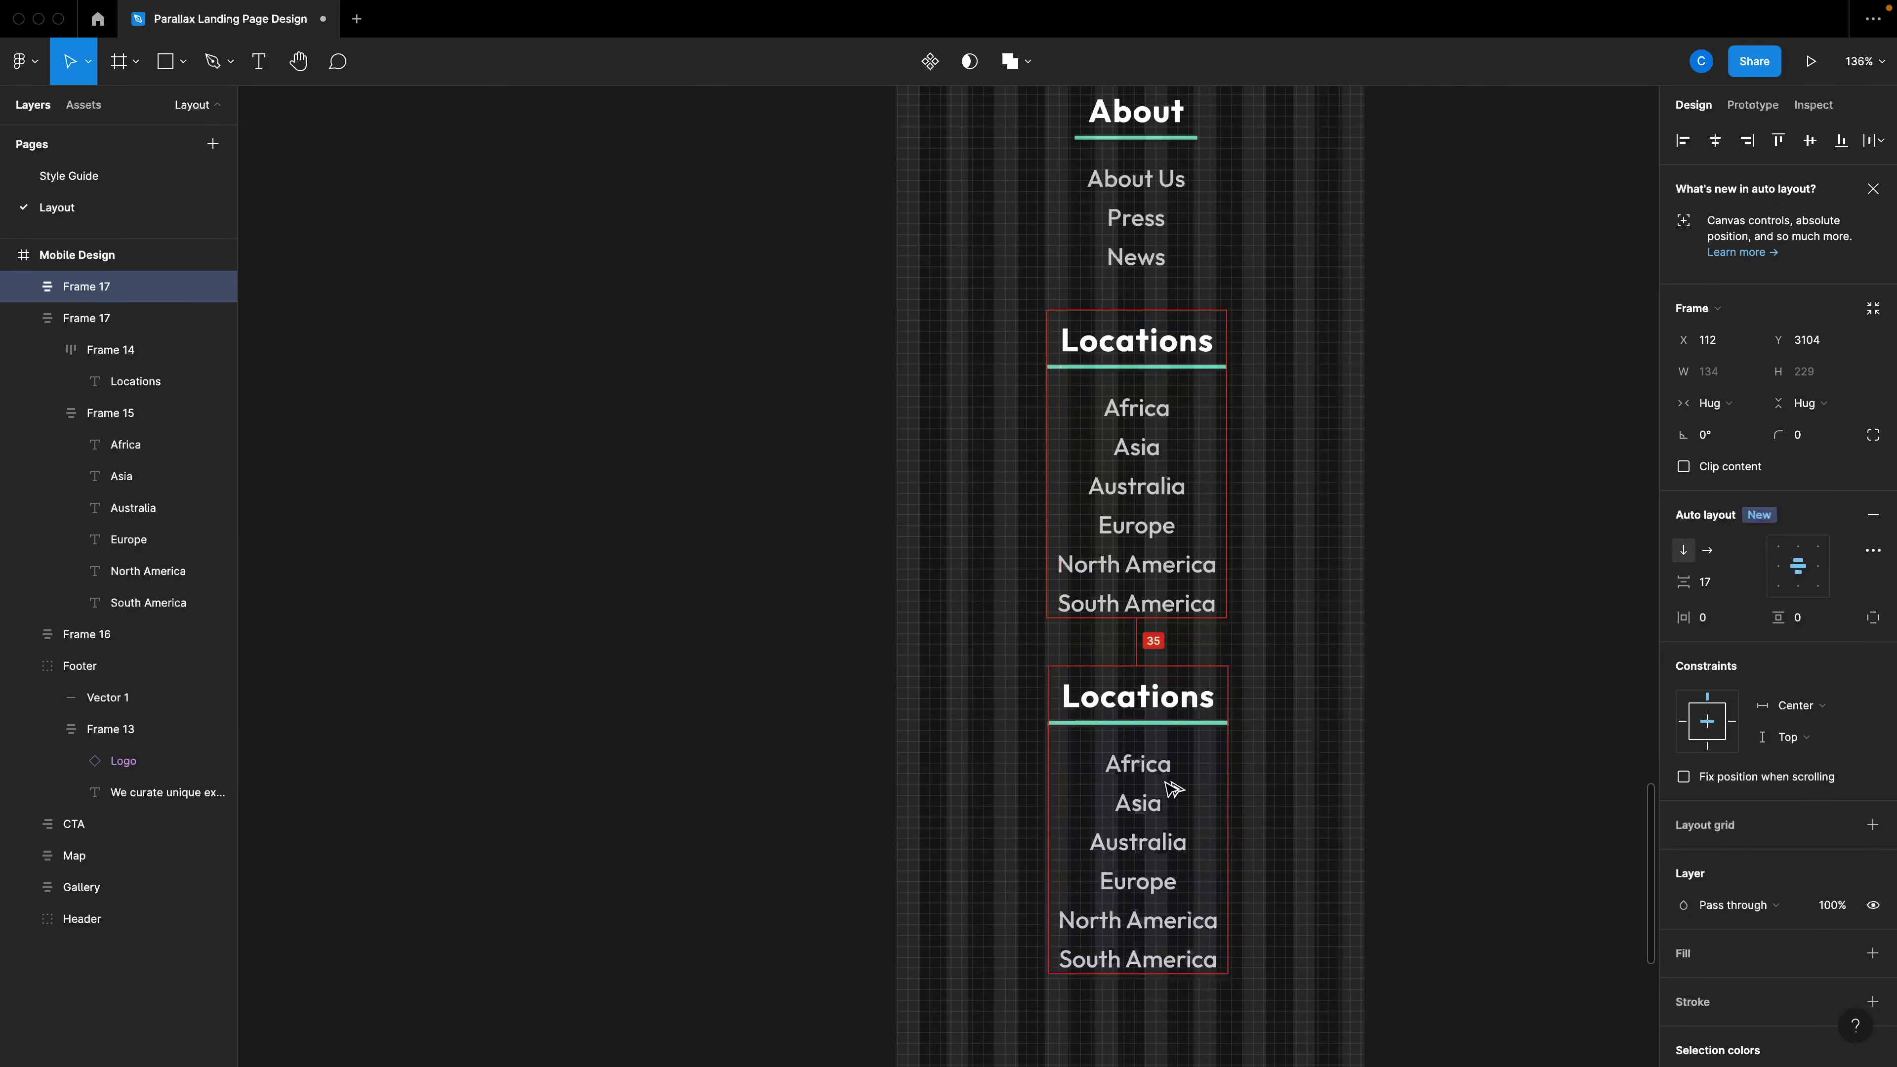
pyautogui.doubleClick(1152, 698)
pyautogui.doubleClick(1152, 696)
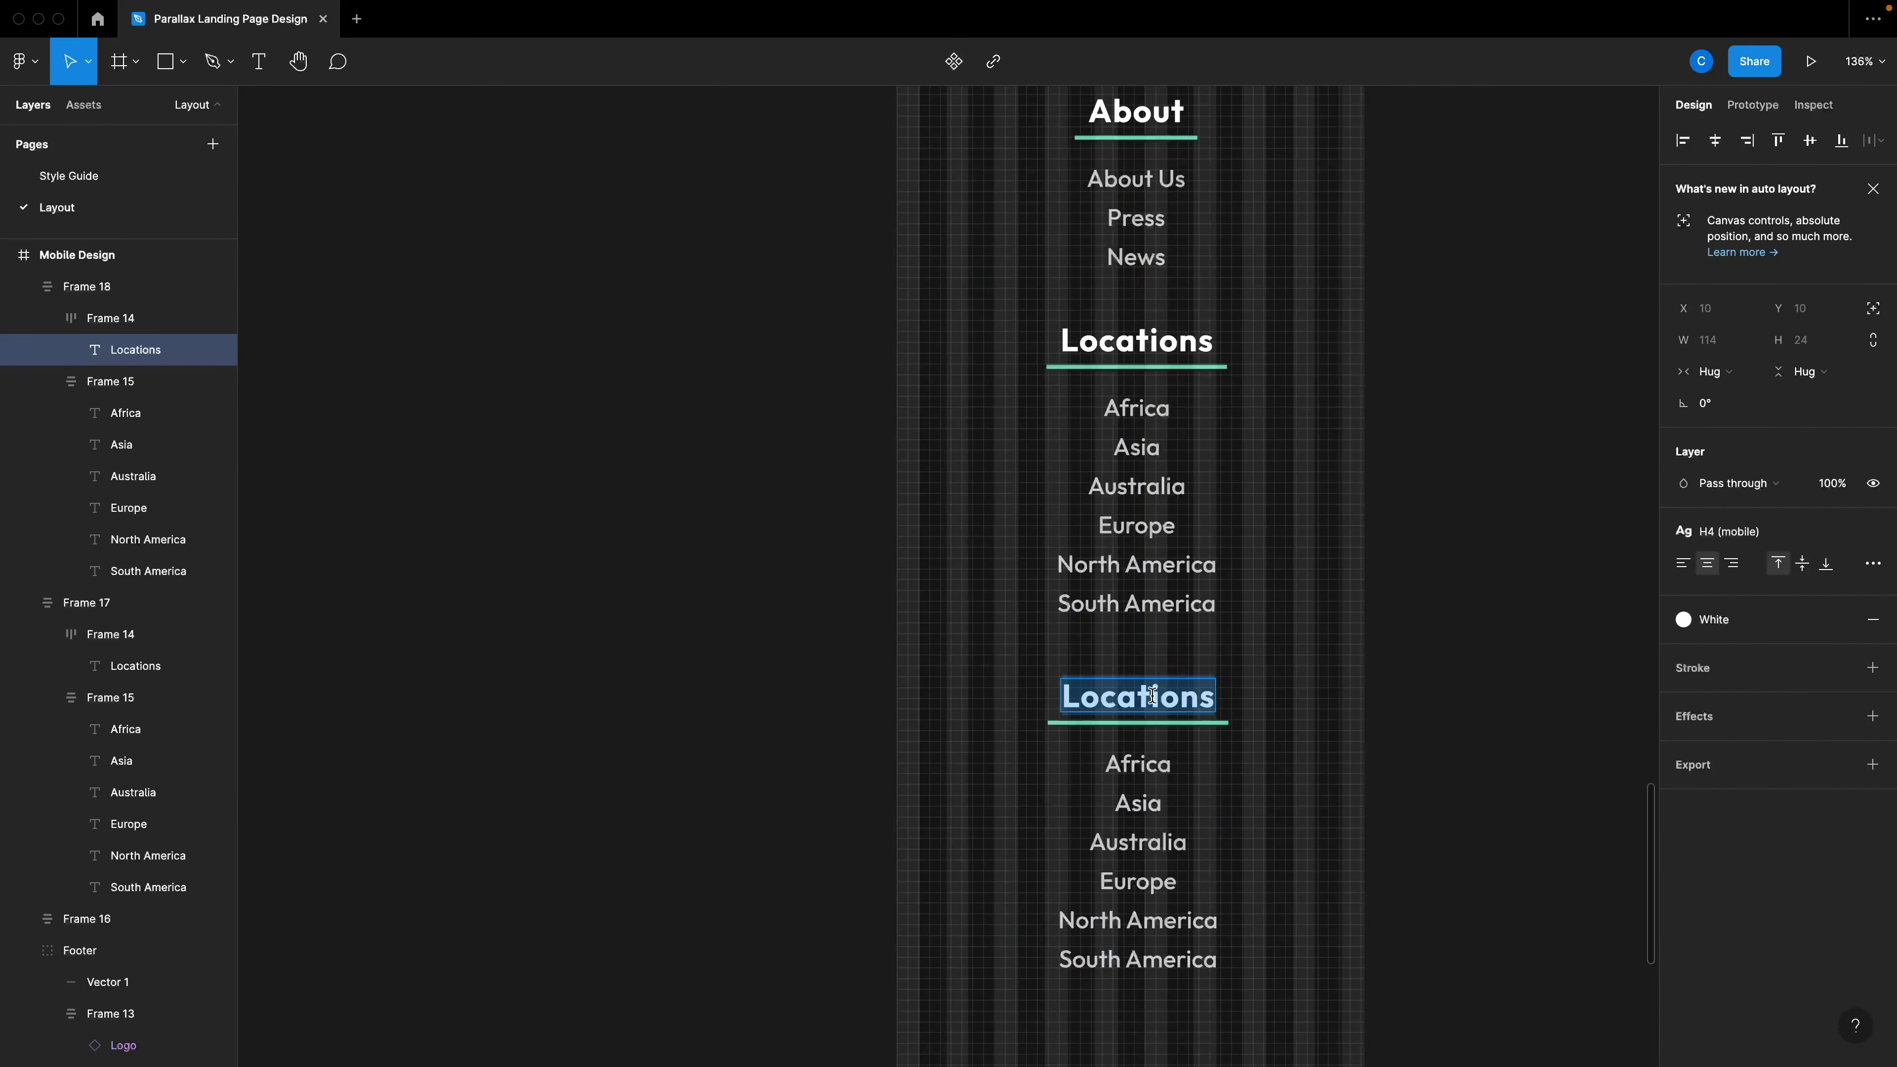
pyautogui.write('Contact UsEmailInstagramFacebookTwitter')
# Delete the two leftover location links below Twitter in the Contact Us column.
pyautogui.scroll(-2, 1192, 822)
pyautogui.click(1165, 845)
pyautogui.press('Delete')
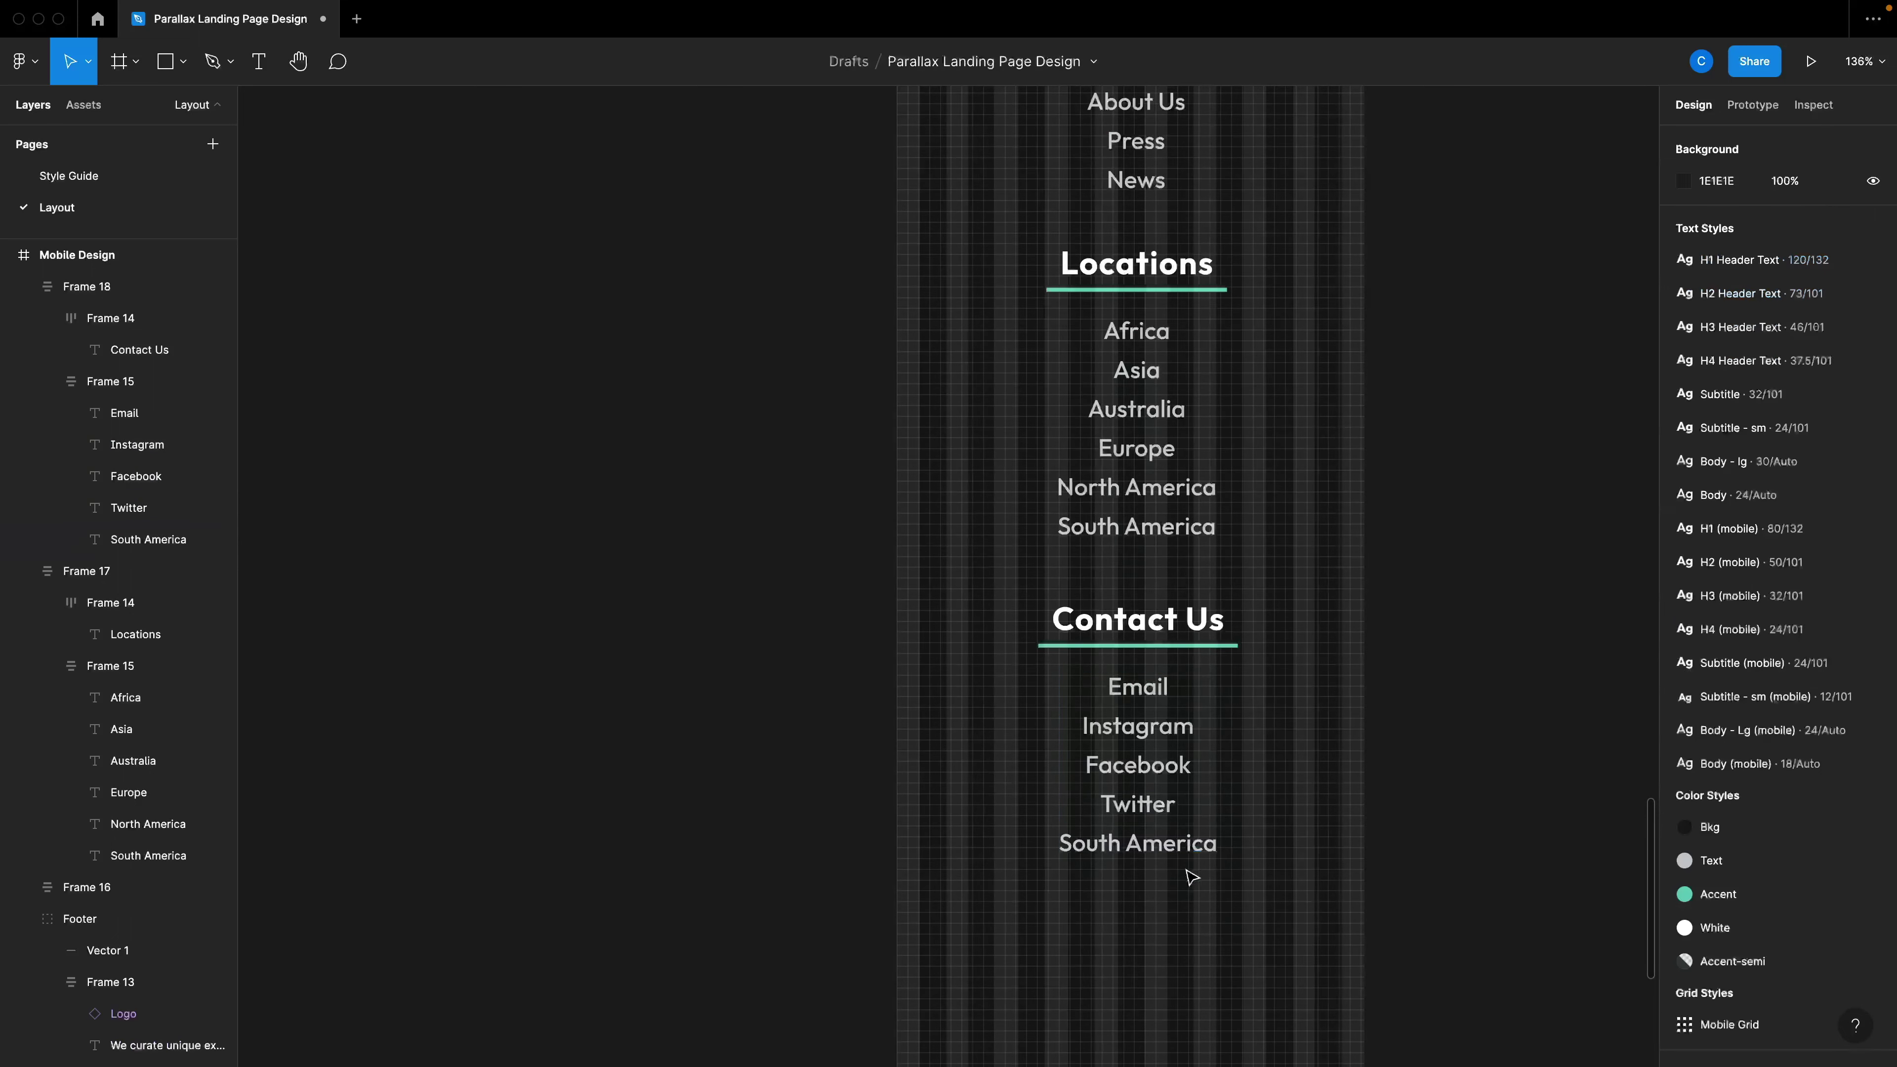
pyautogui.click(1186, 845)
pyautogui.press('Delete')
# Hide the layout grids and align the About, Locations and Contact Us columns by their horizontal centers.
pyautogui.scroll(-5, 1183, 844)
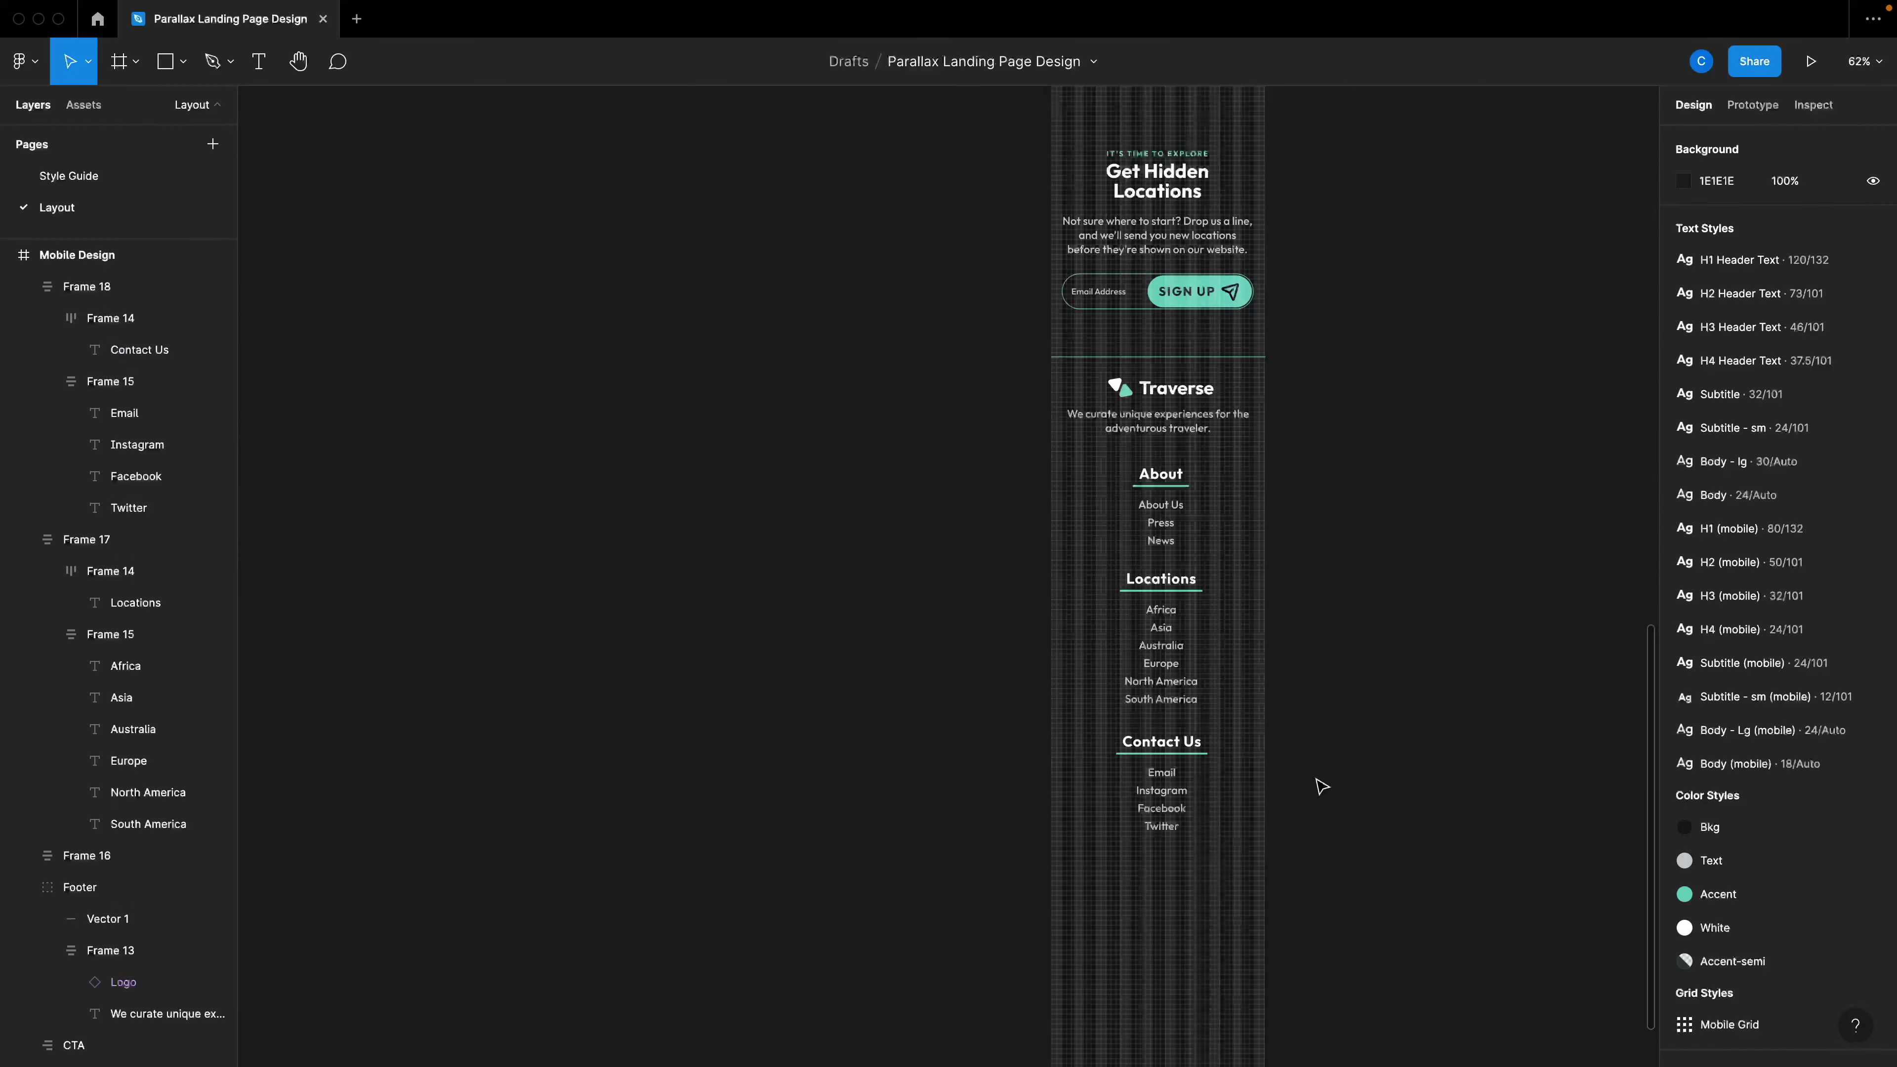
pyautogui.hotkey('ctrl', 'g')
pyautogui.moveTo(1329, 848); pyautogui.dragTo(1064, 455)
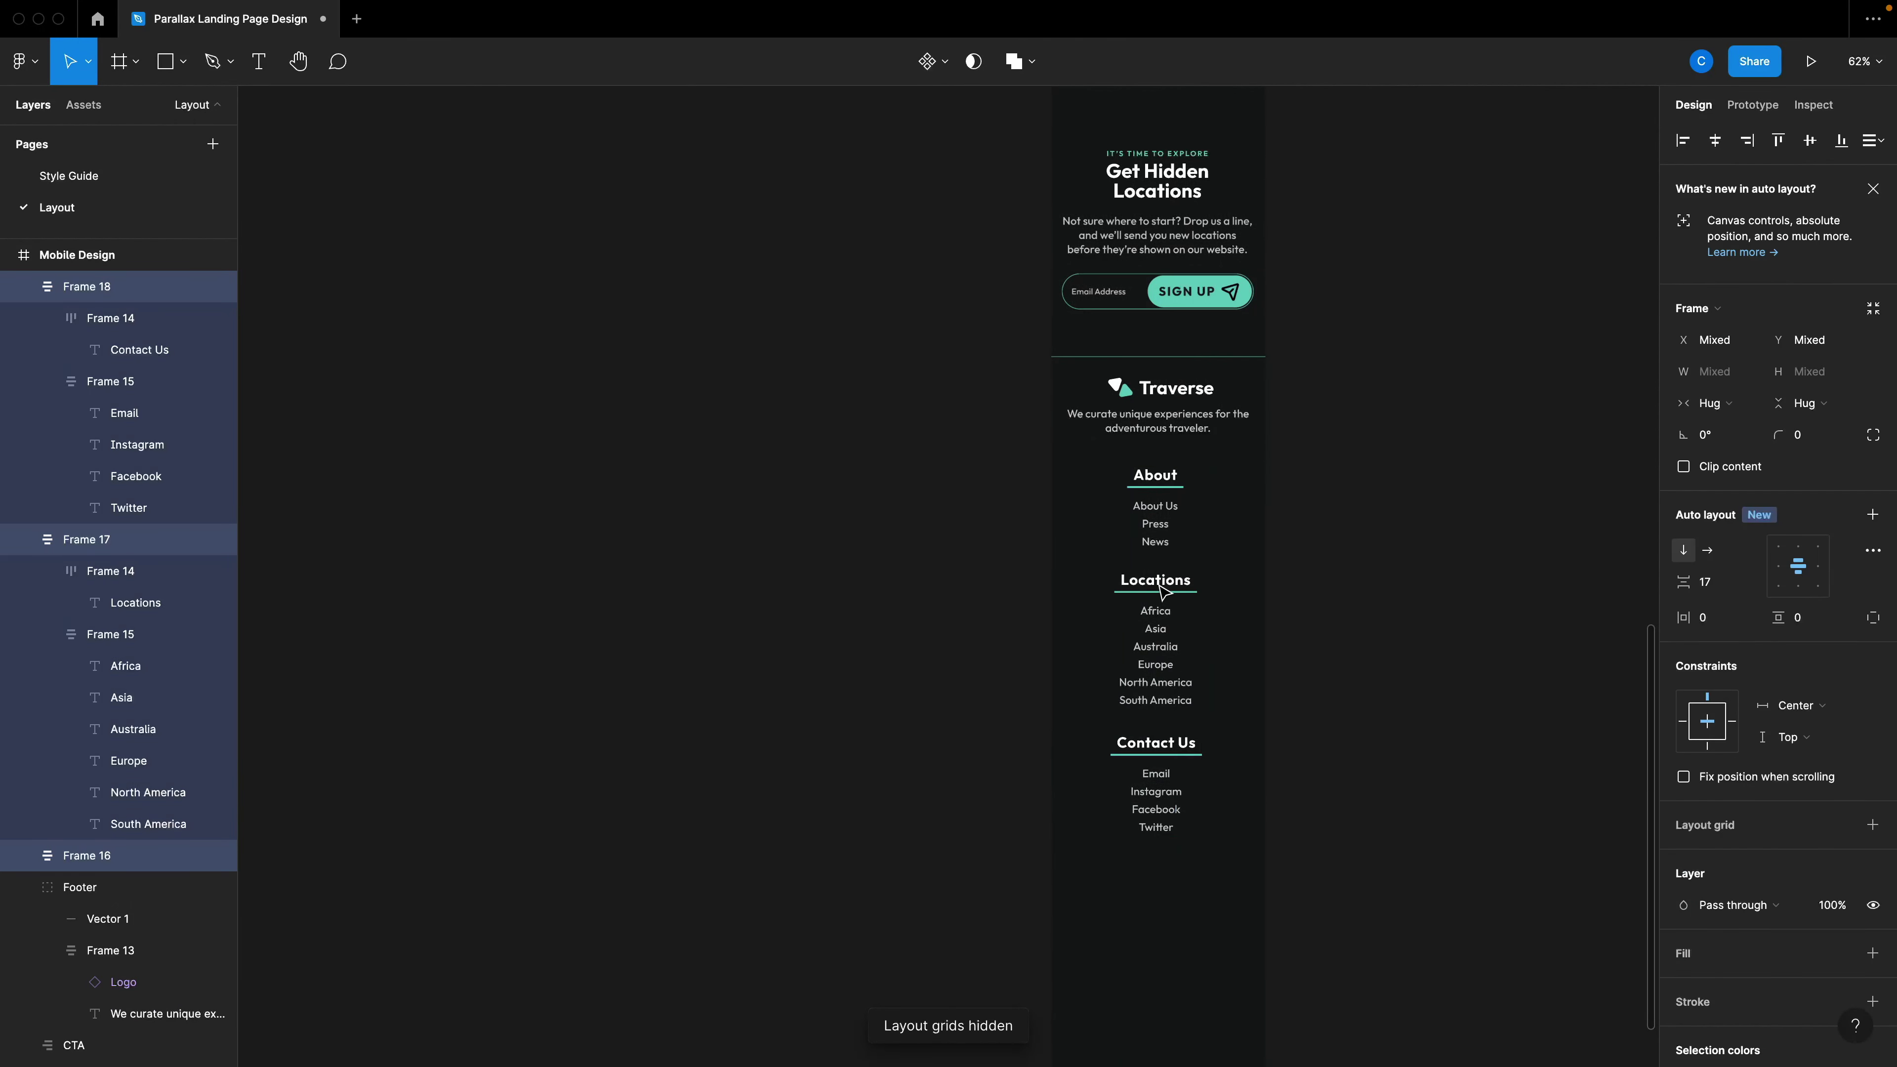
pyautogui.click(1716, 142)
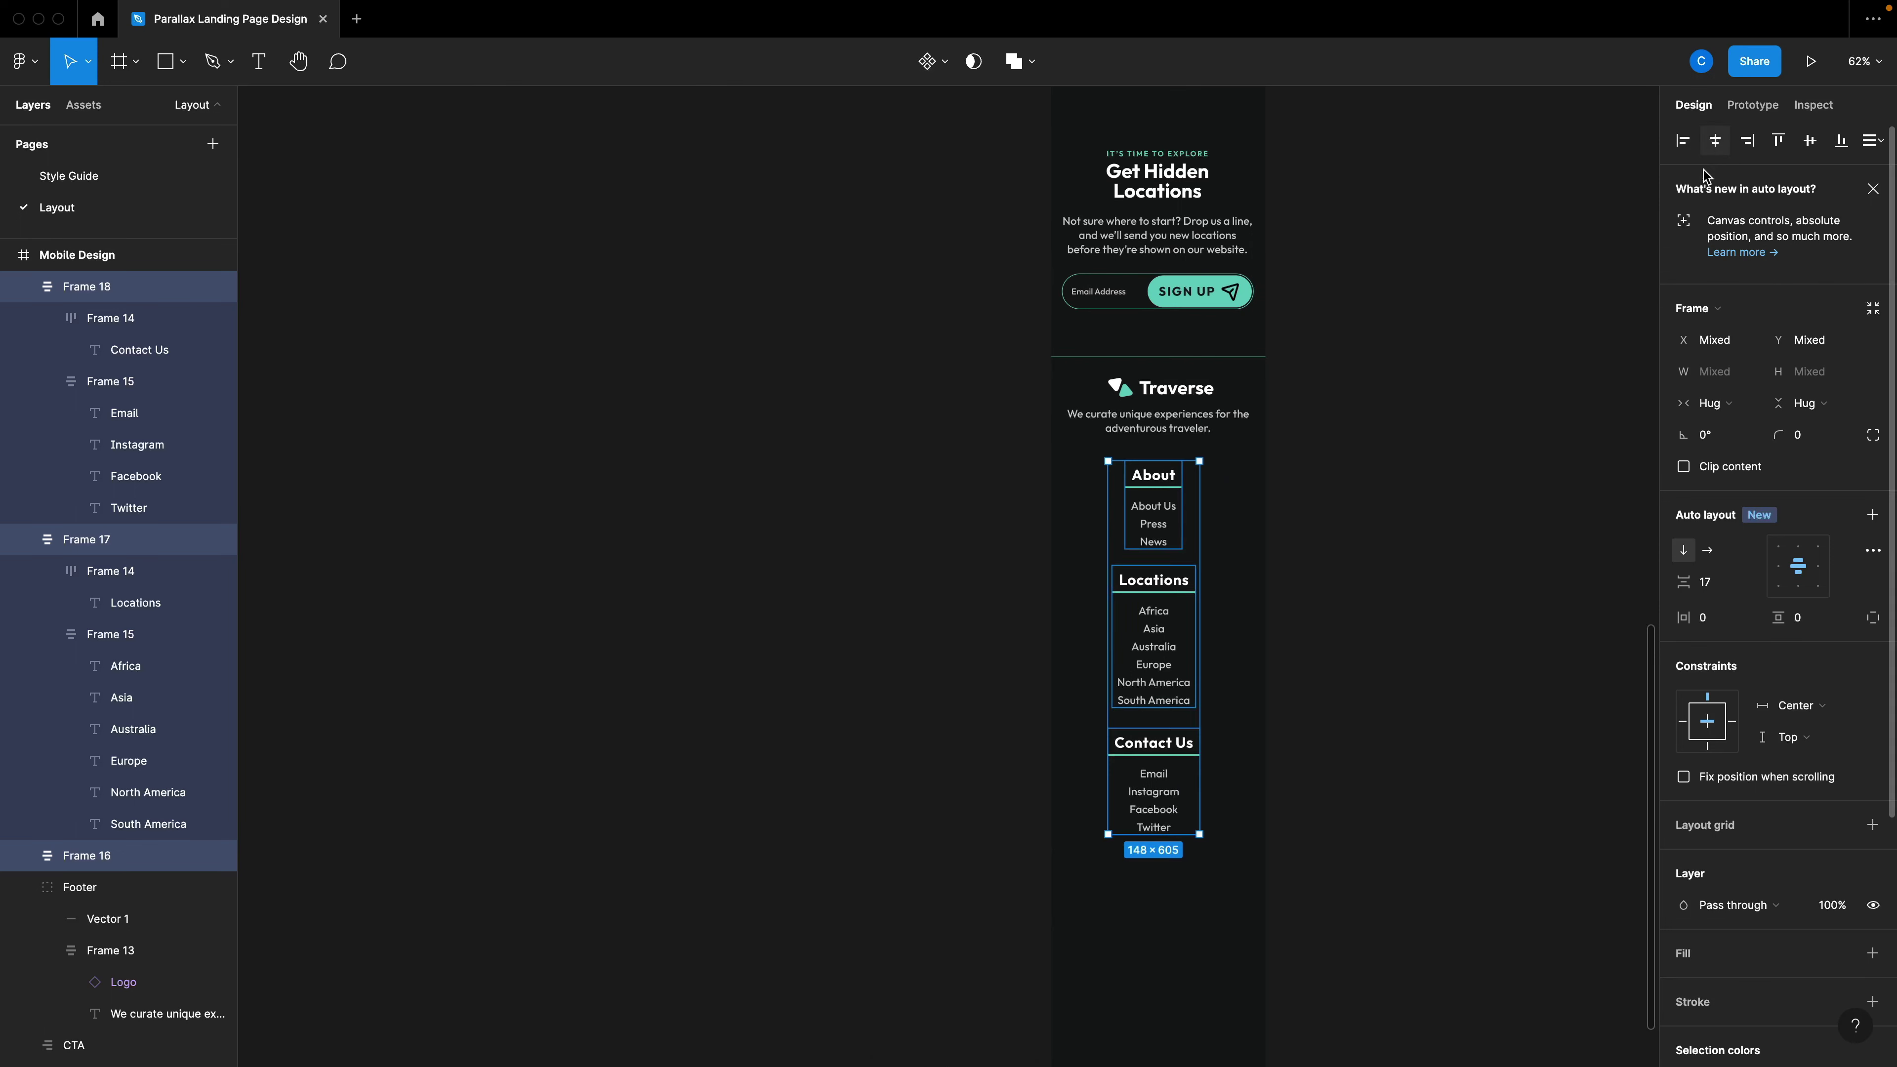
pyautogui.click(1402, 742)
# Set the Gallery Images row to absolute position and shift it so the Aurora Sound image starts at the page's left margin.
pyautogui.scroll(-5, 1402, 742)
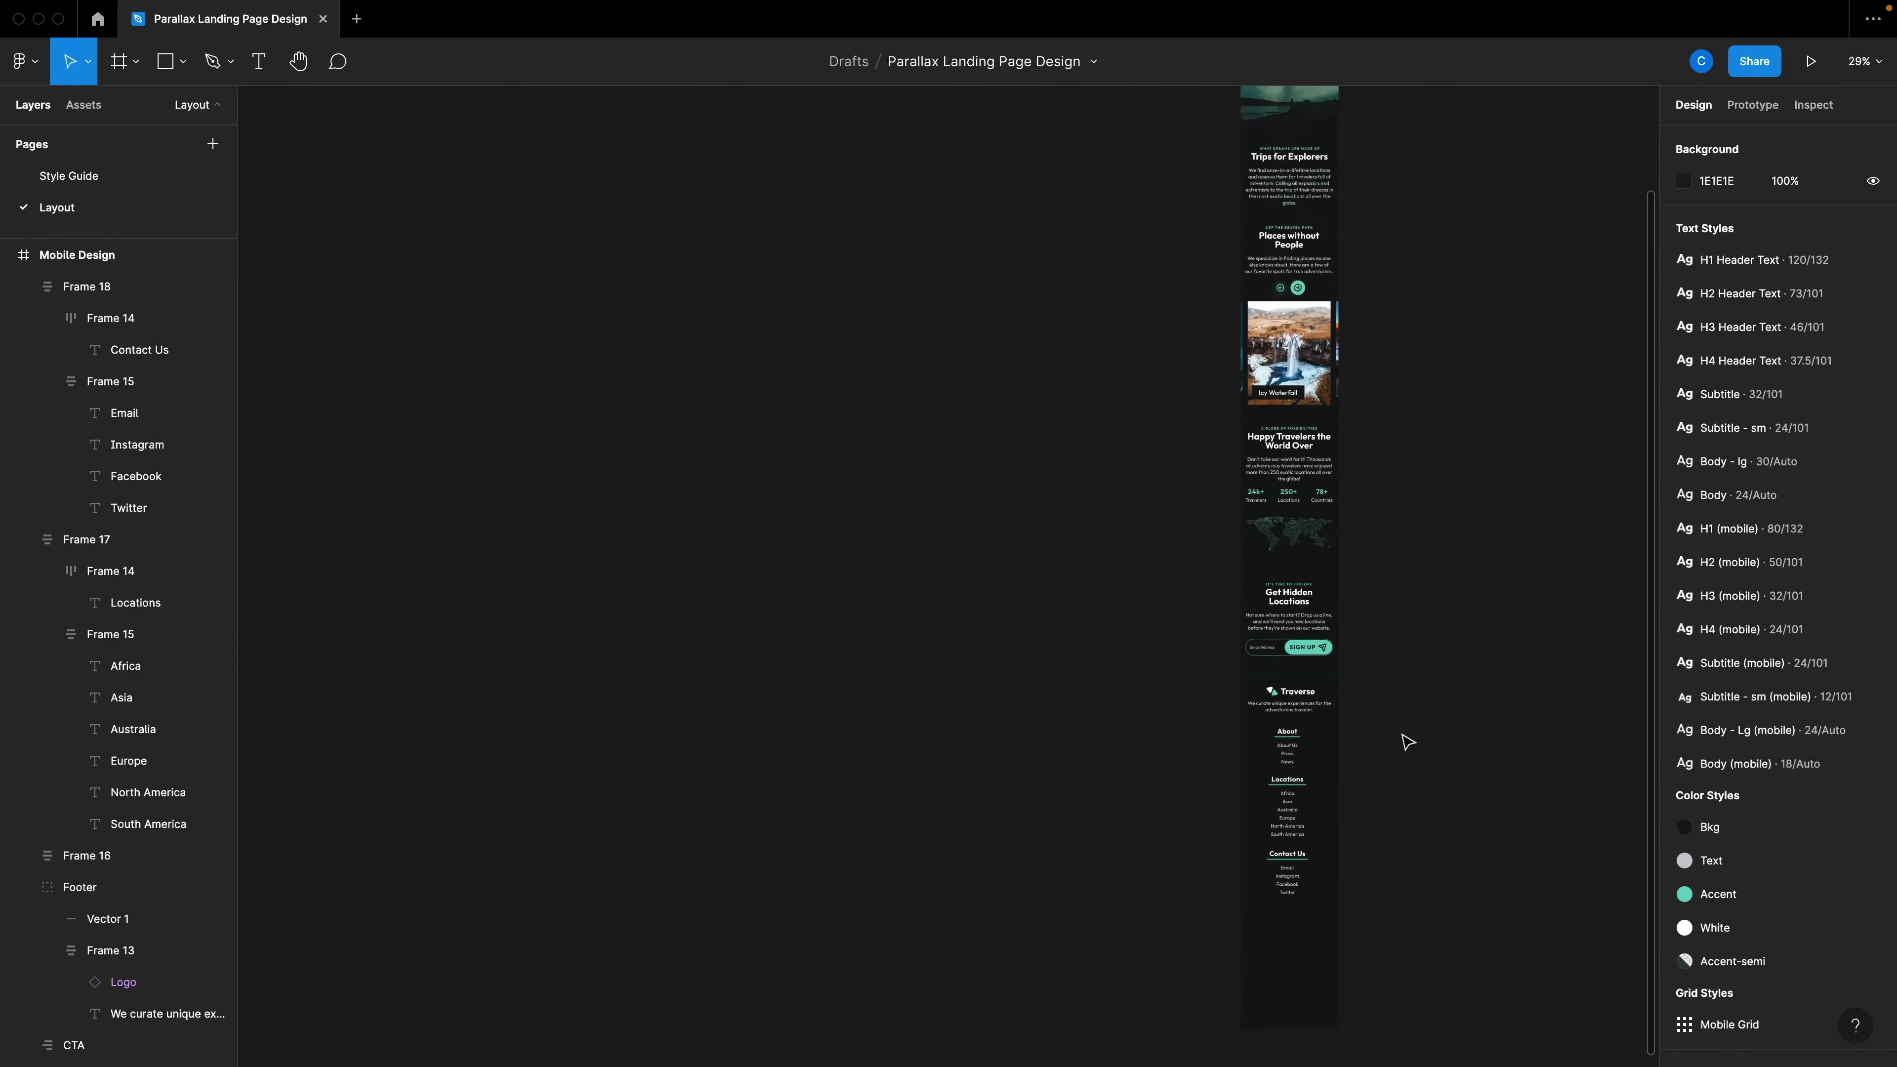
pyautogui.scroll(5, 1406, 742)
pyautogui.scroll(5, 1393, 678)
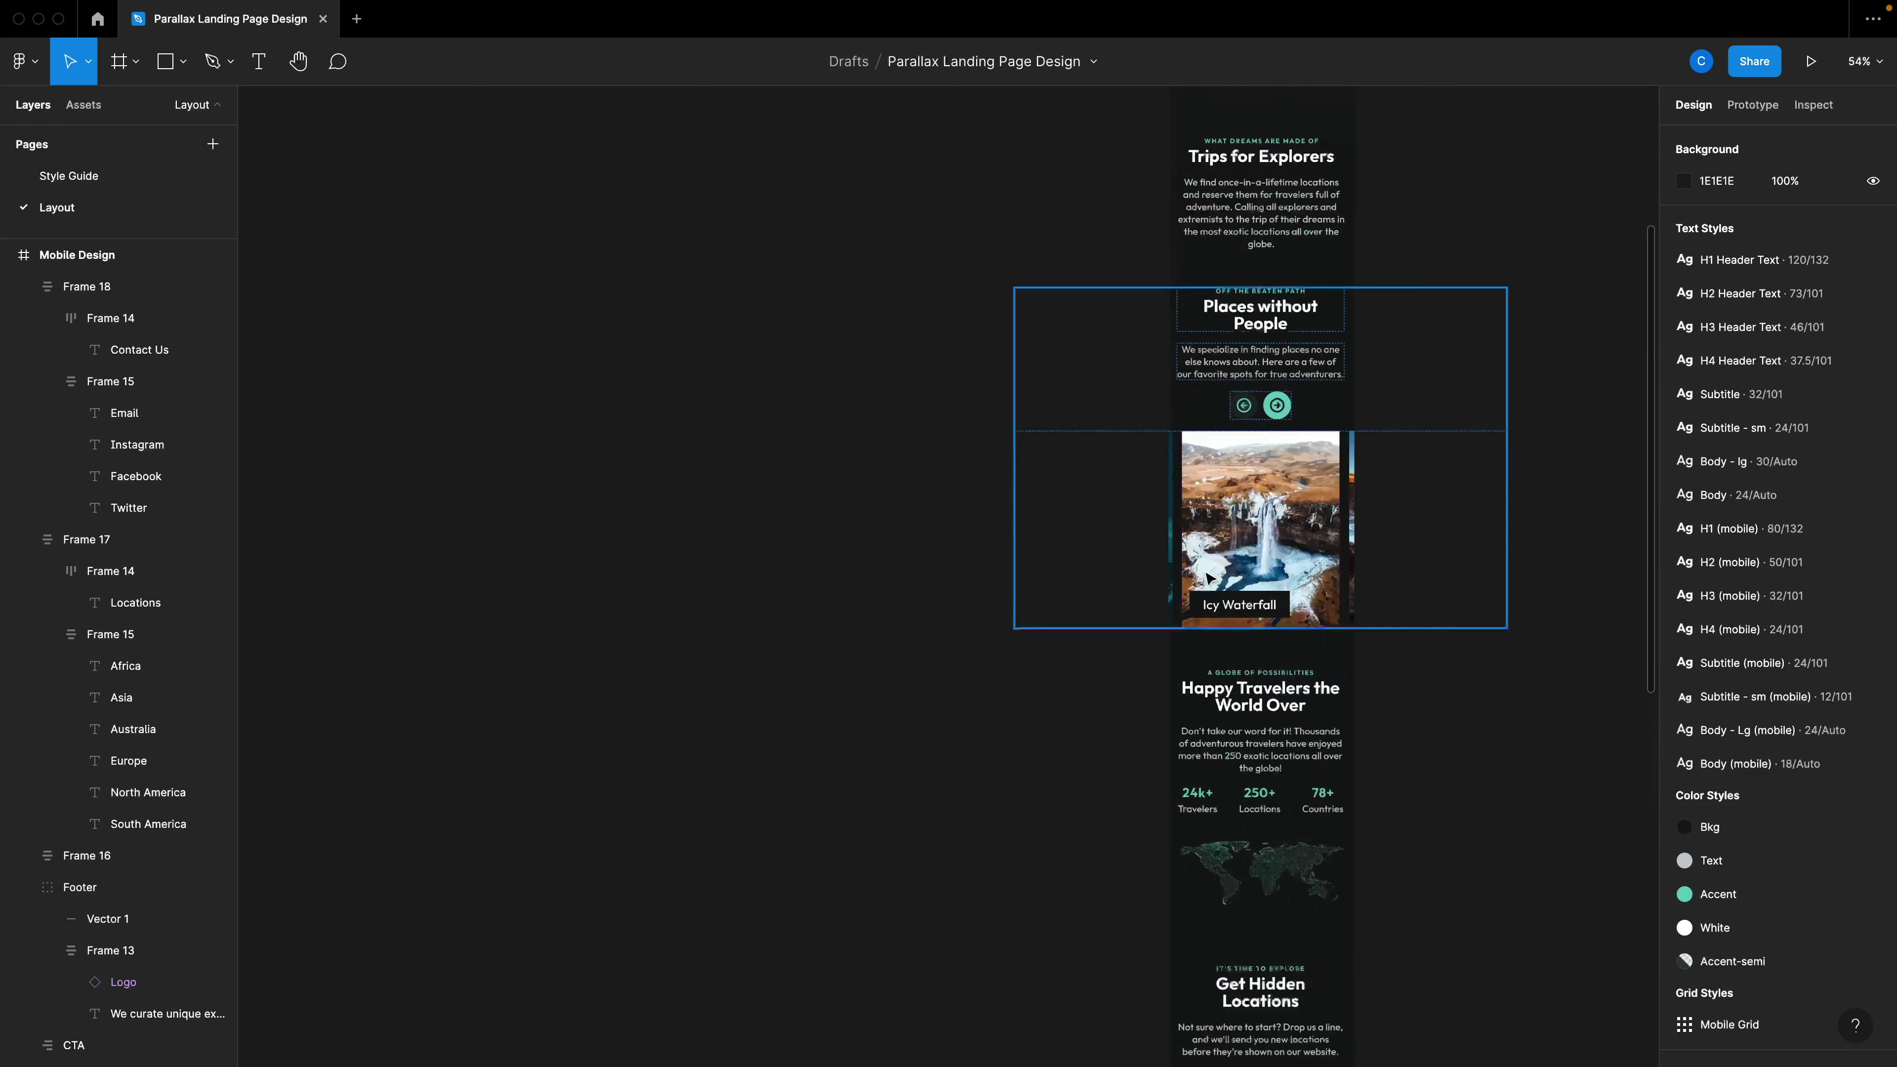
pyautogui.doubleClick(1209, 577)
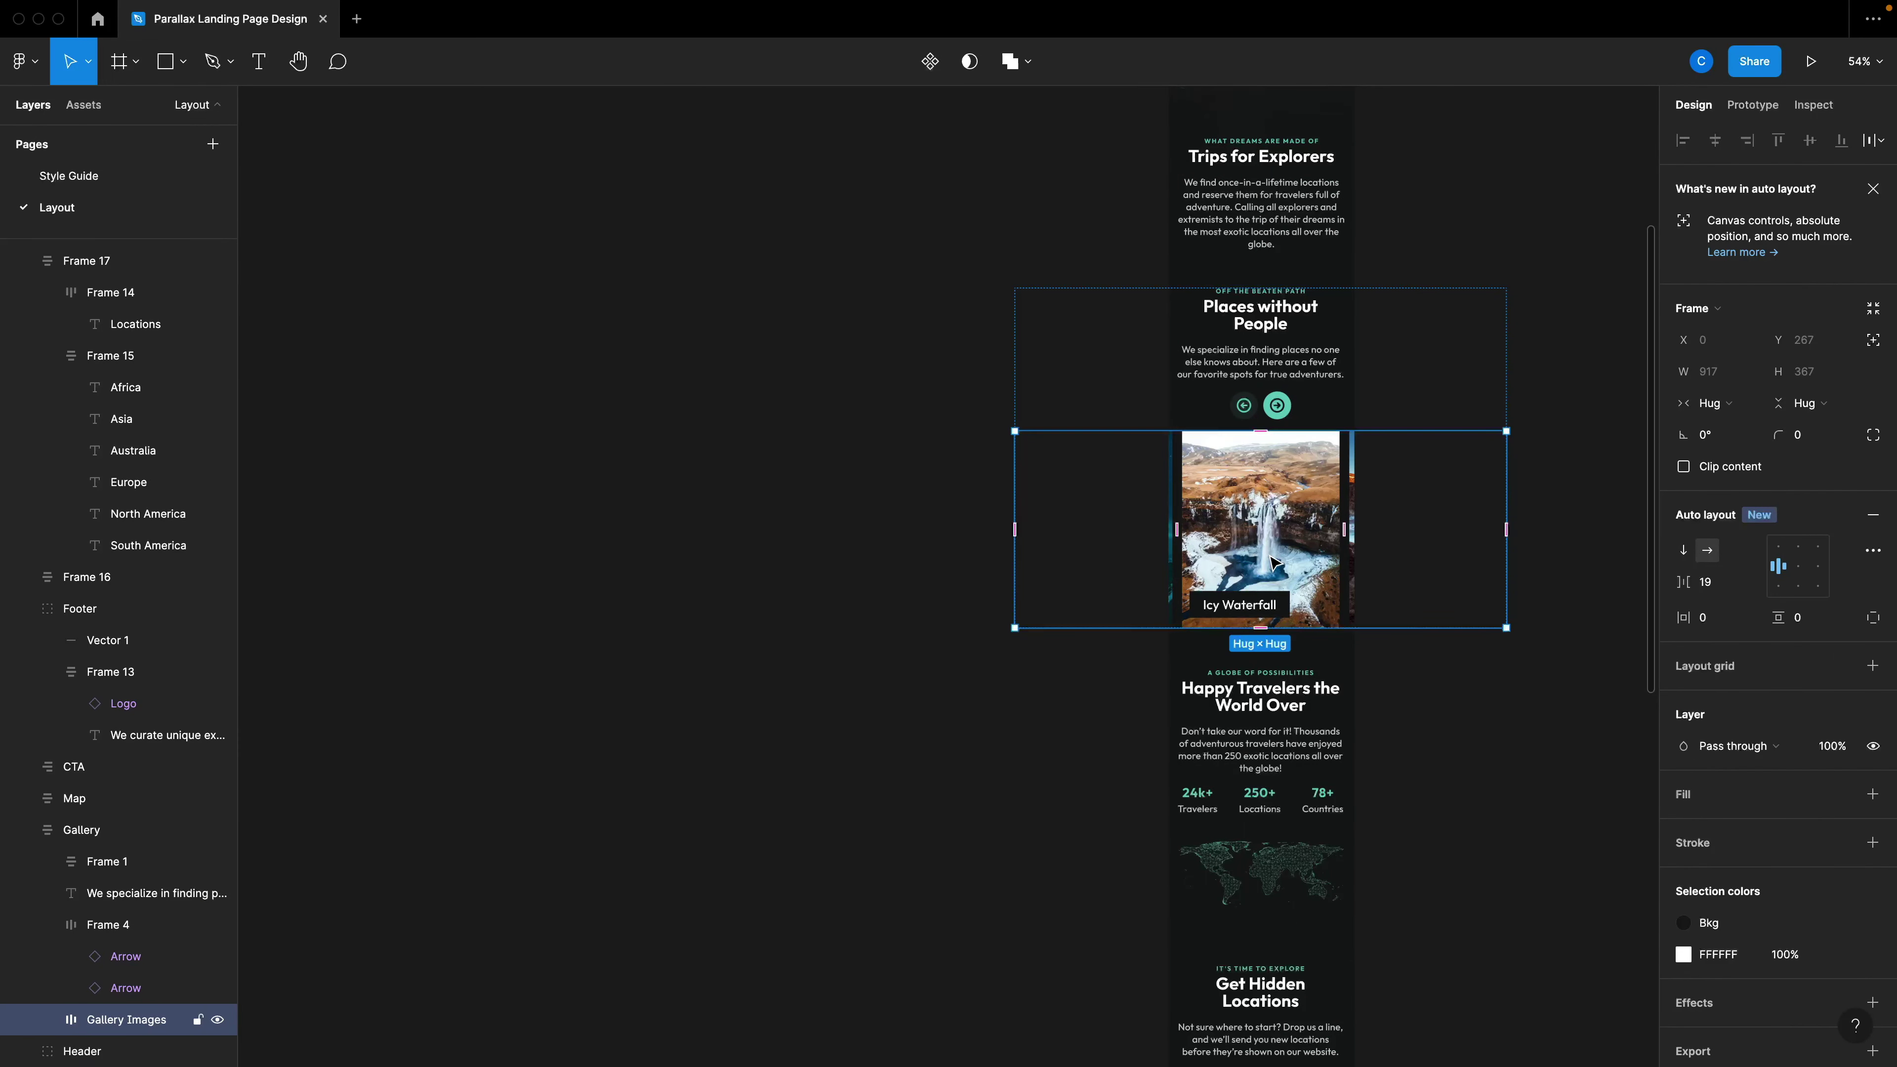
pyautogui.click(1875, 311)
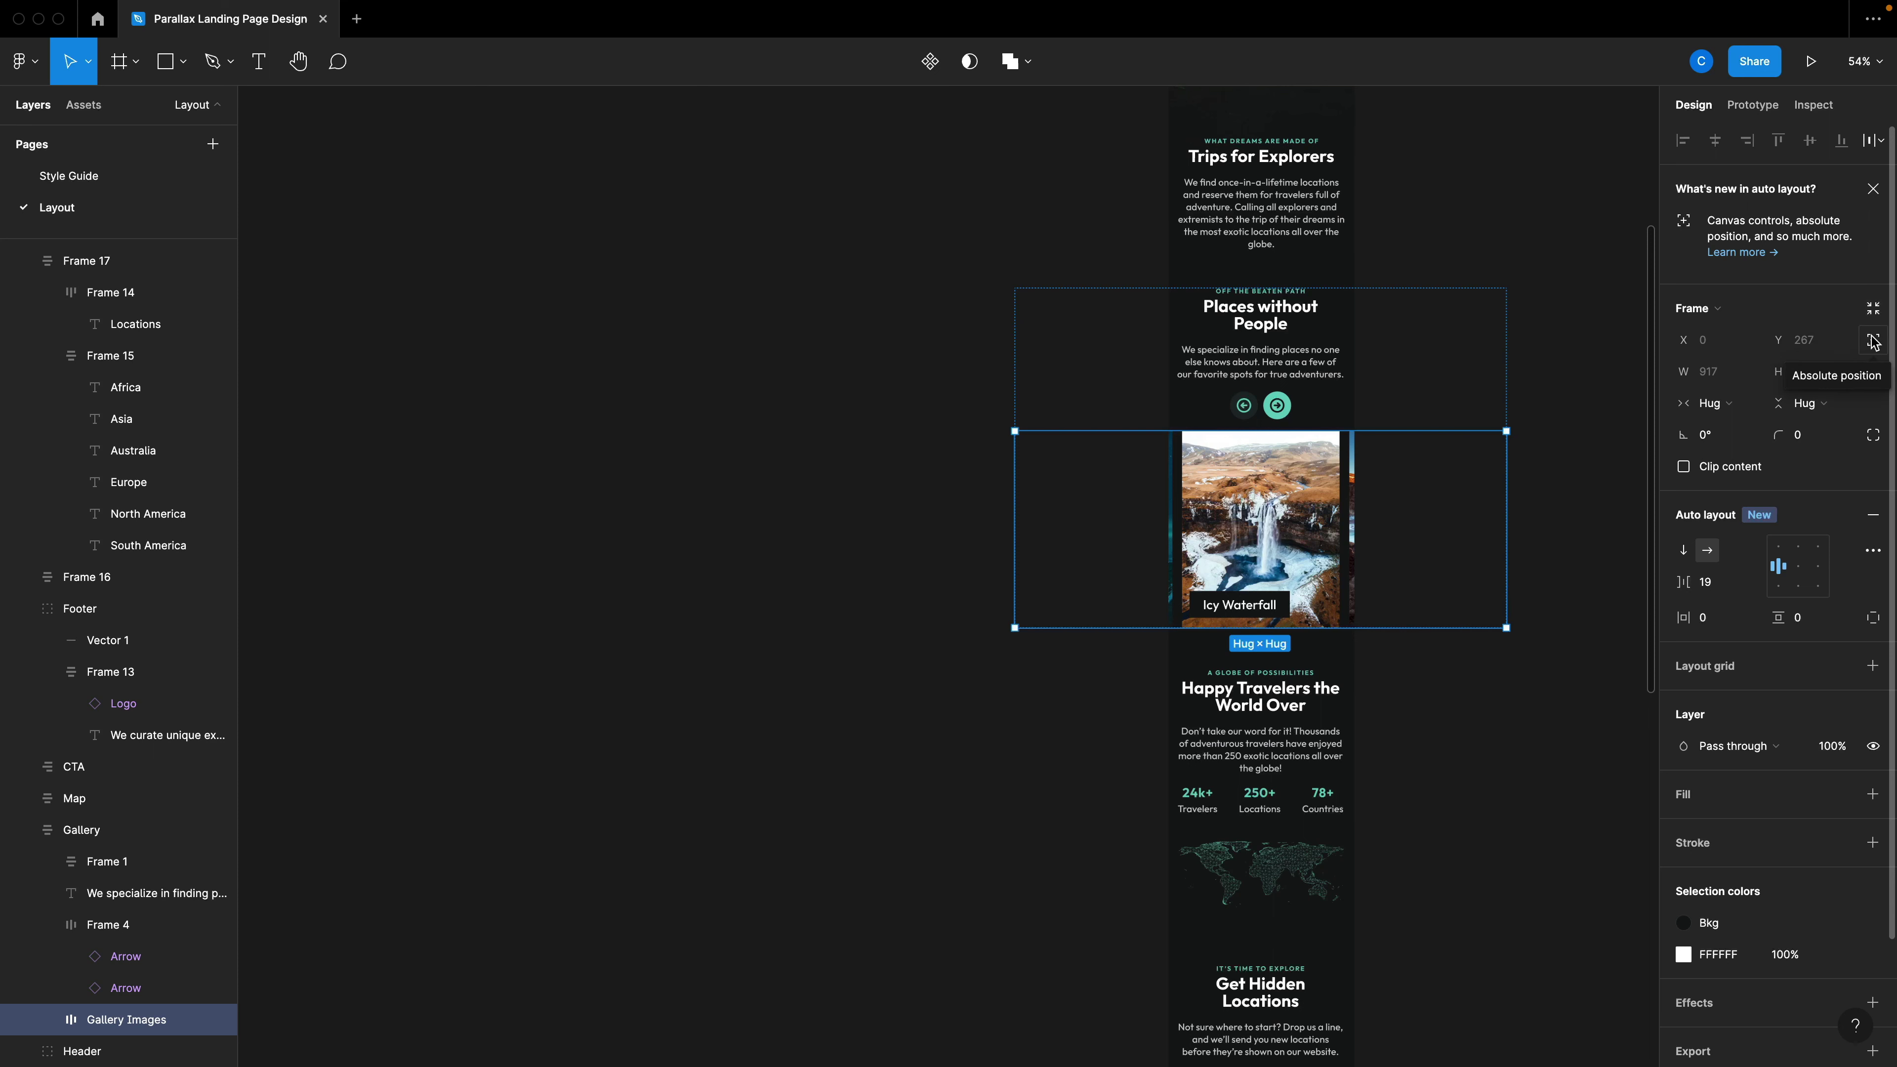
pyautogui.click(1086, 546)
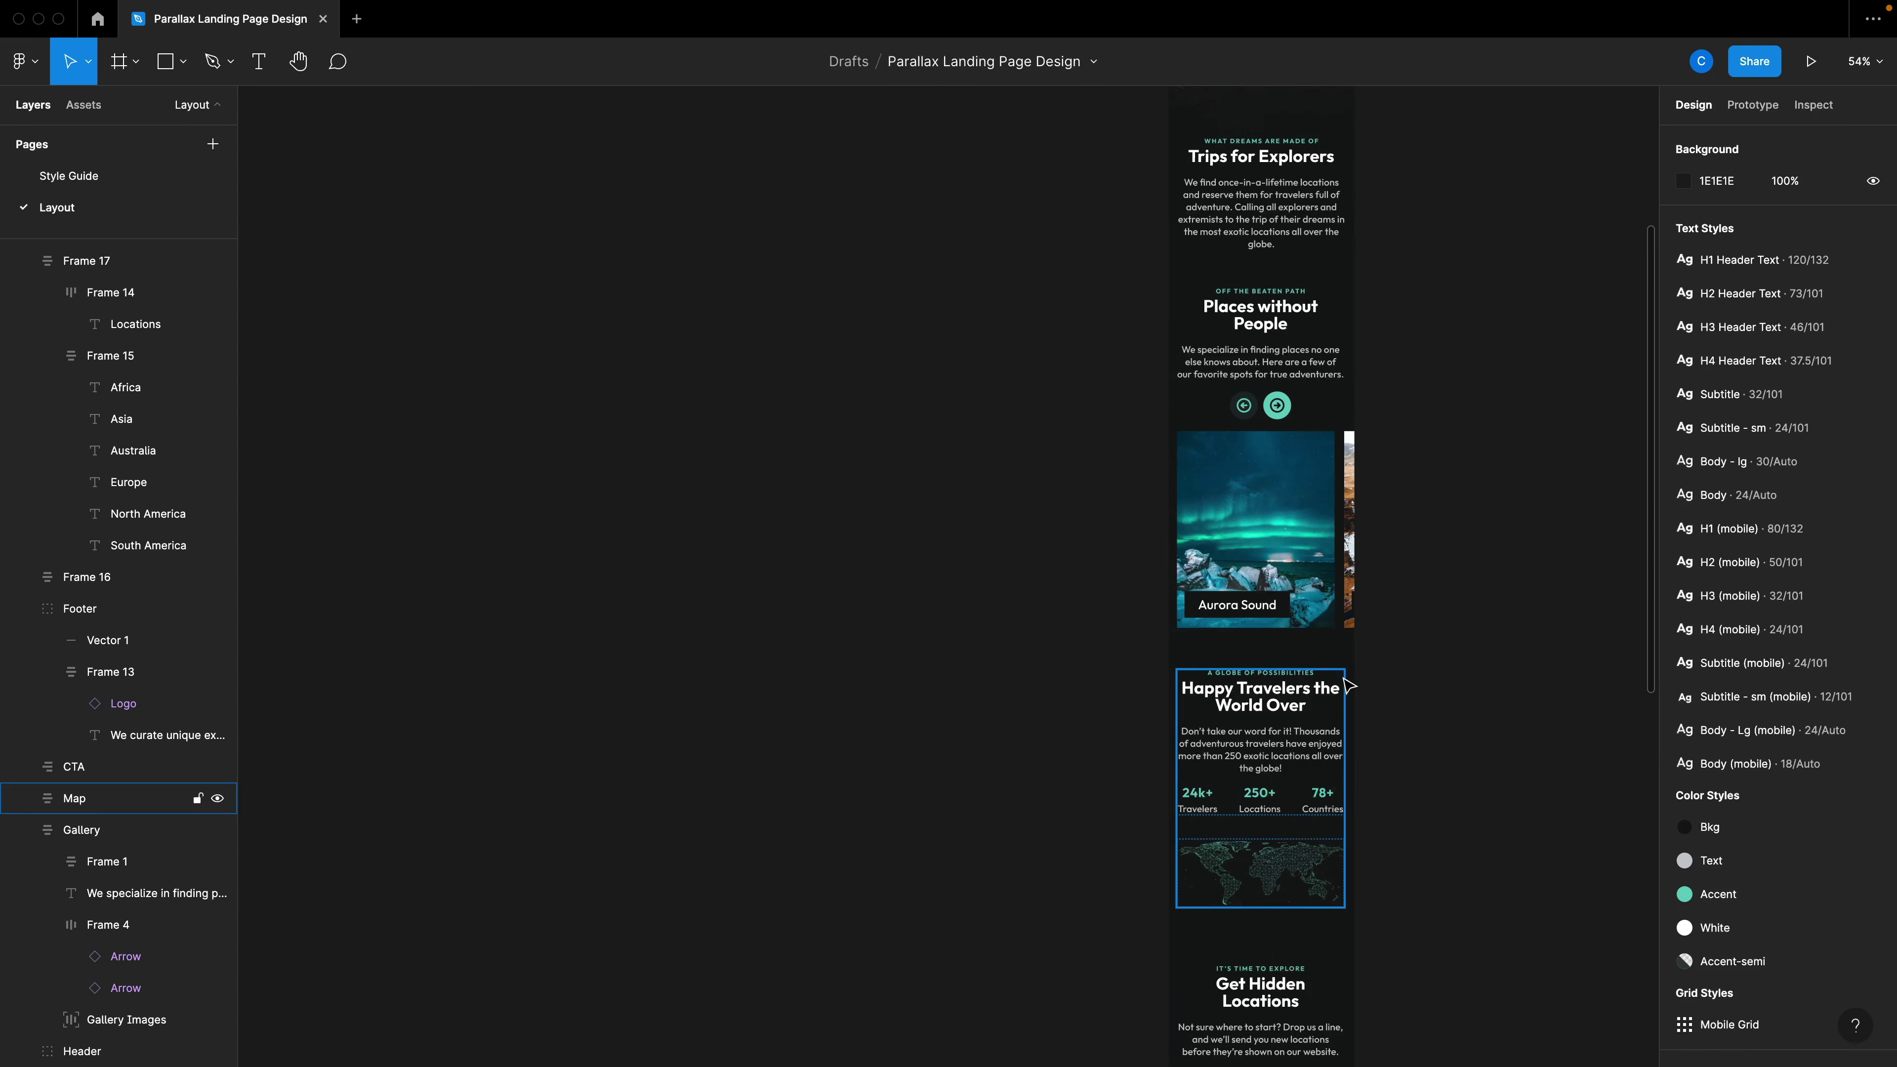
# Review the whole mobile page from the header down to the footer columns.
pyautogui.scroll(10, 1358, 654)
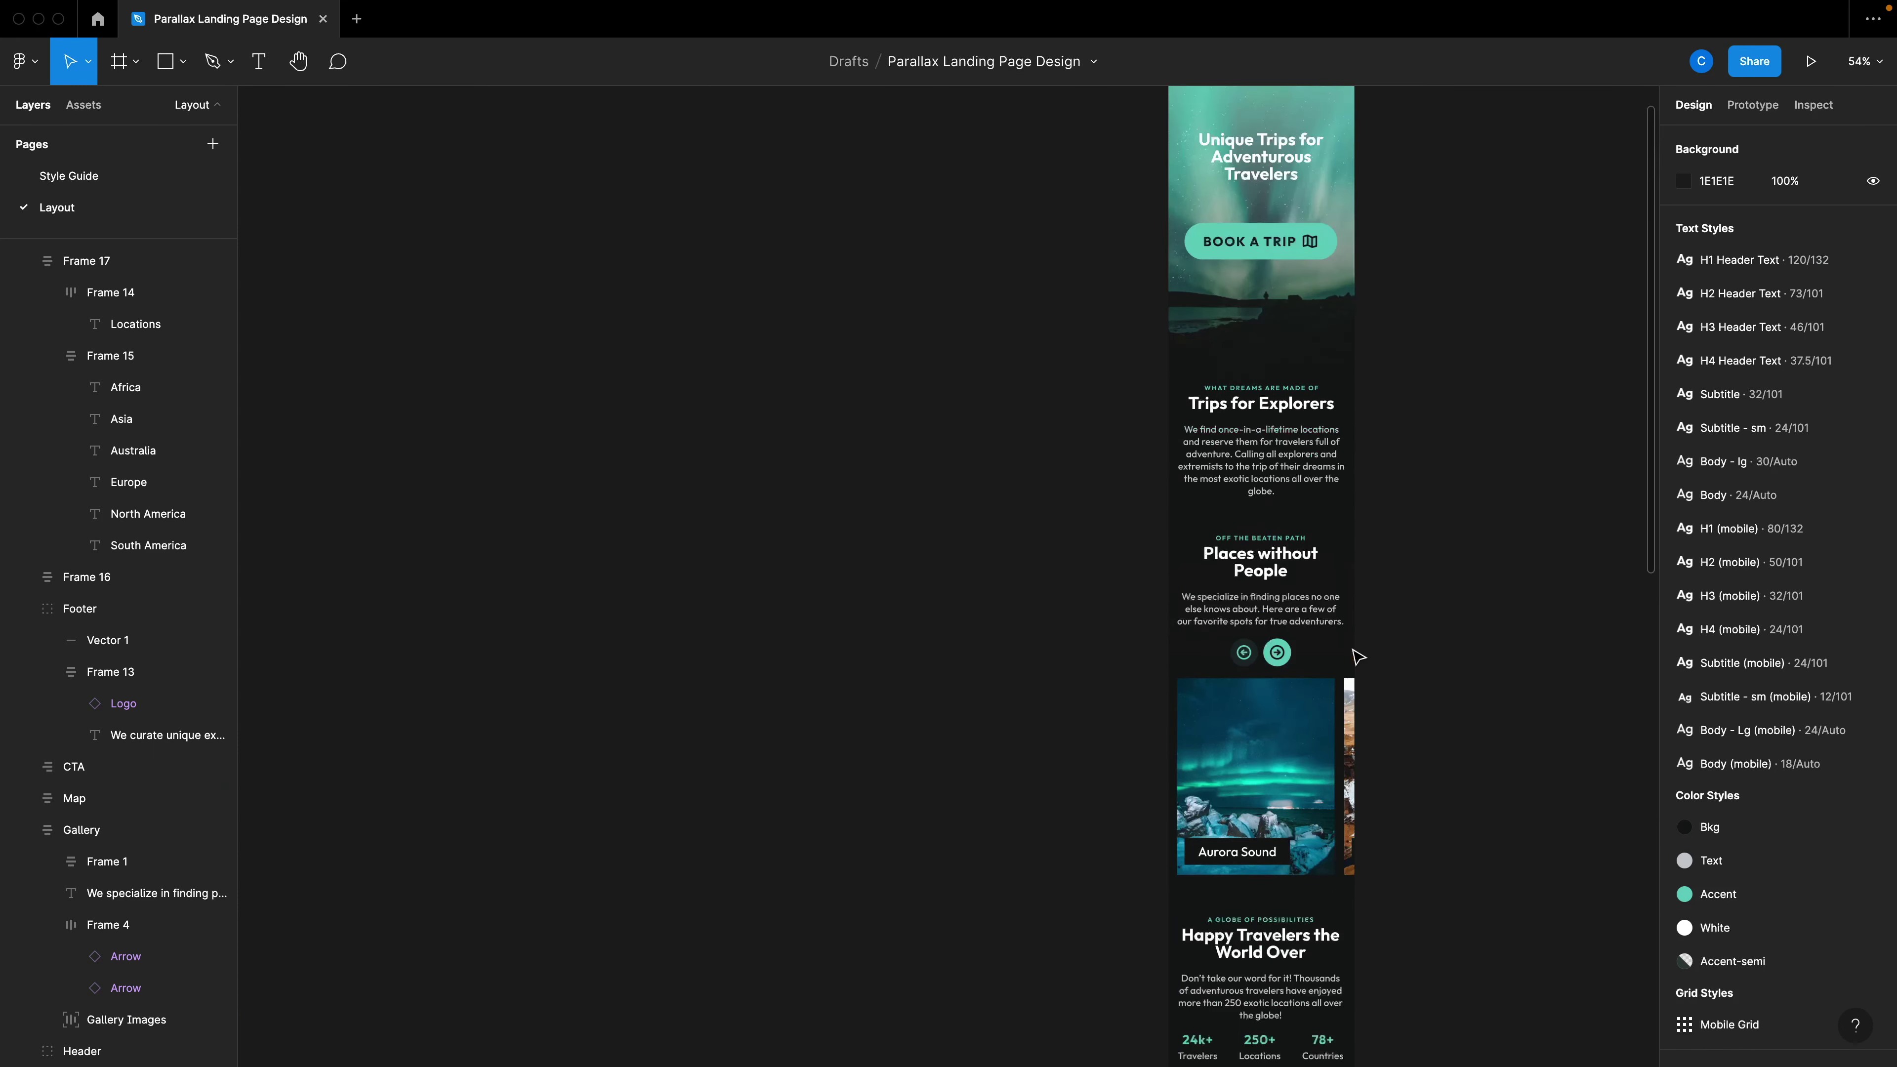
pyautogui.keyDown('ctrl'); pyautogui.scroll(-1, 1357, 656); pyautogui.keyUp('ctrl')
pyautogui.scroll(-10, 1357, 657)
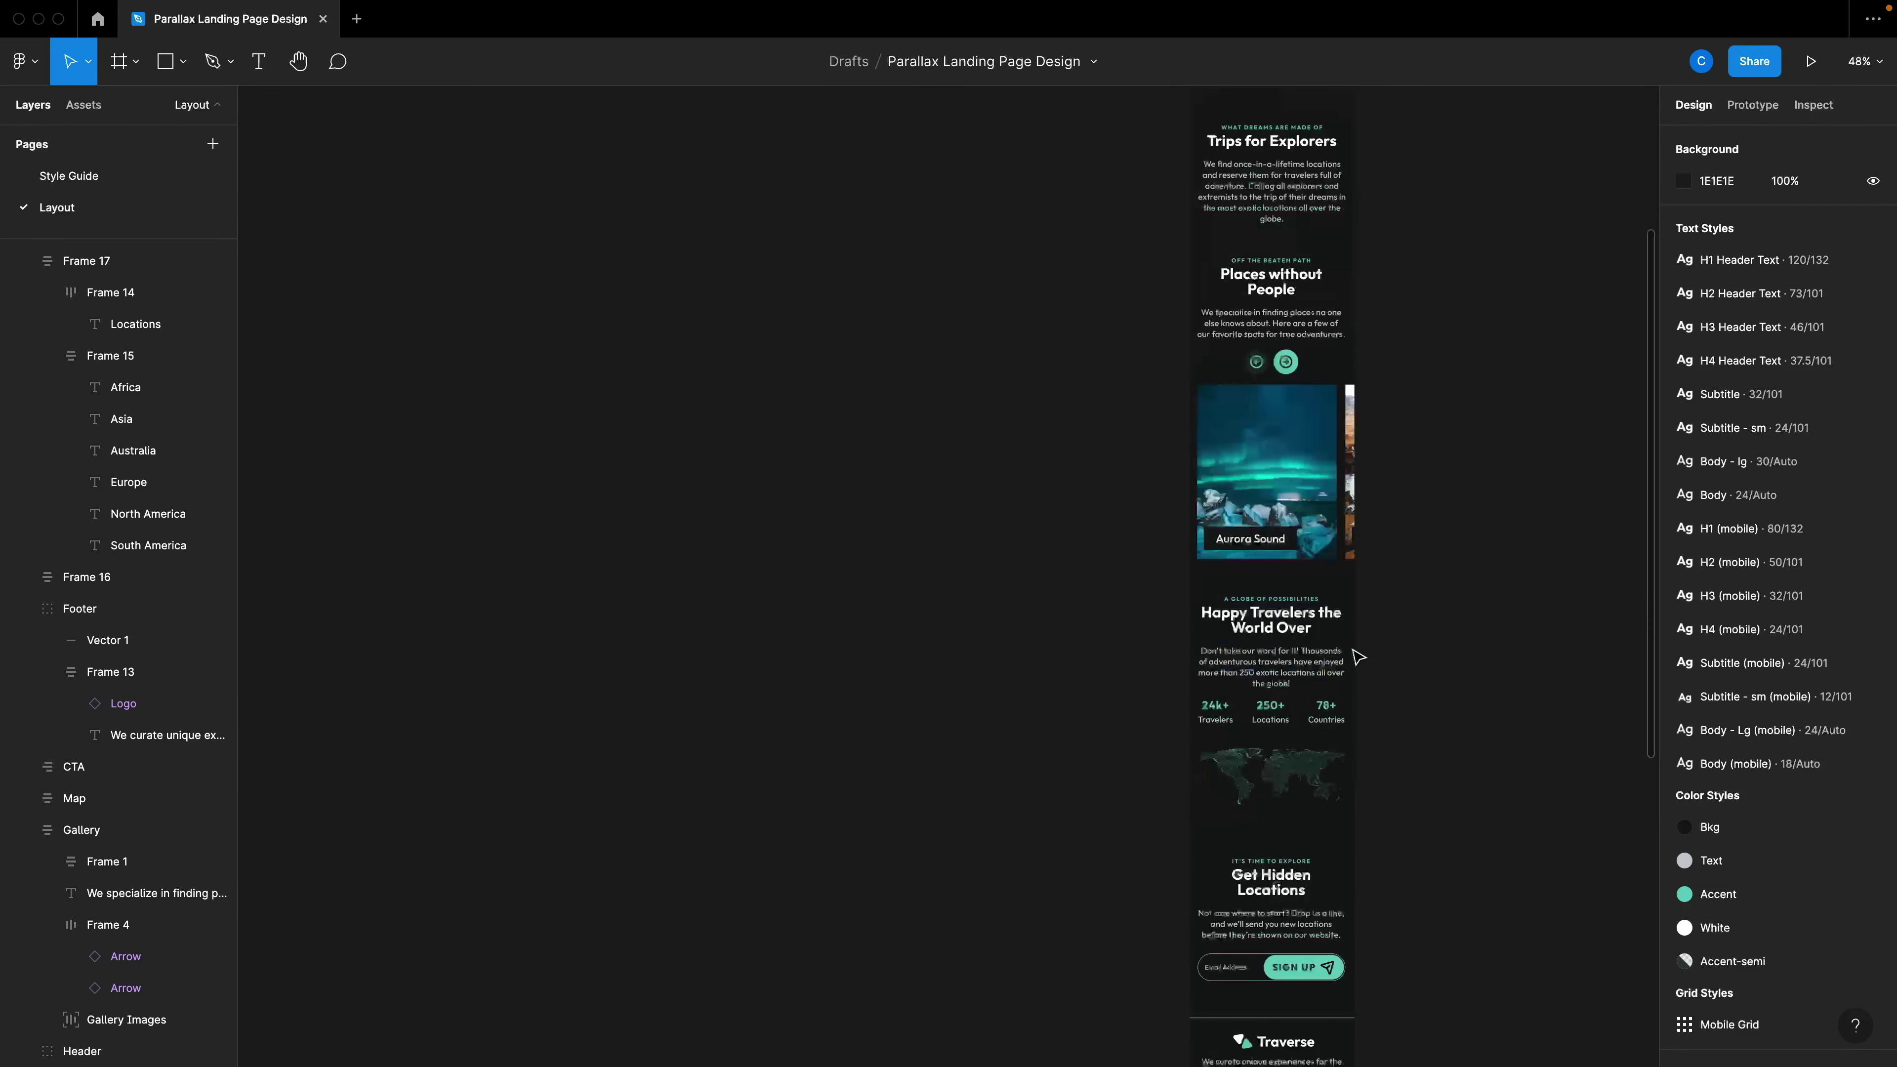
pyautogui.scroll(-2, 1358, 661)
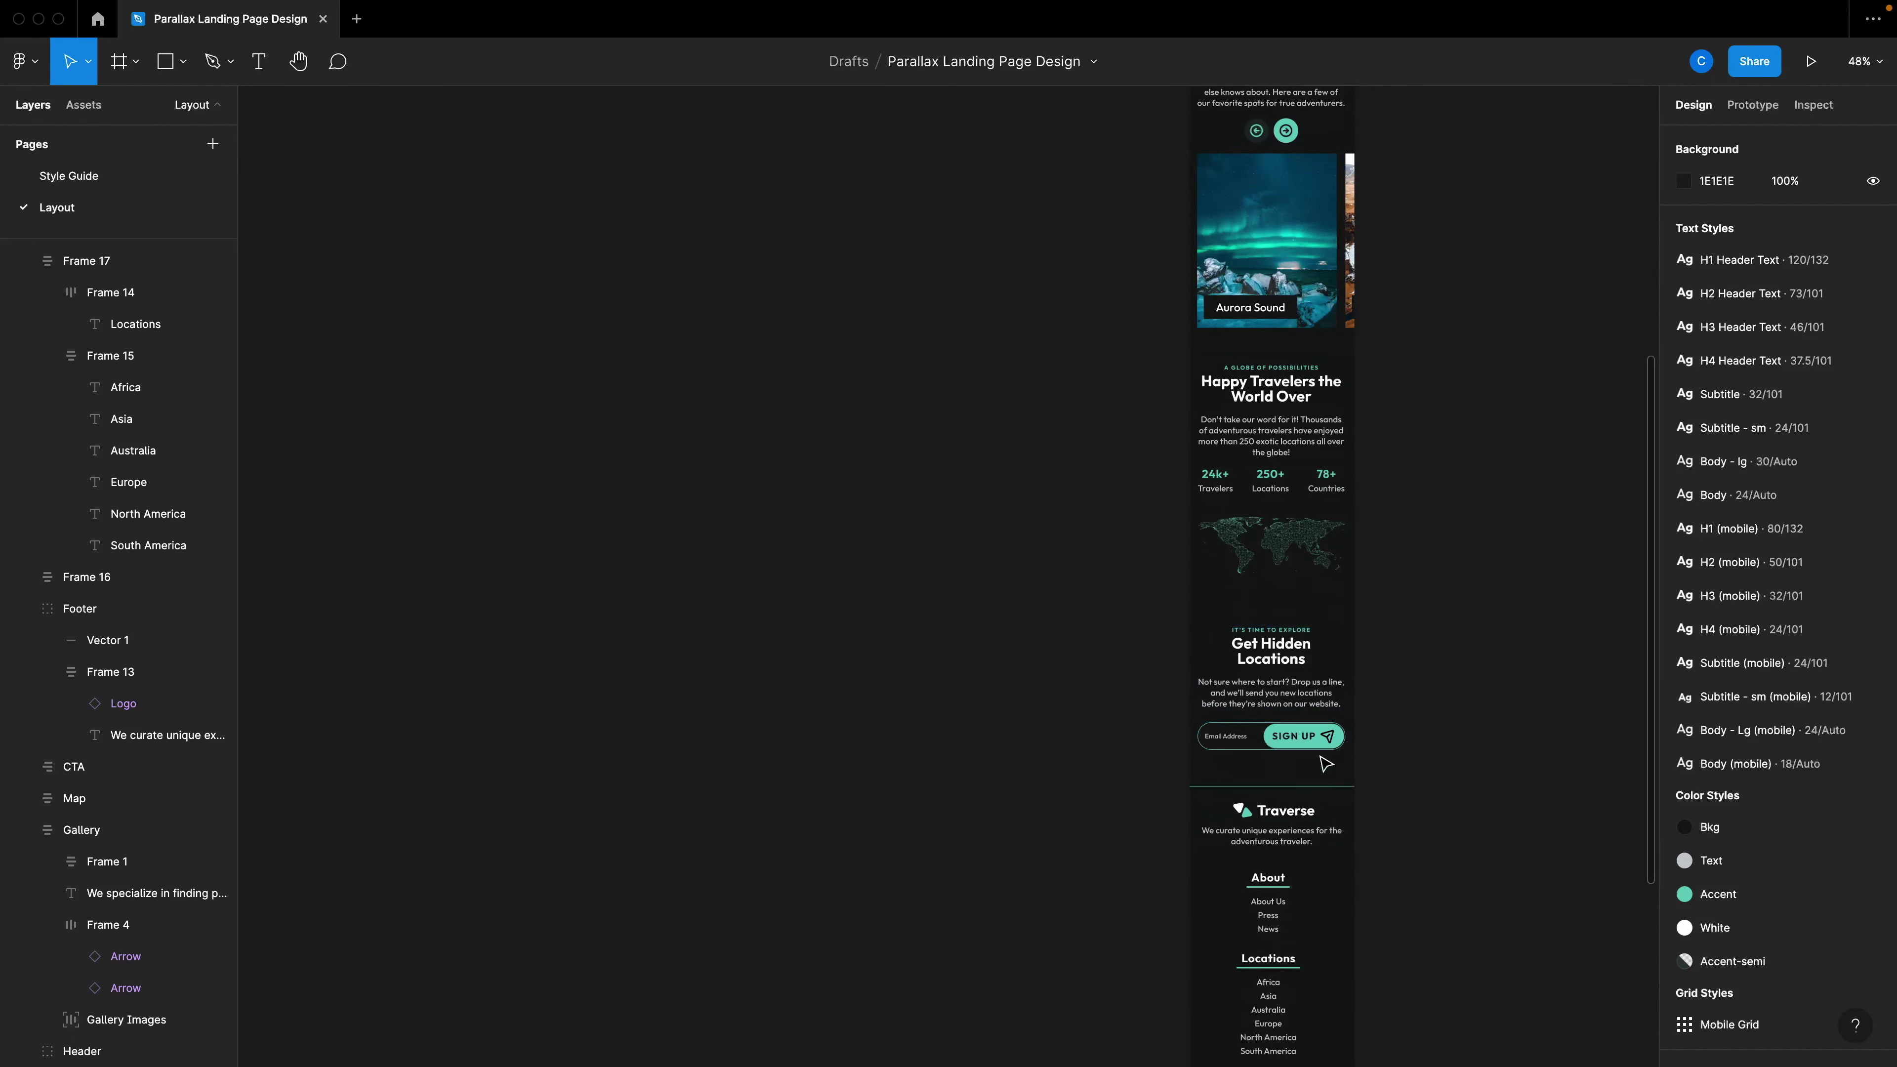
pyautogui.scroll(-3, 1325, 829)
pyautogui.scroll(-4, 1327, 836)
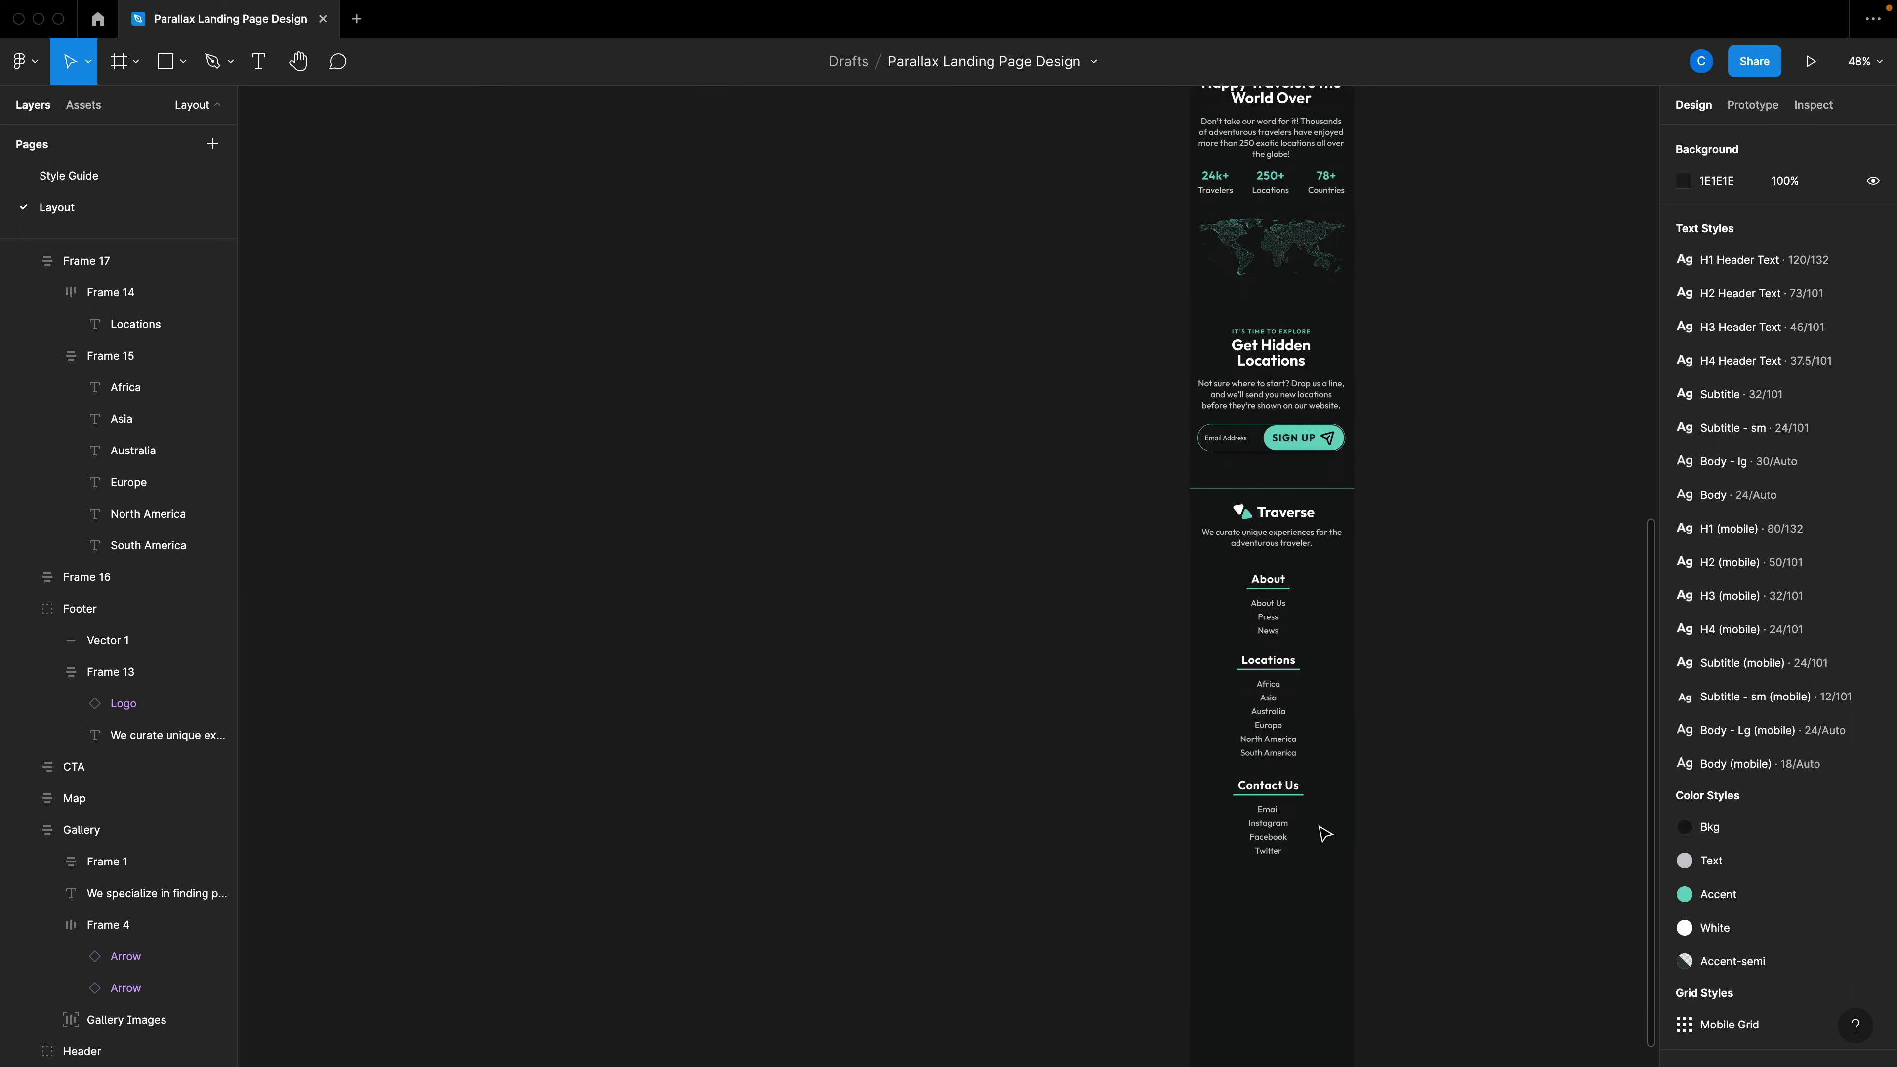
pyautogui.keyDown('ctrl'); pyautogui.scroll(-5, 1322, 831); pyautogui.keyUp('ctrl')
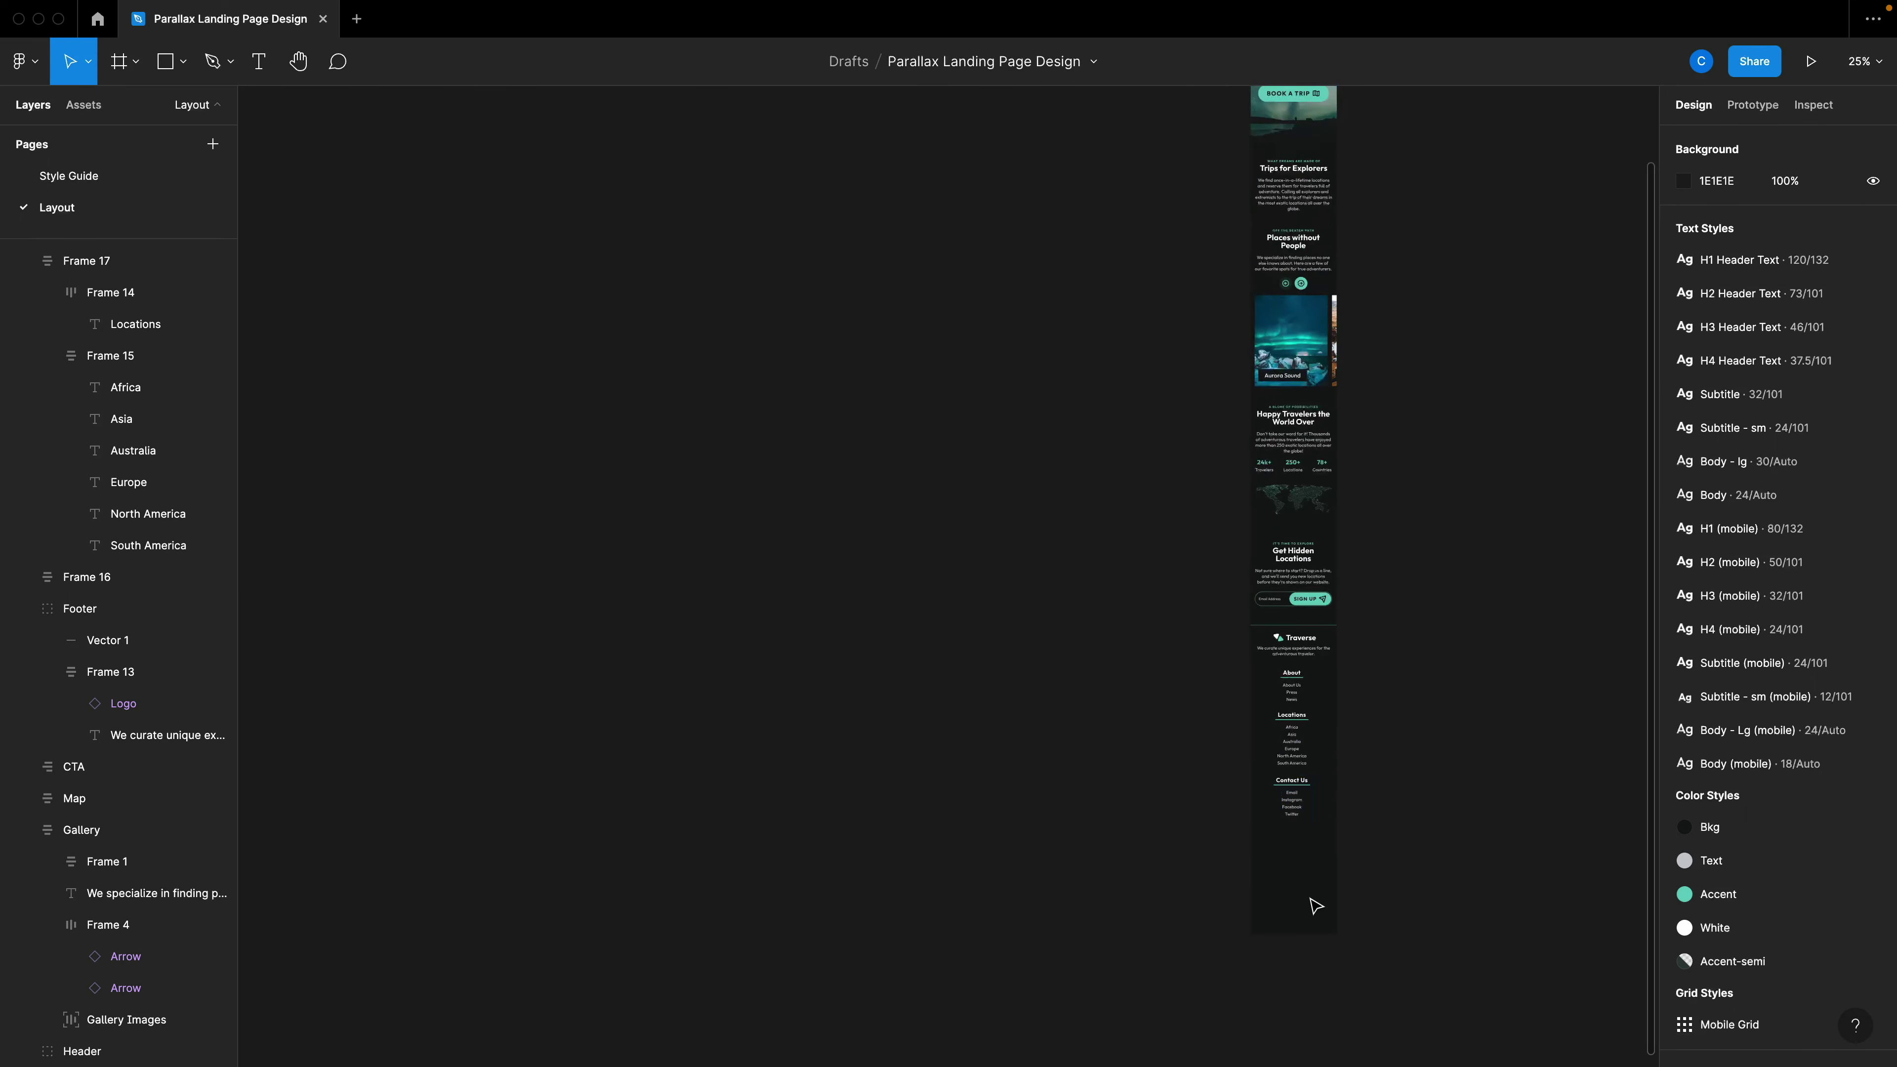
pyautogui.scroll(5, 1335, 915)
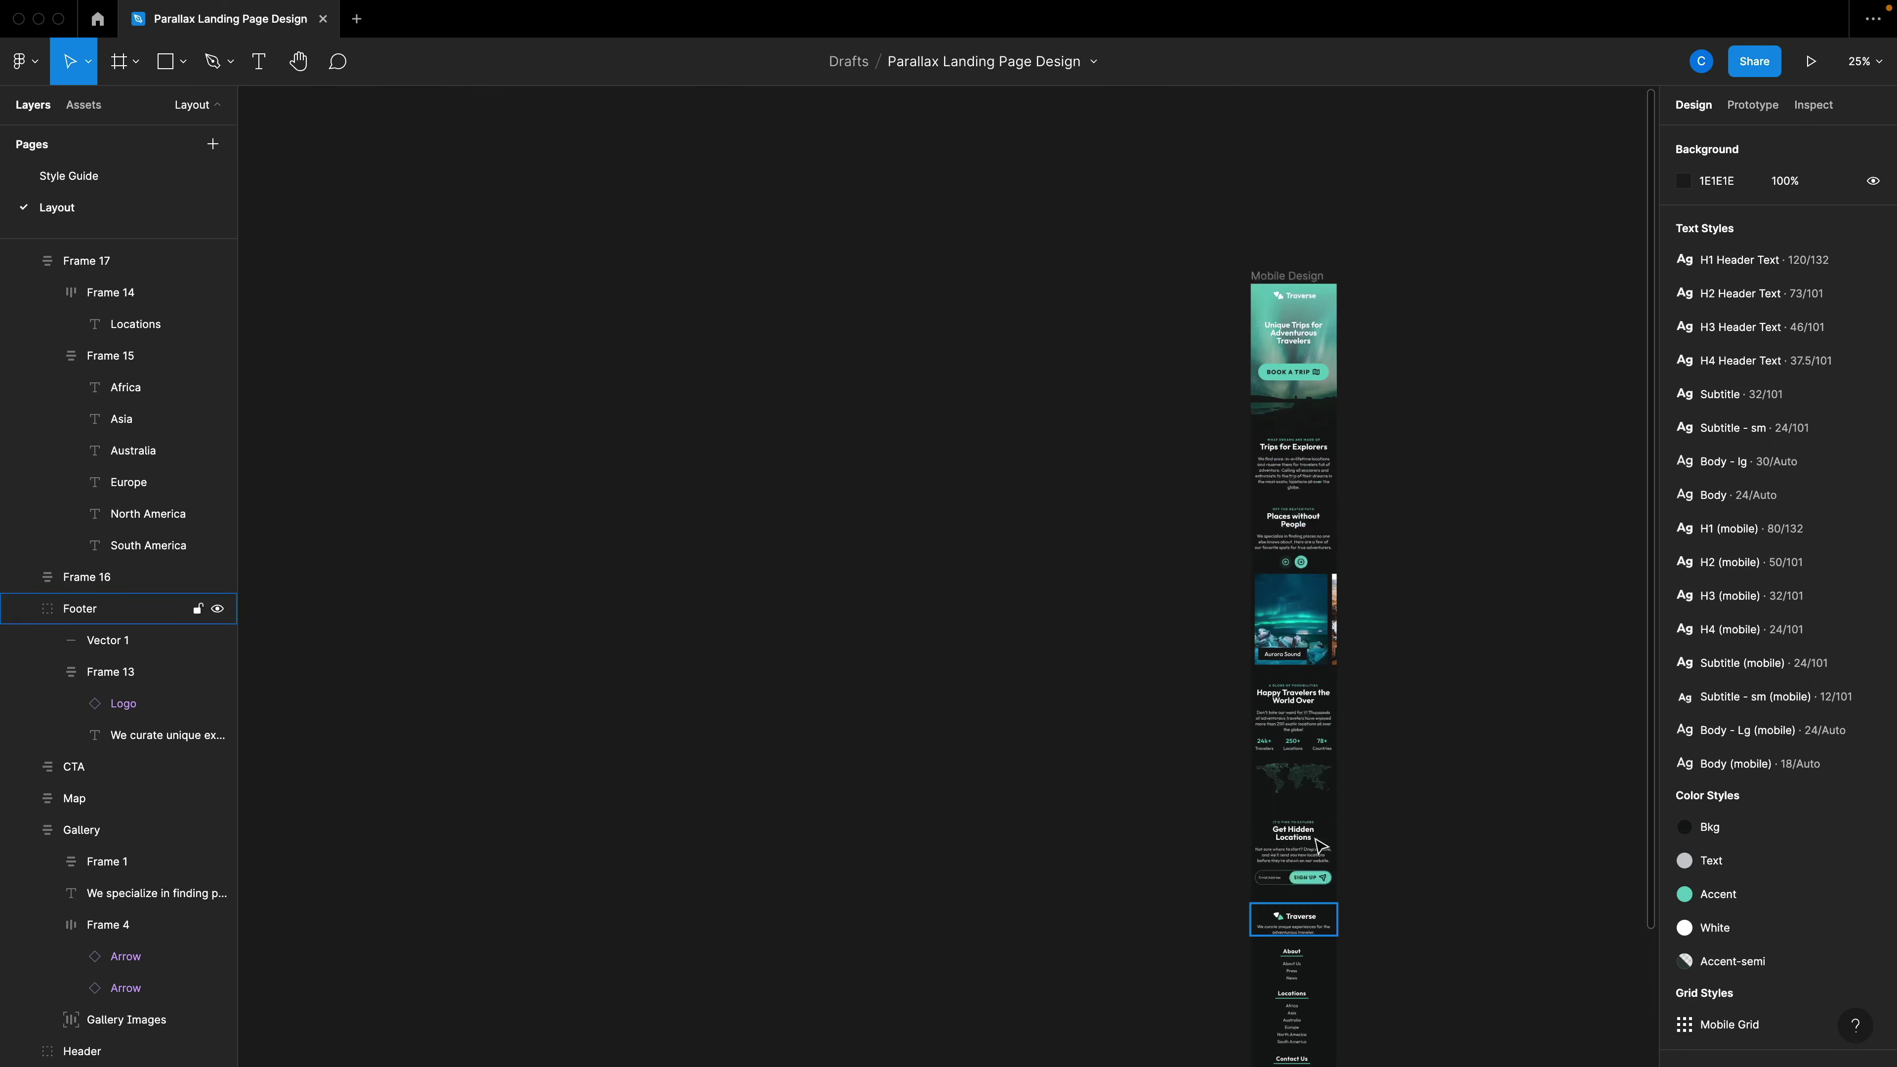
# Shorten the Mobile Design frame to a height of about 3330 so it ends just below the Contact Us links.
pyautogui.click(1262, 284)
pyautogui.scroll(-5, 1299, 815)
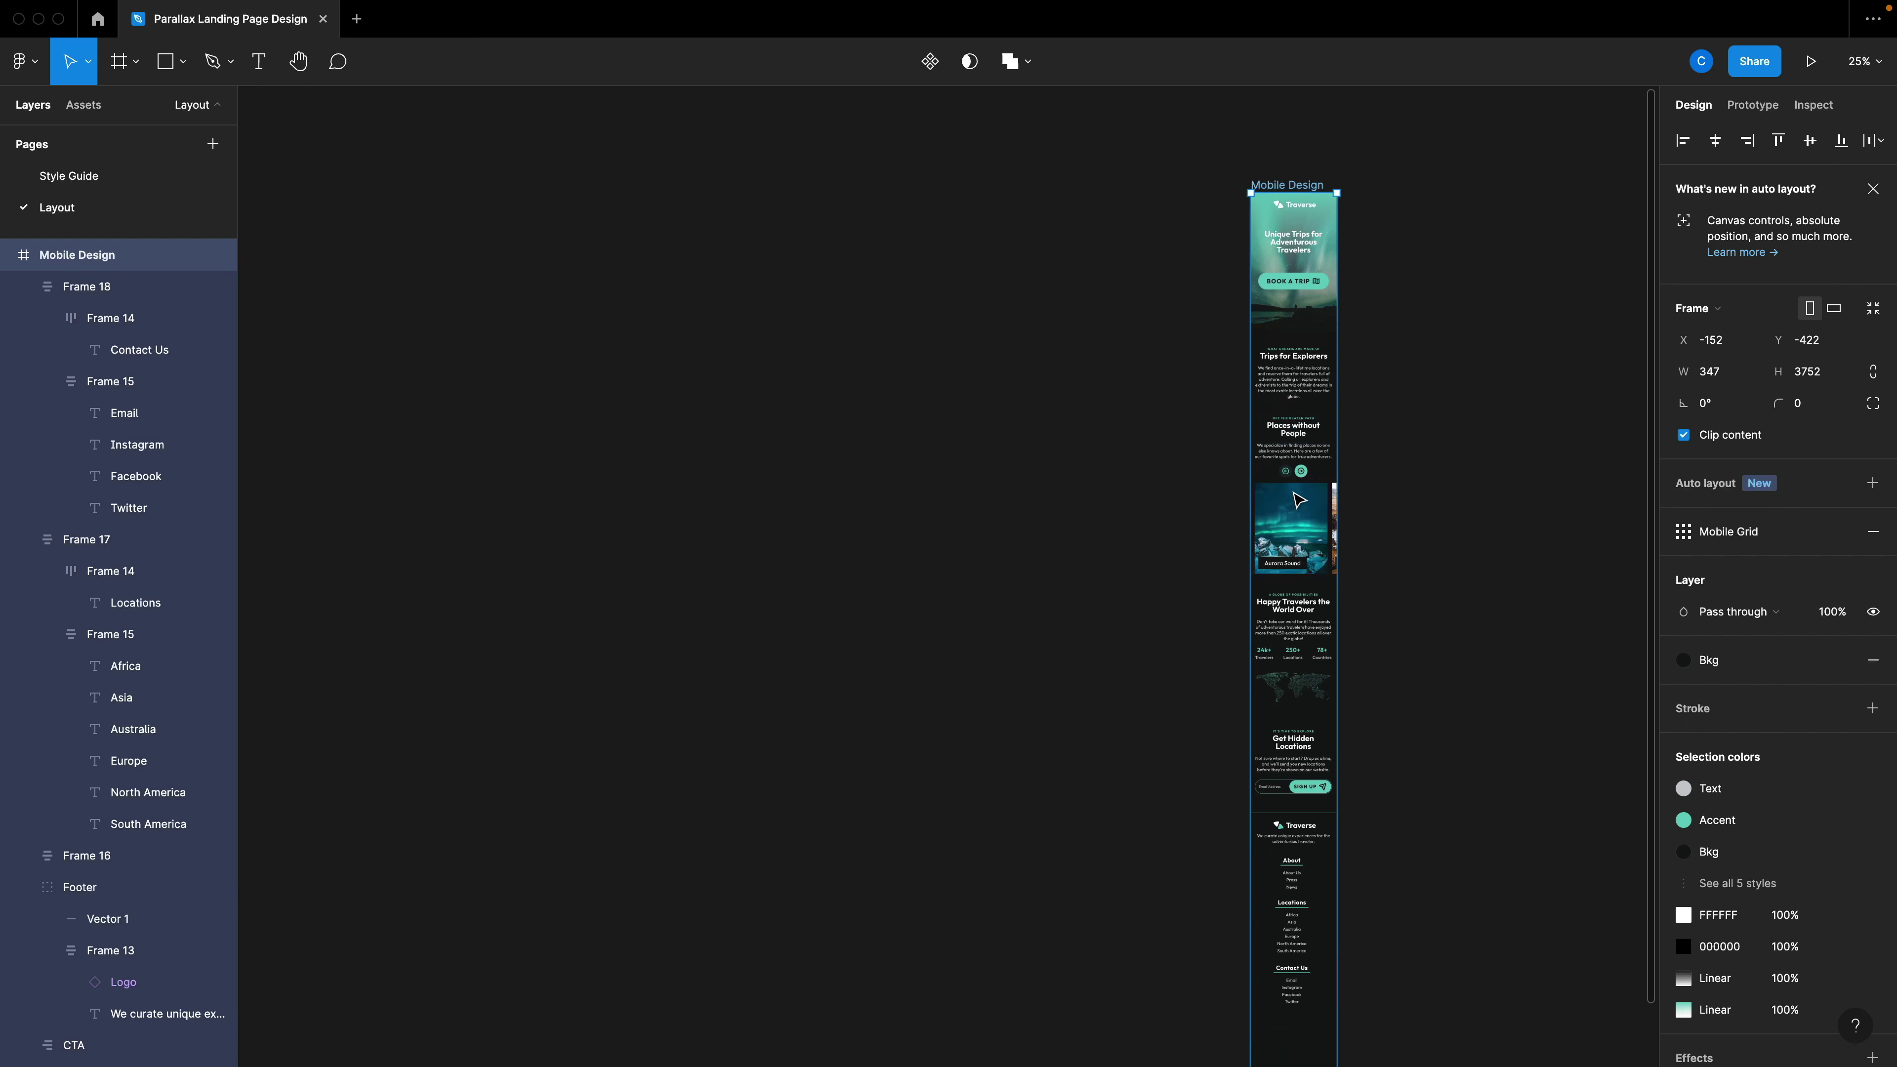
pyautogui.moveTo(1302, 876); pyautogui.dragTo(1313, 796)
pyautogui.click(1369, 821)
# Duplicate the Mobile Design frame to the left of the original, level with it at about X -828.
pyautogui.scroll(3, 1354, 742)
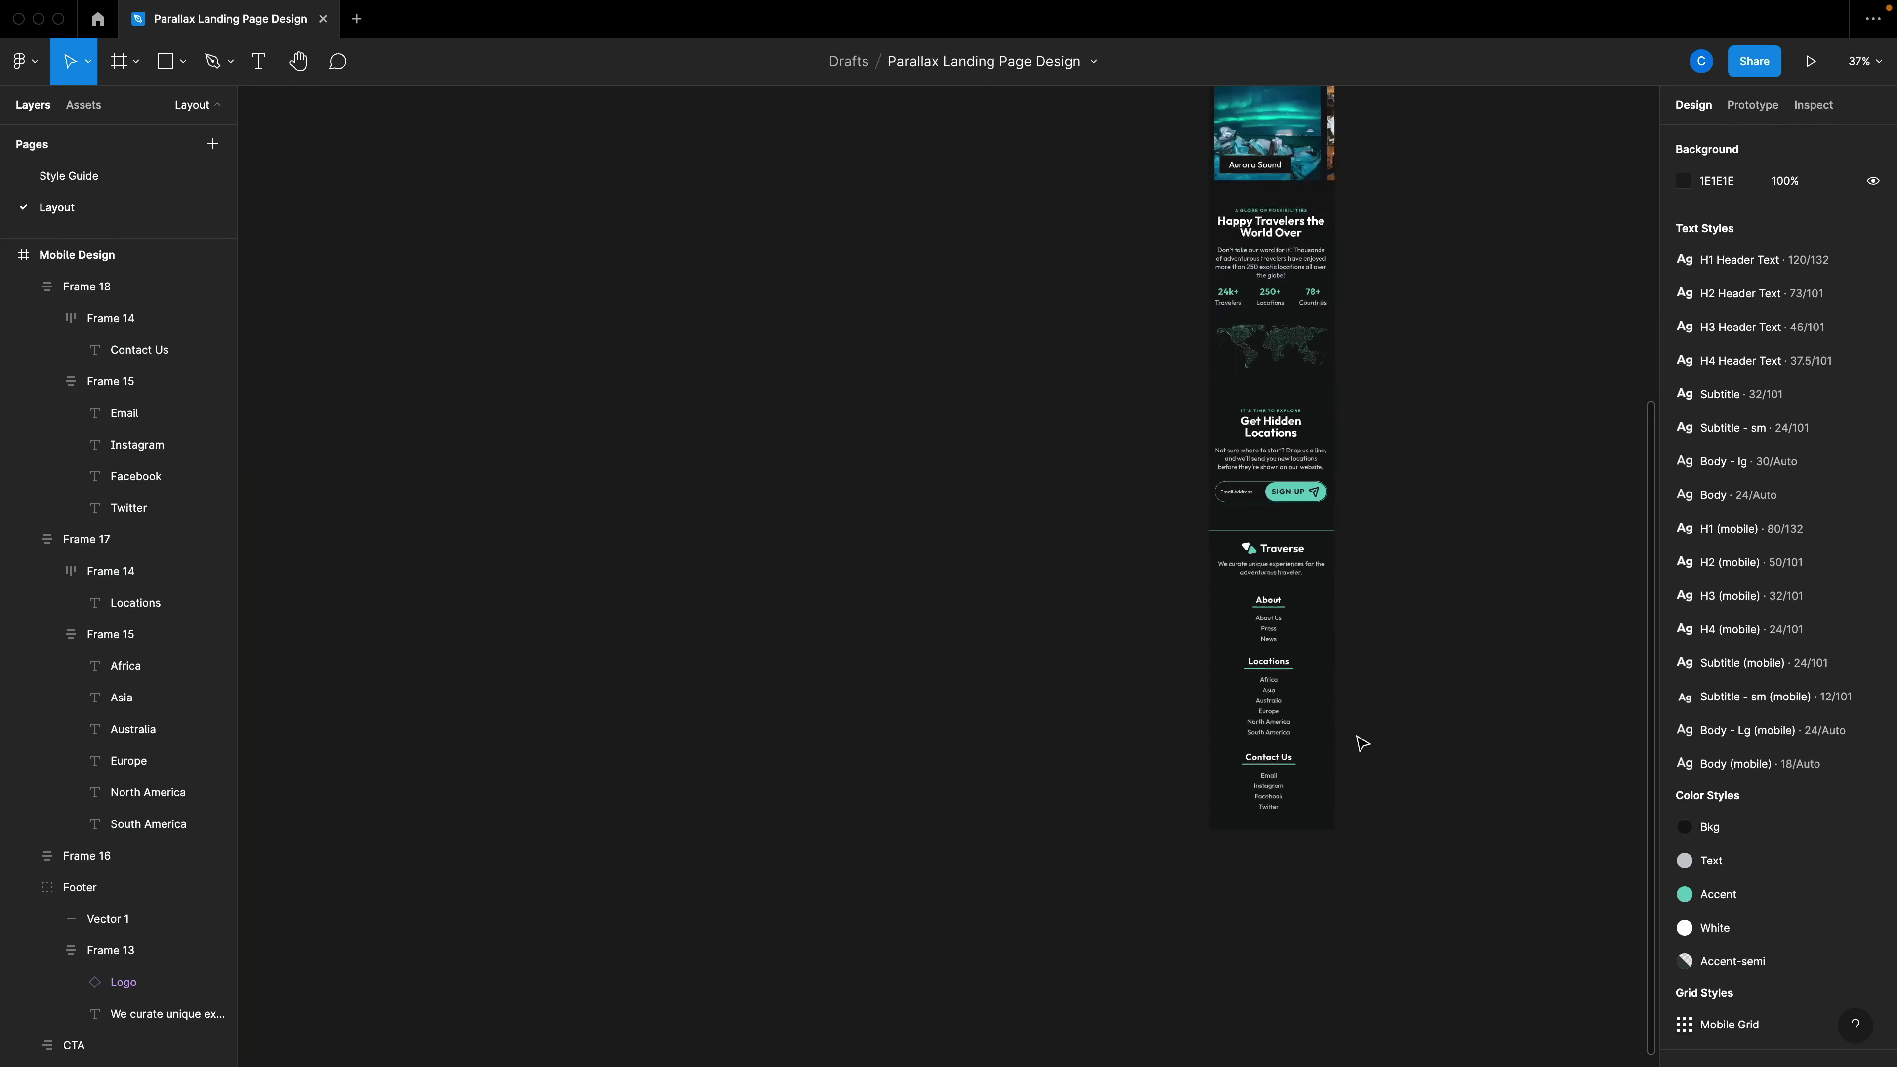
pyautogui.scroll(3, 1385, 746)
pyautogui.scroll(-2, 1383, 739)
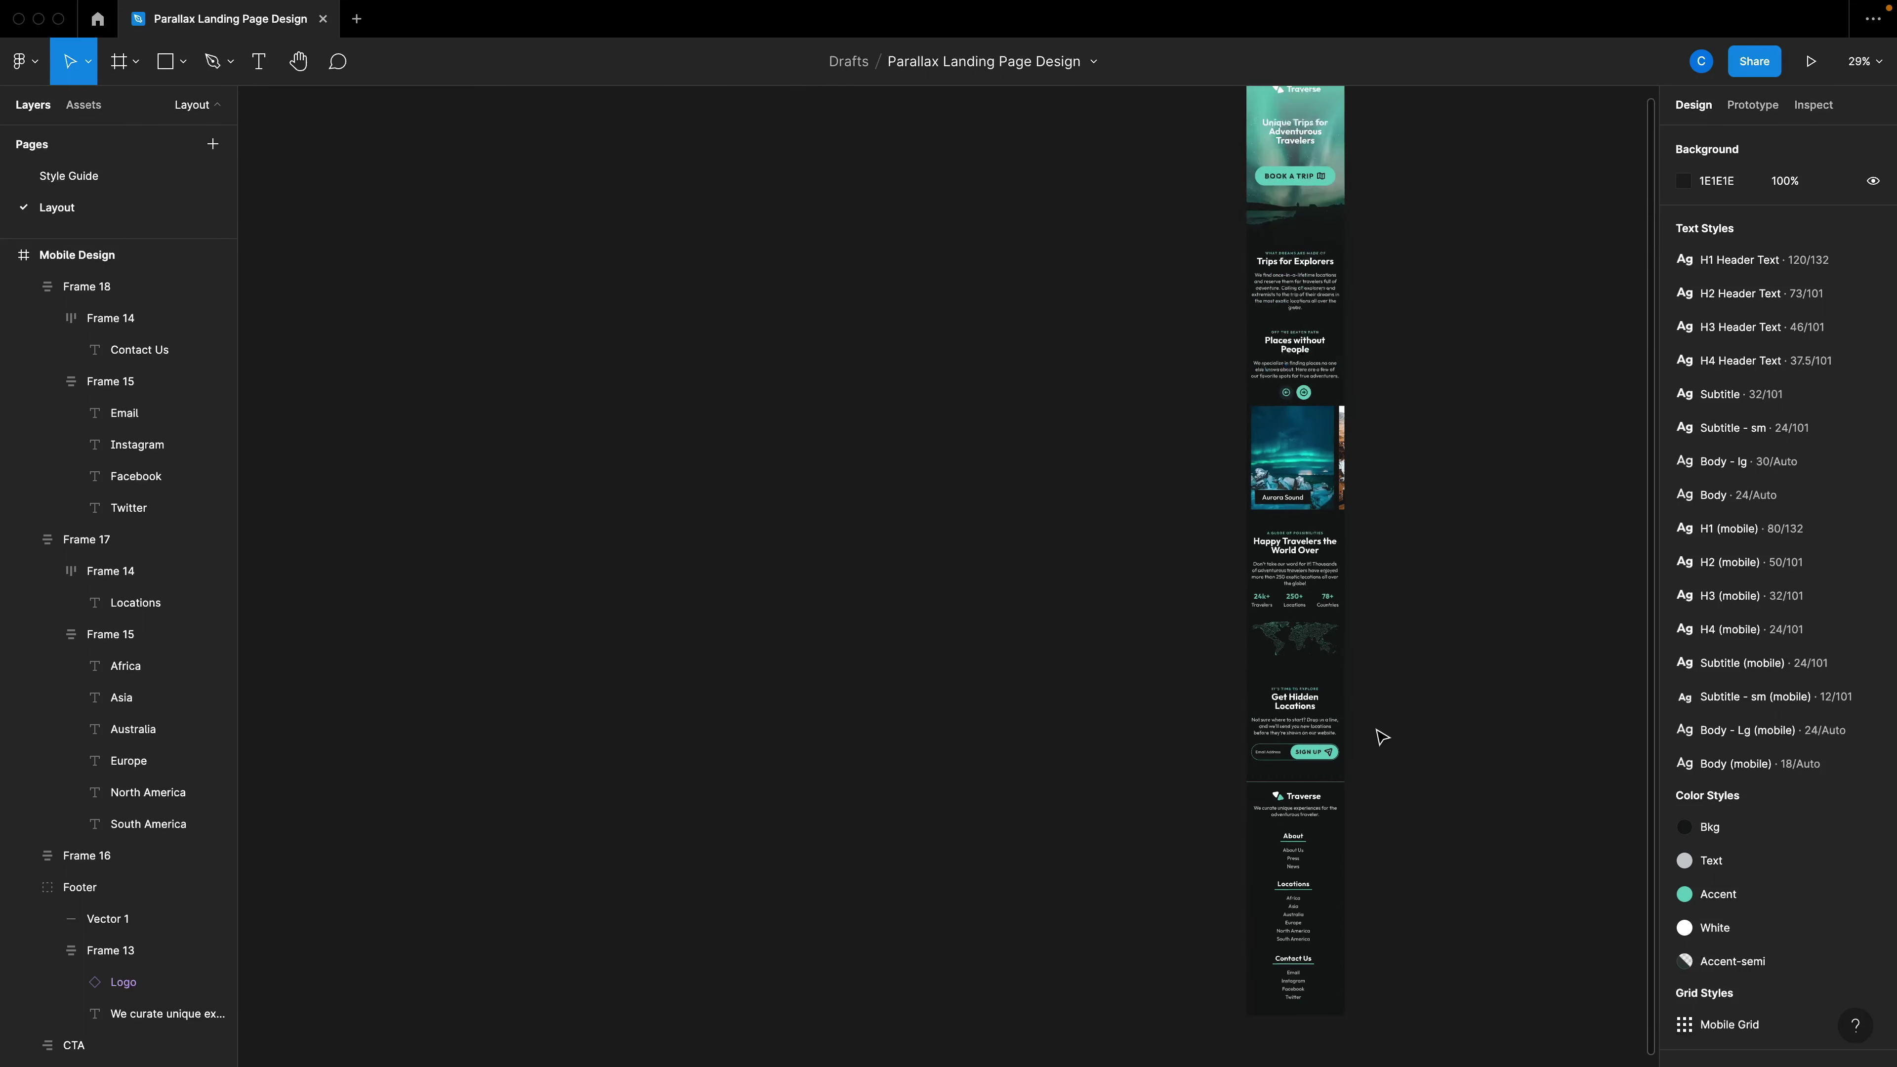
pyautogui.scroll(2, 1382, 738)
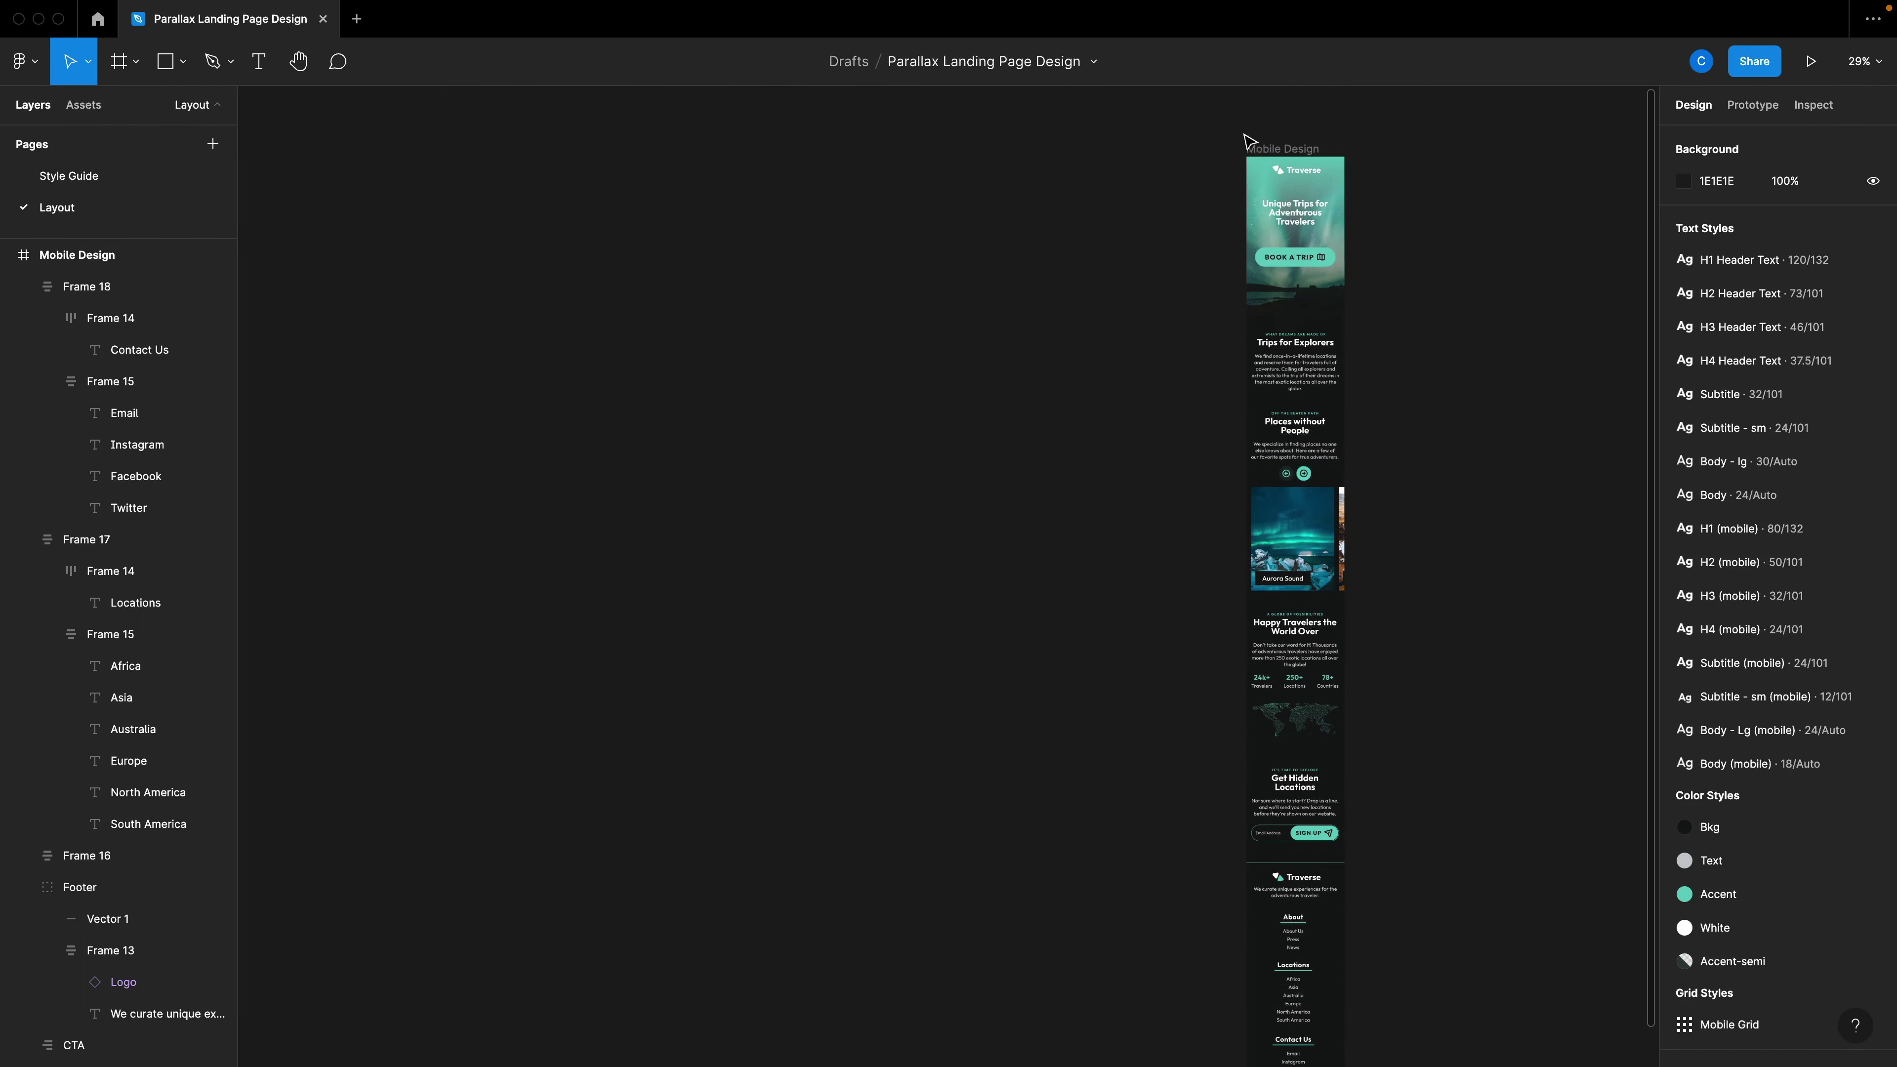
pyautogui.click(1262, 148)
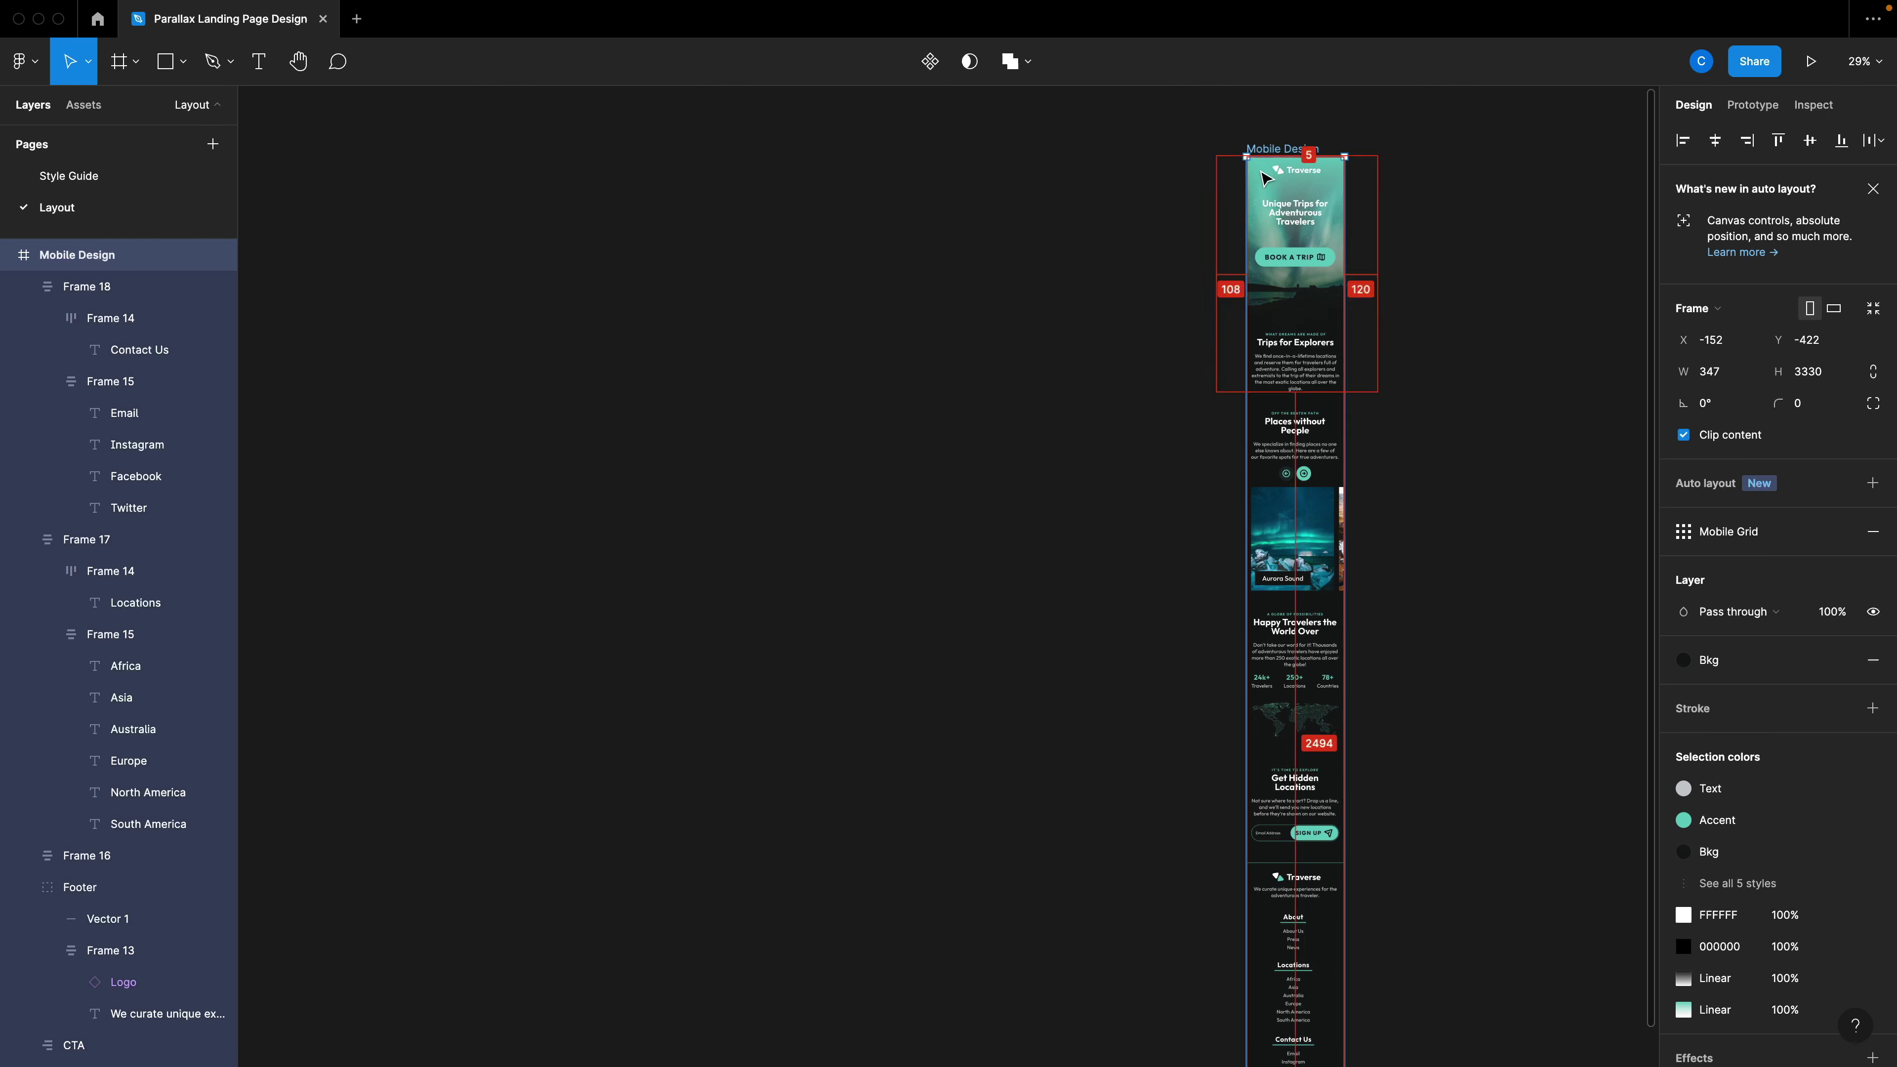
pyautogui.moveTo(1264, 178); pyautogui.dragTo(1073, 178)
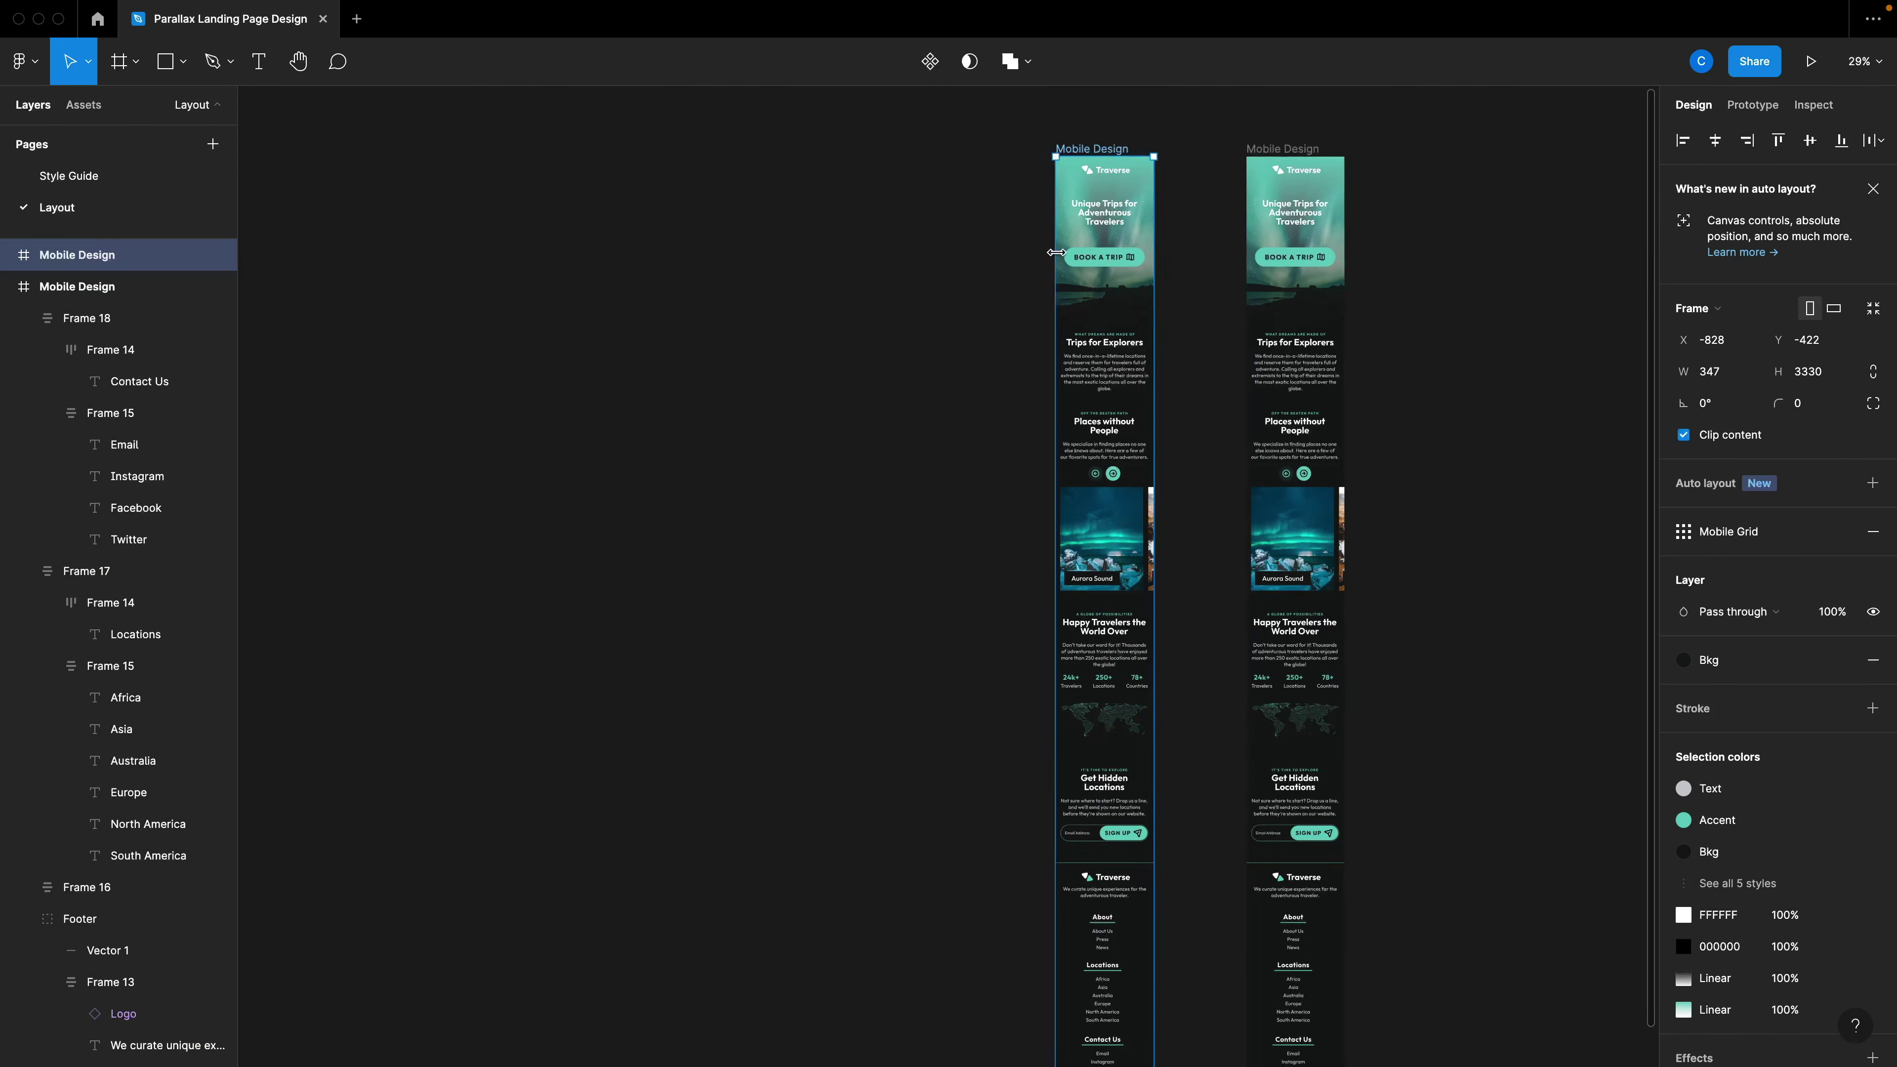
pyautogui.scroll(-3, 1083, 486)
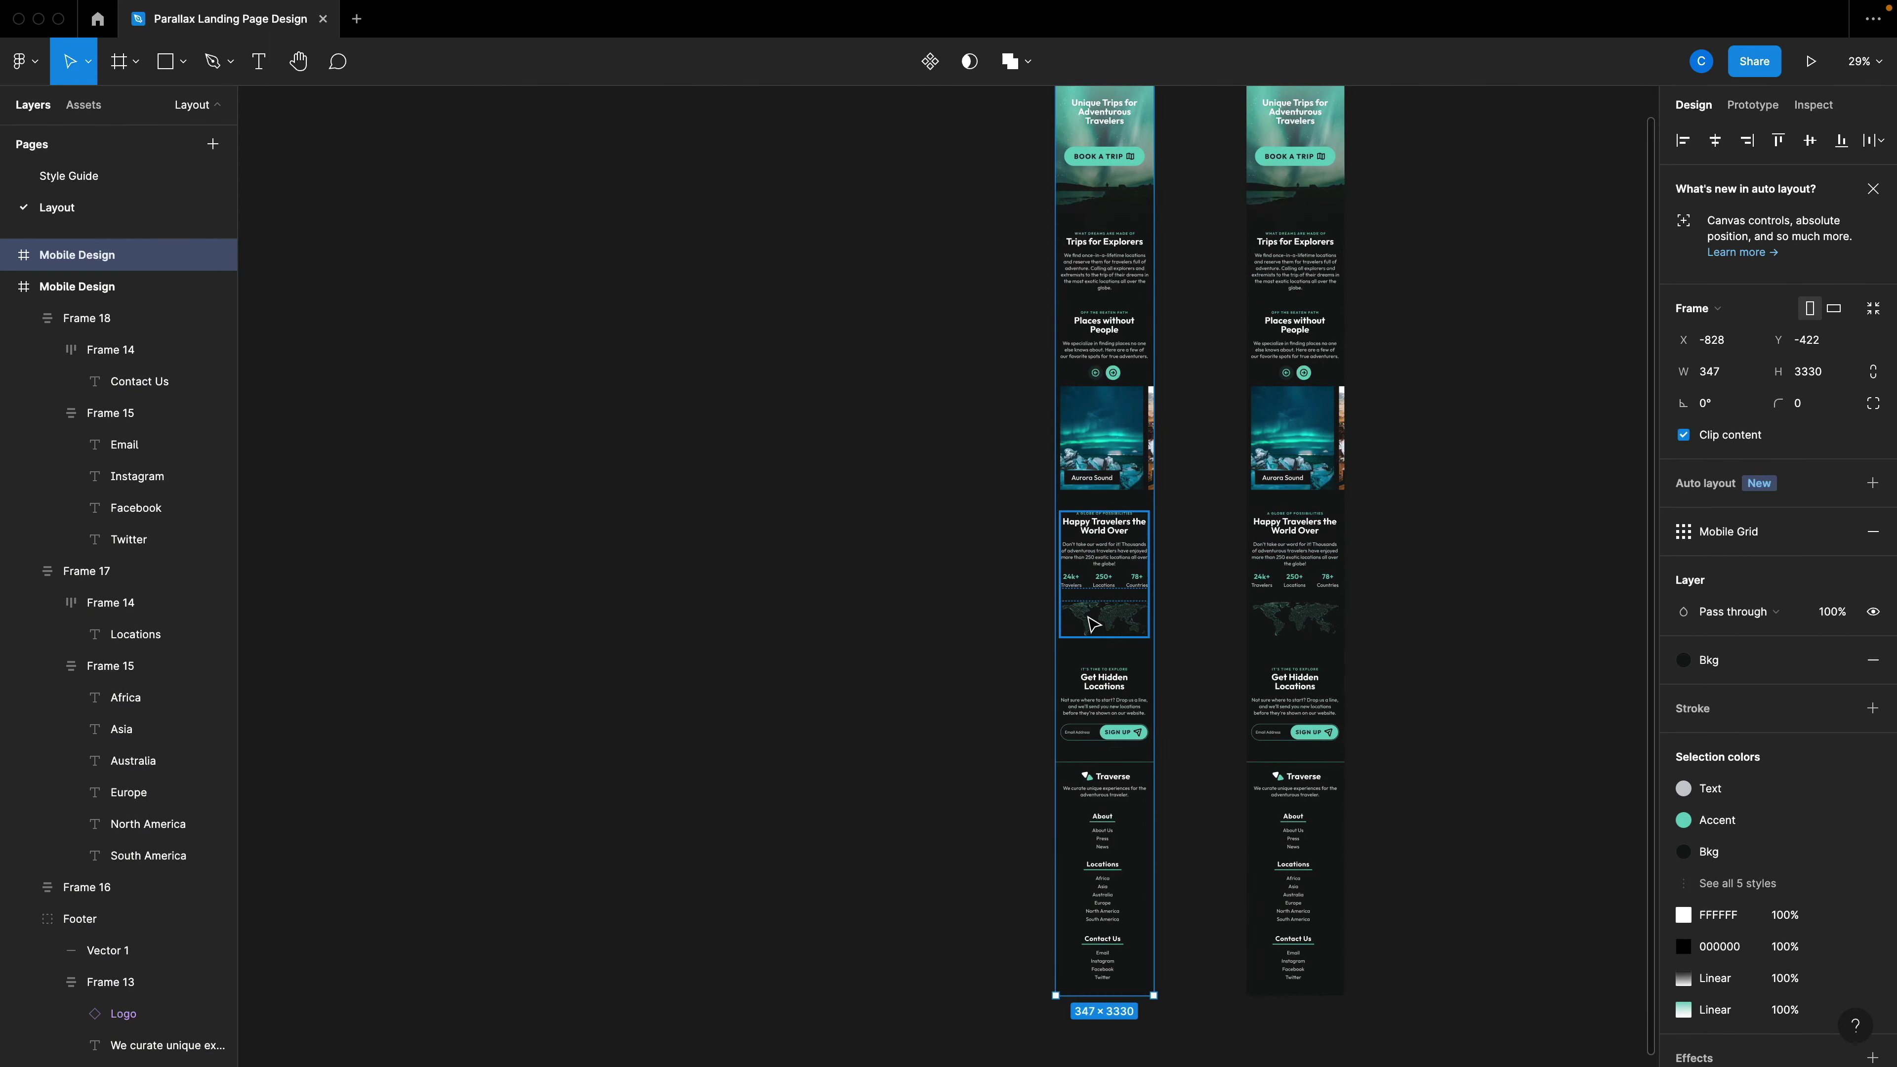
pyautogui.keyDown('super'); pyautogui.click(1120, 486); pyautogui.keyUp('super')
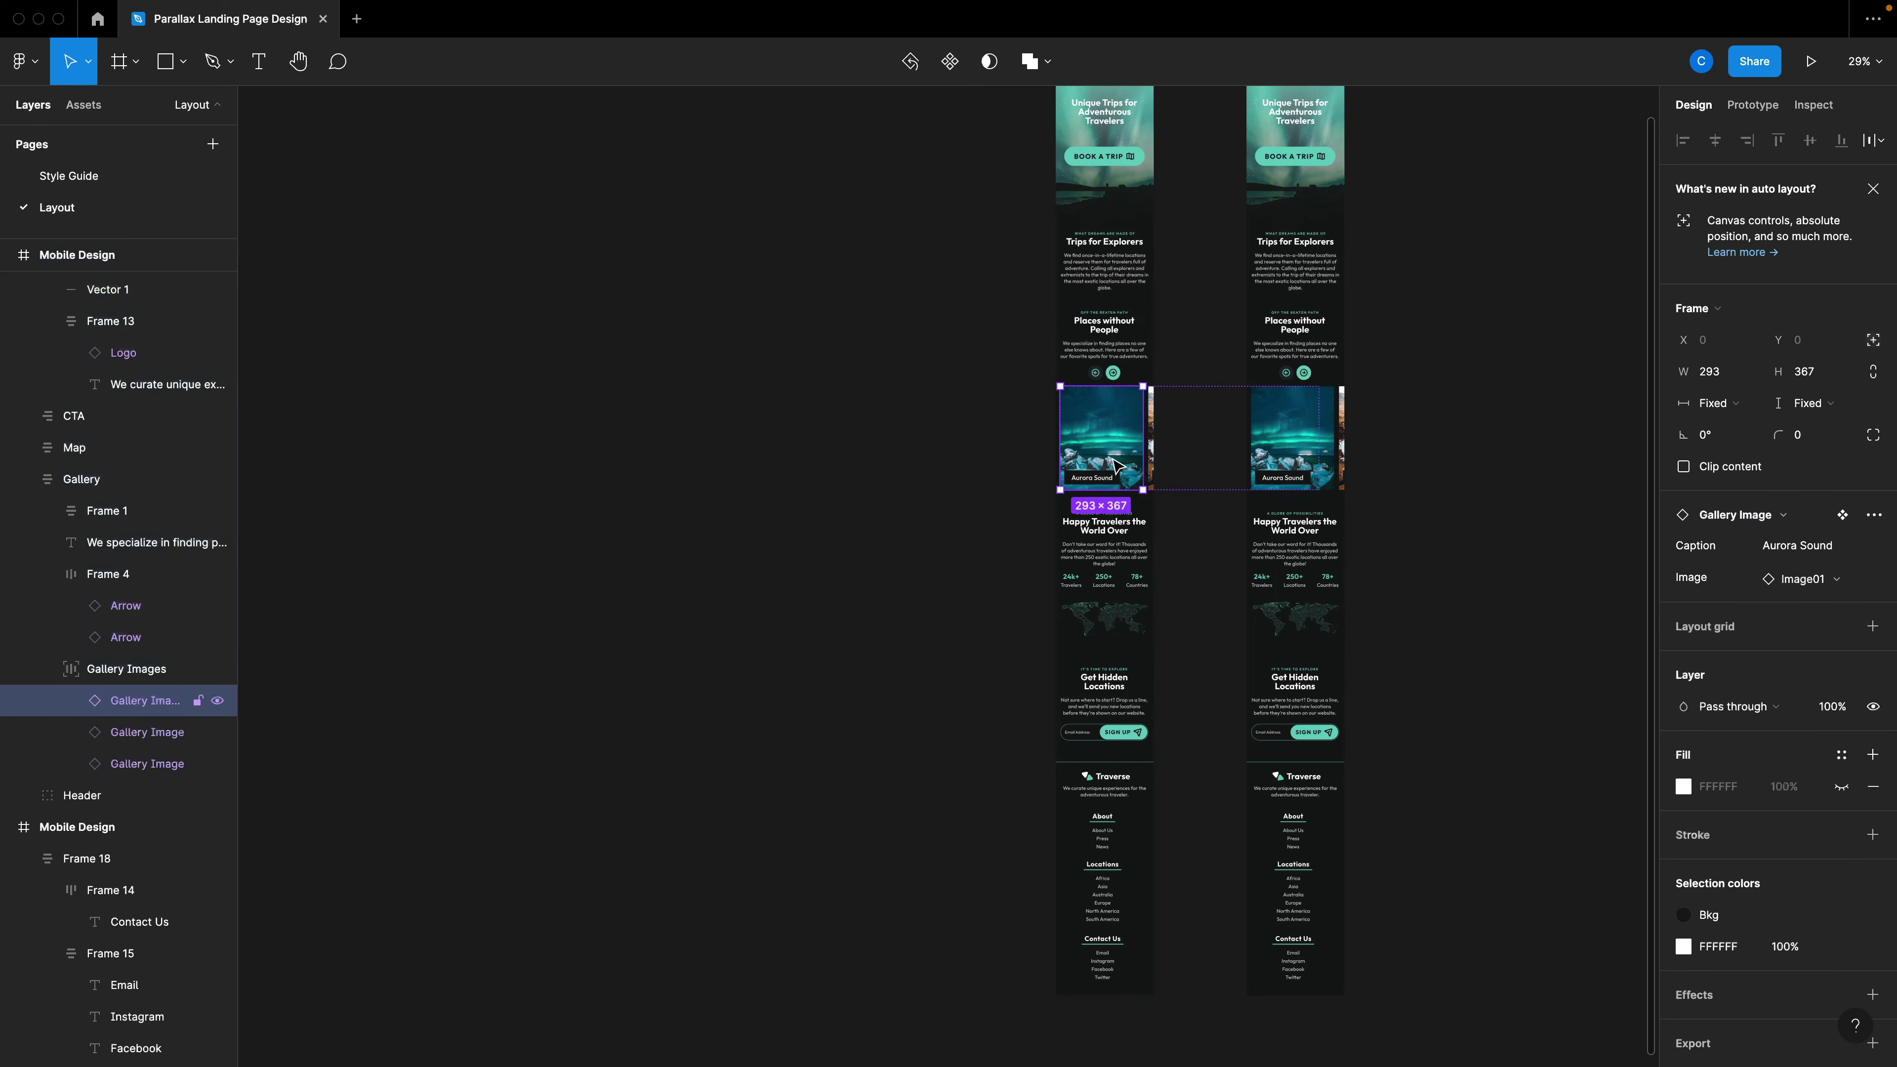
pyautogui.click(1109, 557)
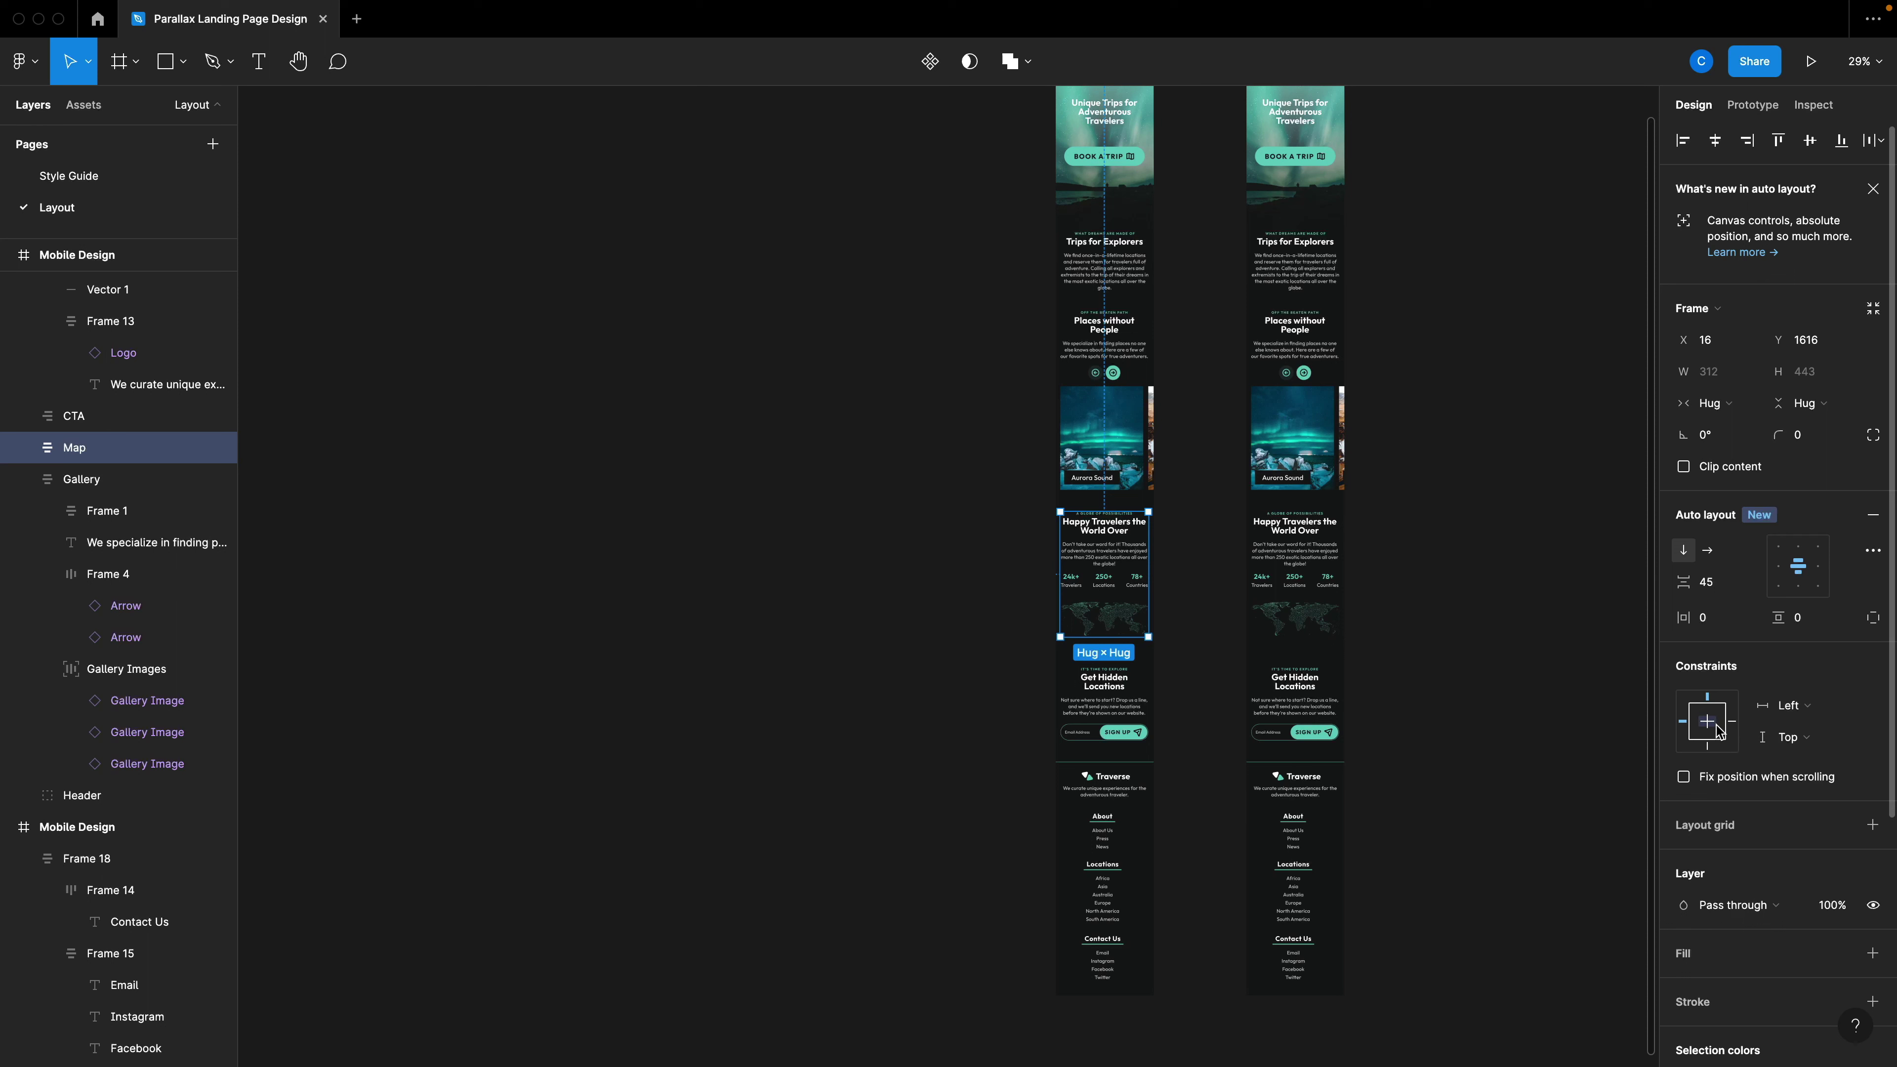
pyautogui.click(1210, 682)
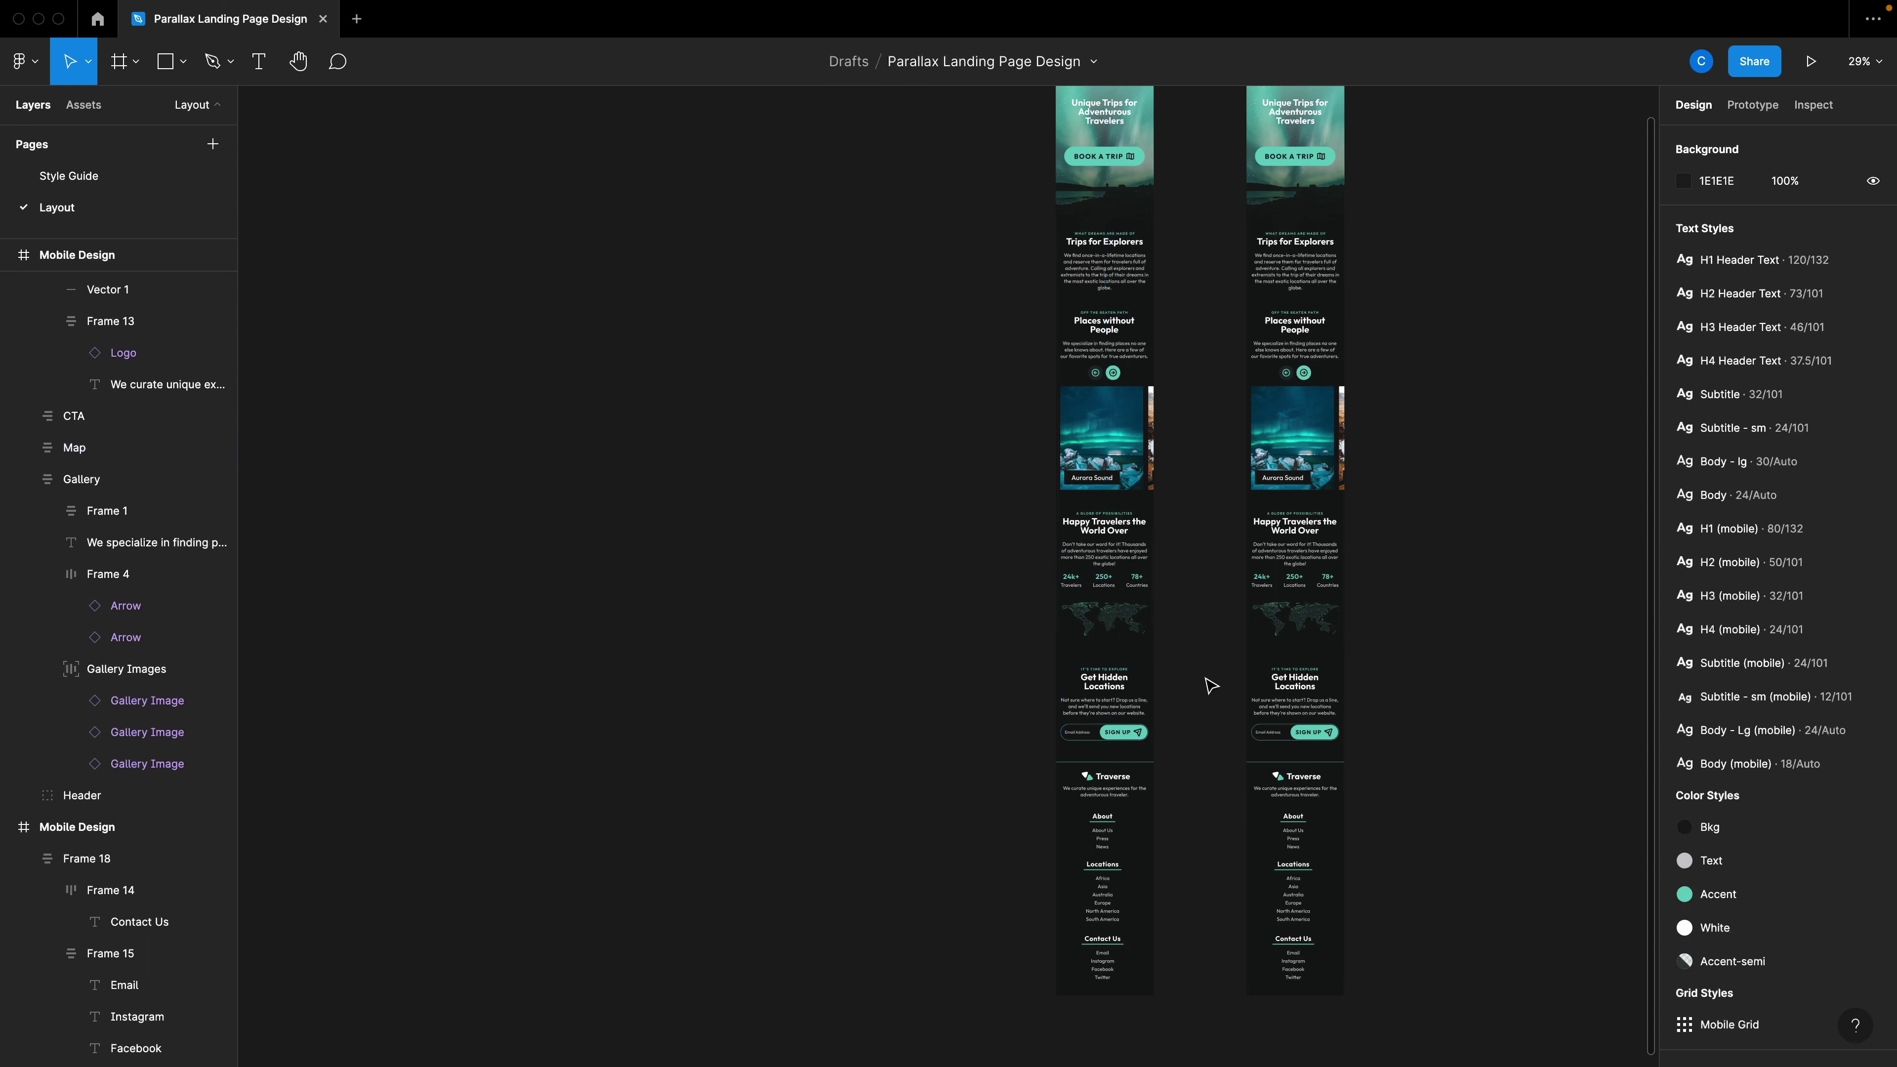
# Rename the duplicated Mobile Design frame as Desktop.
pyautogui.scroll(-5, 1118, 562)
pyautogui.click(1075, 292)
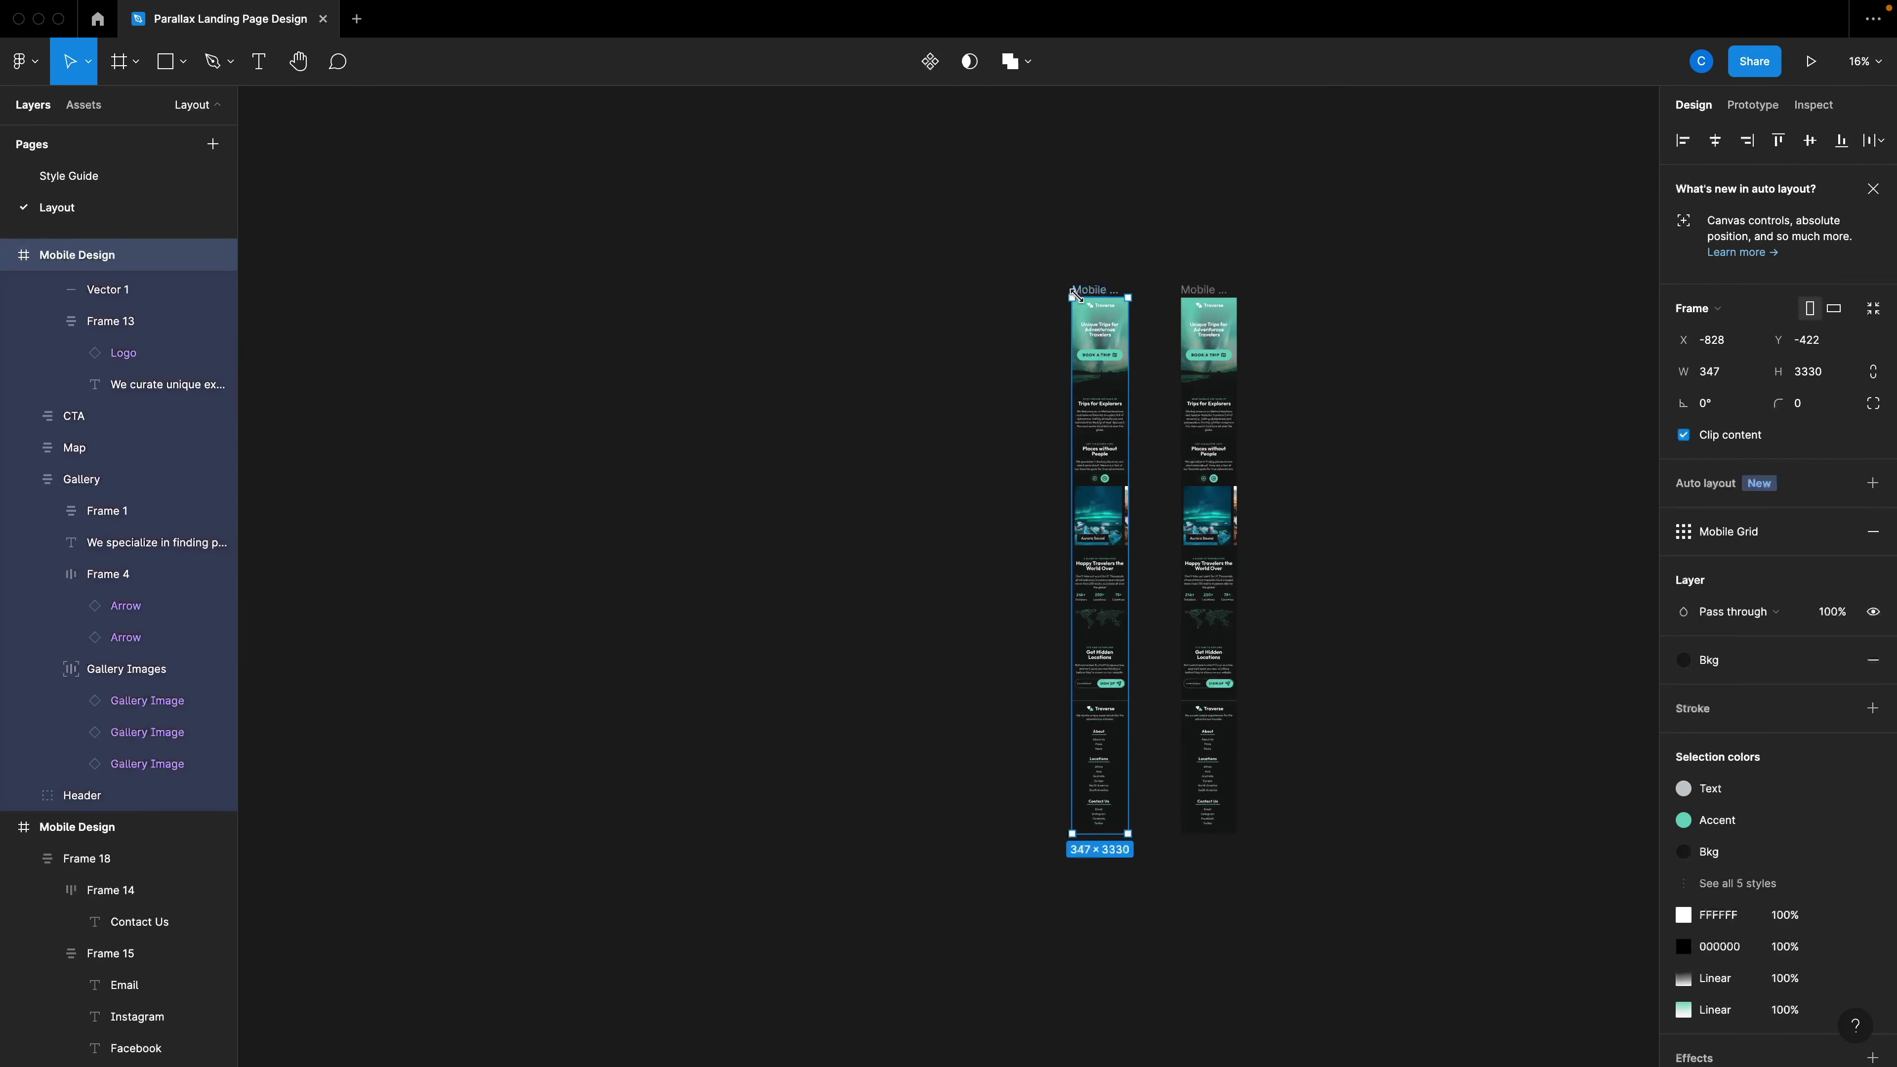
pyautogui.doubleClick(78, 256)
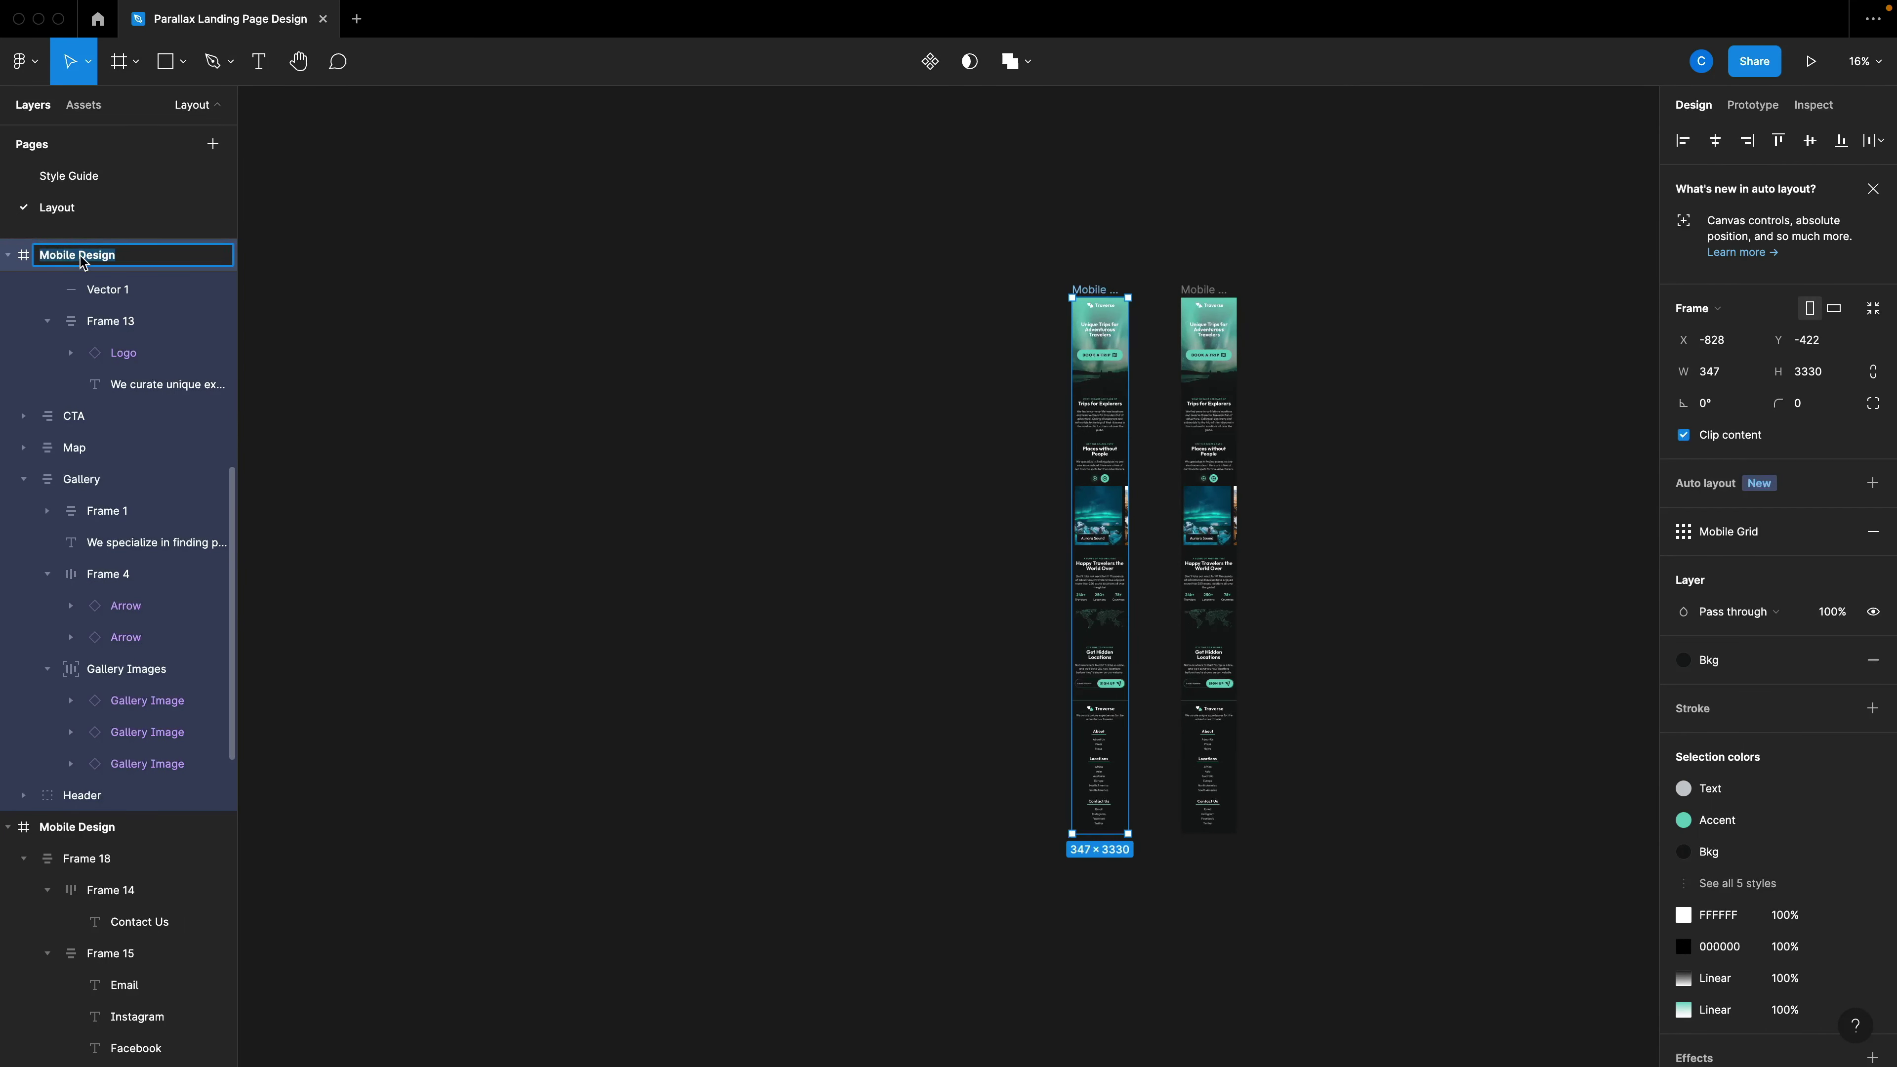
pyautogui.write('Desktop')
pyautogui.press('Return')
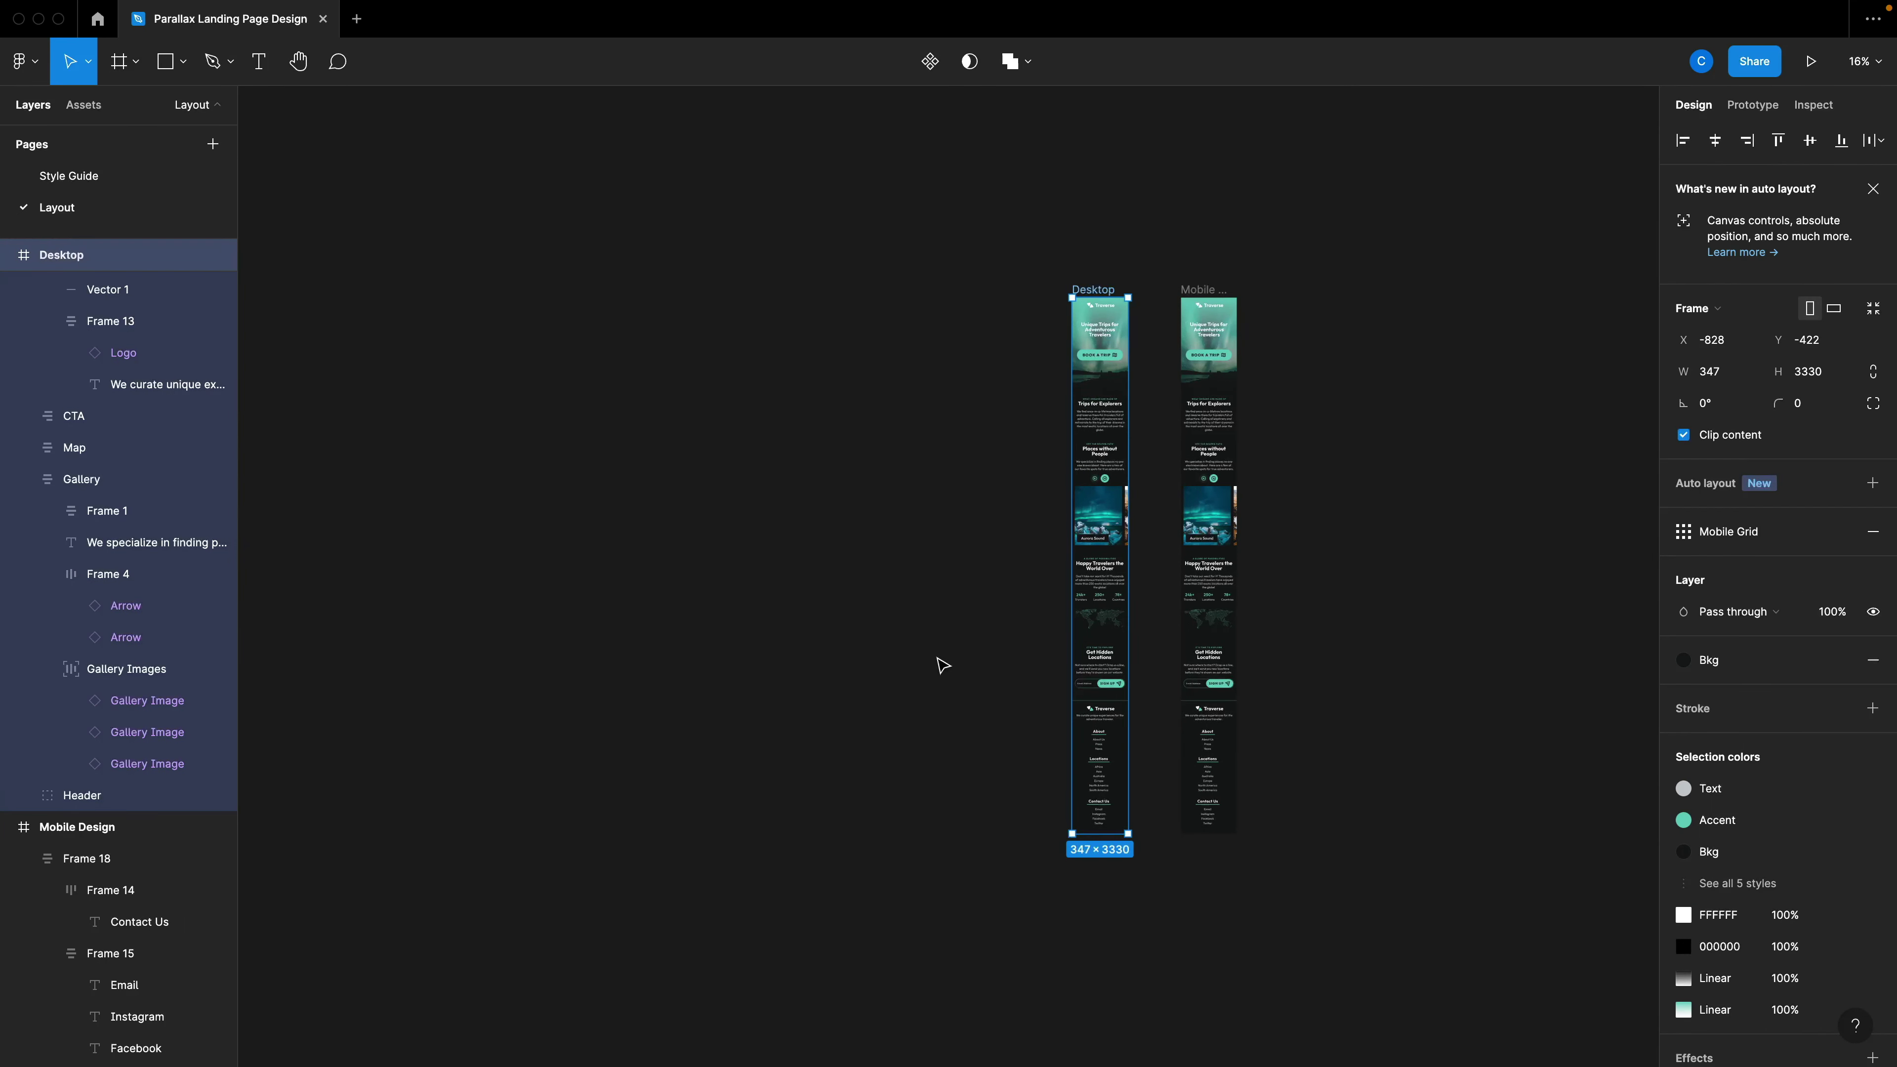
# Widen the Desktop frame toward the left to a width of about 1960.
pyautogui.moveTo(1072, 490); pyautogui.dragTo(646, 496)
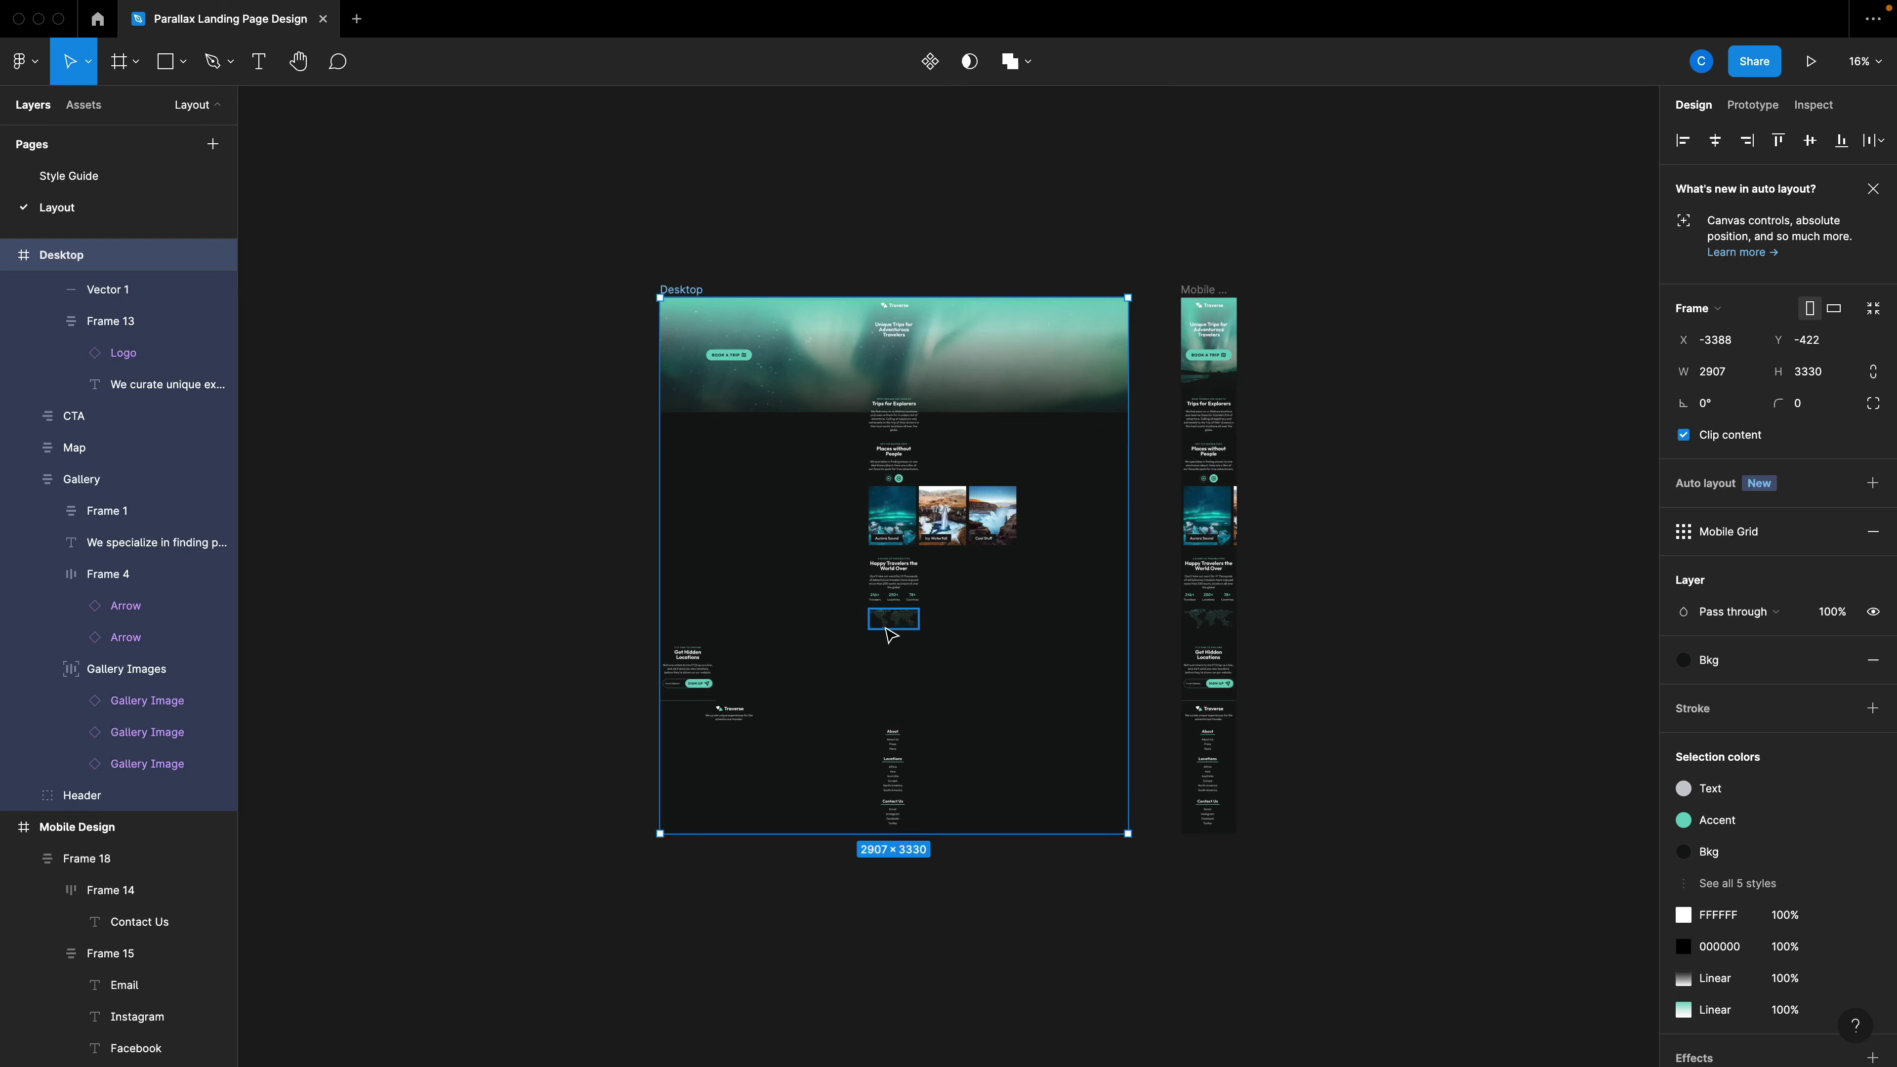
pyautogui.scroll(3, 889, 635)
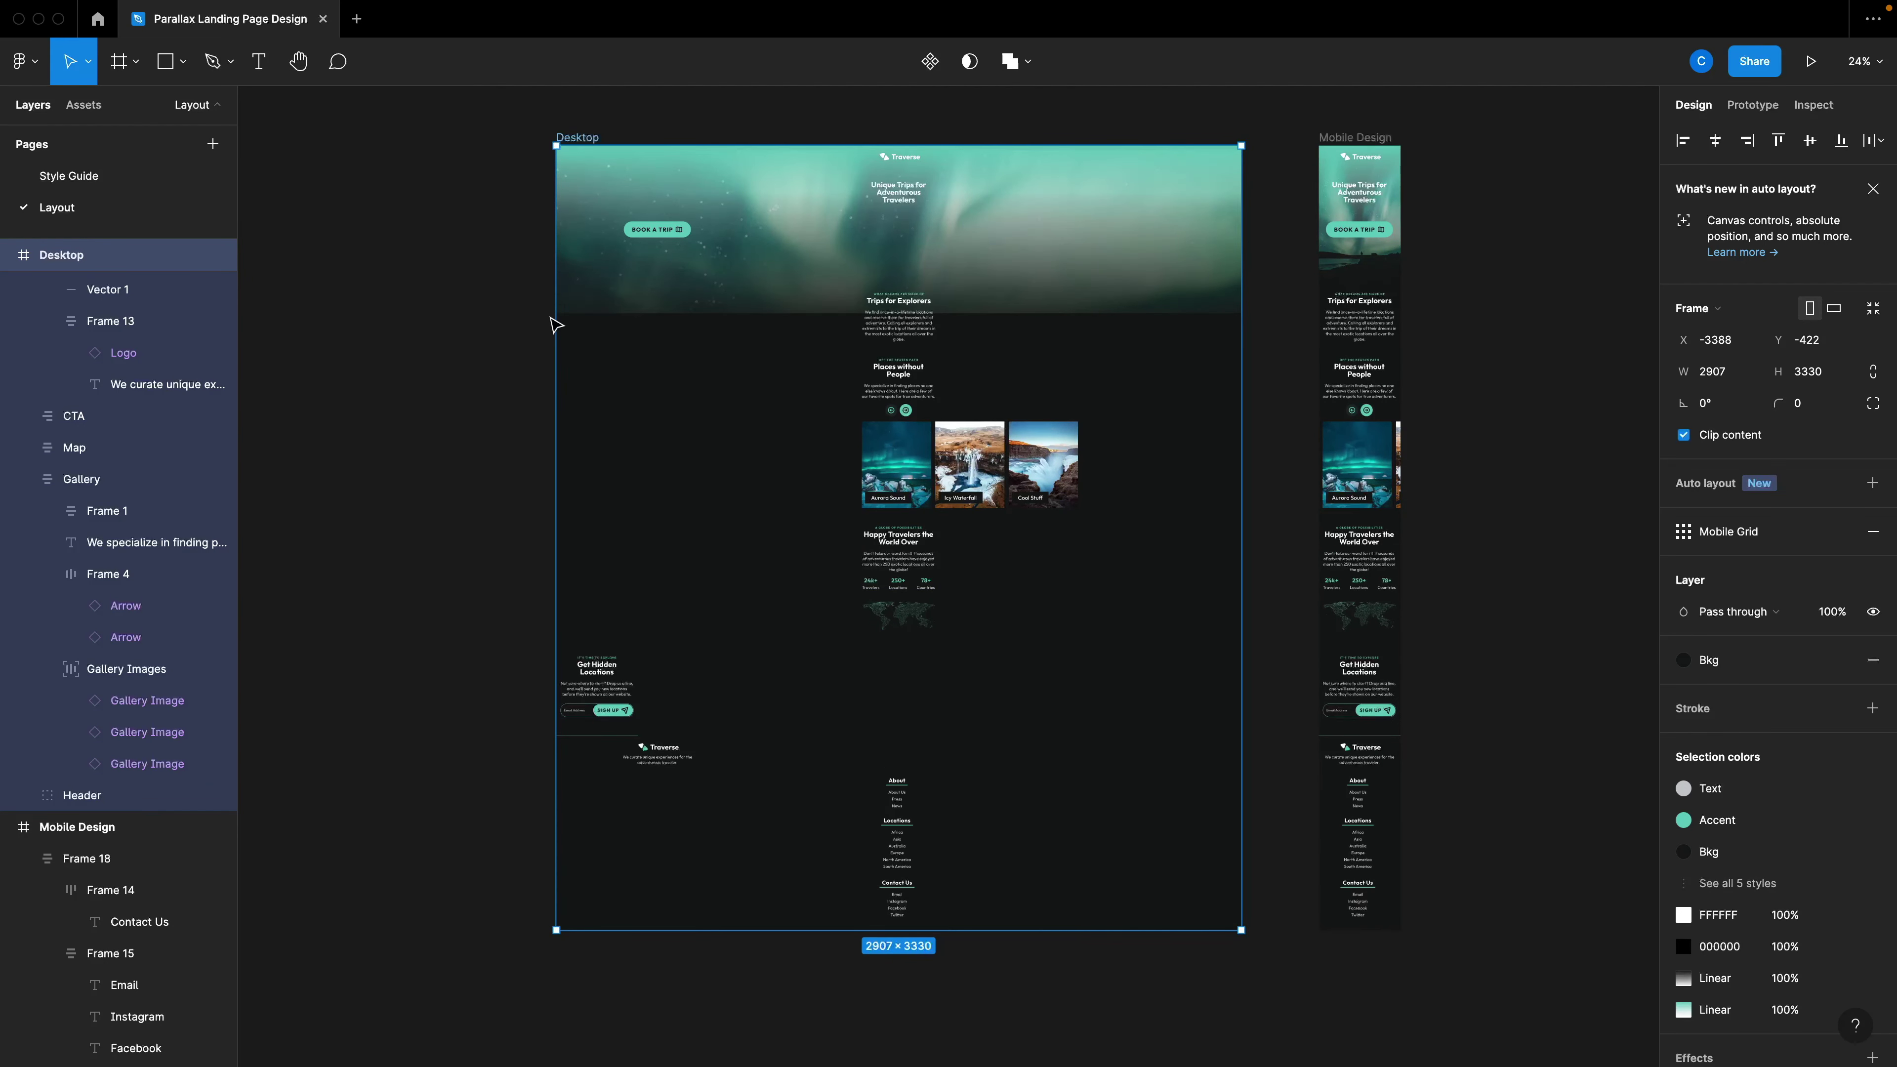
pyautogui.moveTo(552, 318); pyautogui.dragTo(620, 324)
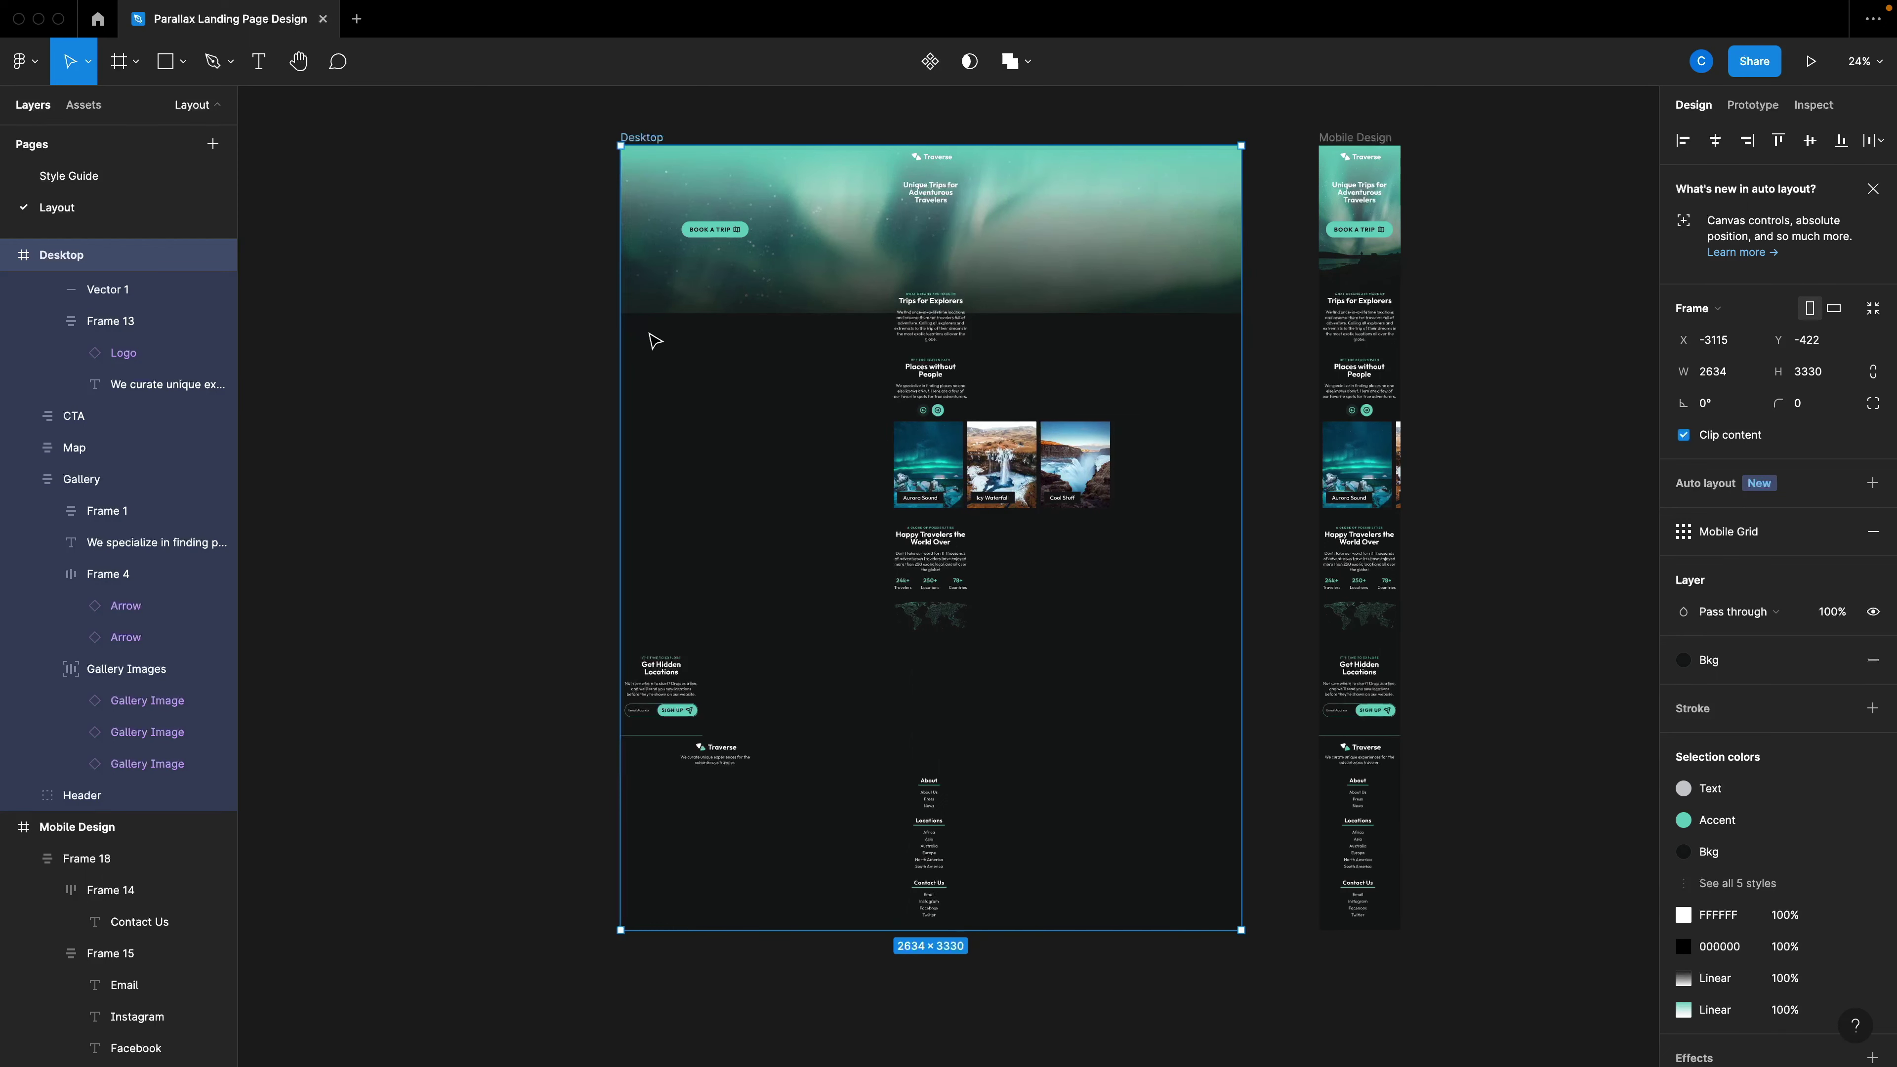
pyautogui.moveTo(615, 579); pyautogui.dragTo(779, 598)
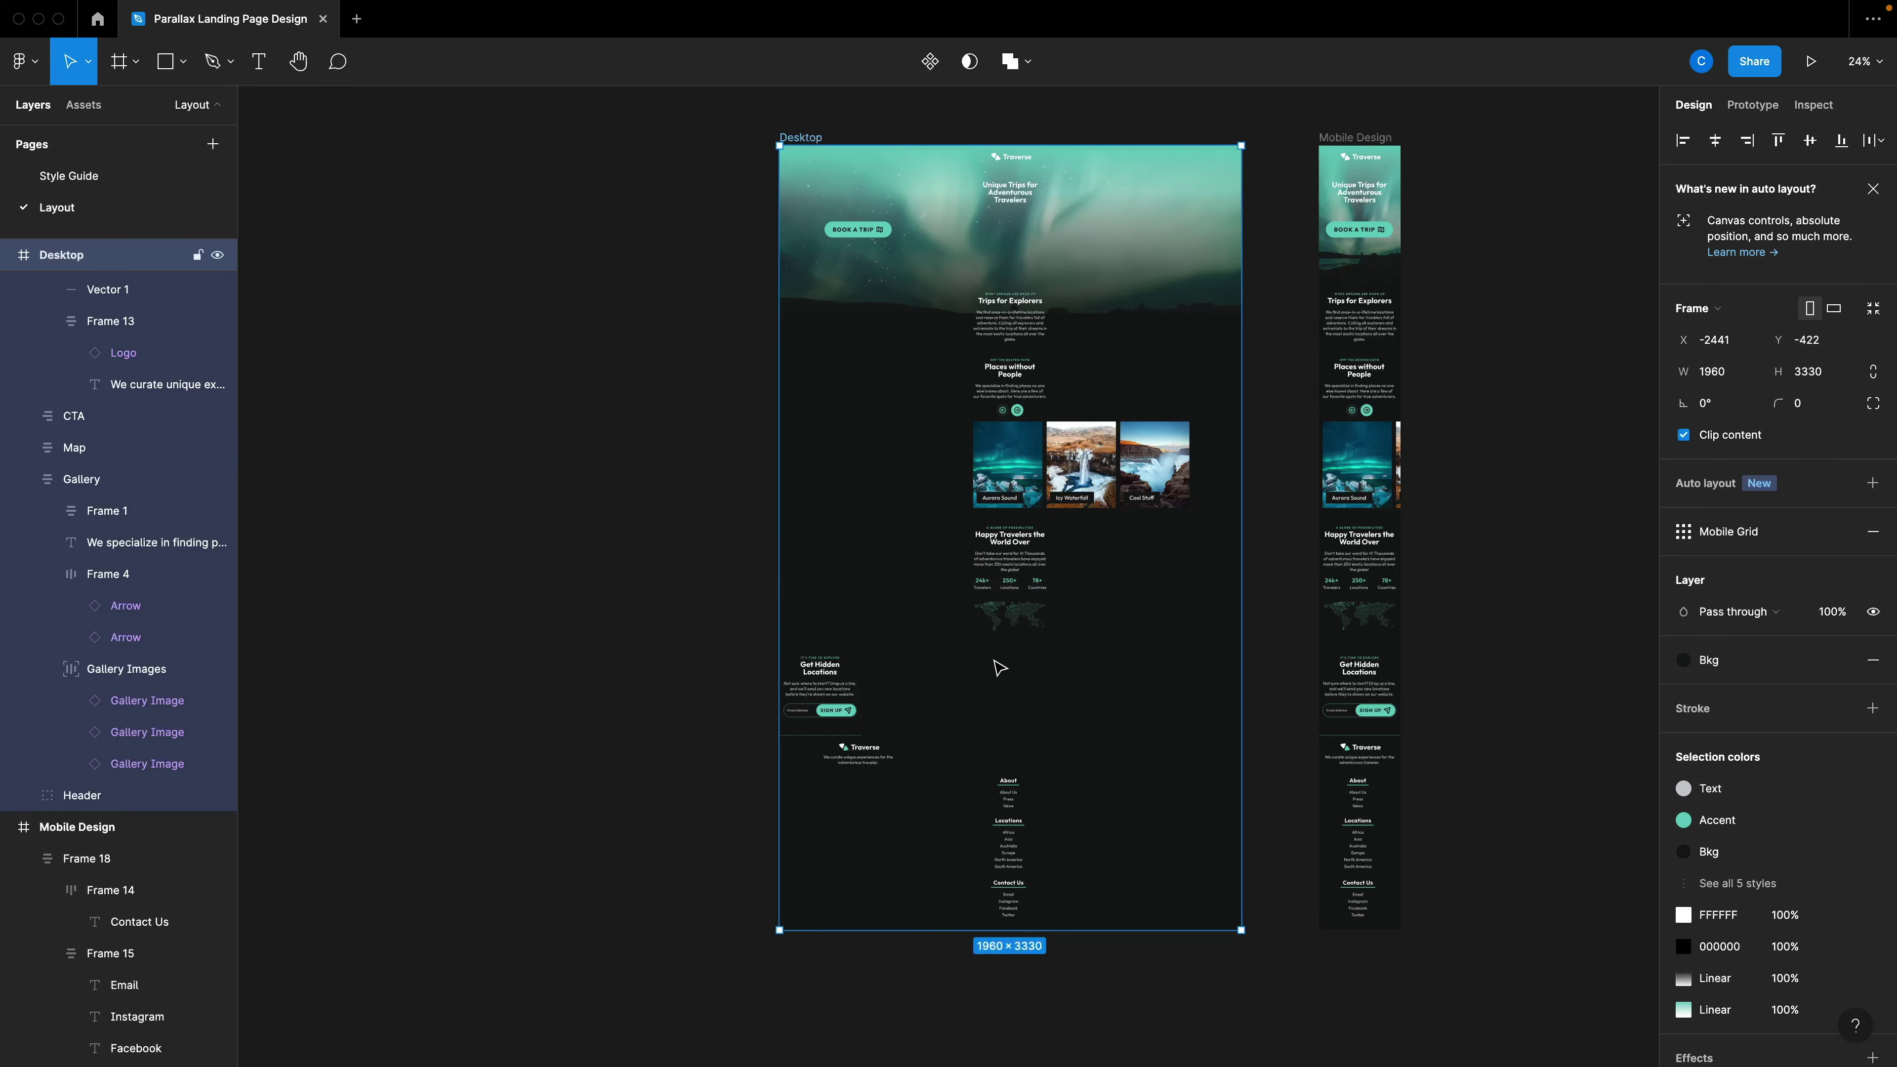
pyautogui.keyDown('ctrl'); pyautogui.scroll(3, 1001, 667); pyautogui.keyUp('ctrl')
pyautogui.scroll(3, 1058, 670)
pyautogui.press('Escape')
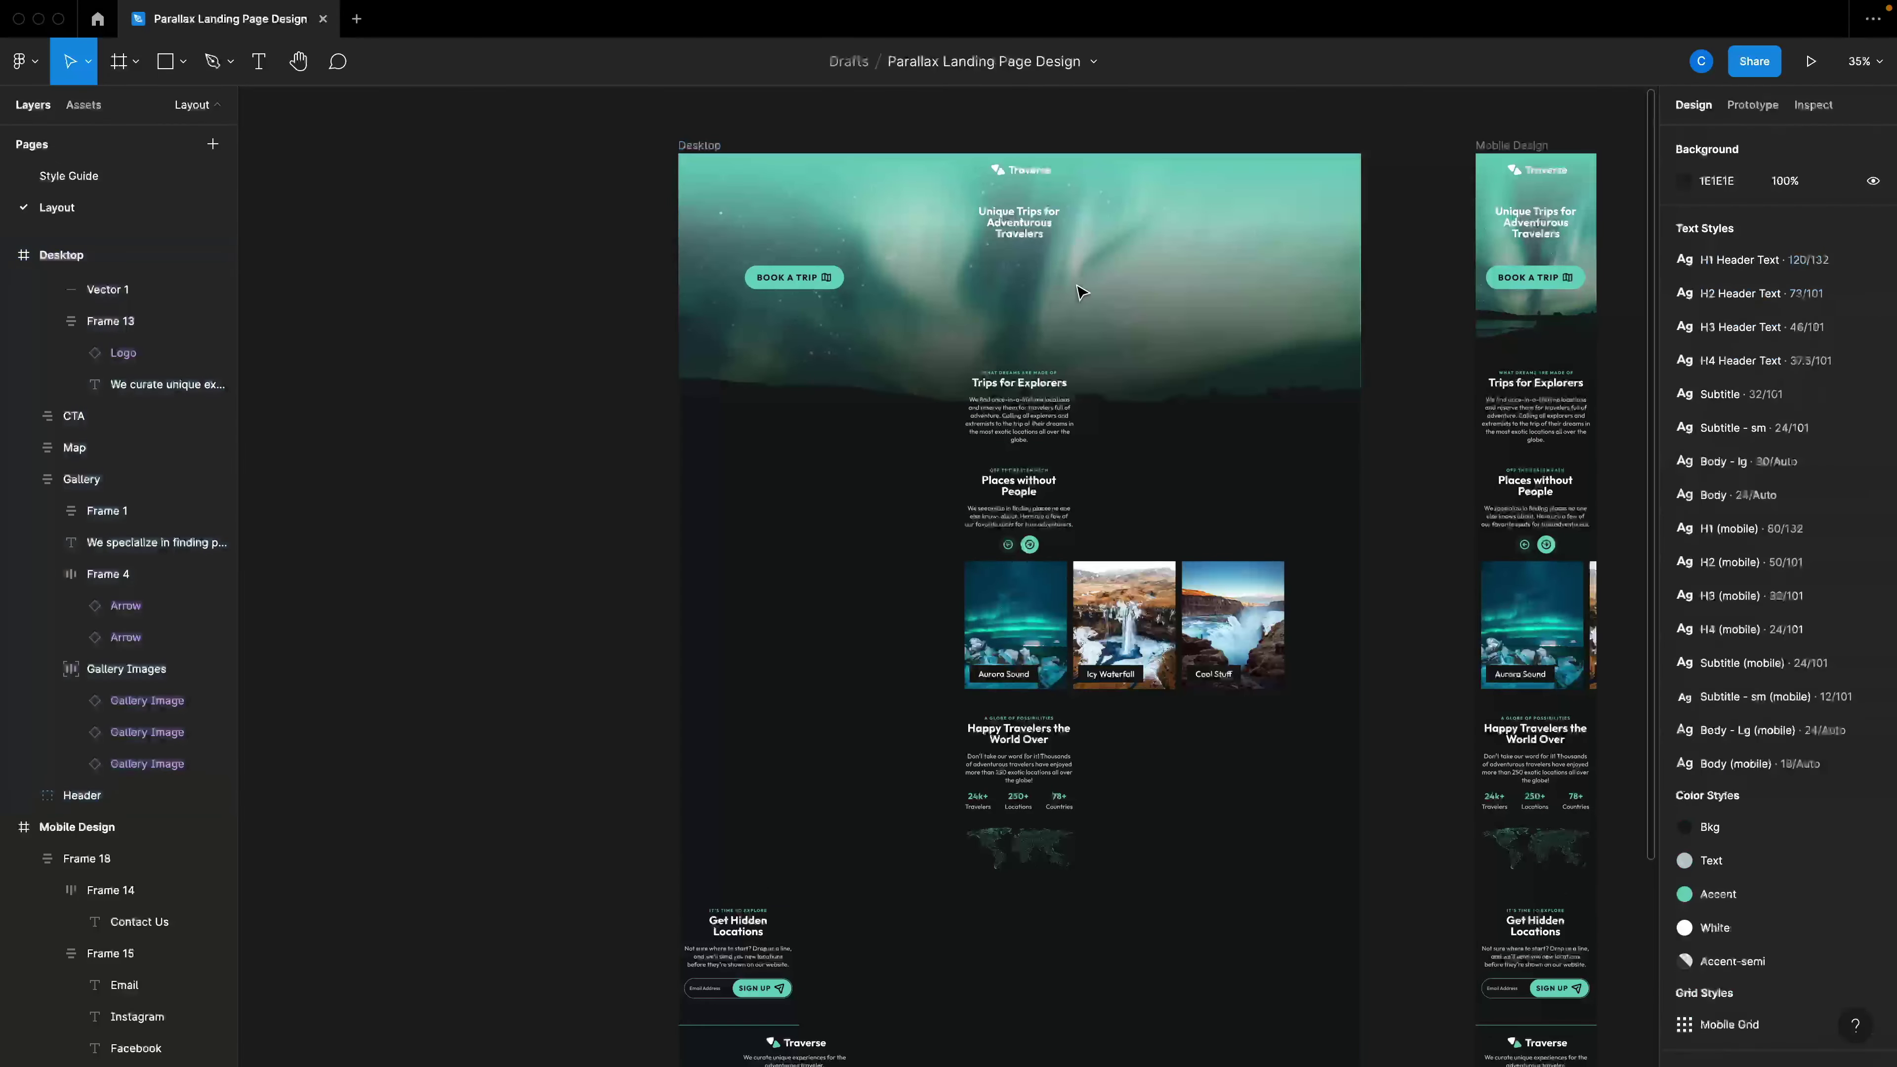
# Apply the H1 Header Text style to the Desktop hero heading and widen its text box to about 1044.
pyautogui.keyDown('ctrl'); pyautogui.scroll(3, 940, 241); pyautogui.keyUp('ctrl')
pyautogui.click(1015, 216)
pyautogui.doubleClick(1015, 217)
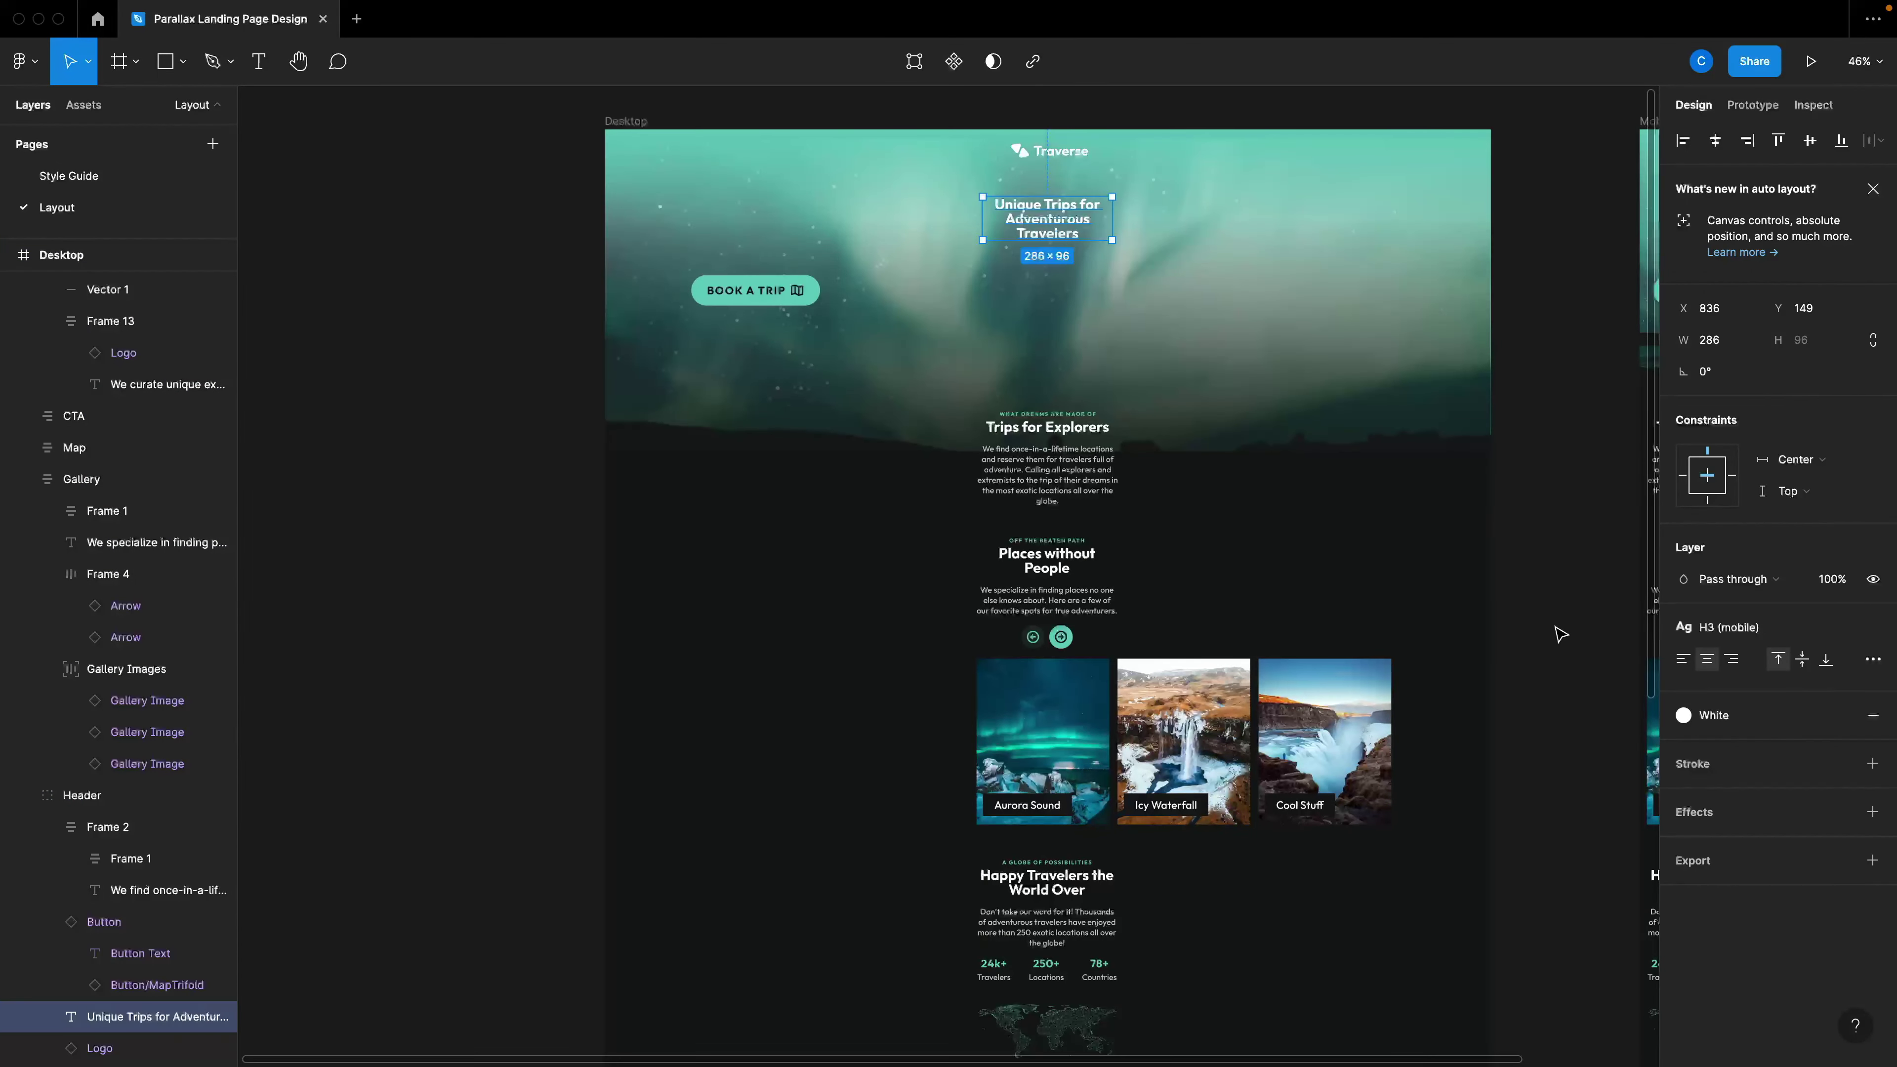
pyautogui.click(1716, 630)
pyautogui.write('h3')
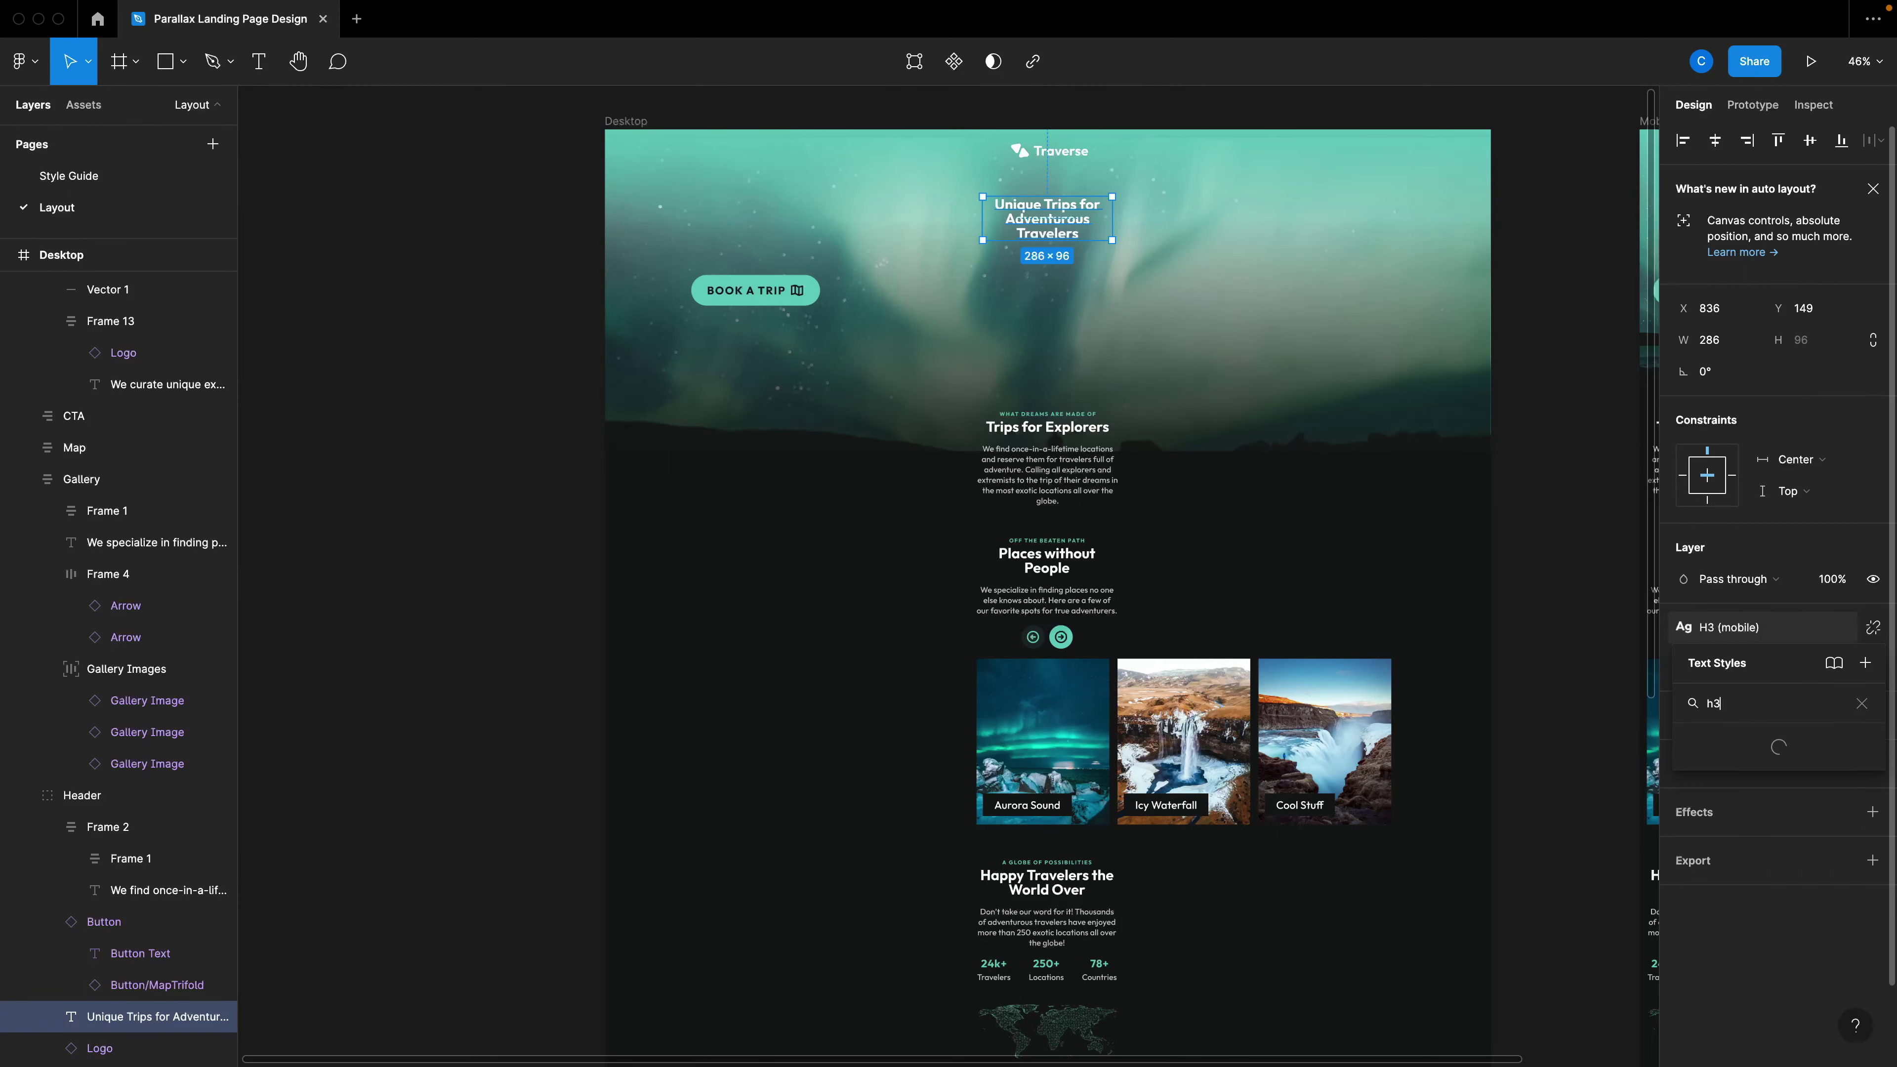
pyautogui.press('BackSpace')
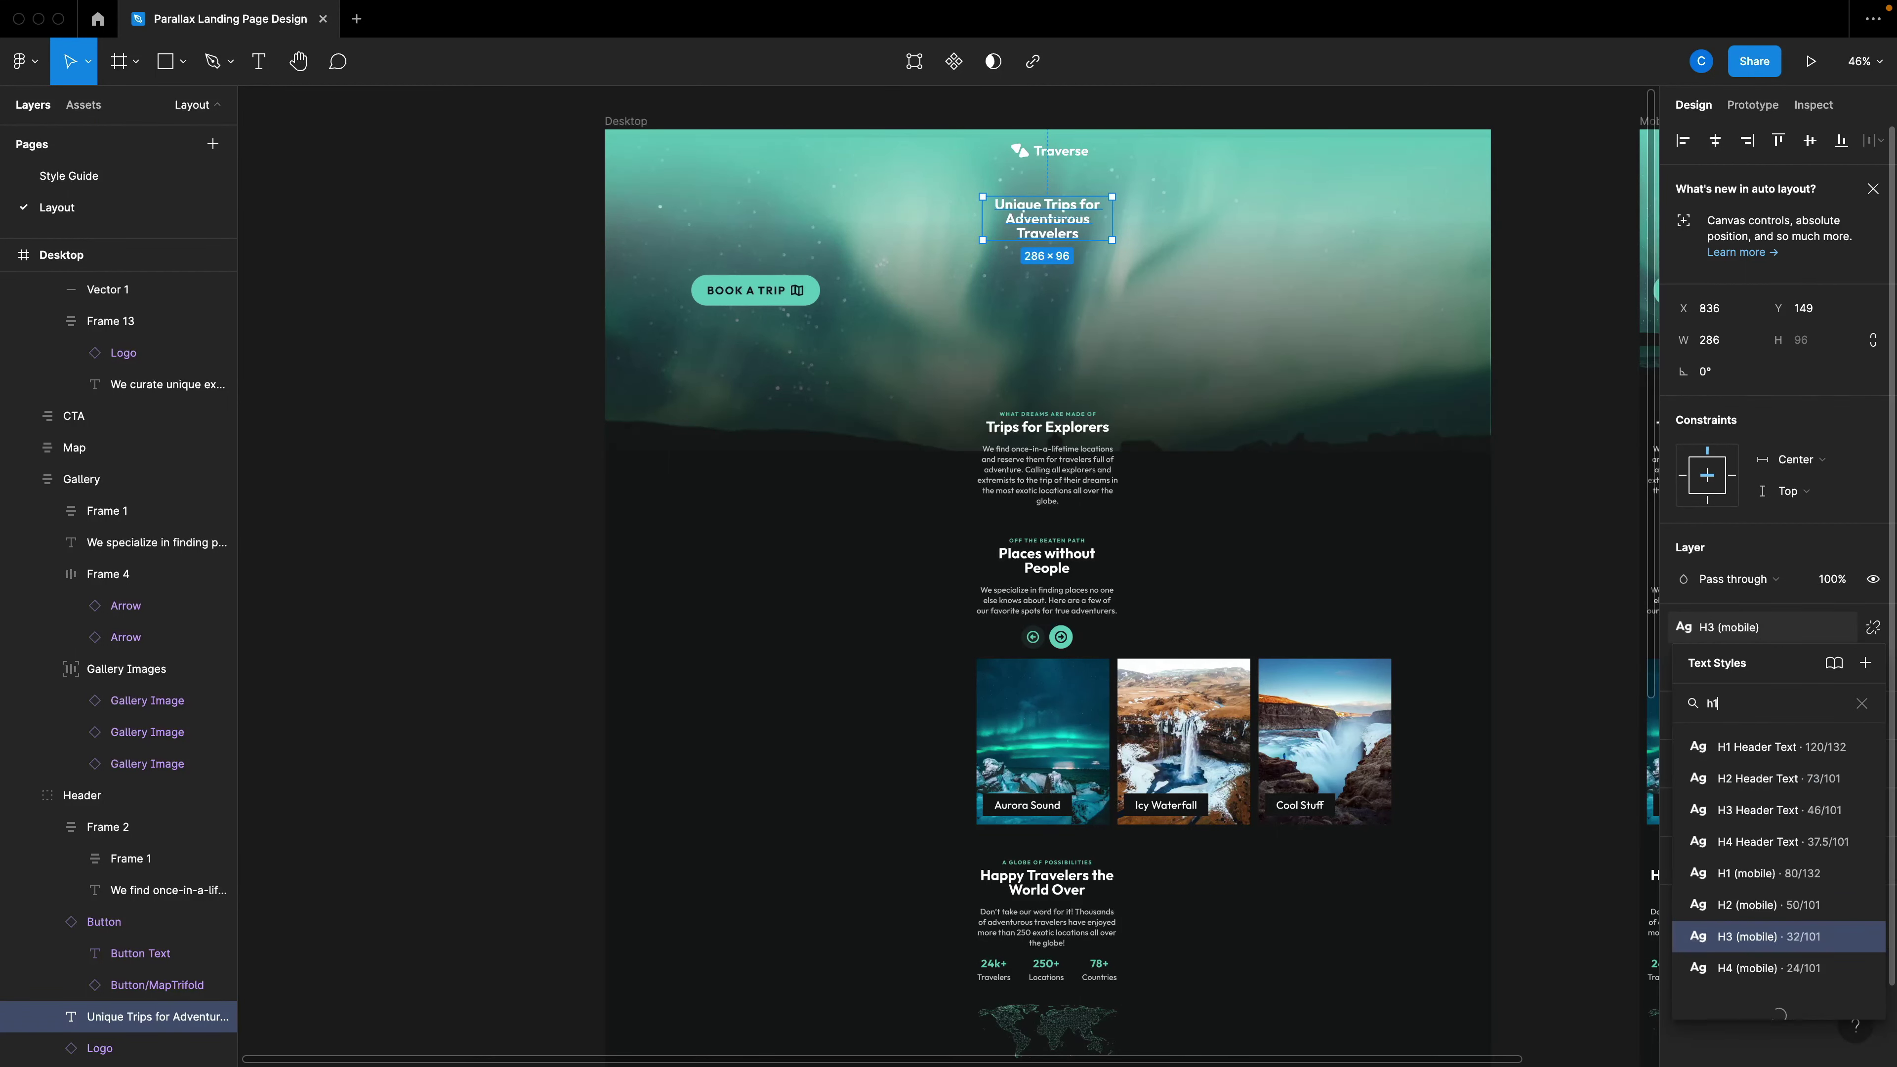
pyautogui.press('Up')
pyautogui.press('Up')
pyautogui.press('Up')
pyautogui.press('Up')
pyautogui.press('Up')
pyautogui.press('Up')
pyautogui.press('Return')
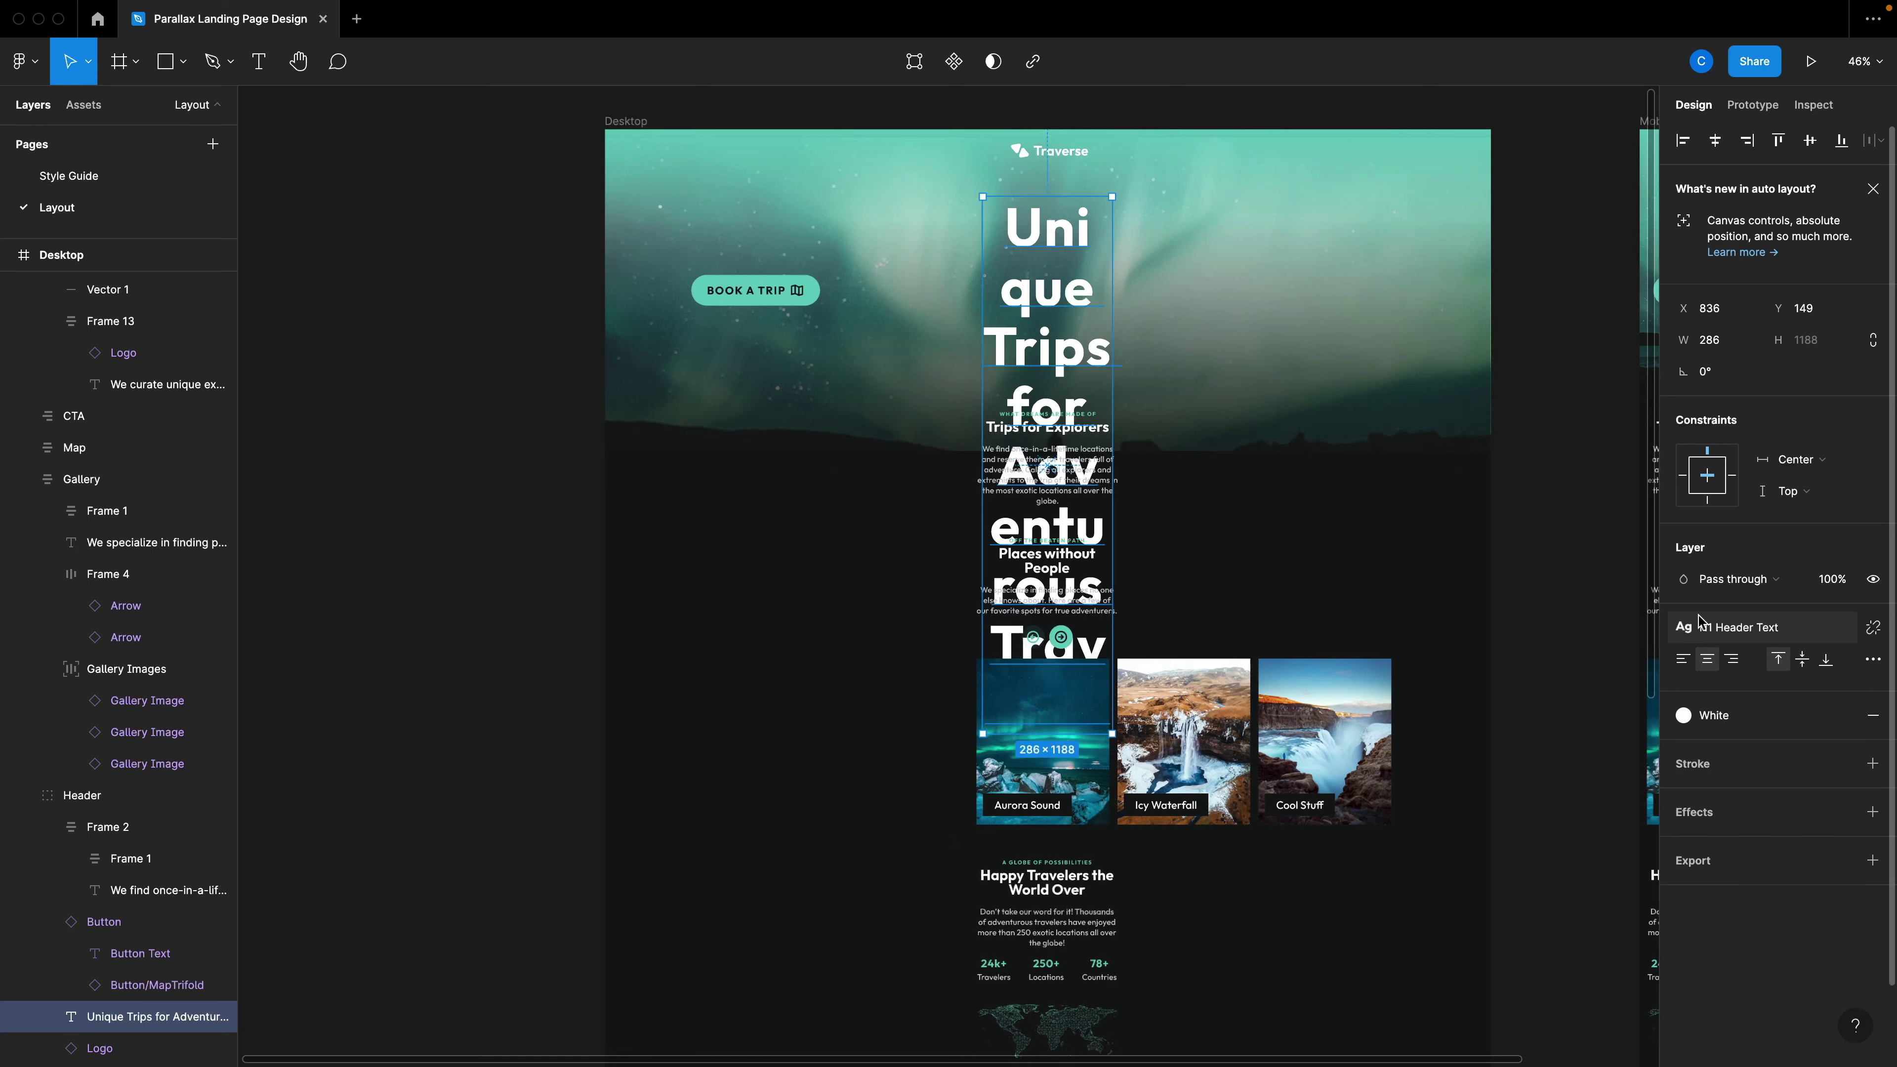
pyautogui.moveTo(1114, 389); pyautogui.dragTo(1456, 350)
pyautogui.moveTo(1340, 351); pyautogui.dragTo(1176, 348)
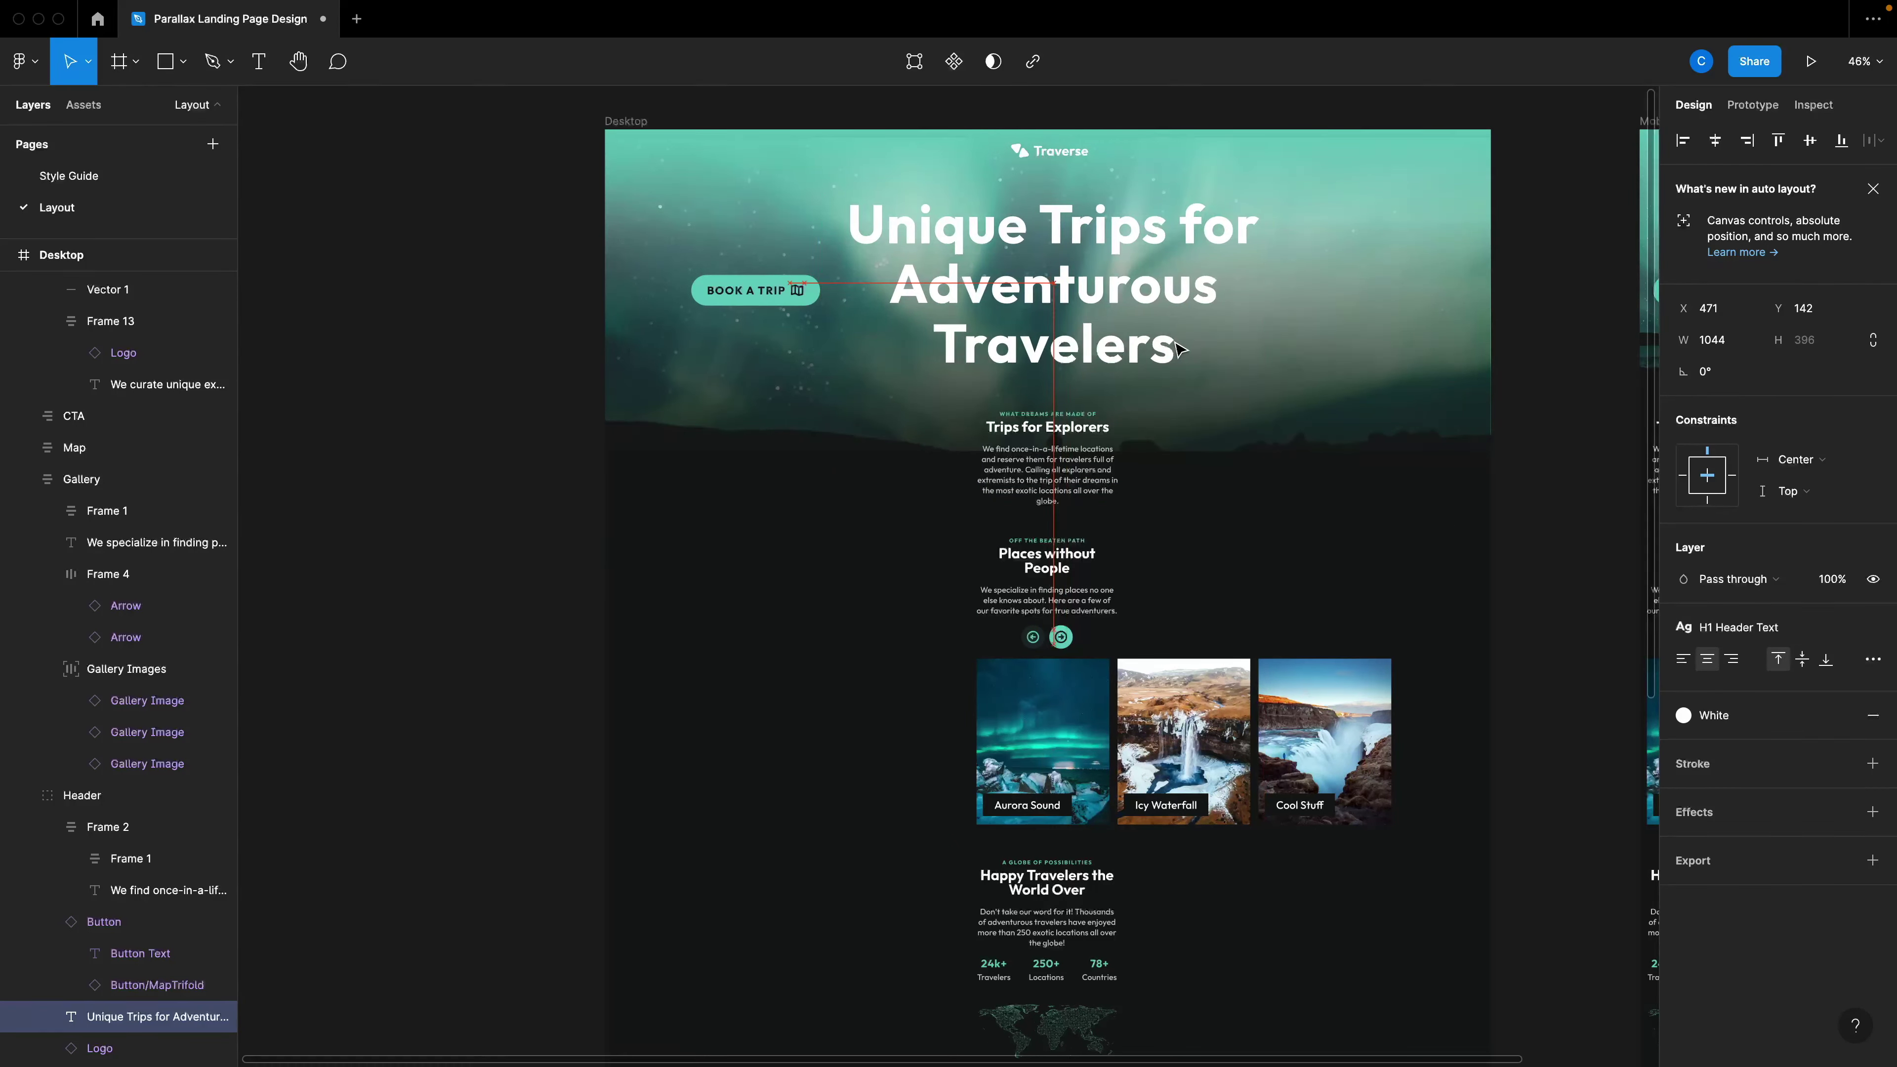
# Apply the H2 Header Text style to the hero heading and resize its centred text box to about 645 wide.
pyautogui.click(1732, 635)
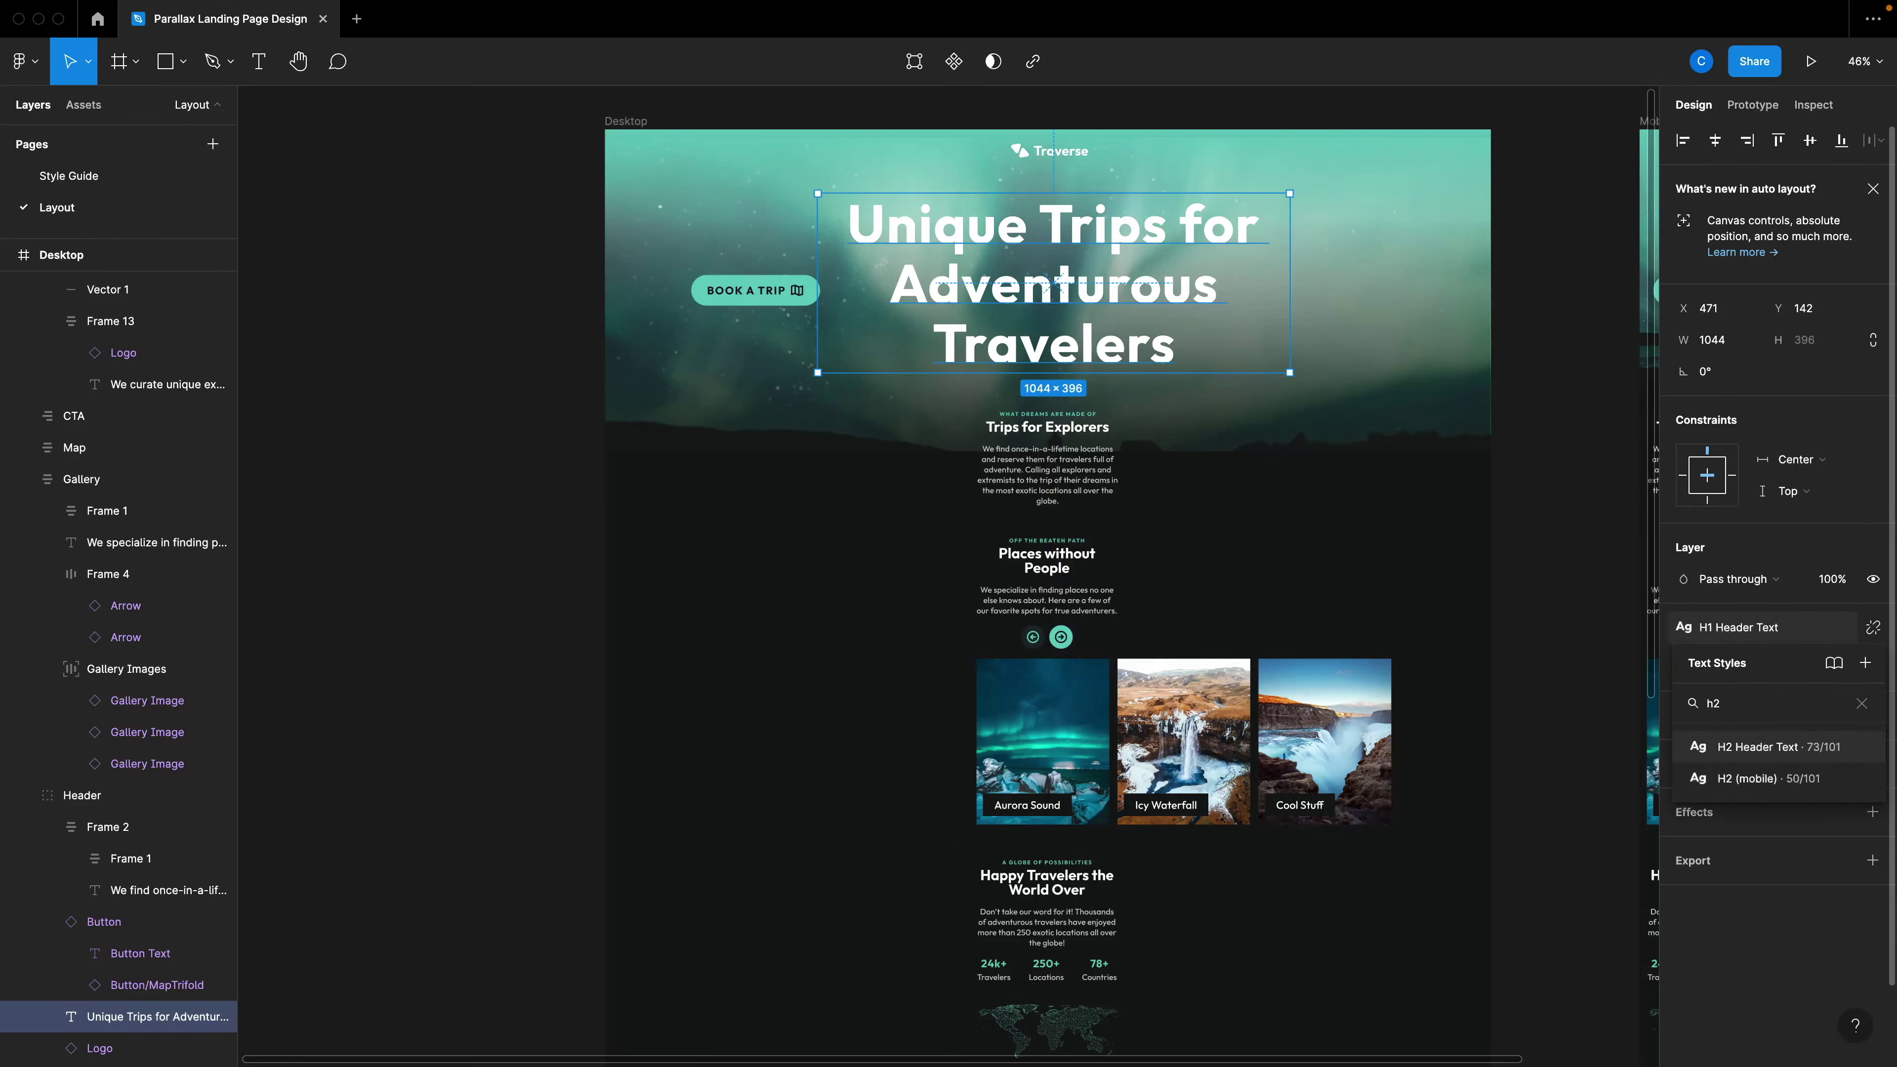
pyautogui.click(1757, 778)
pyautogui.moveTo(1287, 228); pyautogui.dragTo(1113, 272)
pyautogui.scroll(2, 1113, 272)
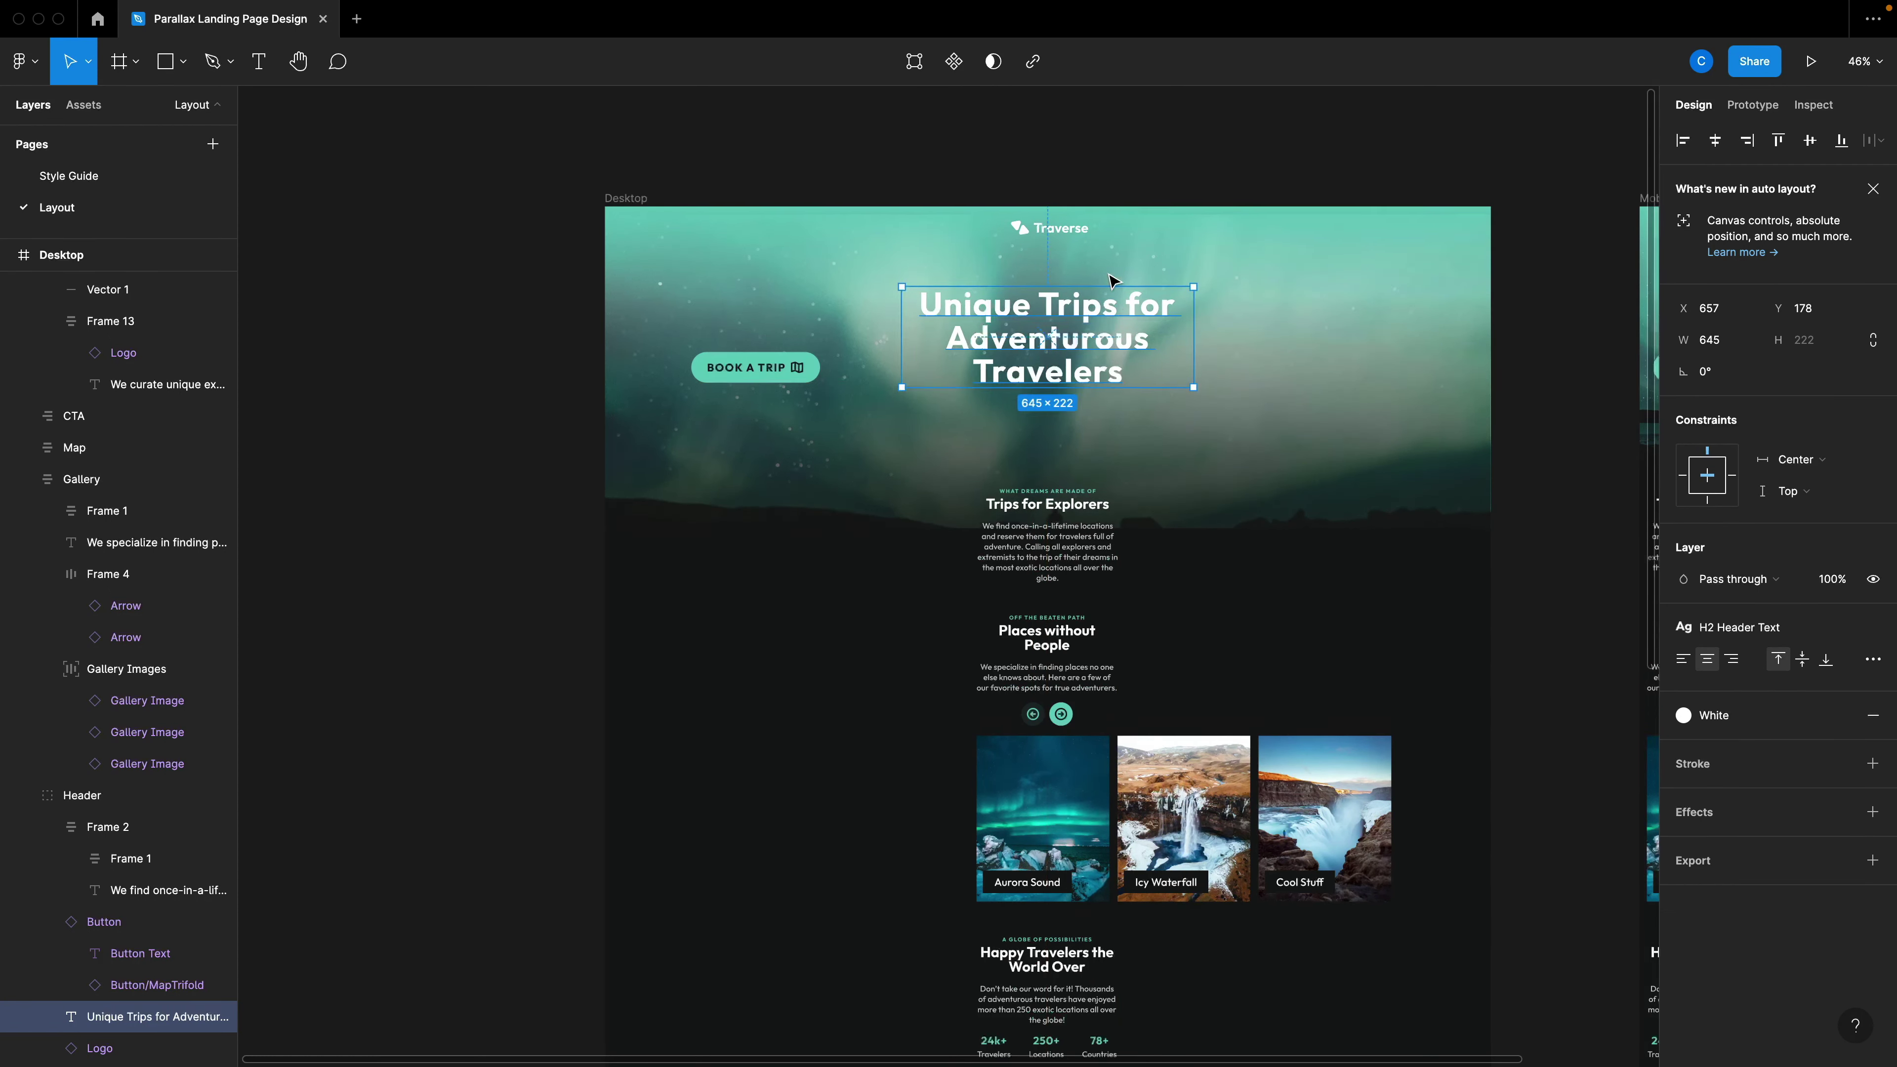
pyautogui.press('Escape')
# Unlock the Desktop header's background layers and move the hero 1 image to about X -114, Y 0.
pyautogui.scroll(5, 880, 273)
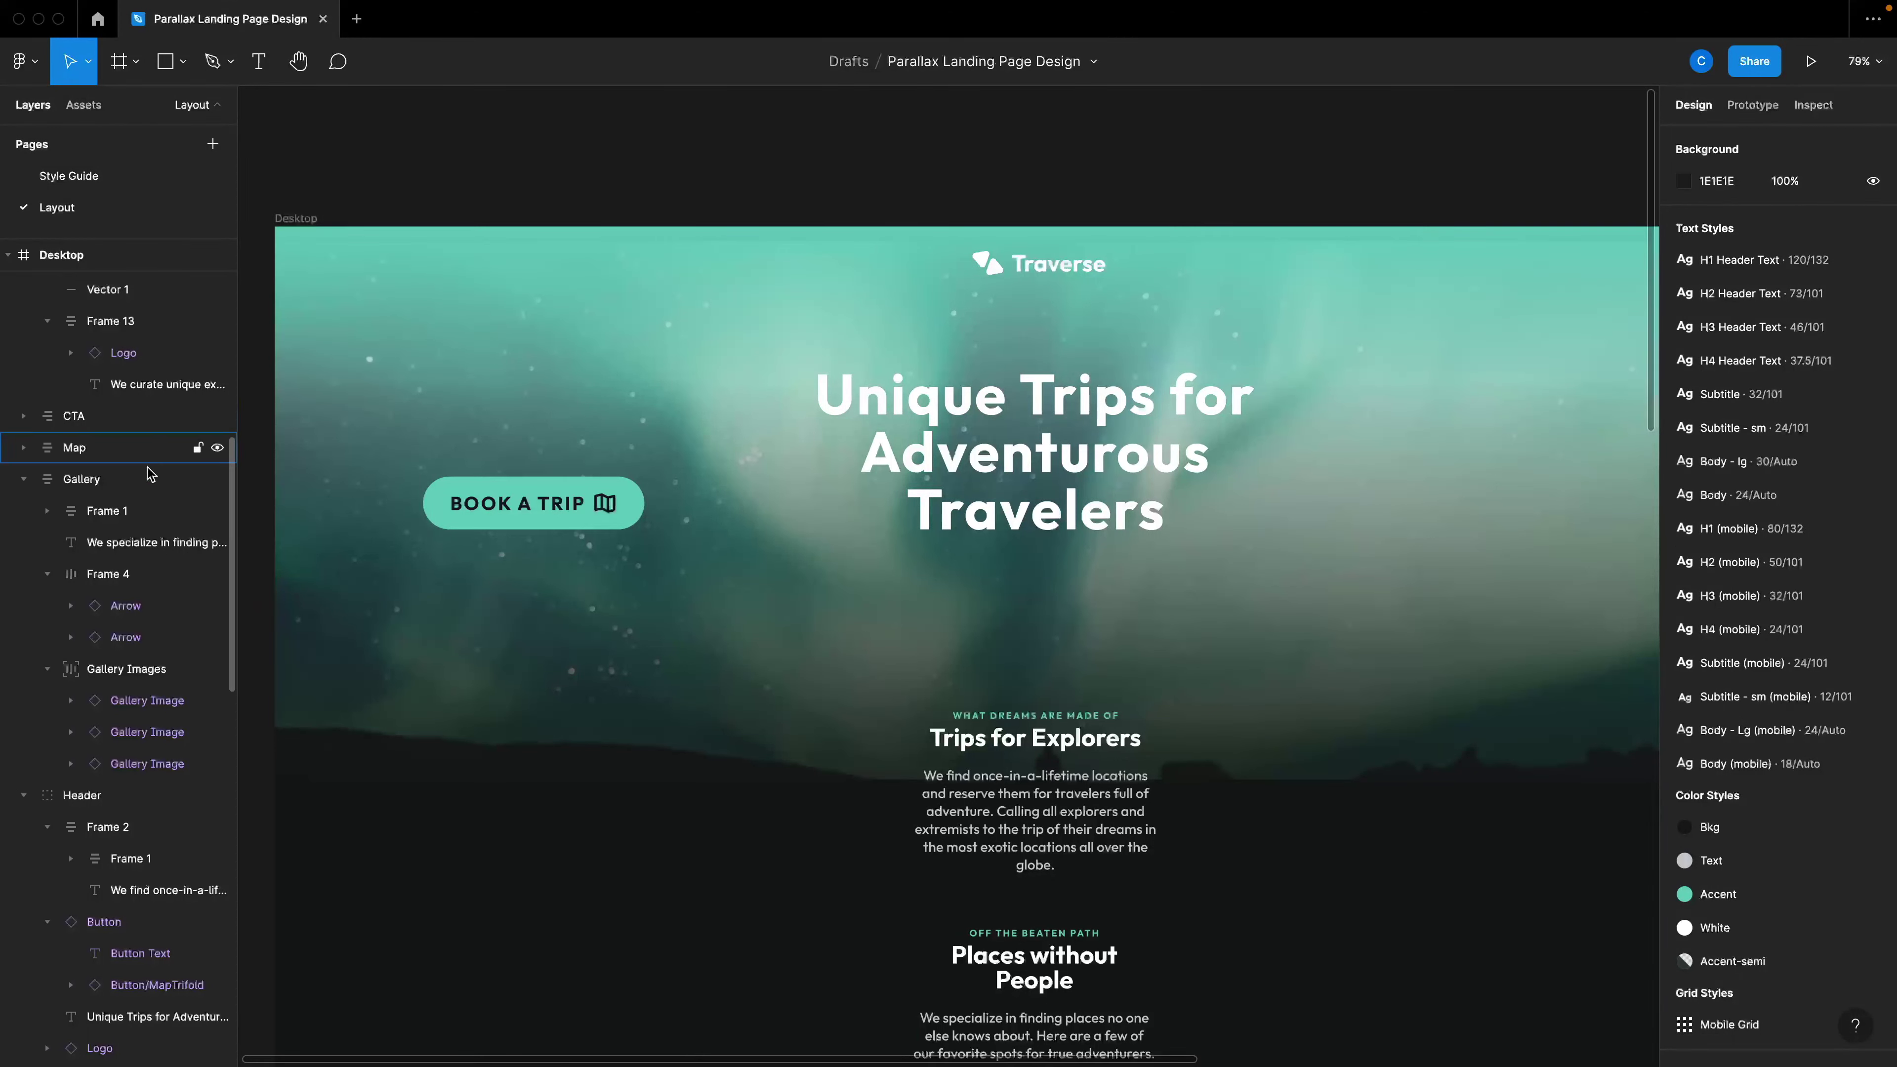
pyautogui.click(526, 501)
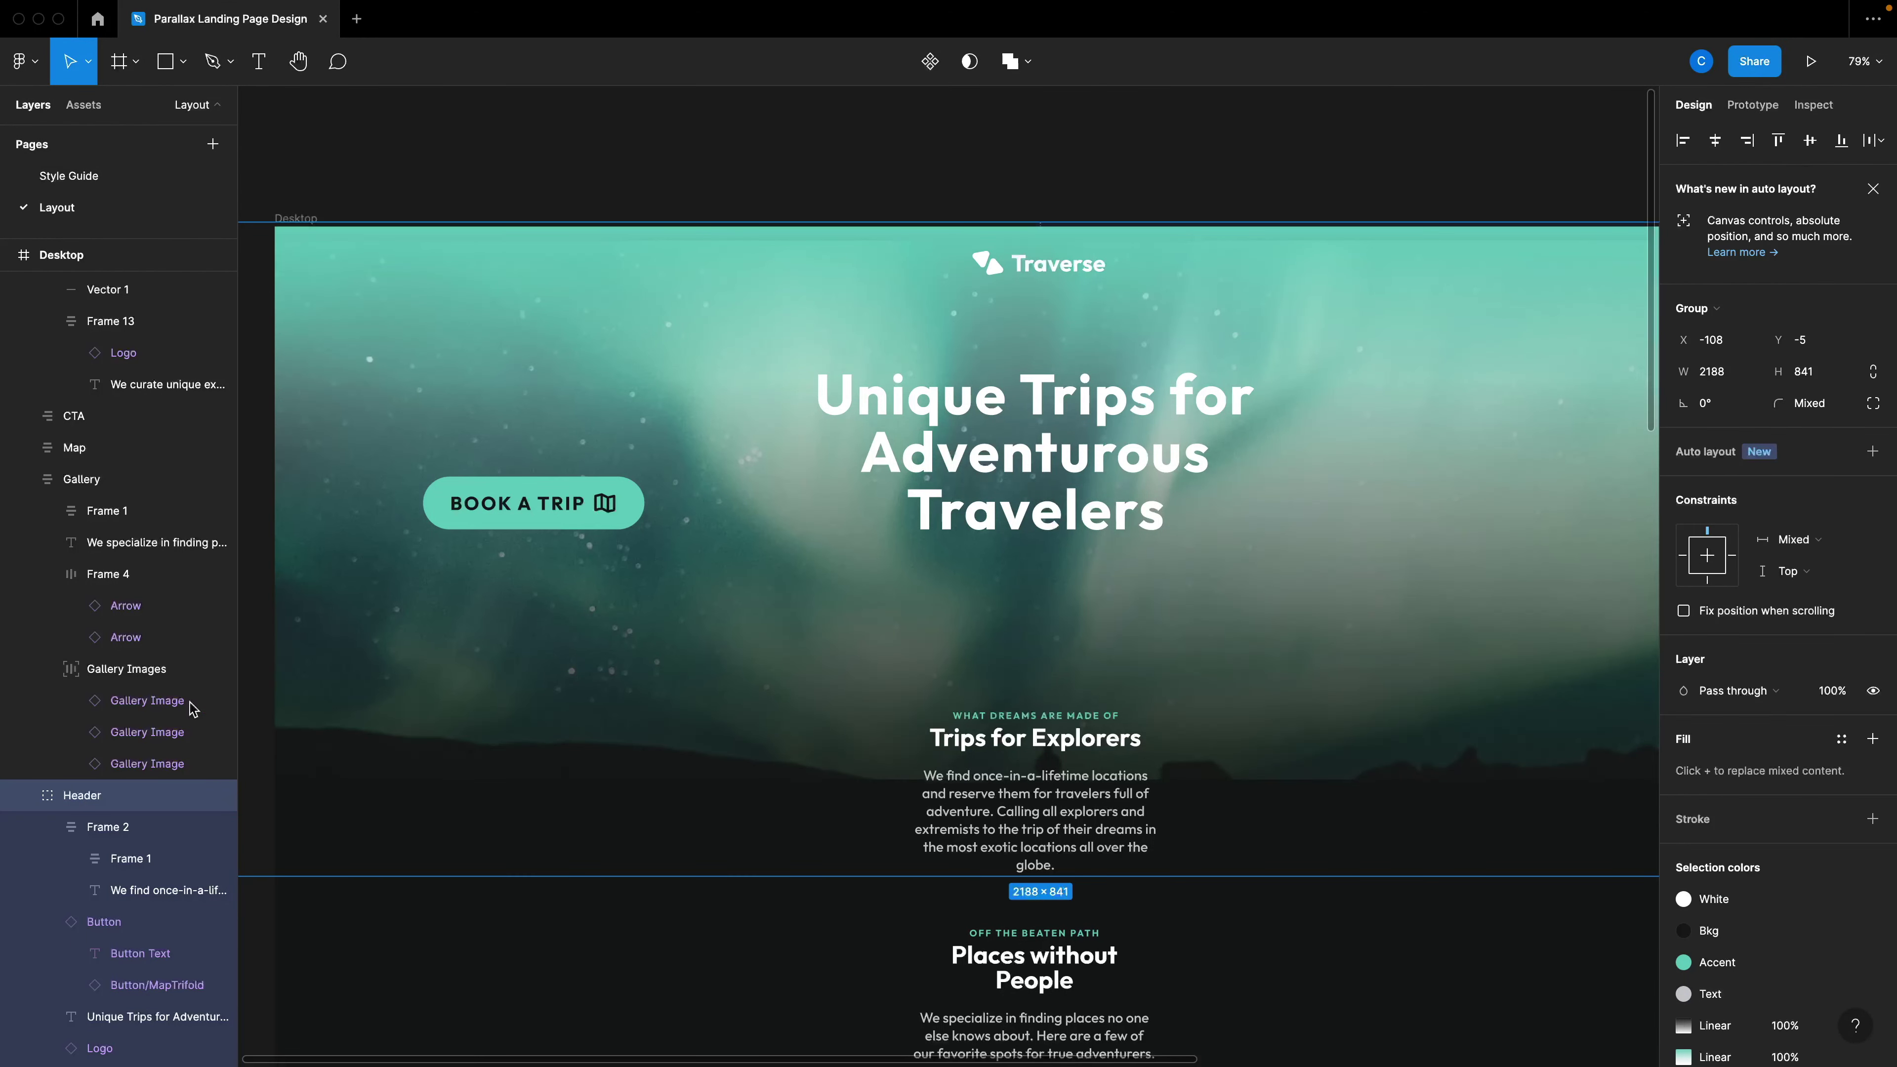
pyautogui.scroll(-4, 193, 709)
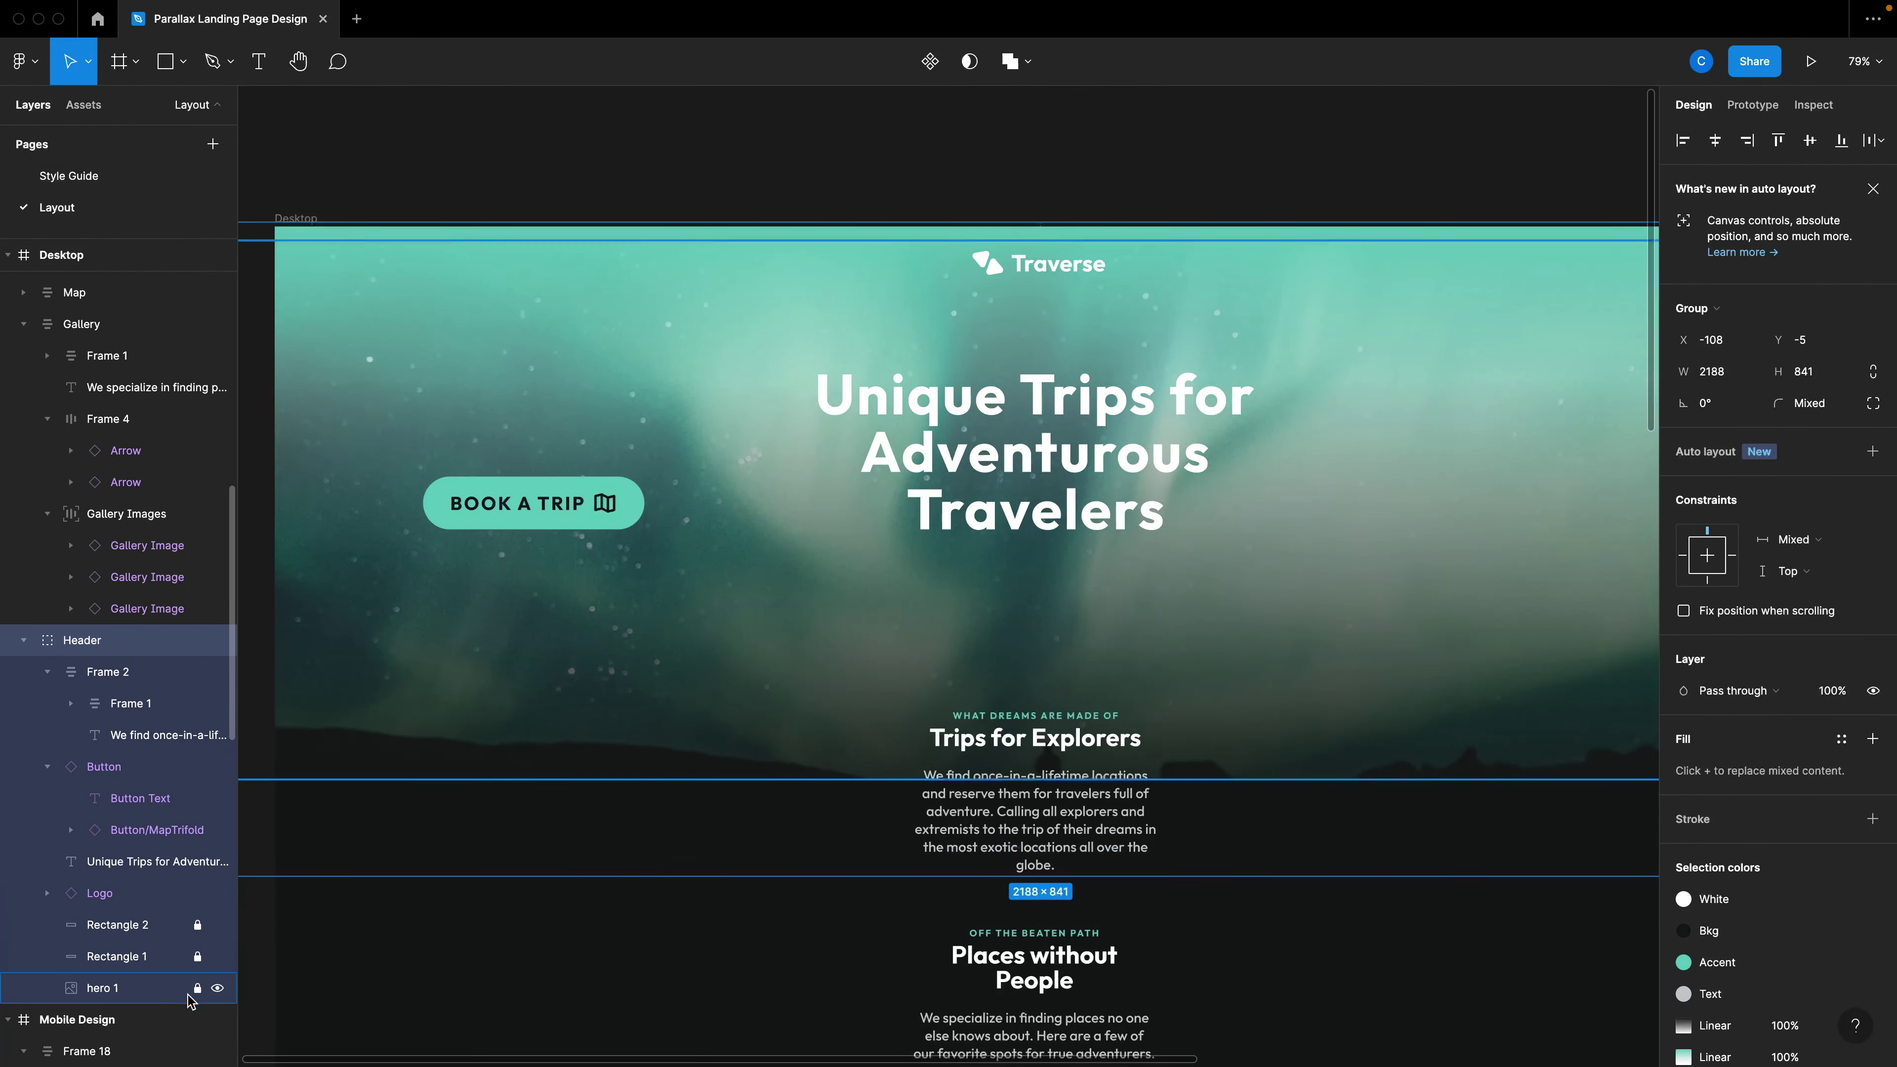
pyautogui.click(197, 988)
pyautogui.click(163, 986)
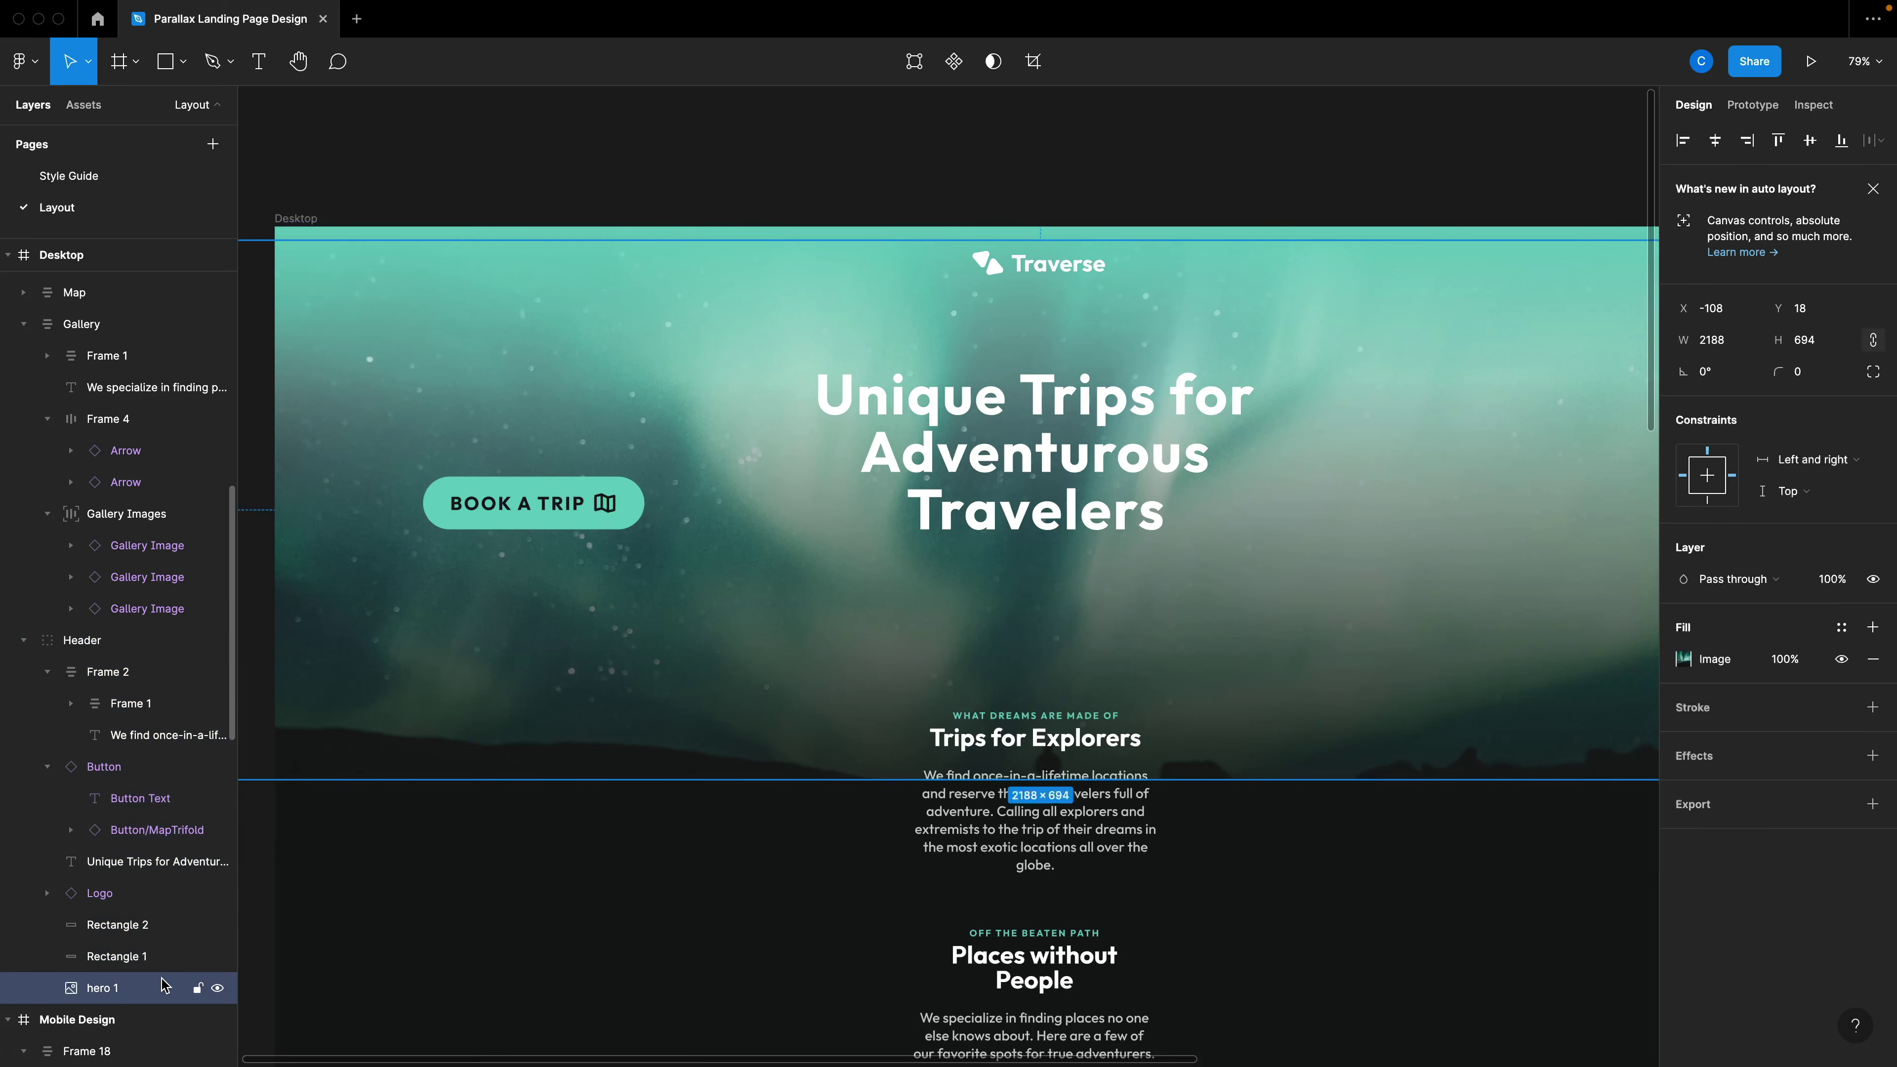
pyautogui.moveTo(818, 606); pyautogui.dragTo(814, 595)
pyautogui.scroll(-5, 821, 609)
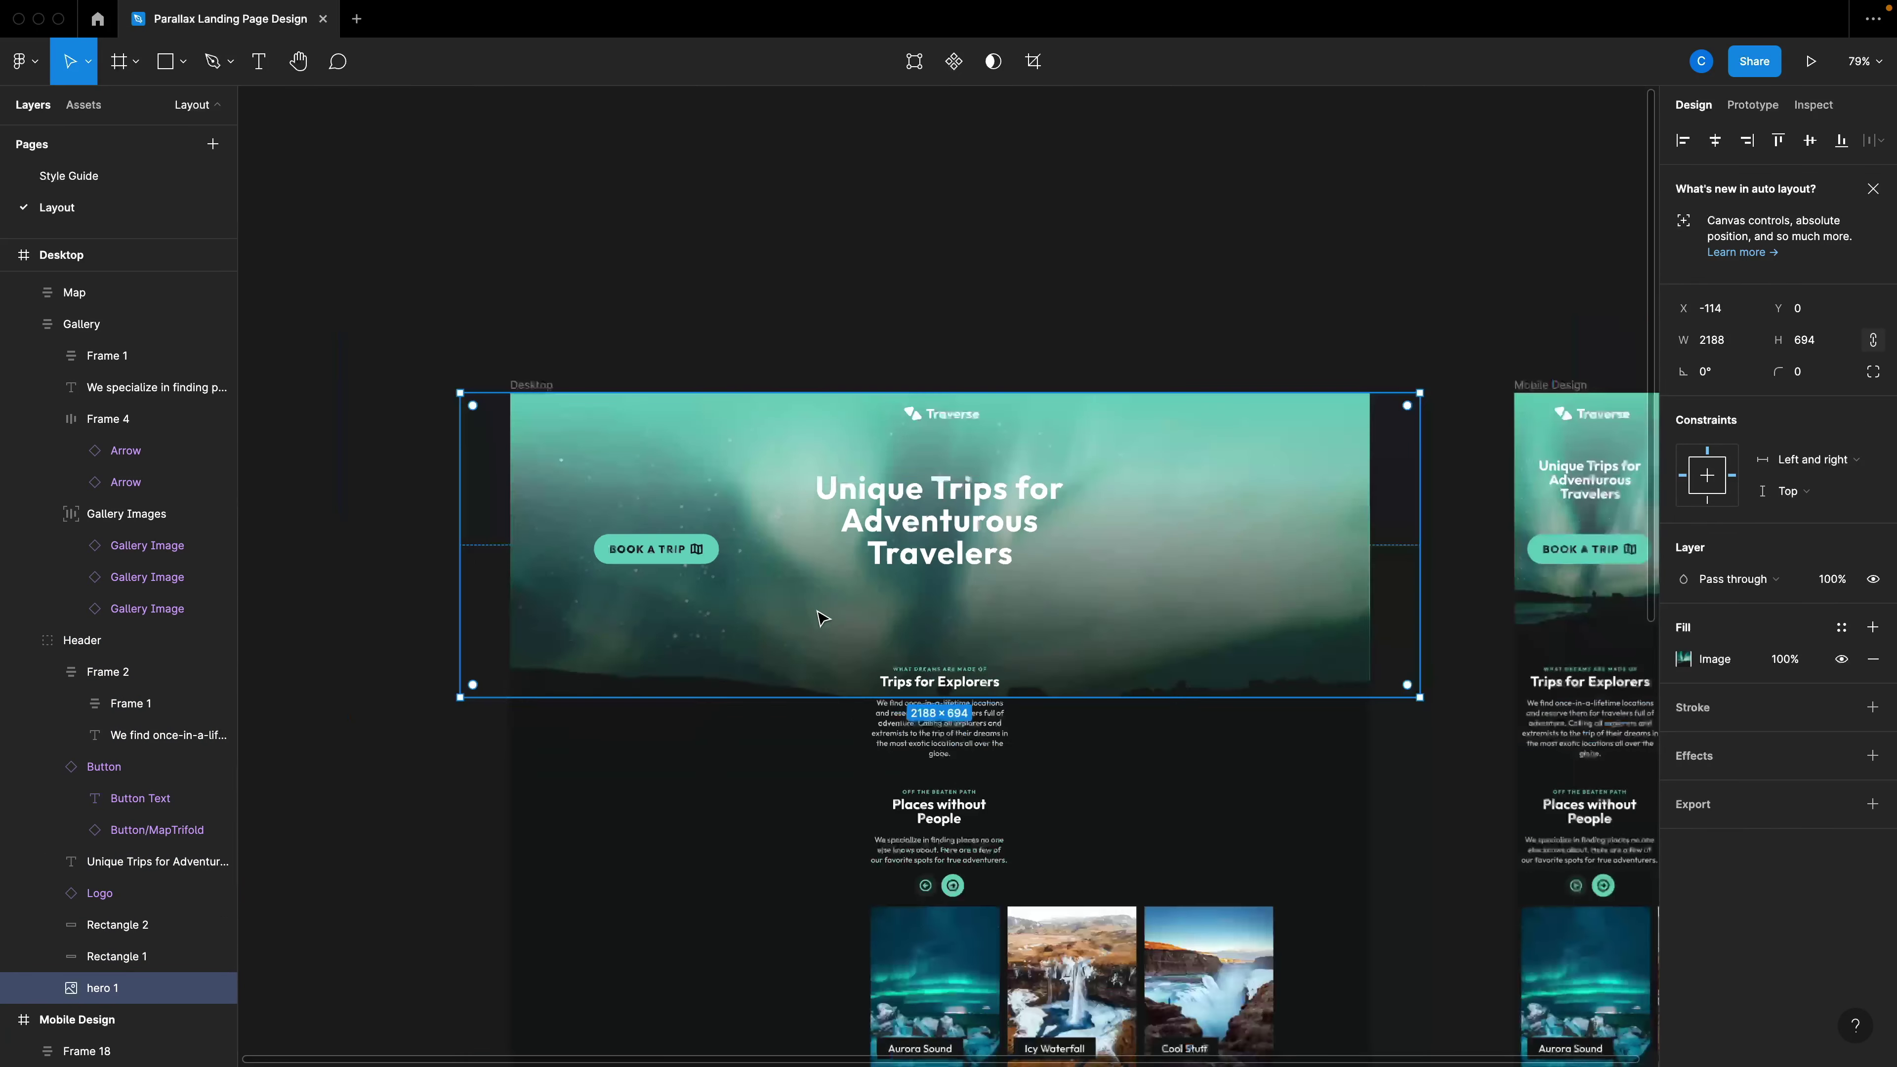
# Extend the hero image's lower edge to just above the gallery images and move the Rectangle 2 gradient down to about Y 1413.
pyautogui.moveTo(1033, 697); pyautogui.dragTo(1097, 926)
pyautogui.click(1102, 727)
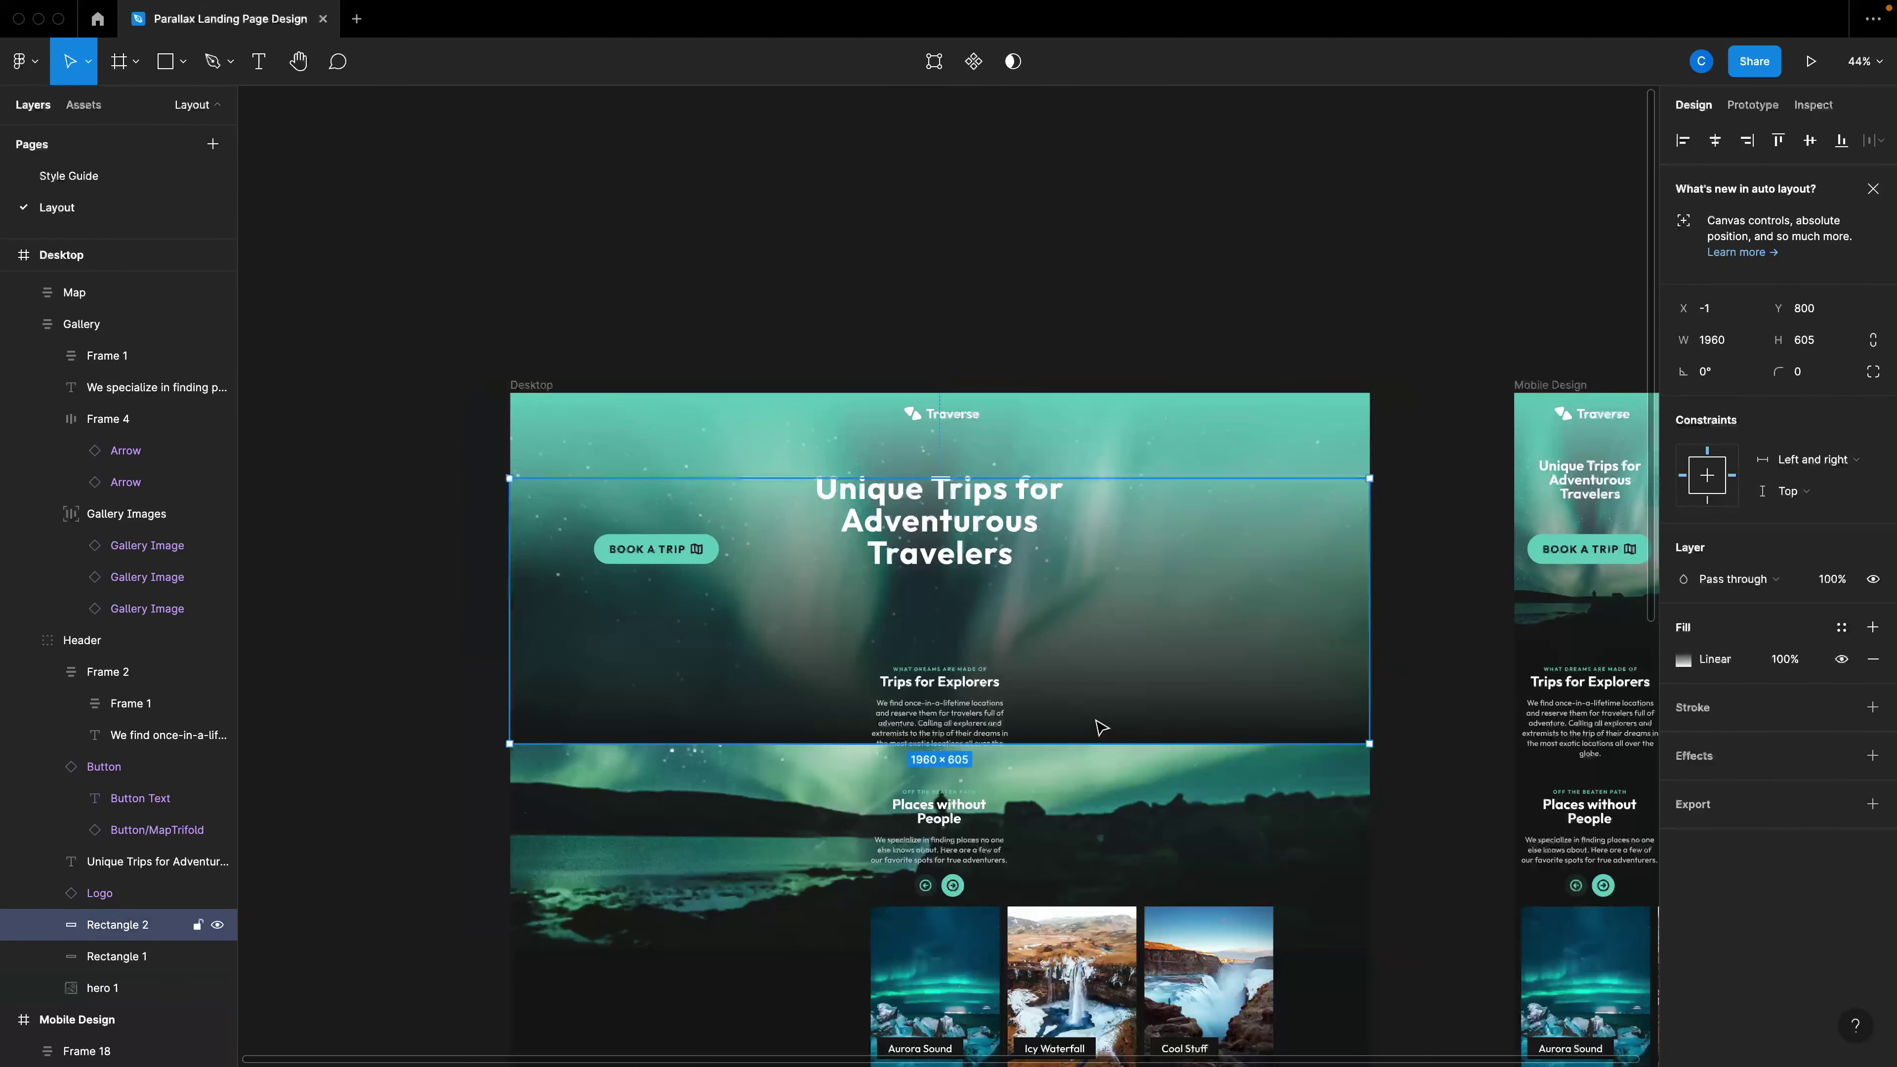
pyautogui.moveTo(1102, 727); pyautogui.dragTo(1099, 994)
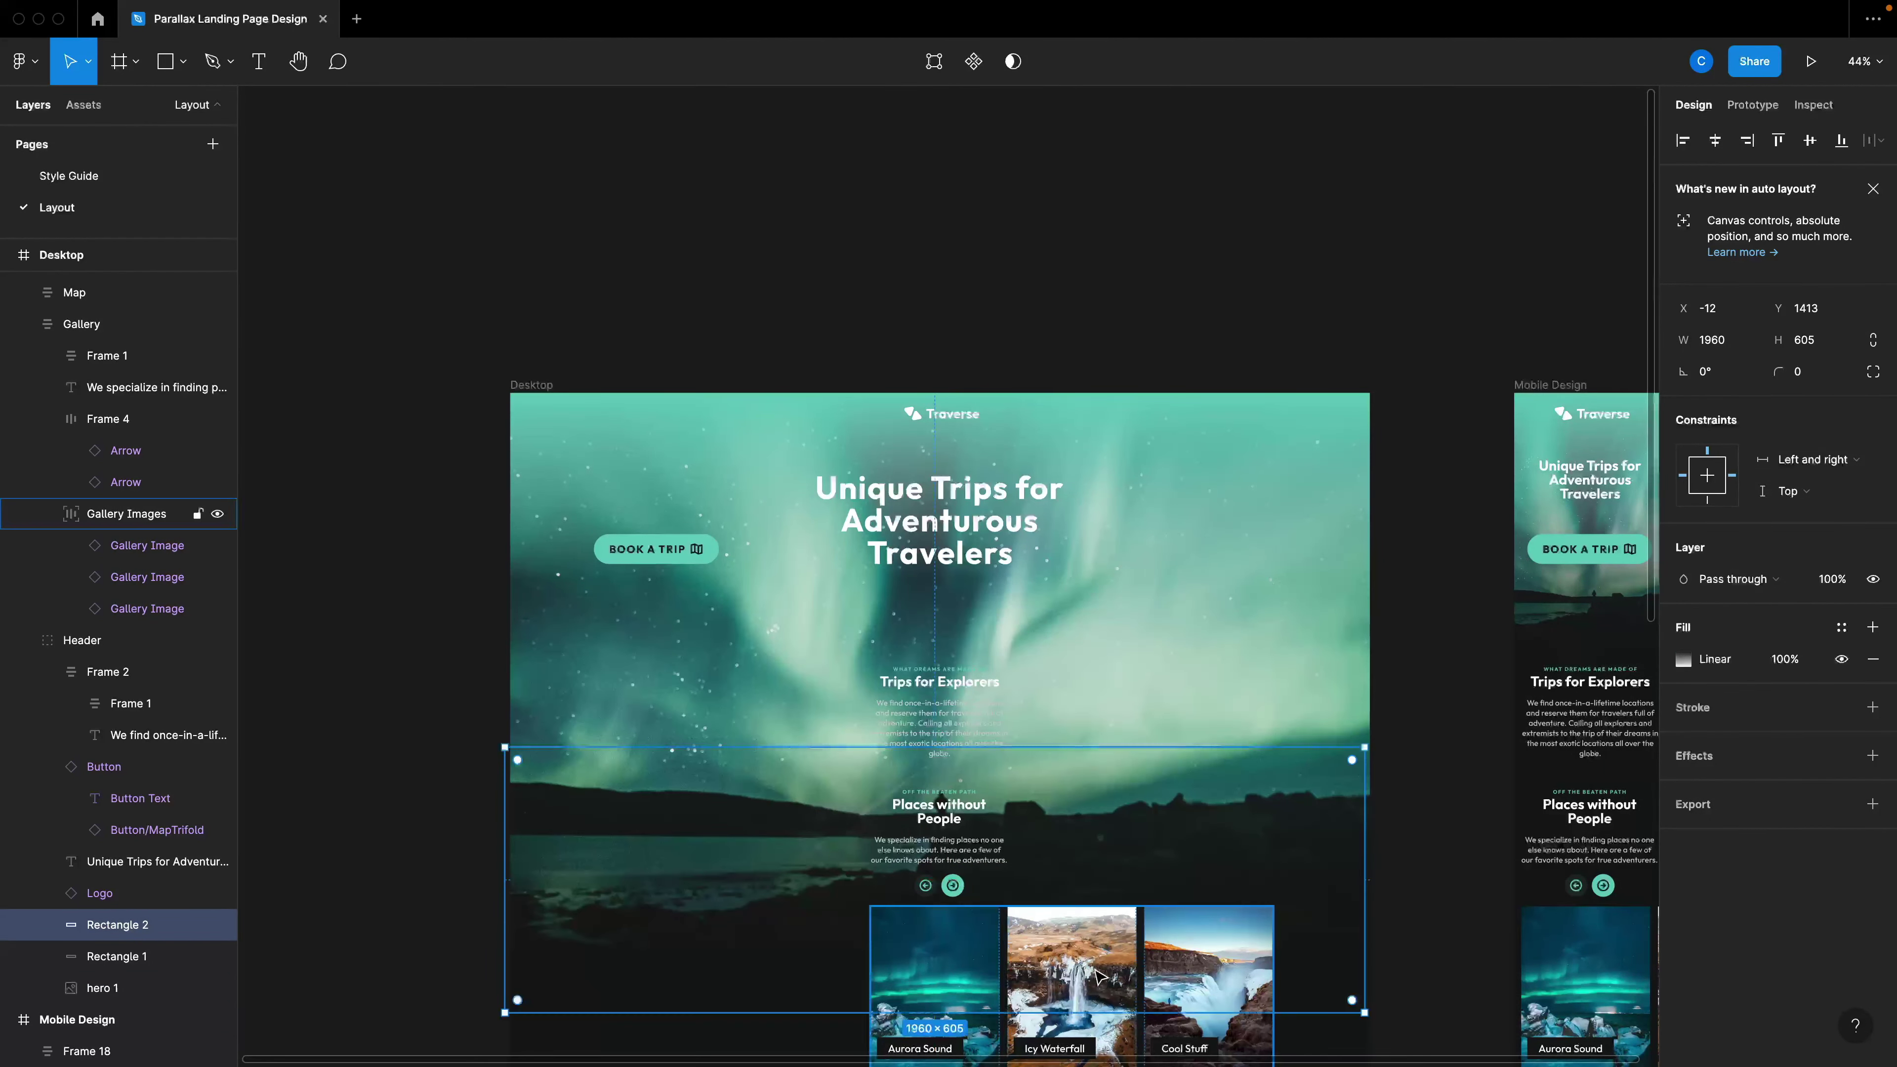
# Lower the hero heading to about Y 365, then set the Book a Trip button's horizontal constraint to Center and place it just beneath.
pyautogui.scroll(-5, 1099, 951)
pyautogui.scroll(3, 956, 568)
pyautogui.scroll(2, 956, 568)
pyautogui.moveTo(942, 323); pyautogui.dragTo(944, 444)
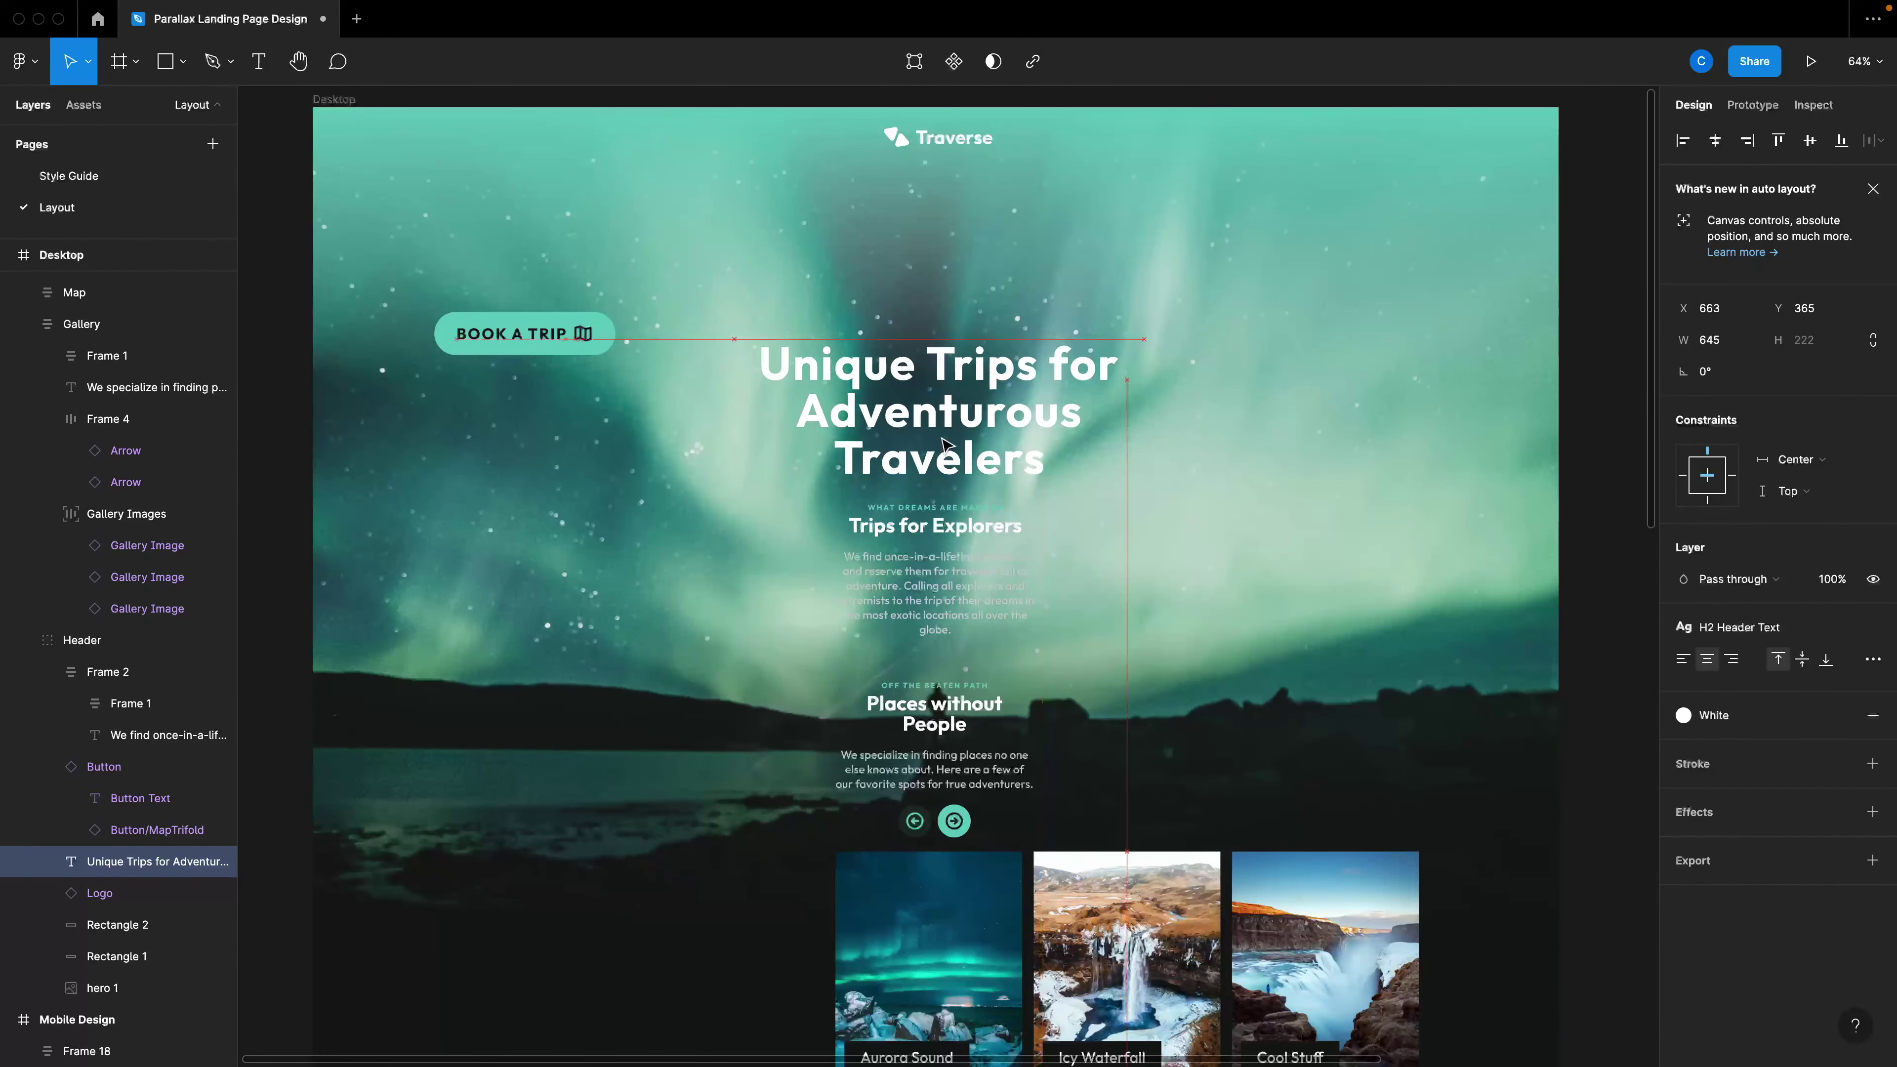
pyautogui.click(523, 333)
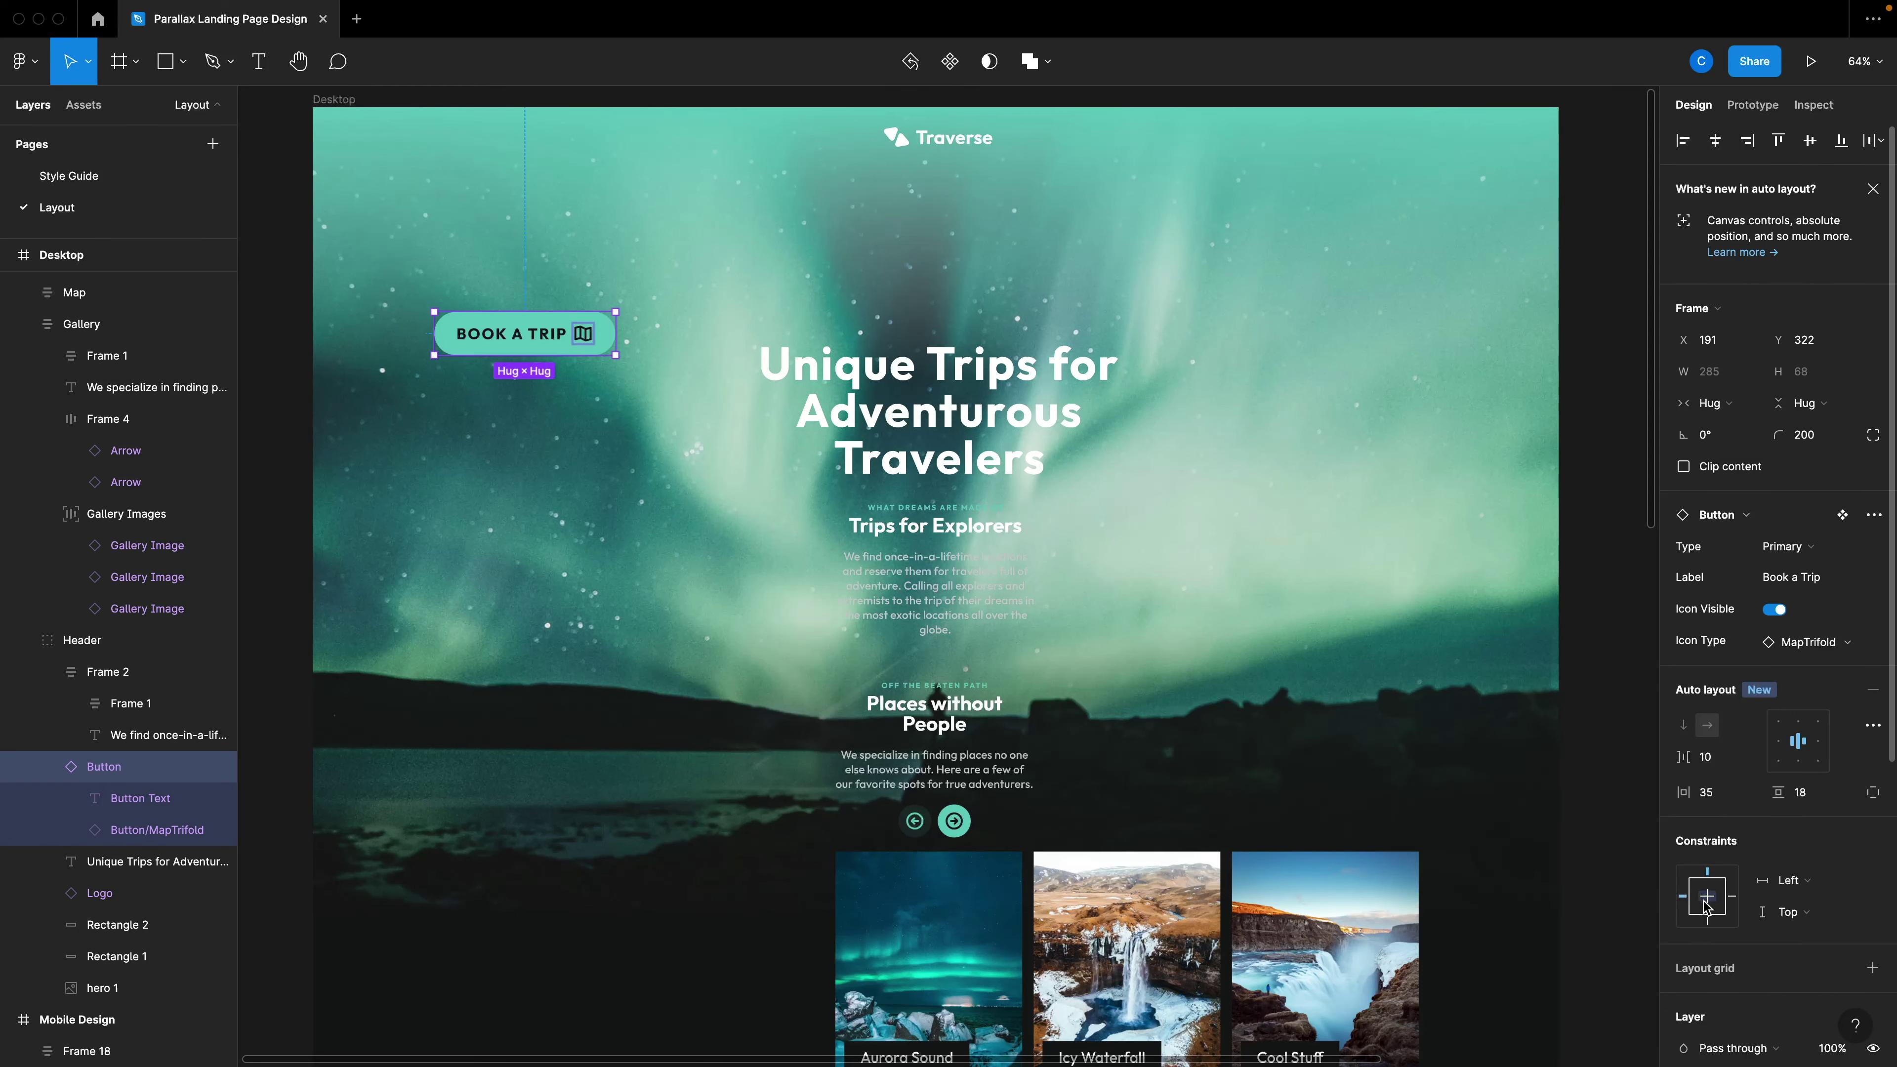
pyautogui.moveTo(522, 334); pyautogui.dragTo(943, 523)
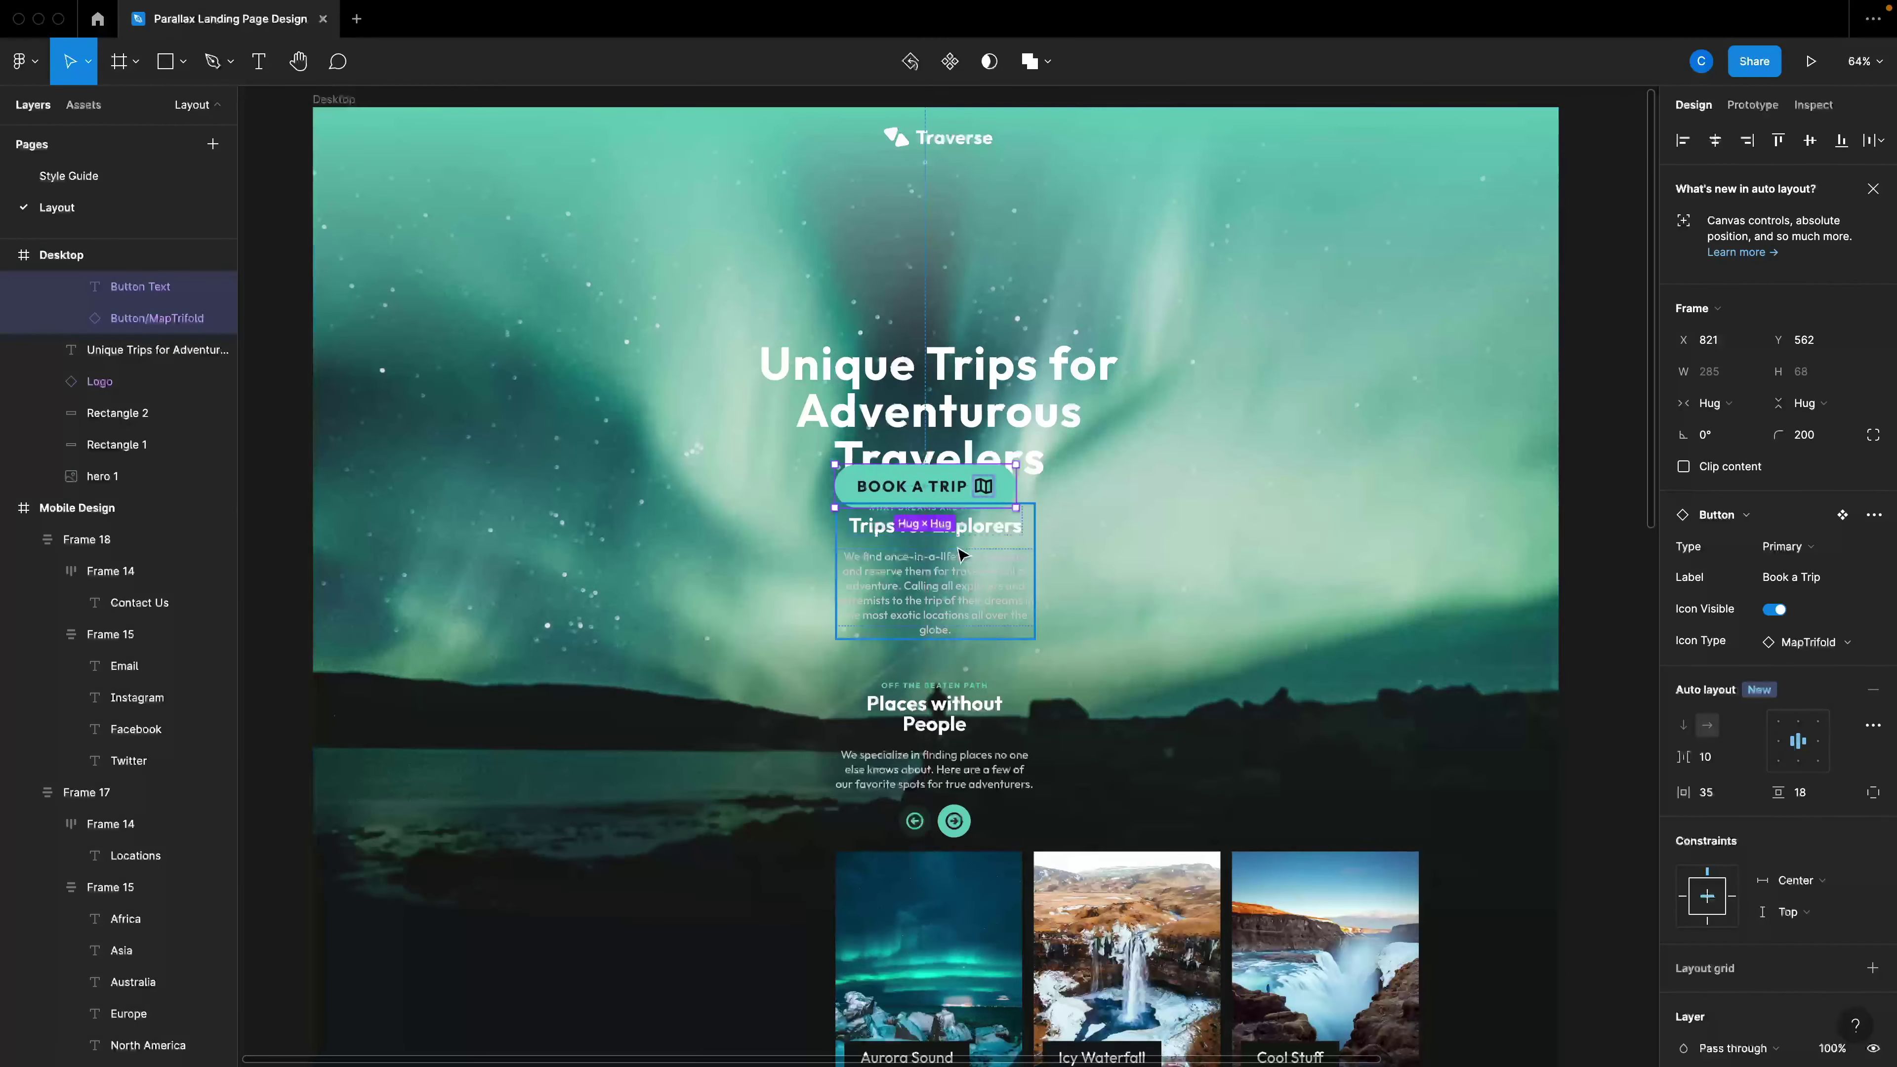
# Select the Trips for Explorers text, Gallery and Map sections together and move them down to make room in the hero.
pyautogui.keyDown('ctrl'); pyautogui.scroll(-2, 980, 620); pyautogui.keyUp('ctrl')
pyautogui.scroll(-5, 980, 620)
pyautogui.keyDown('ctrl'); pyautogui.scroll(-2, 981, 620); pyautogui.keyUp('ctrl')
pyautogui.moveTo(1231, 783); pyautogui.dragTo(888, 258)
pyautogui.click(888, 258)
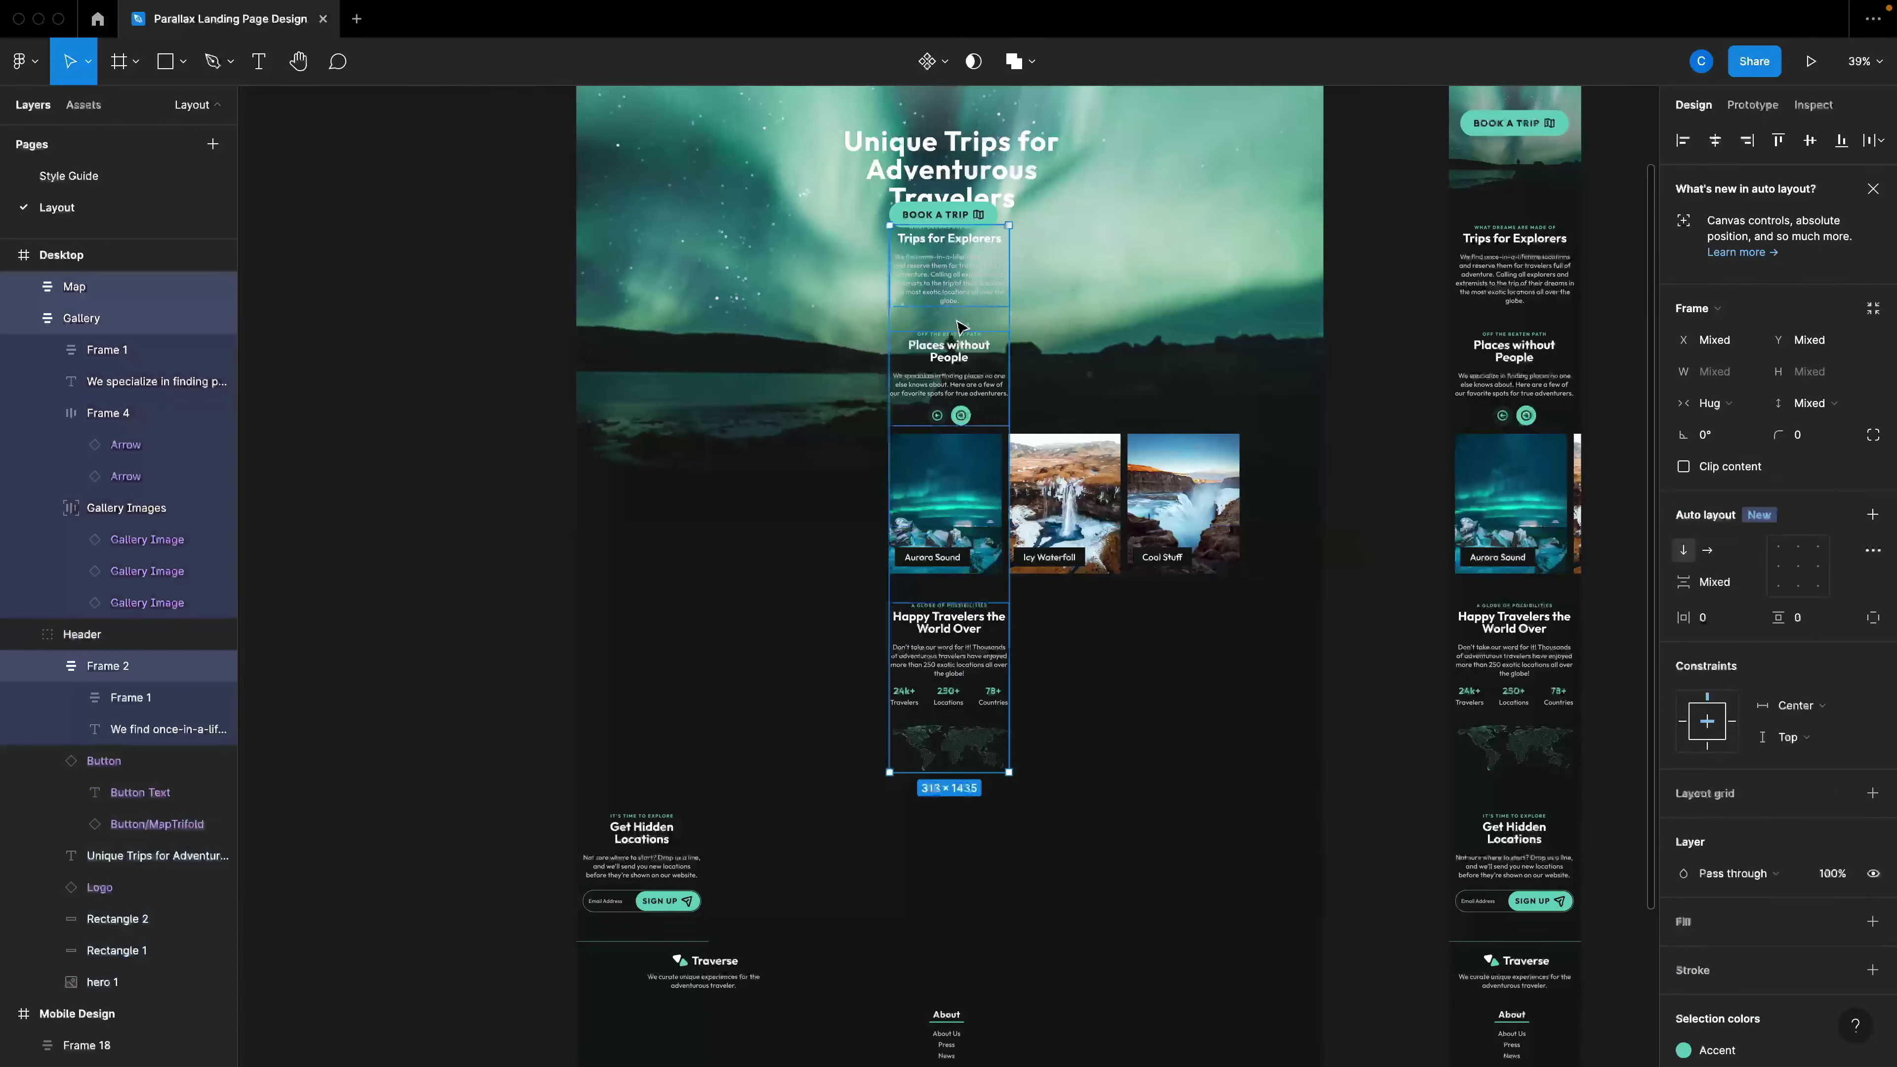
pyautogui.hotkey('shift', 'a')
# Move the Book a Trip button down to about X 835, Y 912, just above the Trips for Explorers text.
pyautogui.keyDown('ctrl'); pyautogui.scroll(3, 968, 325); pyautogui.keyUp('ctrl')
pyautogui.moveTo(967, 325); pyautogui.dragTo(963, 523)
pyautogui.keyDown('ctrl'); pyautogui.scroll(-3, 963, 523); pyautogui.keyUp('ctrl')
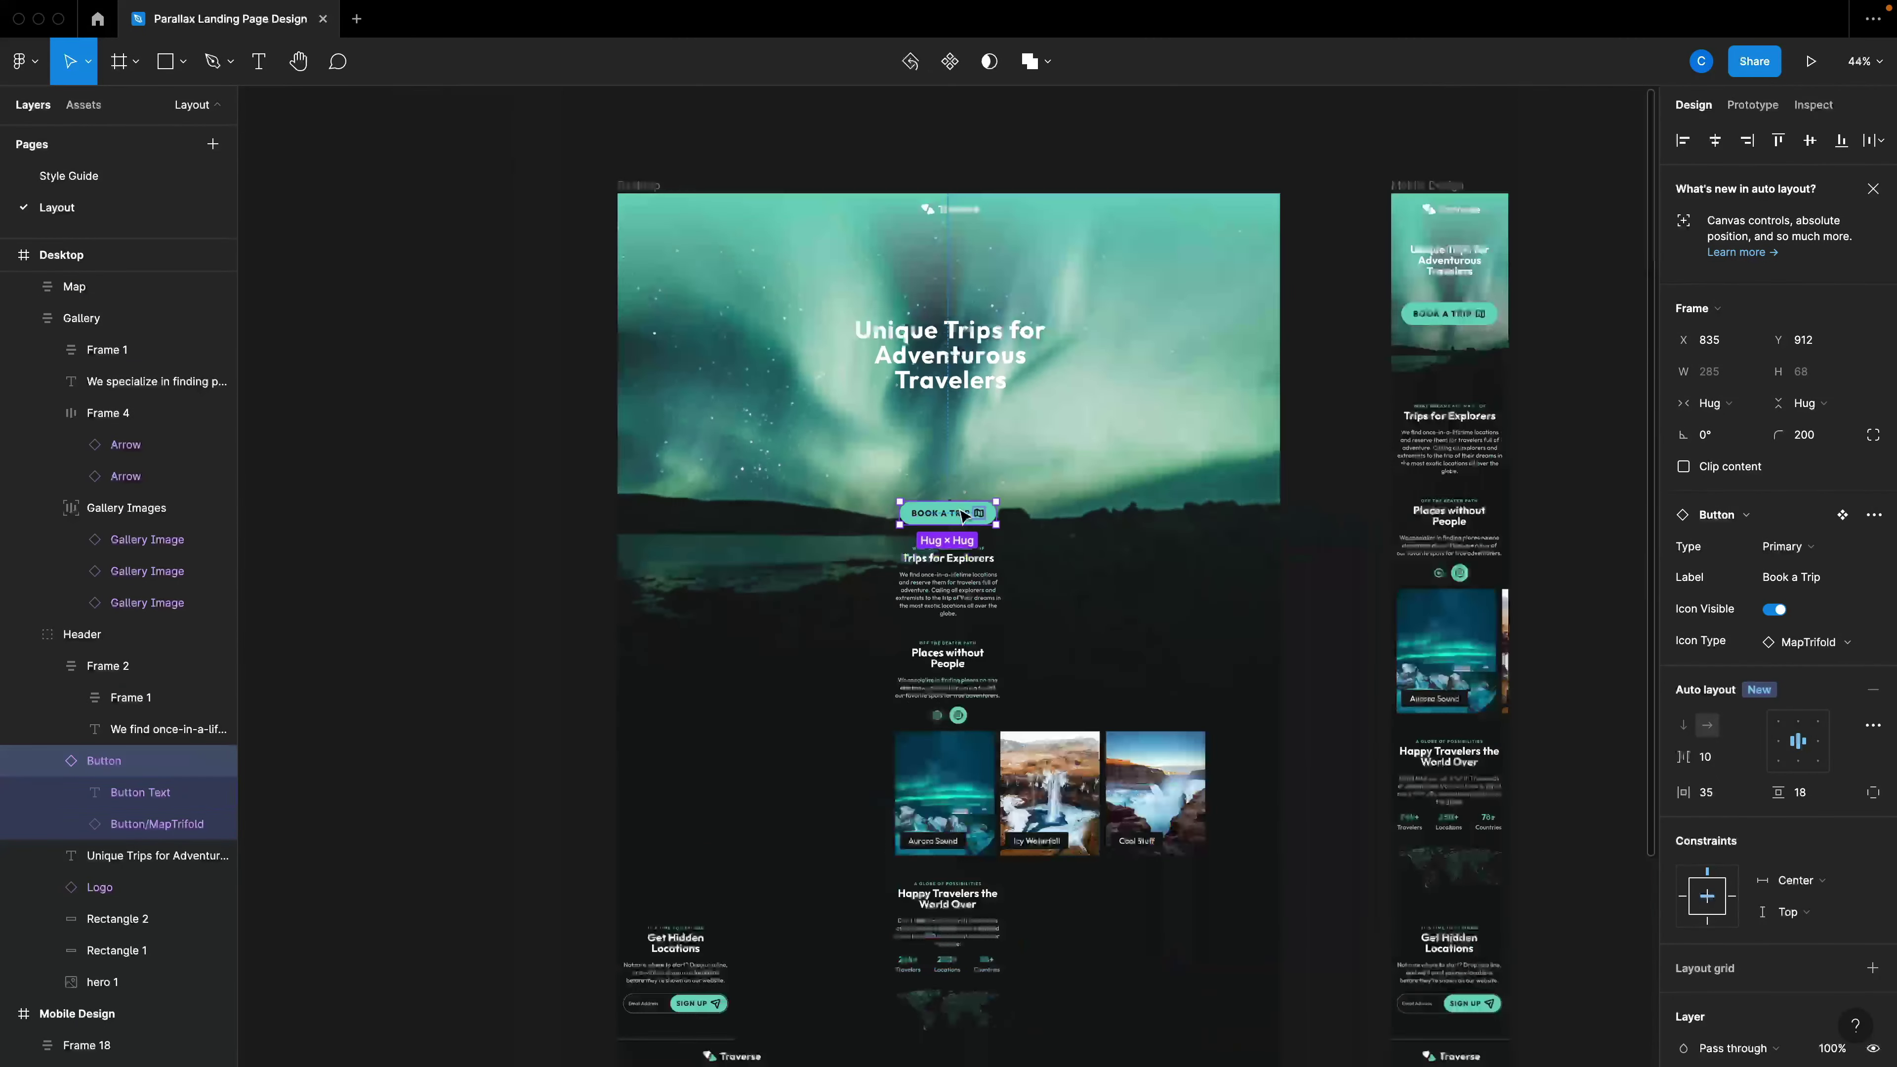
pyautogui.scroll(-5, 940, 444)
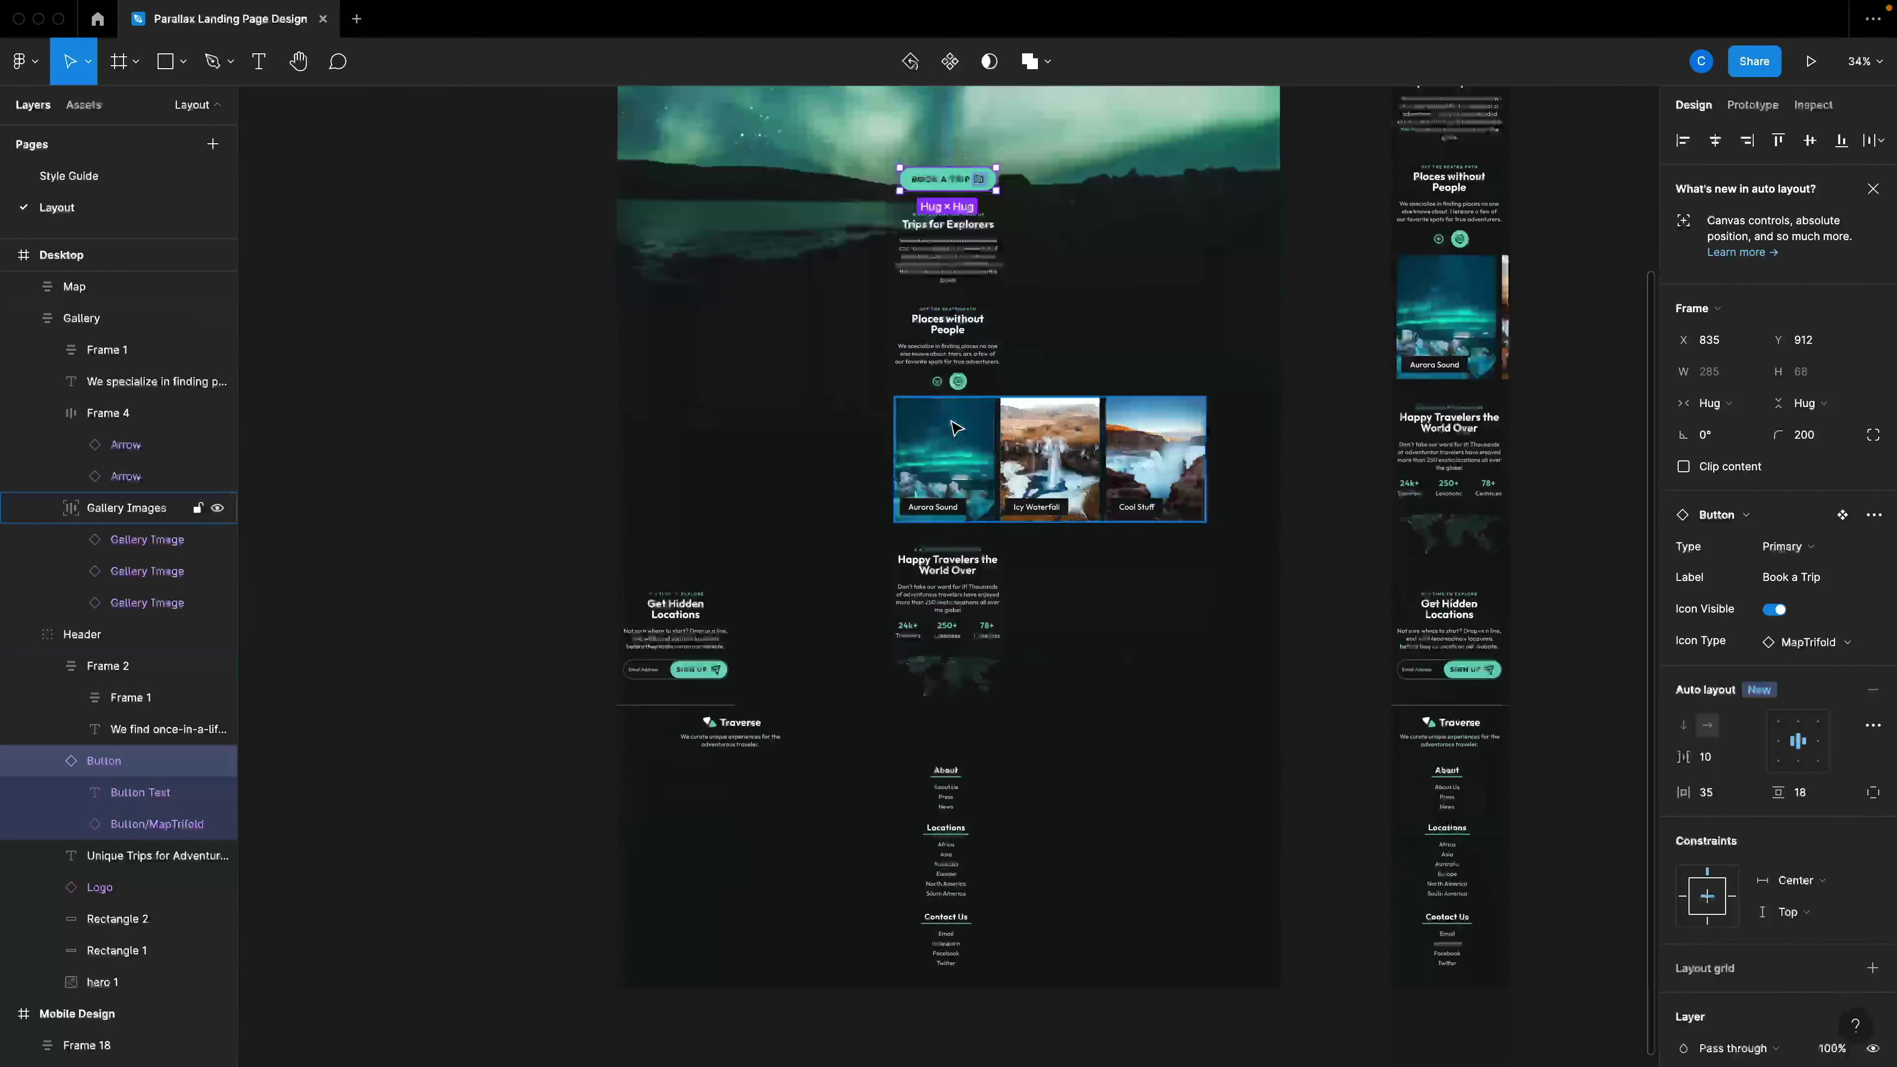
pyautogui.keyDown('ctrl'); pyautogui.scroll(2, 985, 258); pyautogui.keyUp('ctrl')
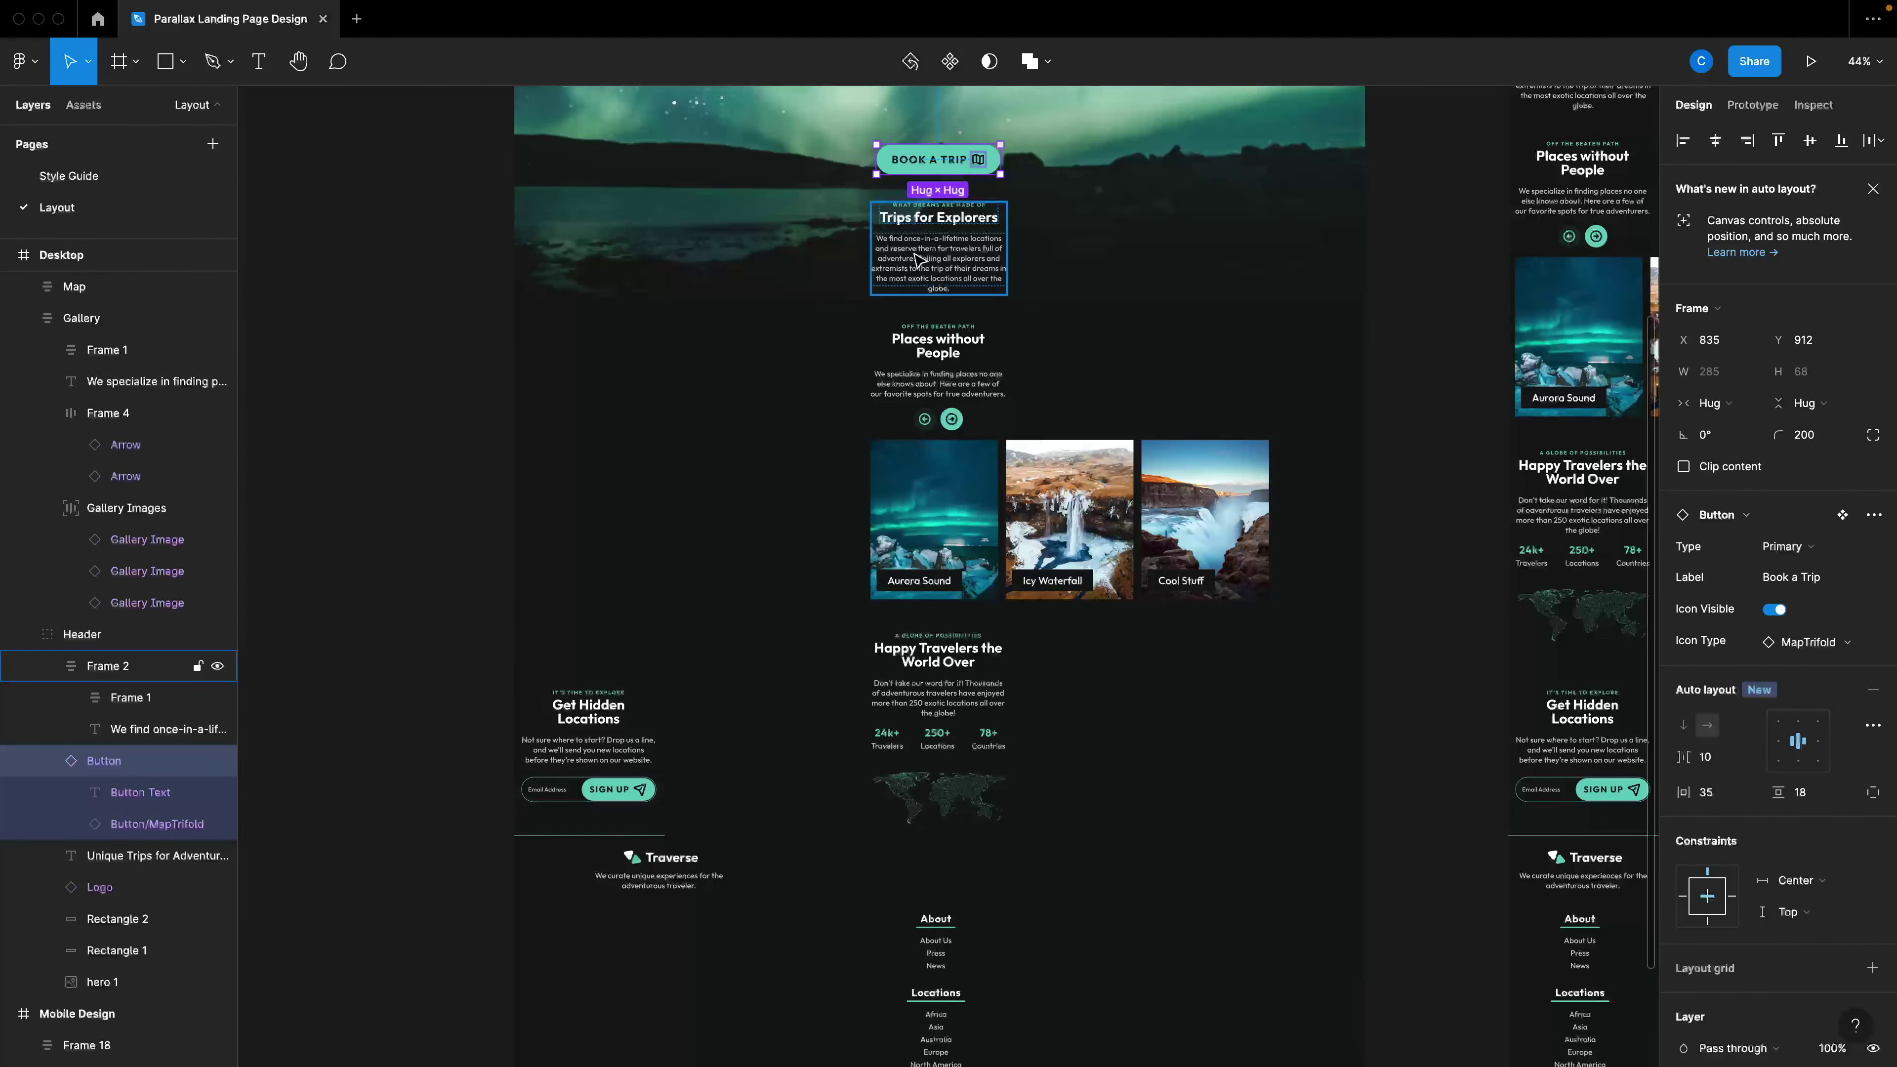
# Apply the Subtitle text style to the Book a Trip button's label.
pyautogui.scroll(5, 986, 504)
pyautogui.keyDown('ctrl'); pyautogui.scroll(2, 986, 504); pyautogui.keyUp('ctrl')
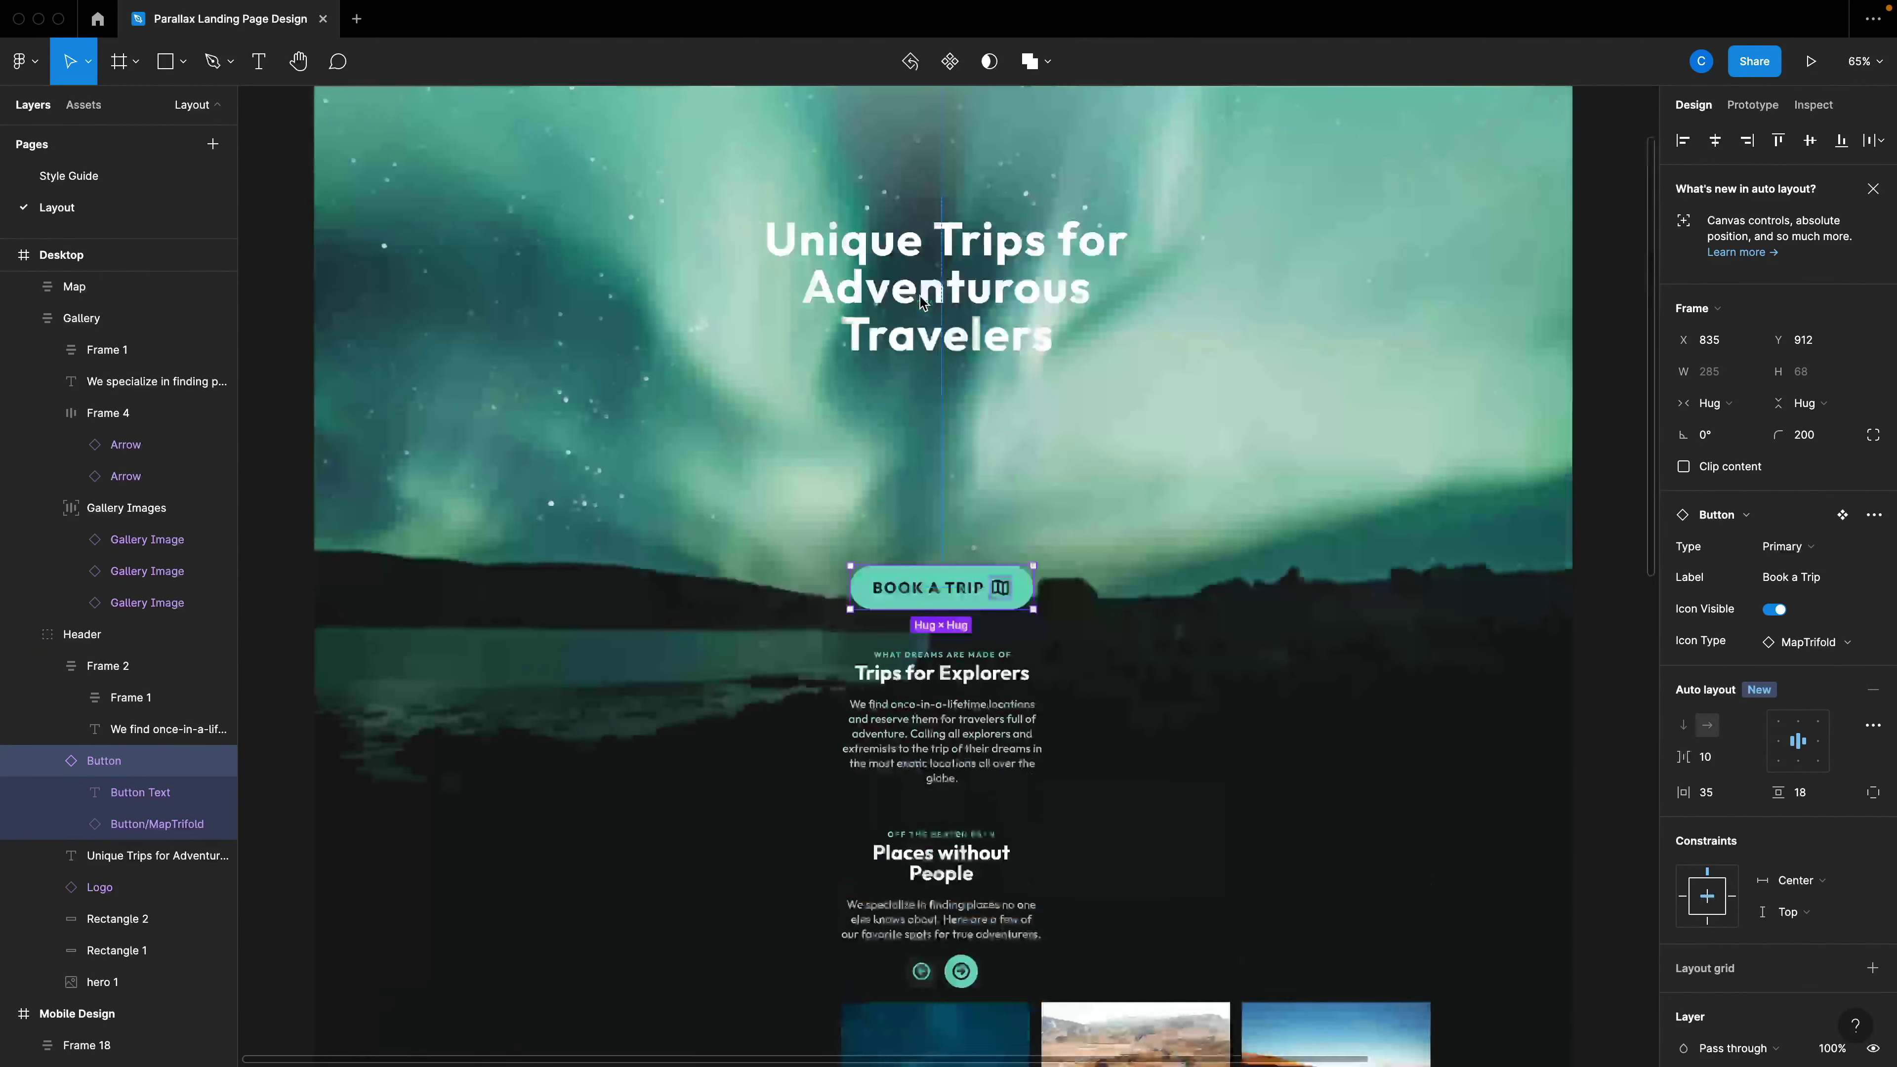
pyautogui.doubleClick(905, 588)
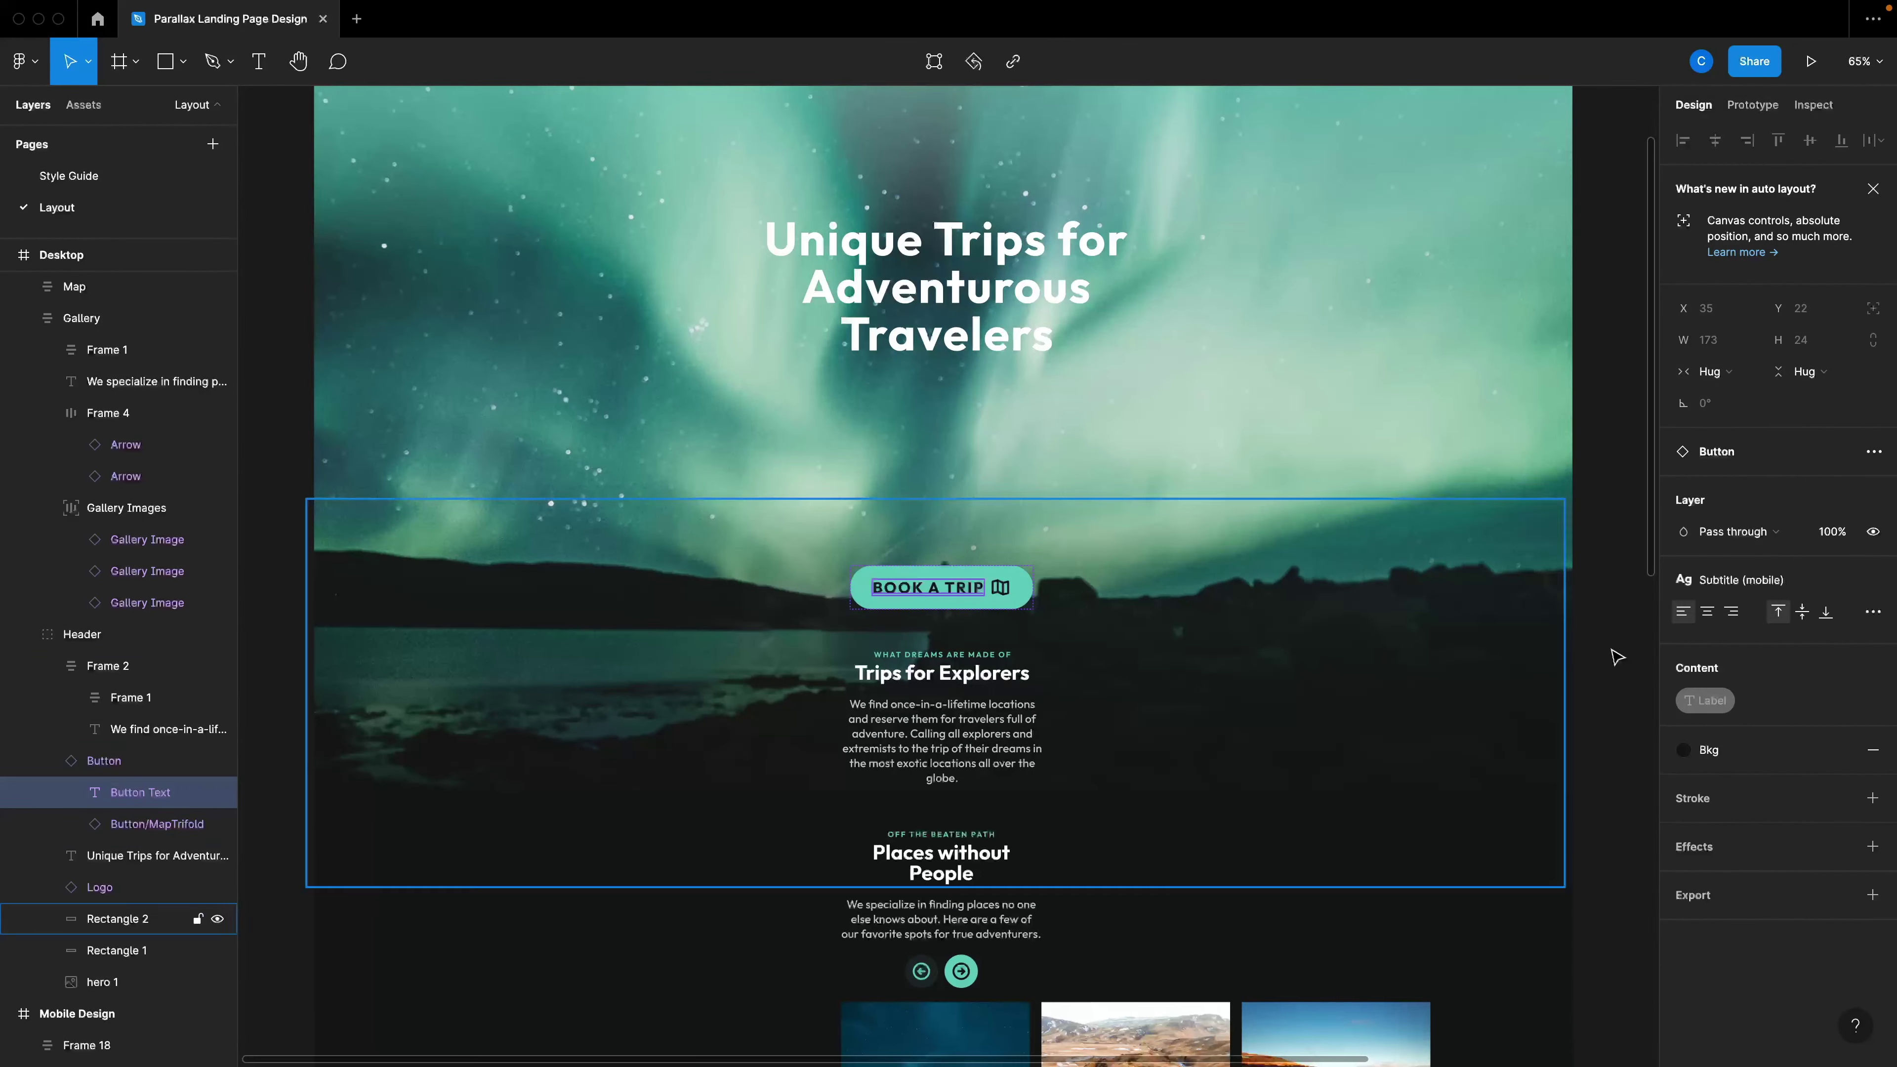
pyautogui.click(1751, 580)
pyautogui.write('subtit')
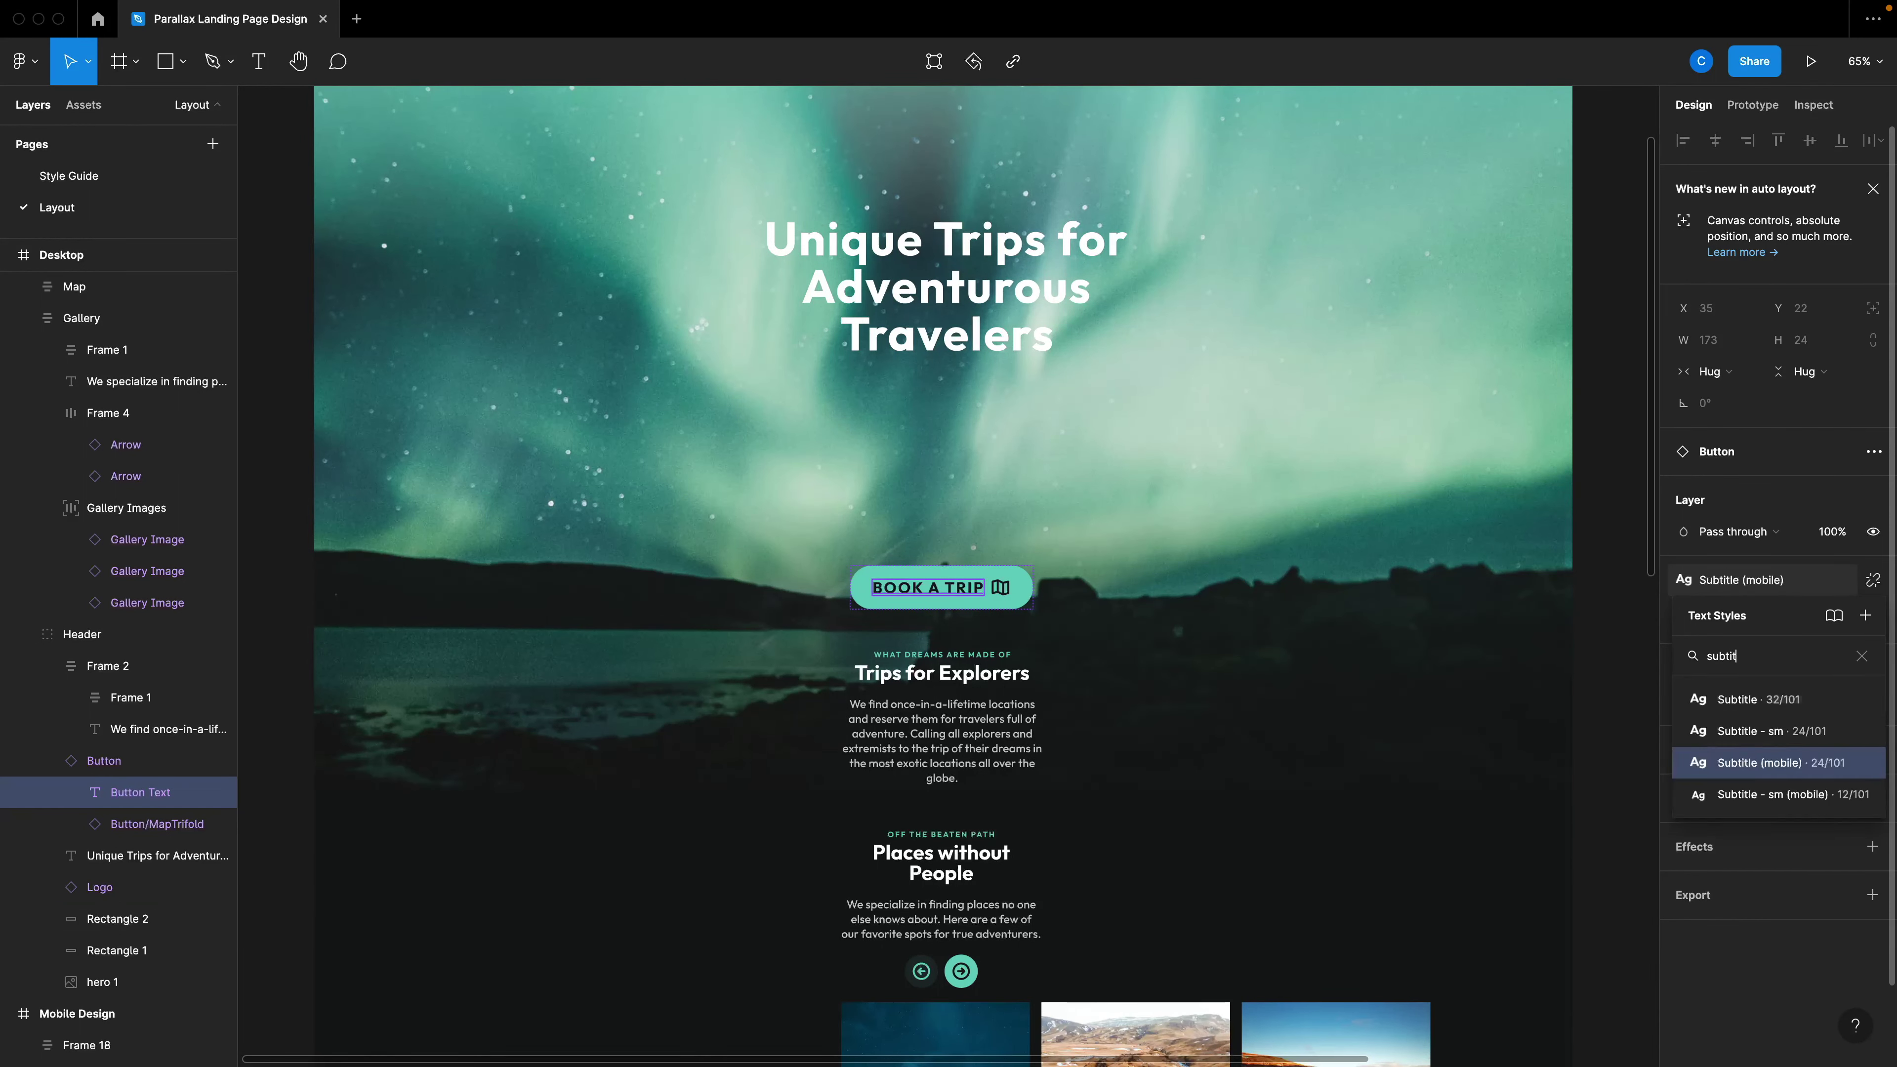
pyautogui.click(1782, 698)
# Apply the Subtitle - sm text style to the What Dreams Are Made Of and Off the Beaten Path labels.
pyautogui.scroll(-2, 1113, 669)
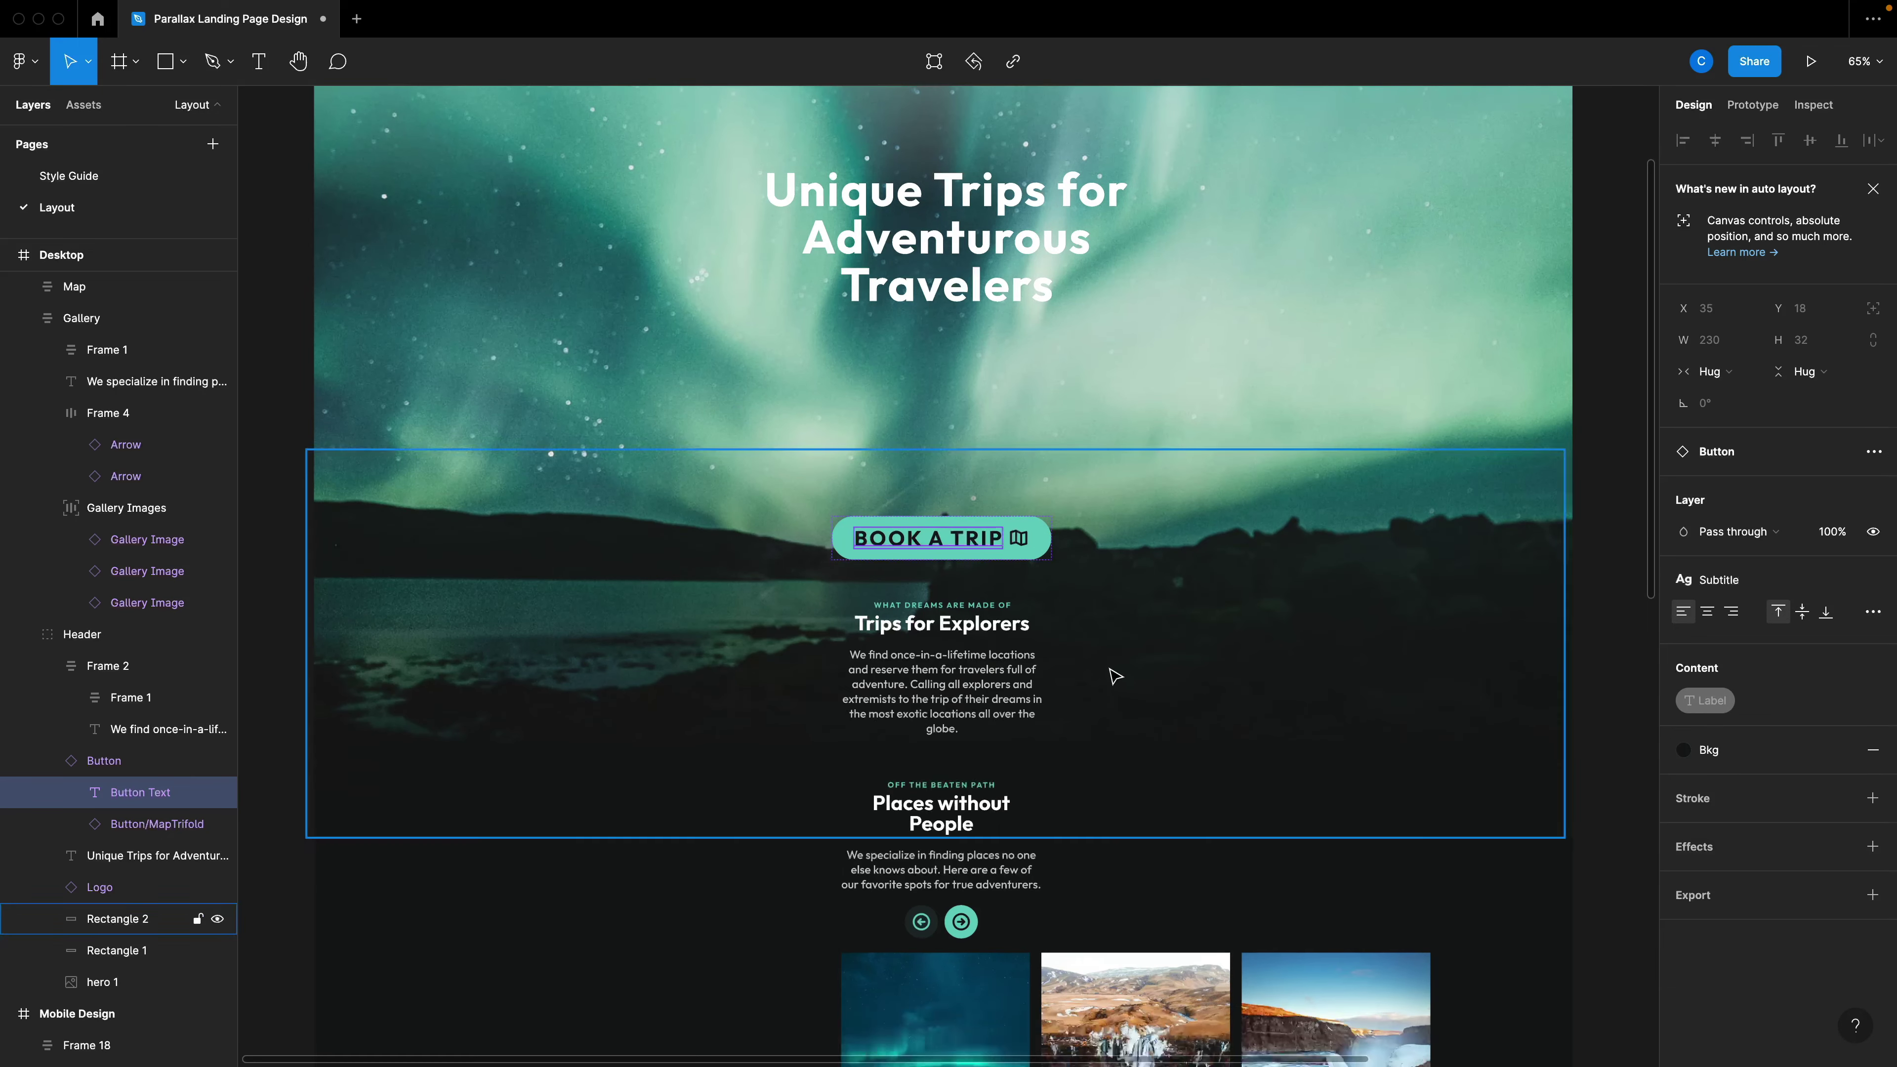
pyautogui.click(998, 623)
pyautogui.scroll(5, 974, 617)
pyautogui.doubleClick(973, 607)
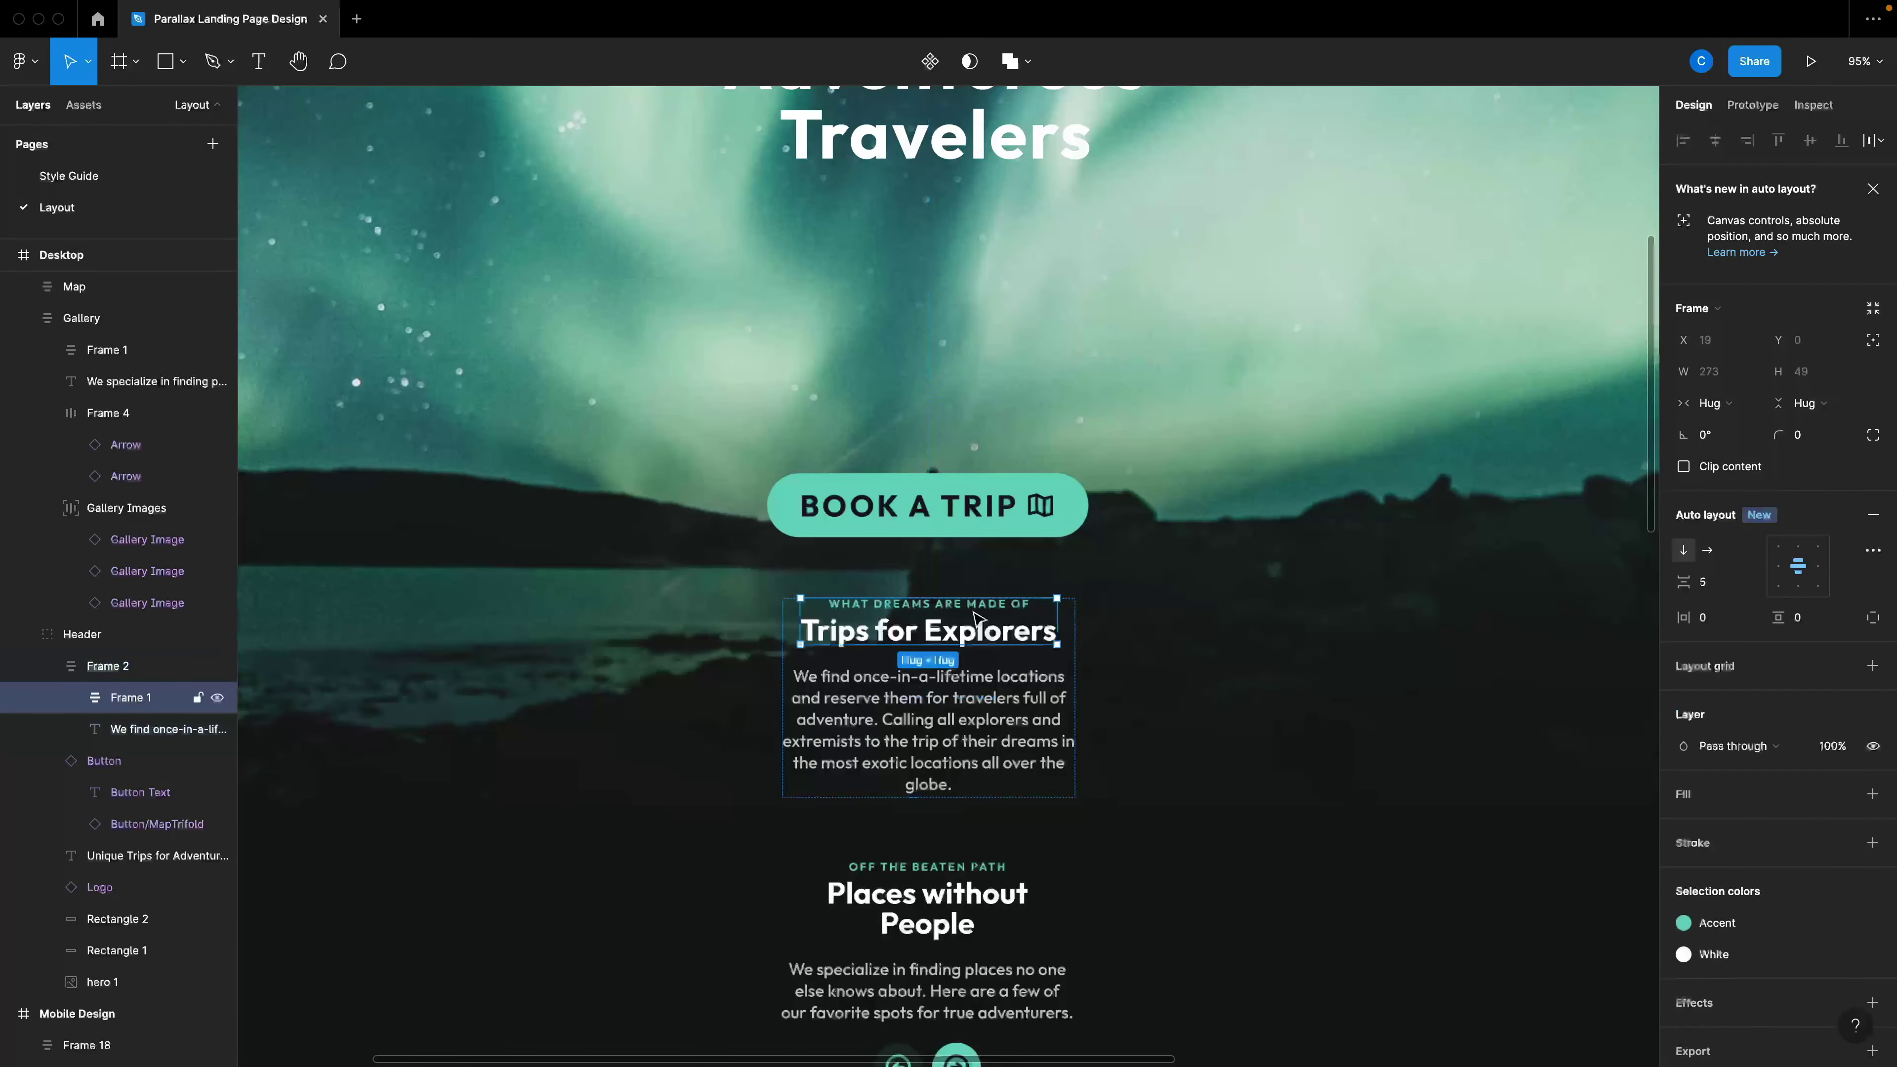
pyautogui.click(973, 603)
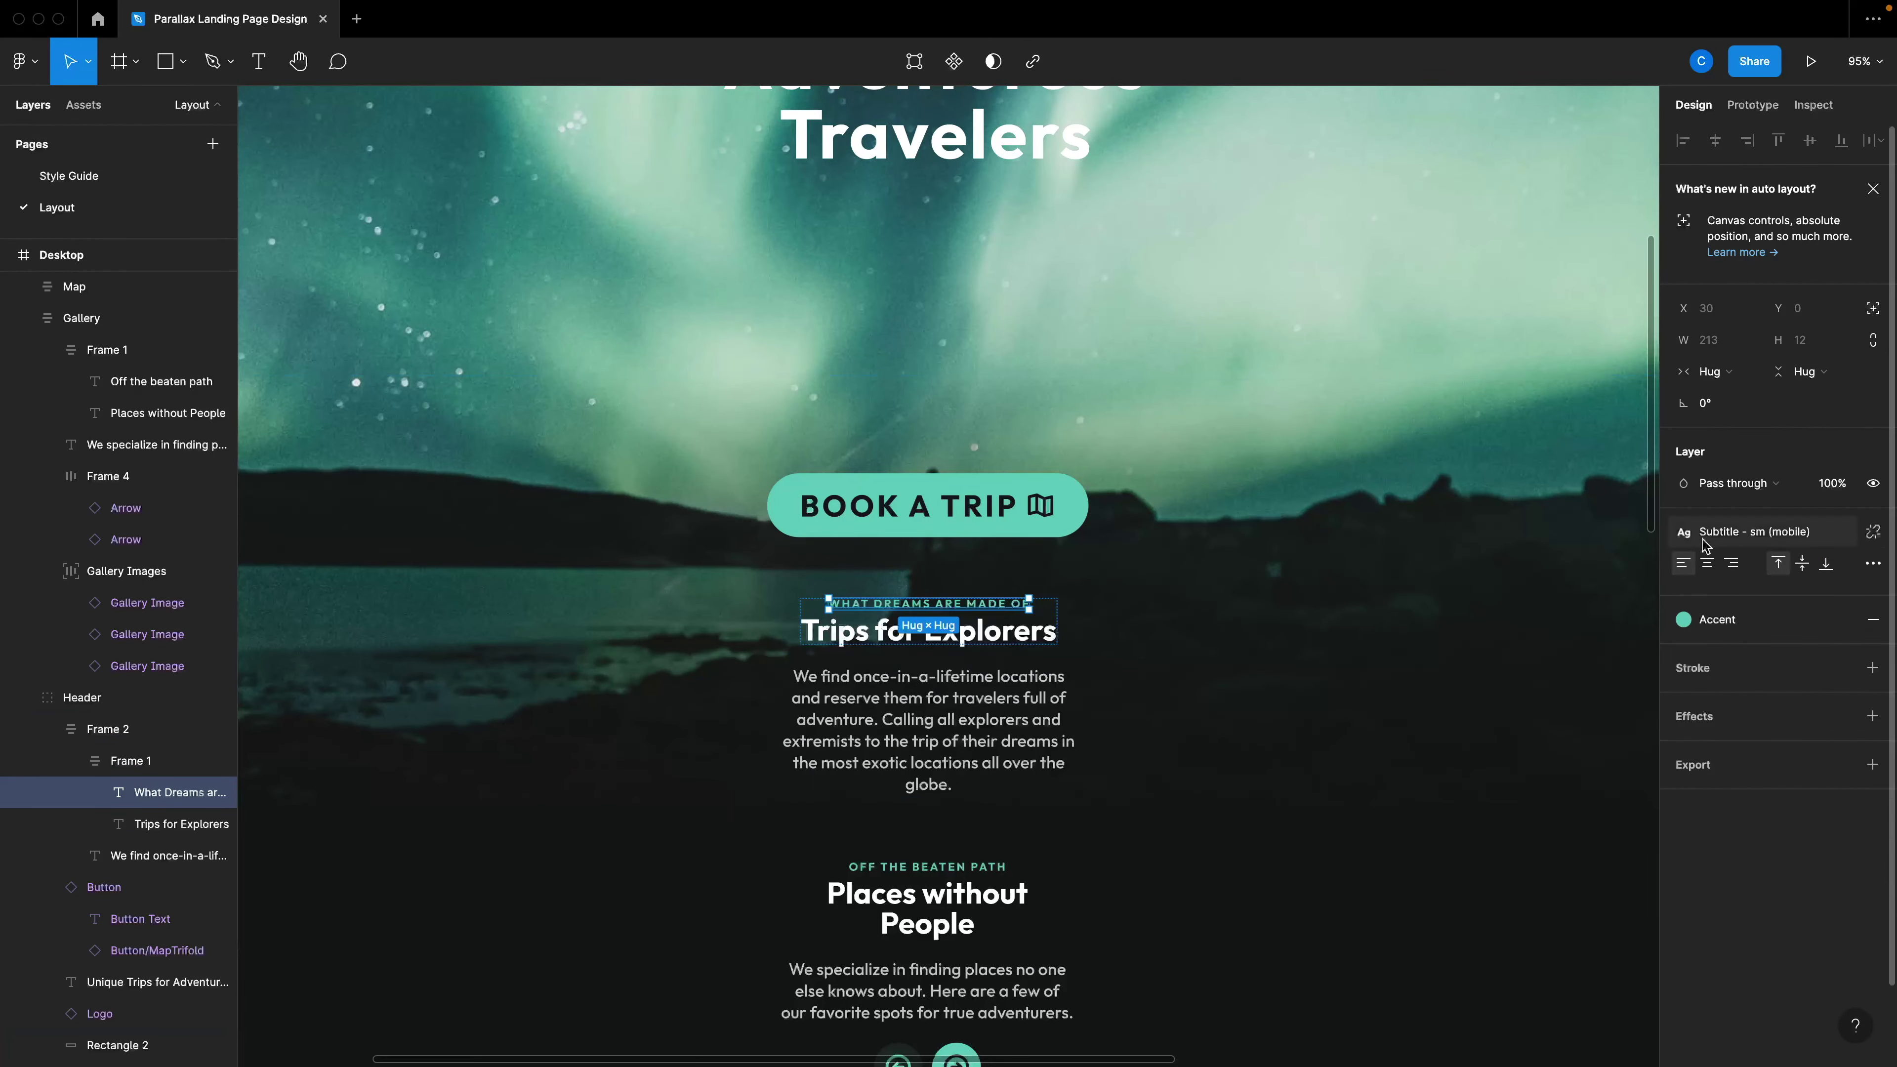
pyautogui.click(1755, 531)
pyautogui.write('sub')
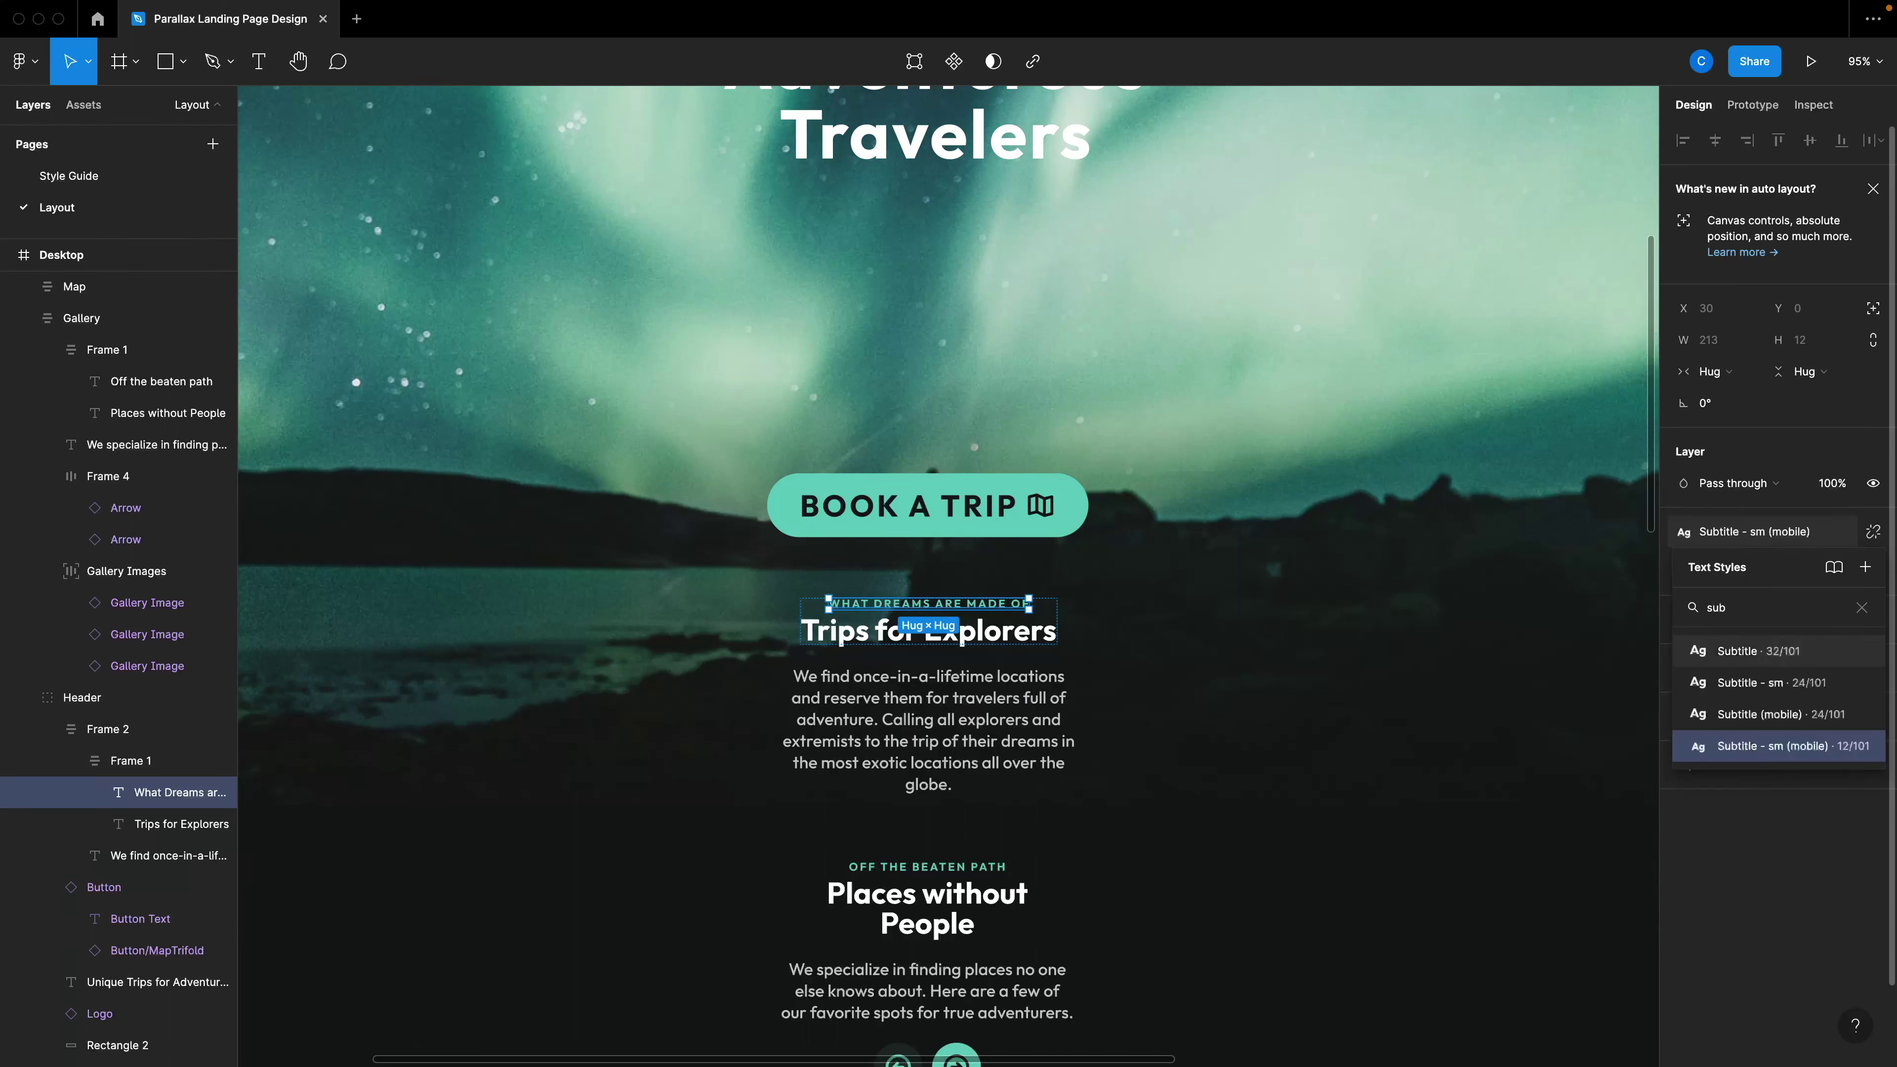
pyautogui.click(1747, 847)
# Apply the H3 Header Text style to the Trips for Explorers and Places without People headings.
pyautogui.click(953, 650)
pyautogui.click(1730, 532)
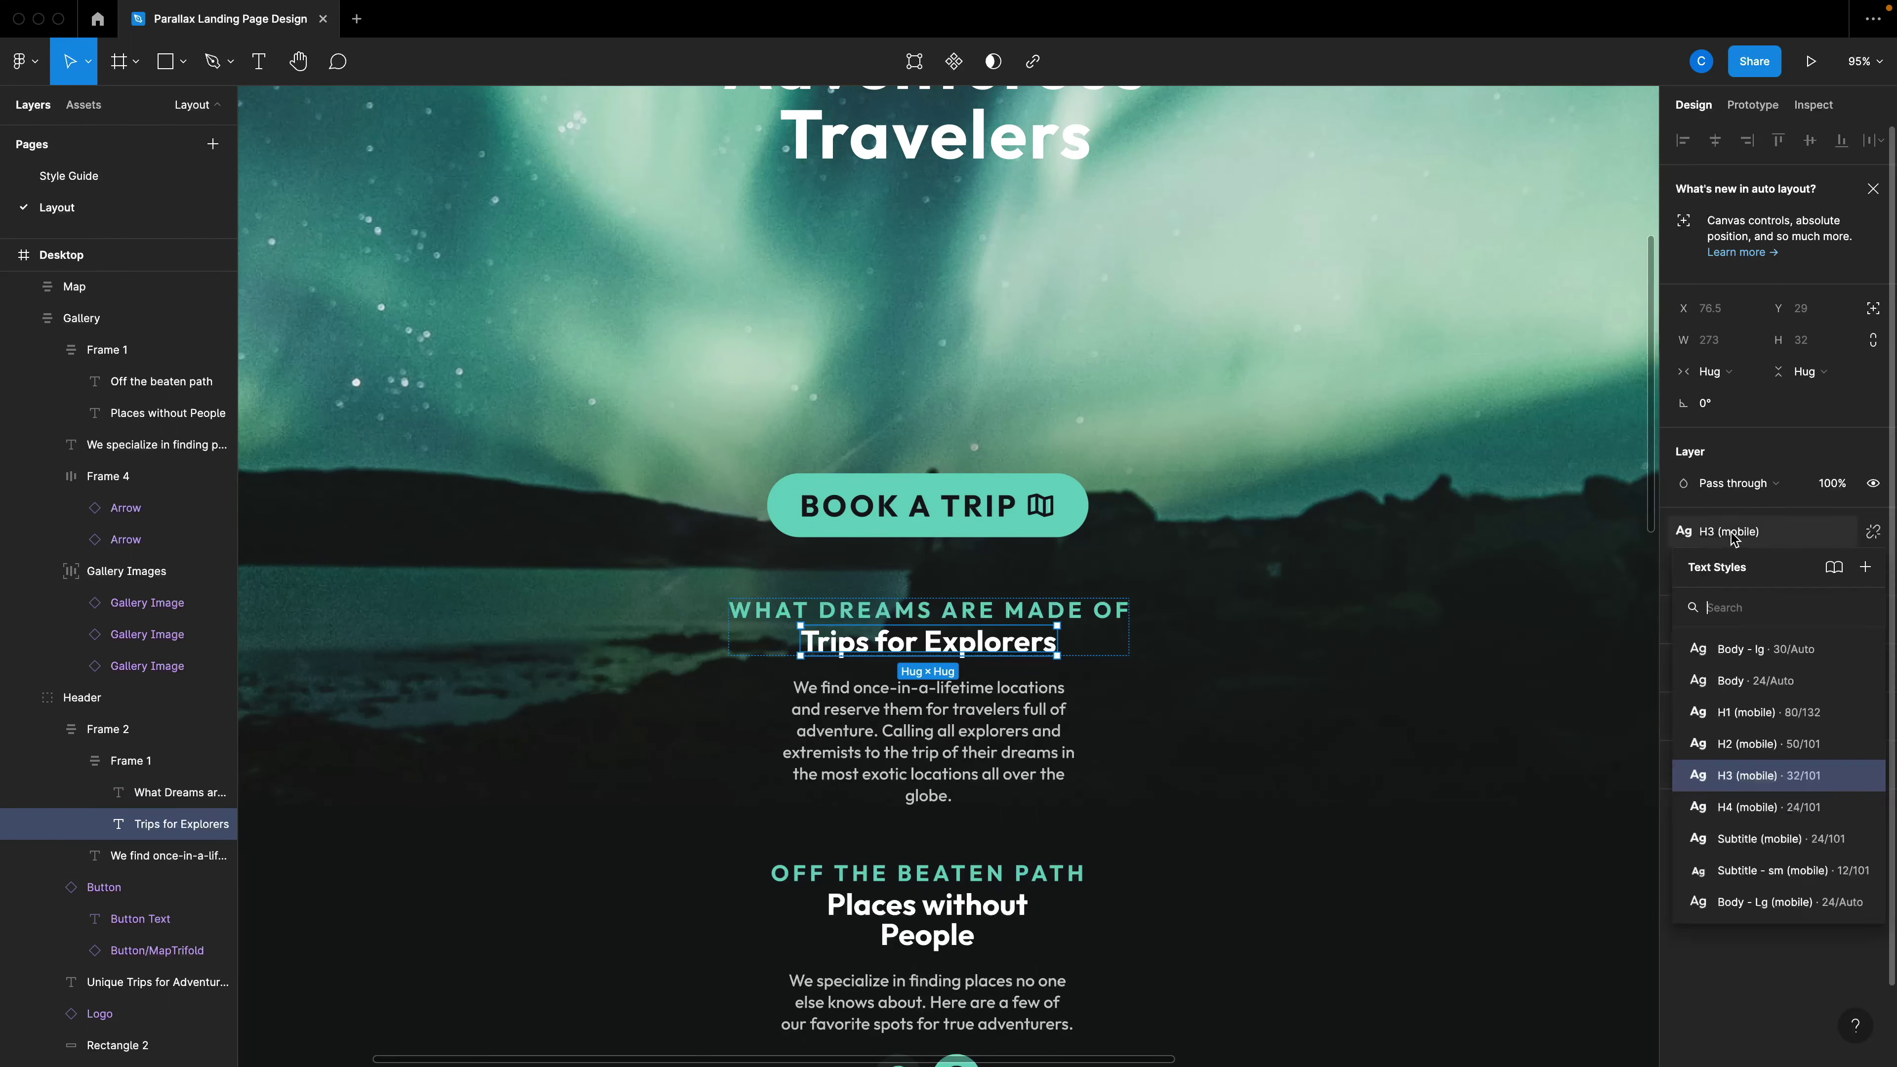
pyautogui.write('h3')
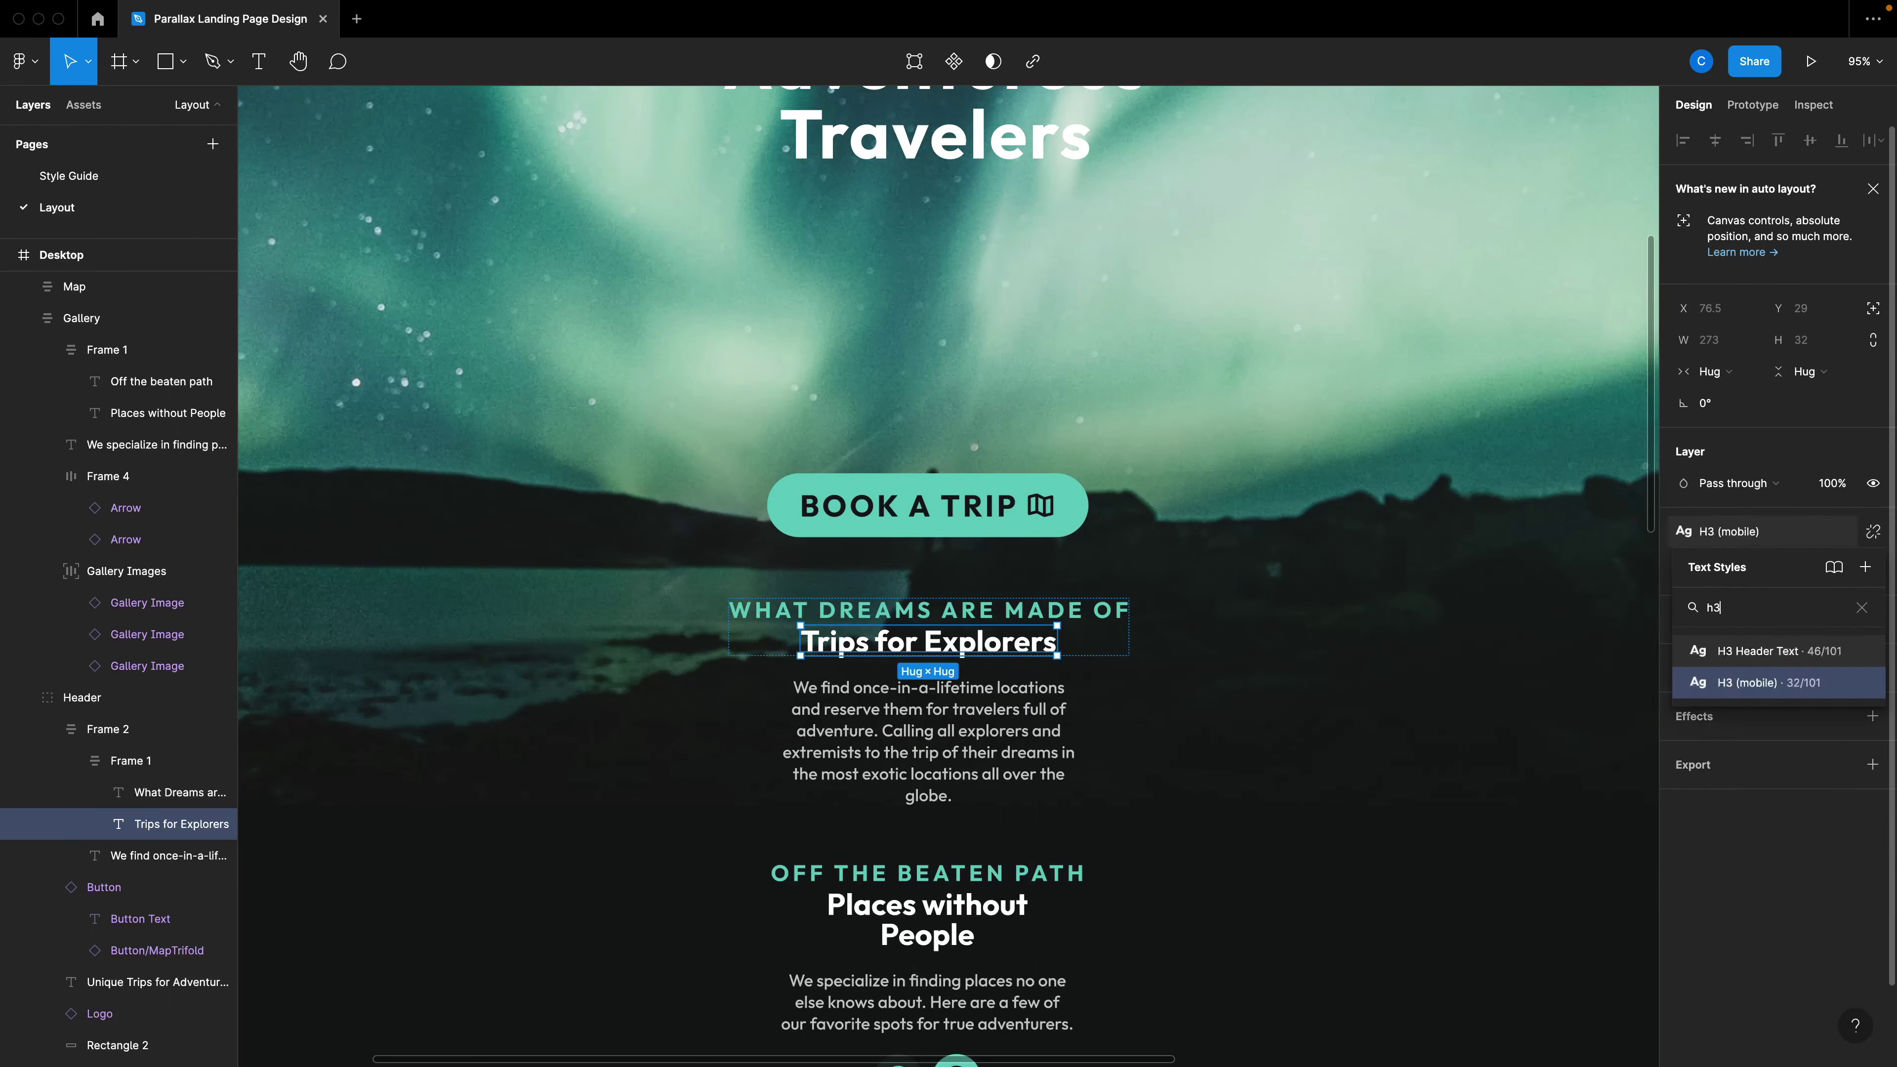
pyautogui.click(1747, 650)
pyautogui.click(926, 905)
pyautogui.click(1730, 532)
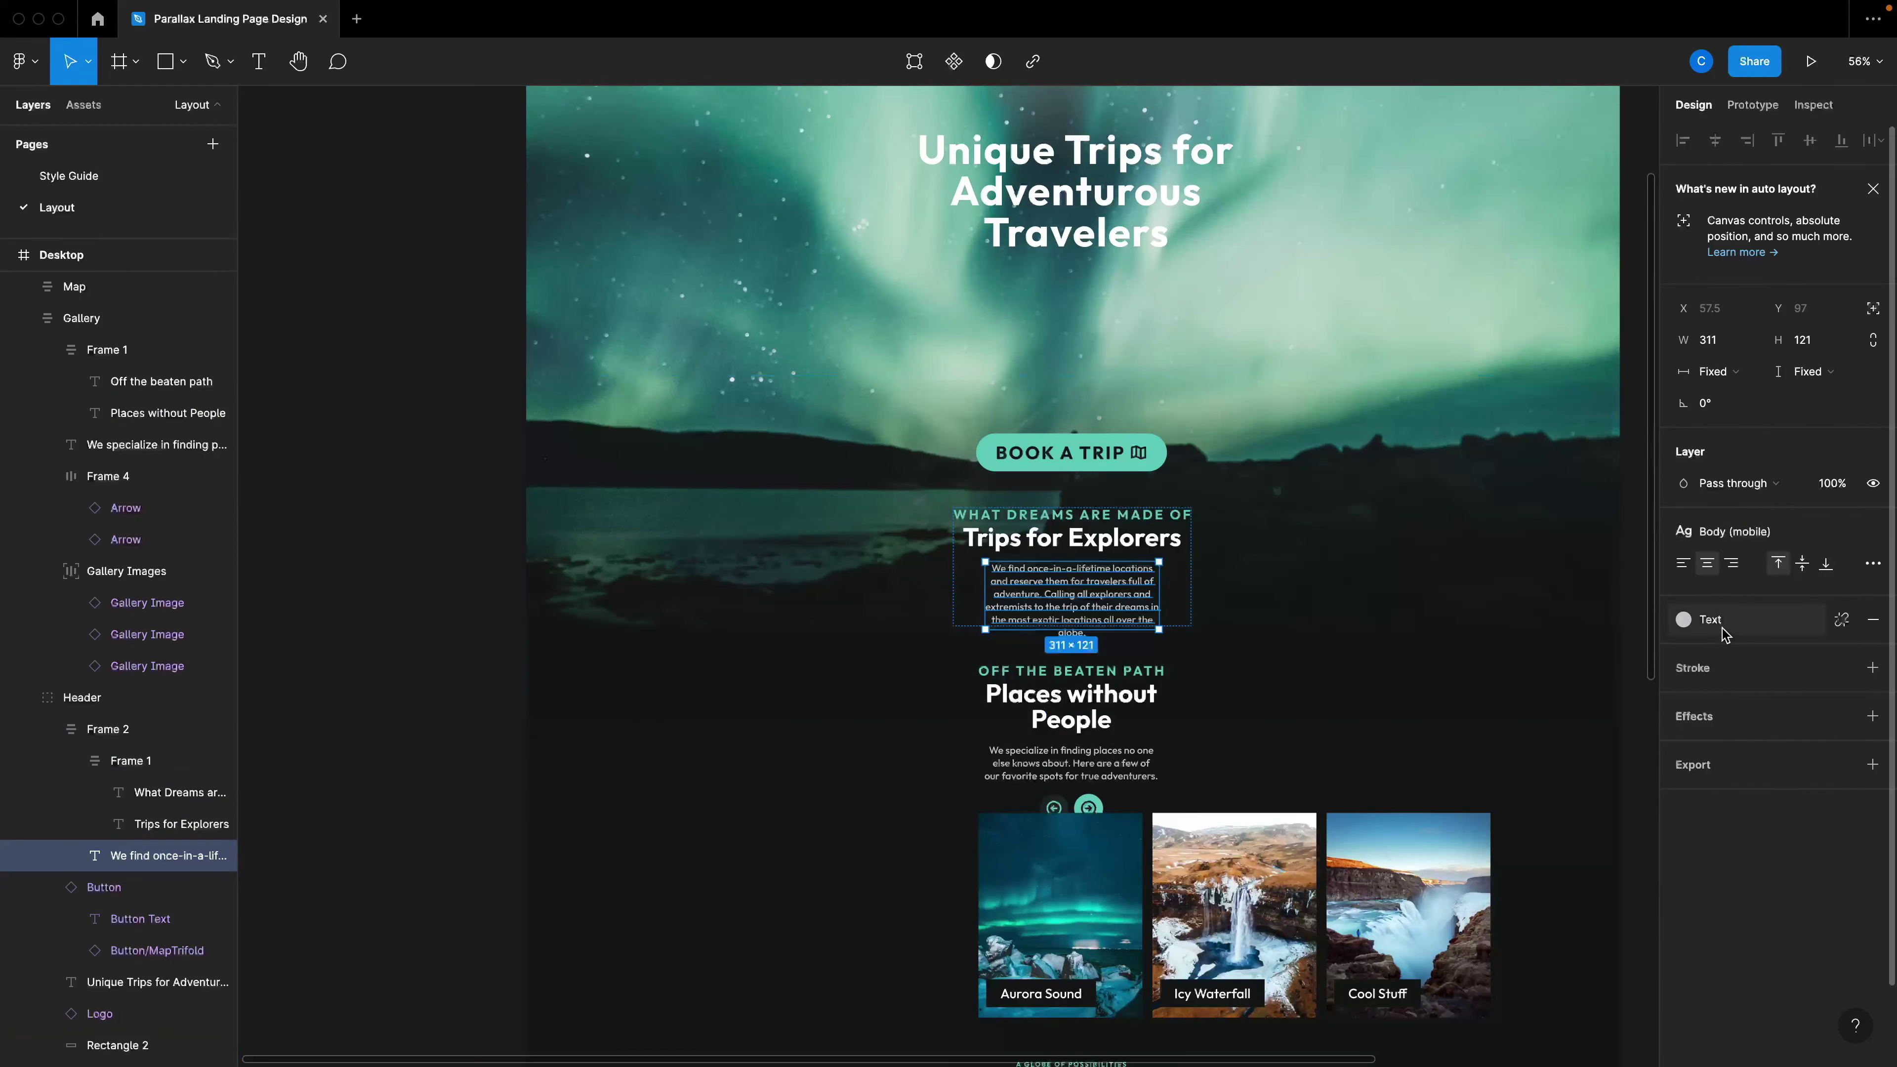
# Apply the Body text style to the paragraph under Trips for Explorers and widen its text box to about 380.
pyautogui.click(1739, 533)
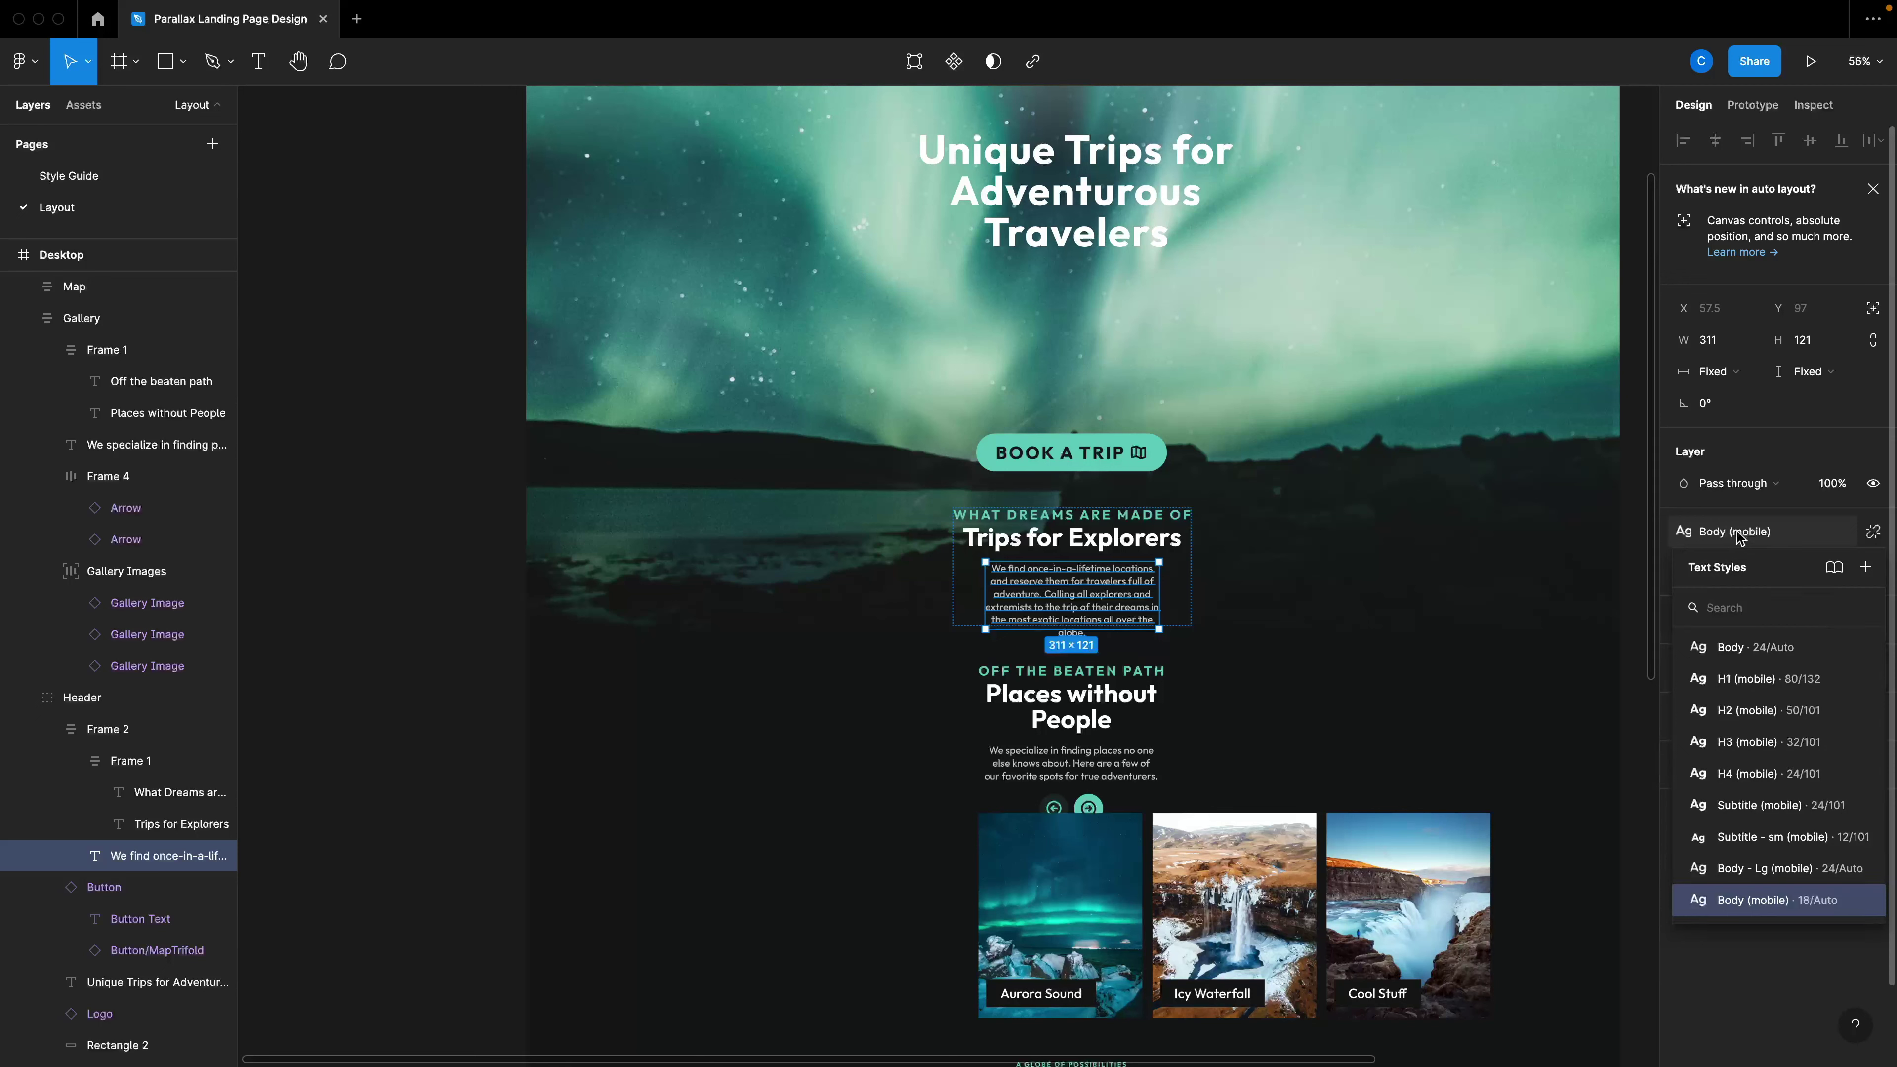
pyautogui.click(1751, 647)
pyautogui.click(1236, 619)
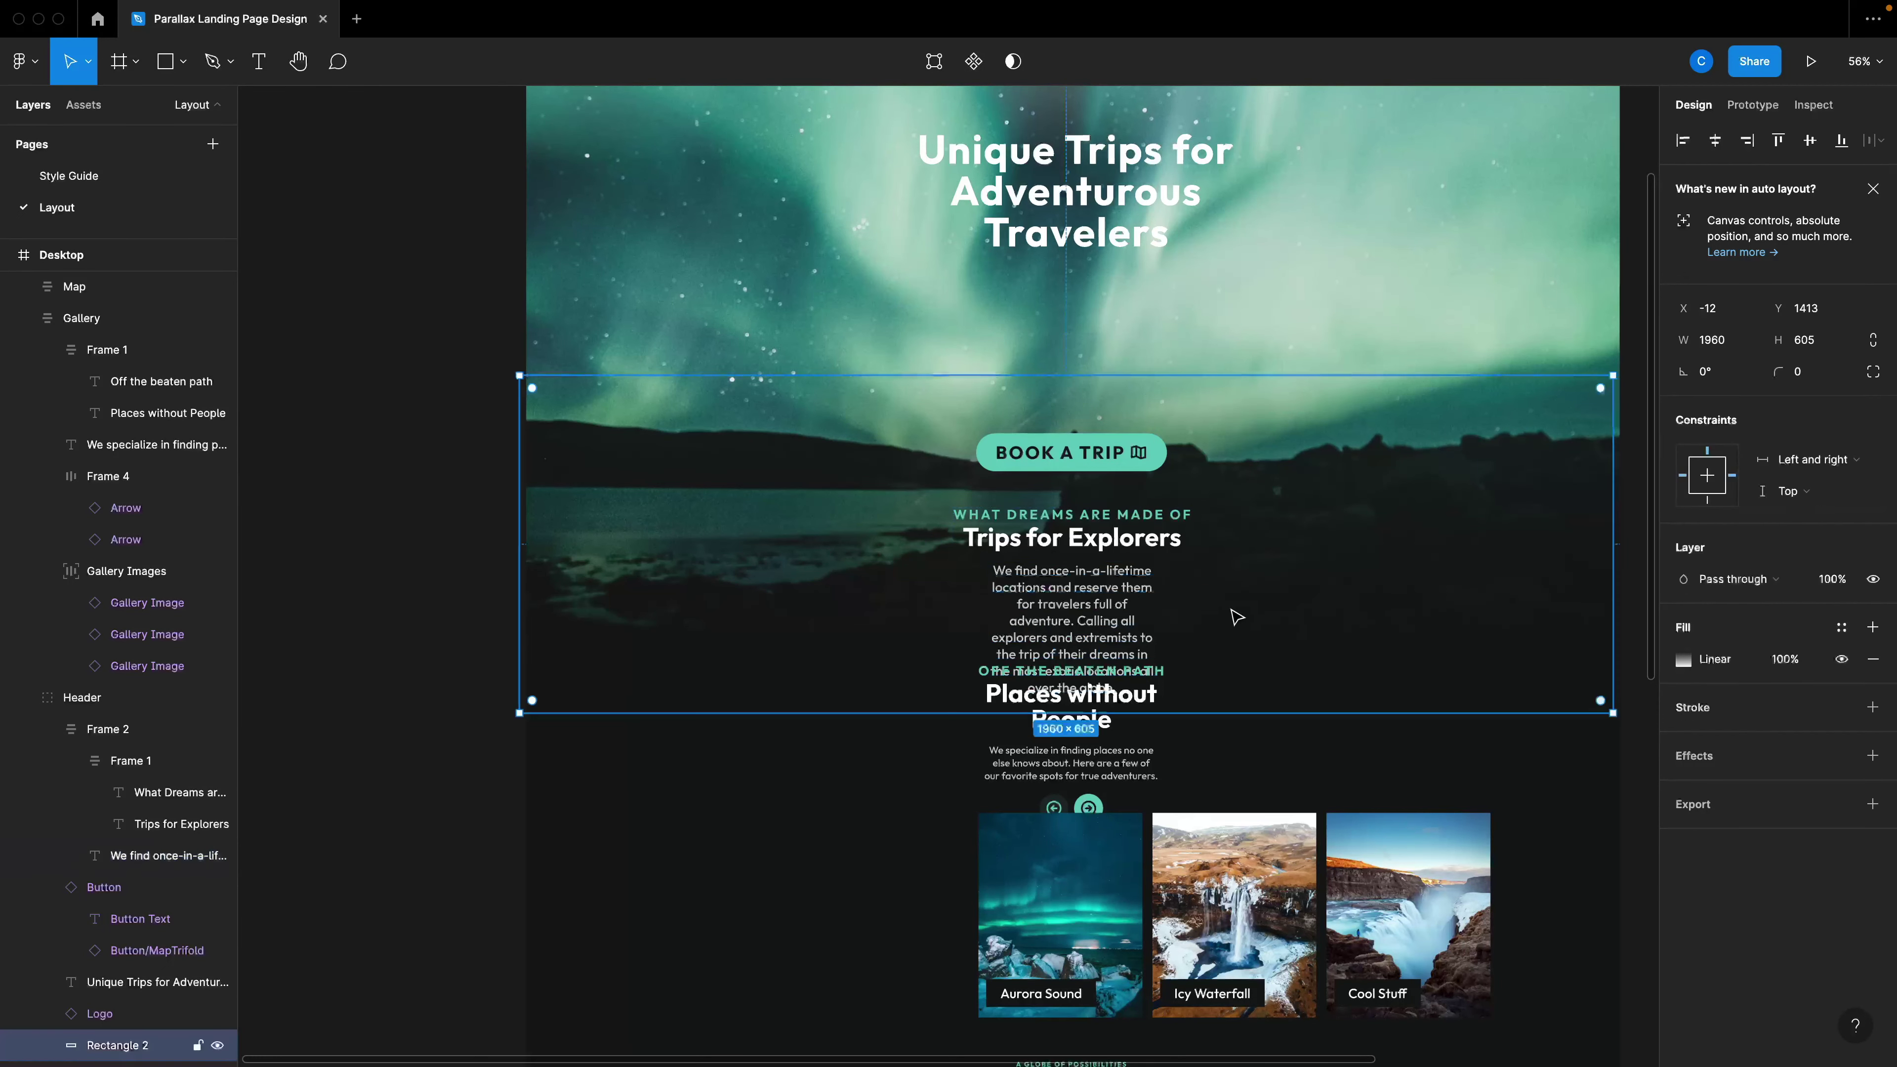
pyautogui.click(1140, 597)
pyautogui.click(1147, 601)
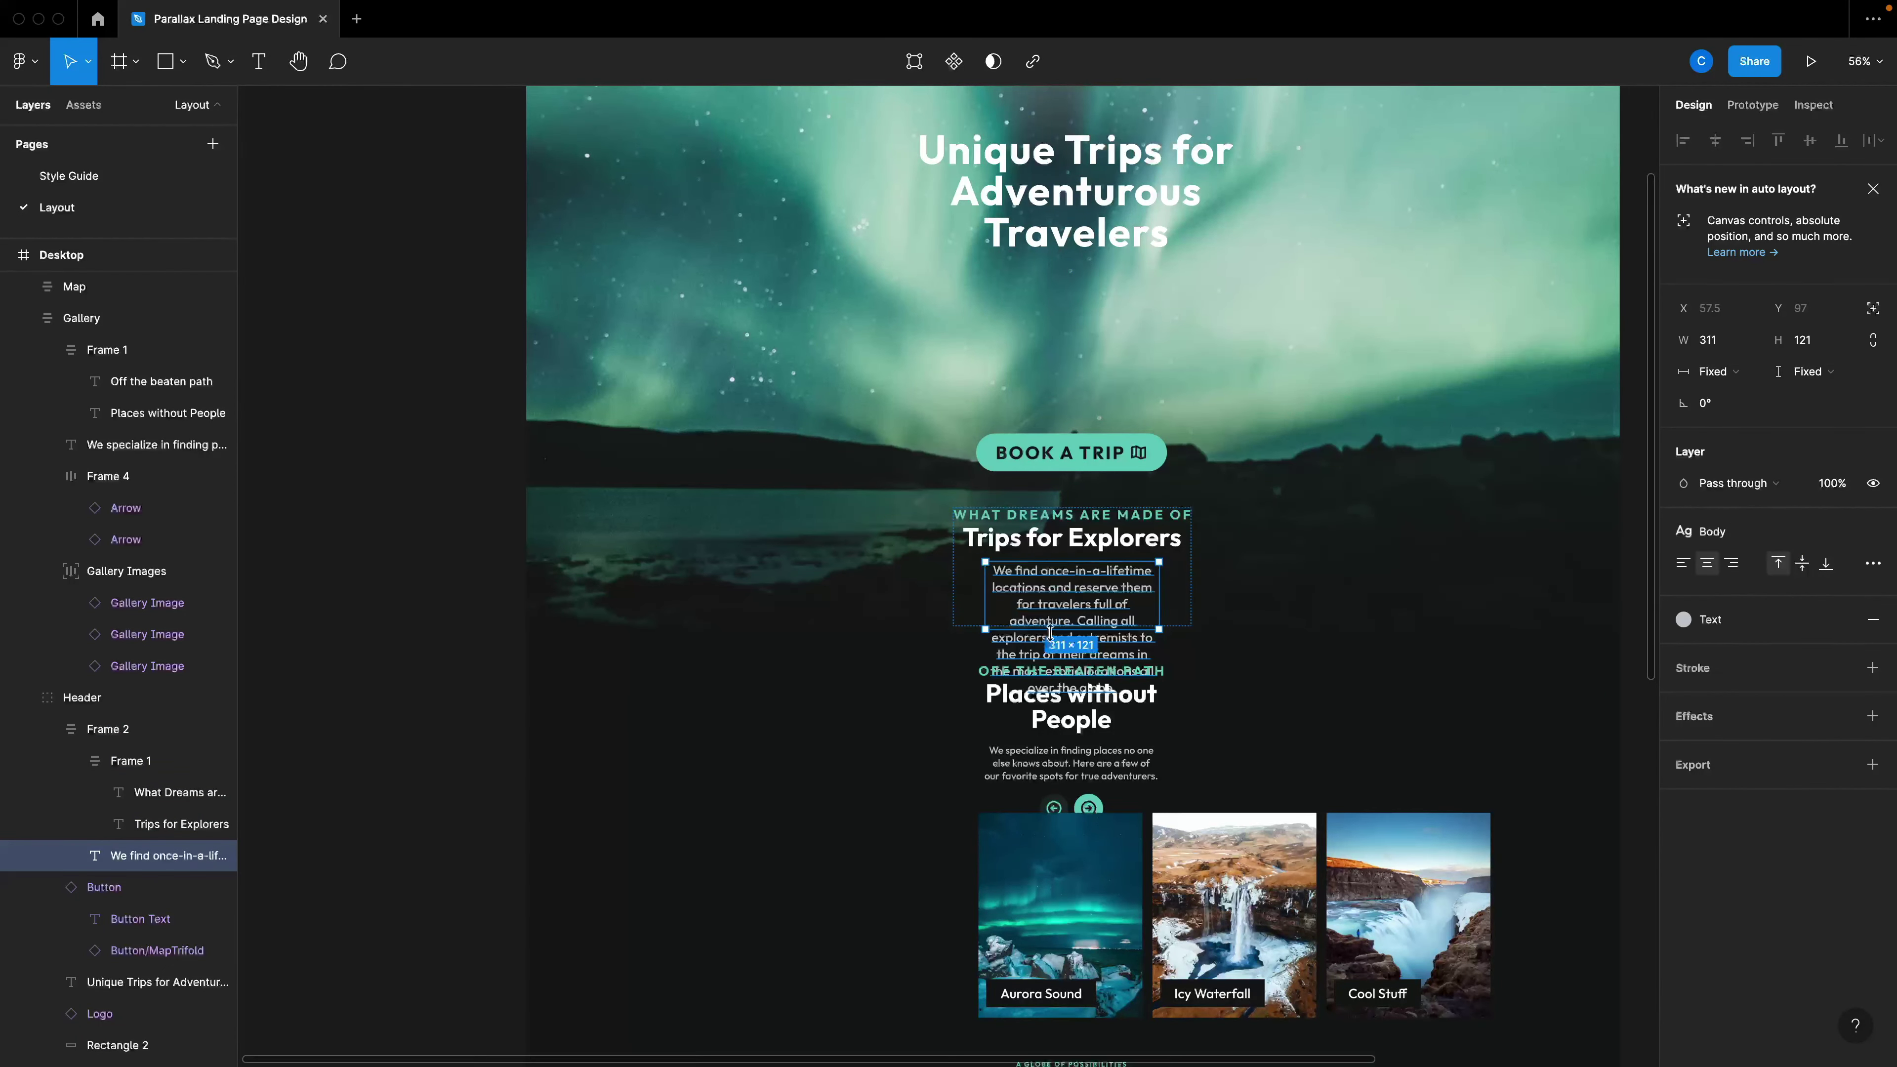
pyautogui.moveTo(1156, 603); pyautogui.dragTo(1195, 606)
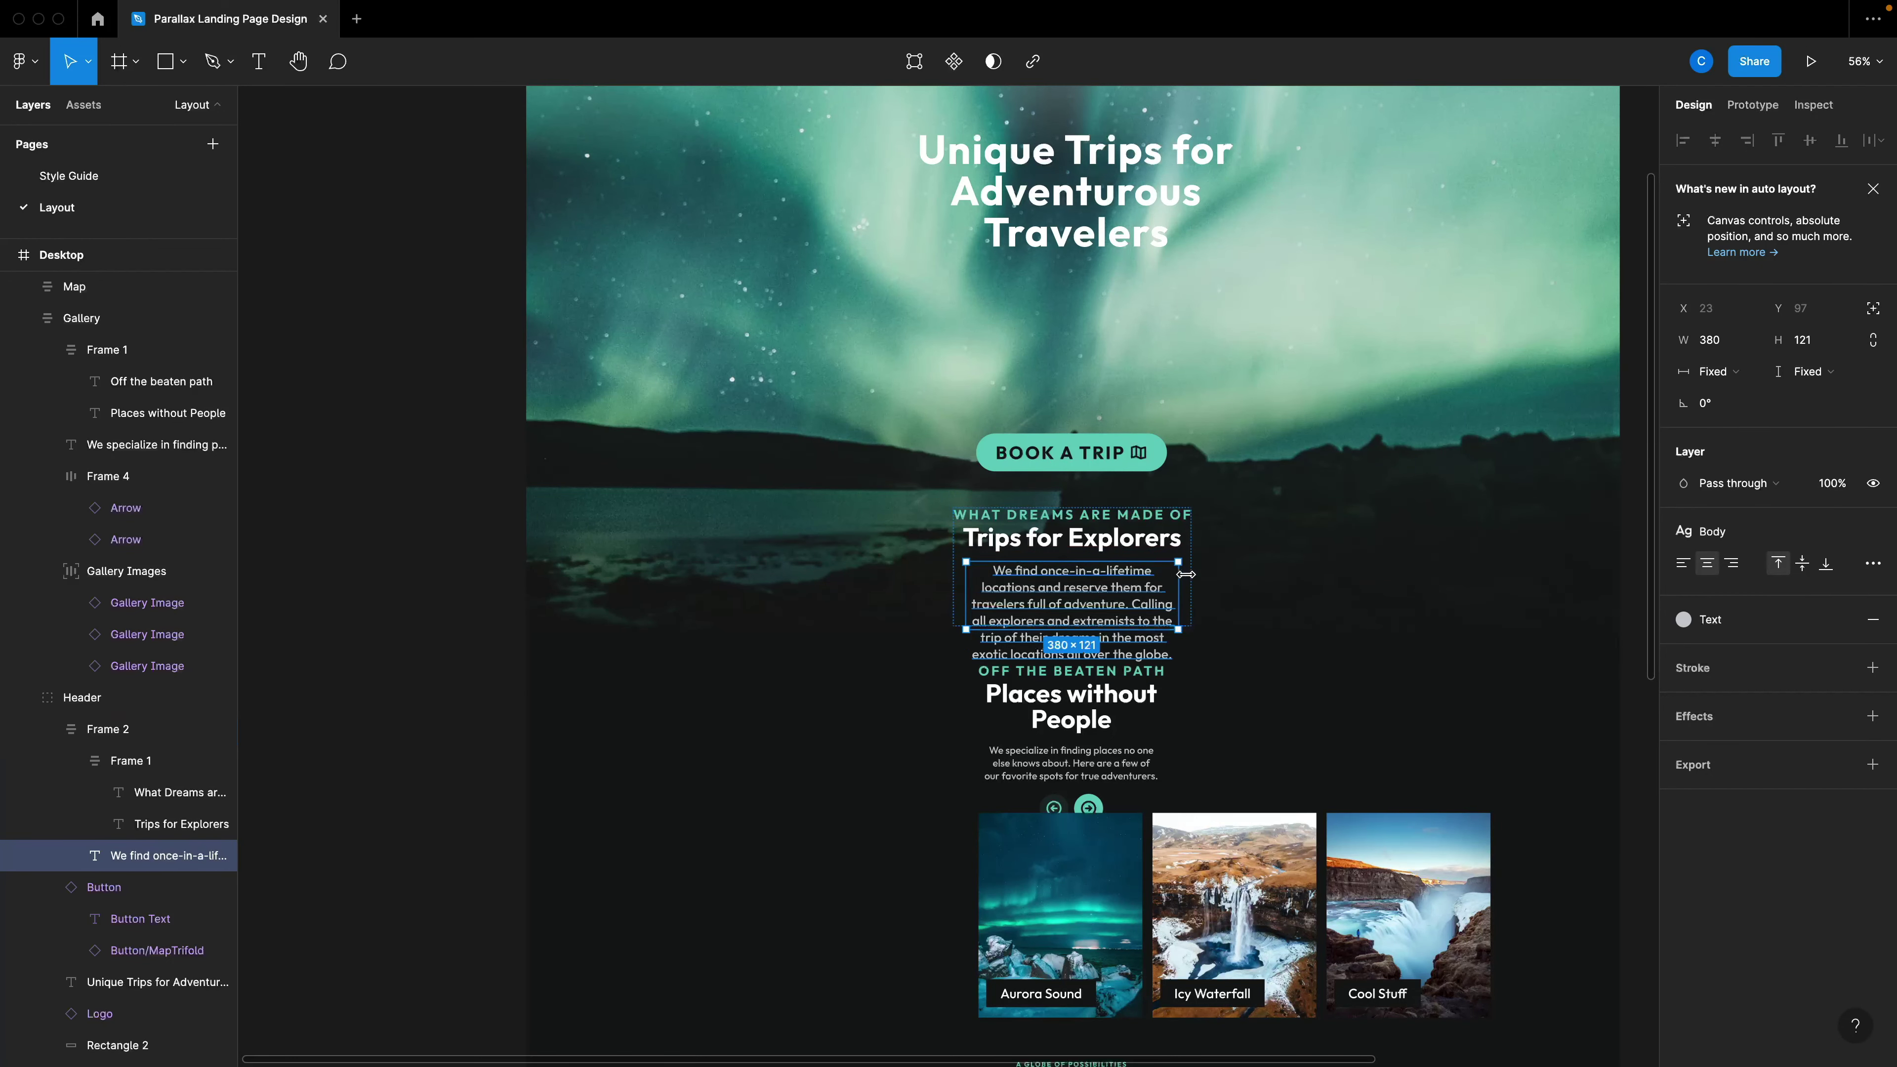
# Set the Trips for Explorers paragraph to auto height and move the Gallery section down and to the left, clear of it.
pyautogui.scroll(5, 1113, 605)
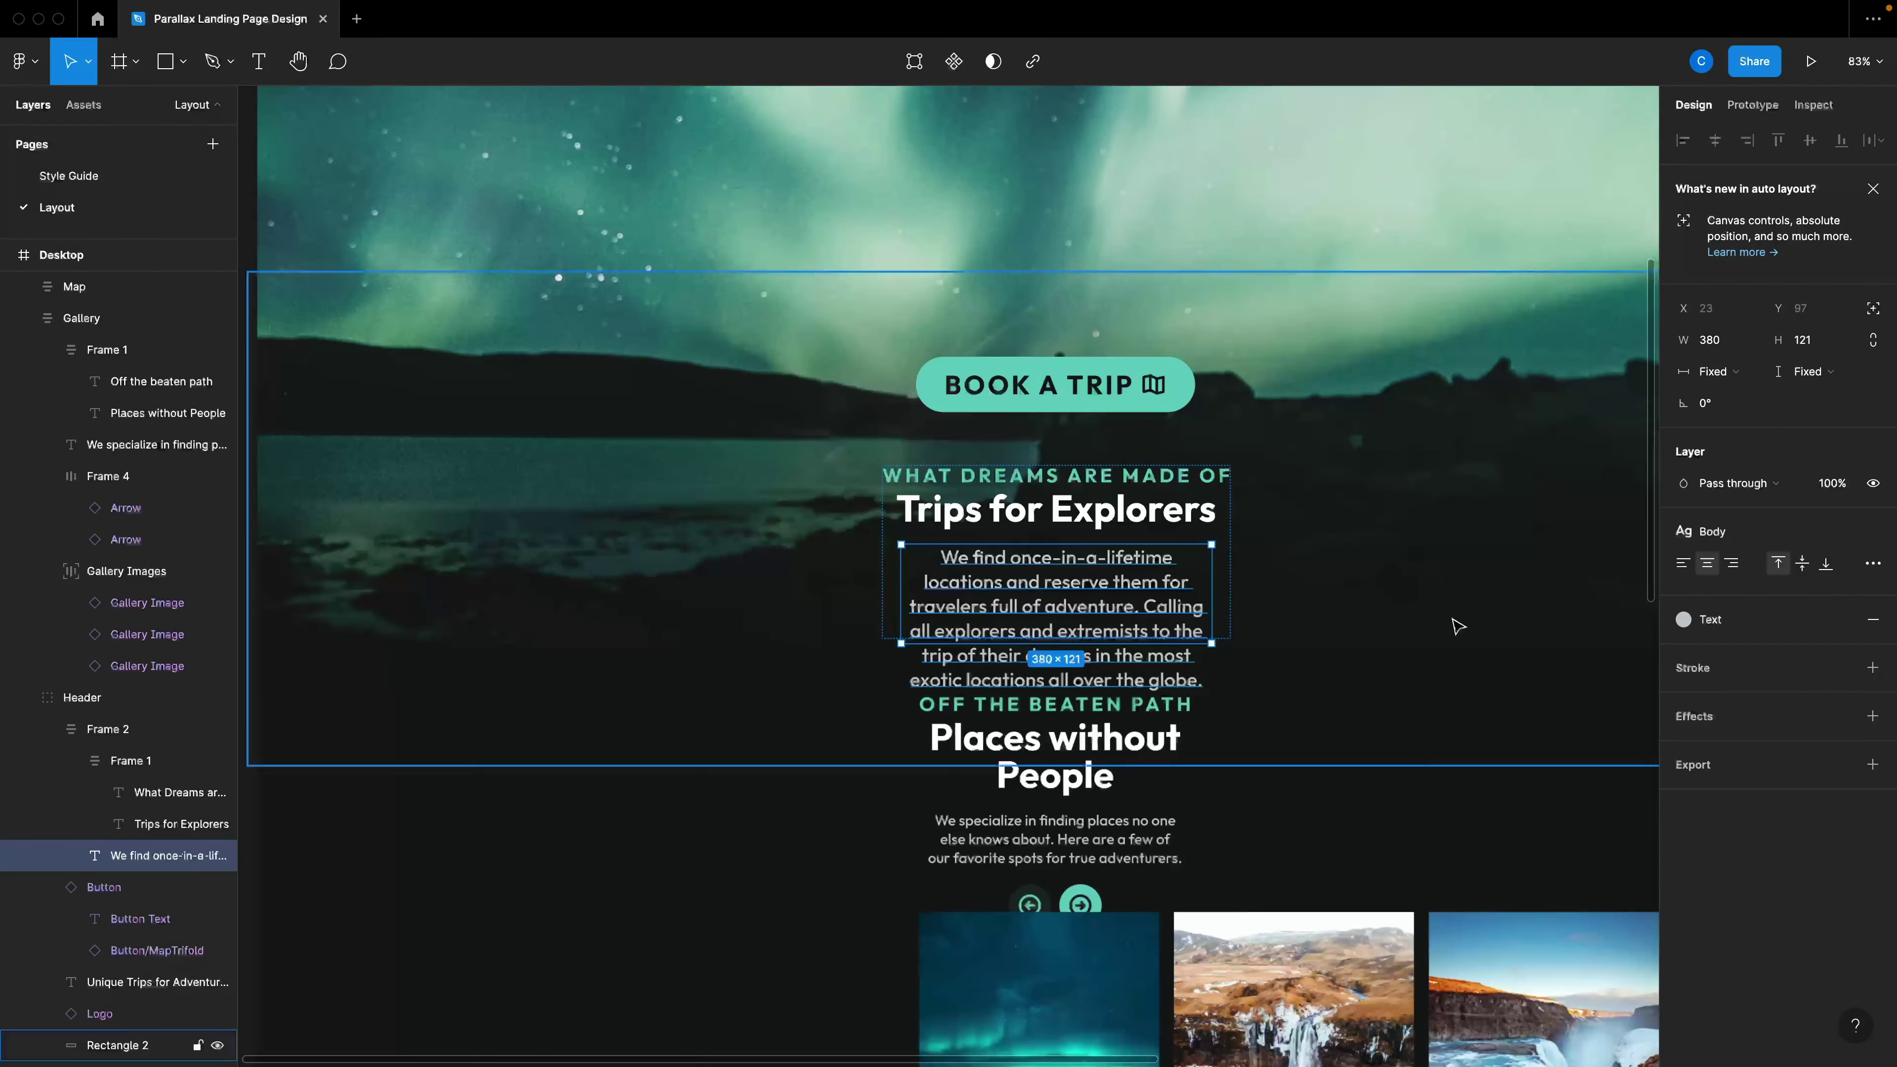
pyautogui.click(1871, 564)
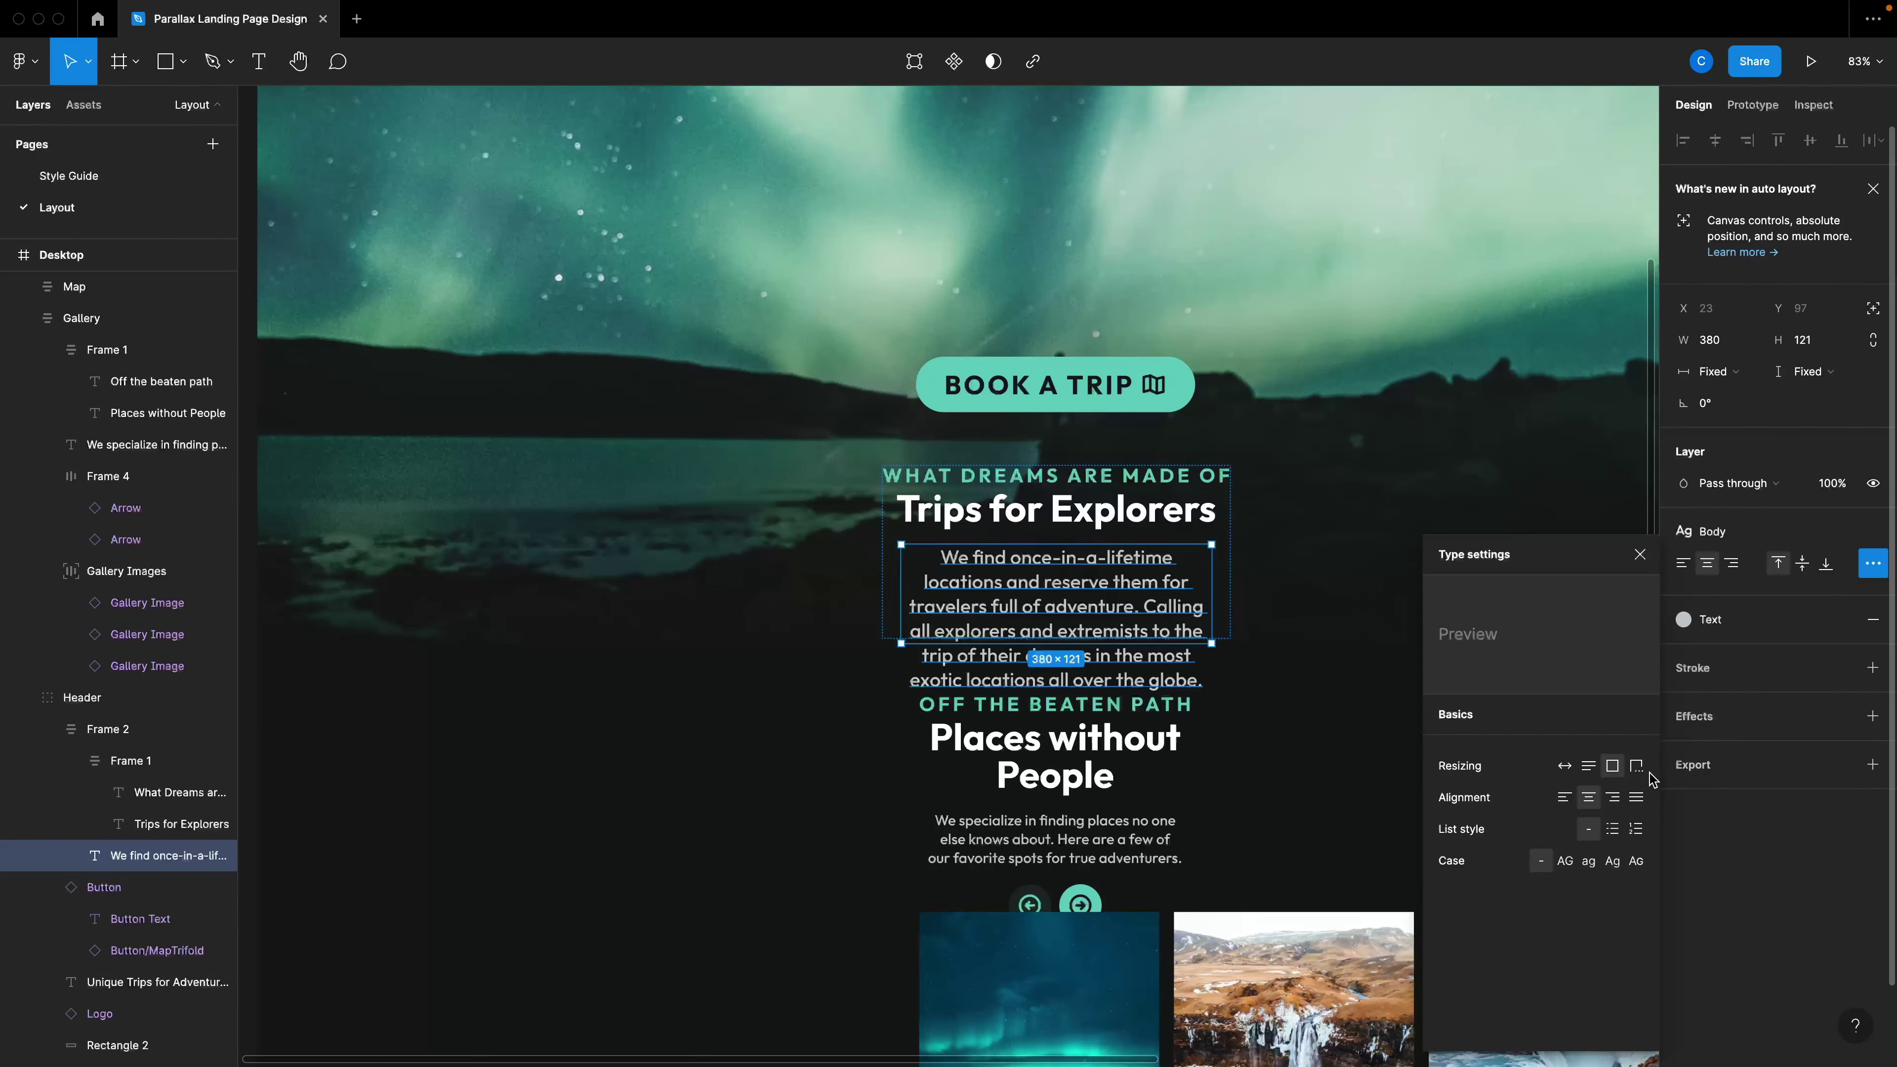
pyautogui.click(1587, 766)
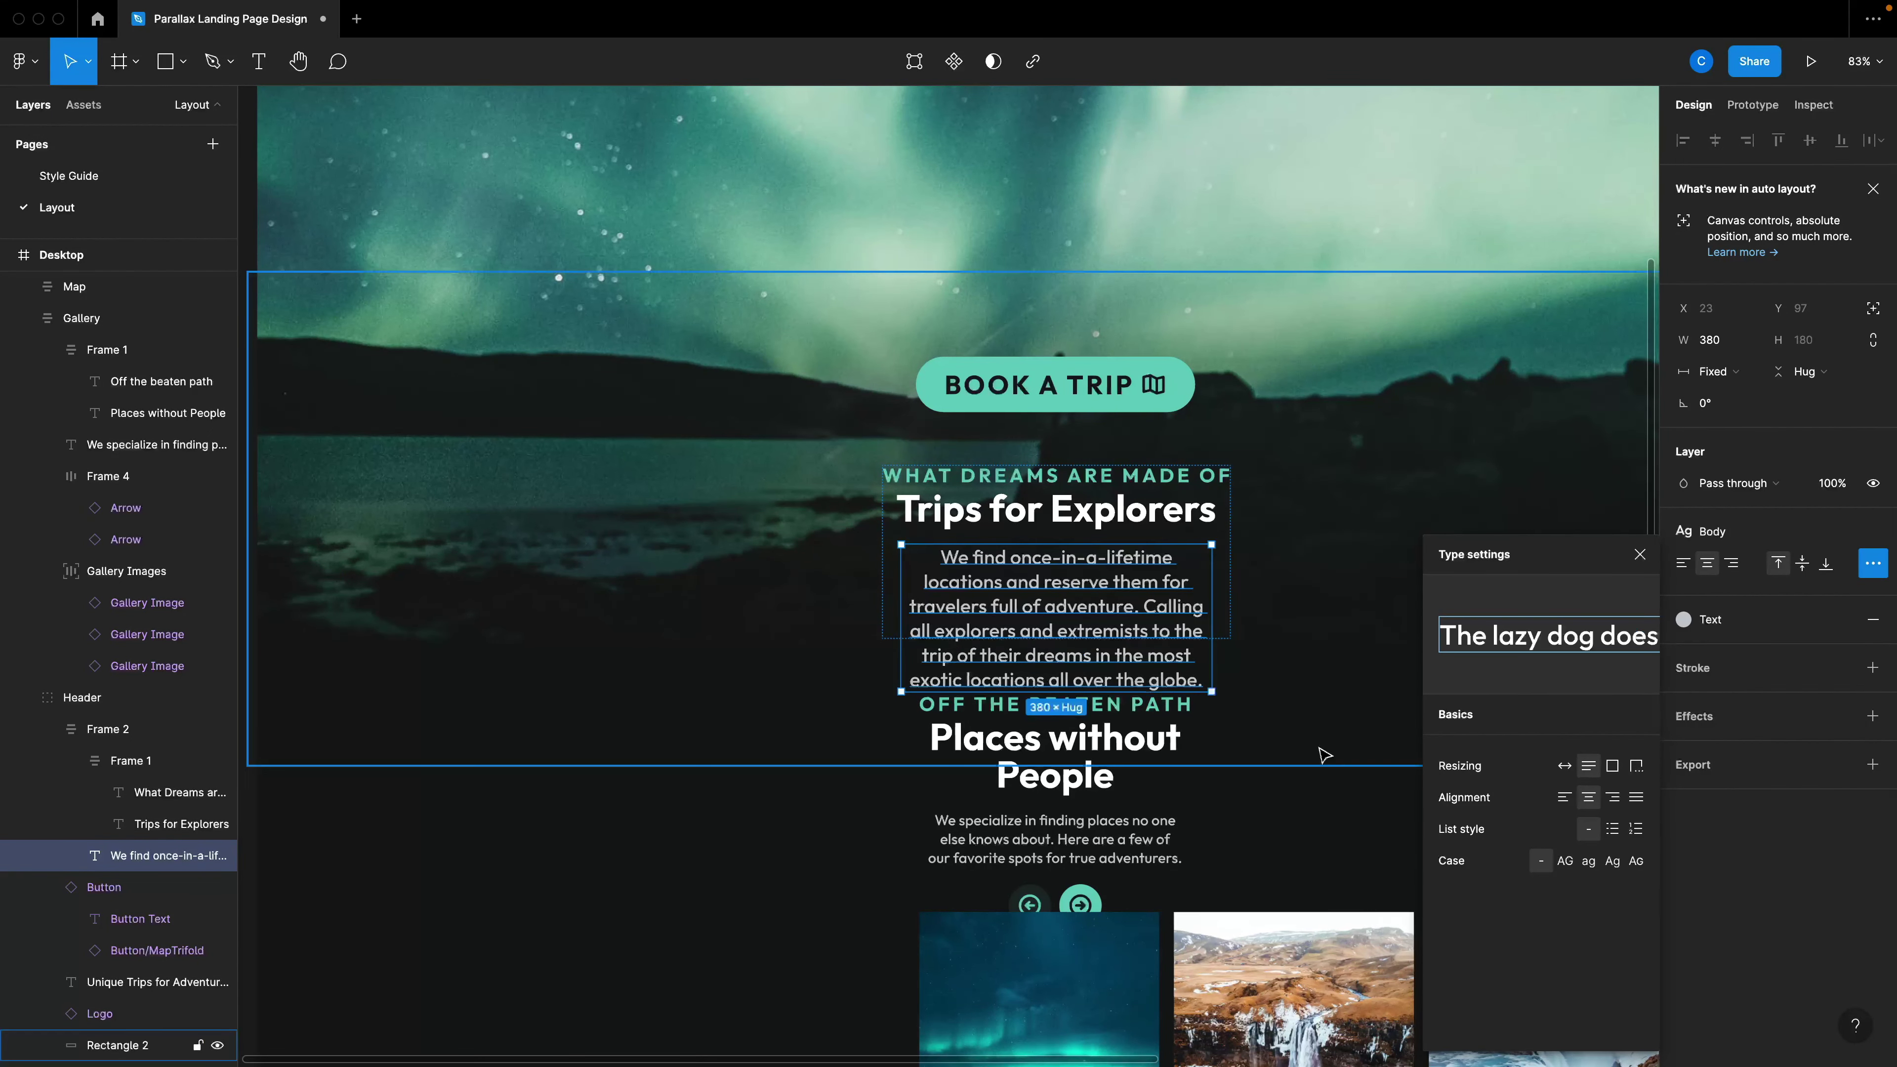
pyautogui.press('Escape')
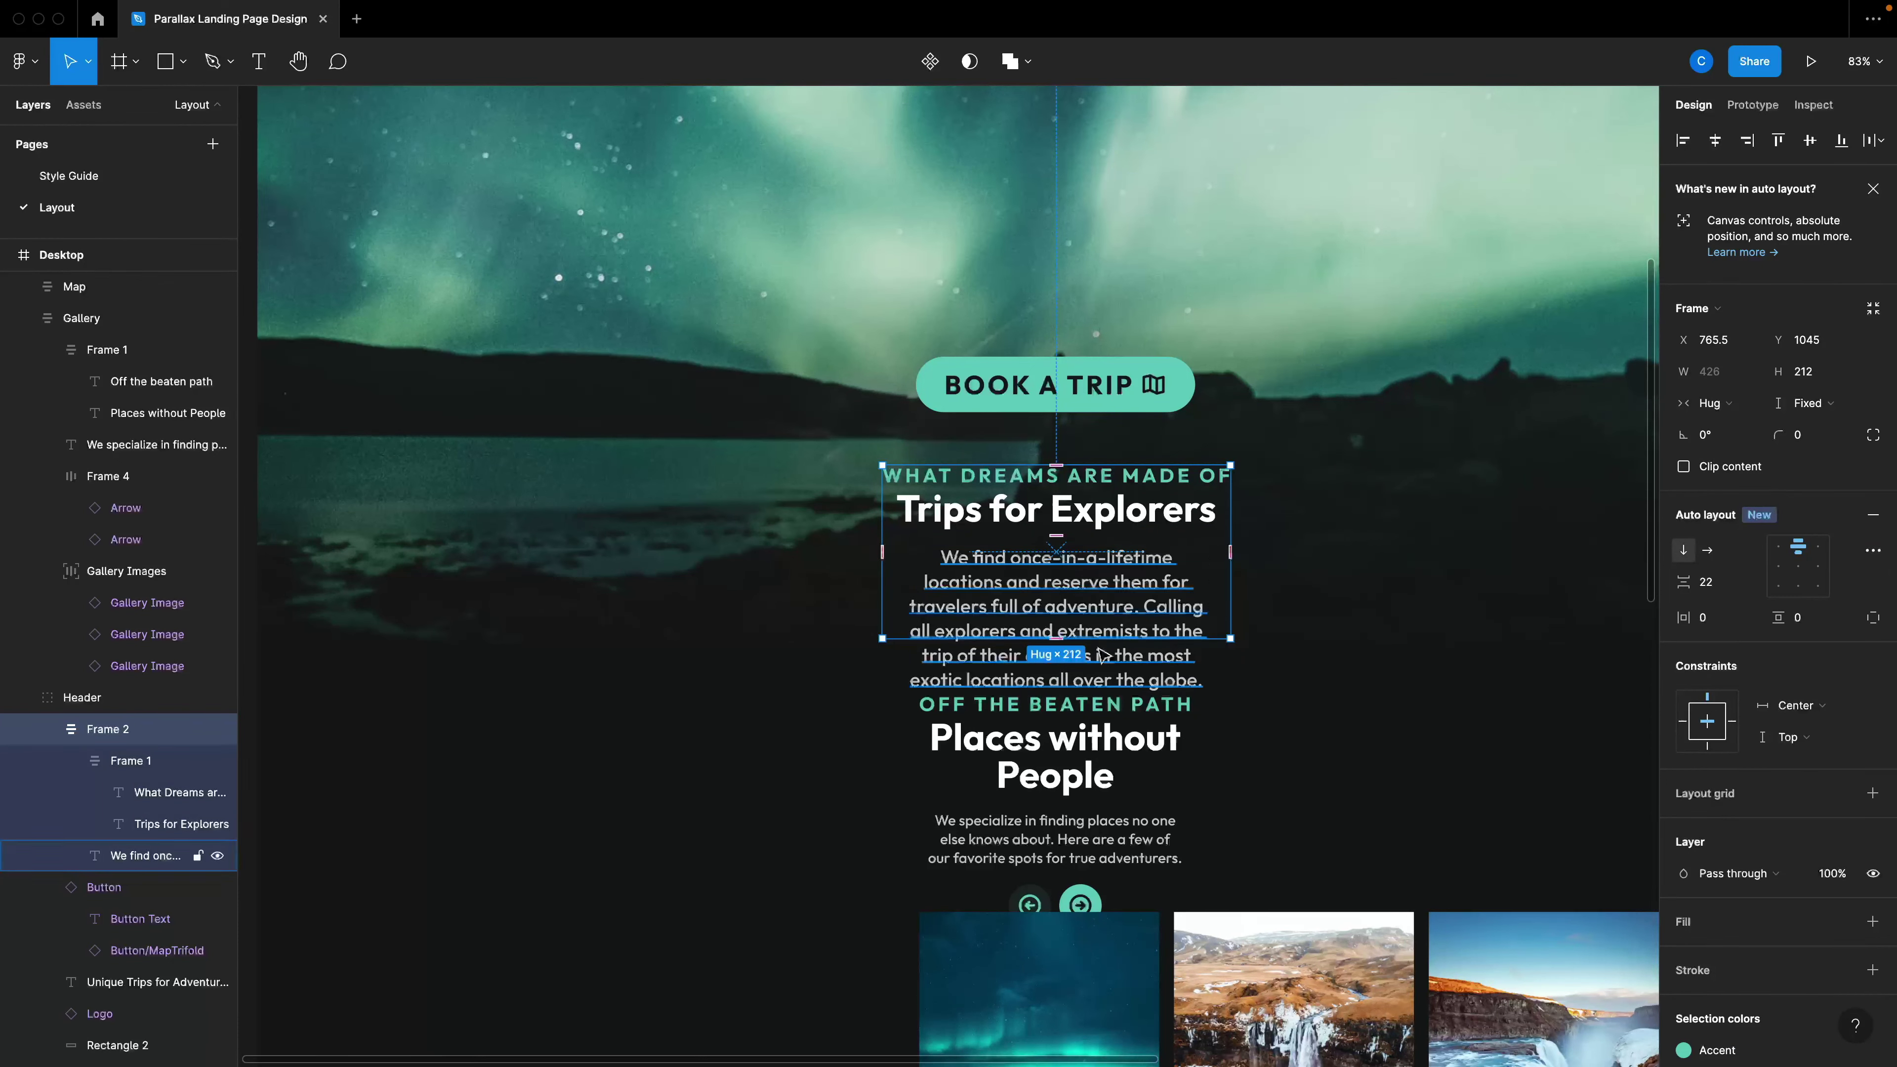
pyautogui.moveTo(1073, 641); pyautogui.dragTo(764, 819)
# Widen the Trips for Explorers paragraph to about 655 so its lines run longer.
pyautogui.click(1148, 620)
pyautogui.doubleClick(1148, 619)
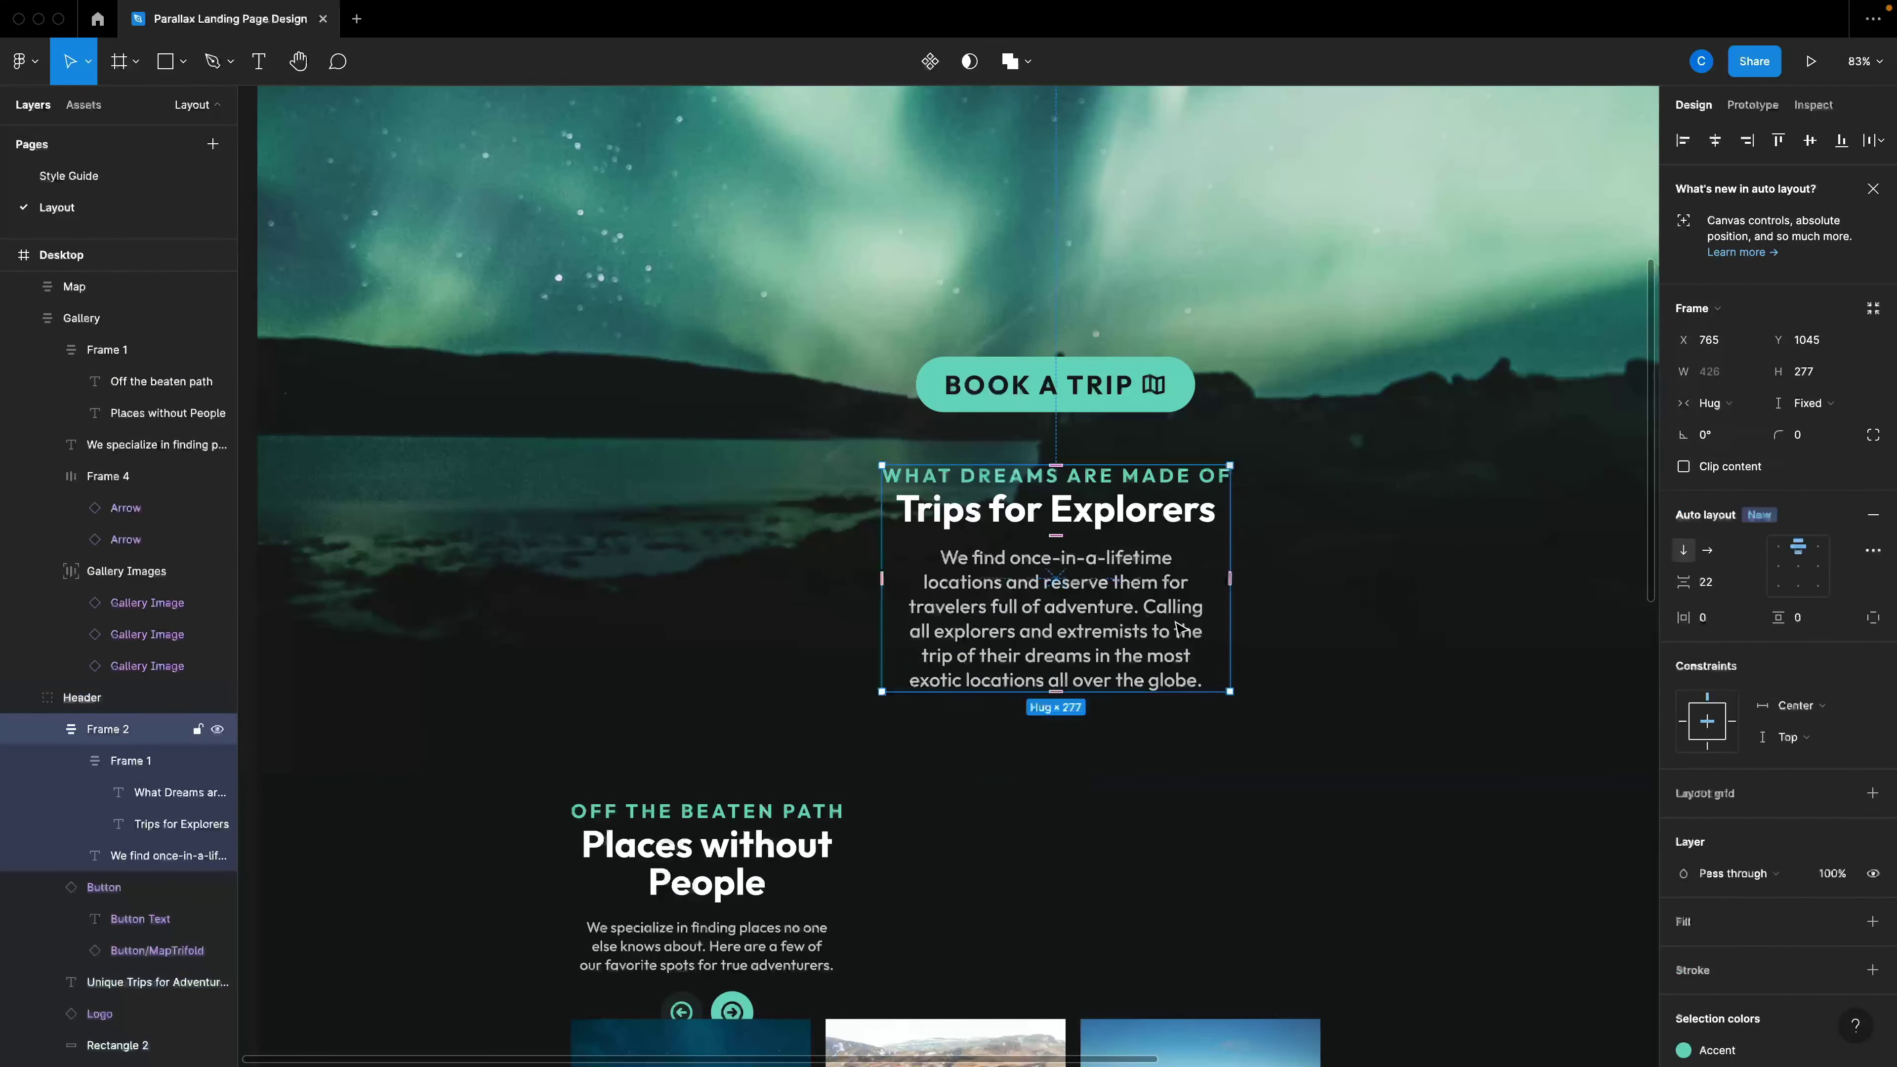
pyautogui.doubleClick(1148, 620)
pyautogui.moveTo(1204, 609); pyautogui.dragTo(1435, 612)
pyautogui.scroll(-3, 1284, 706)
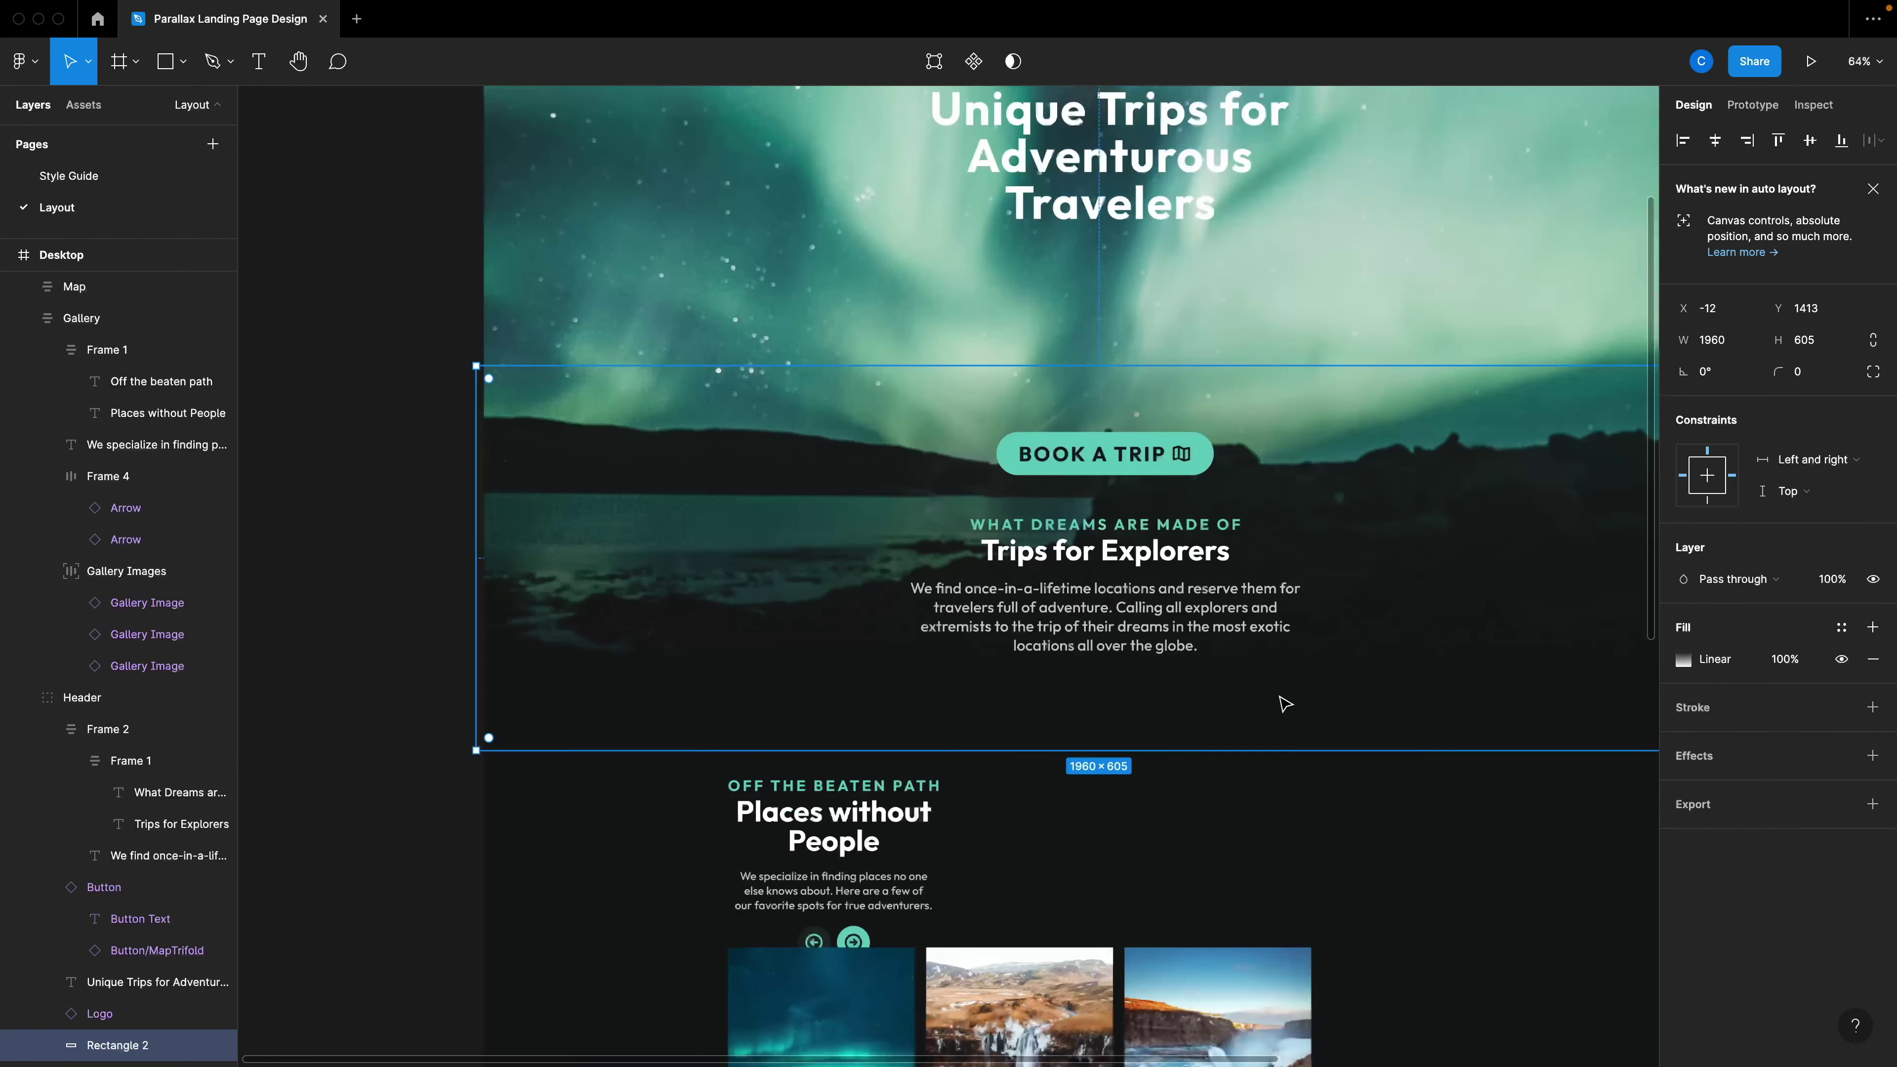
# Move the Trips for Explorers text block down to about X 653, Y 1152 within the hero.
pyautogui.click(1122, 695)
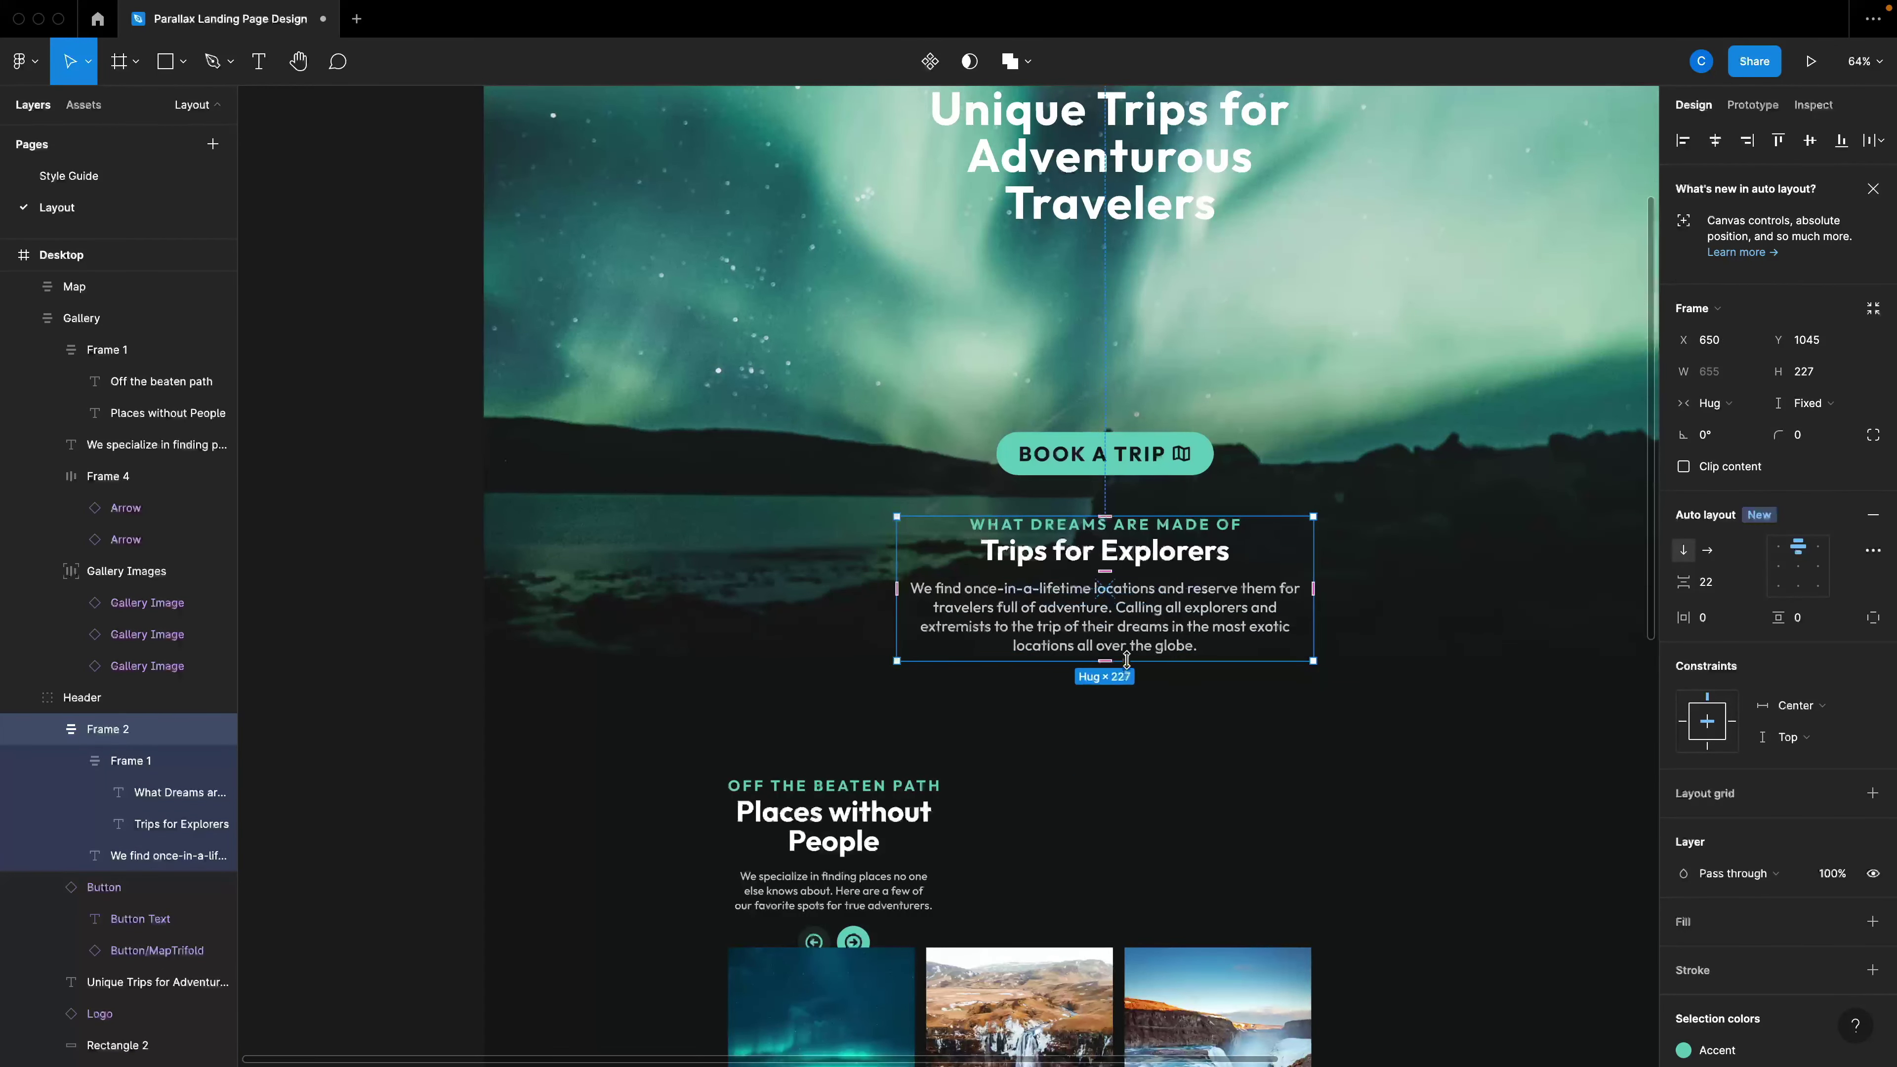
pyautogui.click(1326, 665)
pyautogui.moveTo(1173, 611); pyautogui.dragTo(1178, 673)
pyautogui.scroll(-2, 1179, 672)
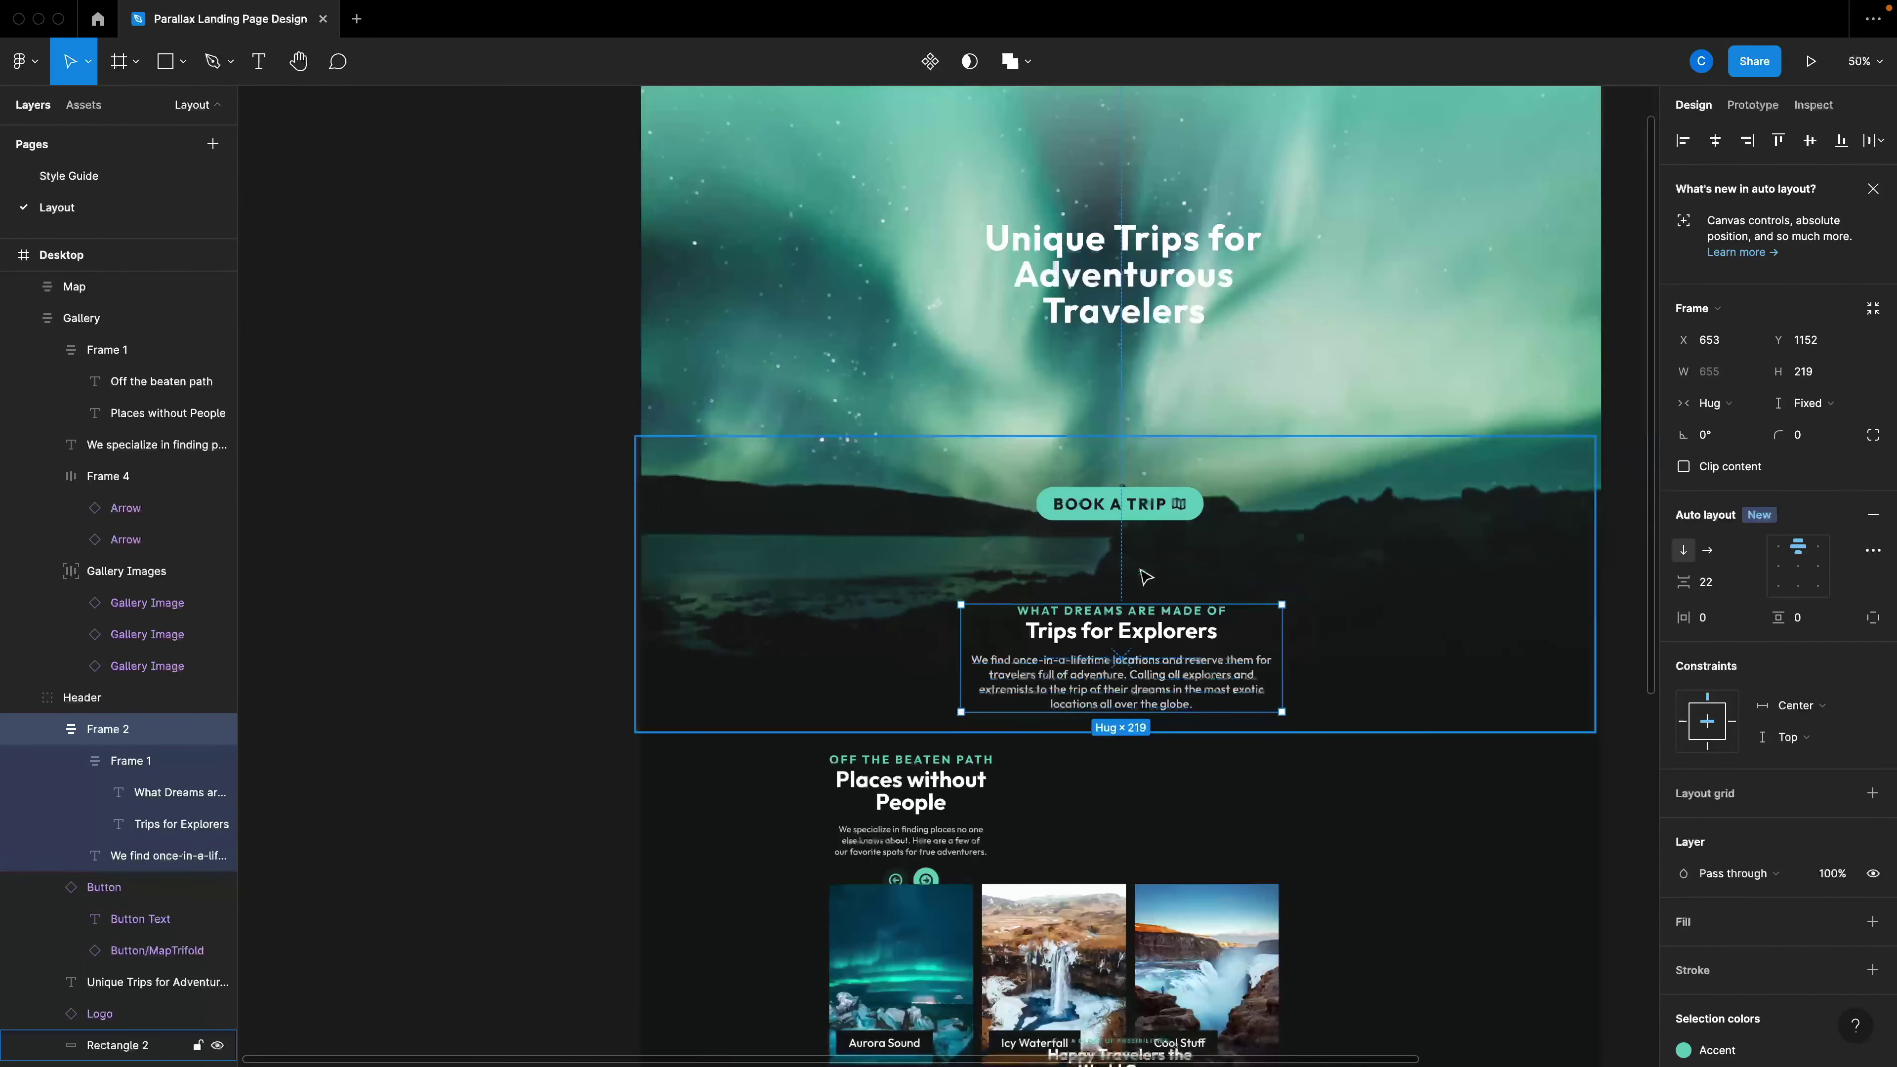
# Move the Book a Trip button down closer to the Trips for Explorers text and lower the hero heading to about Y 400.
pyautogui.click(1135, 516)
pyautogui.moveTo(1133, 514); pyautogui.dragTo(1133, 599)
pyautogui.click(1124, 340)
pyautogui.moveTo(1123, 340); pyautogui.dragTo(1126, 353)
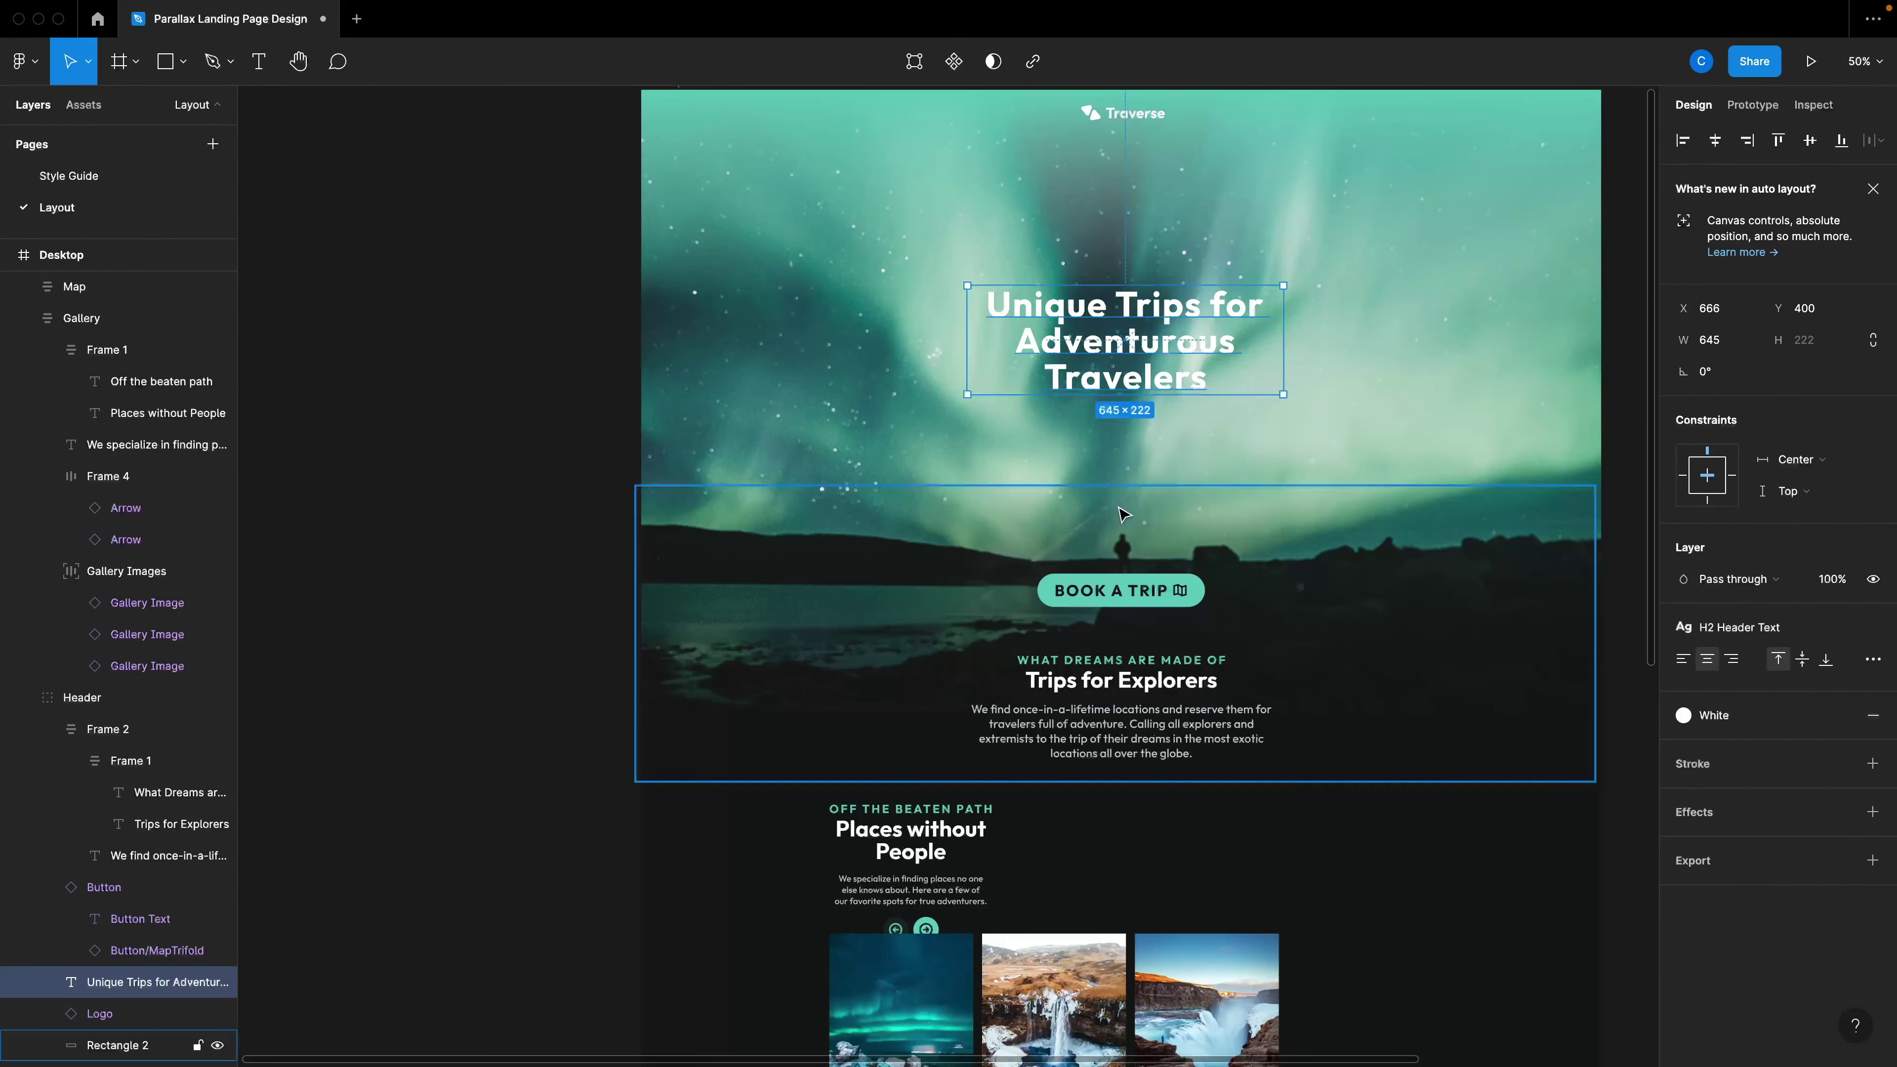
# Select the About, Locations and Contact Us link groups near the page's end together and collapse their layers.
pyautogui.scroll(-5, 1124, 514)
pyautogui.scroll(-4, 1123, 514)
pyautogui.click(1404, 470)
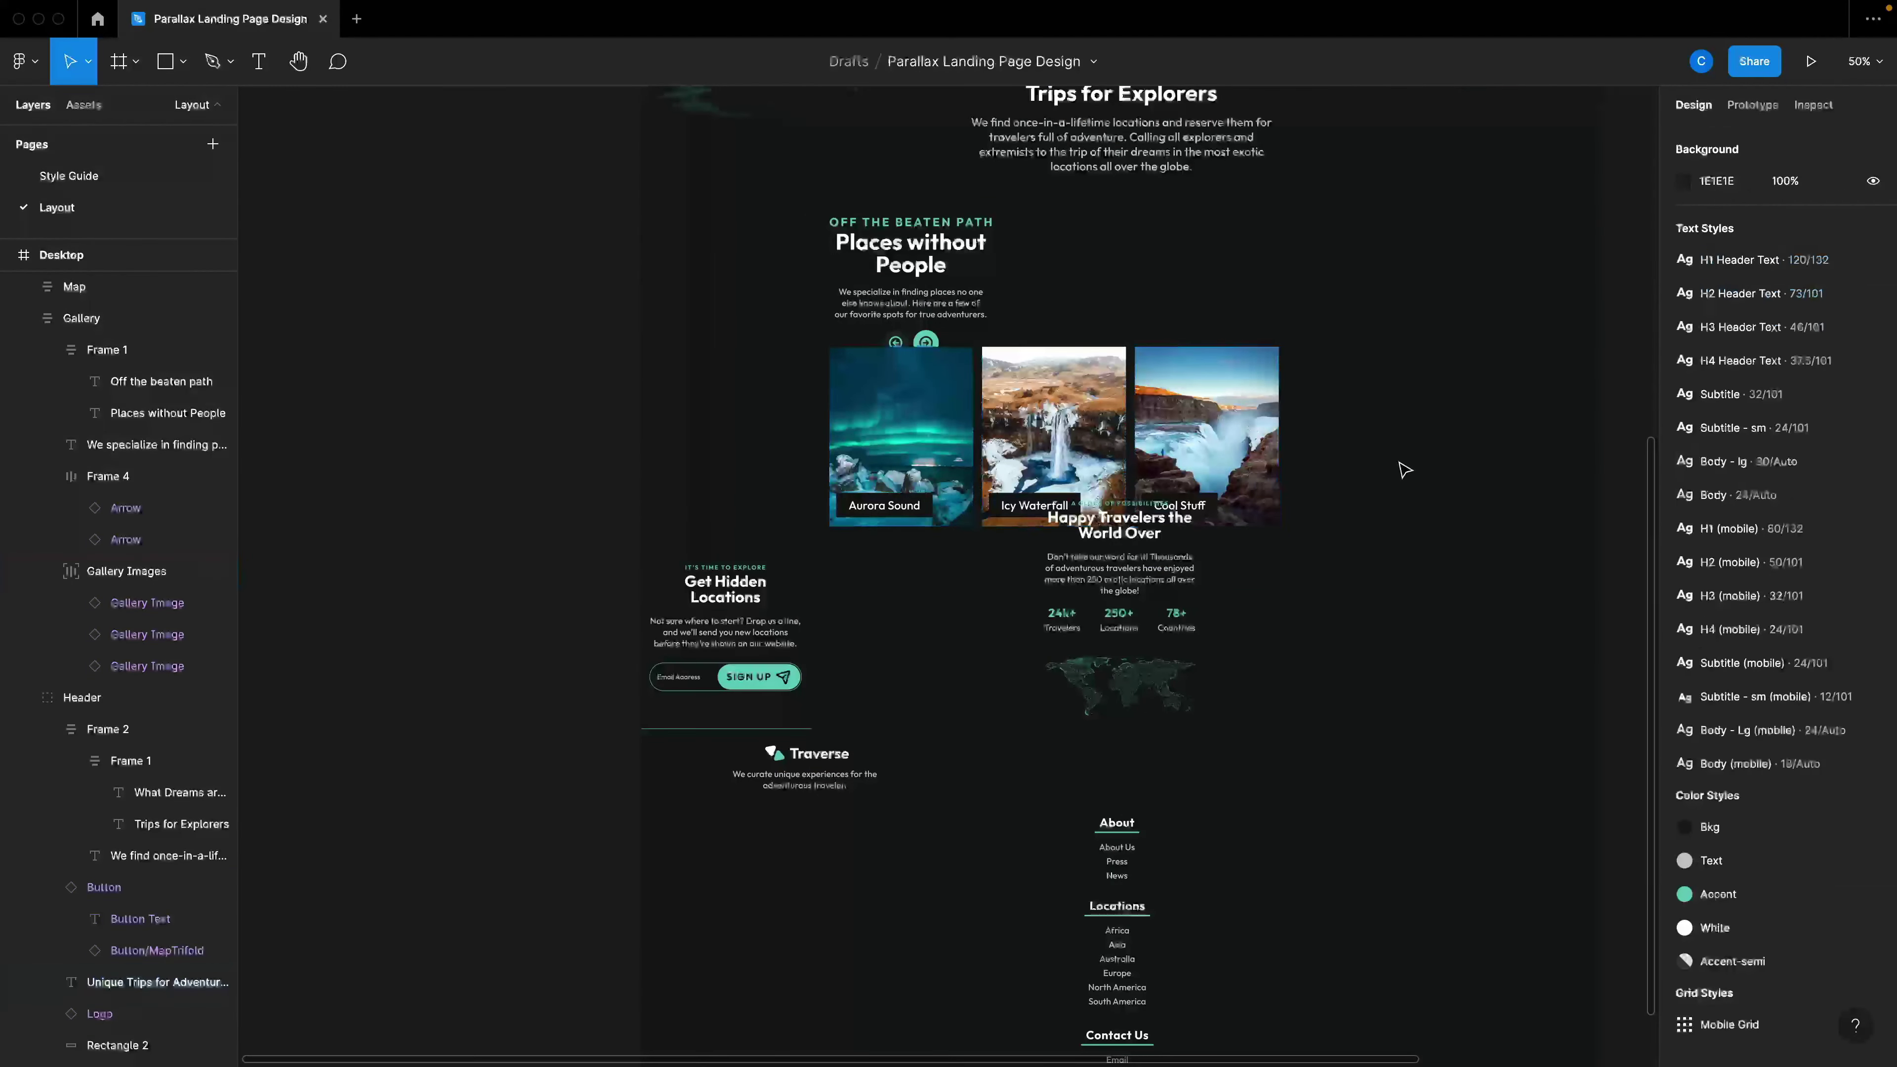
pyautogui.scroll(-3, 1344, 752)
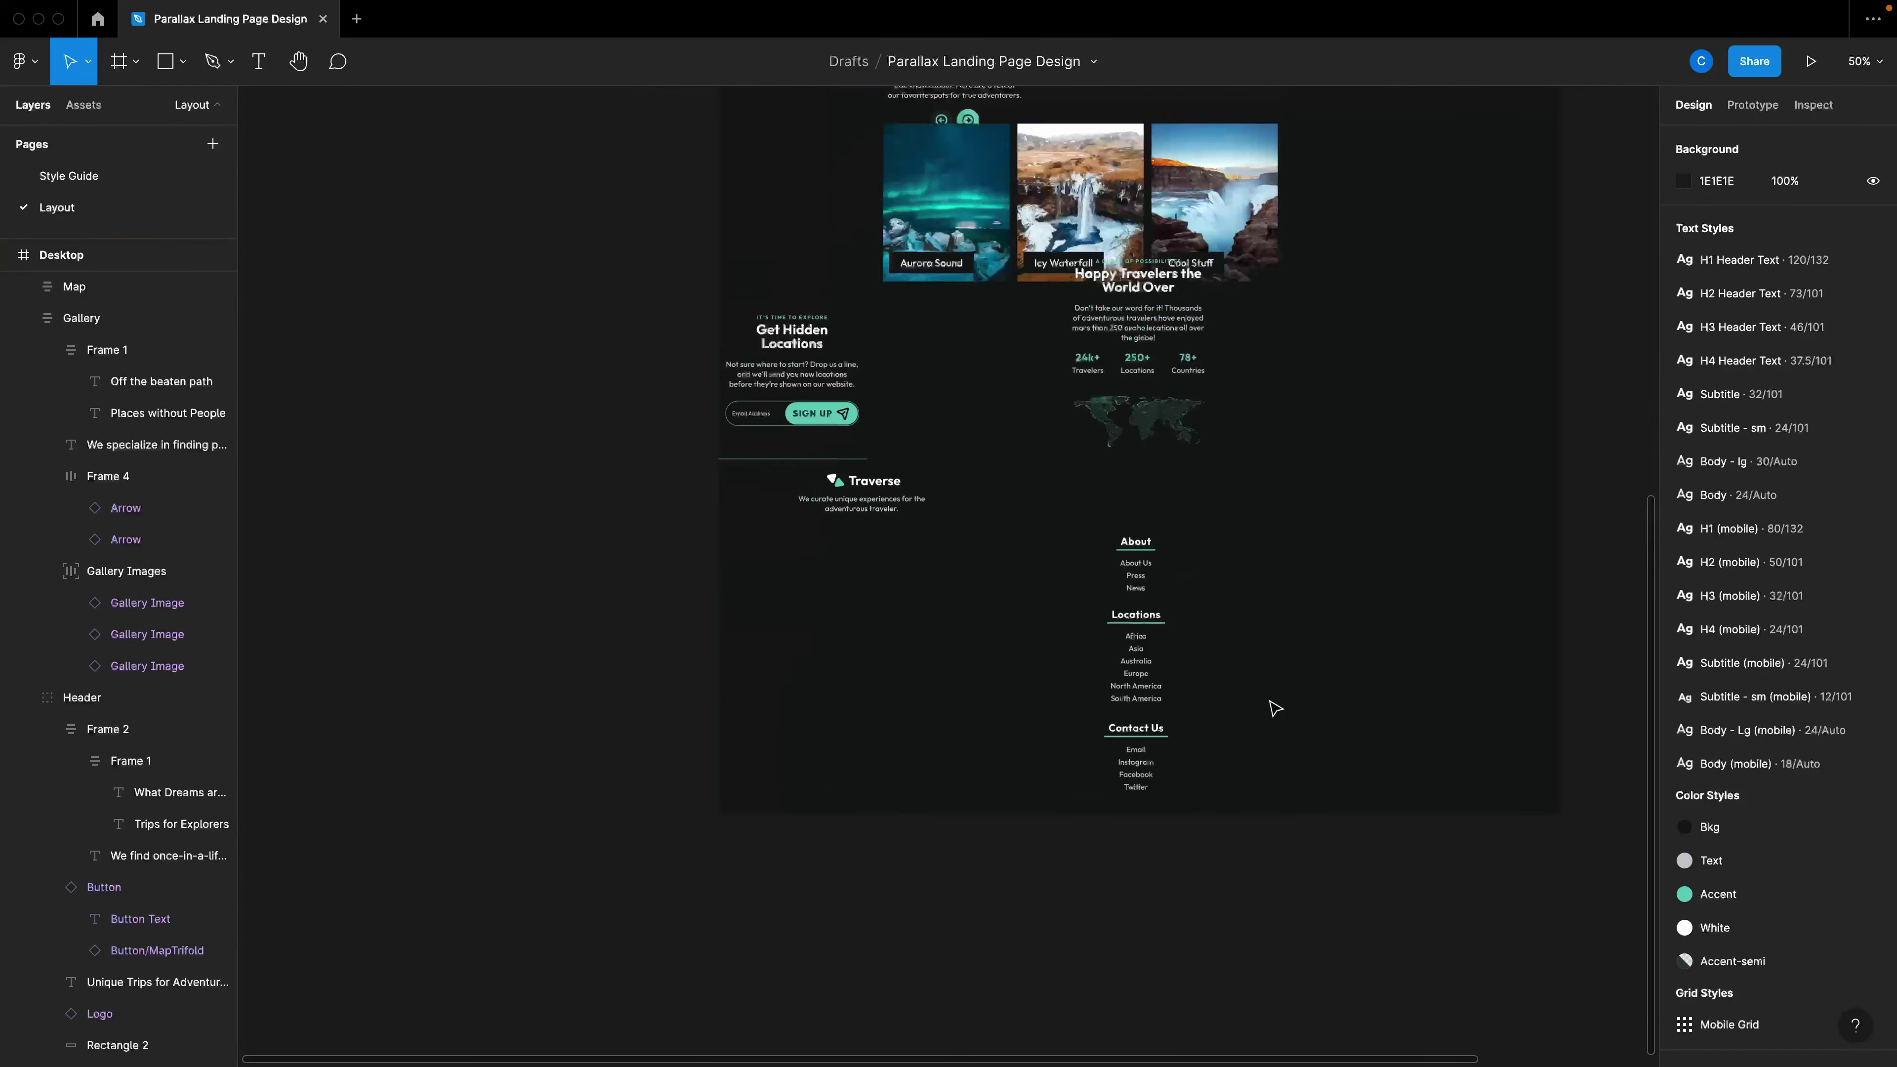
pyautogui.moveTo(1340, 887); pyautogui.dragTo(1067, 560)
pyautogui.click(1367, 720)
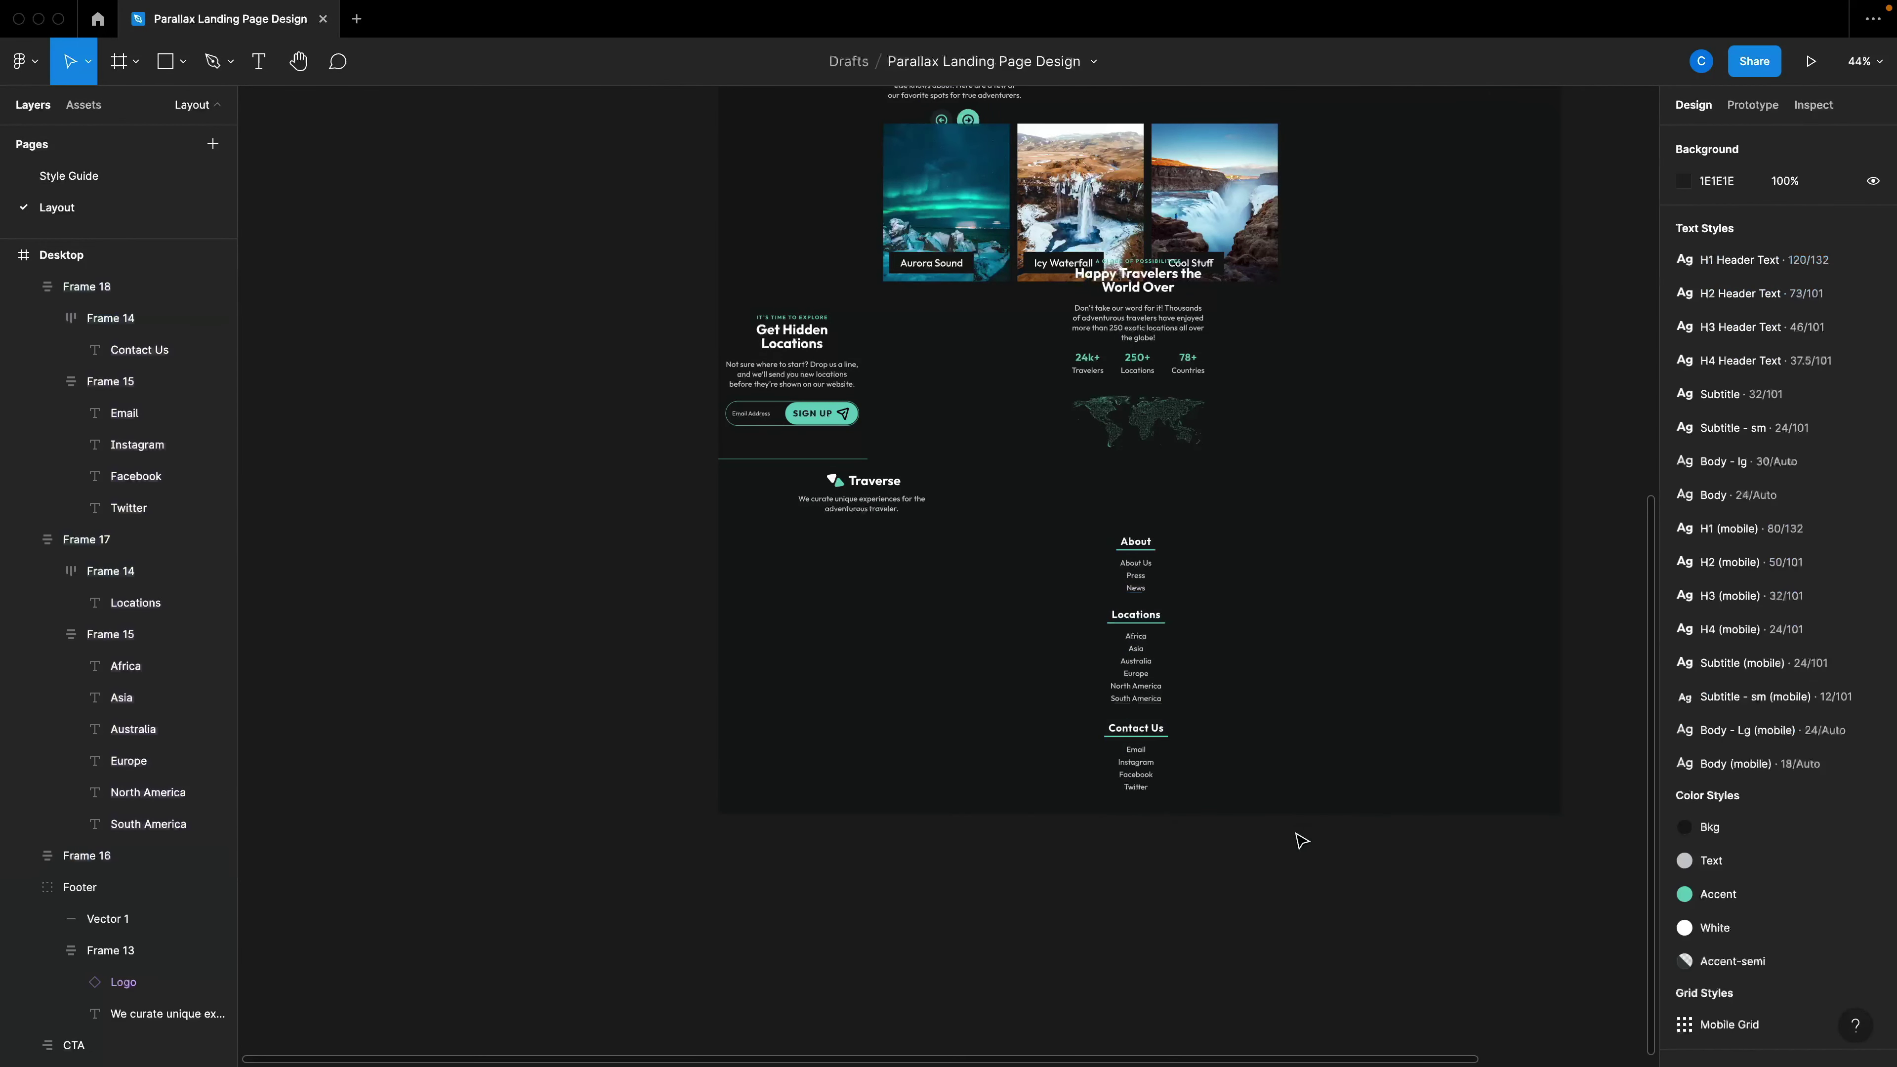
pyautogui.moveTo(1296, 833); pyautogui.dragTo(1069, 547)
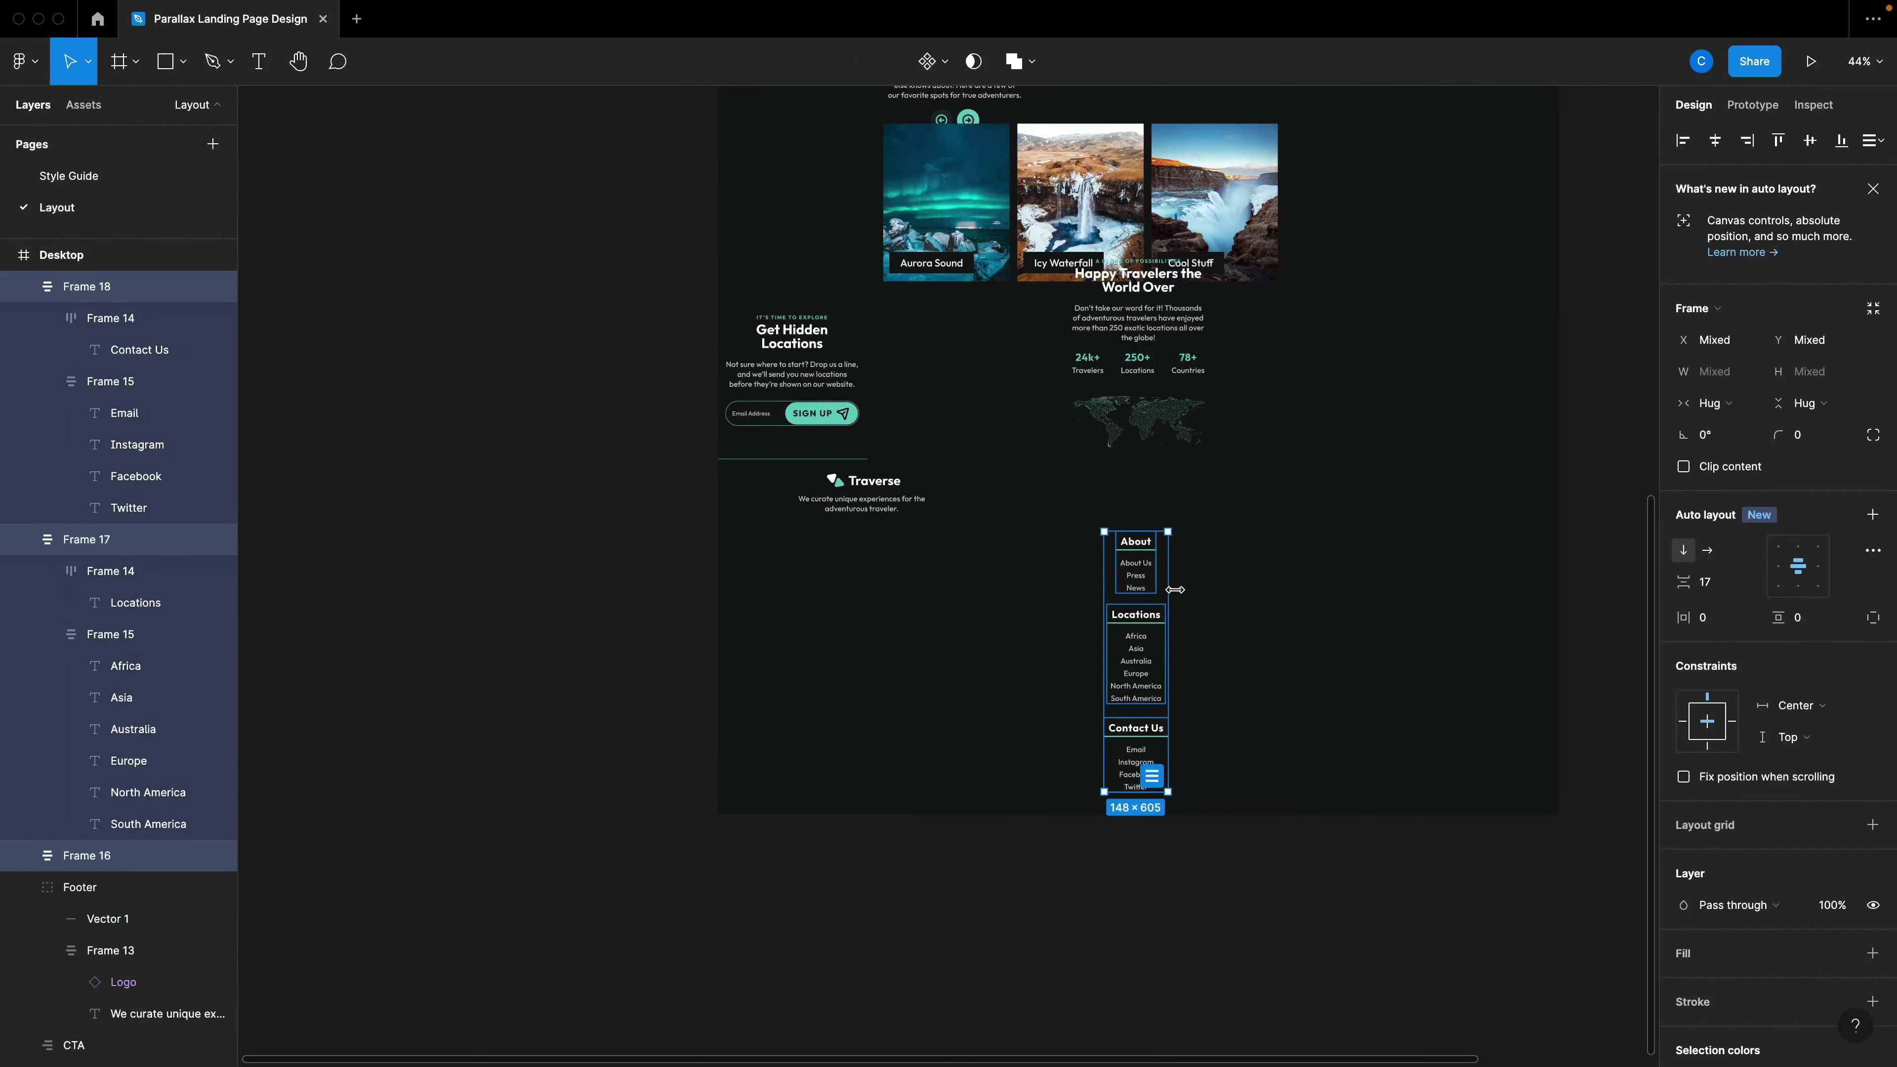
pyautogui.click(23, 286)
pyautogui.click(23, 317)
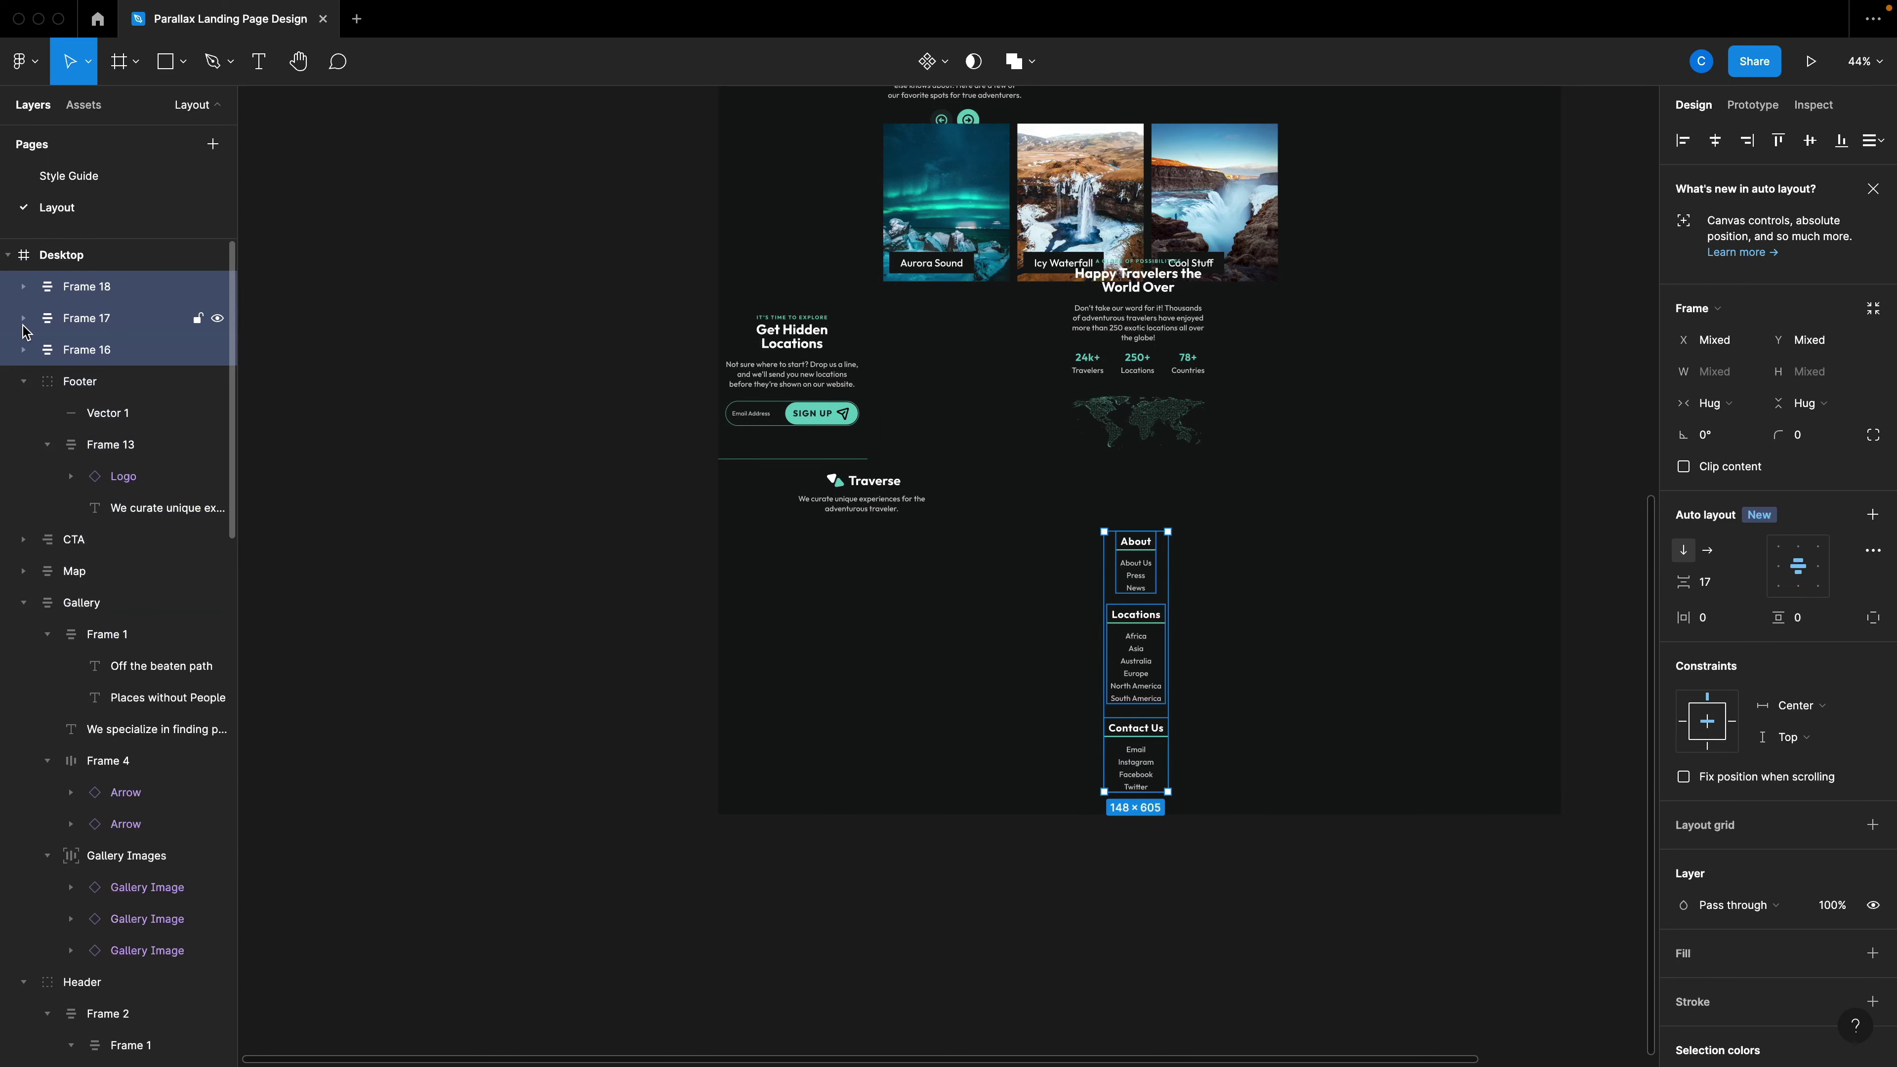
pyautogui.click(23, 350)
pyautogui.click(23, 350)
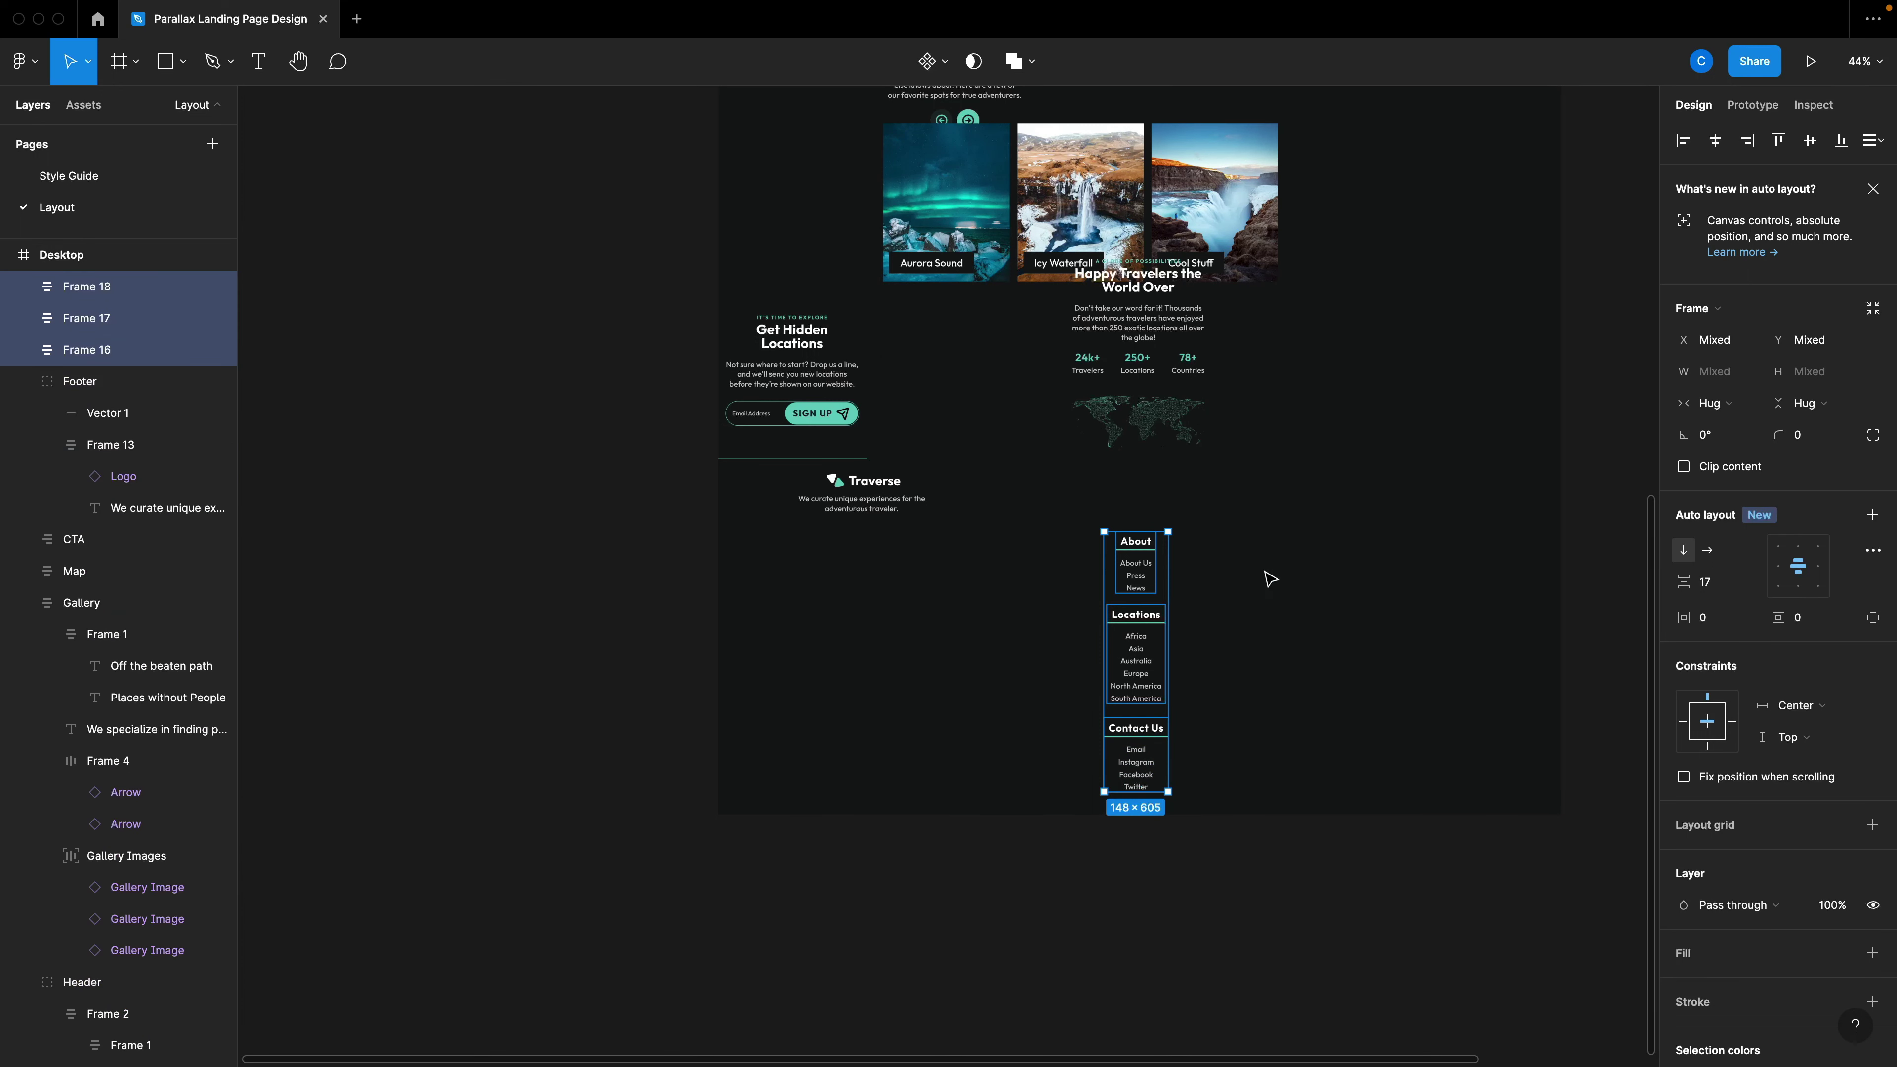
# Wrap the three footer link groups in one auto layout frame with horizontal direction, keeping each group's own layout vertical.
pyautogui.click(1708, 551)
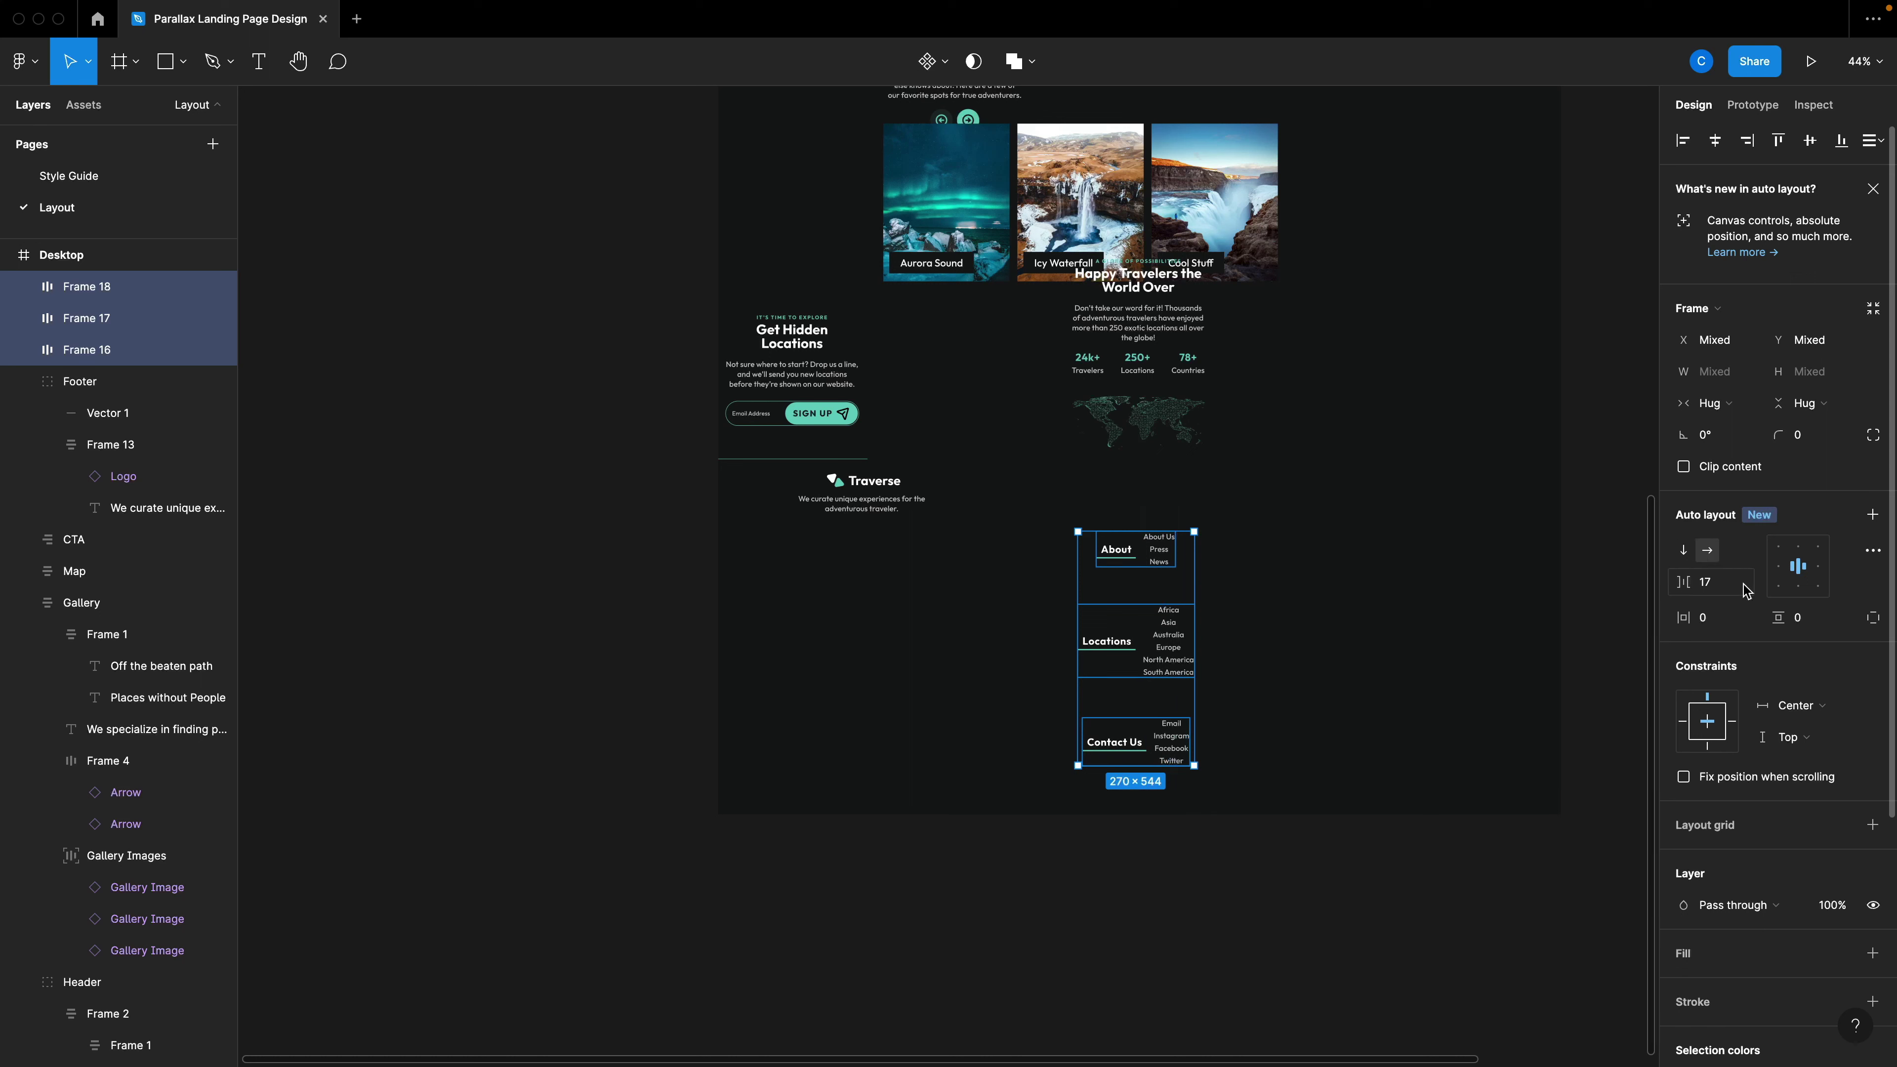
pyautogui.click(1684, 551)
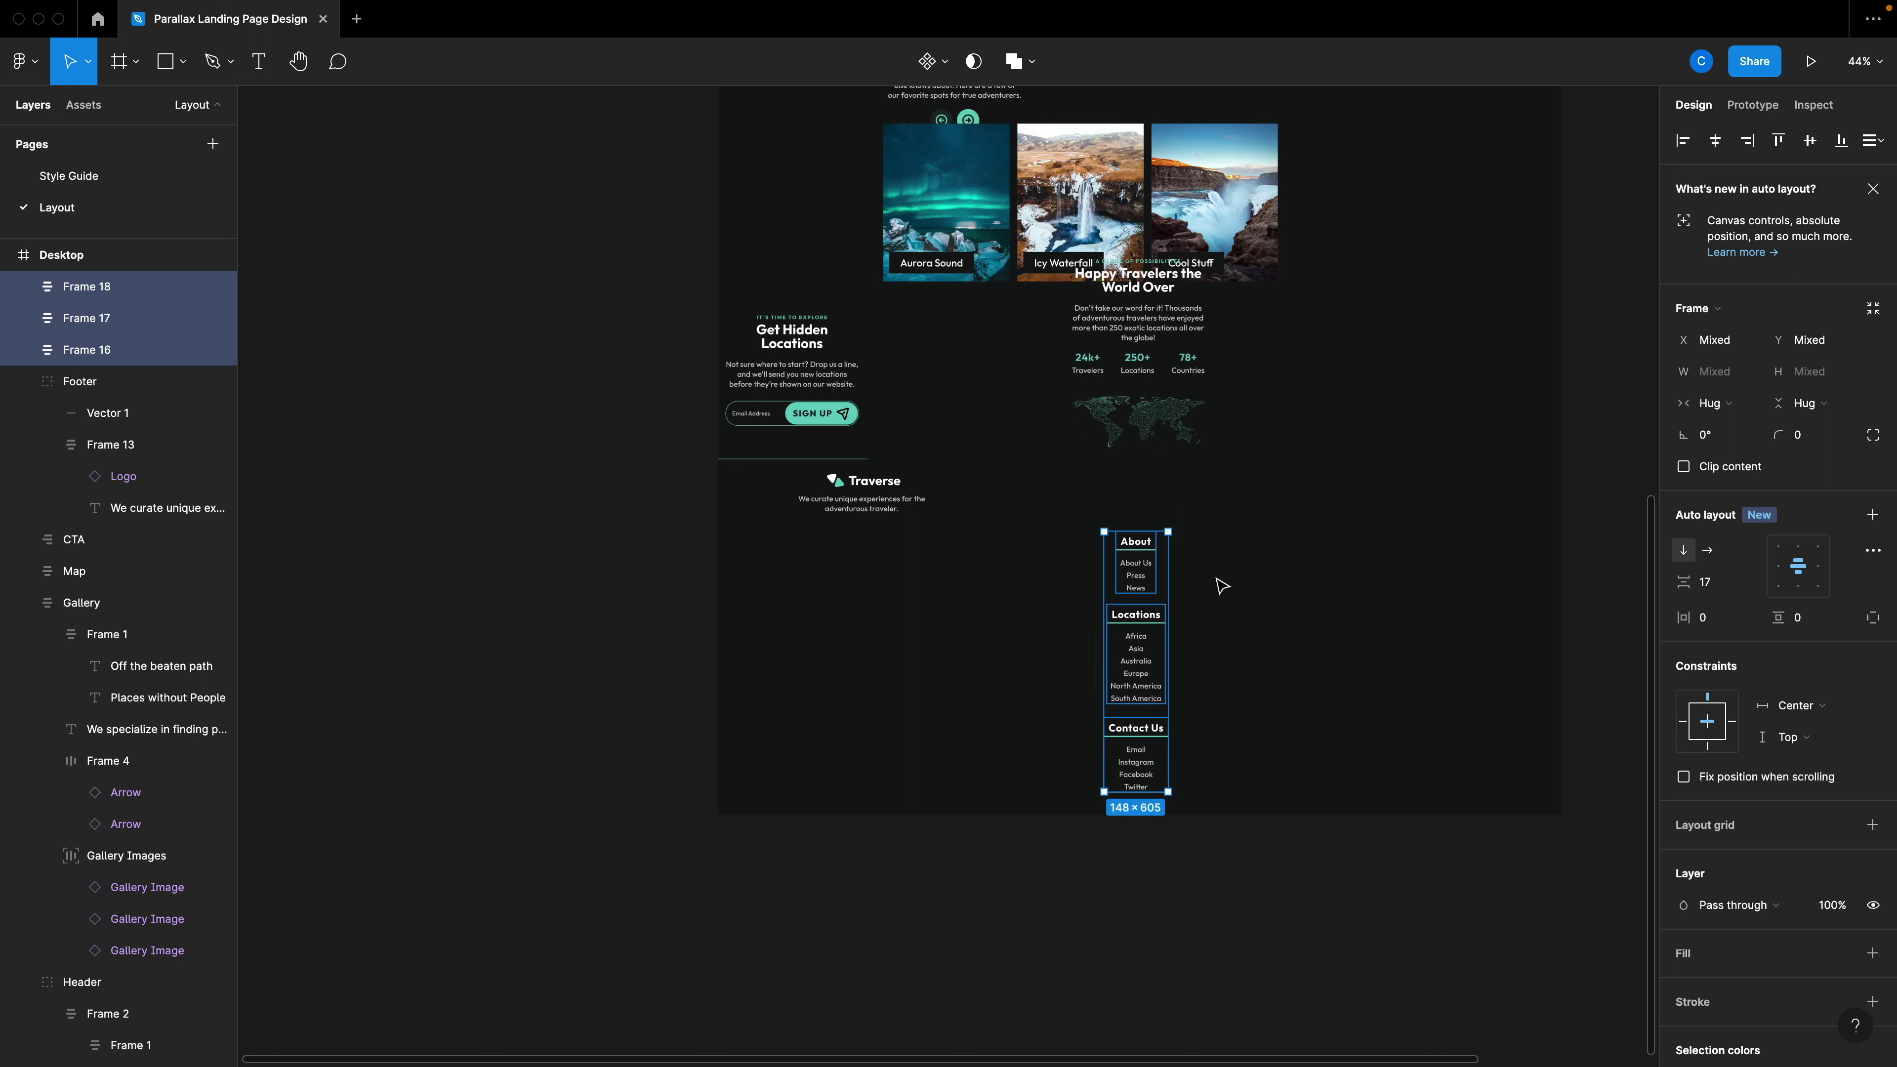
pyautogui.hotkey('shift', 'a')
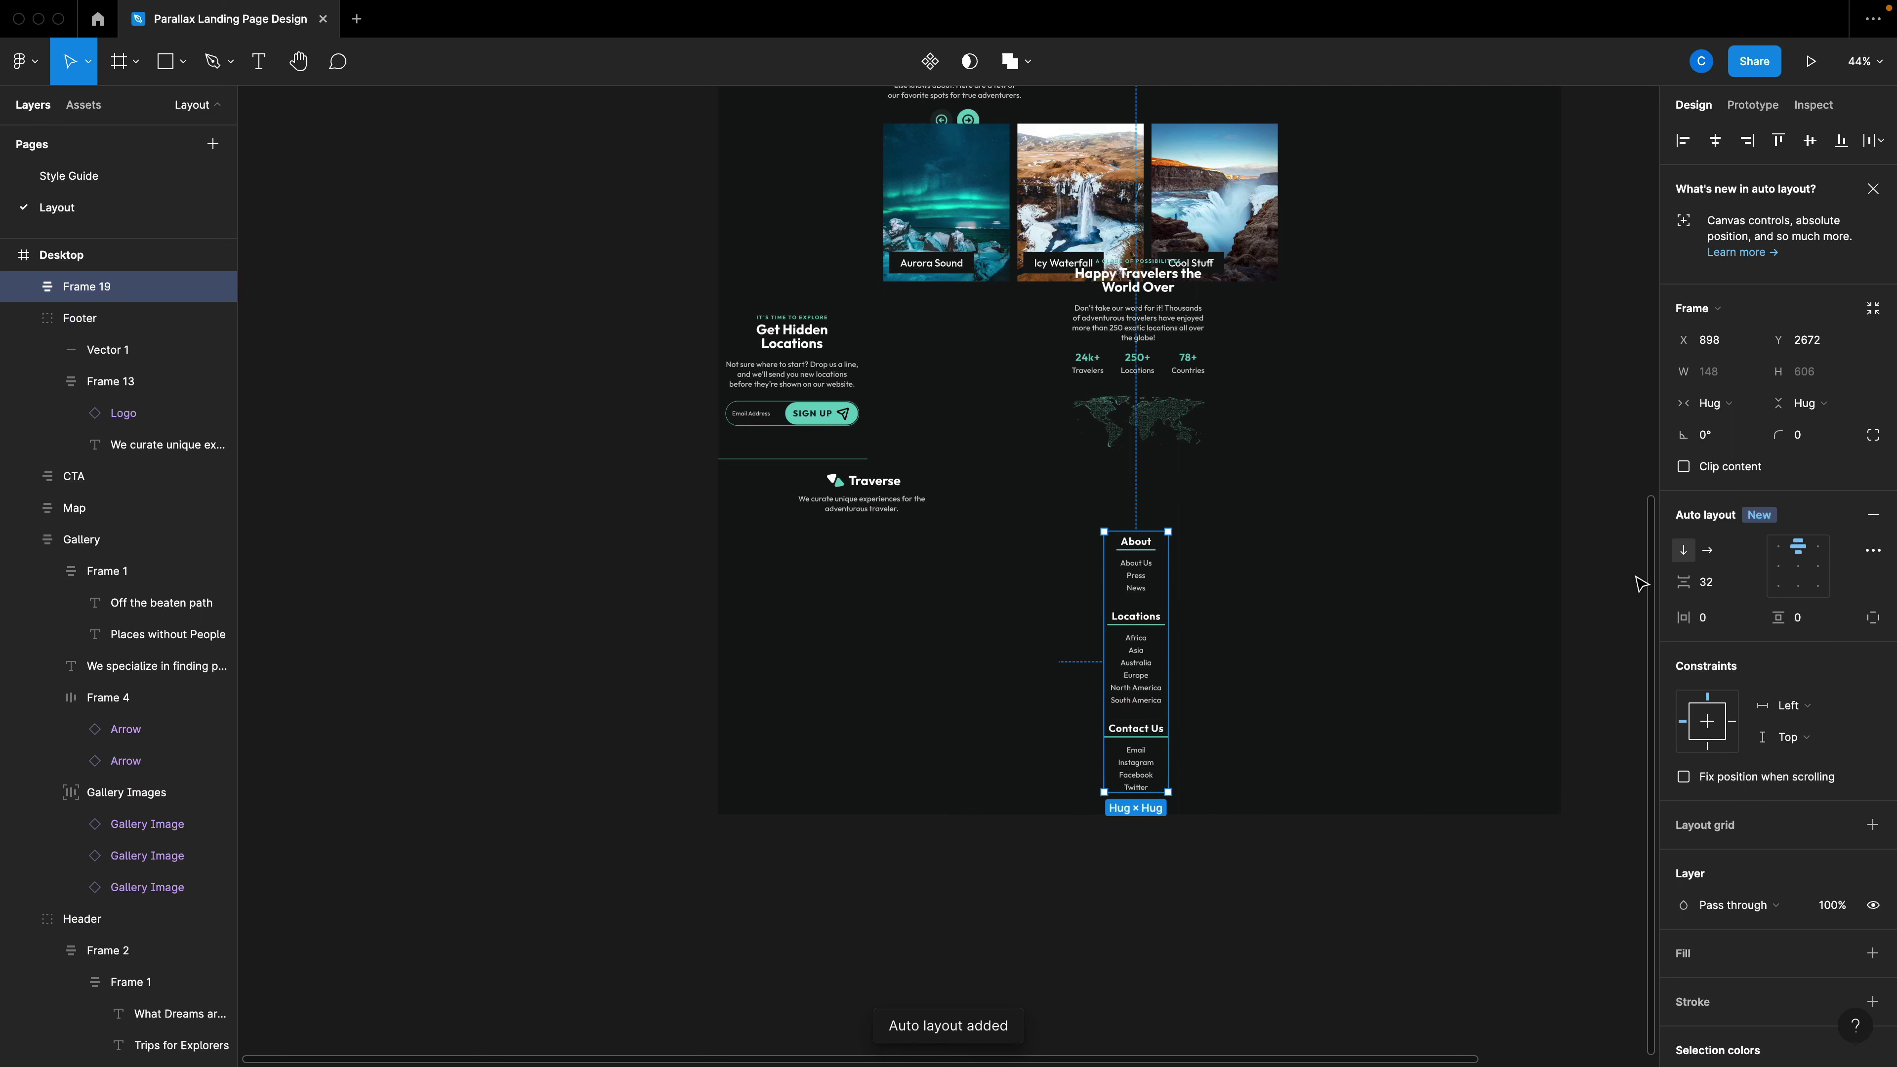
pyautogui.click(1708, 551)
# Set the link groups frame's spacing mode to Space between and widen the frame to about 950.
pyautogui.click(1872, 552)
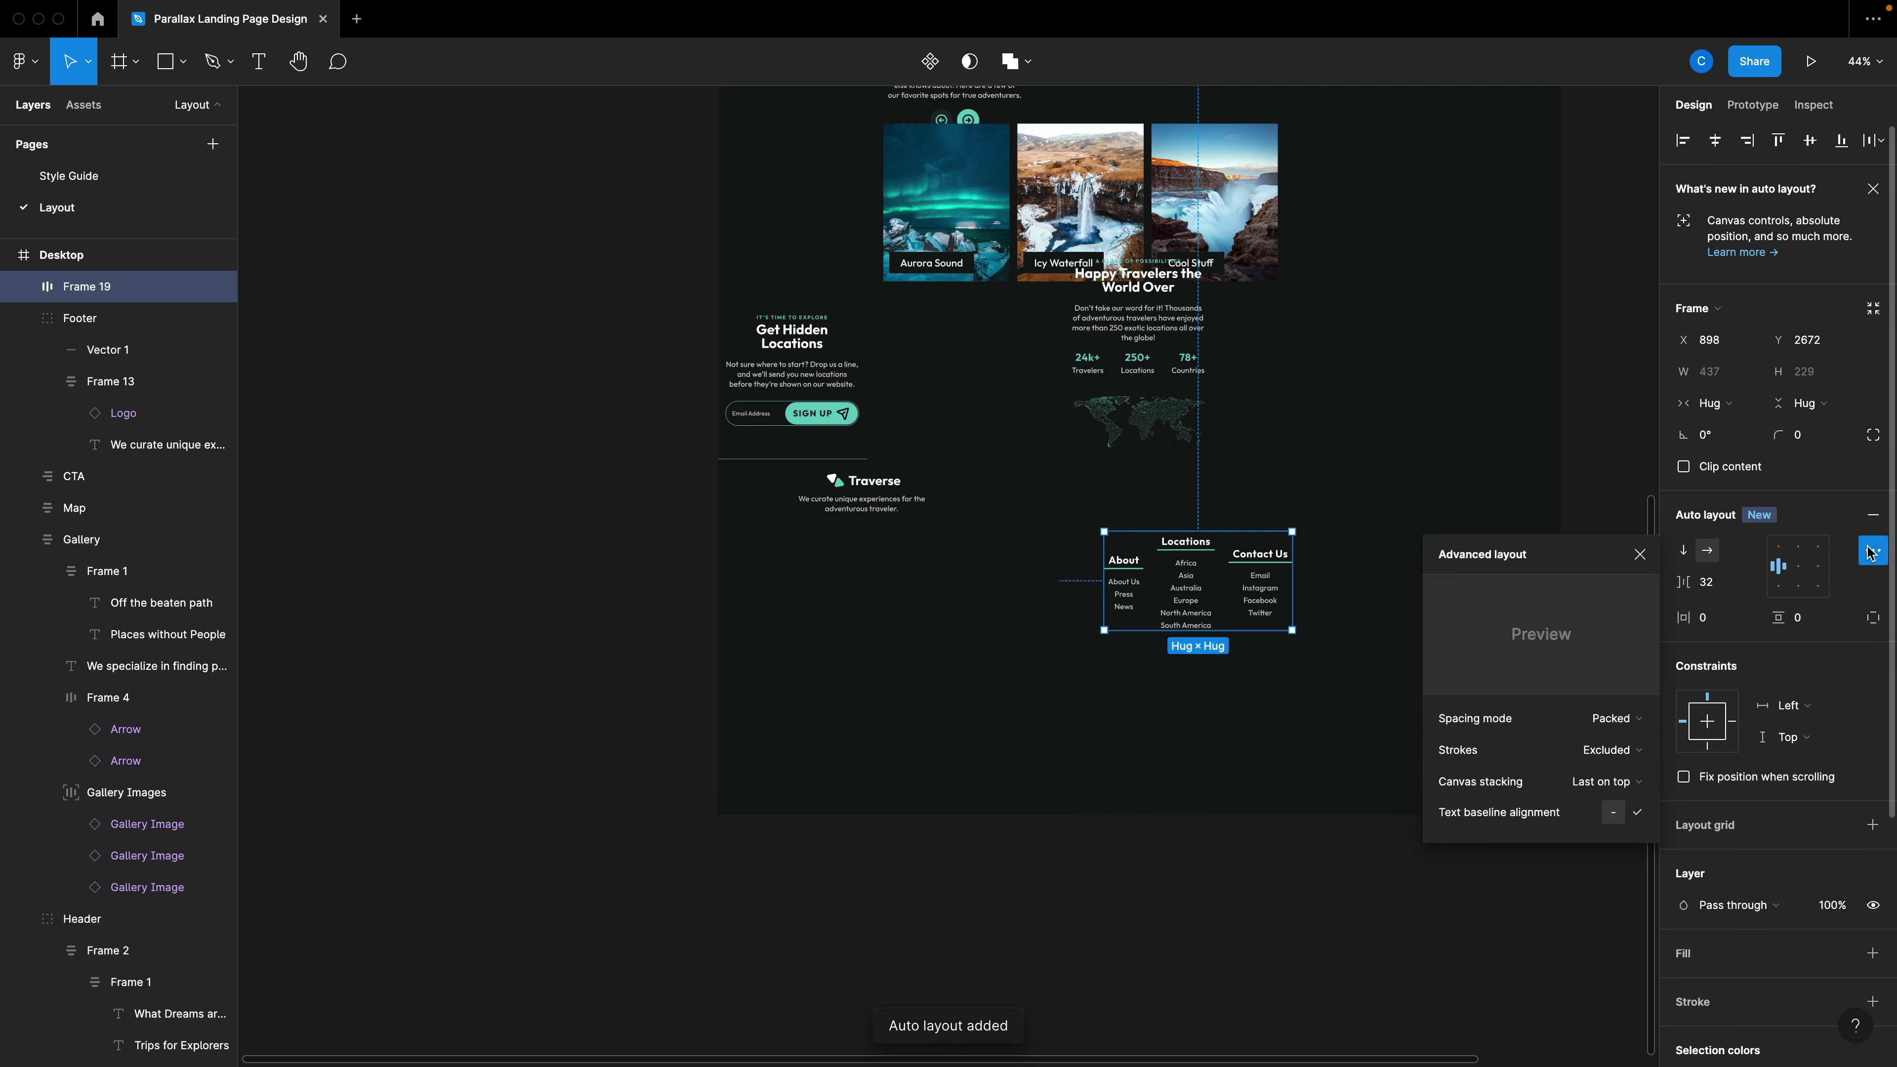
pyautogui.click(1596, 723)
pyautogui.click(1606, 738)
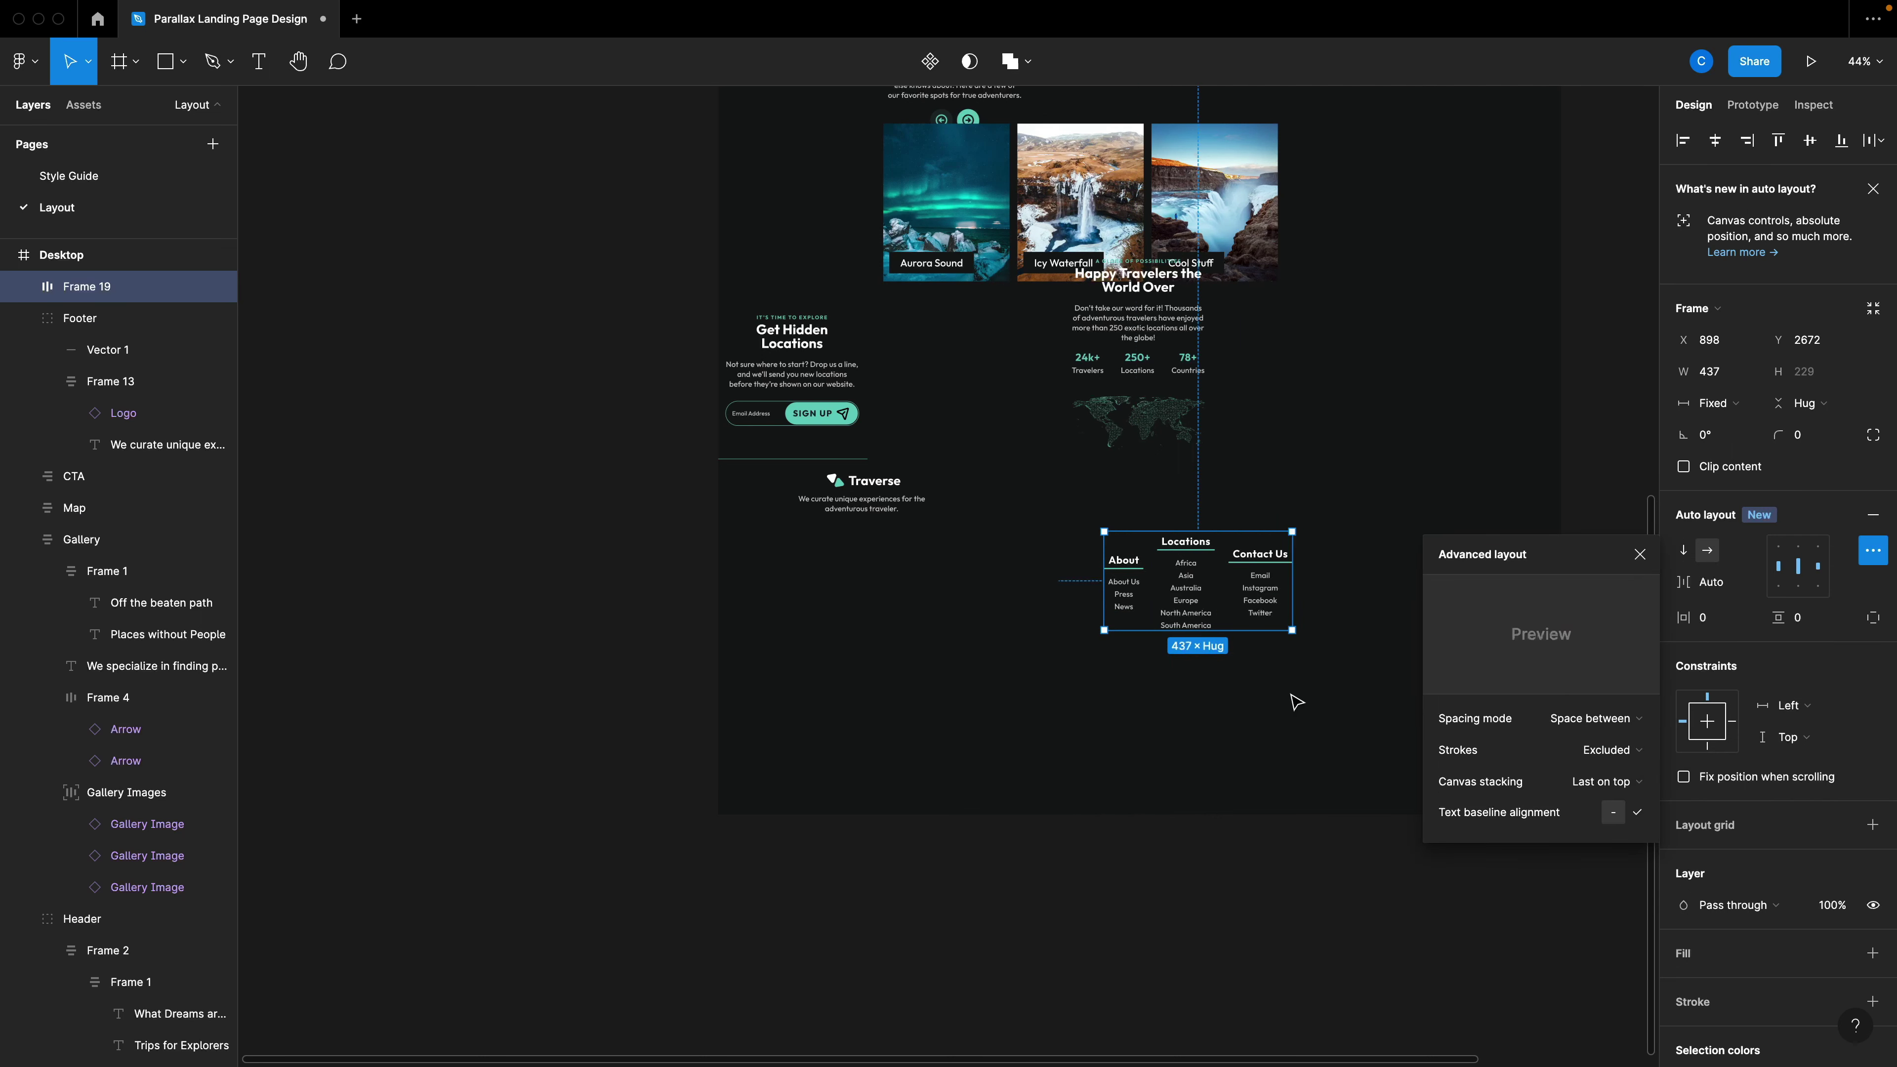
pyautogui.click(1295, 817)
pyautogui.click(1290, 602)
pyautogui.moveTo(1290, 602); pyautogui.dragTo(1513, 603)
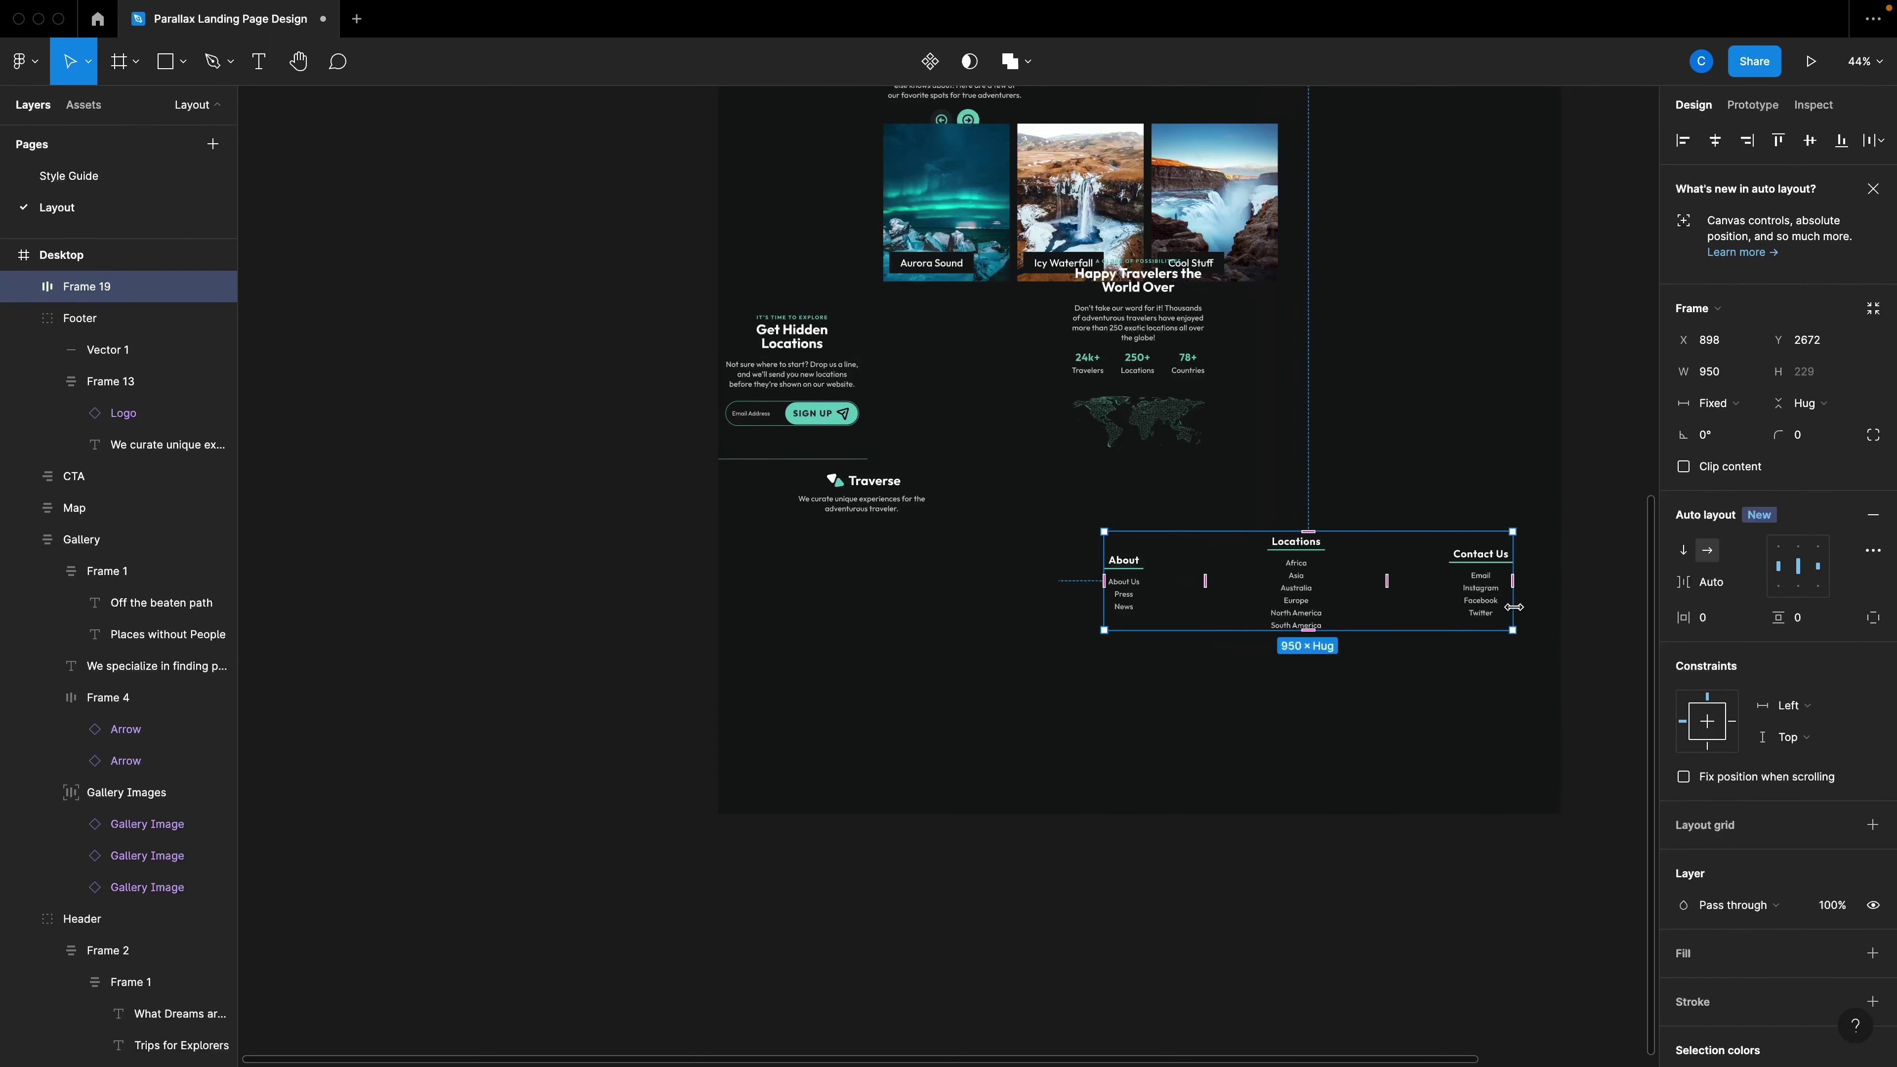
# Move the link groups frame to about X 794, Y 2912 and align its three columns to the top.
pyautogui.moveTo(1398, 619); pyautogui.dragTo(1352, 722)
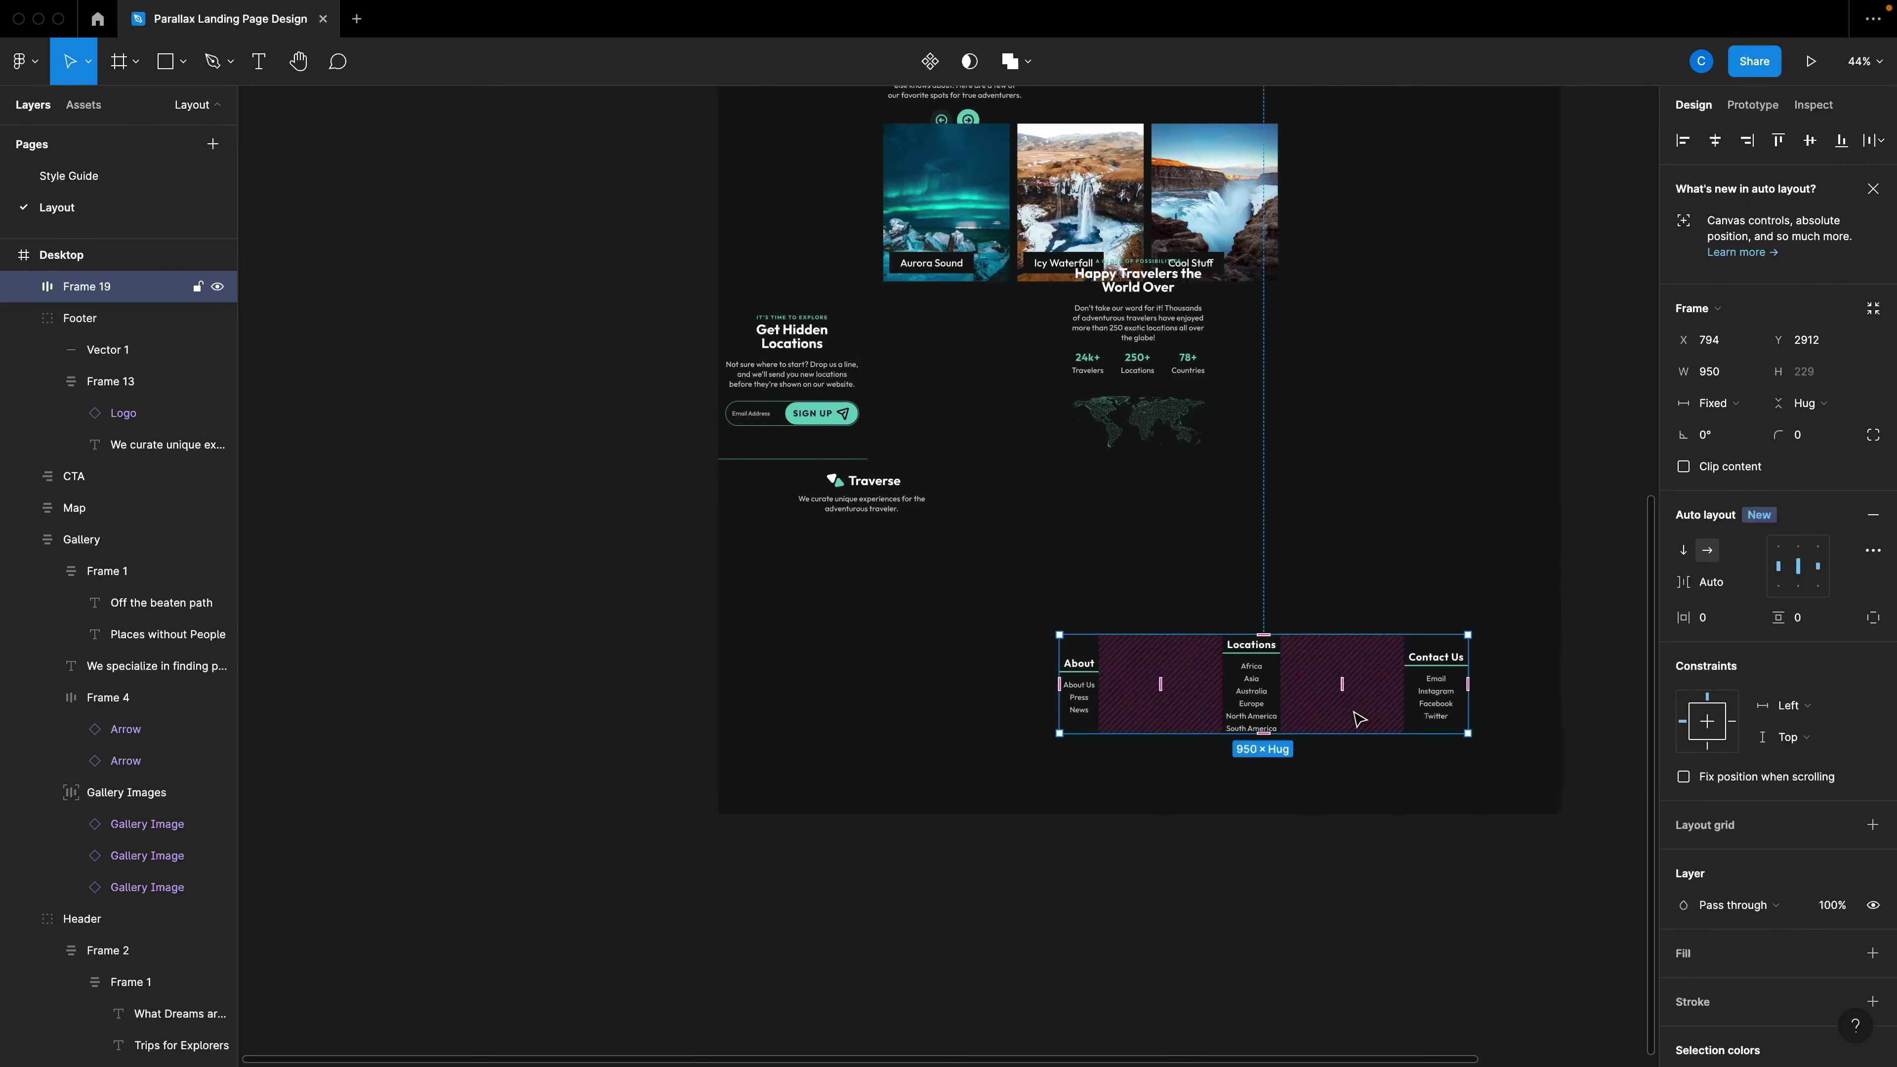
pyautogui.click(1796, 547)
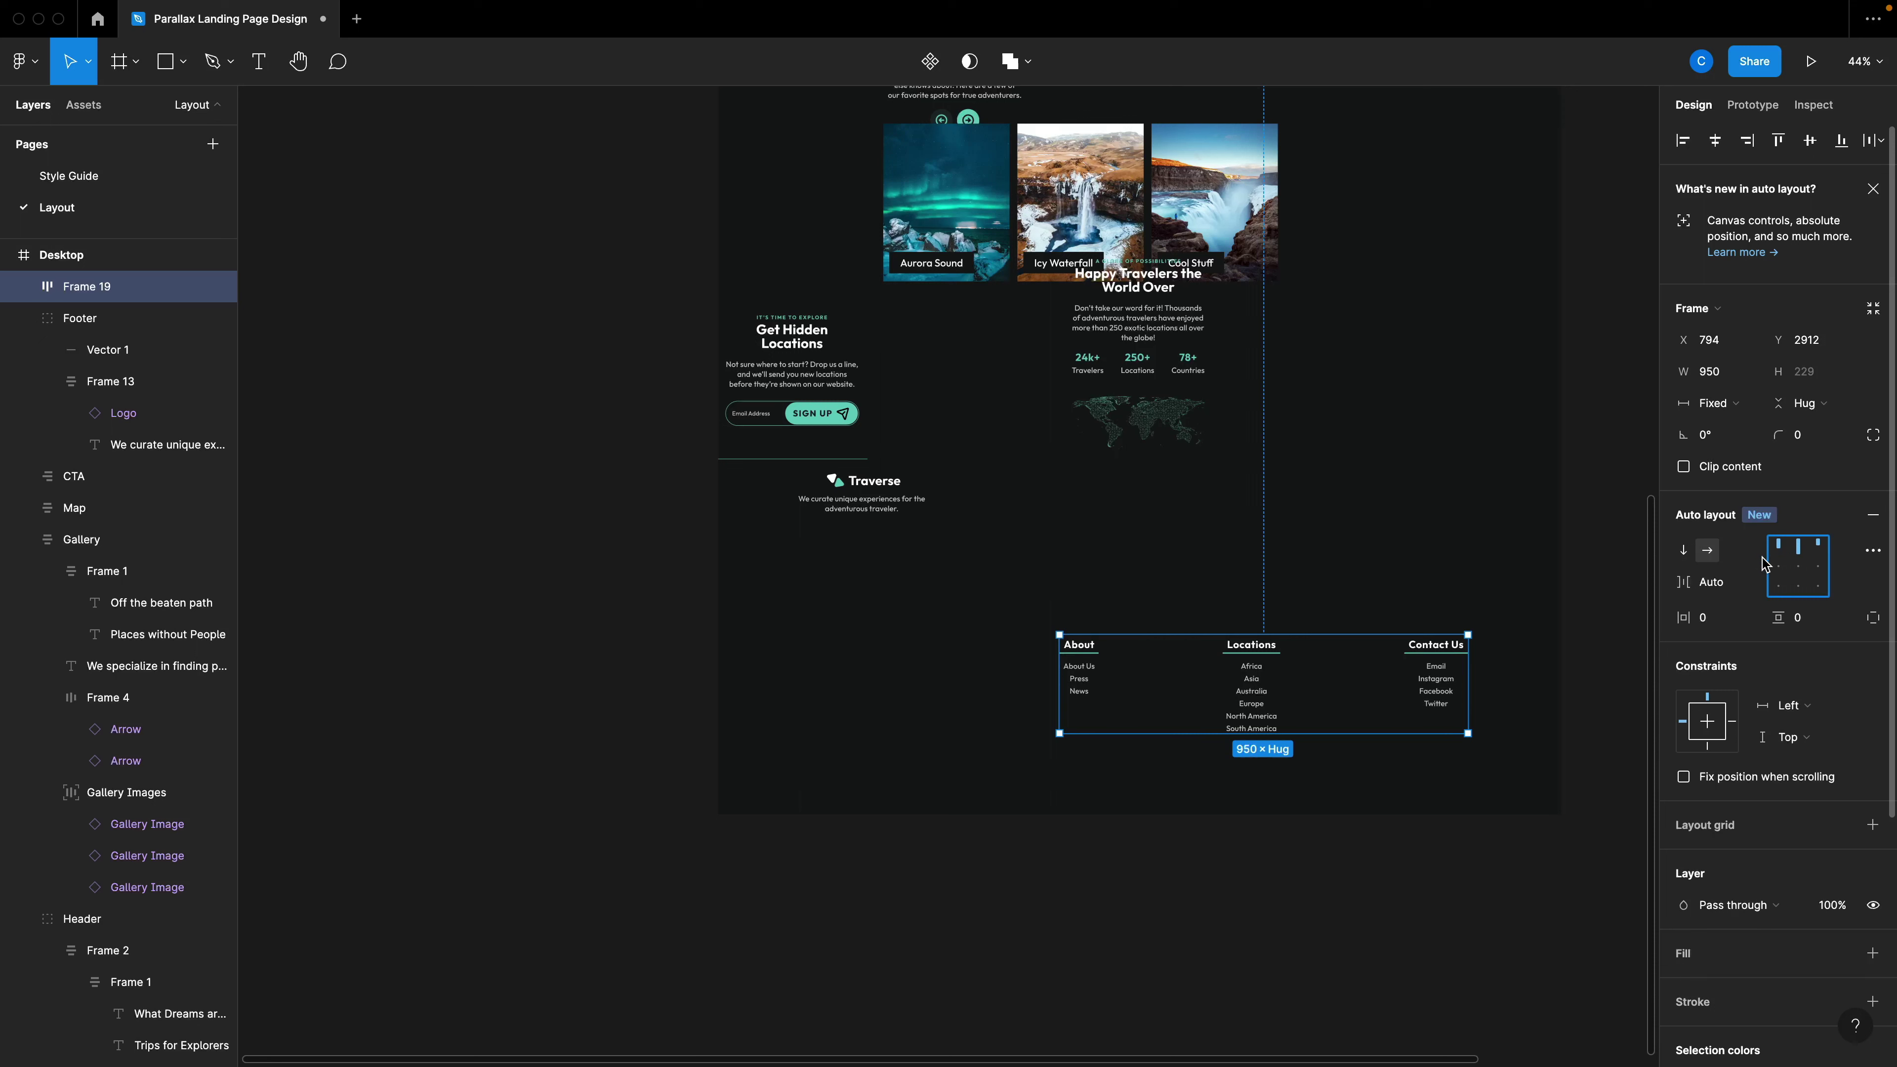
pyautogui.click(1090, 692)
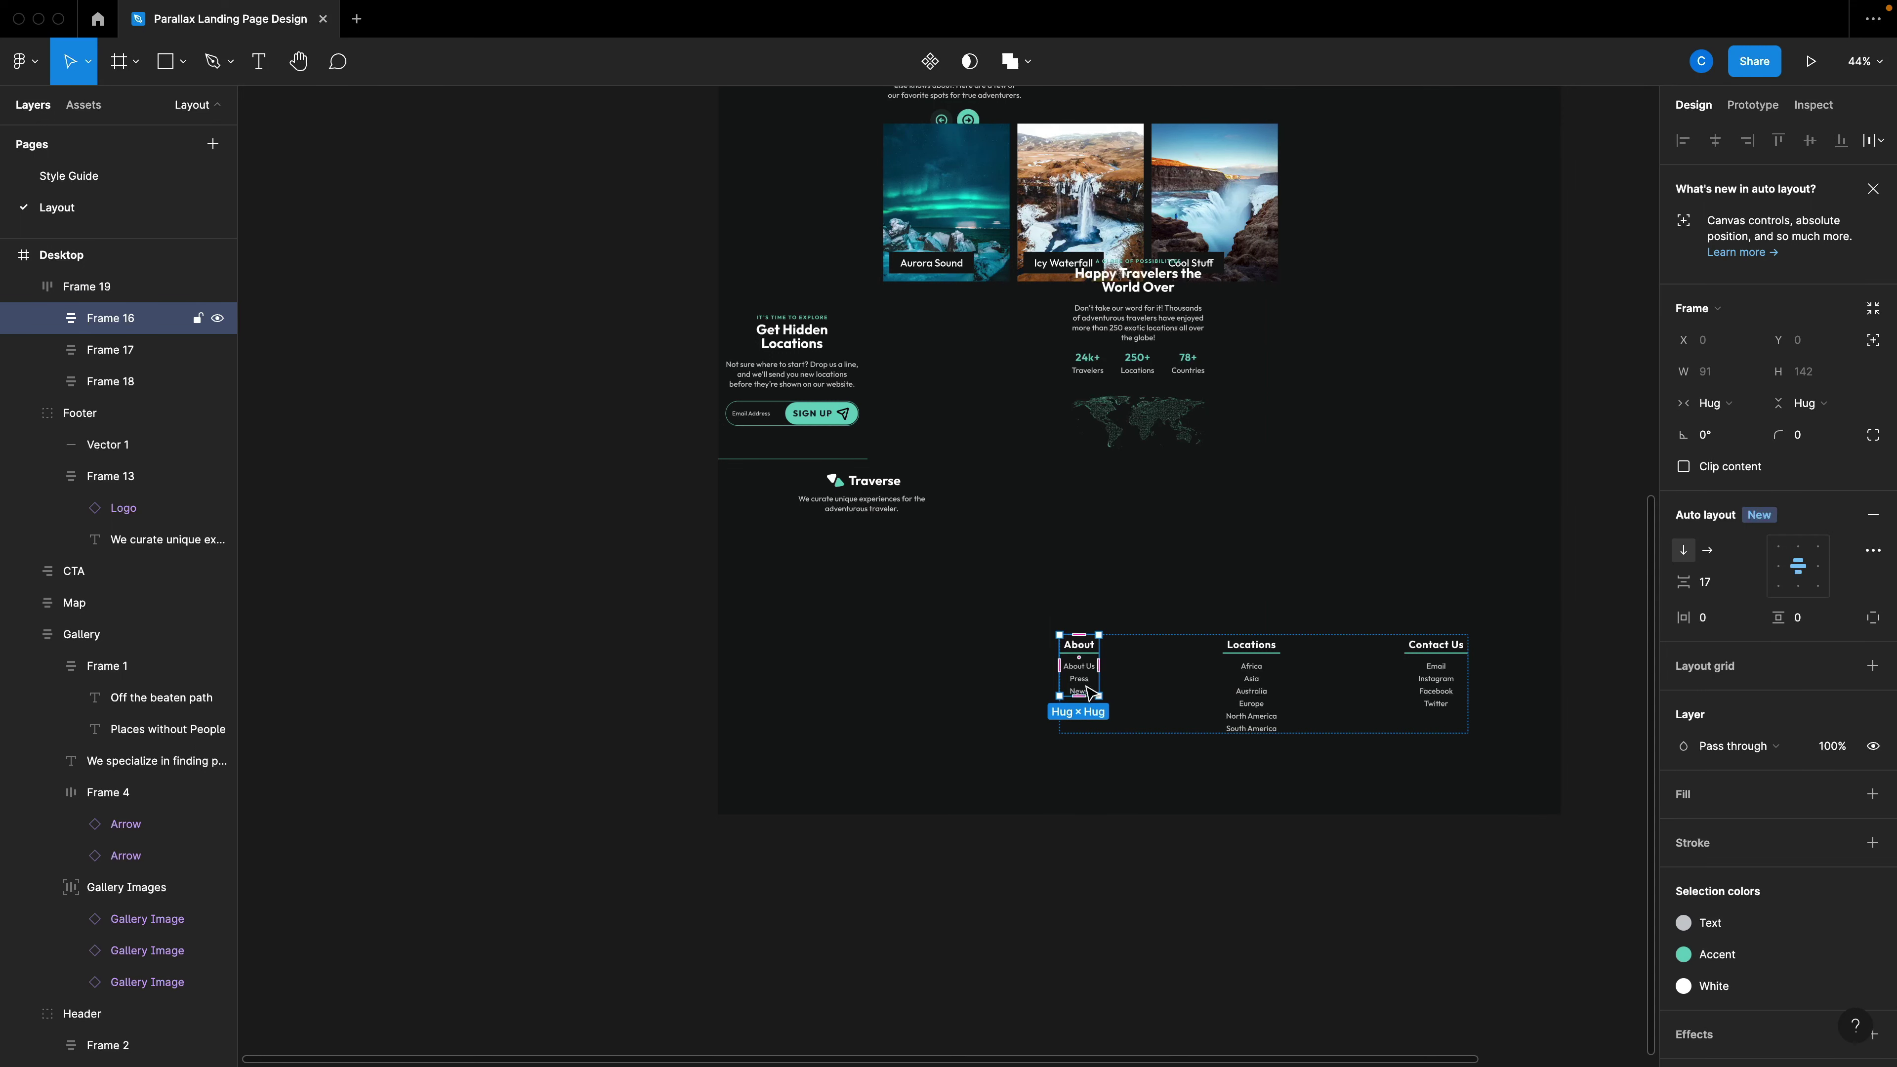
# Left-align the contents of the footer's About group and its nested list of links.
pyautogui.click(1774, 572)
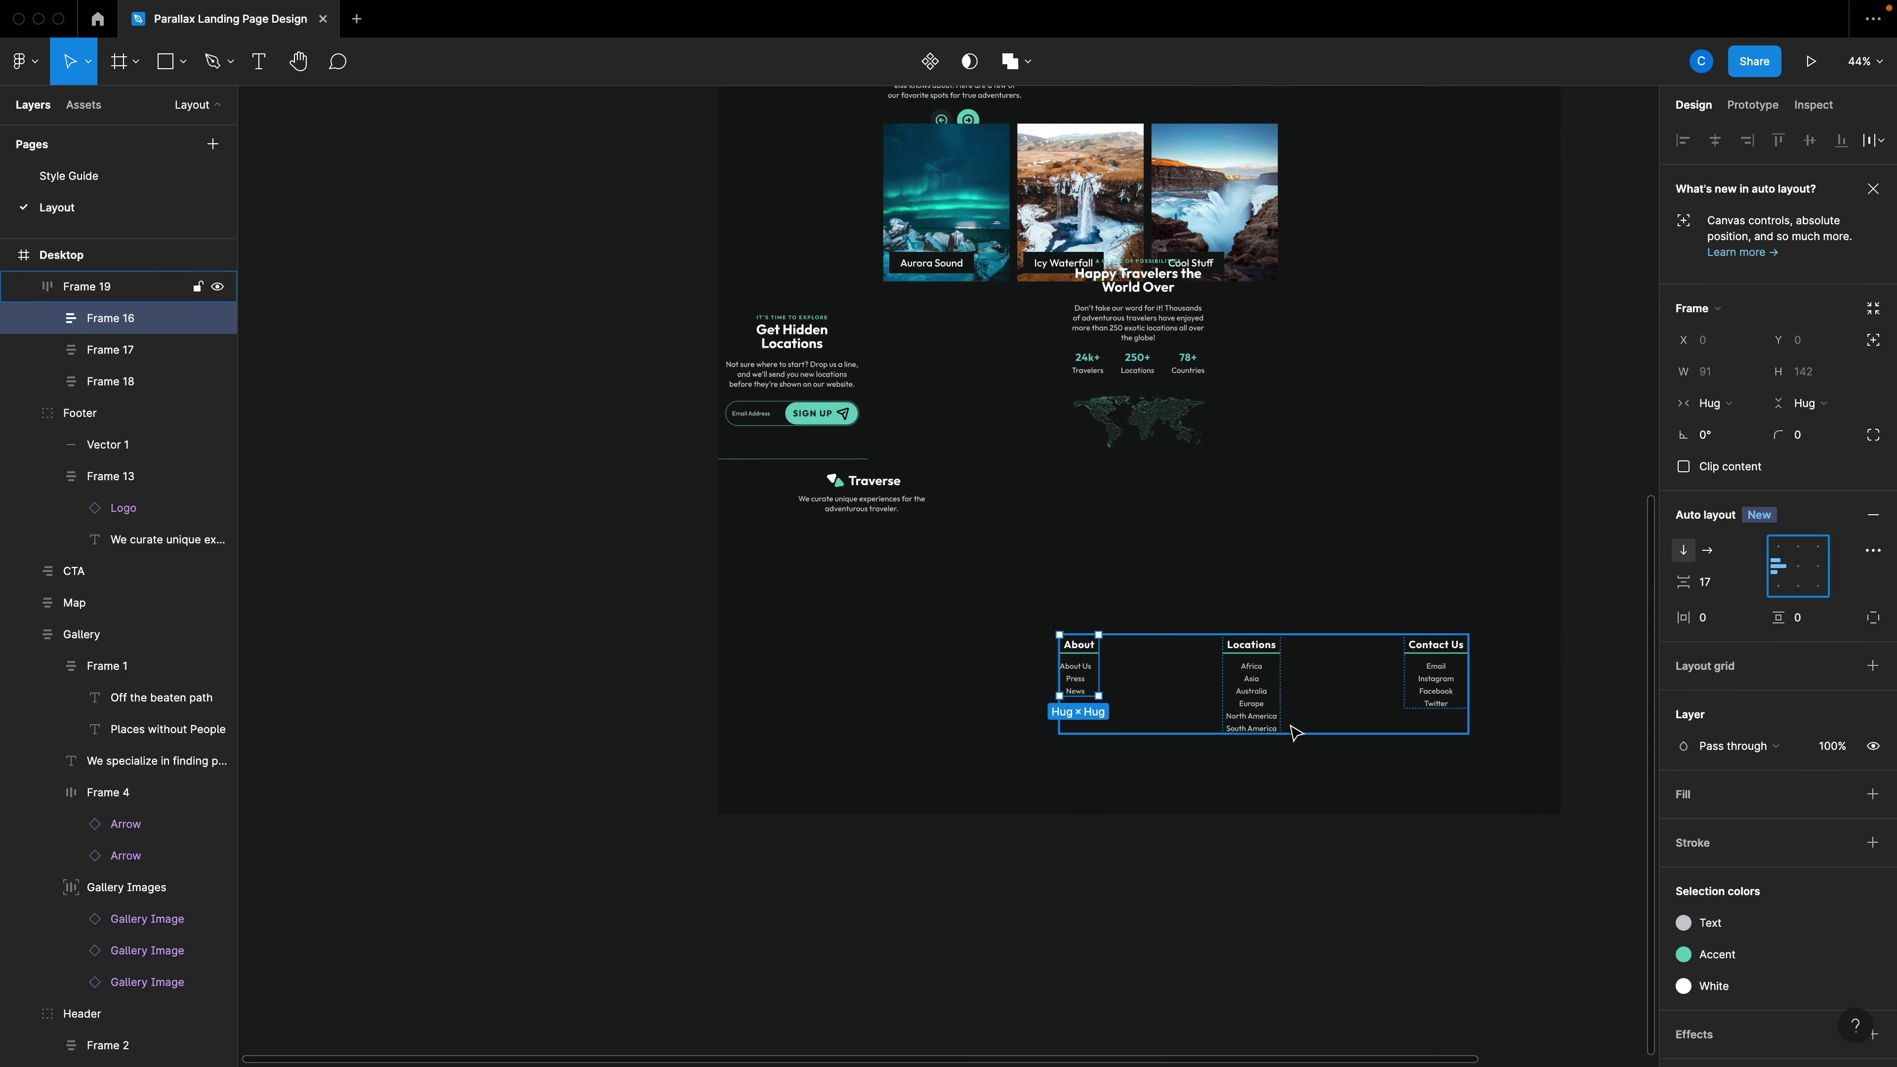
pyautogui.doubleClick(1075, 680)
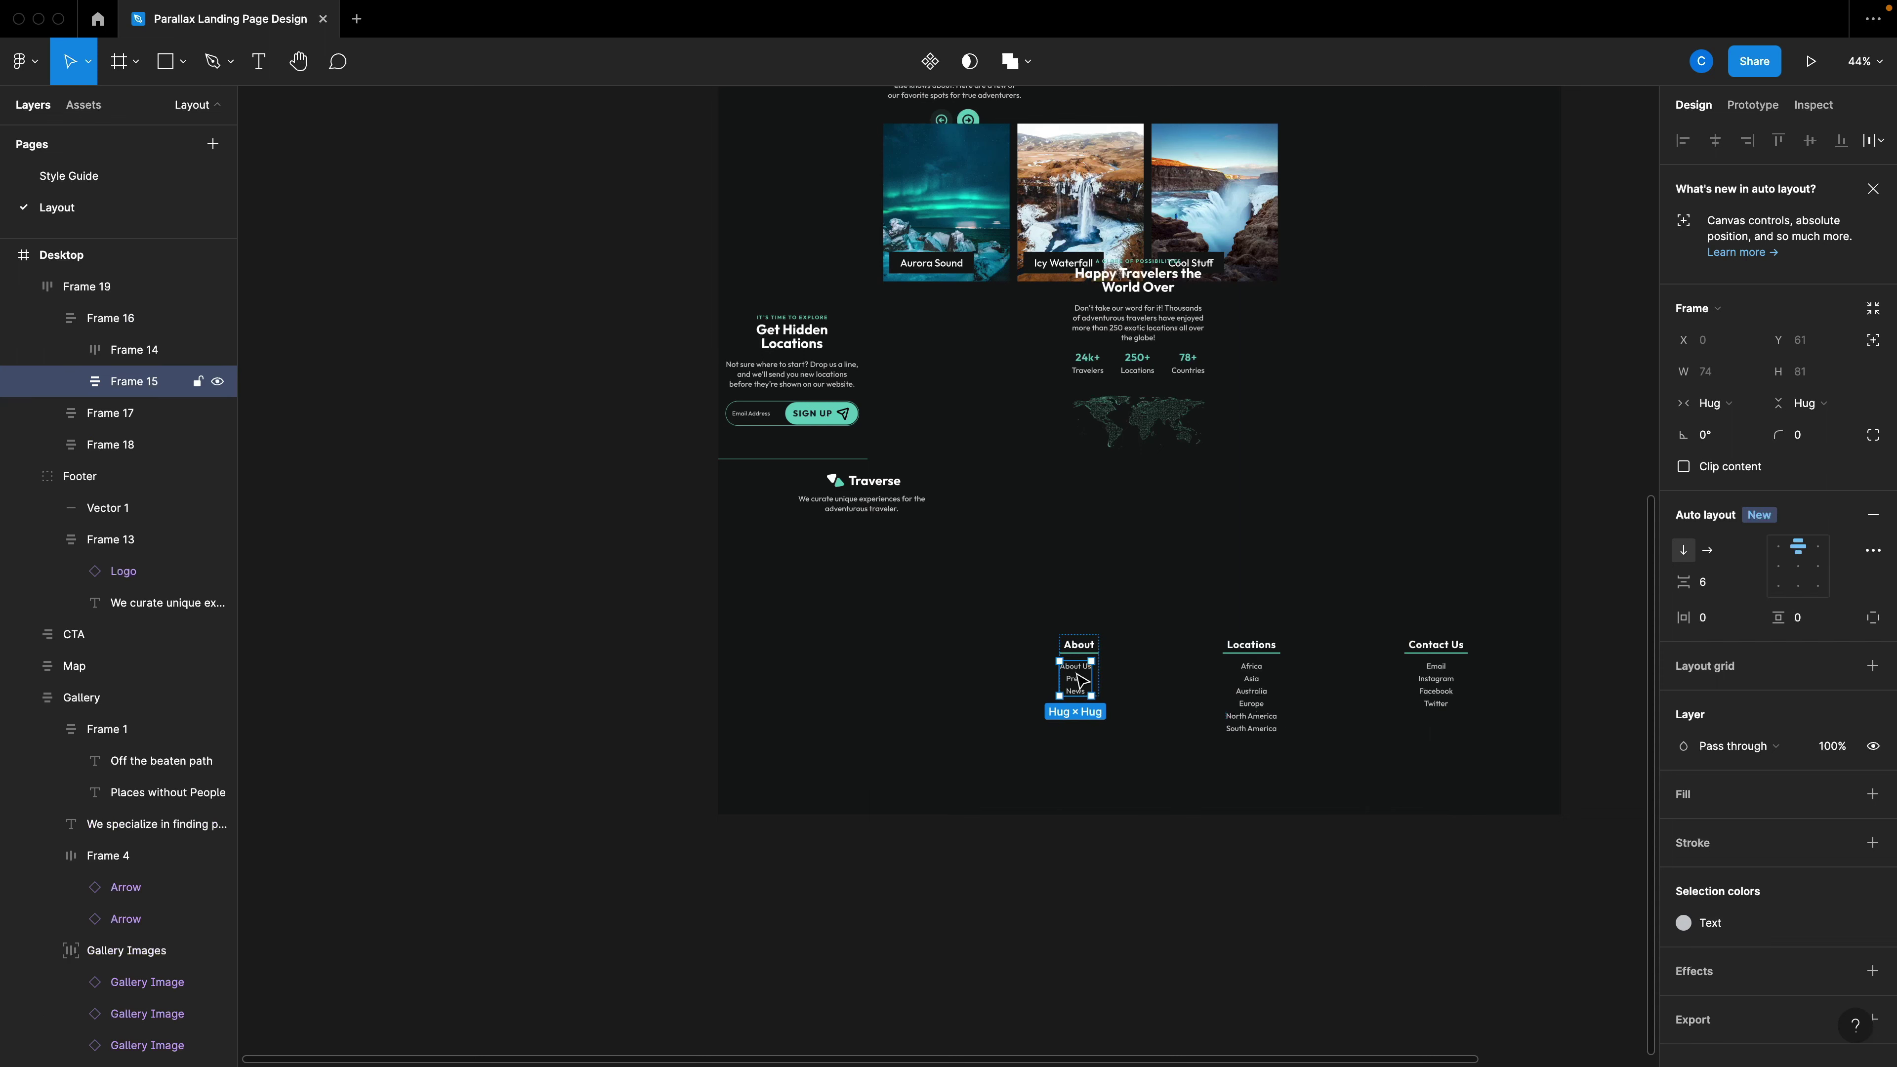
pyautogui.scroll(3, 1075, 676)
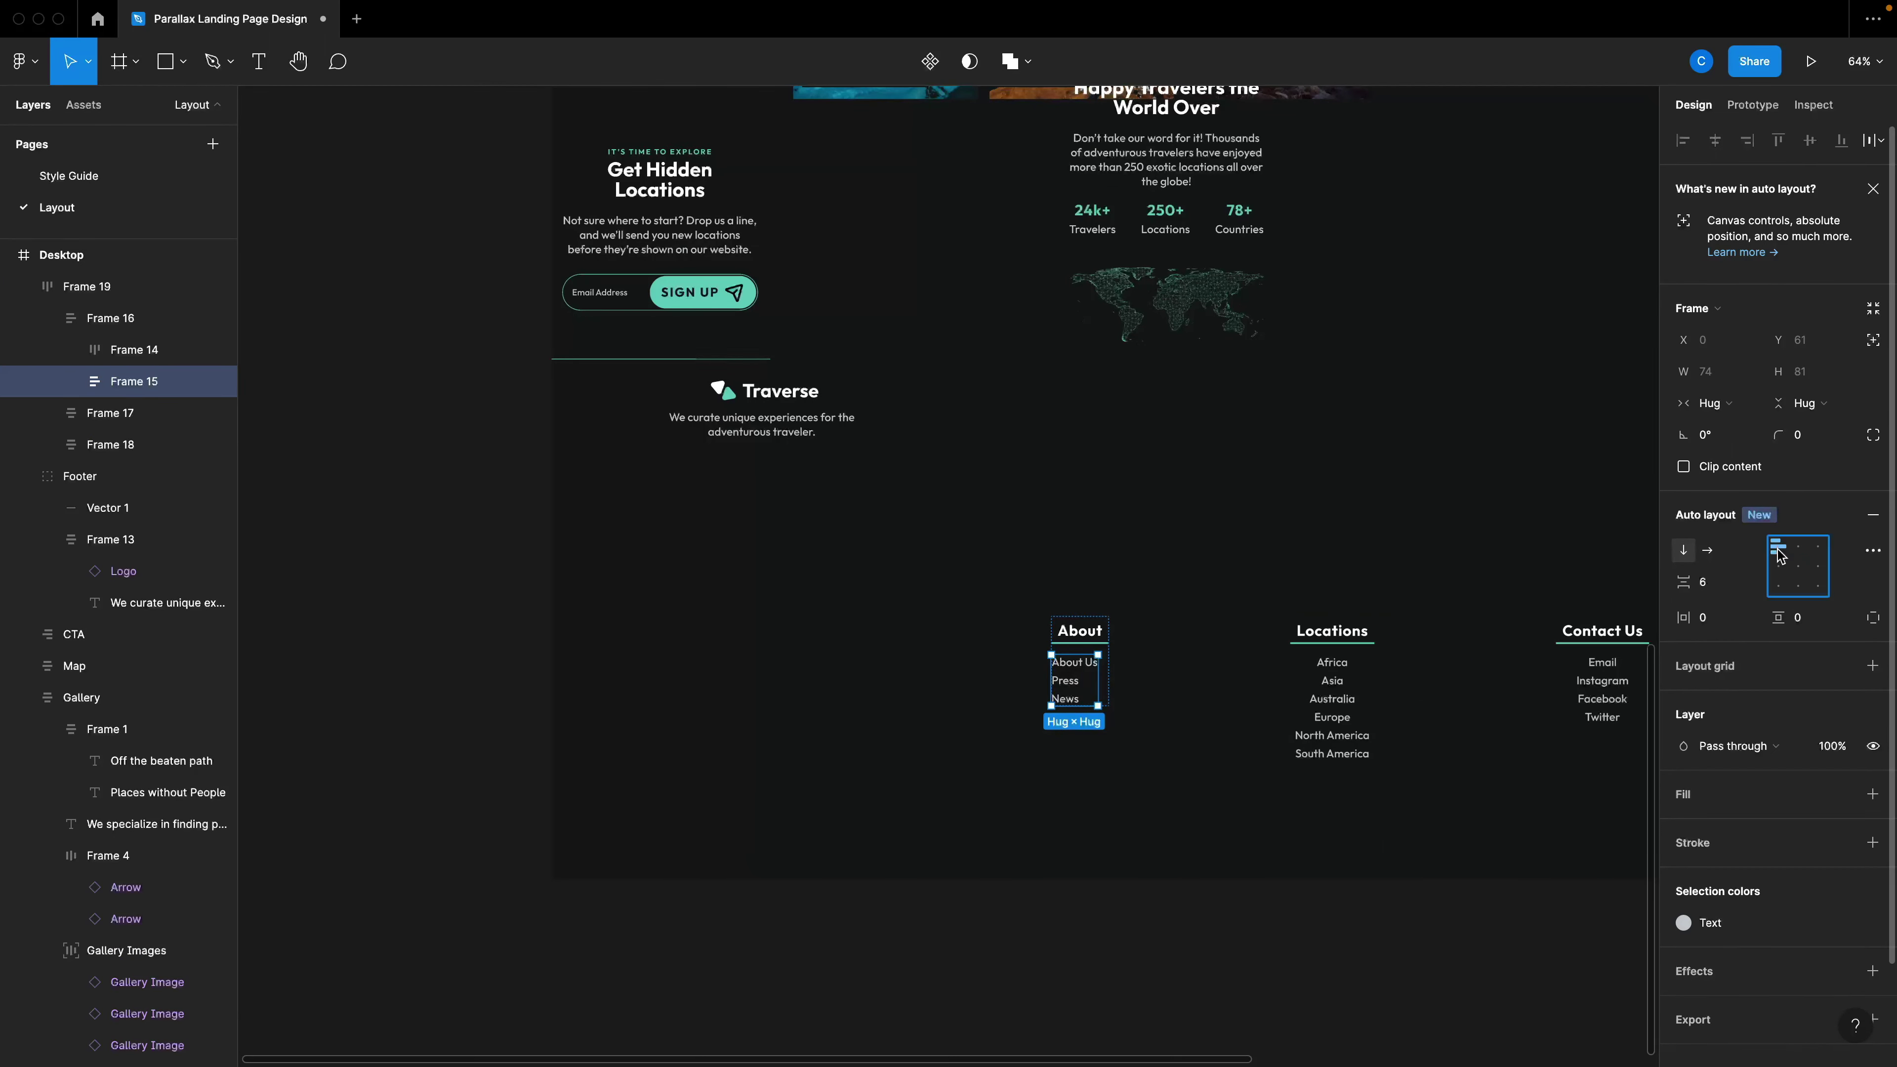
# Left-align the Locations and Contact Us groups in the footer along with their nested link lists.
pyautogui.press('Escape')
pyautogui.press('Escape')
pyautogui.click(1601, 678)
pyautogui.doubleClick(1601, 678)
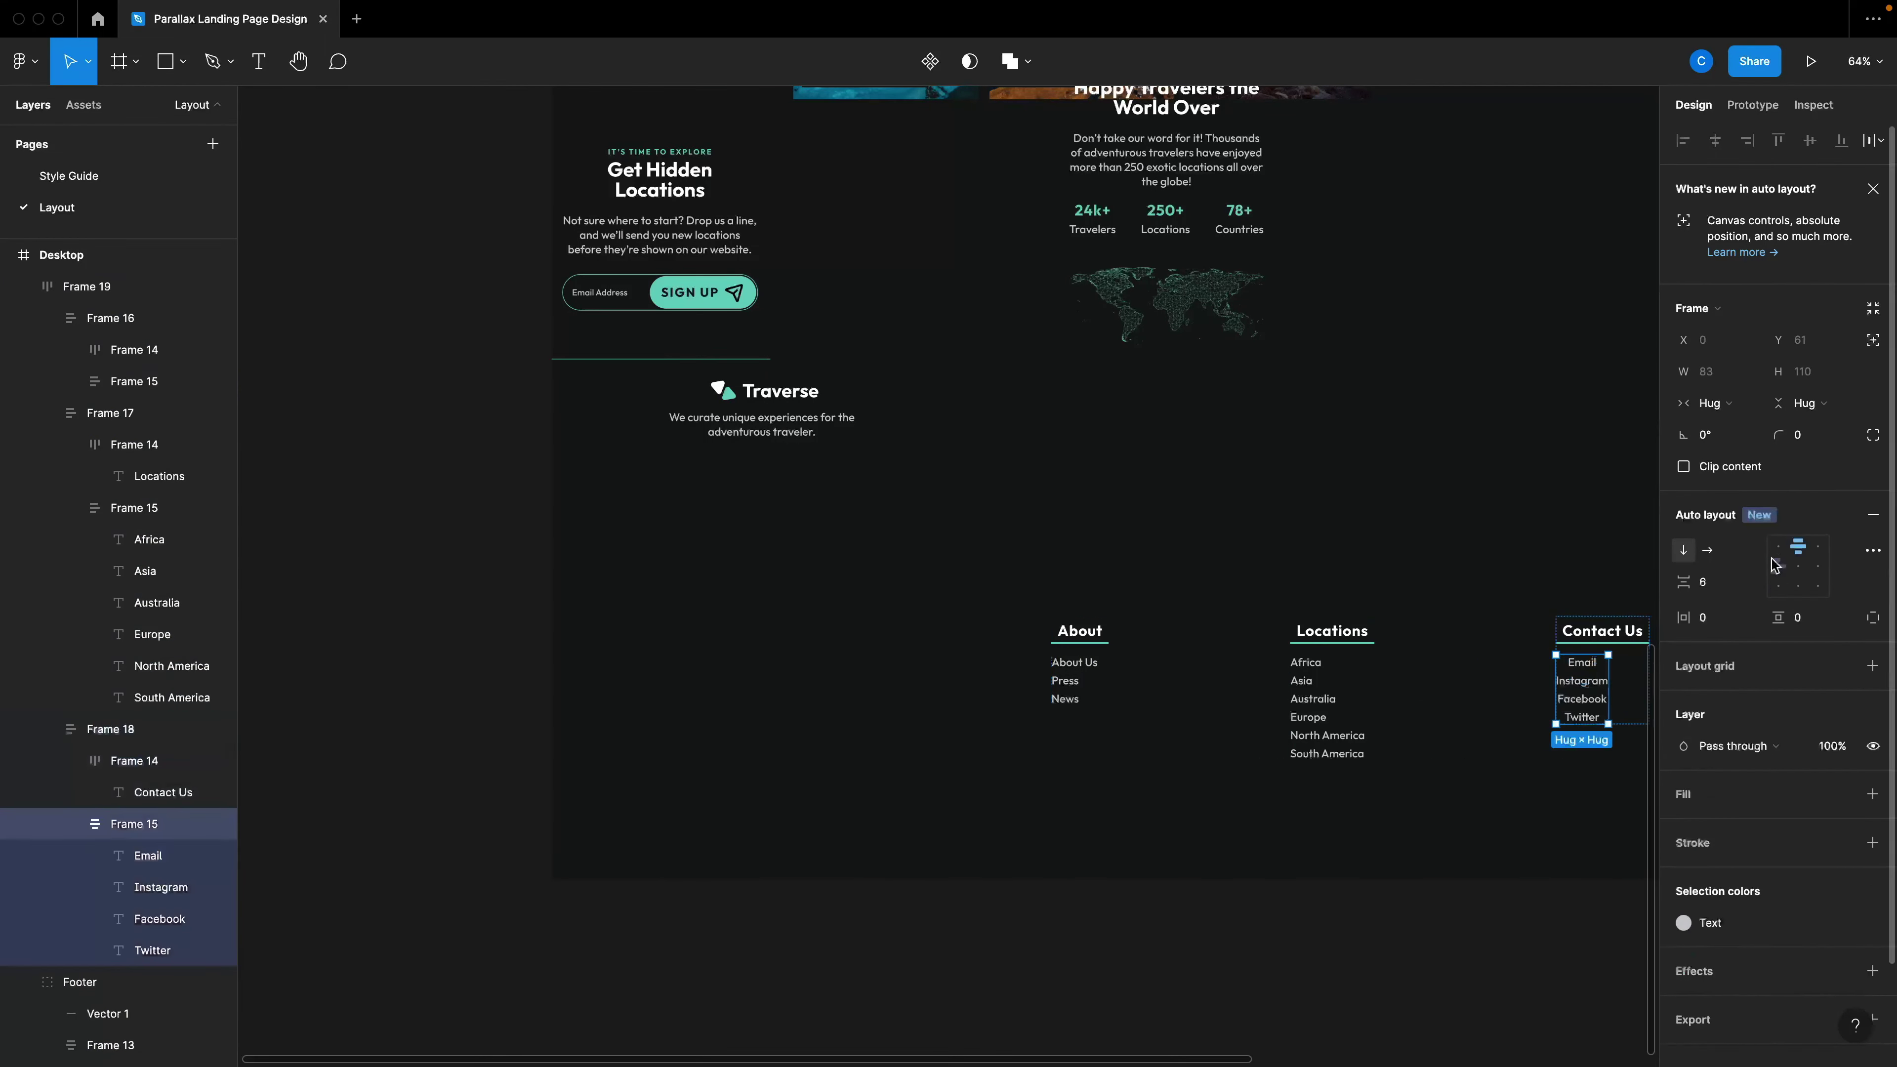
pyautogui.click(1777, 548)
pyautogui.press('Escape')
pyautogui.press('Escape')
# Move the Footer group holding the logo, tagline and divider to about X 206, Y 3063, beside the link columns.
pyautogui.hscroll(5, 1261, 760)
pyautogui.scroll(-3, 1261, 759)
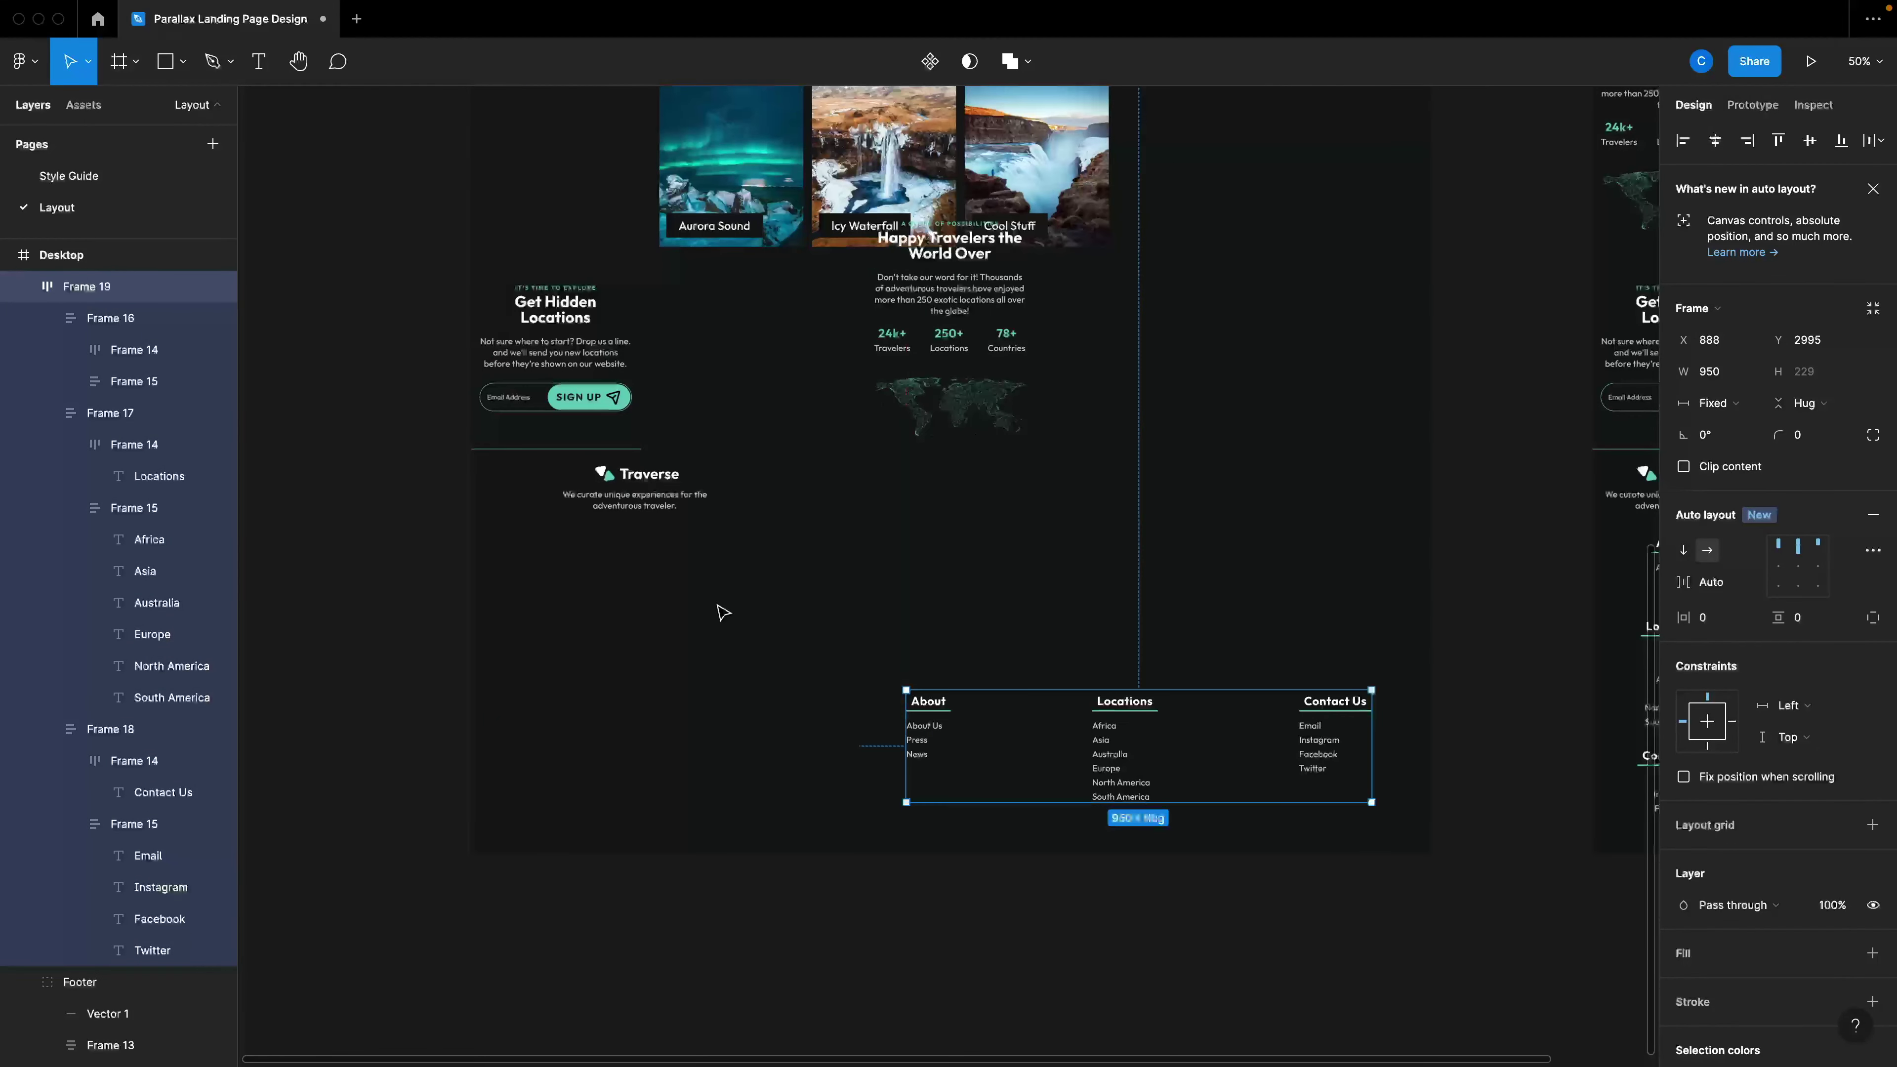
pyautogui.press('Escape')
pyautogui.click(636, 487)
pyautogui.moveTo(660, 515); pyautogui.dragTo(766, 790)
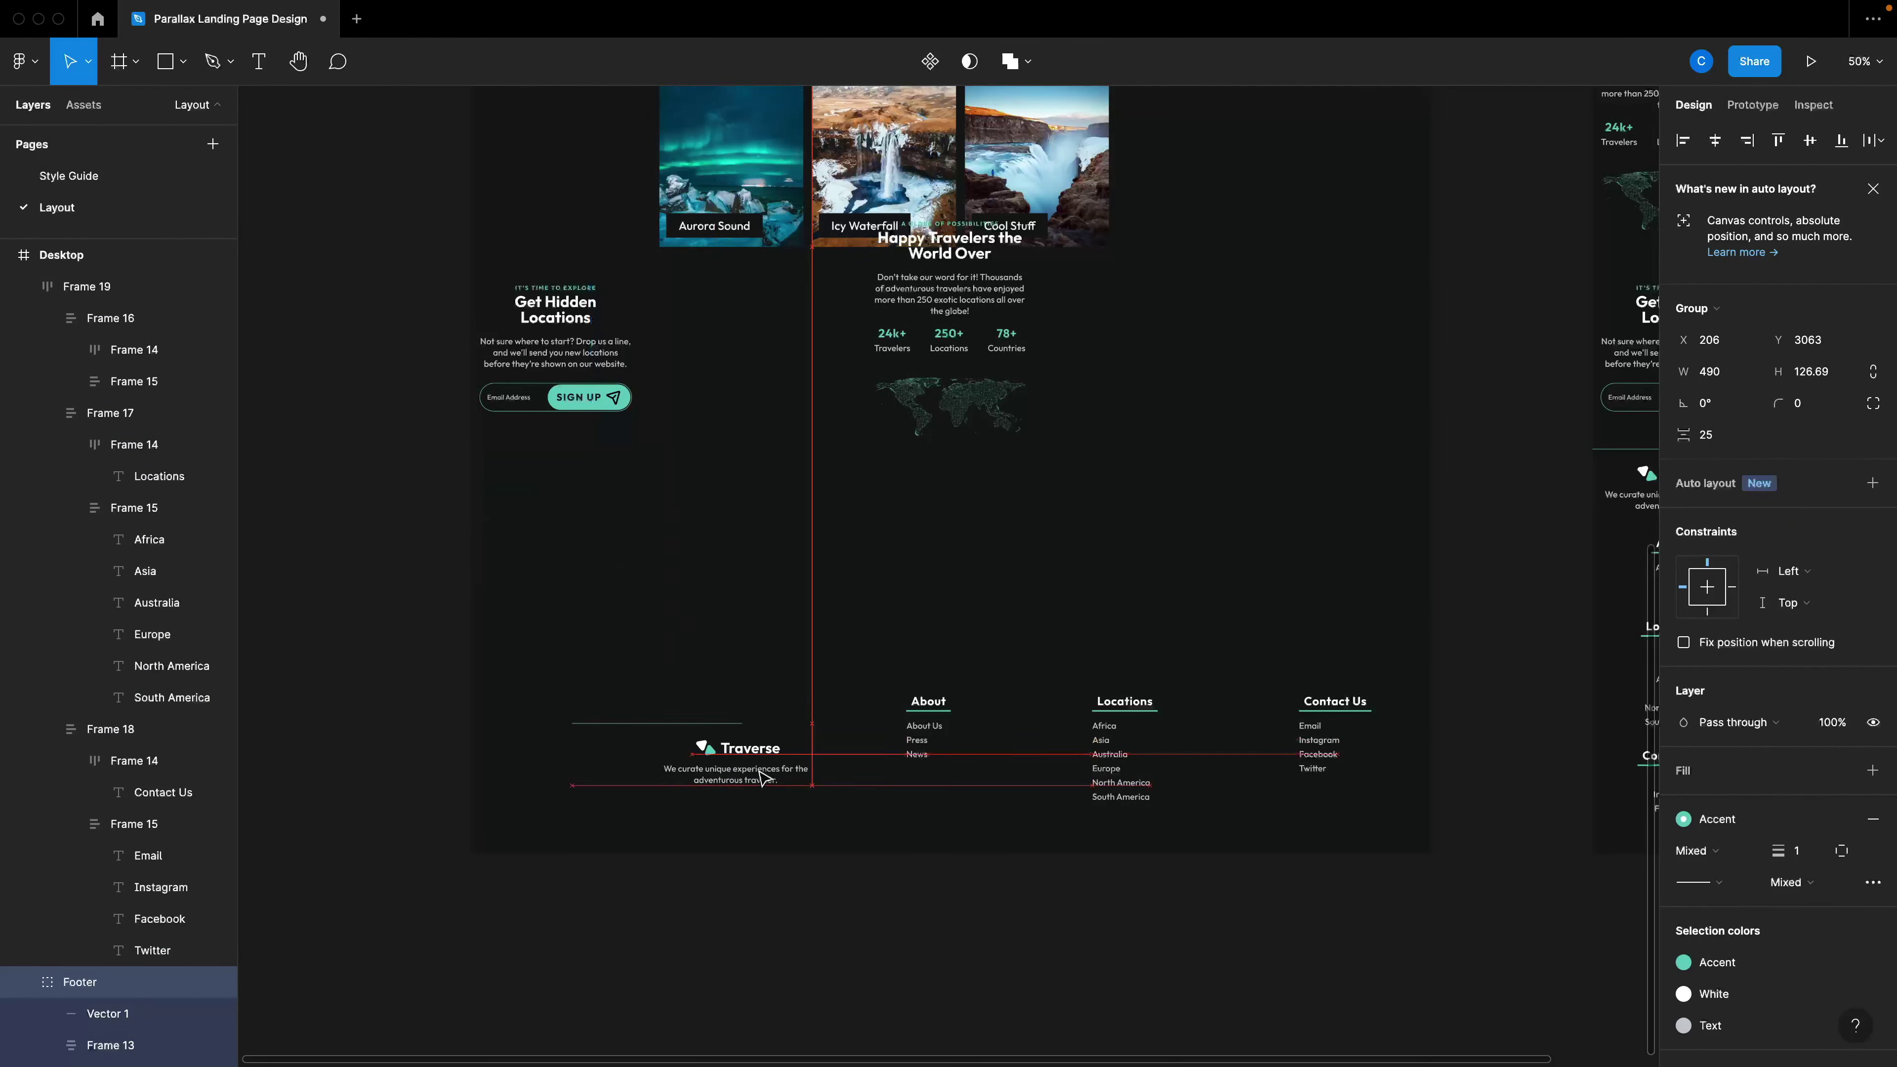
# Raise the footer divider line above the columns to about Y 2928 and extend it across the full page width.
pyautogui.moveTo(750, 723); pyautogui.dragTo(643, 657)
pyautogui.moveTo(760, 665); pyautogui.dragTo(1421, 657)
pyautogui.click(1477, 750)
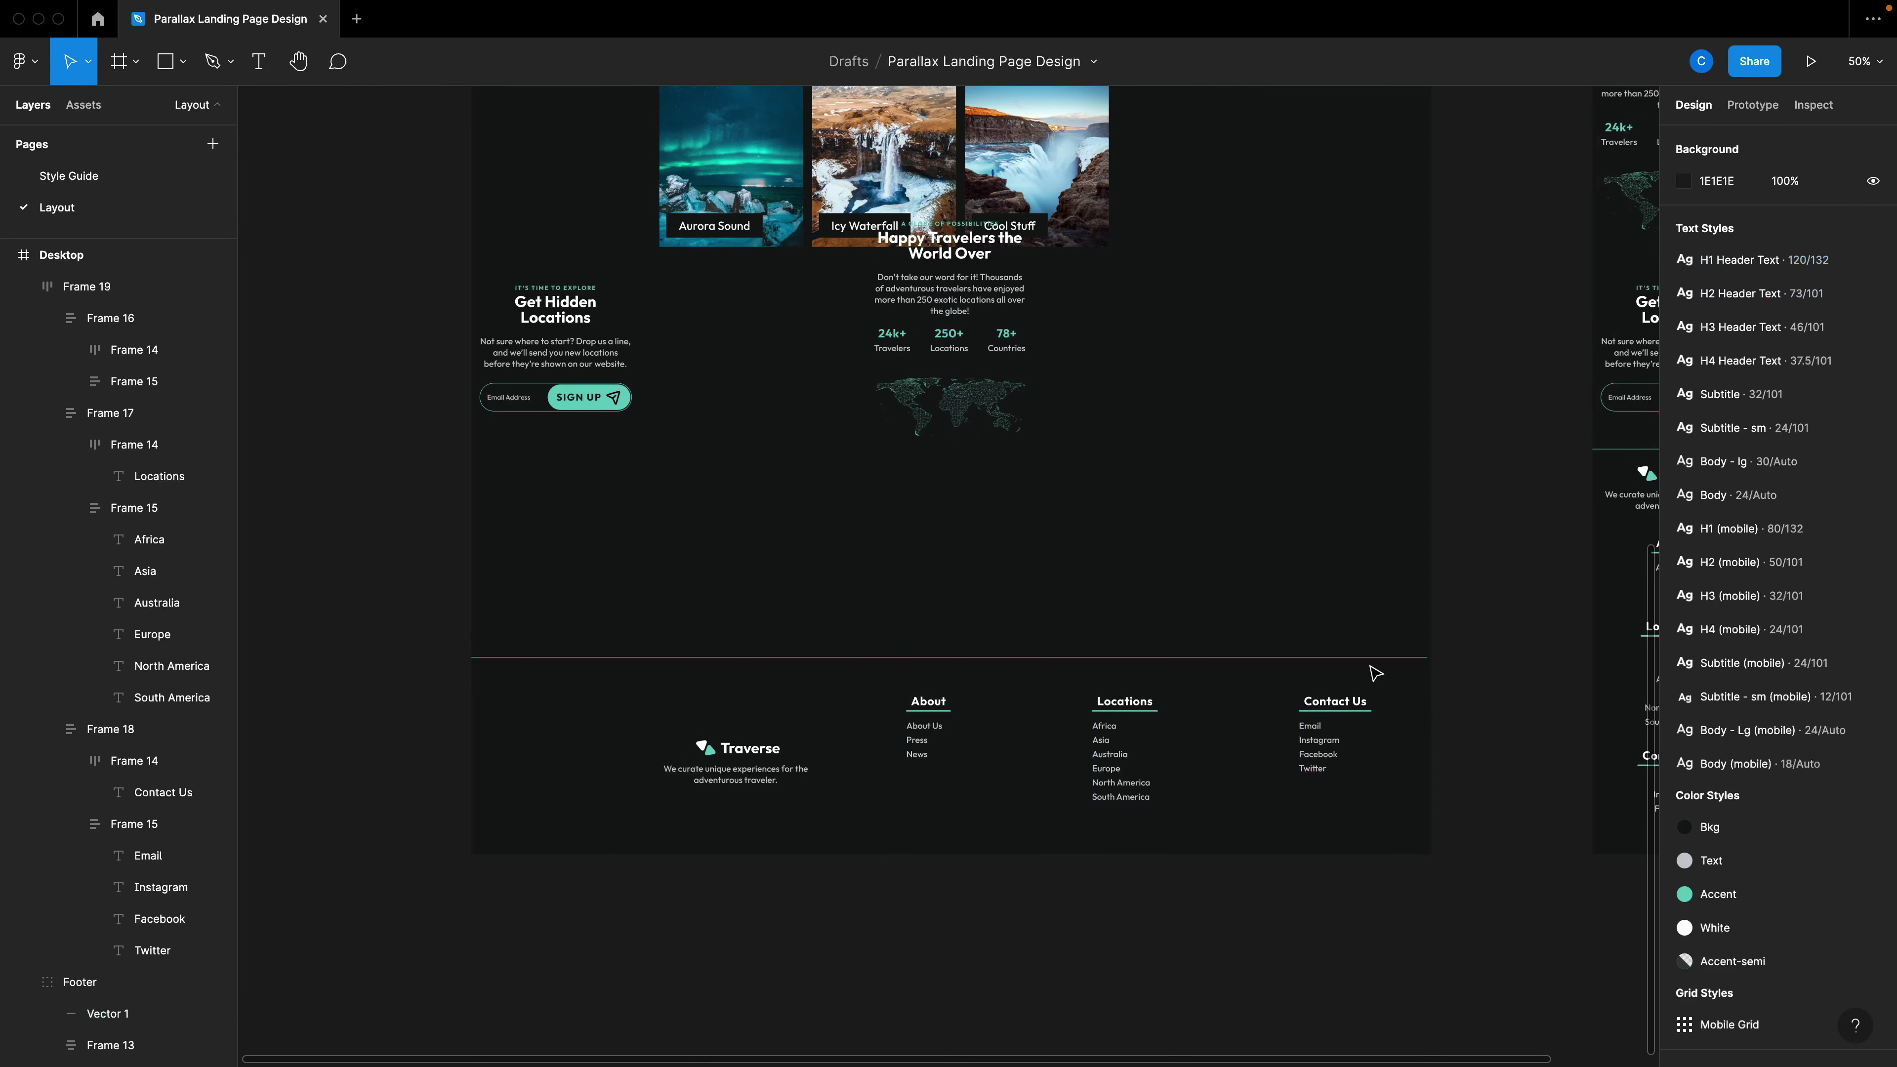
# Left-align the frame with the Traverse logo and tagline, and left-align the tagline's text.
pyautogui.click(1362, 656)
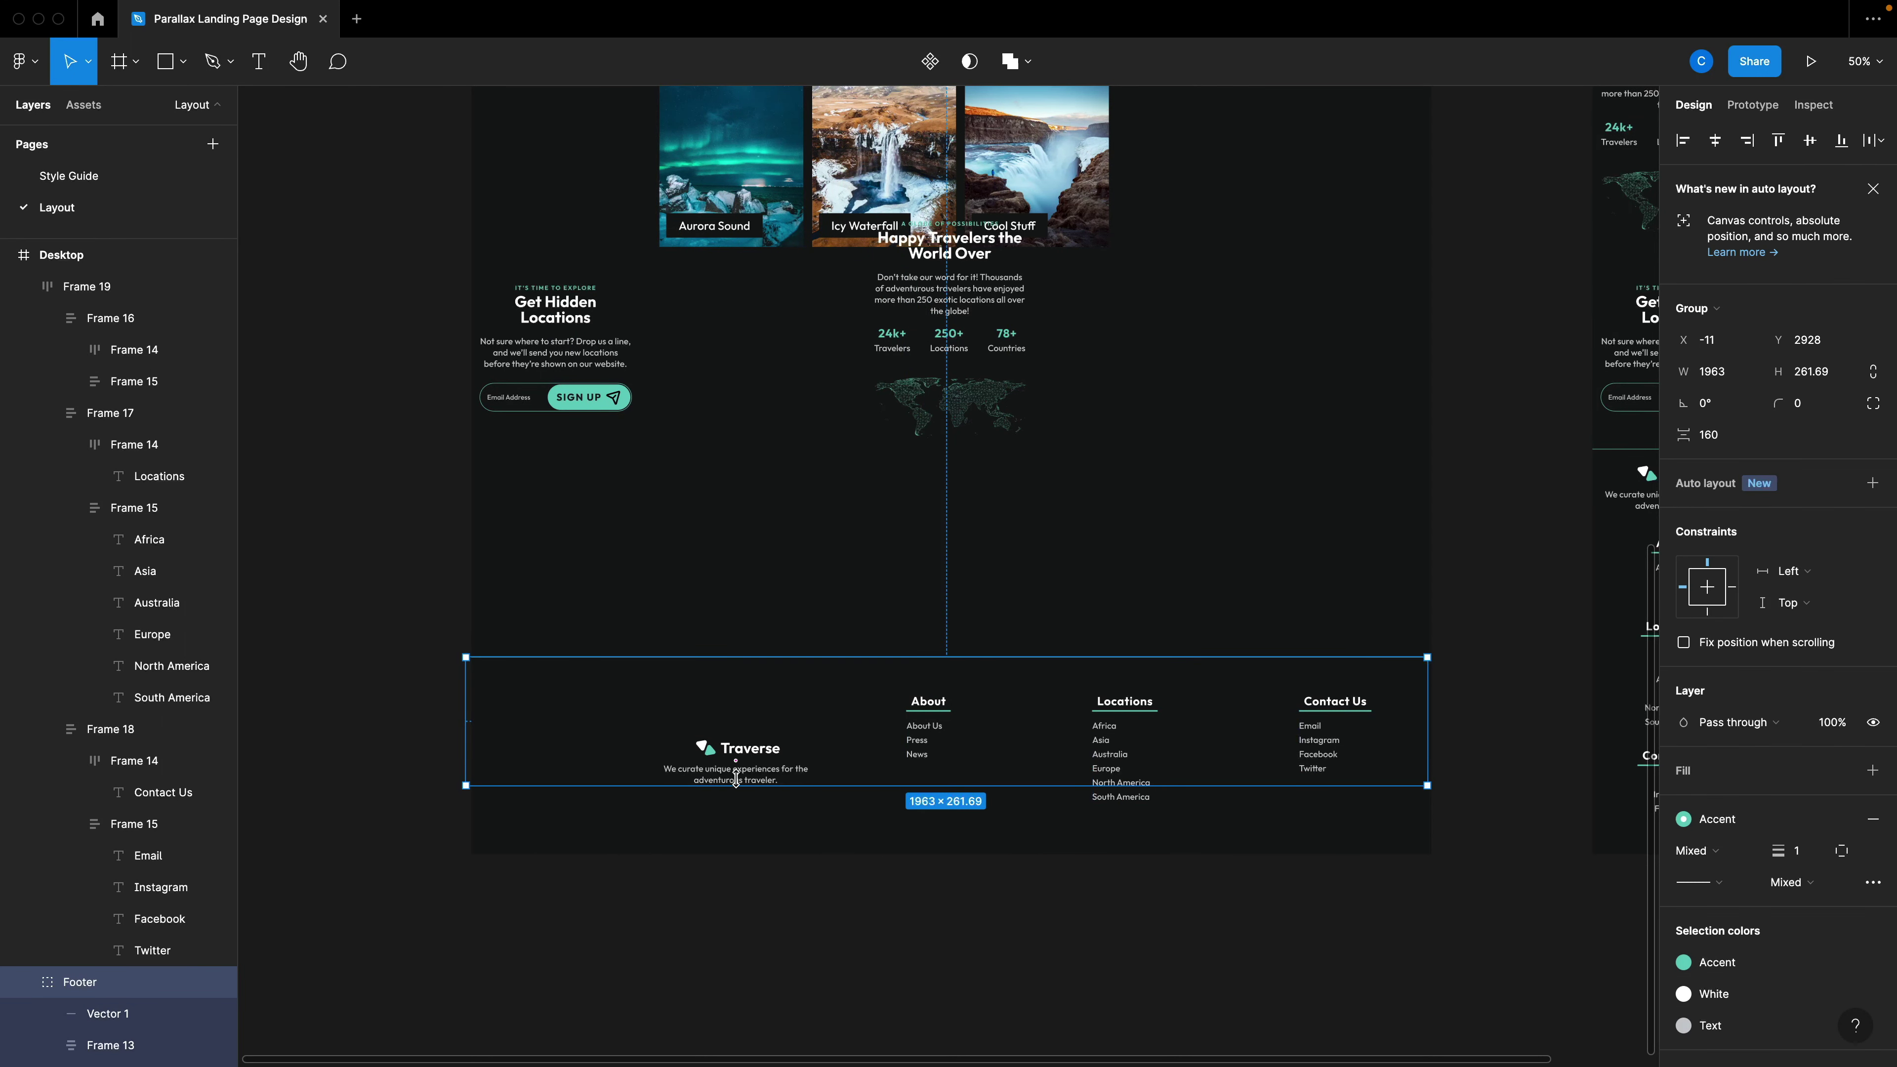
pyautogui.doubleClick(689, 781)
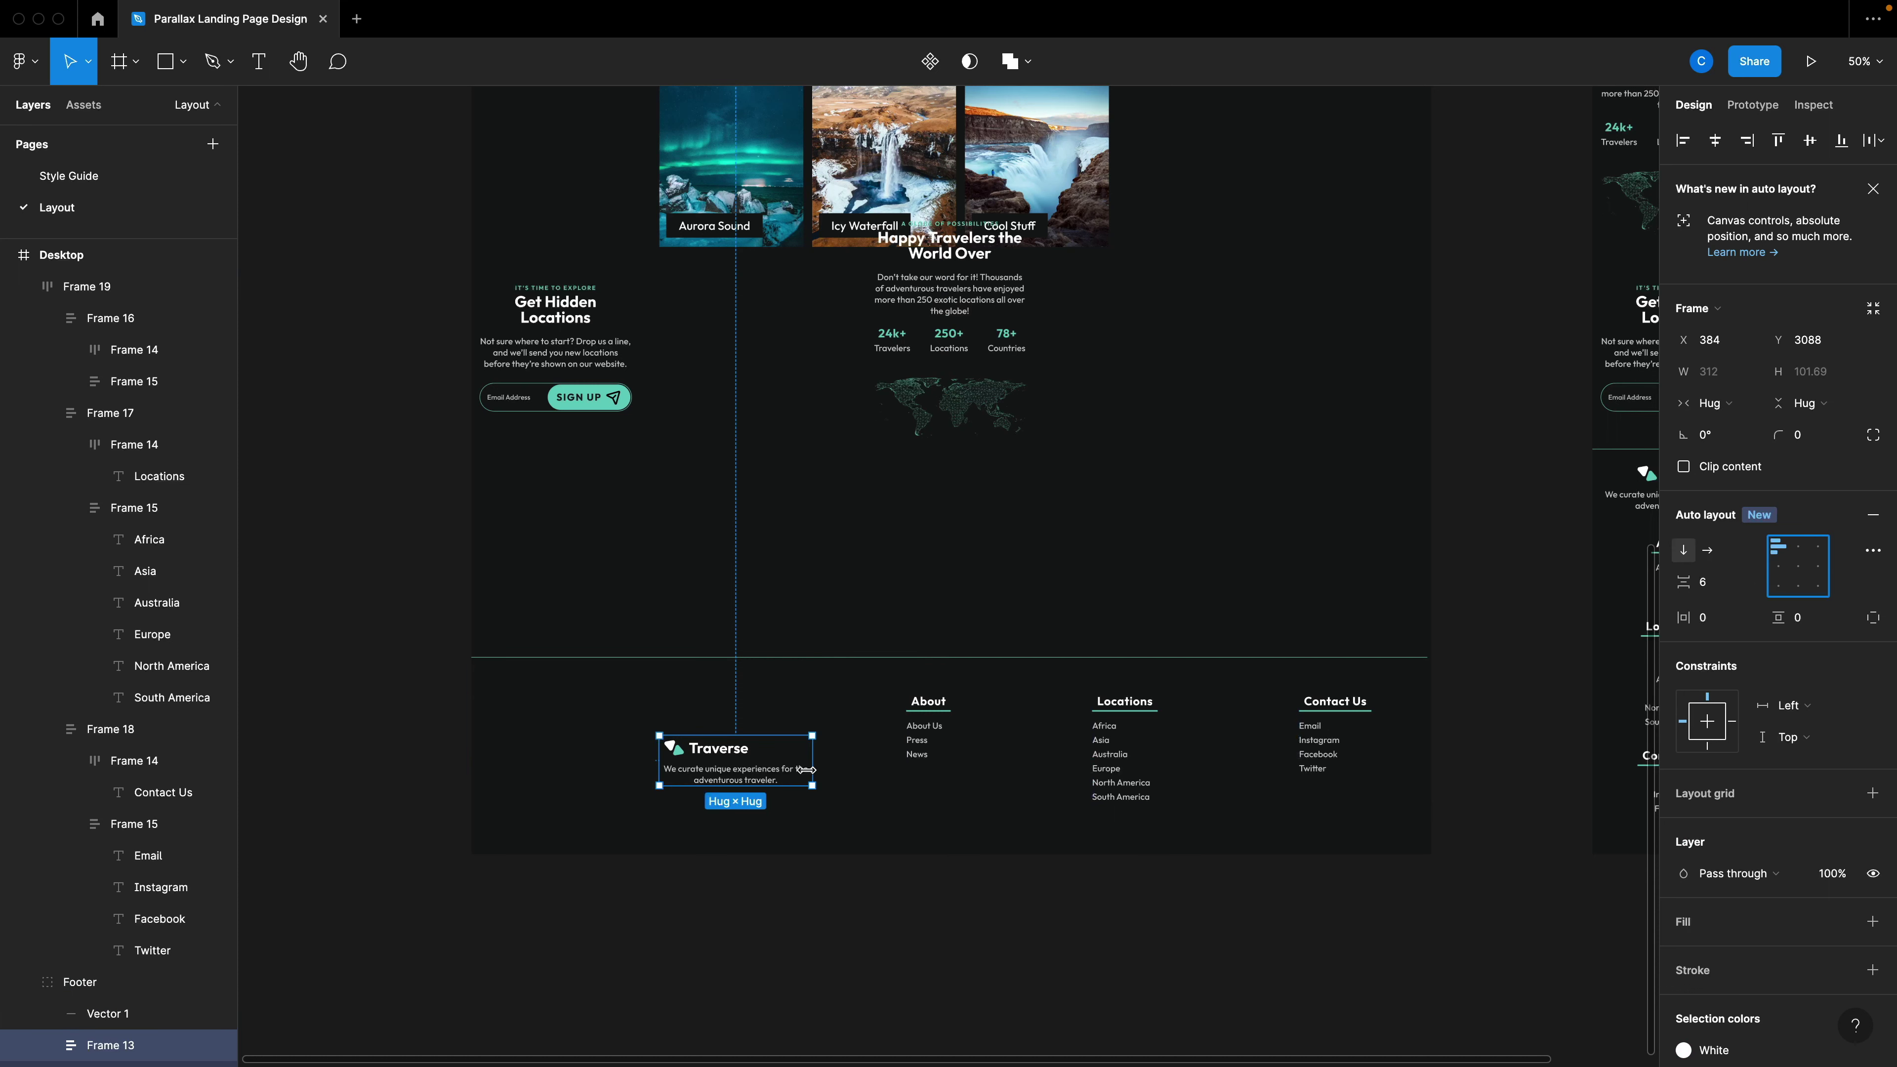
pyautogui.doubleClick(772, 782)
pyautogui.click(1684, 569)
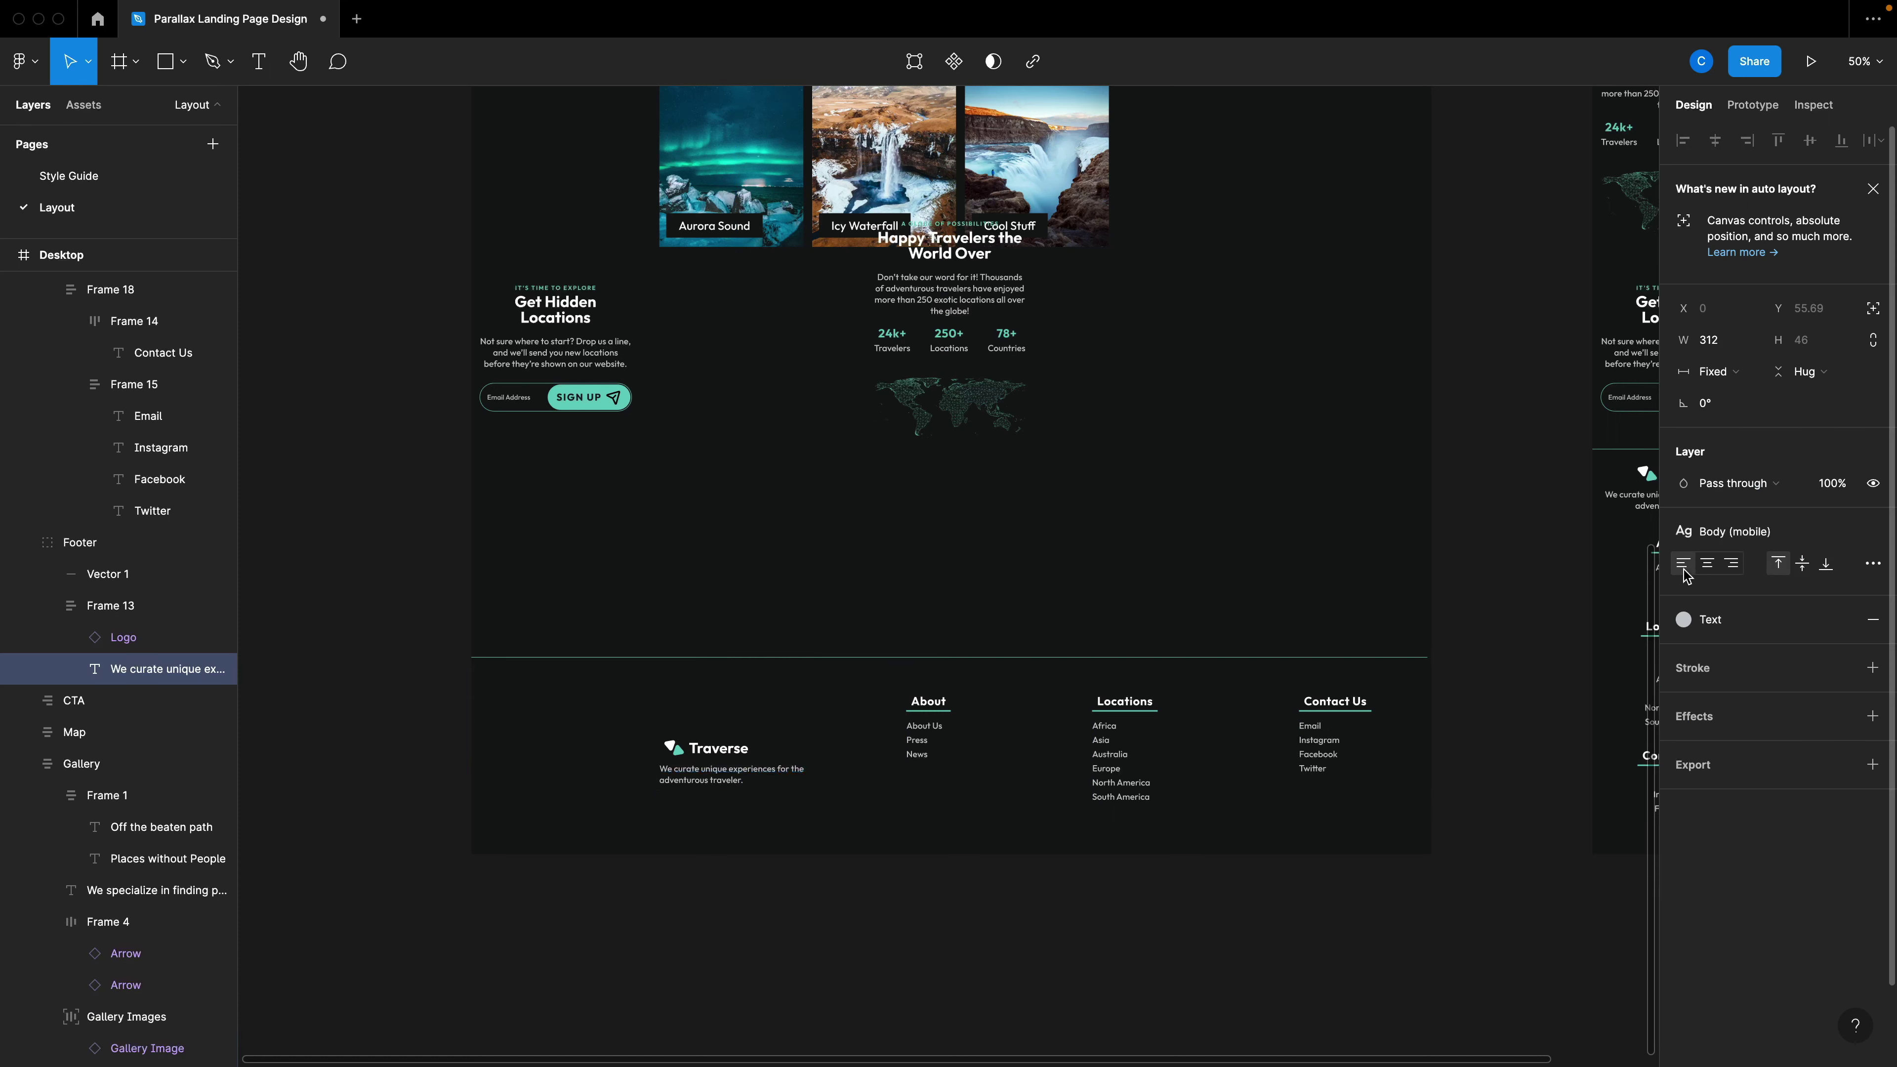
pyautogui.press('Escape')
# Move the logo and tagline frame to about X 160, Y 3006, near the page's left edge under the divider.
pyautogui.click(746, 786)
pyautogui.doubleClick(713, 779)
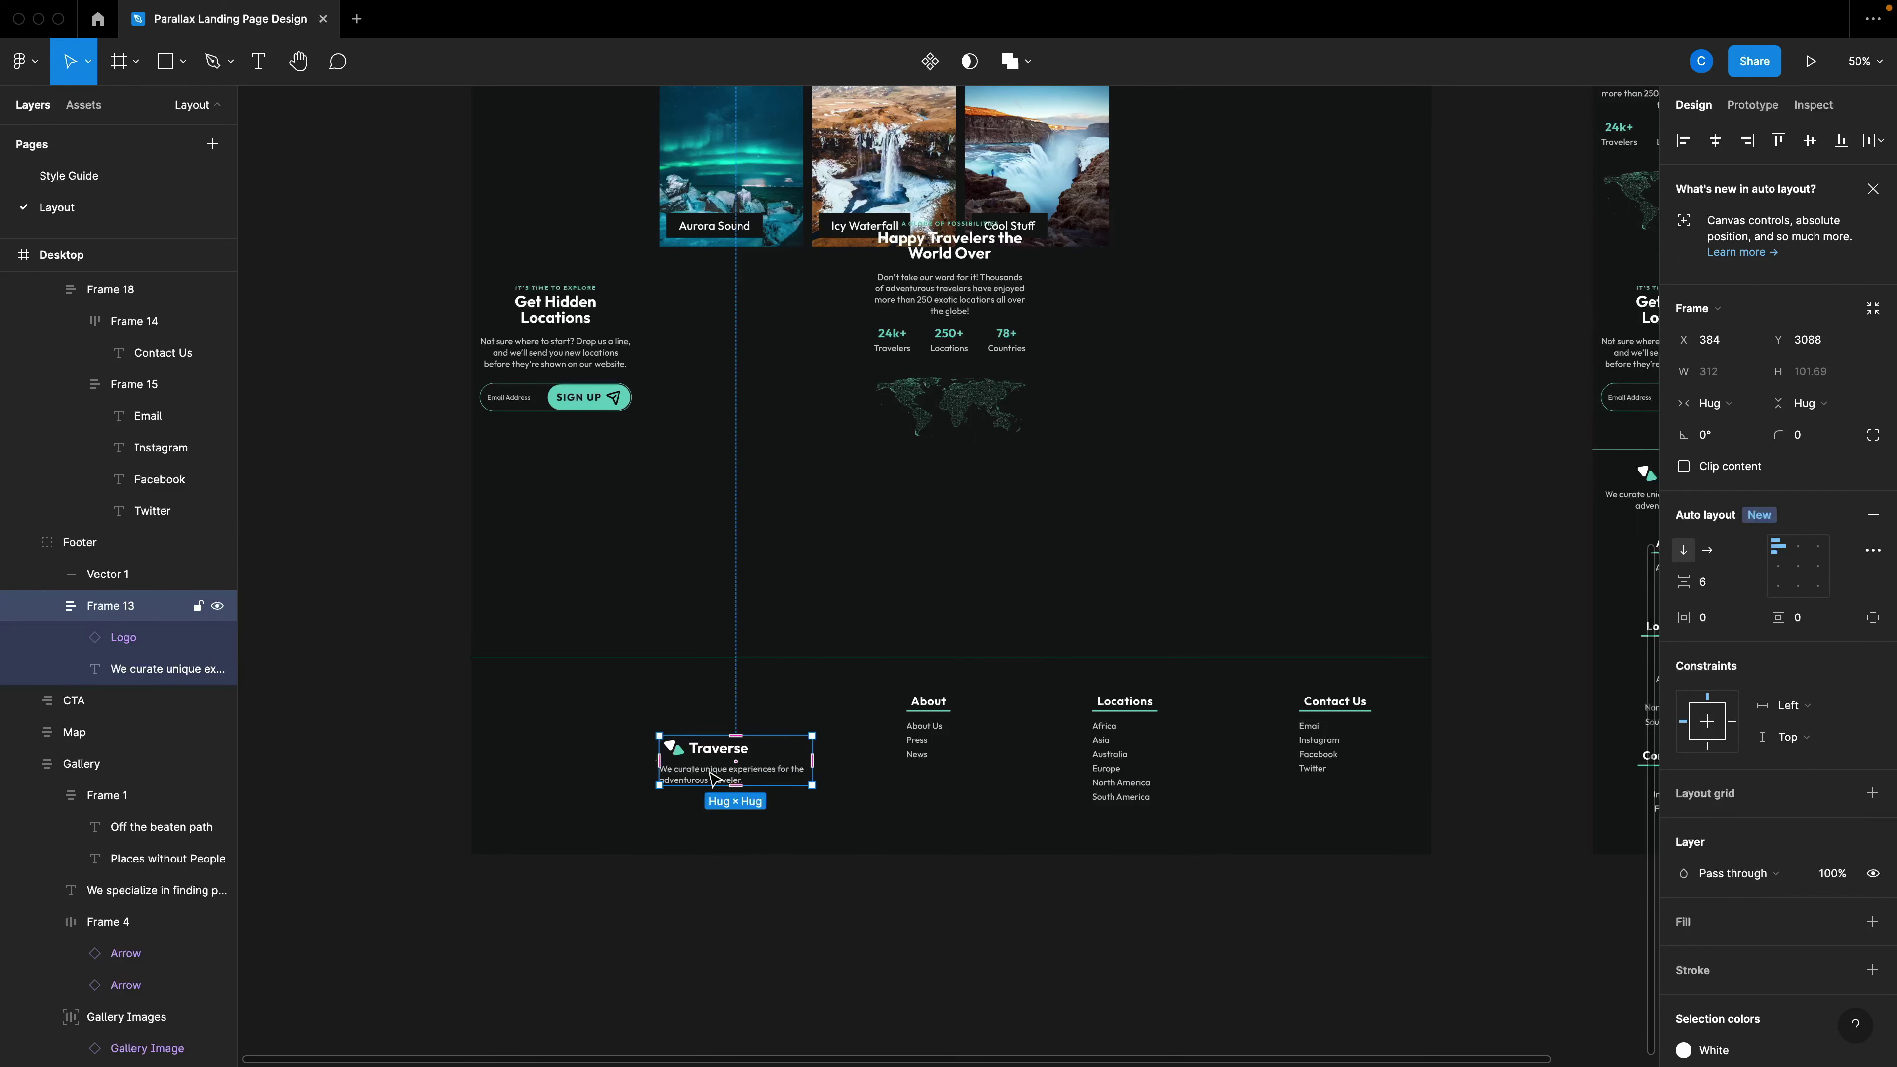
pyautogui.moveTo(713, 779); pyautogui.dragTo(605, 741)
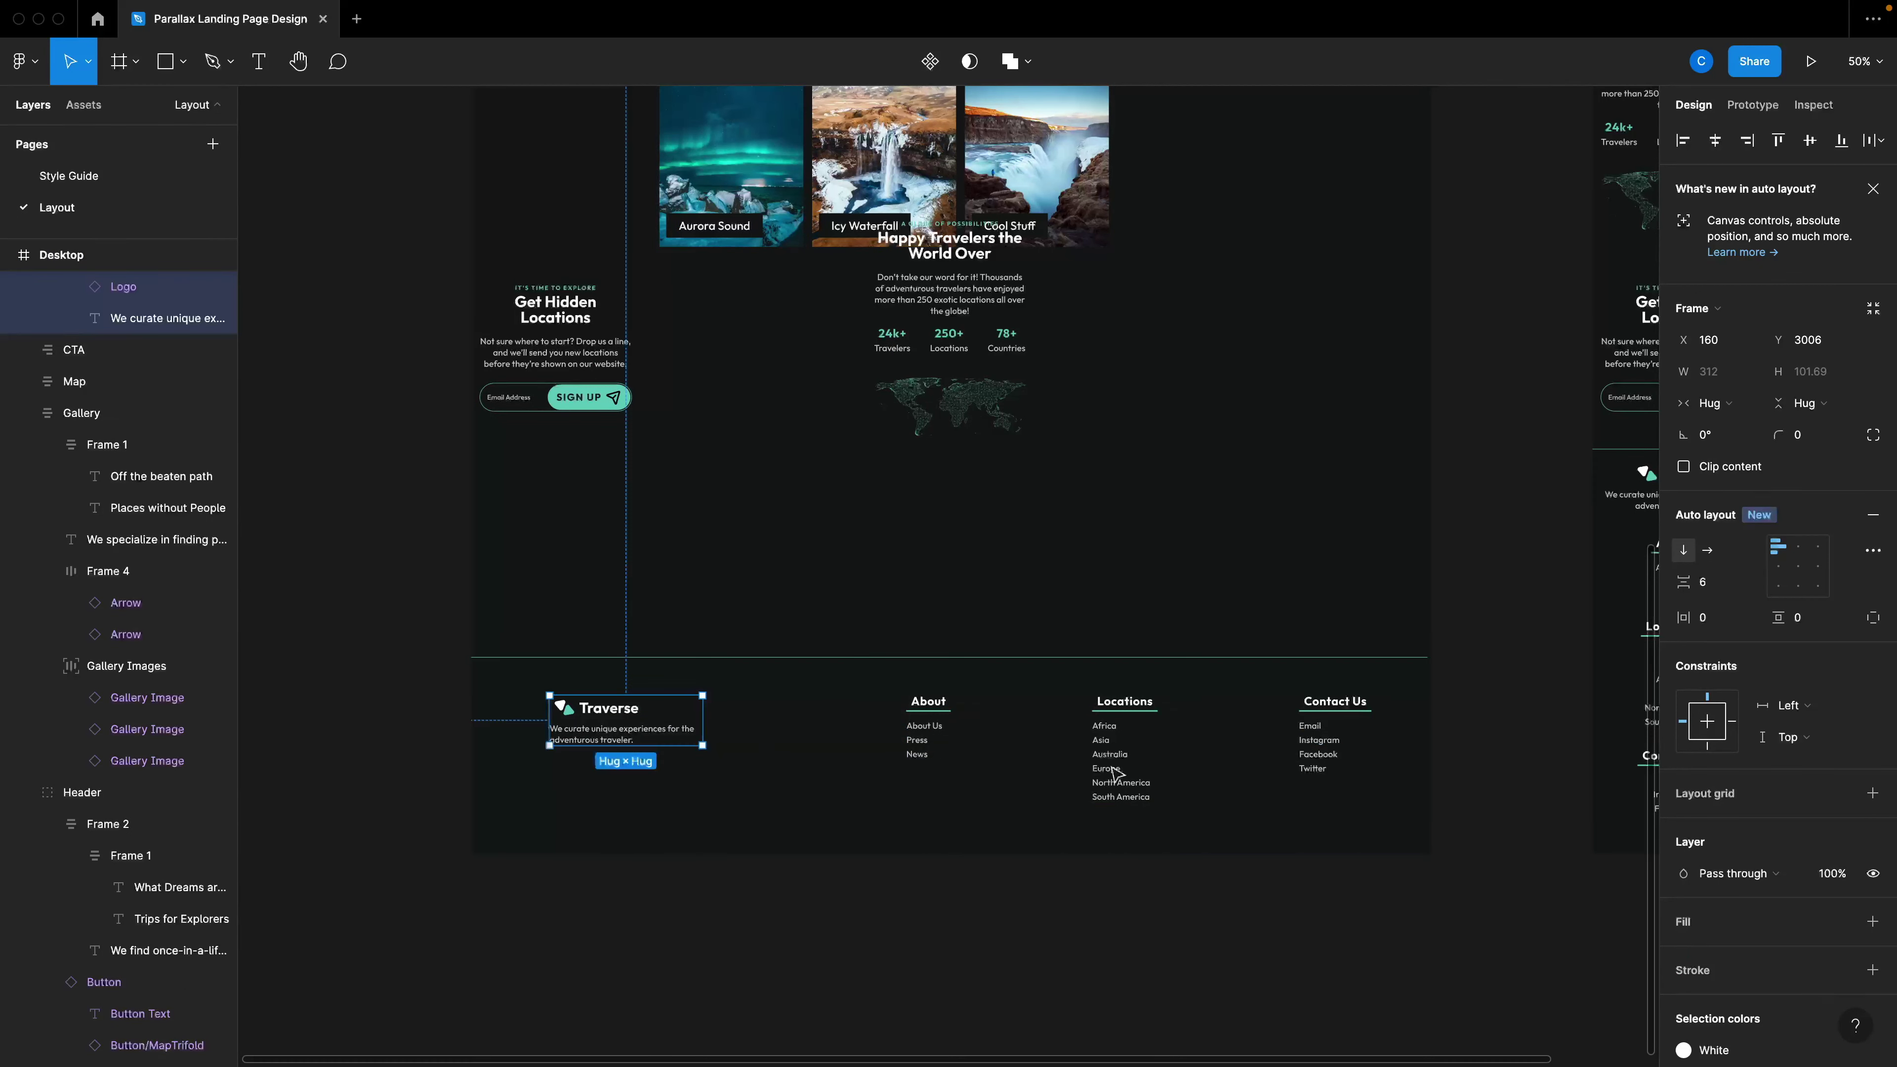
# Wrap the logo frame and the link groups frame in one horizontal auto layout frame with Space between spacing.
pyautogui.keyDown('shift'); pyautogui.click(1170, 762); pyautogui.keyUp('shift')
pyautogui.hotkey('shift', 'a')
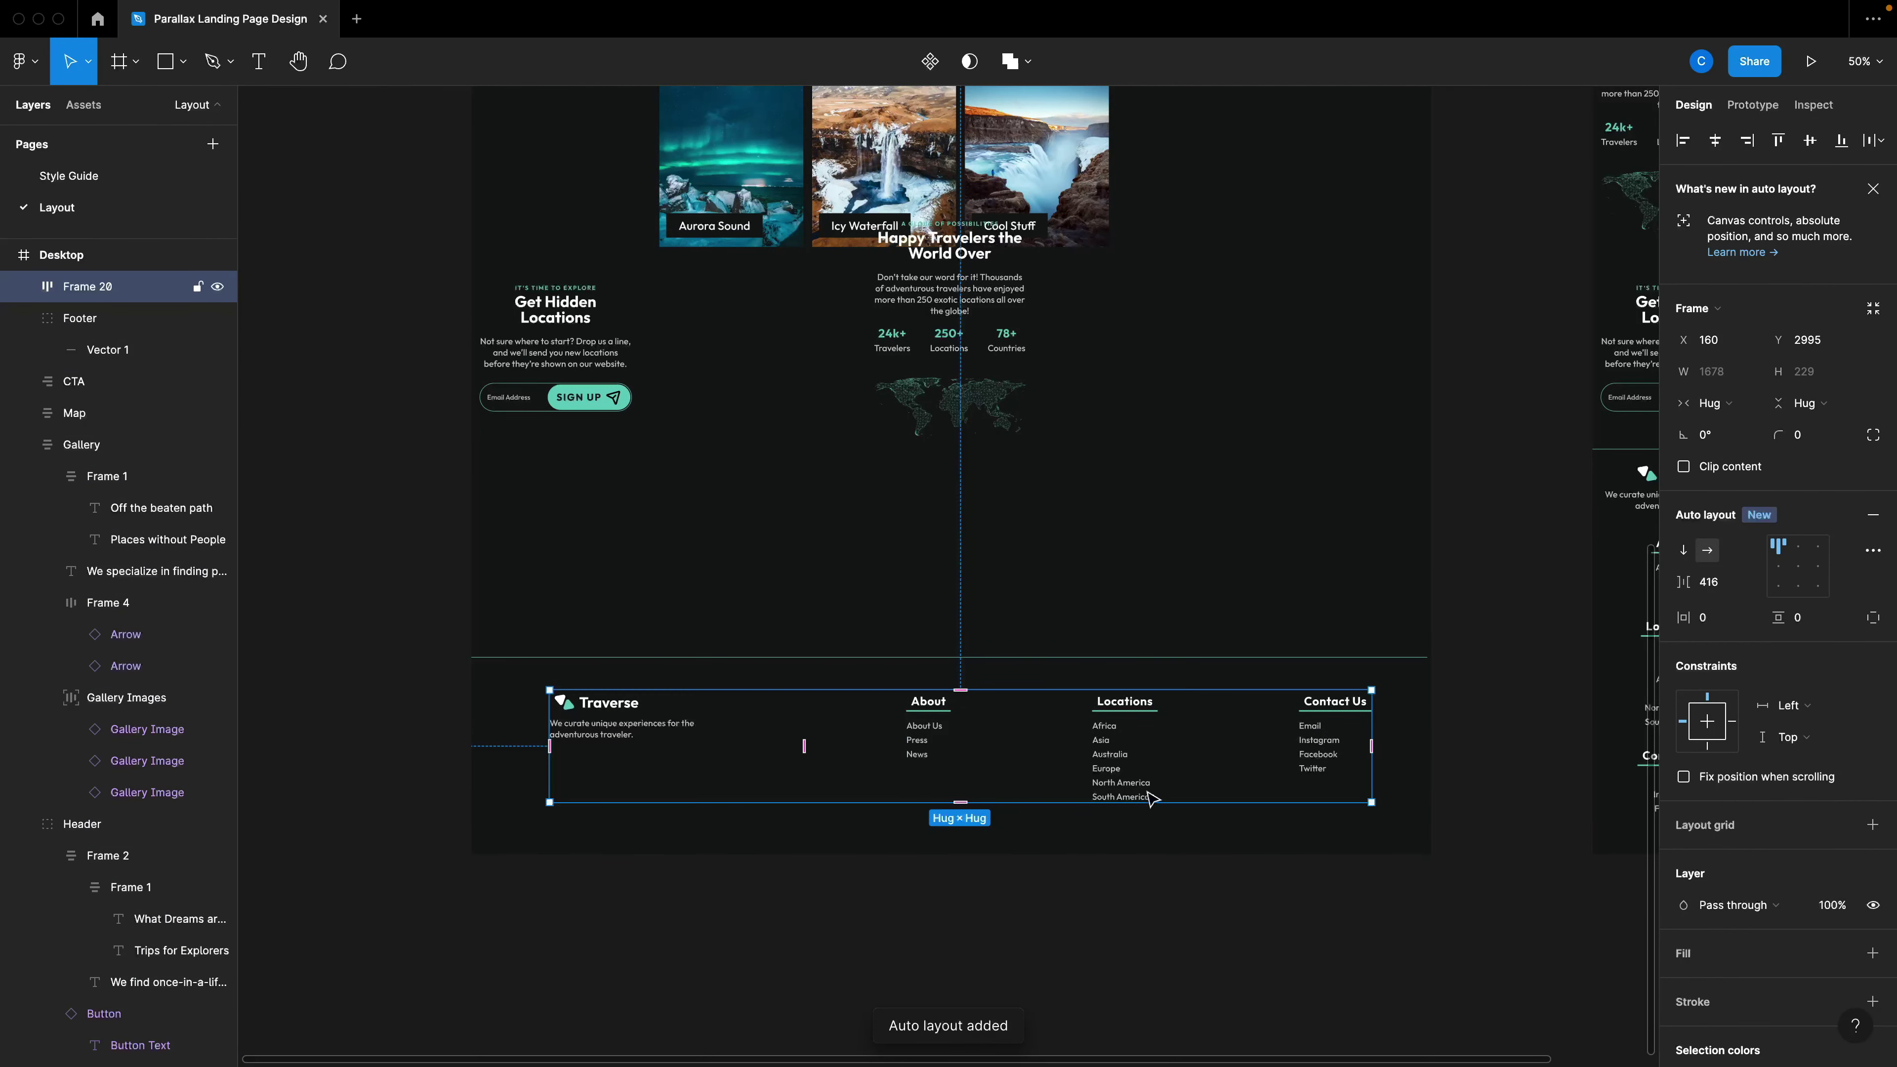
pyautogui.click(1872, 549)
pyautogui.click(1613, 719)
pyautogui.click(1622, 741)
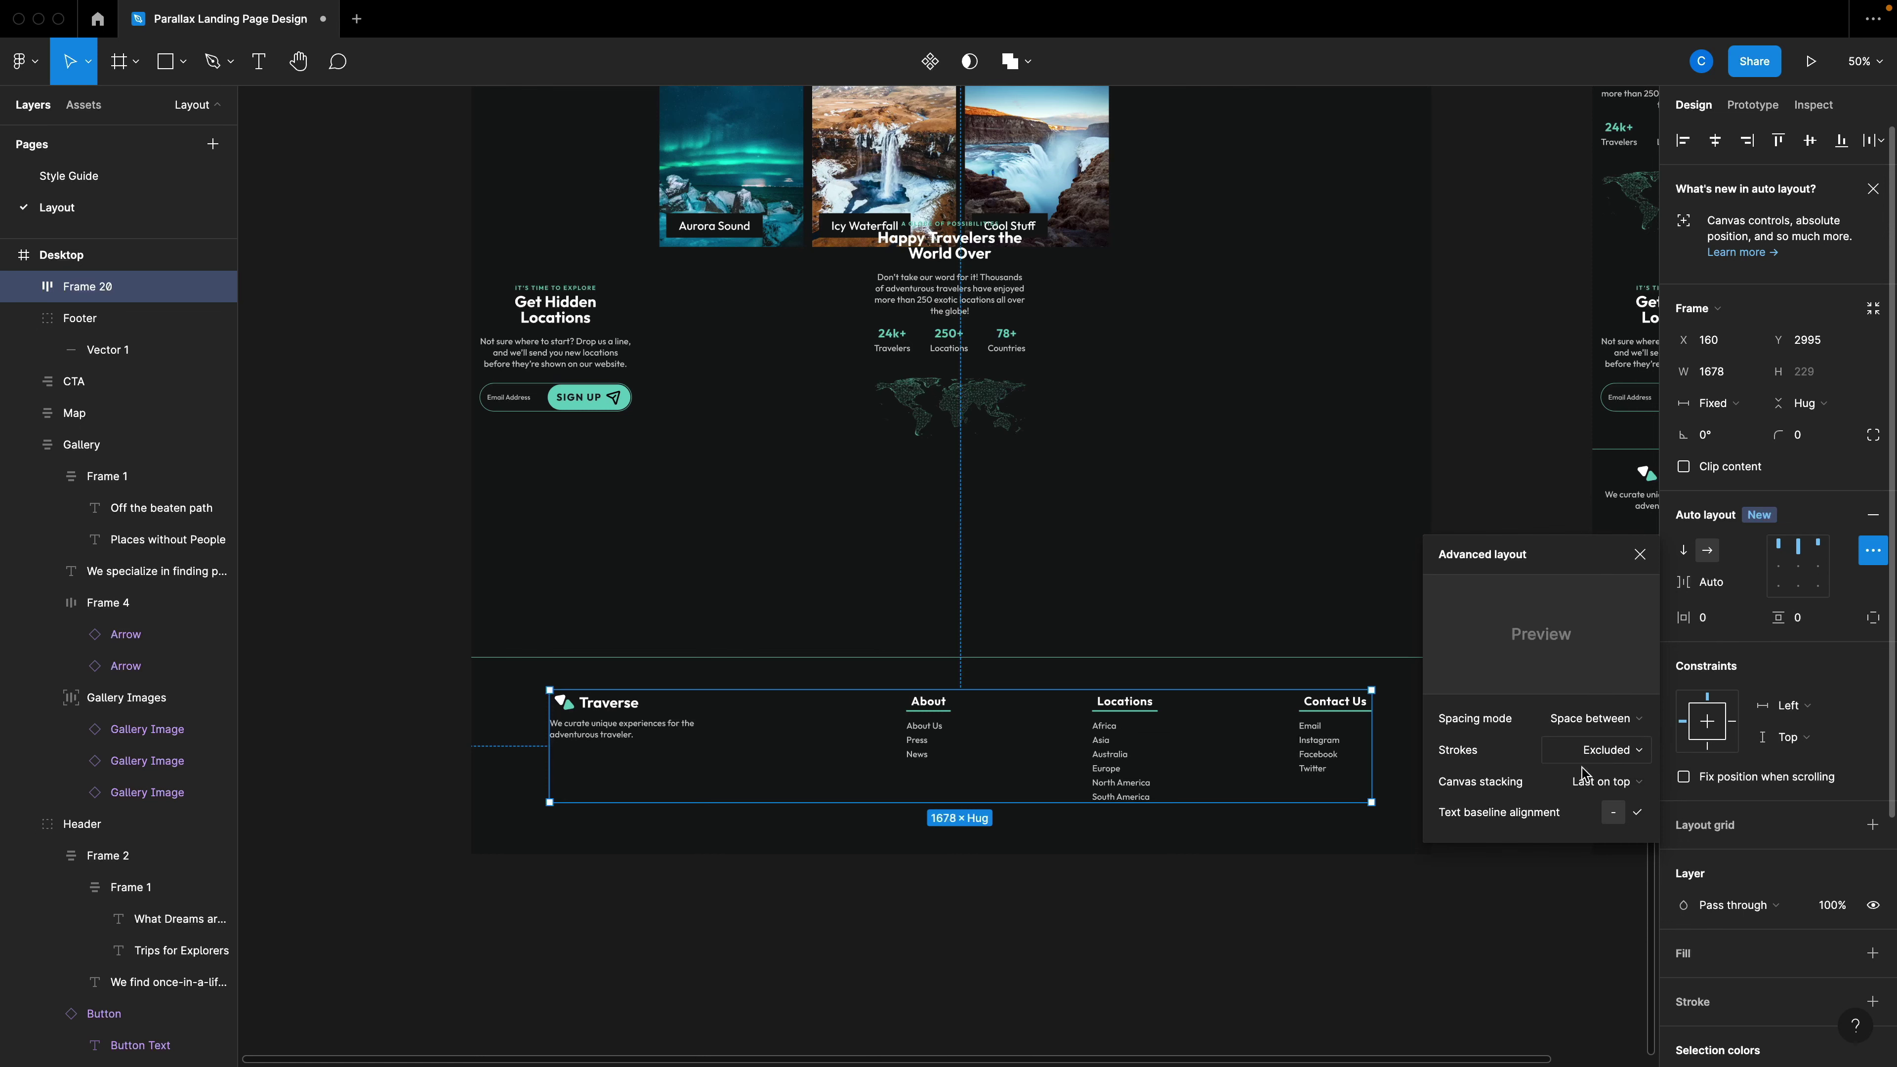
pyautogui.click(1263, 940)
# Narrow the combined footer content frame to 1552 wide and center it on the page at X 204.
pyautogui.click(1211, 781)
pyautogui.click(1372, 752)
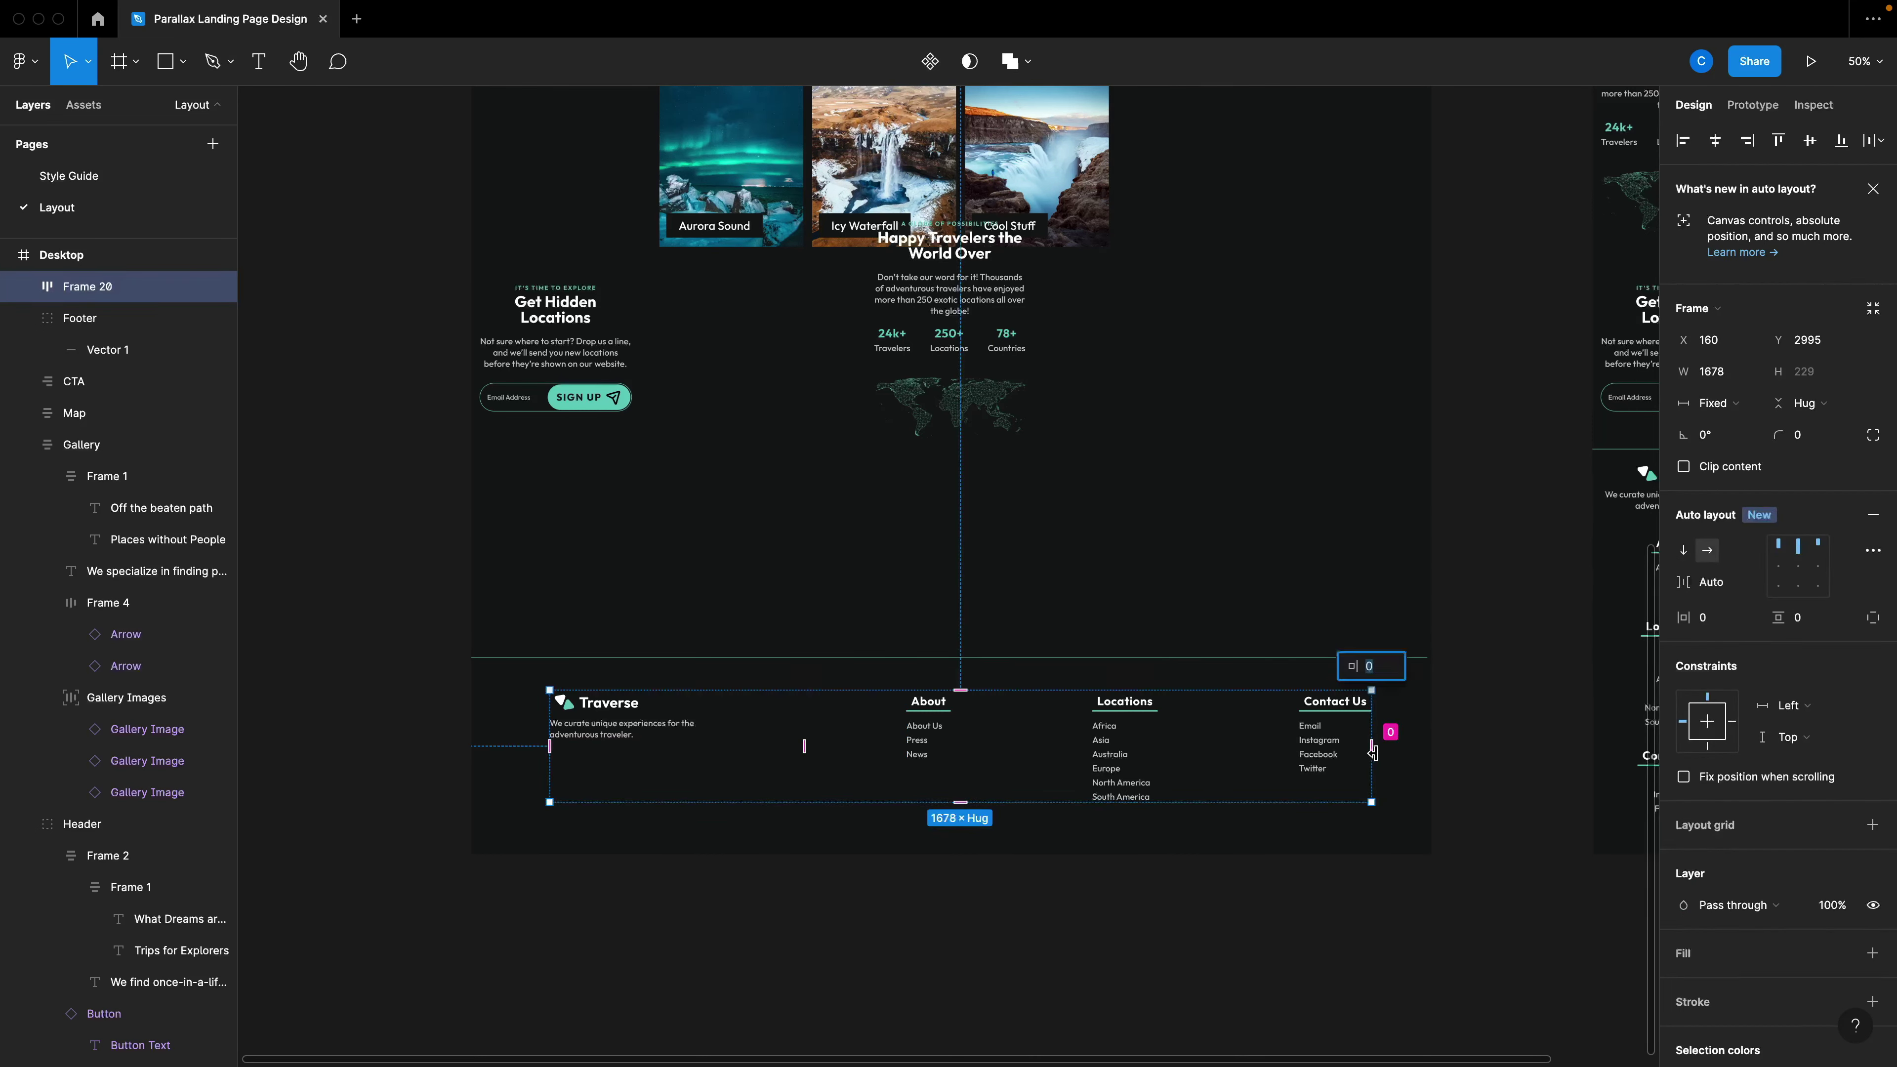
pyautogui.moveTo(1373, 755); pyautogui.dragTo(1309, 801)
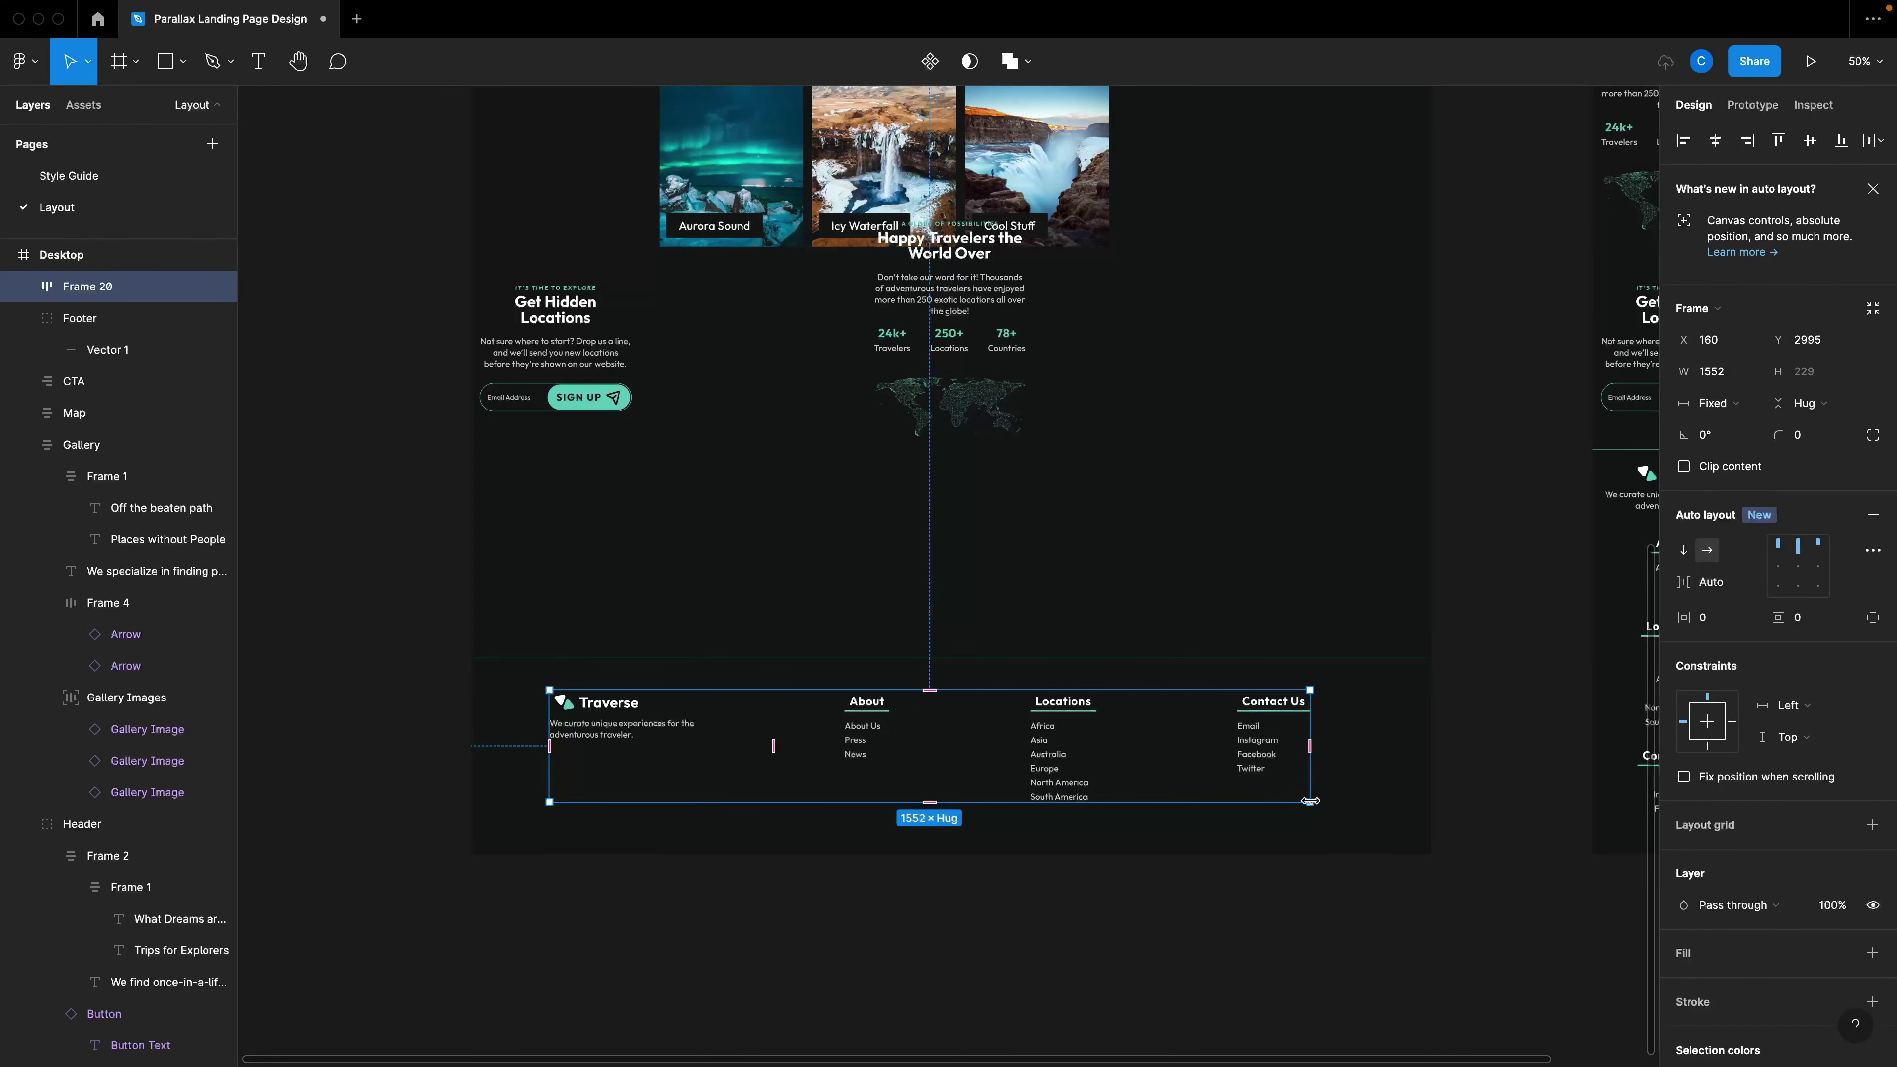
pyautogui.moveTo(1055, 799); pyautogui.dragTo(1077, 799)
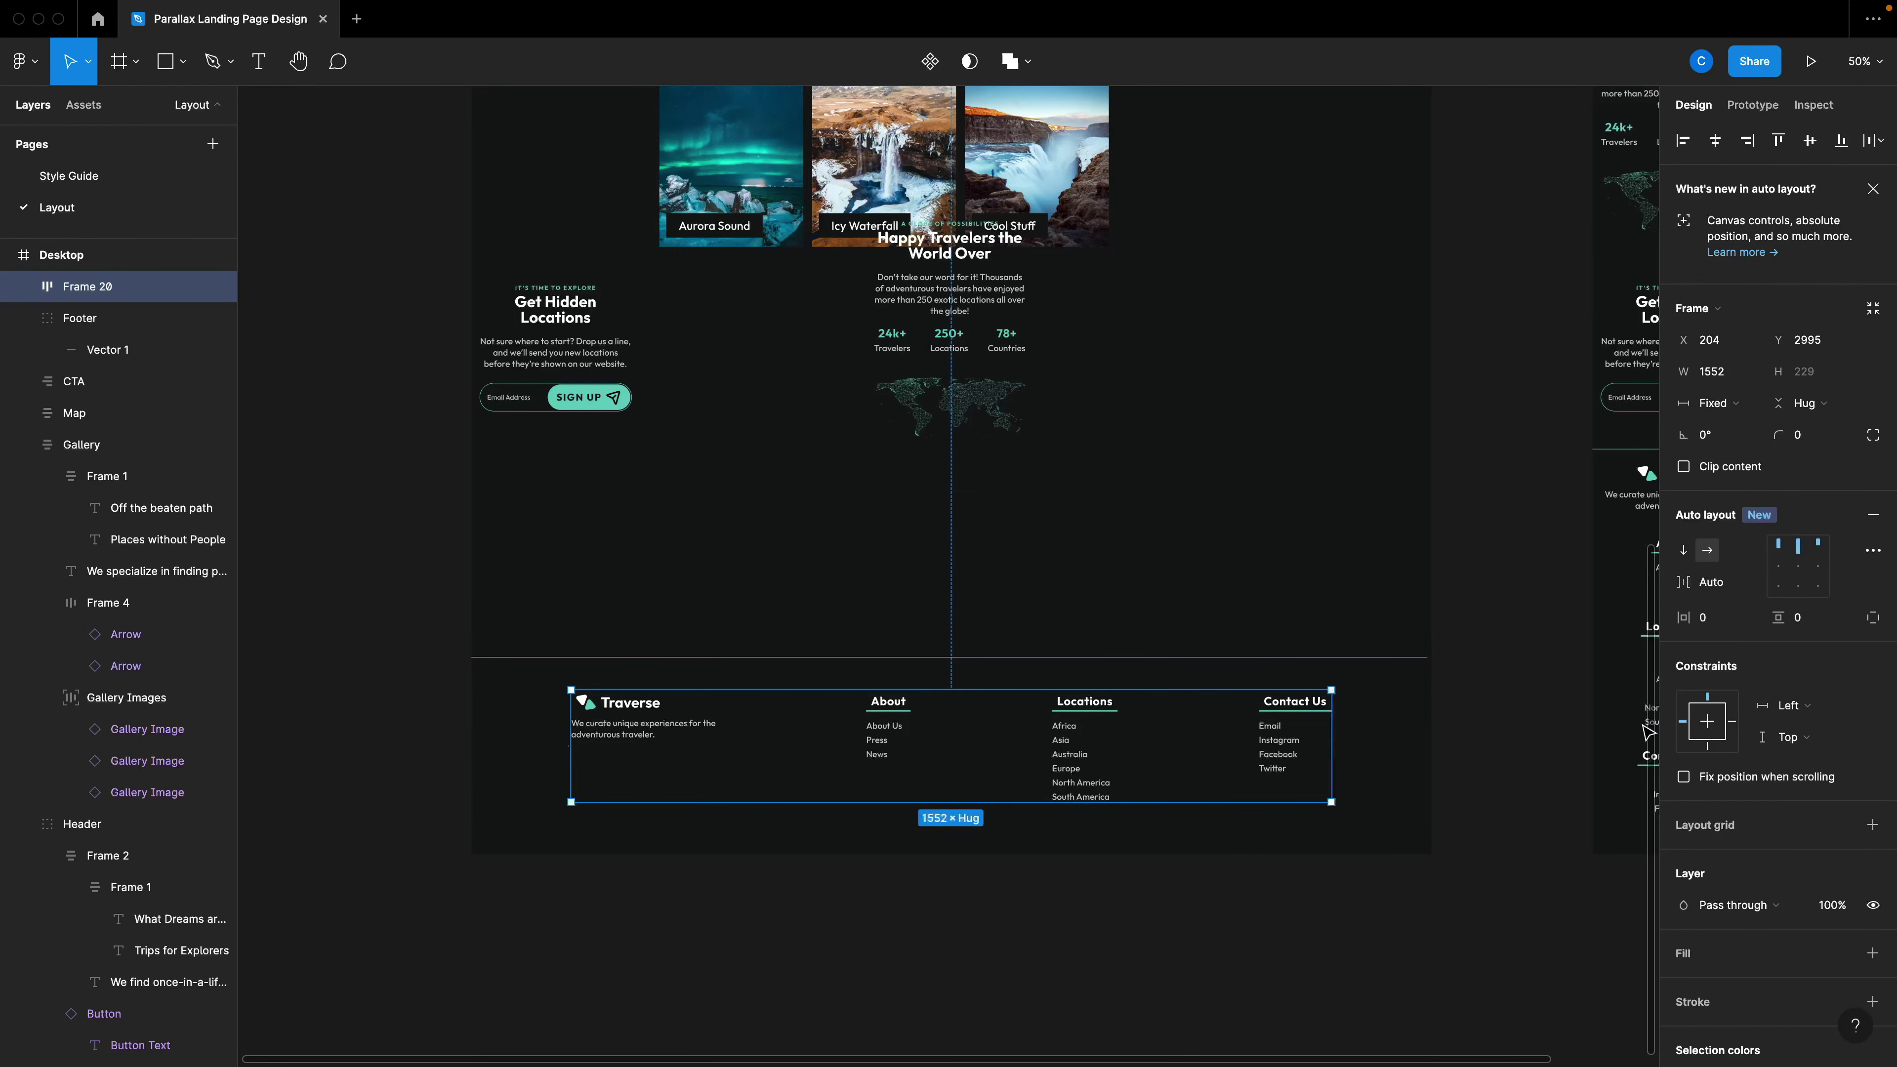
# Set the footer content frame's horizontal constraint to Center and move the frame up to Y 2992.
pyautogui.click(1775, 713)
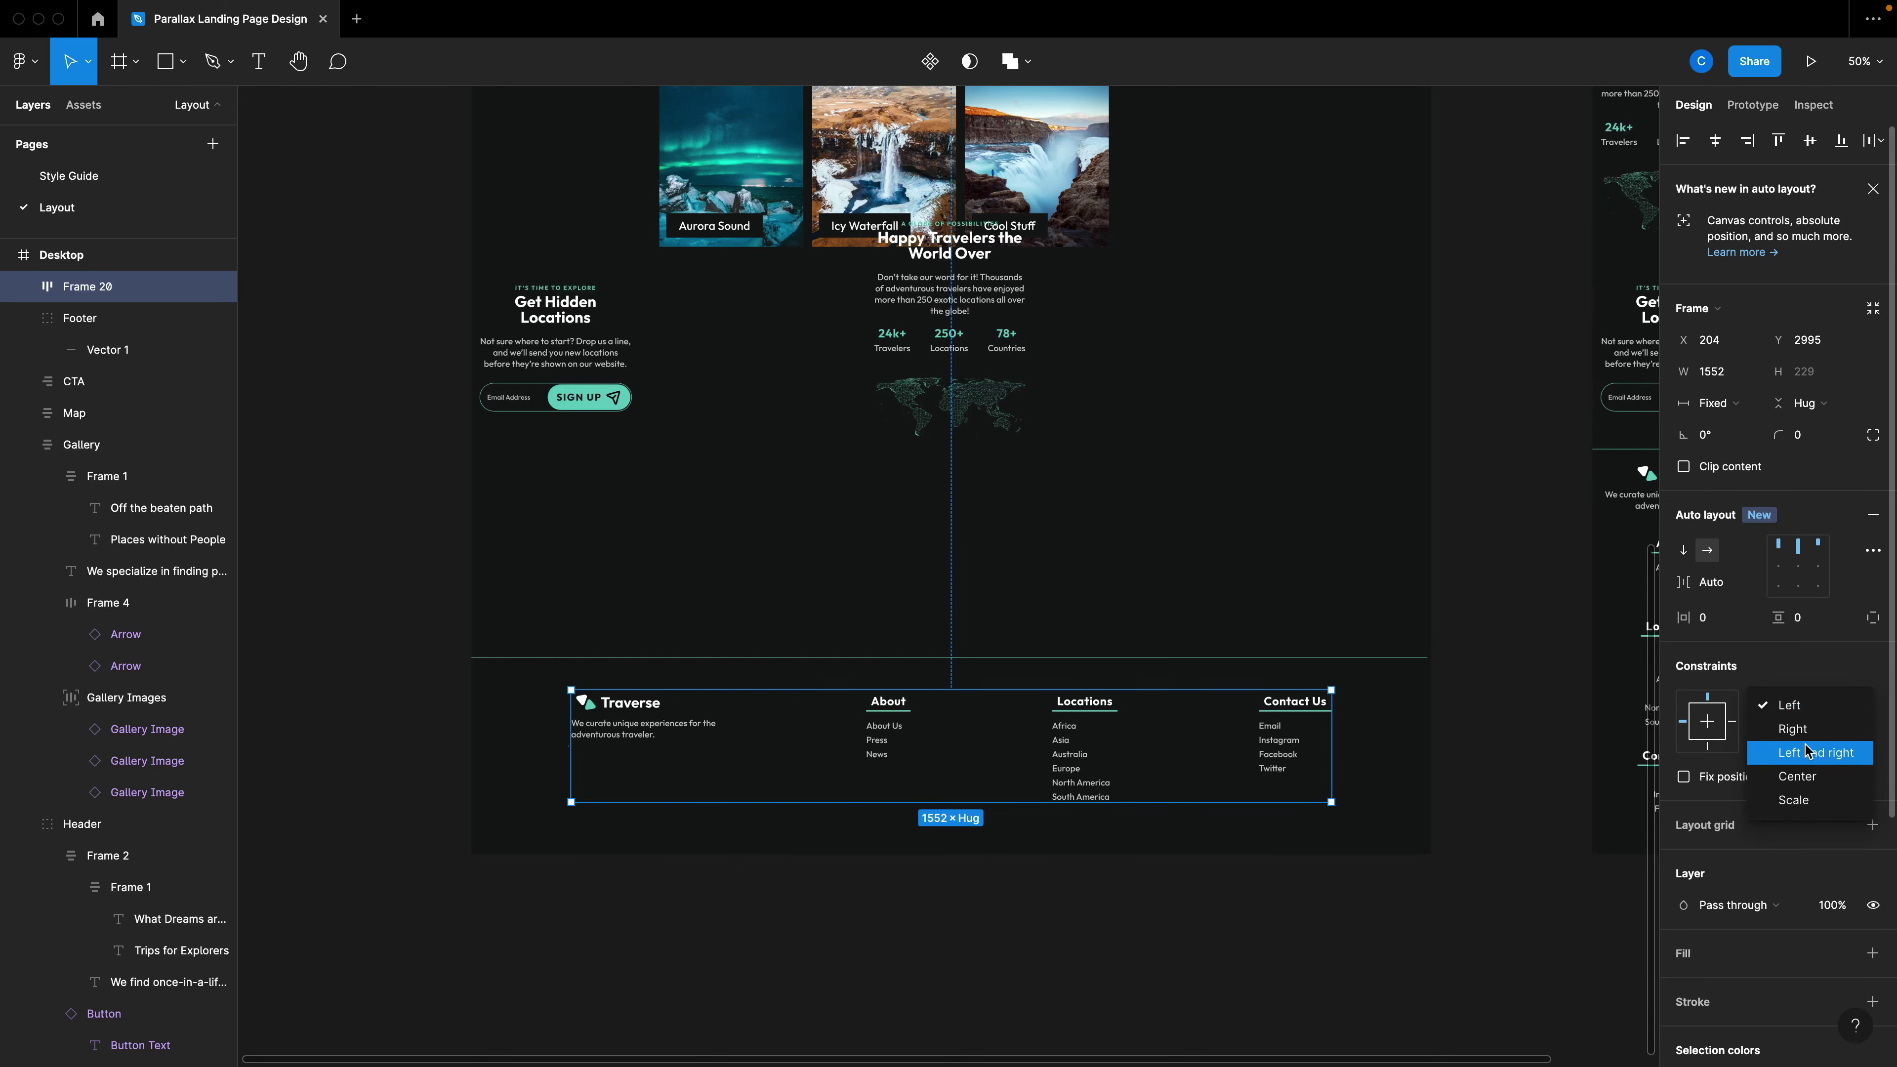
pyautogui.click(1822, 777)
pyautogui.click(1372, 889)
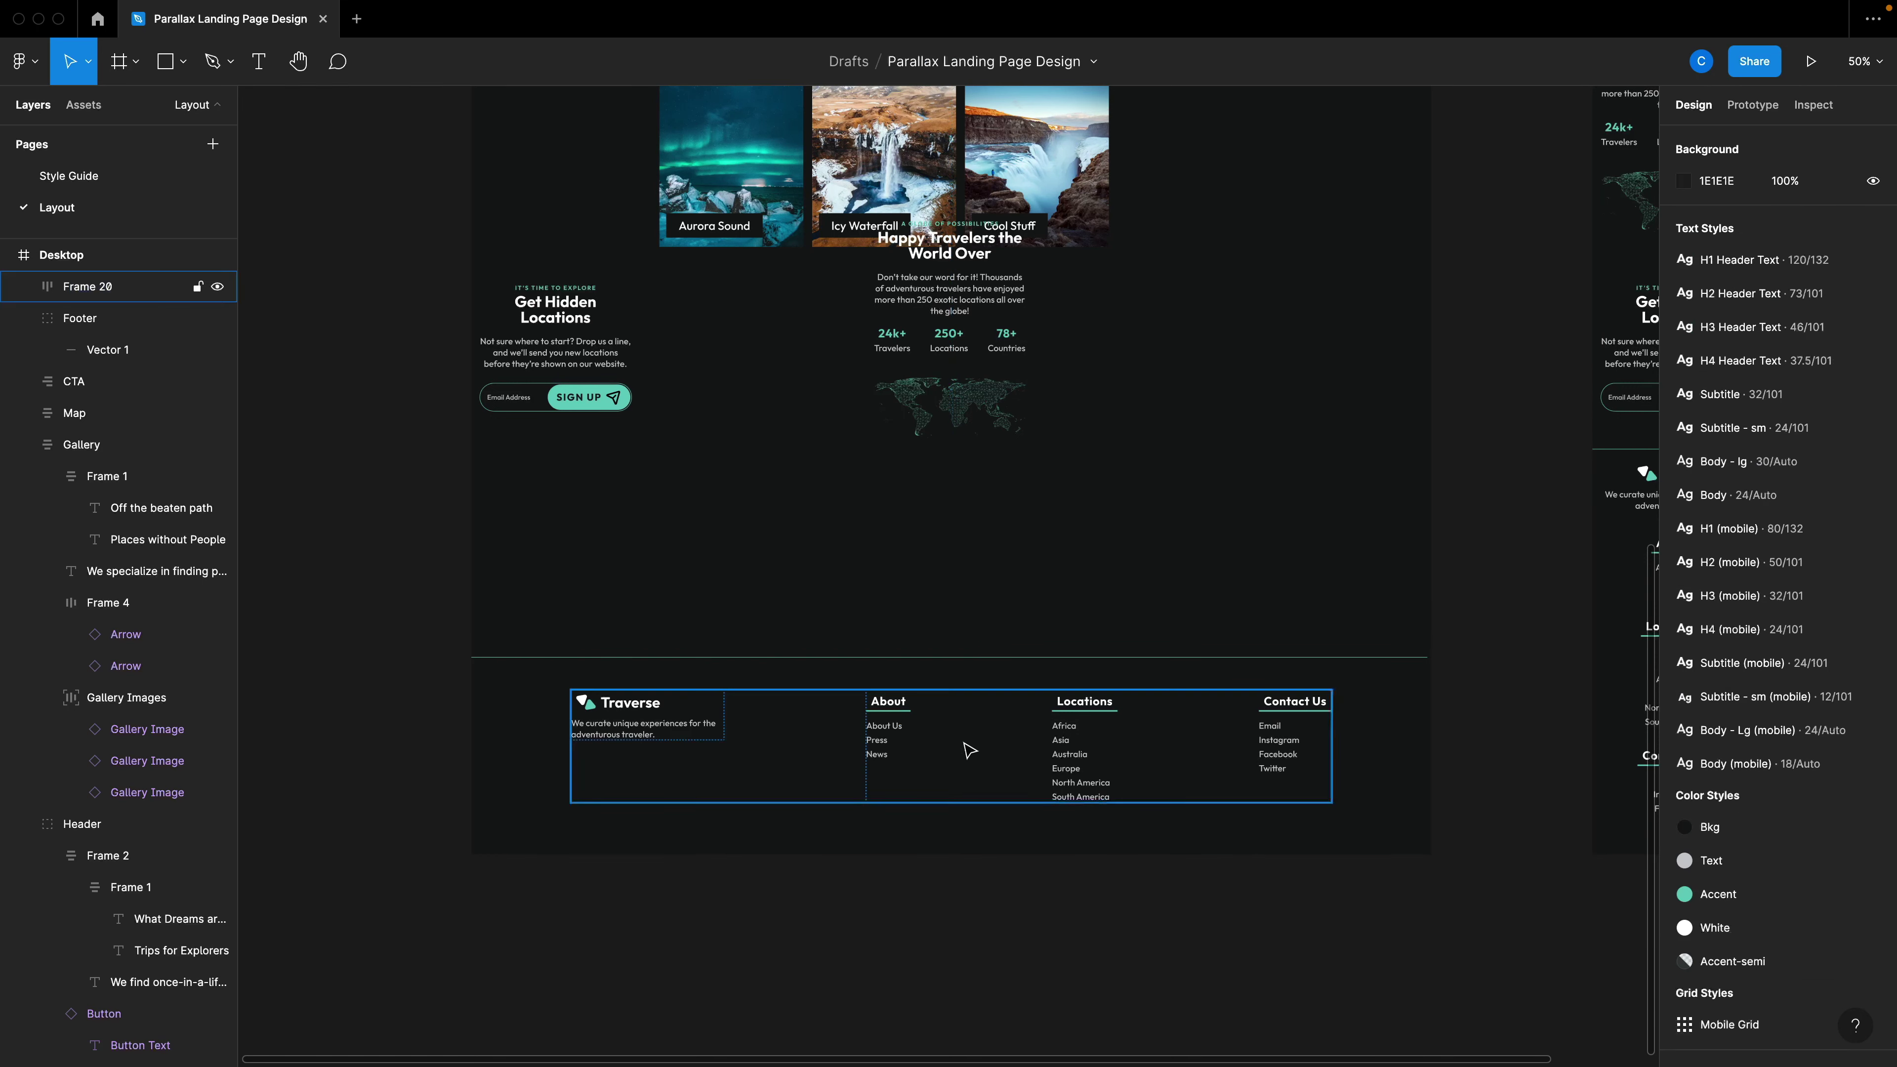
pyautogui.moveTo(969, 754); pyautogui.dragTo(986, 756)
# Set the horizontal padding of the footer's Locations heading frame to 0.
pyautogui.scroll(-5, 1300, 704)
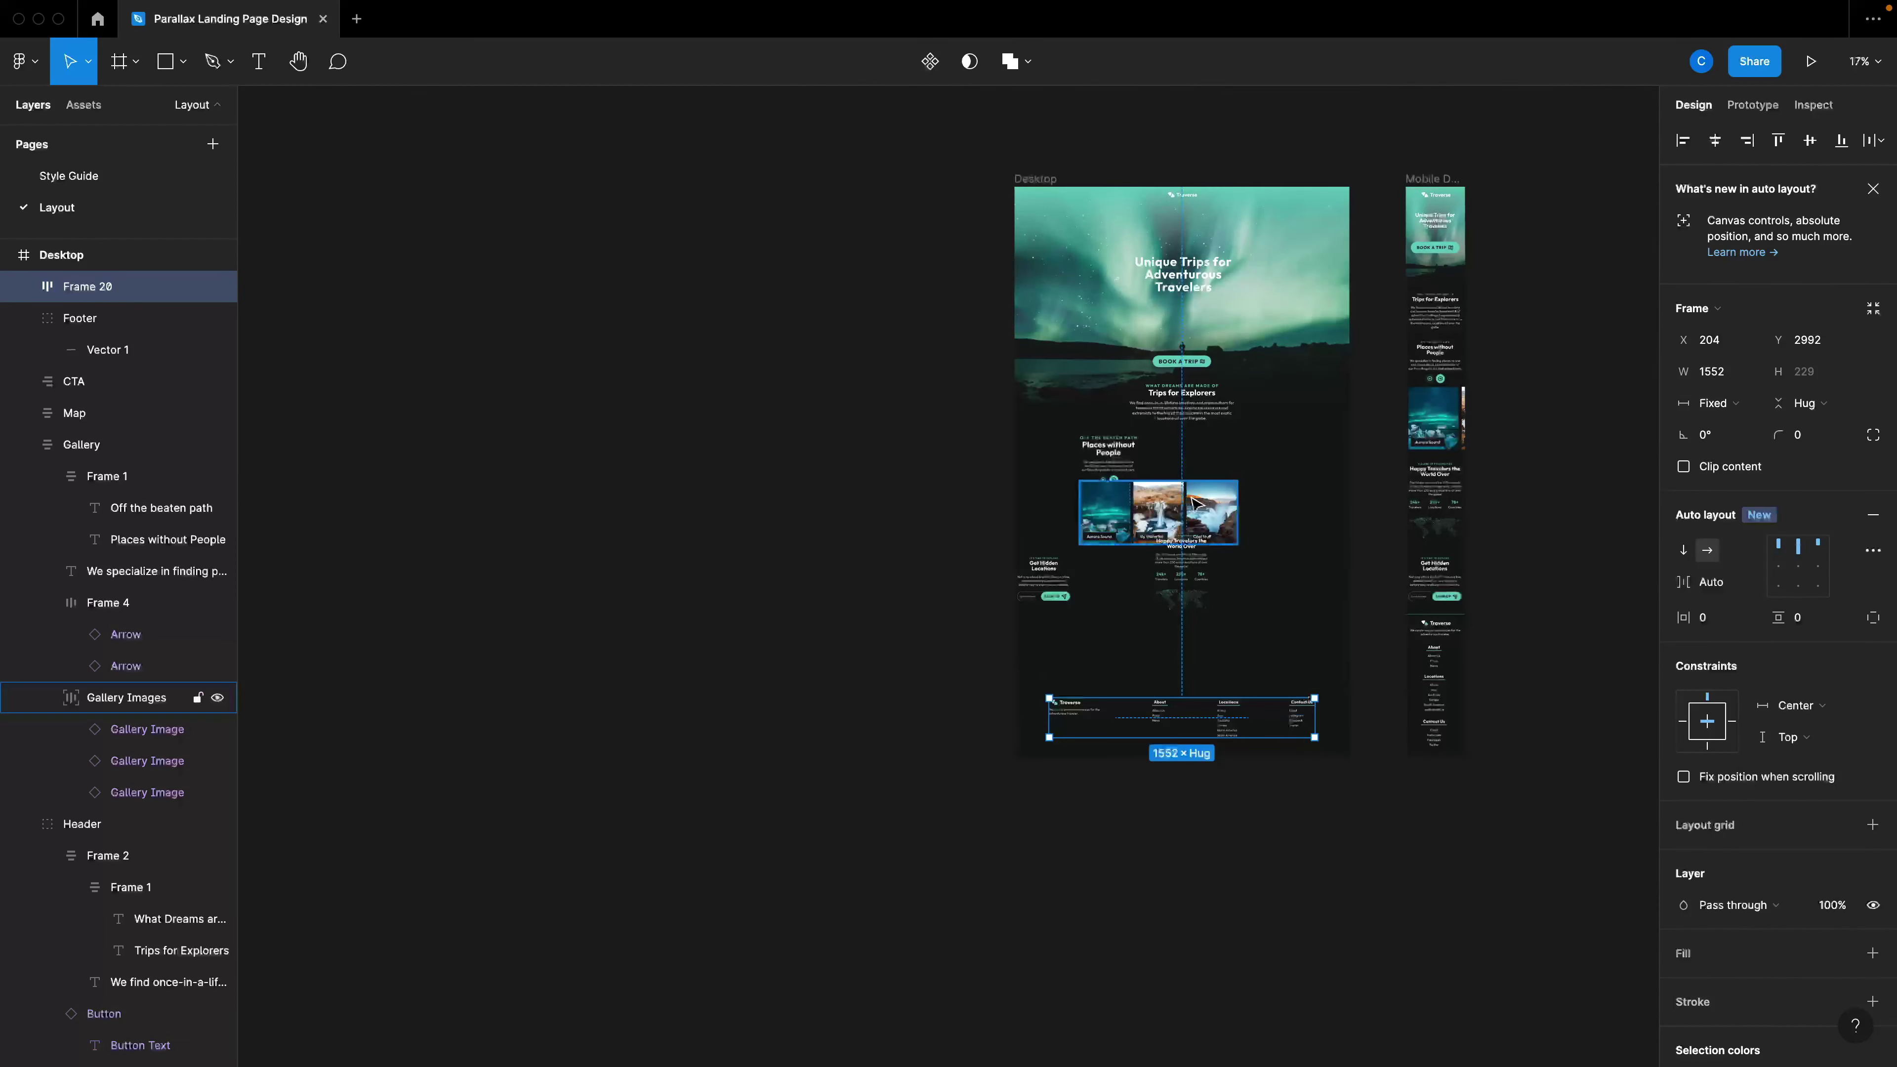
pyautogui.scroll(5, 1136, 727)
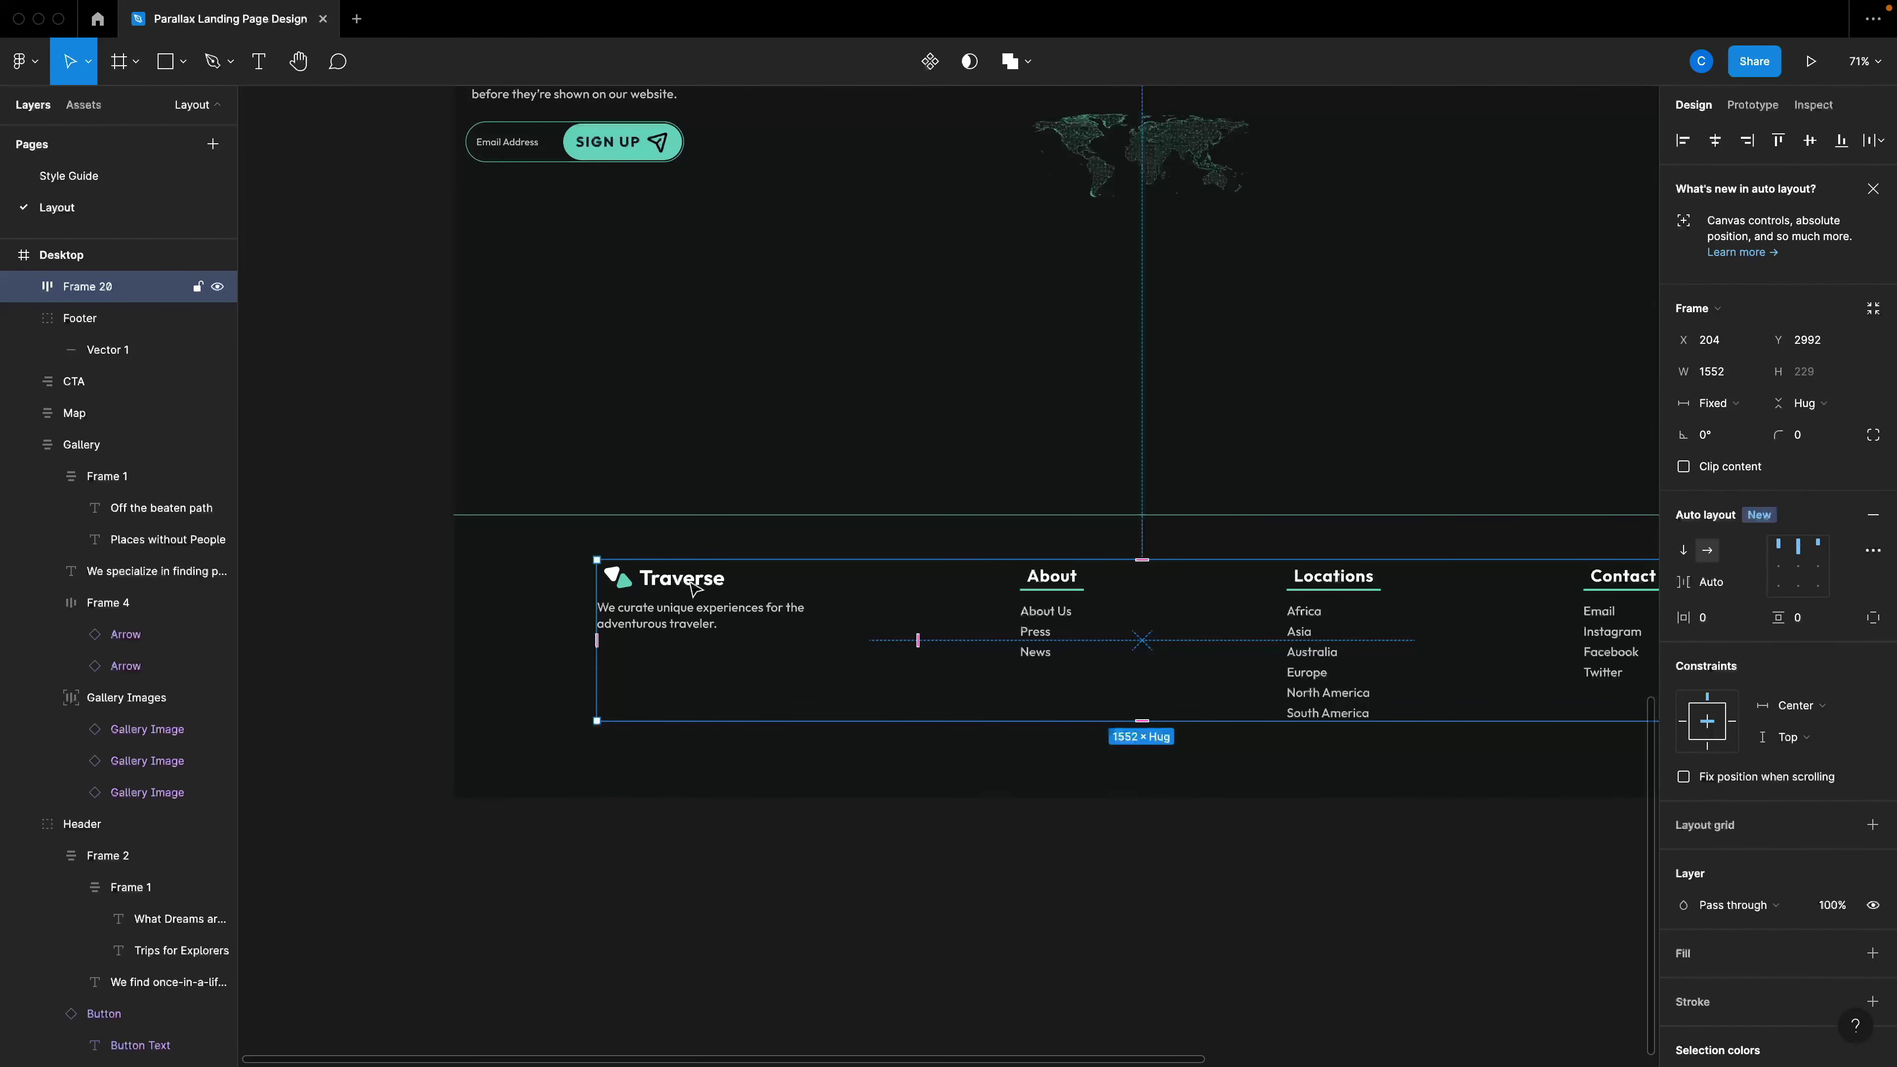
pyautogui.hscroll(3, 1304, 644)
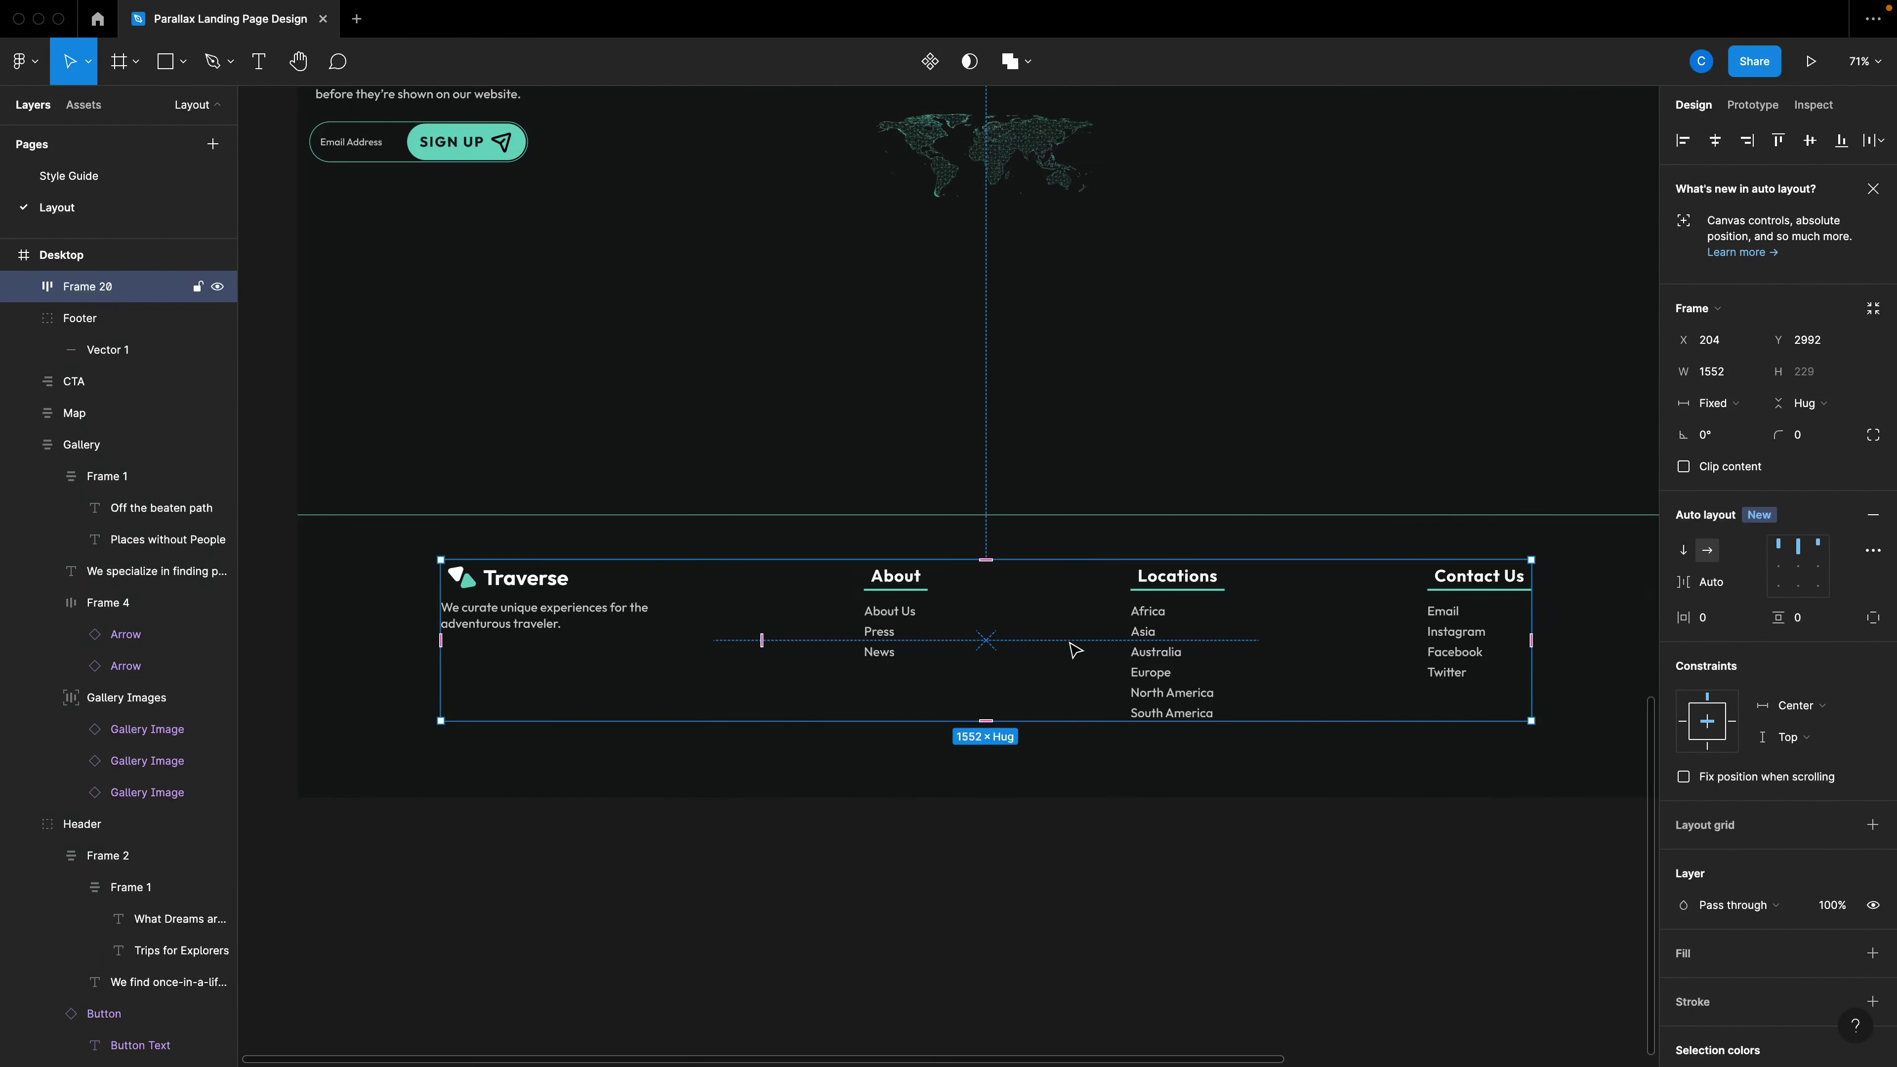
pyautogui.doubleClick(1191, 592)
pyautogui.doubleClick(1180, 593)
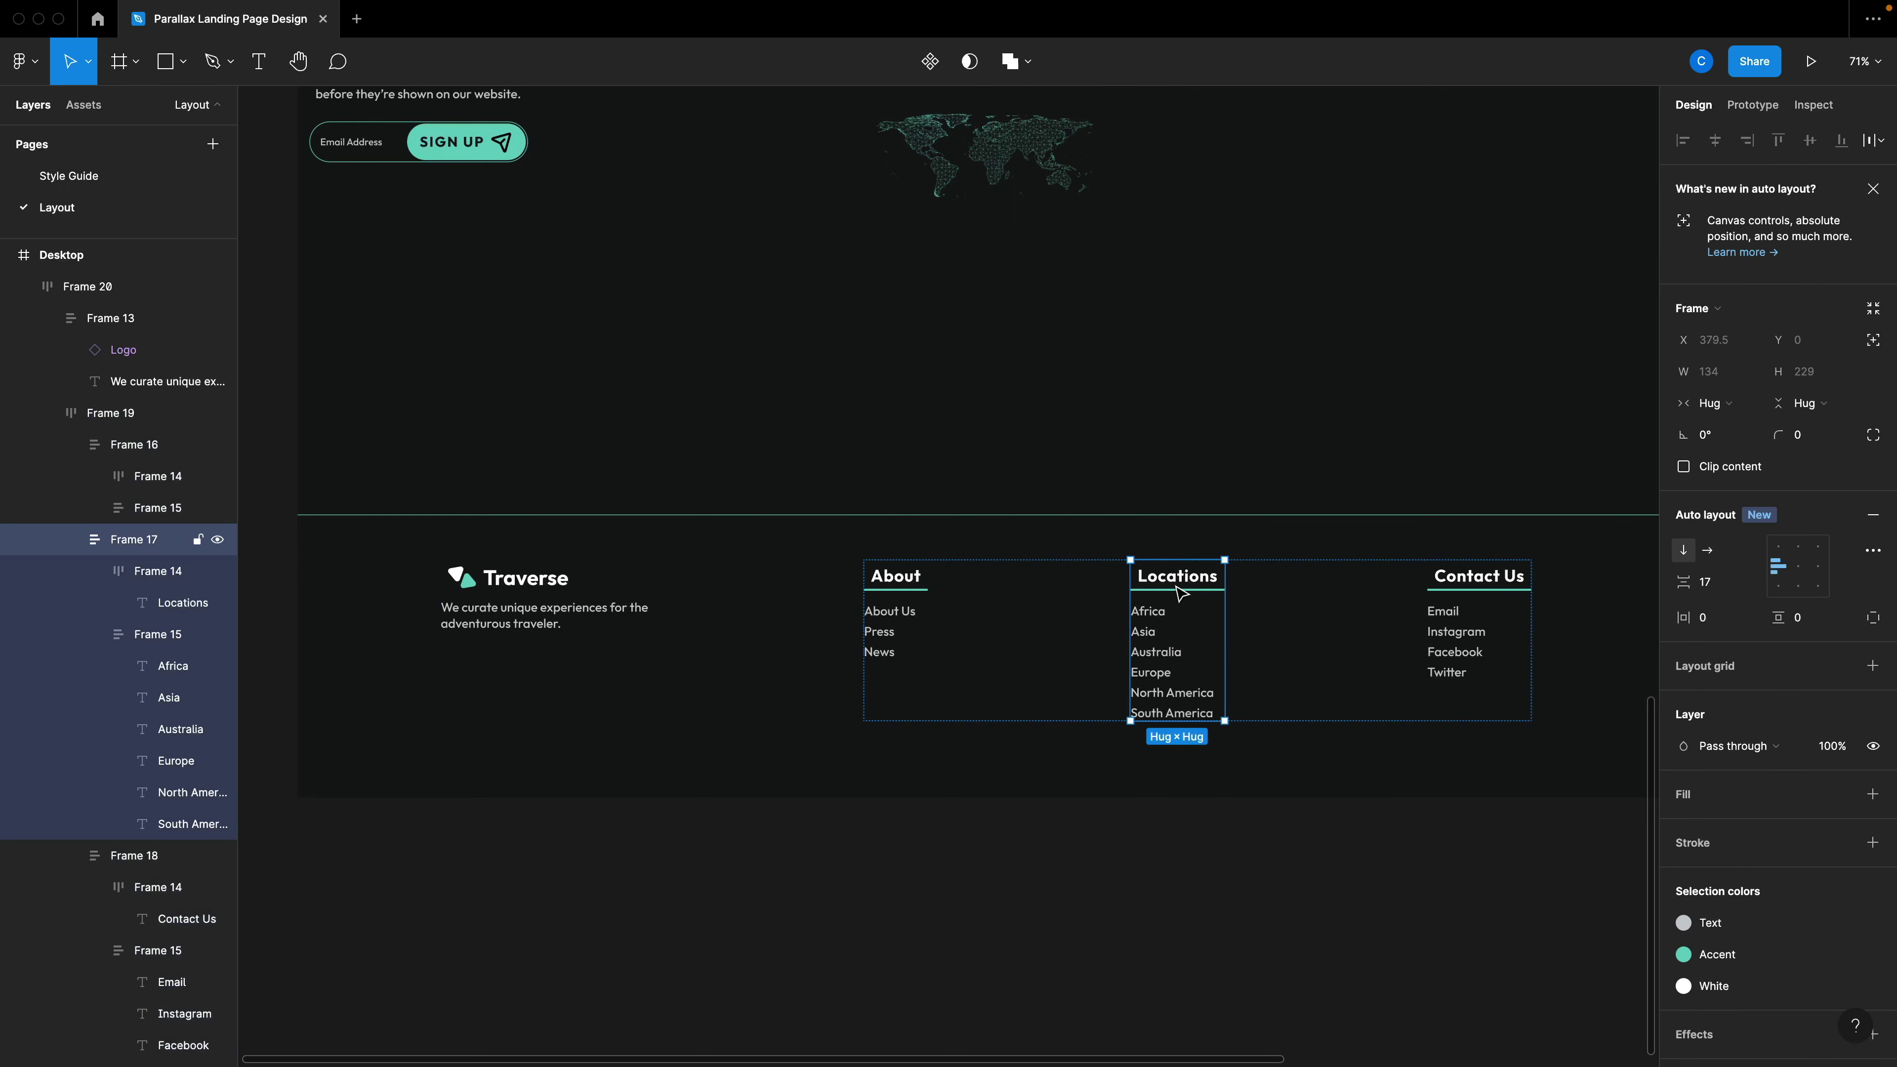
pyautogui.doubleClick(1214, 589)
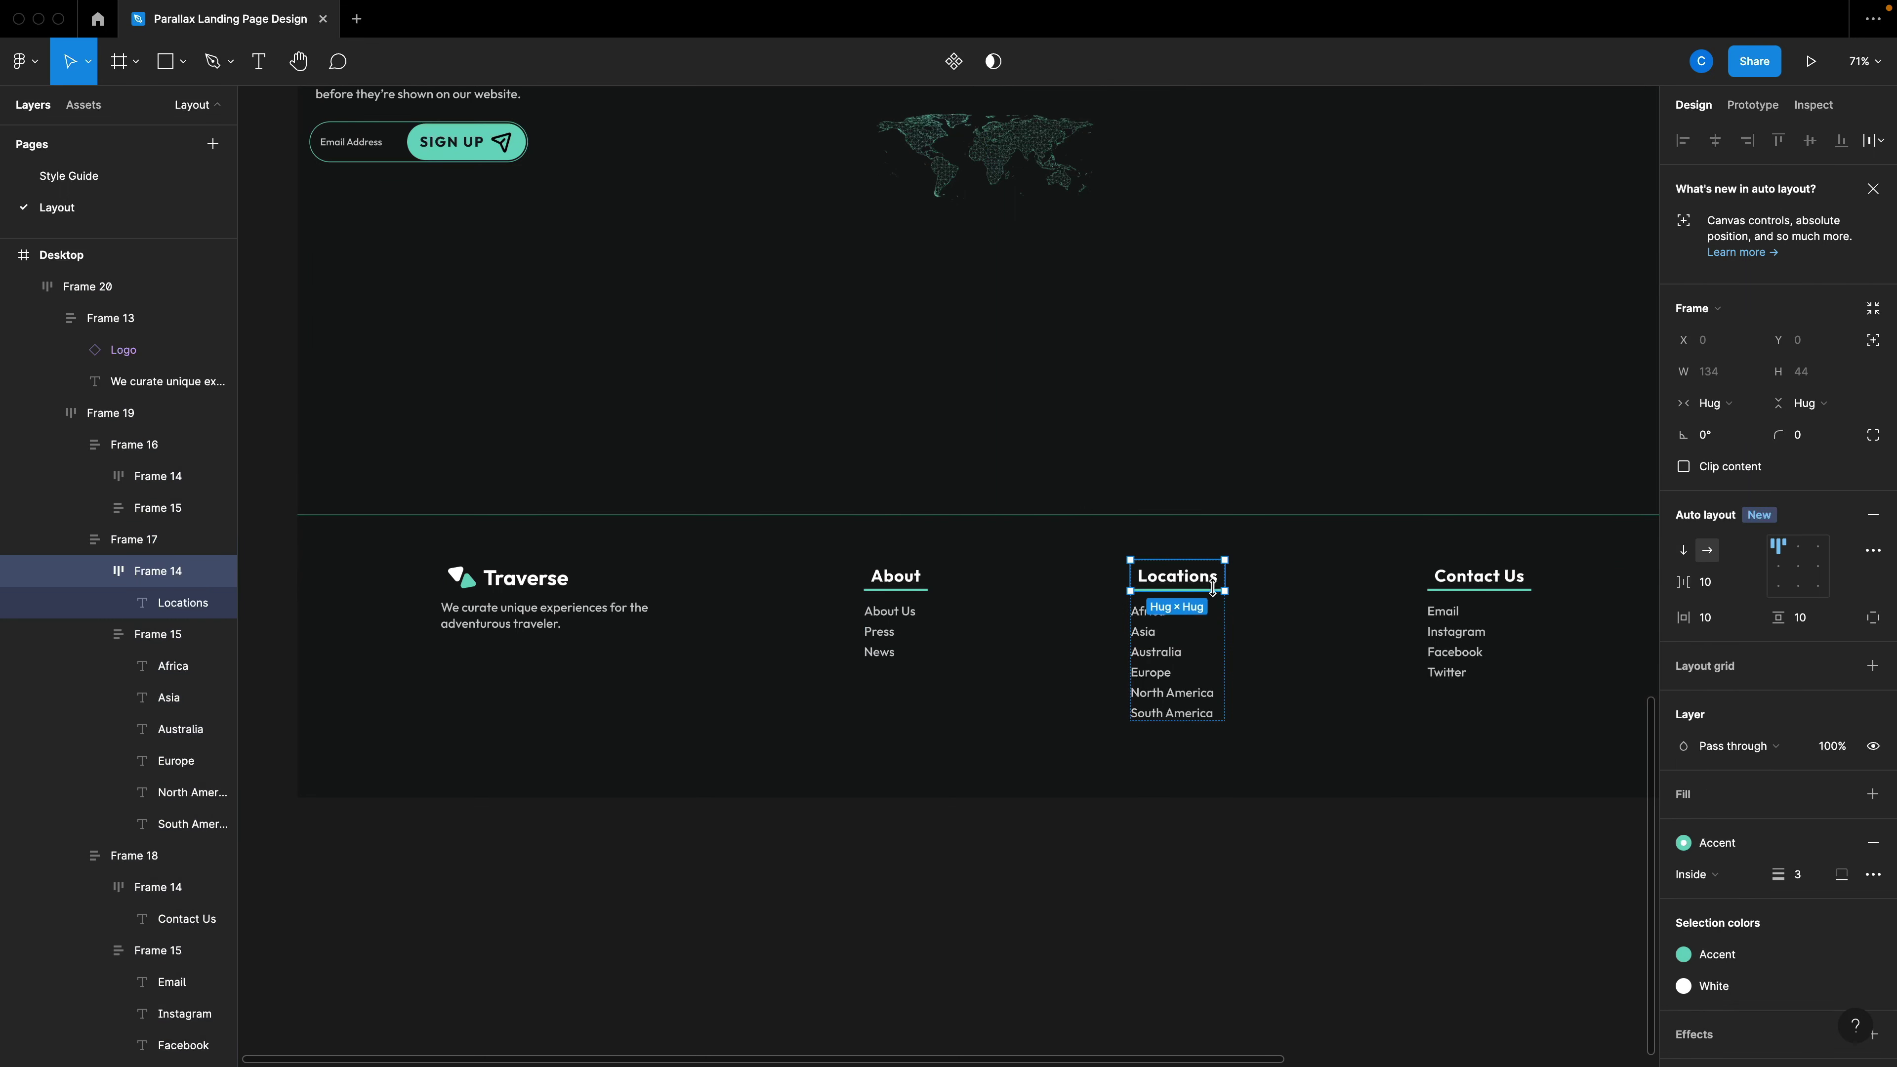
pyautogui.click(1709, 617)
pyautogui.write('0')
pyautogui.press('Return')
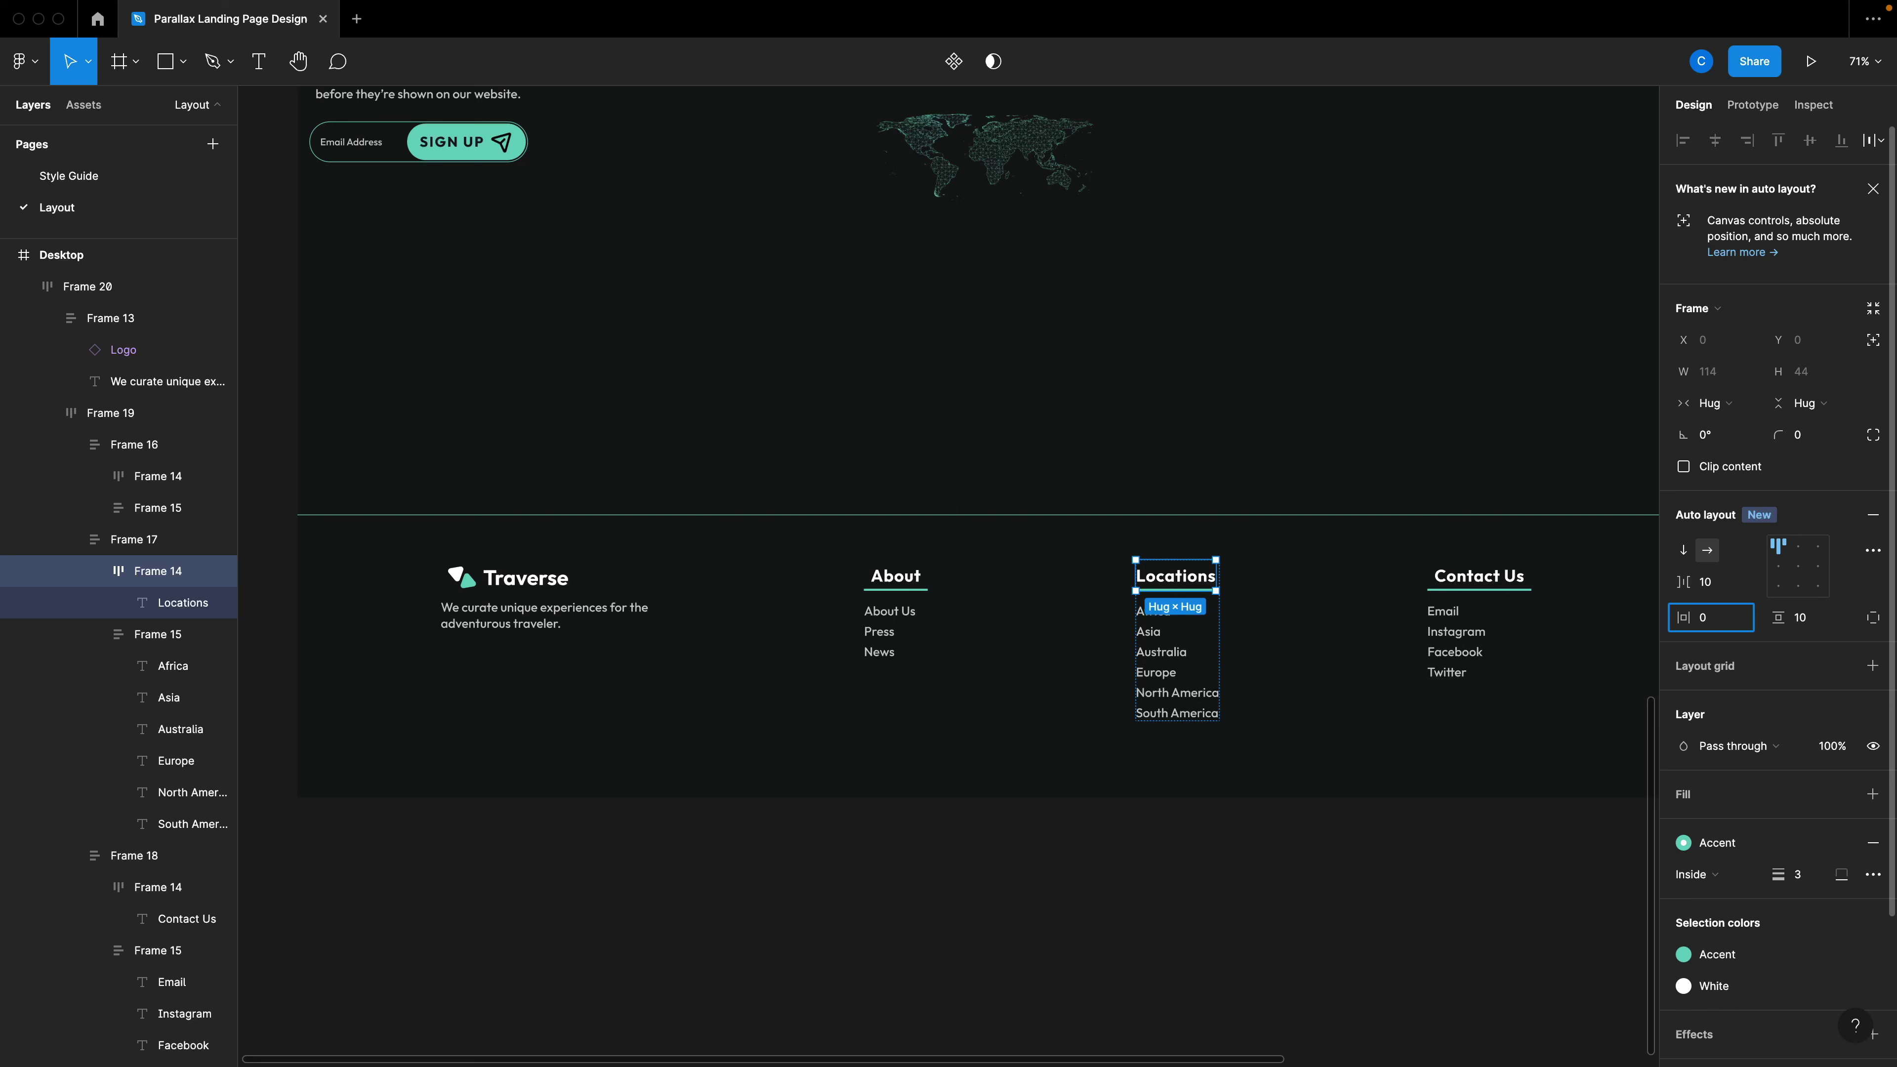
pyautogui.press('Escape')
pyautogui.press('Escape')
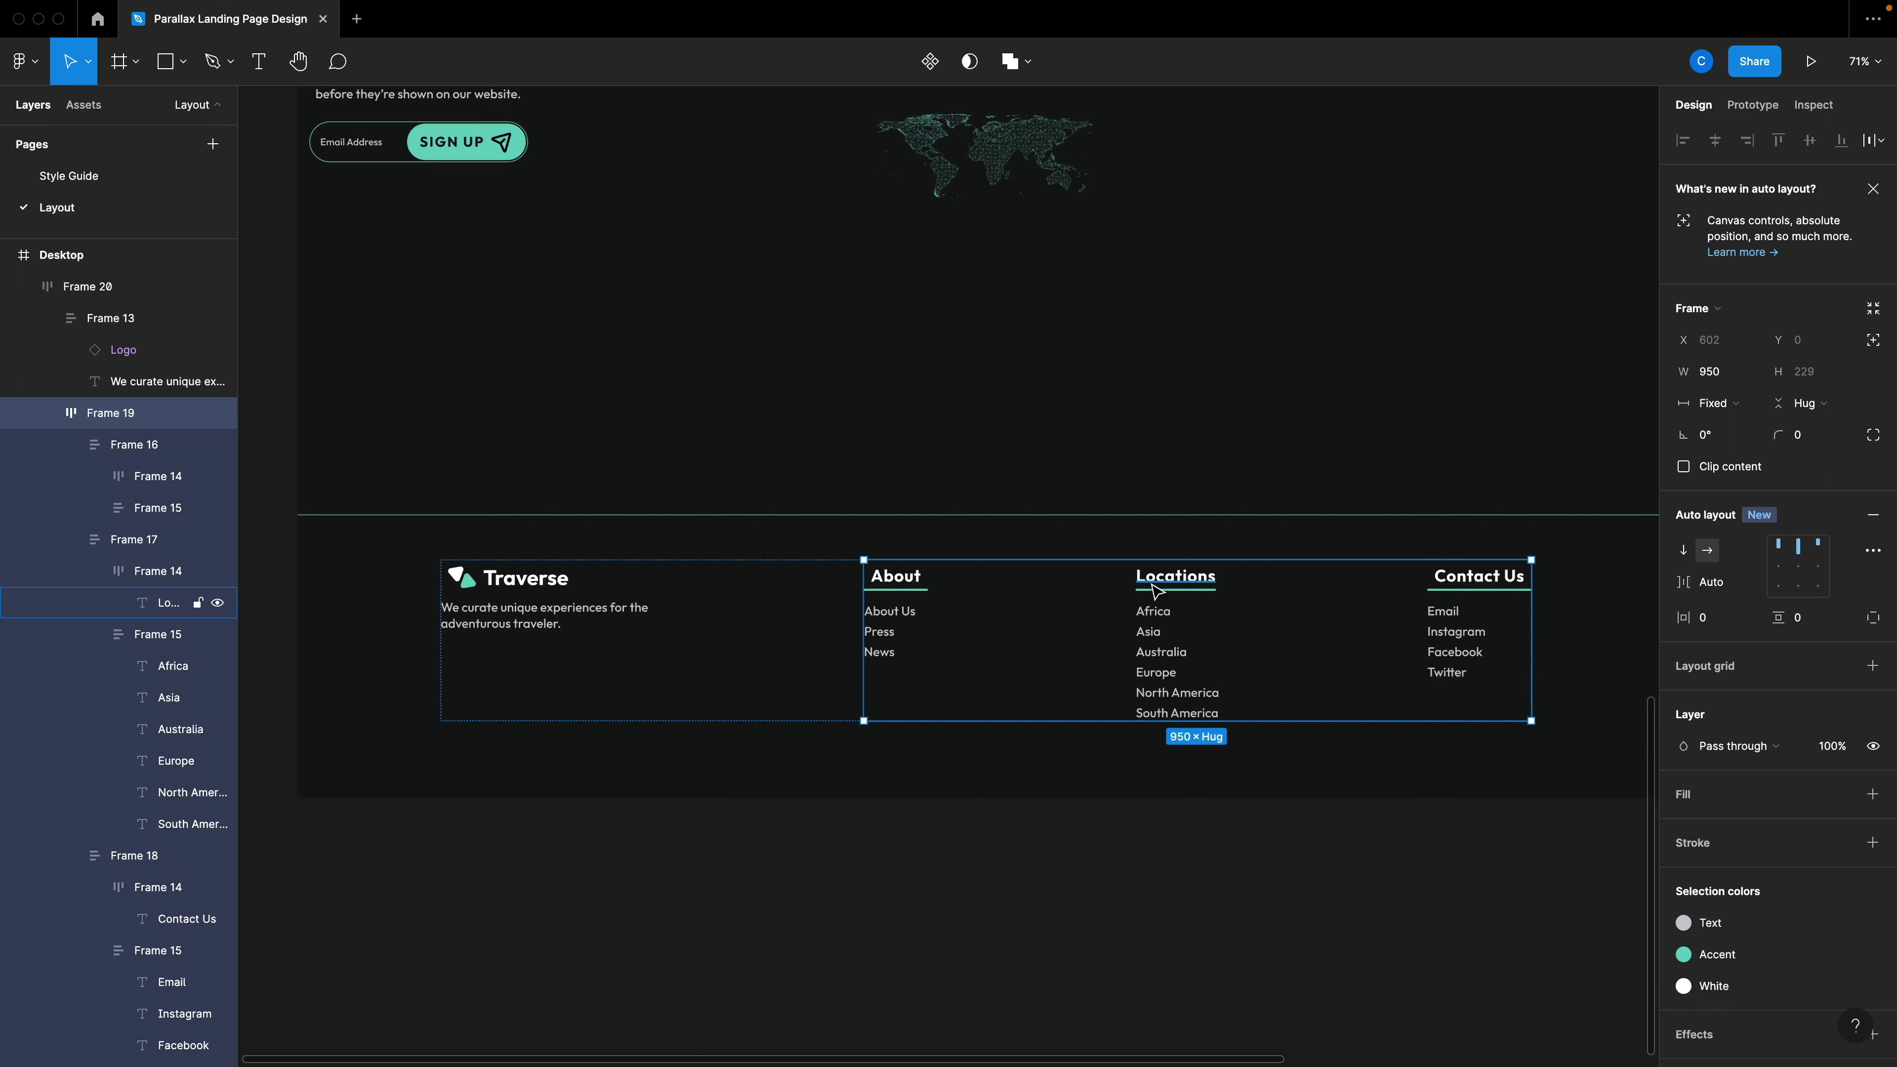
# Move the Get Hidden Locations CTA frame below the world map, to about X 803, Y 2536.
pyautogui.scroll(5, 1152, 585)
pyautogui.scroll(-5, 1227, 648)
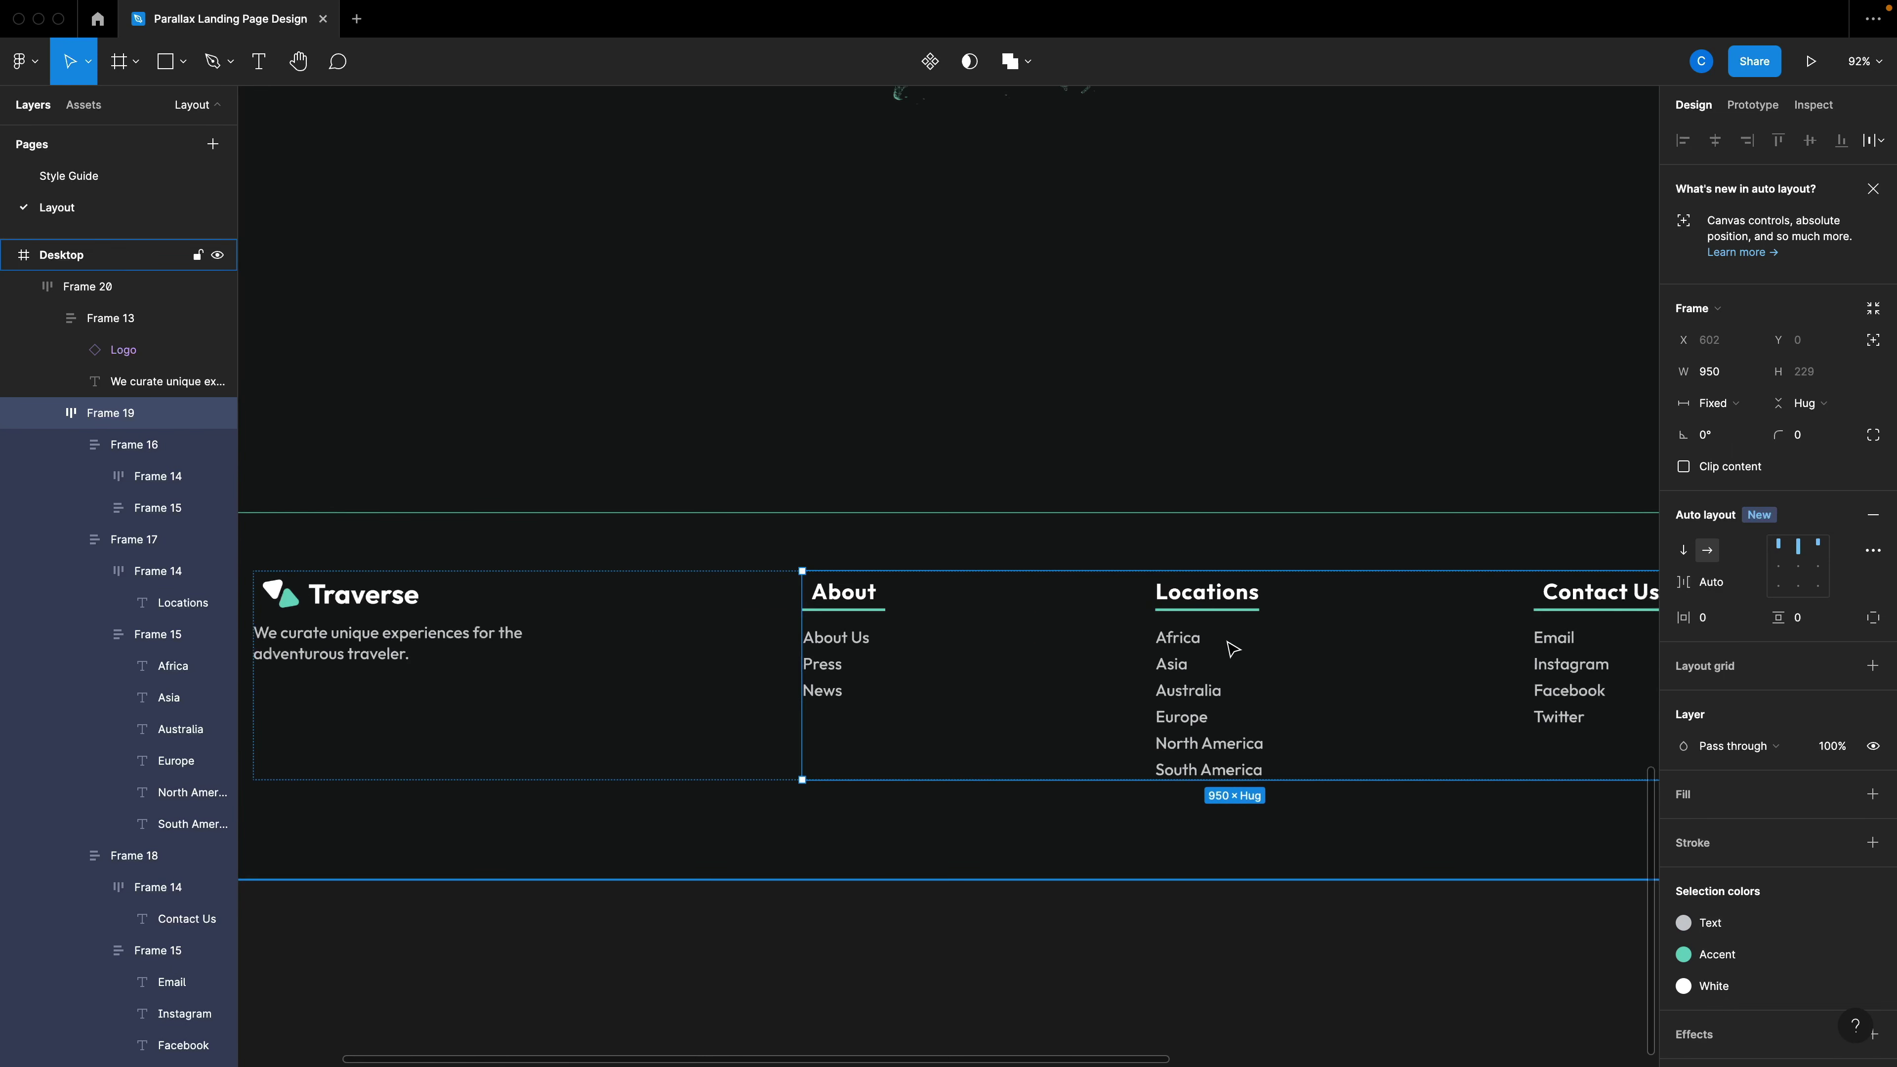
pyautogui.scroll(-2, 1230, 652)
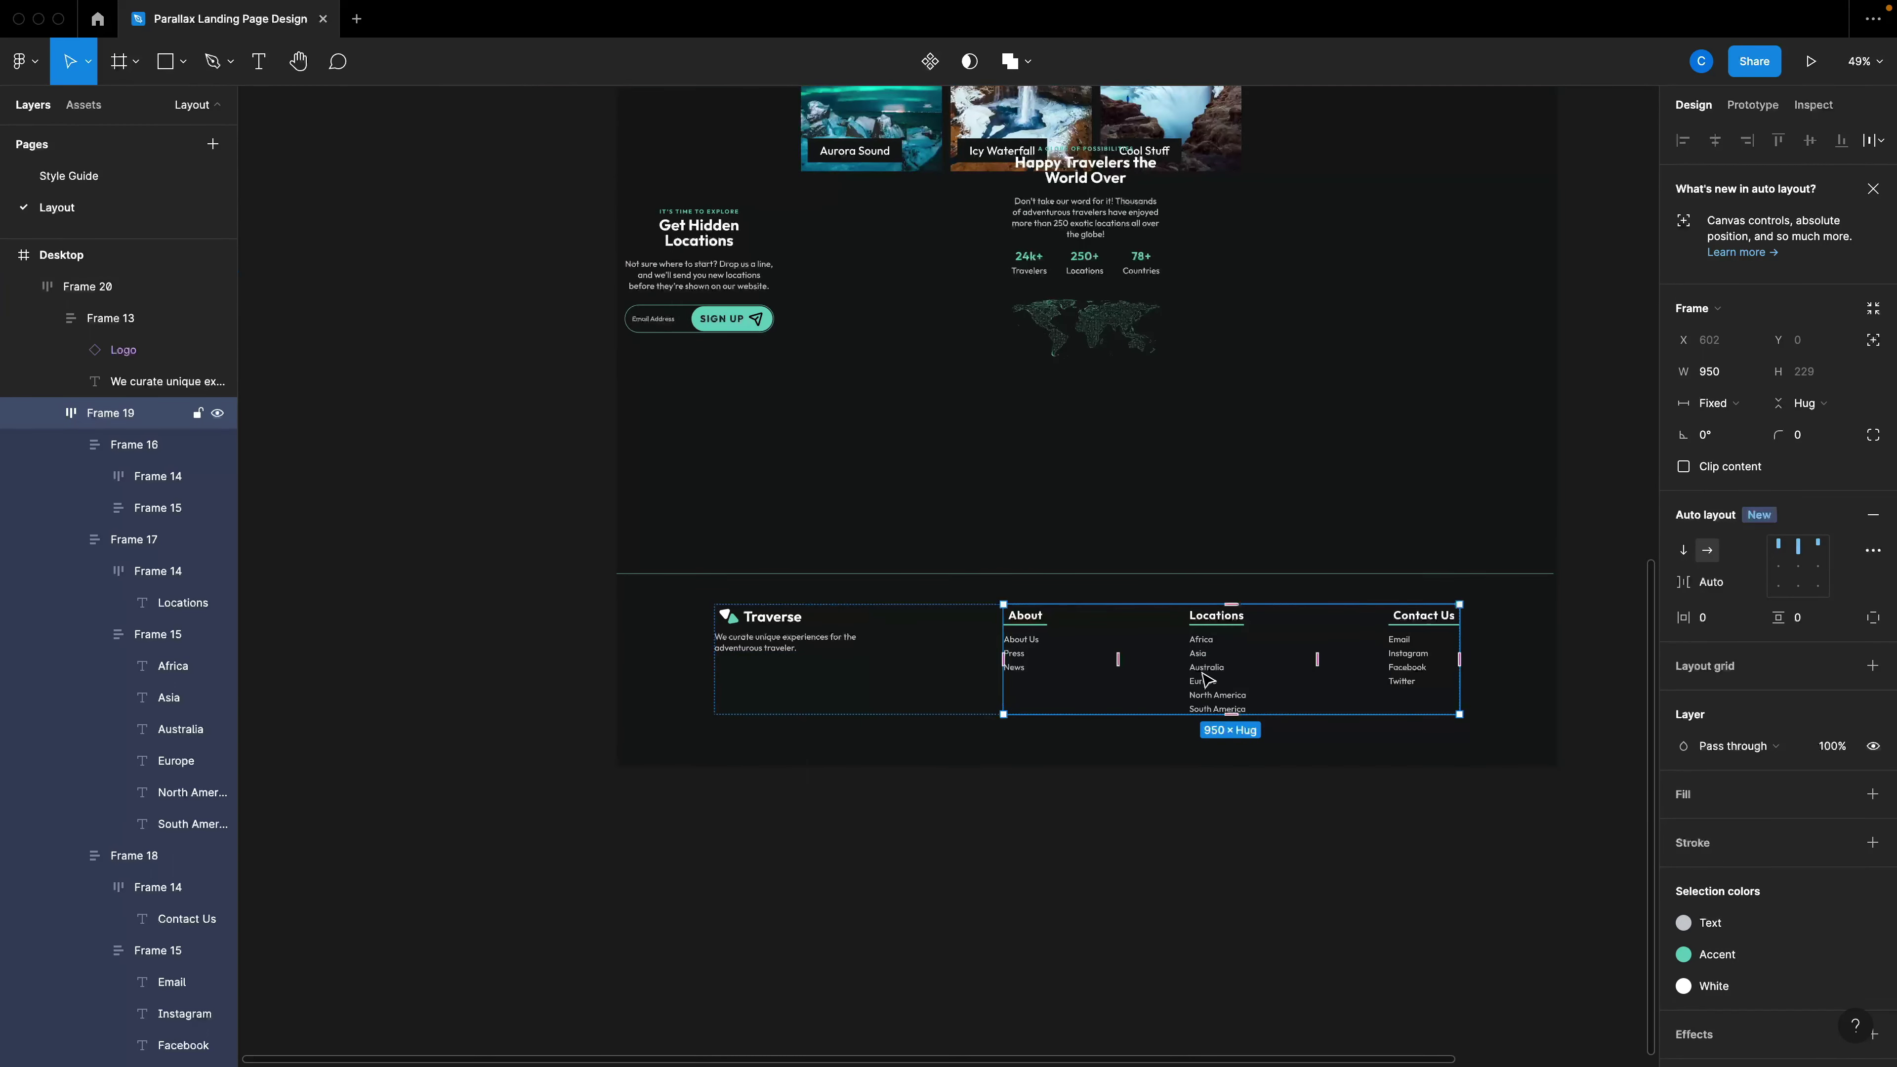
pyautogui.click(1207, 809)
pyautogui.scroll(3, 990, 639)
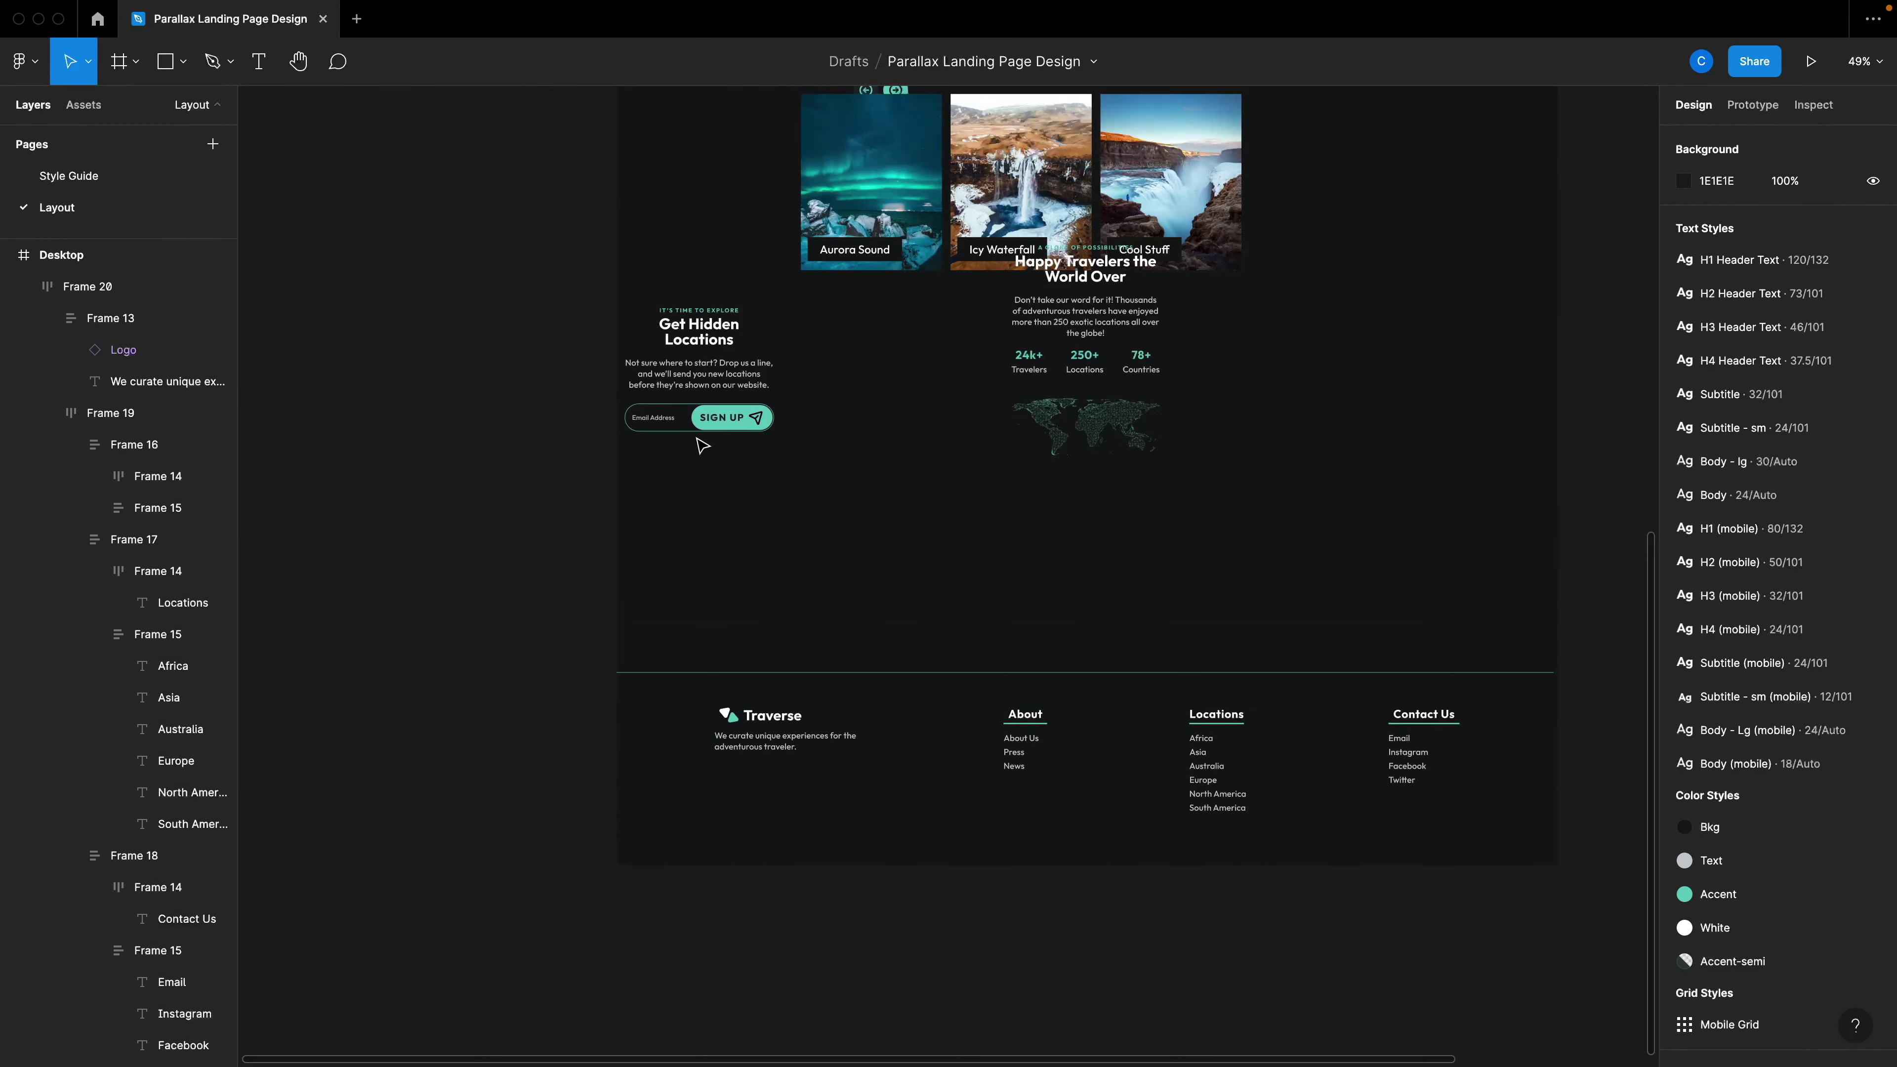
pyautogui.click(683, 357)
pyautogui.moveTo(728, 401); pyautogui.dragTo(1079, 559)
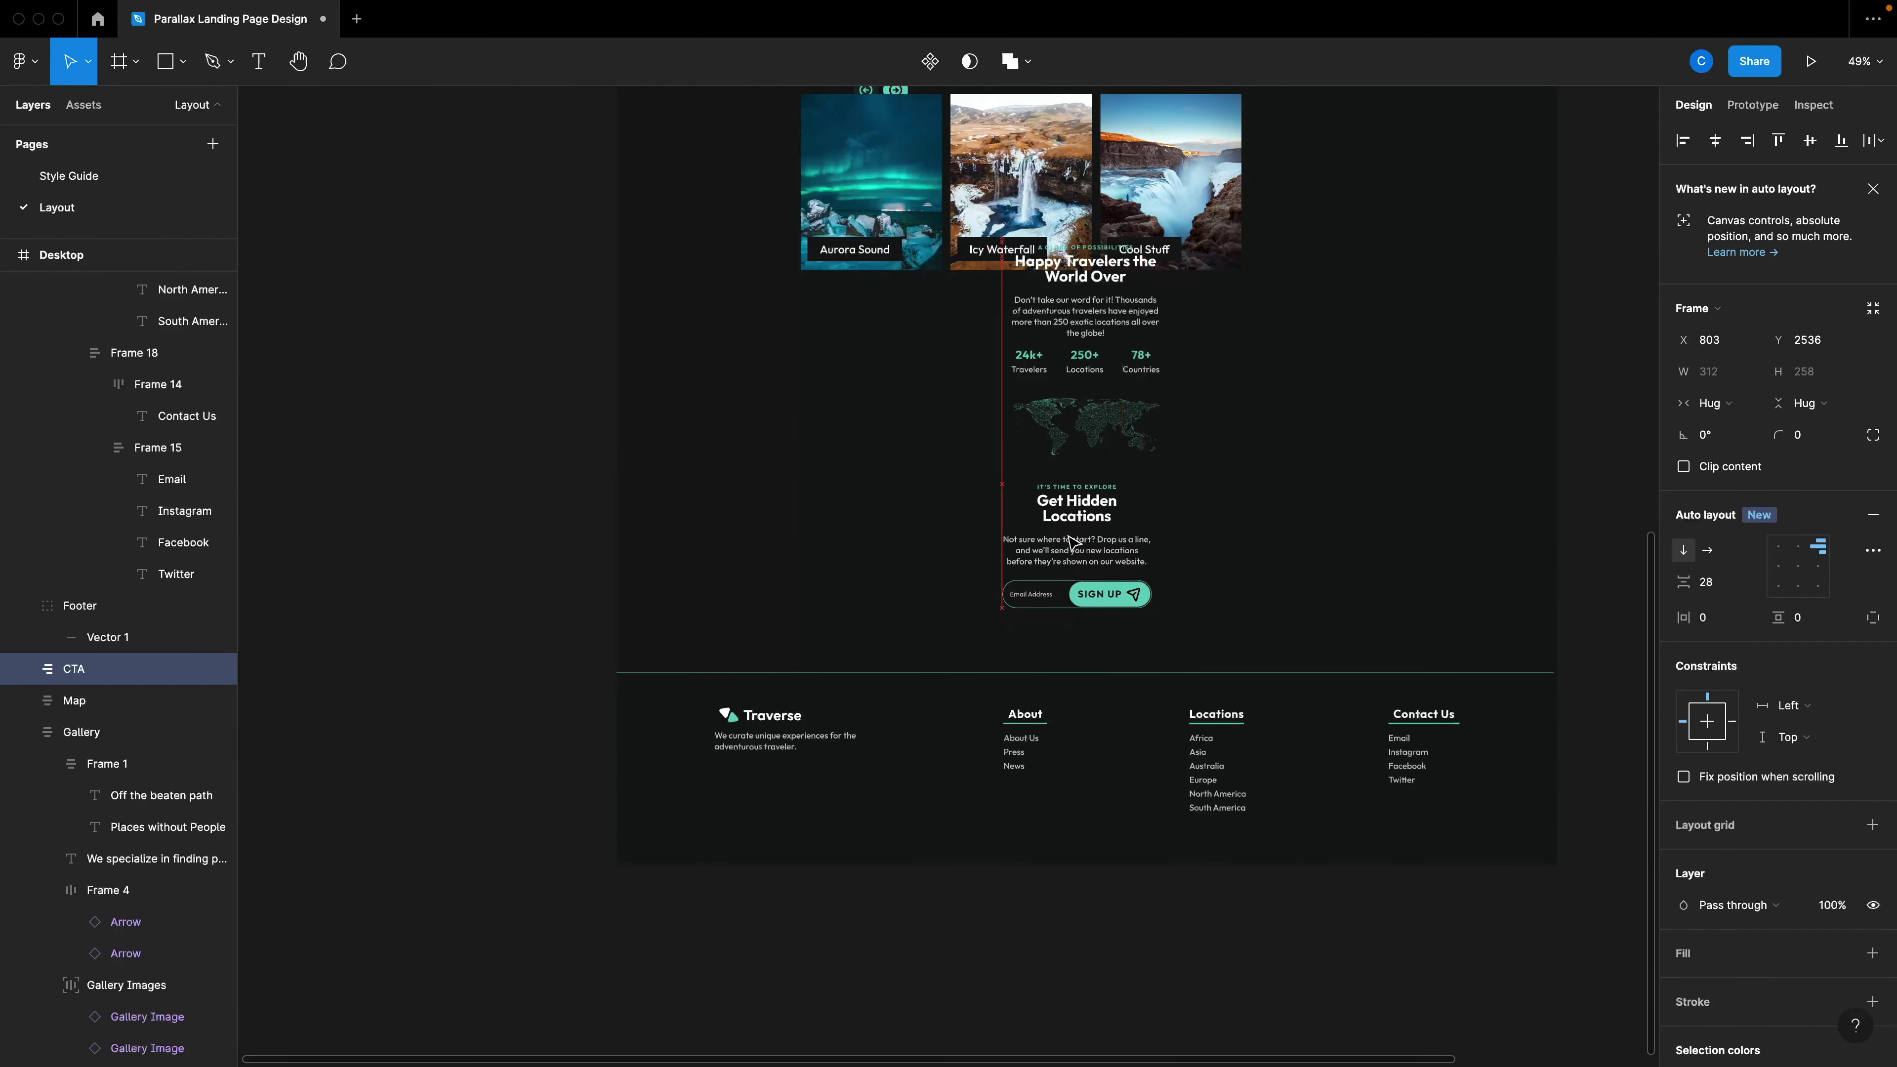
# Widen the description text under the Get Hidden Locations heading to about 468.
pyautogui.scroll(2, 1082, 561)
pyautogui.click(1082, 560)
pyautogui.doubleClick(1164, 555)
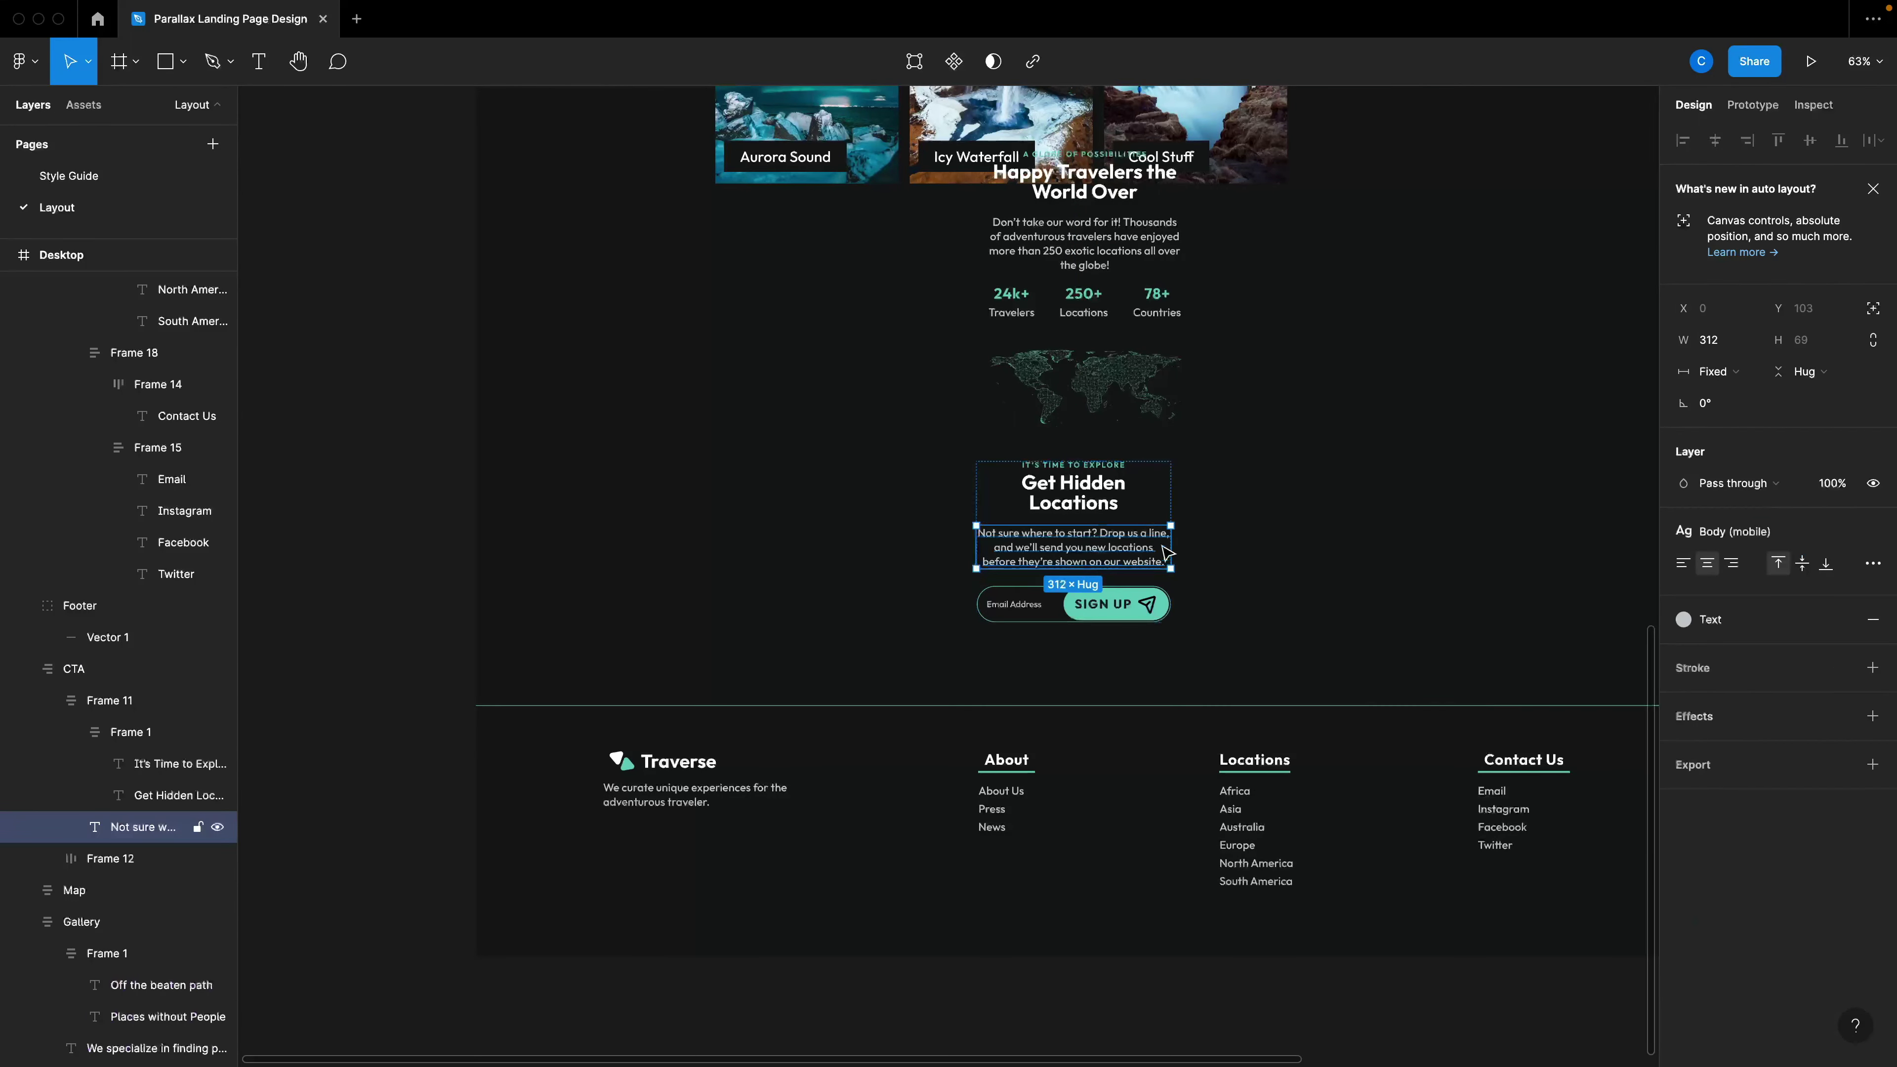
pyautogui.moveTo(1169, 546); pyautogui.dragTo(1293, 547)
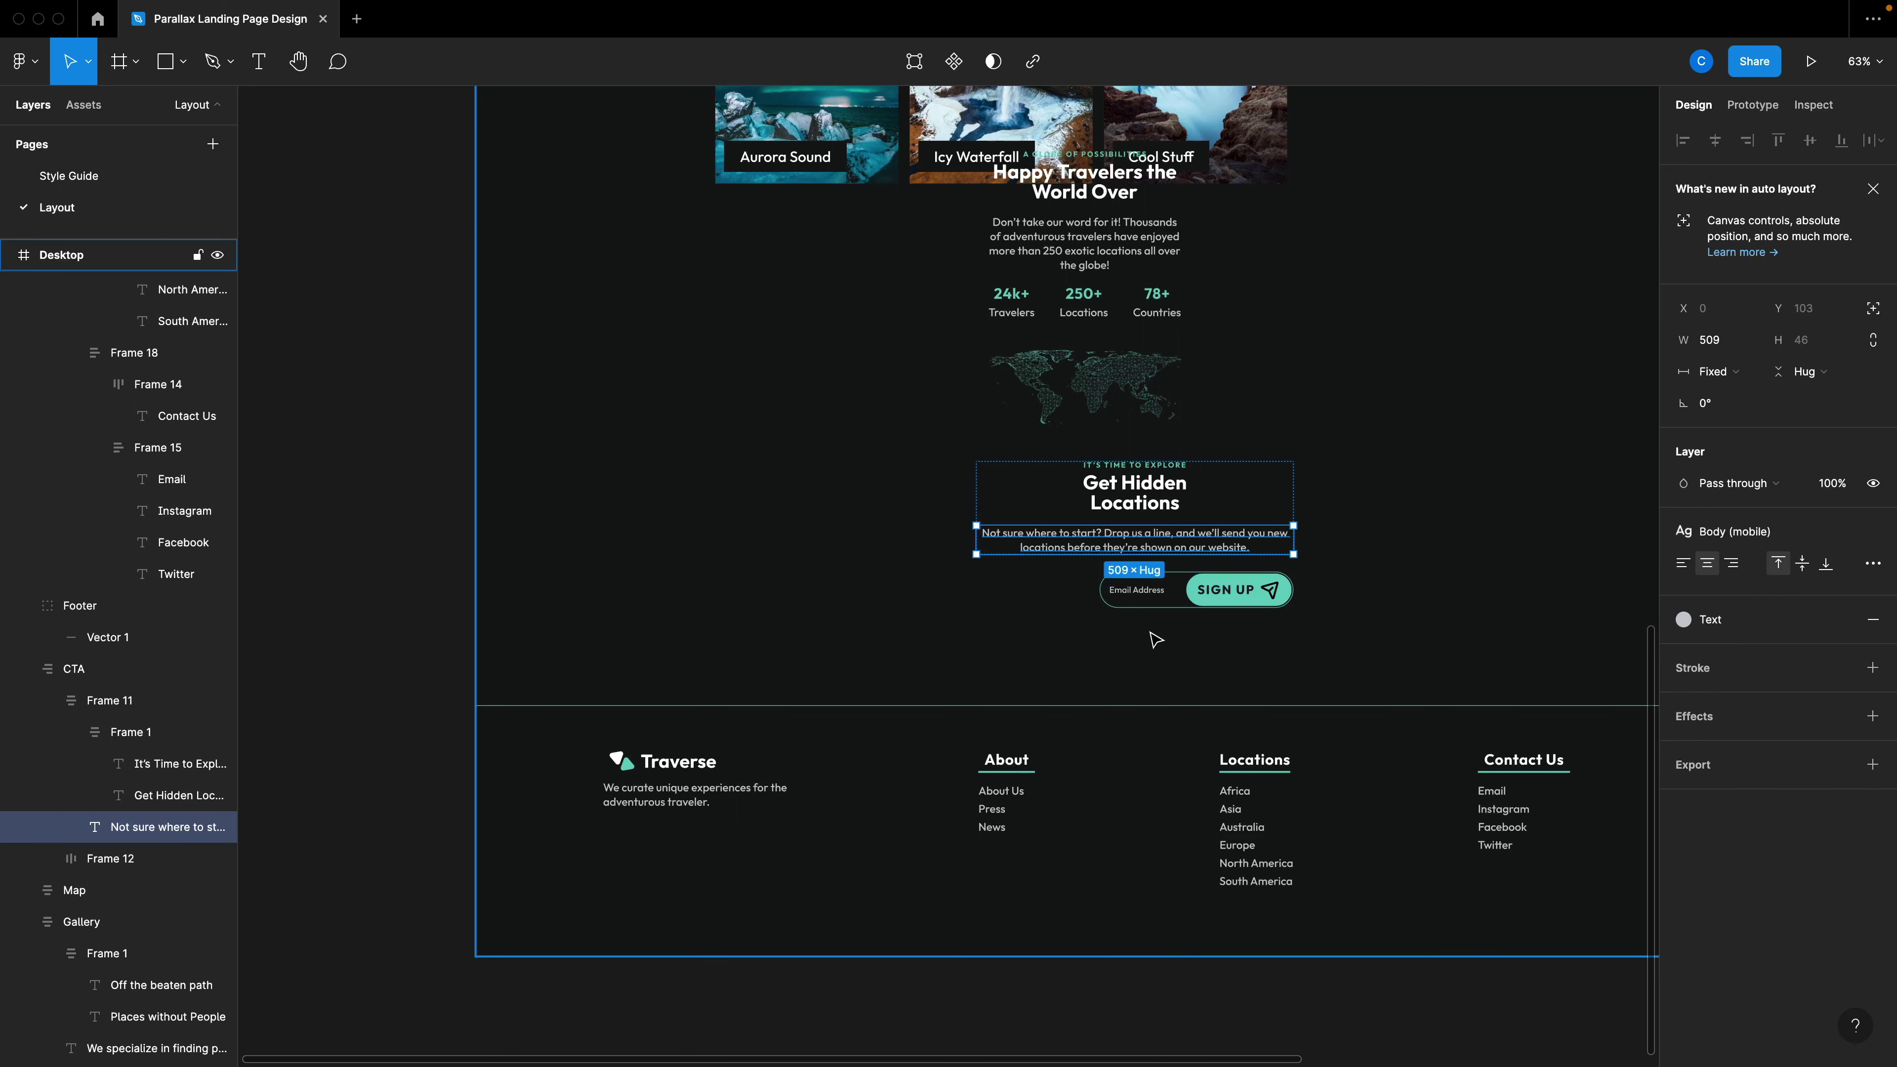
# Set the email signup field's left padding to 15 and widen the field to about 441.
pyautogui.click(1135, 592)
pyautogui.scroll(3, 1139, 543)
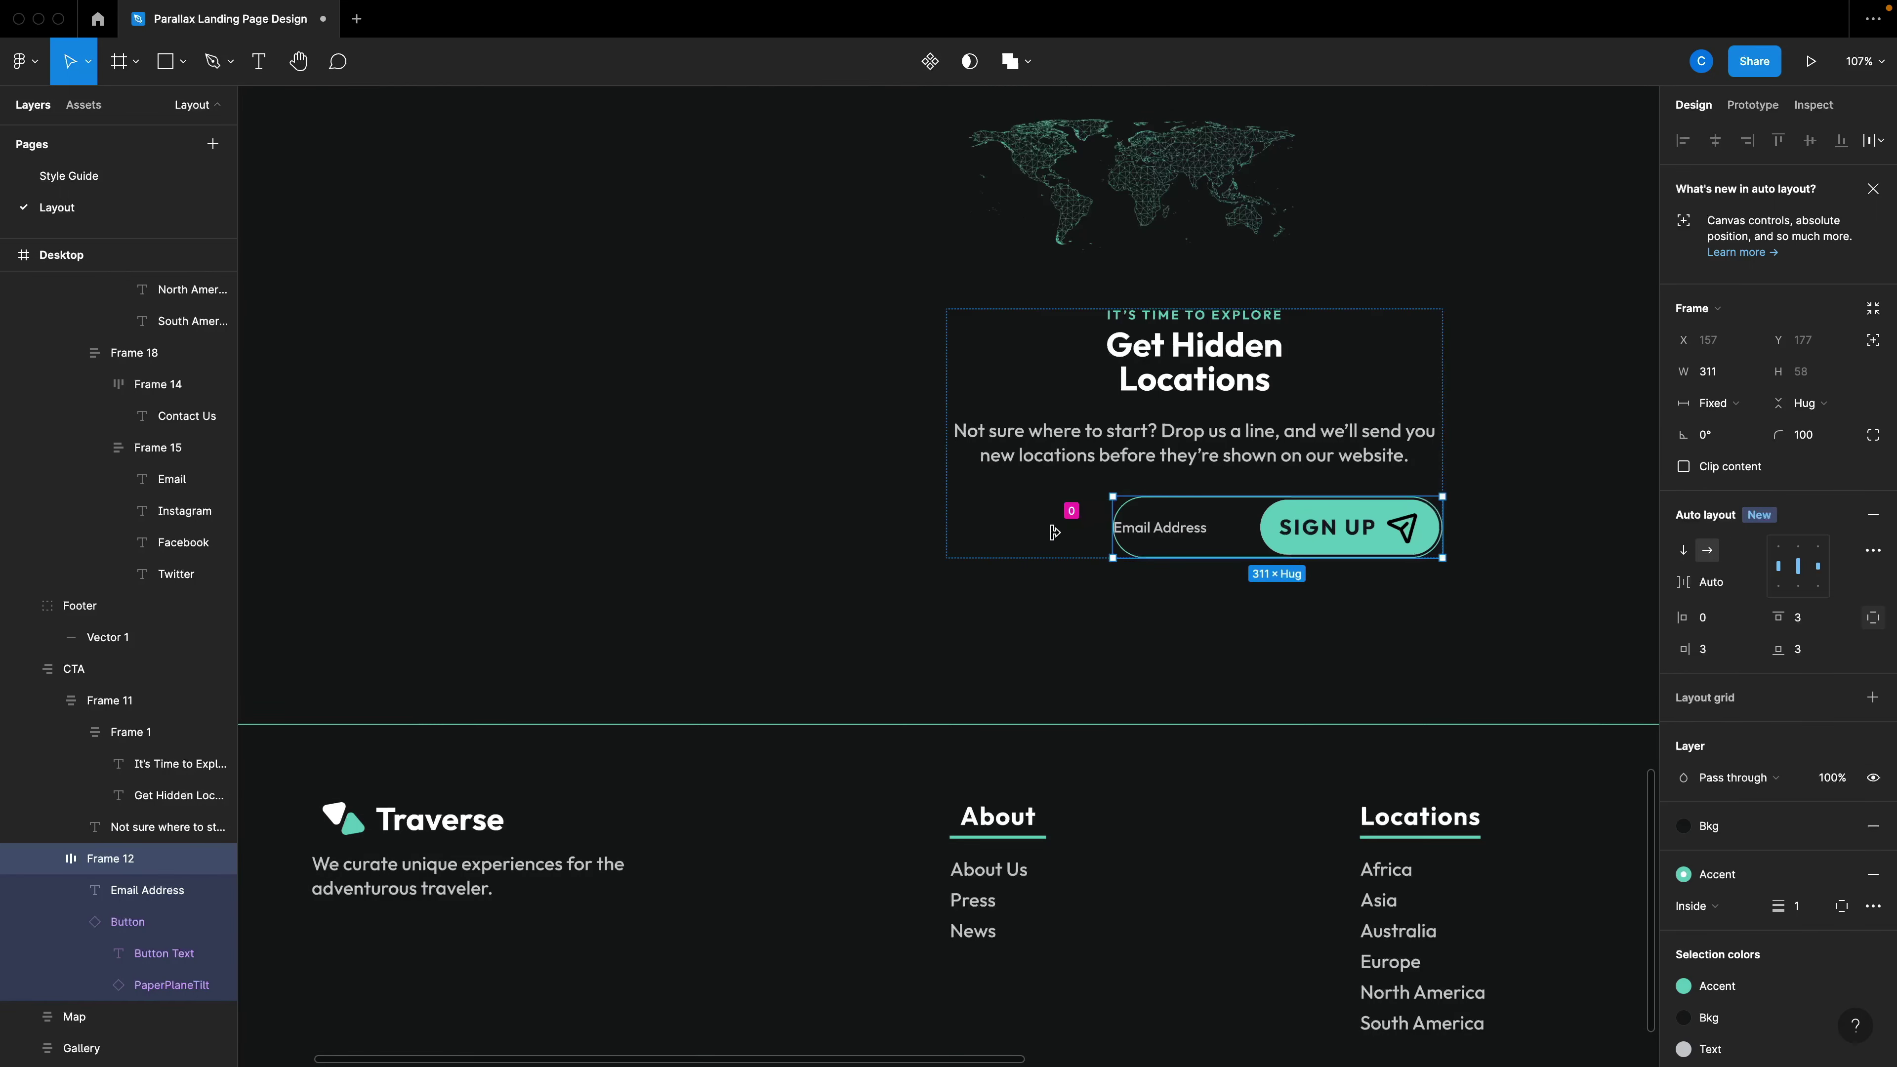
pyautogui.moveTo(1053, 532); pyautogui.dragTo(1092, 532)
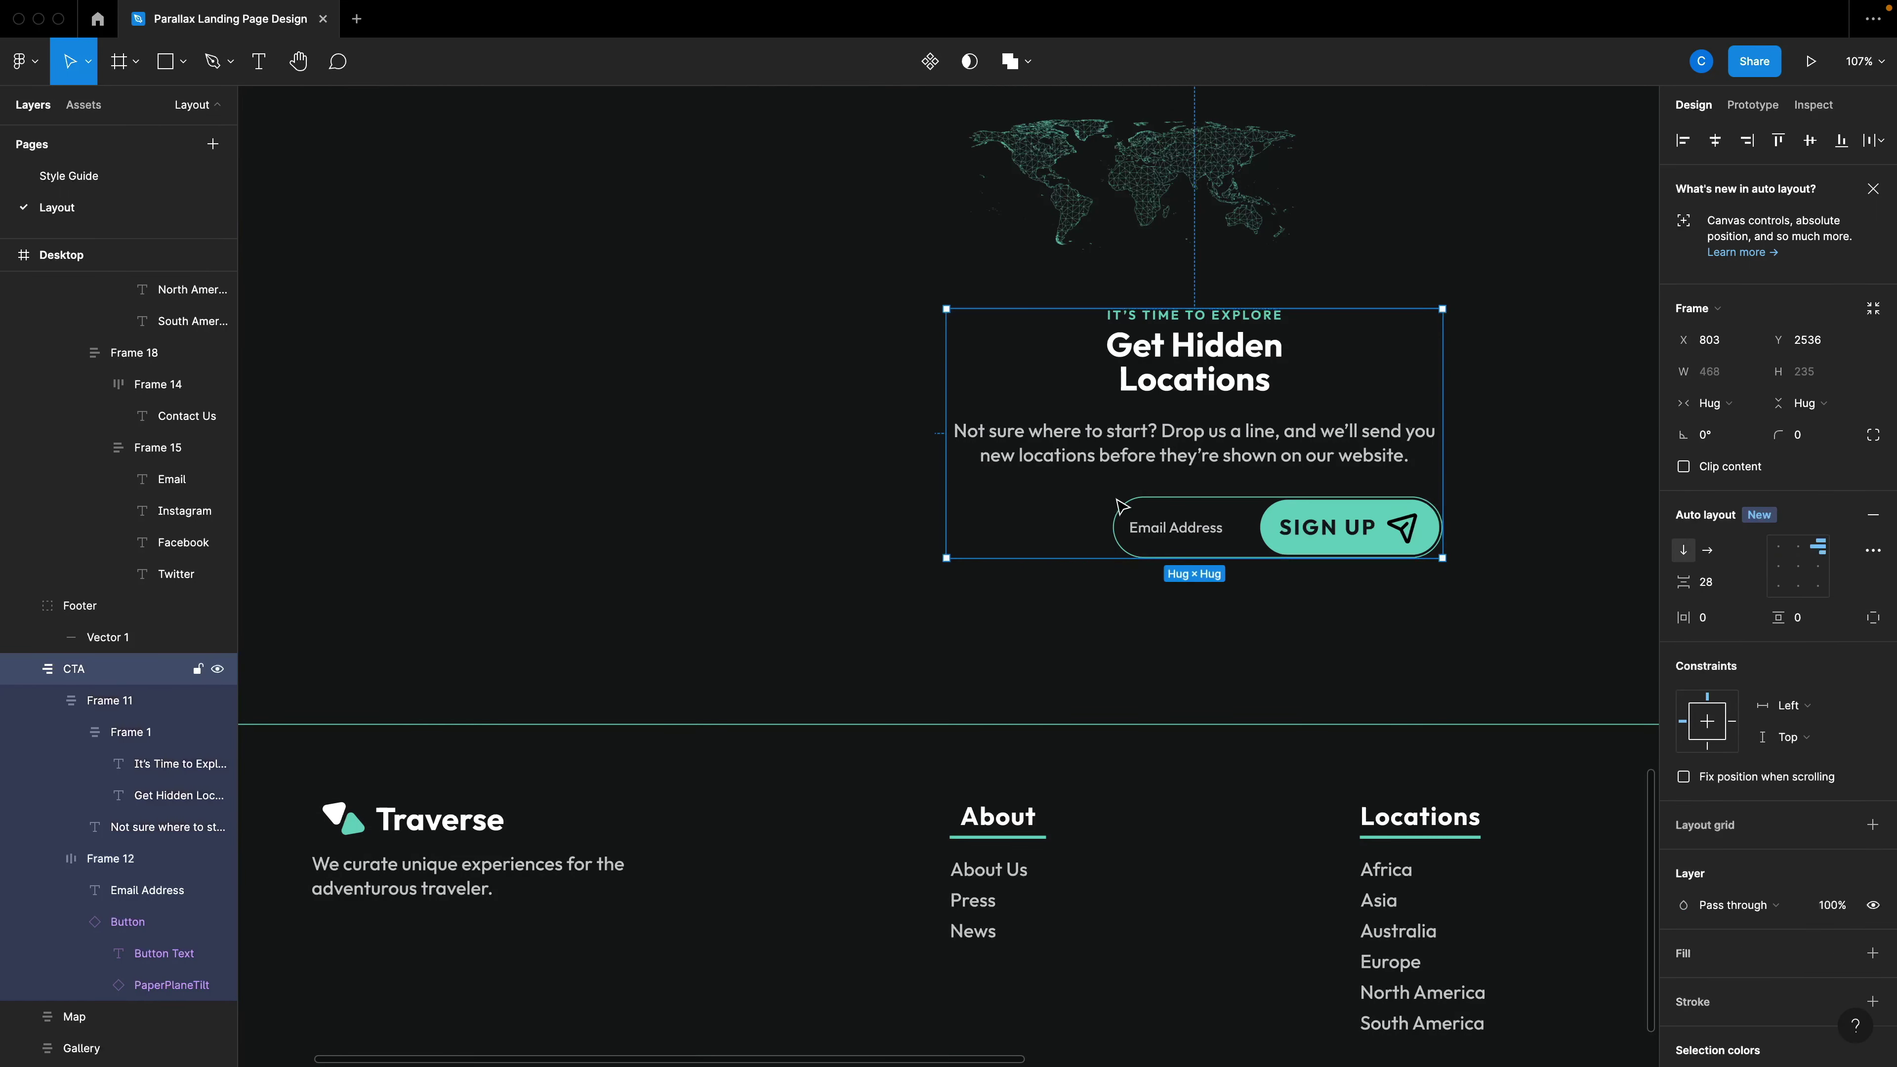
pyautogui.moveTo(1110, 514); pyautogui.dragTo(972, 519)
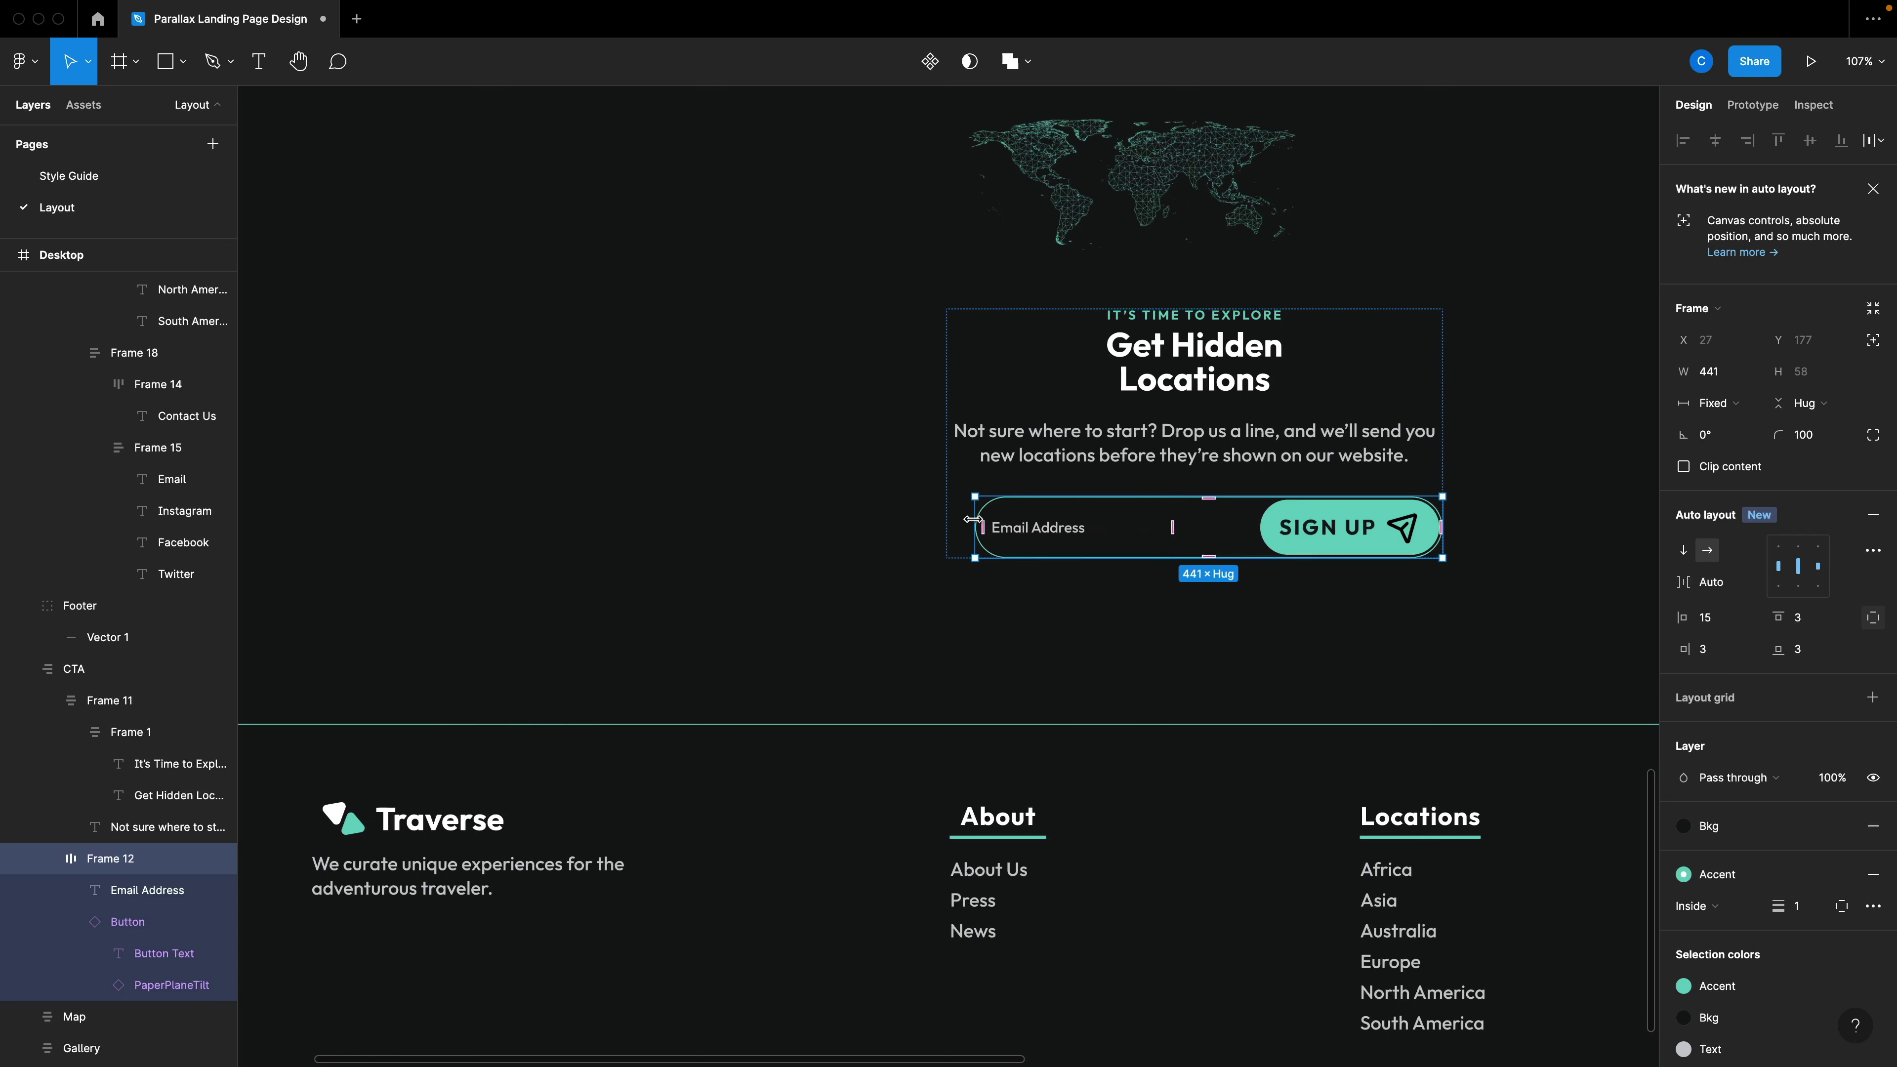
# Narrow the email signup field to a width of about 436.
pyautogui.click(1369, 620)
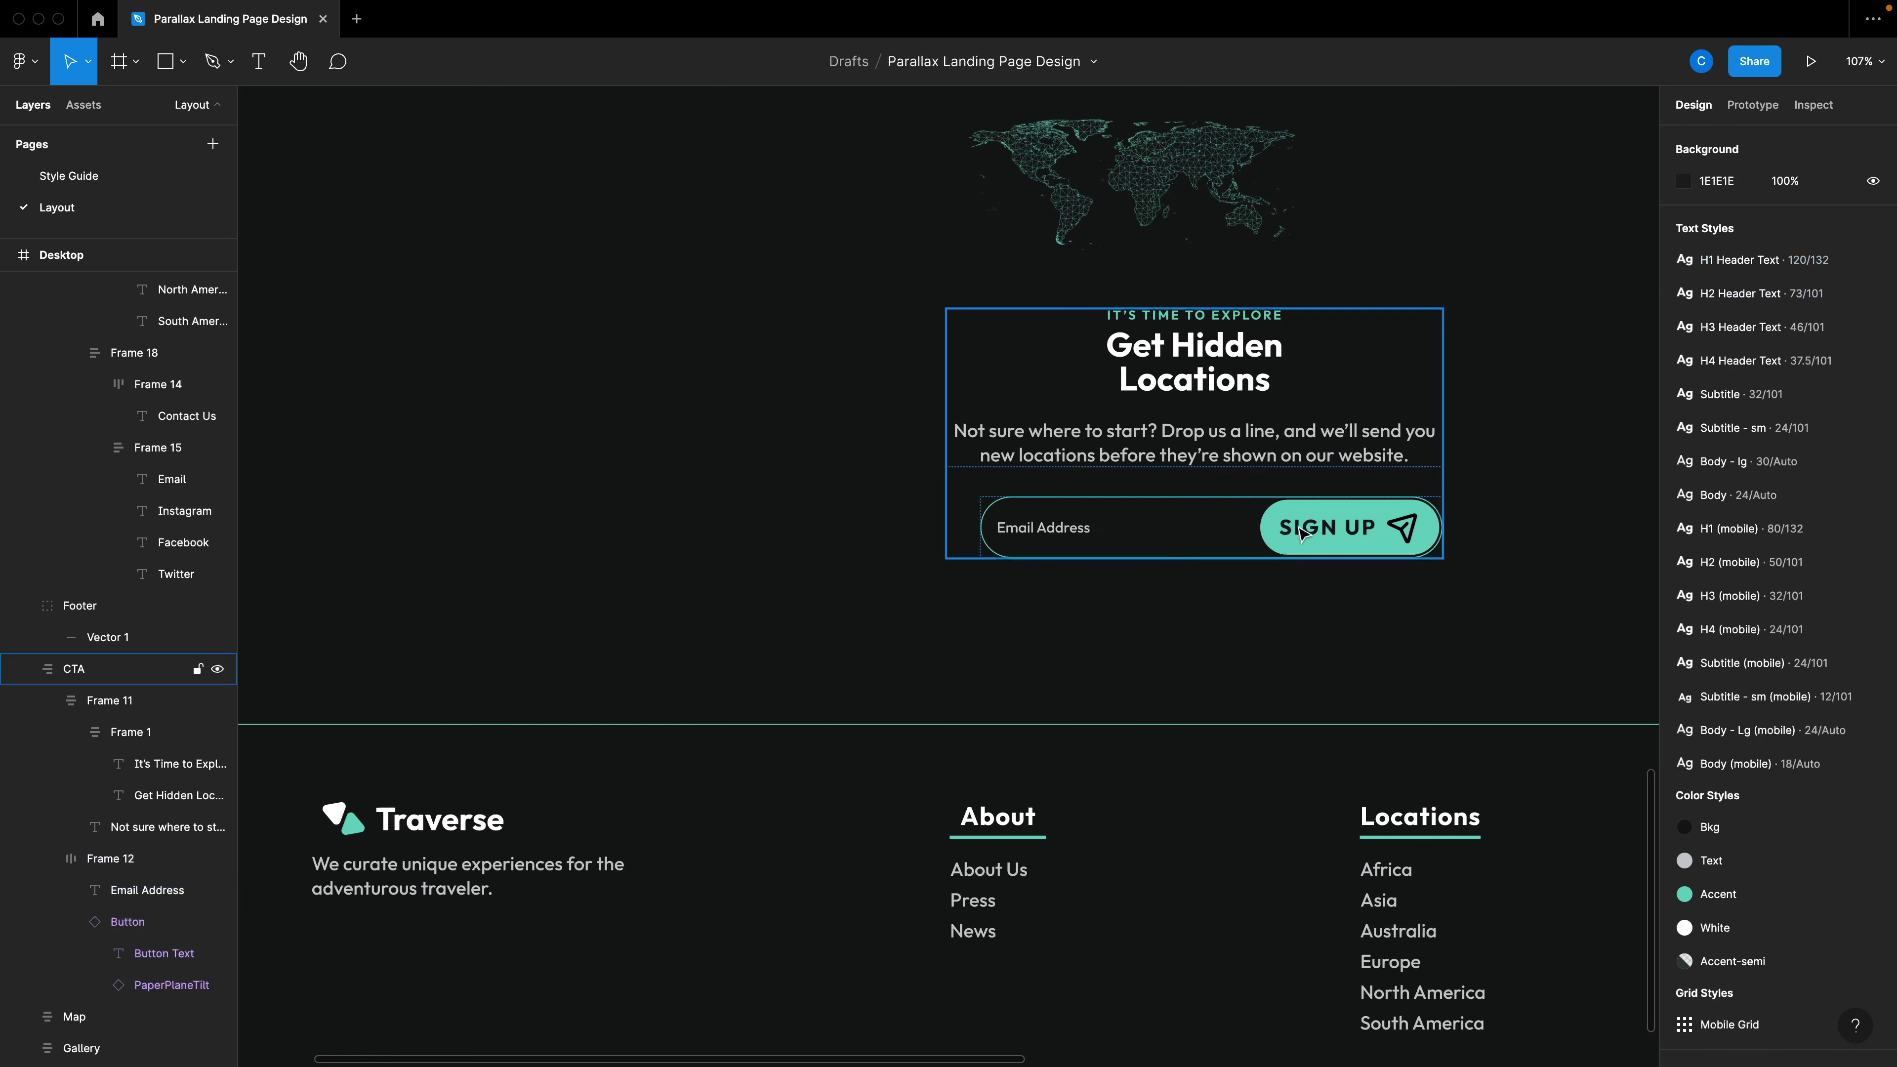
pyautogui.click(1238, 536)
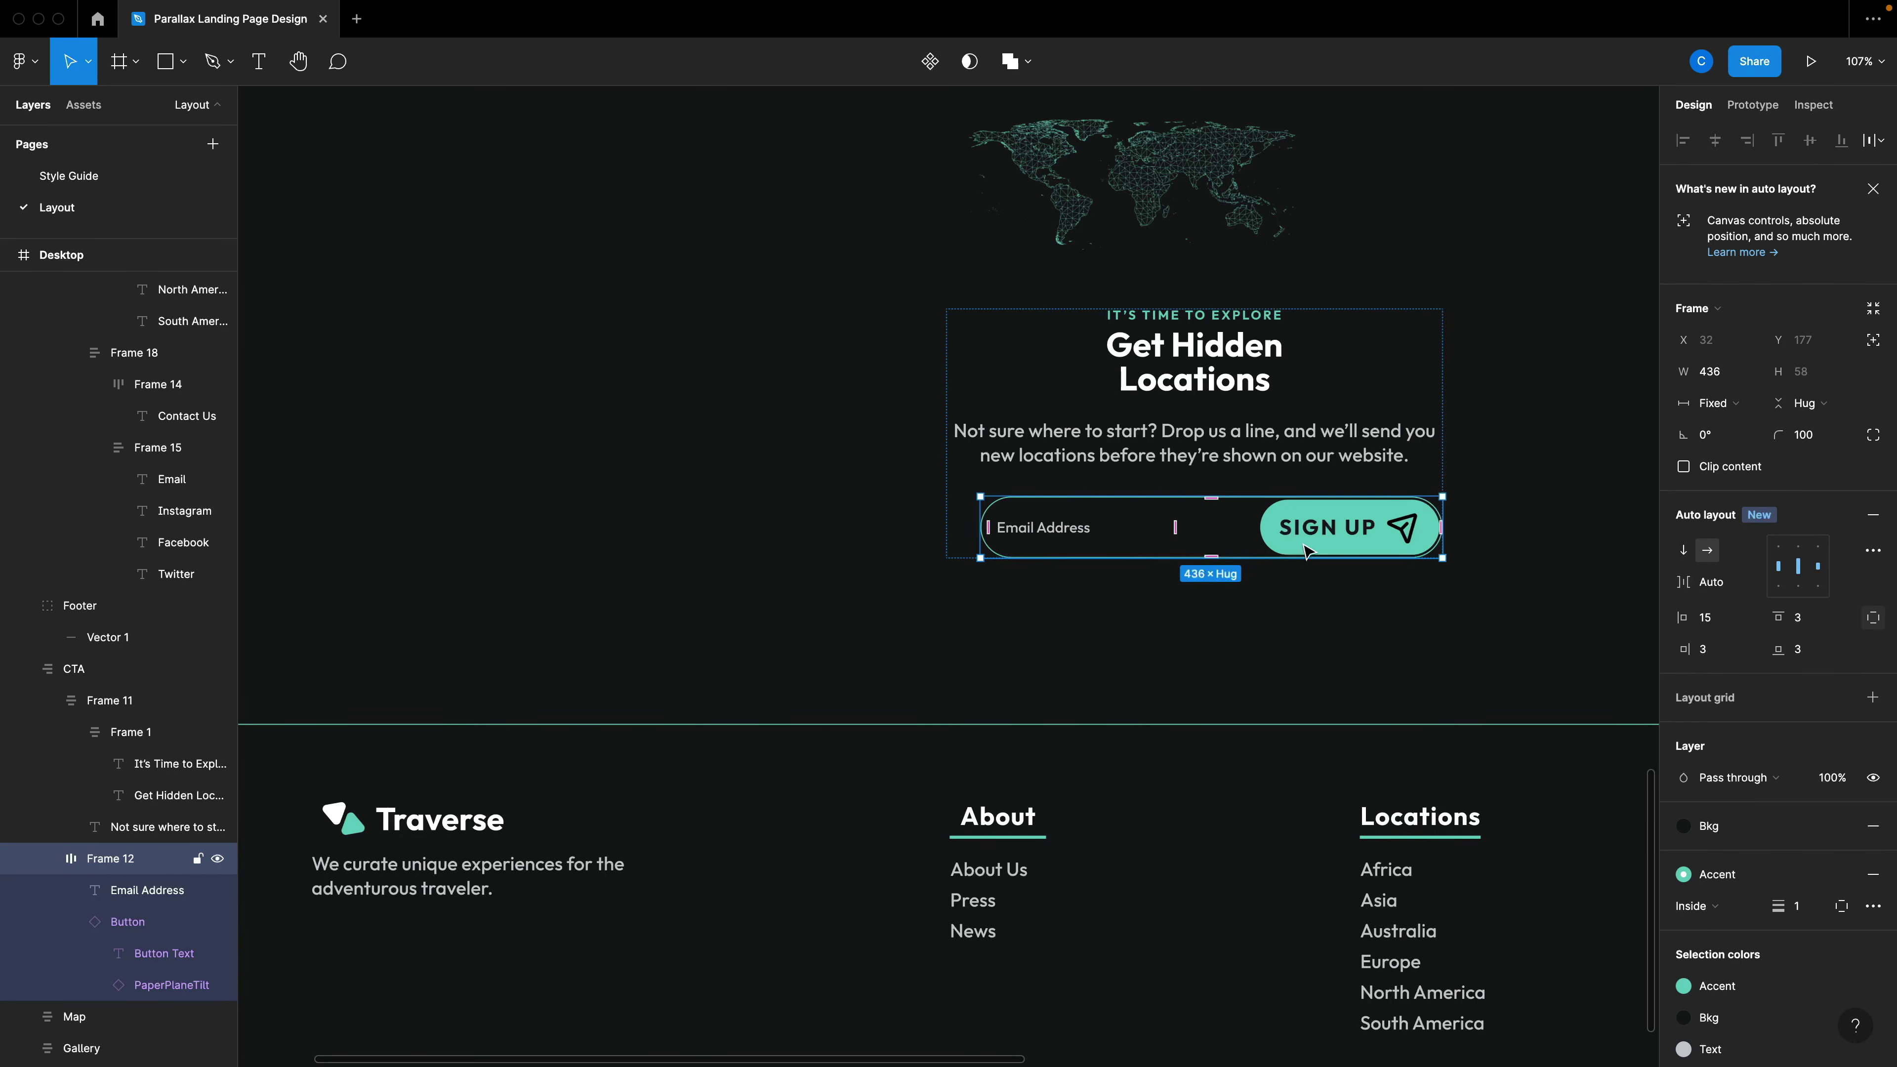
pyautogui.click(1357, 602)
pyautogui.click(1338, 517)
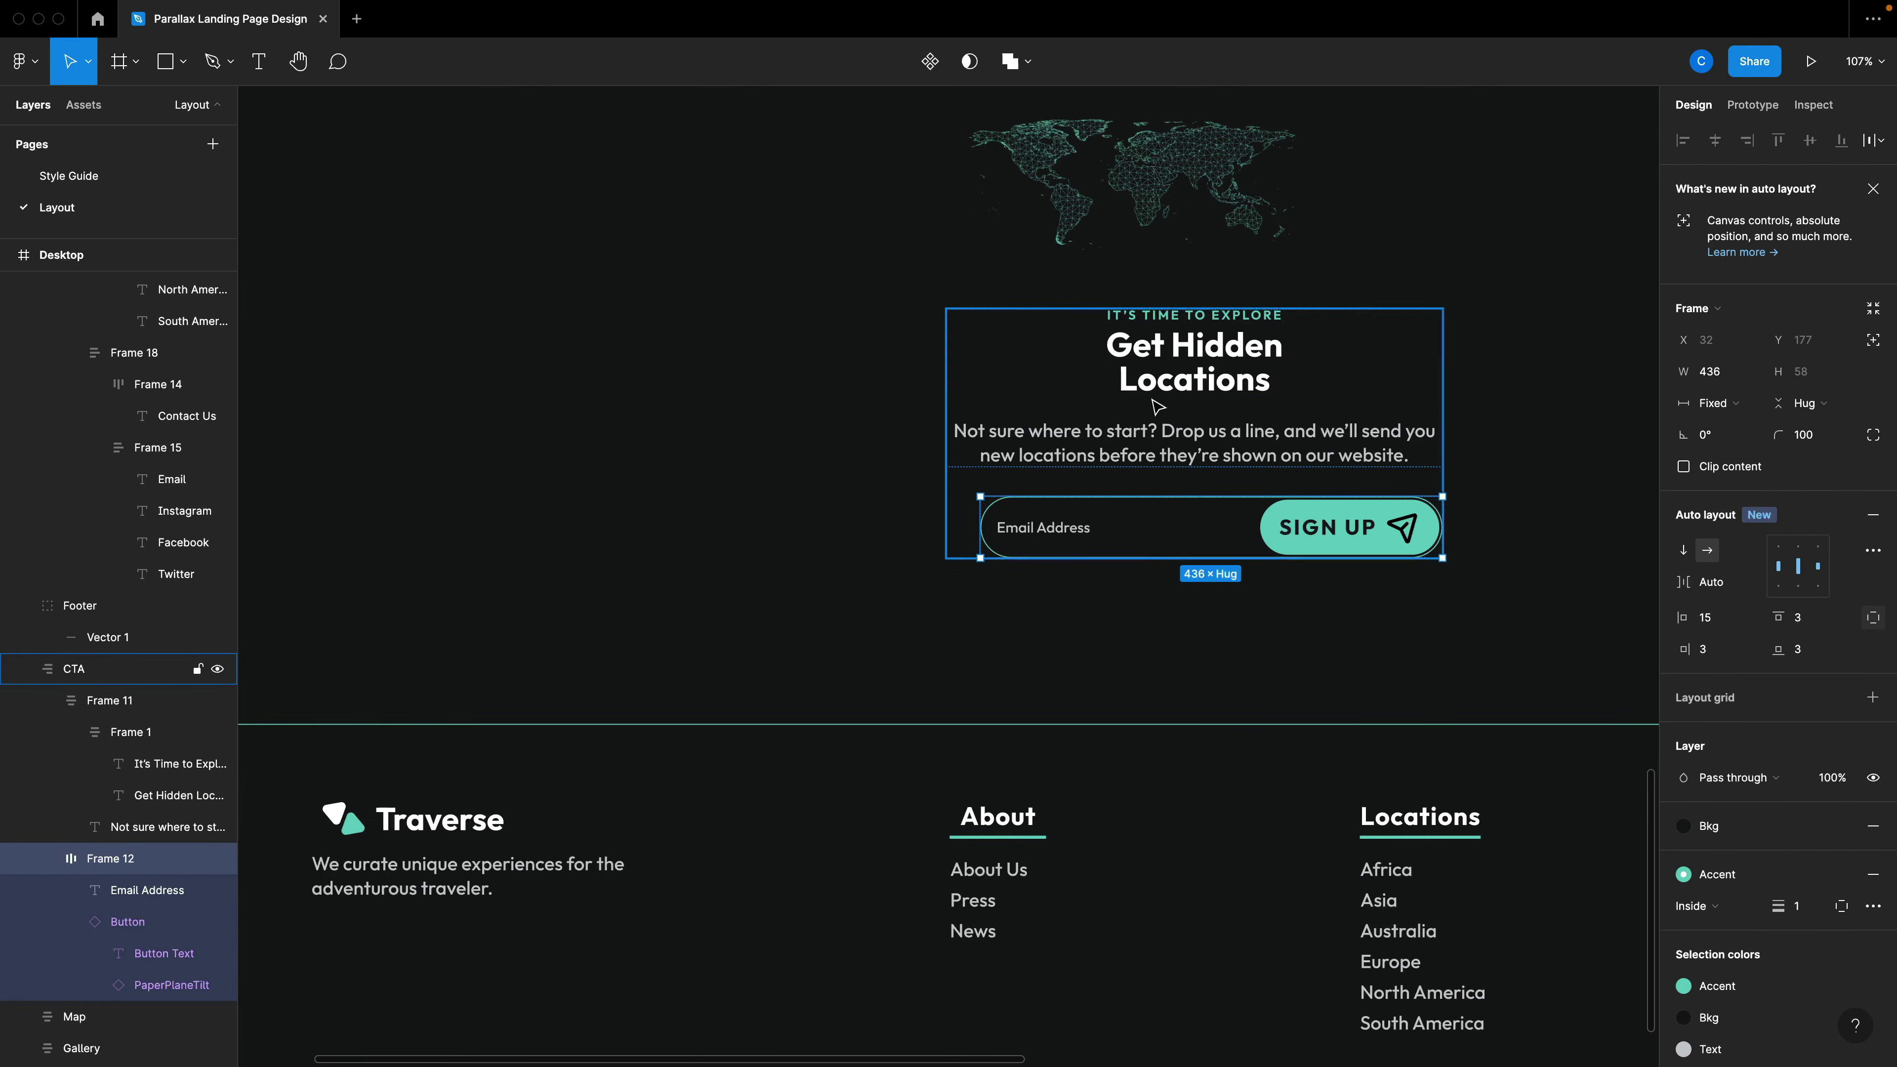
# Center-align the contents of the CTA frame holding the Get Hidden Locations text and signup field.
pyautogui.click(1157, 467)
pyautogui.press('Escape')
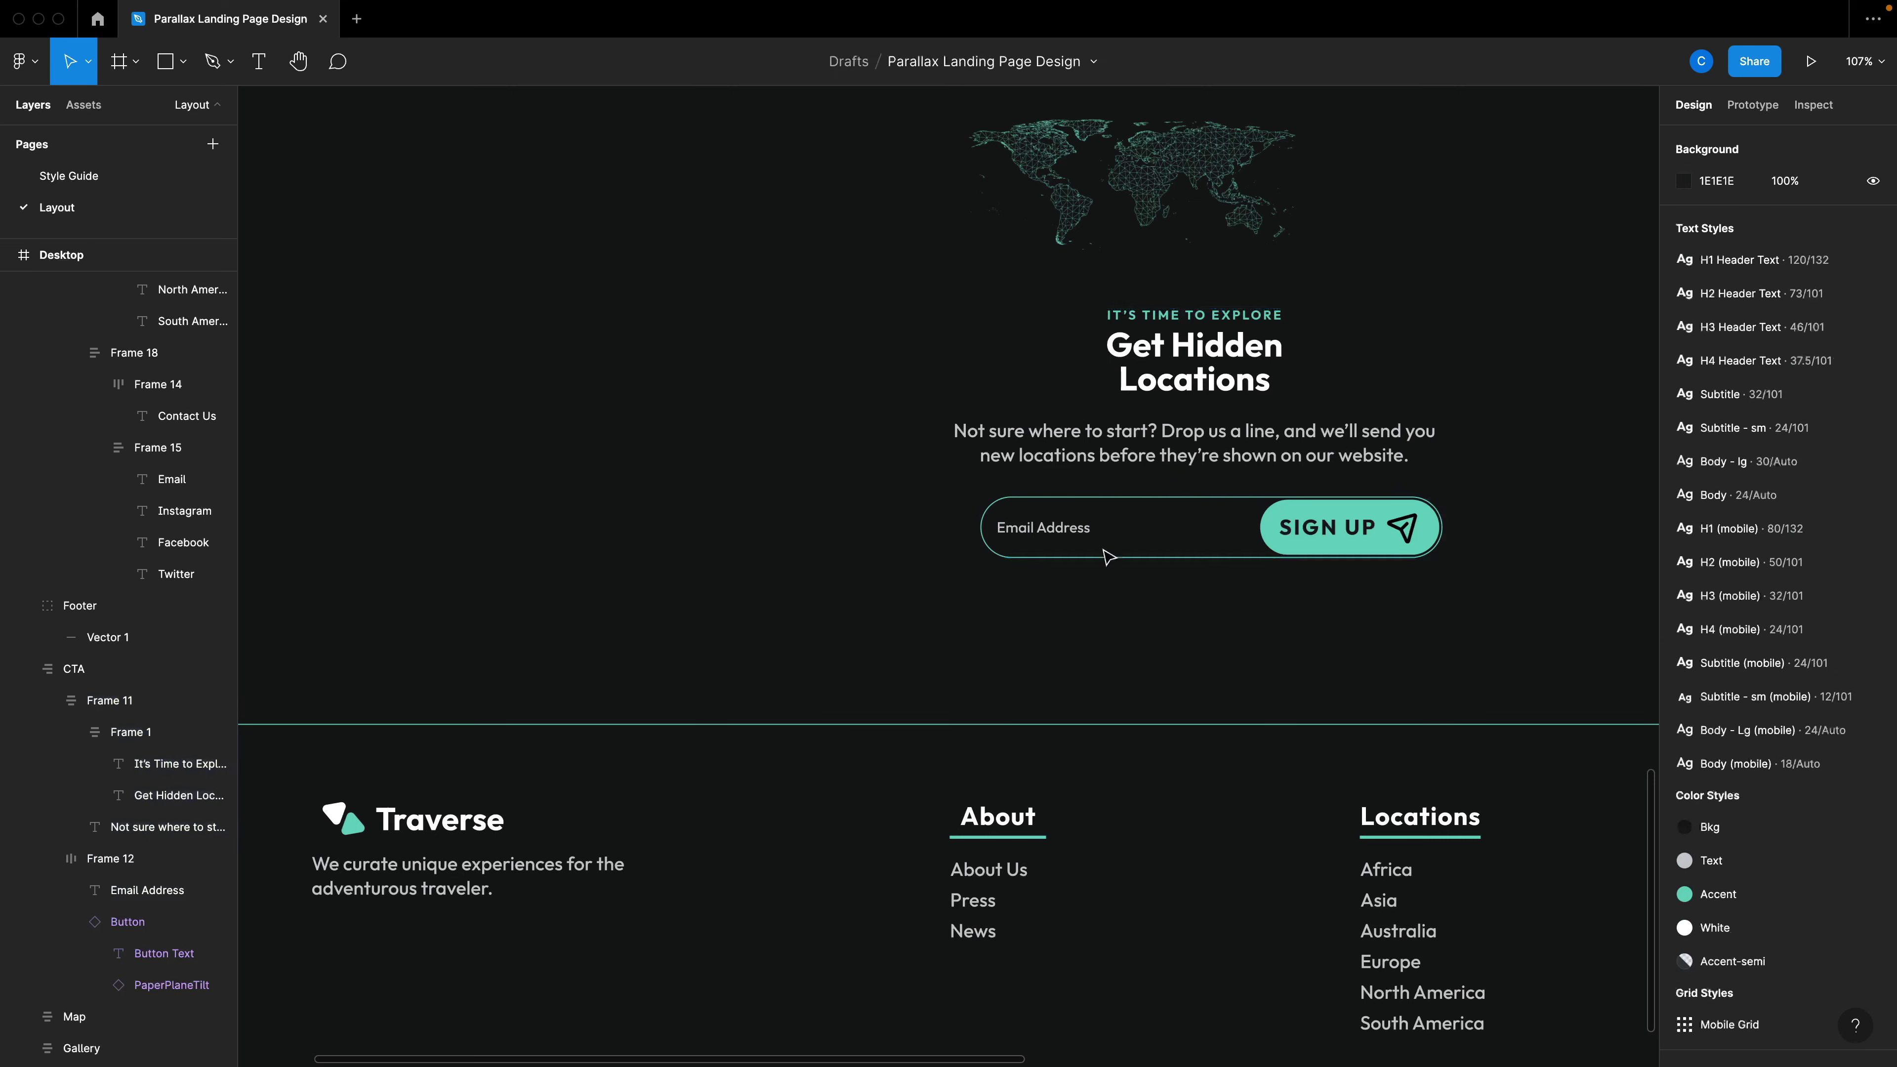
pyautogui.click(1160, 512)
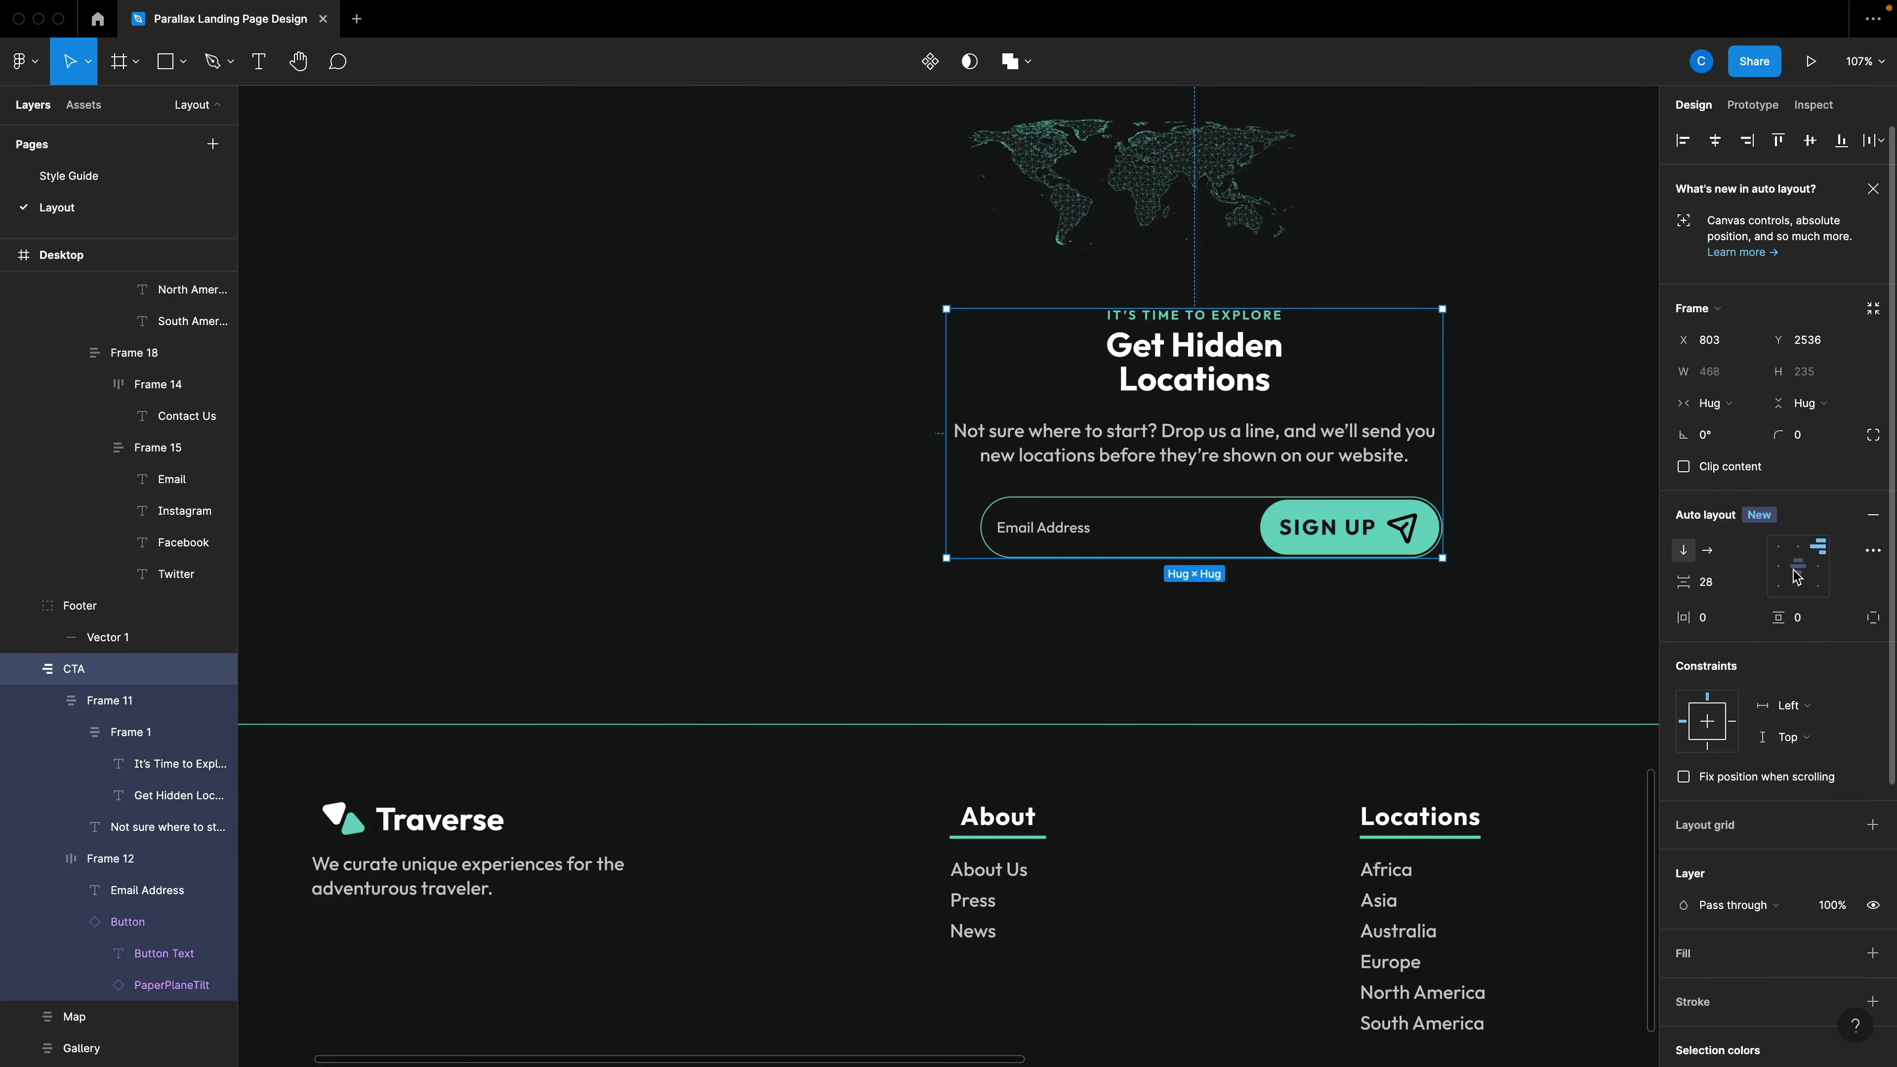
pyautogui.click(1470, 607)
# Move the Get Hidden Locations CTA frame lower, to about X 784, Y 2589.
pyautogui.scroll(-3, 1463, 606)
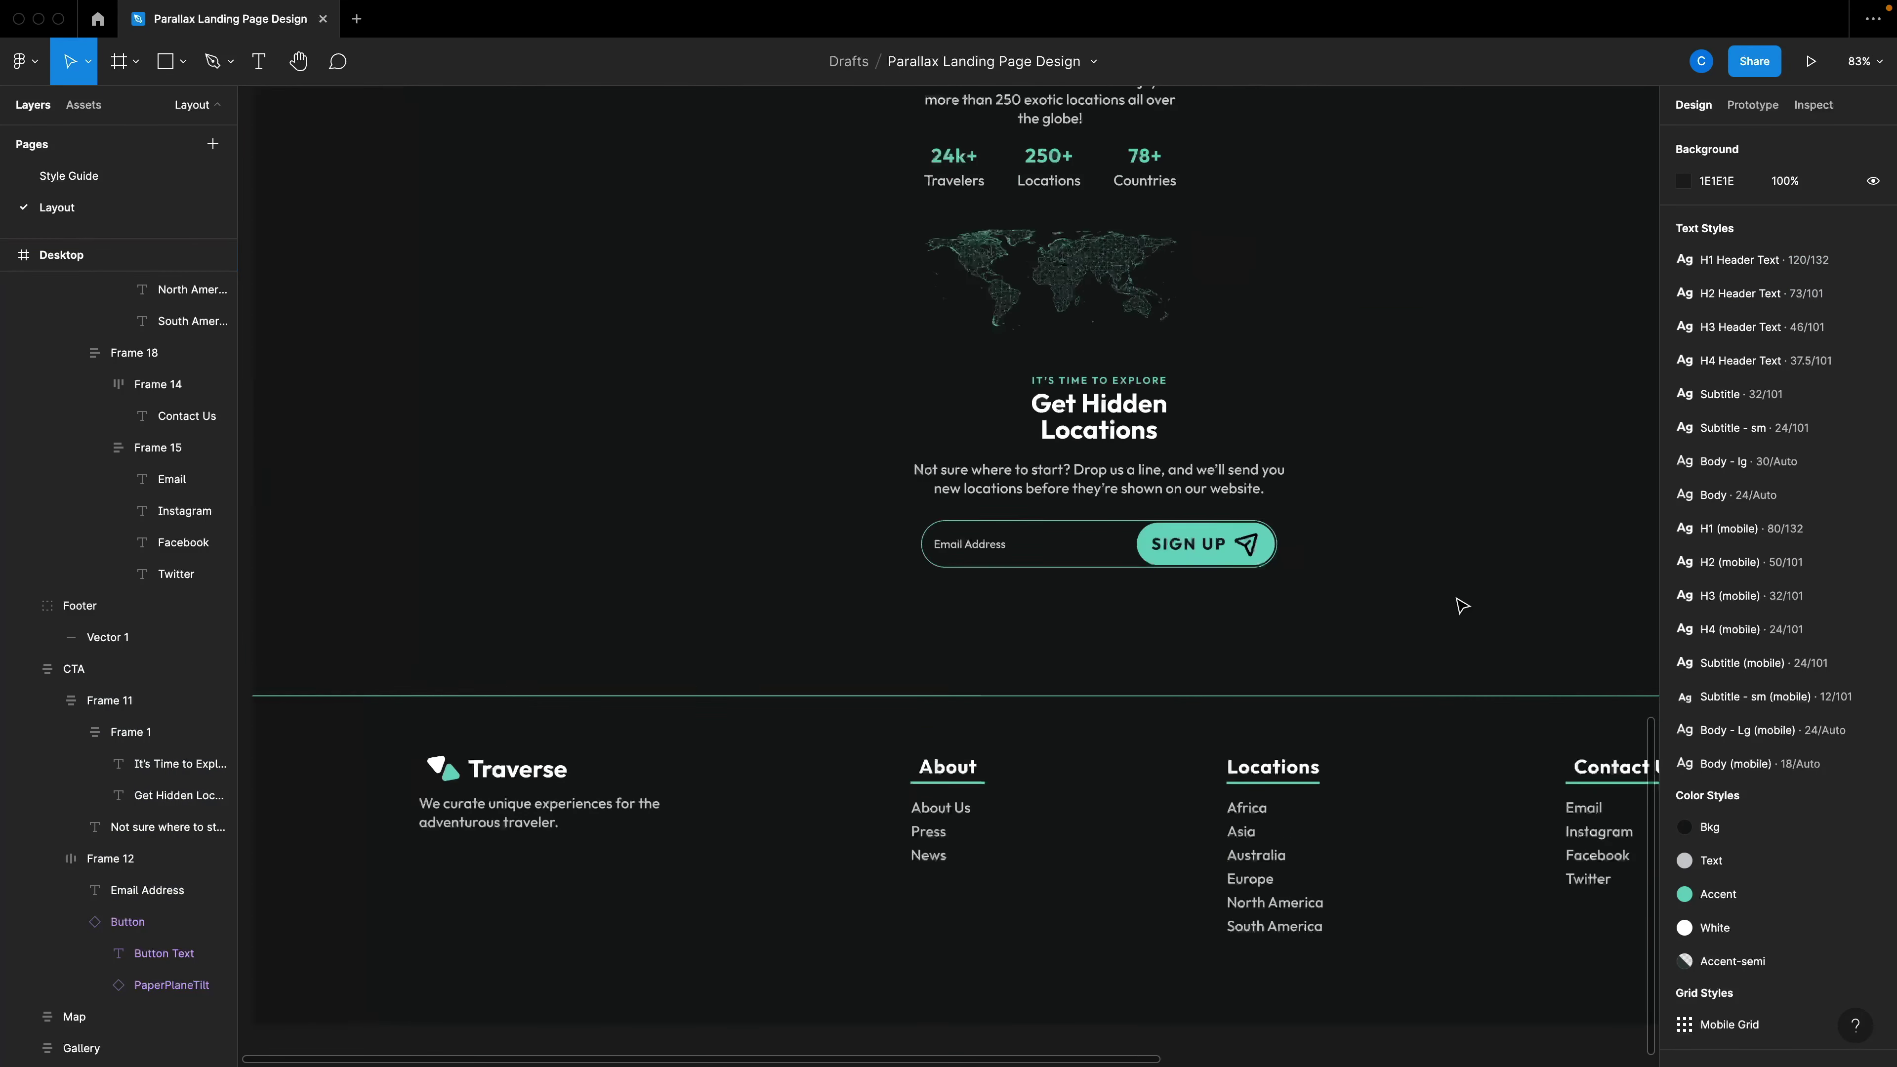
pyautogui.scroll(2, 1462, 605)
pyautogui.hscroll(3, 1462, 605)
pyautogui.moveTo(986, 547); pyautogui.dragTo(971, 591)
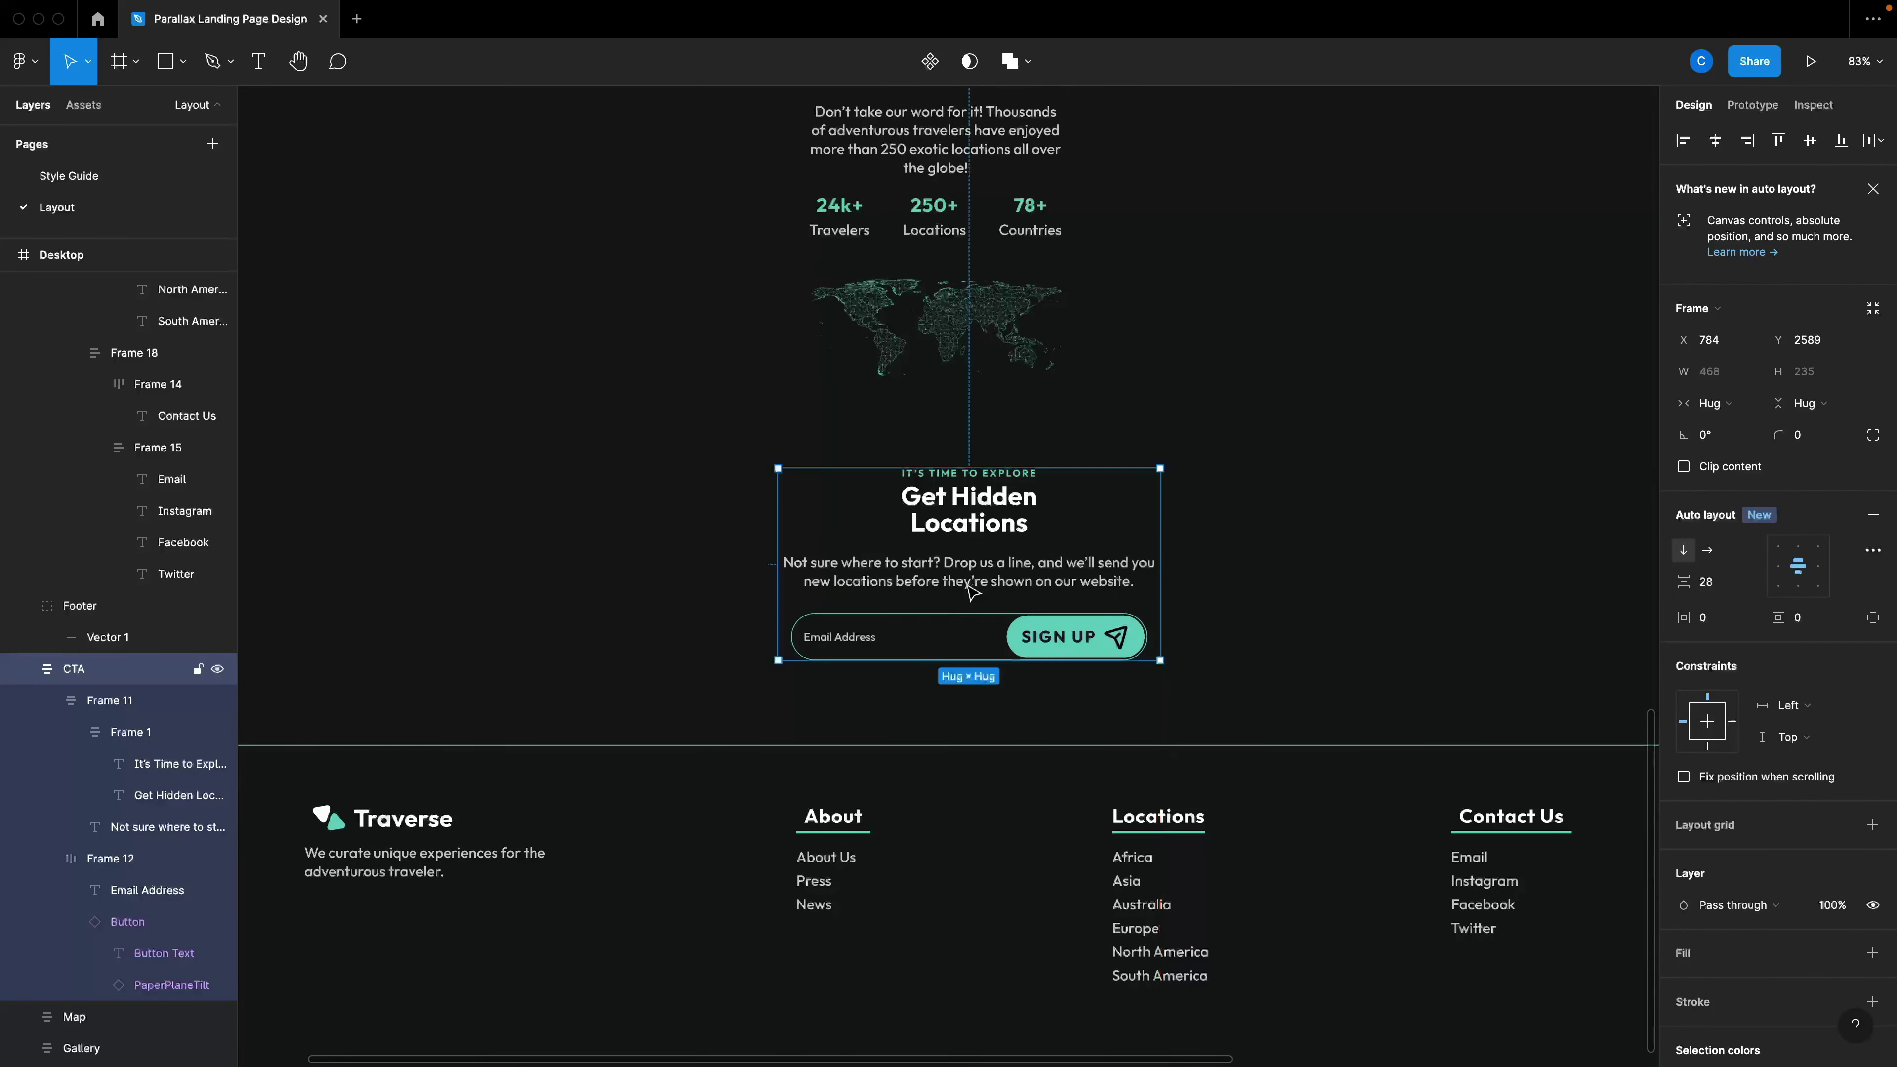
# Switch the Map section to a horizontal layout at about Y 2193, with the world map placed before the Happy Travelers text.
pyautogui.scroll(3, 970, 591)
pyautogui.click(952, 536)
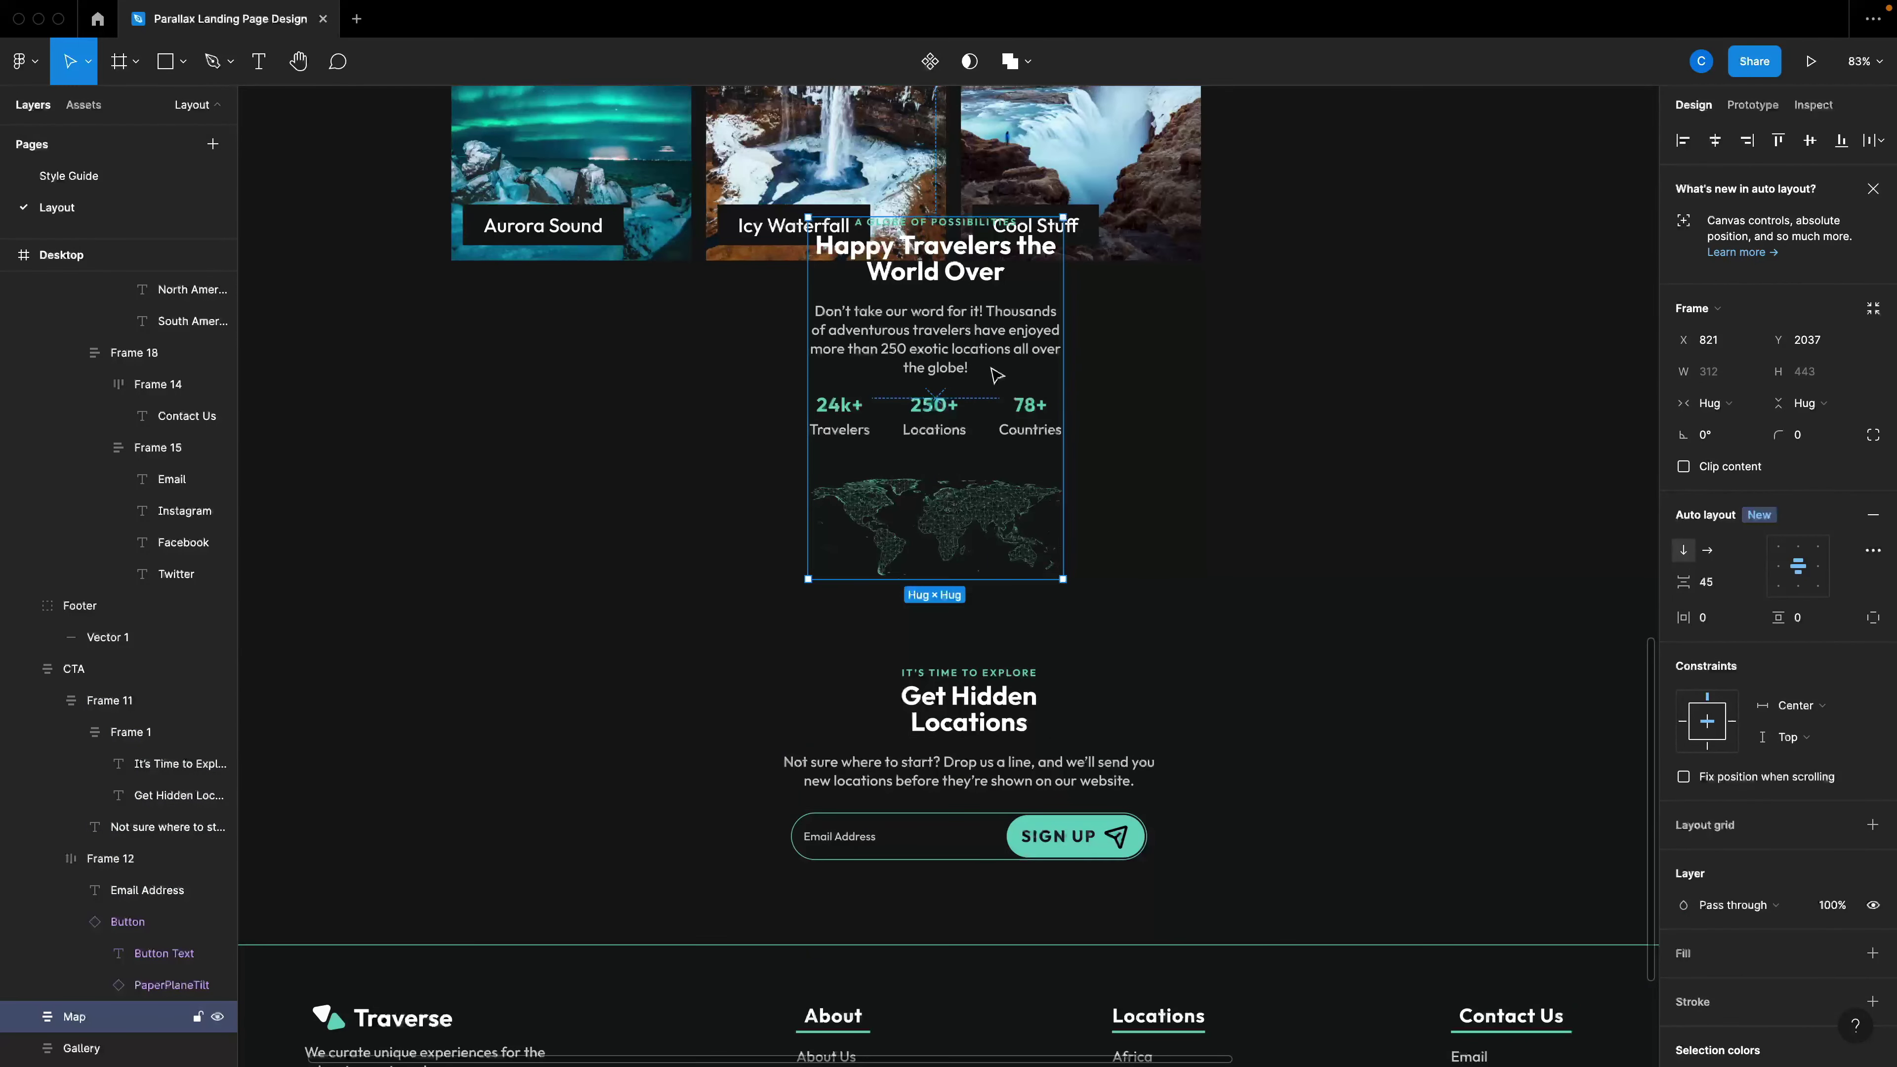
pyautogui.click(1708, 550)
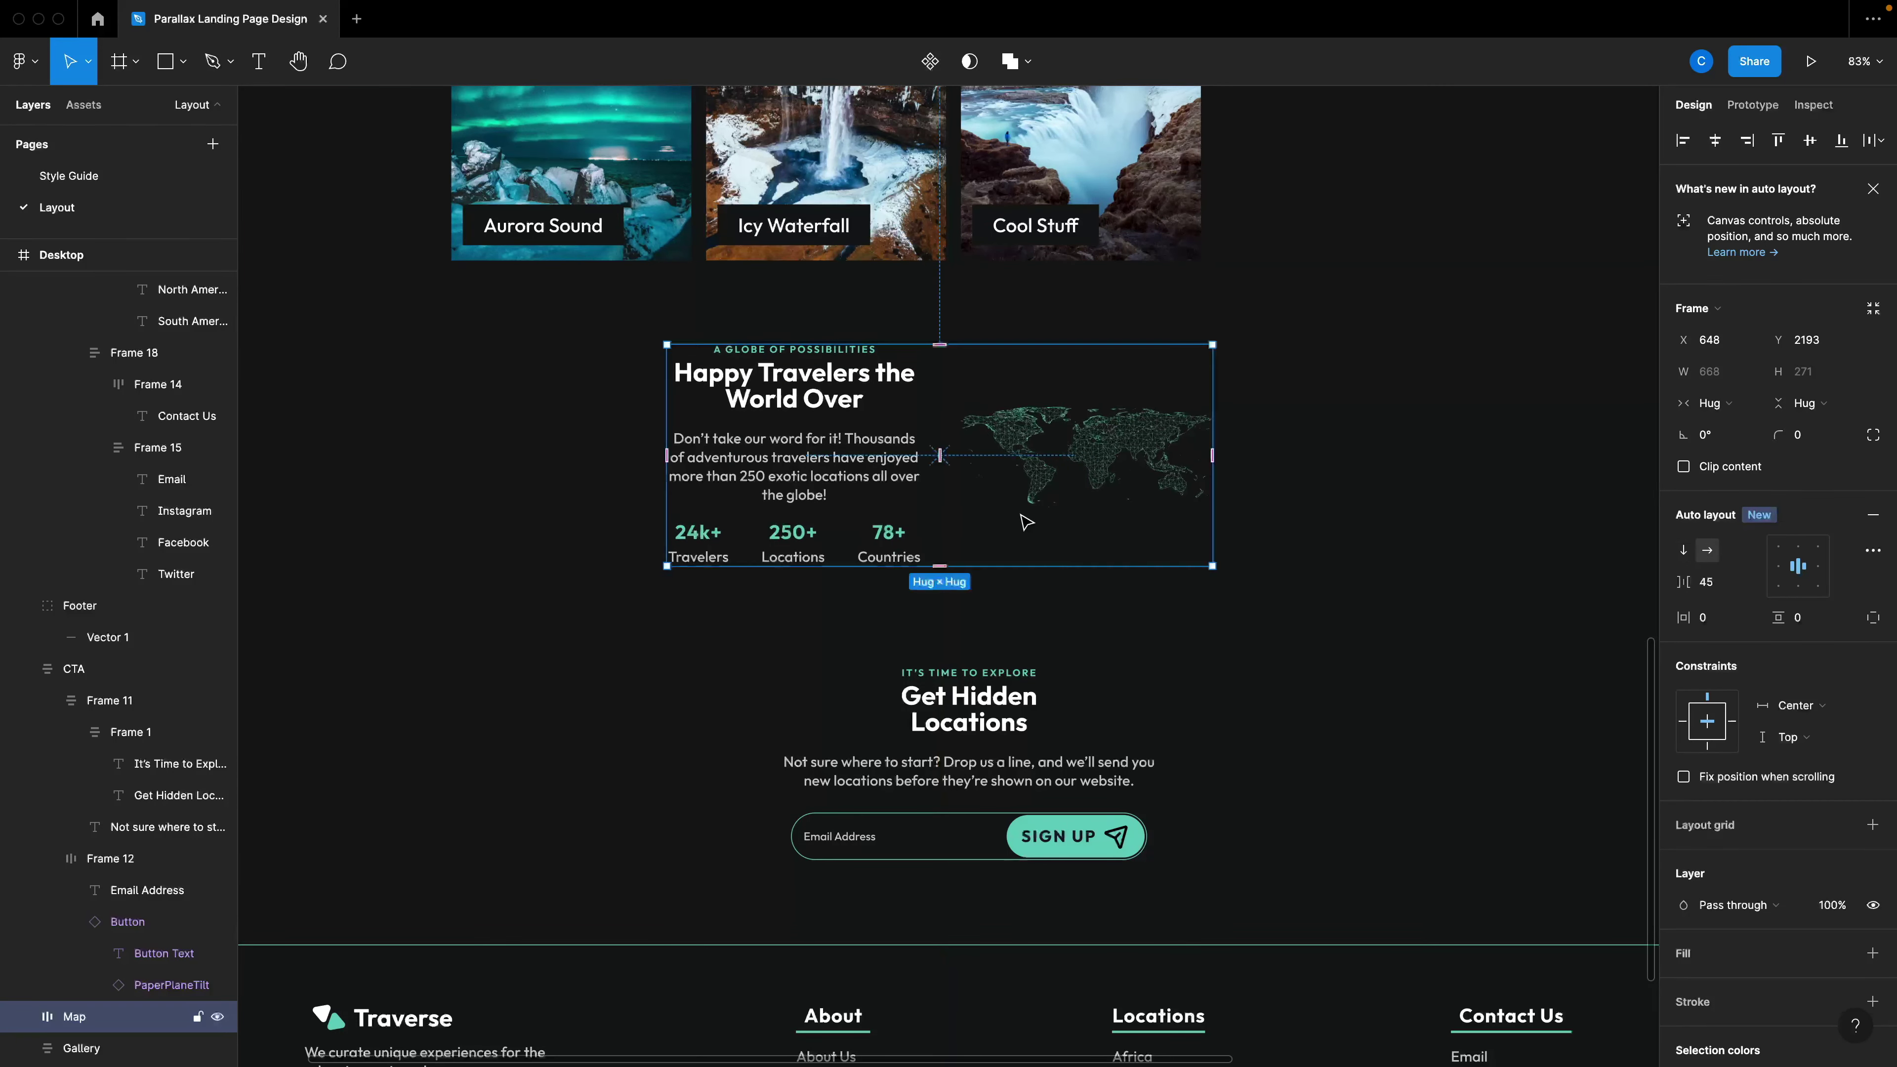
pyautogui.moveTo(1110, 470); pyautogui.dragTo(792, 471)
pyautogui.click(1322, 552)
# Widen the description under Happy Travelers the World Over to about 479 and left-align its text.
pyautogui.click(1165, 472)
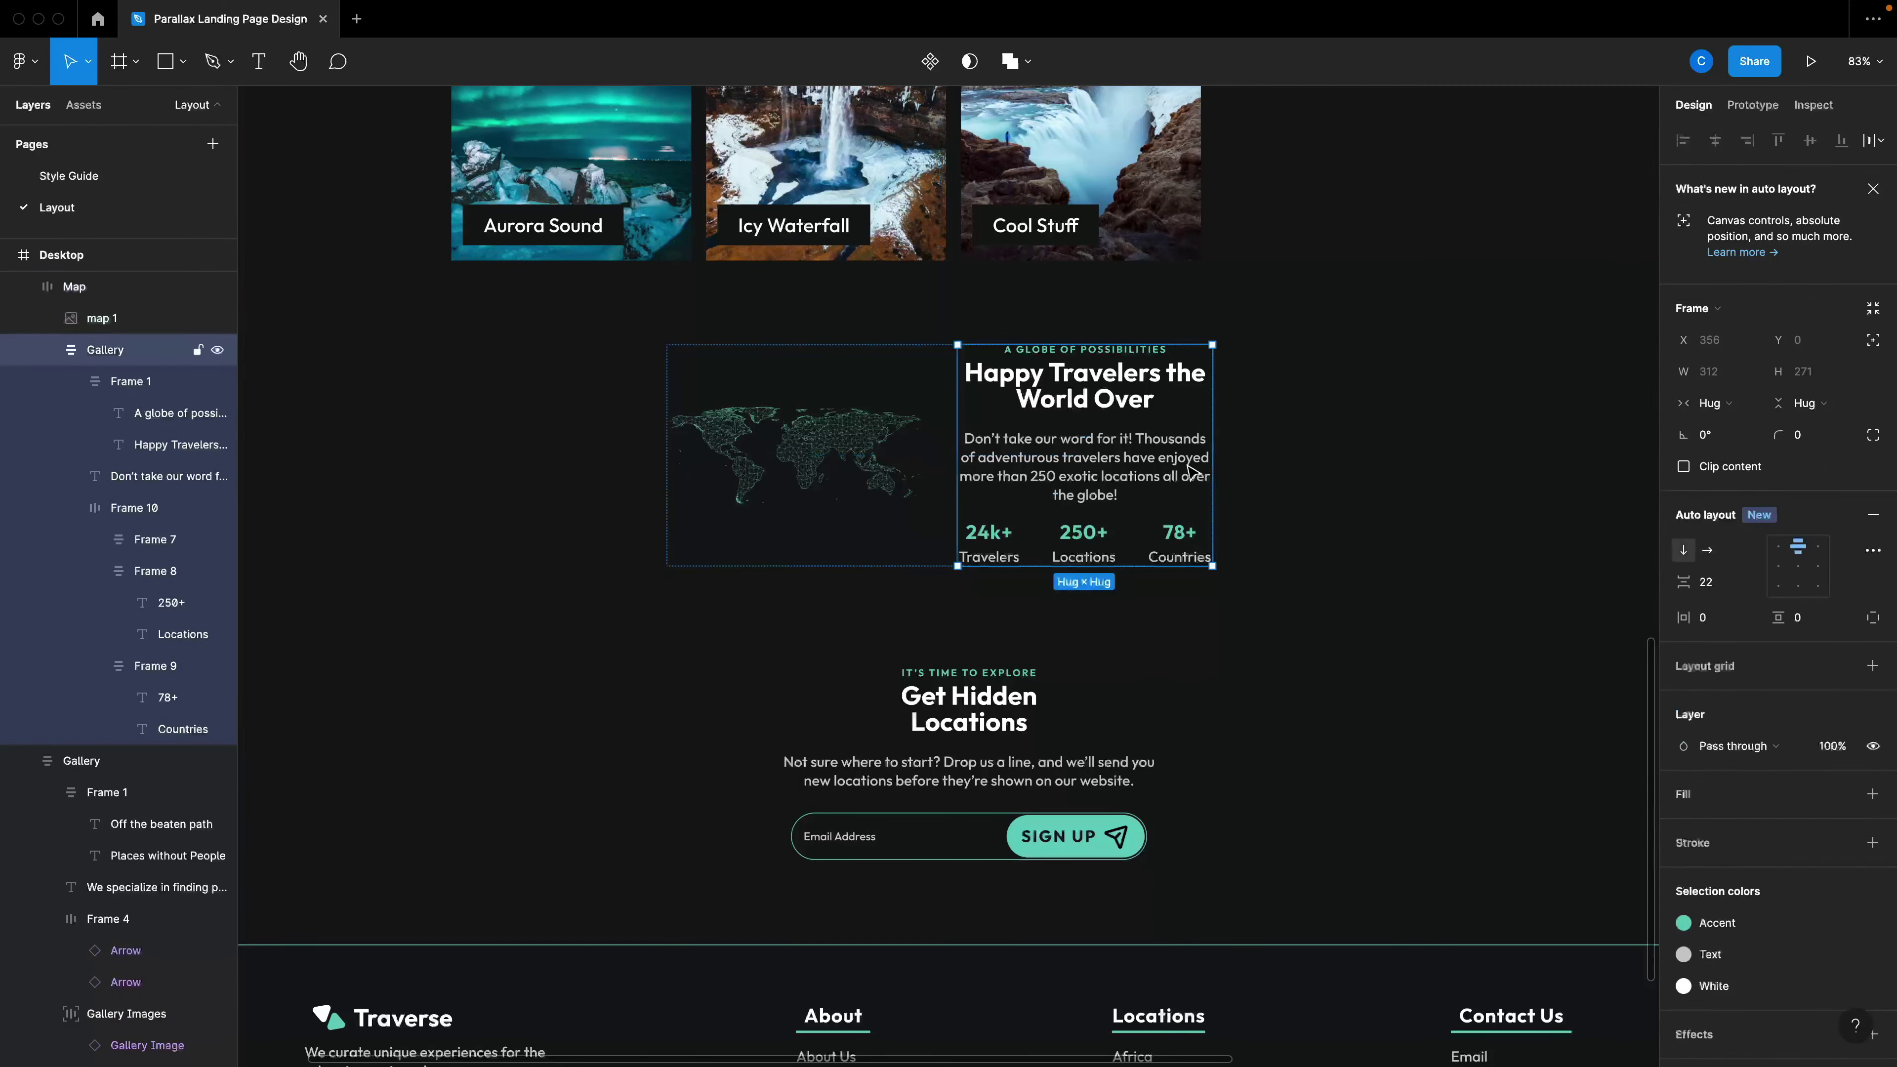
pyautogui.doubleClick(1179, 471)
pyautogui.moveTo(1211, 456); pyautogui.dragTo(1281, 456)
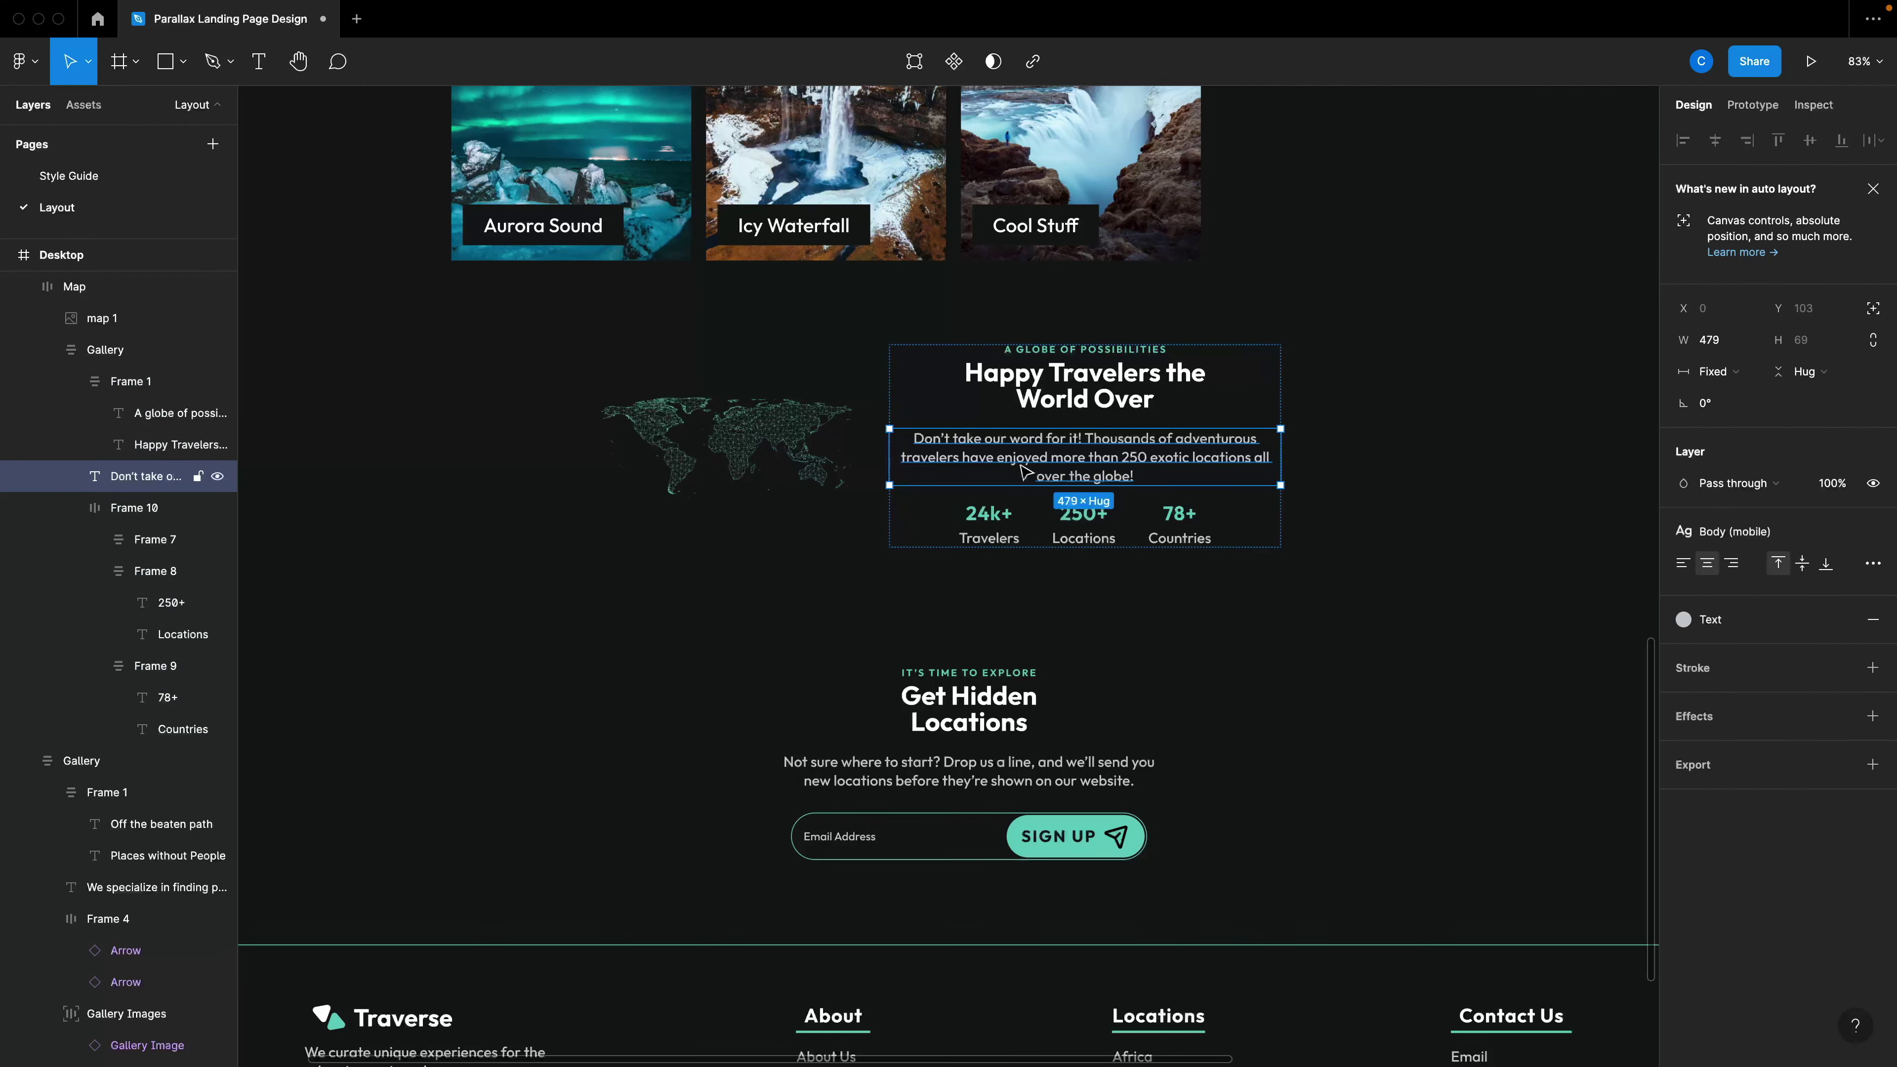
pyautogui.click(1682, 564)
pyautogui.press('Escape')
# Left-align the Happy Travelers subtitle and heading, and the contents of the text column that holds them.
pyautogui.click(1094, 403)
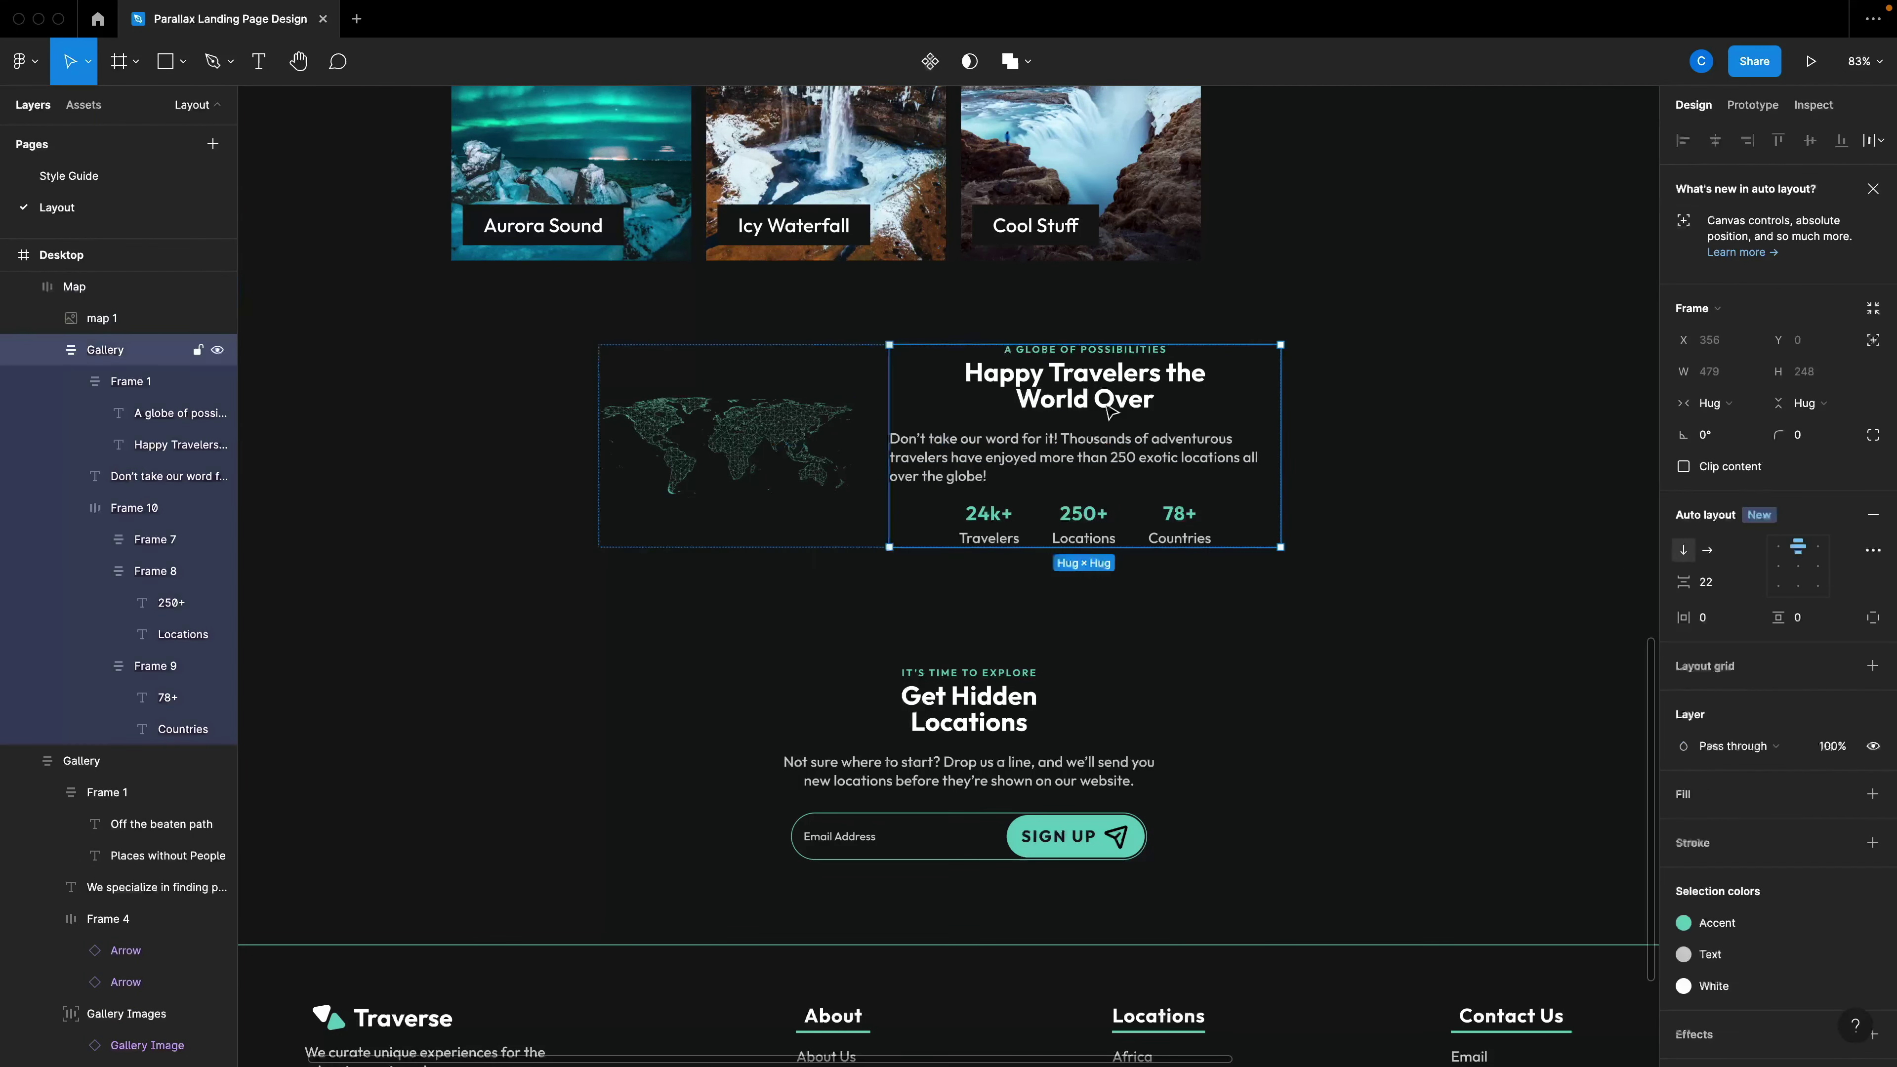
pyautogui.click(1094, 404)
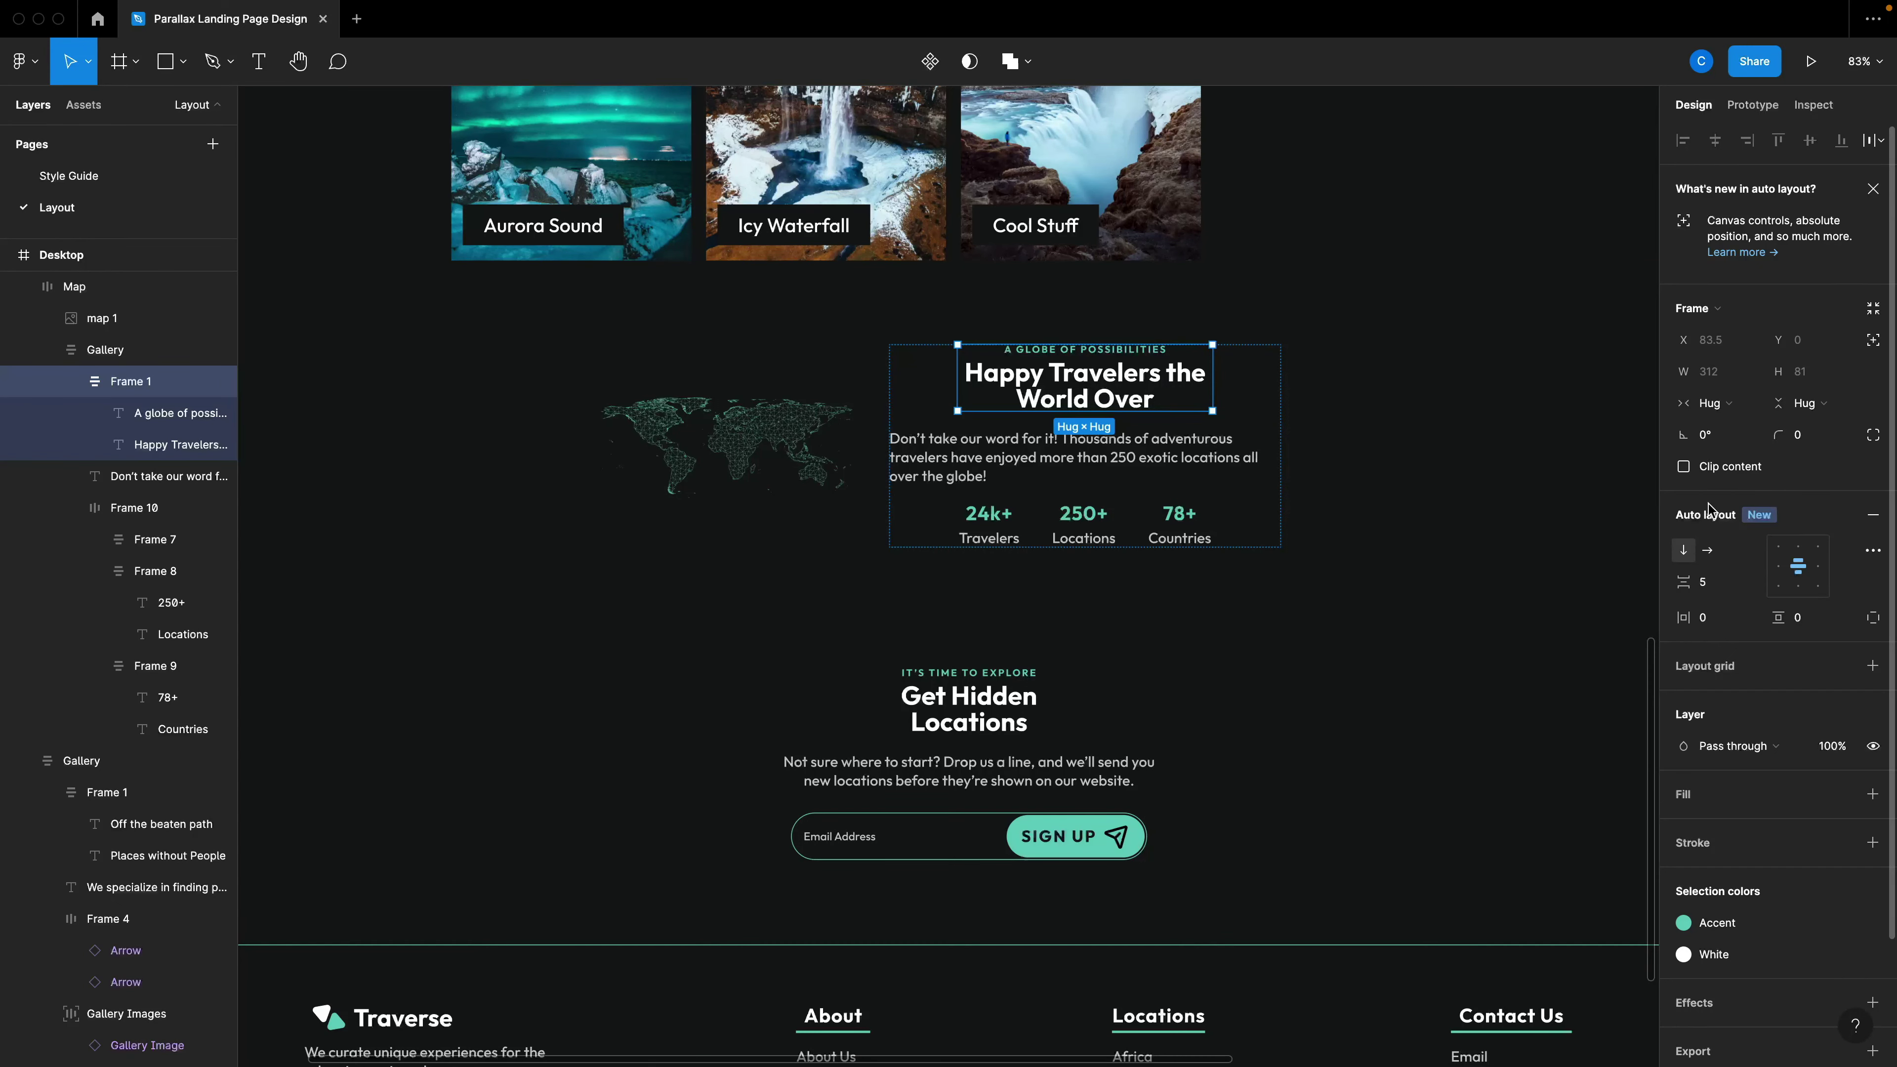
pyautogui.click(1778, 566)
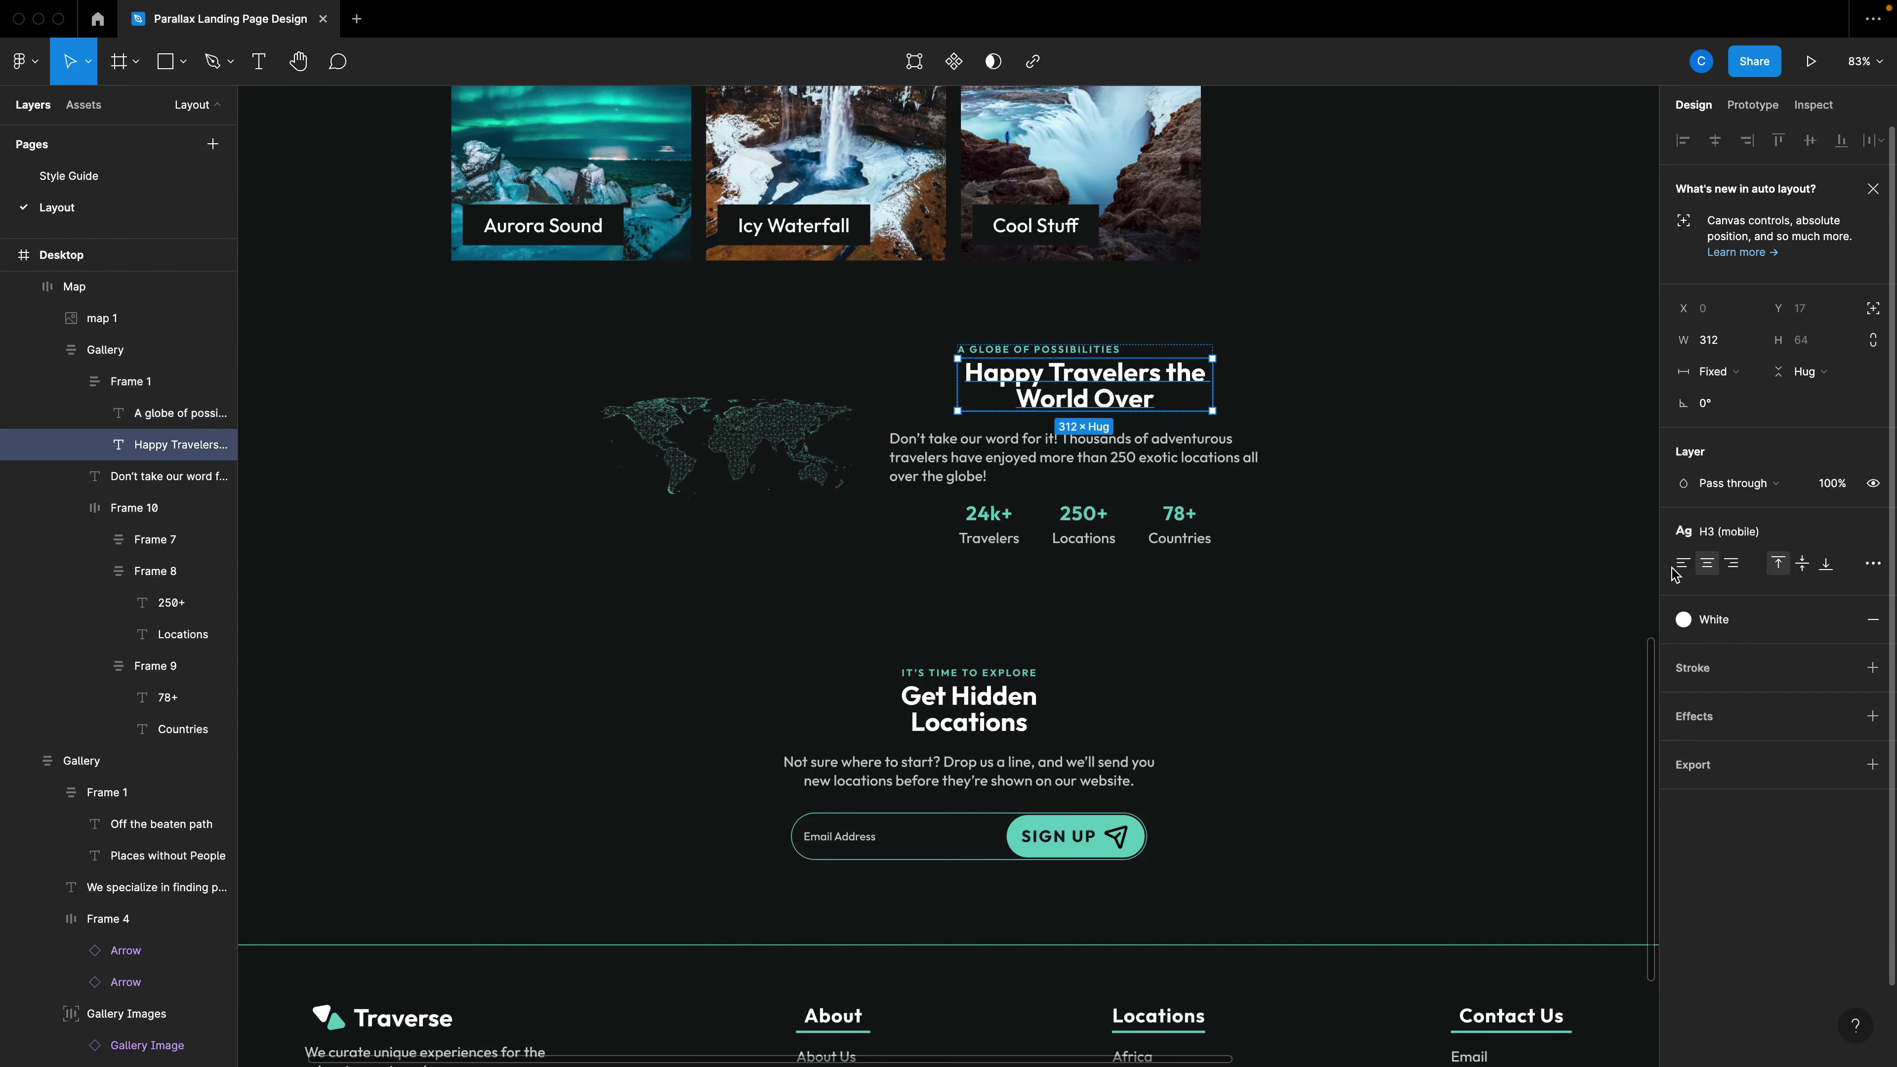
pyautogui.click(1682, 564)
pyautogui.press('Escape')
pyautogui.press('Escape')
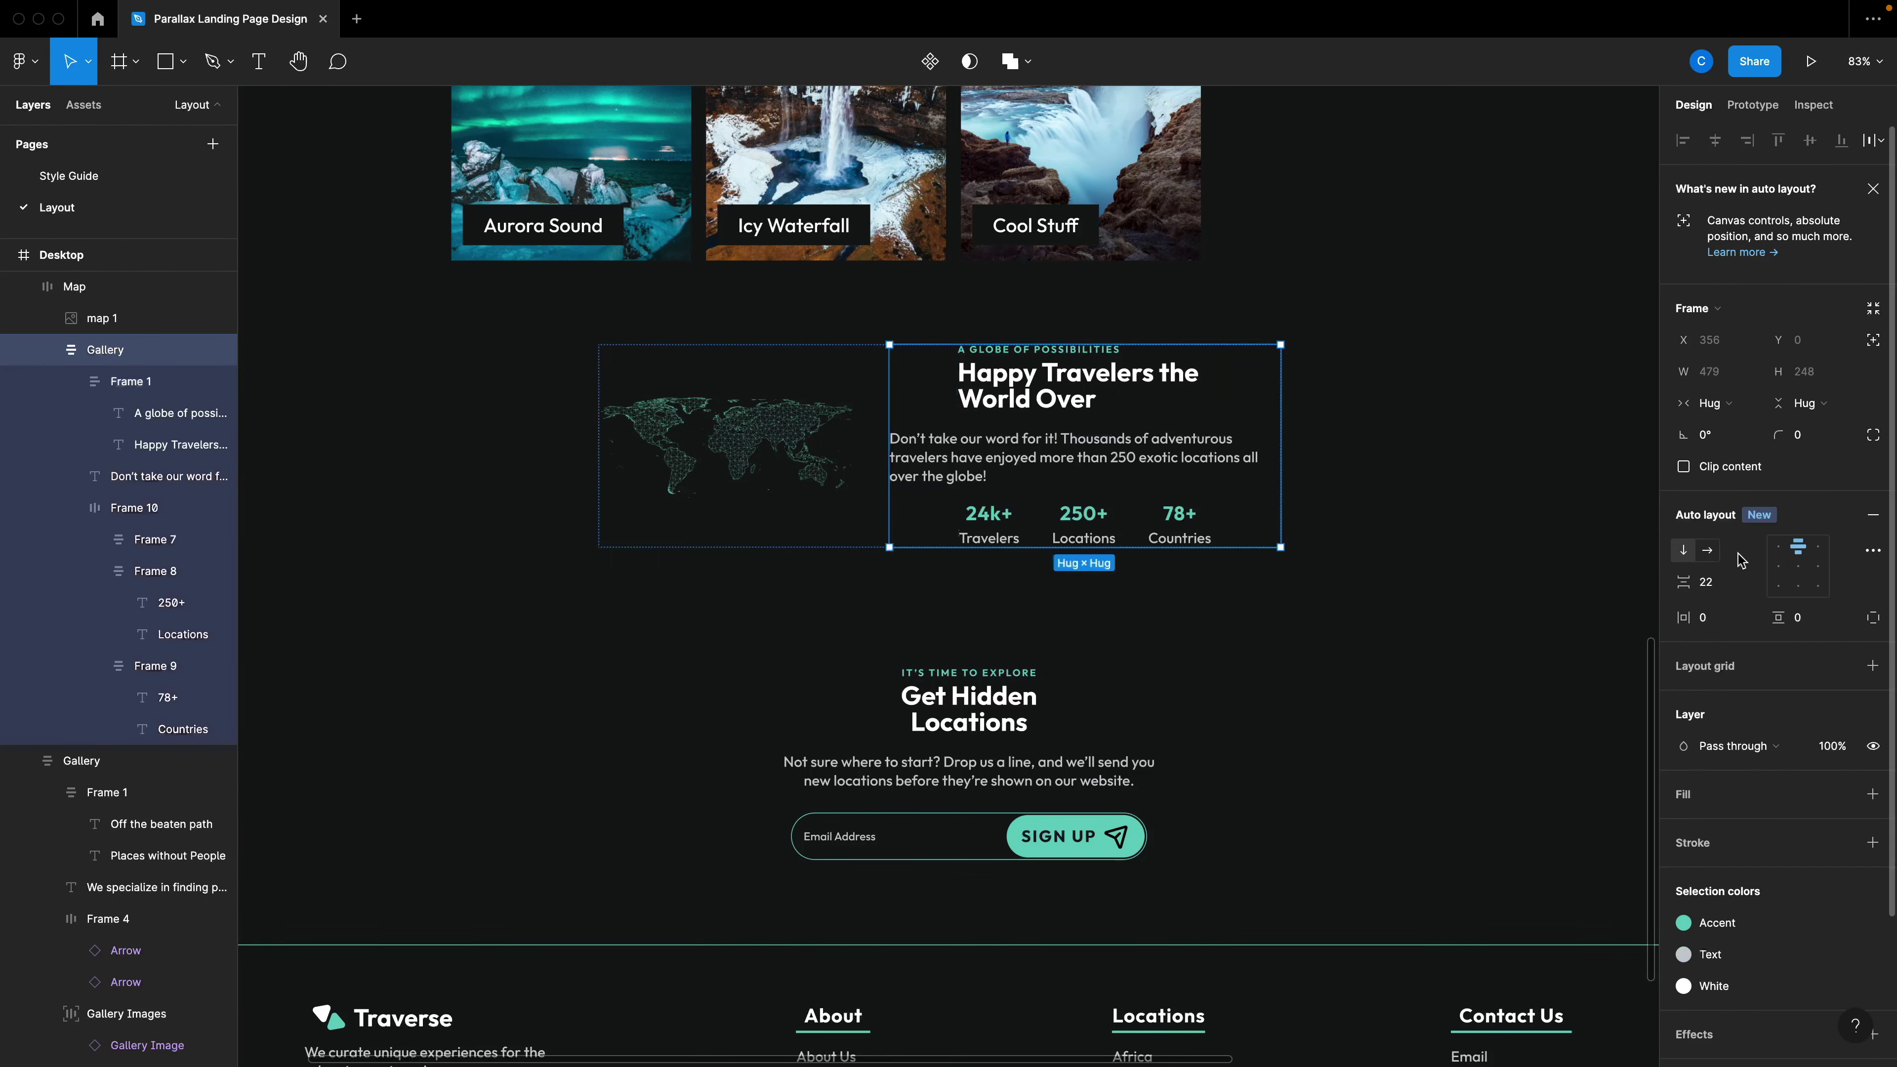
pyautogui.click(1782, 545)
# Enlarge the world map image beside the Happy Travelers text.
pyautogui.click(612, 413)
pyautogui.moveTo(599, 396); pyautogui.dragTo(371, 386)
pyautogui.click(1165, 596)
pyautogui.scroll(3, 1165, 597)
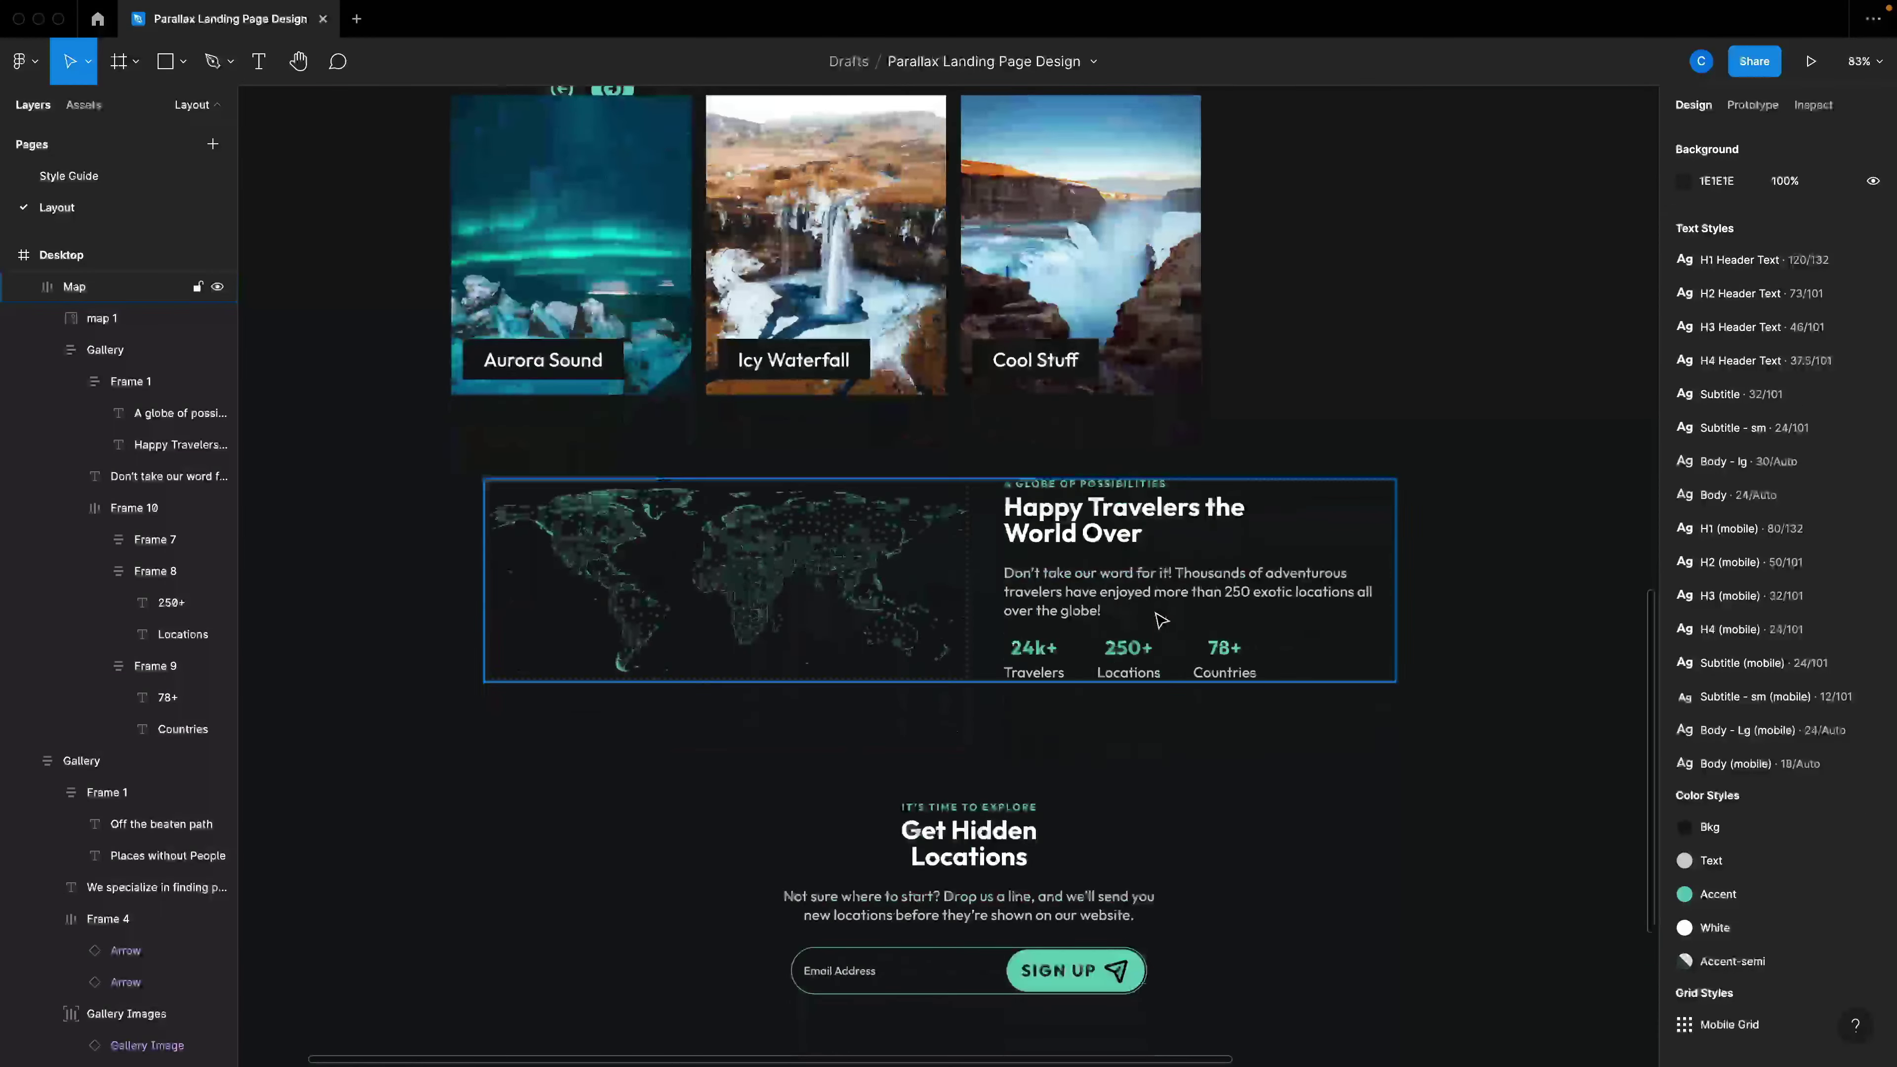
# Switch the auto layout of the Gallery frame with Places without People to horizontal.
pyautogui.keyDown('ctrl'); pyautogui.scroll(-5, 967, 512); pyautogui.keyUp('ctrl')
pyautogui.click(967, 512)
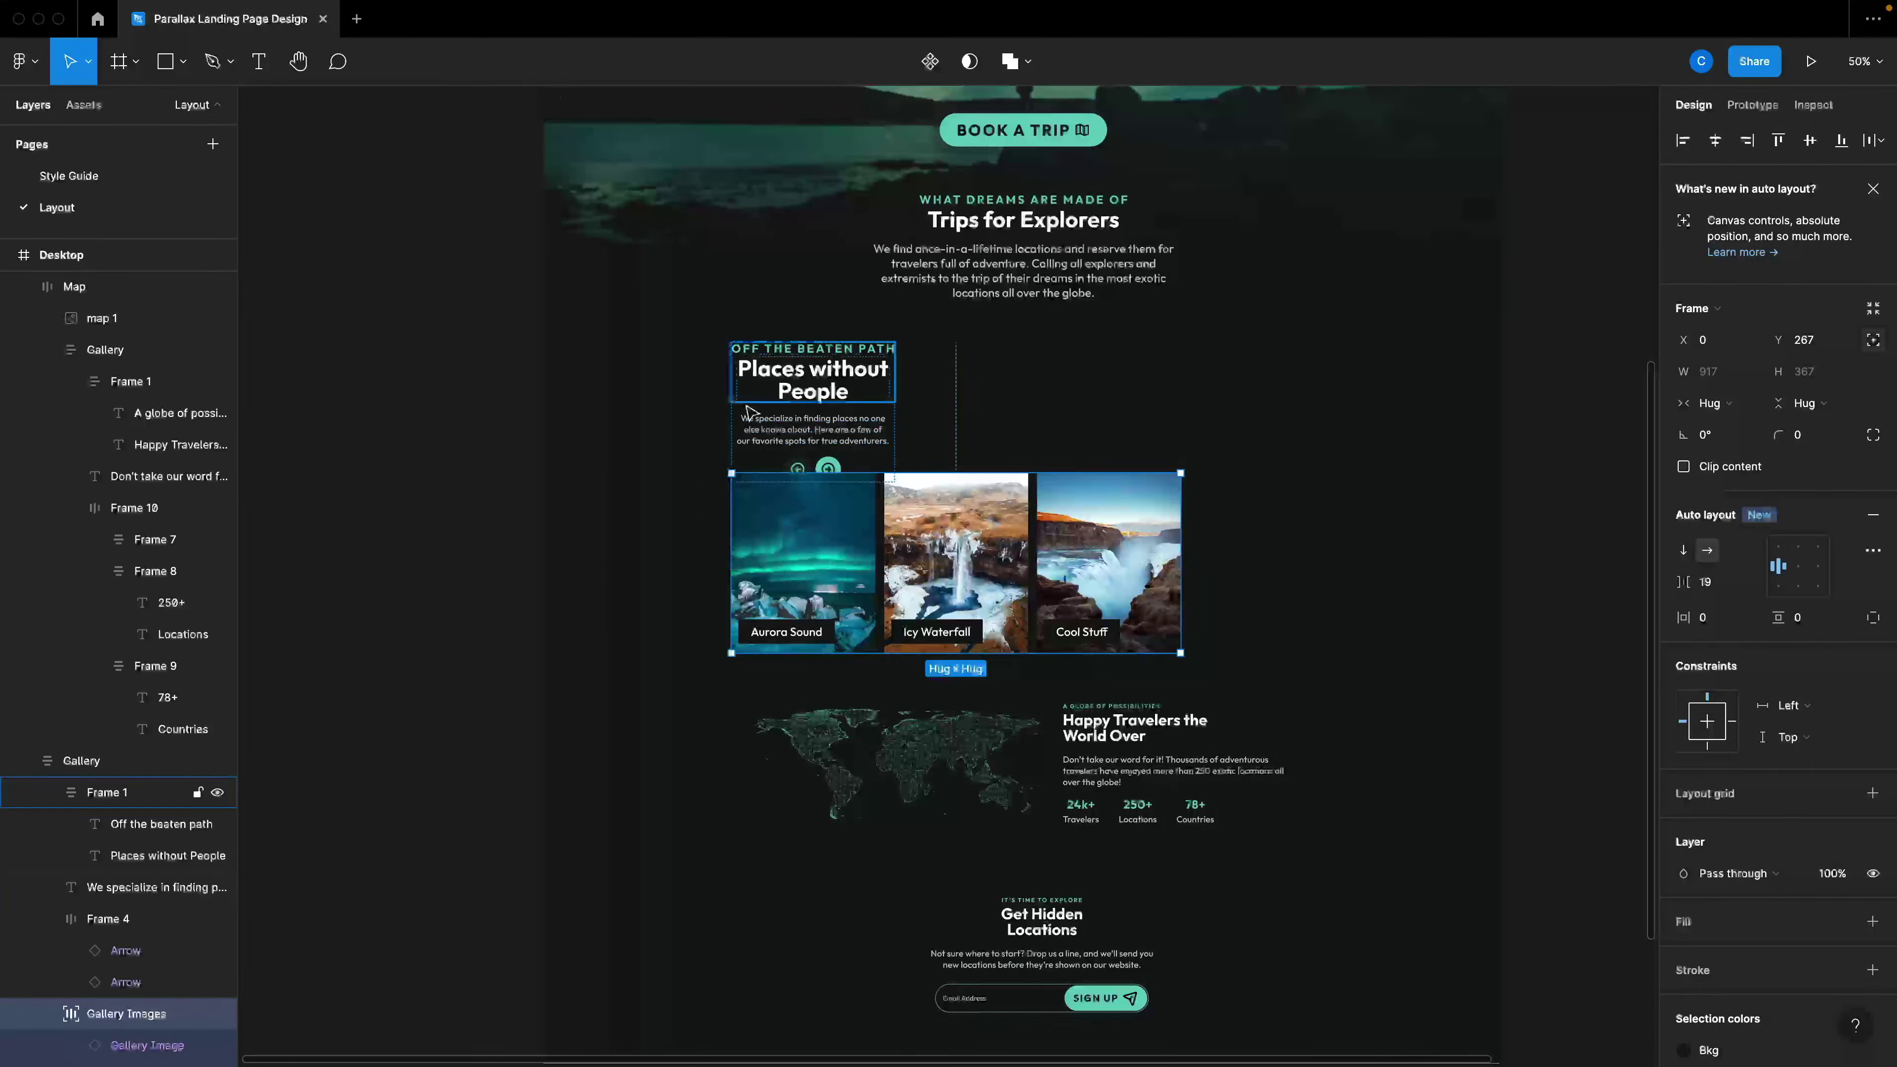
pyautogui.click(821, 381)
pyautogui.press('Escape')
pyautogui.click(874, 463)
pyautogui.doubleClick(874, 464)
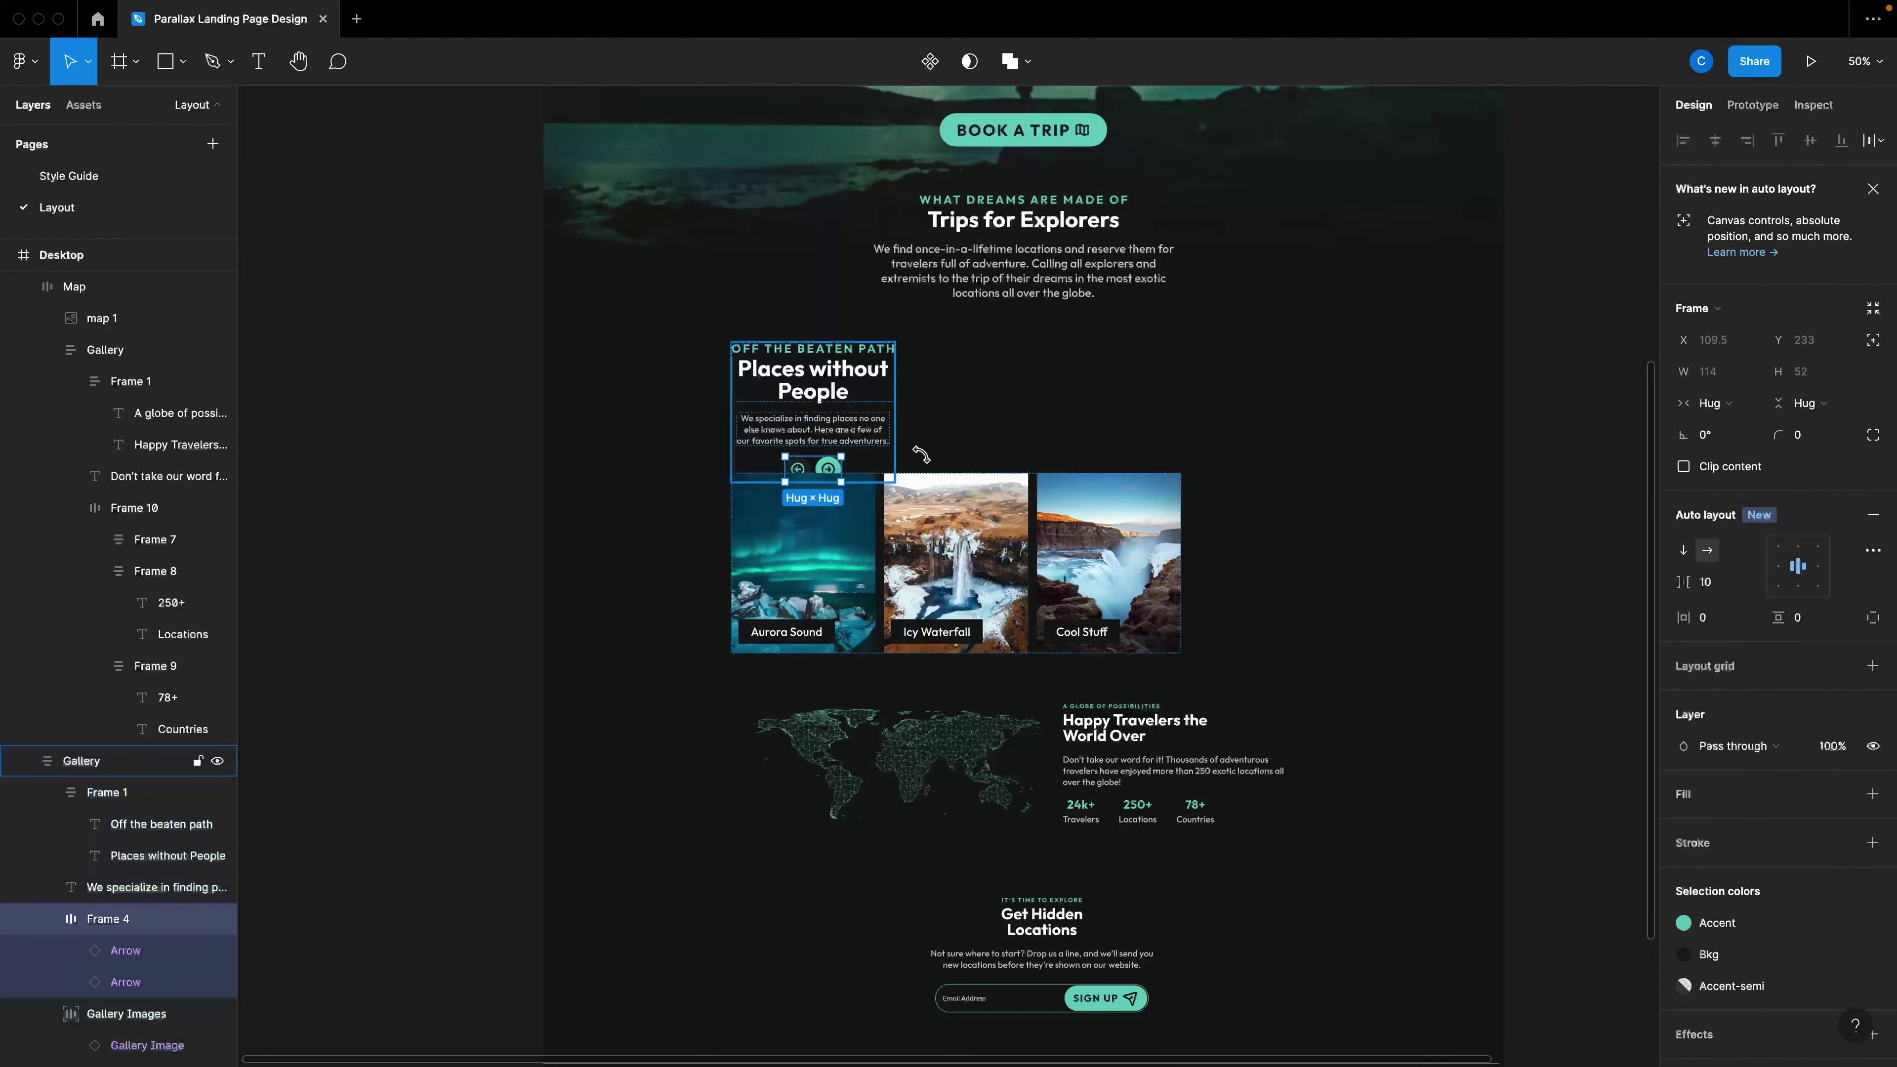
pyautogui.press('Escape')
pyautogui.click(1707, 550)
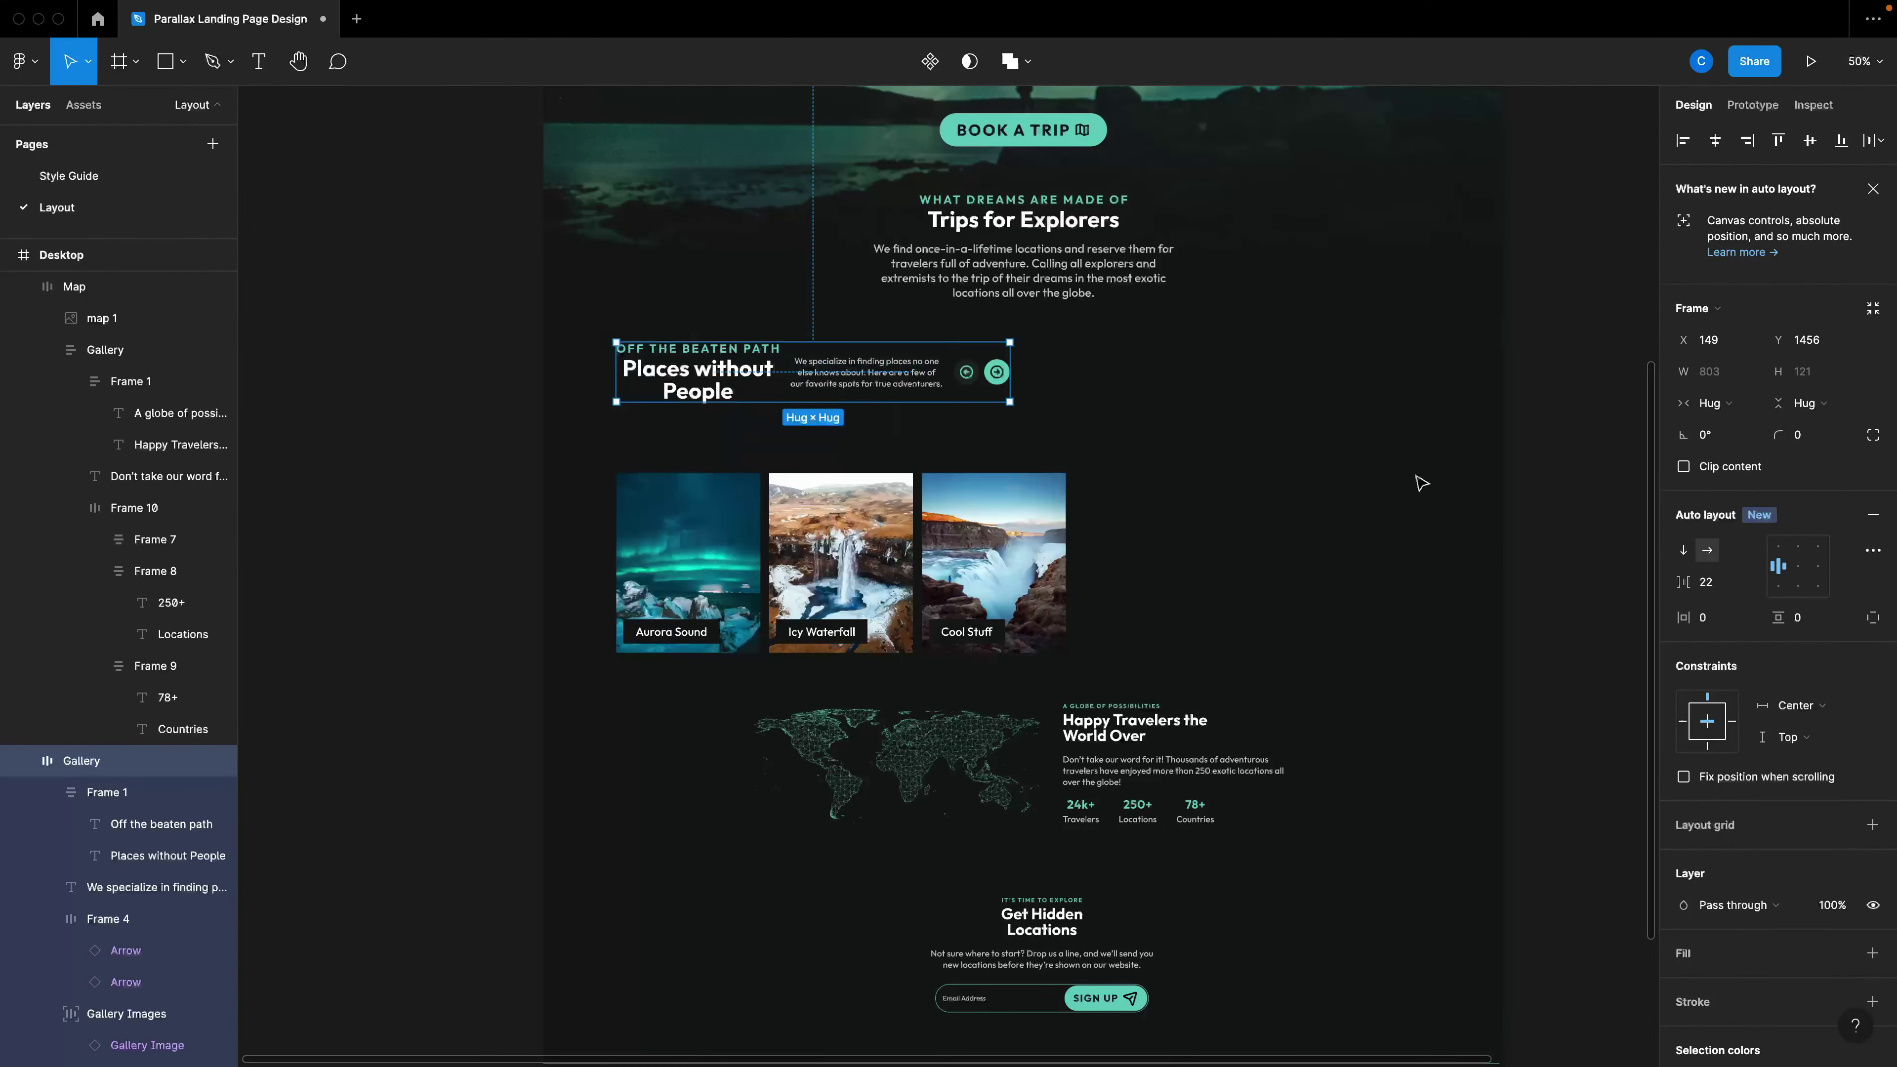
# Move the gallery description into the heading frame, directly below Places without People.
pyautogui.click(1304, 458)
pyautogui.click(827, 378)
pyautogui.moveTo(852, 387); pyautogui.dragTo(814, 418)
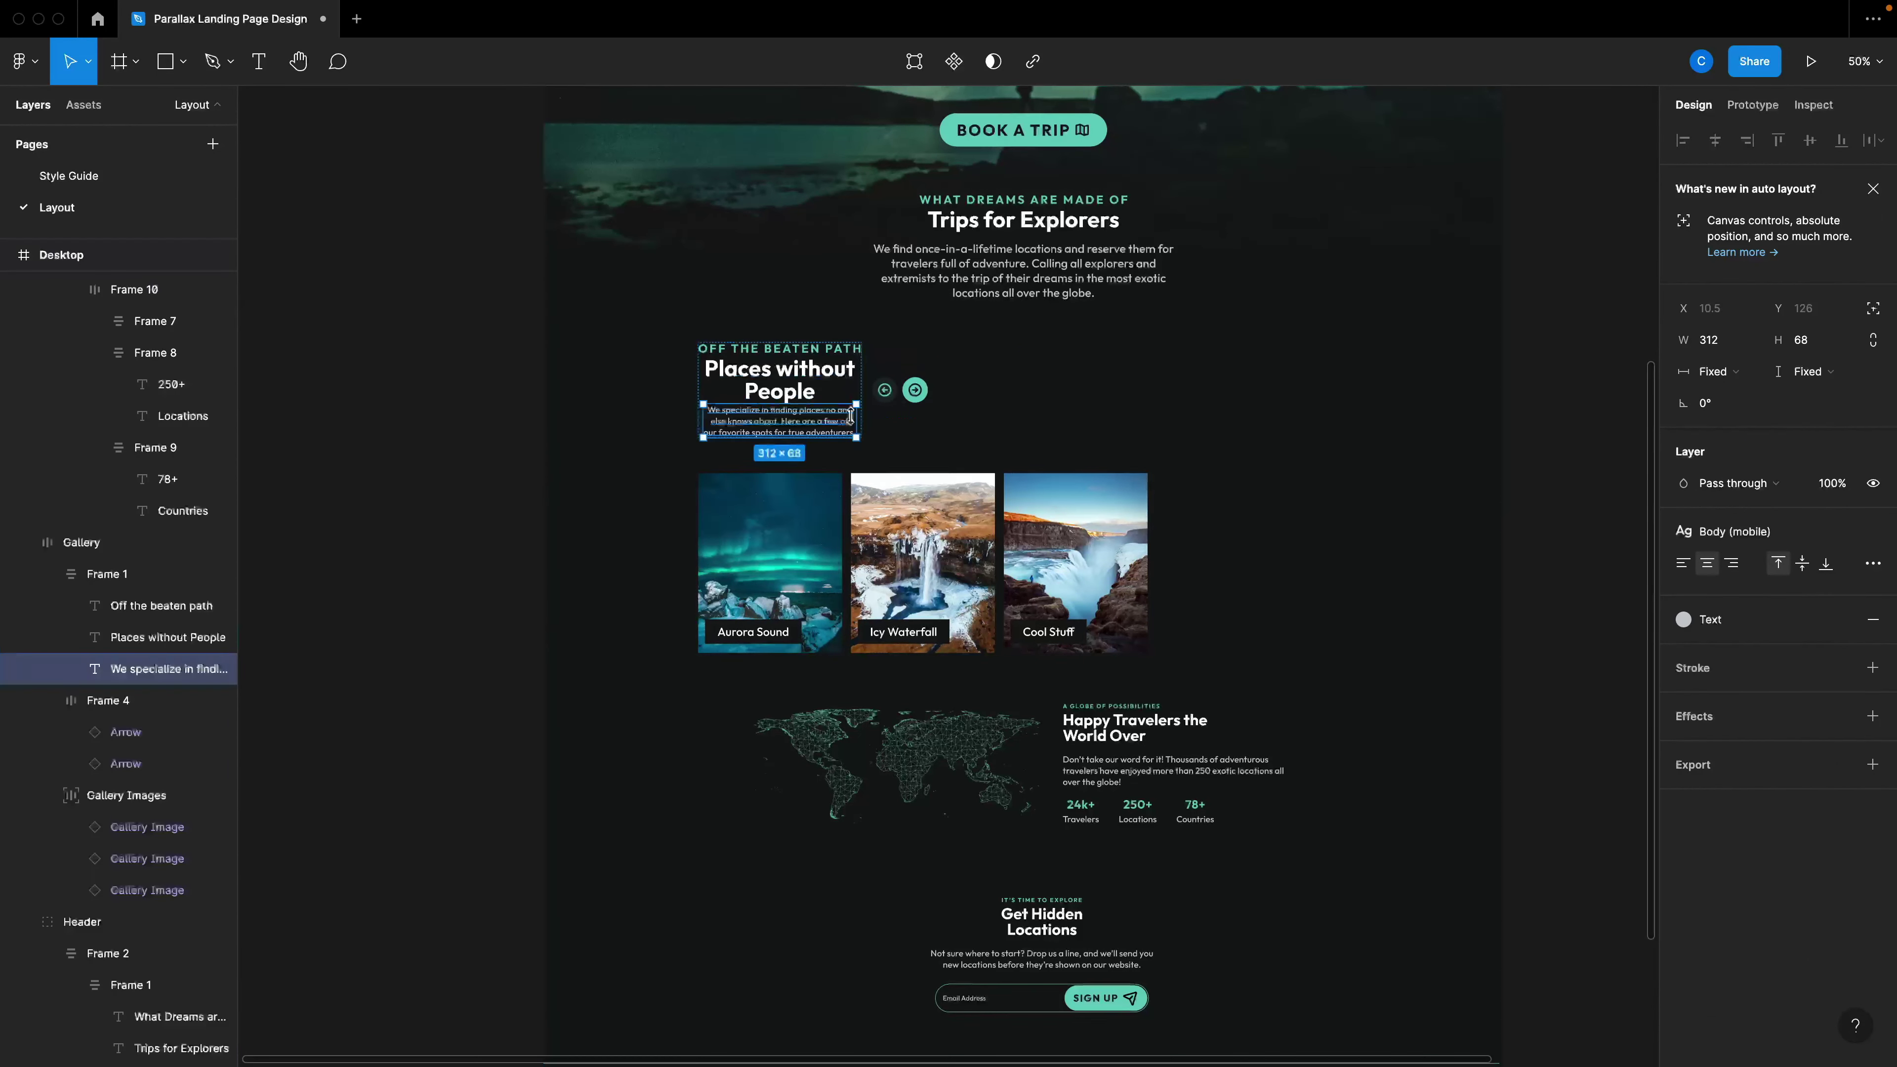
pyautogui.press('Escape')
# Set the Gallery frame's auto layout spacing mode to space between.
pyautogui.click(926, 407)
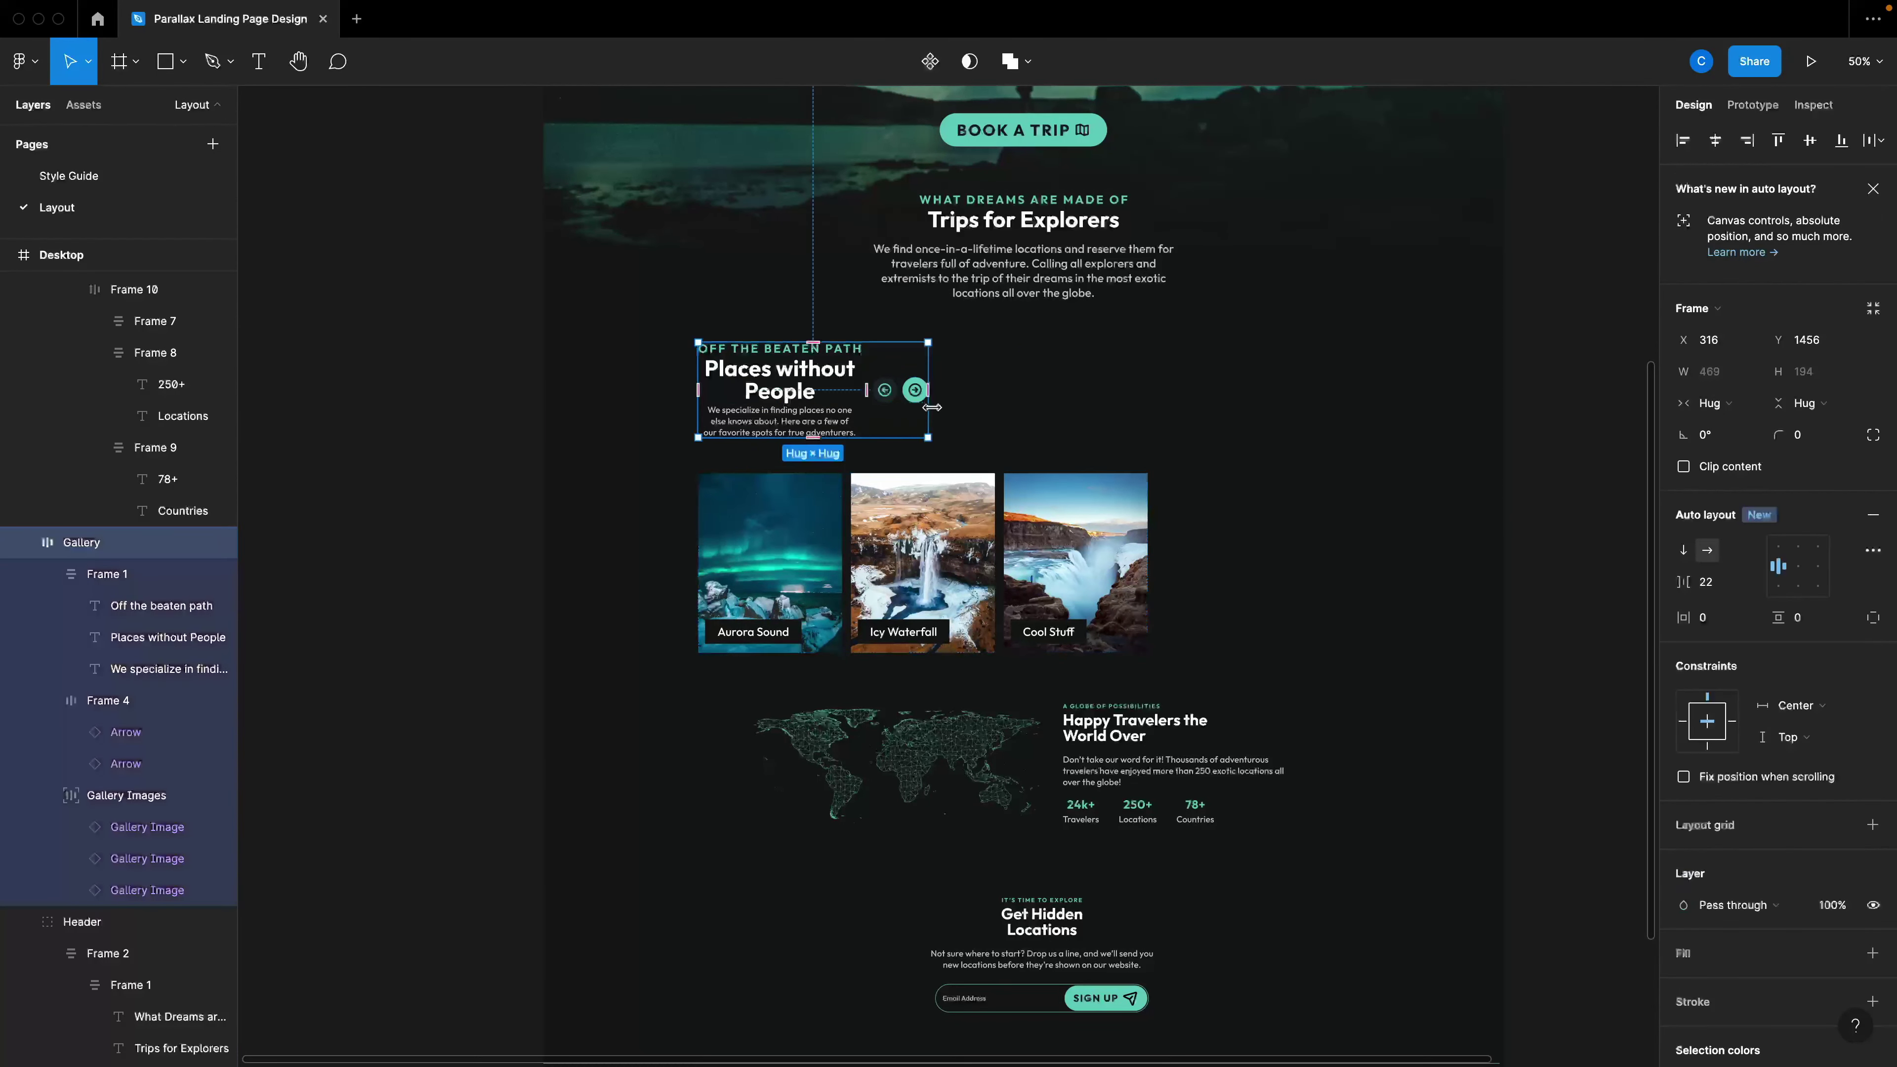
pyautogui.click(1873, 549)
pyautogui.click(1611, 719)
pyautogui.click(1605, 738)
pyautogui.click(1202, 449)
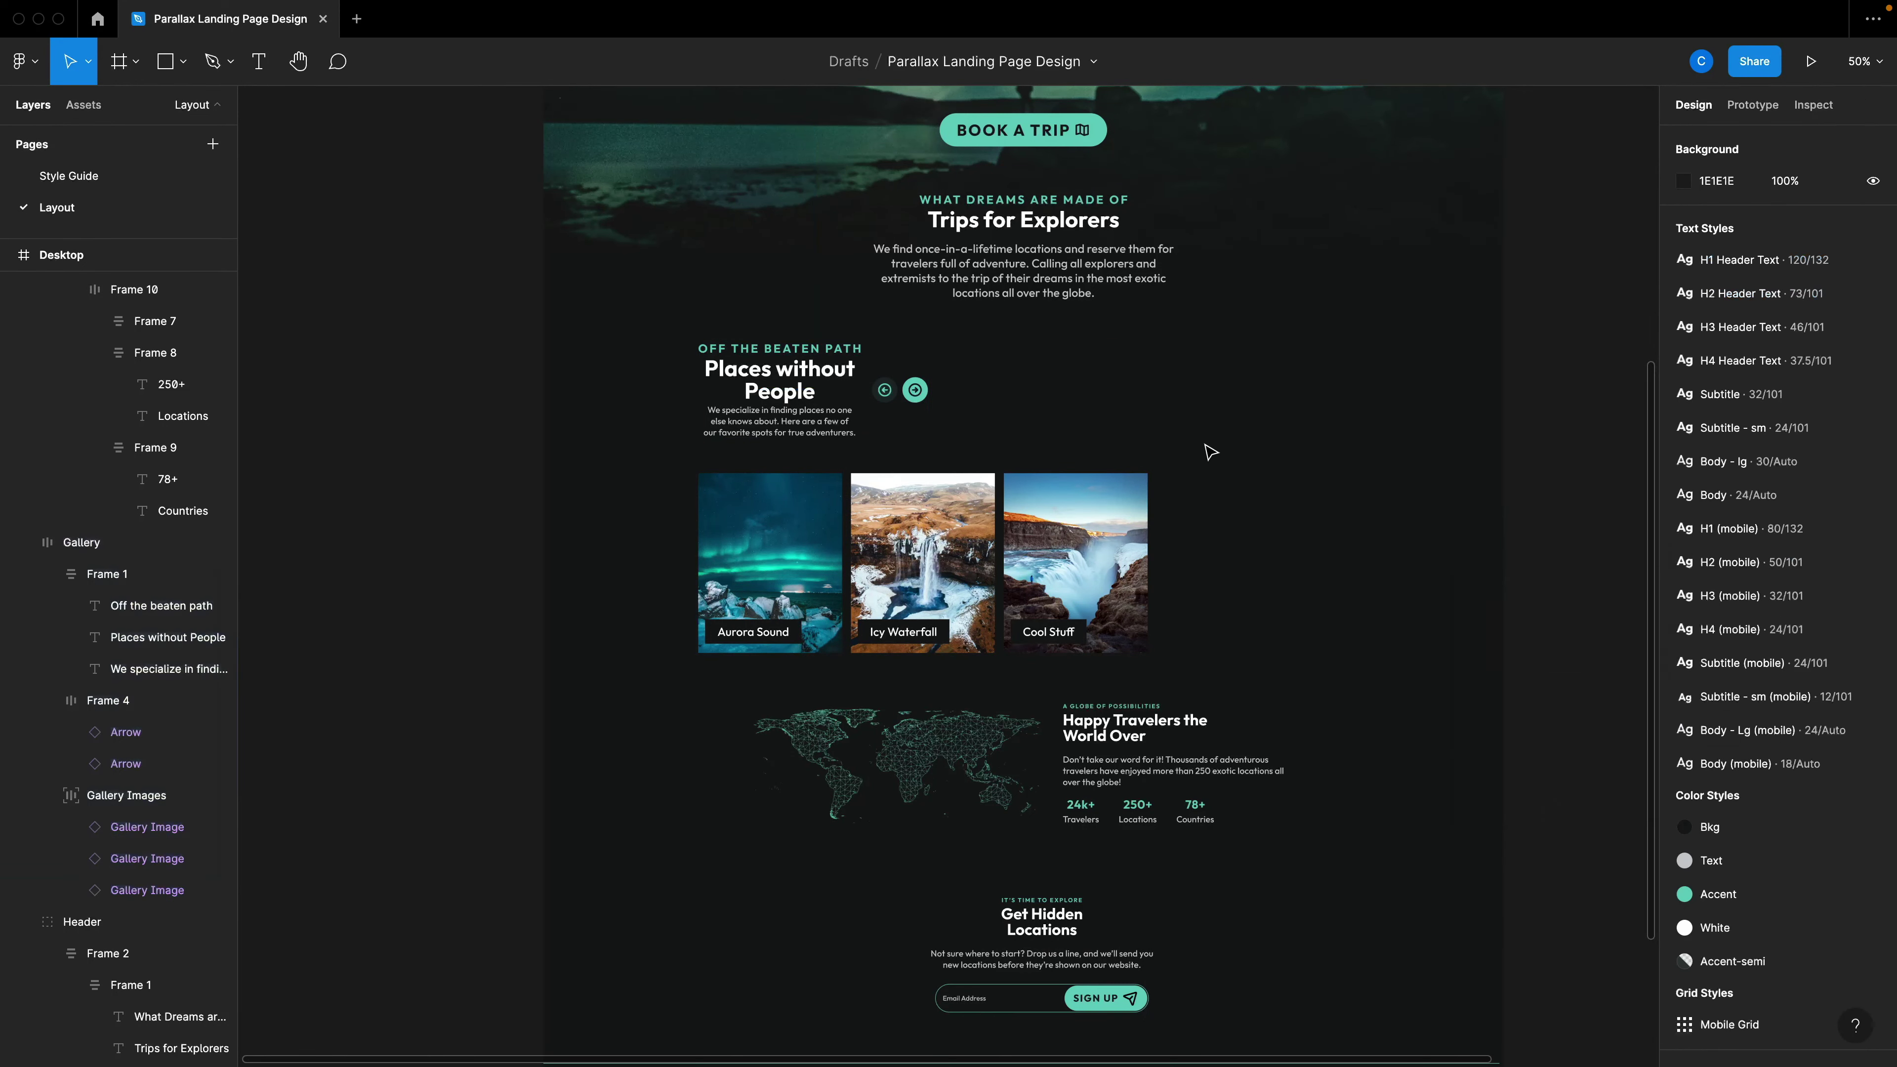
# Widen the Gallery frame to about 1140 and shift it to about X 376.
pyautogui.click(925, 377)
pyautogui.moveTo(954, 363); pyautogui.dragTo(1257, 363)
pyautogui.press('Escape')
pyautogui.moveTo(1042, 409); pyautogui.dragTo(1071, 410)
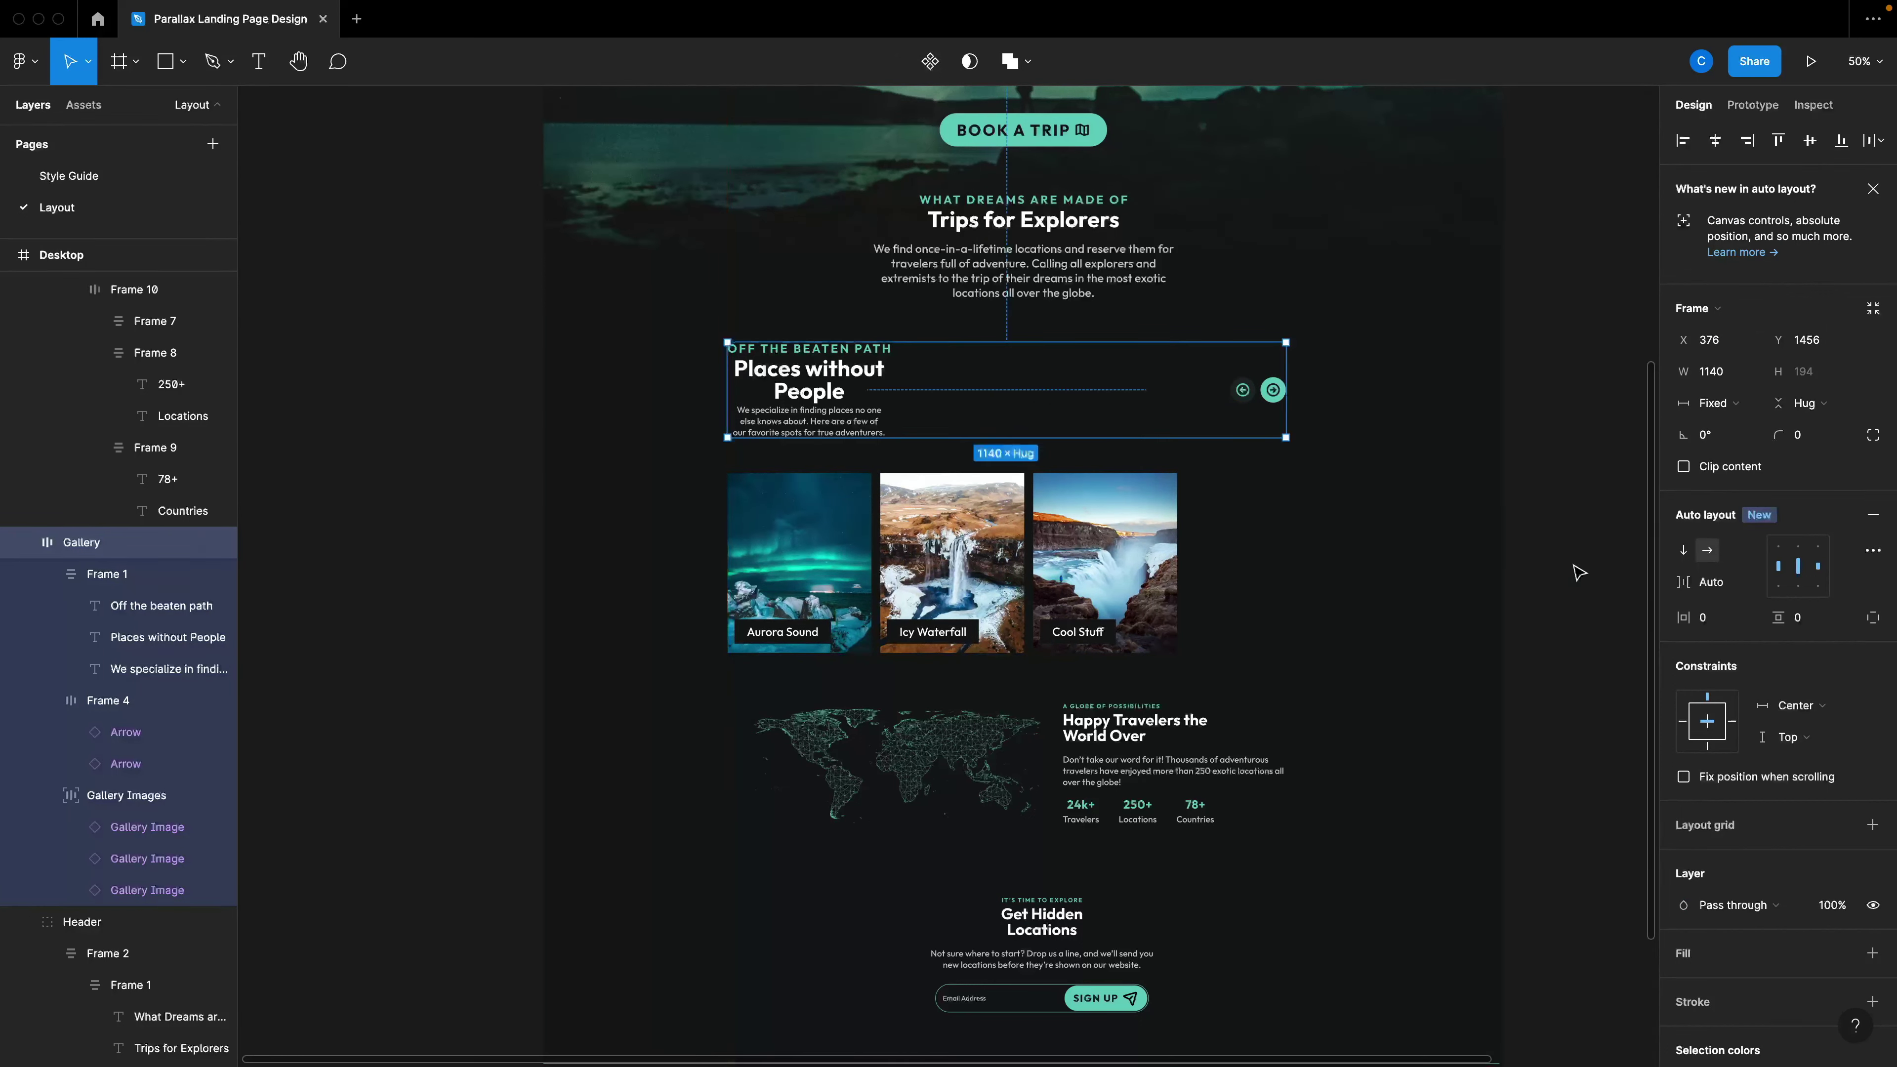
pyautogui.press('Escape')
# Add three more copies of the Cool Stuff image to the end of the gallery image row.
pyautogui.click(976, 549)
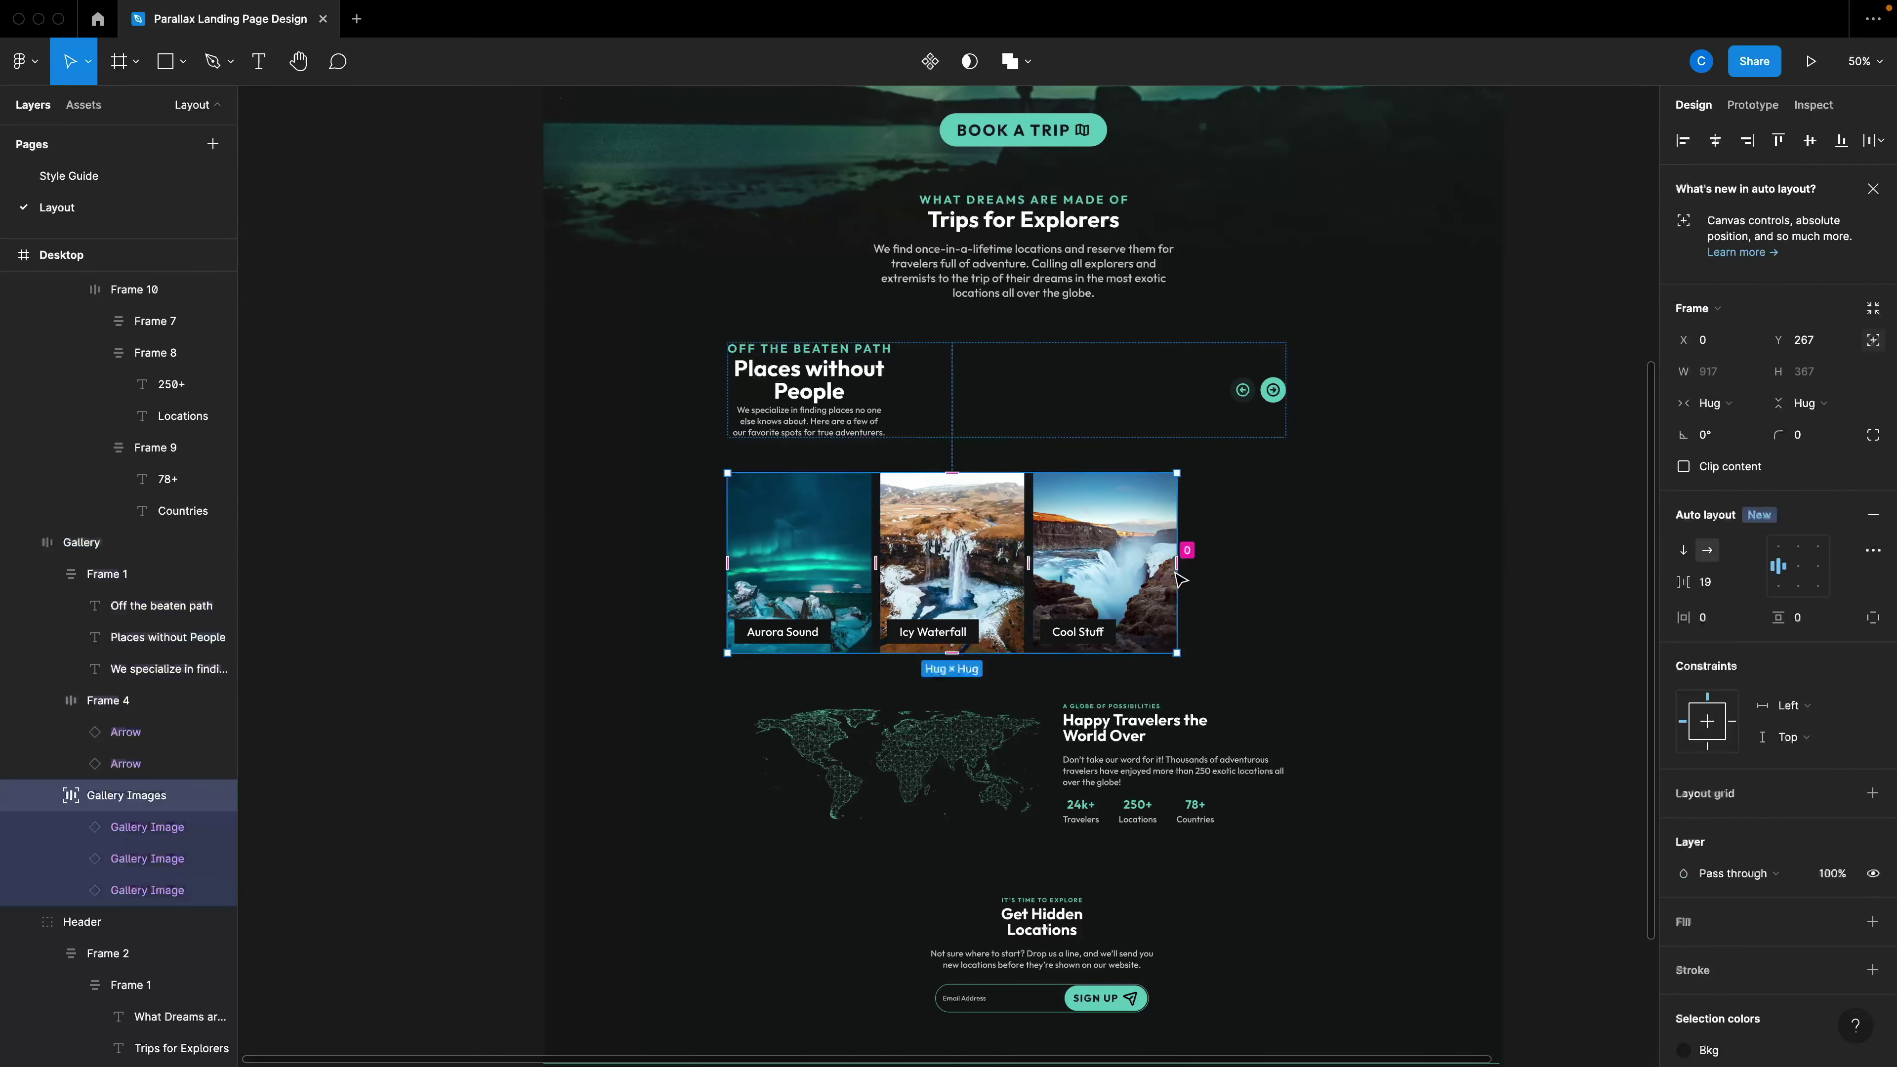
pyautogui.click(1128, 575)
pyautogui.moveTo(1128, 576)
pyautogui.keyDown('alt'); pyautogui.mouseDown()
pyautogui.moveTo(1203, 581)
pyautogui.moveTo(1150, 586)
pyautogui.mouseUp(); pyautogui.keyUp('alt')
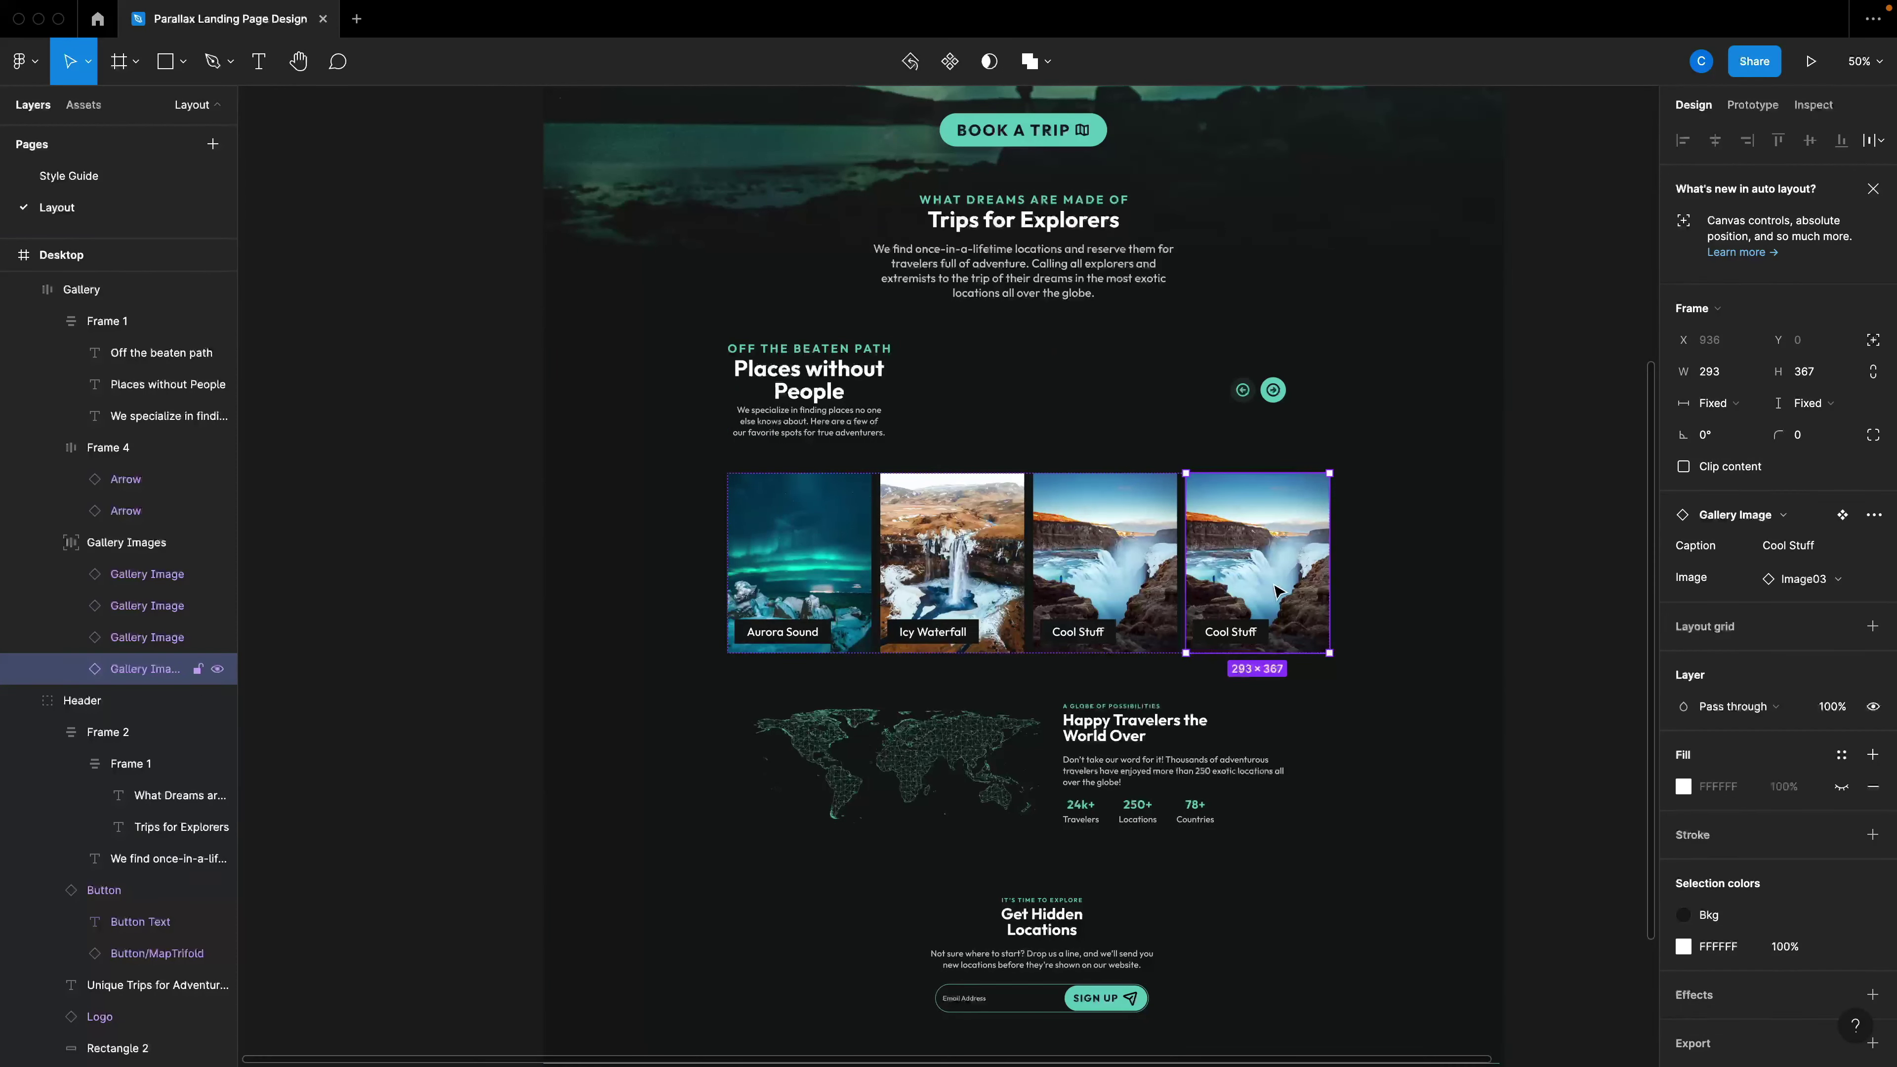
pyautogui.hotkey('ctrl', 'v')
pyautogui.hotkey('ctrl', 'v')
pyautogui.click(1542, 731)
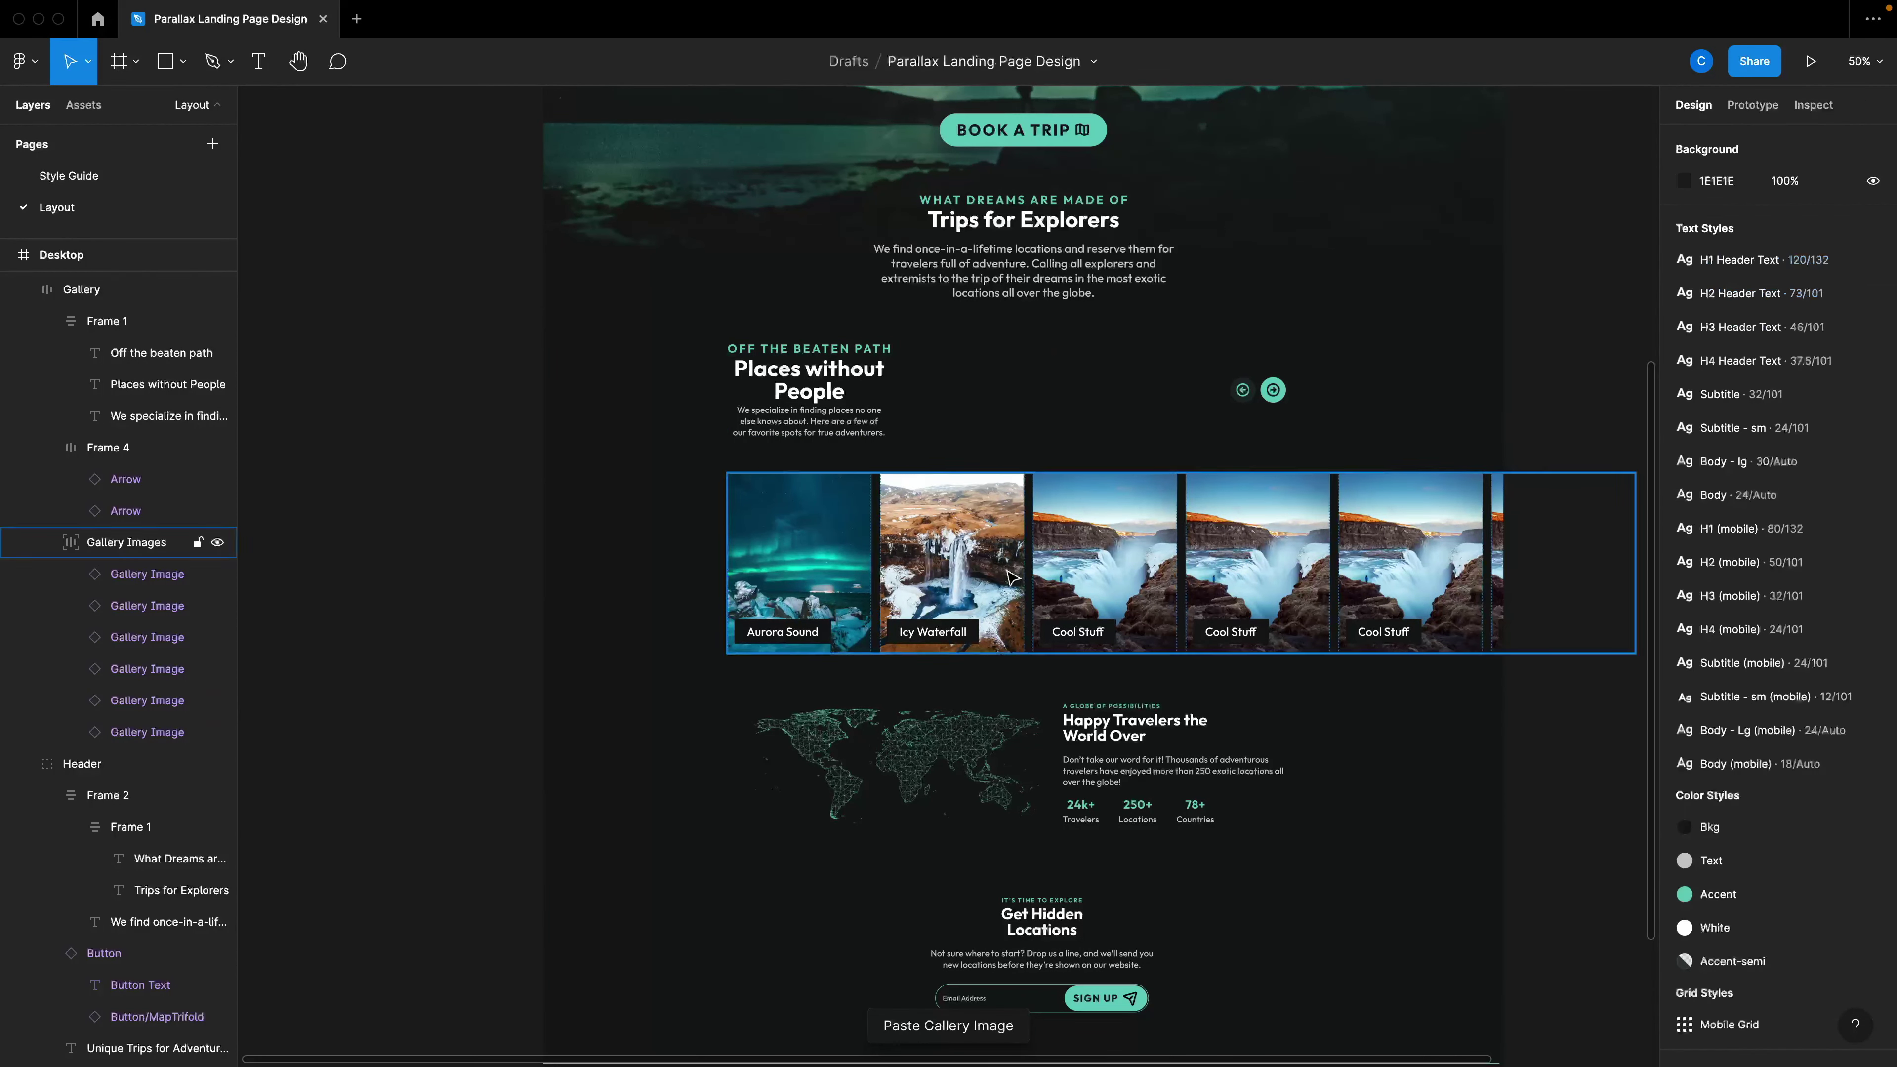
# Move the gallery image row up slightly, closer to the Places without People text.
pyautogui.click(851, 525)
pyautogui.scroll(-1, 824, 529)
pyautogui.click(1167, 667)
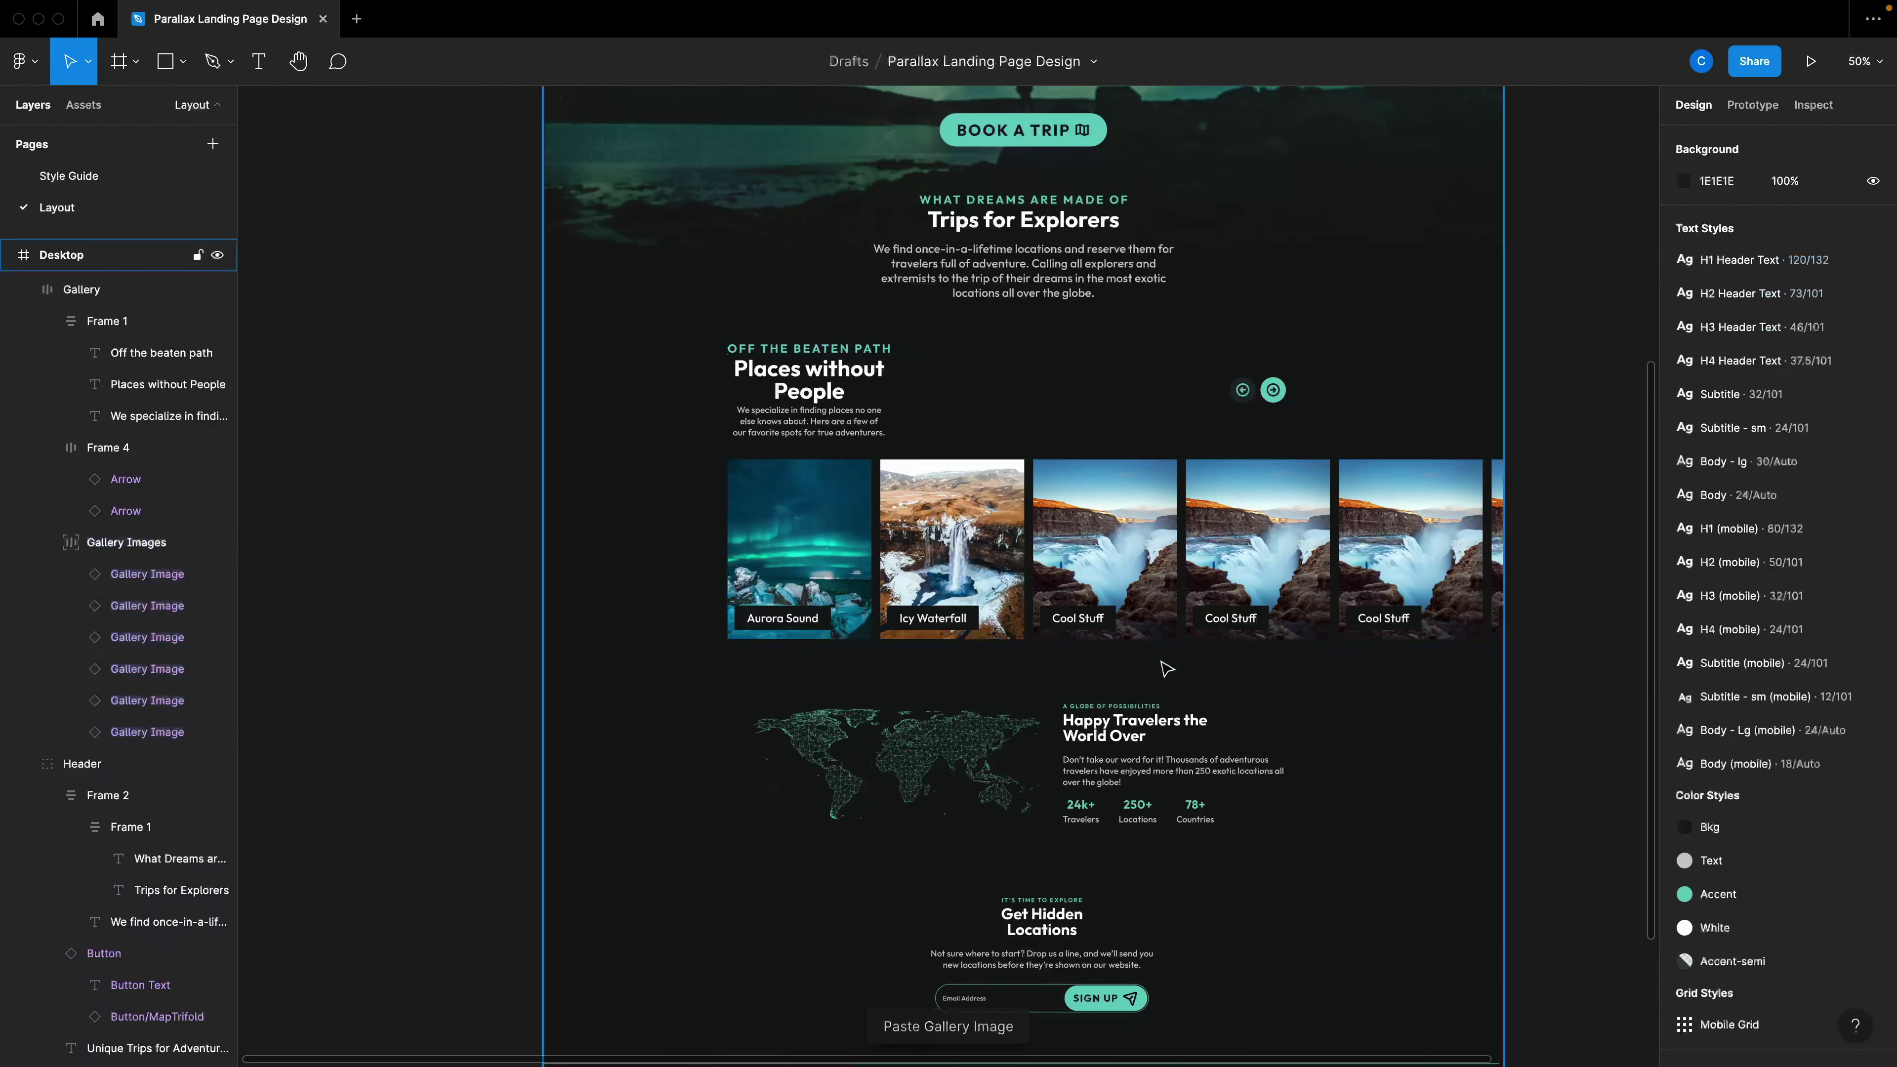
pyautogui.scroll(-3, 1161, 664)
pyautogui.scroll(-2, 998, 537)
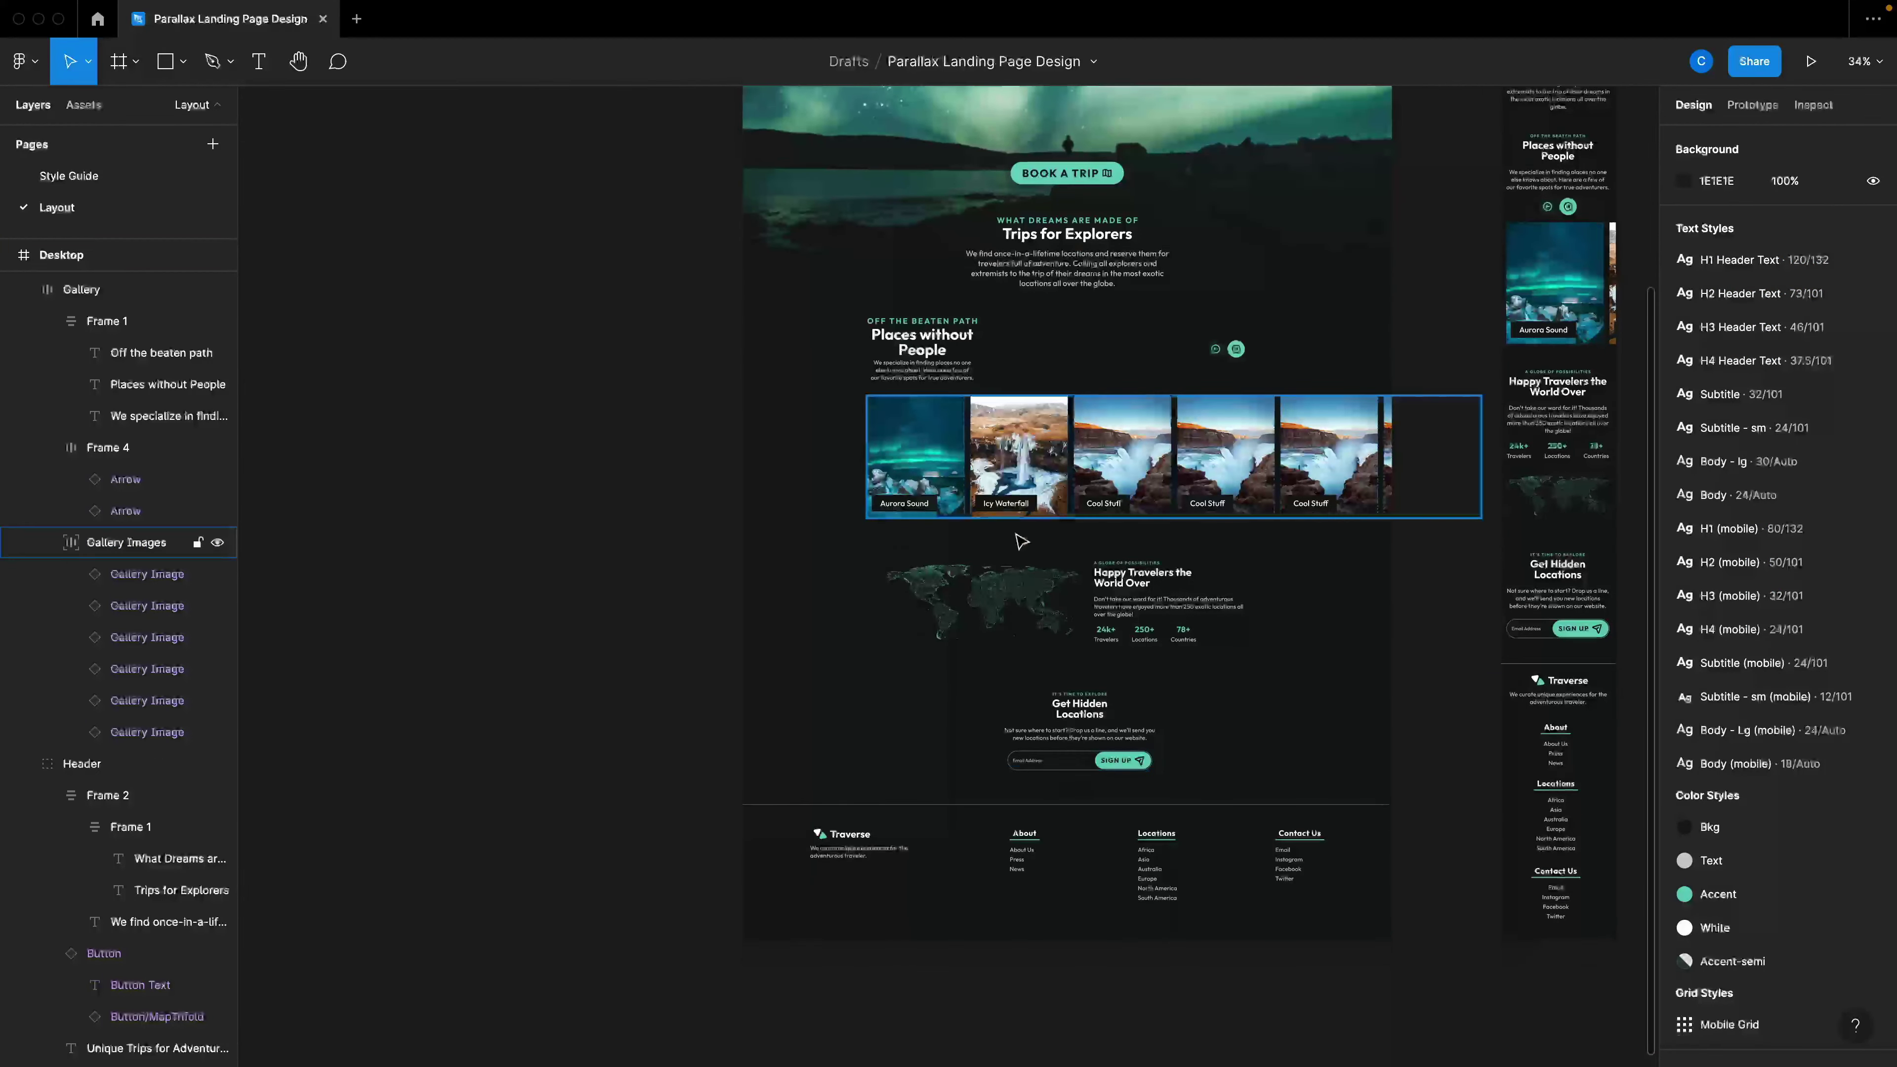
pyautogui.scroll(5, 1015, 538)
pyautogui.scroll(3, 1069, 596)
# Left-align the gallery subtitle, heading and description, and the contents of the frame that holds them.
pyautogui.click(888, 513)
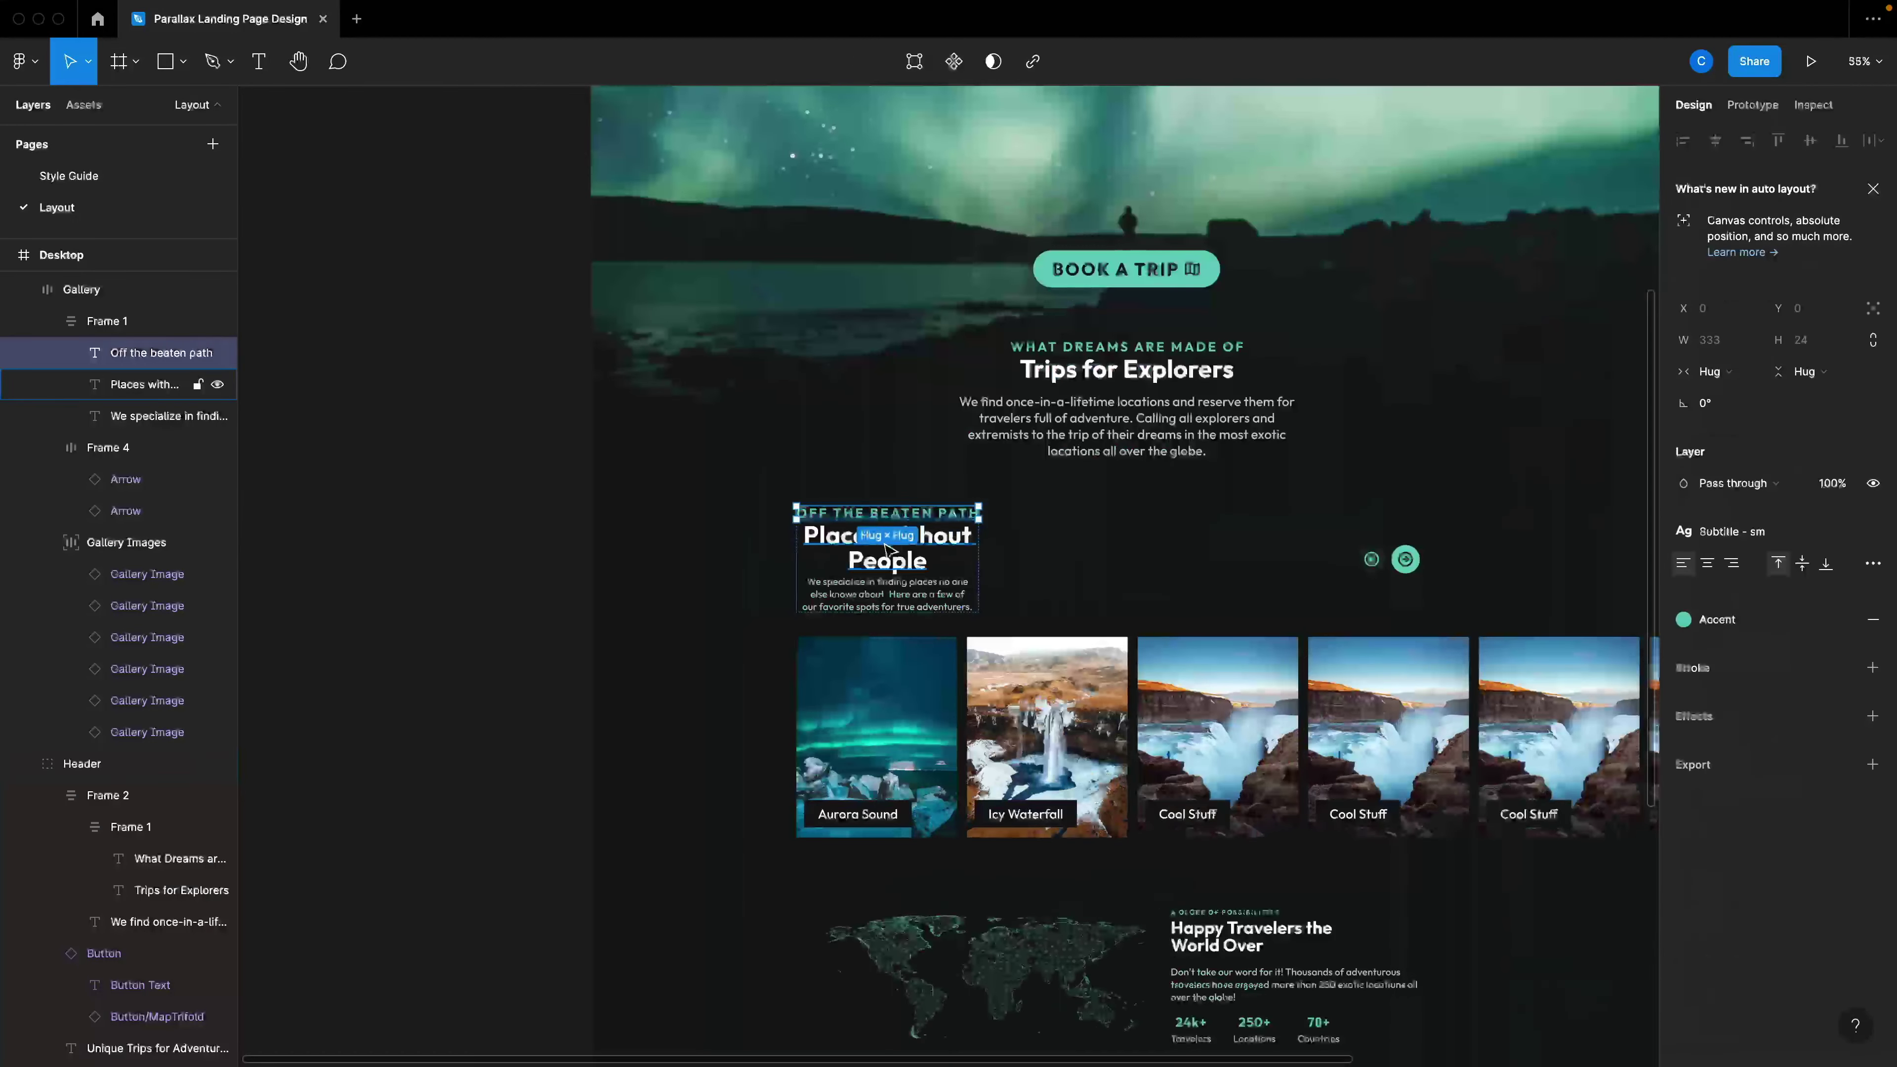
pyautogui.keyDown('shift'); pyautogui.click(886, 548); pyautogui.keyUp('shift')
pyautogui.keyDown('shift'); pyautogui.click(886, 594); pyautogui.keyUp('shift')
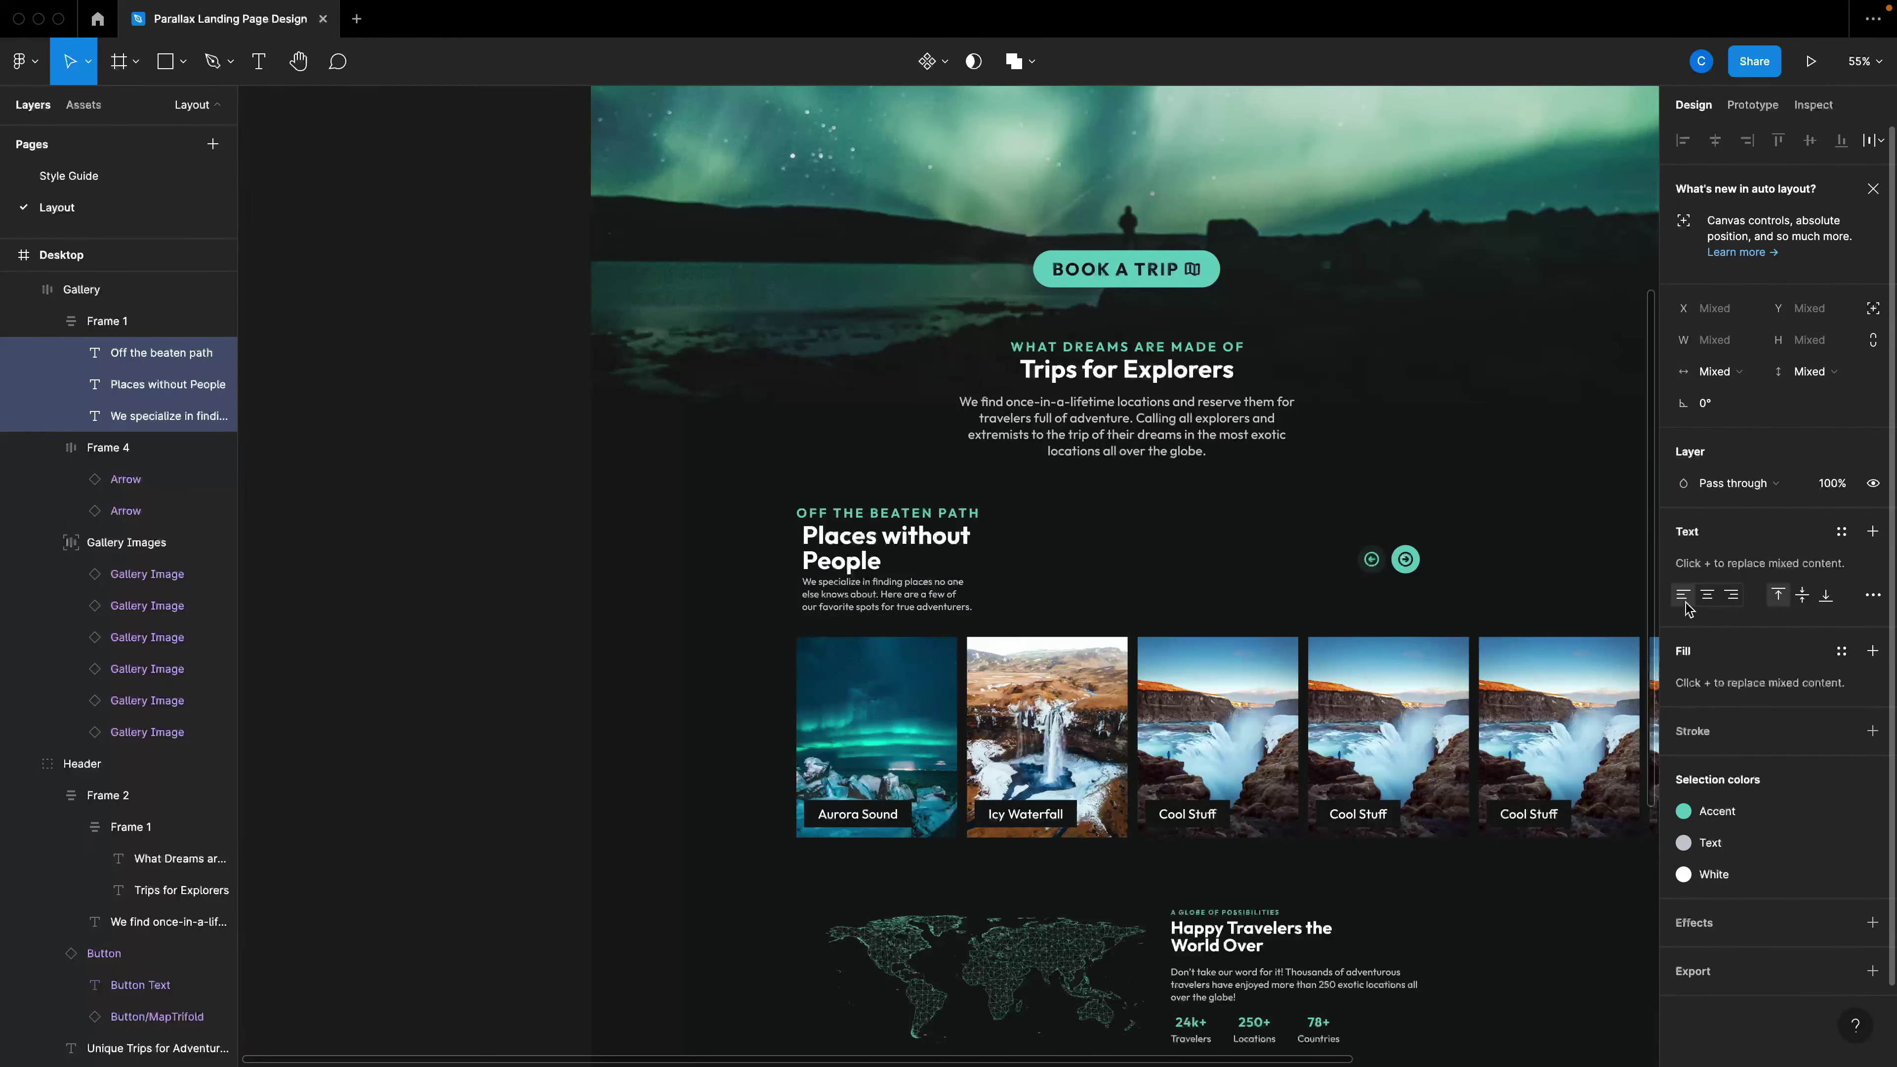
pyautogui.click(881, 551)
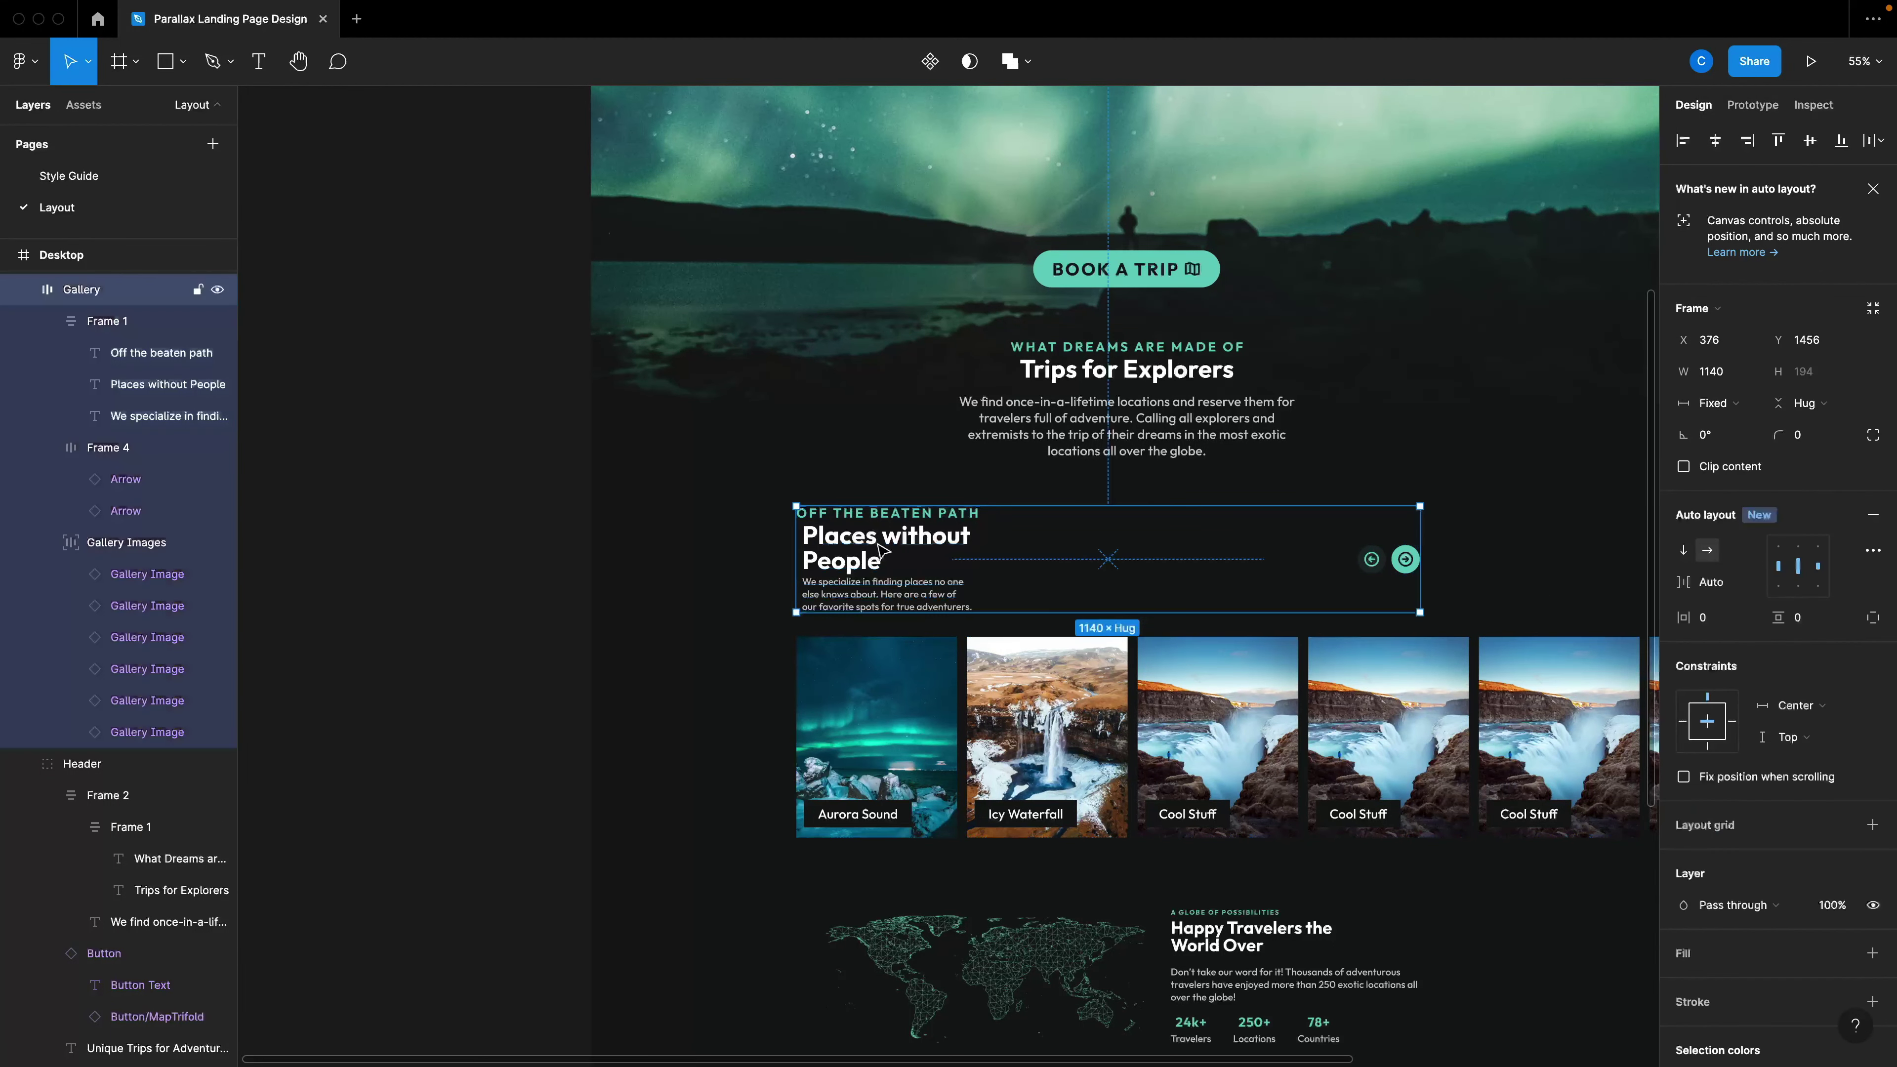
pyautogui.click(882, 551)
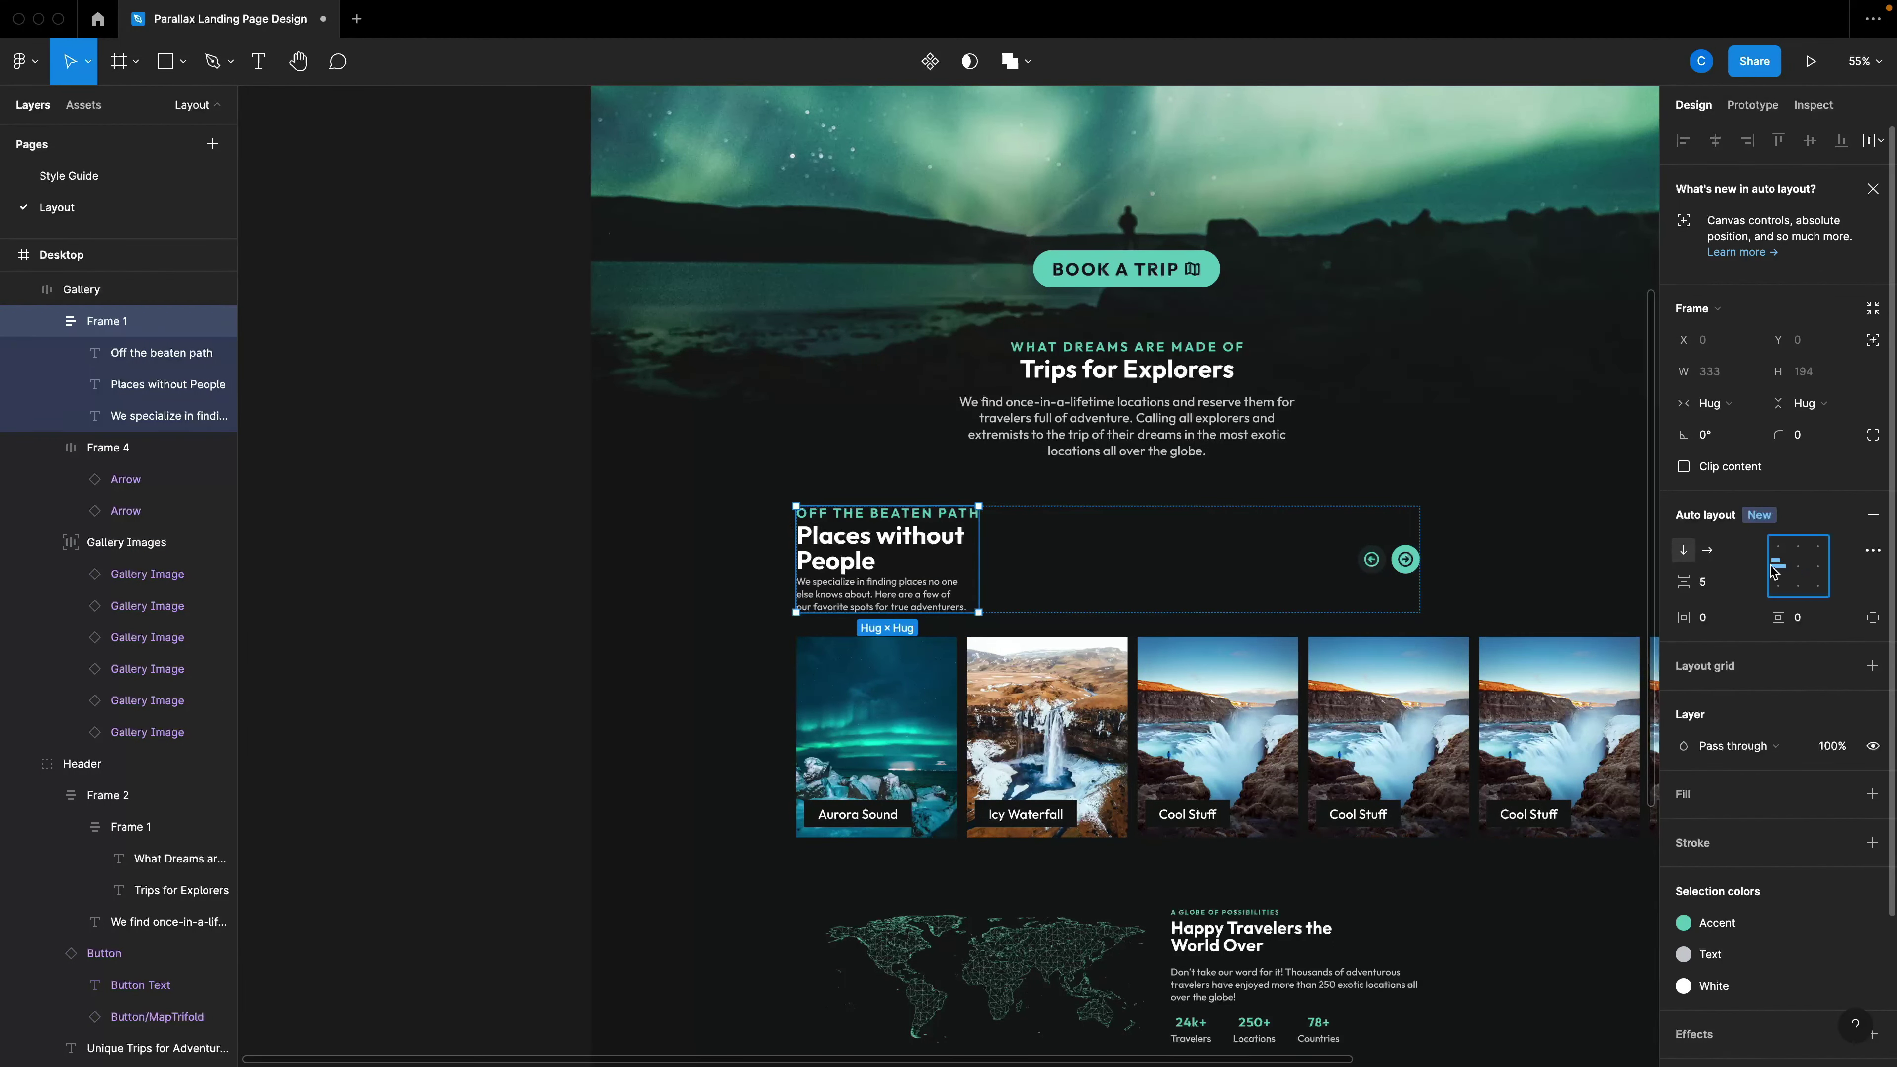
pyautogui.click(1108, 631)
# Widen the gallery description below Places without People to about 452.
pyautogui.click(935, 577)
pyautogui.click(930, 595)
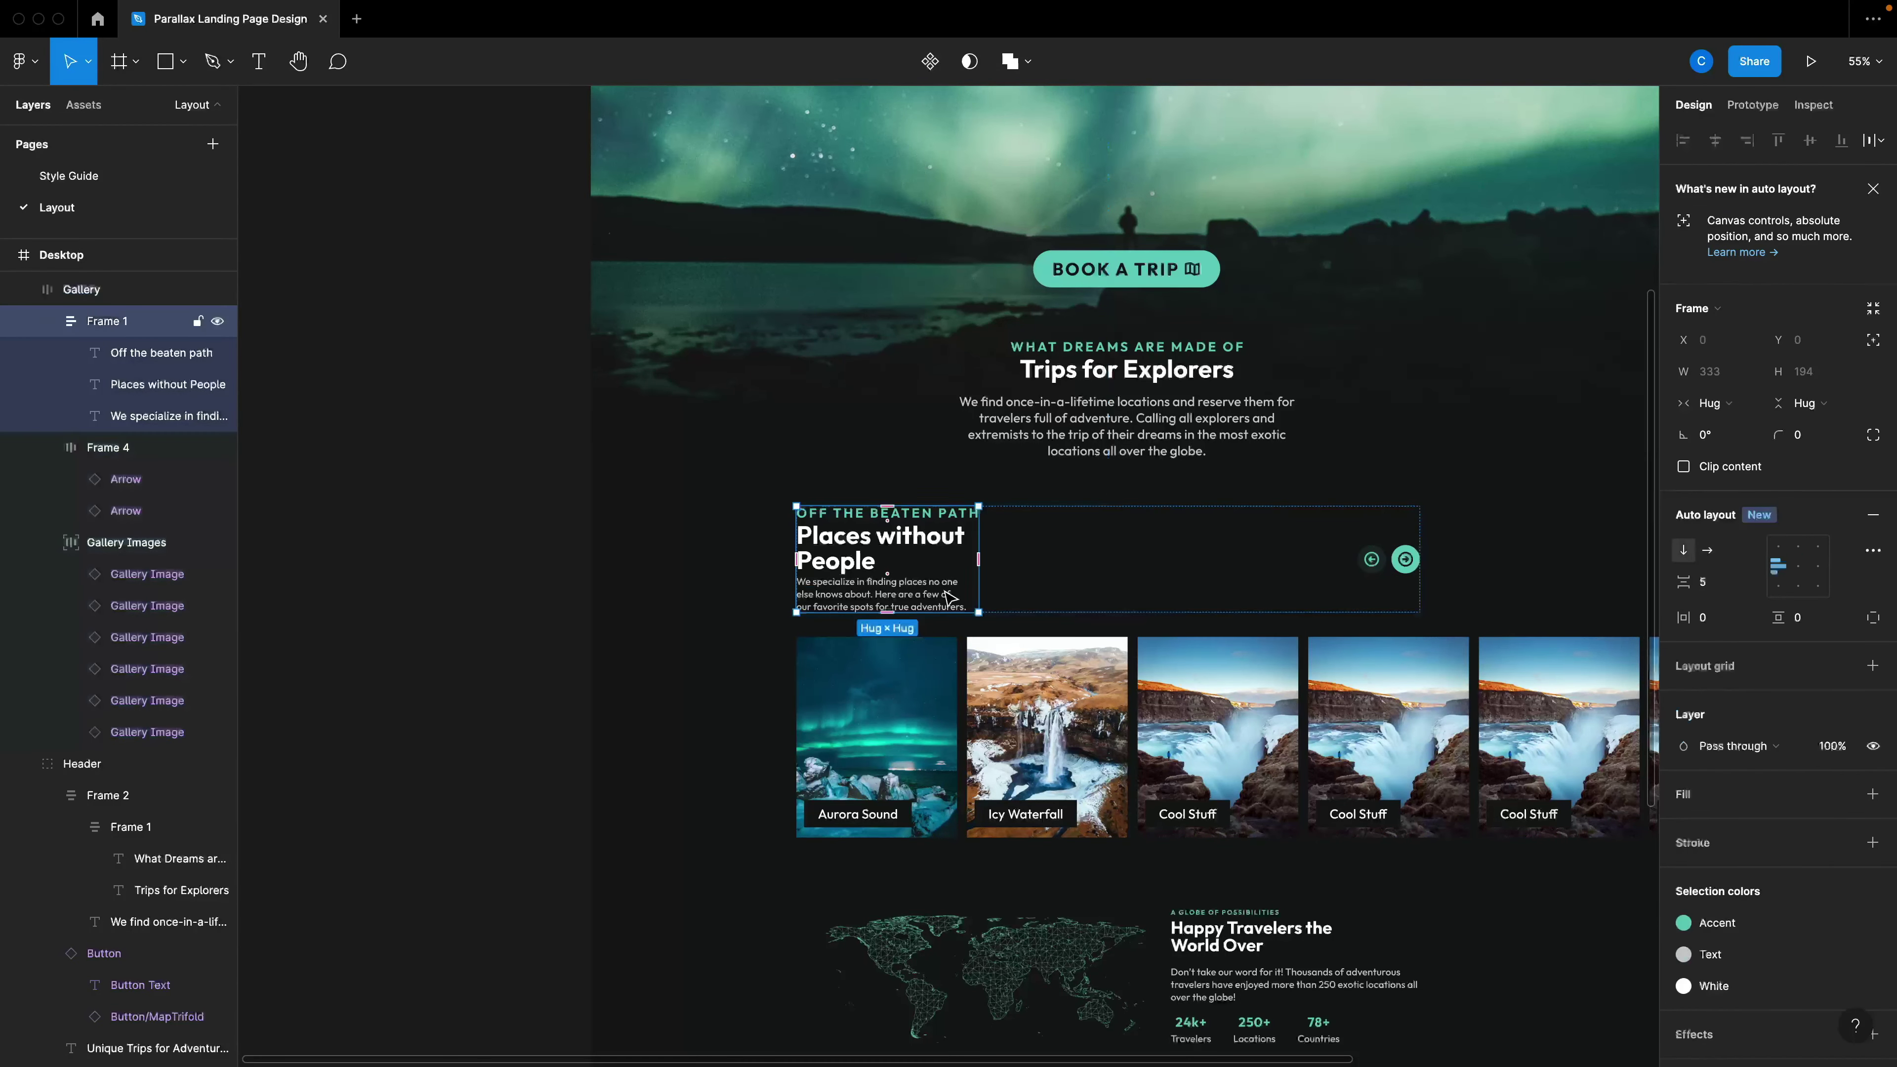
pyautogui.click(929, 596)
pyautogui.moveTo(1039, 598); pyautogui.dragTo(1043, 598)
# Widen the Places without People heading to about 493 so it fits on one line.
pyautogui.click(943, 568)
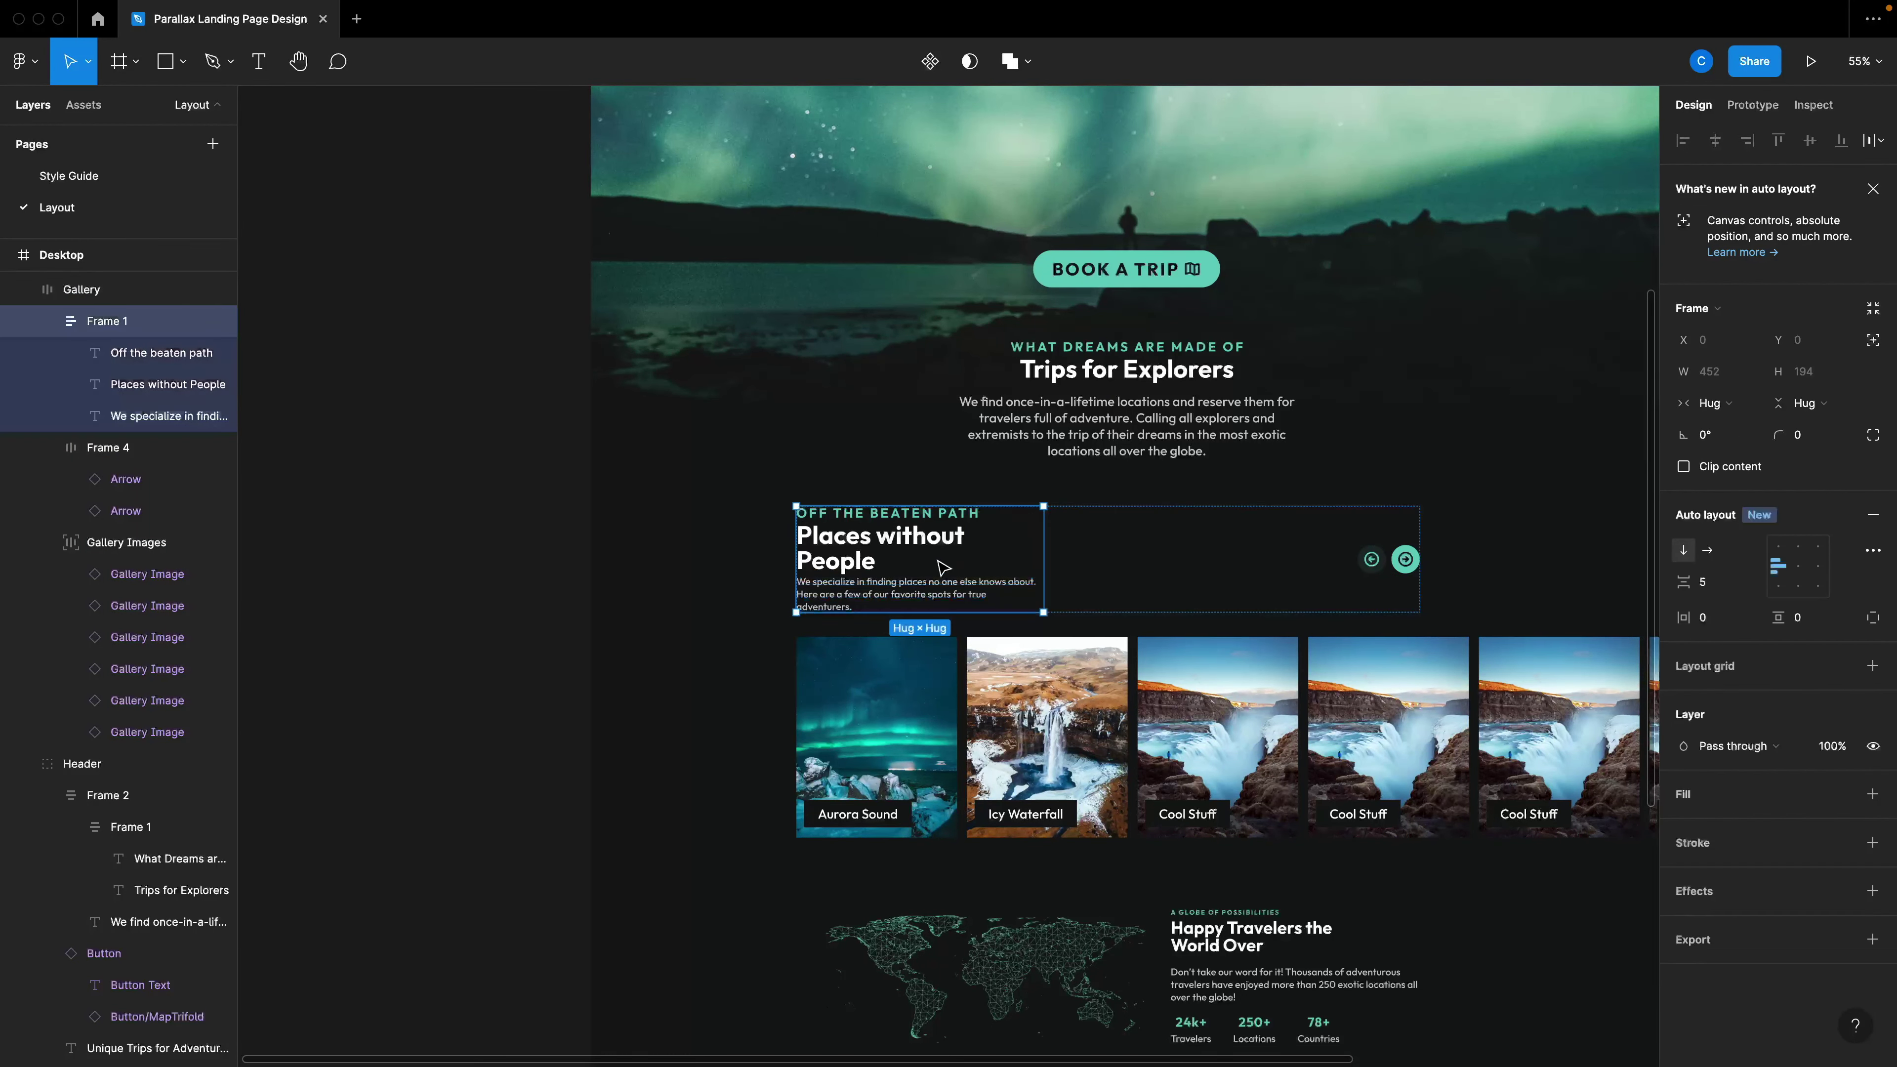
pyautogui.click(929, 559)
pyautogui.doubleClick(973, 555)
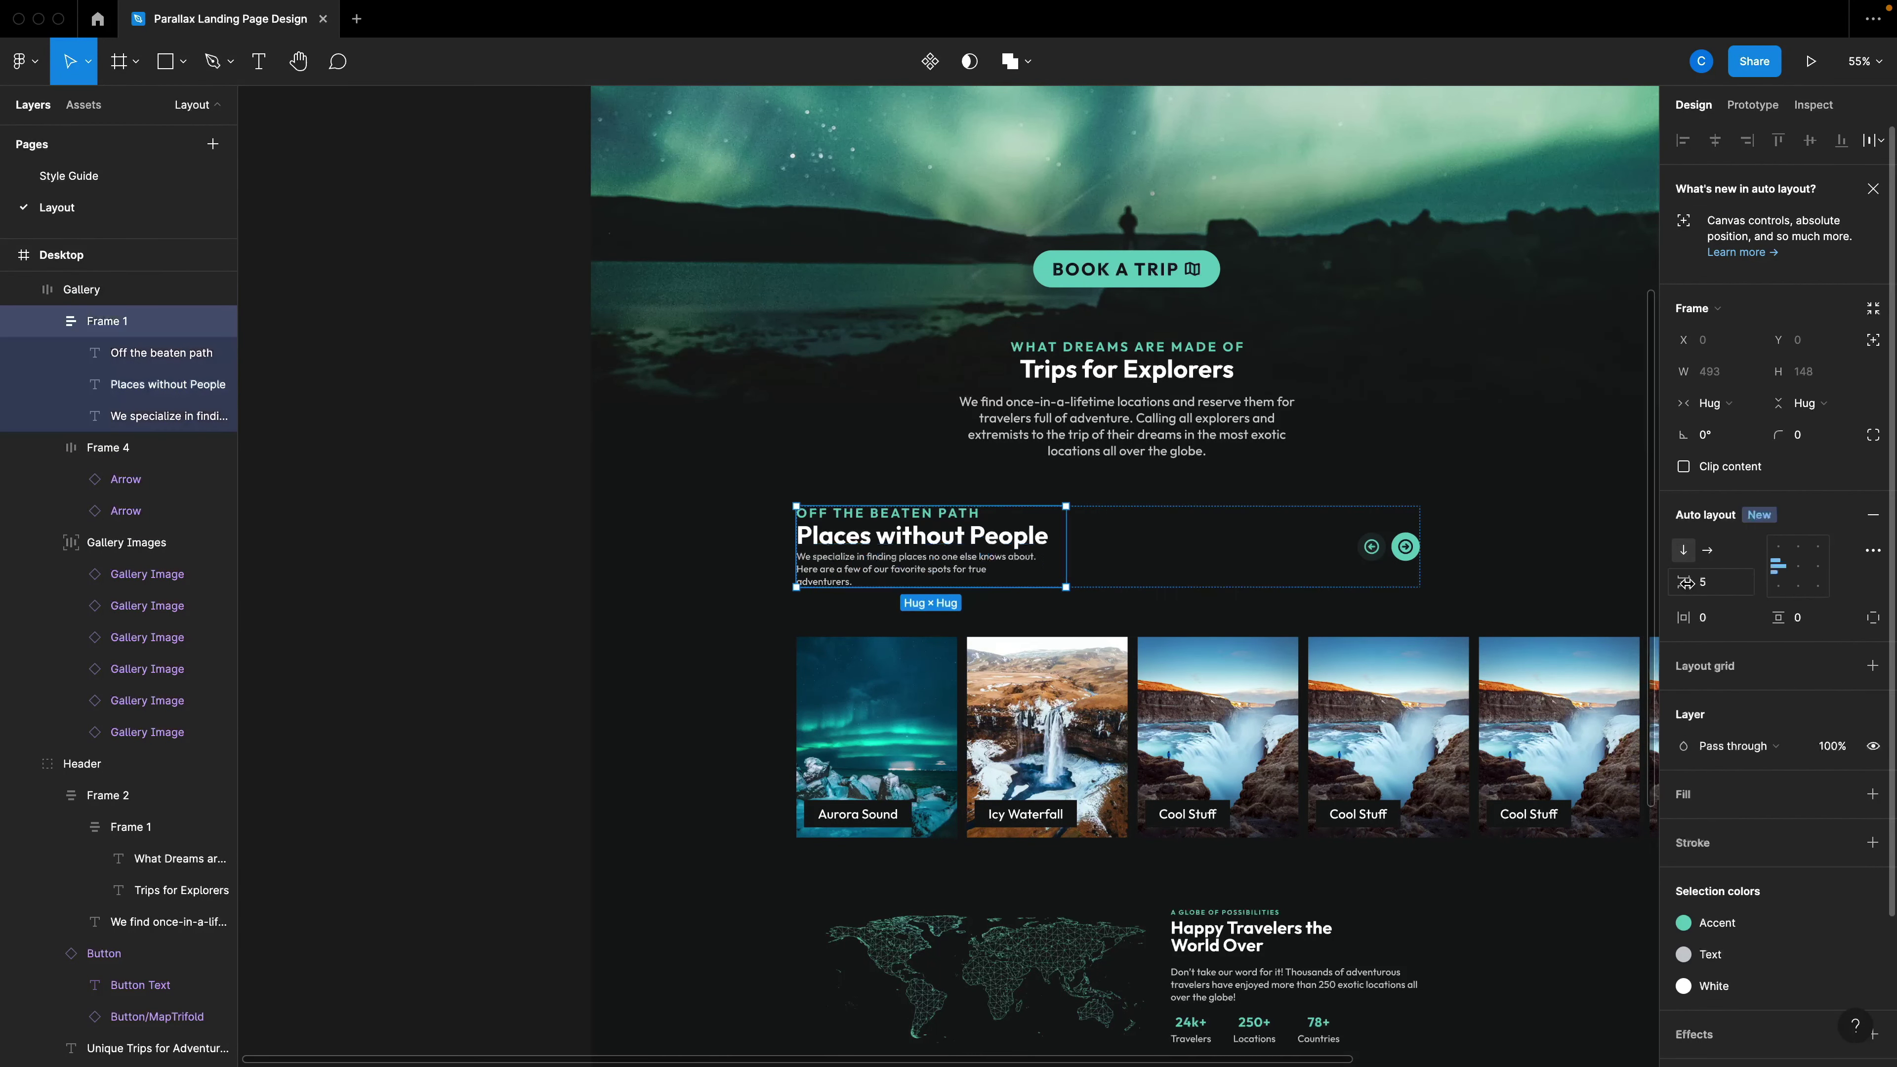
# Increase the spacing in the gallery text frame, and group its subtitle and heading in an auto layout frame with spacing 5.
pyautogui.moveTo(875, 558); pyautogui.dragTo(875, 575)
pyautogui.click(876, 560)
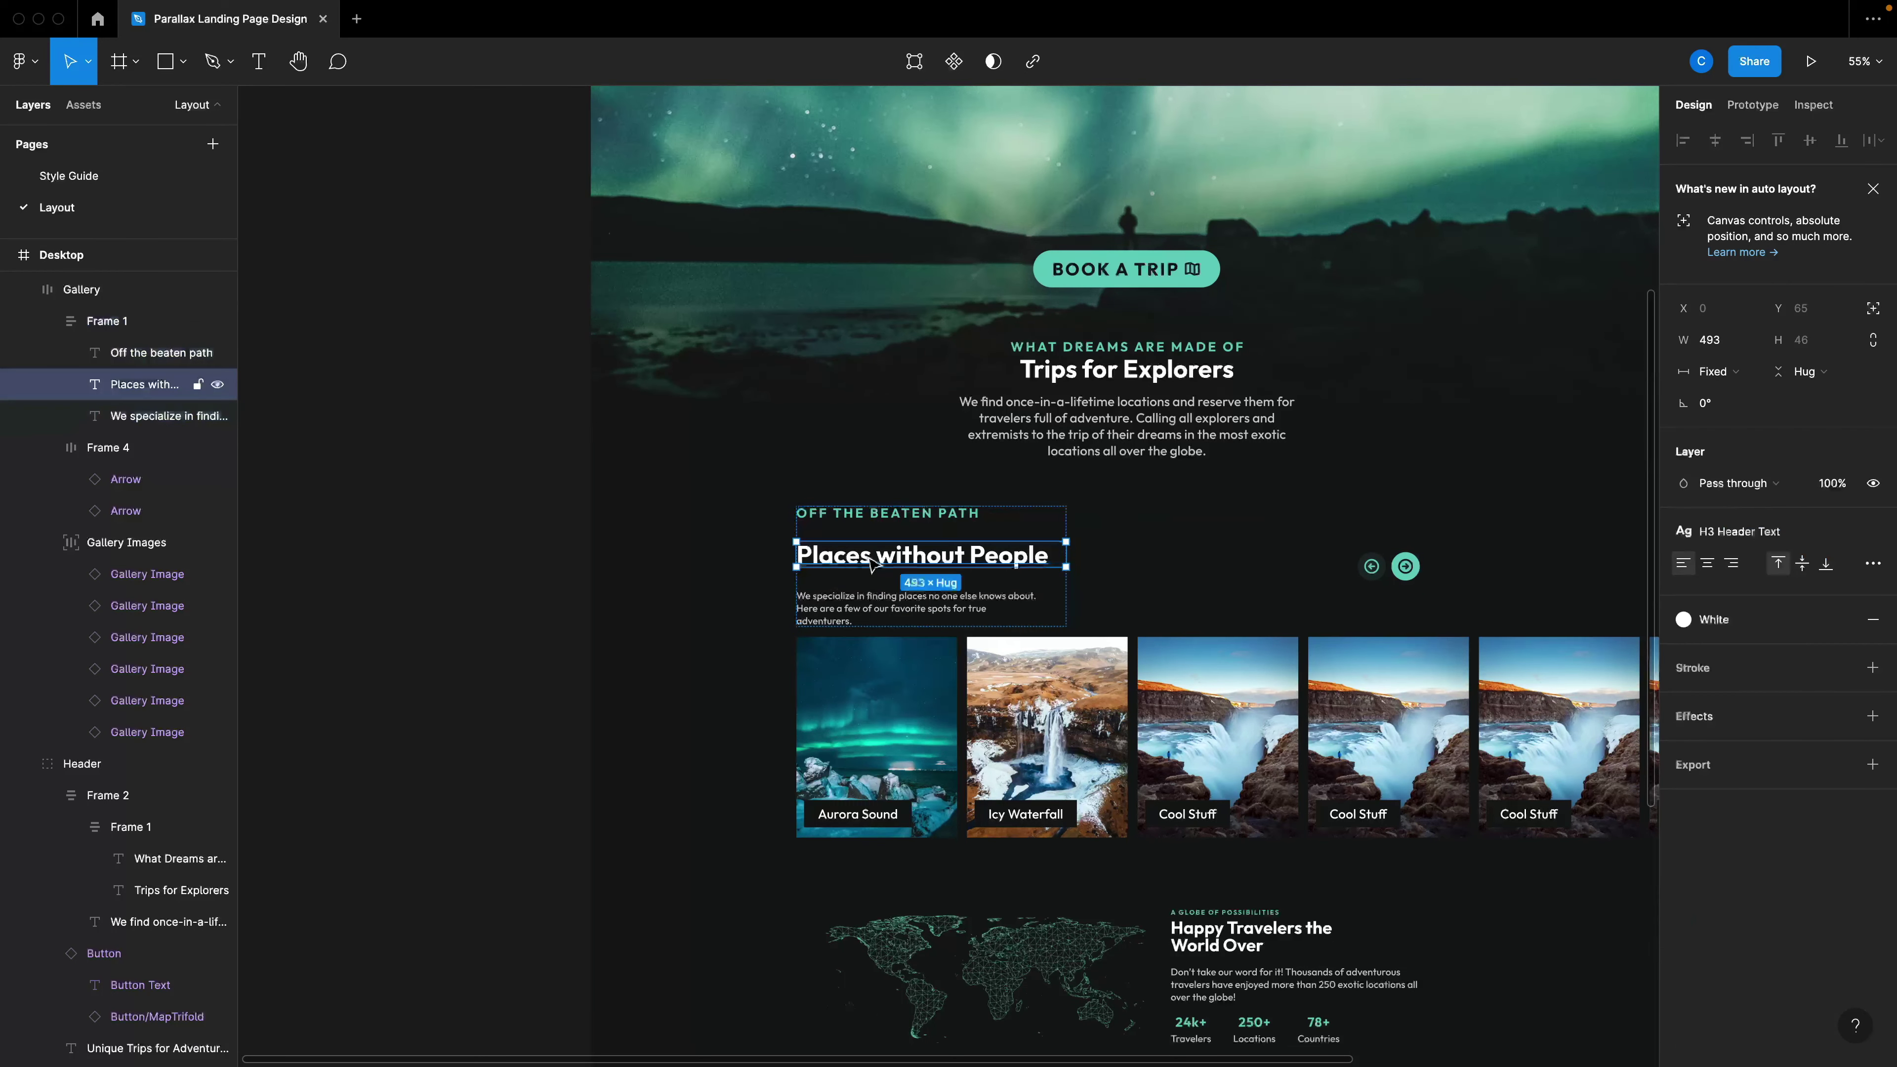
pyautogui.keyDown('shift'); pyautogui.click(876, 529); pyautogui.keyUp('shift')
pyautogui.hotkey('shift', 'a')
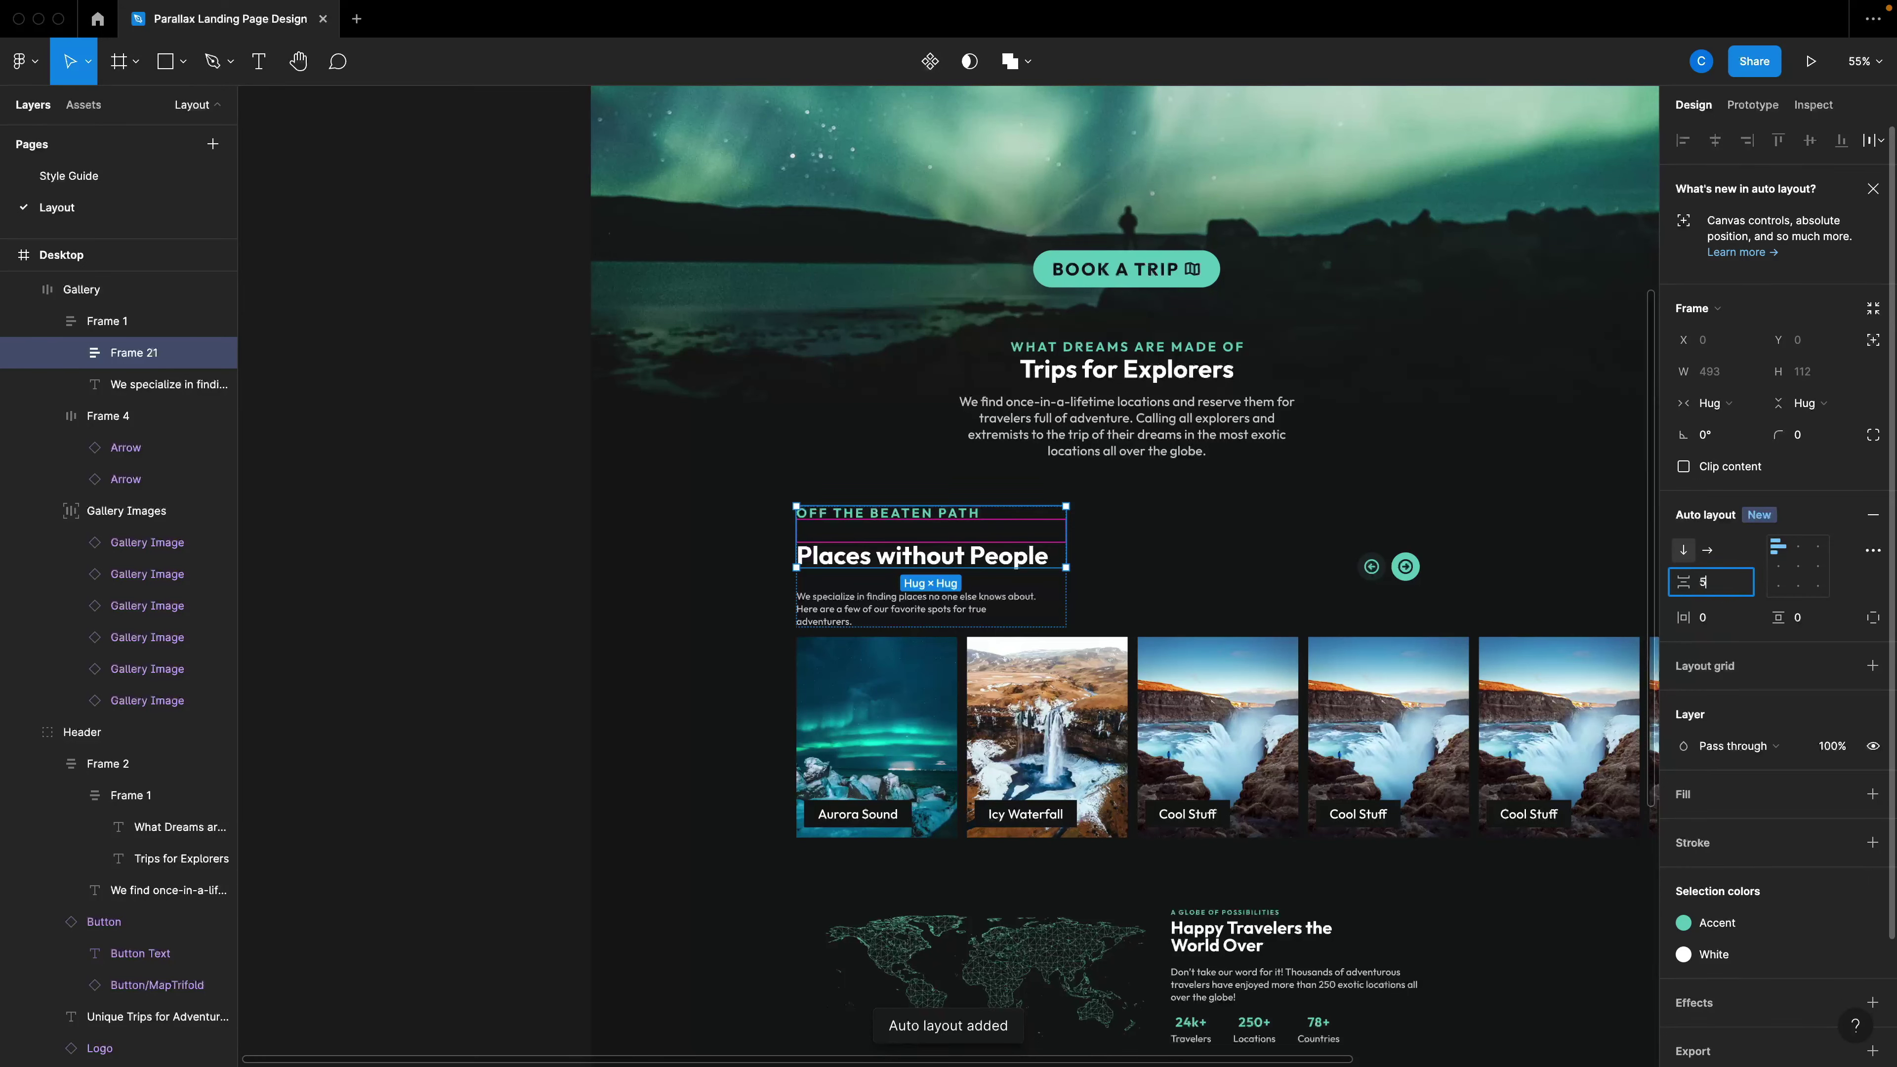
pyautogui.write('5')
pyautogui.press('Return')
pyautogui.click(1097, 582)
pyautogui.scroll(-5, 1083, 640)
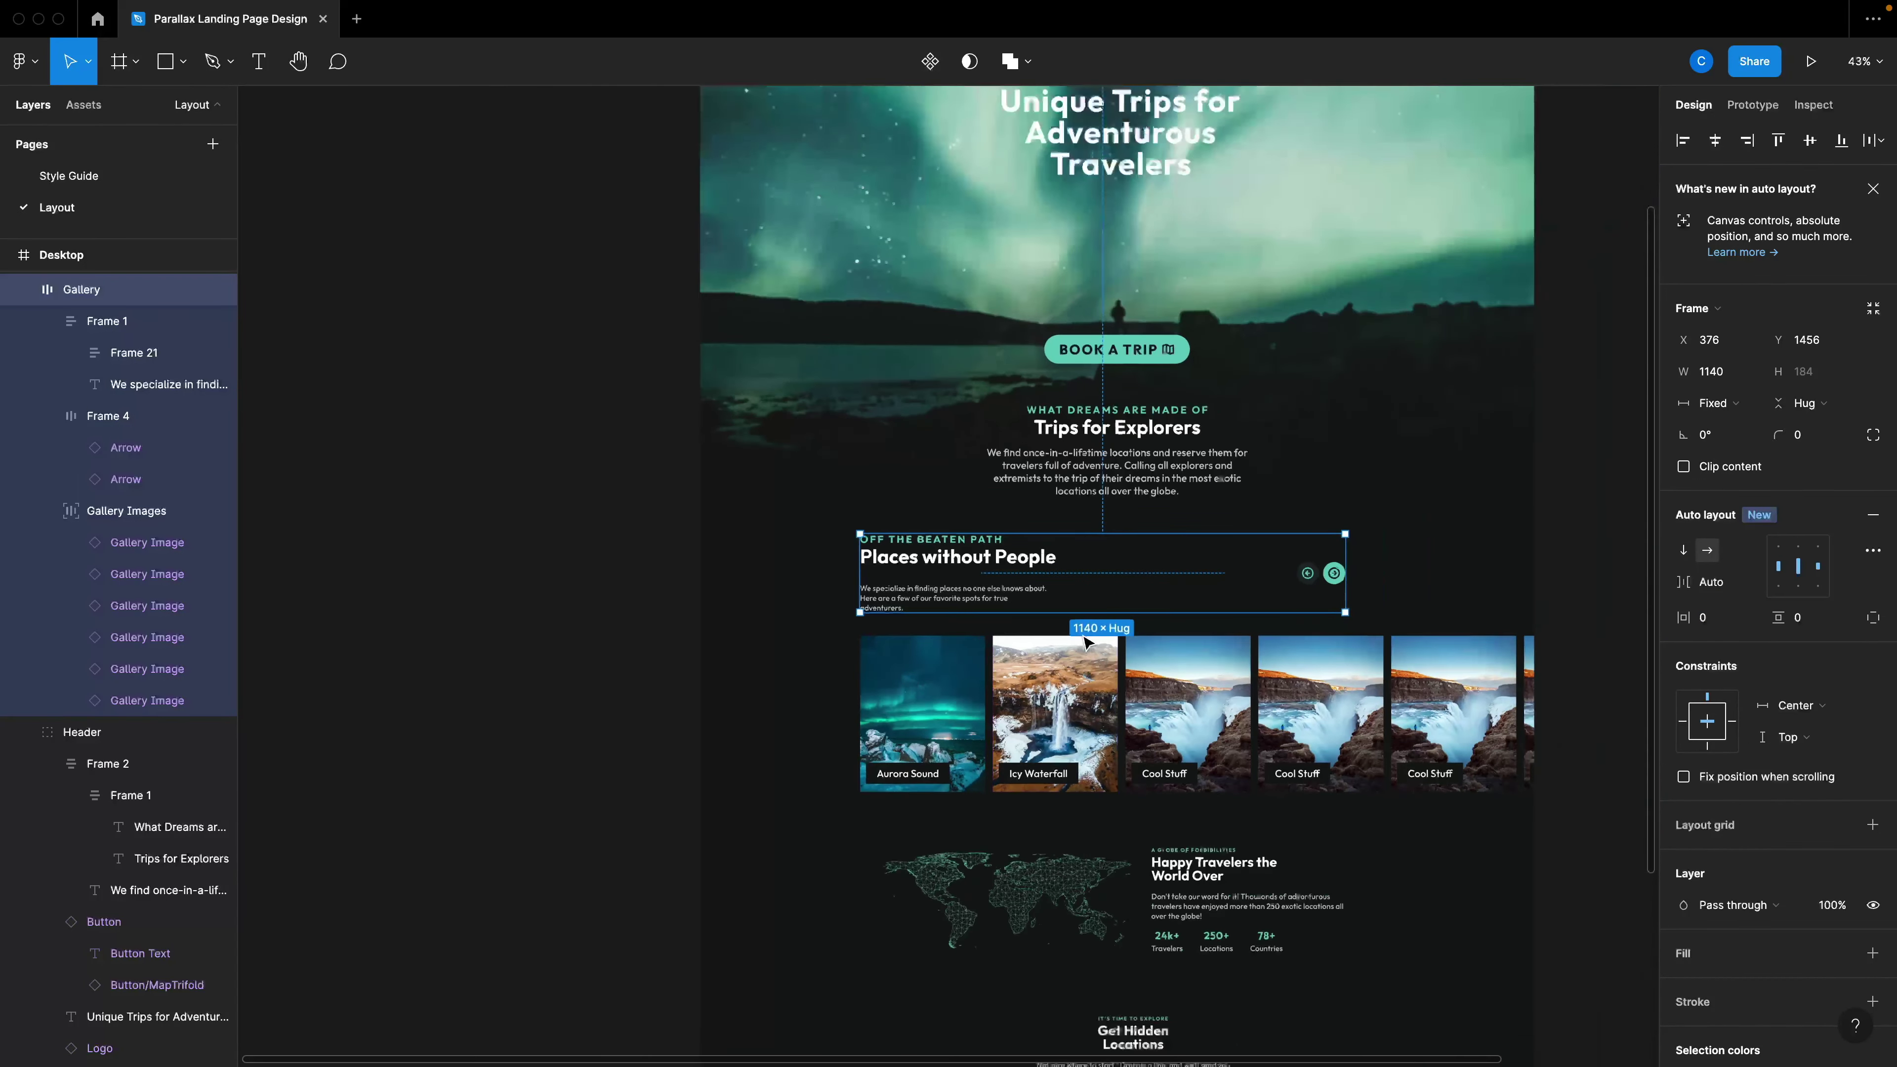
pyautogui.press('Escape')
# Review the desktop layout from the header down to the footer, and look at it beside the mobile design.
pyautogui.scroll(-1, 1230, 598)
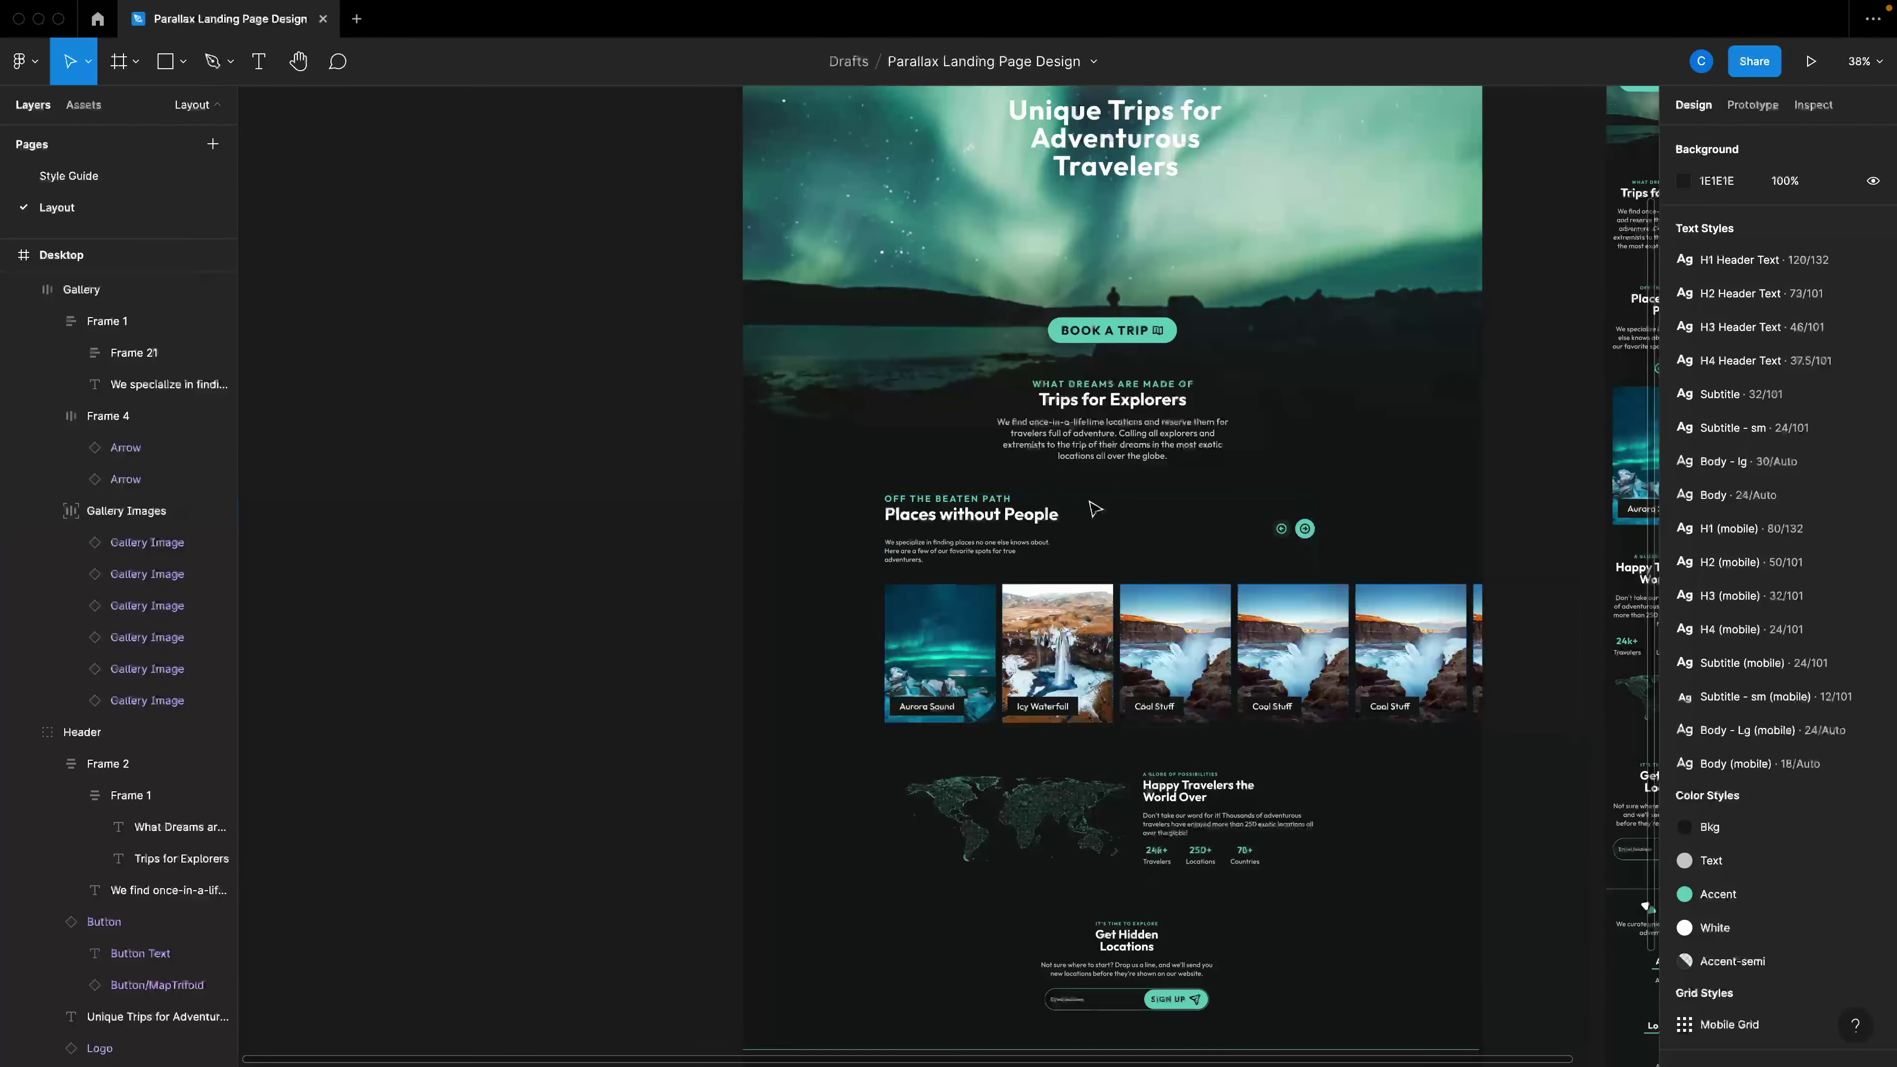
pyautogui.scroll(-1, 1148, 743)
pyautogui.scroll(-5, 1148, 749)
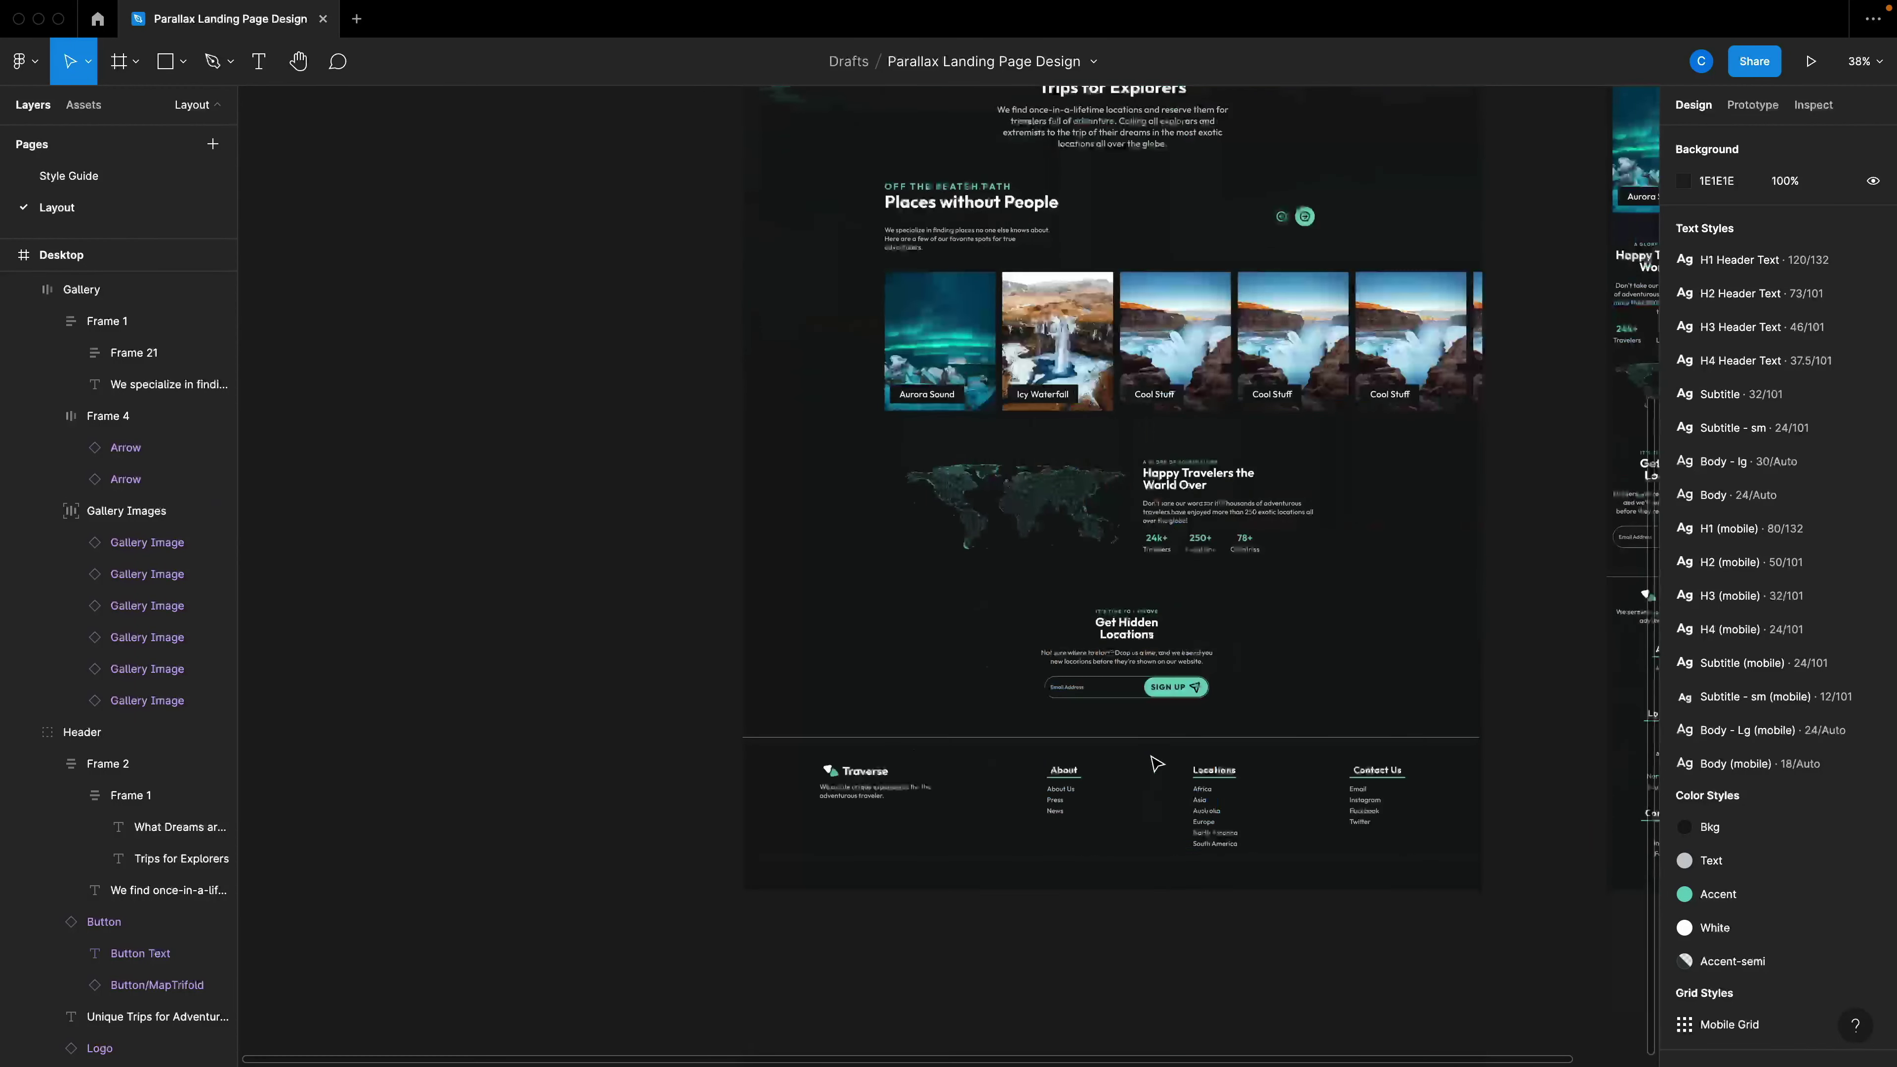
pyautogui.scroll(8, 1148, 753)
pyautogui.scroll(-1, 1148, 757)
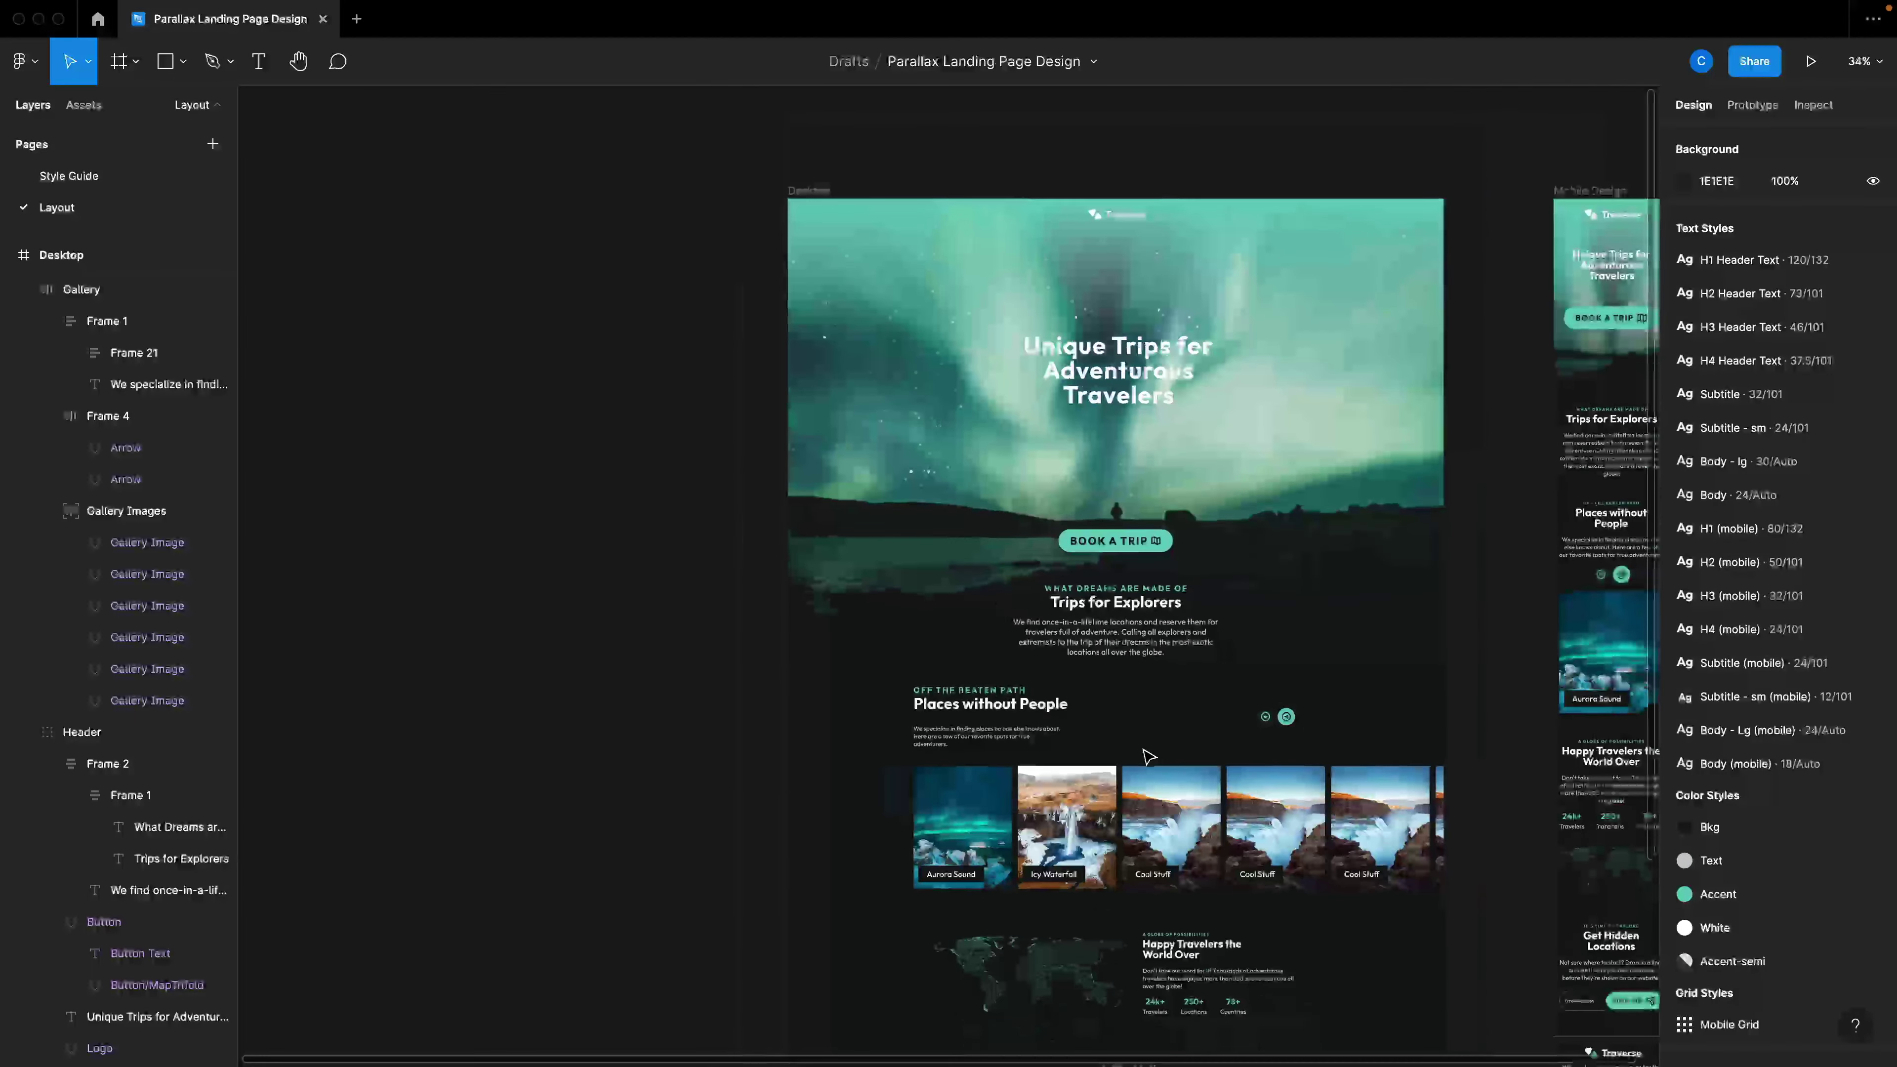
pyautogui.hscroll(5, 1148, 757)
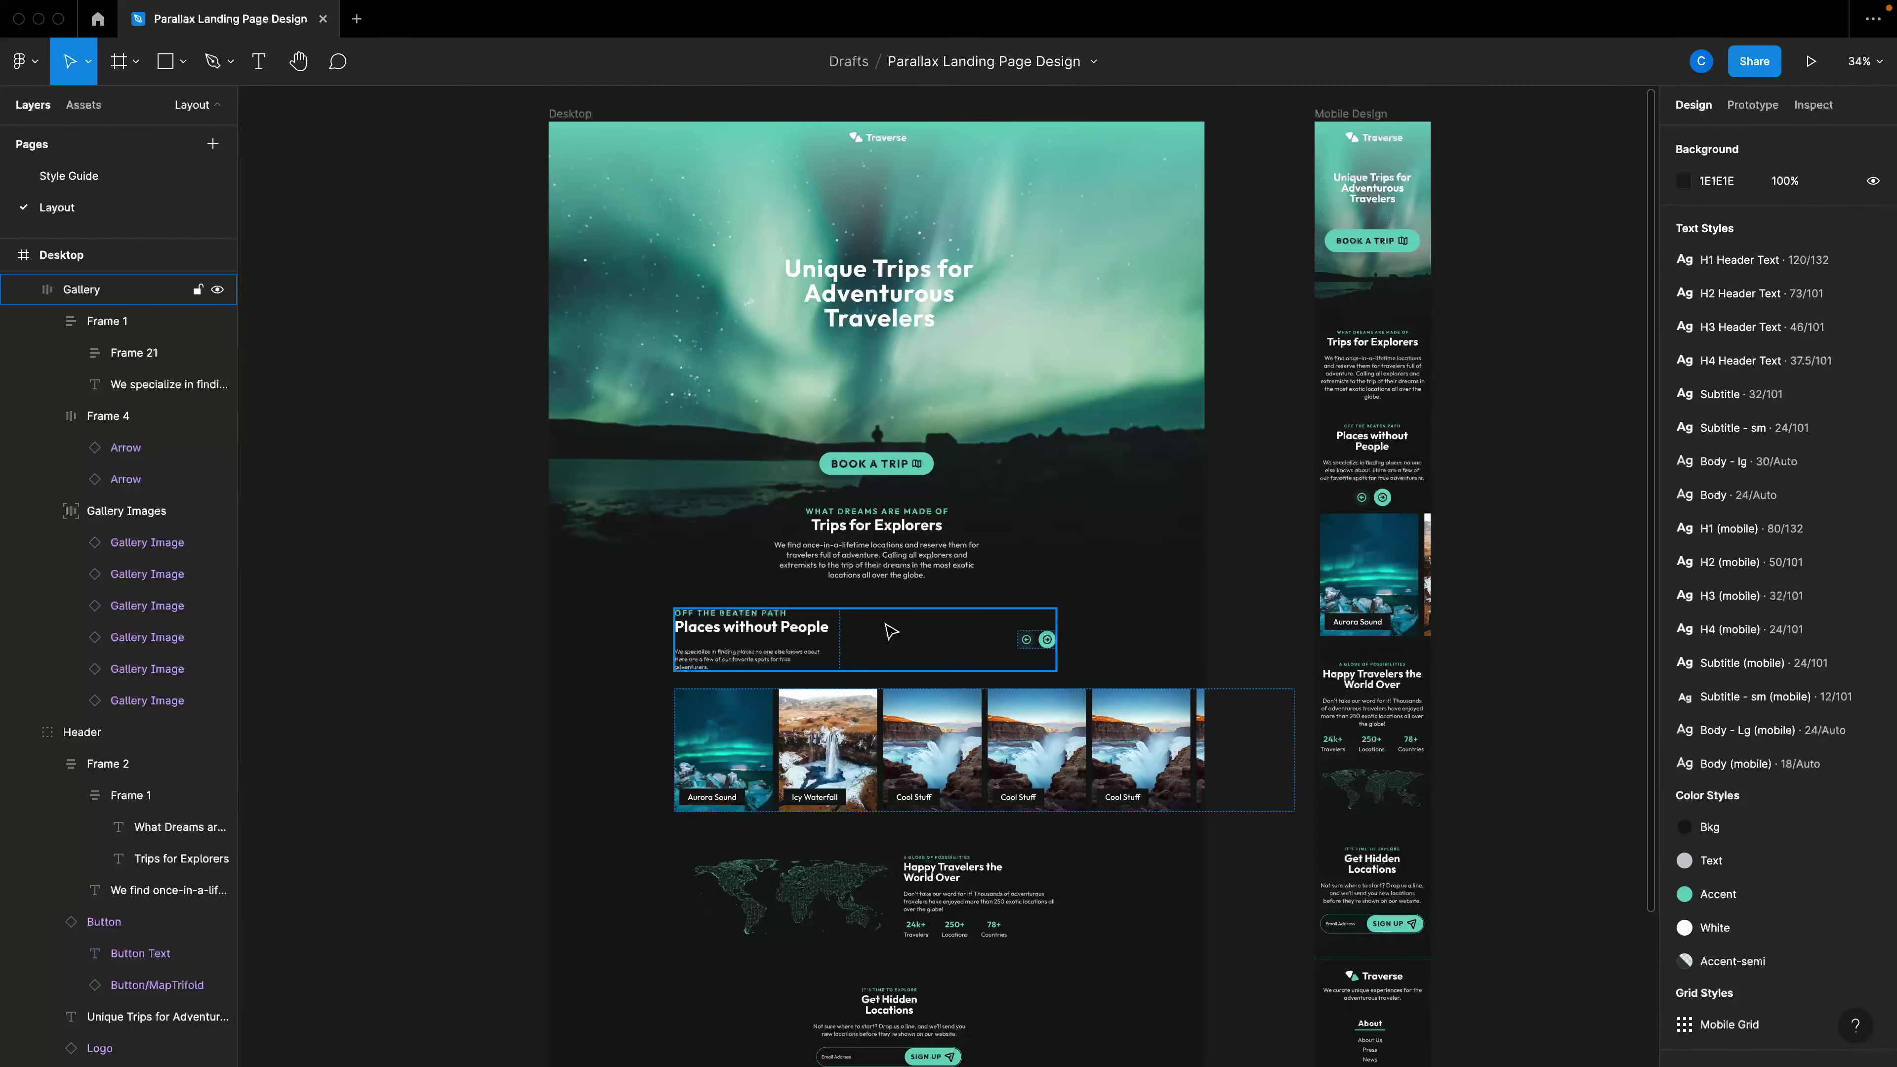
pyautogui.scroll(5, 750, 550)
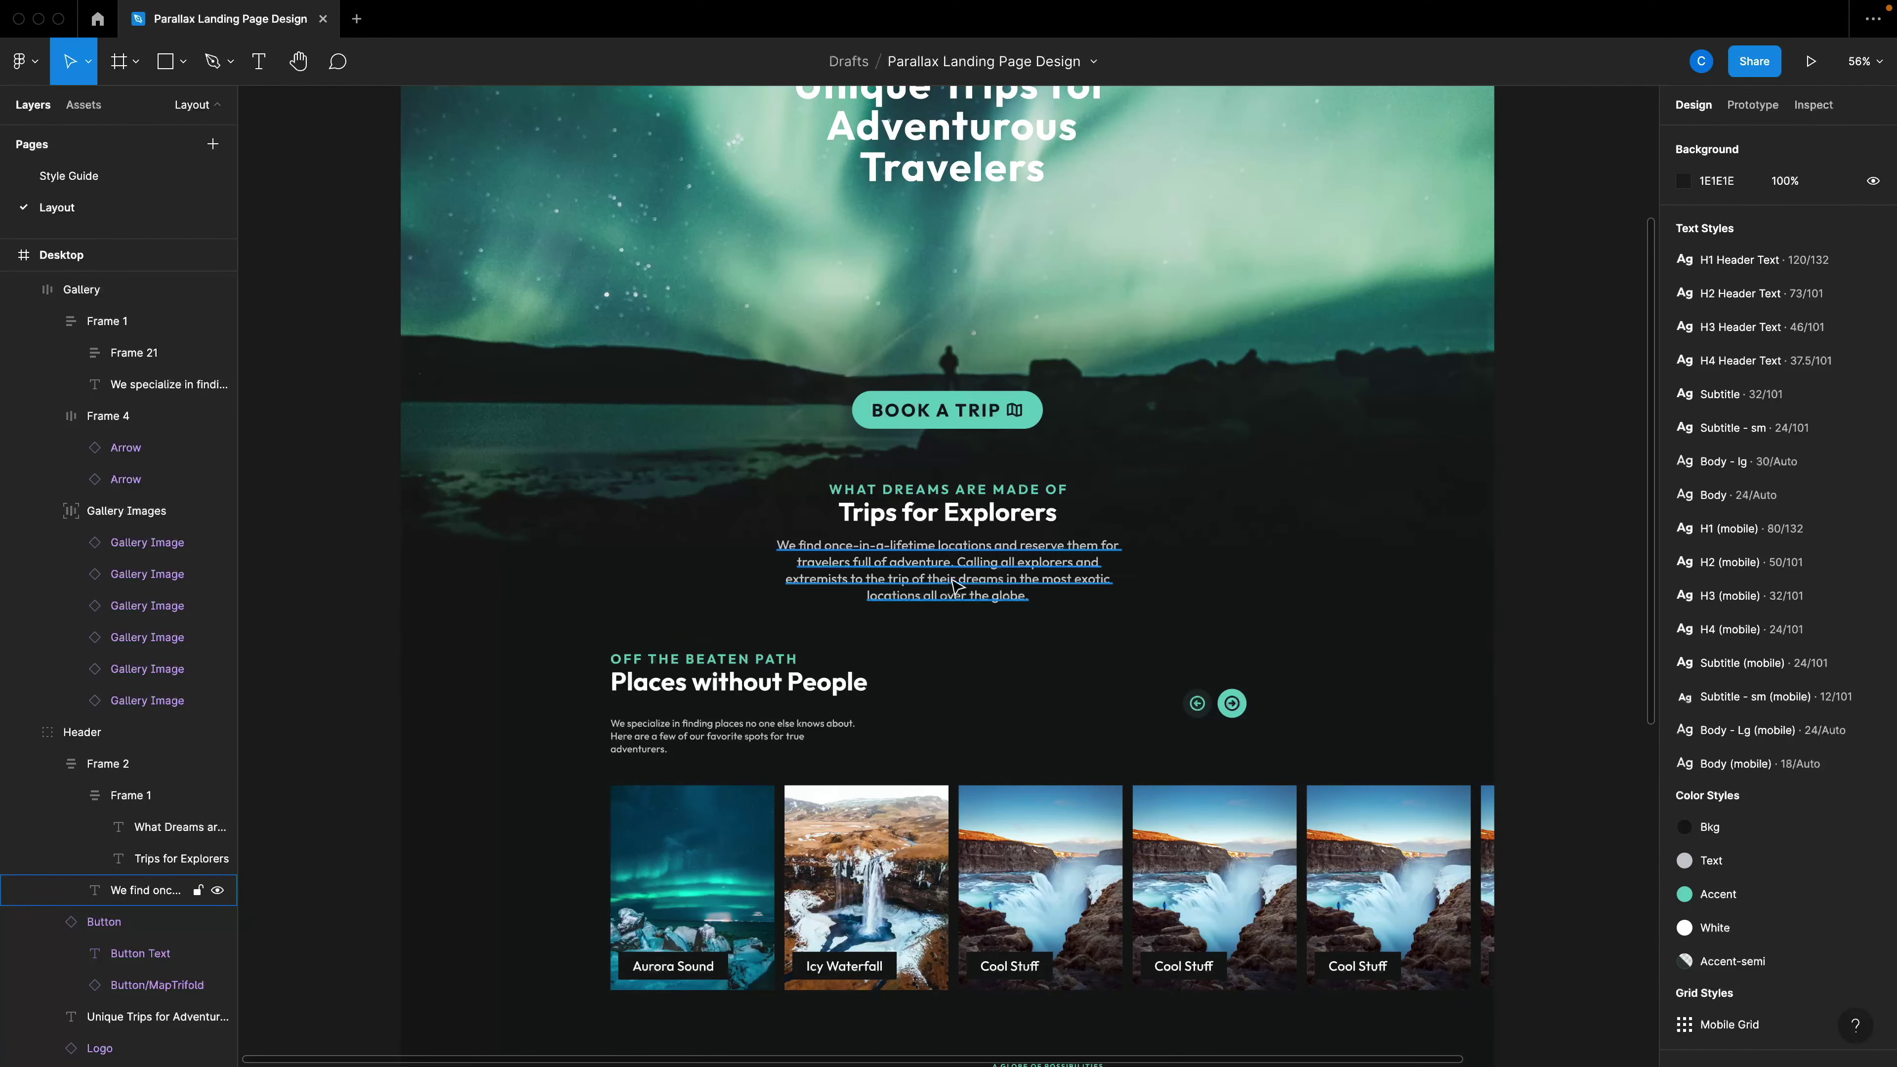
pyautogui.scroll(-2, 957, 587)
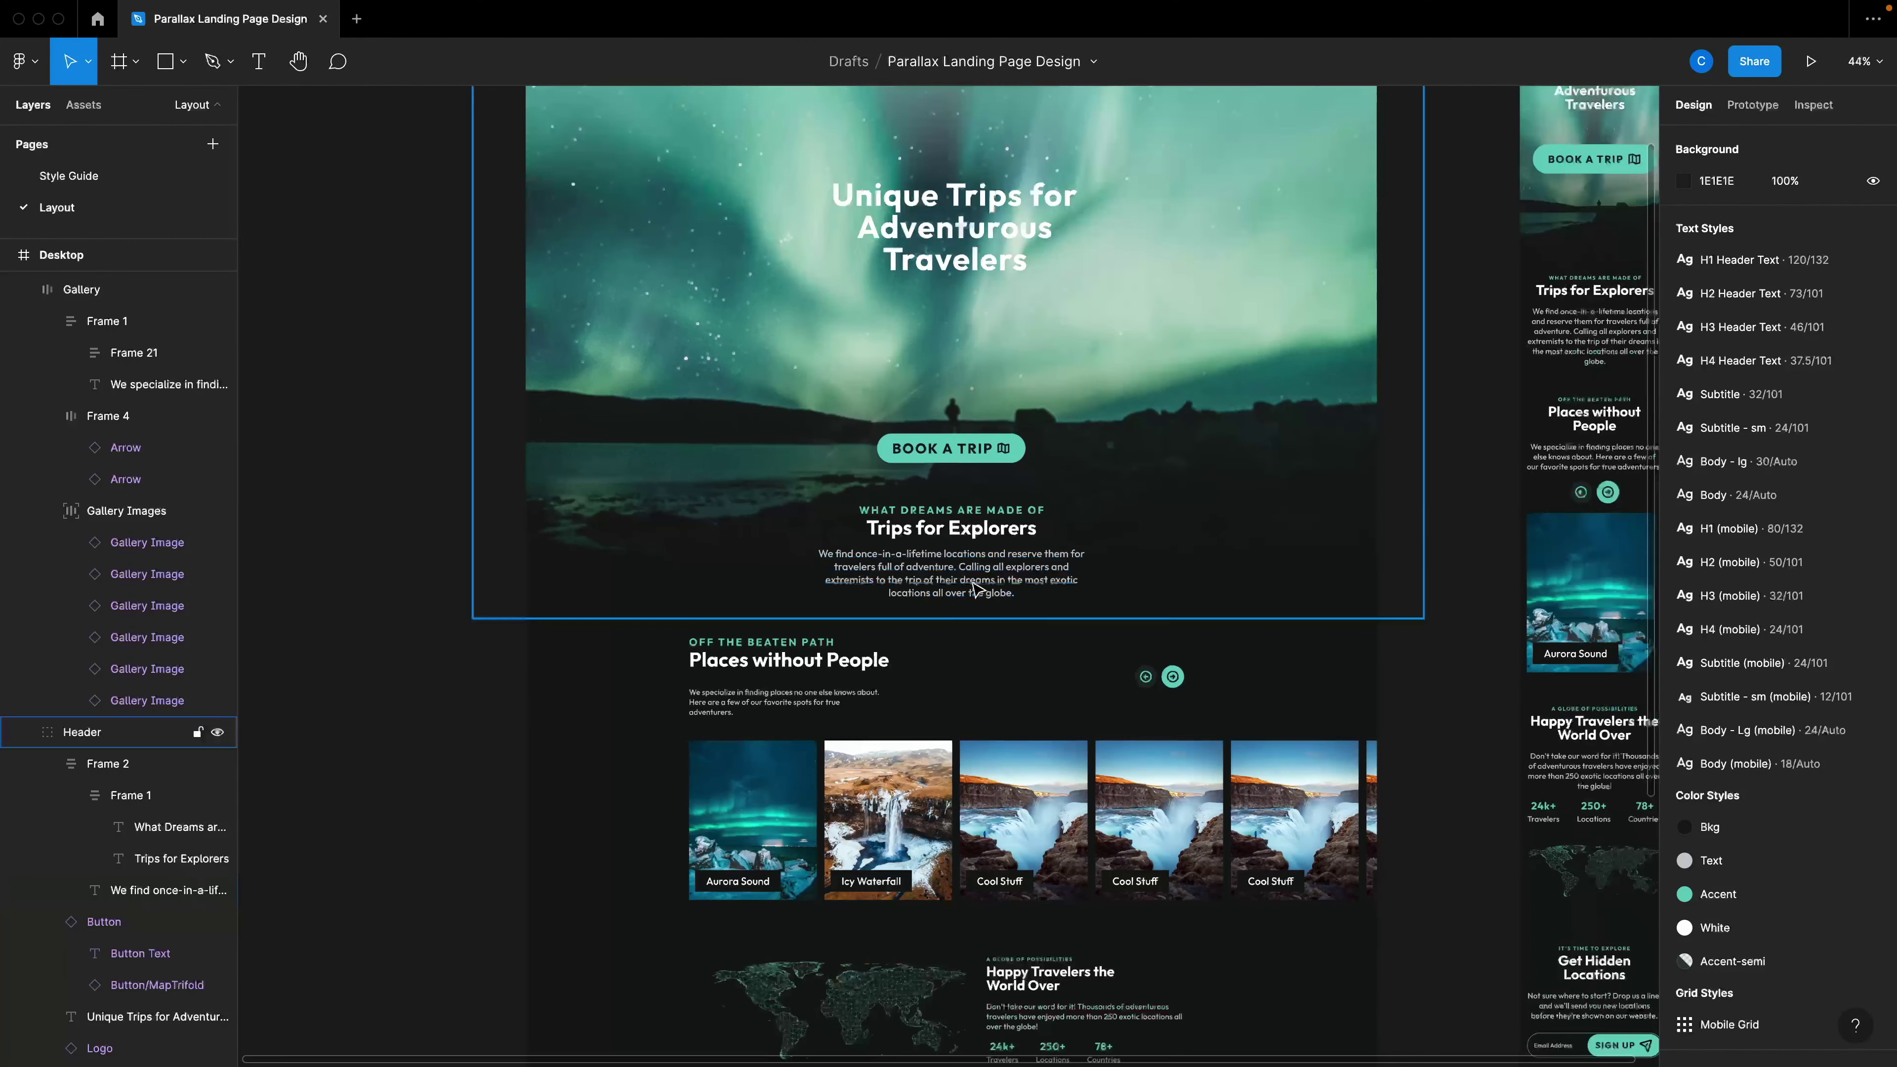
pyautogui.scroll(-5, 975, 588)
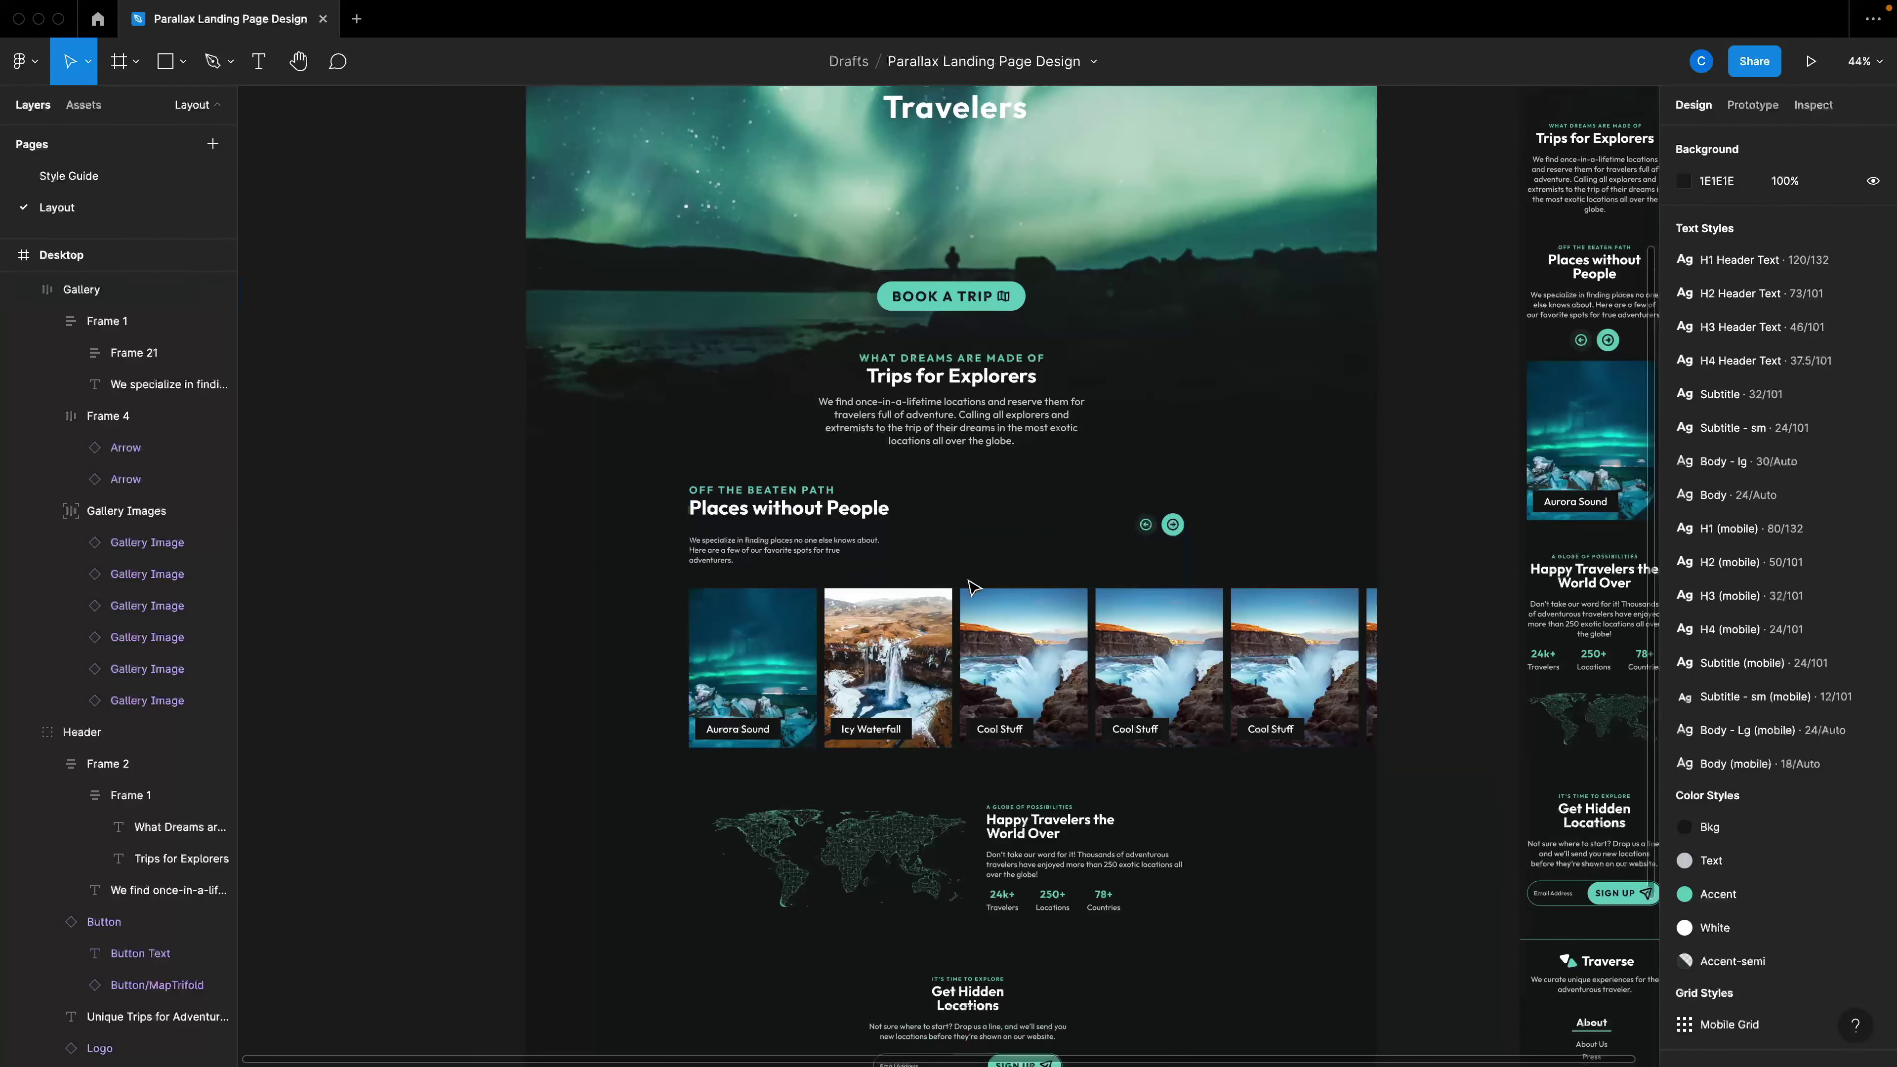
pyautogui.scroll(-1, 974, 587)
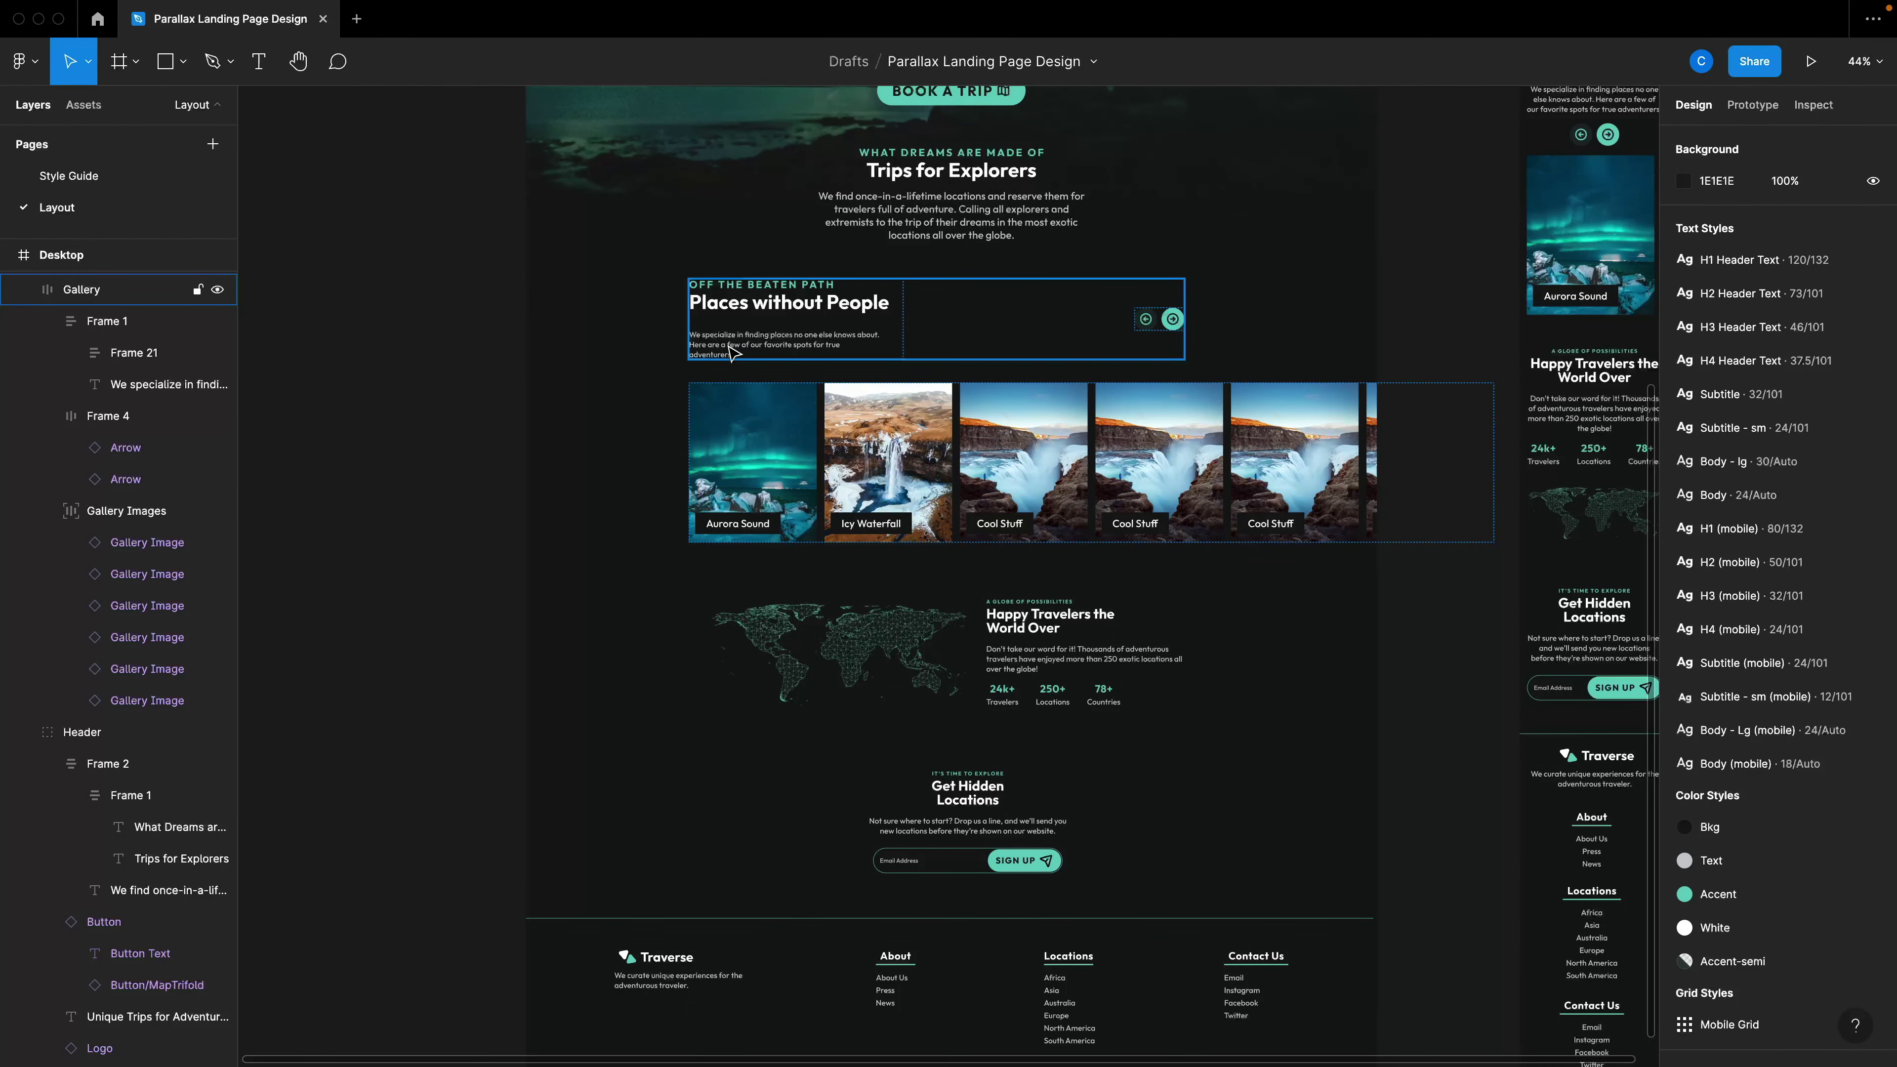
# Draw a rectangle about 64 × 216 over the left edge of the Places without People text and fill it with the Accent-semi style.
pyautogui.press('r')
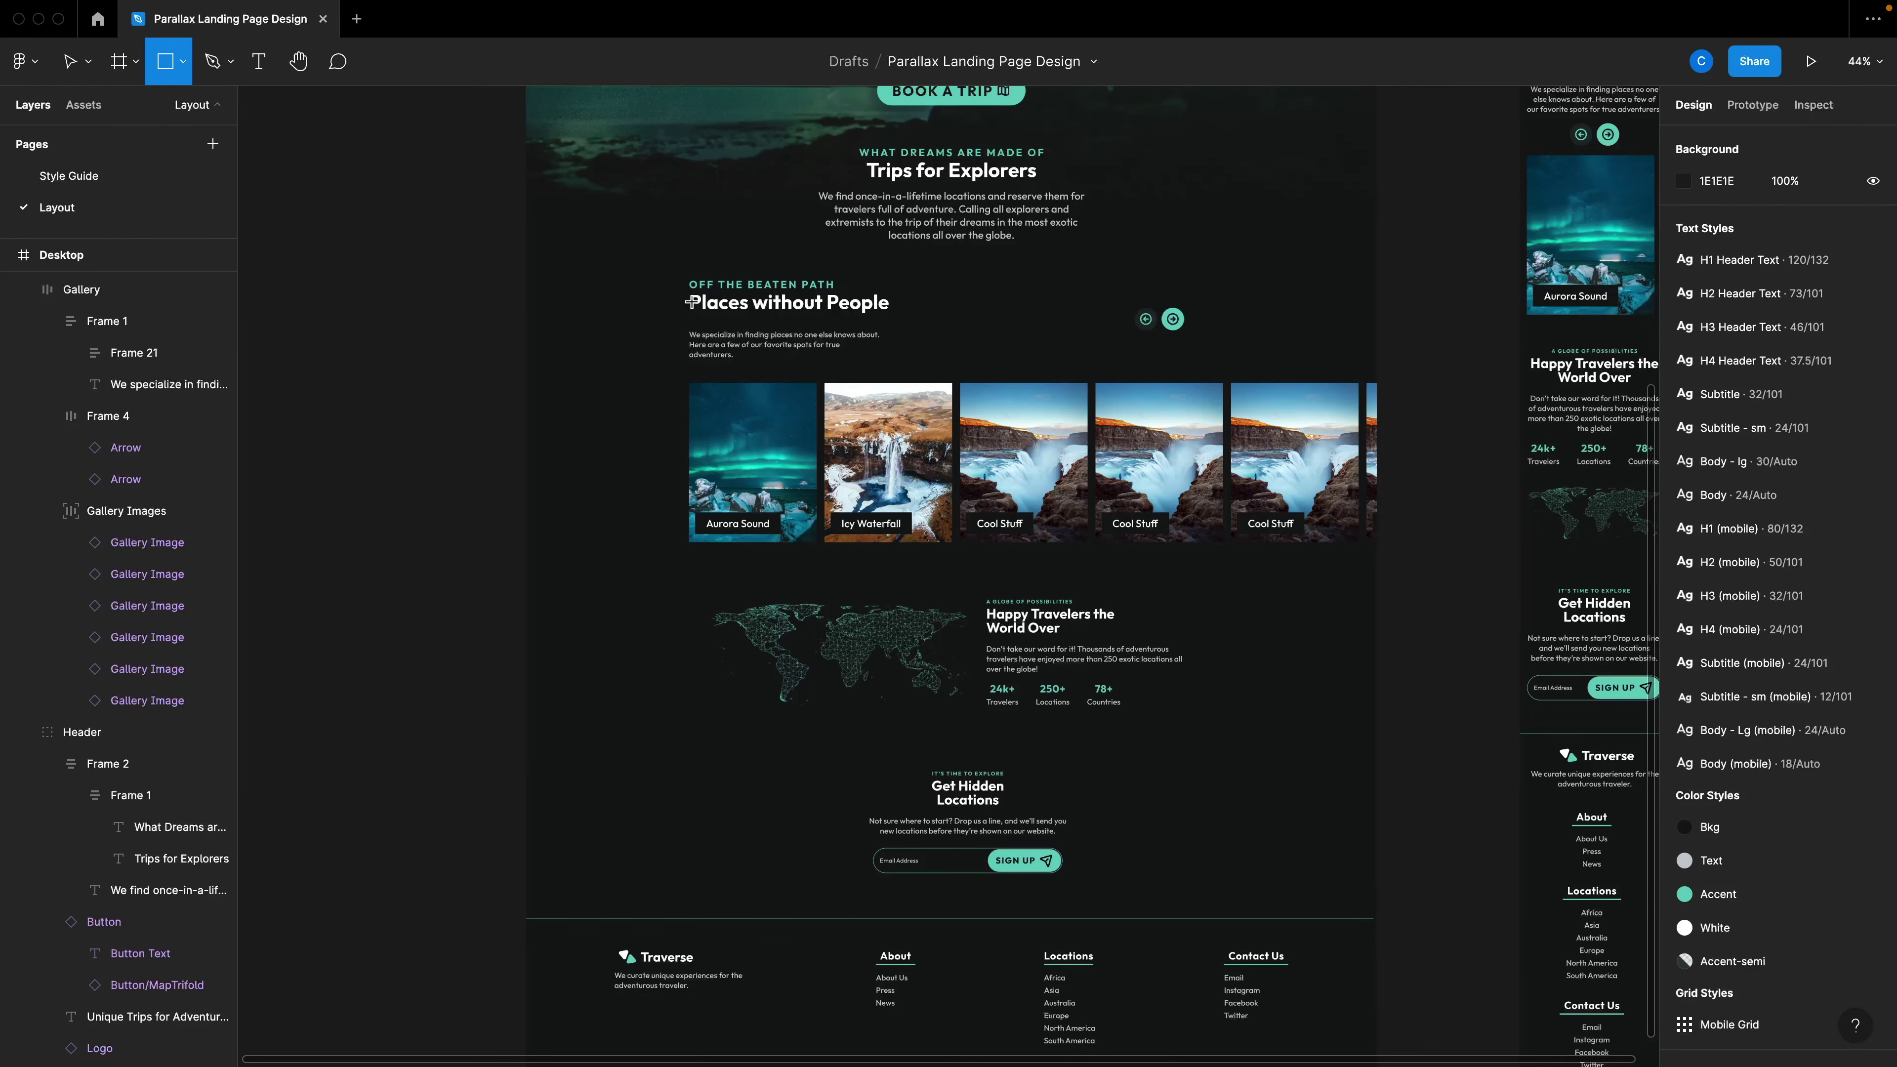
pyautogui.moveTo(675, 272); pyautogui.dragTo(703, 367)
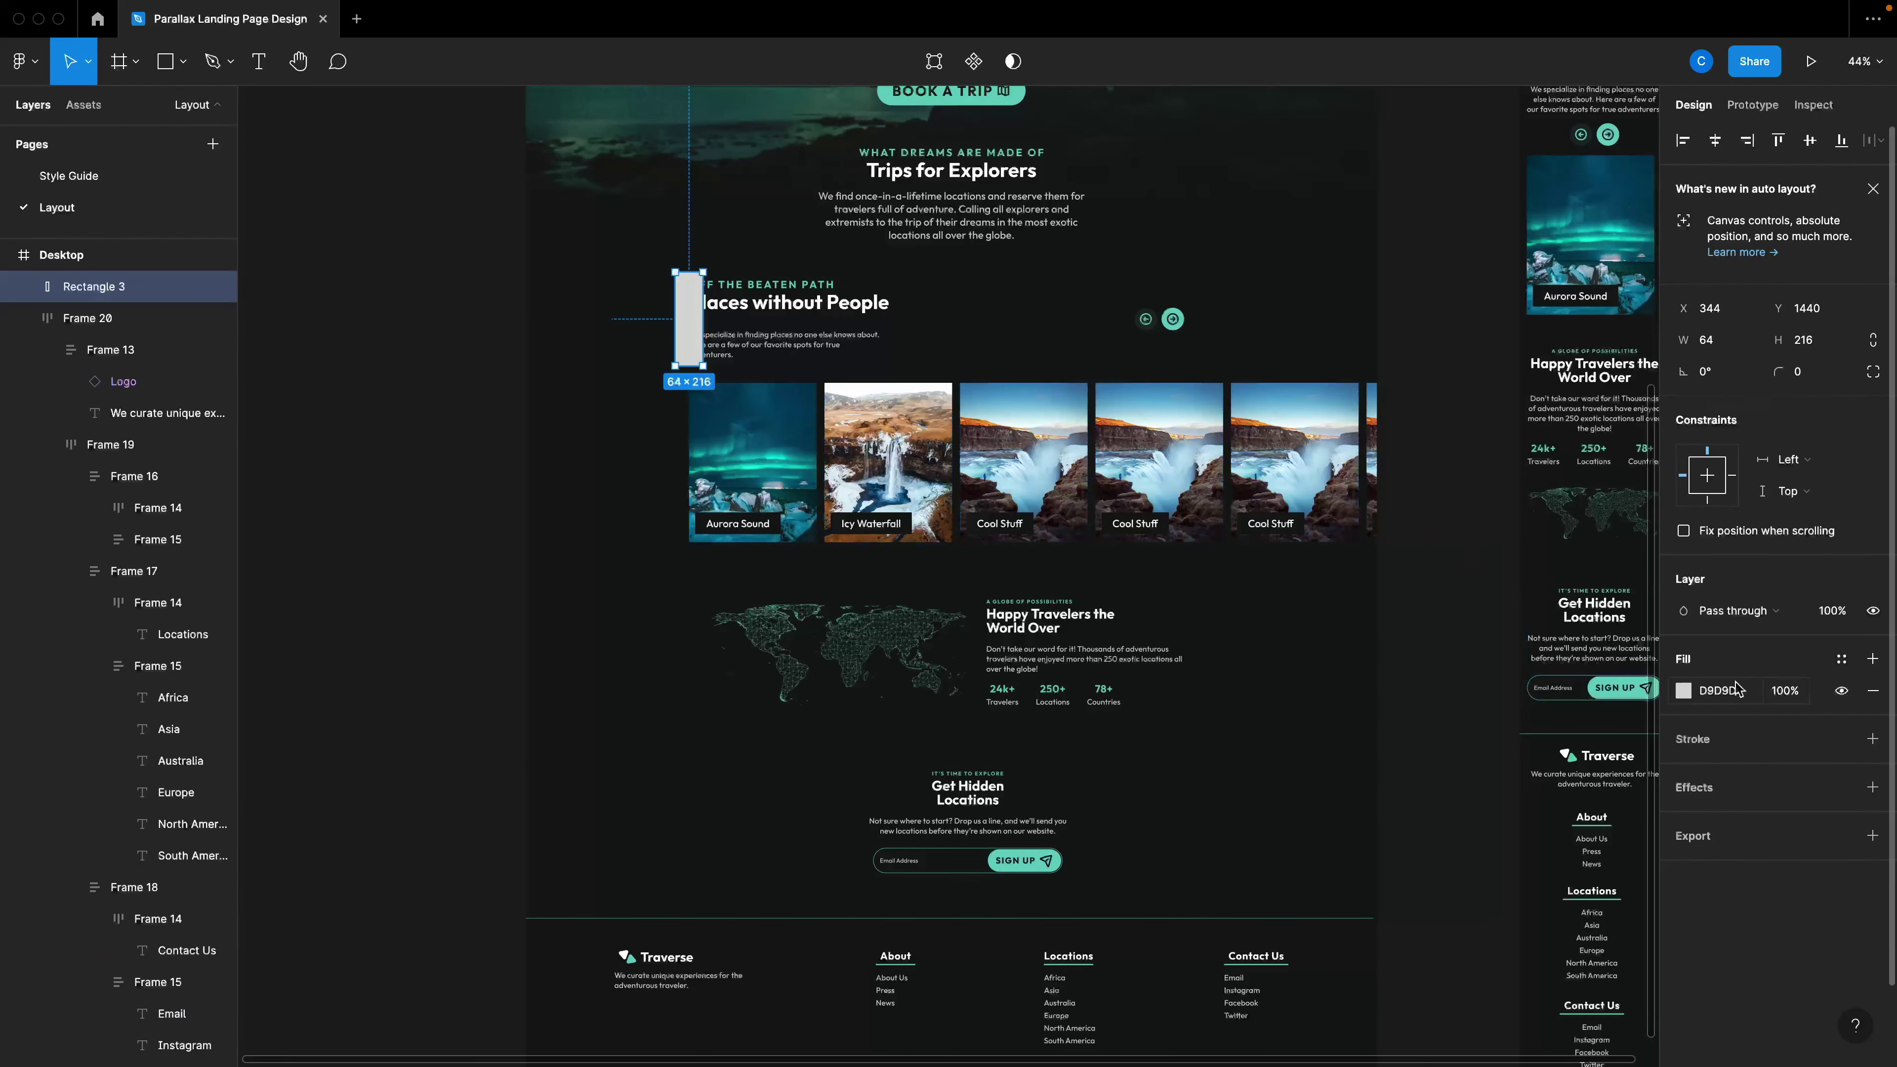
pyautogui.click(1841, 661)
pyautogui.click(1825, 778)
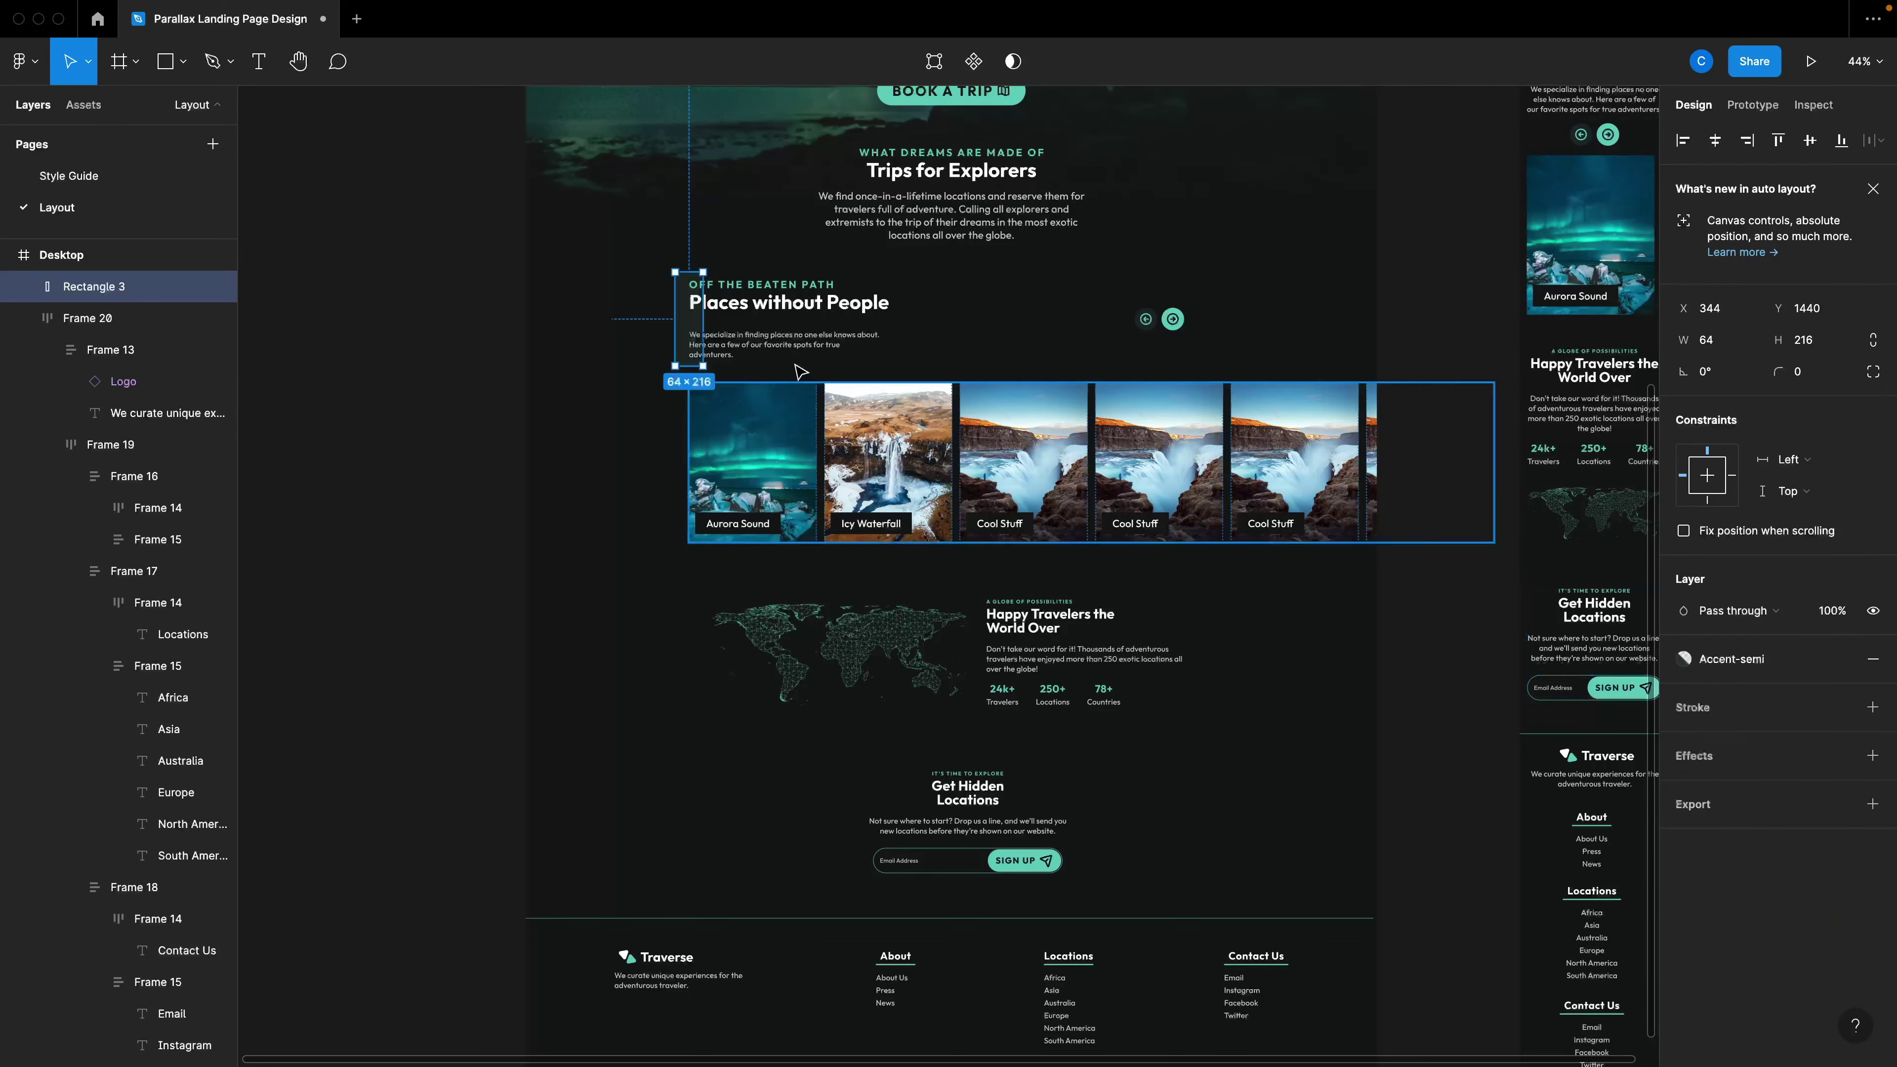
# Send the accent rectangle behind all other layers in the Desktop frame and narrow it to about 46.
pyautogui.scroll(2, 698, 292)
pyautogui.scroll(5, 698, 292)
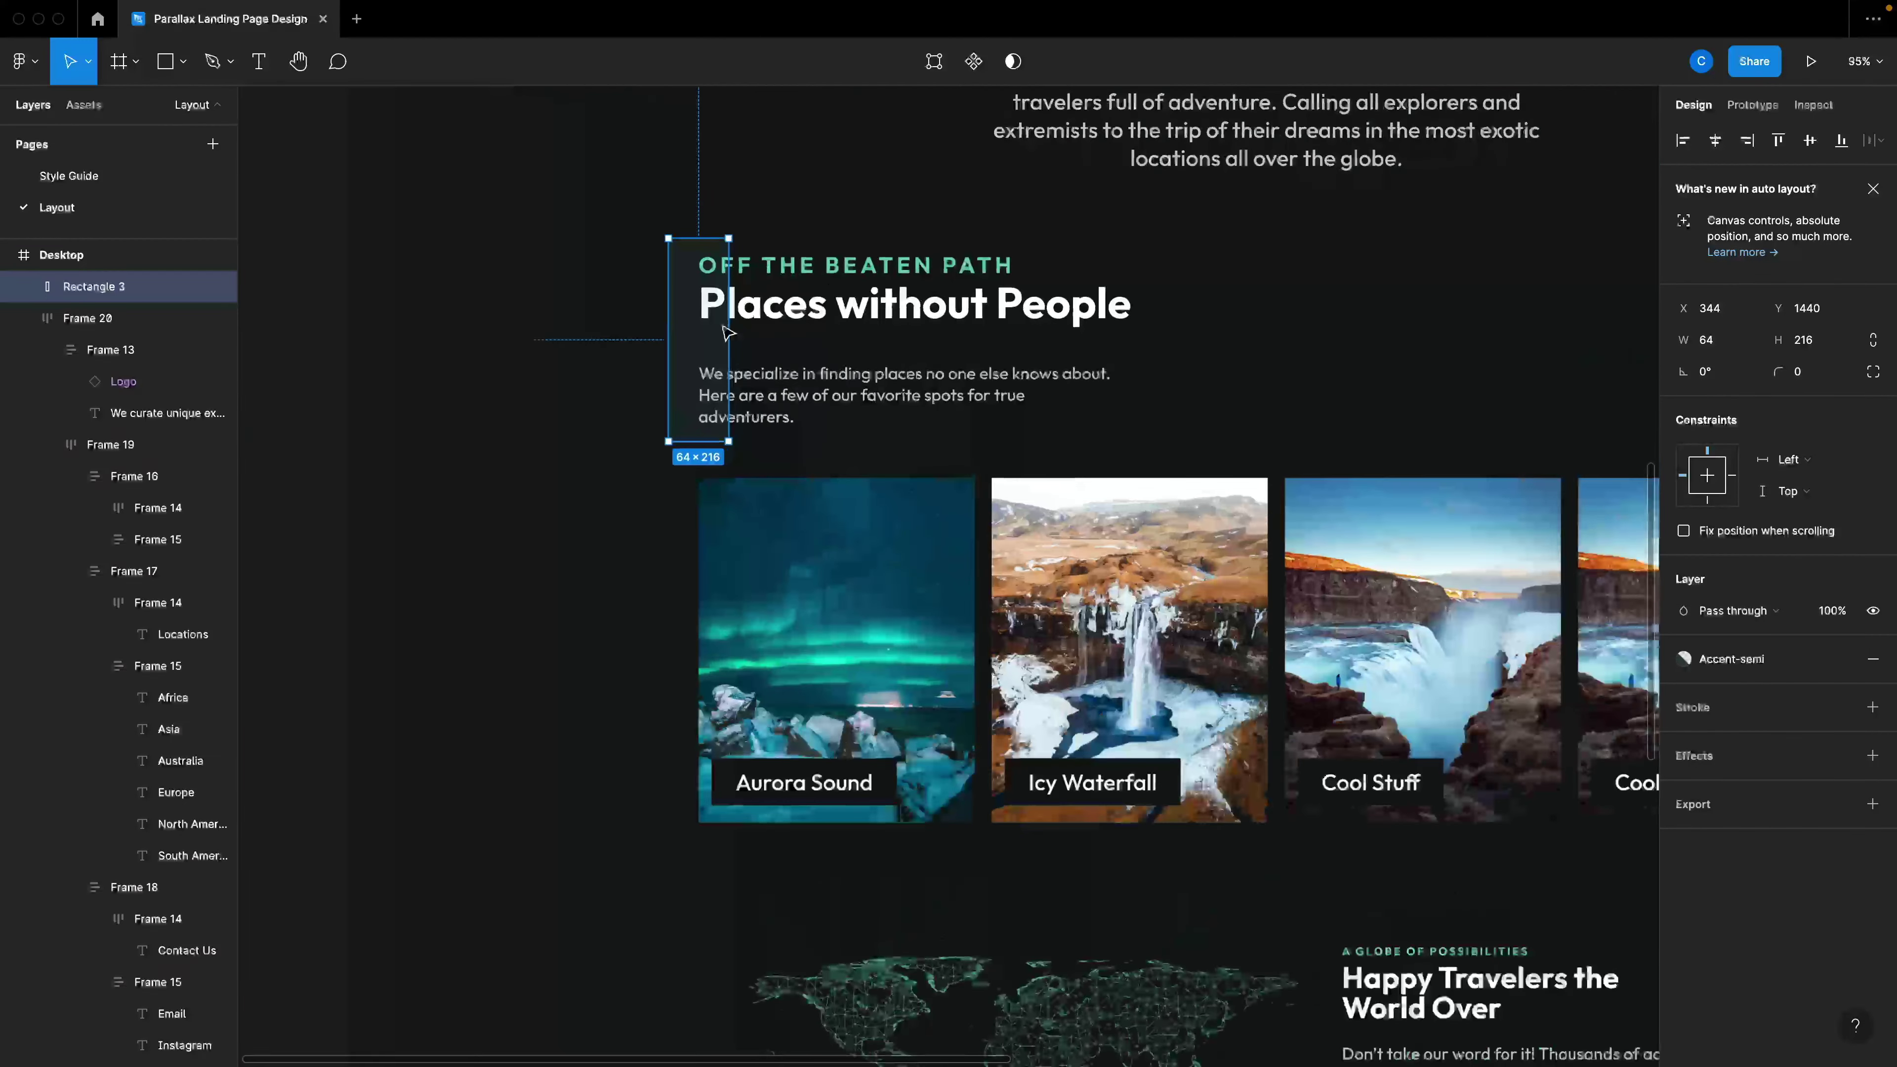
pyautogui.press('super+bracketleft')
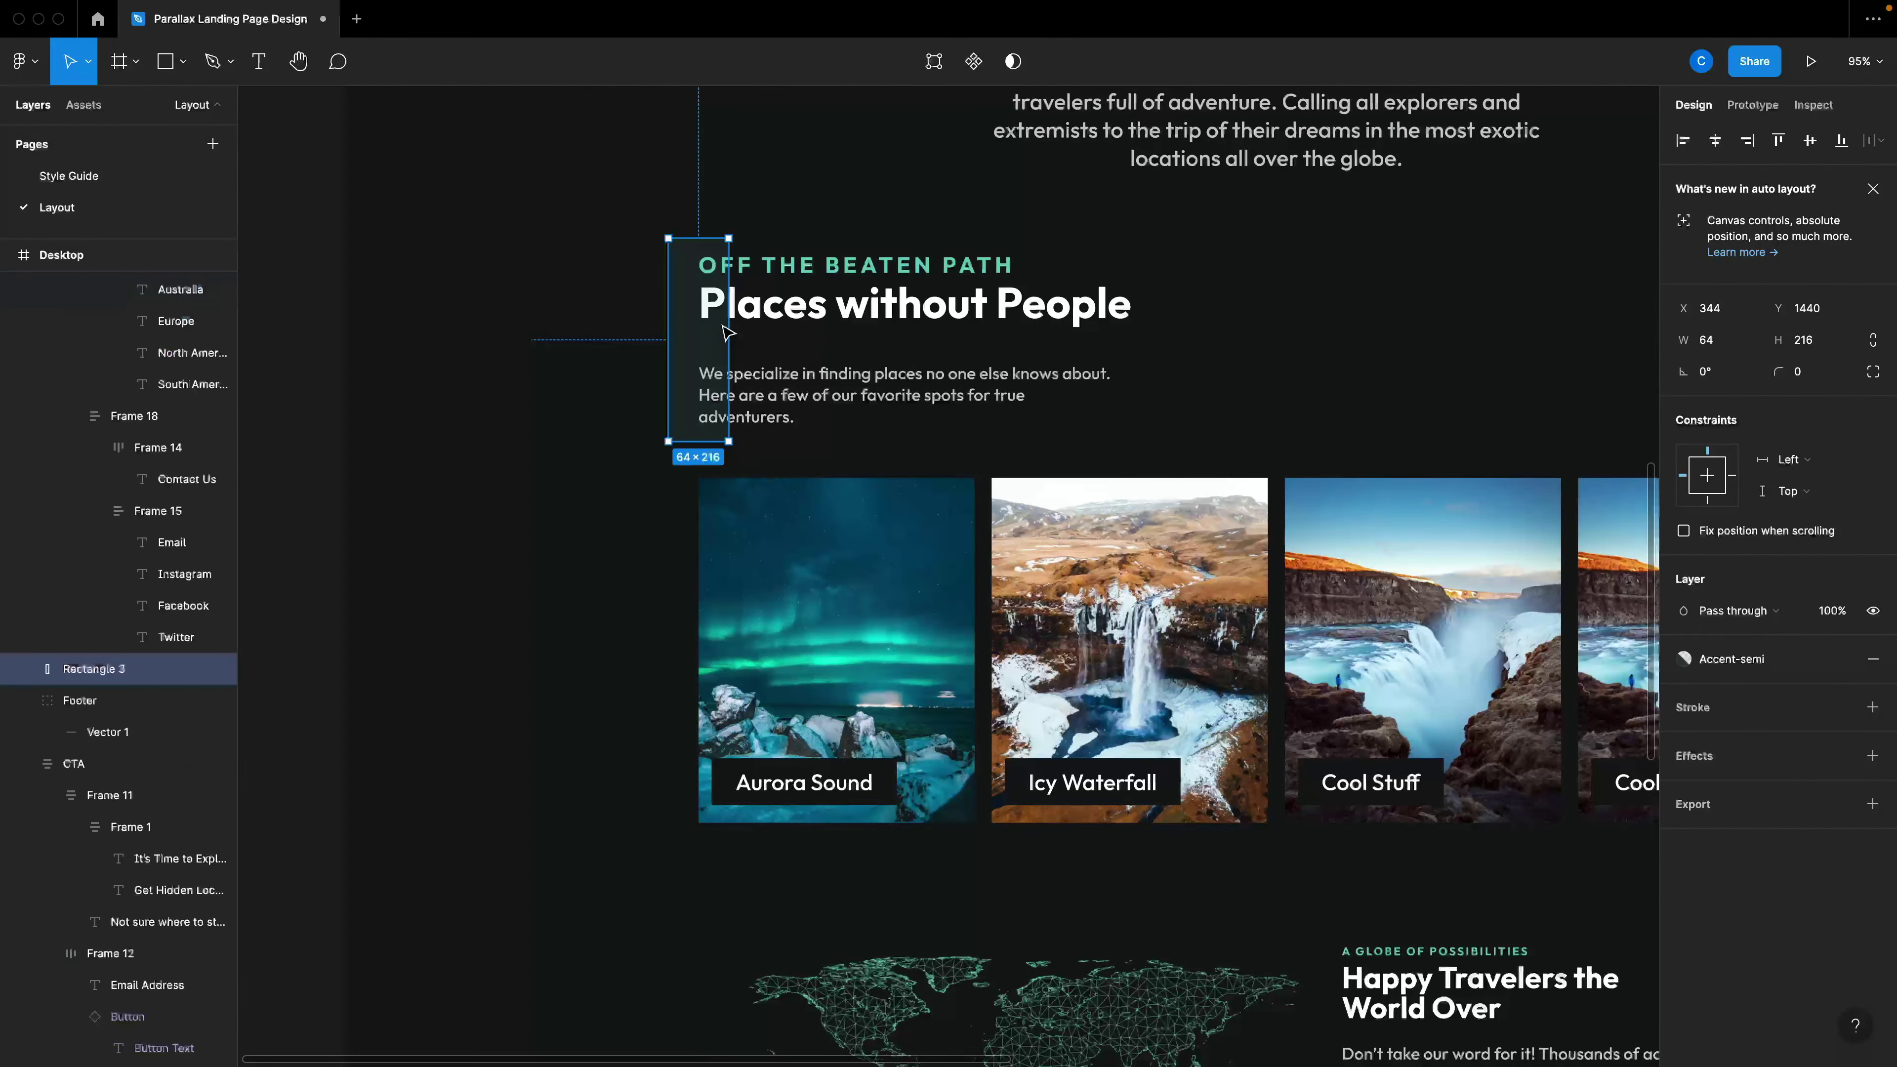
pyautogui.press('super+bracketleft')
pyautogui.press('super+bracketleft')
pyautogui.press('super+bracketleft')
pyautogui.press('super+bracketleft')
pyautogui.press('super+bracketleft')
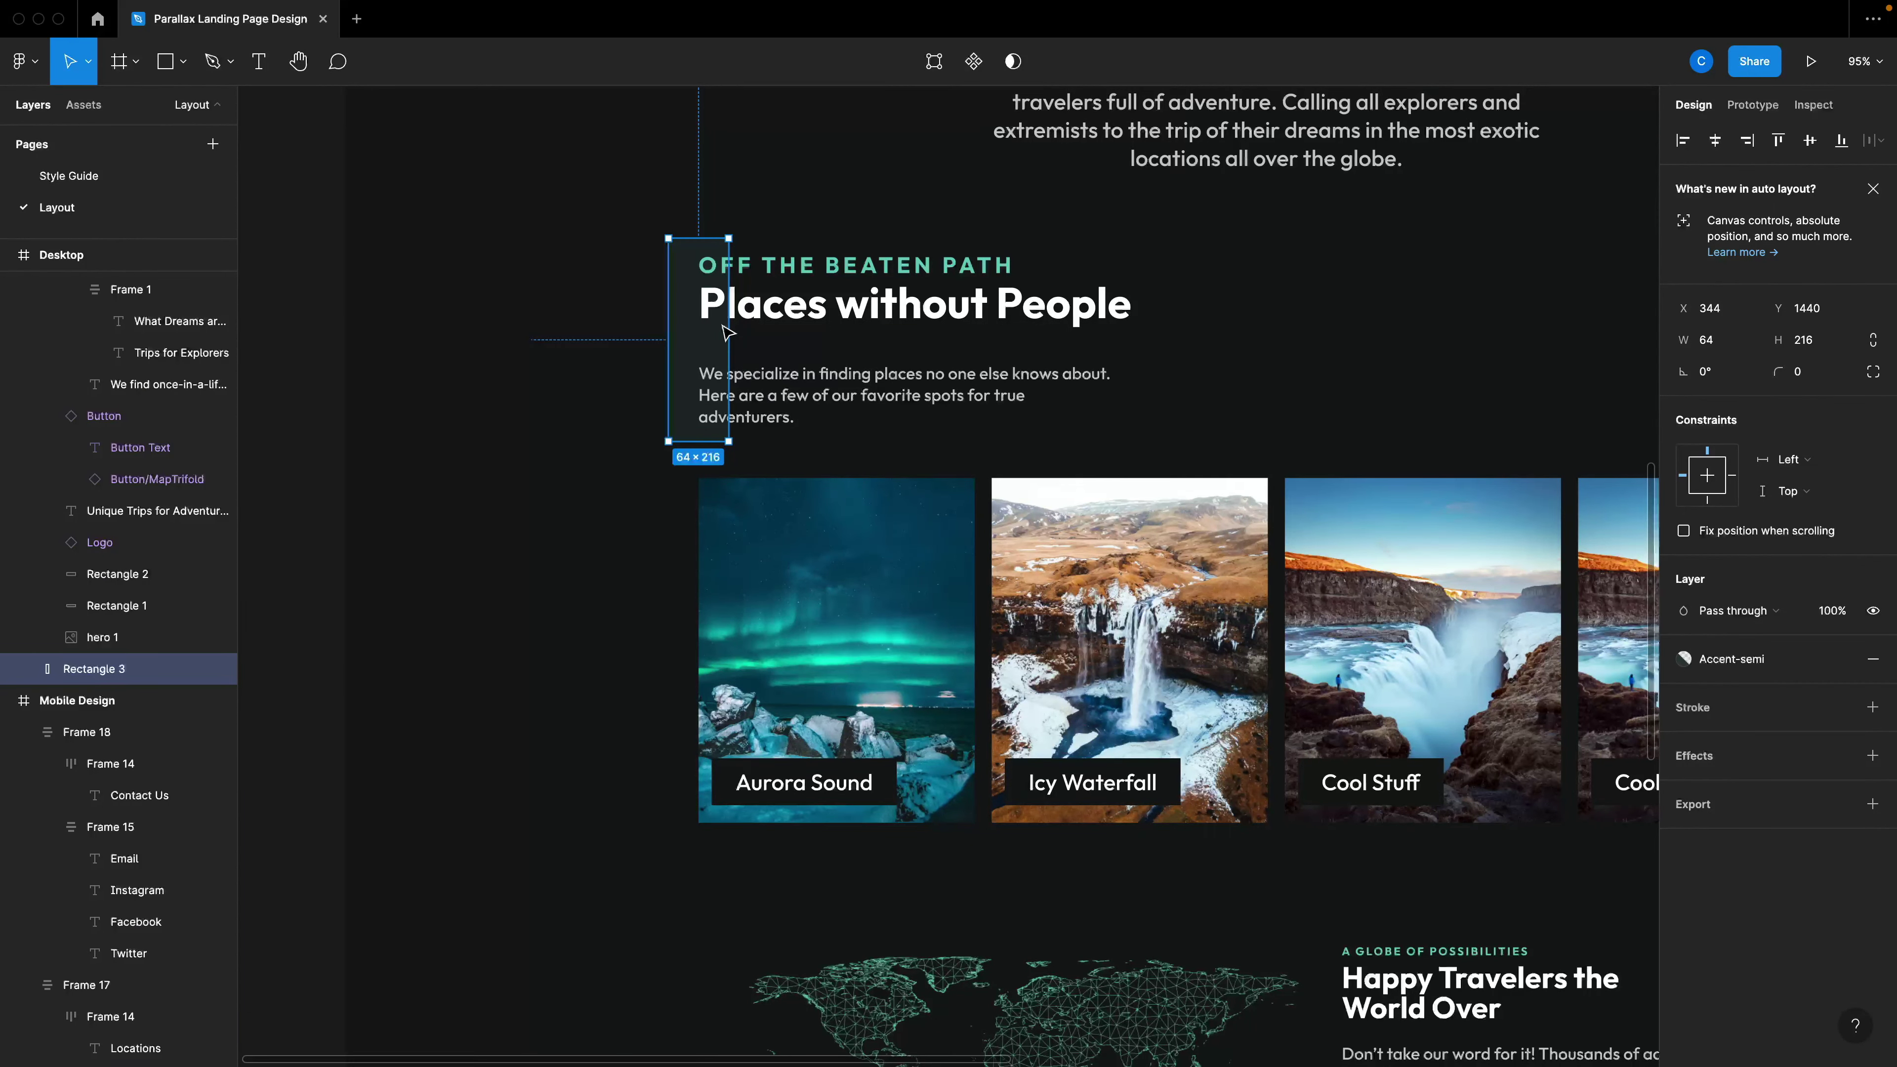
pyautogui.scroll(2, 728, 331)
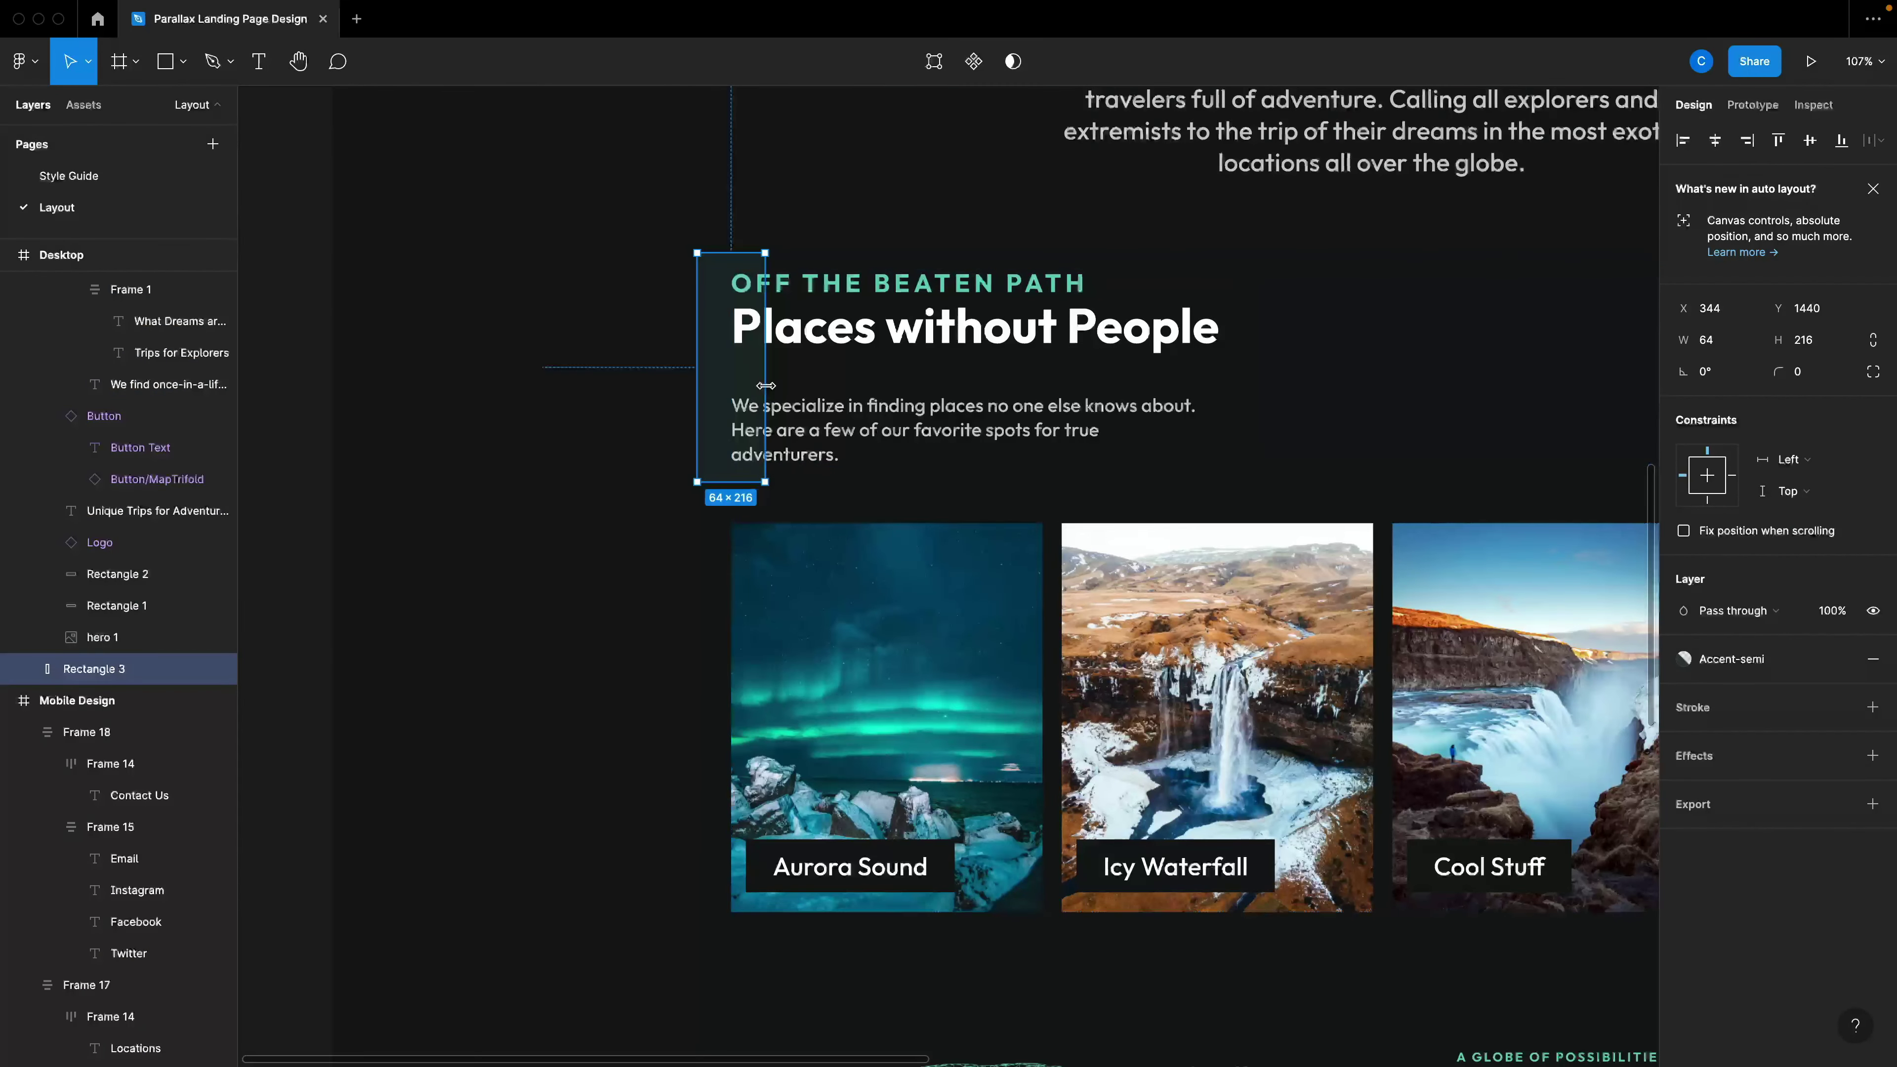
pyautogui.moveTo(766, 390); pyautogui.dragTo(747, 390)
# Paste a copy of the accent rectangle into the map section's Happy Travelers text frame and give it absolute position.
pyautogui.scroll(-3, 747, 390)
pyautogui.scroll(-5, 747, 390)
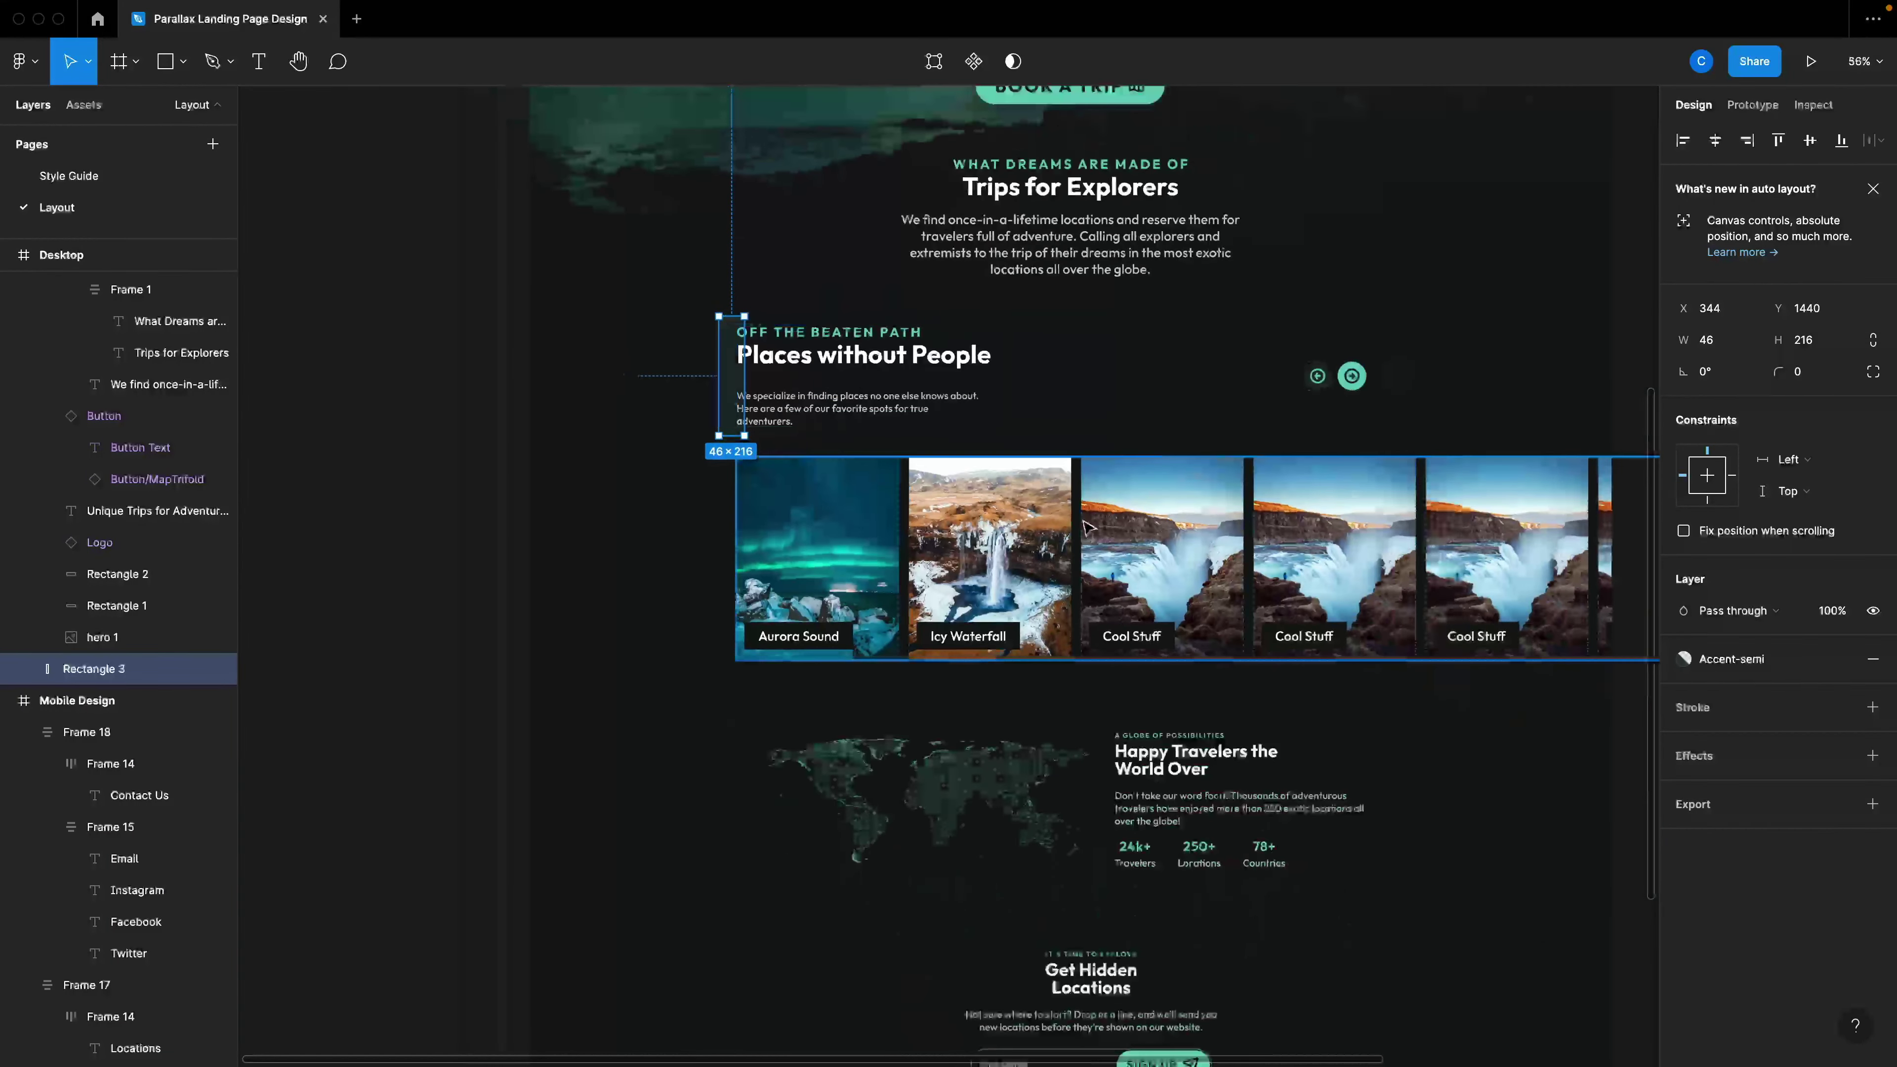
pyautogui.scroll(-2, 1159, 608)
pyautogui.press('super+x')
pyautogui.click(1150, 665)
pyautogui.press('super+v')
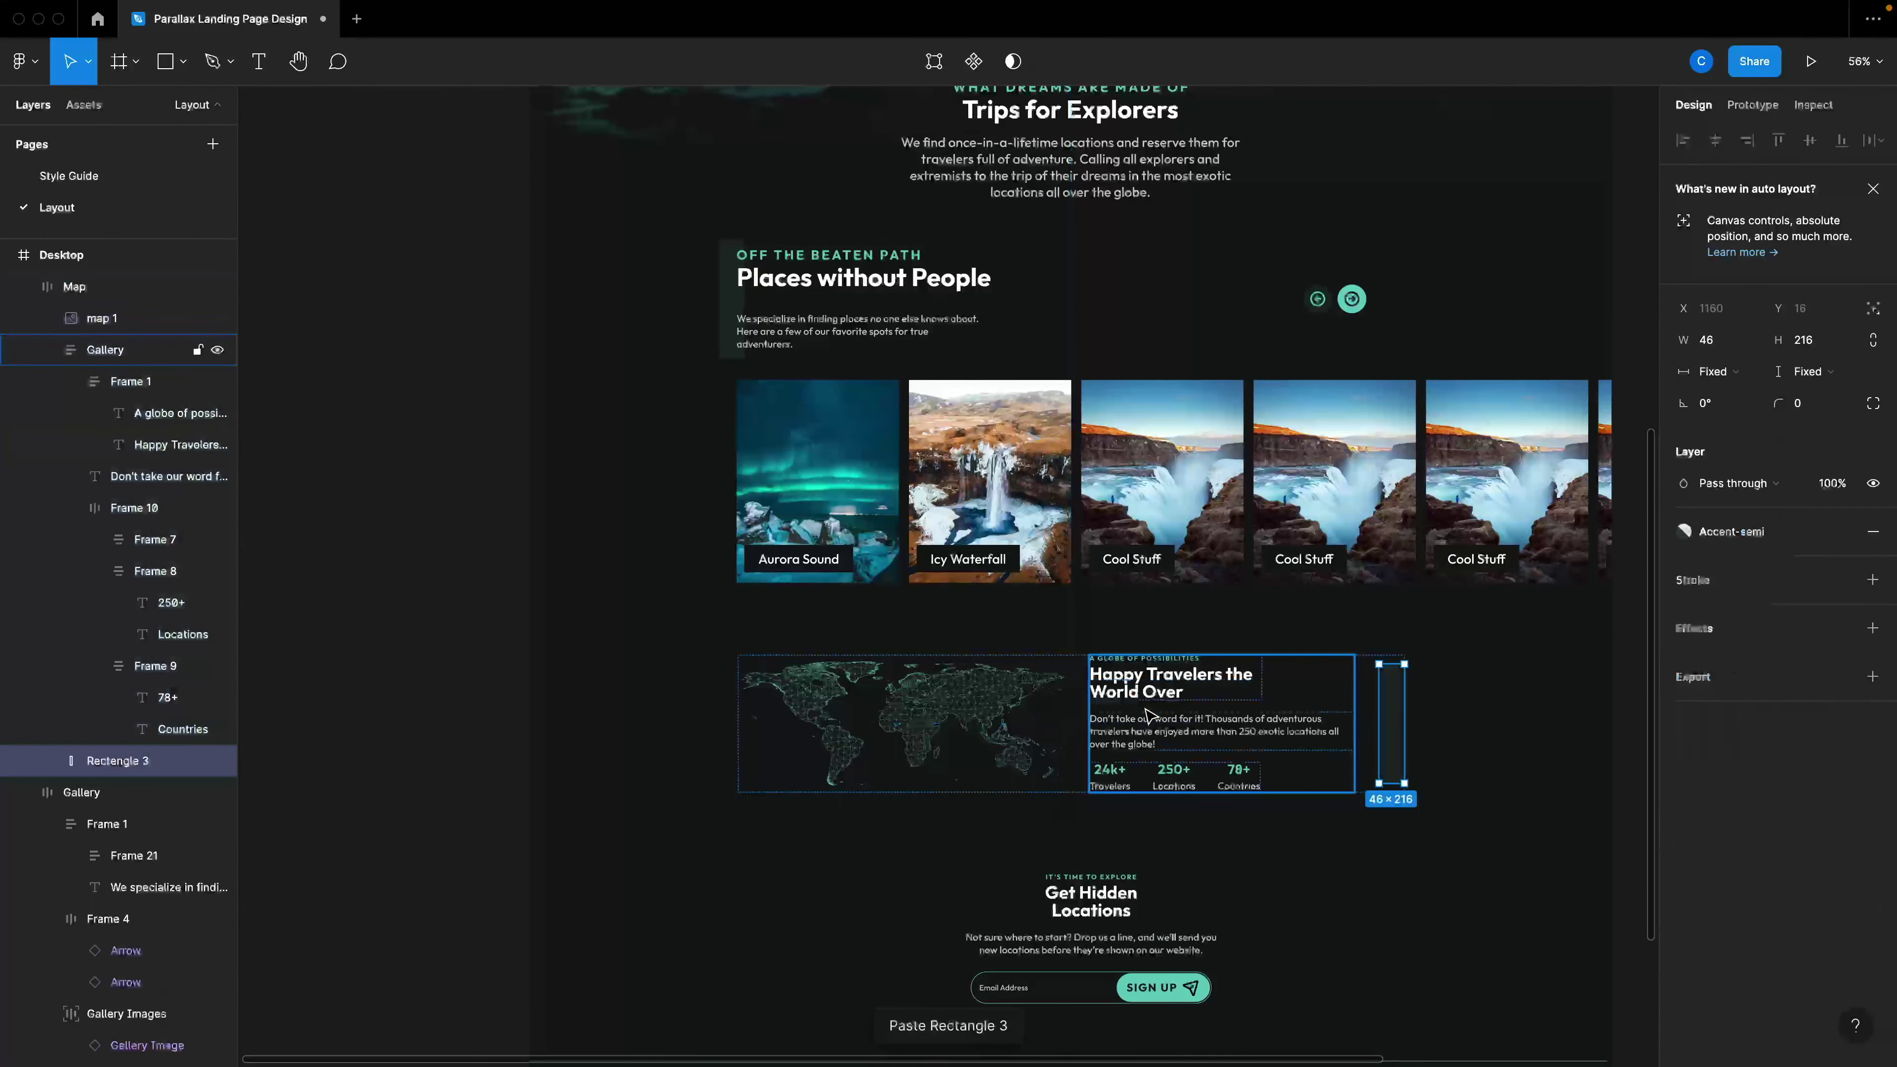
pyautogui.moveTo(1400, 747); pyautogui.dragTo(1142, 709)
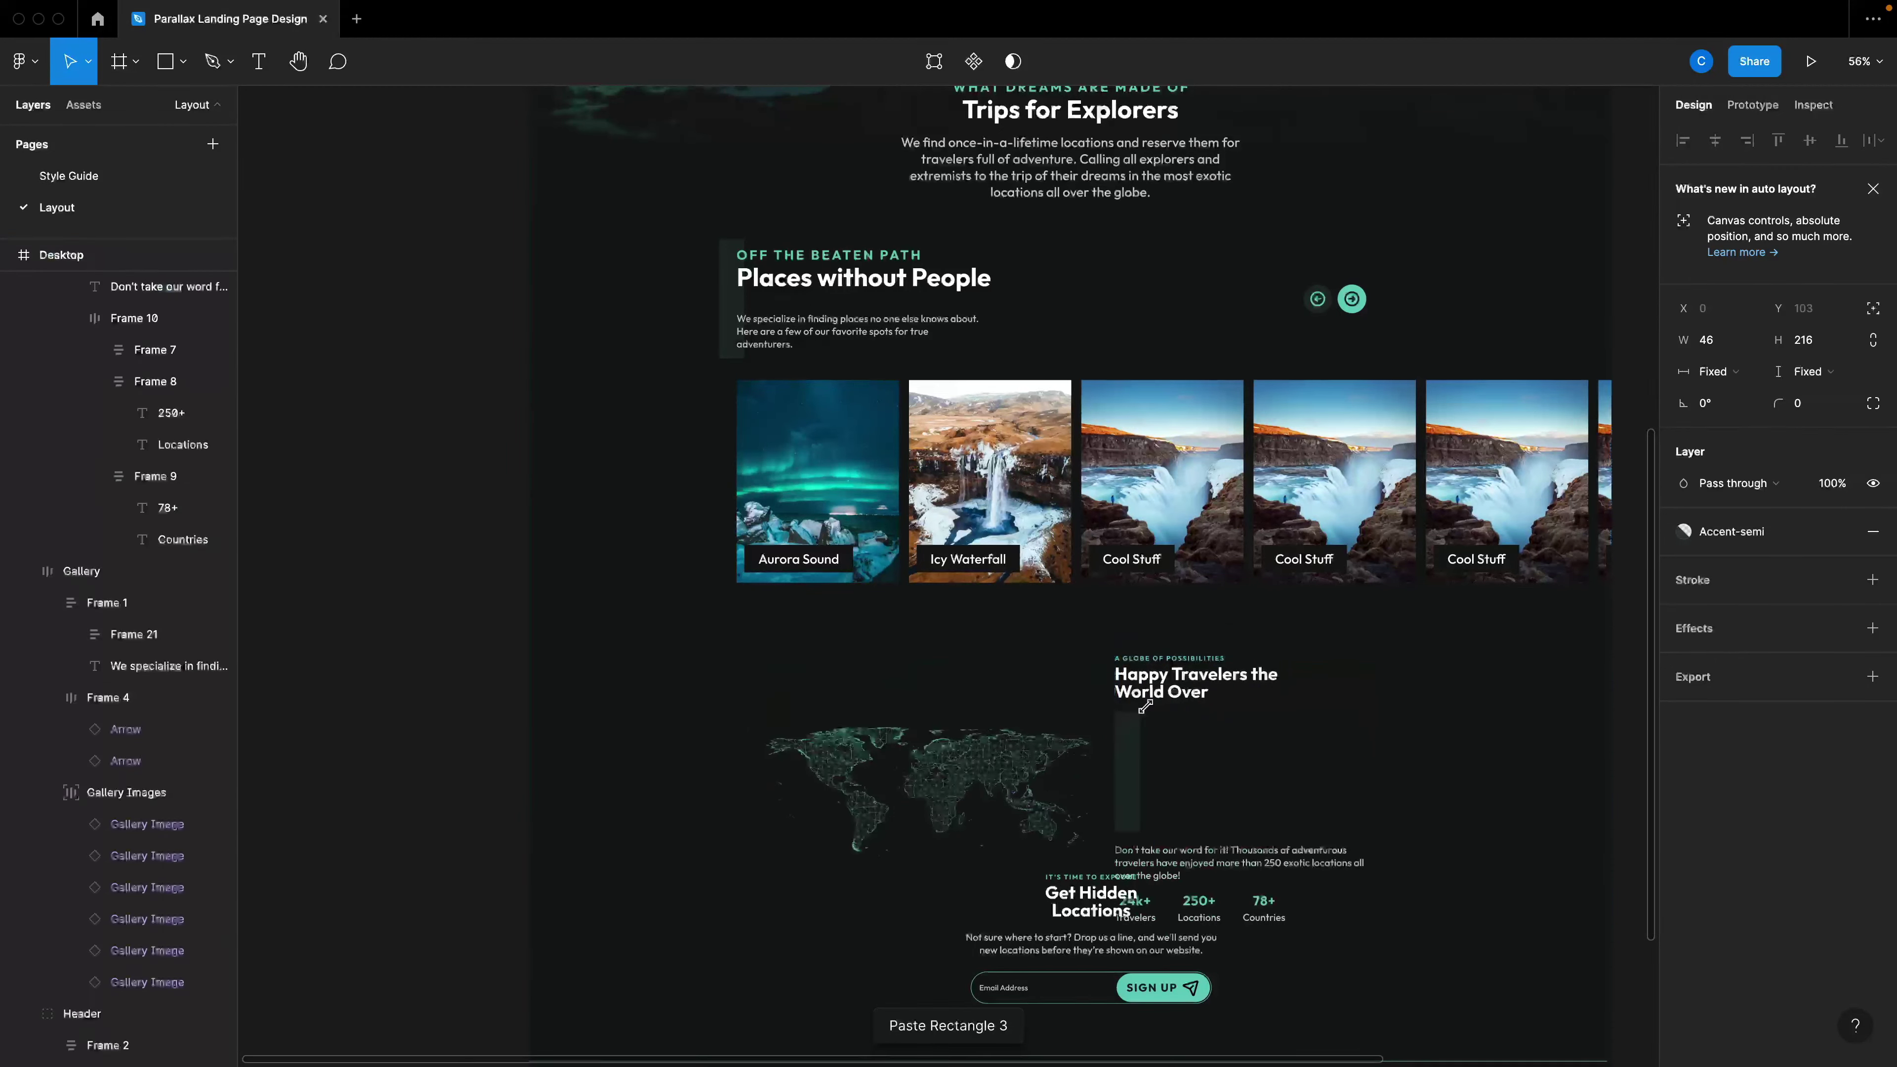
pyautogui.click(1873, 308)
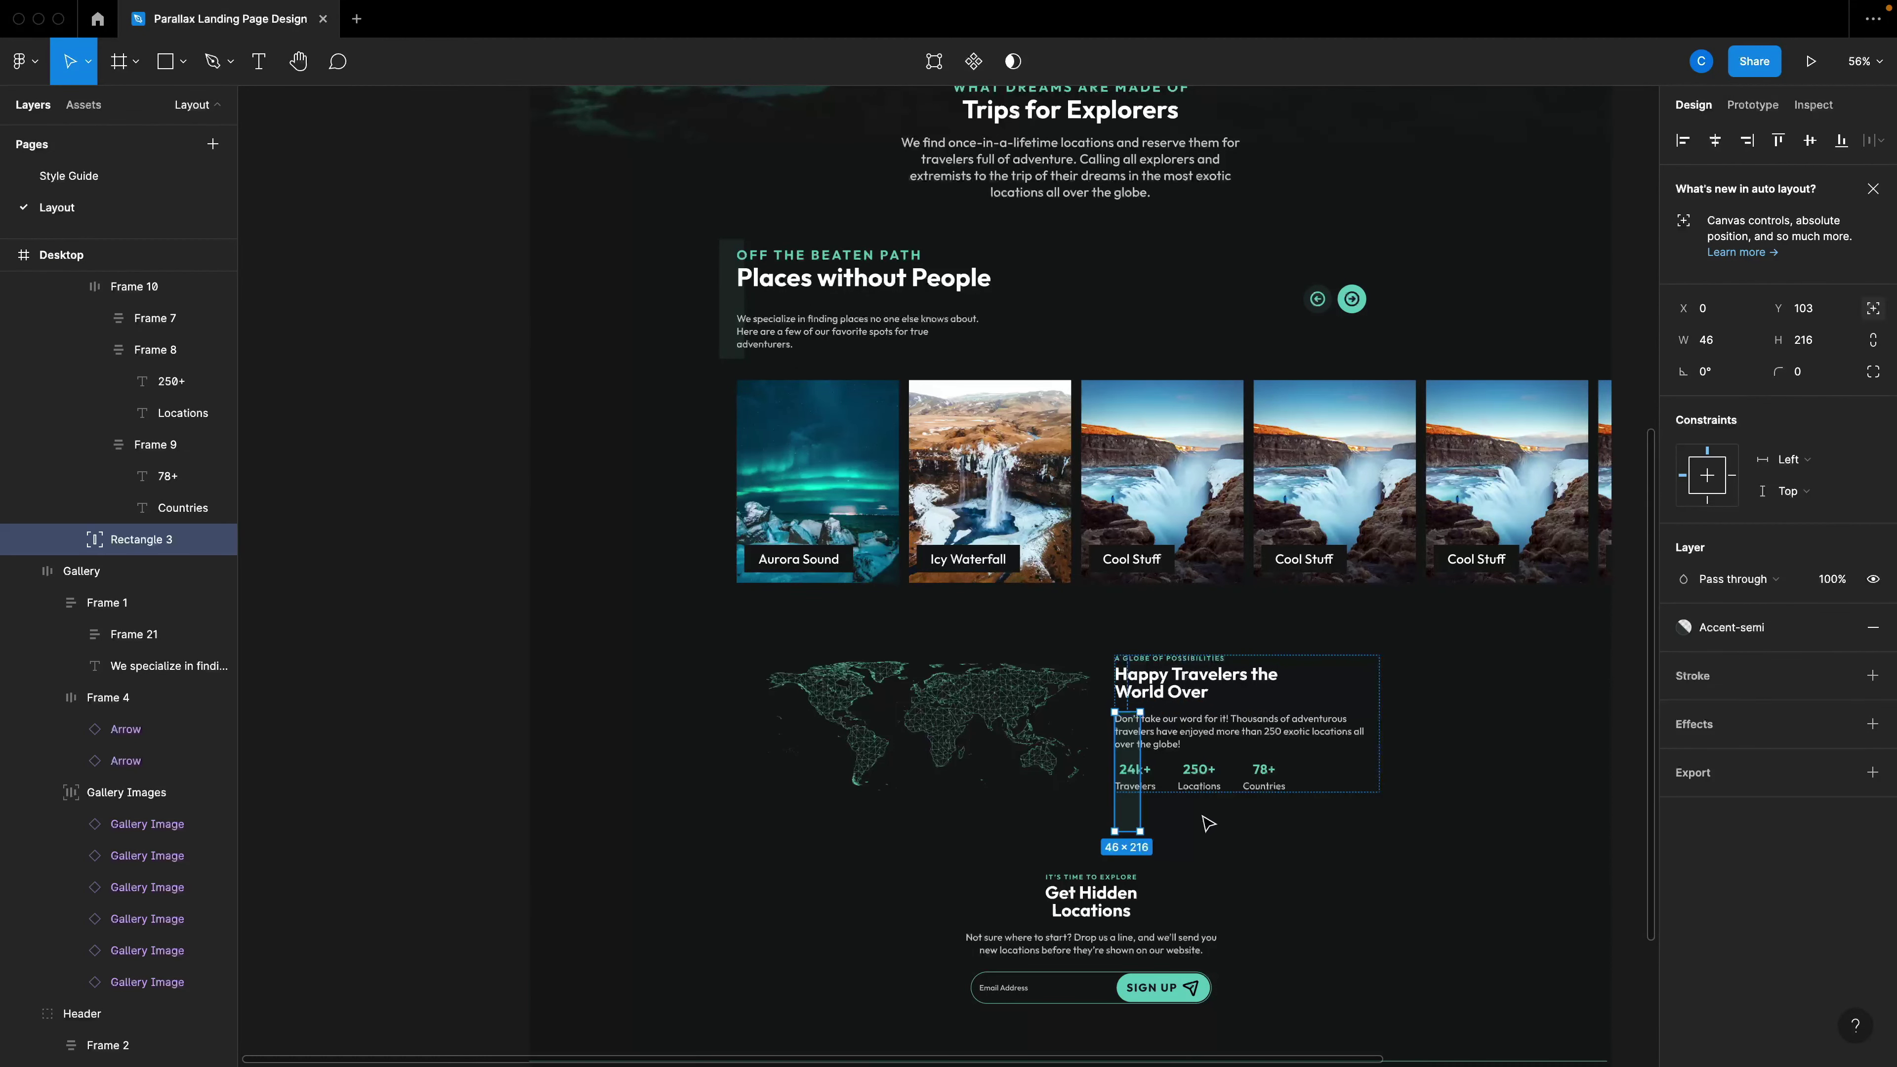
# Shrink the copied rectangle to about 32 × 110 and place it over the upper-left corner of the Happy Travelers subtitle and heading.
pyautogui.scroll(2, 1135, 793)
pyautogui.scroll(3, 1136, 793)
pyautogui.moveTo(1135, 793); pyautogui.dragTo(1115, 663)
pyautogui.click(1197, 583)
pyautogui.click(1116, 586)
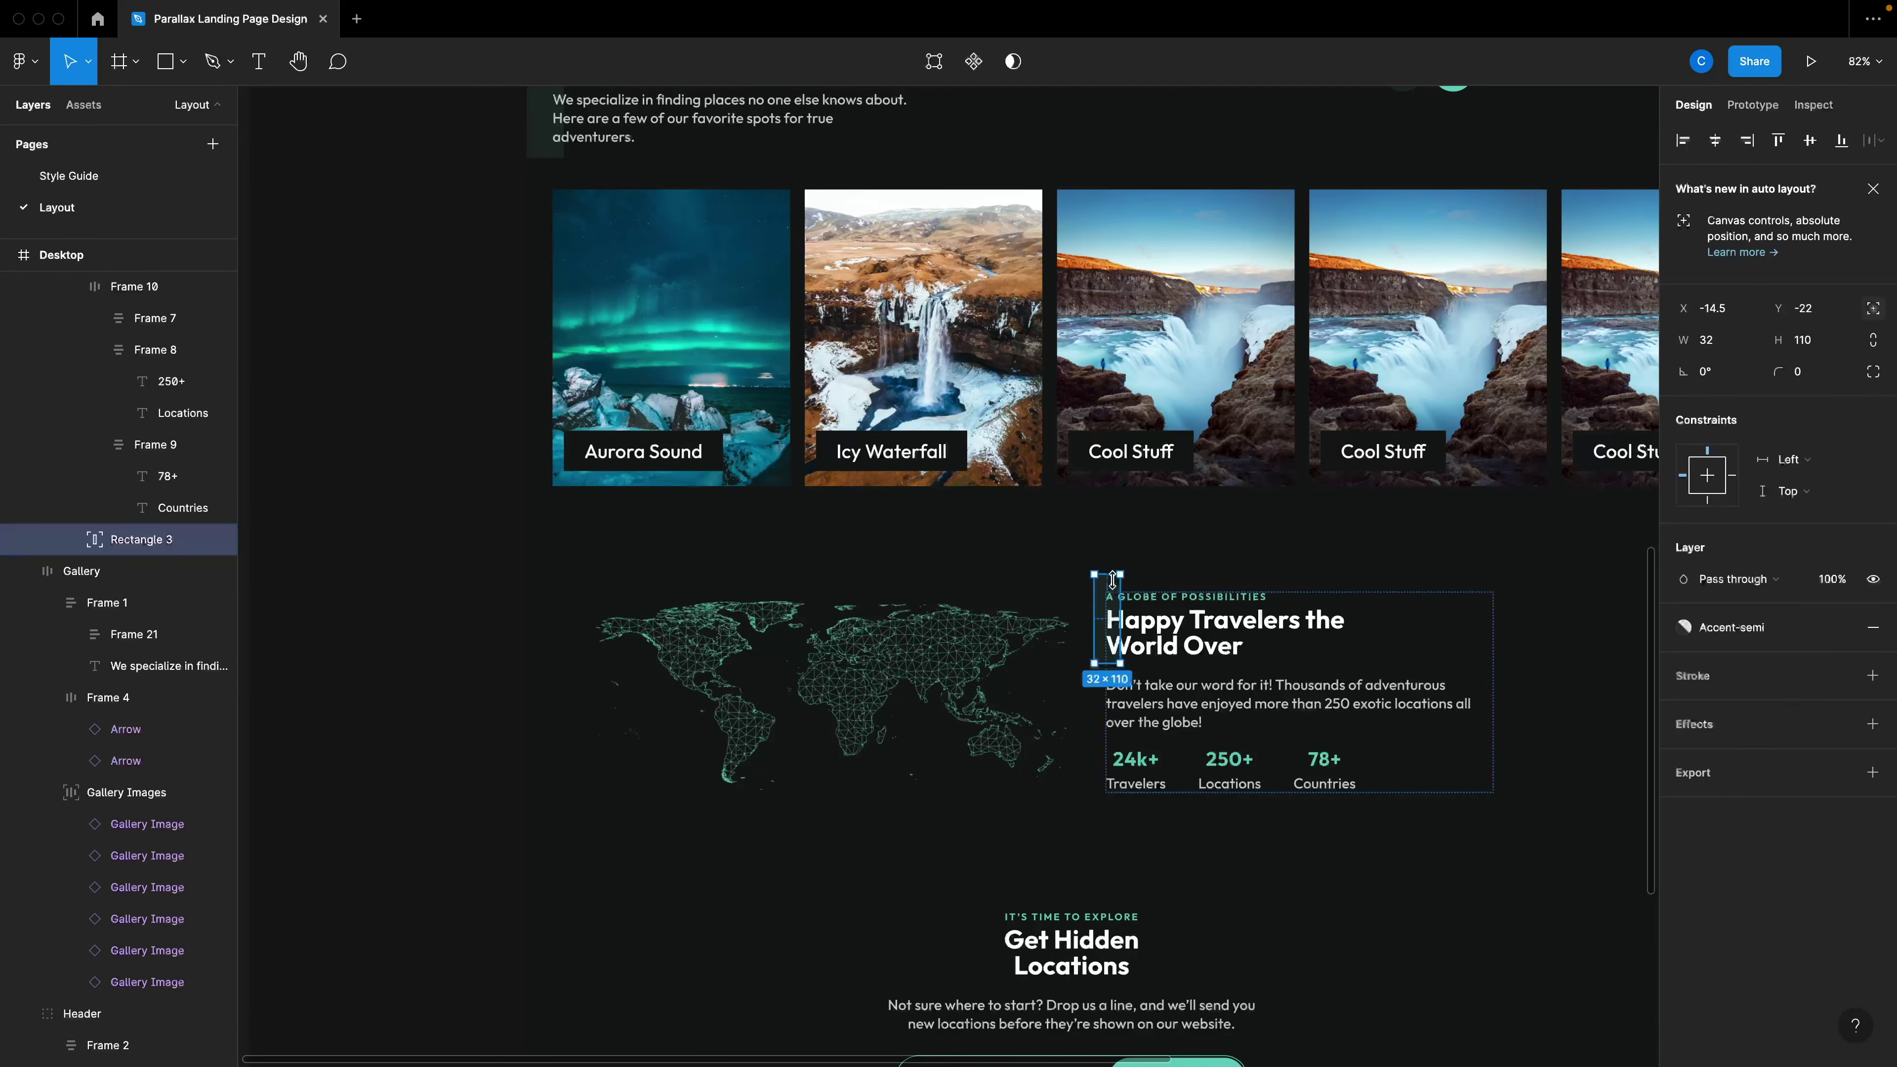
pyautogui.scroll(2, 1113, 597)
pyautogui.scroll(2, 1113, 598)
pyautogui.moveTo(1103, 598); pyautogui.dragTo(1103, 612)
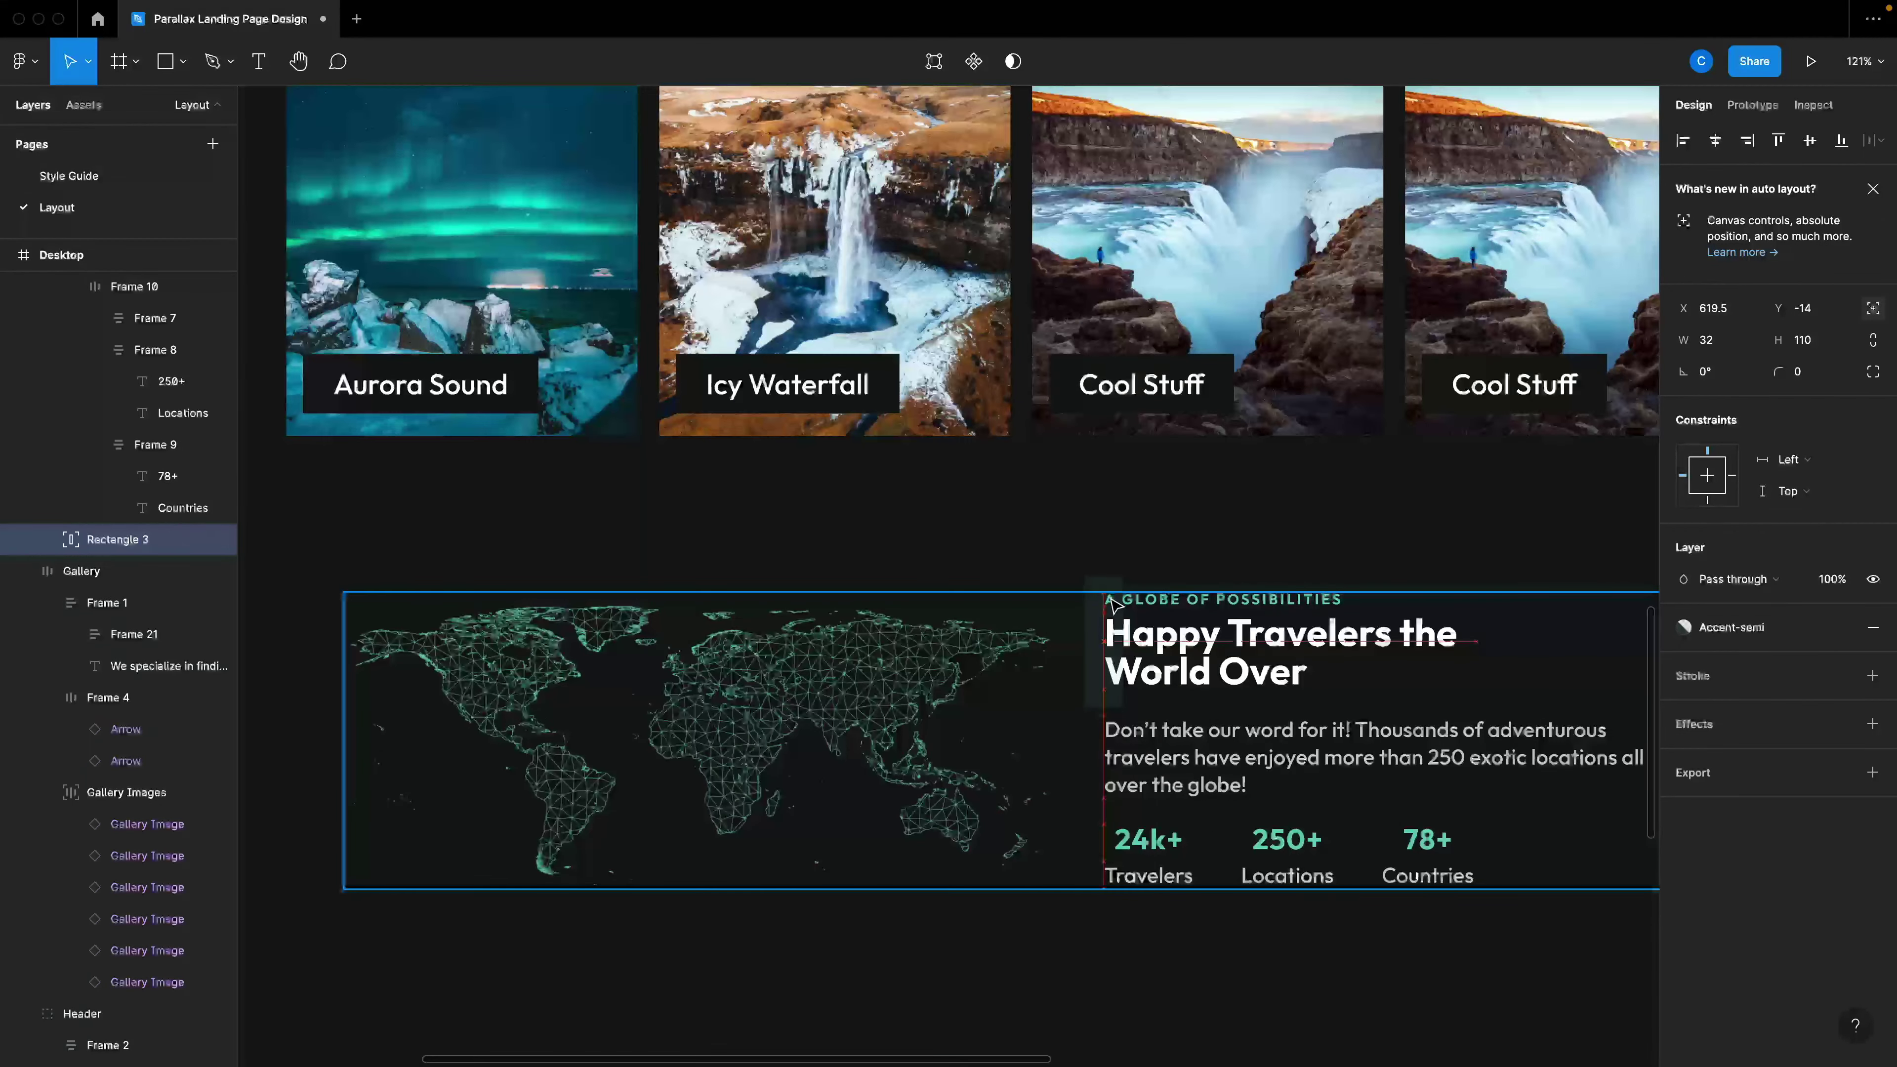
pyautogui.click(1180, 573)
pyautogui.scroll(-5, 1180, 573)
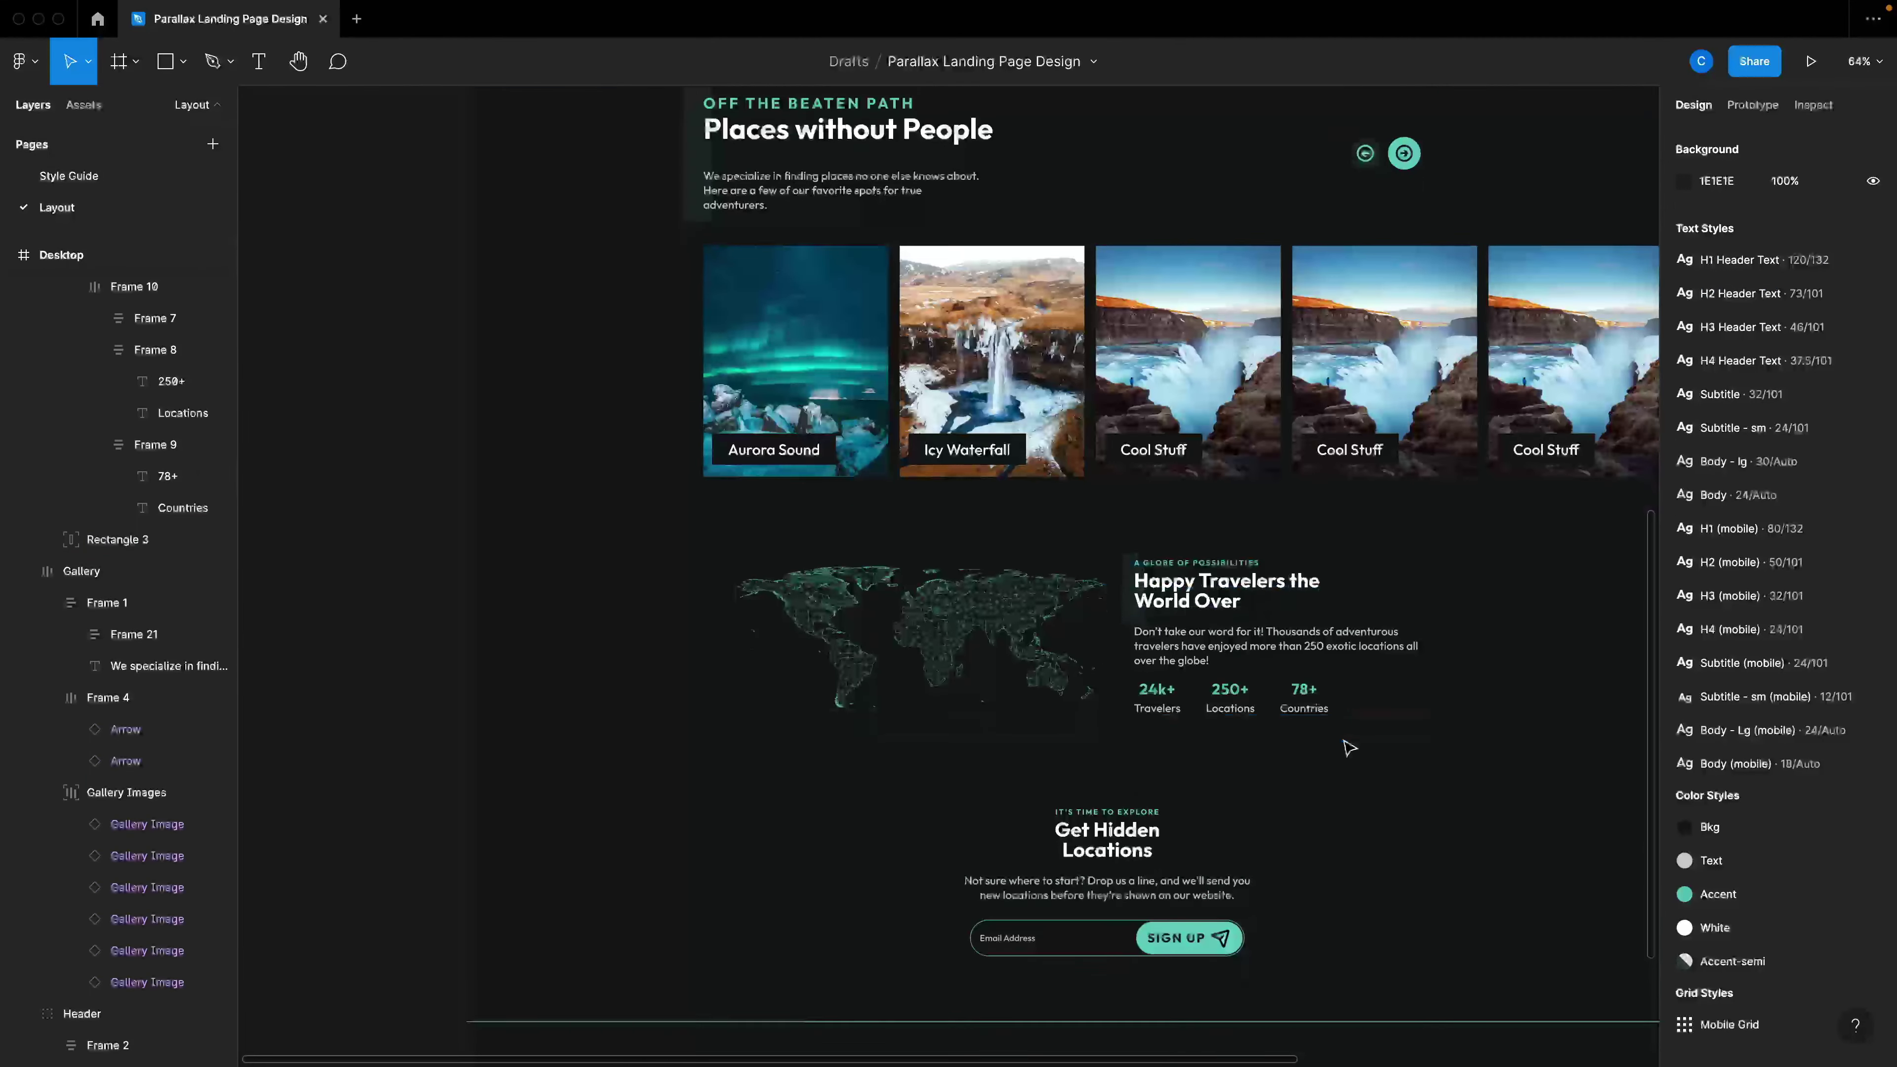
# Switch to the finished Traverse website, examine its sections from header to footer, and advance the image gallery twice.
pyautogui.hscroll(3, 1348, 747)
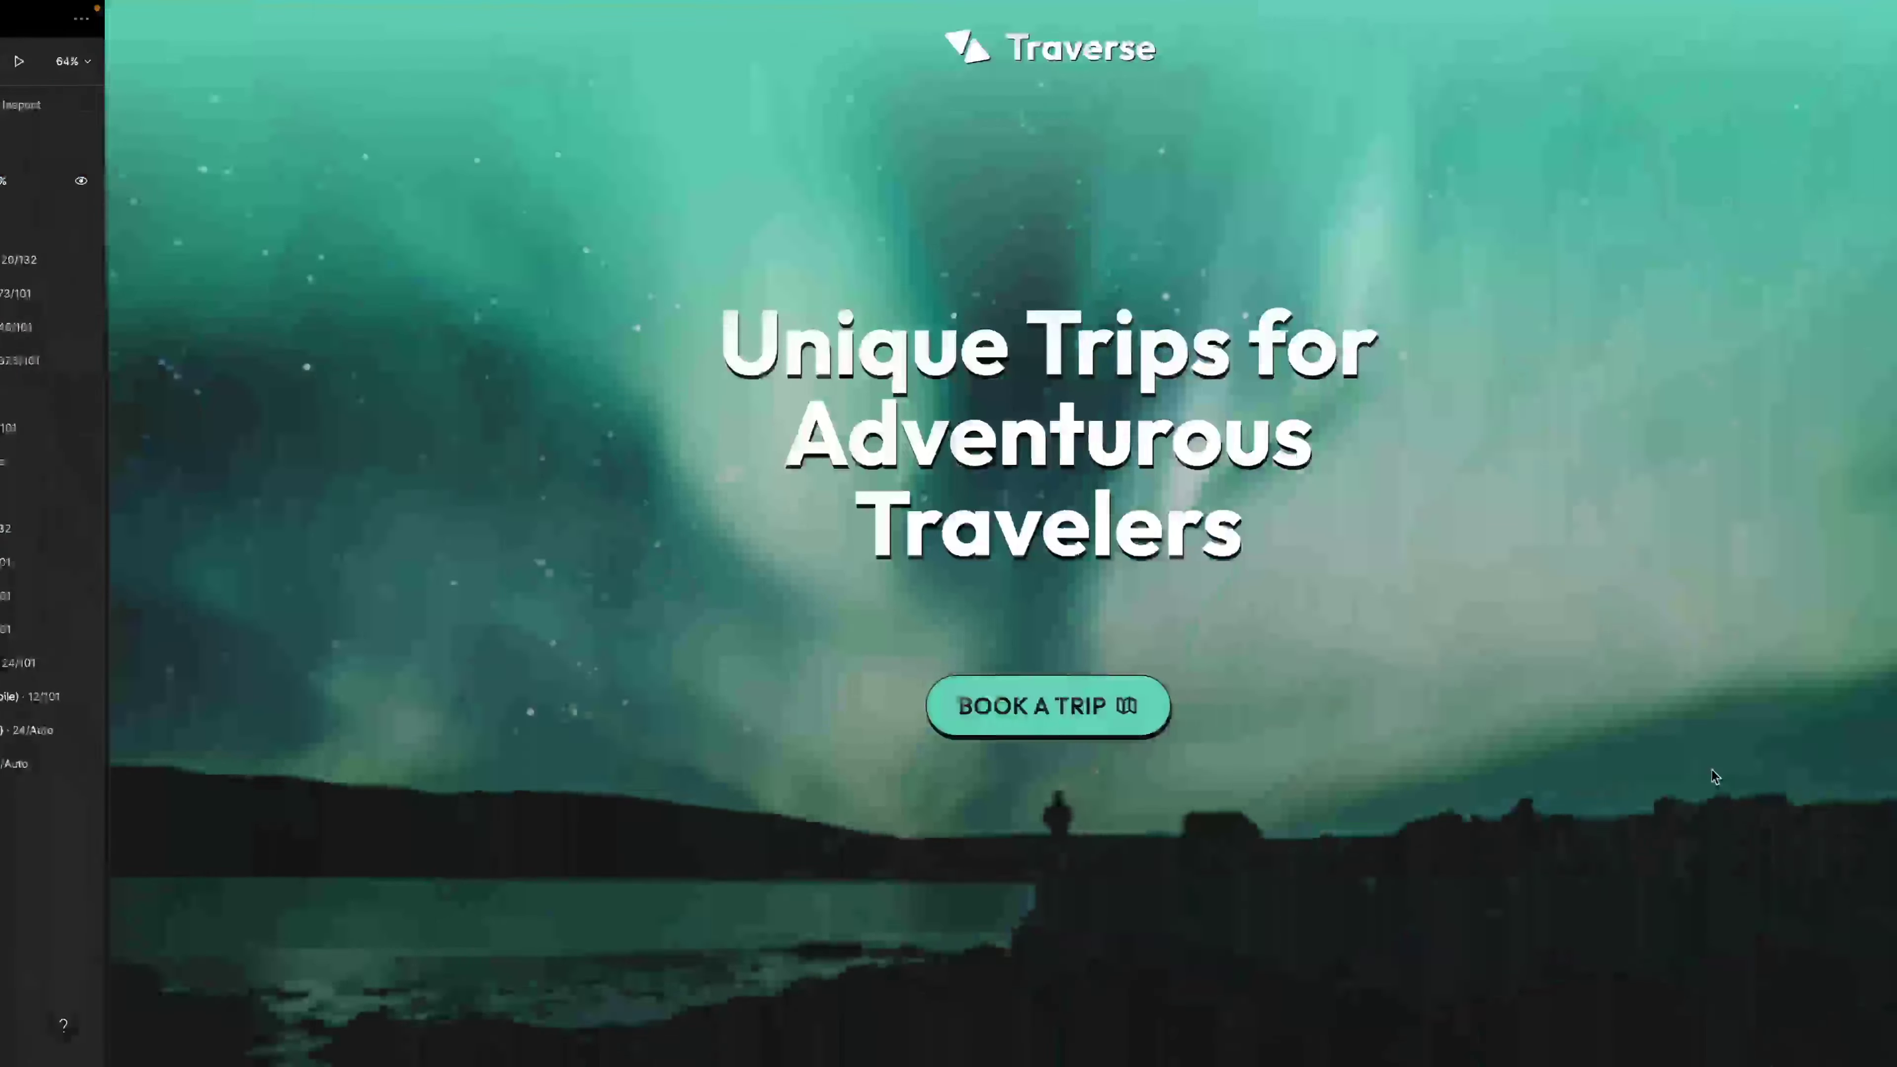
pyautogui.scroll(-3, 1606, 770)
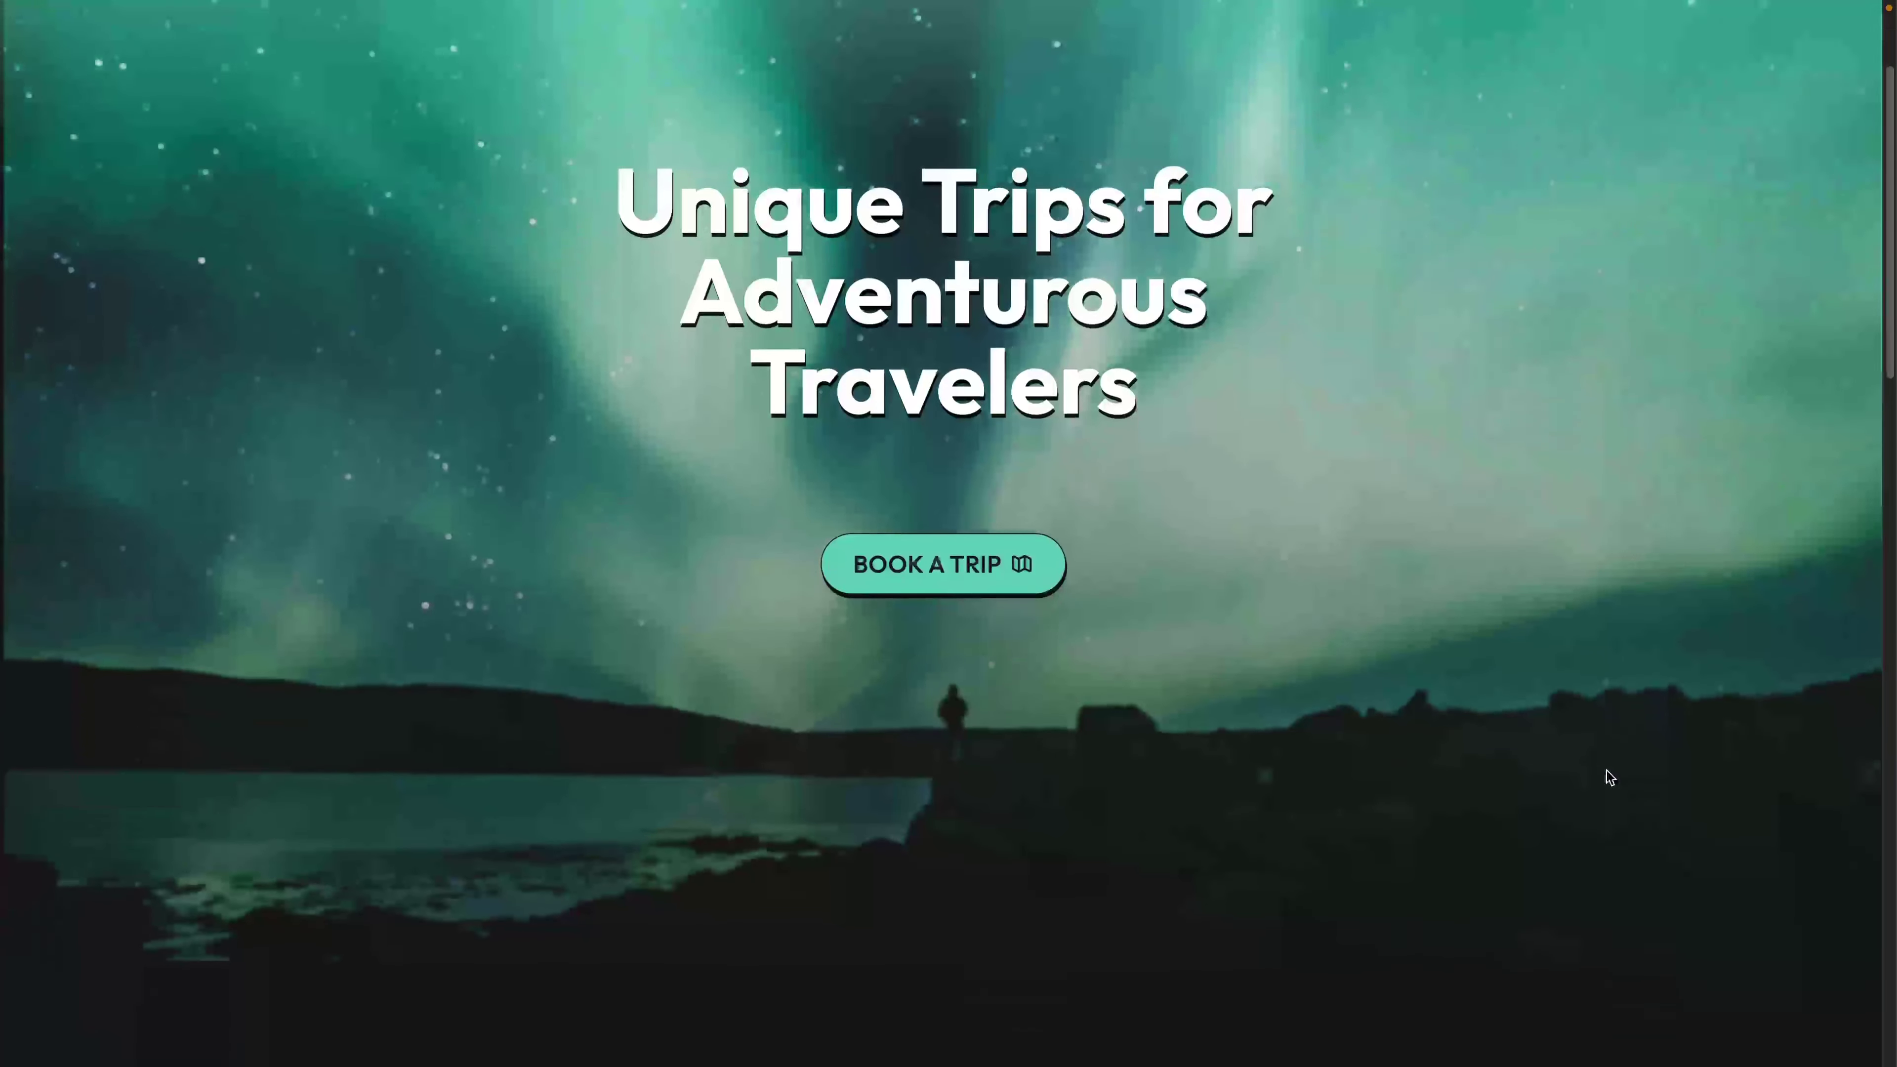
pyautogui.scroll(-4, 1605, 771)
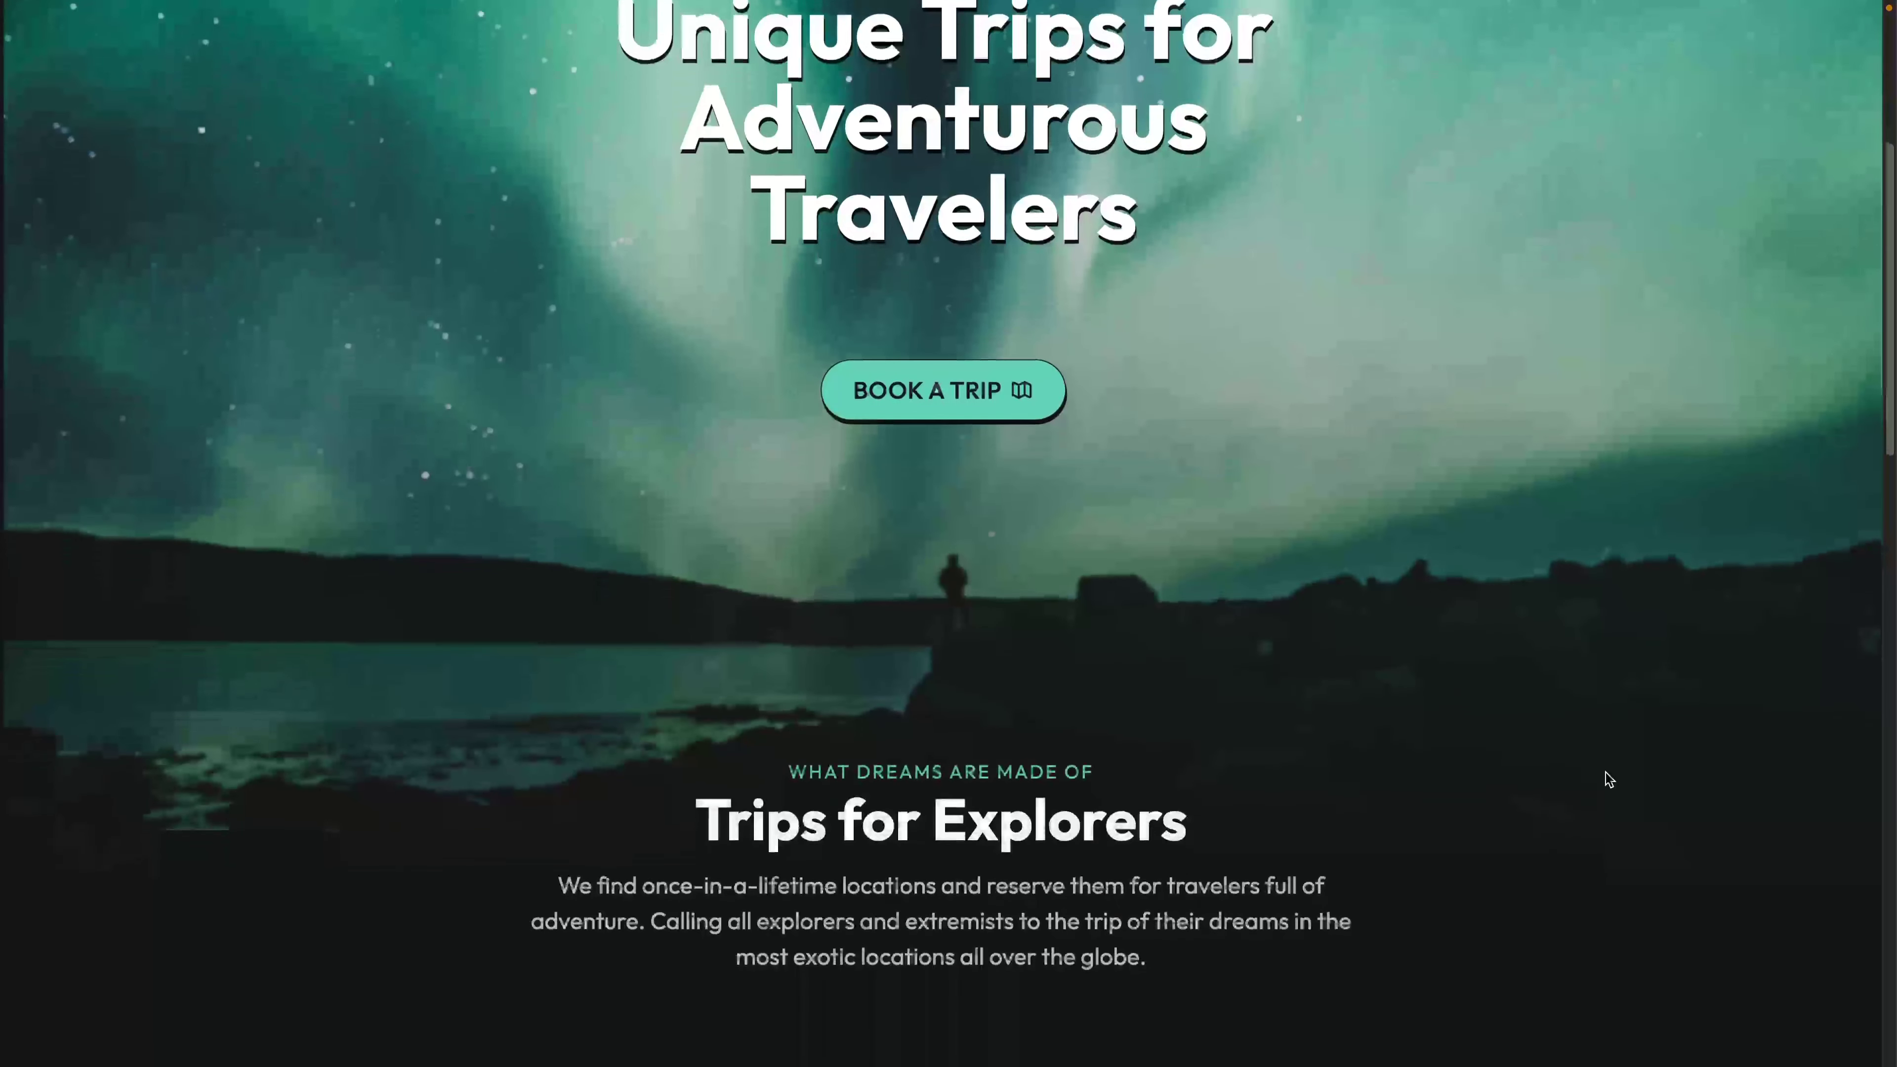
pyautogui.scroll(-9, 1609, 777)
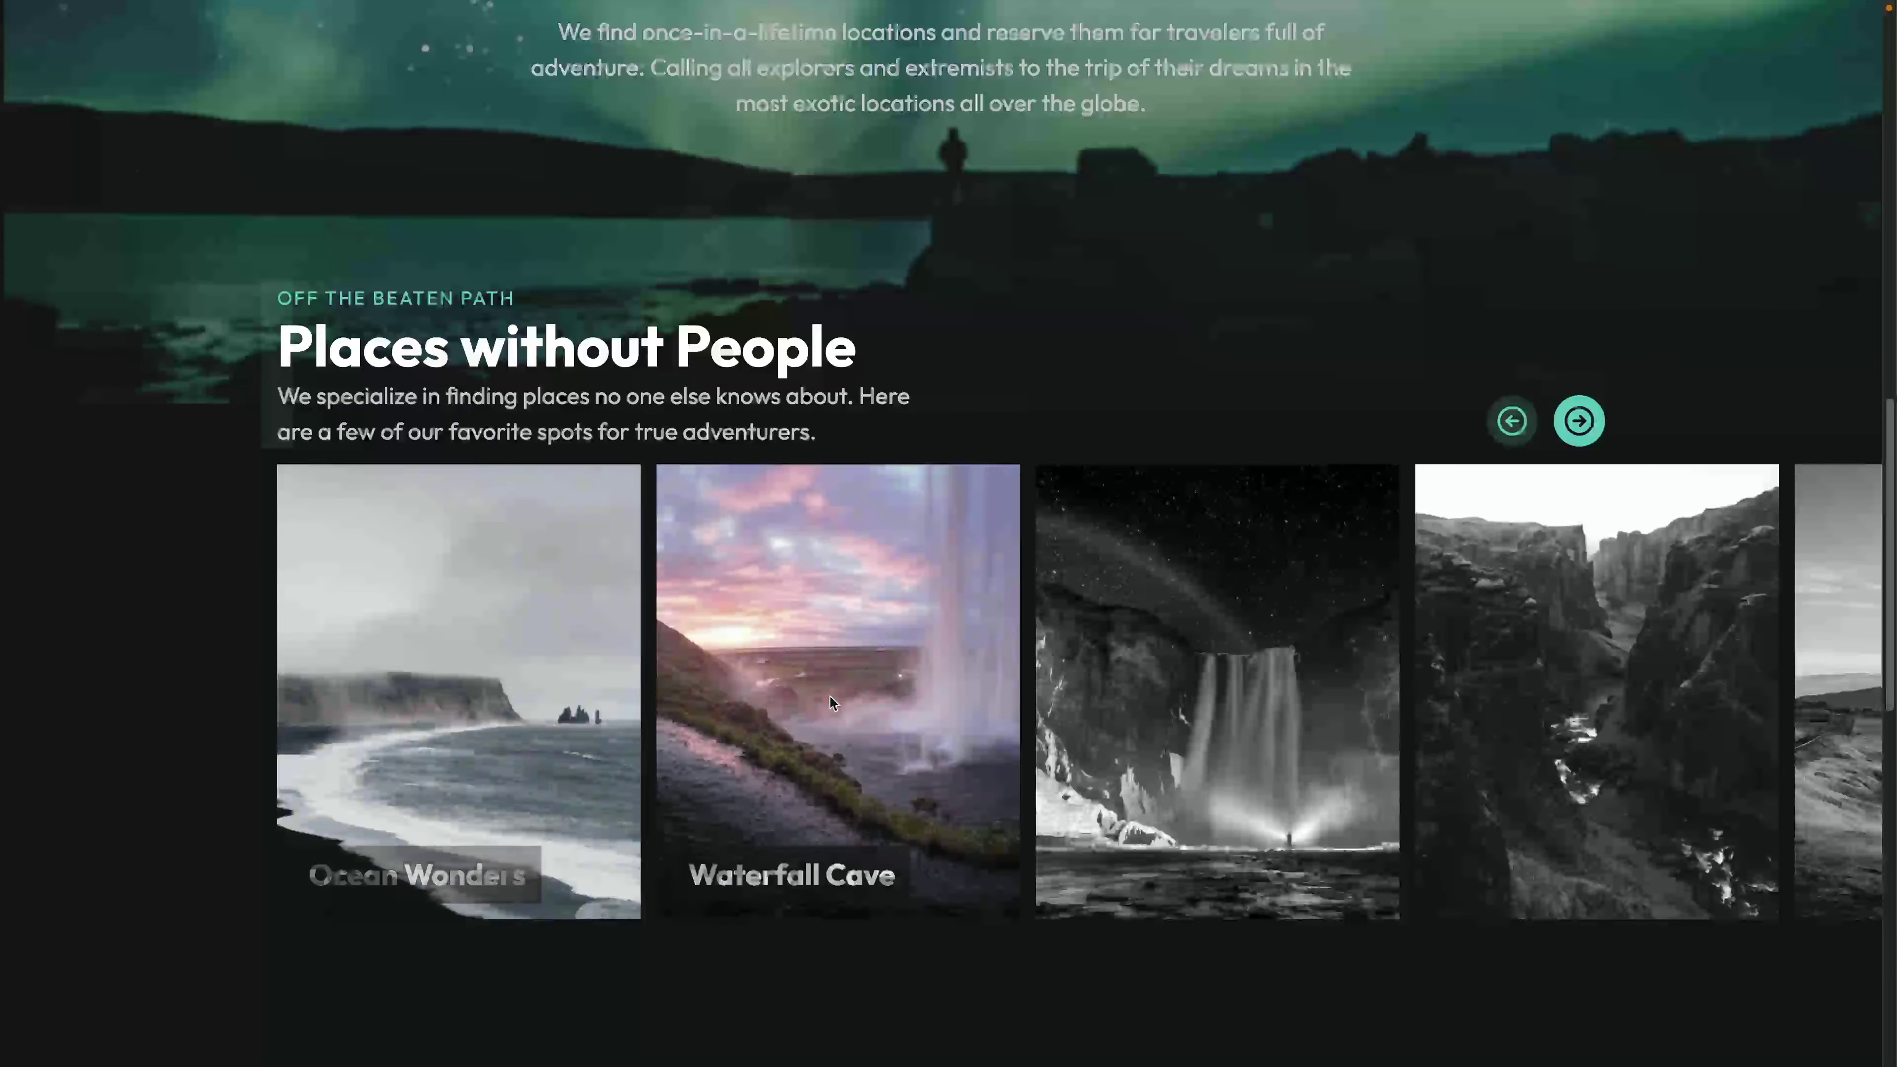
pyautogui.click(1581, 441)
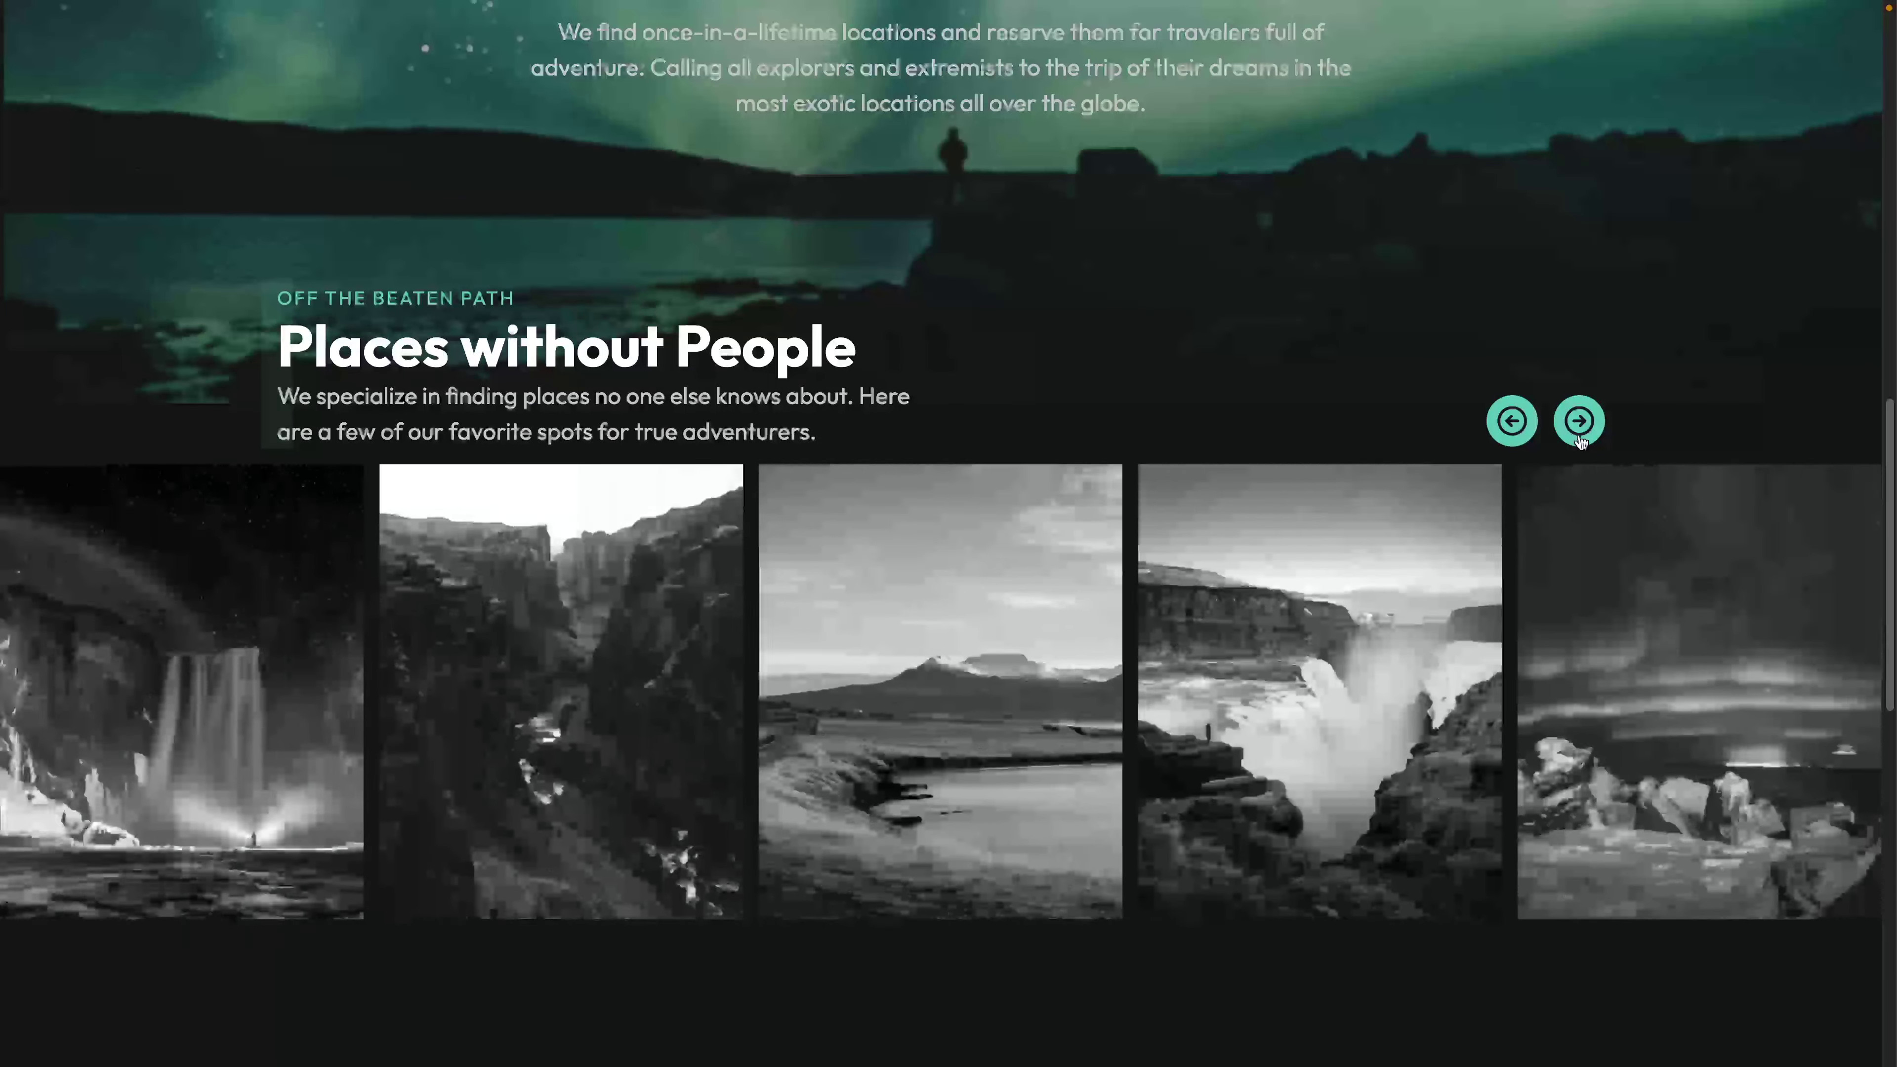
pyautogui.click(1581, 440)
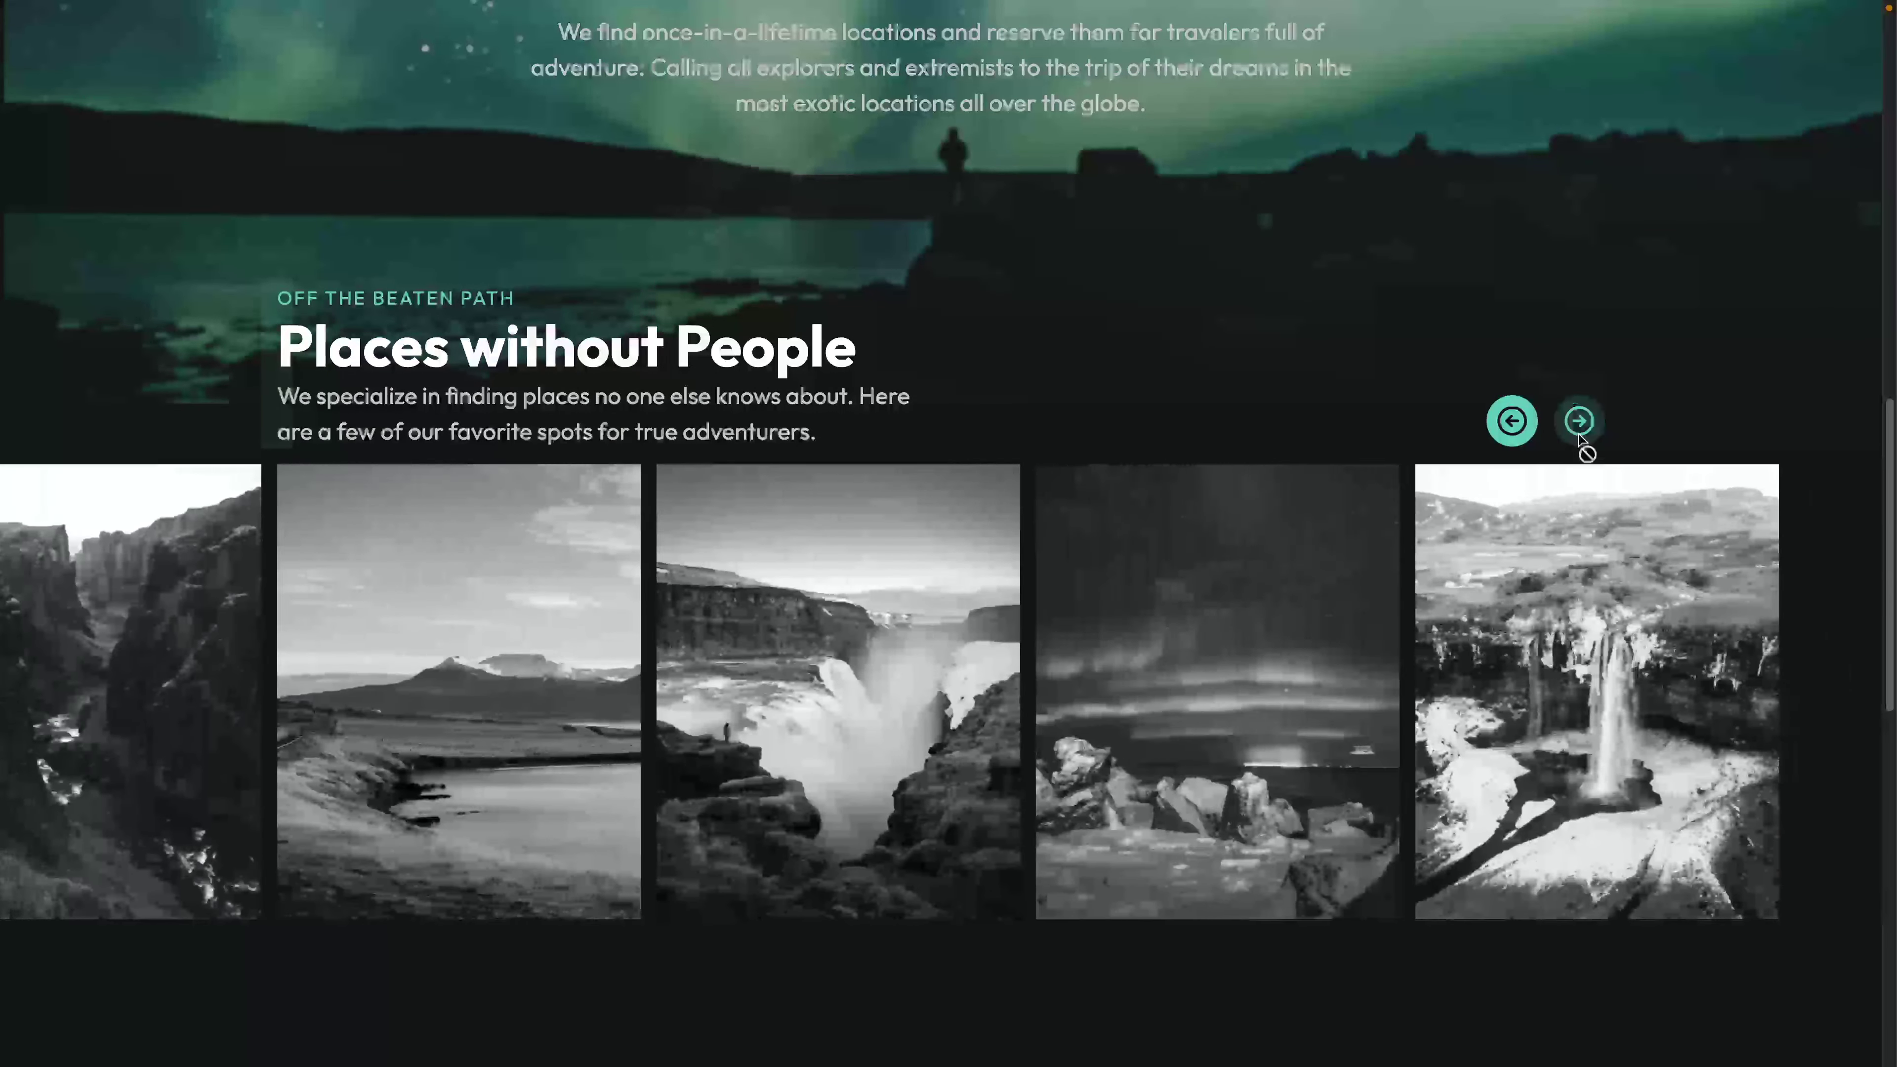
pyautogui.scroll(-8, 1541, 738)
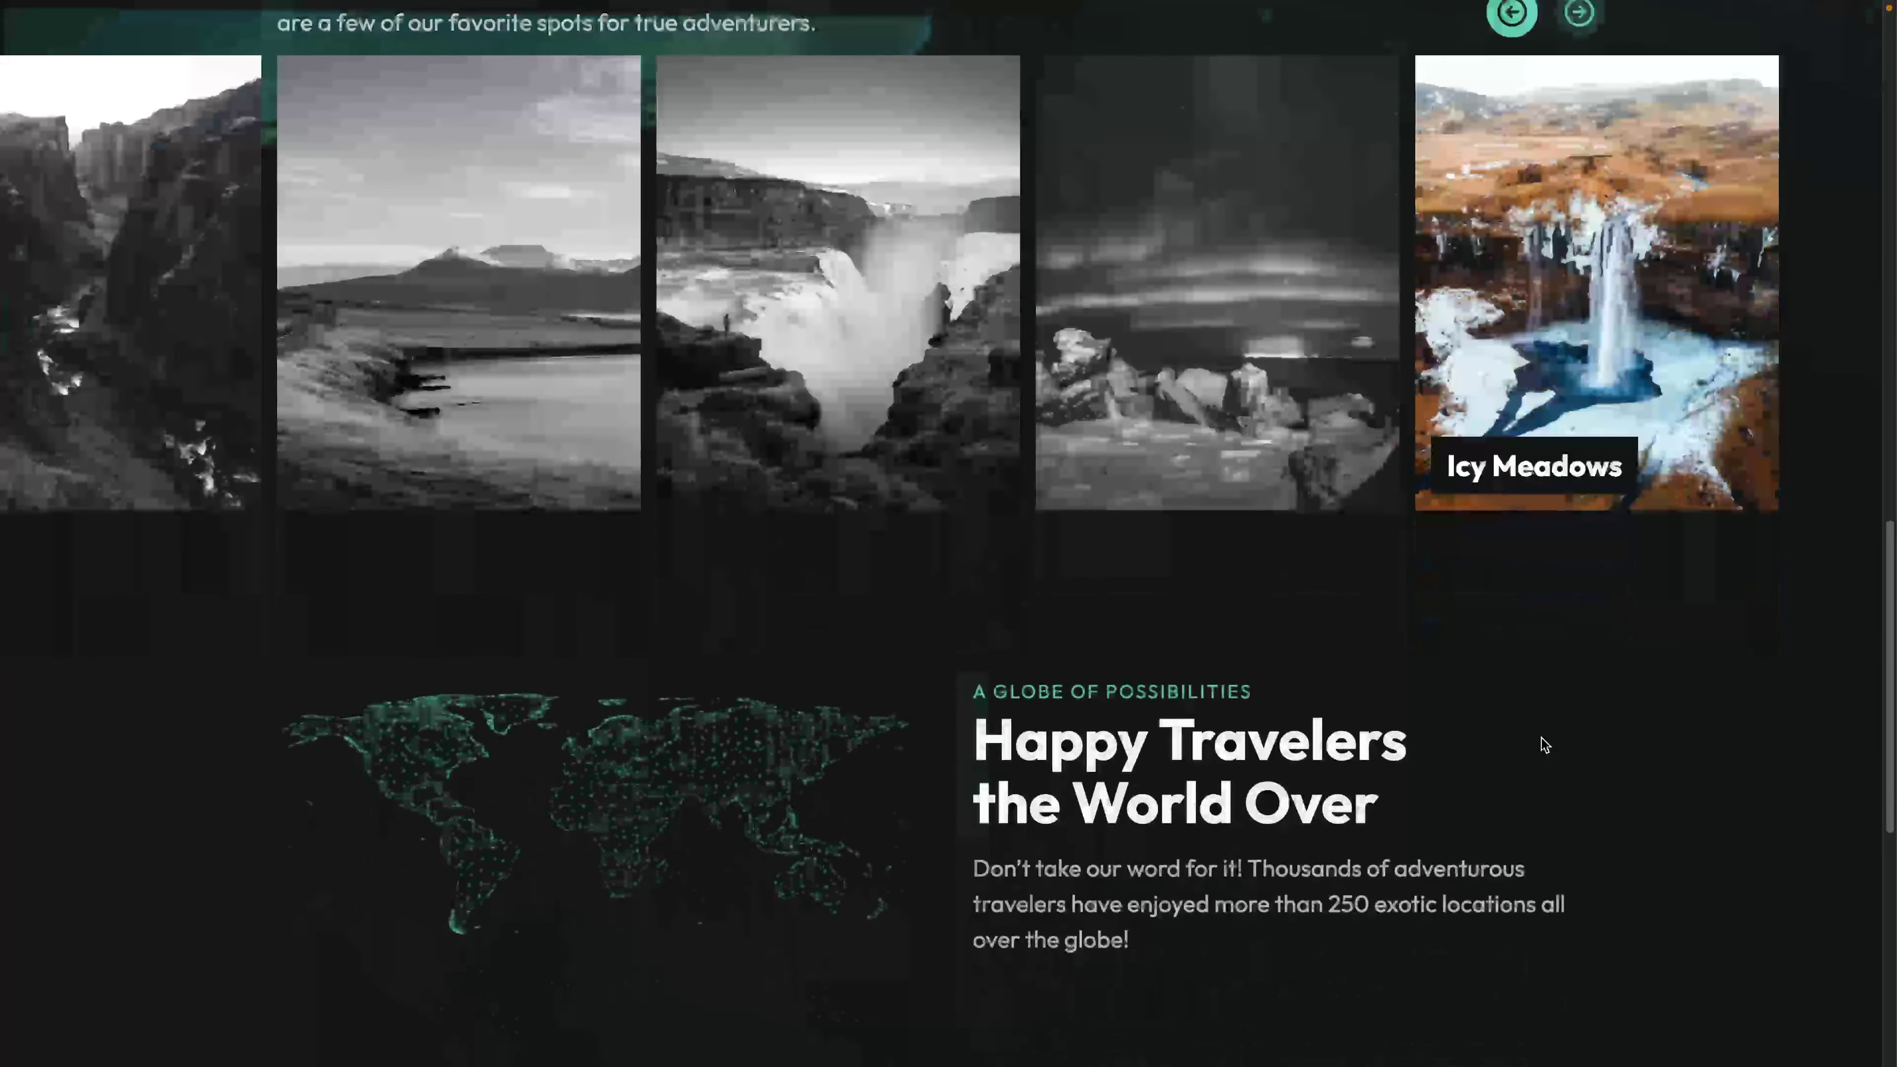
pyautogui.scroll(-7, 917, 779)
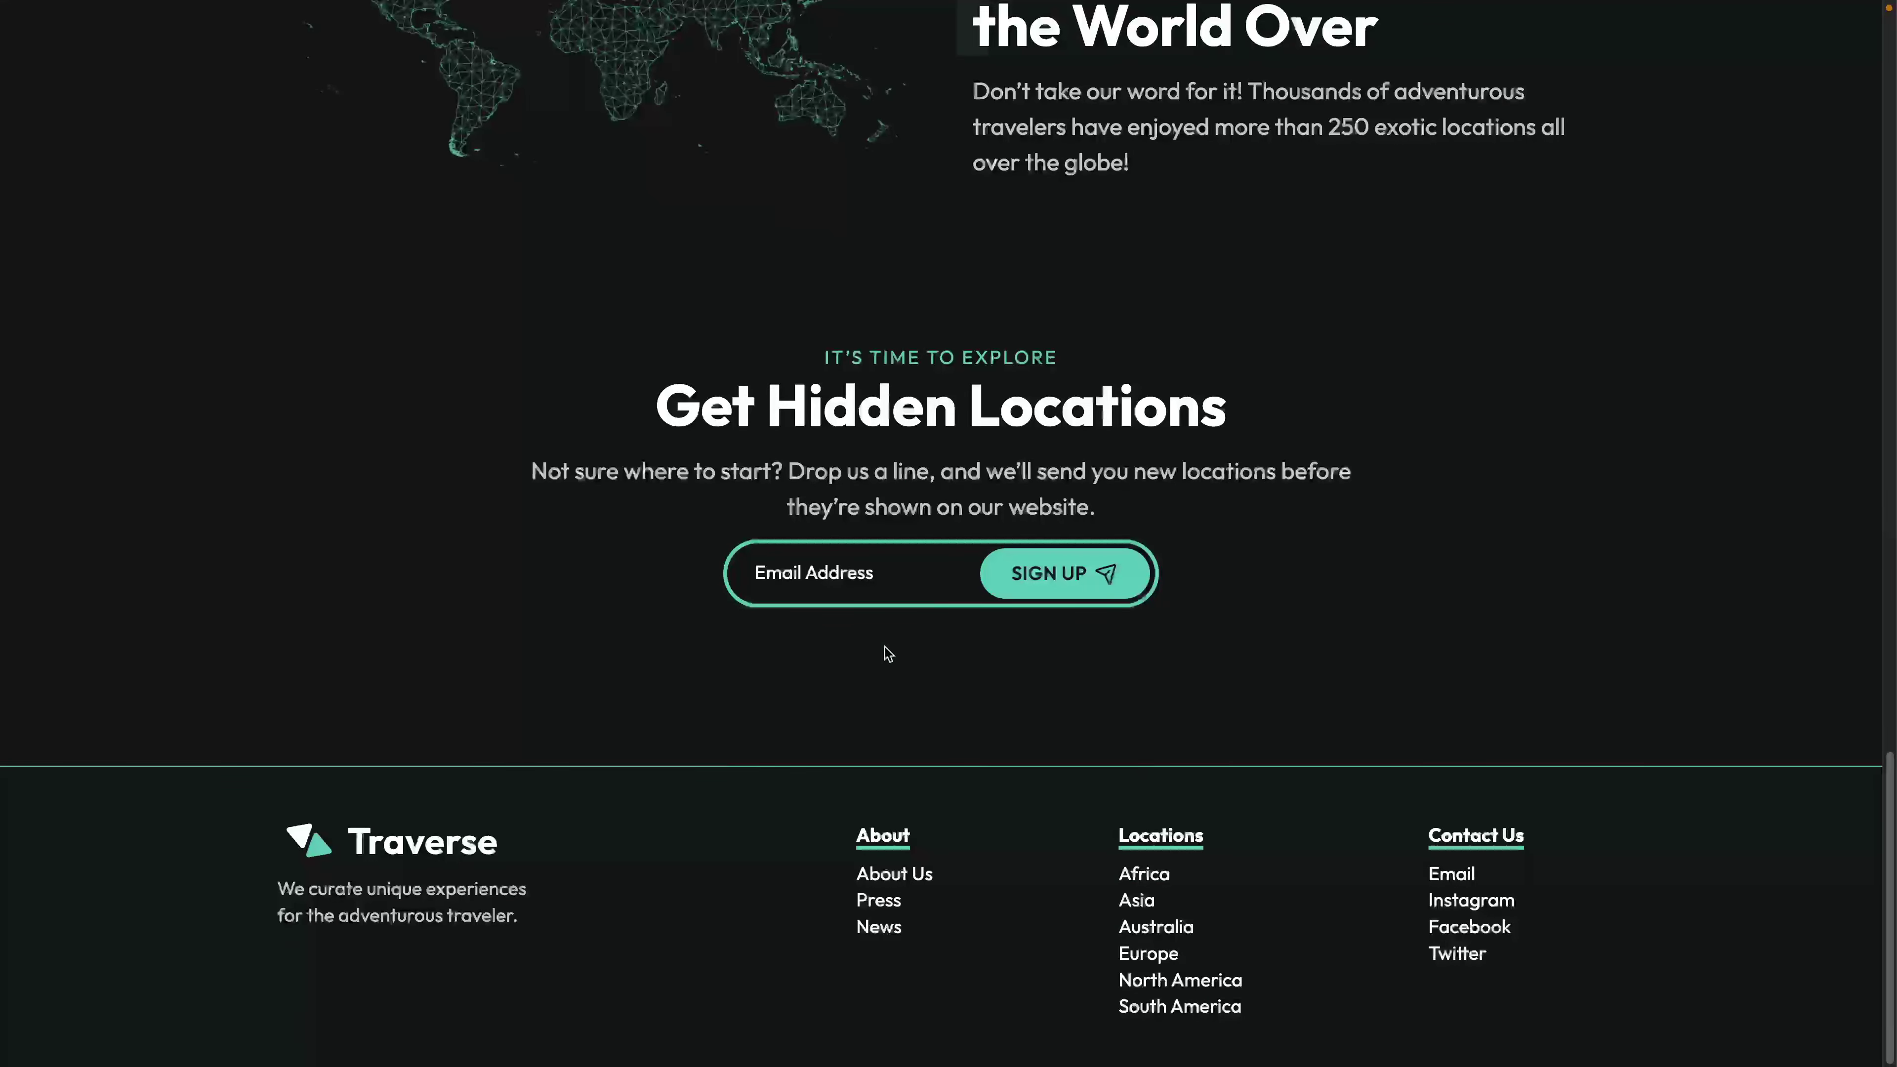
# Submit an e-mail address in the Get Hidden Locations signup form and return to the top of the page.
pyautogui.click(875, 585)
pyautogui.write('hi@example.com')
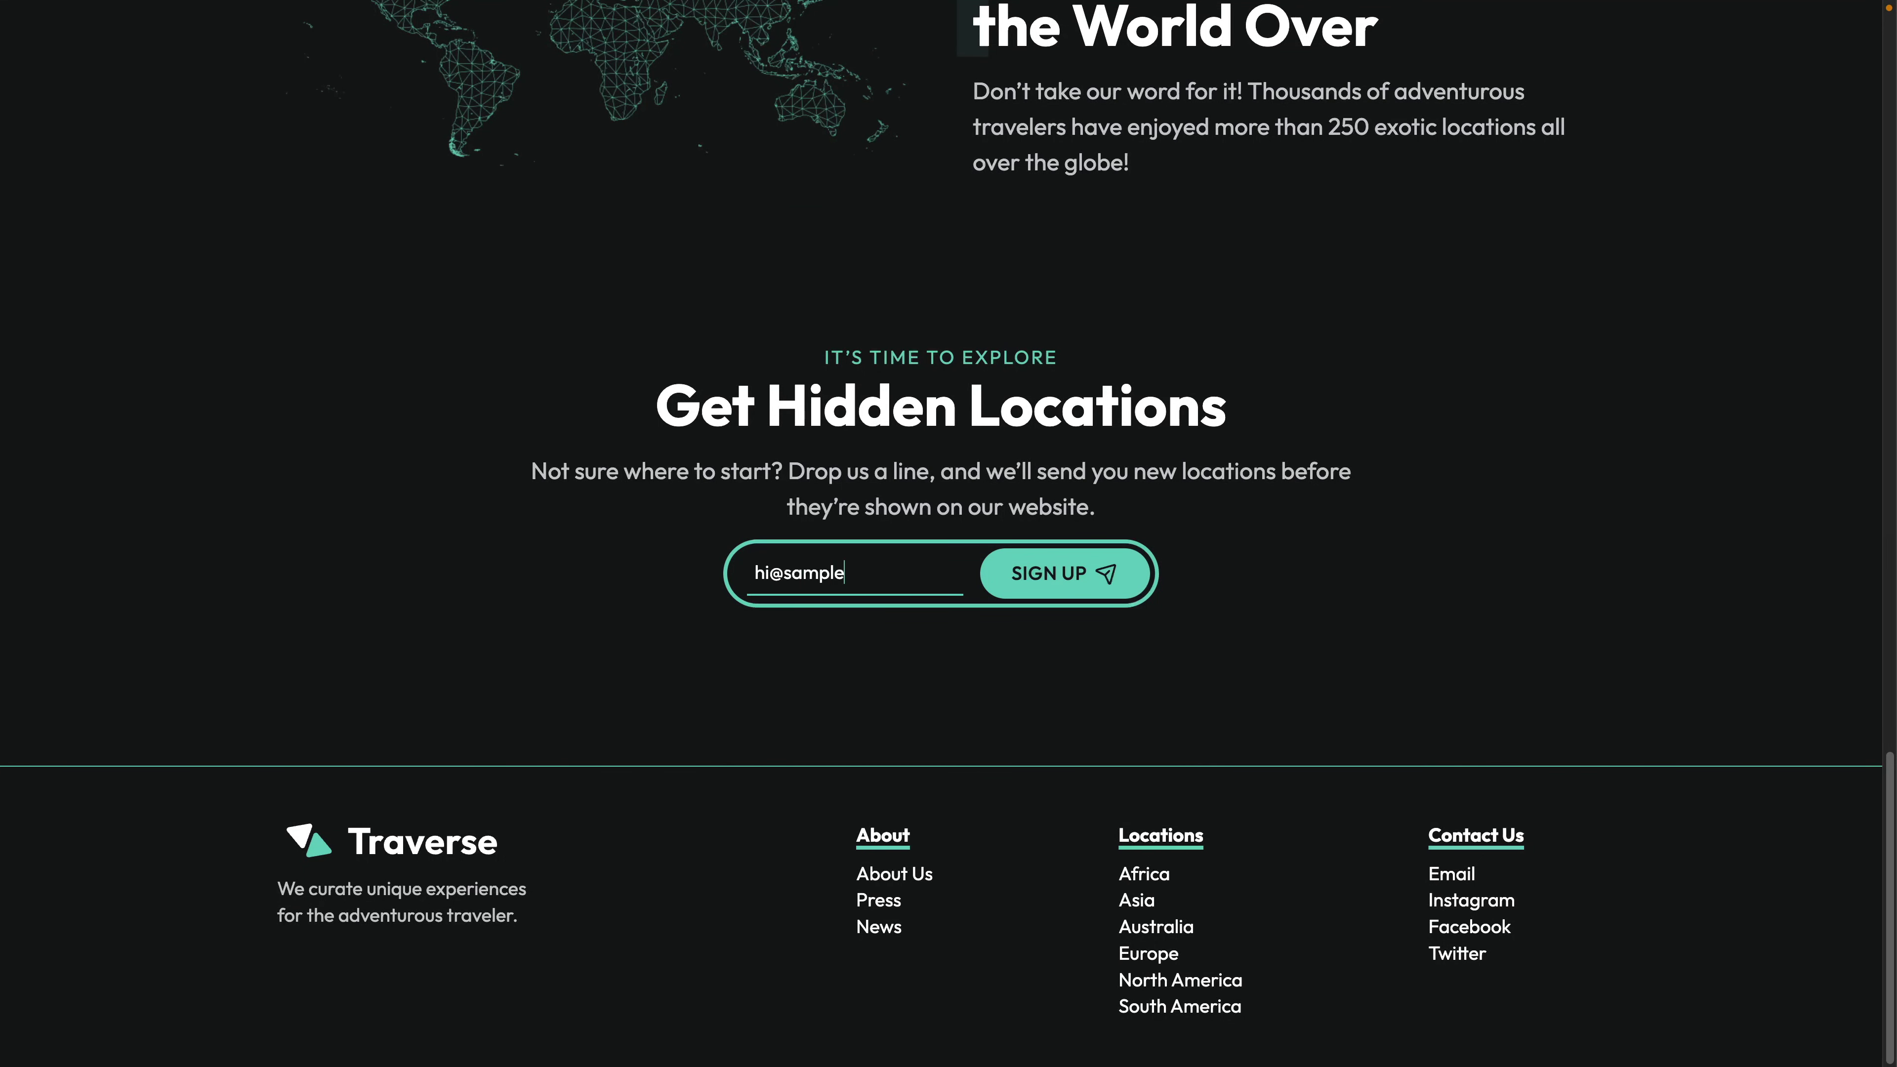
pyautogui.press('Return')
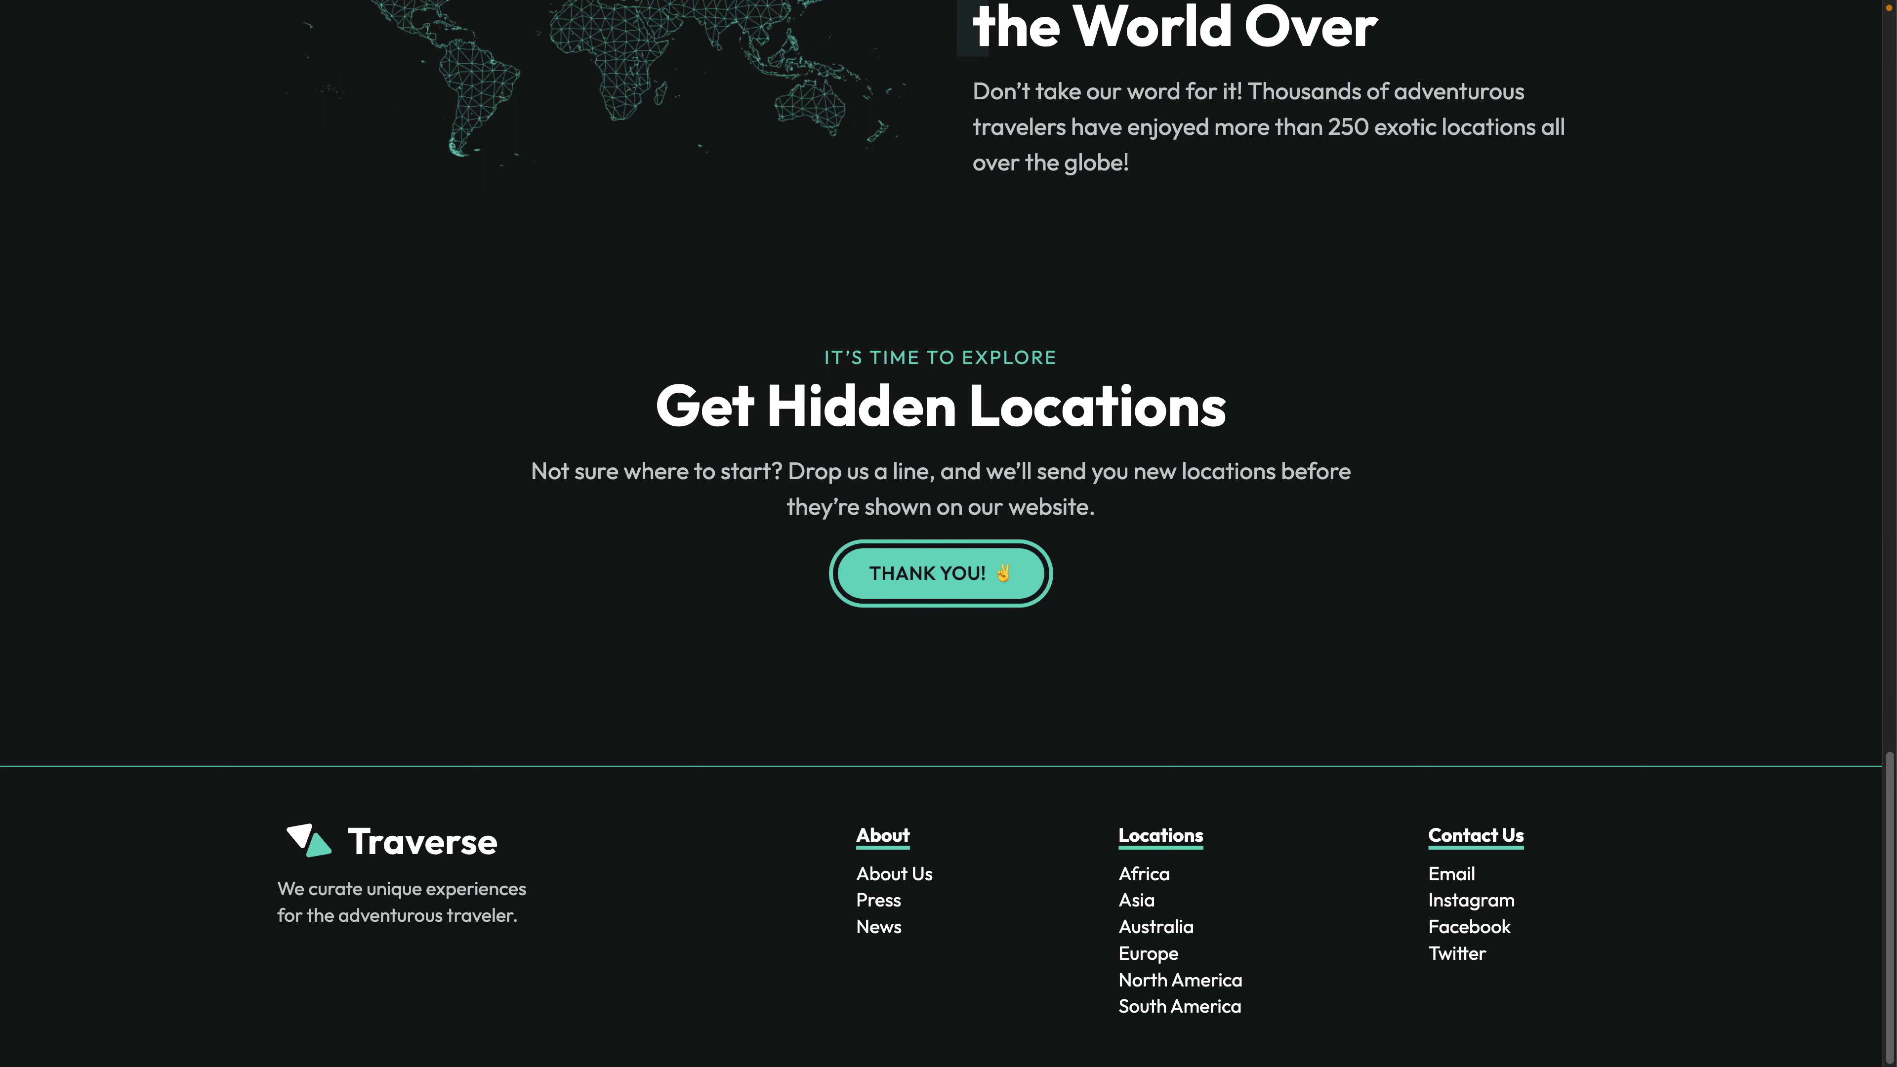
pyautogui.scroll(10, 1031, 532)
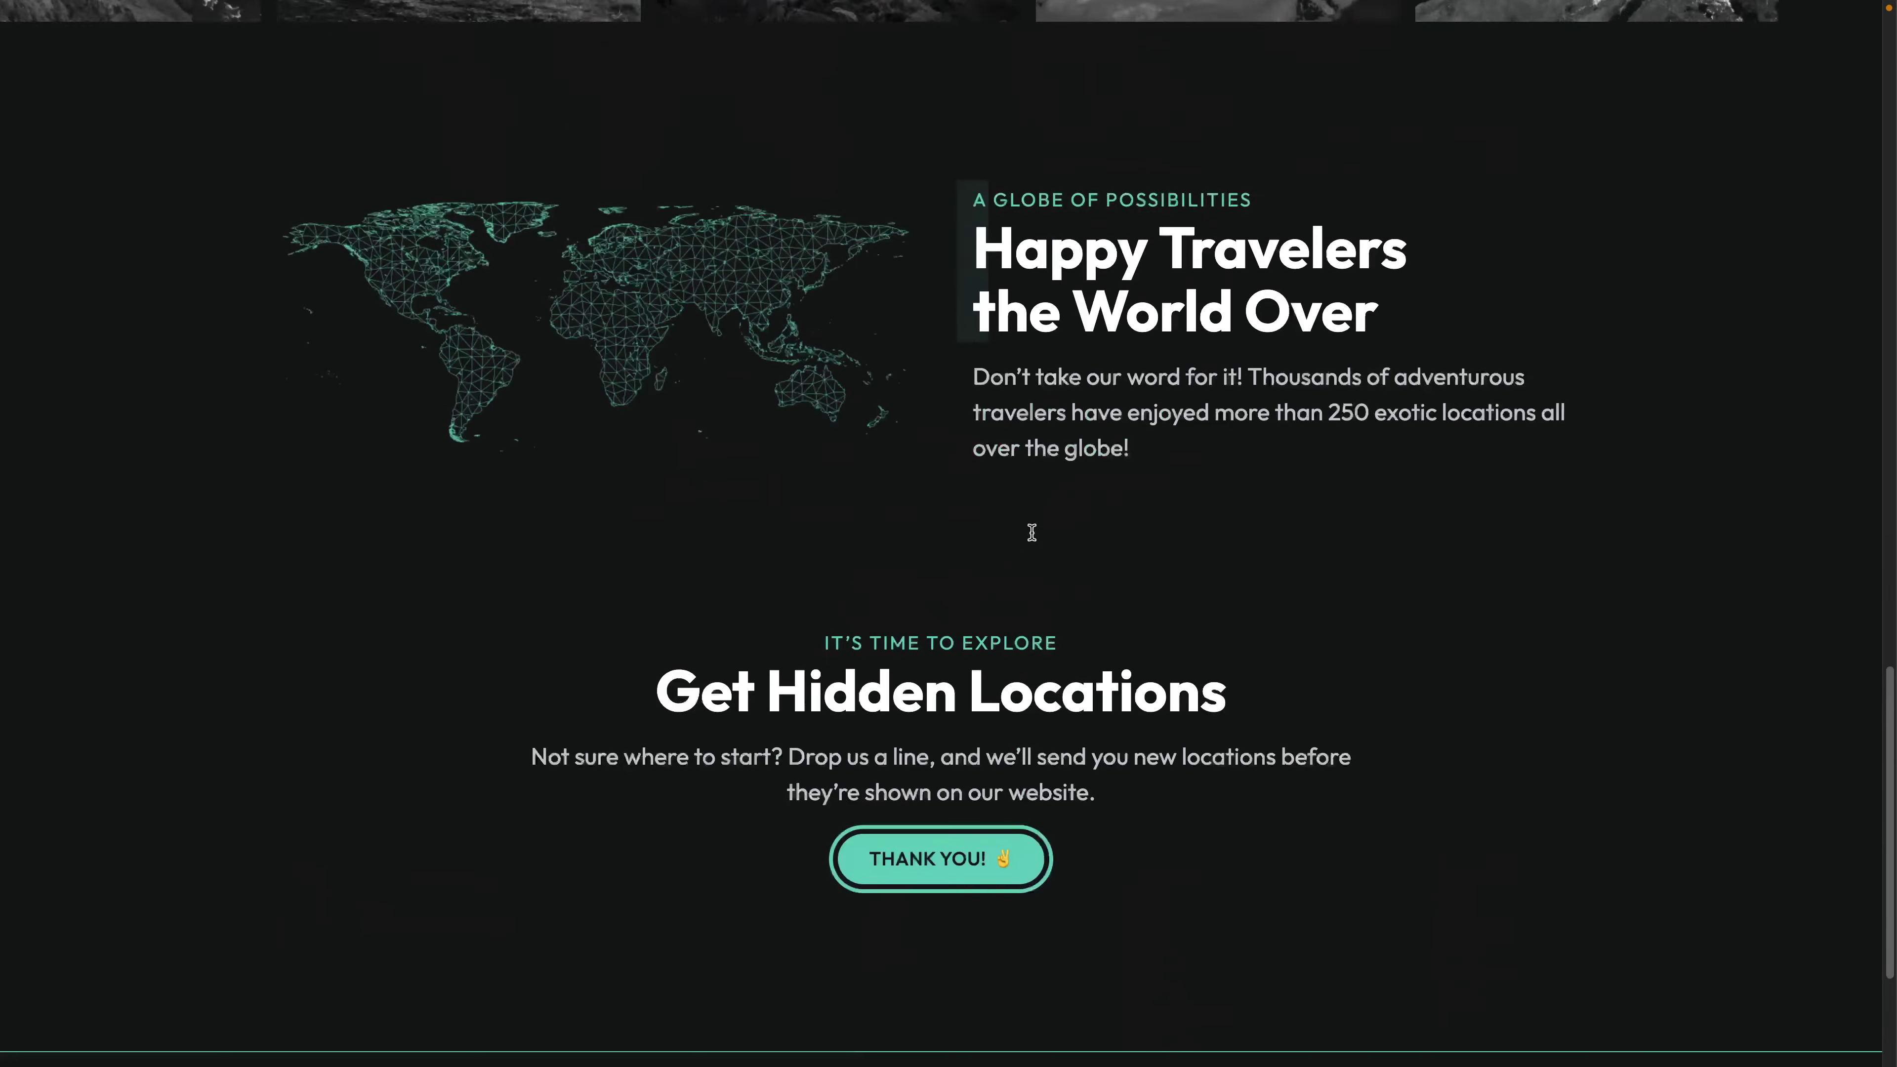
pyautogui.scroll(20, 1031, 532)
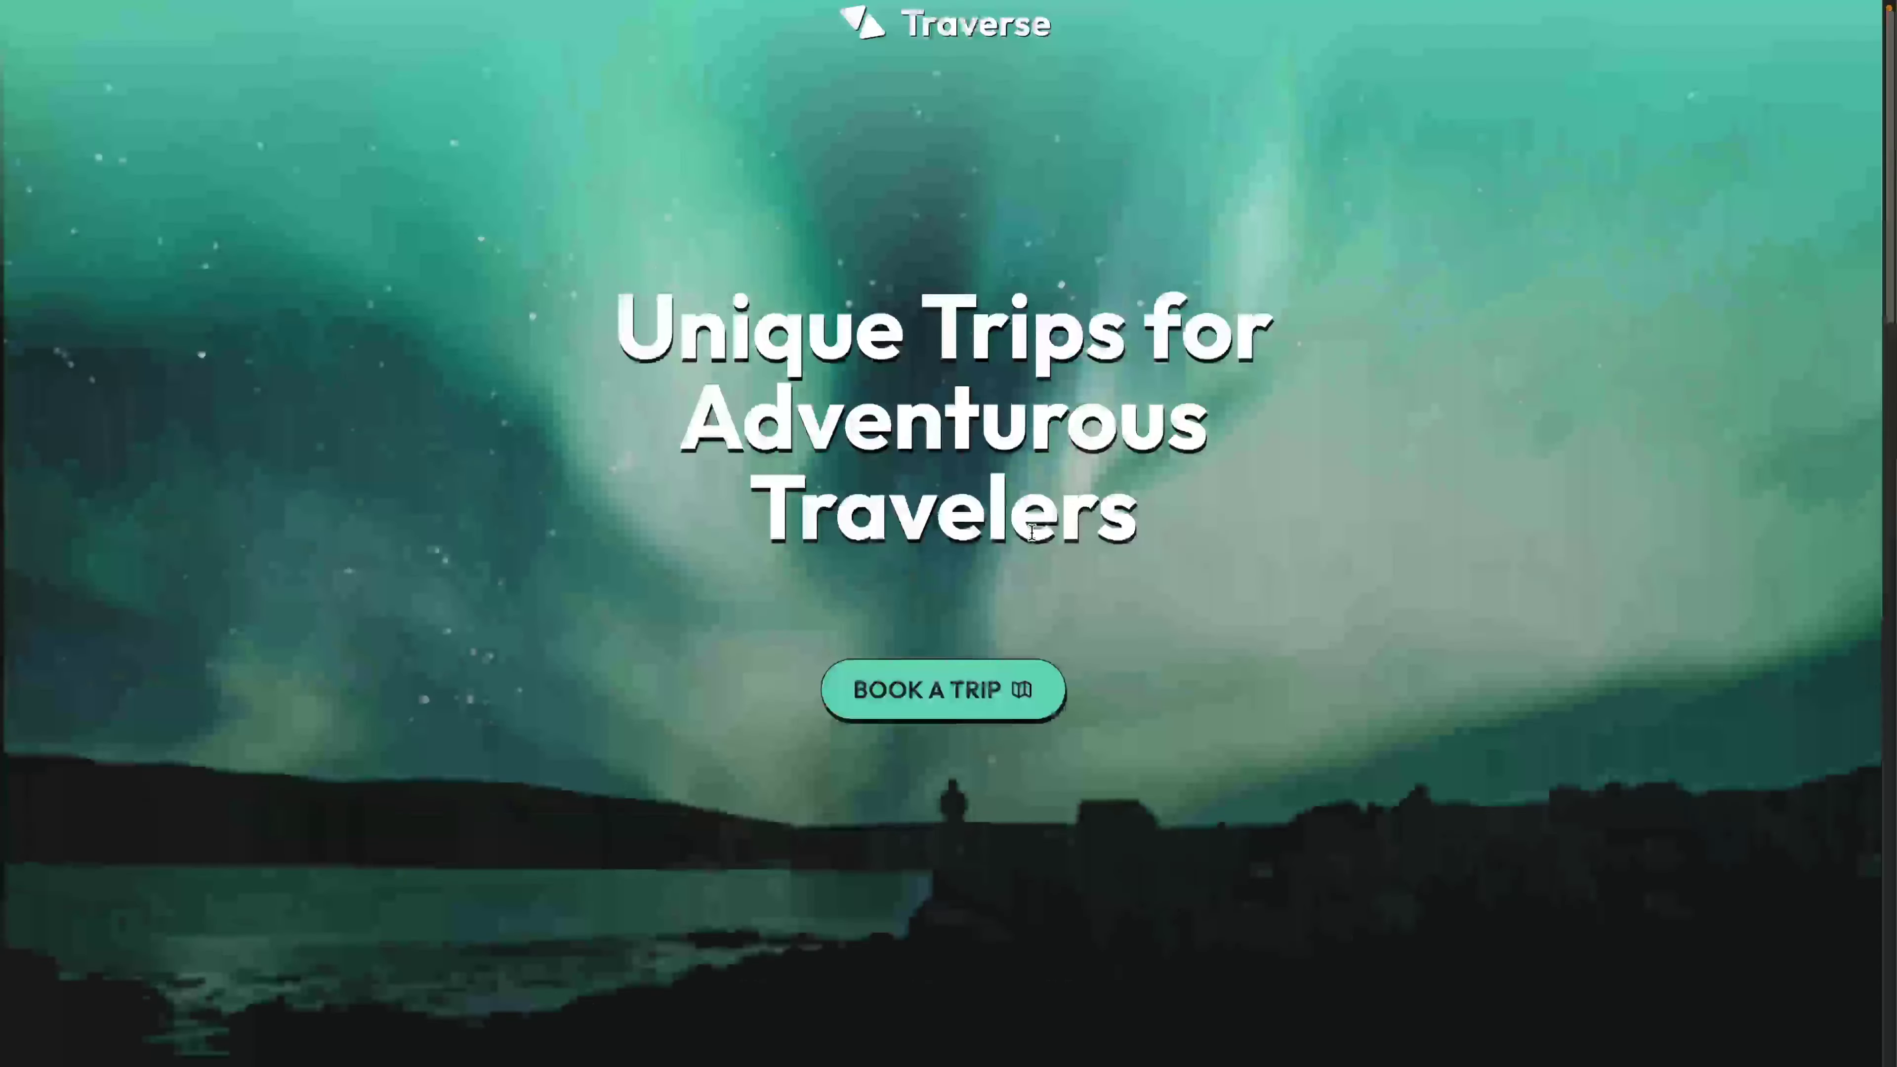